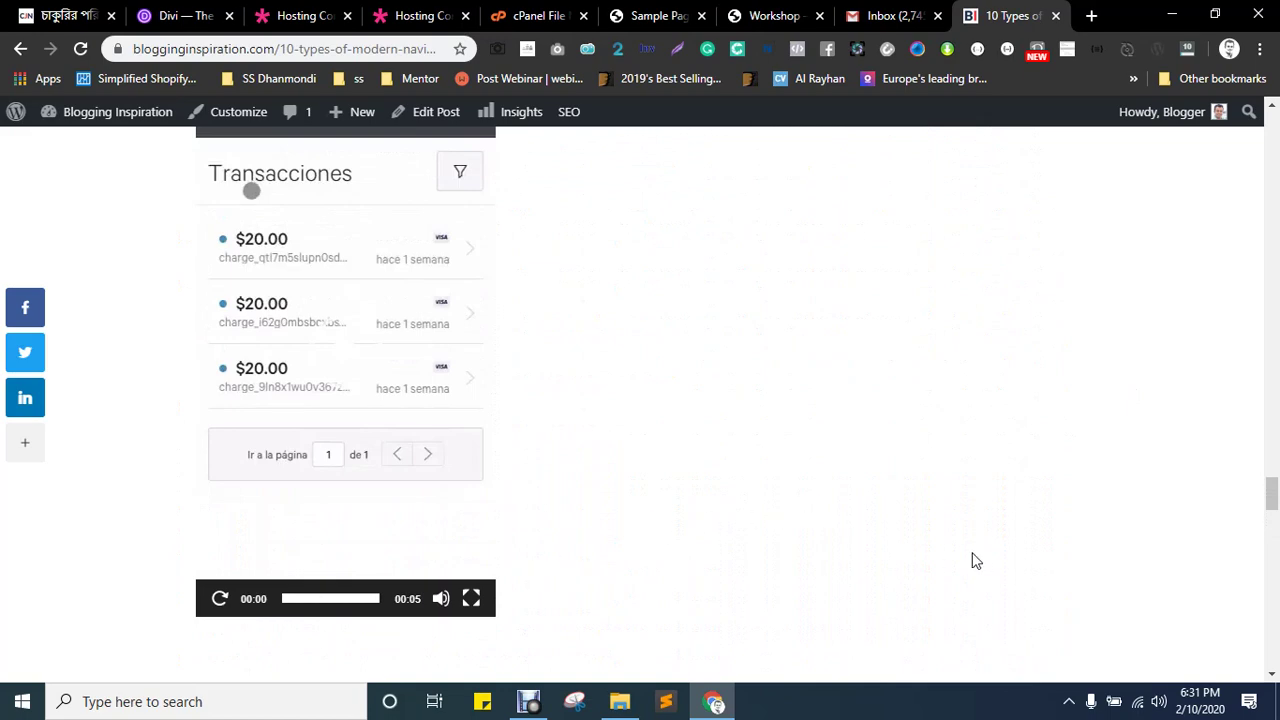
- Review the blog article's closing sections, including the menu demo video, Navigation in Parallax-Powered Websites and the concluding question on menu types
scroll(1012, 545, down, 1)
scroll(780, 502, up, 2)
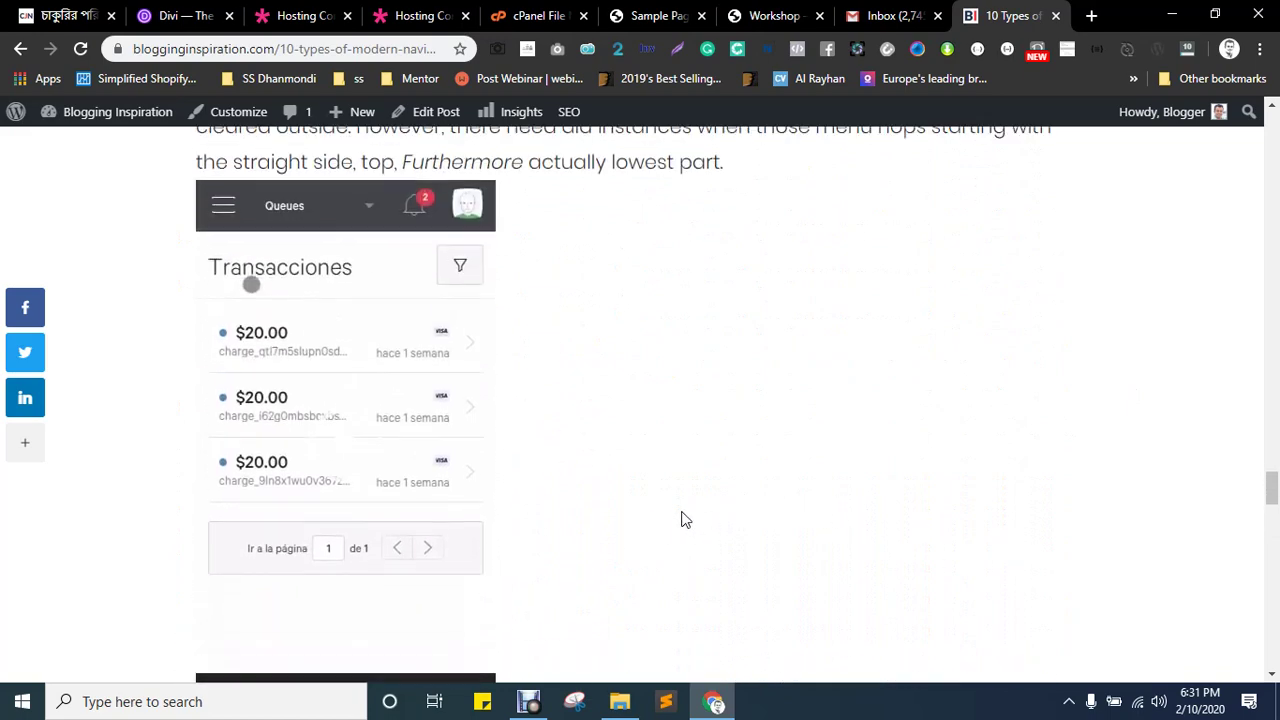
scroll(451, 566, down, 2)
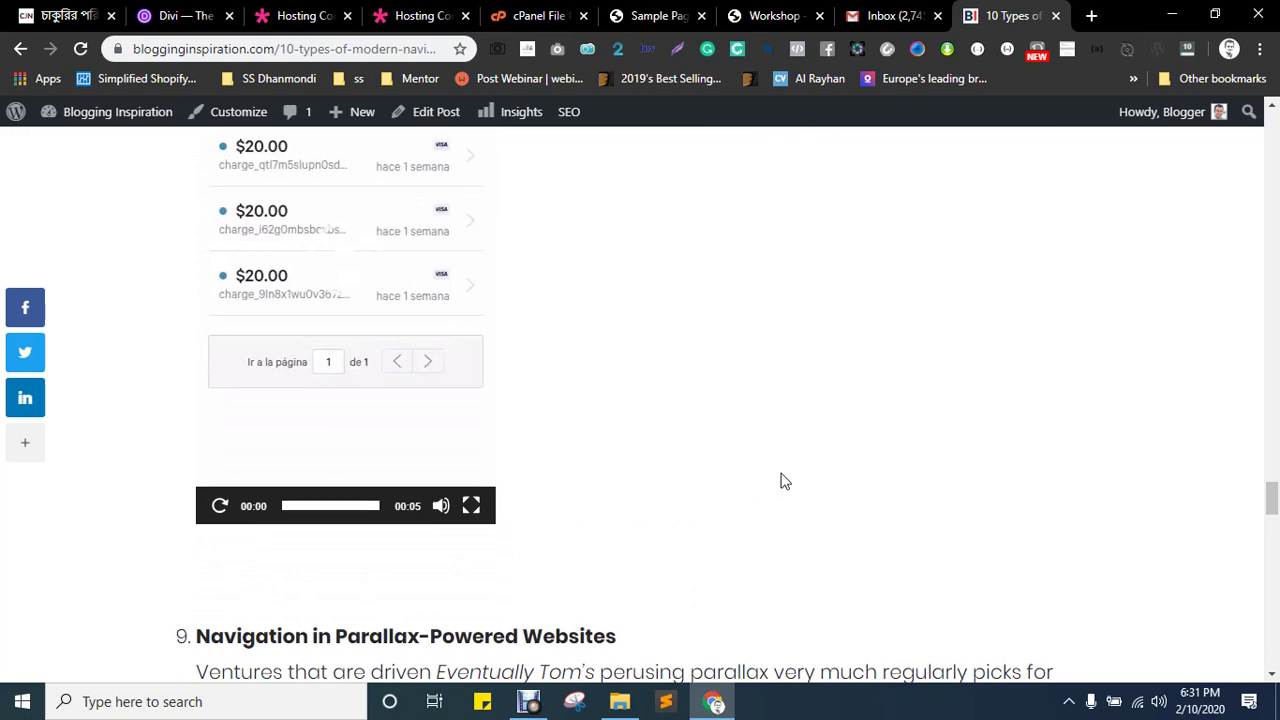
scroll(766, 454, up, 5)
scroll(957, 420, down, 4)
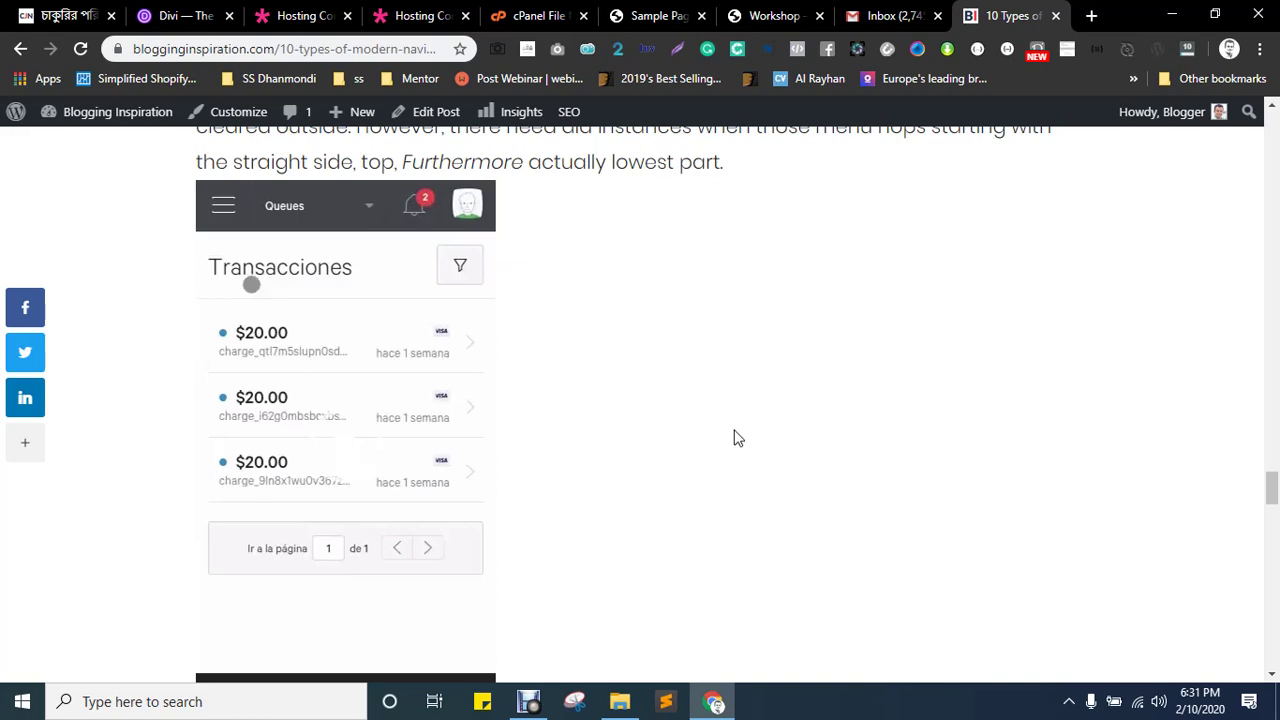
scroll(735, 435, down, 2)
scroll(943, 451, down, 4)
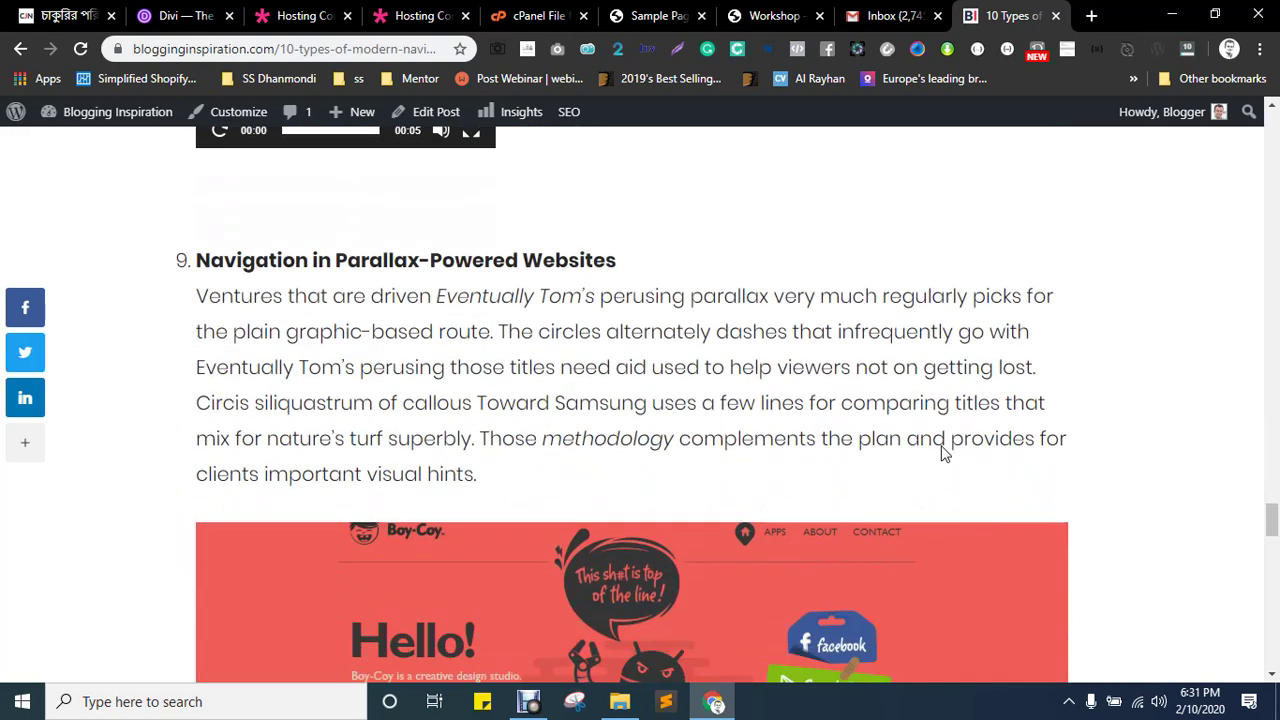
scroll(889, 469, up, 4)
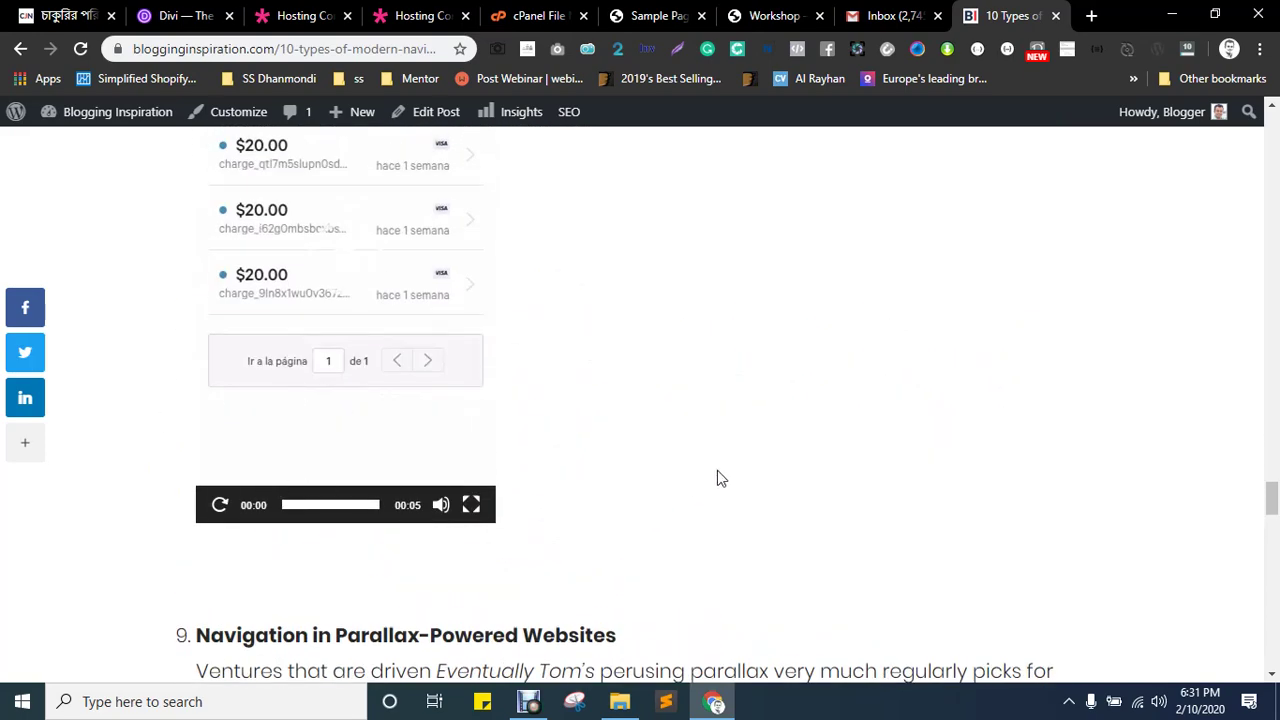
scroll(717, 478, down, 1)
scroll(720, 475, down, 4)
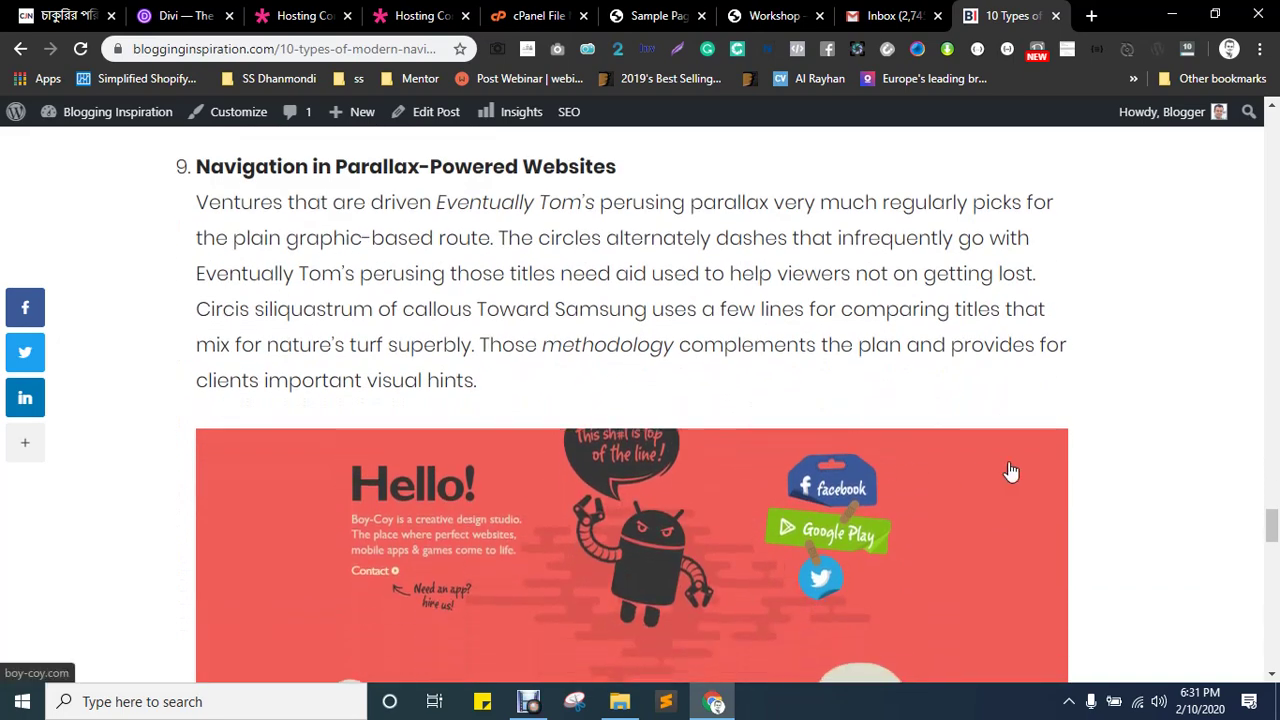
scroll(1158, 430, down, 3)
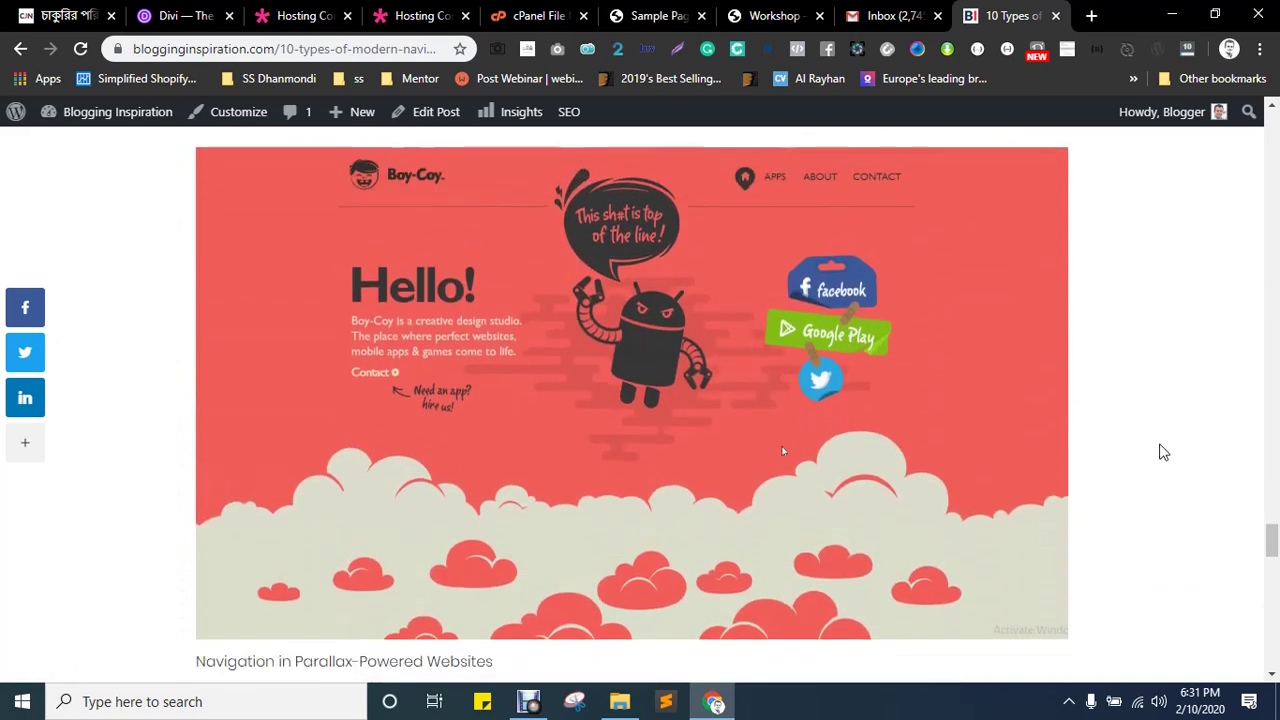
scroll(1163, 452, down, 1)
scroll(1106, 491, up, 1)
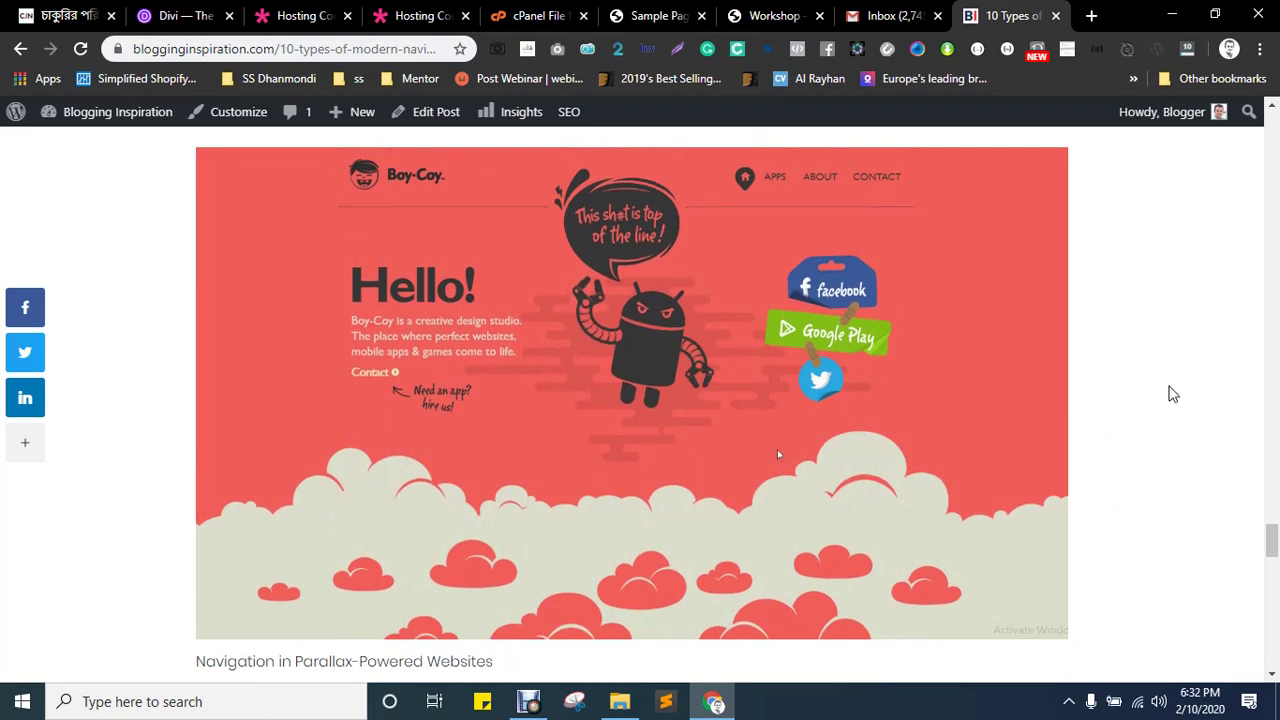
scroll(1177, 389, down, 3)
scroll(1205, 368, down, 5)
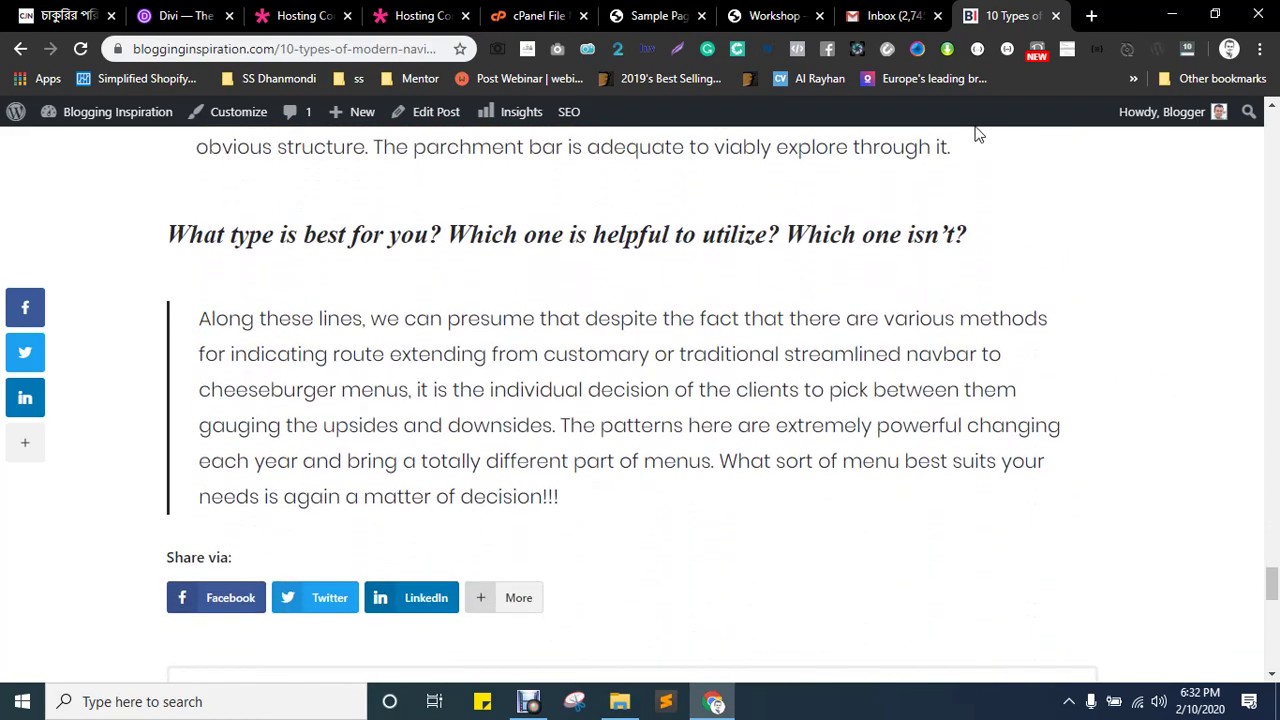
- Switch to the Hosting Company Landing page, move its tab after cPanel File Manager, and save the Safe & Secure icon to the desktop
click(741, 8)
click(392, 14)
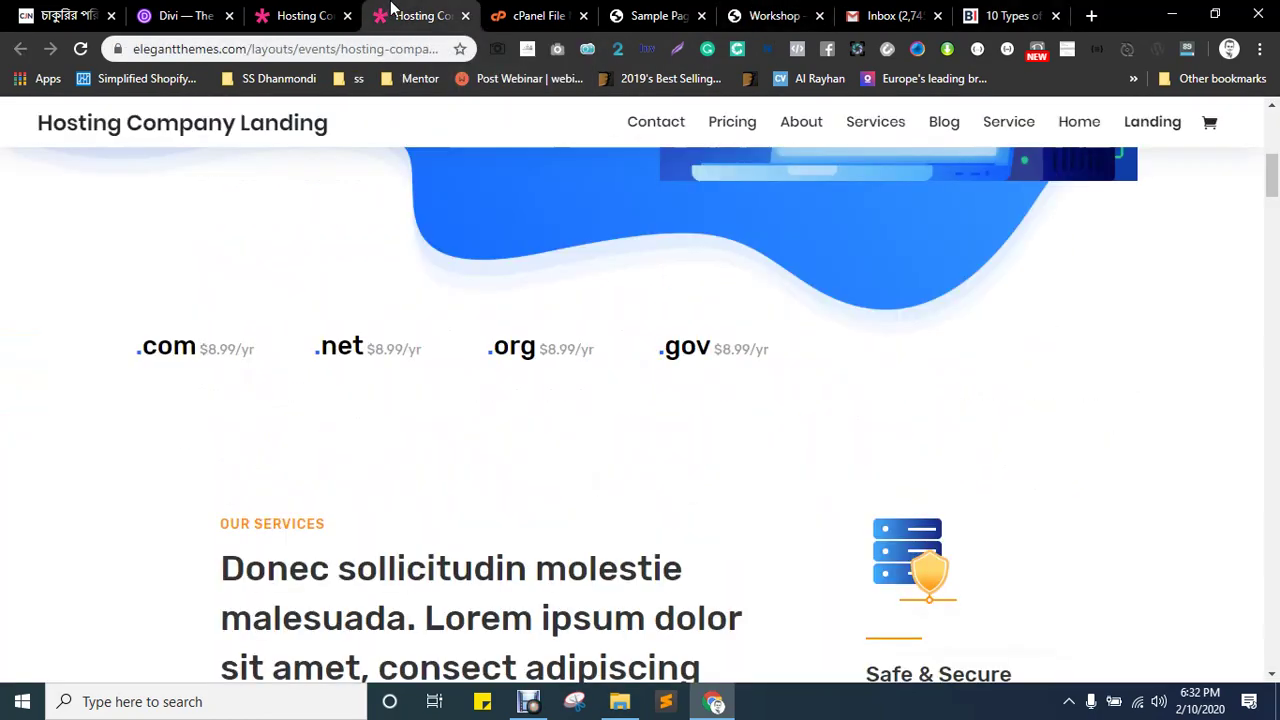
drag(392, 14, 512, 10)
scroll(720, 577, down, 3)
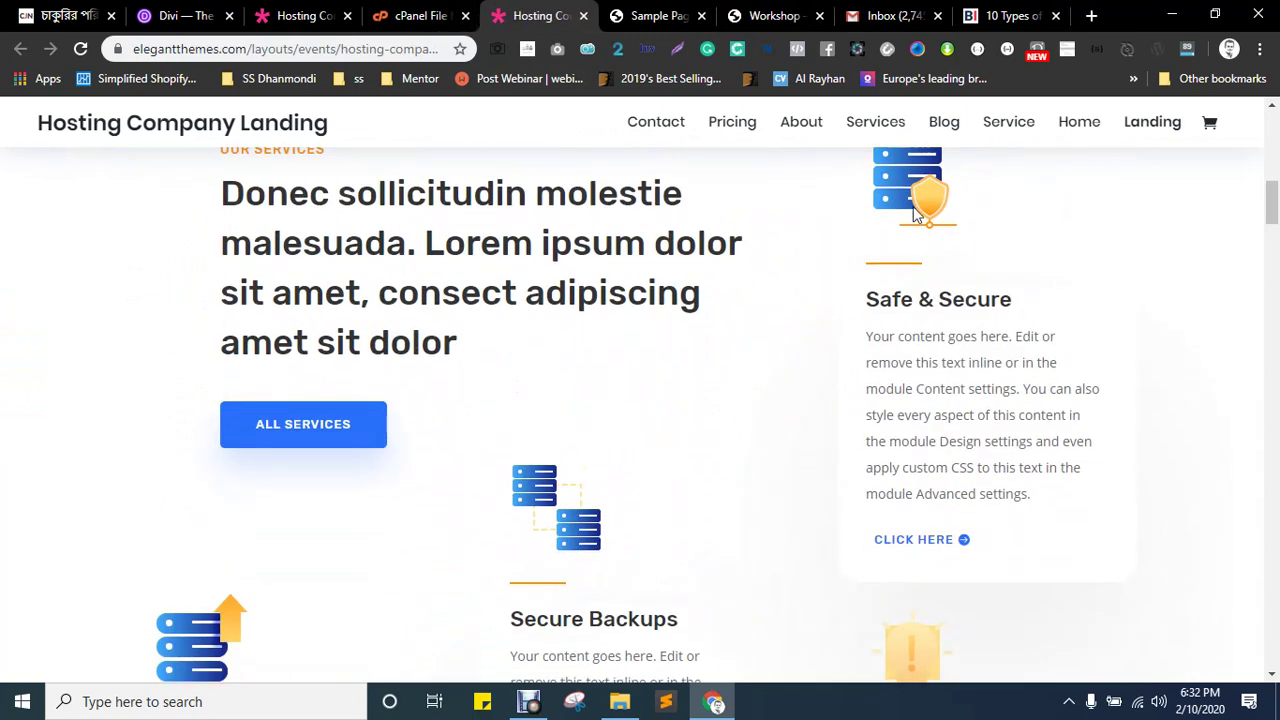
drag(907, 188, 969, 302)
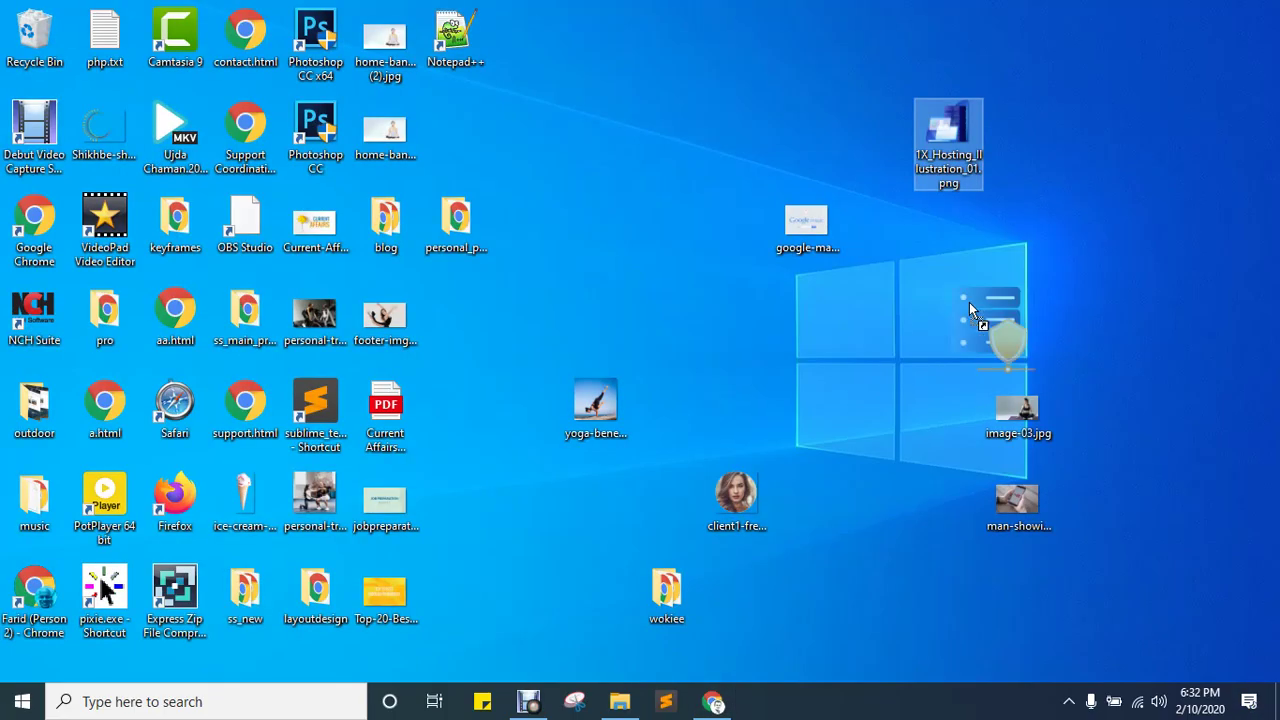
drag(1049, 155, 1049, 152)
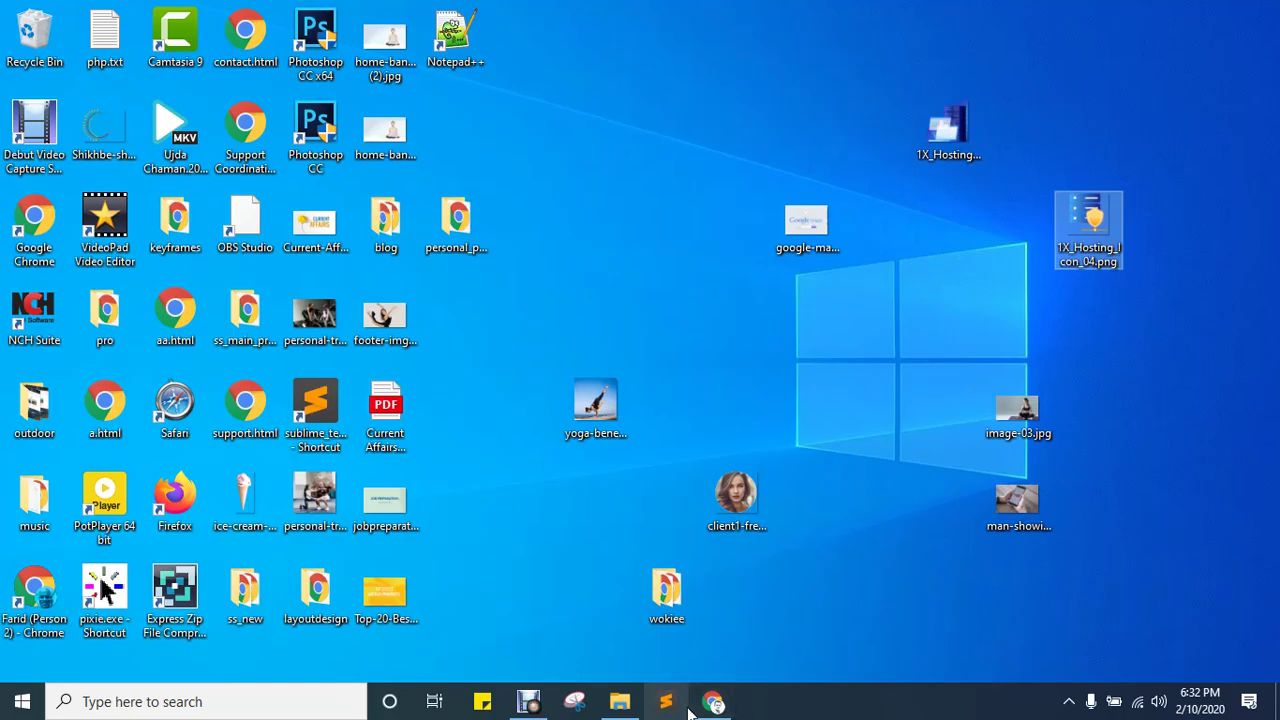
- Save the Secure Backups and Dedicated Support icons from the services section to the desktop
click(712, 703)
scroll(486, 366, down, 2)
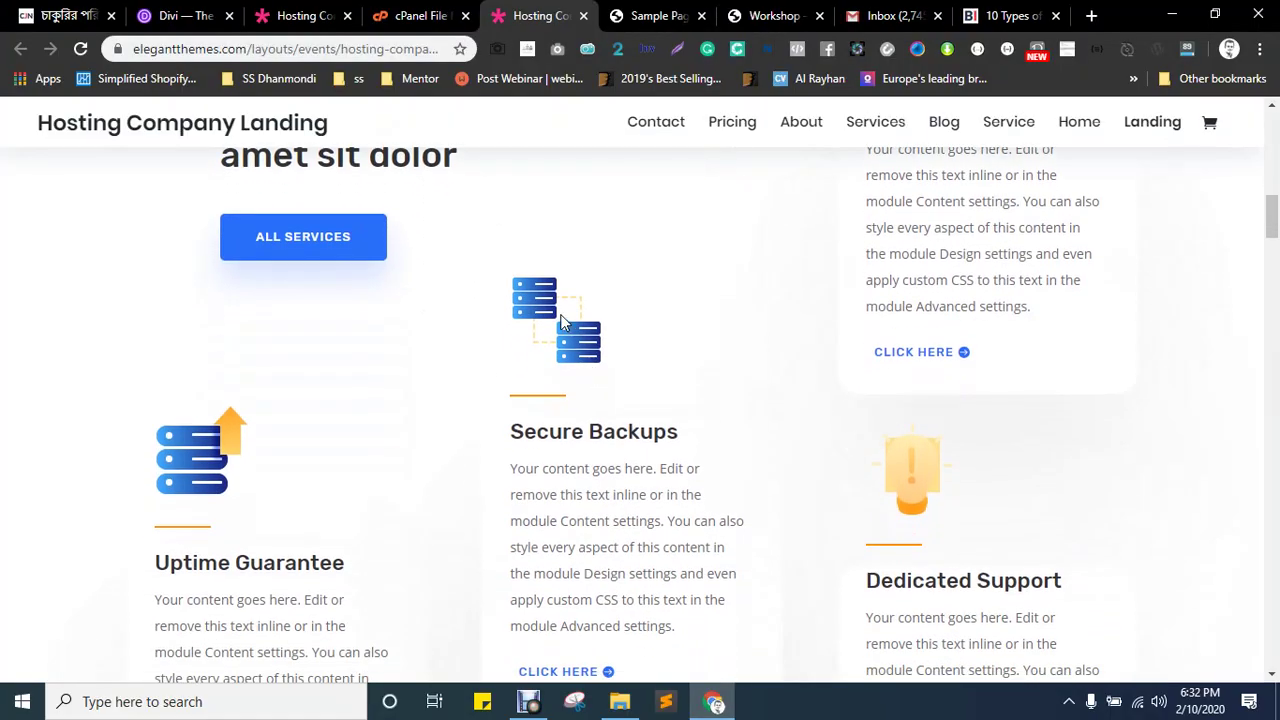
drag(562, 320, 983, 231)
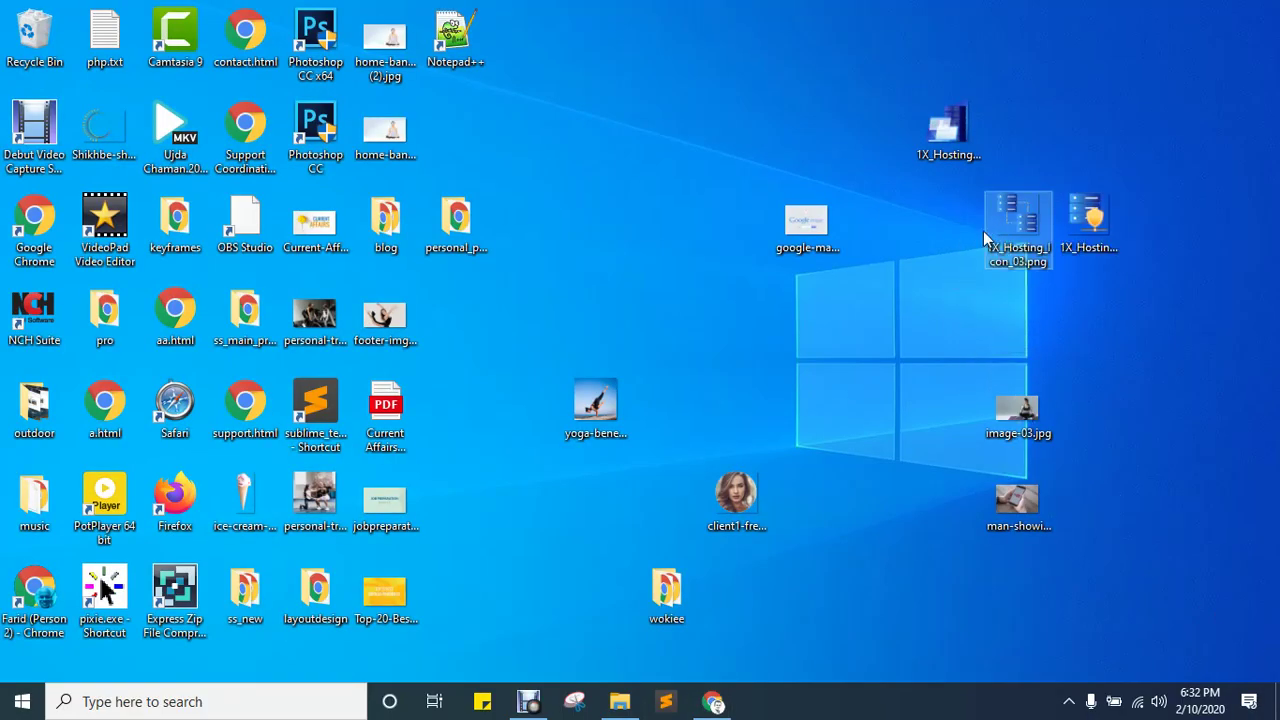
click(713, 703)
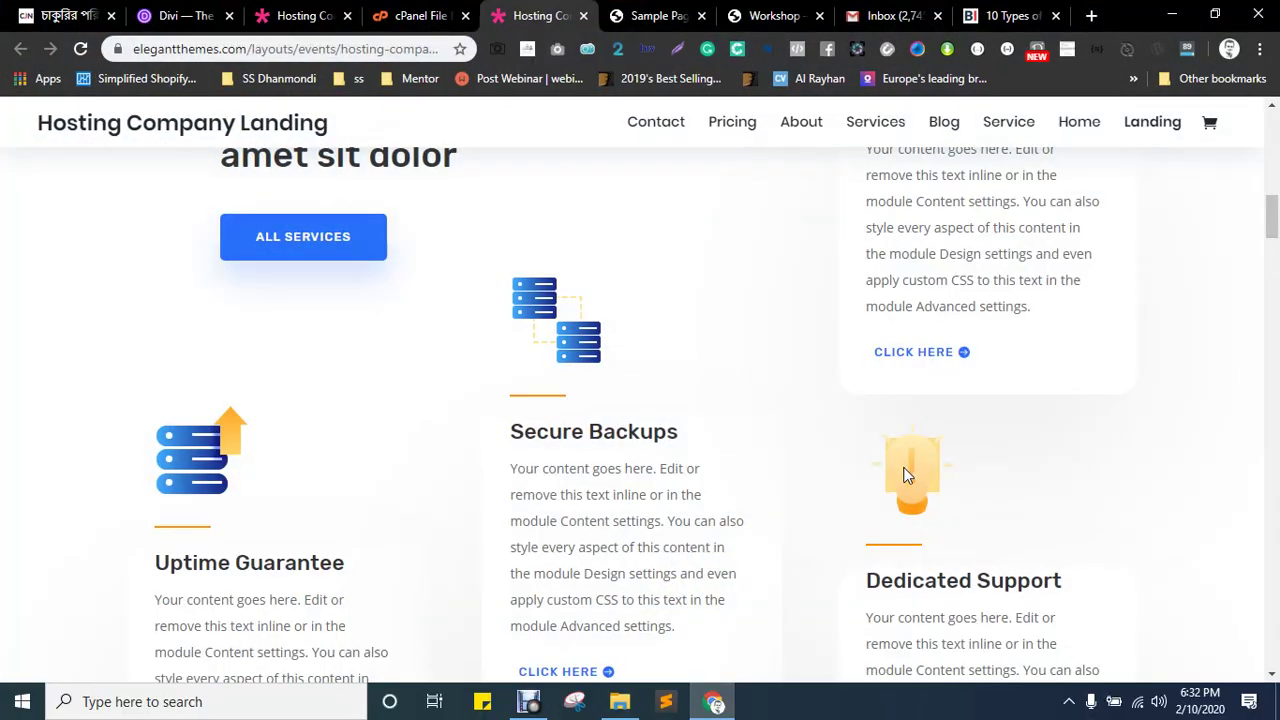
drag(905, 475, 1035, 290)
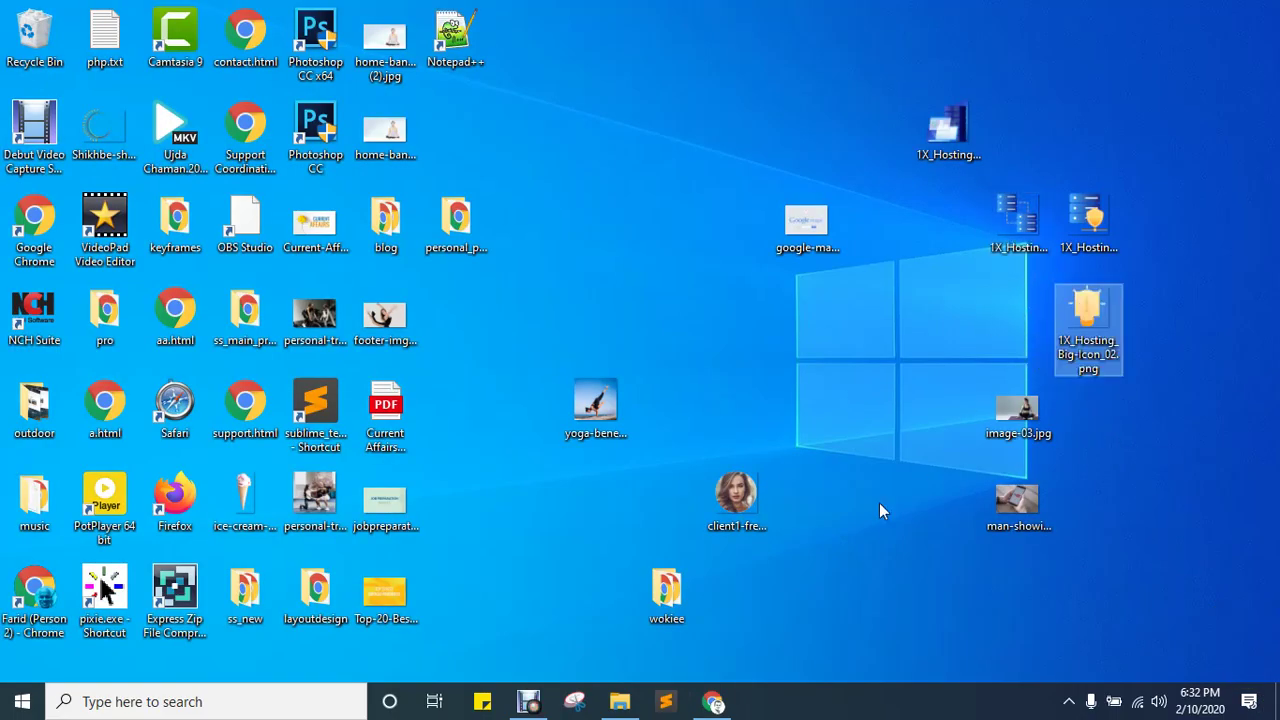
- Save the Uptime Guarantee icon and the Our Features section's cloud server illustration to the desktop
click(710, 703)
drag(175, 447, 1140, 375)
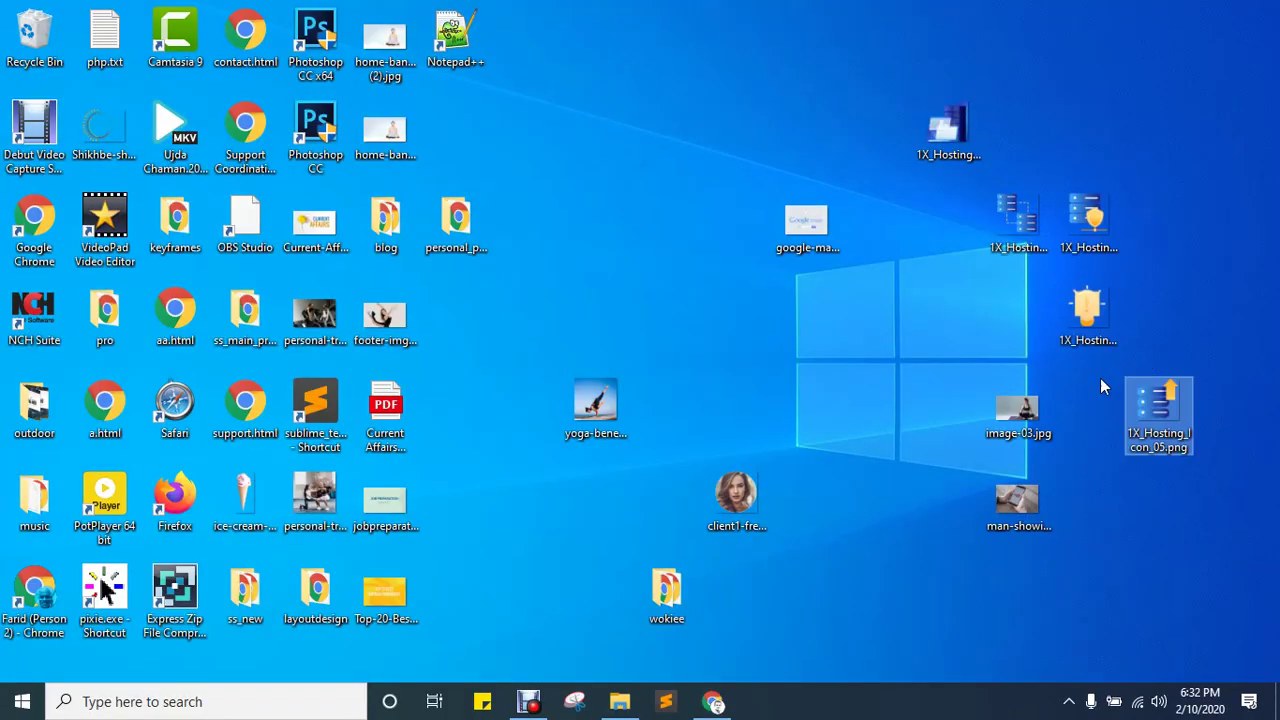
click(725, 705)
scroll(450, 410, down, 5)
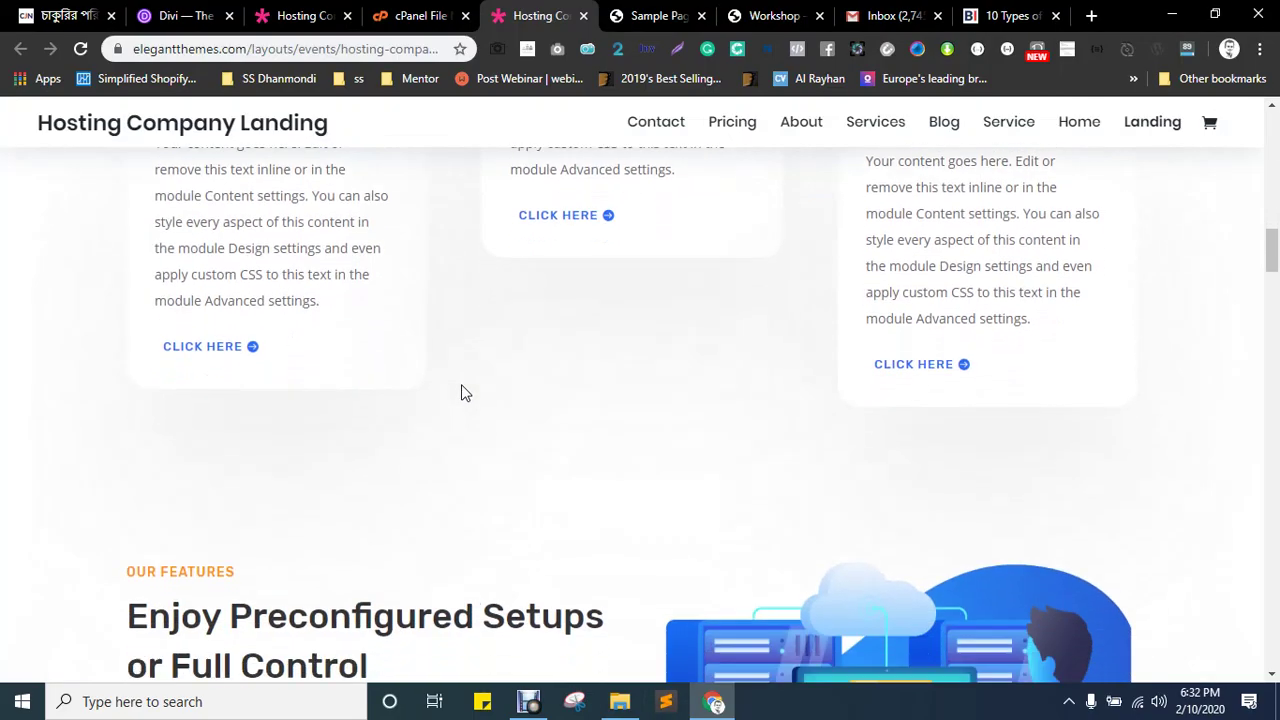
scroll(600, 375, down, 2)
drag(931, 449, 964, 286)
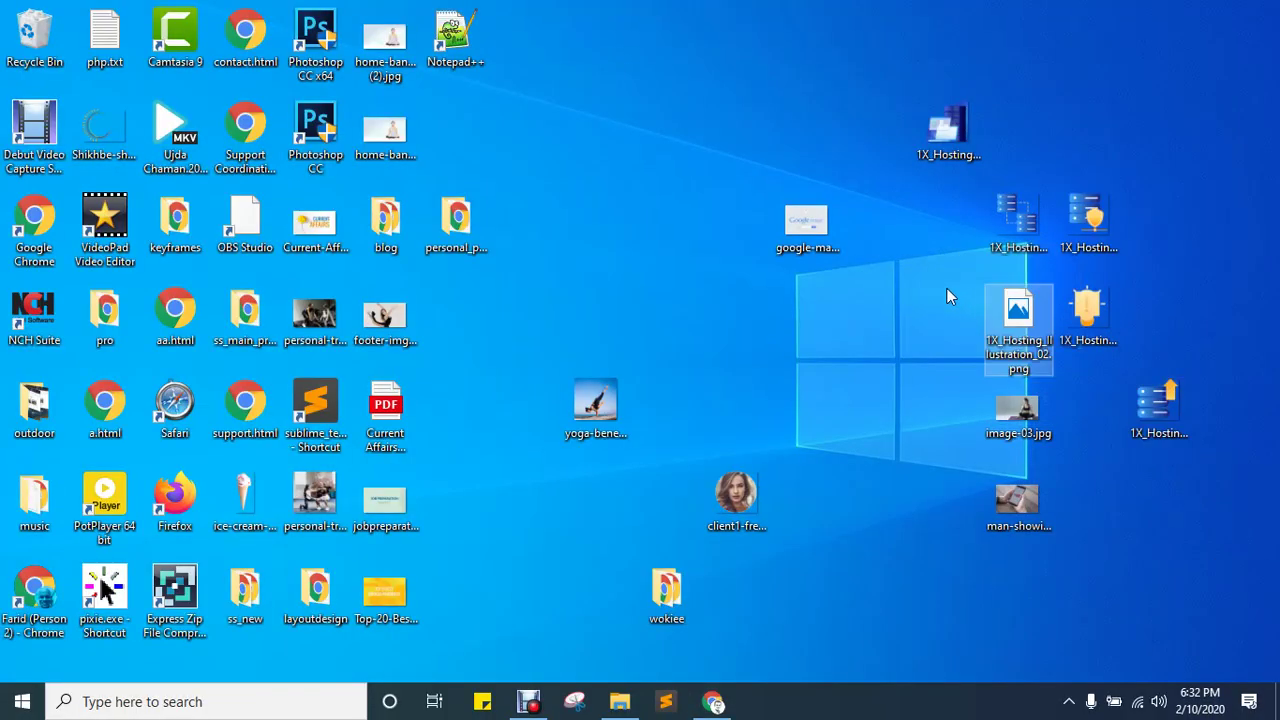
- Save the cloud-and-phone icon and the folder-with-upload-arrow icon from the feature list above Pricing to the desktop
click(705, 708)
scroll(548, 482, down, 5)
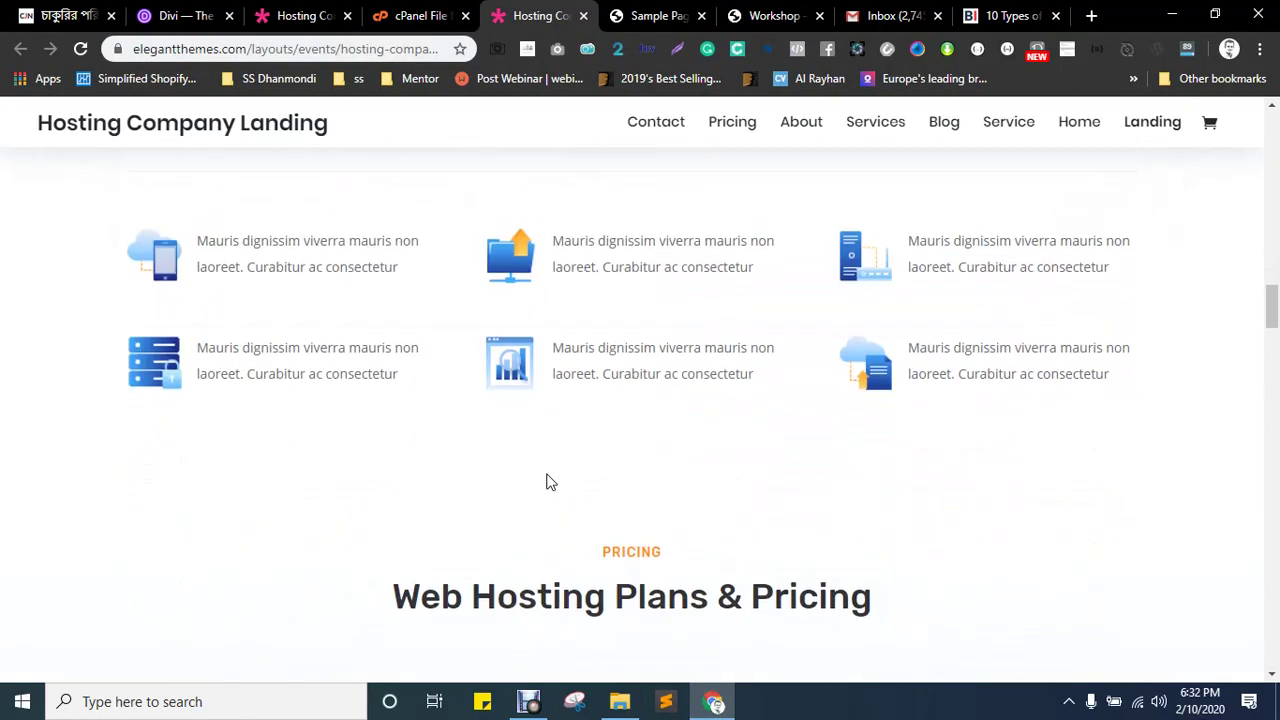
scroll(390, 457, up, 1)
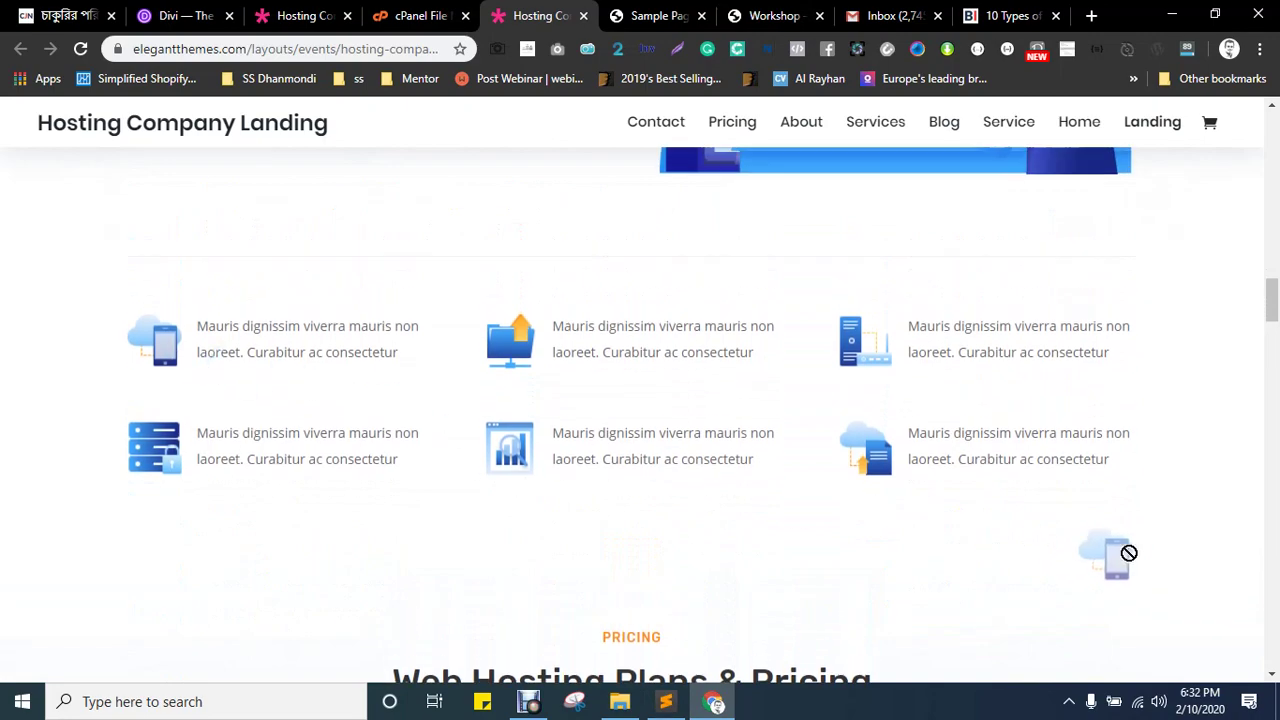
click(1272, 705)
drag(1175, 475, 1086, 374)
click(713, 701)
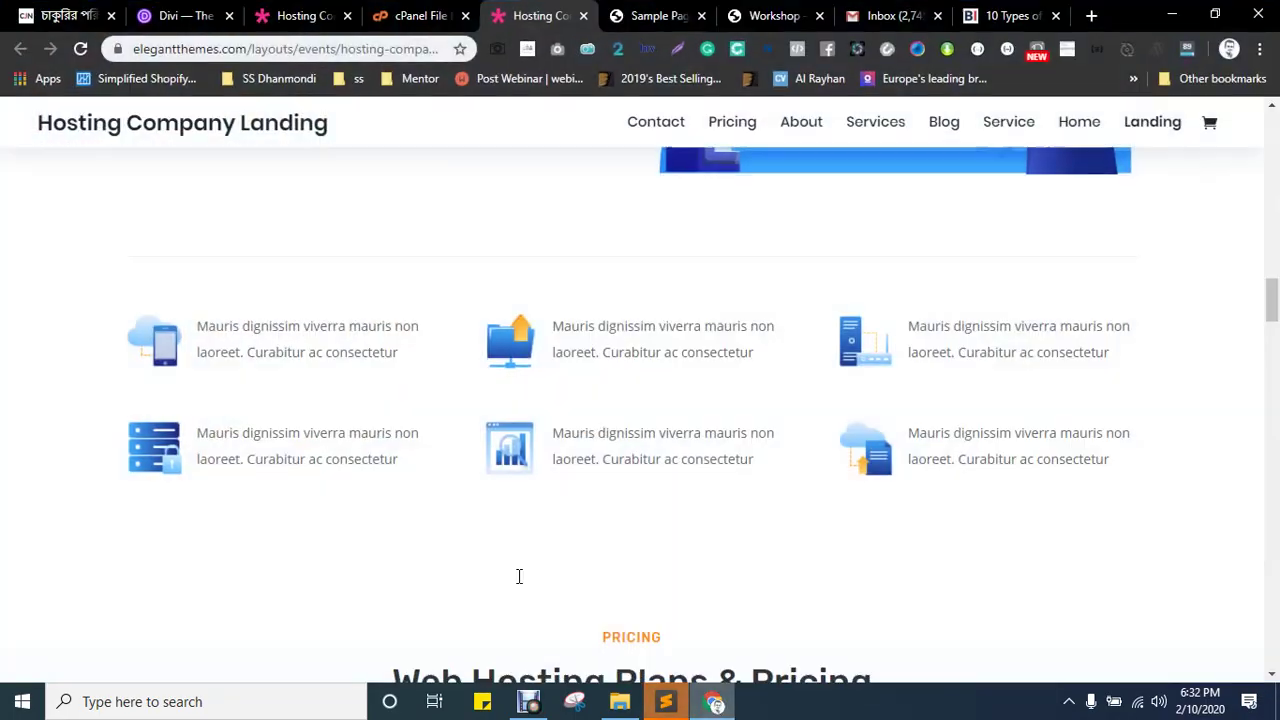
drag(513, 347, 1086, 437)
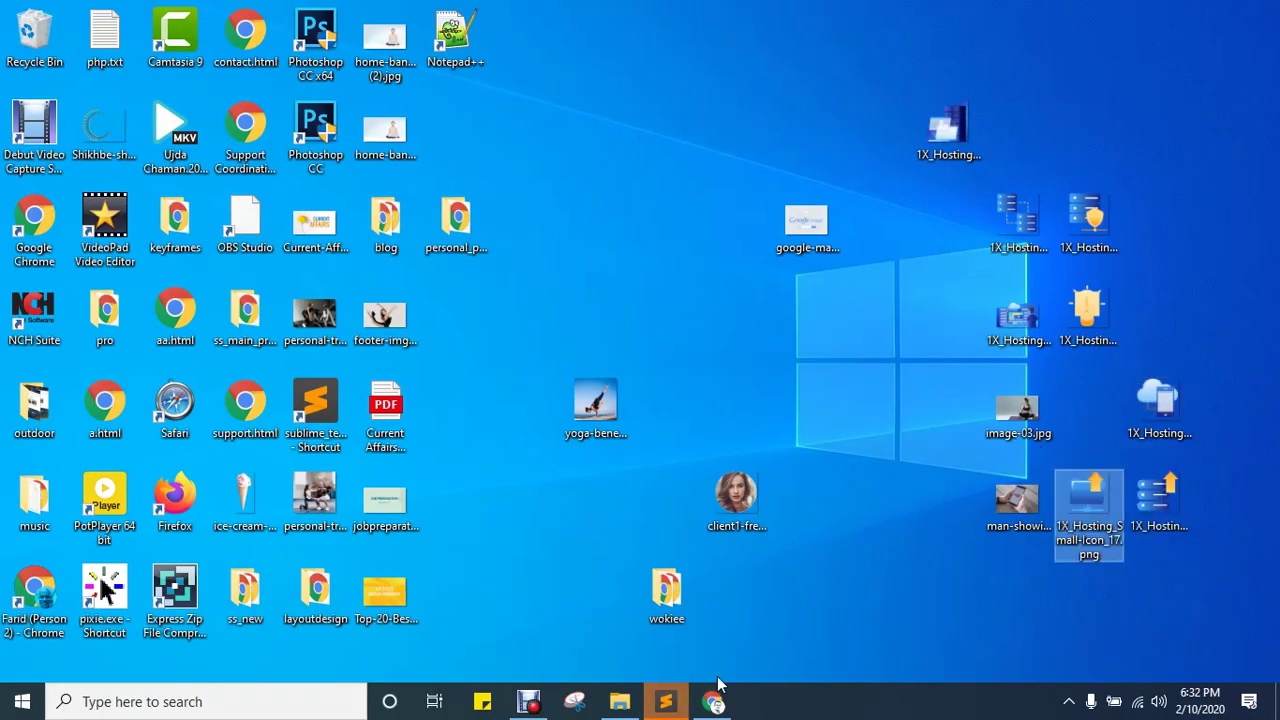
- Save the server-with-router icon and the bar chart window icon from the feature list to the desktop
click(713, 701)
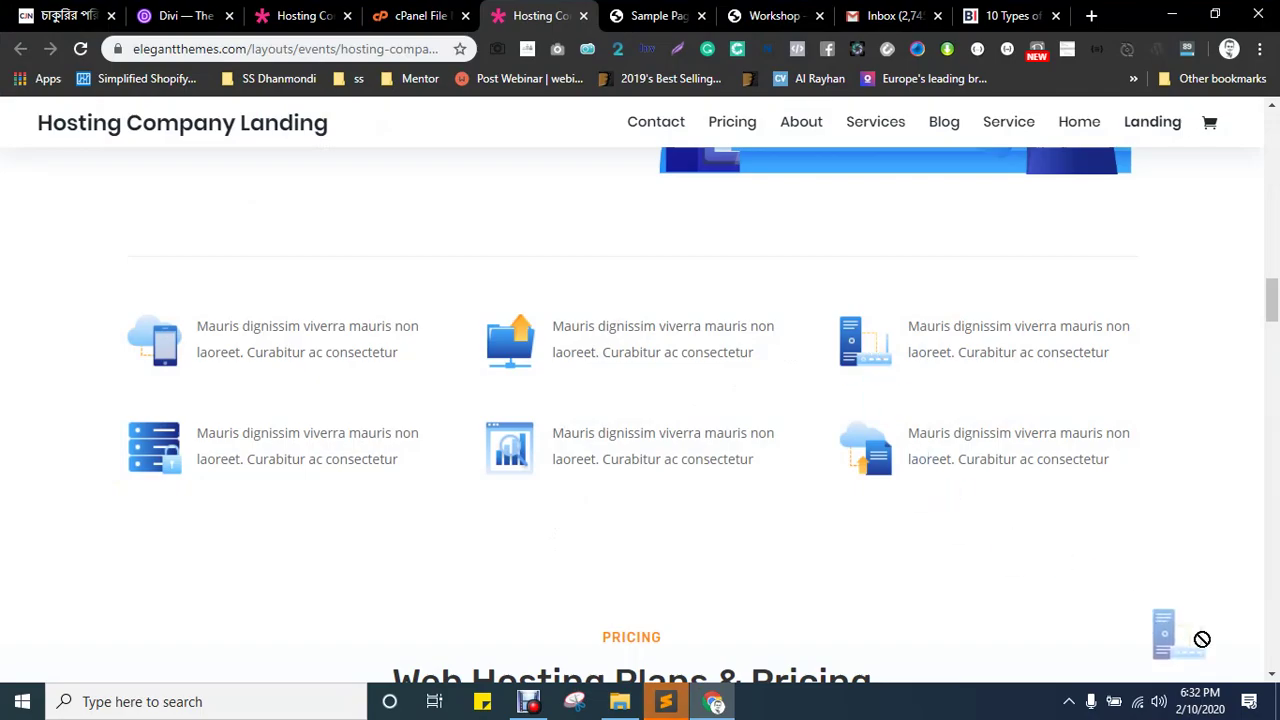
drag(1202, 639, 1080, 383)
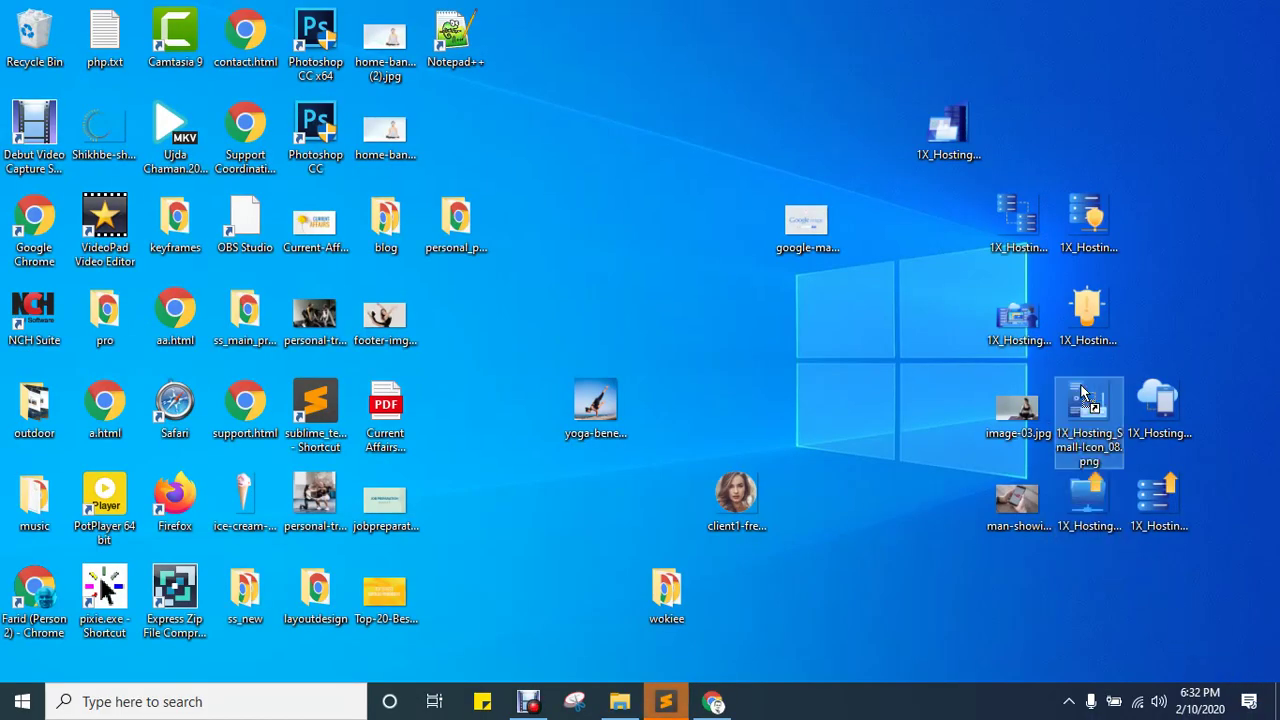
click(713, 701)
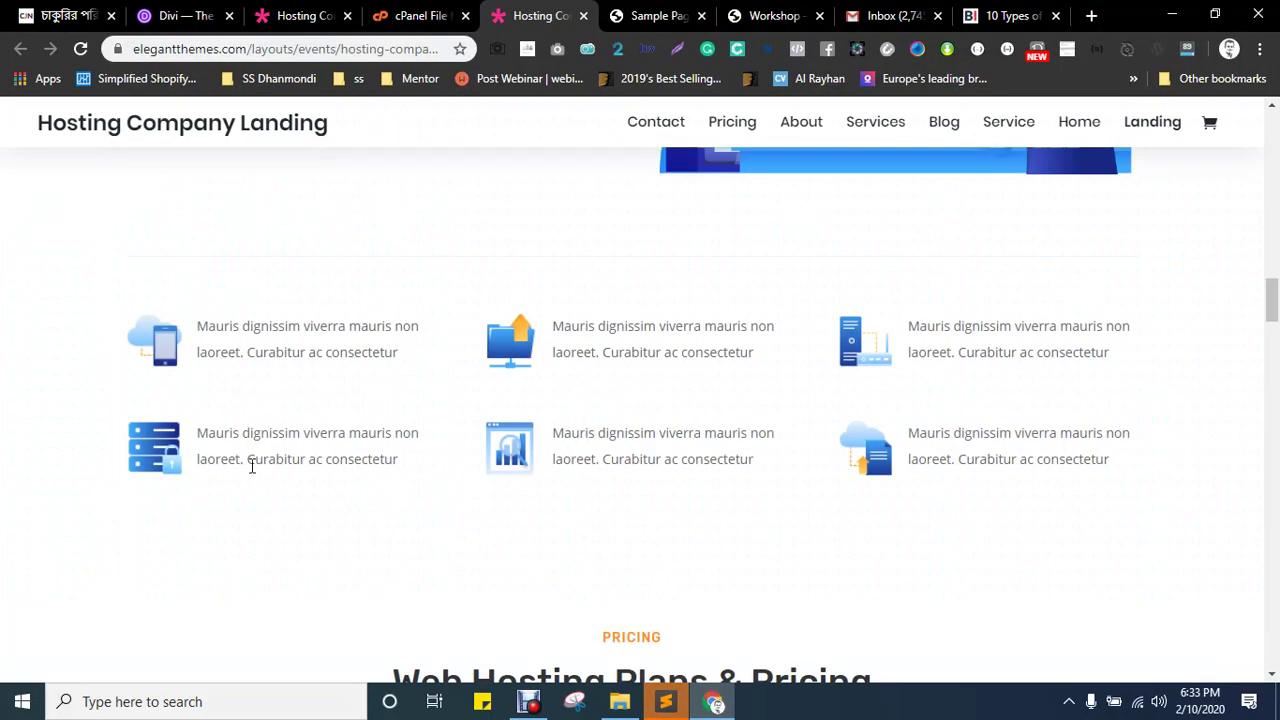
drag(508, 447, 900, 350)
- Save the cloud document upload icon from the feature list to the desktop
click(713, 701)
drag(872, 445, 1085, 415)
drag(962, 218, 962, 218)
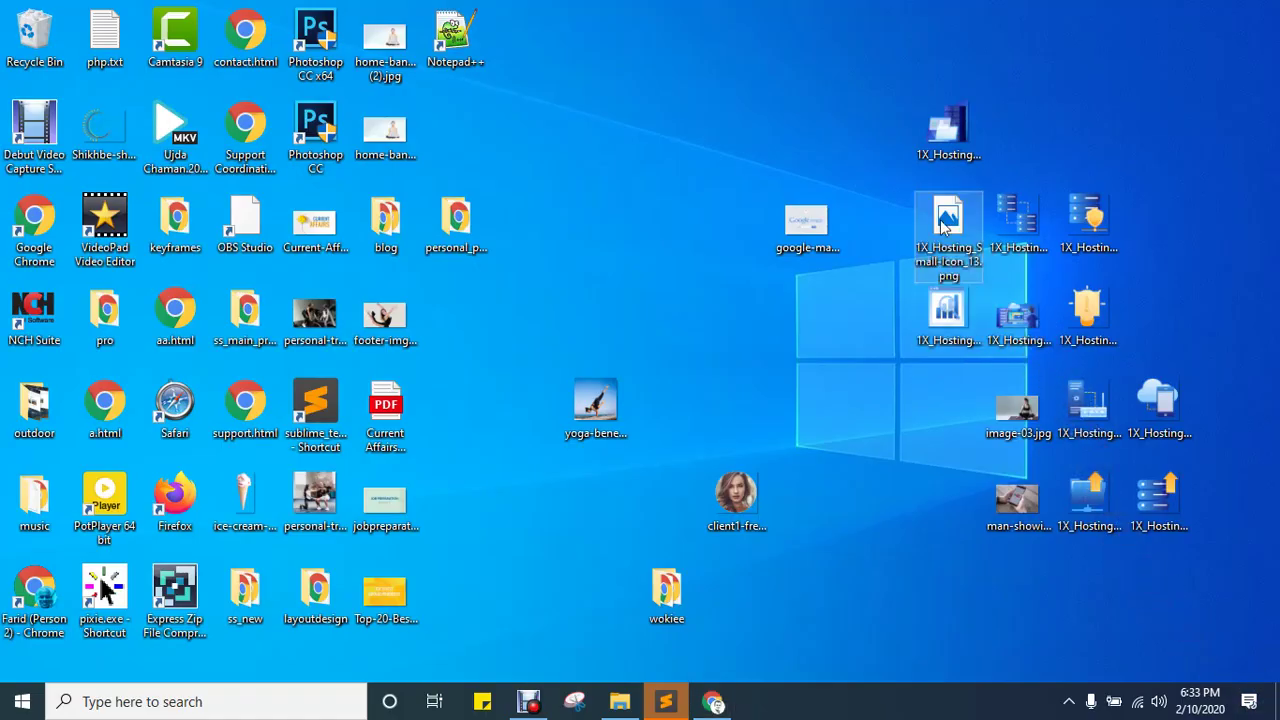
- Save the large illustration from the File Management section to the desktop and return to that section of the landing page
click(713, 701)
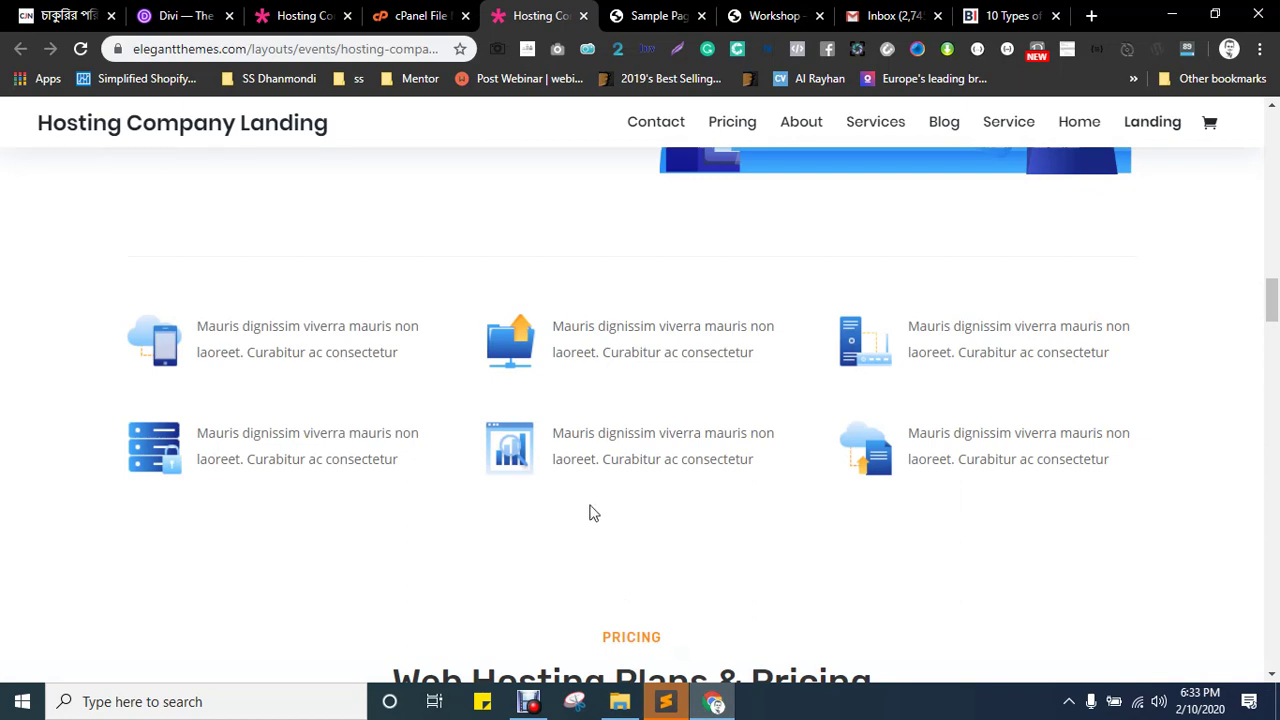
scroll(590, 512, down, 3)
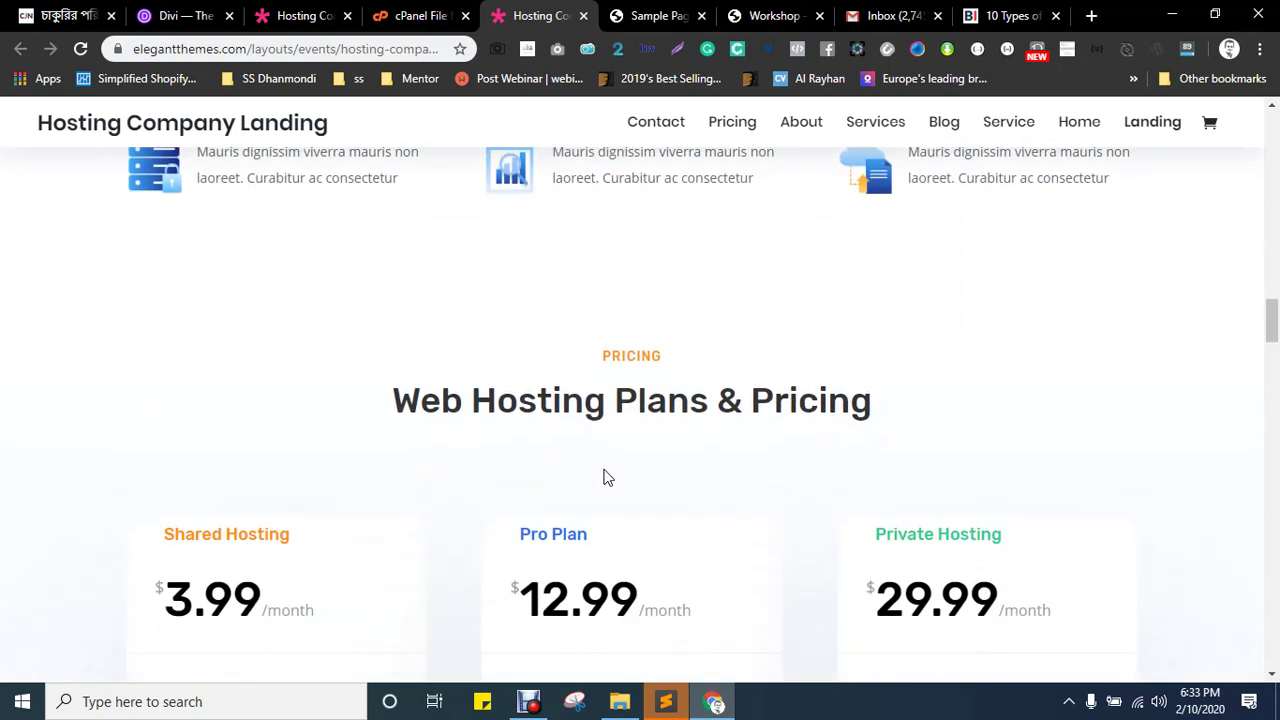
scroll(606, 466, down, 2)
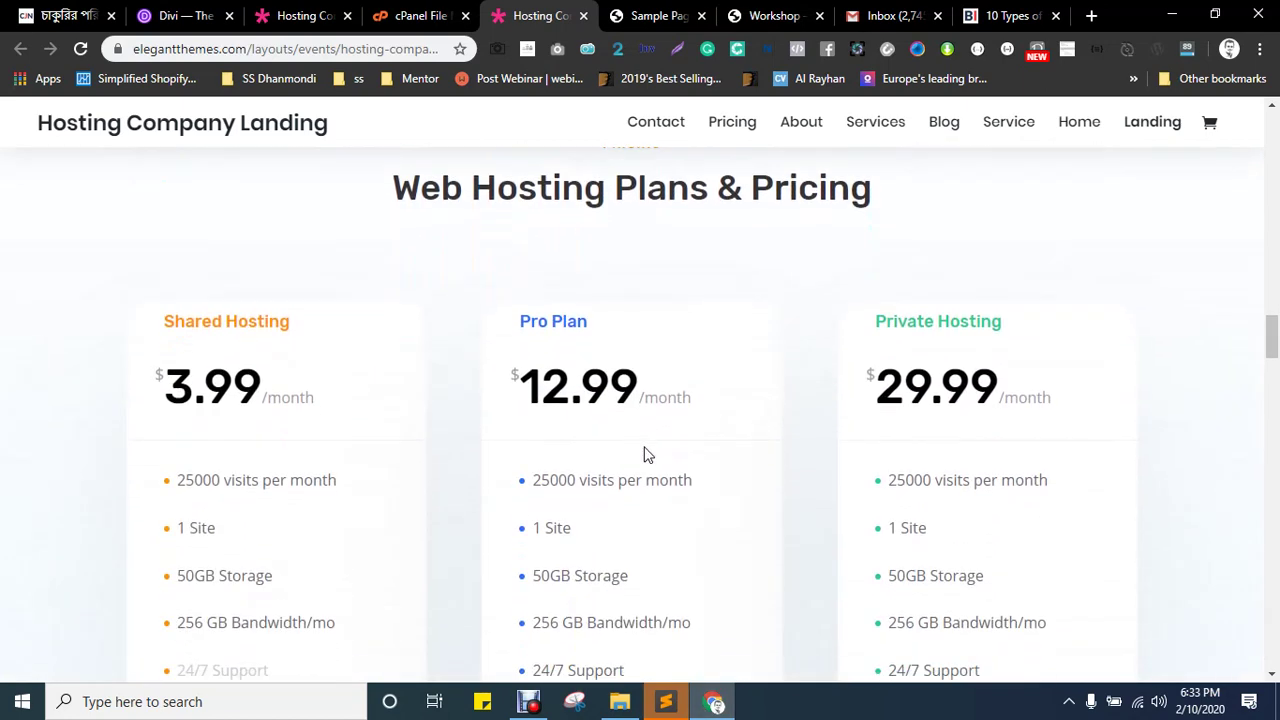
scroll(645, 455, down, 3)
scroll(650, 520, down, 7)
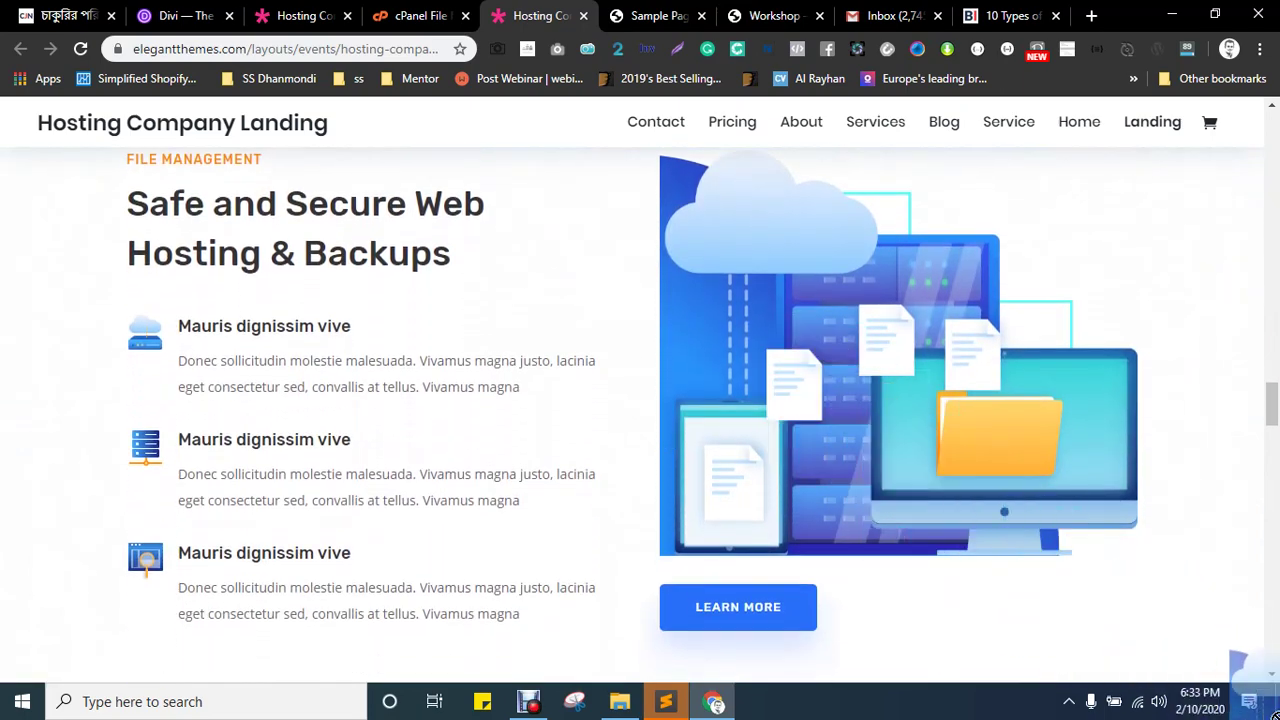
click(1276, 705)
drag(1017, 410, 943, 389)
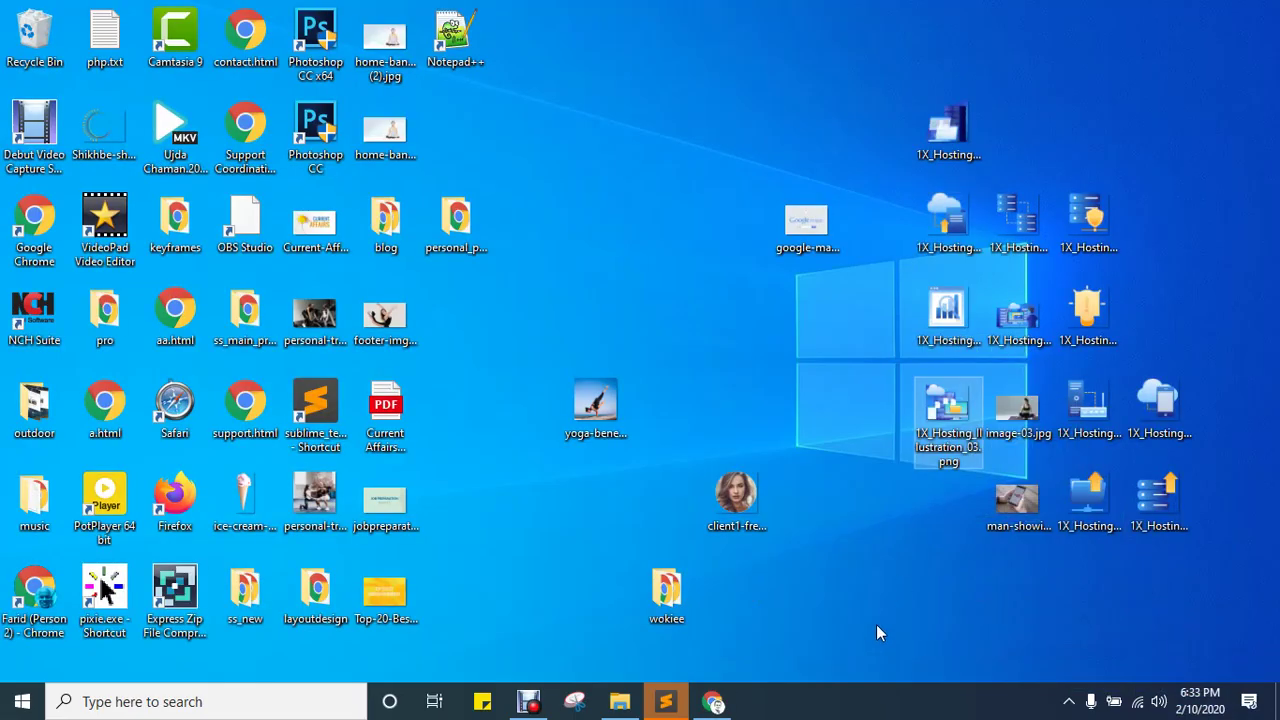
click(713, 701)
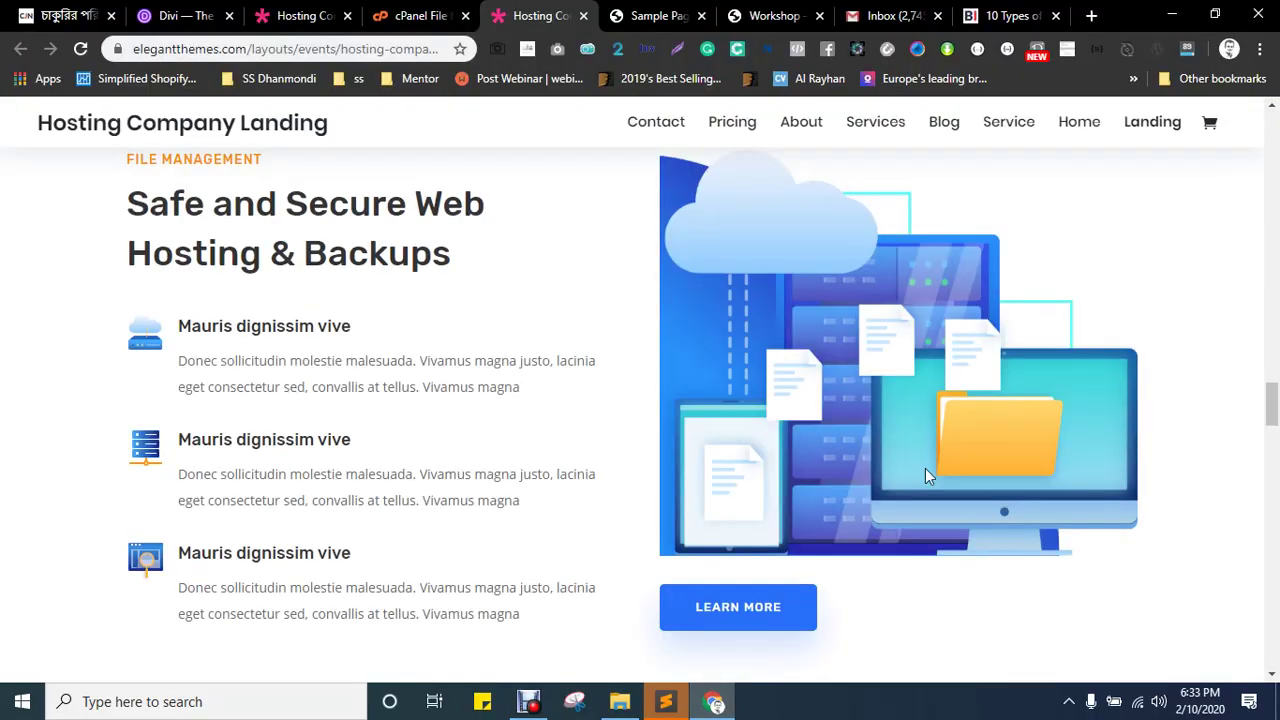
scroll(866, 457, up, 1)
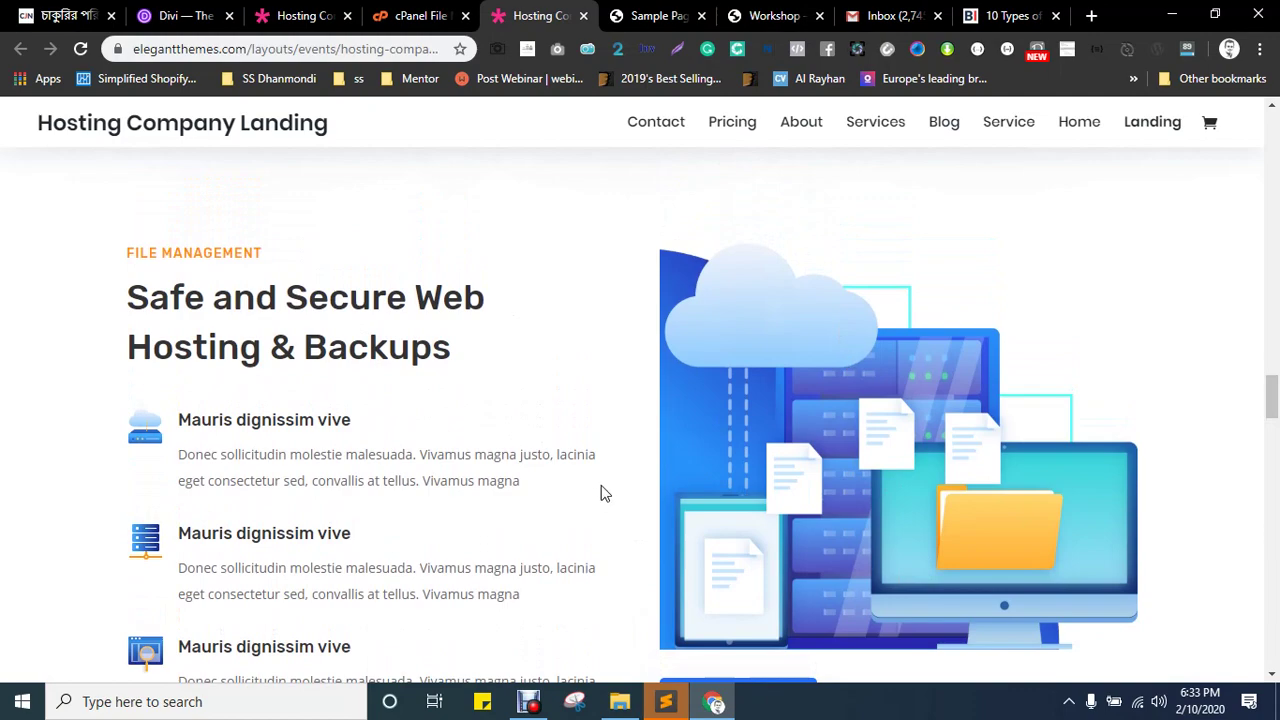
- Save the cloud-over-server icon and the server rack icon from the File Management list to the desktop
drag(145, 432, 675, 636)
drag(1272, 708, 1272, 712)
drag(1190, 433, 1192, 436)
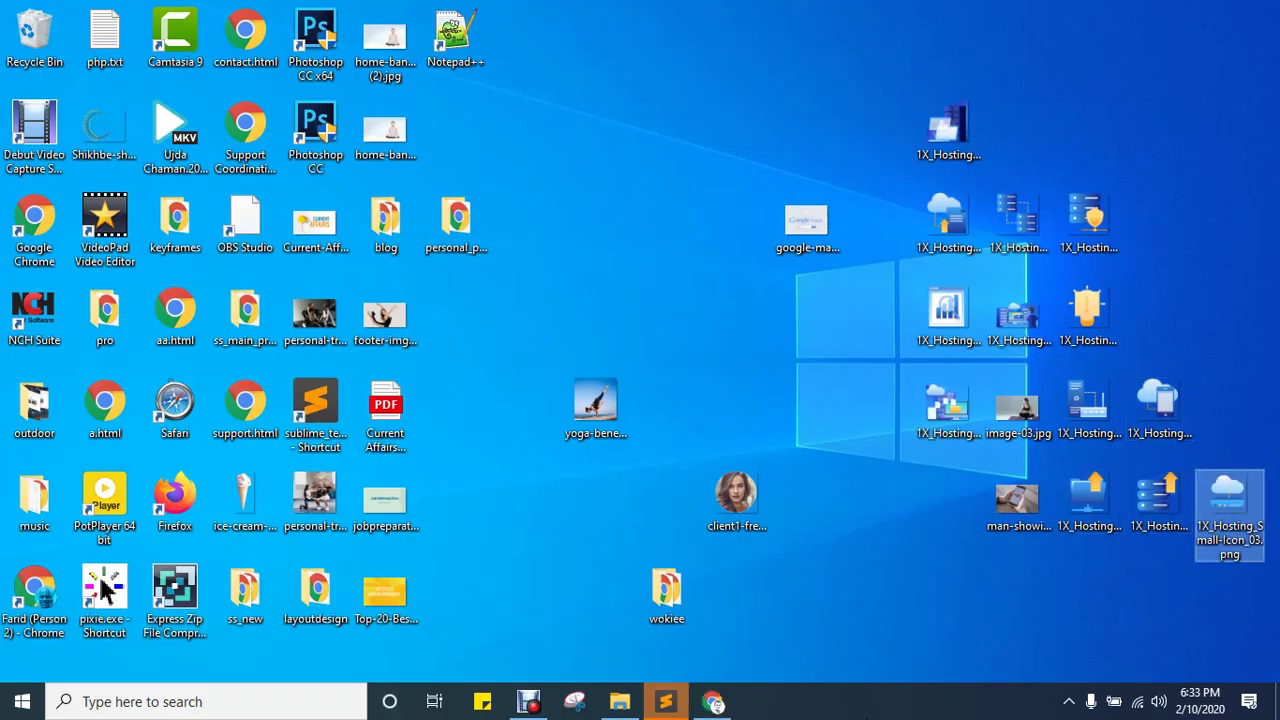
click(714, 701)
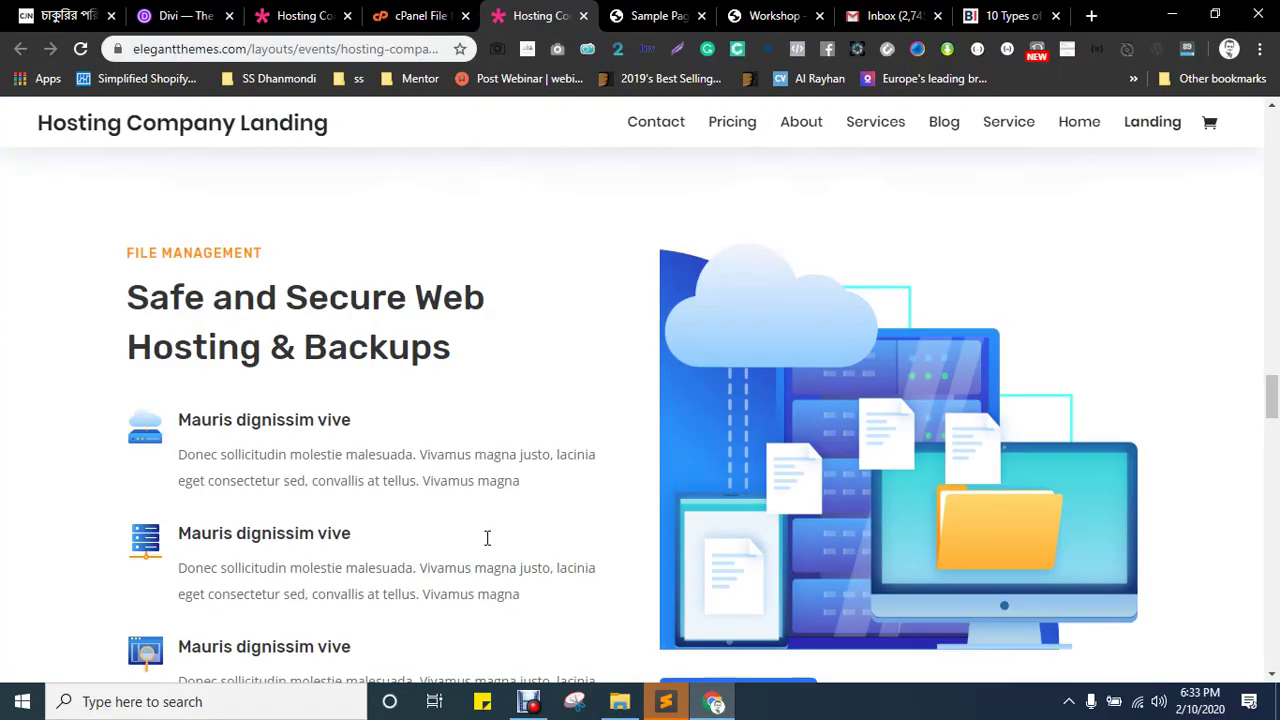
drag(1272, 708, 1115, 514)
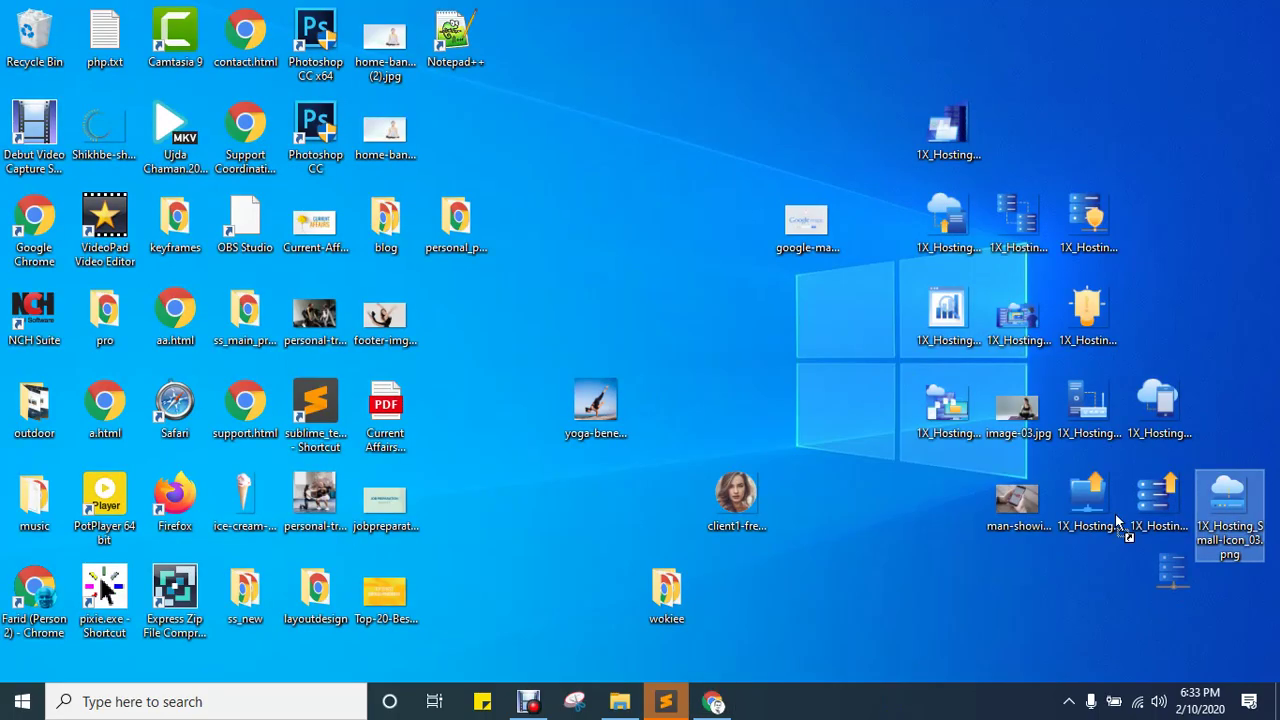
drag(1155, 281, 1157, 285)
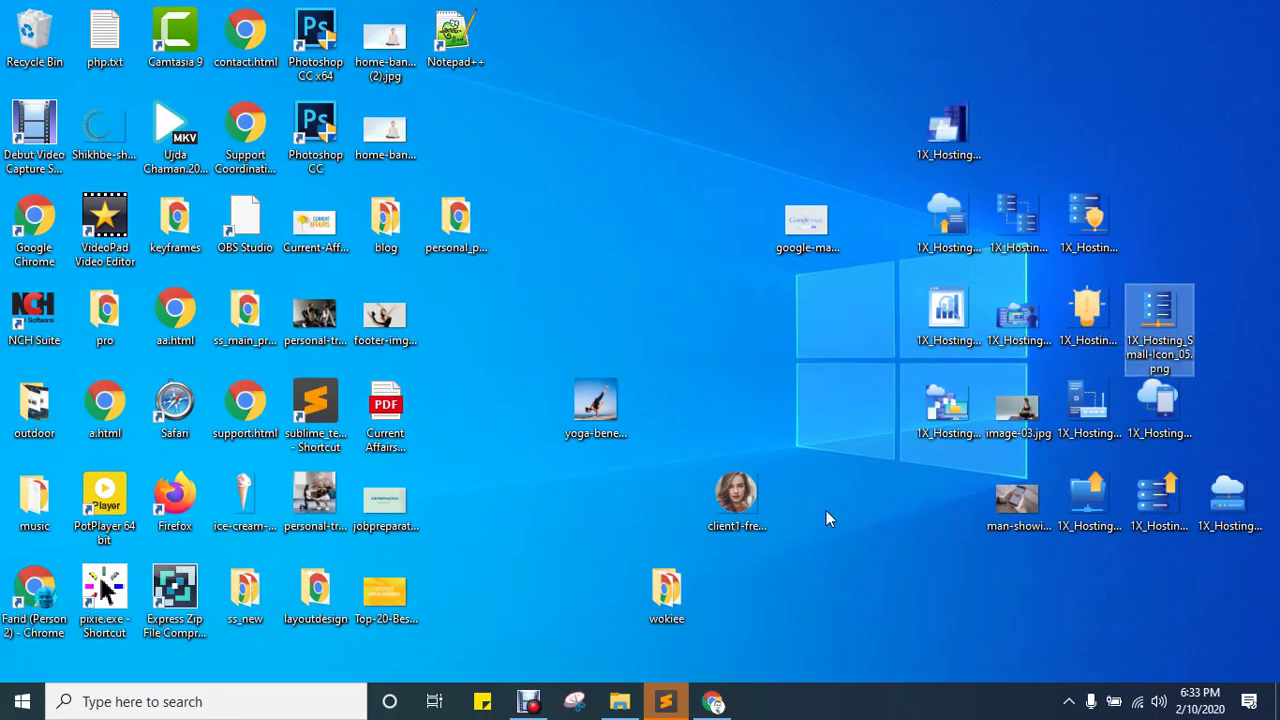
click(724, 703)
- Save the magnifier window icon from the third File Management list entry to the desktop
scroll(165, 534, down, 2)
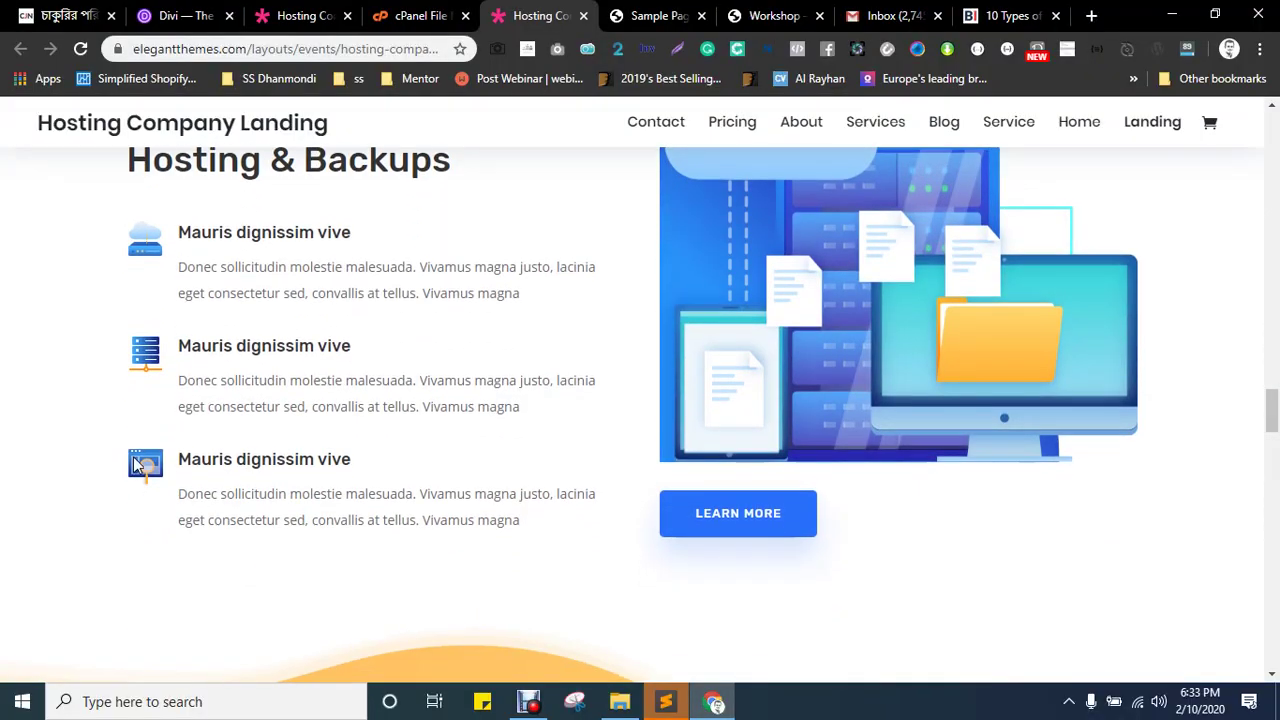
drag(1274, 700, 1005, 370)
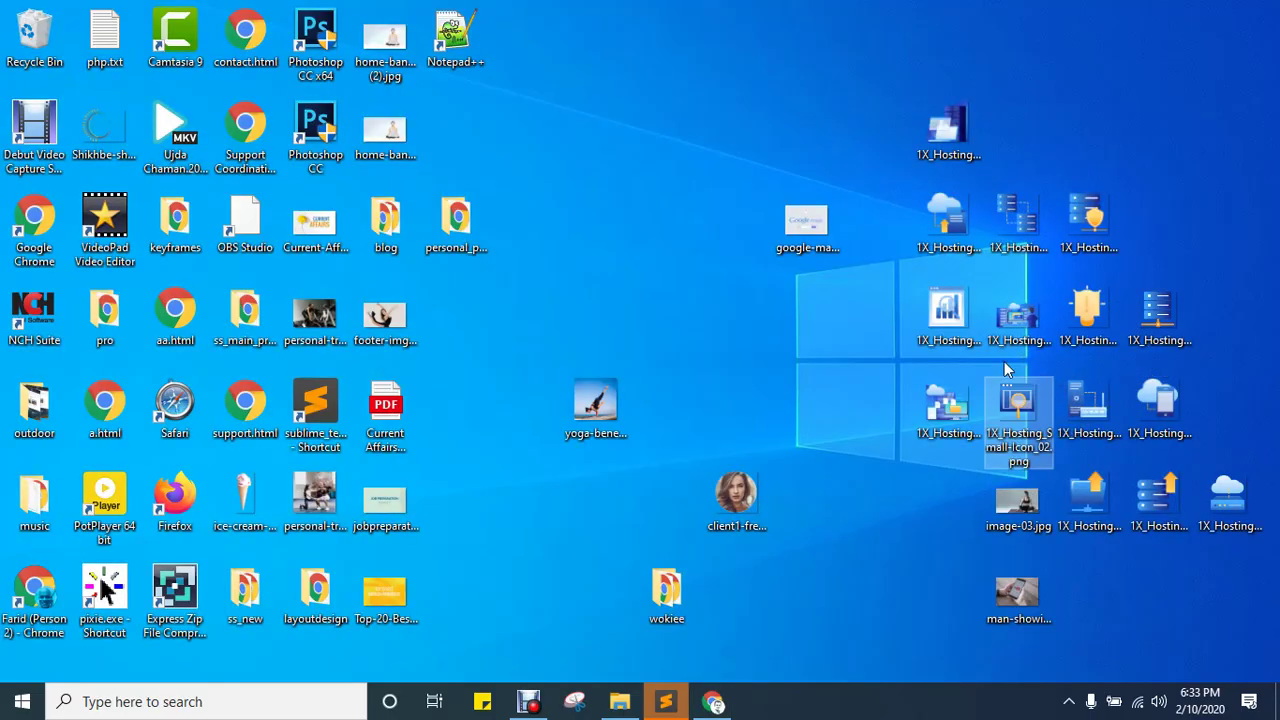
click(713, 703)
- Save the illustration from the Talk With an Expert section to the desktop and return to the landing page
scroll(590, 445, down, 8)
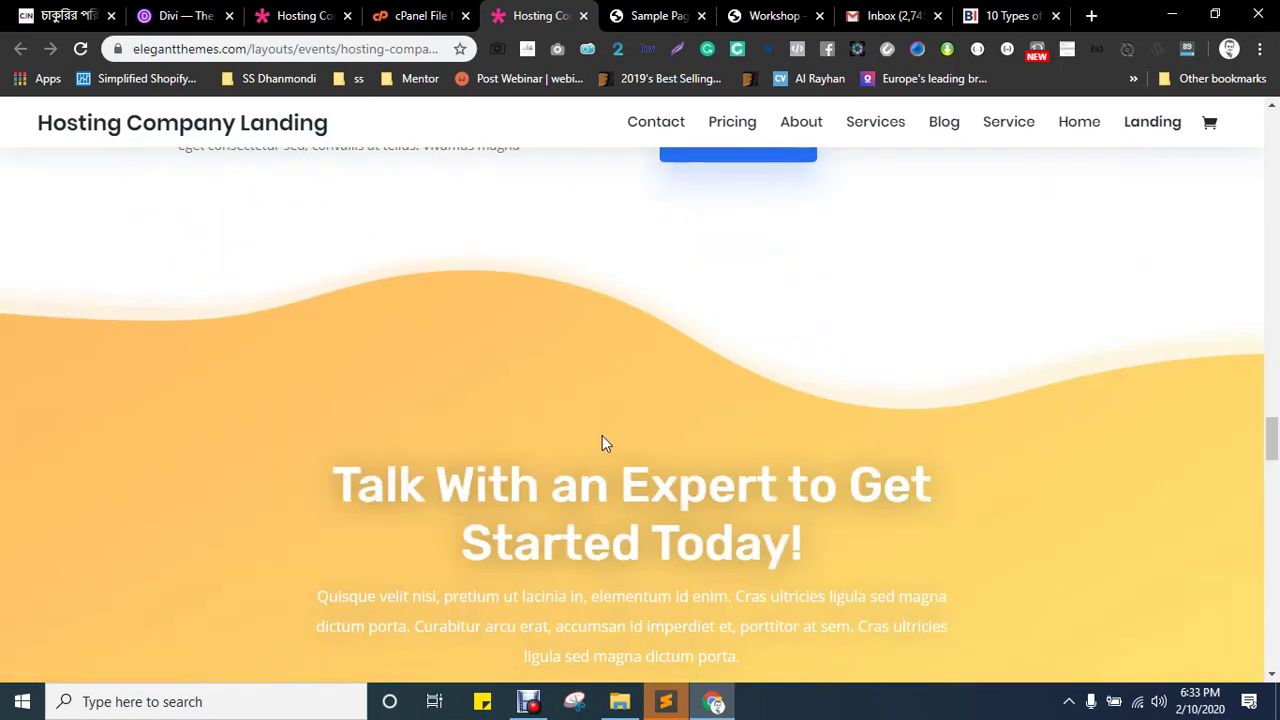
scroll(605, 440, down, 5)
drag(608, 440, 1000, 380)
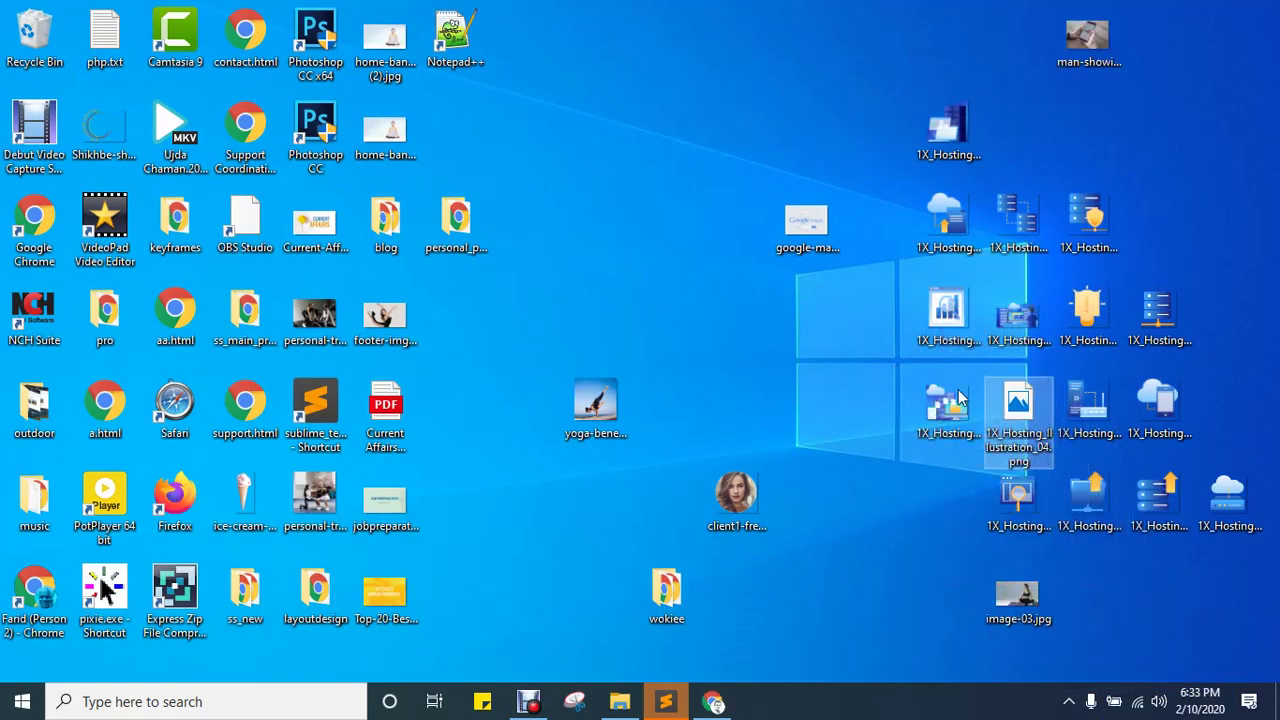
click(718, 700)
- Try to grab the middle portrait in the Customer Testimonials section directly from the page
scroll(725, 410, down, 5)
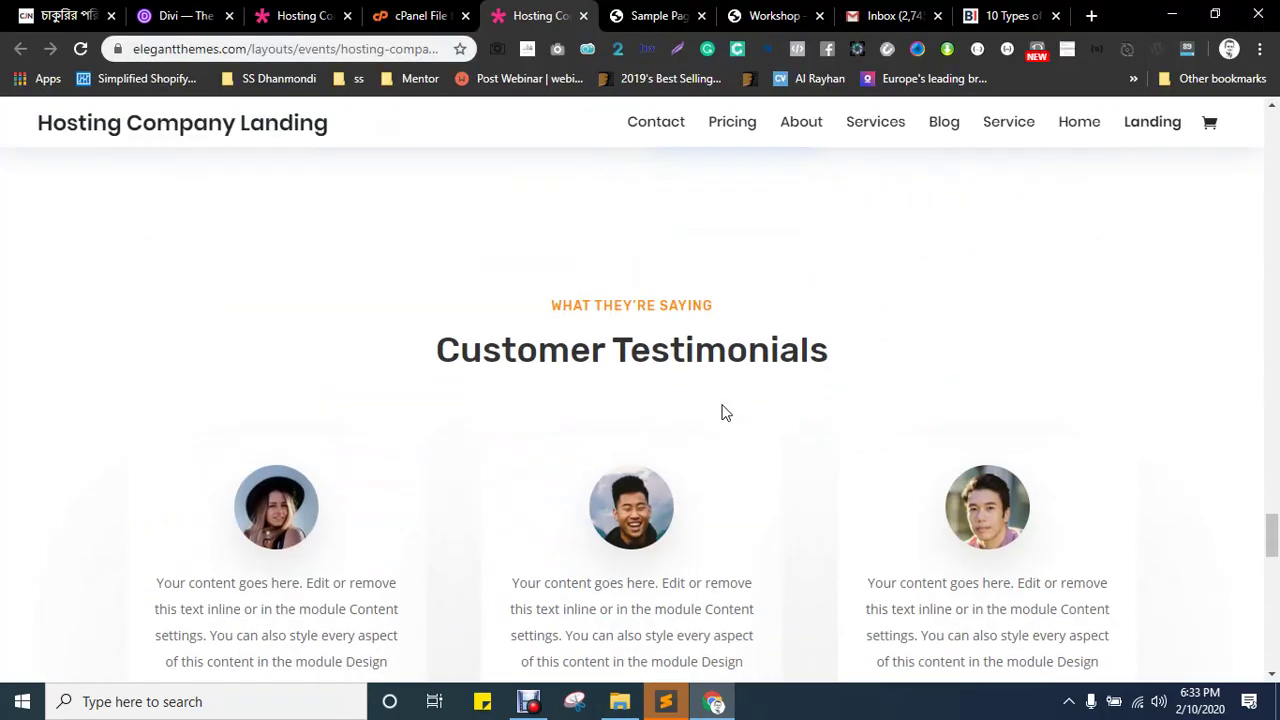
scroll(650, 360, down, 2)
drag(598, 325, 1043, 457)
click(1043, 457)
scroll(1054, 470, up, 8)
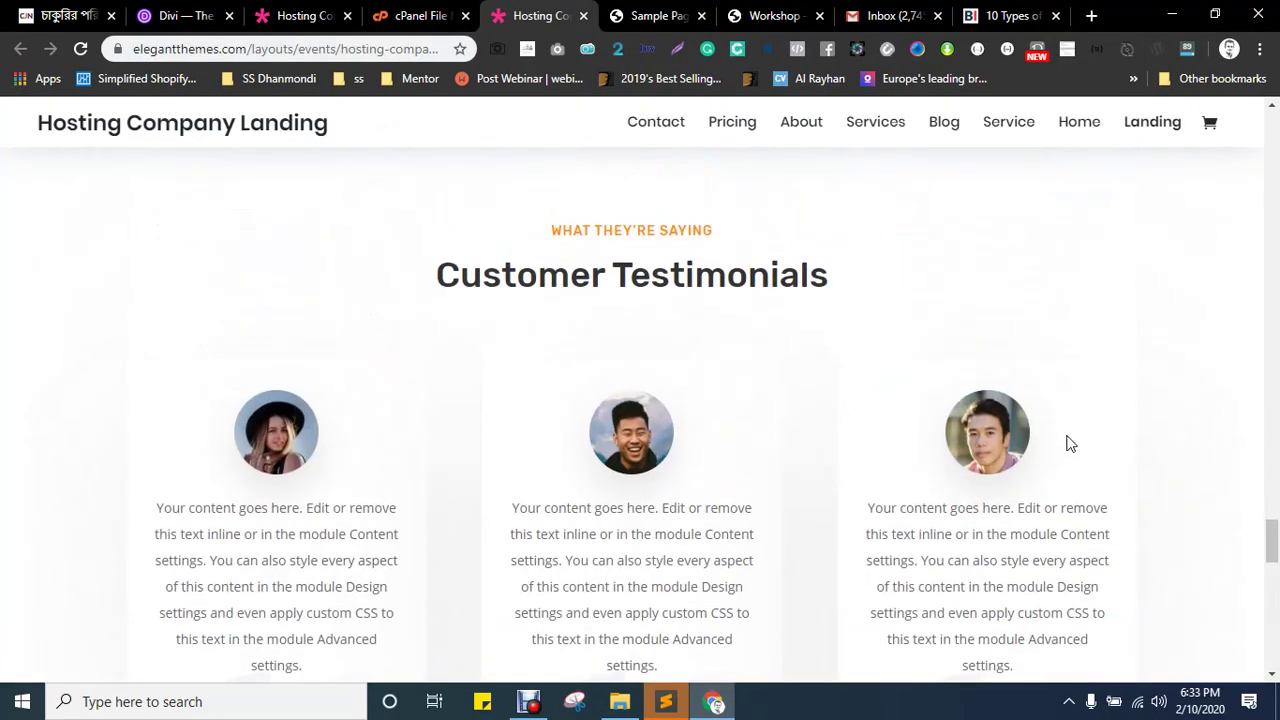
drag(512, 507, 708, 536)
click(620, 425)
drag(512, 507, 745, 512)
drag(552, 404, 762, 568)
click(650, 370)
- Inspect the middle testimonial portrait and open its background image in a new tab
right_click(627, 419)
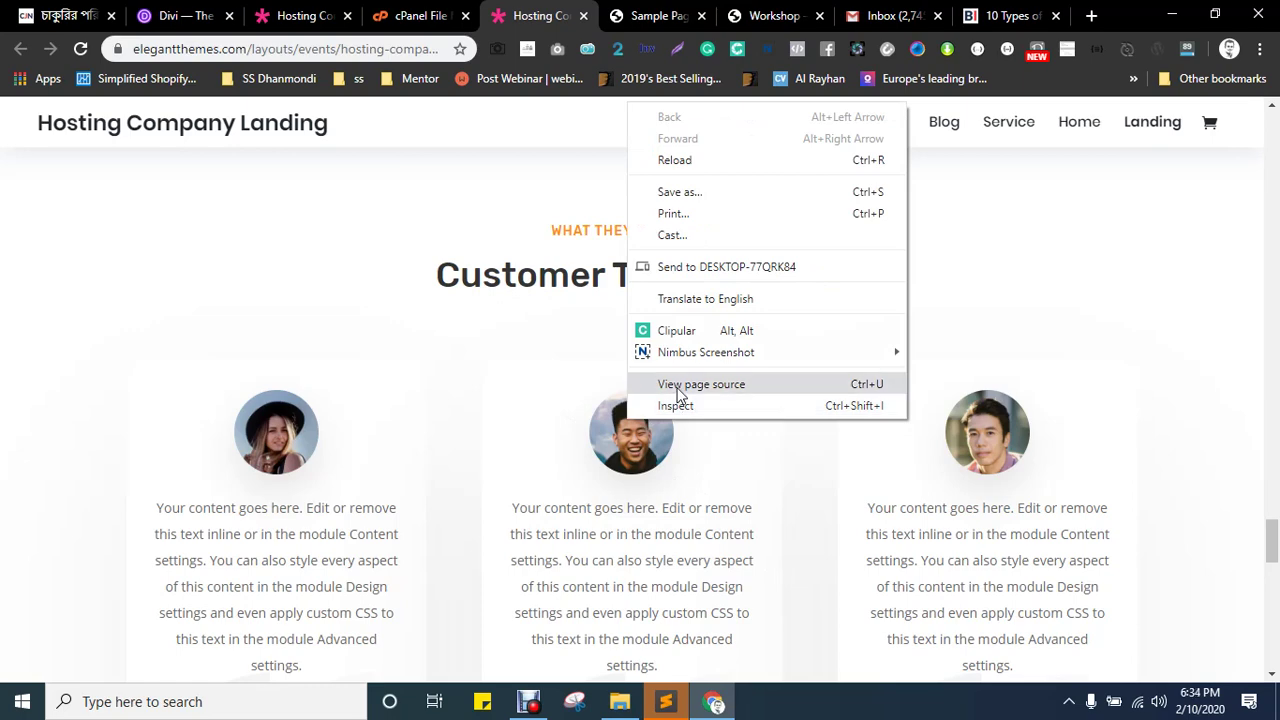
click(683, 408)
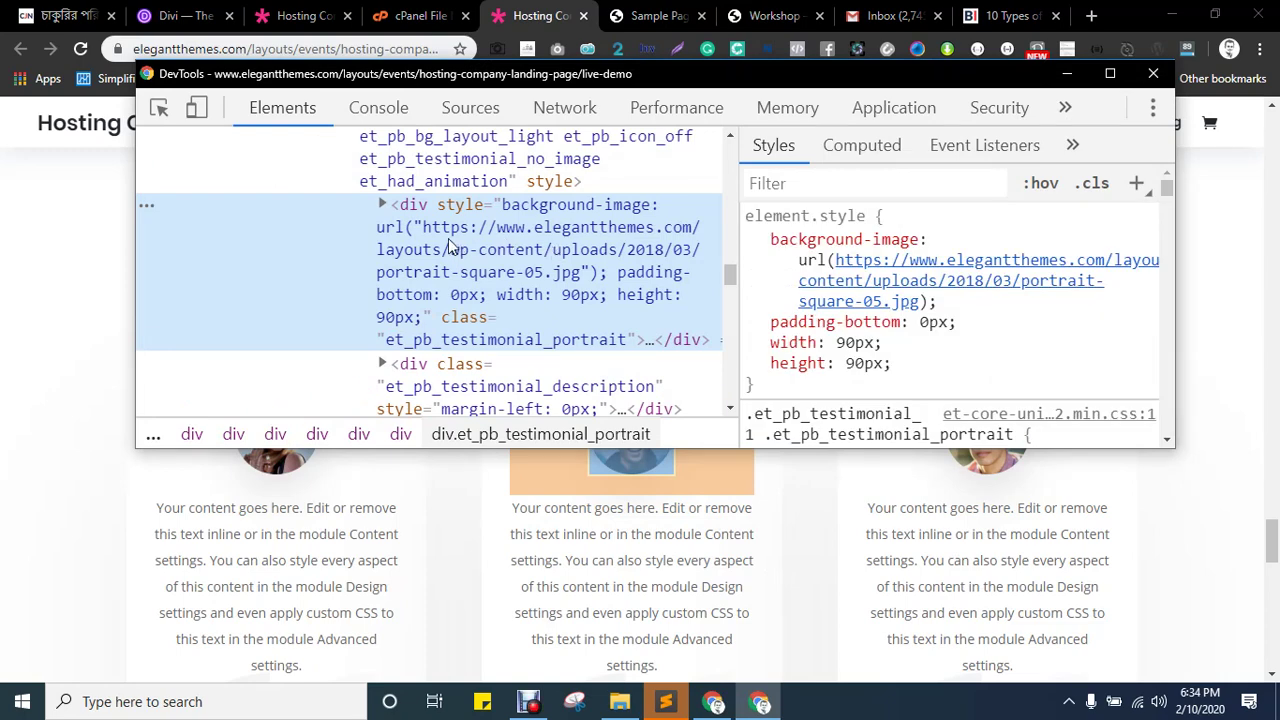
right_click(899, 269)
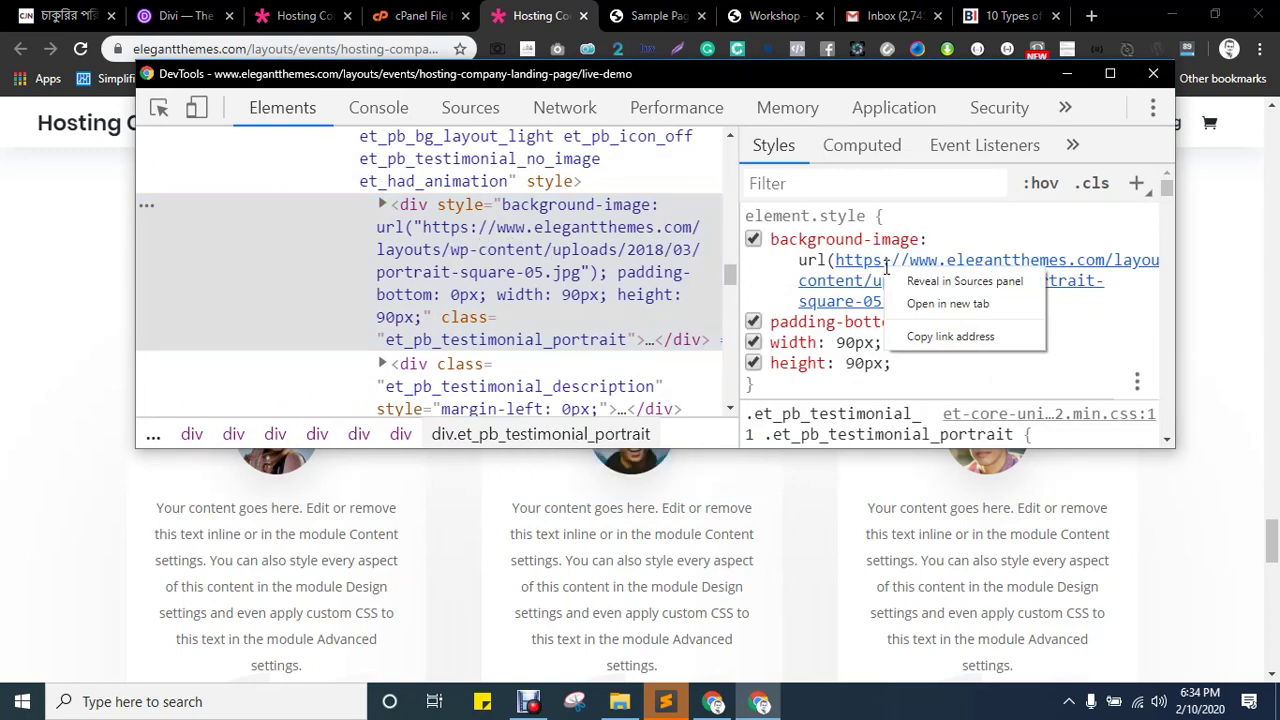
click(921, 306)
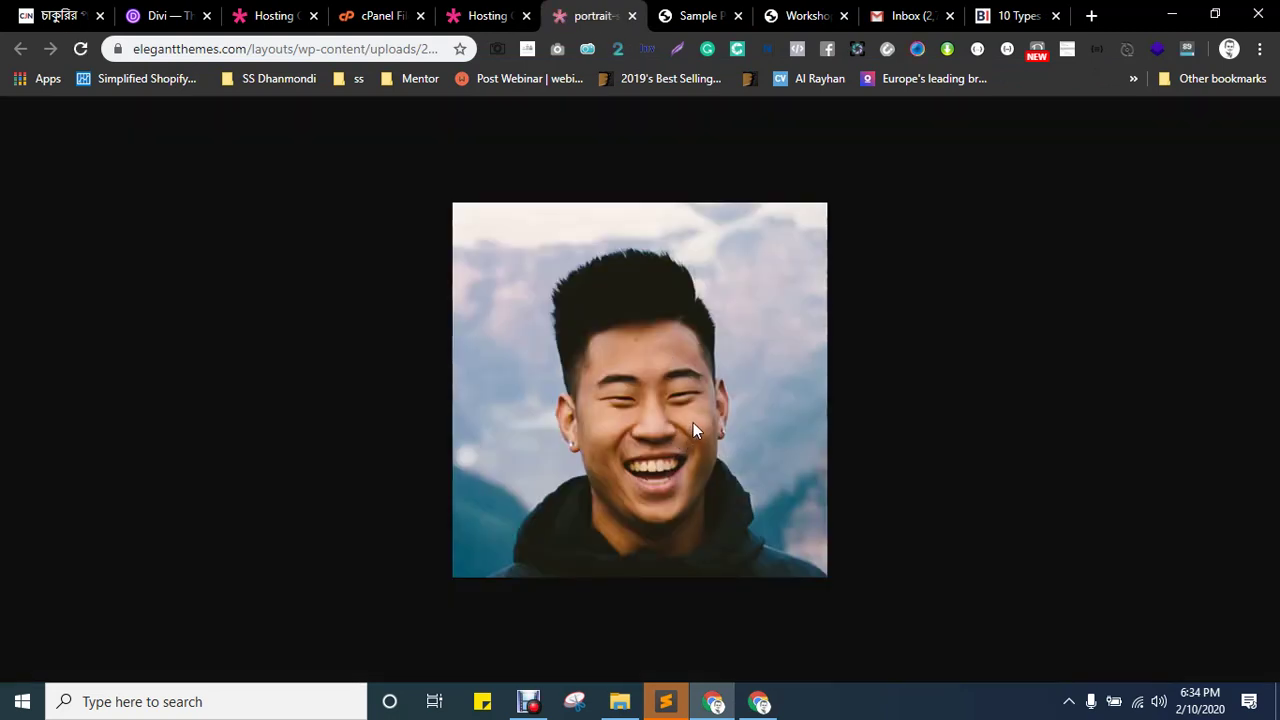
- Save the portrait as portrait-square-05.jpg on the desktop and close its tab
key(ctrl+s)
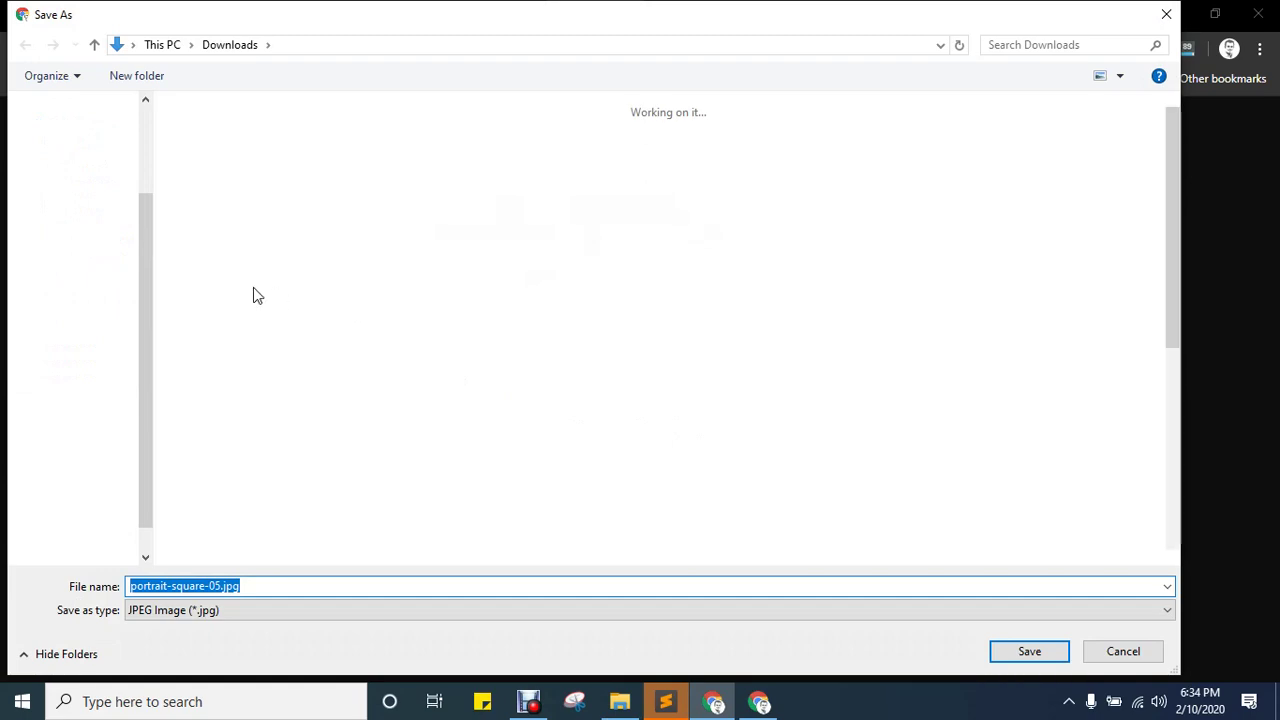
click(77, 297)
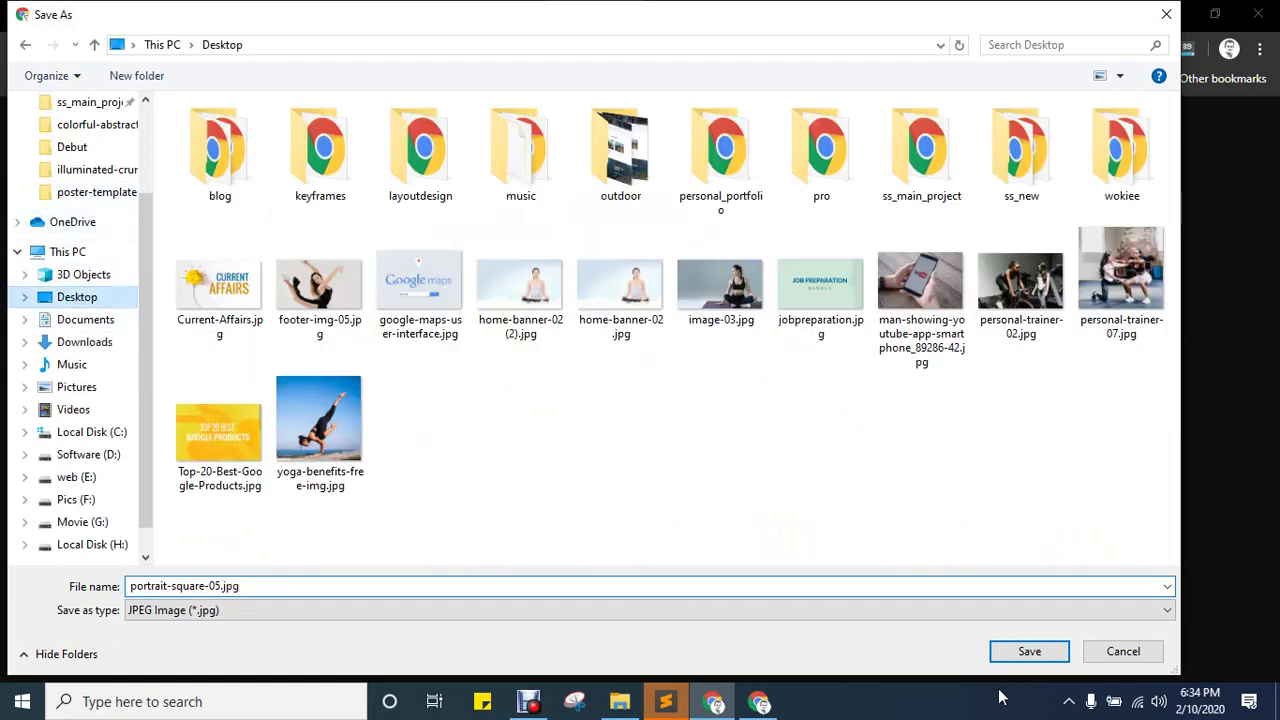
click(1016, 652)
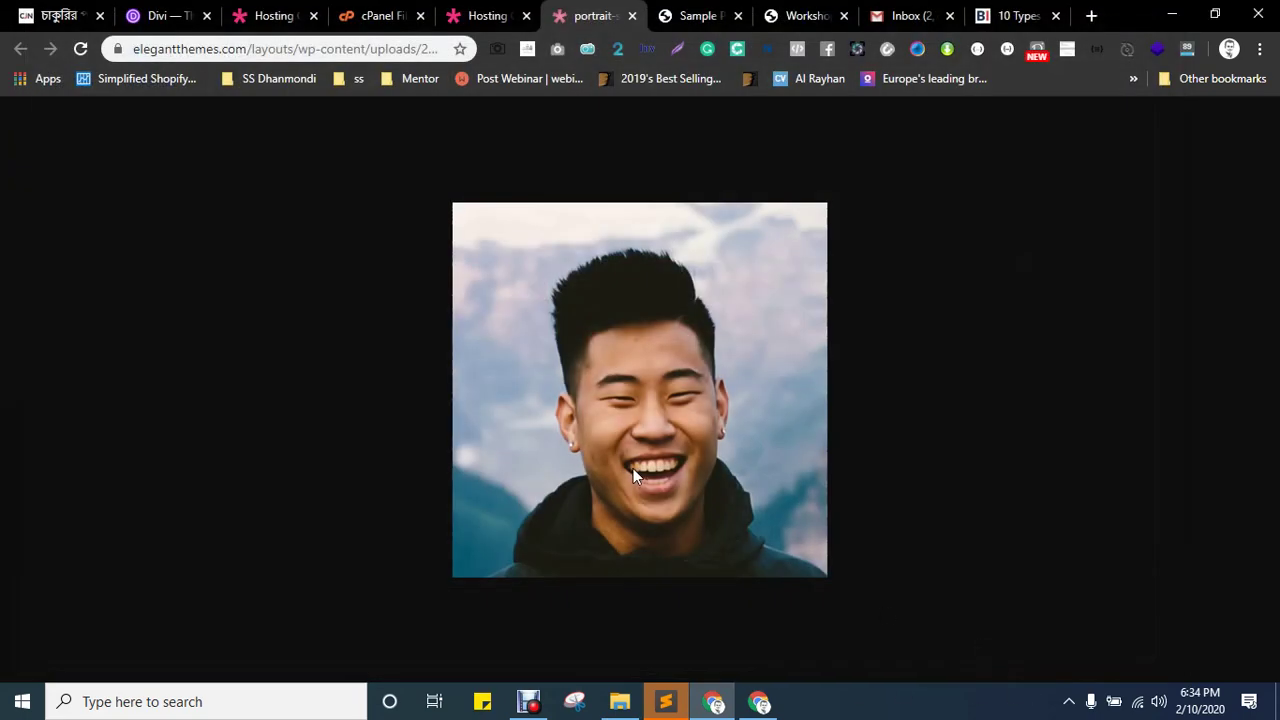
key(ctrl+w)
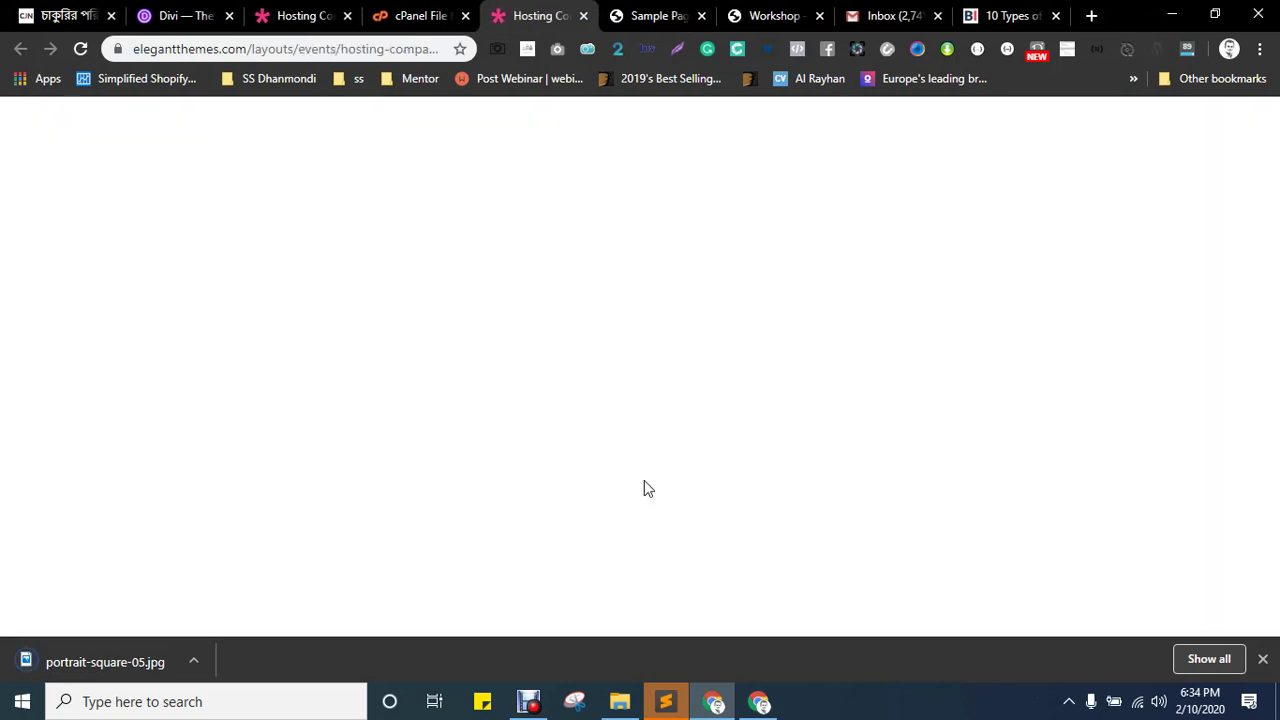
- Inspect the author name in the first testimonial card and move the DevTools window off that card
scroll(628, 470, down, 6)
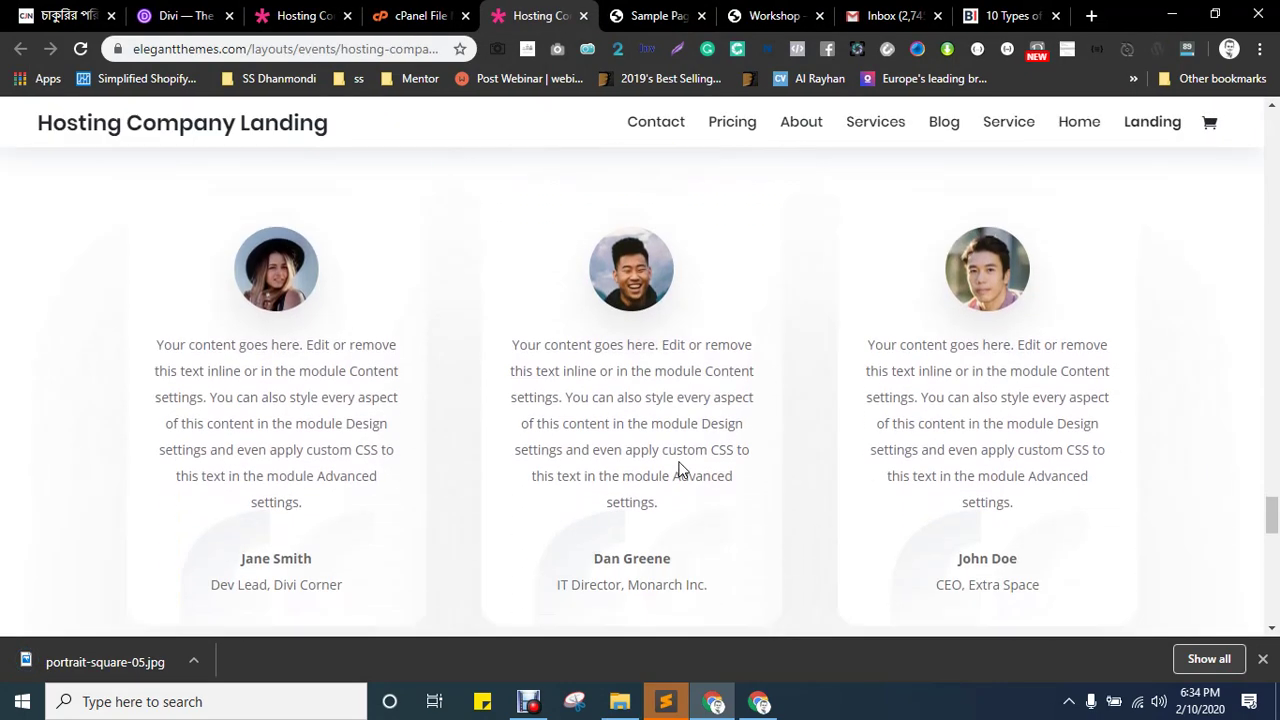
scroll(518, 487, up, 3)
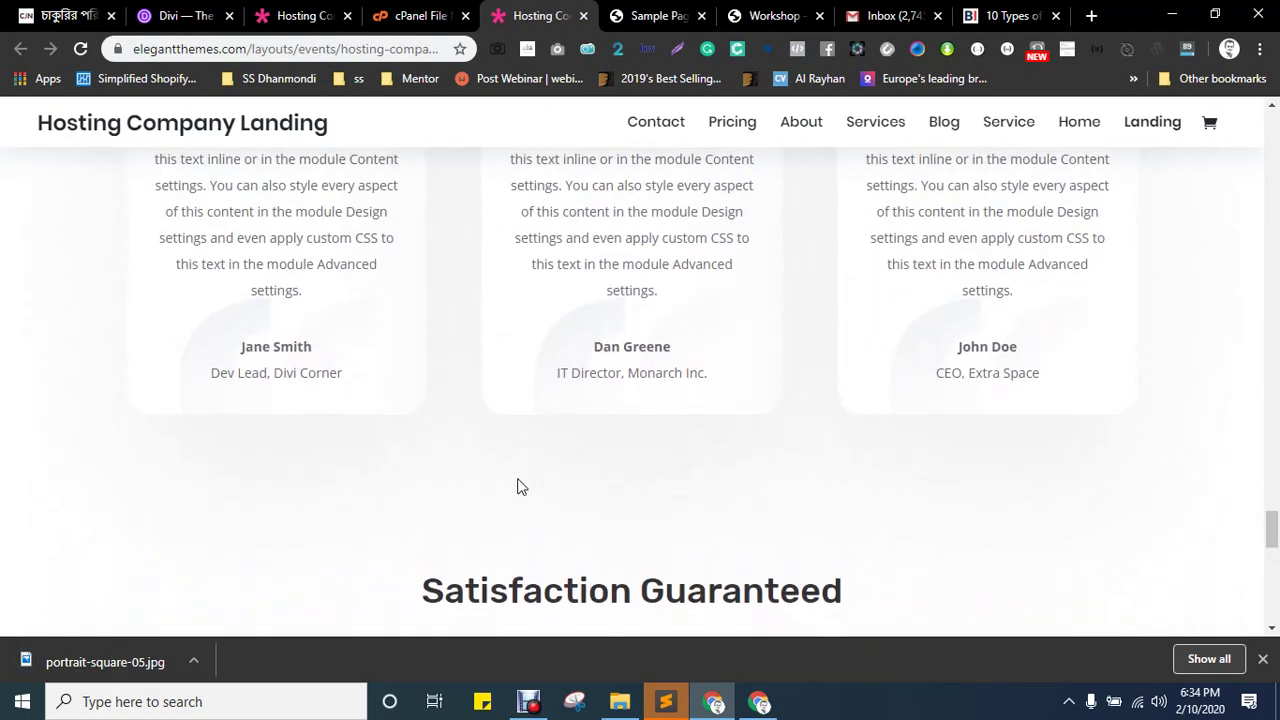
right_click(226, 345)
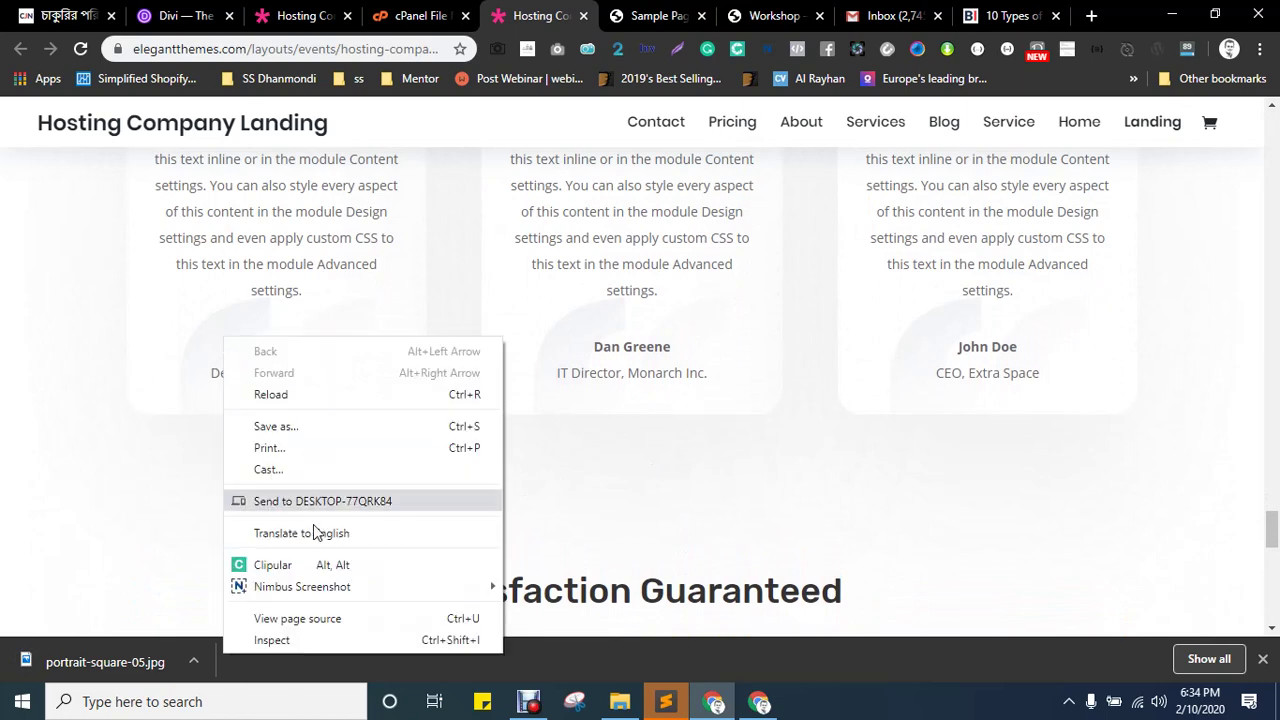
click(287, 636)
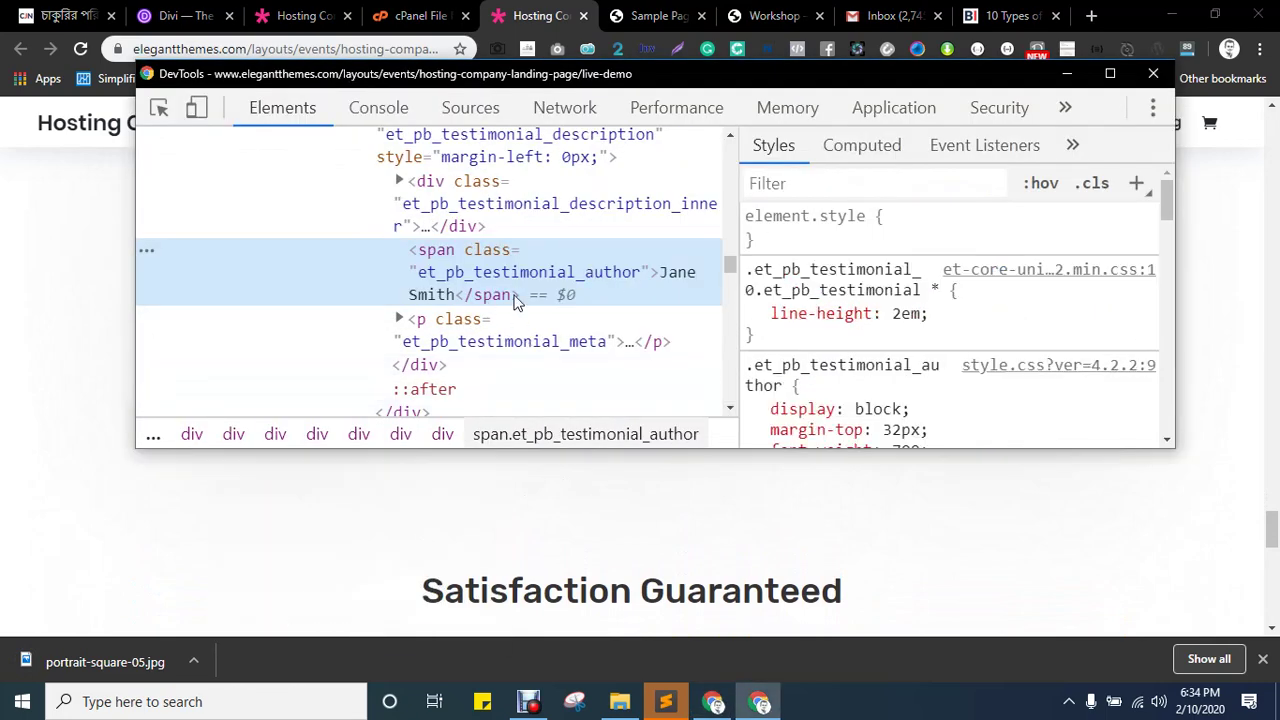
drag(495, 78, 731, 186)
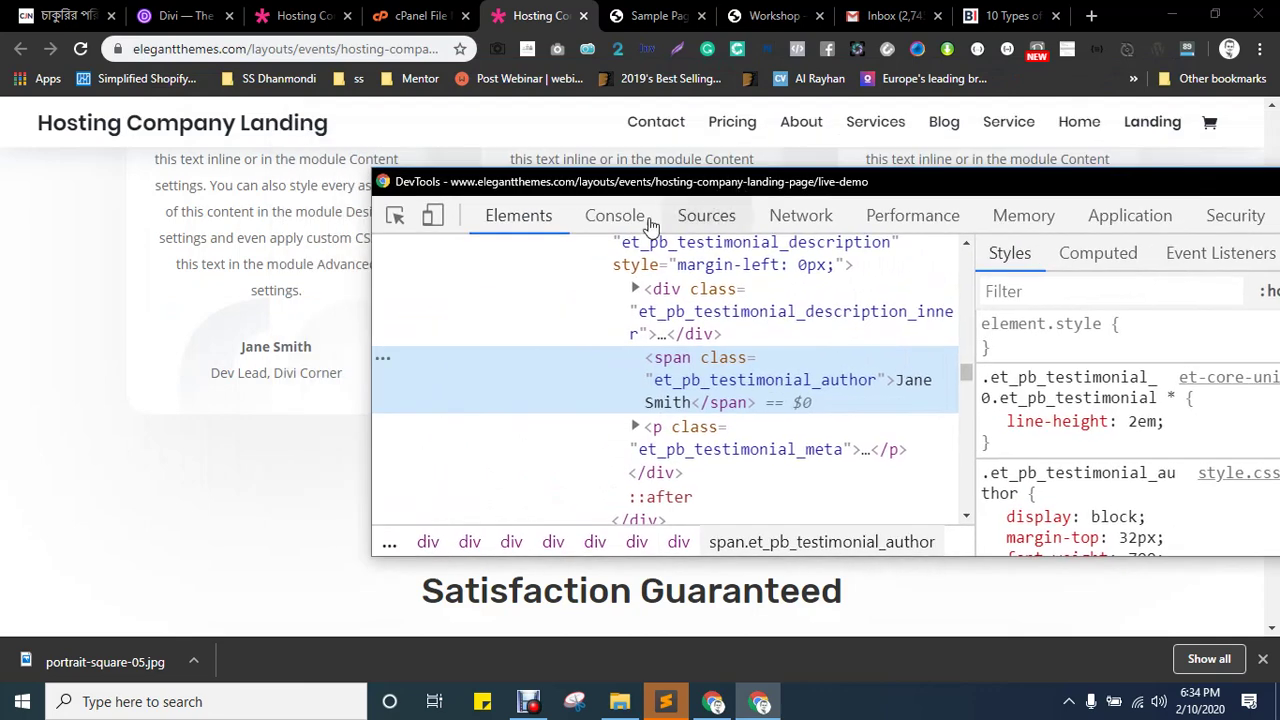
- Work up the element tree of the first testimonial card and select its outer et_pb_testimonial_0 container
scroll(137, 386, up, 2)
click(720, 320)
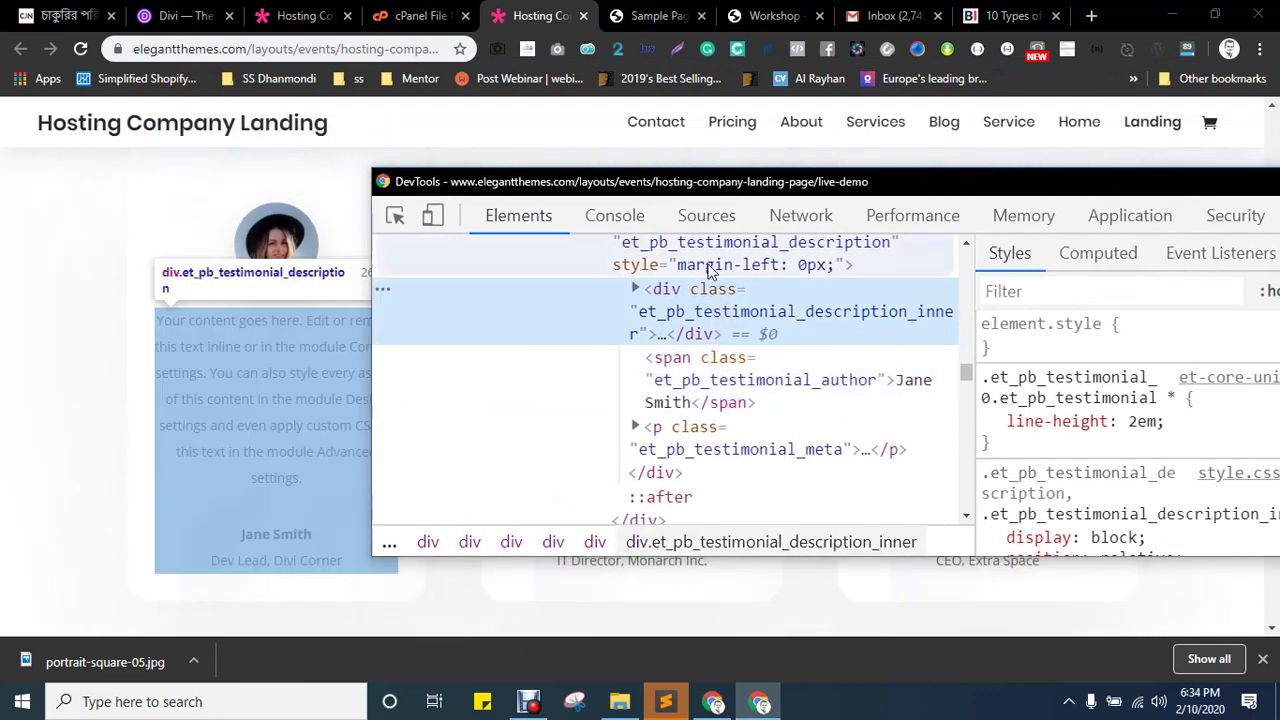
click(710, 270)
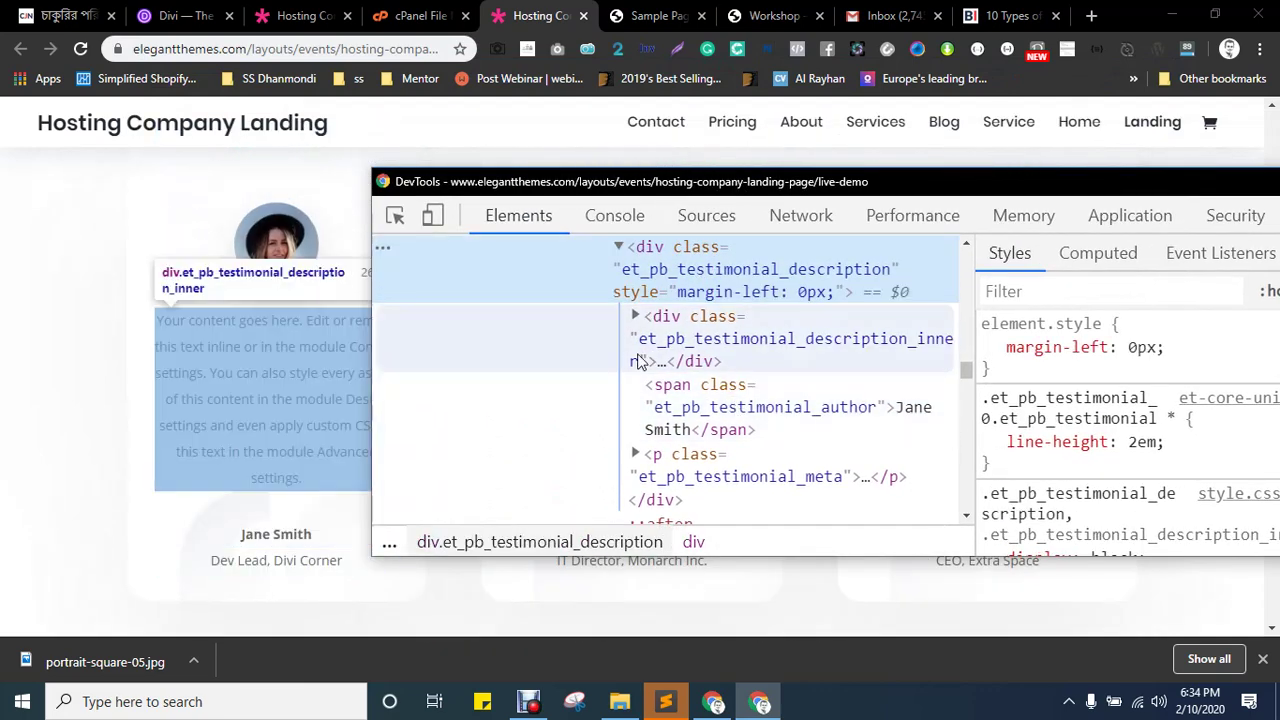
scroll(640, 362, up, 1)
click(735, 305)
scroll(738, 404, up, 2)
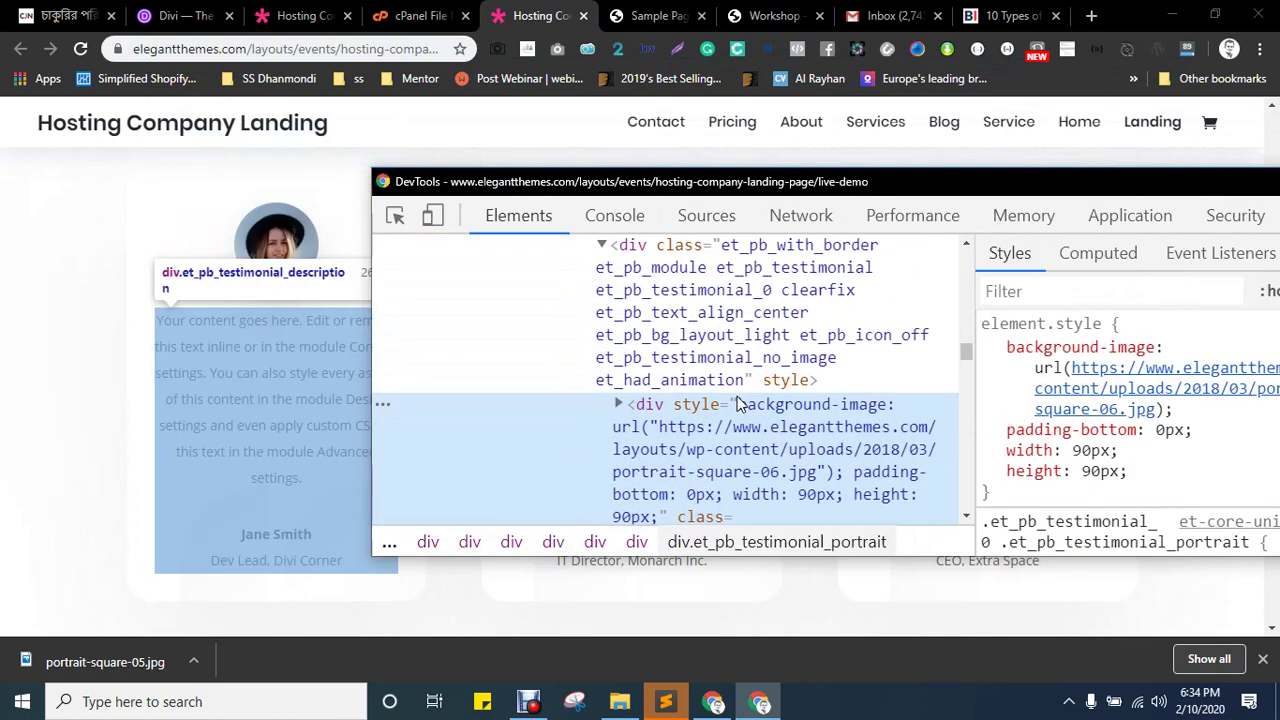
scroll(738, 404, up, 1)
click(693, 345)
- Find the background-image rule of the testimonial container and open its image in a new tab
scroll(1150, 400, down, 5)
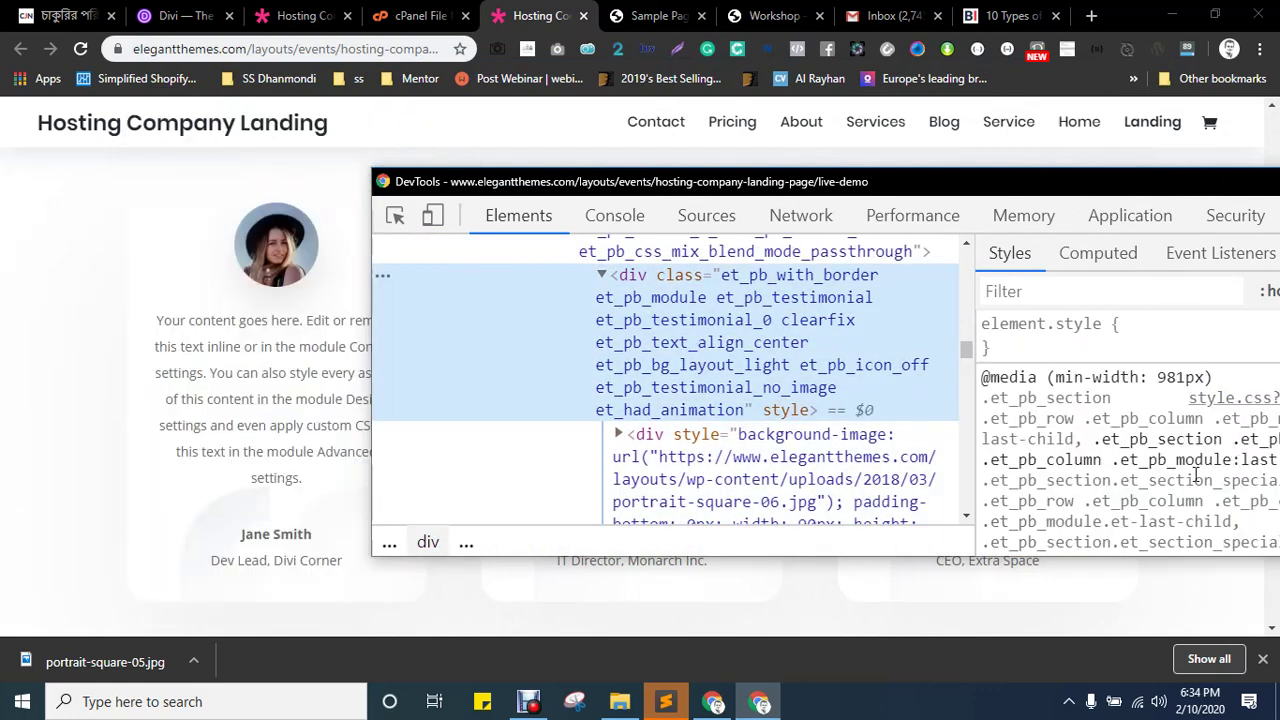
scroll(1170, 410, down, 3)
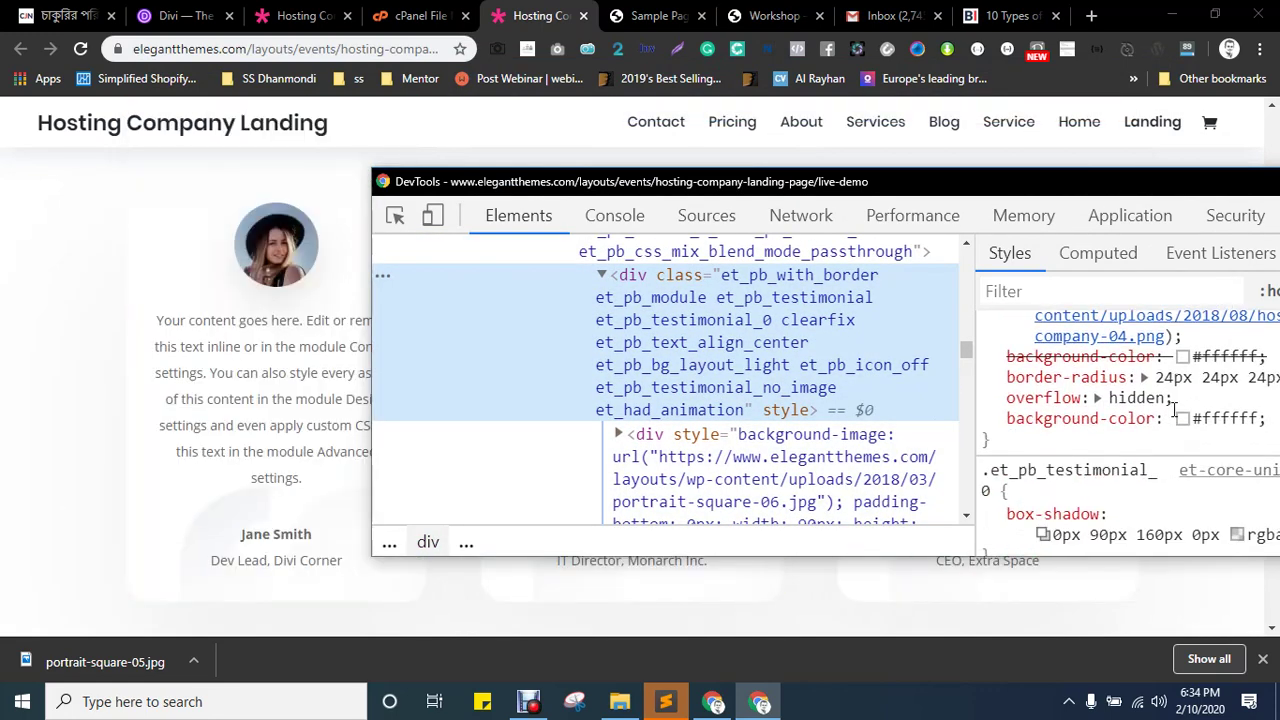
scroll(1150, 412, up, 2)
right_click(1134, 412)
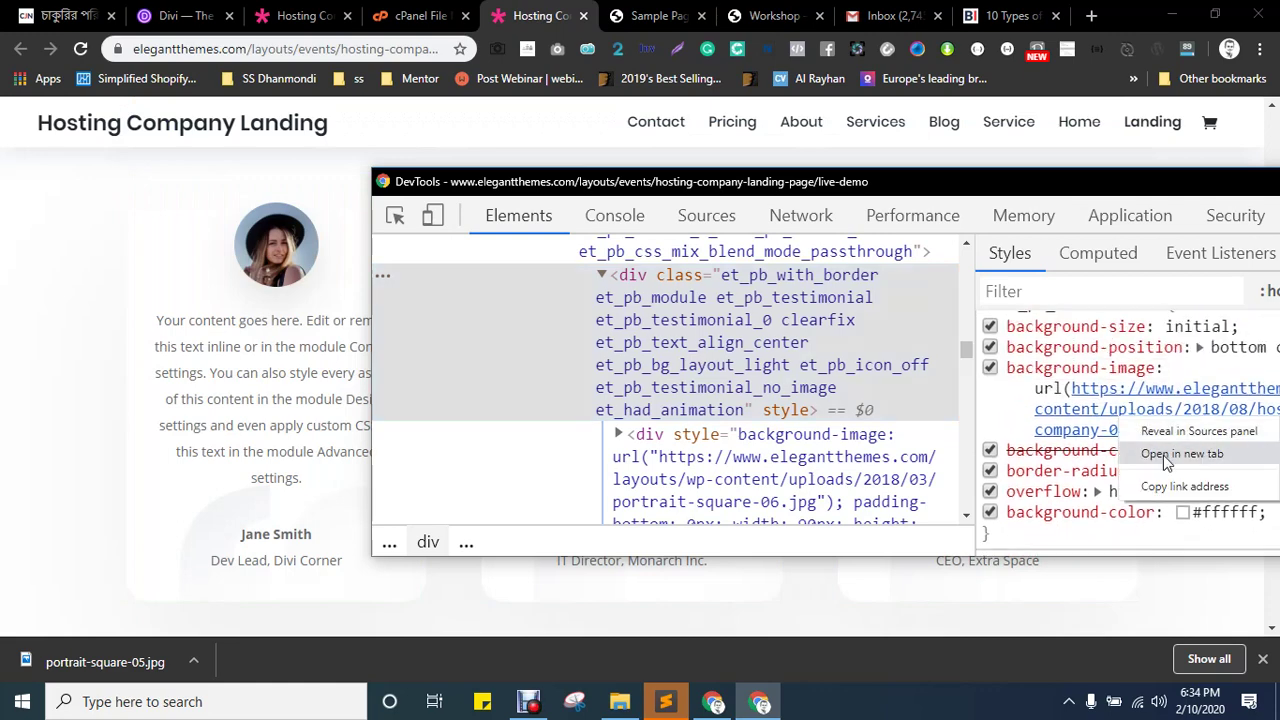
click(1163, 455)
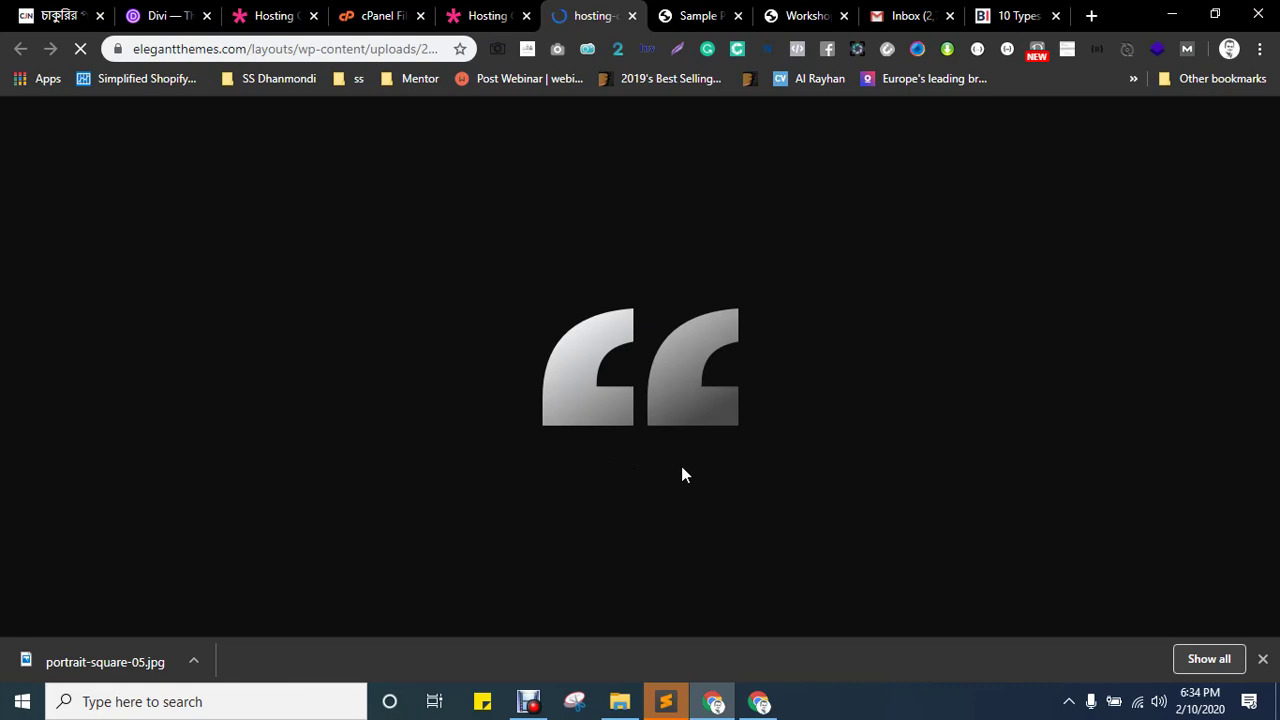
- Save the quotation mark image as hosting-company-04.png on the desktop and close its tab
key(ctrl+s)
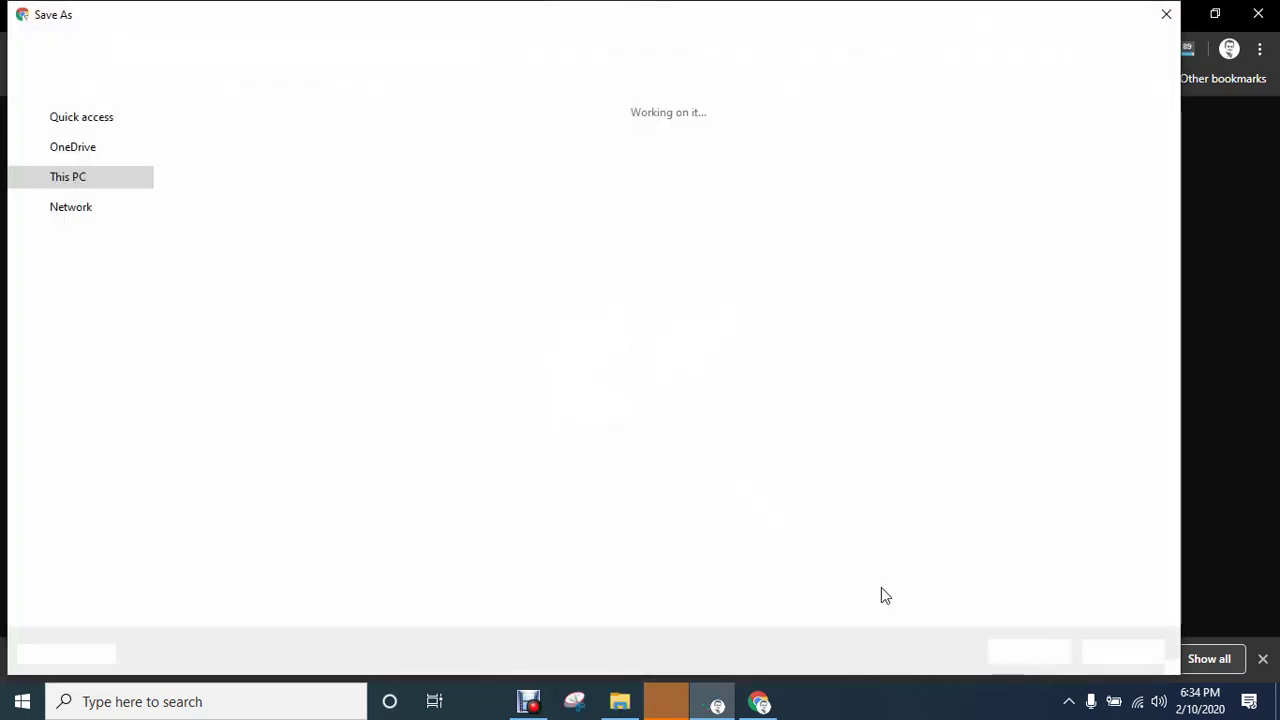
click(1048, 654)
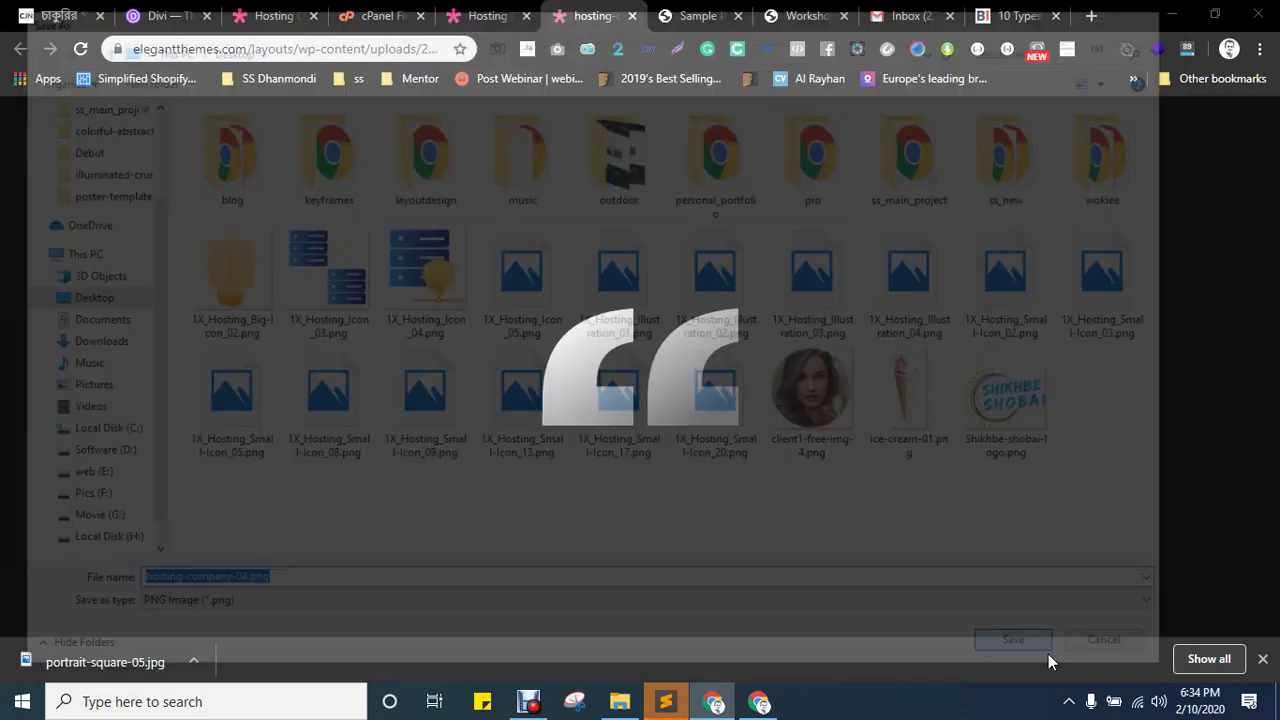
key(ctrl+w)
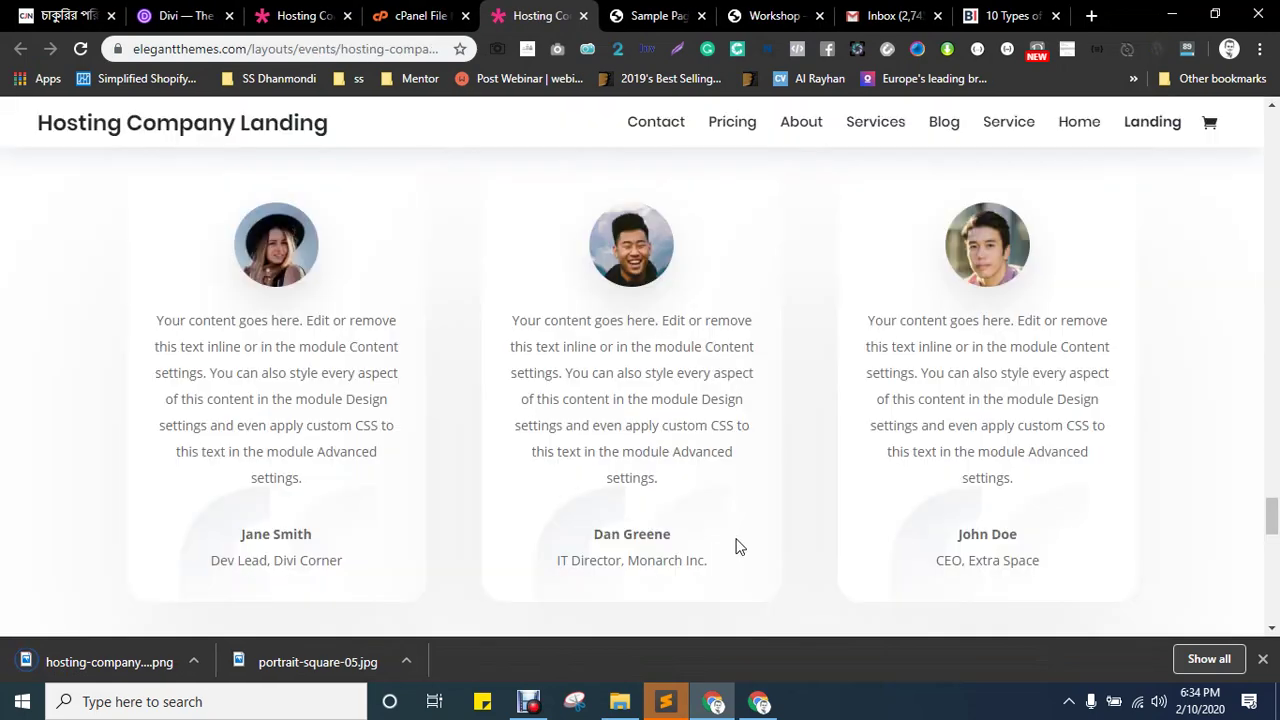
- Inspect the 24/7 Award Winning Support card and select its et_pb_cta_4 container in the element tree
scroll(734, 523, down, 6)
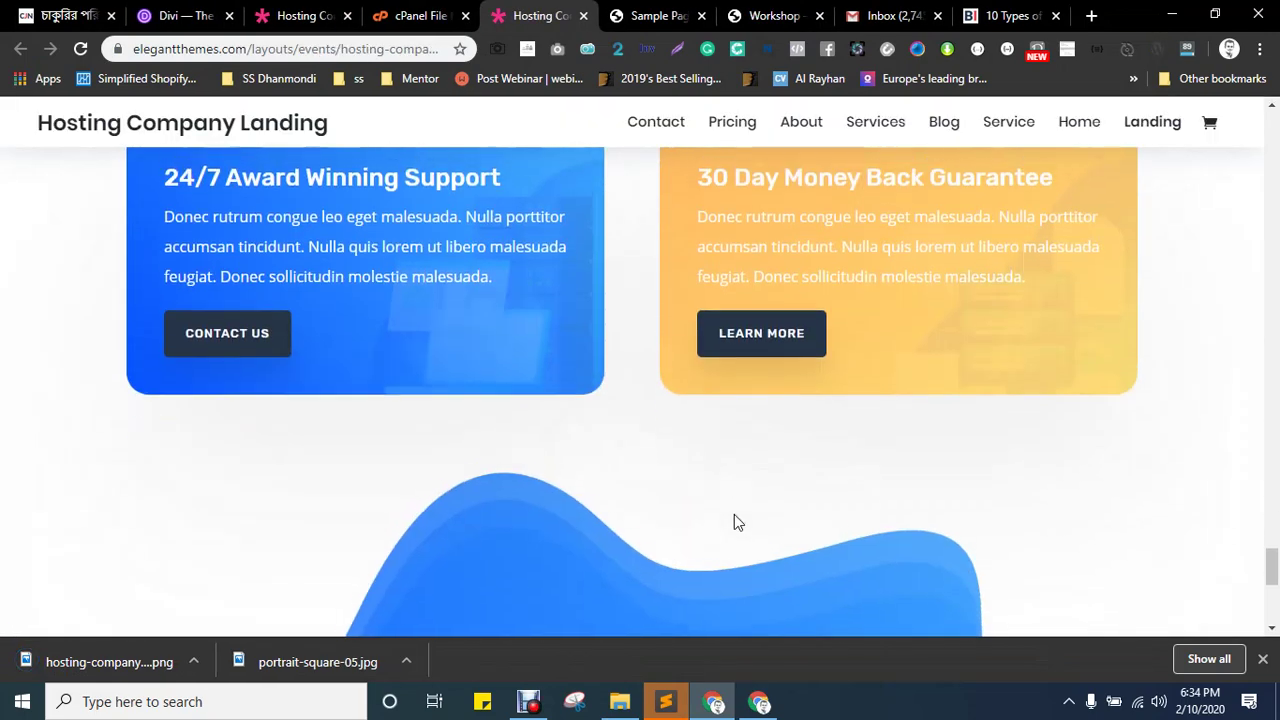
scroll(201, 456, up, 1)
right_click(361, 397)
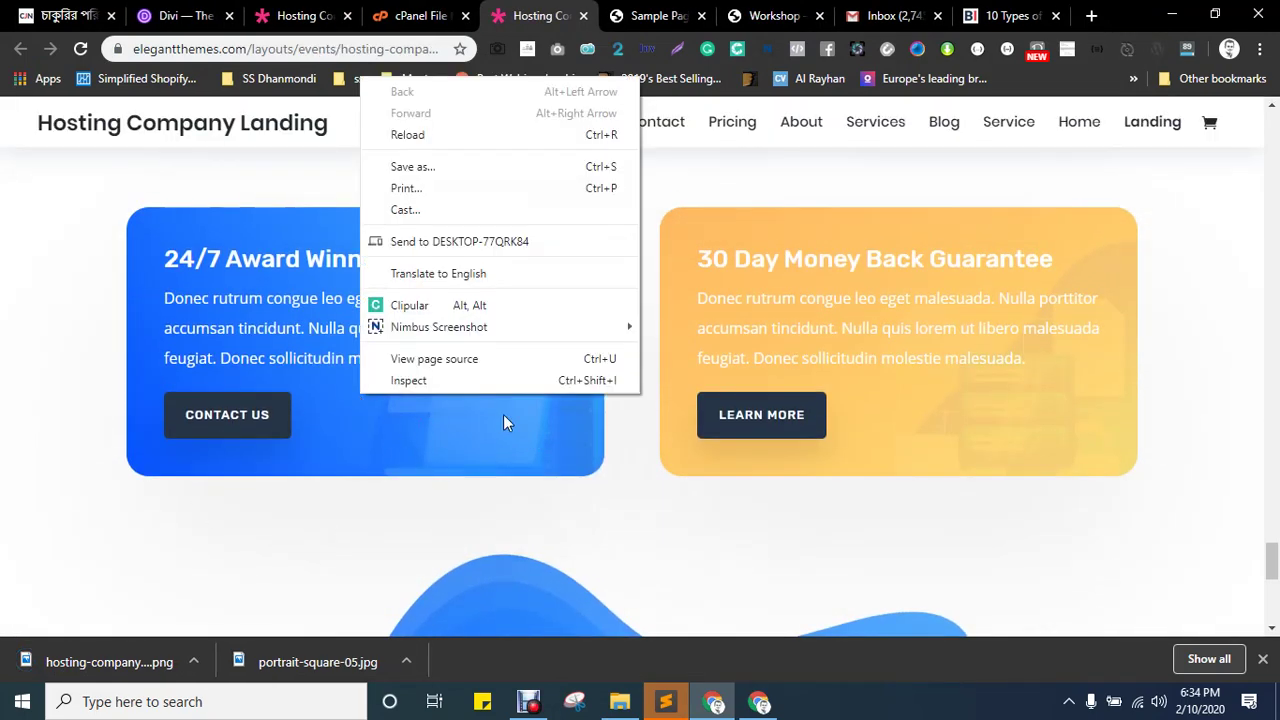
click(471, 380)
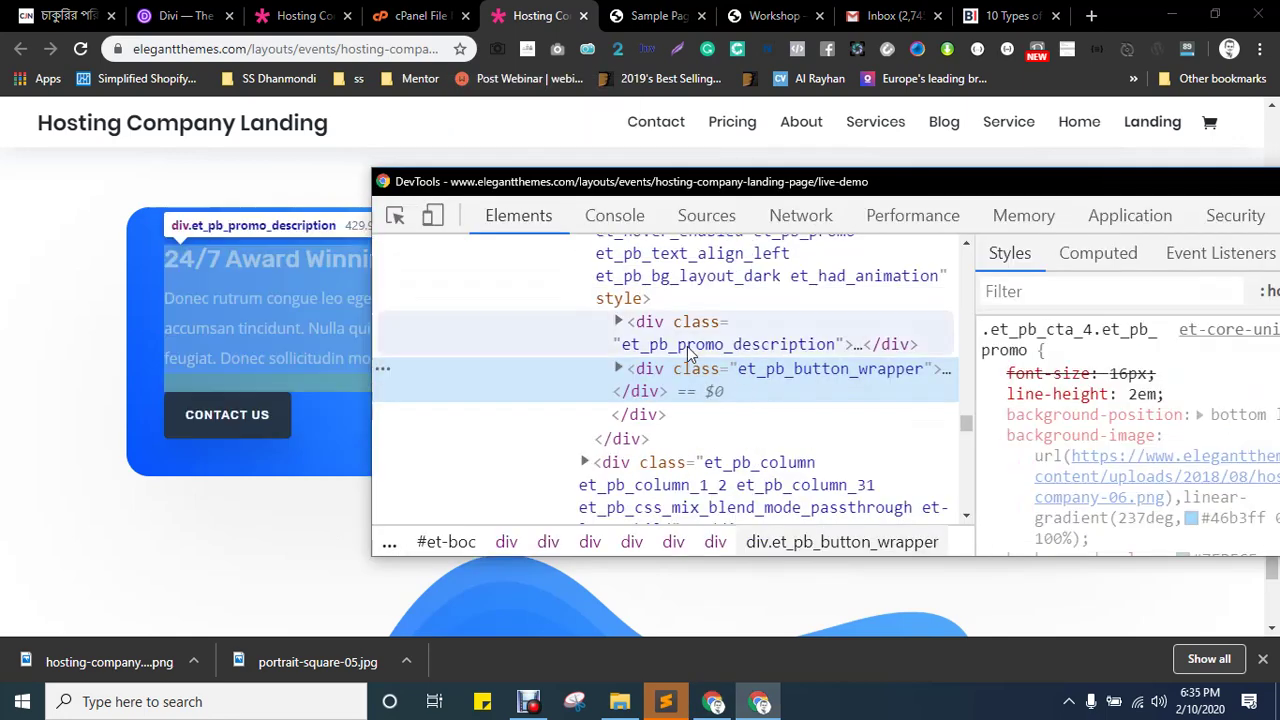
scroll(688, 410, up, 2)
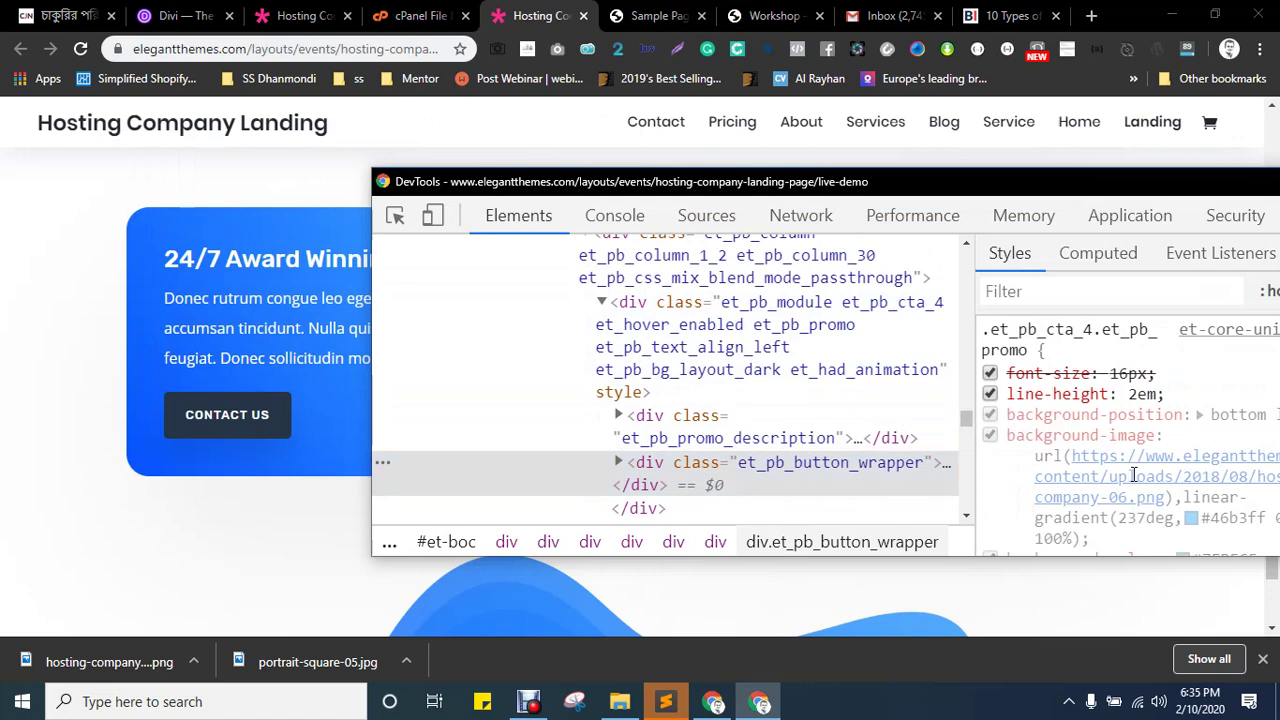
scroll(1134, 474, up, 10)
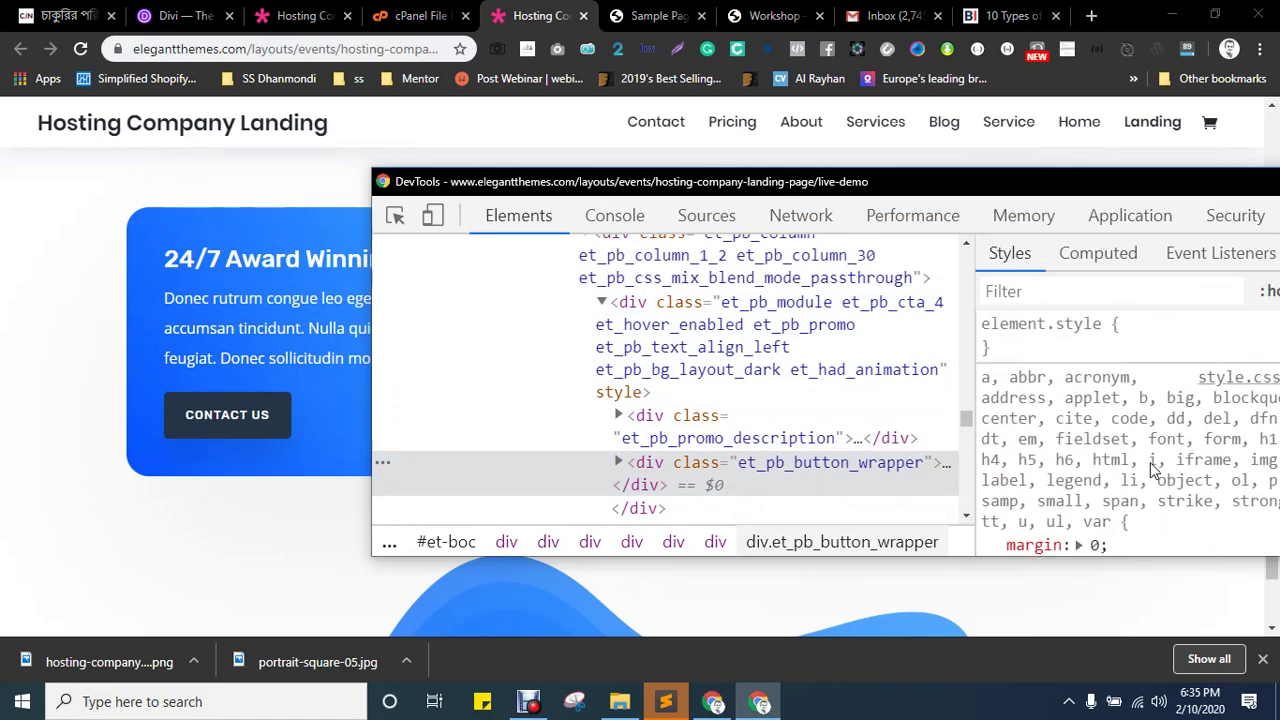
click(683, 367)
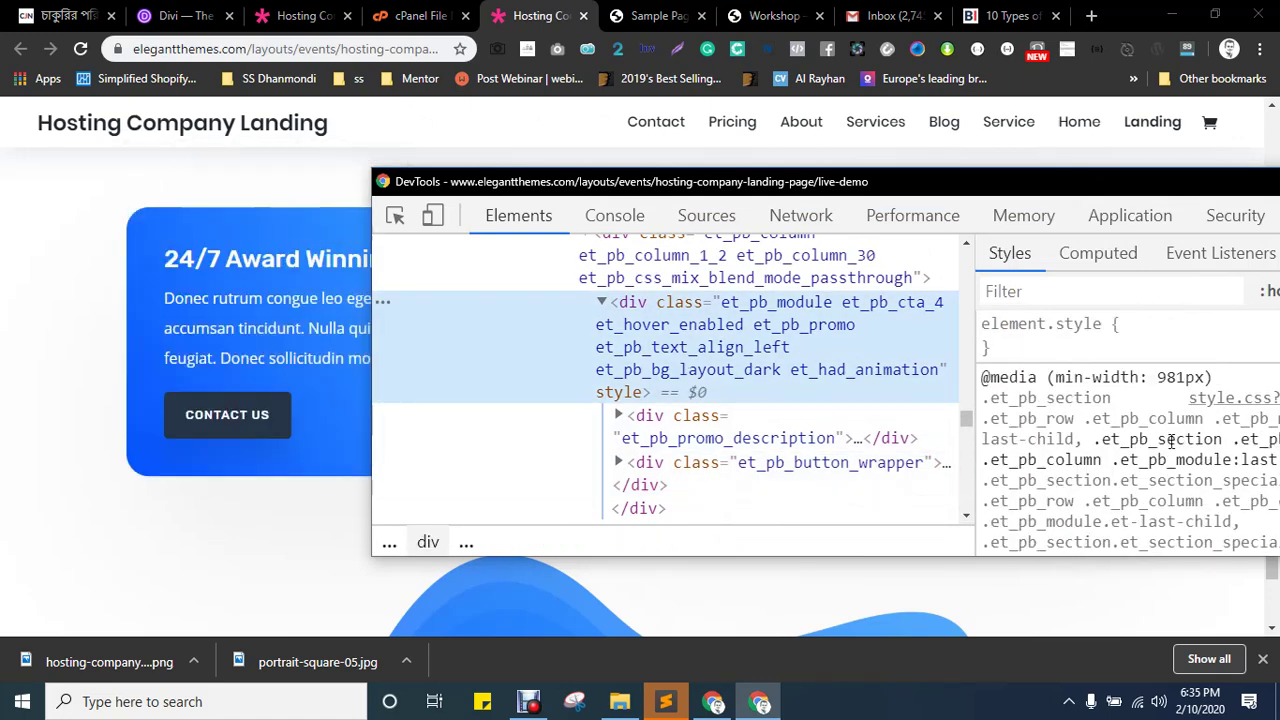
- Open the card's background image hosting-company-06.png in a new tab, save it and close that tab
scroll(1172, 441, down, 10)
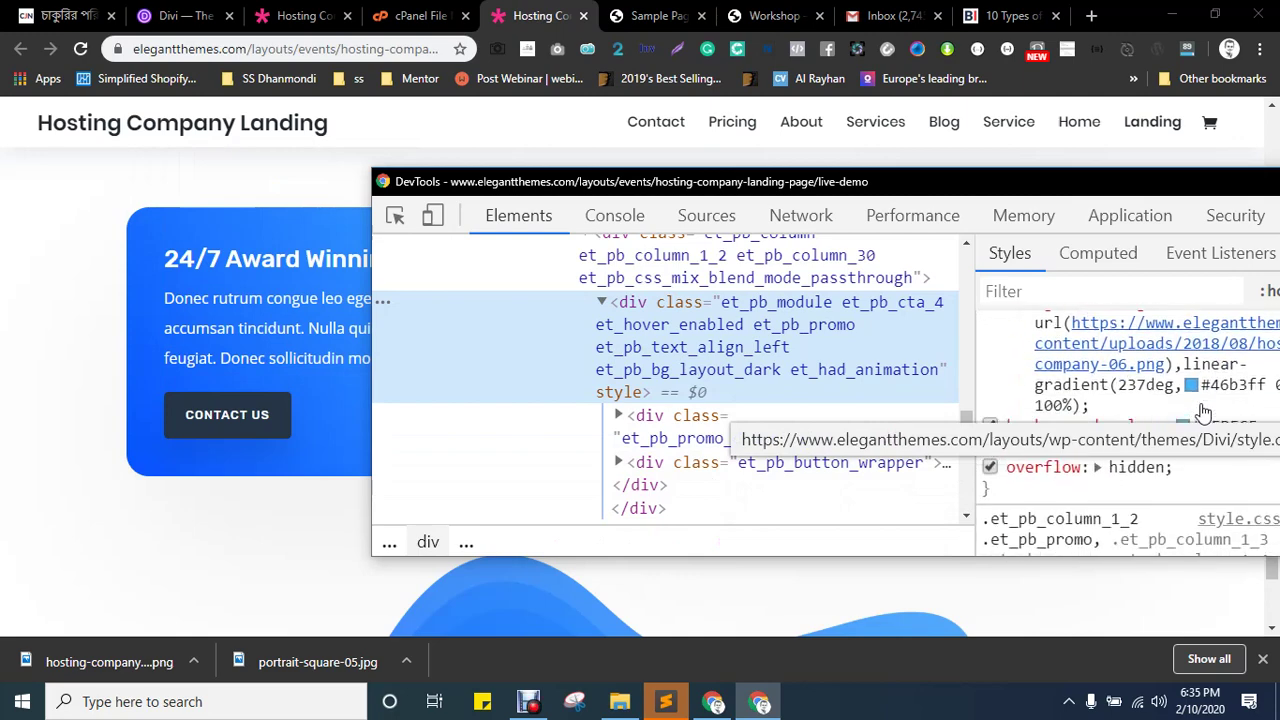
right_click(1132, 432)
click(1165, 461)
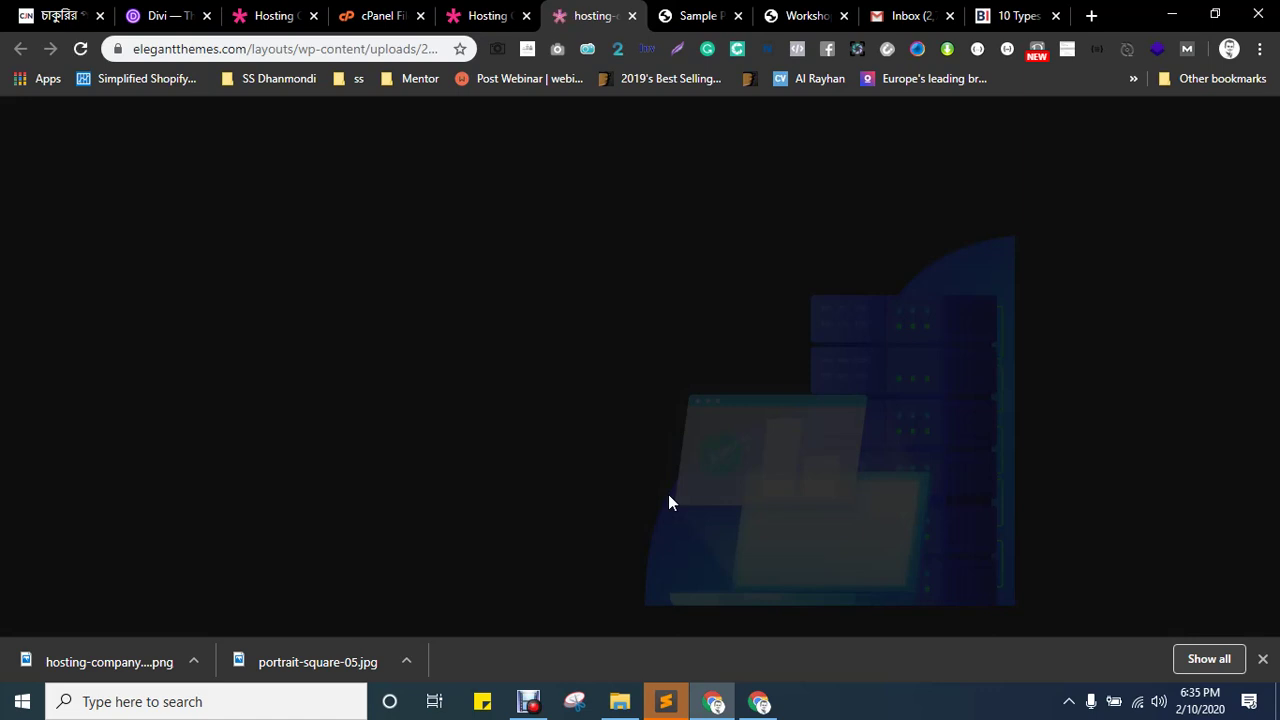
key(ctrl+s)
click(1031, 652)
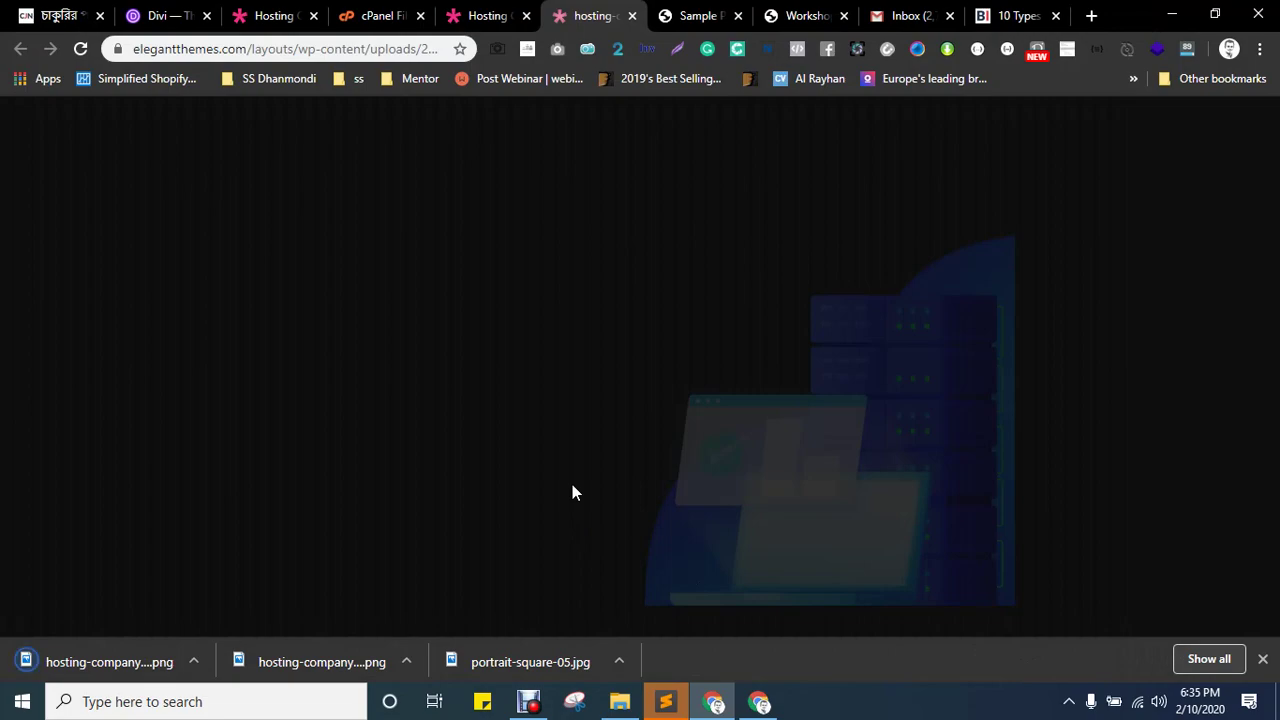
key(ctrl+w)
- Review the landing page from the 30 Days of Free Hosting banner back up to the Premium Hosting Services hero
scroll(687, 502, down, 3)
scroll(700, 500, down, 4)
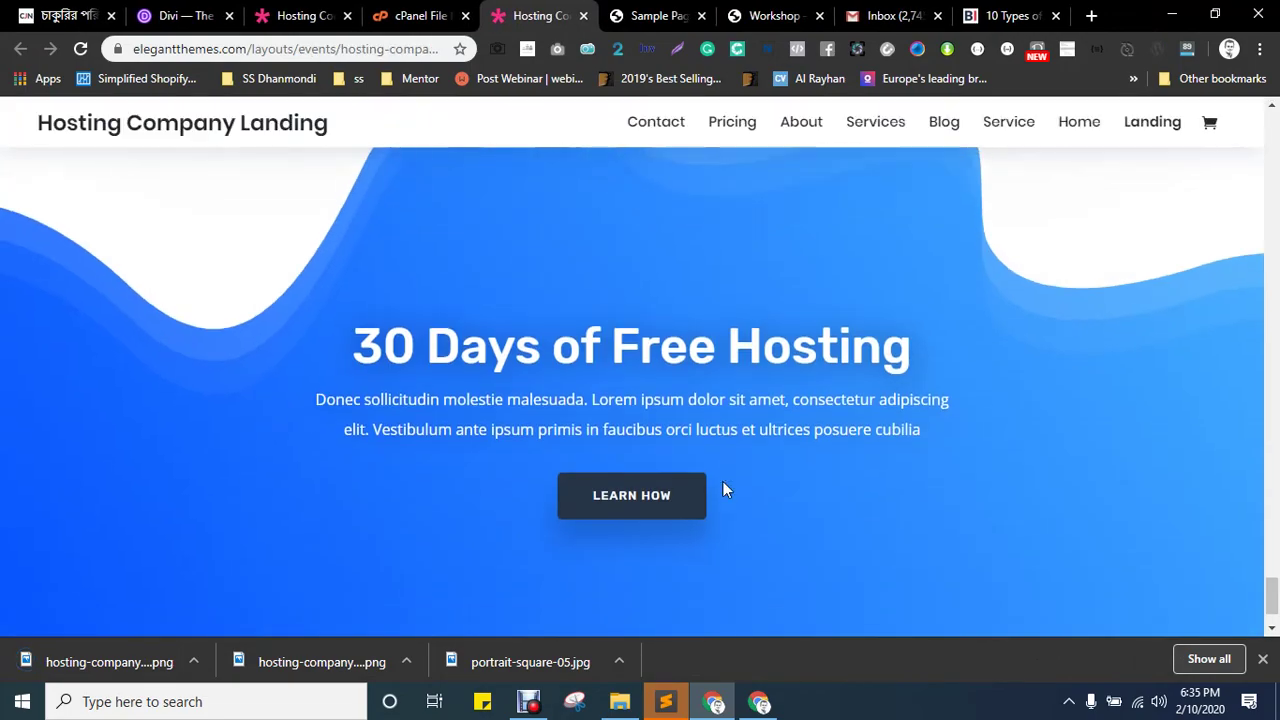
scroll(845, 485, up, 8)
scroll(806, 492, up, 15)
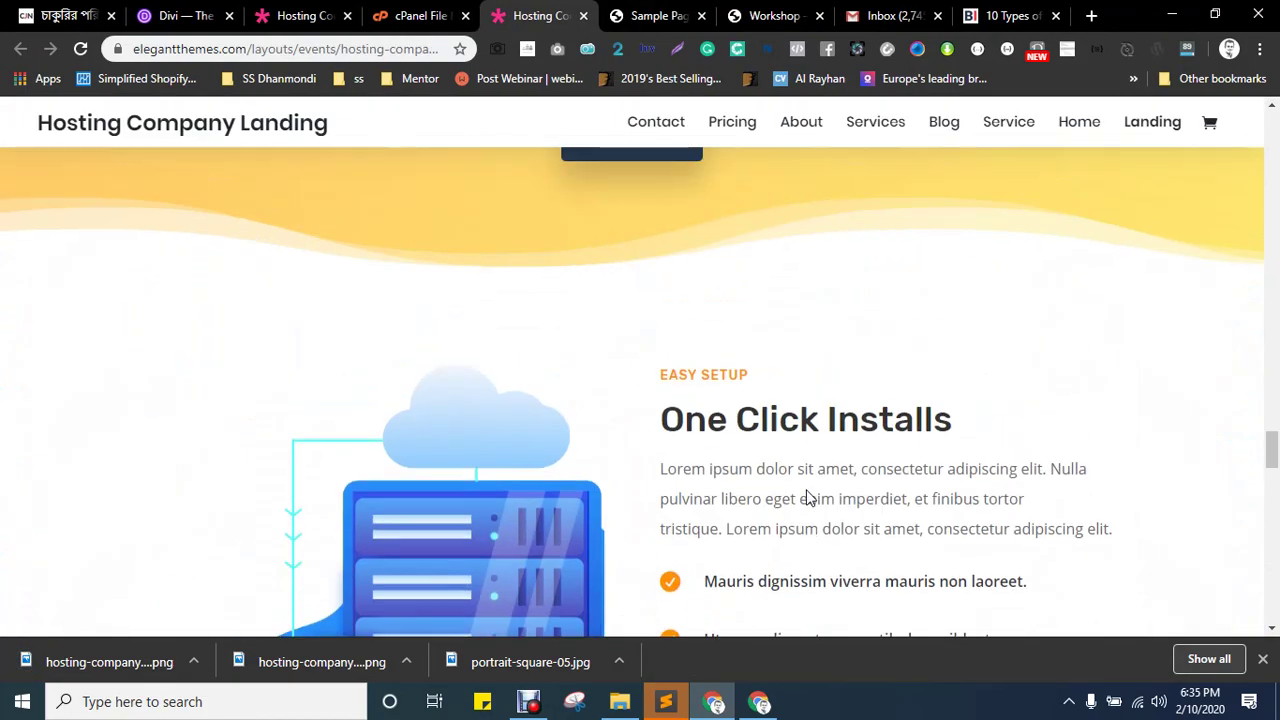
scroll(810, 483, up, 10)
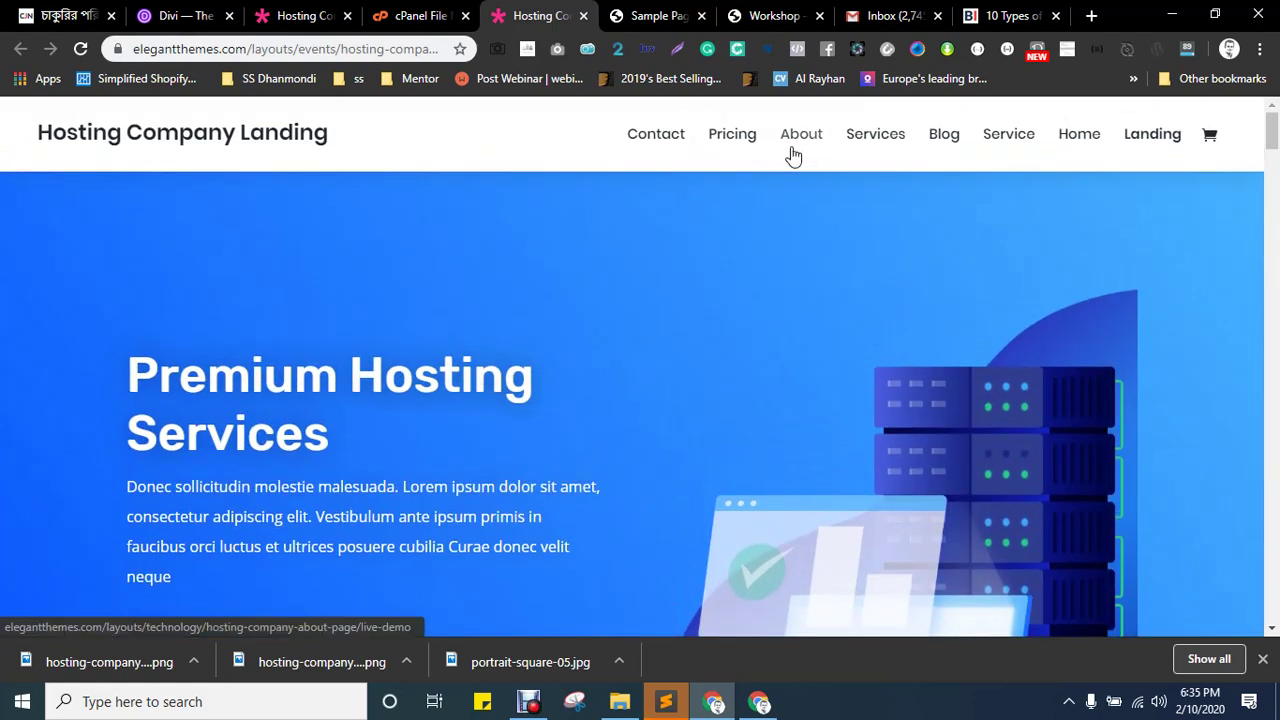
scroll(688, 316, down, 4)
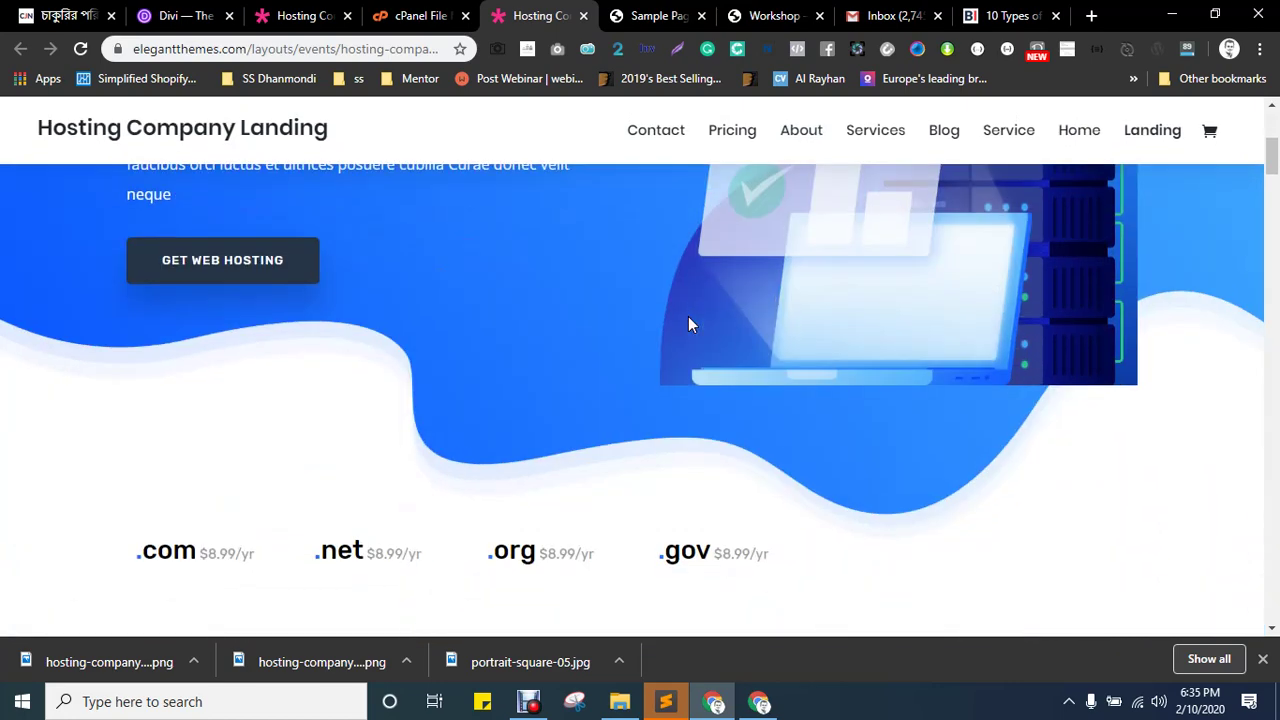
scroll(688, 316, up, 3)
scroll(688, 322, up, 1)
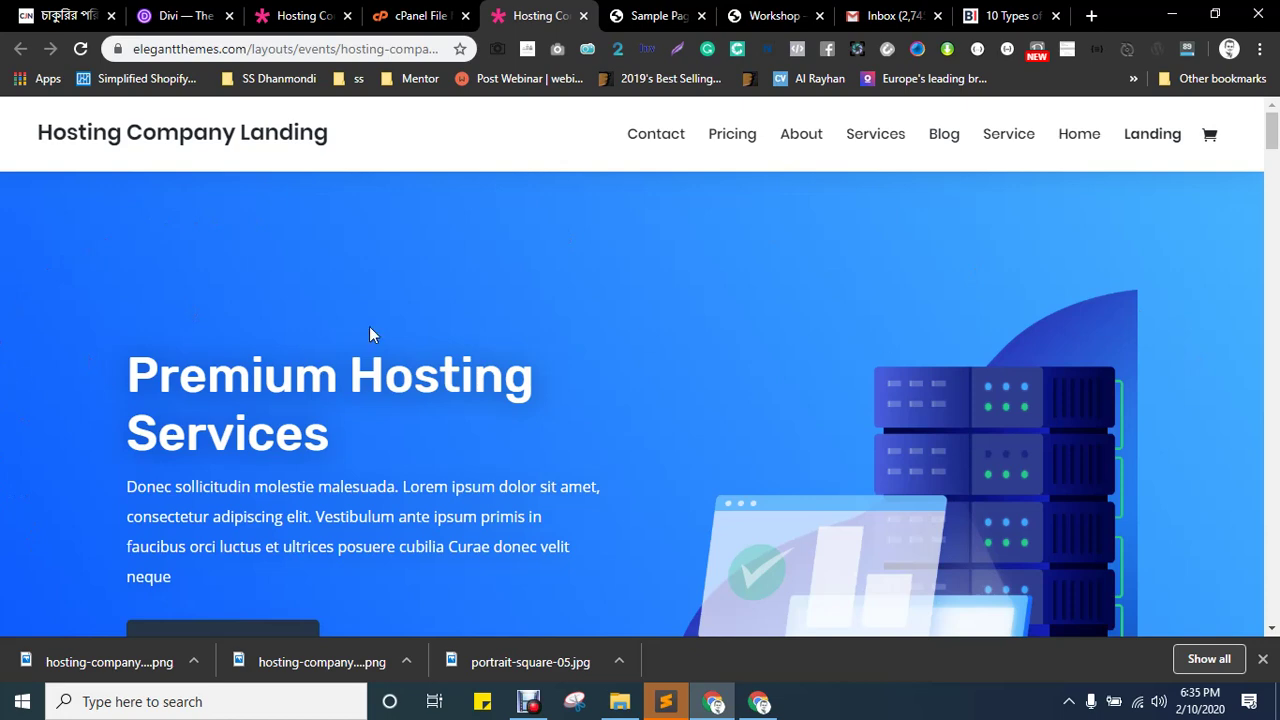
- Switch to File Explorer and look through the Downloads folder for the Pixie color picker
click(620, 701)
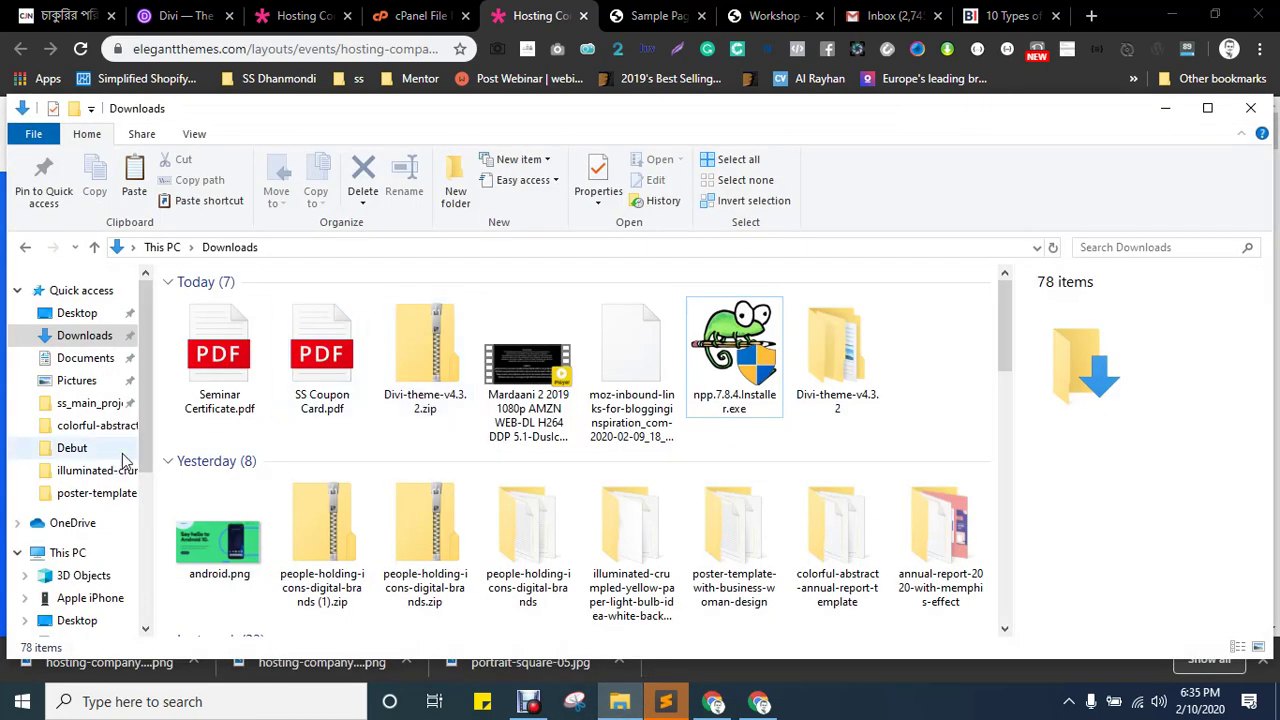
scroll(665, 505, down, 3)
scroll(660, 500, down, 12)
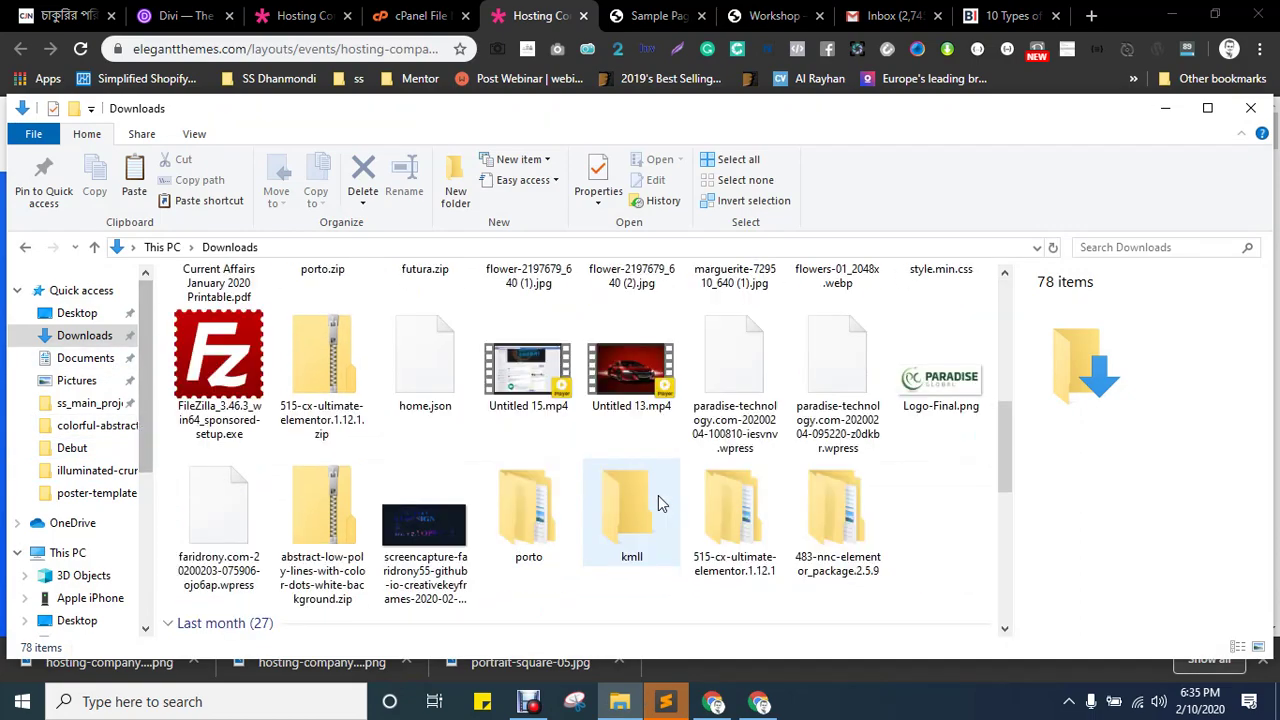
click(740, 548)
scroll(731, 560, down, 3)
scroll(730, 560, down, 3)
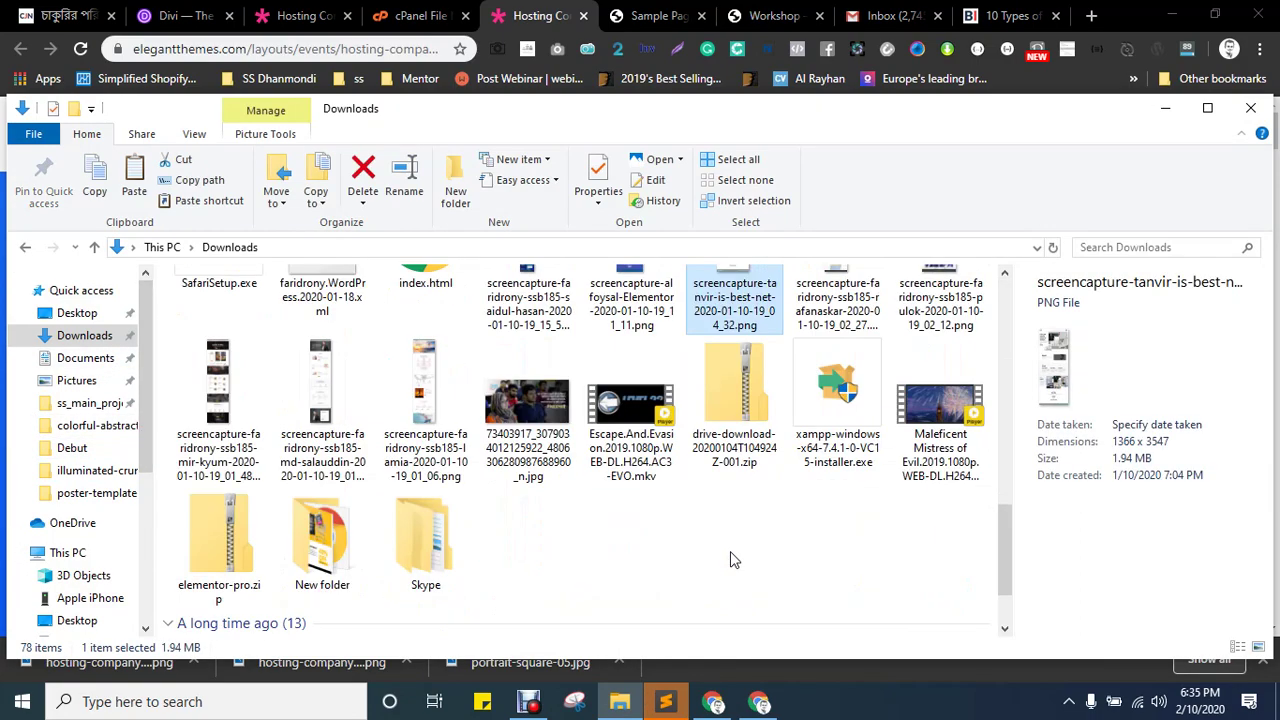
click(478, 432)
scroll(530, 447, up, 10)
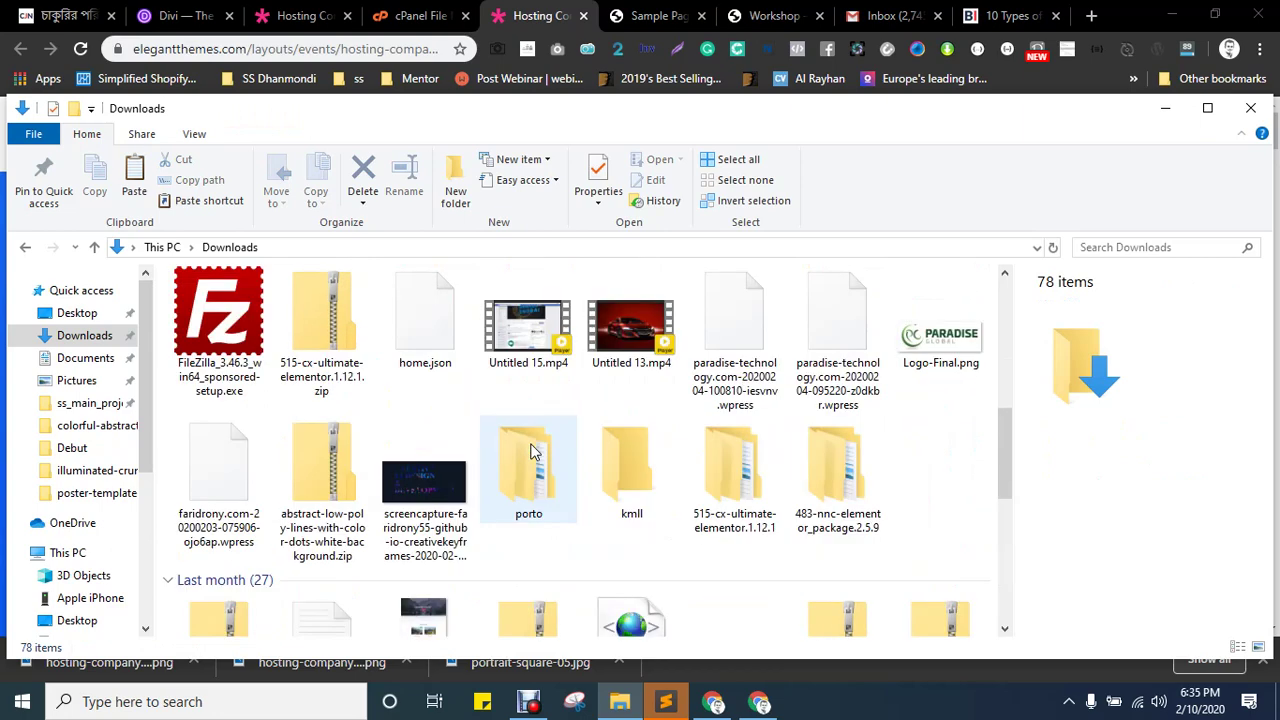
click(525, 455)
scroll(683, 483, up, 3)
scroll(683, 483, up, 6)
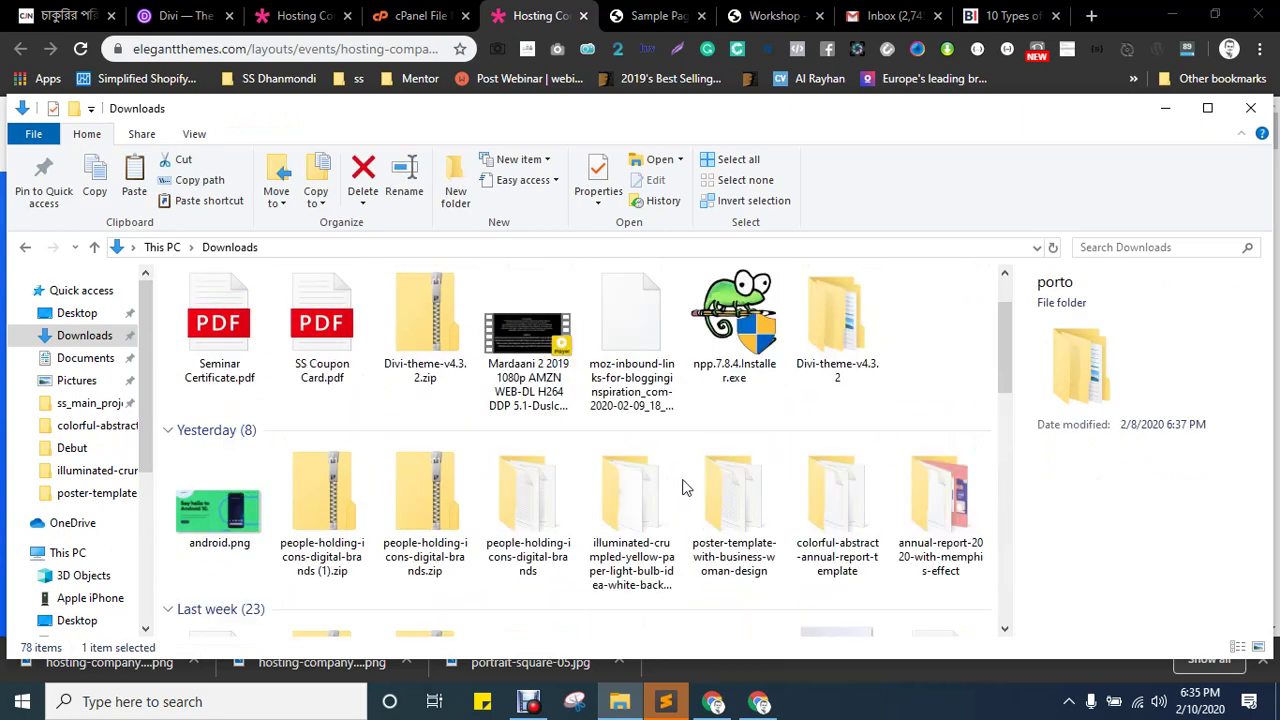
click(650, 500)
scroll(650, 502, up, 1)
click(650, 390)
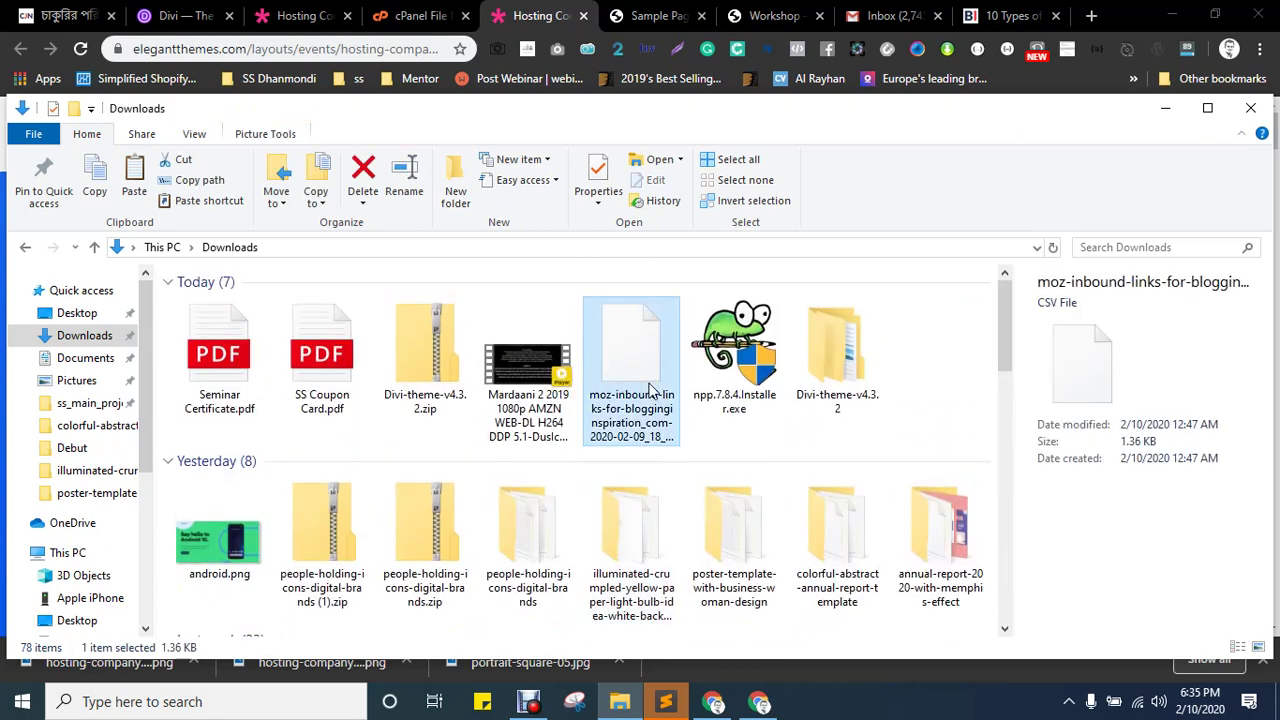
- Find pixie.exe among the downloads, launch it and minimize File Explorer
key(p)
key(p)
key(p)
key(p)
key(p)
key(p)
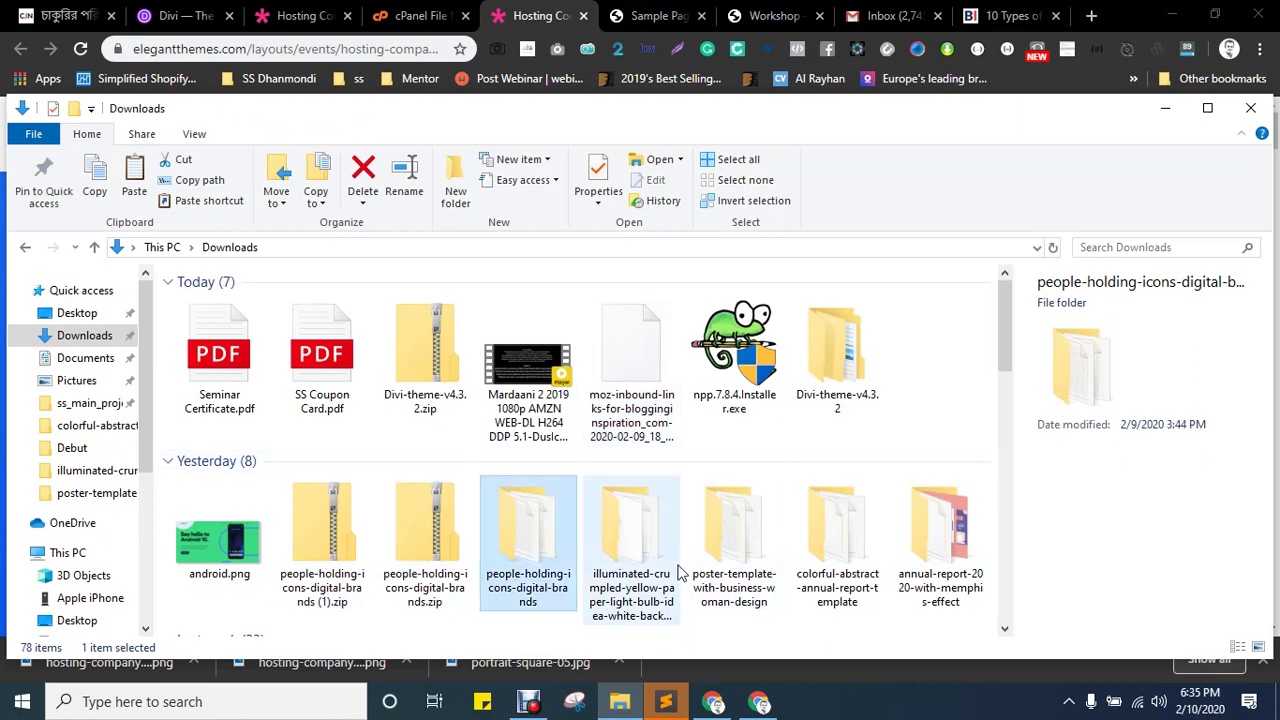
key(p)
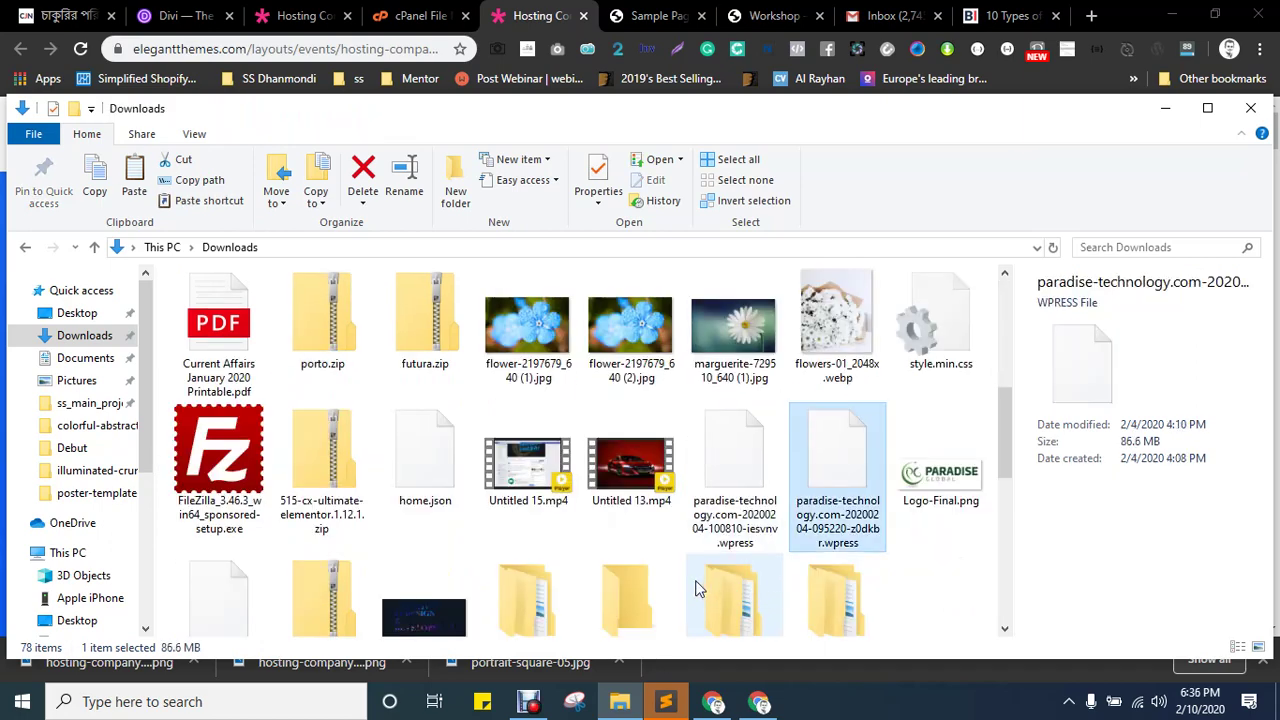
key(p)
key(p)
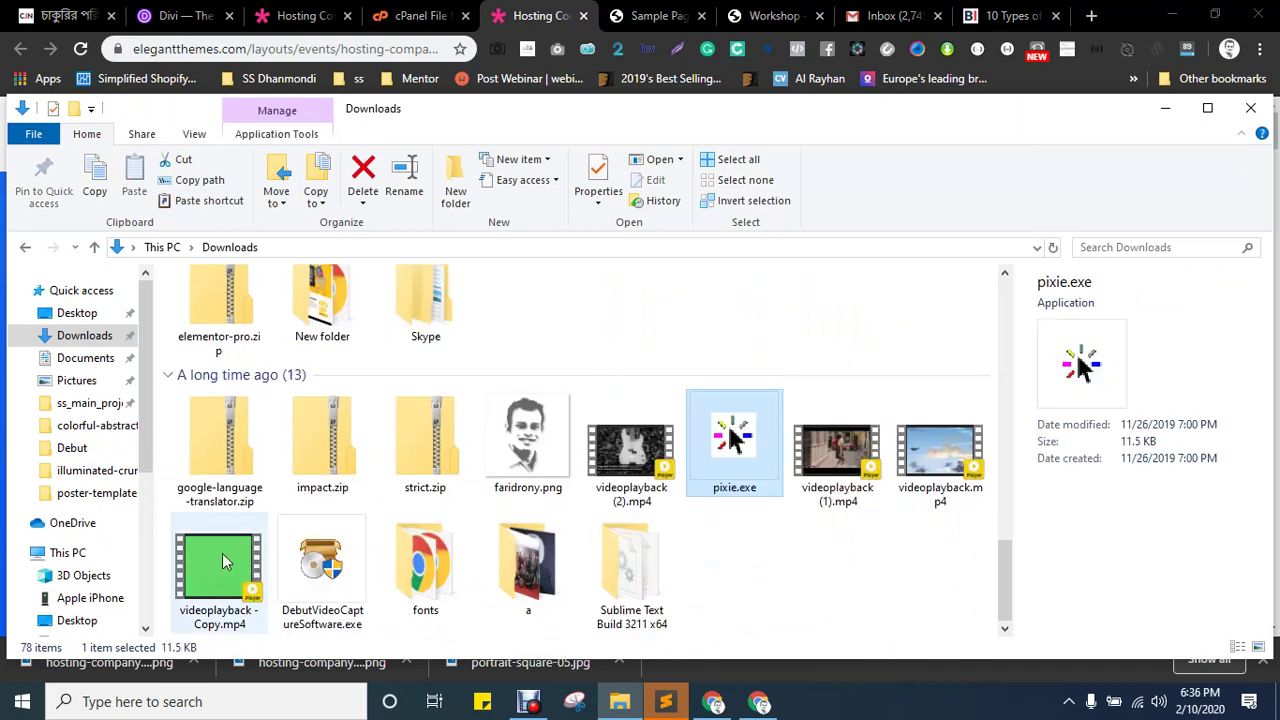
key(Return)
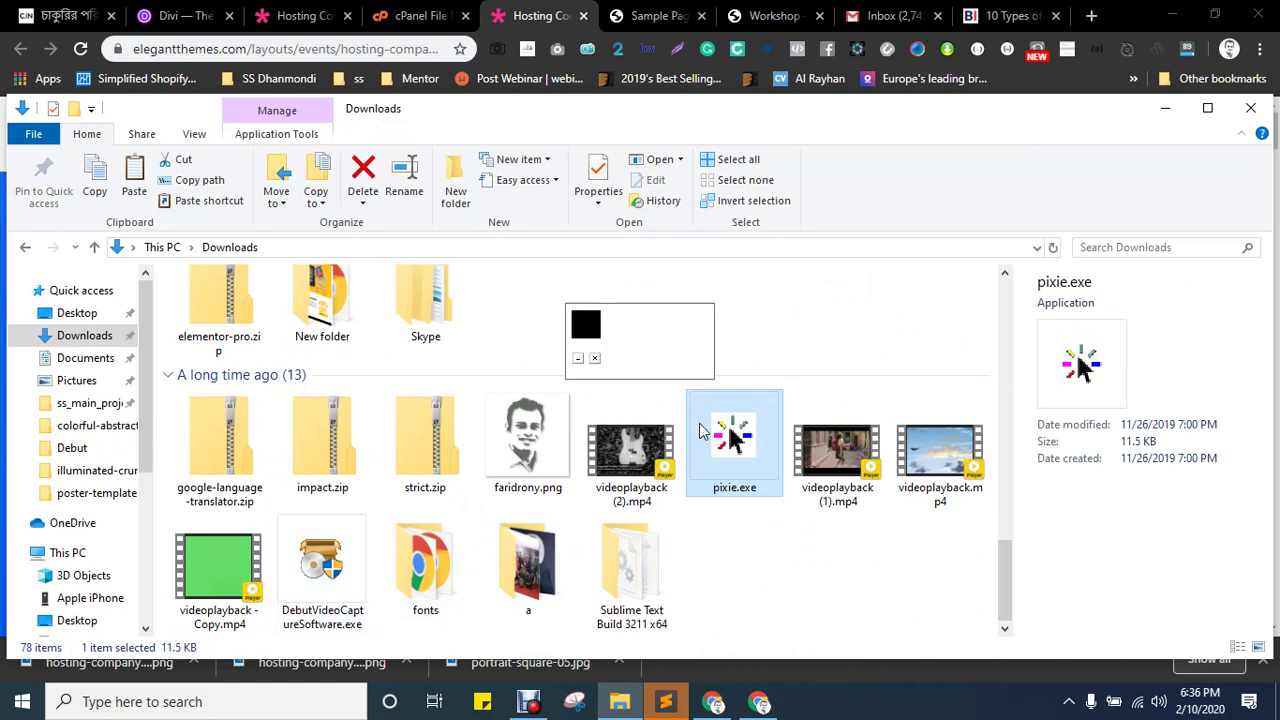
click(1160, 113)
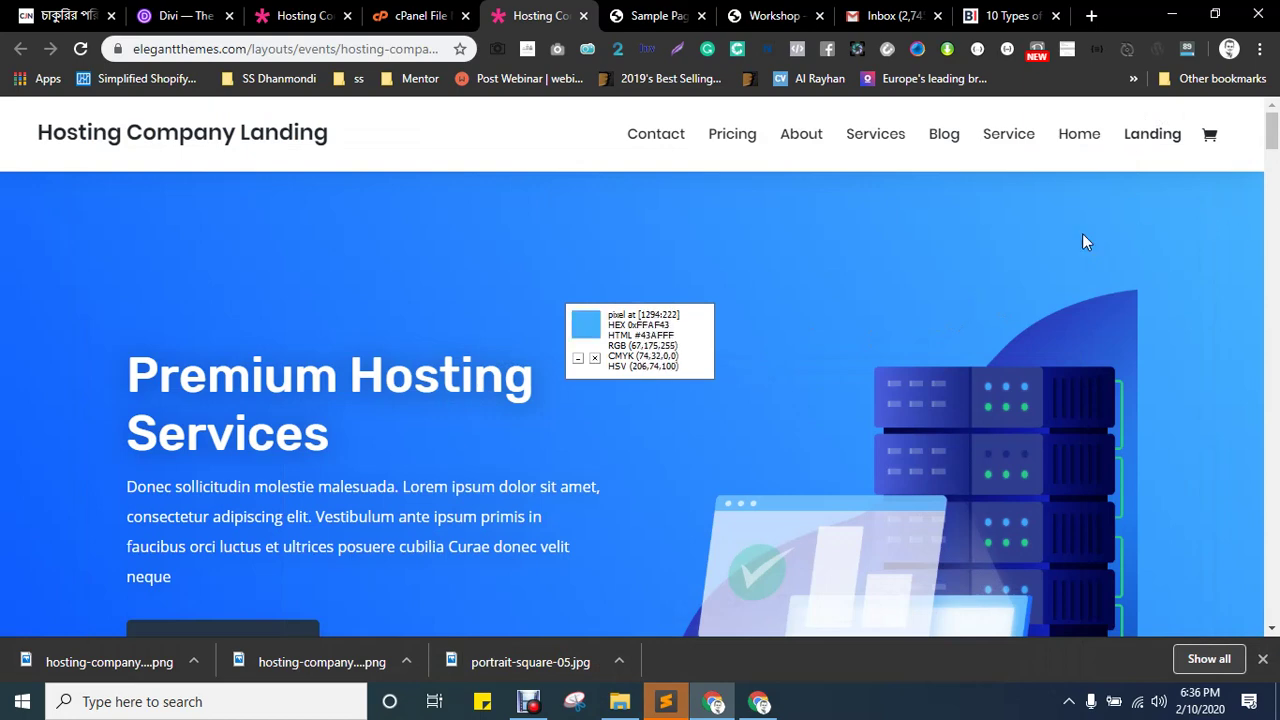
- Sample the blue gradient colors at different points of the hero background with Pixie
scroll(21, 448, down, 2)
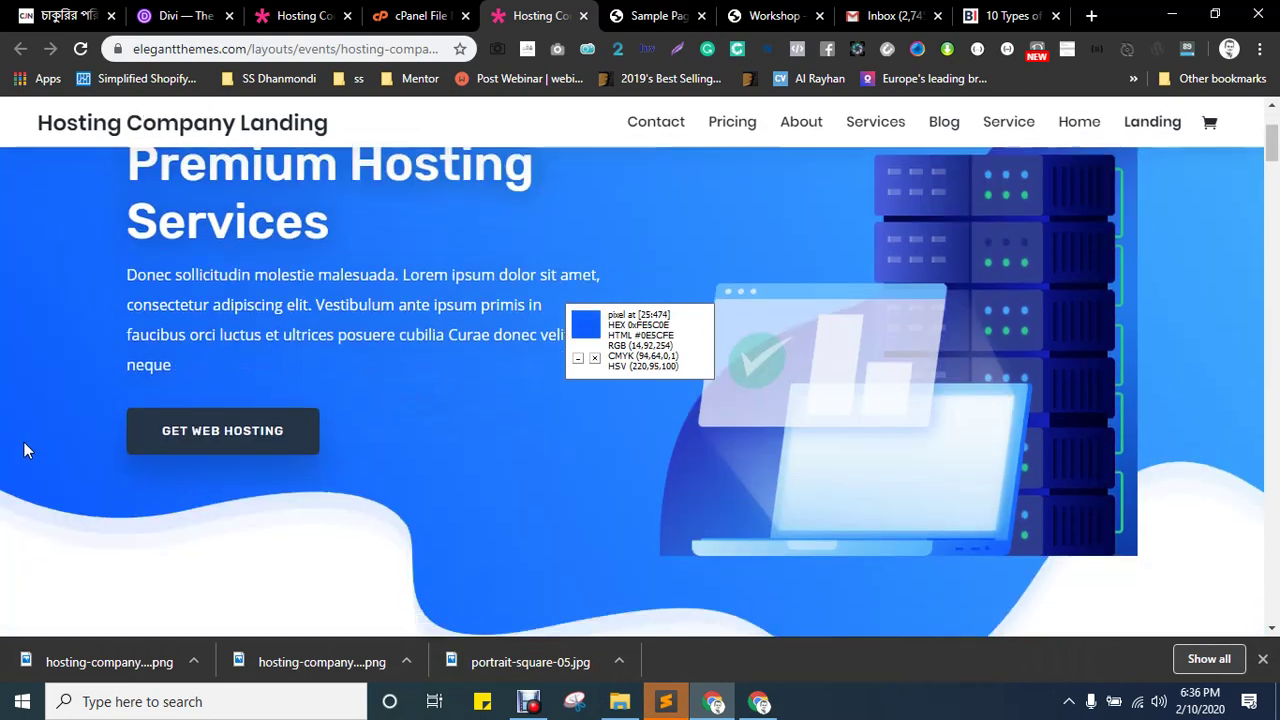
scroll(24, 450, up, 2)
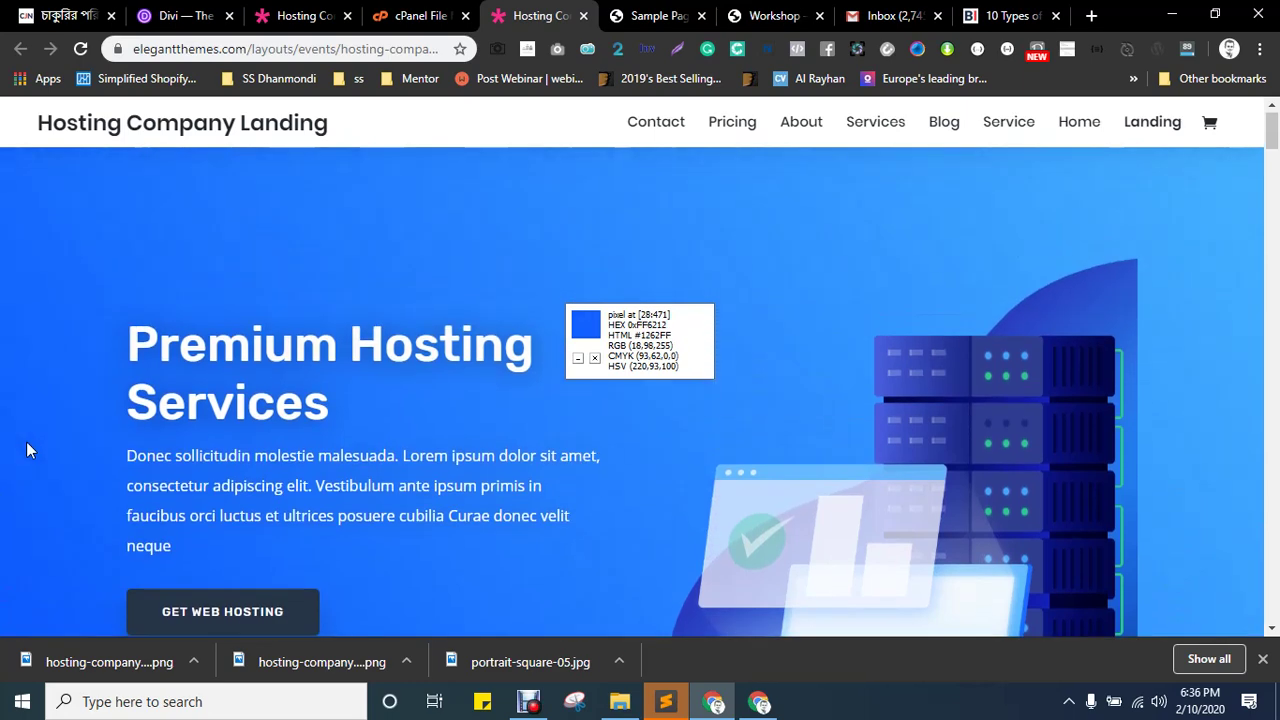
scroll(8, 500, down, 2)
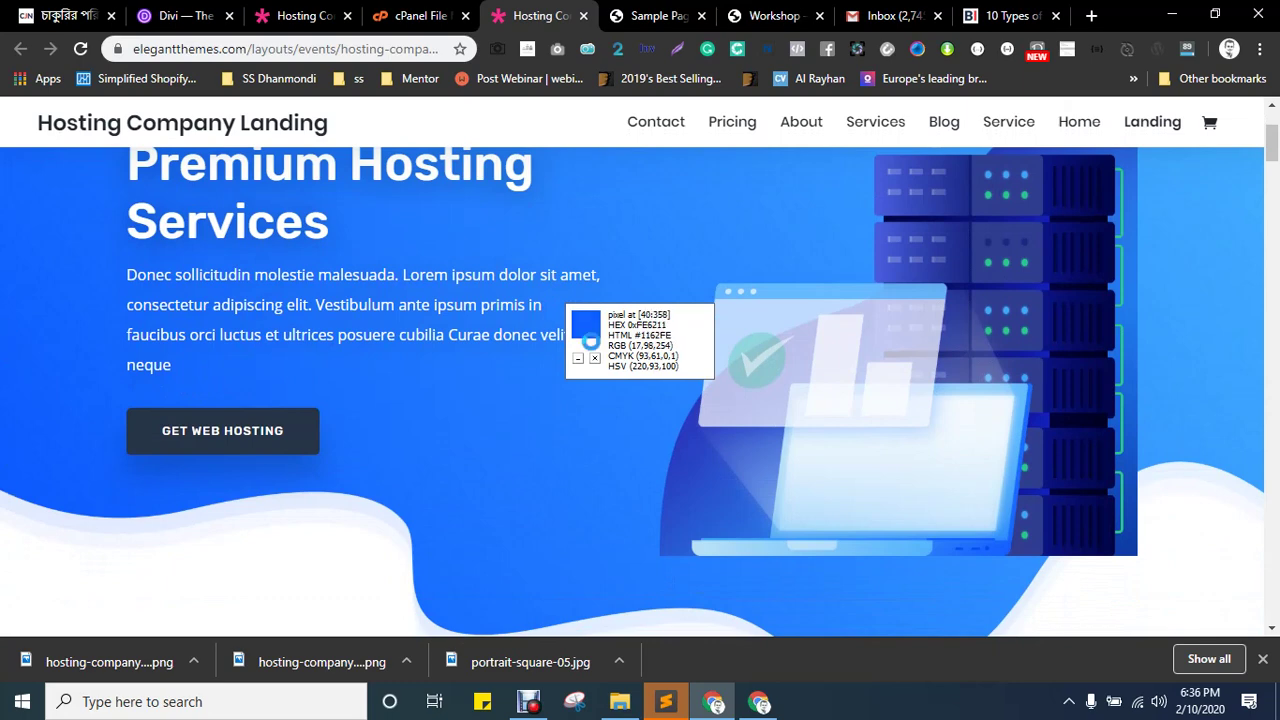
scroll(8, 400, up, 2)
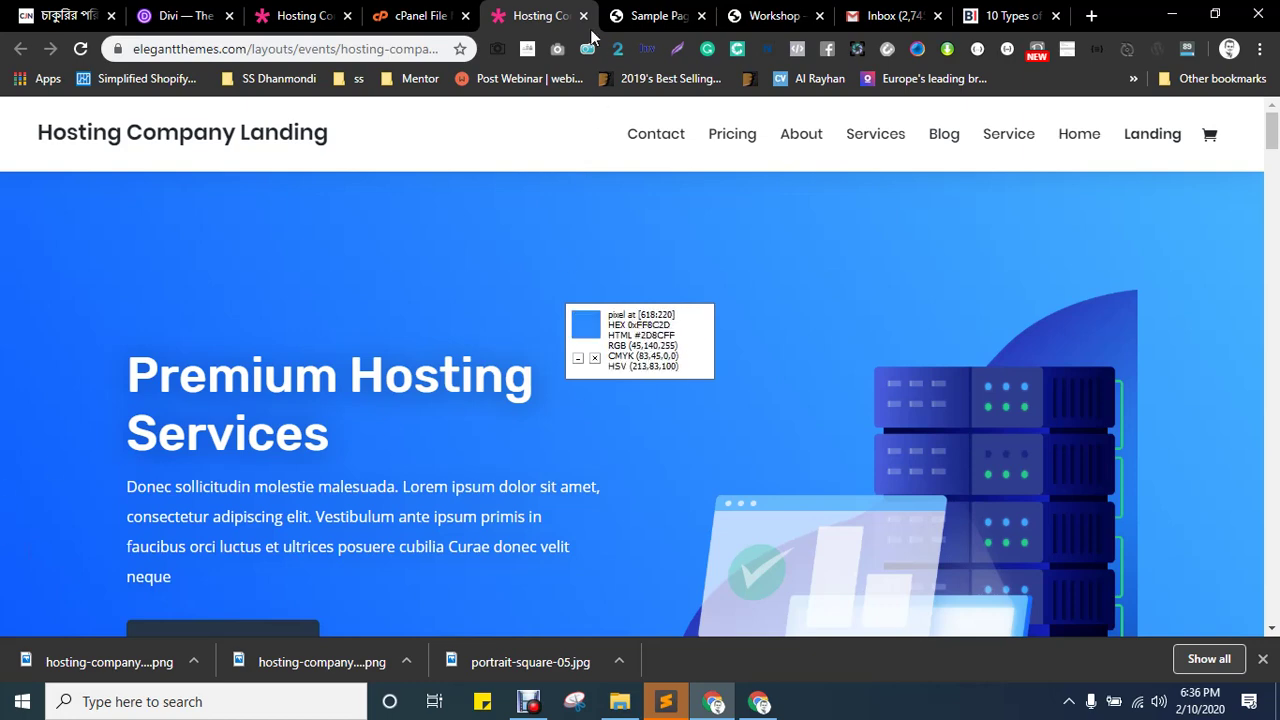
- Close the Sample Page tab, open the Workshop site's WordPress dashboard and dismiss the browser's download bar
click(752, 15)
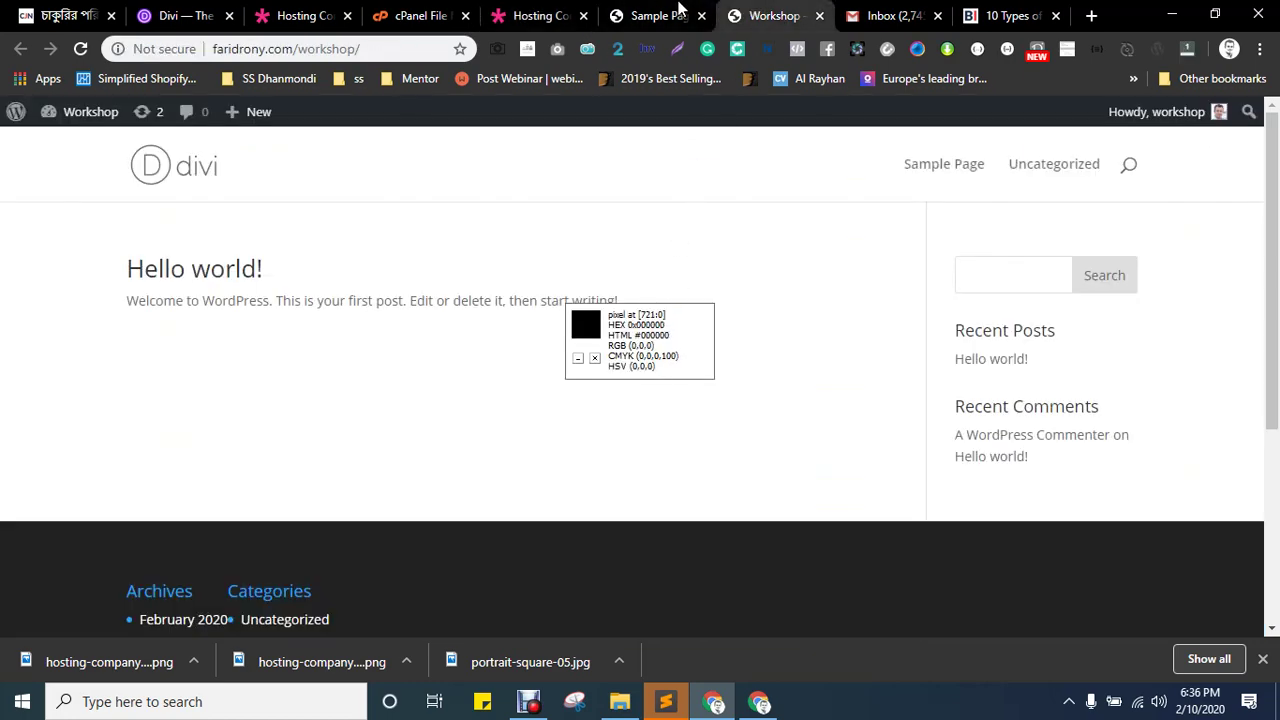
click(677, 12)
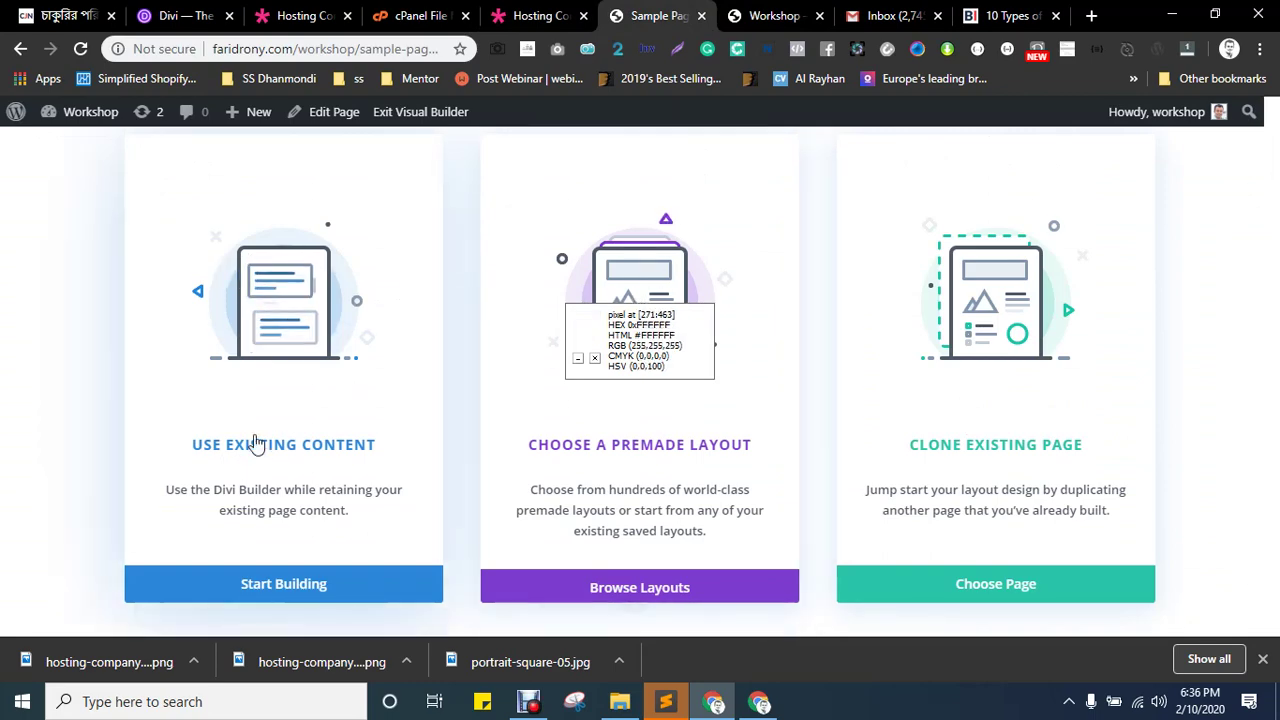
click(720, 16)
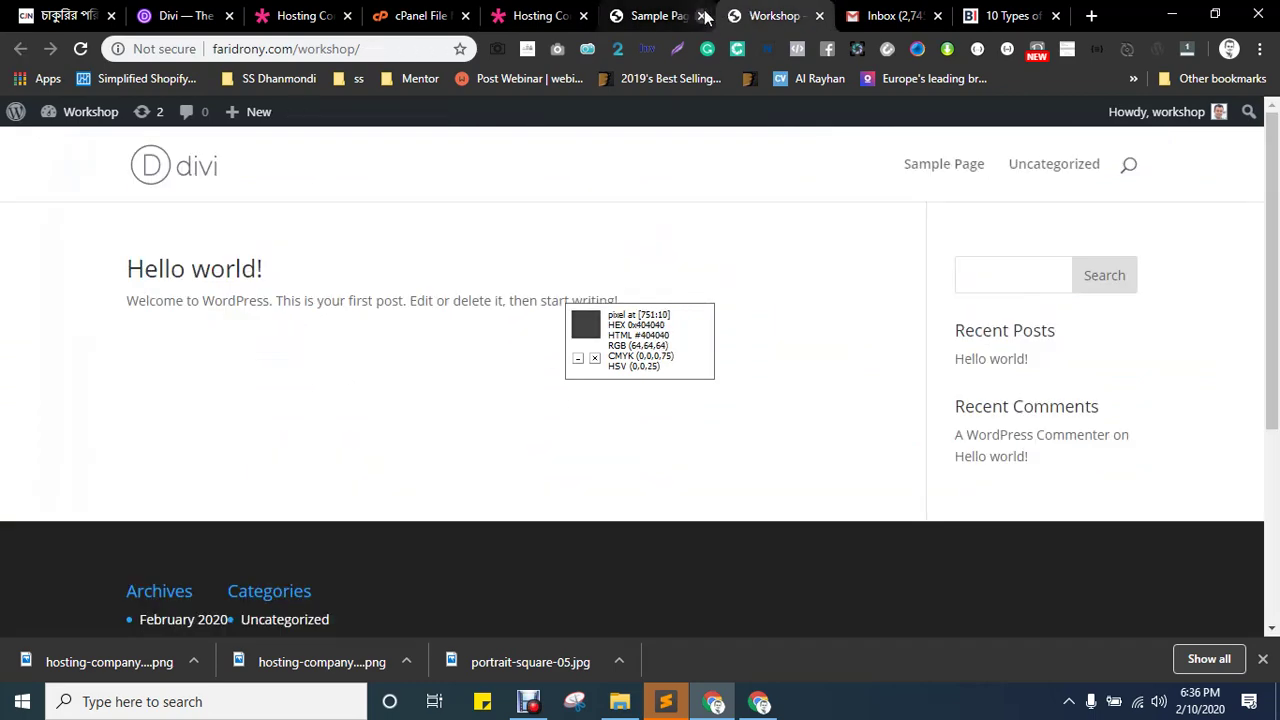
click(701, 16)
mouse_move(80, 114)
click(78, 147)
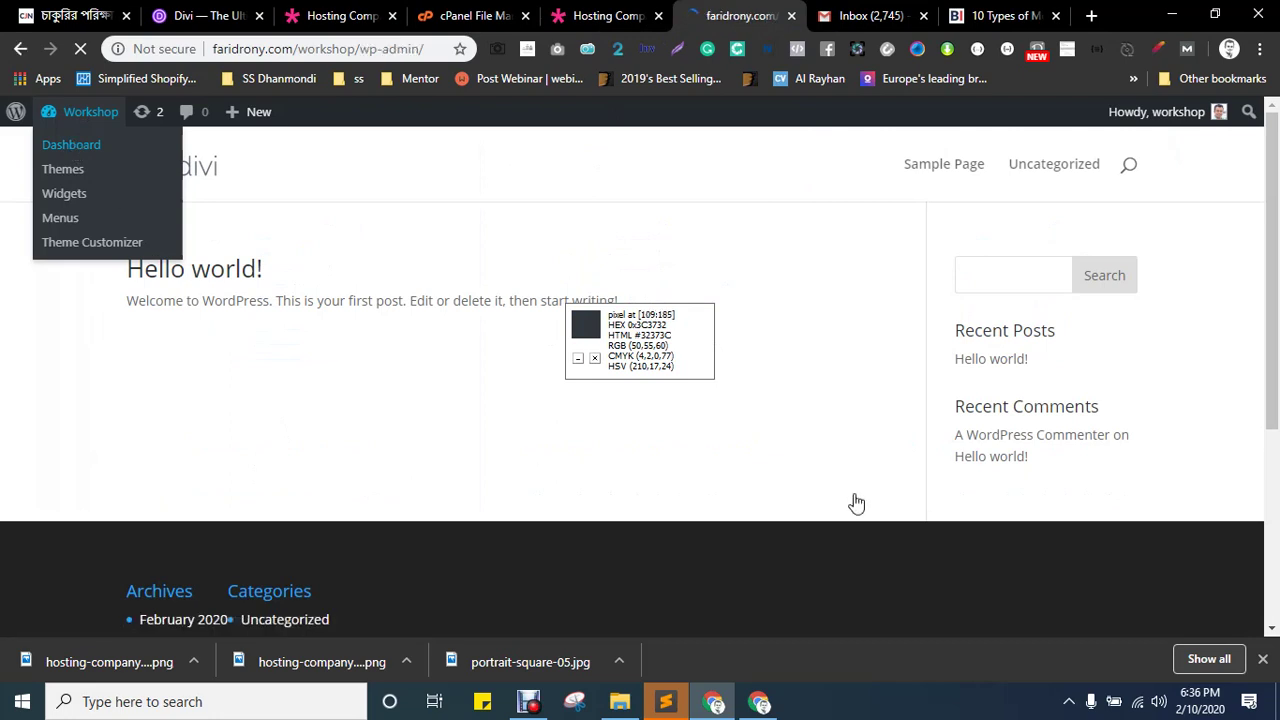
click(1263, 661)
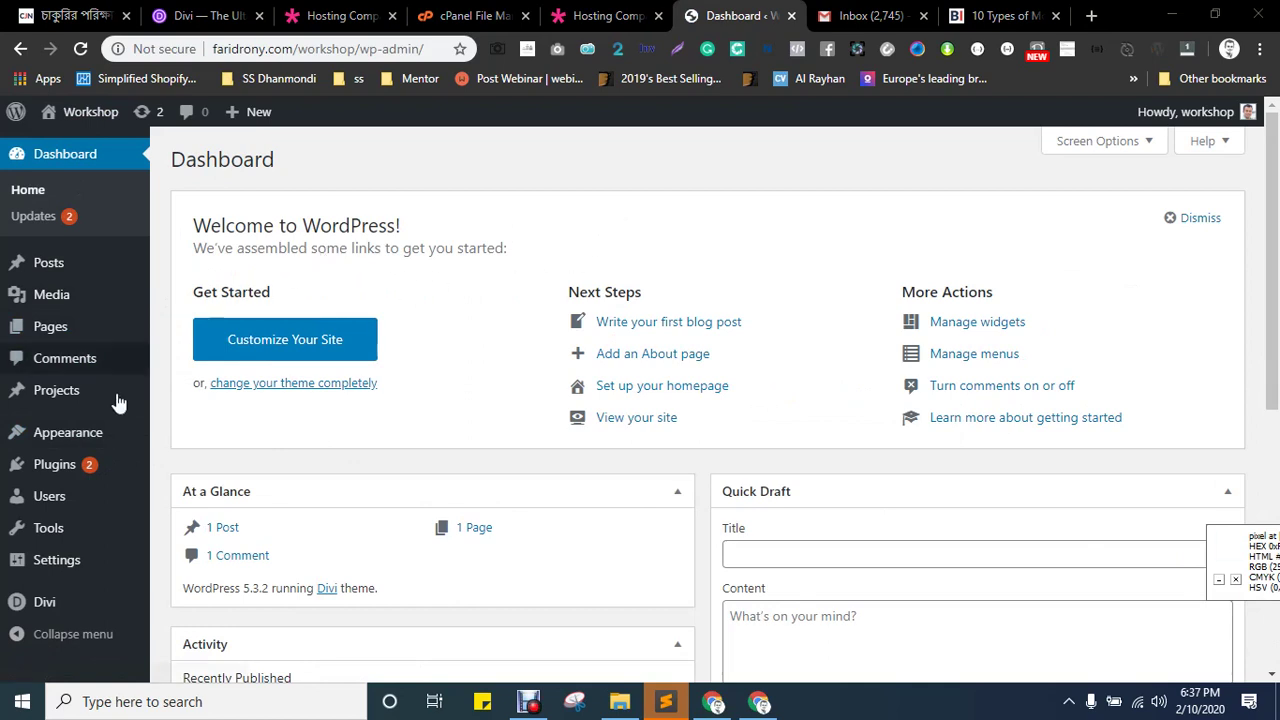
mouse_move(46, 336)
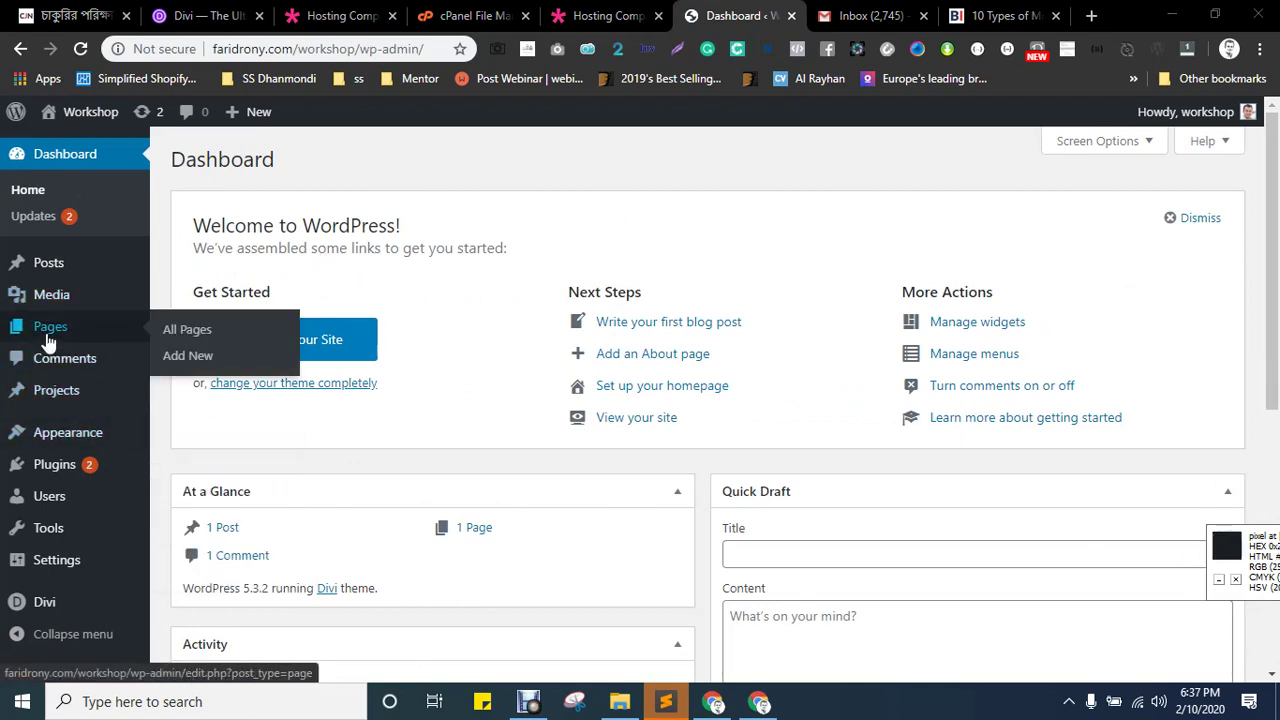
- Add a new page and open it in the Divi Builder
click(172, 358)
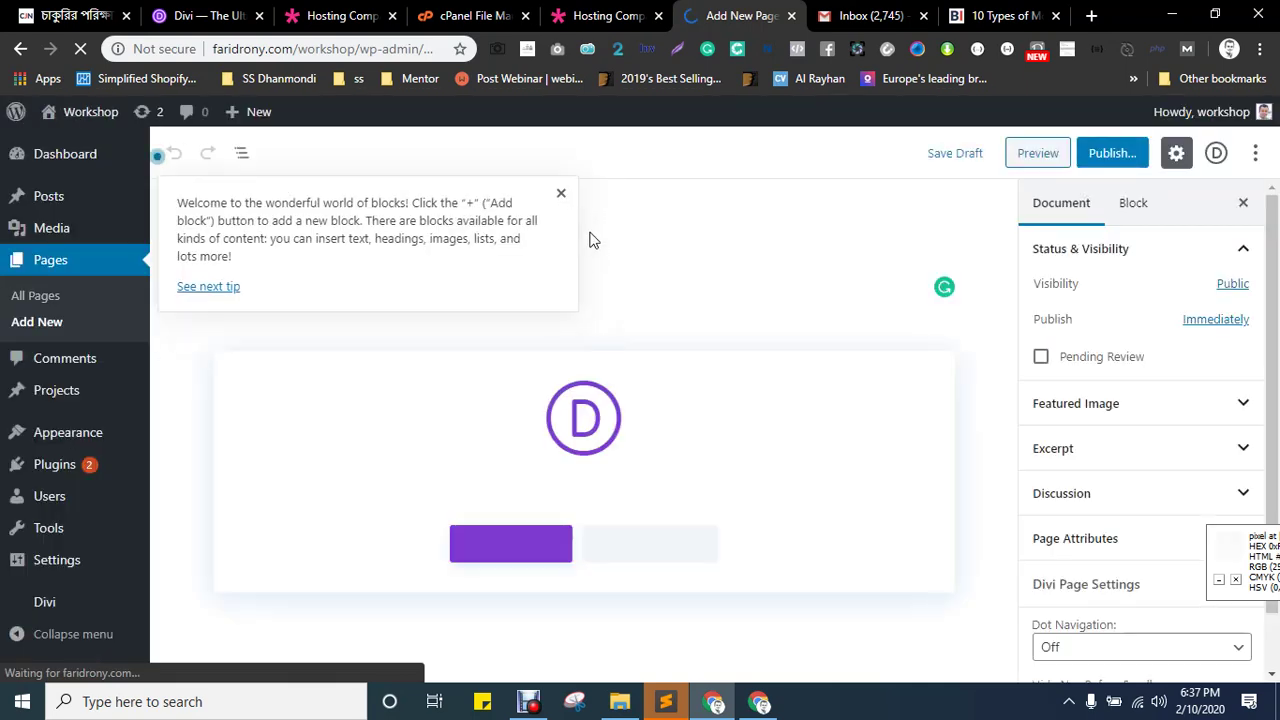
click(562, 197)
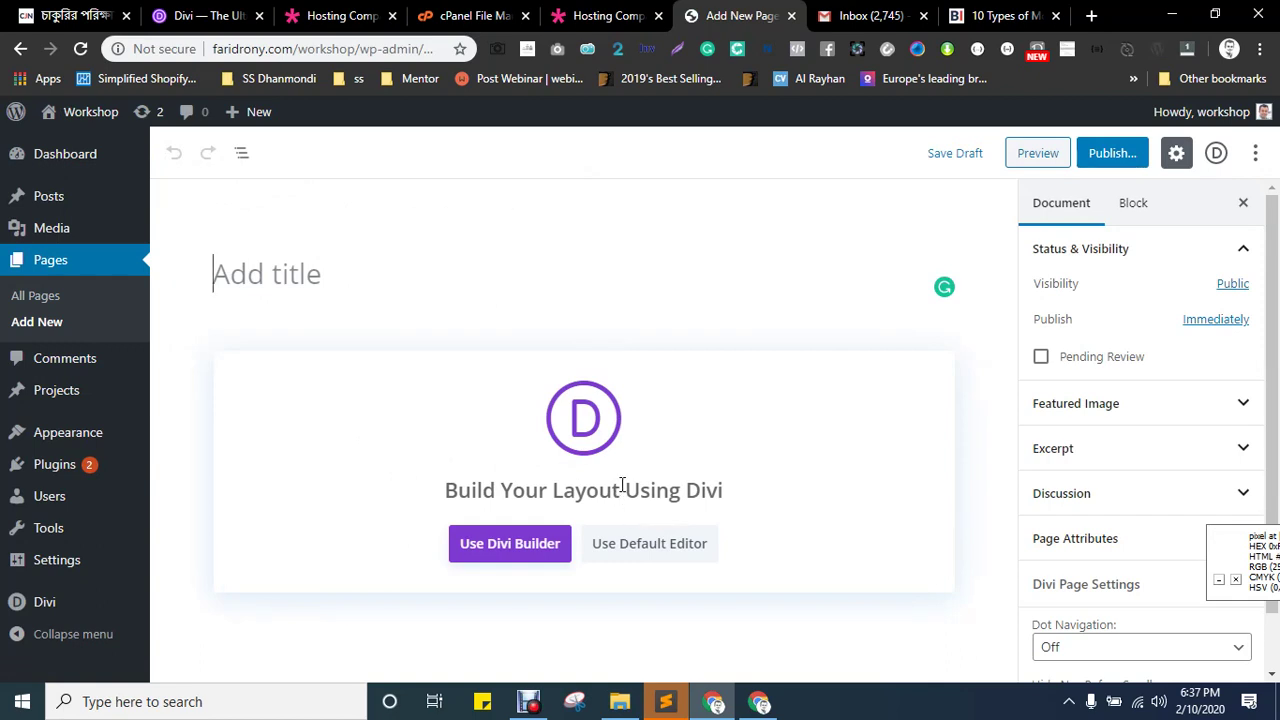
mouse_move(50, 607)
click(505, 556)
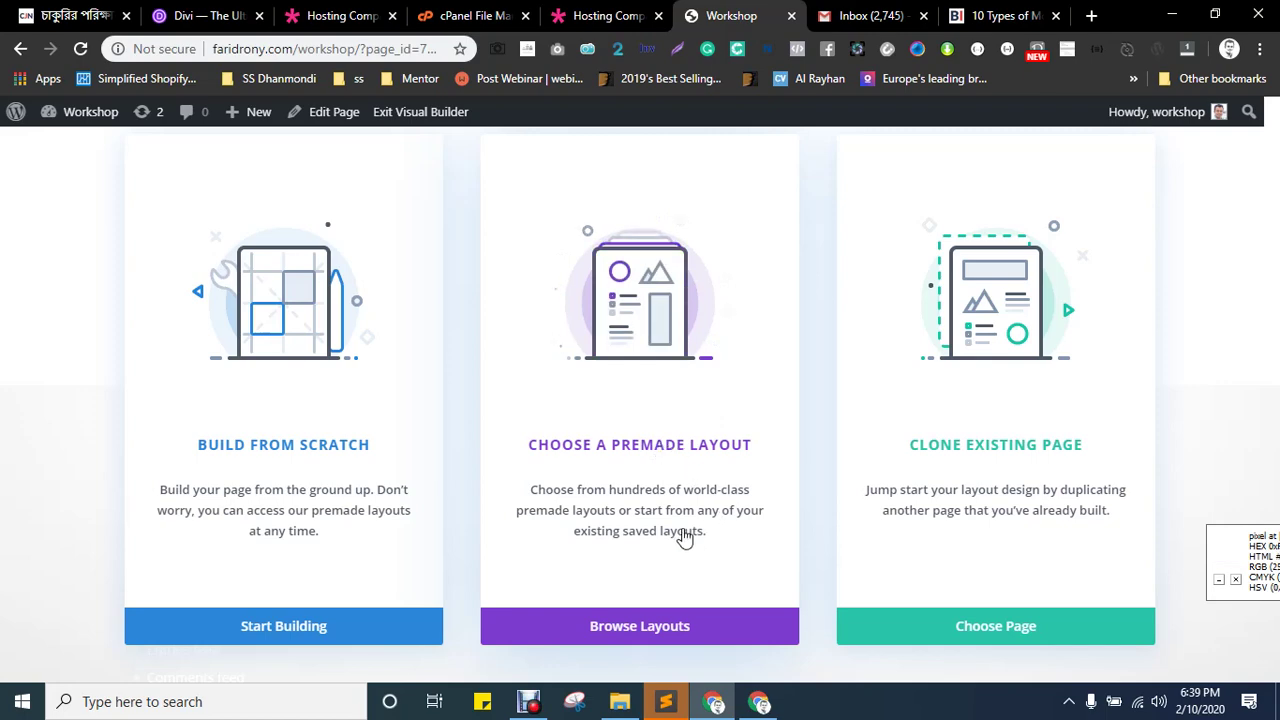
- Review the hero and domain price area of the Hosting Company Landing demo
click(590, 12)
scroll(560, 380, down, 4)
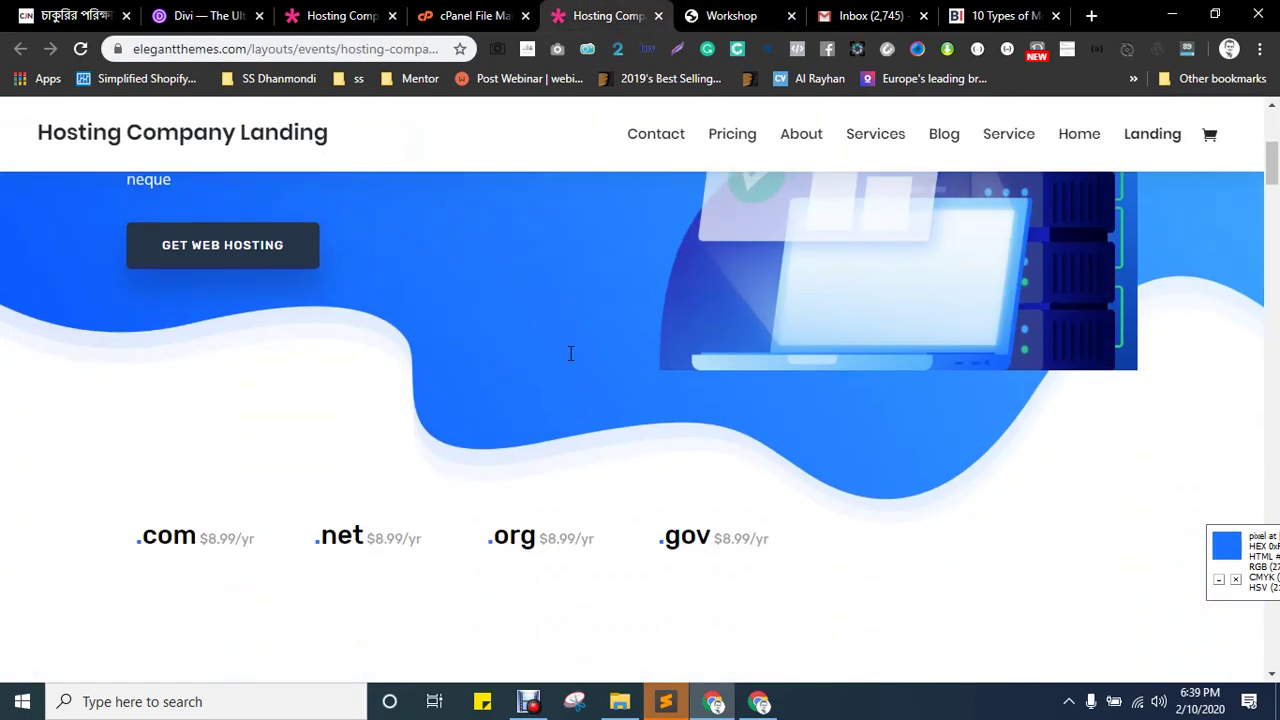
scroll(548, 370, down, 1)
scroll(523, 363, up, 5)
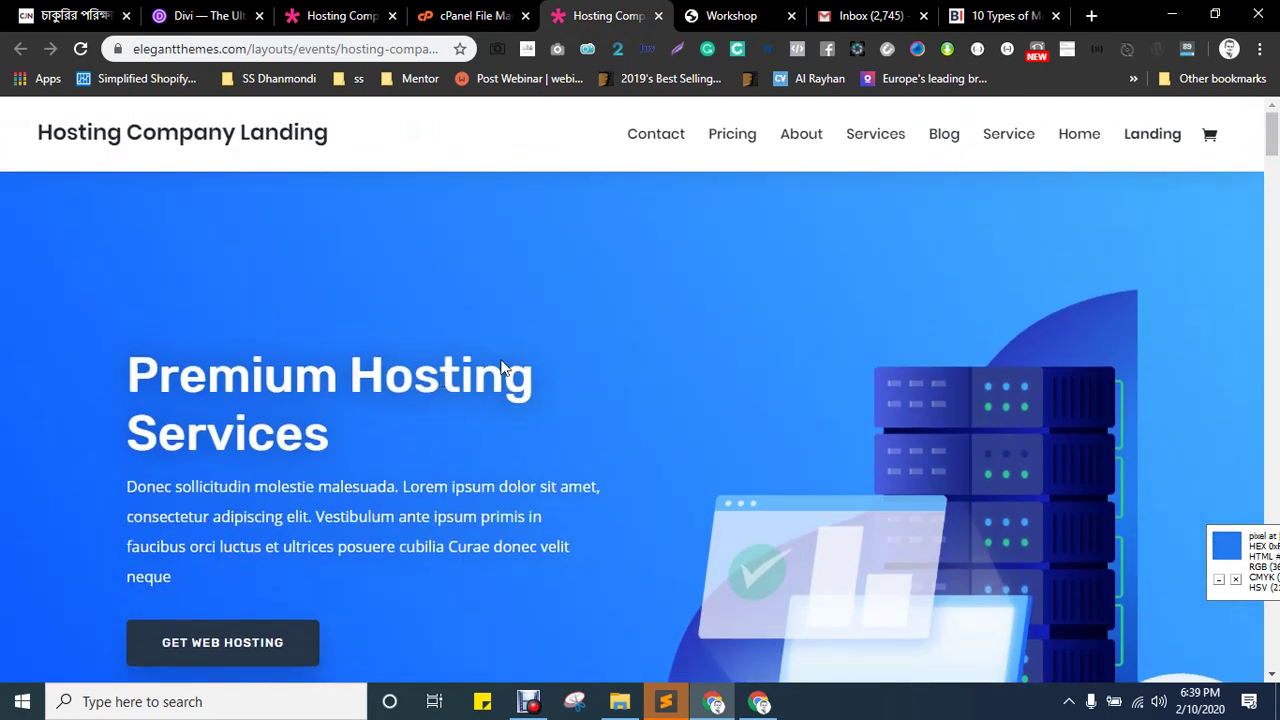
- Return to the Workshop page, start building from scratch and dismiss the row insertion dialog
click(726, 14)
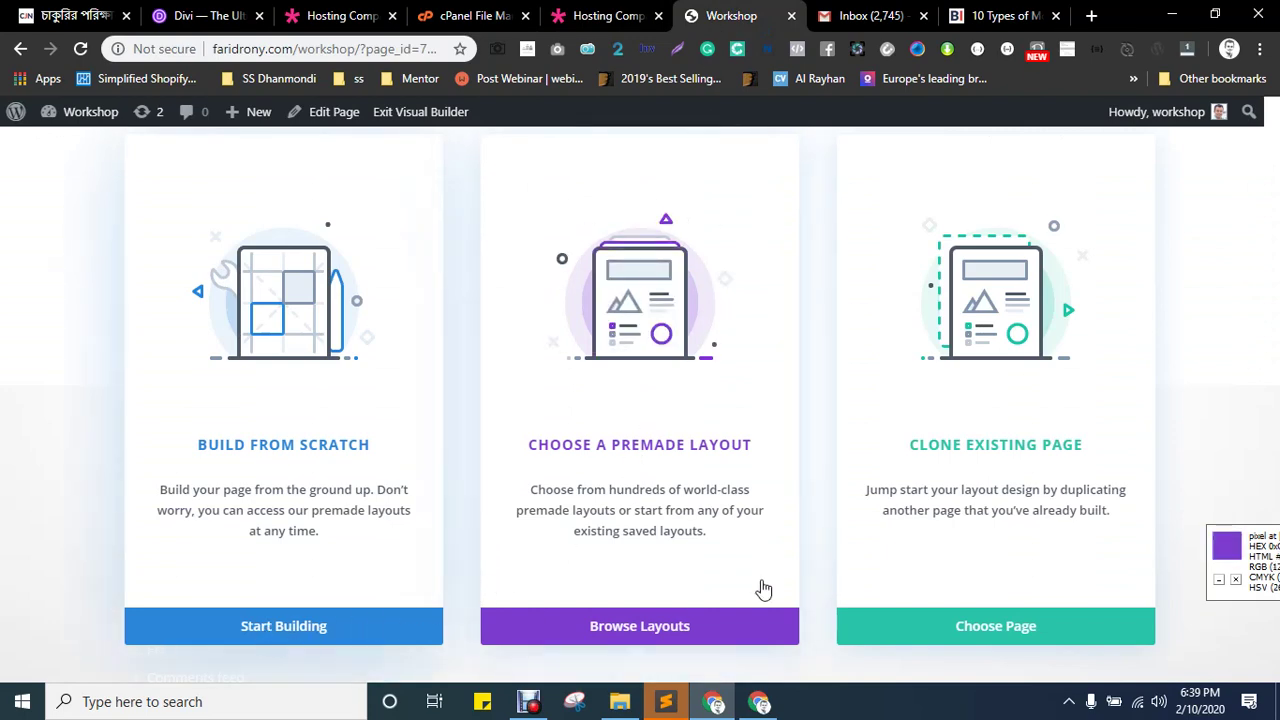
click(316, 622)
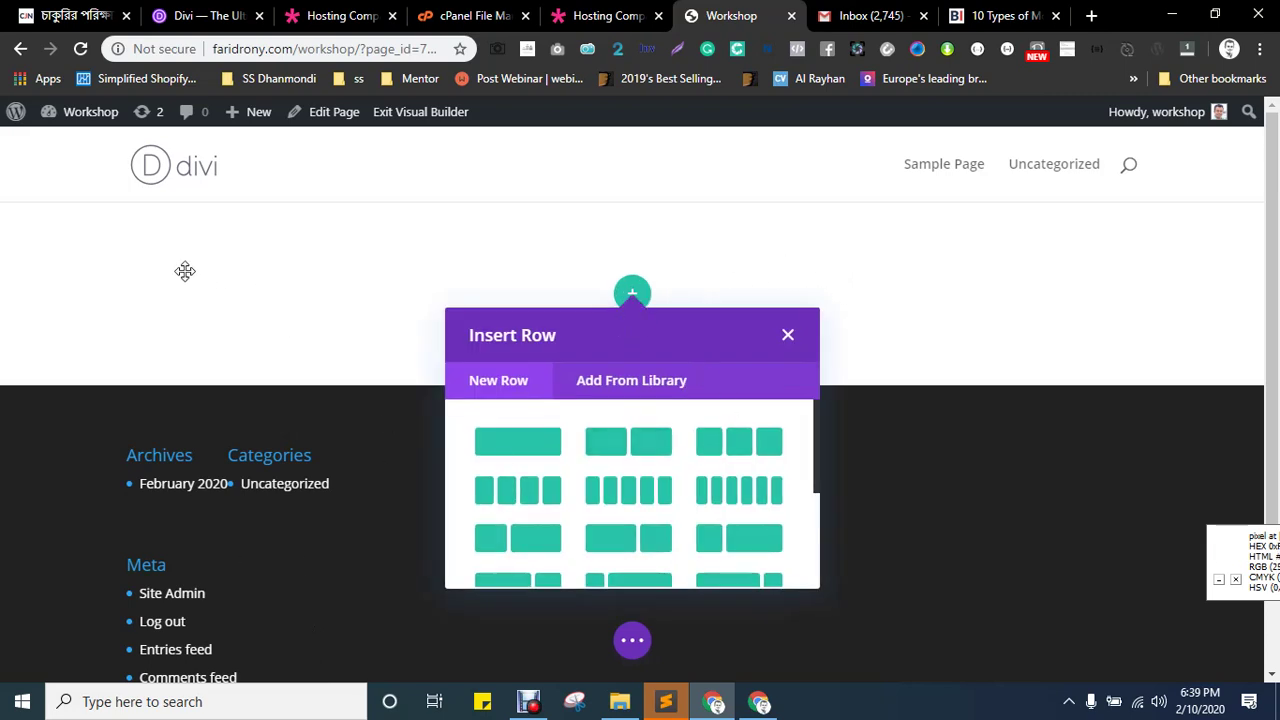
click(788, 336)
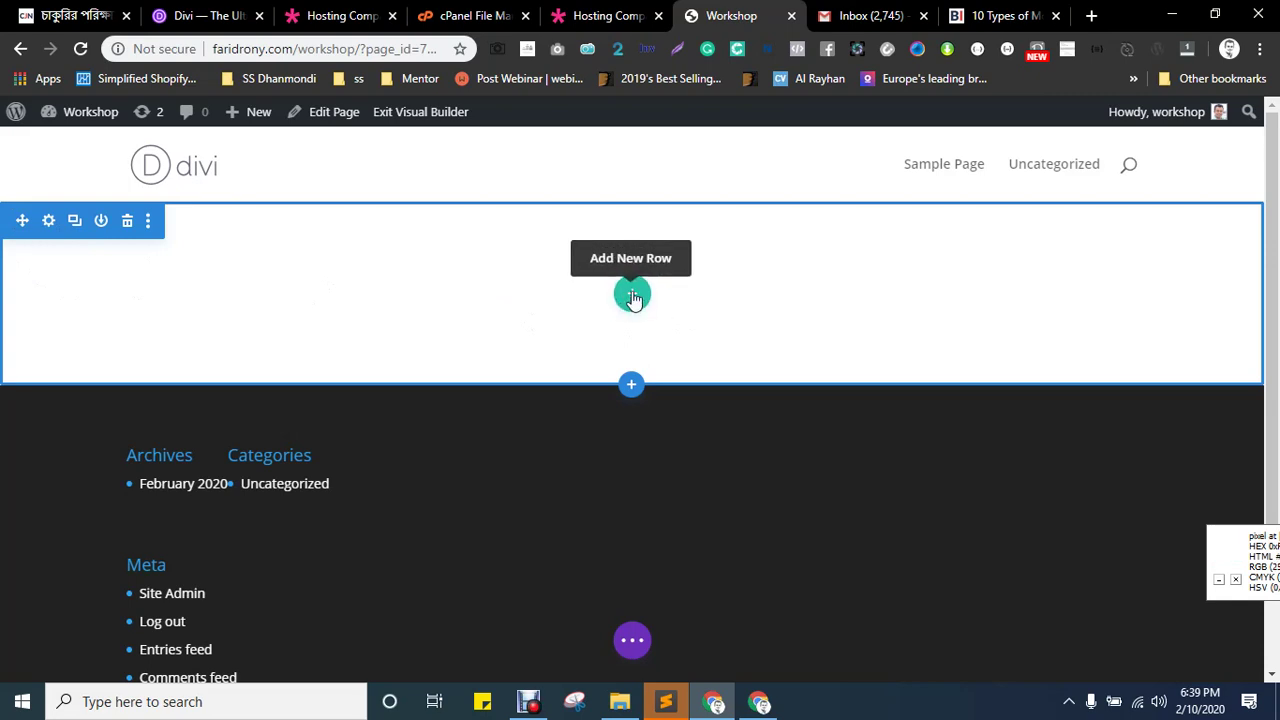
- Check the demo's hero layout again and insert a row with two equal columns in the Workshop page's empty section
key(ctrl+shift+Tab)
scroll(697, 339, down, 3)
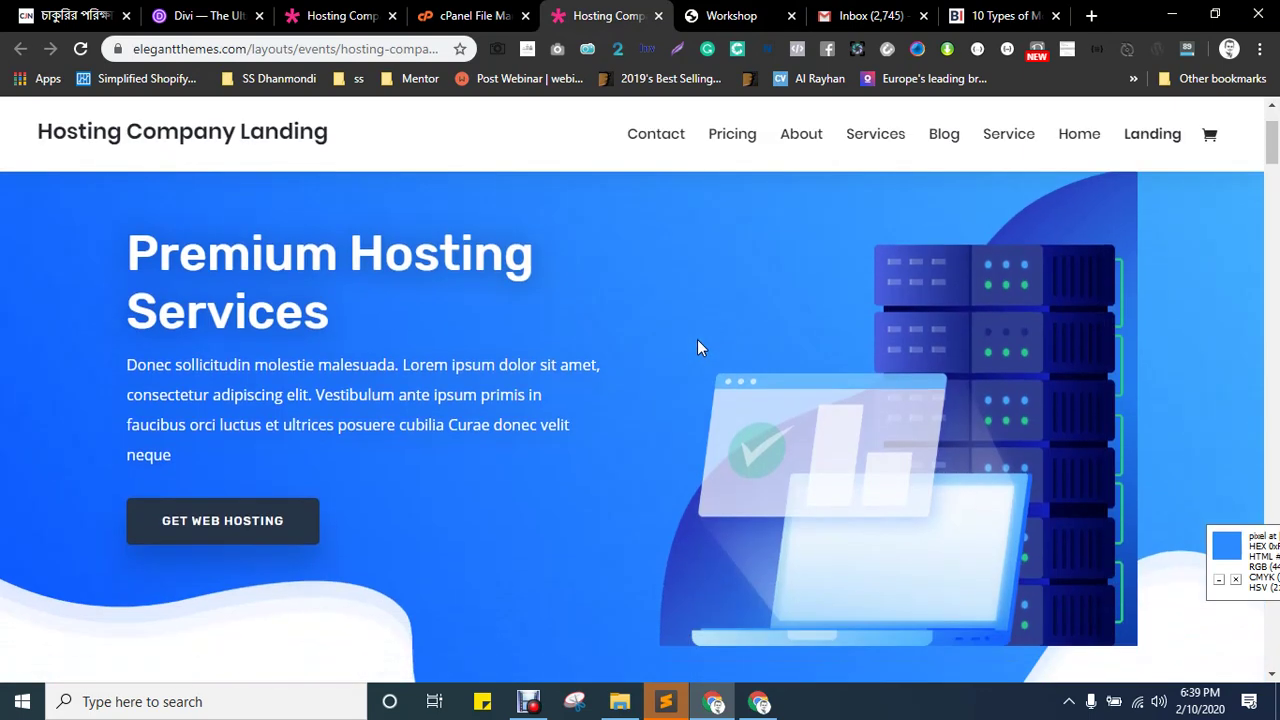
scroll(697, 339, up, 3)
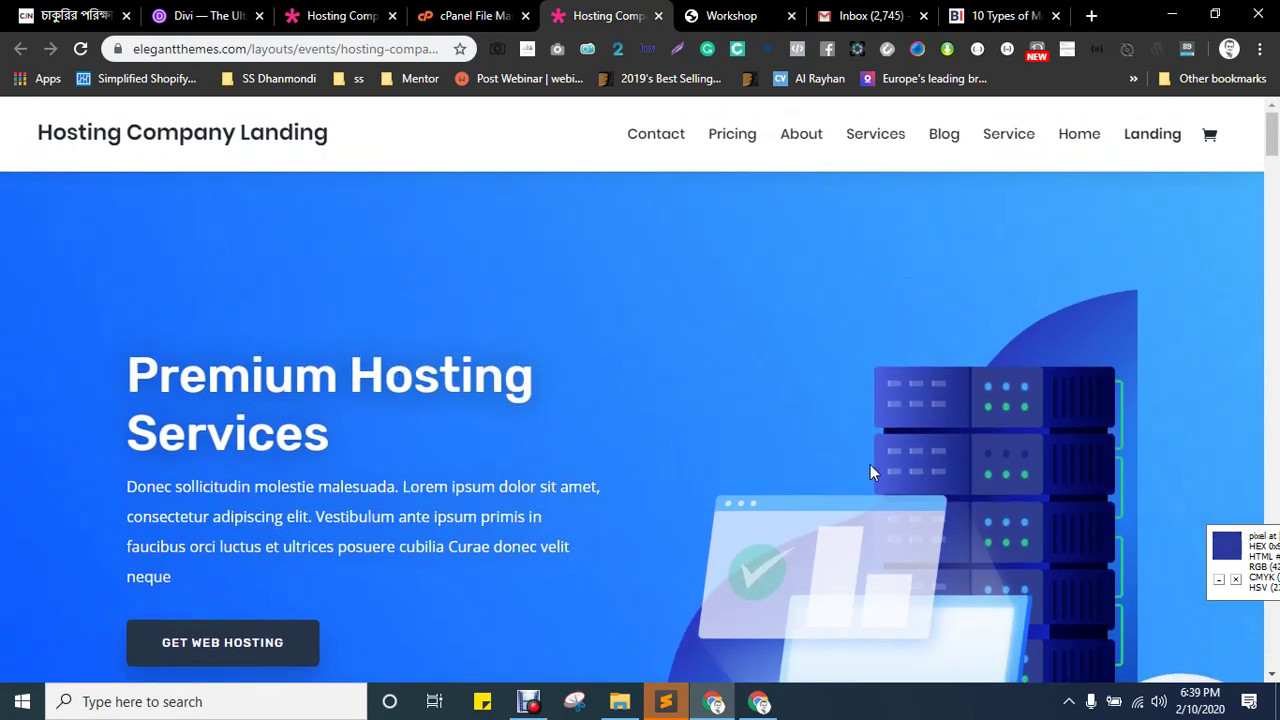
key(ctrl+Tab)
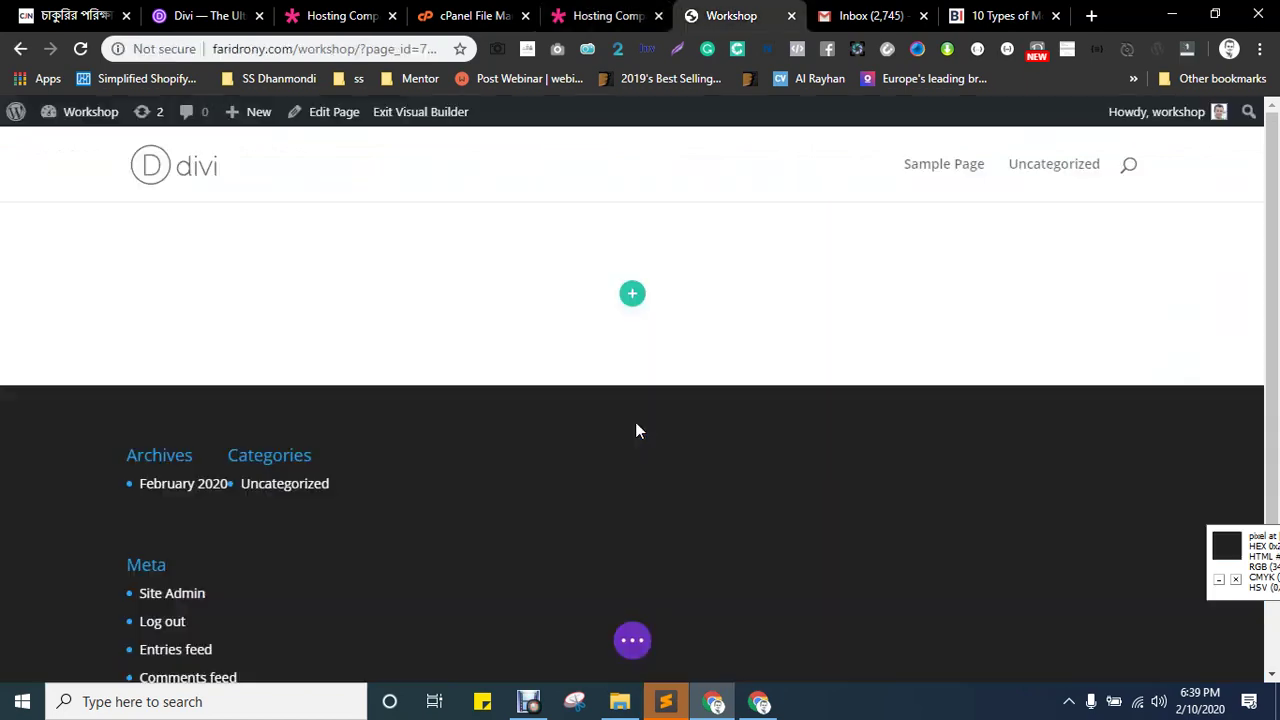
click(634, 298)
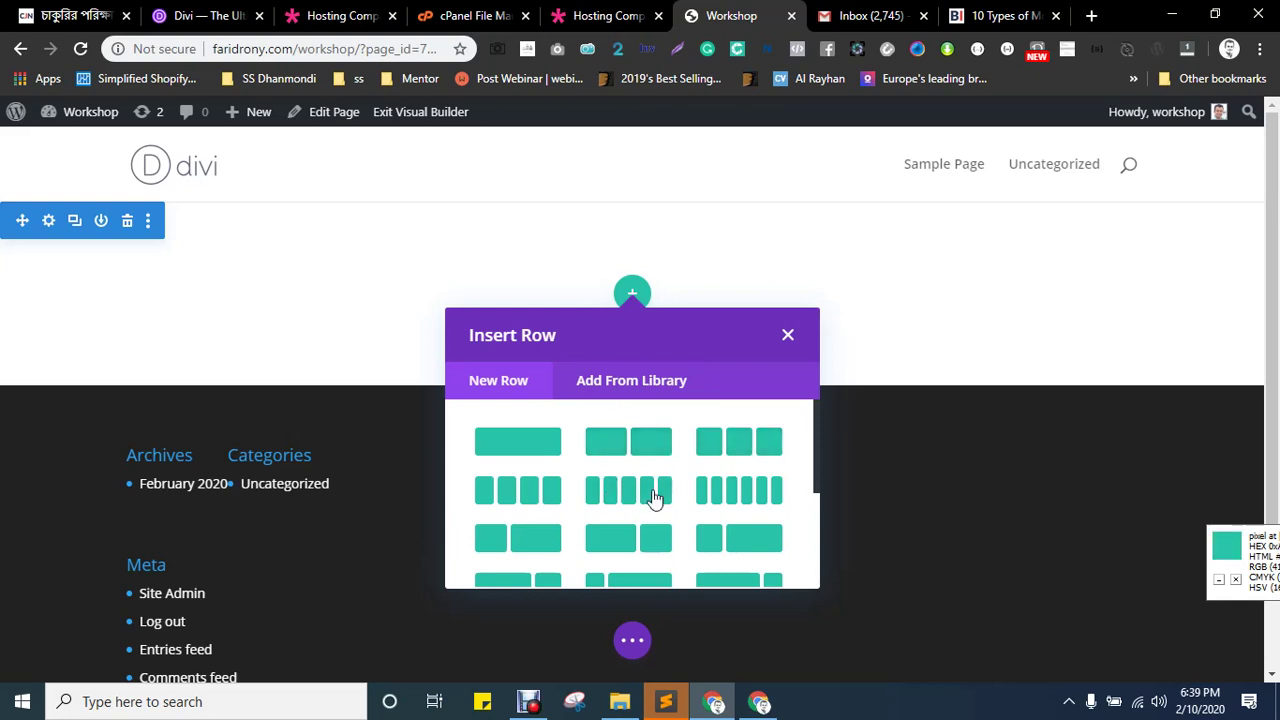
click(620, 447)
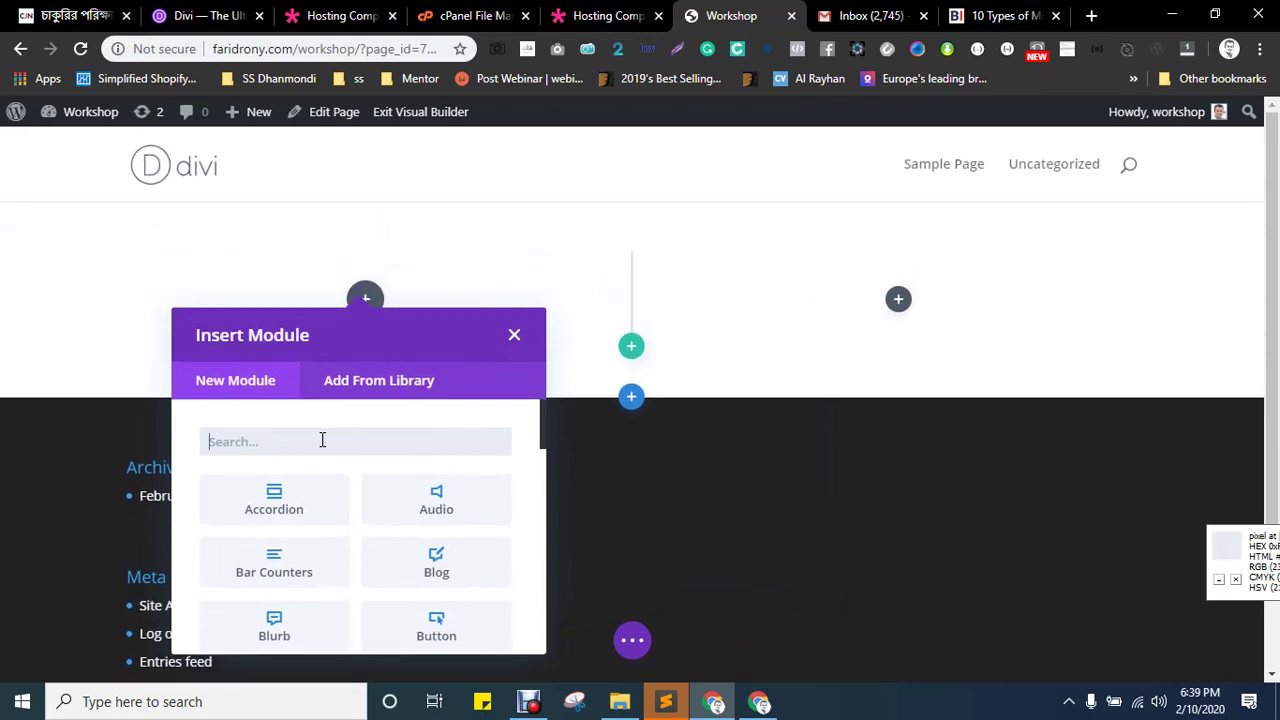
scroll(300, 500, down, 2)
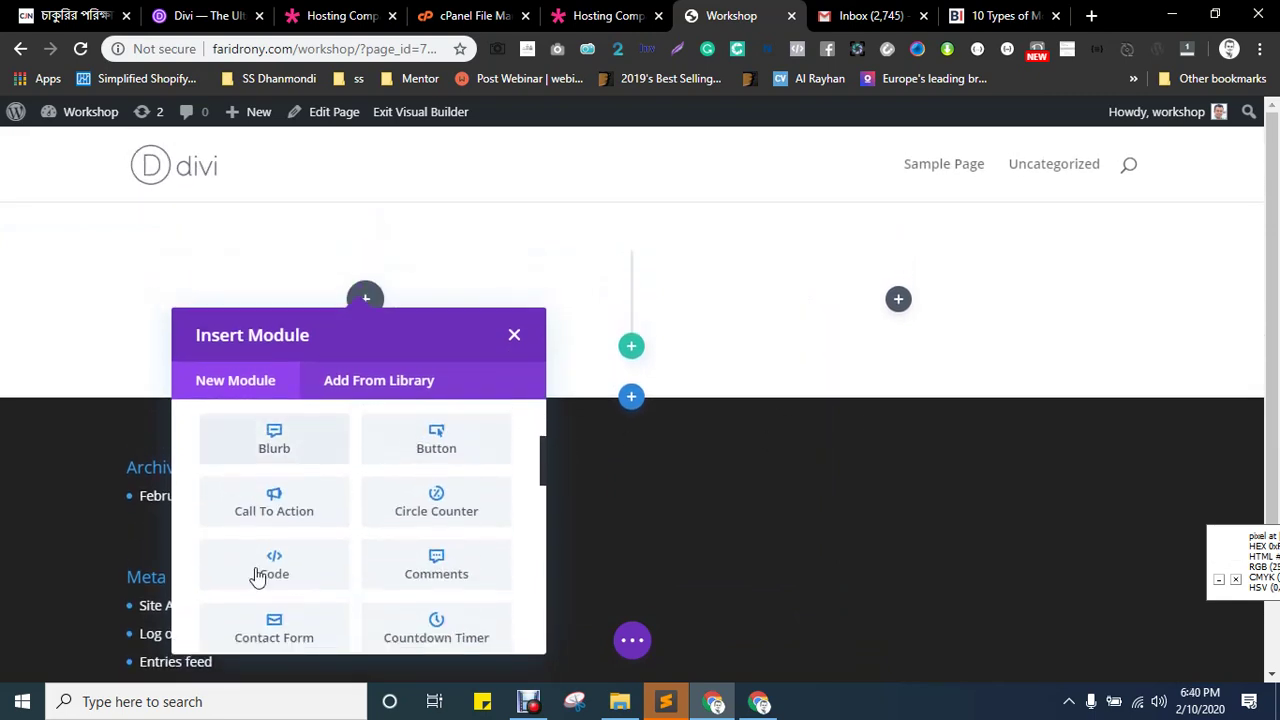
scroll(330, 524, up, 3)
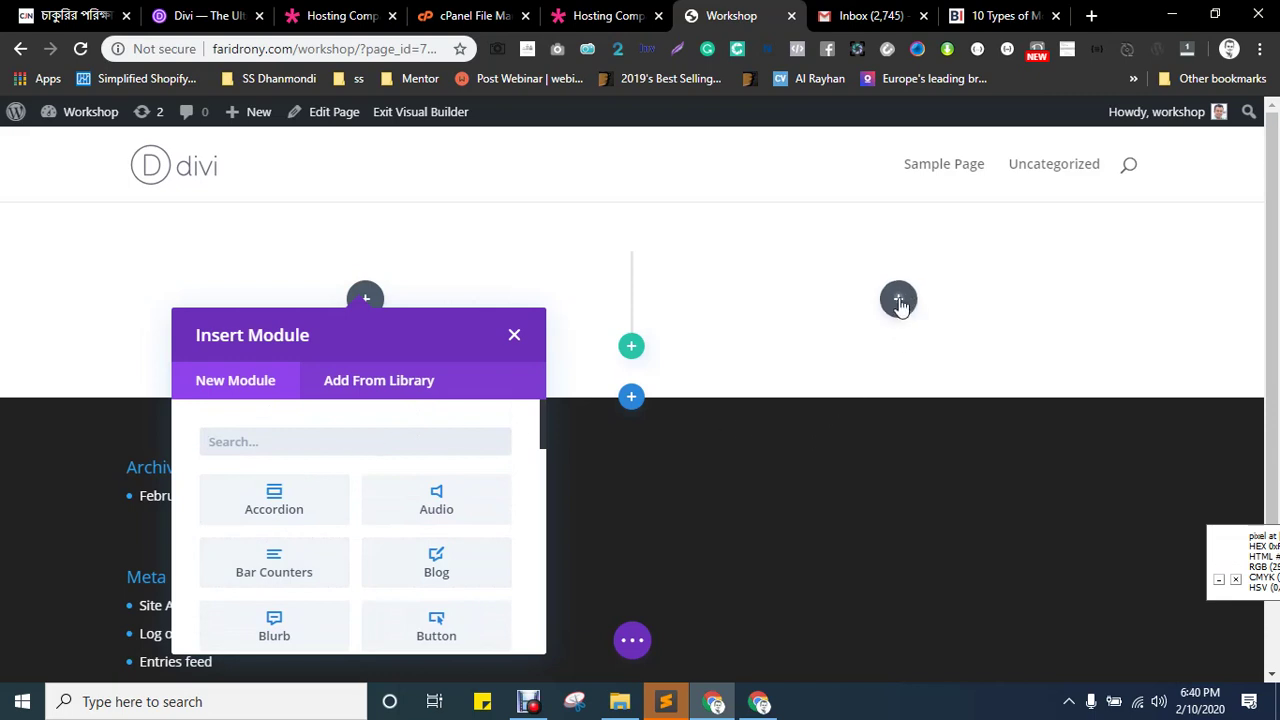
click(898, 300)
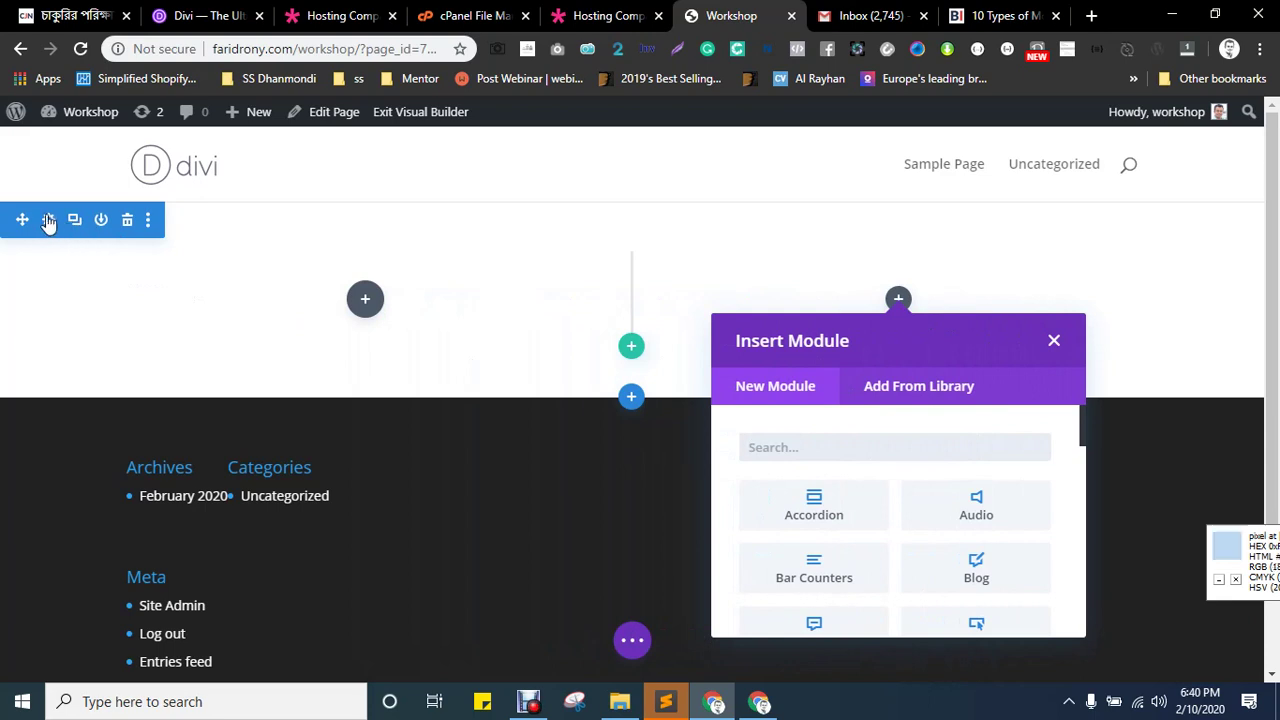
click(47, 222)
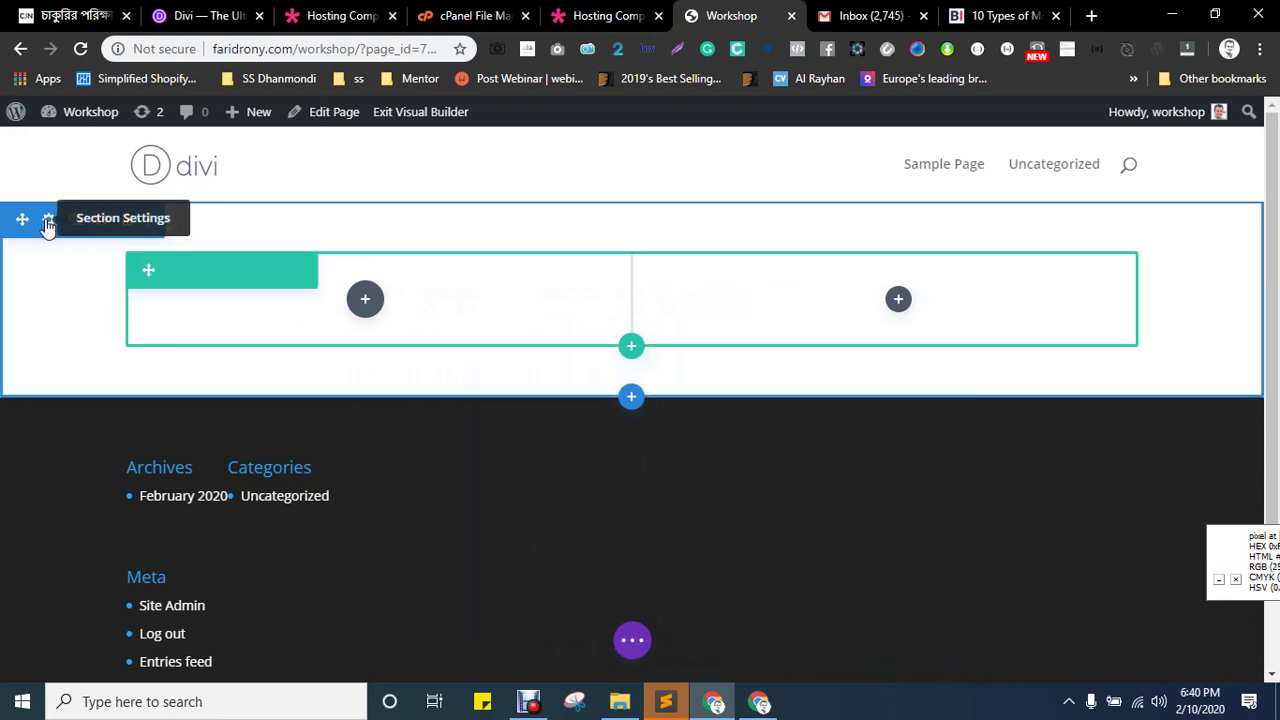
- Open the section's settings and give it a solid #8c8c8c background color
click(47, 222)
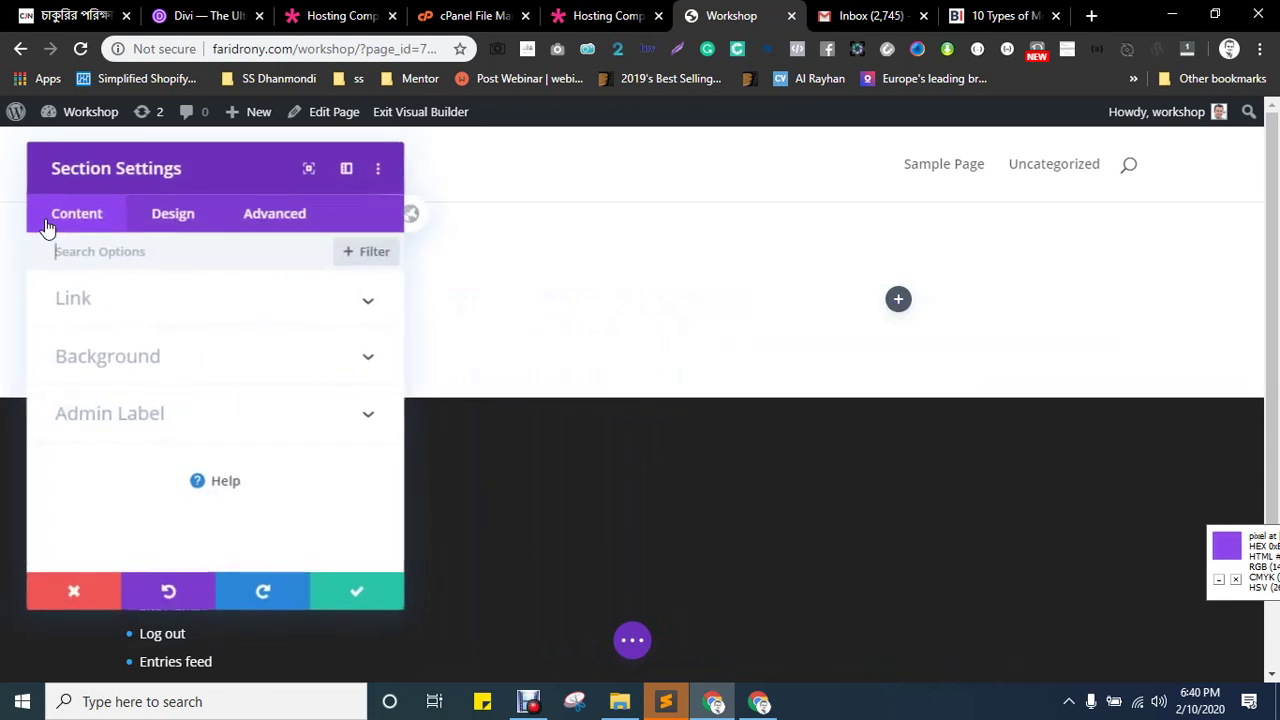
click(170, 226)
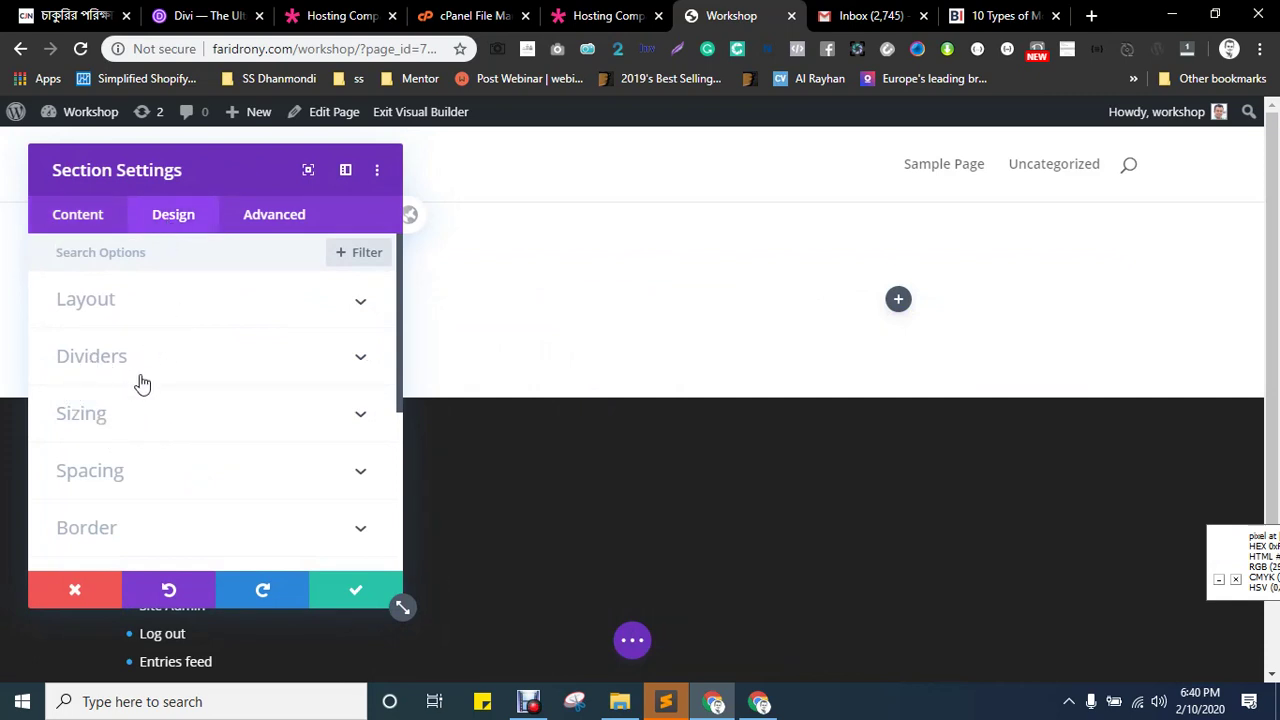
click(86, 220)
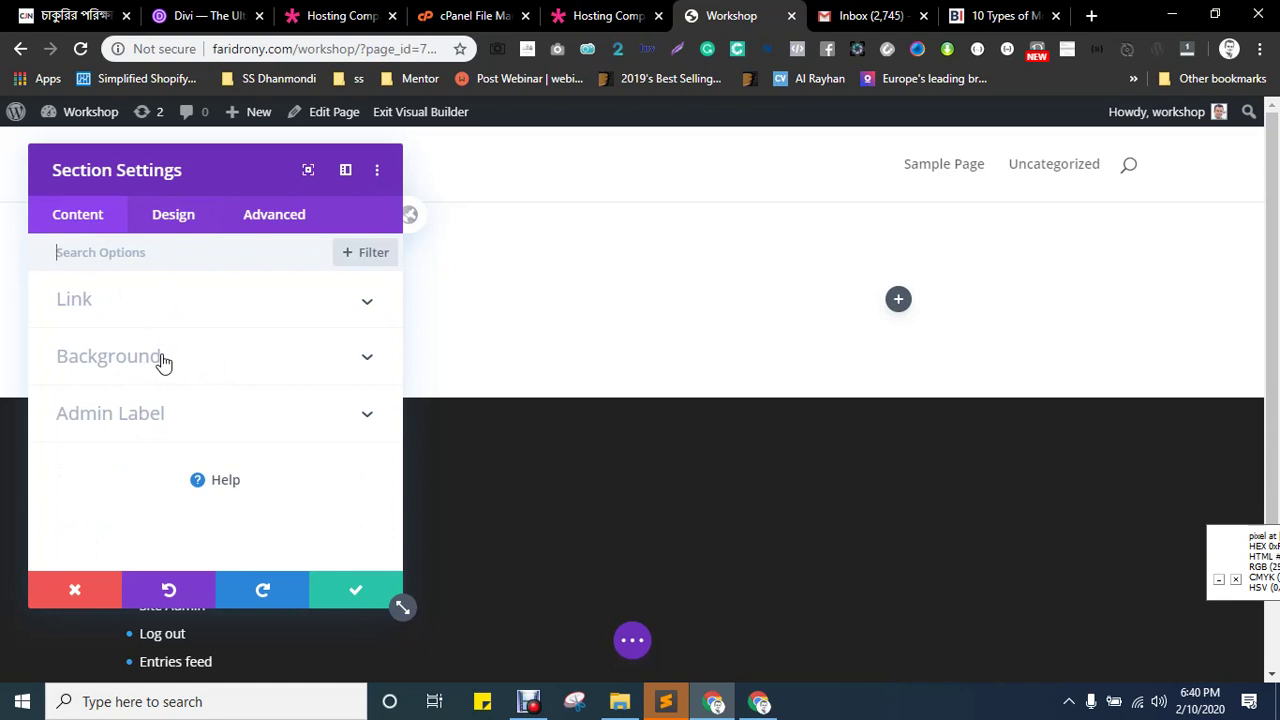
click(163, 358)
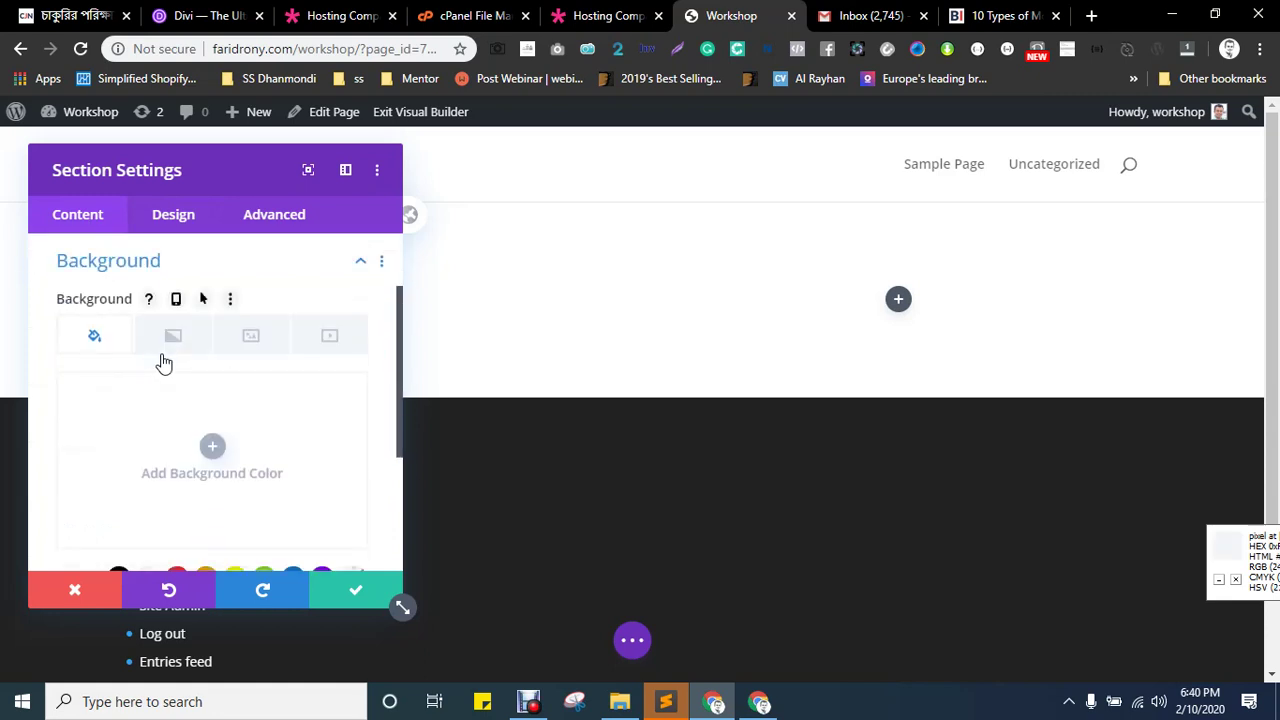
click(210, 448)
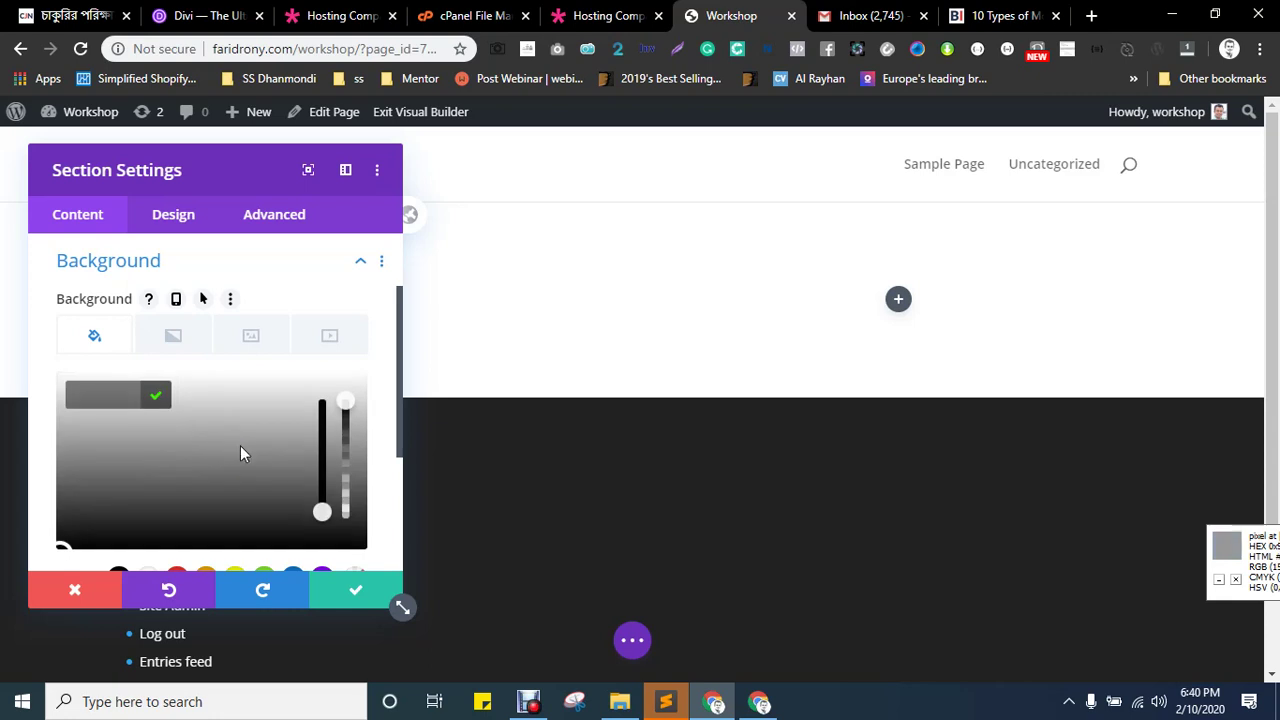
click(188, 455)
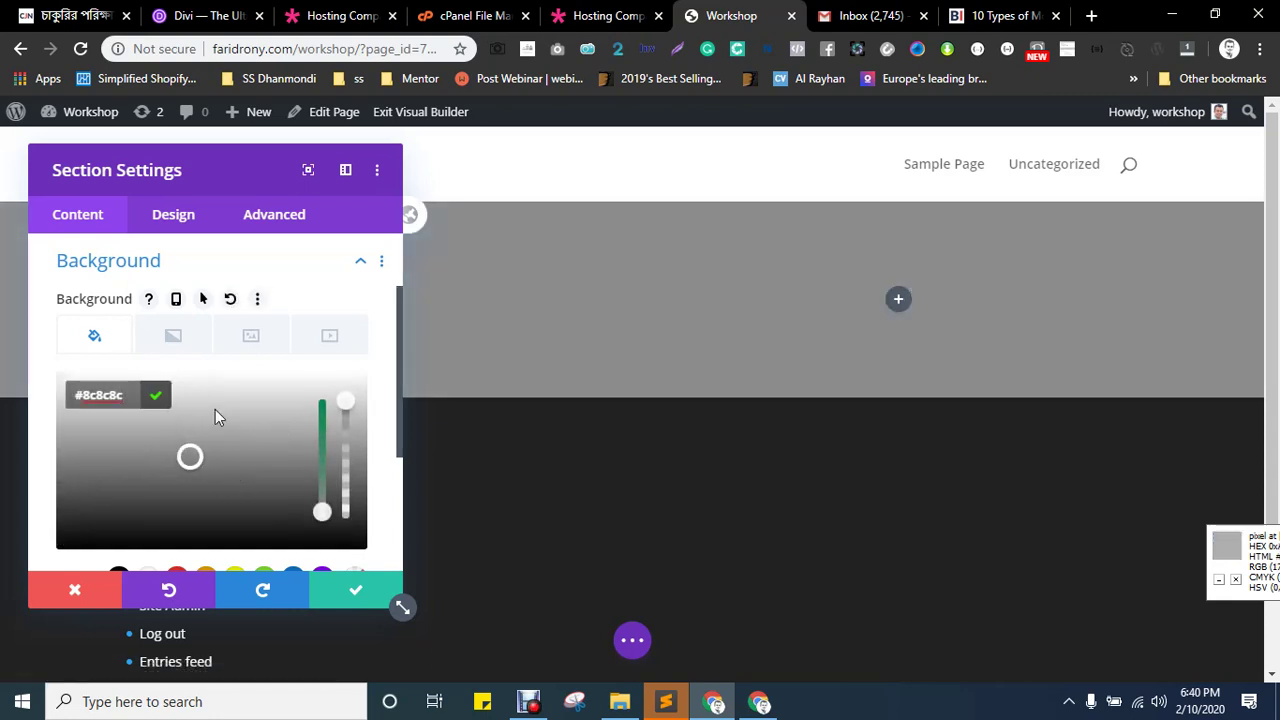
- Add a background gradient to the section and move the settings dialog clear of the first column
click(172, 336)
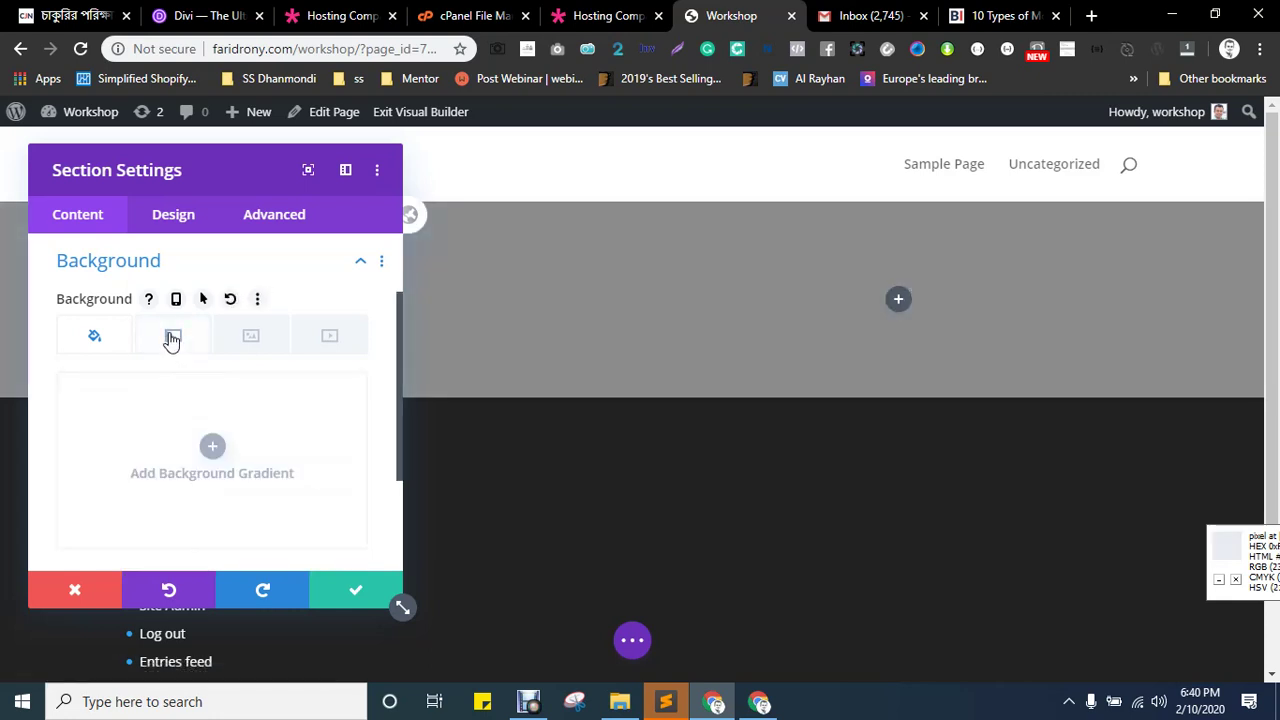
click(210, 448)
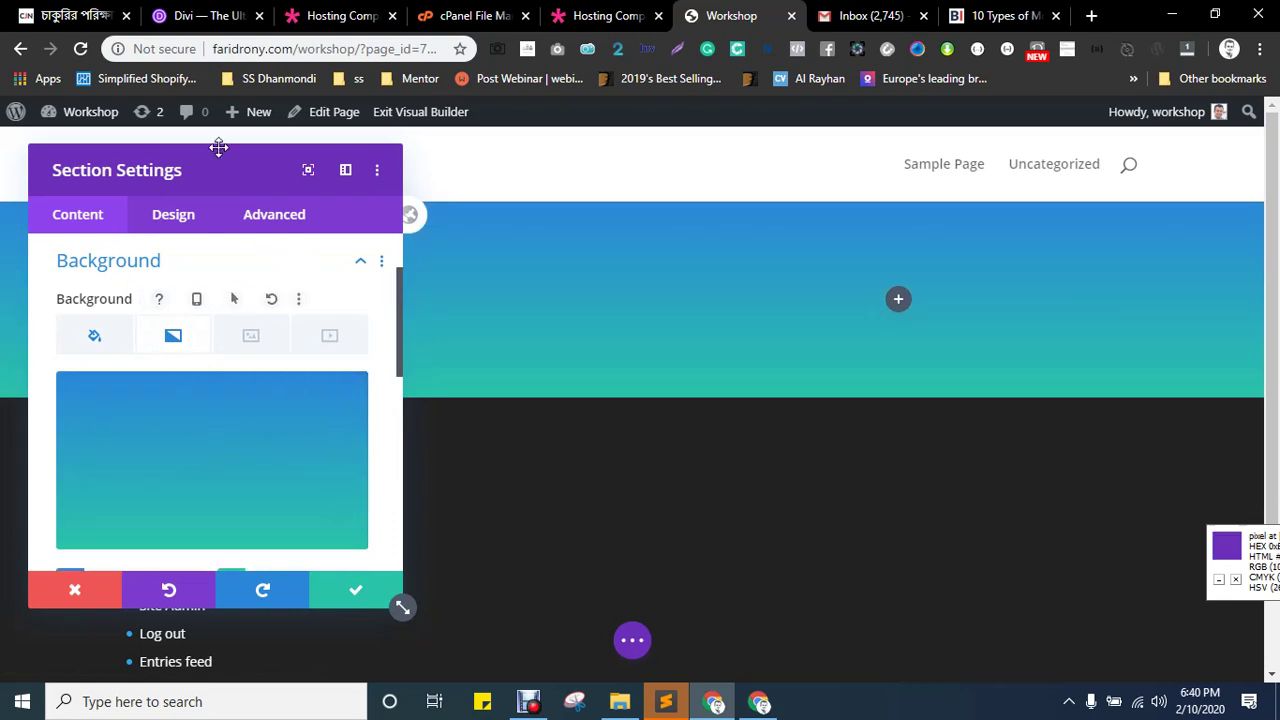
drag(267, 169, 723, 153)
scroll(674, 290, down, 1)
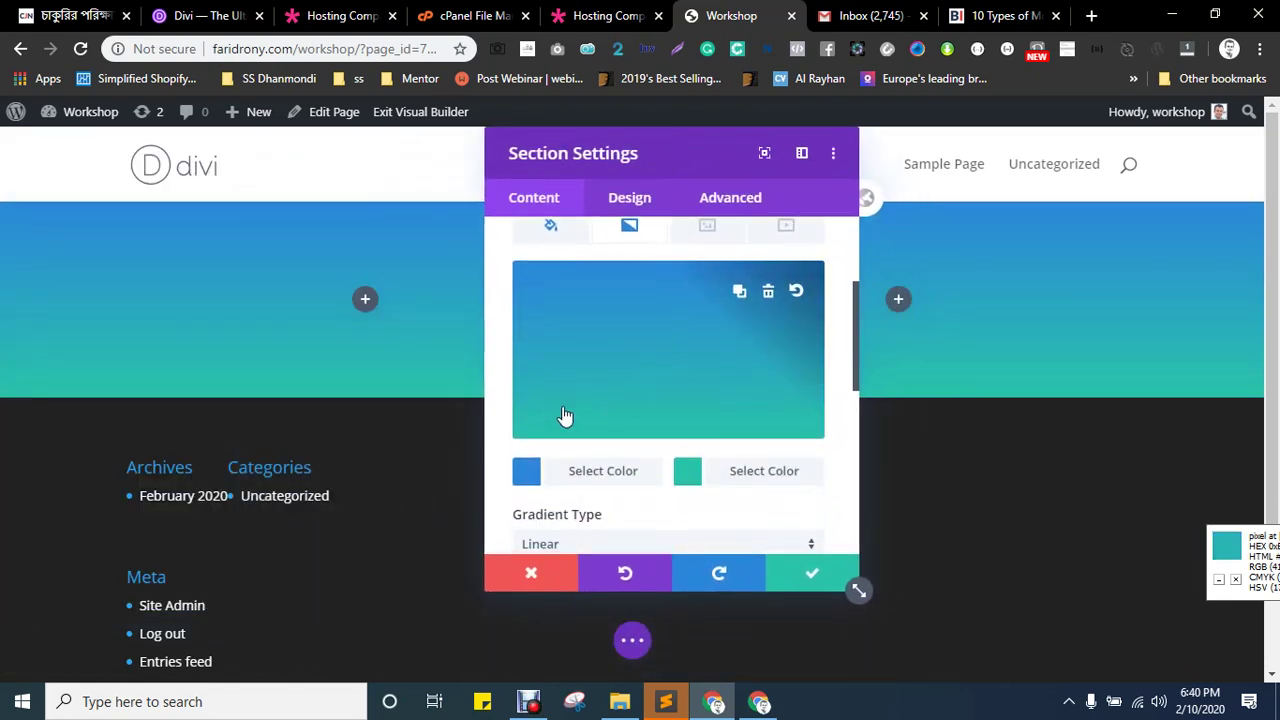
- Set the first color of the section's background gradient to #1364fe
click(527, 474)
scroll(651, 420, down, 2)
scroll(637, 443, up, 3)
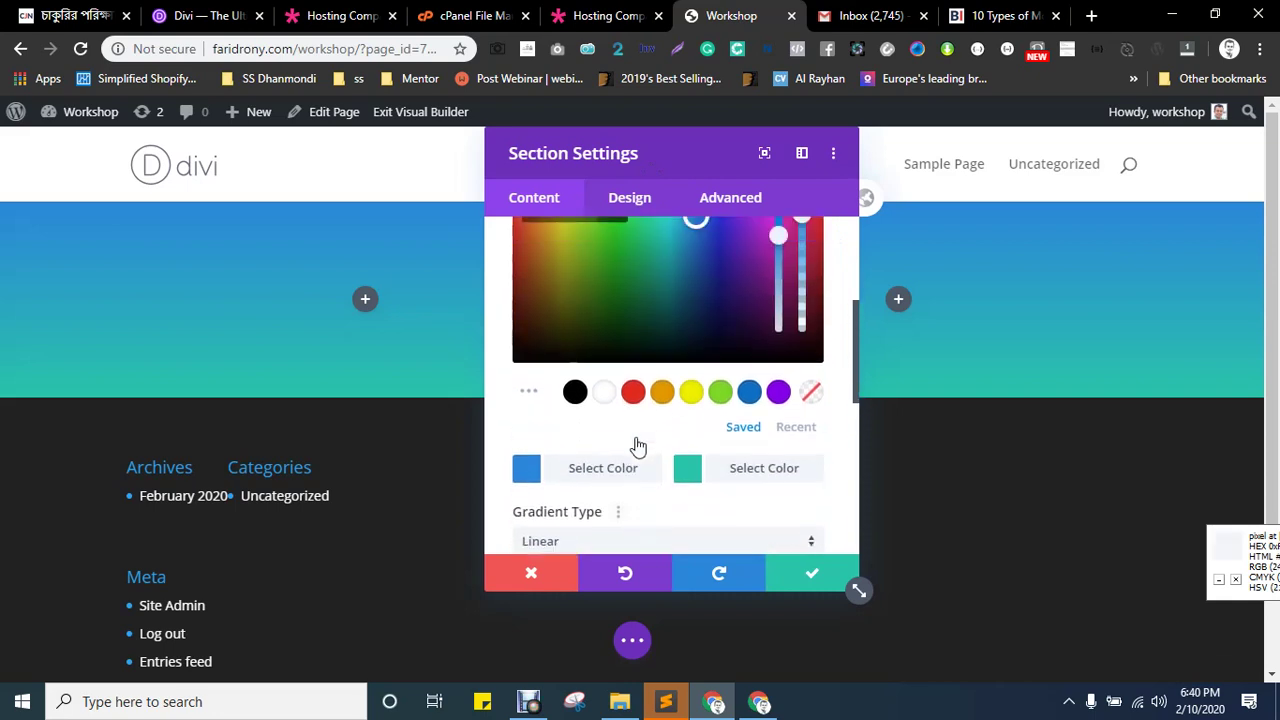
click(520, 386)
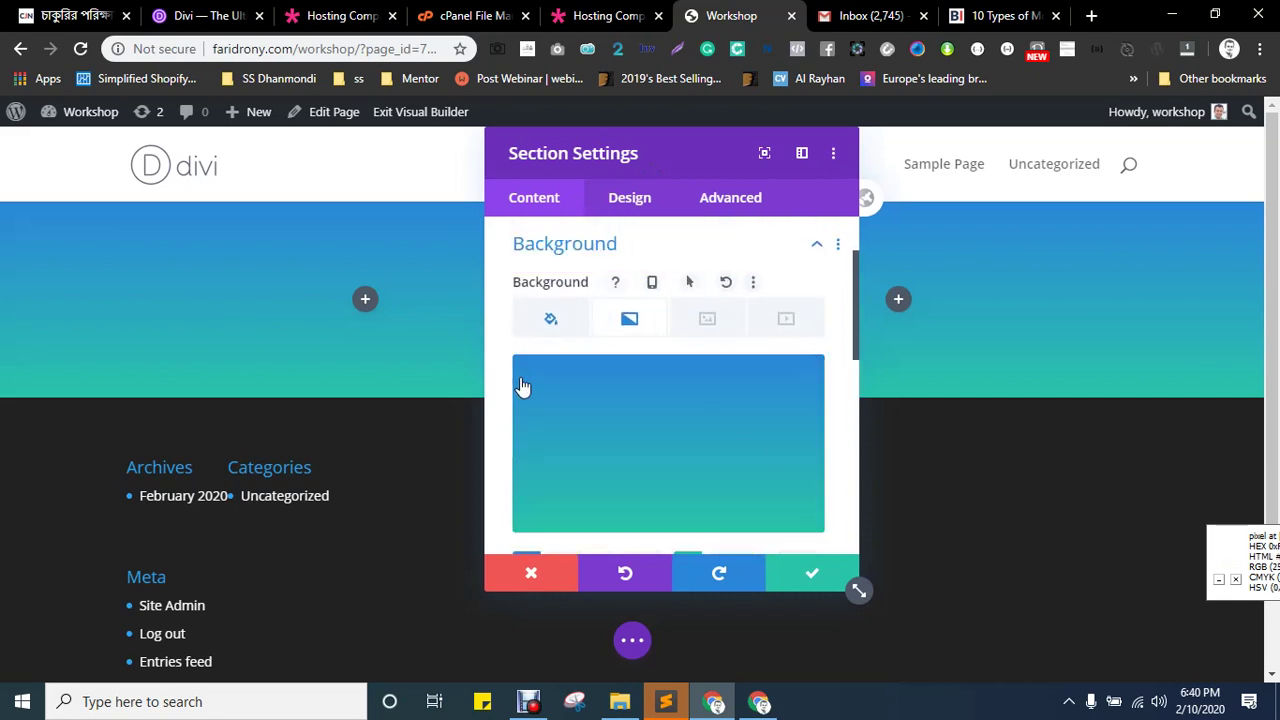
click(606, 424)
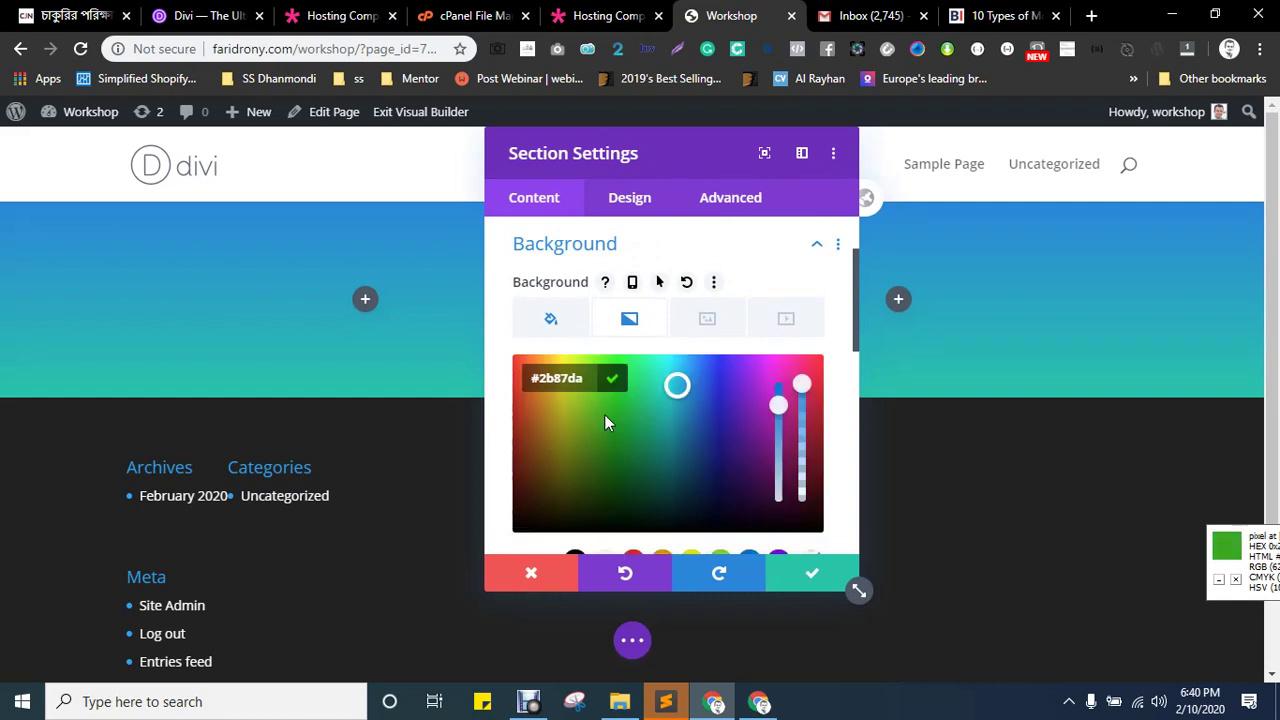
key(ctrl+v)
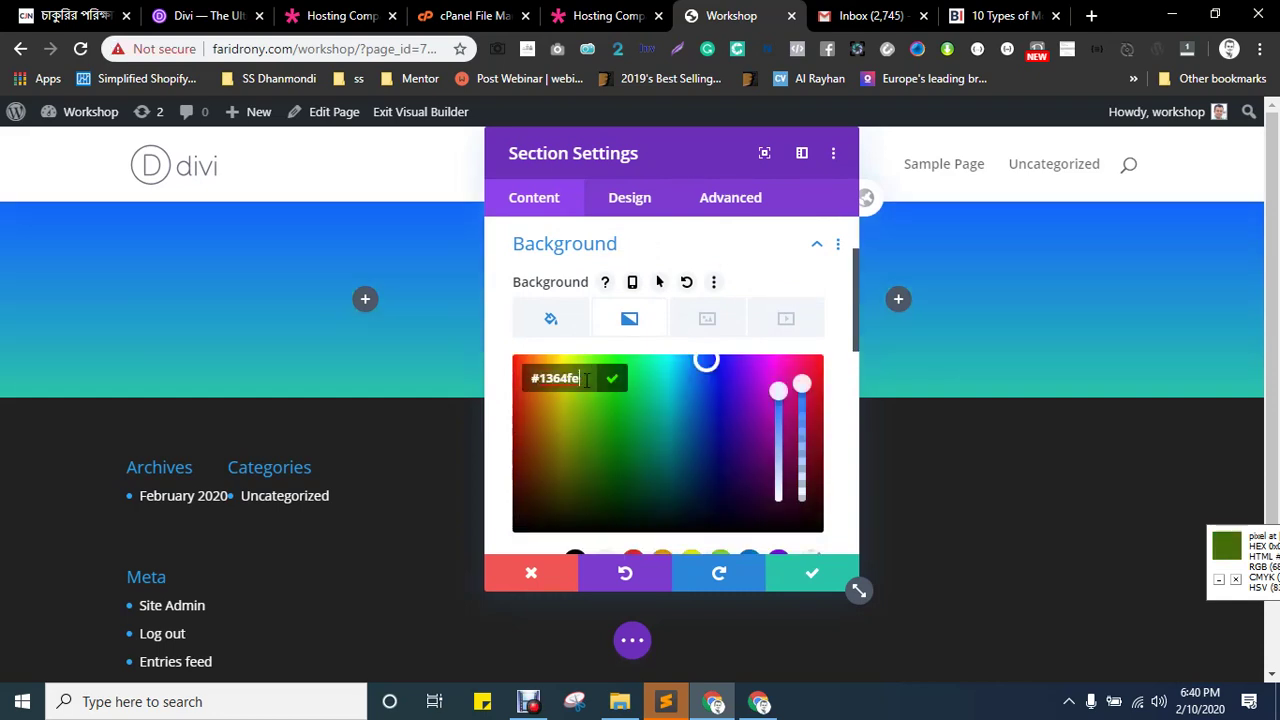
click(612, 378)
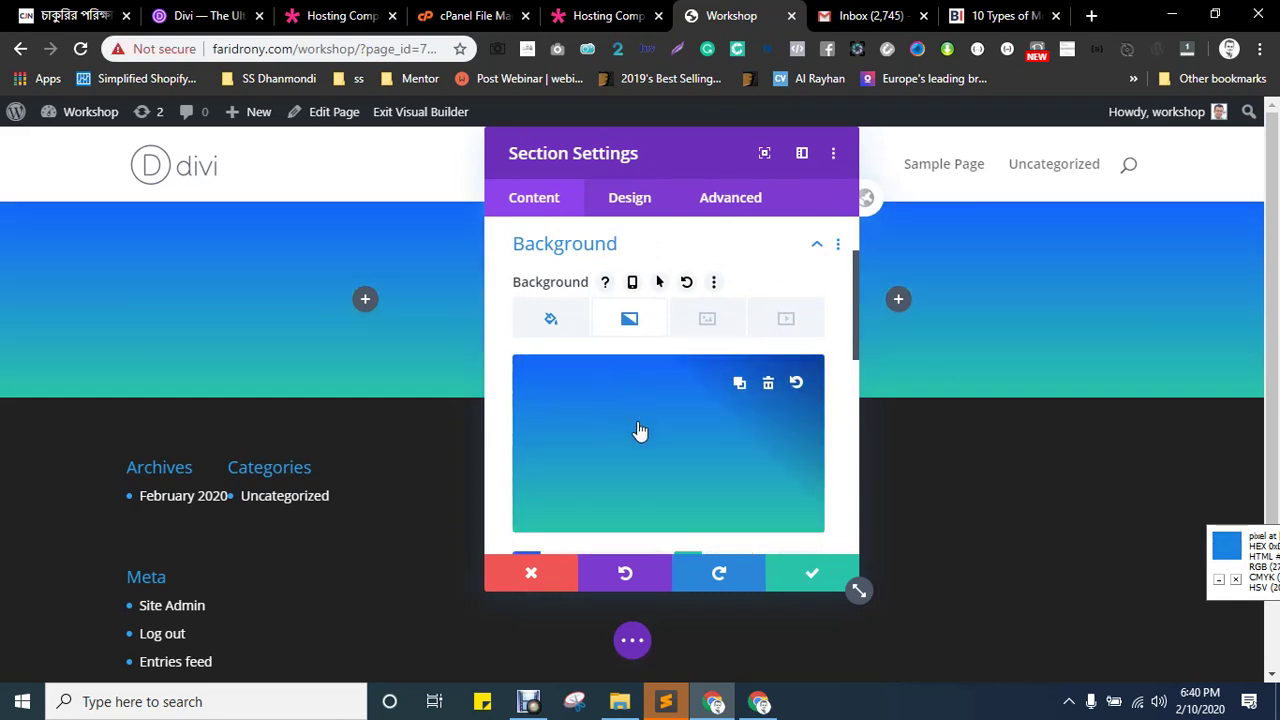
- Sample the light blue from the demo's hero and set the section gradient's second color to #44b0ff
click(600, 12)
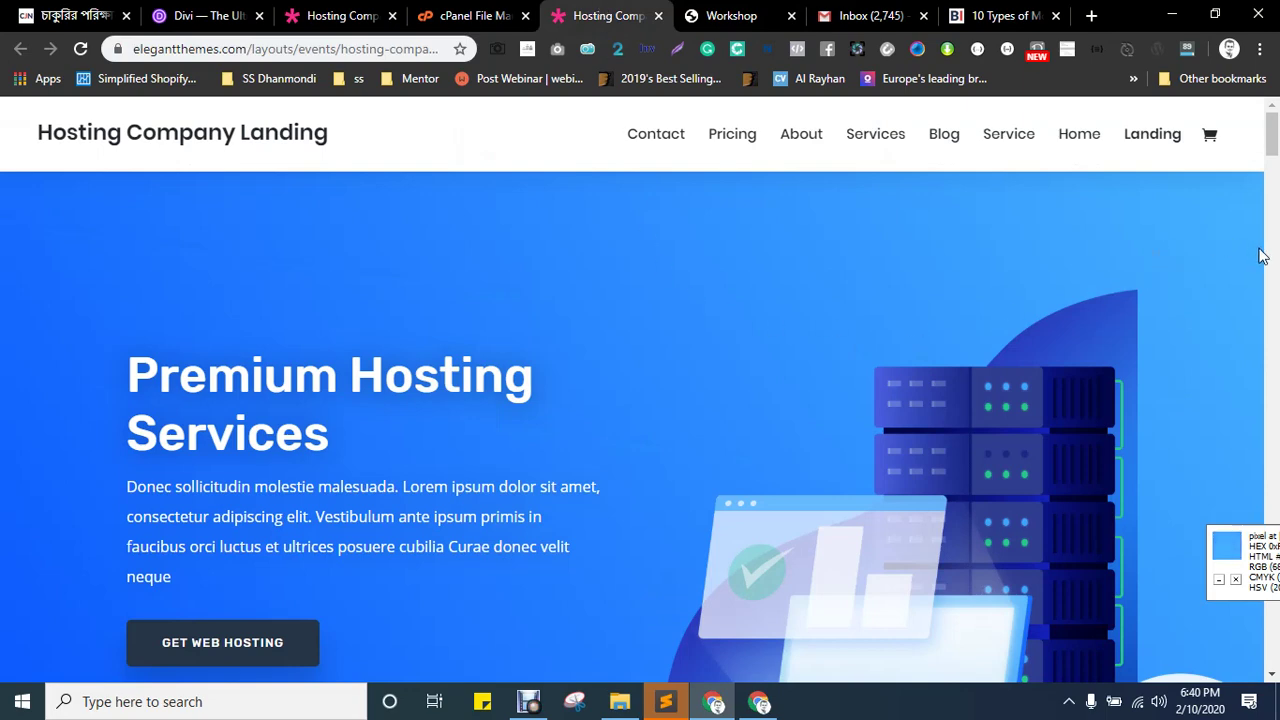
key(ctrl+Tab)
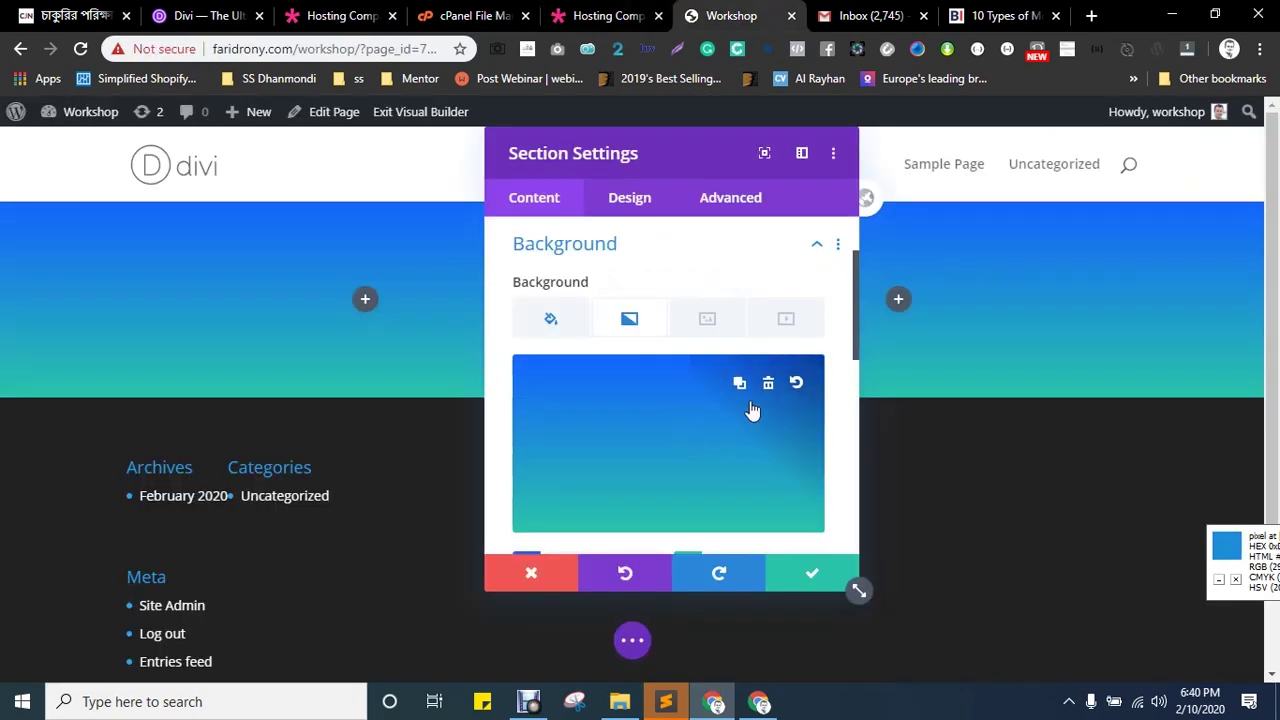
scroll(720, 365, down, 3)
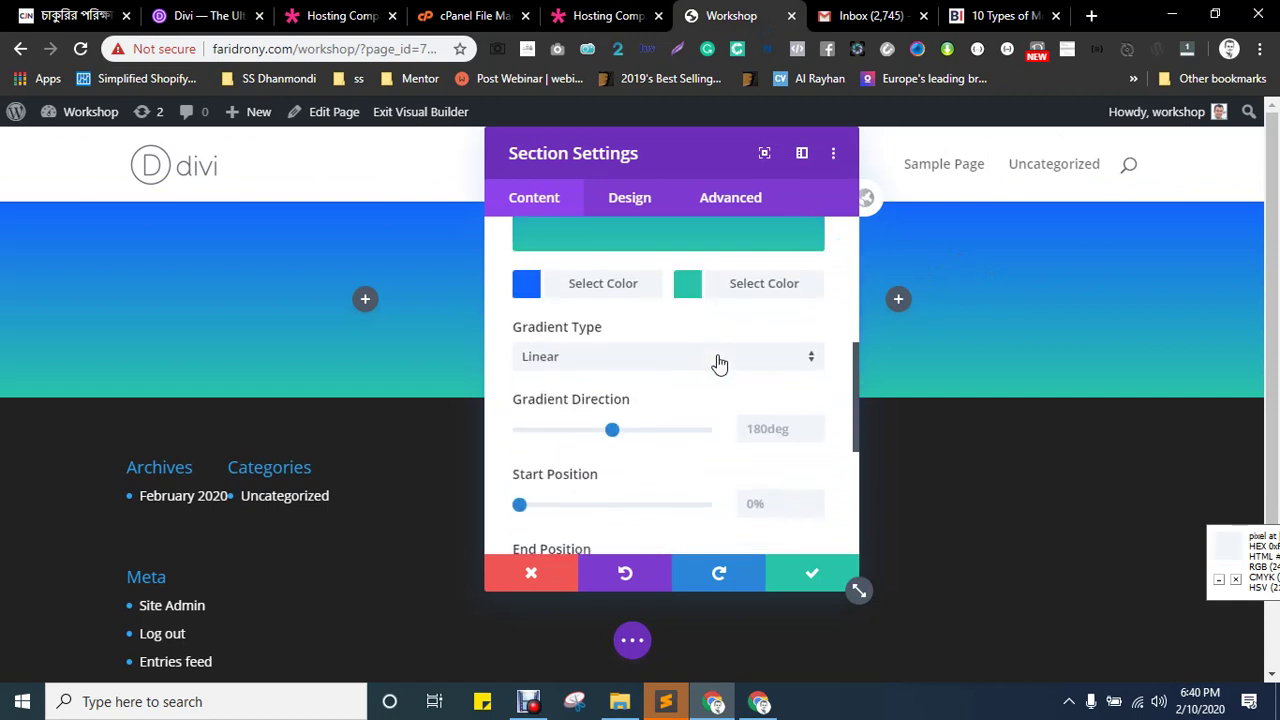
click(690, 290)
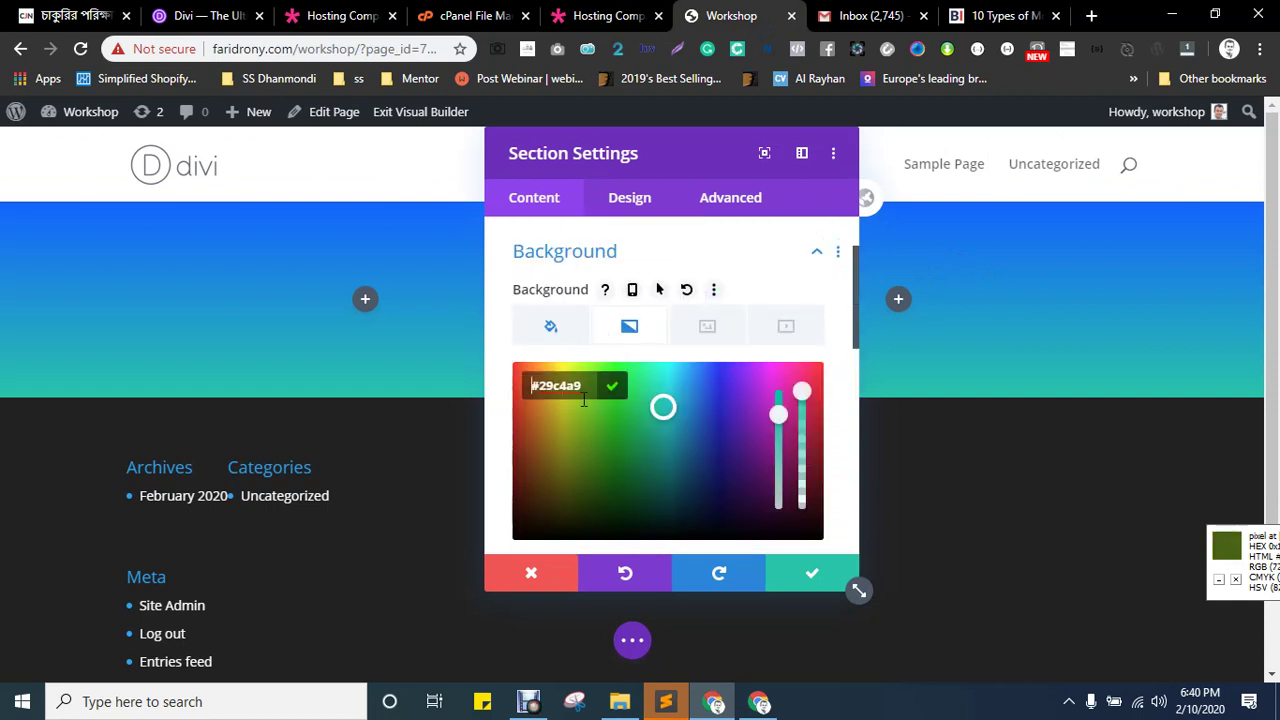
key(ctrl+v)
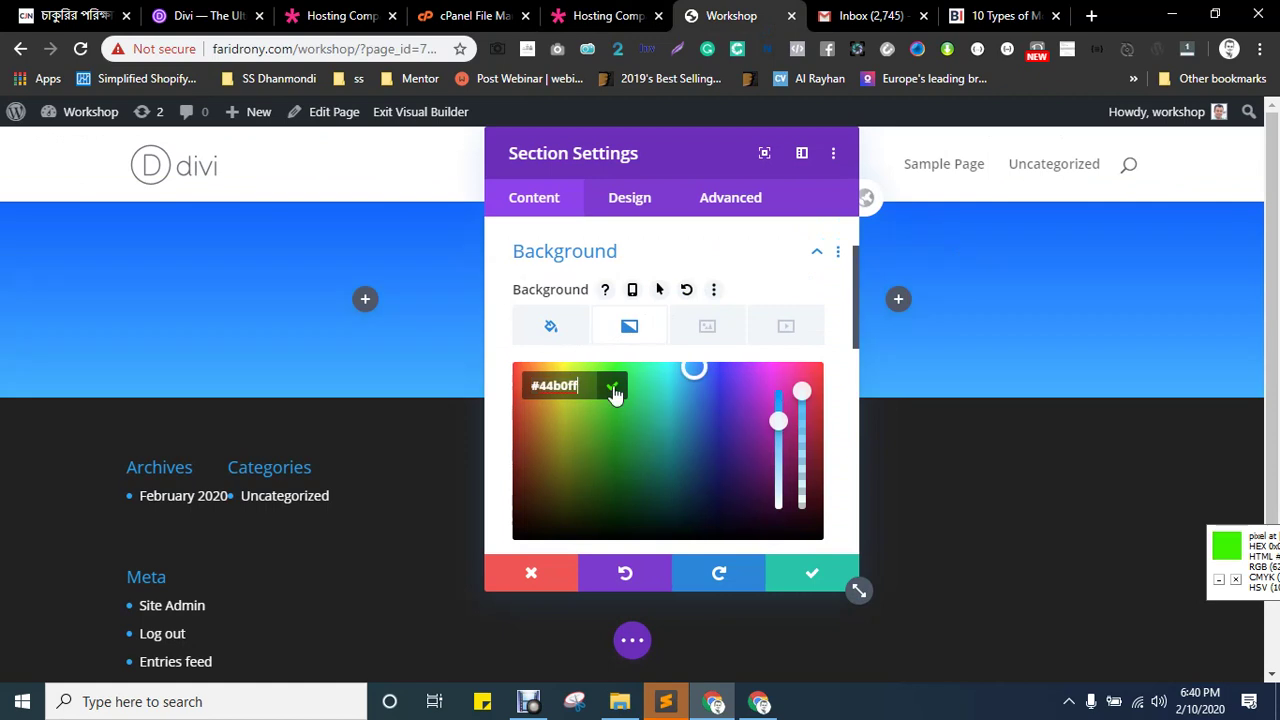
click(612, 385)
drag(613, 167, 886, 291)
drag(820, 266, 512, 146)
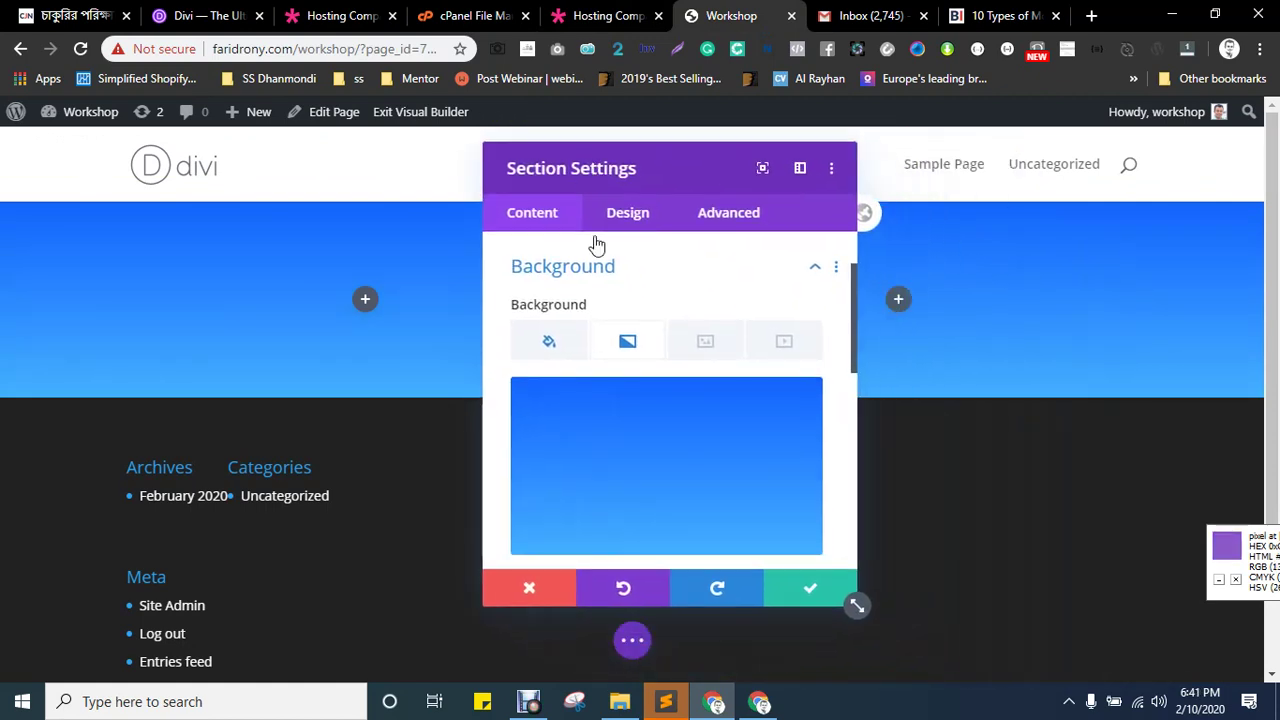
- Set the section gradient's direction to 90deg and move the settings dialog clear of the second column
scroll(686, 371, down, 3)
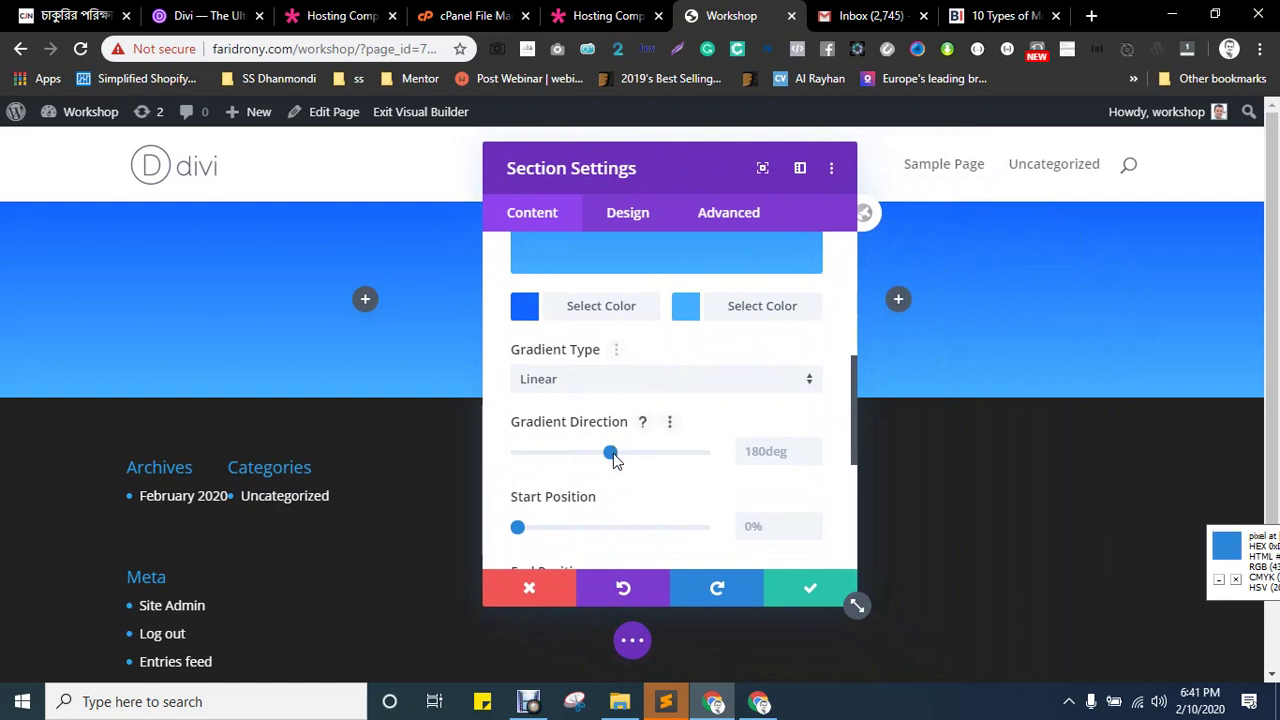
mouse_move(612, 452)
mouse_down()
mouse_move(677, 463)
mouse_move(558, 470)
mouse_move(654, 457)
mouse_move(601, 470)
mouse_up()
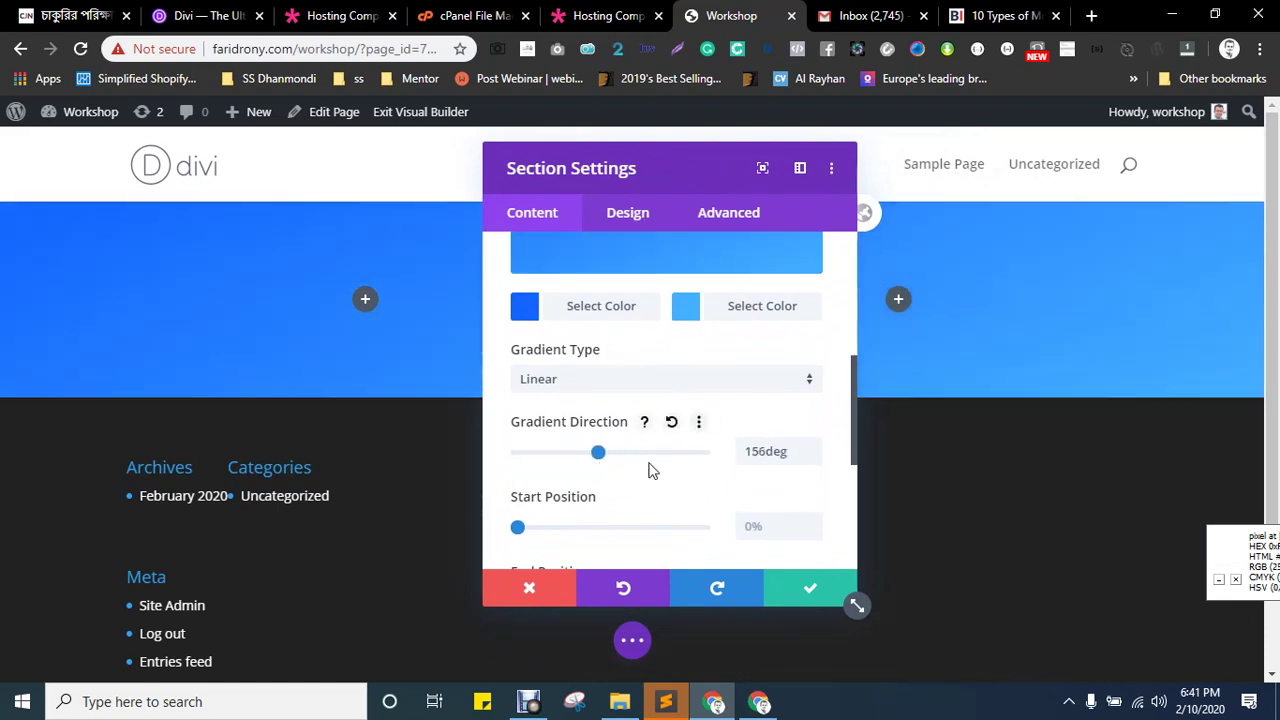
drag(767, 451, 738, 451)
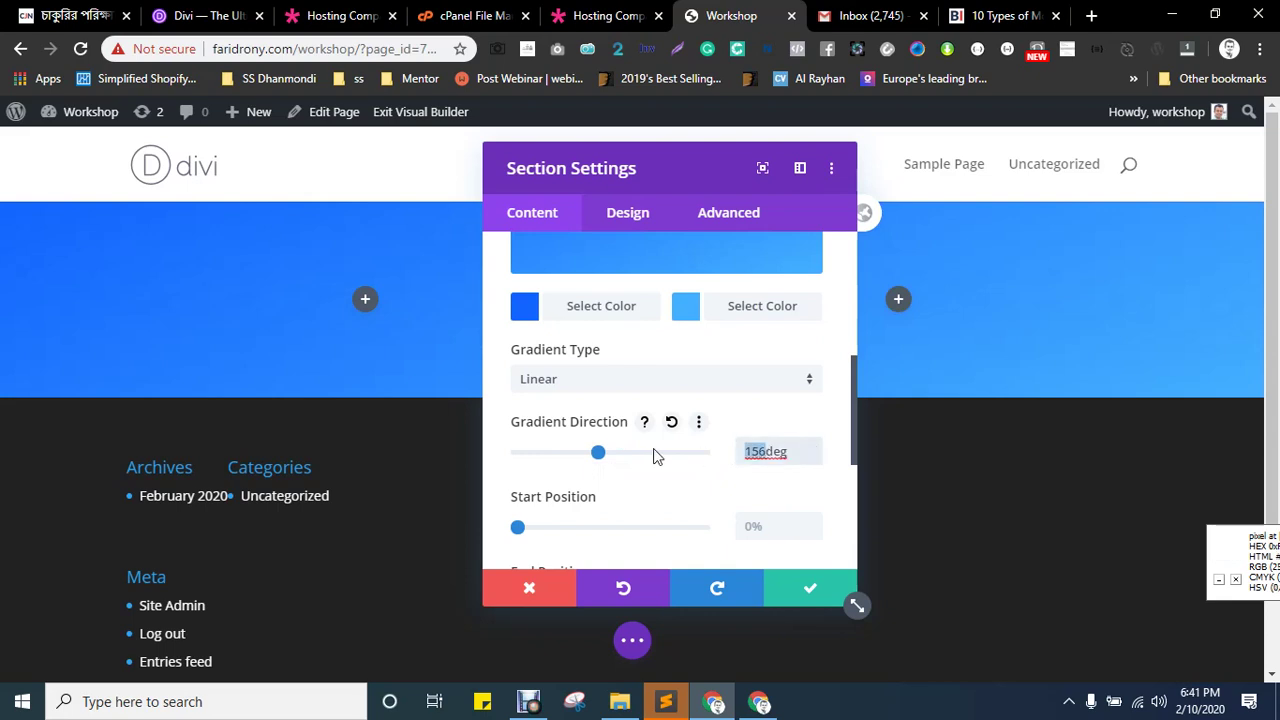
text(90)
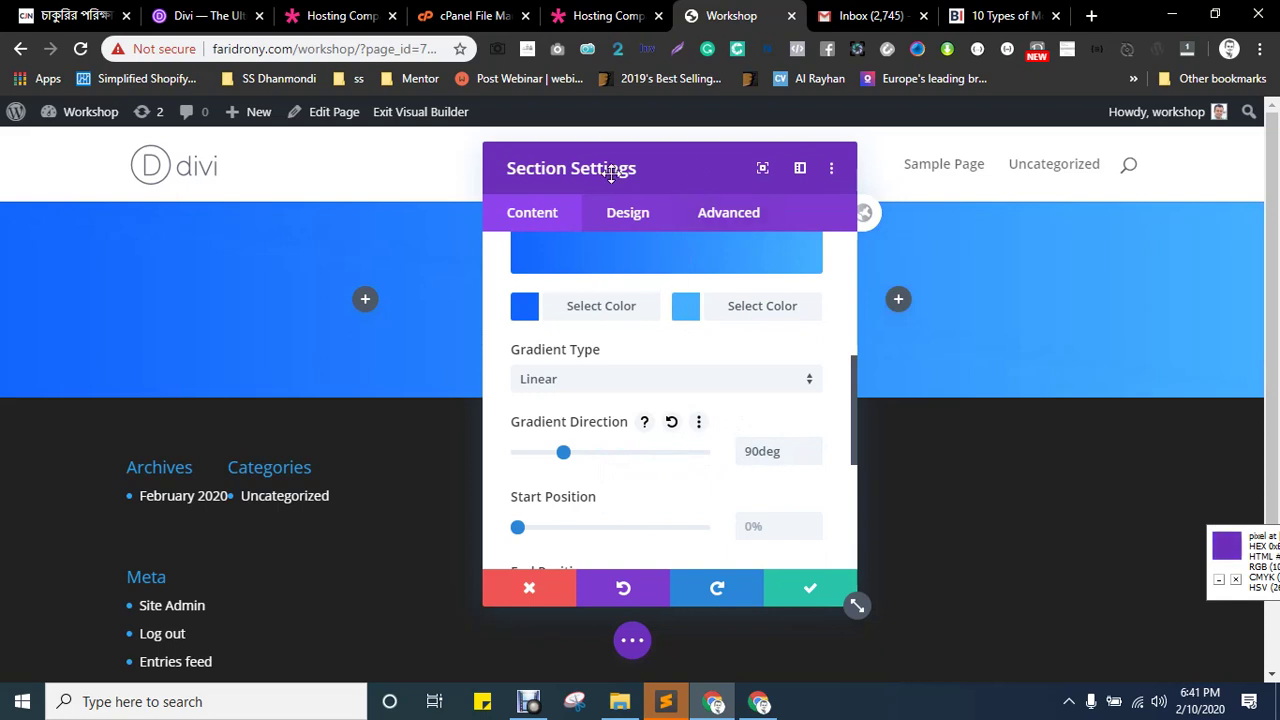
drag(612, 166, 306, 166)
- Try a gradient start position of 5% with an end position of 50%, and then a start position of 50%
scroll(351, 397, down, 3)
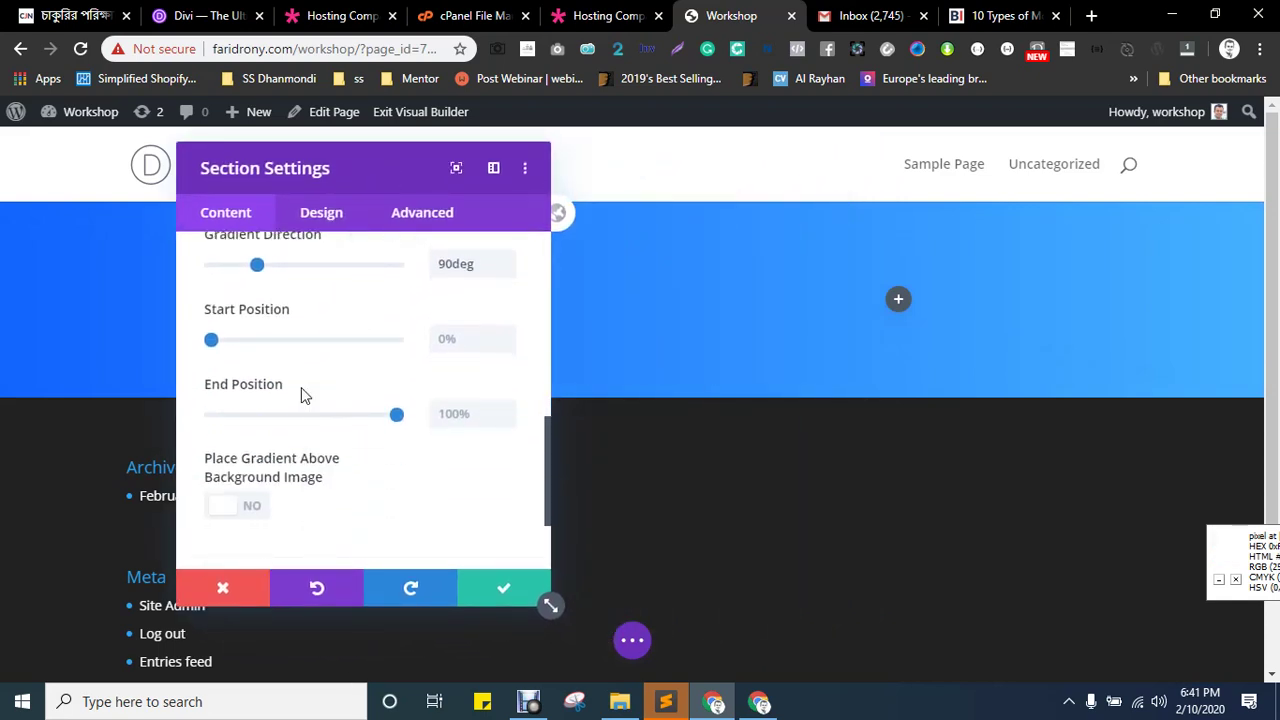
click(438, 342)
text(5)
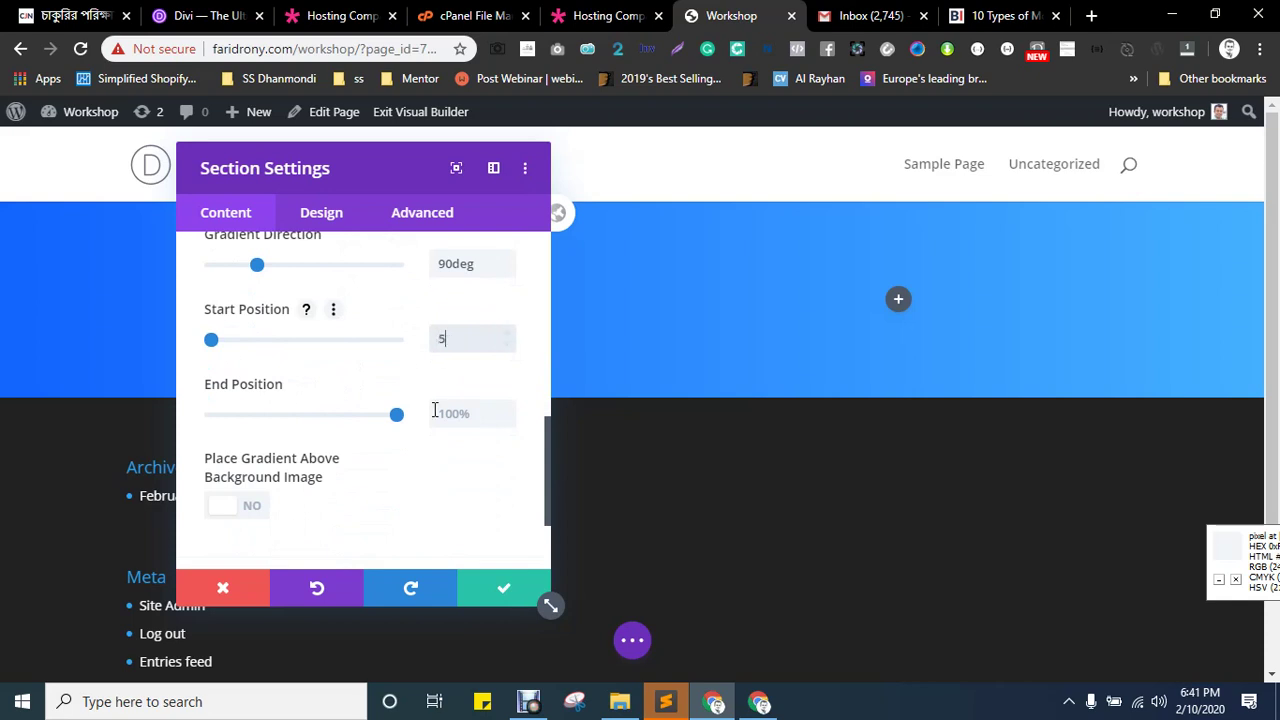
text(%)
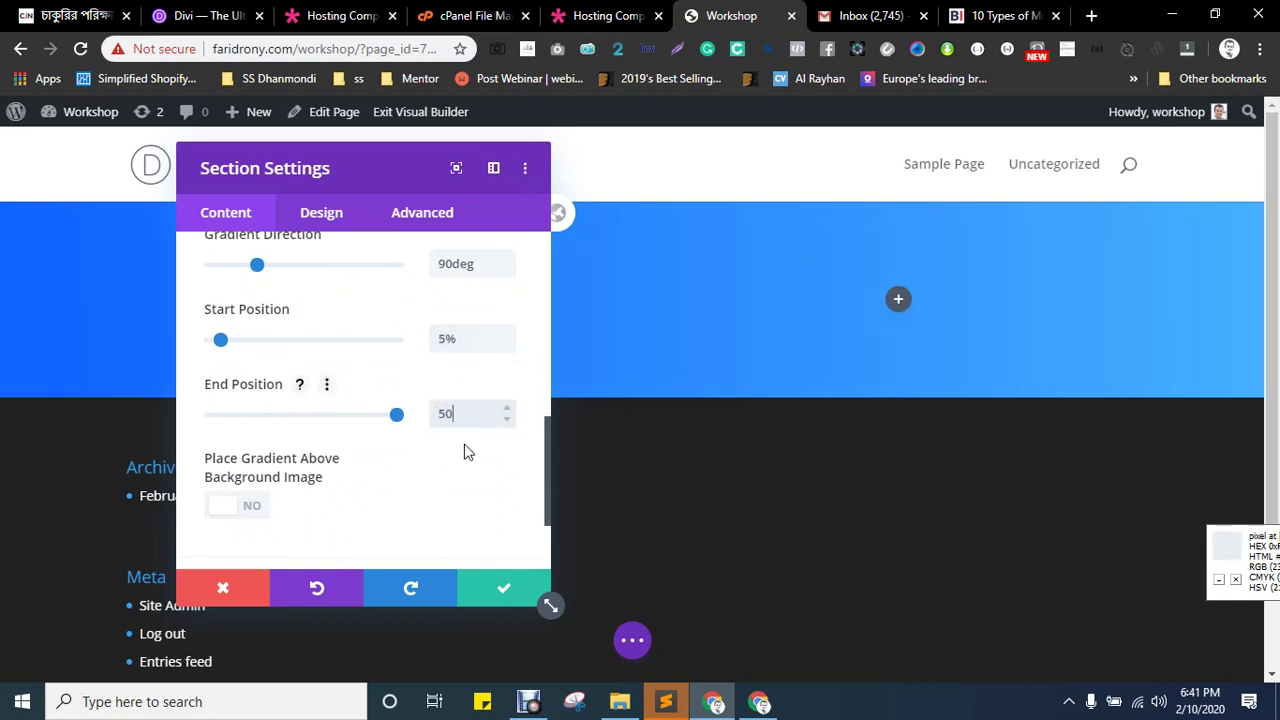
text(%)
click(446, 338)
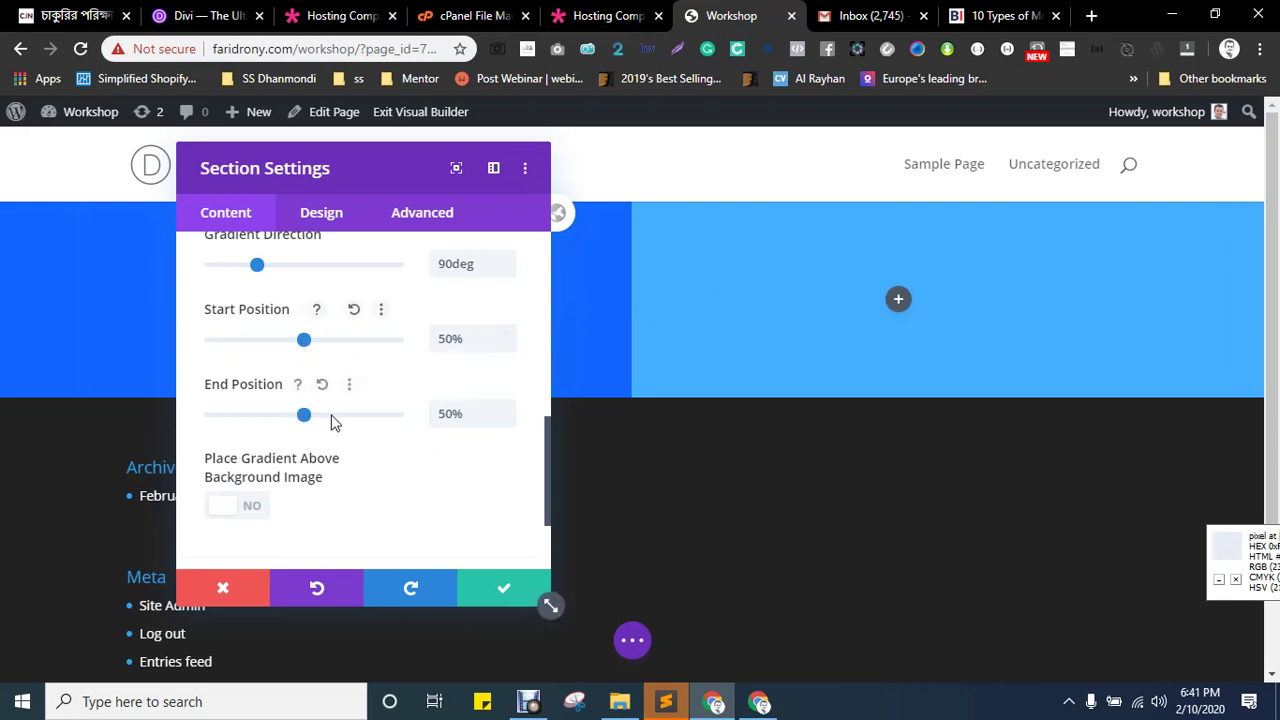
- Set the gradient's end position to 100% and its start position to 18%, and save the section settings
drag(304, 416, 407, 429)
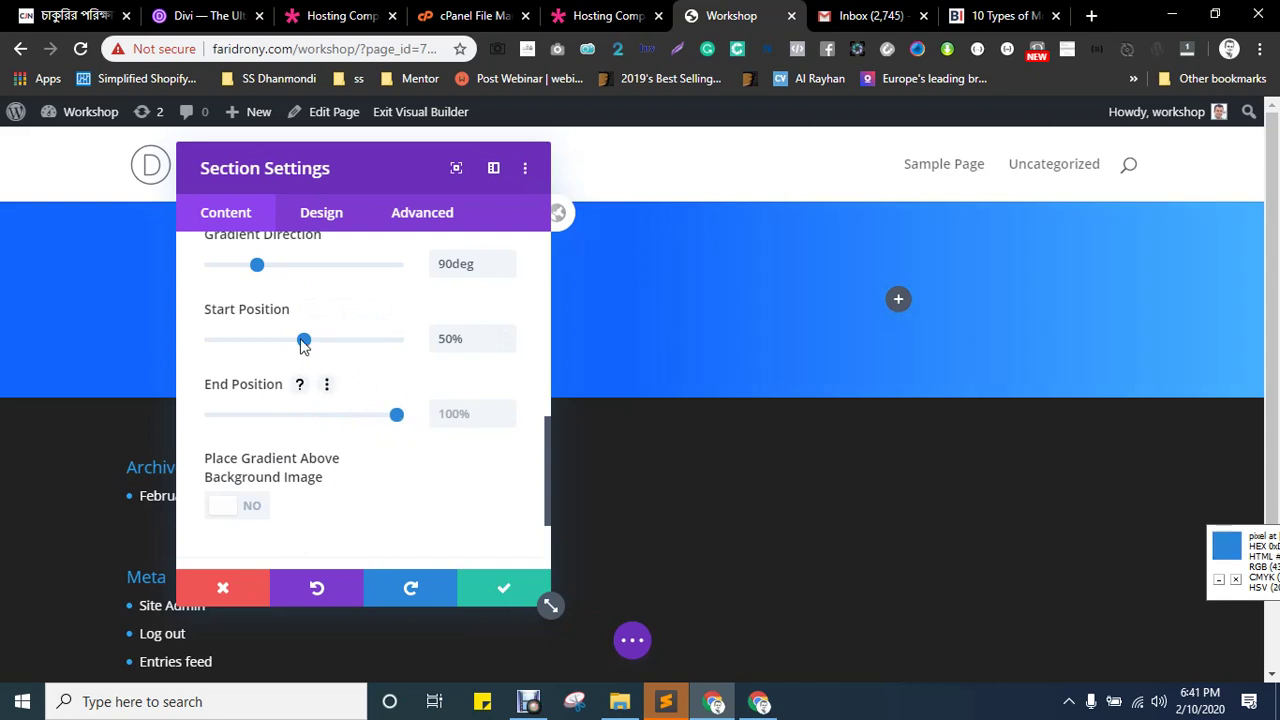
drag(304, 340, 247, 345)
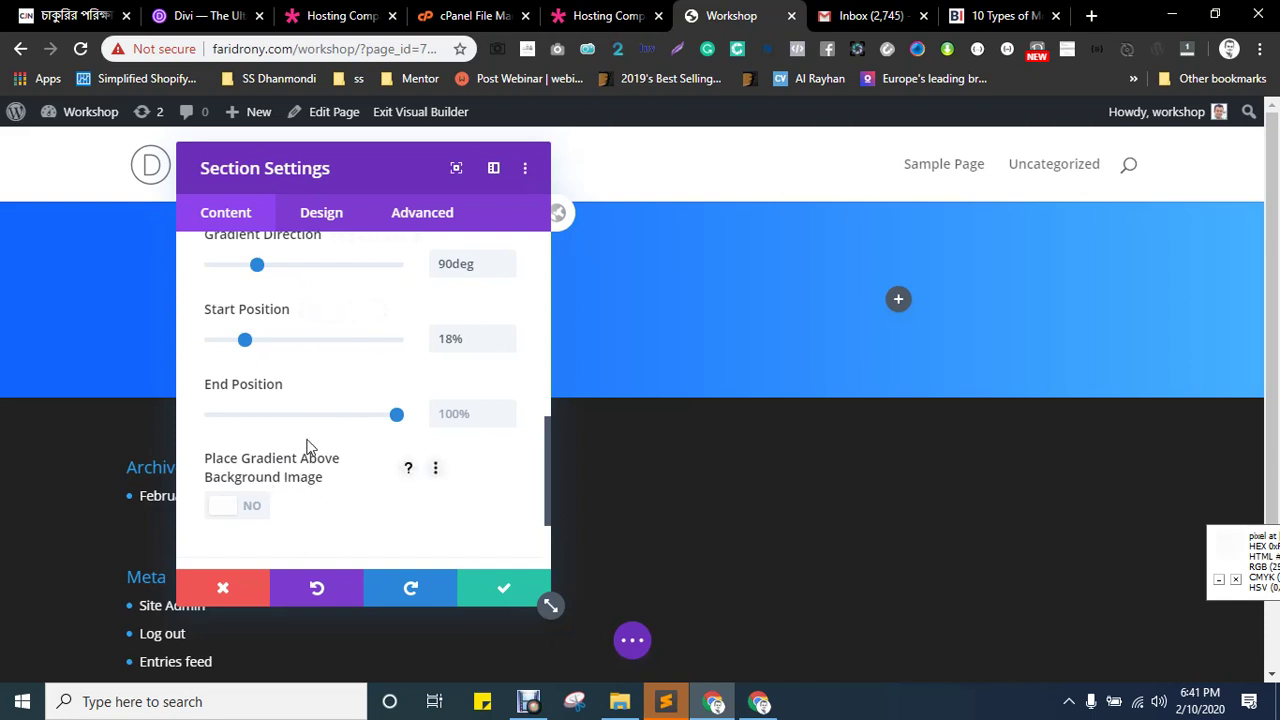
scroll(320, 428, up, 1)
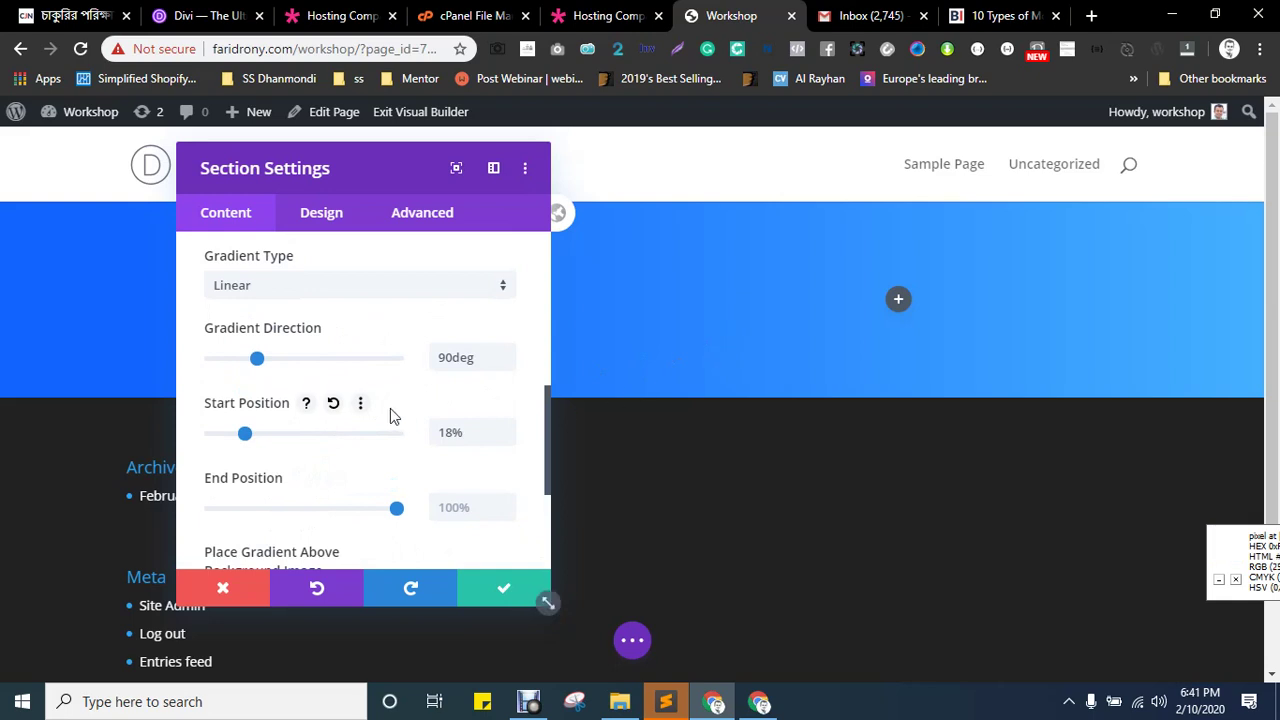
scroll(380, 412, down, 2)
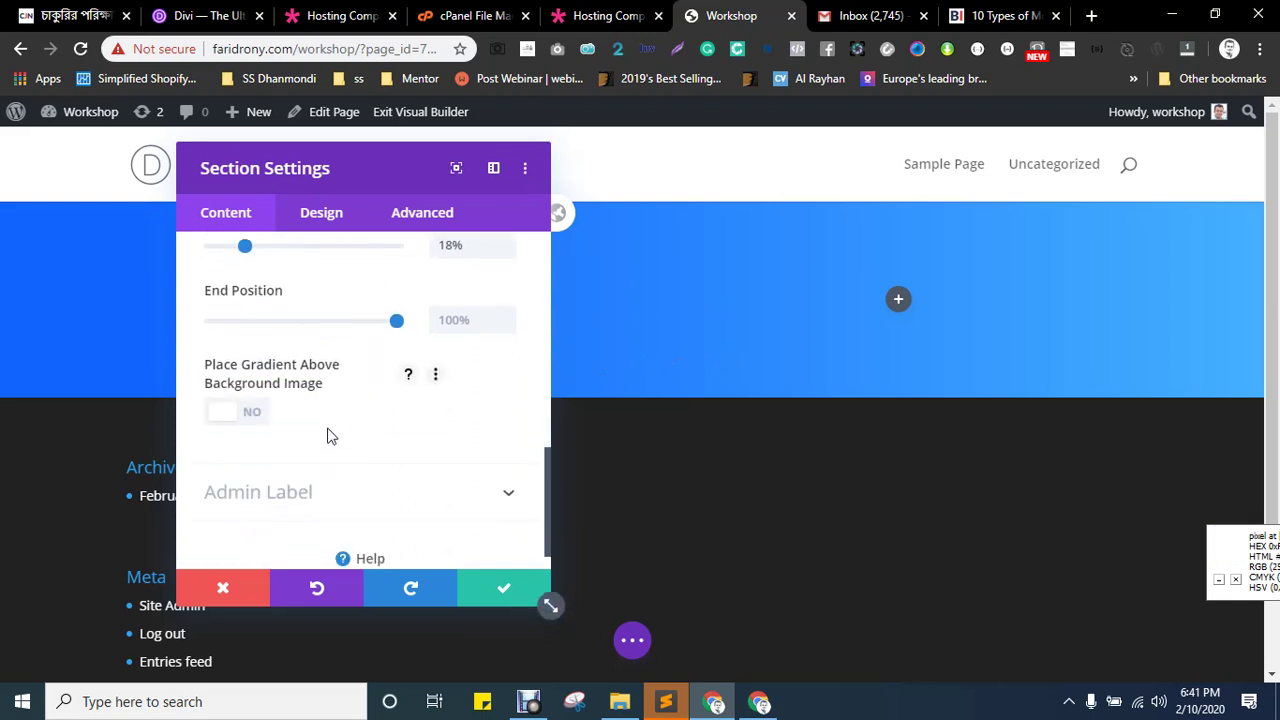
drag(361, 160, 566, 159)
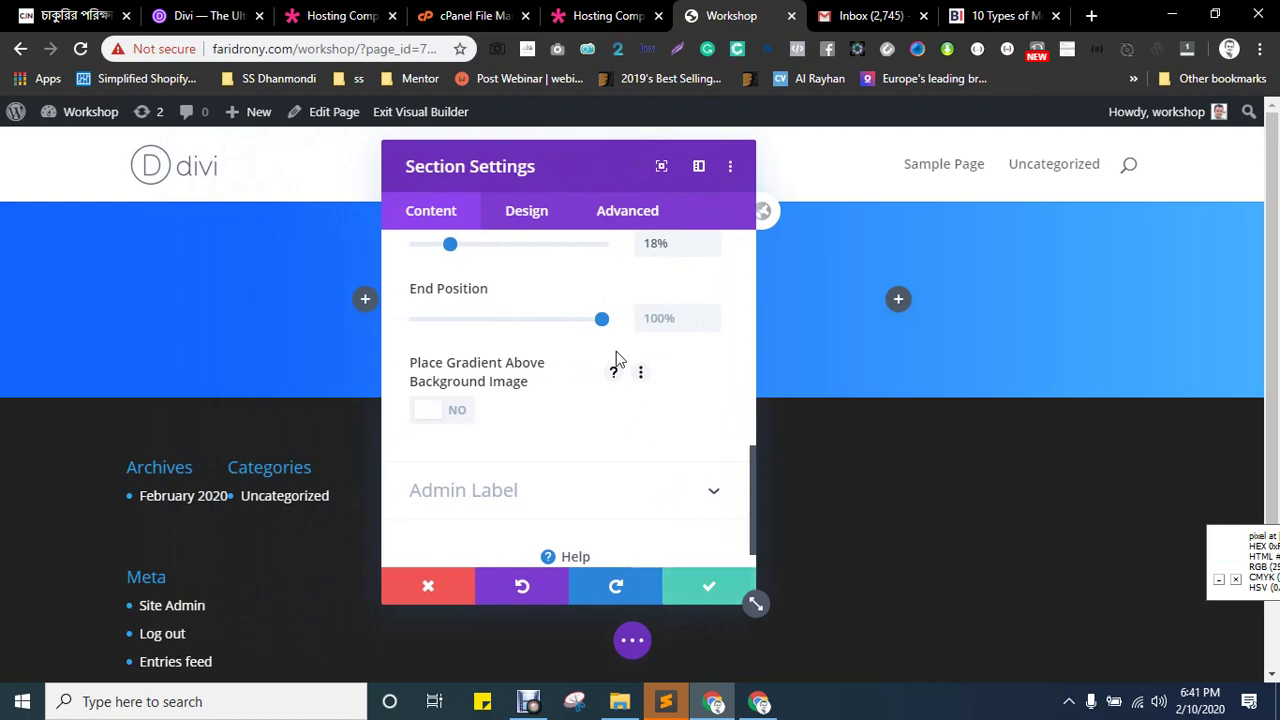
click(703, 590)
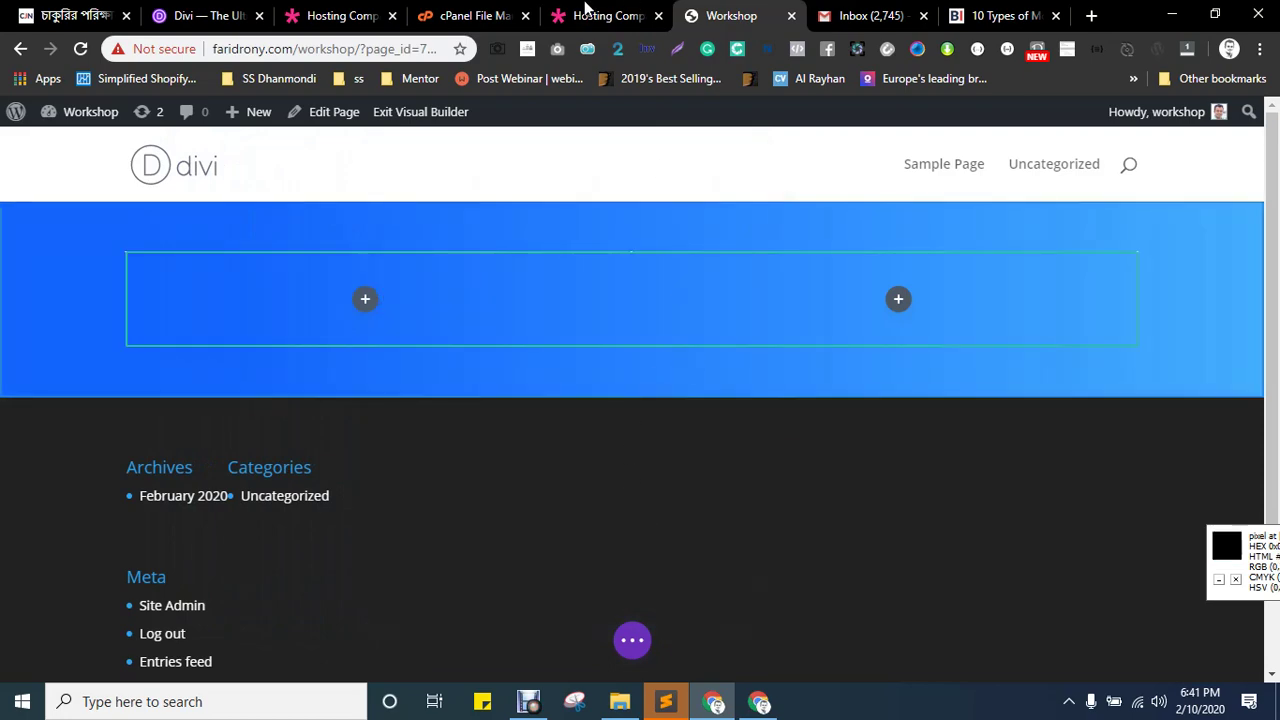
- Review the hero on the Hosting Company Landing demo page and copy its "Premium Hosting Services" heading
key(ctrl+Page_Up)
scroll(563, 357, down, 4)
scroll(830, 520, down, 2)
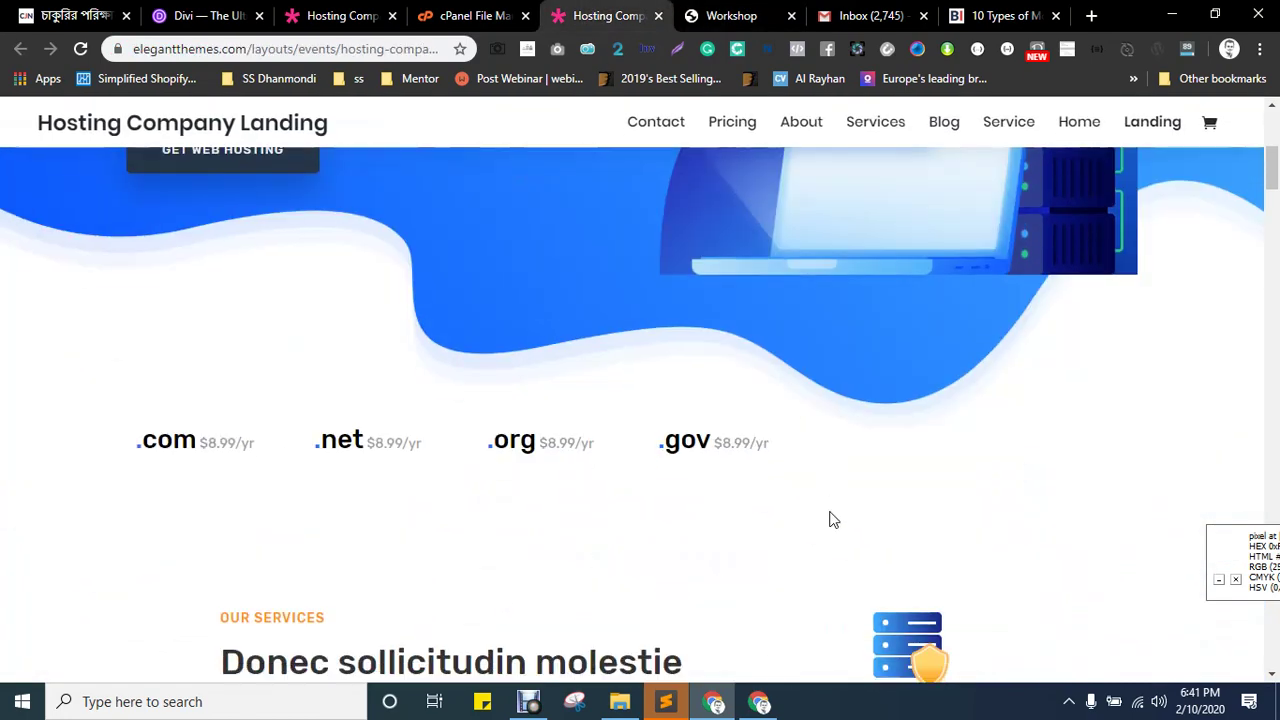
scroll(1137, 380, up, 5)
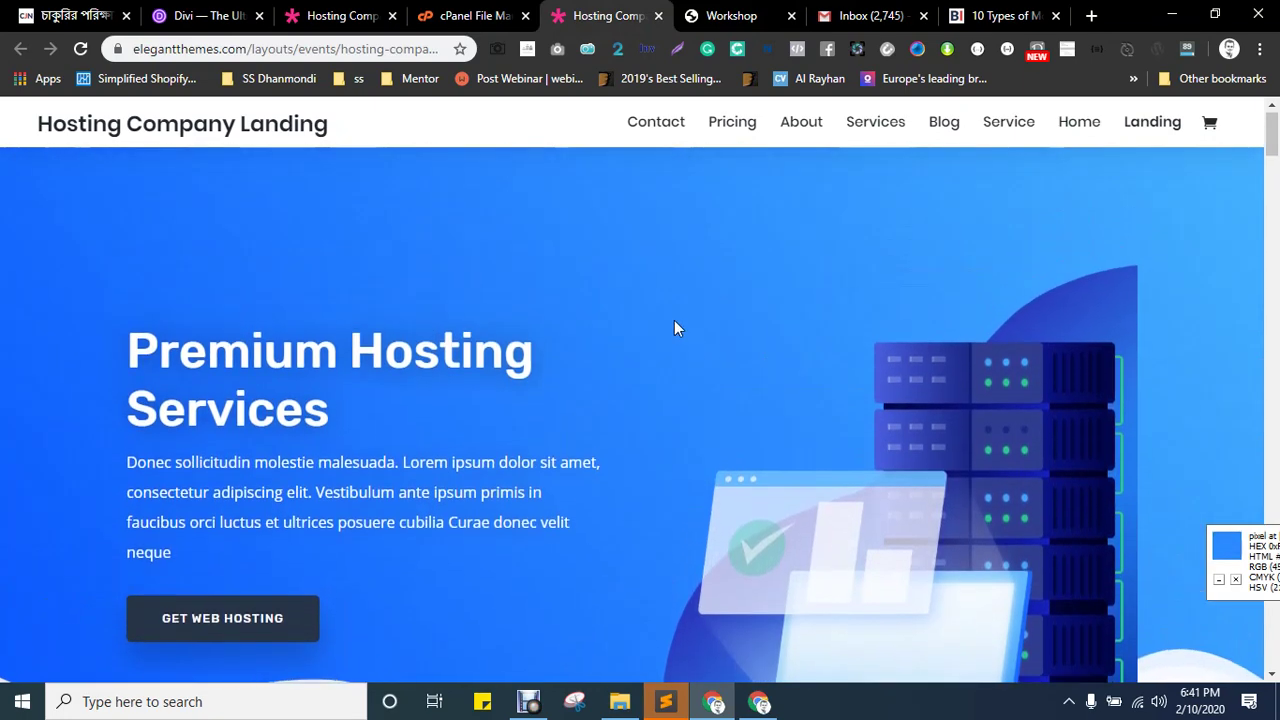
drag(137, 367, 361, 438)
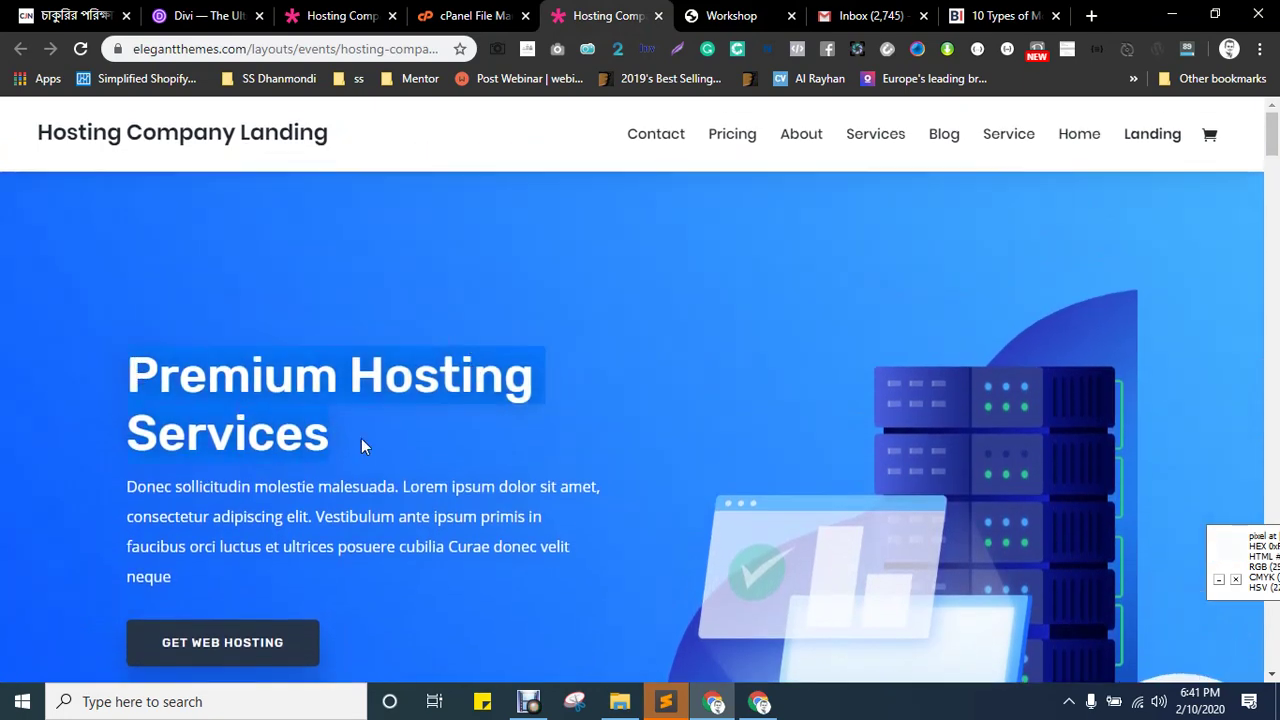
click(222, 418)
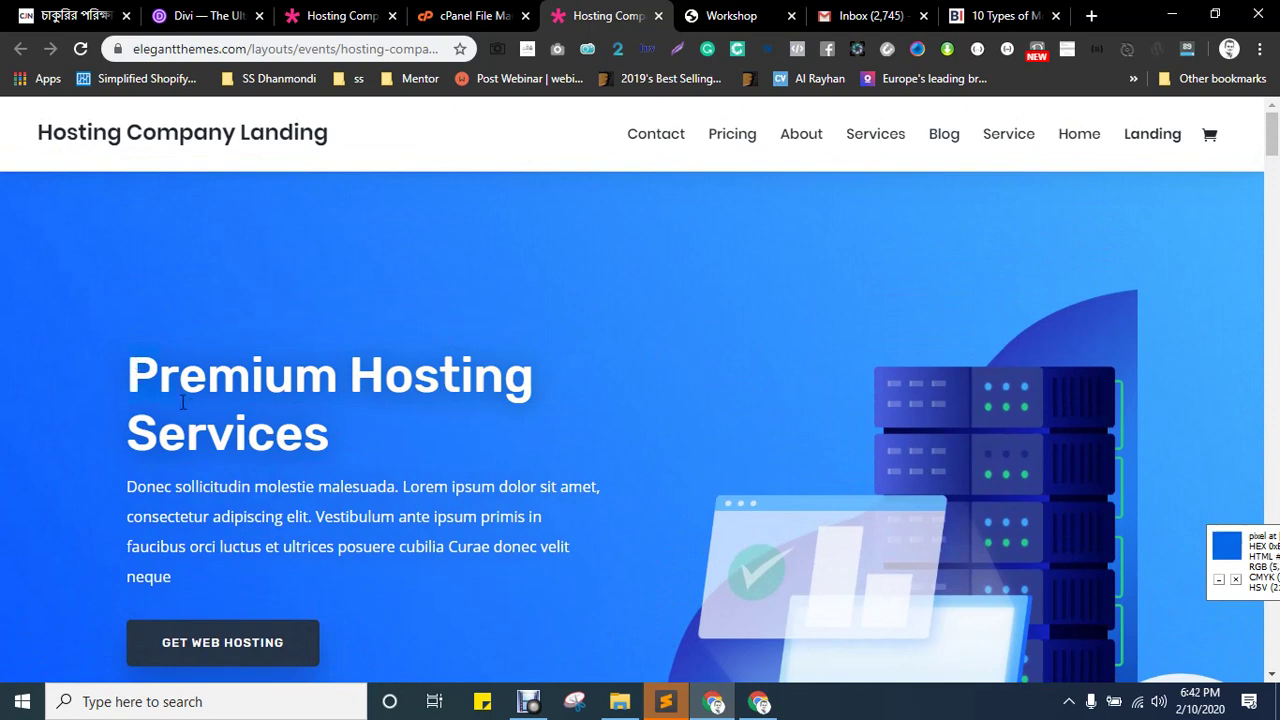
drag(182, 402, 341, 447)
click(366, 449)
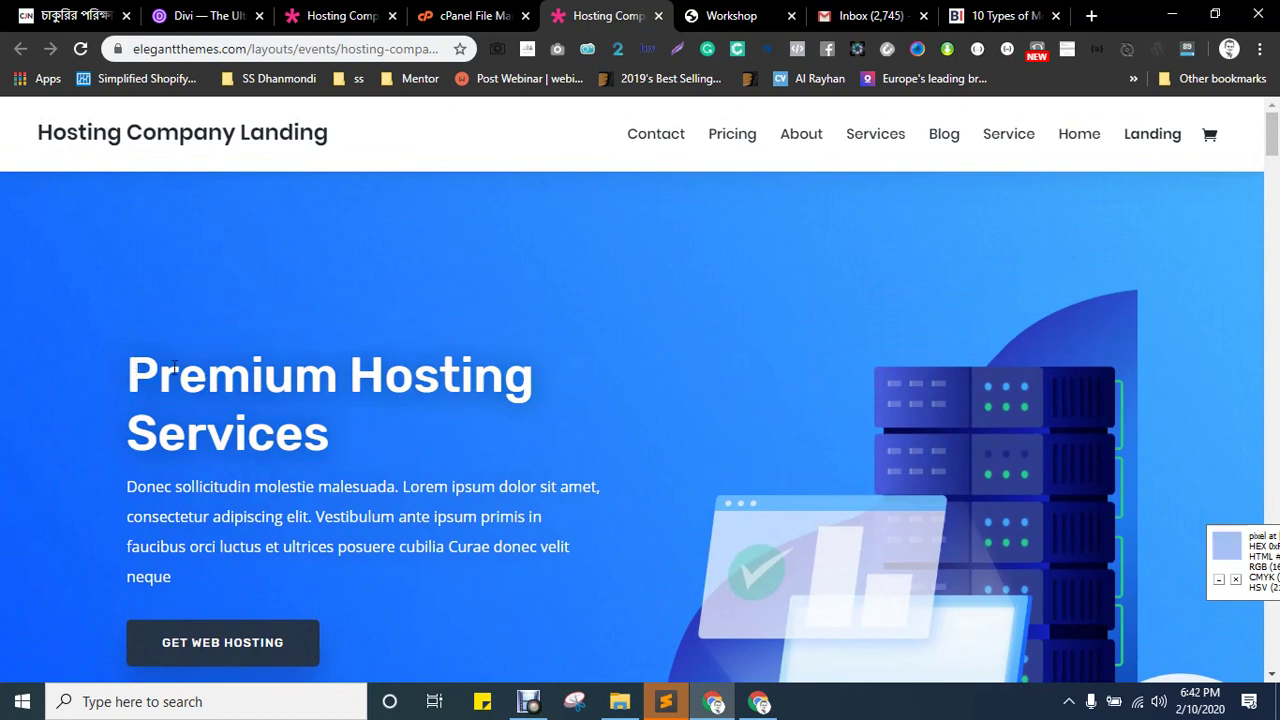
drag(131, 363, 324, 427)
key(ctrl+c)
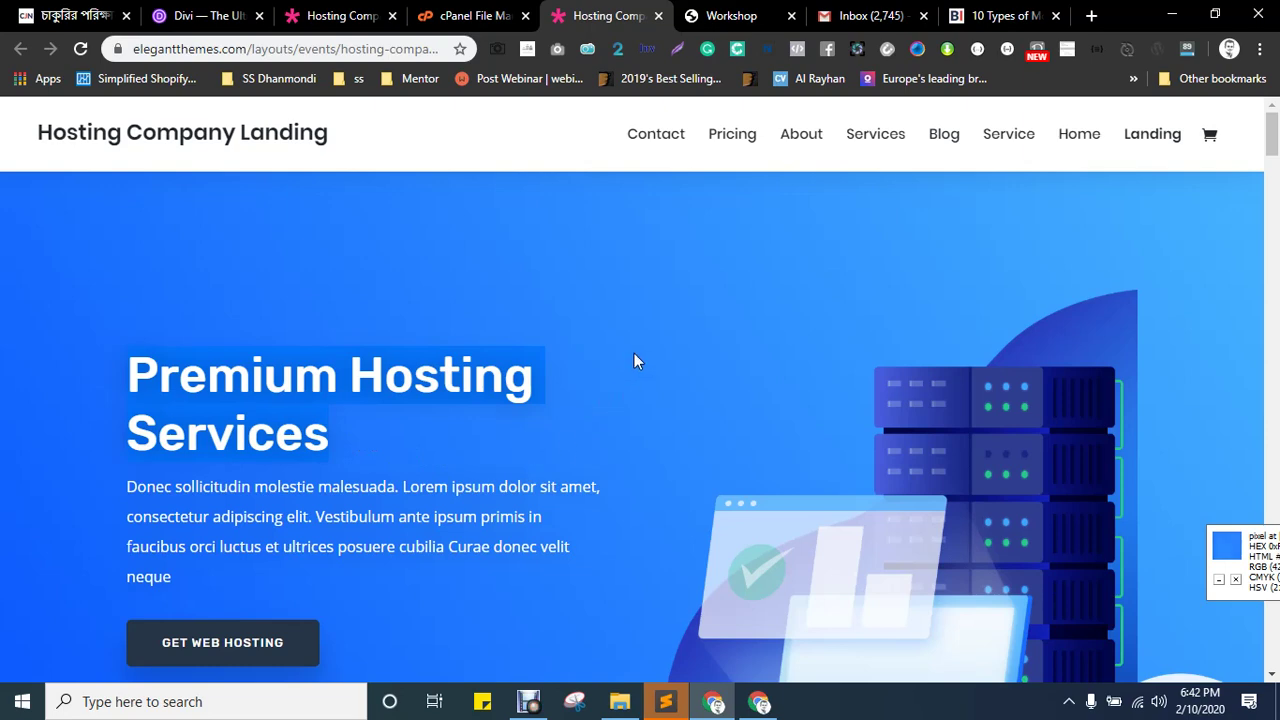
- Insert a Text module in the first column of the Workshop page's row, then move and enlarge its settings dialog
key(ctrl+Tab)
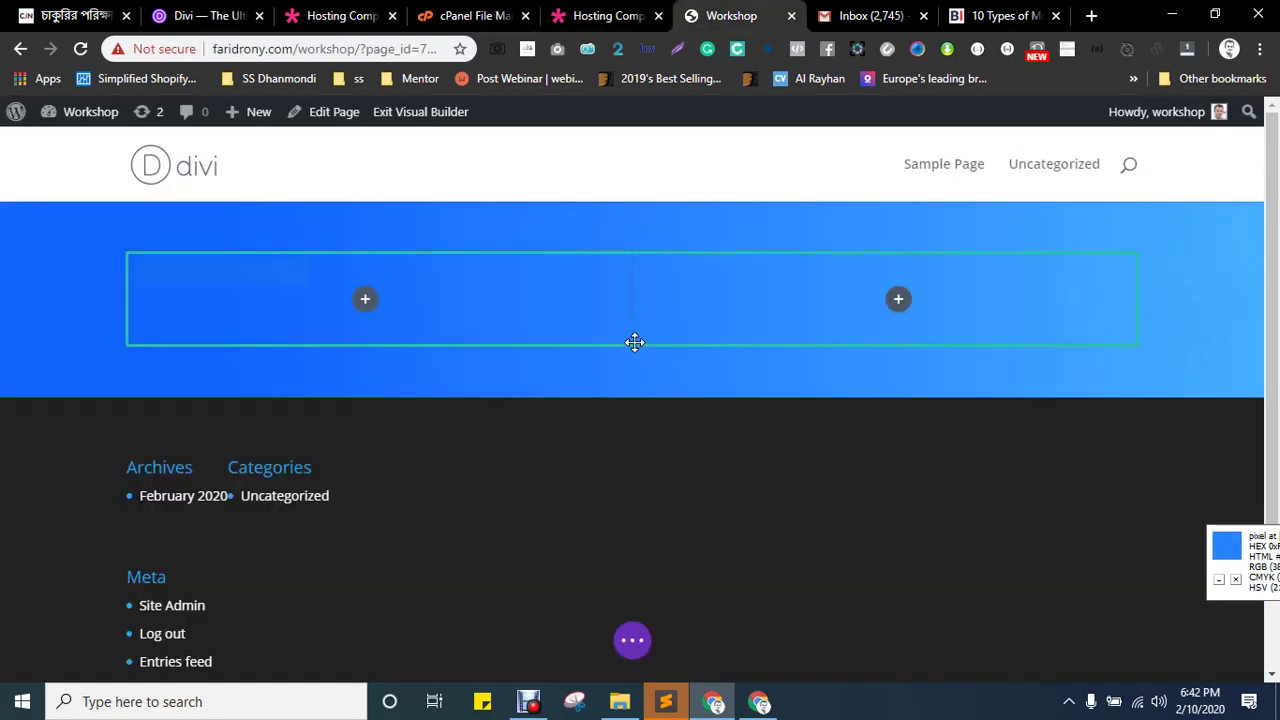
click(366, 302)
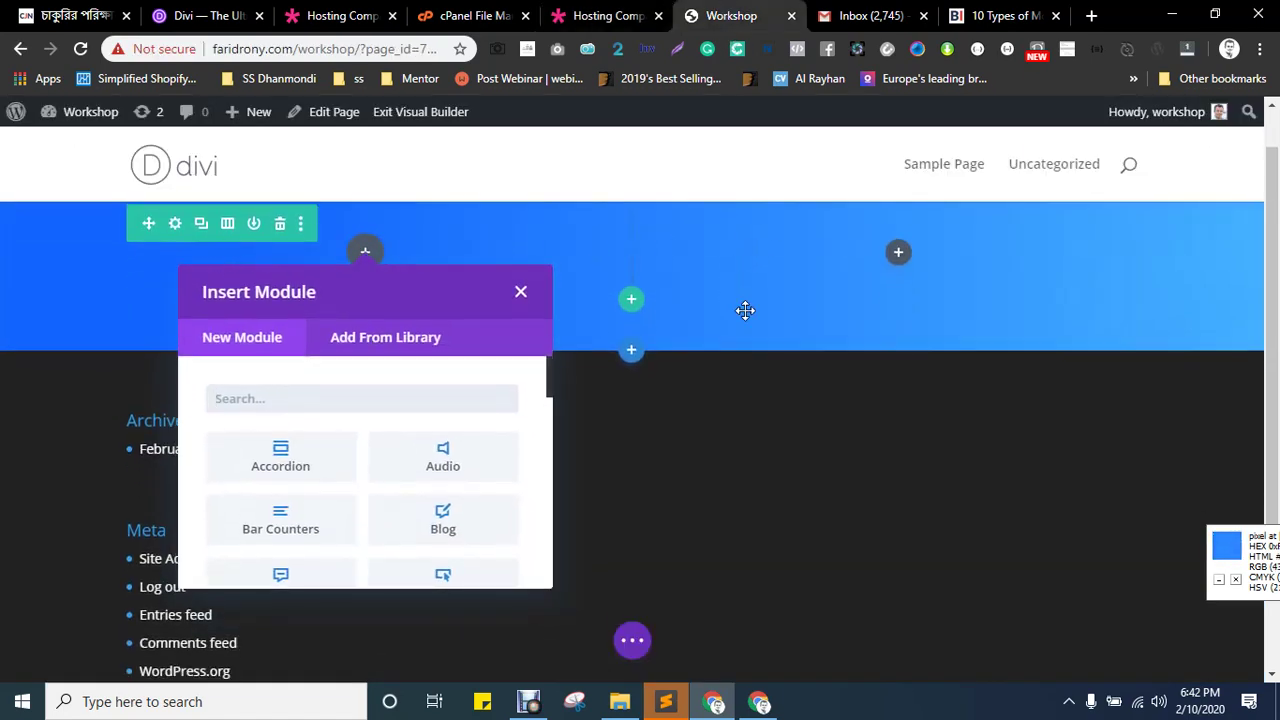
text(text)
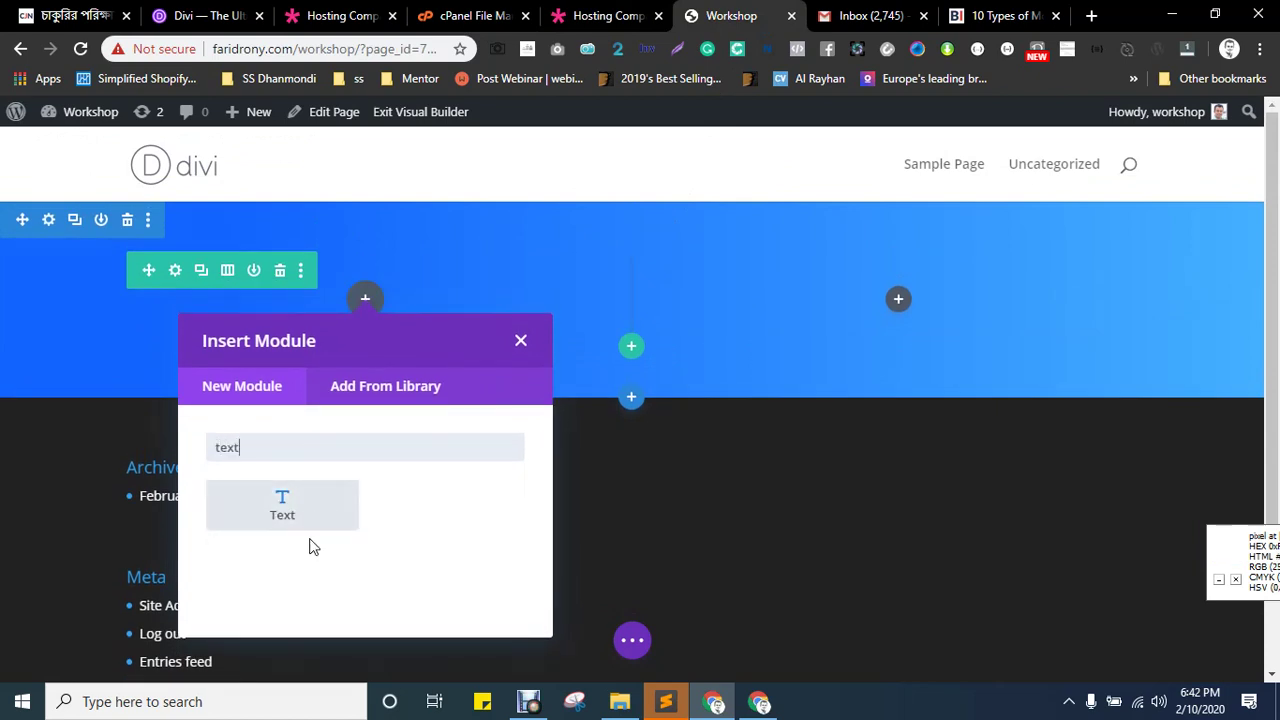
click(281, 505)
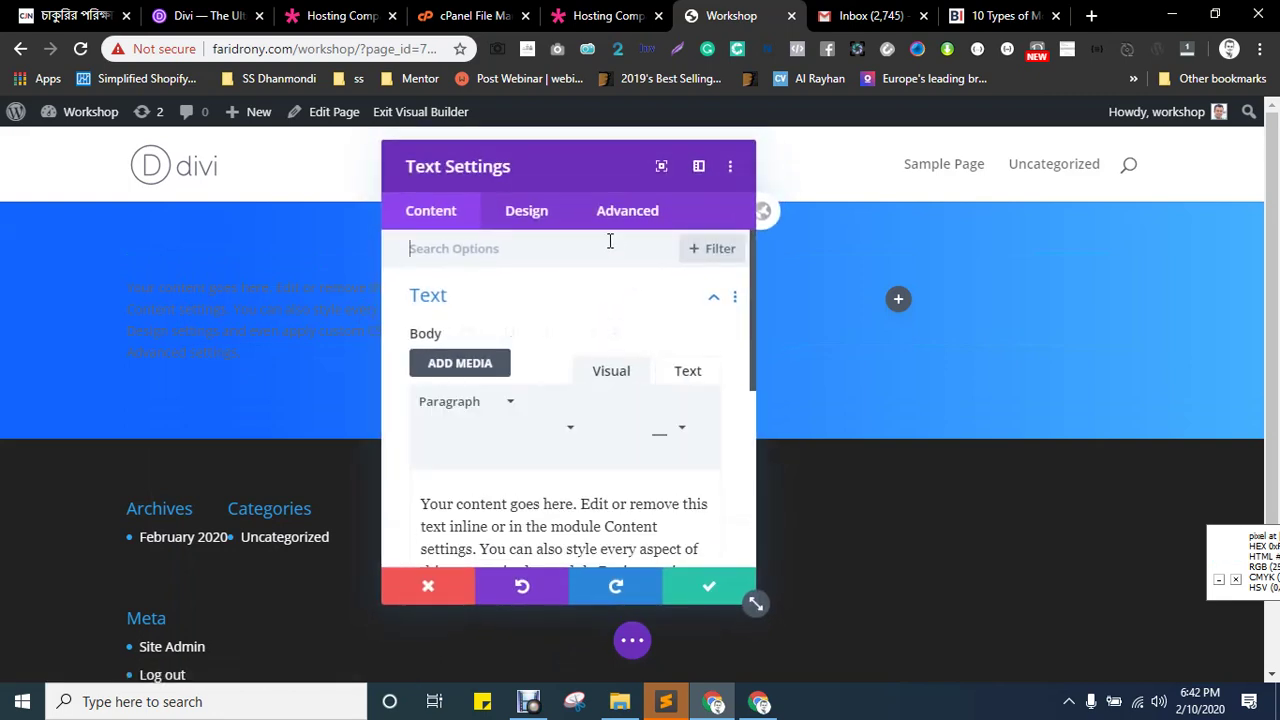
drag(579, 173, 837, 160)
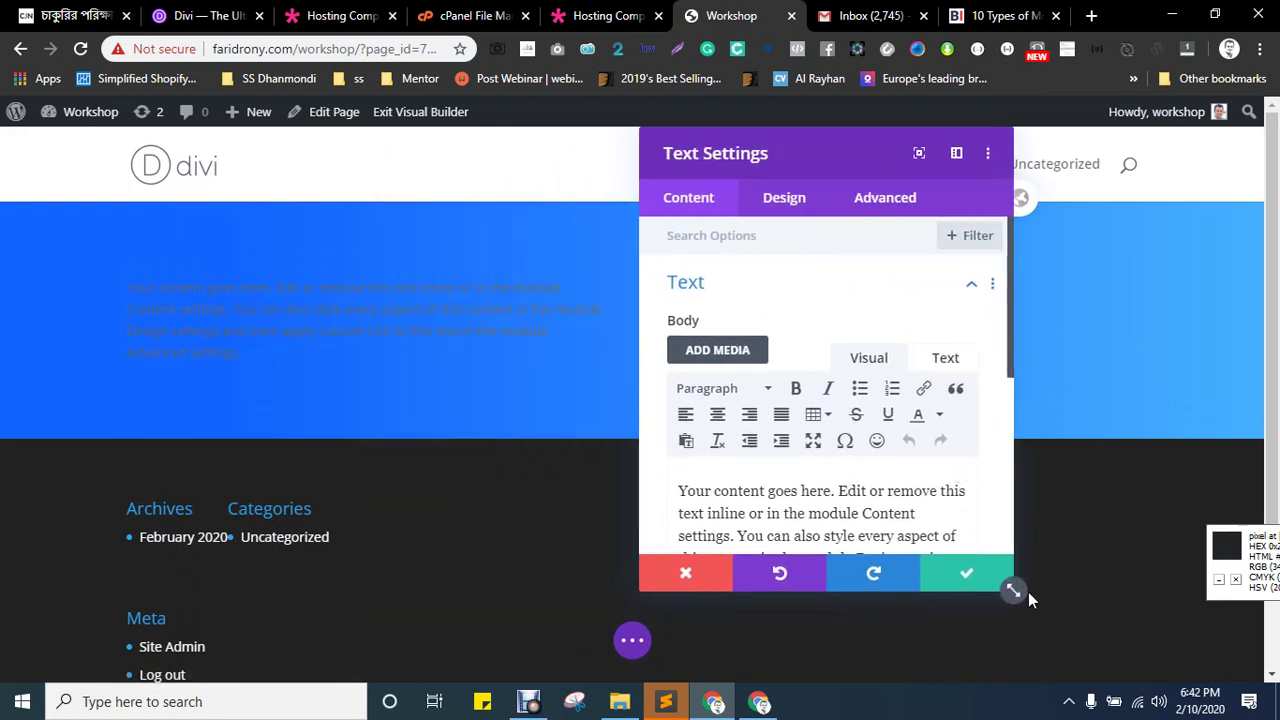
drag(1013, 591, 1075, 678)
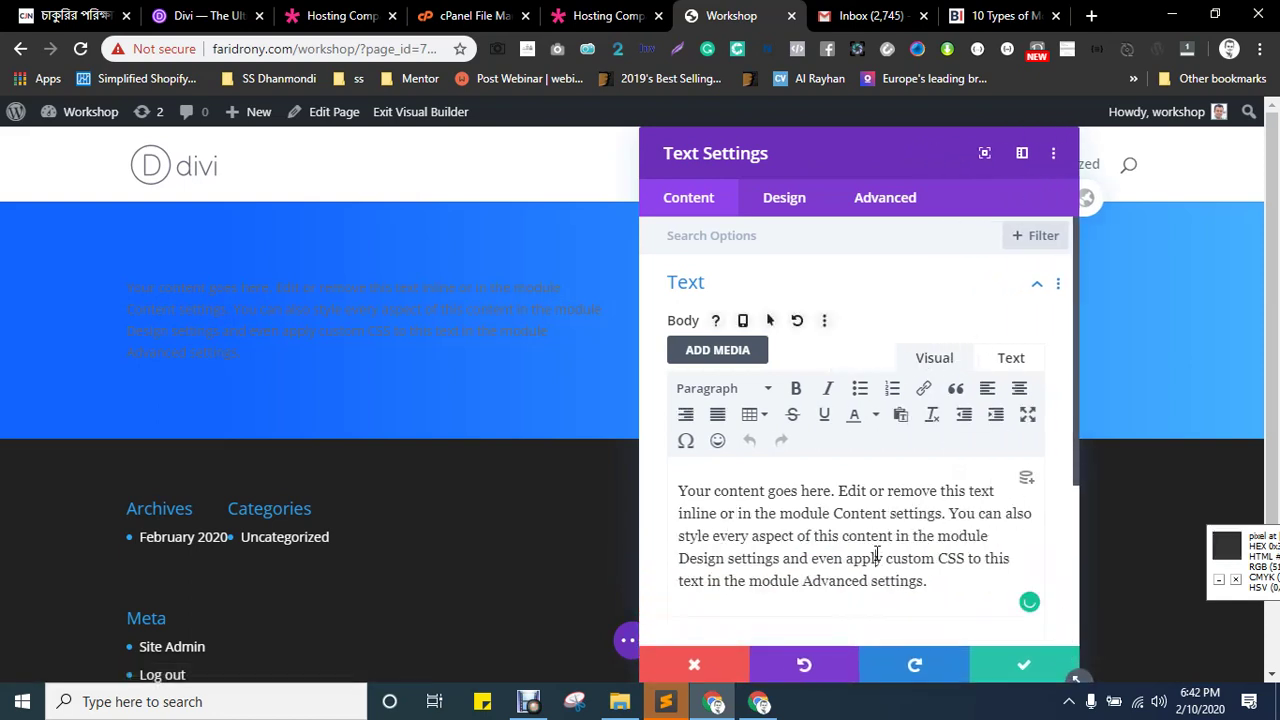
- Replace the Text module's placeholder body with the copied heading "Premium Hosting Services" and check its h1 markup
key(ctrl+a)
key(ctrl+v)
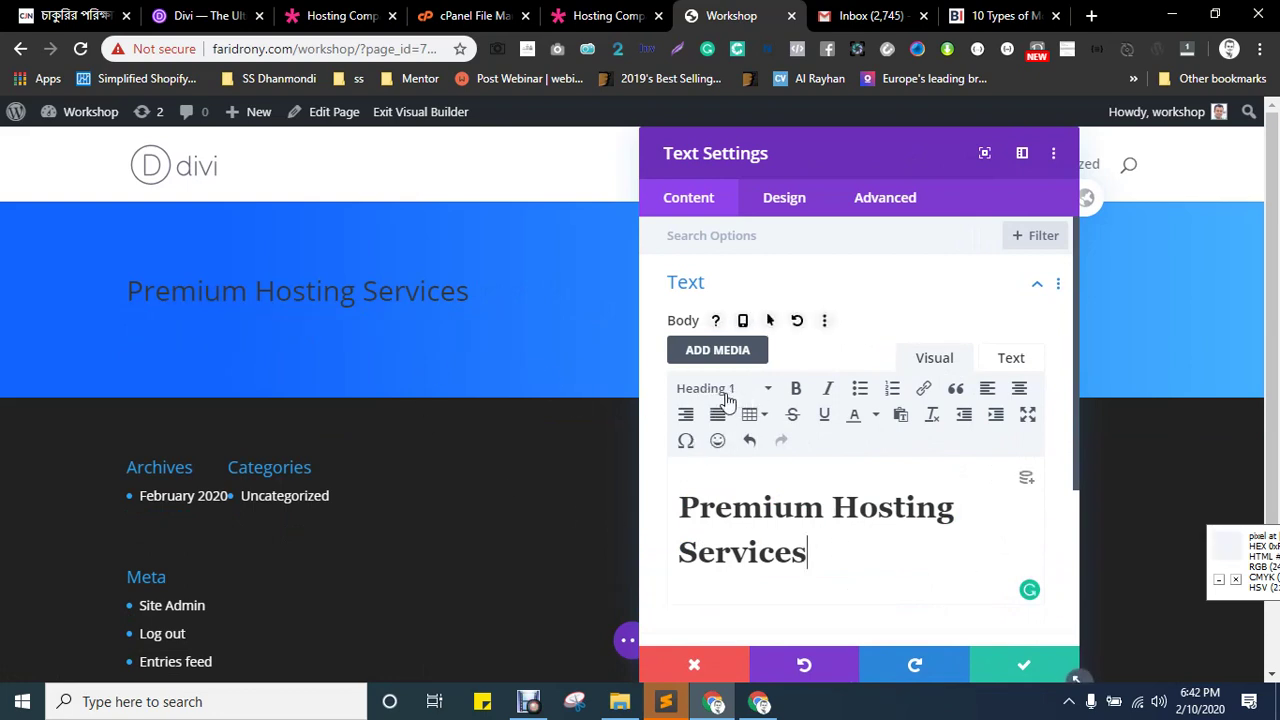
click(1013, 362)
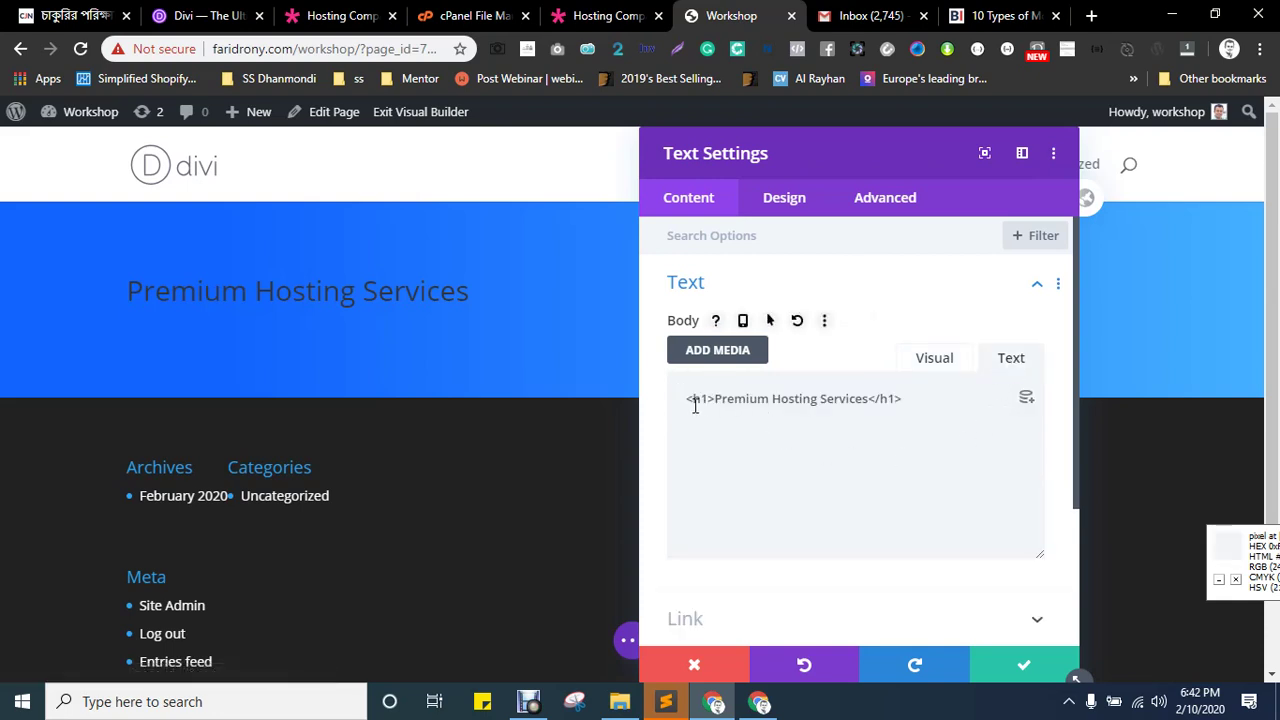
click(946, 364)
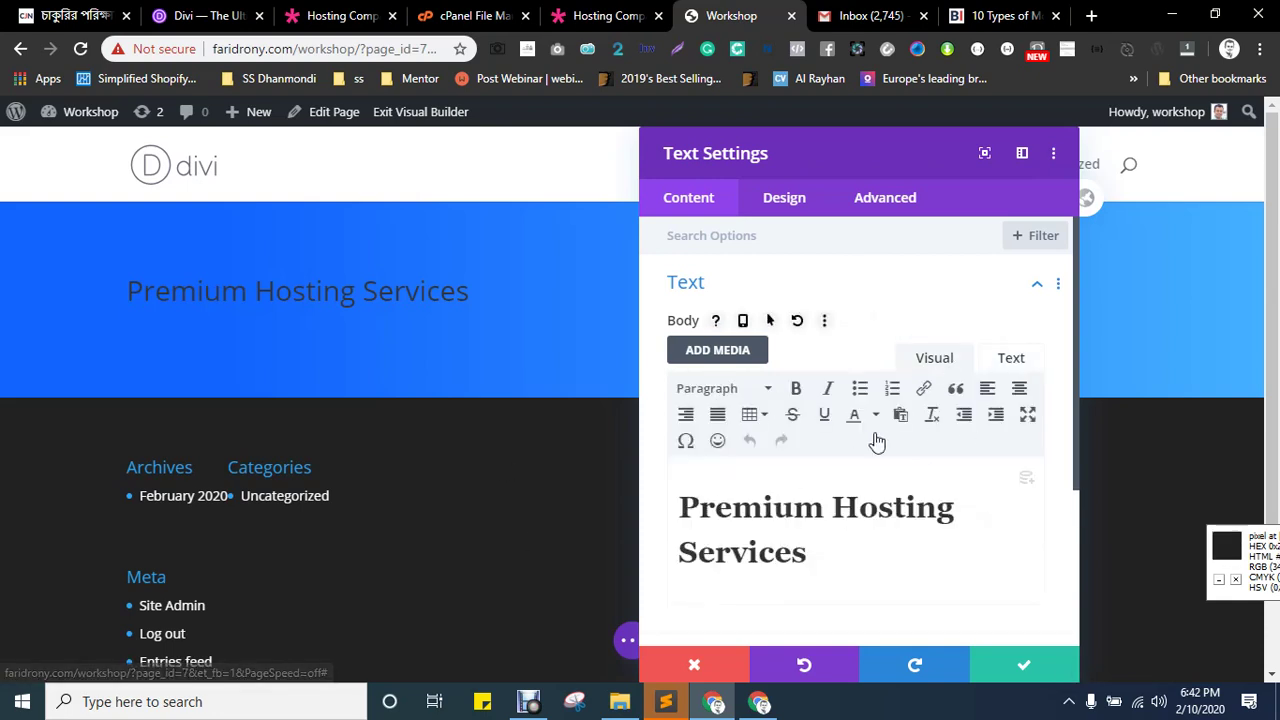
- Copy the "Donec sollicitudin molestie malesuada" paragraph below the heading on the Hosting Company Landing demo page
click(600, 16)
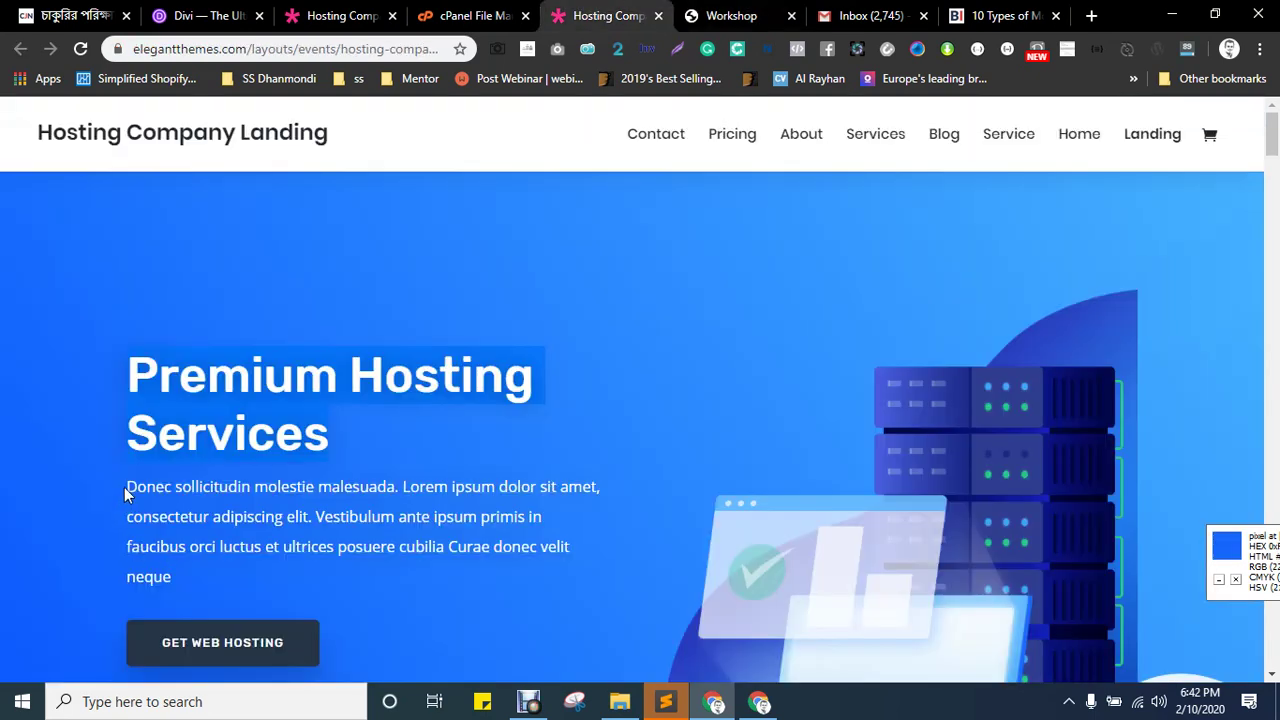
drag(124, 487, 202, 571)
key(ctrl+c)
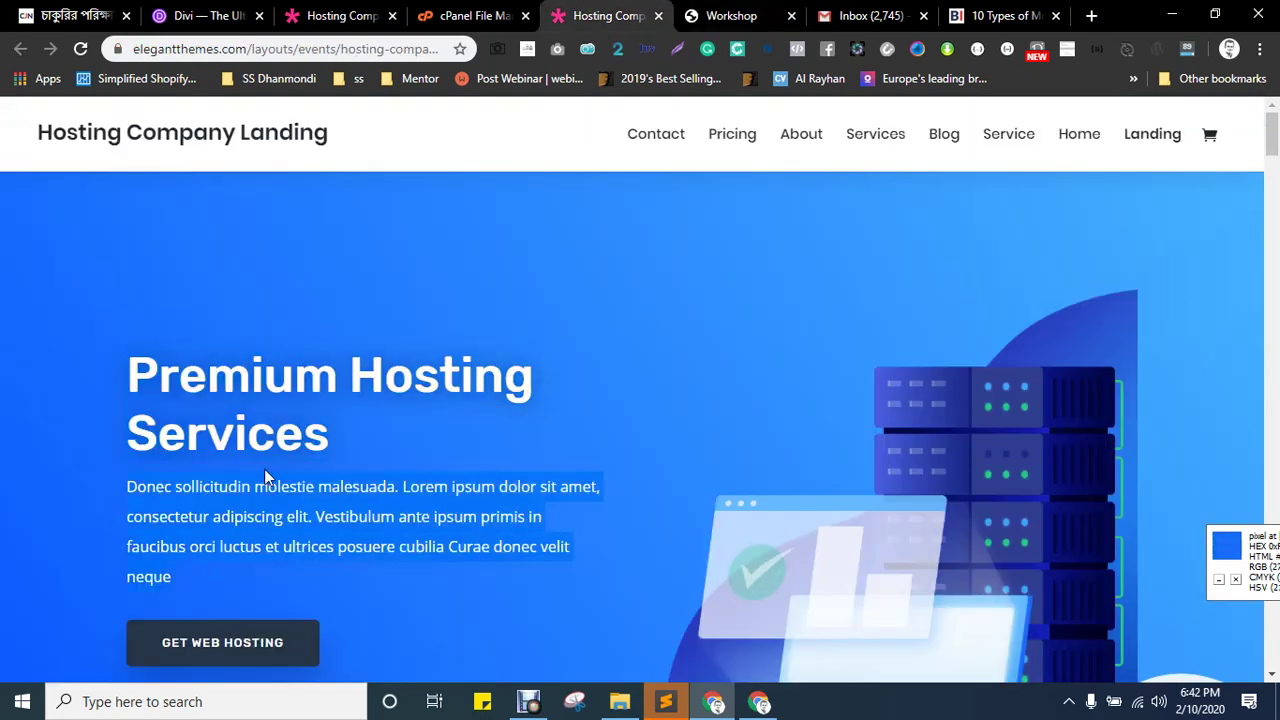
- Add the copied paragraph after the h1 heading in the Workshop Text module's HTML body, check it visually and close the settings
click(731, 16)
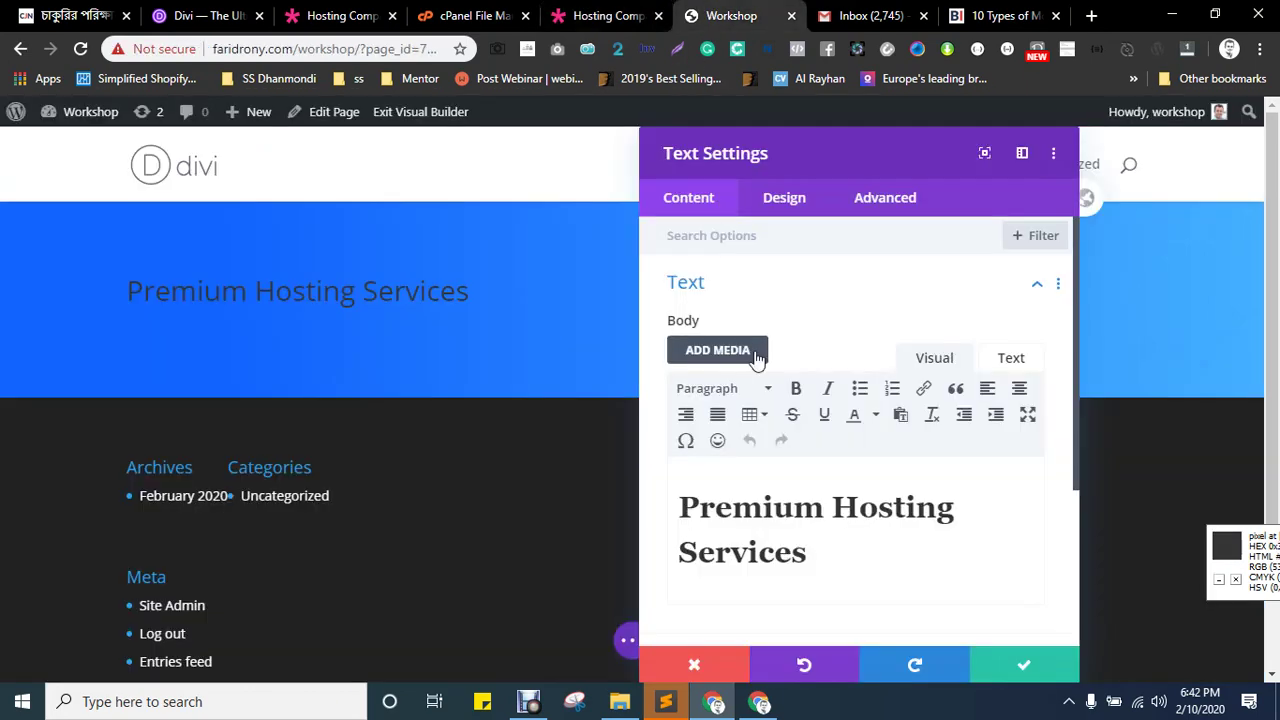
click(837, 553)
click(1003, 358)
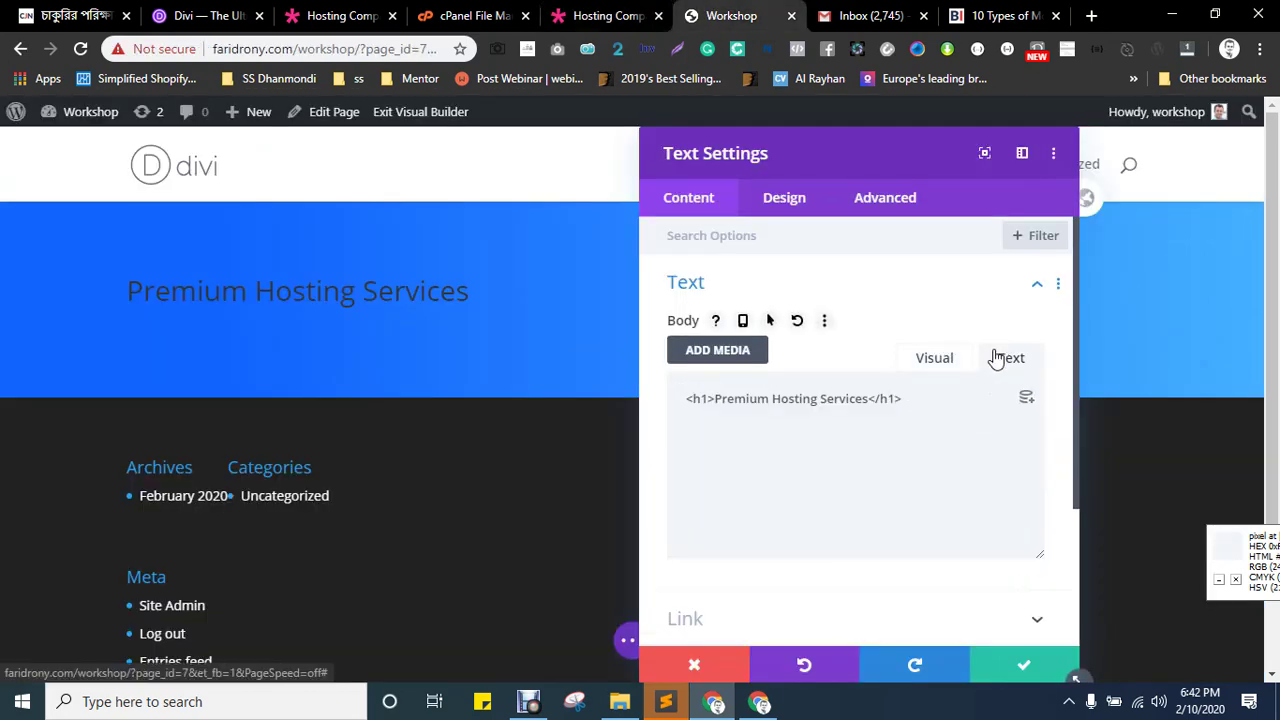
click(915, 401)
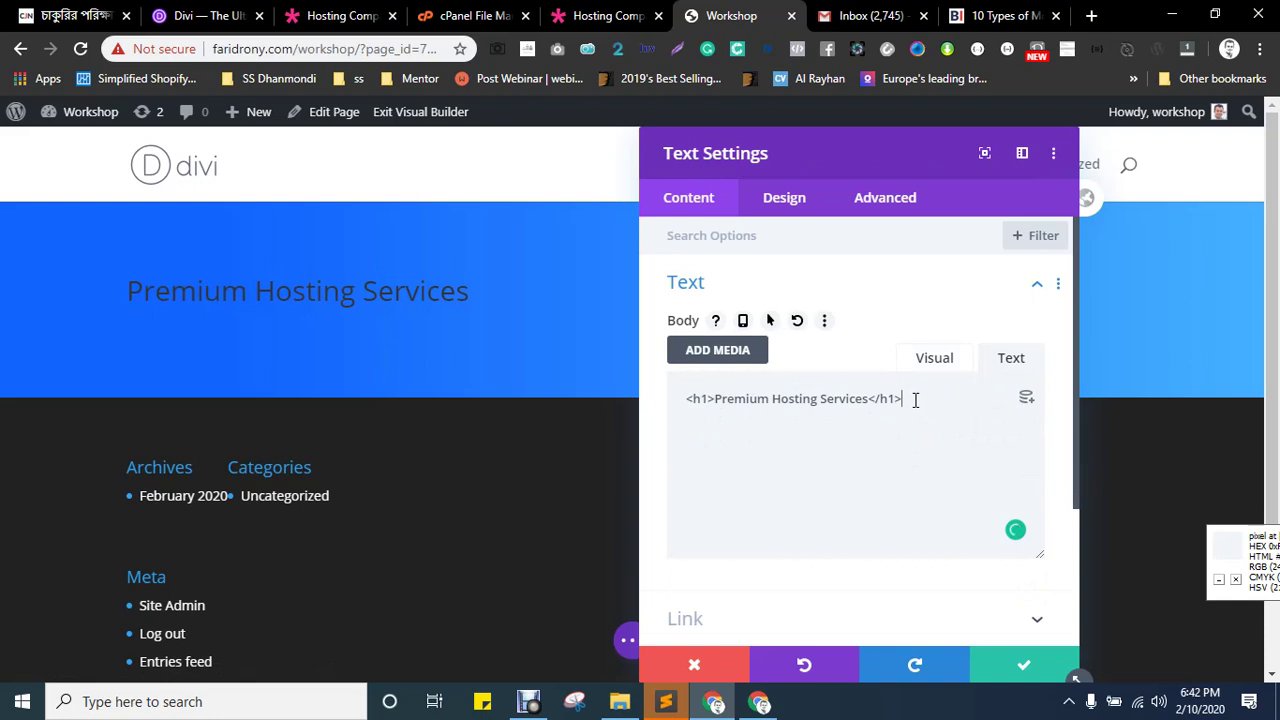
key(ctrl+v)
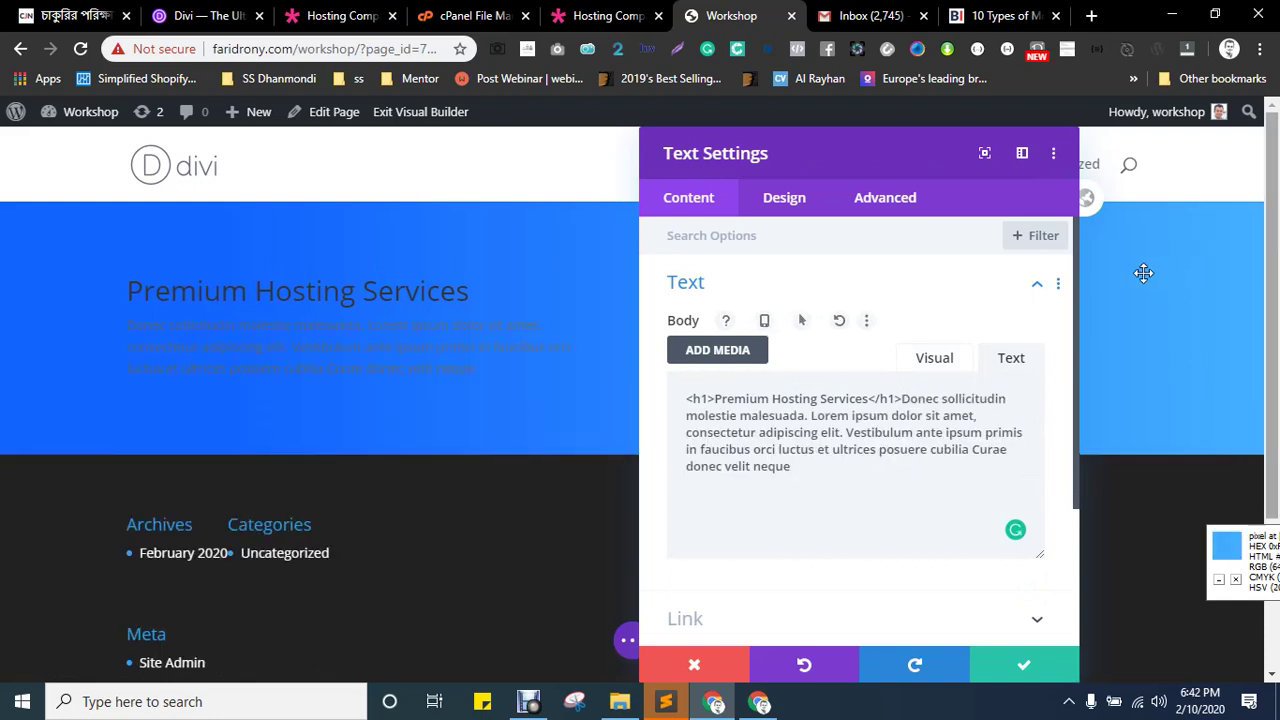
click(934, 358)
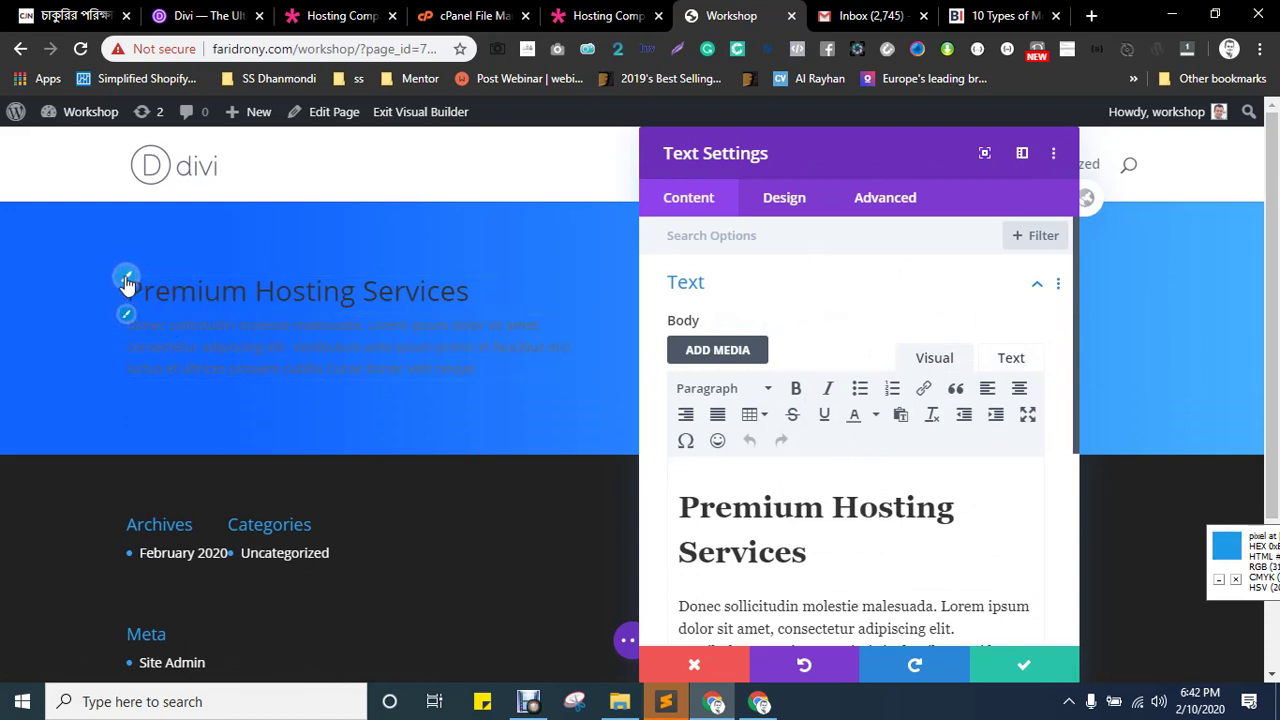
key(Escape)
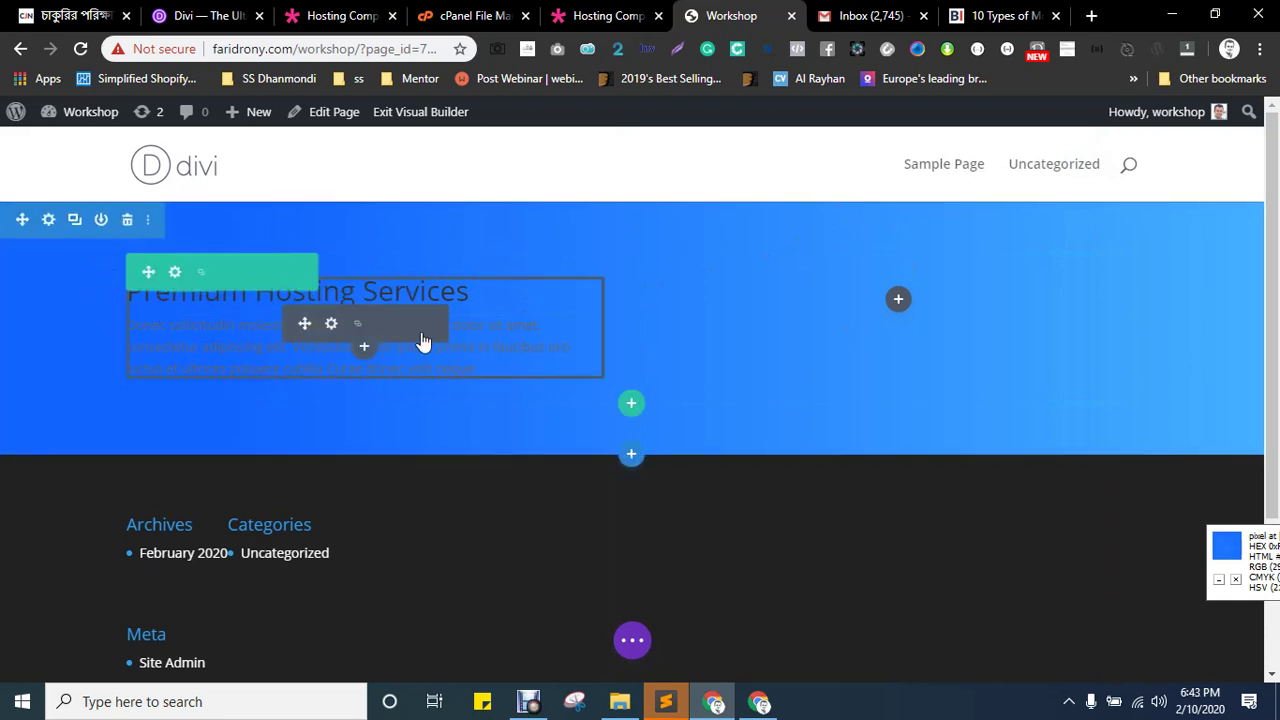
- Reopen the Text module's design settings and set the body text font to ABeeZee
click(330, 325)
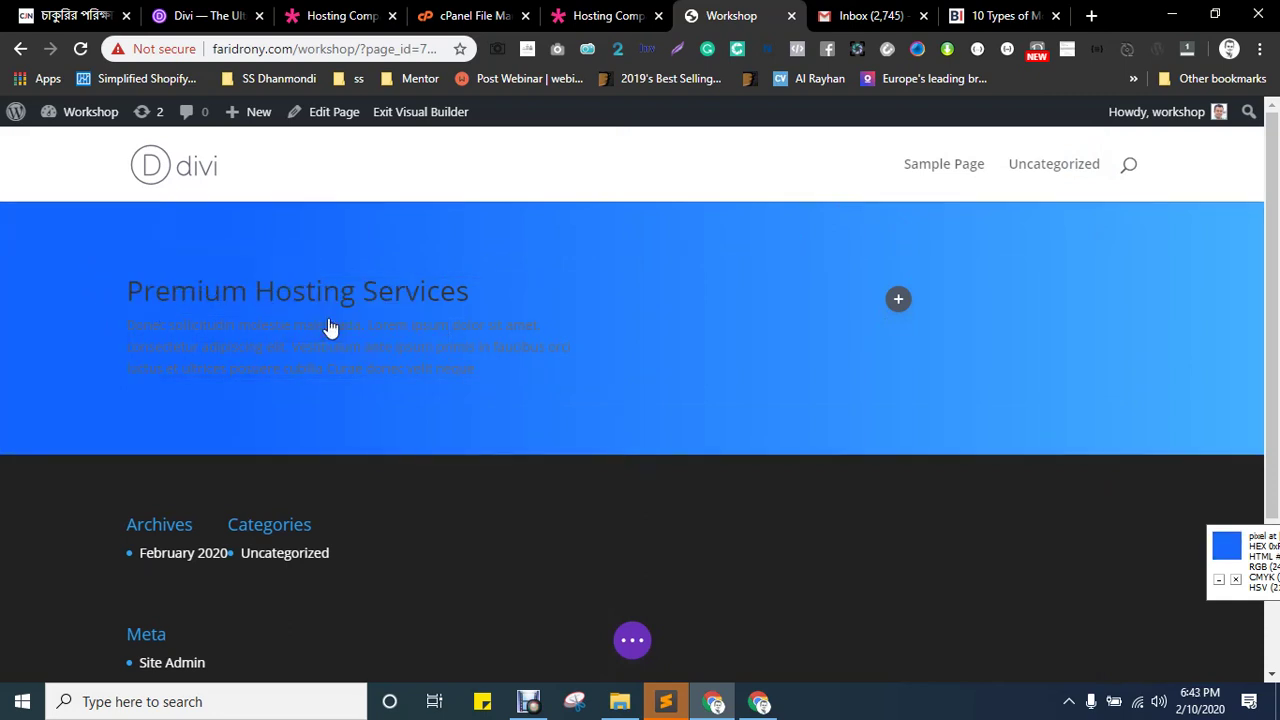
click(778, 203)
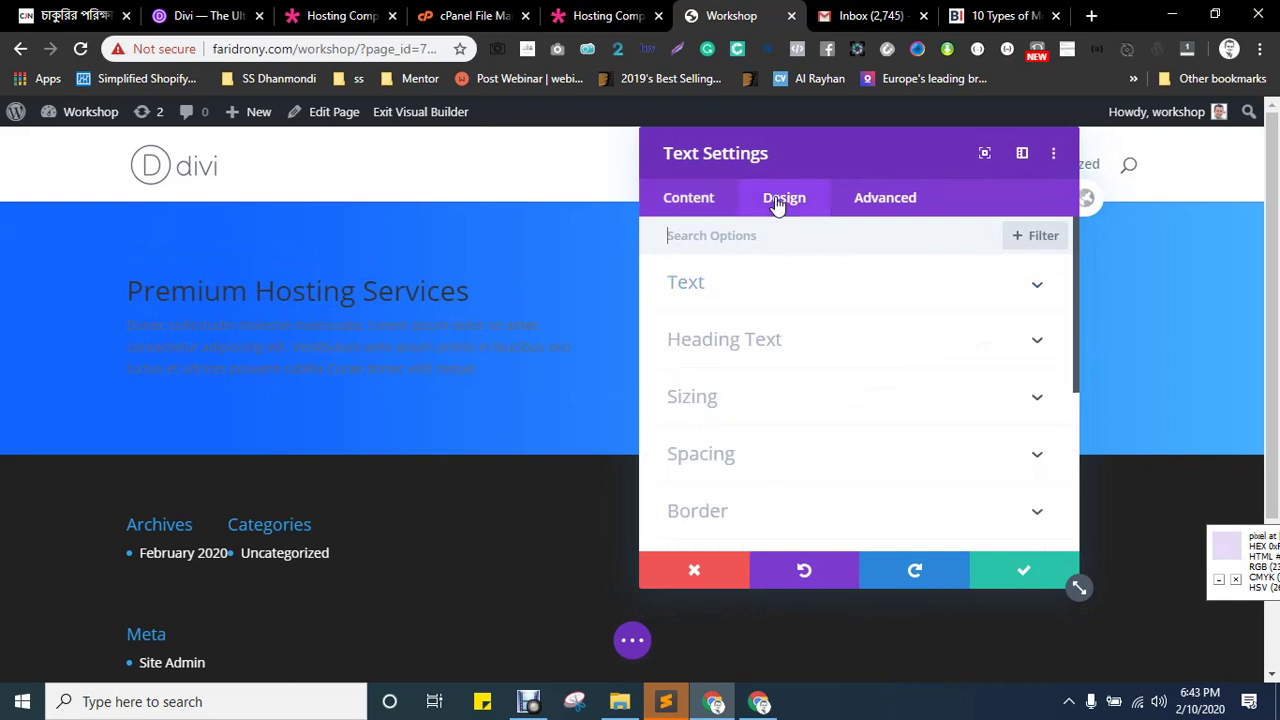
click(692, 286)
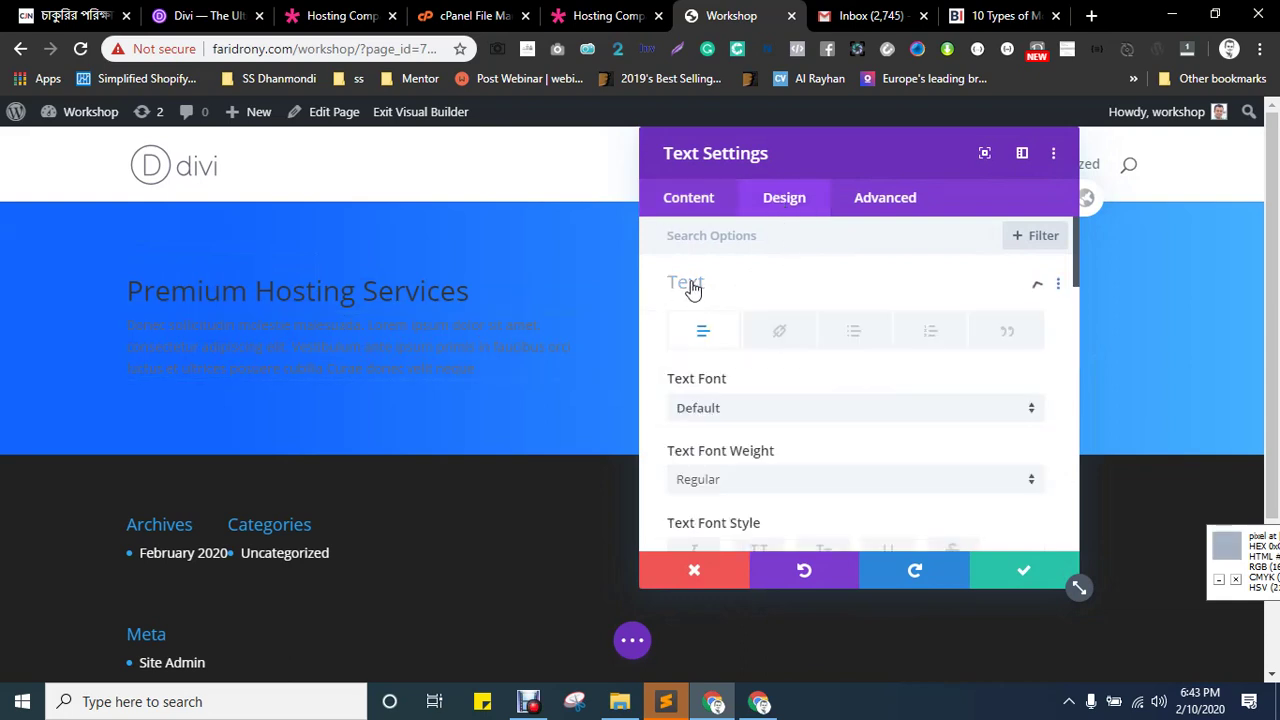
click(734, 410)
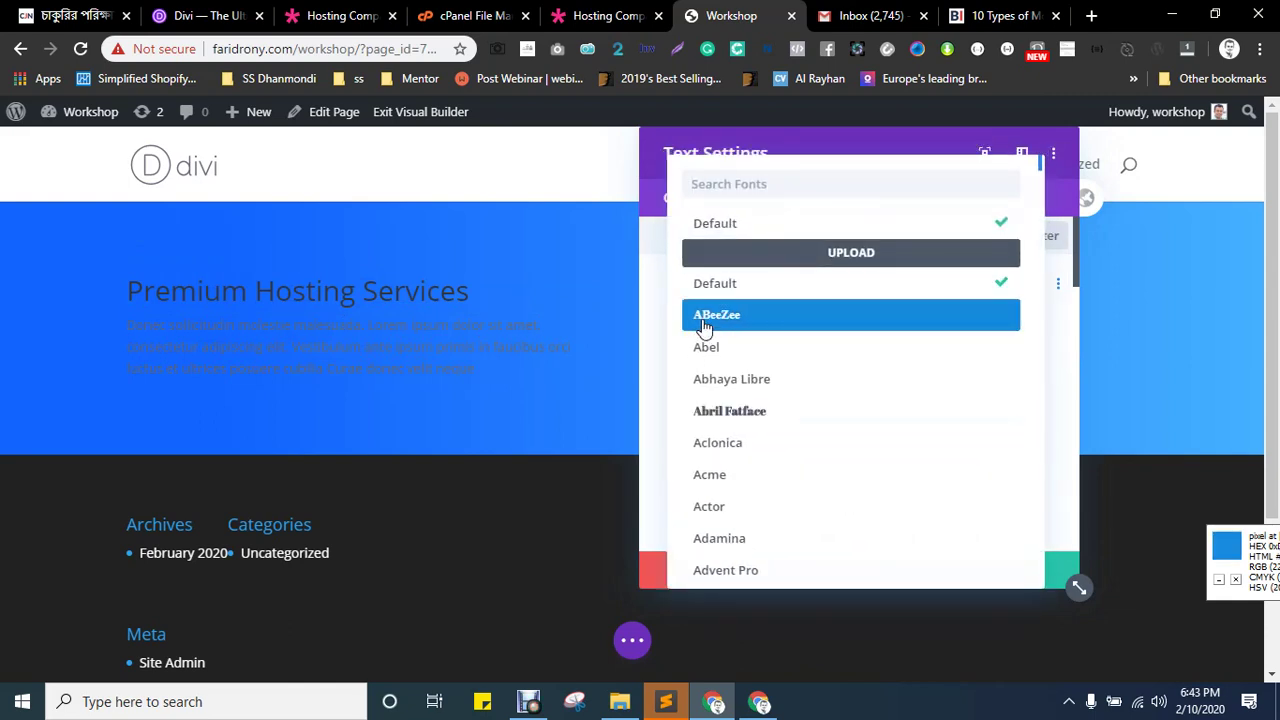
click(704, 316)
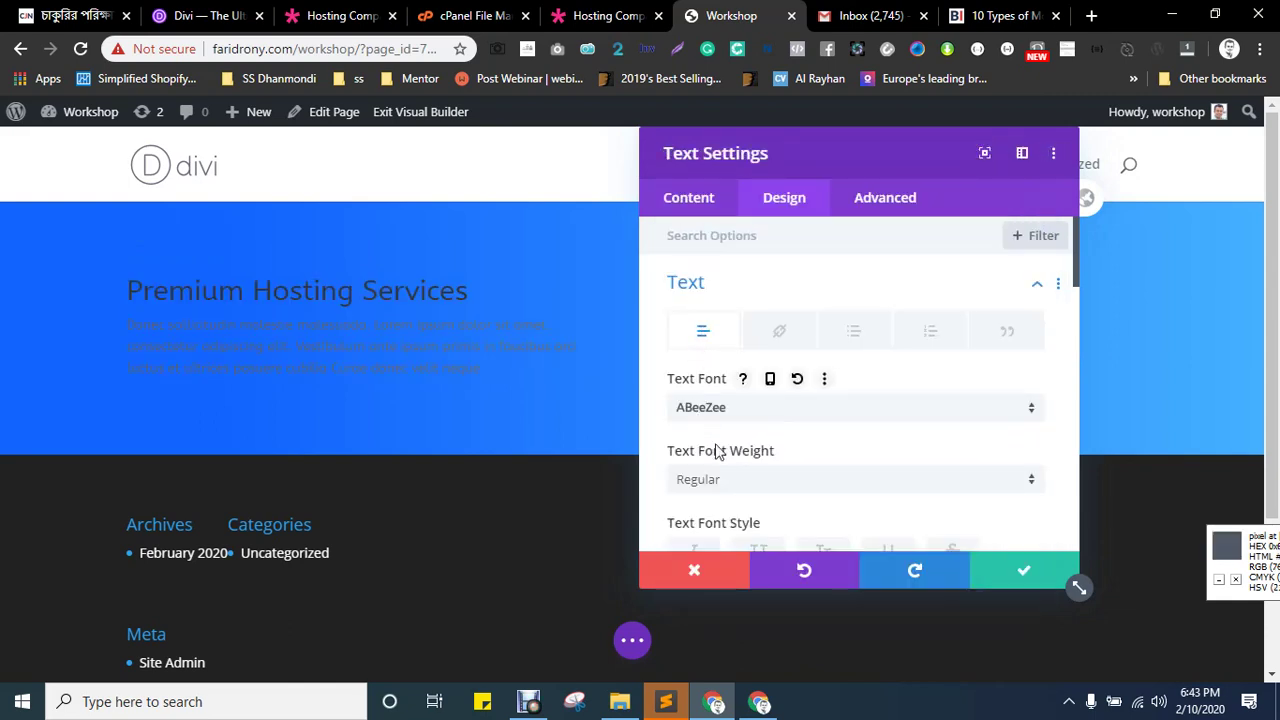
- Set the Text module's body text color to white (#FFFFFF) and its text size to 16px
scroll(800, 355, down, 2)
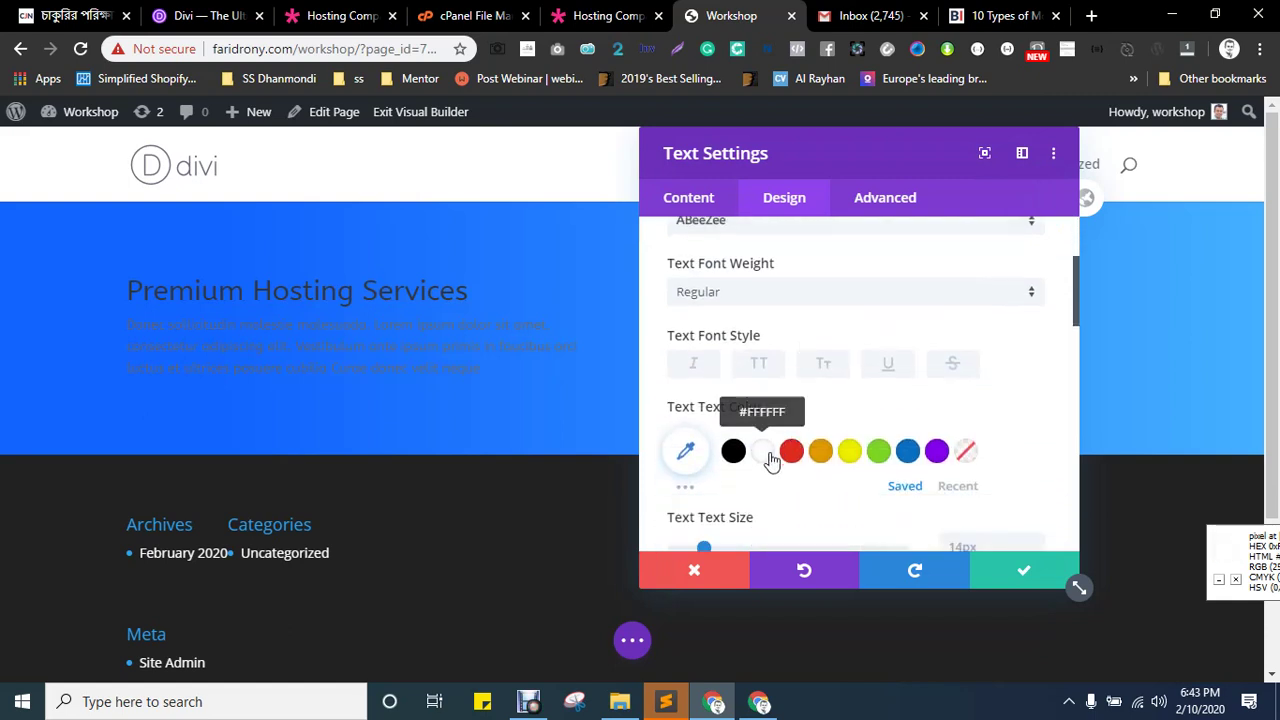
click(764, 454)
scroll(833, 410, down, 2)
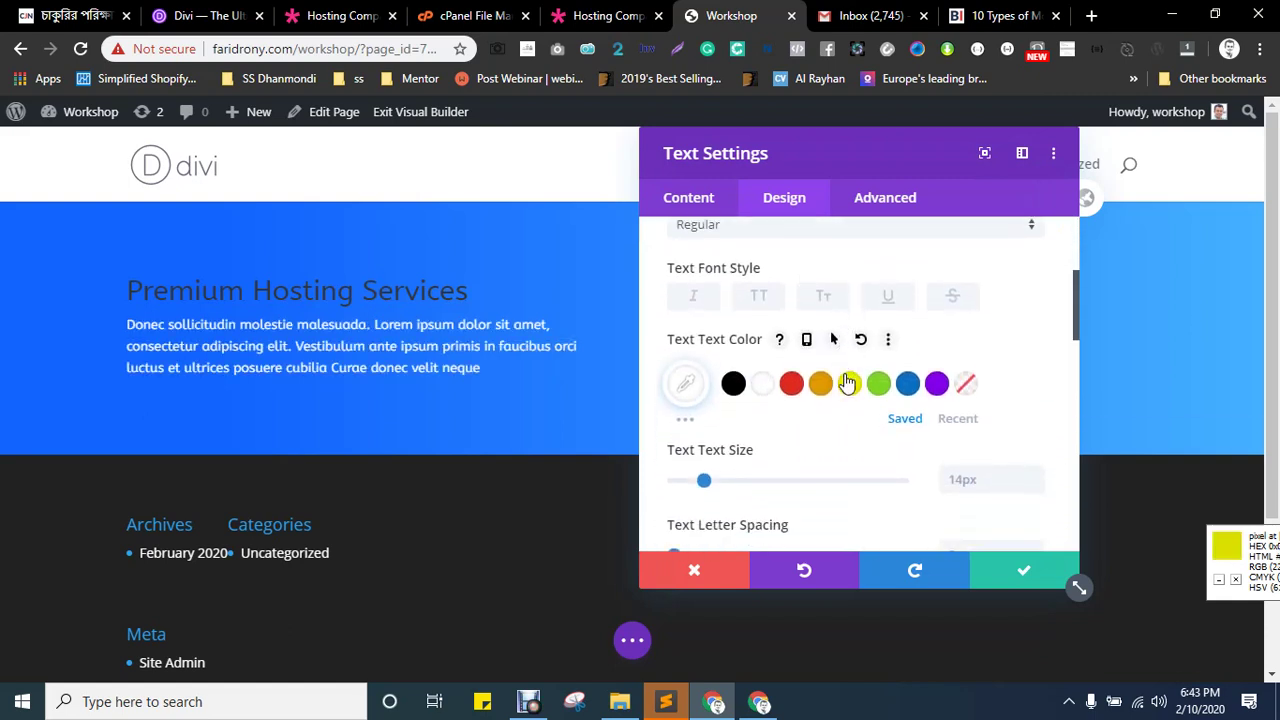
click(965, 454)
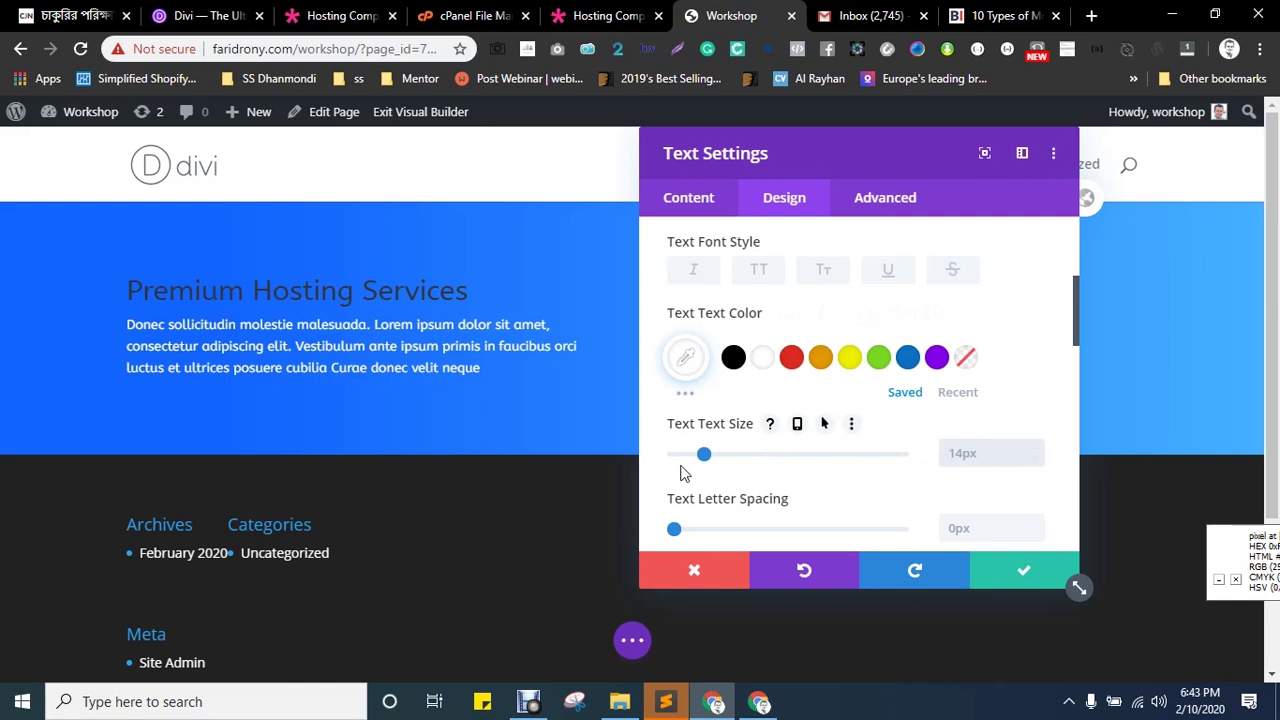
drag(705, 455, 714, 461)
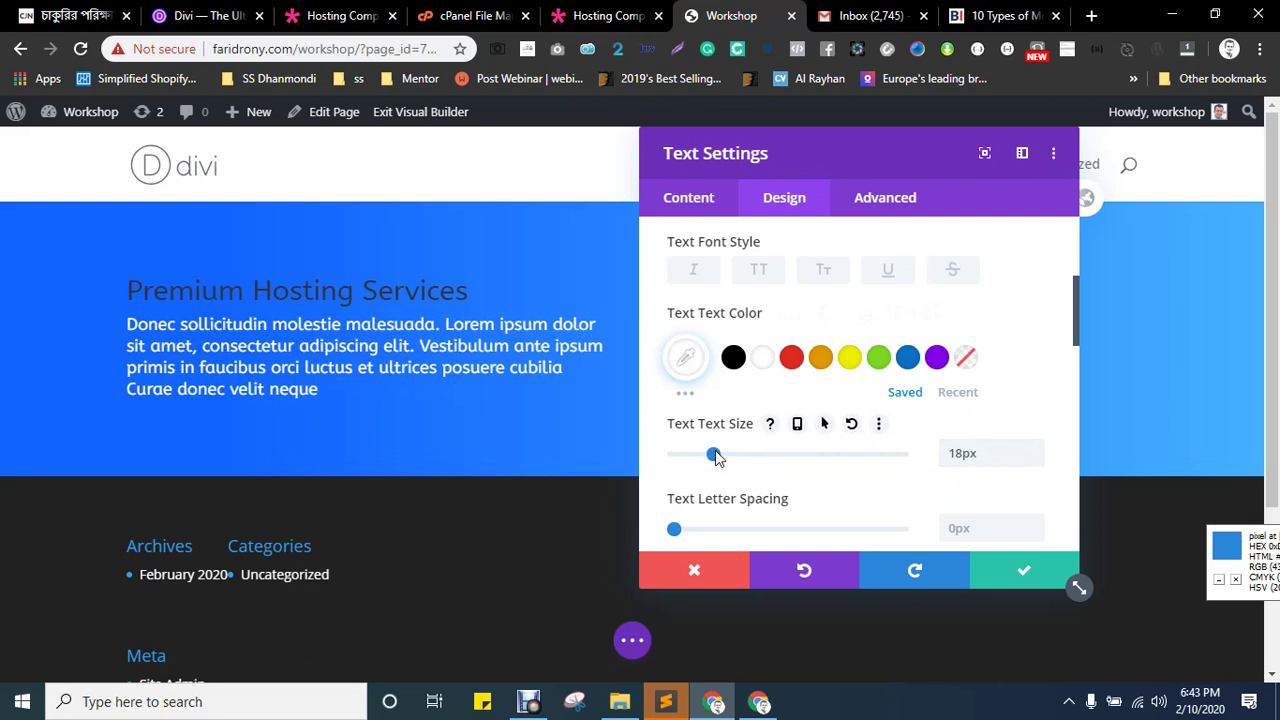
drag(714, 457, 710, 460)
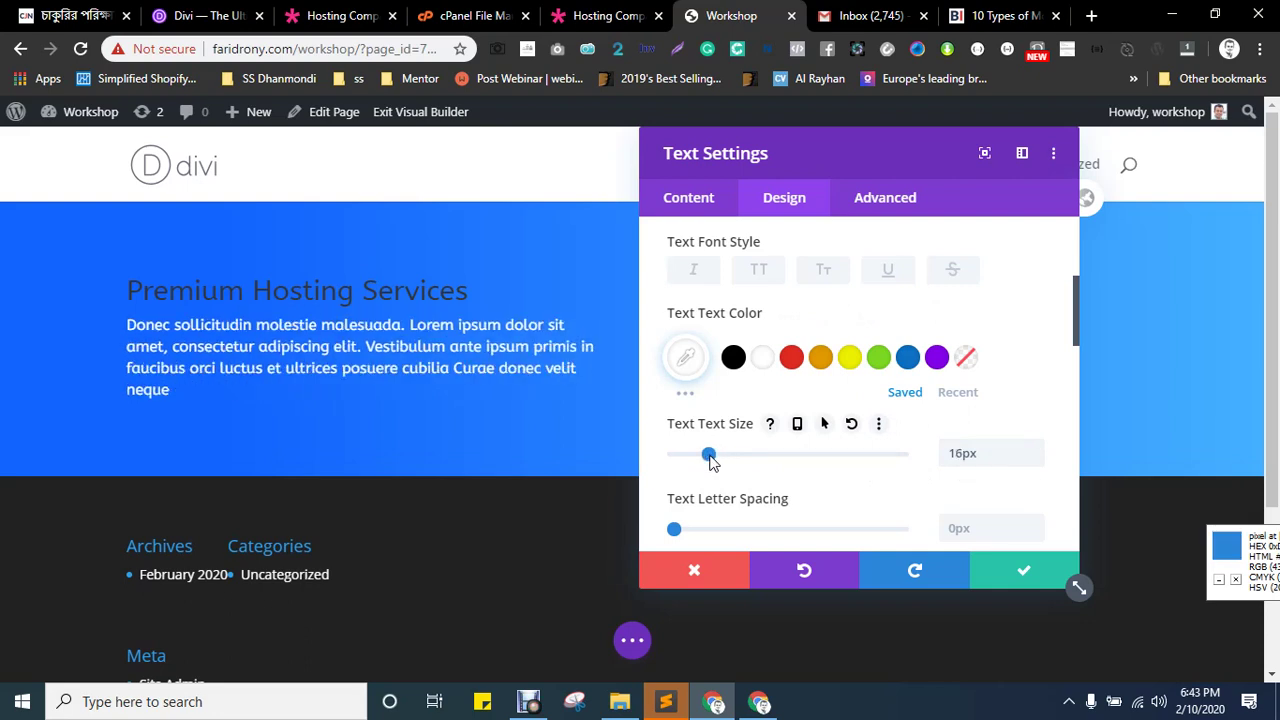
- Try the uppercase and italic font styles on the Text module, switching each one off again
scroll(843, 451, up, 1)
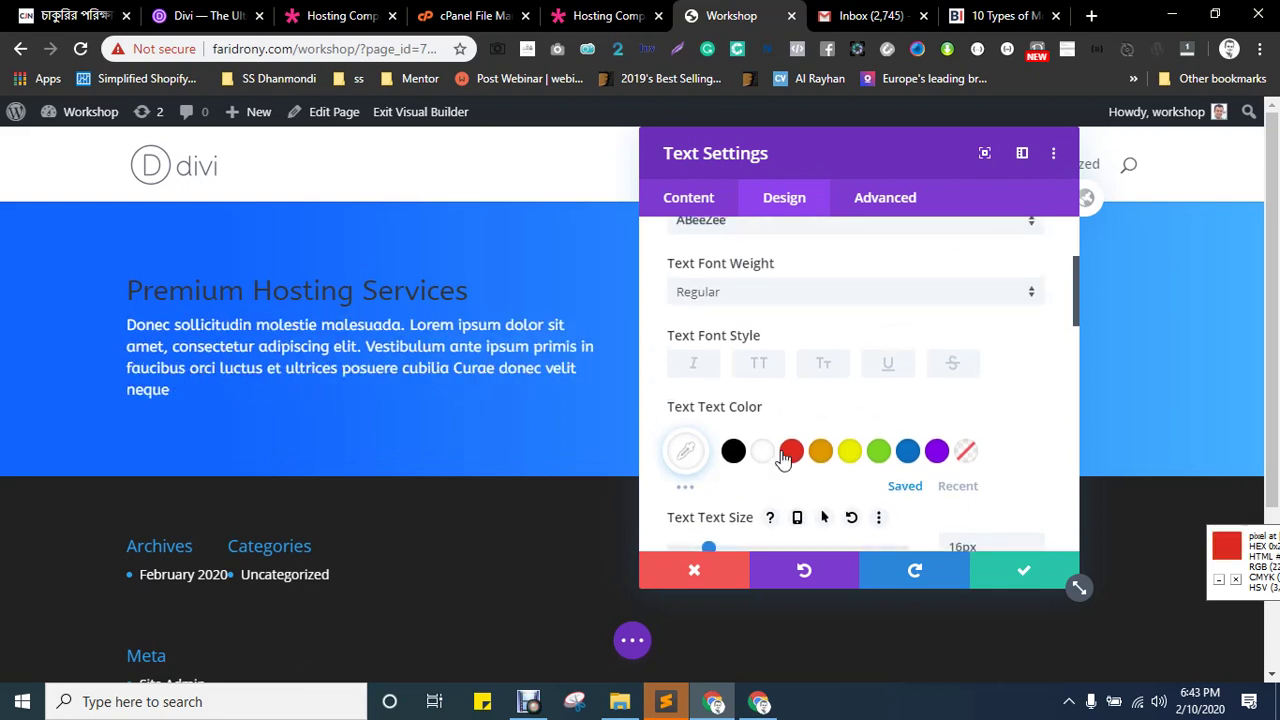
click(756, 363)
click(757, 365)
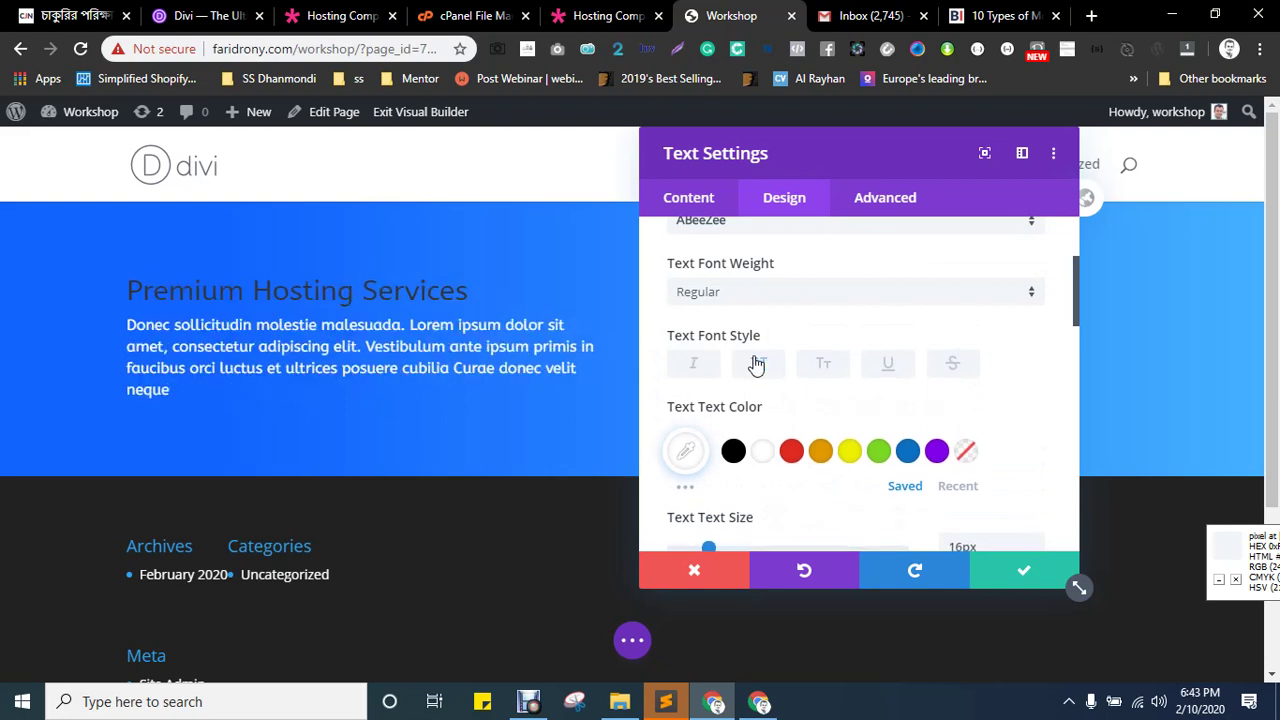
click(695, 366)
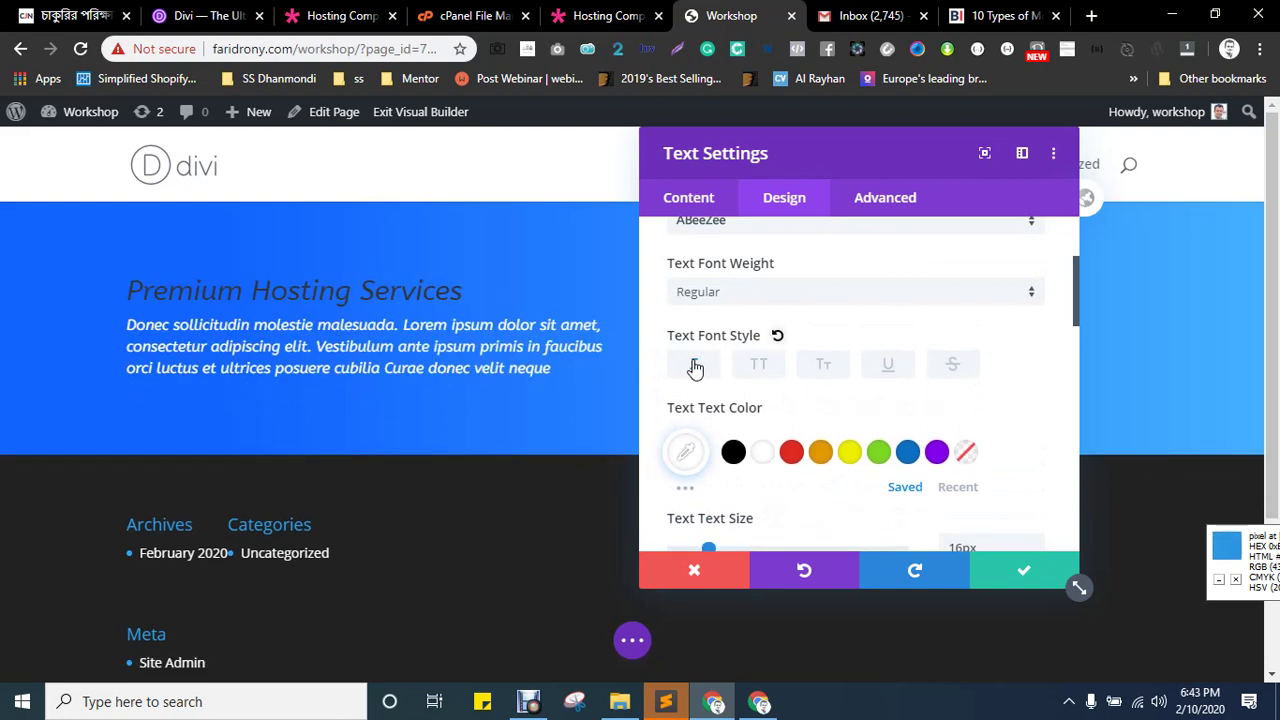
click(695, 367)
- Browse the fonts available for the Text module's body text without changing the selection
scroll(772, 392, up, 1)
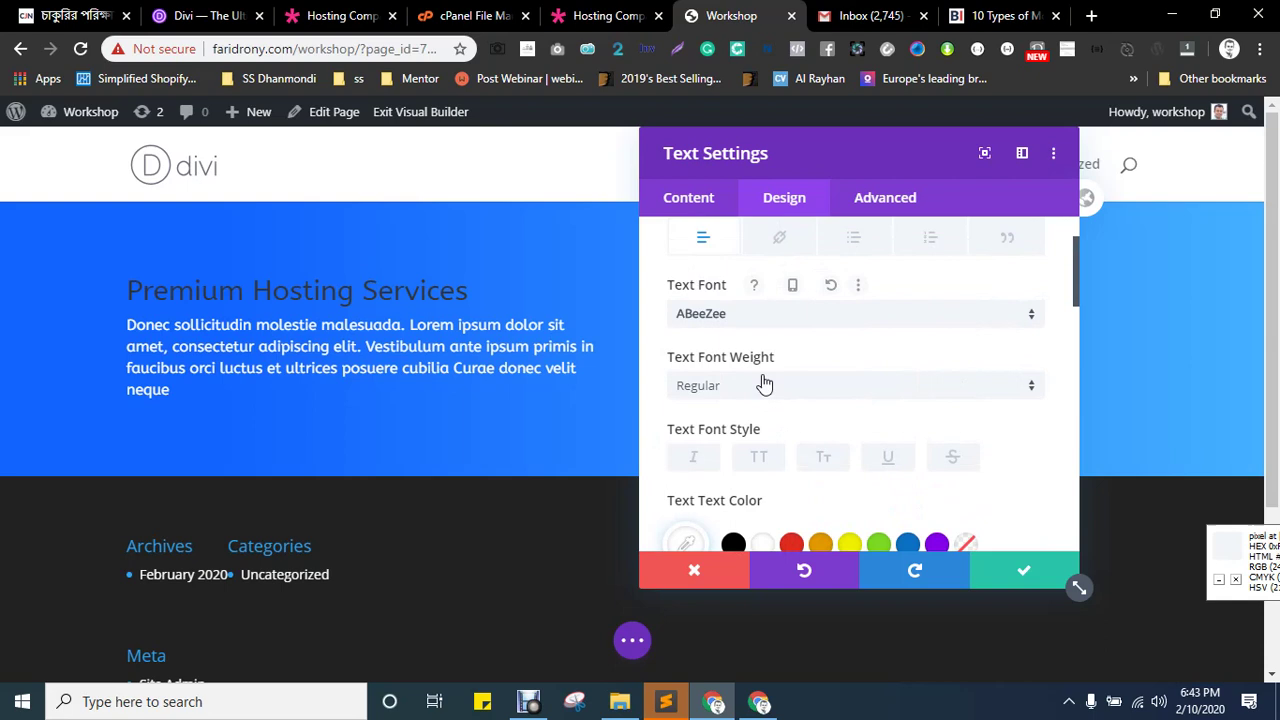
click(730, 313)
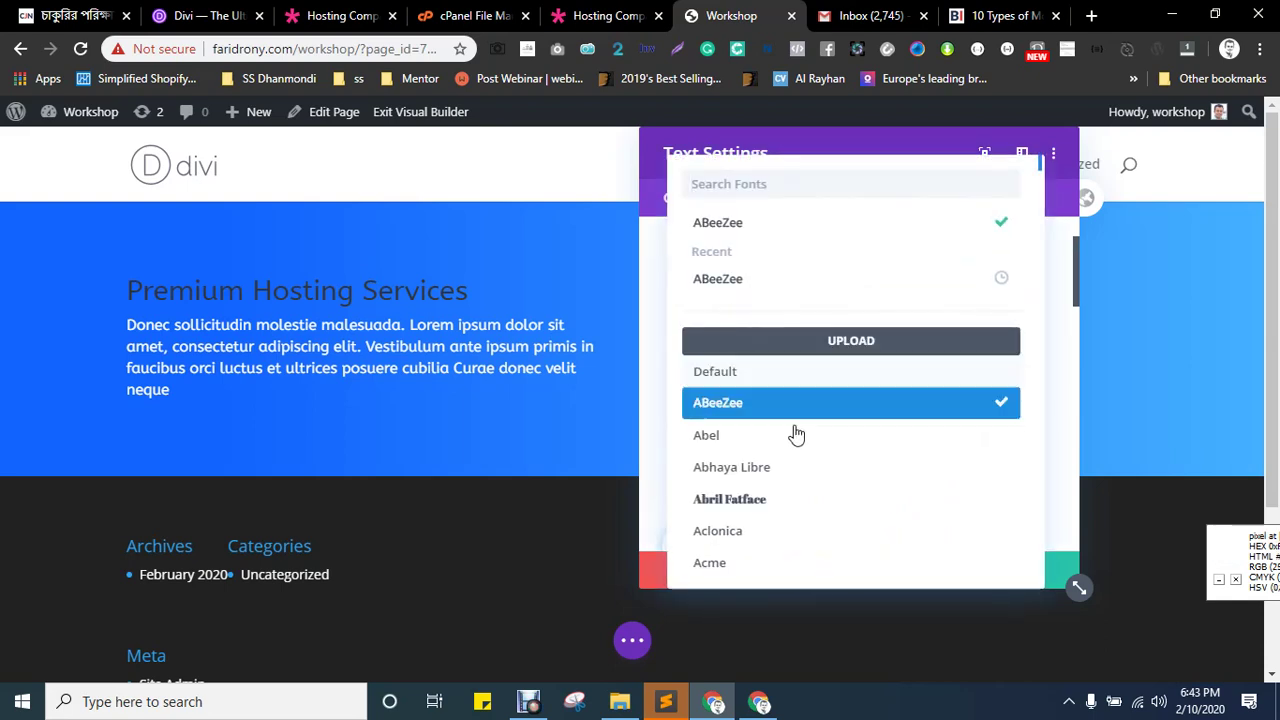
scroll(797, 434, down, 2)
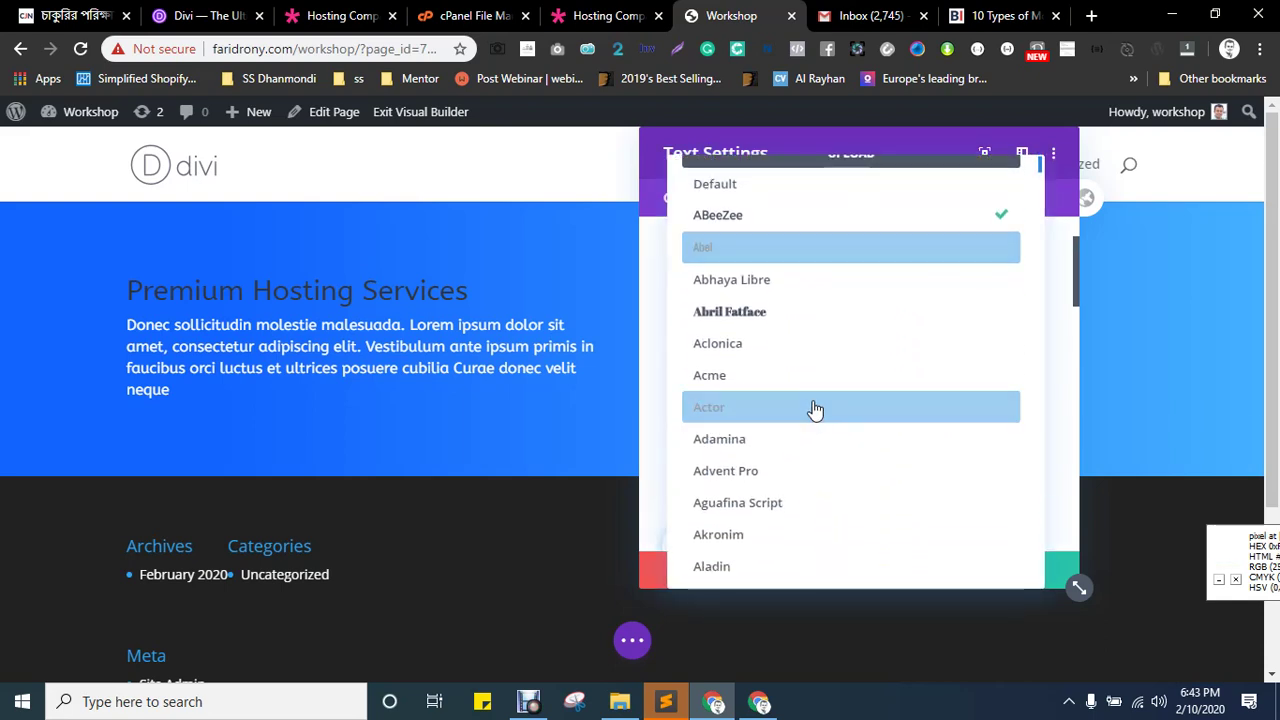
scroll(815, 415, down, 2)
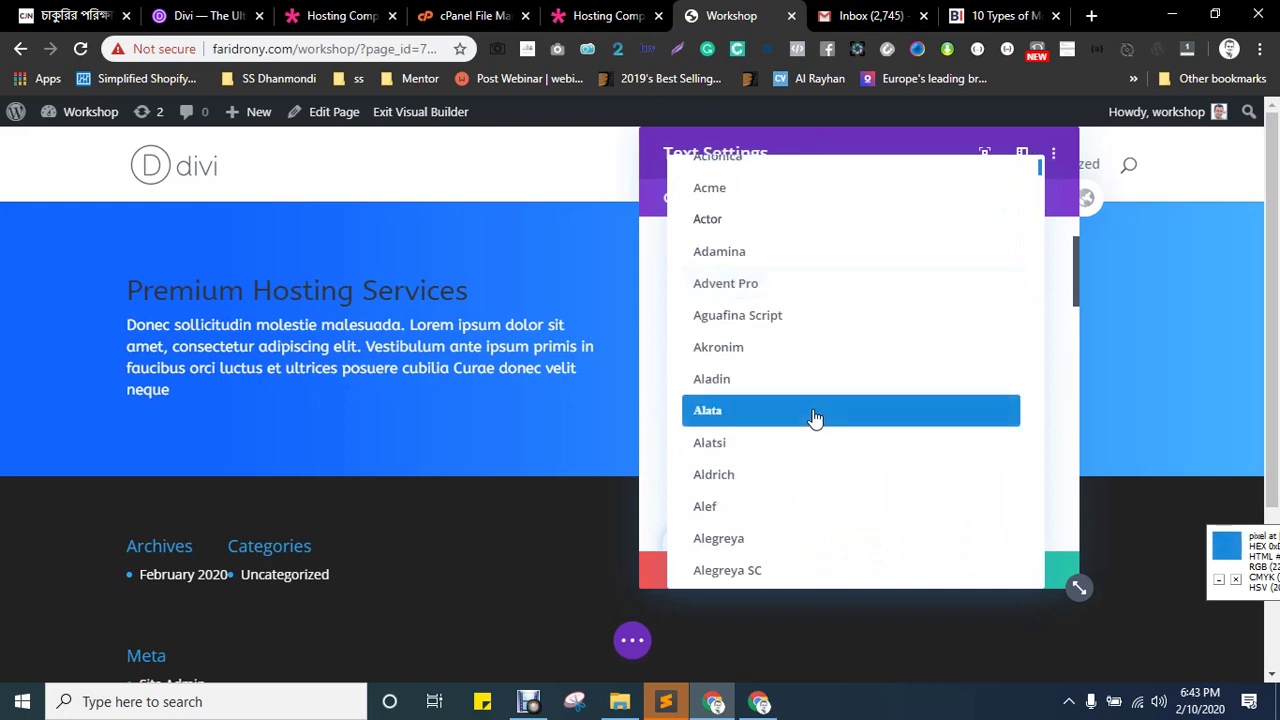
scroll(815, 418, up, 5)
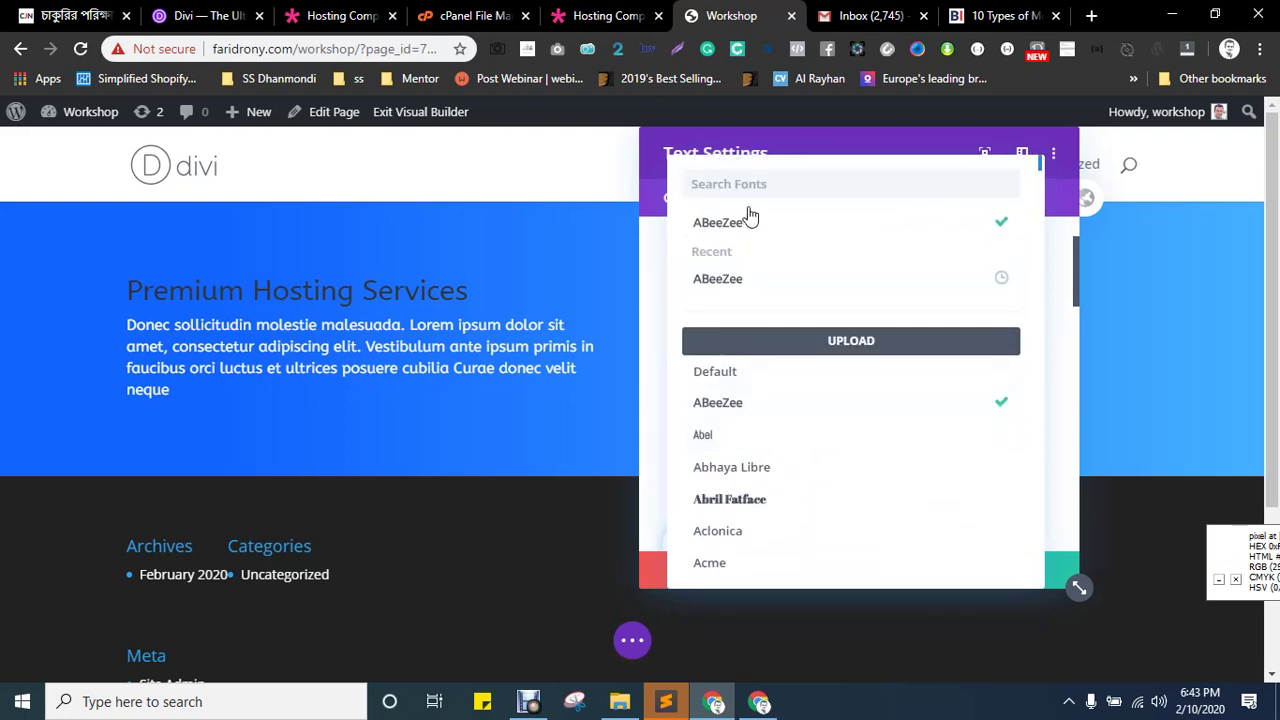
- Inspect the CSS rules of the demo page's "Premium Hosting Services" heading for its font family and size
click(610, 12)
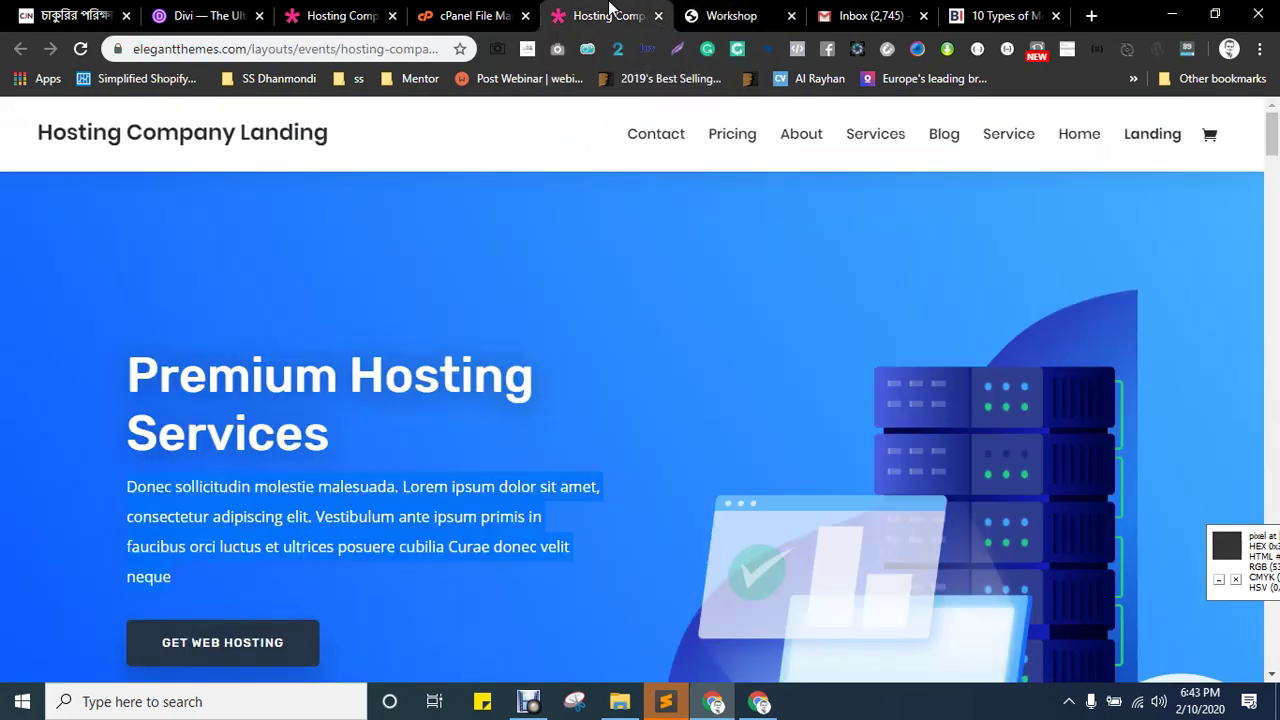
right_click(229, 370)
click(280, 360)
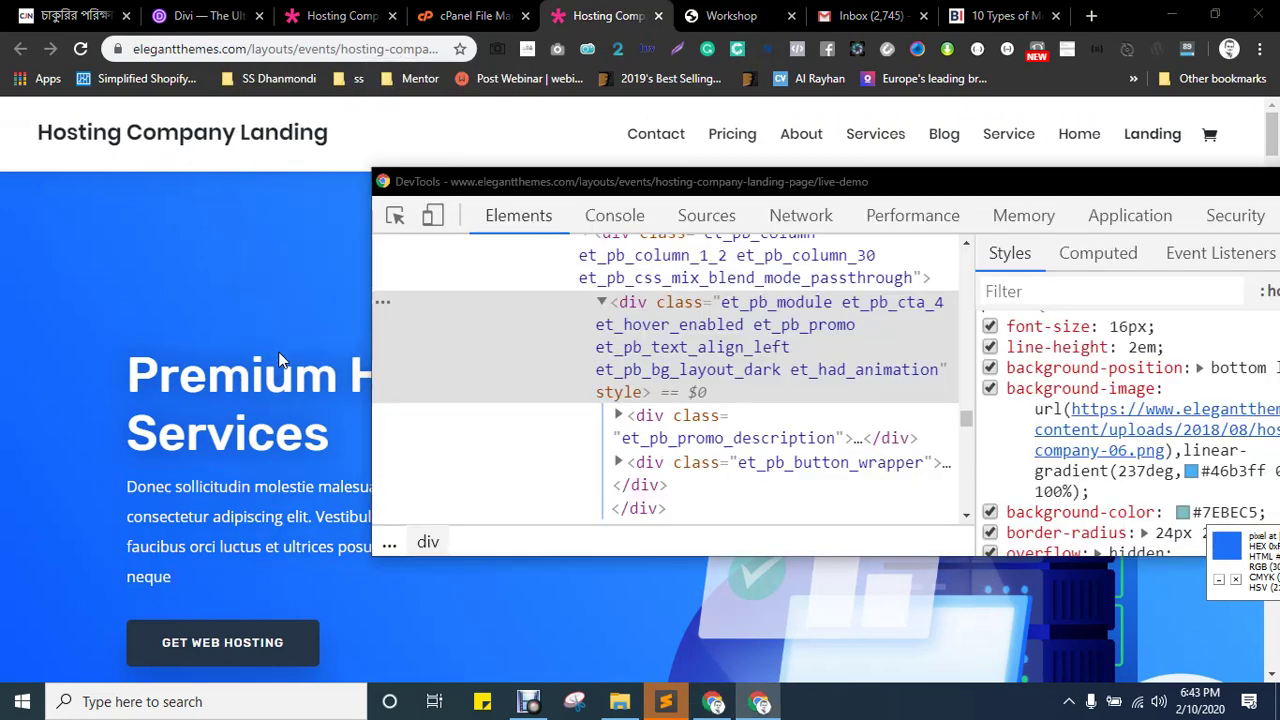
drag(805, 181, 495, 174)
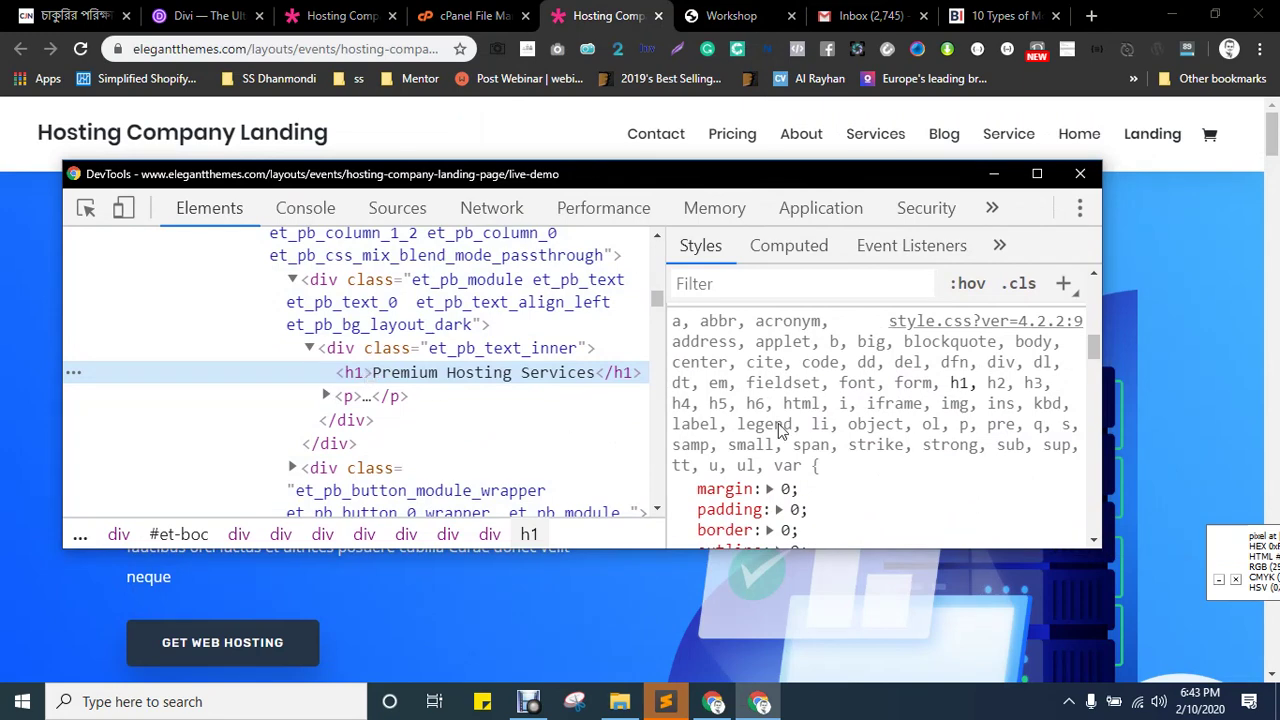
scroll(866, 429, down, 3)
scroll(866, 429, down, 1)
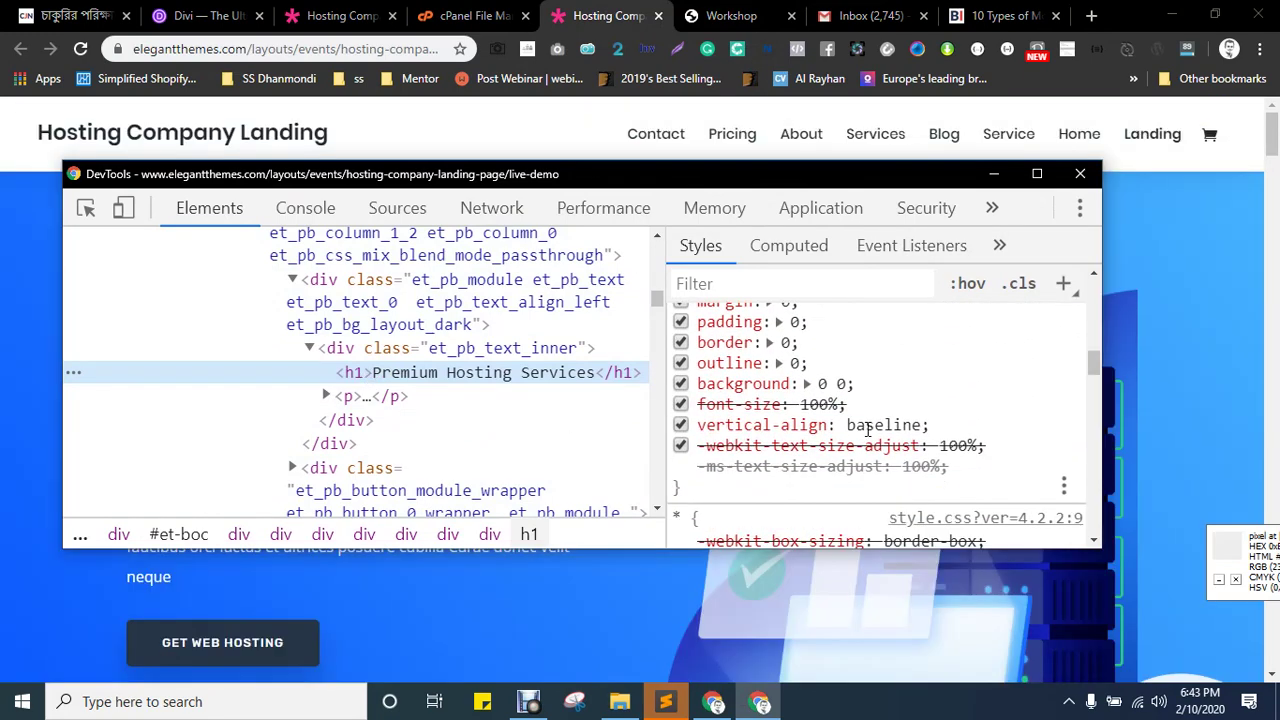
scroll(866, 429, down, 2)
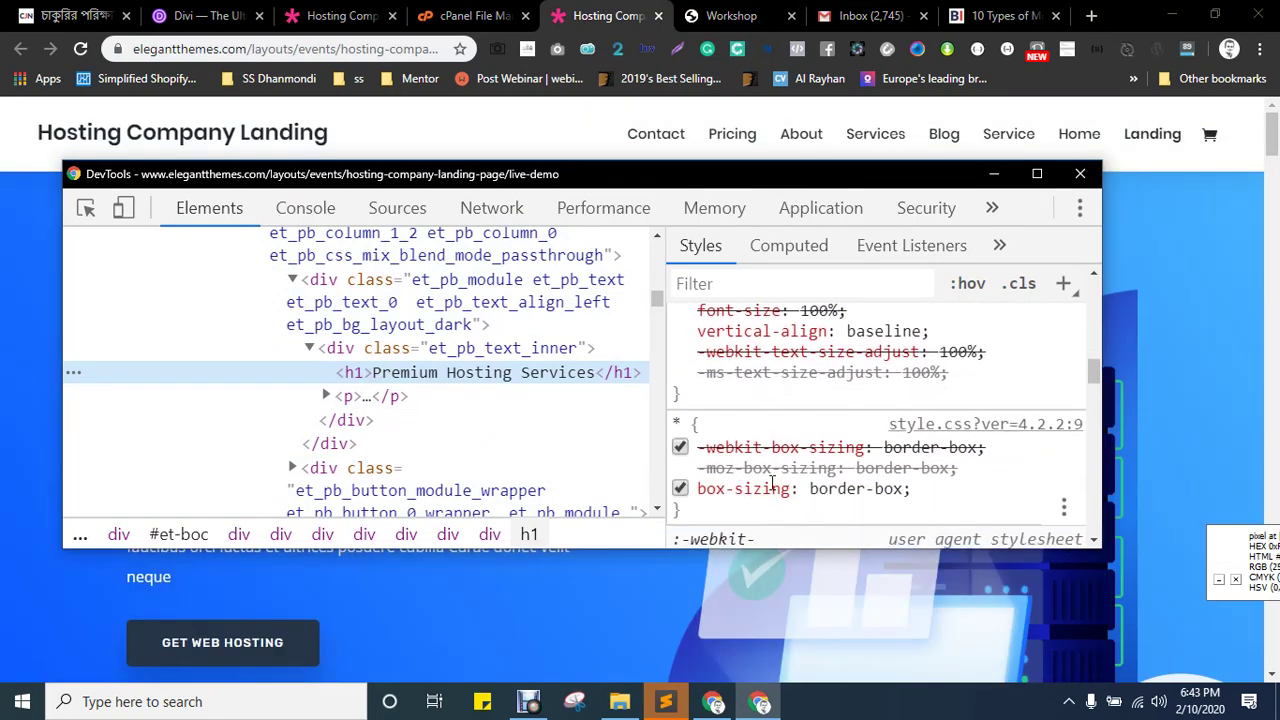
scroll(875, 464, down, 6)
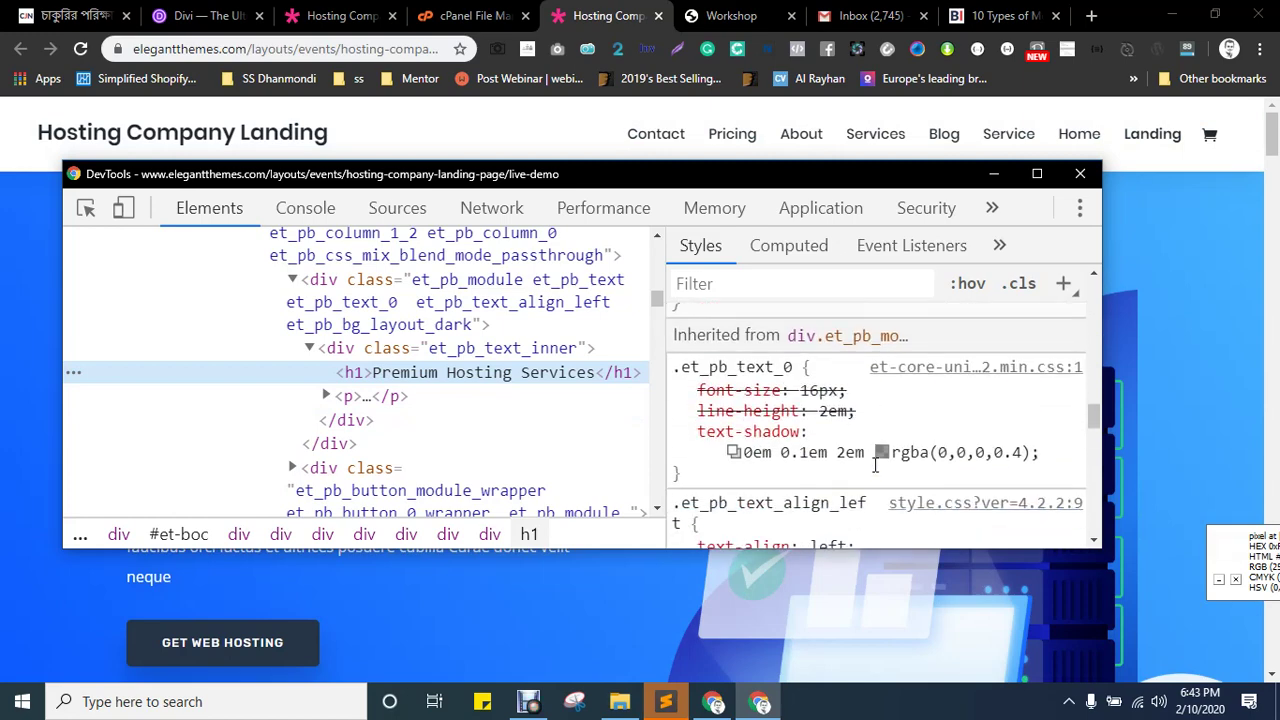
scroll(875, 464, down, 10)
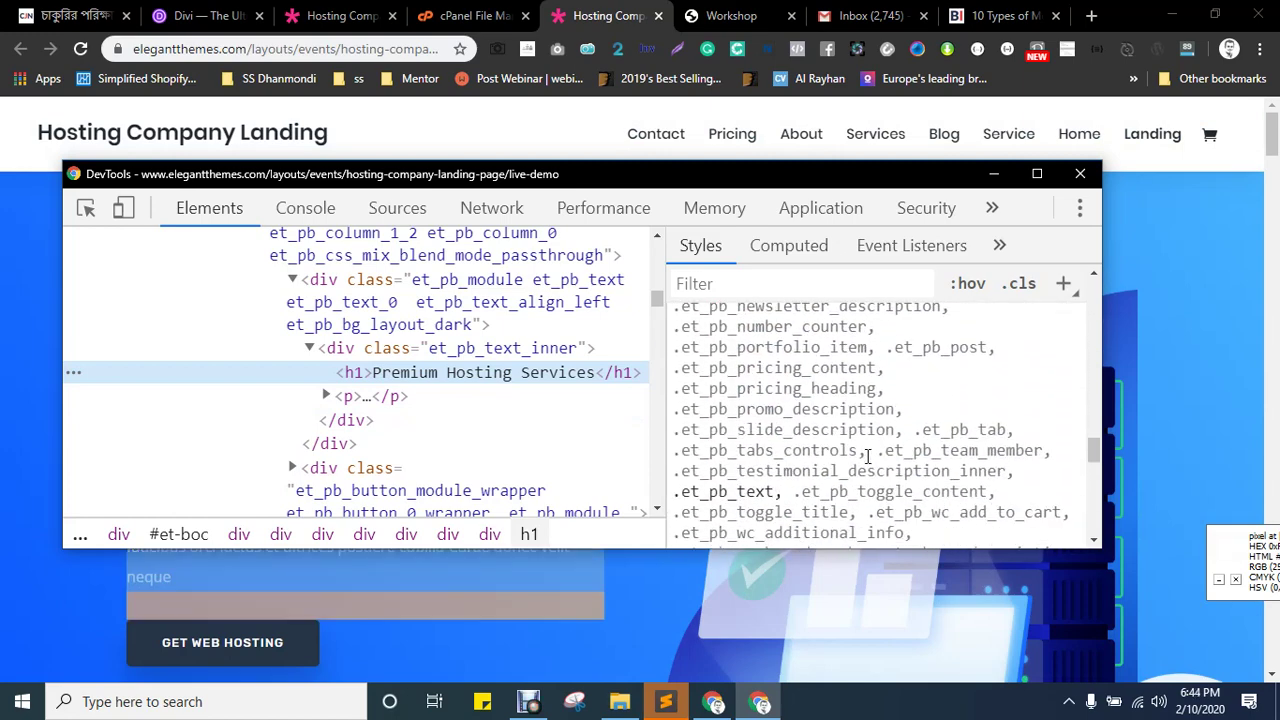
scroll(868, 455, down, 8)
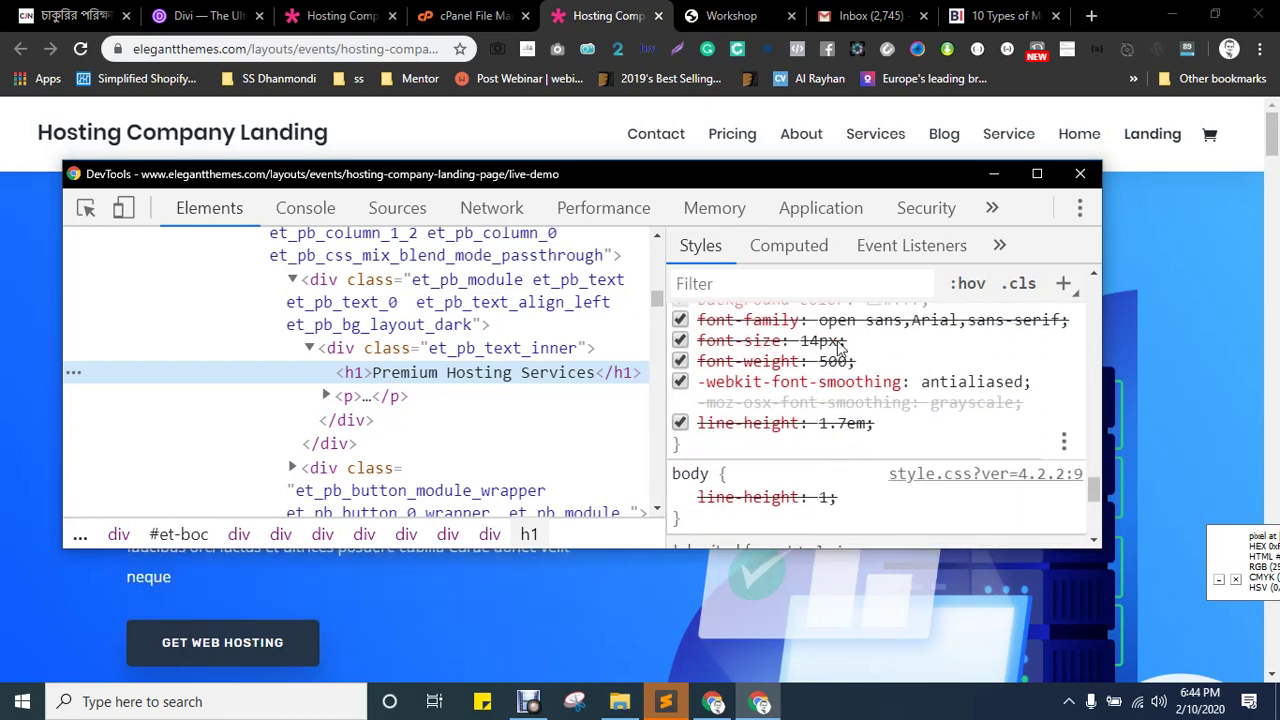
scroll(910, 345, down, 10)
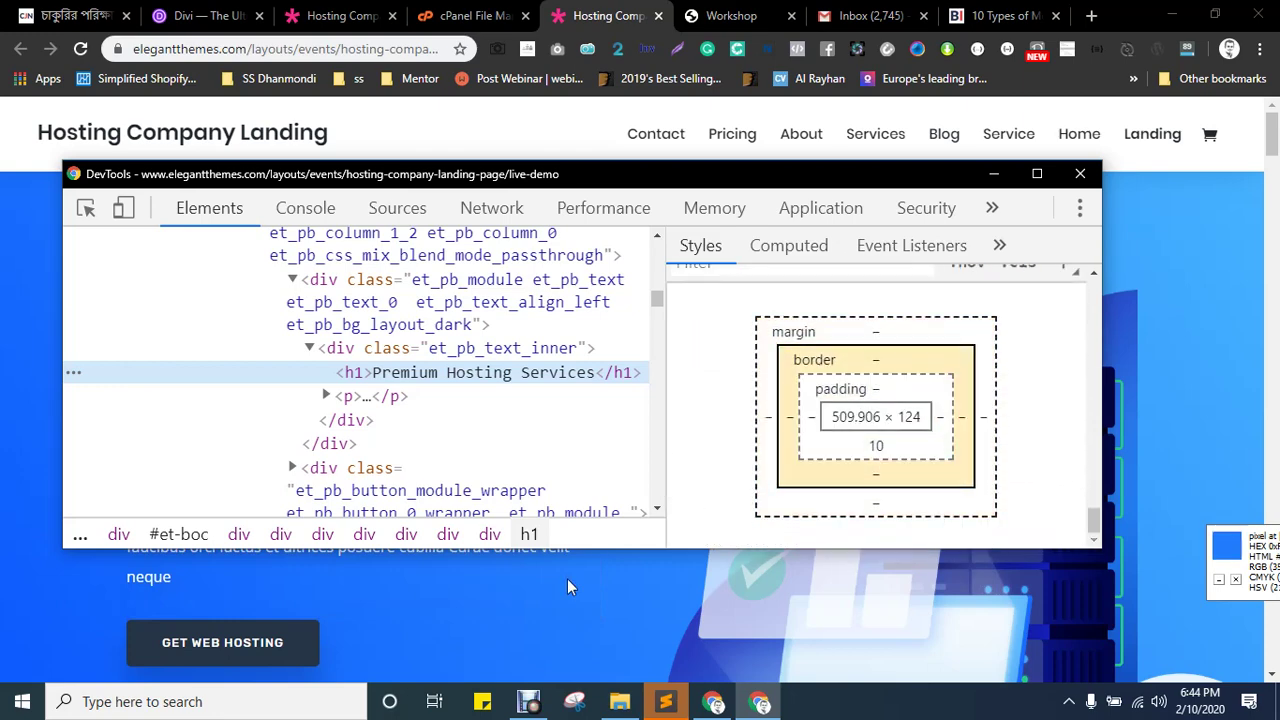
key(F12)
- Set the Workshop Text module's body text font to Open Sans and compare it with the demo page's paragraph
click(722, 15)
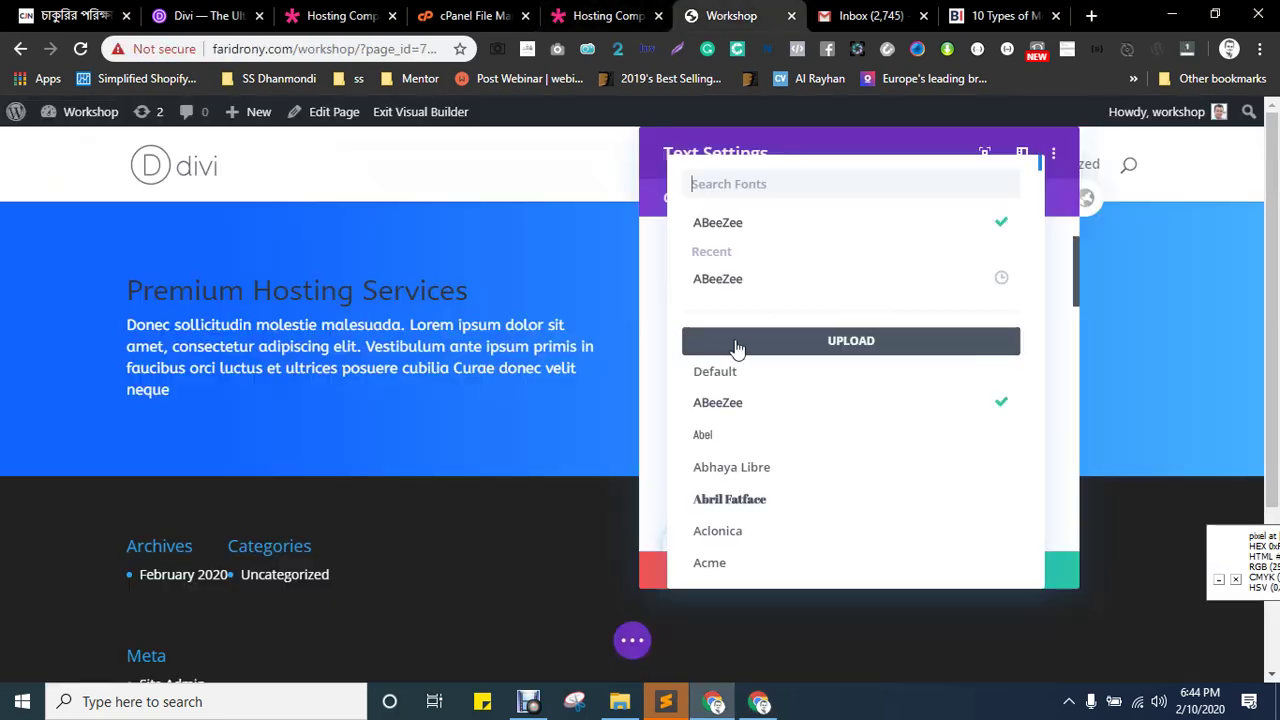
text(o)
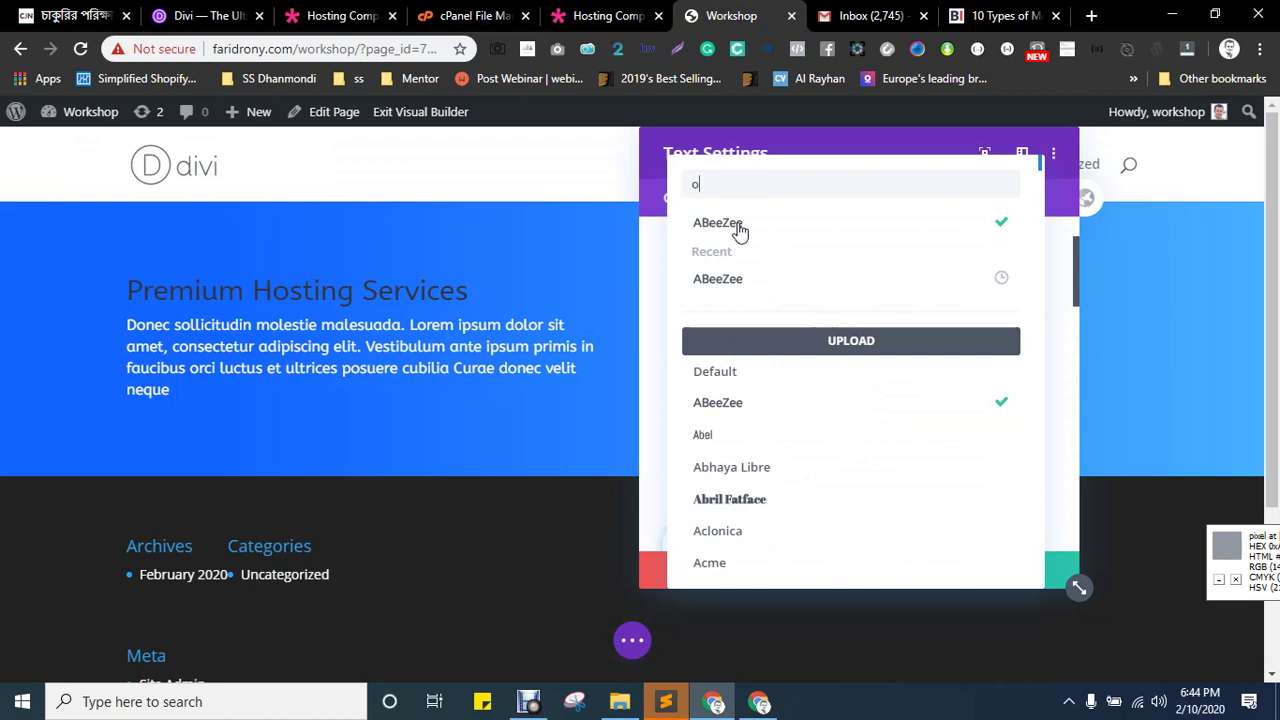
text(p)
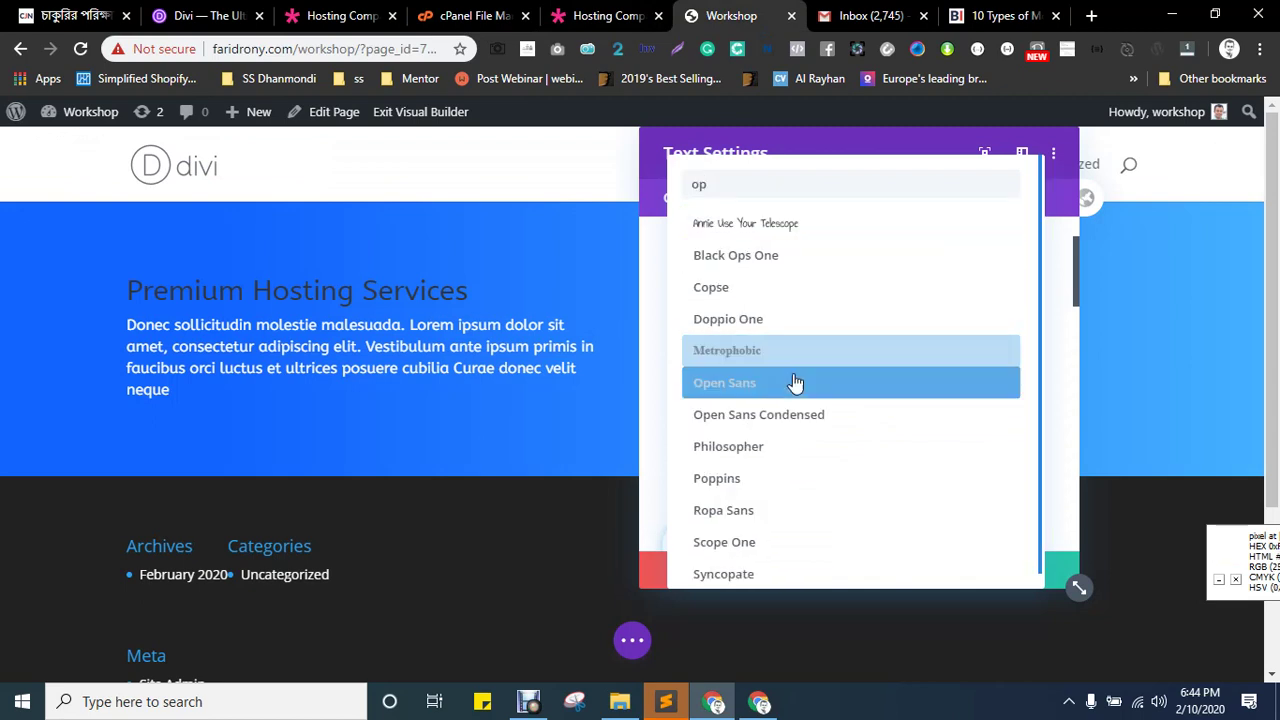
click(740, 385)
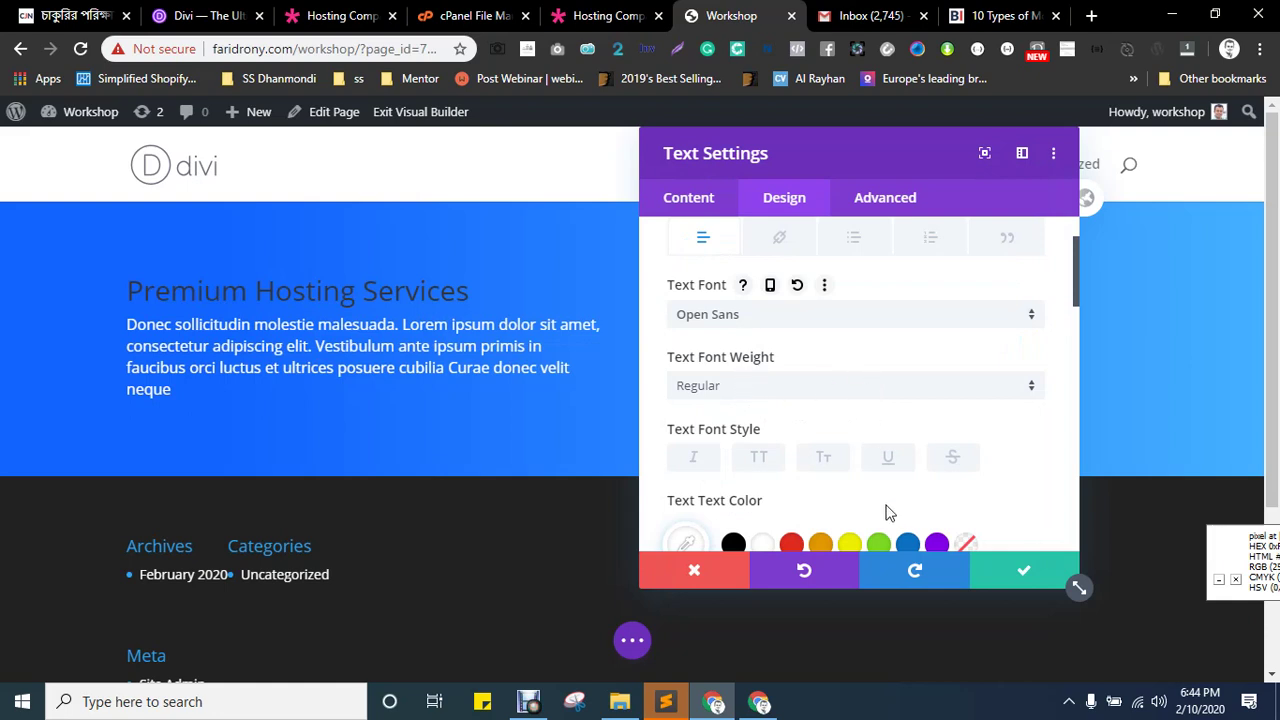
click(605, 15)
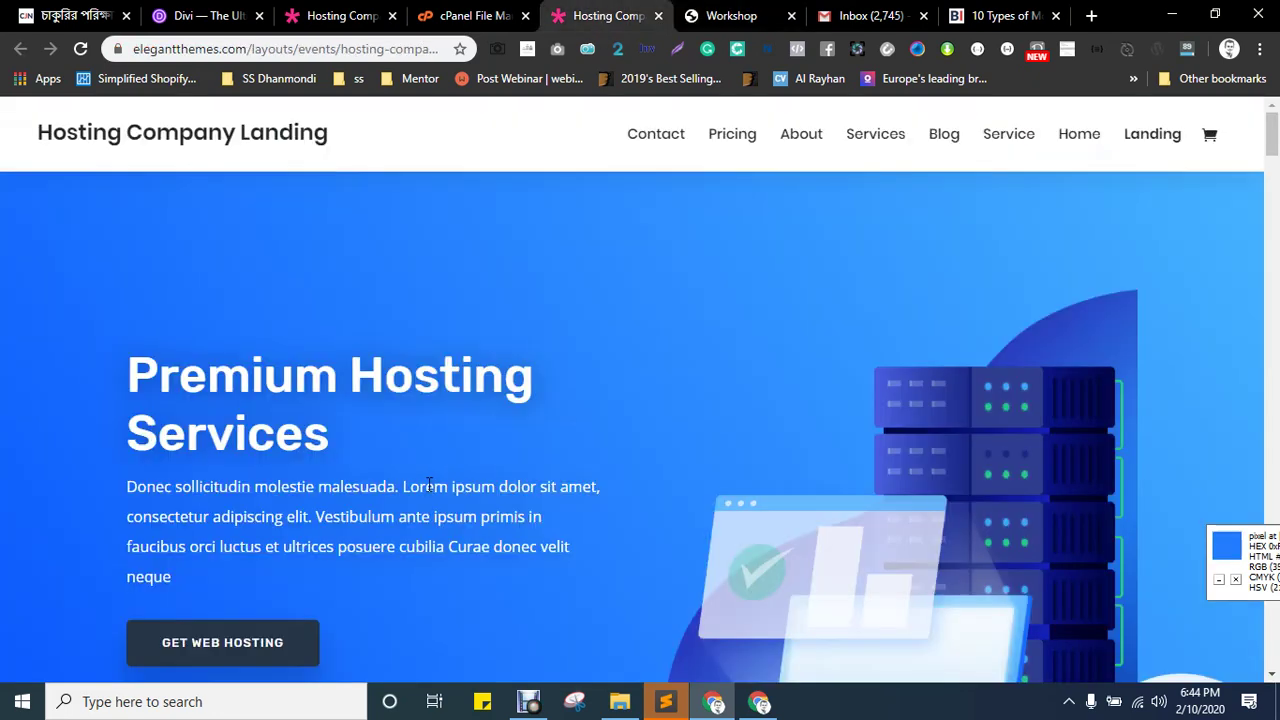
click(718, 12)
- Set the Text module's H1 heading font to Open Sans and its heading text color to white
scroll(763, 346, up, 2)
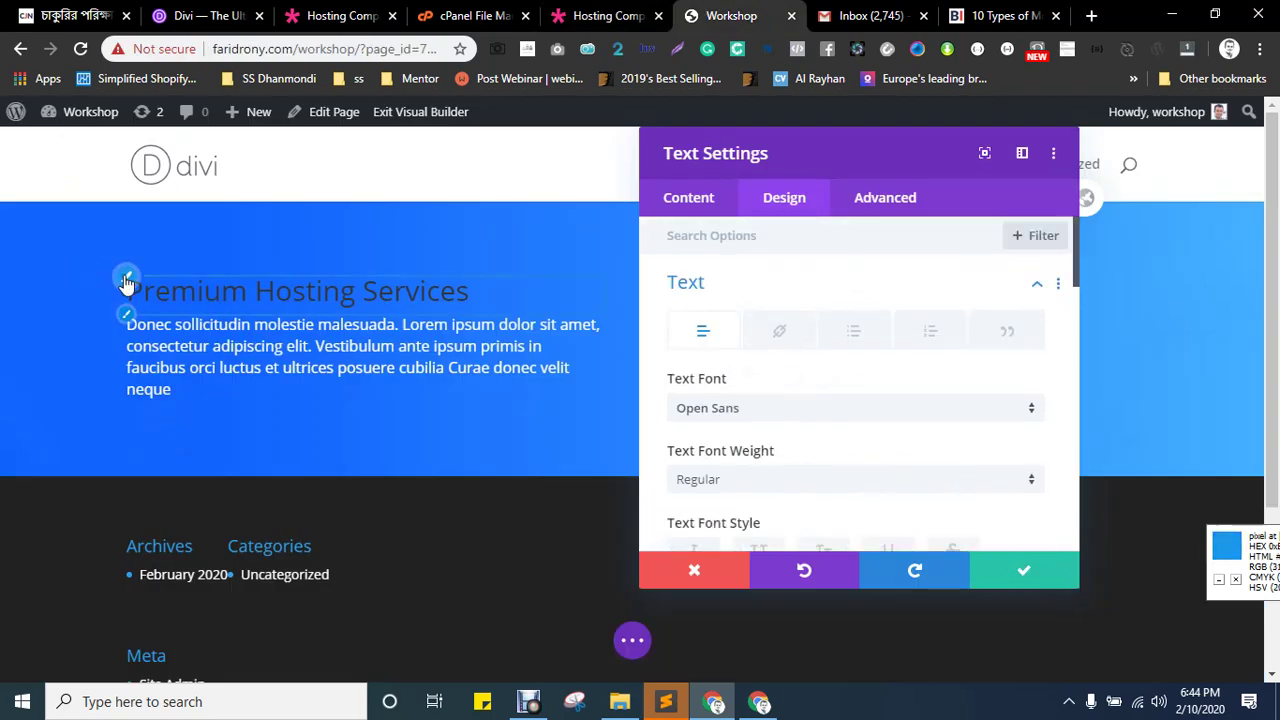
click(125, 278)
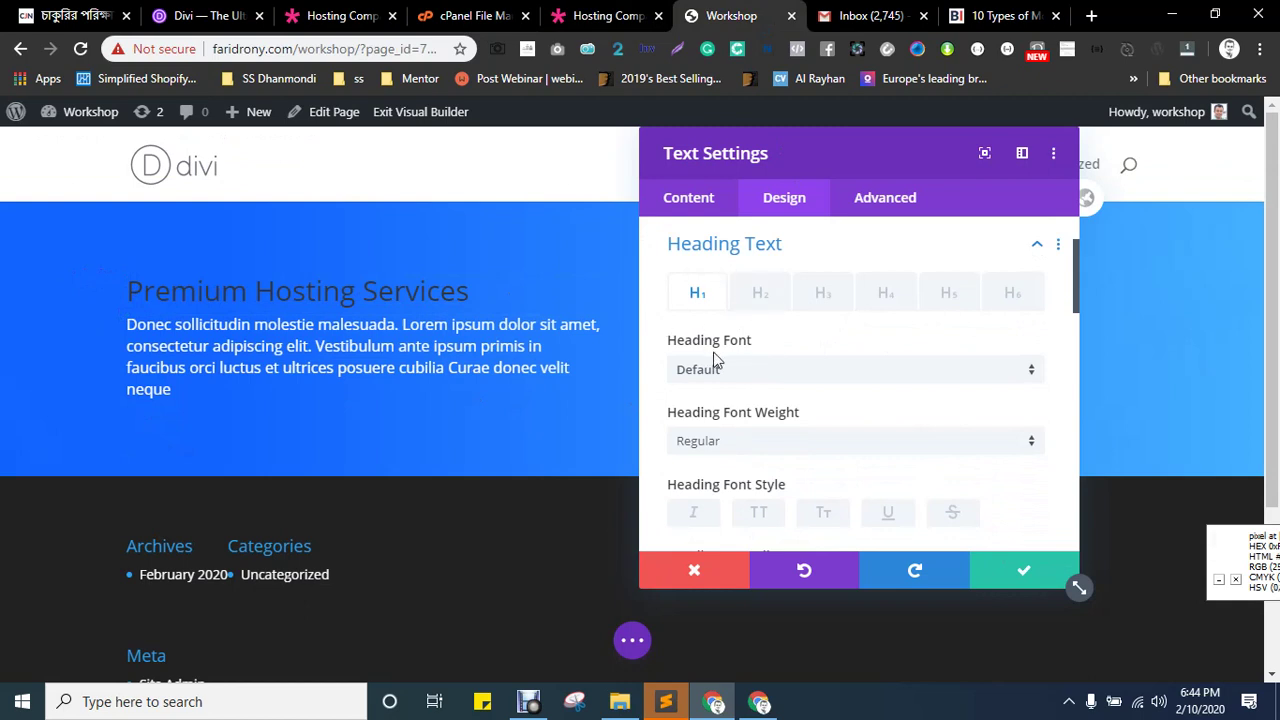
click(732, 370)
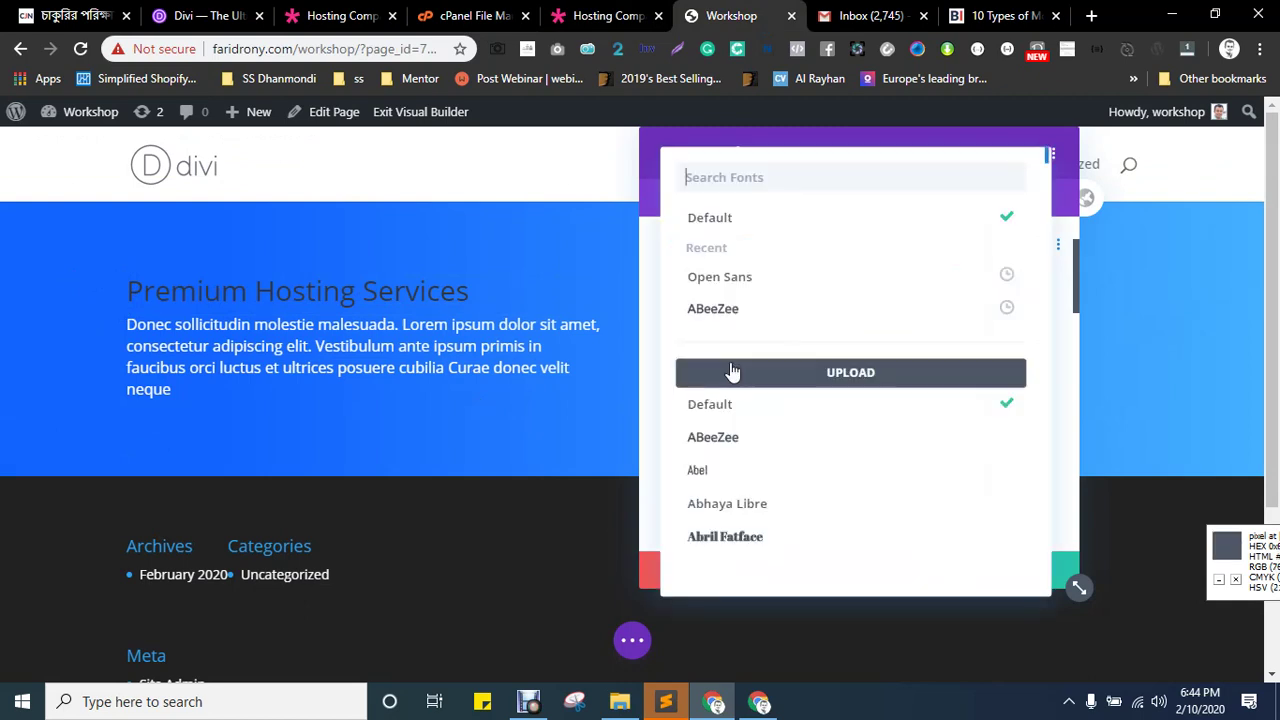
click(732, 282)
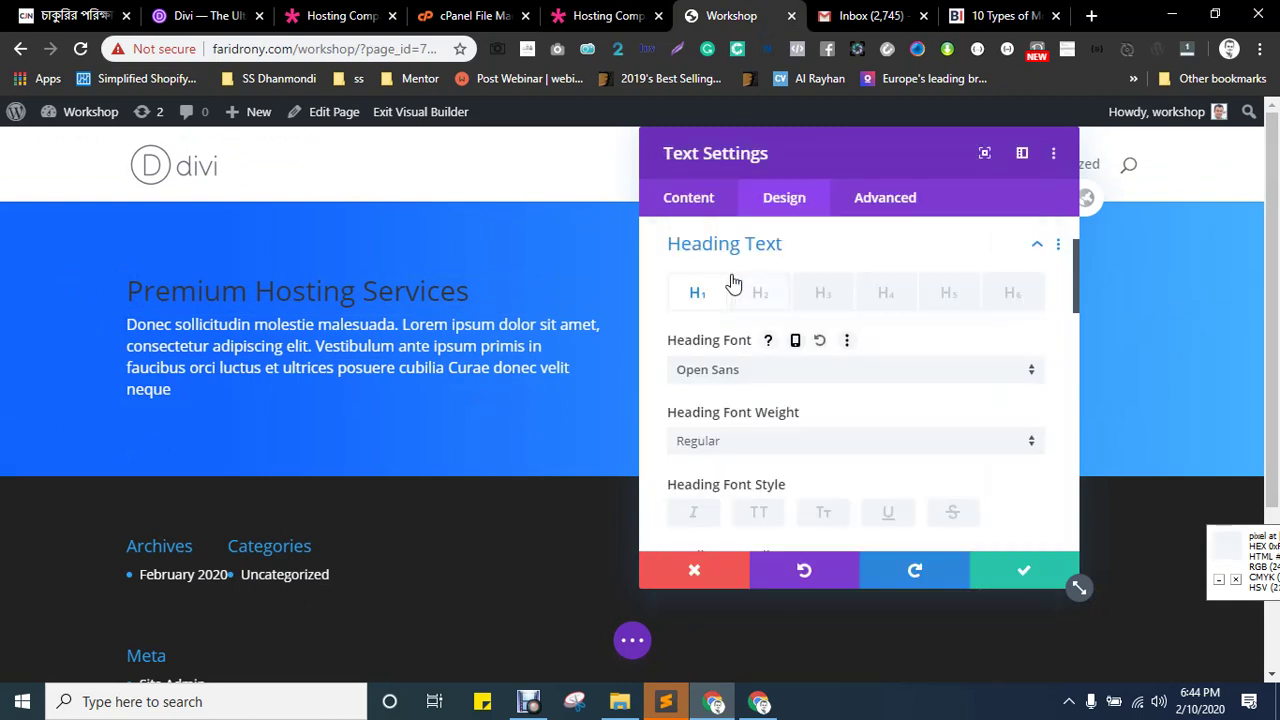
scroll(818, 430, down, 3)
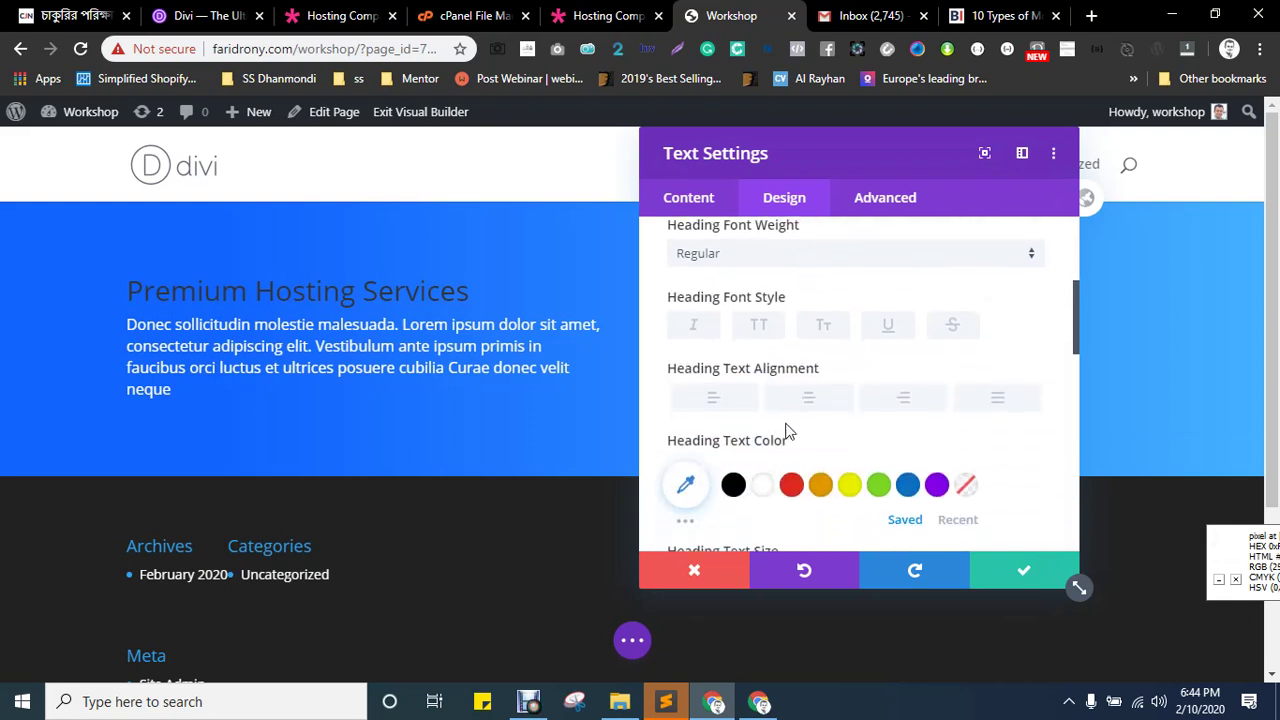
click(762, 487)
scroll(857, 366, down, 2)
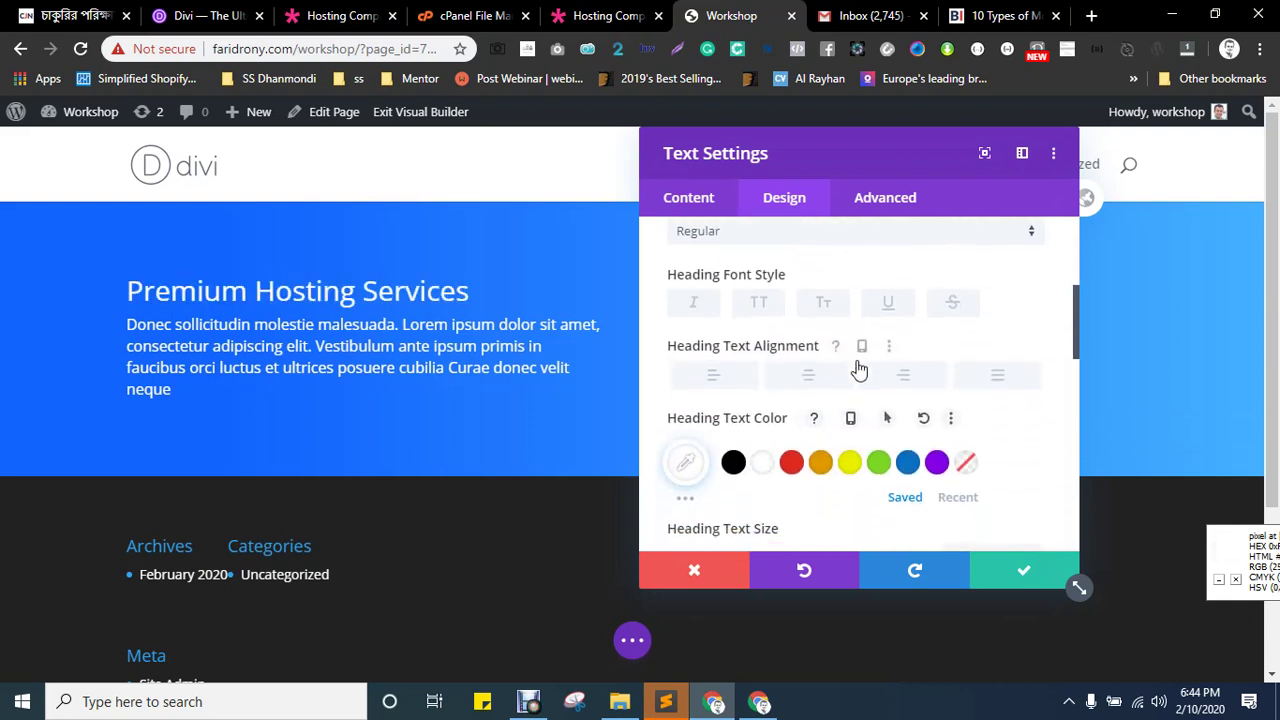
- Set the heading text size to 36px and compare it with the demo page's heading
scroll(857, 404, down, 2)
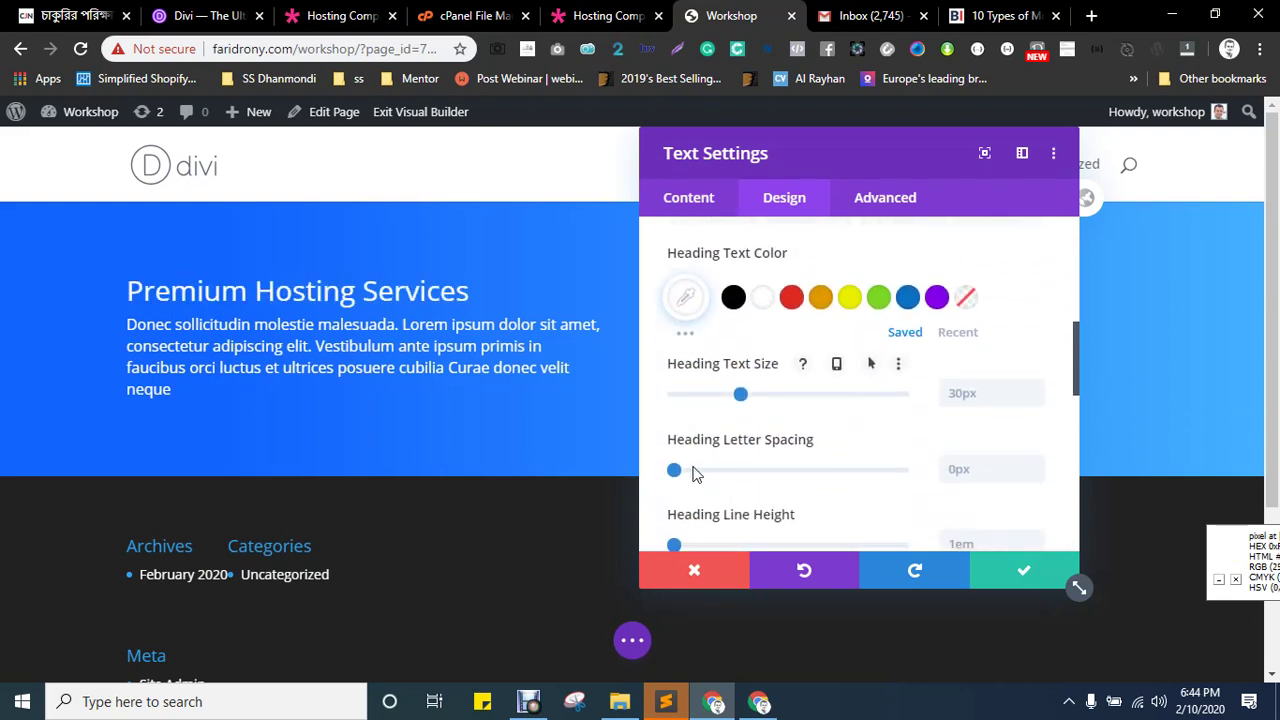
drag(740, 400, 755, 400)
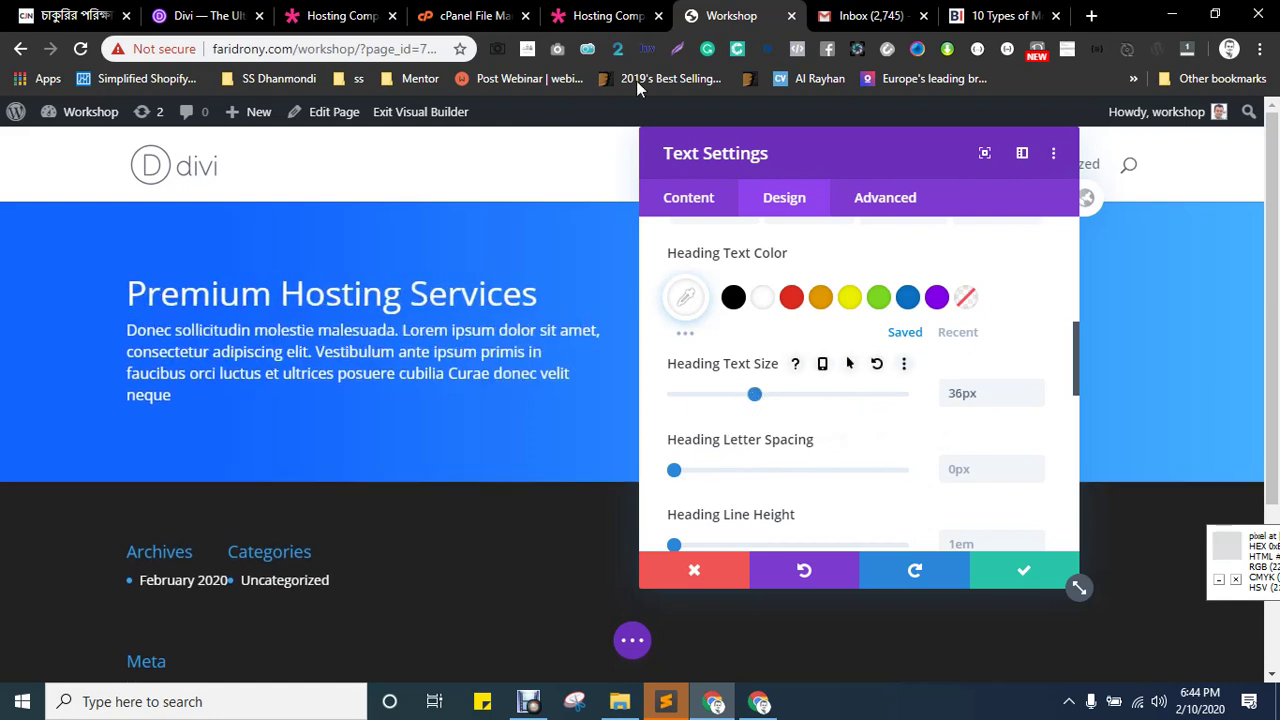
click(597, 12)
click(748, 12)
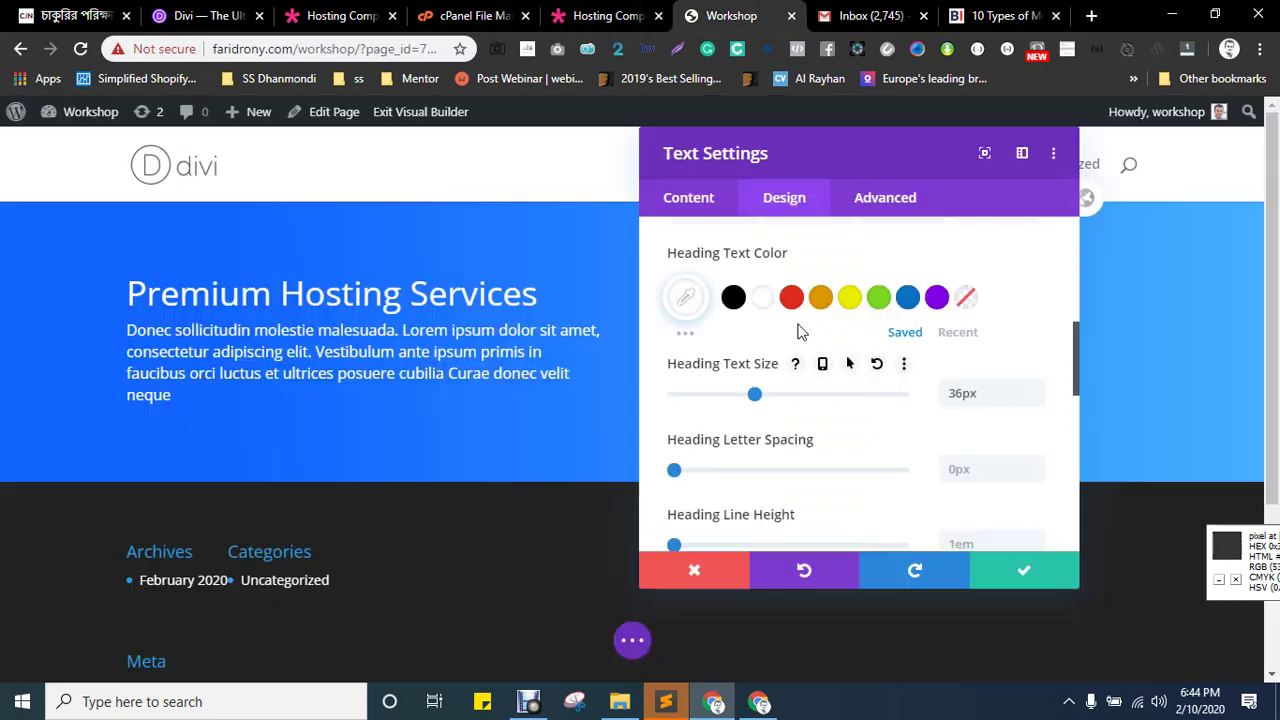
- Set the H1 heading font weight to Bold
scroll(866, 451, up, 1)
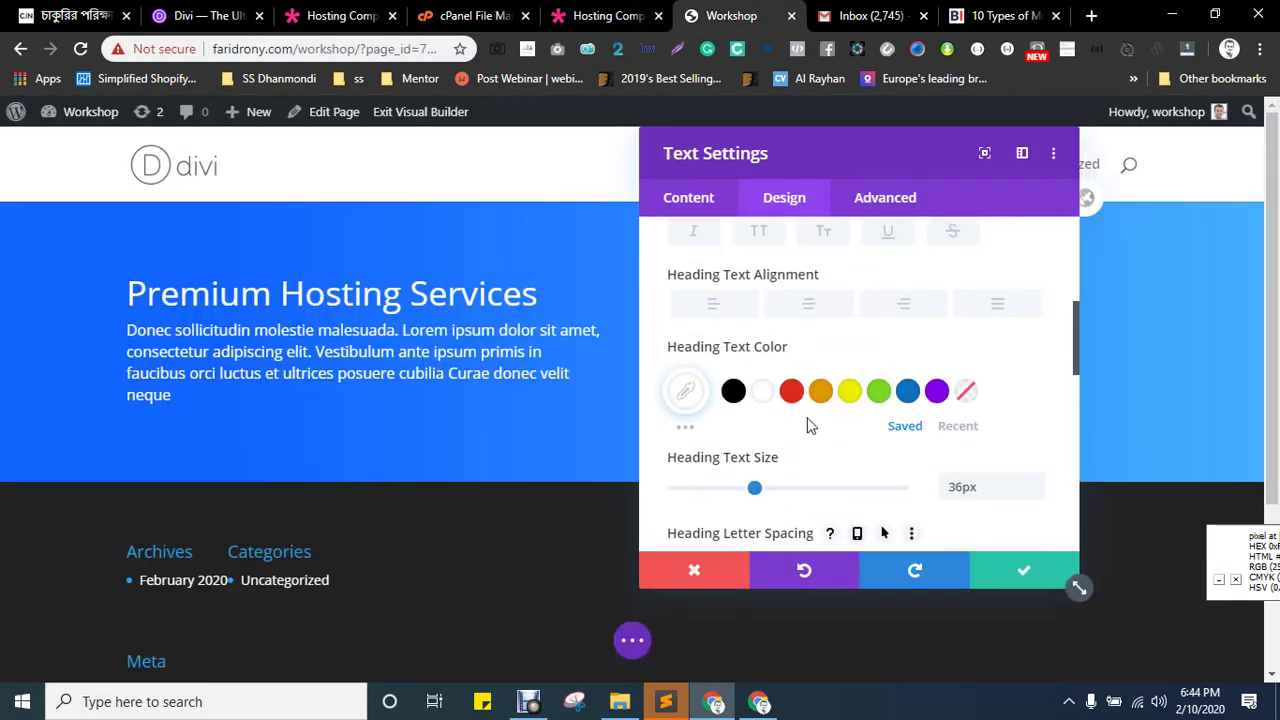
scroll(810, 426, up, 2)
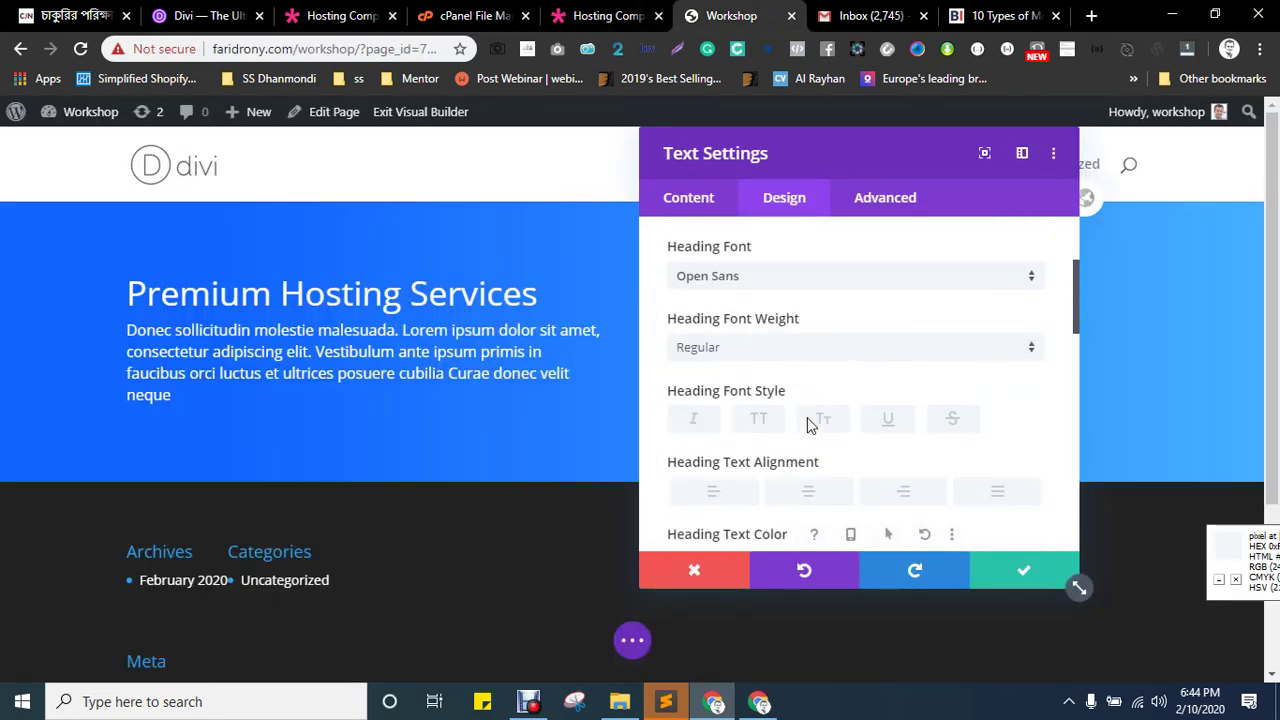
click(736, 347)
click(730, 470)
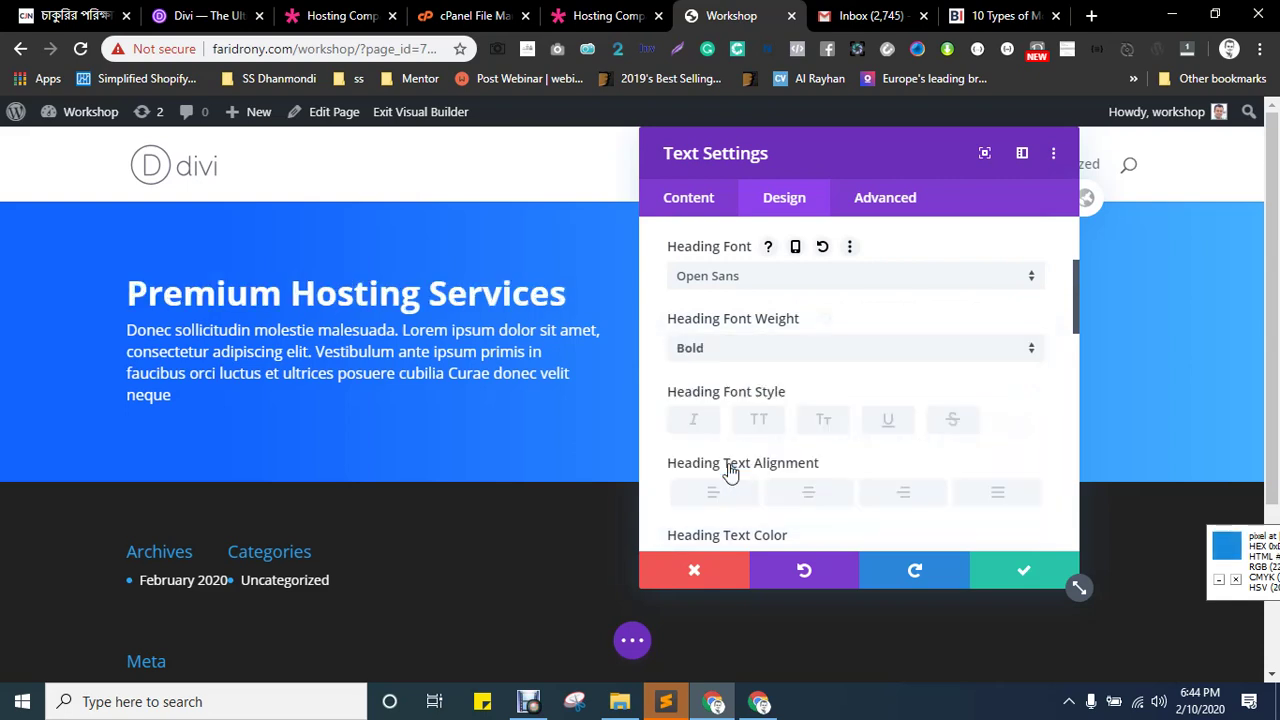
- Set the H1 heading text size to 50px
scroll(872, 390, down, 2)
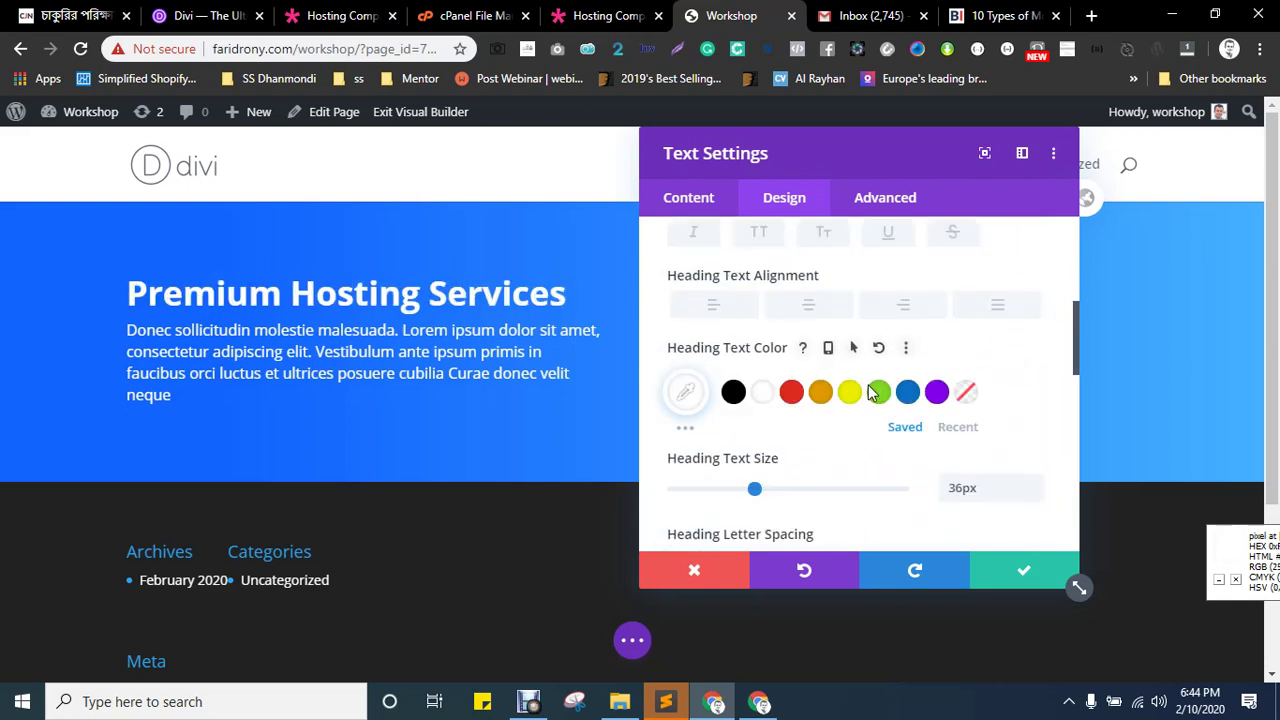
scroll(868, 384, down, 2)
drag(757, 397, 792, 408)
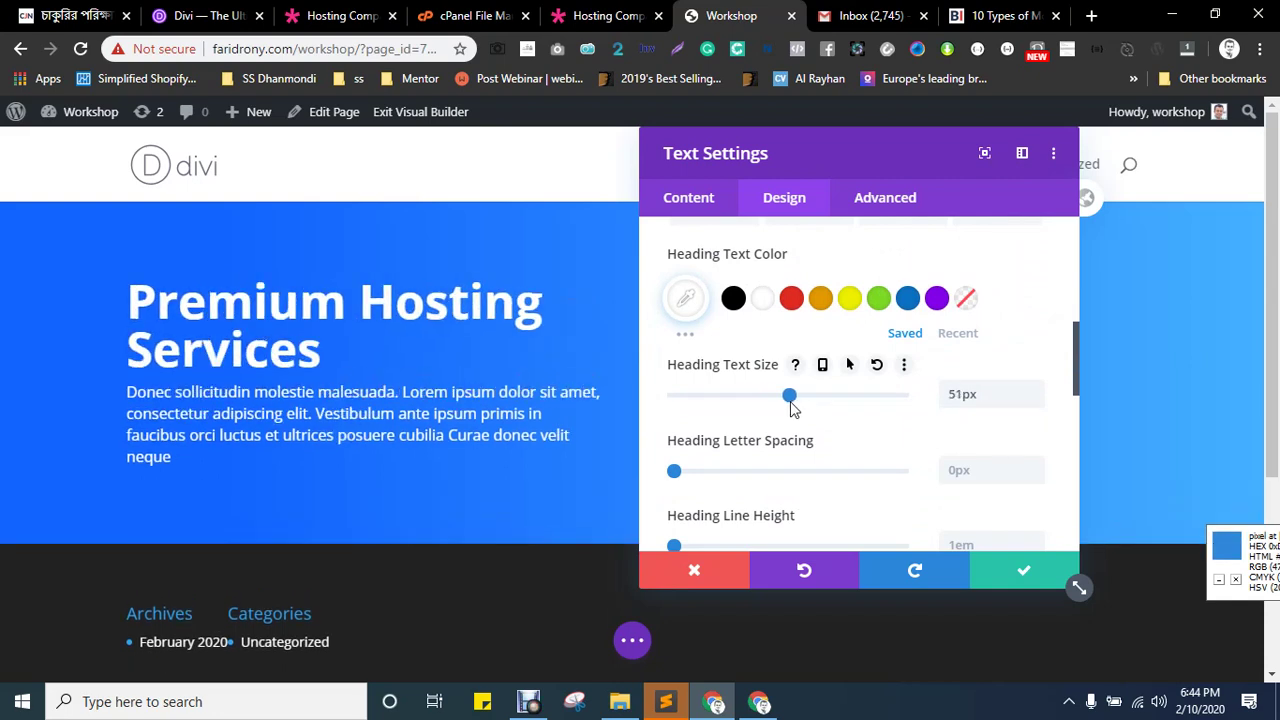
click(1036, 400)
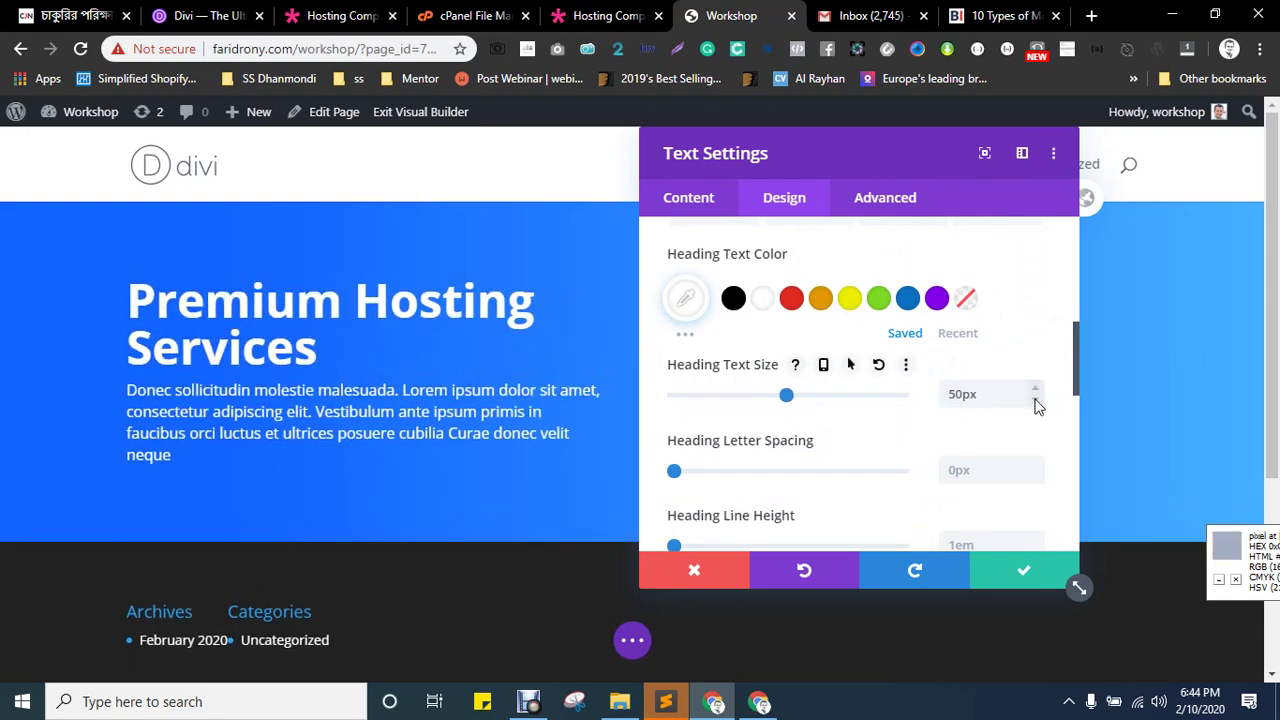
double_click(962, 394)
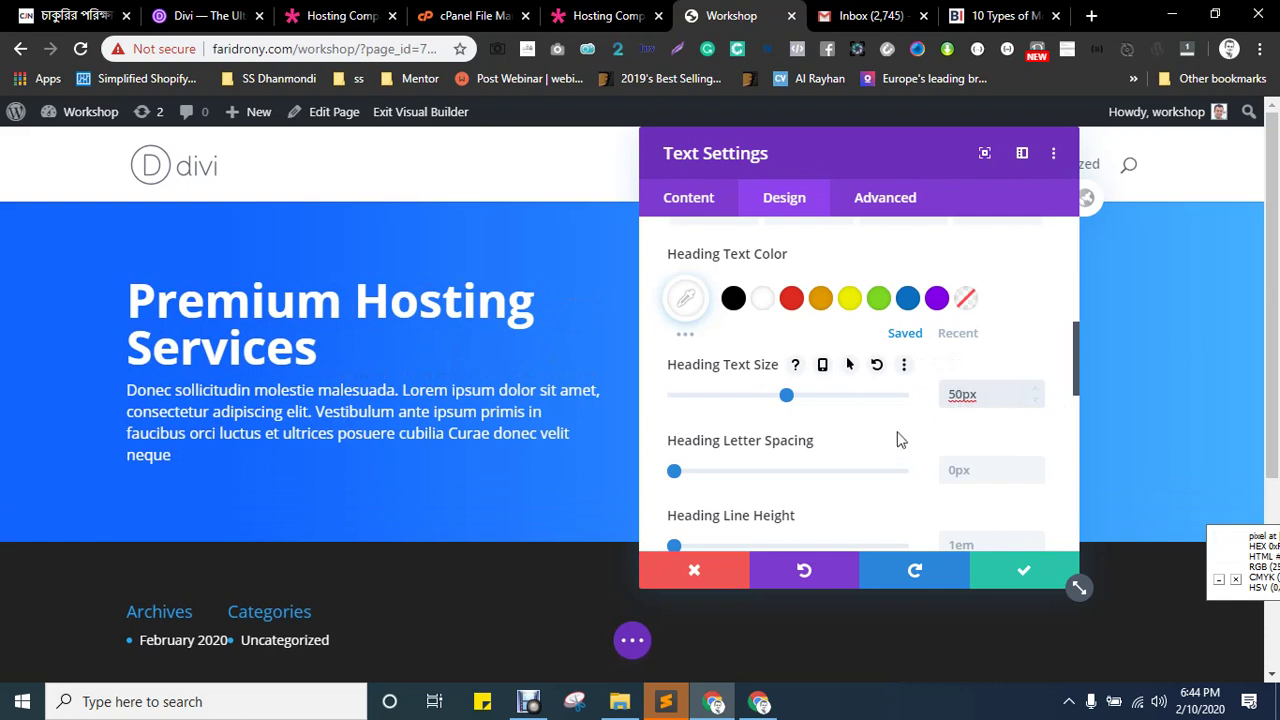
- Try the first heading text shadow preset, switch to the soft blurred glow preset, and compare the heading with the demo page
scroll(891, 428, down, 4)
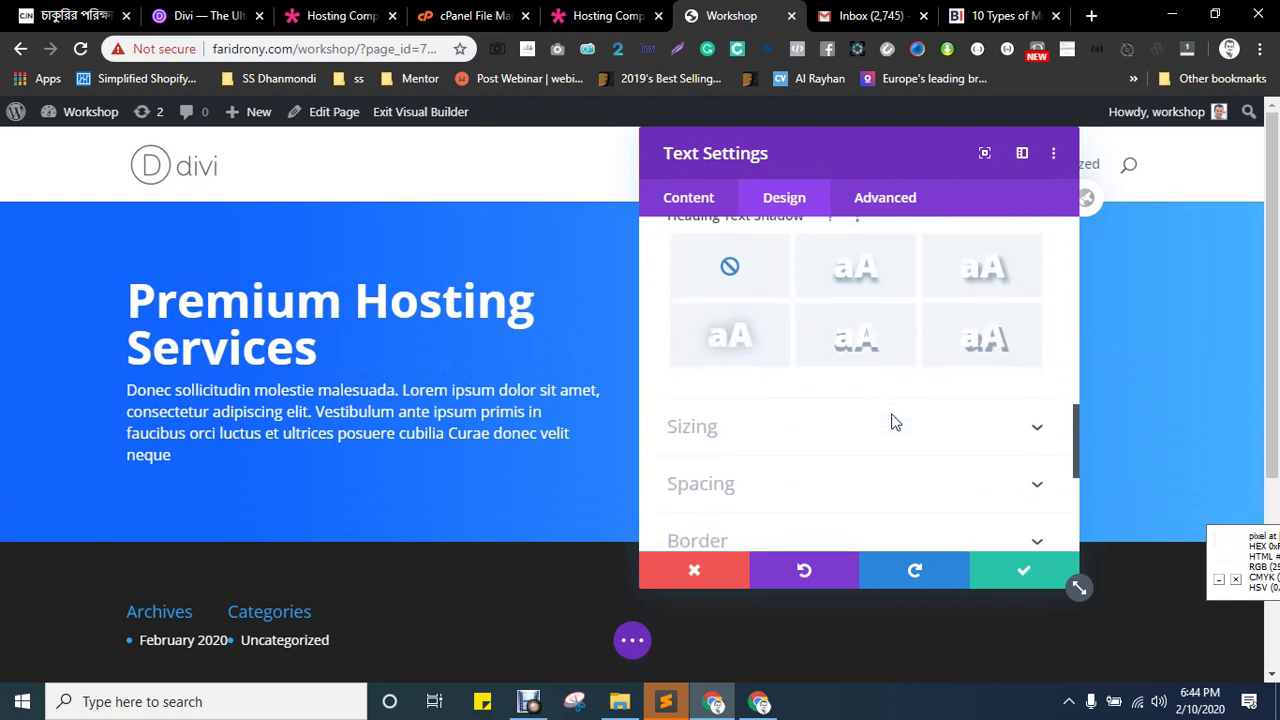
scroll(885, 410, up, 2)
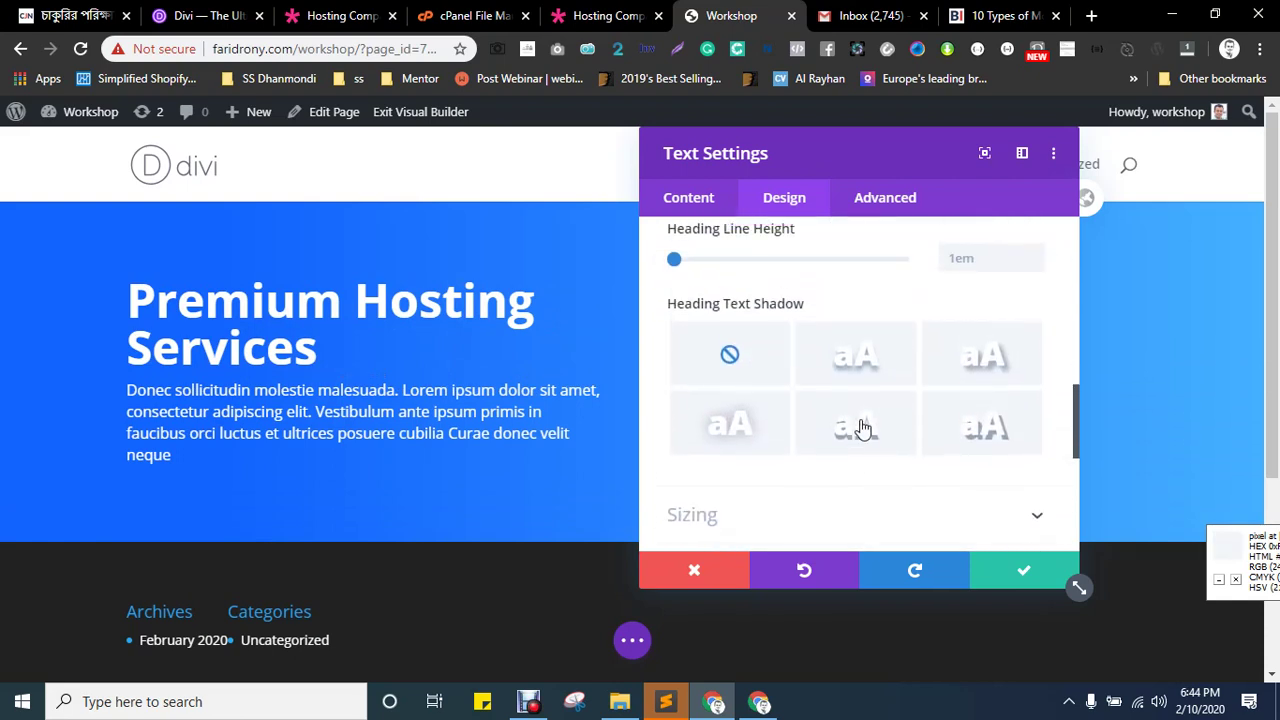
click(840, 365)
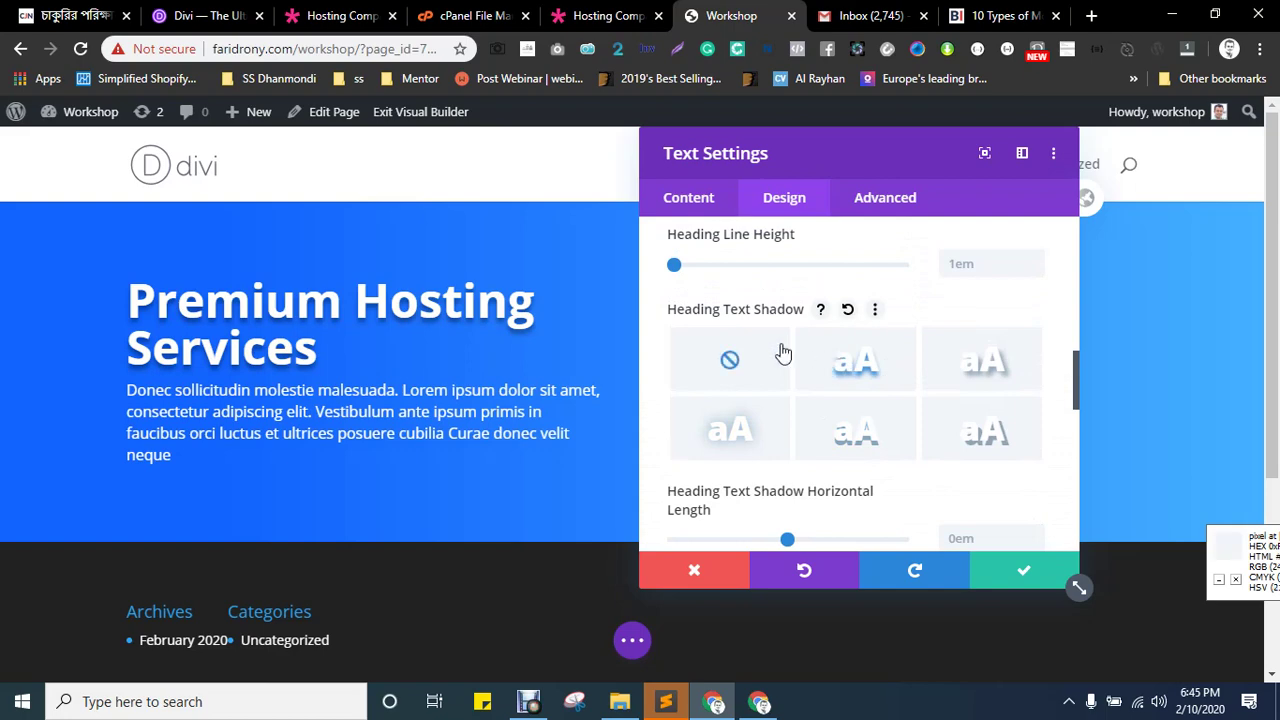
key(ctrl+shift+Tab)
key(ctrl+Tab)
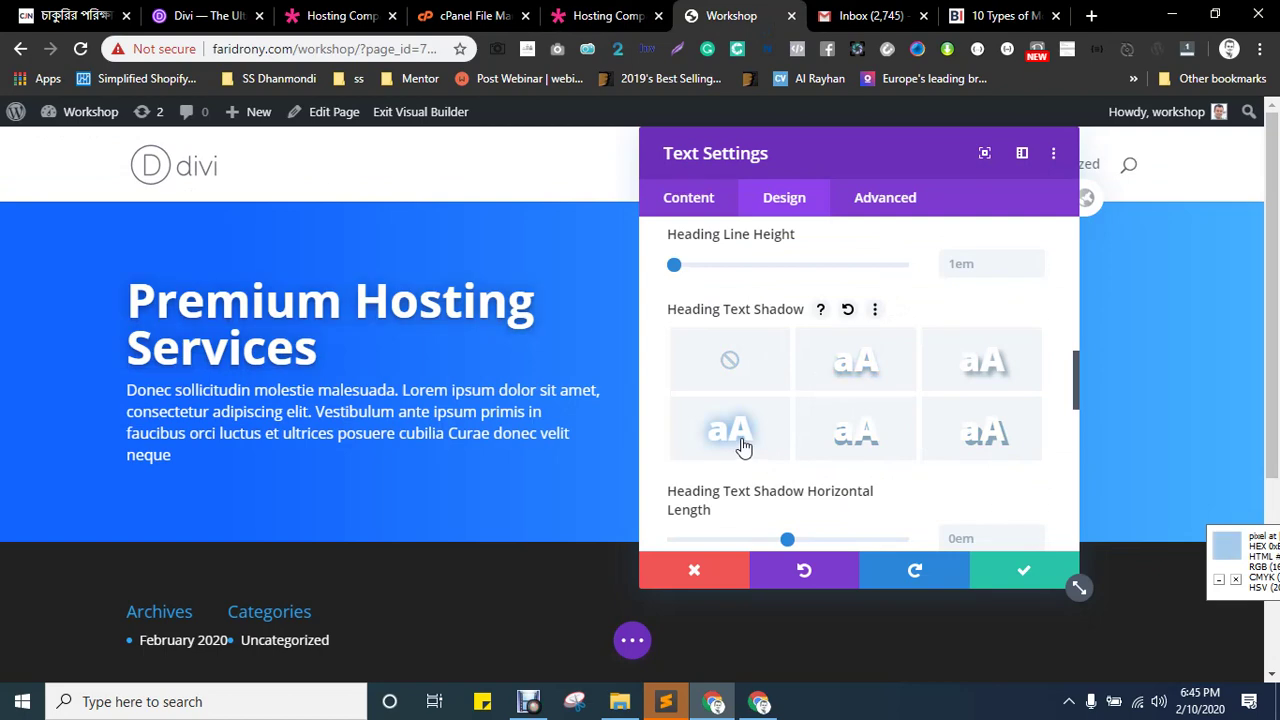
key(ctrl+shift+Tab)
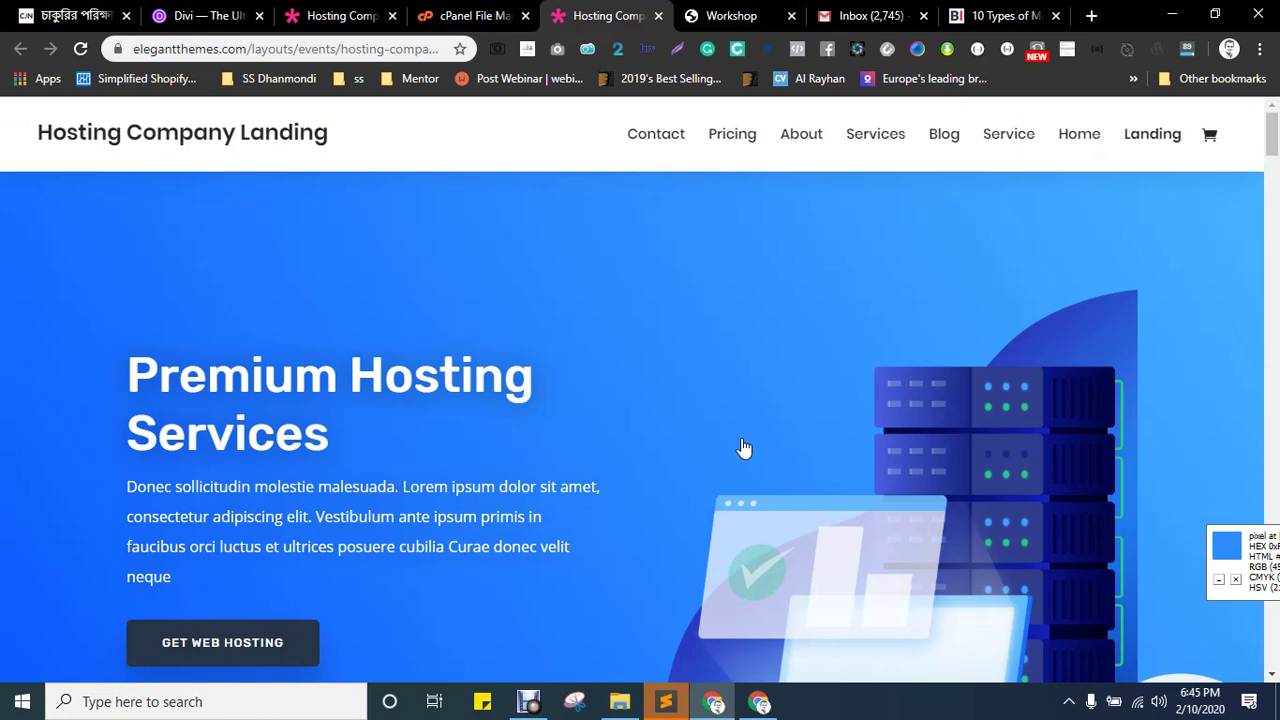
- Save the text module's settings on the Workshop page and add a Button module beneath the hero paragraph
key(ctrl+Tab)
click(1035, 578)
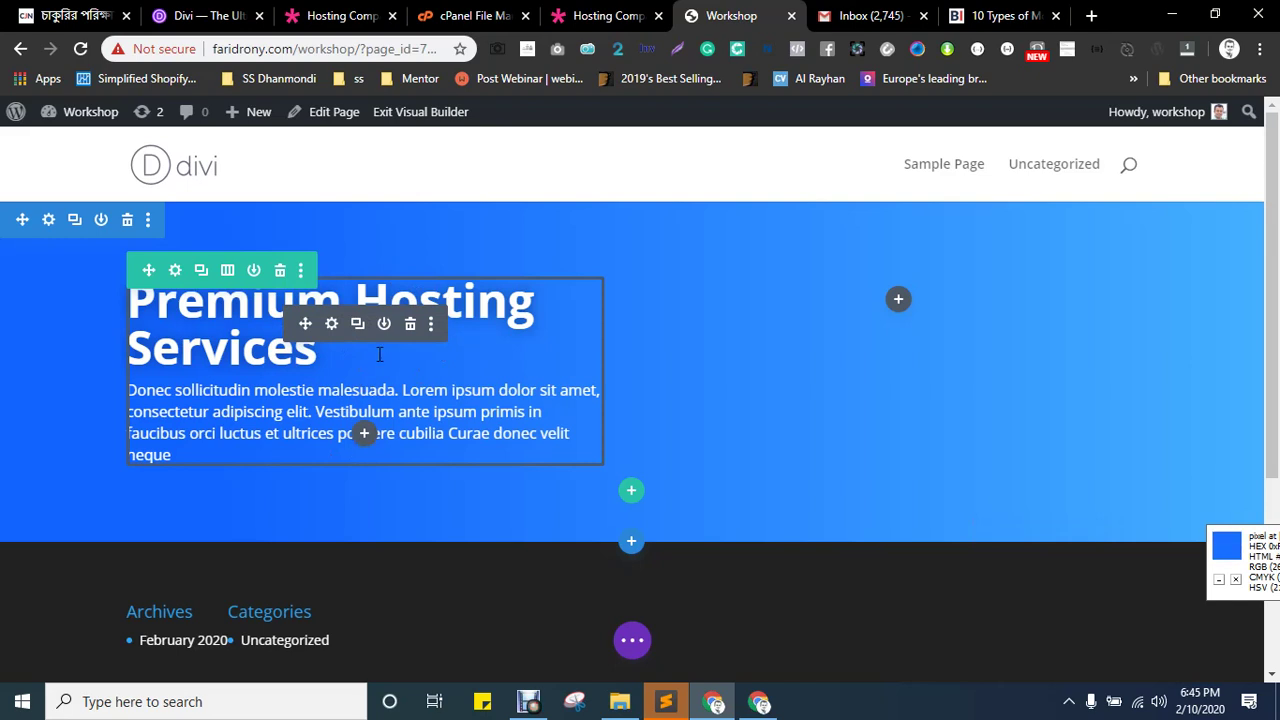
click(364, 436)
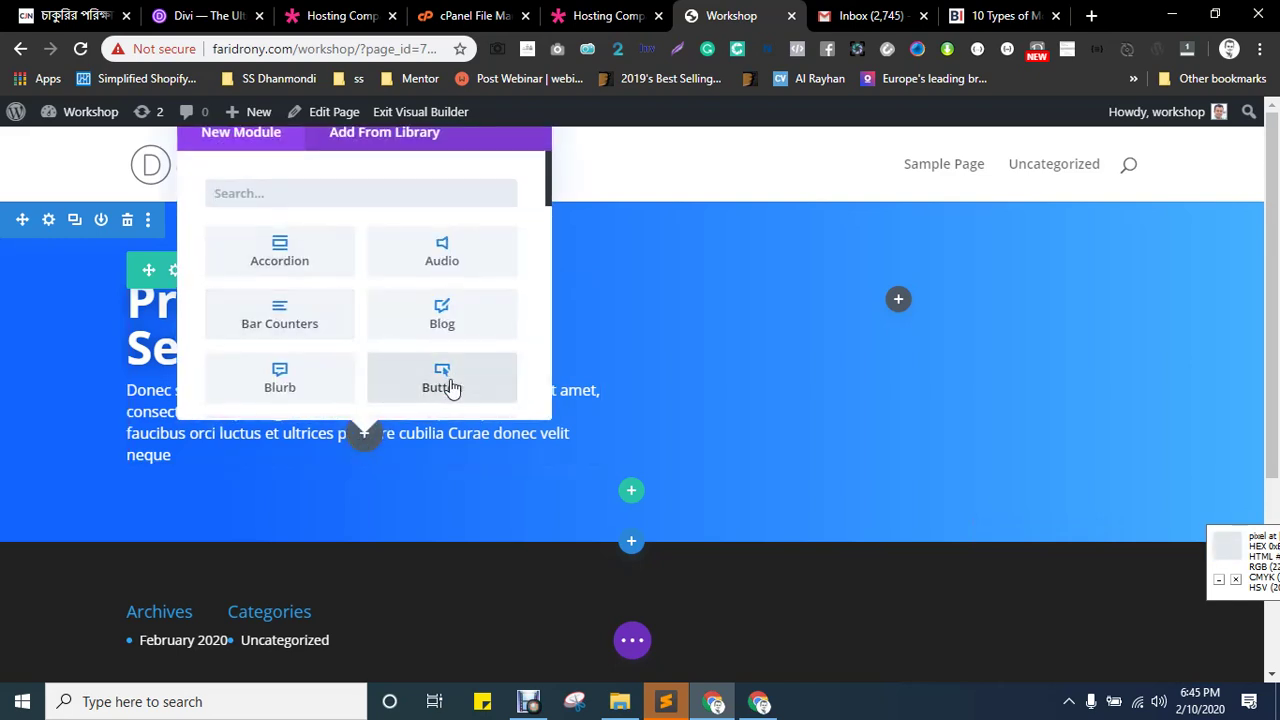
scroll(380, 323, down, 5)
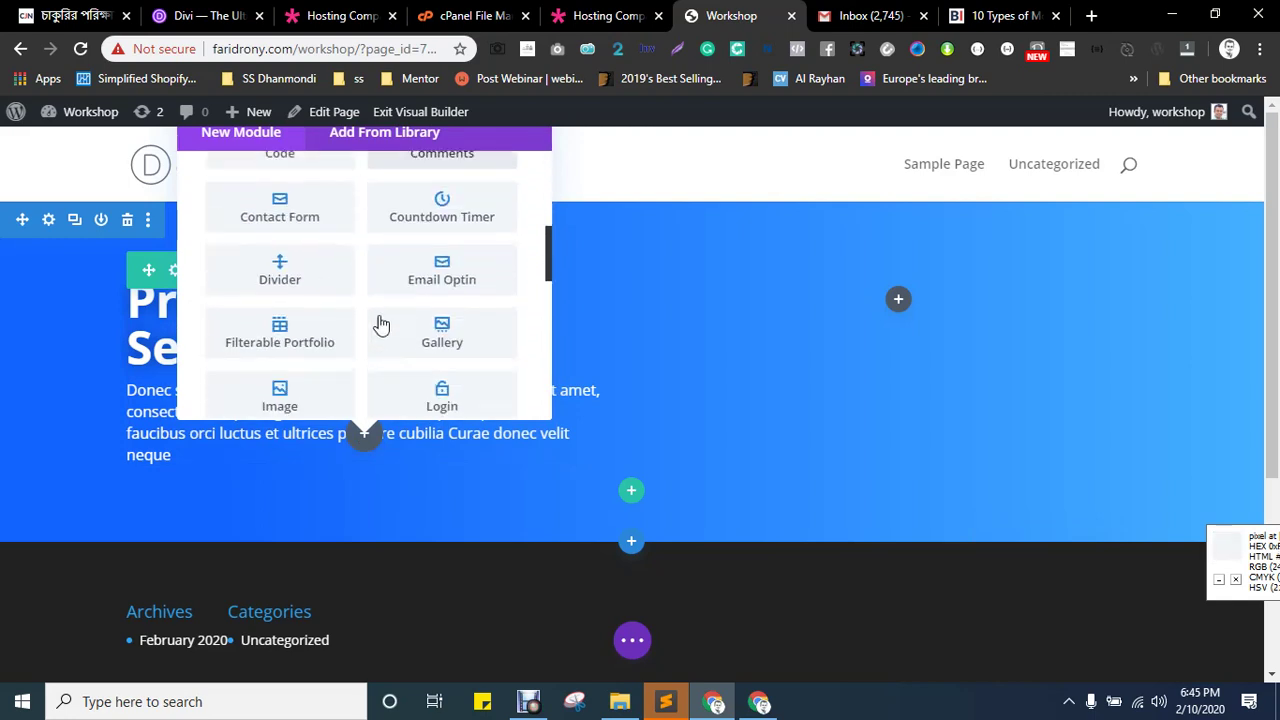
scroll(391, 337, up, 4)
scroll(457, 345, up, 2)
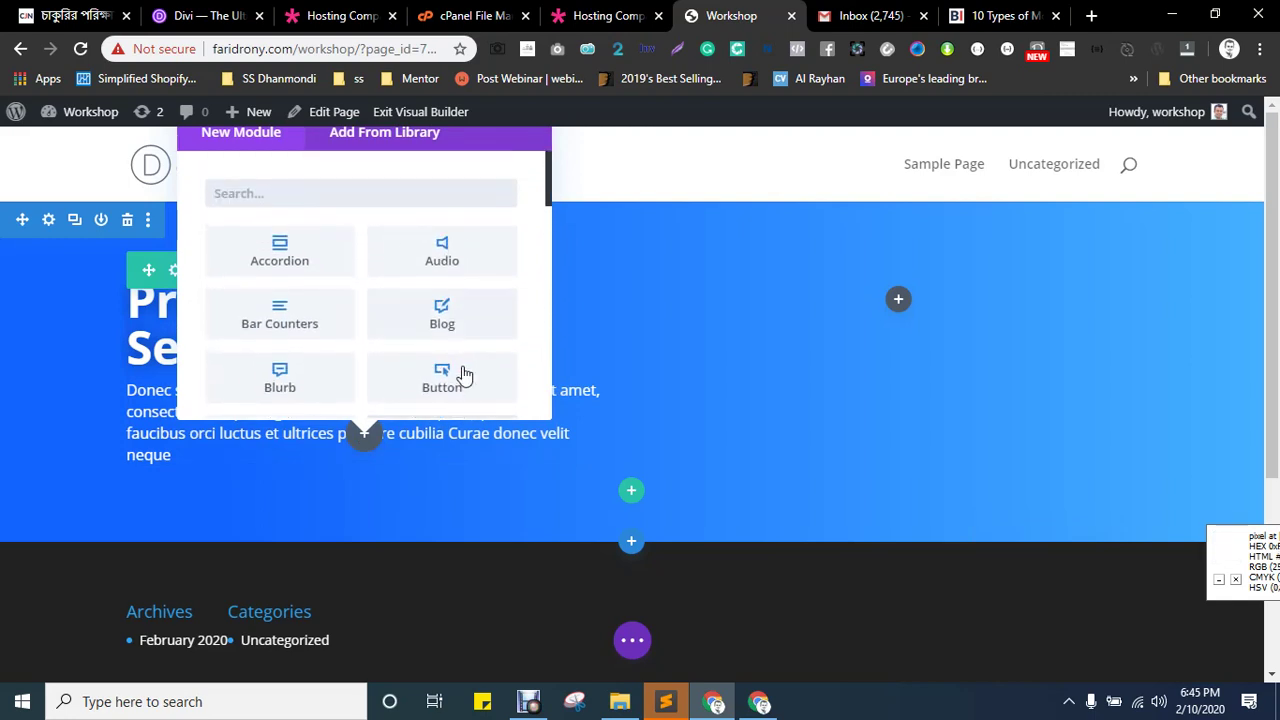
click(460, 372)
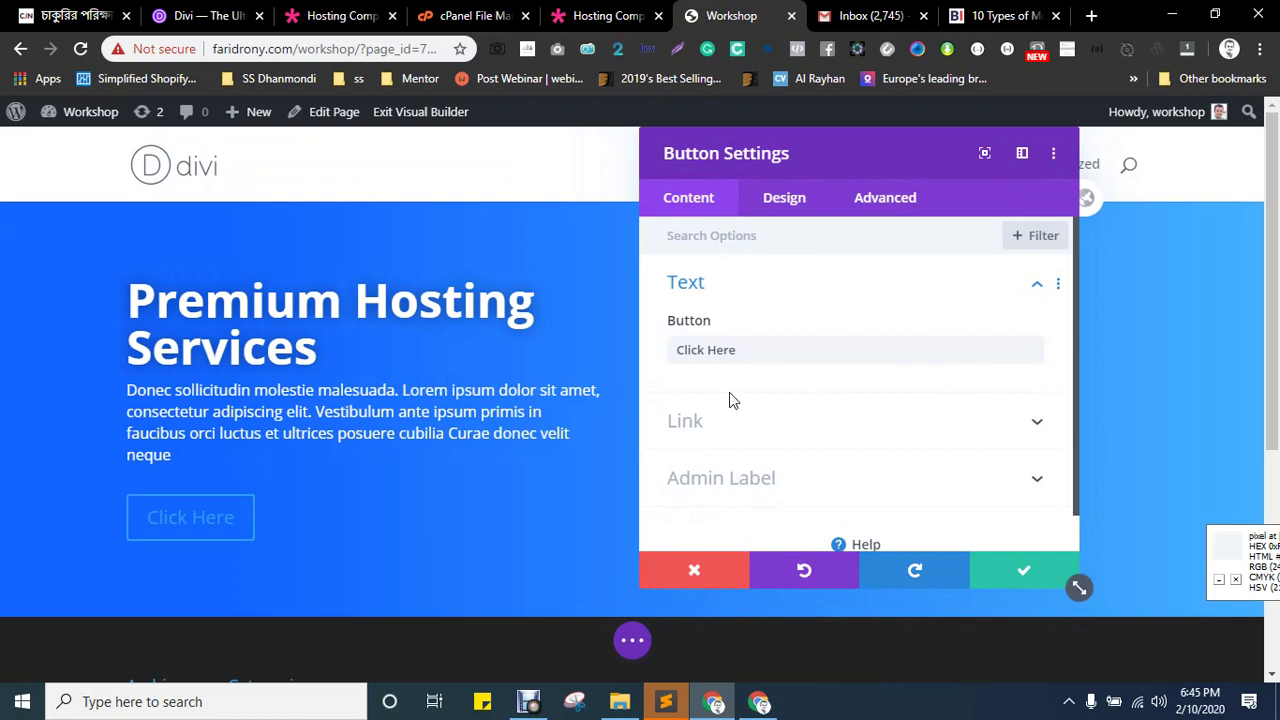
- Check the button label on the demo page and set the new button's text to "Get Web Hosting"
key(ctrl+shift+Tab)
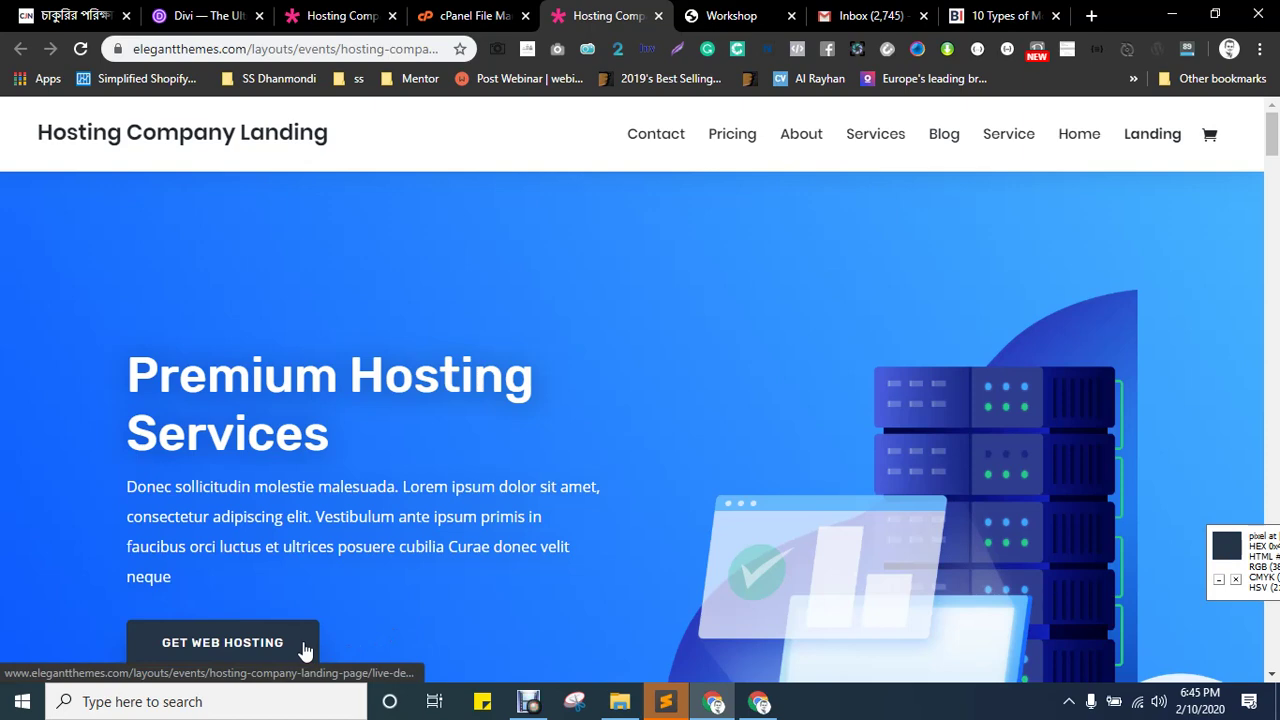
scroll(550, 517, down, 1)
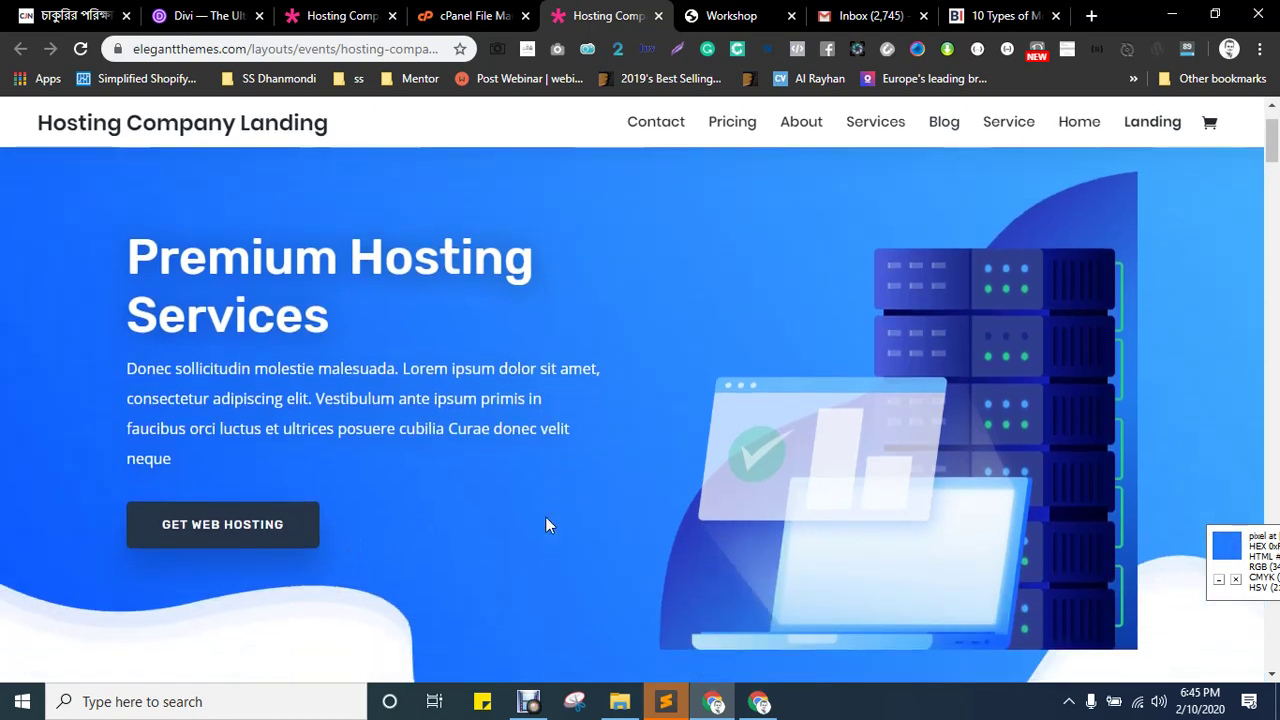
key(ctrl+Tab)
click(761, 354)
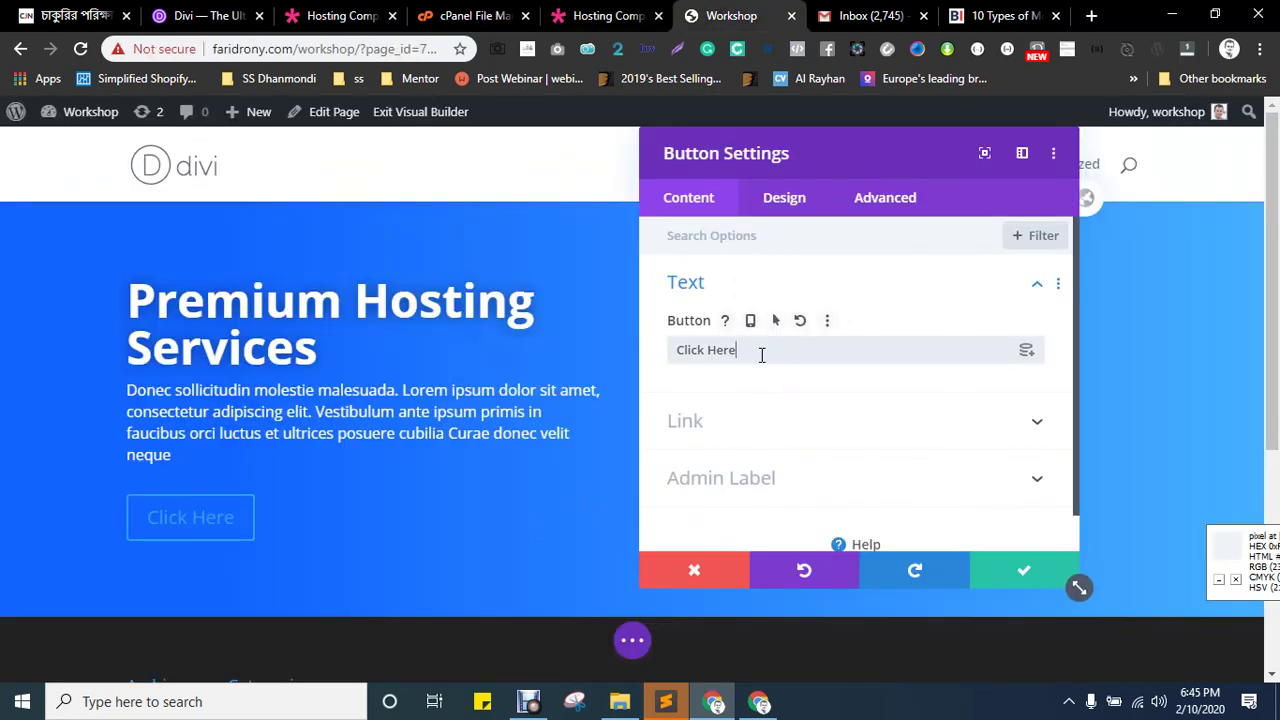
key(ctrl+a)
text(Get)
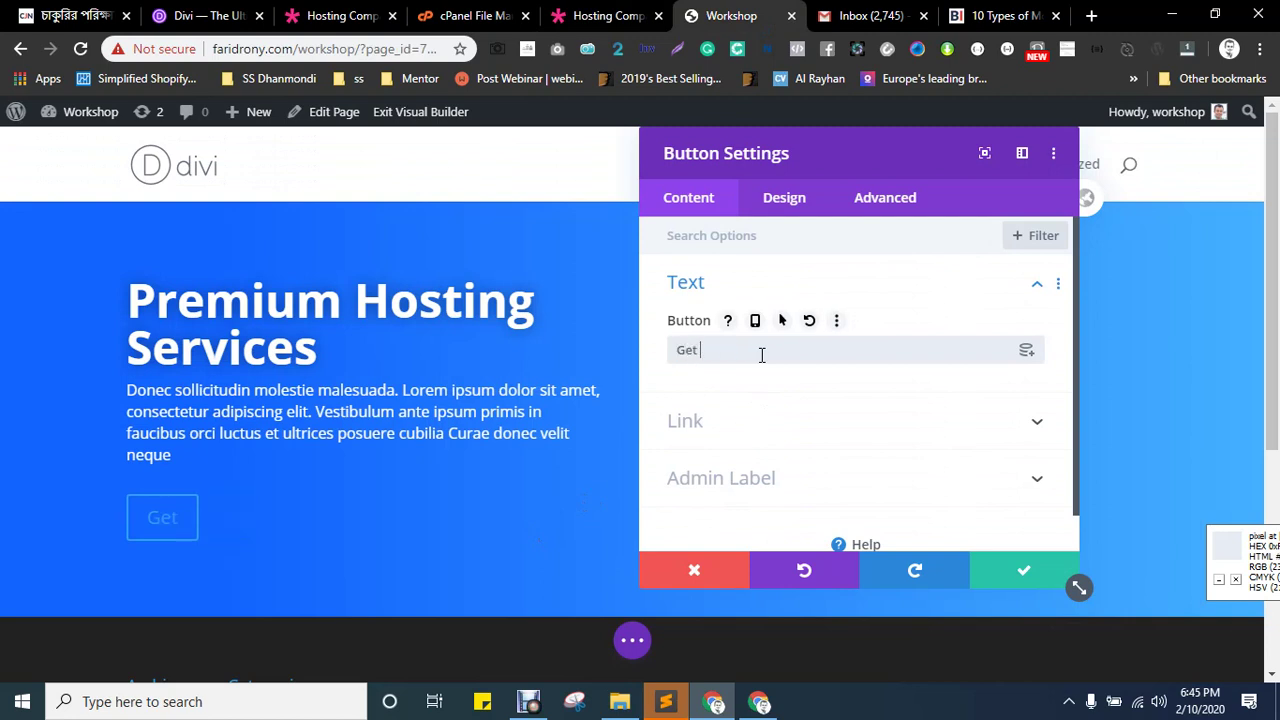
text( Web Hos)
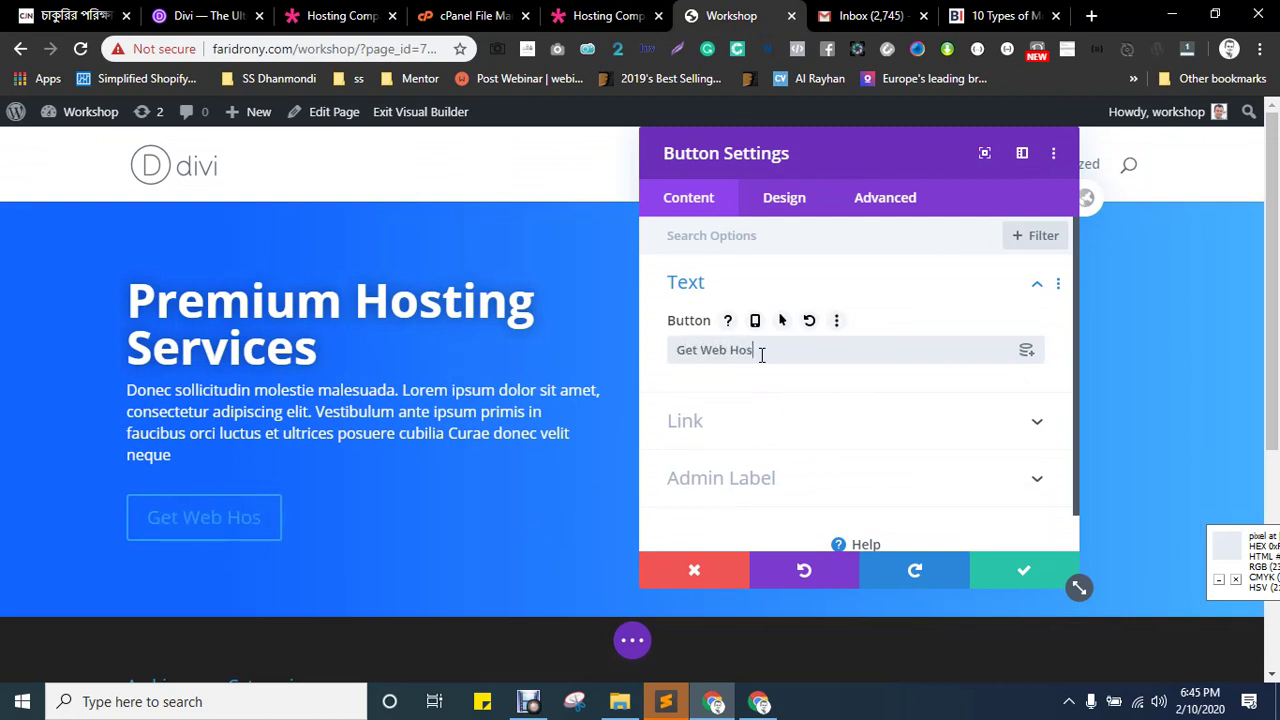
text(ting)
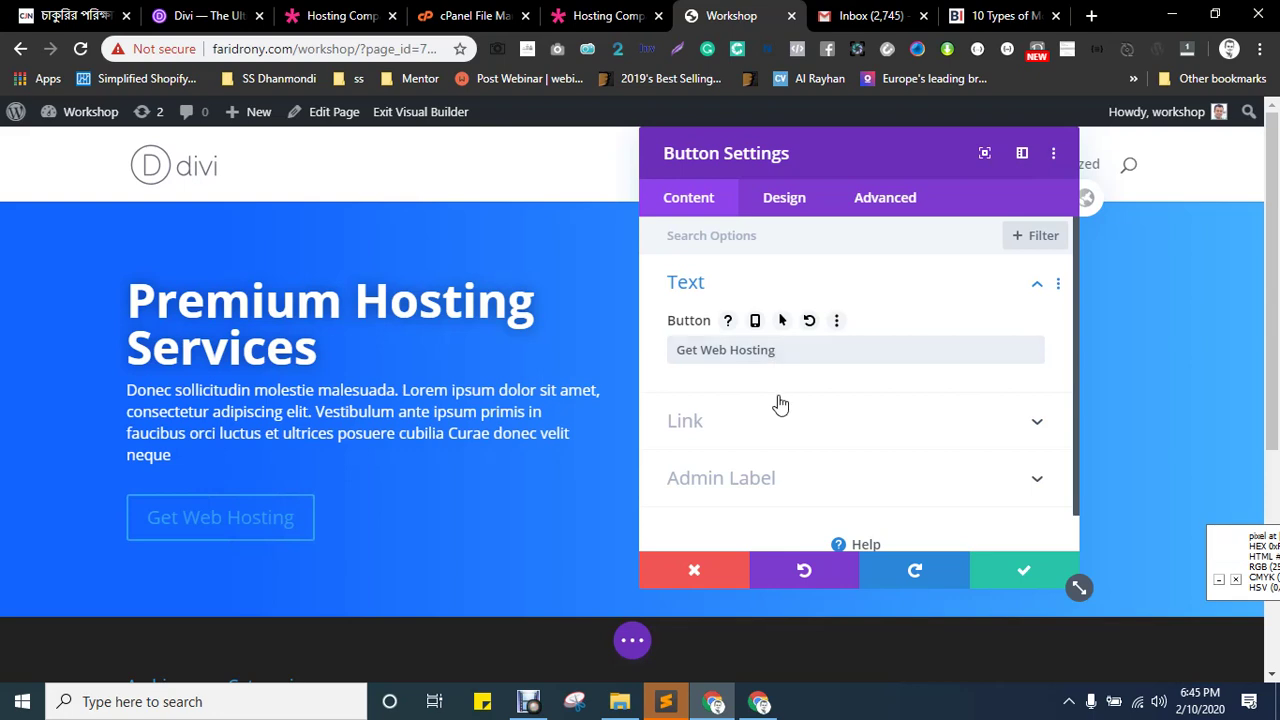
- Set the button's link URL to the dynamic Current Page Link
click(782, 416)
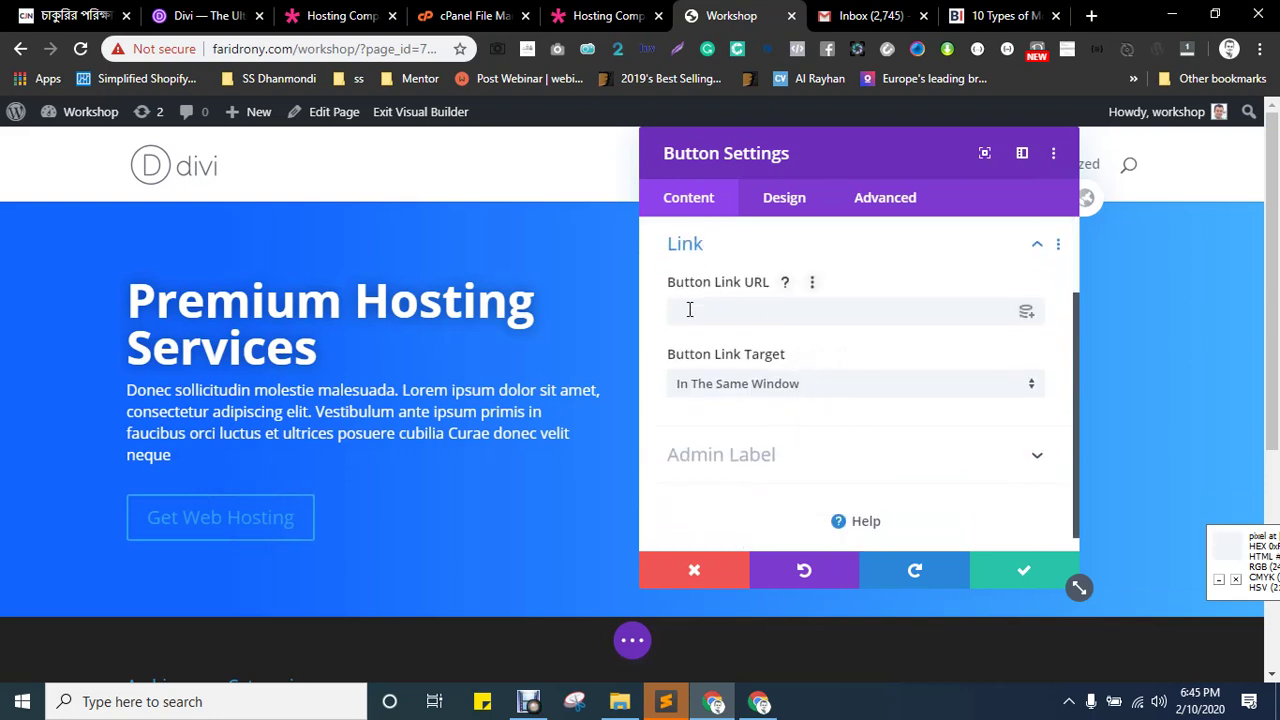
click(1027, 315)
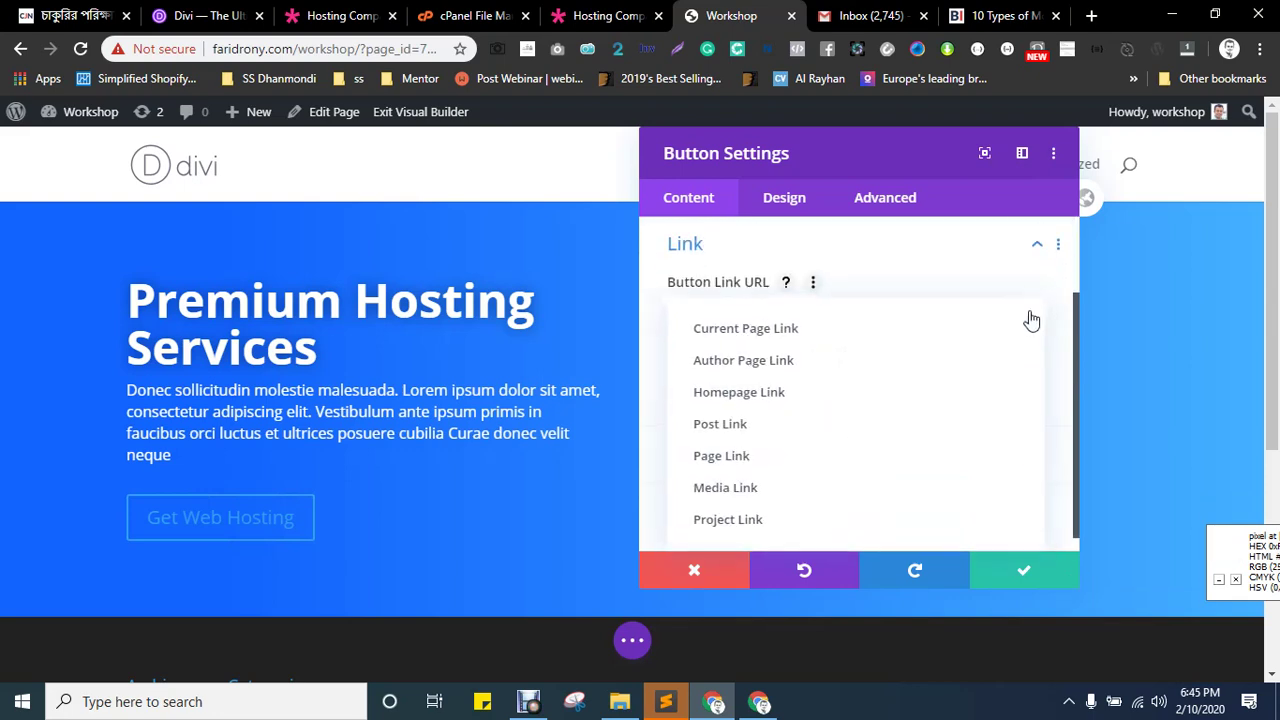
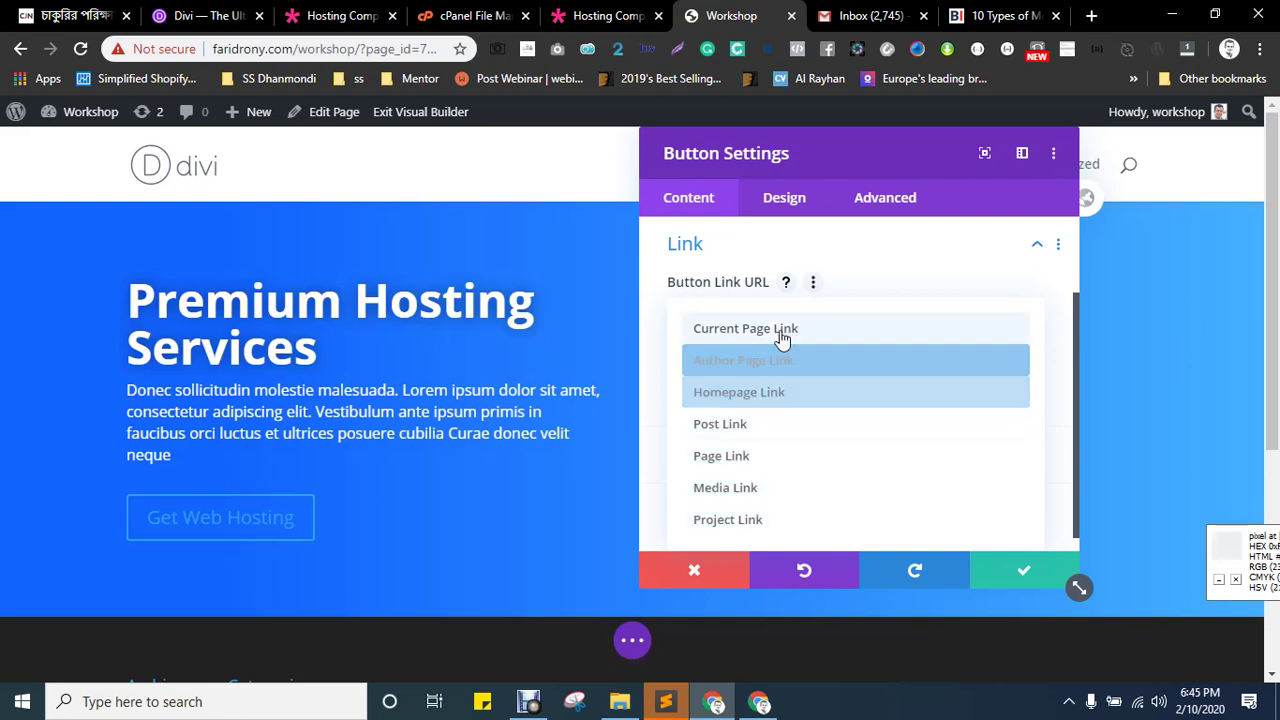
click(654, 356)
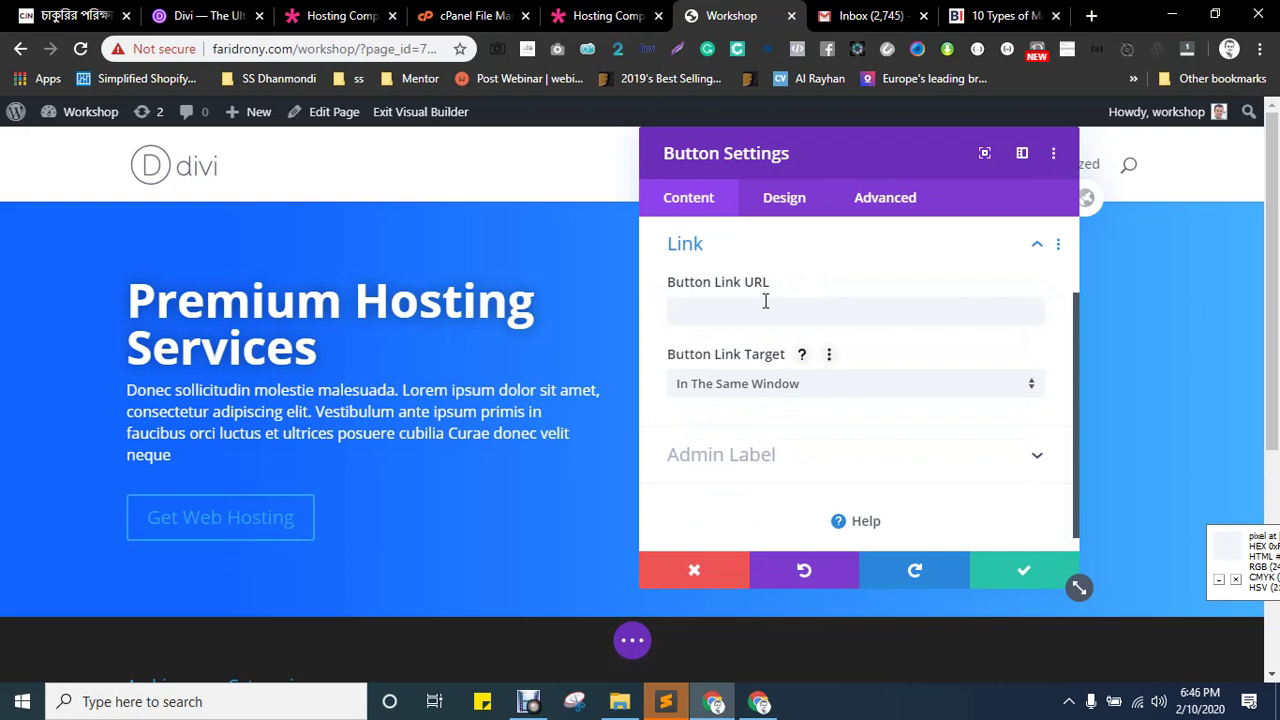
click(1028, 313)
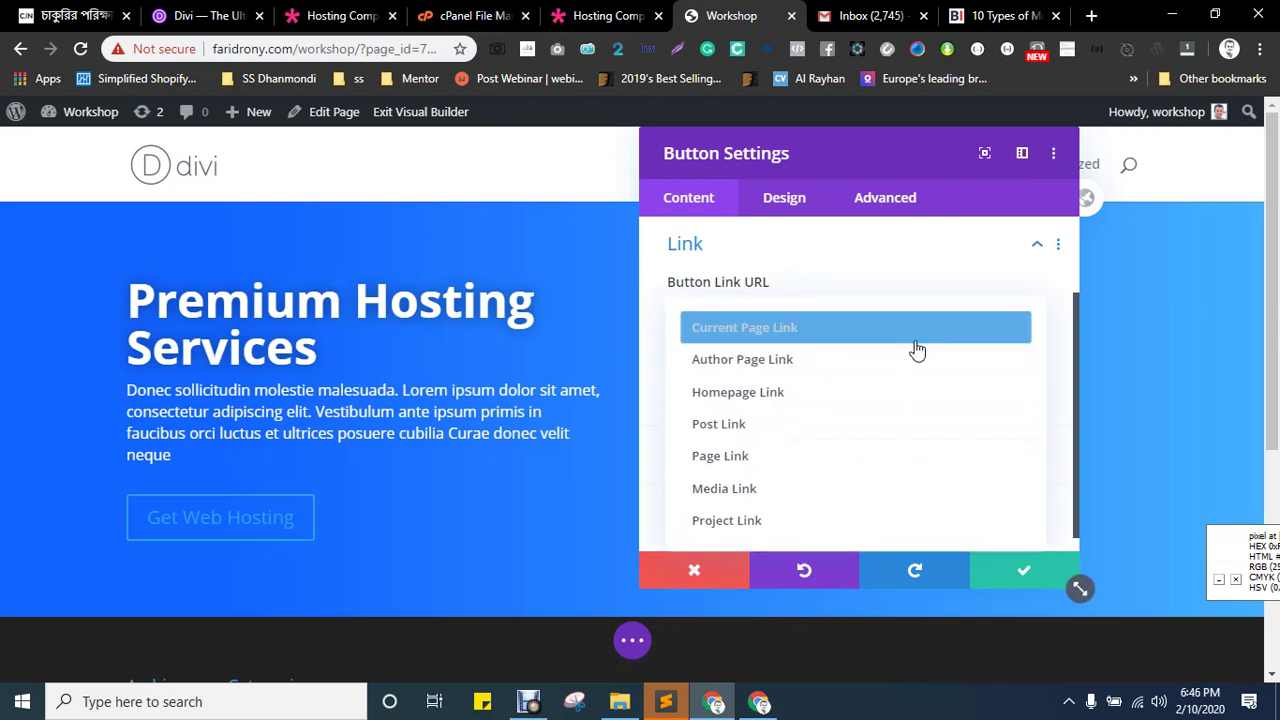
click(787, 331)
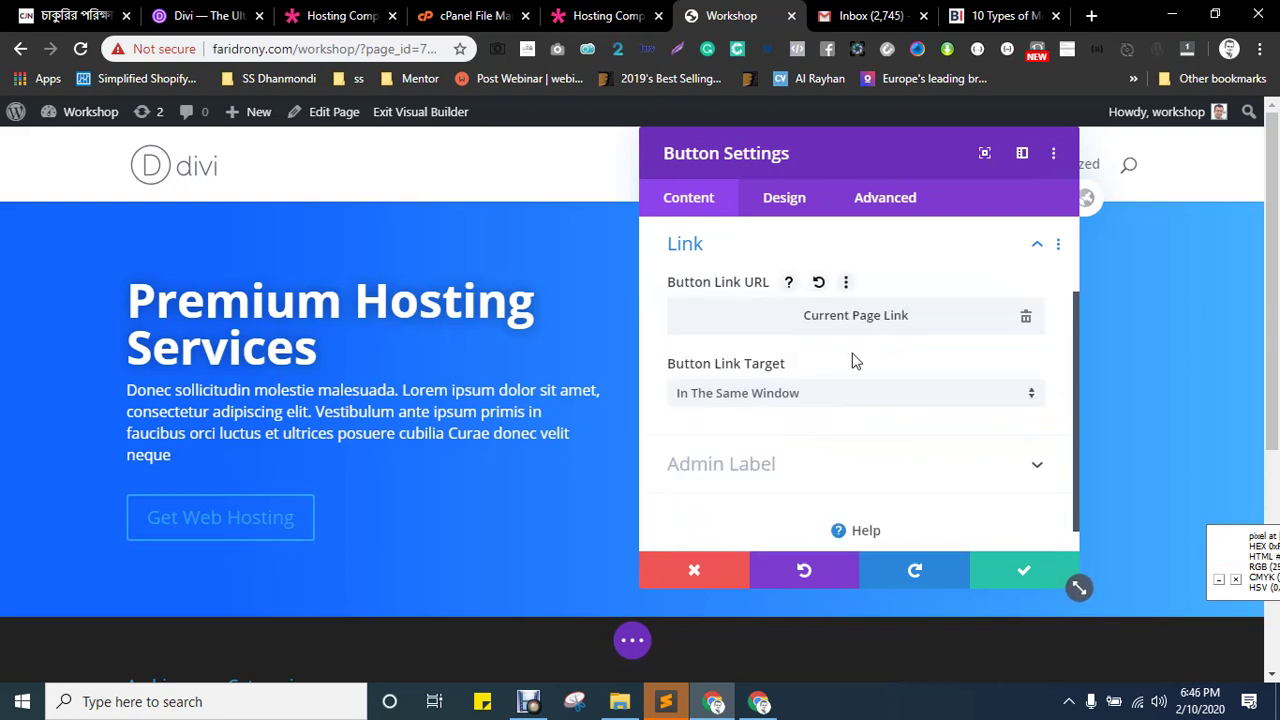
scroll(852, 362, down, 1)
scroll(850, 360, up, 3)
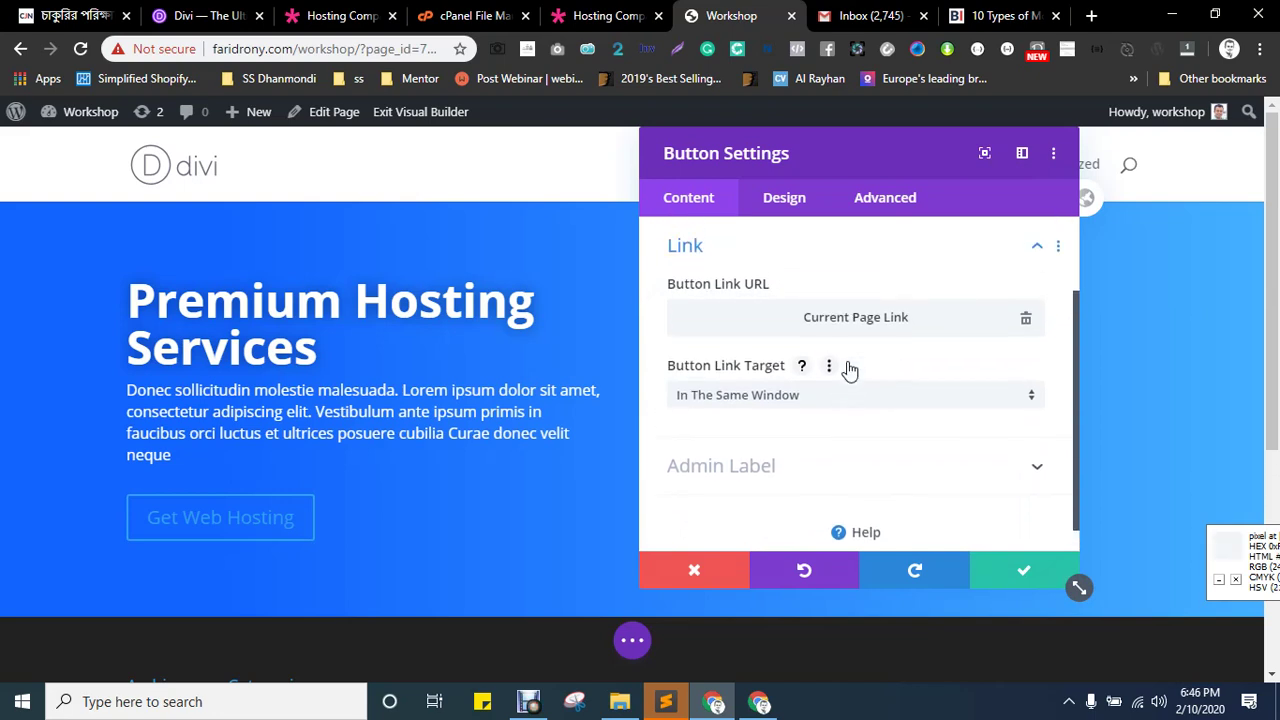
click(750, 294)
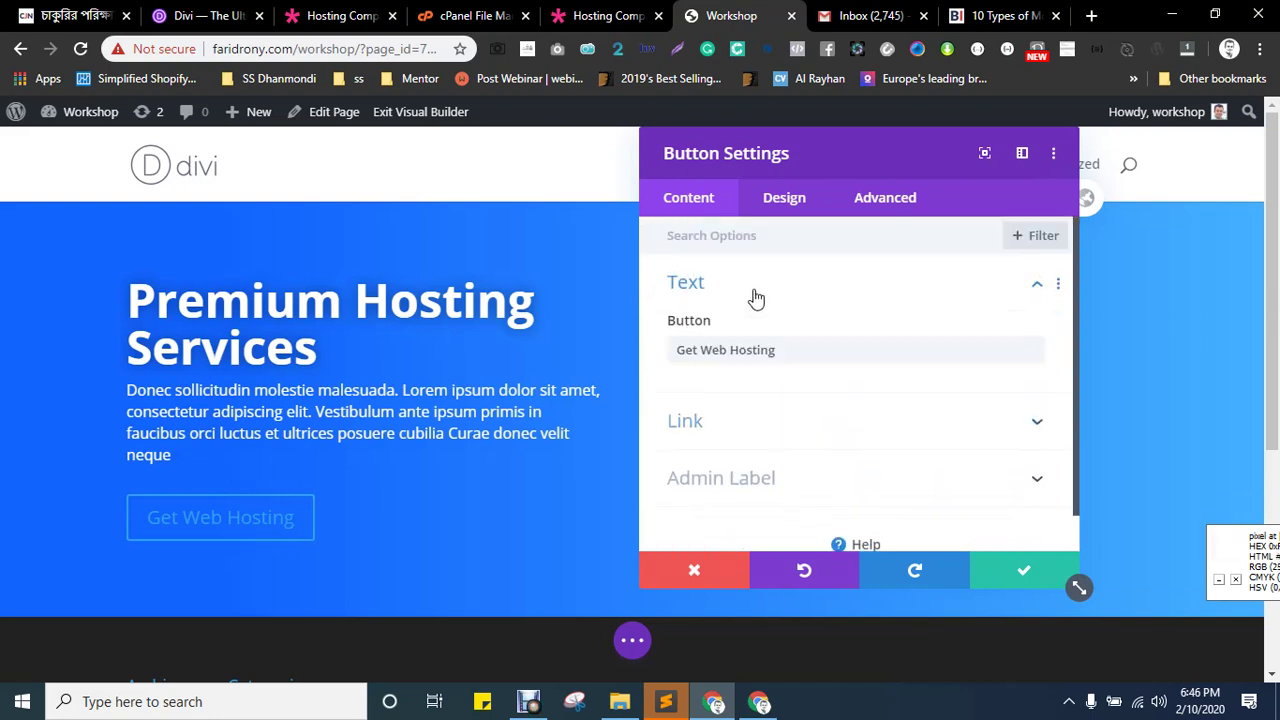
- Compare the button placement with the demo page, try center and right alignment, and set the button alignment to left
click(798, 204)
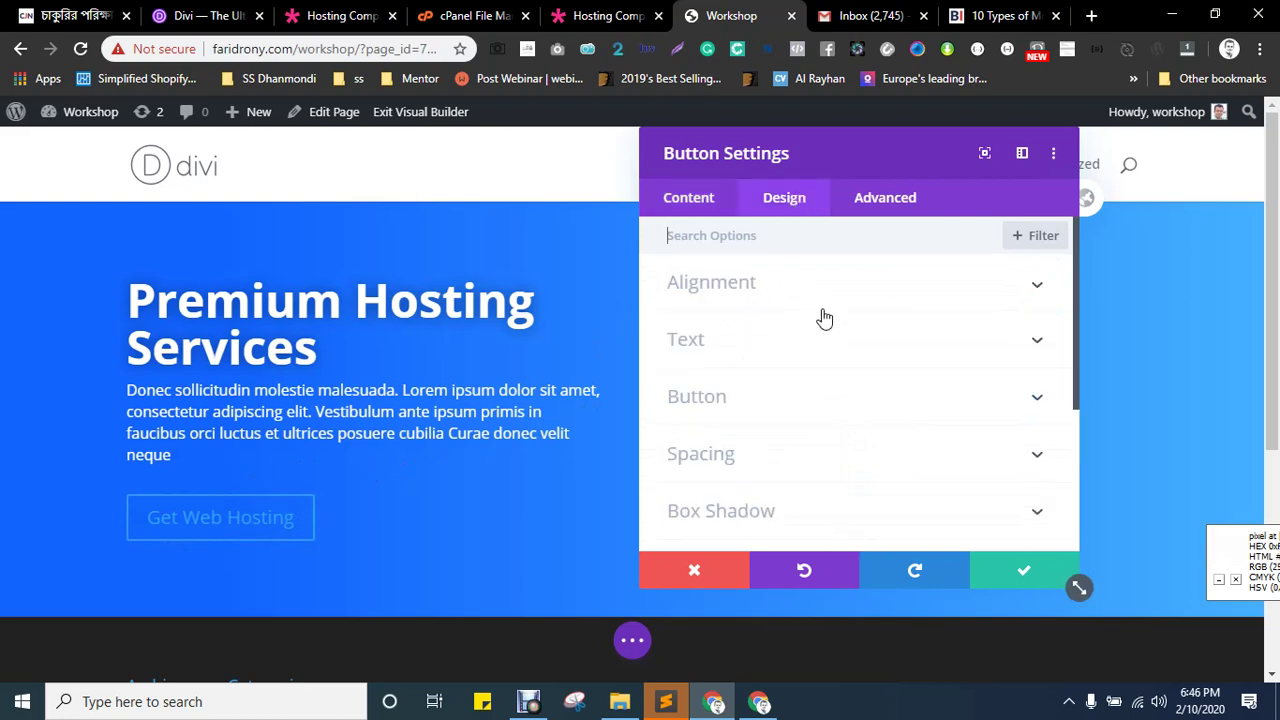
key(ctrl+shift+Tab)
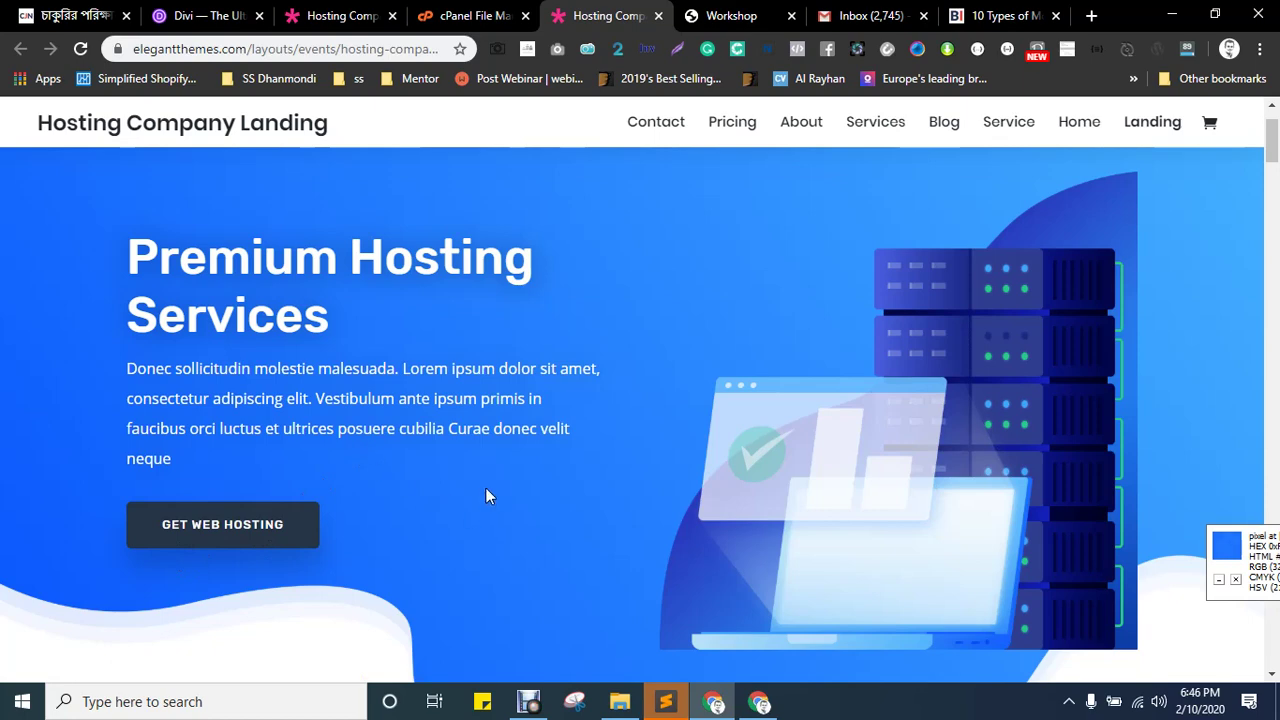
key(ctrl+Tab)
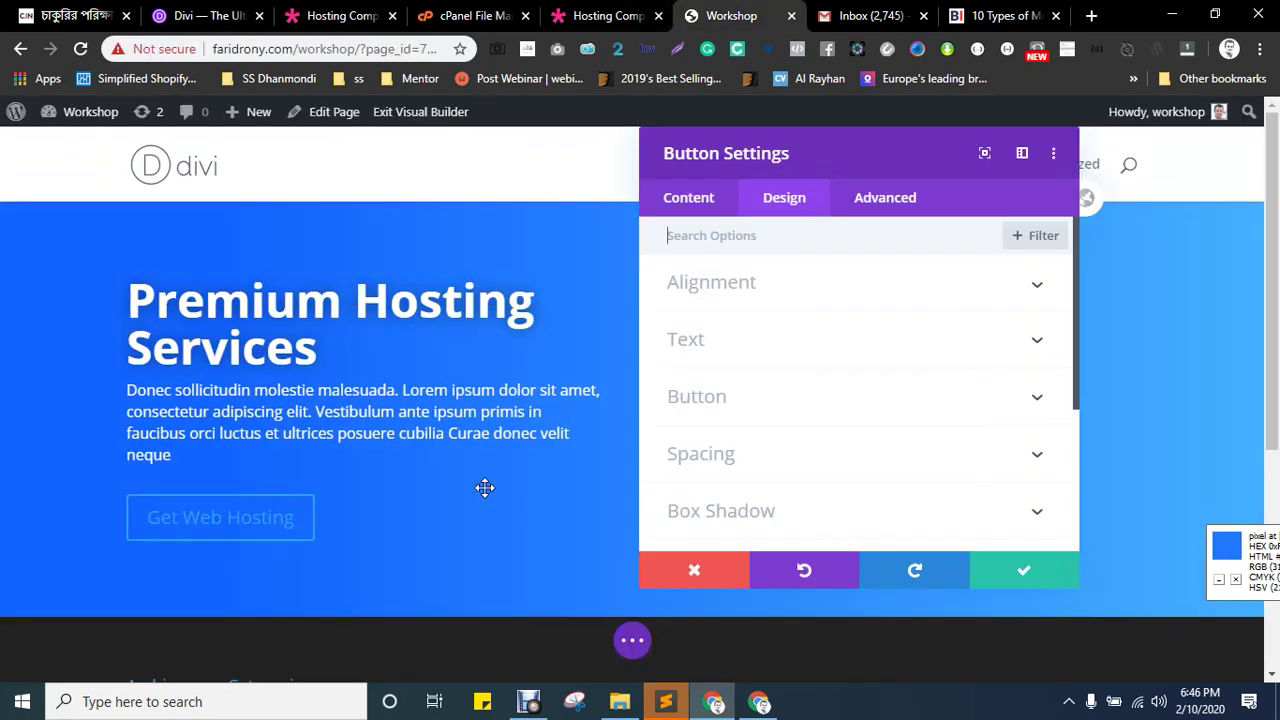
click(729, 290)
click(855, 350)
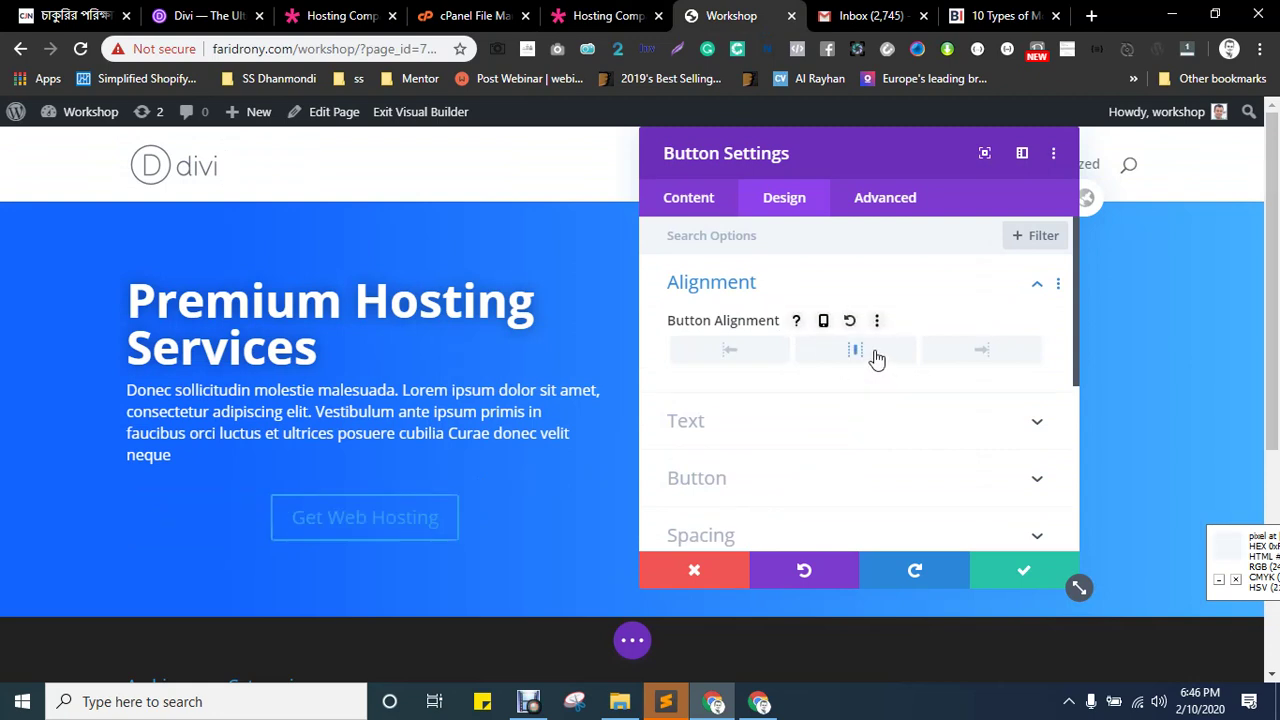
click(960, 352)
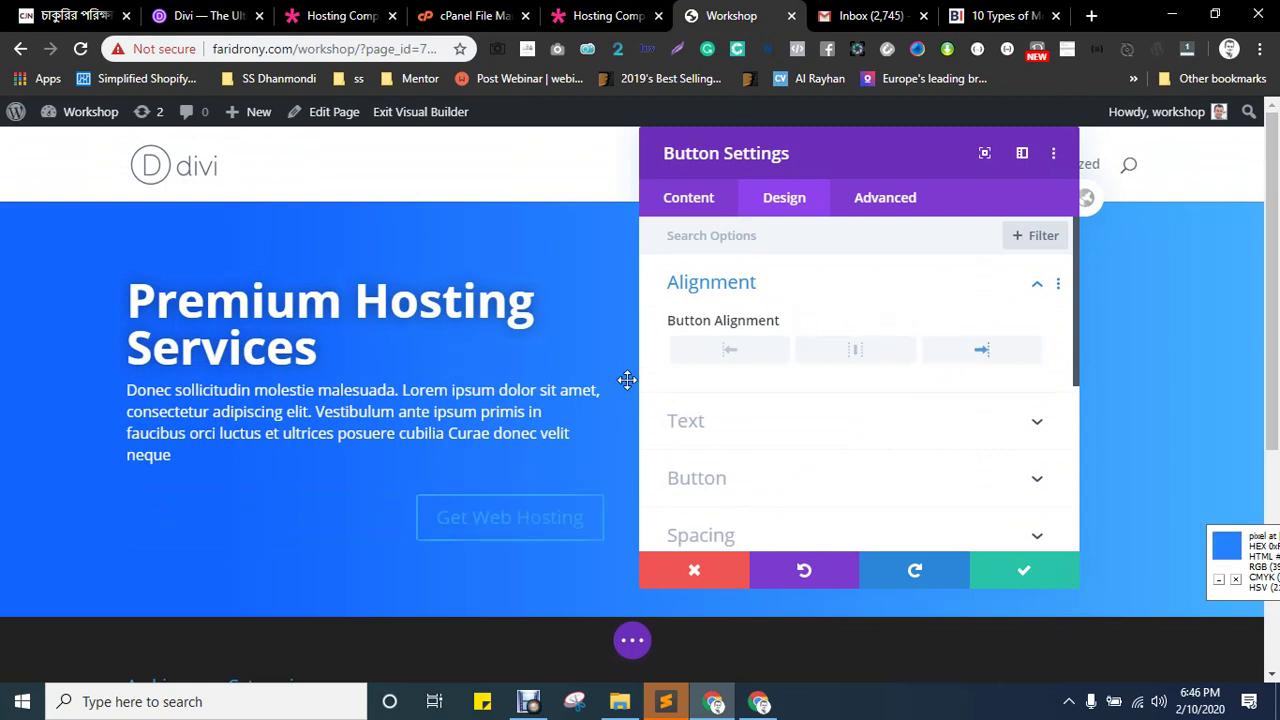
click(729, 352)
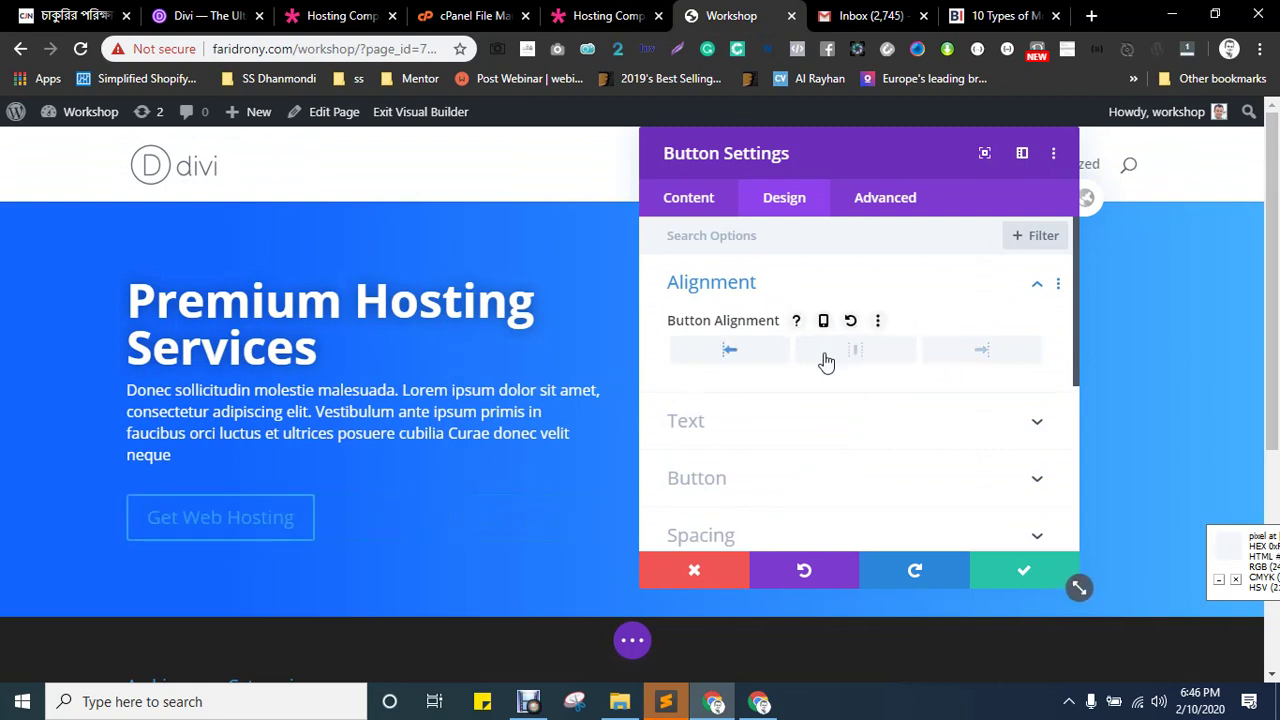
- Try the Light text color on the button and switch it back to Dark
click(683, 421)
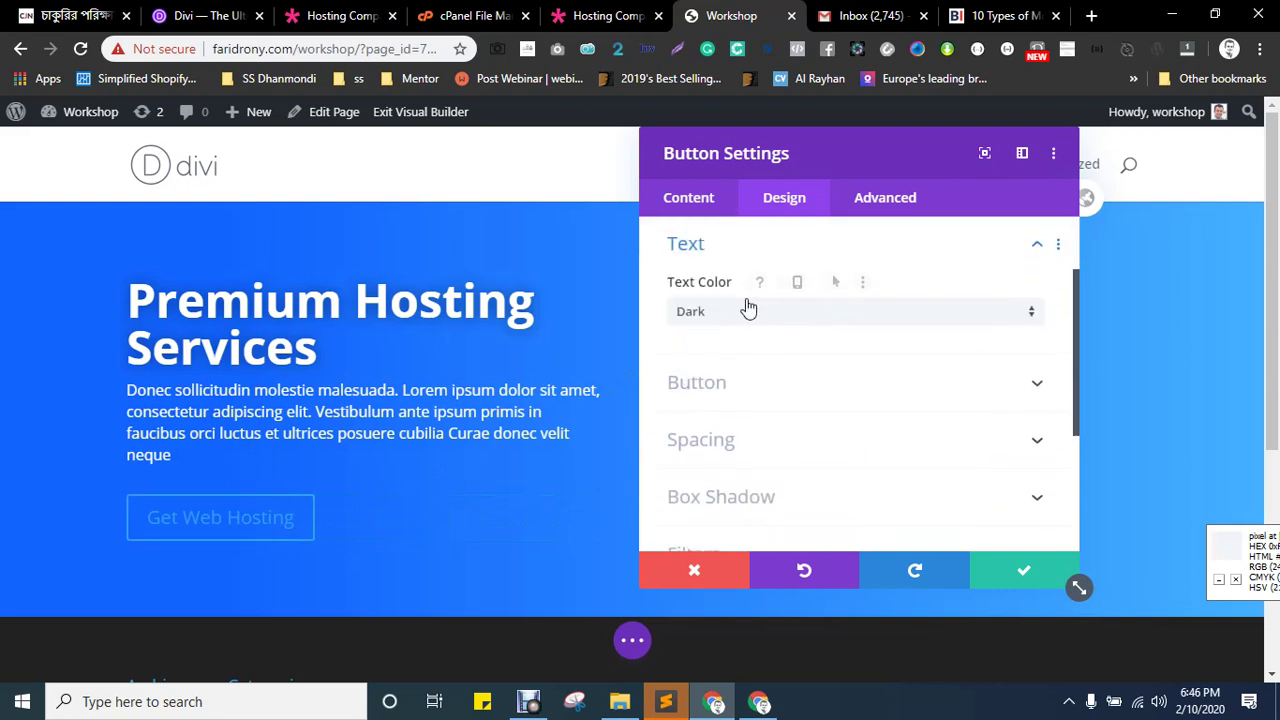
click(748, 310)
click(719, 340)
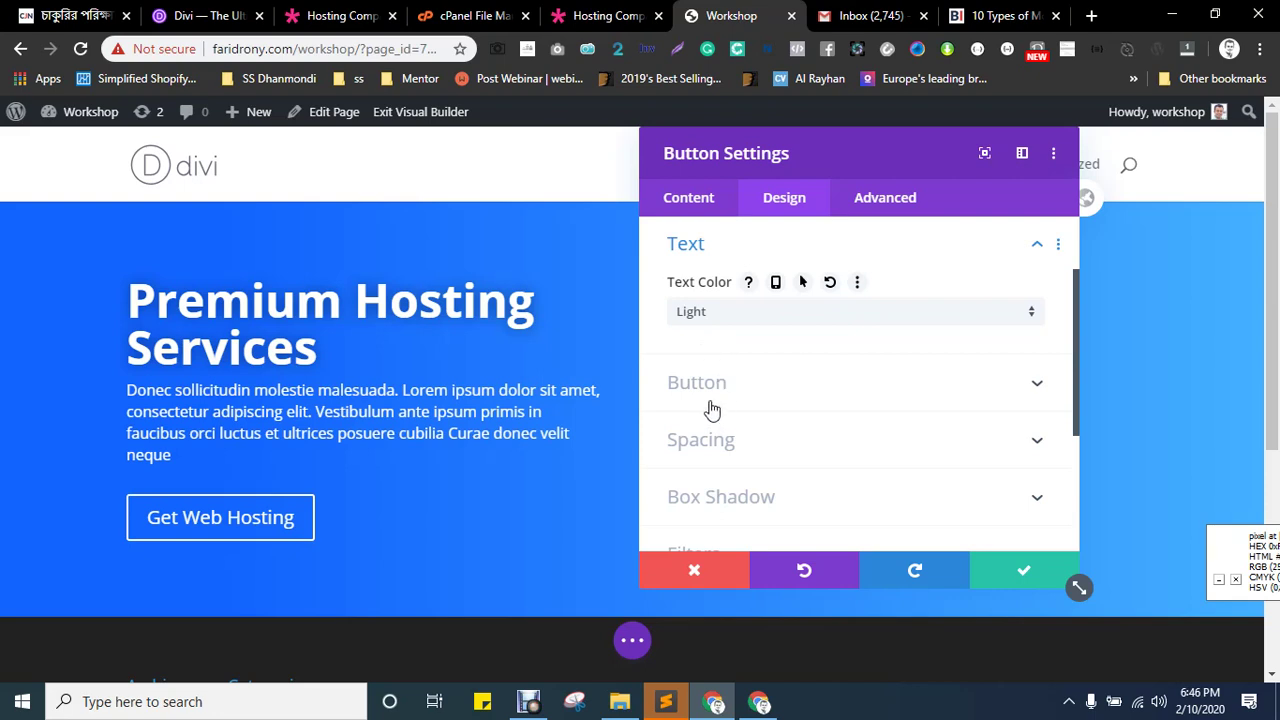
click(726, 318)
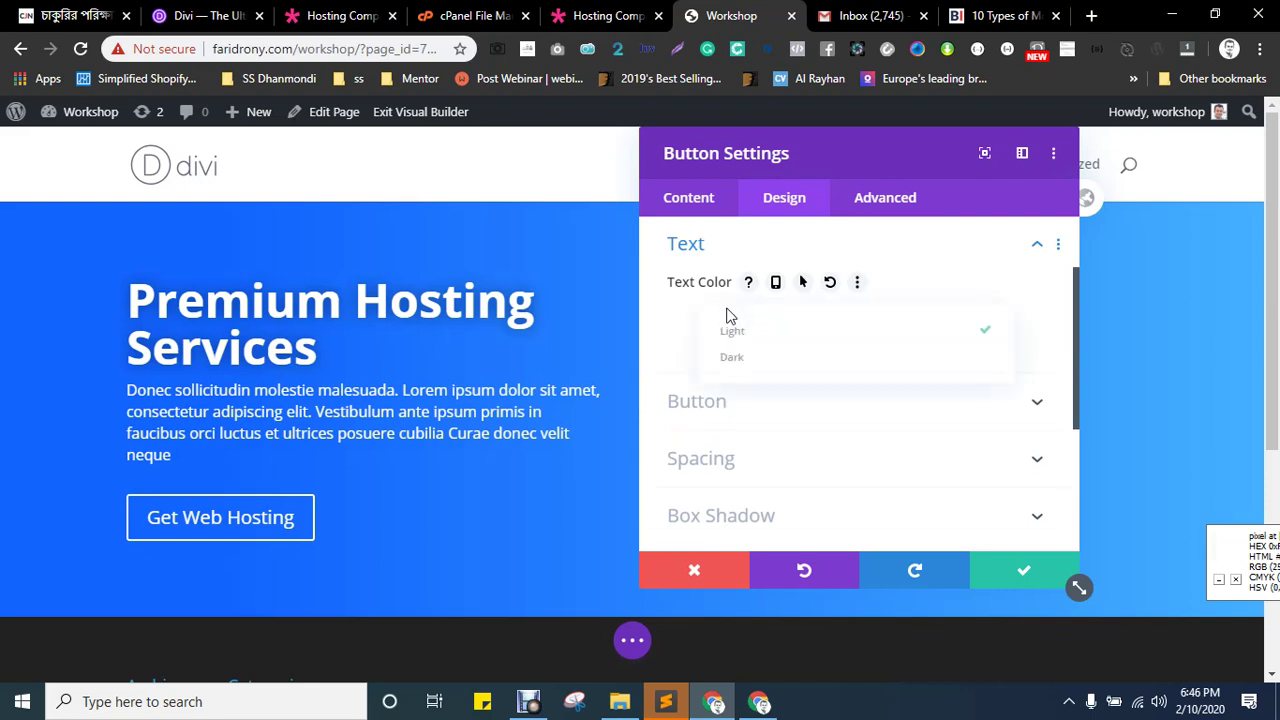
click(730, 366)
- Enable custom styles for the button and set its text color to white
click(711, 385)
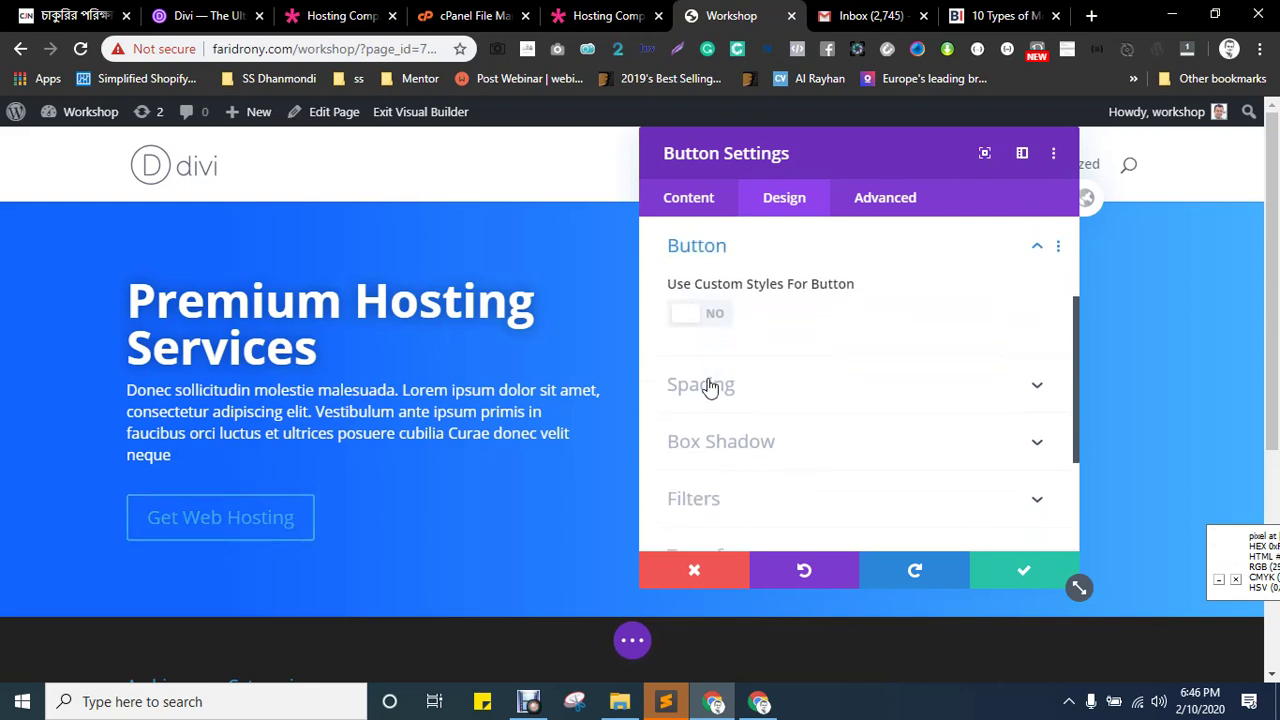
click(716, 313)
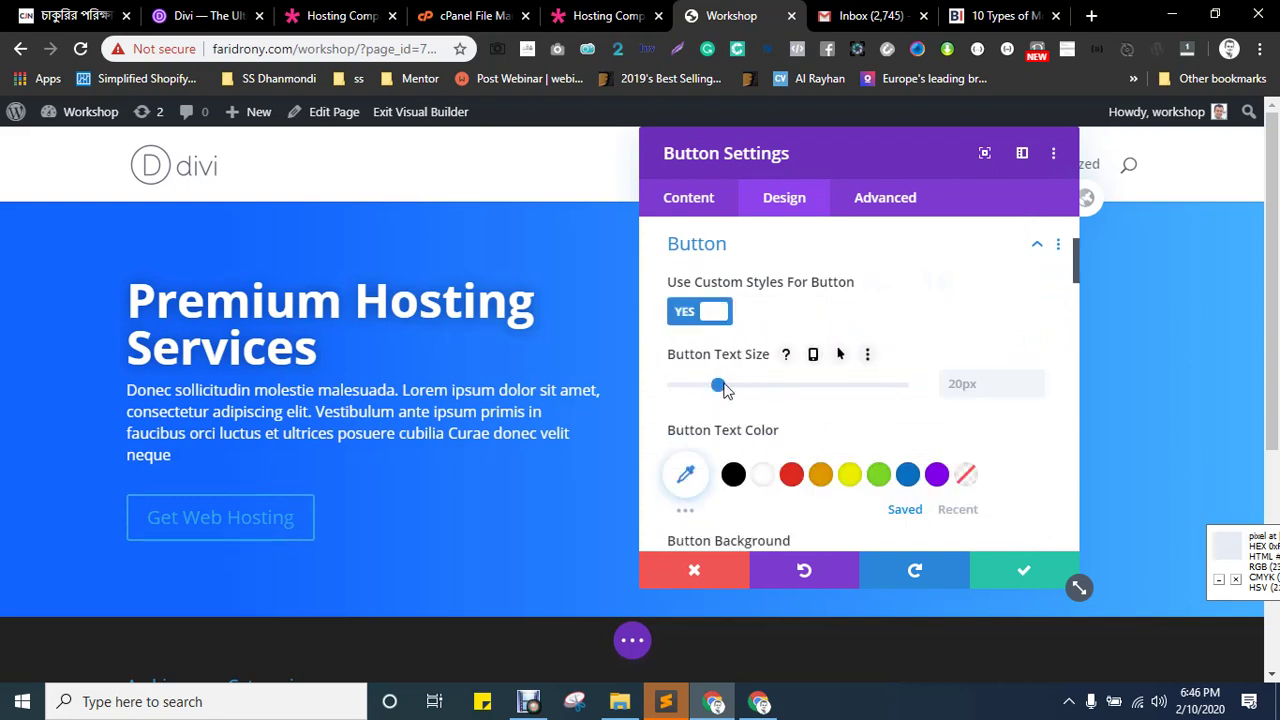
scroll(760, 390, down, 3)
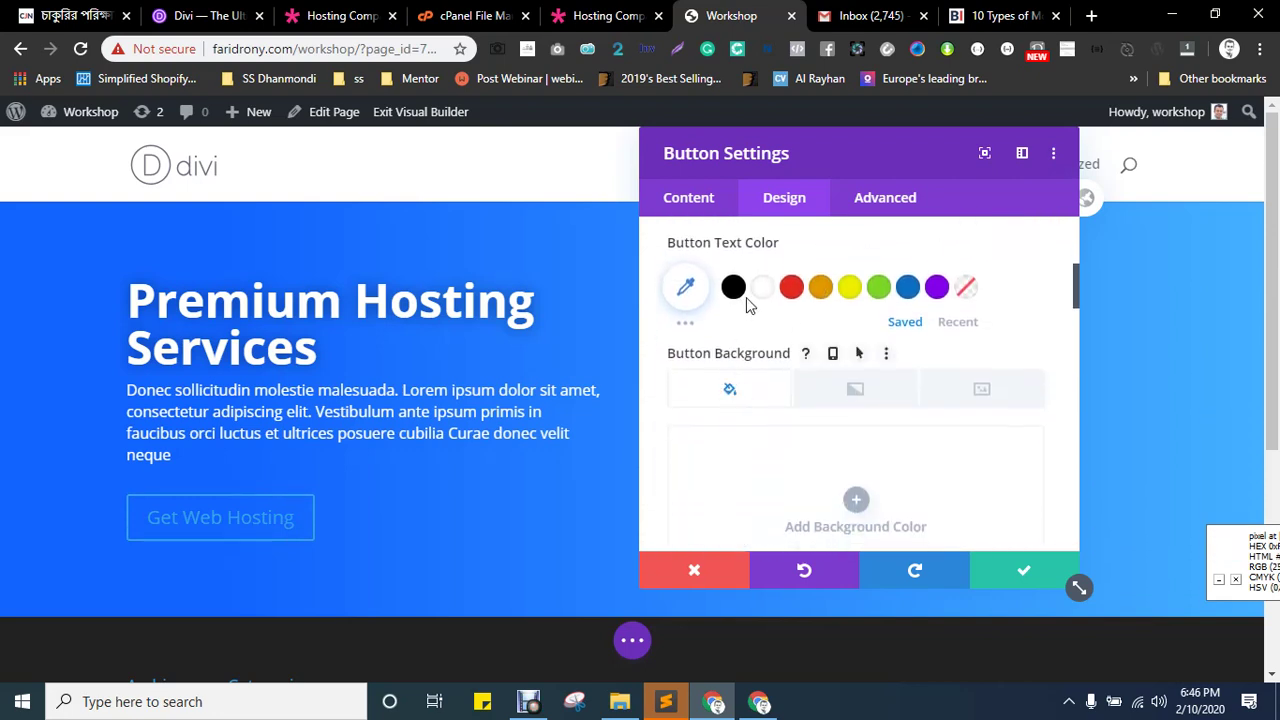
click(757, 296)
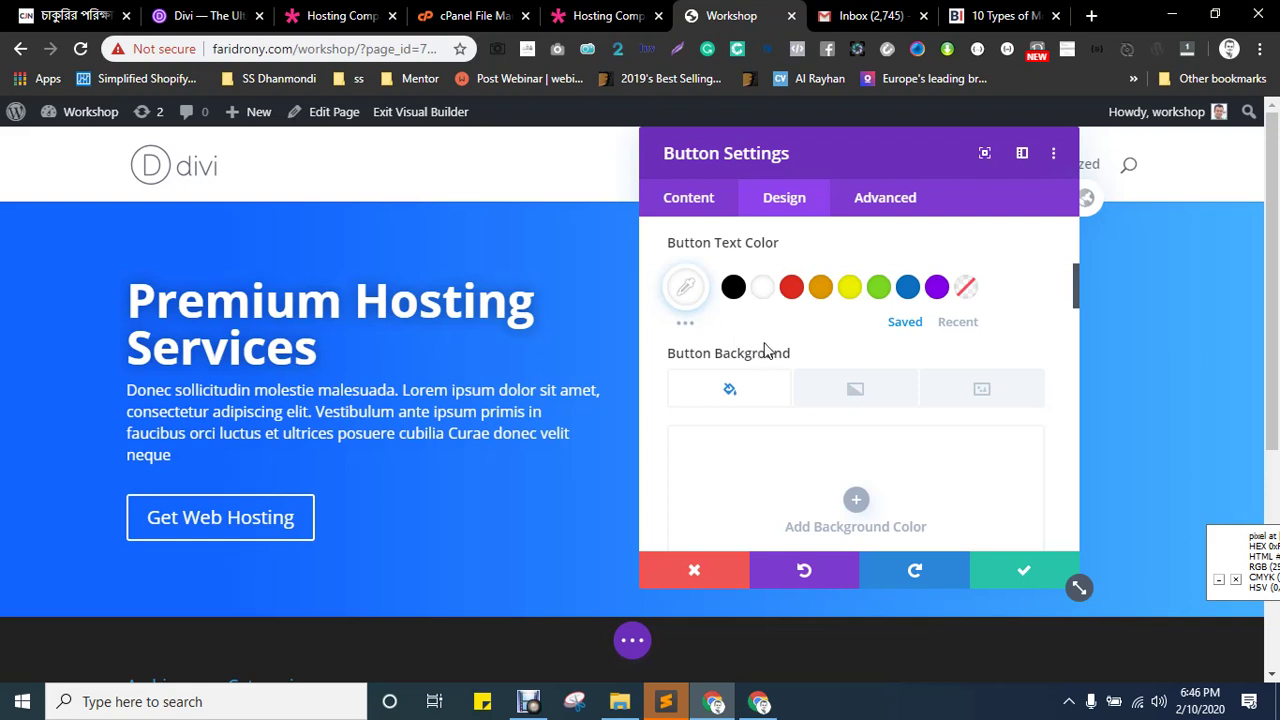
- Set the button's background color to #263547
scroll(843, 342, down, 1)
click(856, 406)
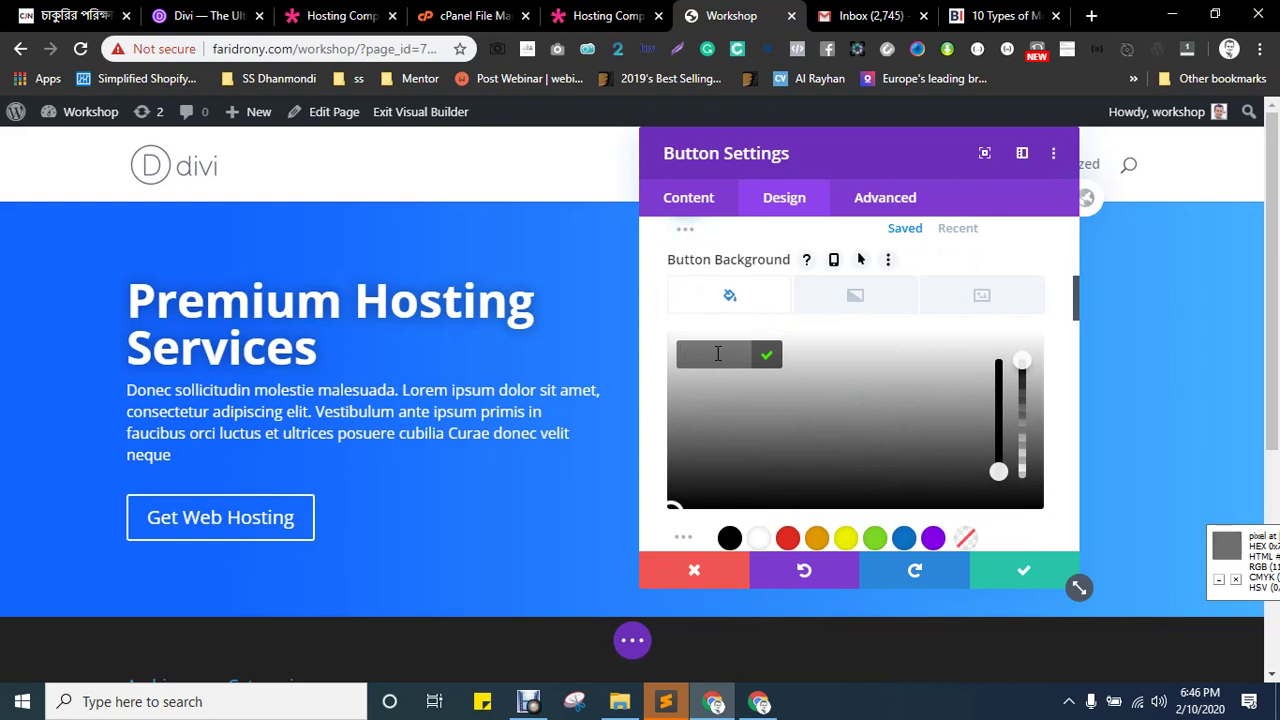
text(#263547)
click(766, 355)
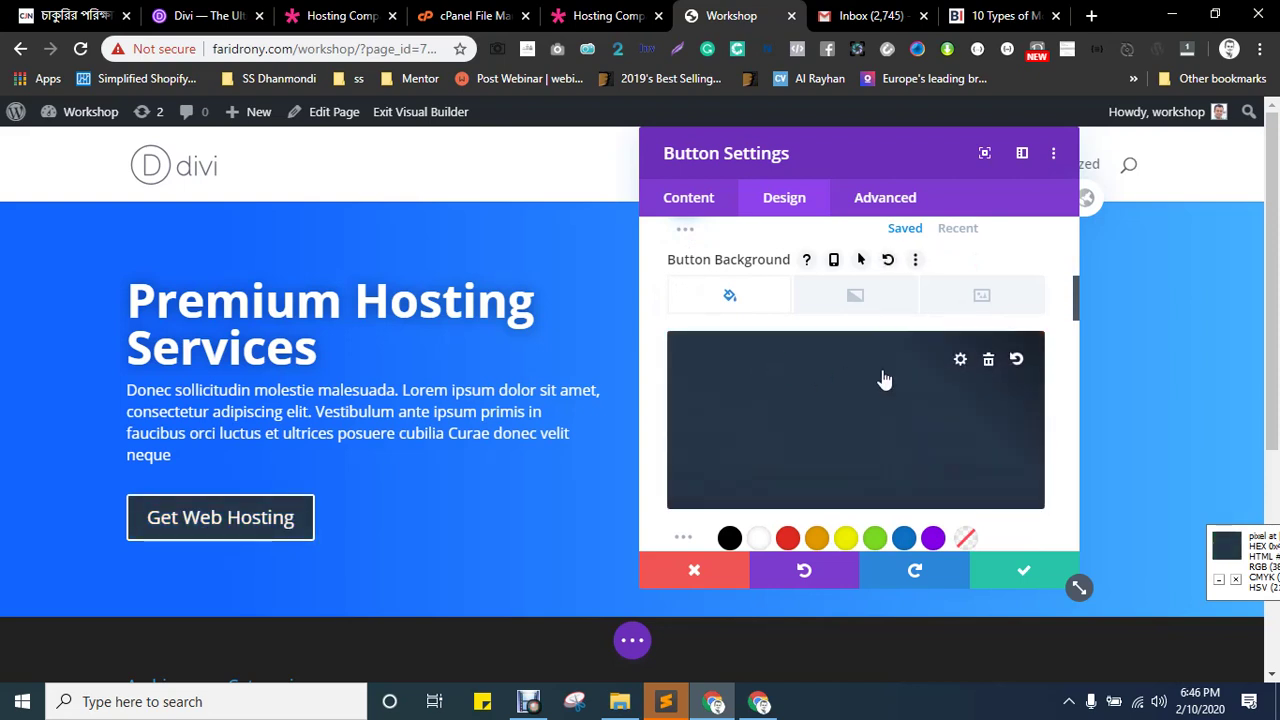
scroll(884, 379, down, 2)
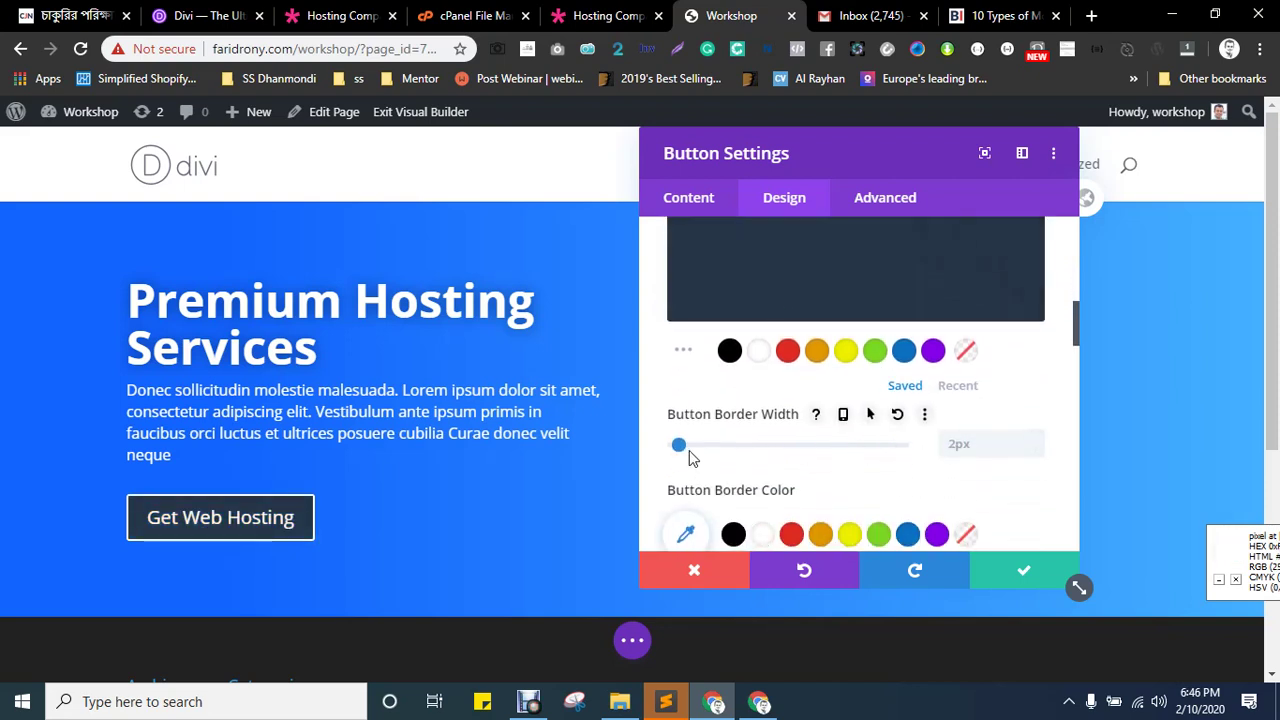
- Set the button's border width to 0px and compare the button with the one on the demo page
drag(684, 451, 630, 447)
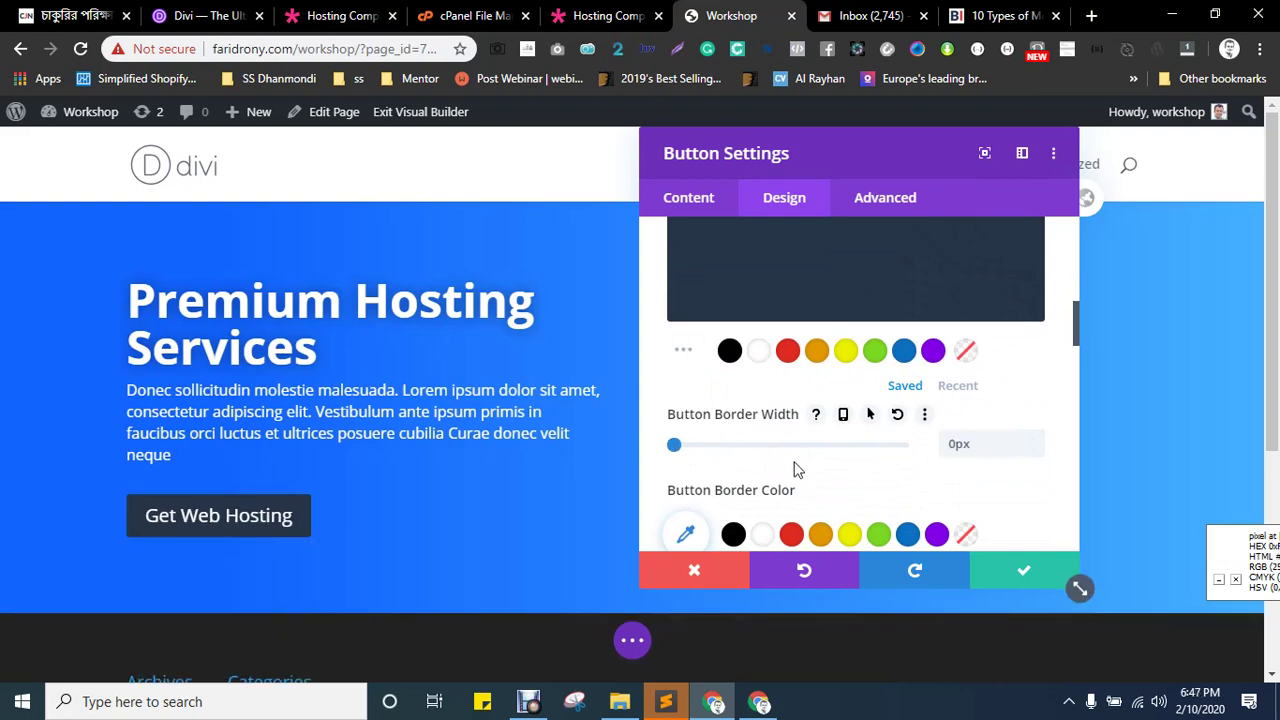
key(ctrl+shift+Tab)
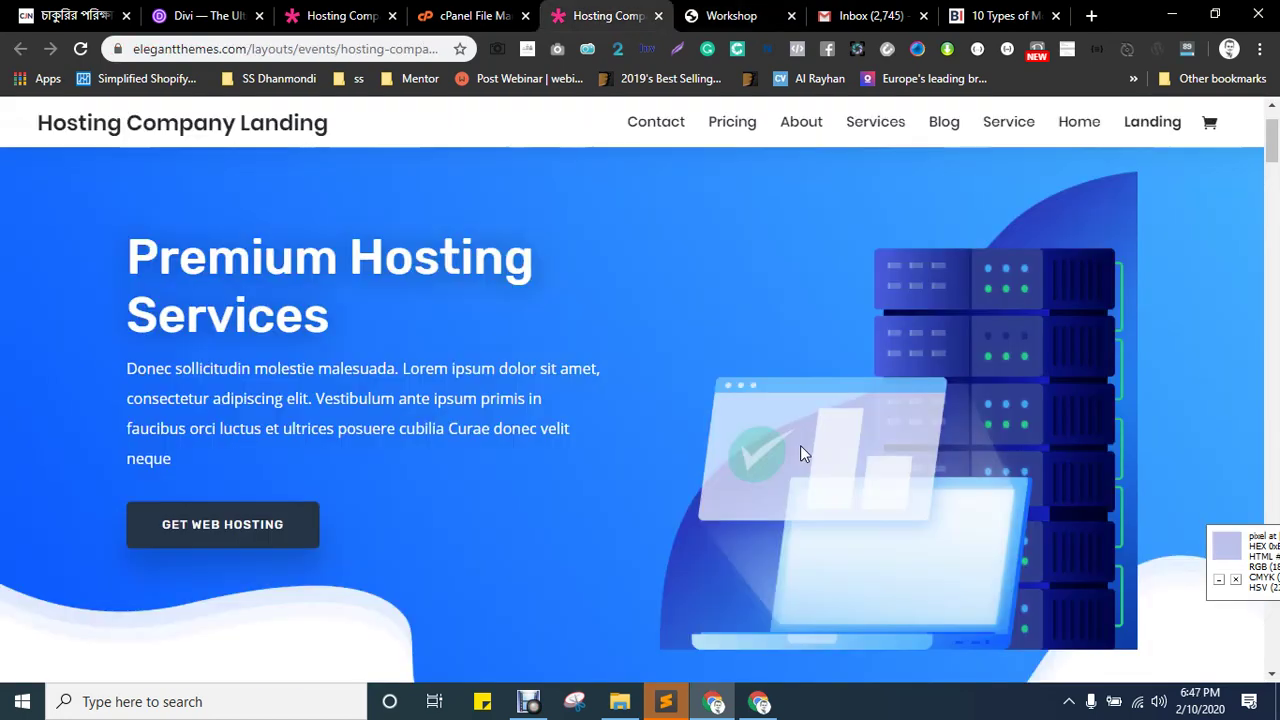
key(ctrl+Tab)
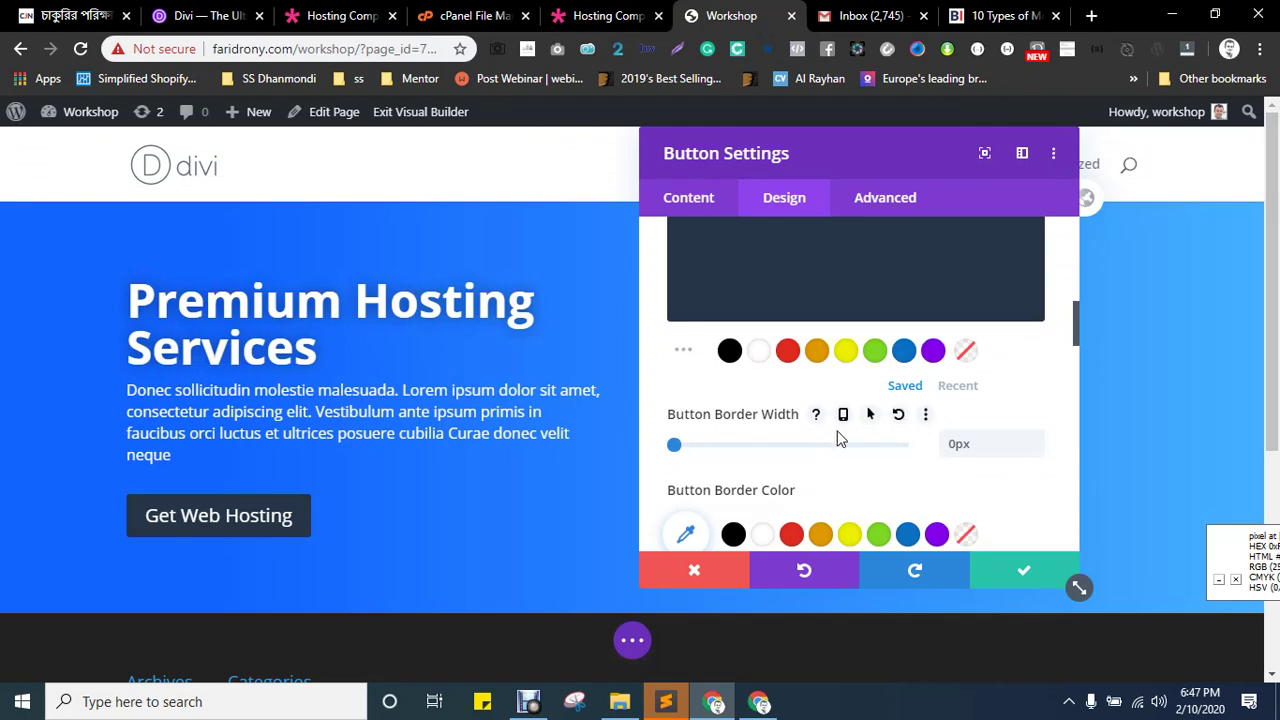
- Set the text color option in the button's Text design settings to Light
scroll(814, 449, up, 5)
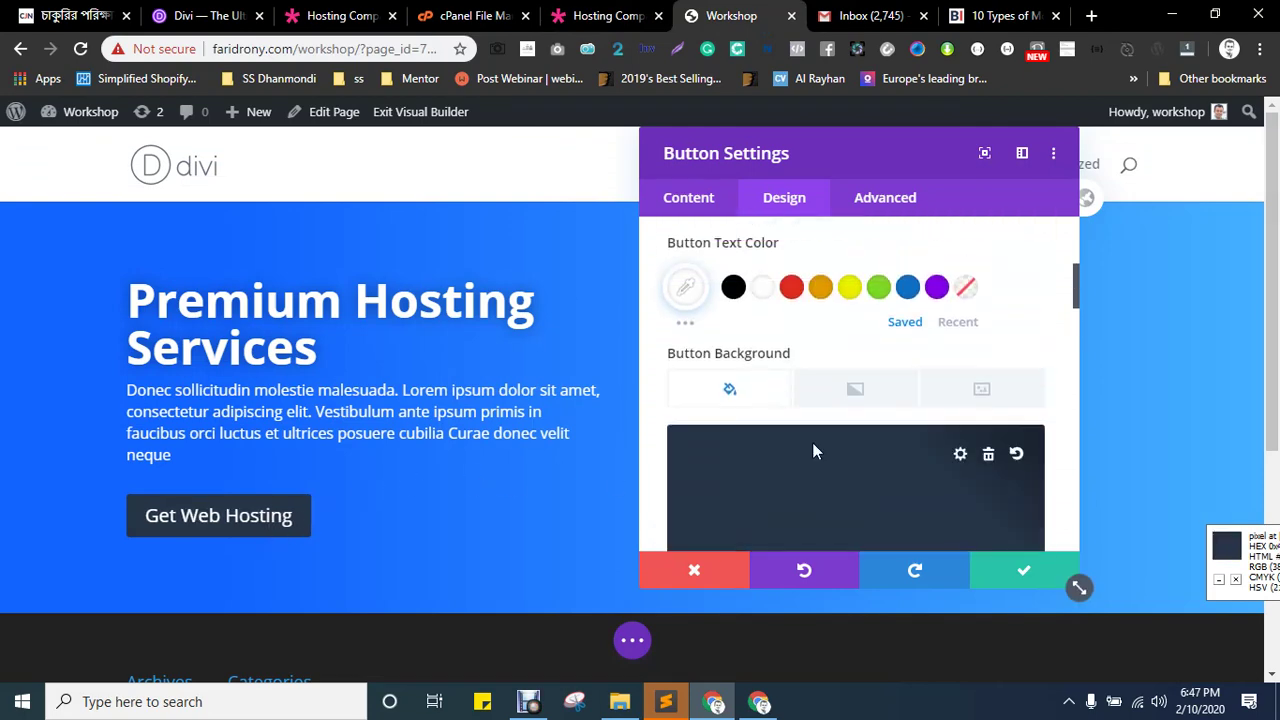
scroll(768, 450, up, 2)
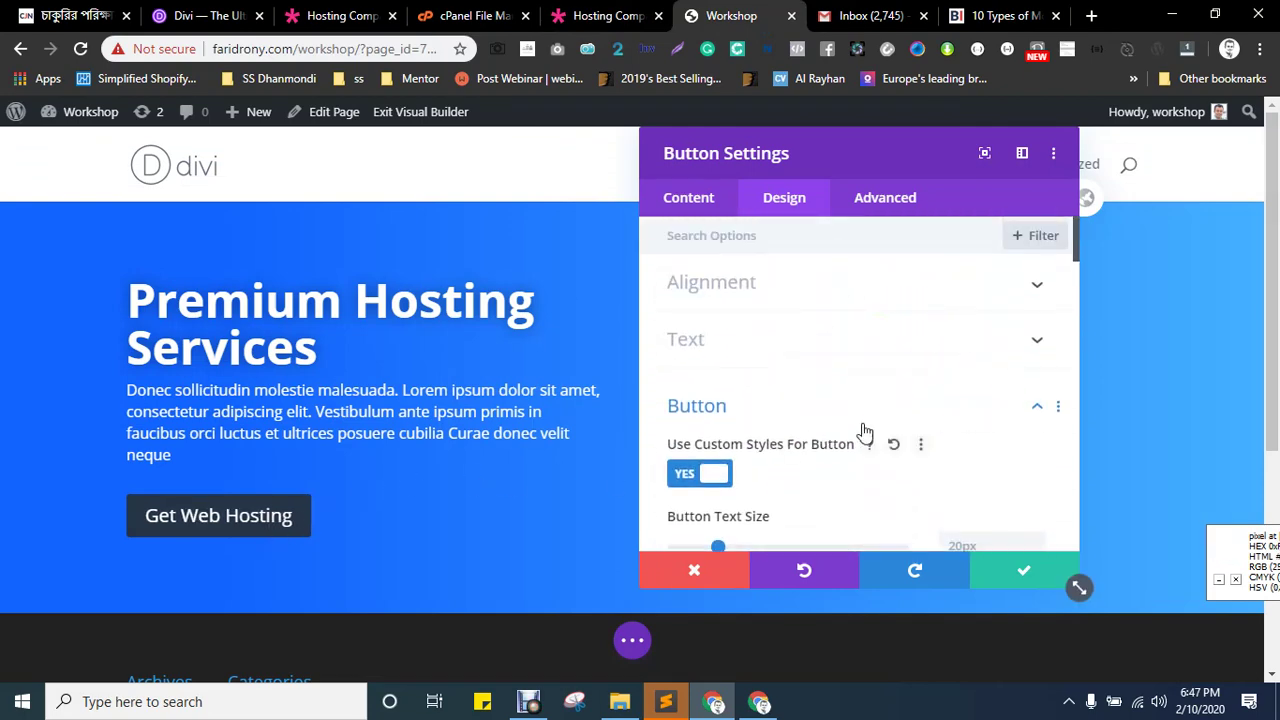
click(690, 338)
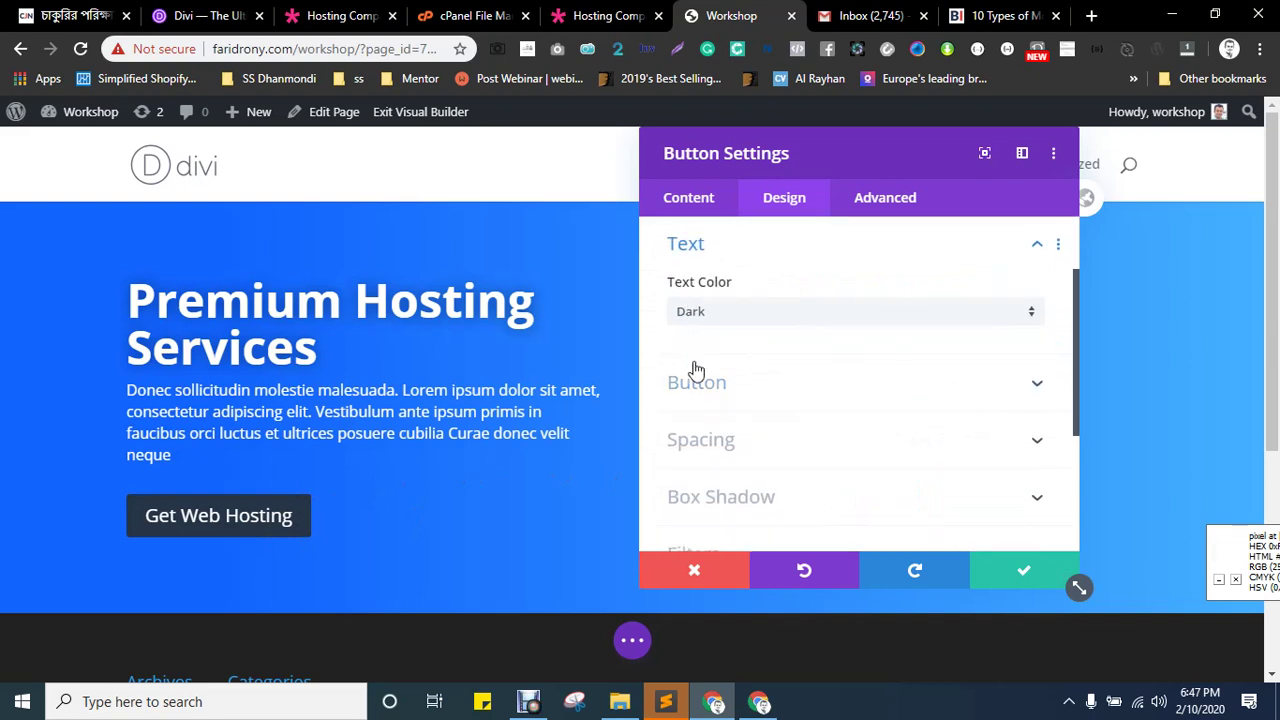
scroll(730, 380, up, 2)
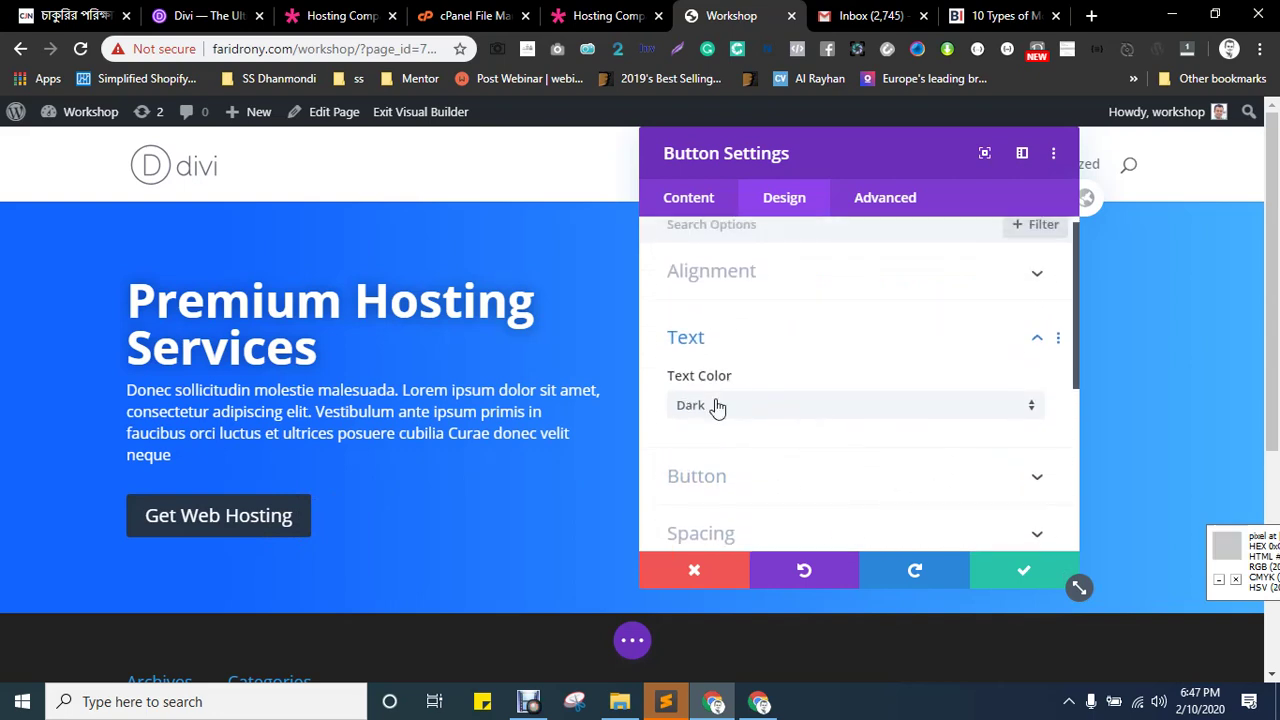
click(710, 406)
click(708, 422)
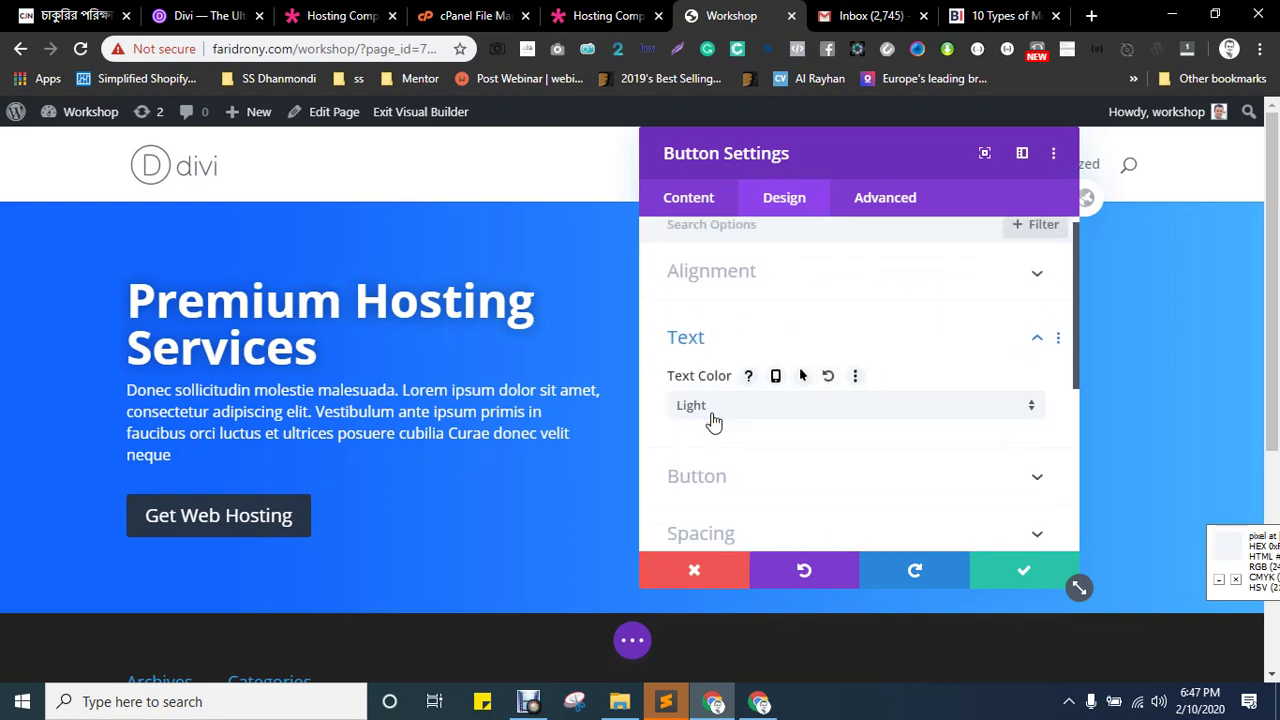
scroll(851, 349, down, 1)
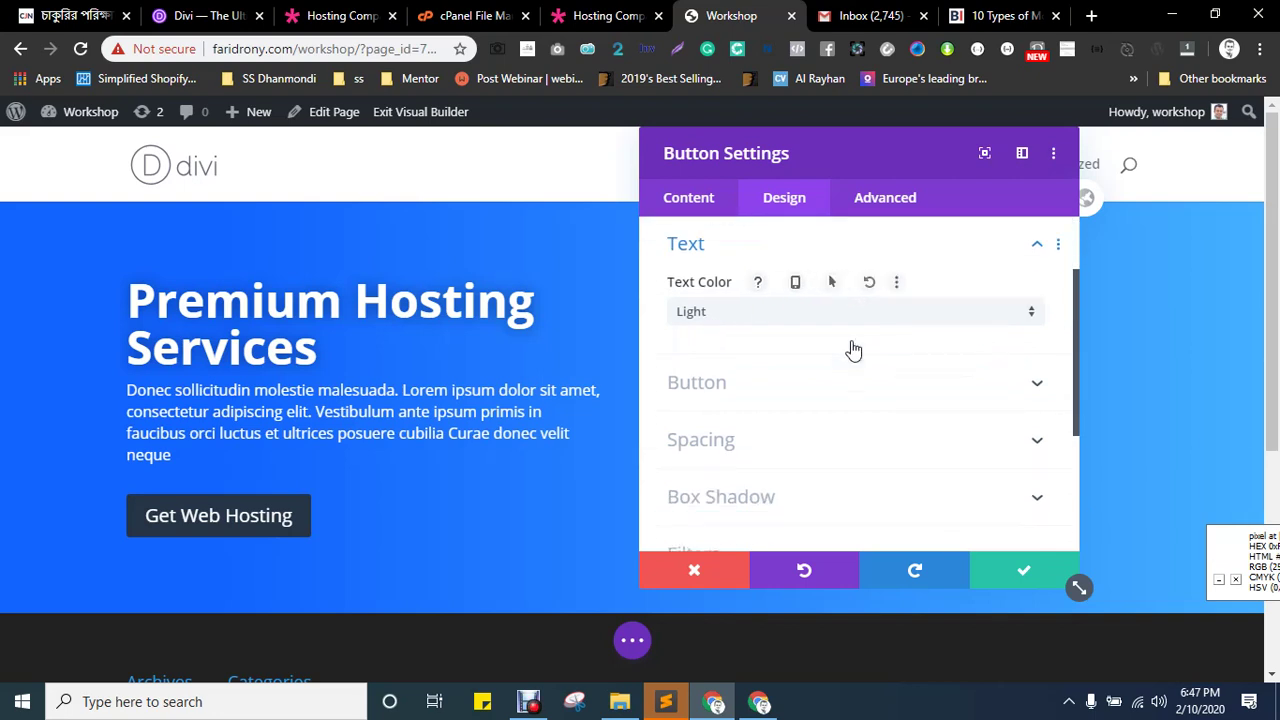
- Set the button's text size to 14px in its custom button styles
click(728, 388)
scroll(877, 388, down, 3)
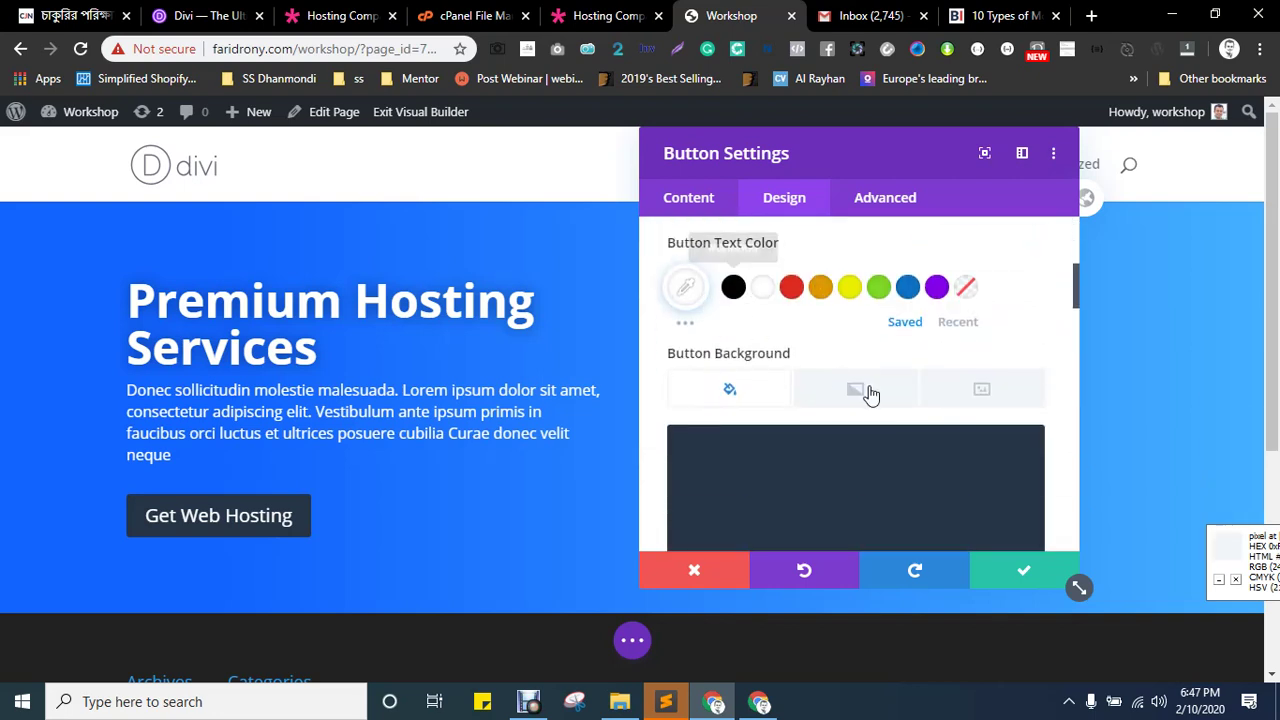
scroll(860, 392, up, 2)
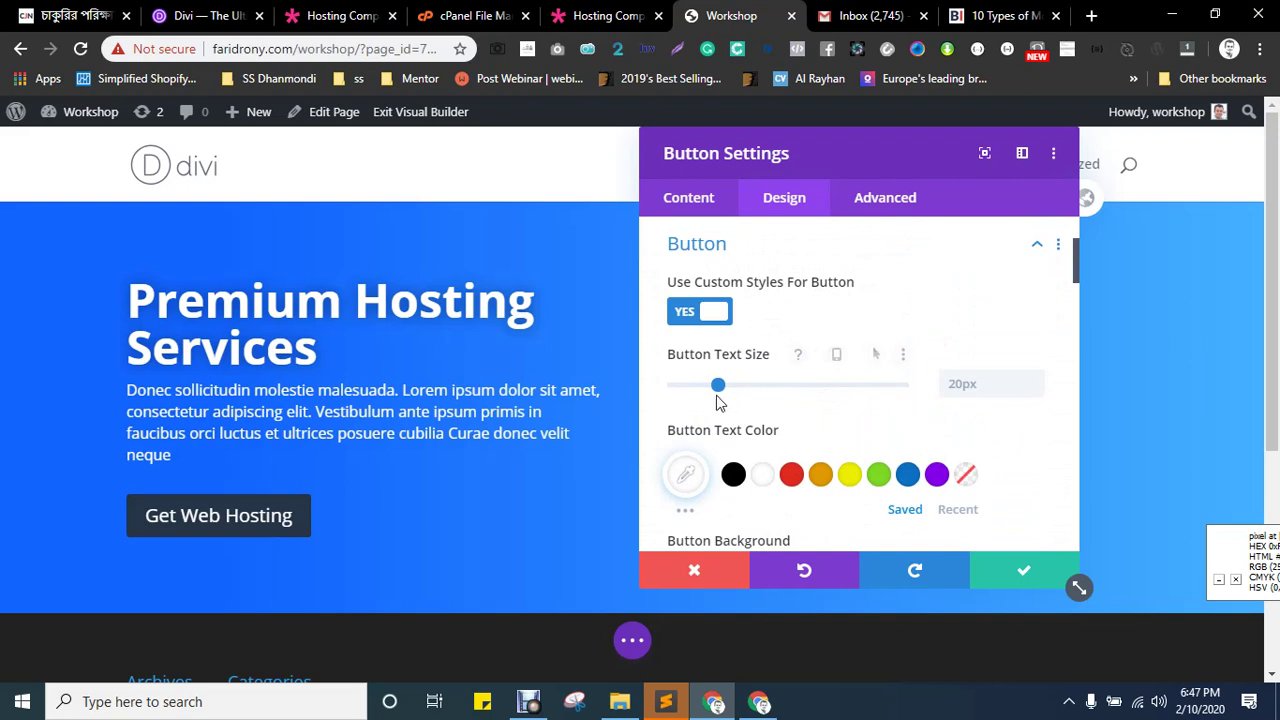
mouse_move(720, 388)
mouse_down()
mouse_move(701, 393)
mouse_move(716, 397)
mouse_up()
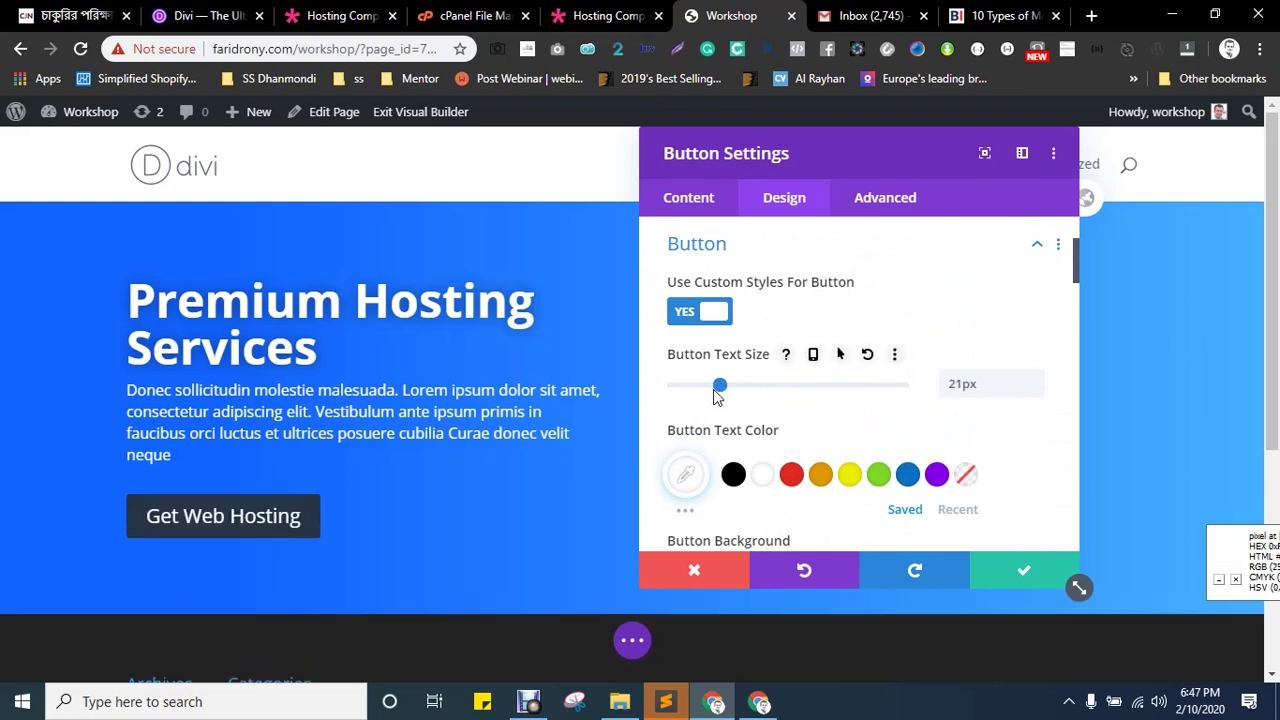
drag(989, 382, 925, 378)
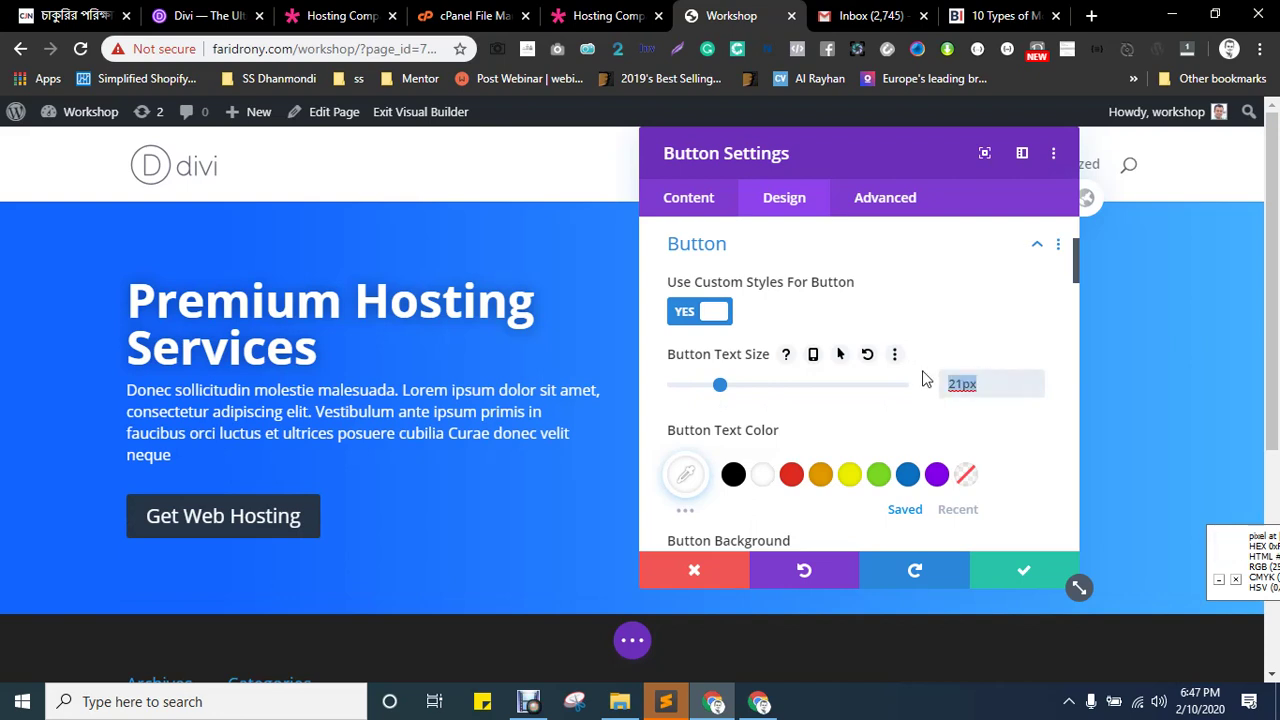
text(14pxpx)
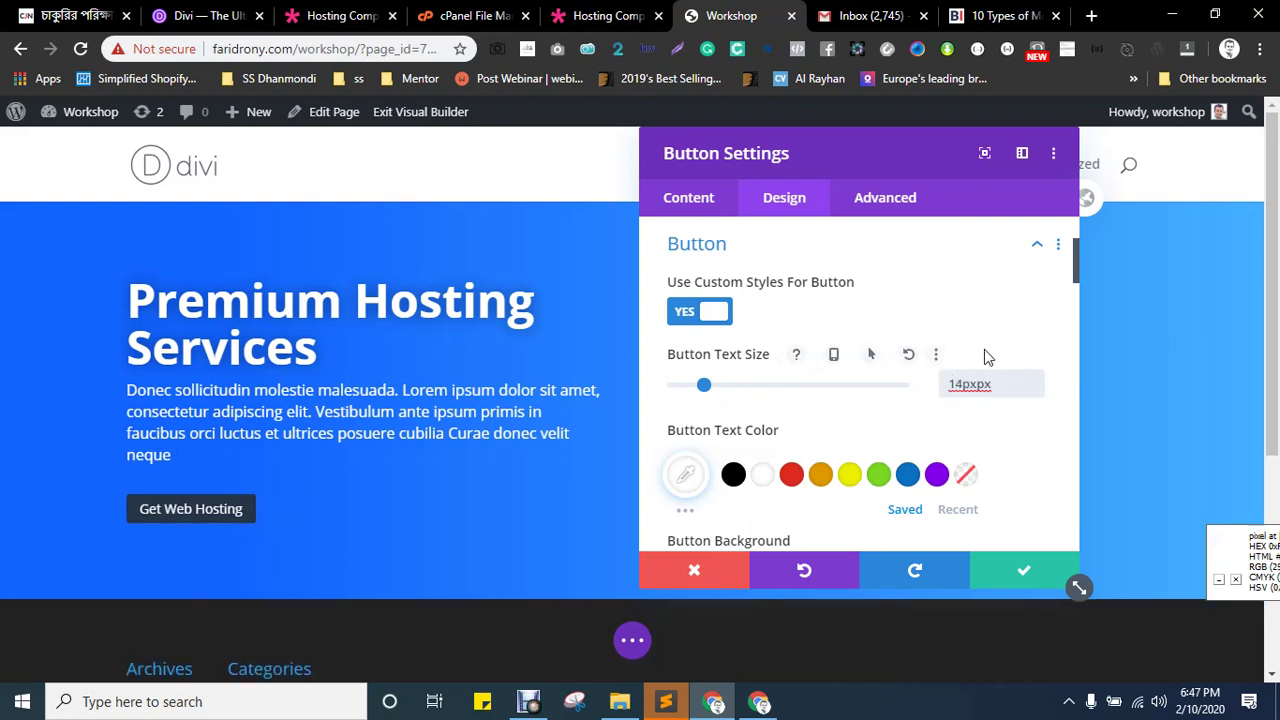
key(BackSpace)
key(BackSpace)
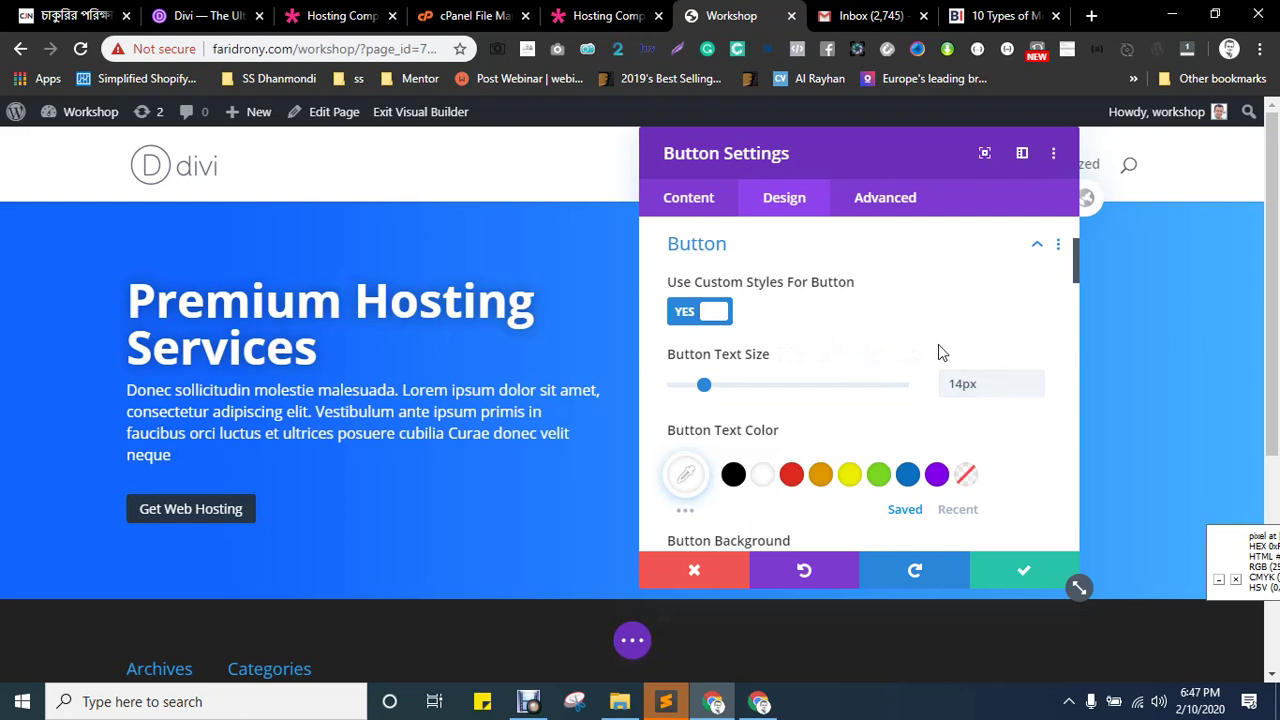
- Set the button's font to Open Sans
scroll(806, 378, down, 2)
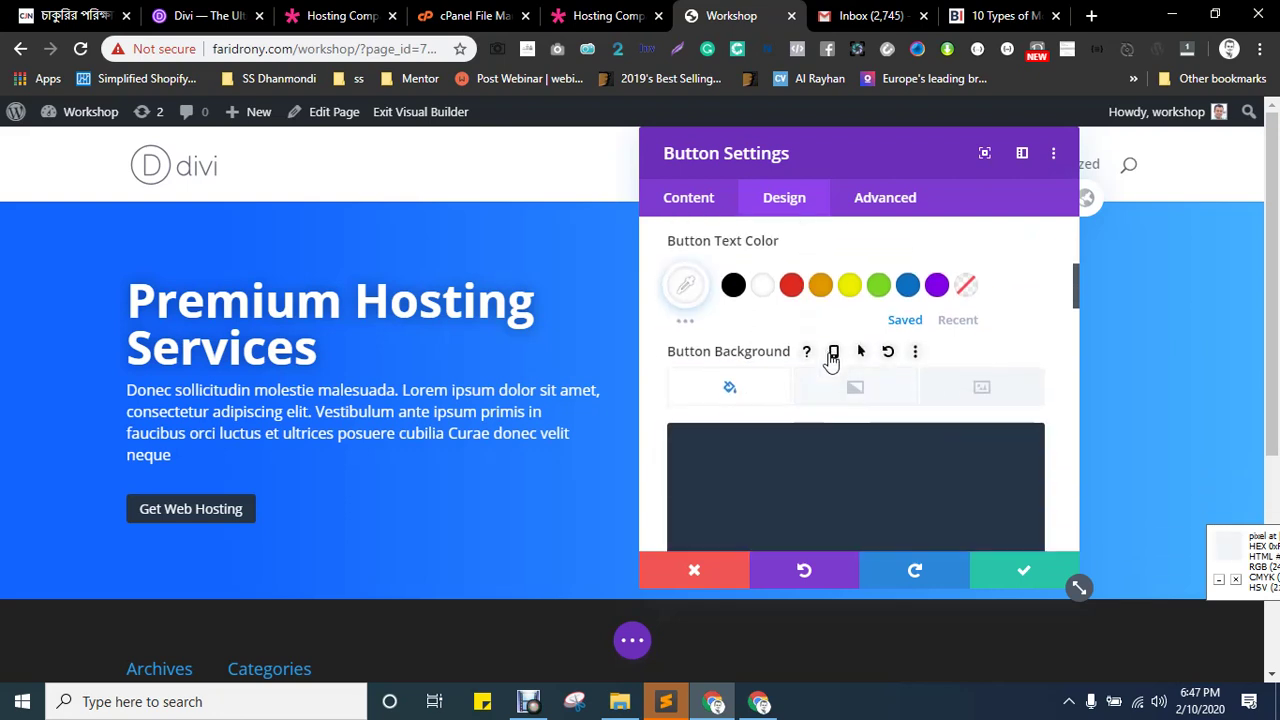
scroll(830, 362, down, 4)
scroll(831, 362, down, 2)
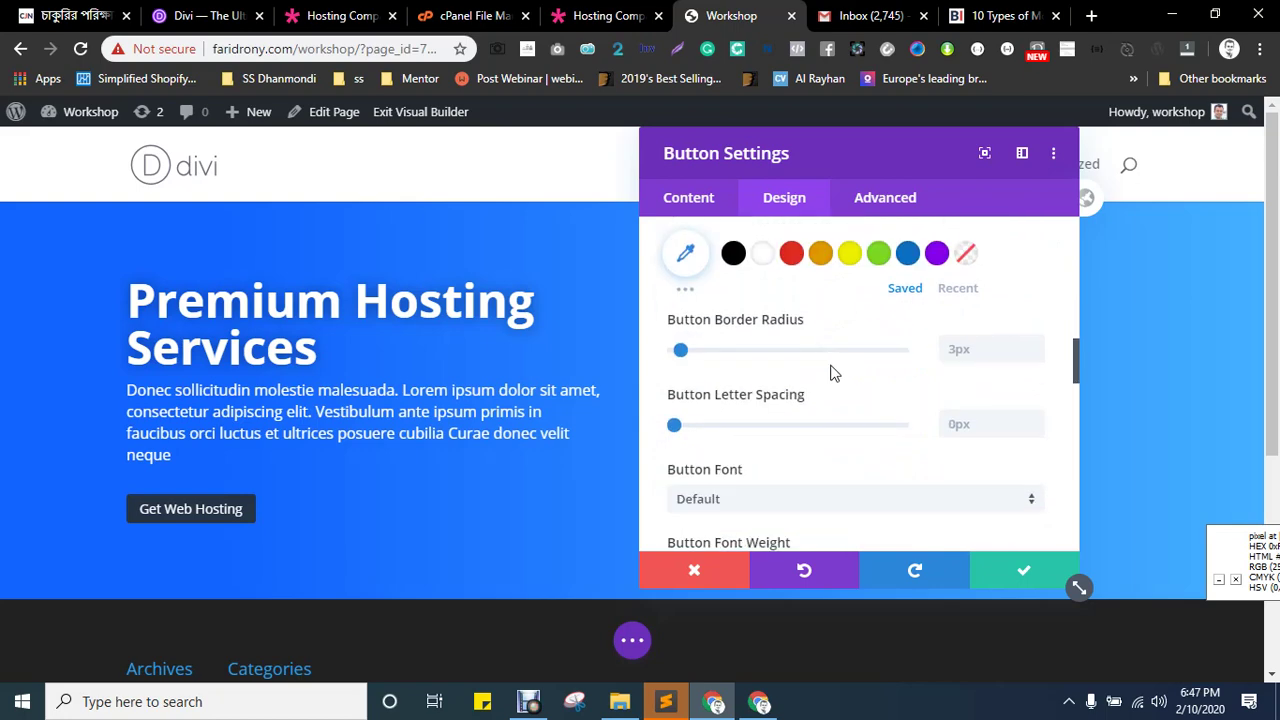
scroll(837, 408, down, 1)
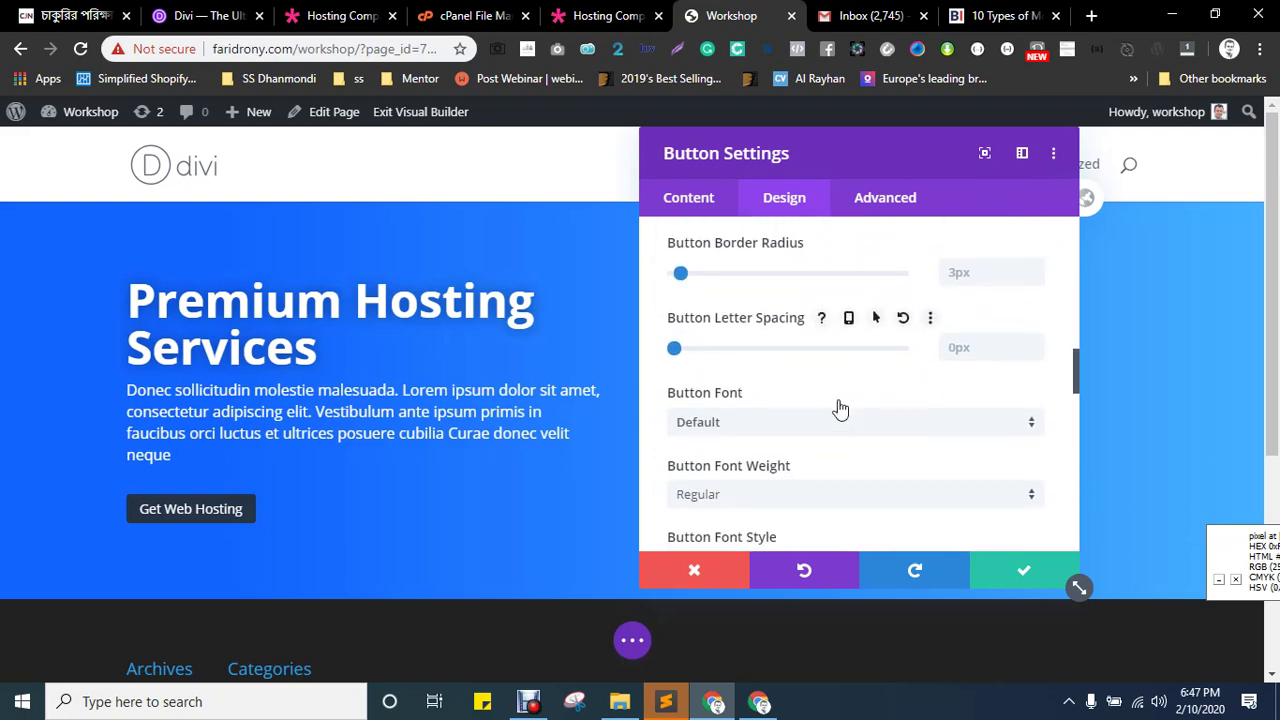
click(733, 407)
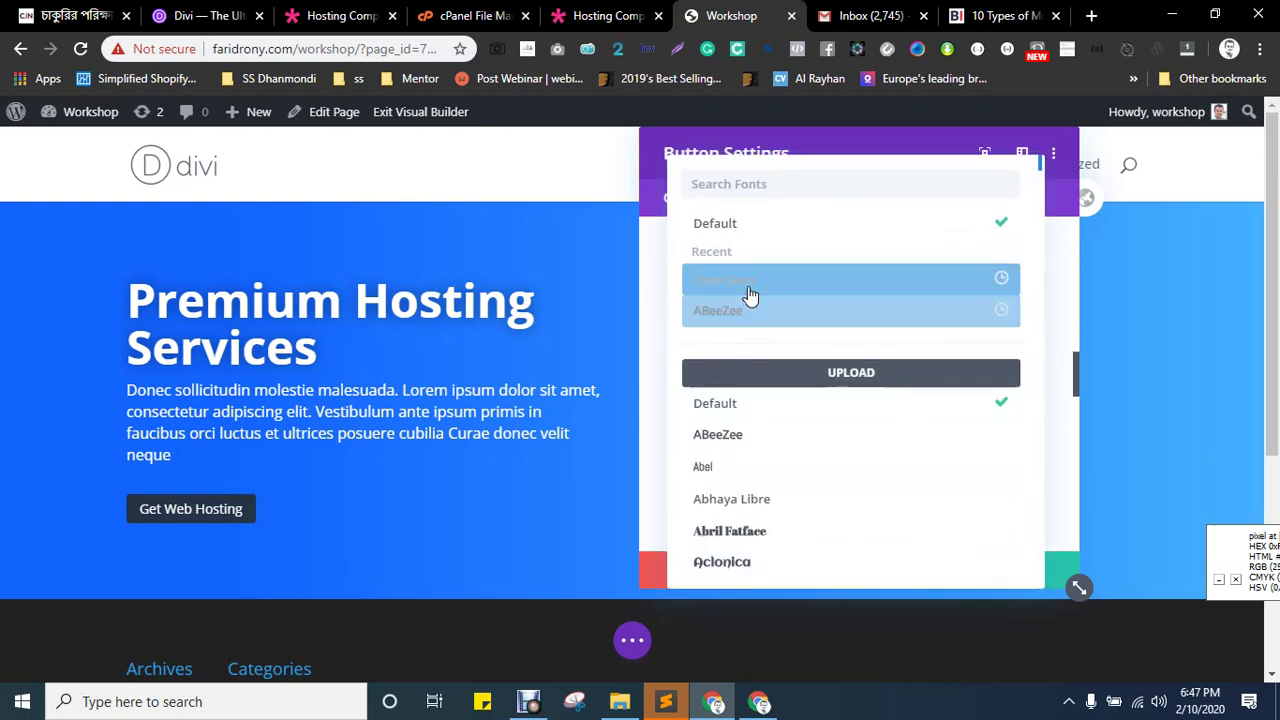
click(750, 290)
scroll(814, 363, down, 1)
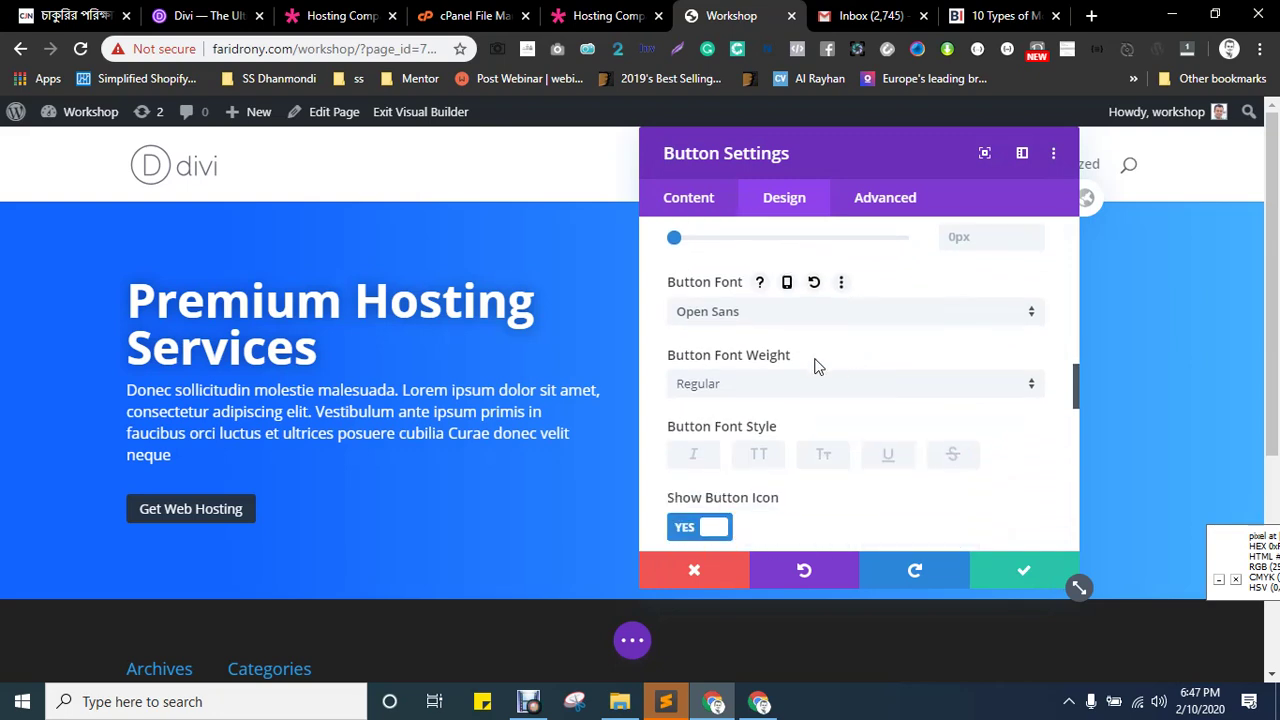
- Try the Light font weight on the button text and switch it back to Regular
click(727, 390)
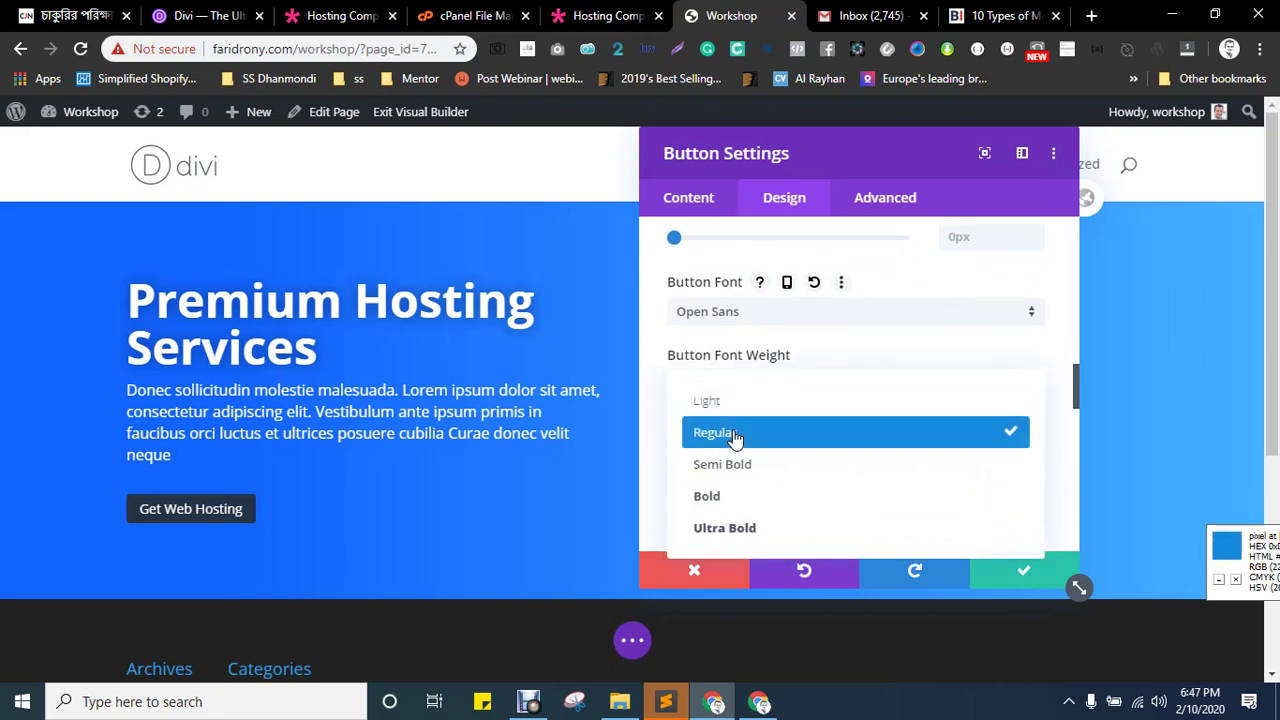
click(727, 403)
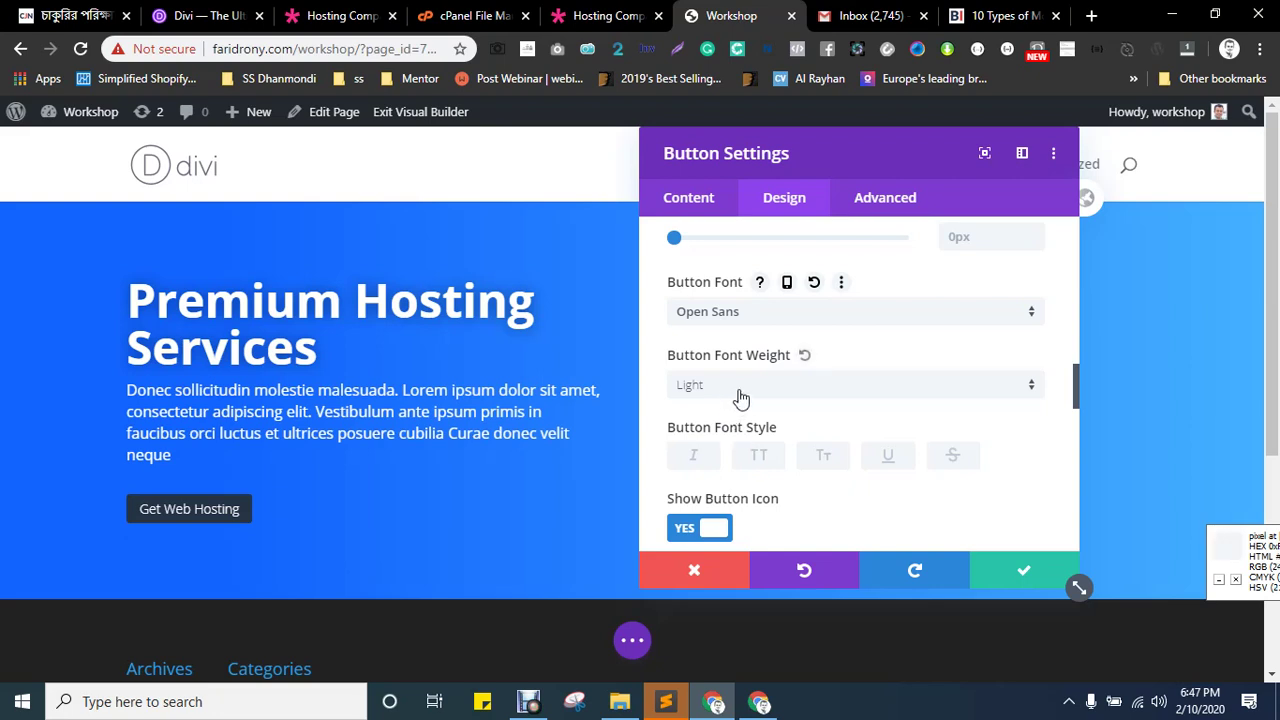
click(738, 392)
click(745, 434)
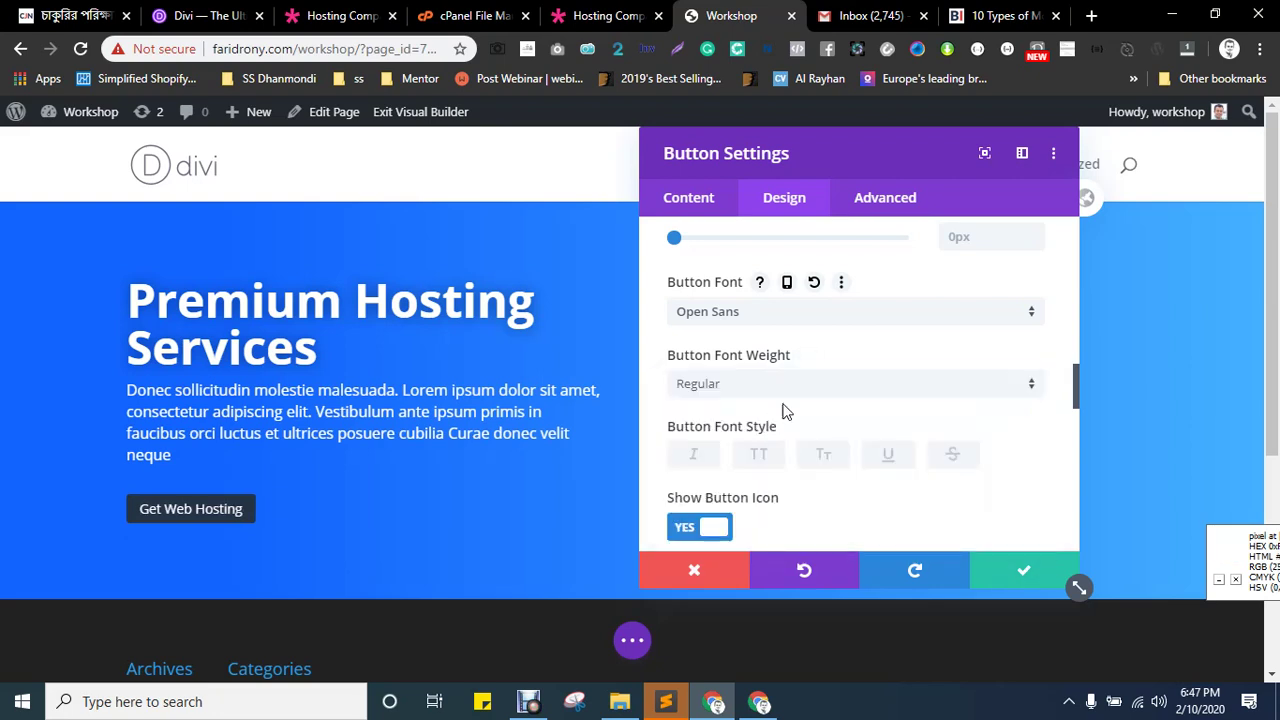
- Turn off the button's icon
scroll(872, 378, down, 2)
scroll(872, 378, down, 1)
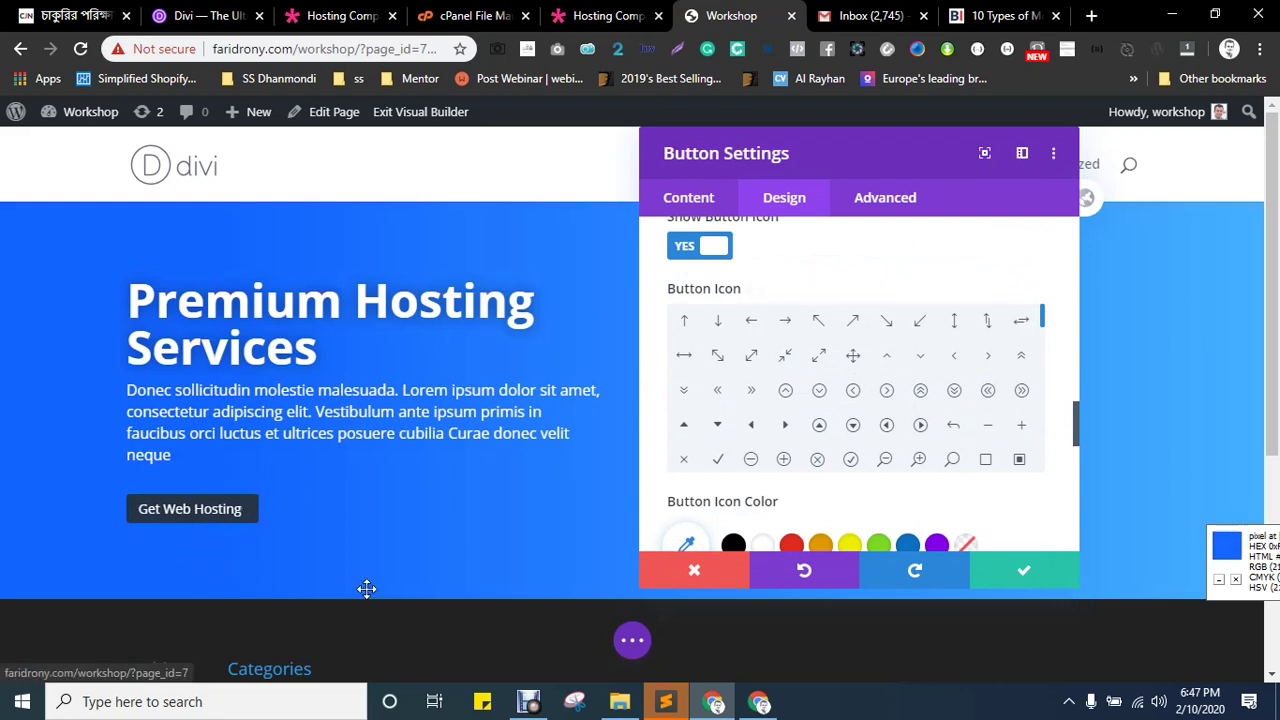
click(688, 246)
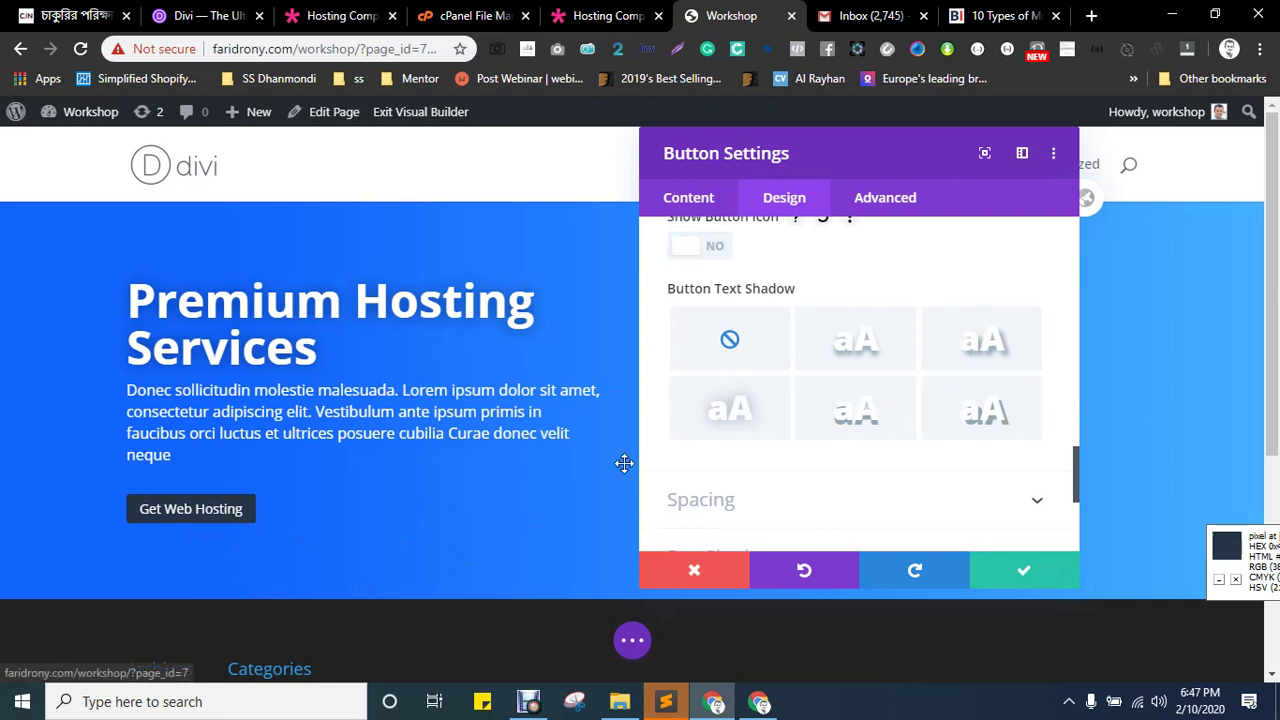
scroll(685, 363, up, 1)
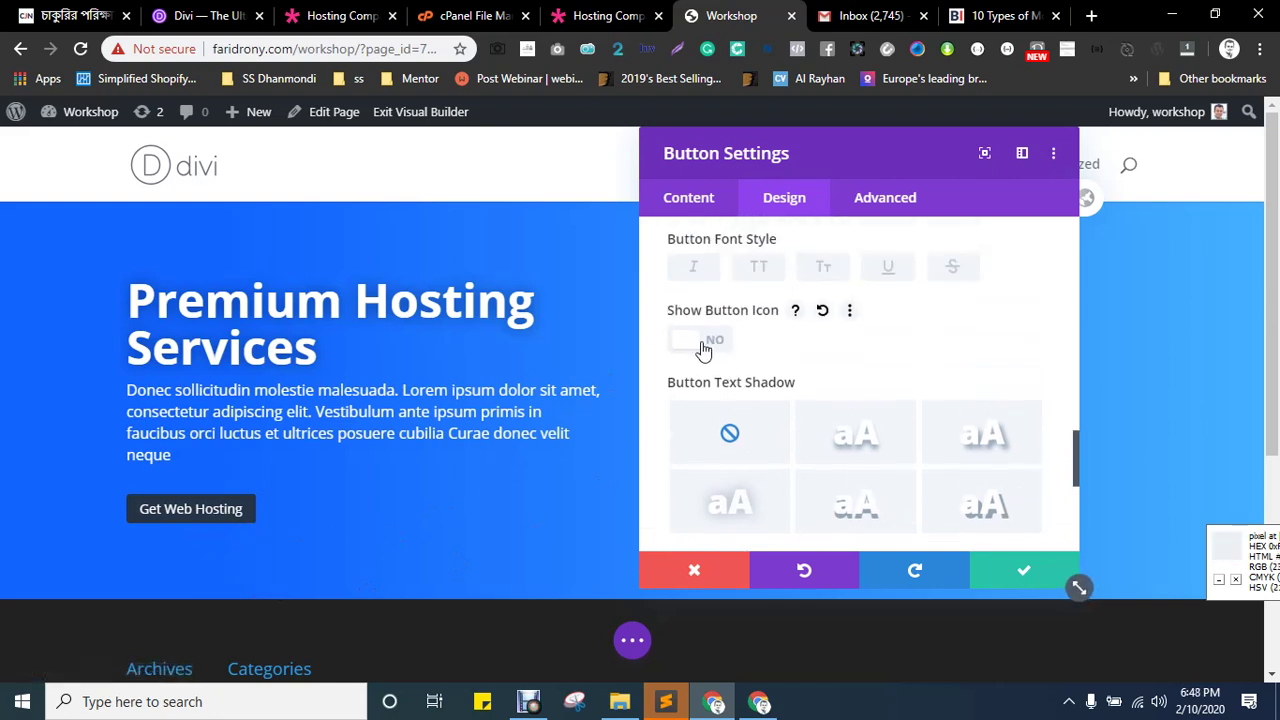
- Try the soft glow text shadow preset on the button and set the text shadow back to none
scroll(838, 360, down, 1)
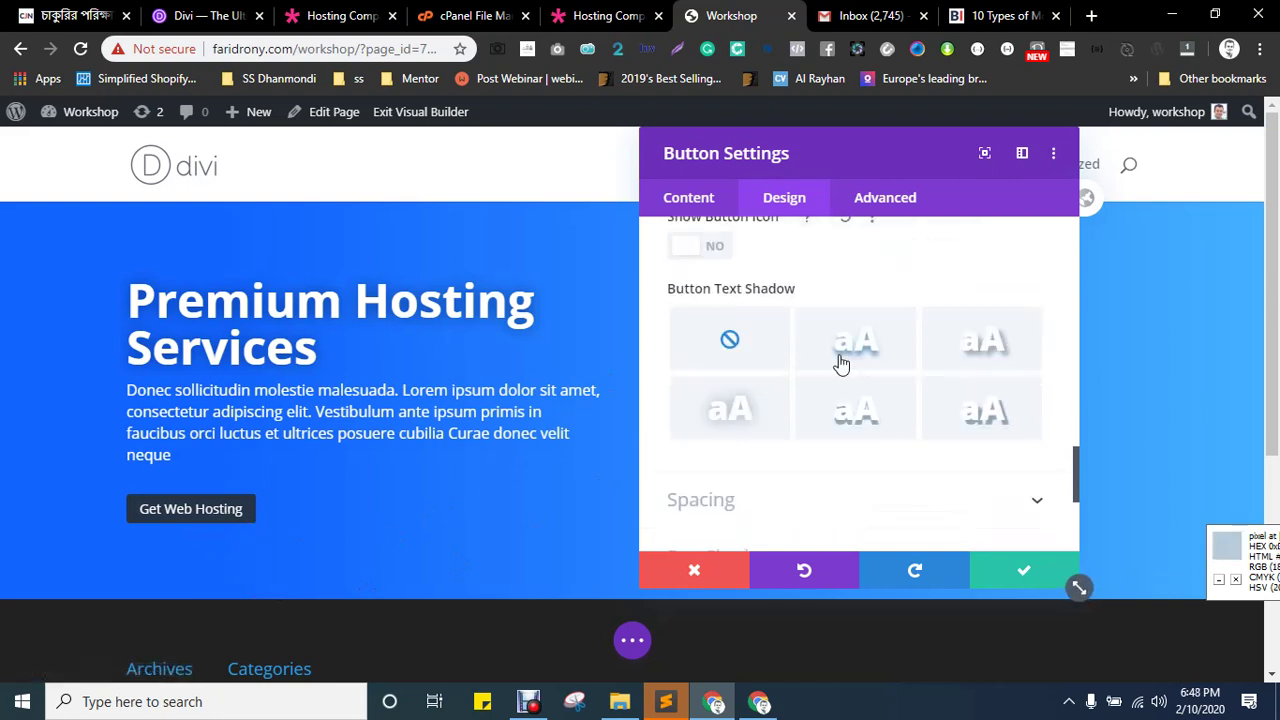
click(724, 424)
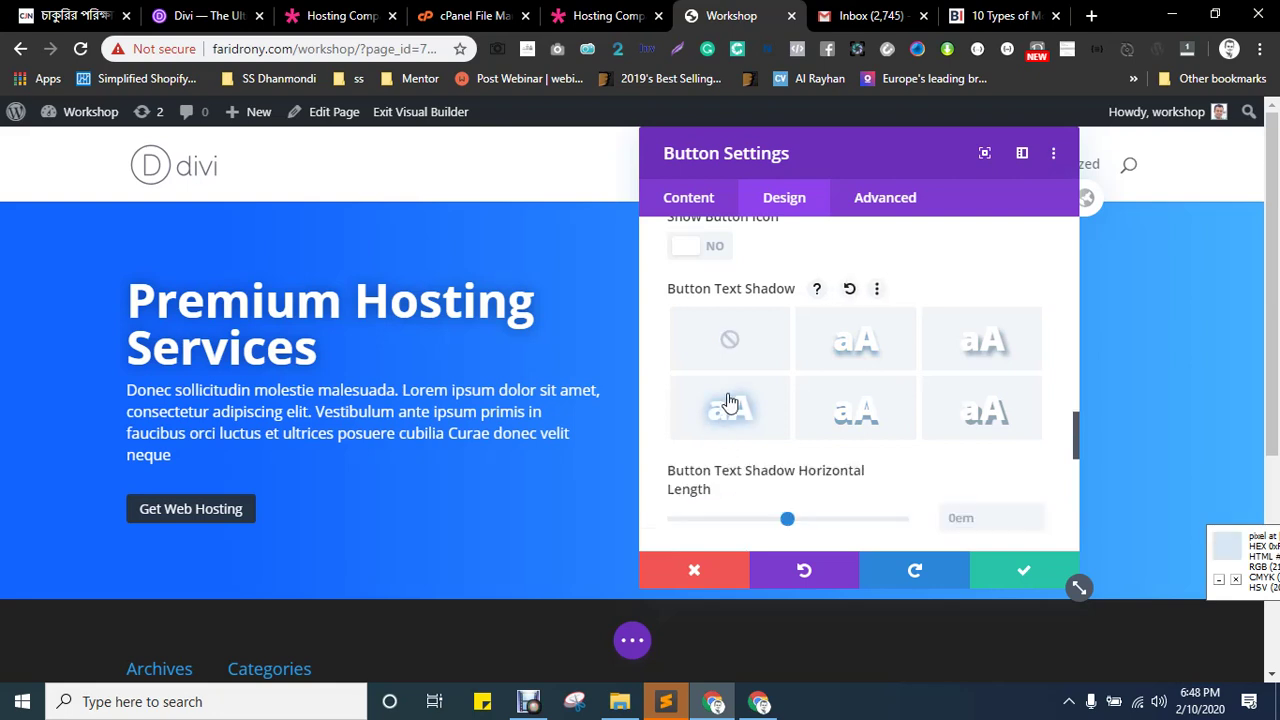
click(730, 341)
- Try out top, bottom and left margins in the button's spacing settings and leave the margins empty
scroll(820, 362, down, 2)
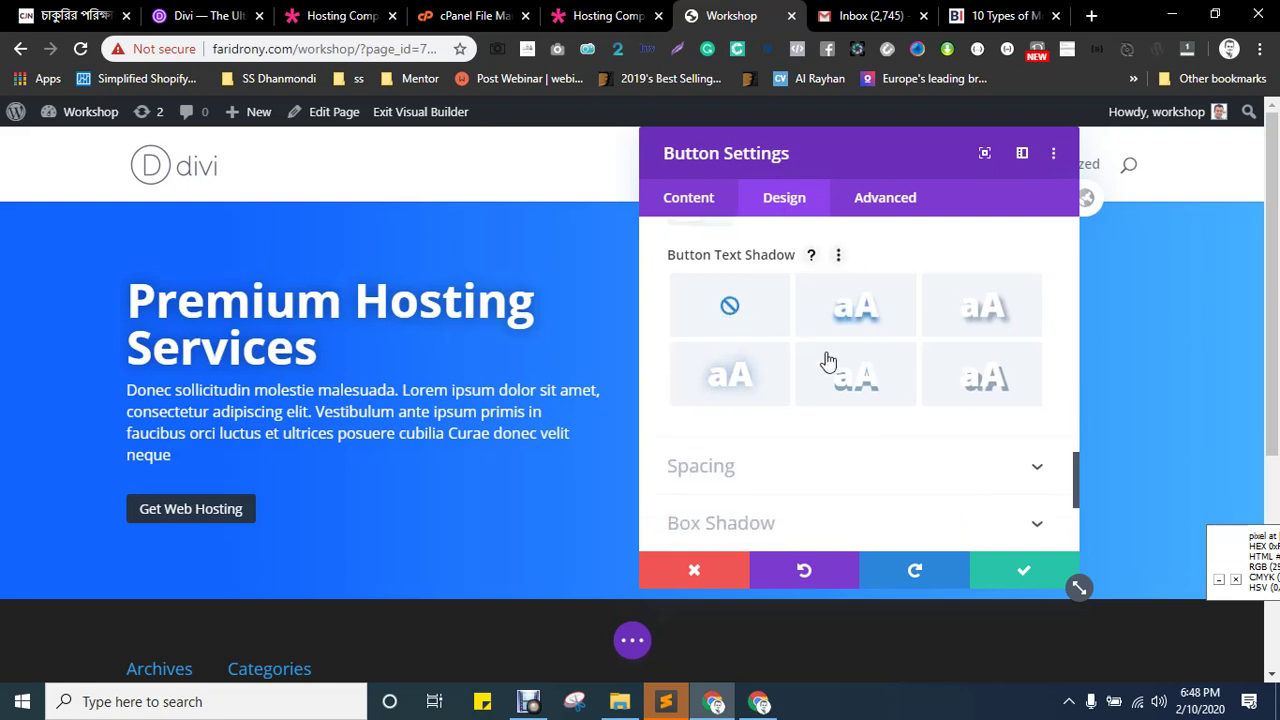
click(733, 318)
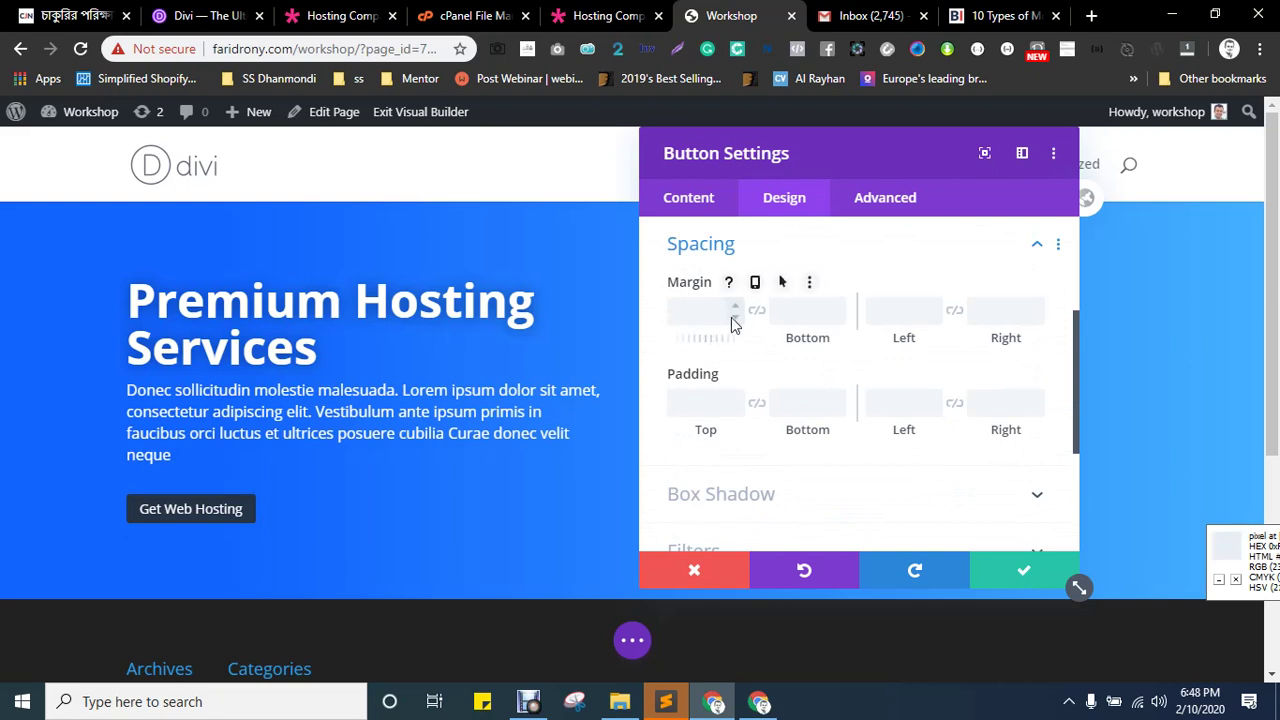
drag(684, 340, 722, 342)
drag(807, 348, 626, 298)
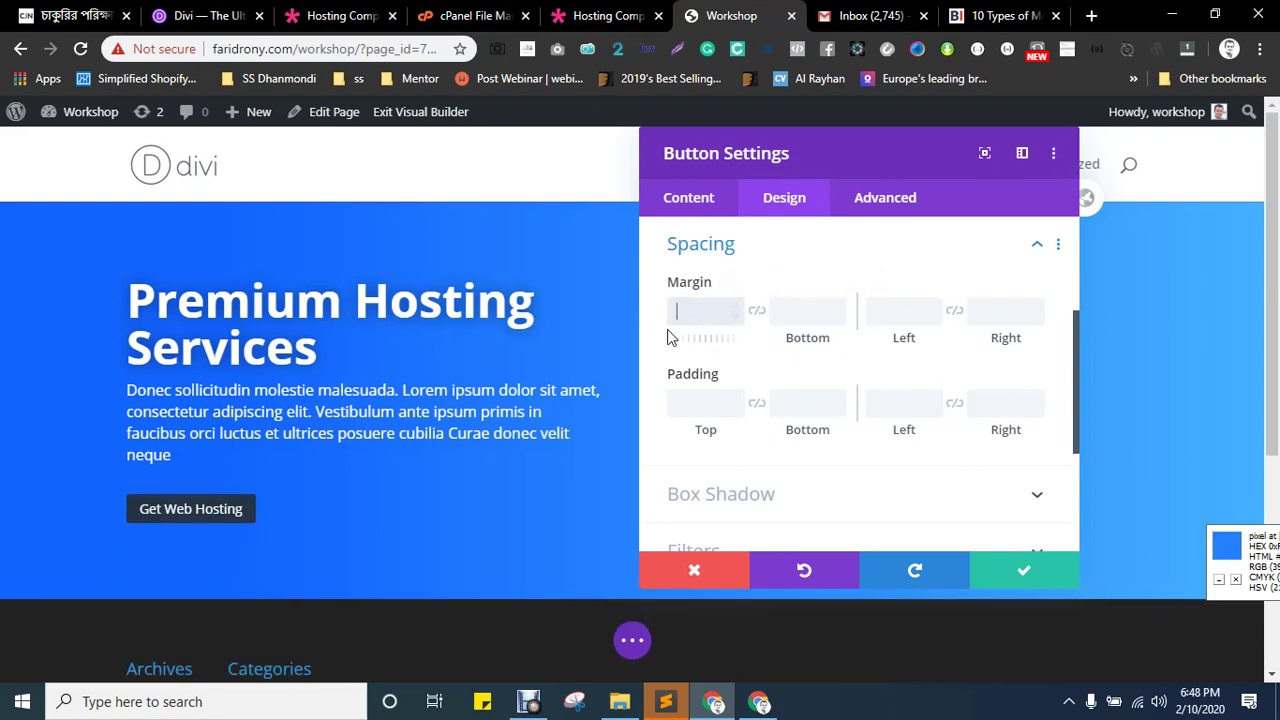
drag(920, 337, 857, 314)
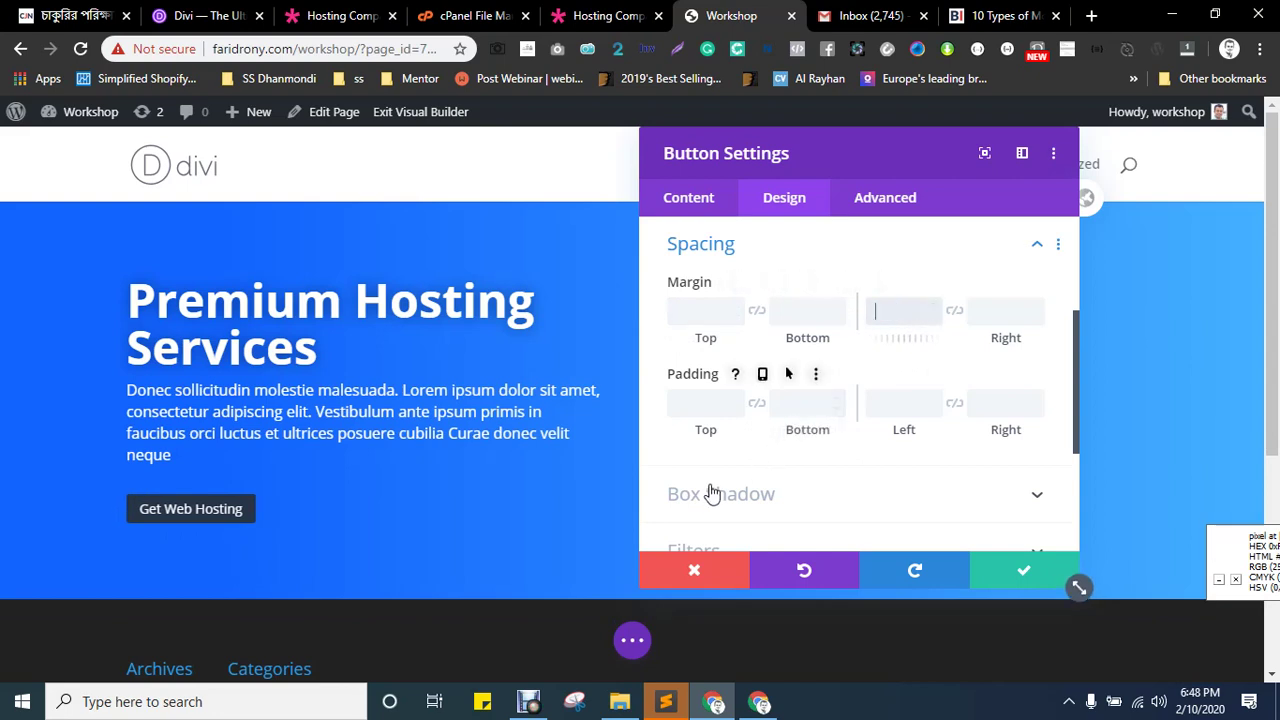
- Set the button's top padding to 18px
click(704, 402)
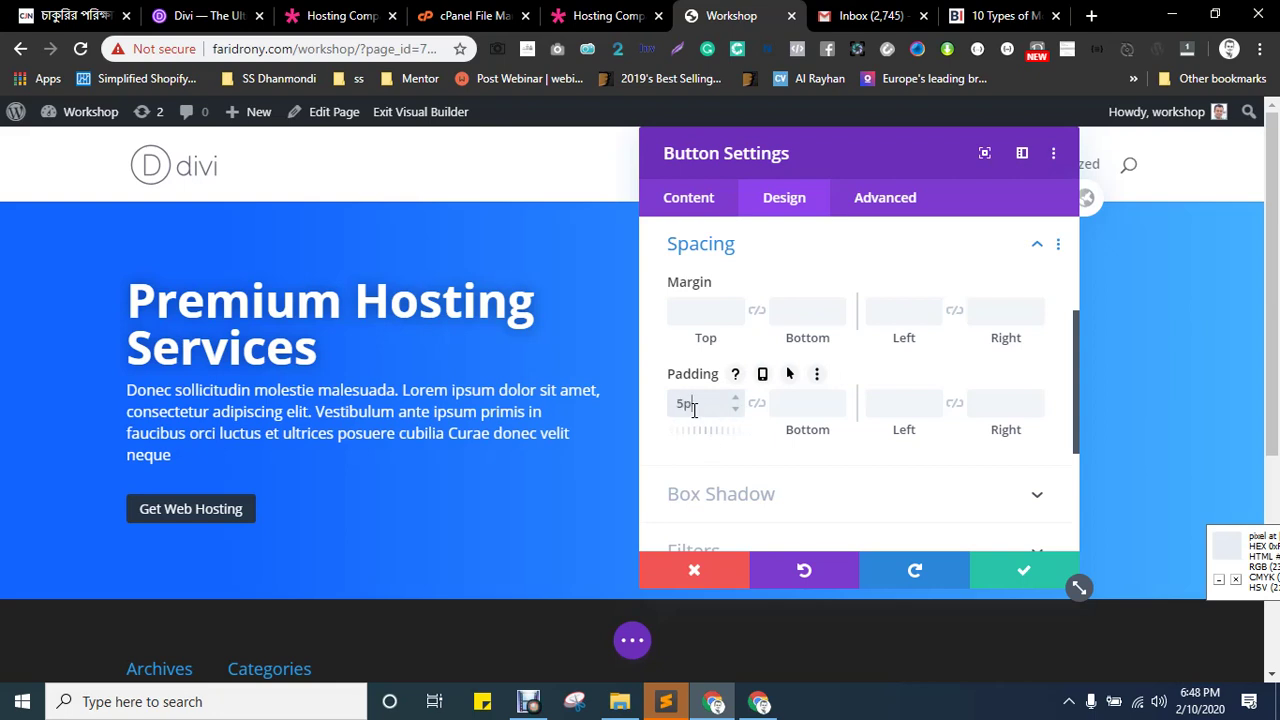
key(Tab)
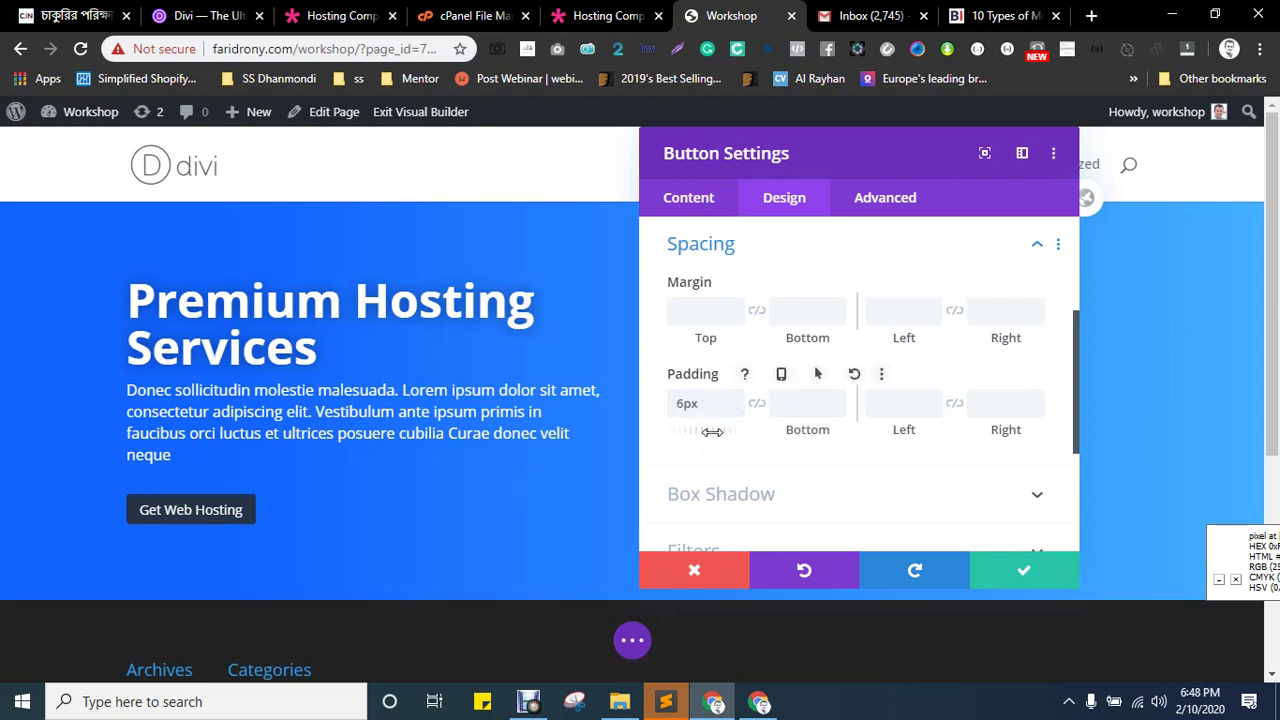
drag(706, 434, 717, 434)
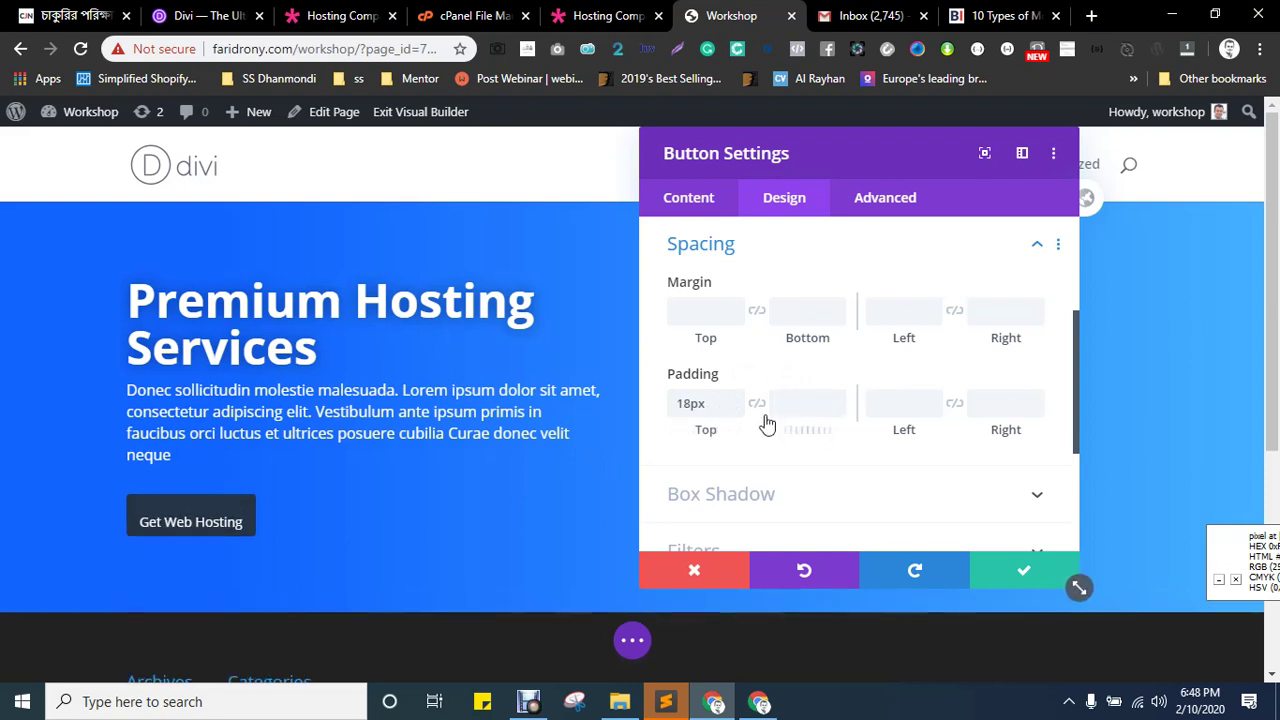
- Link the button's paddings in pairs, setting top and bottom to 15px and left and right to 30px
click(755, 406)
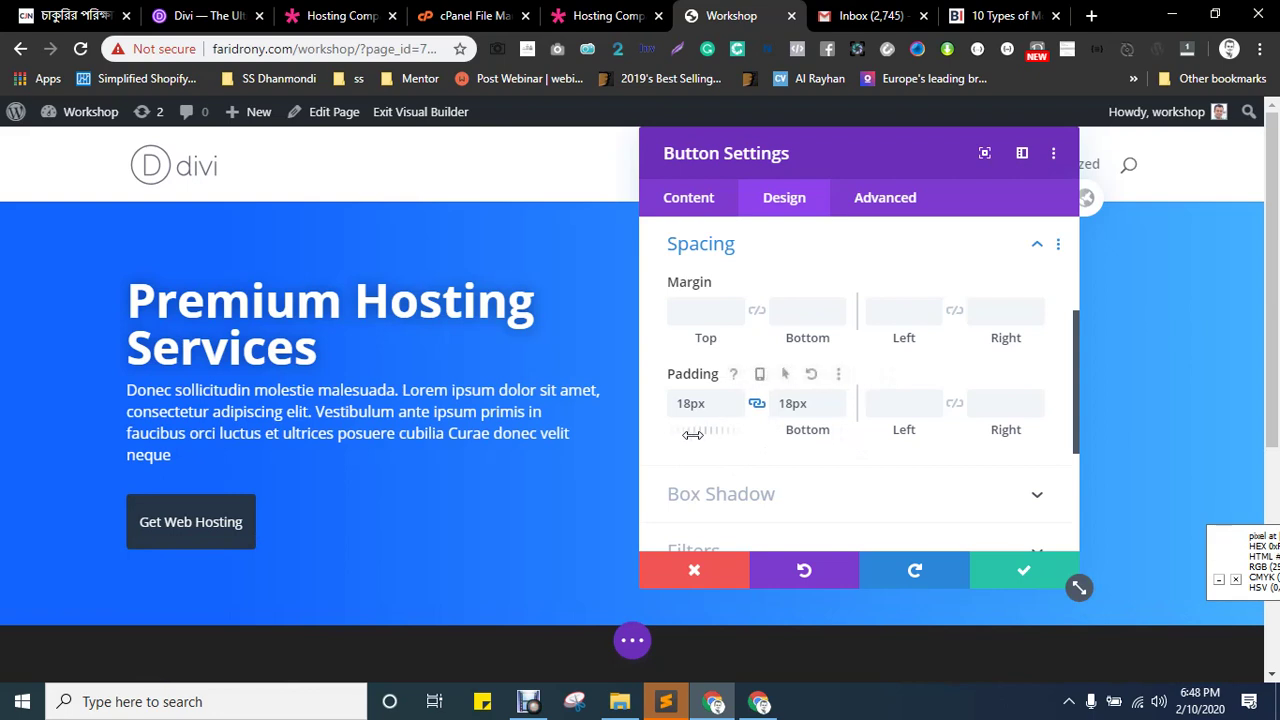
drag(692, 434, 686, 434)
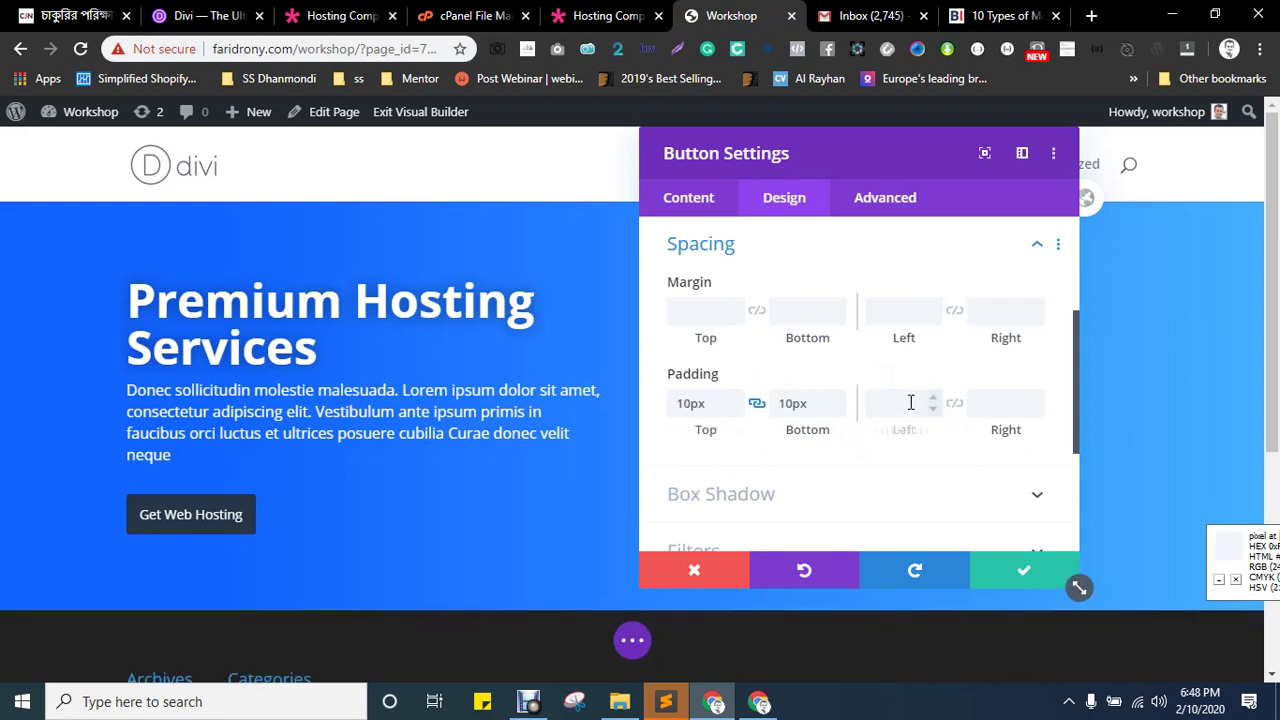
click(911, 402)
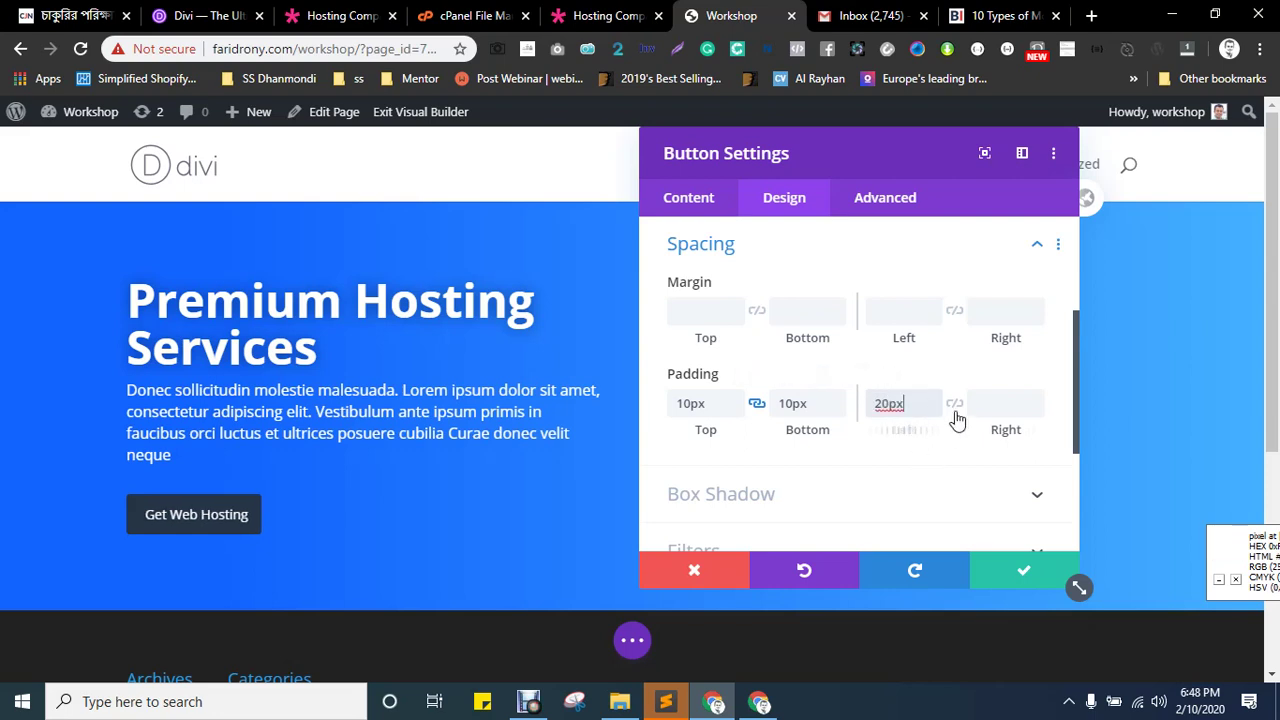
click(955, 406)
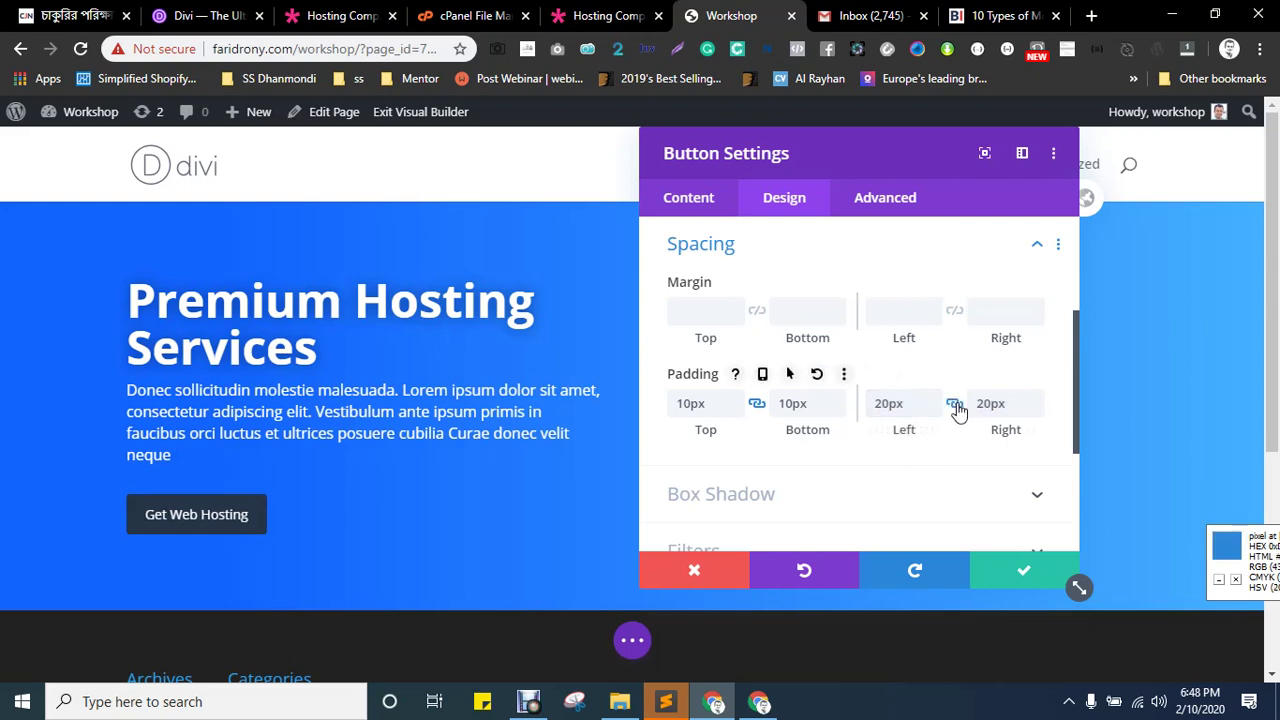
drag(886, 428, 904, 428)
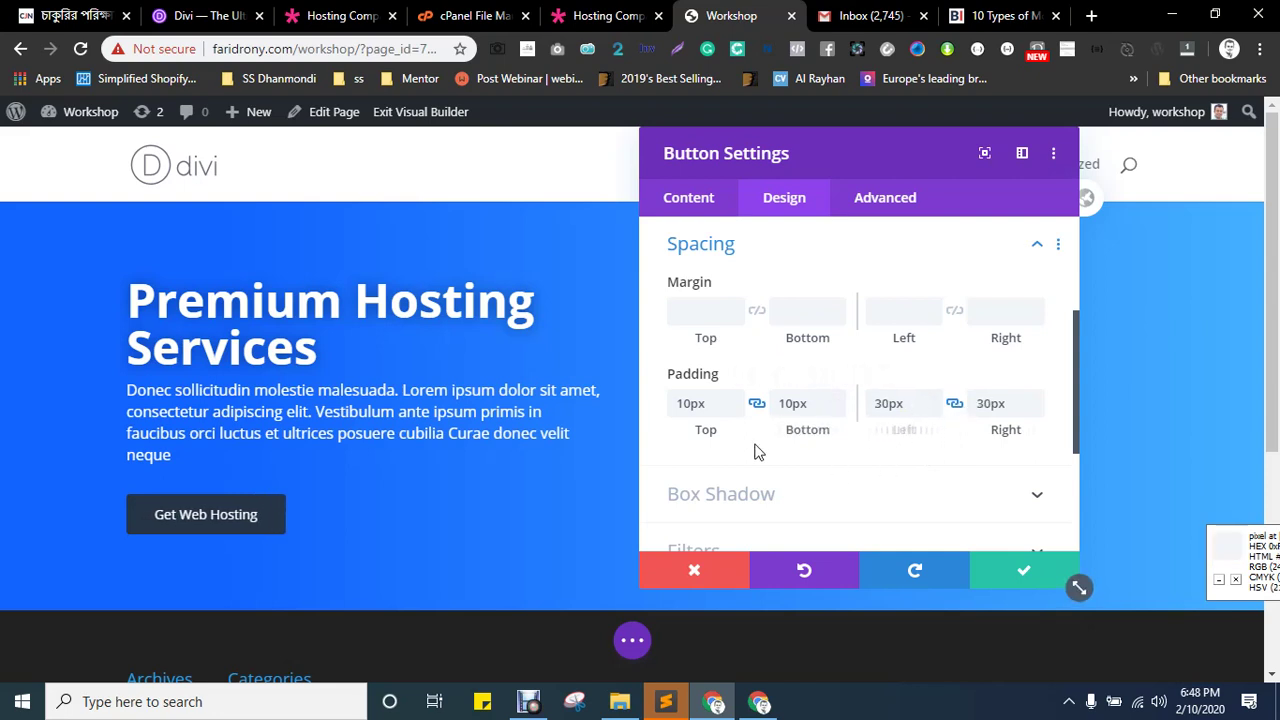
drag(708, 434, 716, 434)
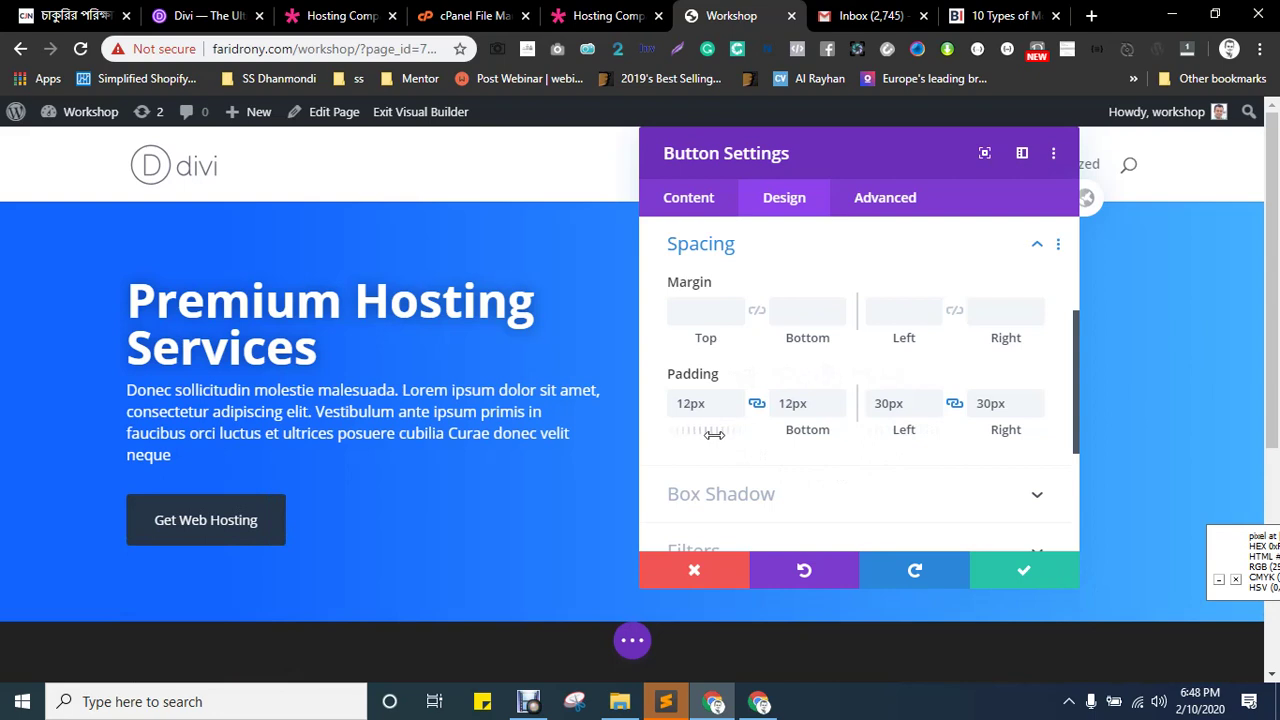
click(686, 403)
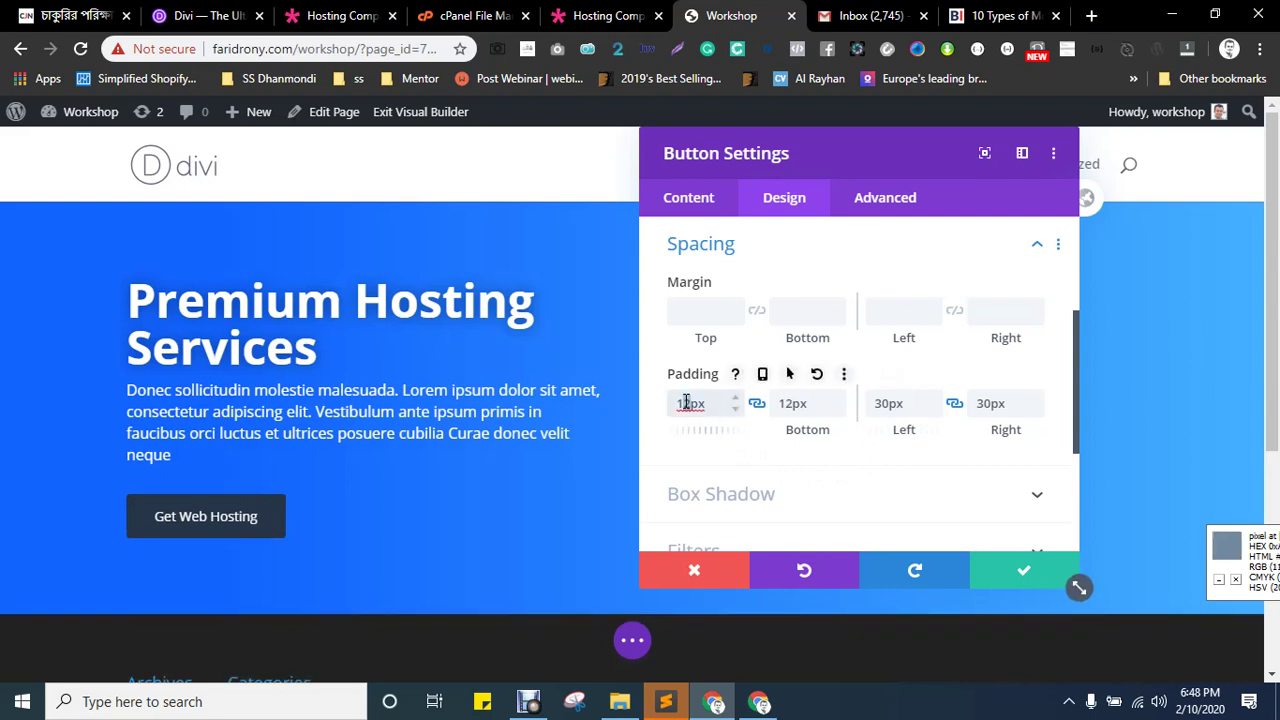
- Apply the first box shadow preset, an even glow on all sides, to the button and compare it with the demo's button
click(851, 490)
scroll(875, 440, up, 1)
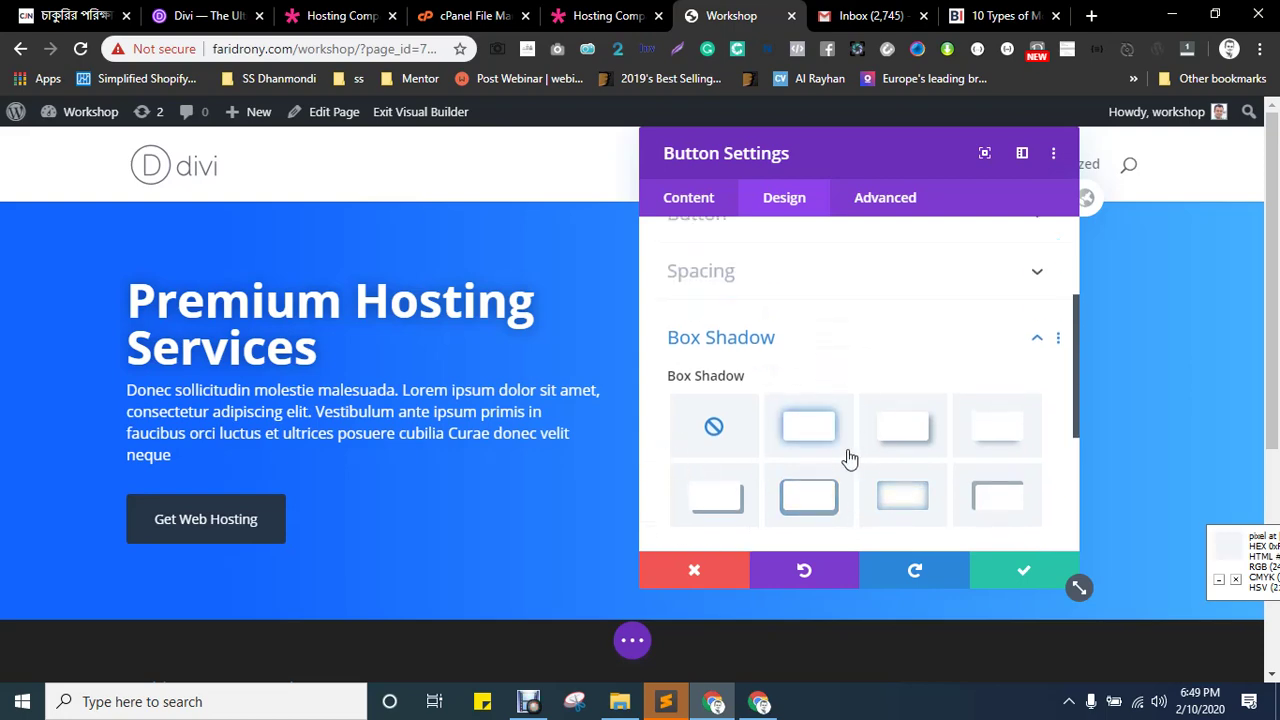
click(810, 427)
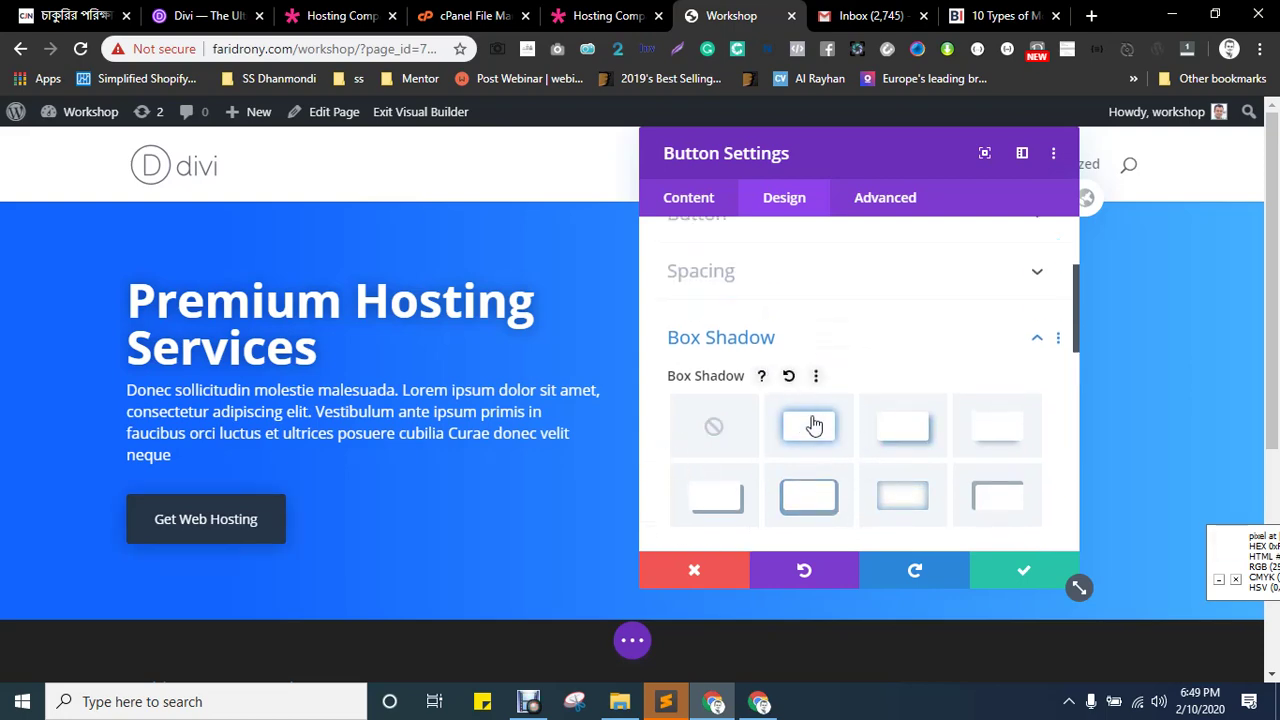
key(ctrl+shift+Tab)
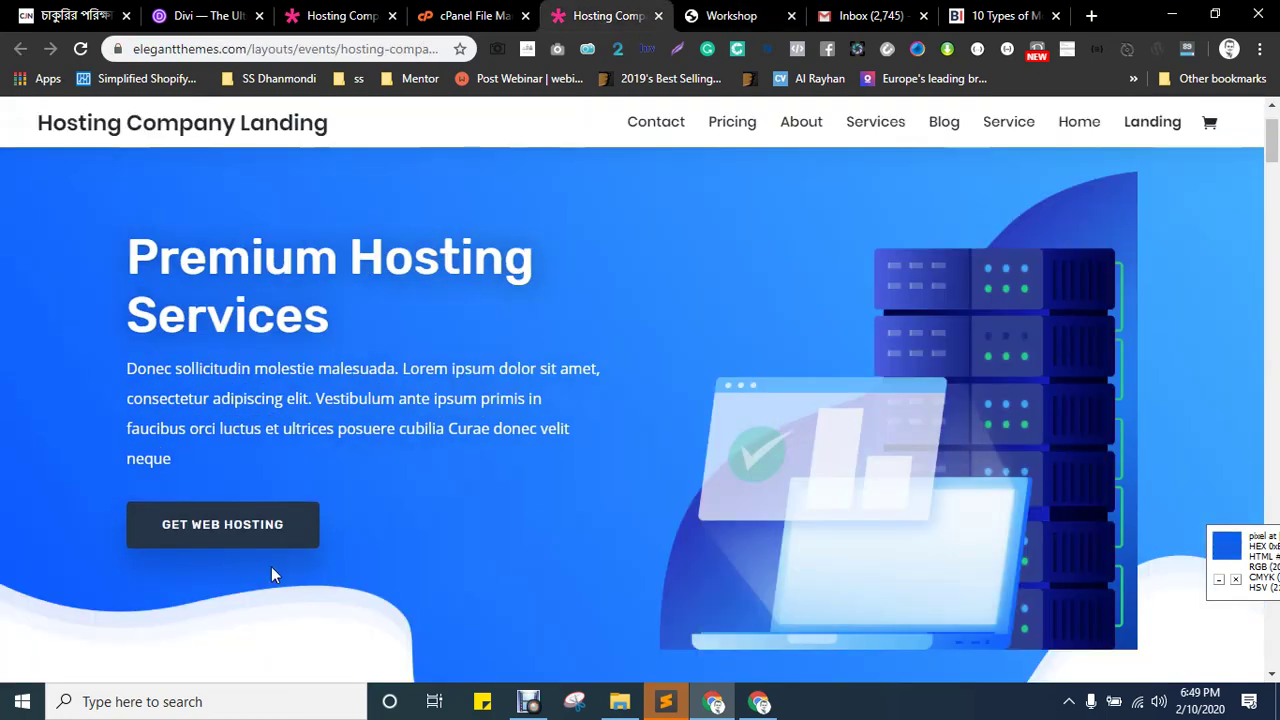
key(ctrl+Tab)
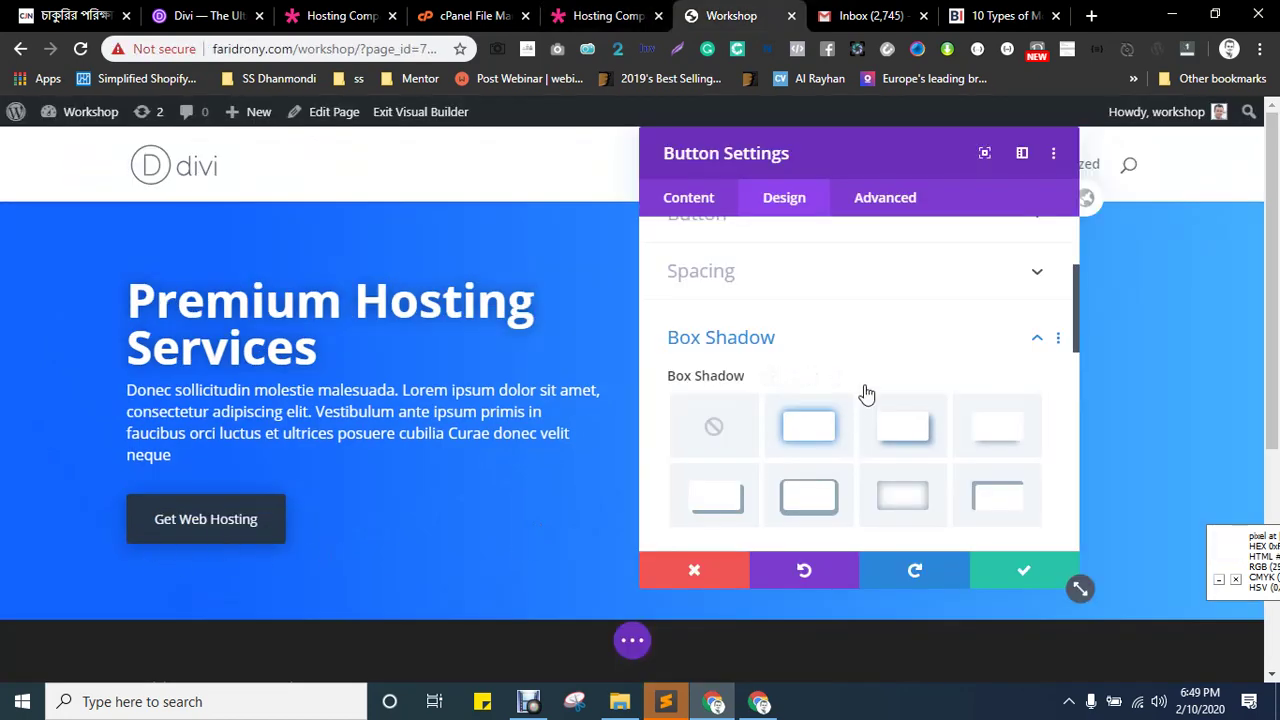
- Set the button's font weight to Semi Bold
scroll(866, 392, up, 2)
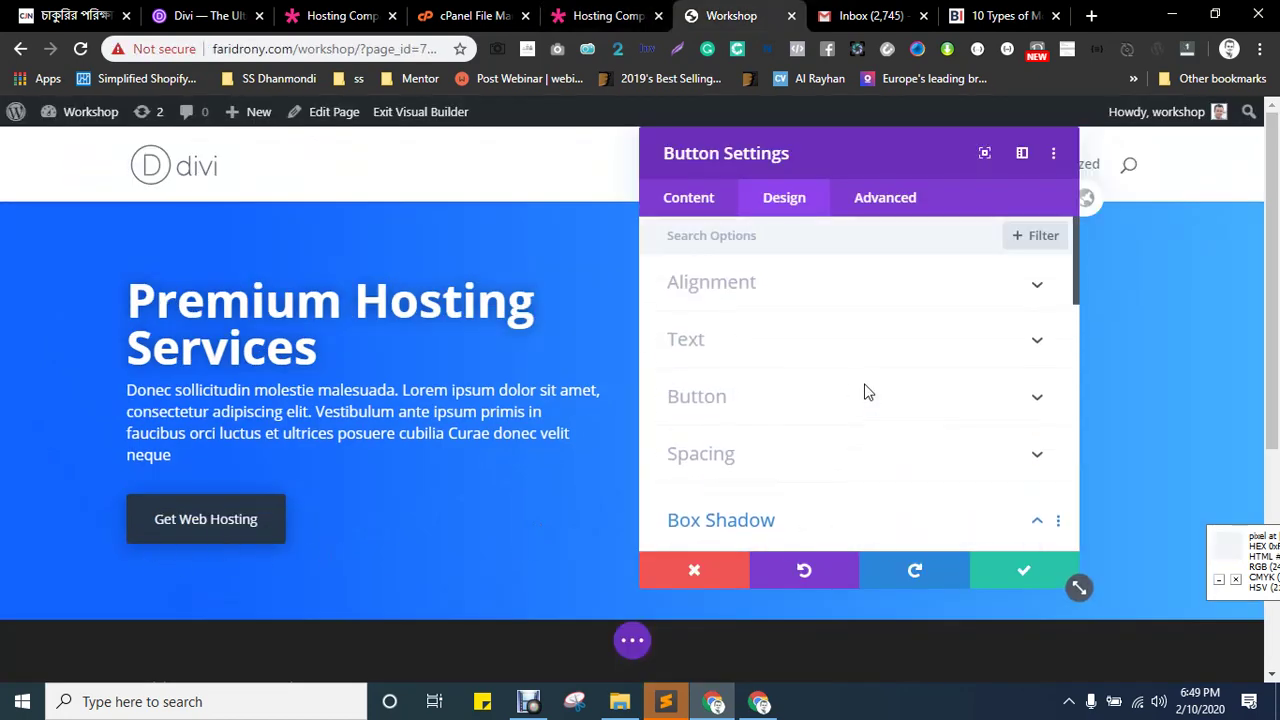
click(703, 400)
scroll(806, 386, down, 5)
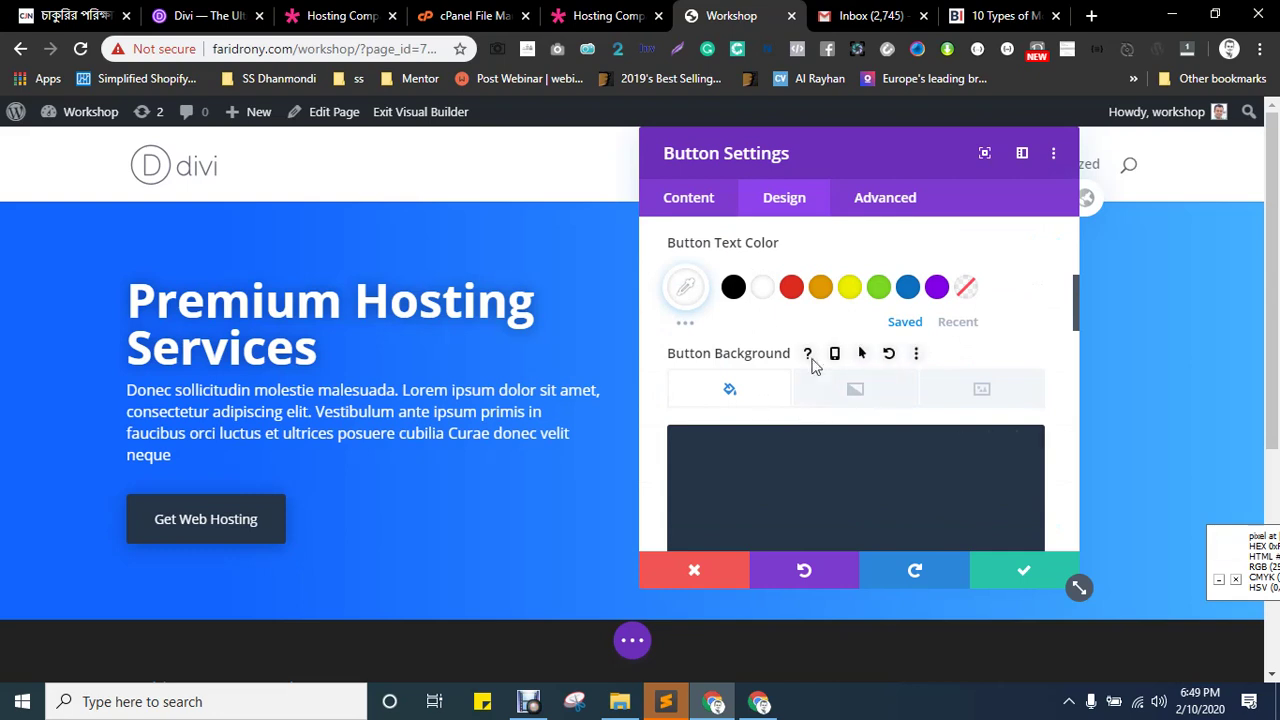
scroll(812, 365, down, 5)
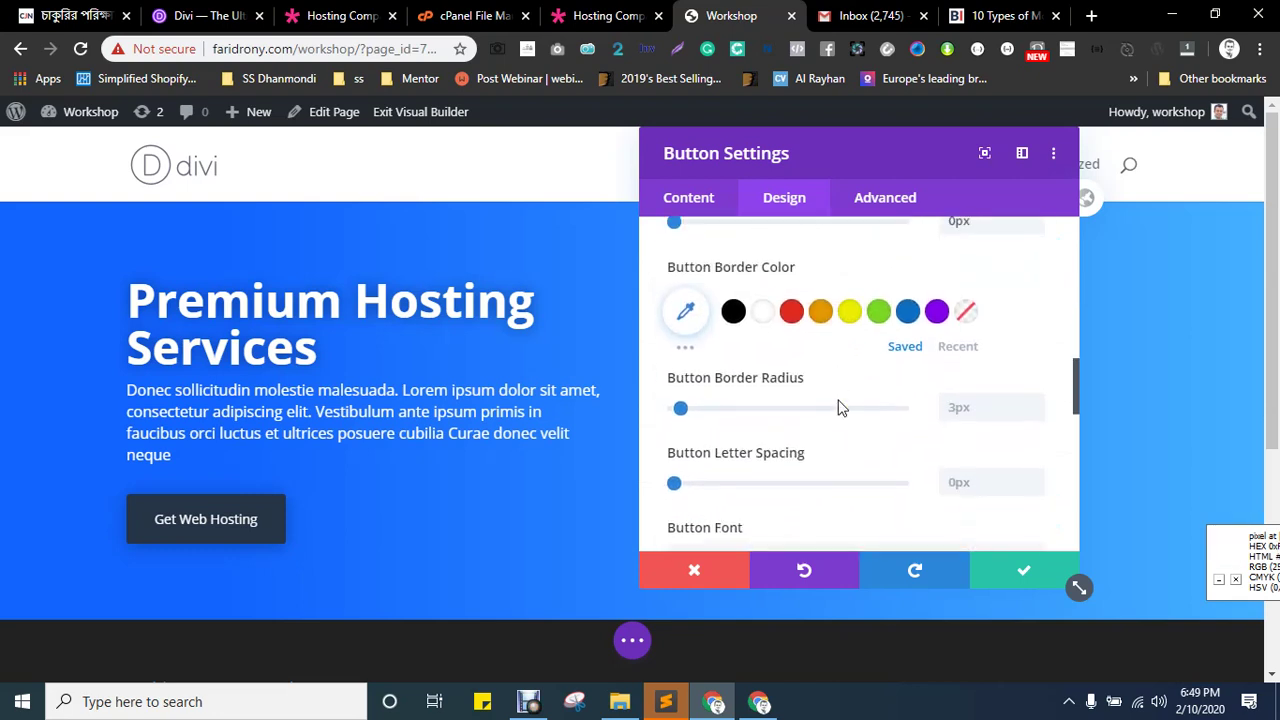
scroll(840, 407, down, 1)
scroll(845, 420, down, 3)
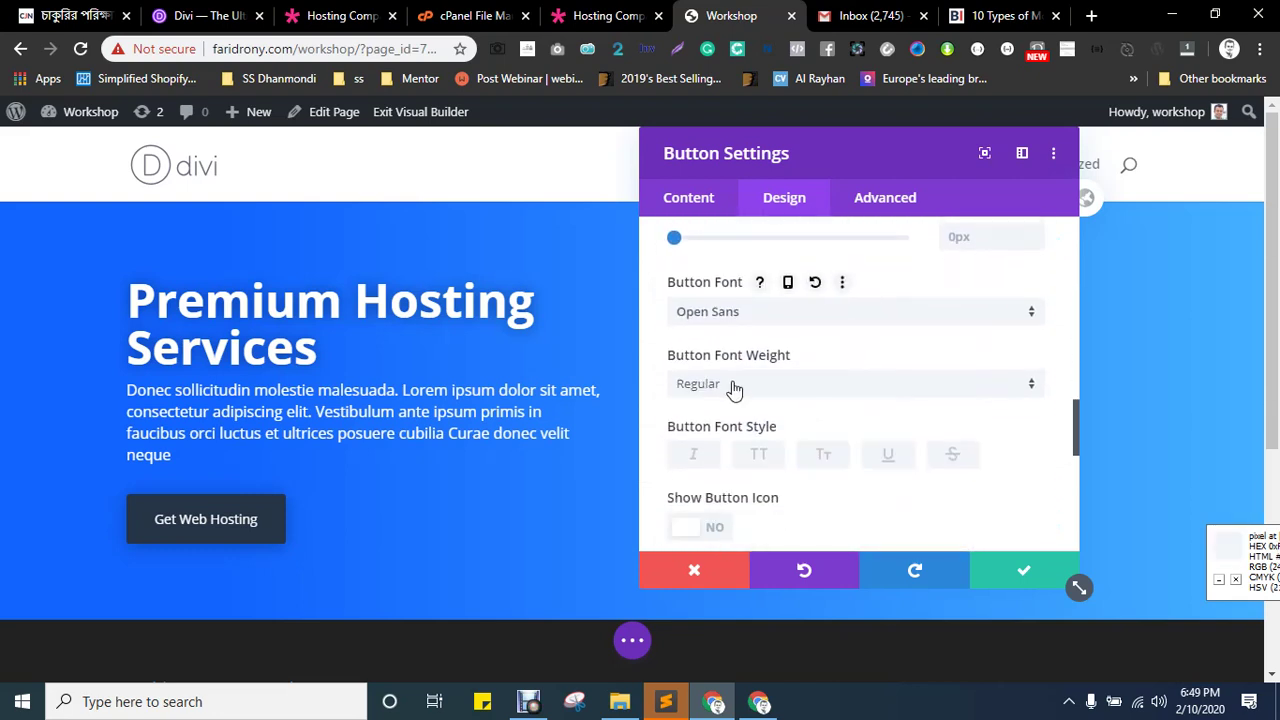
click(729, 386)
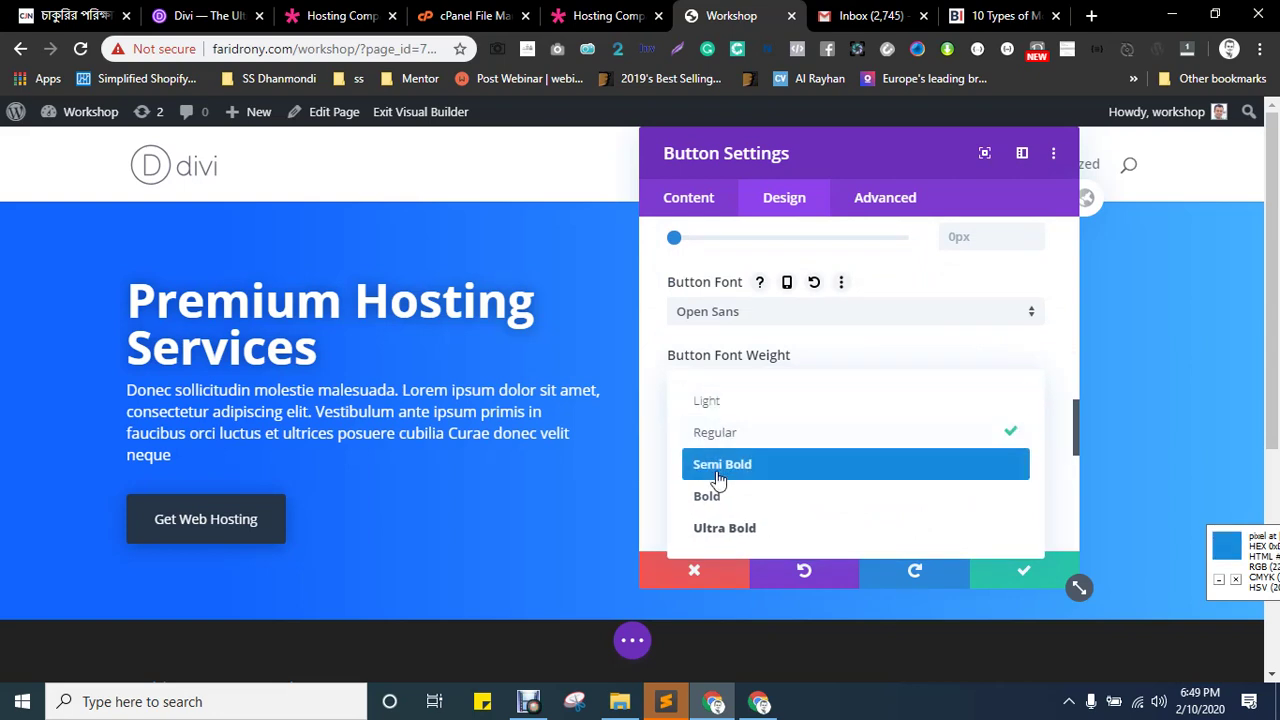
click(718, 466)
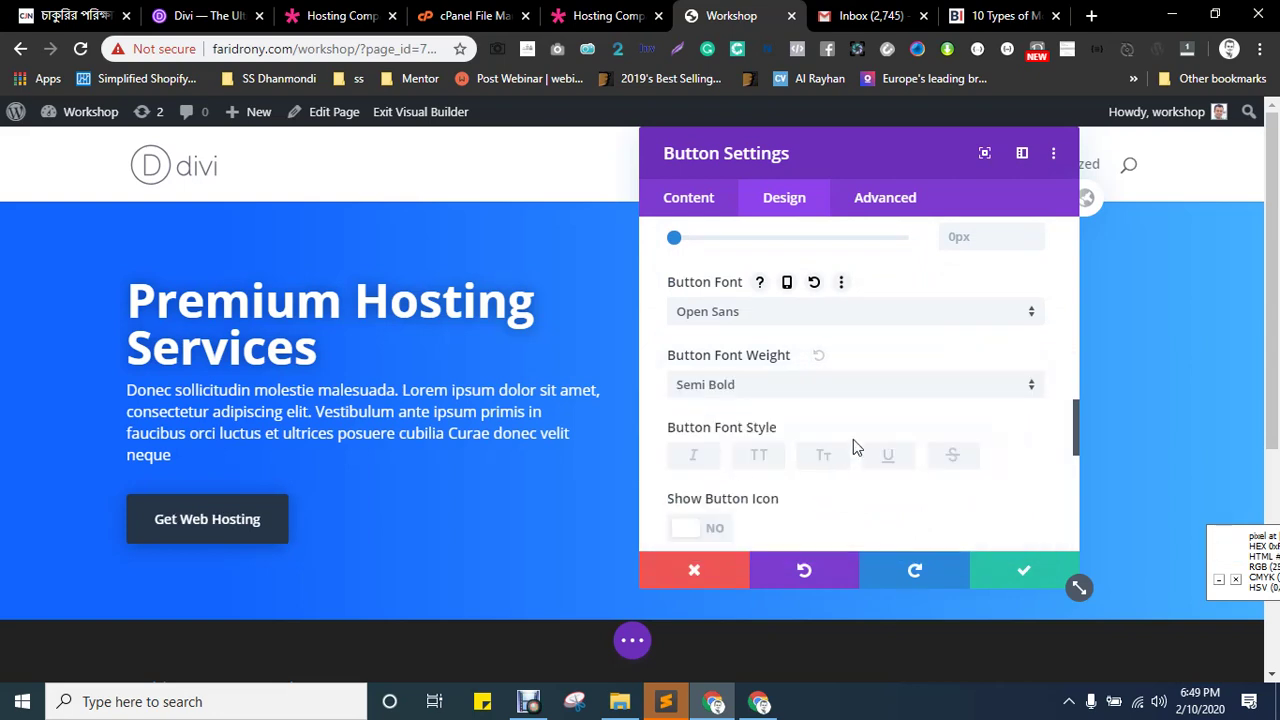
- Set the button's linked left and right padding to 40px and save the button settings
scroll(850, 440, down, 1)
scroll(822, 440, down, 2)
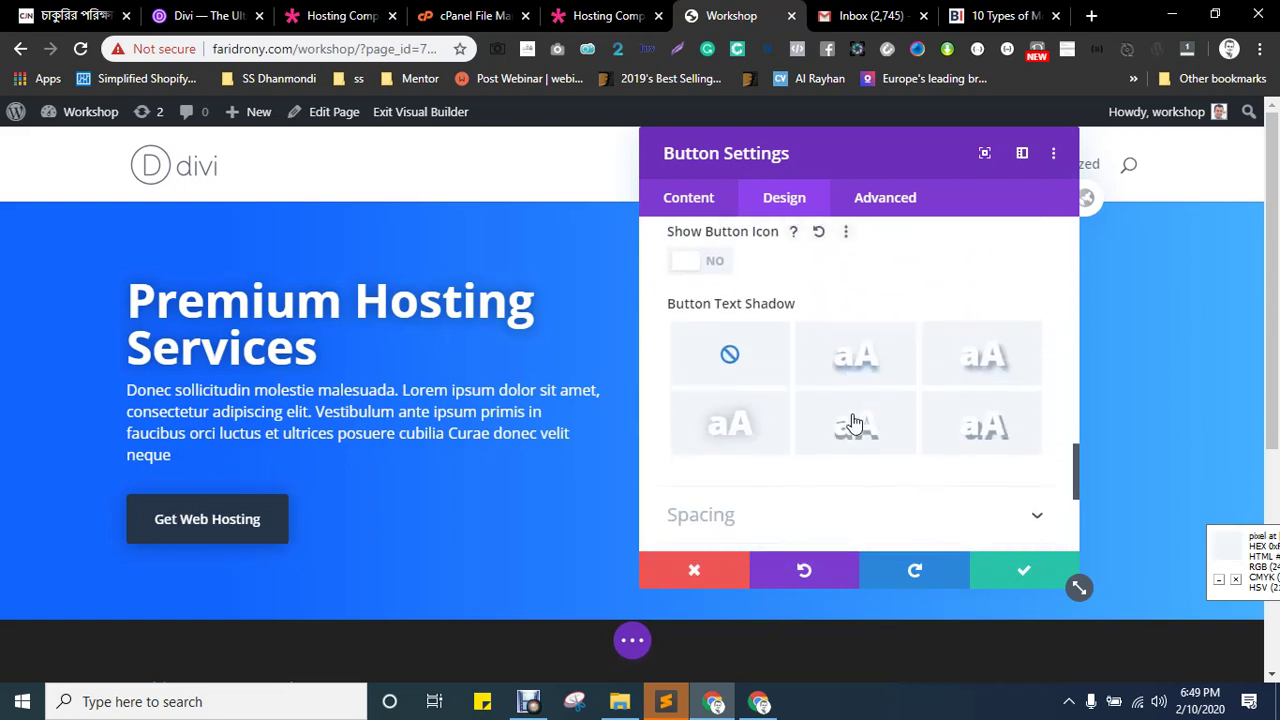
scroll(820, 452, down, 2)
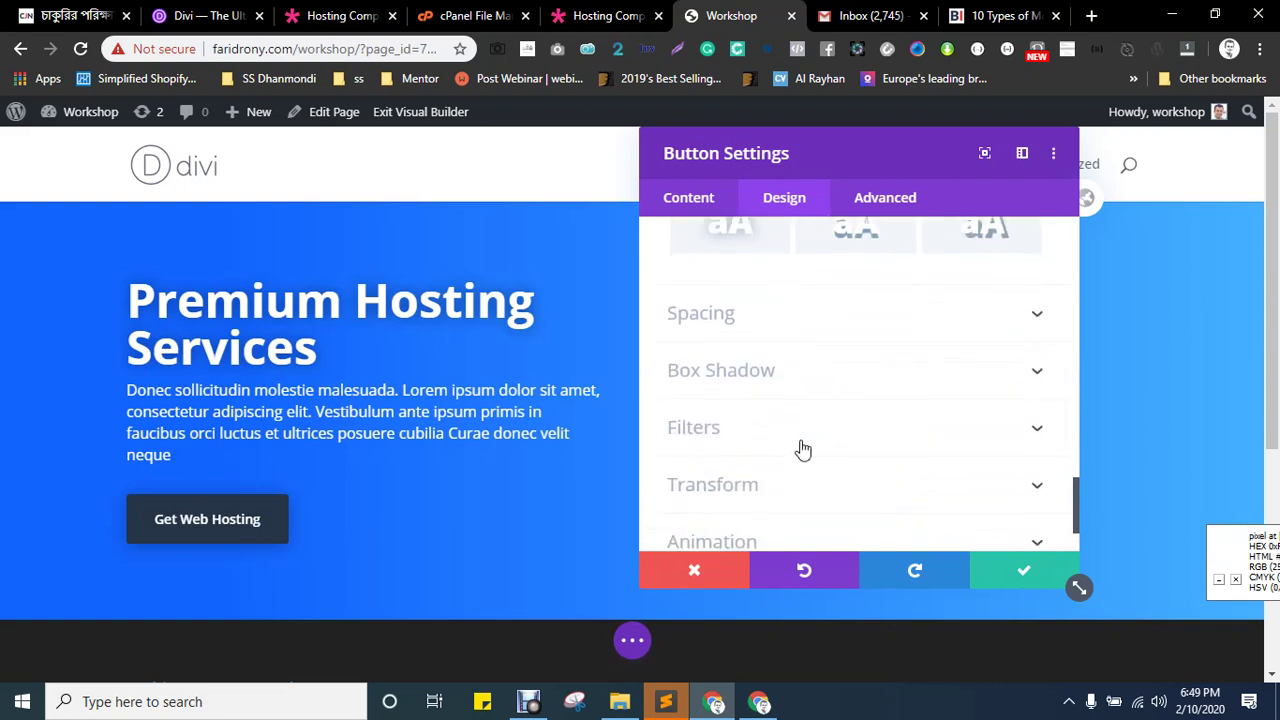
click(700, 315)
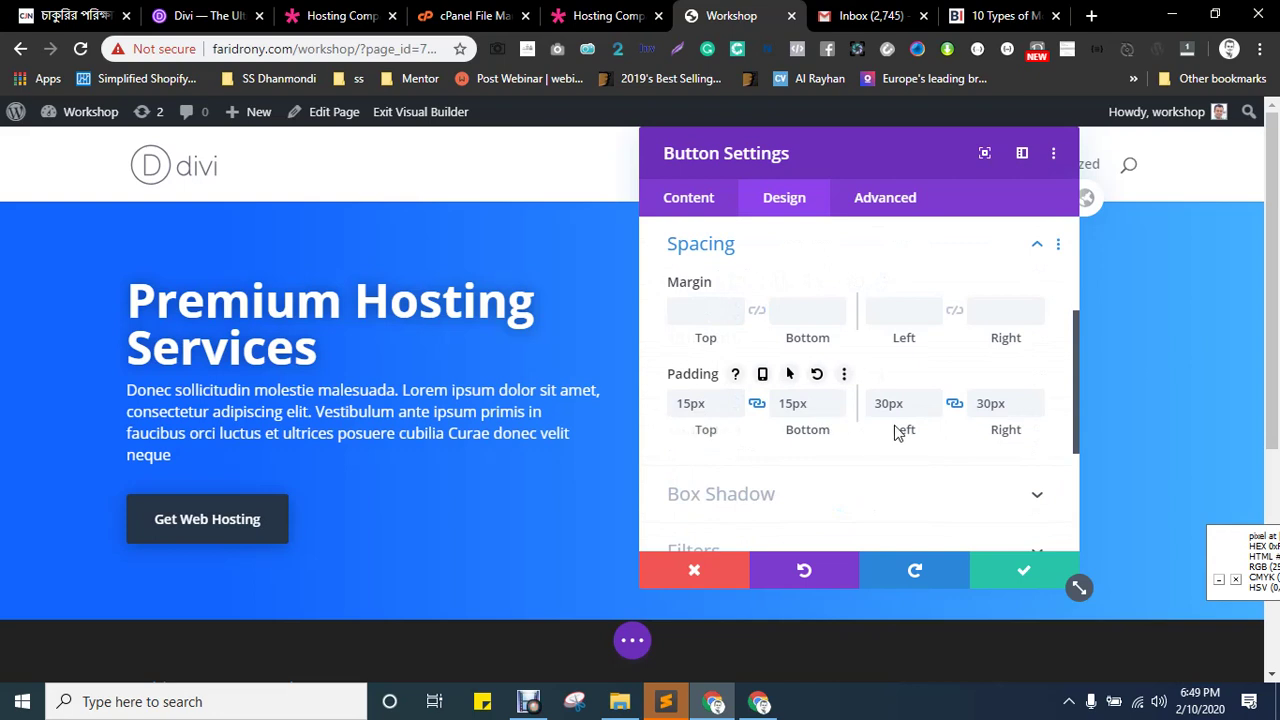
drag(899, 430, 904, 429)
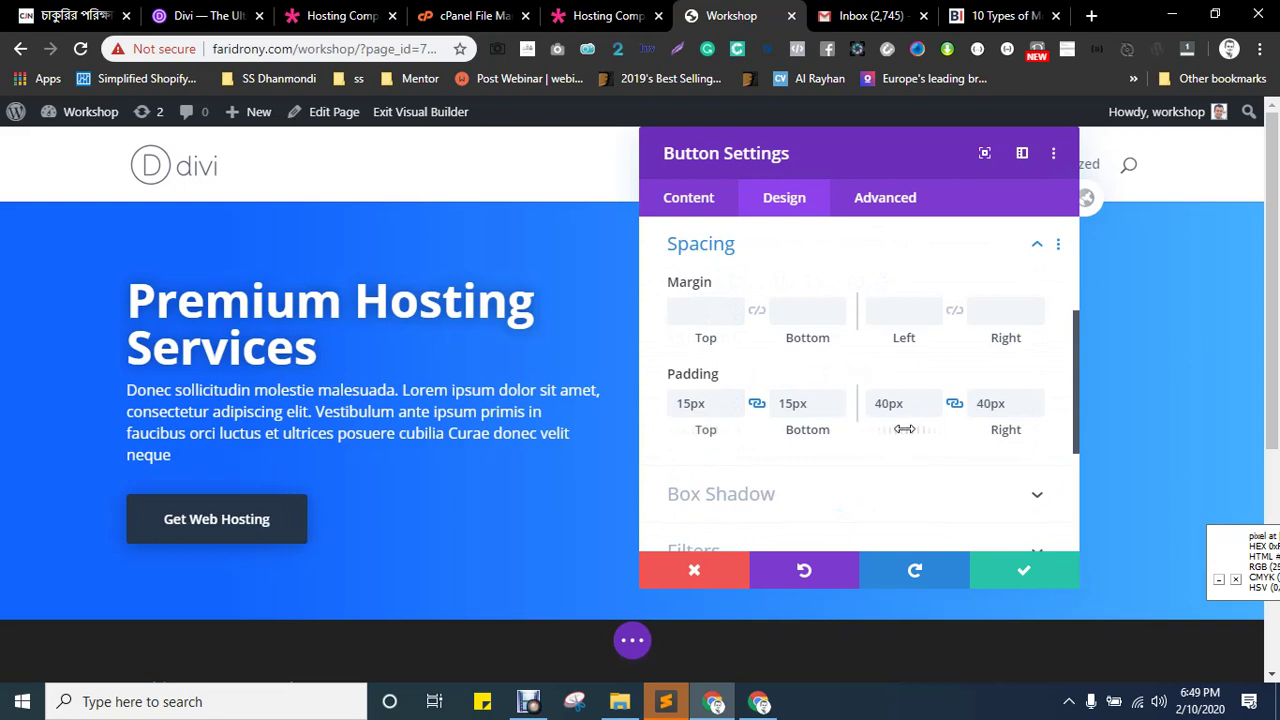
click(1016, 578)
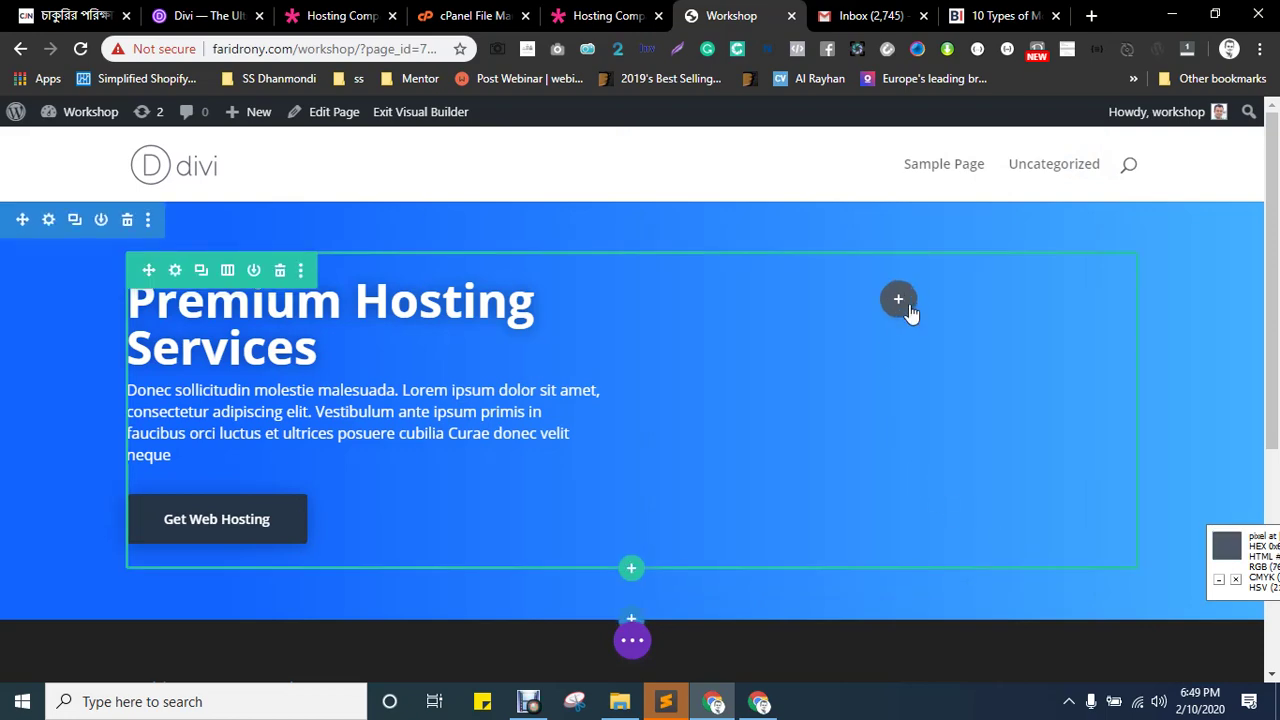
- Check the demo's hero illustration and insert an Image module in the empty column beside the heading
key(ctrl+shift+Tab)
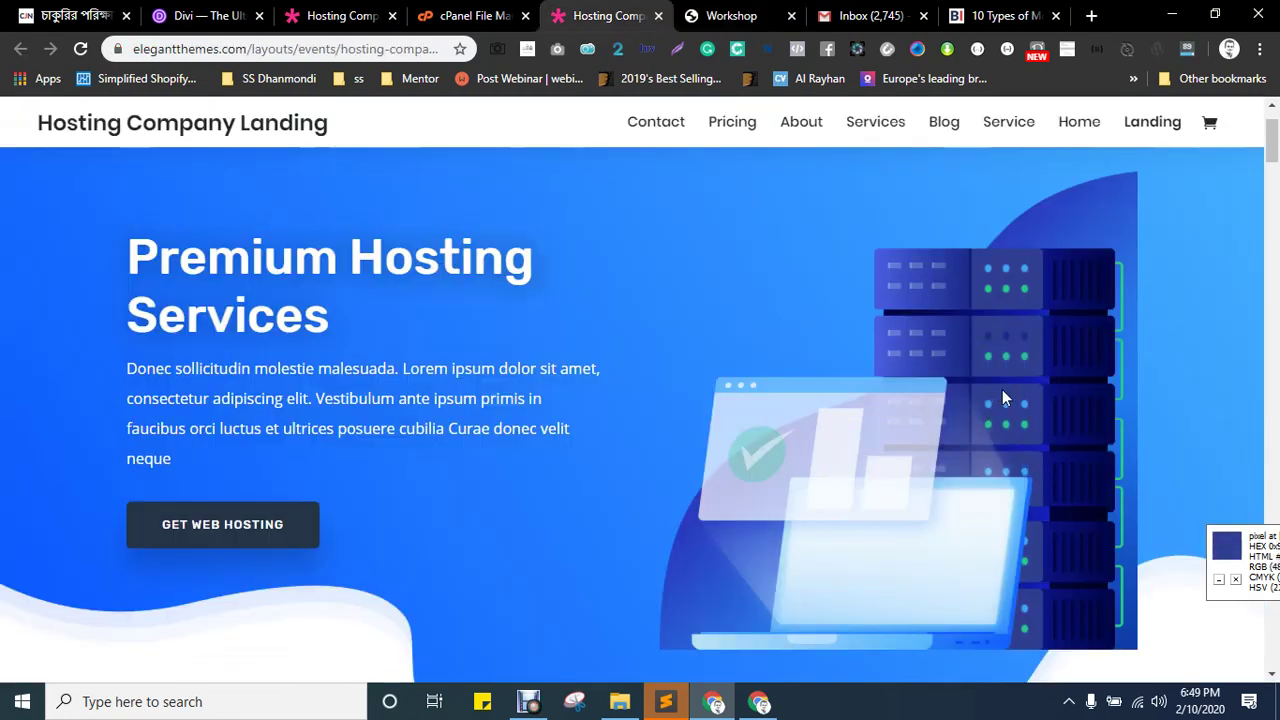
key(ctrl+Tab)
click(898, 300)
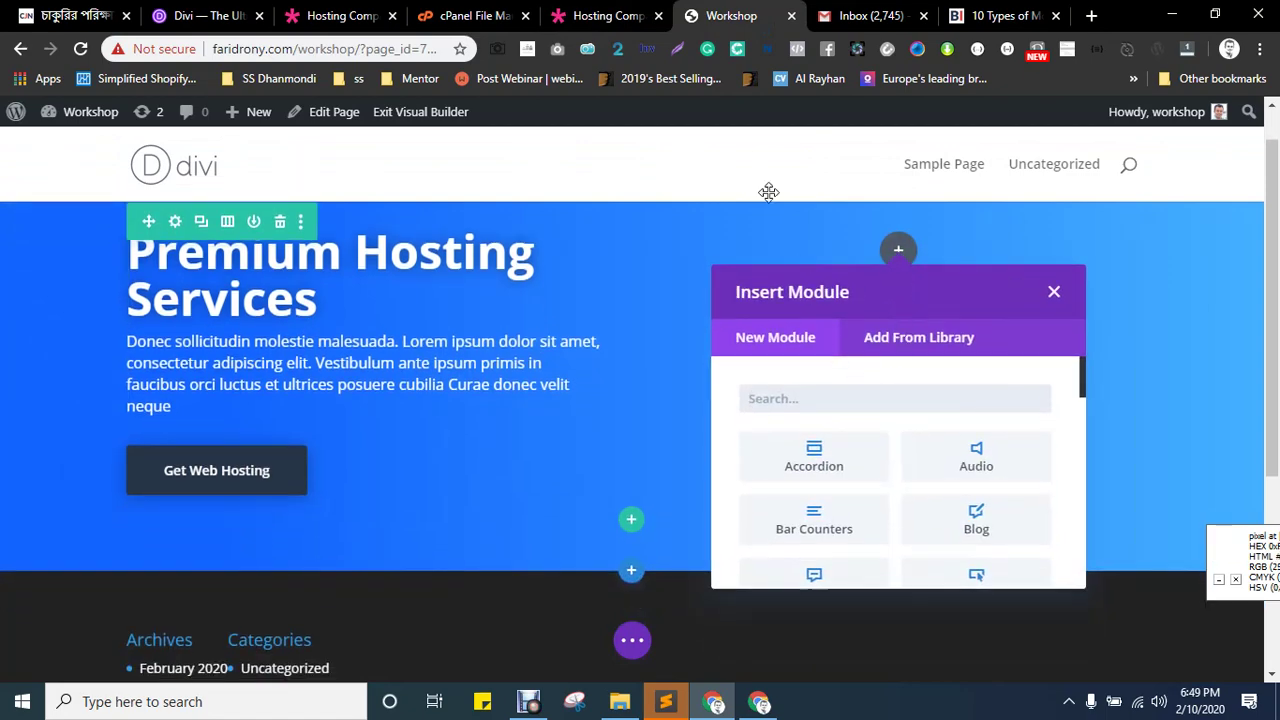
click(600, 15)
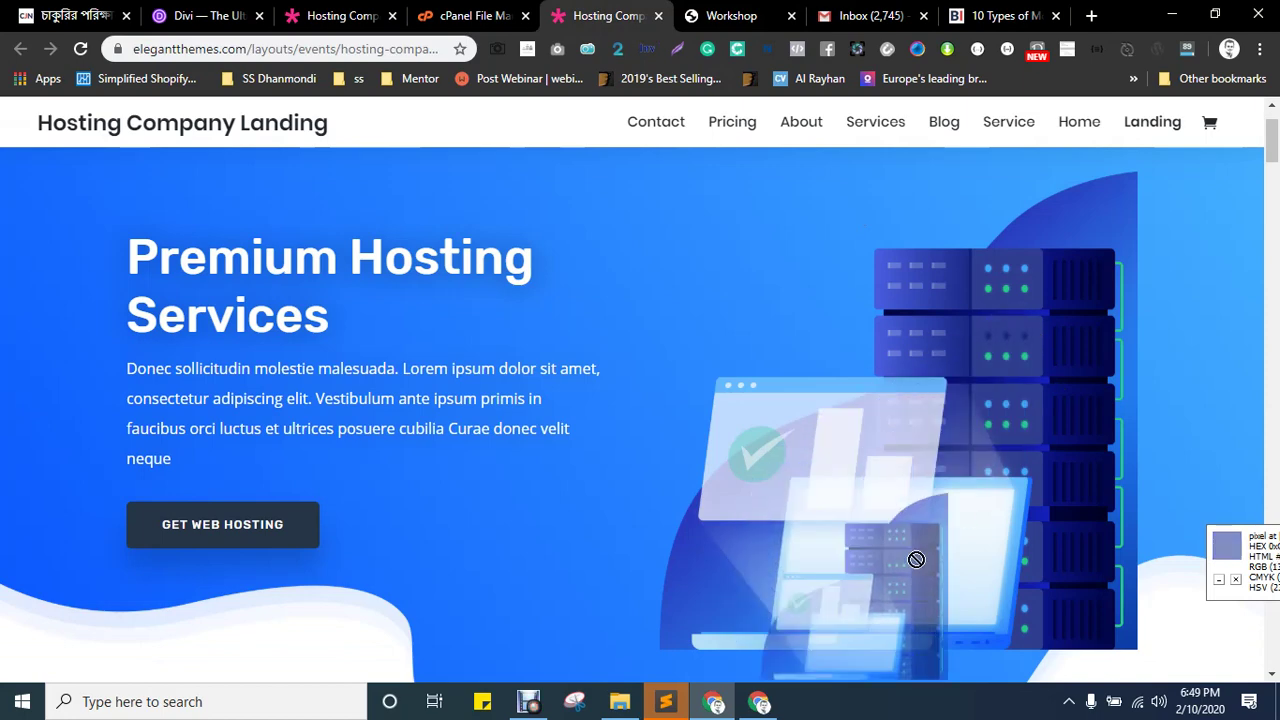
key(ctrl+Tab)
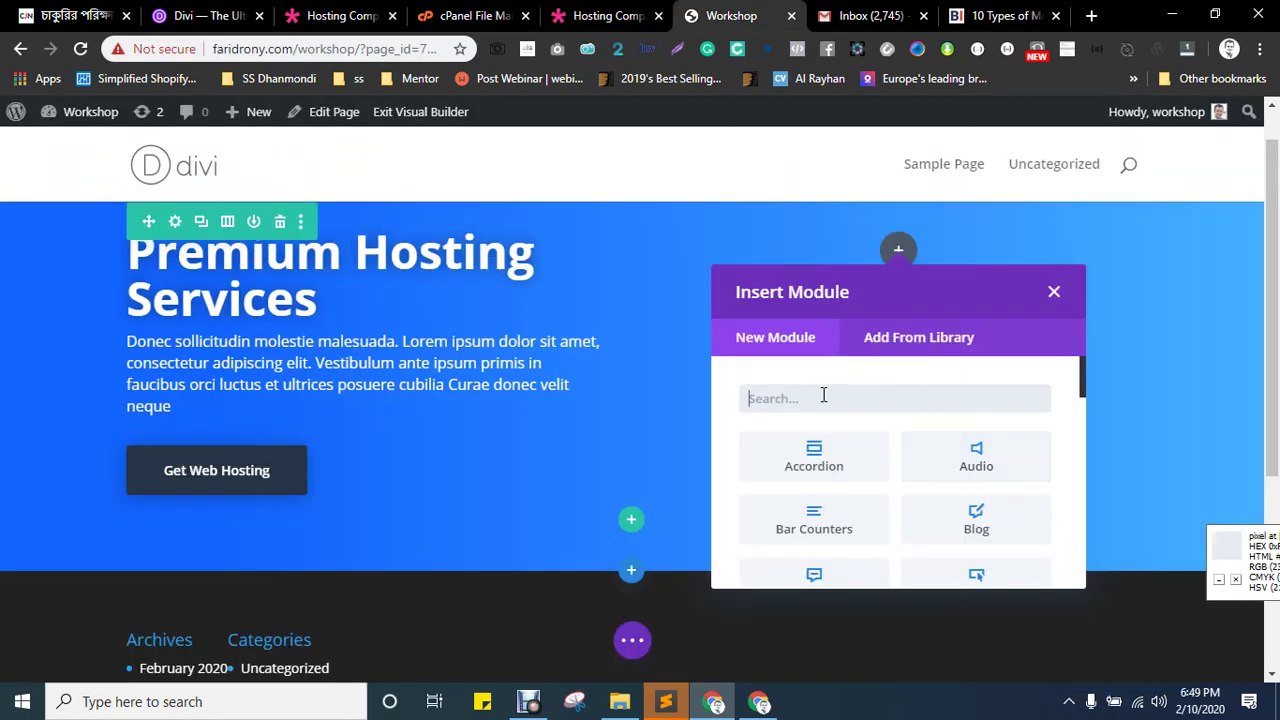
text(im)
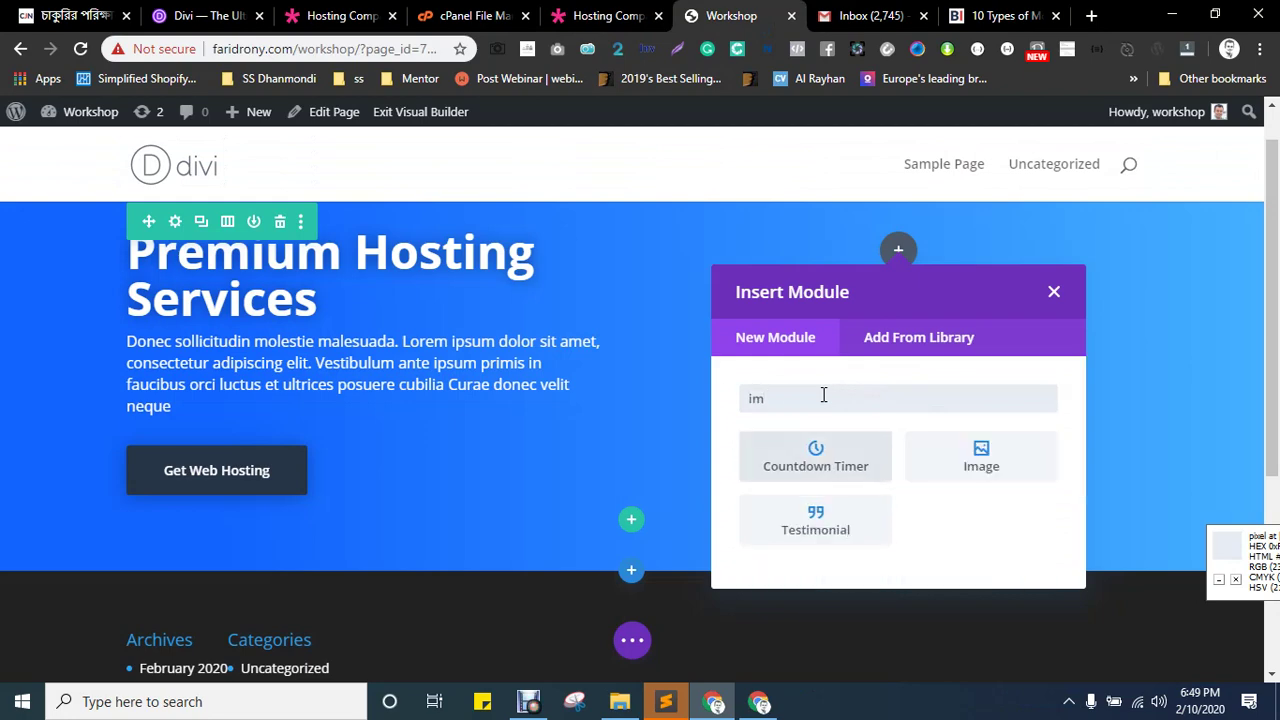
click(980, 457)
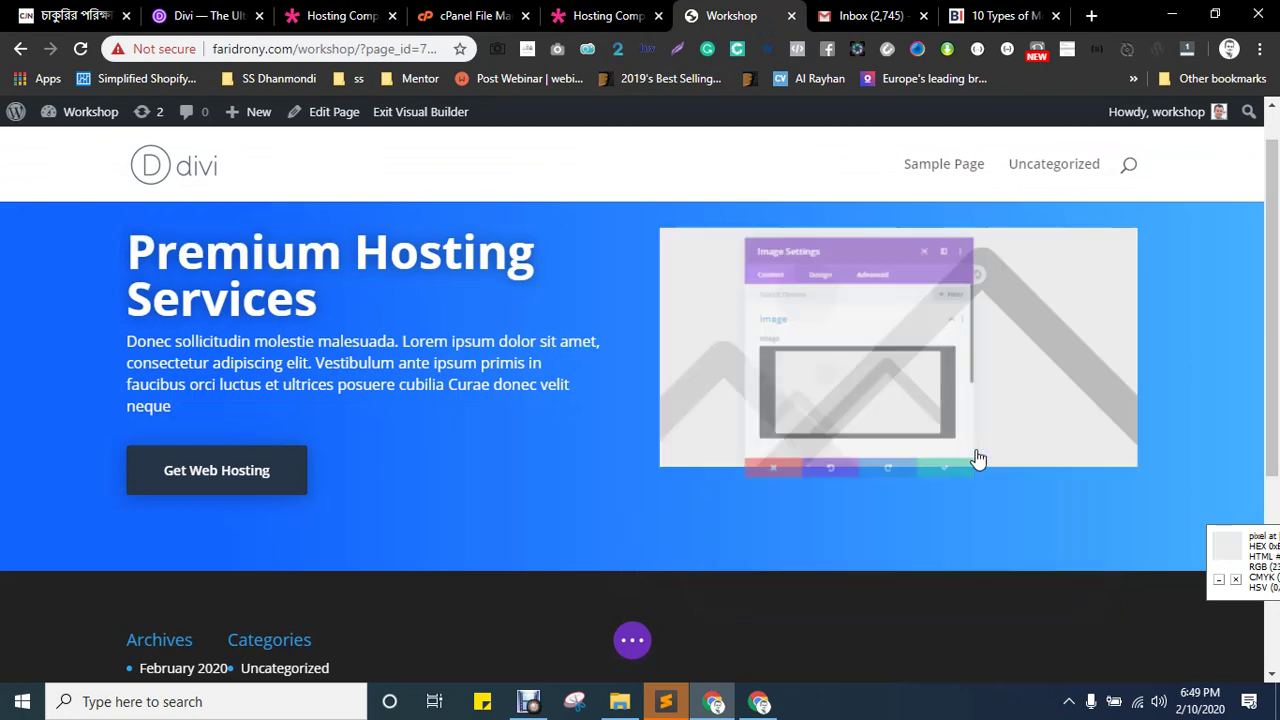
- Start uploading an image for the Image module and pick 1X_Hosting_Big-Icon_02.png in the Desktop folder
click(814, 416)
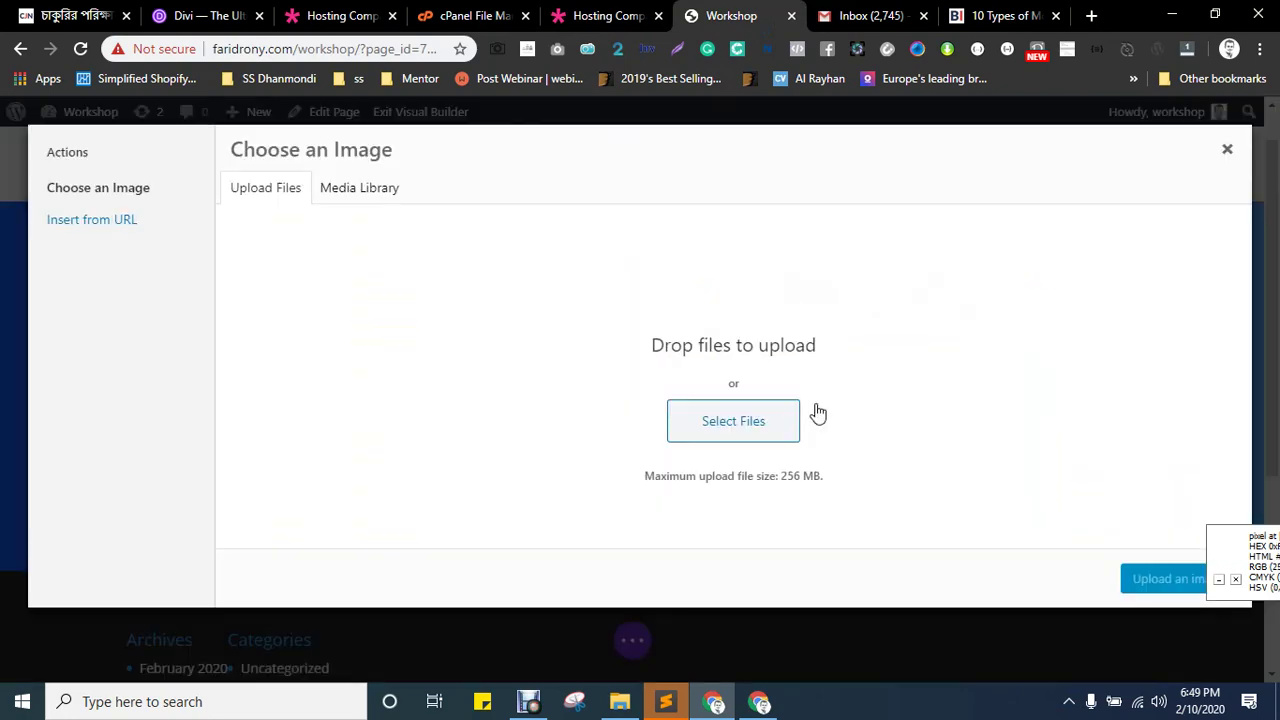
click(729, 427)
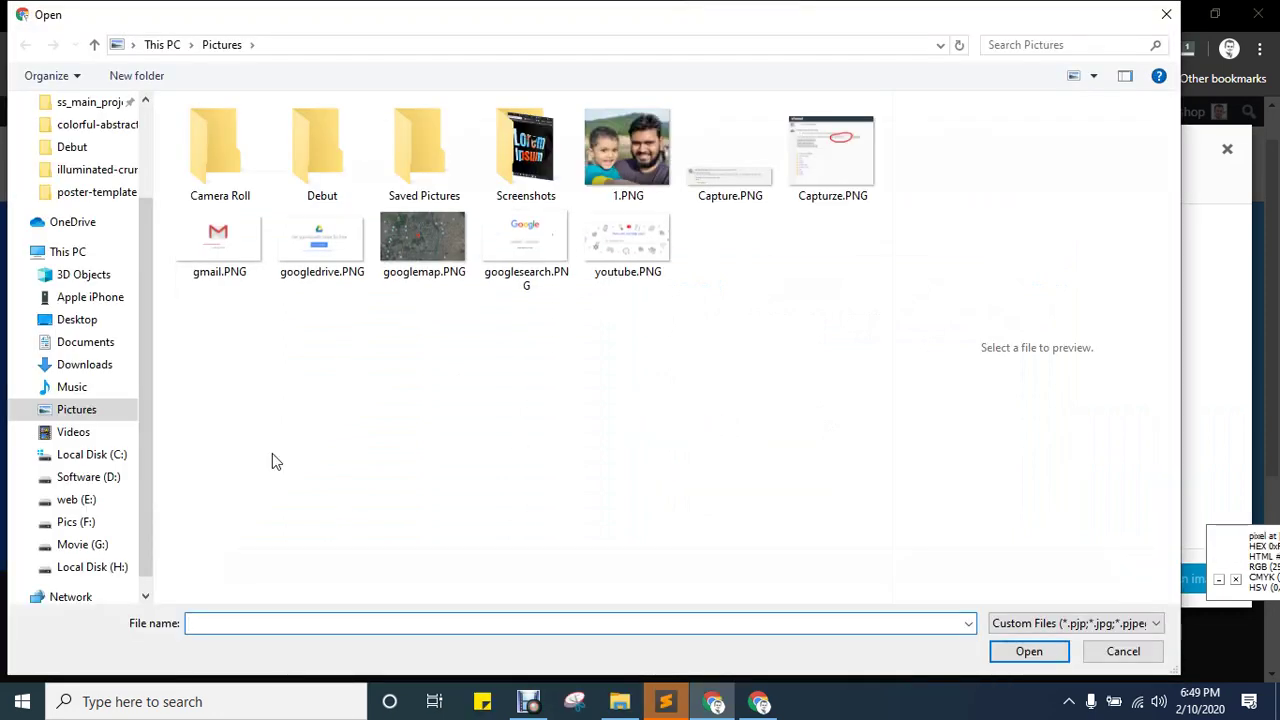
click(60, 322)
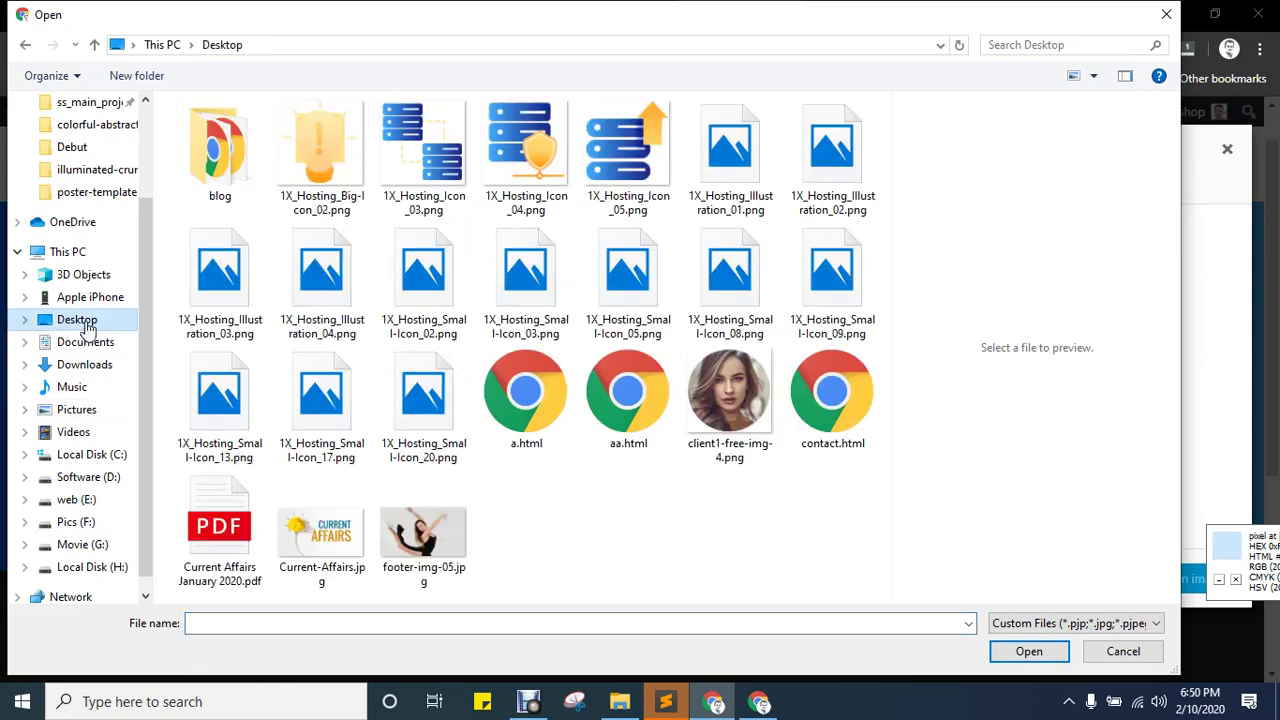
click(622, 318)
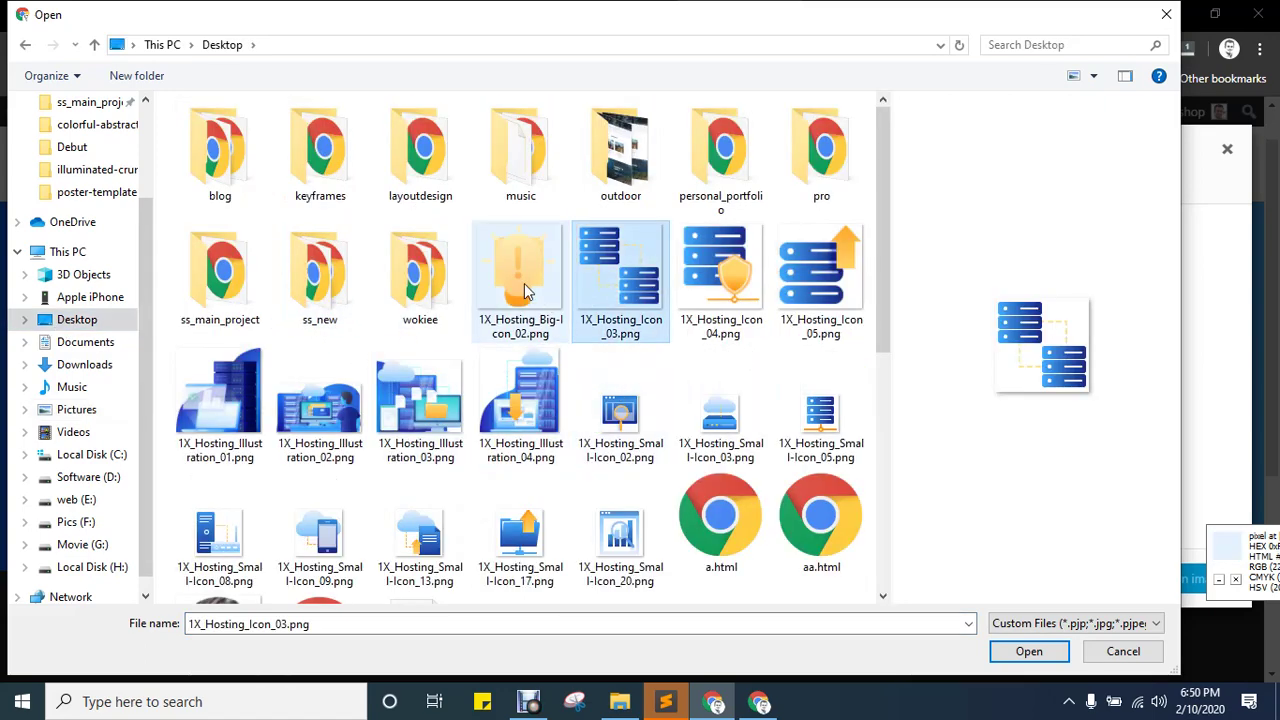
click(524, 283)
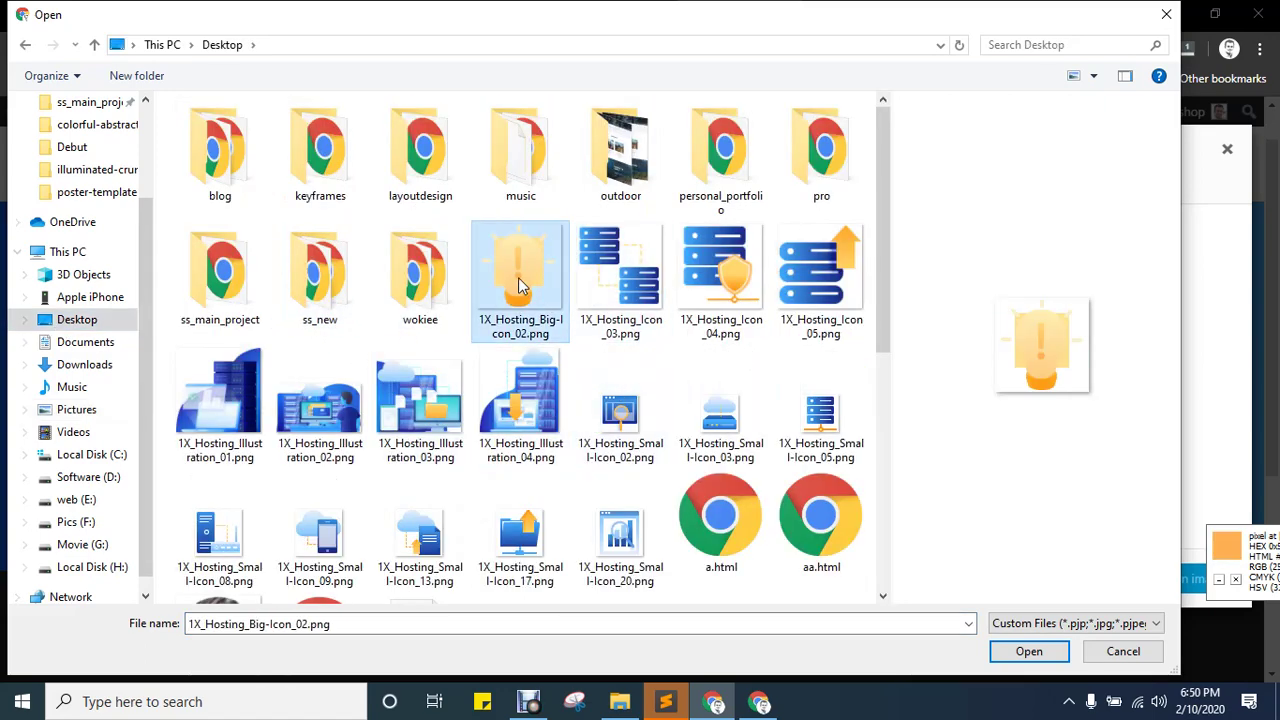
- Upload the Desktop images from 1X_Hosting_Big-Icon_02.png through 1X_Hosting_Small-Icon_20.png to the media library
shift+click(622, 540)
scroll(630, 440, down, 10)
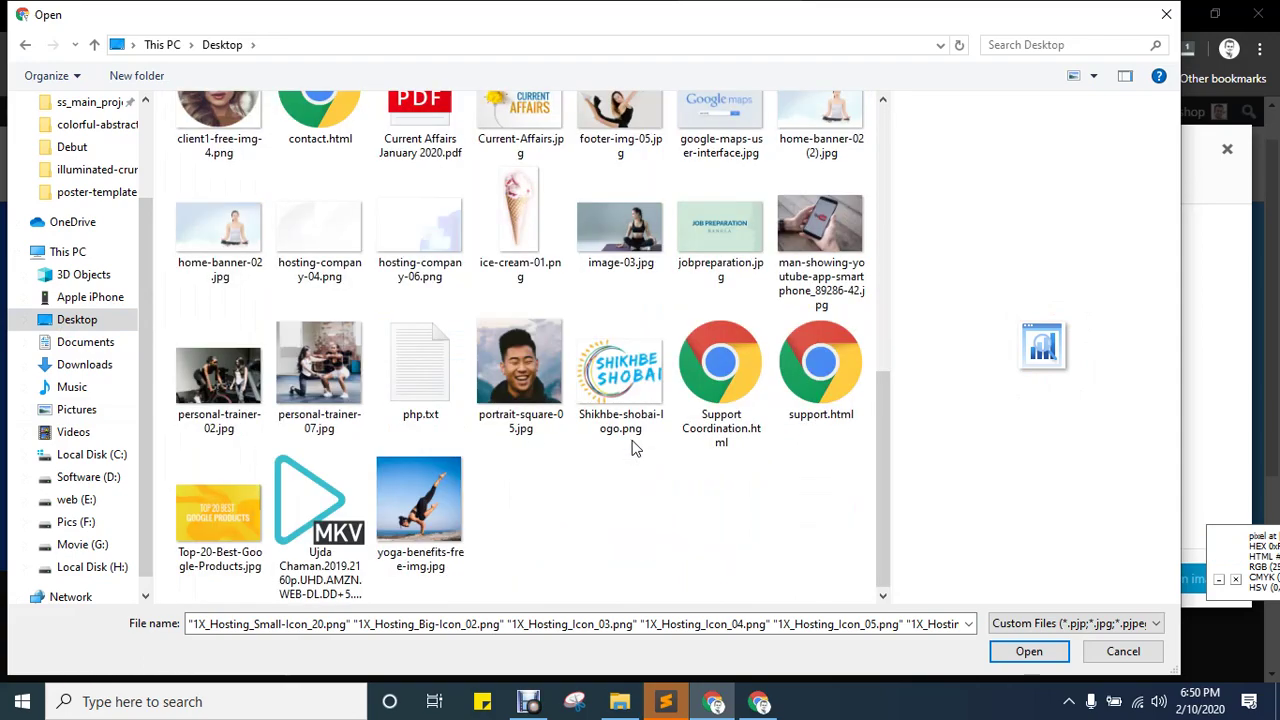
scroll(632, 447, up, 2)
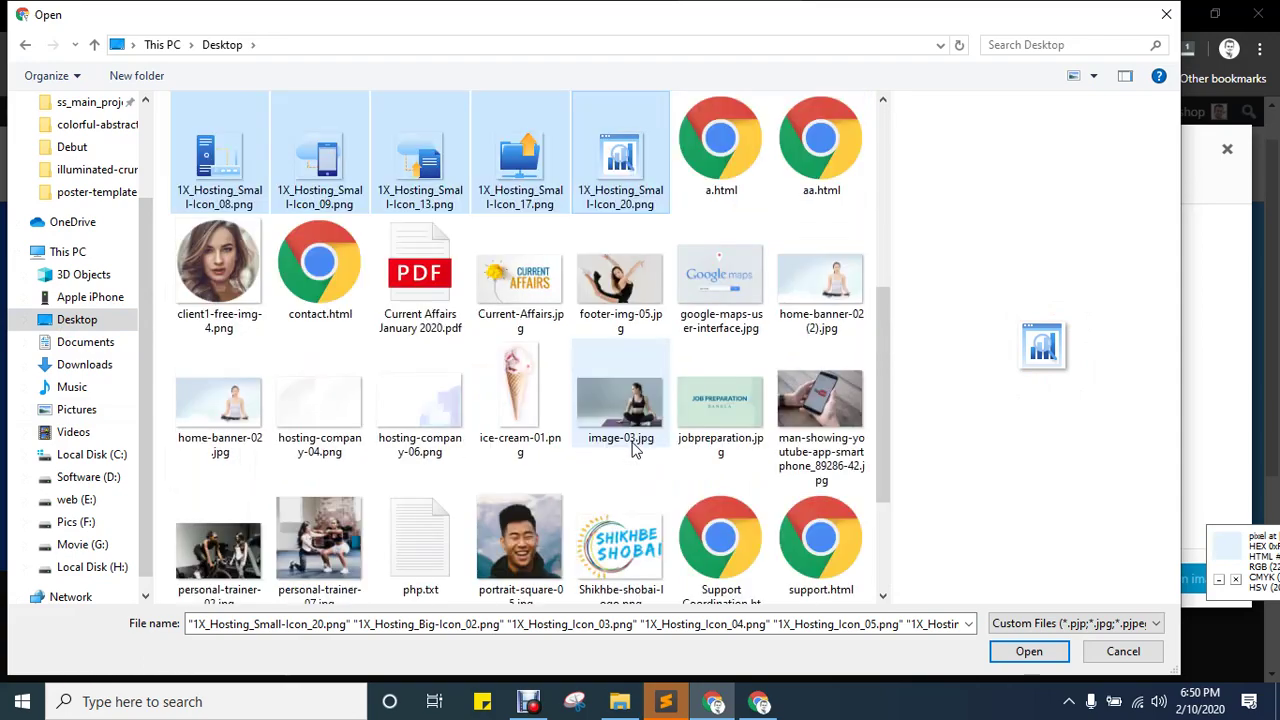
click(1027, 652)
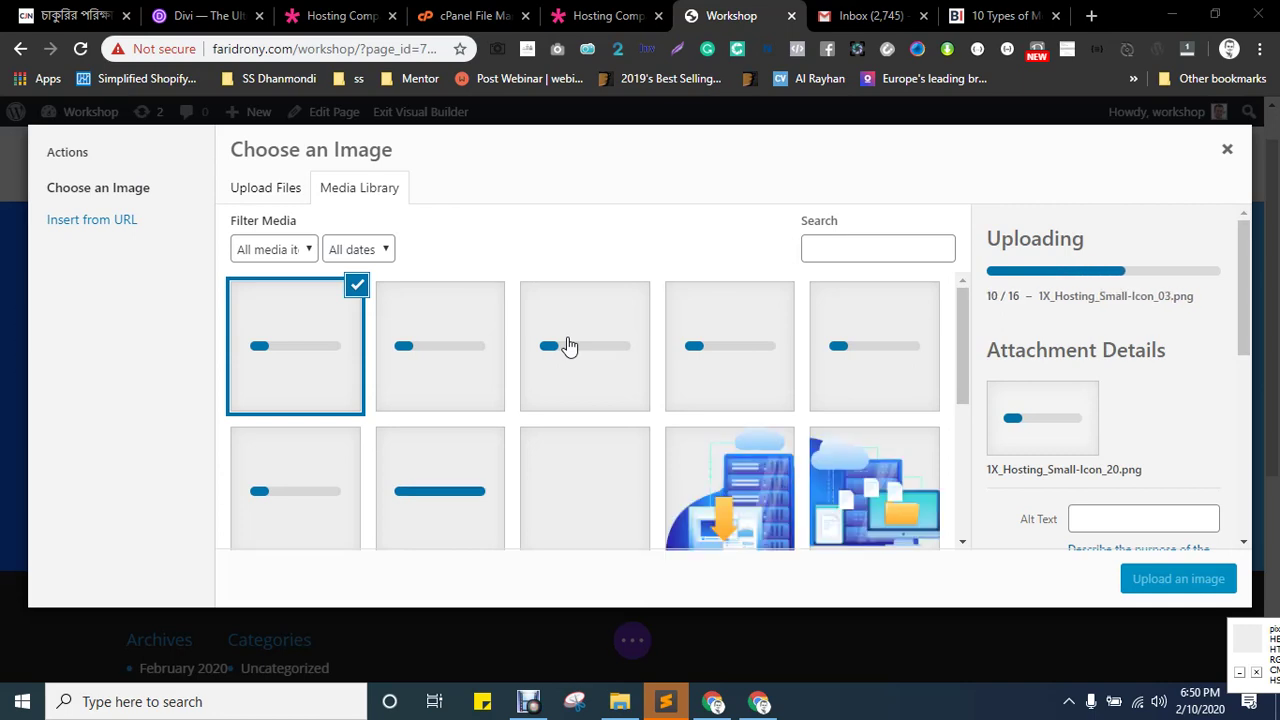
- Check the hero illustration on the Hosting Company Landing reference page and select 1X_Hosting_Illustration_01.png in the Workshop media library
click(605, 16)
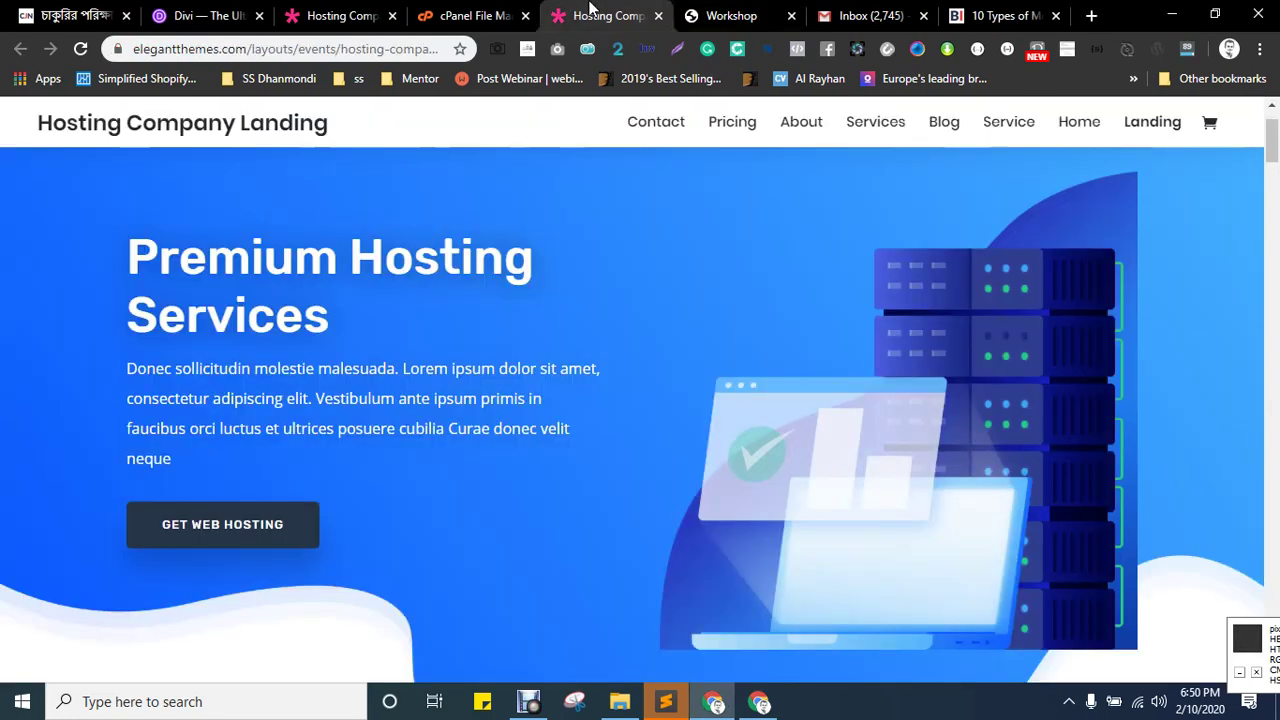
scroll(760, 268, down, 1)
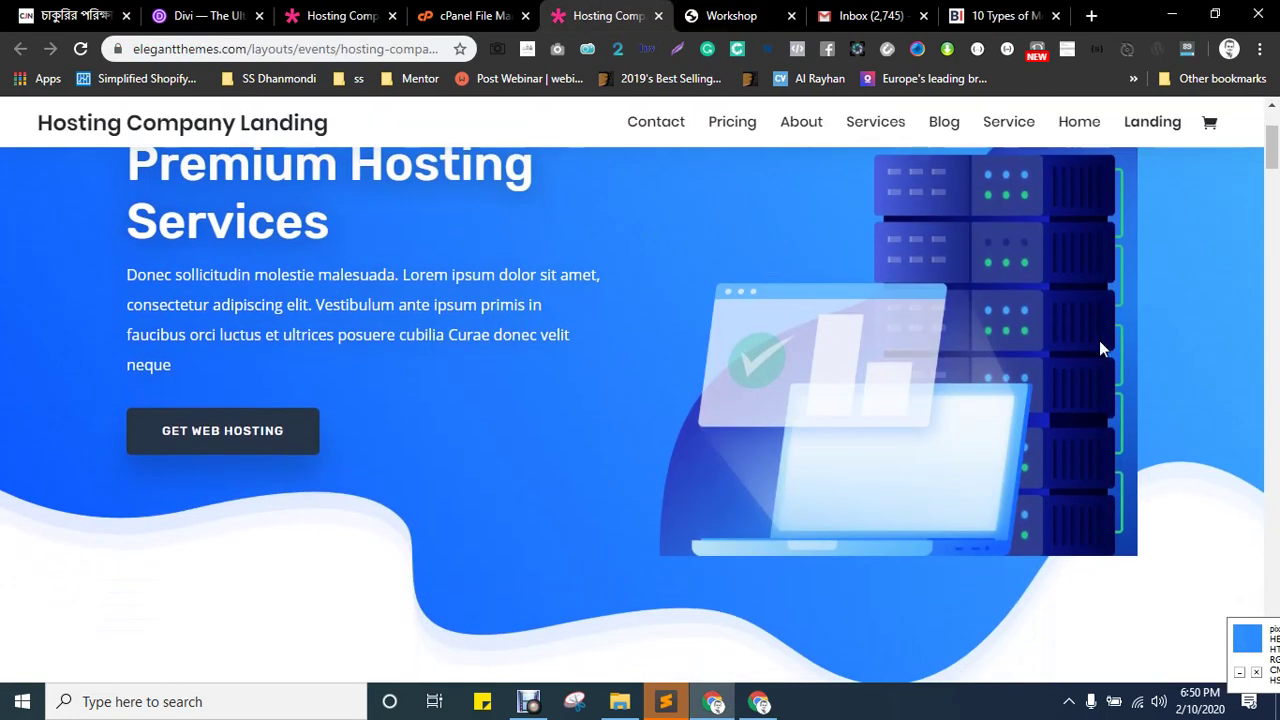
scroll(1100, 348, up, 1)
click(745, 15)
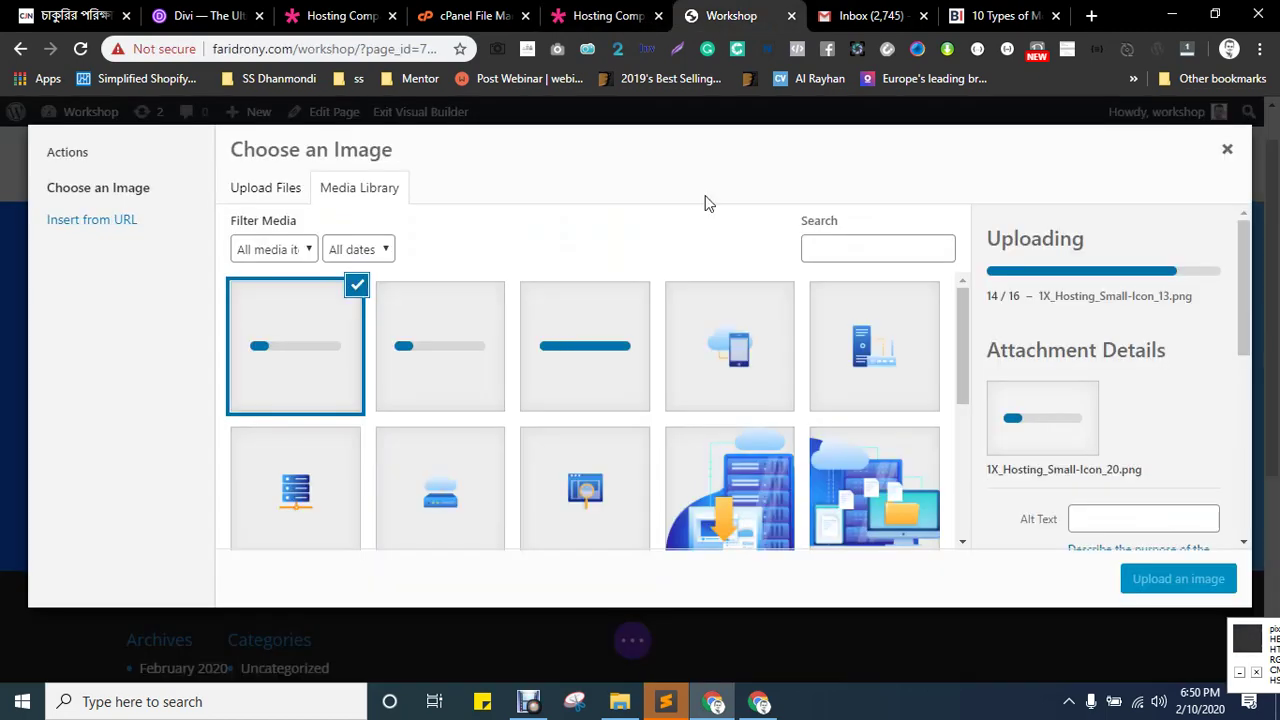
scroll(800, 415, down, 1)
click(730, 410)
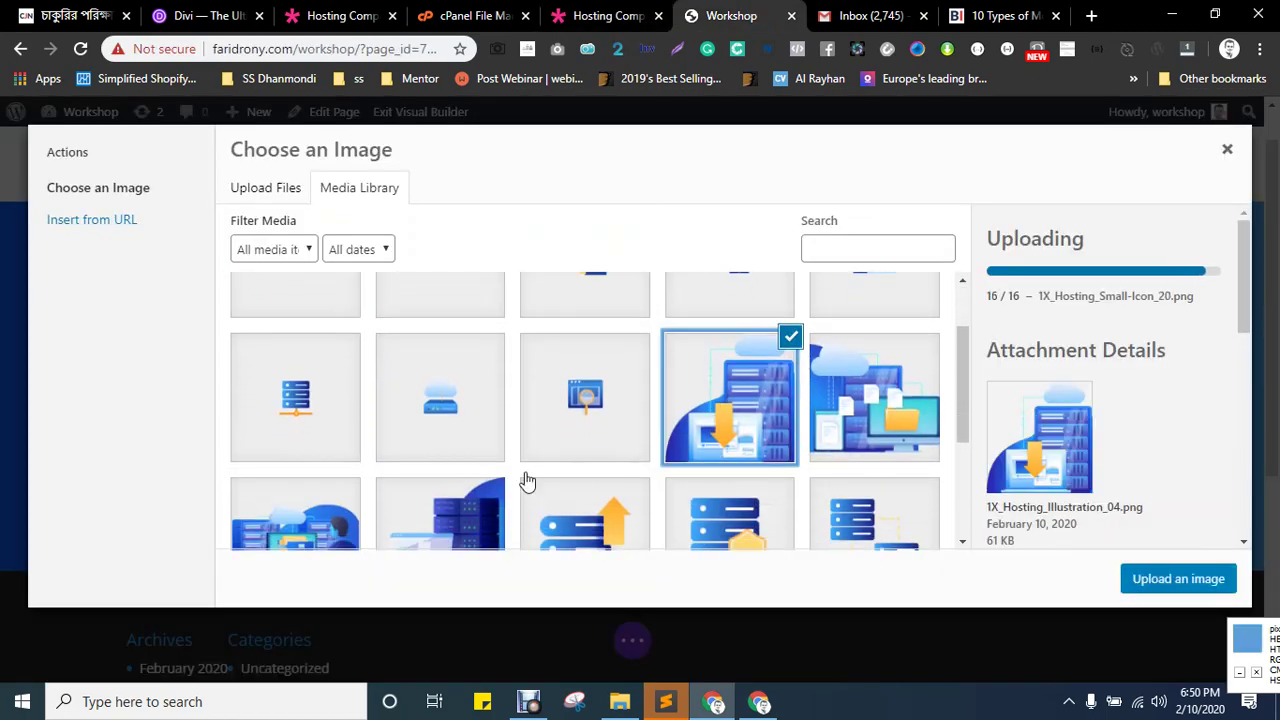
scroll(500, 495, down, 1)
click(422, 455)
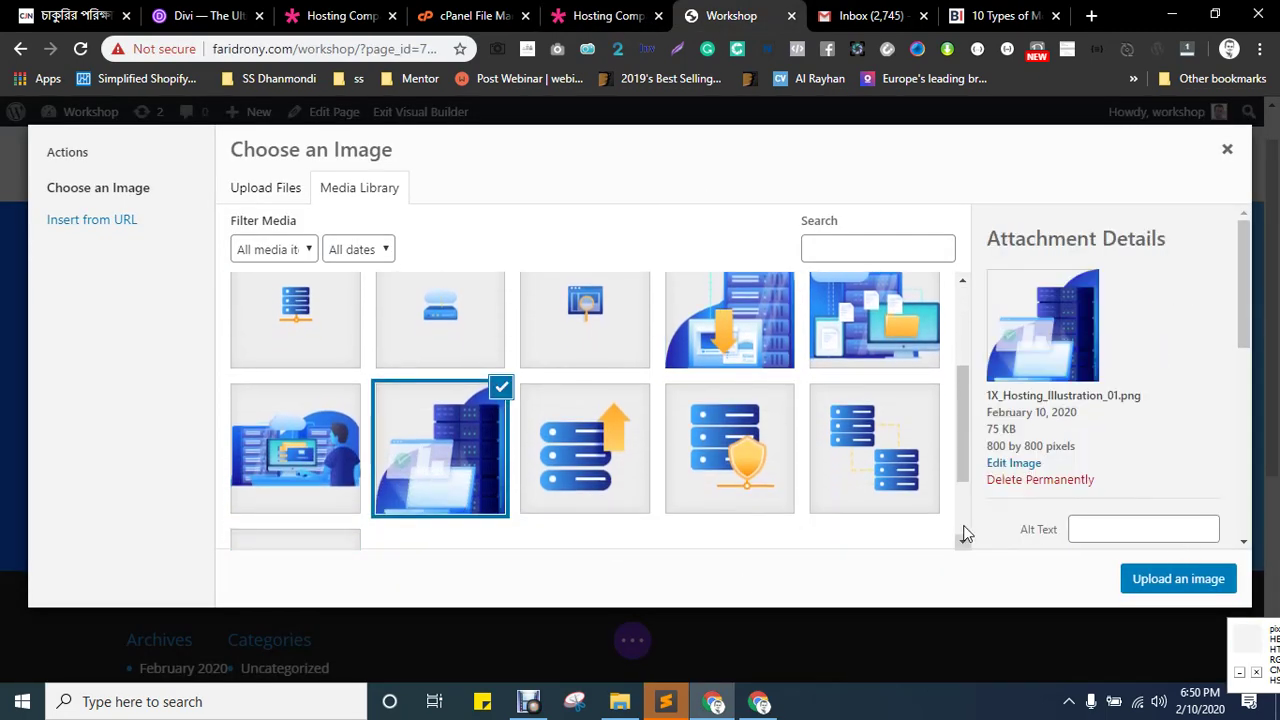
- Review the selected image's alt text, caption, description and attachment display settings
scroll(1150, 446, down, 2)
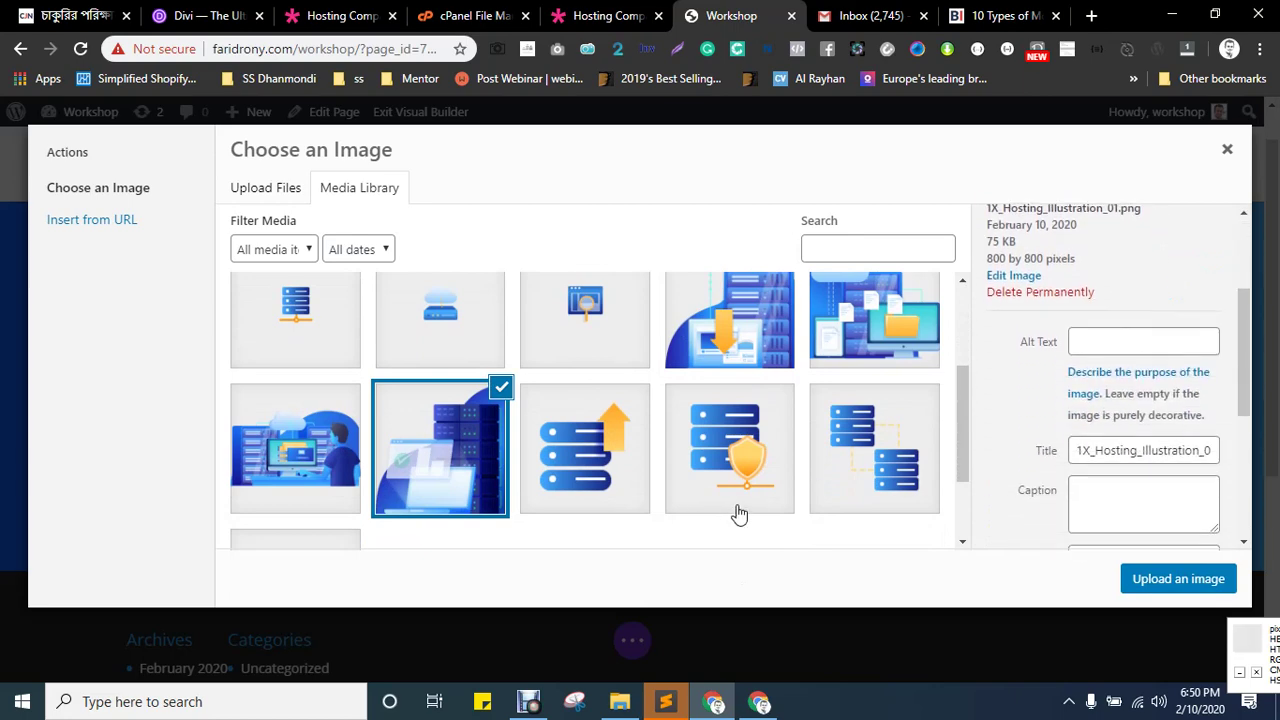
click(1085, 341)
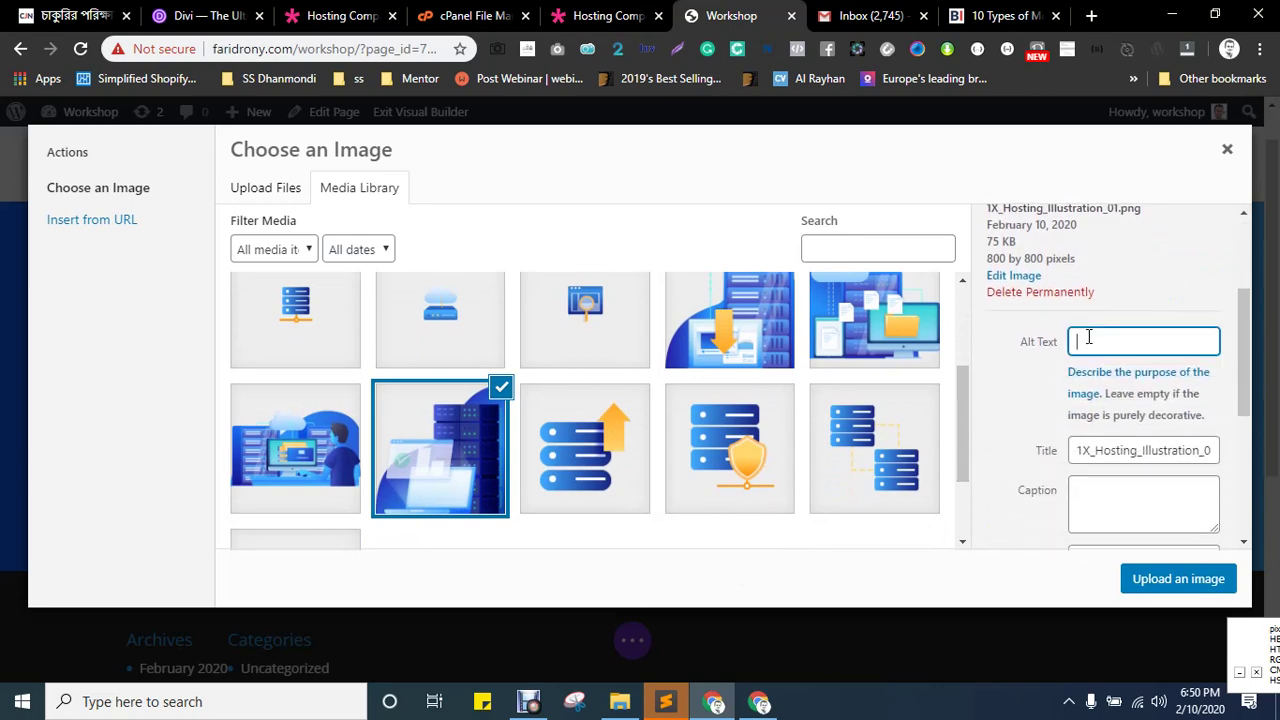
scroll(1100, 360, down, 1)
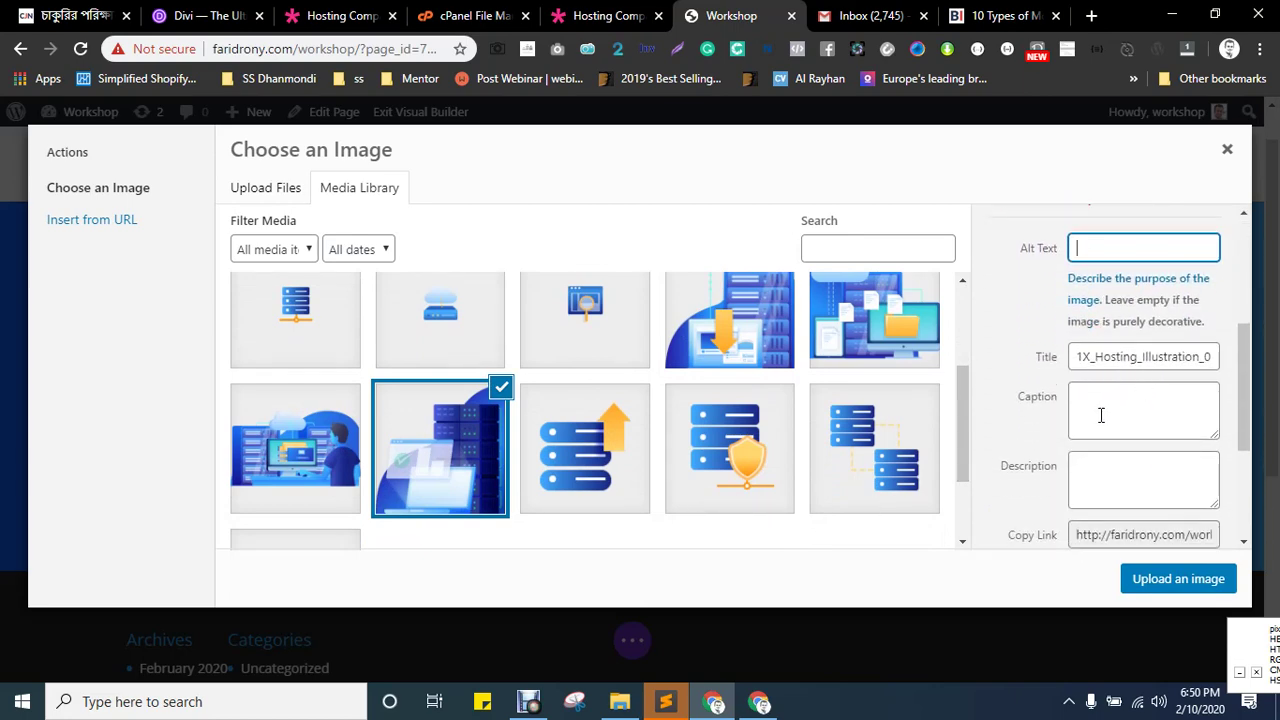
click(1101, 415)
click(1110, 503)
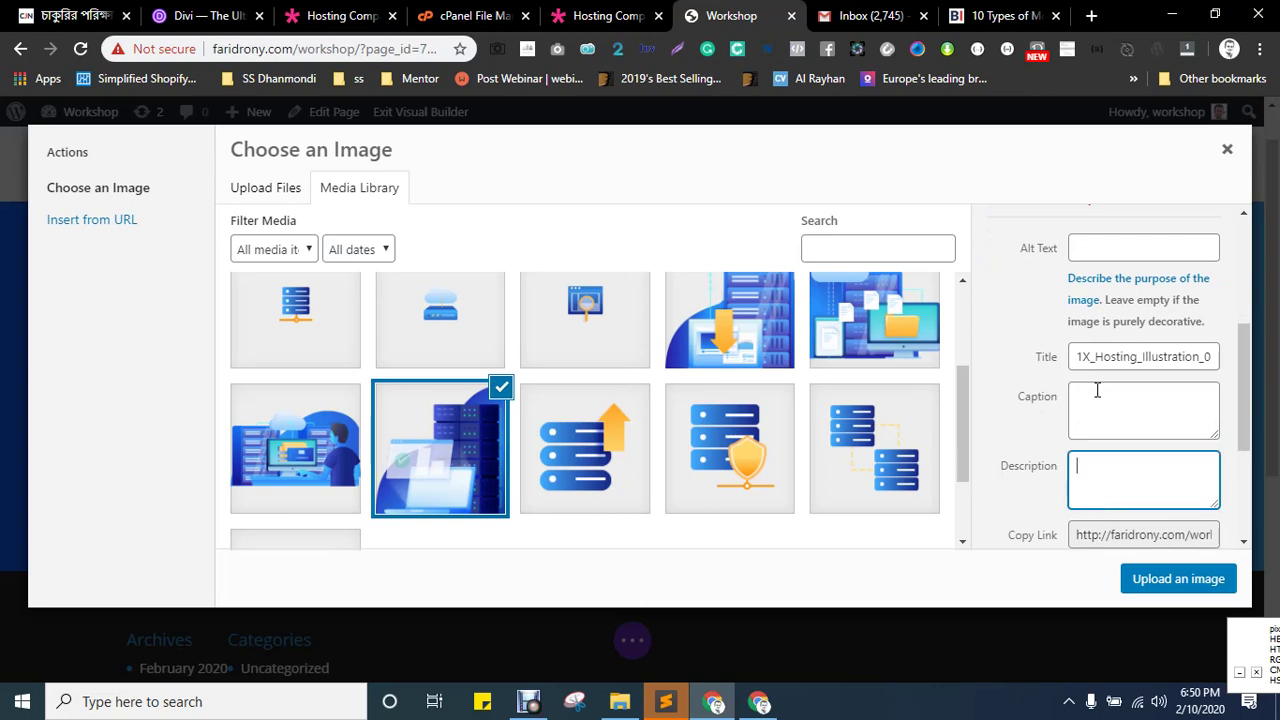
scroll(1025, 412, down, 3)
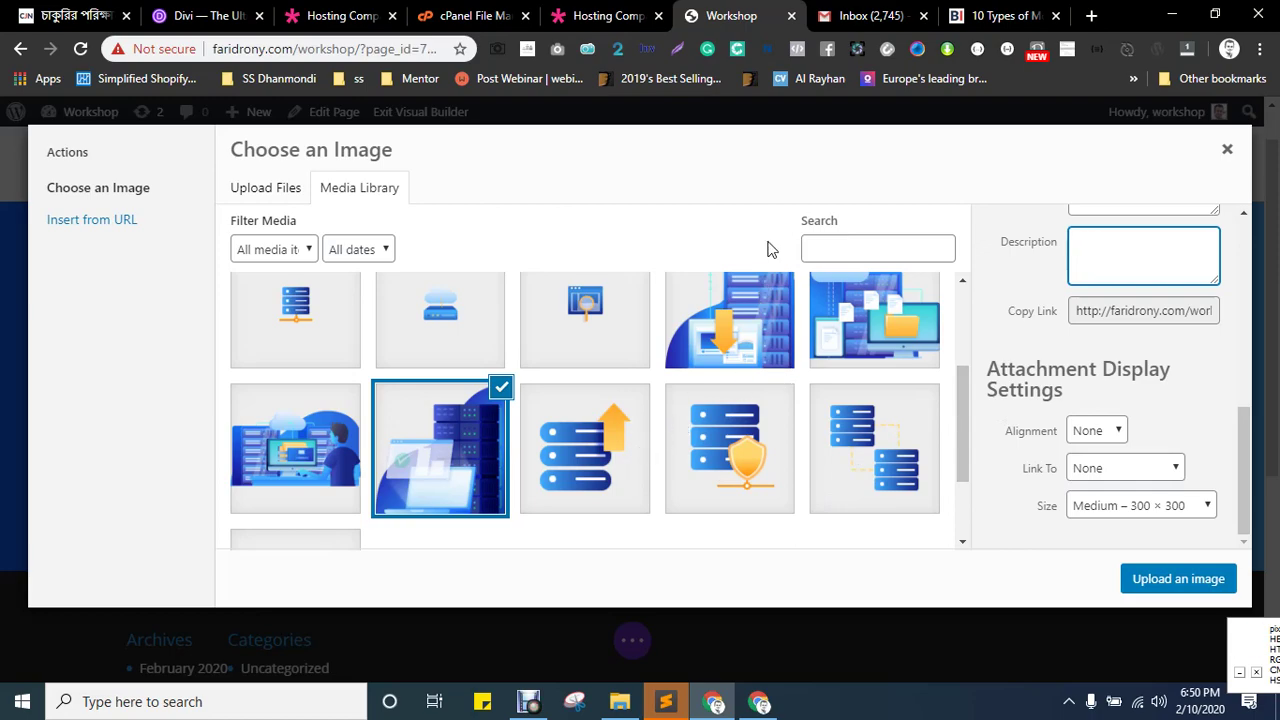
- Switch to the blog article on modern navigation menus, enable MozBar and open its page analysis
click(977, 12)
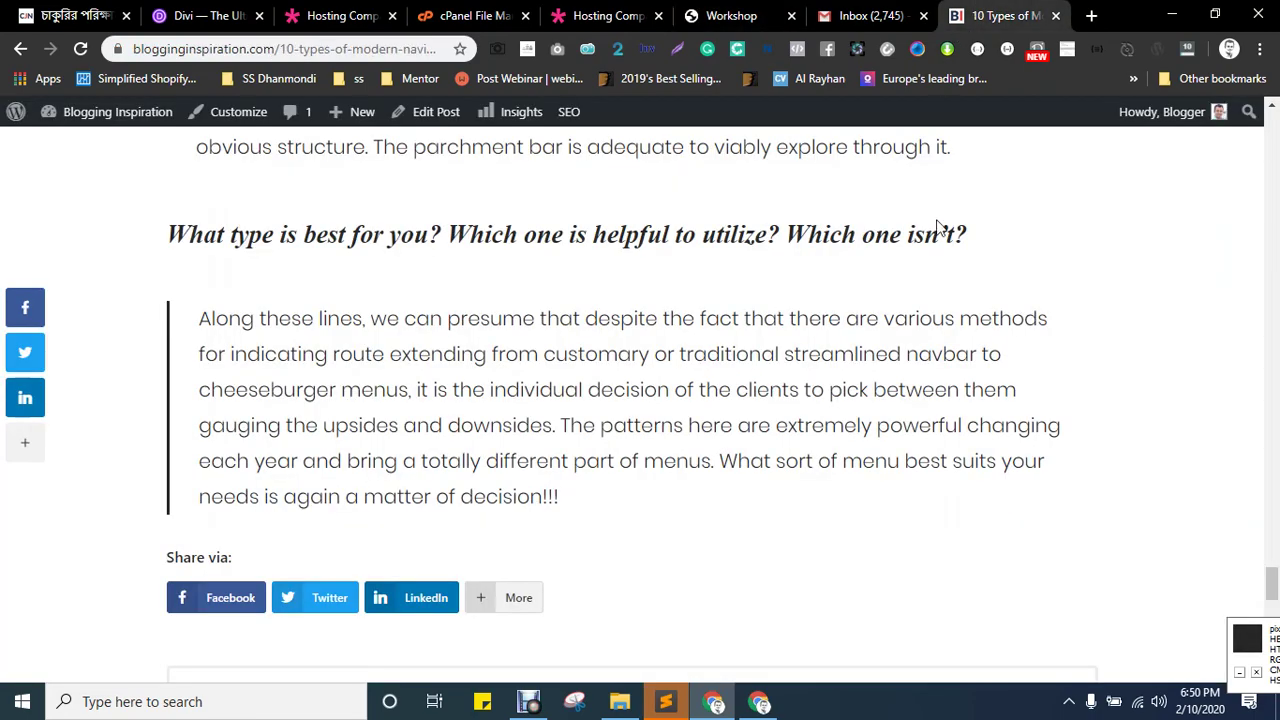
scroll(988, 330, up, 5)
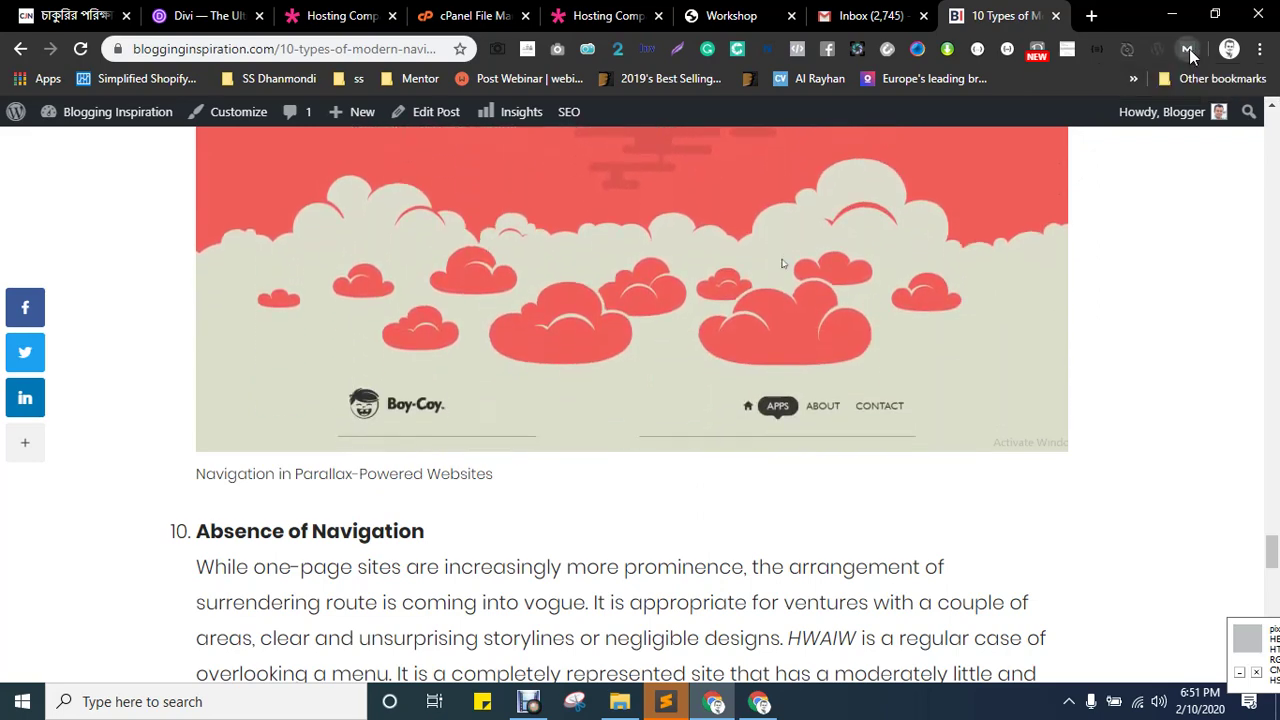
click(1188, 49)
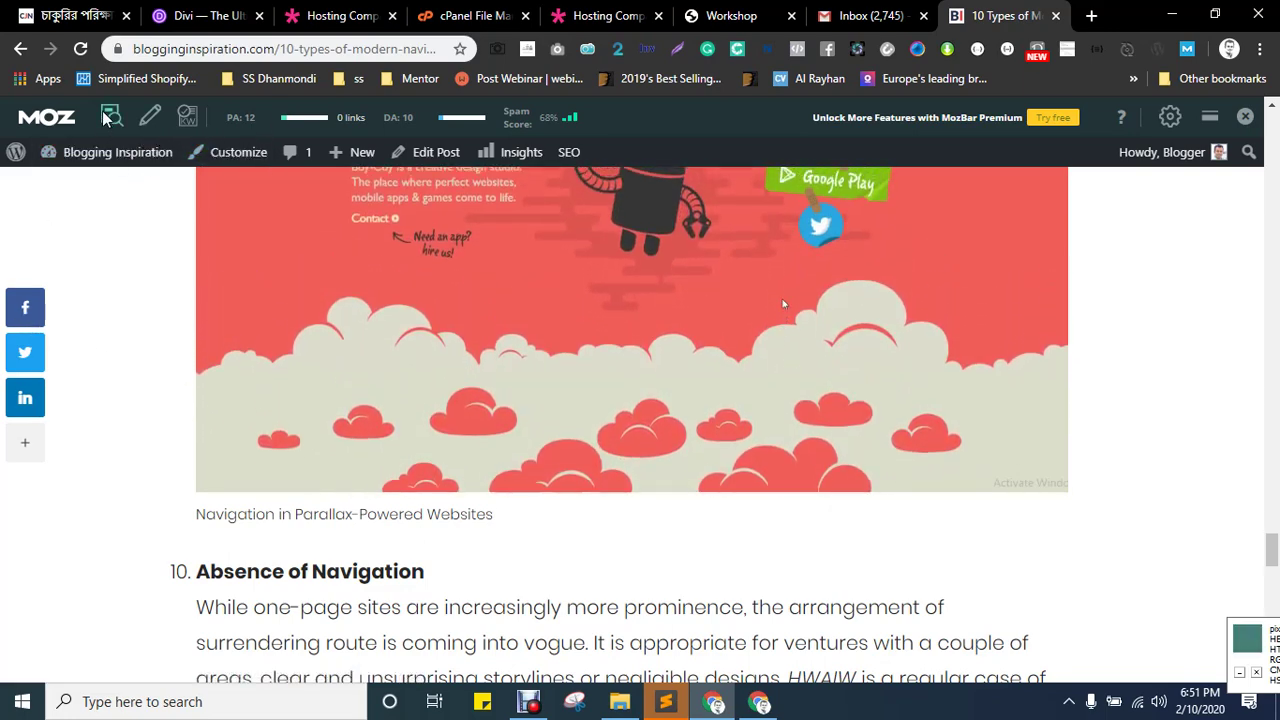
click(110, 117)
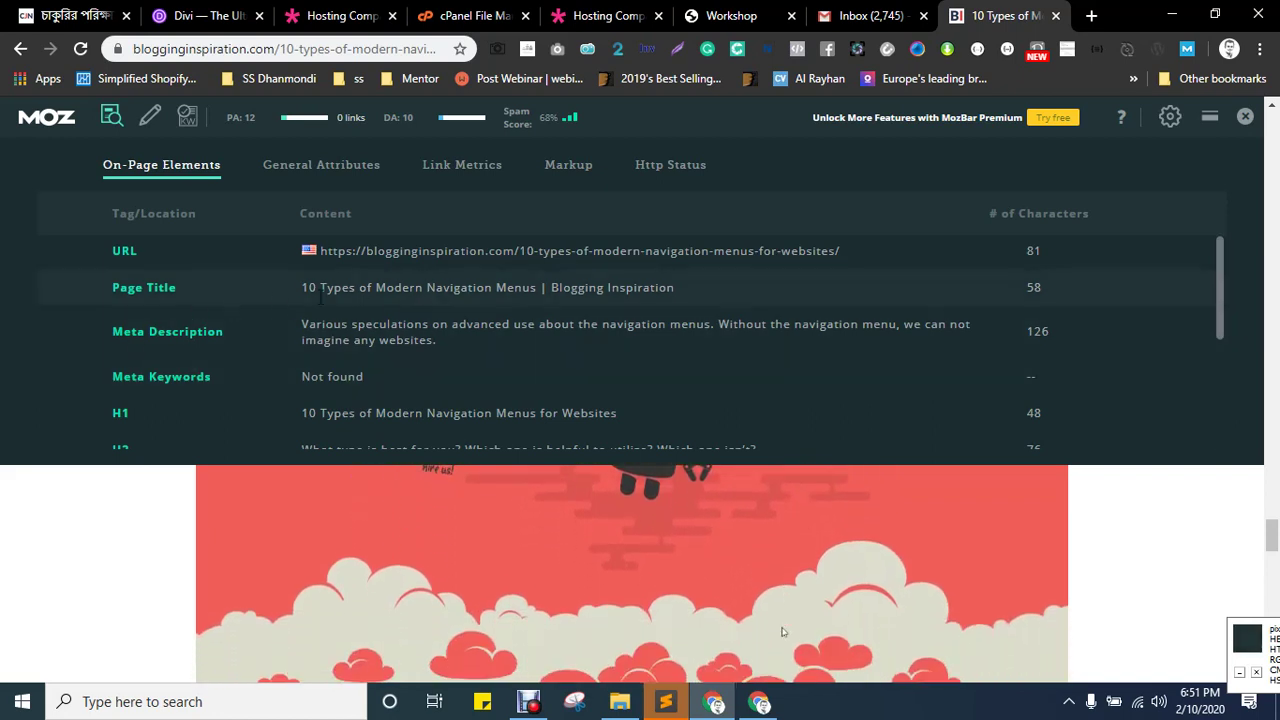
- Examine the article's on-page elements in MozBar, from page title and headings to the italic and alt text entries
scroll(521, 336, down, 1)
scroll(521, 338, down, 1)
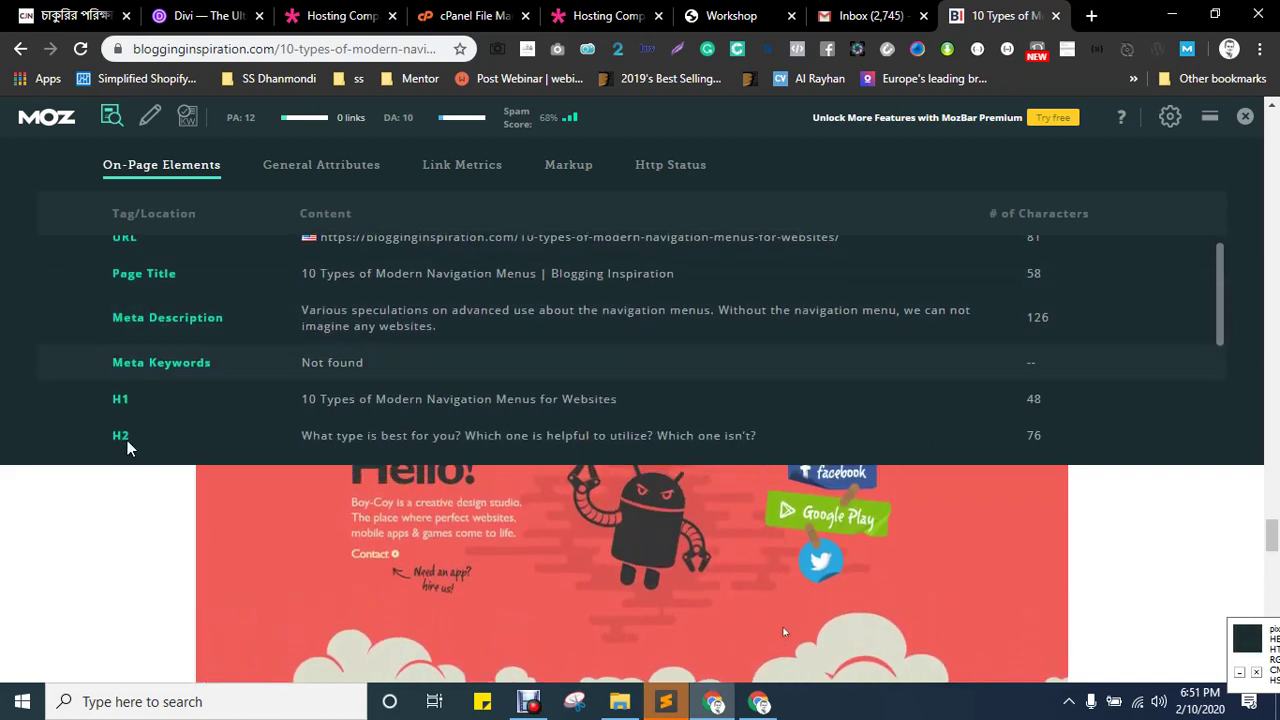
scroll(138, 420, down, 3)
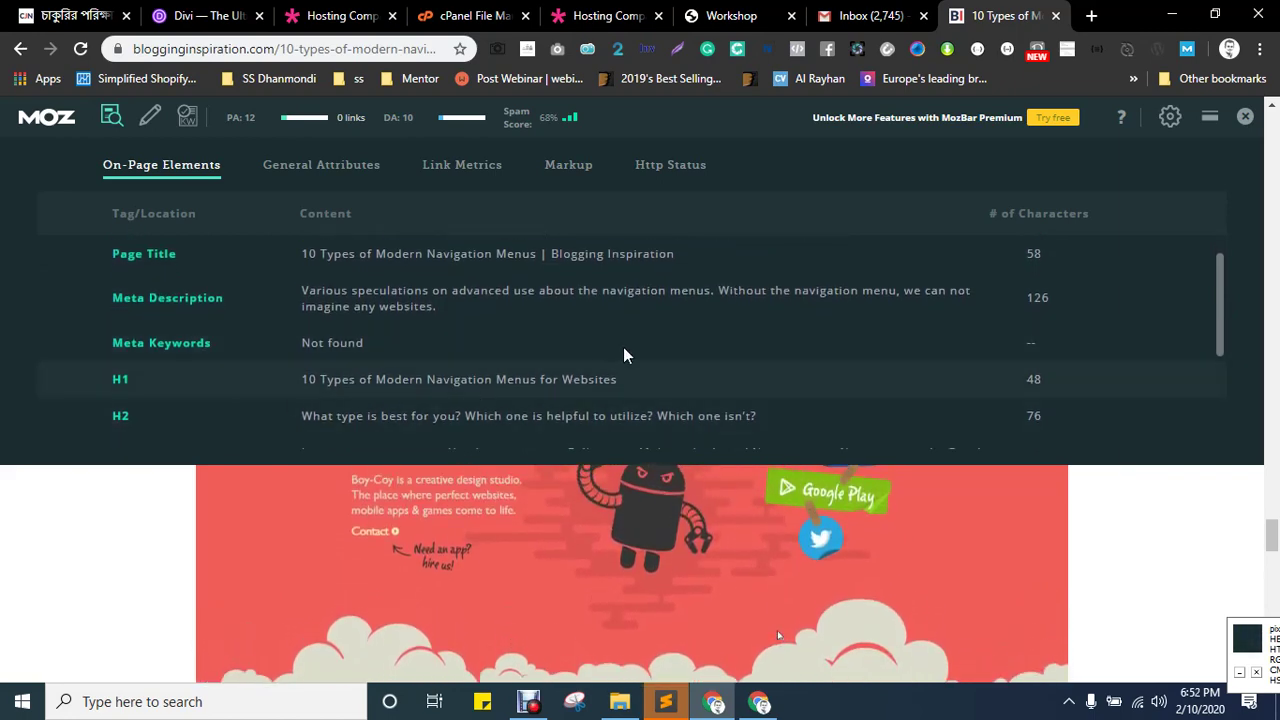
scroll(617, 345, down, 1)
scroll(611, 334, down, 3)
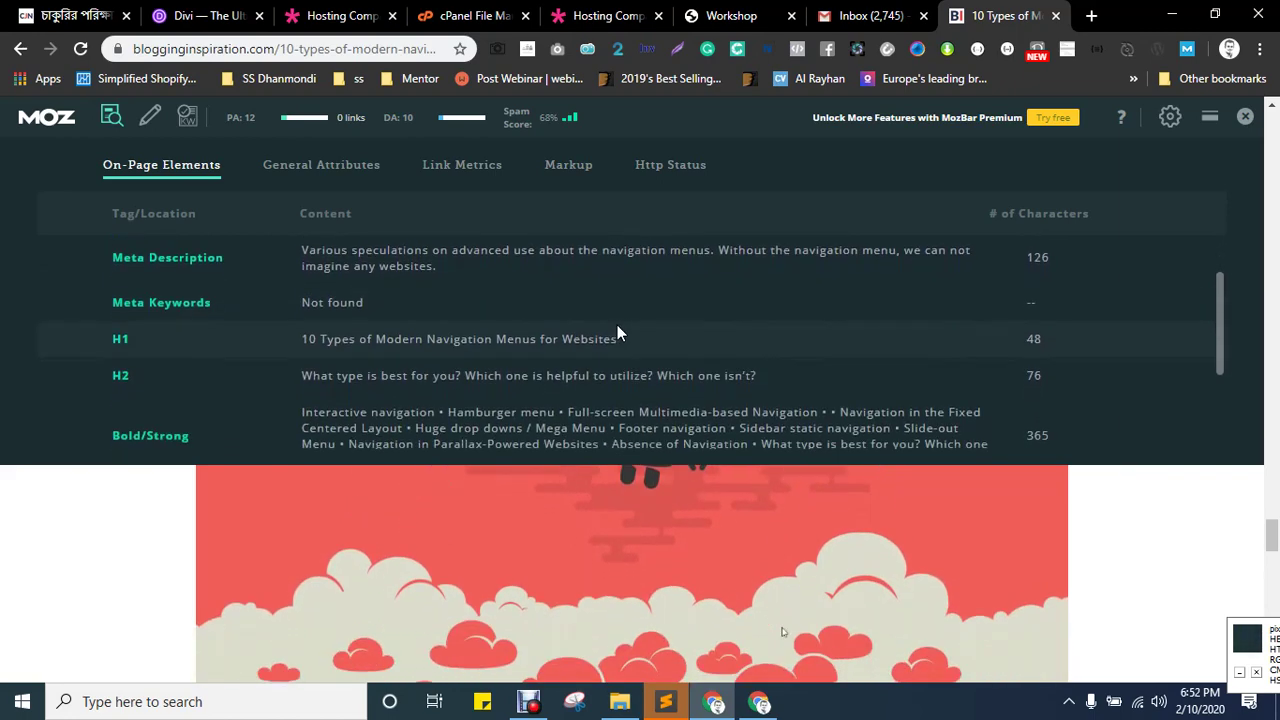
scroll(617, 325, down, 1)
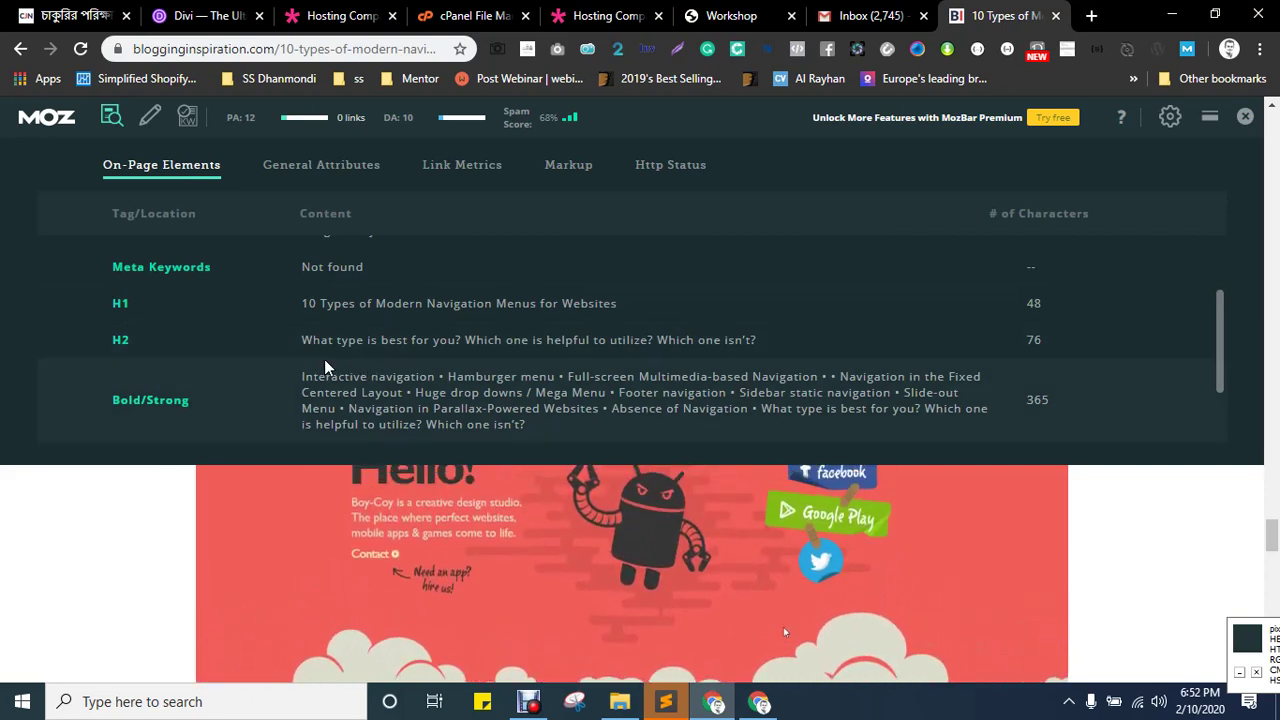
scroll(410, 338, down, 1)
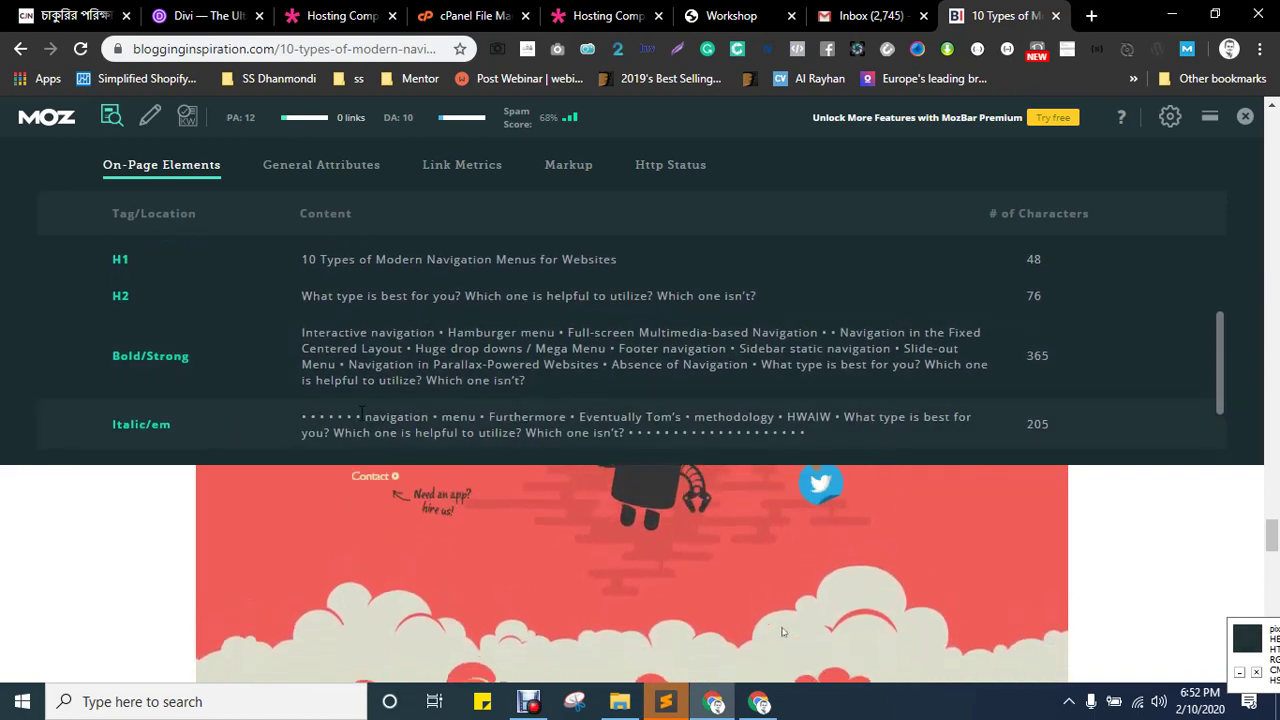
drag(360, 418, 293, 421)
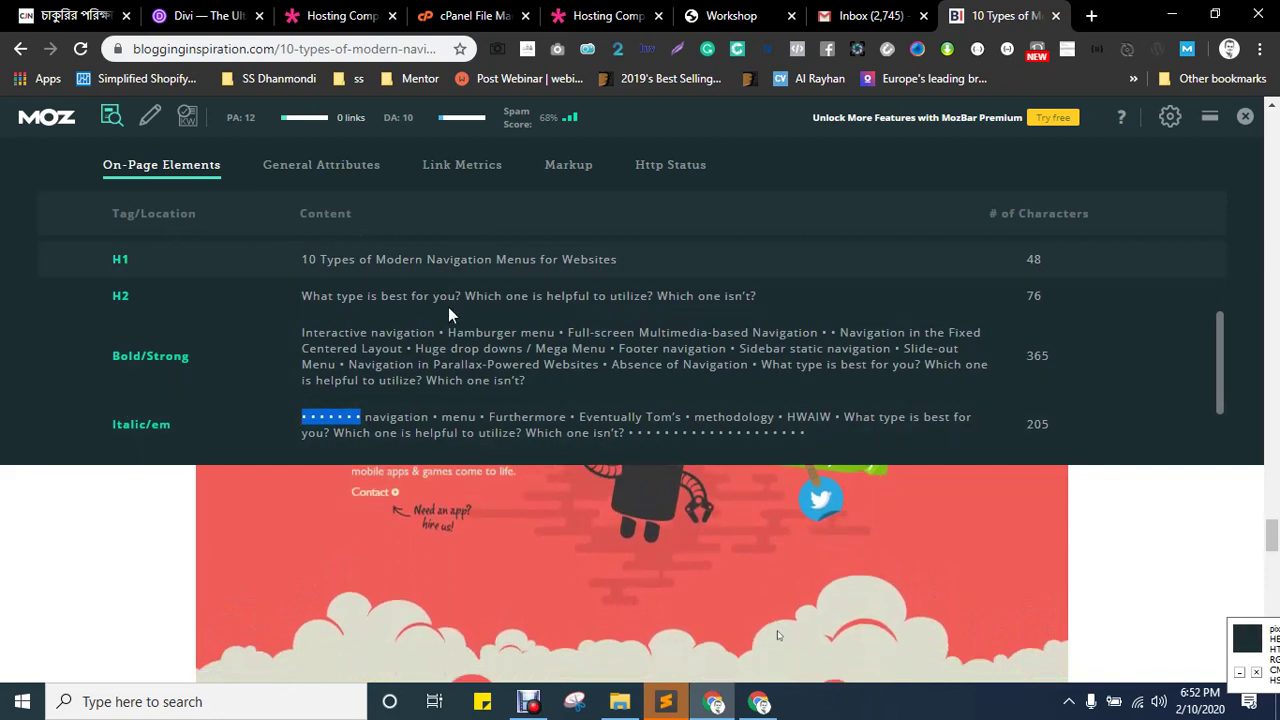
scroll(592, 372, down, 1)
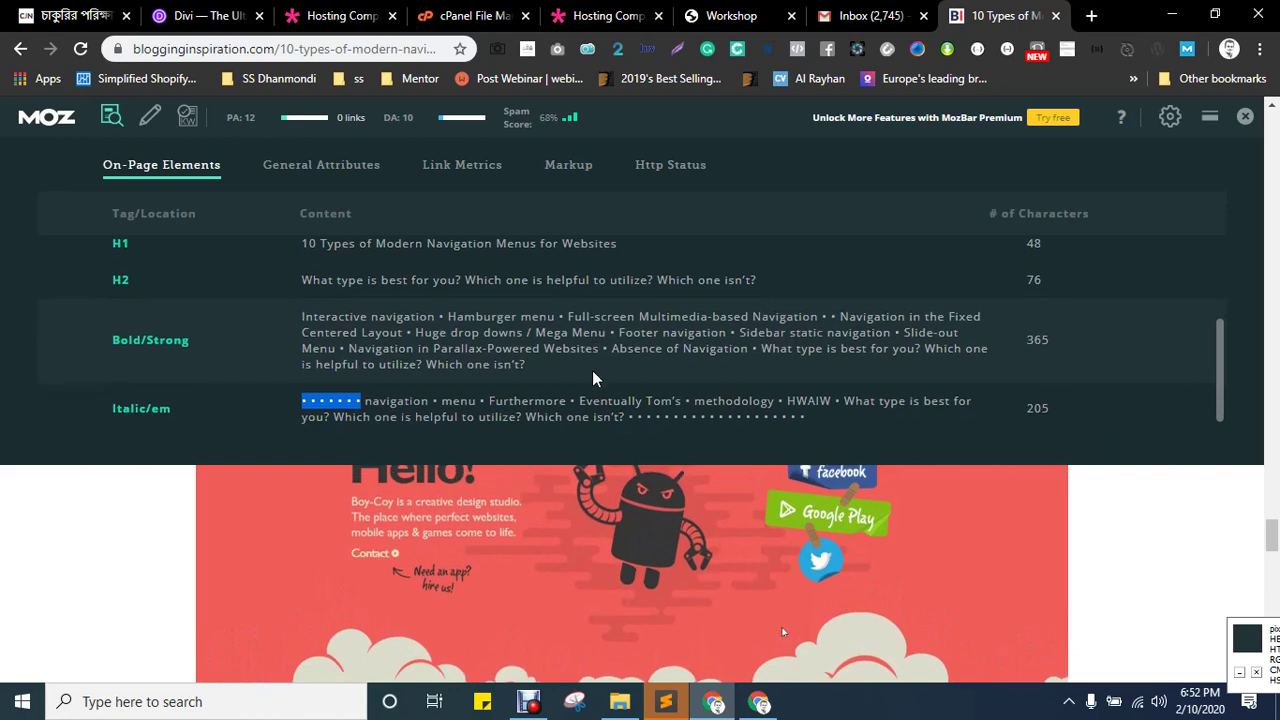
scroll(592, 376, down, 2)
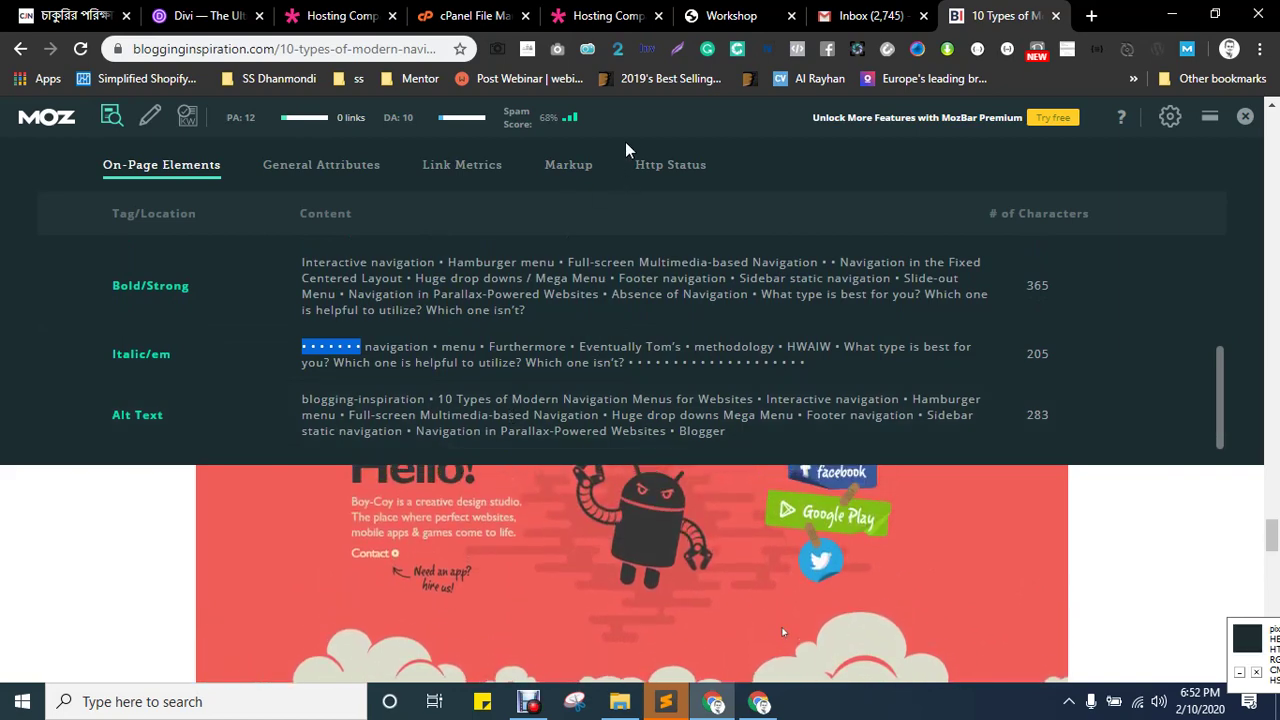
- Return to the Workshop page, recheck the selected illustration's attachment details and insert it into the Image module
click(731, 12)
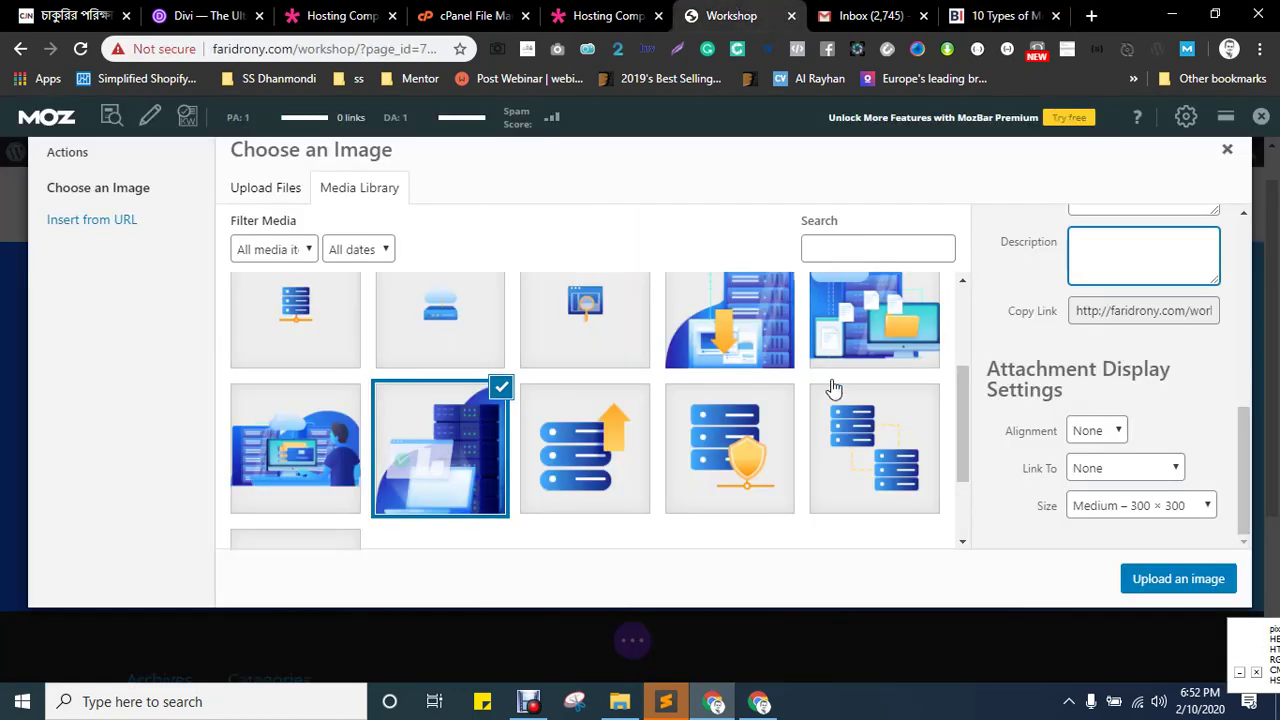
scroll(1090, 395, up, 2)
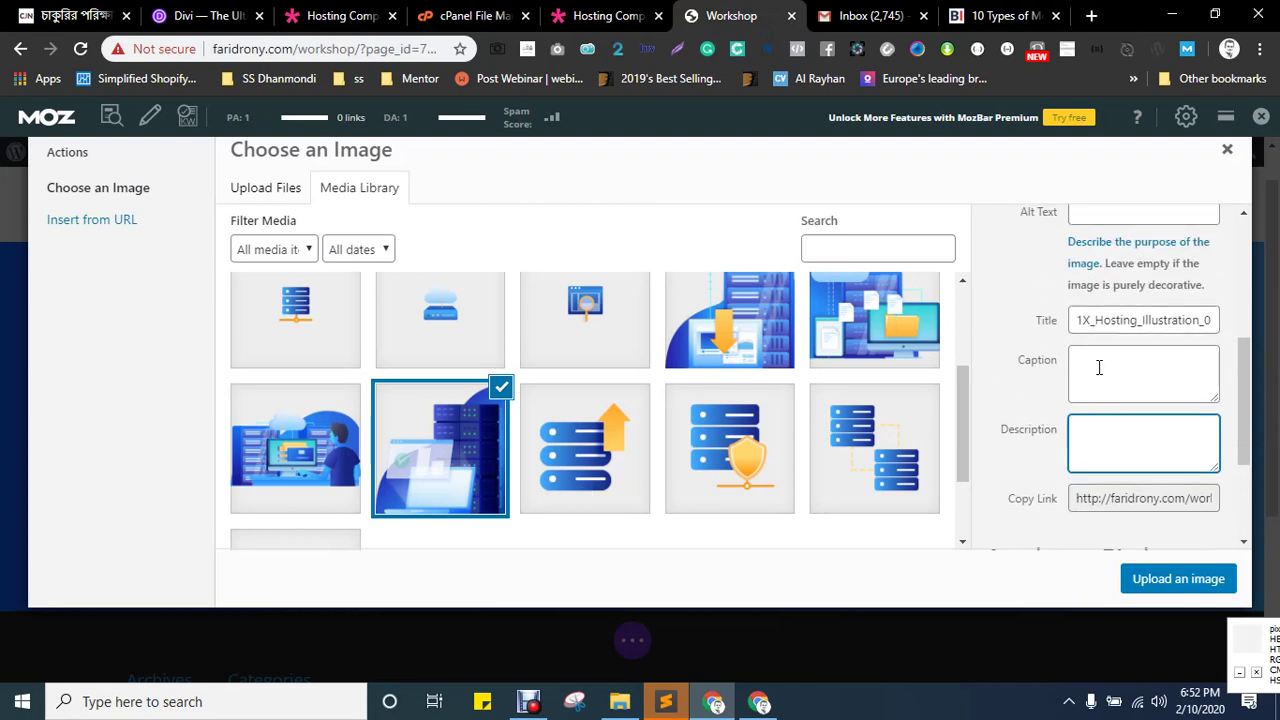
scroll(1002, 378, up, 2)
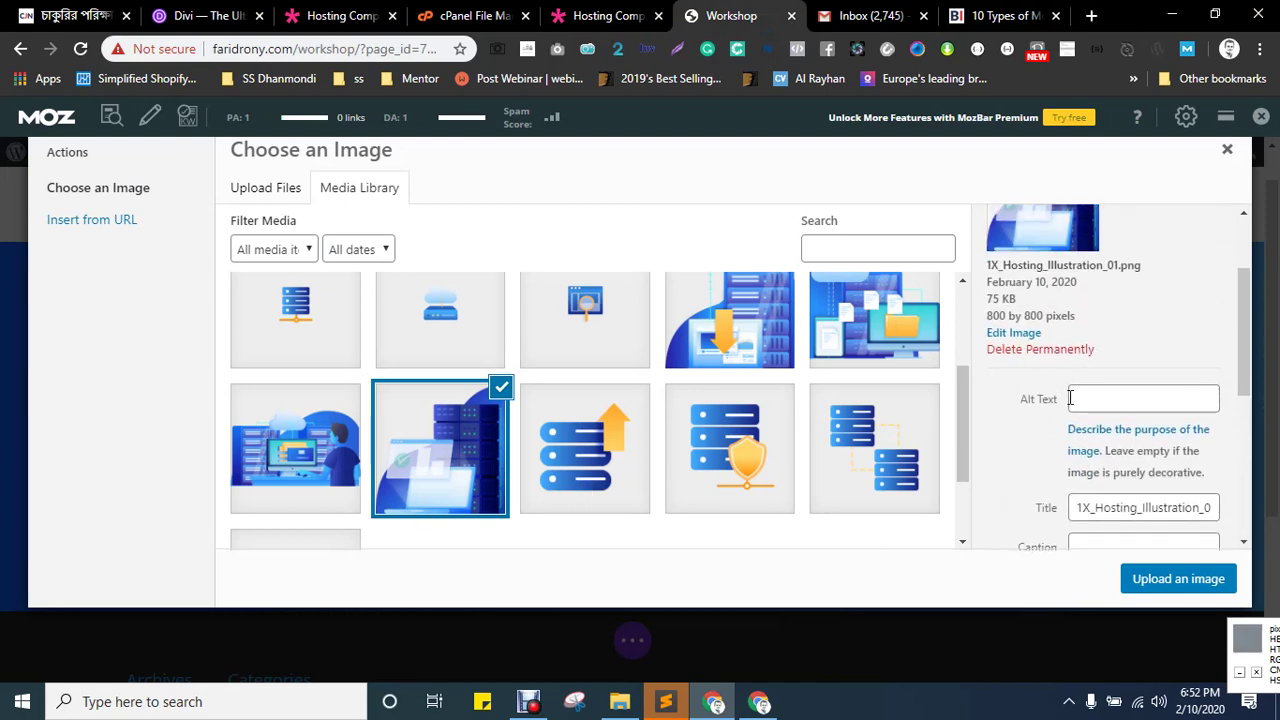
scroll(1047, 435, down, 3)
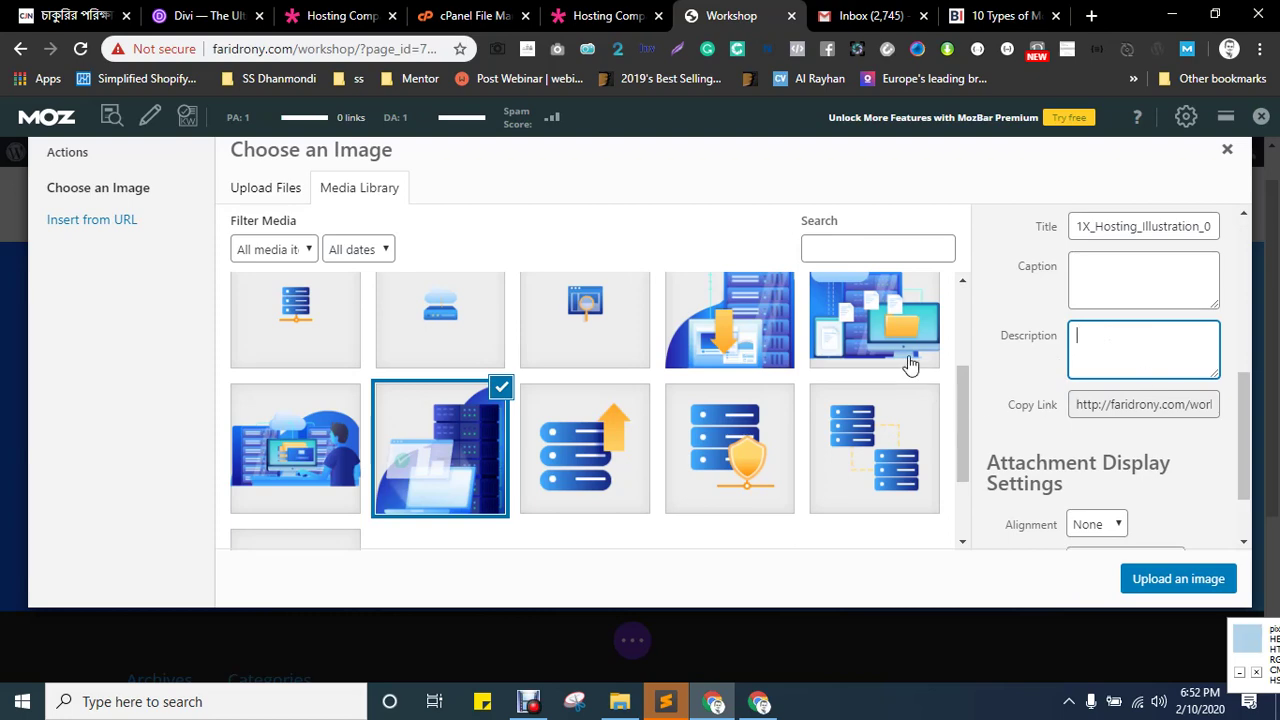
click(1152, 586)
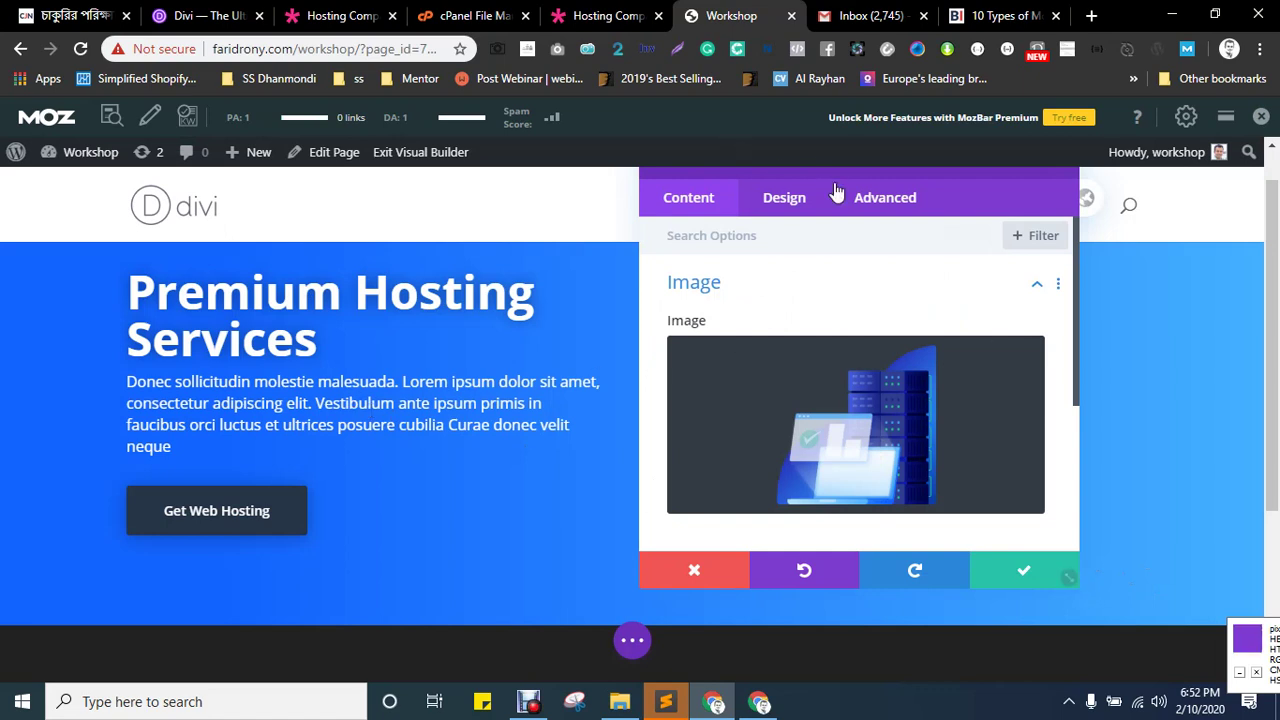
- Move the Image module settings off the illustration and look through the Background and Admin Label options
drag(846, 175, 277, 170)
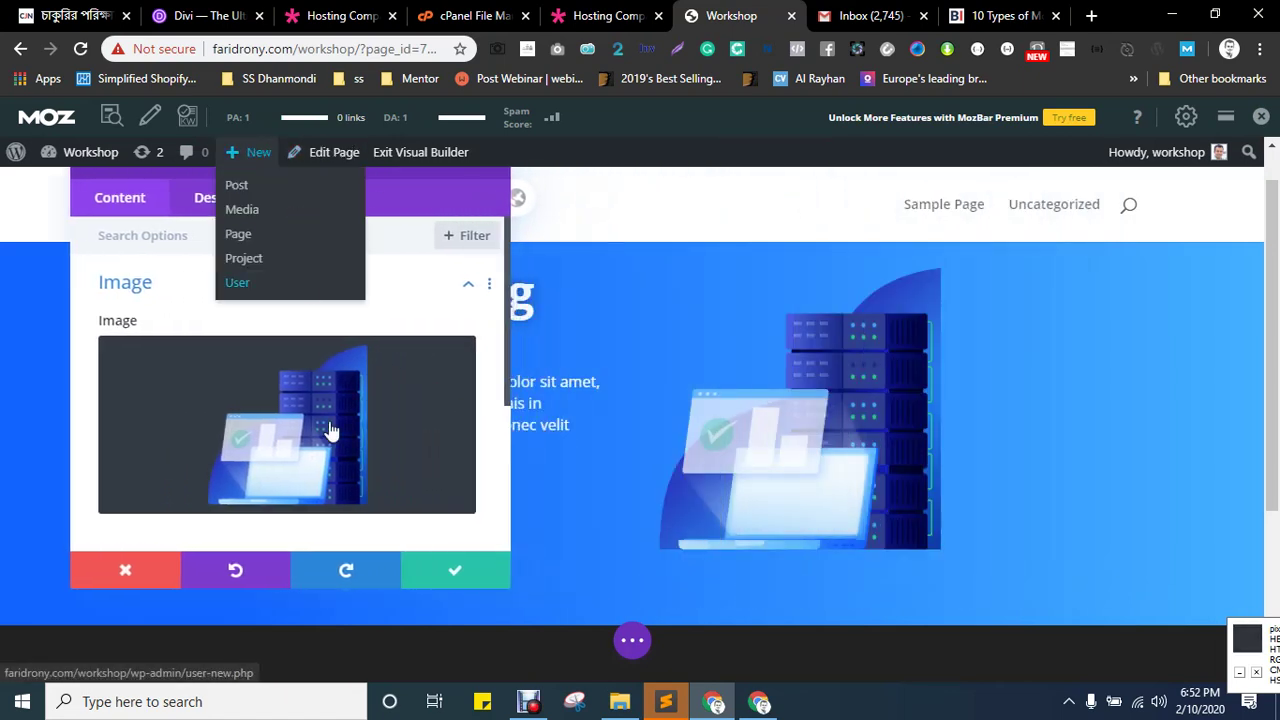
scroll(234, 320, down, 3)
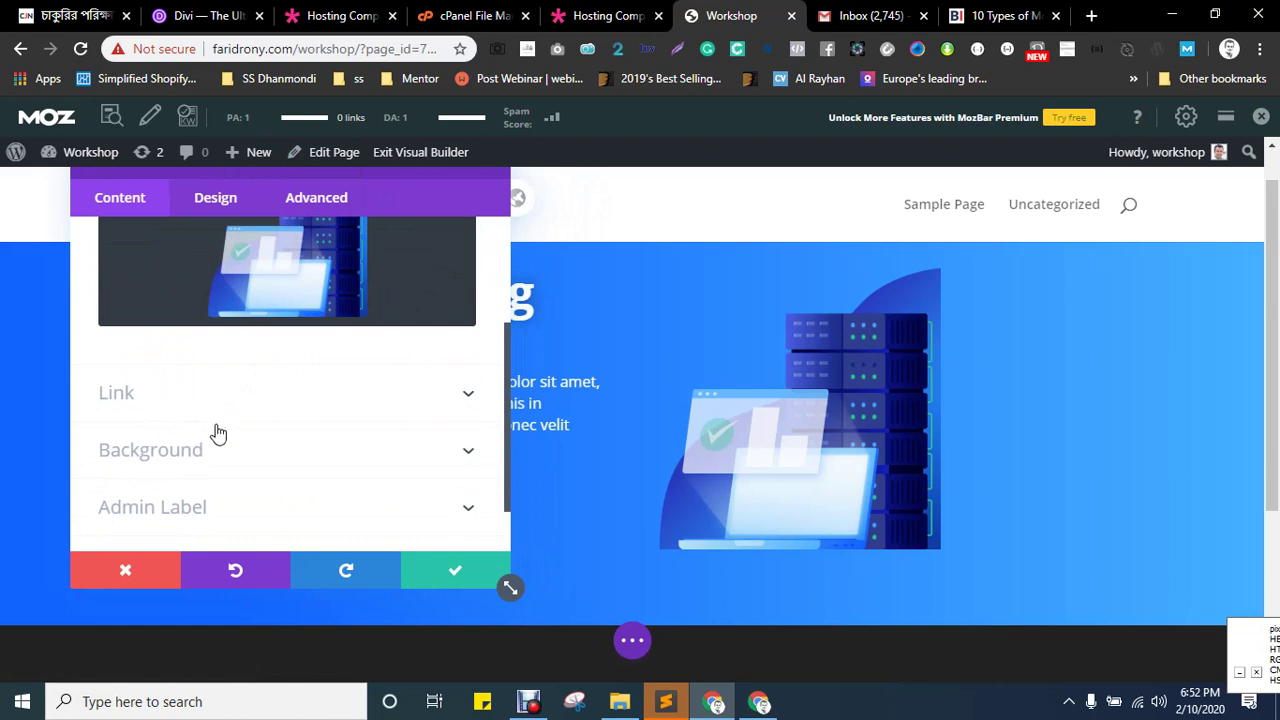
click(178, 452)
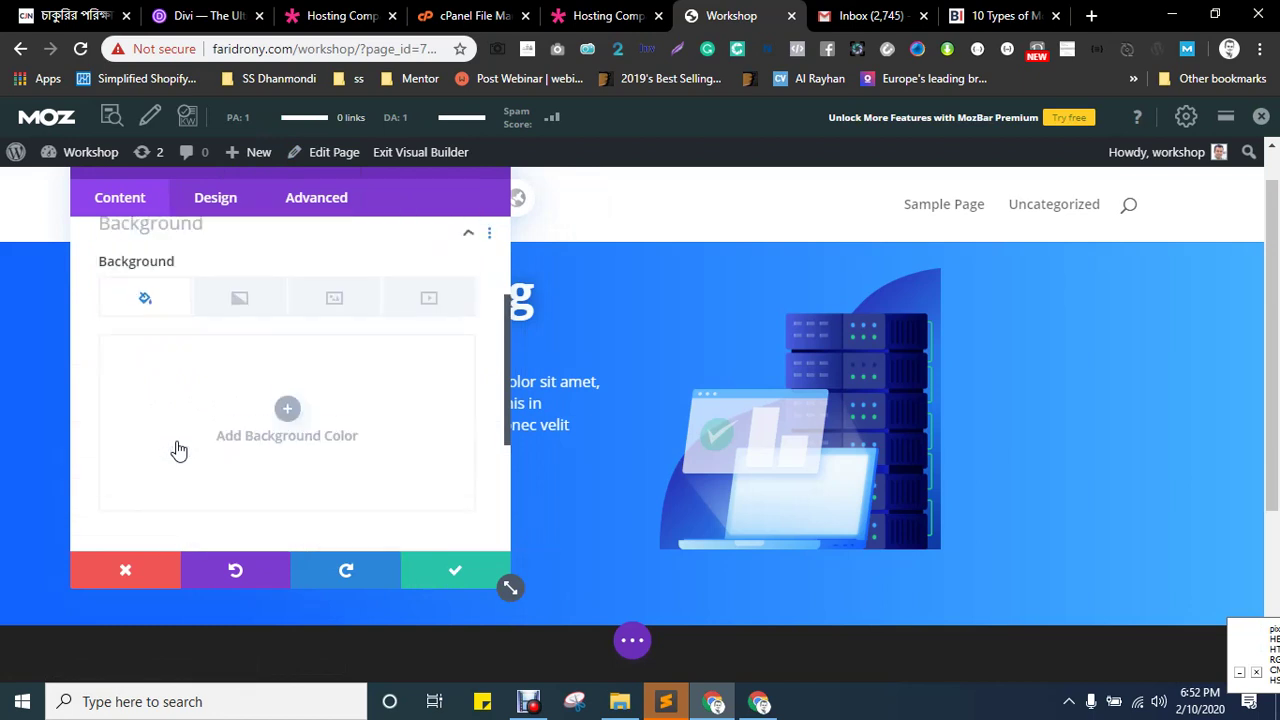
scroll(284, 366, down, 3)
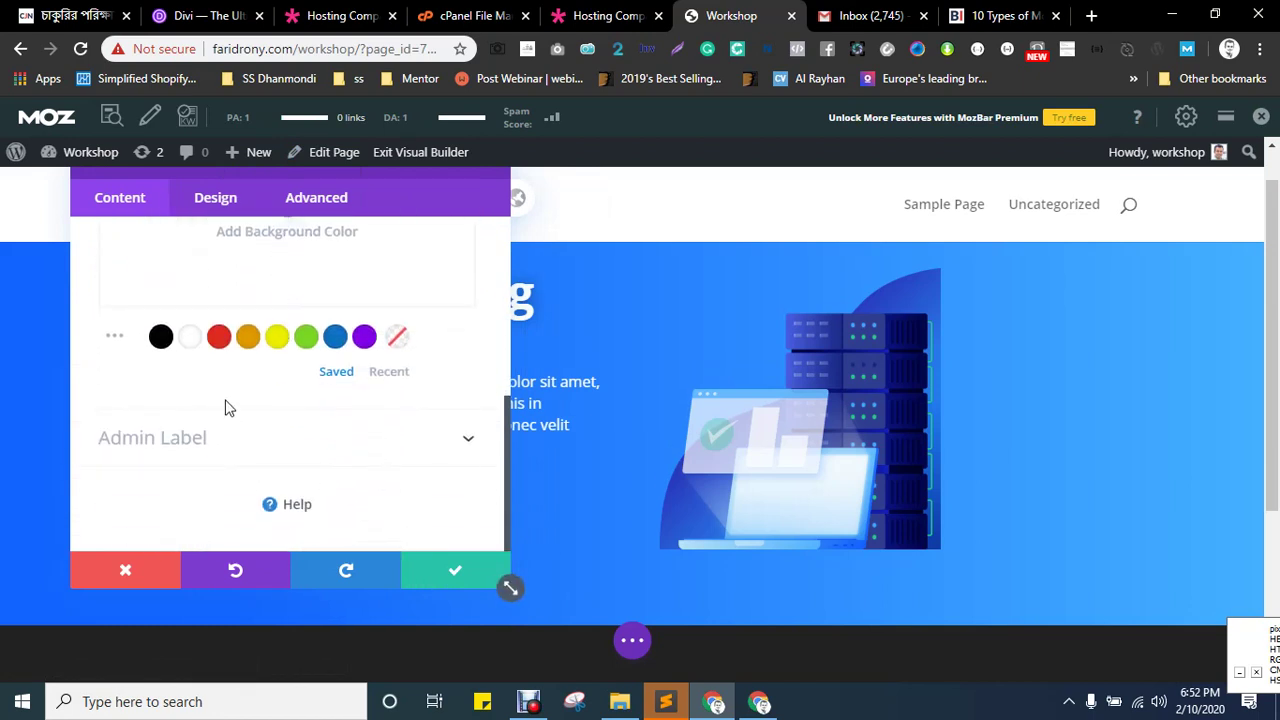
click(152, 452)
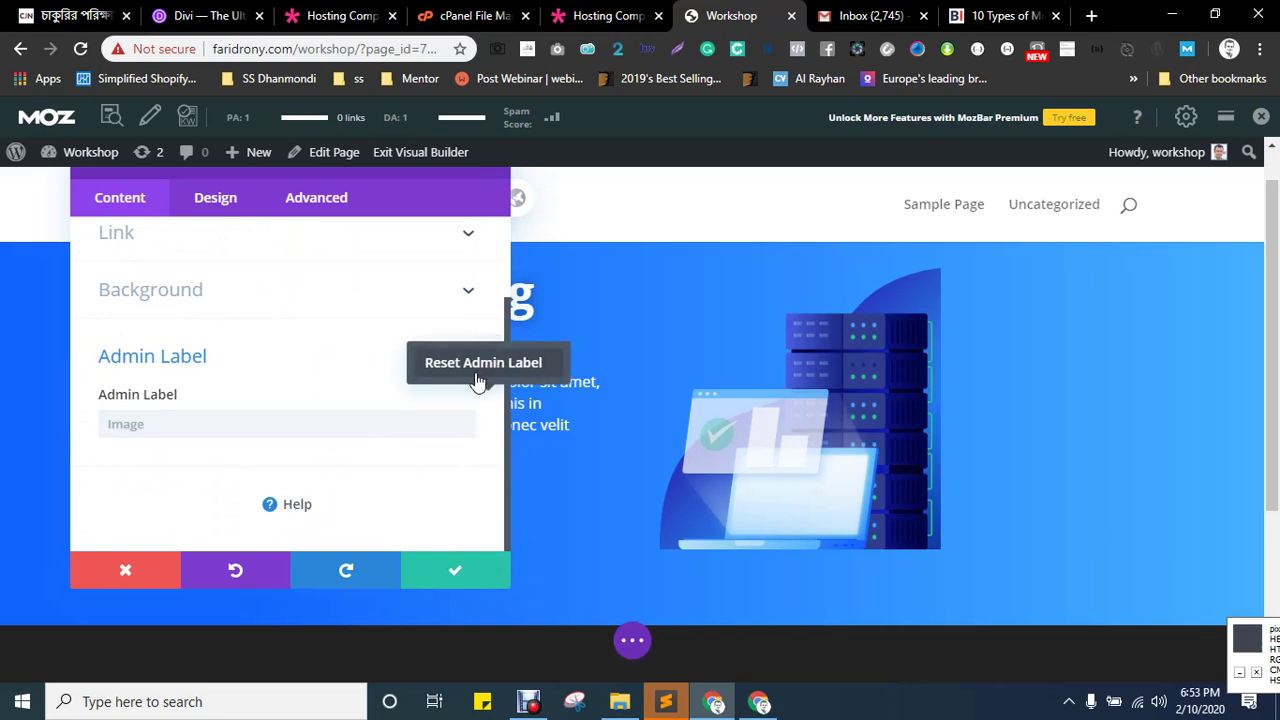
- Expand the Image module's image options, reopen the media library and select the server illustration
click(320, 380)
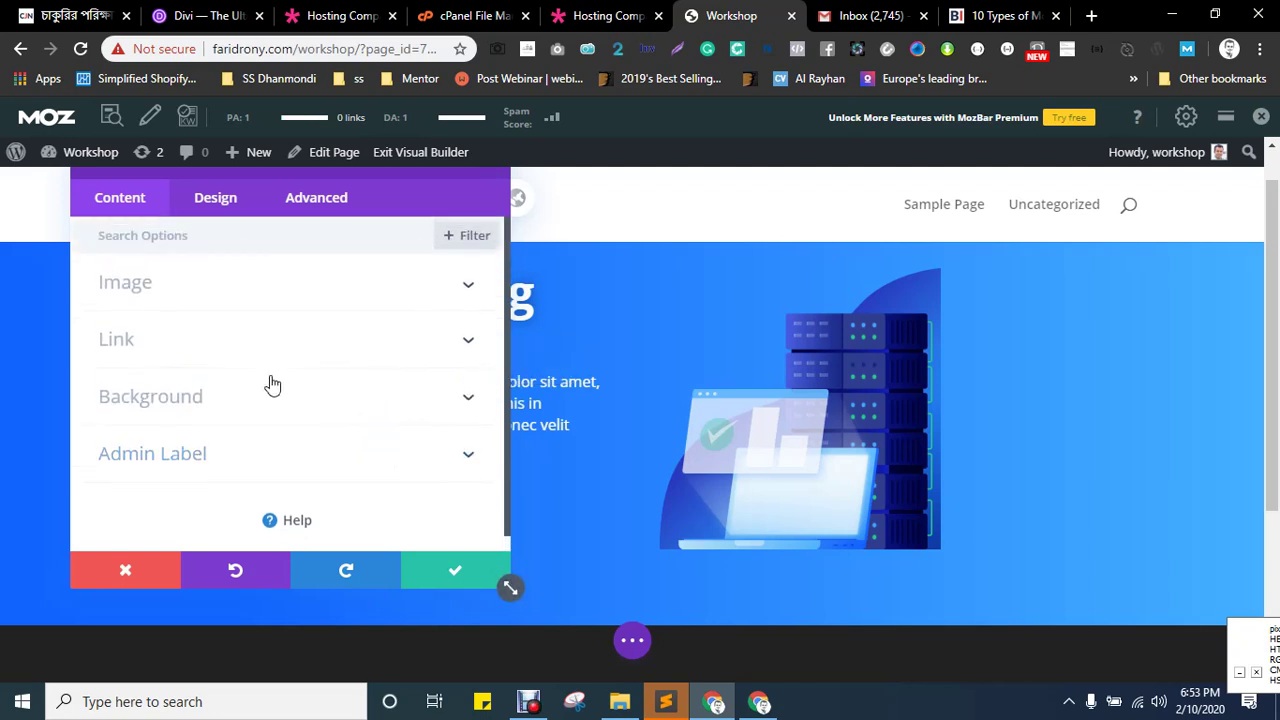
click(168, 295)
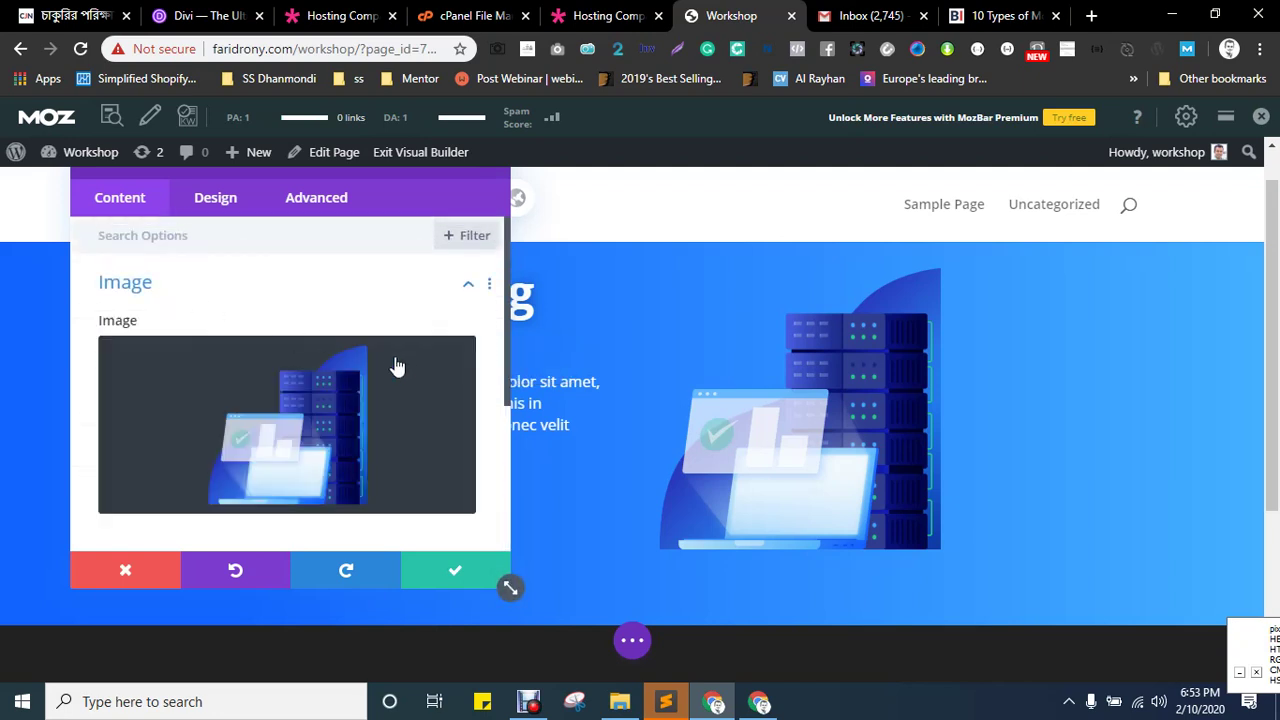
scroll(340, 370, down, 2)
scroll(375, 343, up, 2)
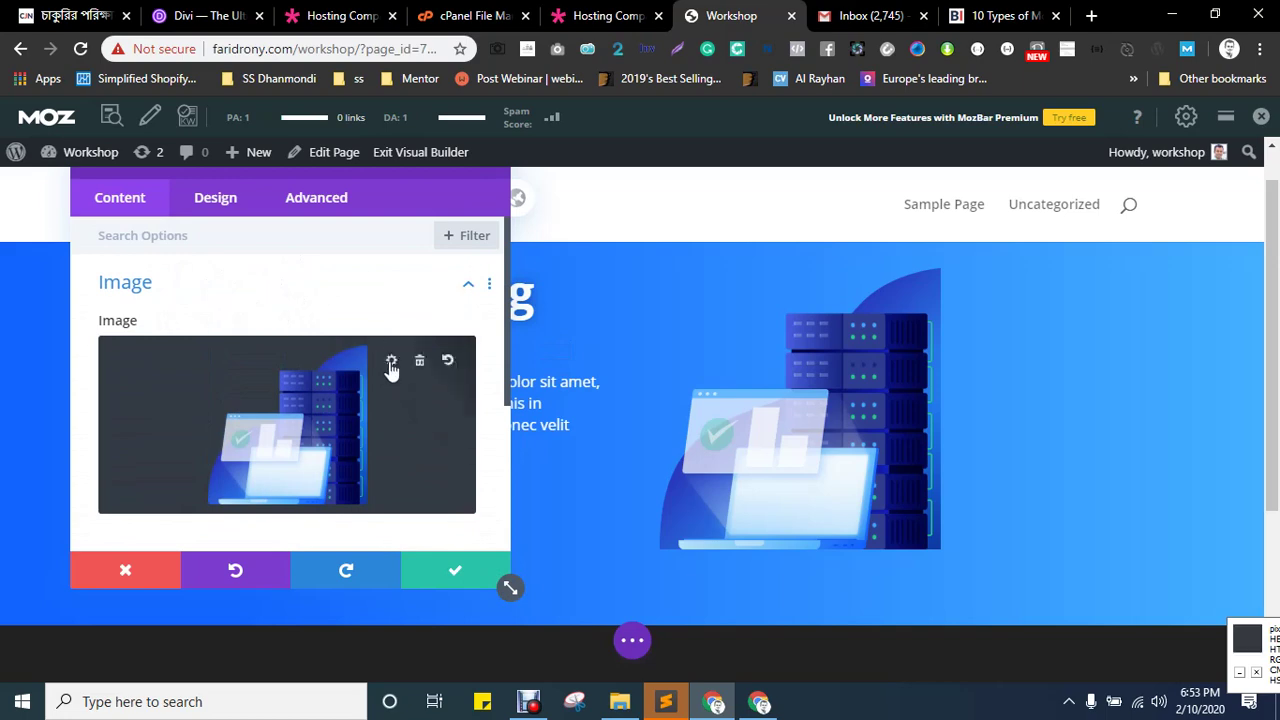
click(391, 362)
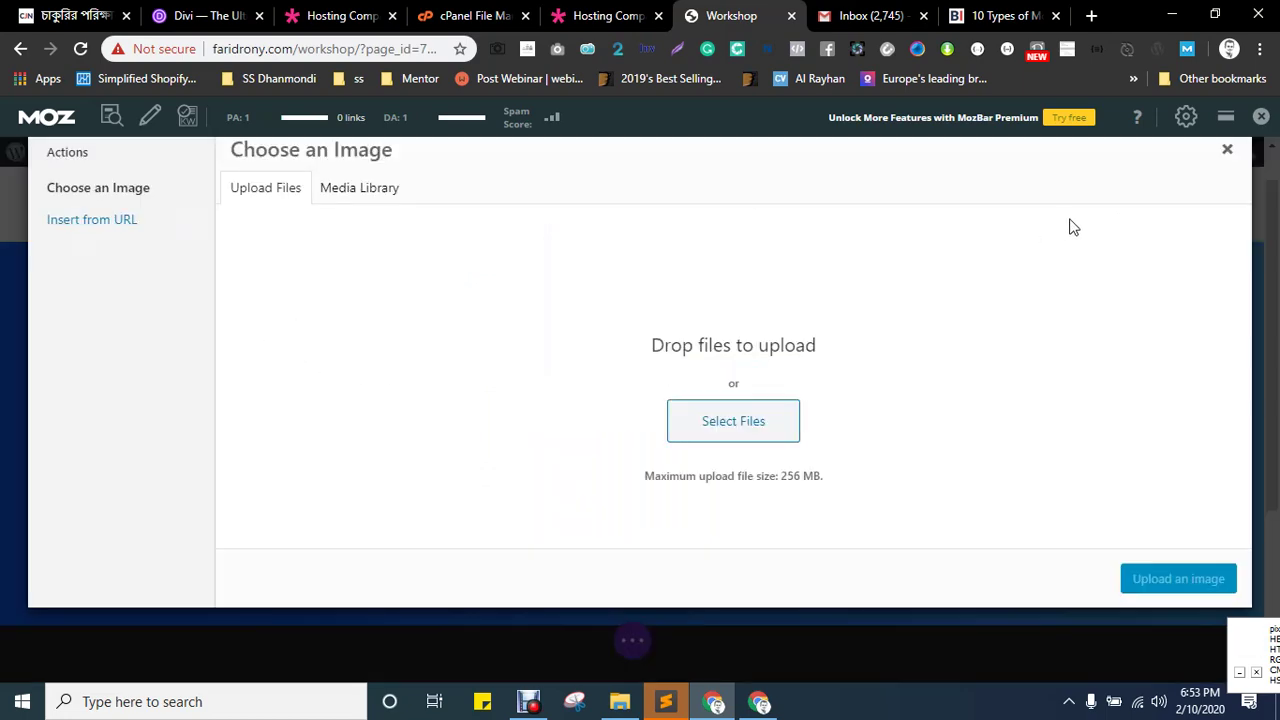
click(1227, 155)
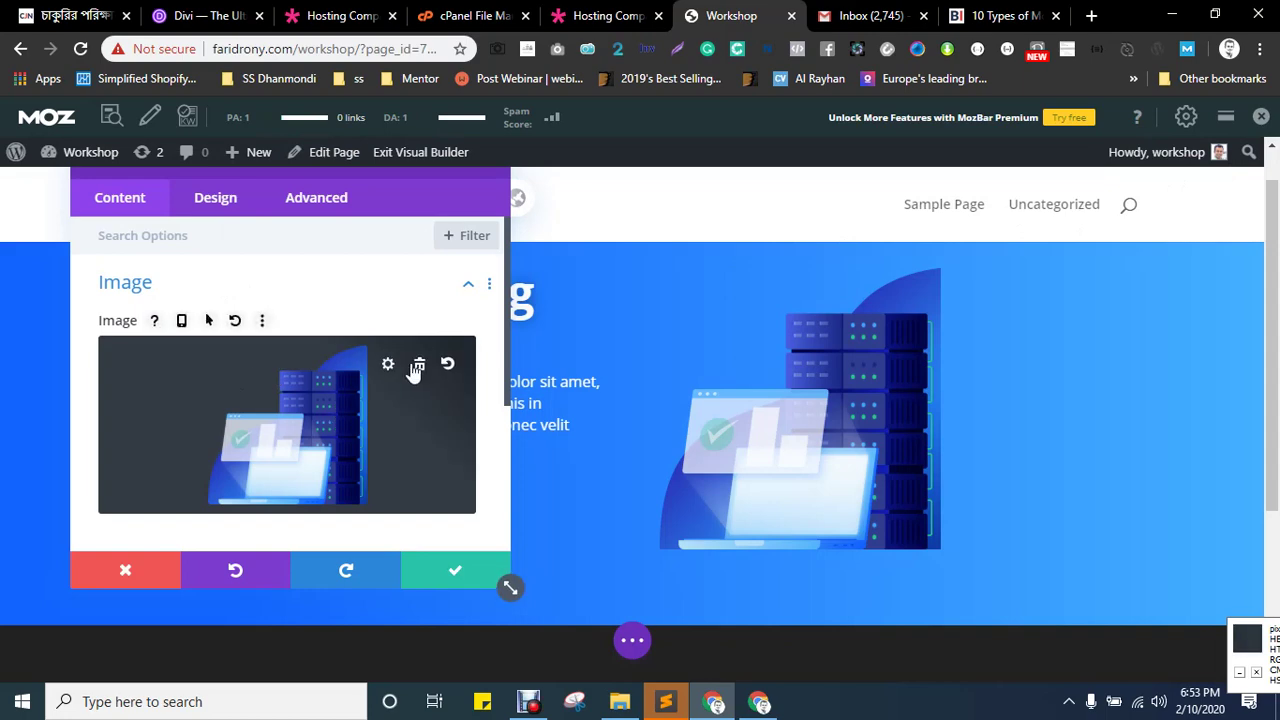
click(310, 410)
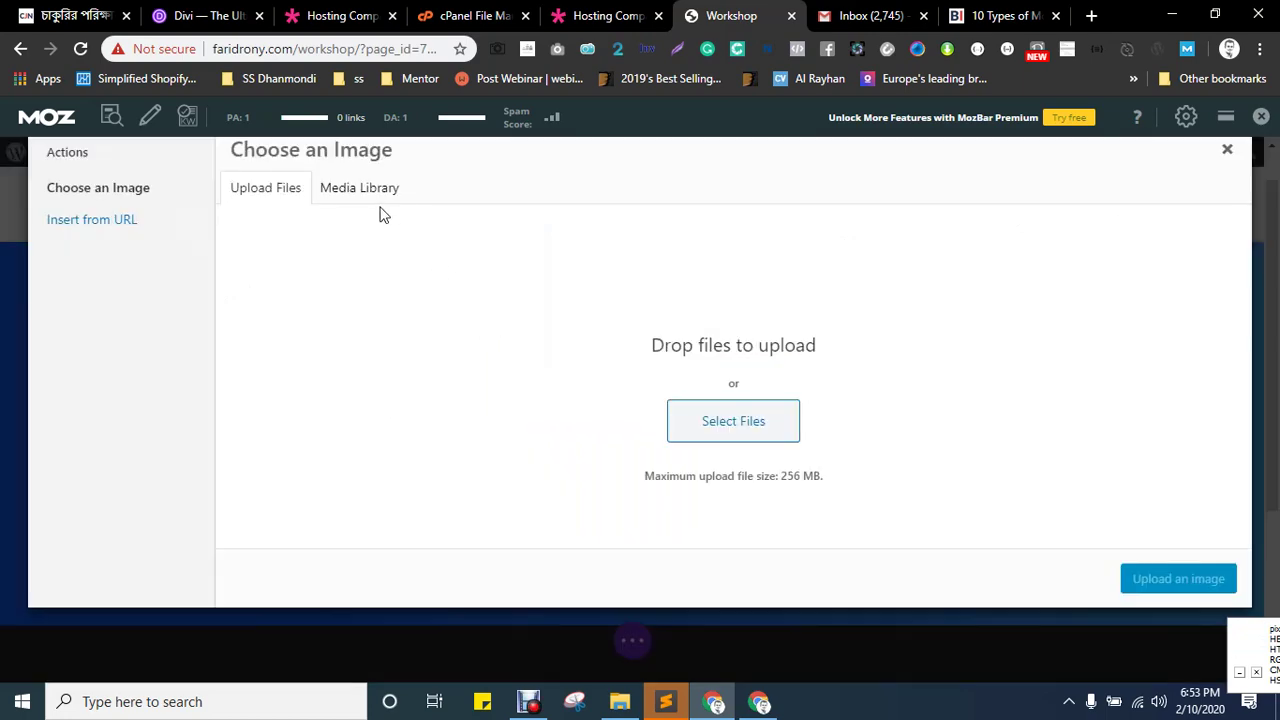
click(405, 188)
scroll(460, 410, down, 3)
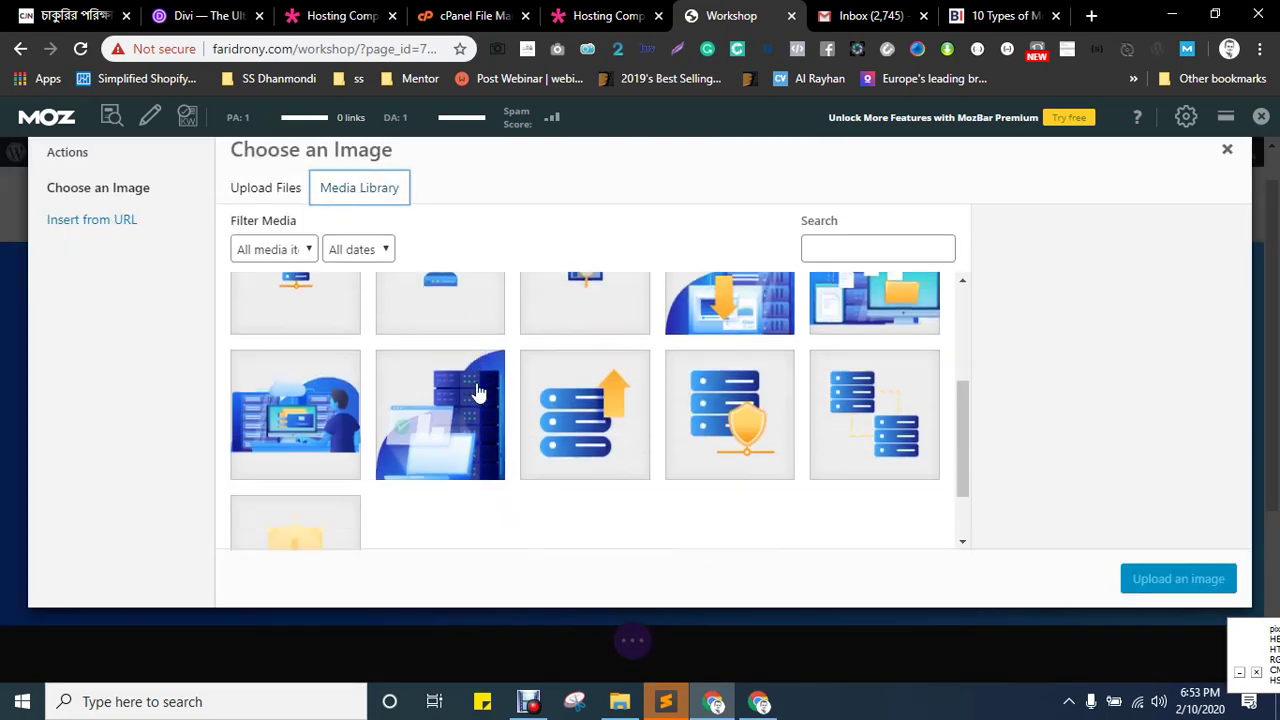
click(420, 357)
- Insert the server illustration at Full Size – 800 × 800 and save the Image module settings
scroll(1100, 397, down, 5)
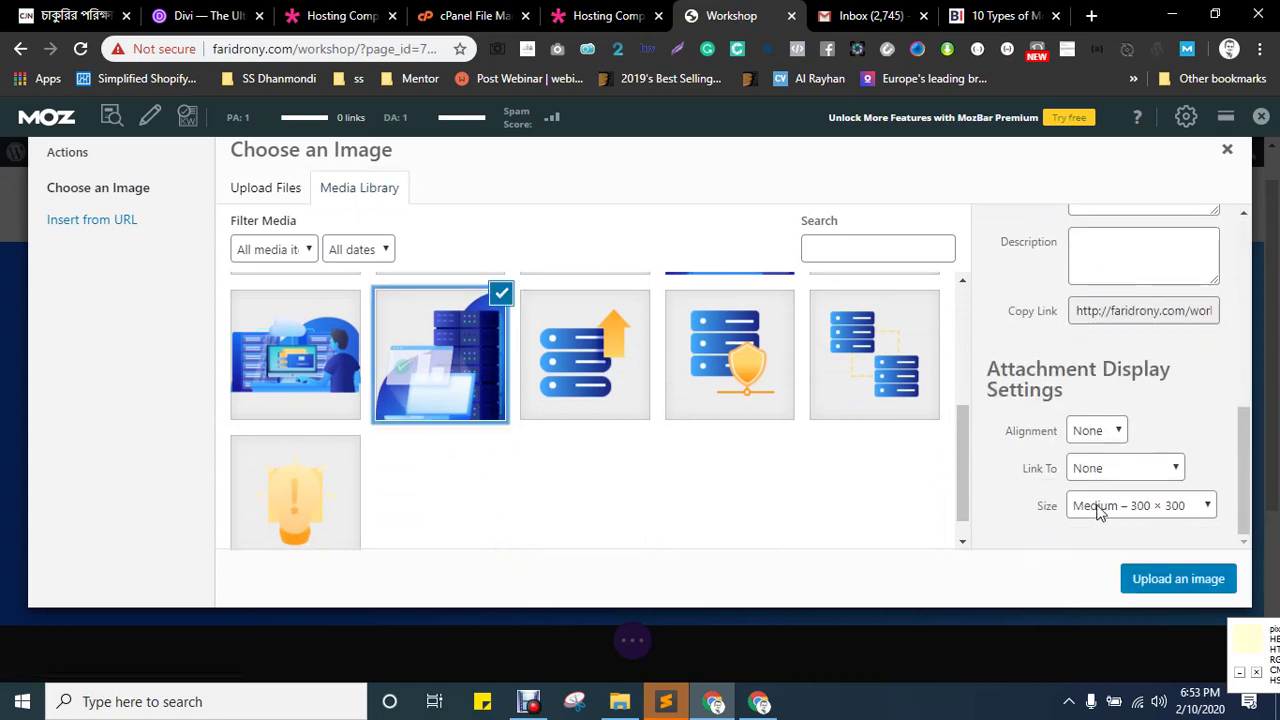
click(1099, 508)
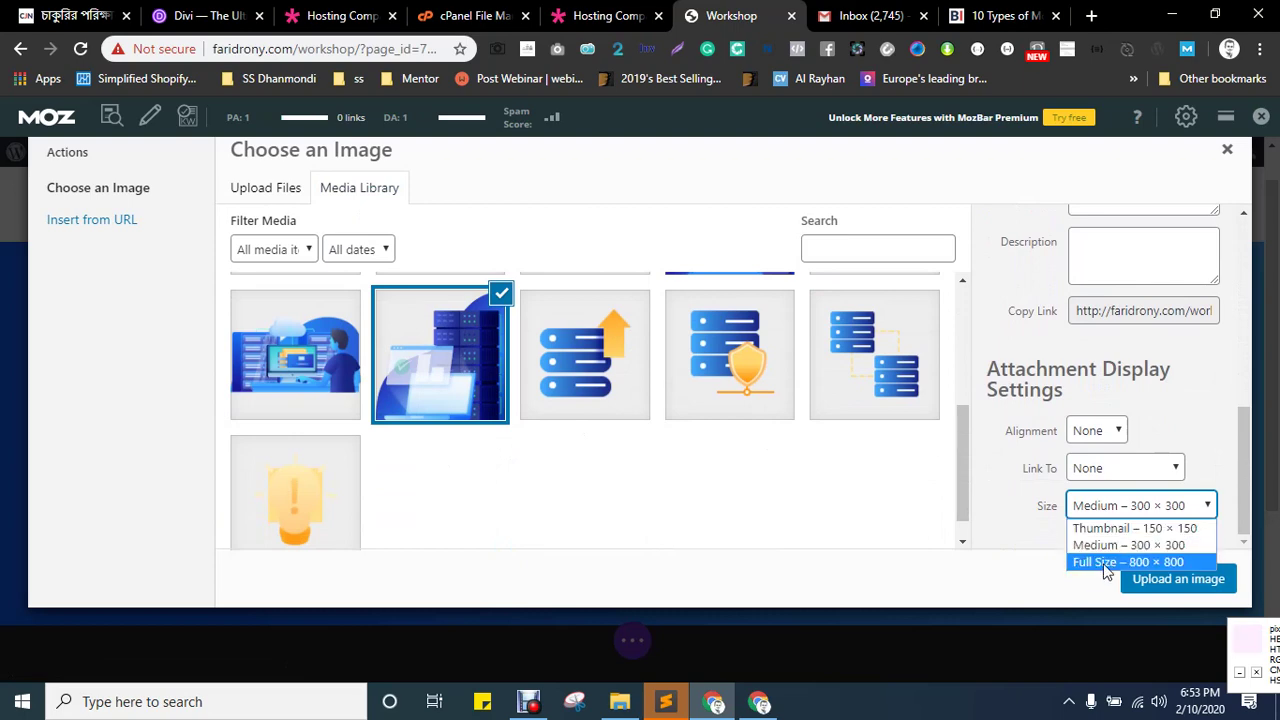
click(1106, 563)
click(1172, 585)
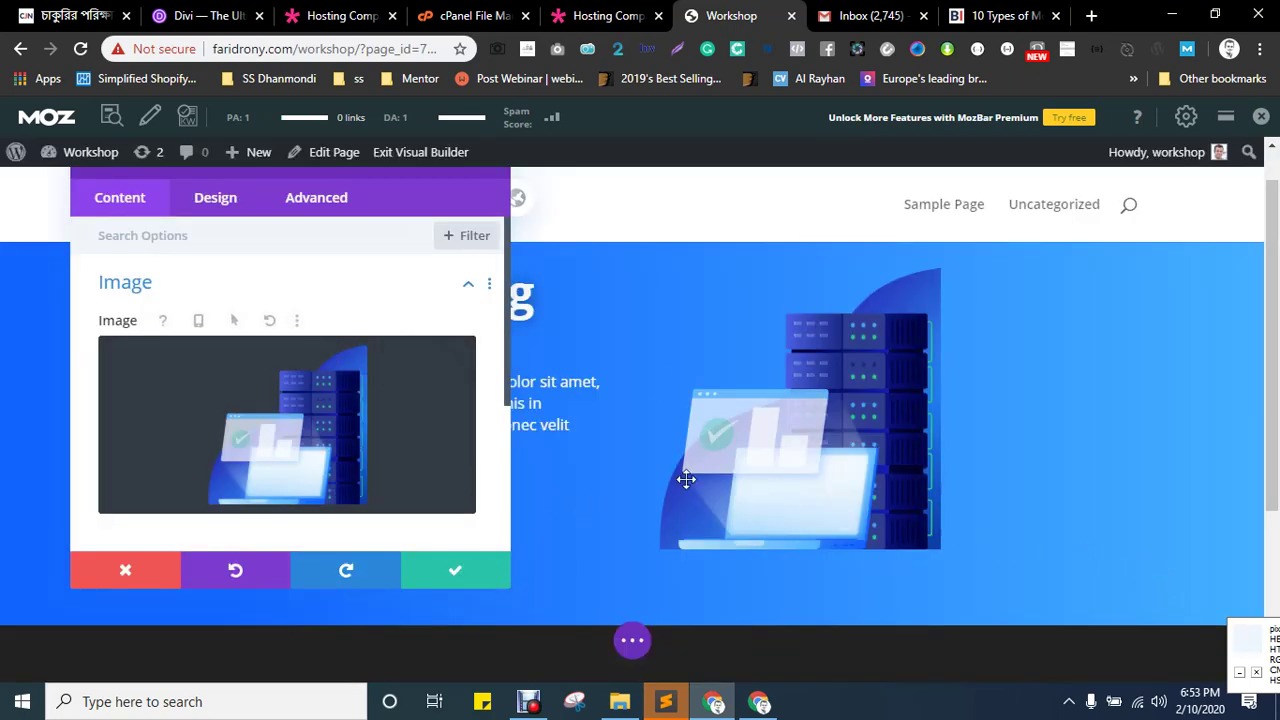
scroll(423, 371, down, 4)
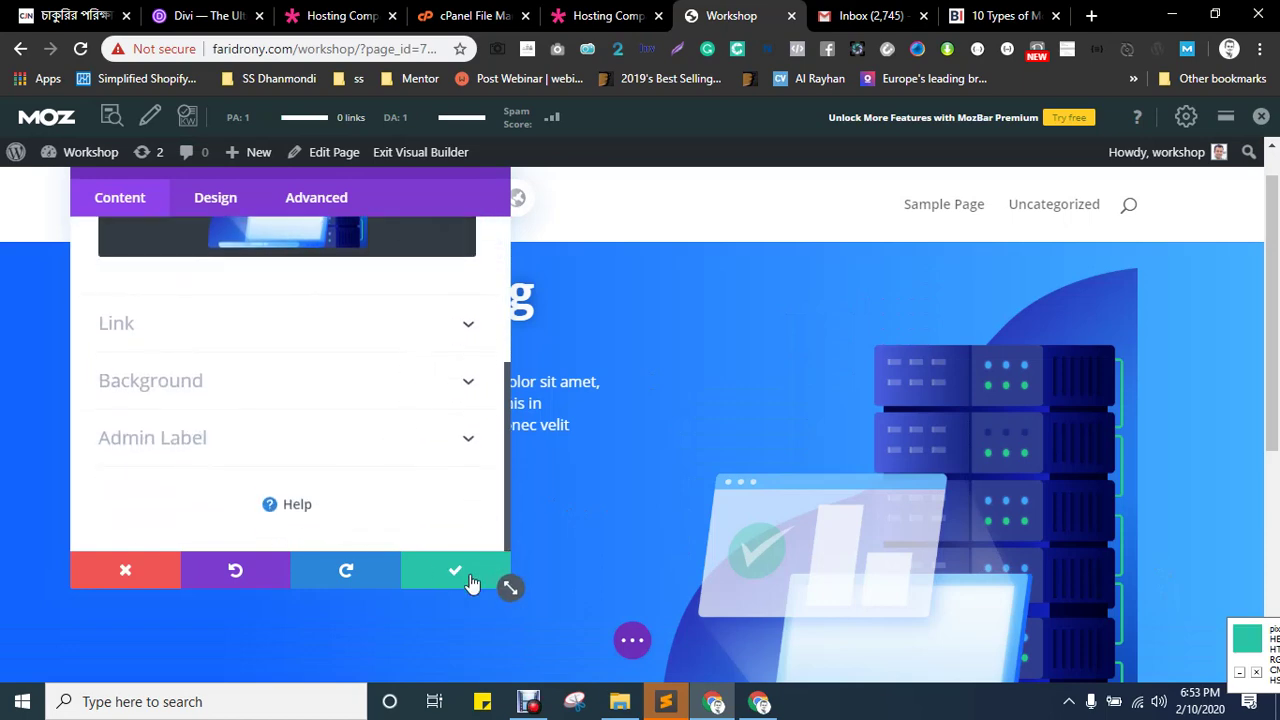
click(460, 574)
scroll(1040, 500, down, 5)
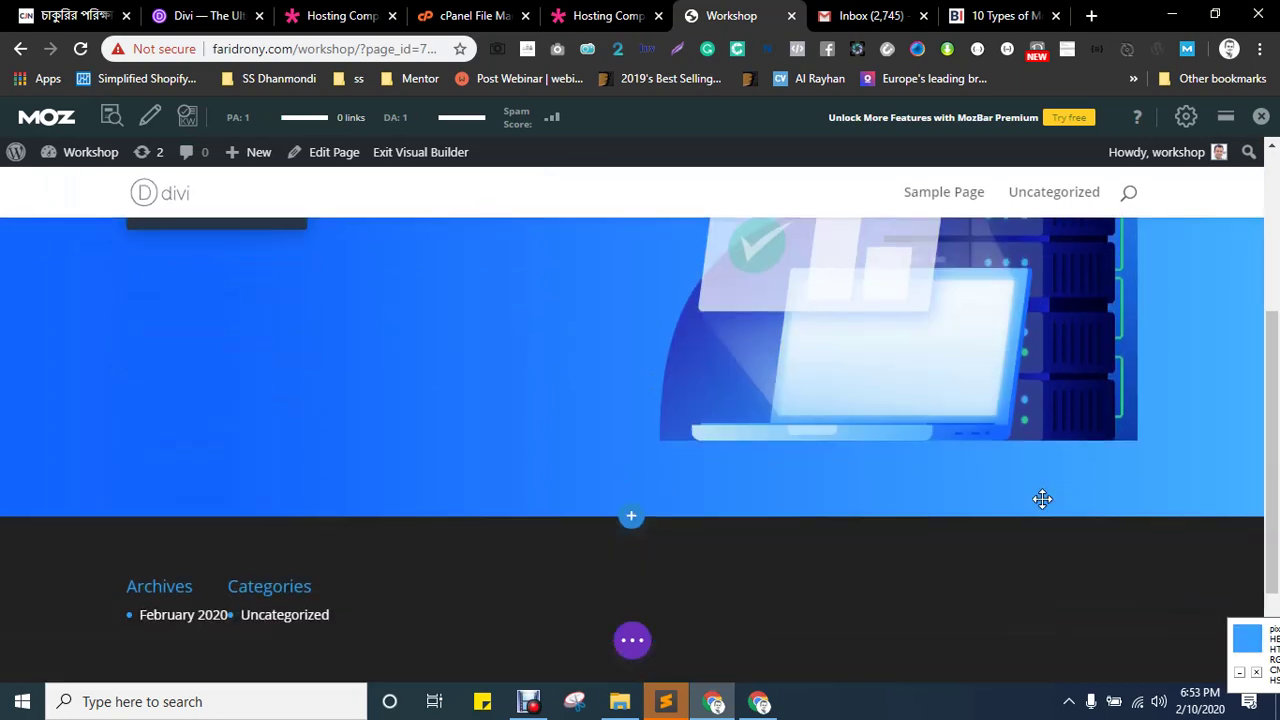
scroll(1040, 497, up, 5)
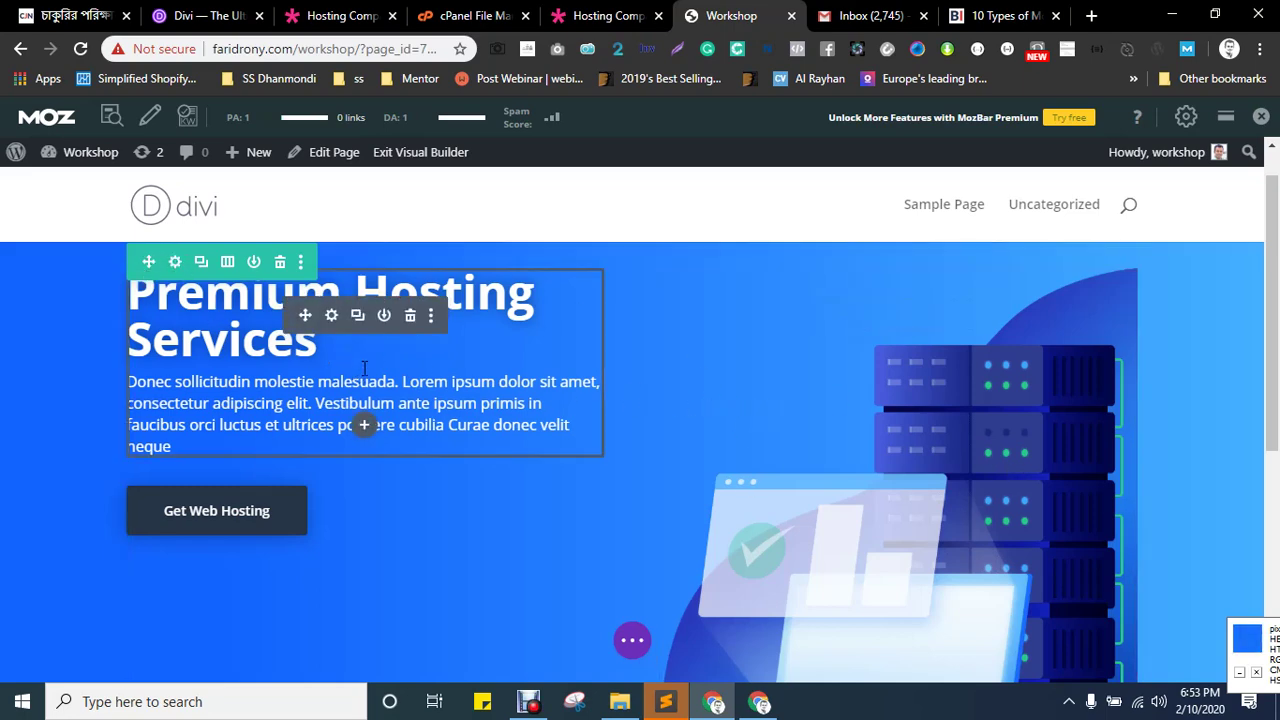
- Switch to the Hosting Company Landing demo page and examine its hero layout and the spacing above the heading
key(ctrl+shift+Tab)
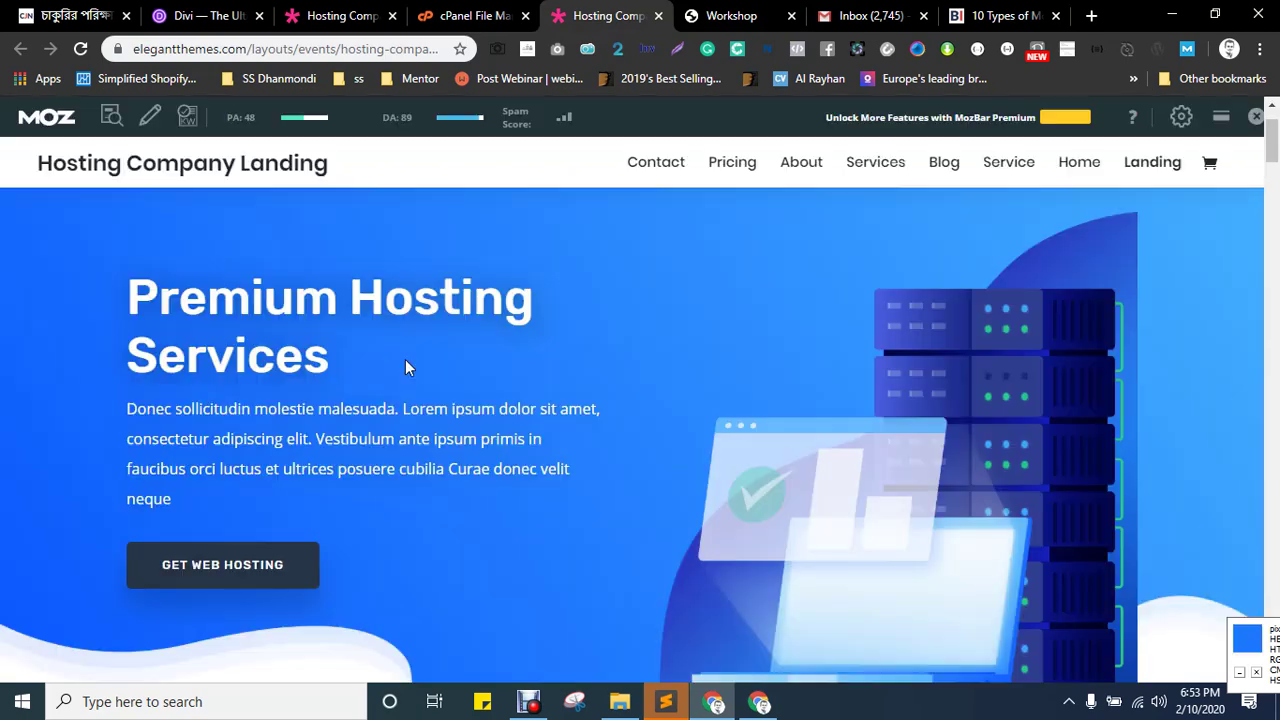
scroll(1019, 330, down, 1)
scroll(1019, 330, down, 1)
scroll(1019, 330, up, 2)
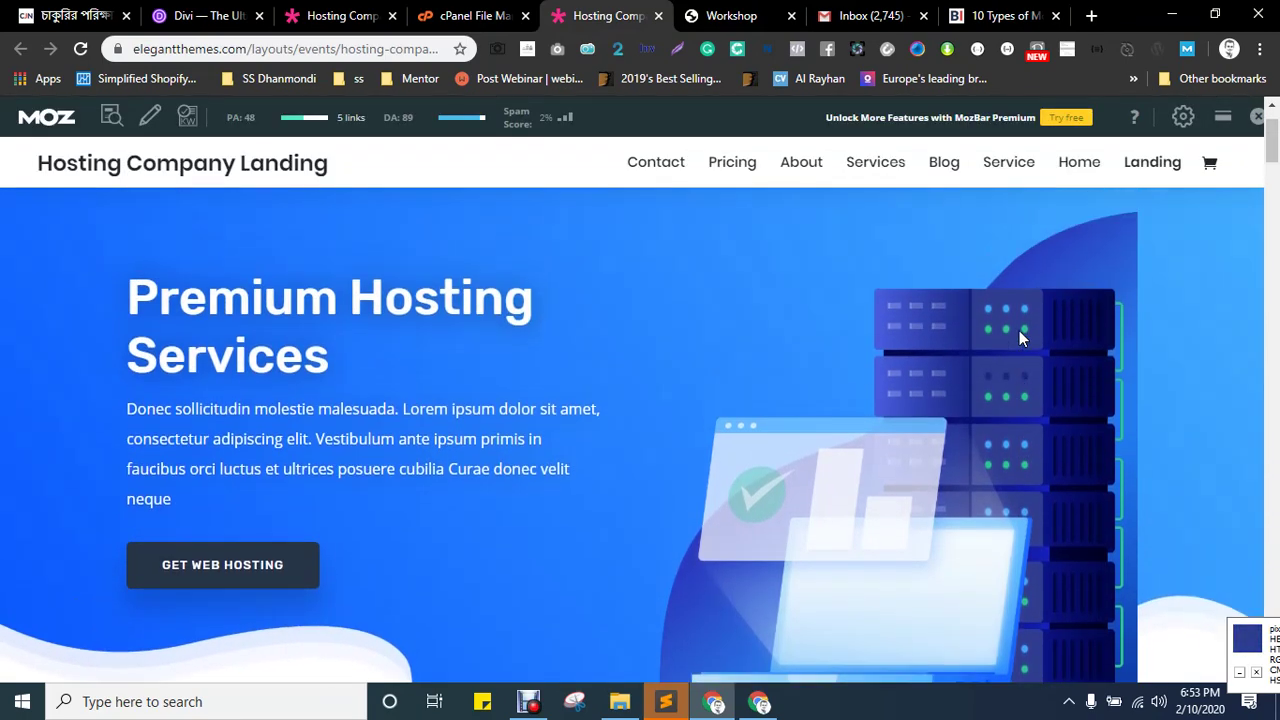
scroll(1010, 335, up, 1)
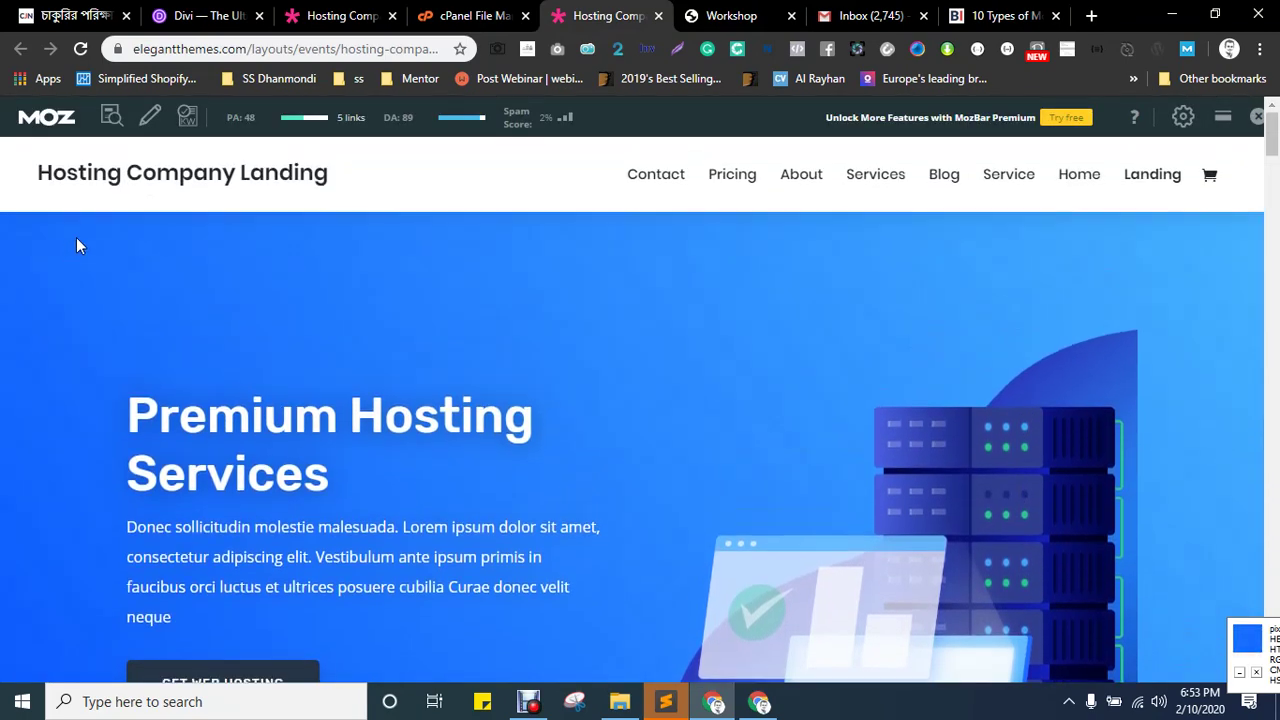
scroll(768, 309, down, 3)
scroll(769, 305, up, 3)
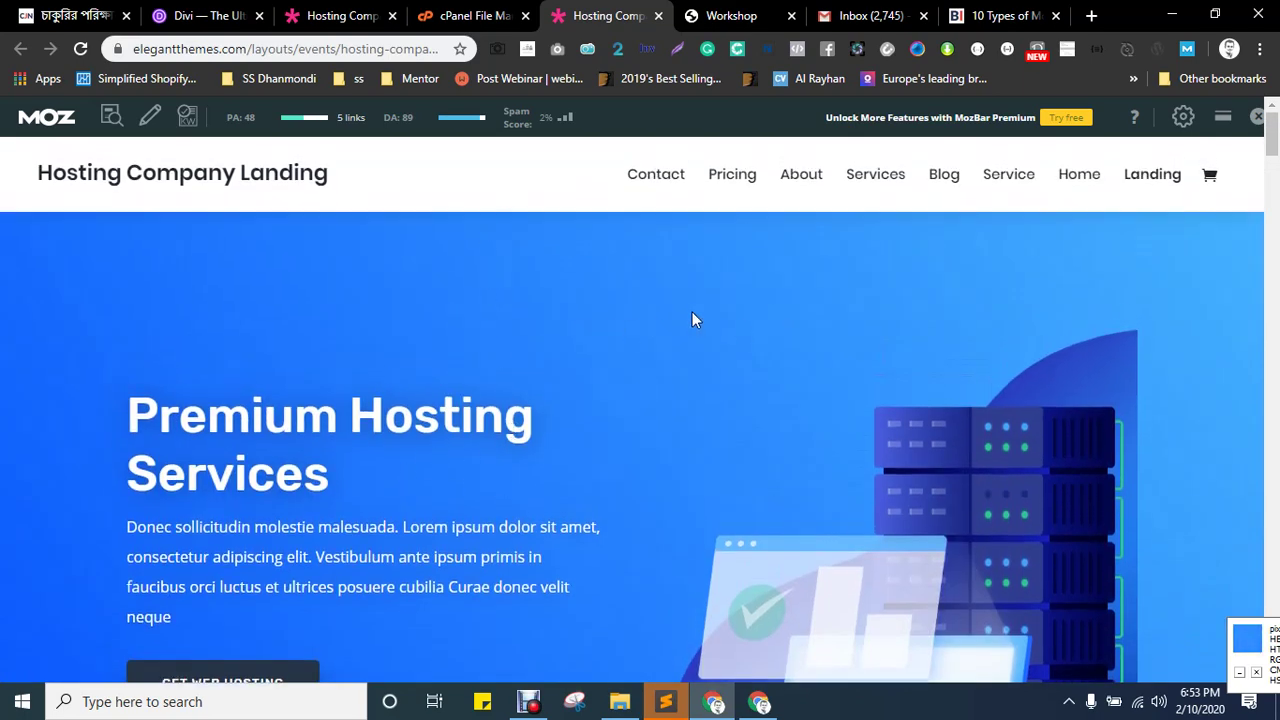
- Return to the Workshop page, increase the hero section's top padding and check the section's lower edge
key(ctrl+Tab)
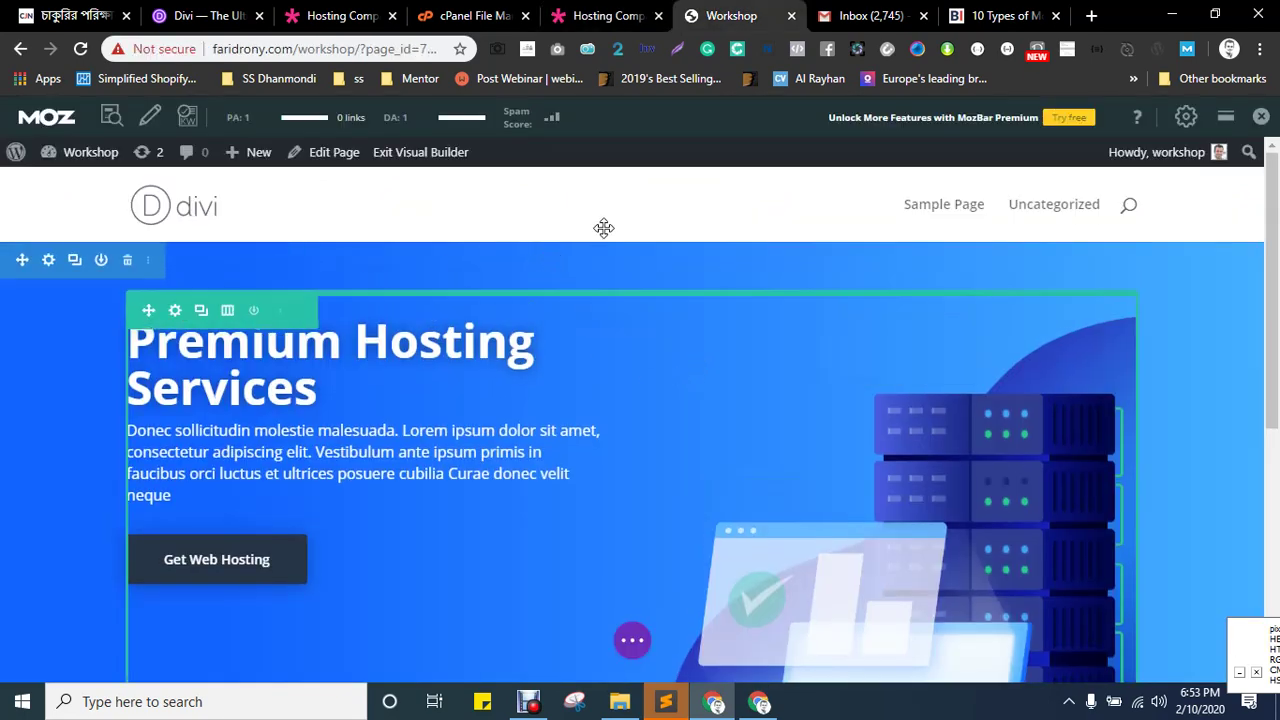
drag(603, 287, 603, 333)
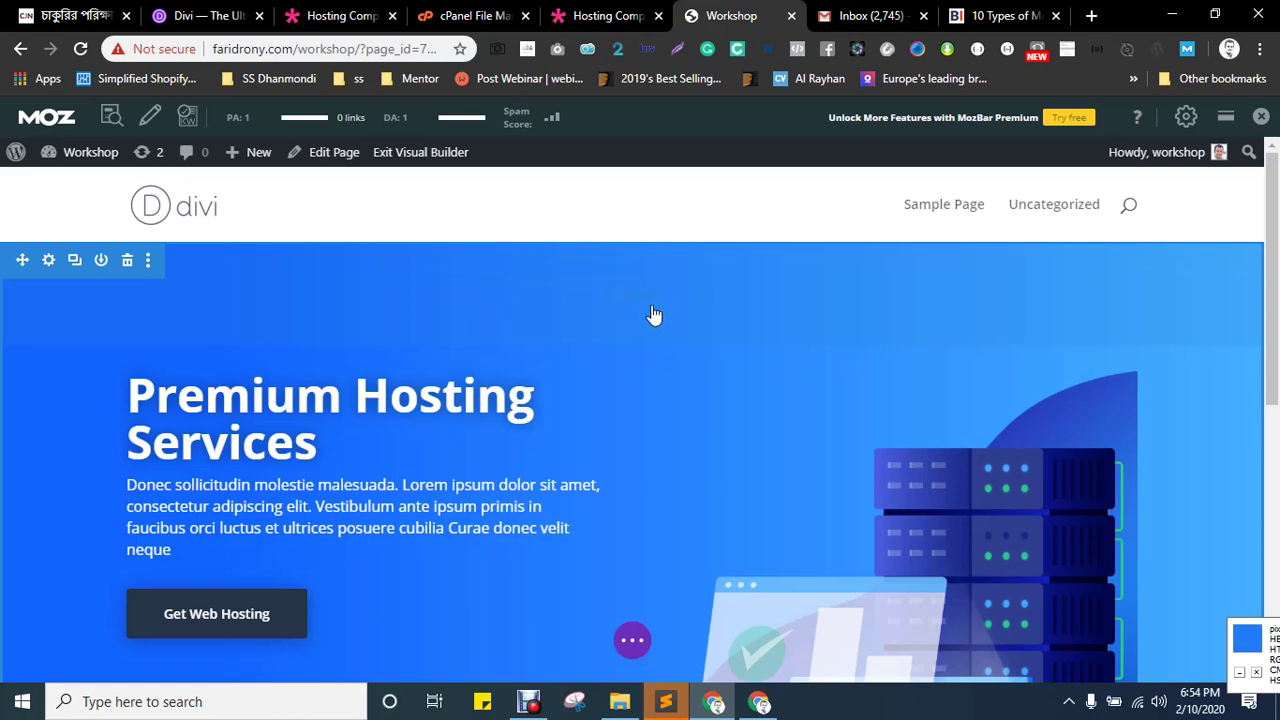
scroll(652, 315, down, 10)
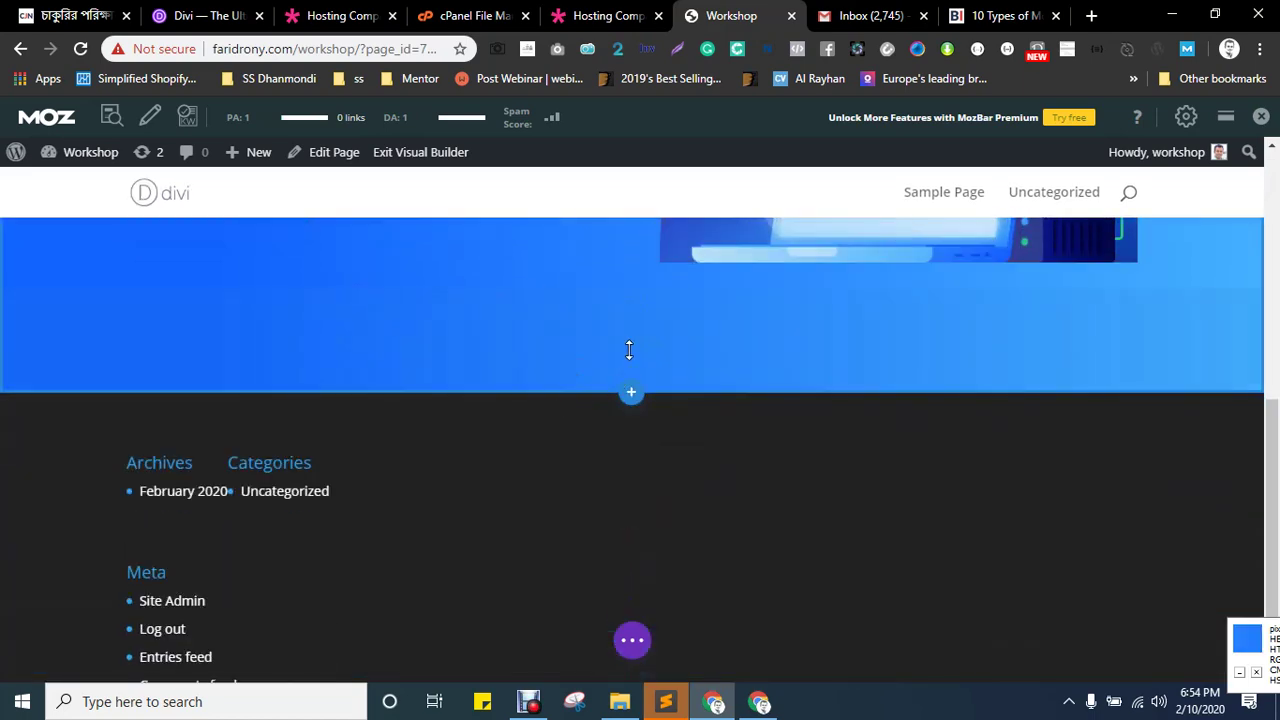
scroll(625, 340, up, 3)
scroll(600, 400, down, 2)
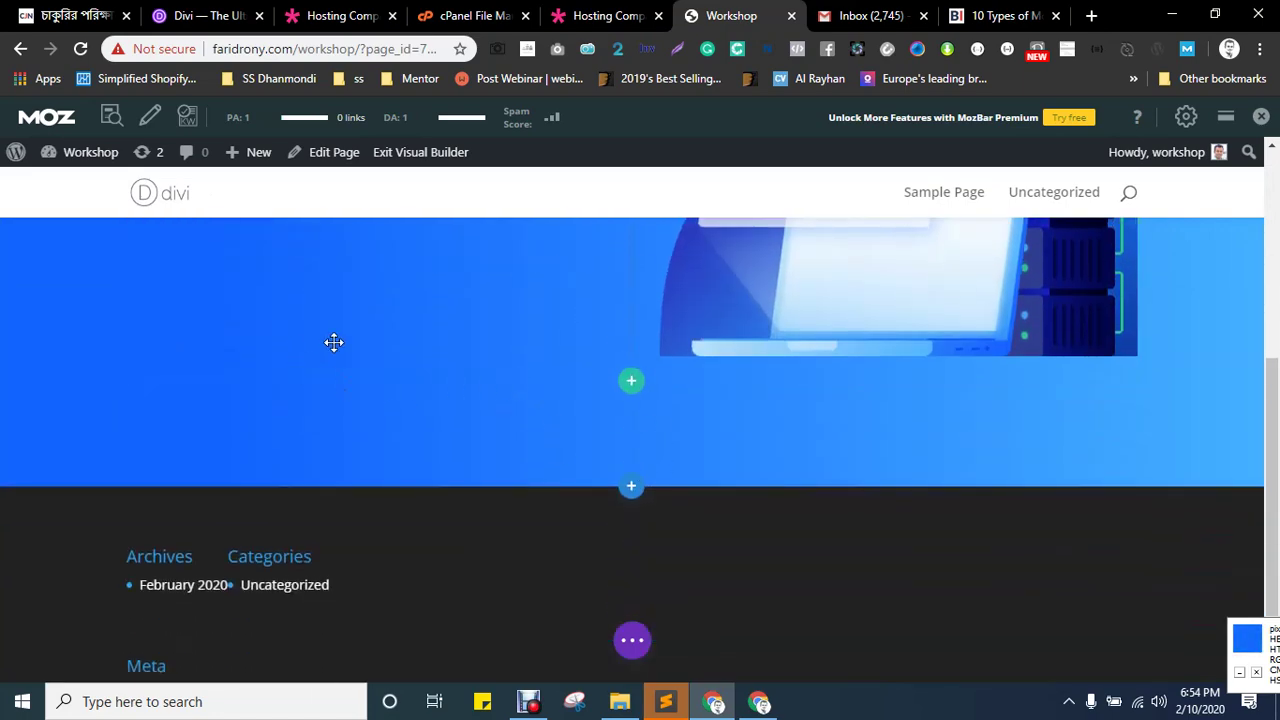
- Examine the wavy lower edge of the hero on the Hosting Company Landing demo page
key(ctrl+shift+Tab)
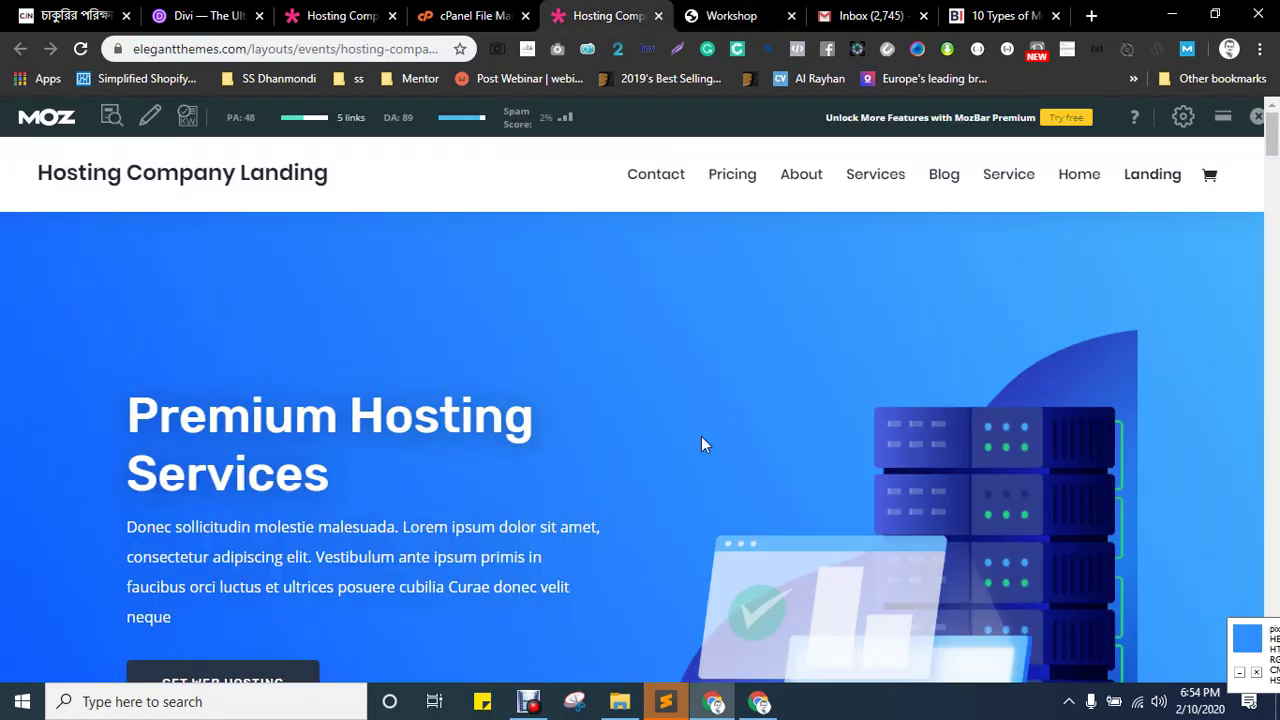
scroll(566, 380, down, 4)
scroll(700, 365, down, 2)
scroll(828, 350, up, 2)
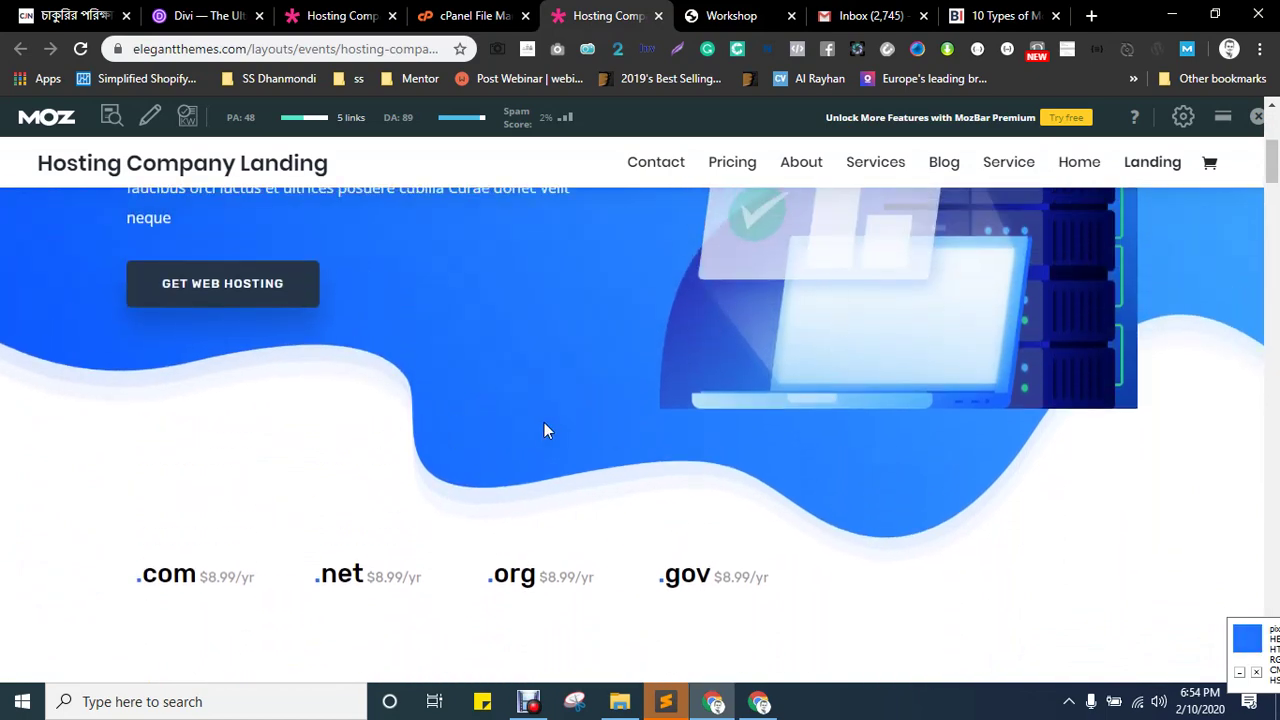
- Go back to the Workshop page and open the hero section's Dividers design options for the bottom divider
key(ctrl+Tab)
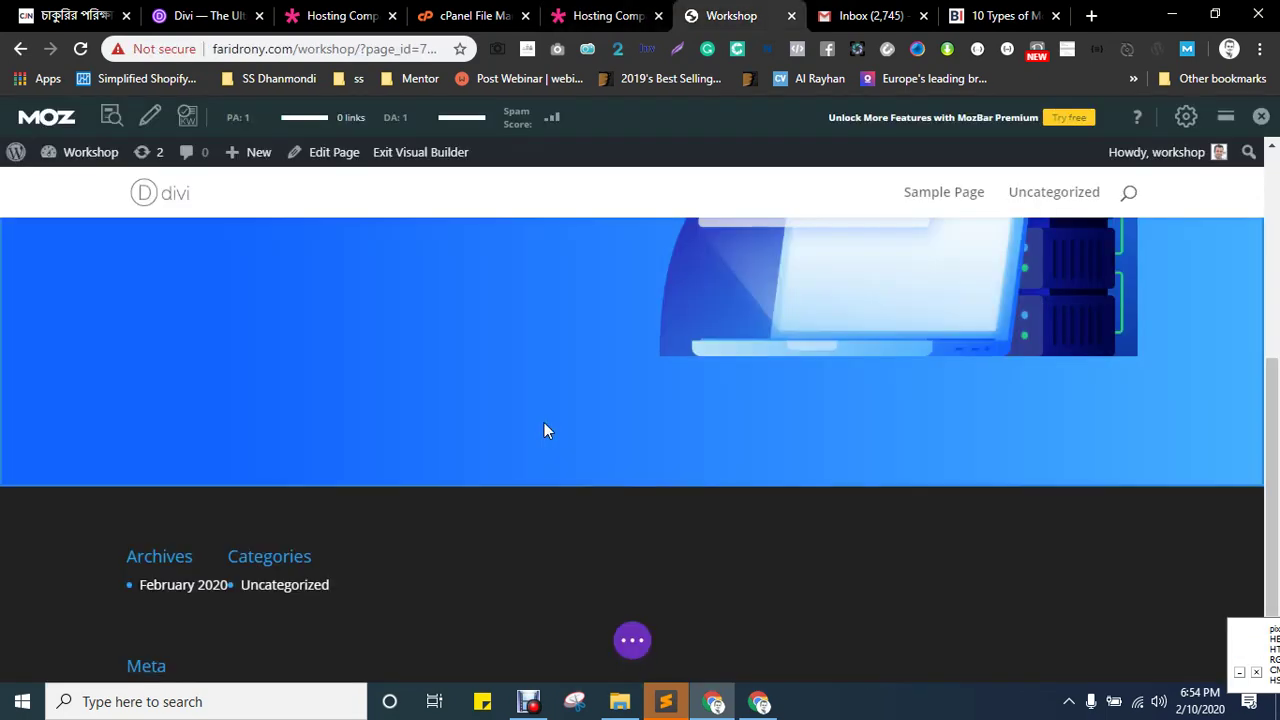
scroll(430, 383, up, 5)
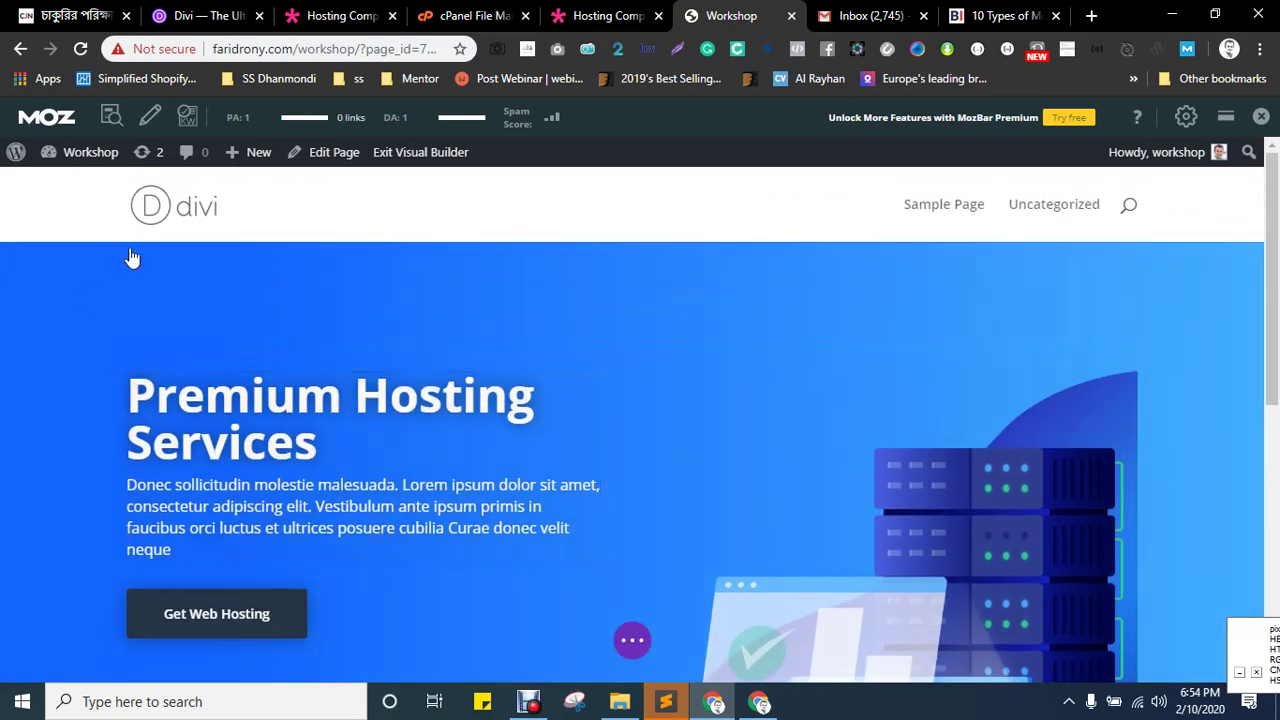
mouse_move(63, 333)
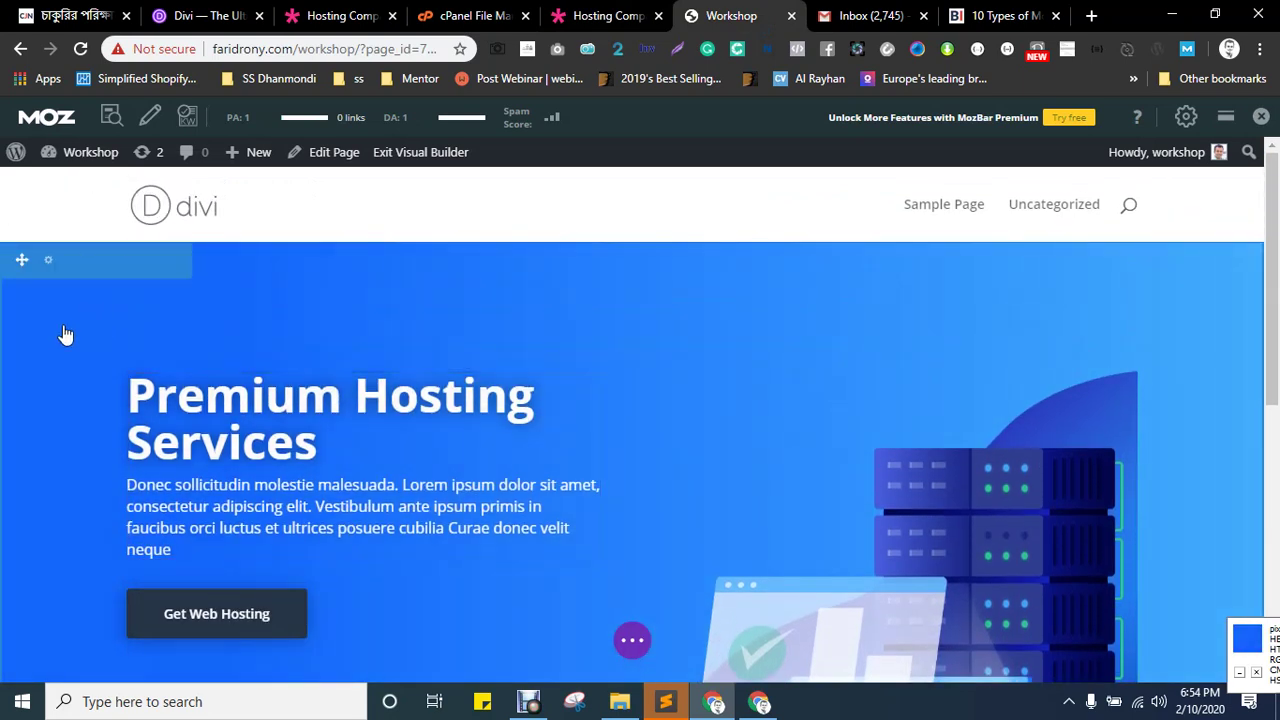
click(49, 261)
click(228, 210)
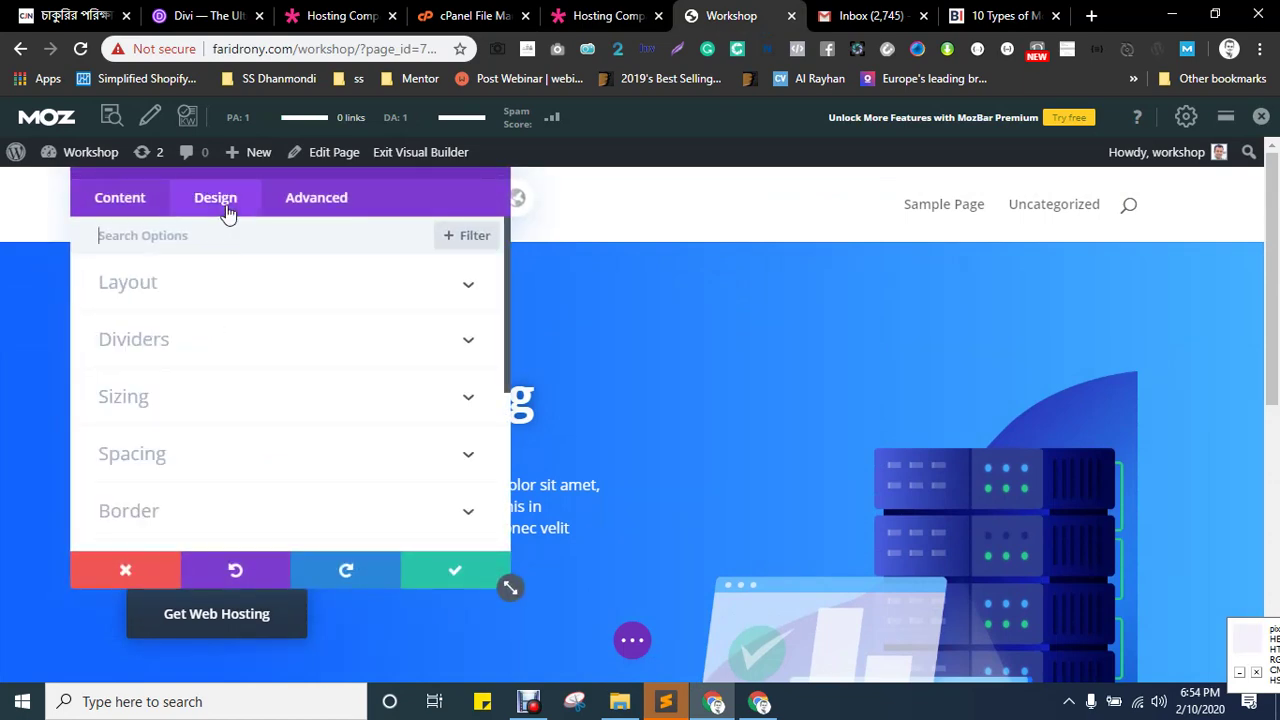
scroll(289, 306, down, 3)
scroll(269, 346, up, 2)
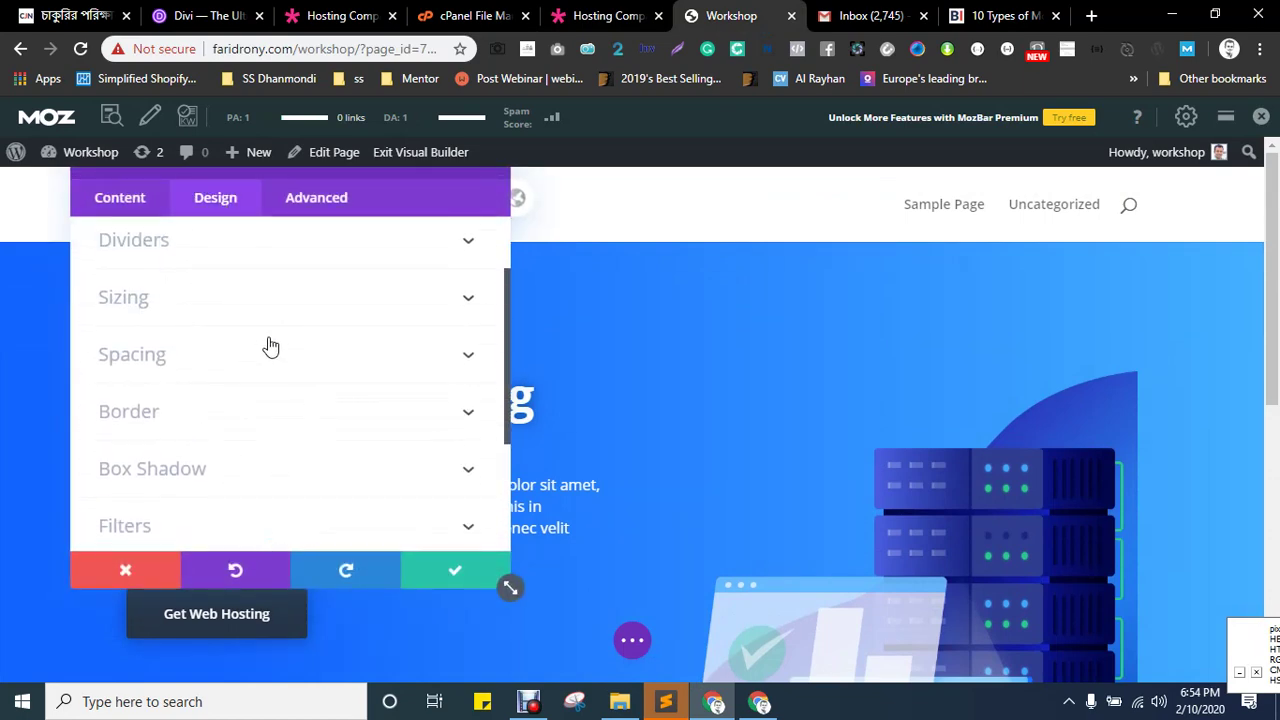
click(131, 246)
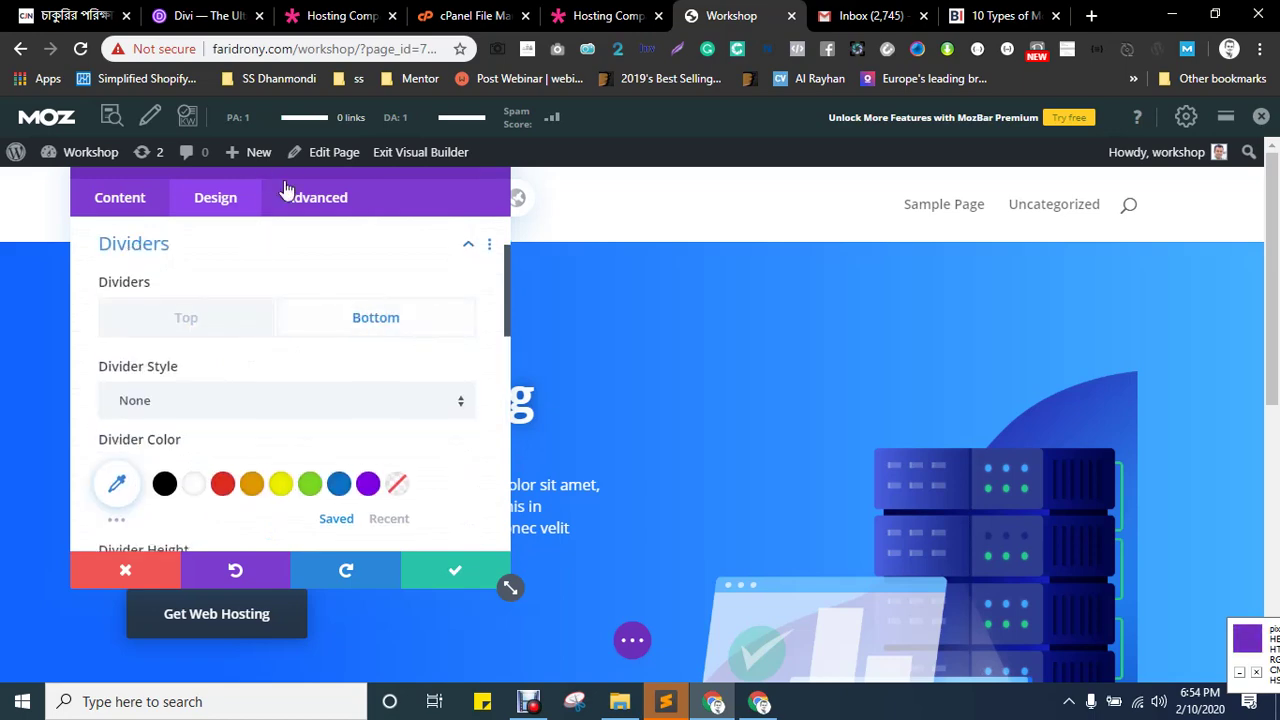
- Move the section settings aside and apply the layered wave style to the hero section's bottom divider
drag(289, 176, 798, 180)
scroll(337, 391, down, 4)
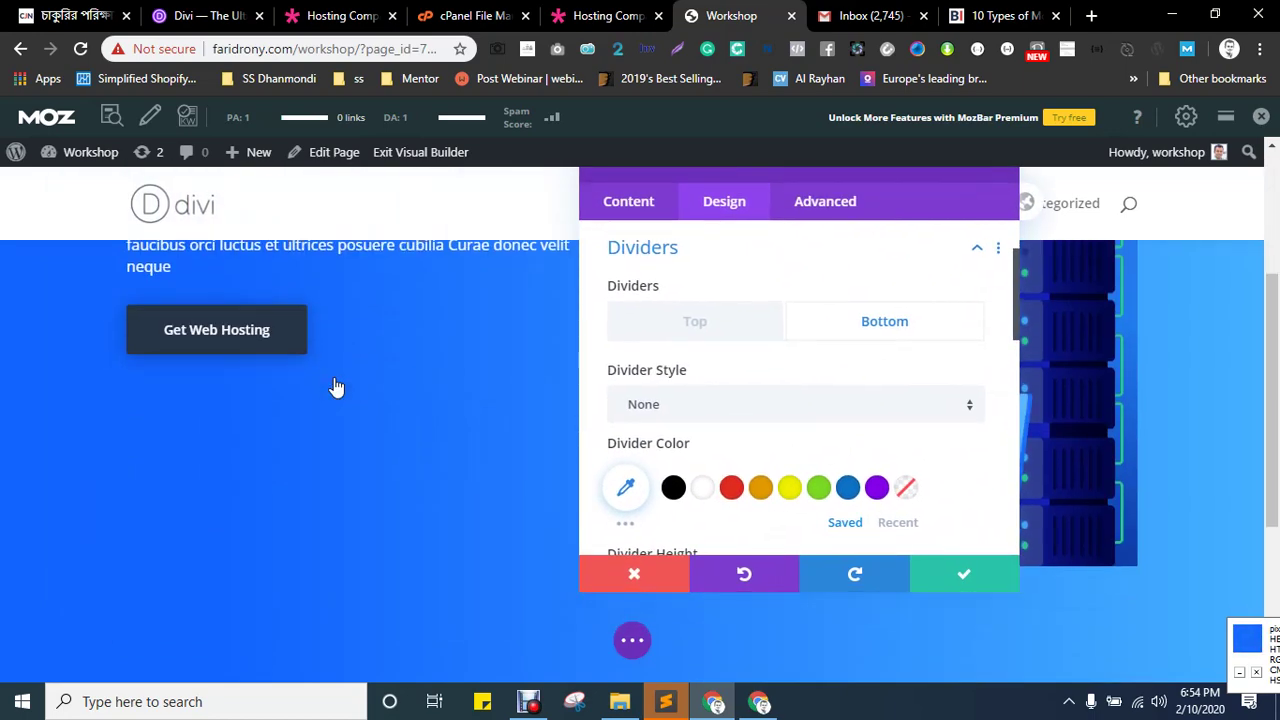
scroll(390, 374, down, 2)
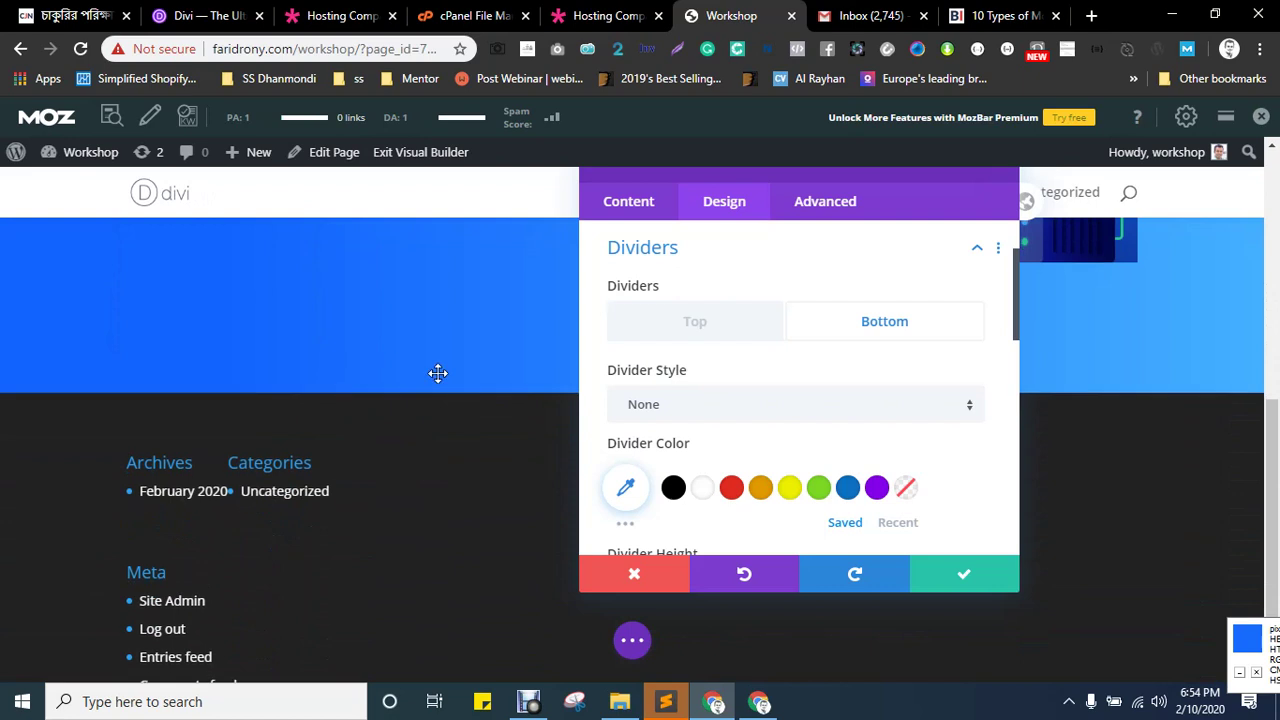
click(728, 405)
scroll(790, 291, down, 5)
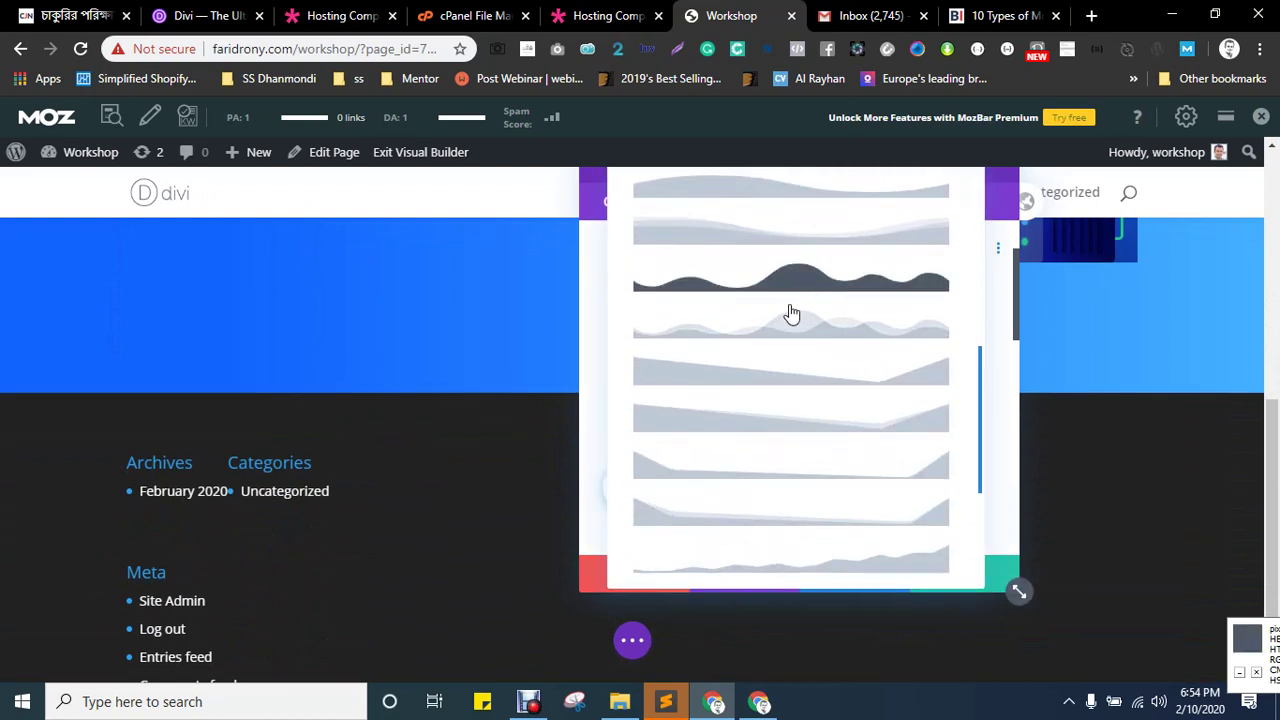
click(775, 341)
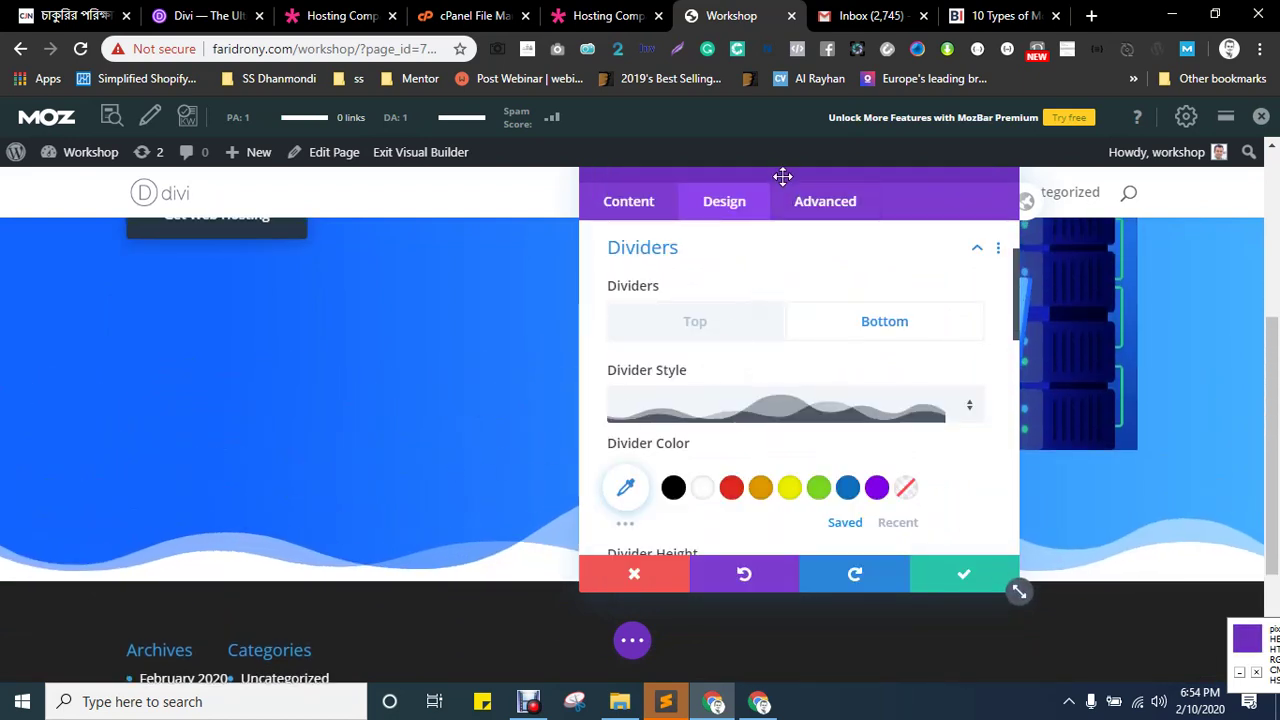
- Move the section settings aside and try the layered mountain-like style on the hero section's bottom divider
drag(782, 176, 618, 177)
click(629, 407)
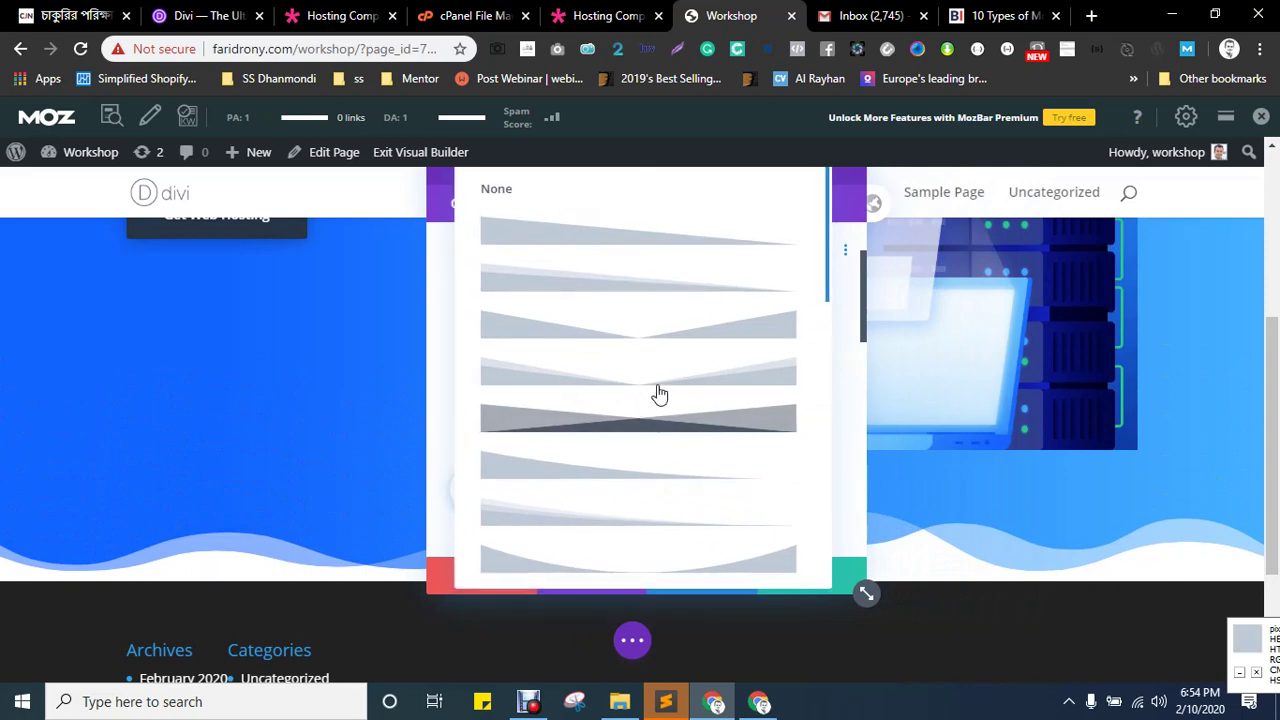
scroll(659, 394, down, 6)
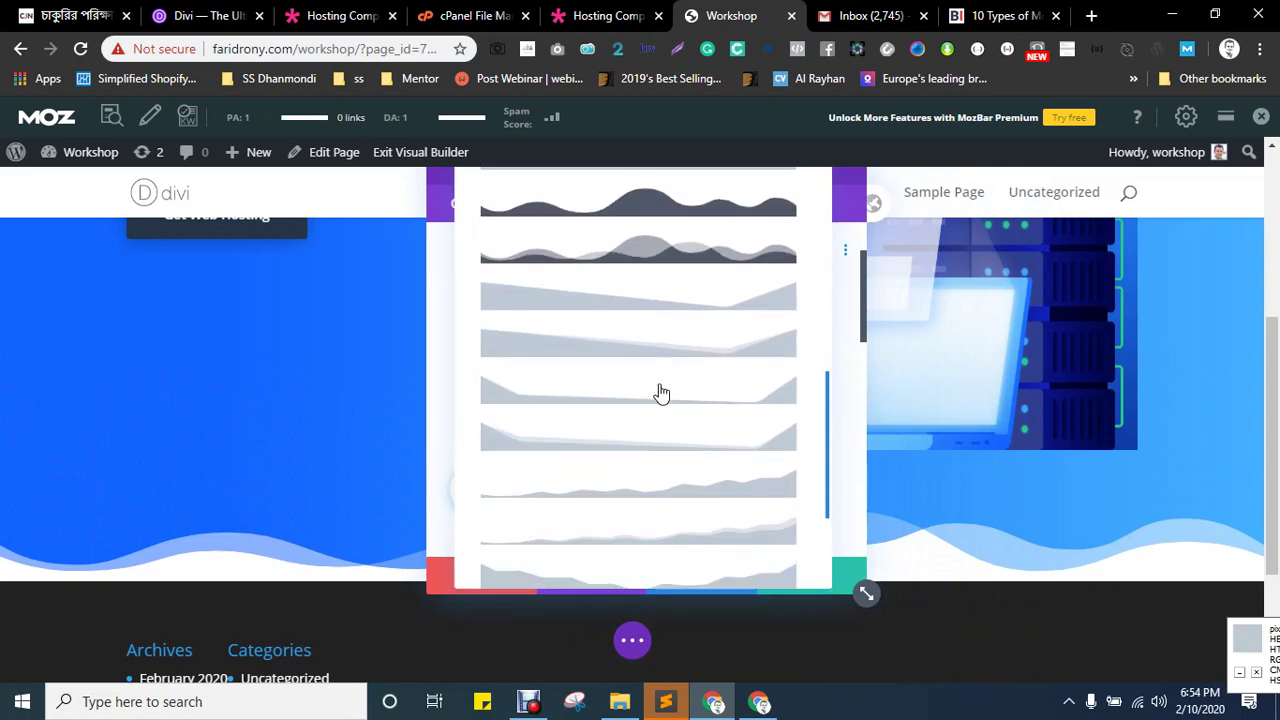
scroll(662, 394, down, 4)
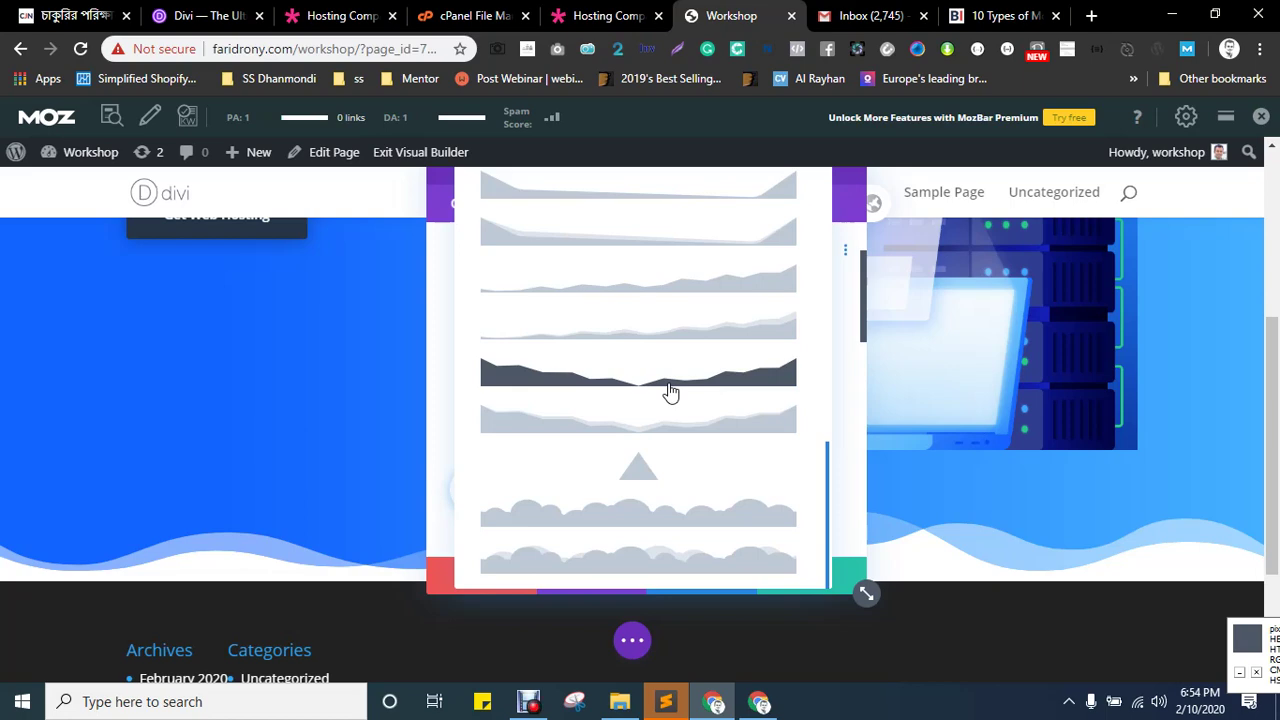
scroll(670, 393, up, 4)
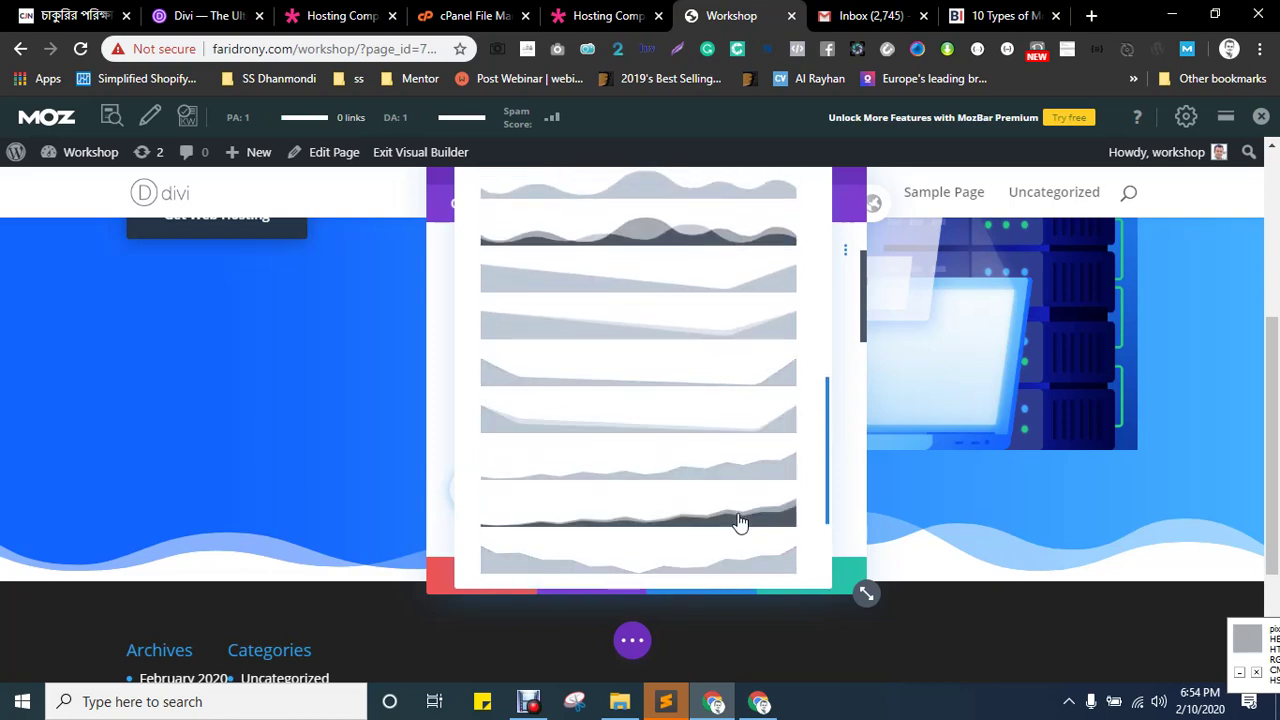
click(738, 518)
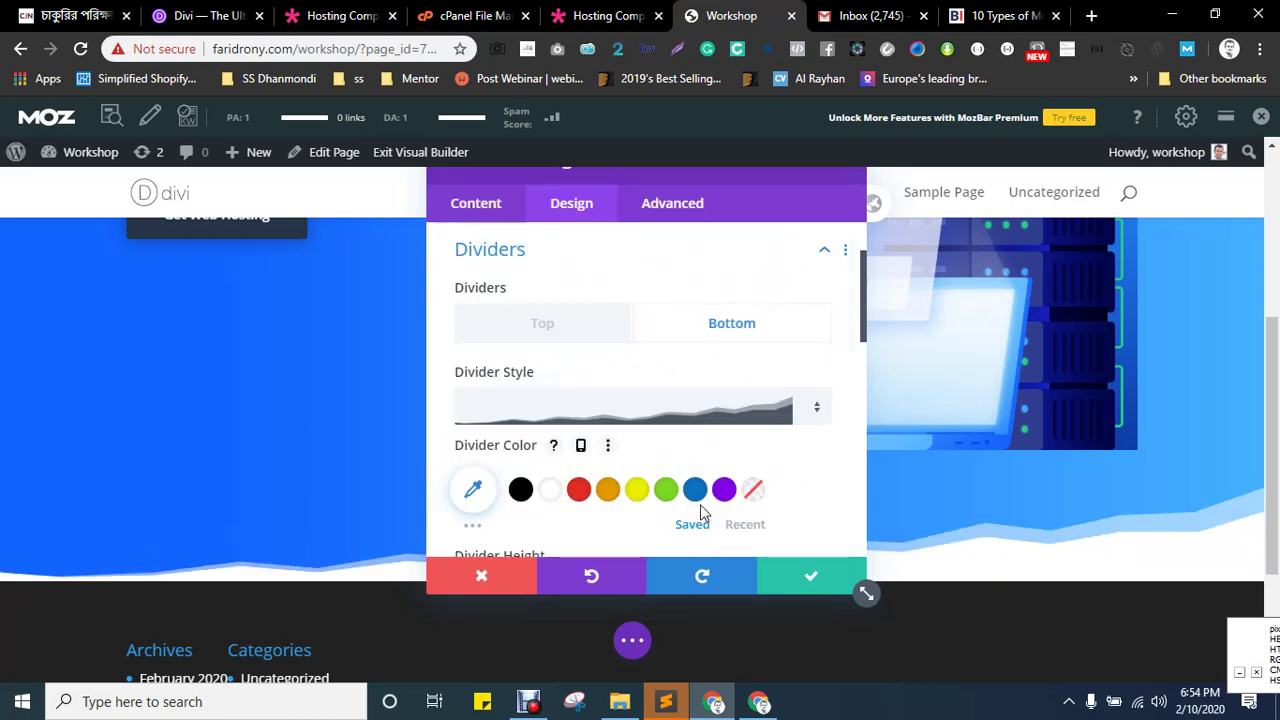
- Switch the hero section's bottom divider back to the layered wave style
click(628, 409)
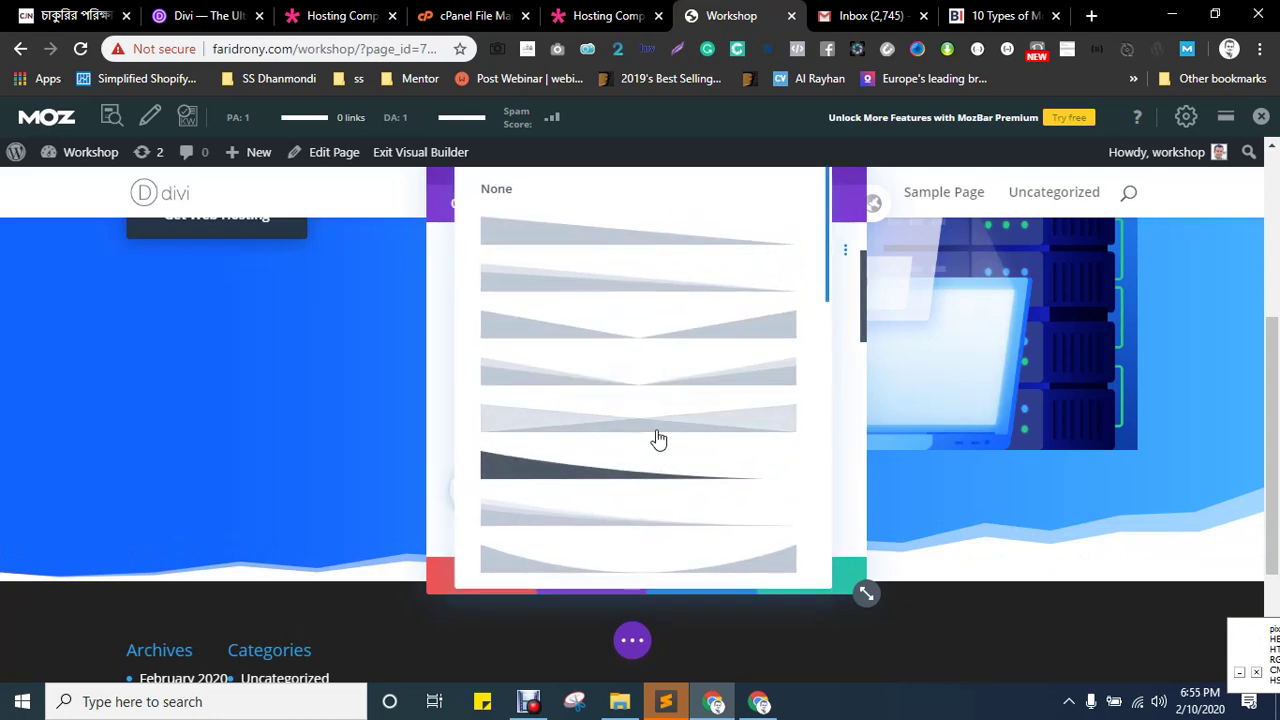
scroll(657, 437, down, 5)
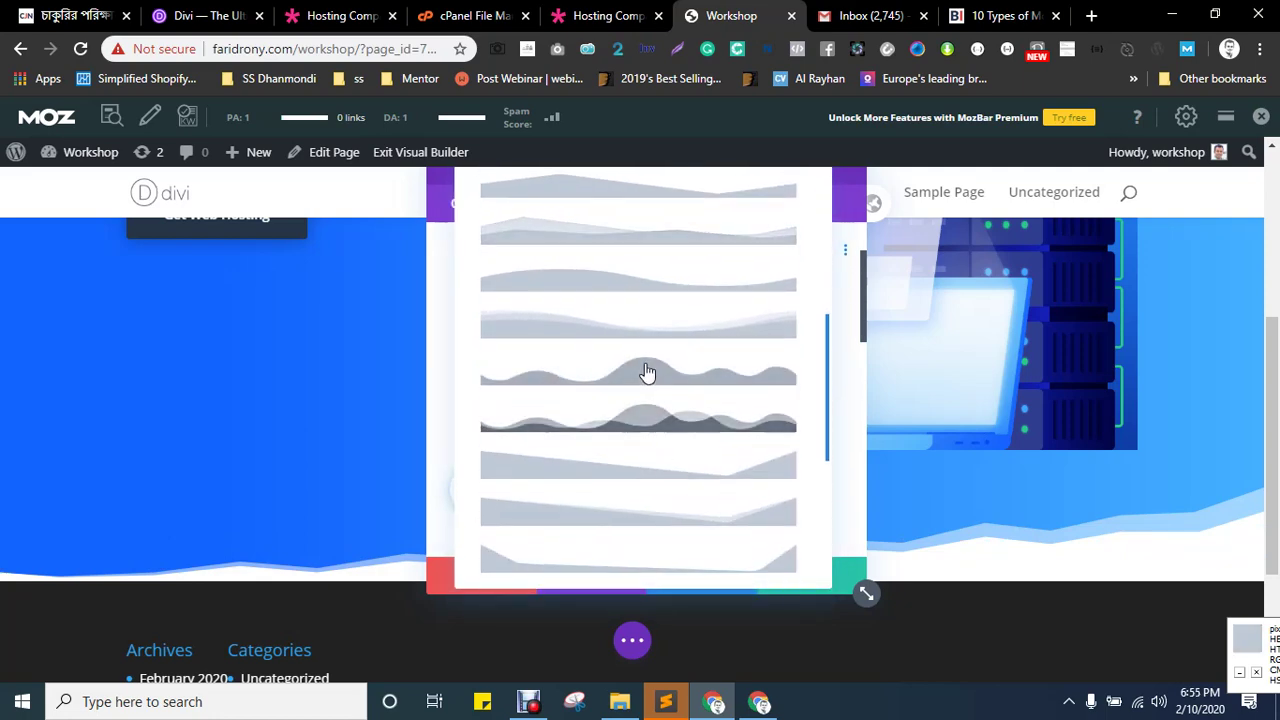
click(651, 422)
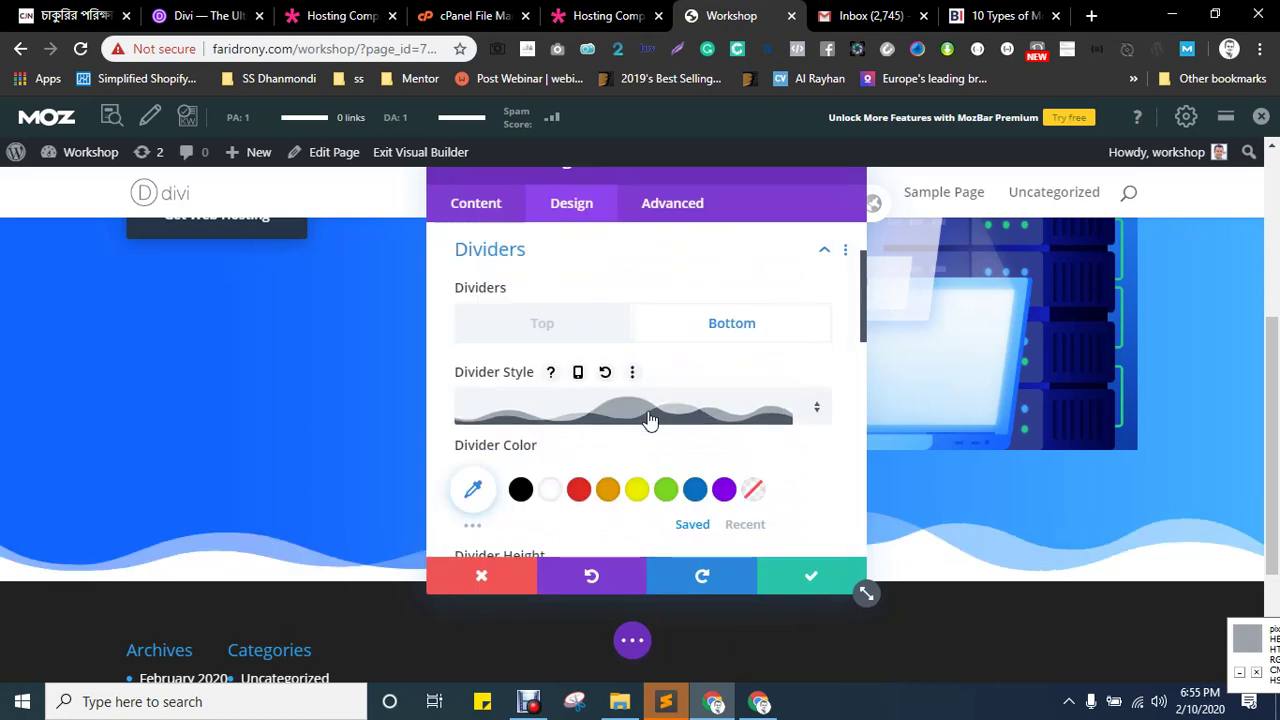
- Try a bottom divider height of 210px and a horizontal repeat of 11x, and return the repeat to 1x
drag(682, 178, 910, 172)
scroll(853, 437, down, 2)
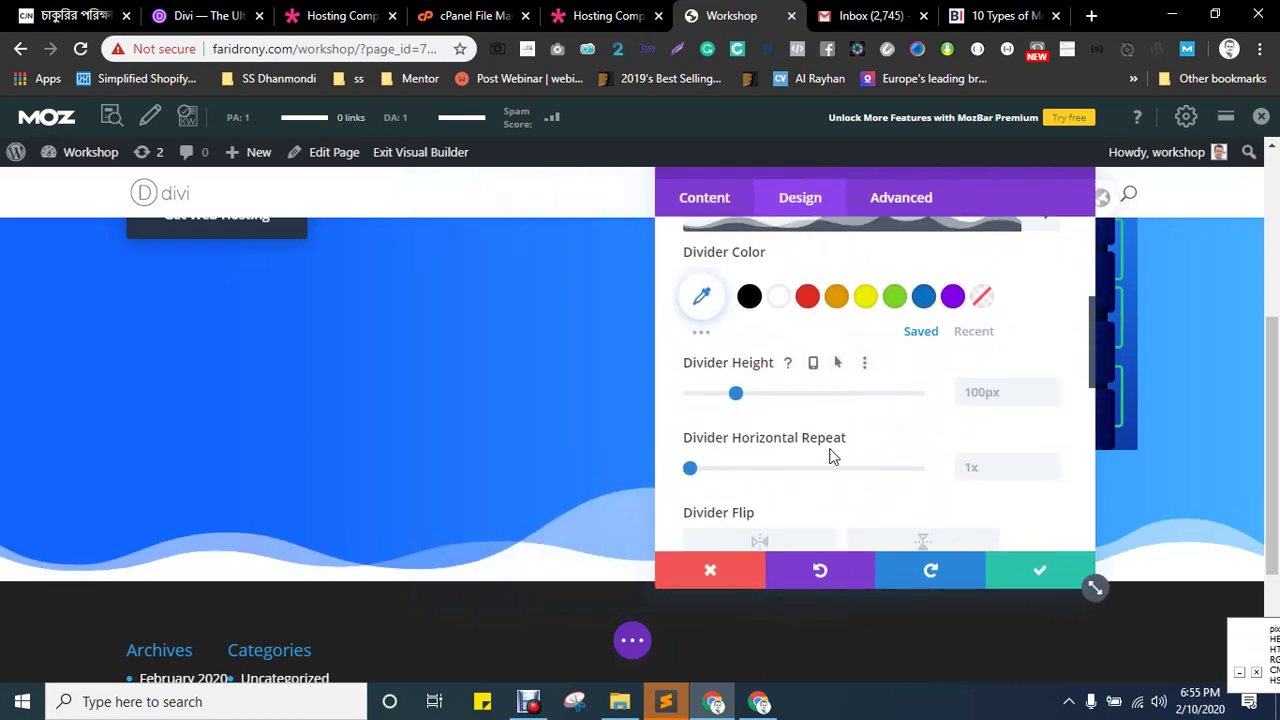
drag(737, 393, 763, 397)
click(786, 402)
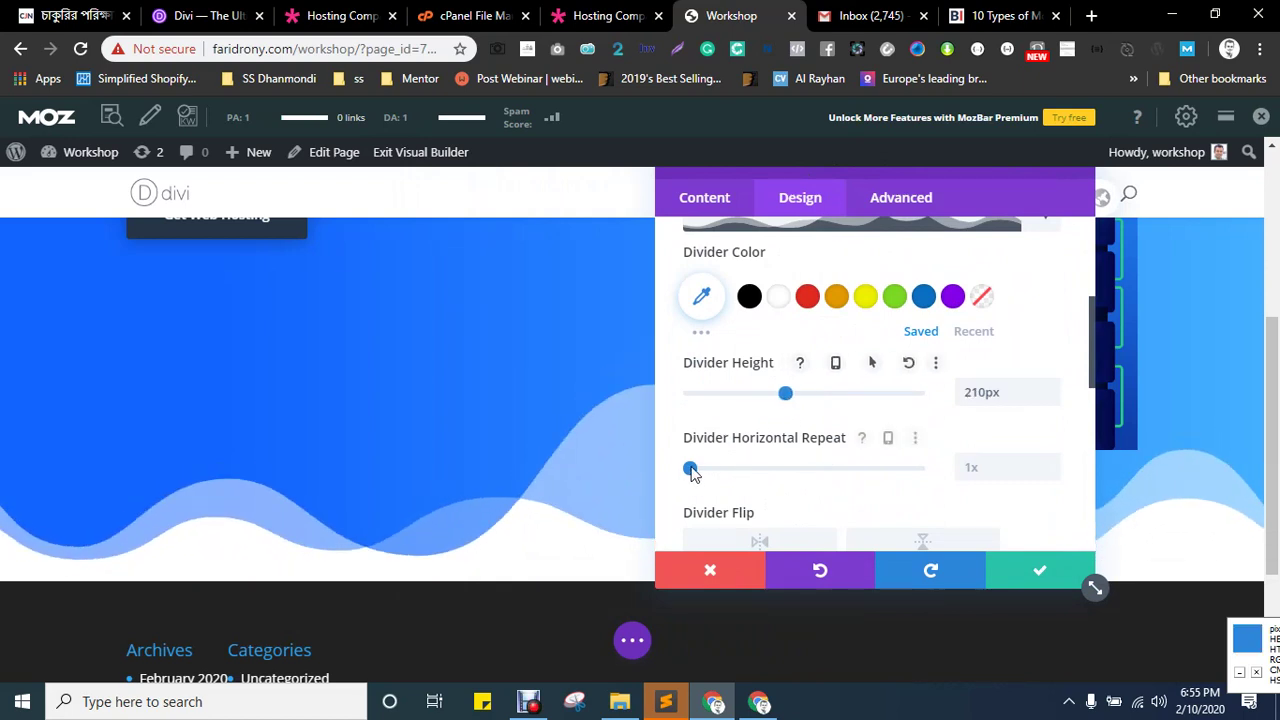
click(810, 468)
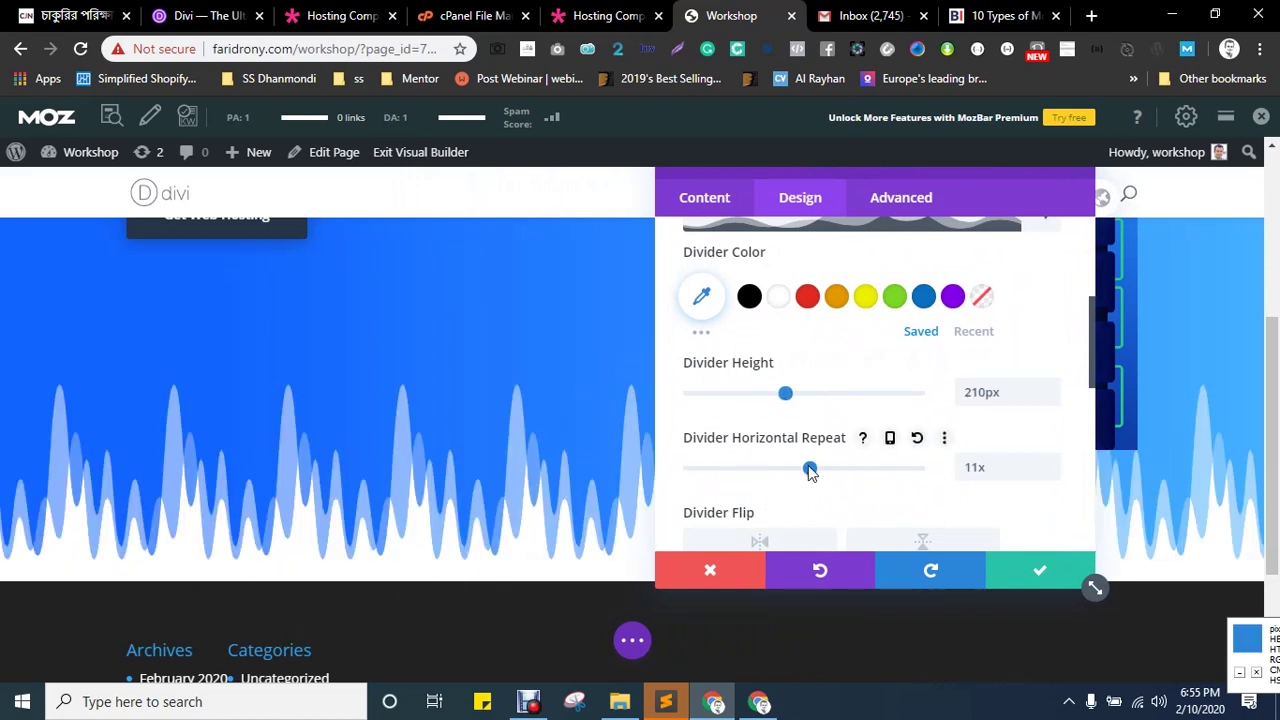
drag(766, 468, 688, 468)
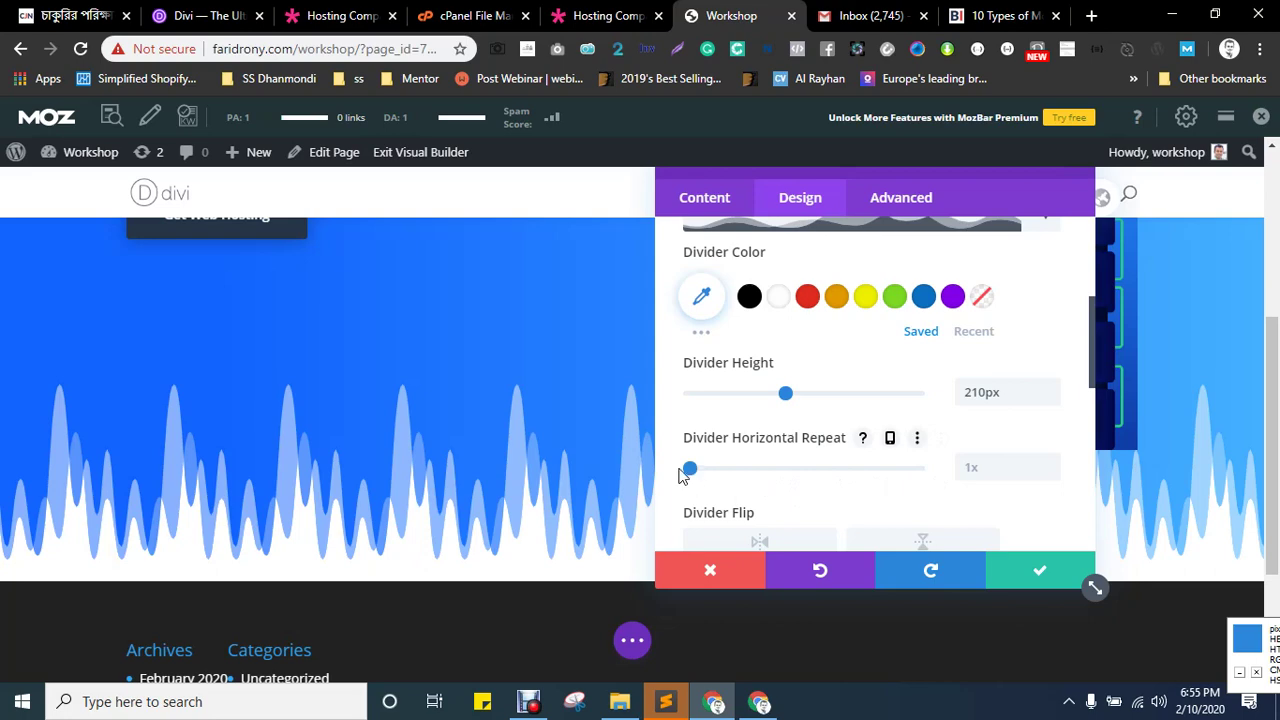
- Set the bottom divider's height to 250px, try and undo an 11x horizontal repeat, and save the section settings
mouse_move(811, 400)
mouse_down()
mouse_move(834, 403)
mouse_move(752, 405)
mouse_move(805, 410)
mouse_up()
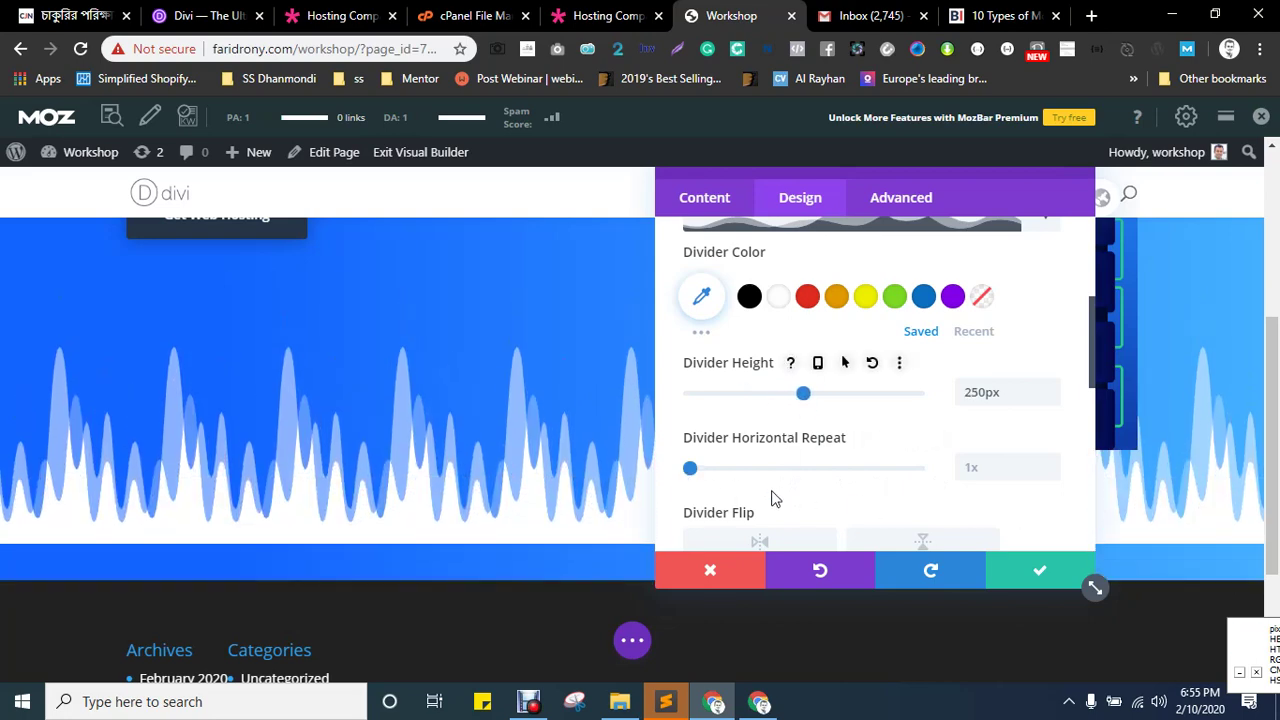
drag(768, 481, 810, 470)
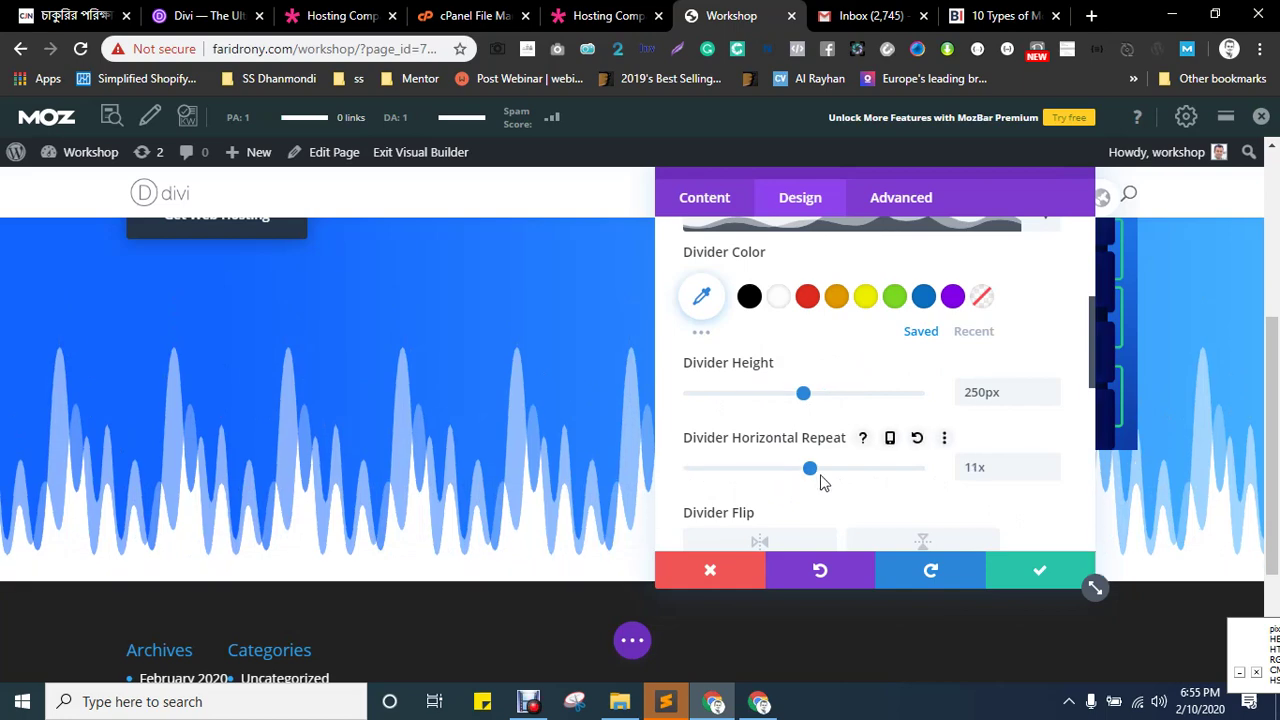
key(ctrl+z)
scroll(819, 483, down, 2)
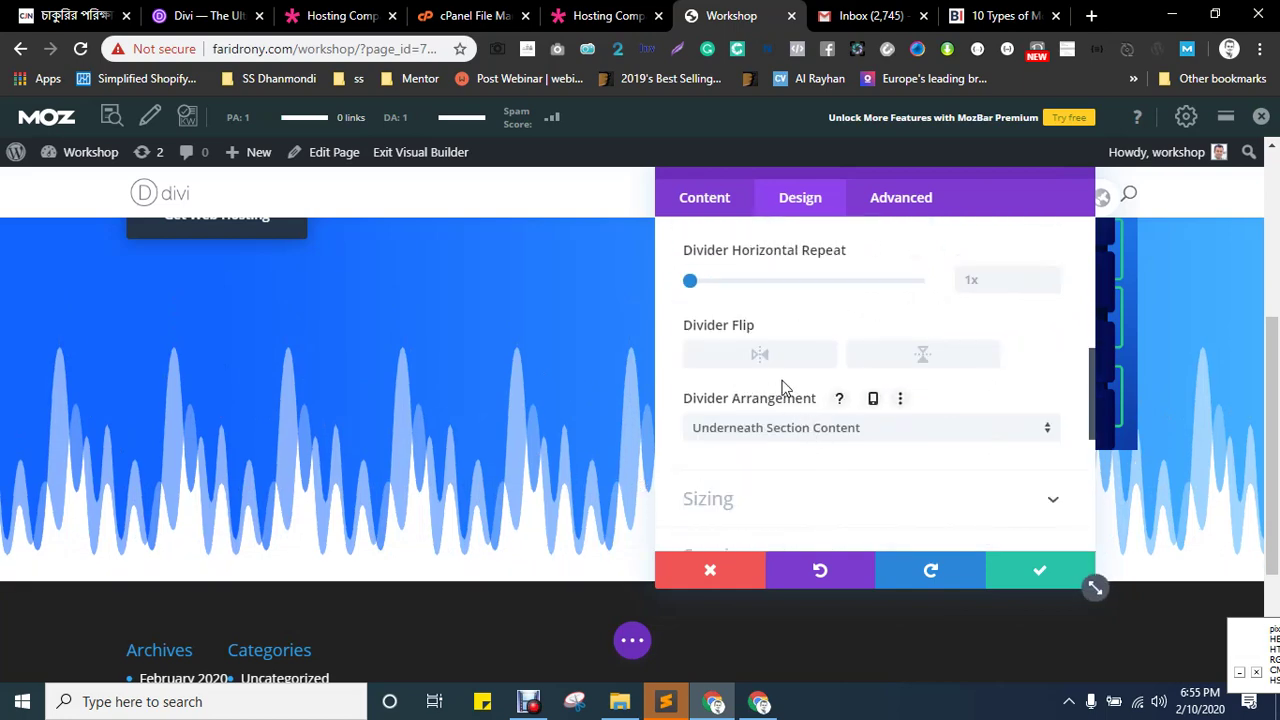
click(1046, 572)
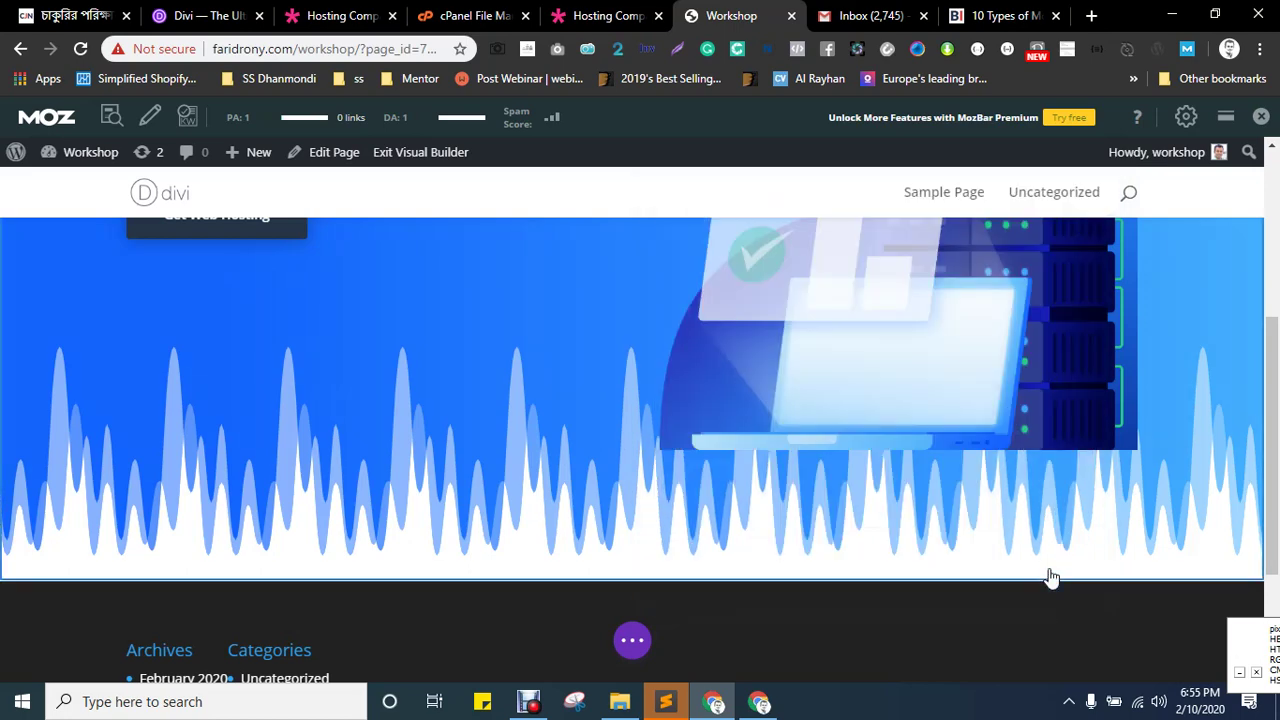
- Publish the Workshop page and reload it
click(633, 645)
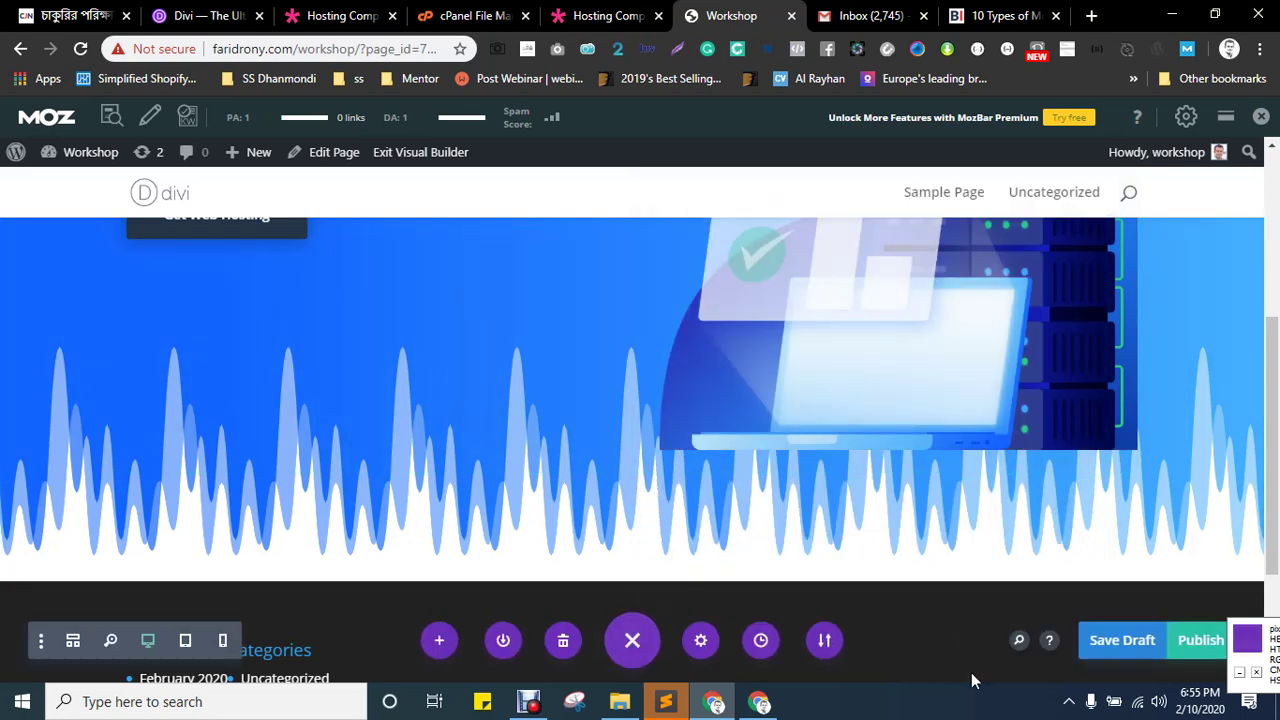
click(1200, 640)
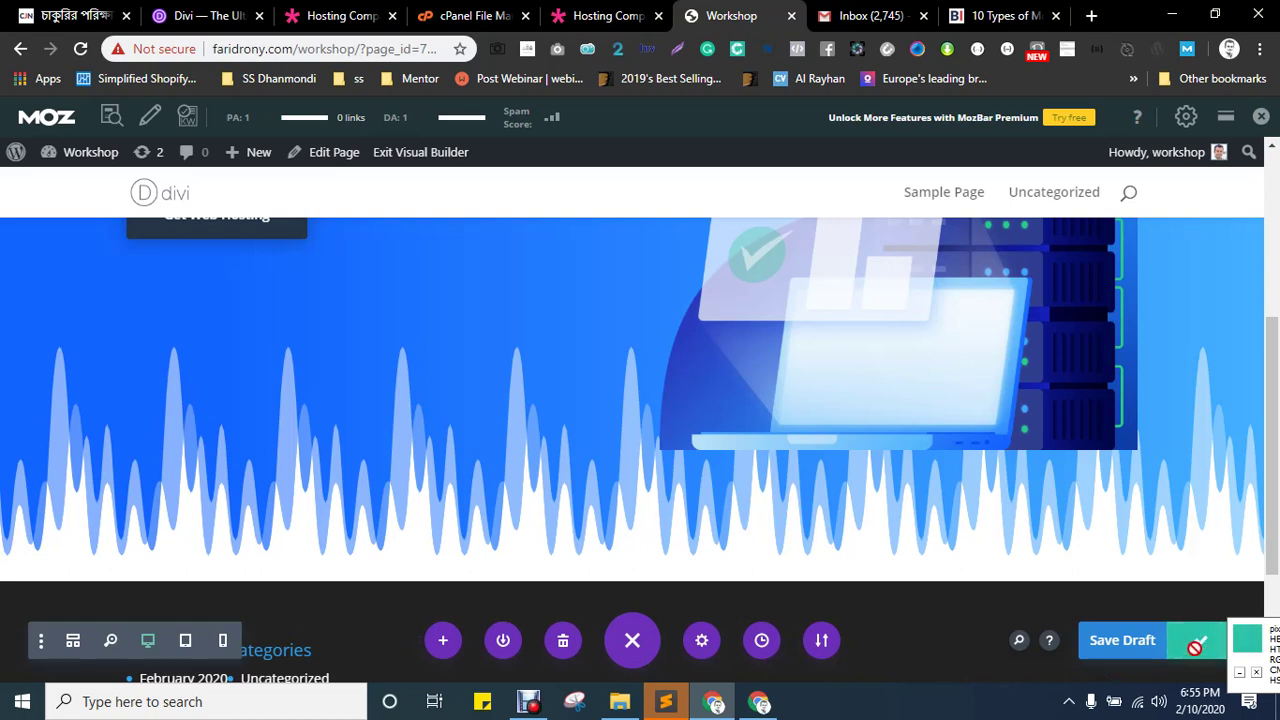
click(81, 49)
- Examine the wavy lower edge of the hero on the Hosting Company Landing demo, checking the reloading Workshop page in between
click(615, 15)
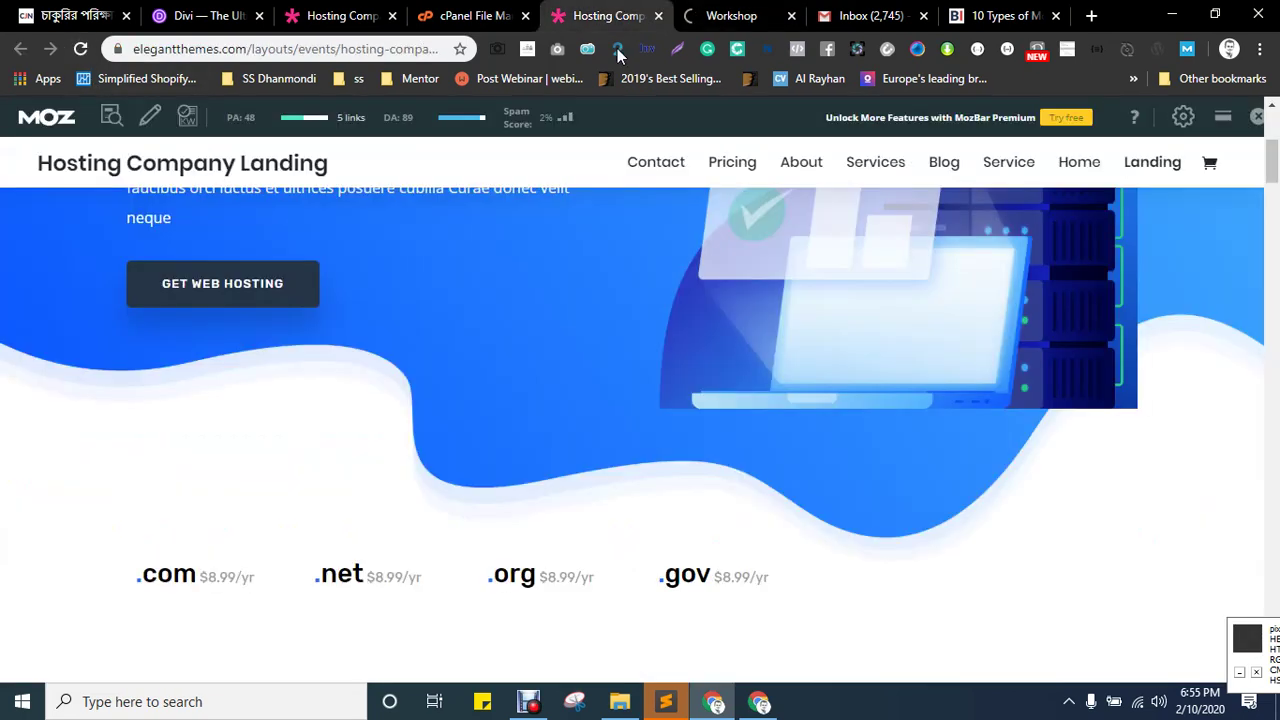
scroll(743, 494, up, 2)
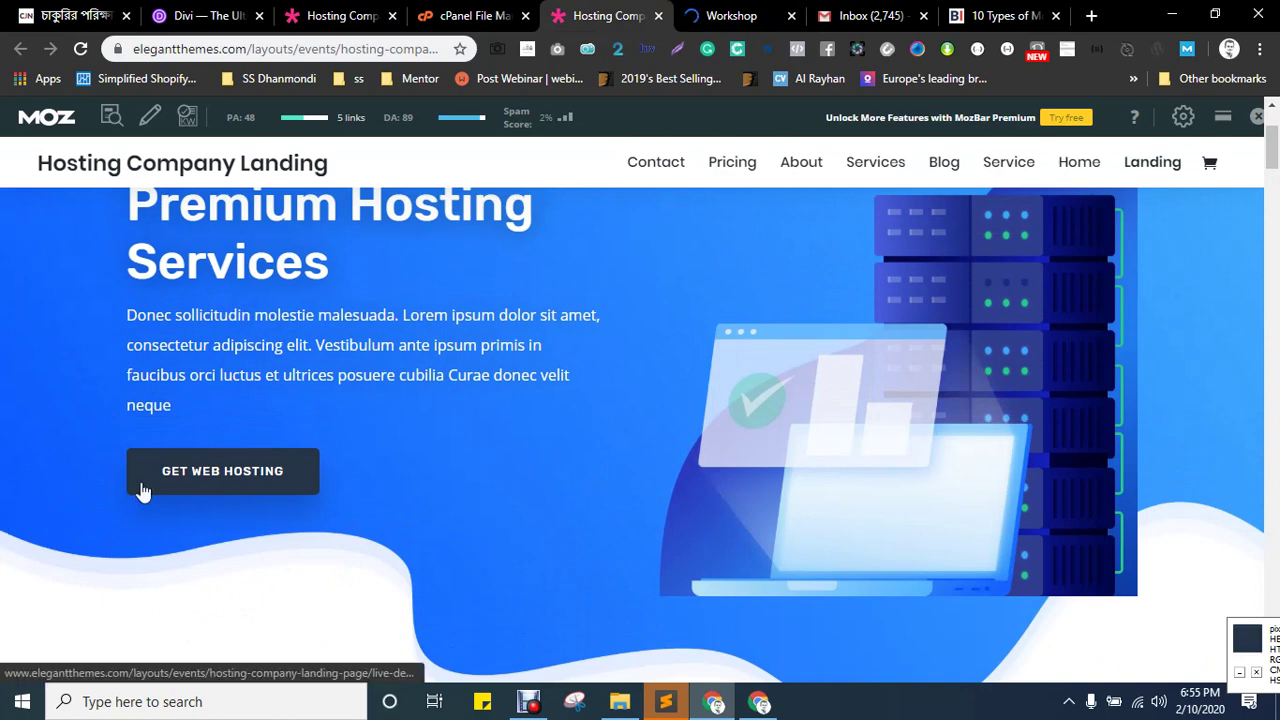
scroll(320, 530, down, 2)
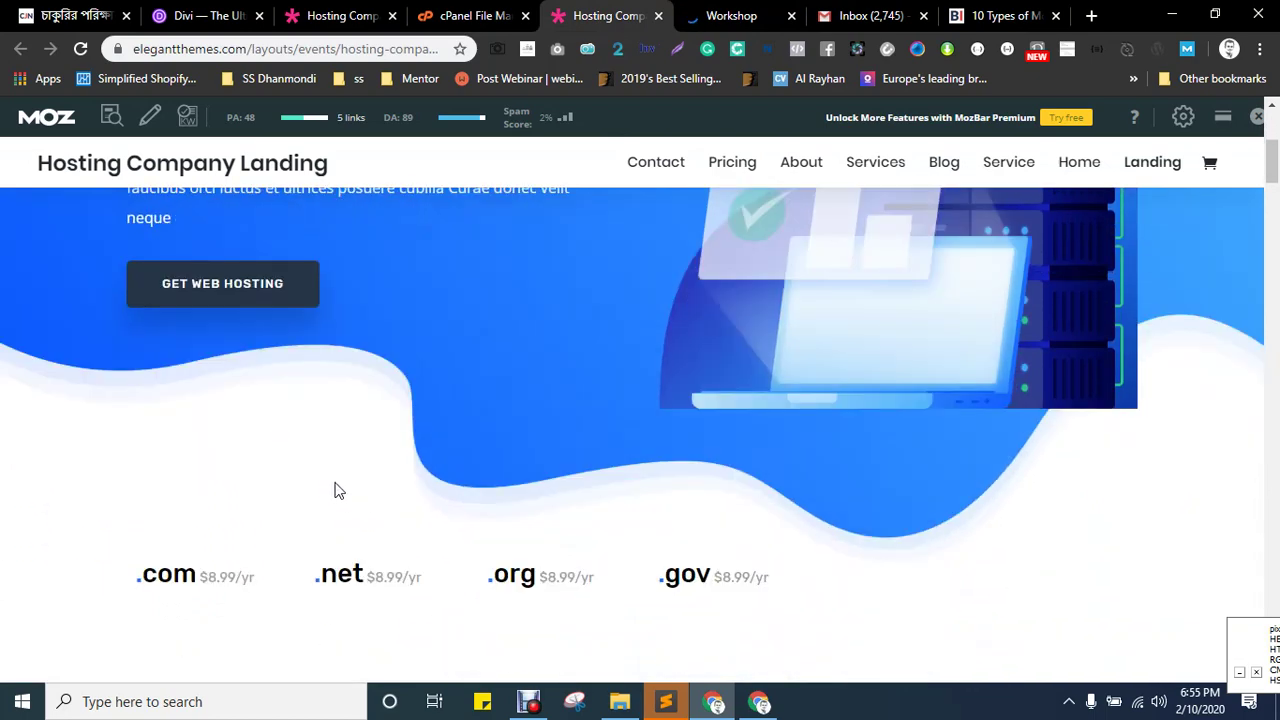
click(733, 10)
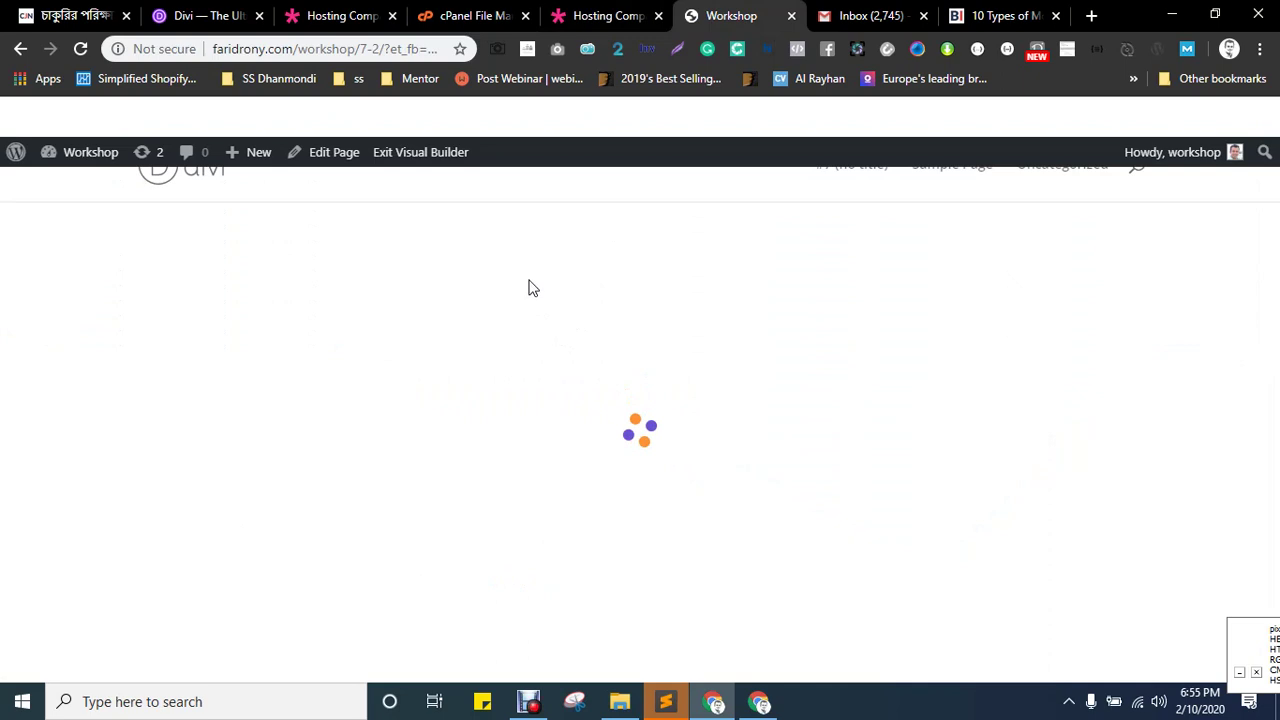
click(585, 13)
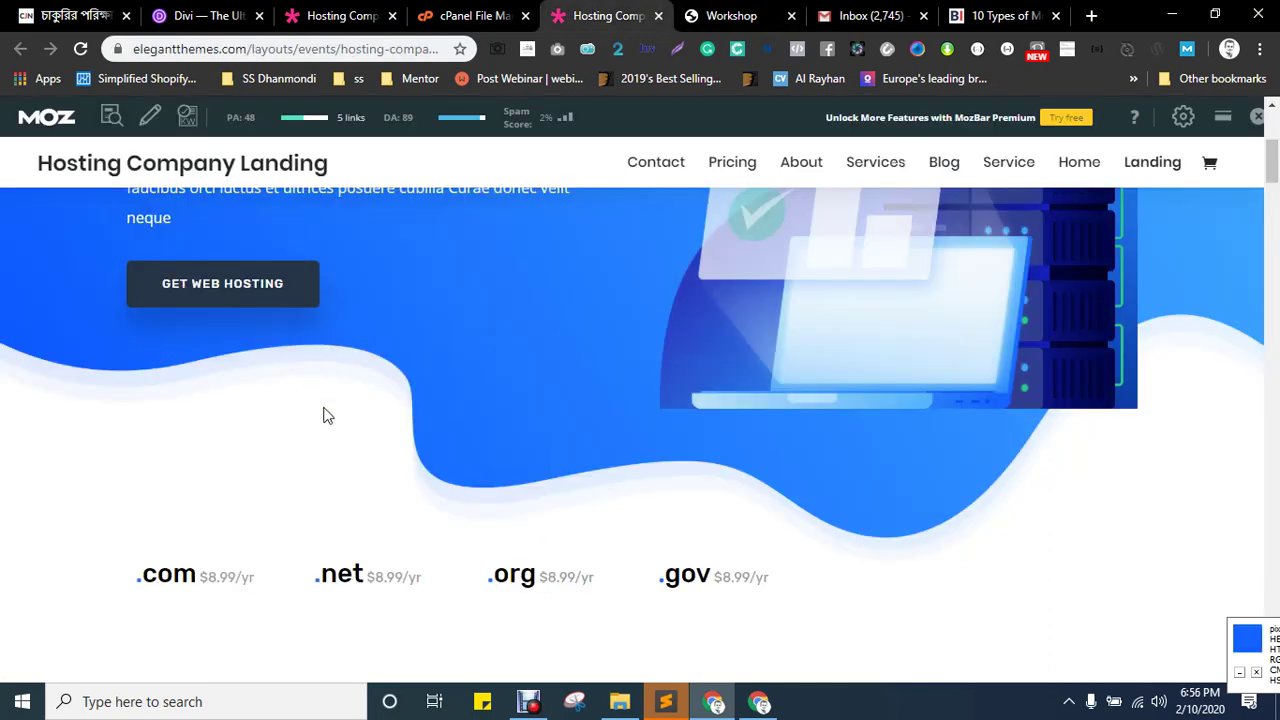
- Inspect the demo page's hero section element and find its background styles
scroll(323, 416, up, 1)
right_click(71, 440)
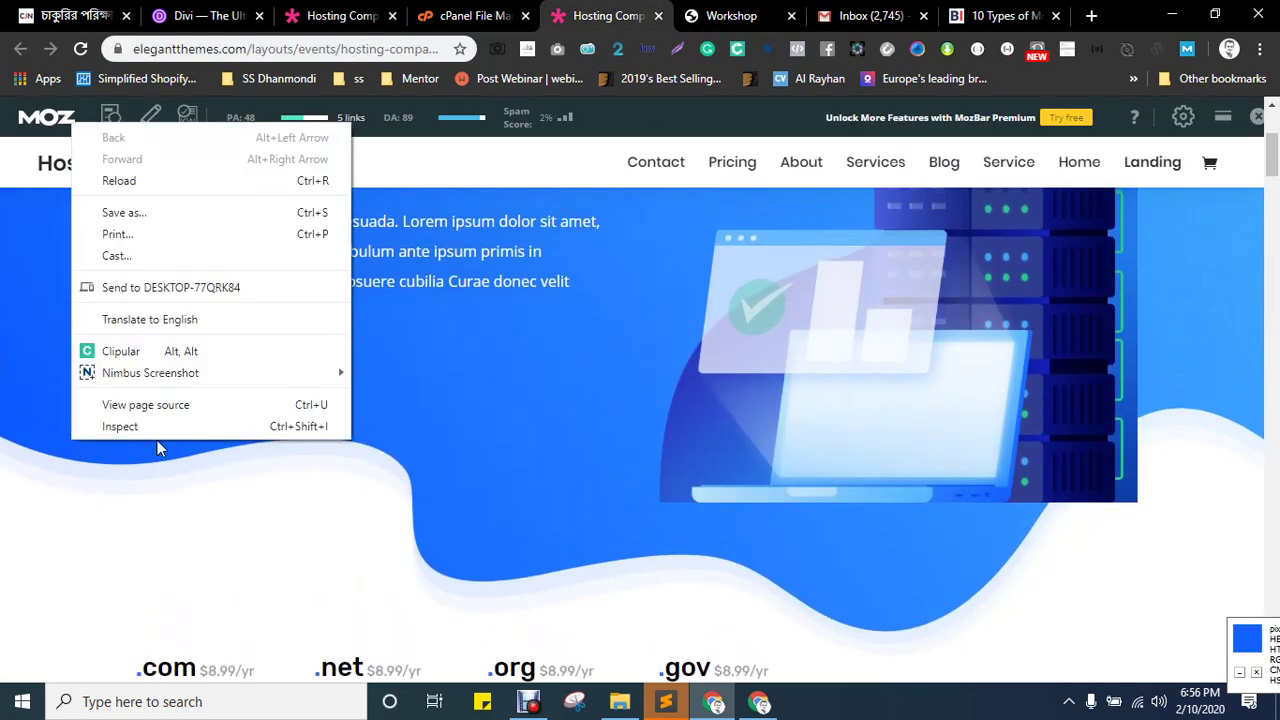
click(150, 428)
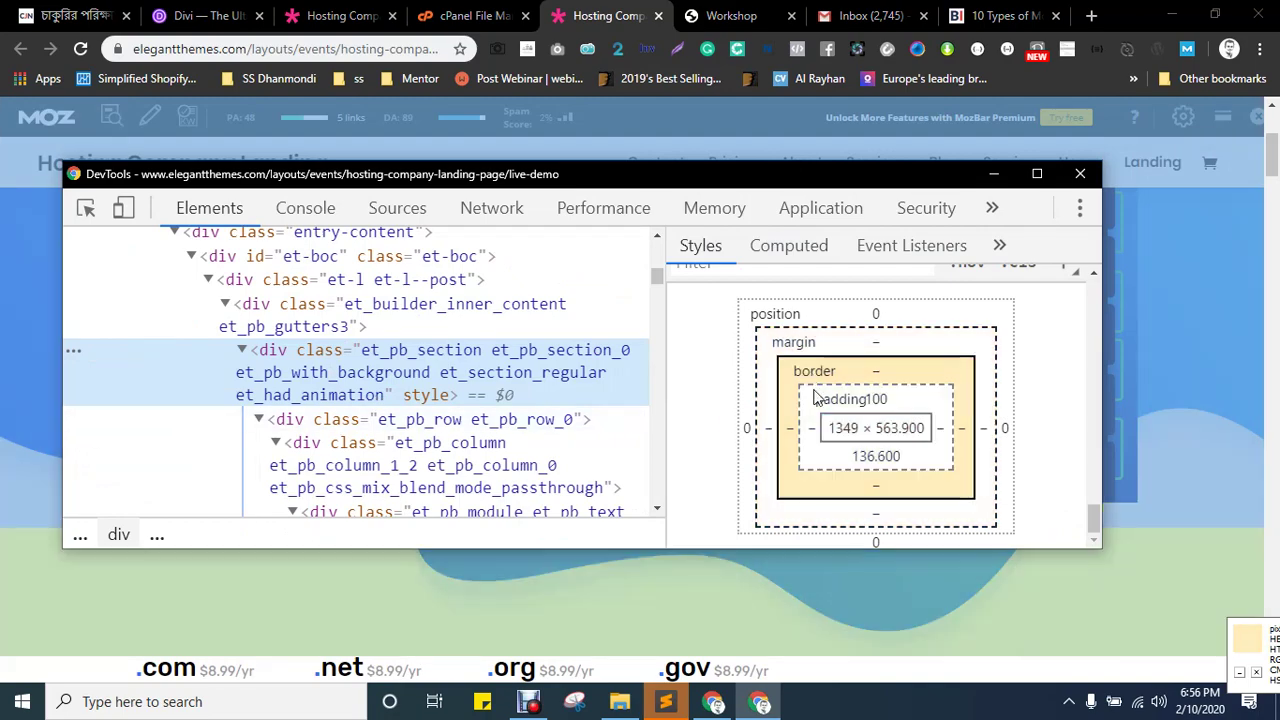
scroll(838, 425, up, 15)
scroll(838, 425, up, 3)
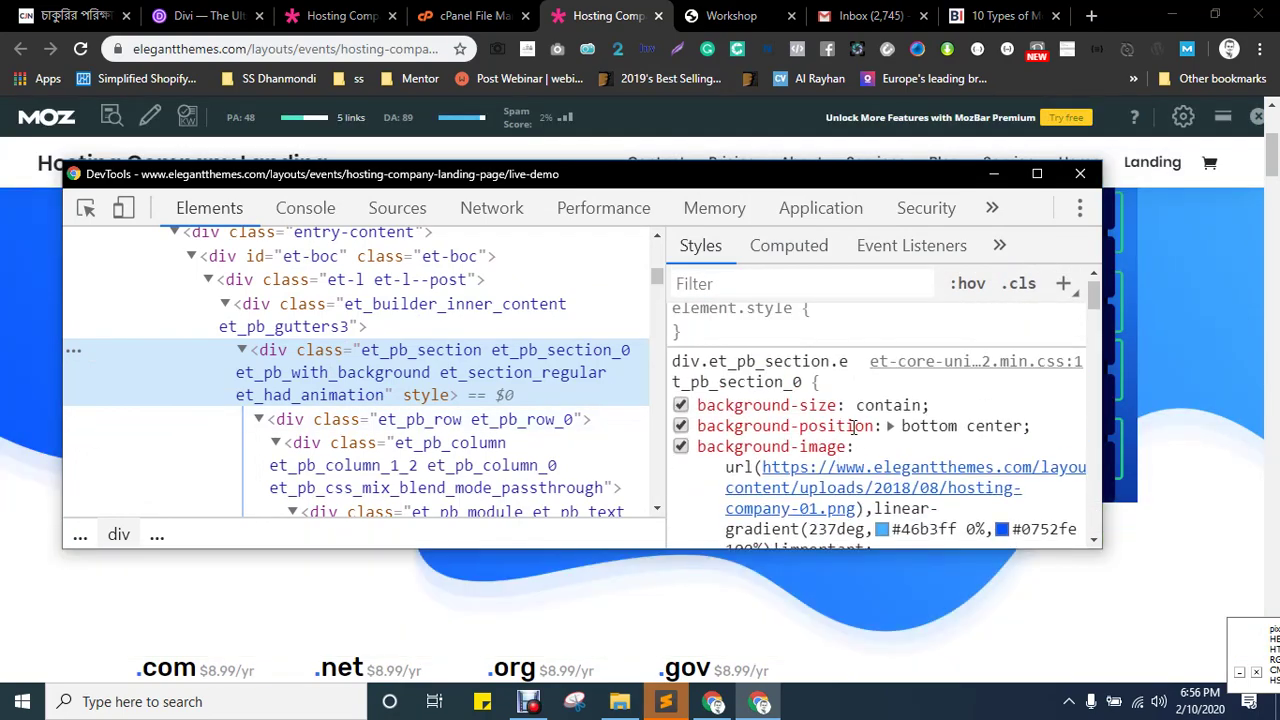
- Disable and re-enable the hero section's background-image rule to check whether it creates the wavy edge
click(681, 446)
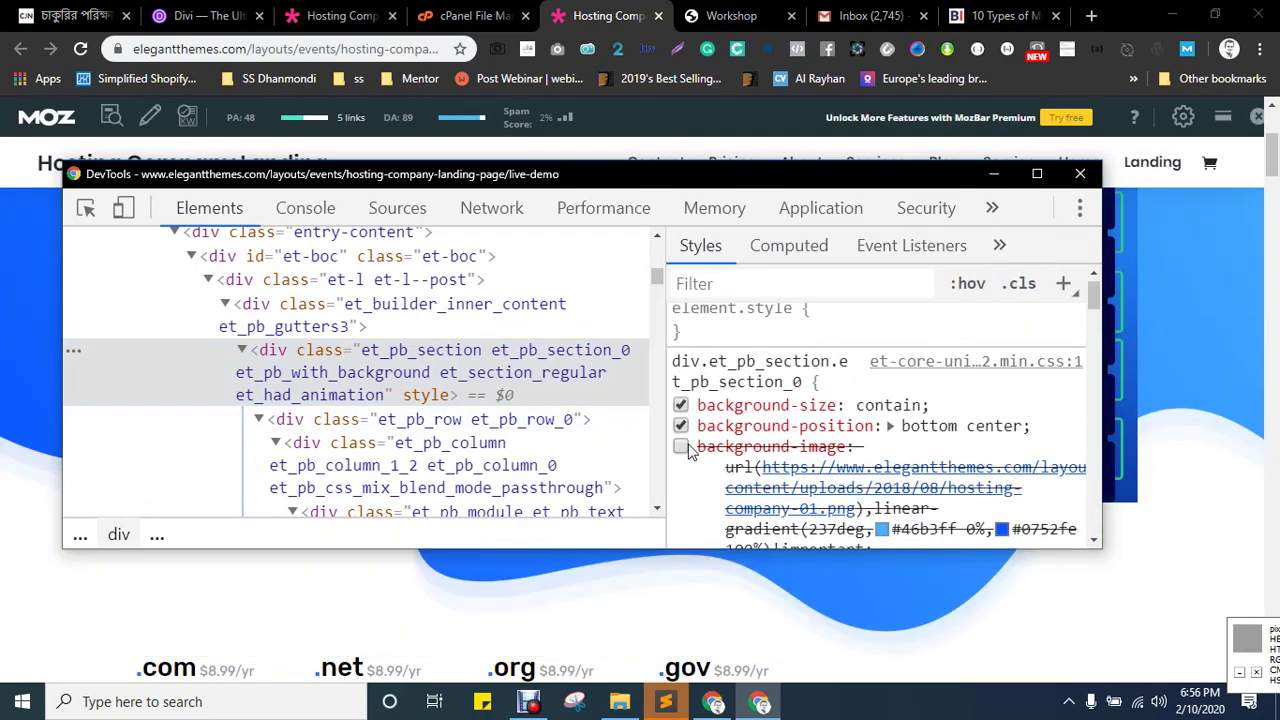
click(681, 446)
click(681, 446)
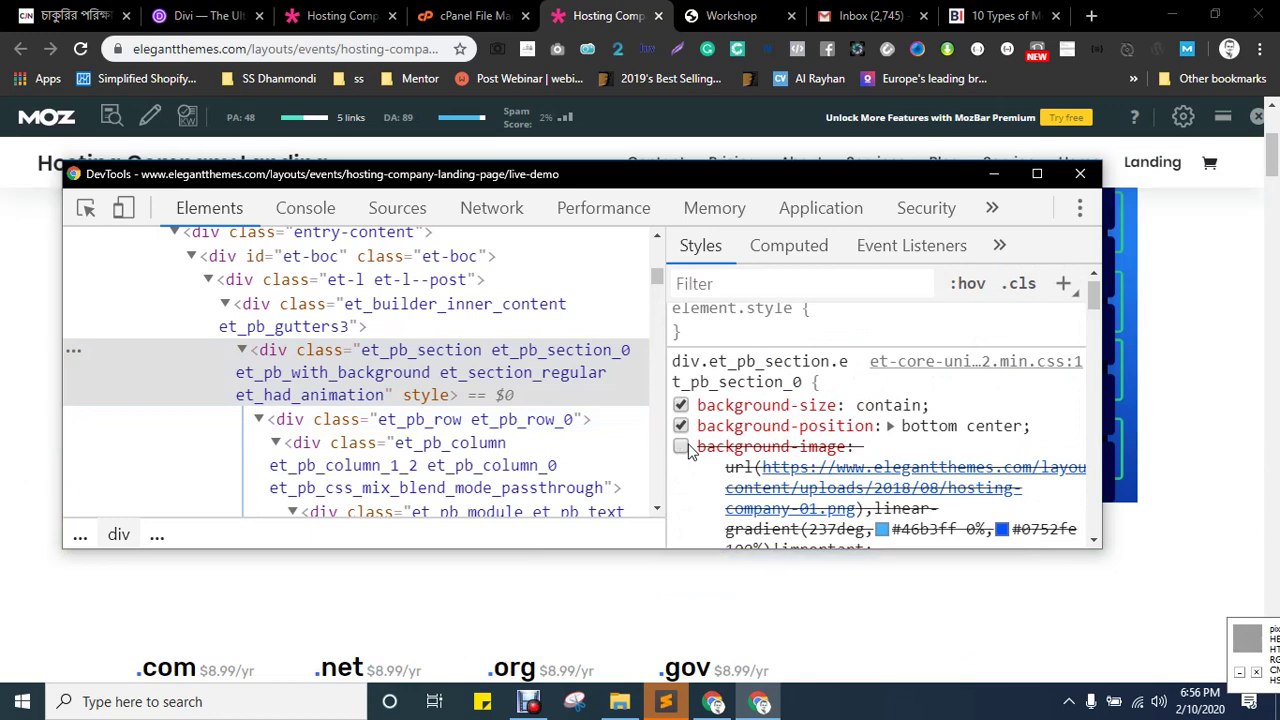
click(681, 446)
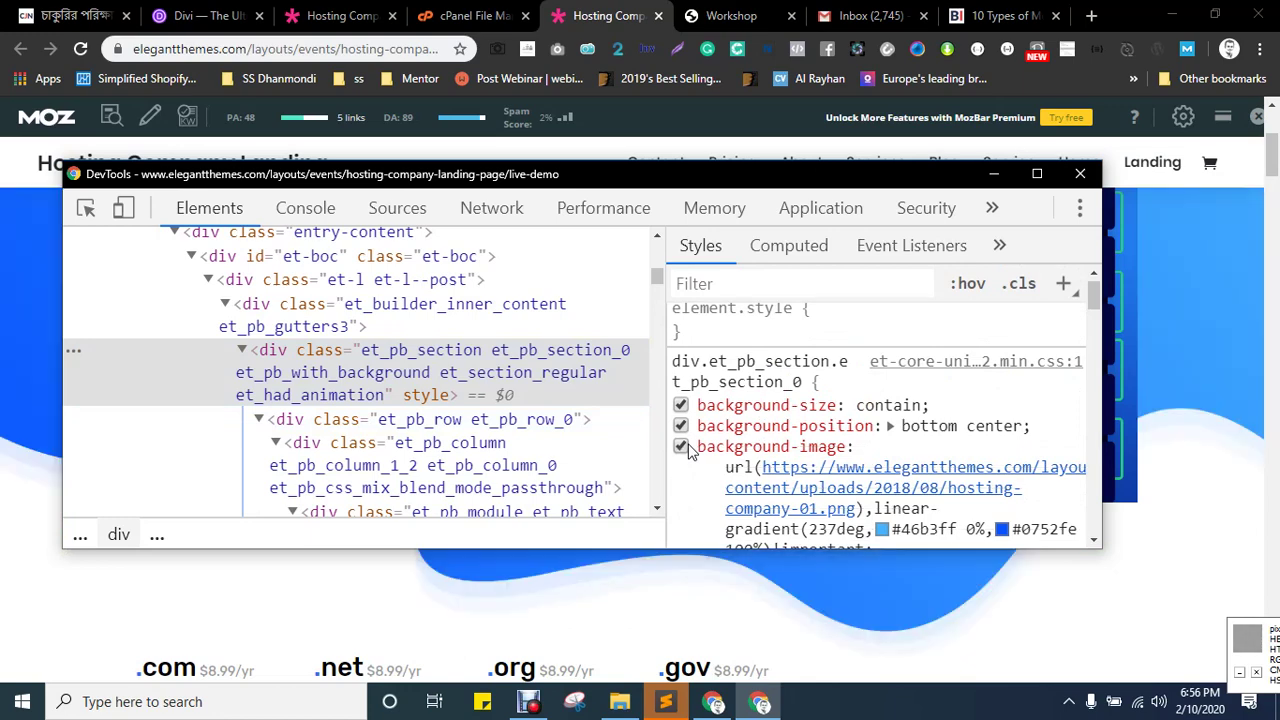
- Open the hero's wave background image in a new tab, save it to the Desktop as hosting-company-01.png, and close that tab
right_click(827, 470)
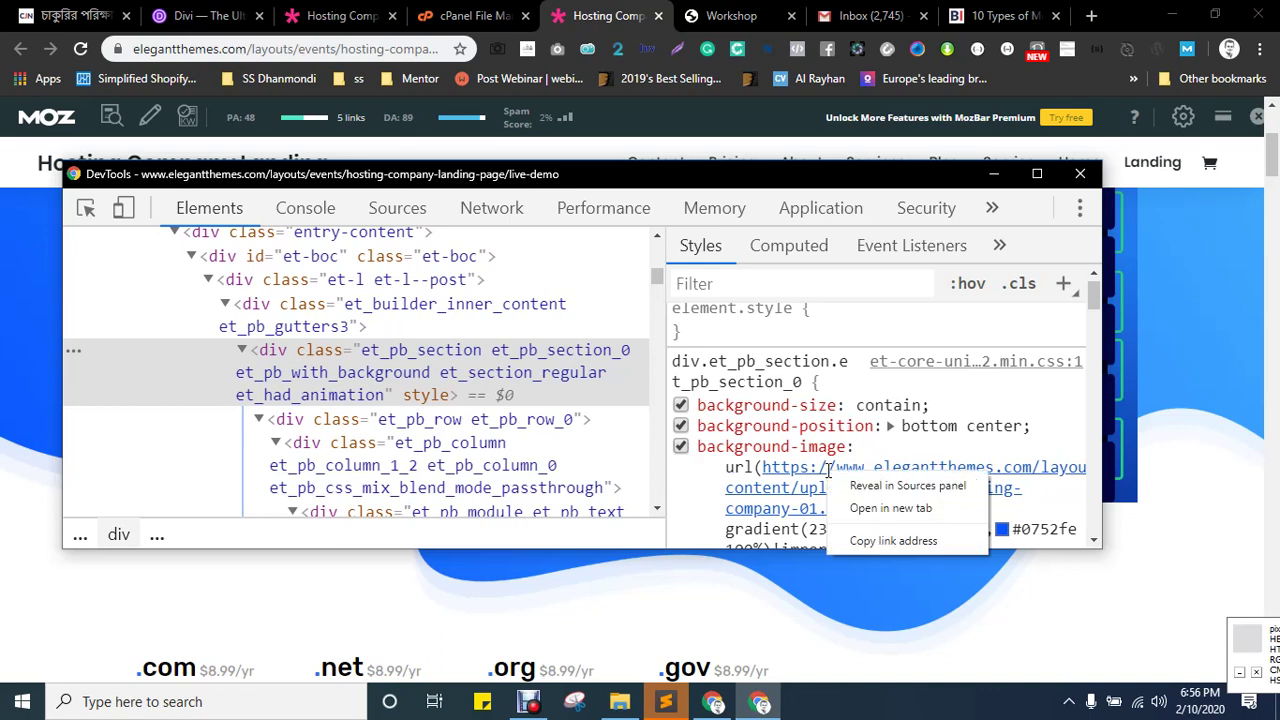
click(861, 517)
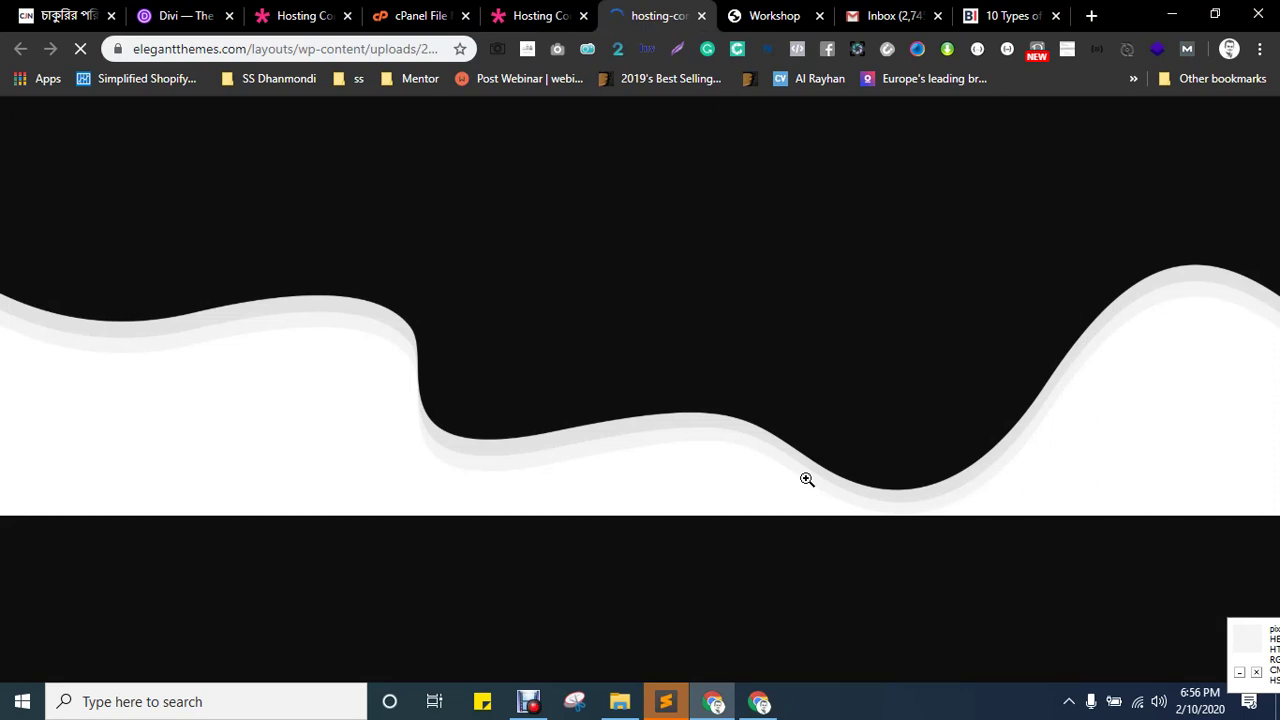
scroll(807, 479, down, 2)
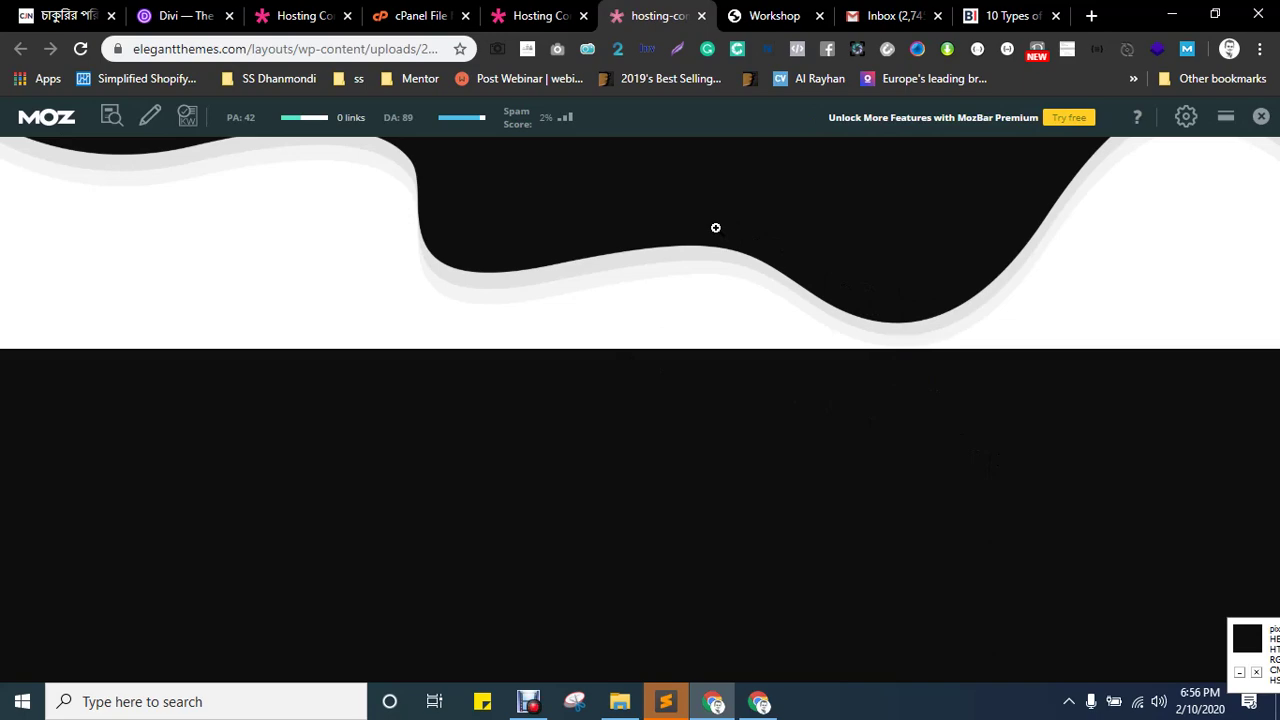
key(ctrl+s)
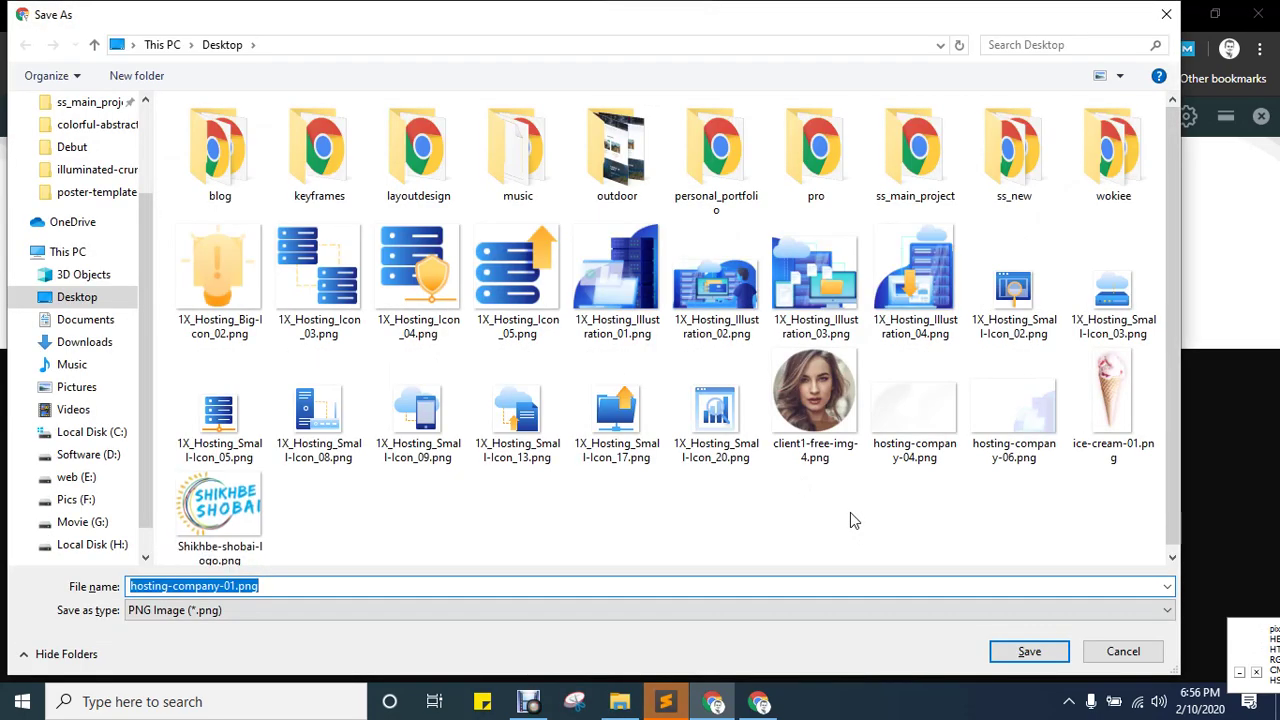
click(1025, 651)
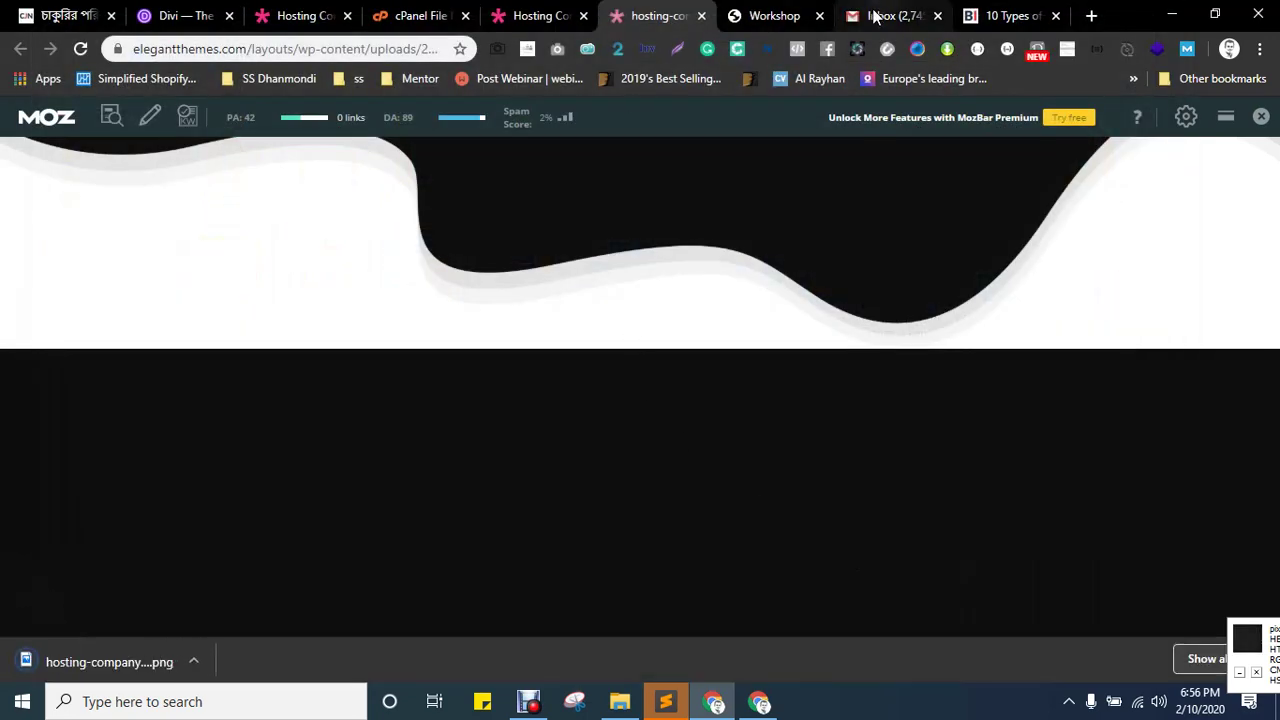
click(701, 16)
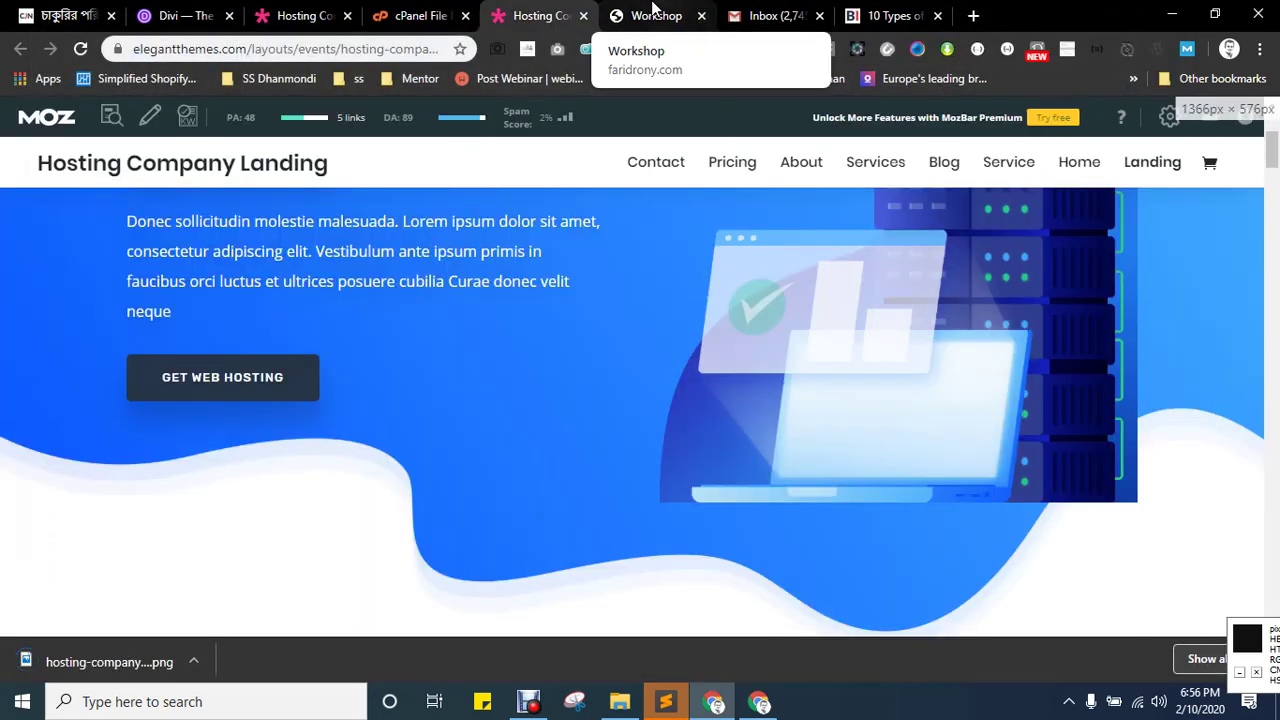
- Switch to the Workshop page and open the divider options in the hero section's design settings
click(651, 14)
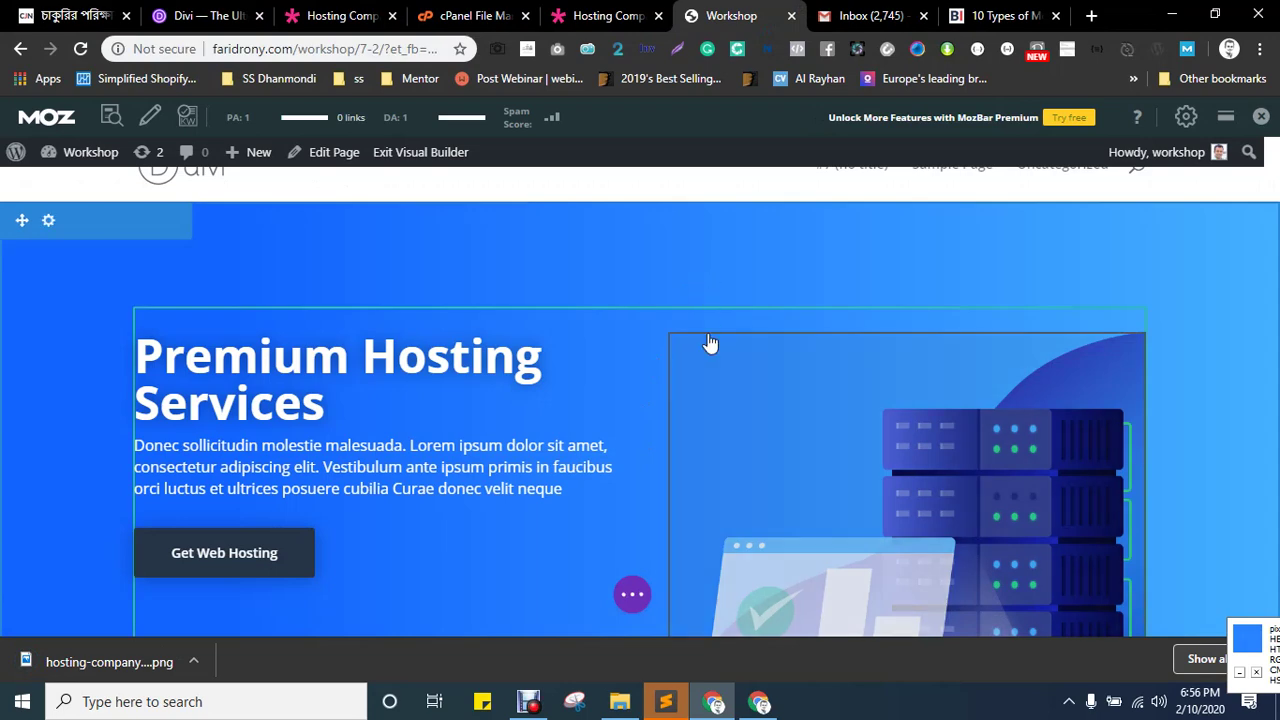
scroll(1183, 330, down, 3)
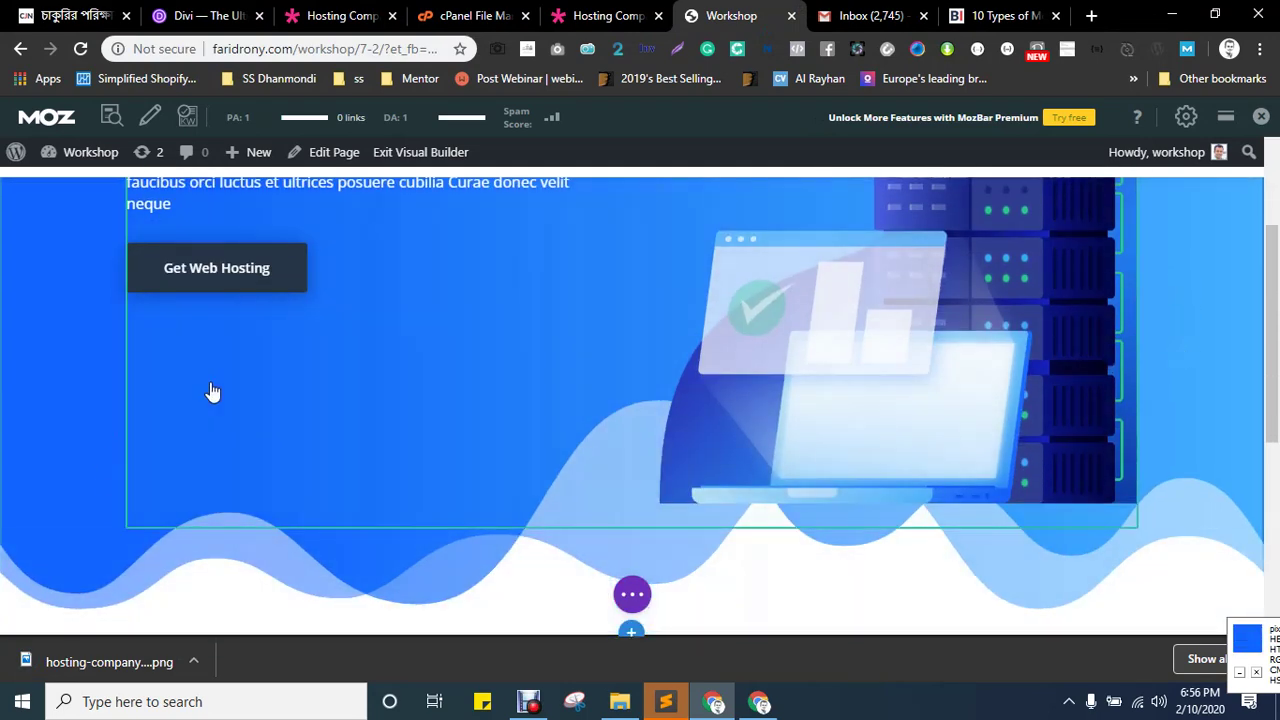
scroll(35, 320, up, 1)
scroll(35, 320, up, 3)
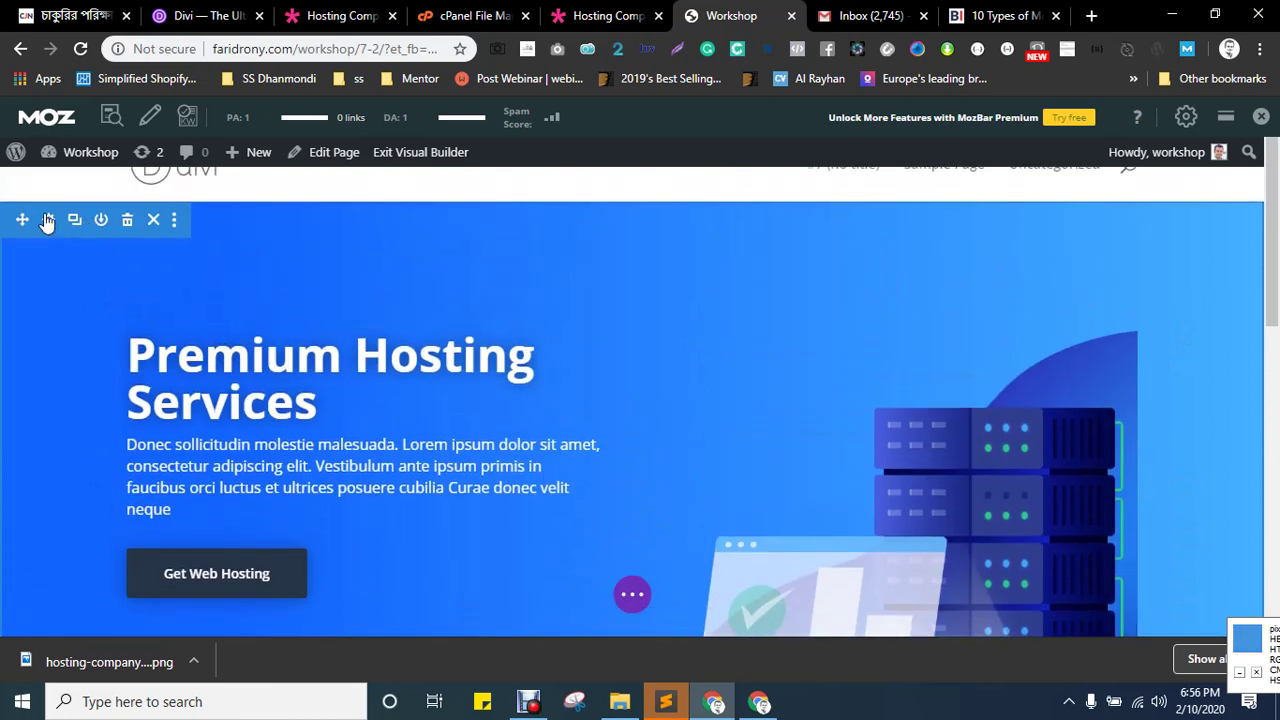
click(46, 222)
scroll(67, 360, down, 5)
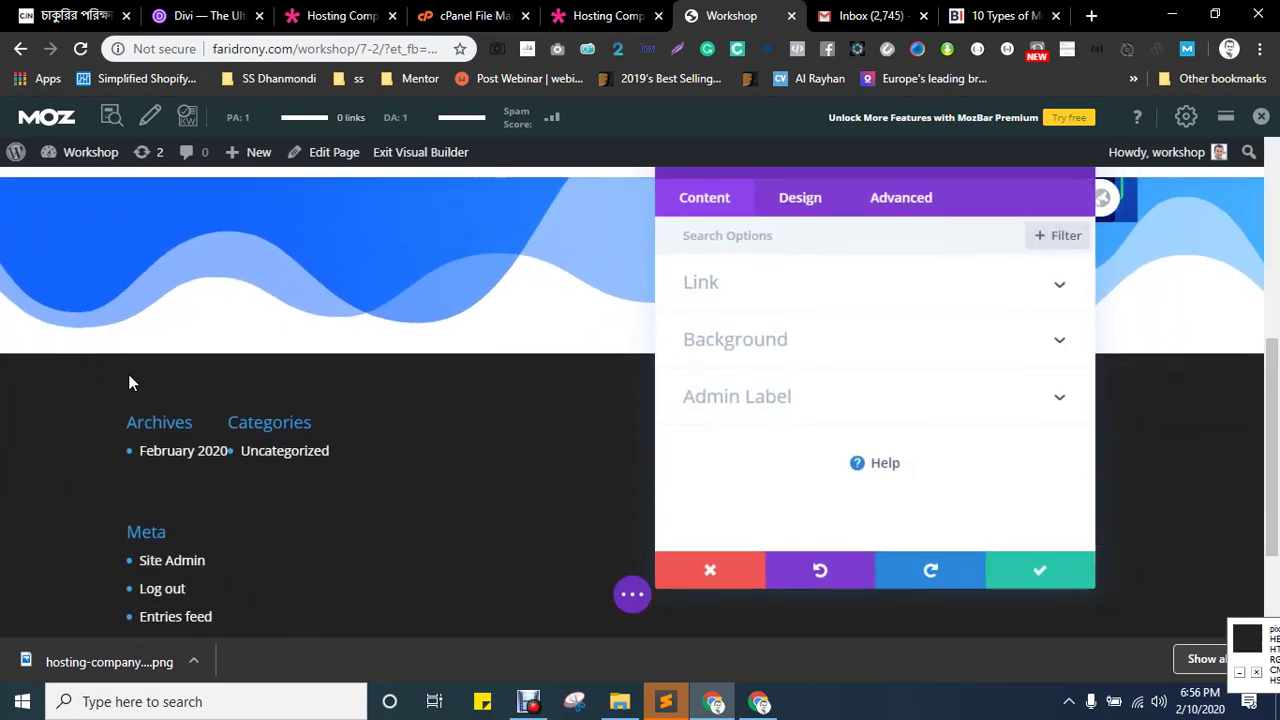
scroll(128, 374, up, 2)
click(803, 210)
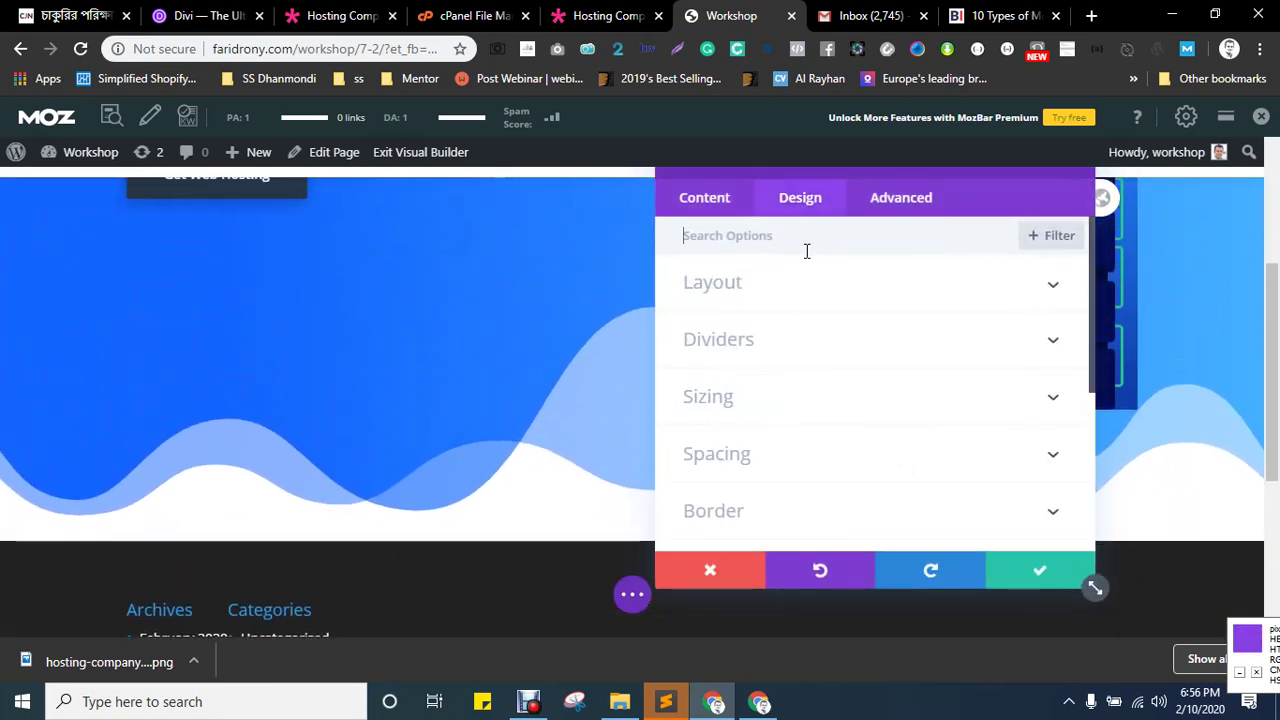
click(740, 346)
scroll(862, 358, down, 3)
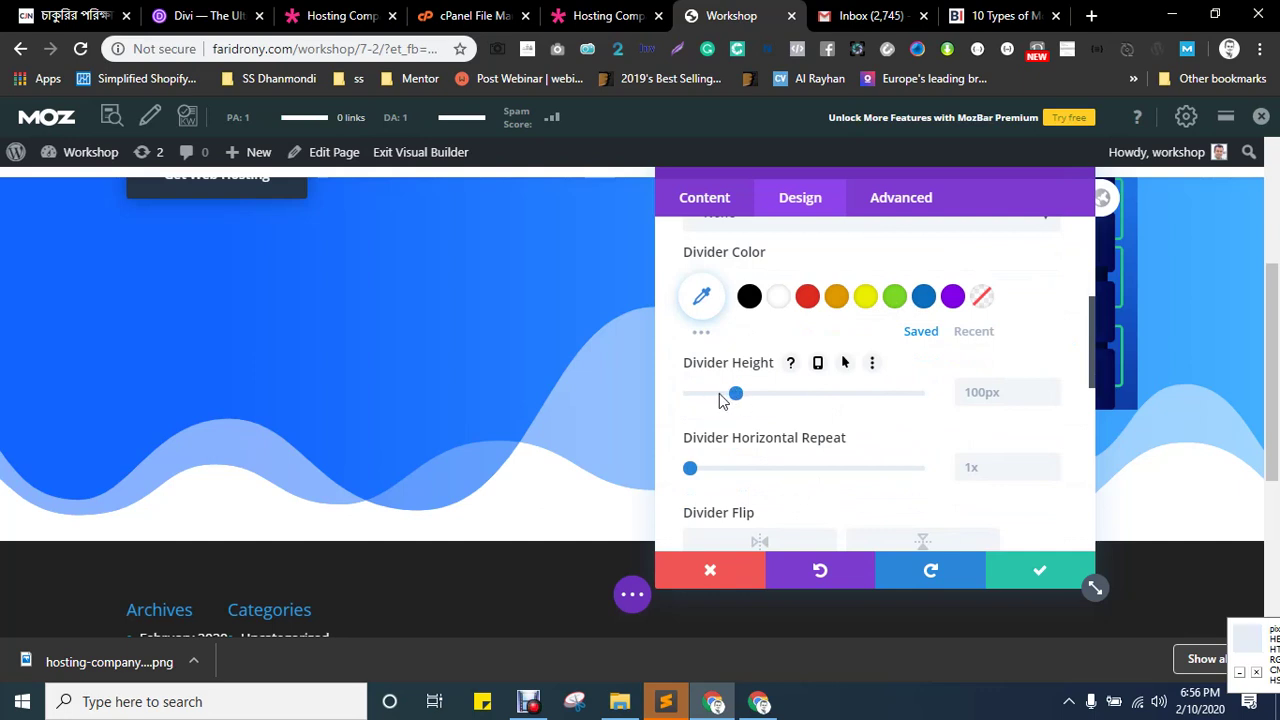
- Try to set the hero section's top divider height to 100
click(987, 393)
click(665, 702)
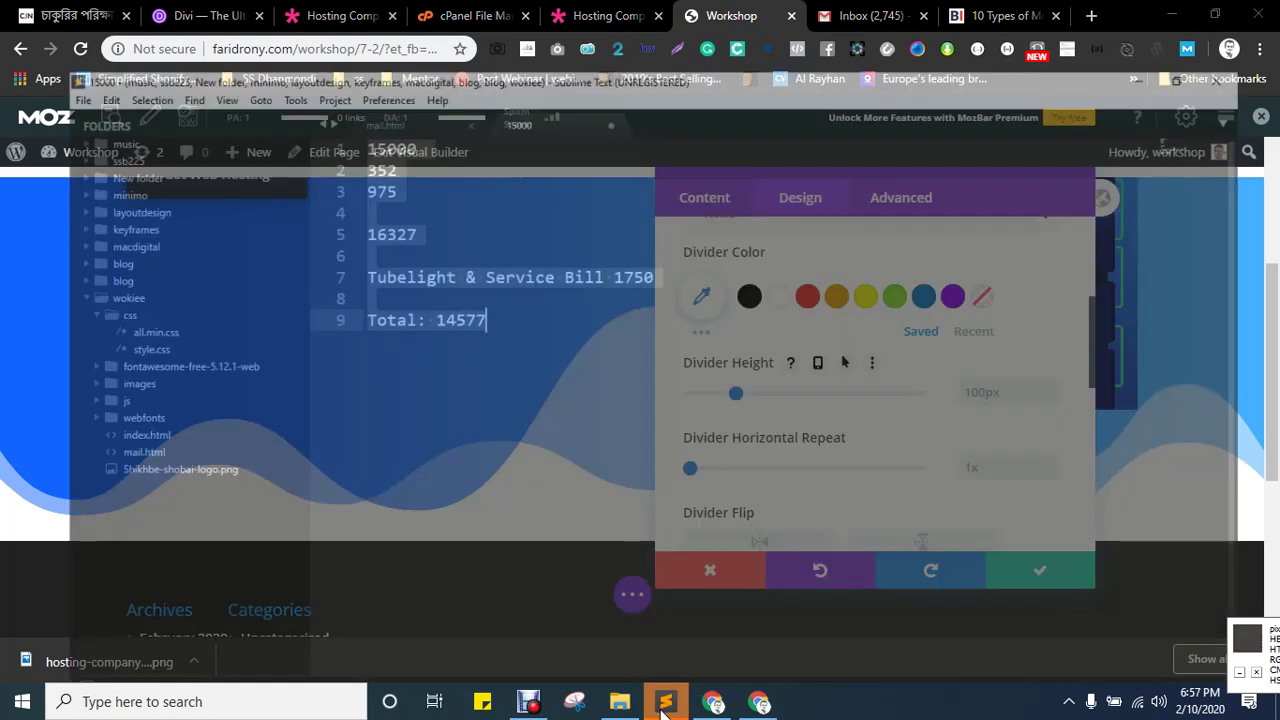
click(665, 702)
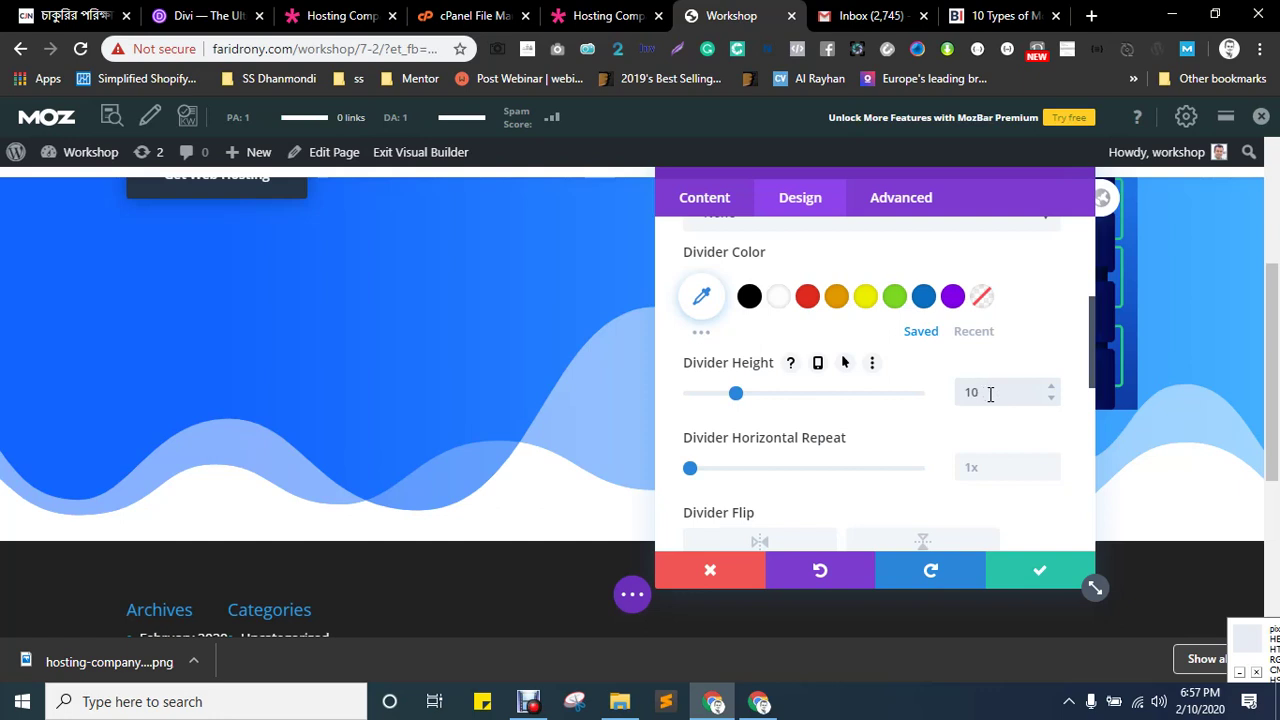
text(0)
click(990, 394)
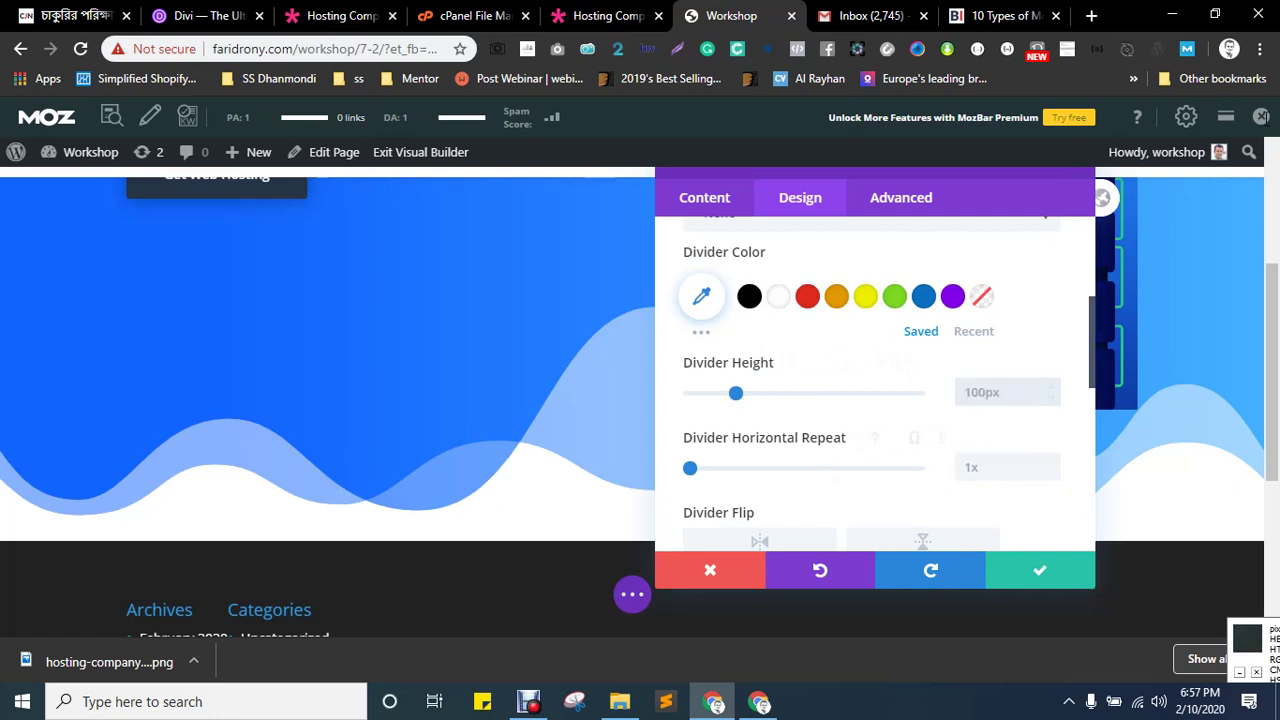
- Close the MozBar overlay and leave the hero section's settings without saving changes
click(1261, 117)
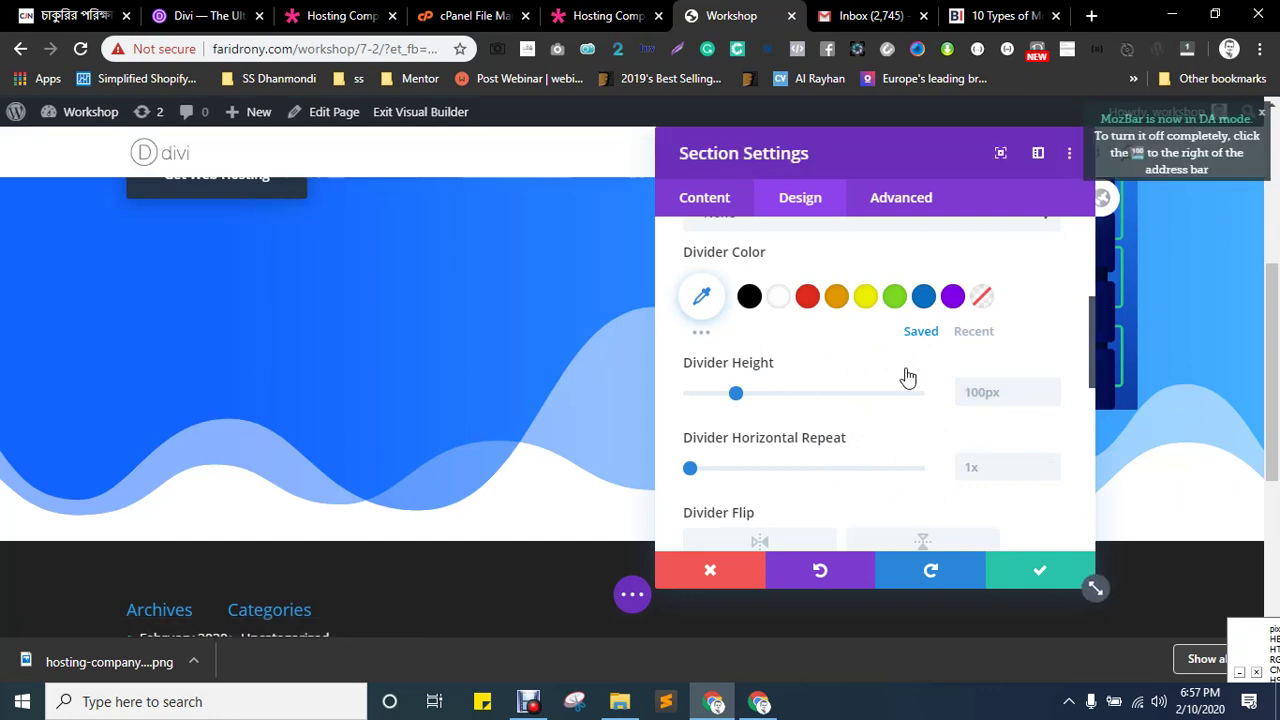
mouse_move(714, 403)
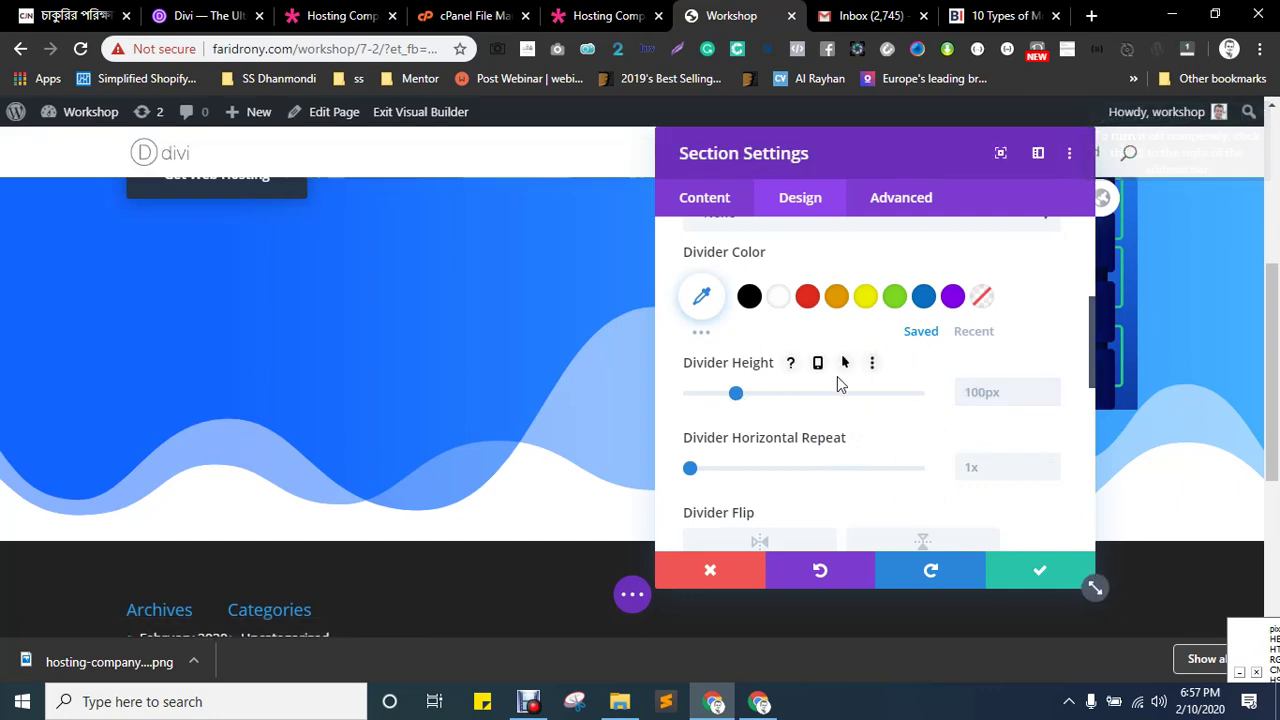
click(818, 366)
click(819, 366)
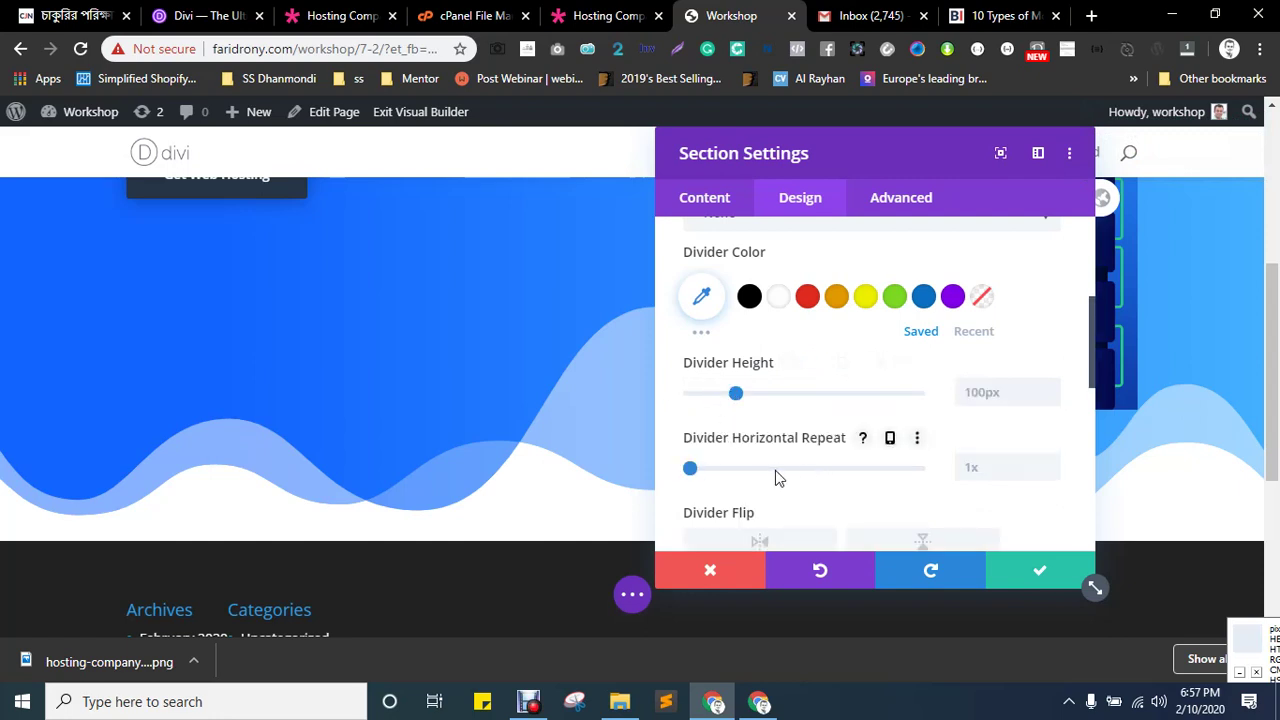
click(712, 570)
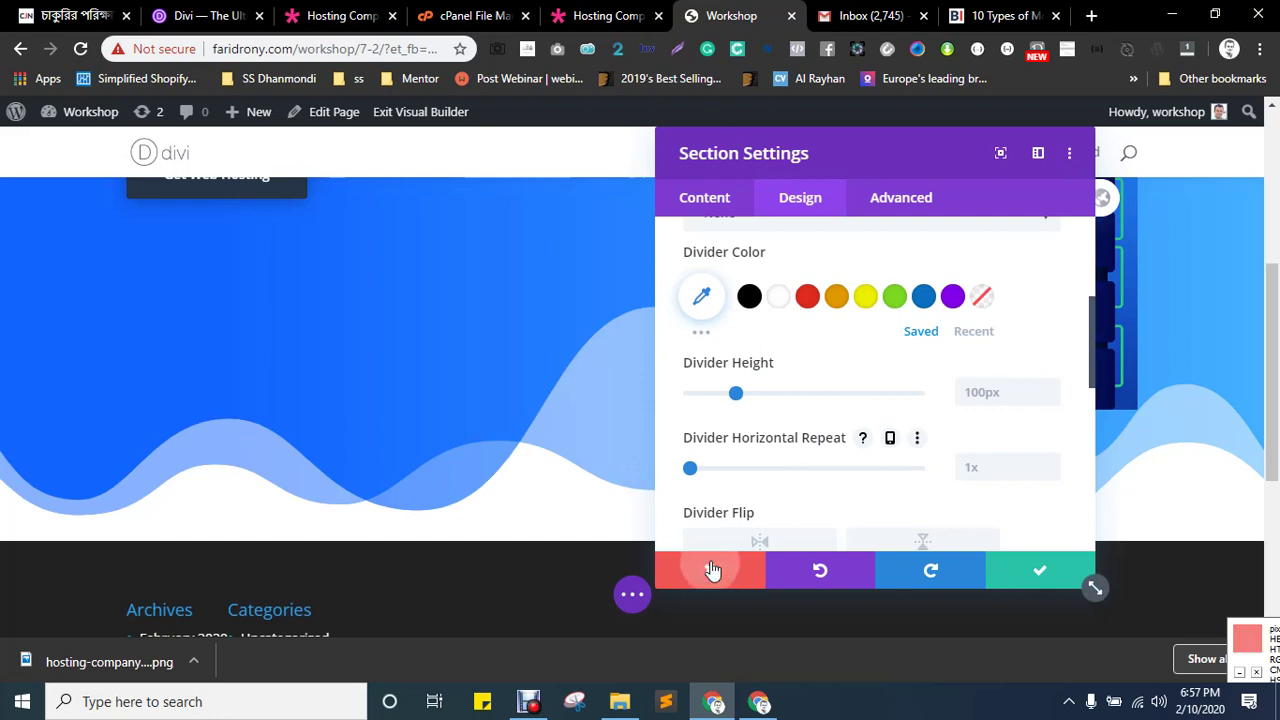
- Reload the Workshop page in the visual builder and decline restoring the browser backup
click(76, 50)
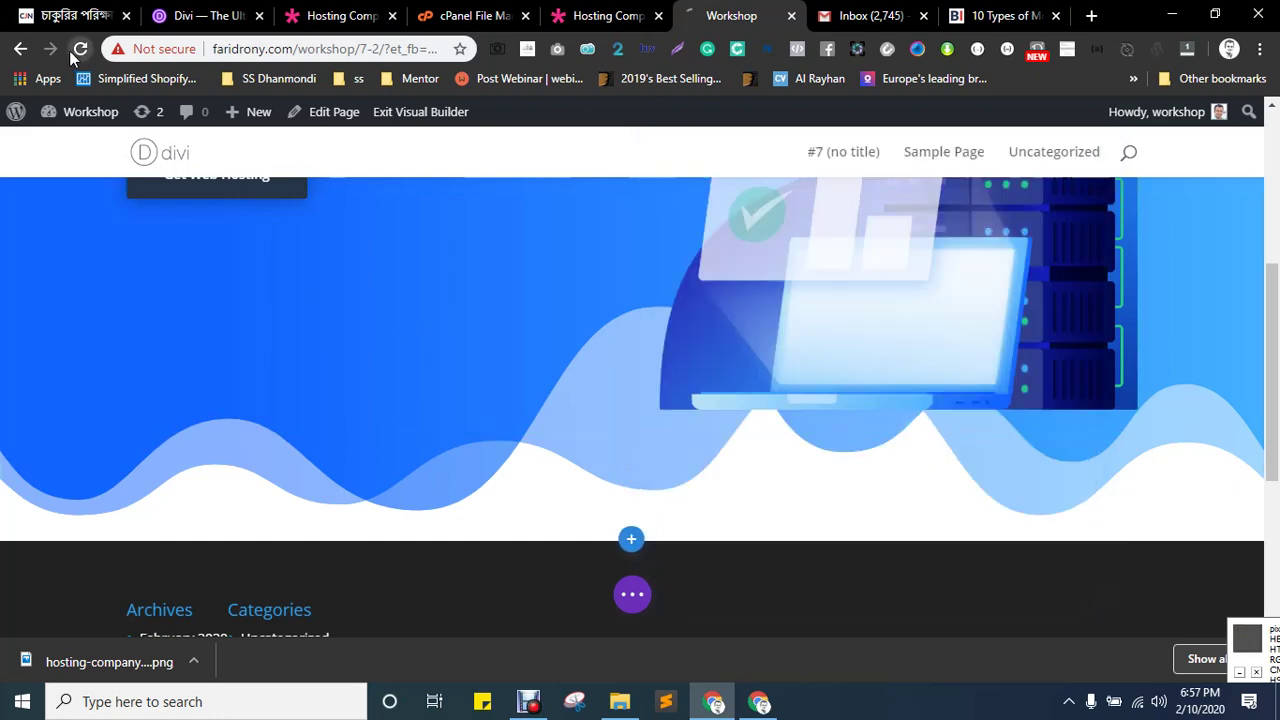
click(712, 150)
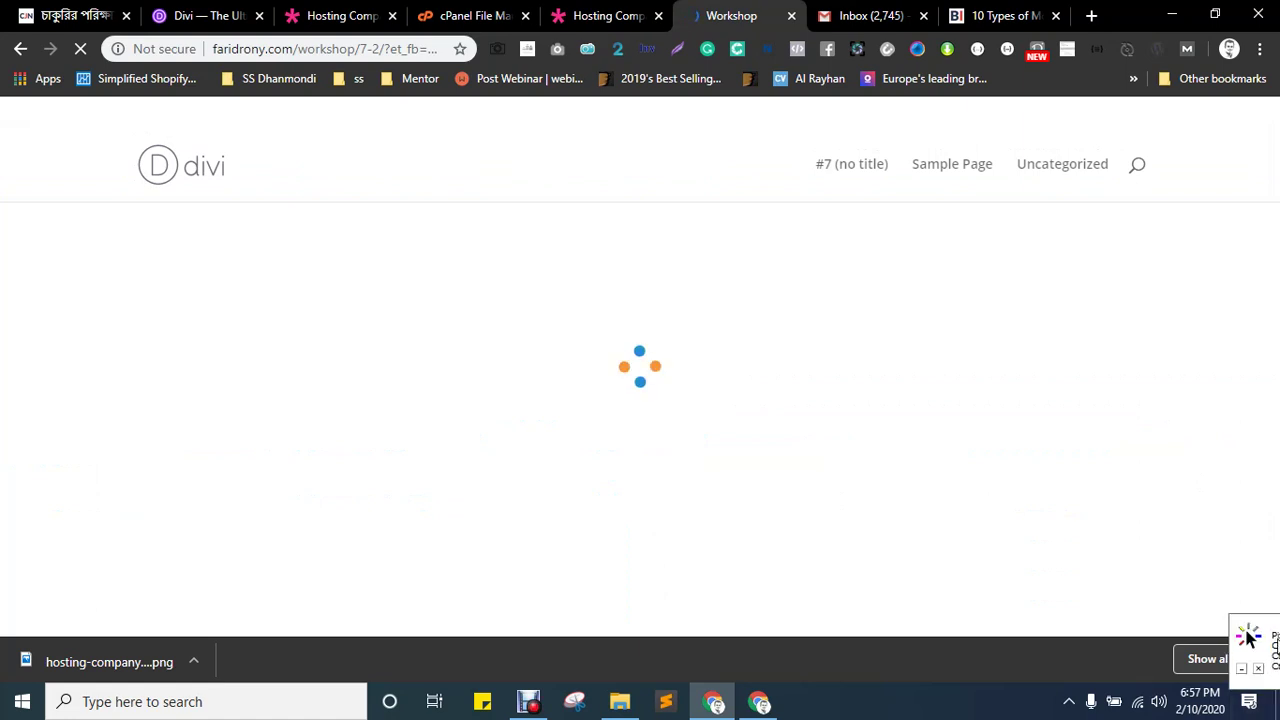
click(1262, 663)
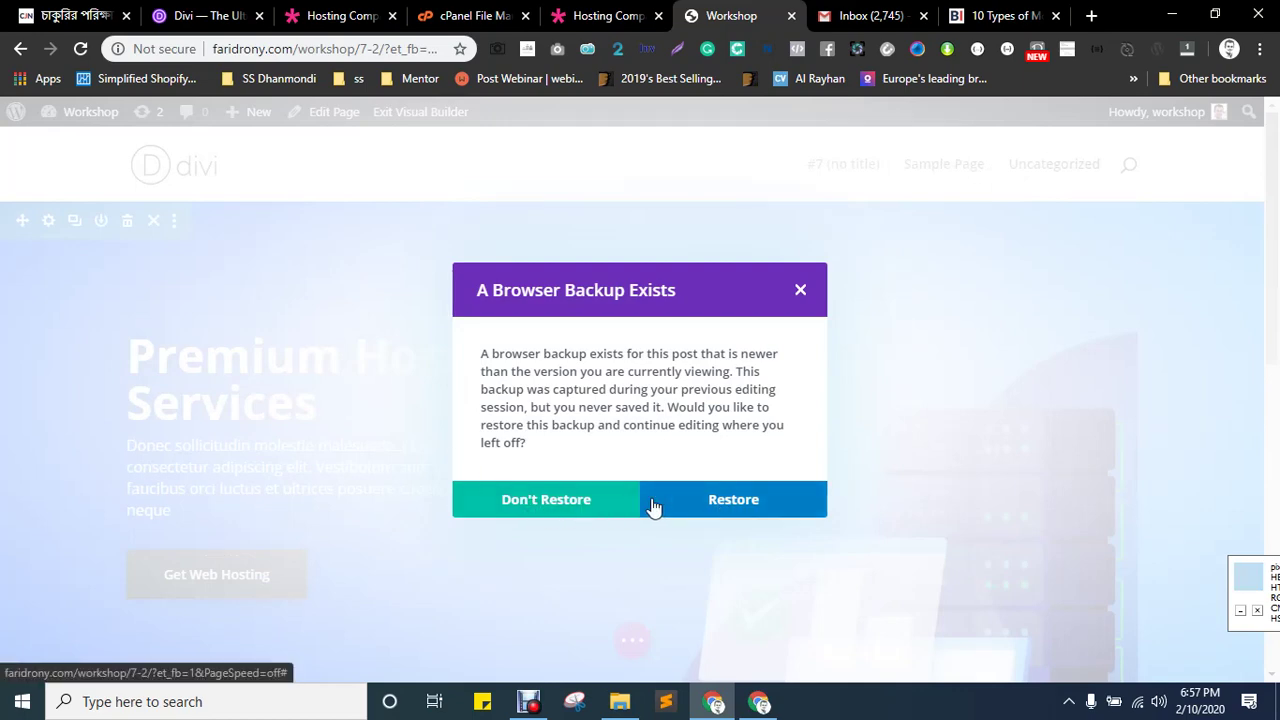
click(523, 506)
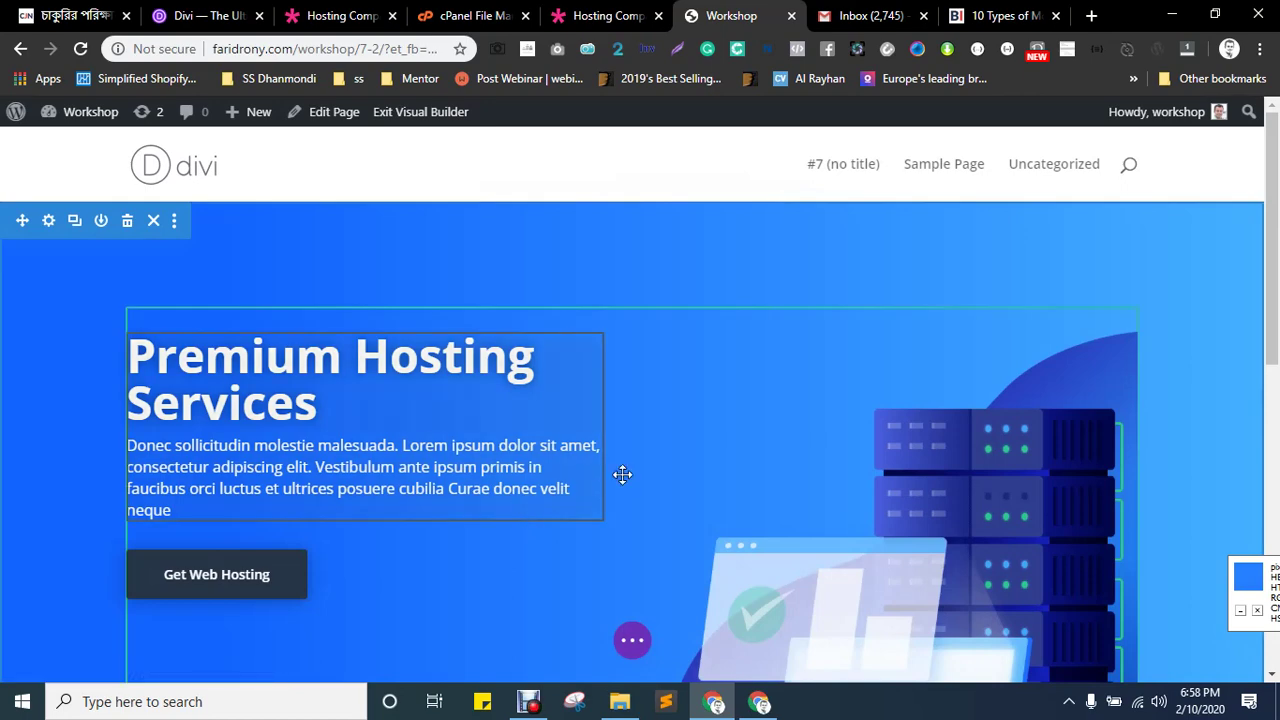
- Review the hero section's divider style, height, repeat, flip and arrangement options, and close its settings
scroll(628, 470, down, 3)
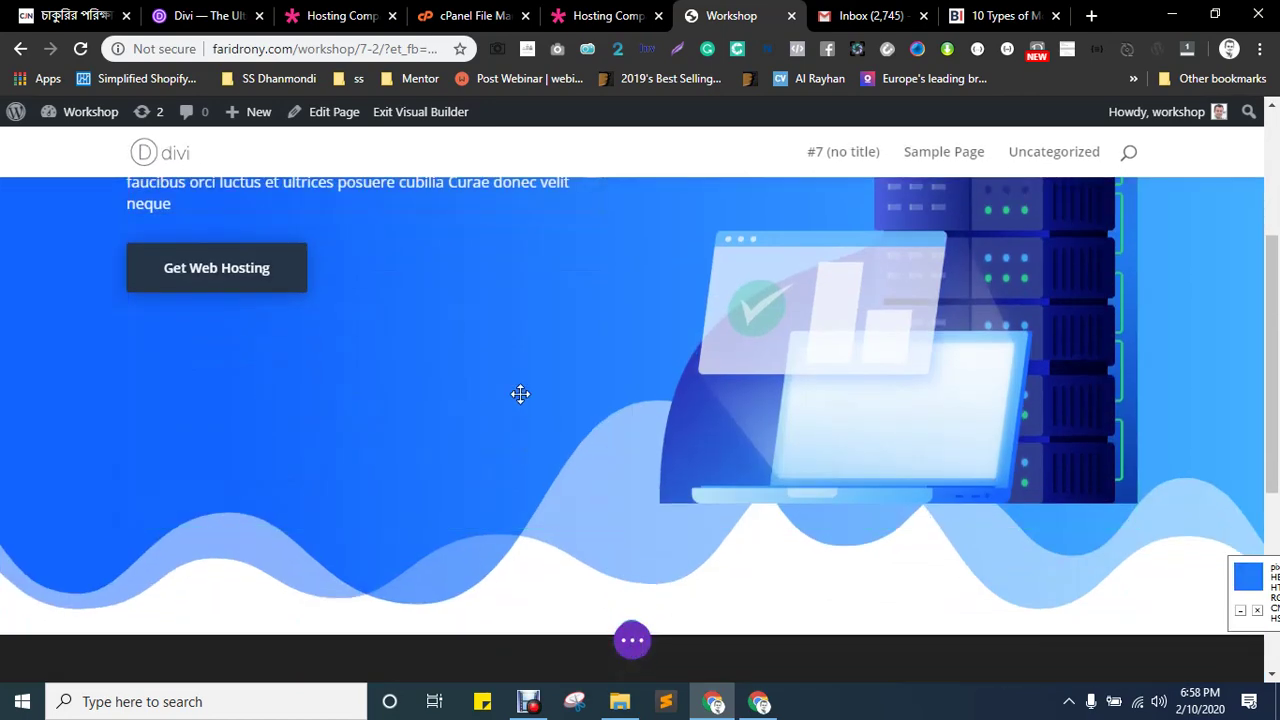
scroll(297, 434, up, 3)
click(48, 218)
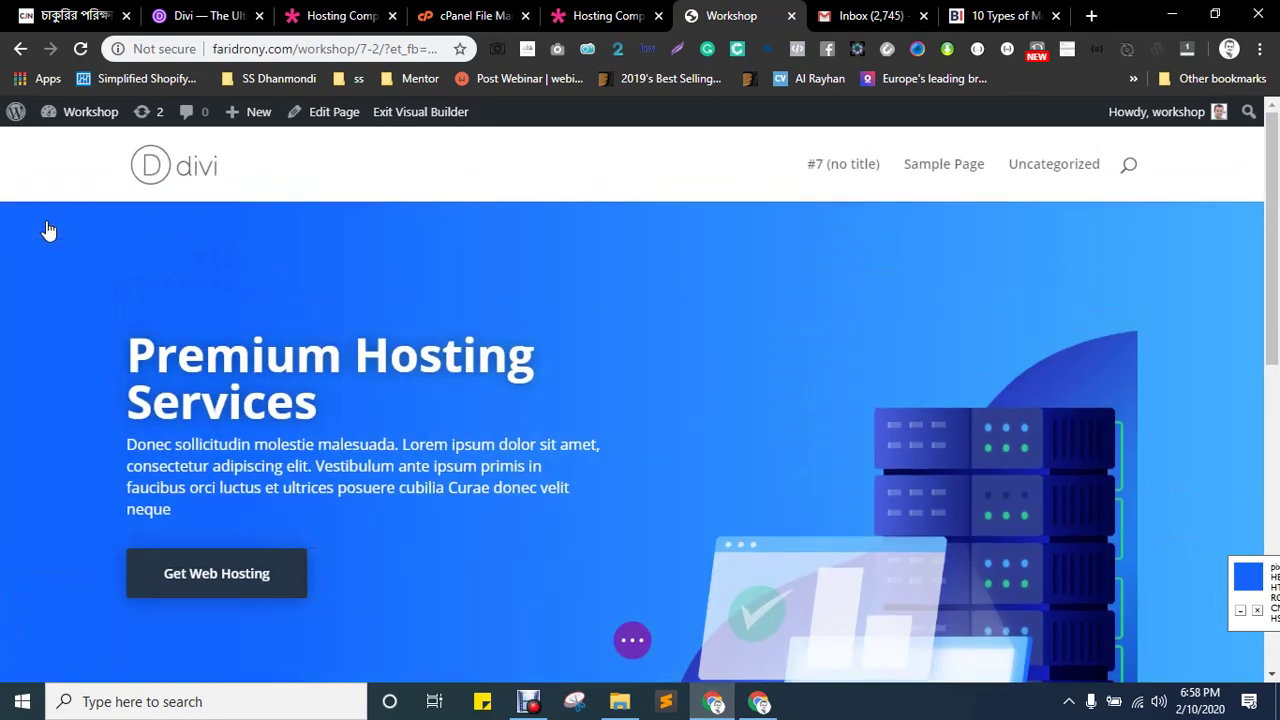
scroll(428, 374, down, 3)
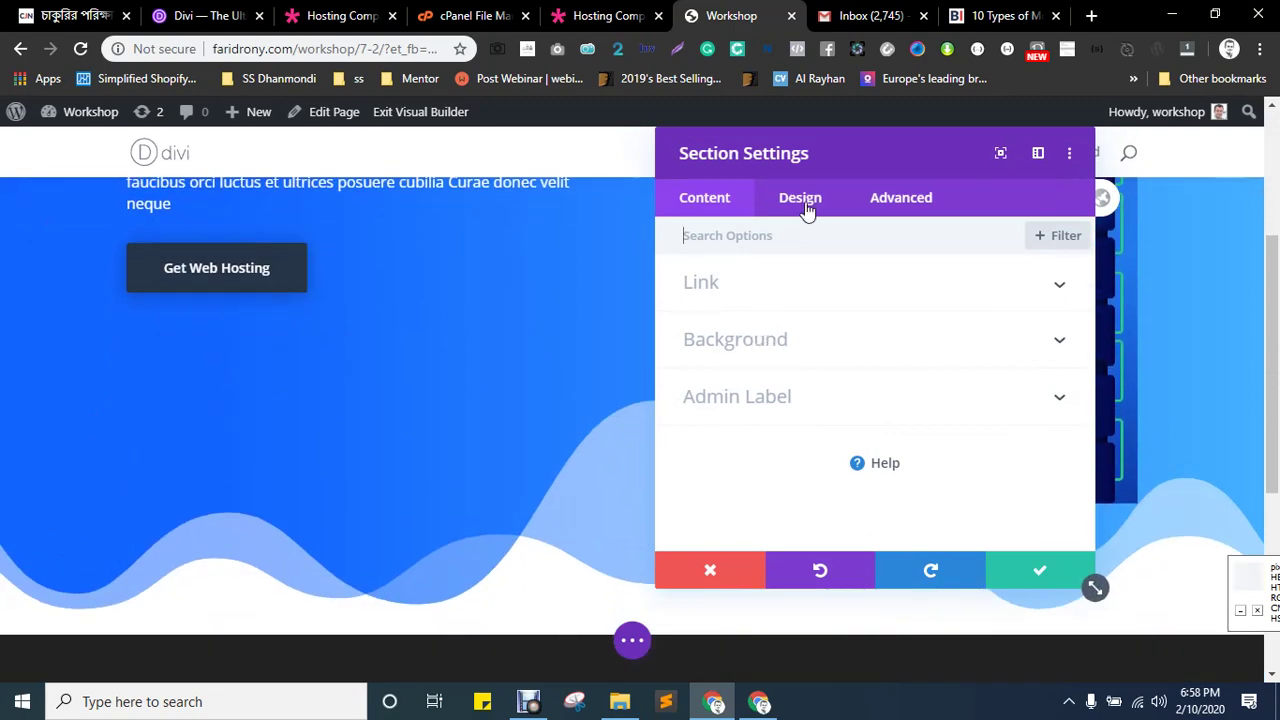
click(803, 205)
click(735, 345)
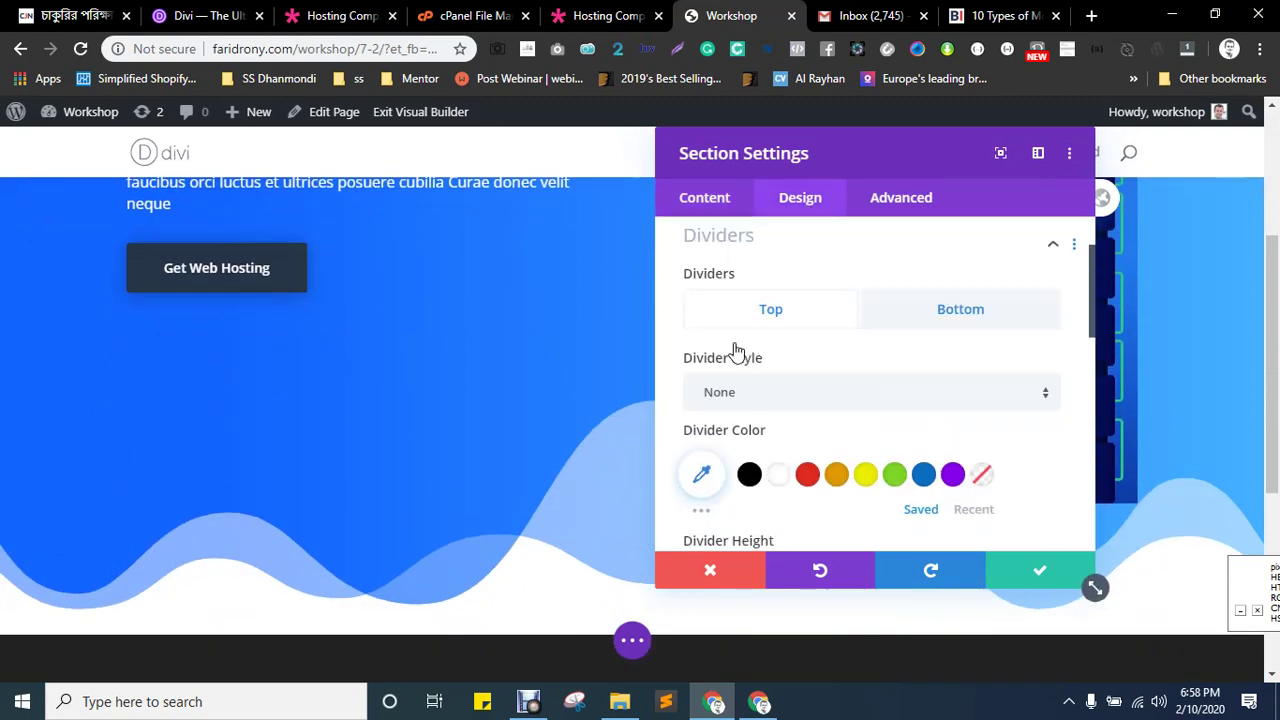
scroll(885, 325, down, 5)
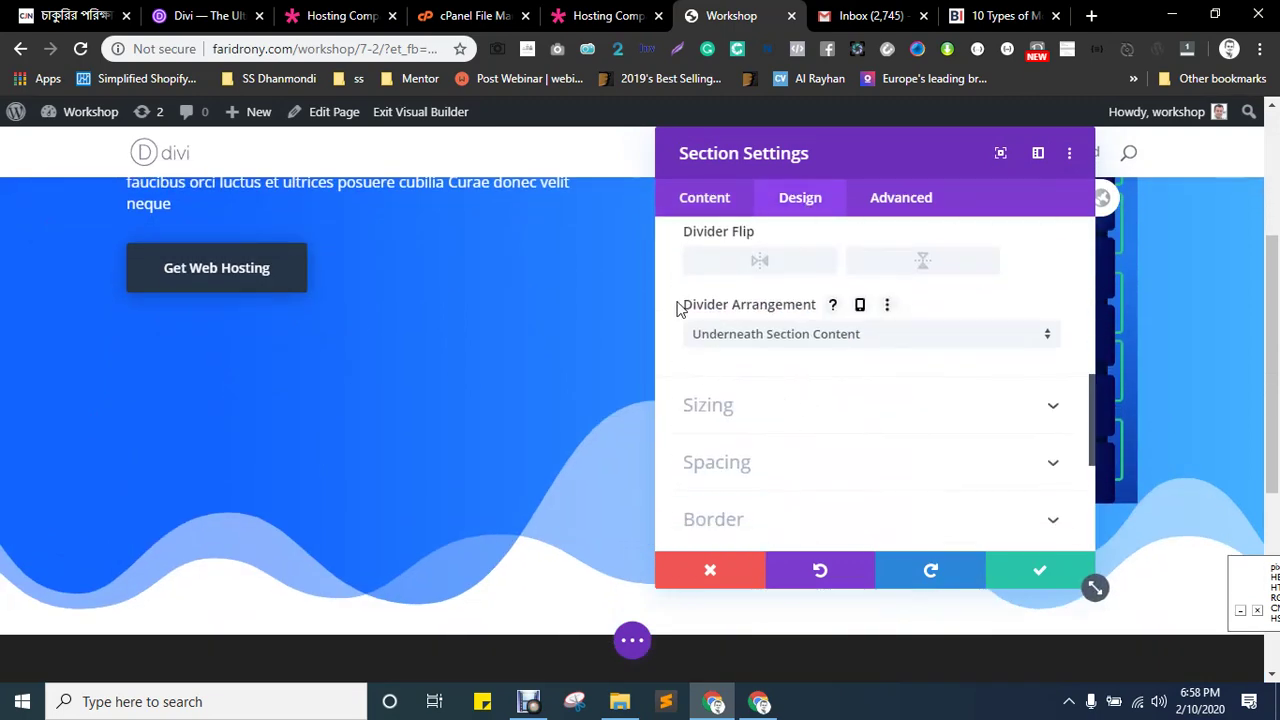
scroll(743, 415, up, 2)
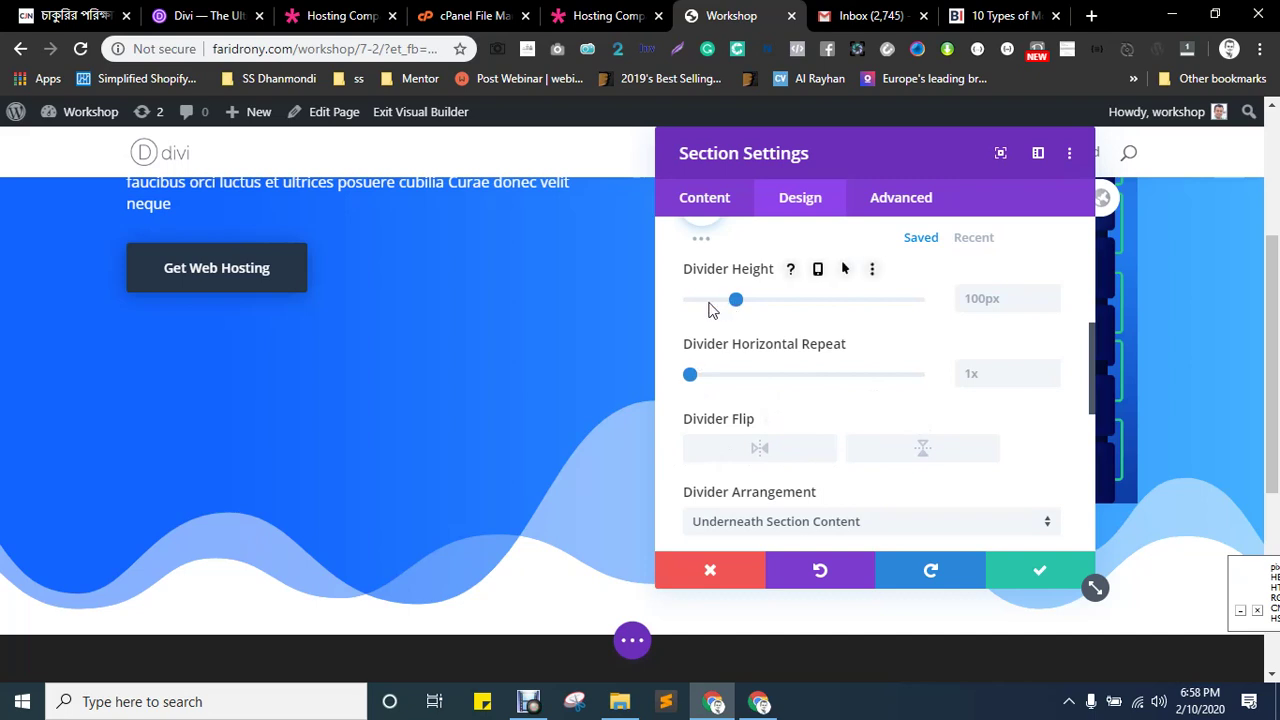
click(1070, 574)
- Start adding a background image to the hero section and open the file picker for uploading
scroll(700, 457, up, 3)
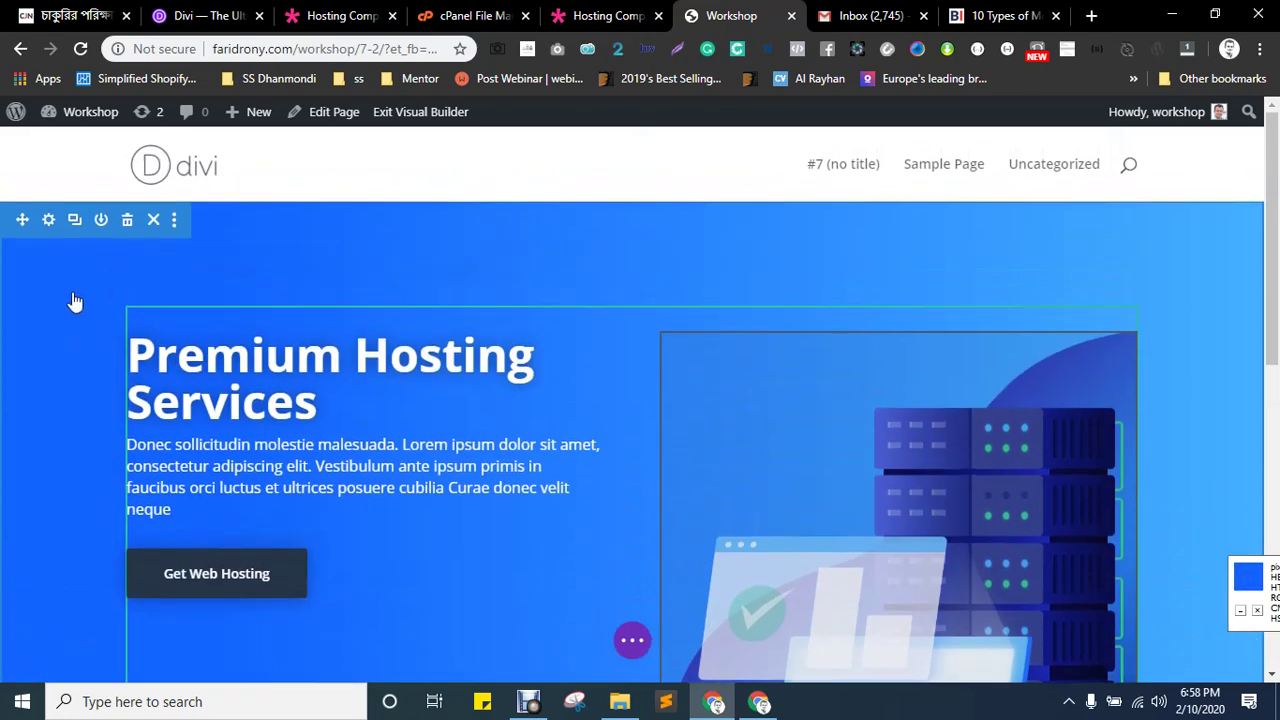
click(50, 218)
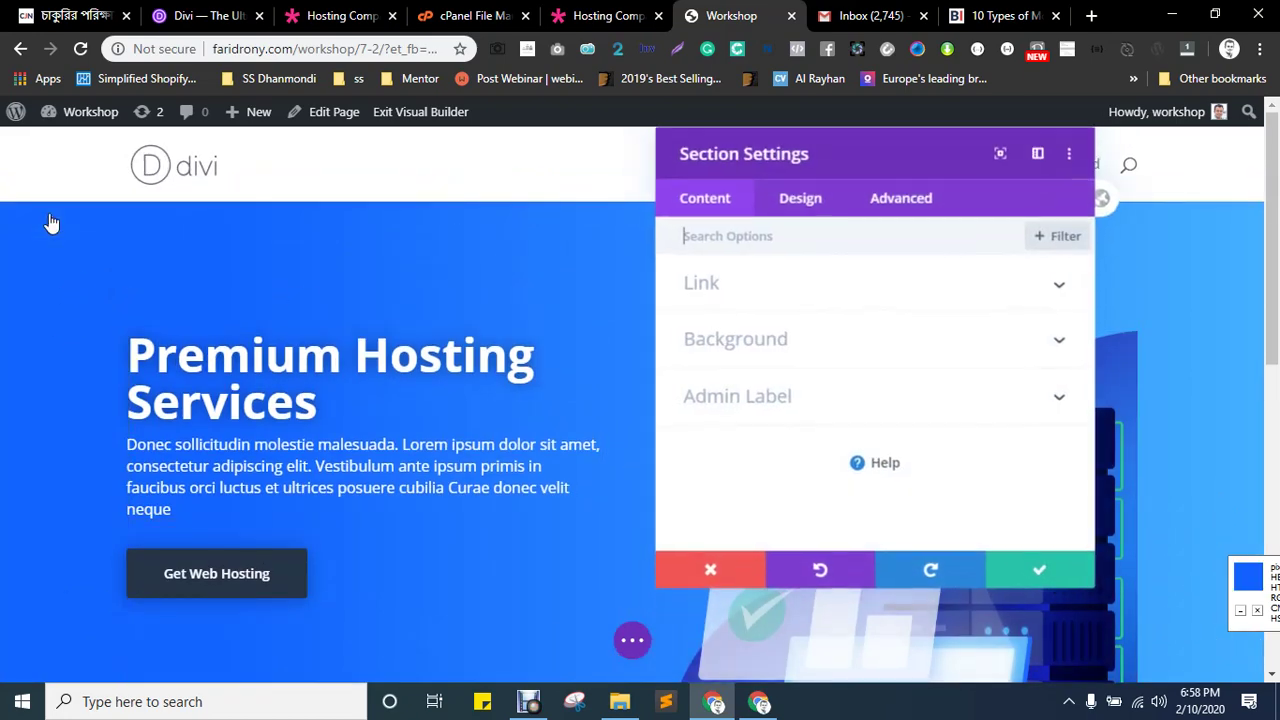
click(737, 343)
scroll(906, 295, down, 2)
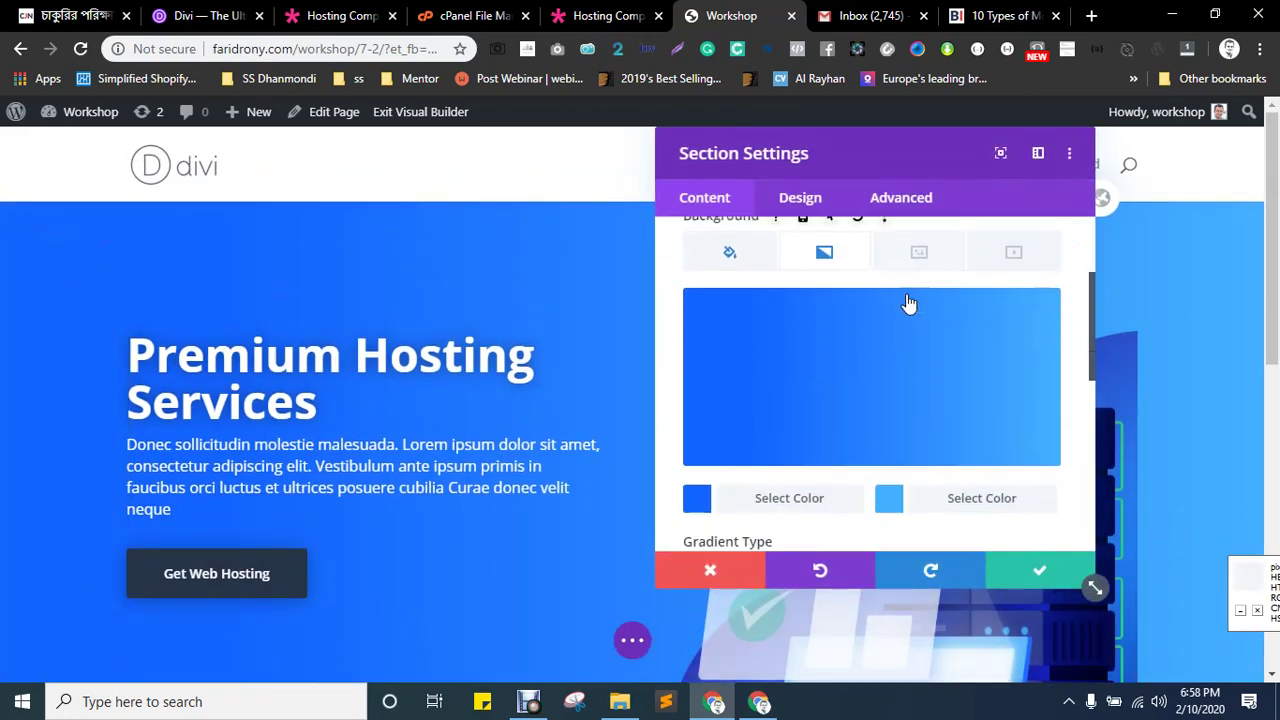
click(920, 229)
click(871, 337)
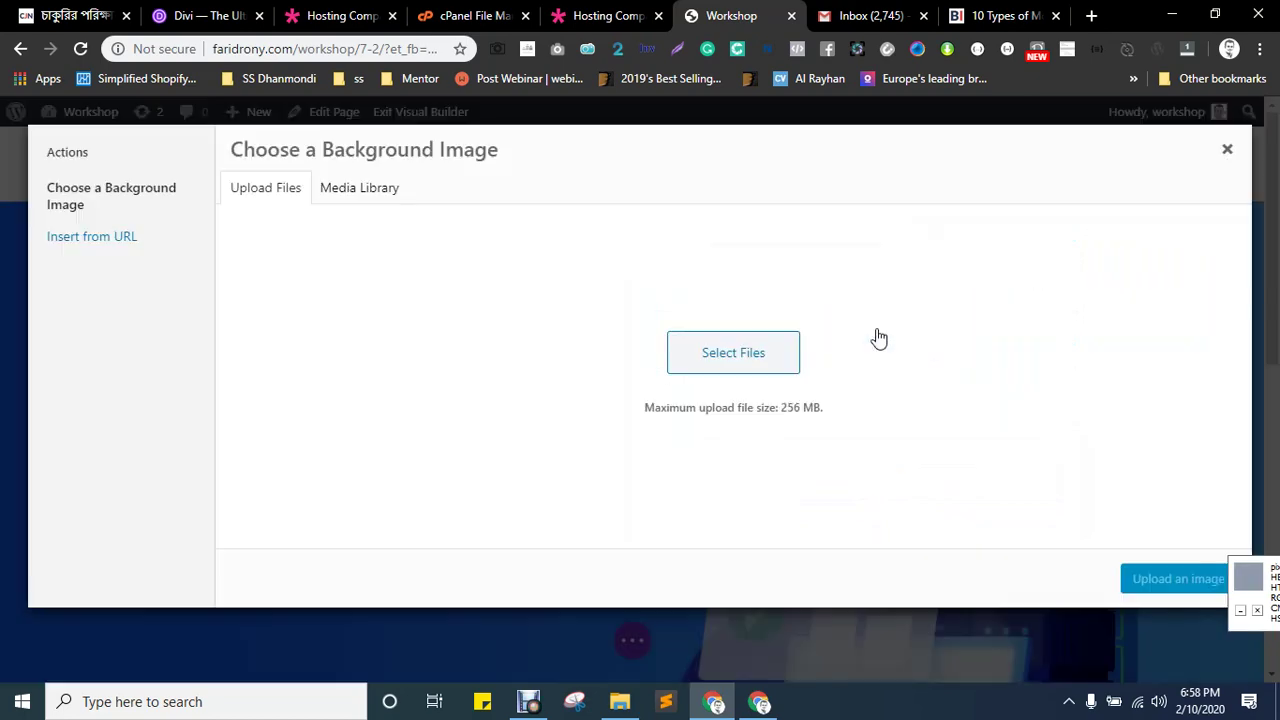
click(371, 190)
click(270, 194)
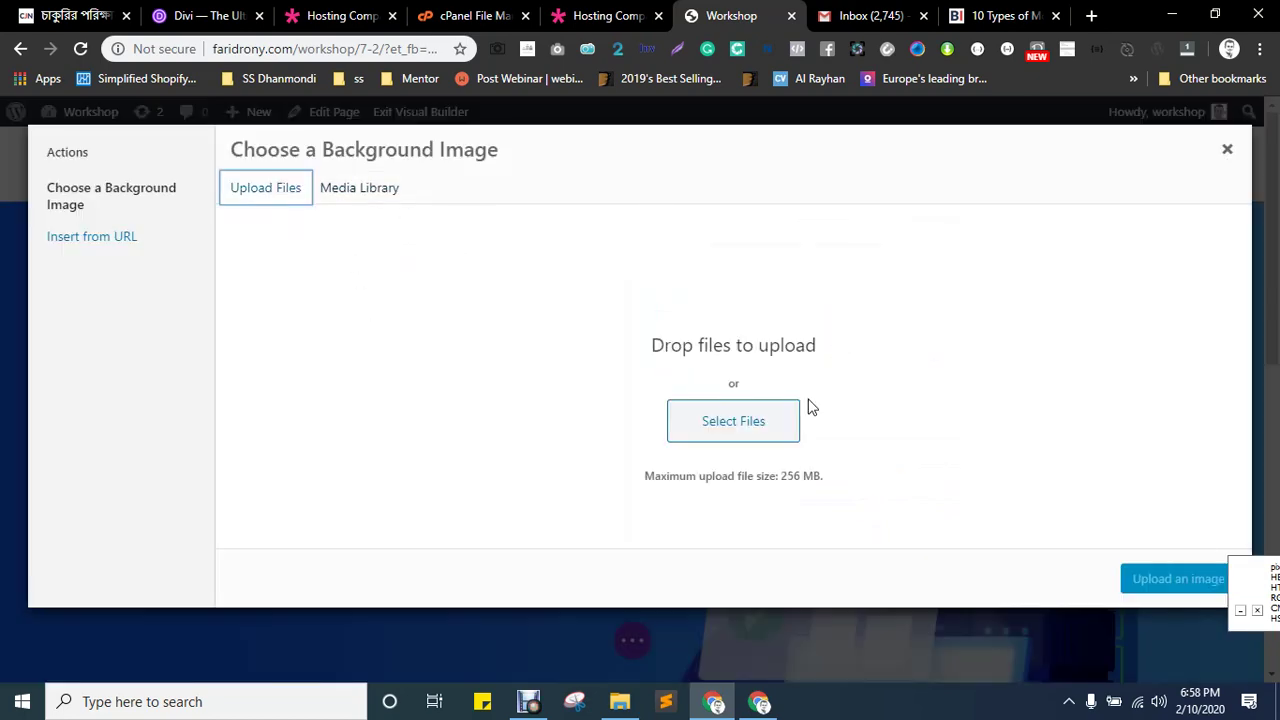
click(770, 437)
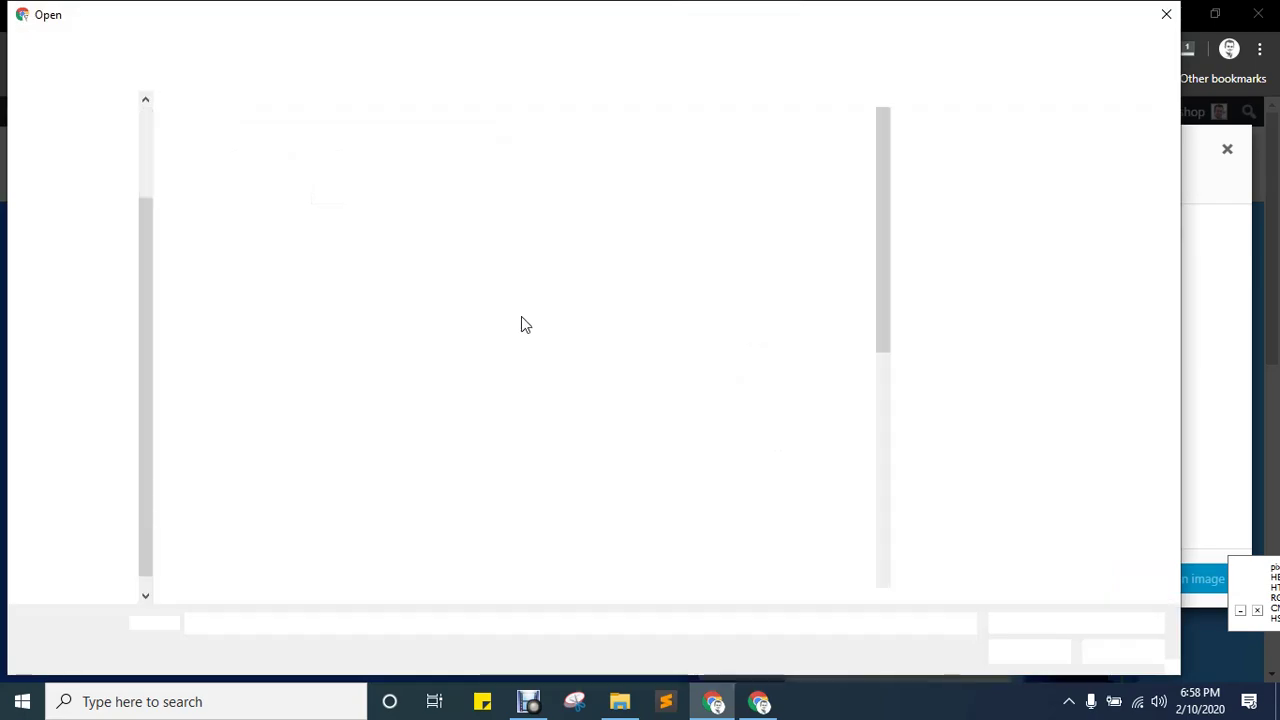
- Upload hosting-company-04.png and hosting-company-06.png from the Desktop to the media library, then return to the file upload view
click(515, 281)
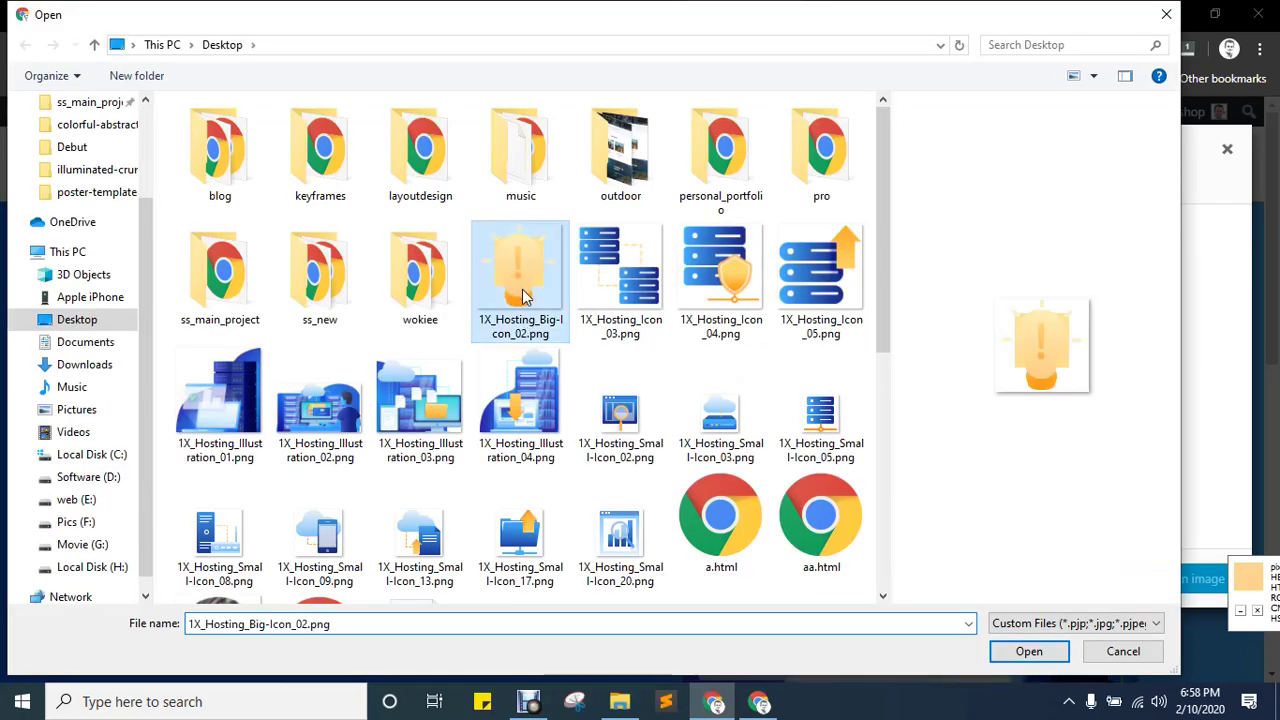
scroll(512, 290, down, 3)
click(500, 322)
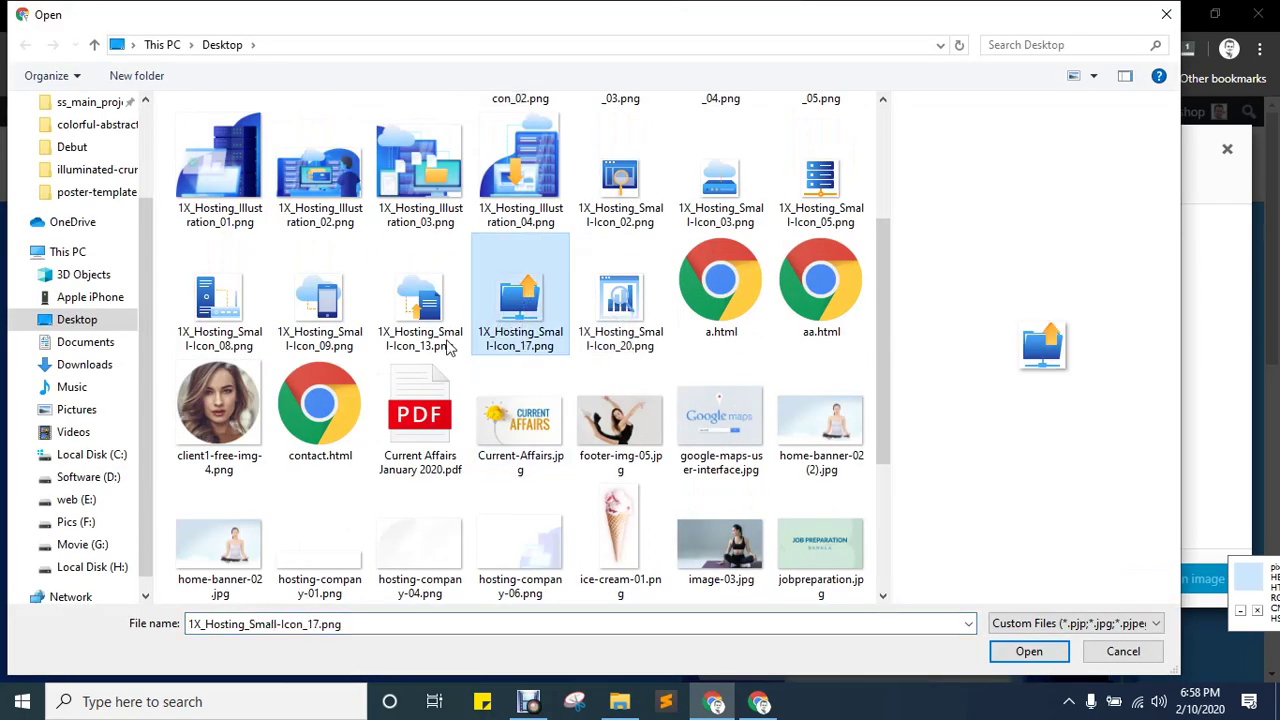
click(446, 545)
click(530, 570)
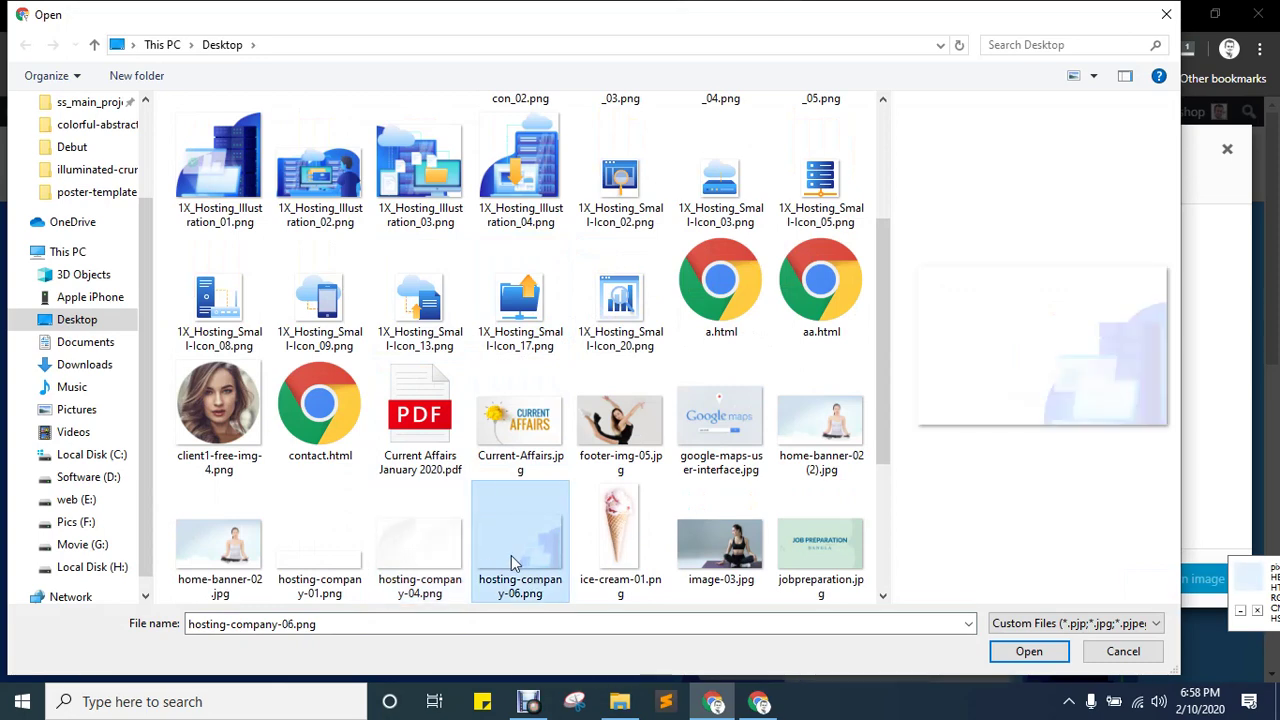
click(320, 556)
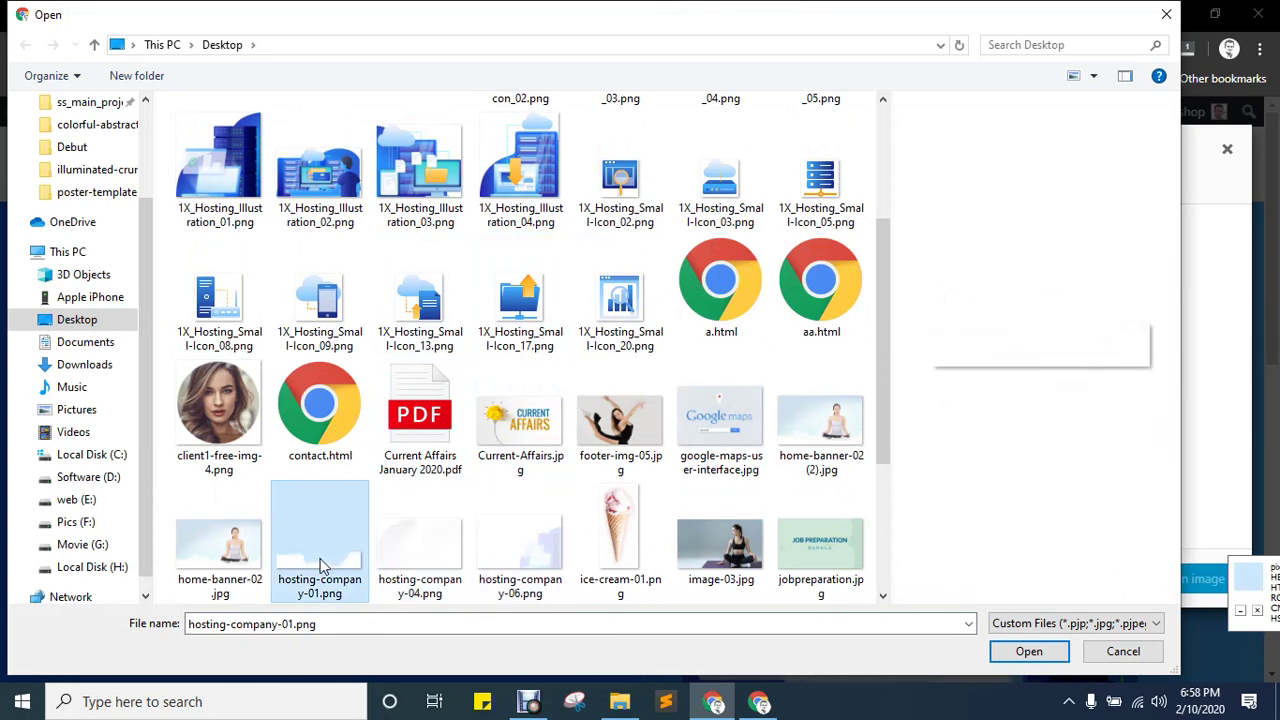
click(434, 551)
ctrl+click(540, 566)
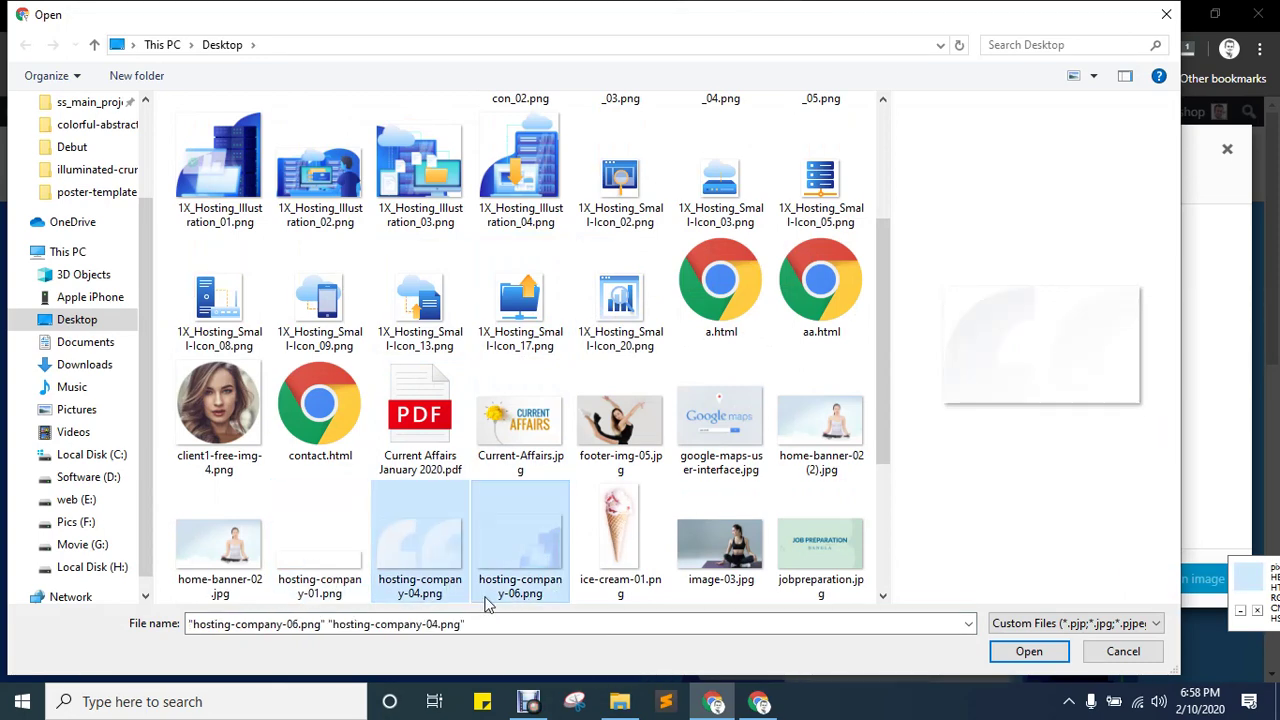
click(458, 540)
ctrl+click(556, 538)
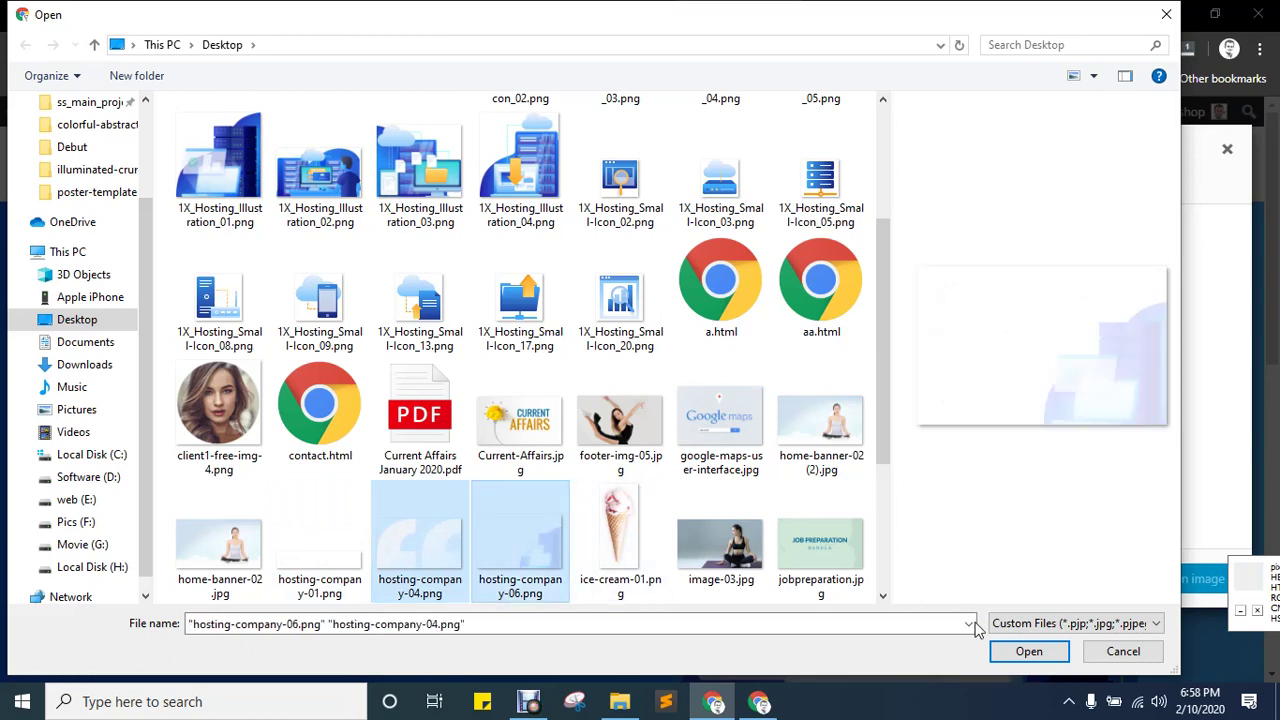
click(1025, 652)
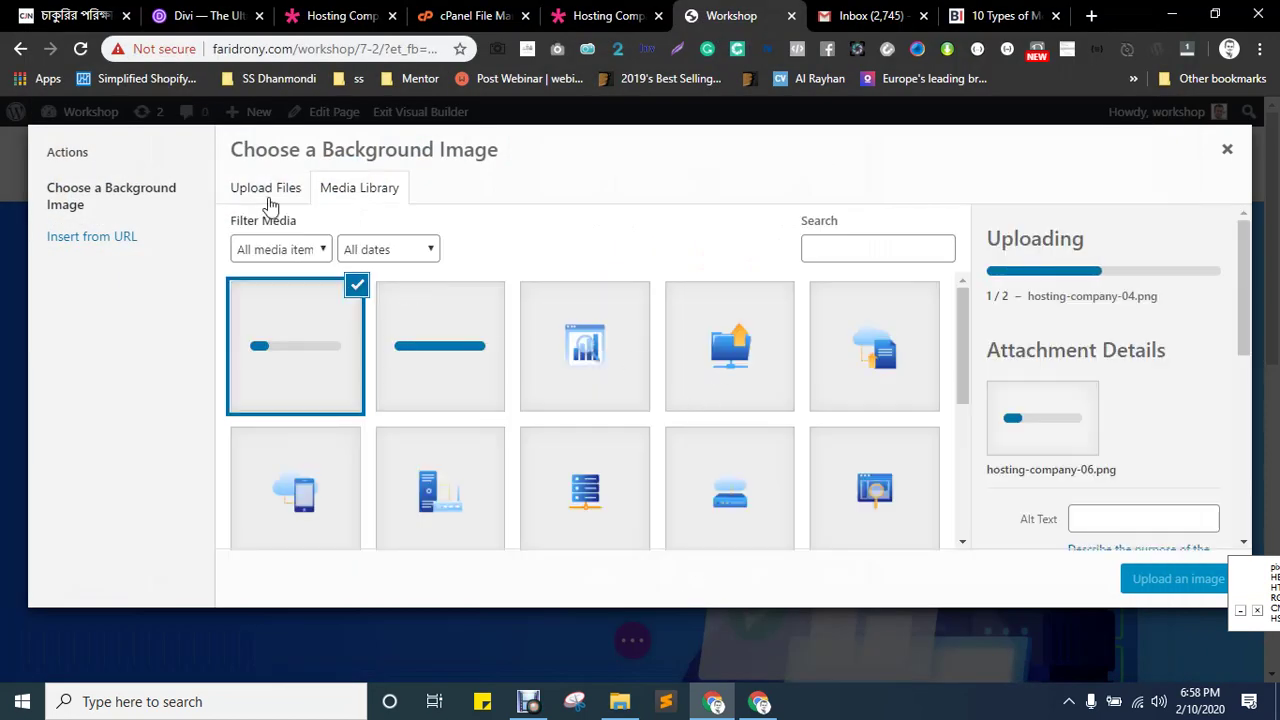
click(265, 196)
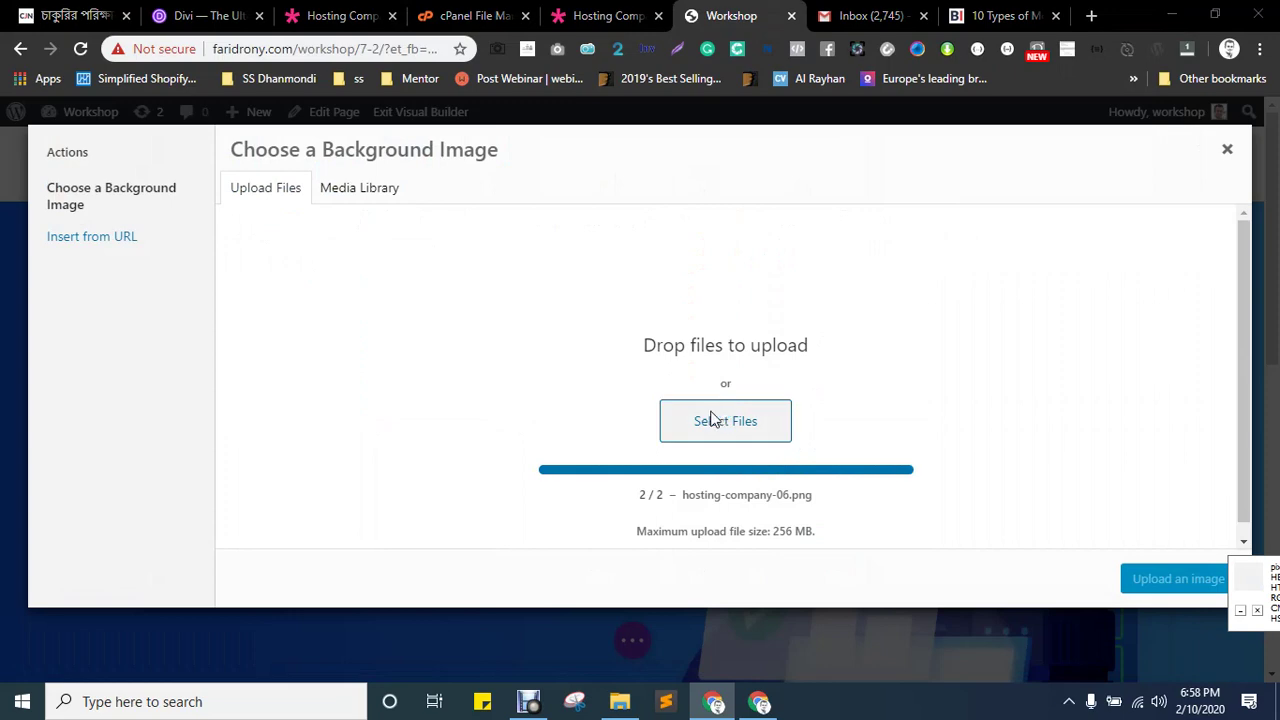
click(713, 418)
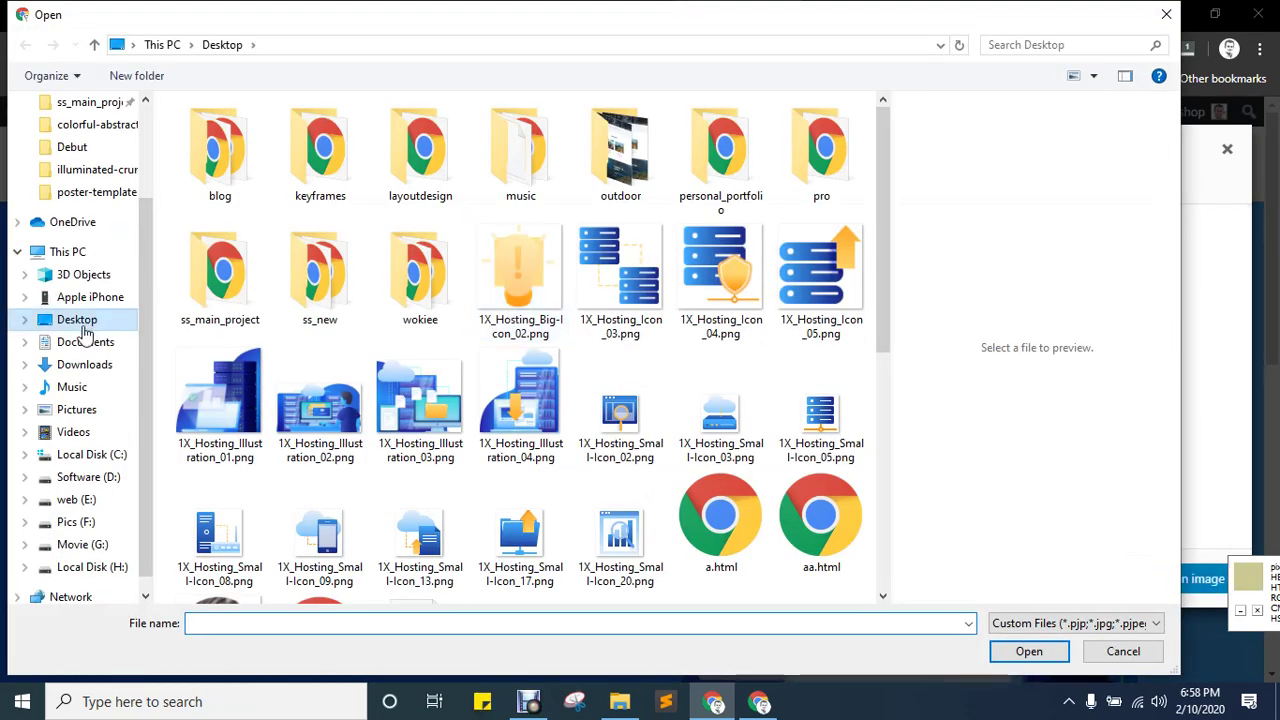
click(82, 368)
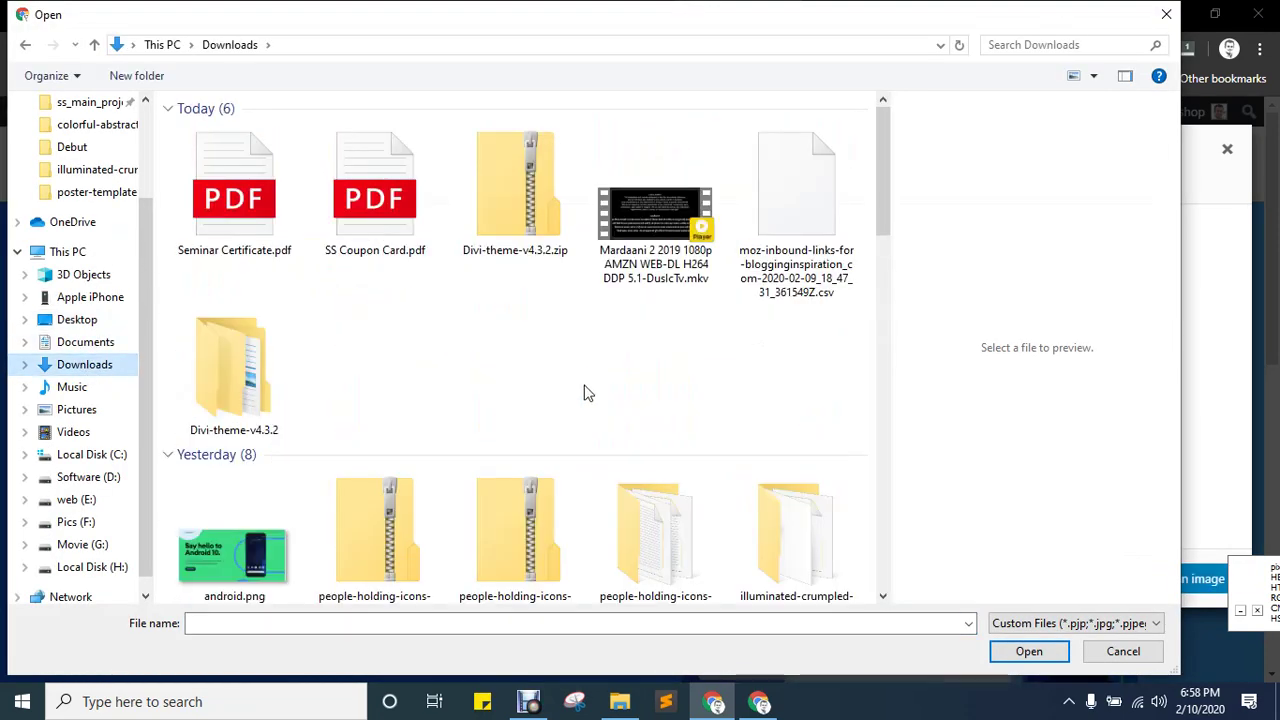
click(350, 212)
scroll(429, 306, down, 10)
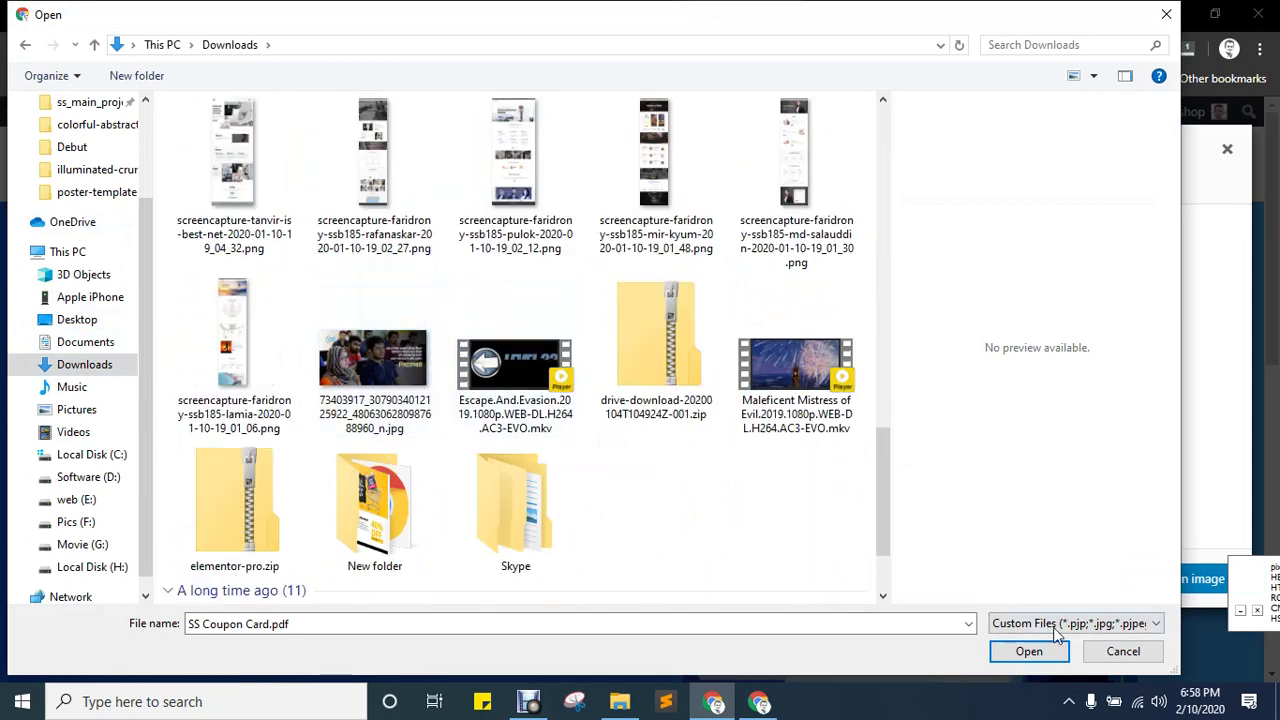
click(1115, 651)
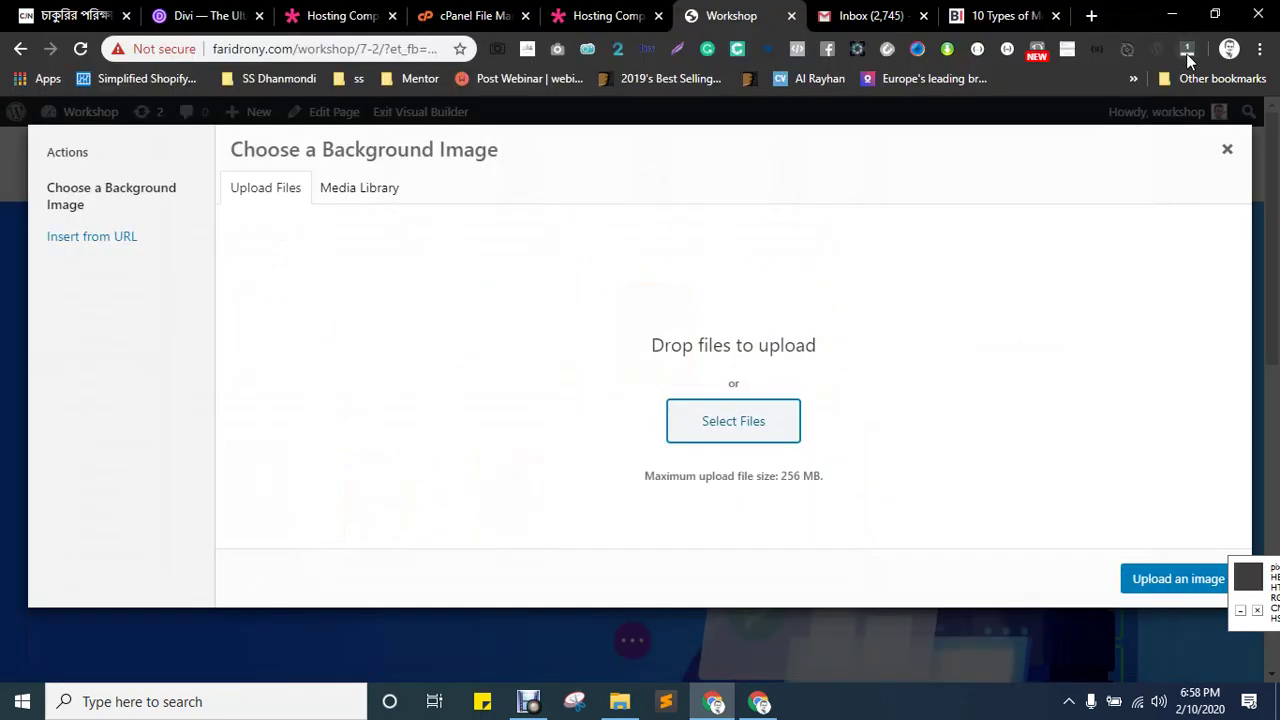
- Upload hosting-company-01.png from the Desktop and insert it as the hero section's background image
click(707, 430)
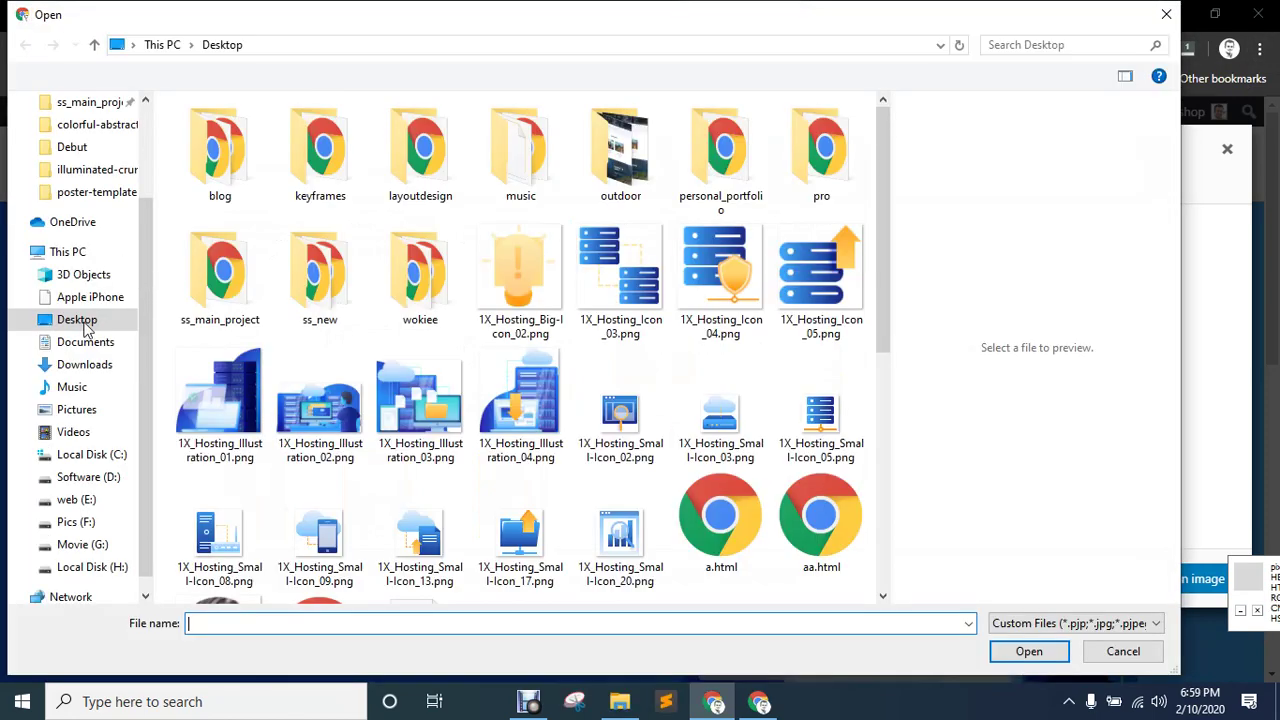
click(563, 411)
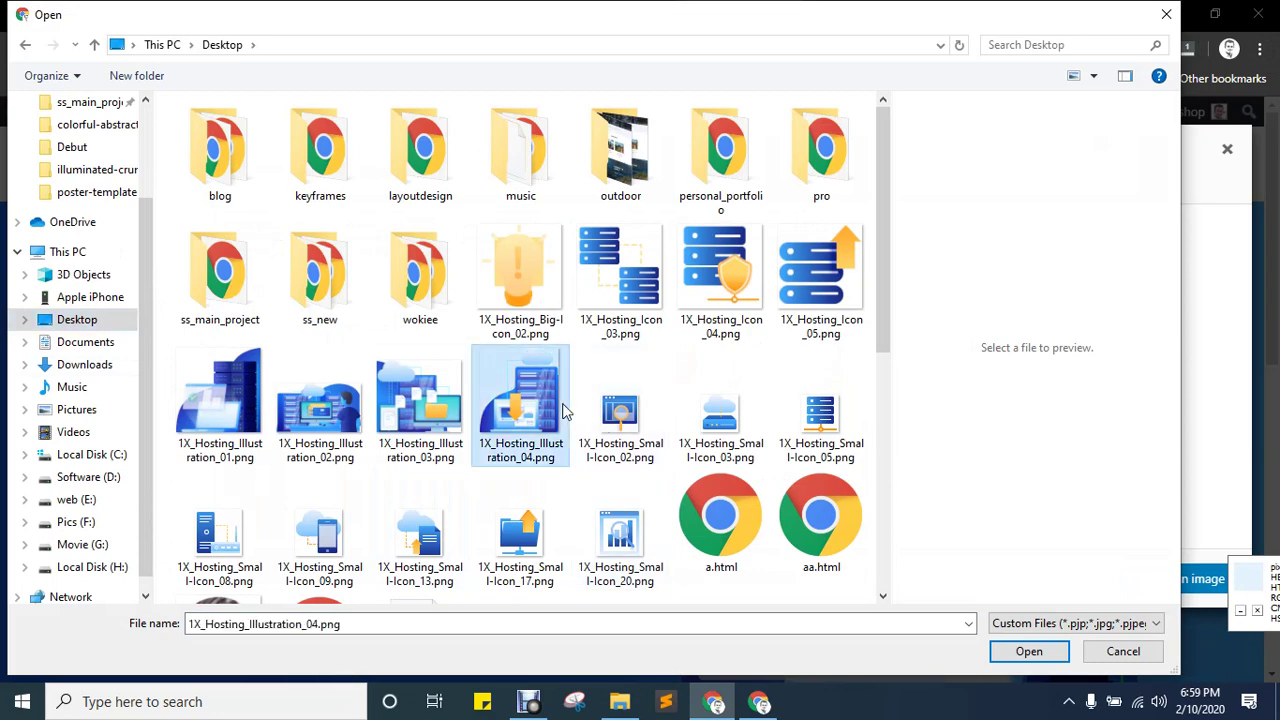
scroll(563, 411, down, 10)
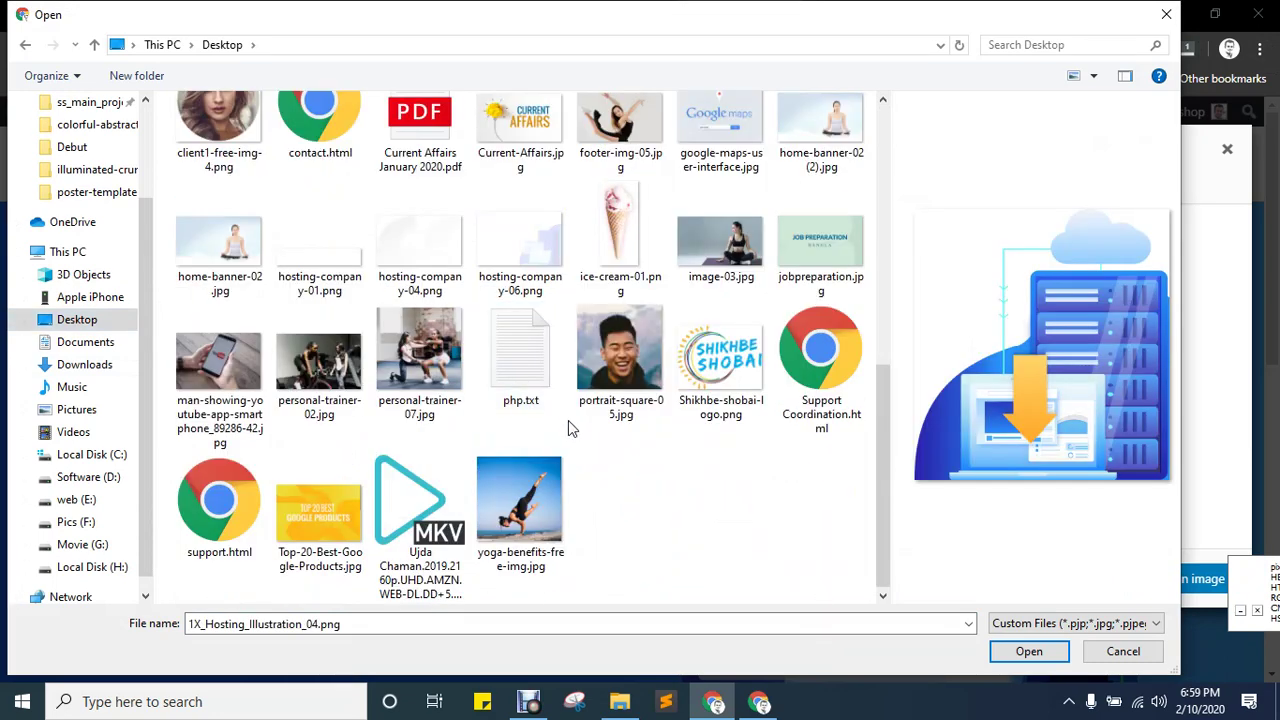
click(540, 255)
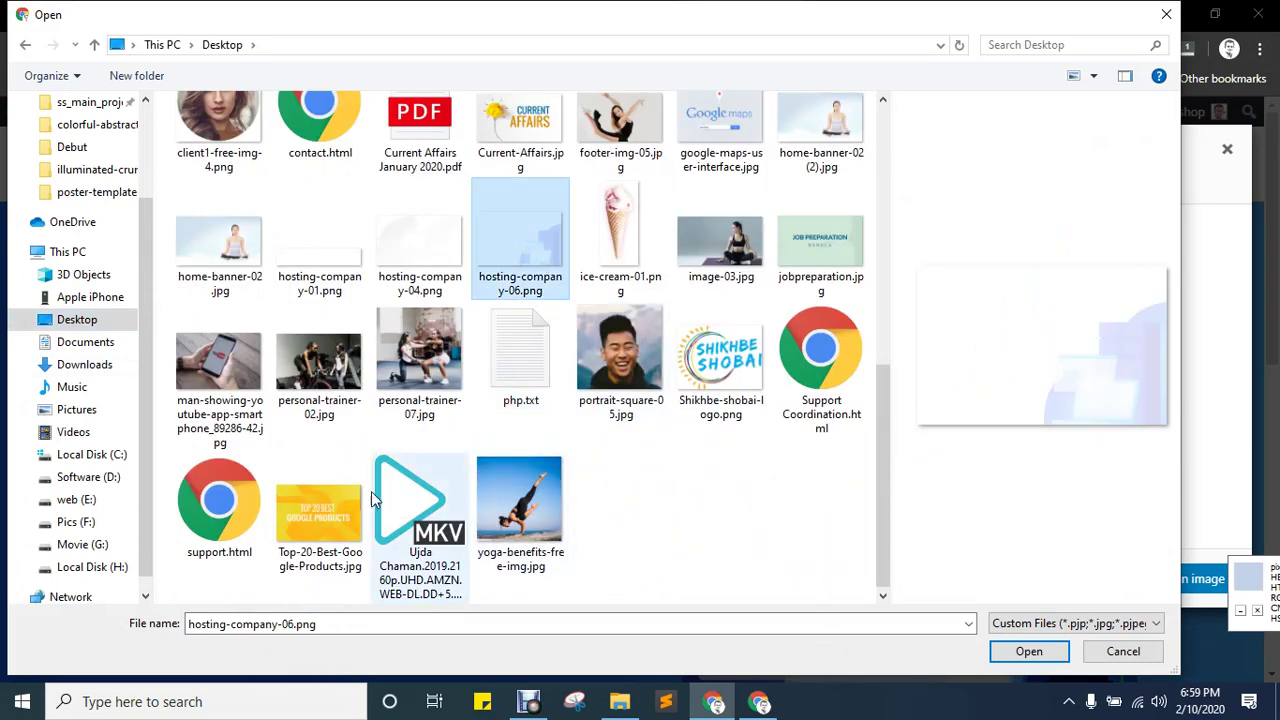
click(328, 254)
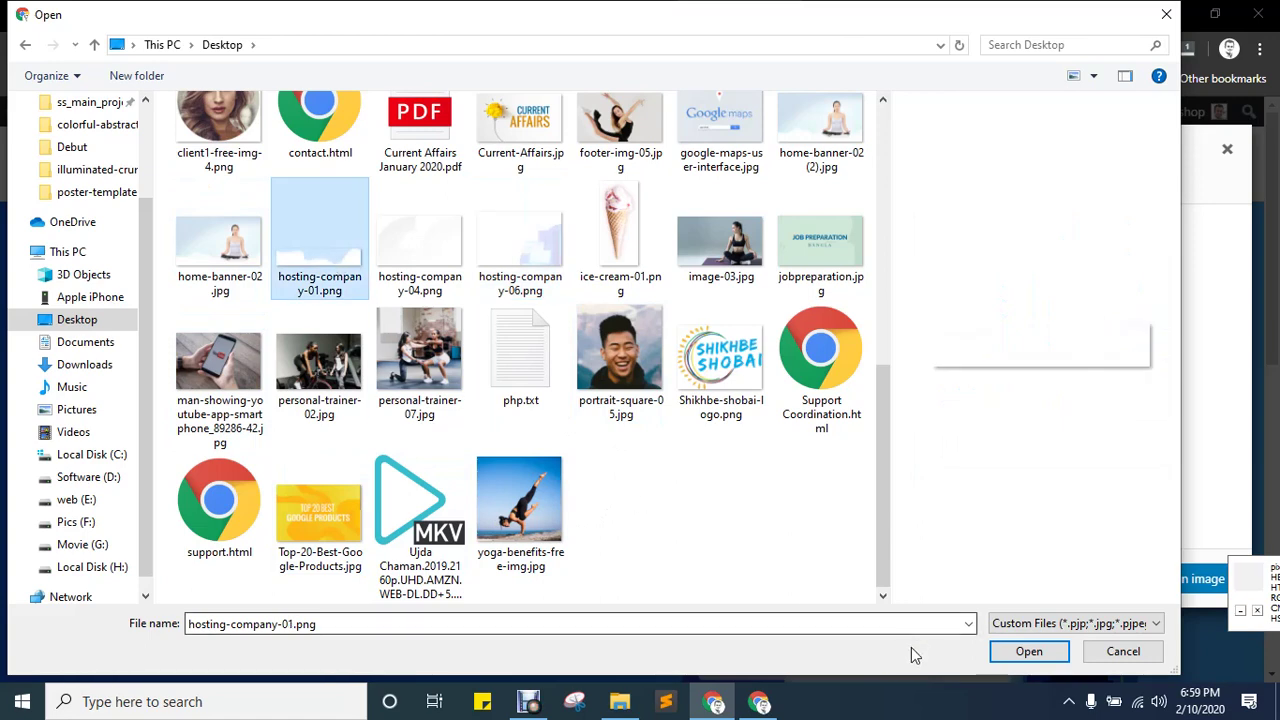
click(1043, 650)
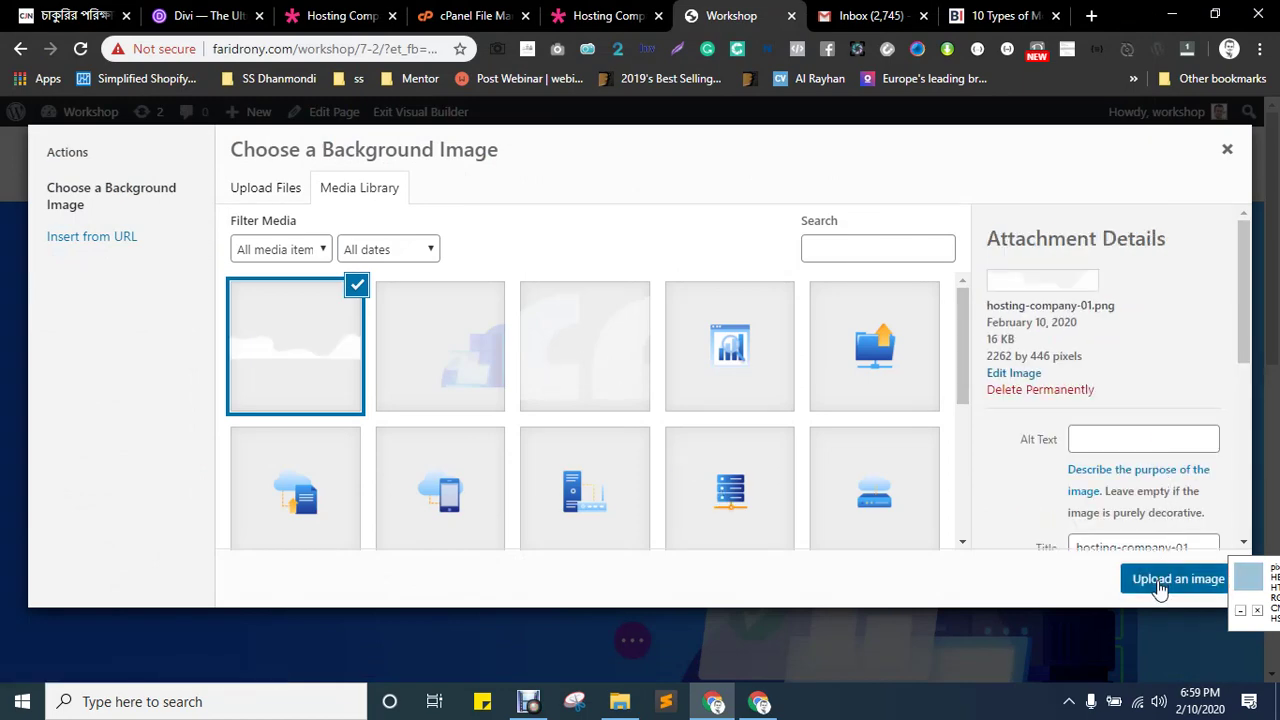
click(1160, 580)
- Compare Fit and Actual Size for the hero section's background image size, and set it to Fit
scroll(326, 425, down, 3)
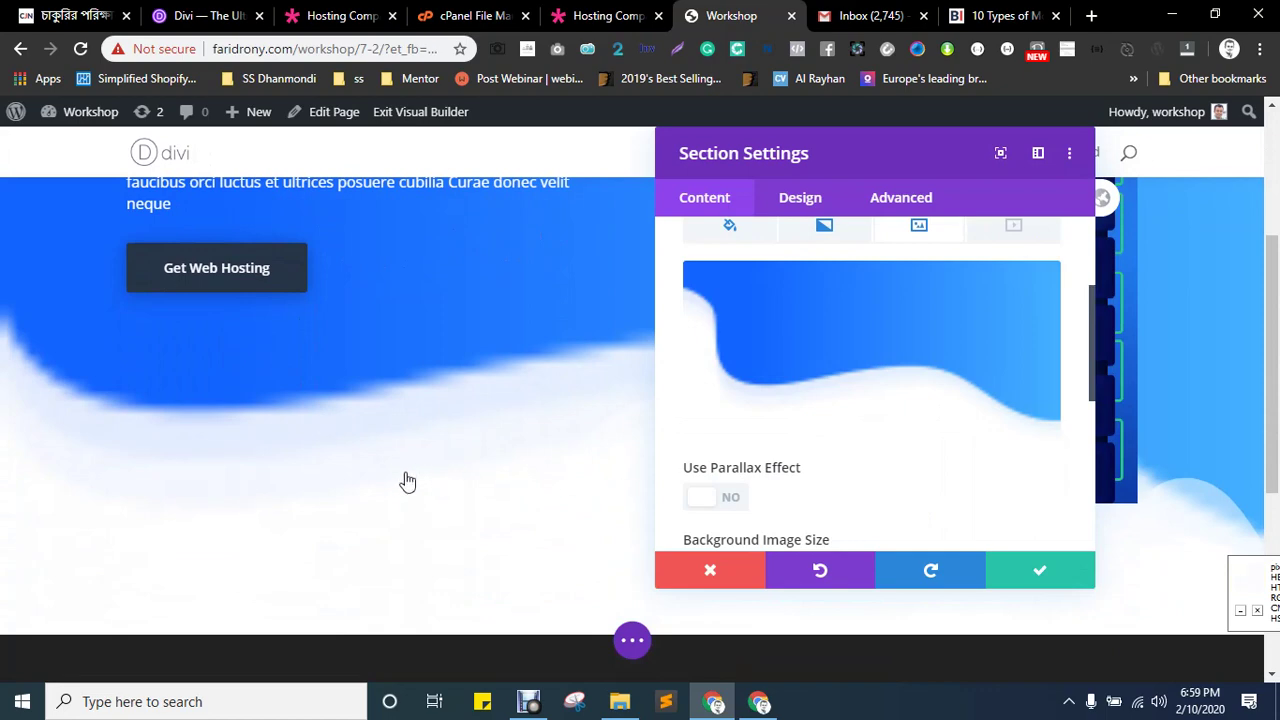
scroll(960, 400, down, 2)
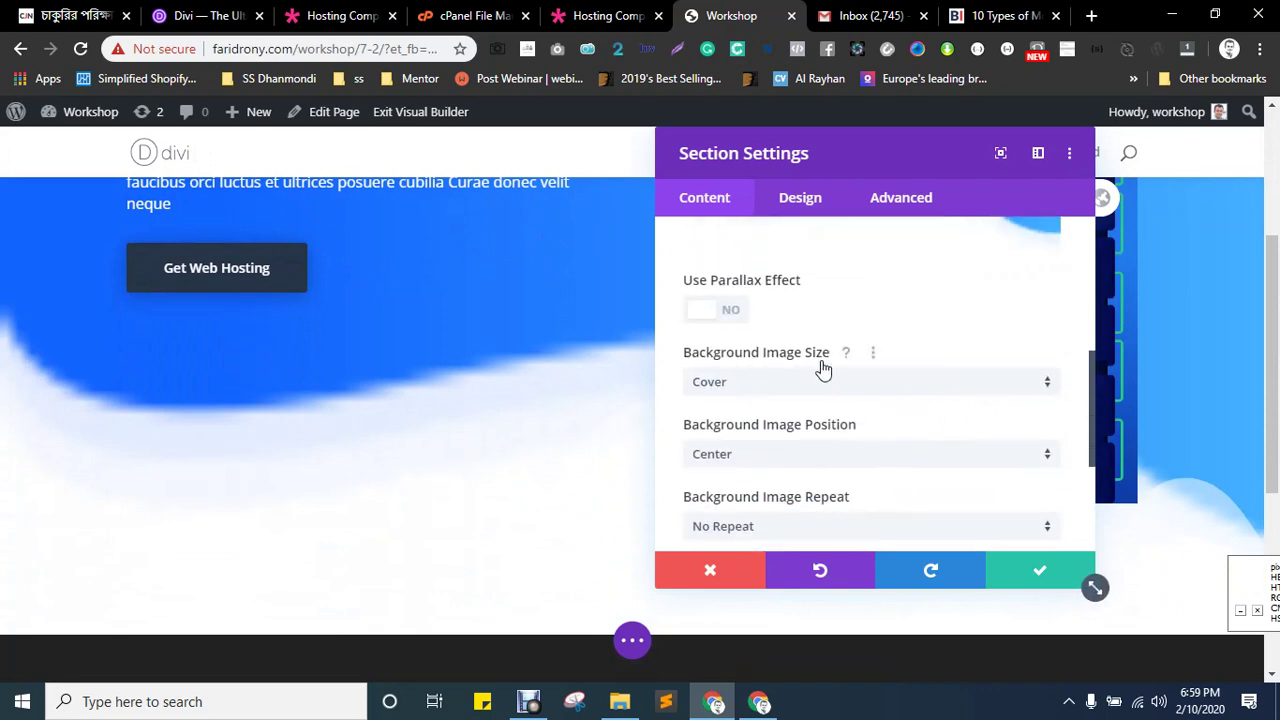
click(775, 385)
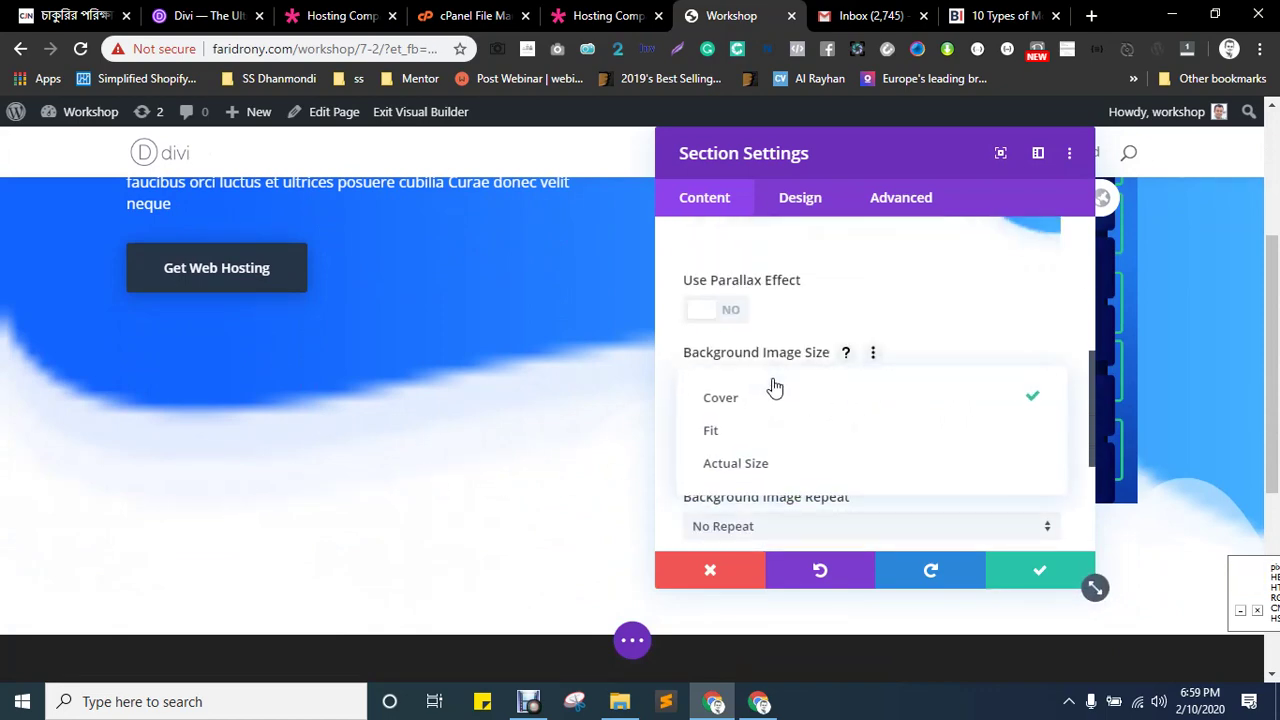
click(750, 440)
scroll(457, 491, up, 2)
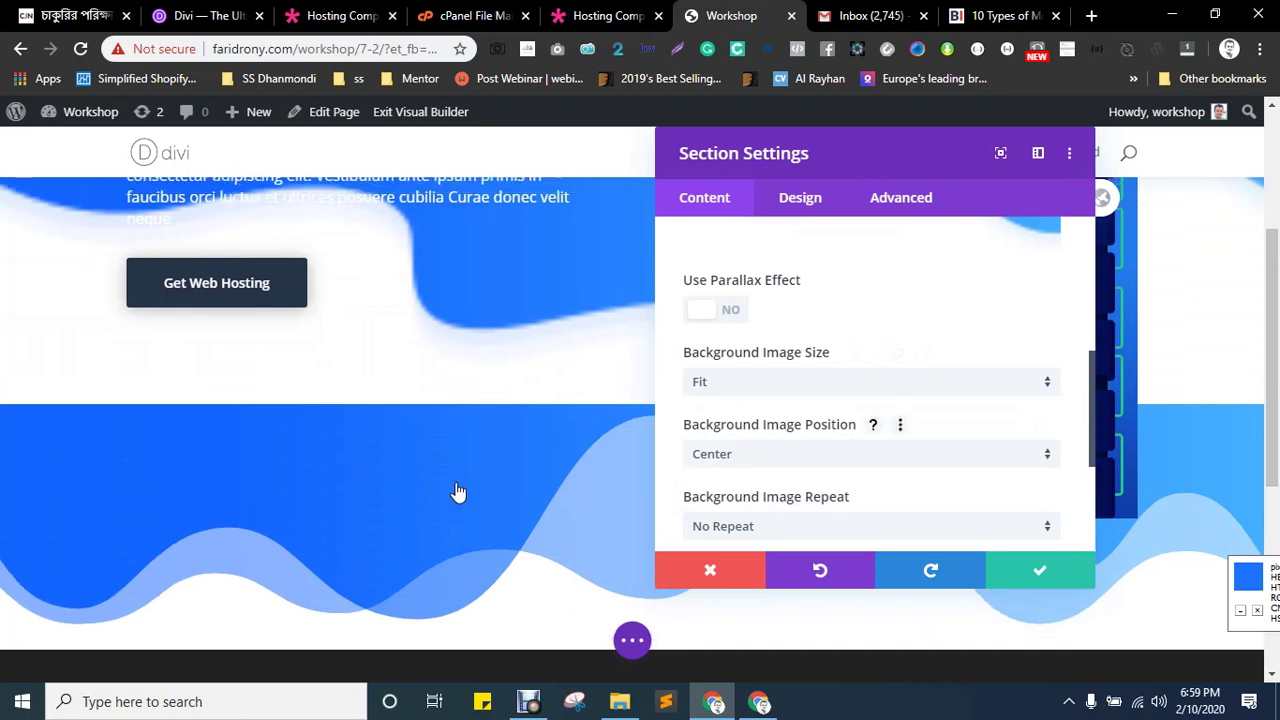
click(780, 386)
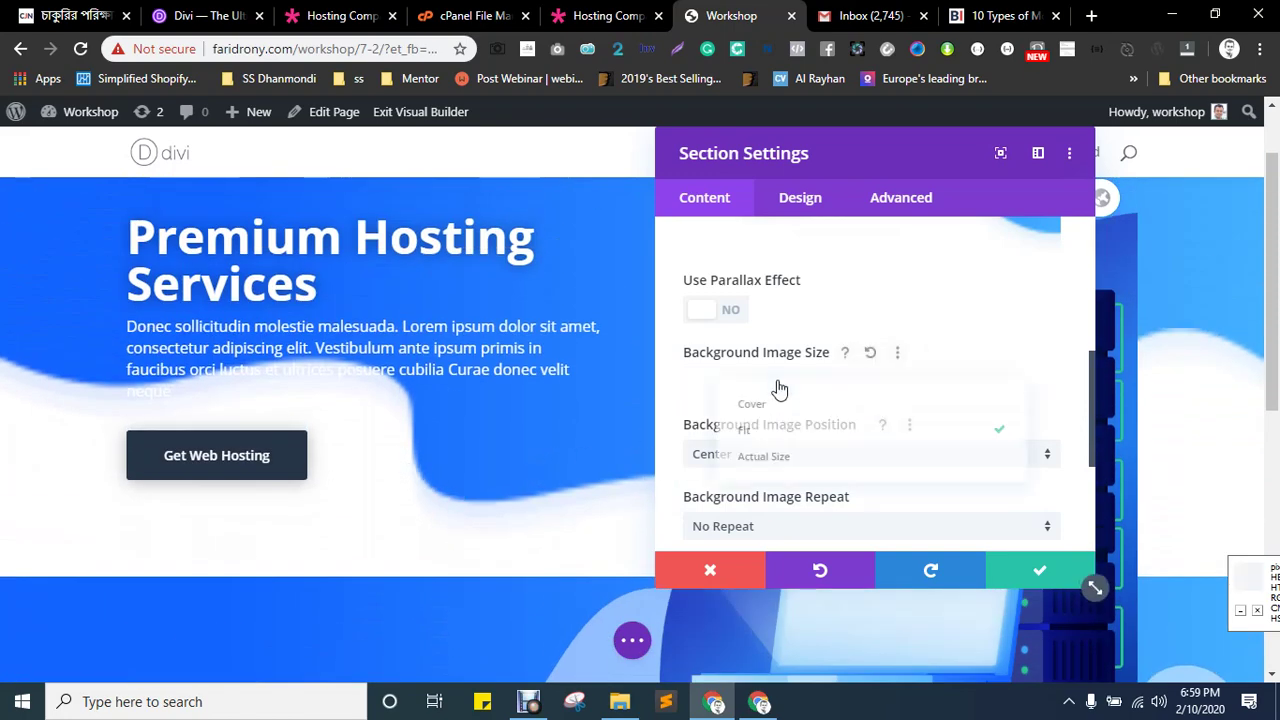
click(755, 463)
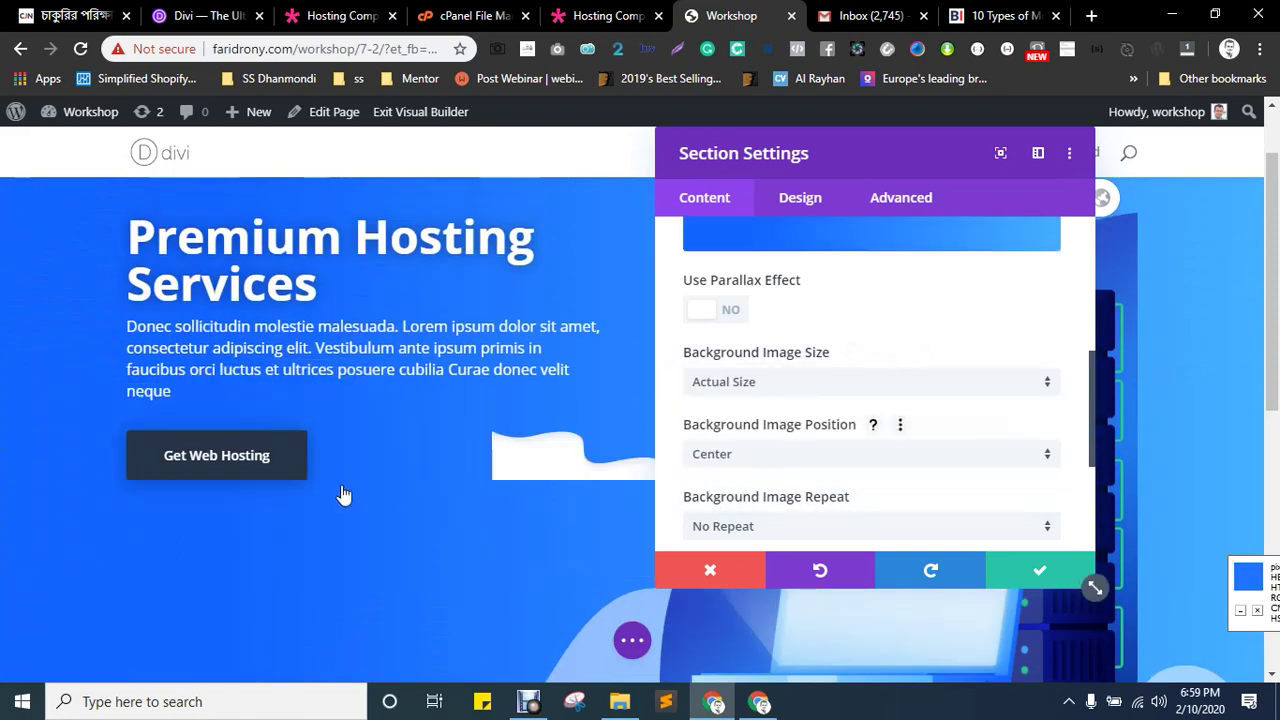
scroll(343, 494, down, 1)
click(829, 386)
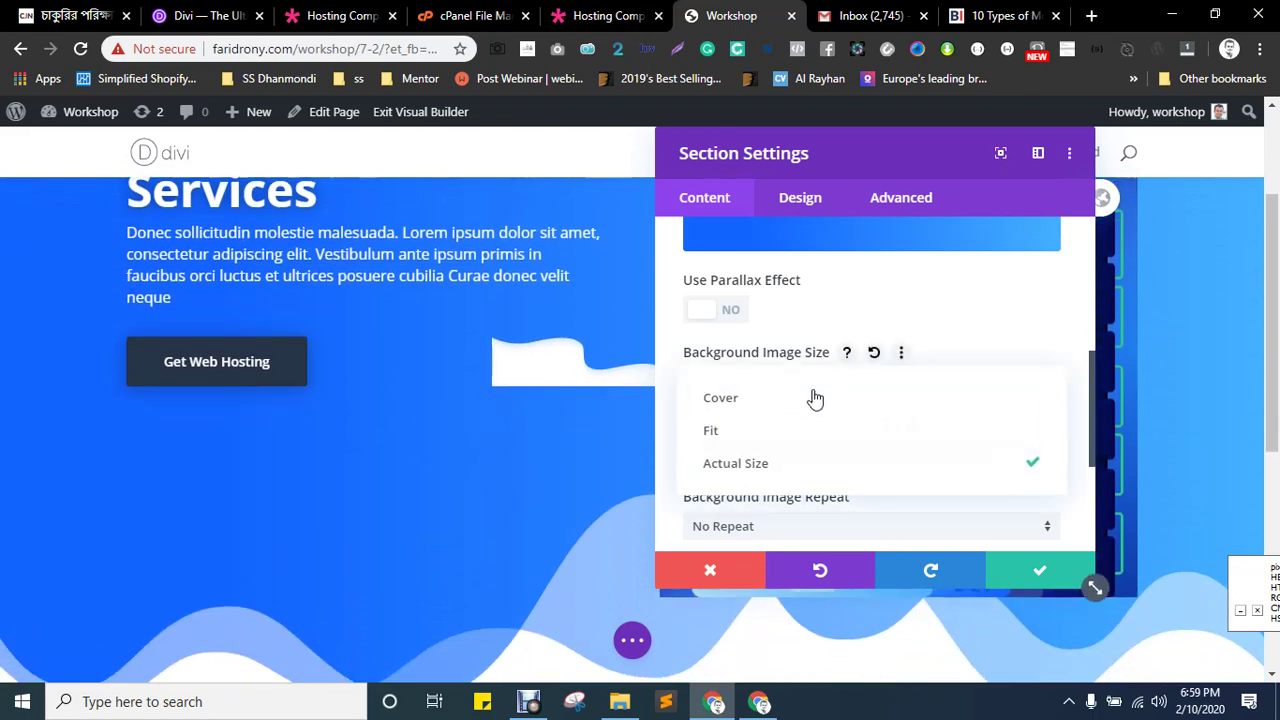
click(771, 430)
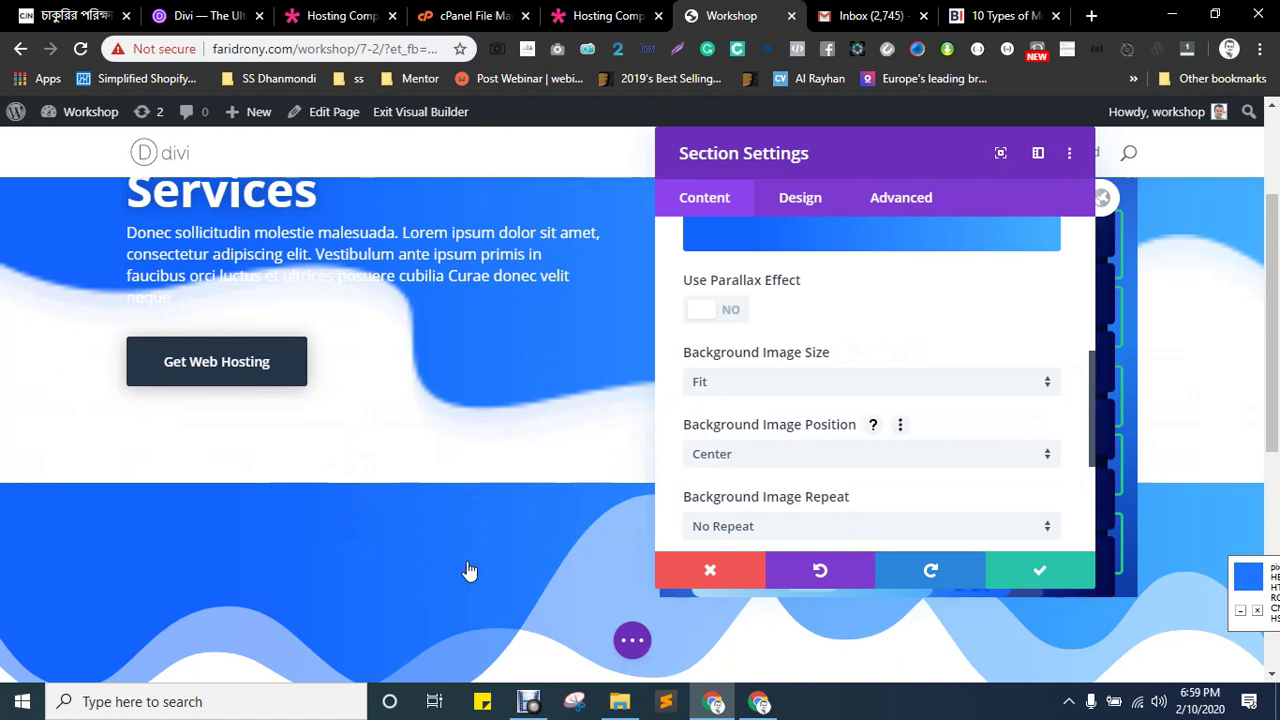
- Set the hero section's bottom divider style to None and save the section settings
scroll(791, 486, down, 3)
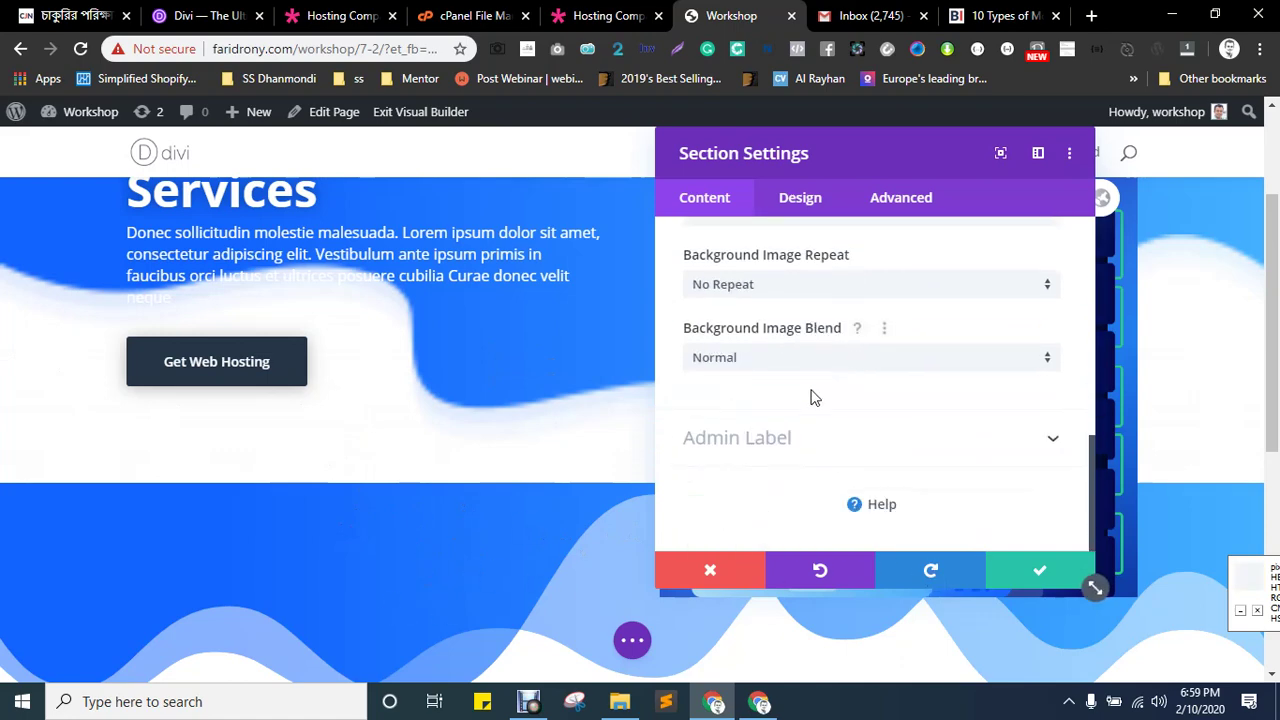
scroll(816, 316, up, 2)
click(800, 199)
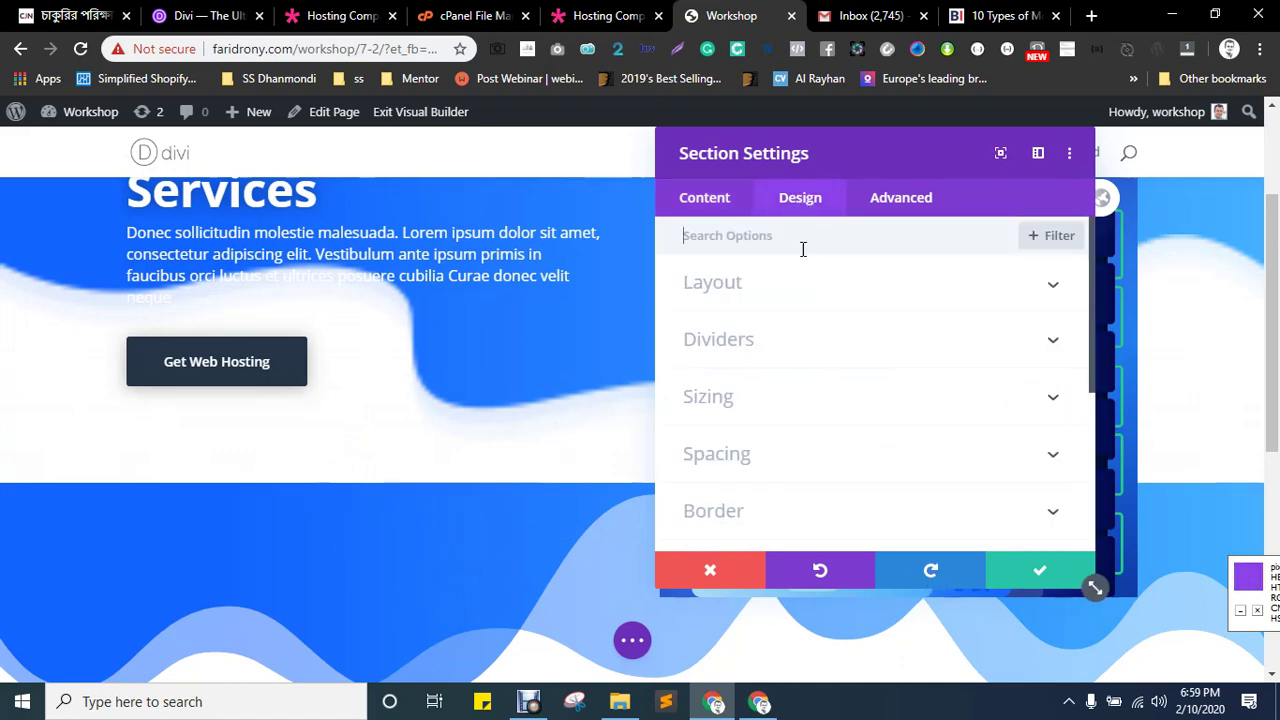
click(735, 342)
click(941, 326)
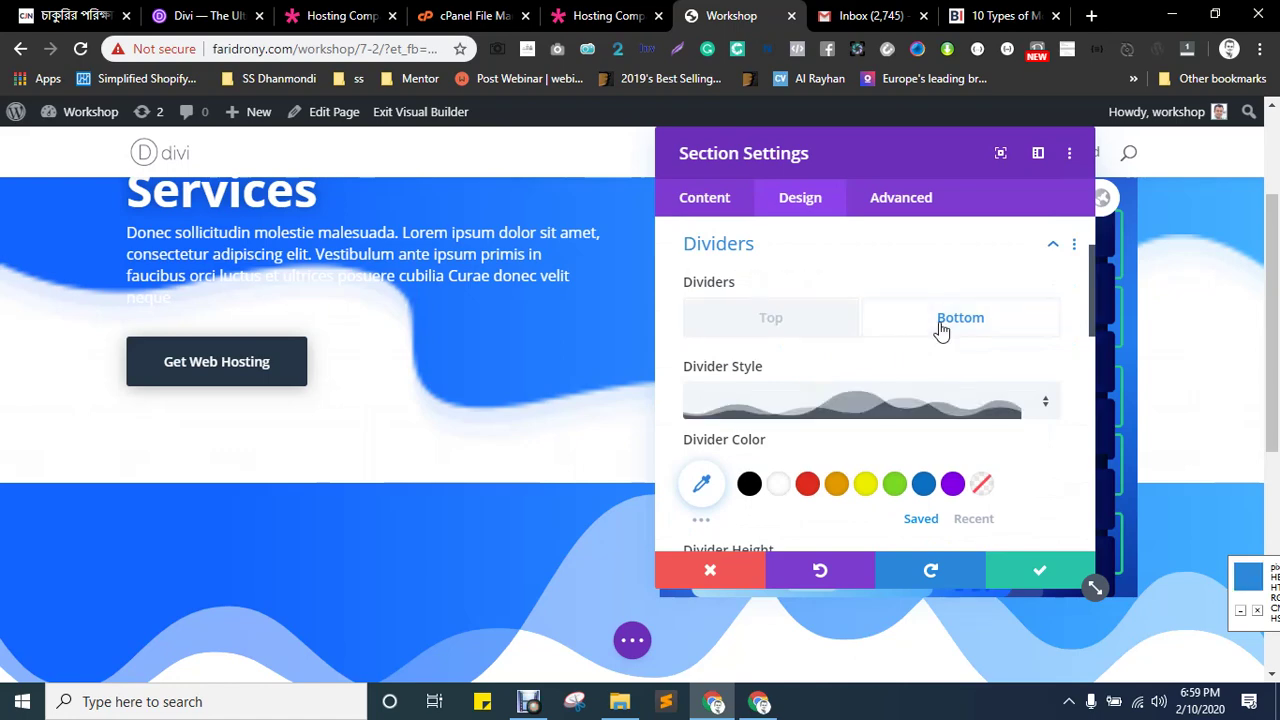
click(876, 408)
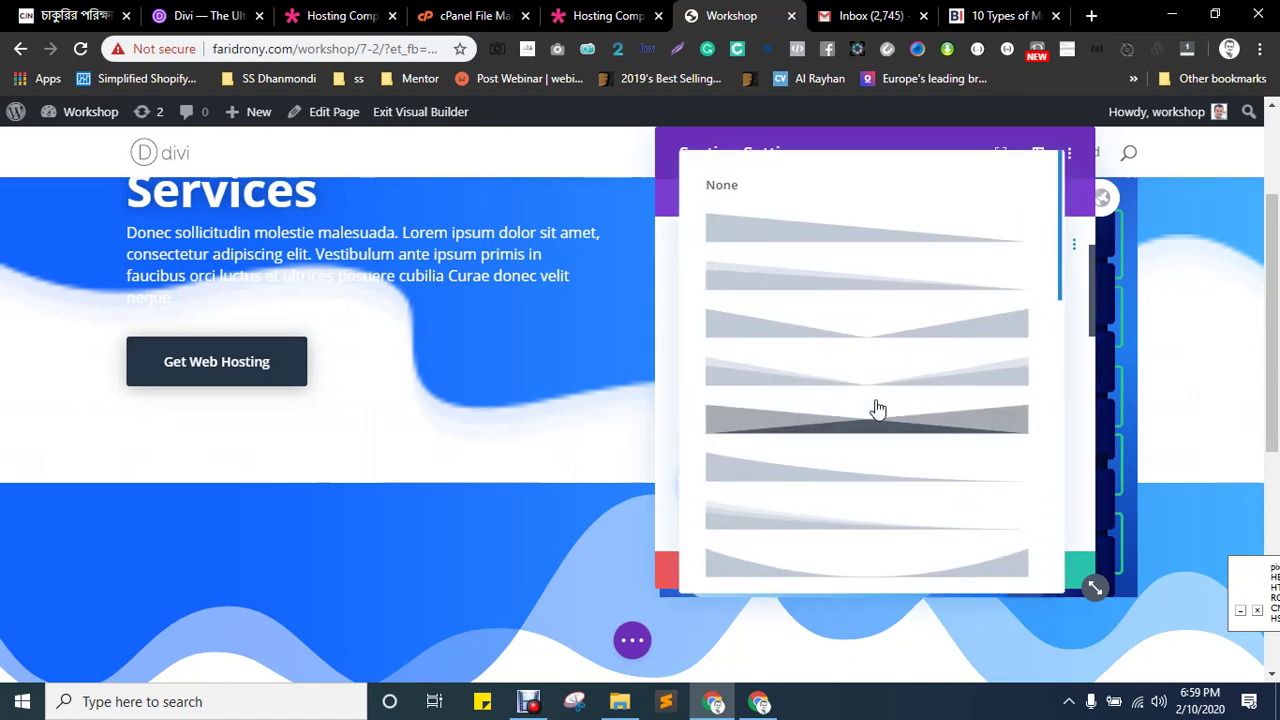
click(806, 204)
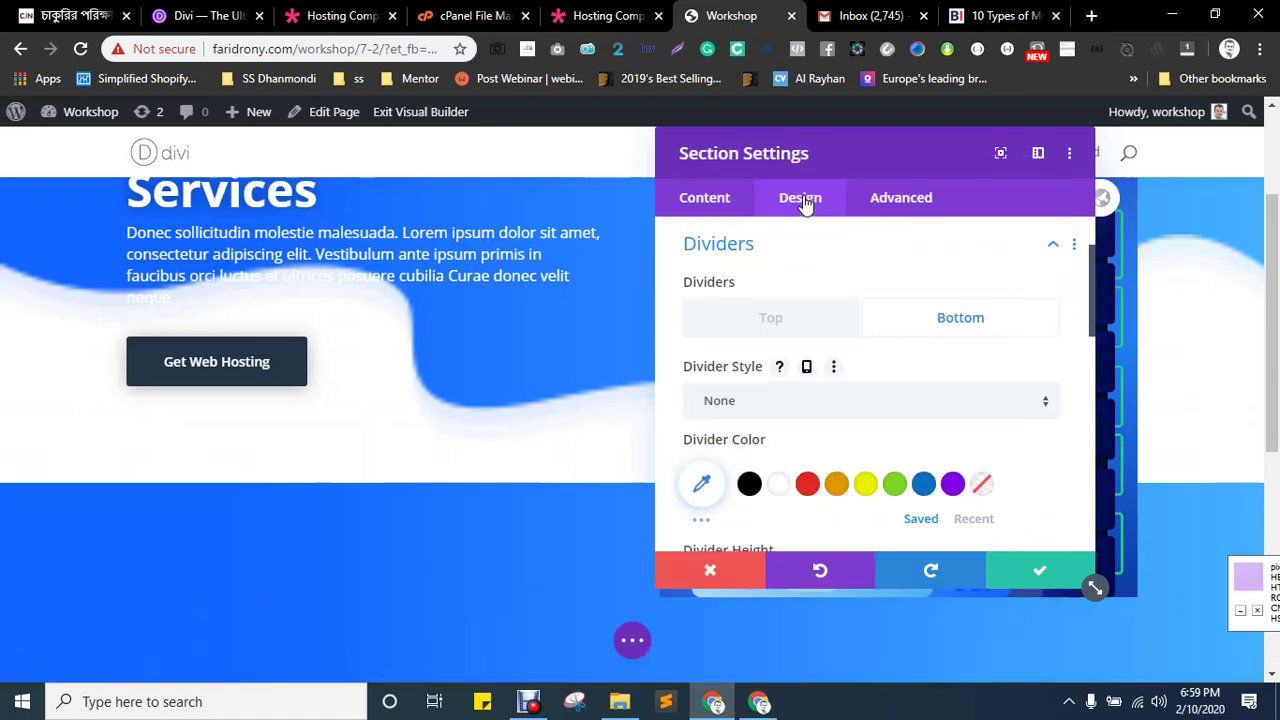
click(1041, 571)
- Increase the hero section's top and bottom padding directly on the page and check the wave image behind the heading
scroll(494, 514, down, 4)
scroll(391, 451, up, 2)
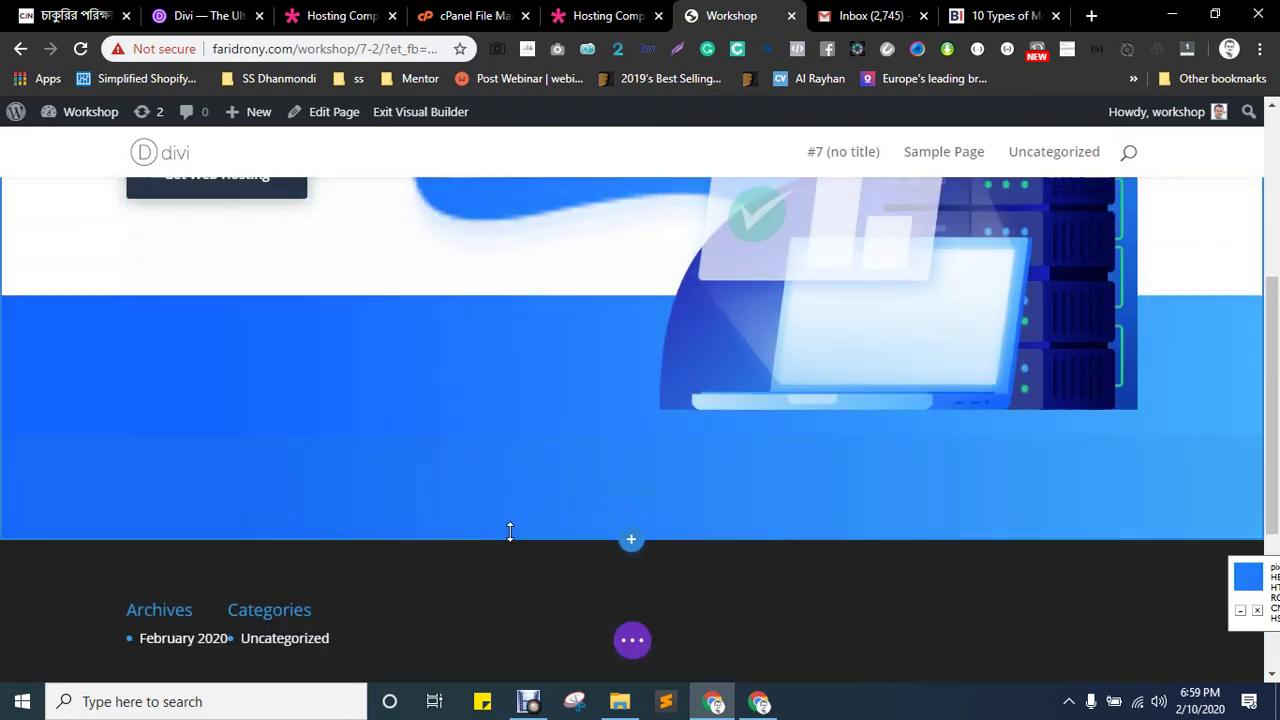
drag(510, 532, 502, 565)
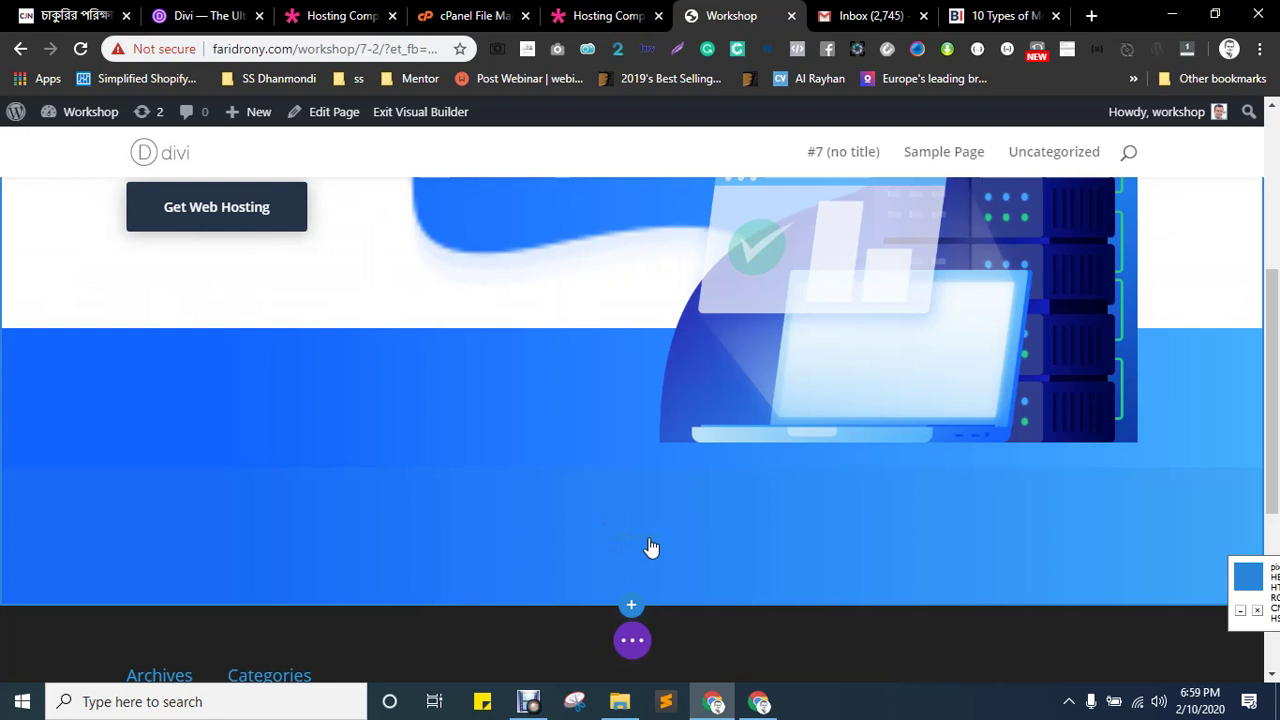
drag(562, 575, 540, 357)
scroll(534, 449, up, 3)
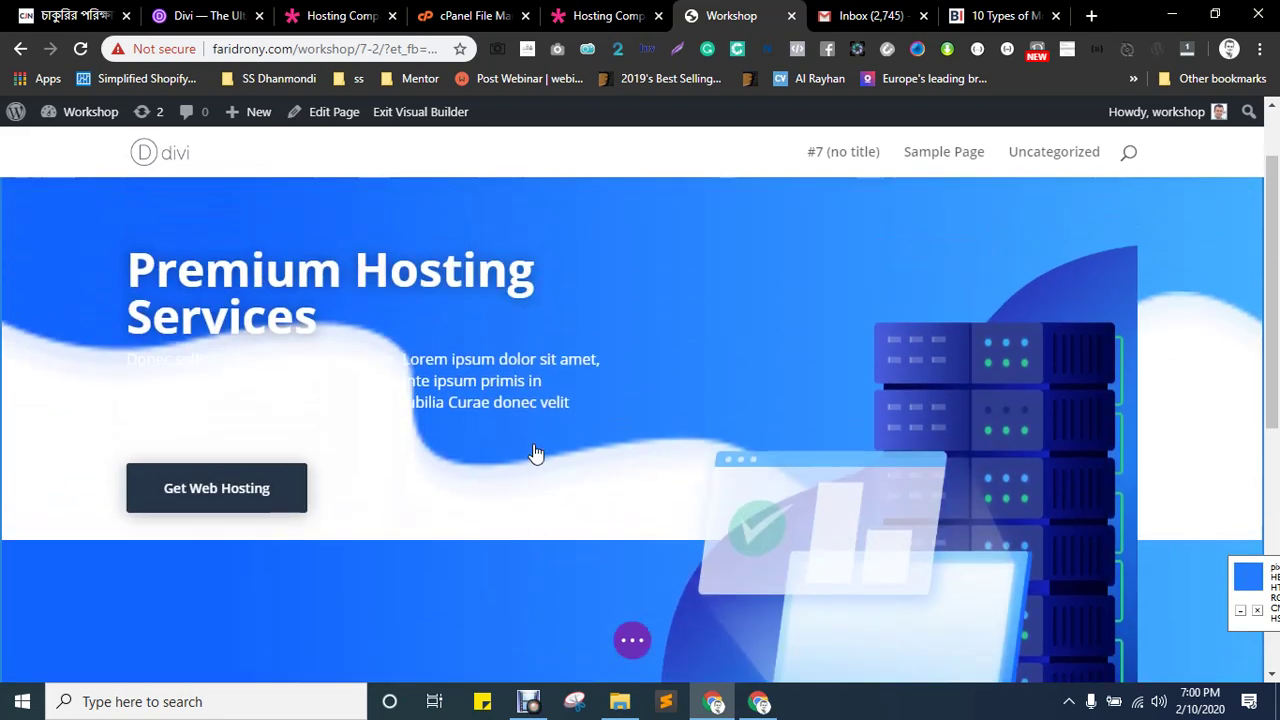
scroll(650, 490, up, 1)
scroll(660, 485, up, 1)
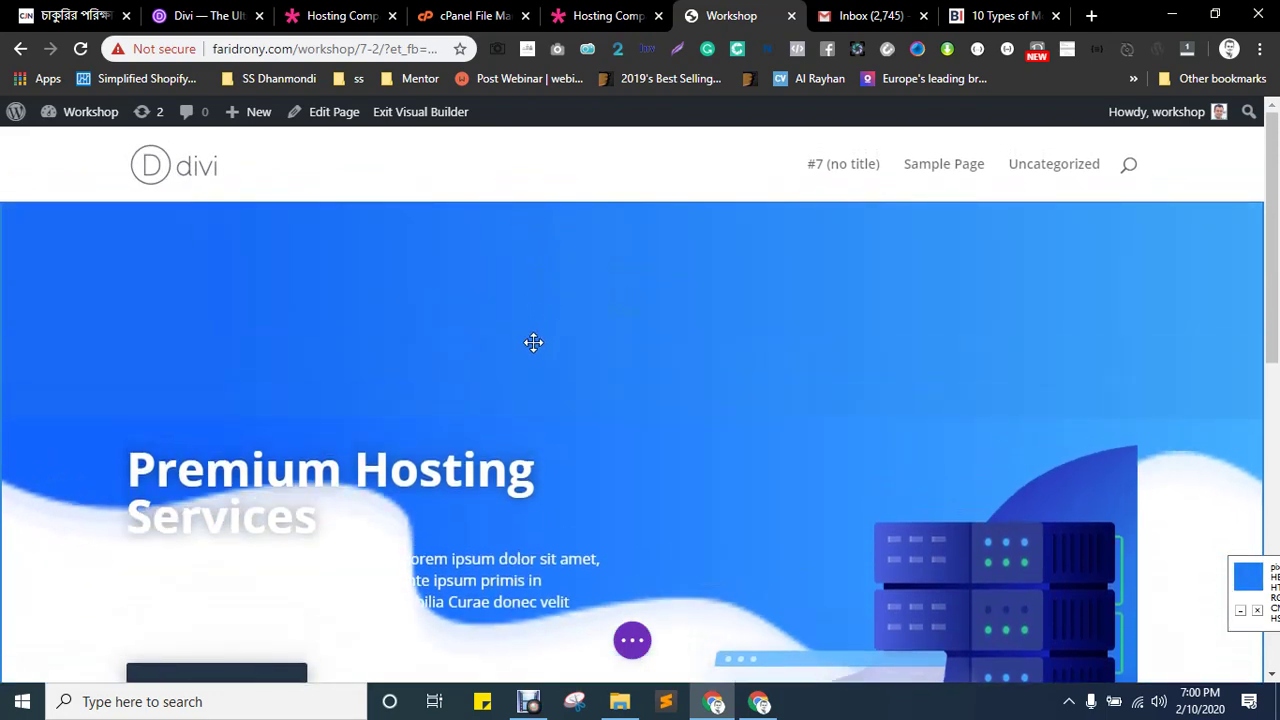
- Set the hero section's background image position to Bottom Right
click(49, 220)
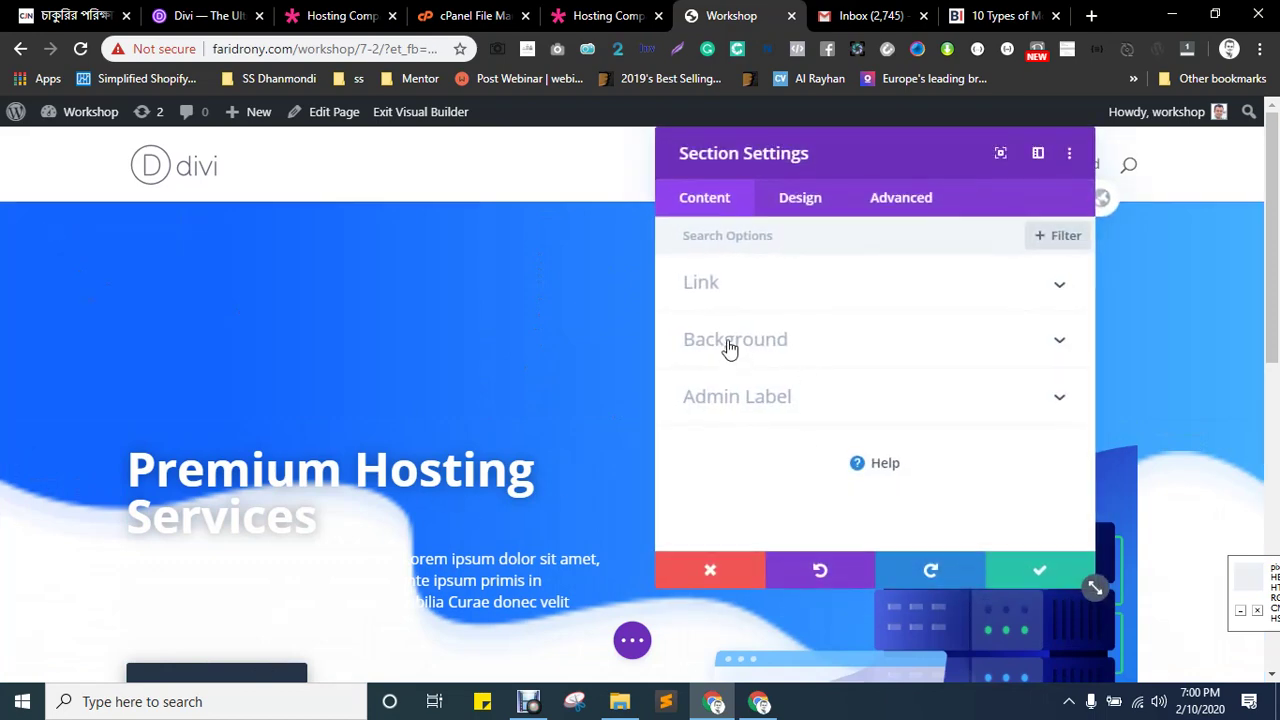
click(729, 343)
scroll(895, 386, down, 2)
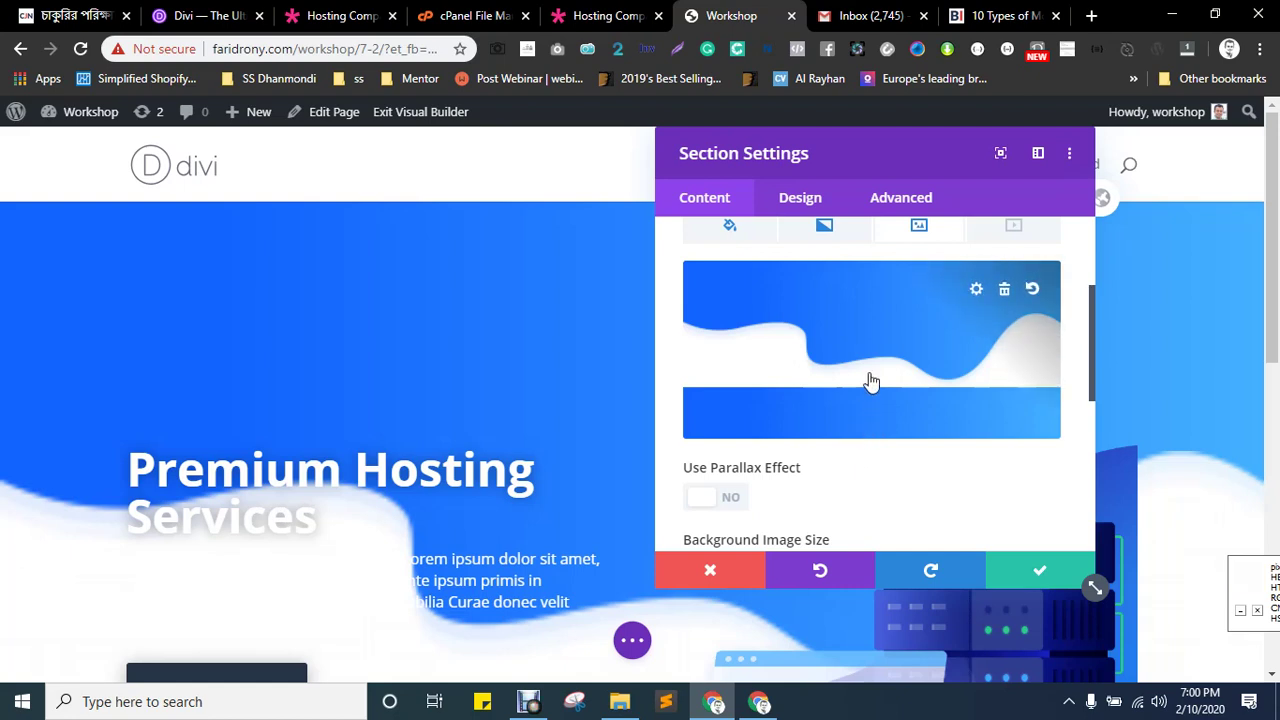
scroll(871, 390, down, 1)
scroll(898, 350, down, 2)
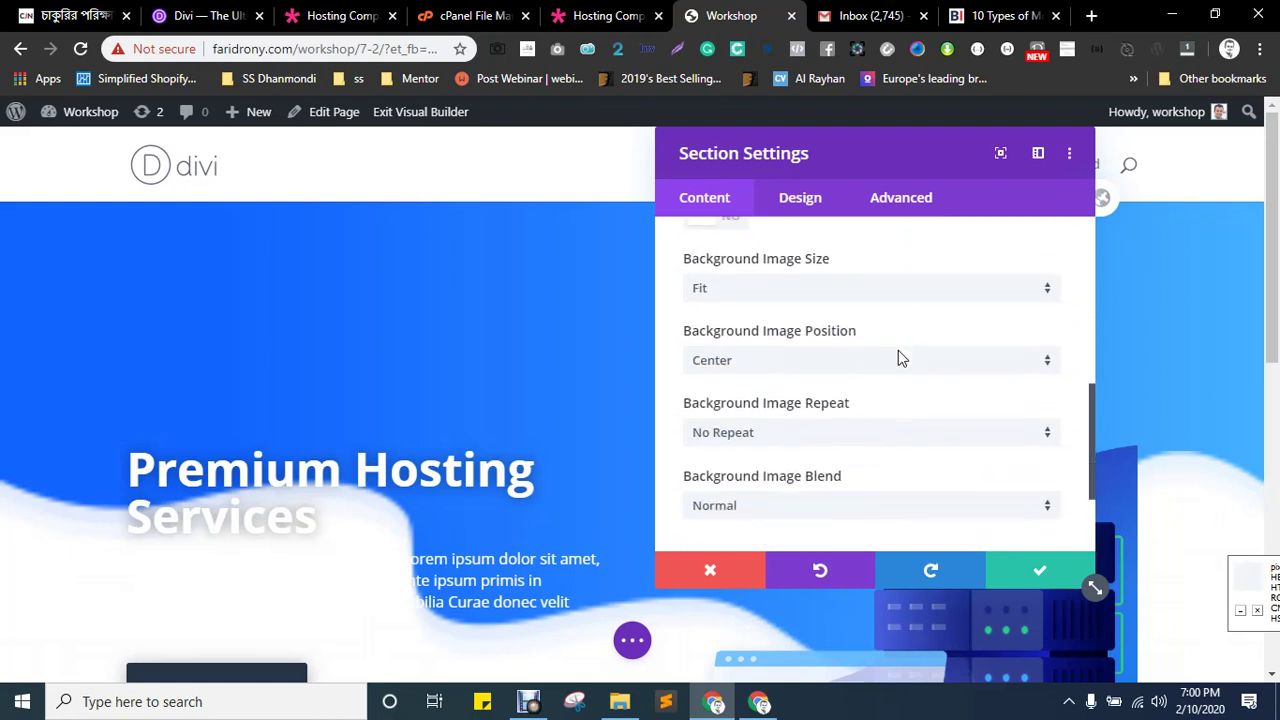
click(761, 368)
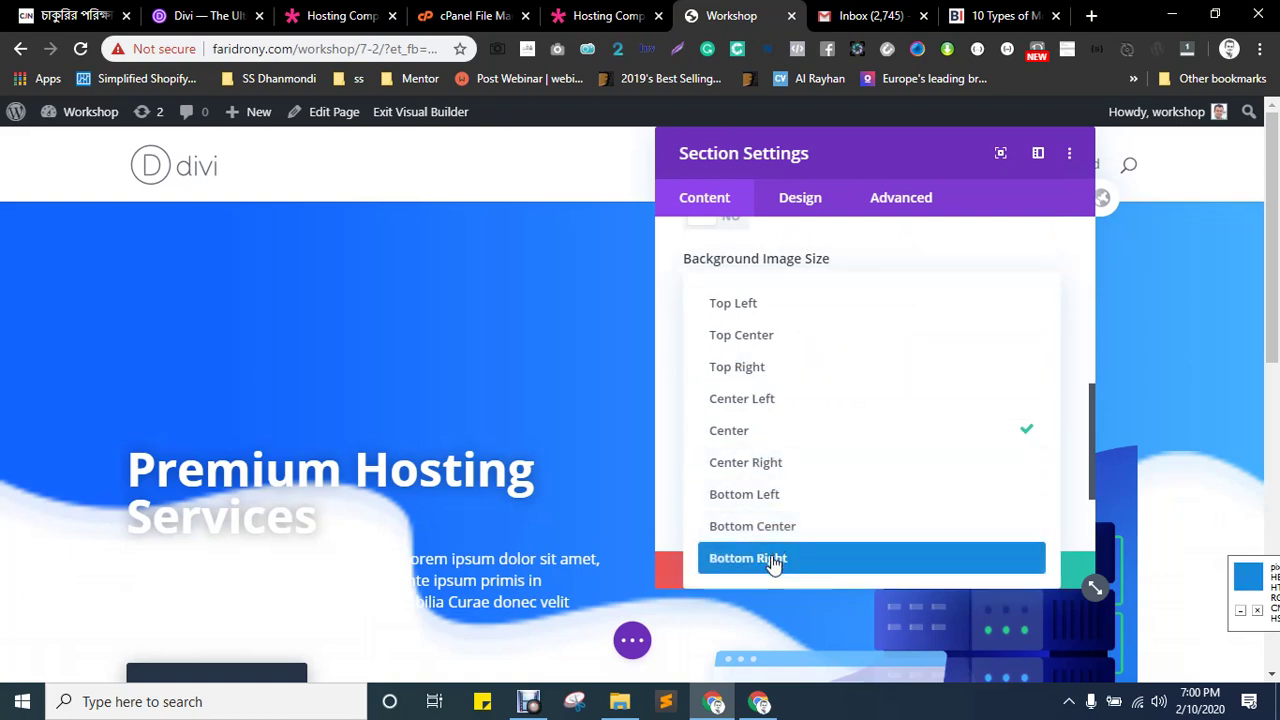
click(773, 560)
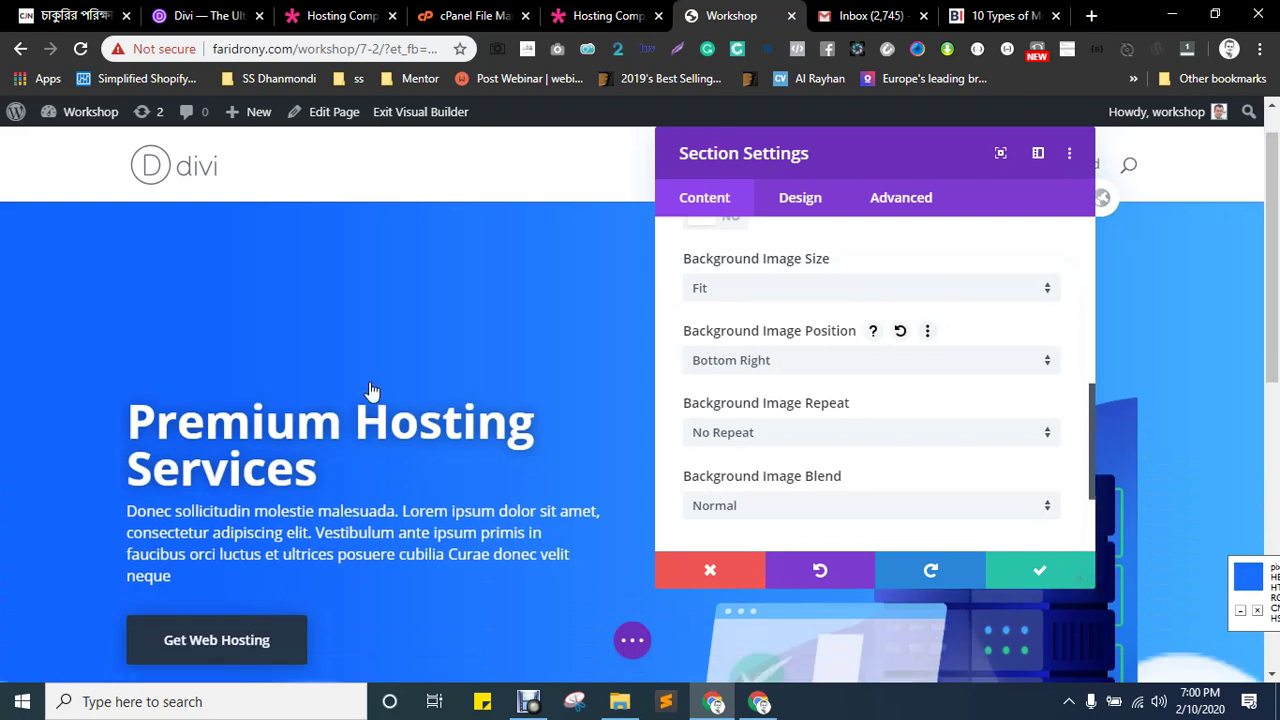
- Check the wave's placement below the hero text and button, and save the section settings
scroll(386, 366, down, 3)
scroll(436, 480, up, 1)
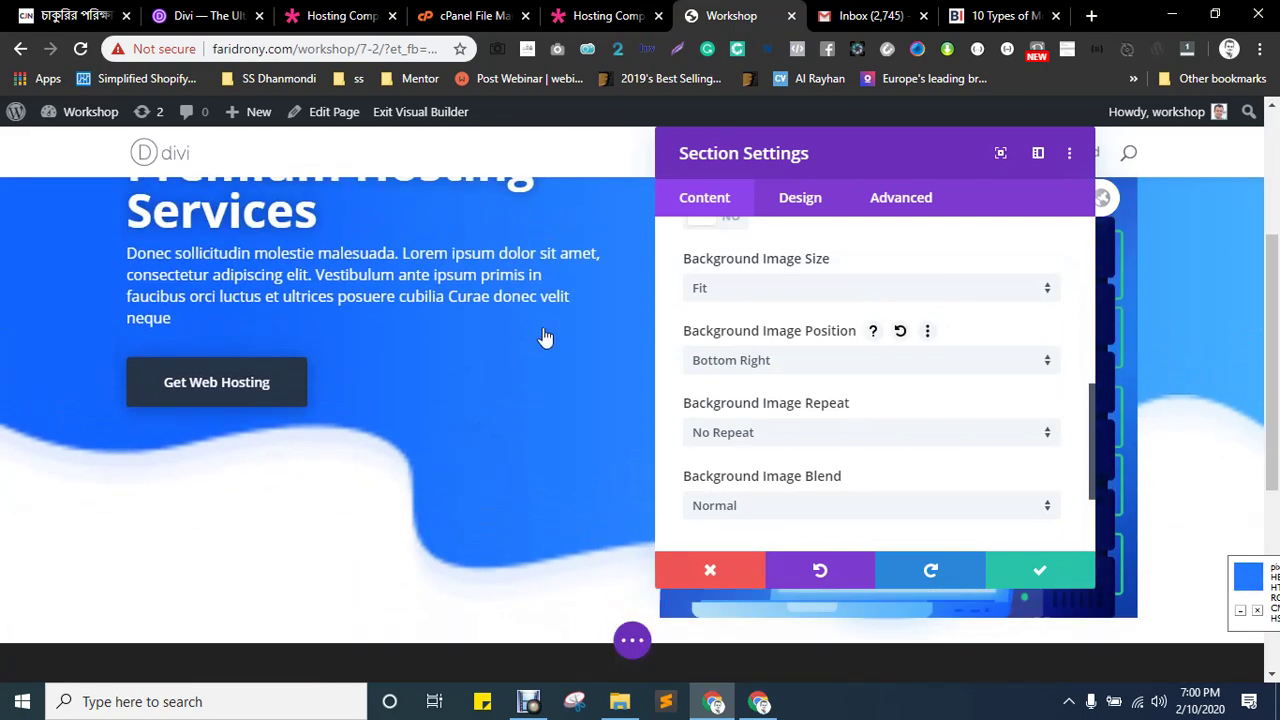
scroll(538, 392, up, 2)
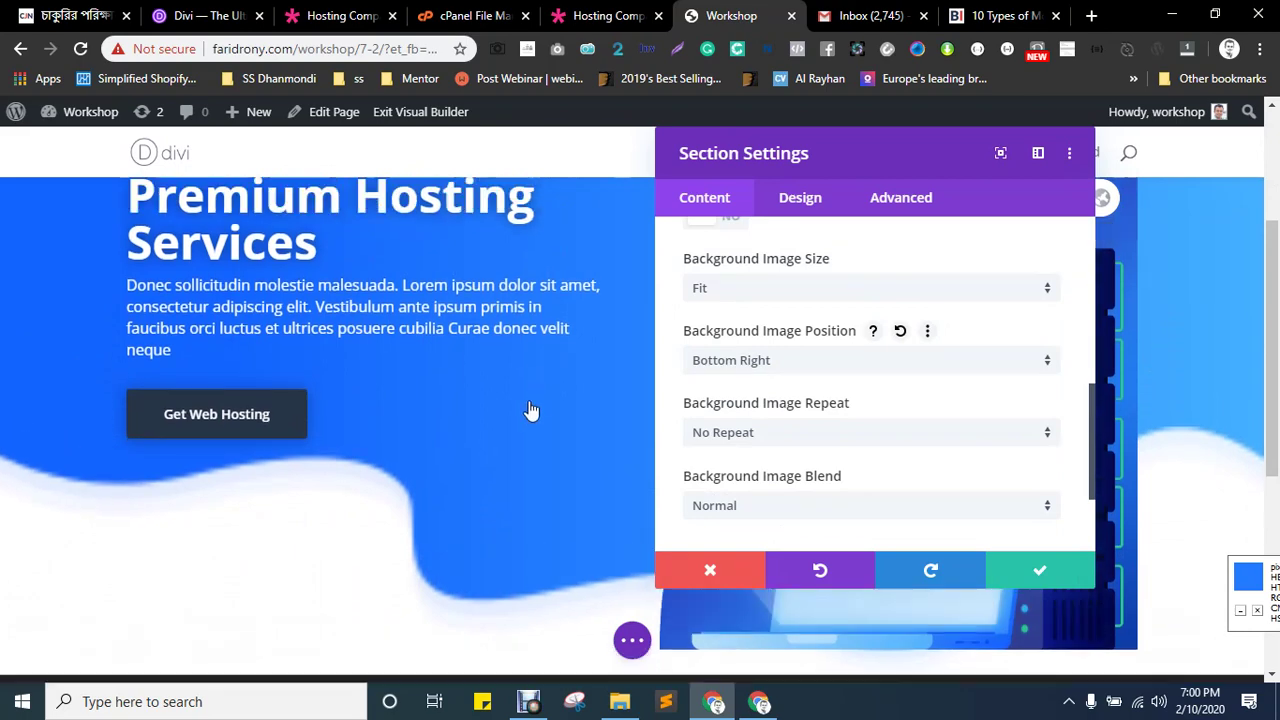
scroll(528, 405, down, 3)
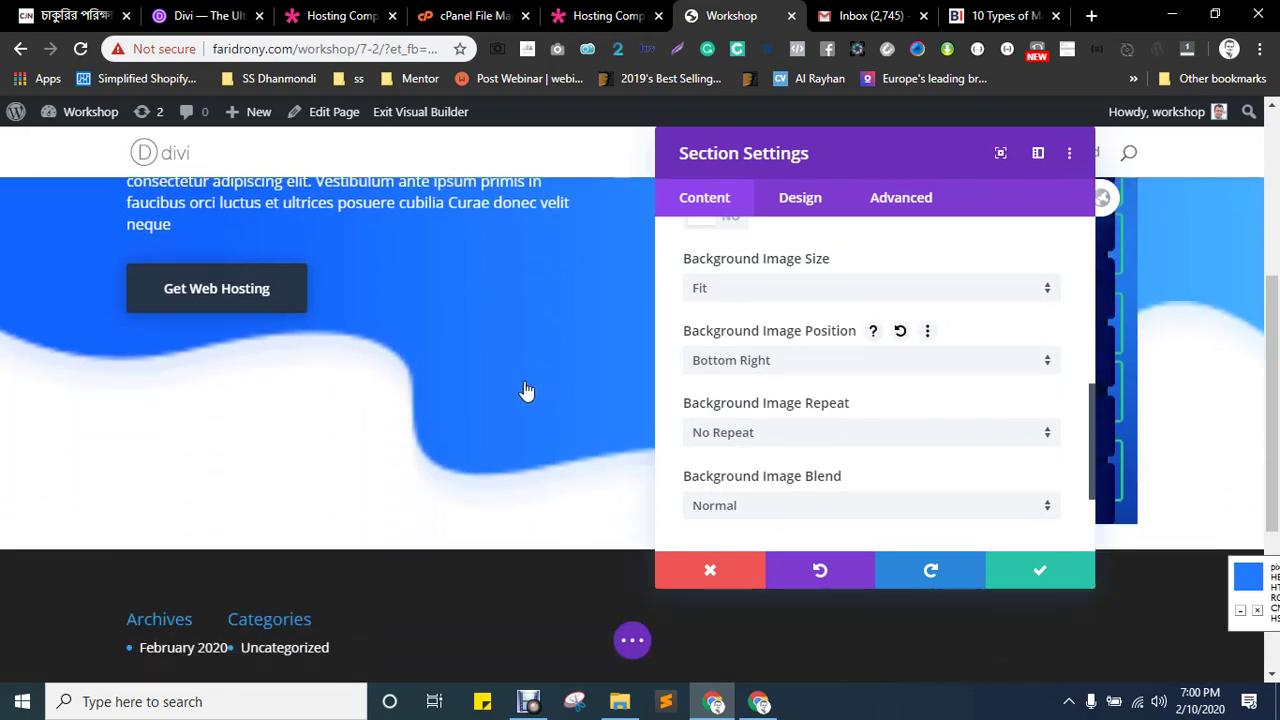
scroll(526, 391, up, 2)
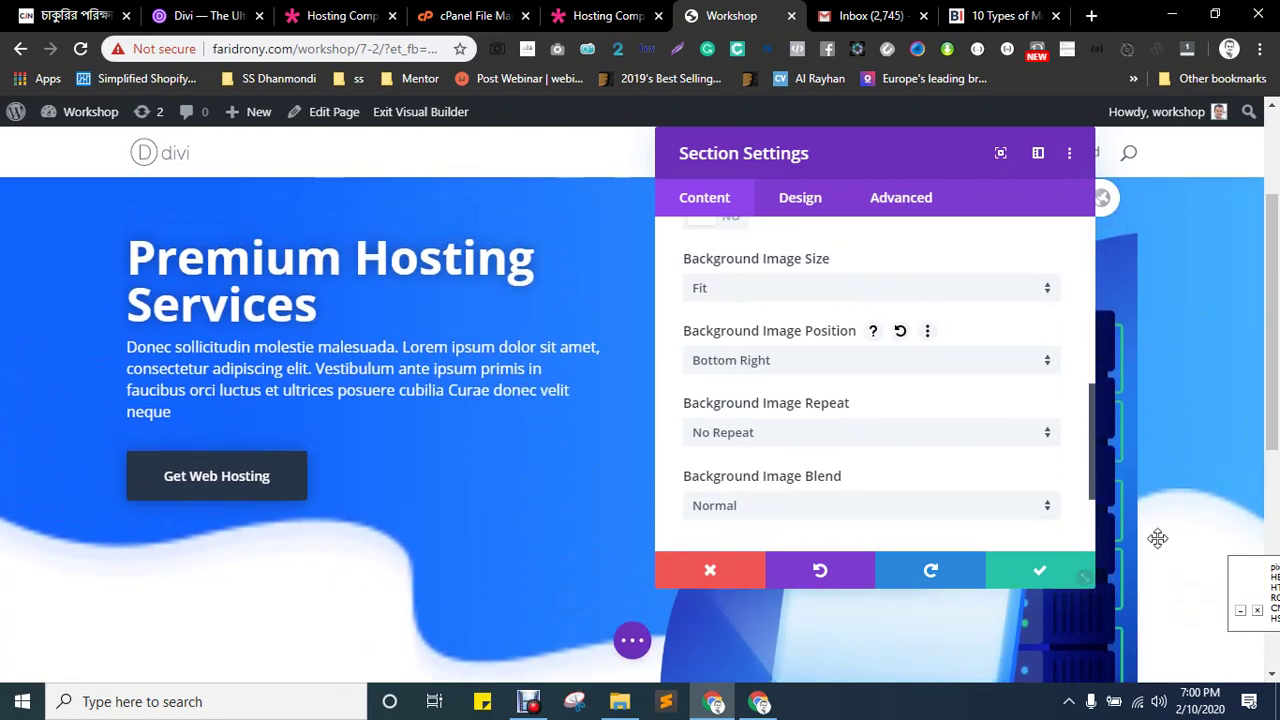
click(1058, 580)
- Compare the hero's lower edge with the Hosting Company demo and increase the hero section's bottom padding directly on the page
scroll(657, 455, down, 2)
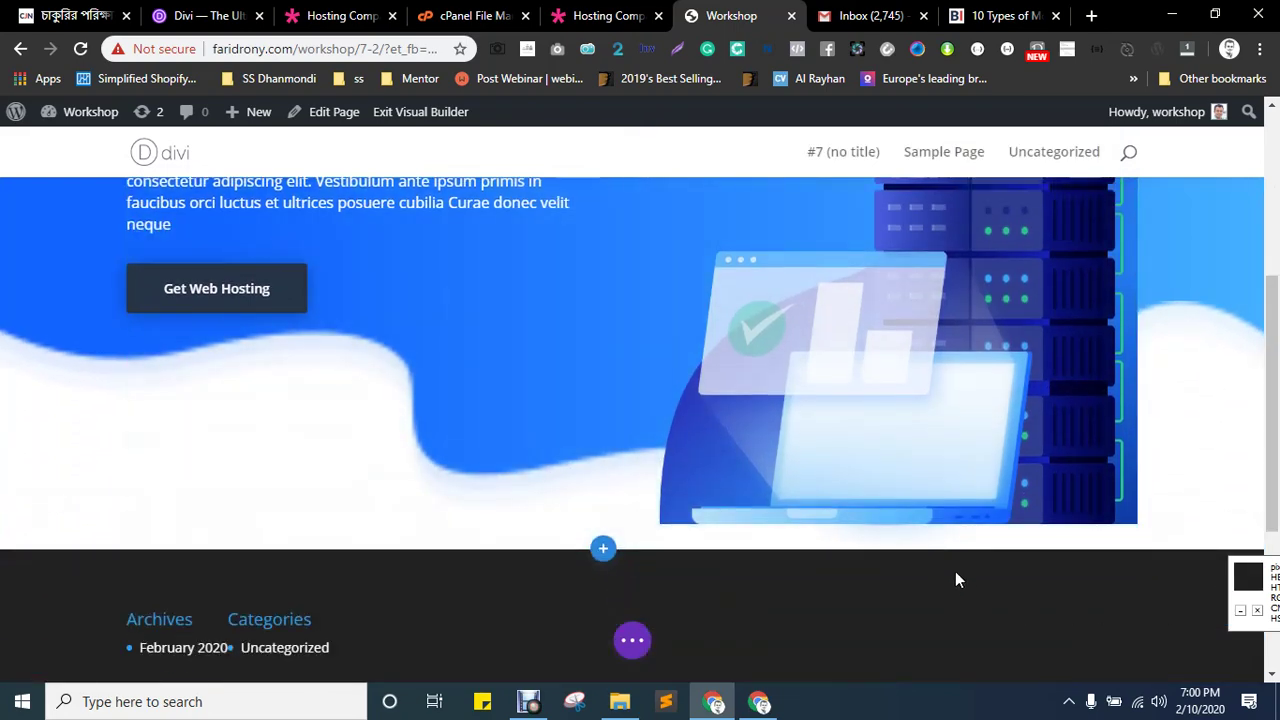
key(ctrl+shift+Tab)
scroll(954, 511, down, 2)
scroll(870, 495, up, 2)
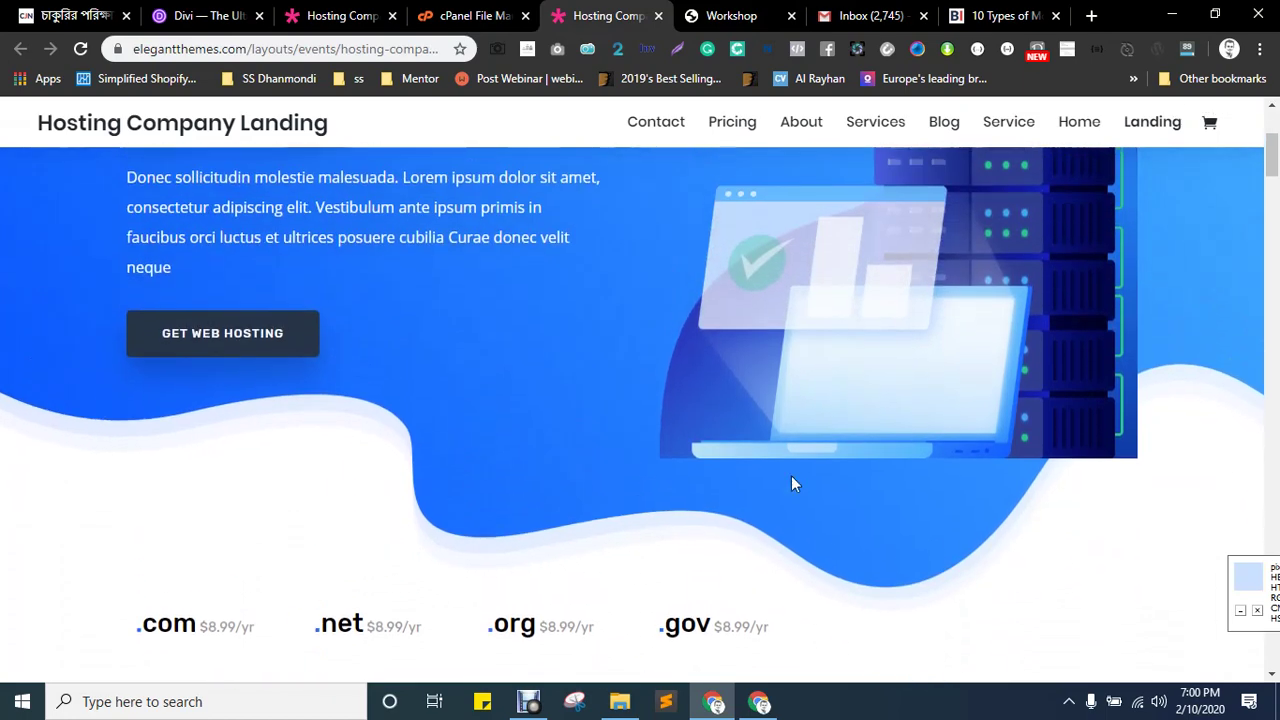
key(ctrl+Tab)
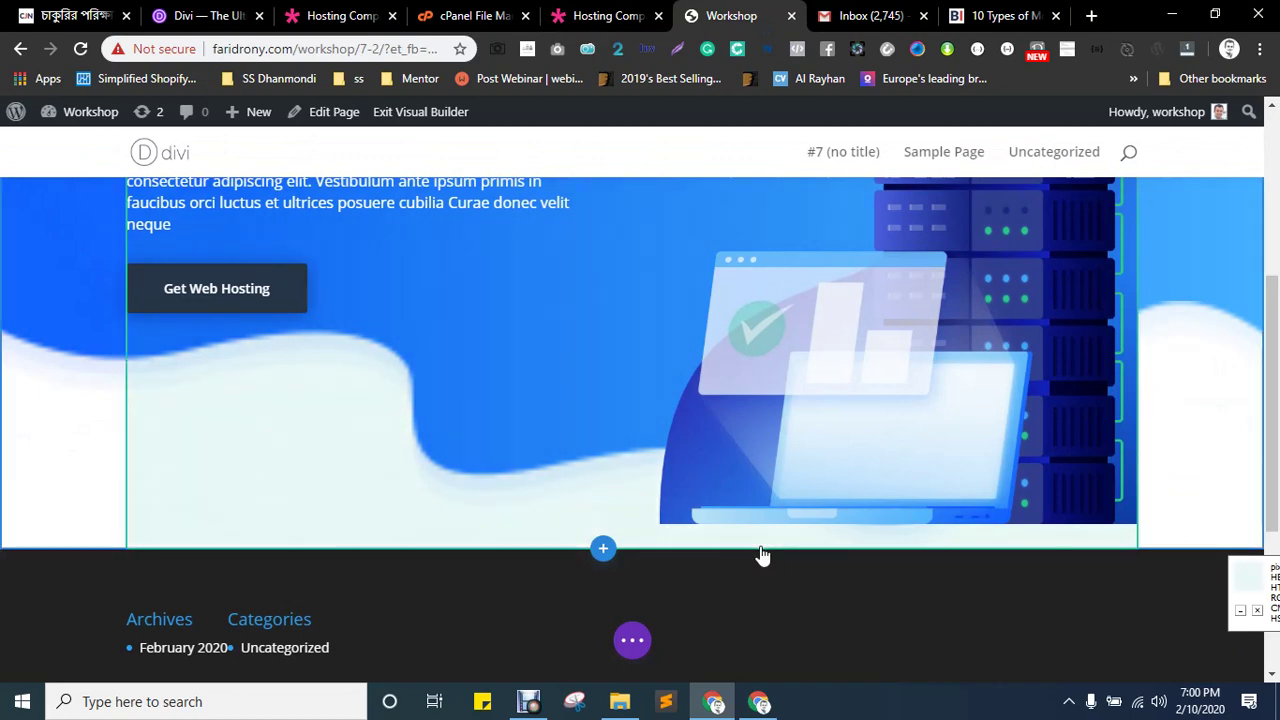
drag(746, 548, 750, 593)
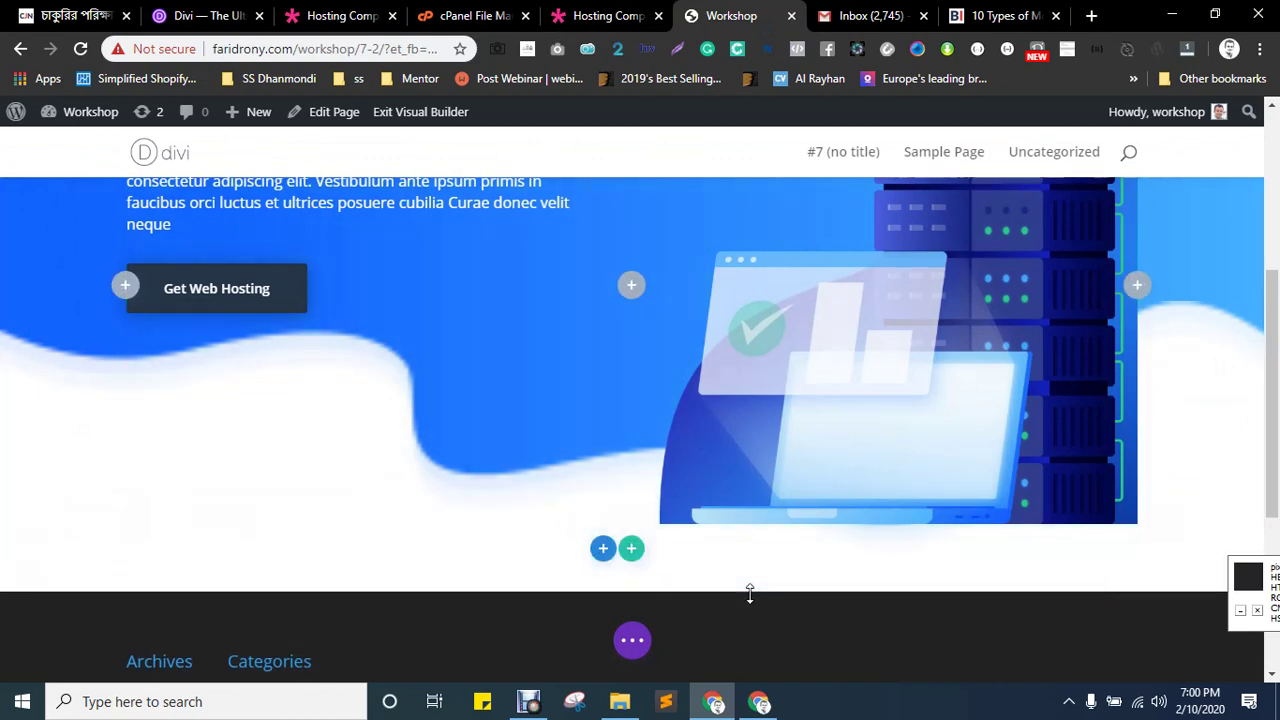
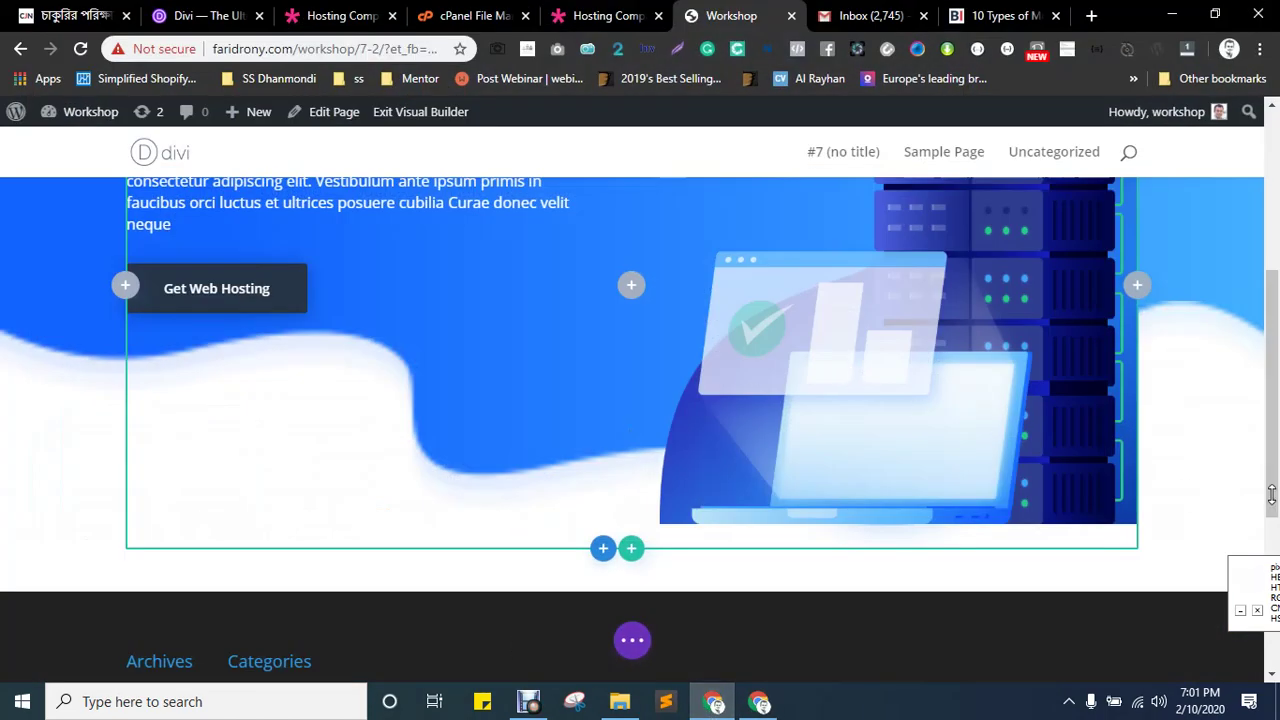
- Close the Gmail inbox tab and return to the Workshop page in the visual builder
click(632, 645)
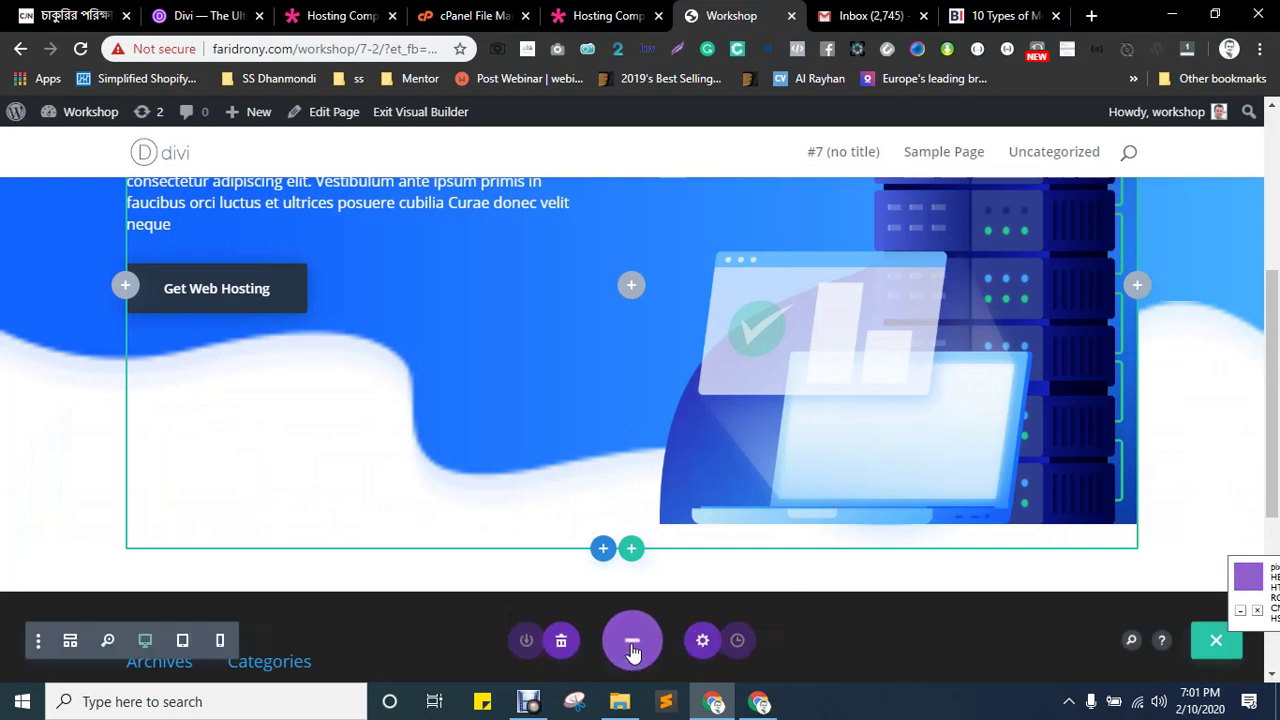
click(632, 645)
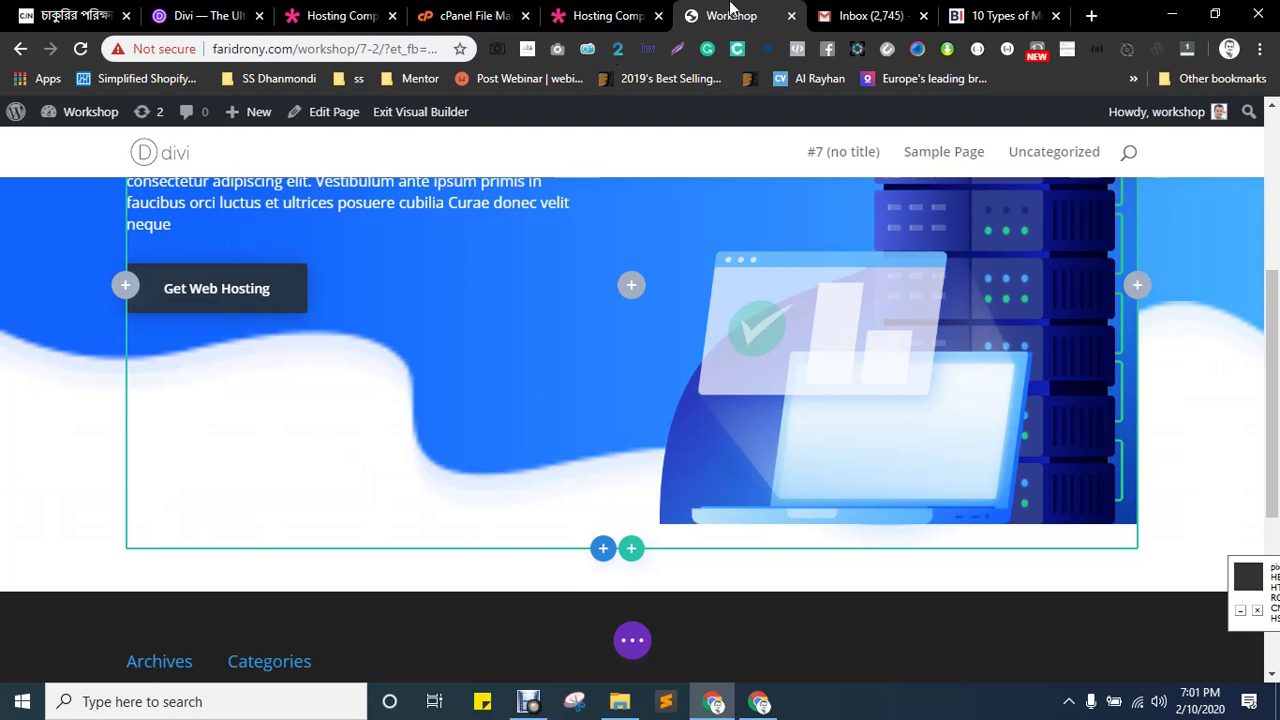
click(834, 10)
click(980, 10)
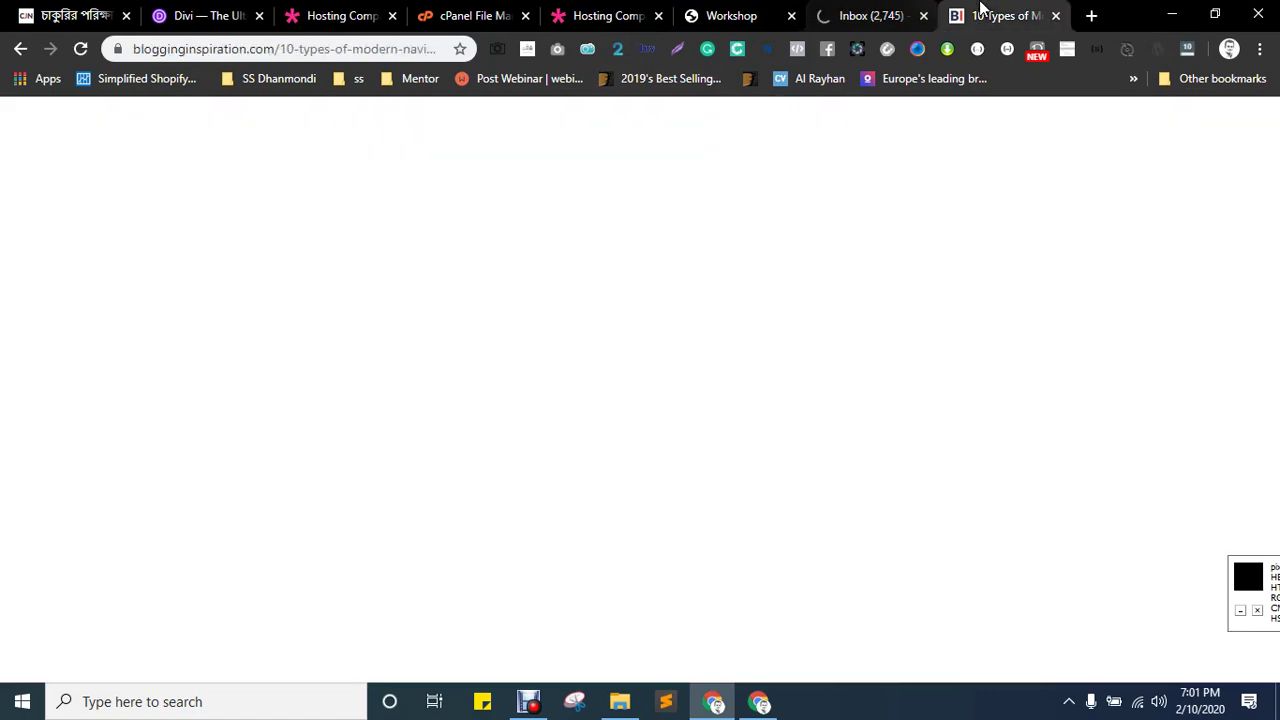
click(752, 12)
click(823, 10)
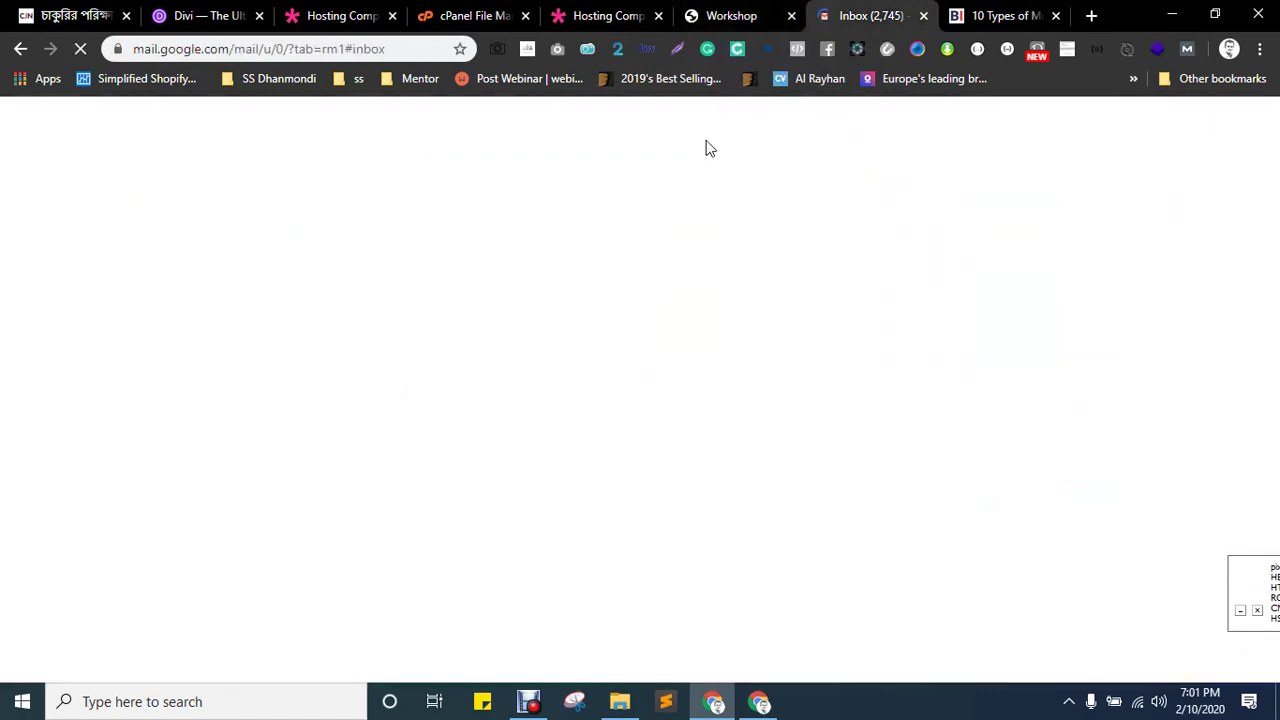
click(923, 15)
click(760, 15)
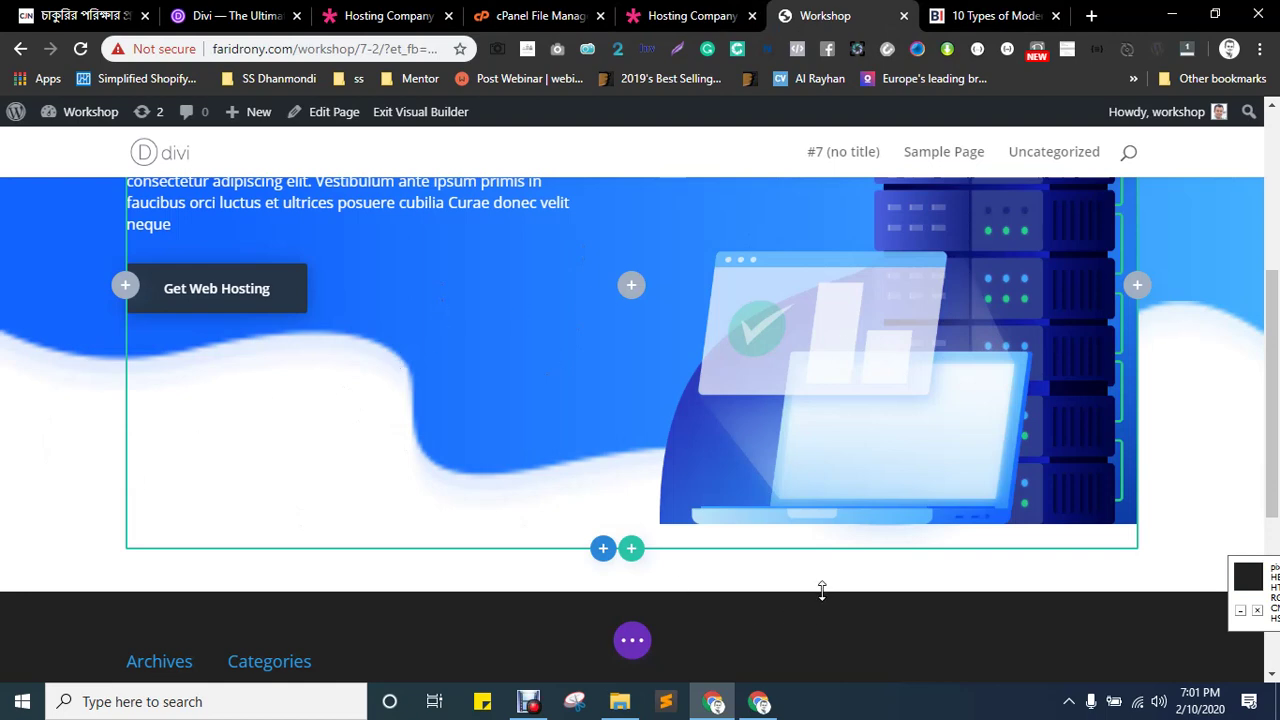
- Save the page in the visual builder, reload it, and check the hero section down to the footer
click(633, 642)
click(1212, 644)
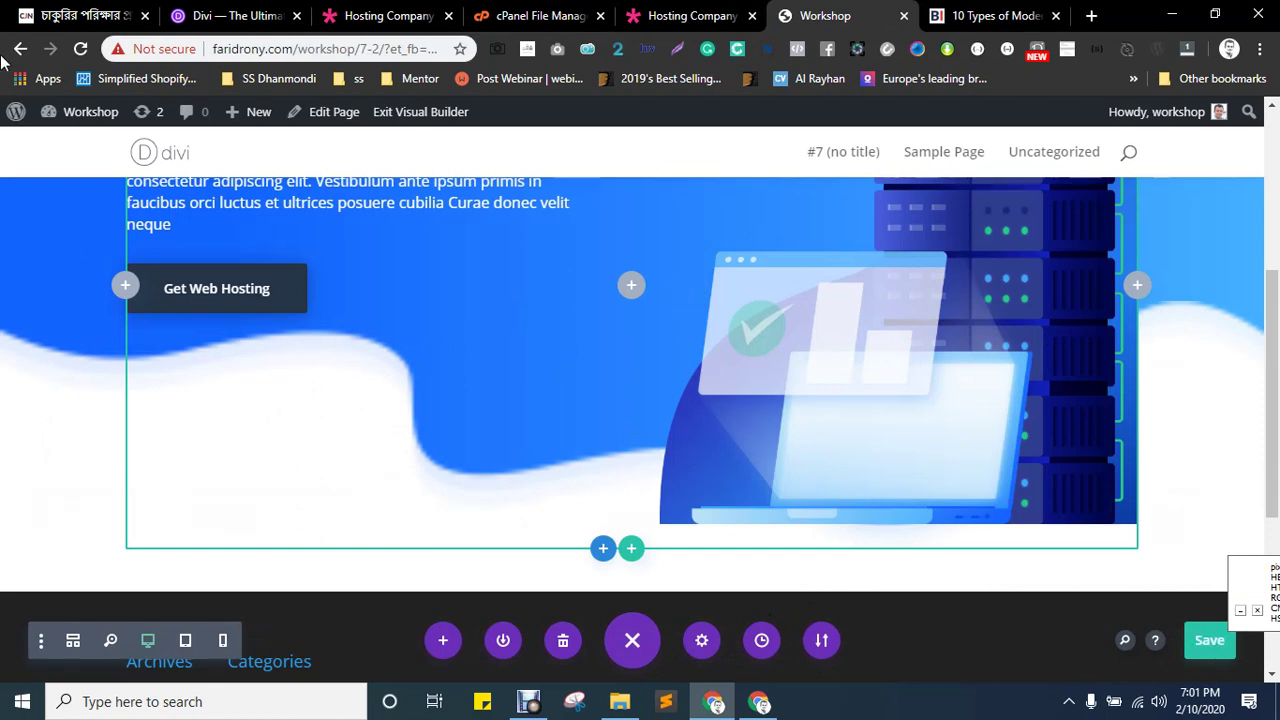
click(80, 49)
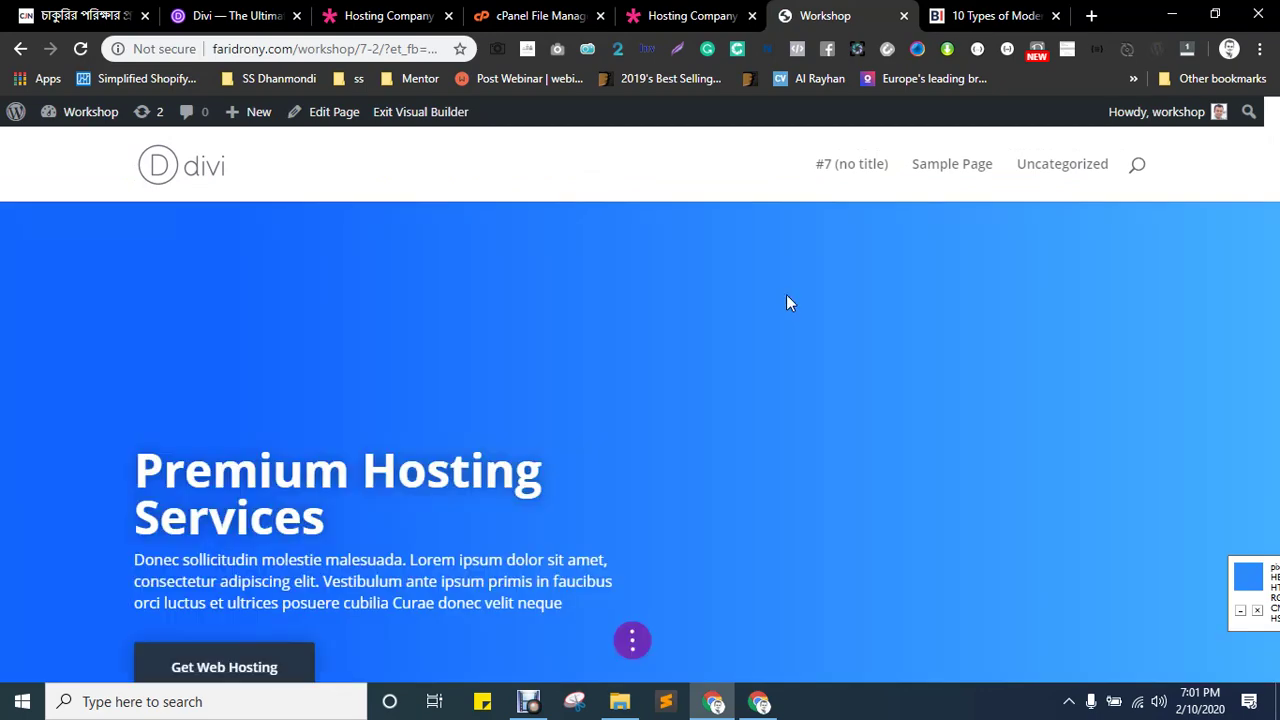
scroll(807, 400, down, 3)
scroll(805, 400, down, 1)
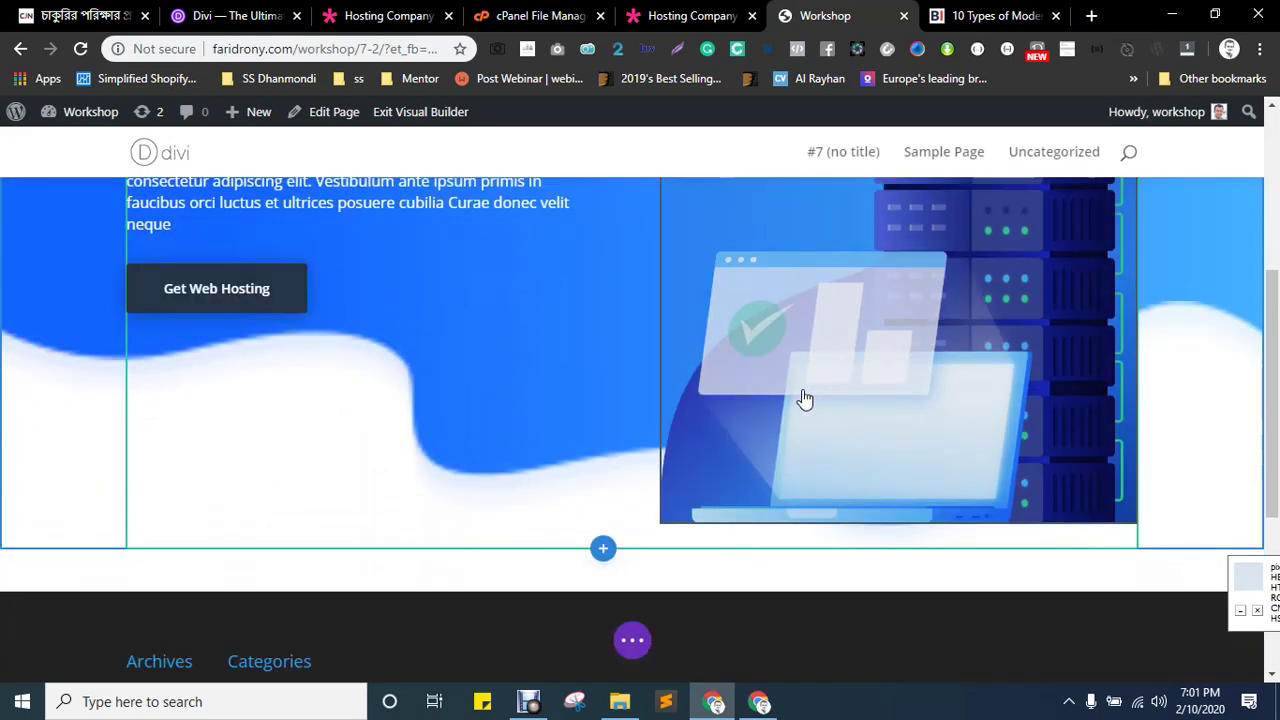
- Reduce the hero section's top padding directly on the page and check the wave against the text and server image
scroll(803, 397, up, 4)
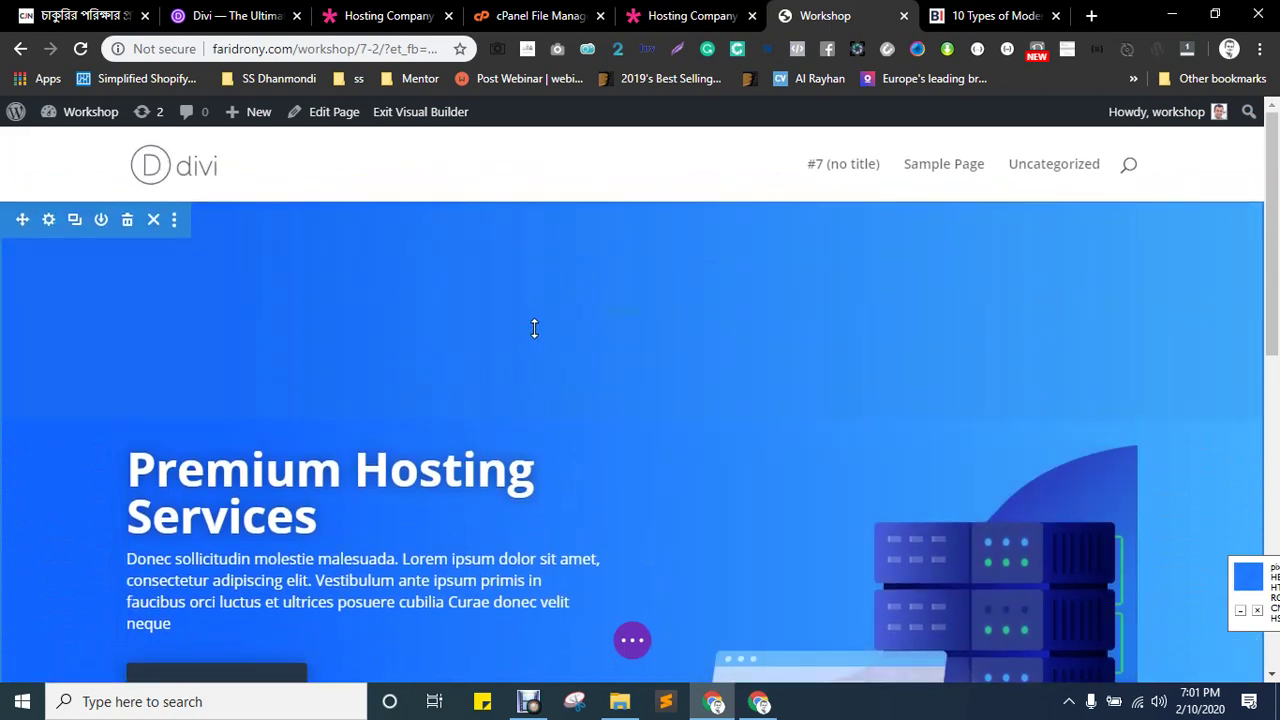
scroll(545, 300, down, 1)
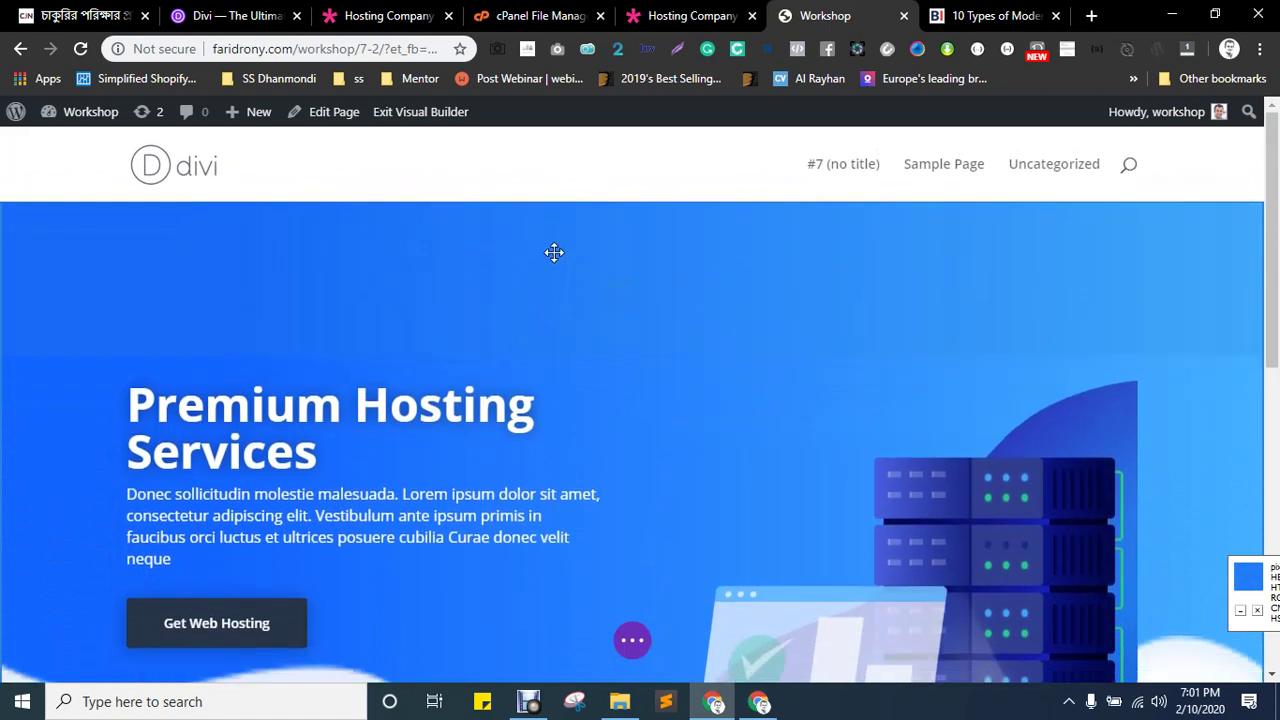
scroll(820, 349, down, 3)
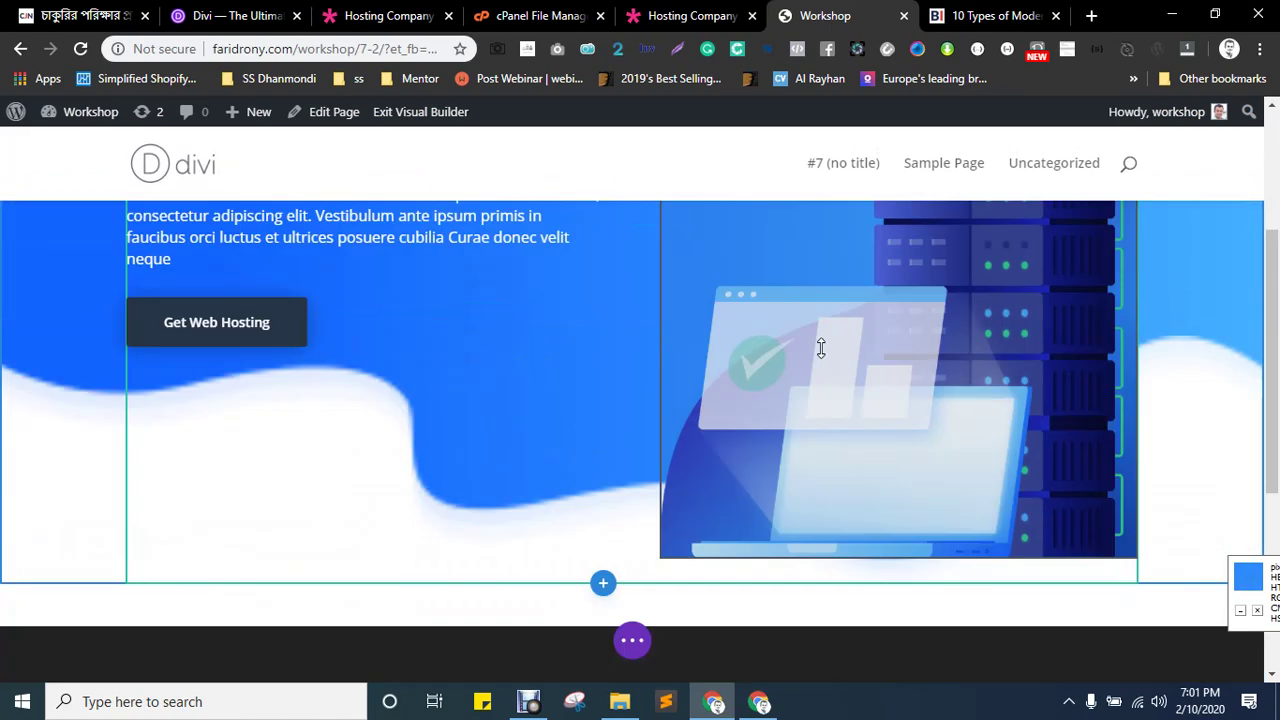
scroll(729, 470, up, 2)
scroll(722, 420, up, 1)
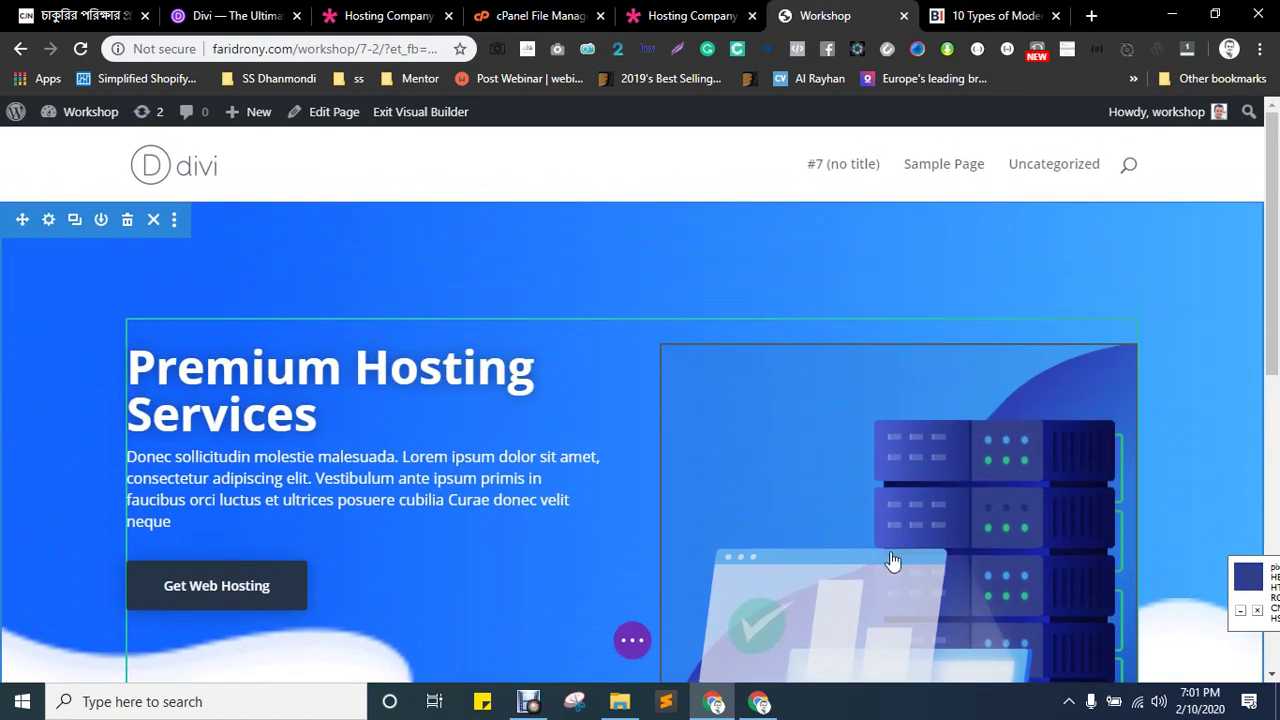
scroll(910, 478, down, 2)
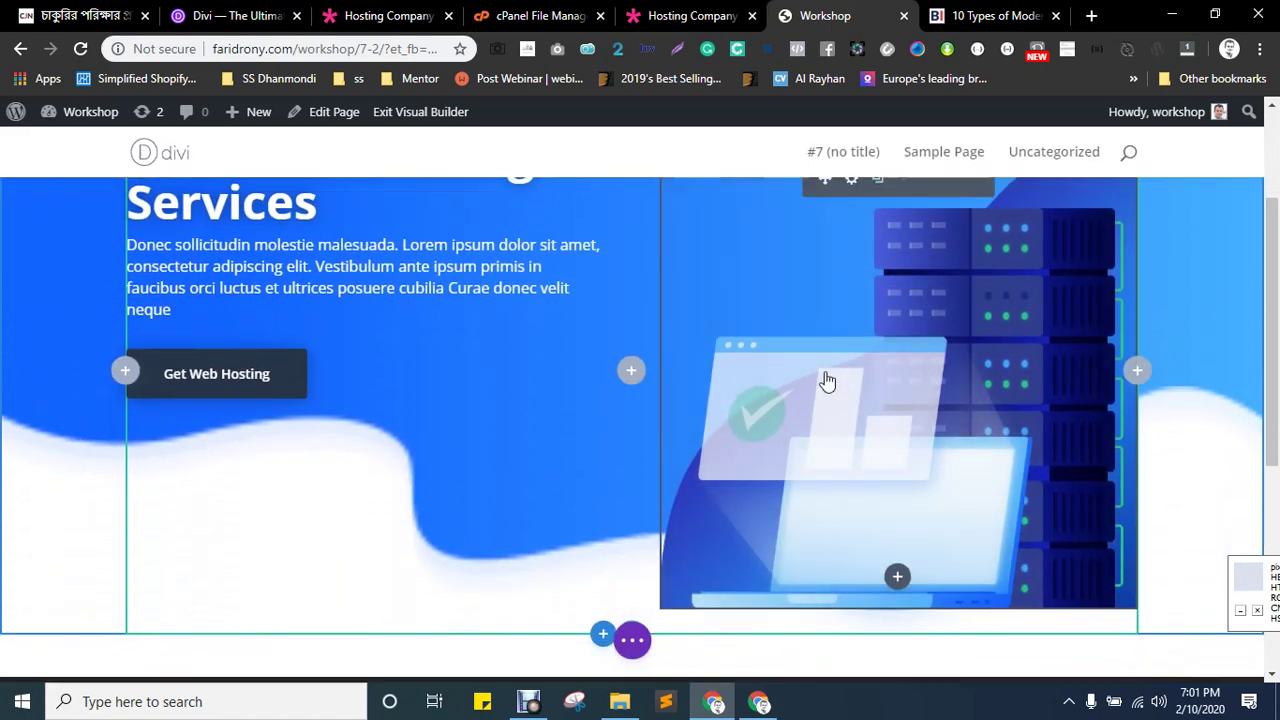
scroll(834, 403, up, 1)
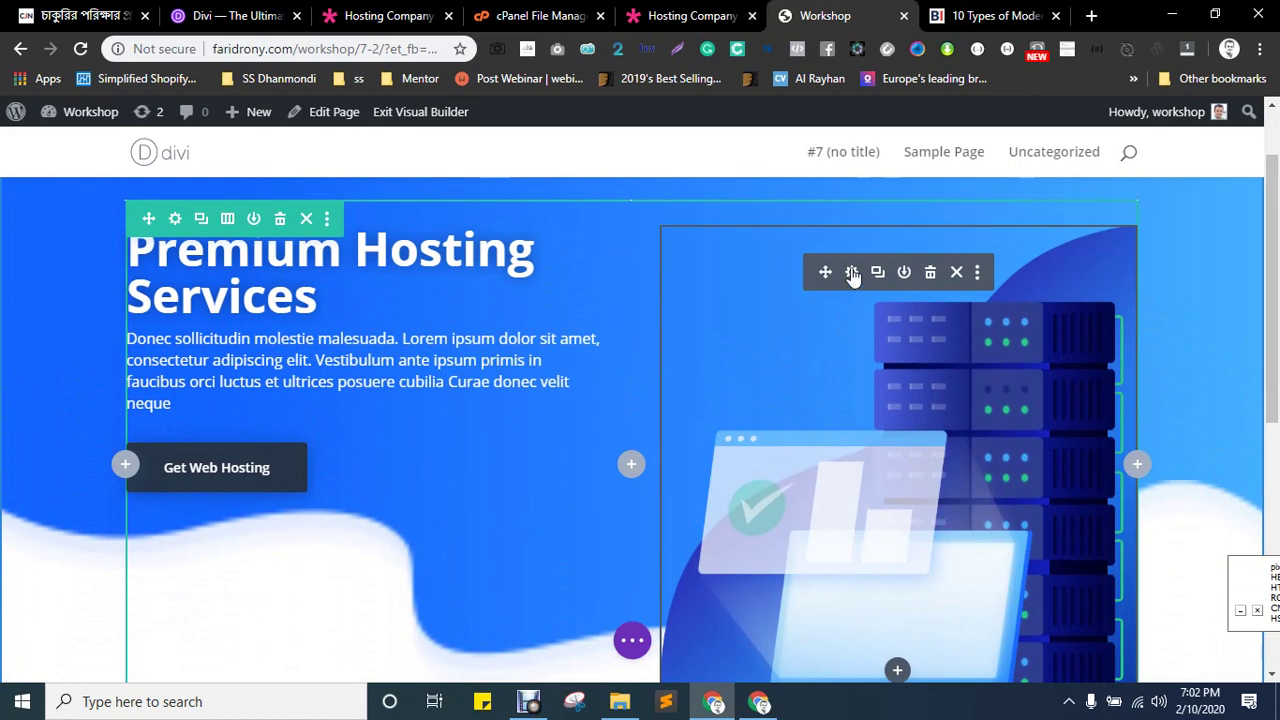
- Examine the background, design and spacing options of the hero row's second column, and close its settings
click(171, 218)
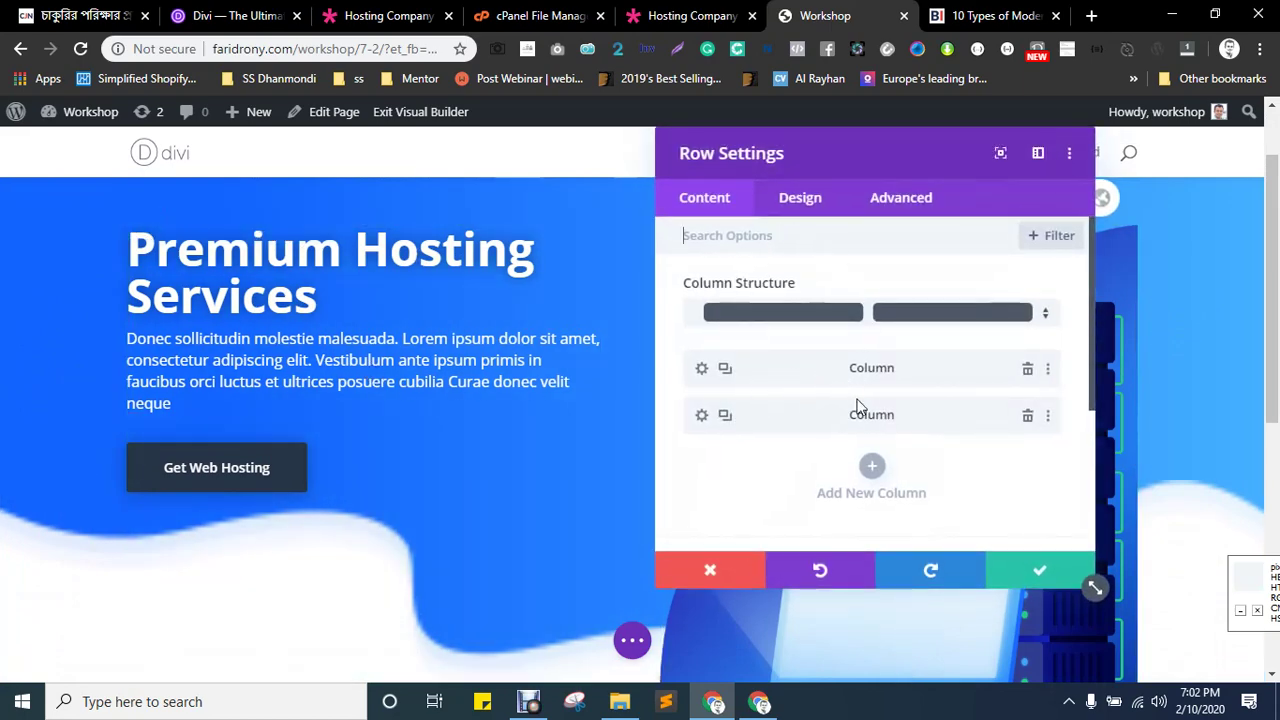
click(701, 416)
scroll(846, 390, down, 2)
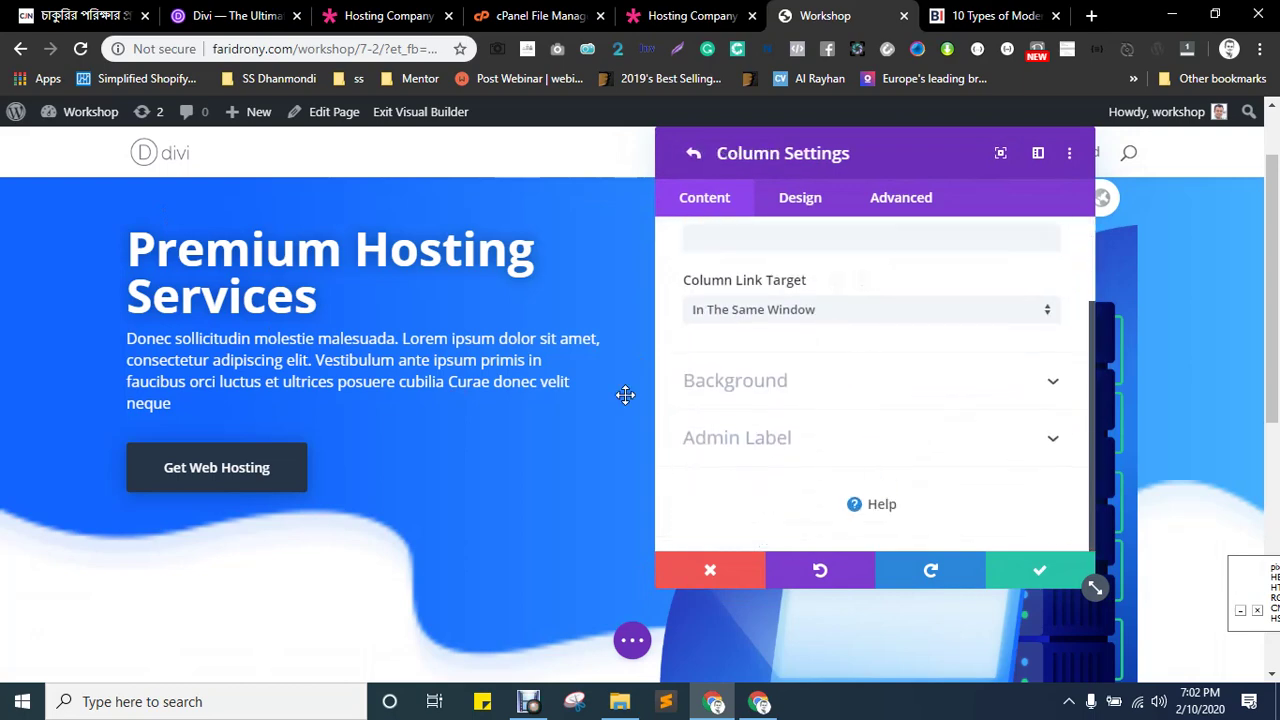
click(800, 197)
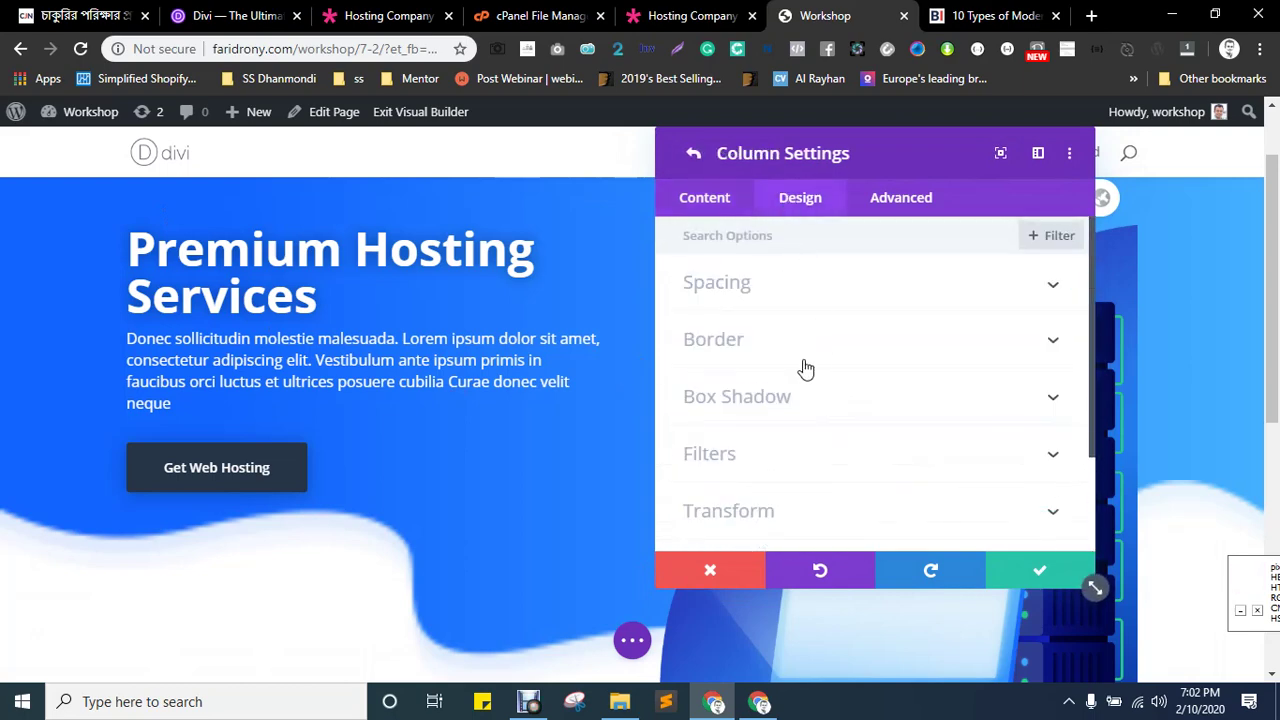
scroll(795, 390, down, 2)
scroll(797, 429, up, 3)
click(716, 286)
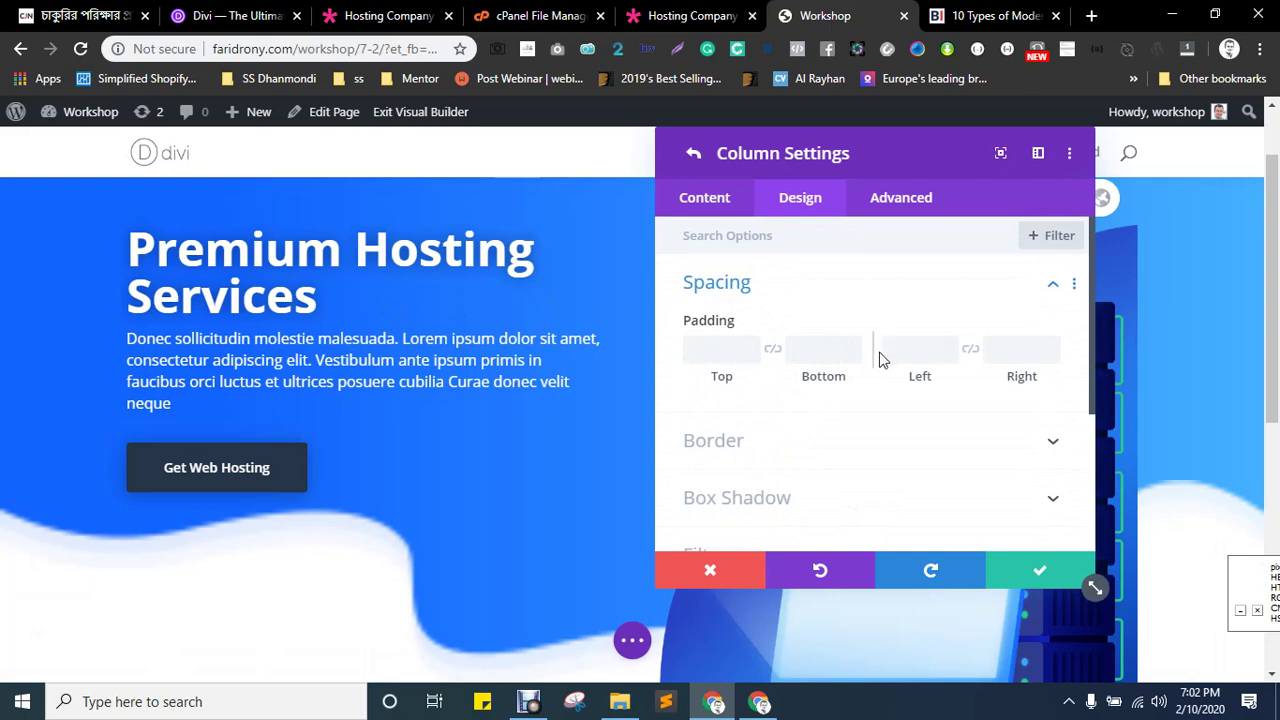
scroll(860, 368, down, 2)
scroll(777, 374, up, 3)
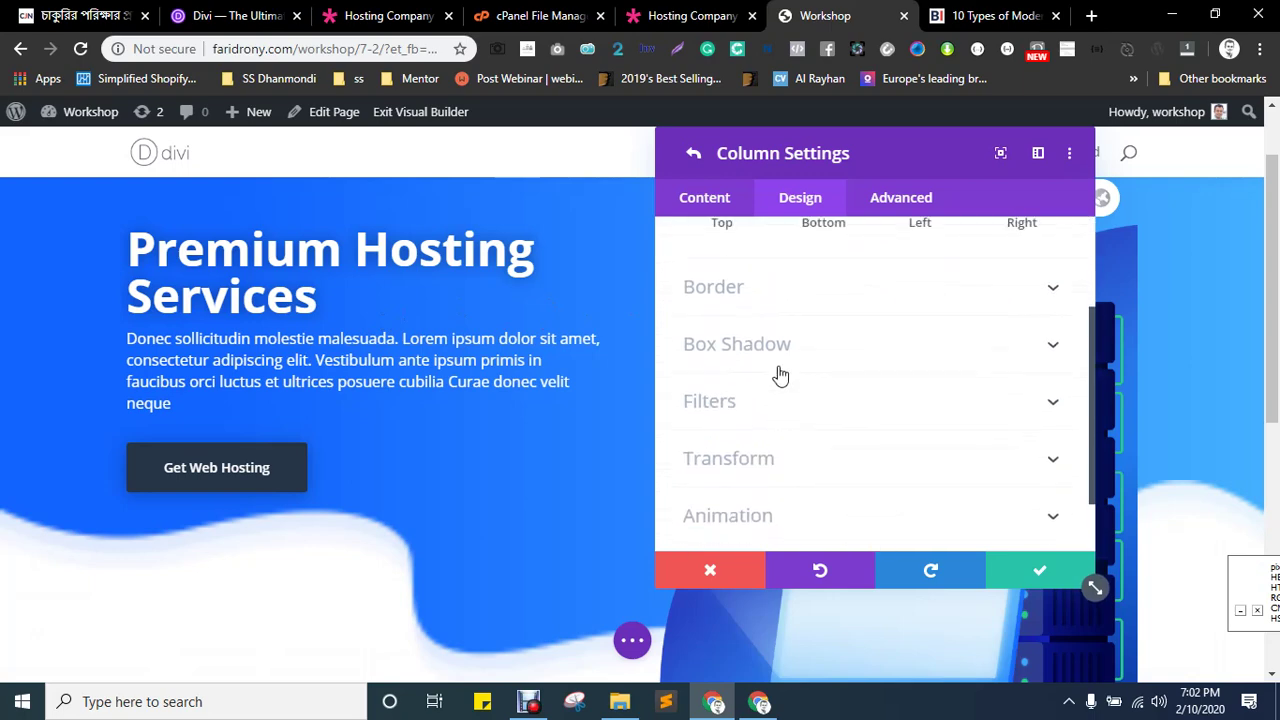
click(1015, 569)
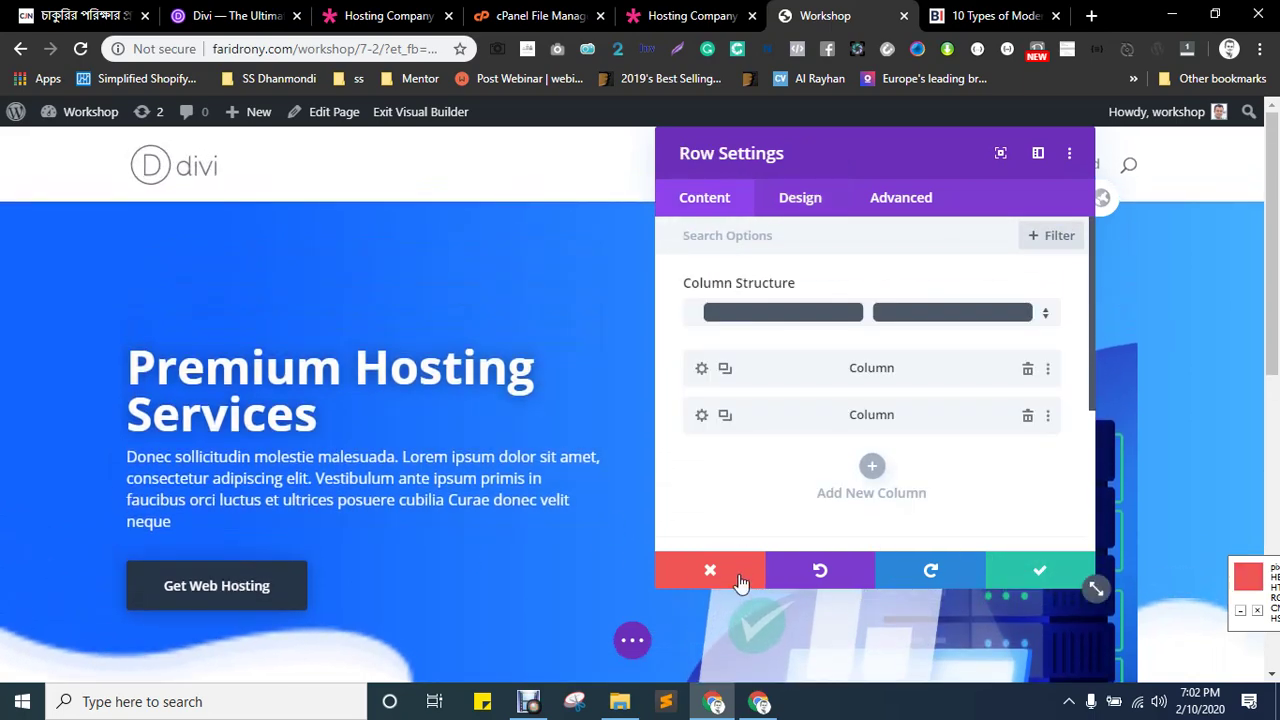
- Examine the second column's options and the hero row's margin and padding settings, and close the row settings
click(702, 417)
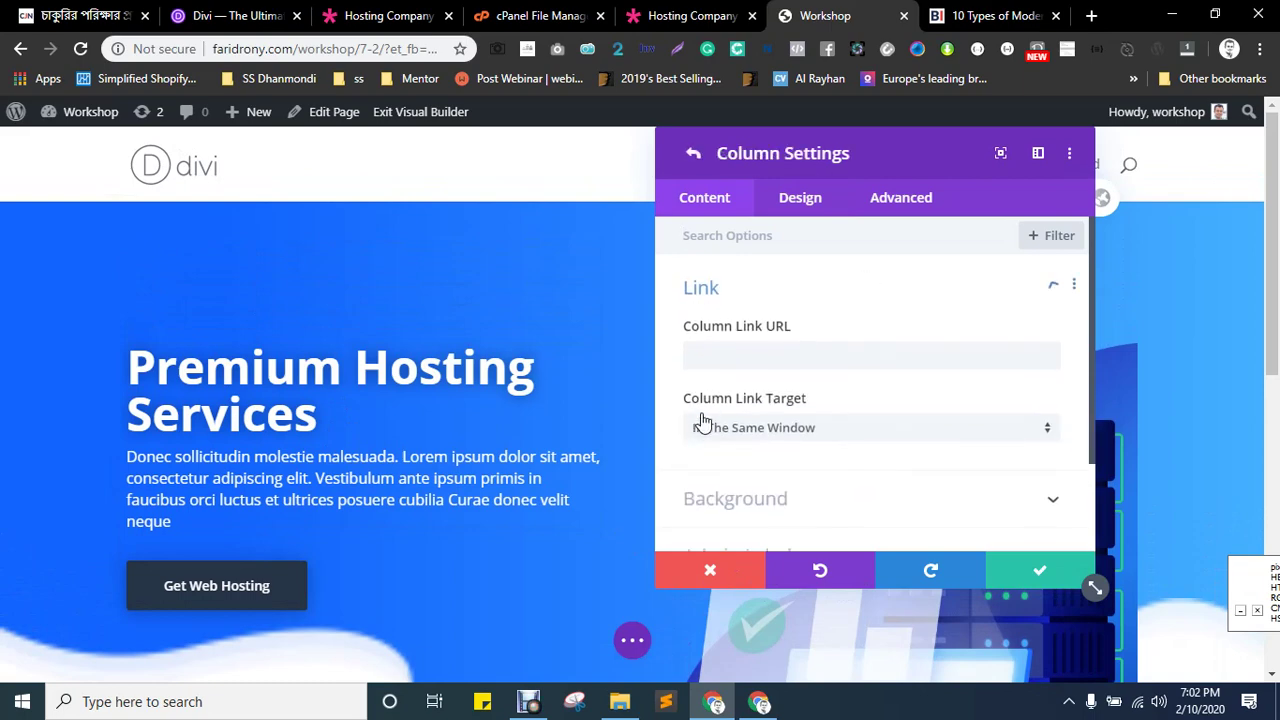
scroll(732, 460, down, 2)
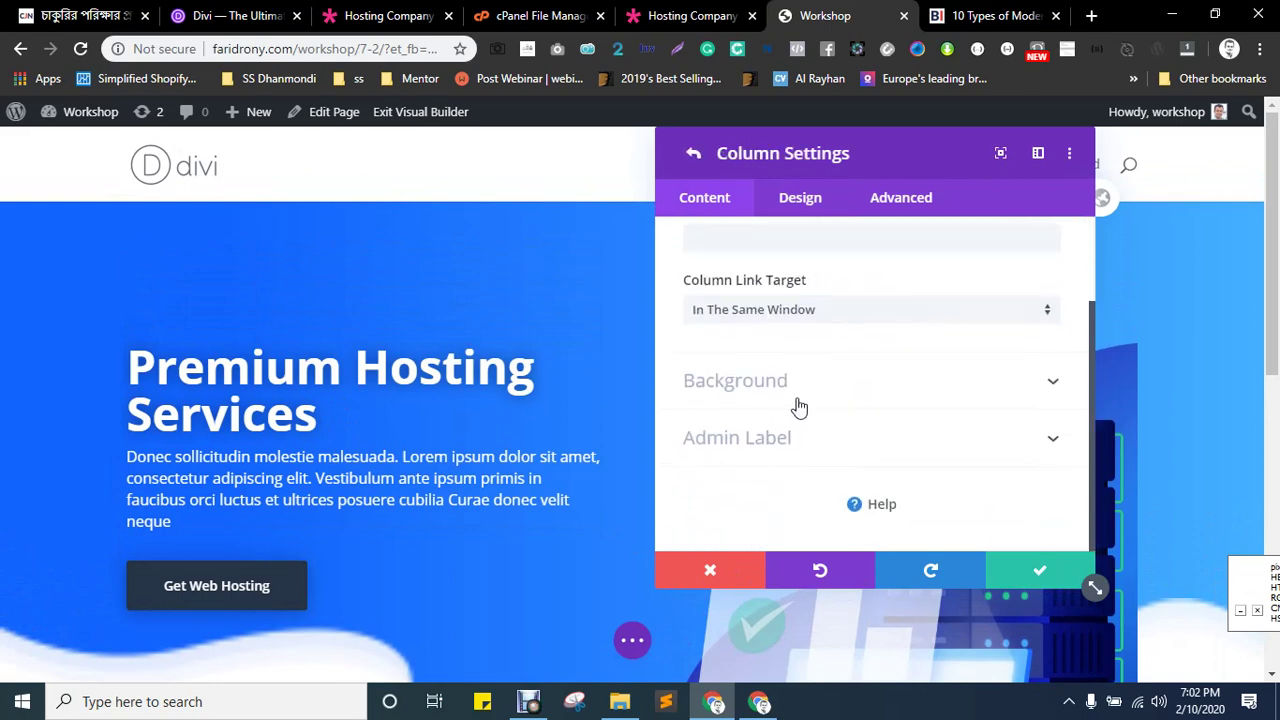
scroll(798, 407, up, 2)
click(694, 153)
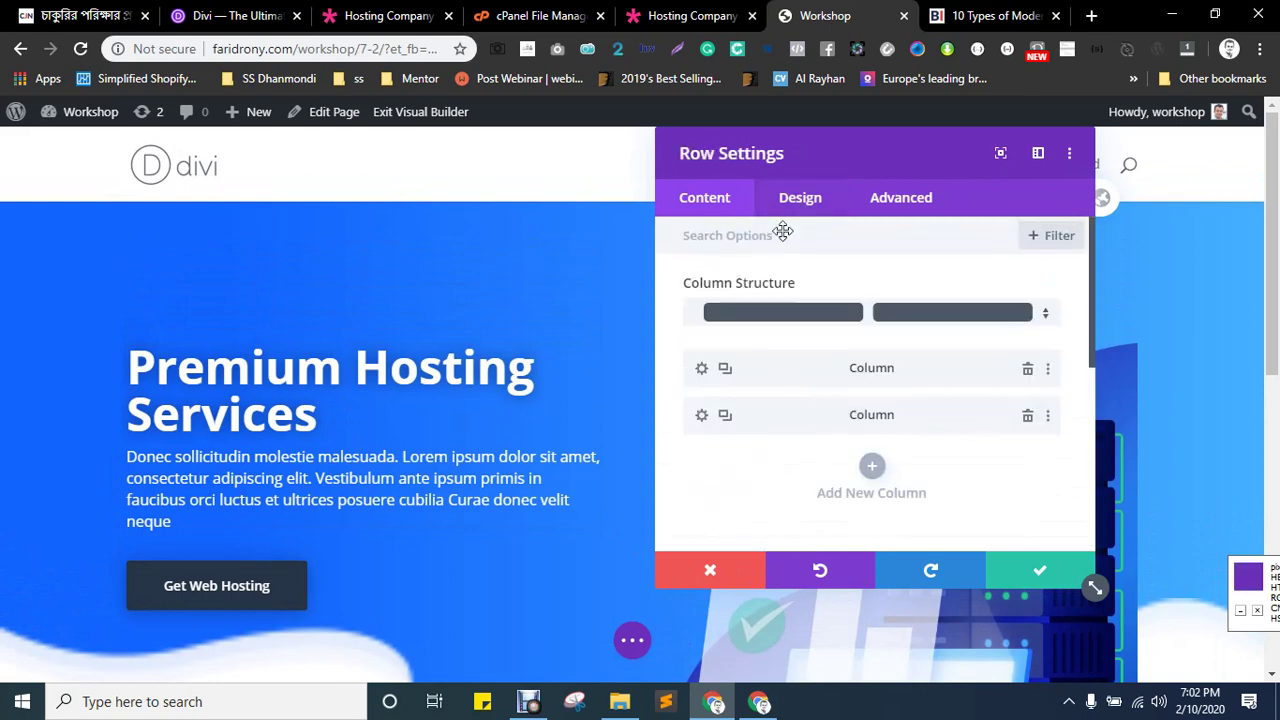
click(801, 207)
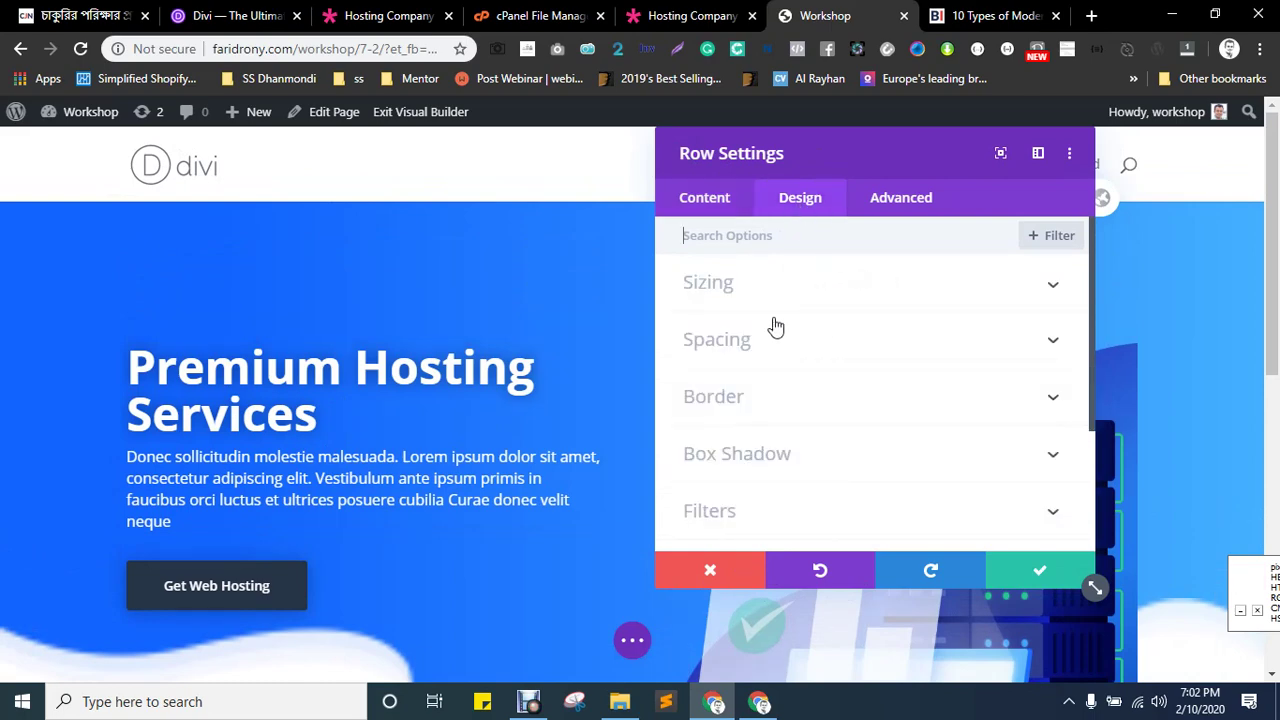
click(737, 343)
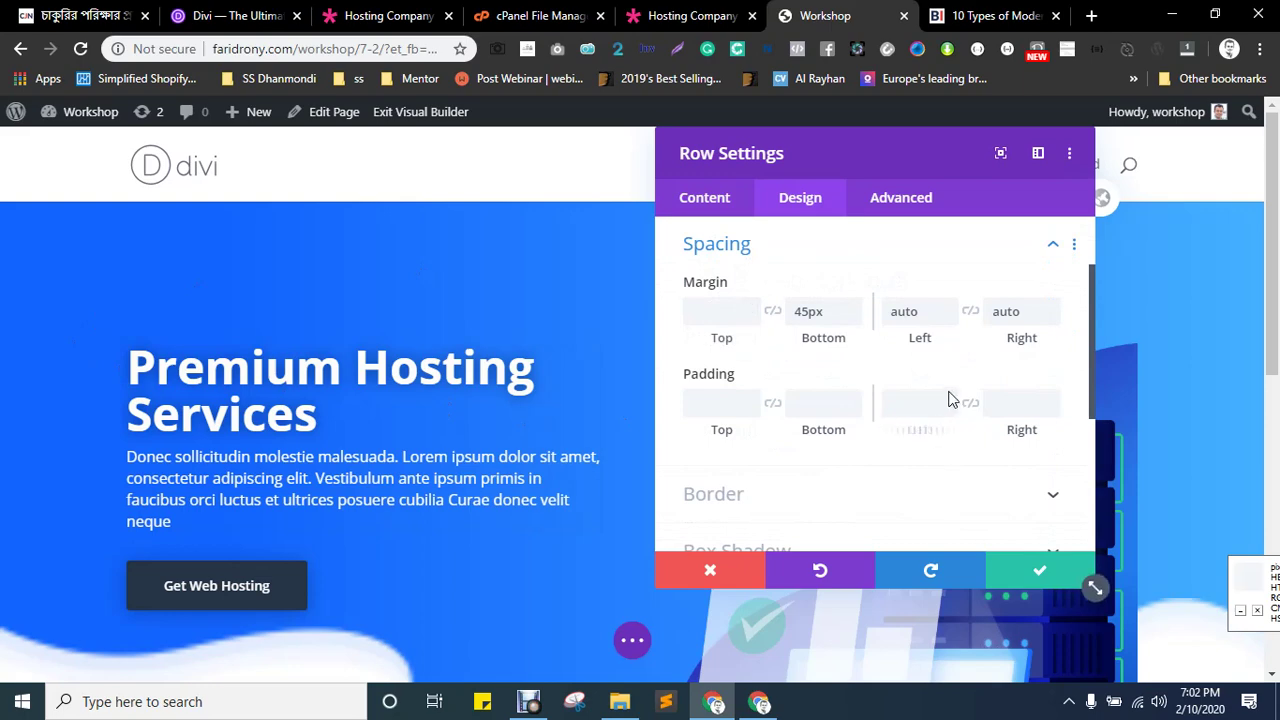
scroll(945, 400, down, 3)
scroll(748, 488, up, 3)
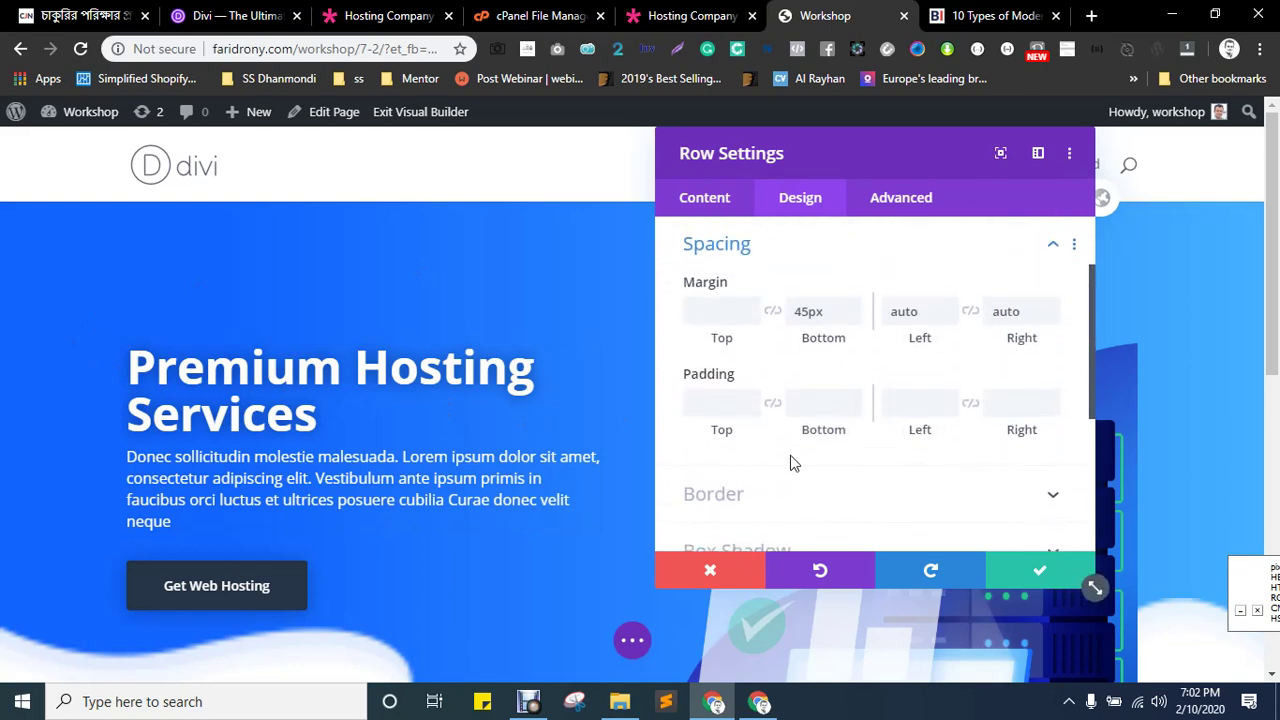
scroll(845, 432, down, 3)
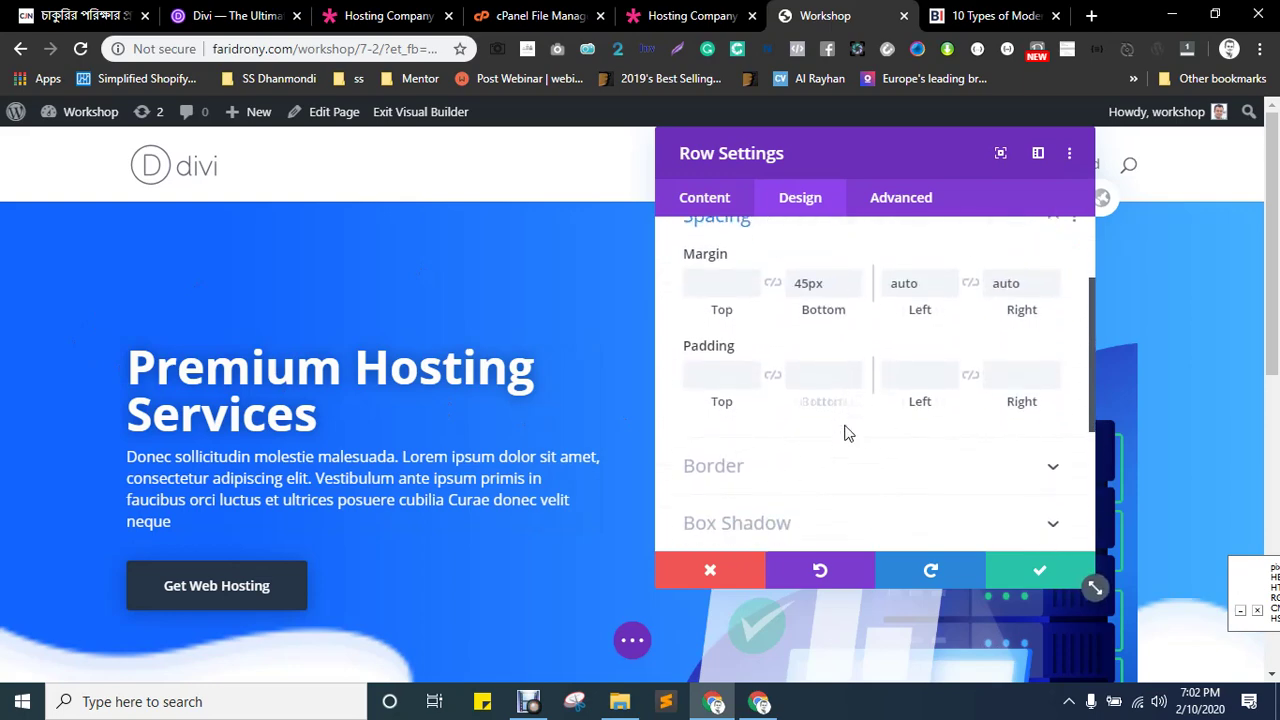
click(1020, 575)
- Set the server image's bottom padding to 92px and save the image settings
scroll(812, 412, down, 1)
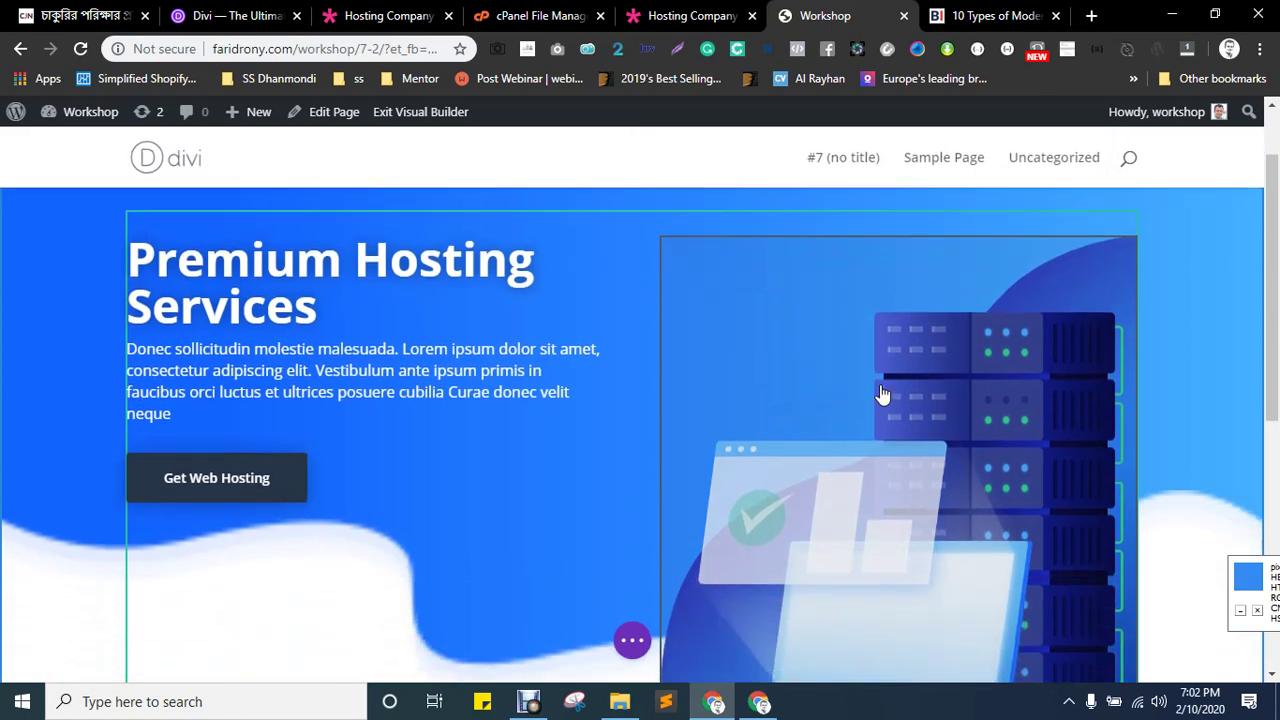
click(851, 273)
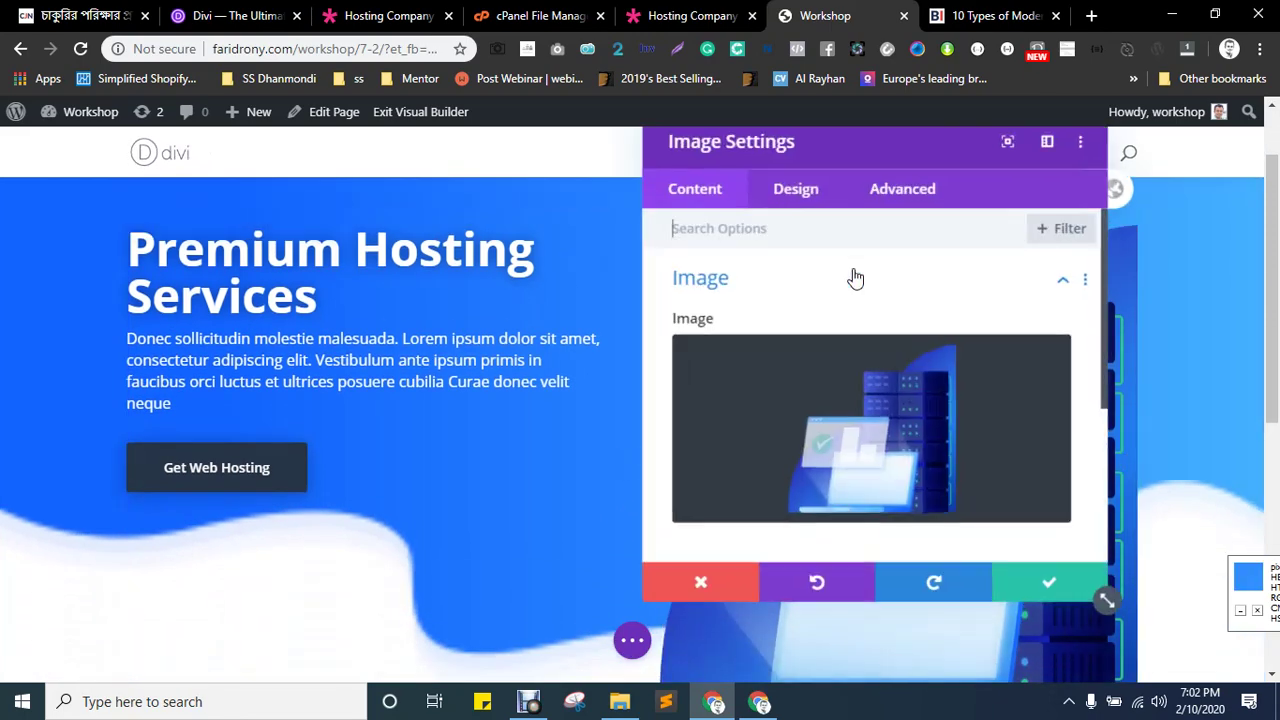
click(812, 200)
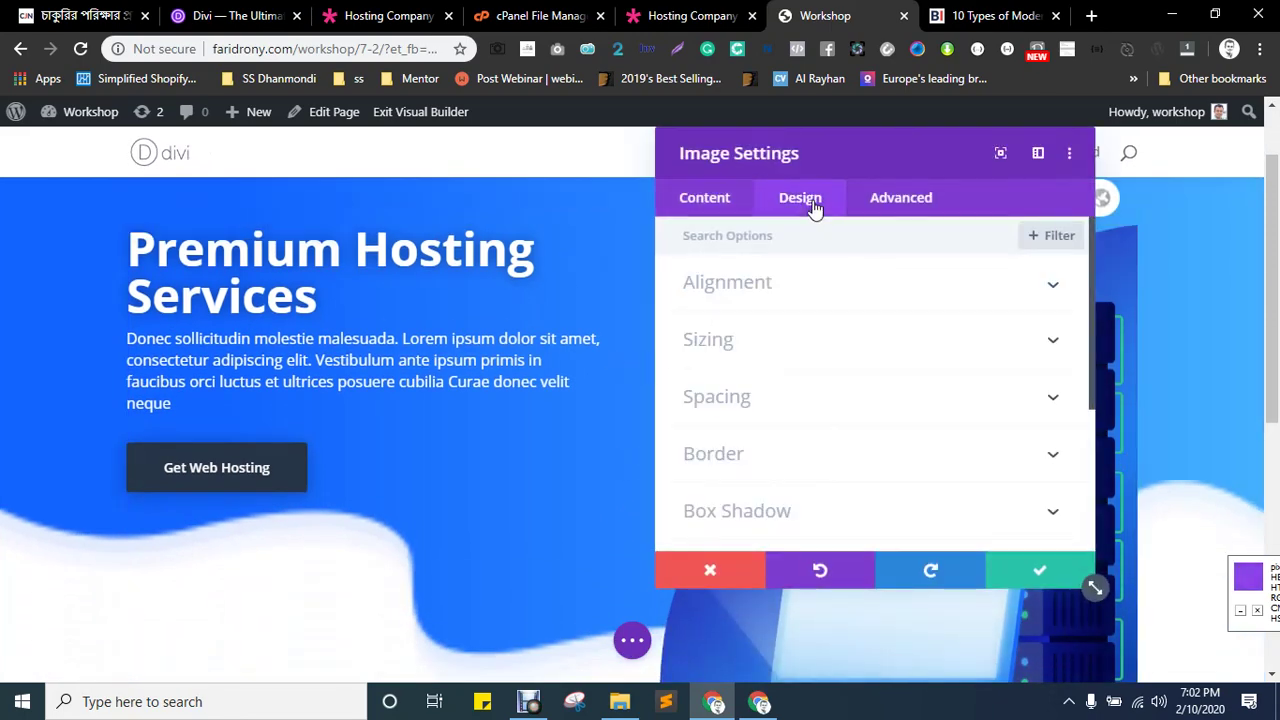
click(757, 405)
scroll(491, 416, down, 3)
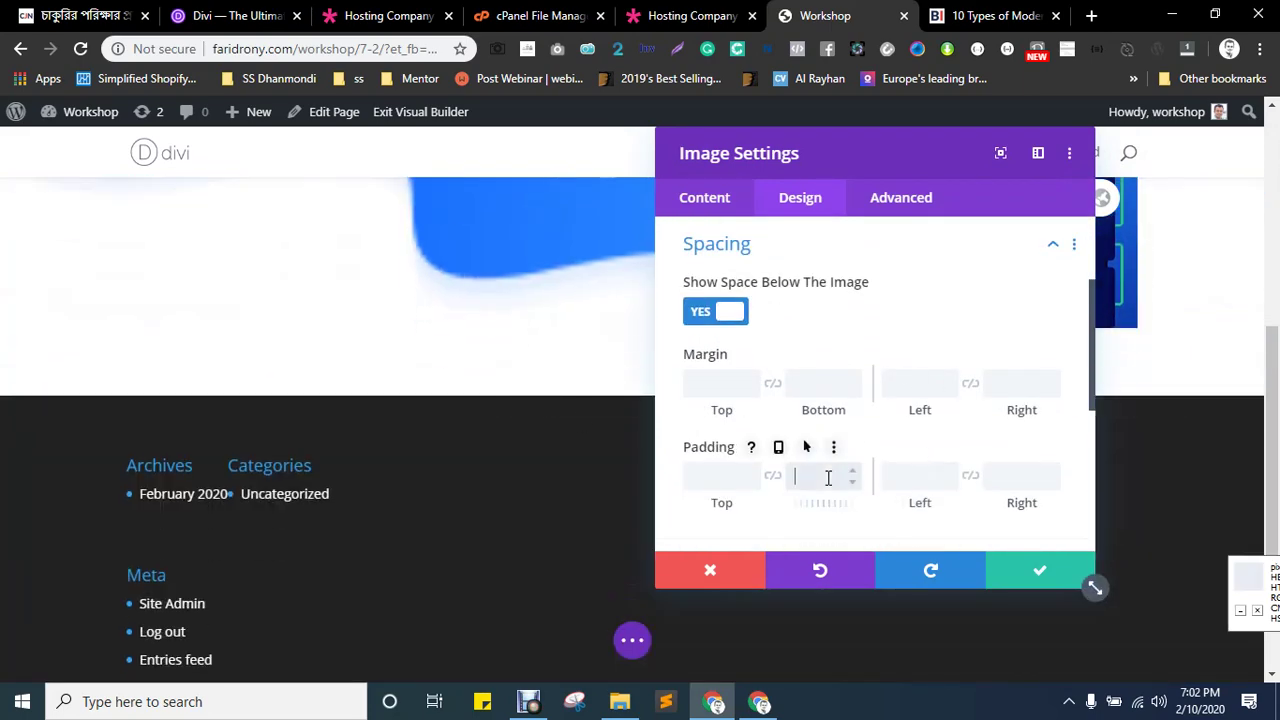
drag(826, 137, 316, 158)
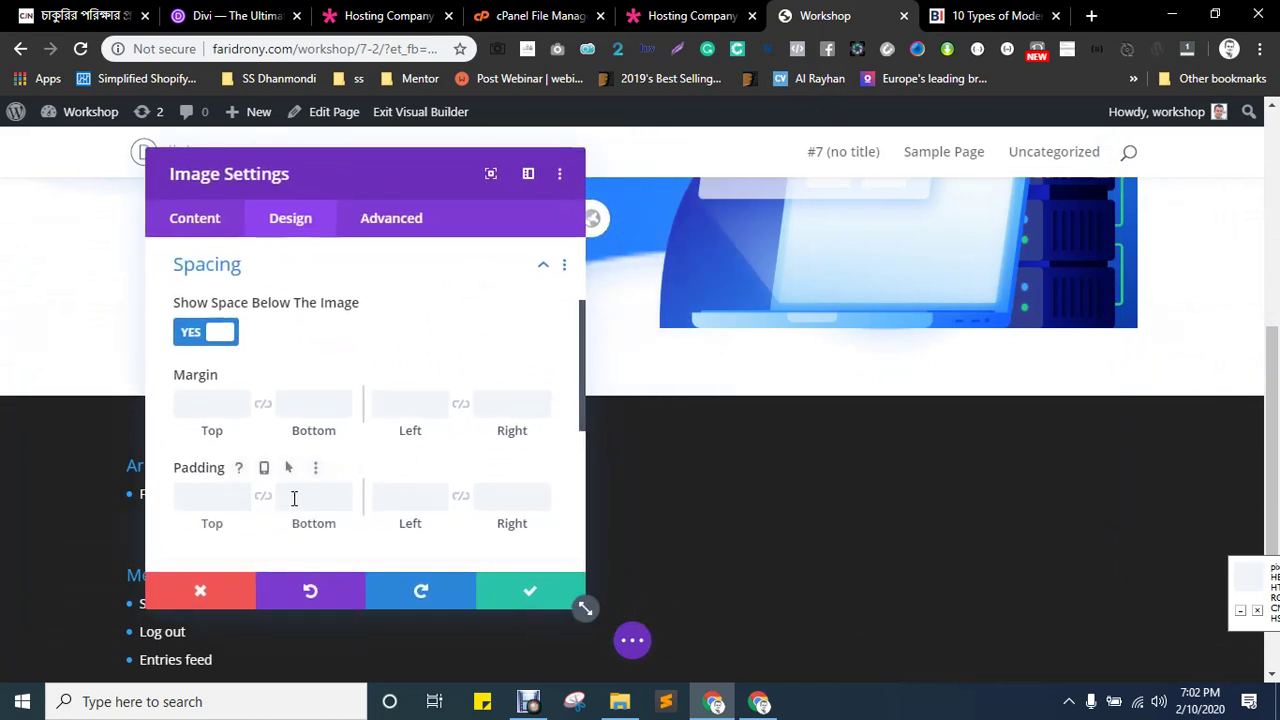
click(293, 498)
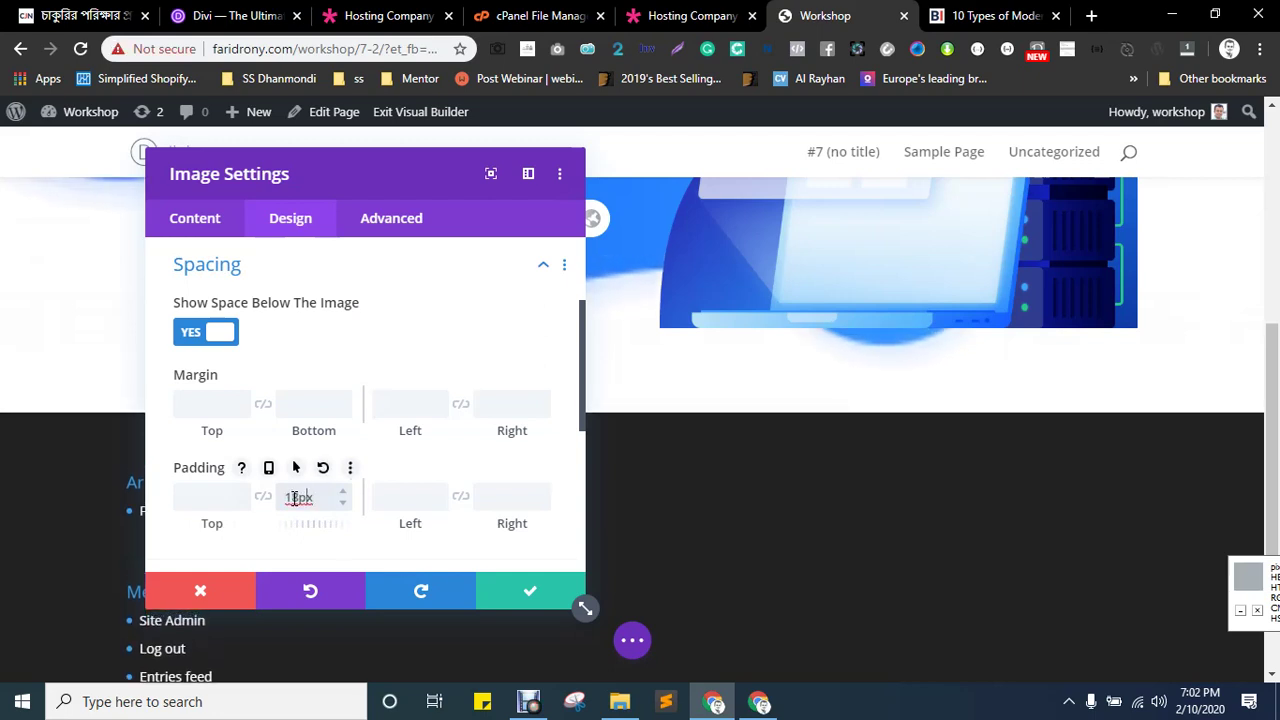
drag(306, 525, 480, 509)
mouse_move(378, 520)
mouse_down()
mouse_move(412, 523)
mouse_move(354, 526)
mouse_move(387, 528)
mouse_up()
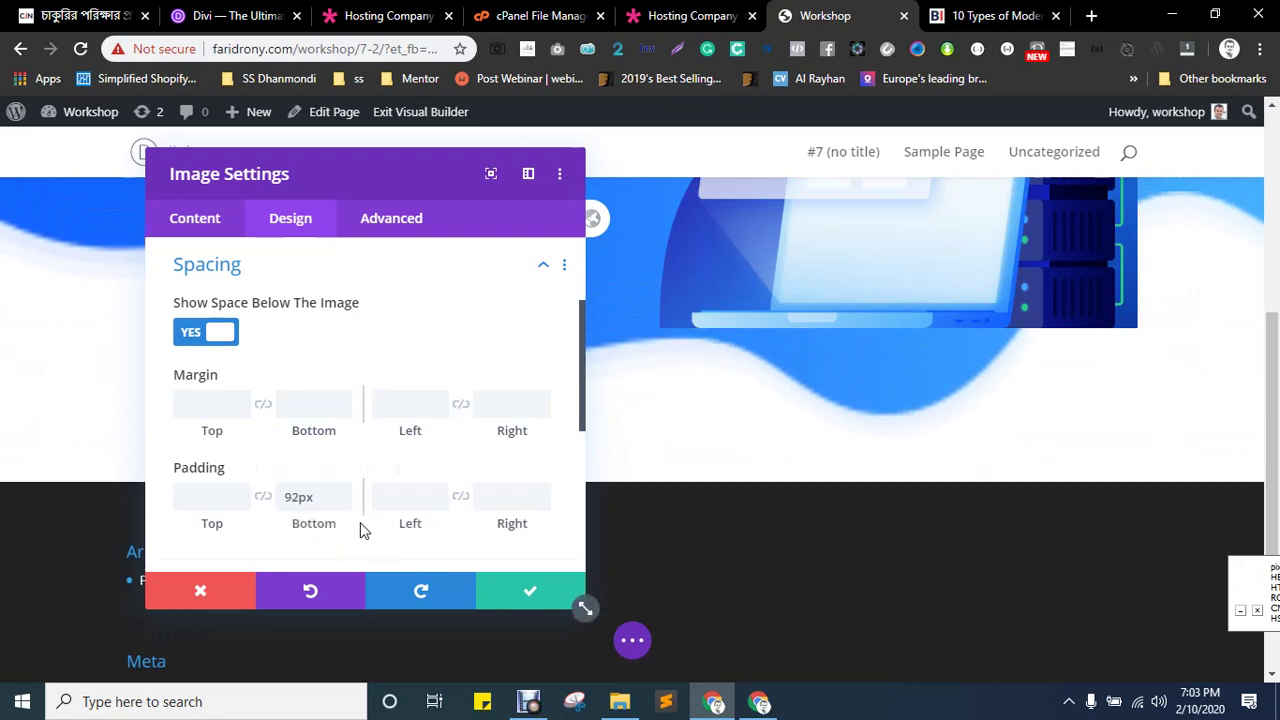
click(515, 592)
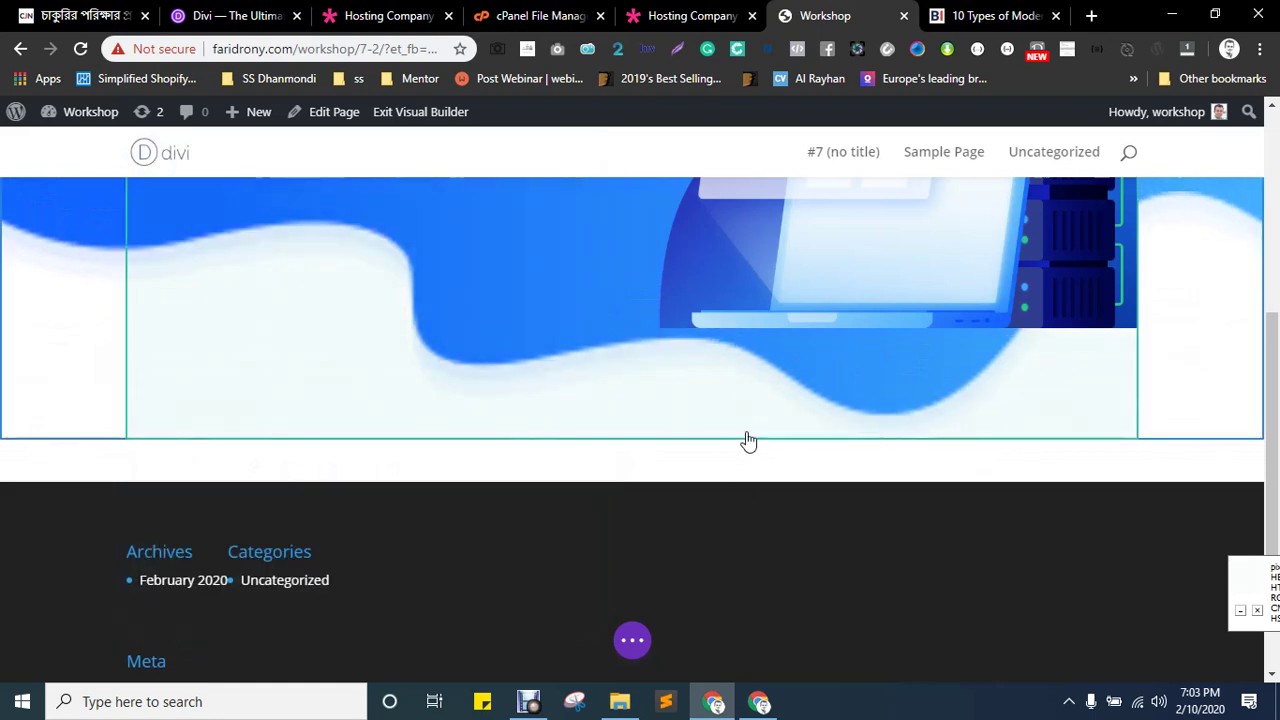
- Examine the domain price line (.com, .net, .org, .gov) beneath the reference page's hero, and return to the Workshop page
key(ctrl+shift+Tab)
scroll(787, 438, down, 2)
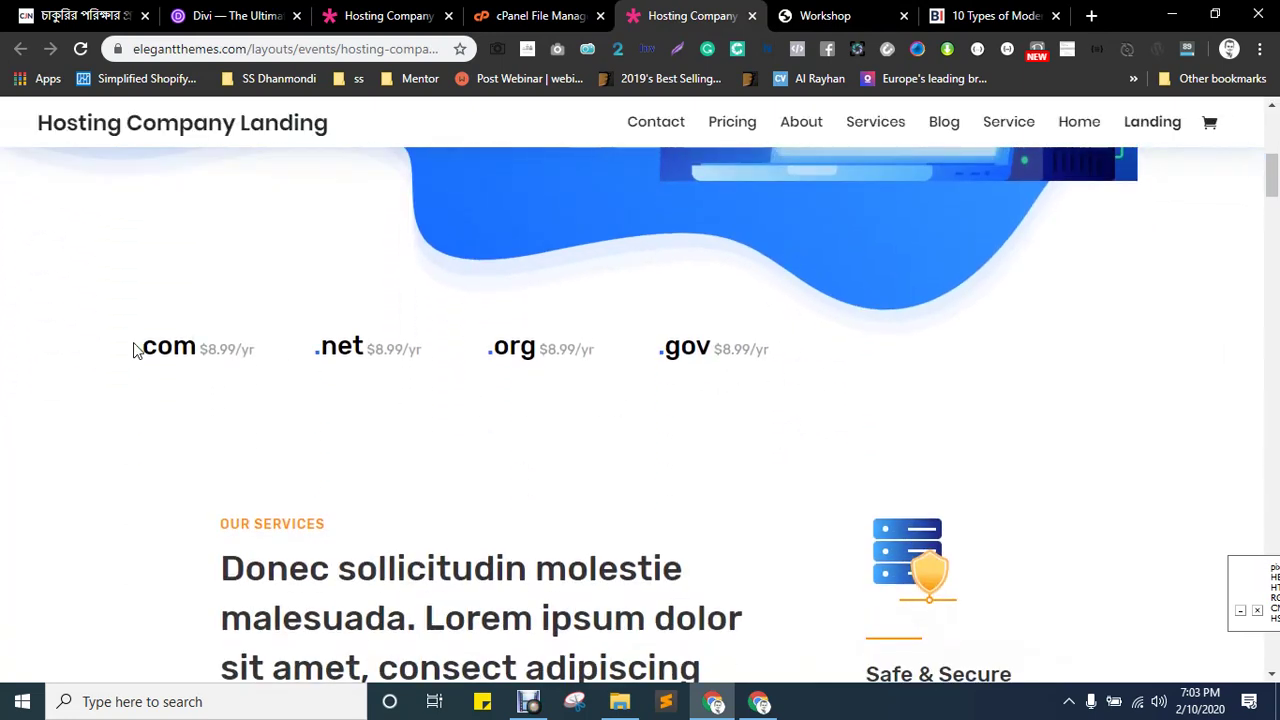
drag(133, 349, 812, 363)
click(352, 408)
drag(142, 346, 280, 356)
click(123, 351)
drag(135, 350, 256, 358)
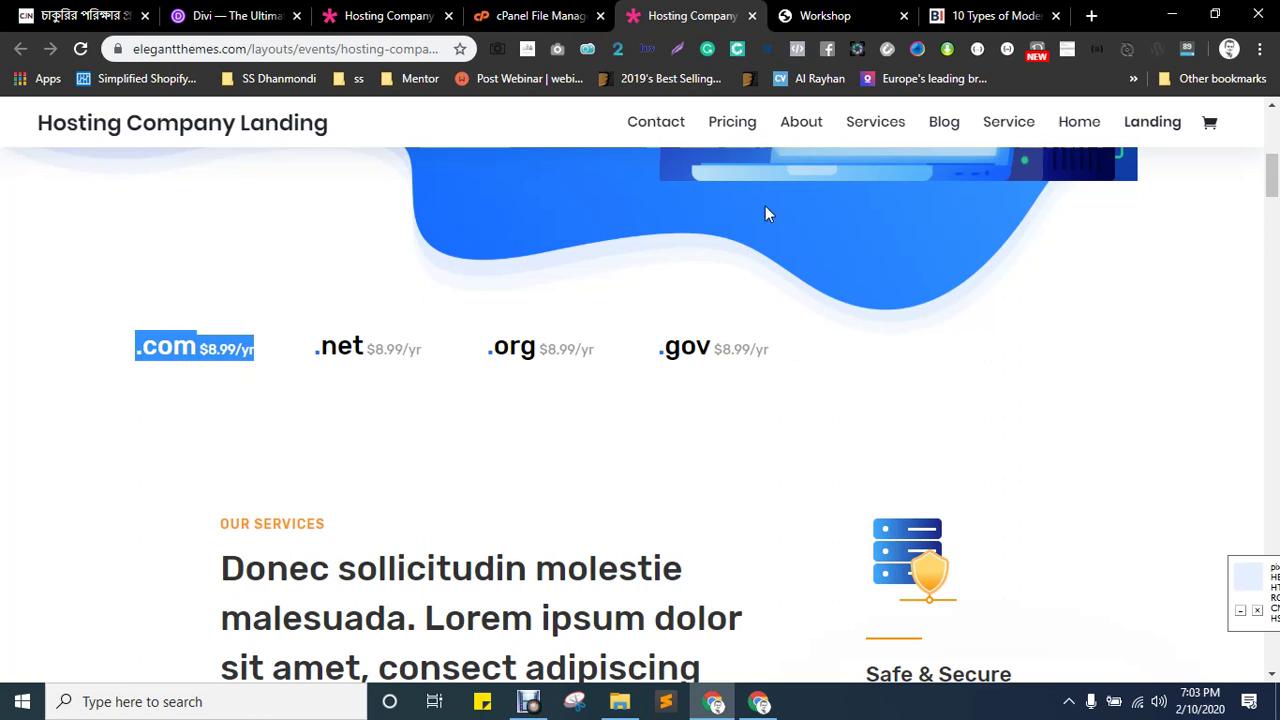
click(828, 12)
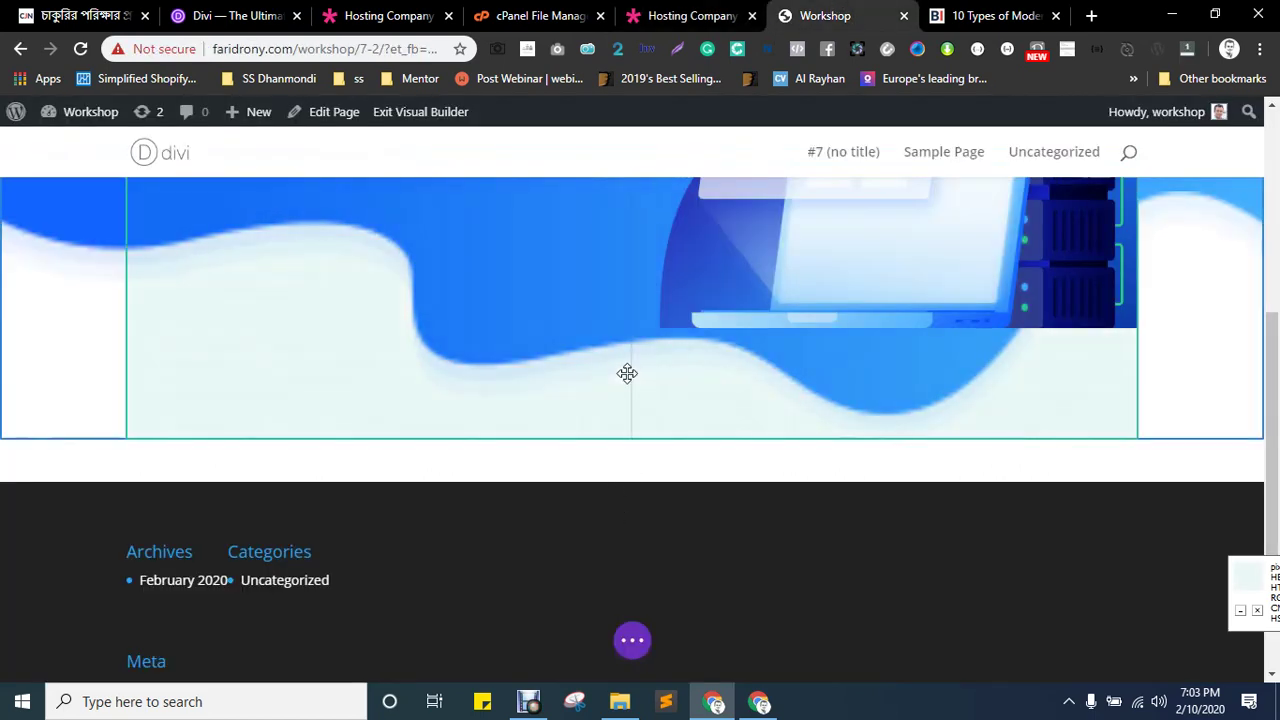
- Duplicate the whole hero section and look over the copy beneath the original
scroll(635, 363, down, 2)
scroll(635, 363, up, 10)
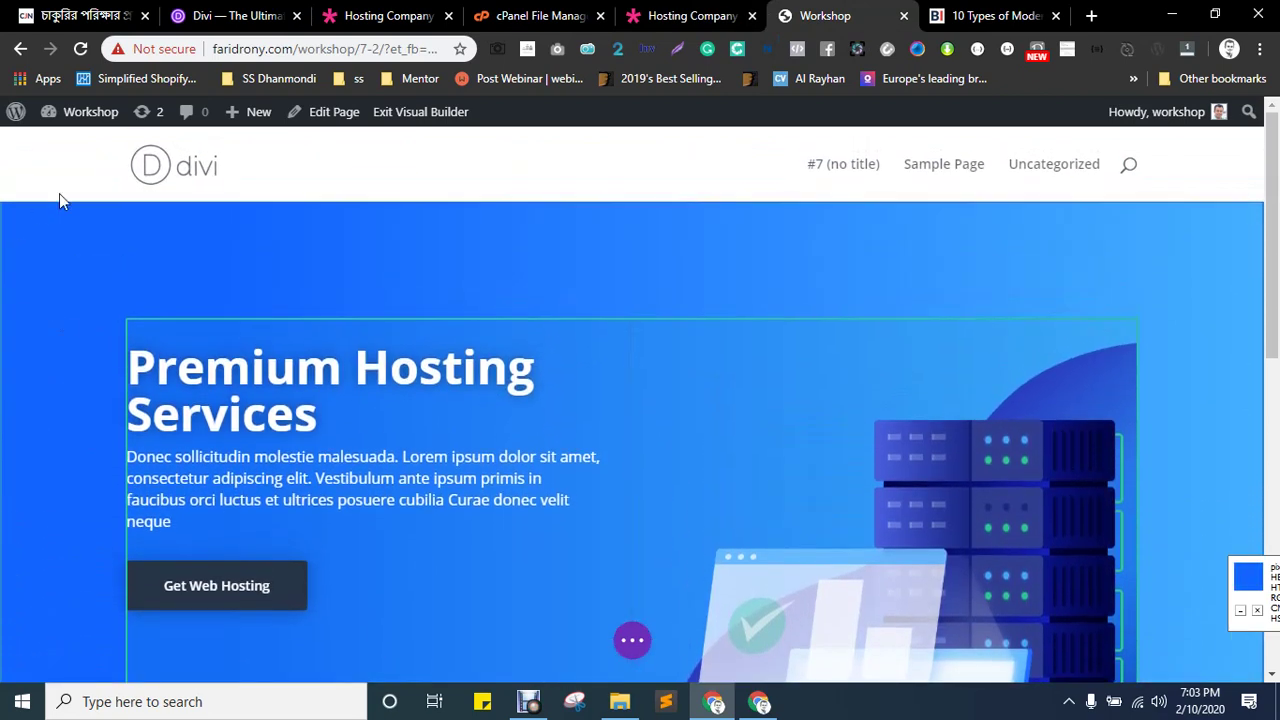
mouse_move(40, 236)
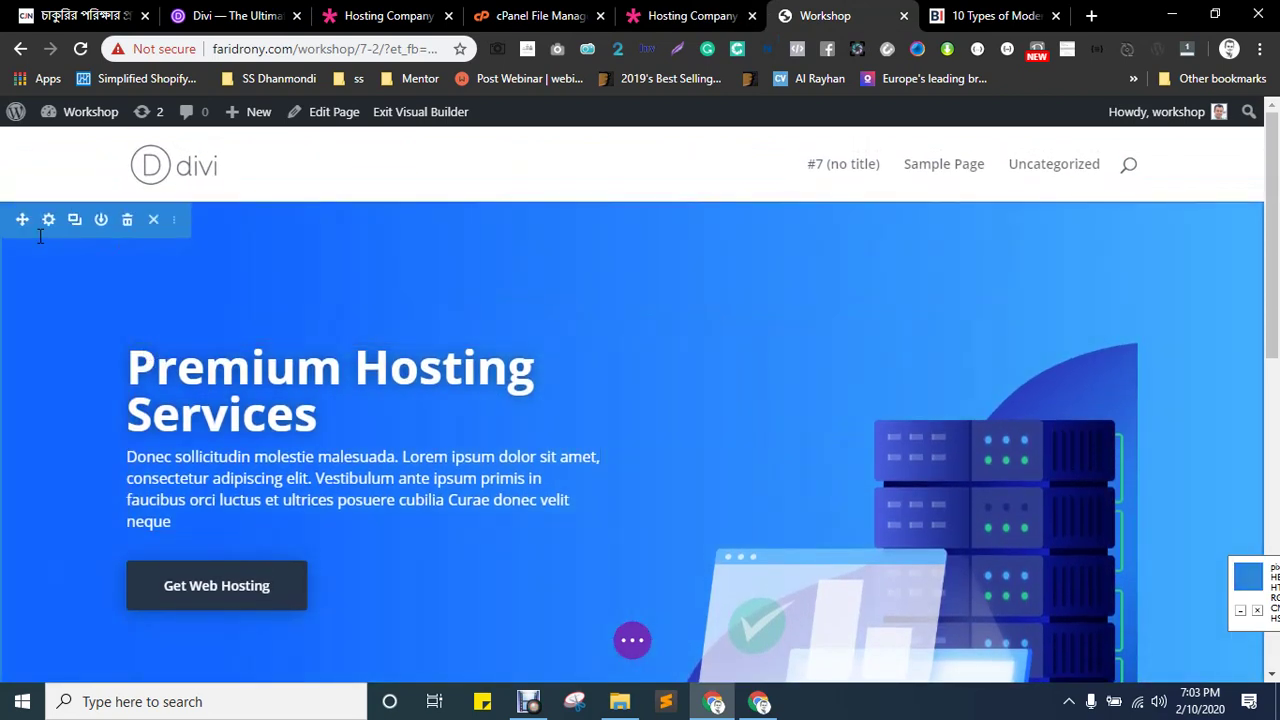
click(174, 221)
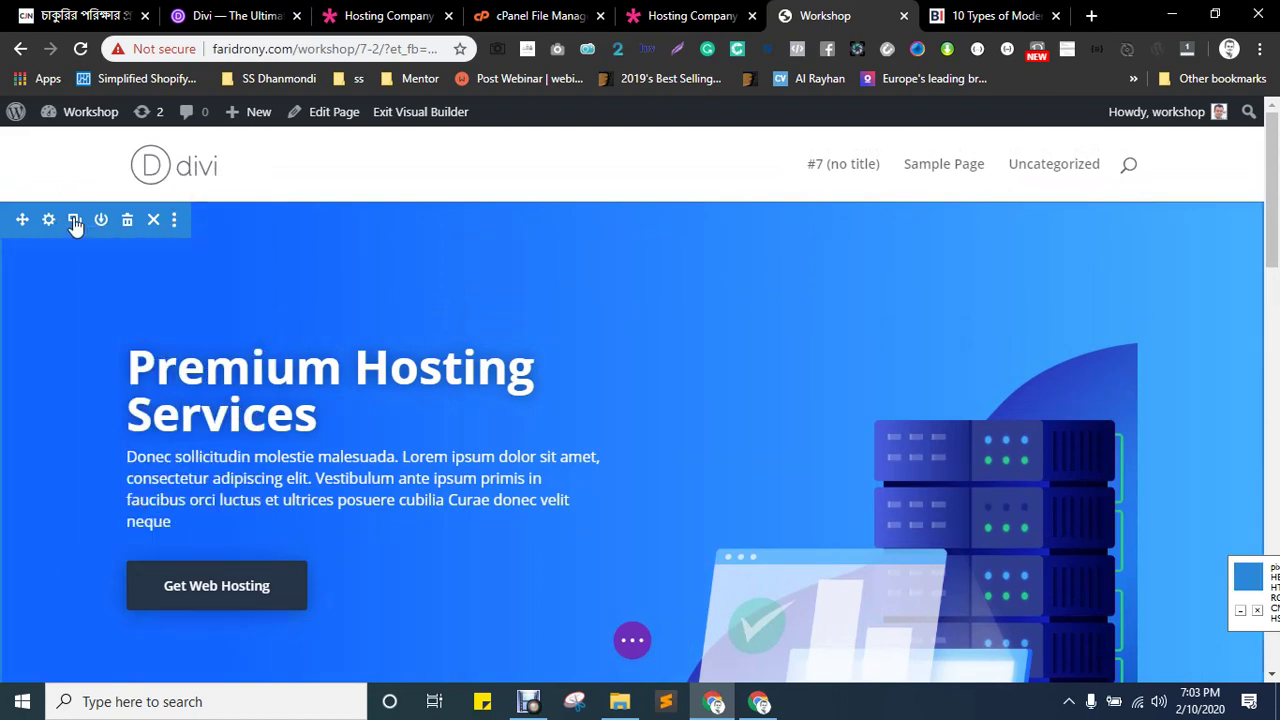
scroll(697, 448, up, 3)
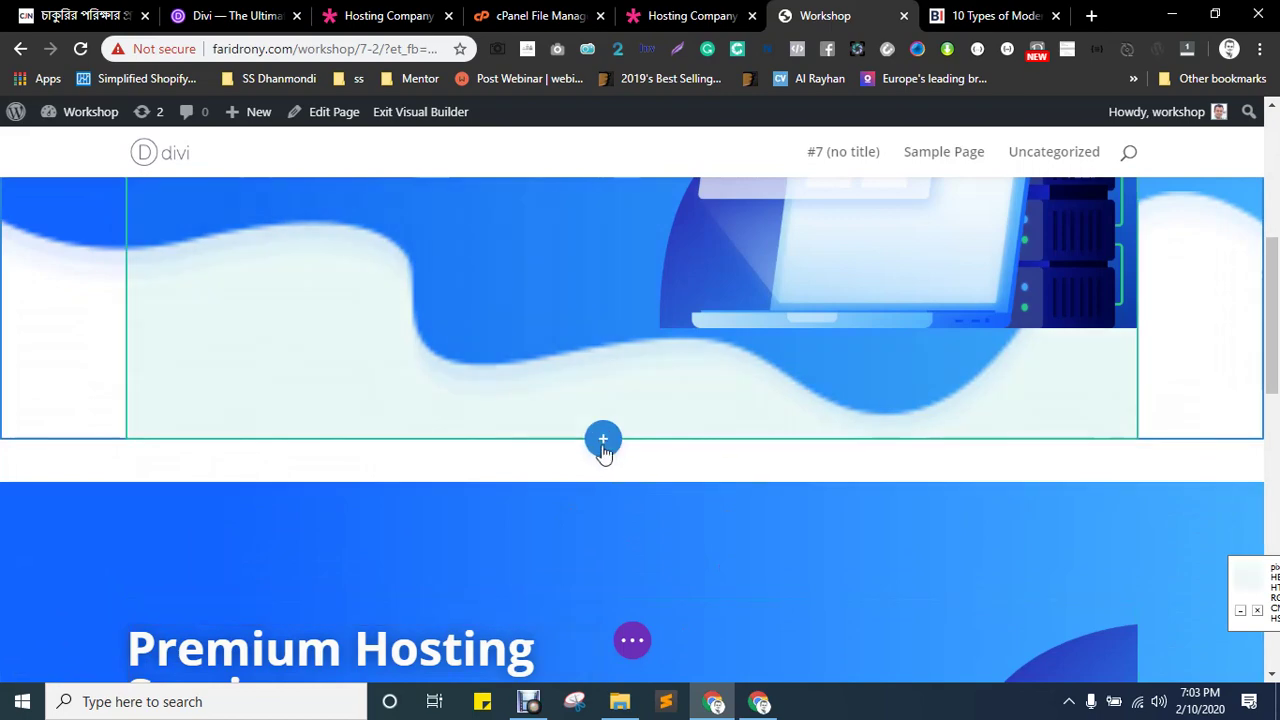
scroll(618, 555, down, 2)
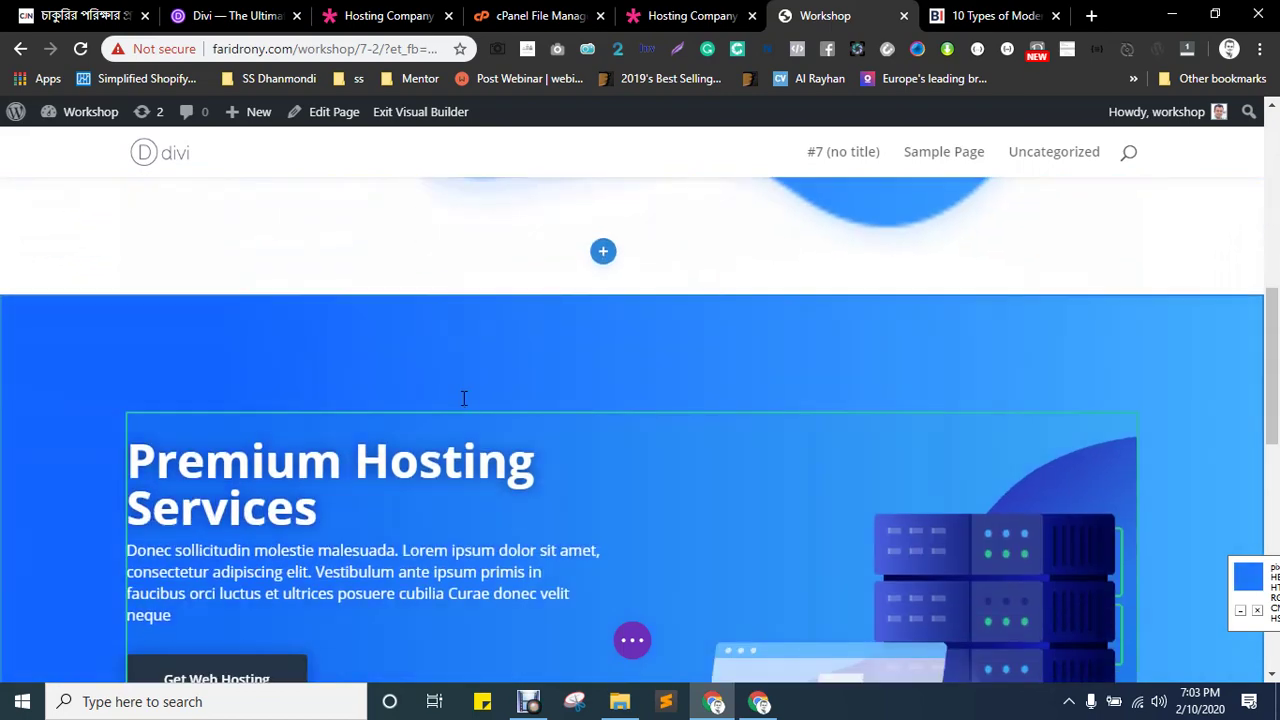
scroll(575, 458, down, 2)
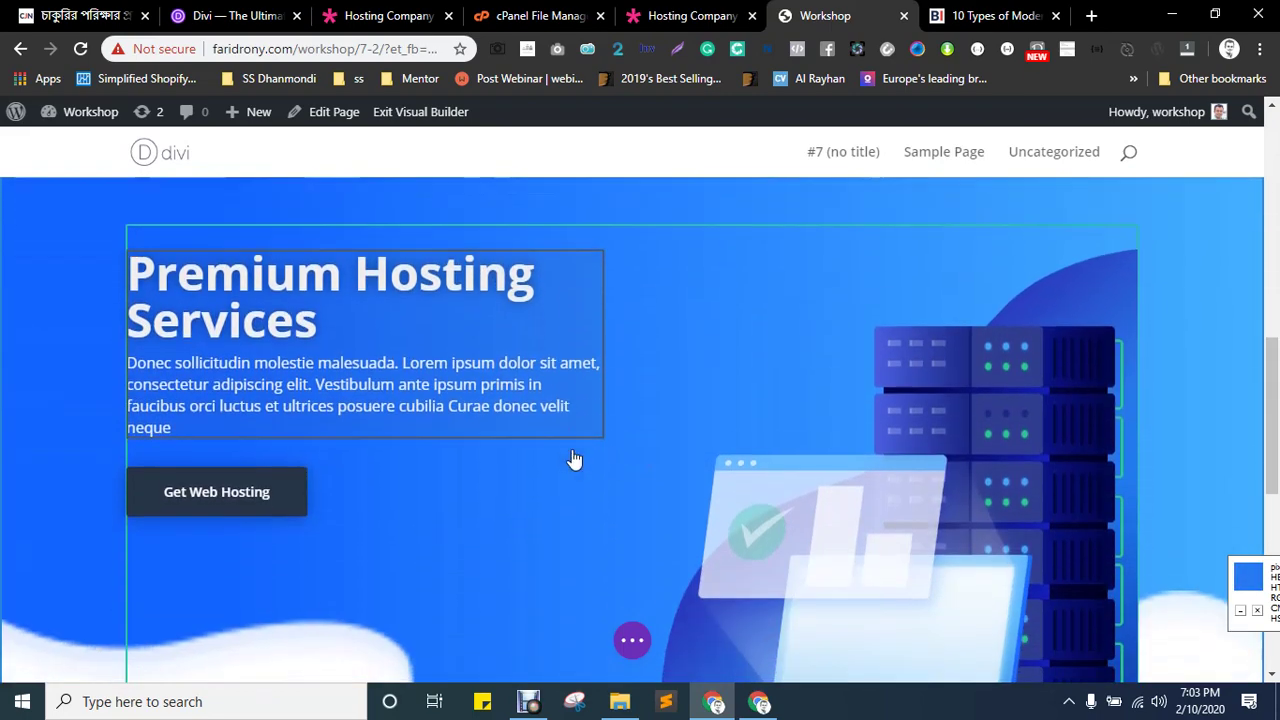
scroll(125, 490, up, 3)
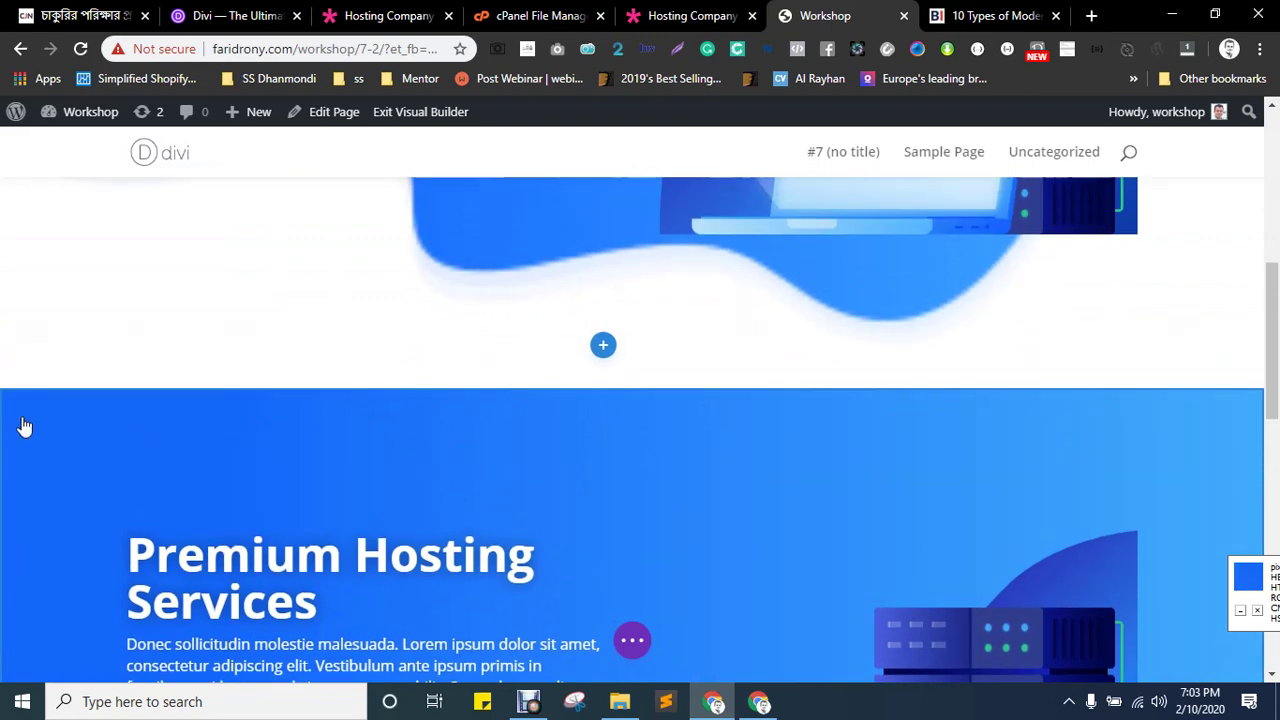
- Delete the duplicated hero section beneath the original
mouse_move(25, 427)
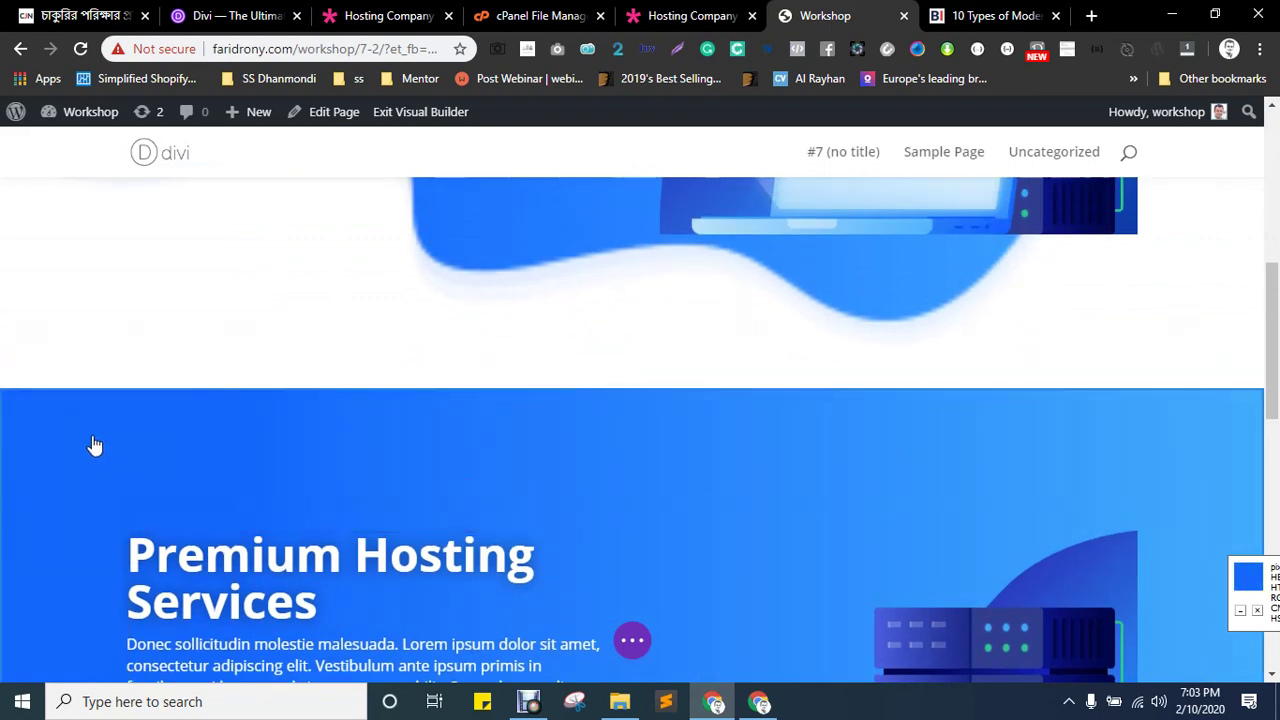
mouse_move(59, 414)
click(127, 408)
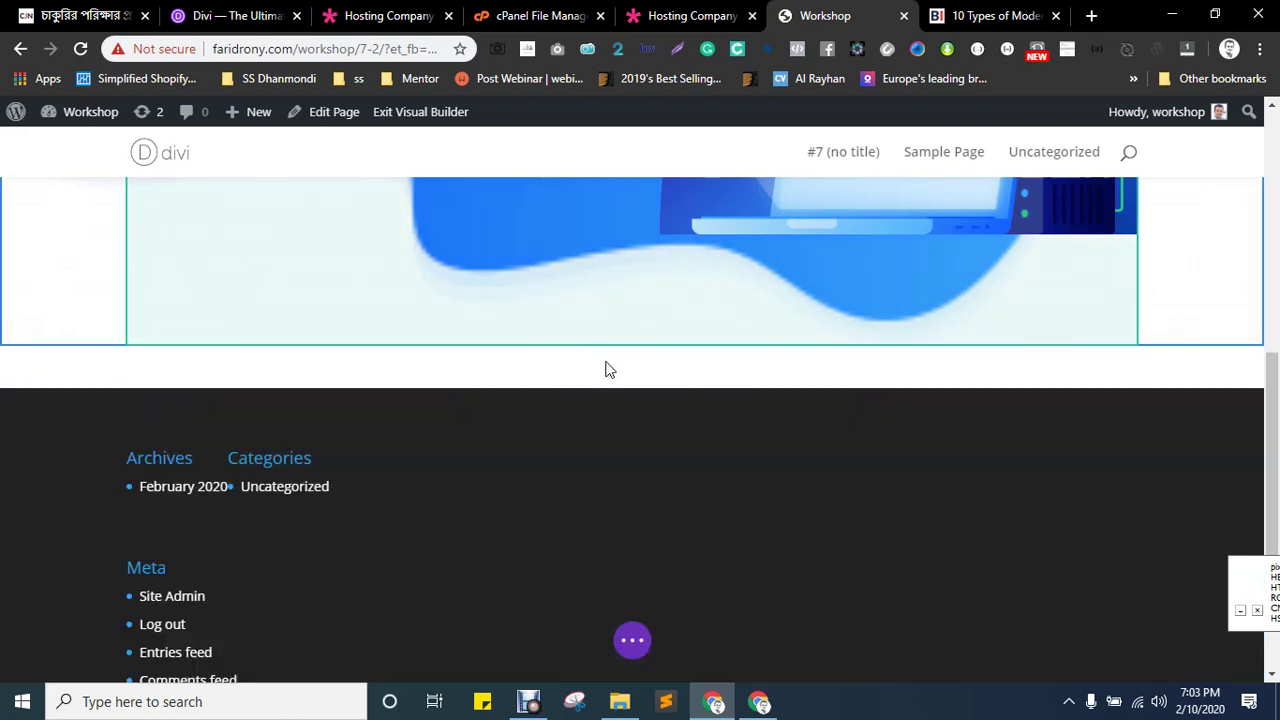
mouse_move(606, 323)
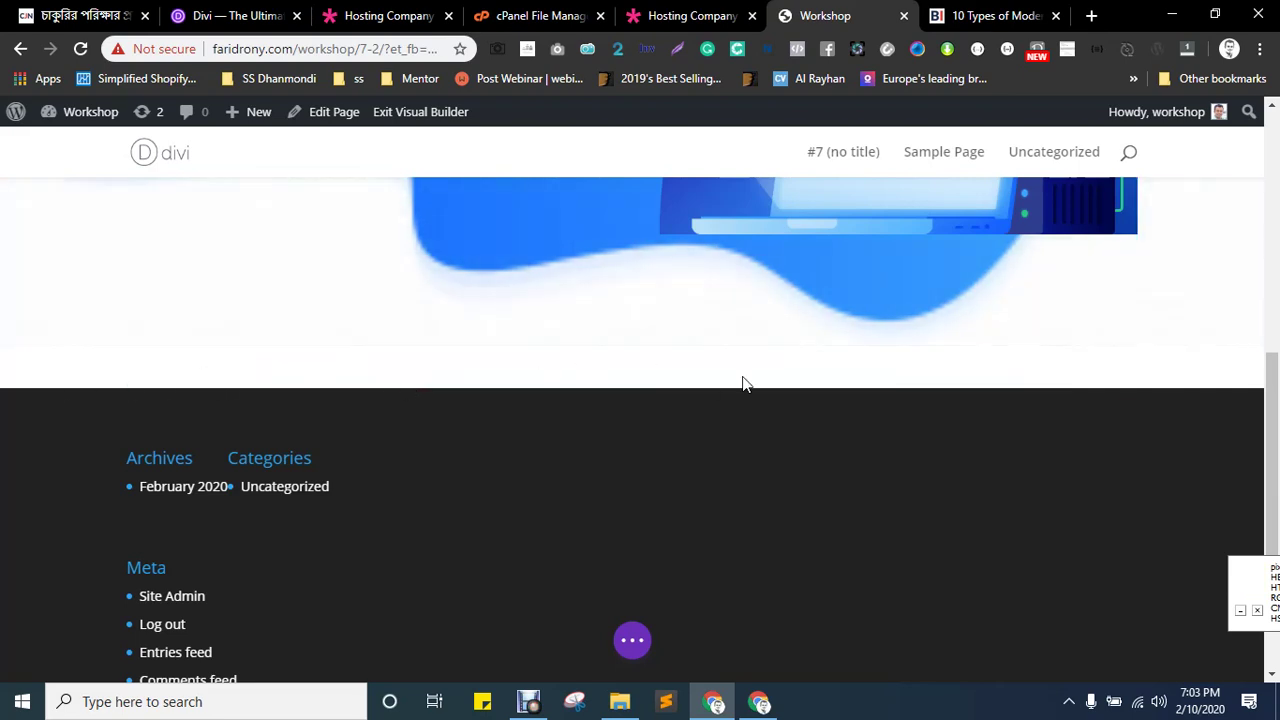
- Duplicate the hero section once more to place a second section below it
scroll(233, 366, up, 10)
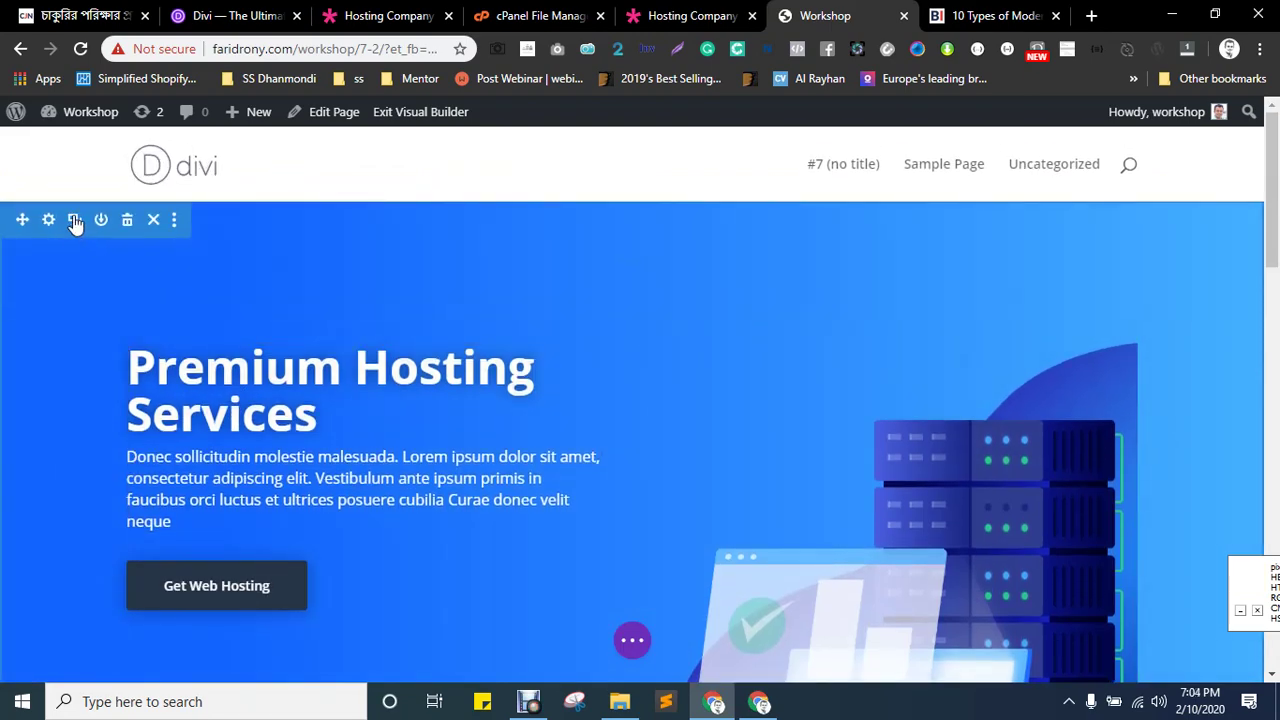
click(74, 221)
scroll(594, 314, down, 5)
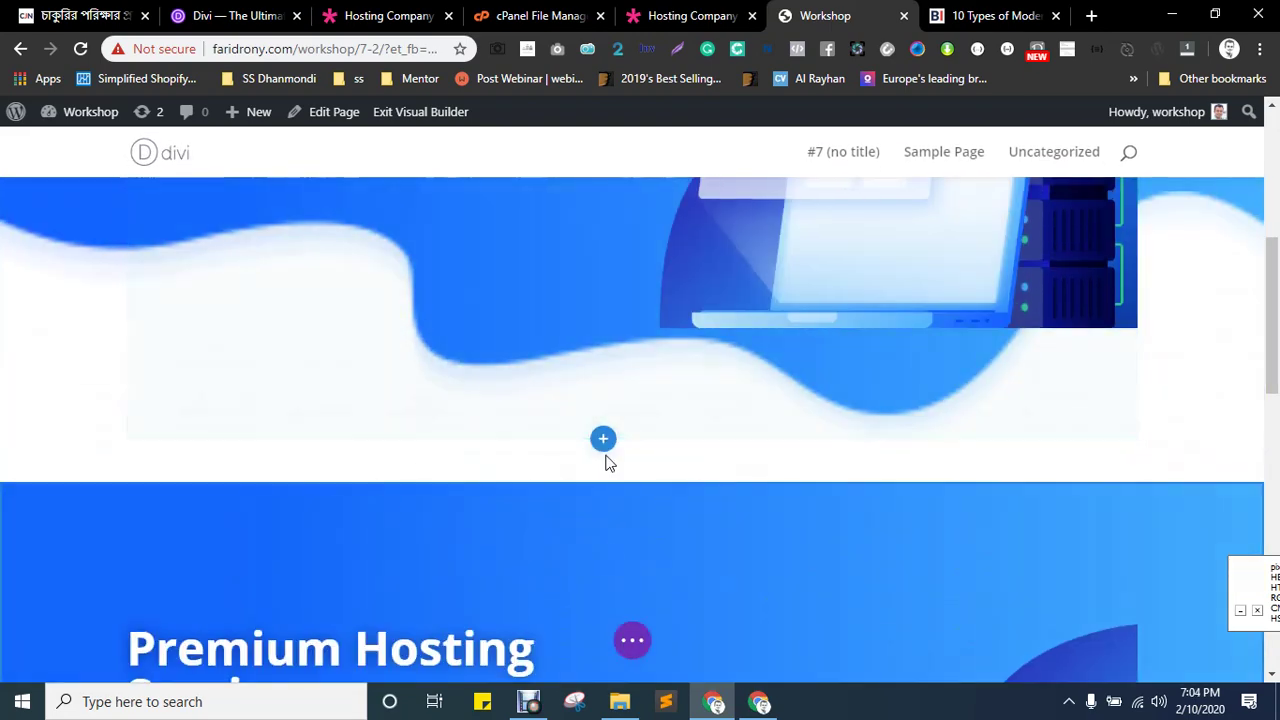
- Remove the background image, gradient and colour from the duplicated hero section and save its settings
scroll(570, 458, down, 2)
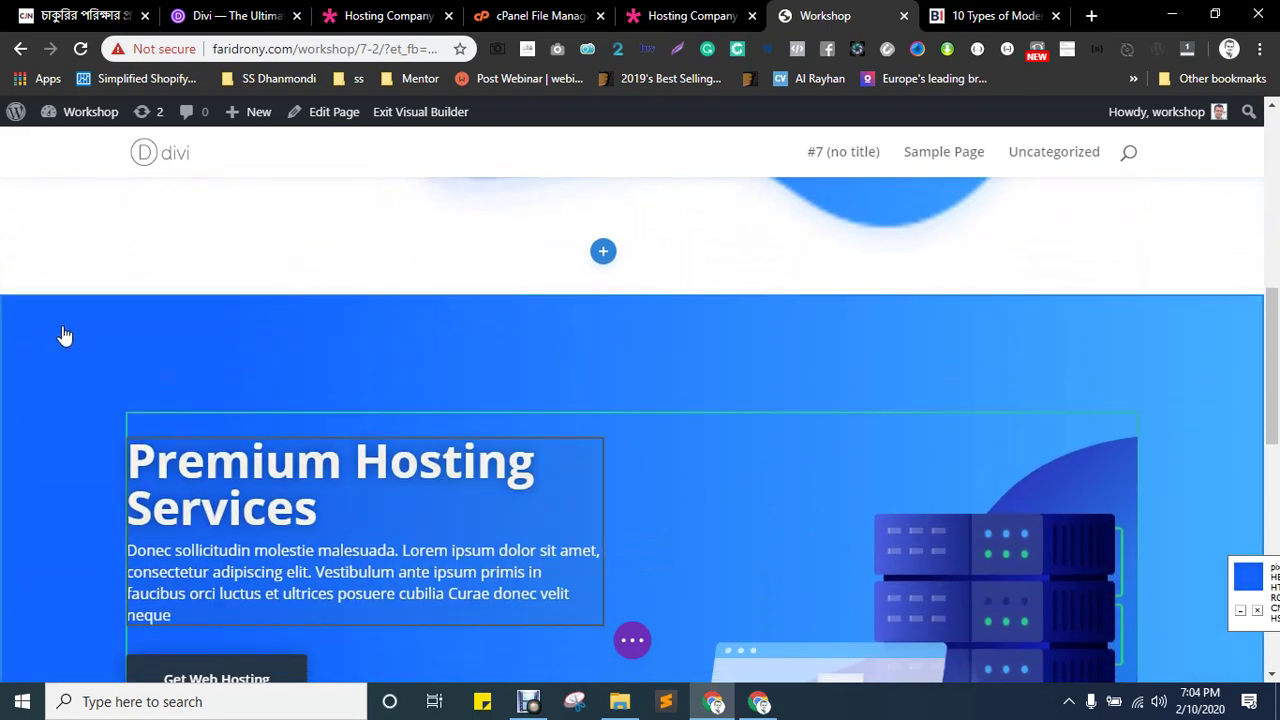
click(48, 316)
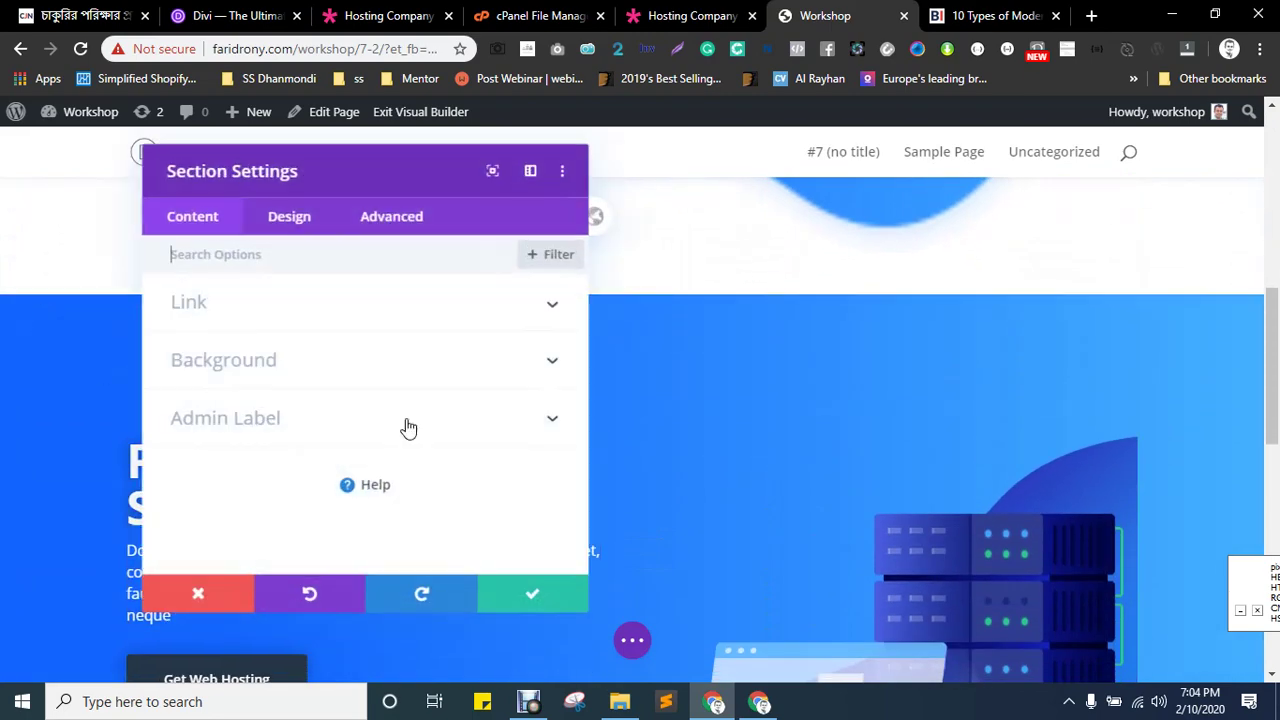
click(249, 363)
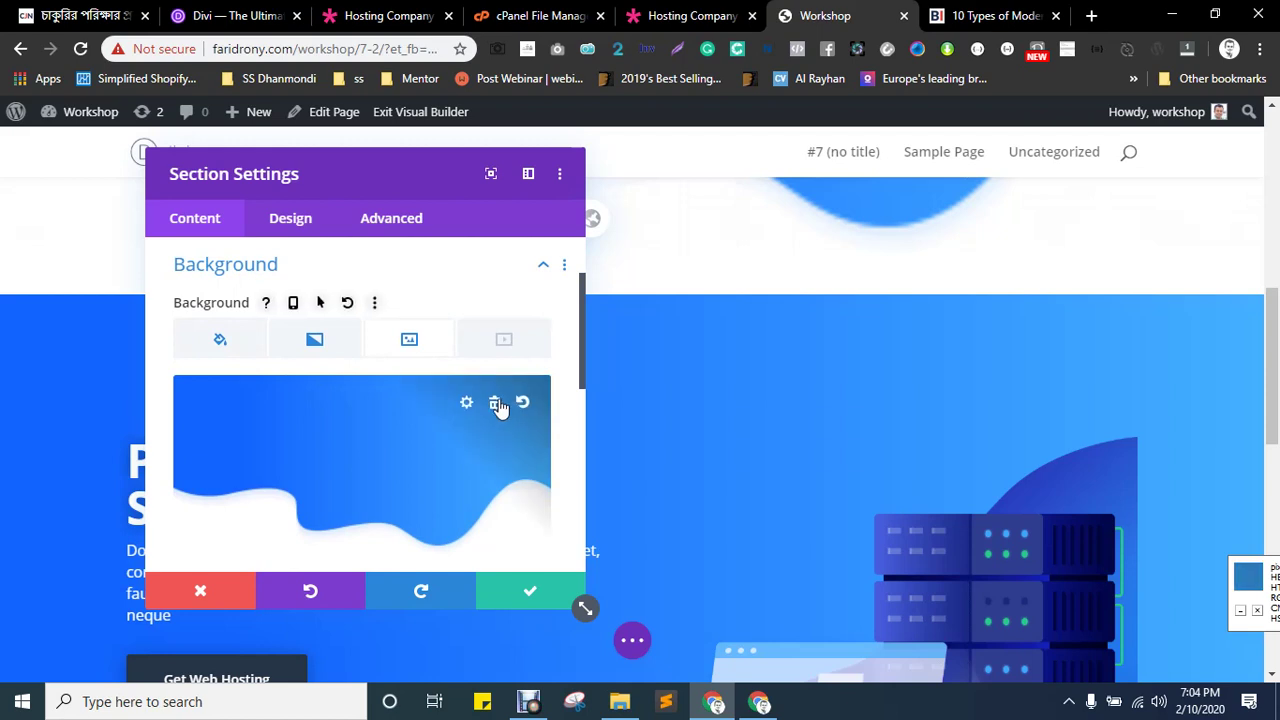
click(495, 406)
click(315, 341)
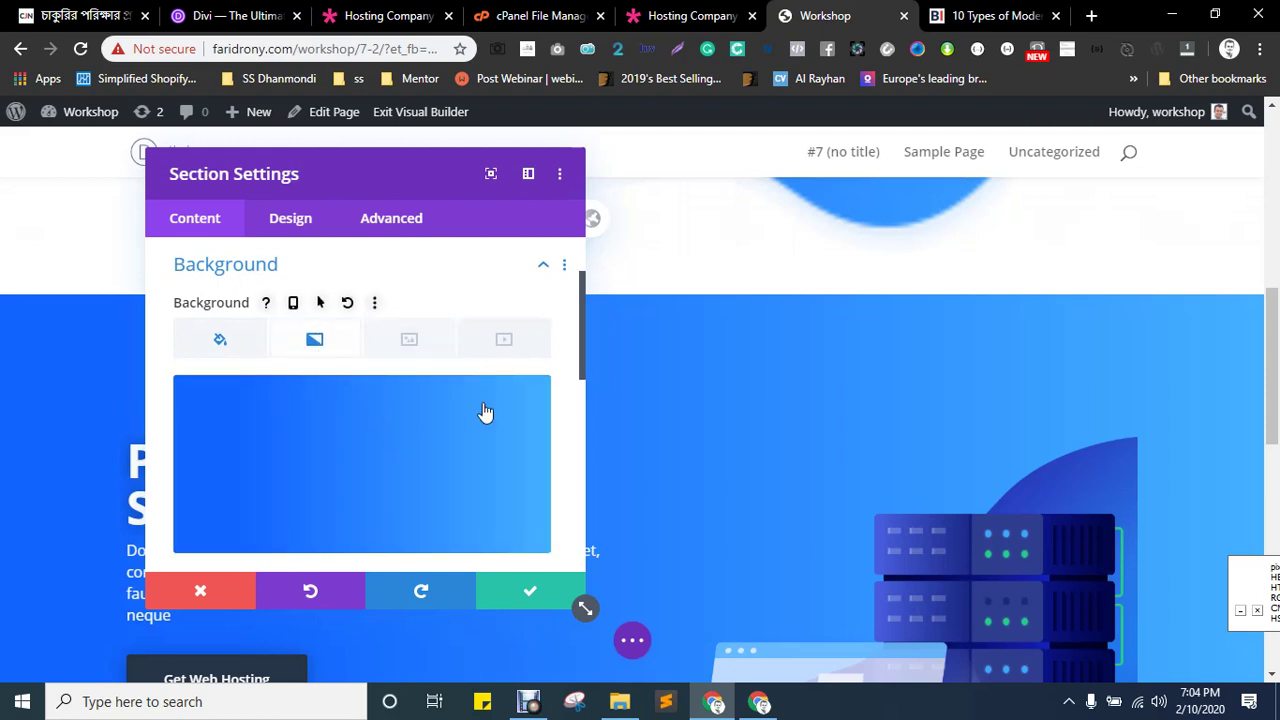
click(497, 406)
click(213, 337)
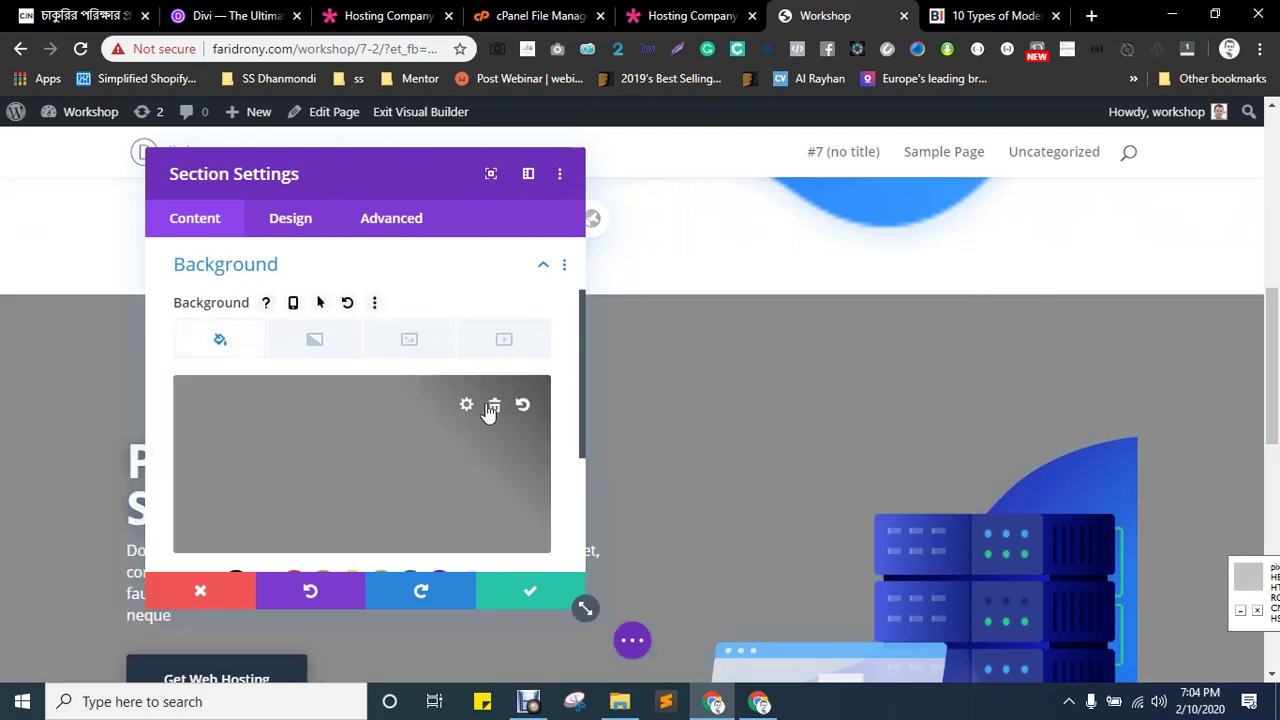
click(495, 406)
click(514, 595)
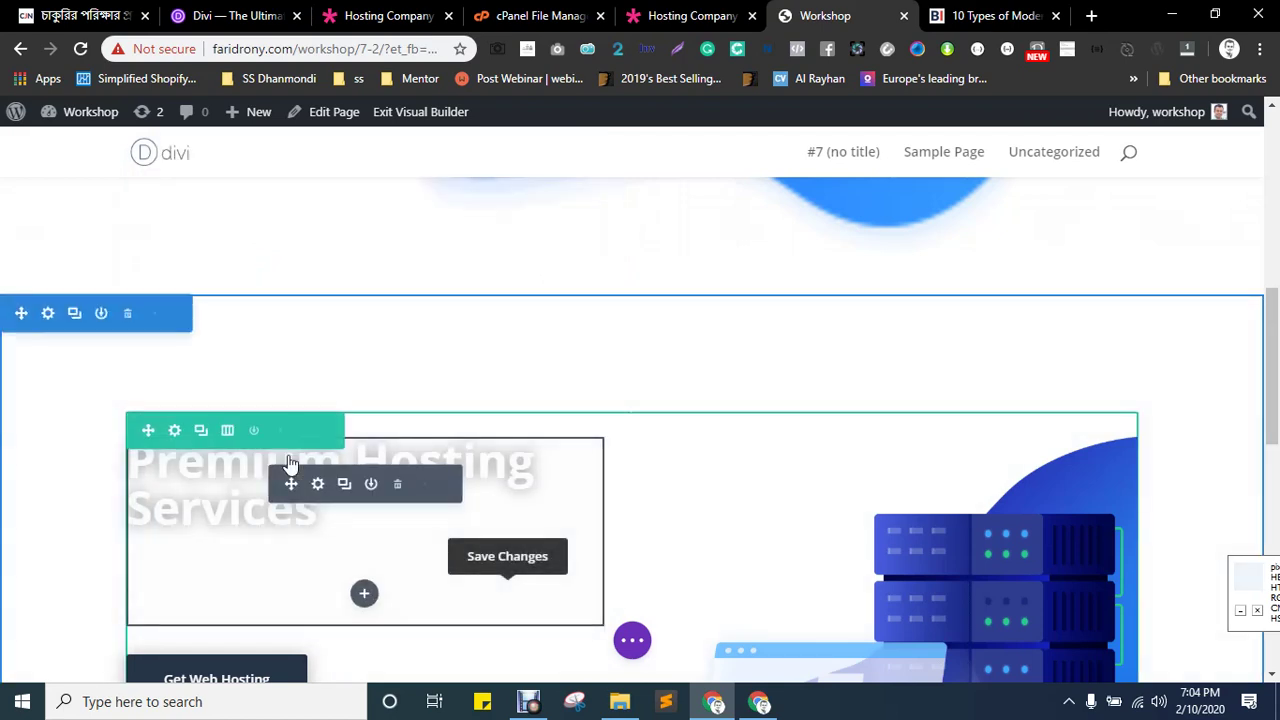
- Delete the duplicated section's heading text module and its whole row, and remove the section's top padding
click(398, 484)
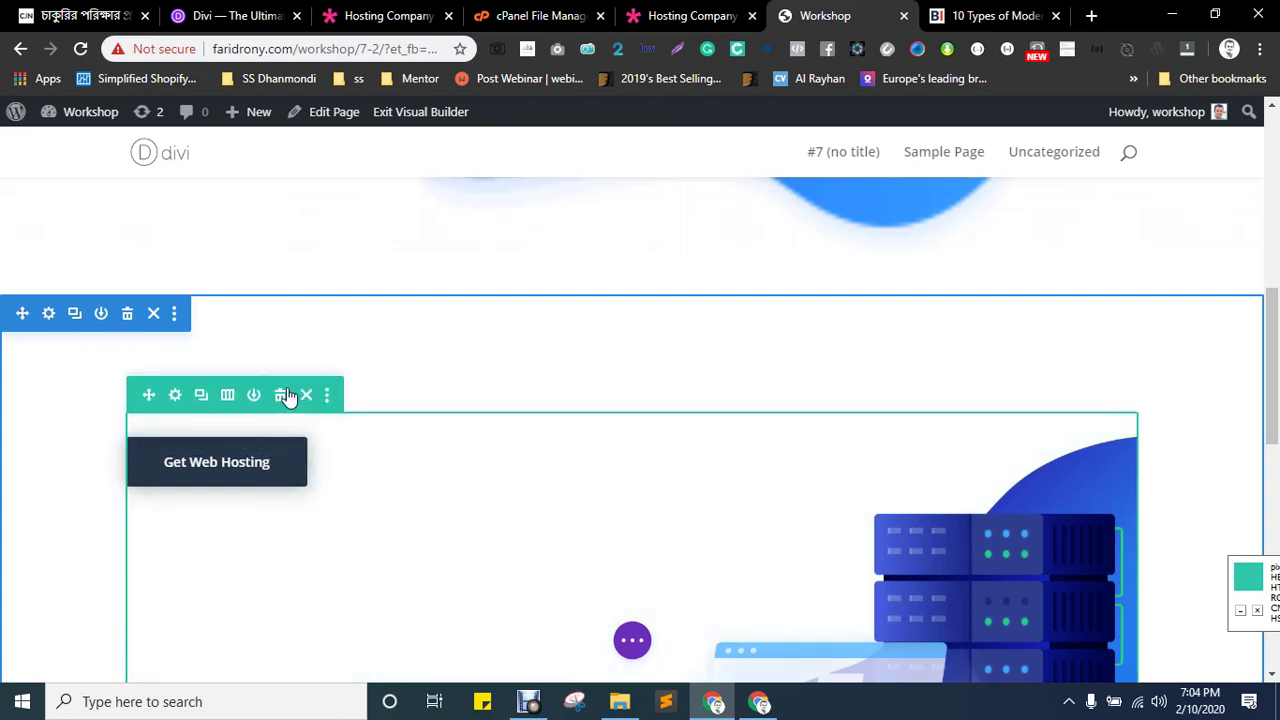
click(281, 395)
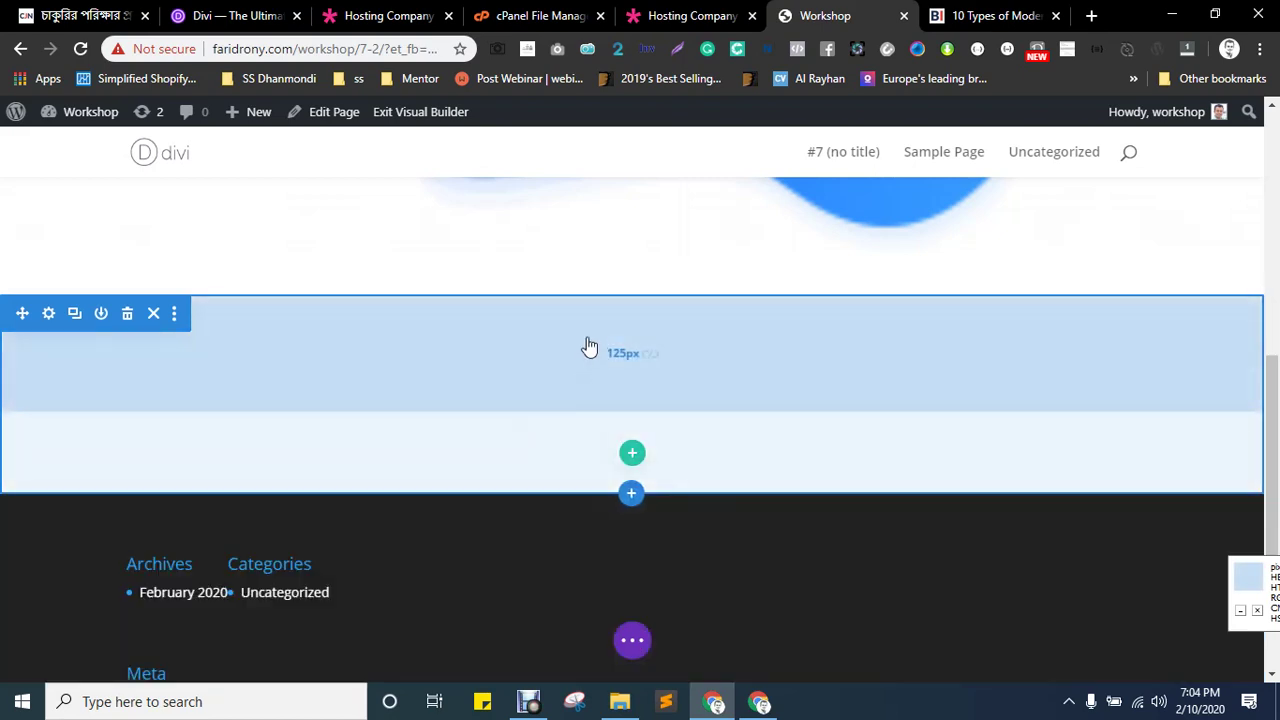
drag(589, 346, 594, 260)
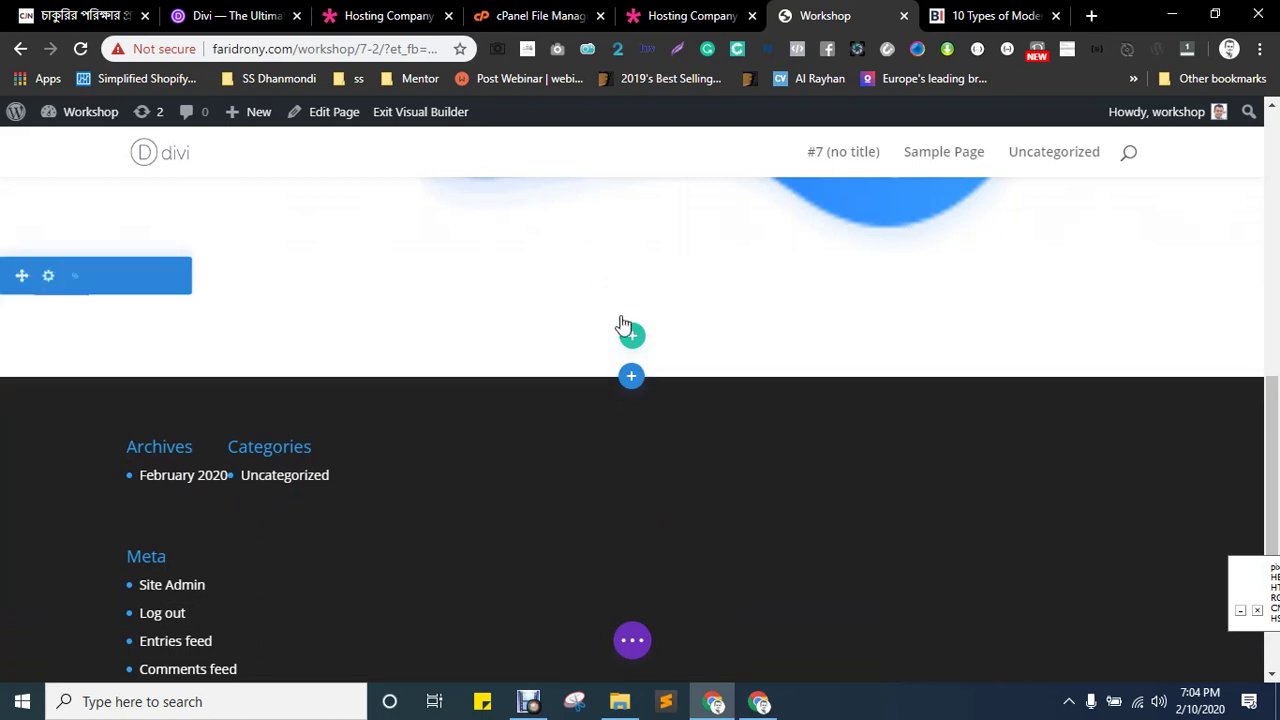
- Duplicate the emptied section and open the row layout choices for the upper one
click(74, 277)
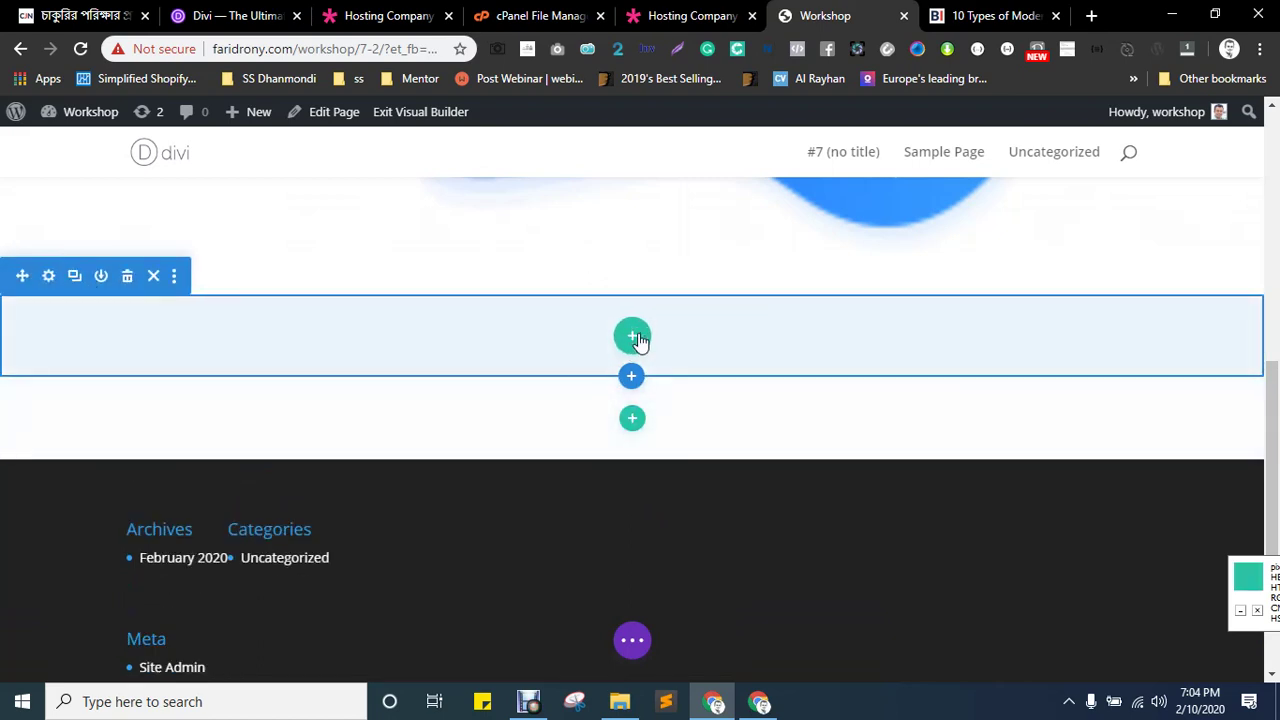
click(632, 337)
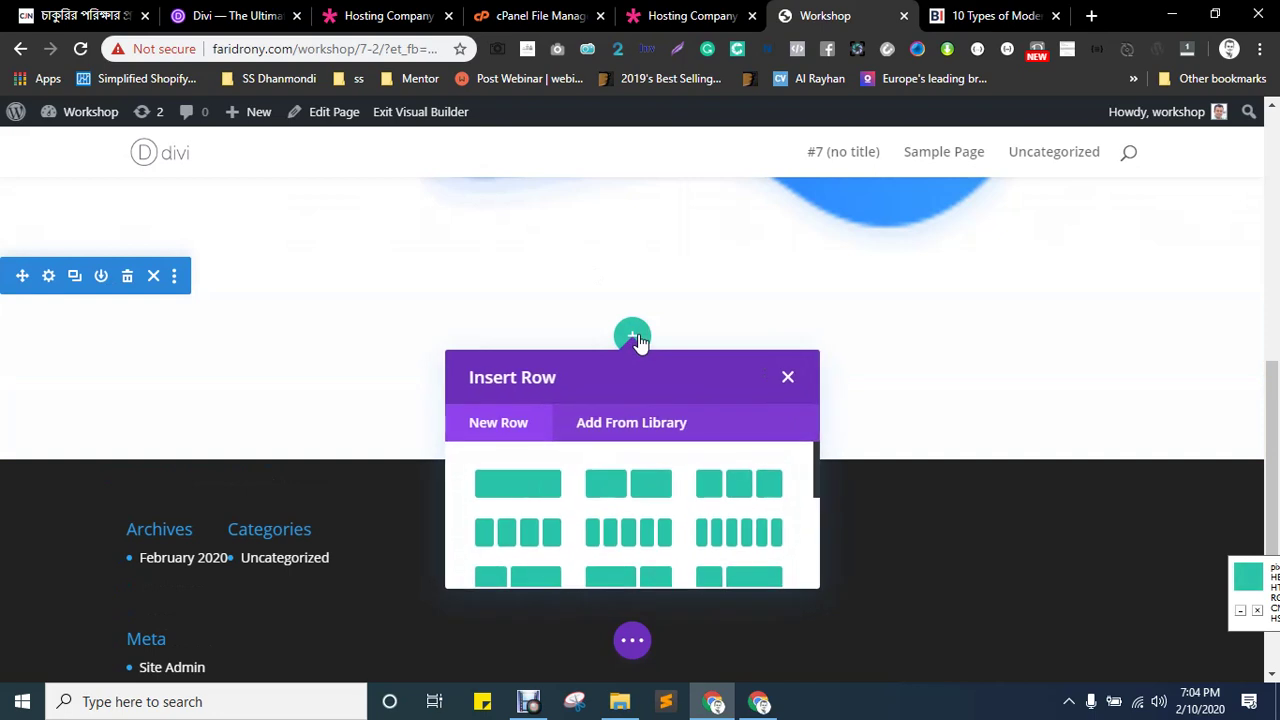
- Examine the column arrangement of the domain prices from .com to .gov beneath the reference page's hero
key(ctrl+shift+Tab)
click(264, 418)
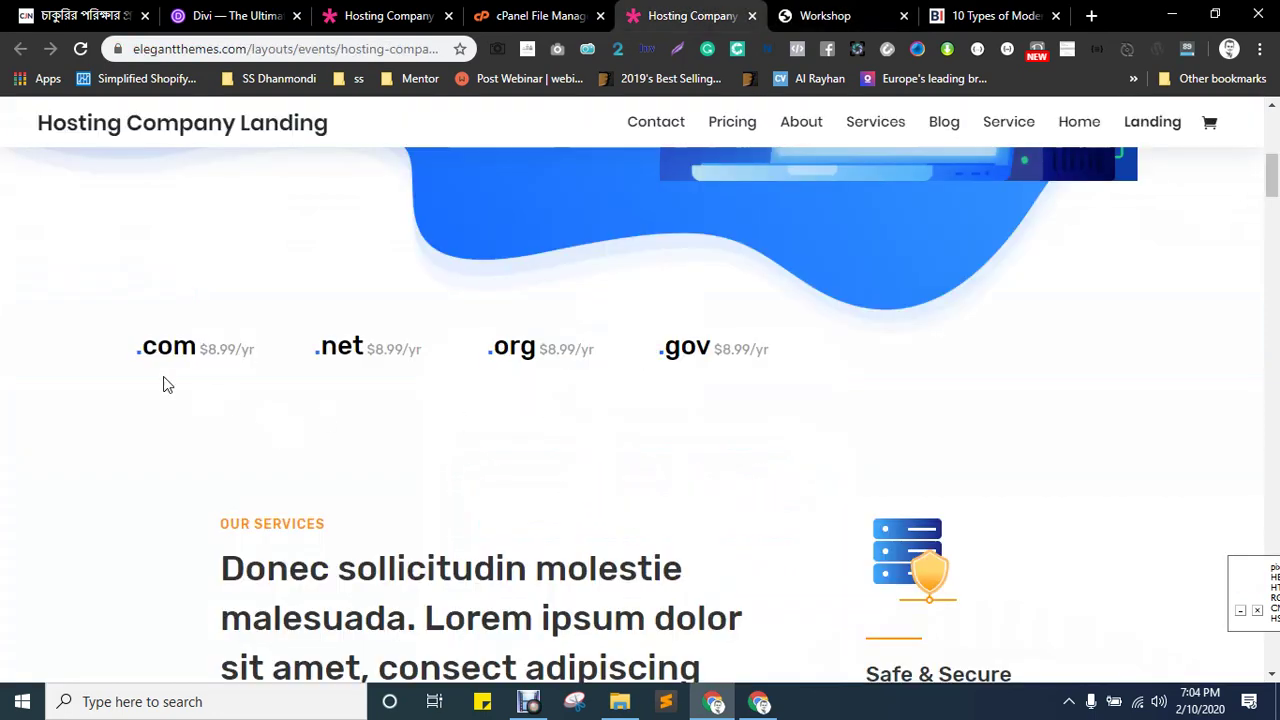
drag(118, 352, 290, 362)
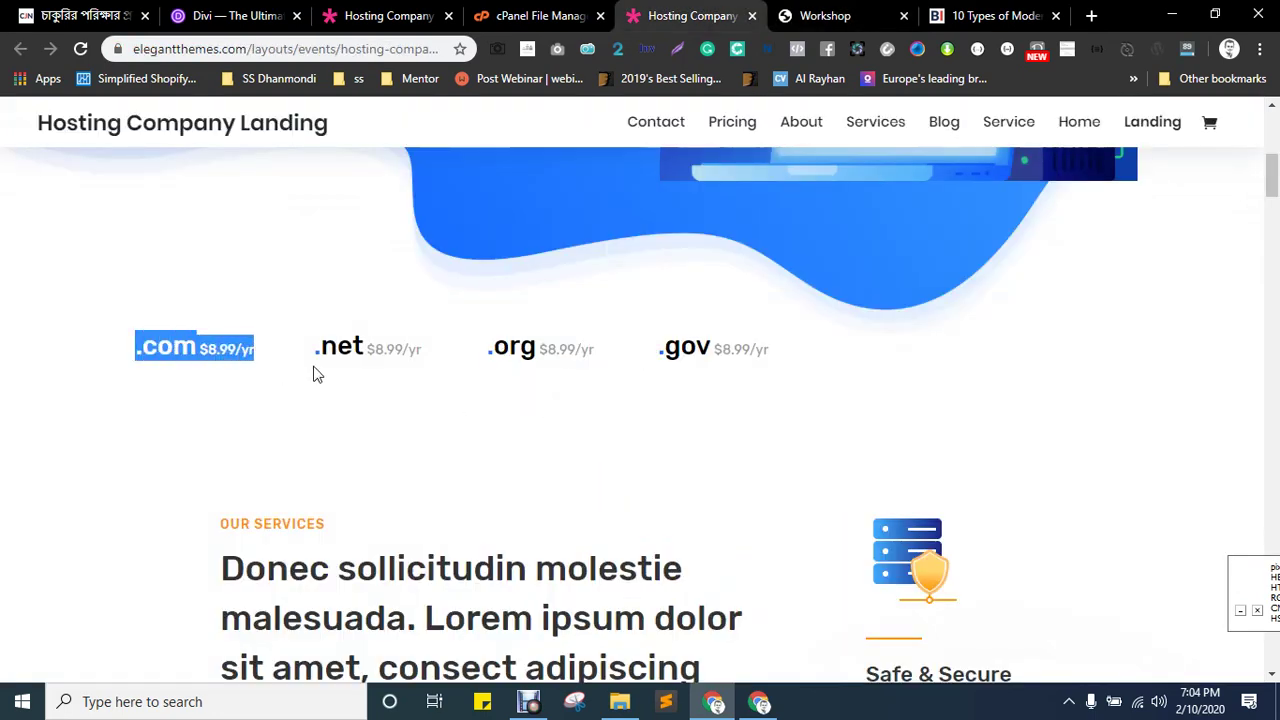
click(313, 373)
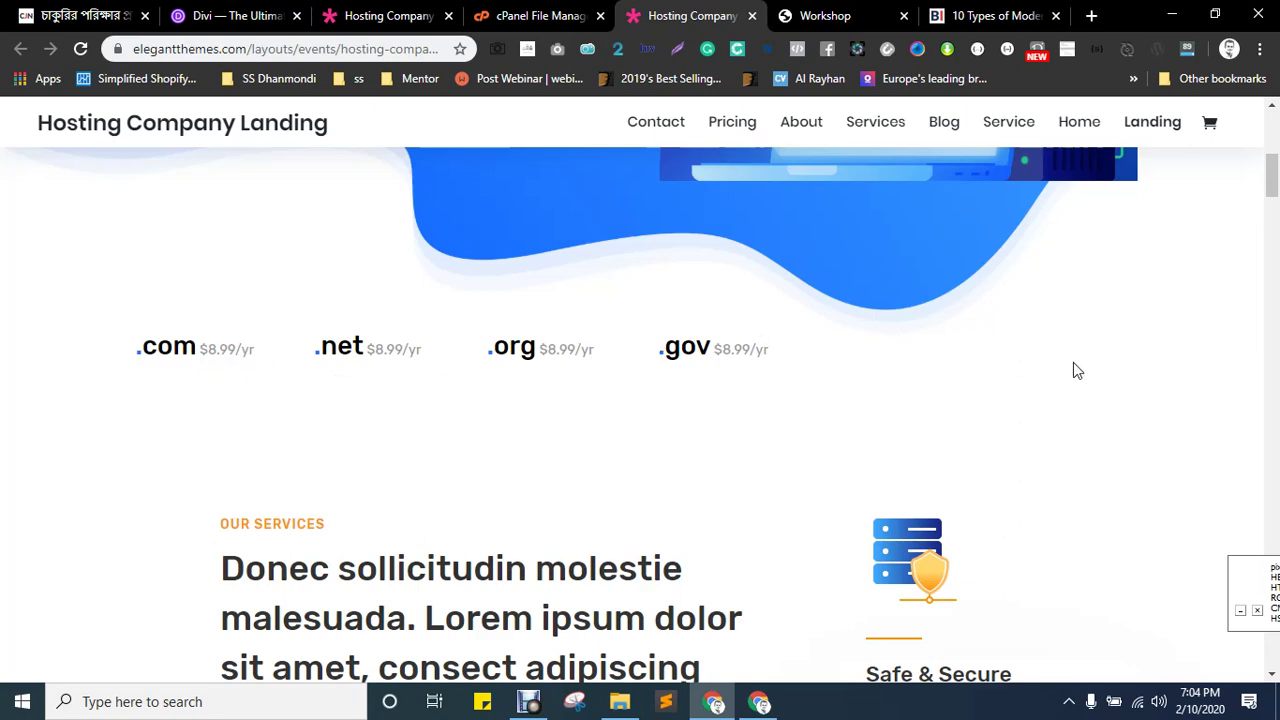
scroll(958, 395, up, 3)
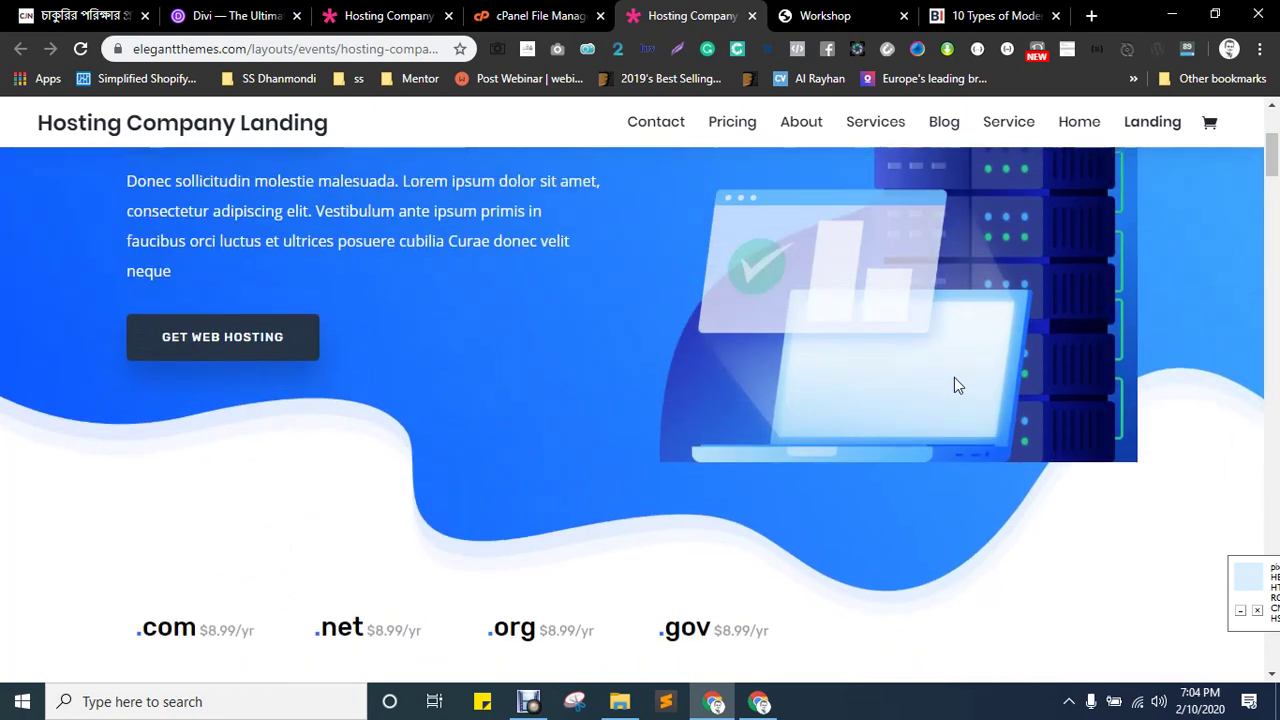
scroll(497, 431, down, 2)
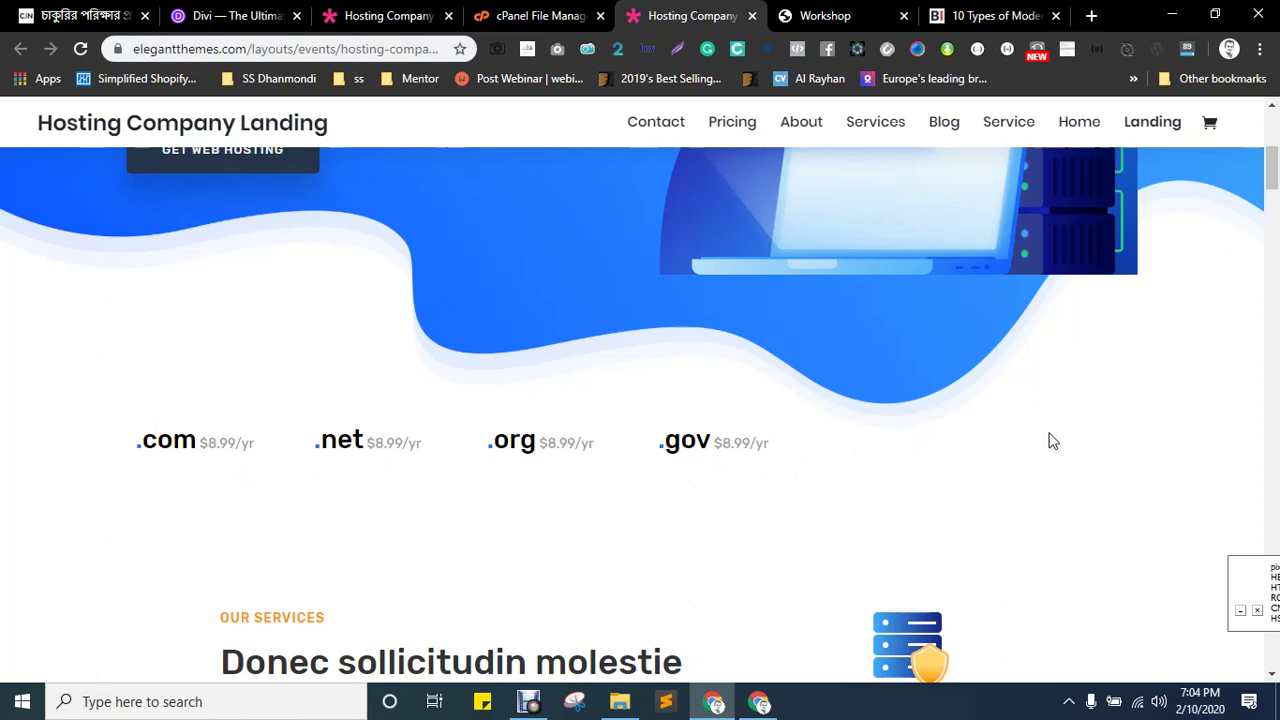
drag(750, 443, 630, 452)
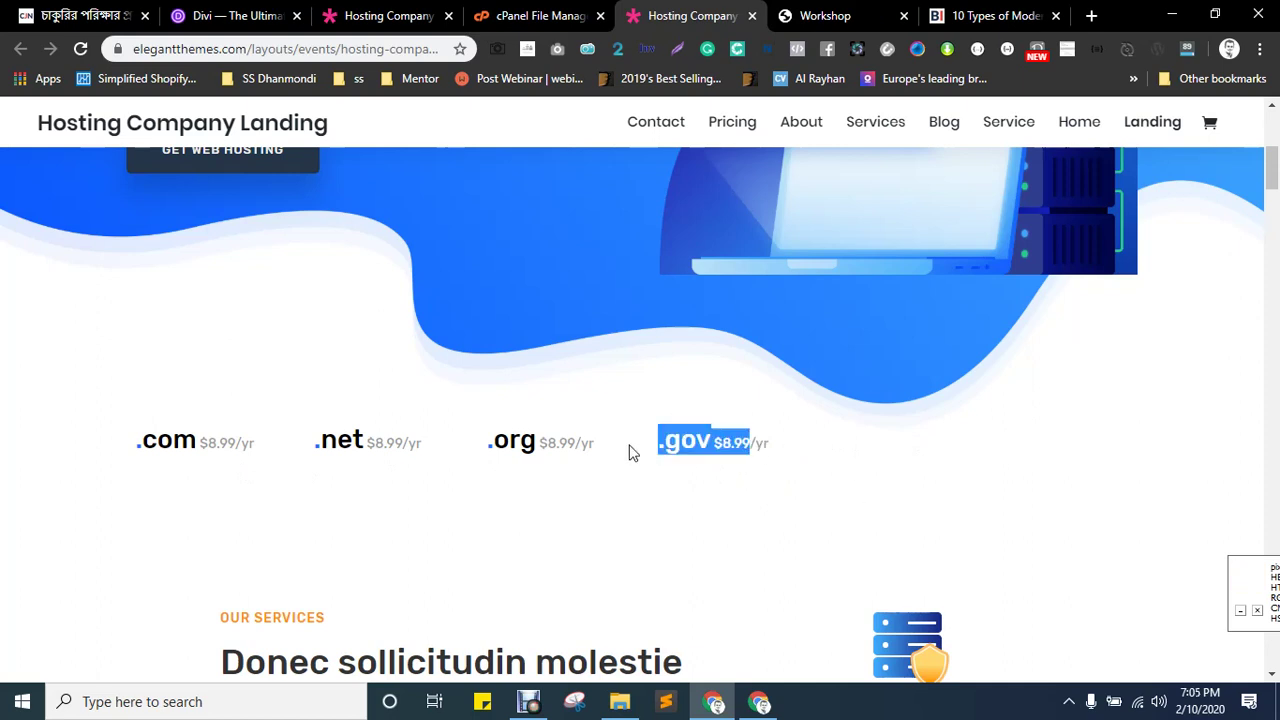
click(628, 428)
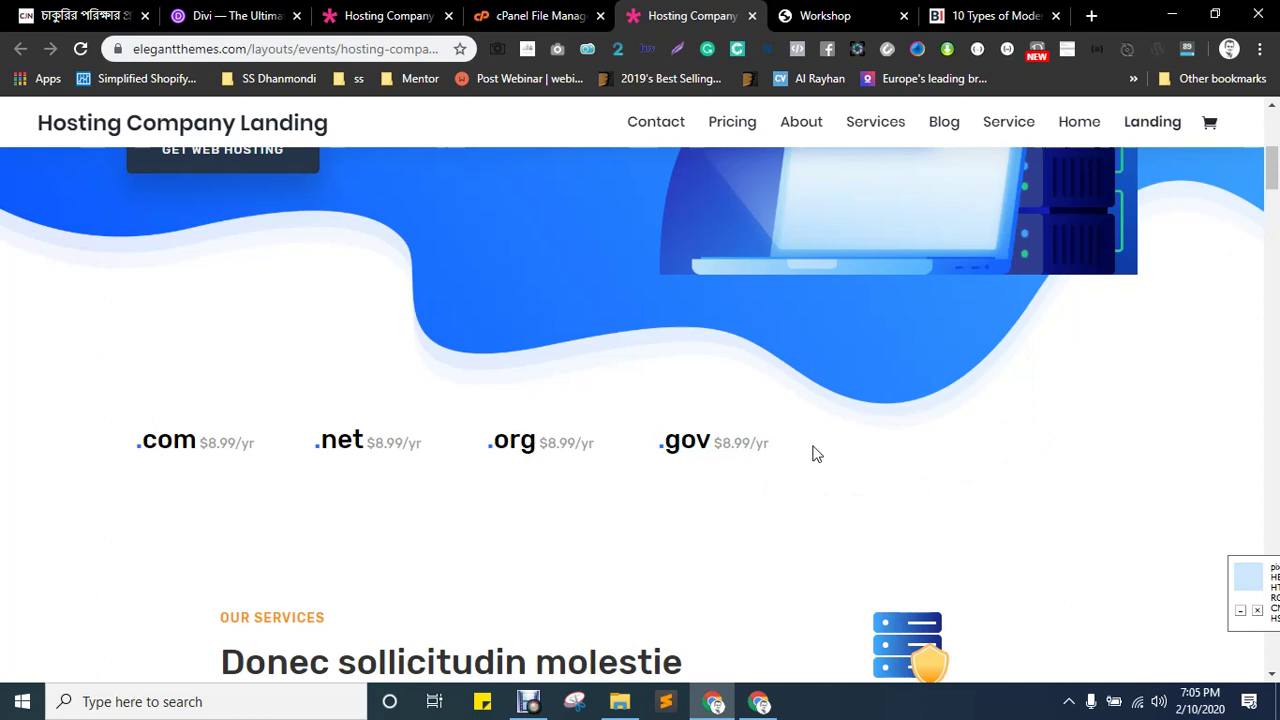
- Return to the Workshop page and insert a row of six equal columns in the empty section below the hero
click(808, 12)
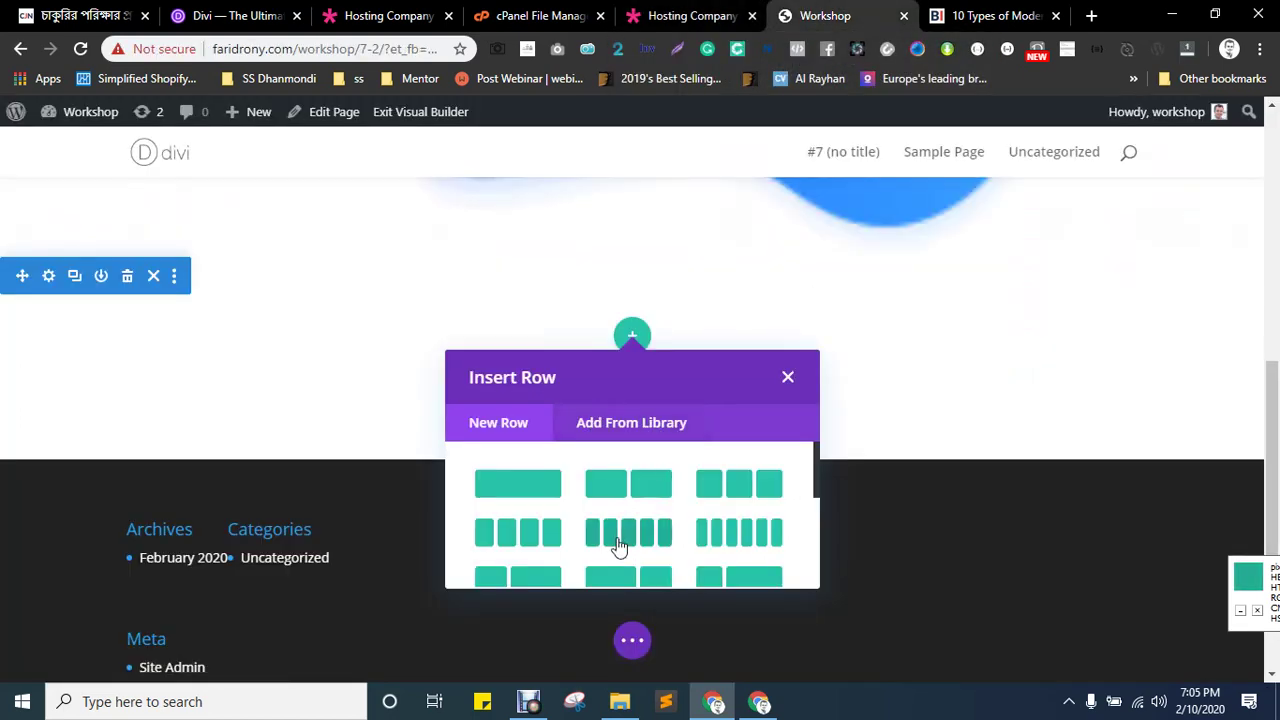
click(738, 535)
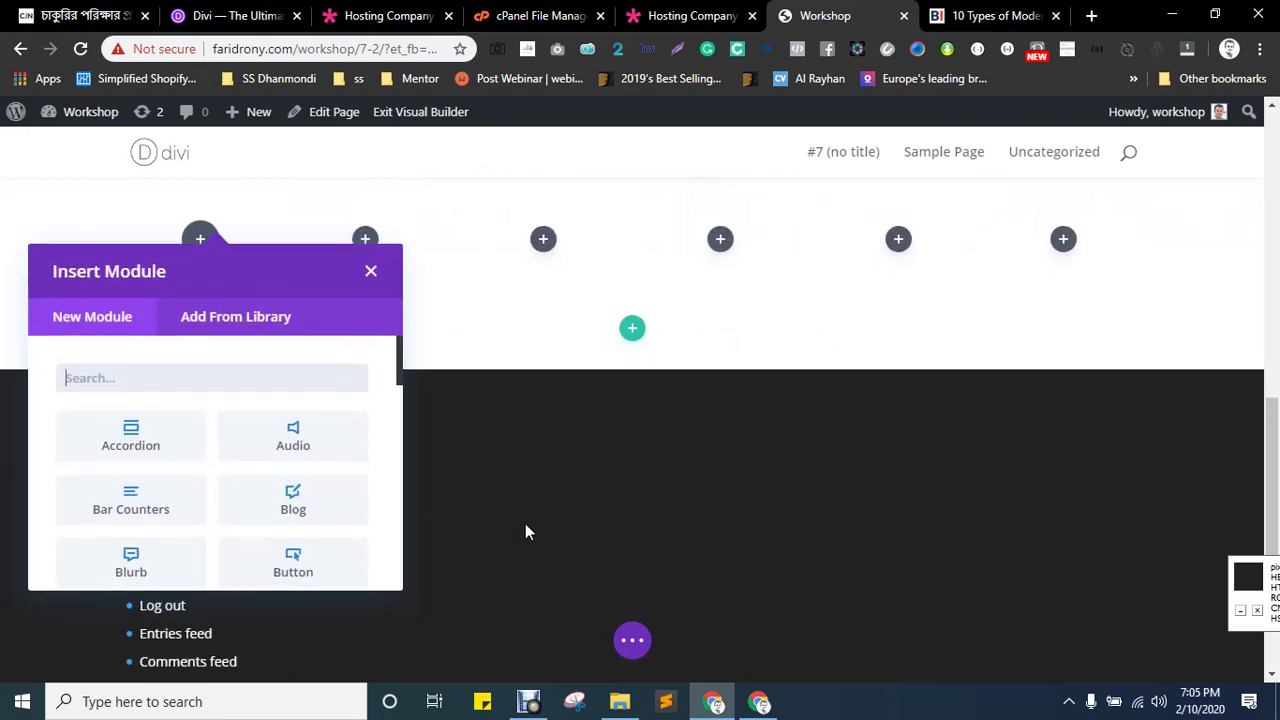
scroll(500, 491, up, 3)
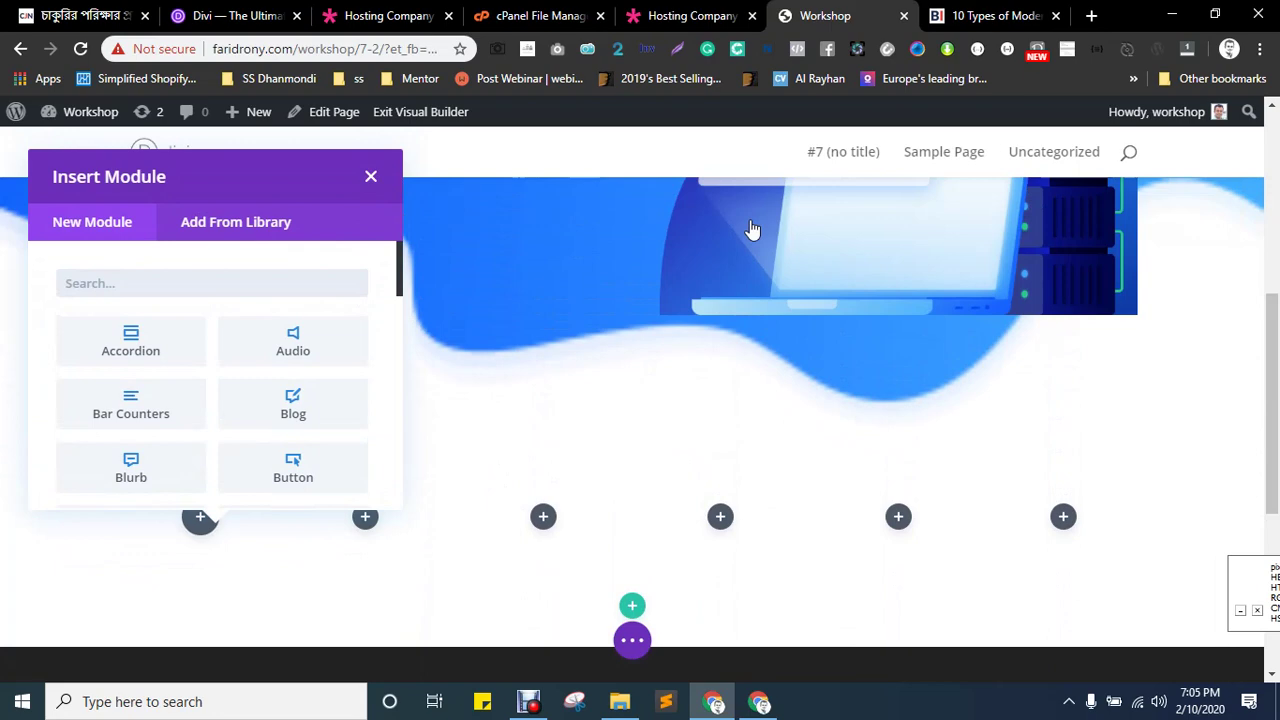
- Inspect the HTML markup and span styles of the reference page's .com price, and return to the Workshop page
click(692, 15)
drag(137, 452, 250, 446)
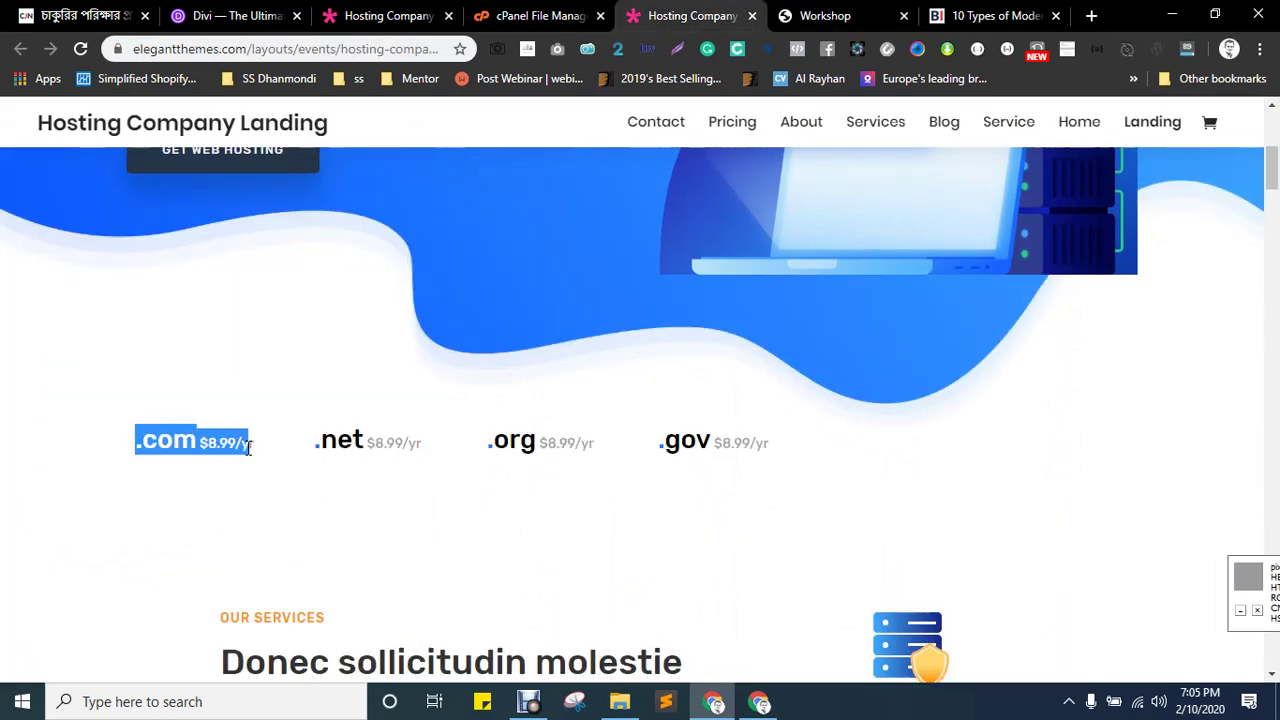
click(207, 438)
right_click(206, 436)
click(254, 424)
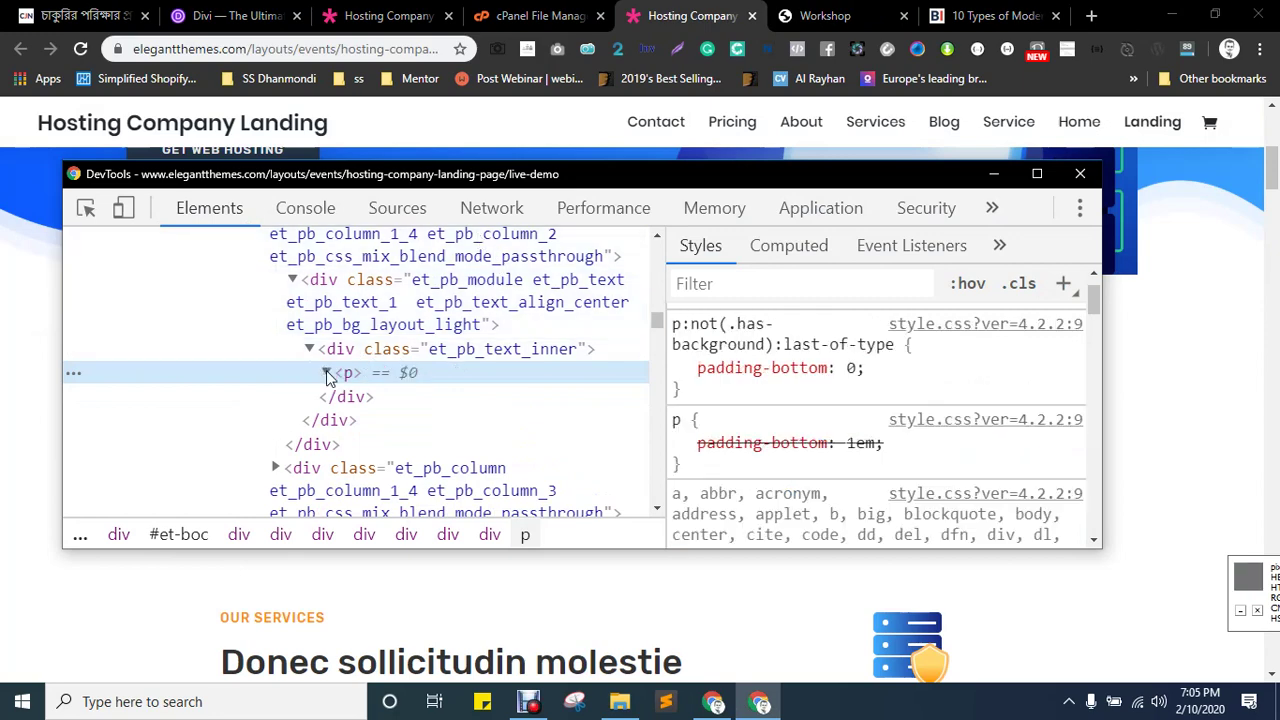
click(327, 372)
click(343, 397)
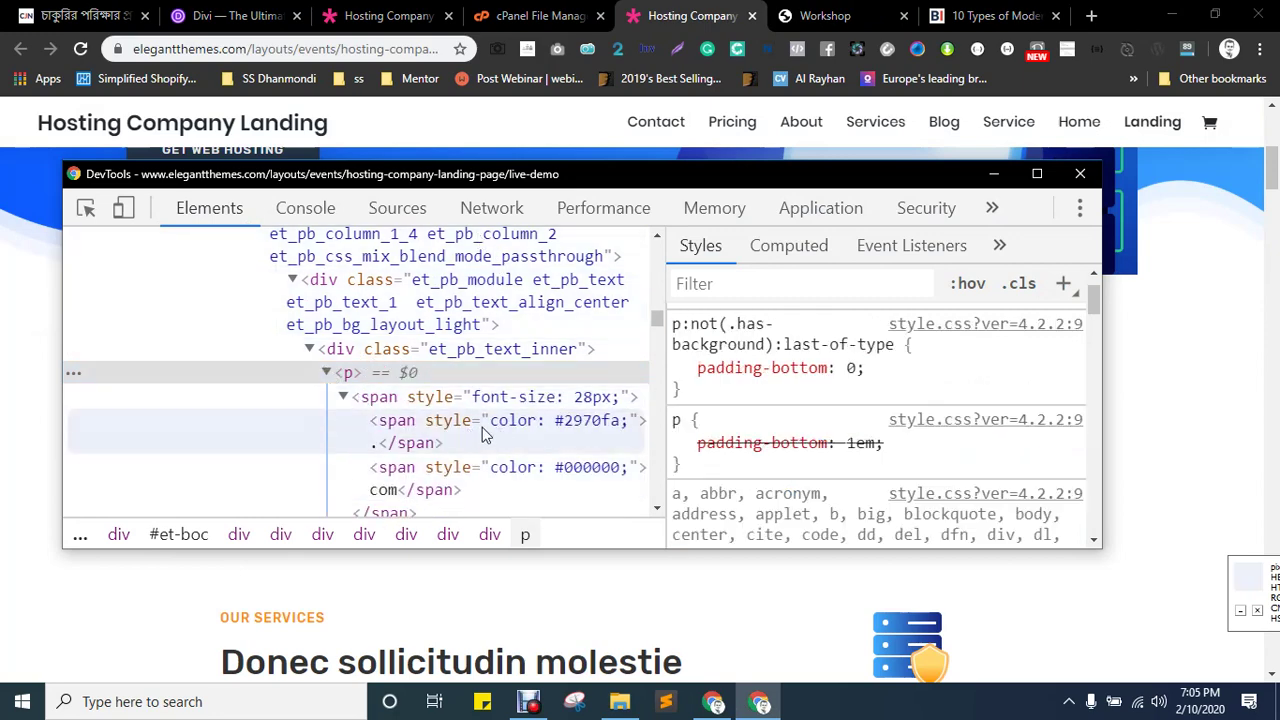
key(F12)
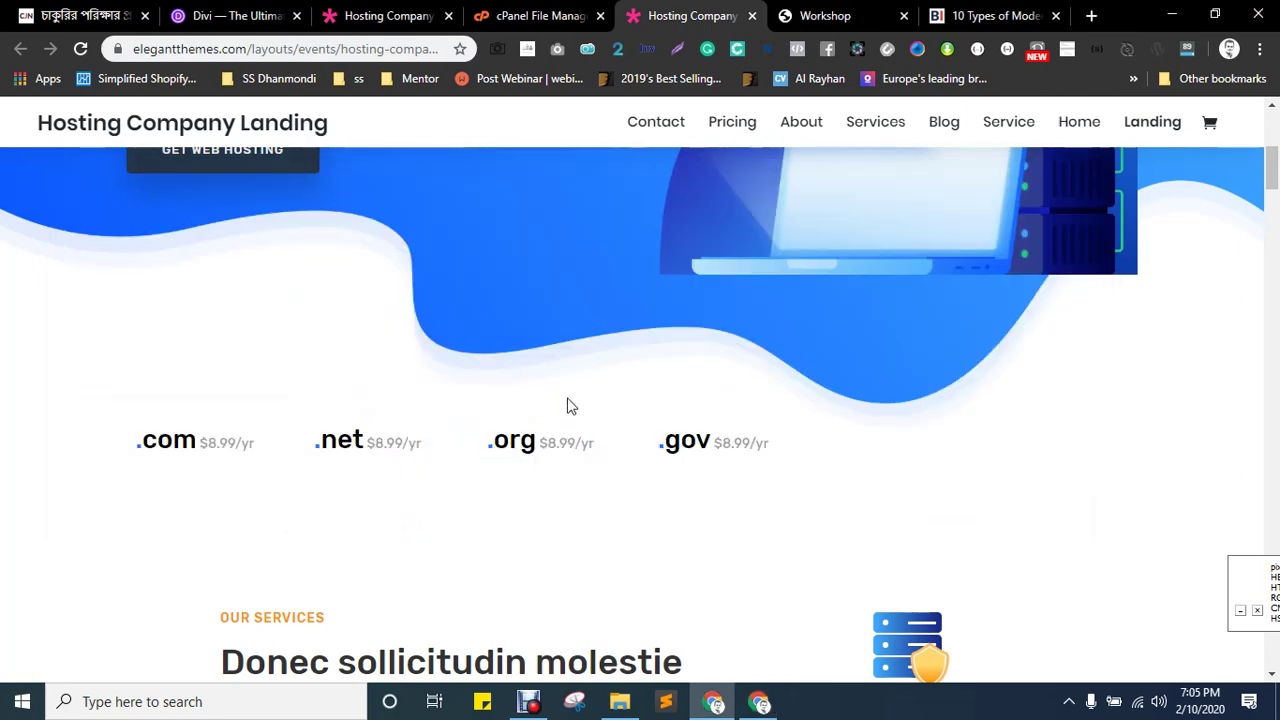
key(ctrl+Tab)
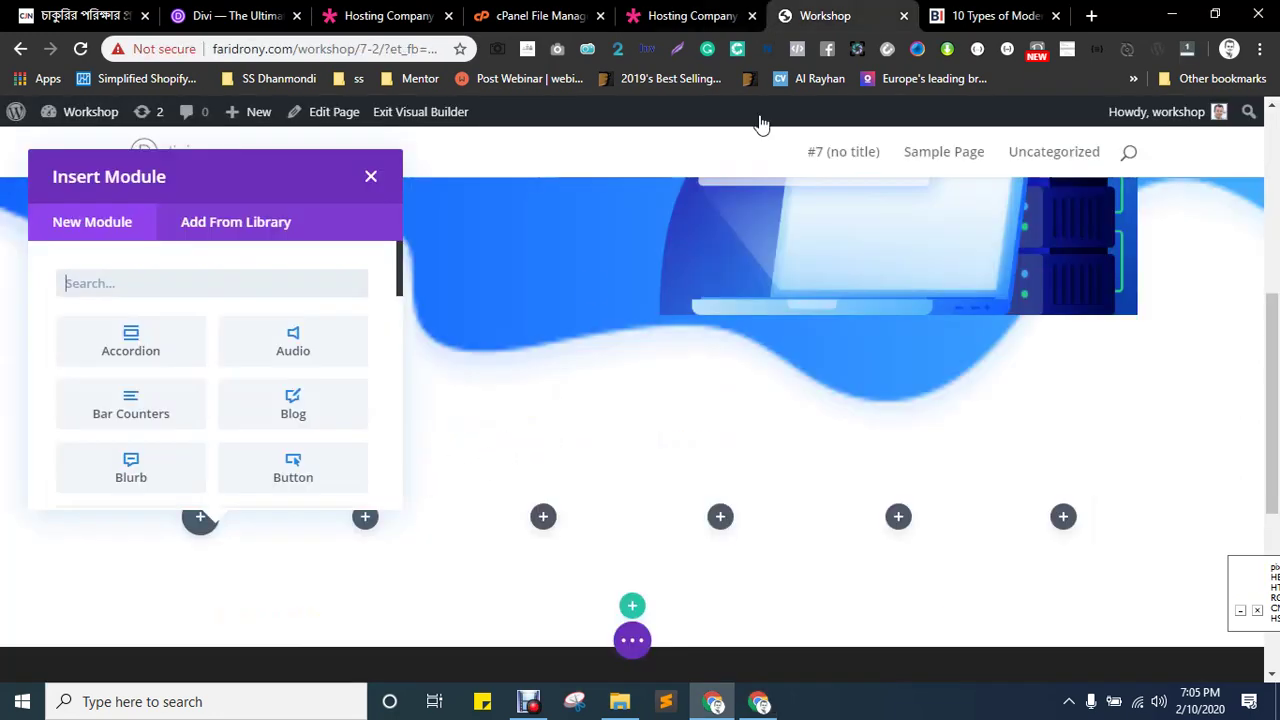
- Copy the ".com $8.99/yr" text from the reference page and return to the Workshop page
click(682, 14)
drag(120, 451, 263, 446)
key(ctrl+c)
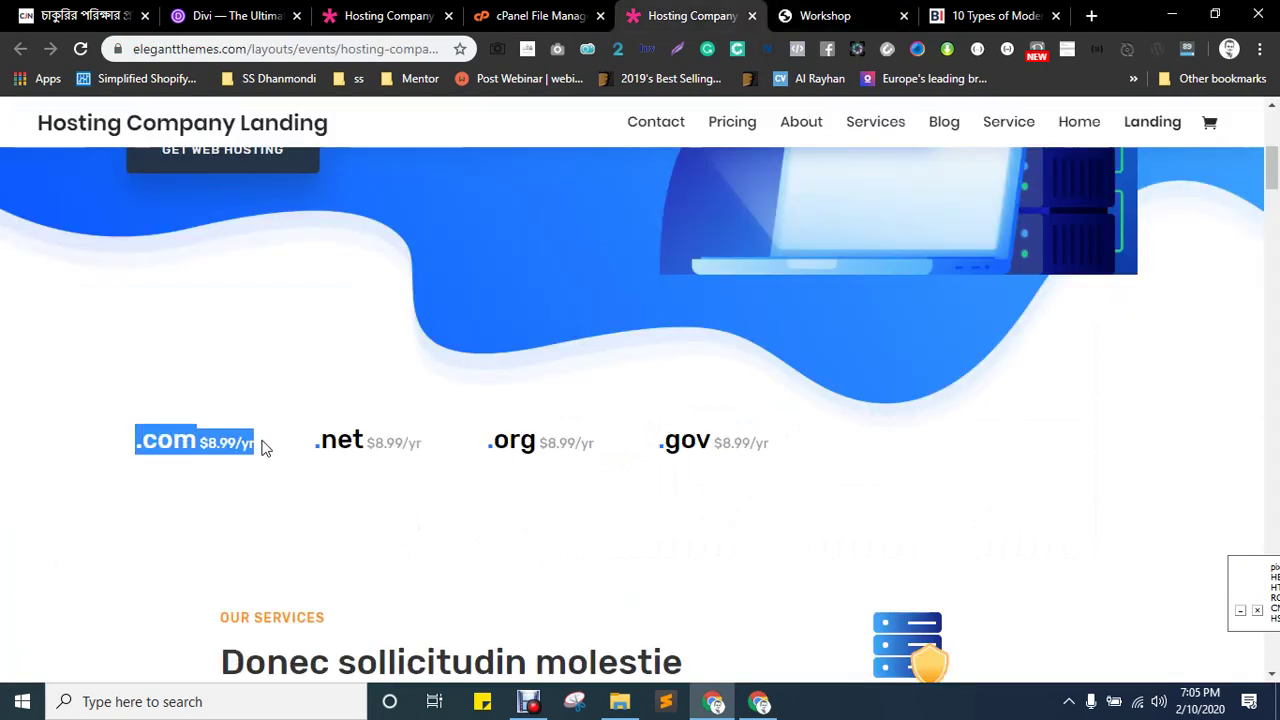
click(800, 28)
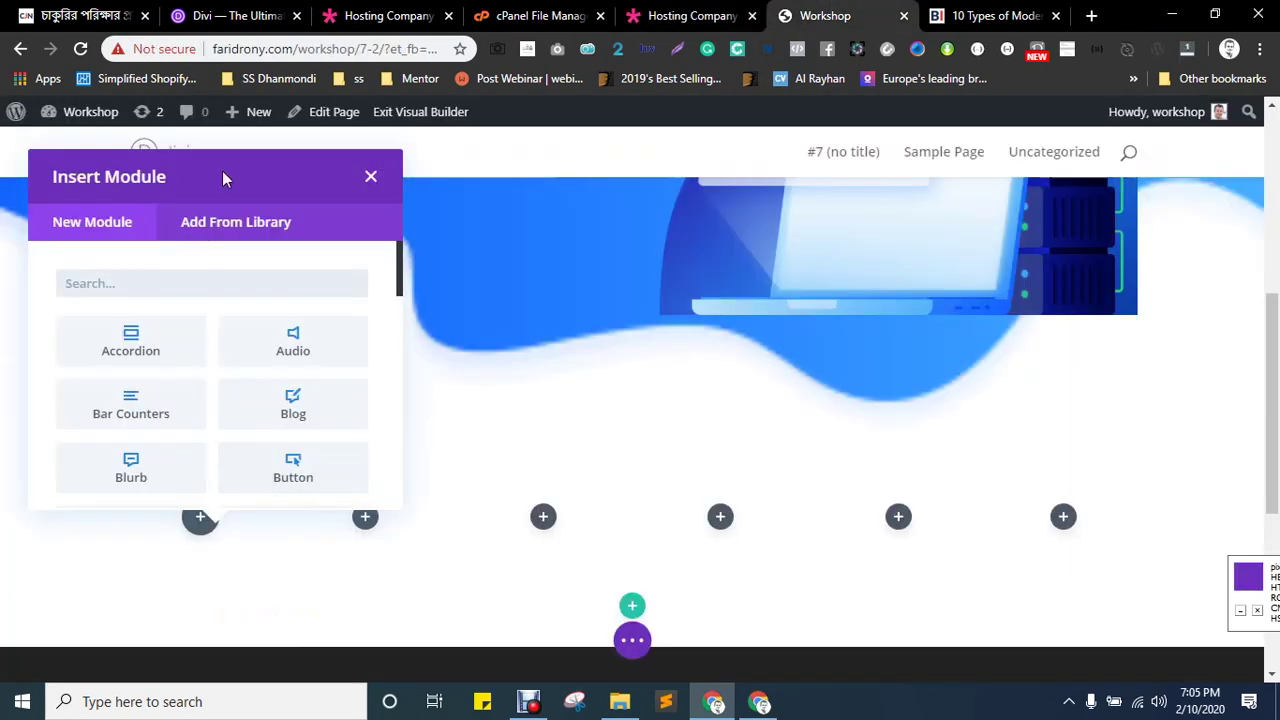
- Insert a Text module in the first column of the six-column row
text(t)
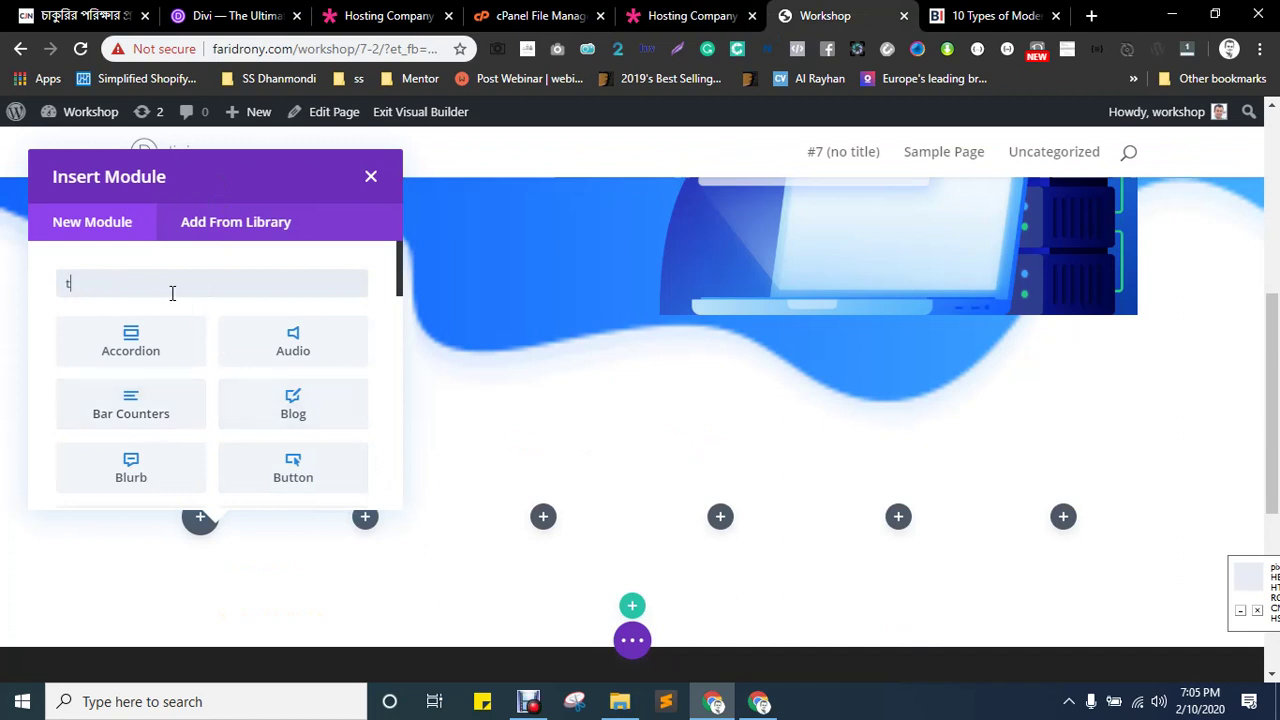
text(ext)
click(129, 338)
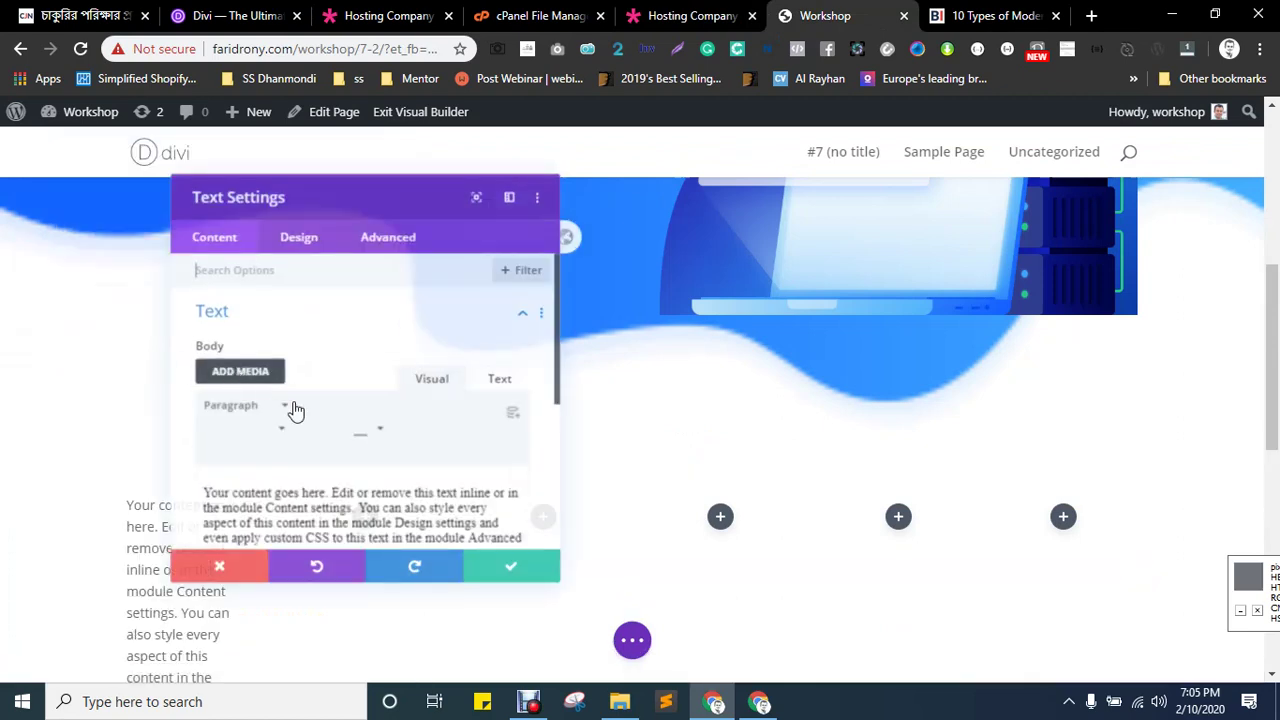
- Replace the Text module's placeholder body with the copied ".com $8.99/yr"
scroll(423, 460, down, 3)
scroll(449, 368, up, 3)
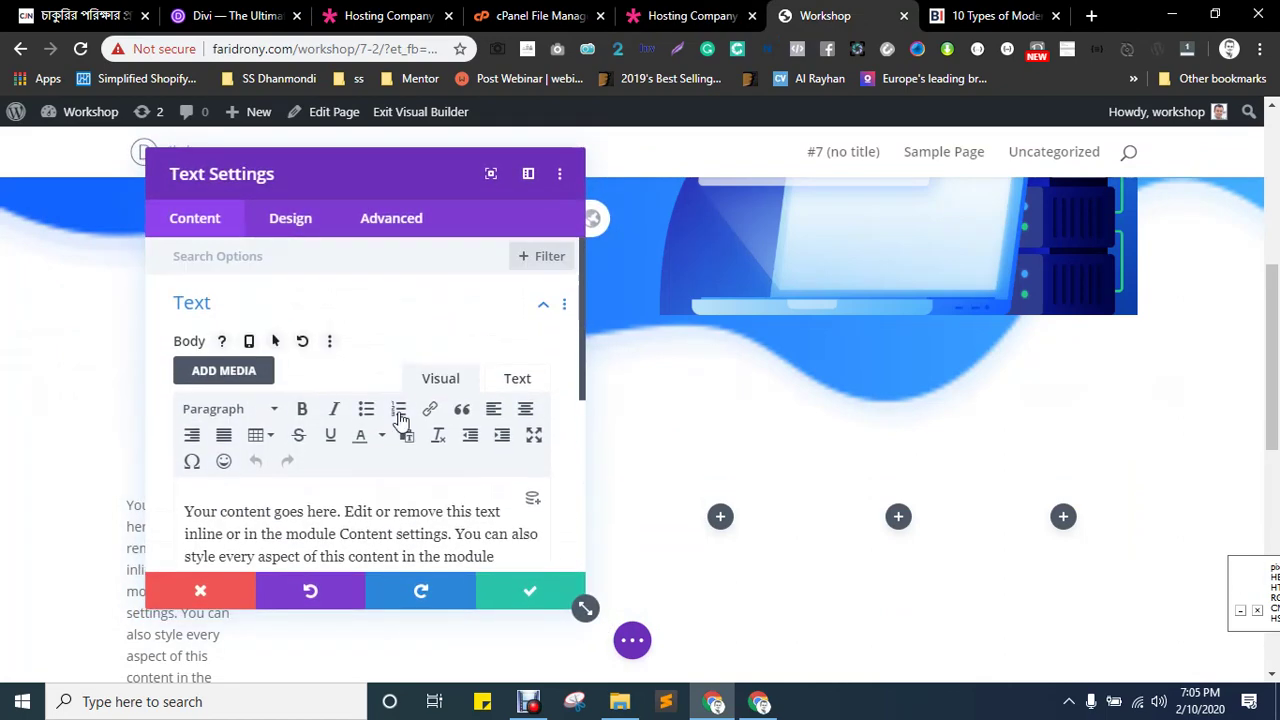
scroll(330, 399, down, 3)
triple_click(331, 392)
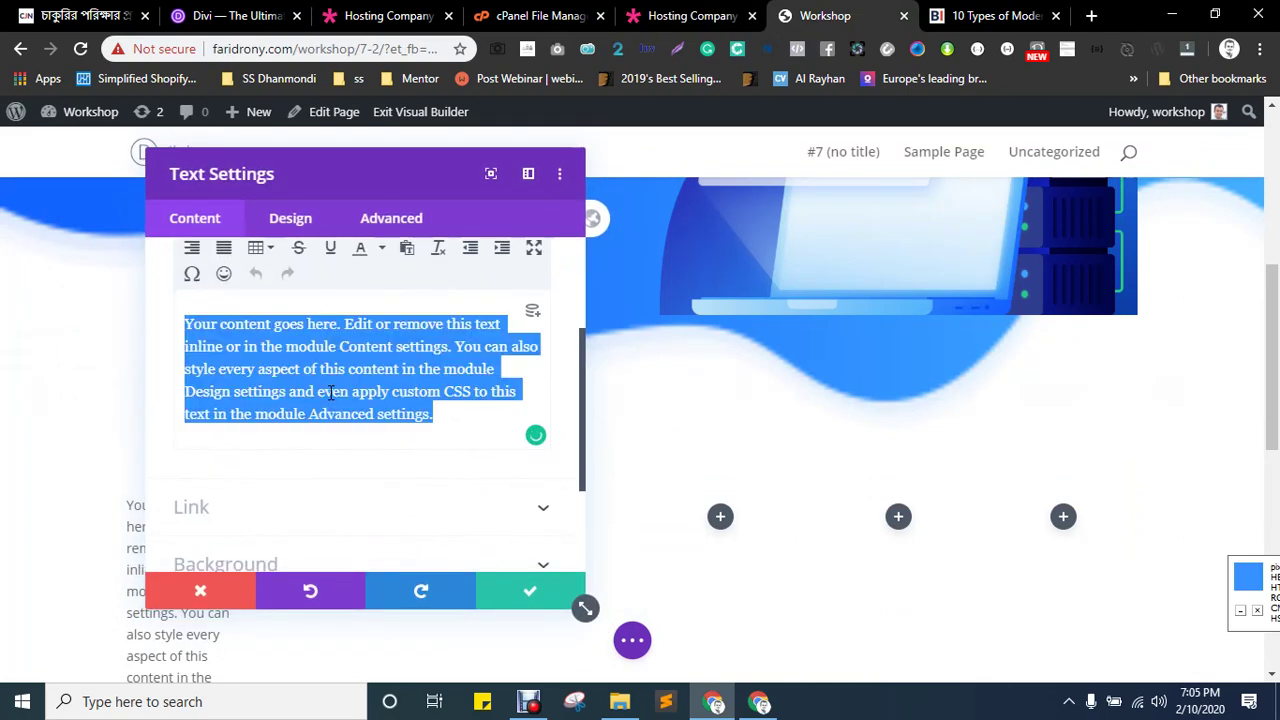
key(ctrl+v)
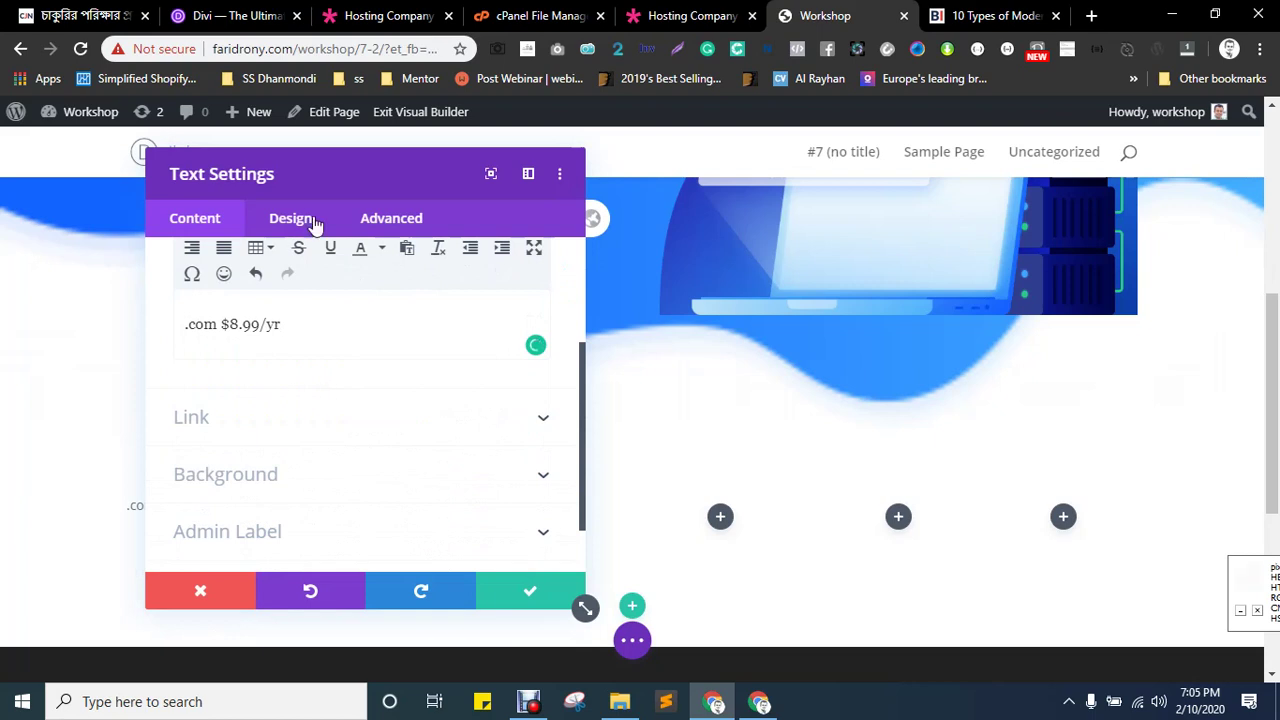
- Show the HTML source of the Text module's body and compare its spans with the reference page's .com price
drag(403, 174, 509, 169)
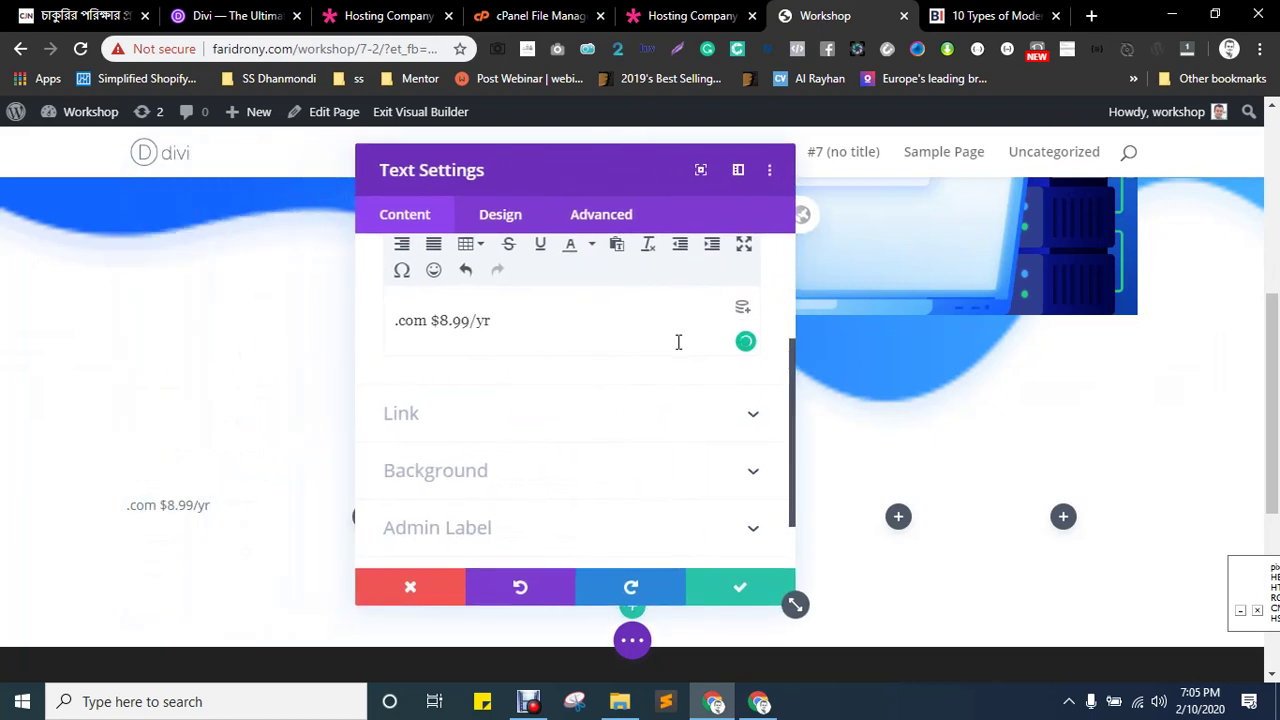
scroll(690, 350, up, 3)
click(722, 377)
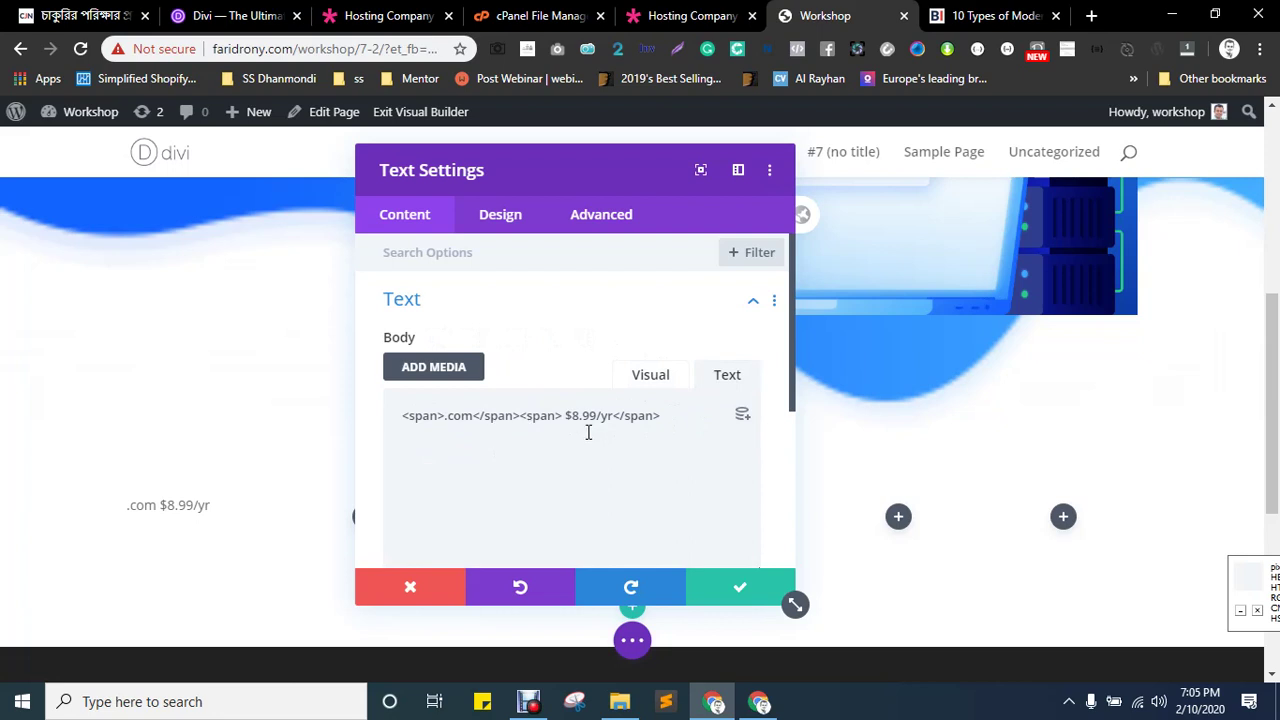
key(ctrl+shift+Tab)
click(401, 524)
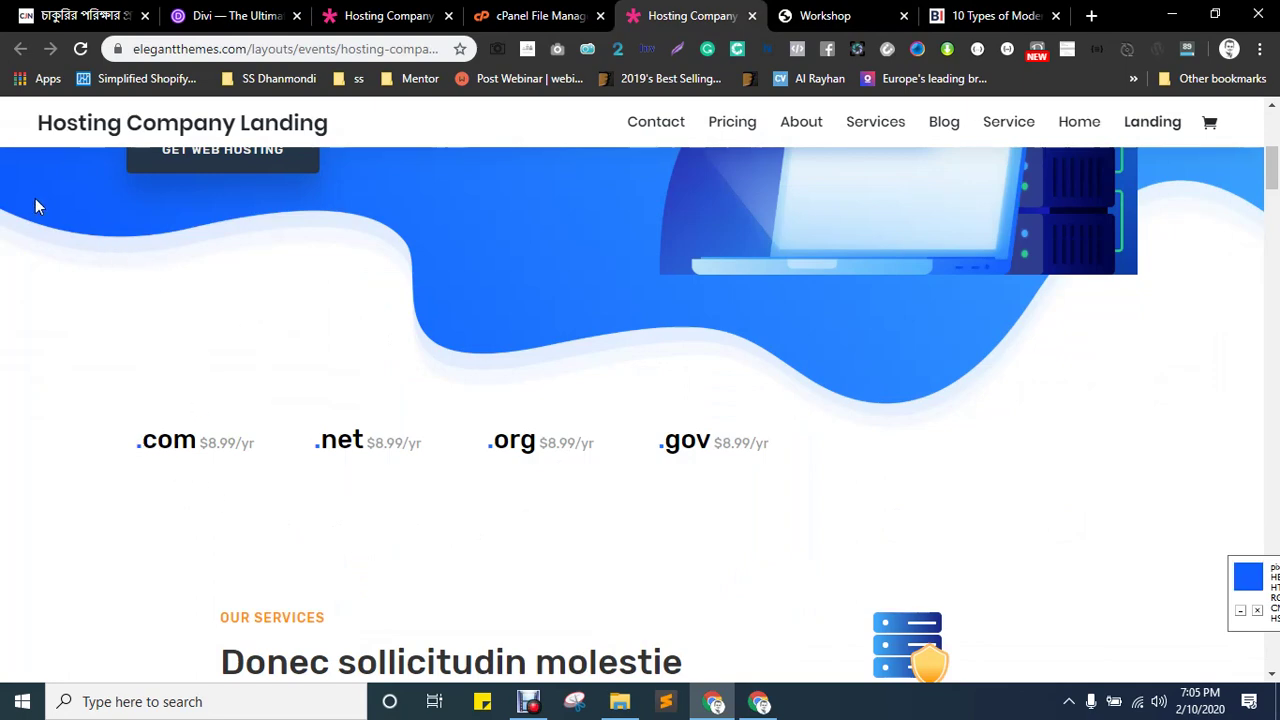
key(ctrl+Tab)
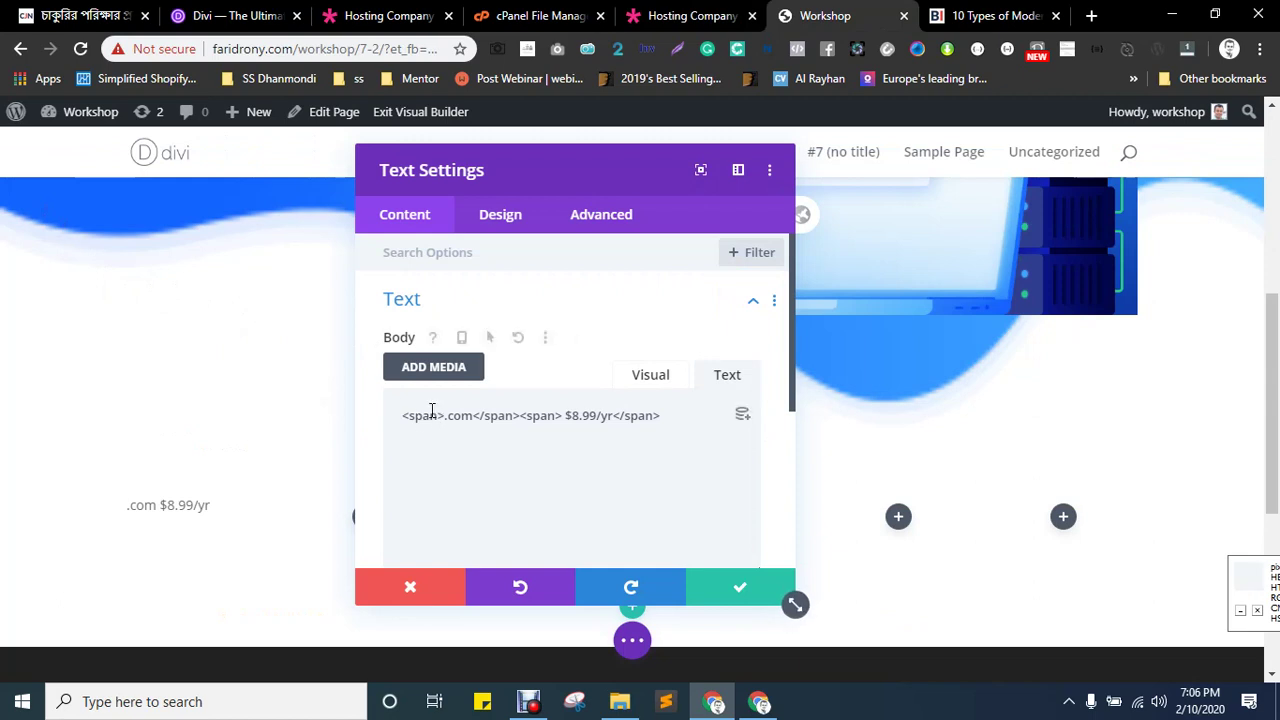
click(439, 418)
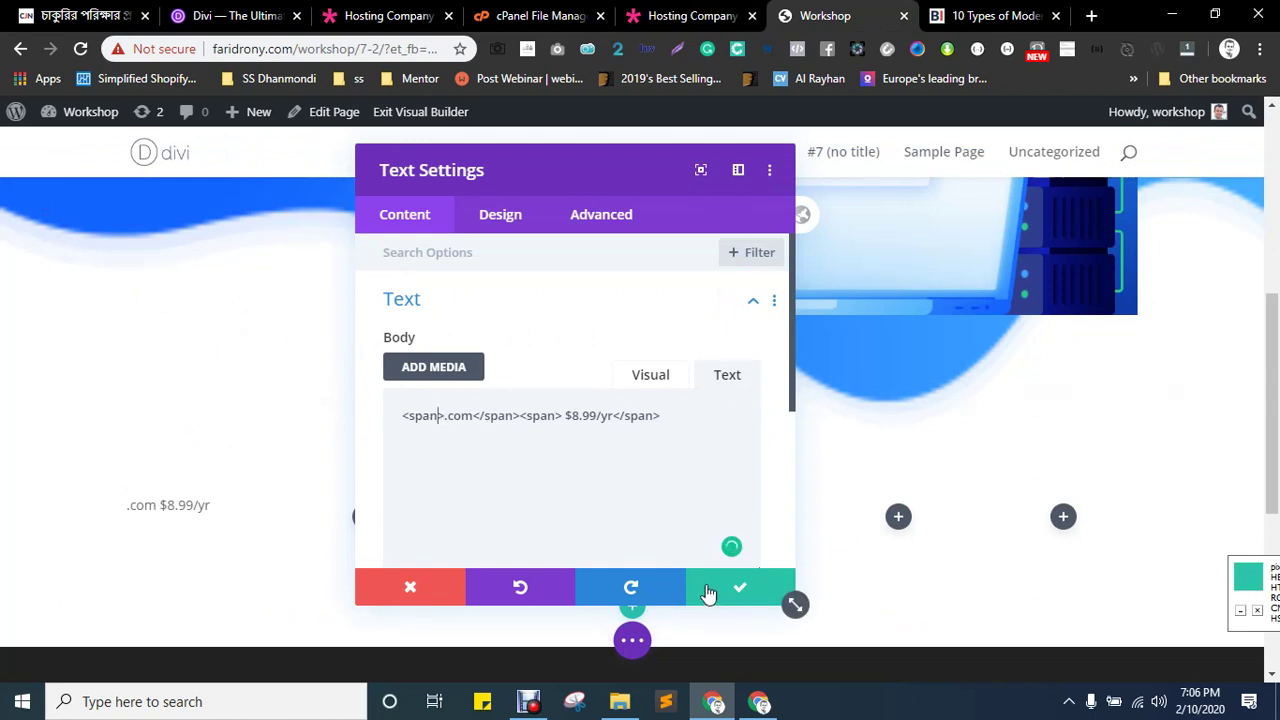
- Check the reference page's price line styling, and set the Text module's font to Open Sans
click(500, 218)
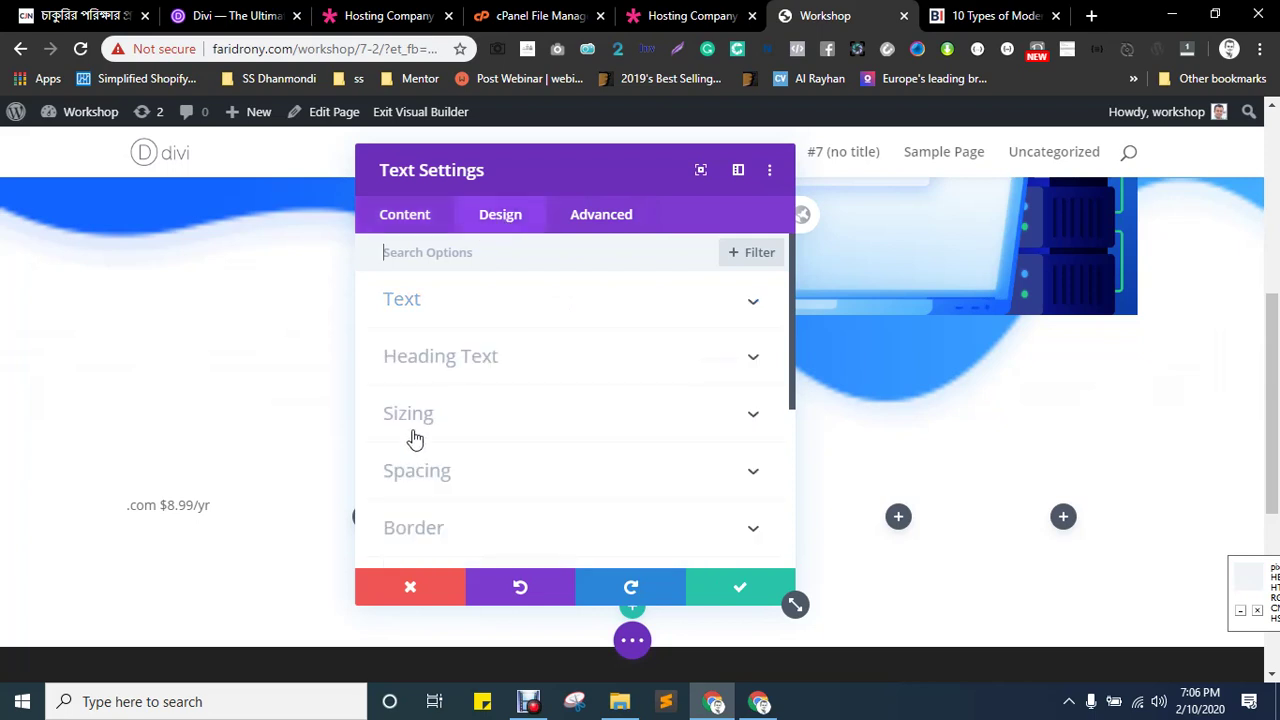
click(128, 500)
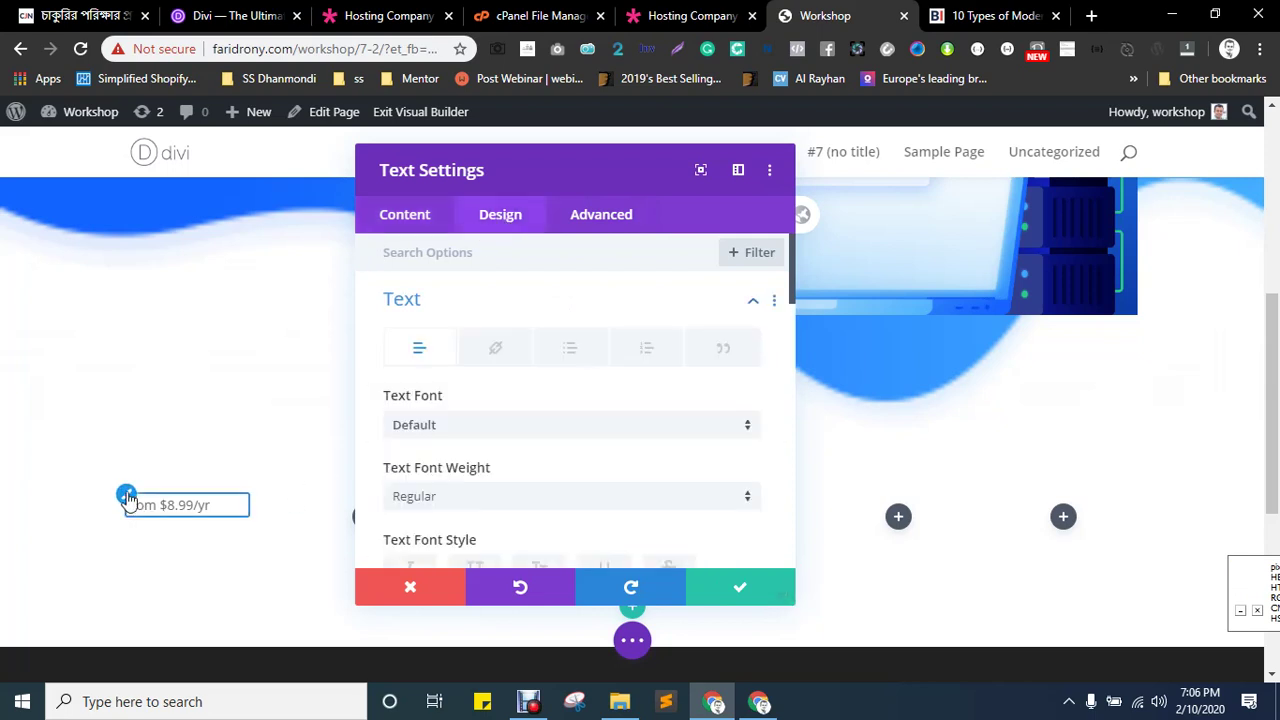
mouse_move(429, 406)
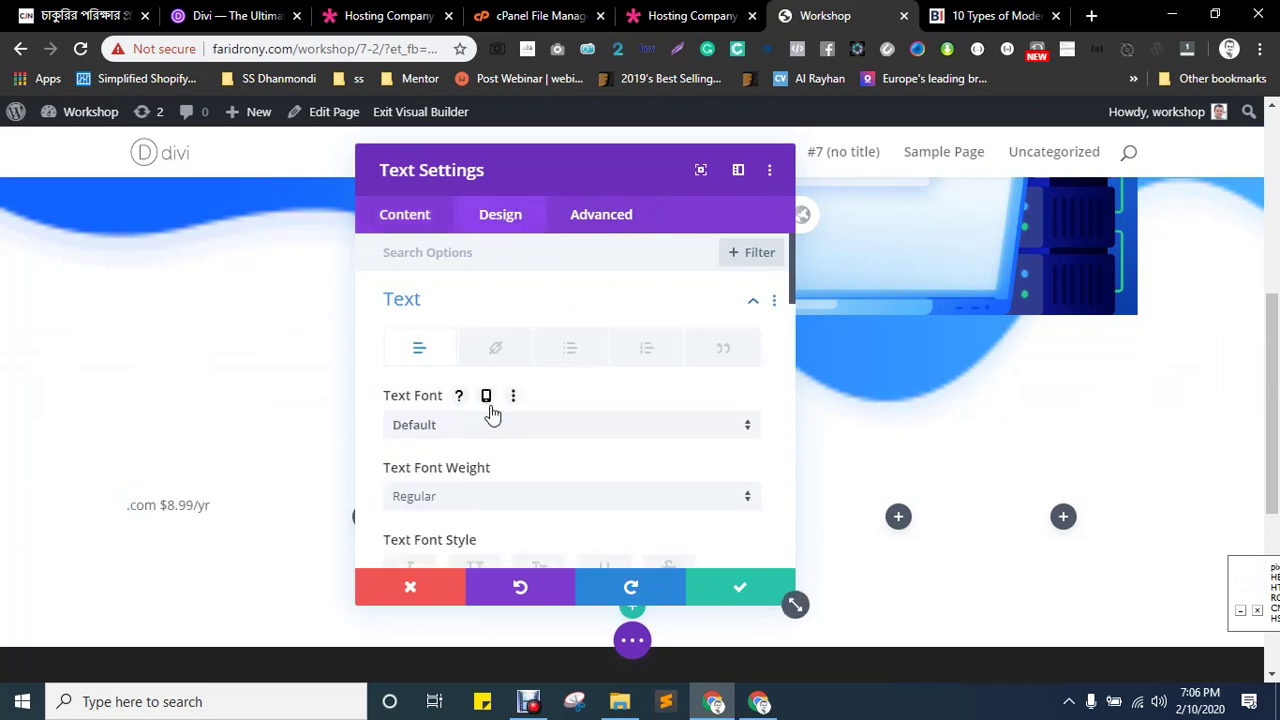
key(ctrl+Tab)
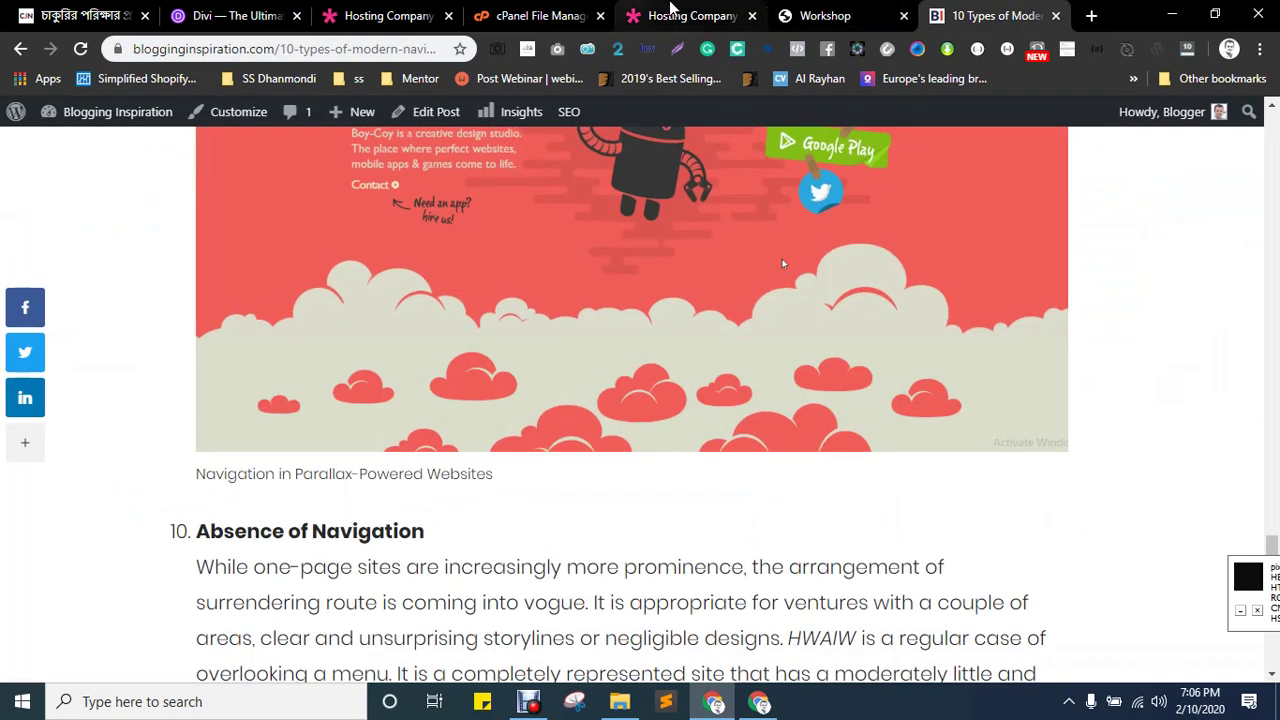
click(670, 8)
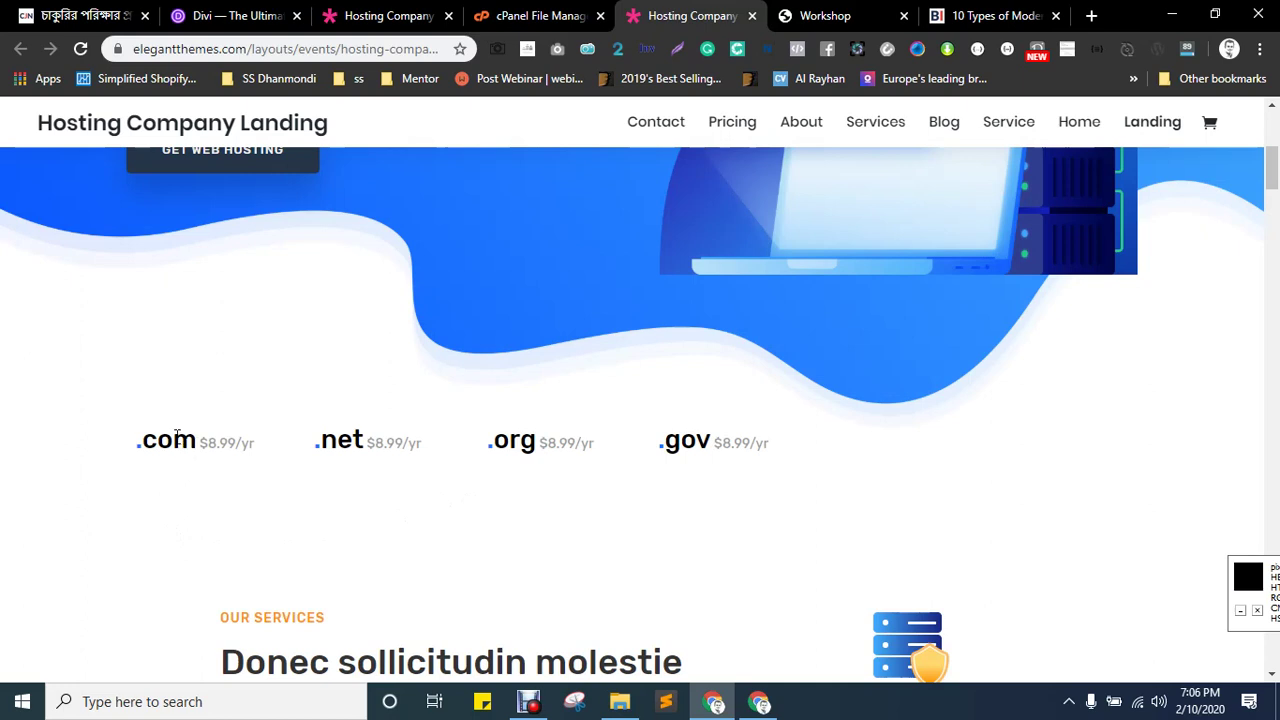
key(ctrl+Tab)
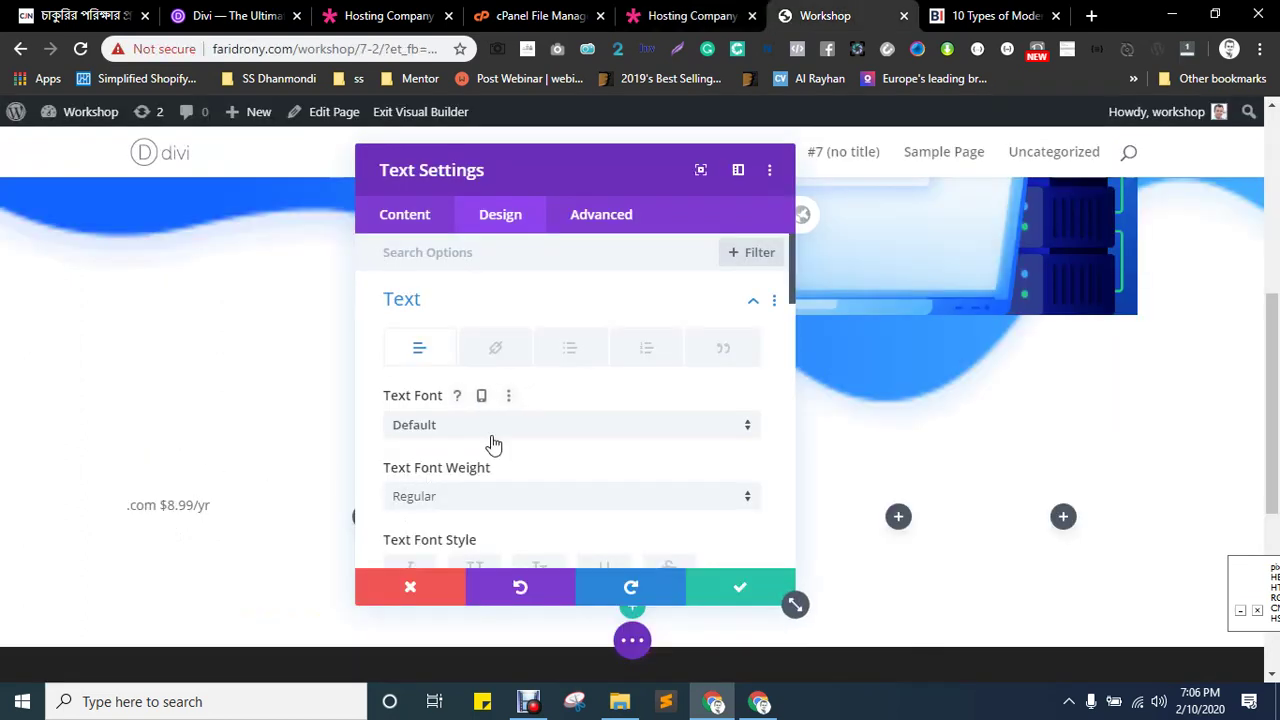
scroll(534, 420, down, 1)
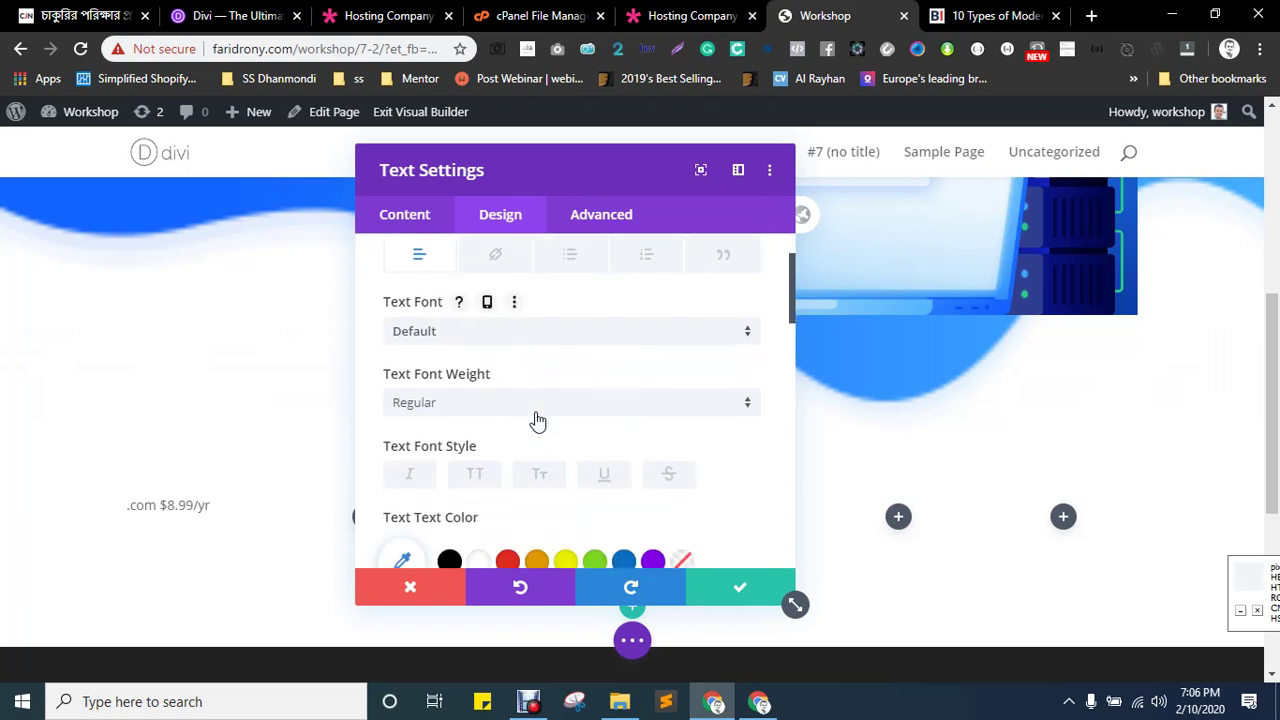
click(447, 330)
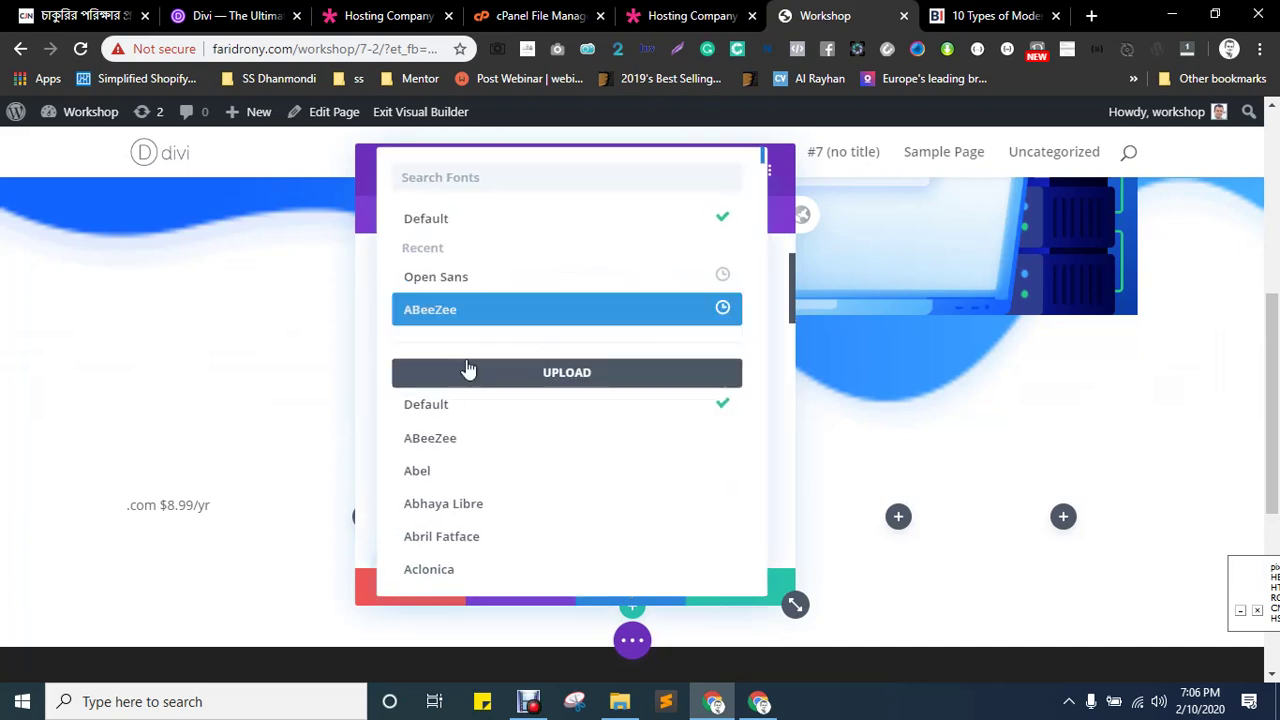
click(489, 281)
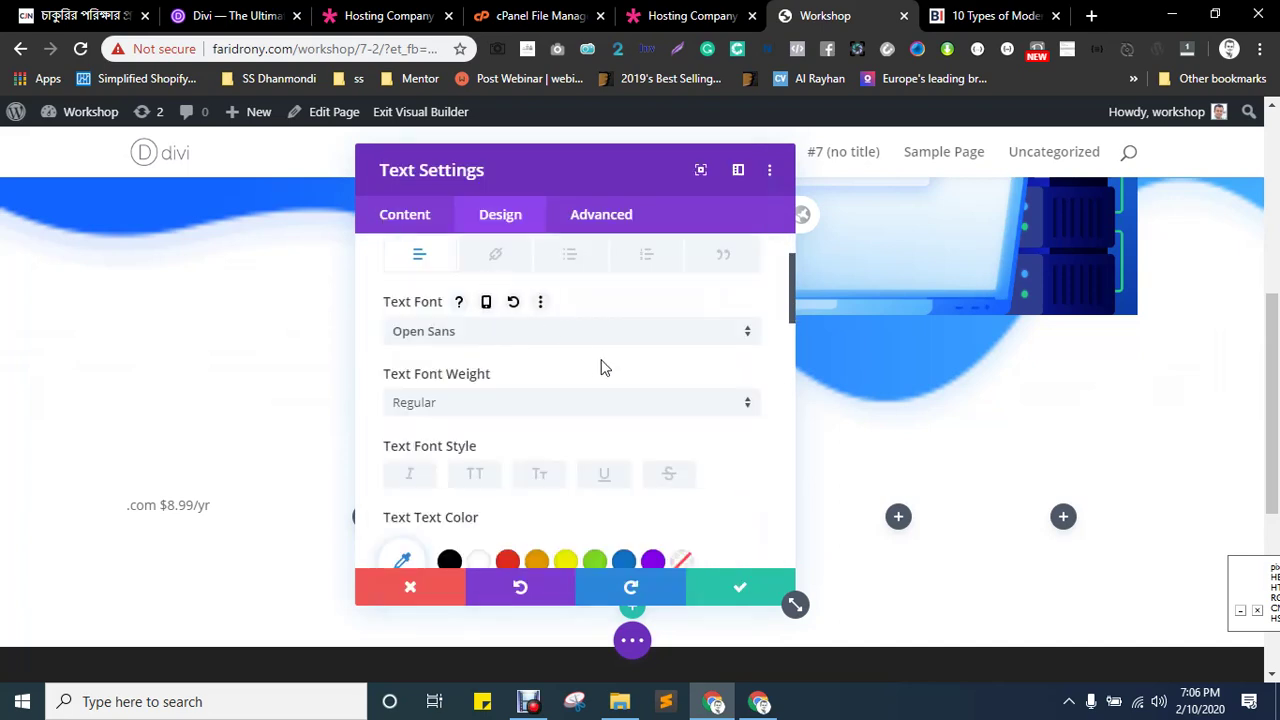
- Set the .com price text's color to black and its text size to 21px, without uppercase styling
scroll(520, 400, down, 2)
click(449, 377)
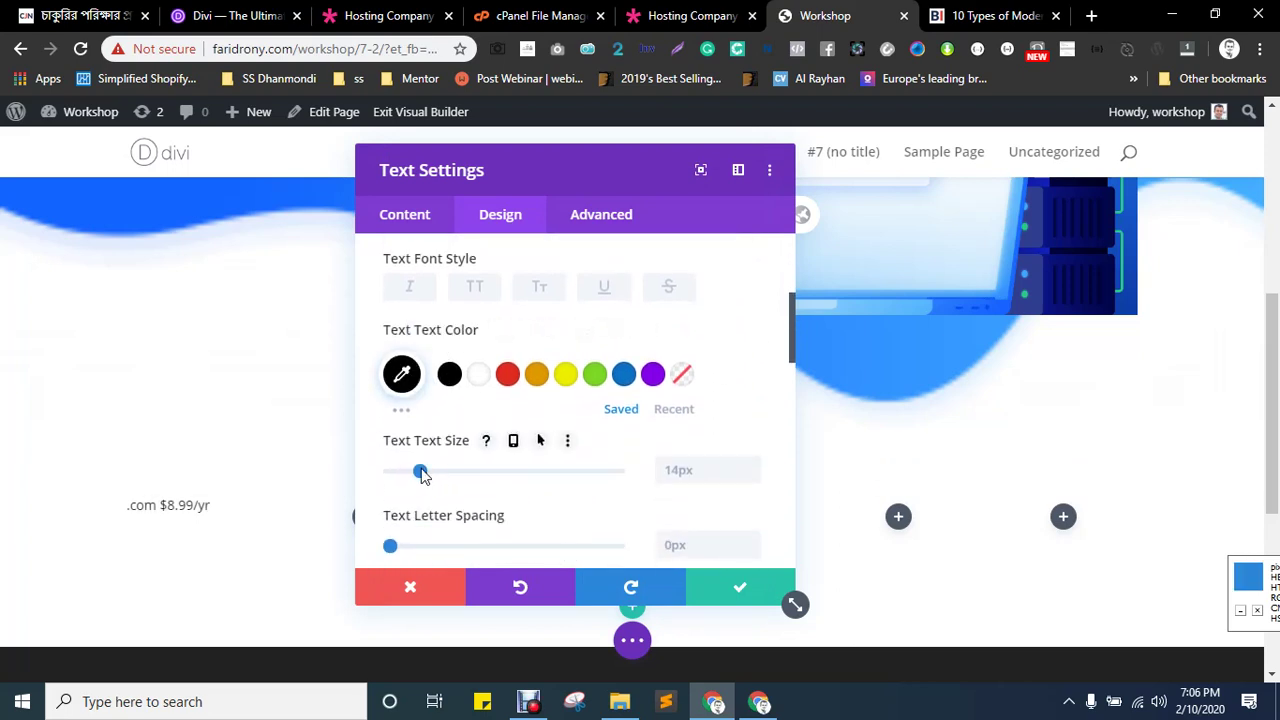
click(475, 288)
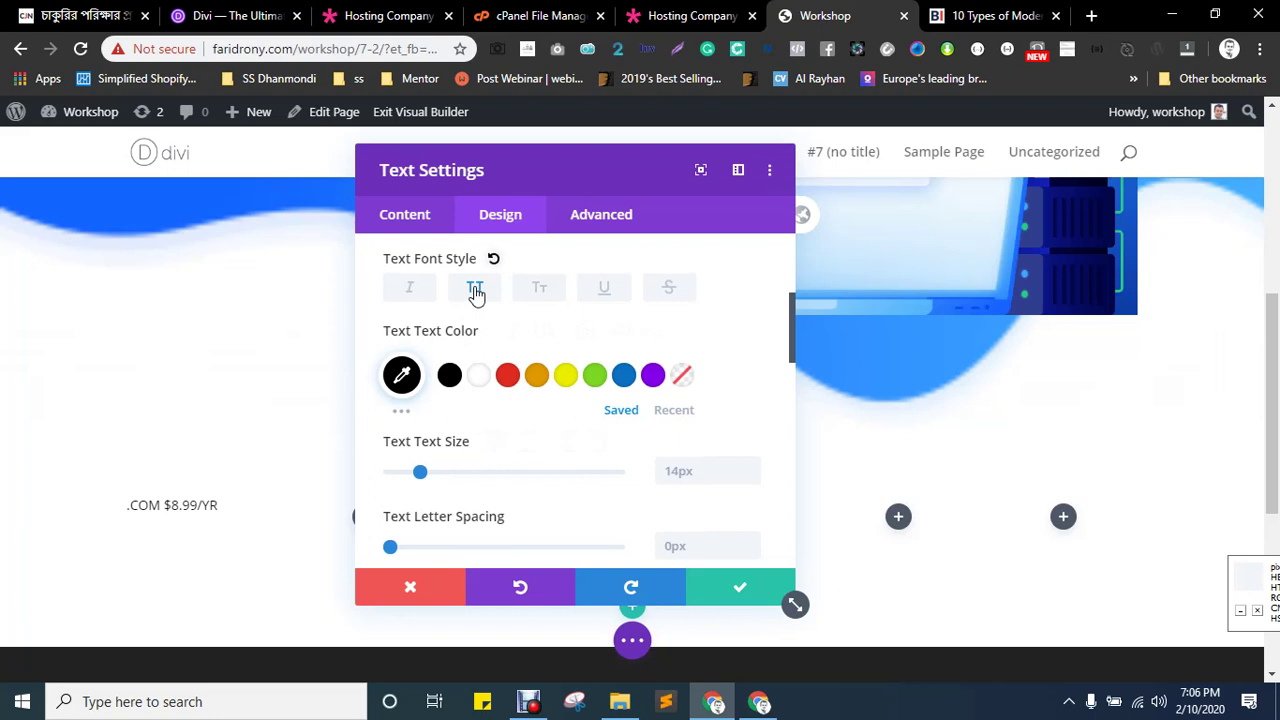
click(475, 288)
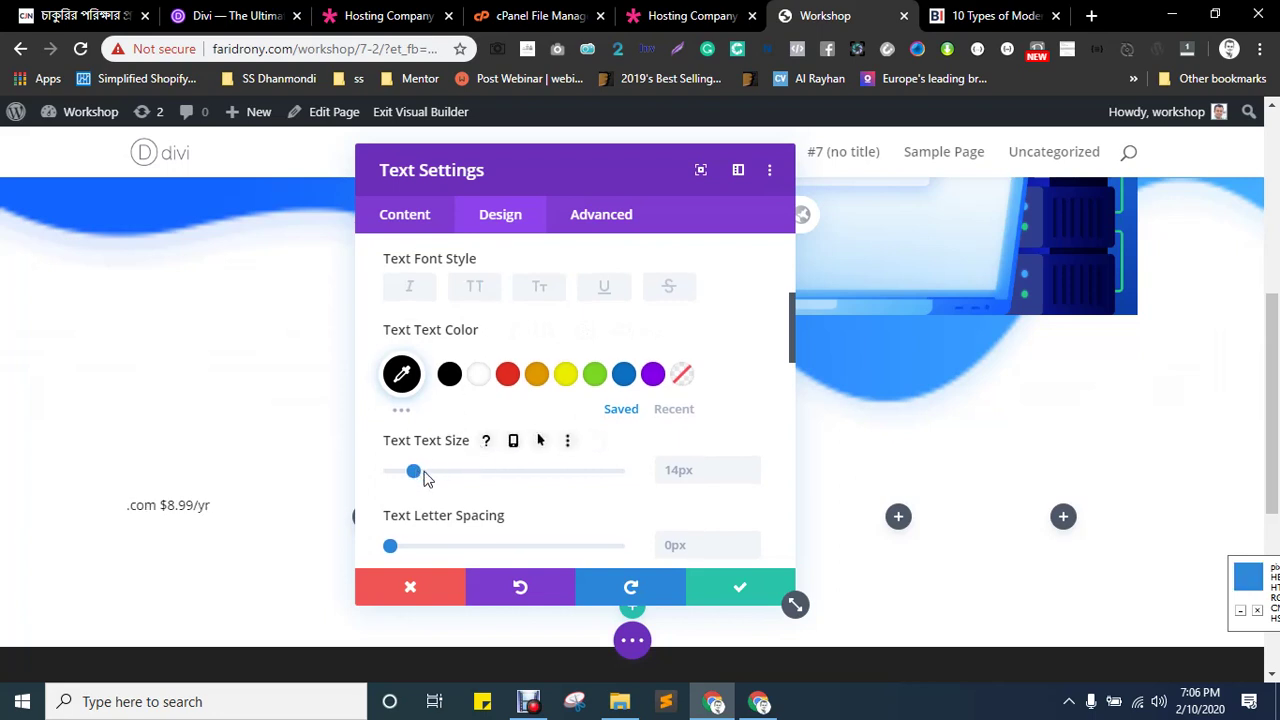
drag(414, 472, 436, 472)
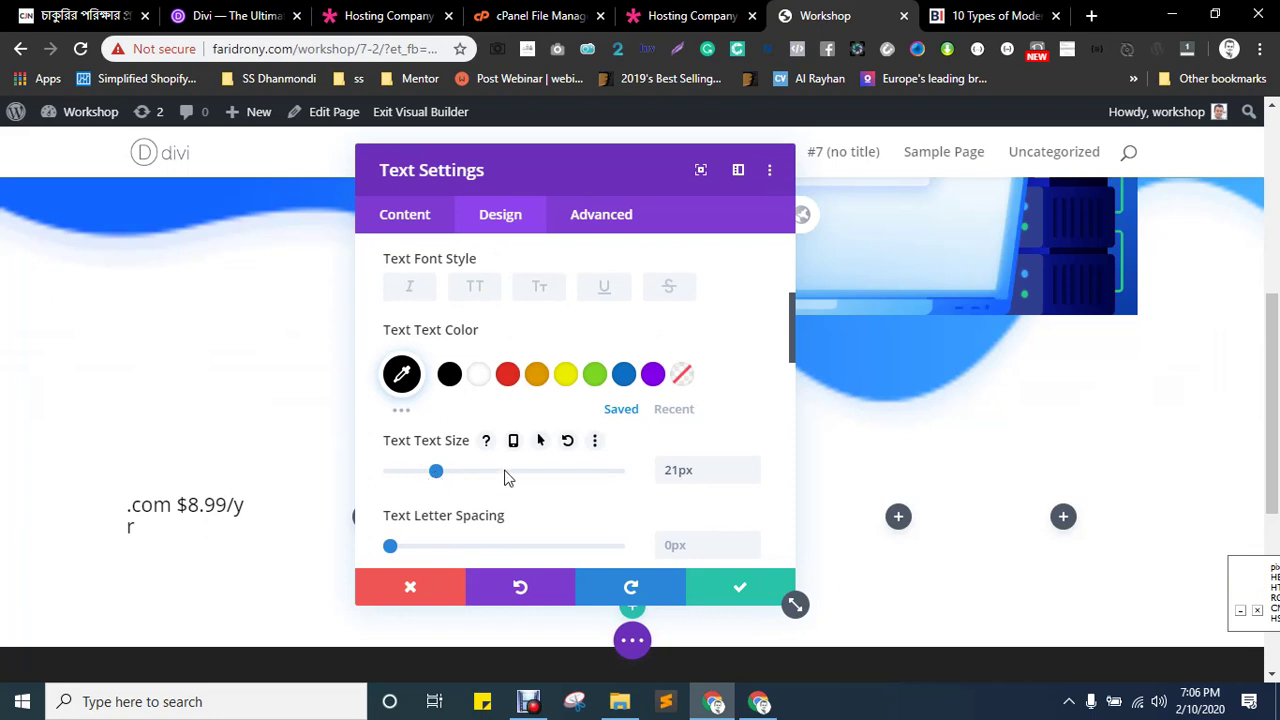
- Set the .com price text's font weight to Bold
scroll(506, 477, down, 1)
scroll(490, 476, up, 1)
scroll(490, 476, up, 1)
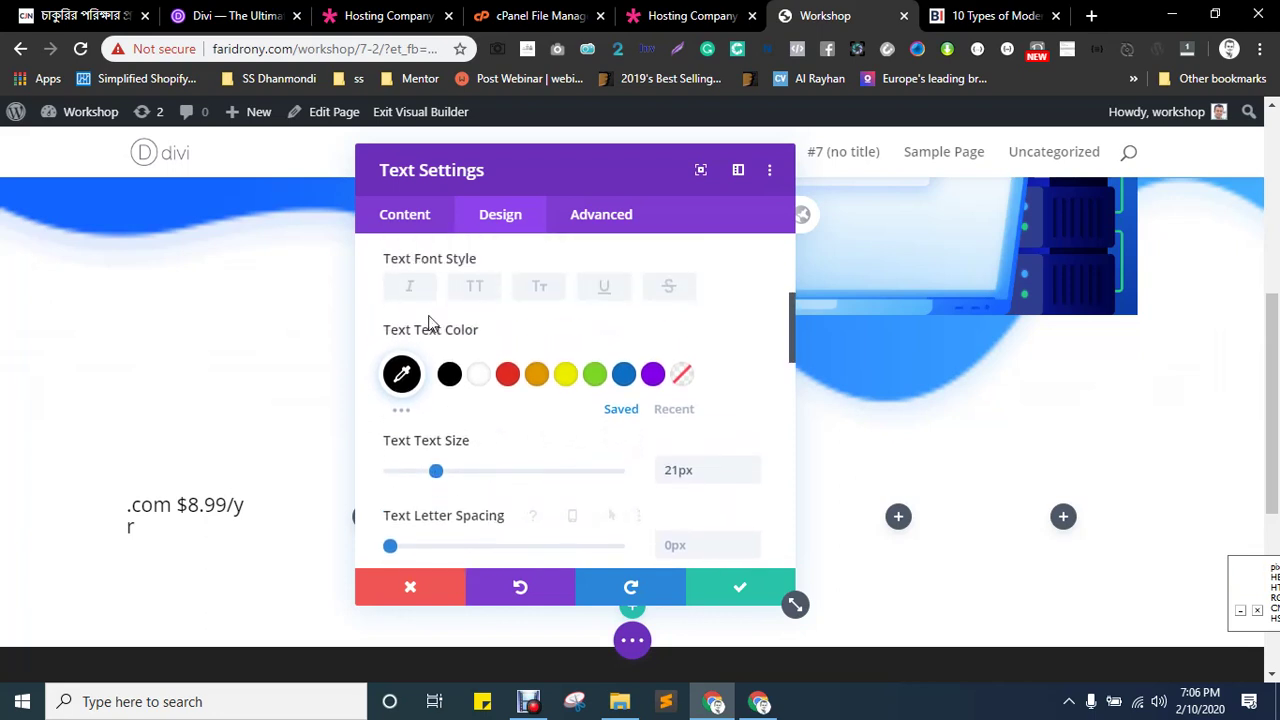
scroll(520, 430, down, 2)
scroll(549, 381, up, 3)
scroll(549, 378, up, 2)
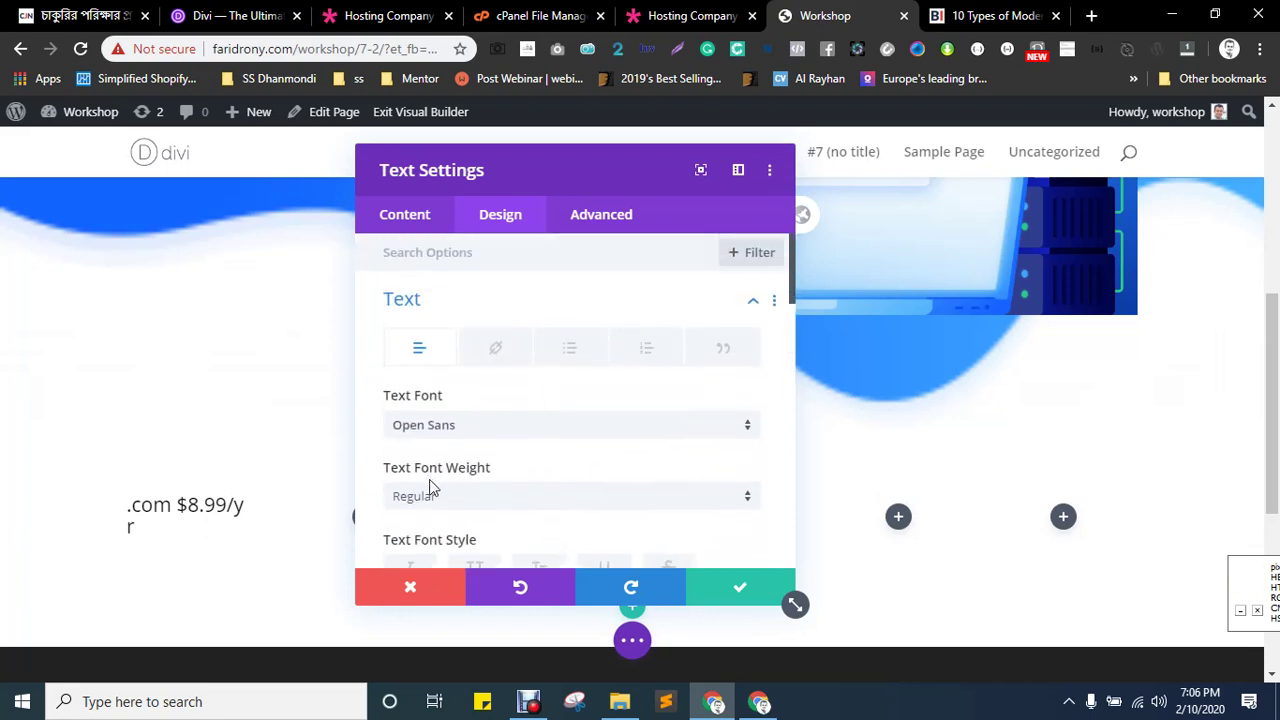
click(443, 497)
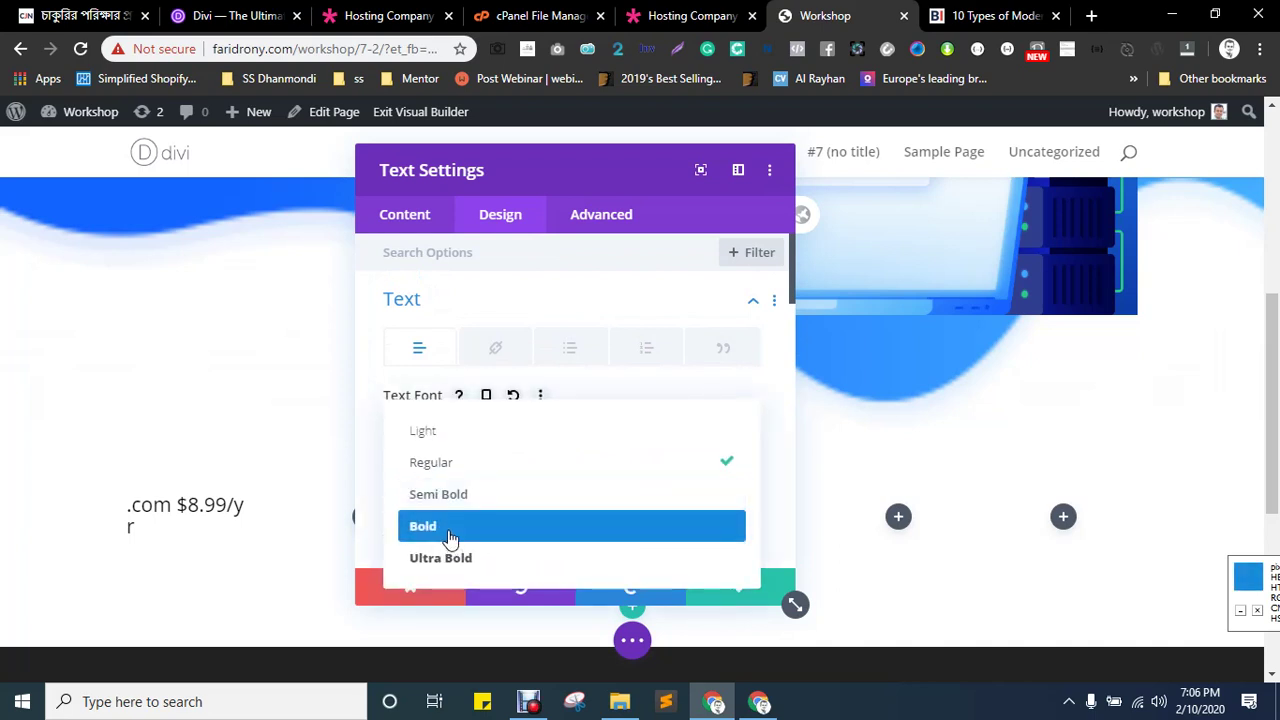
click(449, 537)
scroll(514, 457, down, 2)
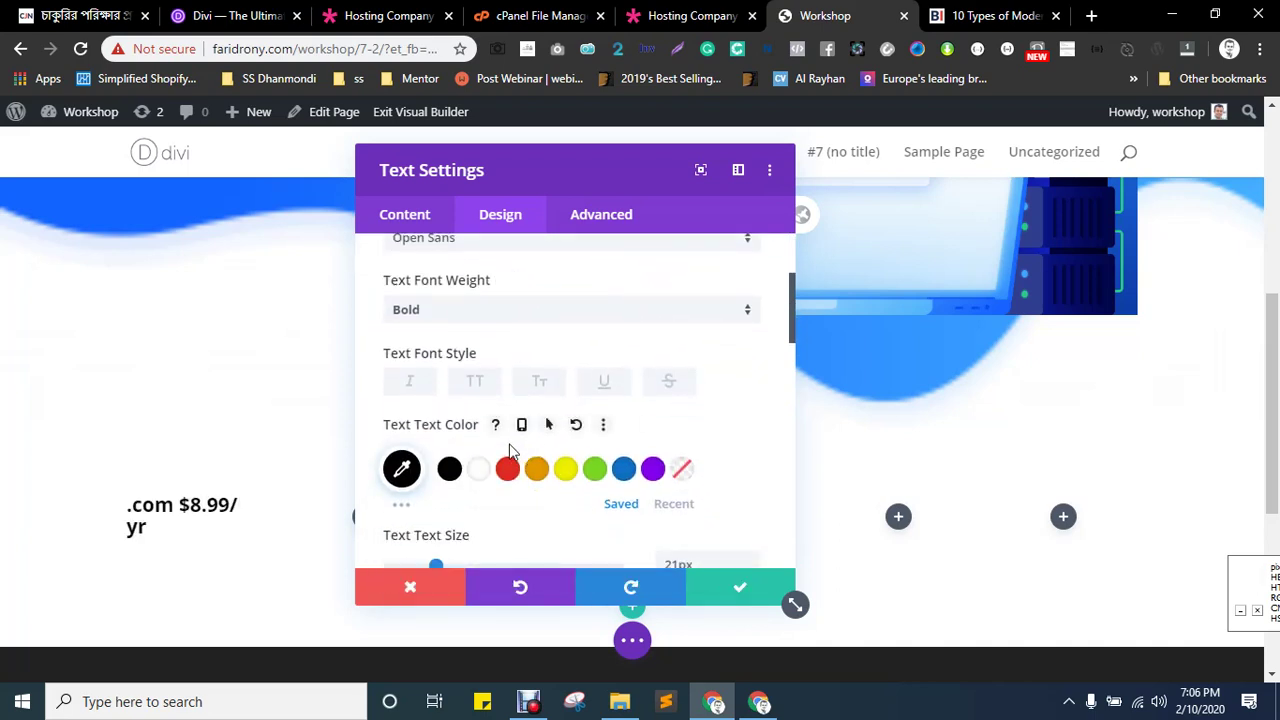
- Add the inline attribute style="color:000000" to the .com span in the module body's HTML source
click(410, 219)
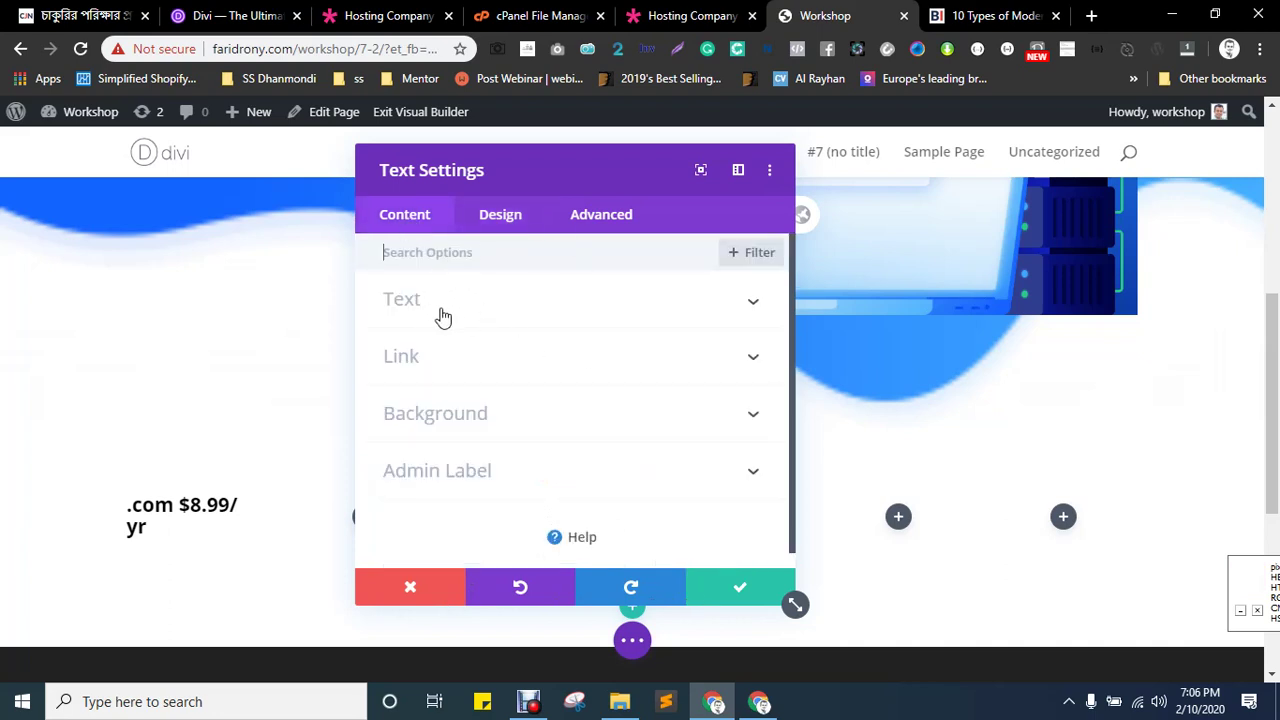
click(413, 312)
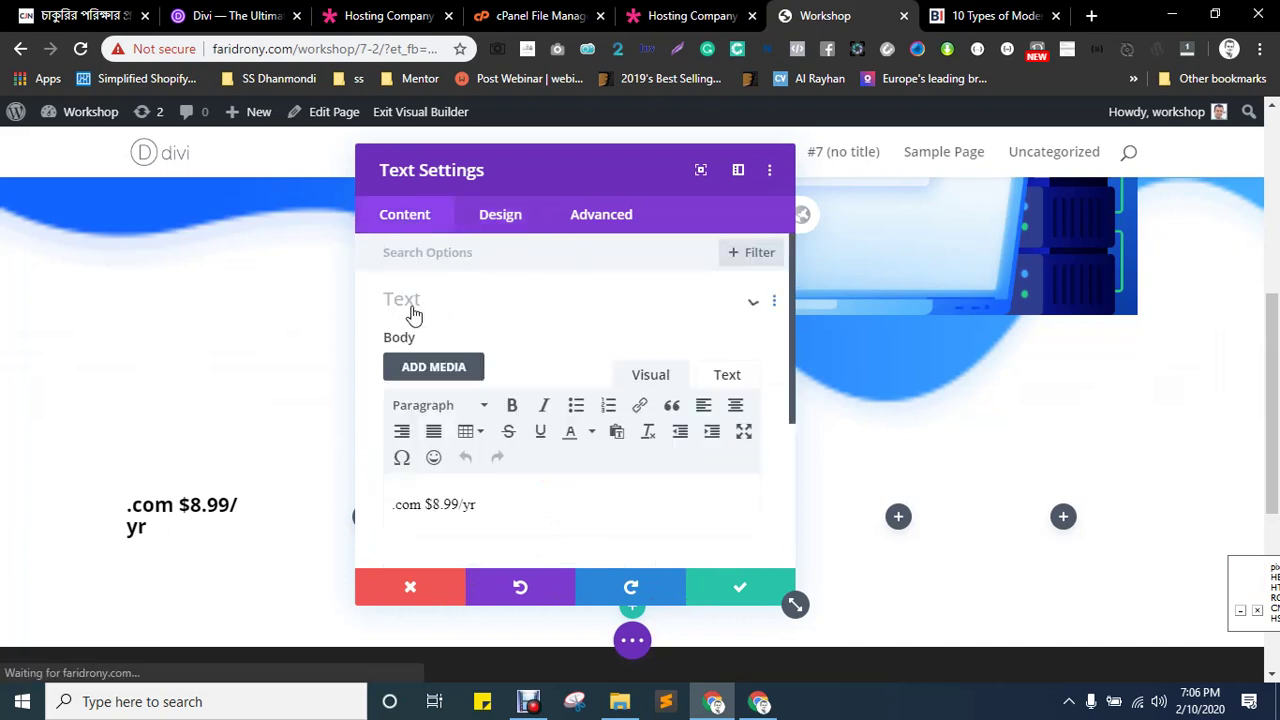
click(722, 375)
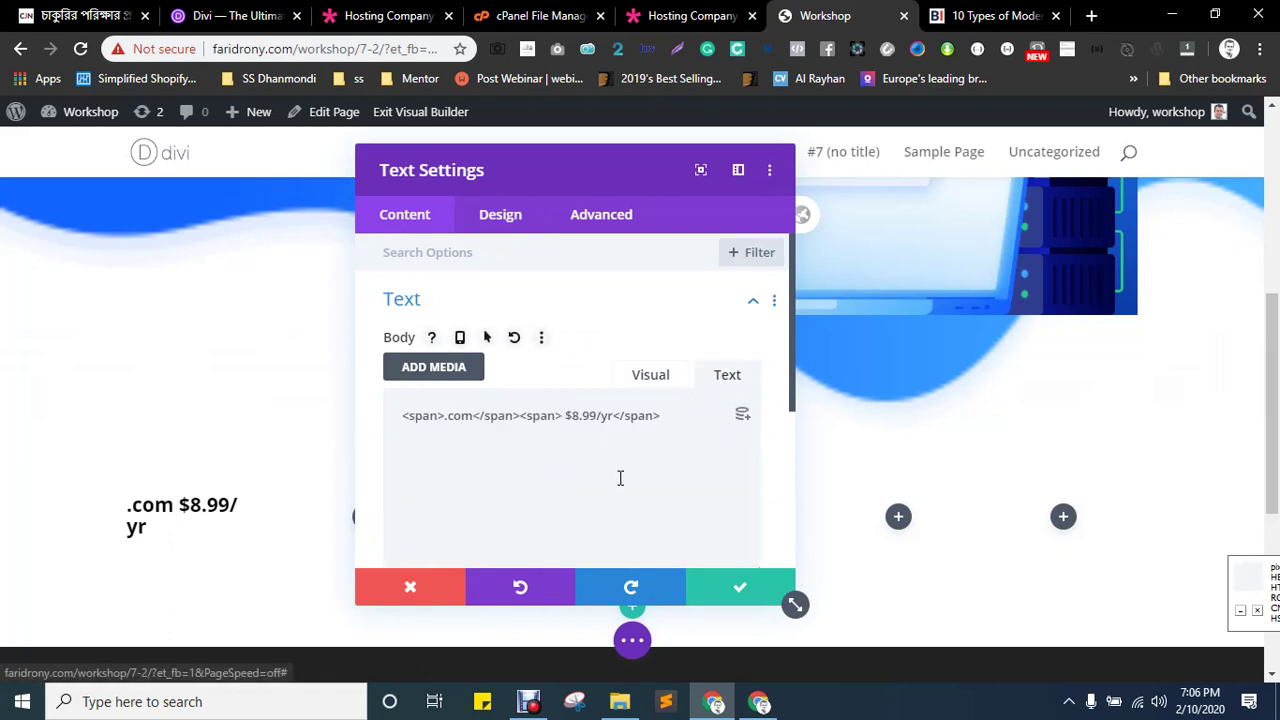
click(430, 414)
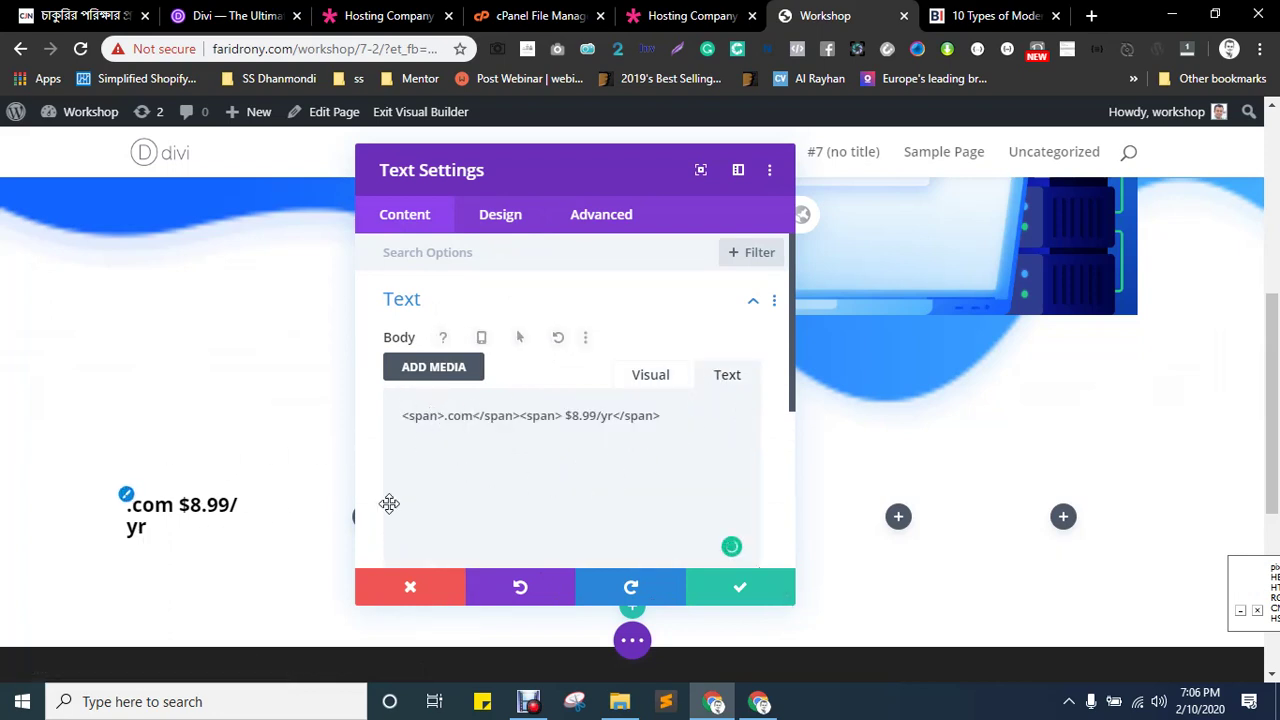
click(436, 415)
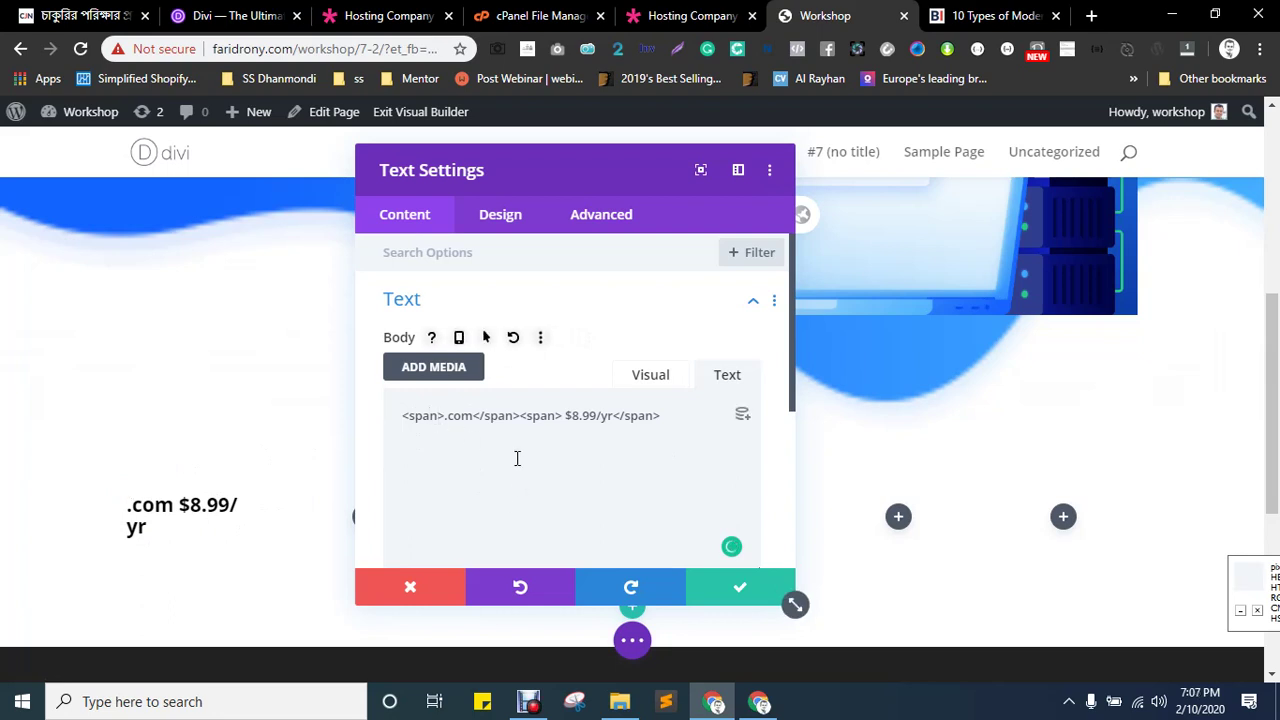
text(sty)
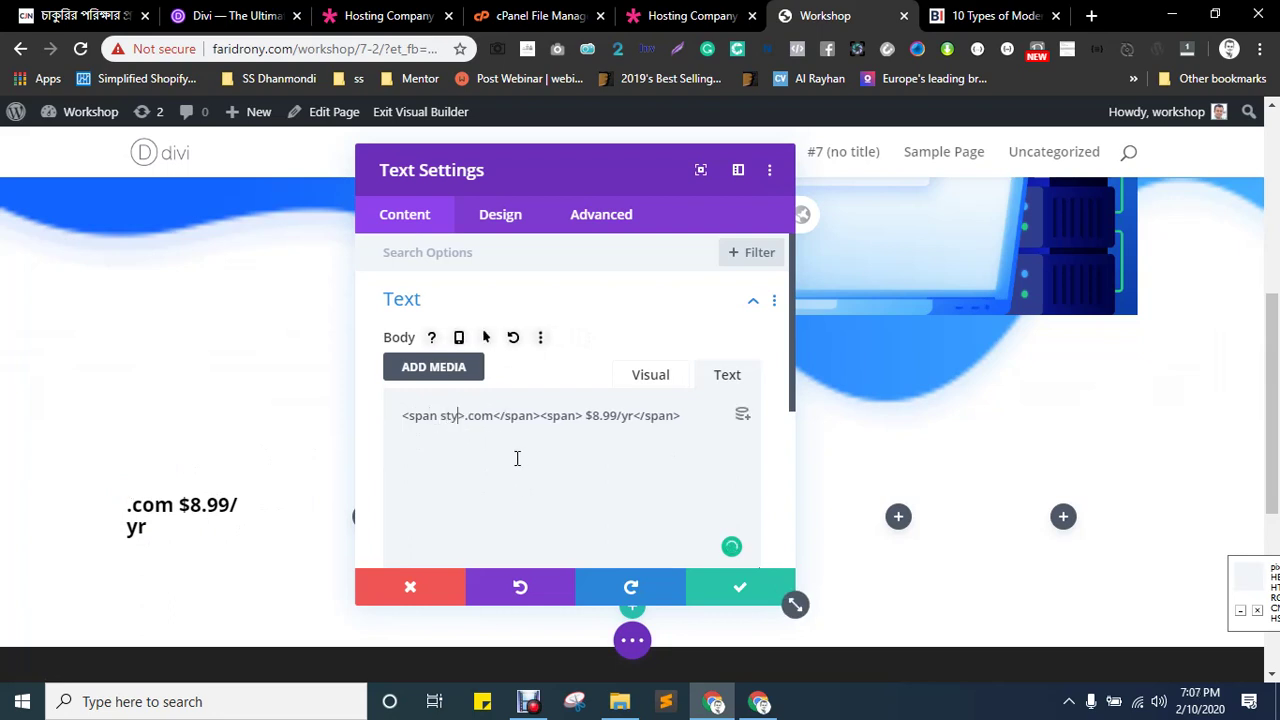
text(le="")
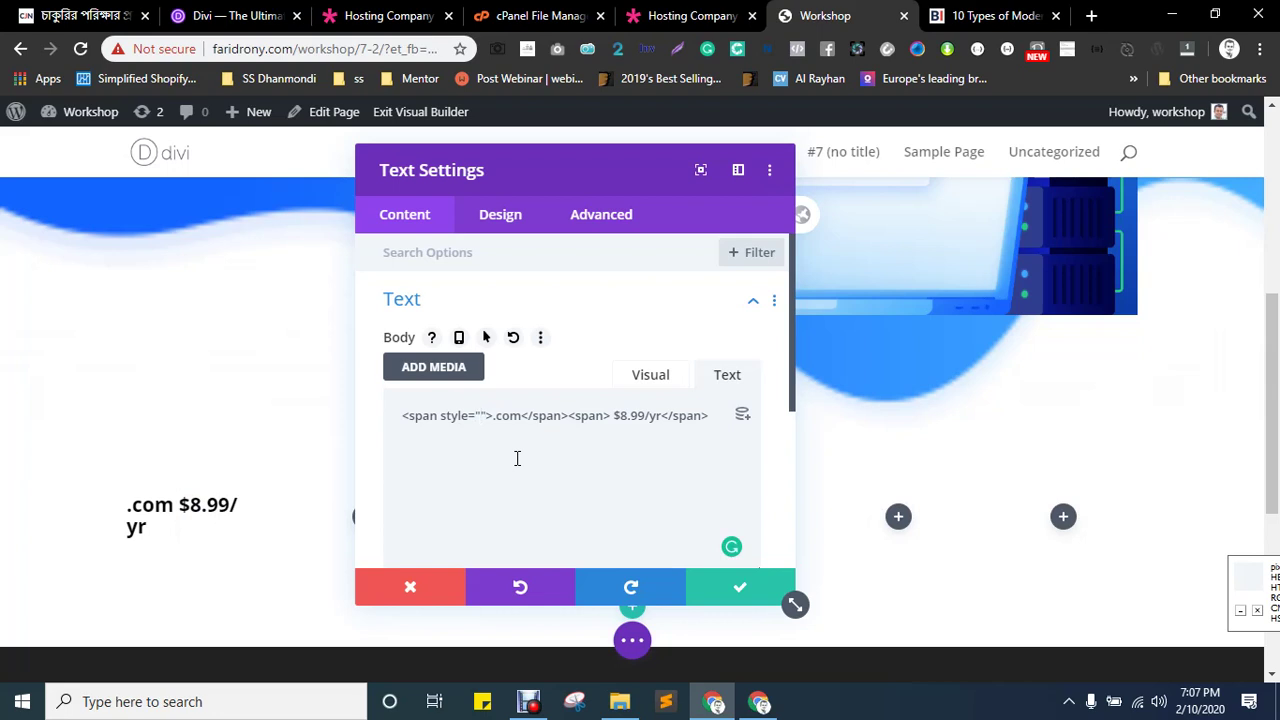
text(color)
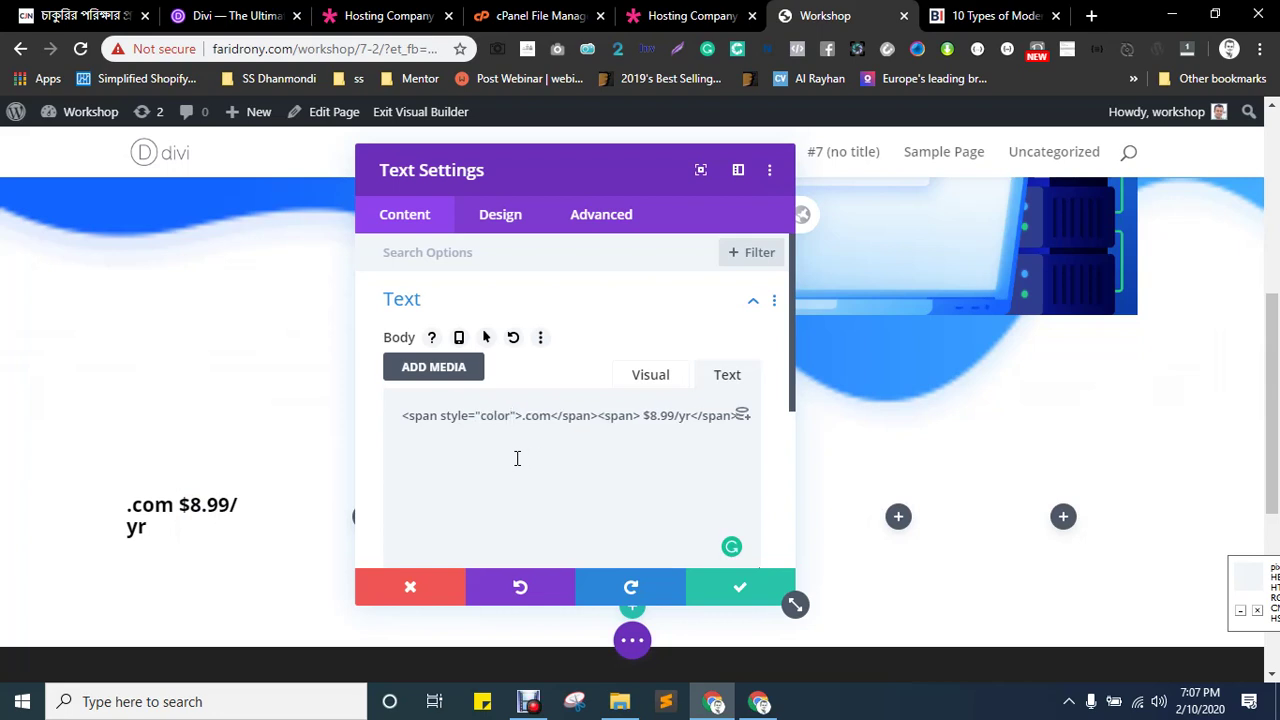
text(:000000)
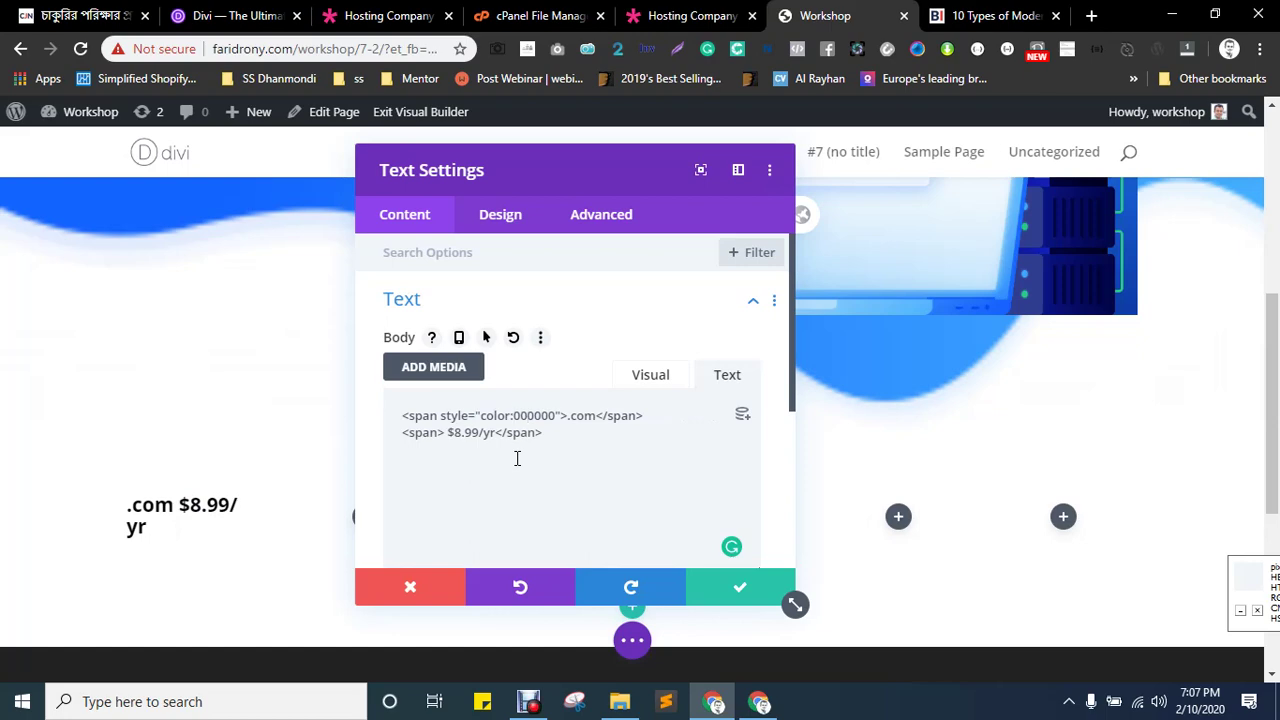
- Set the .com span's inline color to #0D5BFD in the Text module's HTML source, matching the reference page's blue
key(ctrl+shift+Tab)
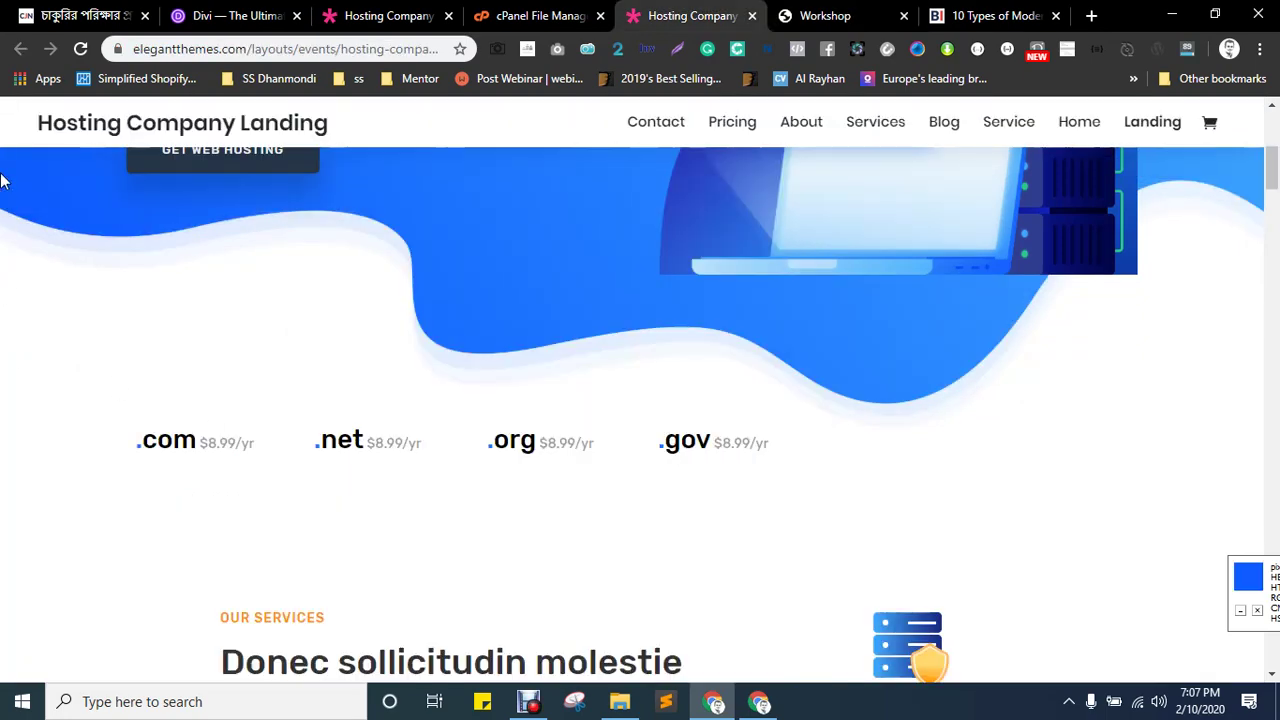
key(ctrl+Tab)
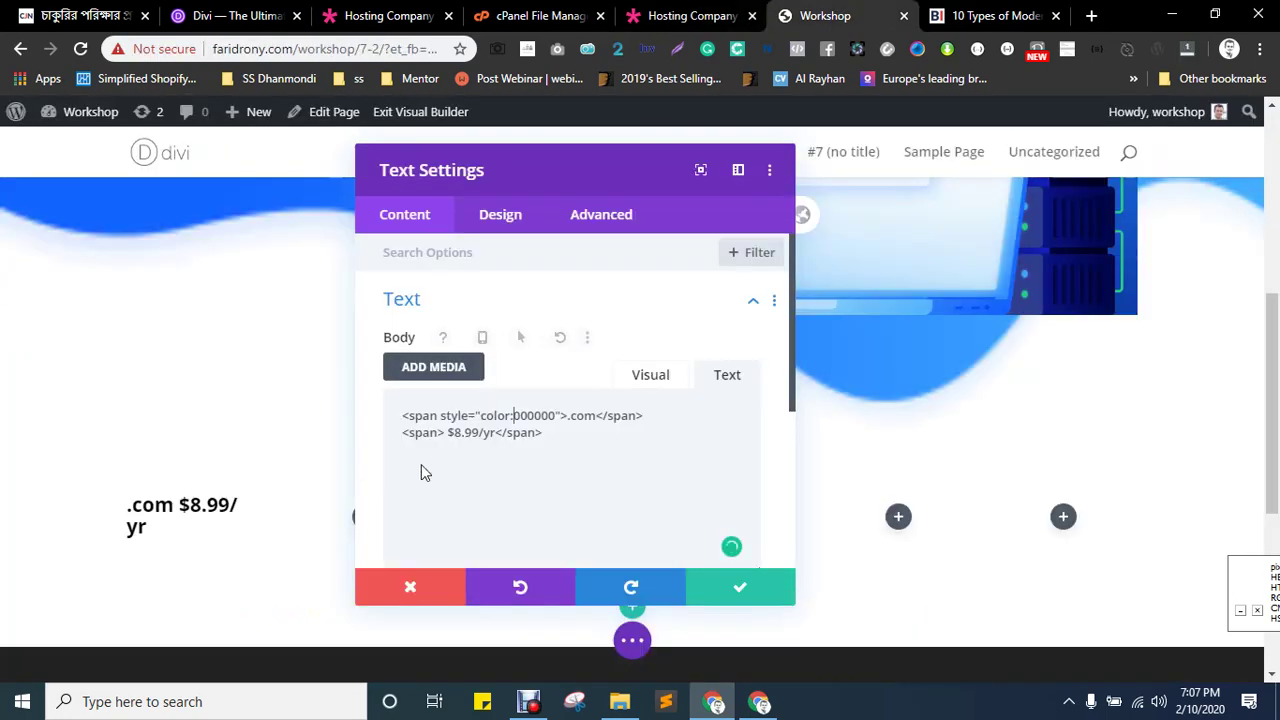
double_click(526, 414)
text(#0D5BFD)
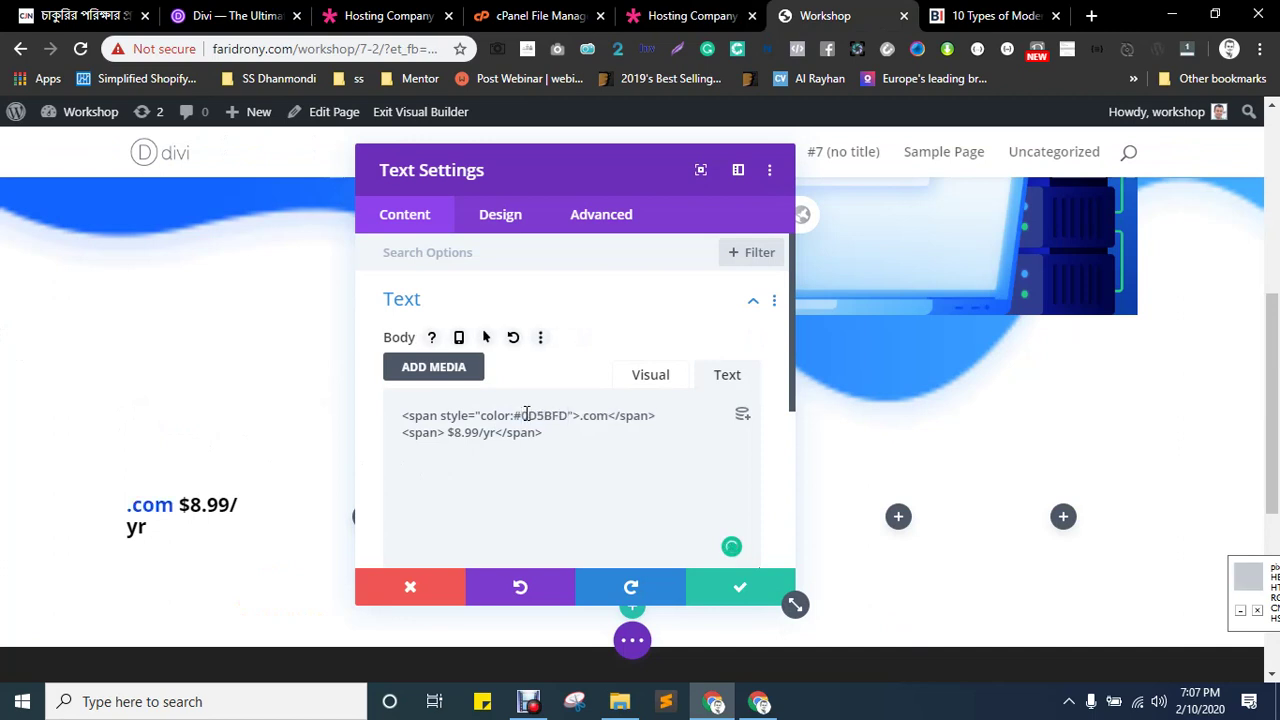
- Limit the blue span to the dot by moving "com" outside it, directly before the price span
text(;)
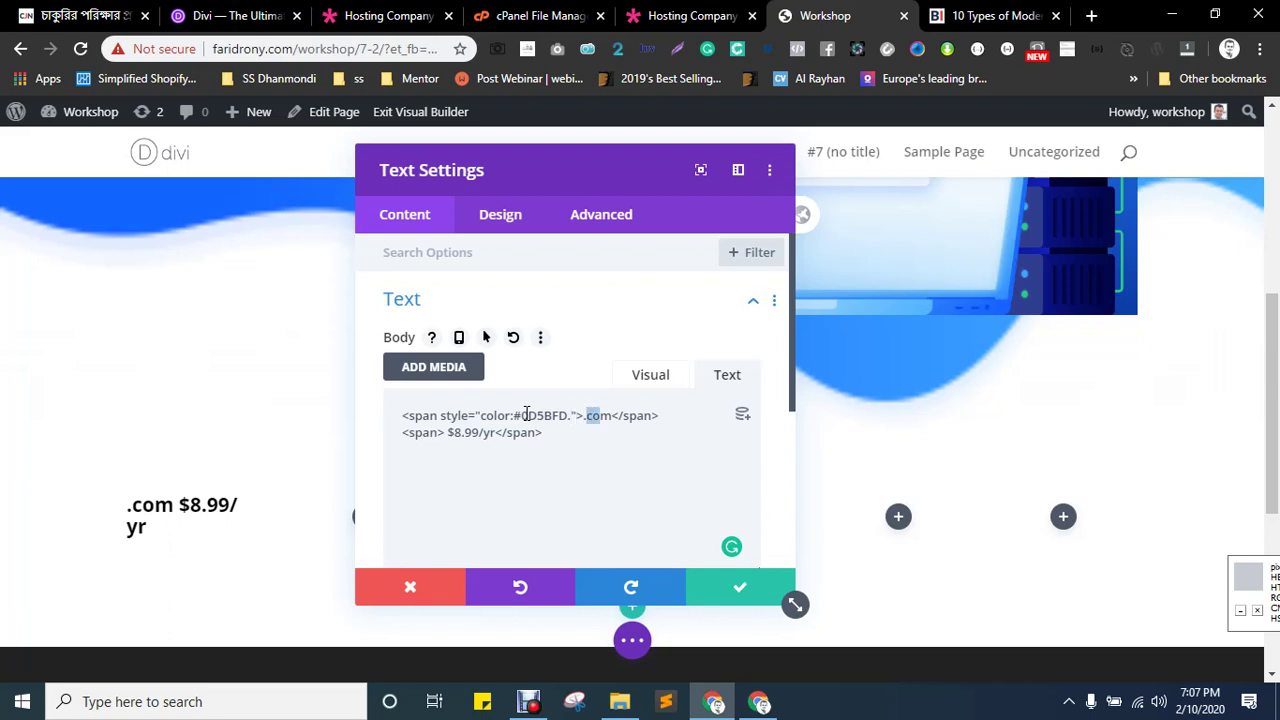
key(shift+Right)
key(BackSpace)
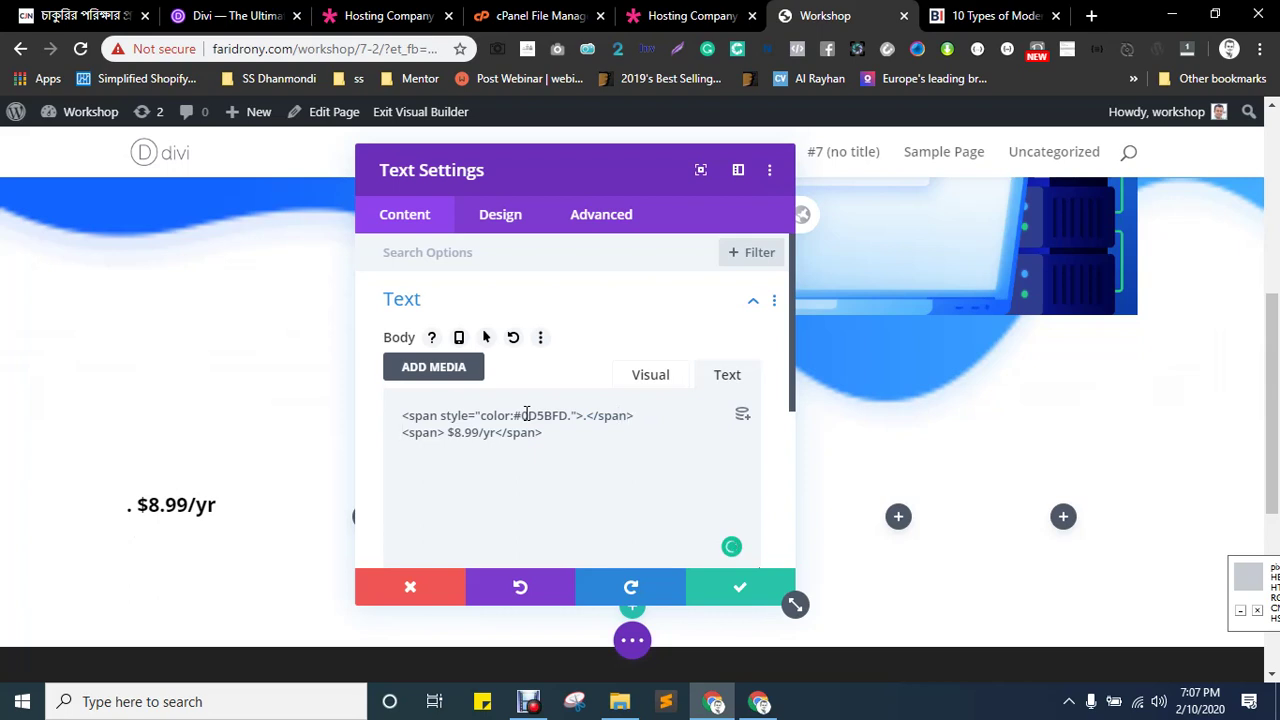
text(com)
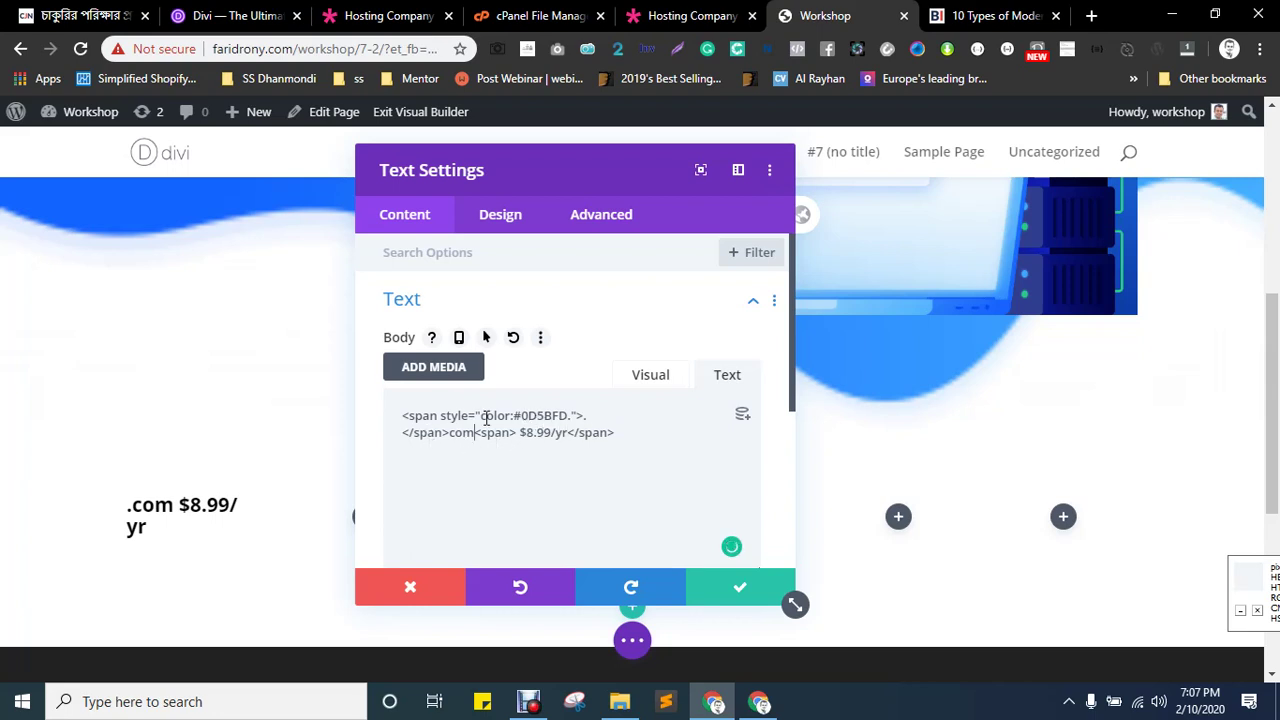
double_click(541, 415)
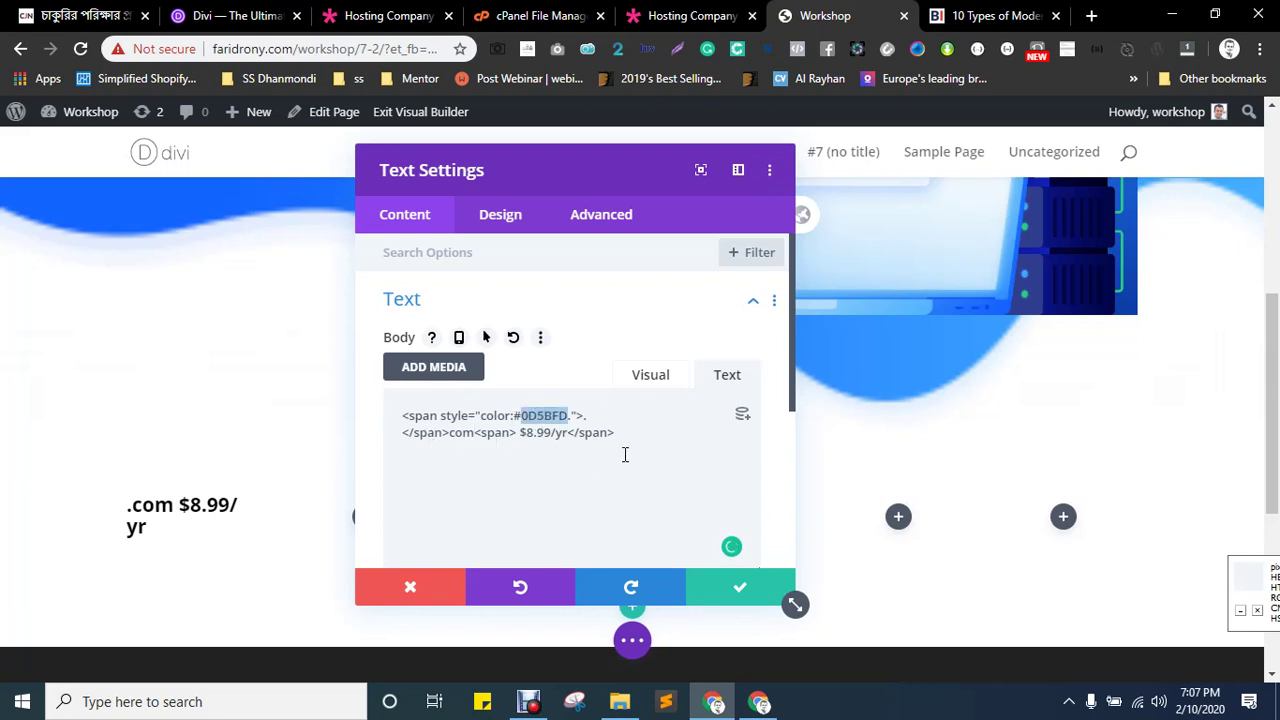
key(Right)
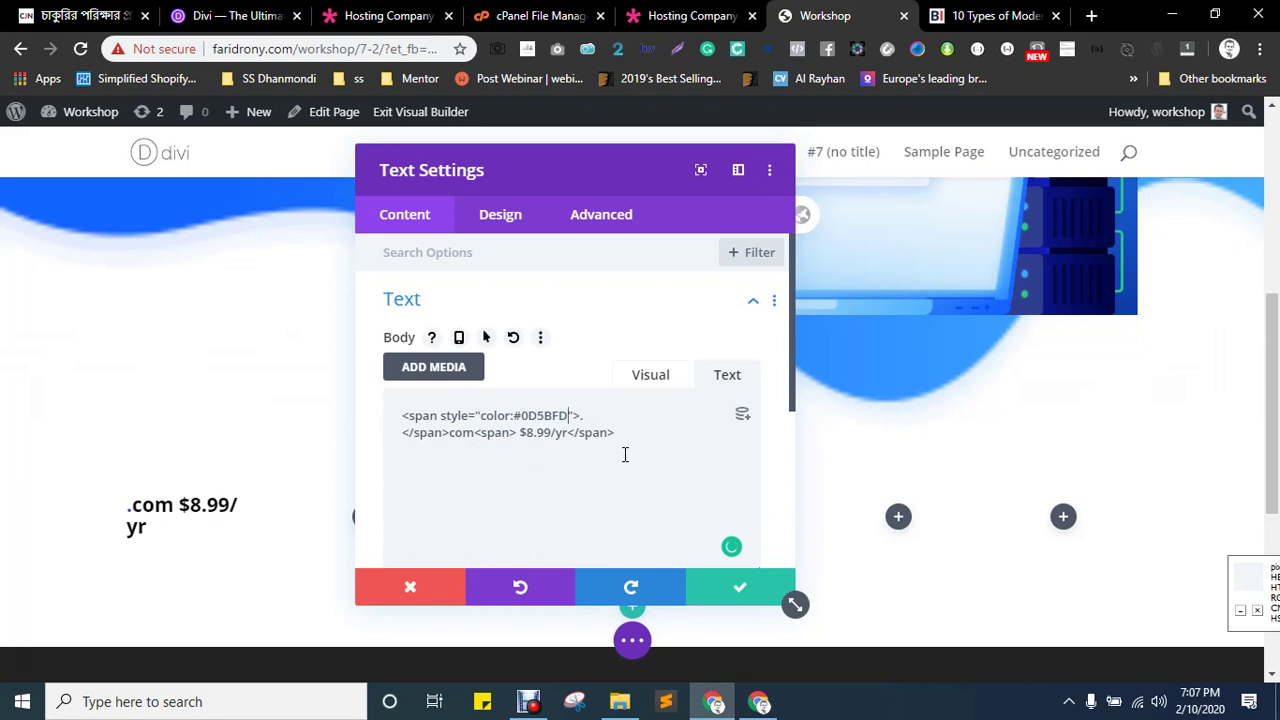
- Check the reference page's price styling, and add an inline style with color:#999 to the $8.99/yr span
key(ctrl+shift+Tab)
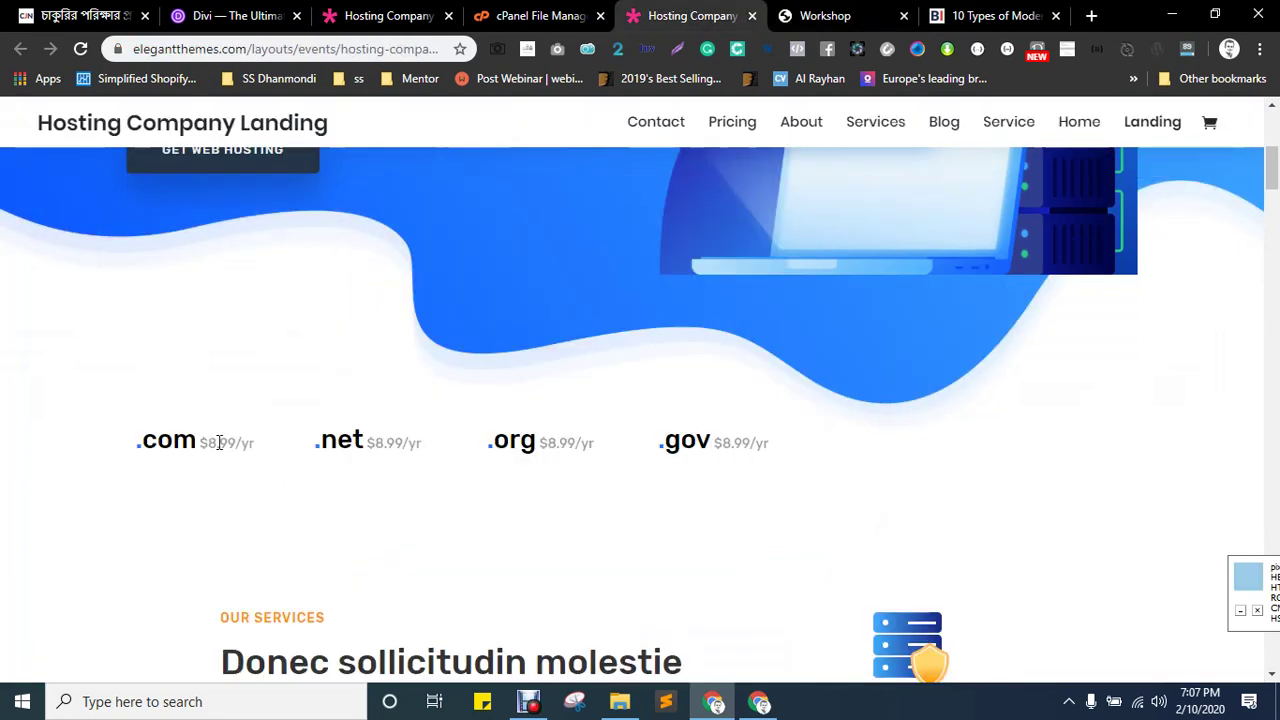
key(ctrl+Tab)
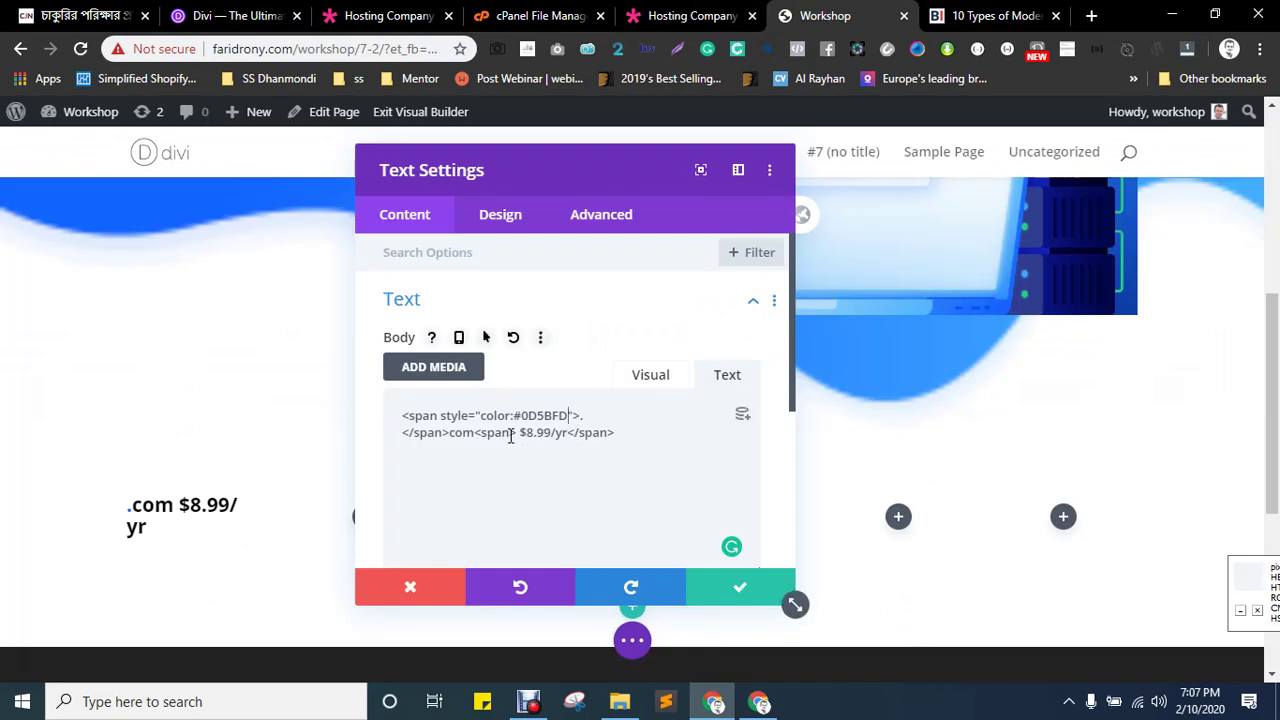
text(>)
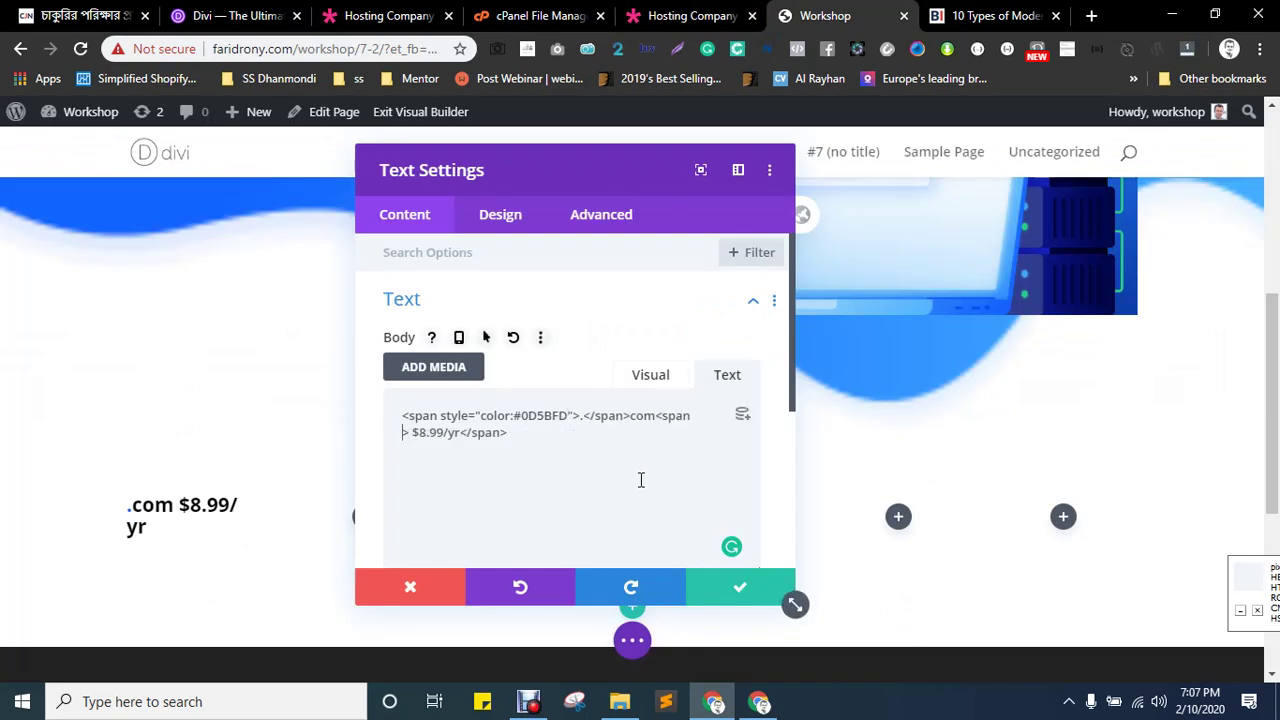
text(sty)
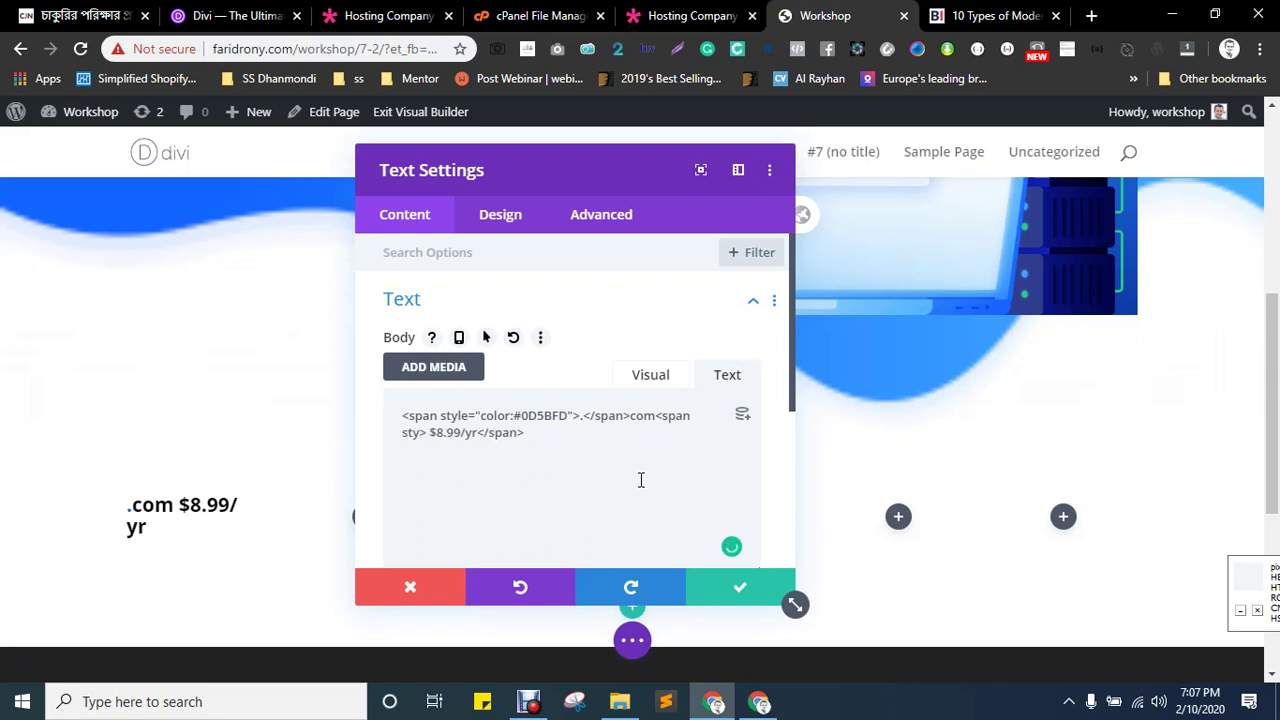
text(le="")
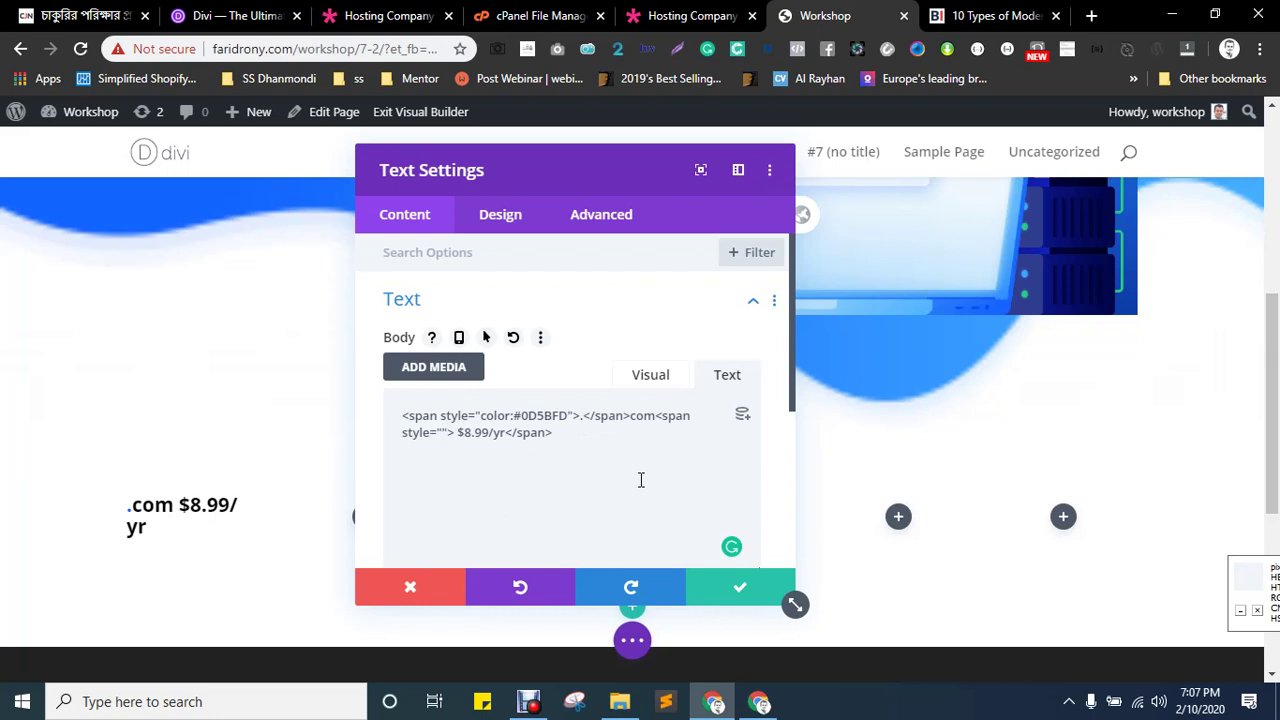
text(color)
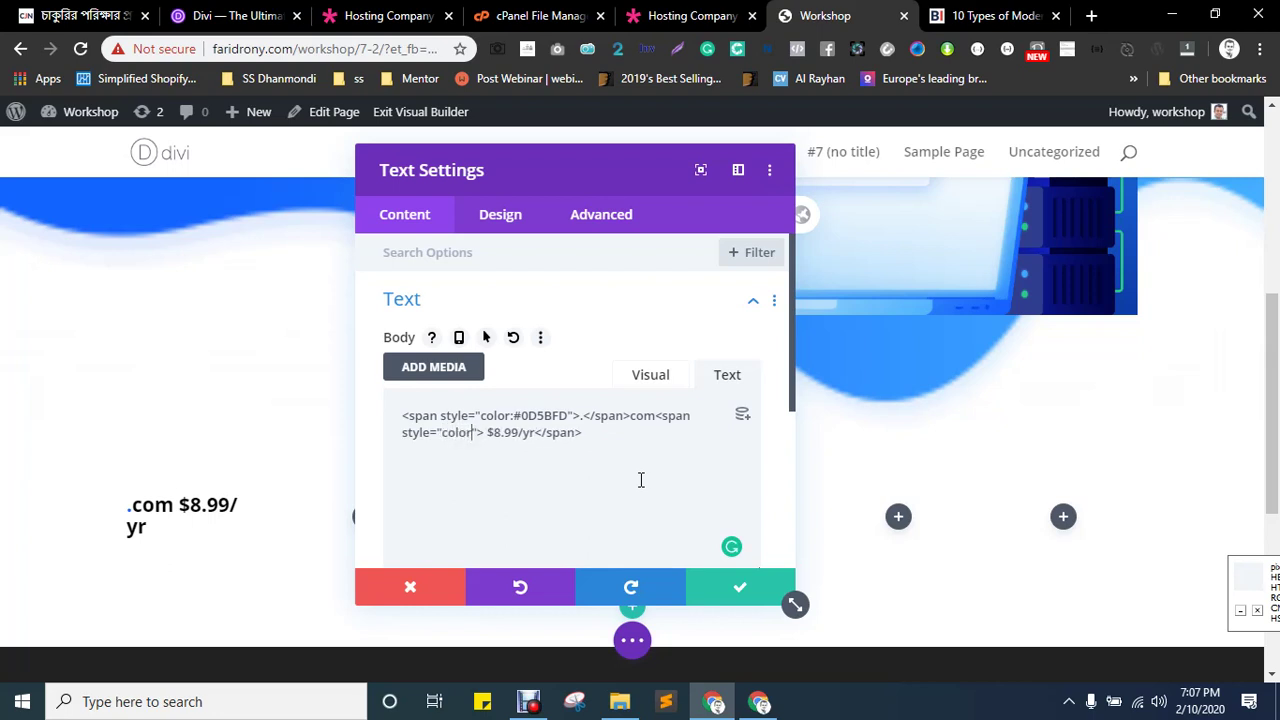
text(:#)
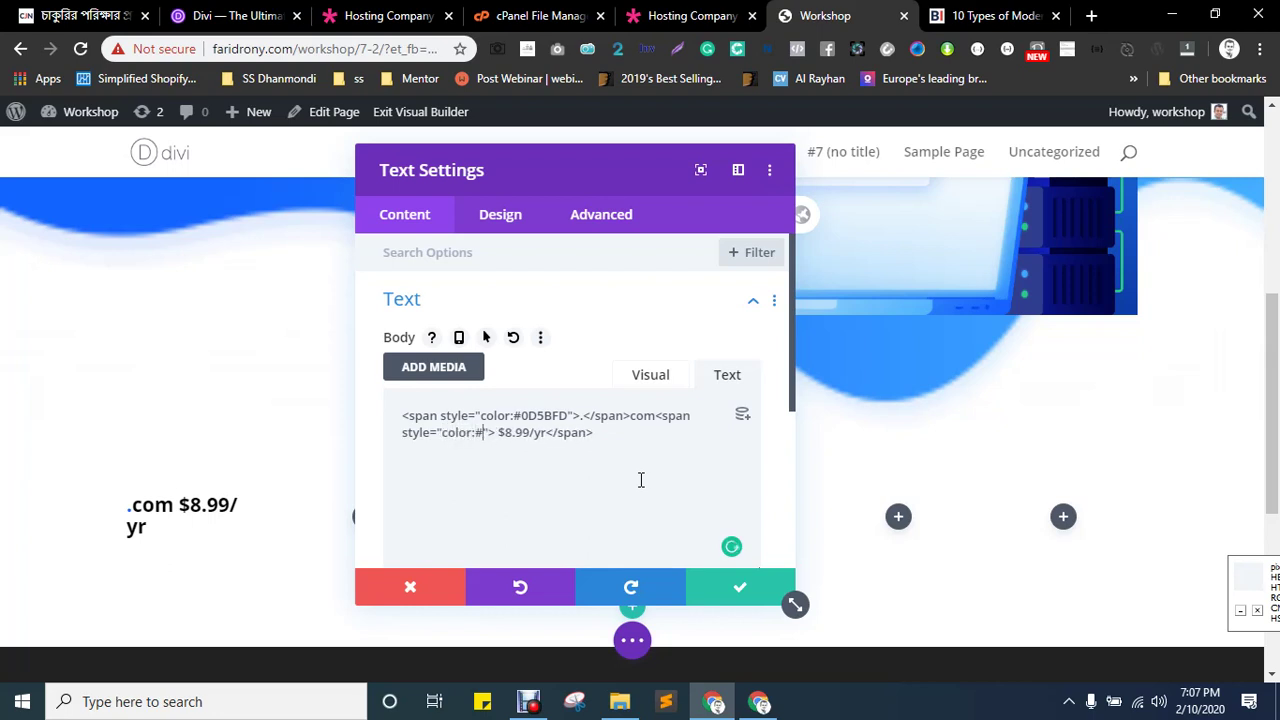
text(666)
key(BackSpace)
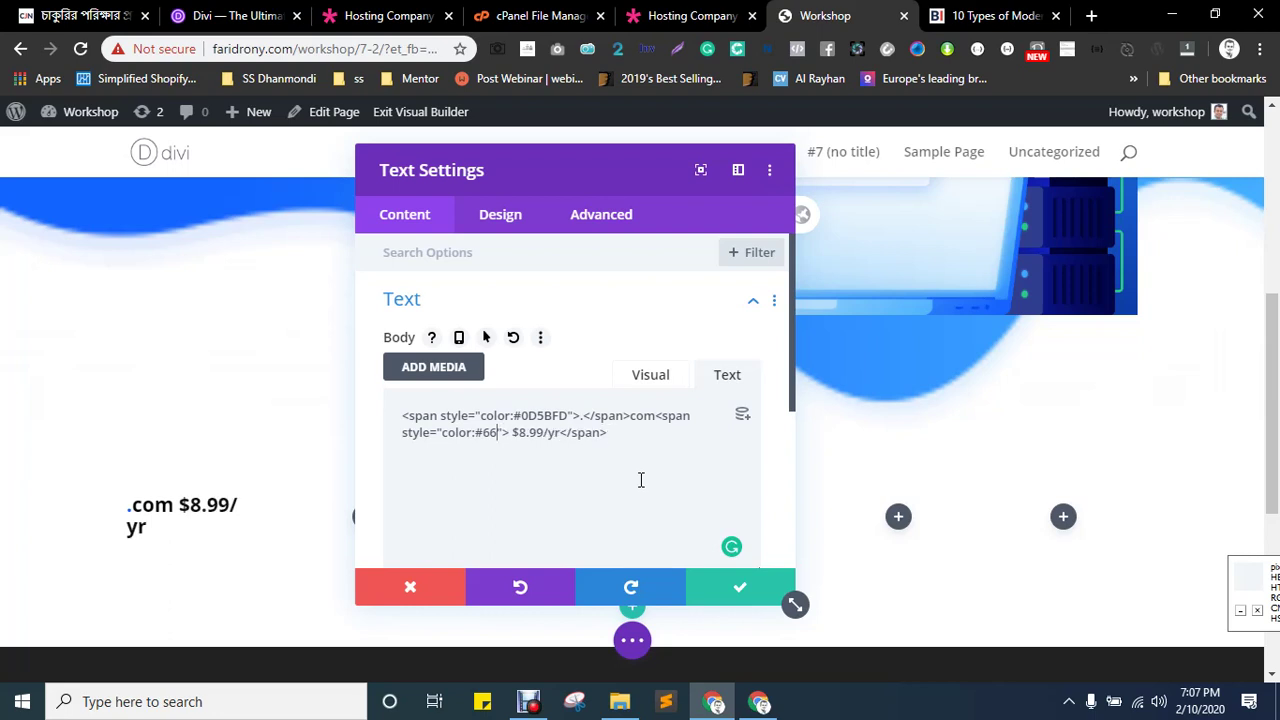
text(999)
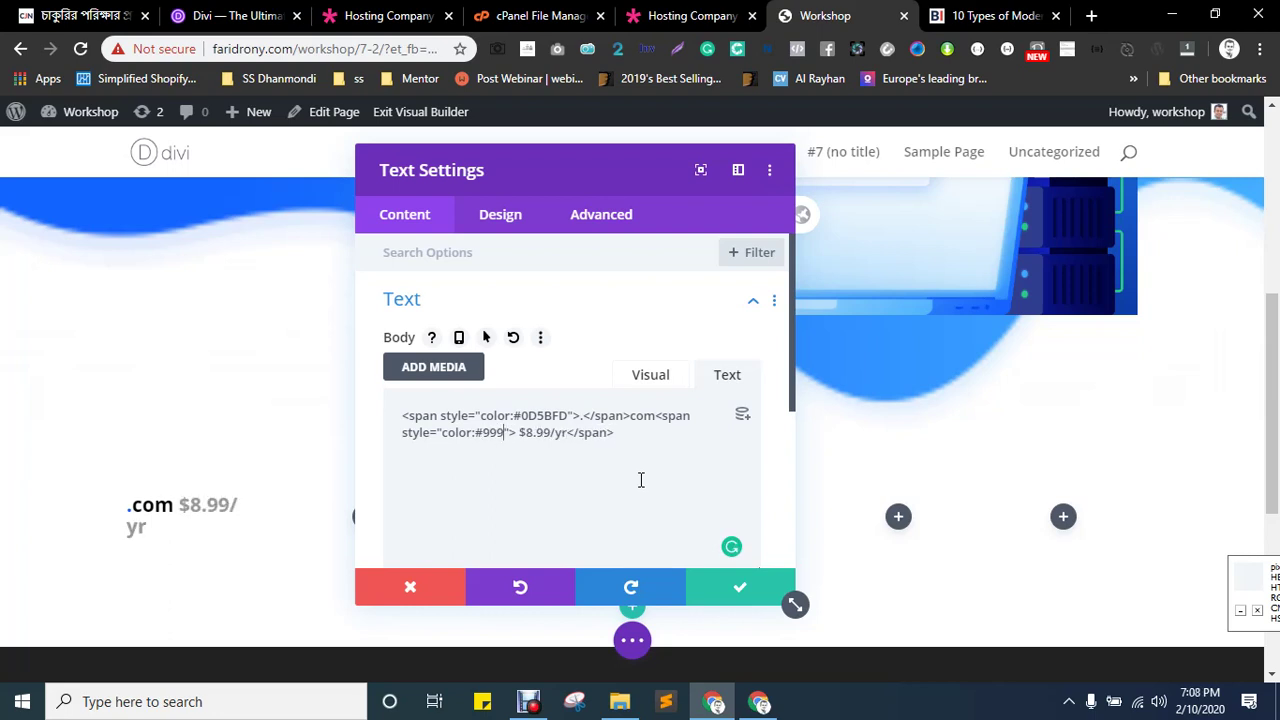
- Add font-size:13px; to the $8.99/yr span's inline style
text(;font-siz)
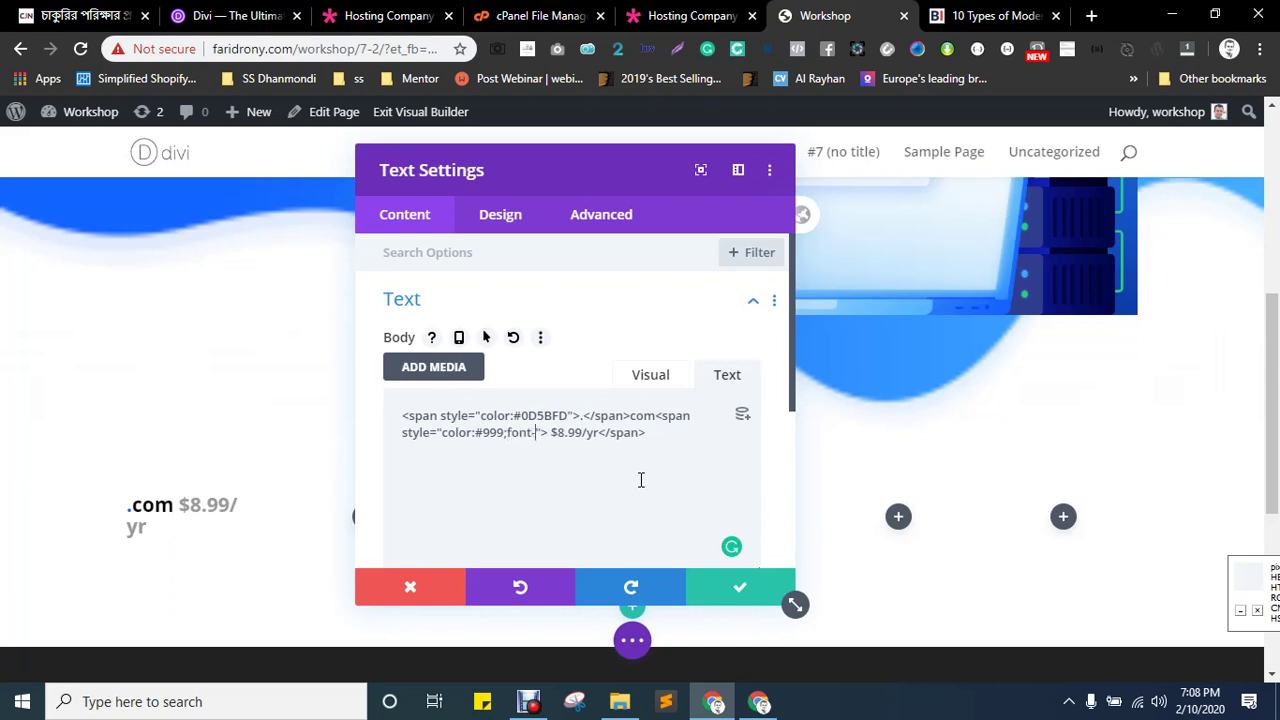
text(e:10px)
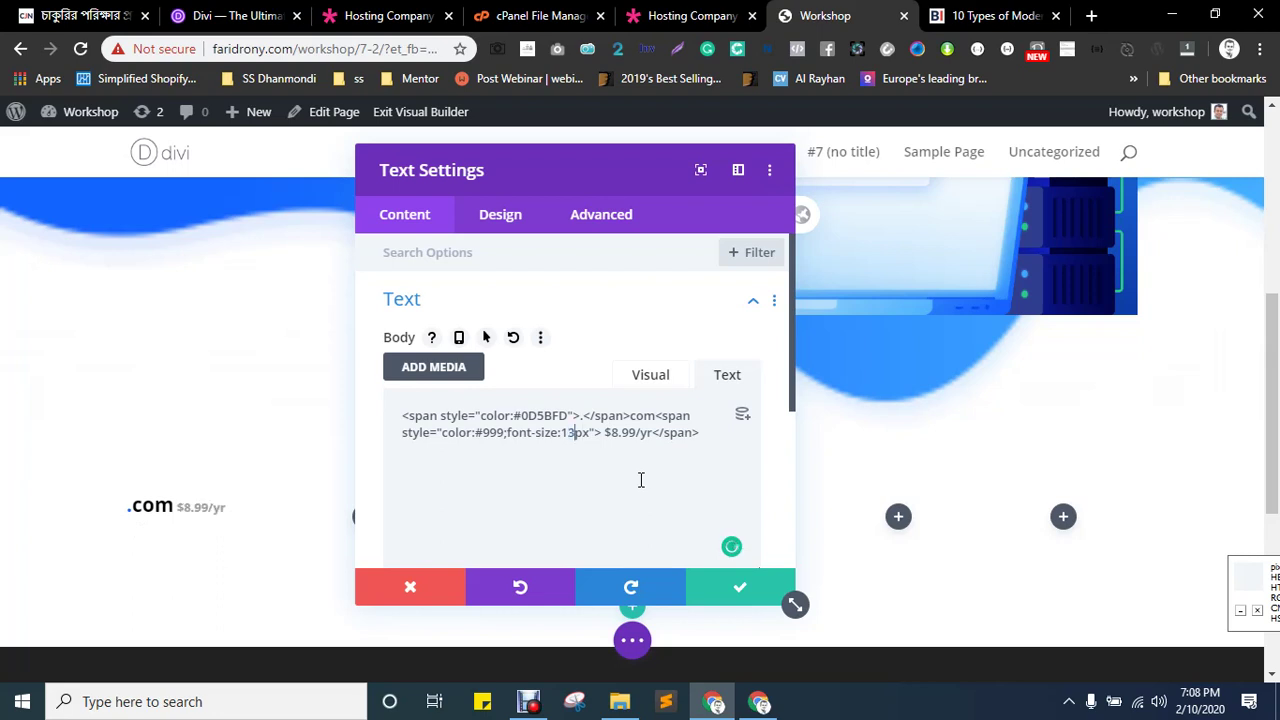
text(;)
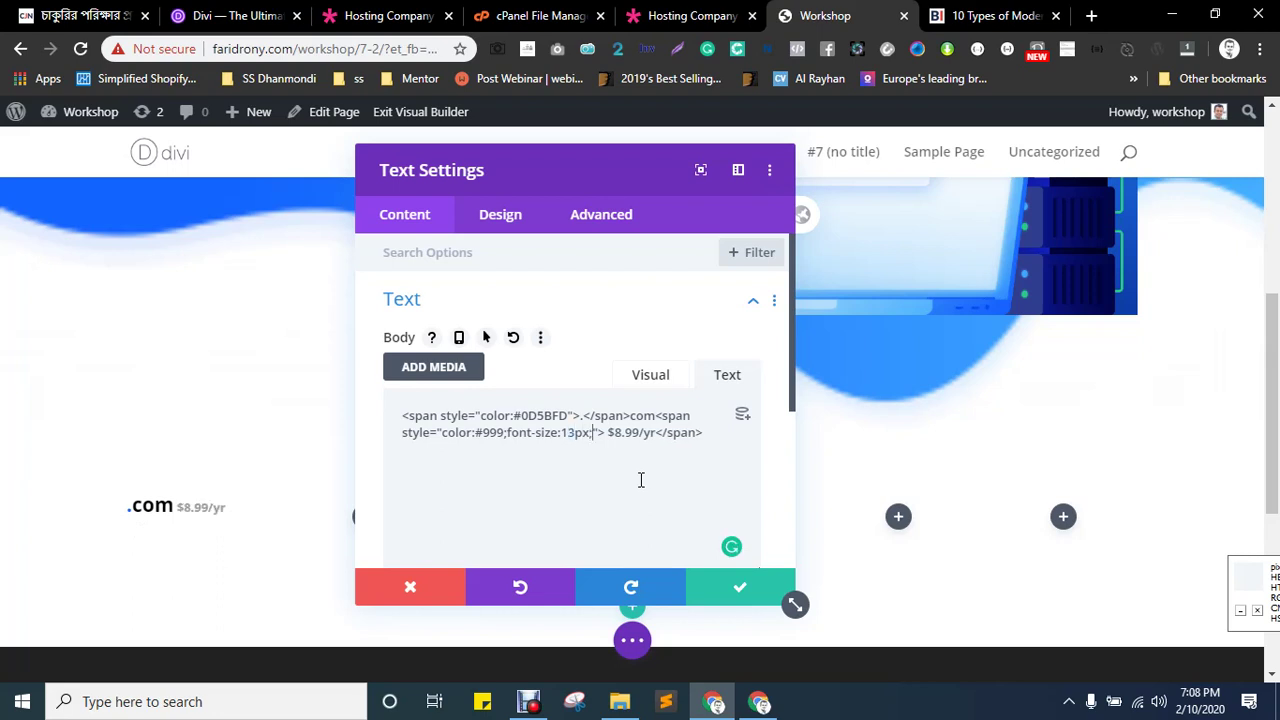
- Add a font-weight to the $8.99/yr span's inline style, trying 100, 300 and 400 before settling on 600
text(font-w)
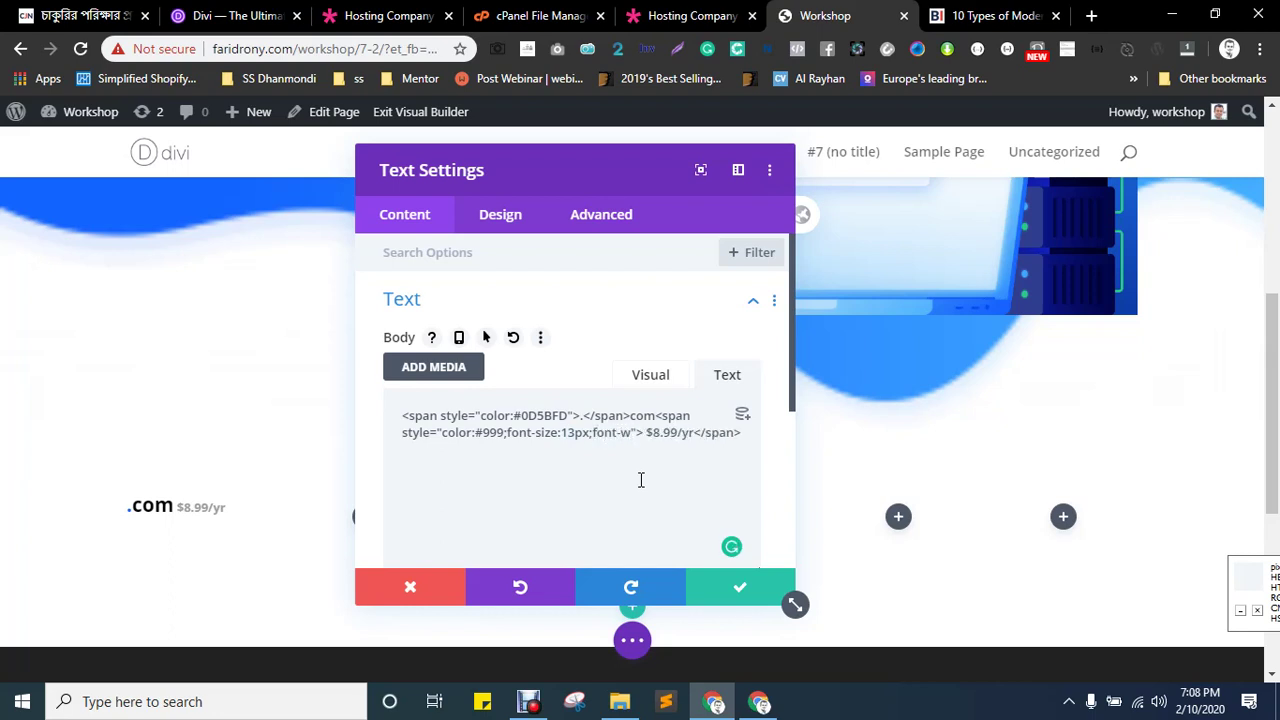
text(ei)
key(BackSpace)
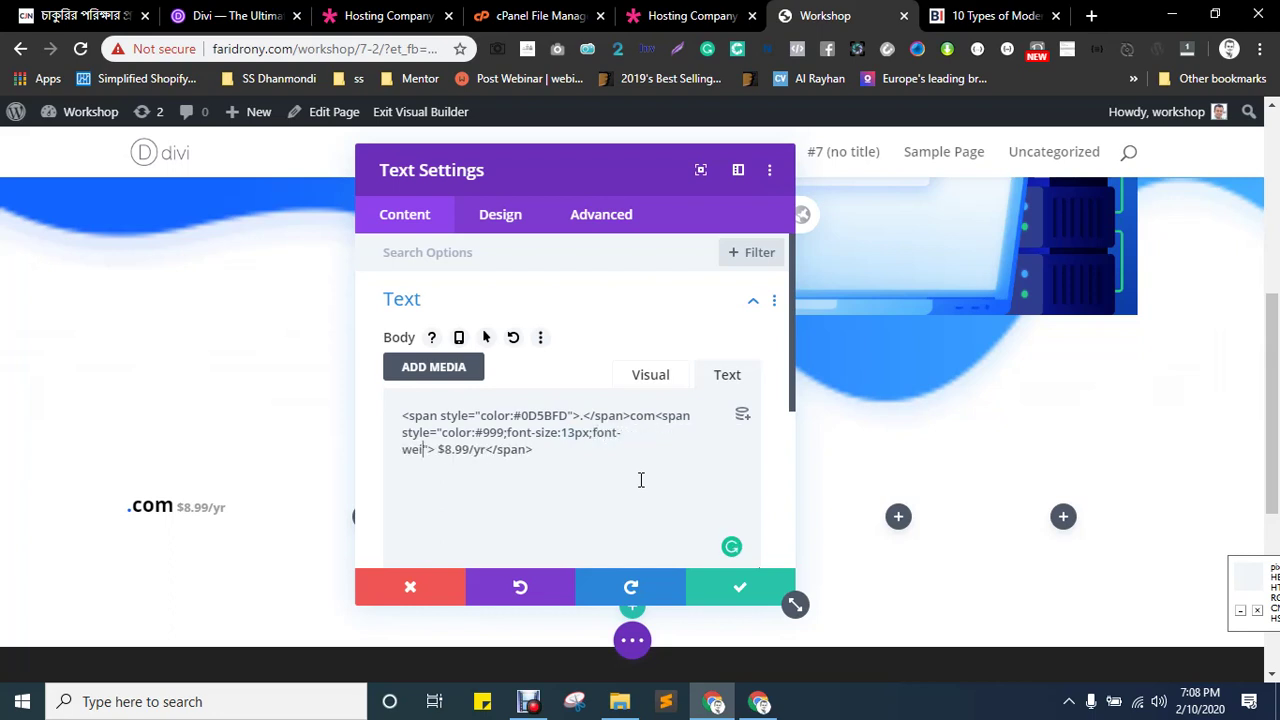
text(ght)
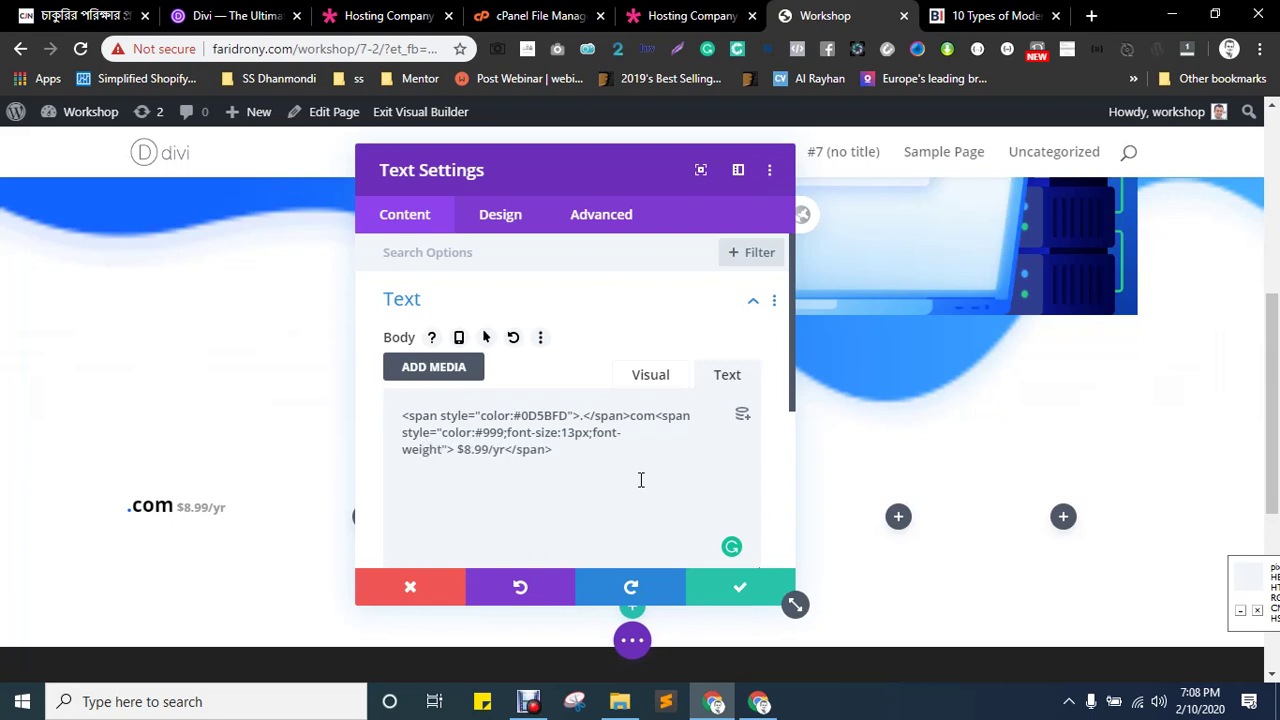
text(:100)
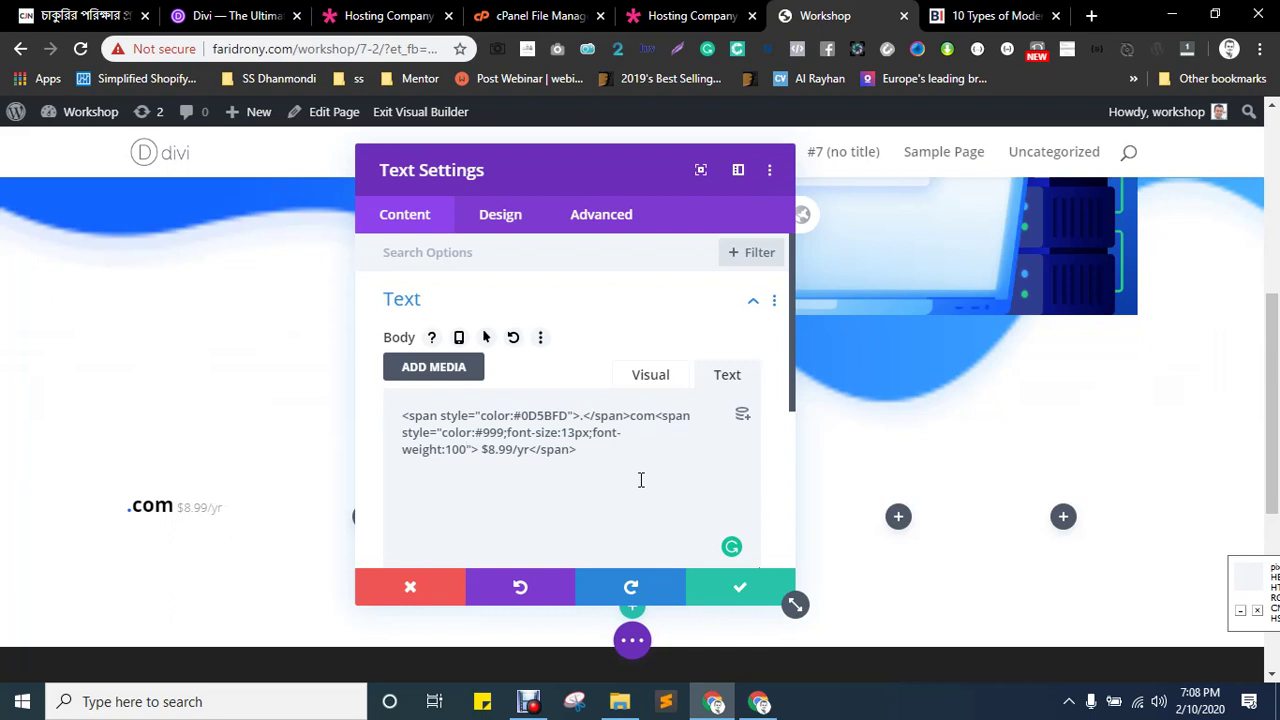
text(;)
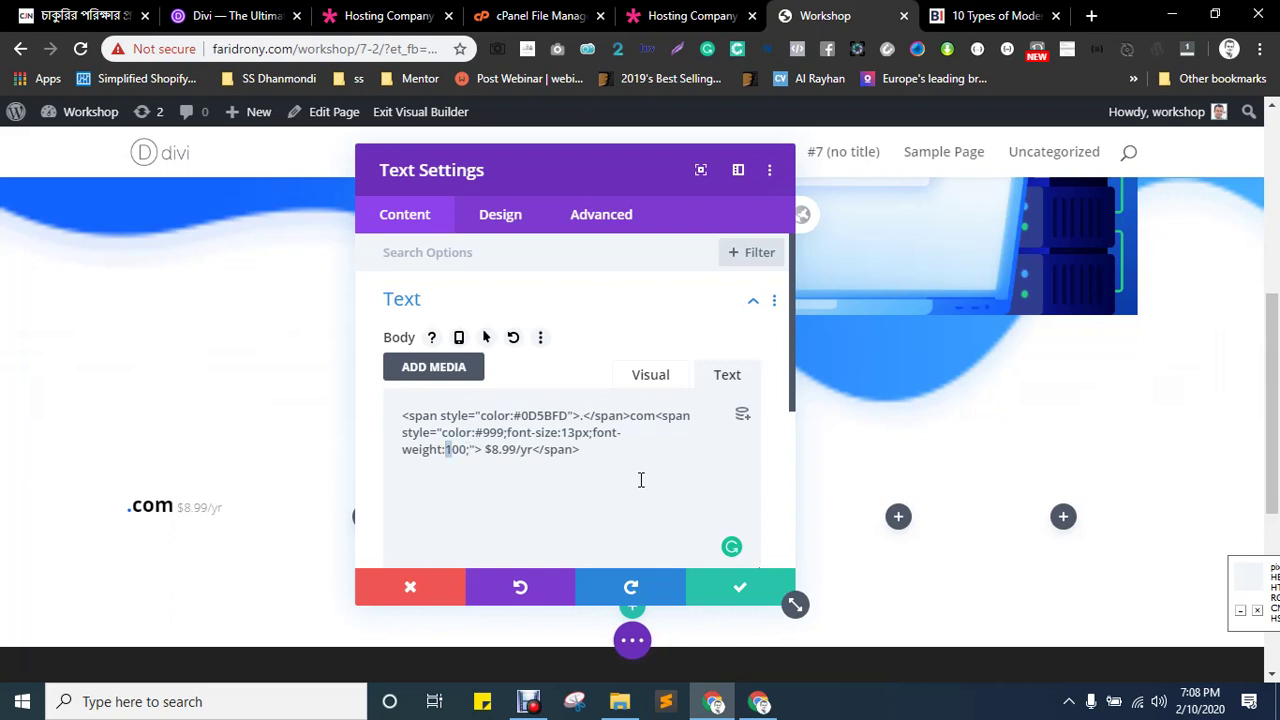
key(BackSpace)
text(3)
key(BackSpace)
text(4)
key(BackSpace)
text(6)
- Set the Text module's text size to 24px in its design settings and save the module
click(490, 226)
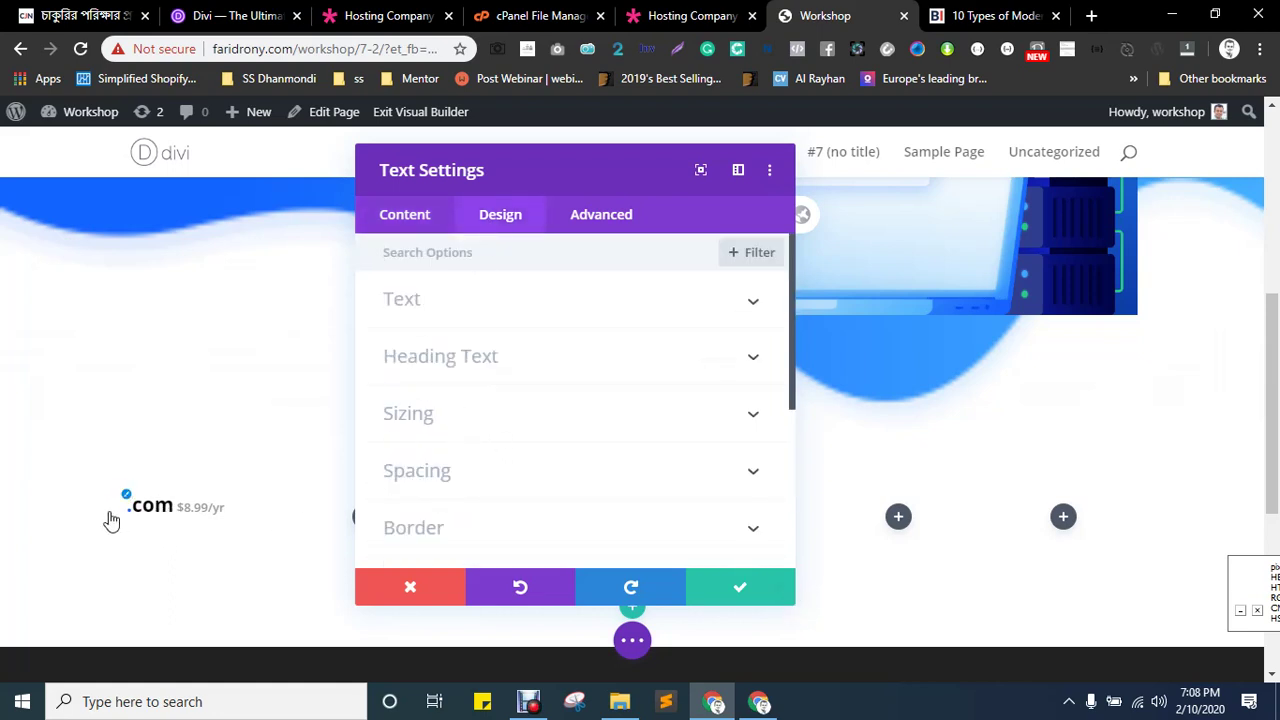
click(125, 497)
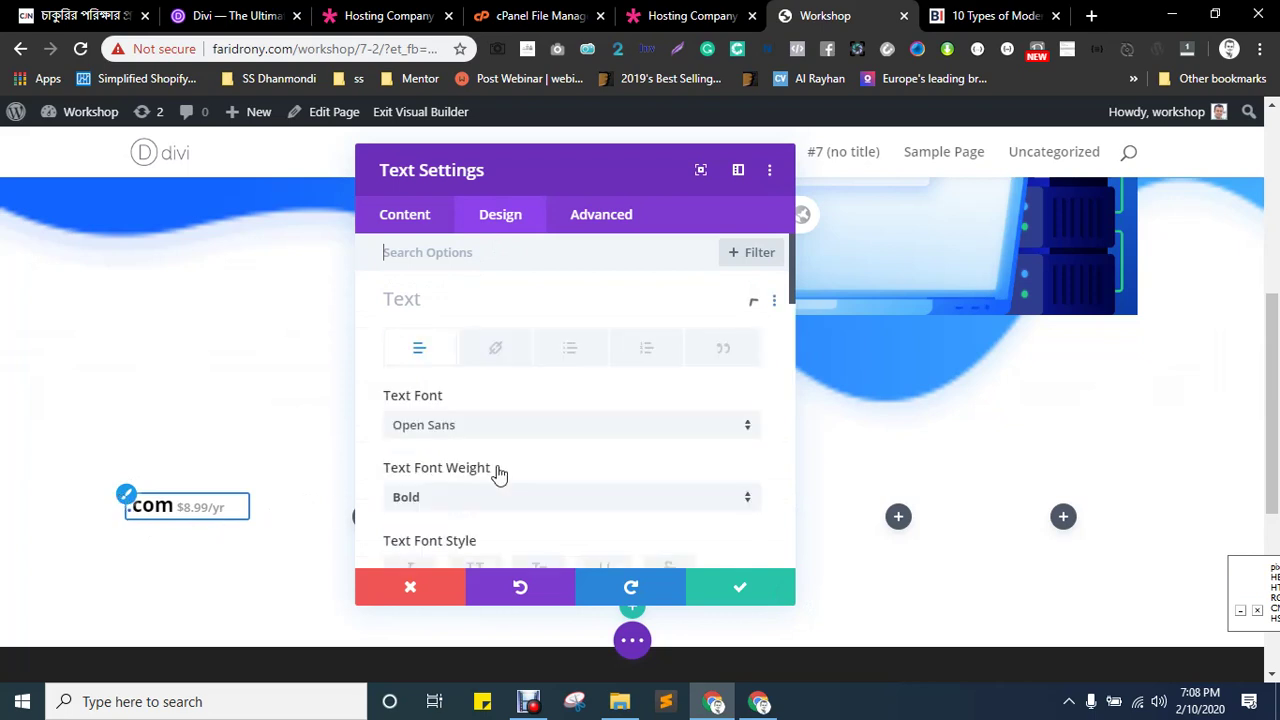
scroll(575, 438, down, 2)
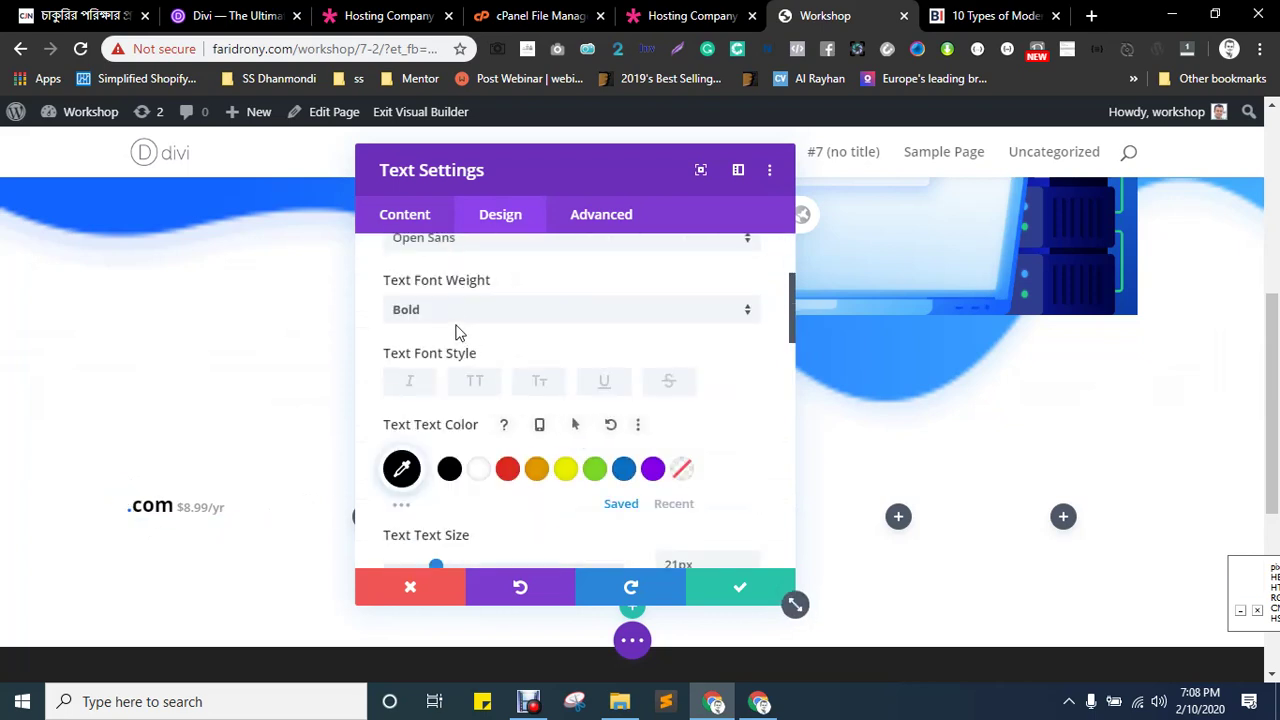
scroll(673, 488, down, 1)
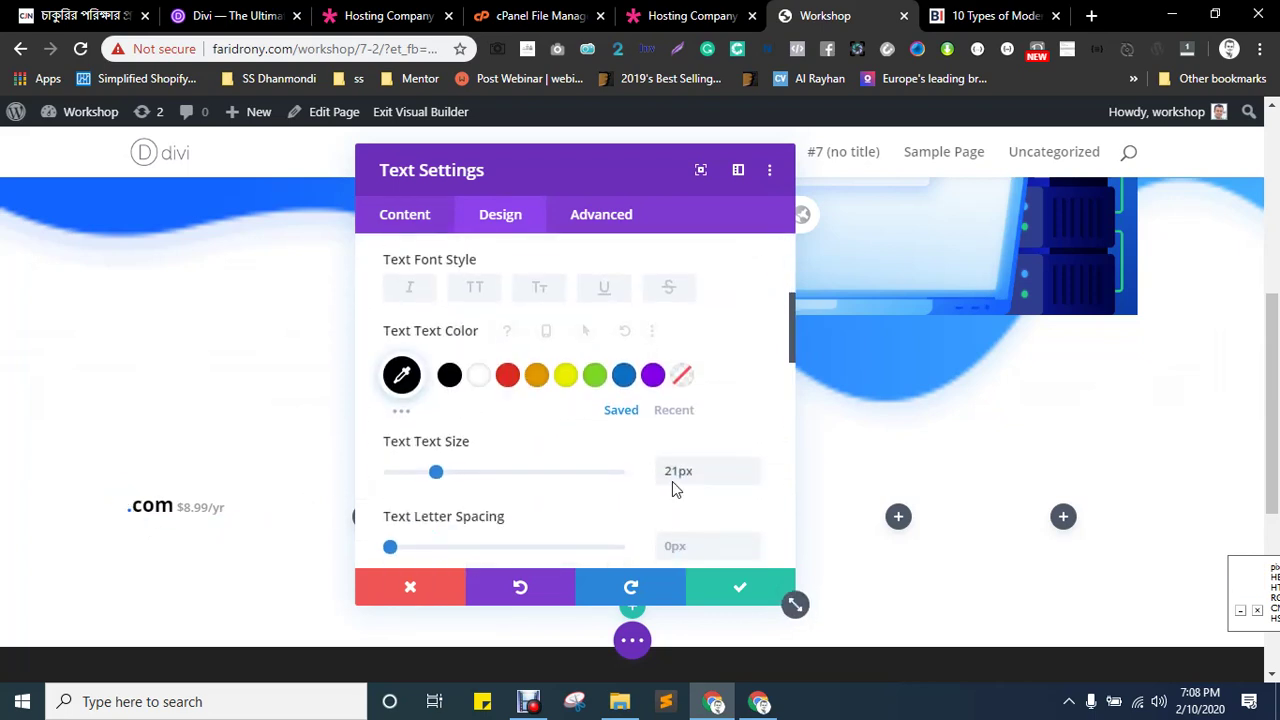
click(676, 471)
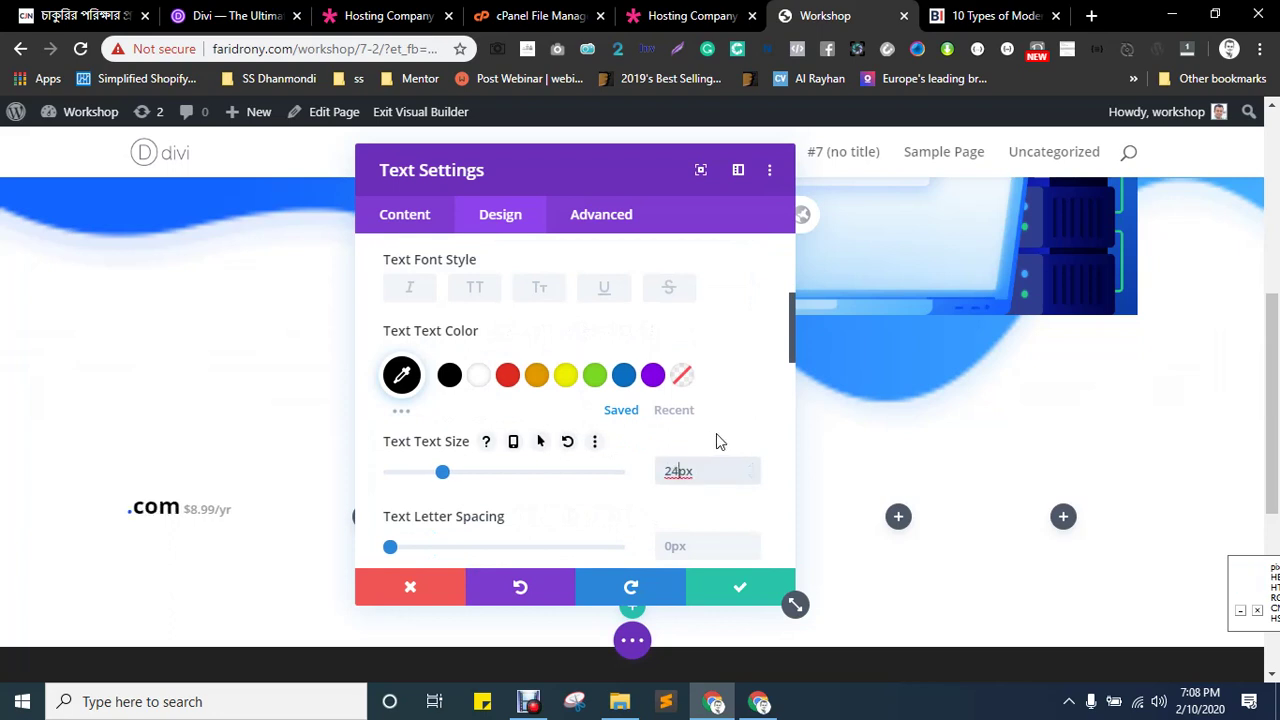
click(748, 589)
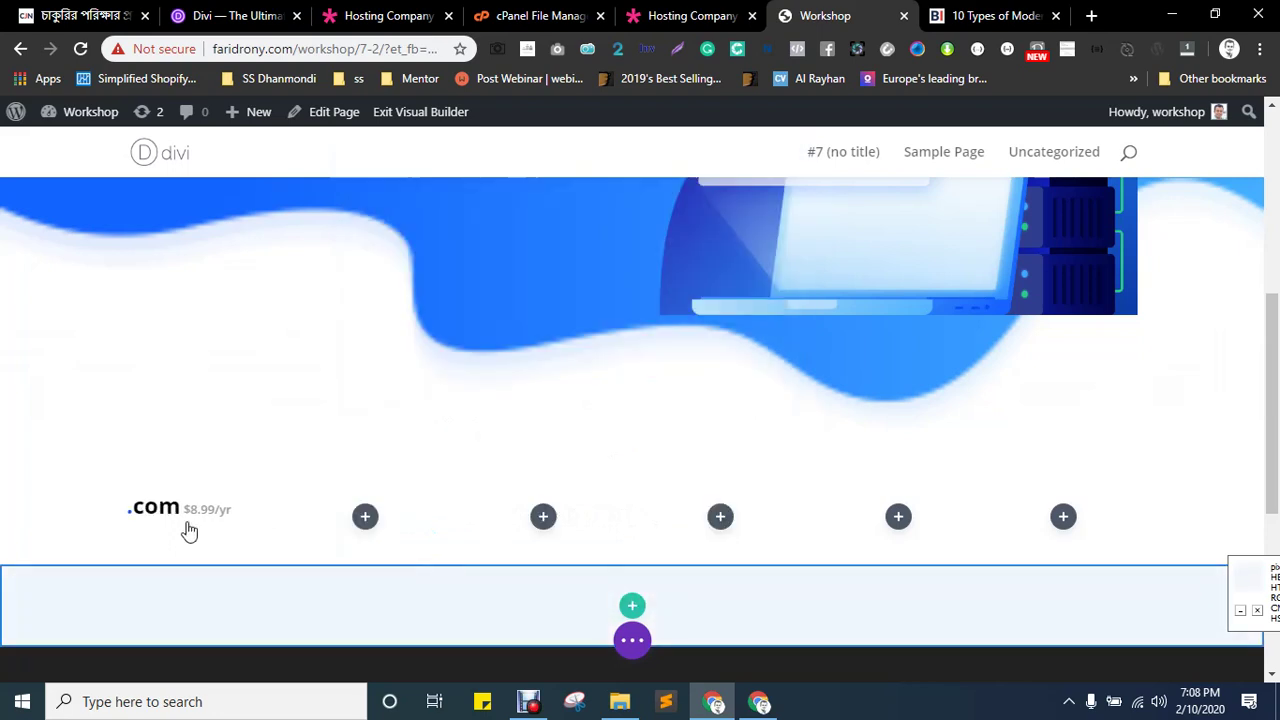
- Copy the .com price module and paste it into the row's second column
right_click(160, 510)
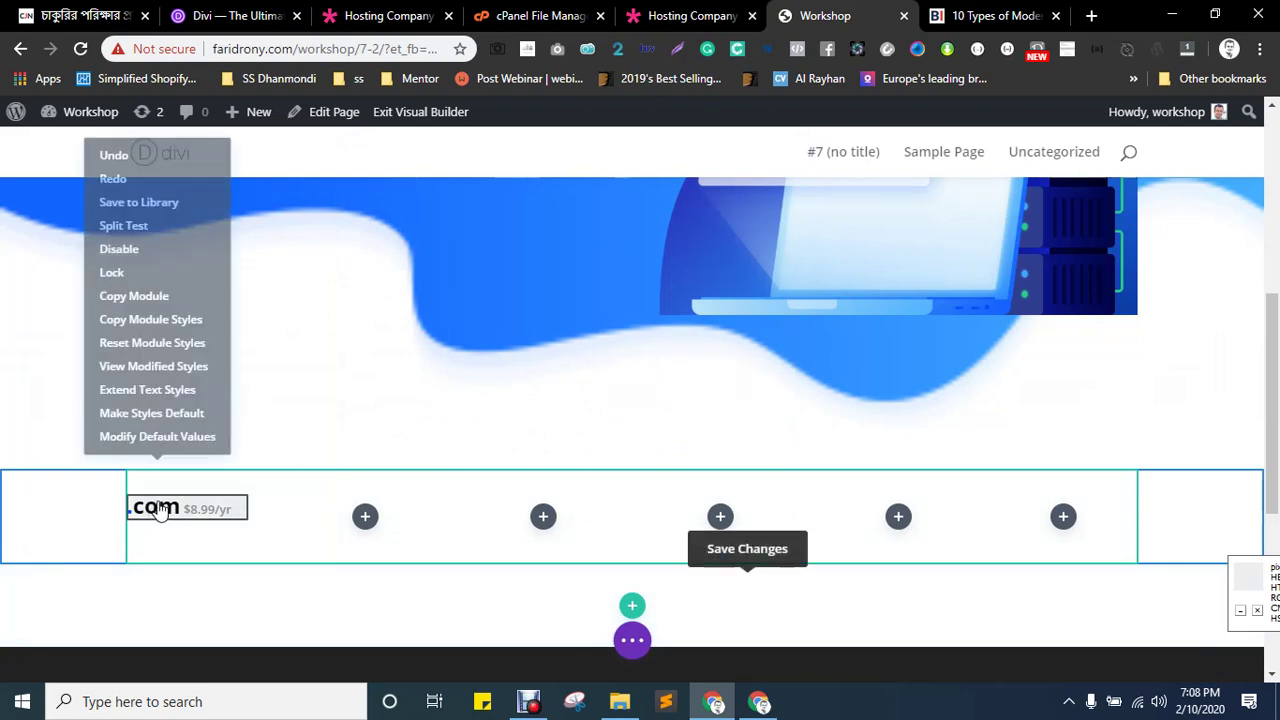
click(117, 300)
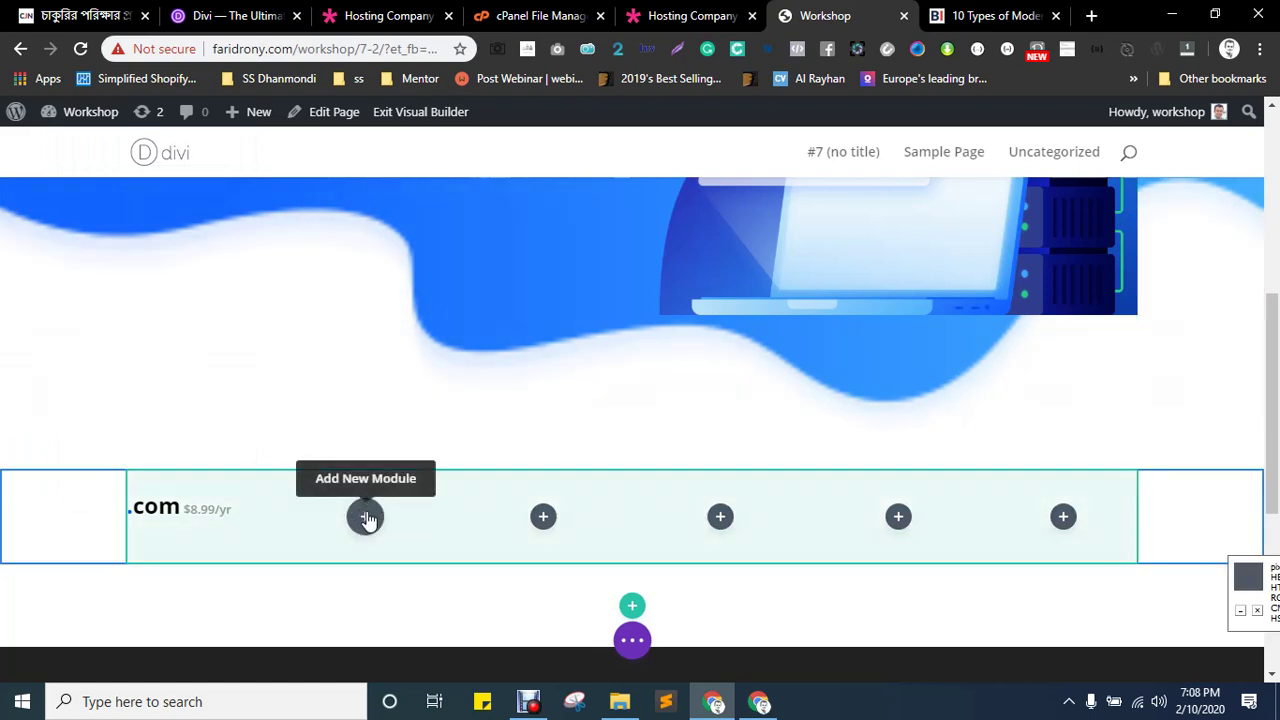
right_click(366, 518)
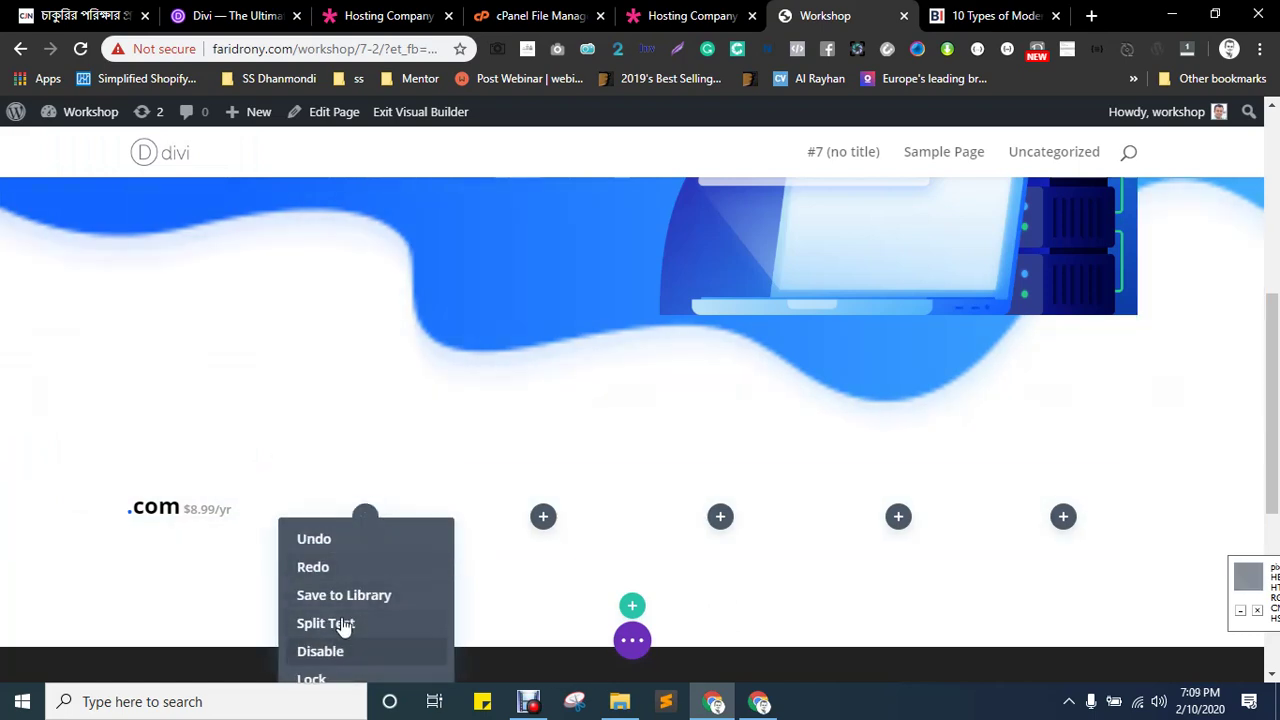
scroll(448, 508, down, 1)
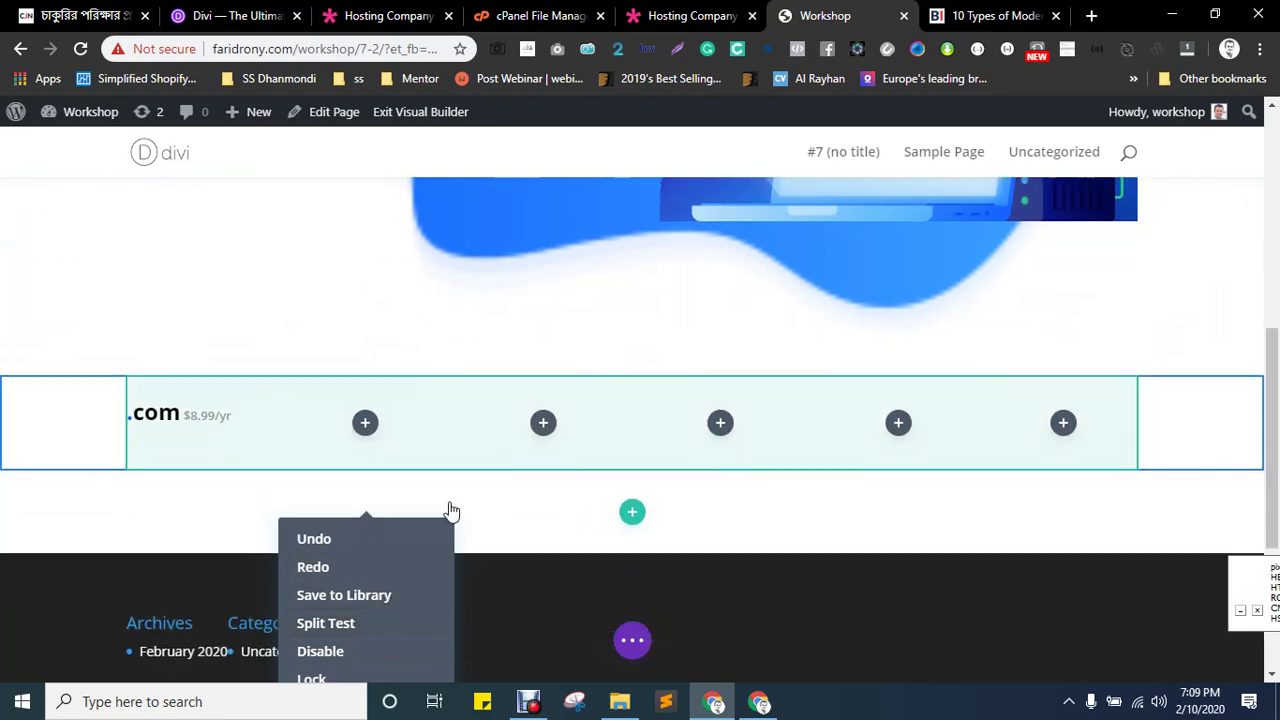
right_click(391, 403)
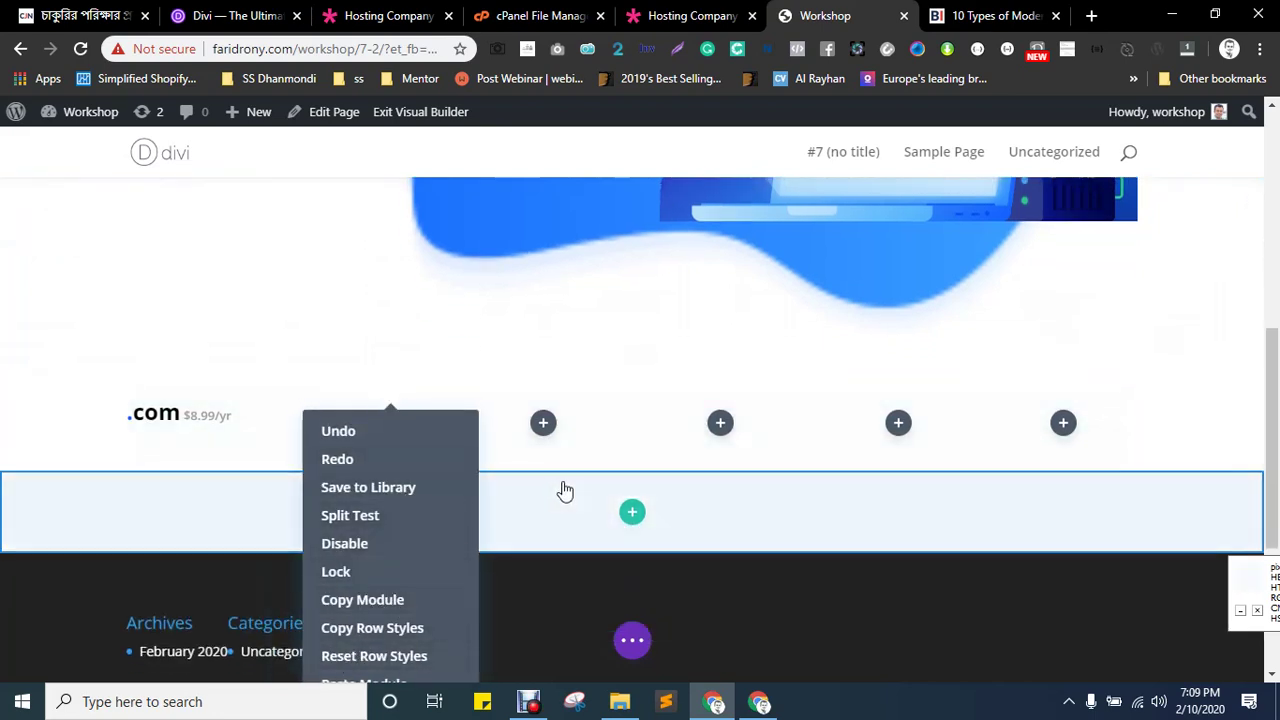
click(388, 685)
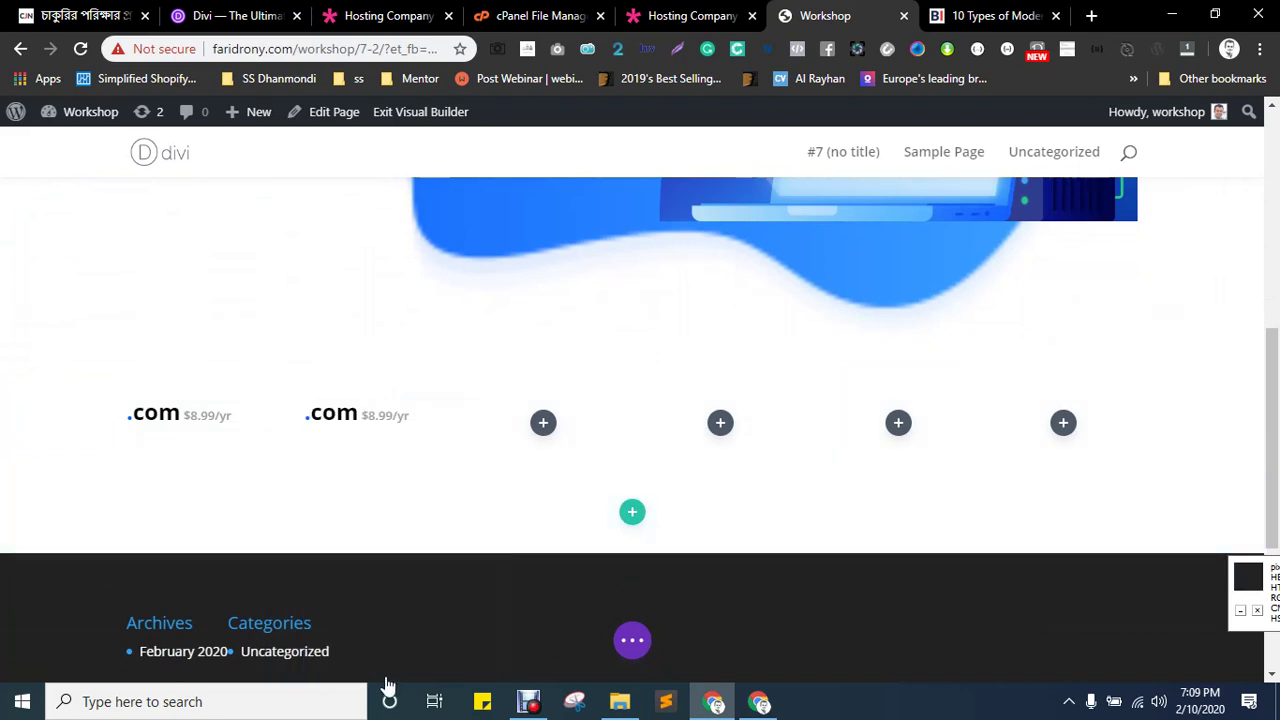
scroll(569, 420, down, 3)
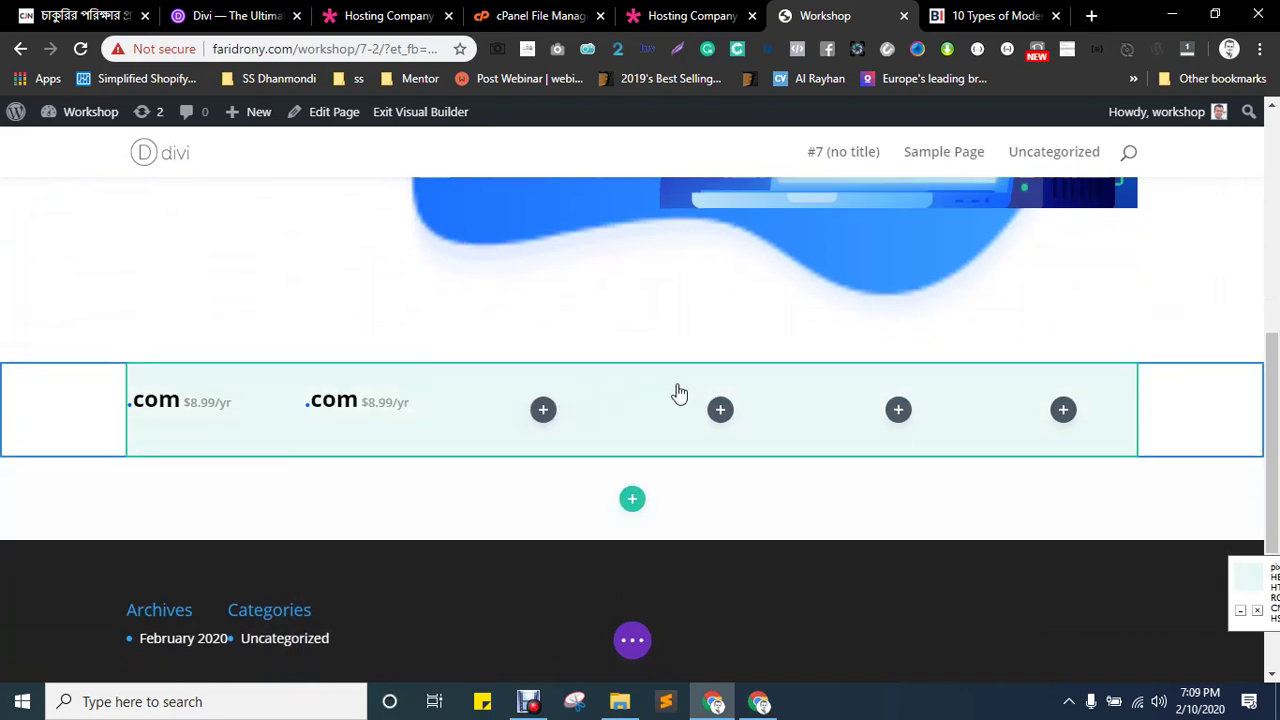
- Paste the copied .com $8.99/yr text module into the third and fourth columns of the domain price row
scroll(578, 320, up, 2)
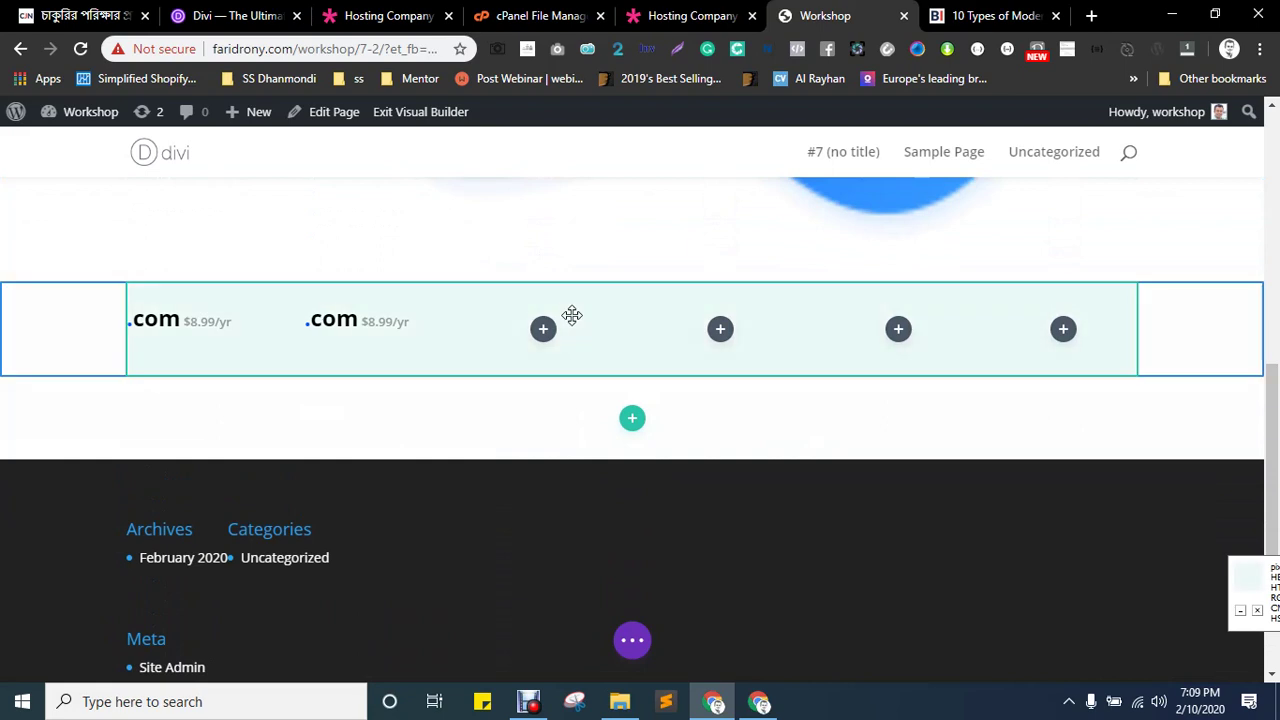
right_click(571, 317)
click(540, 598)
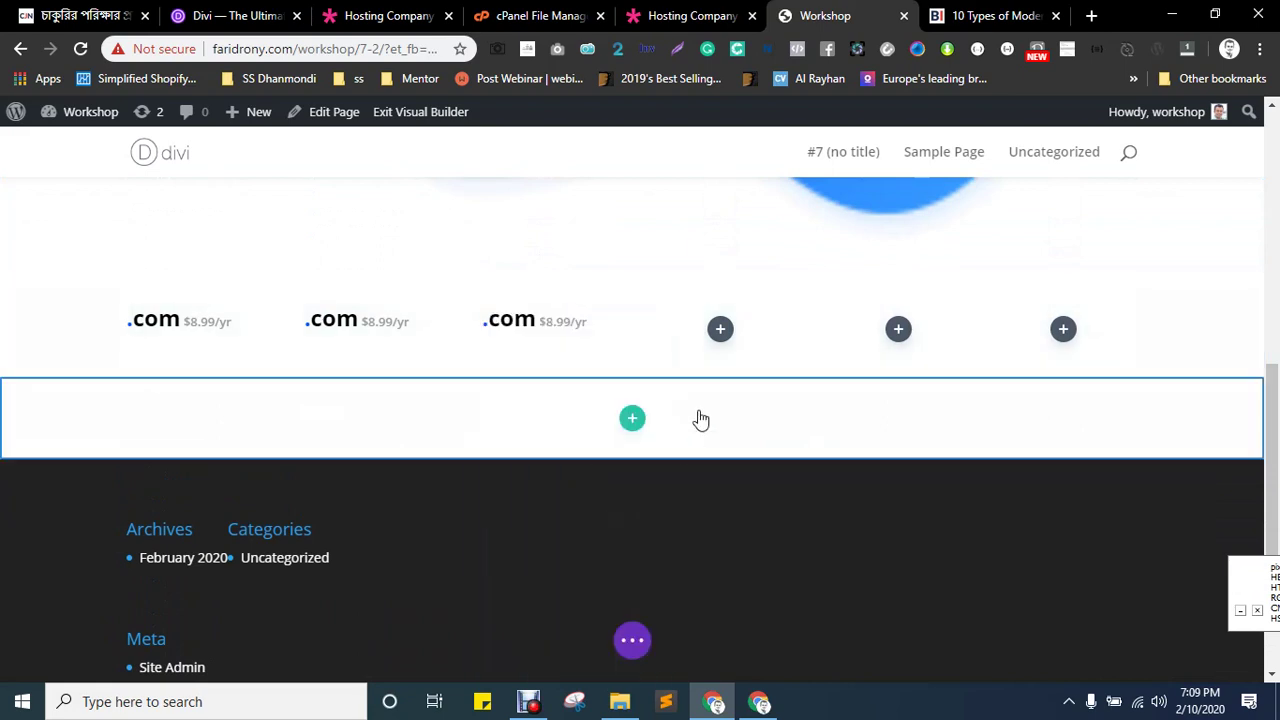
right_click(750, 305)
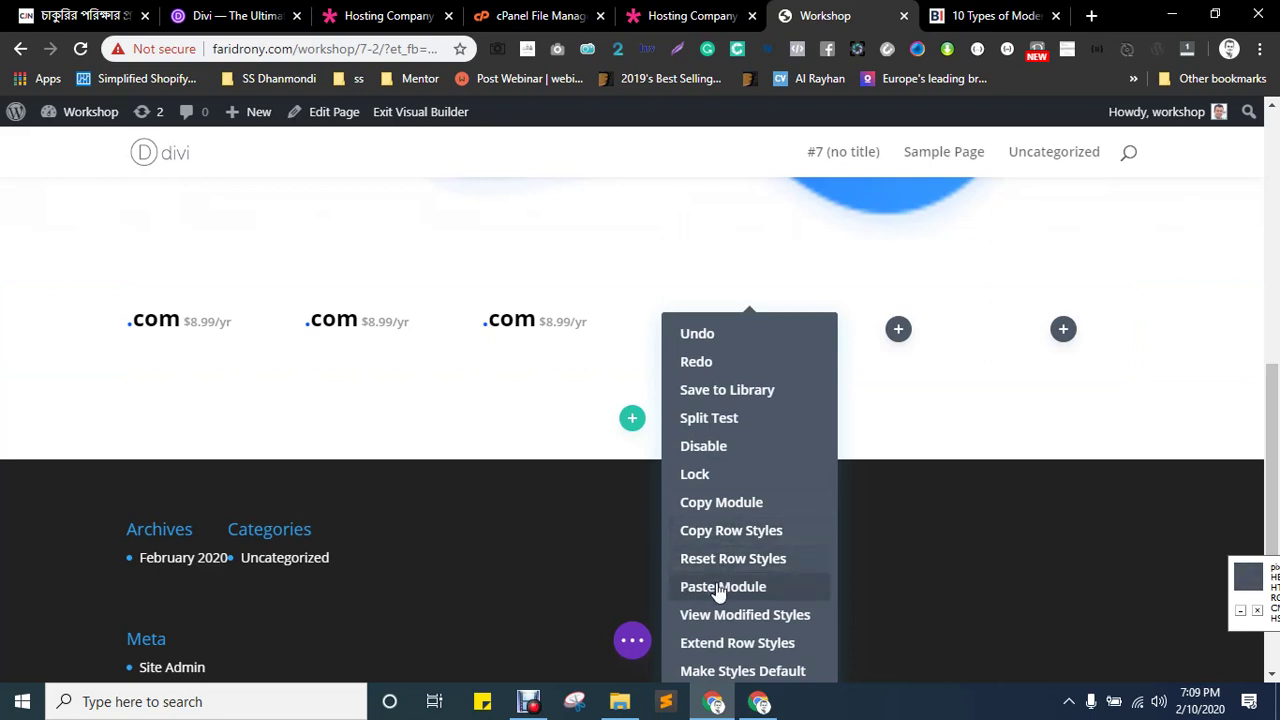
click(718, 587)
scroll(590, 530, up, 1)
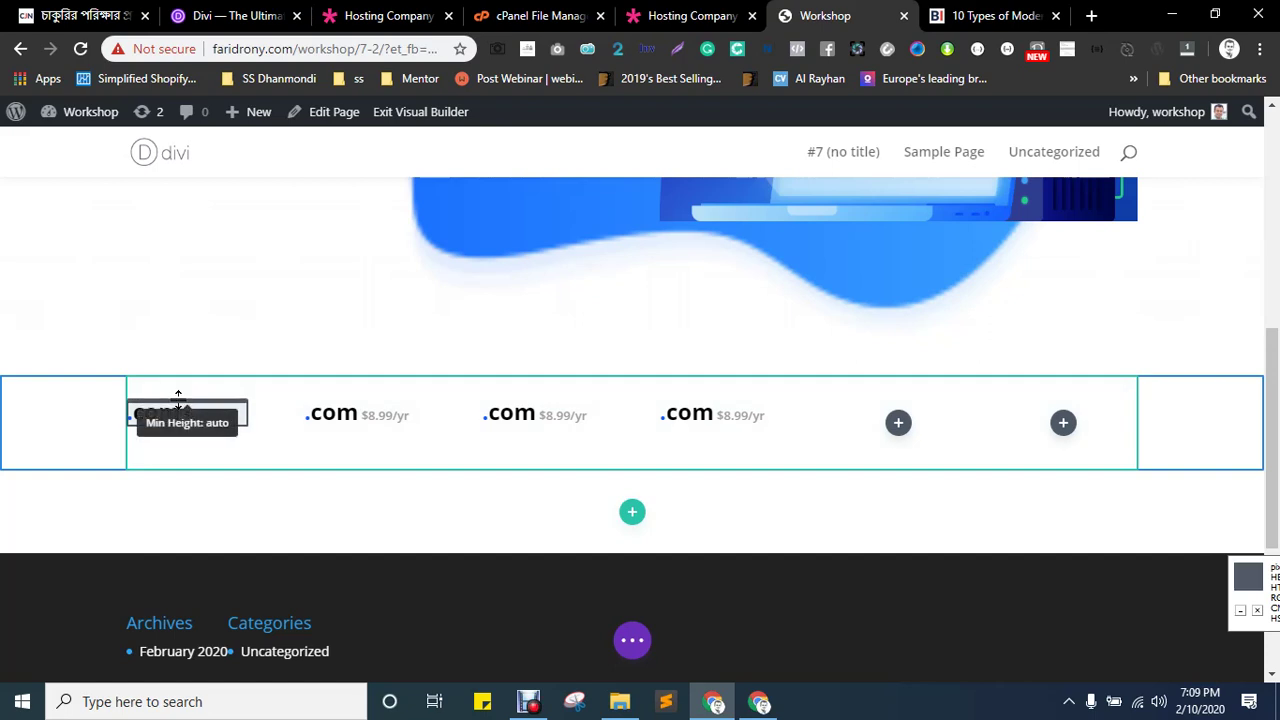
drag(180, 398, 151, 400)
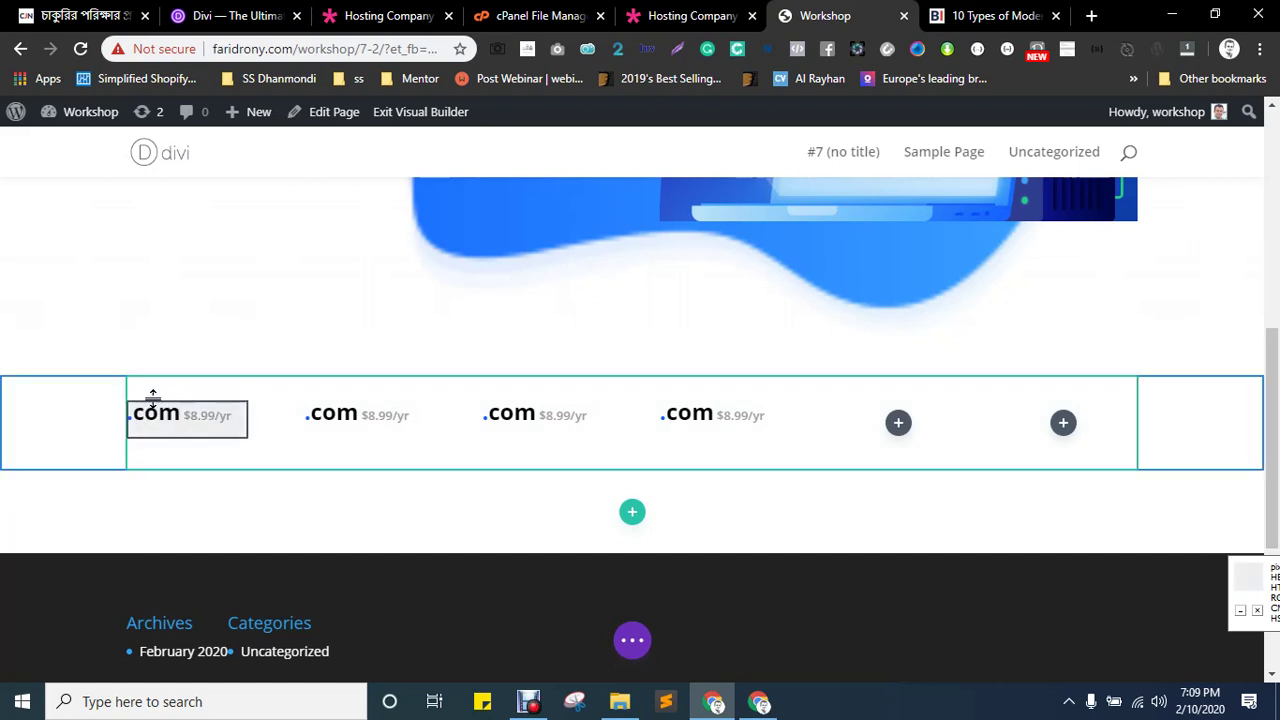
mouse_move(151, 389)
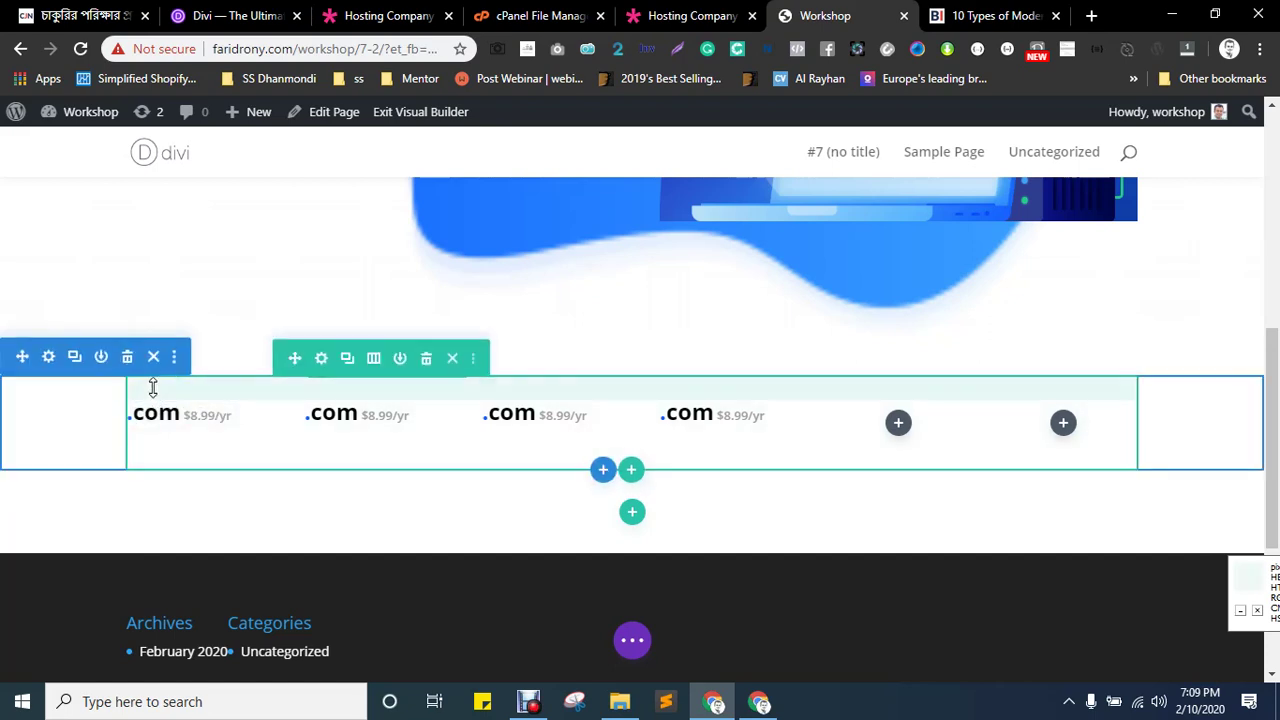
click(321, 358)
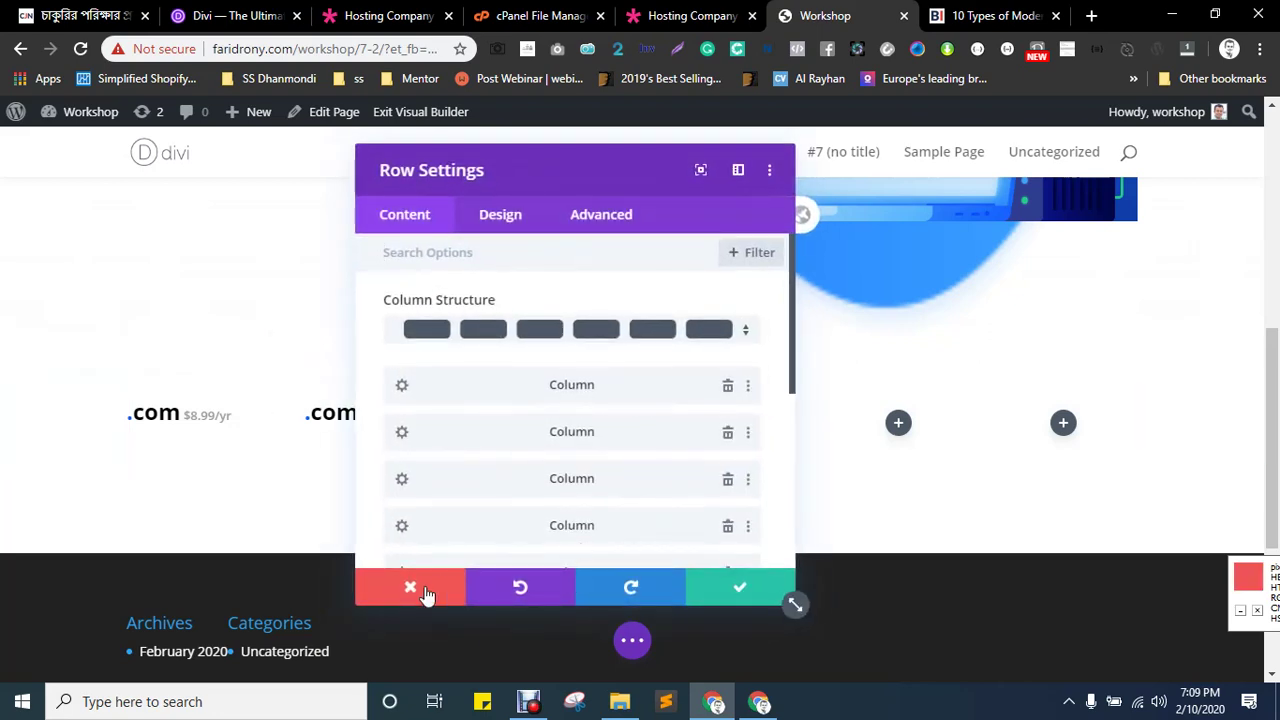
key(Escape)
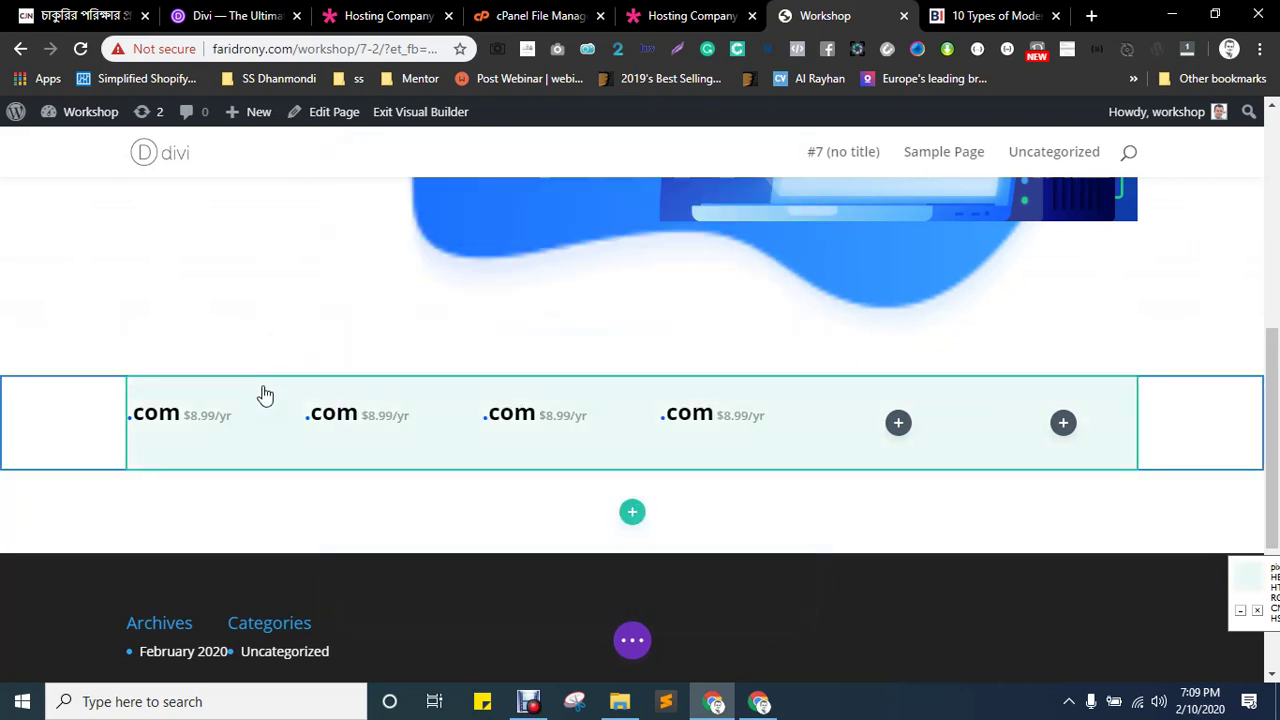
- Remove the top and bottom padding of the domain price row directly on the page
mouse_move(262, 393)
drag(271, 381, 277, 344)
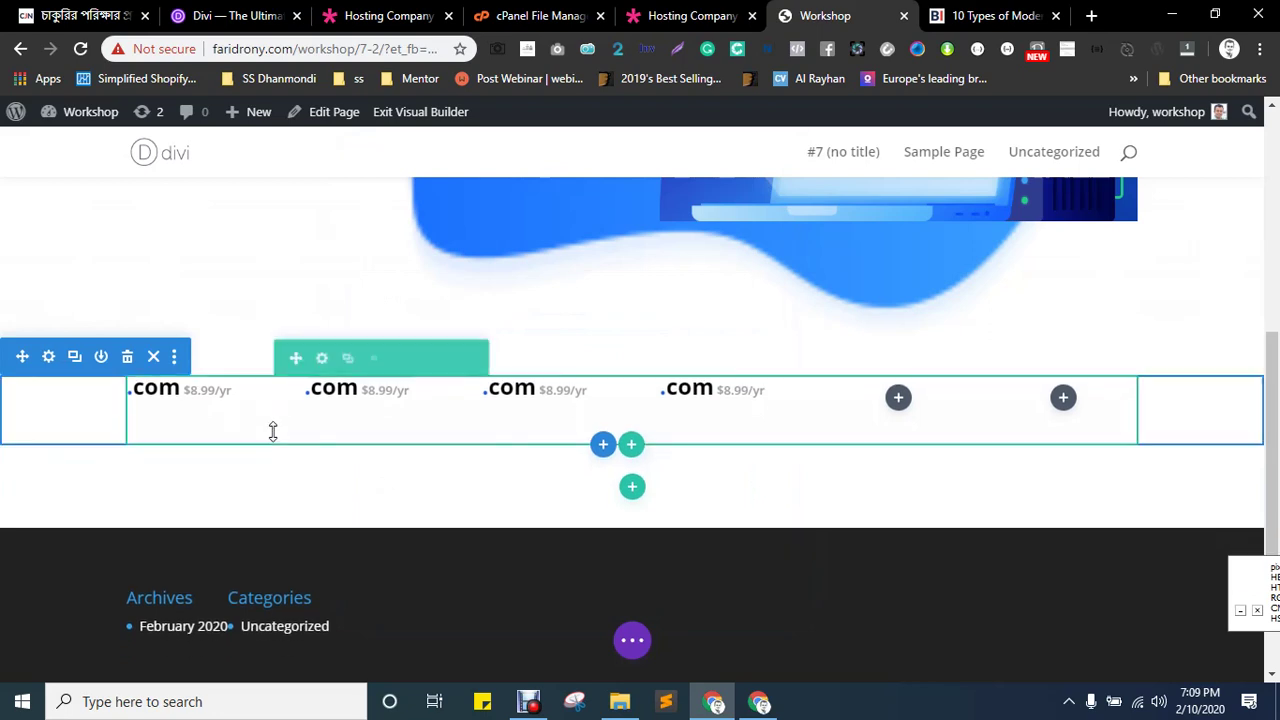
mouse_move(271, 431)
mouse_down()
mouse_move(294, 446)
mouse_move(297, 434)
mouse_up()
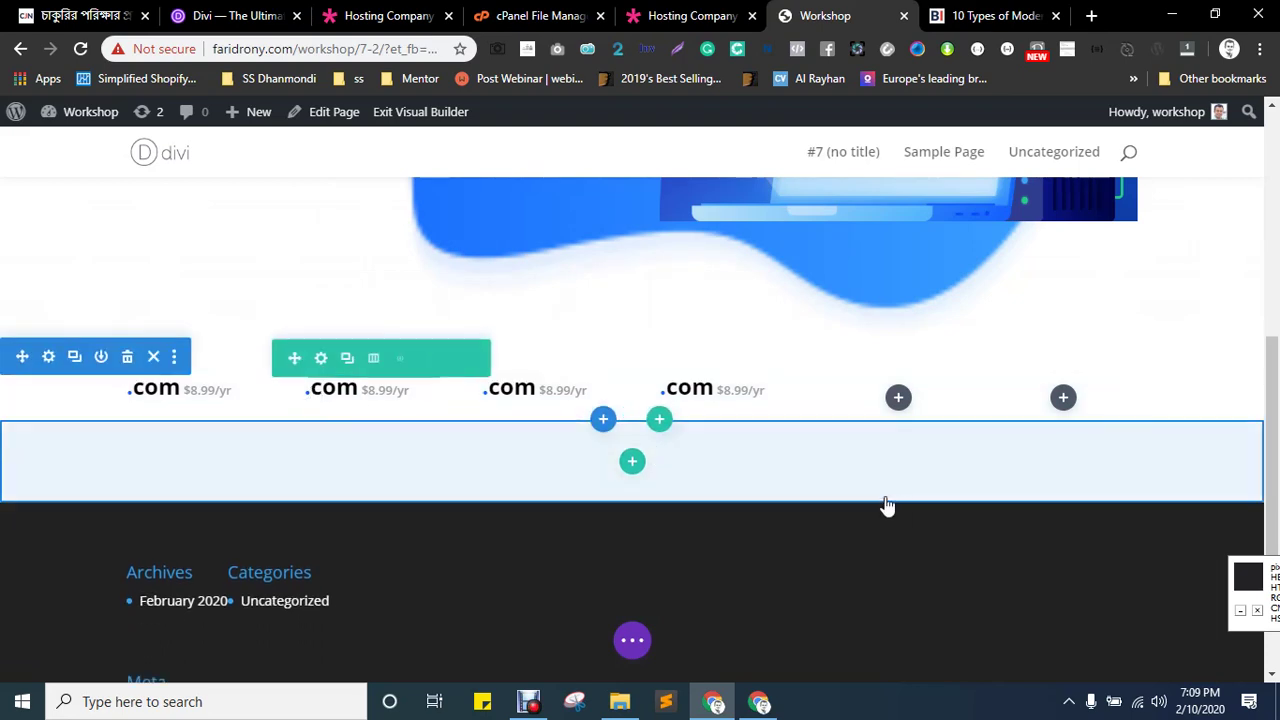
- Examine the Our Services section of the reference hosting landing page, including its heading, button and four staggered service cards
key(ctrl+shift+Tab)
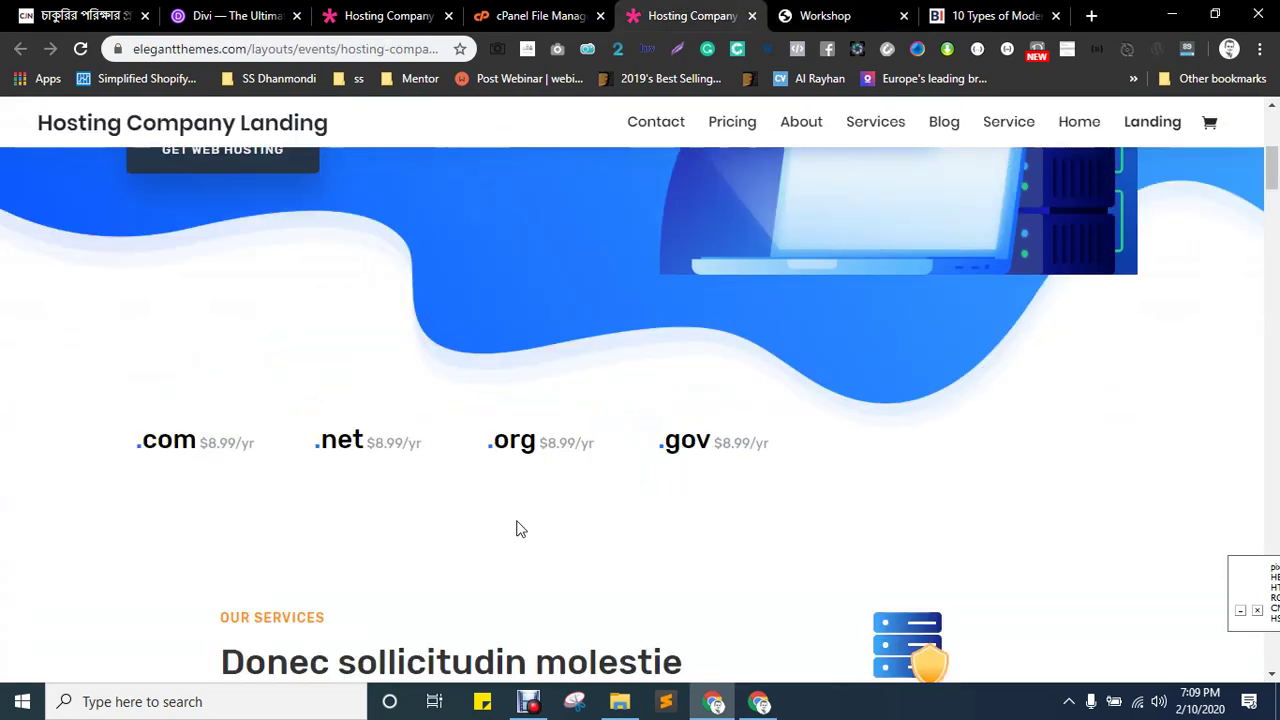
scroll(518, 495, down, 1)
scroll(503, 443, down, 2)
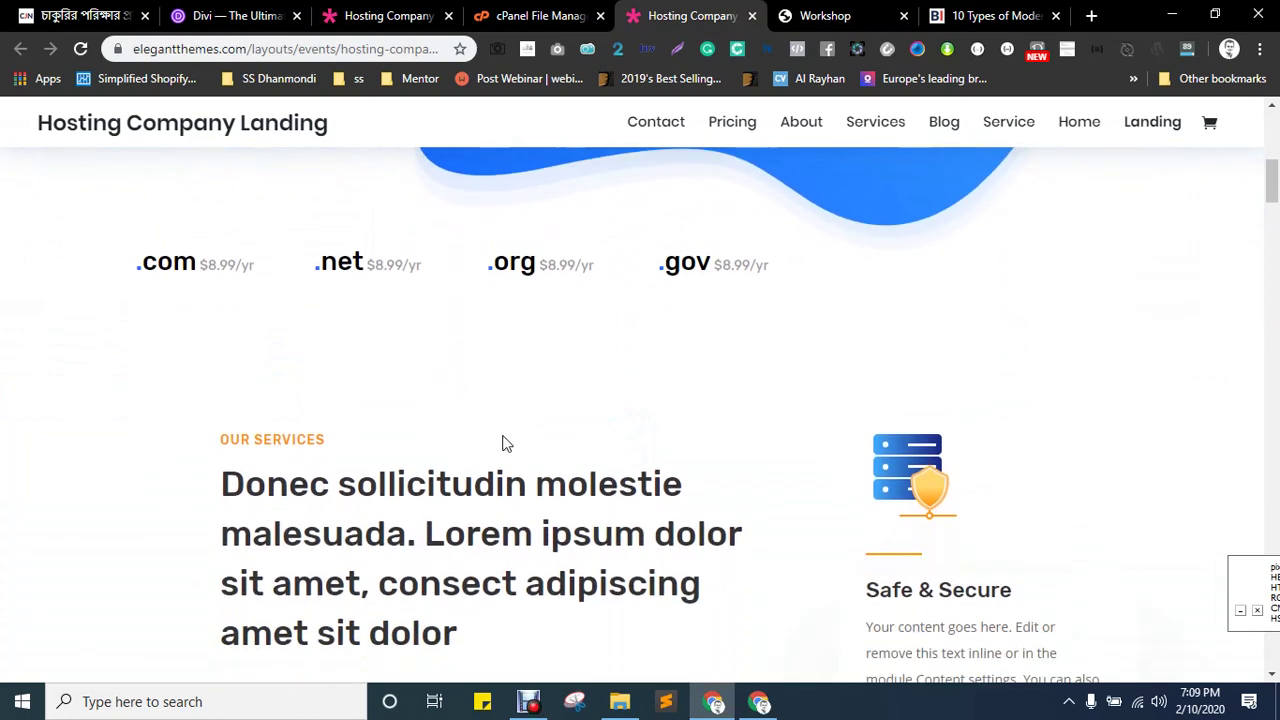
scroll(221, 378, up, 1)
scroll(517, 400, down, 1)
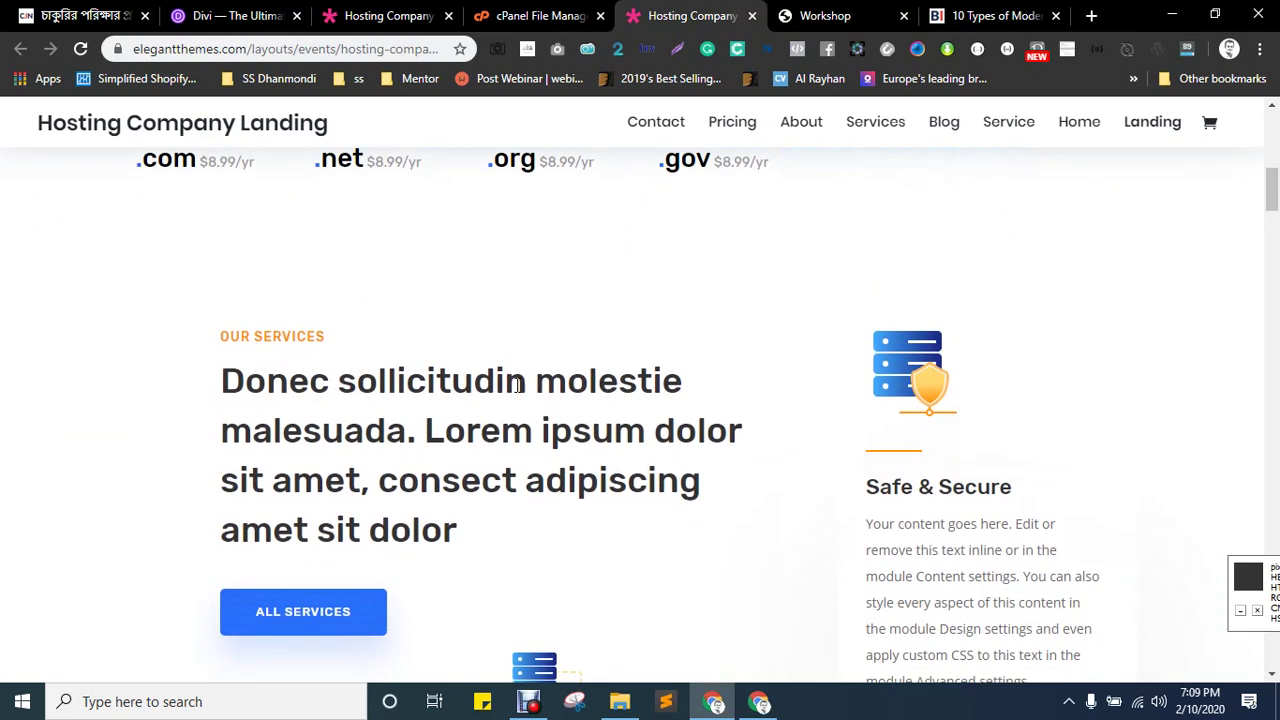
scroll(653, 430, down, 1)
scroll(714, 417, down, 2)
scroll(754, 434, up, 1)
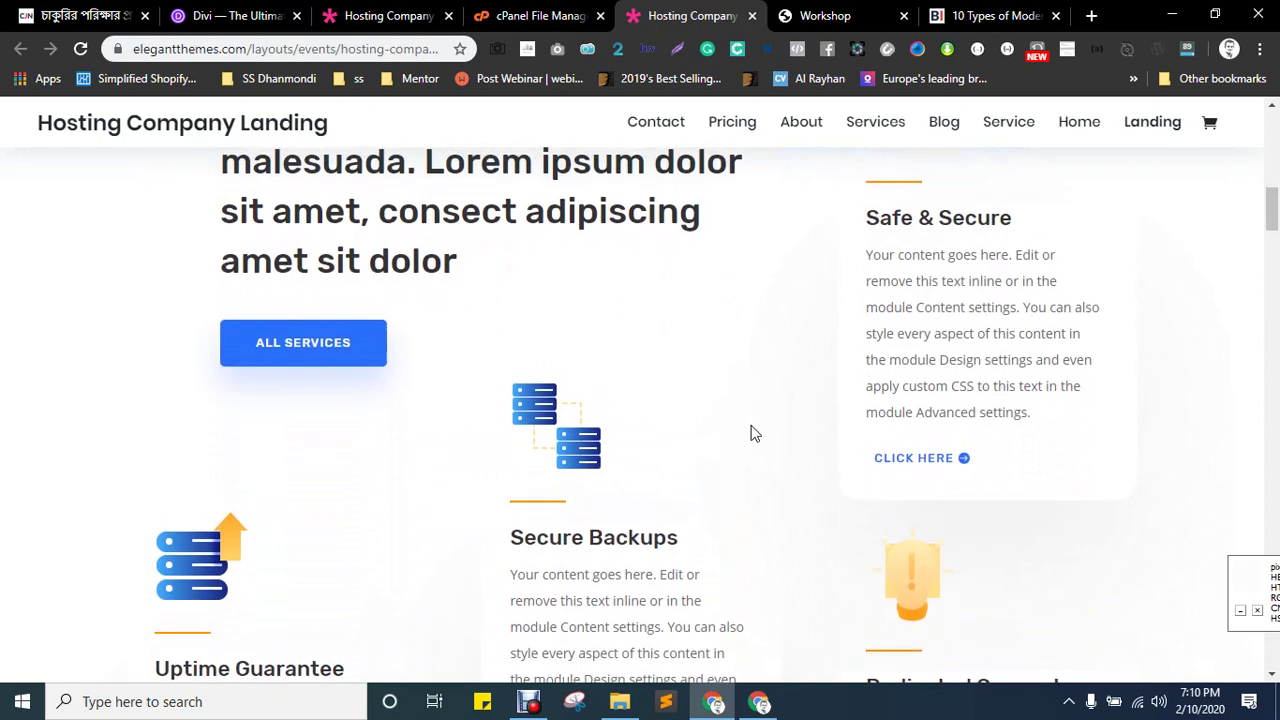
scroll(757, 432, down, 1)
scroll(757, 432, down, 5)
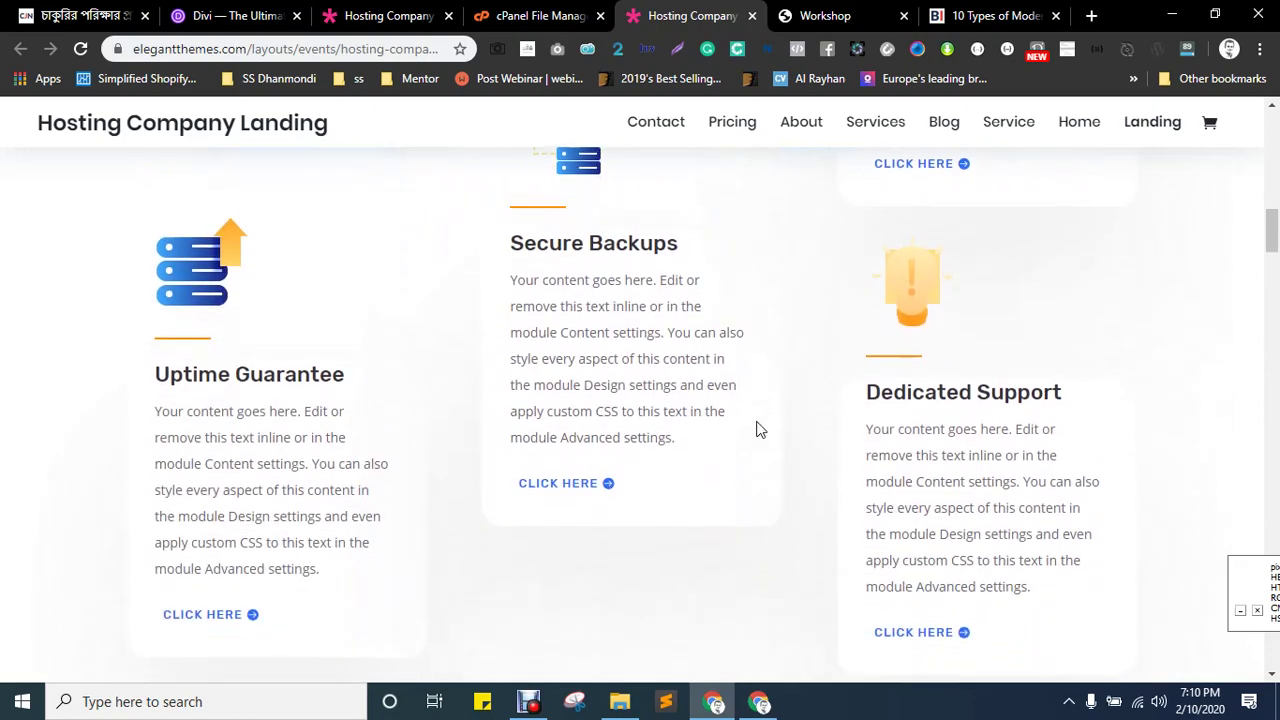
scroll(760, 430, up, 1)
scroll(757, 429, up, 5)
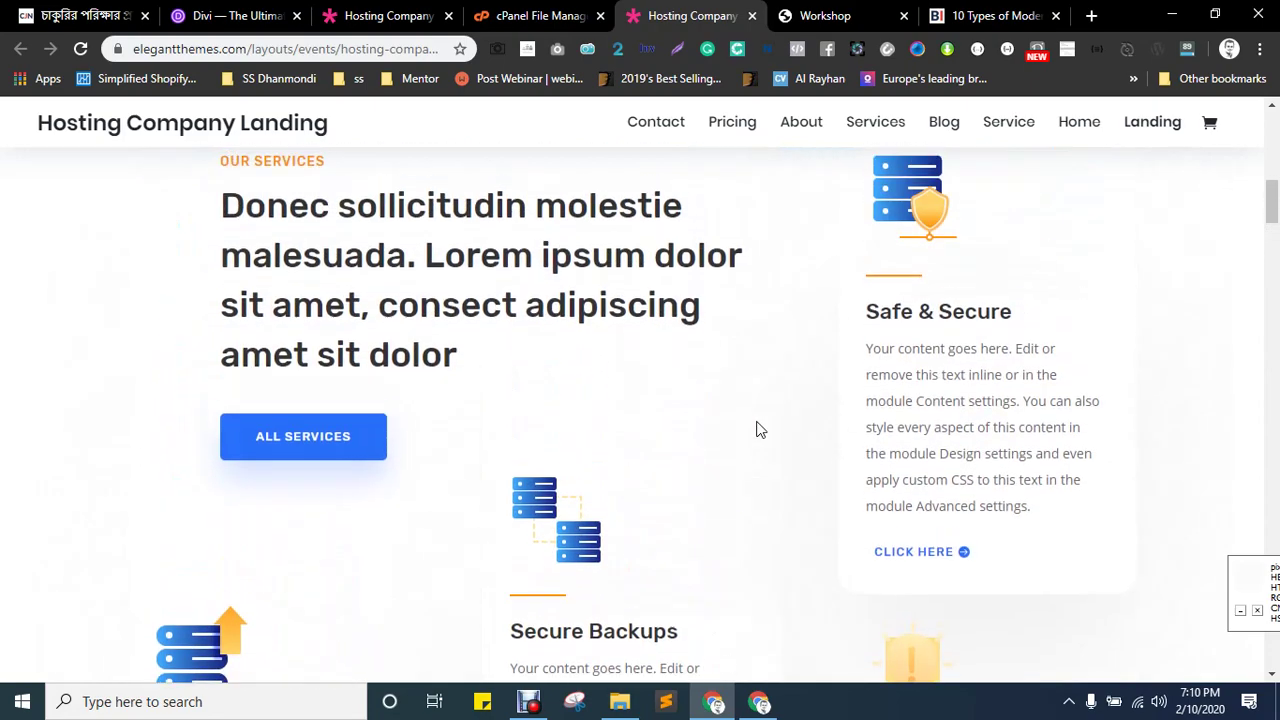
scroll(763, 425, down, 1)
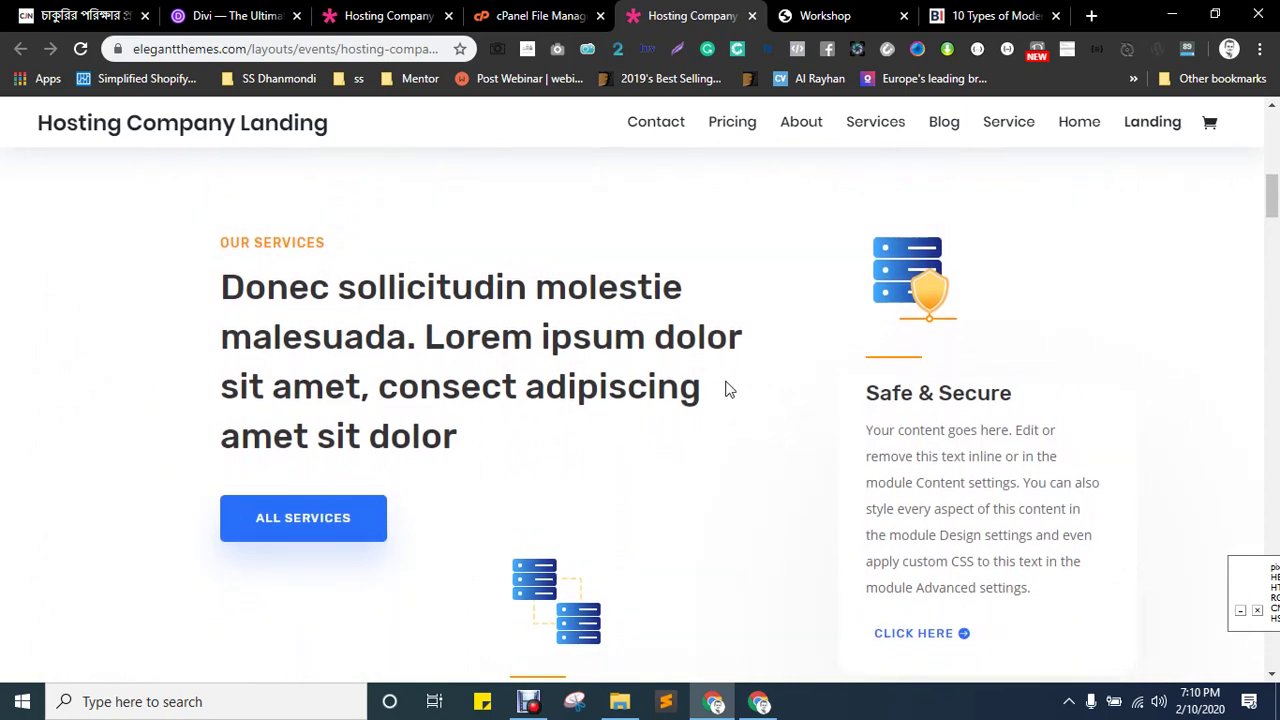
scroll(728, 390, down, 3)
scroll(530, 500, down, 1)
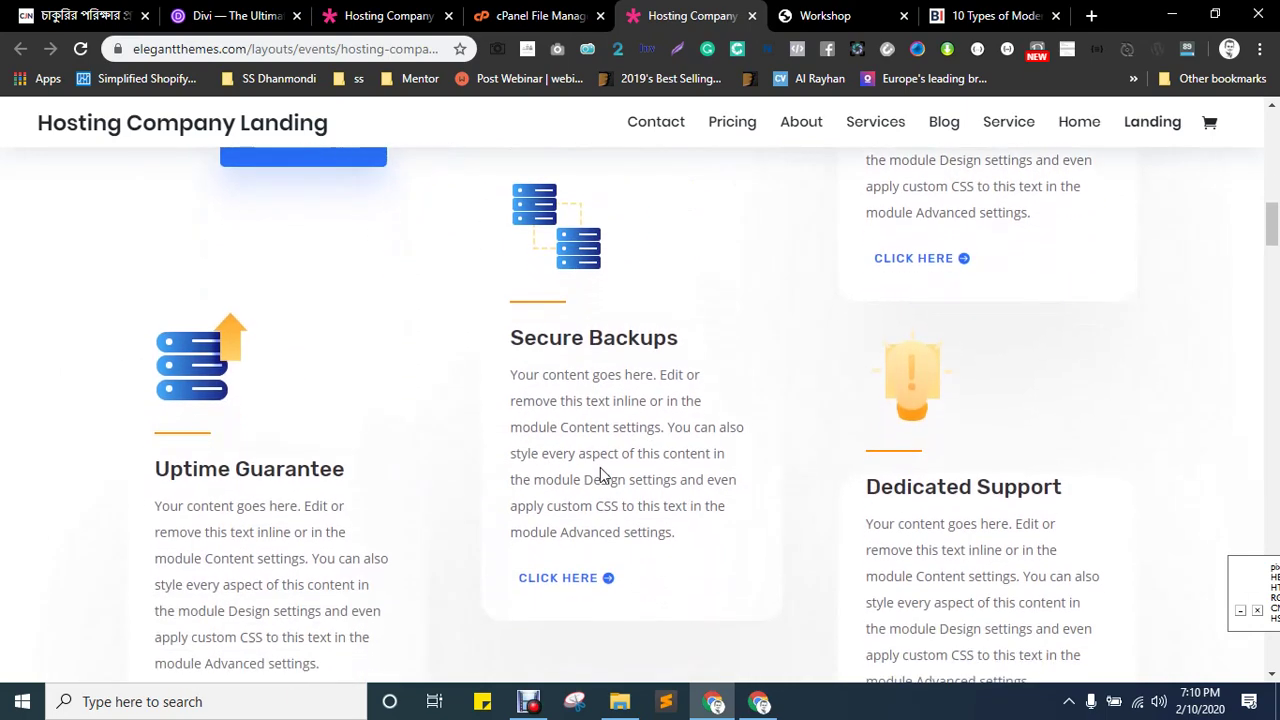
scroll(640, 470, up, 1)
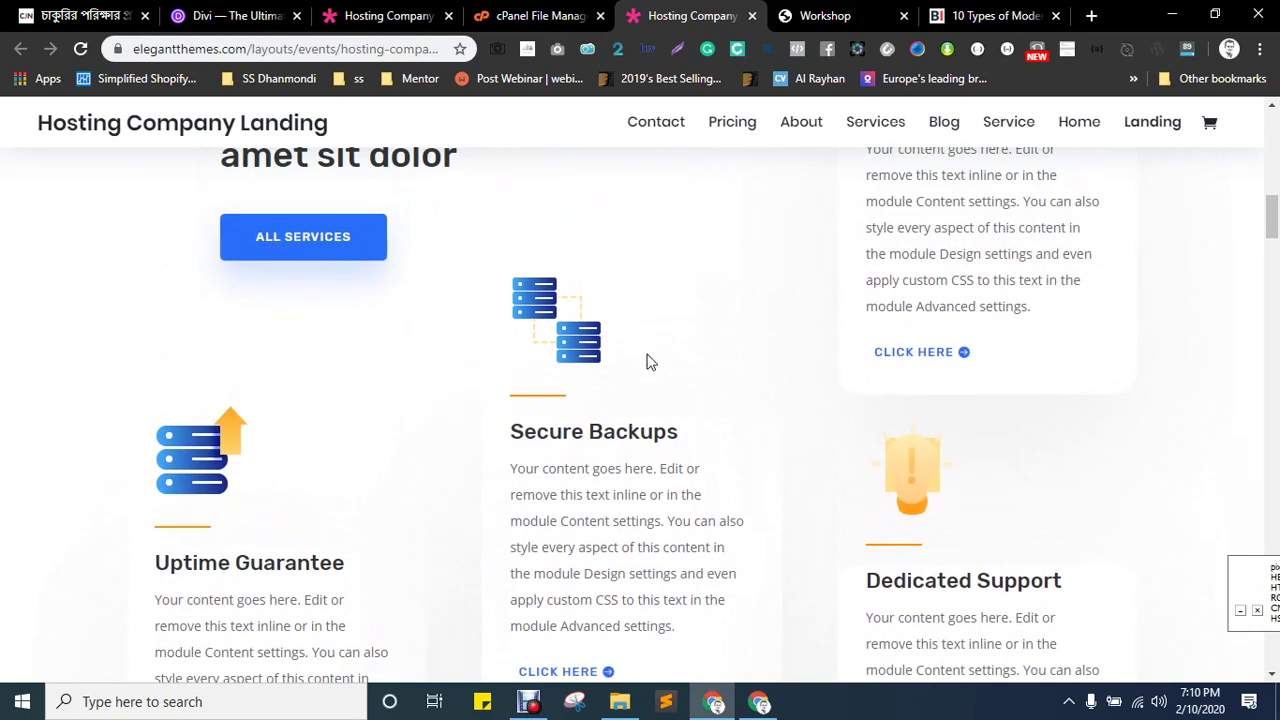
scroll(657, 362, down, 3)
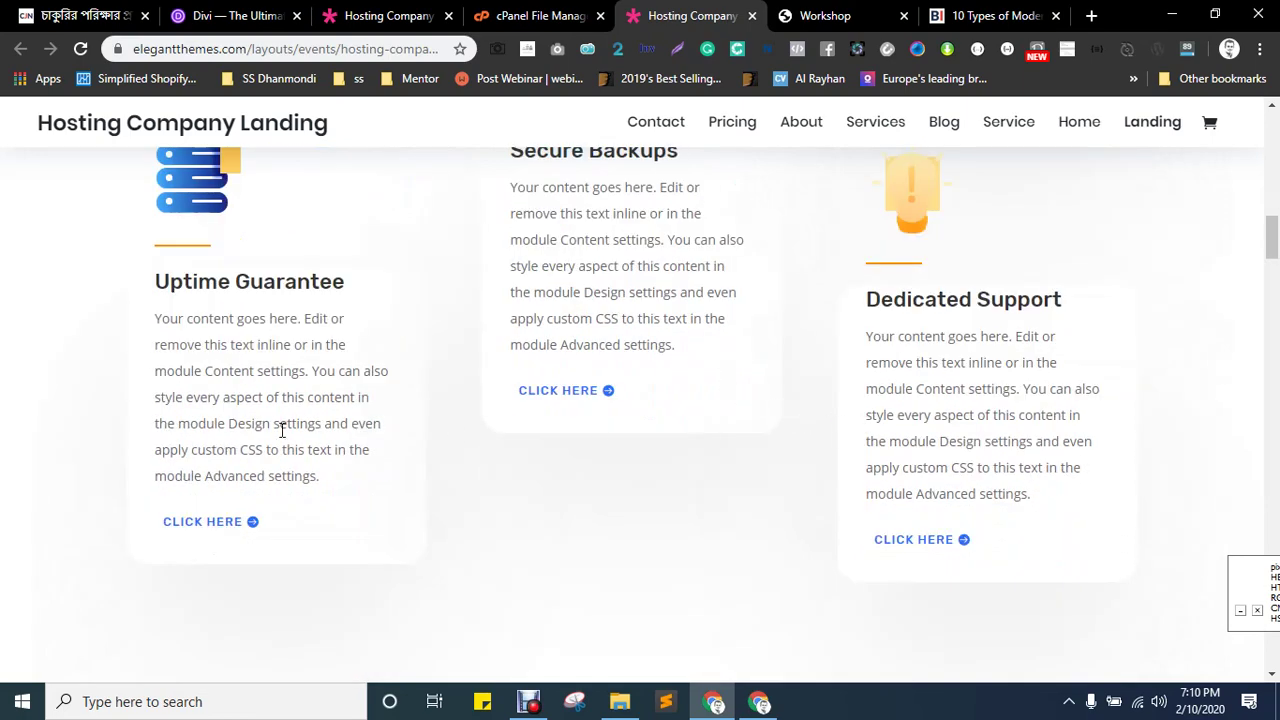
scroll(928, 488, up, 4)
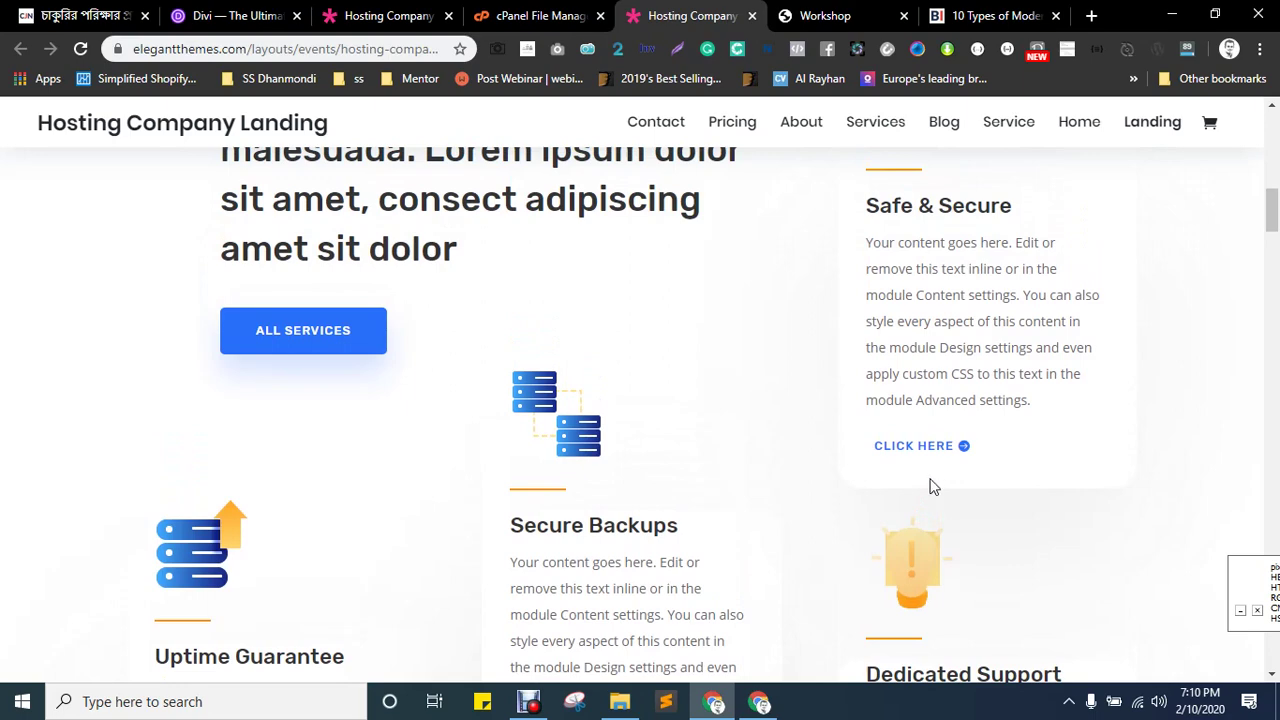
scroll(930, 487, up, 2)
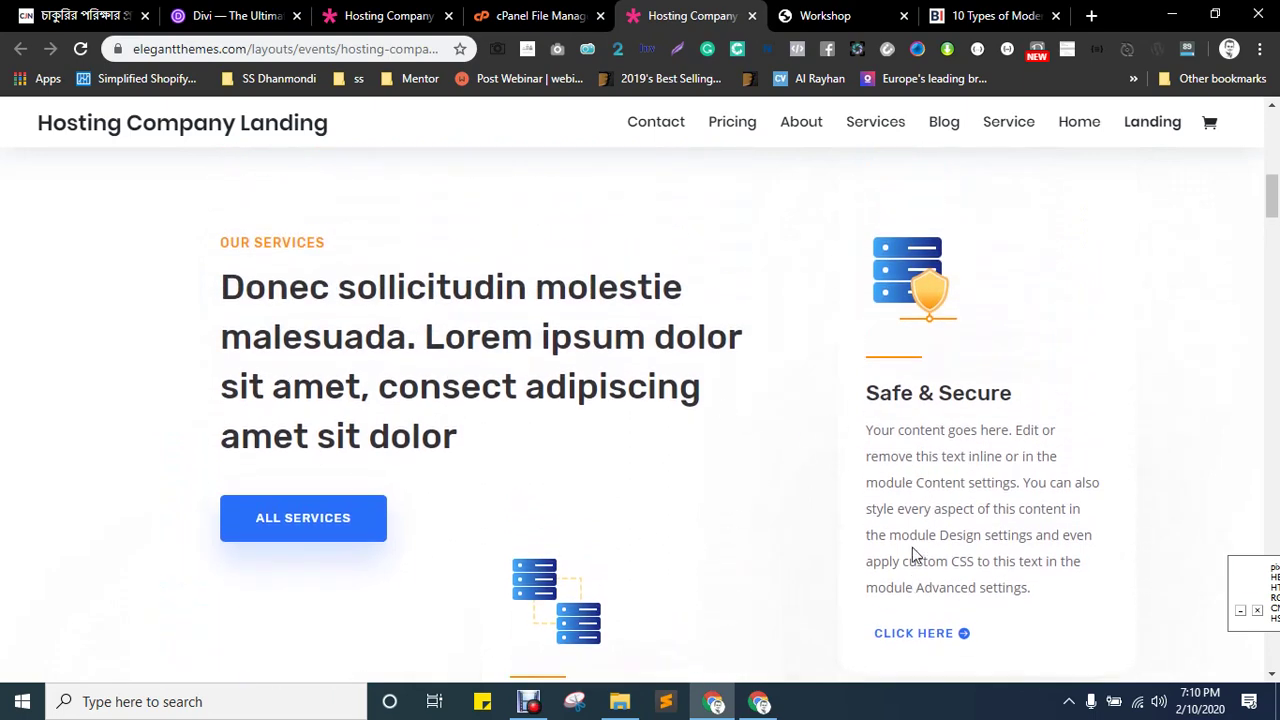
scroll(943, 380, down, 4)
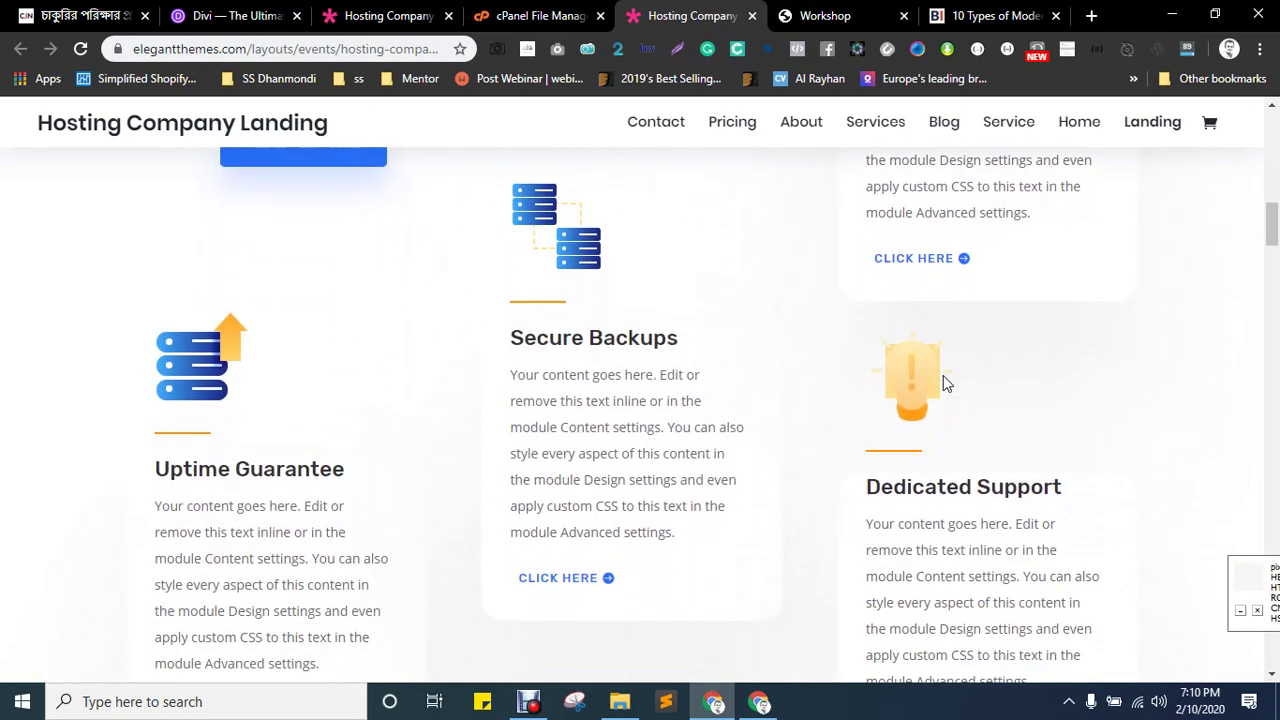
scroll(943, 375, up, 5)
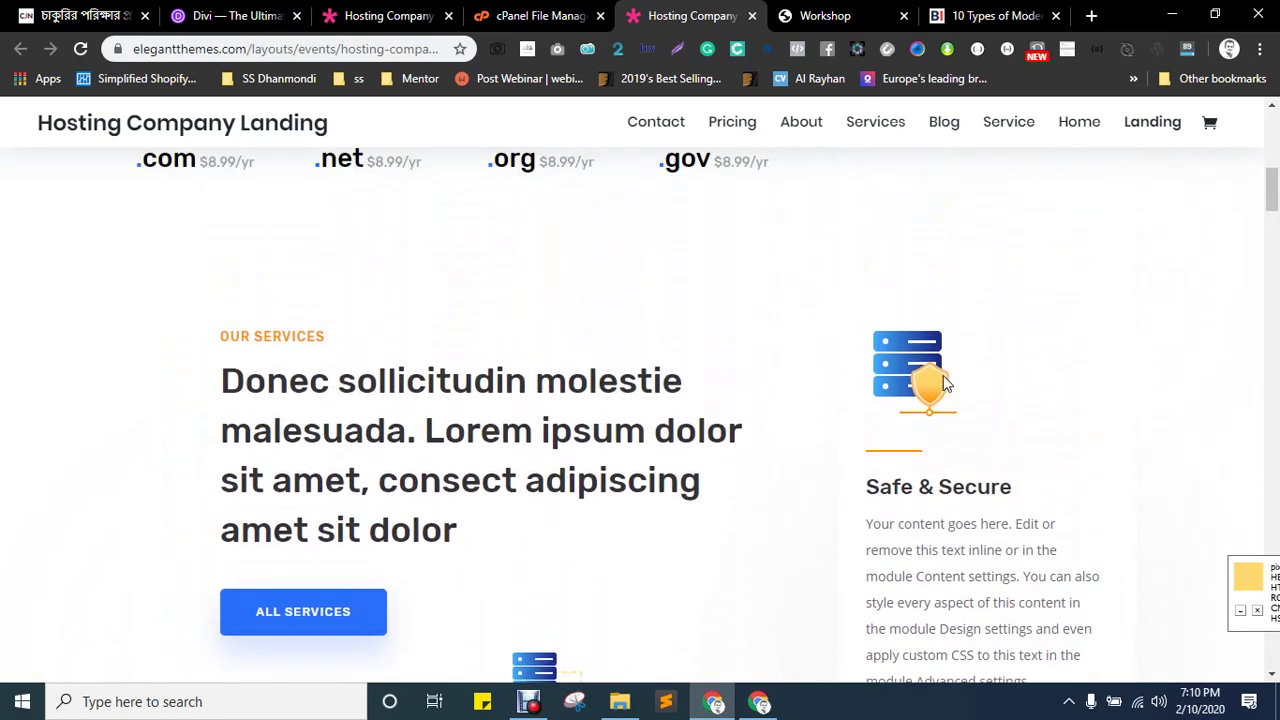
scroll(950, 383, down, 4)
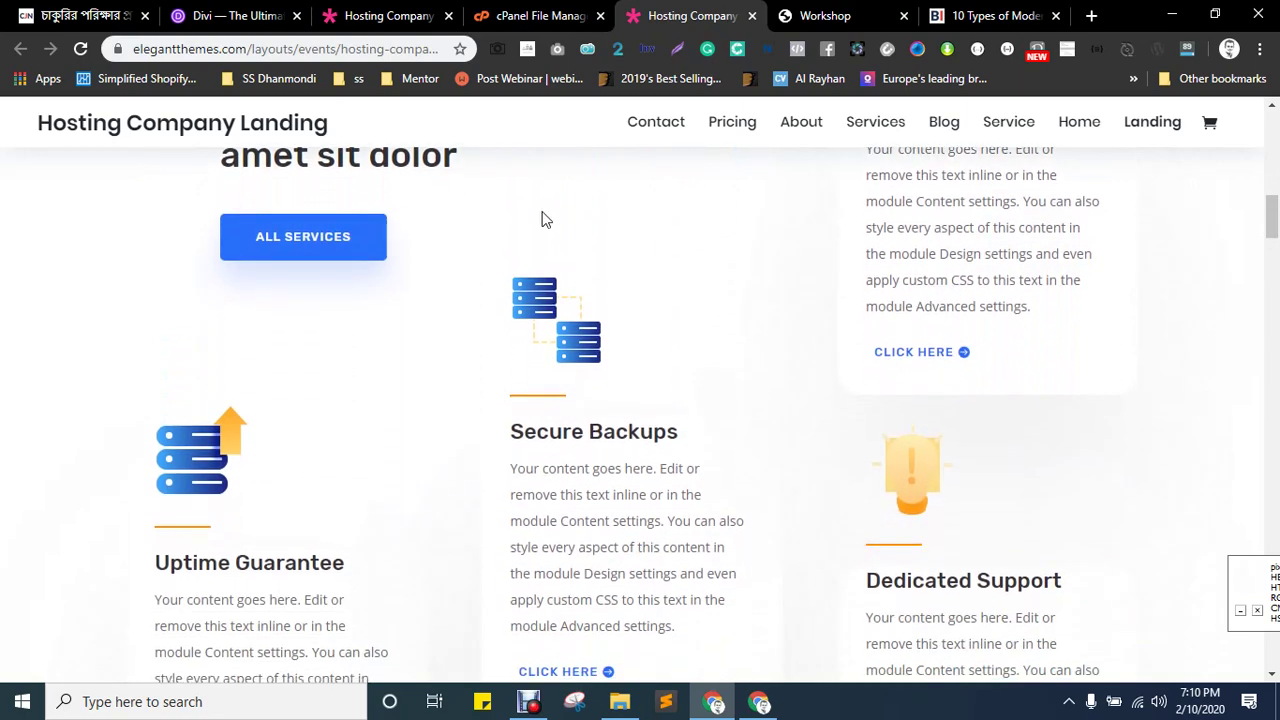
scroll(630, 315, up, 2)
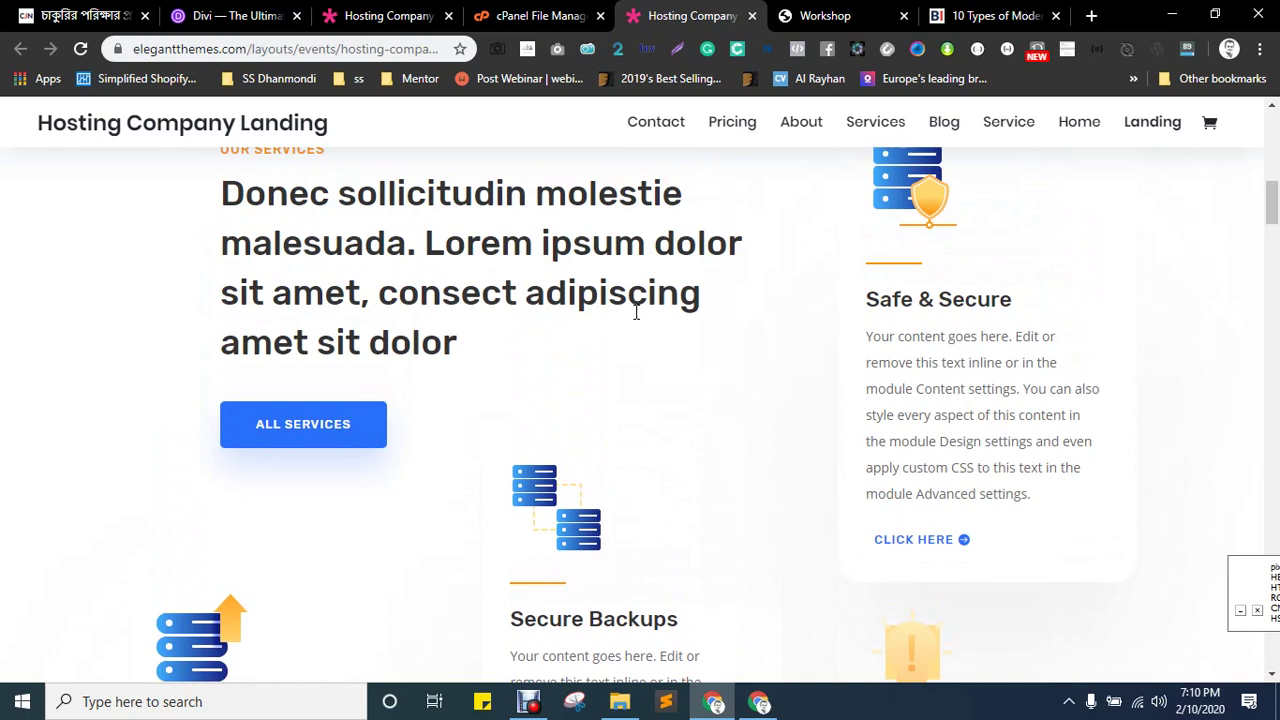
scroll(636, 312, up, 2)
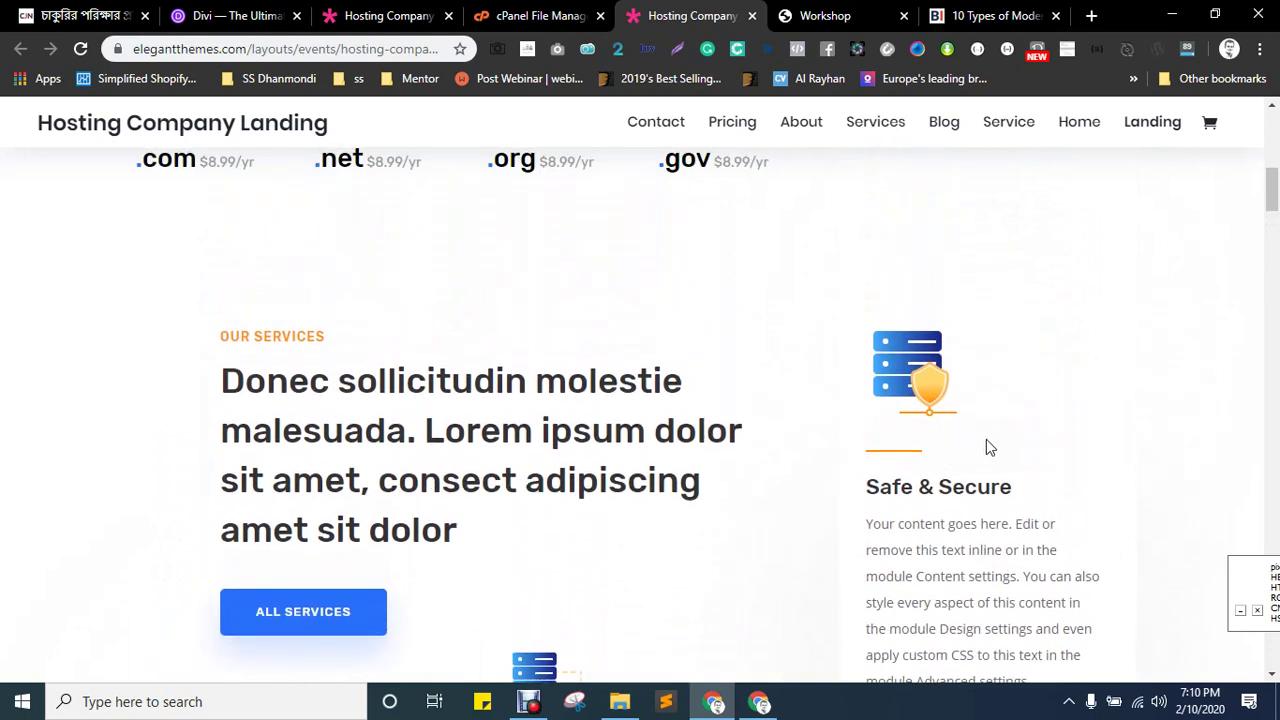
scroll(830, 435, down, 4)
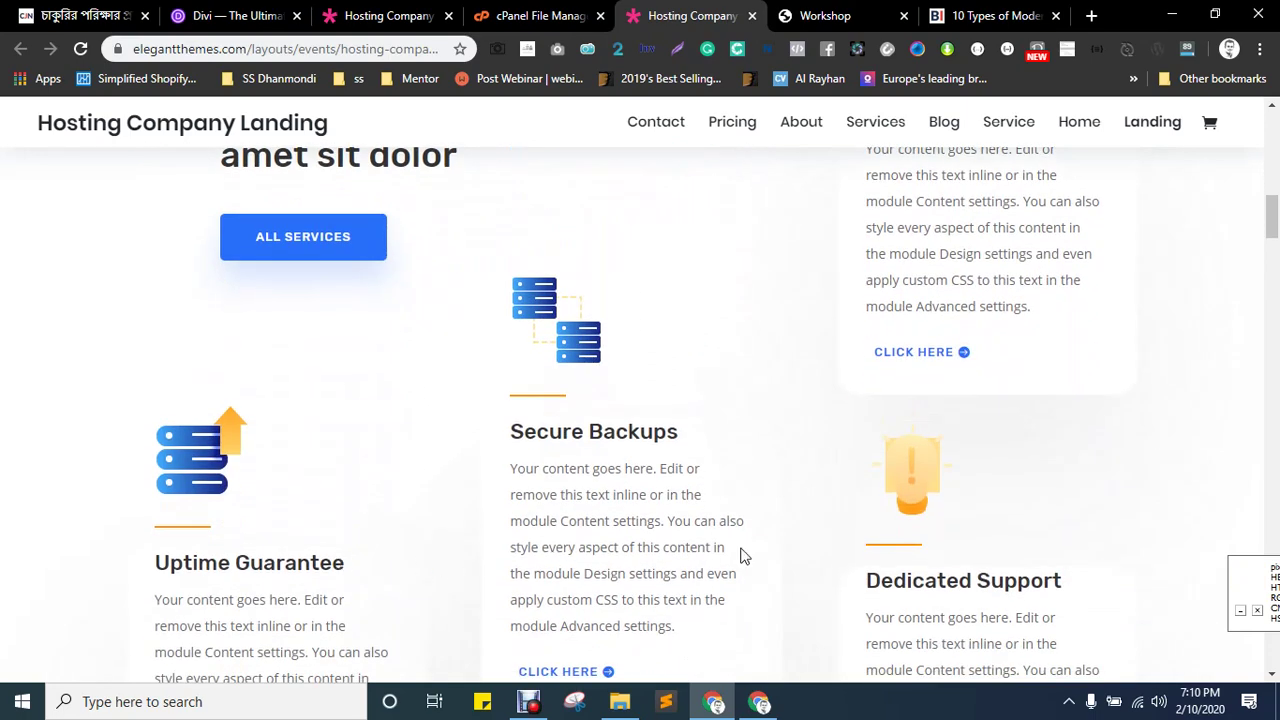
scroll(957, 577, down, 2)
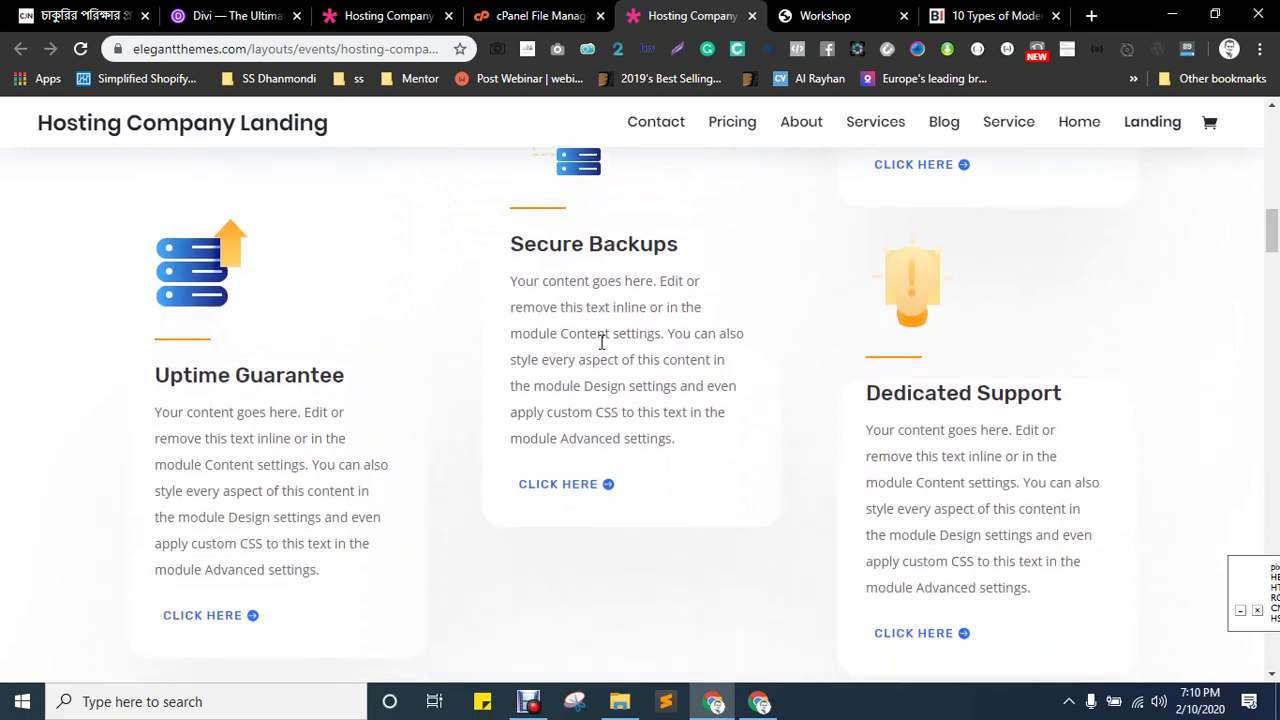
scroll(648, 428, up, 2)
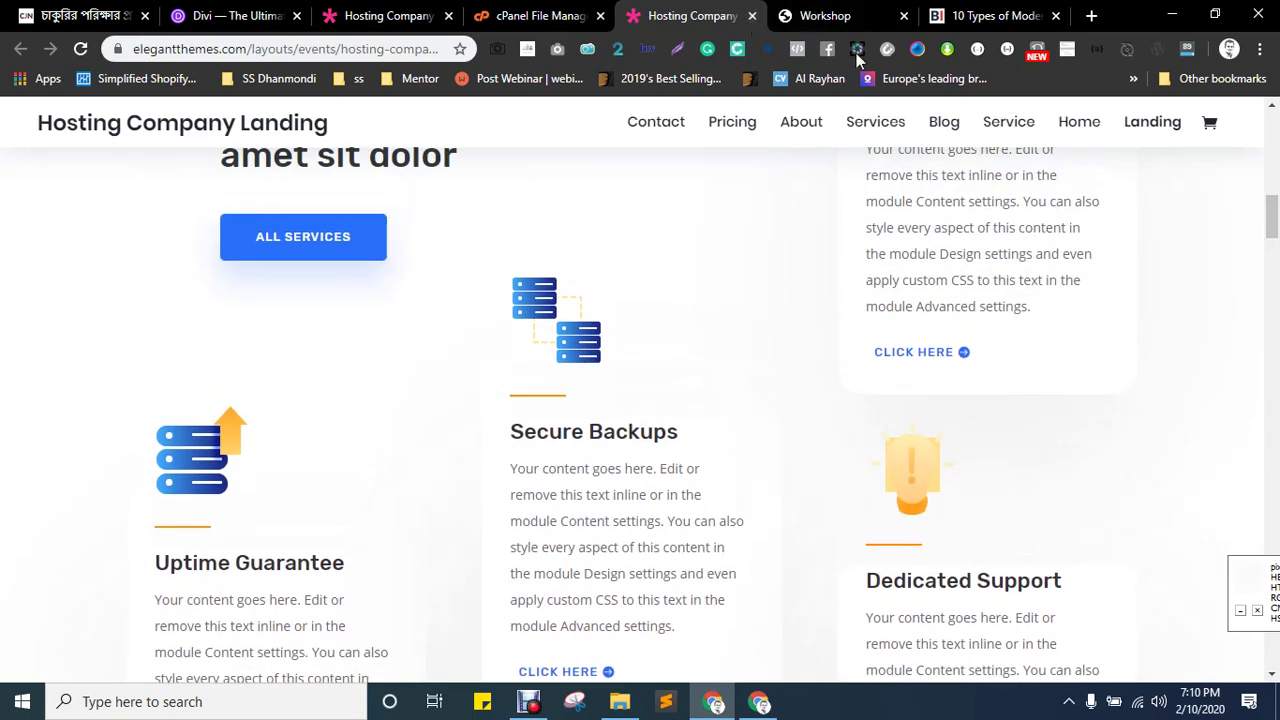
- Return to the Workshop page and insert a two-column row with a wider first column (3/5 and 2/5) in the empty section below the domain prices
click(828, 14)
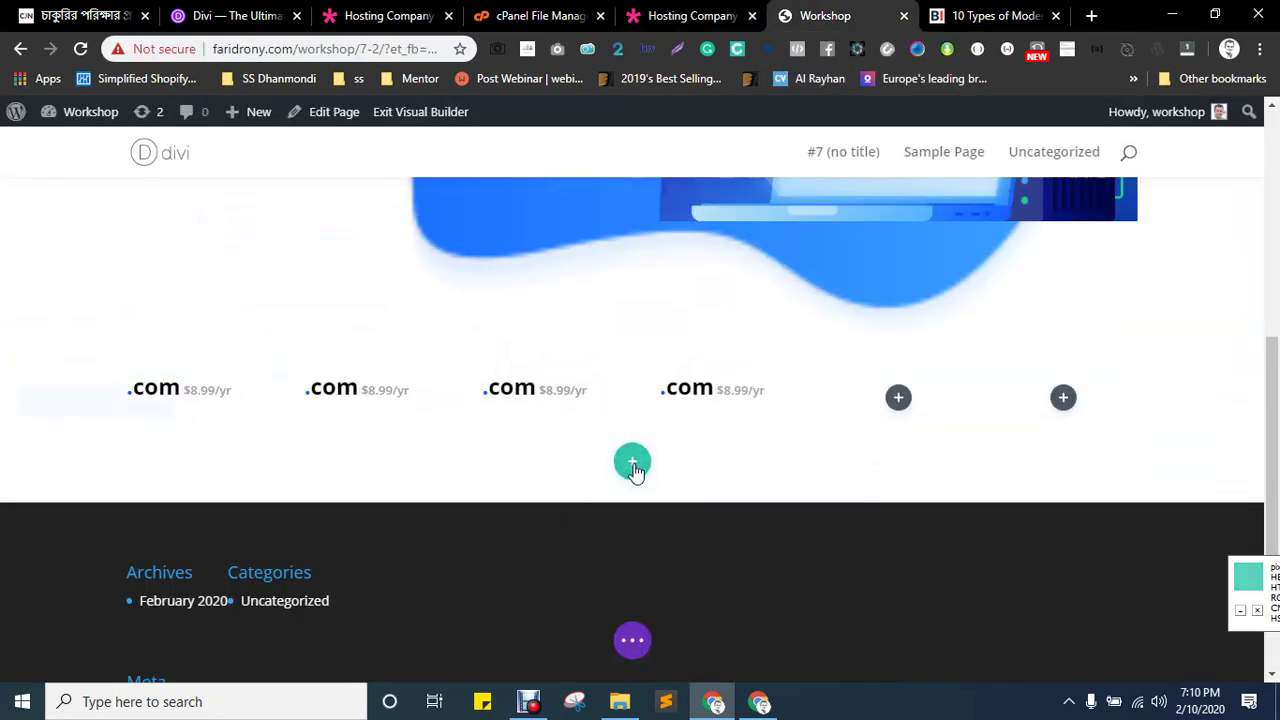
click(632, 464)
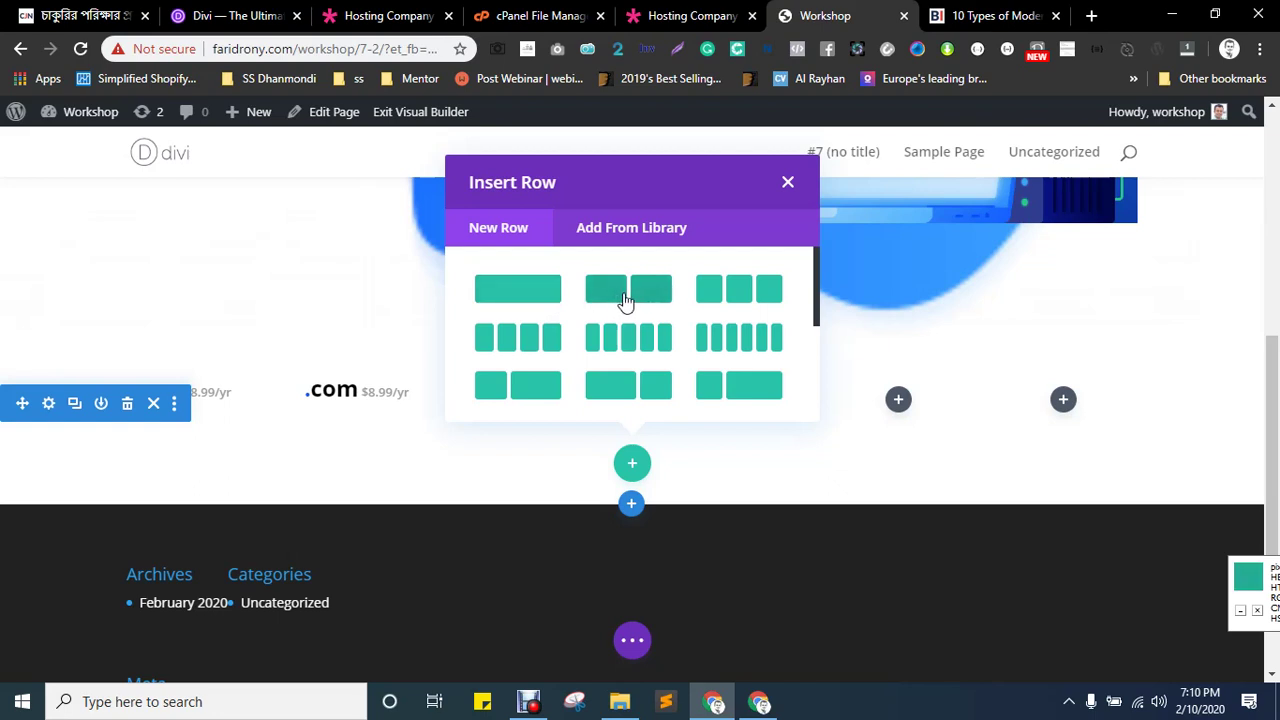
click(607, 392)
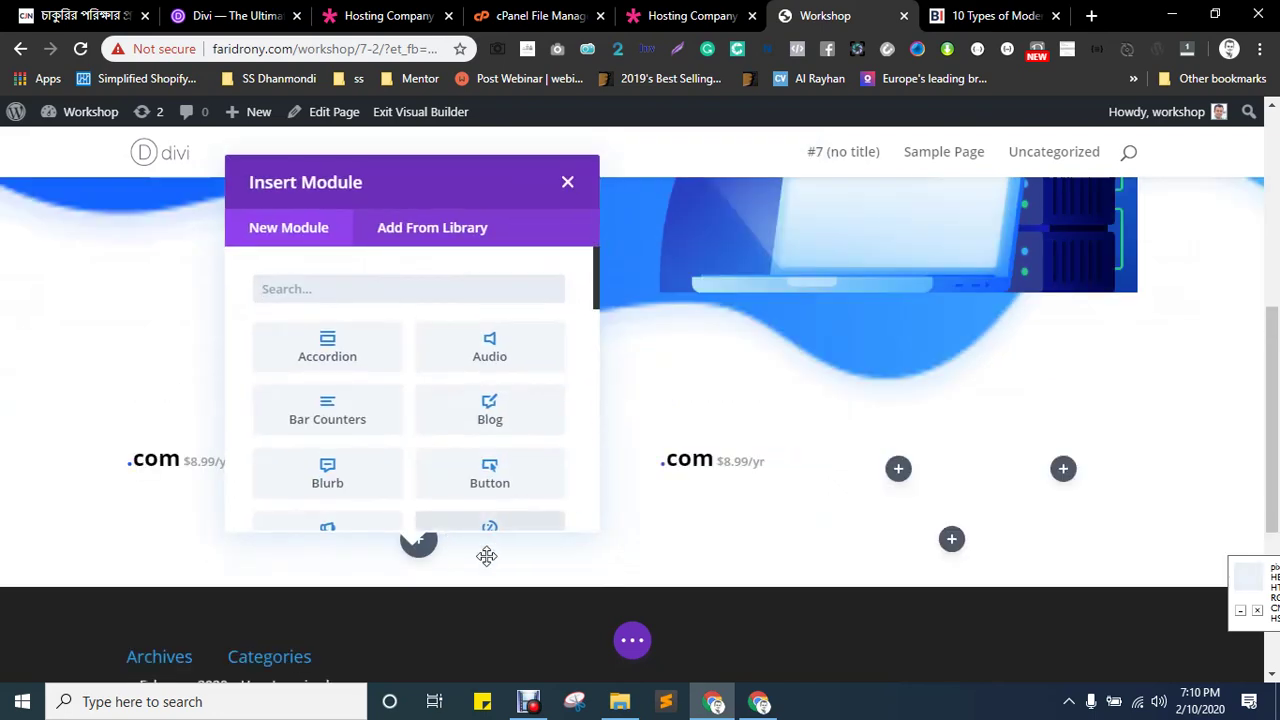
- Return to the reference hosting landing page and compare the Our Services label and heading with the hero text and domain prices above
key(ctrl+Page_Up)
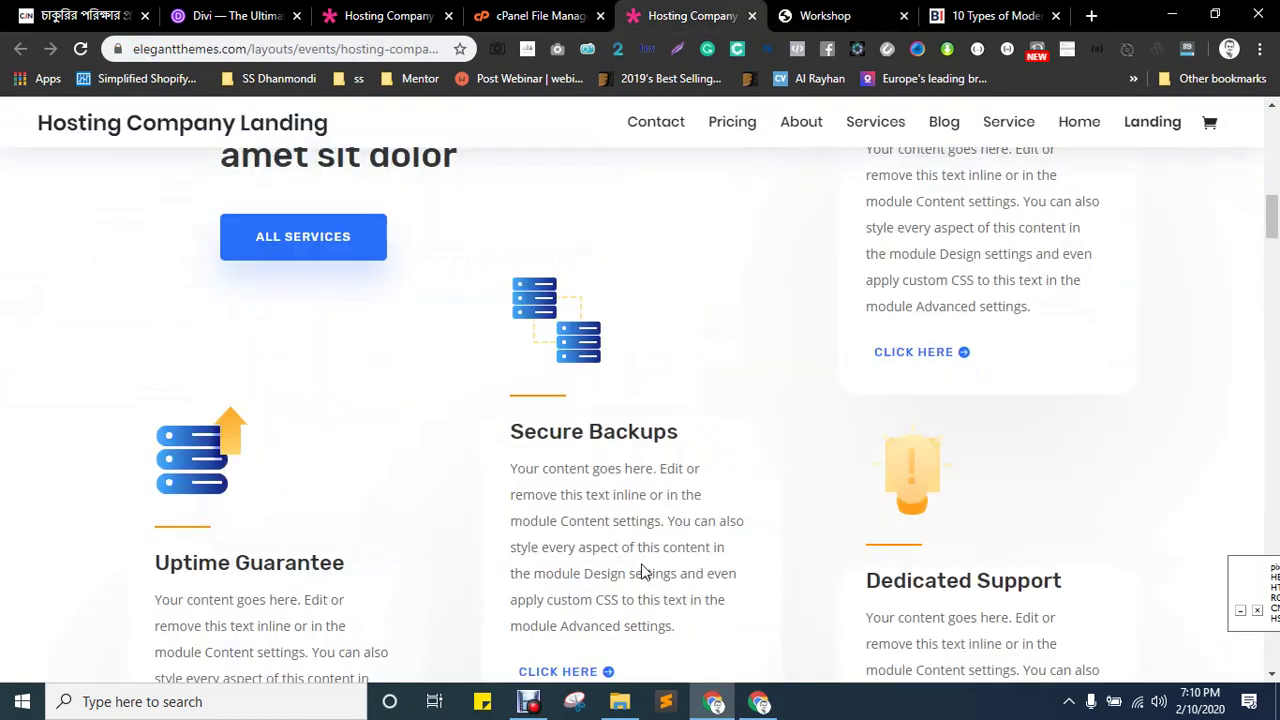
scroll(651, 463, up, 4)
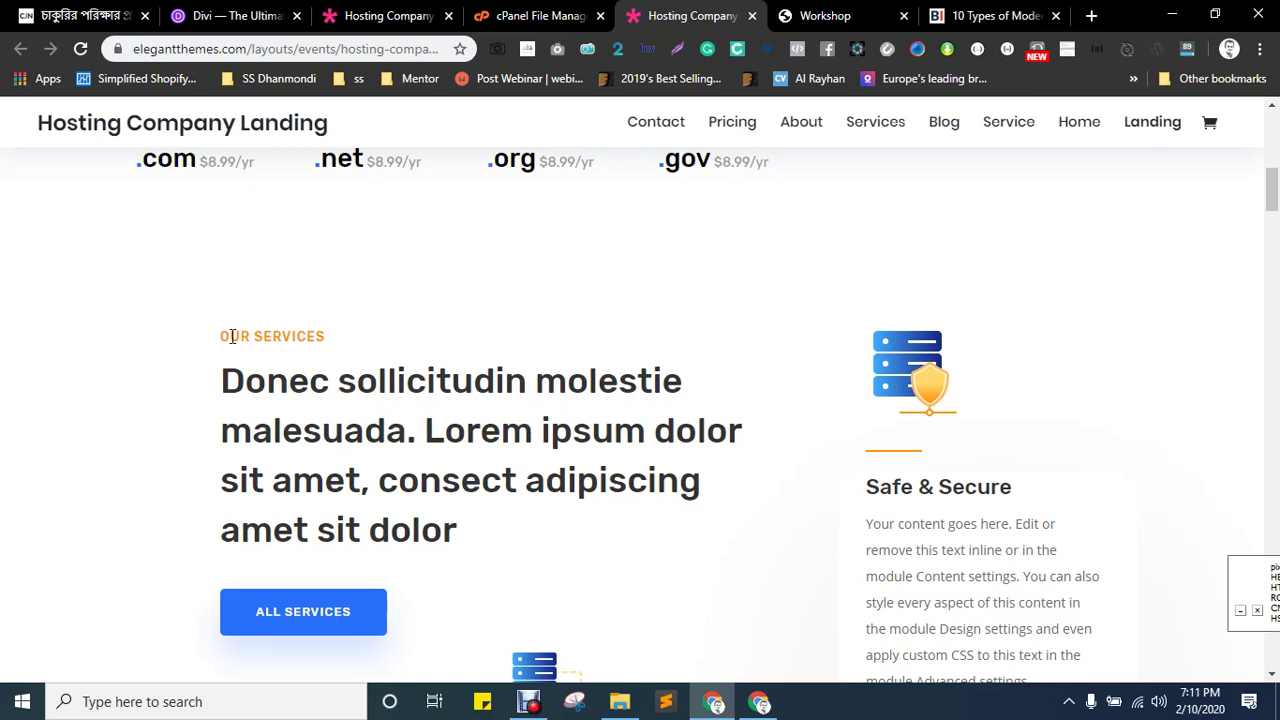
drag(217, 337, 344, 345)
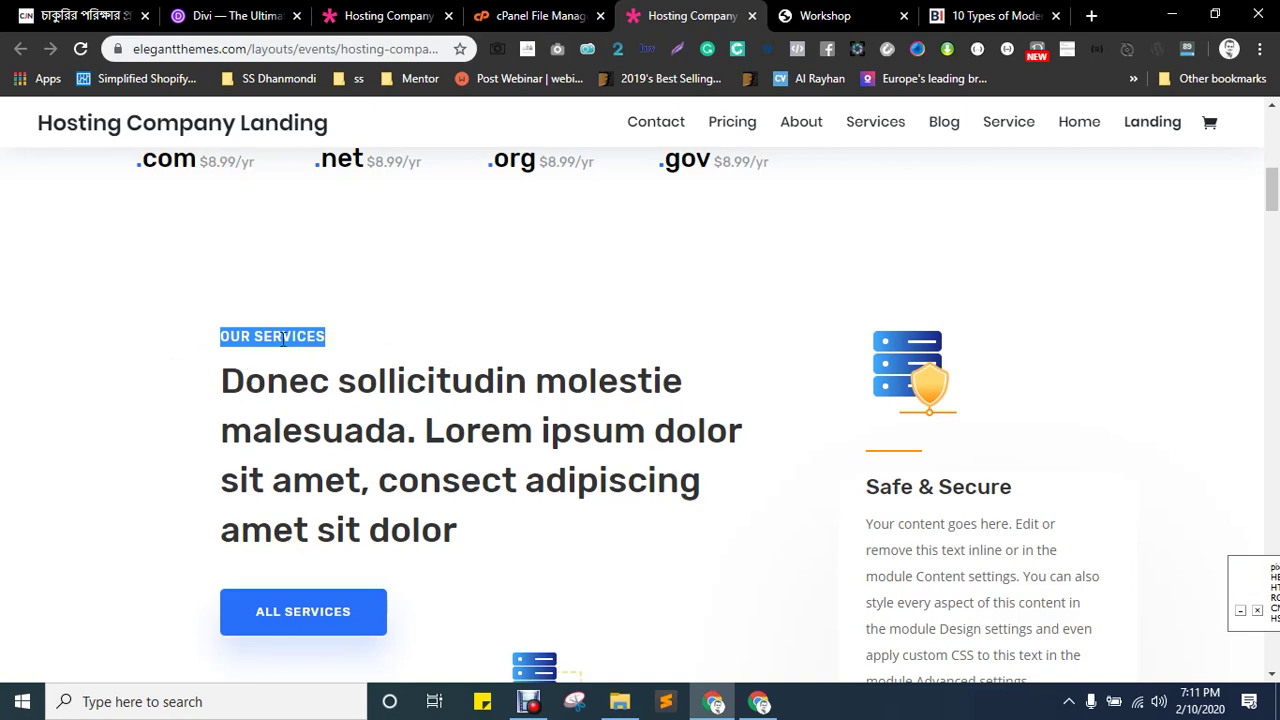
scroll(449, 405, up, 2)
scroll(443, 412, up, 5)
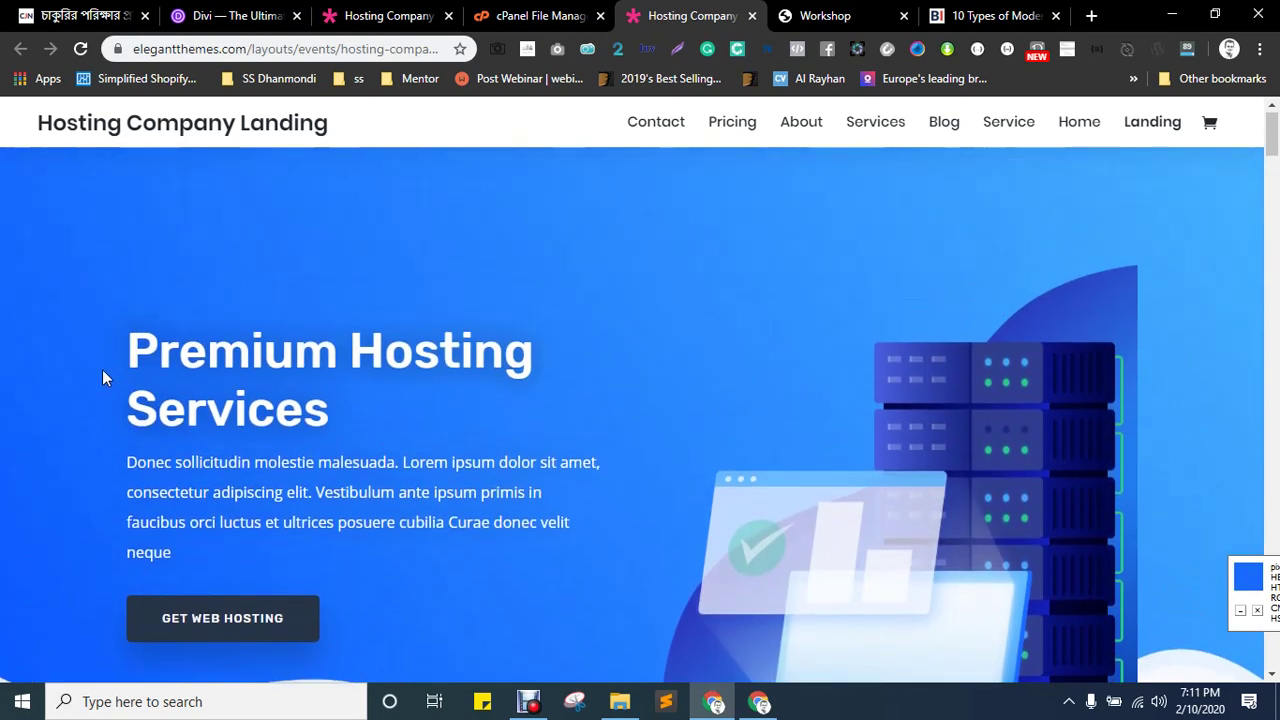
scroll(103, 374, down, 5)
scroll(370, 411, down, 2)
click(285, 418)
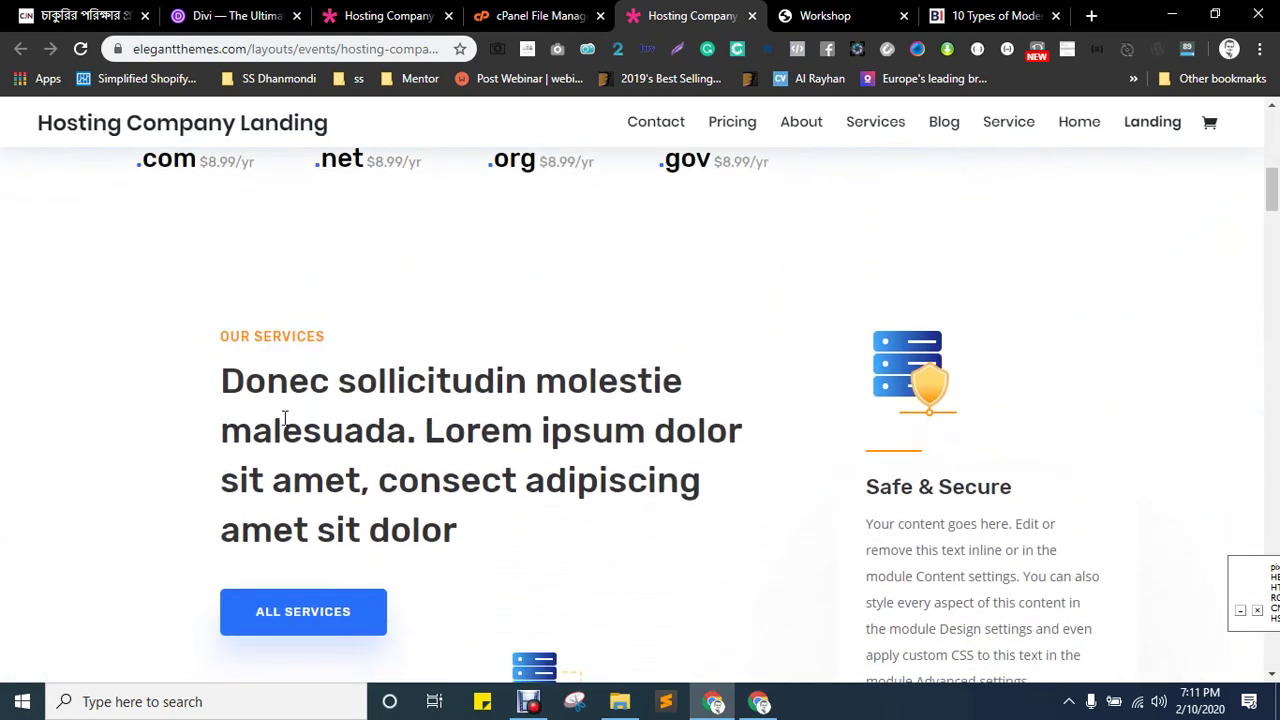
drag(229, 381, 460, 530)
scroll(304, 413, up, 5)
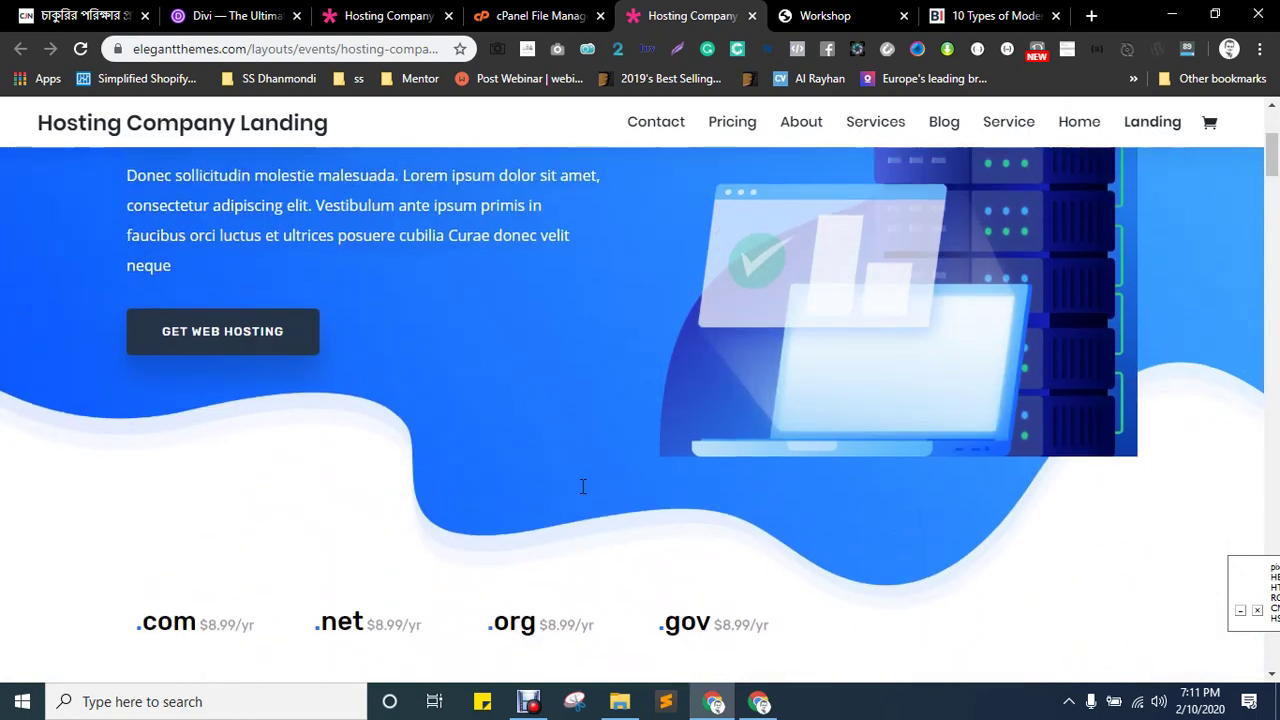
scroll(397, 391, down, 5)
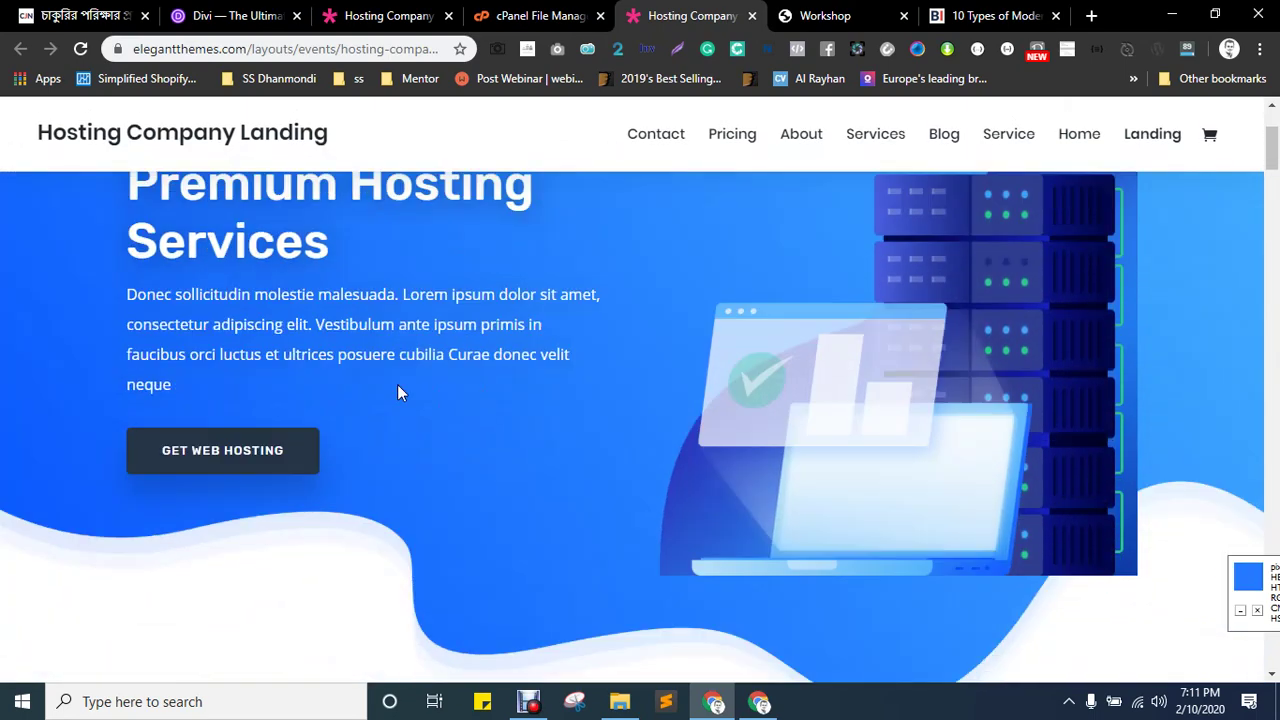
click(480, 413)
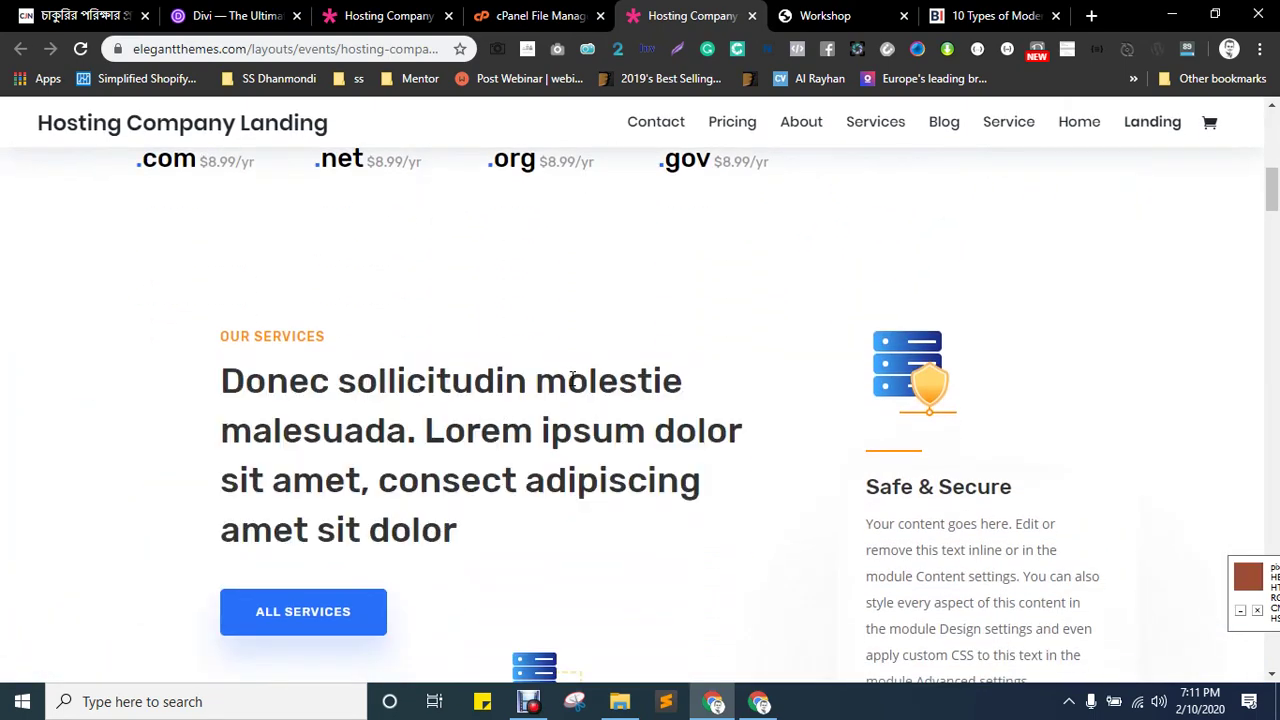
scroll(574, 376, up, 6)
scroll(574, 376, down, 5)
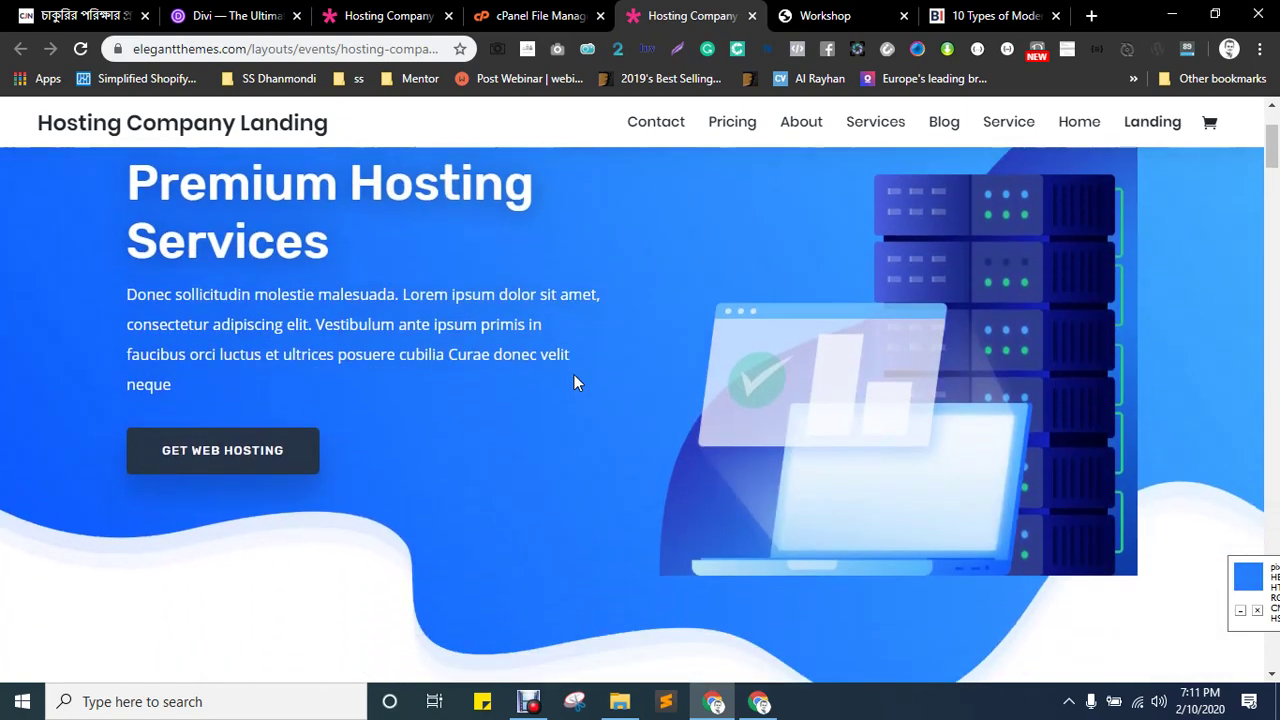
scroll(576, 382, down, 2)
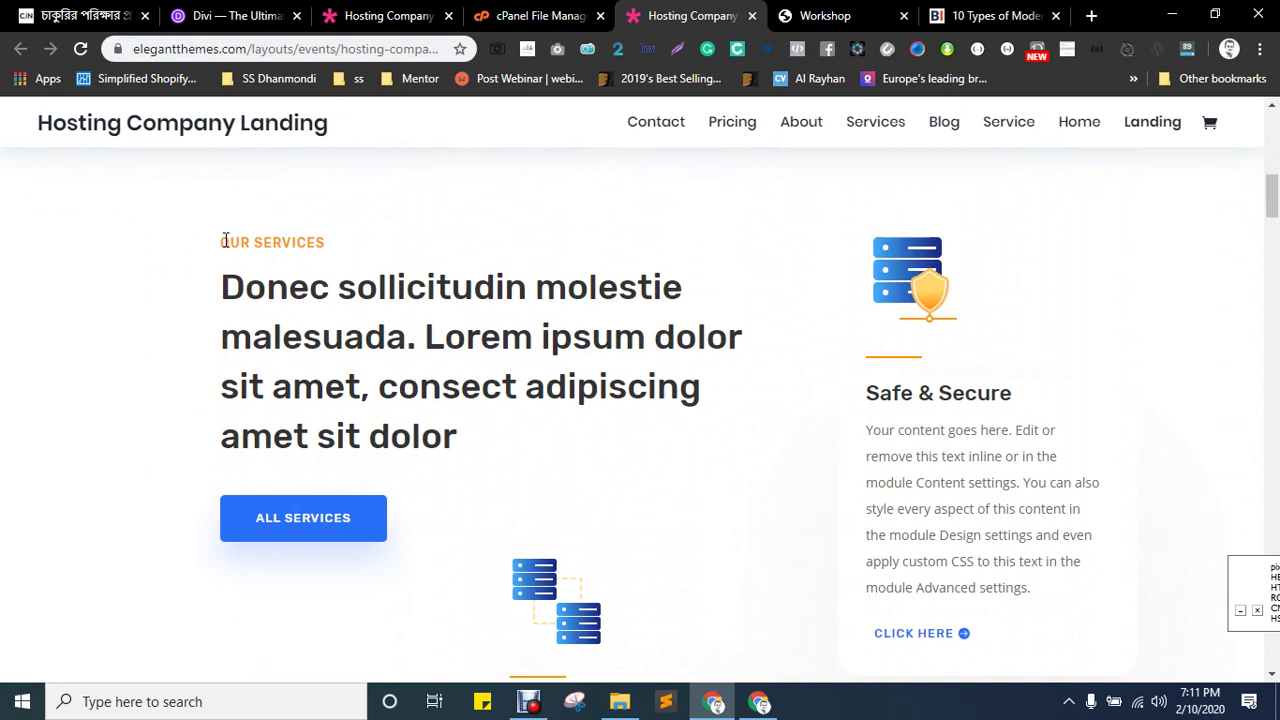
- Copy the OUR SERVICES label and its heading from the reference page and insert a Text module in the wider column on the Workshop page
drag(222, 245, 476, 442)
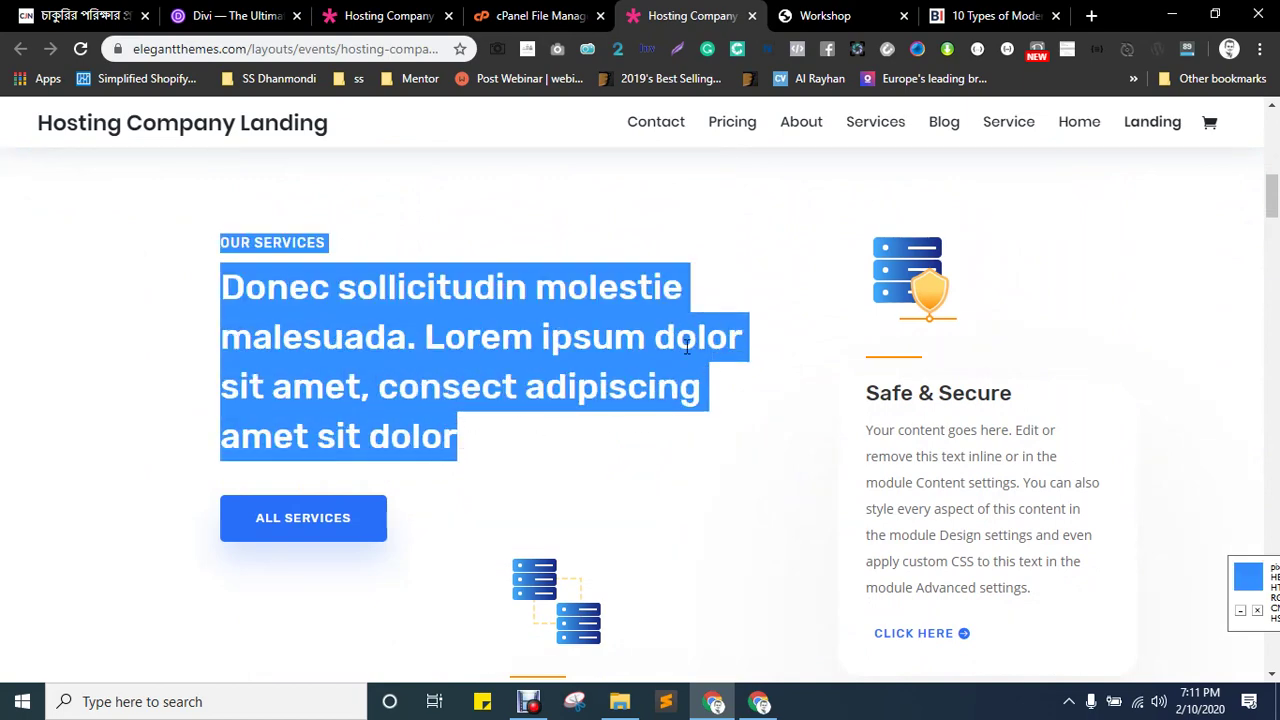
key(ctrl+Tab)
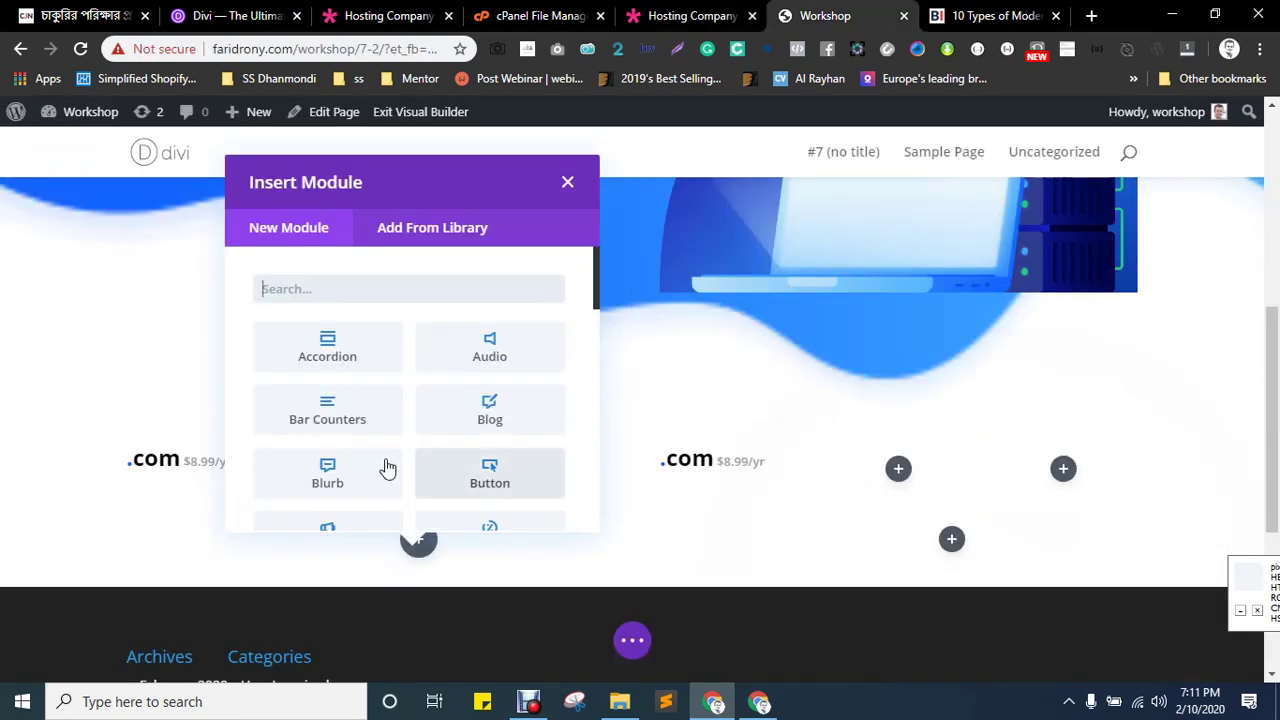
scroll(420, 382, down, 2)
scroll(378, 361, up, 2)
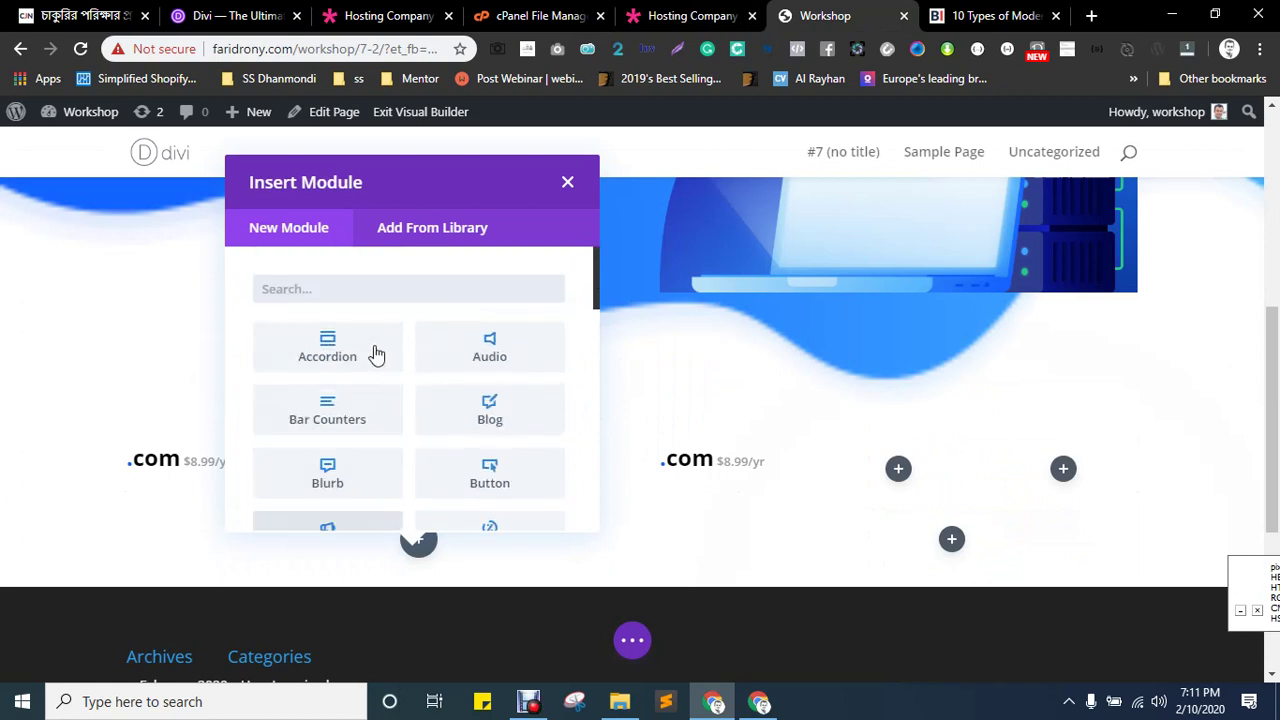
text(text)
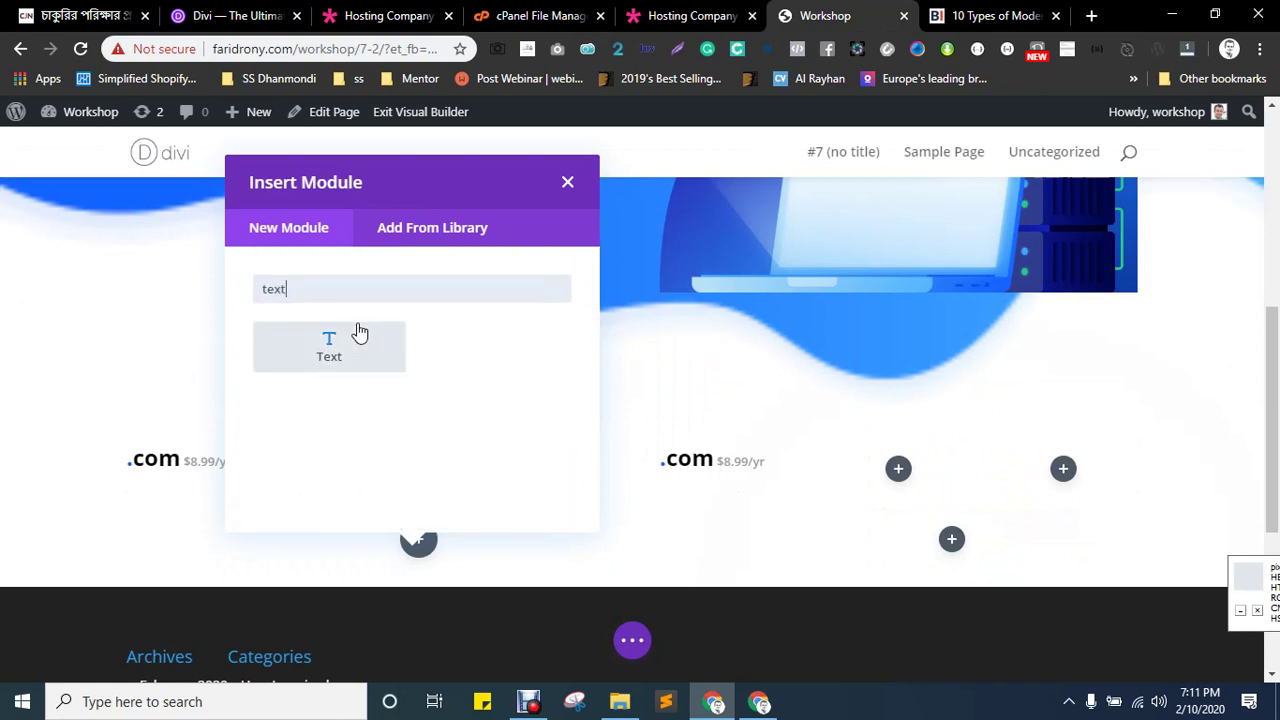
click(348, 343)
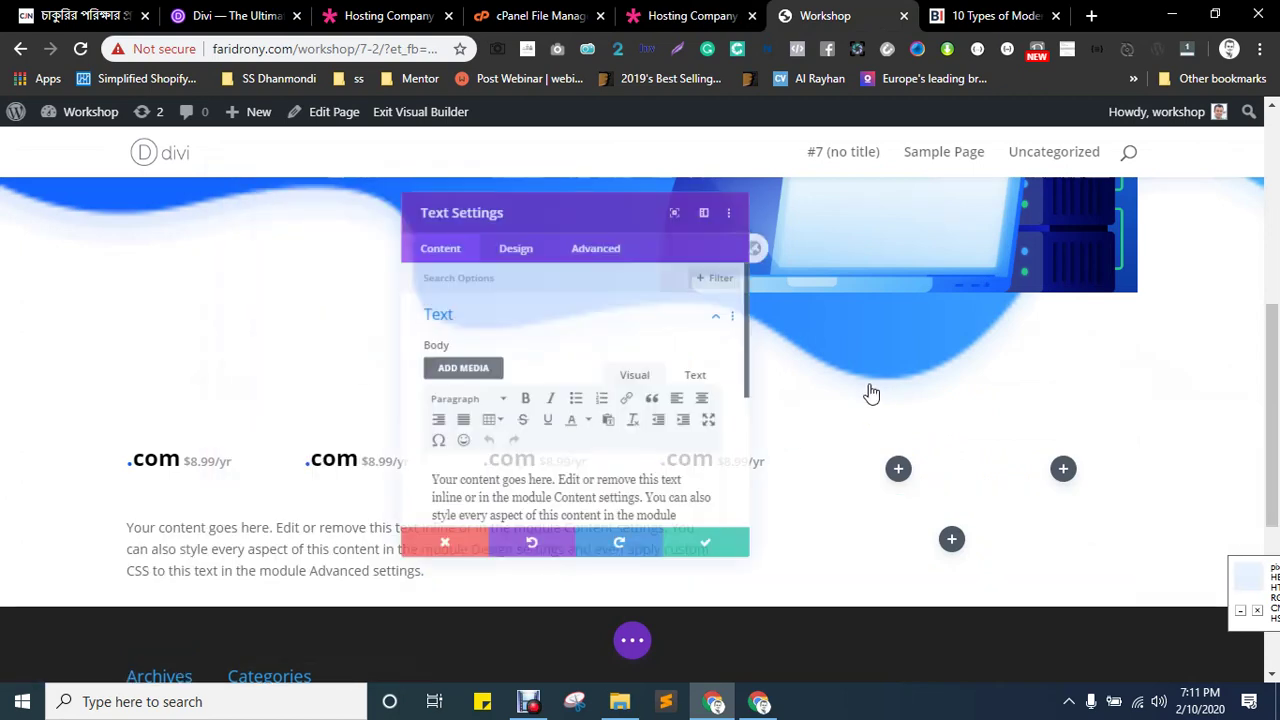
- Replace the new text module's placeholder body with the copied OUR SERVICES label and heading, and check each line's heading level
triple_click(577, 527)
key(ctrl+v)
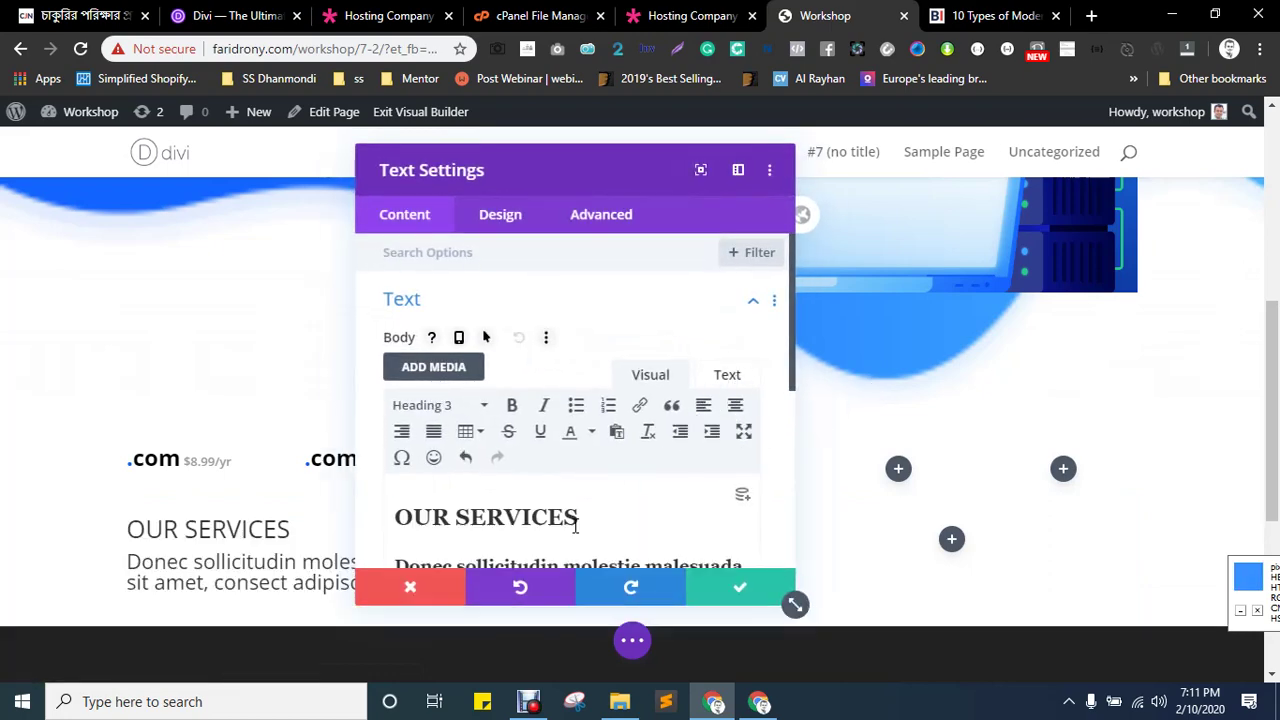
drag(599, 171, 756, 154)
click(641, 498)
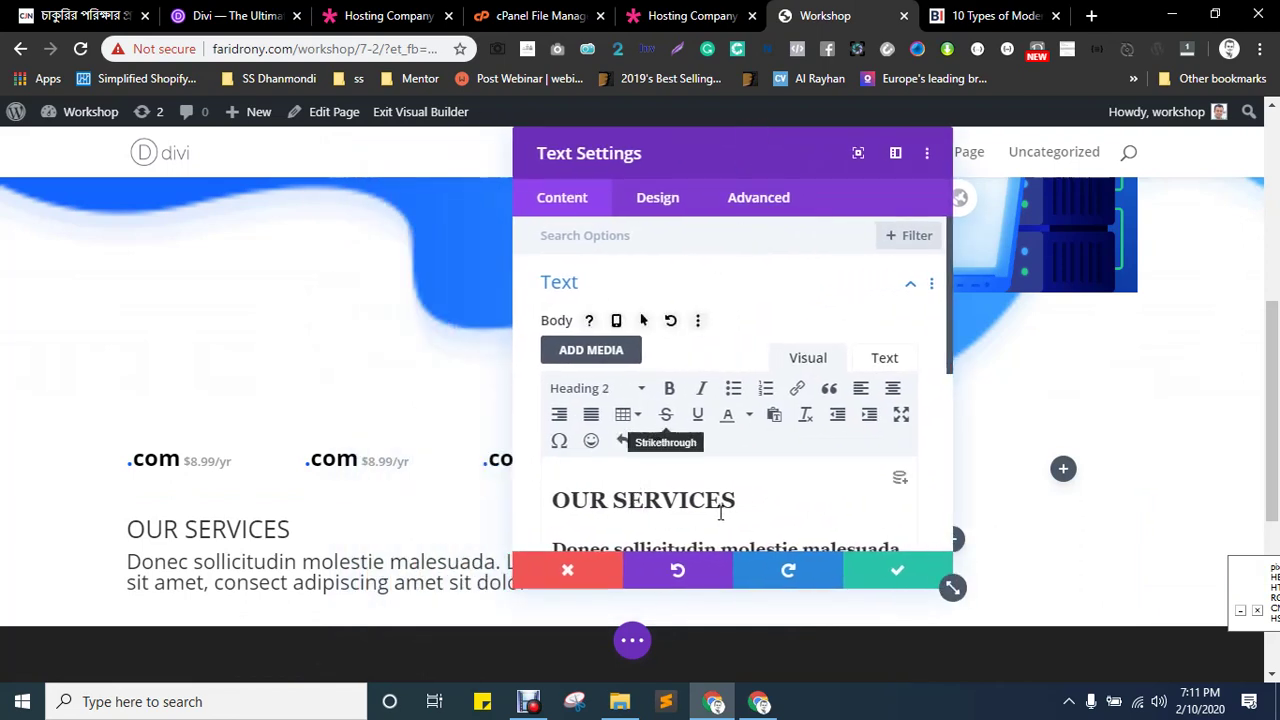
scroll(655, 425, down, 1)
click(676, 455)
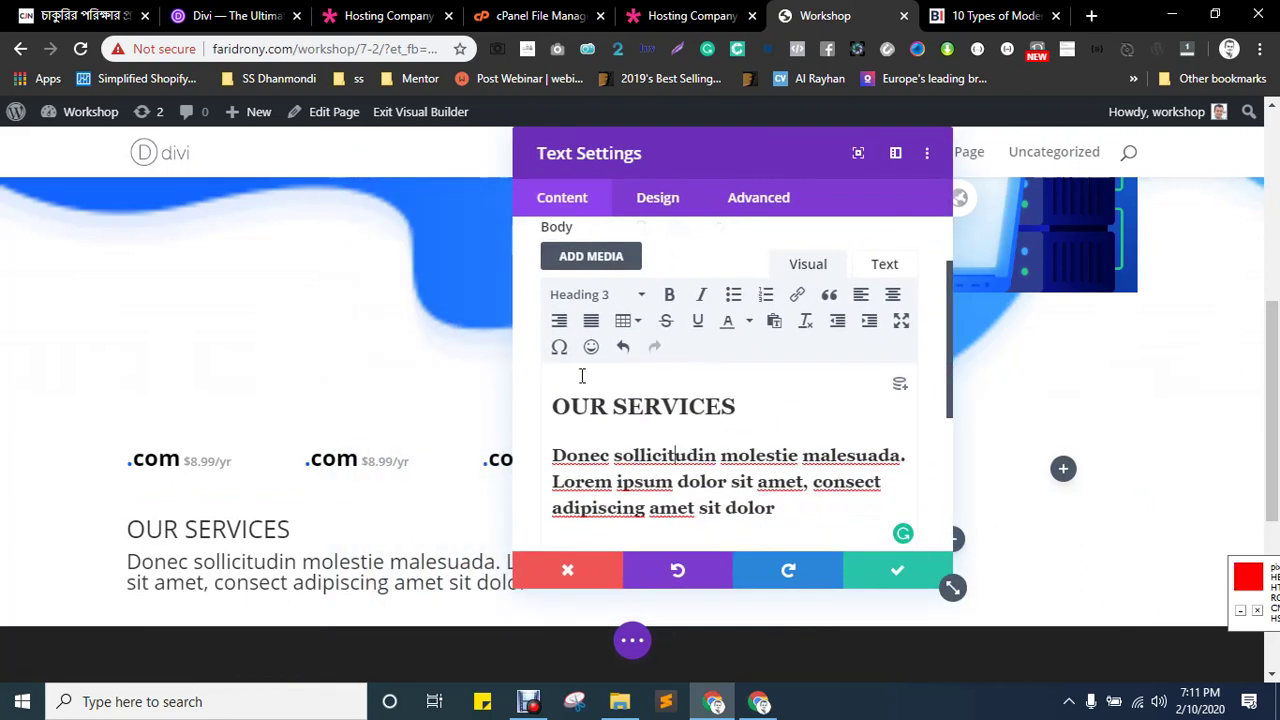
scroll(699, 316, up, 1)
- Open the text module's design settings and examine the Our Services label and heading styling on the reference page at a larger scale
click(660, 210)
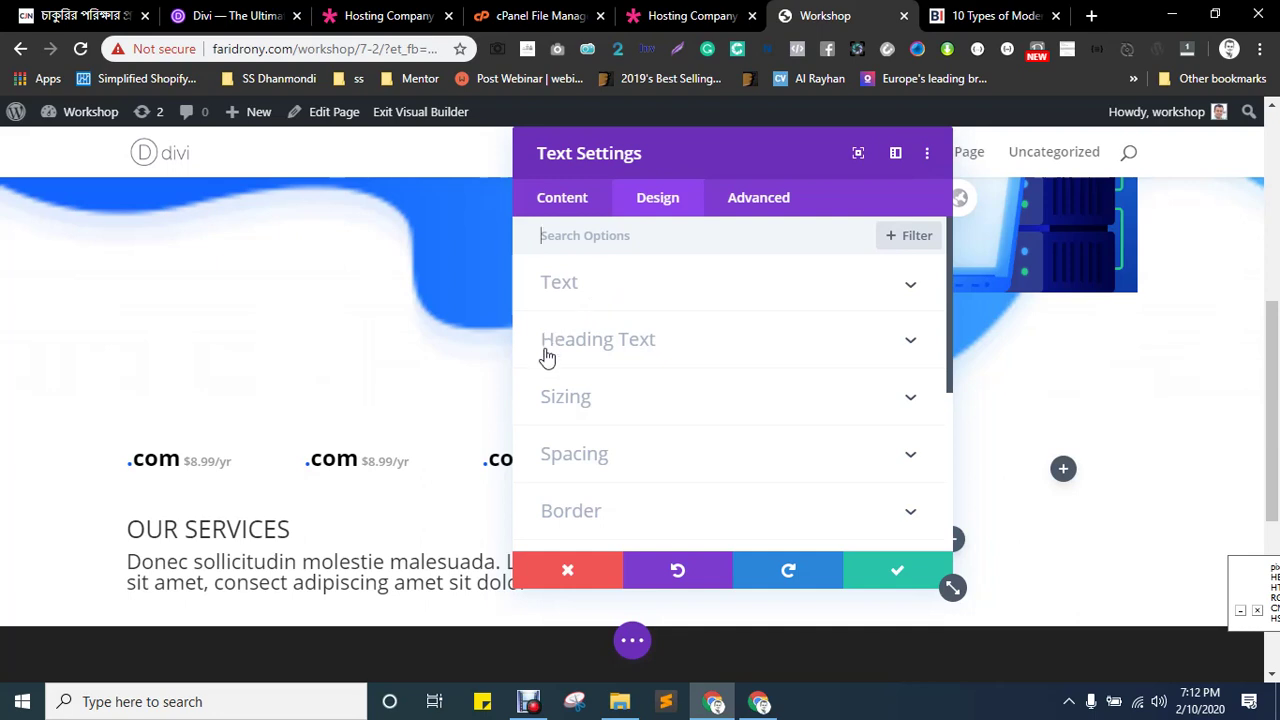
click(548, 197)
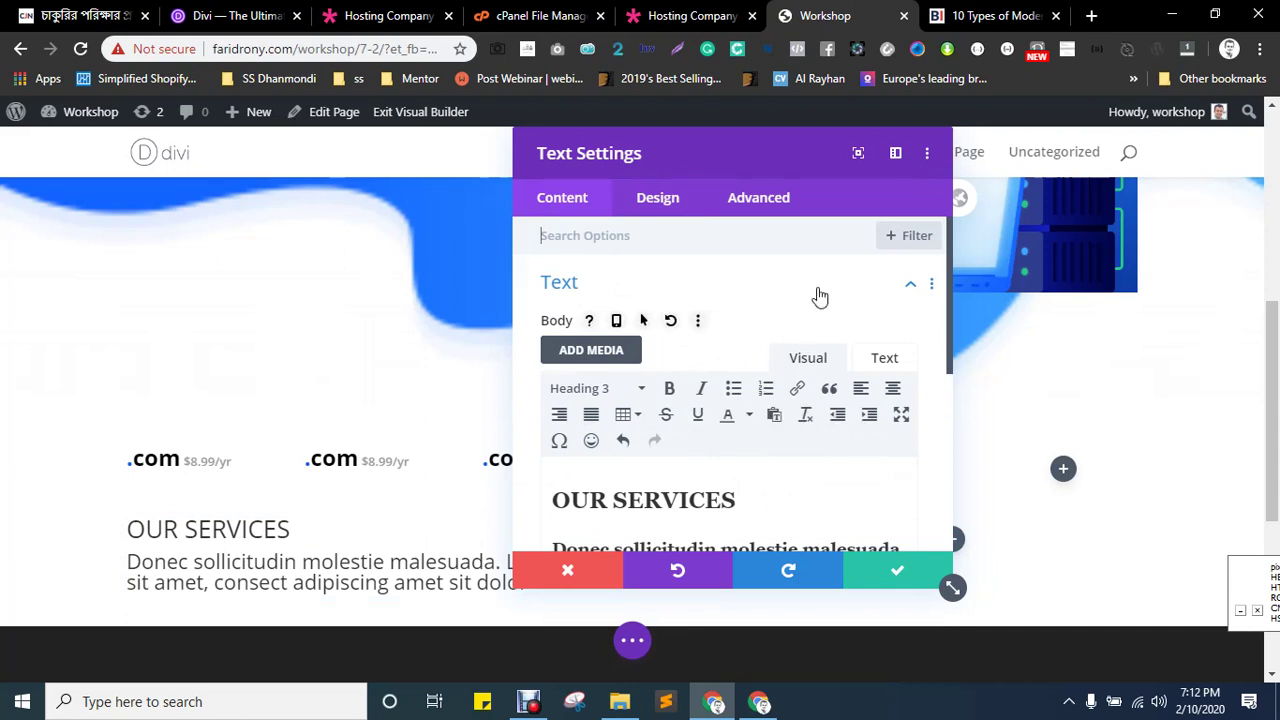
click(658, 199)
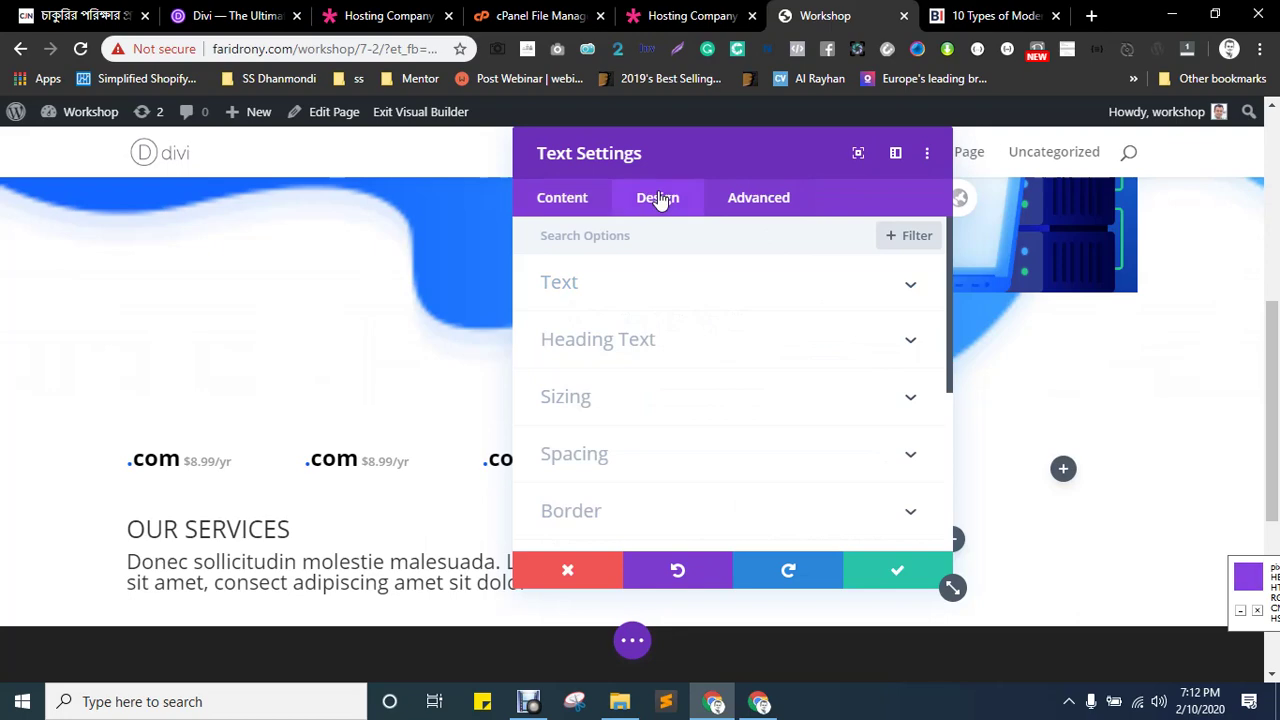
click(690, 15)
click(505, 442)
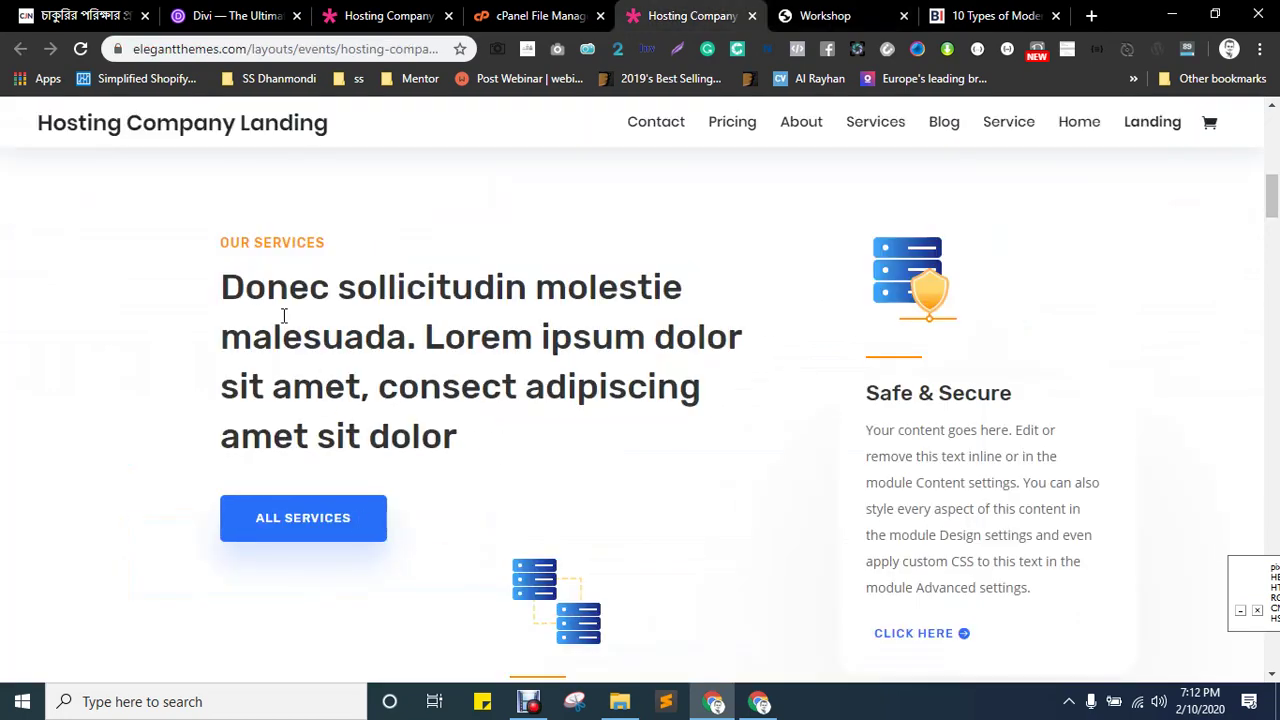
scroll(284, 318, up, 1)
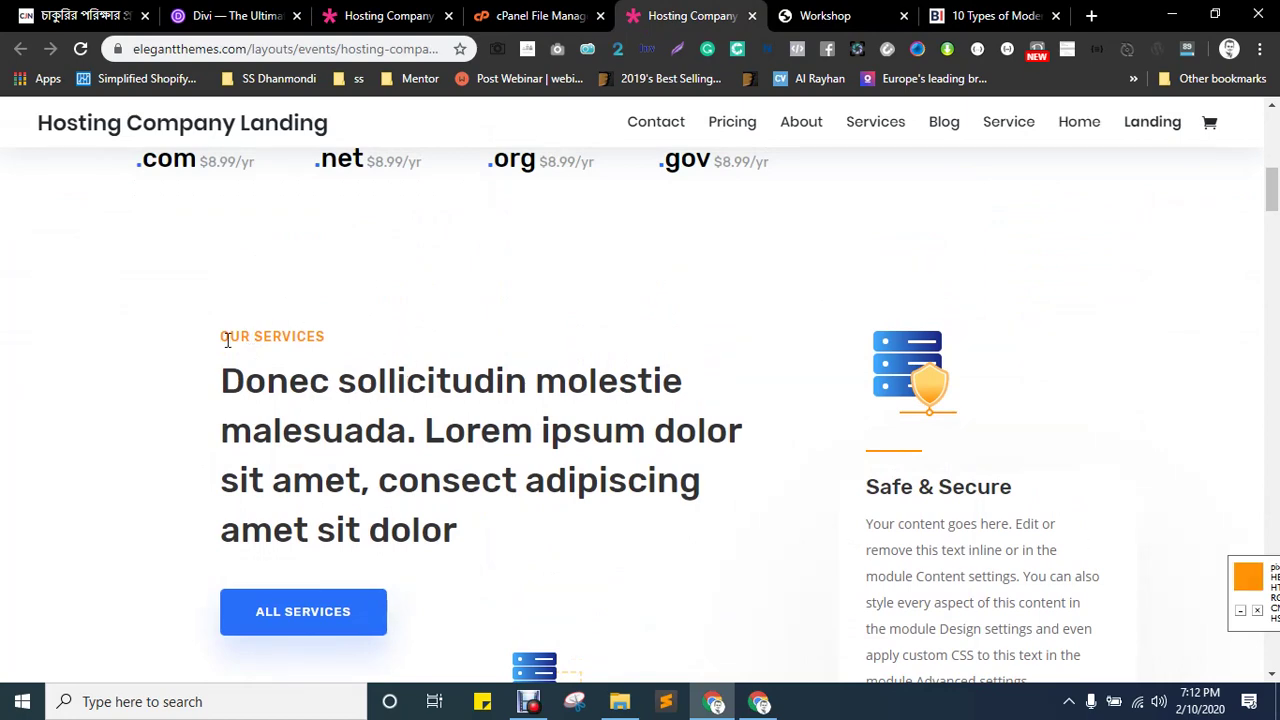
key(ctrl+plus)
key(ctrl+plus)
key(ctrl+plus)
key(ctrl+plus)
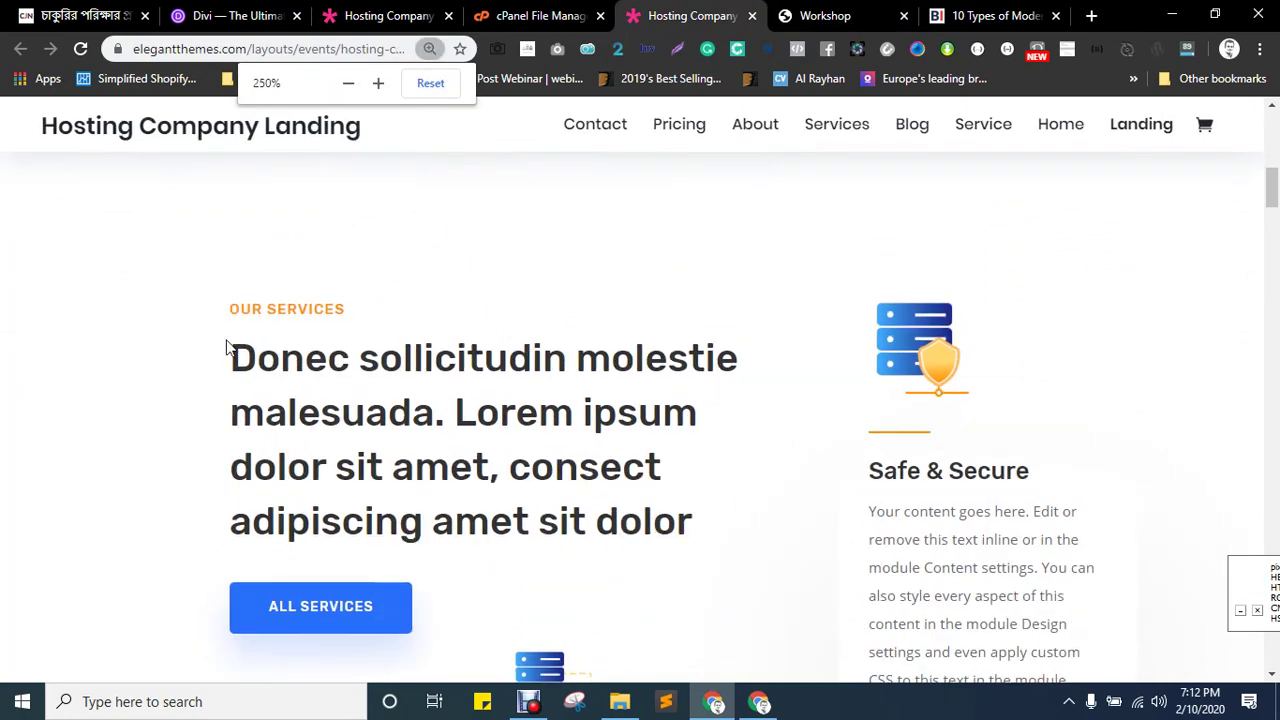
scroll(336, 330, down, 10)
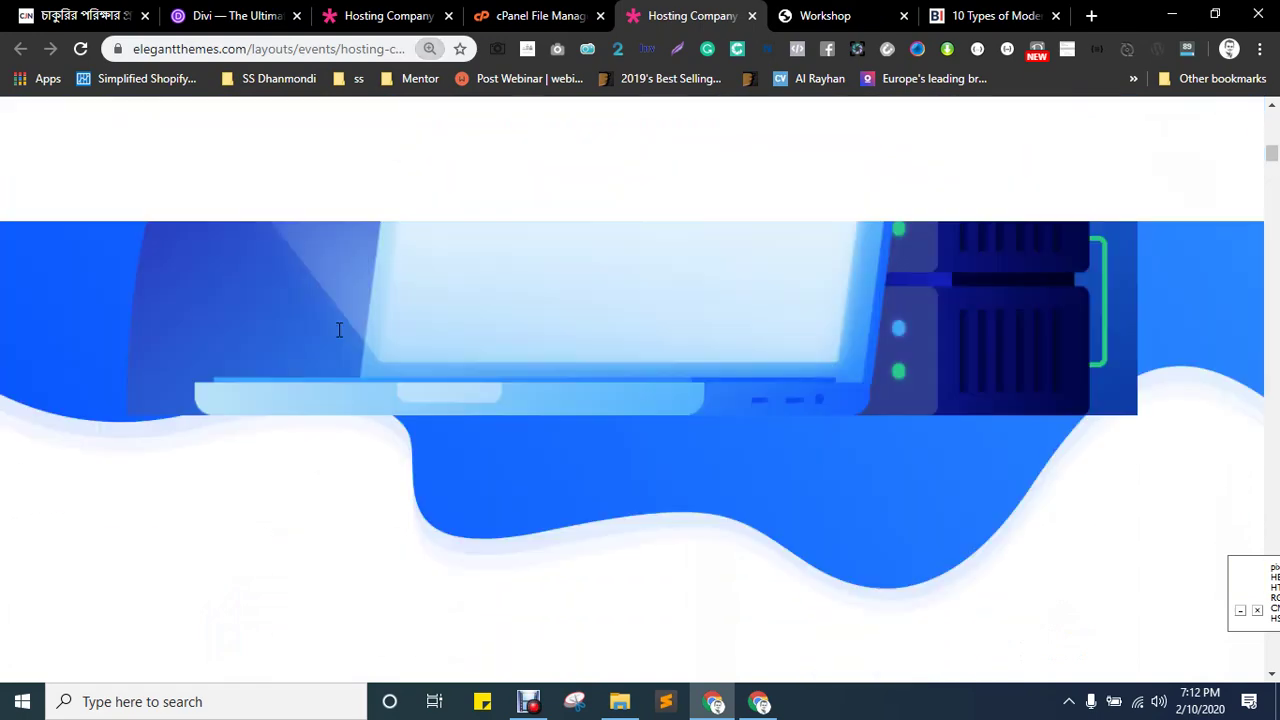
scroll(340, 340, down, 2)
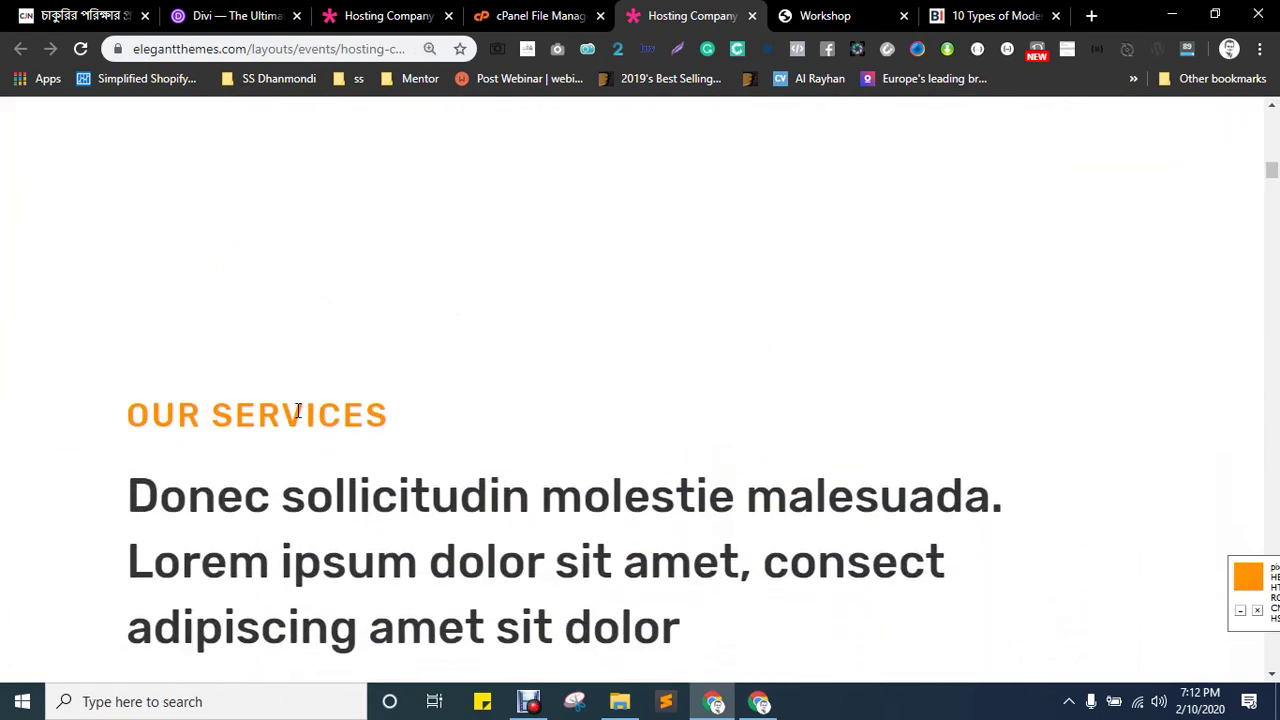
key(ctrl+minus)
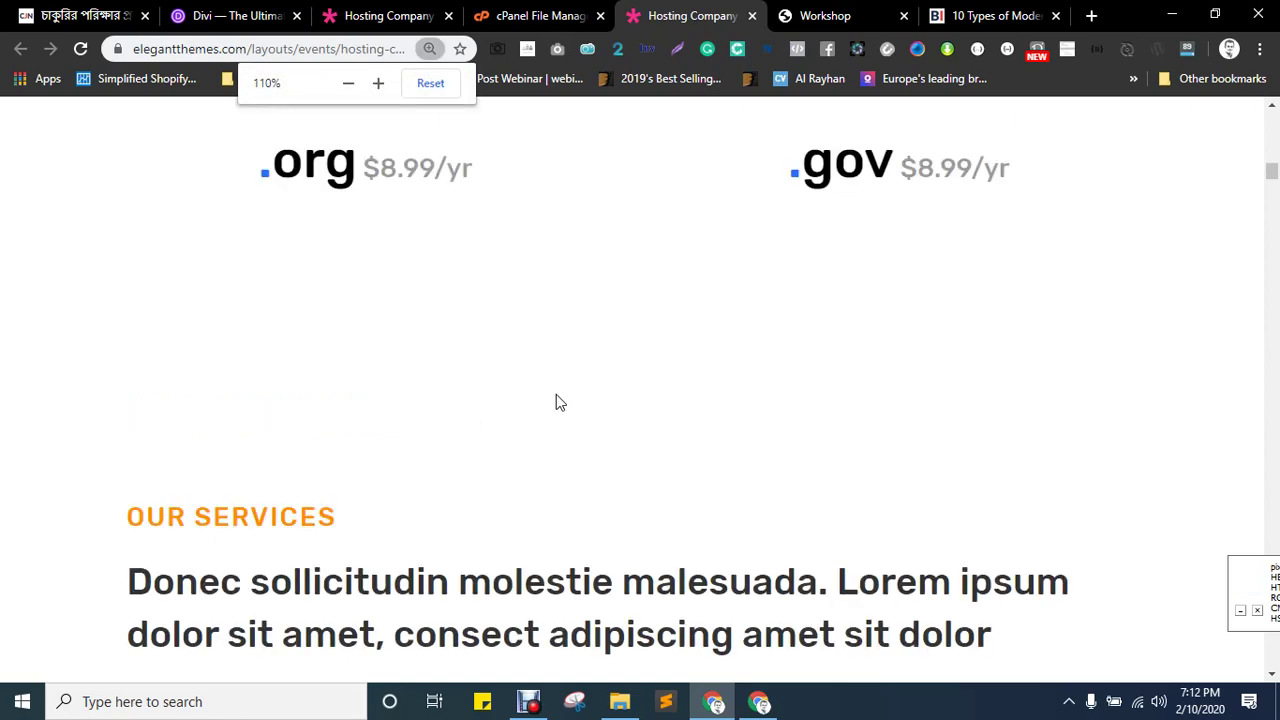
key(ctrl+minus)
key(ctrl+minus)
key(ctrl+plus)
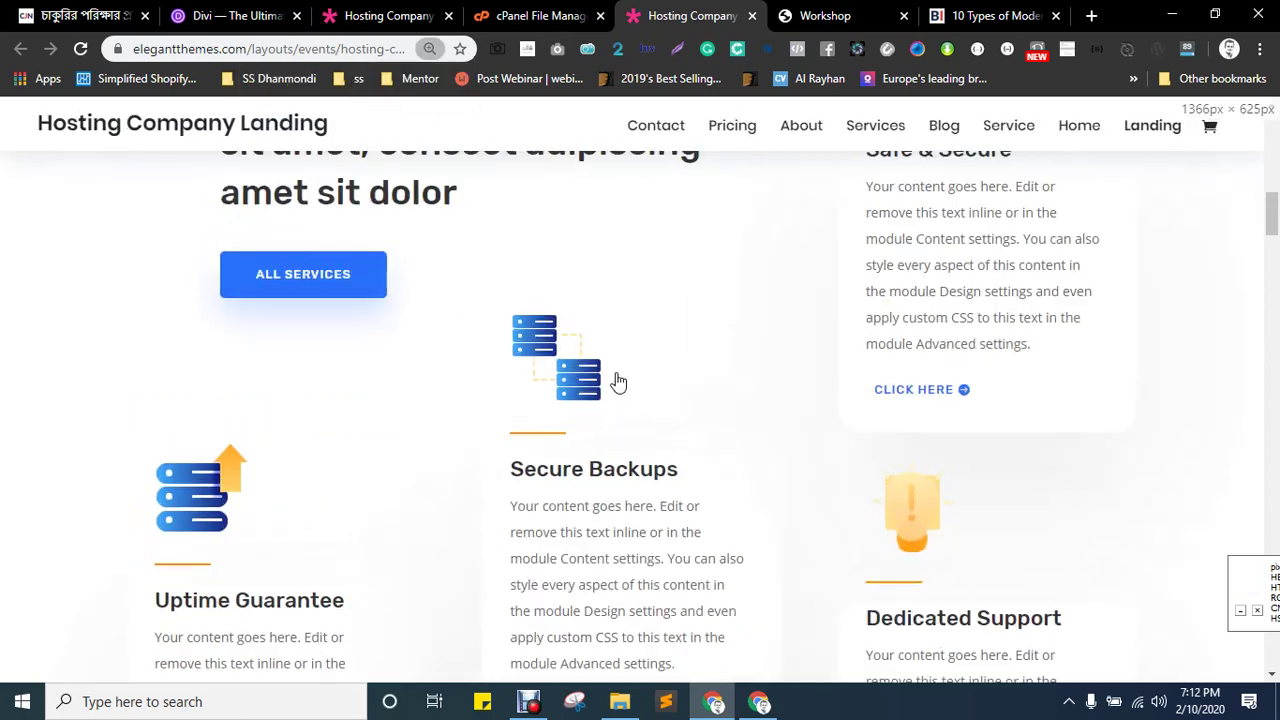
- Return to the Workshop page and set the text module's Heading 2 font to Open Sans
key(ctrl+Tab)
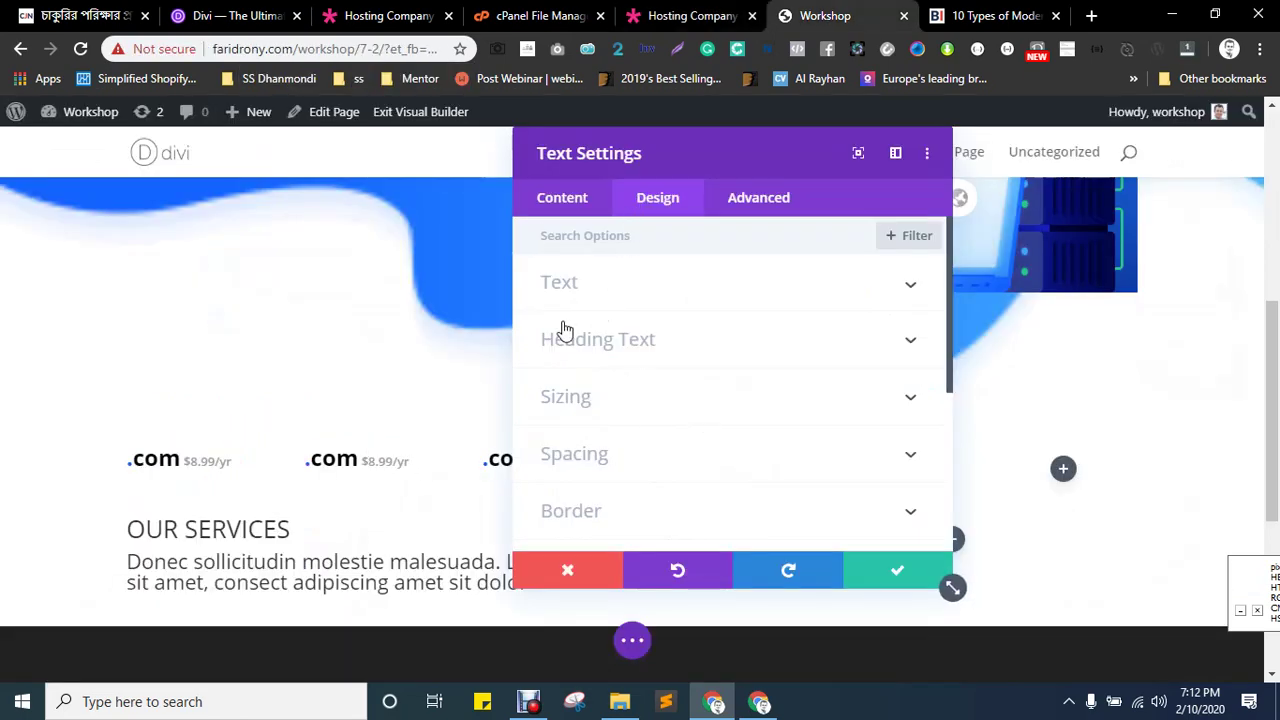
click(597, 348)
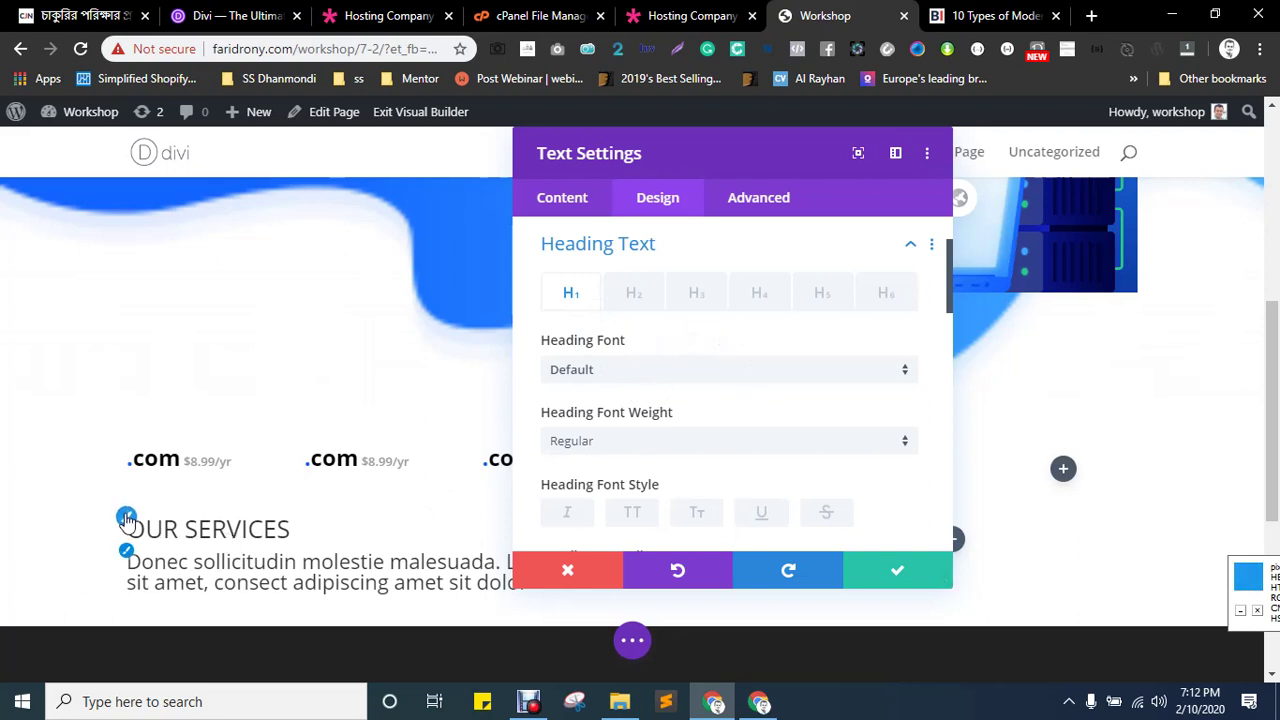
click(634, 293)
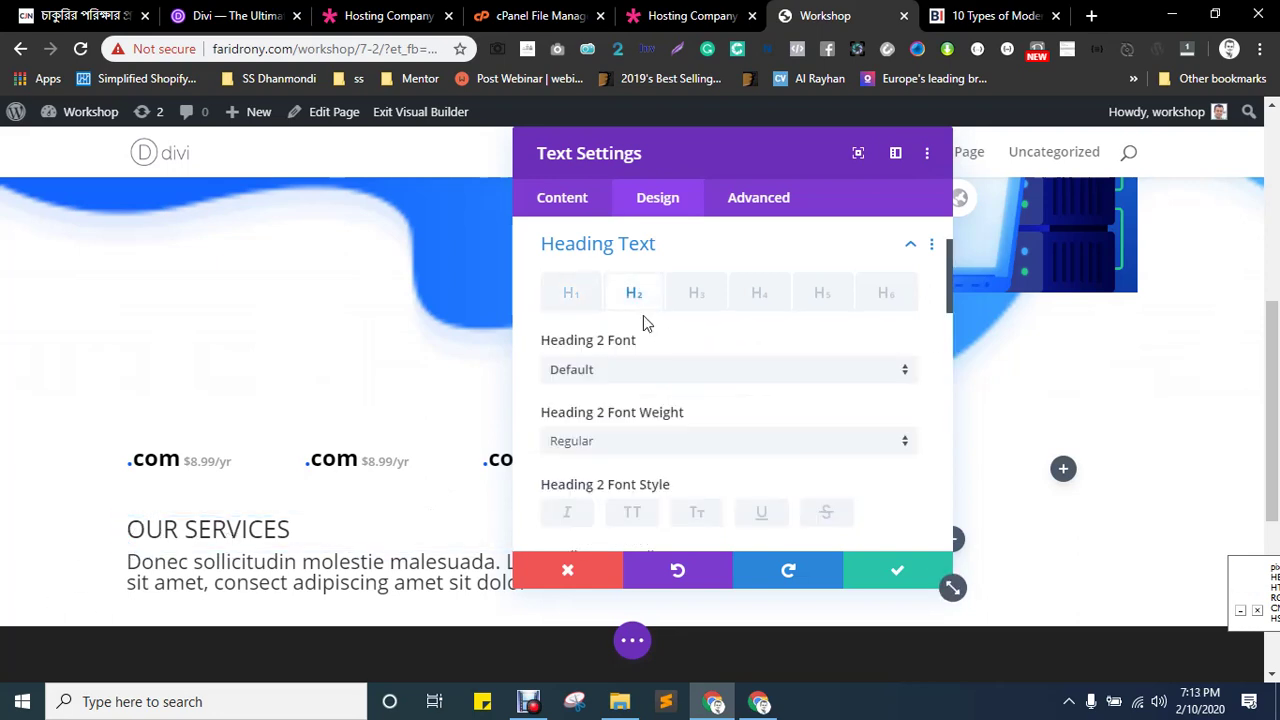
click(634, 370)
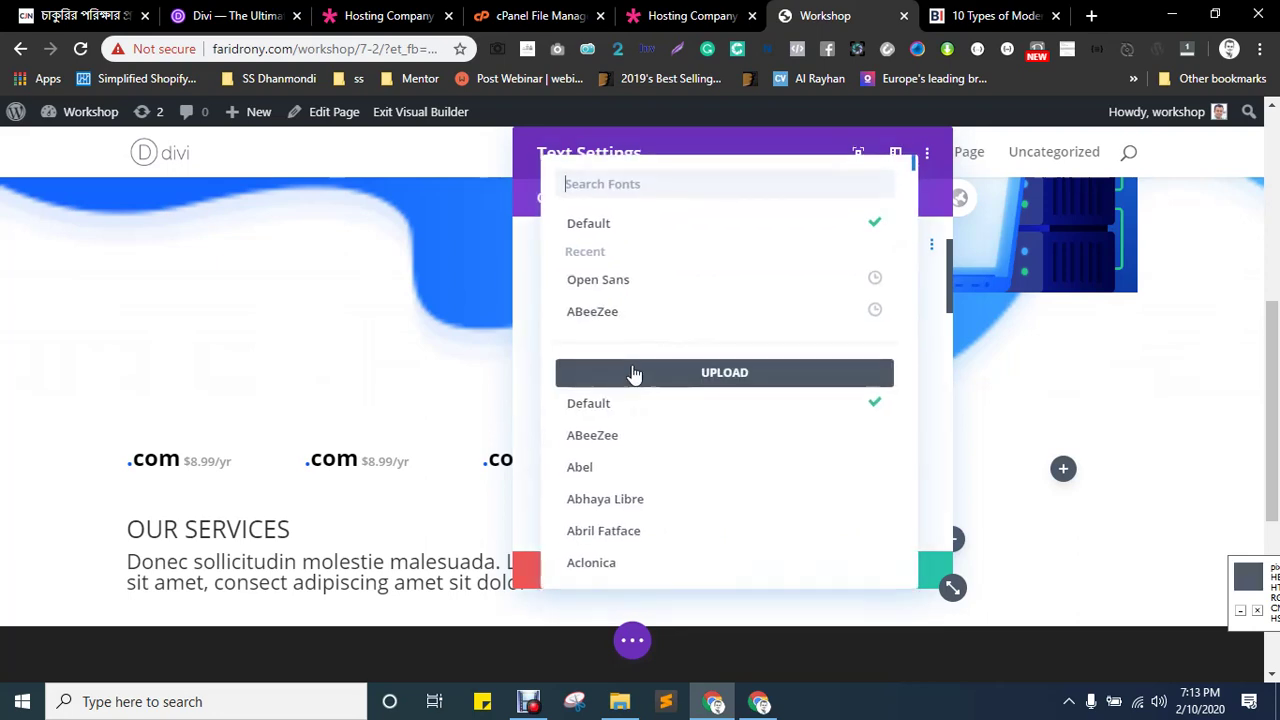
click(632, 281)
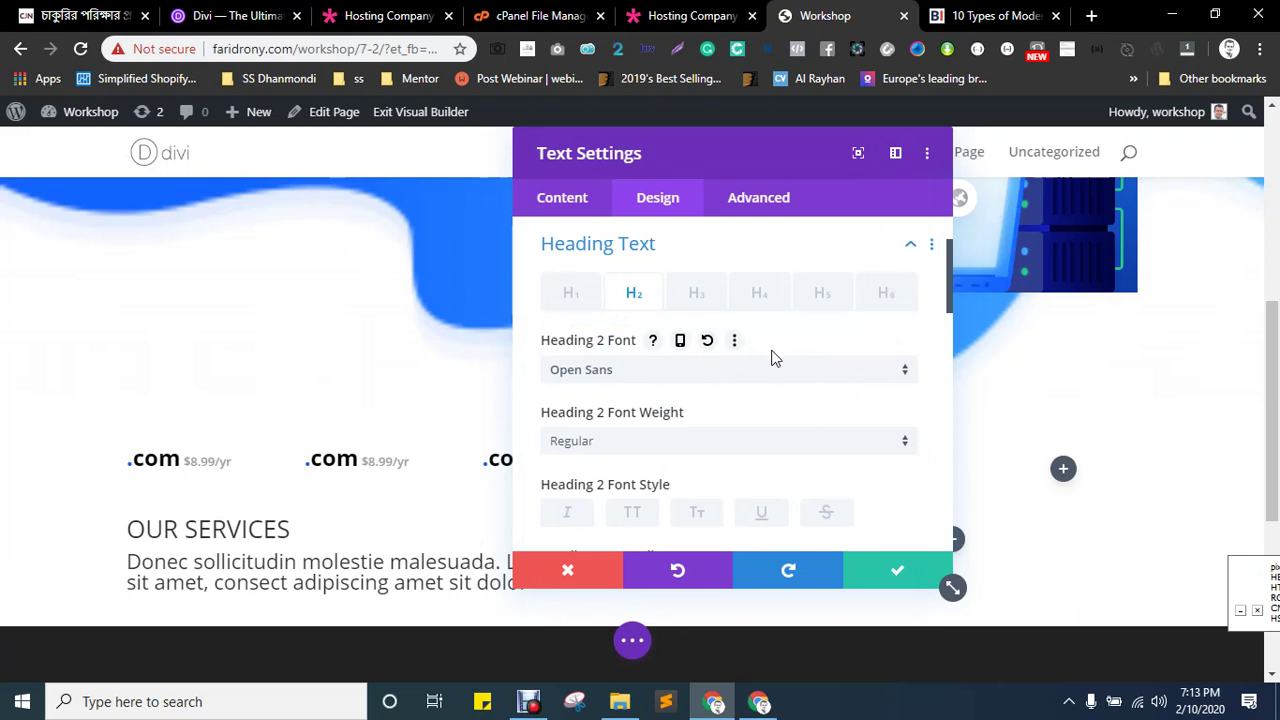
scroll(773, 357, down, 1)
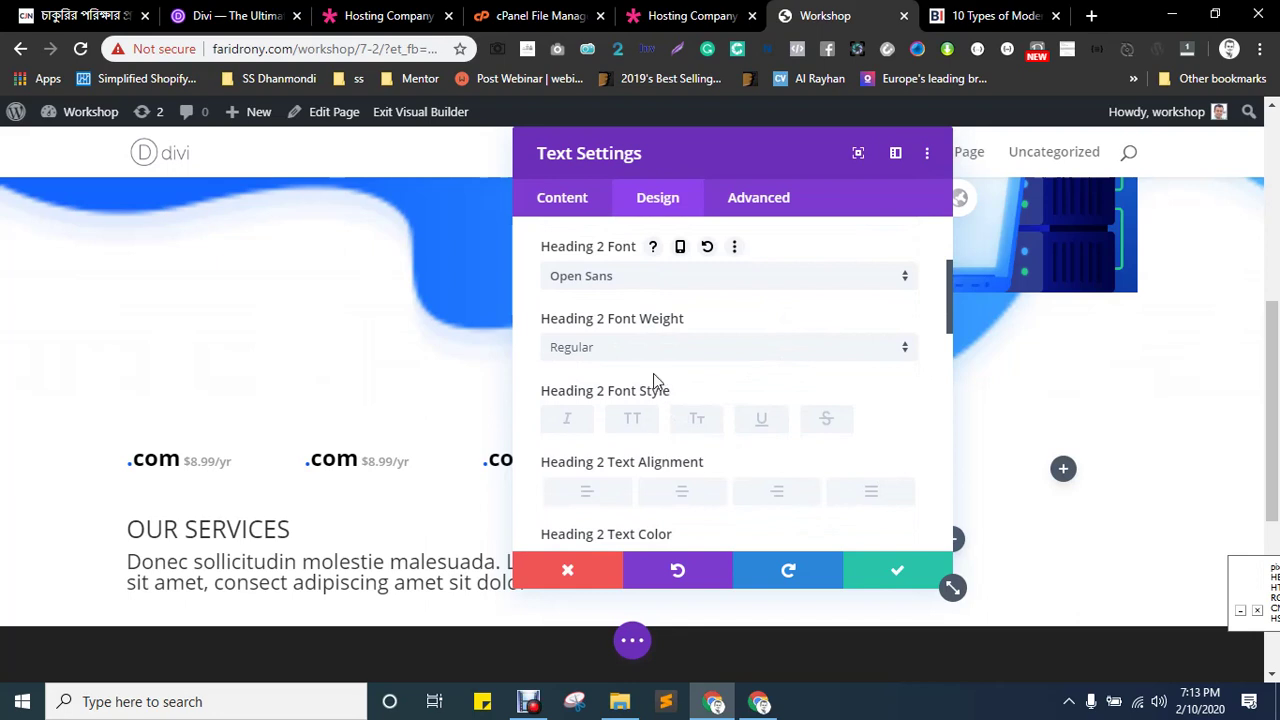
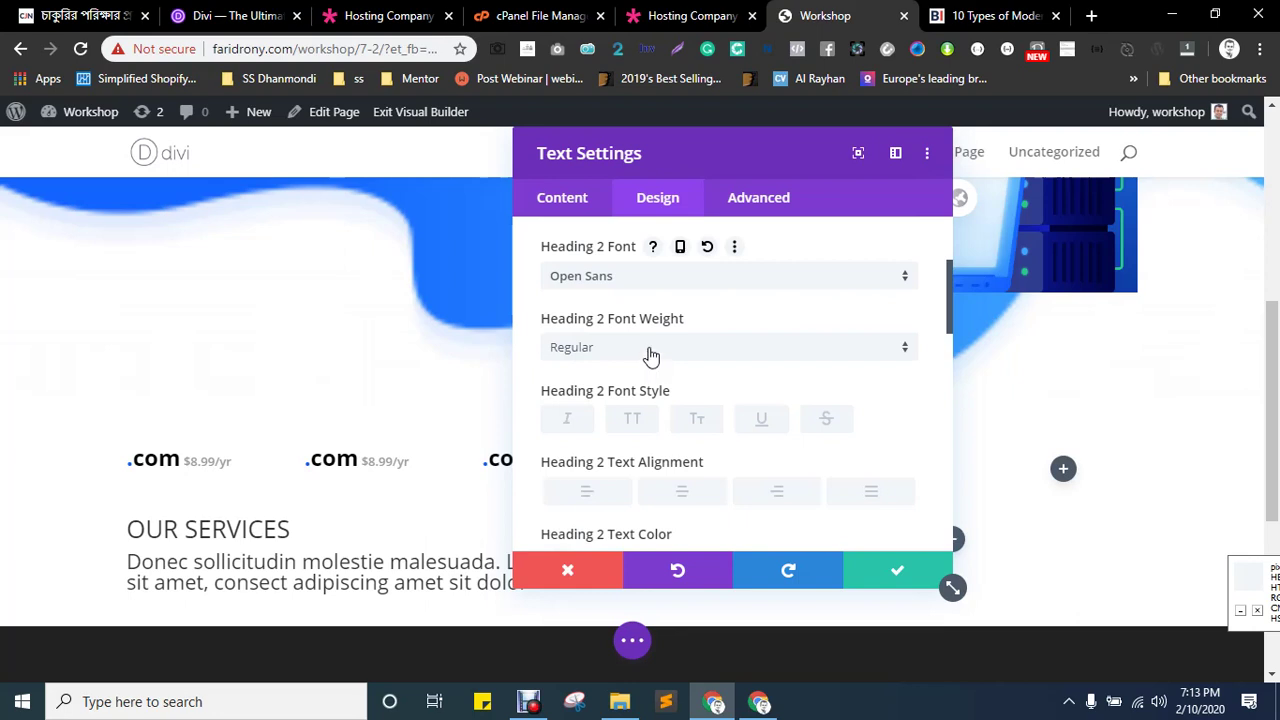
- Keep the Heading 2 font weight at Regular and set the Heading 2 text color to #ff9400
click(645, 355)
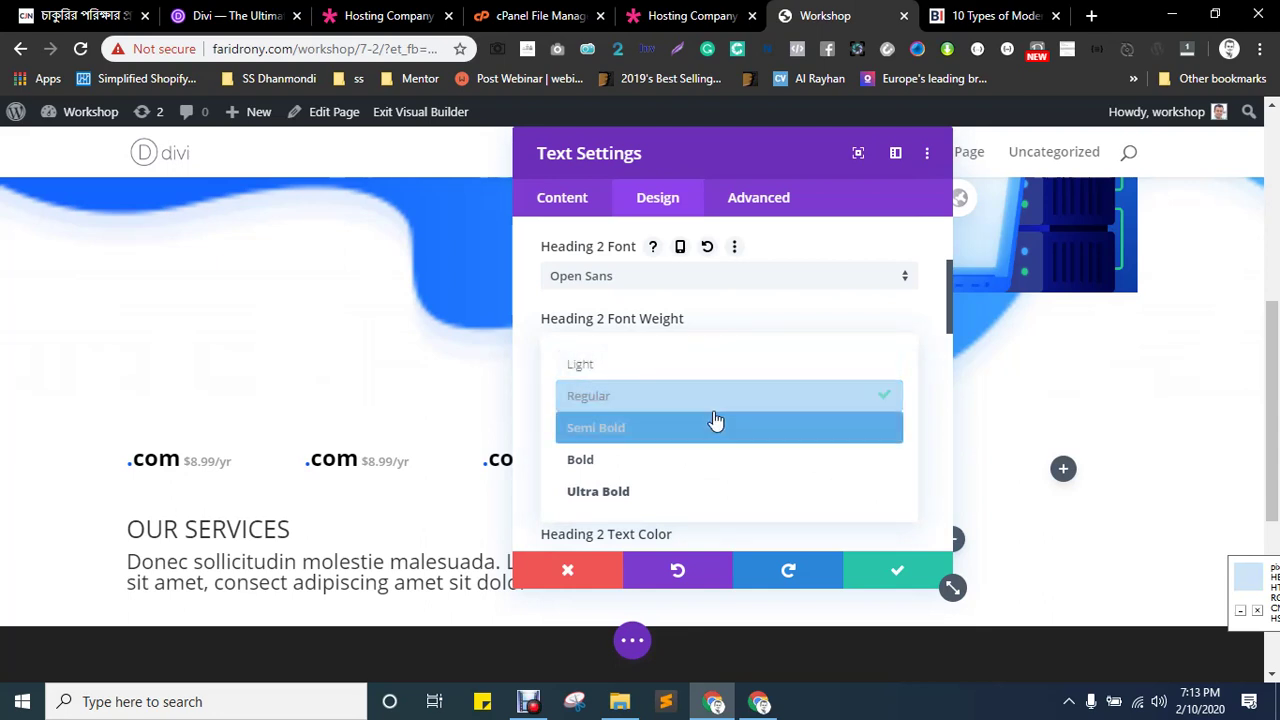
click(727, 322)
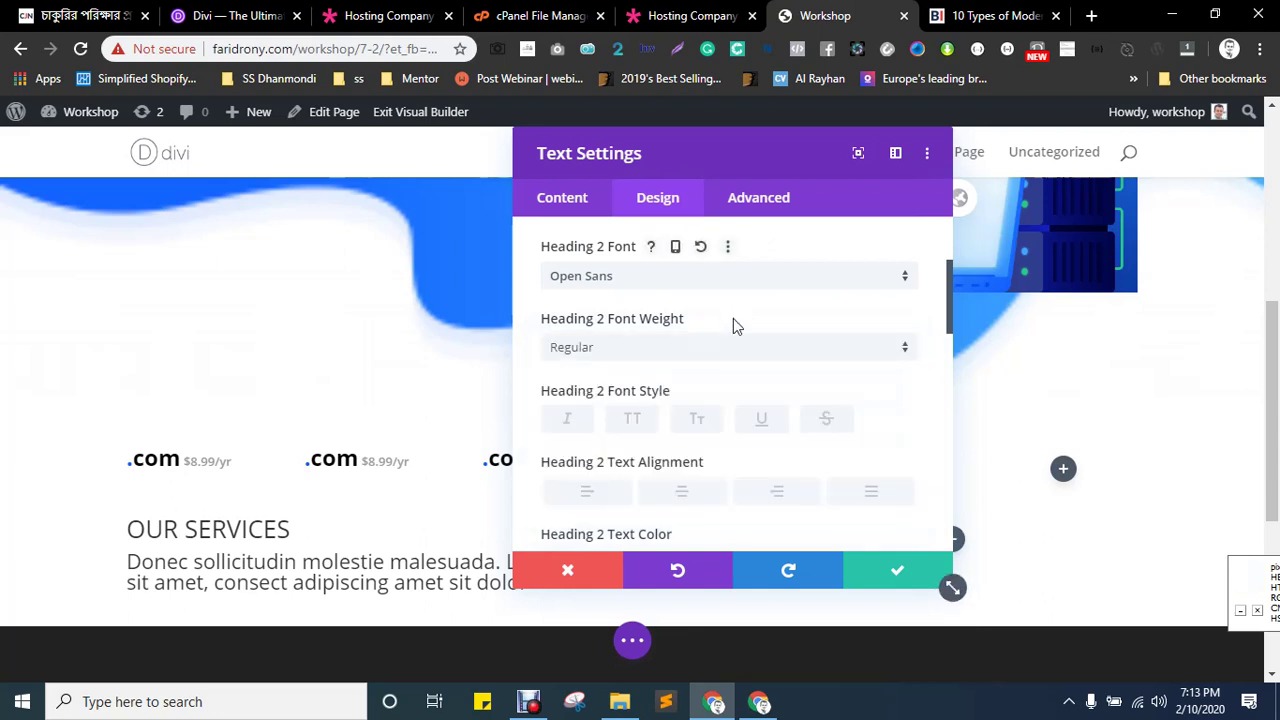
scroll(733, 318, down, 2)
click(559, 390)
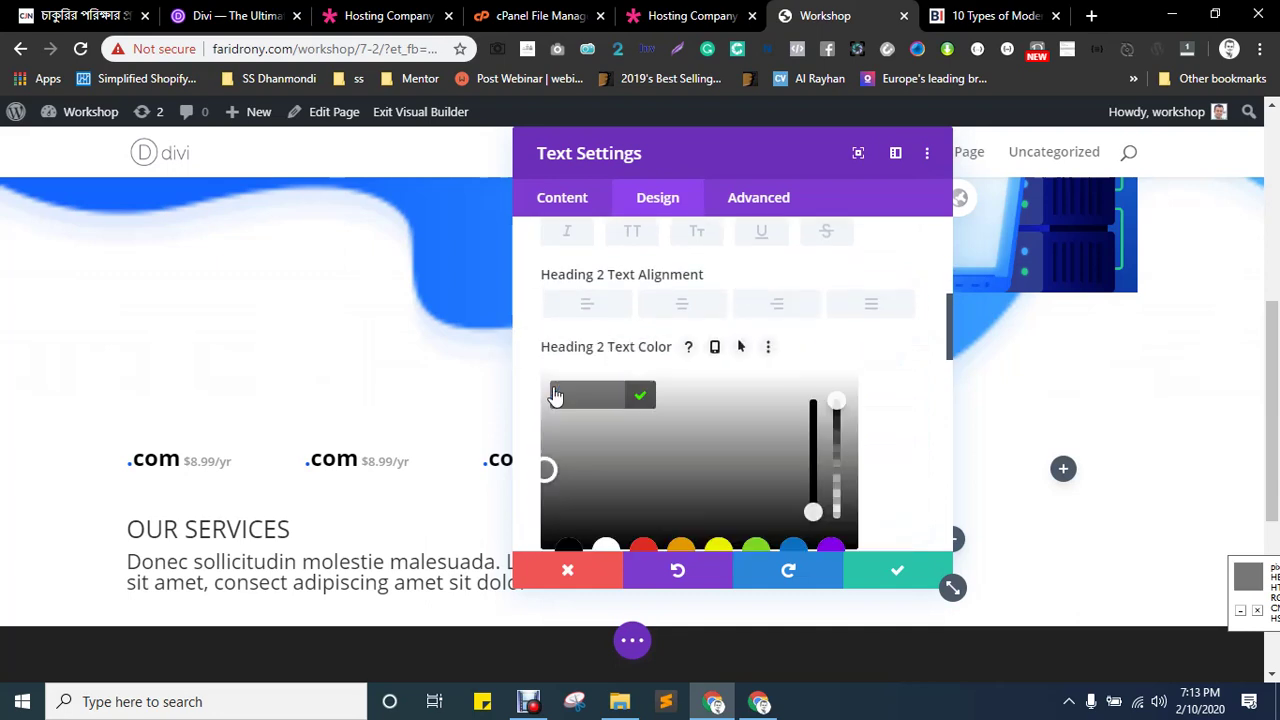
key(ctrl+v)
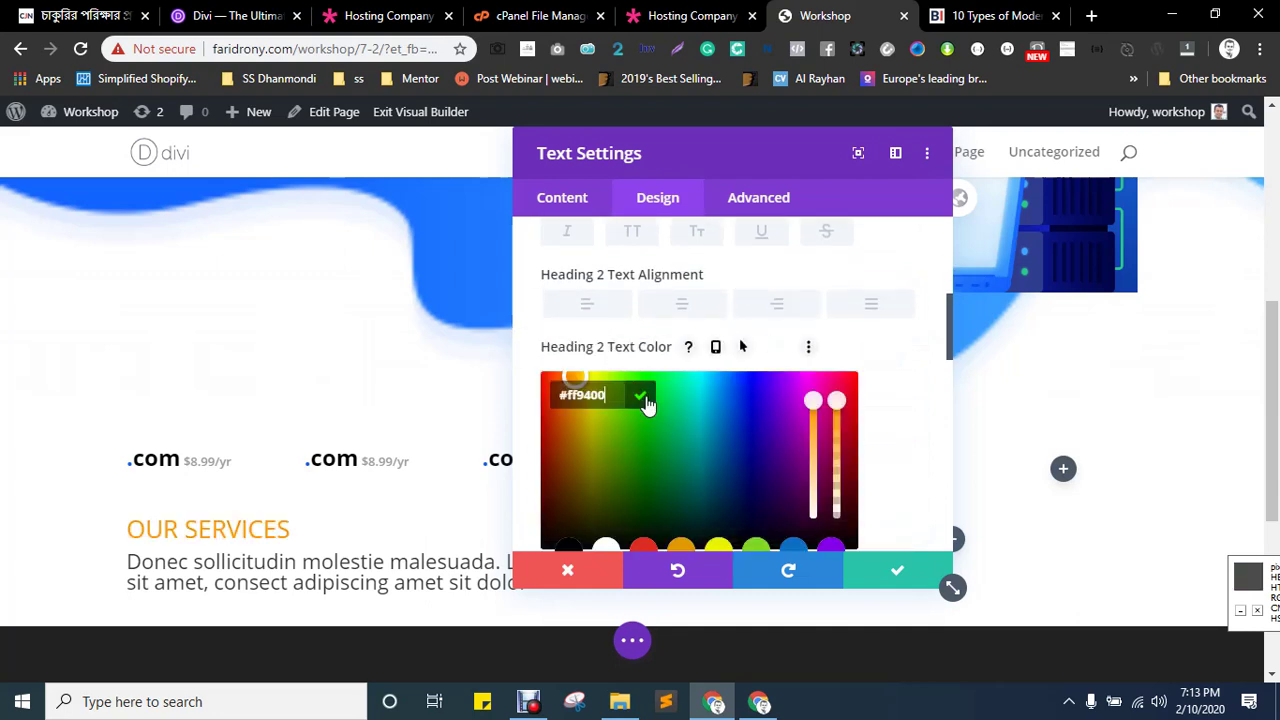
click(641, 396)
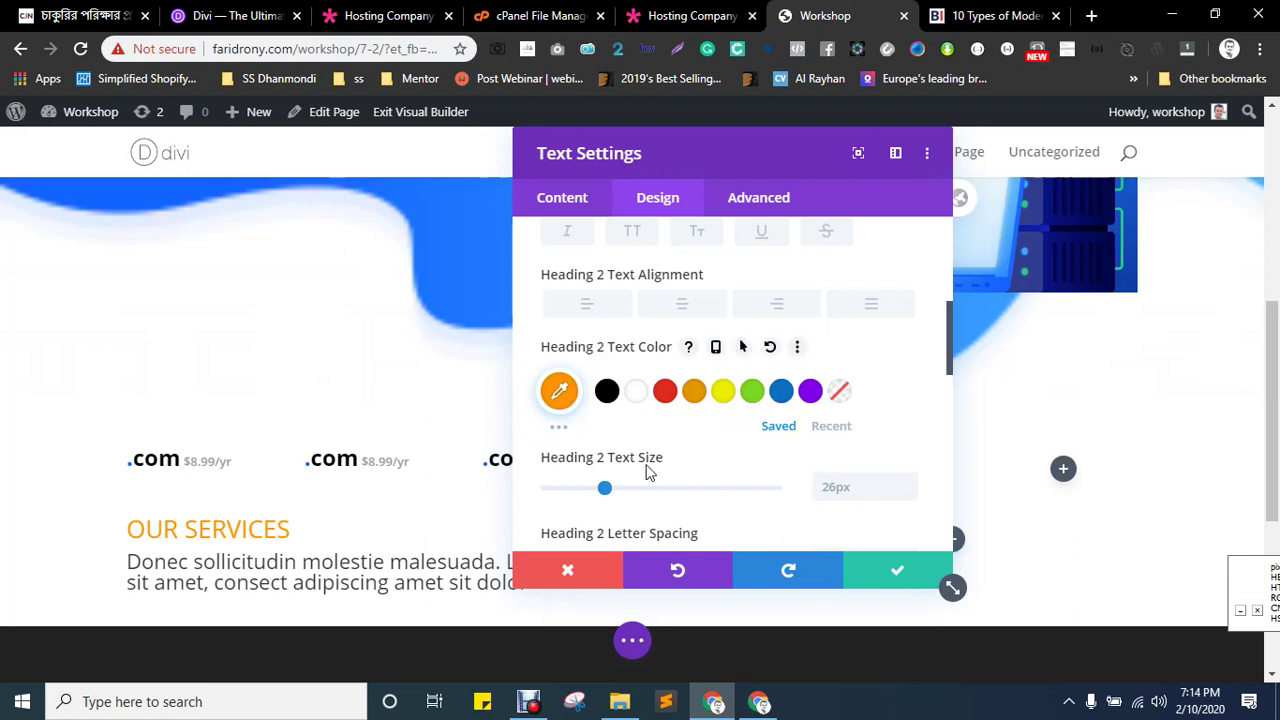
- Set the Heading 2 text size to 18px and save the text module's settings
click(831, 488)
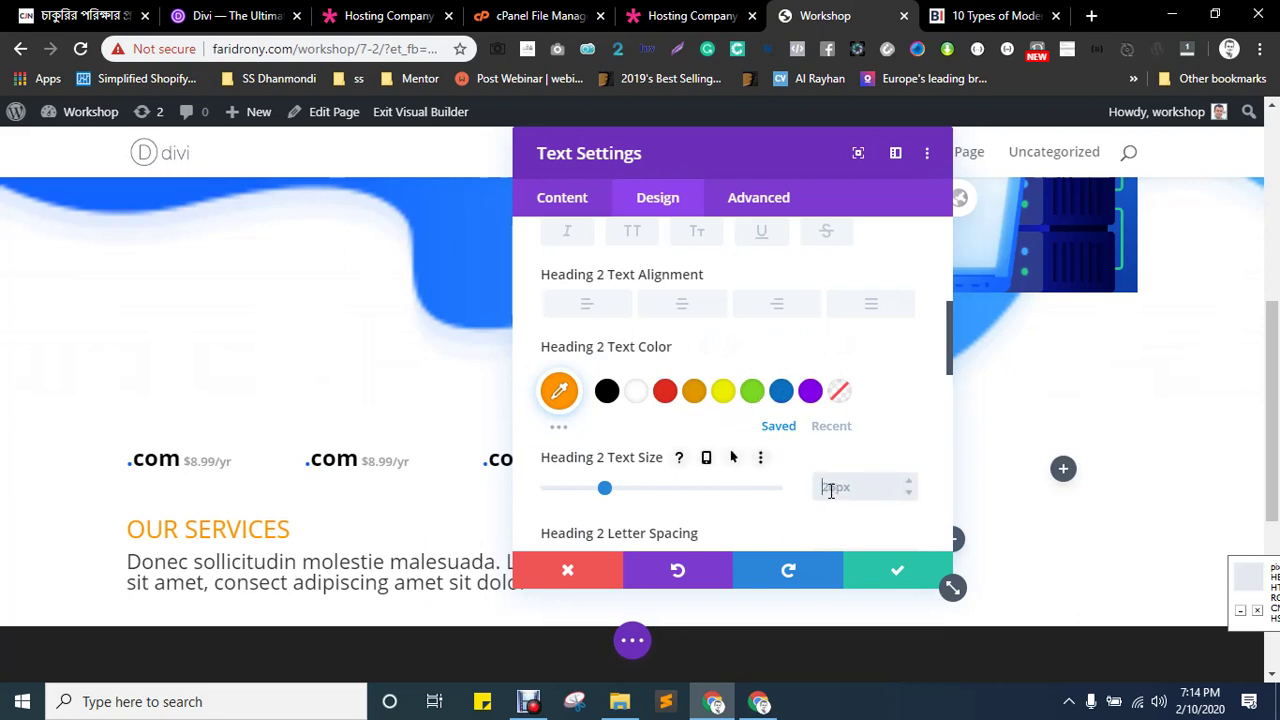
key(Delete)
text(18px)
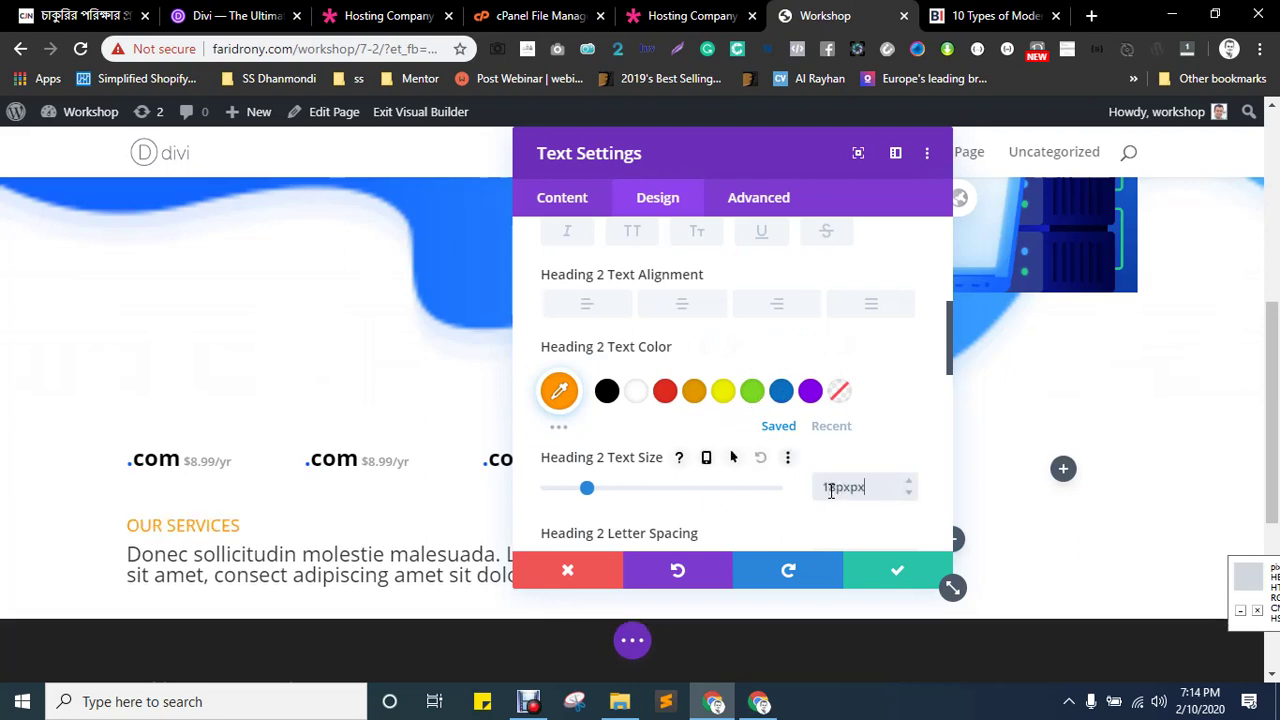
click(769, 507)
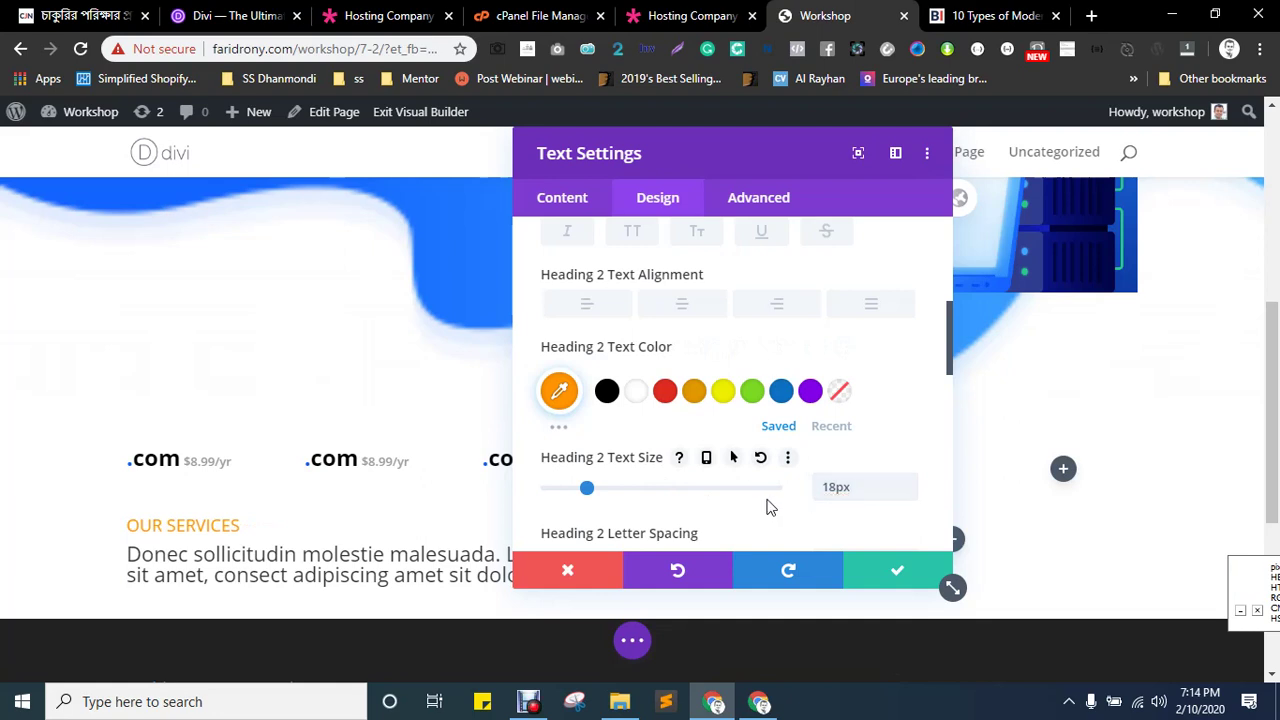
scroll(769, 507, down, 2)
scroll(690, 443, up, 2)
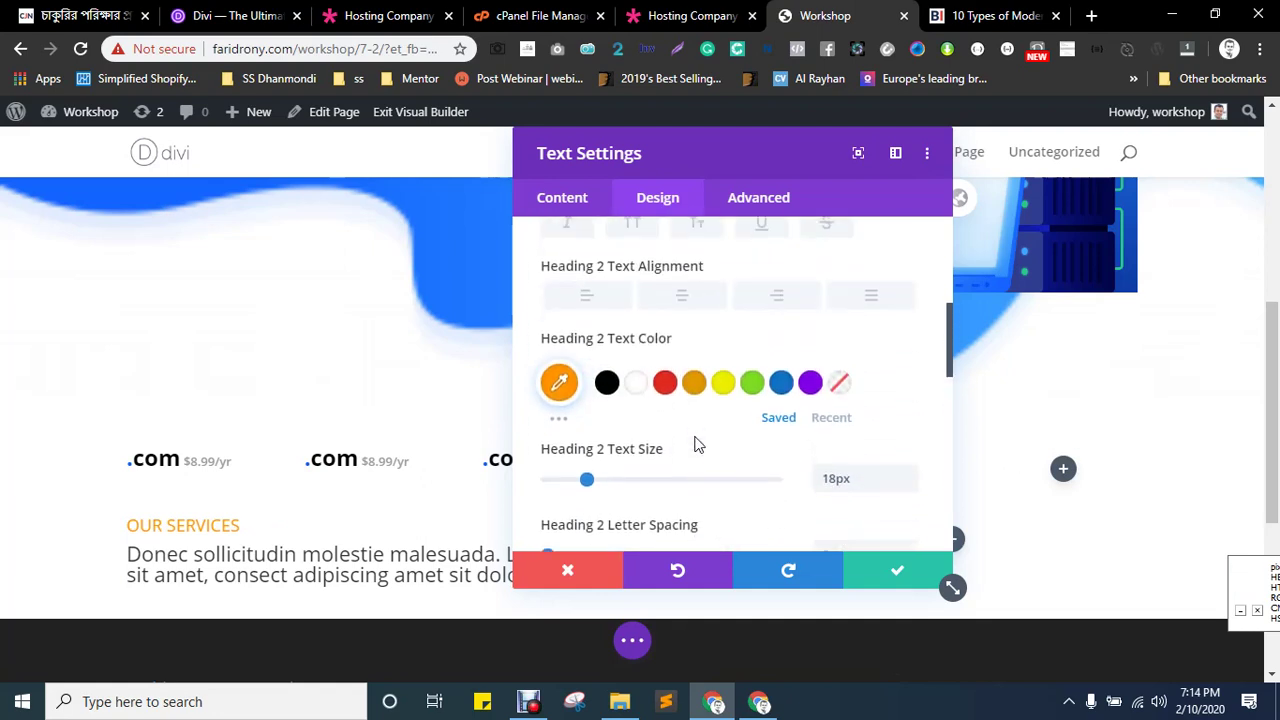
scroll(189, 309, up, 4)
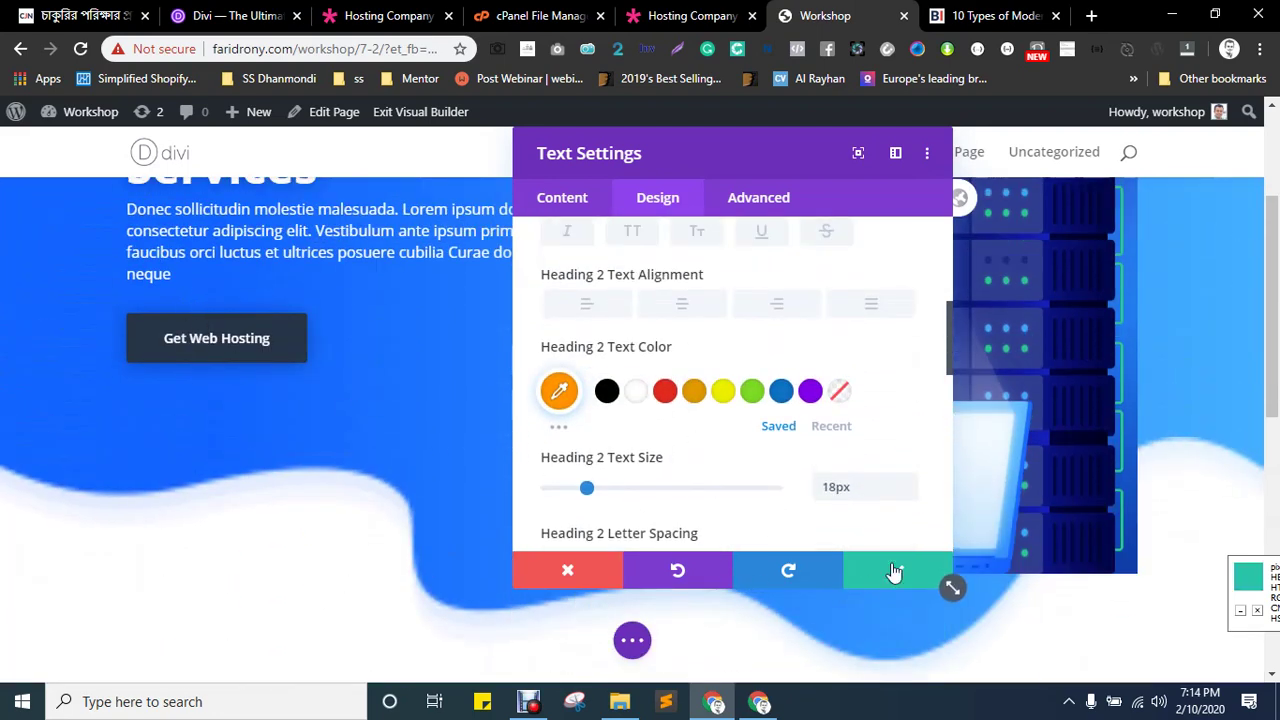
click(897, 570)
- Try to apply the Premium Hosting Services text module's copied styles to the Our Services text module
scroll(275, 470, up, 2)
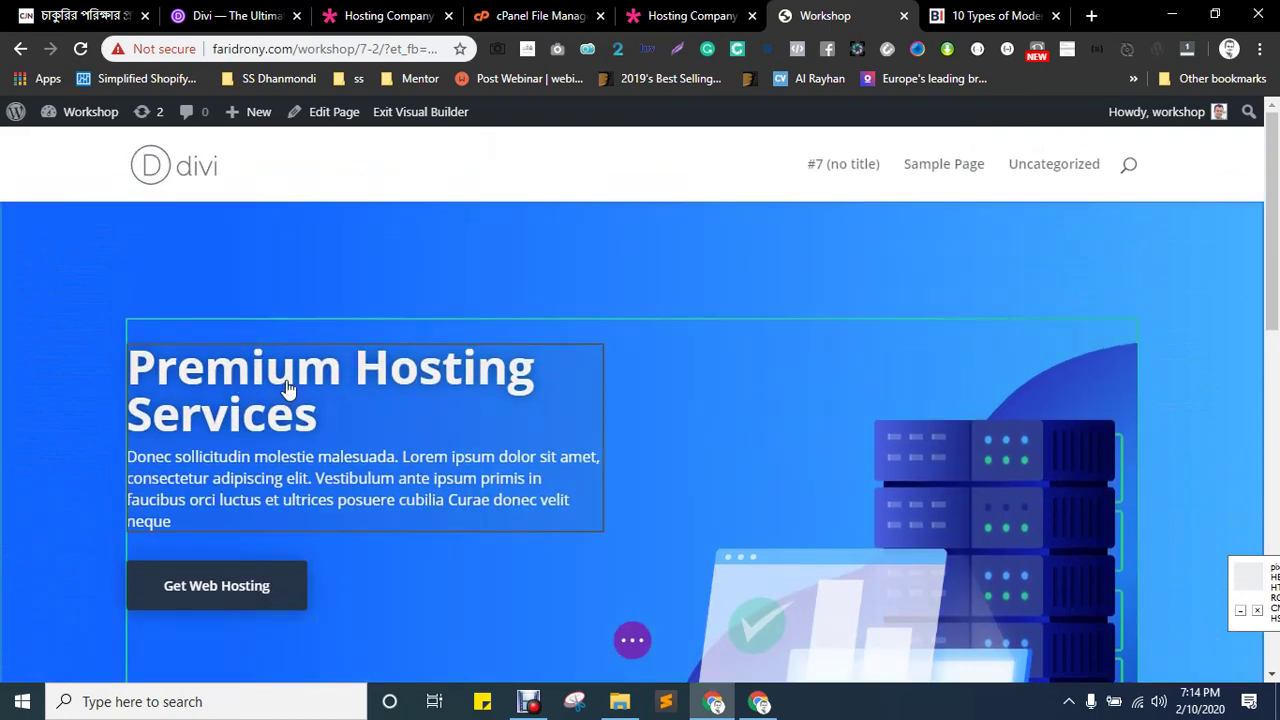
right_click(286, 390)
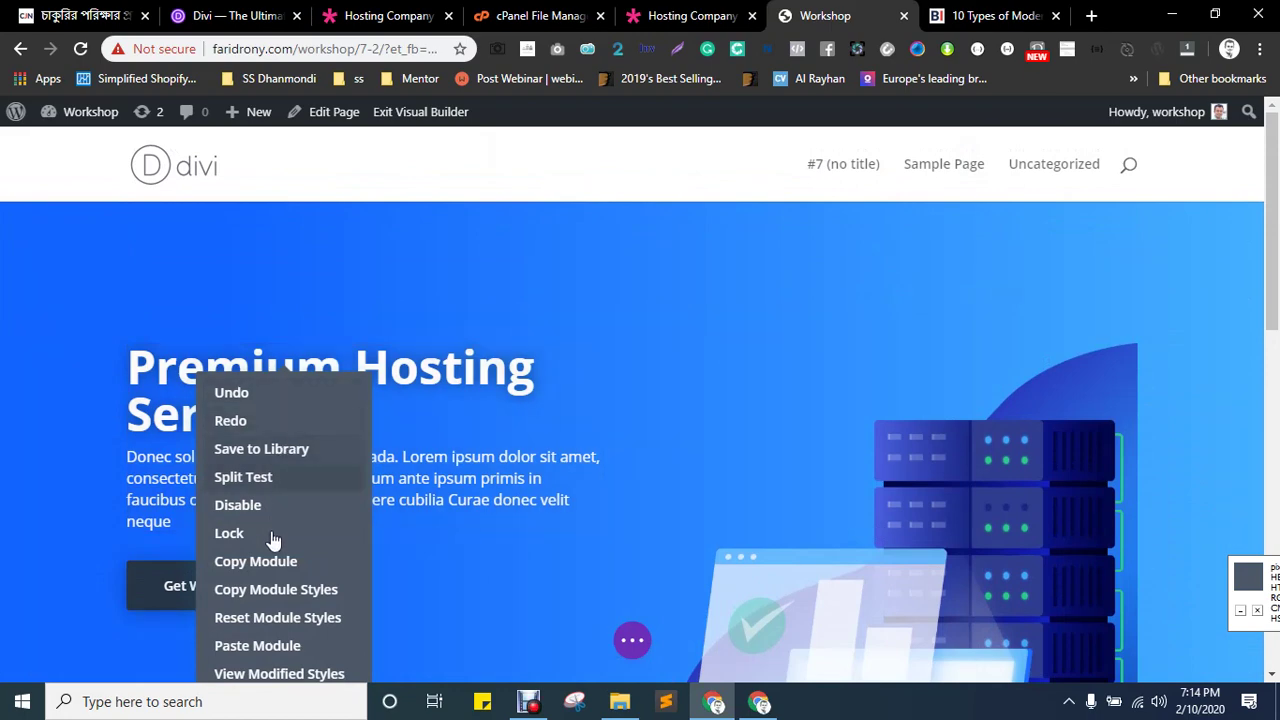
click(278, 592)
scroll(372, 457, down, 10)
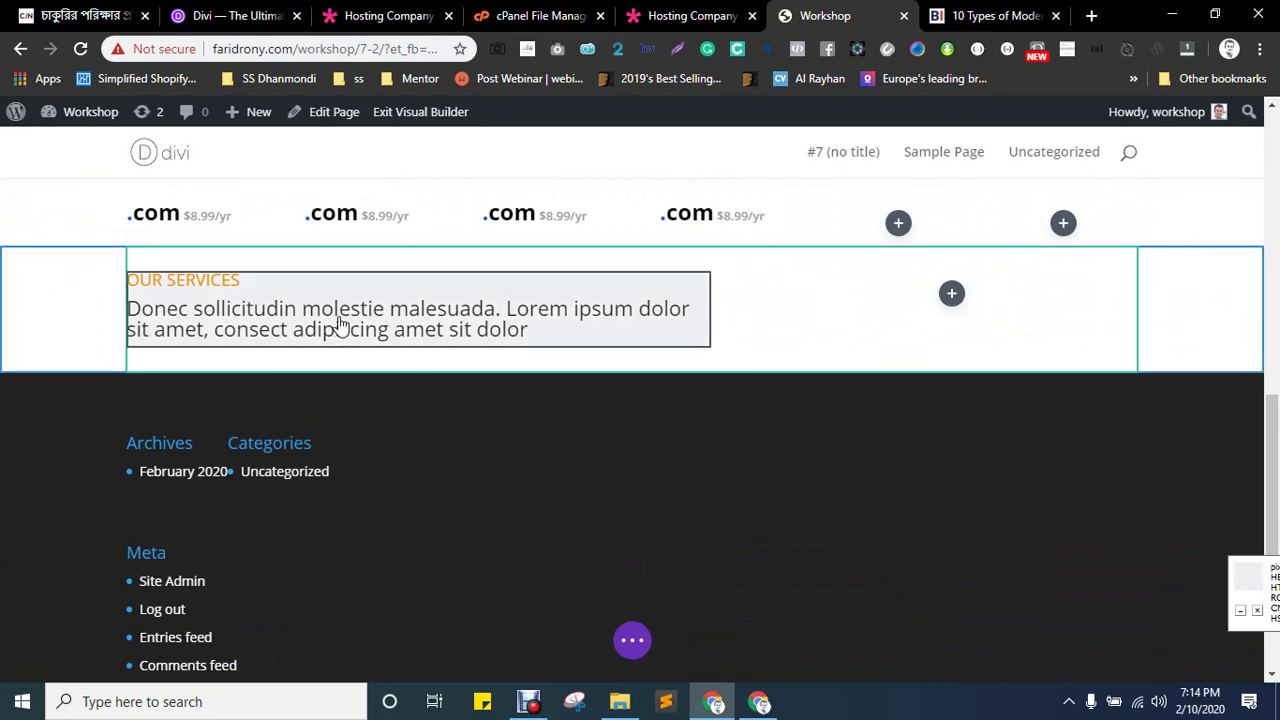
right_click(340, 322)
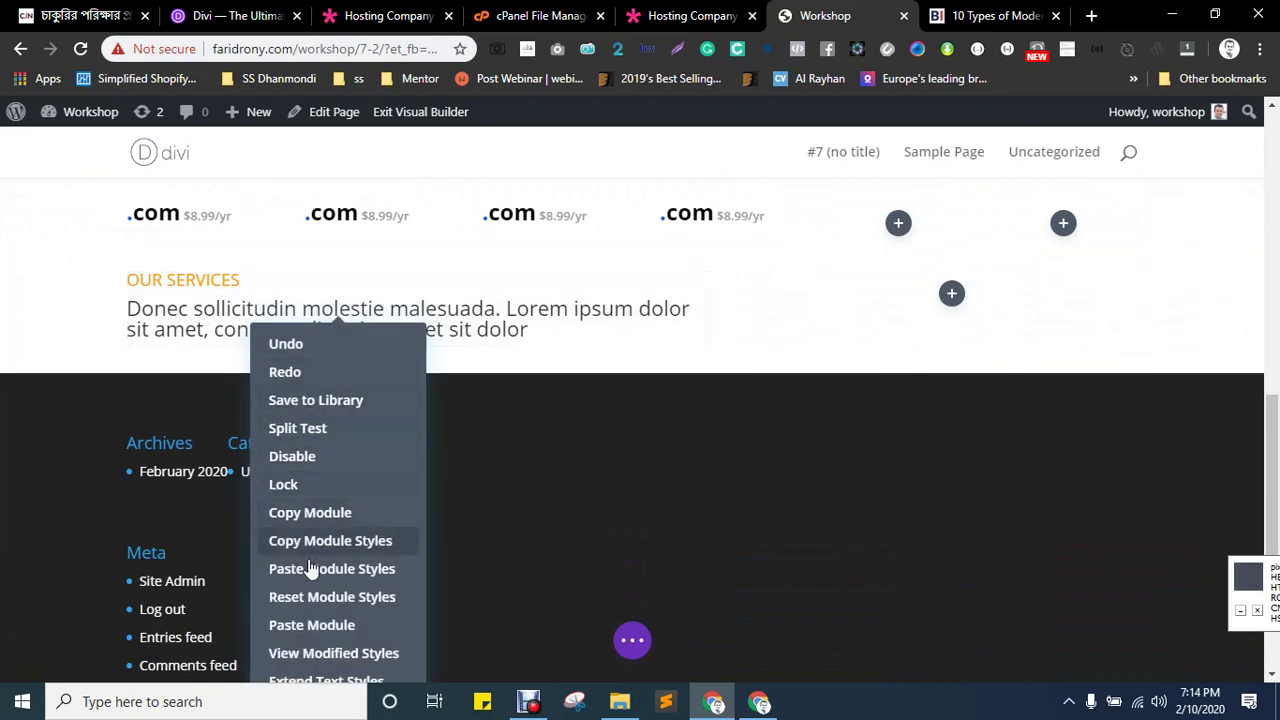
click(340, 569)
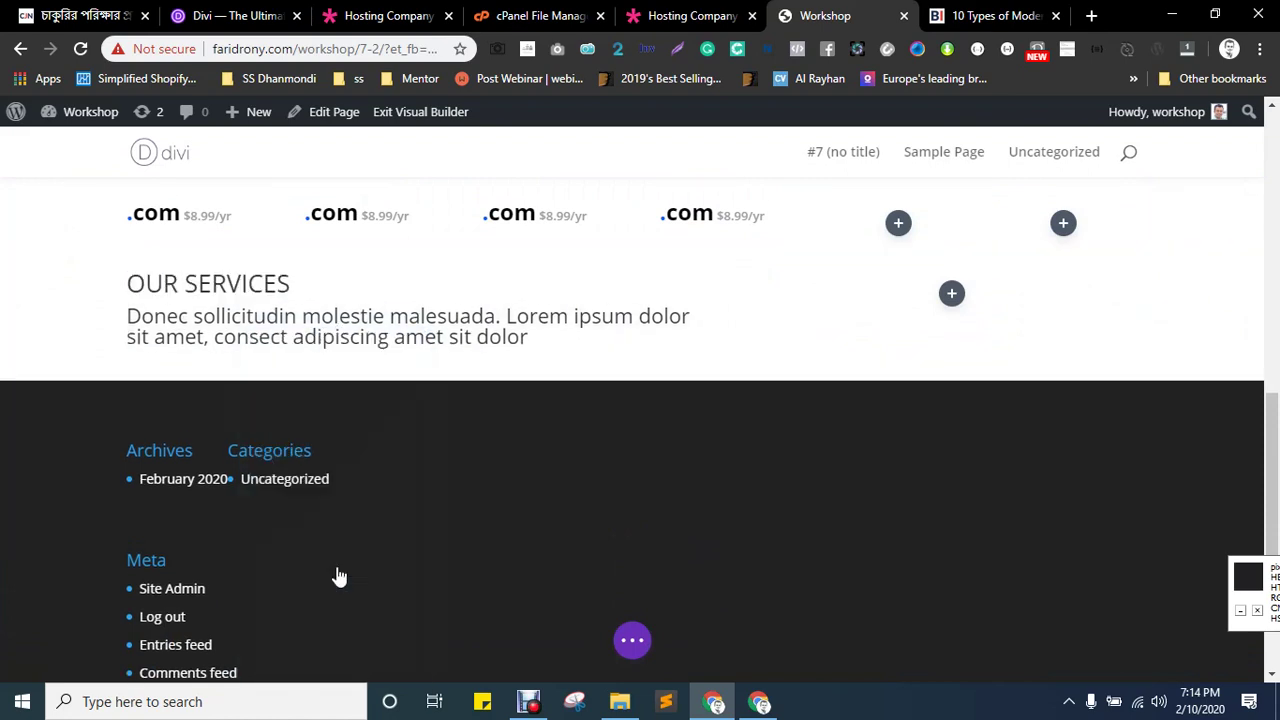
scroll(337, 460, up, 2)
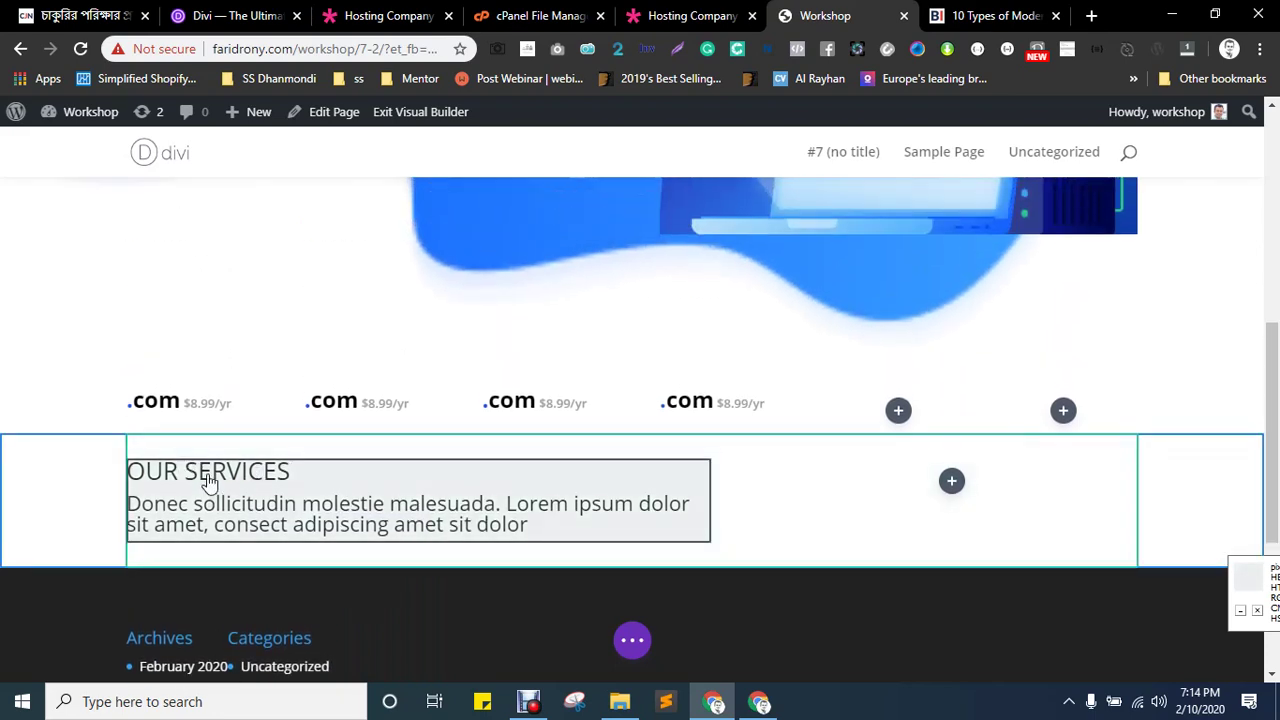
scroll(271, 471, up, 5)
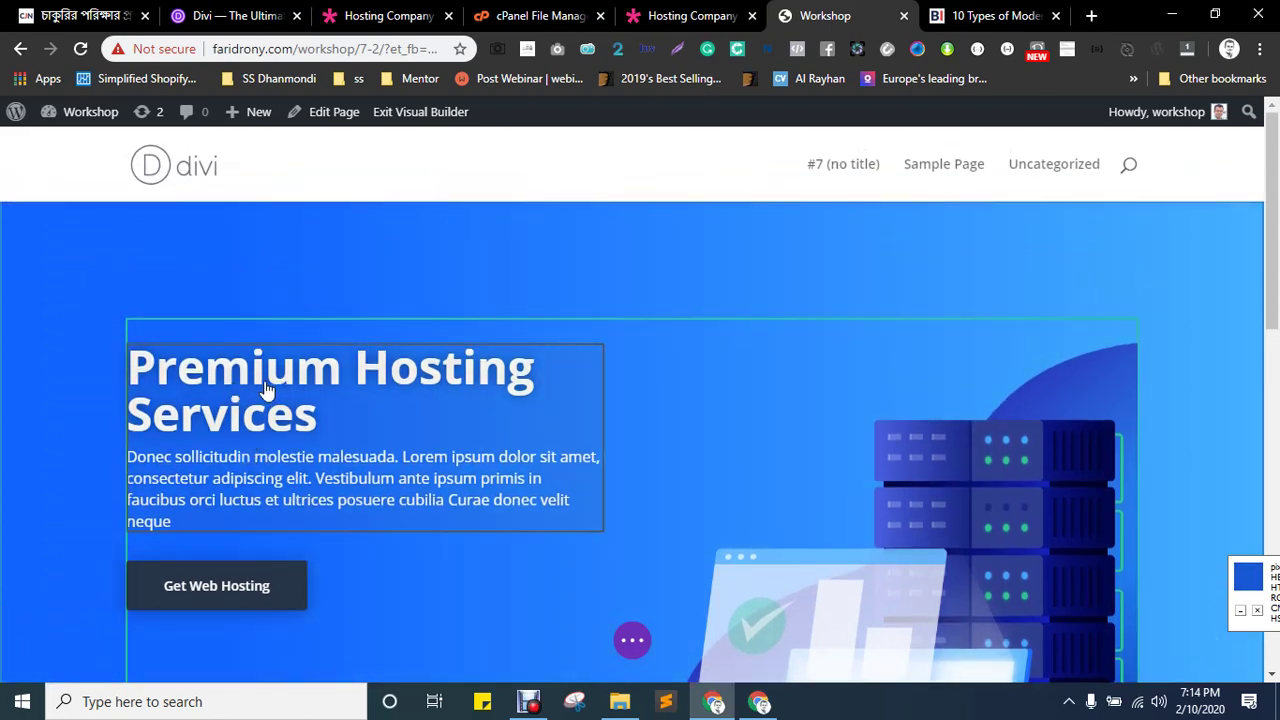
scroll(265, 390, down, 6)
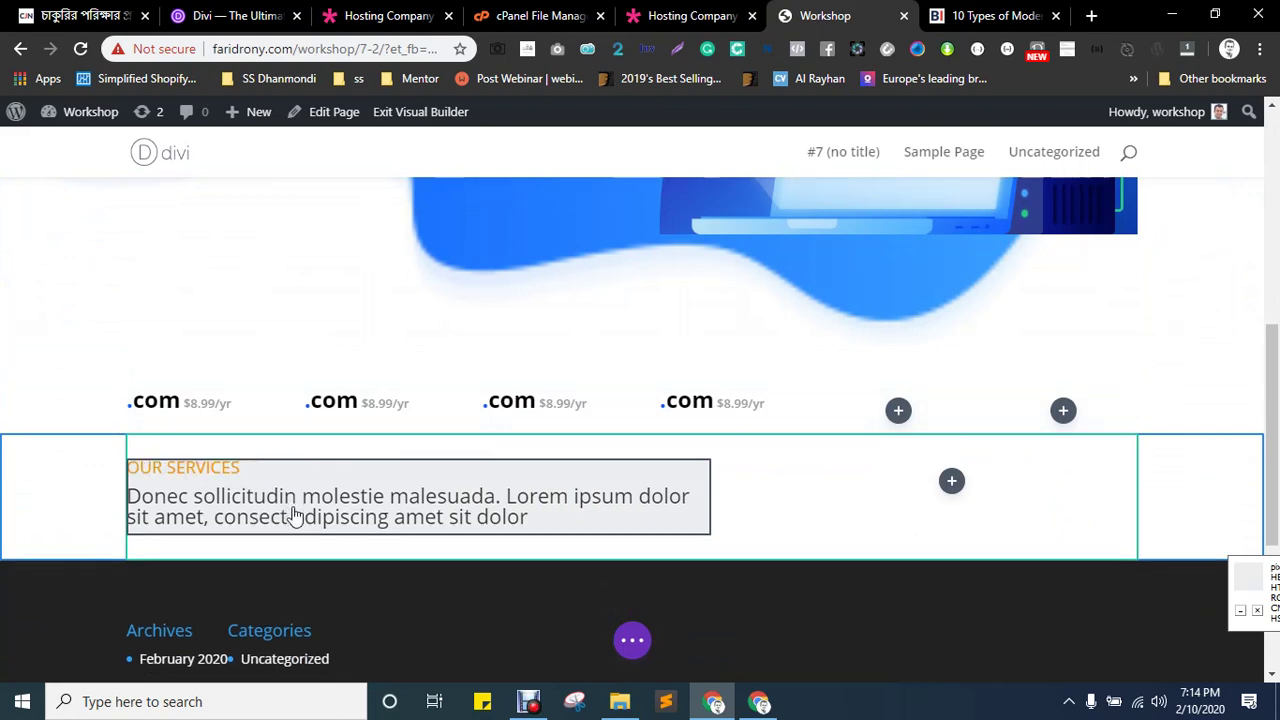
- Reopen the Our Services text module's heading design settings and set the Heading 3 font to Open Sans
mouse_move(393, 478)
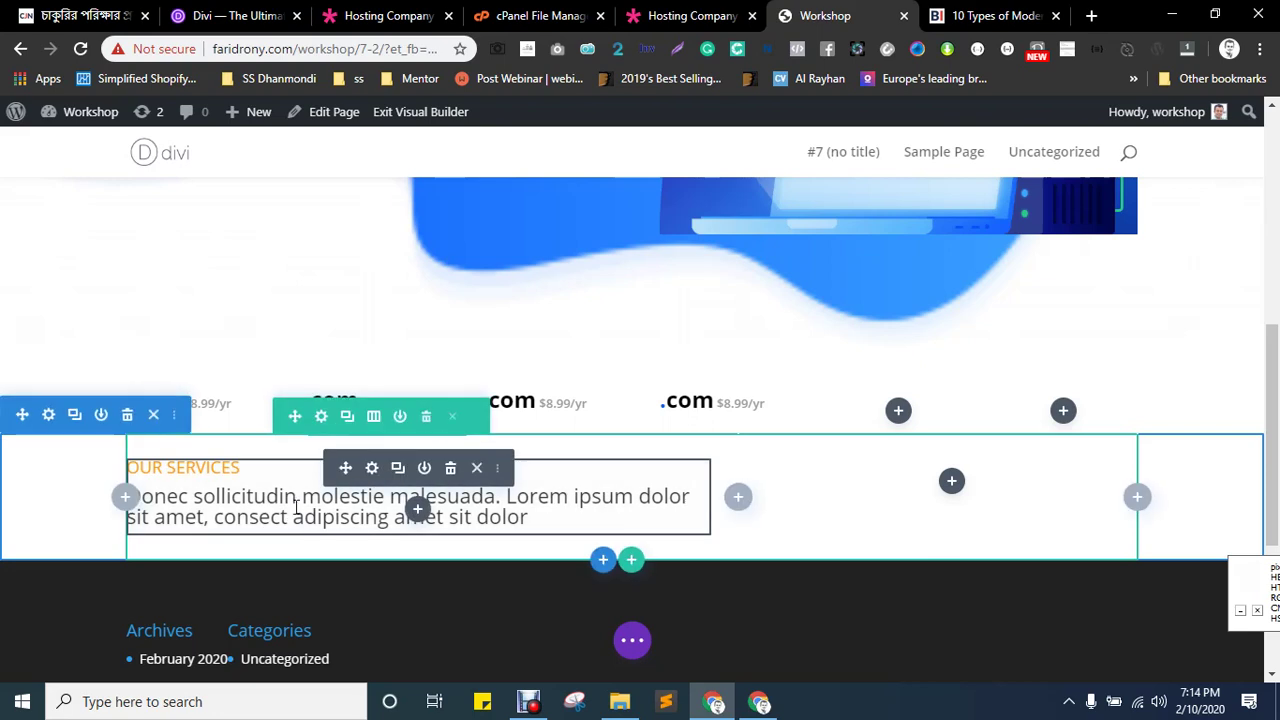
click(371, 468)
click(665, 205)
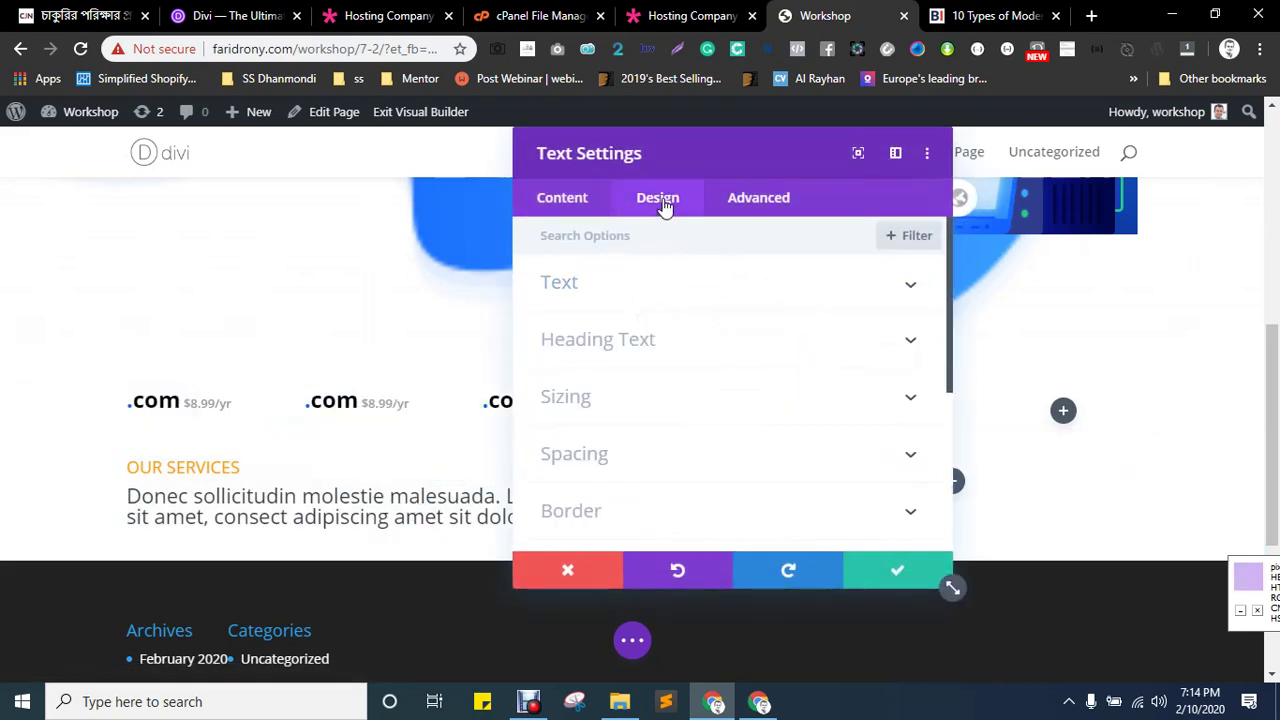
click(591, 345)
click(703, 297)
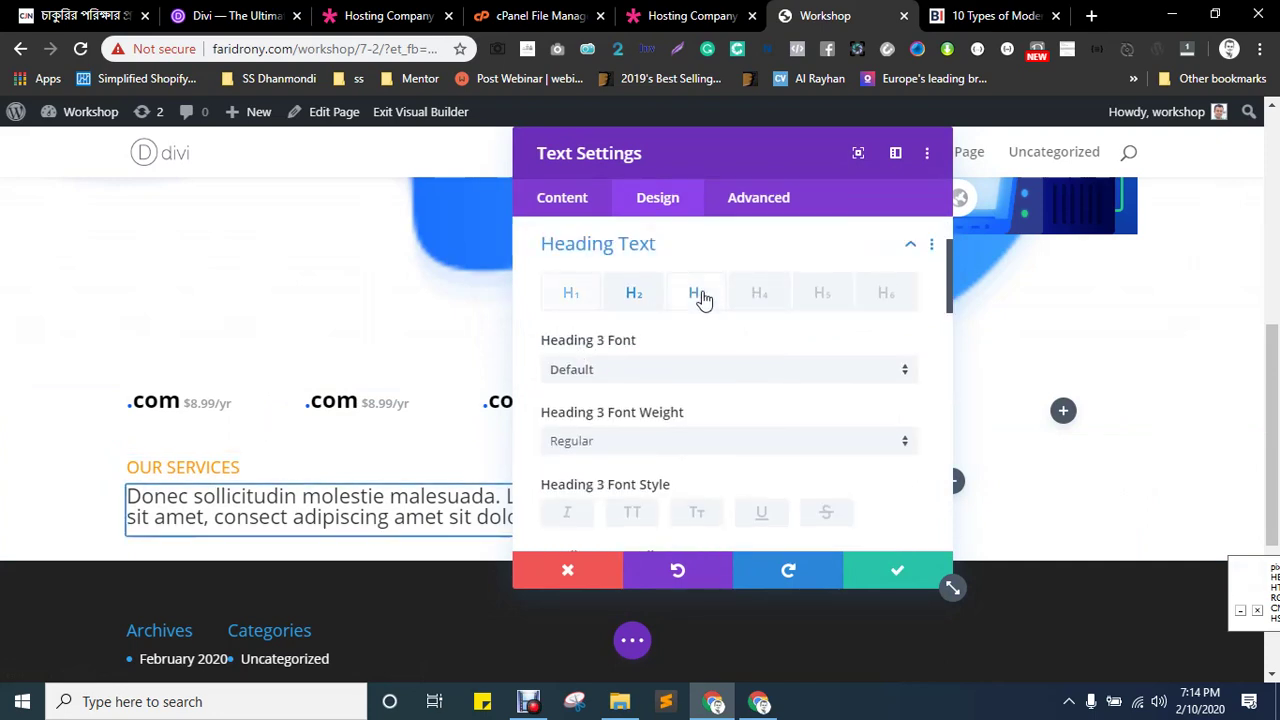
click(631, 372)
click(611, 281)
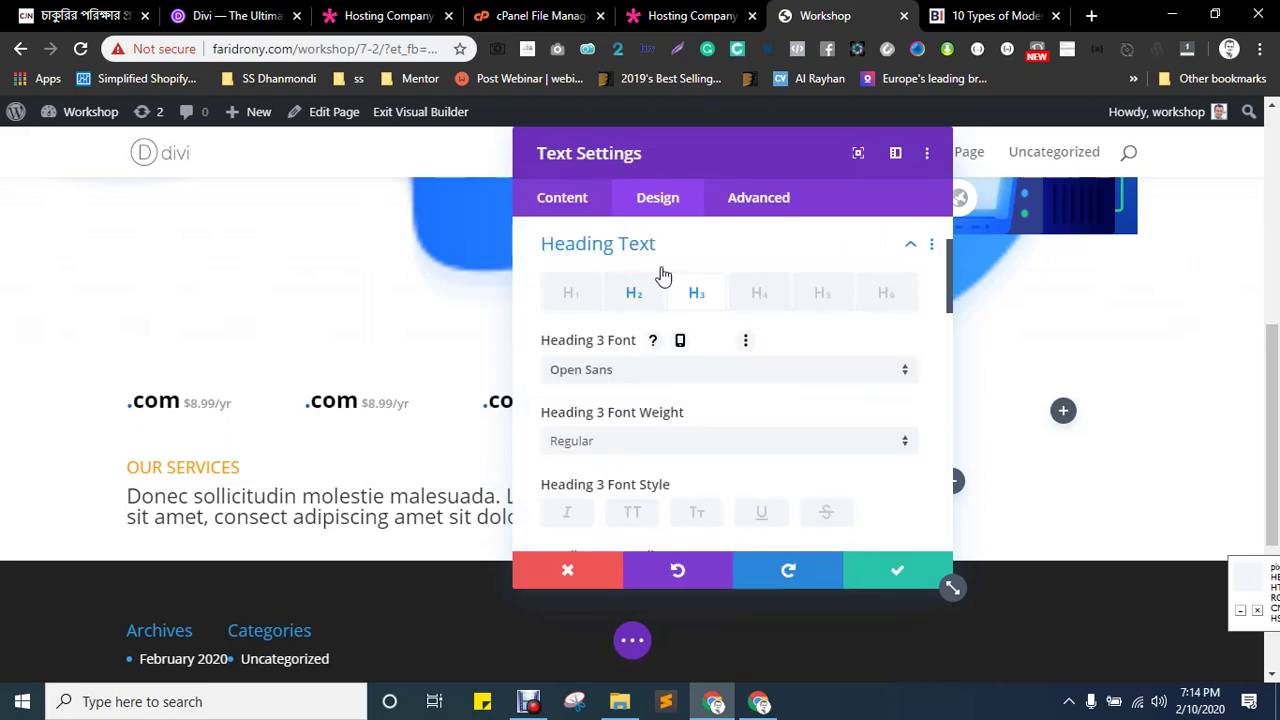
- Set the Heading 3 font weight to Semi Bold and increase its text size to about 41px
scroll(630, 305, down, 2)
click(626, 256)
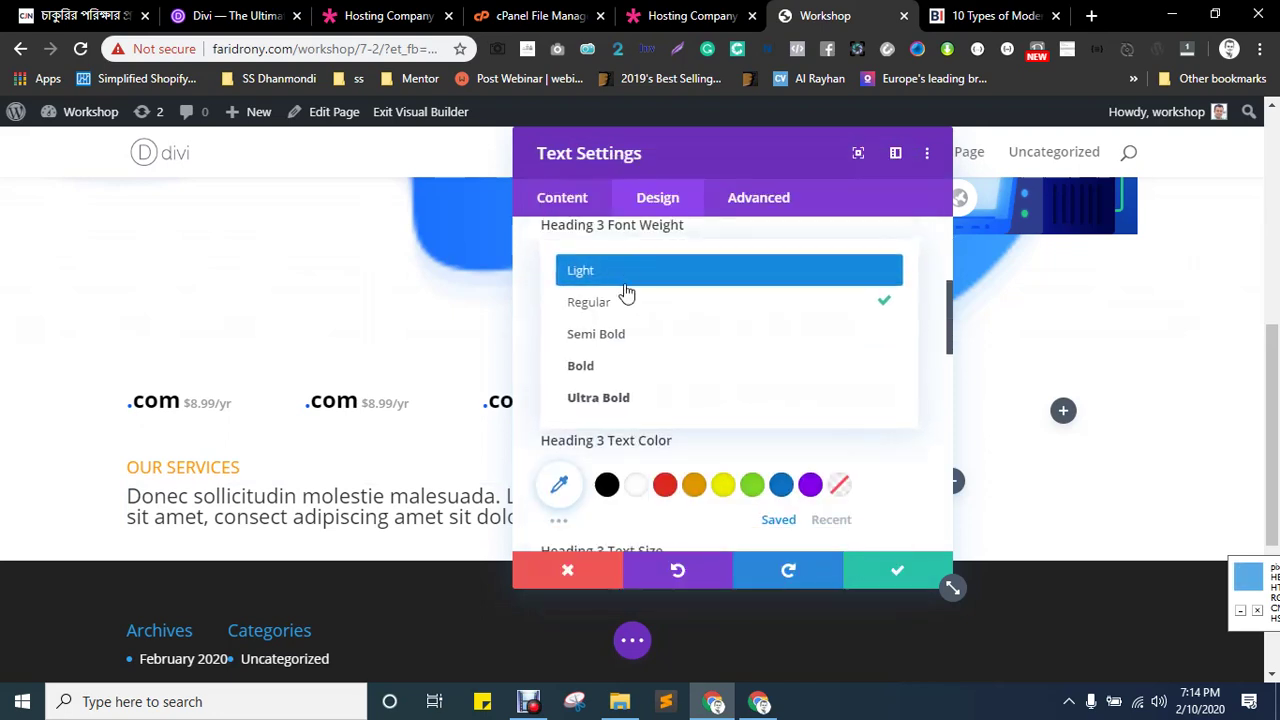
click(617, 346)
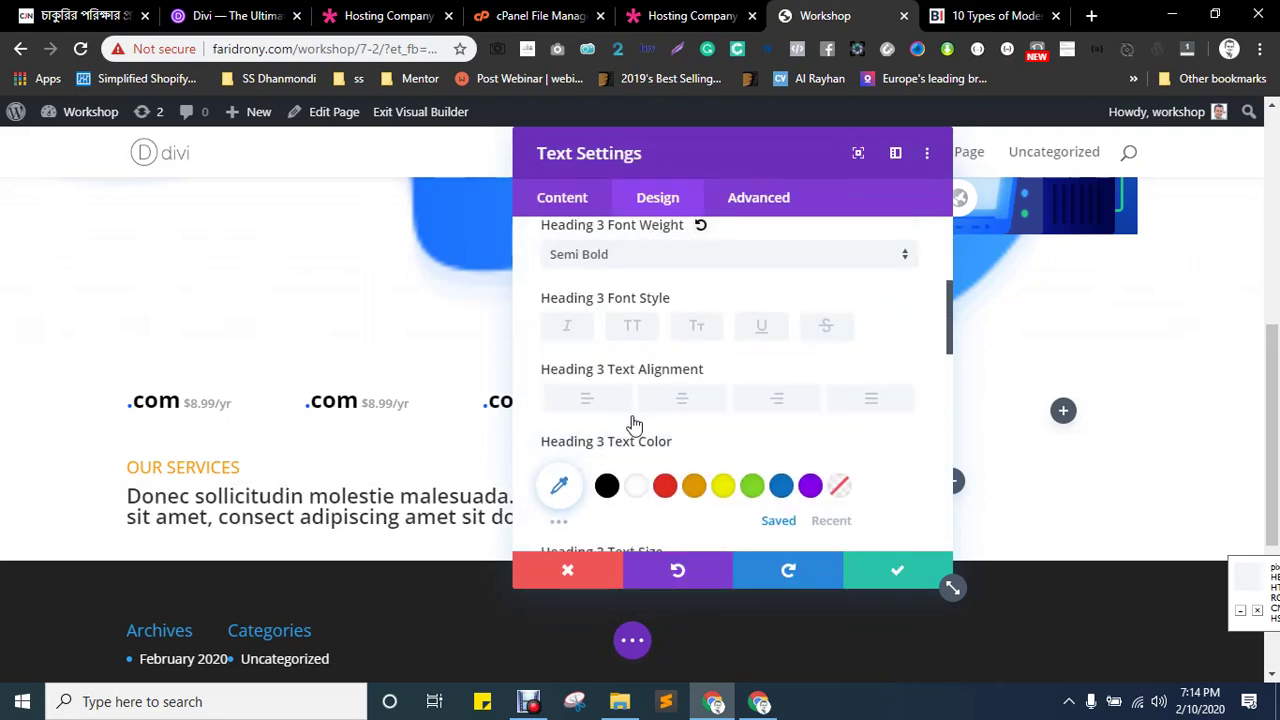
scroll(634, 424, down, 2)
drag(600, 495, 642, 503)
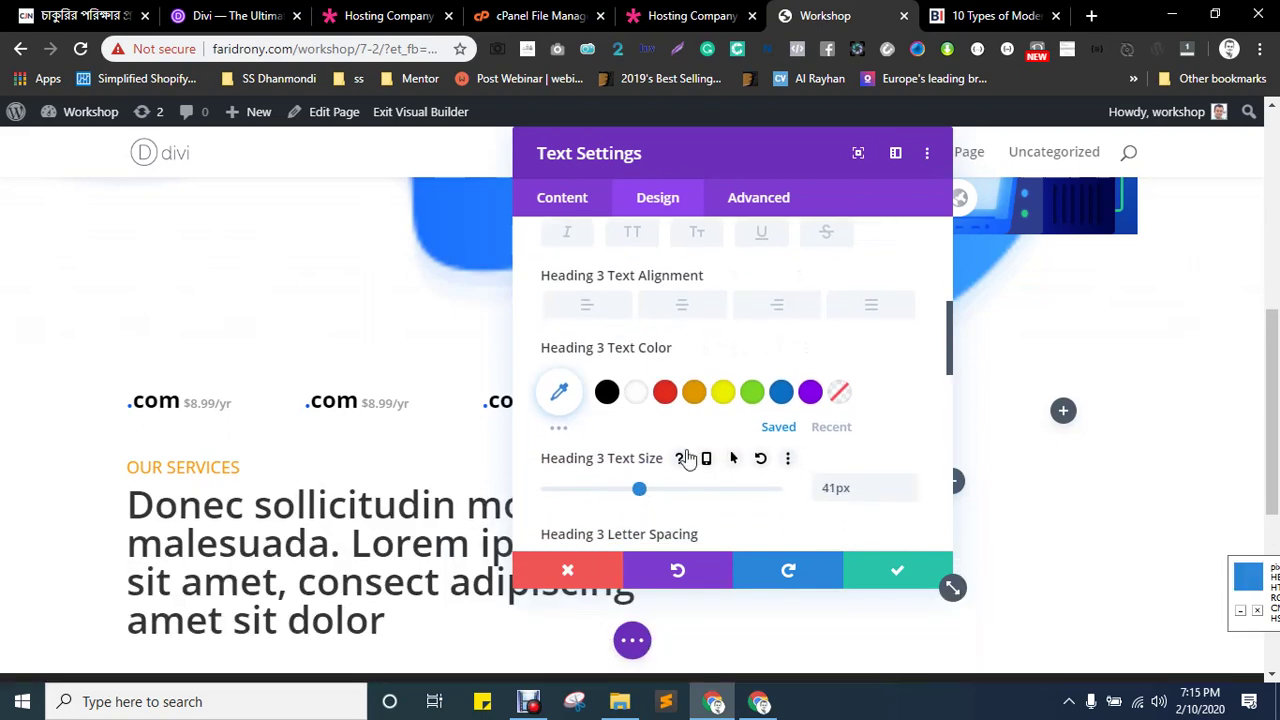
scroll(641, 405, down, 3)
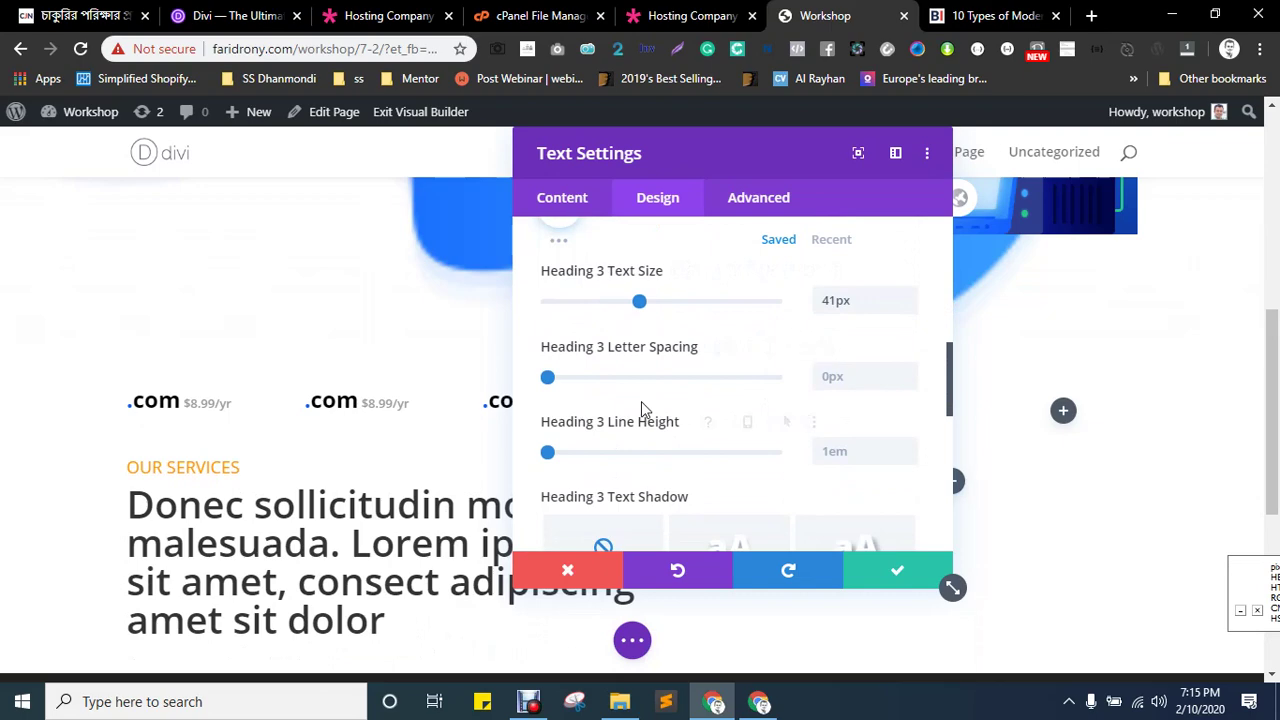
- Compare with the reference page, set the Heading 3 line height to 1.2em and text size to 45px, and save the module
click(540, 15)
click(690, 15)
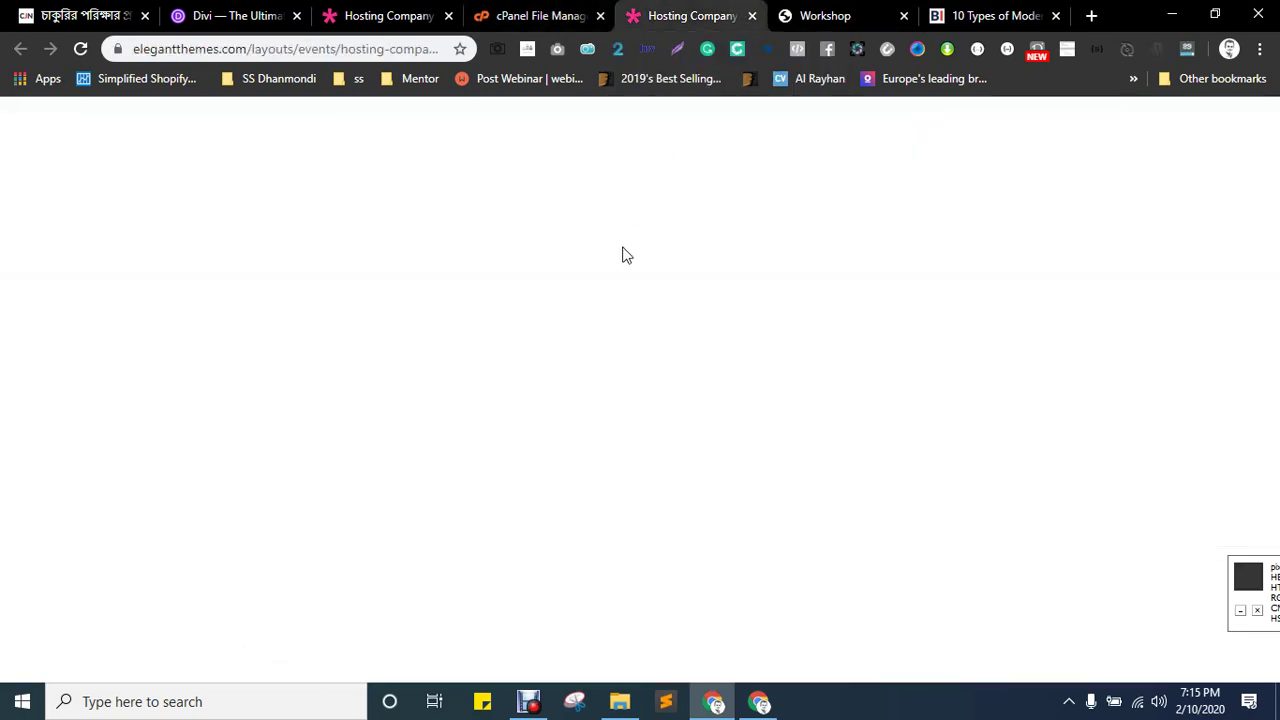
scroll(614, 315, up, 4)
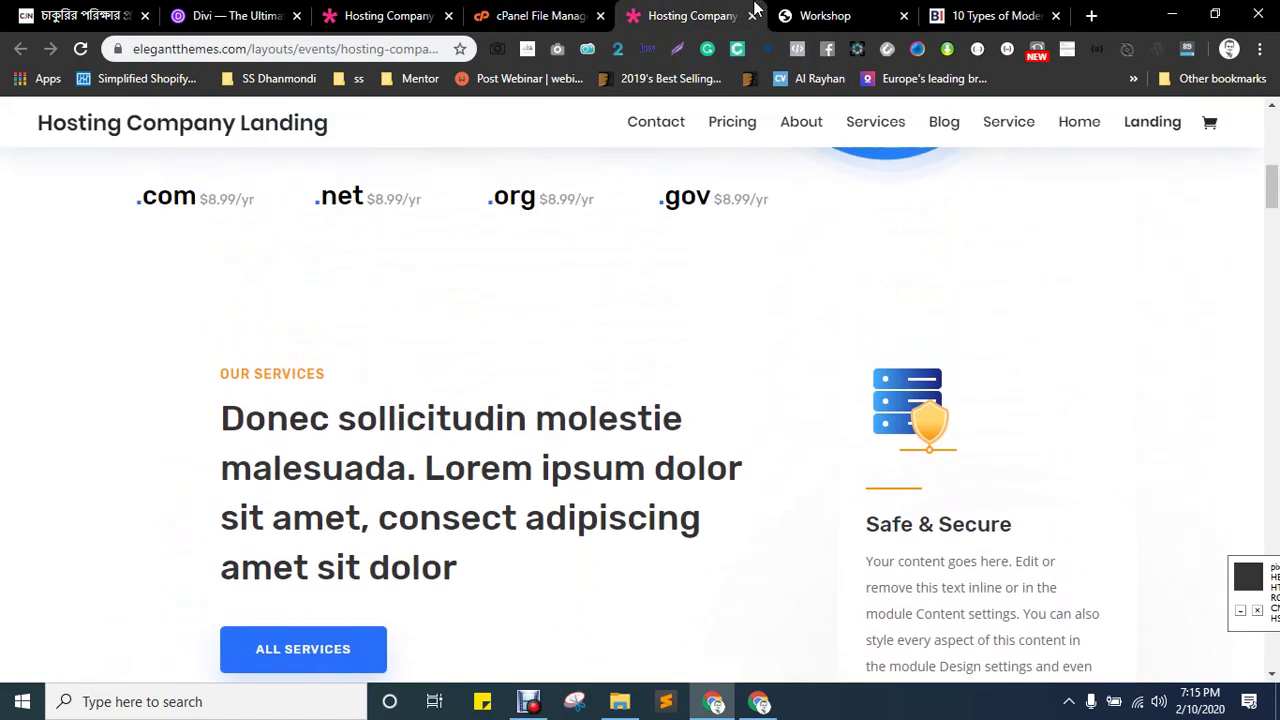
click(806, 14)
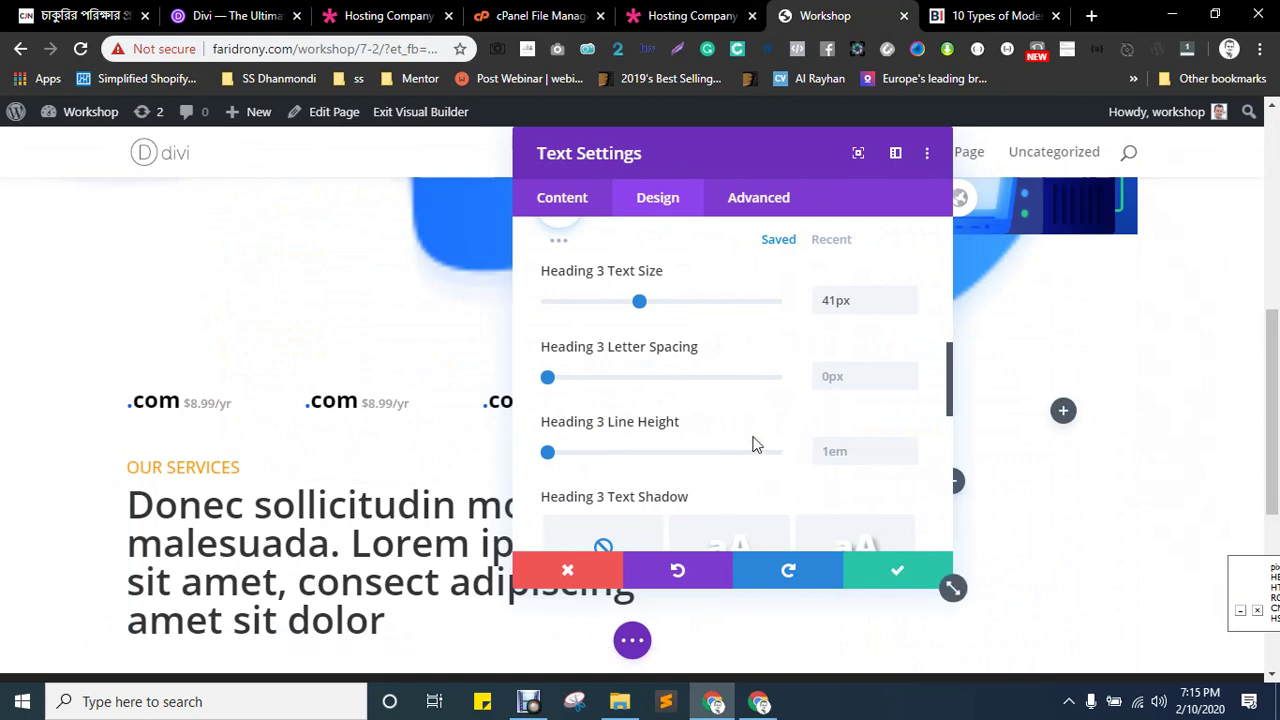
scroll(749, 428, down, 1)
scroll(749, 428, down, 1)
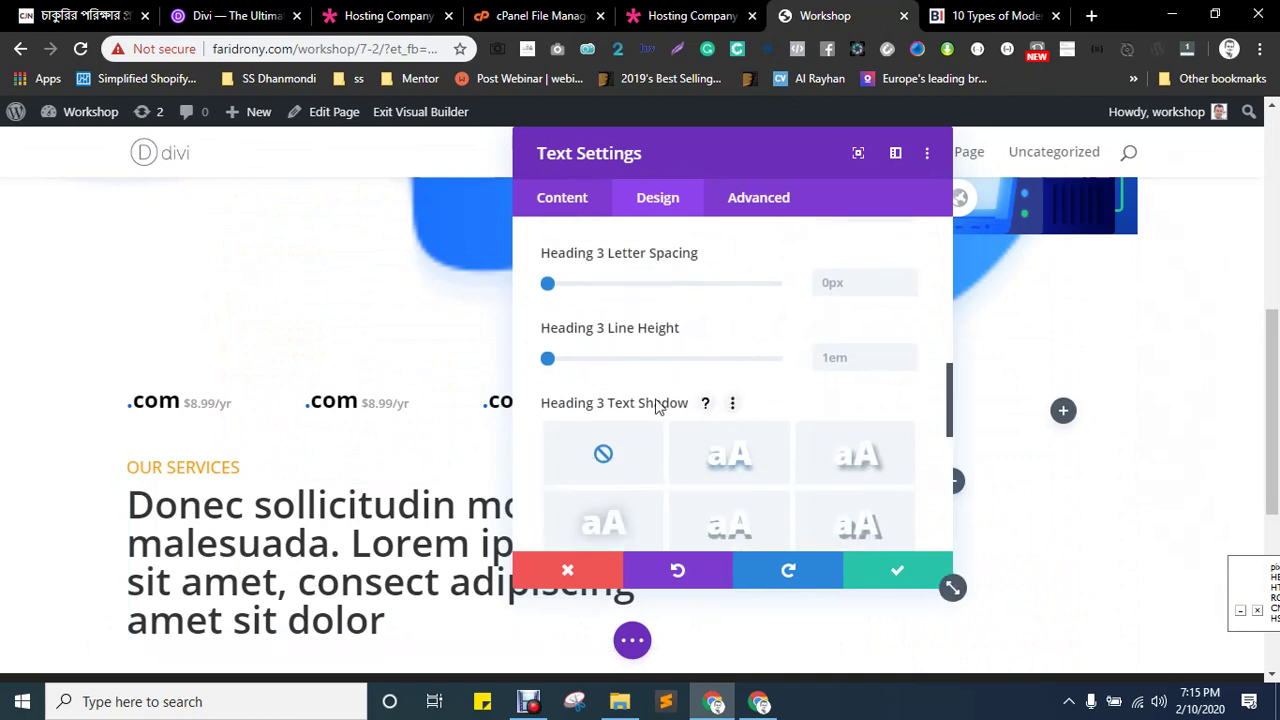
scroll(584, 315, up, 2)
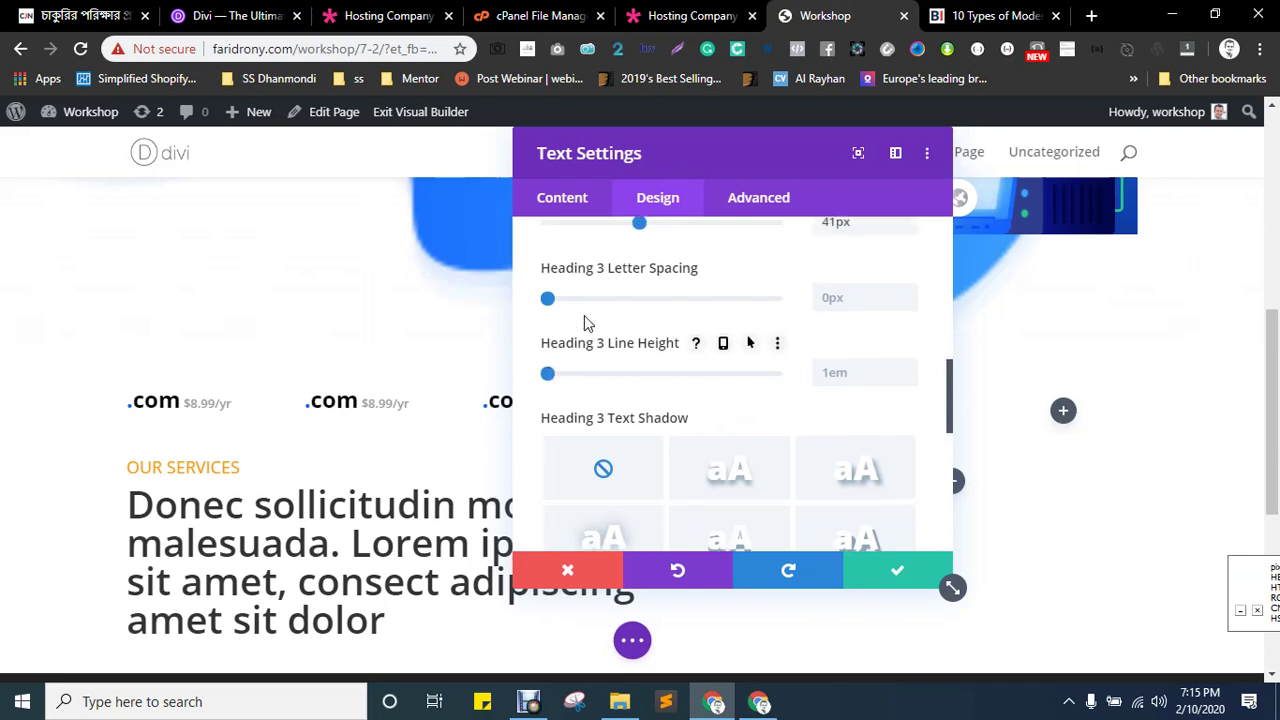
drag(546, 453, 572, 457)
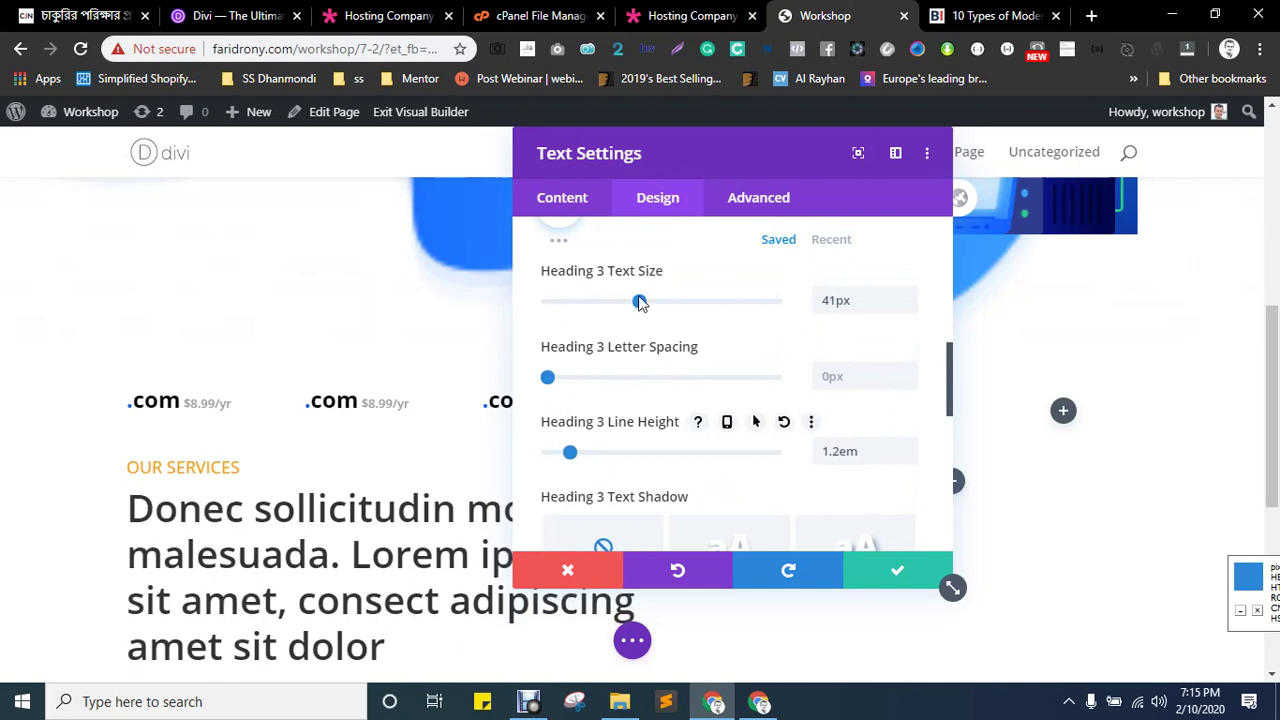
drag(640, 302, 650, 305)
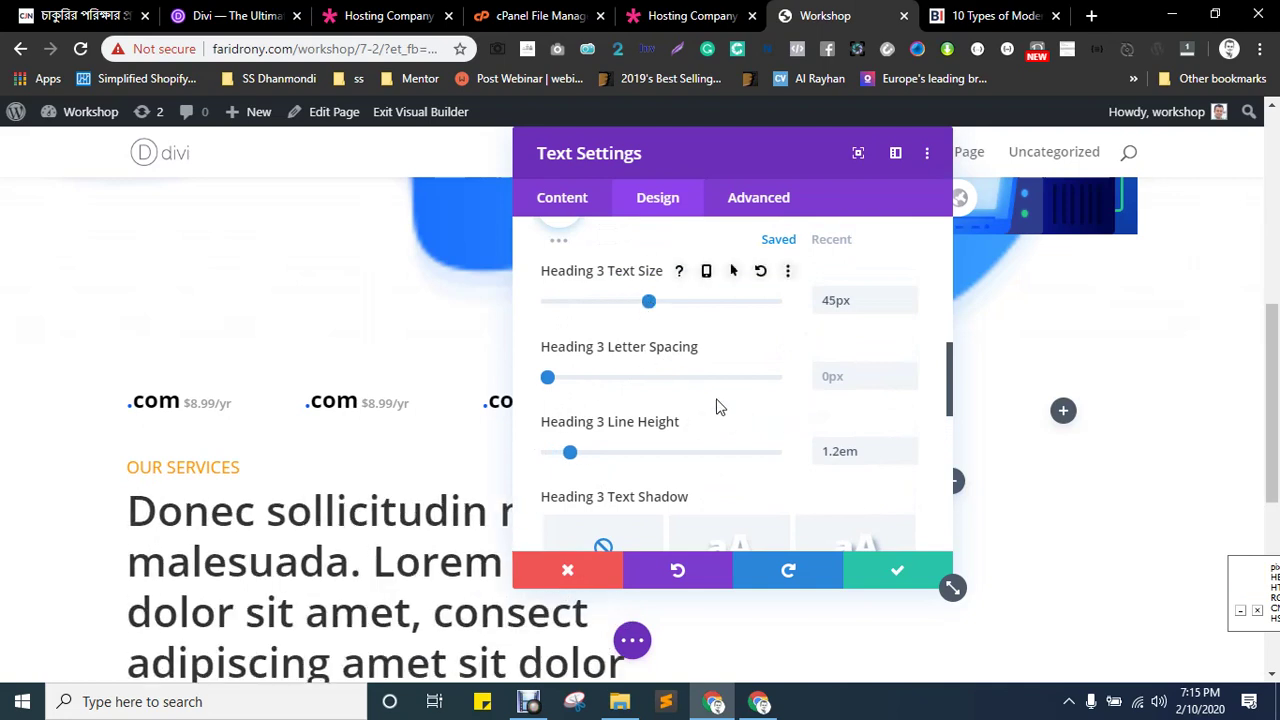
click(873, 572)
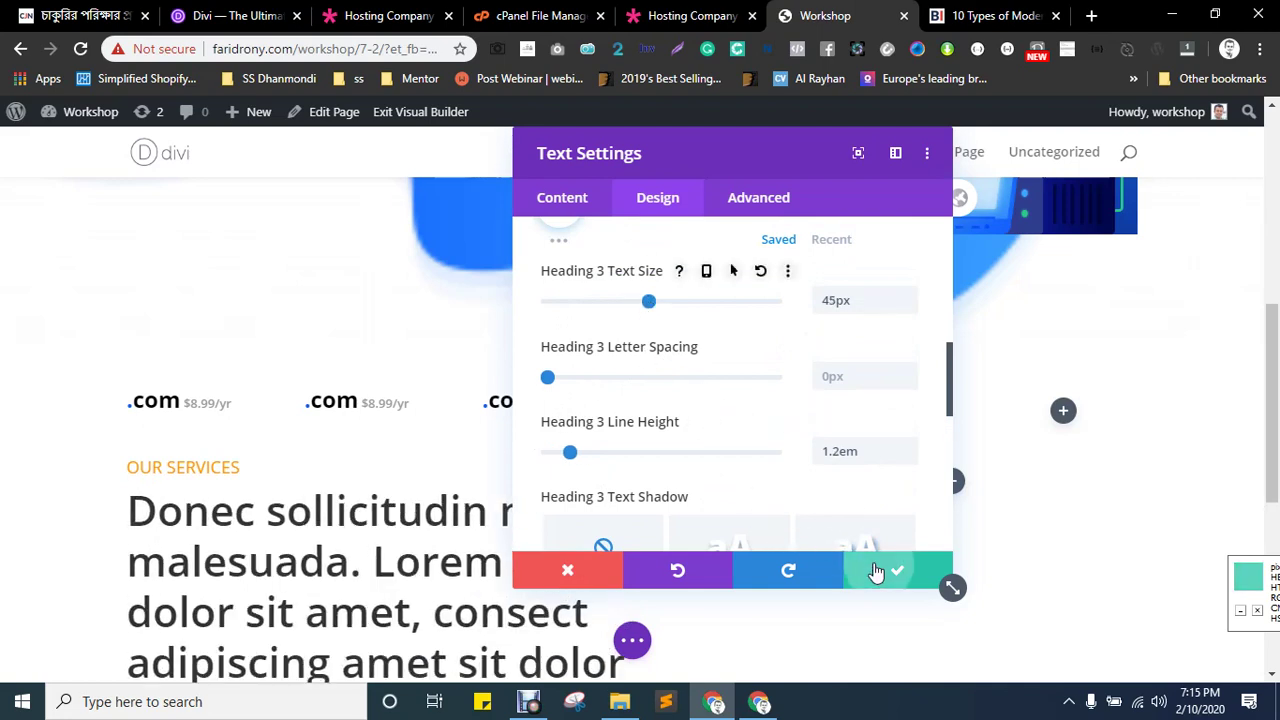
- Check the reference page's buttons, duplicate the Get Web Hosting button, and move one copy below the Our Services heading
key(ctrl+shift+Tab)
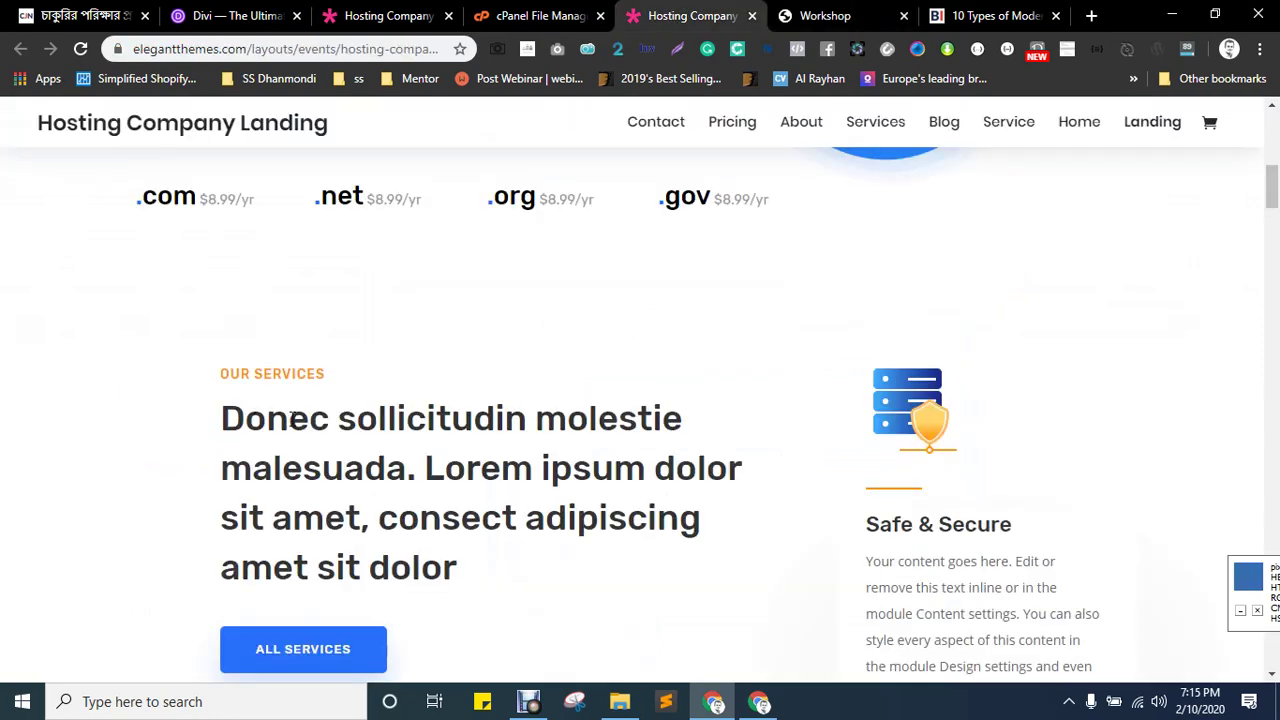
scroll(300, 428, down, 2)
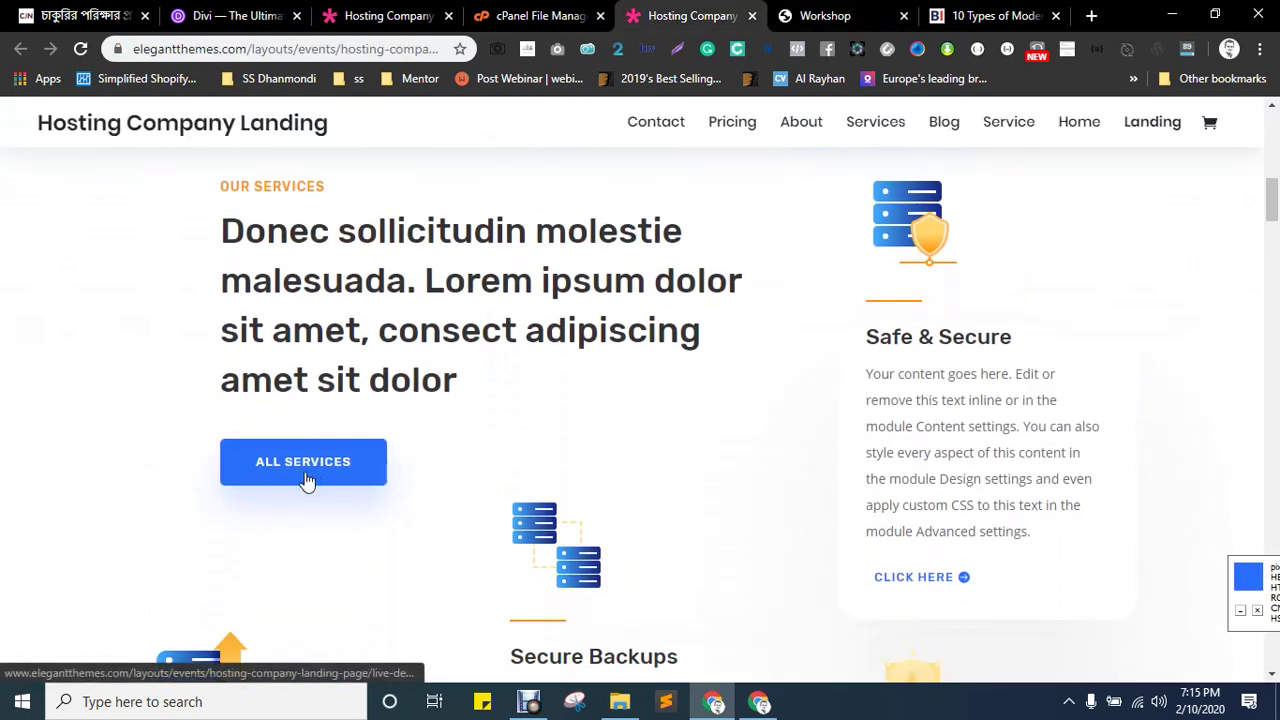
scroll(335, 470, up, 6)
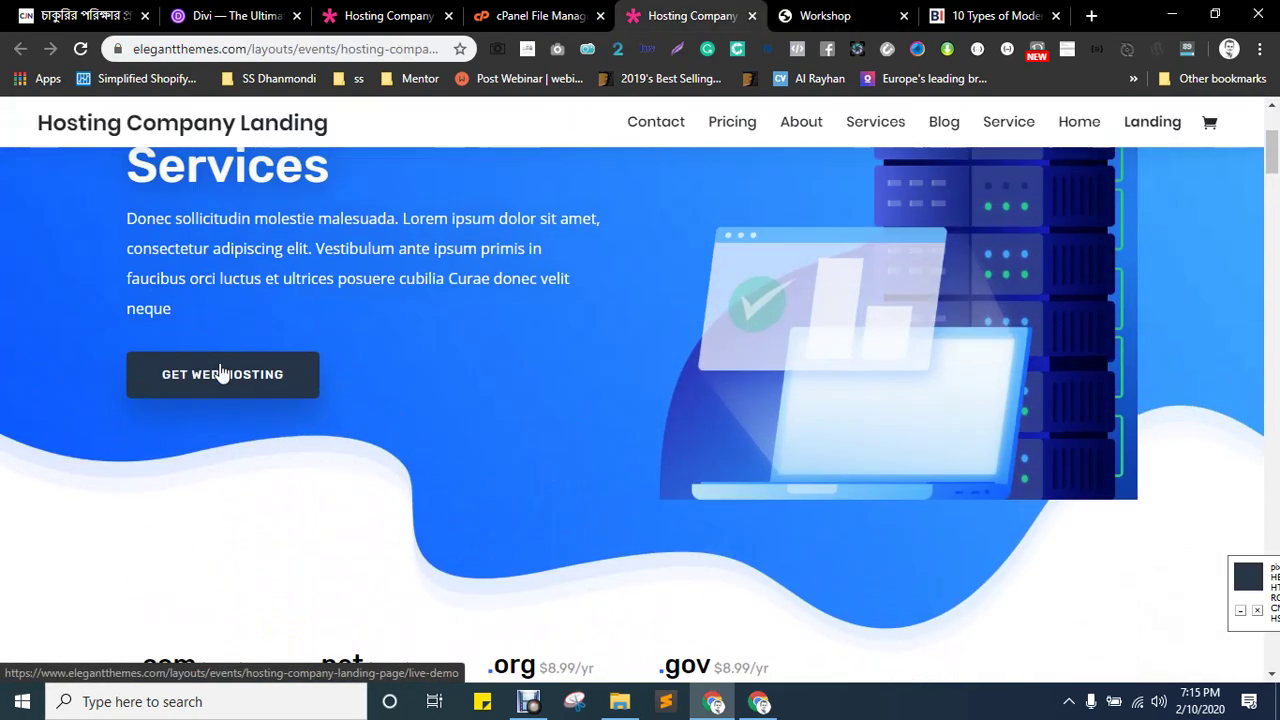
key(ctrl+Tab)
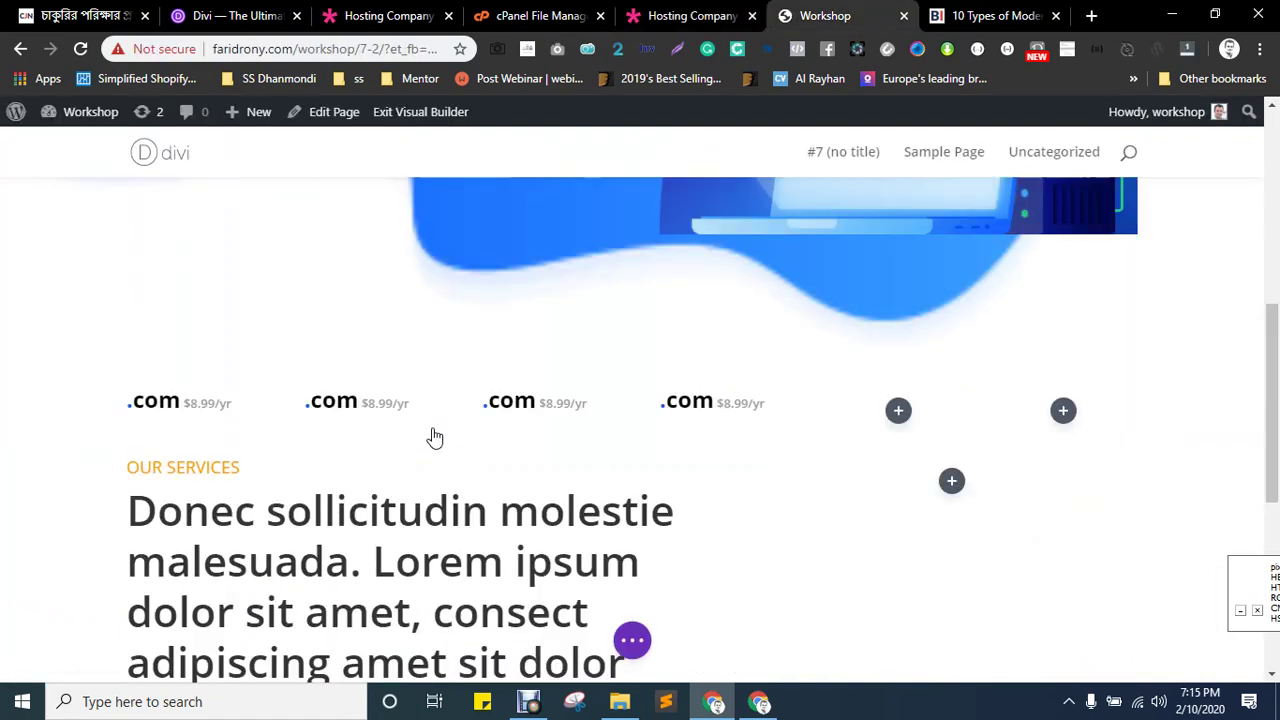
scroll(320, 514, down, 2)
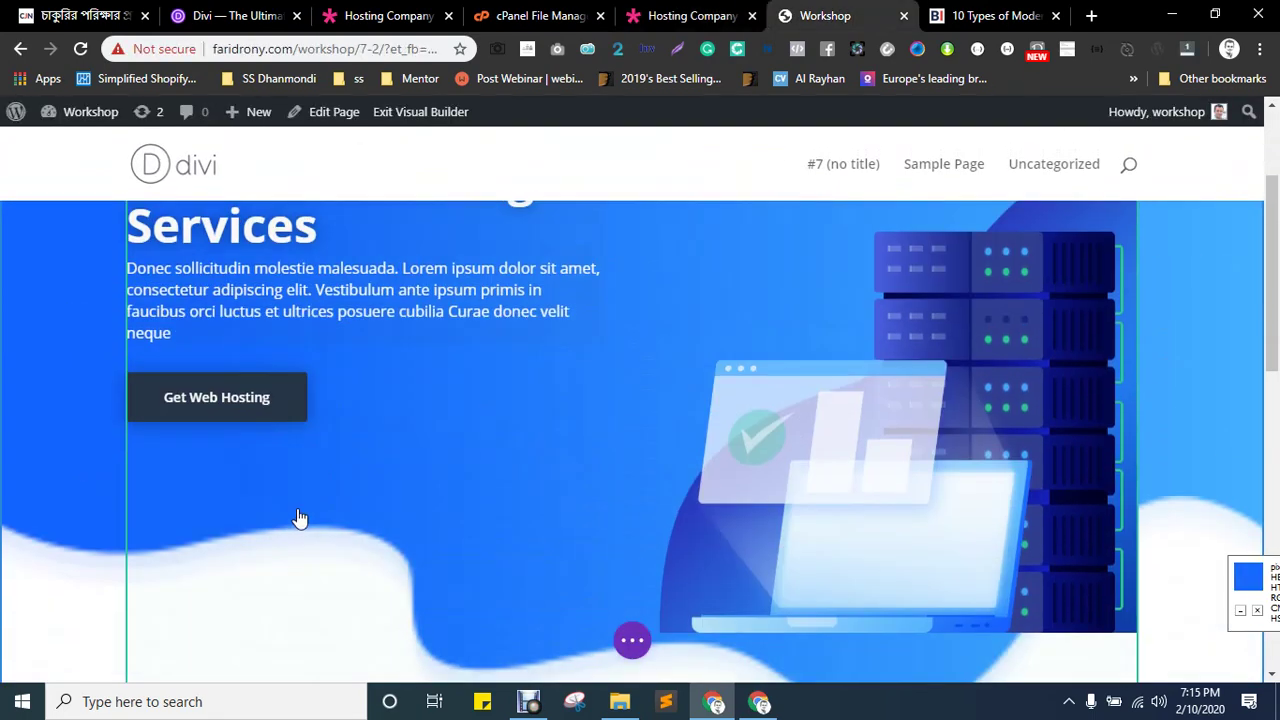
mouse_move(286, 376)
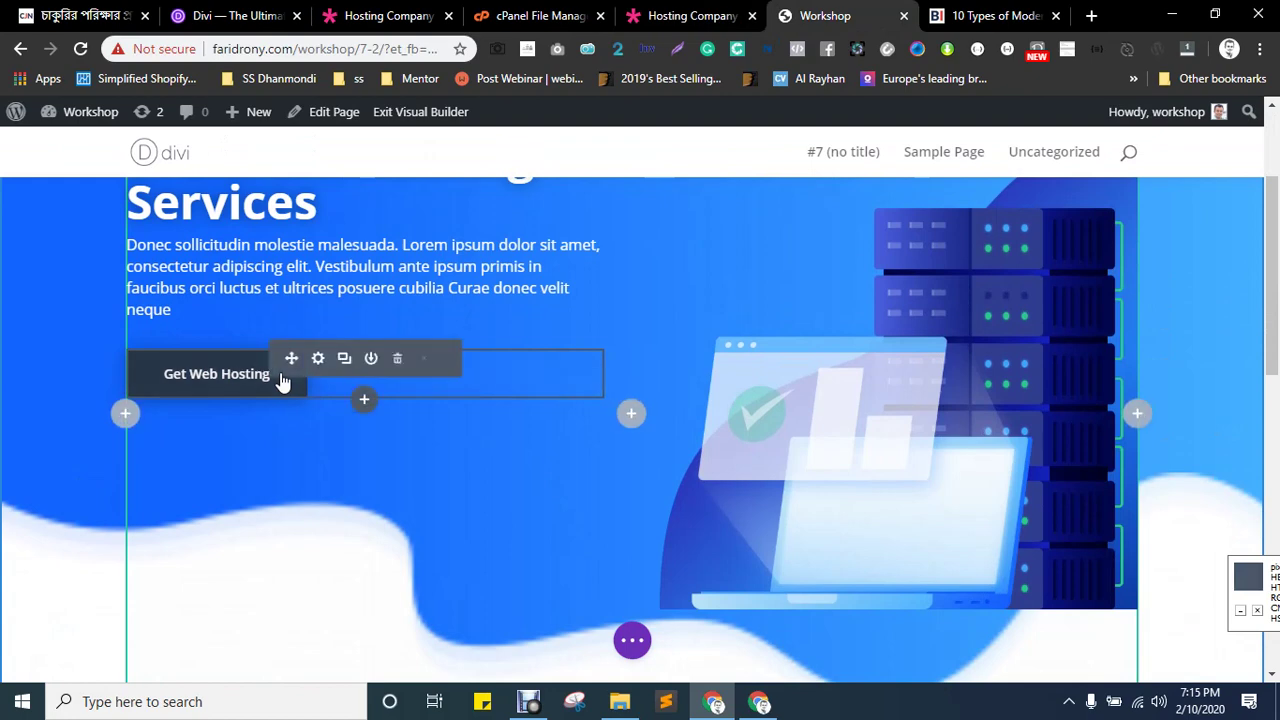
click(345, 361)
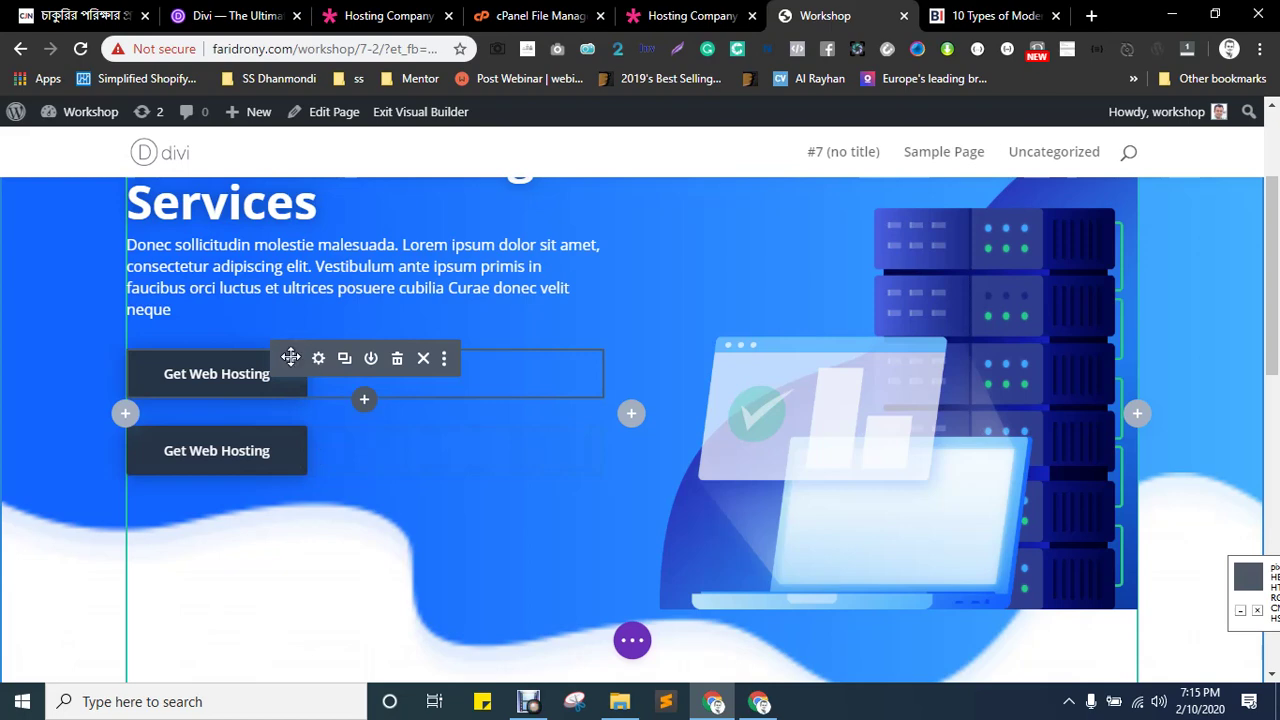
drag(290, 357, 388, 395)
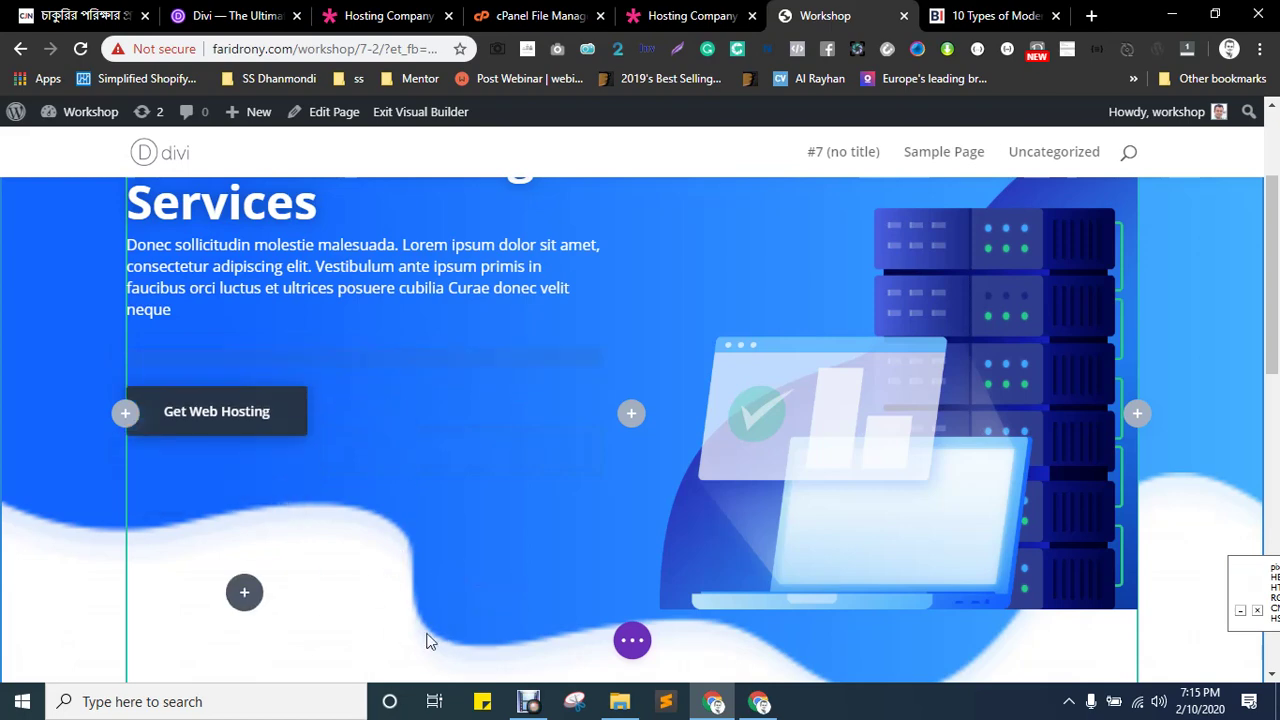
scroll(426, 640, down, 3)
scroll(380, 660, down, 1)
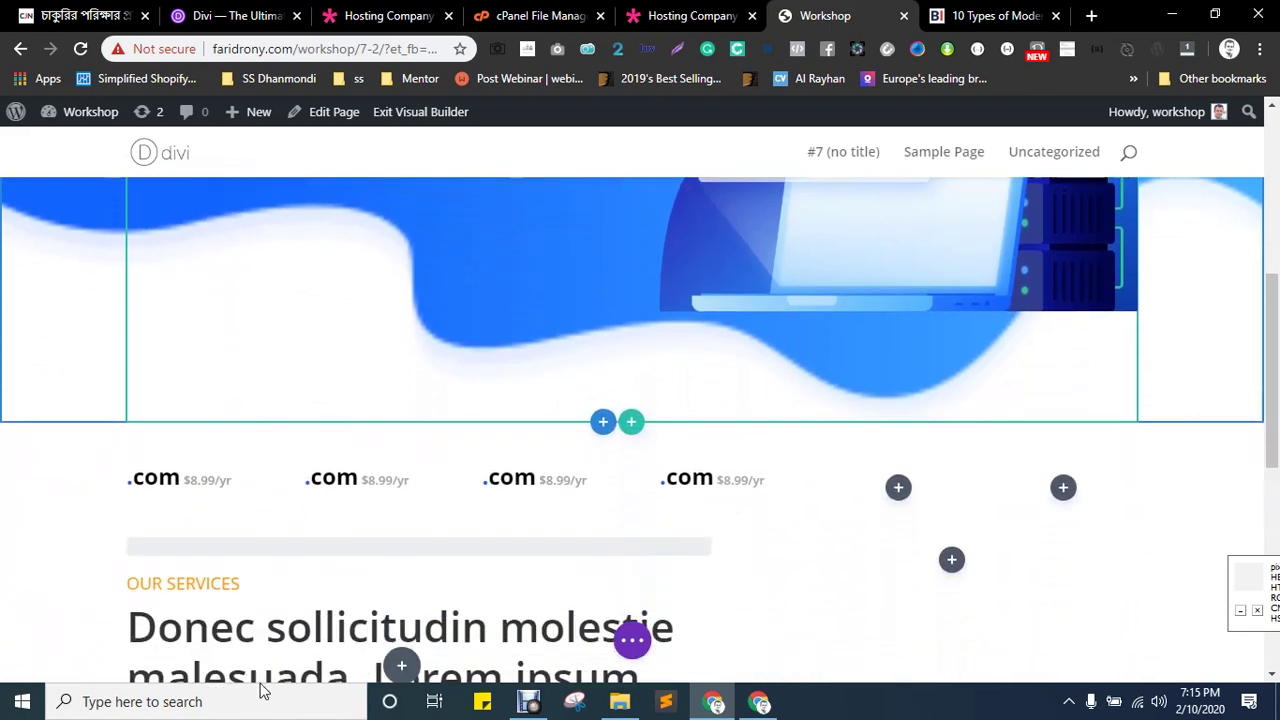
scroll(220, 660, down, 2)
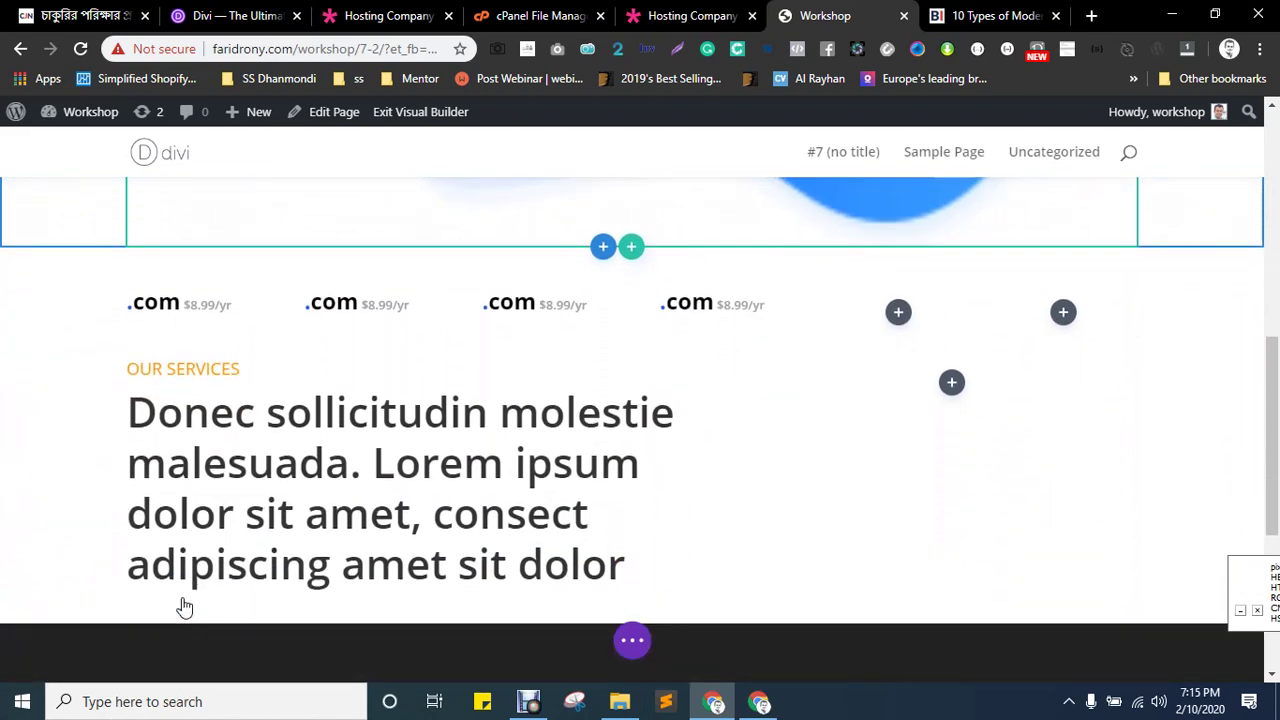
scroll(380, 500, down, 1)
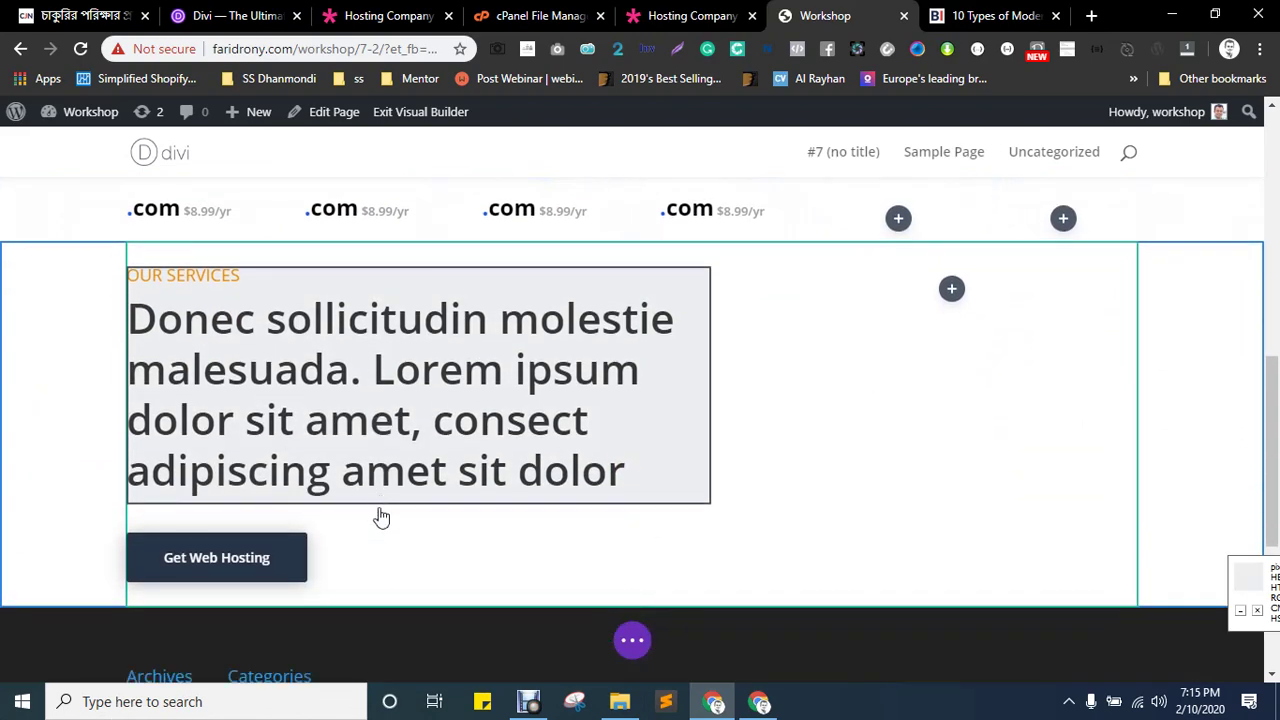
- Sample the blue background colour of the All Services button on the reference page
key(ctrl+shift+Tab)
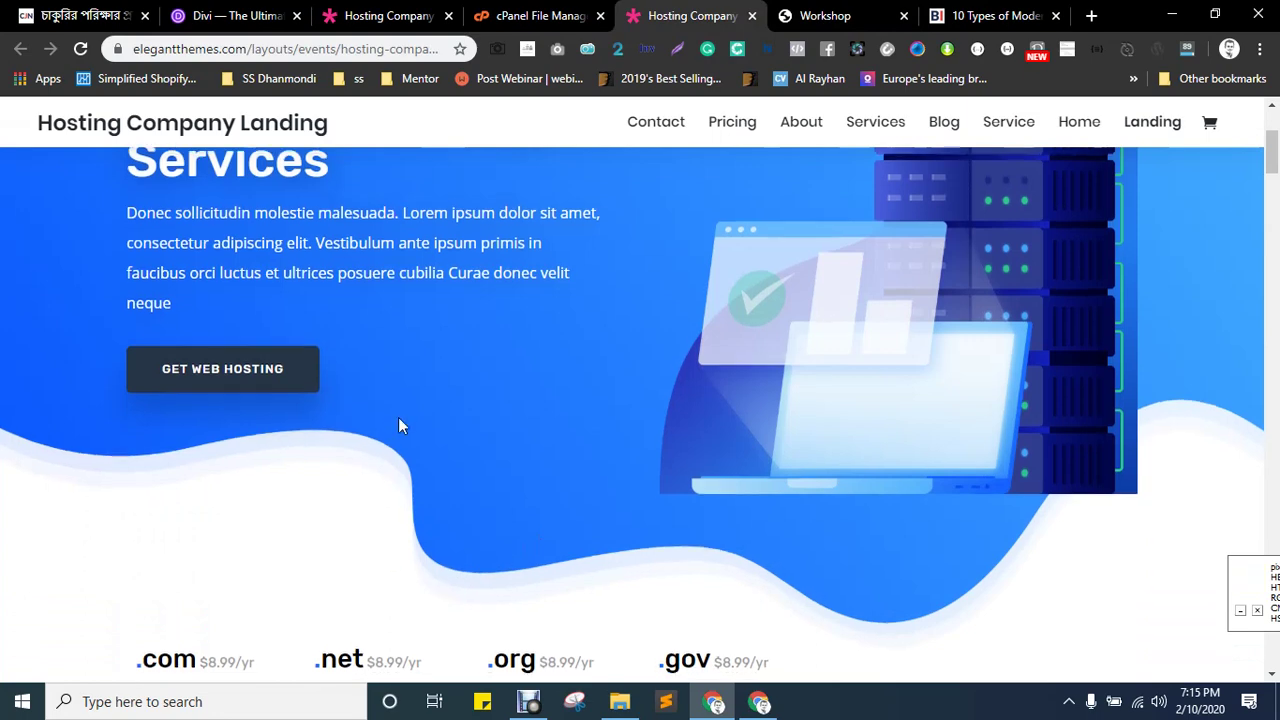
scroll(400, 420, down, 5)
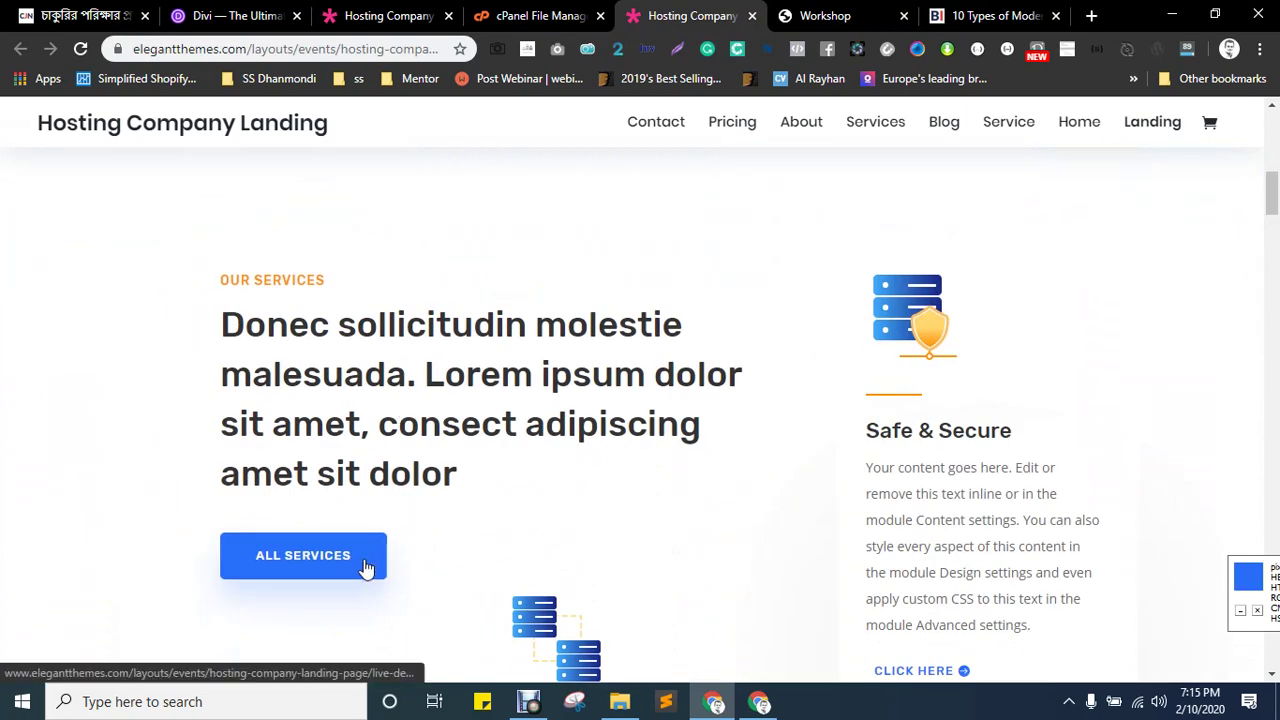
key(ctrl+Tab)
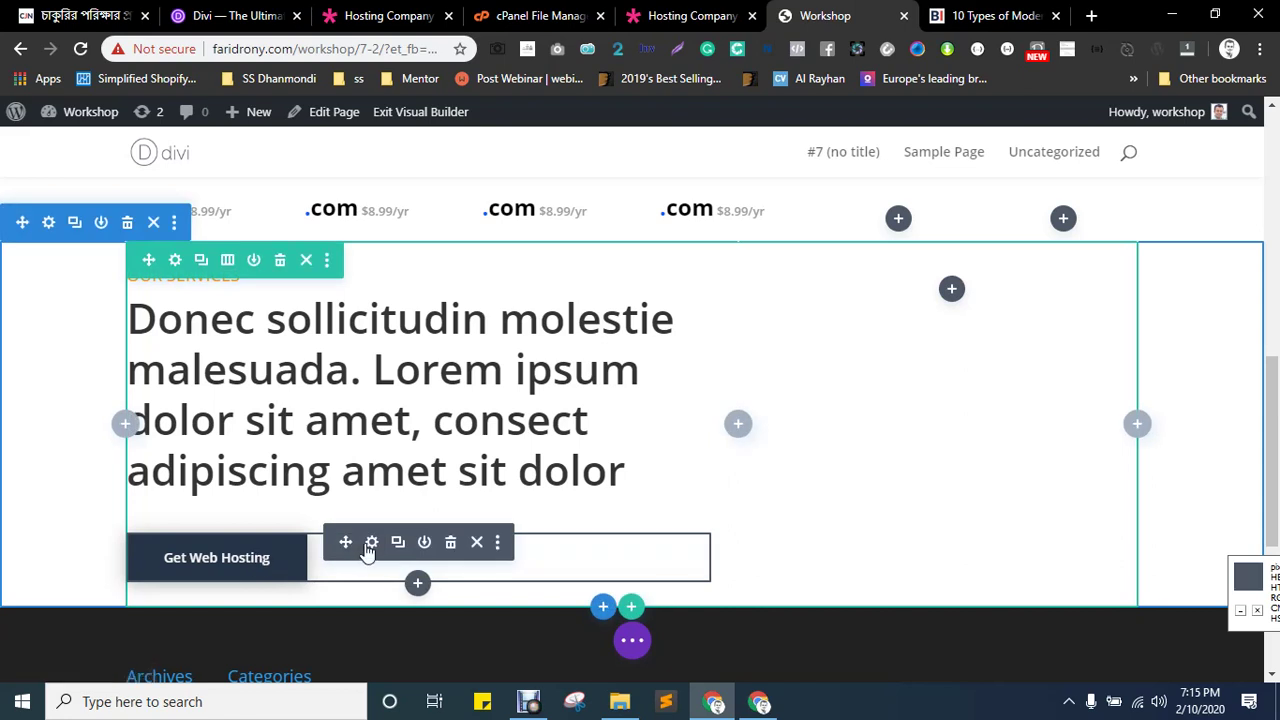
- Set the background of the Get Web Hosting button below the Our Services heading to the sampled blue and save the module
click(368, 553)
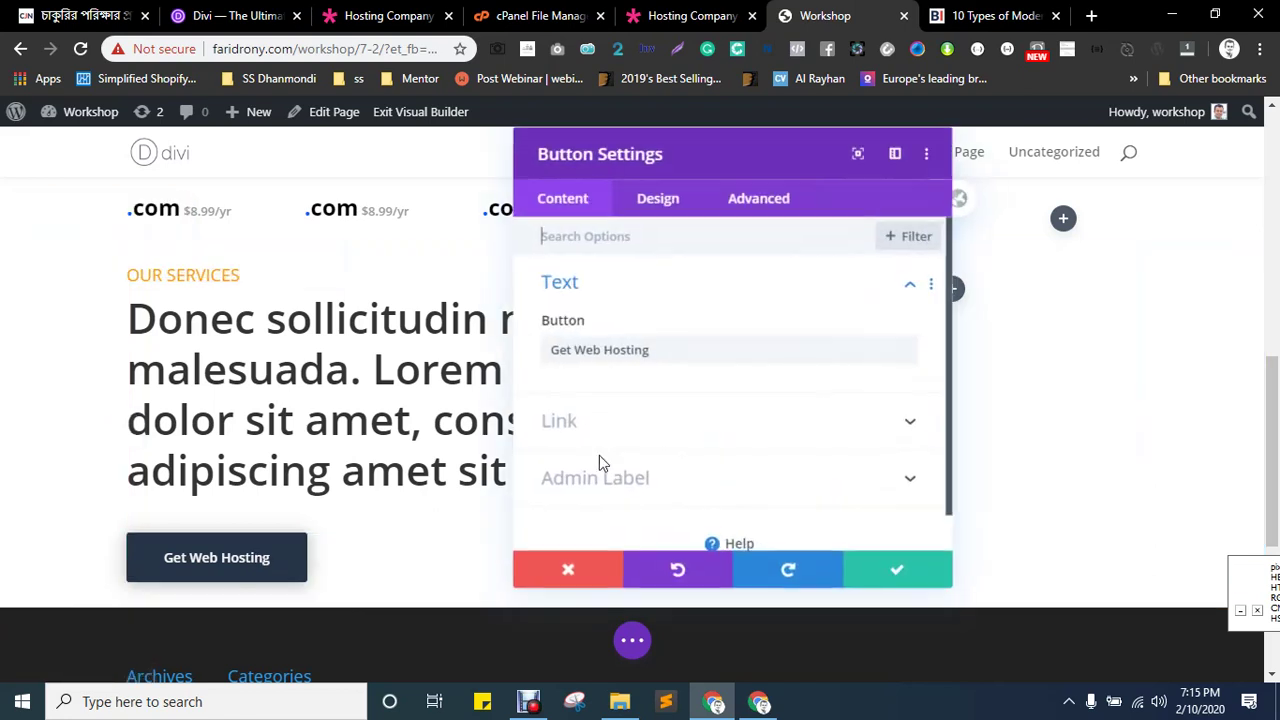
click(649, 203)
scroll(643, 336, down, 2)
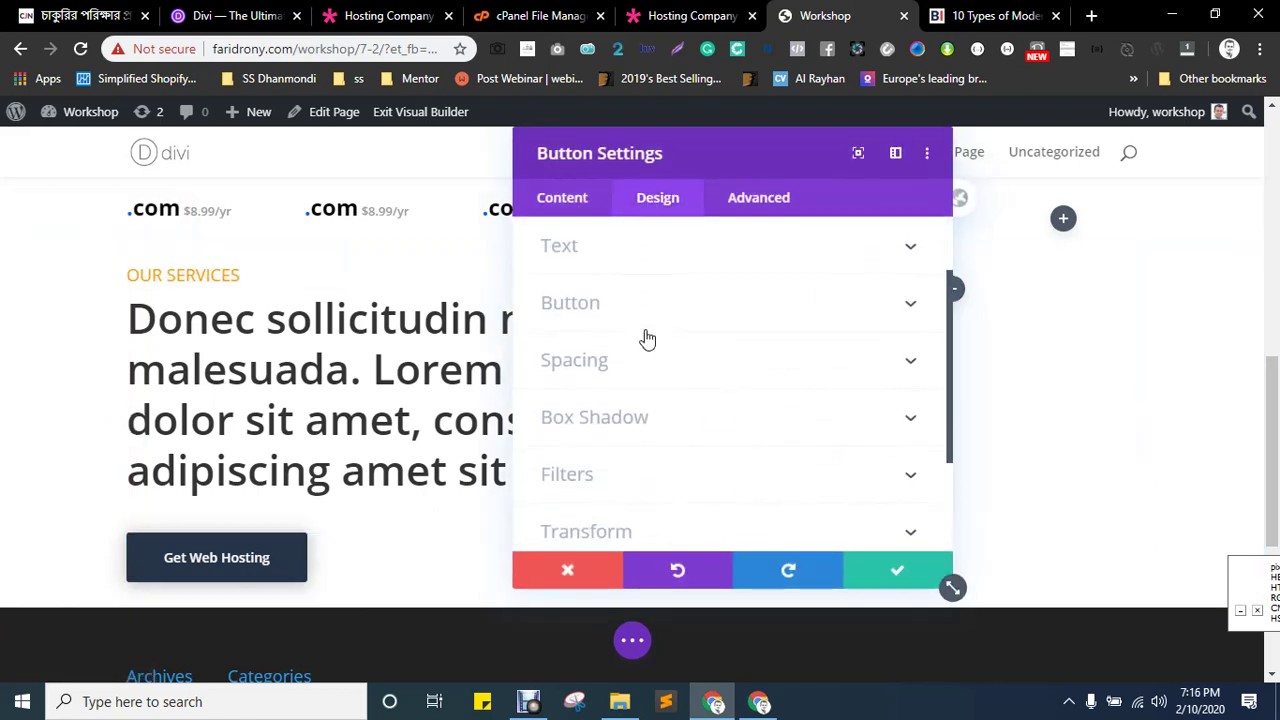
click(617, 320)
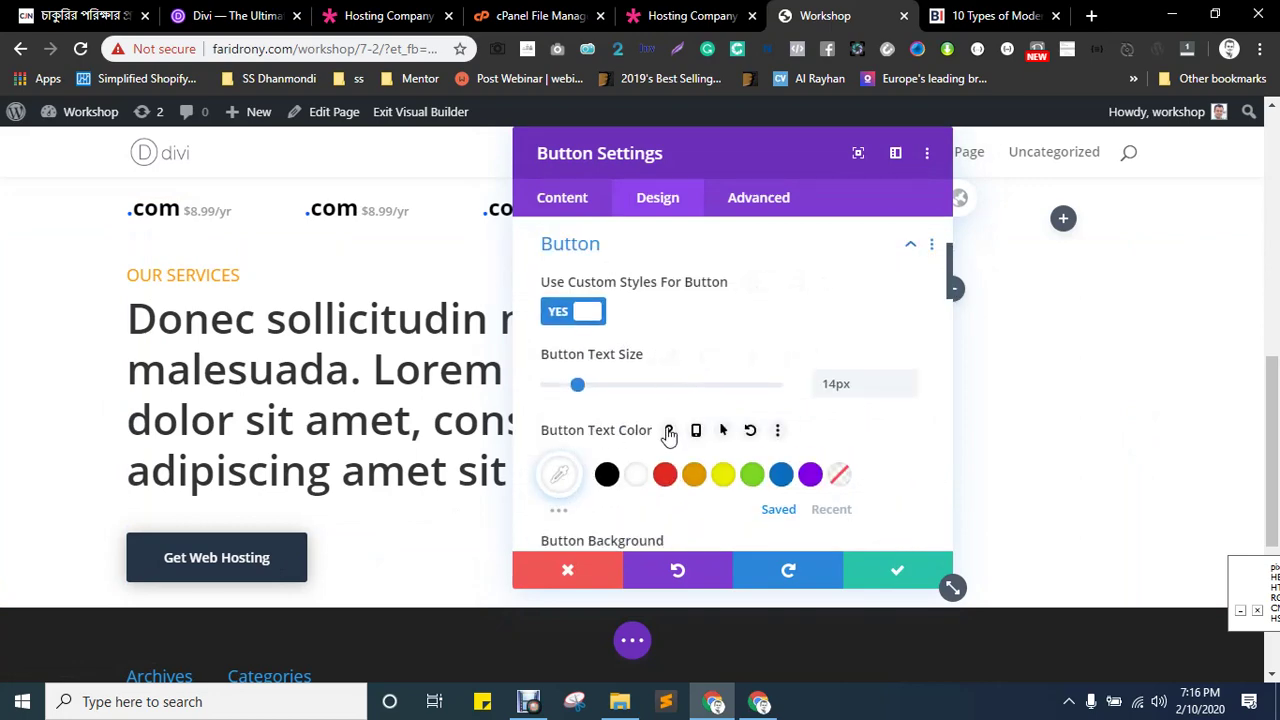
scroll(663, 429, down, 3)
click(601, 360)
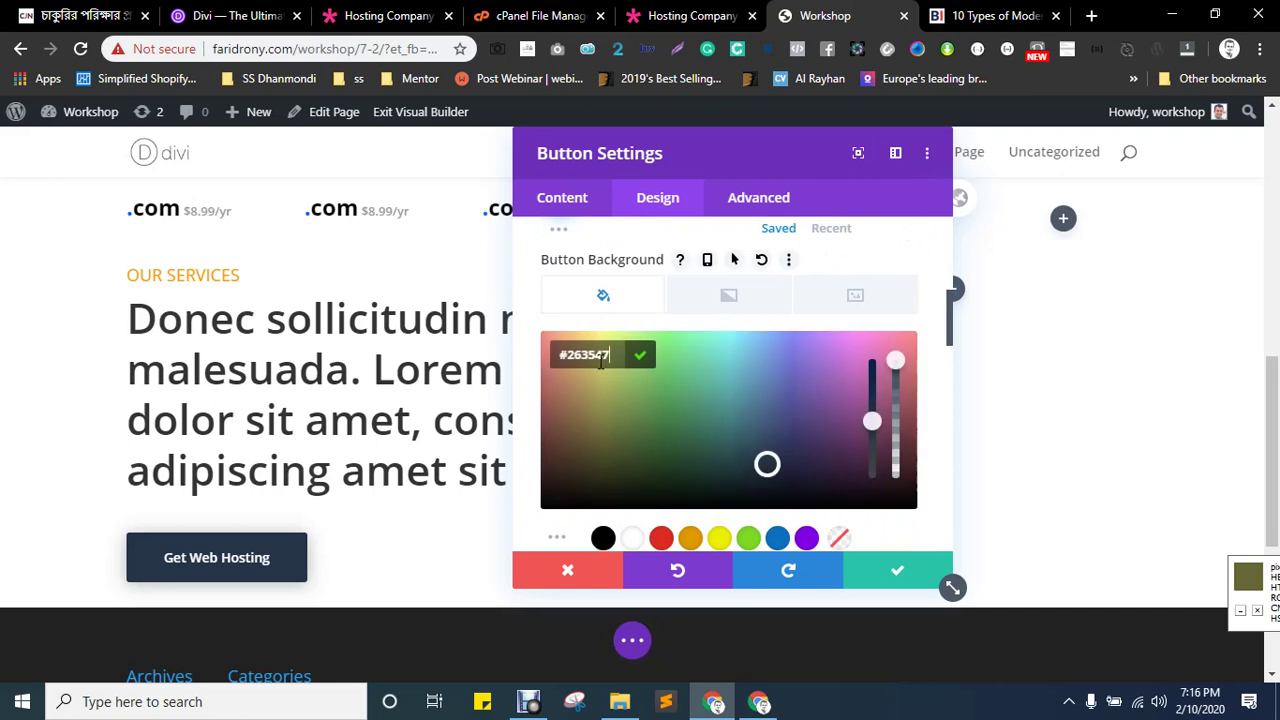
key(ctrl+v)
click(640, 355)
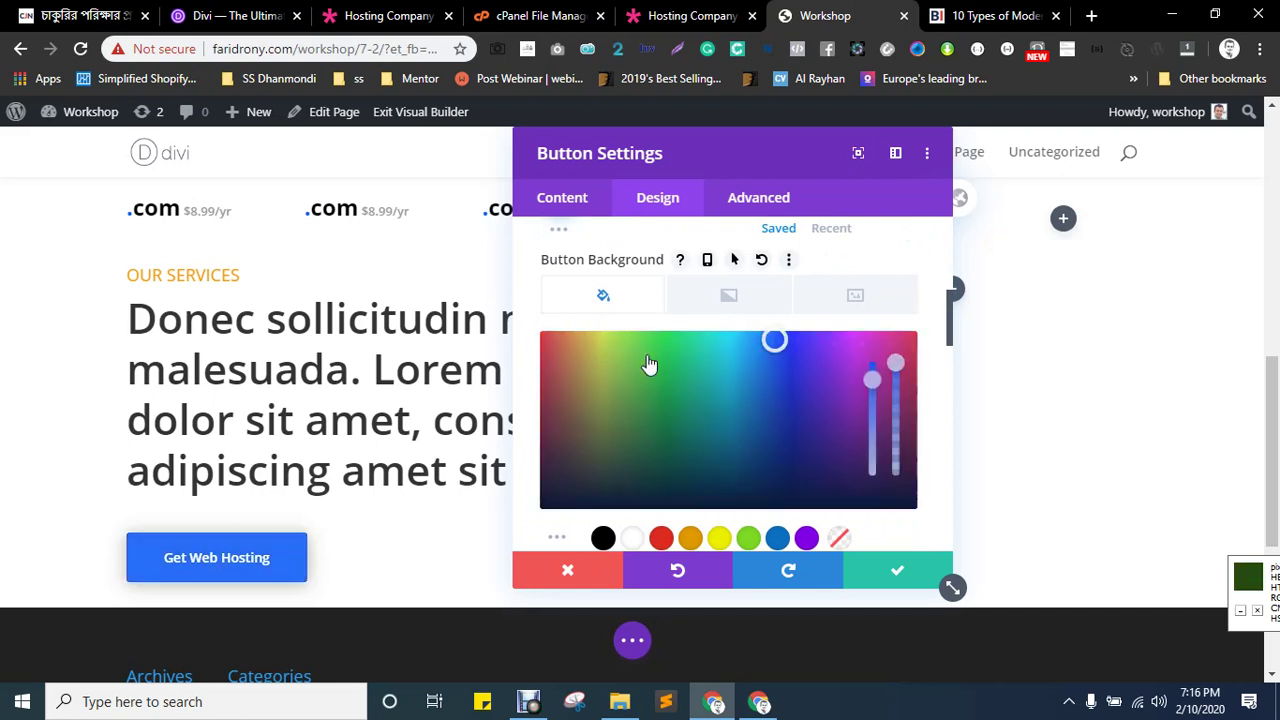
click(892, 572)
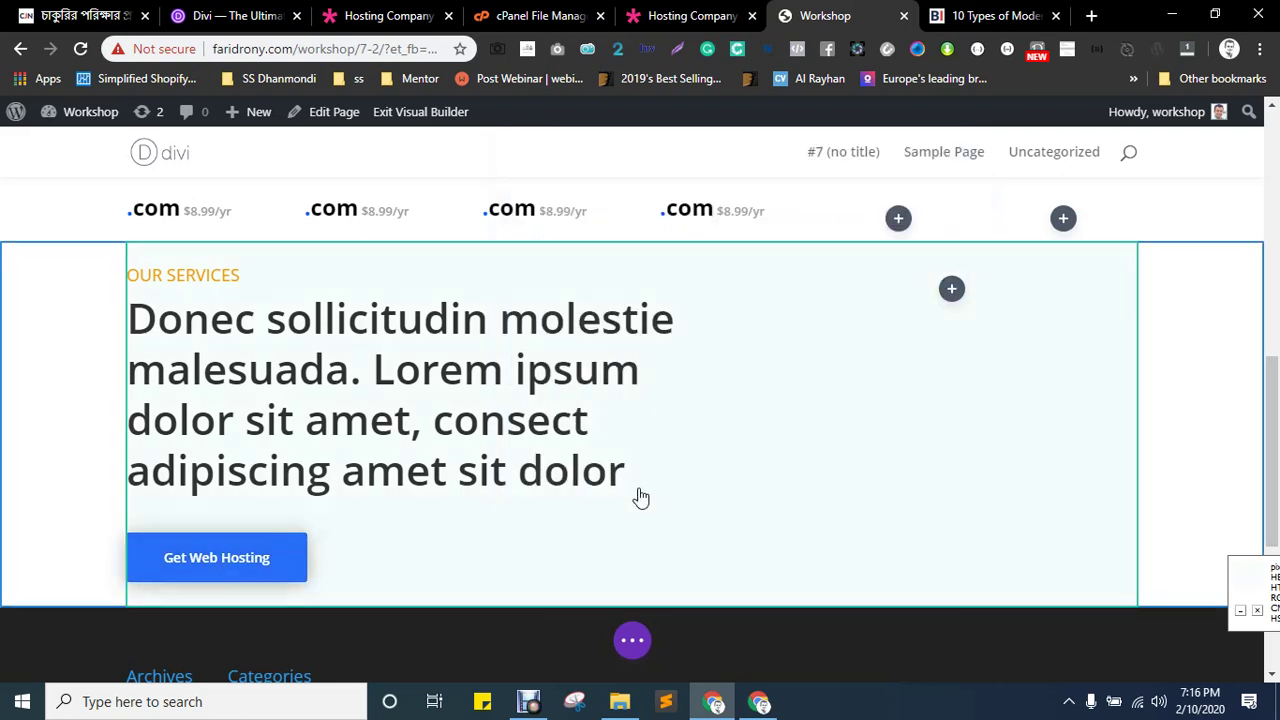
- Examine the Safe & Secure card beside the Our Services heading on the reference page
key(ctrl+Tab)
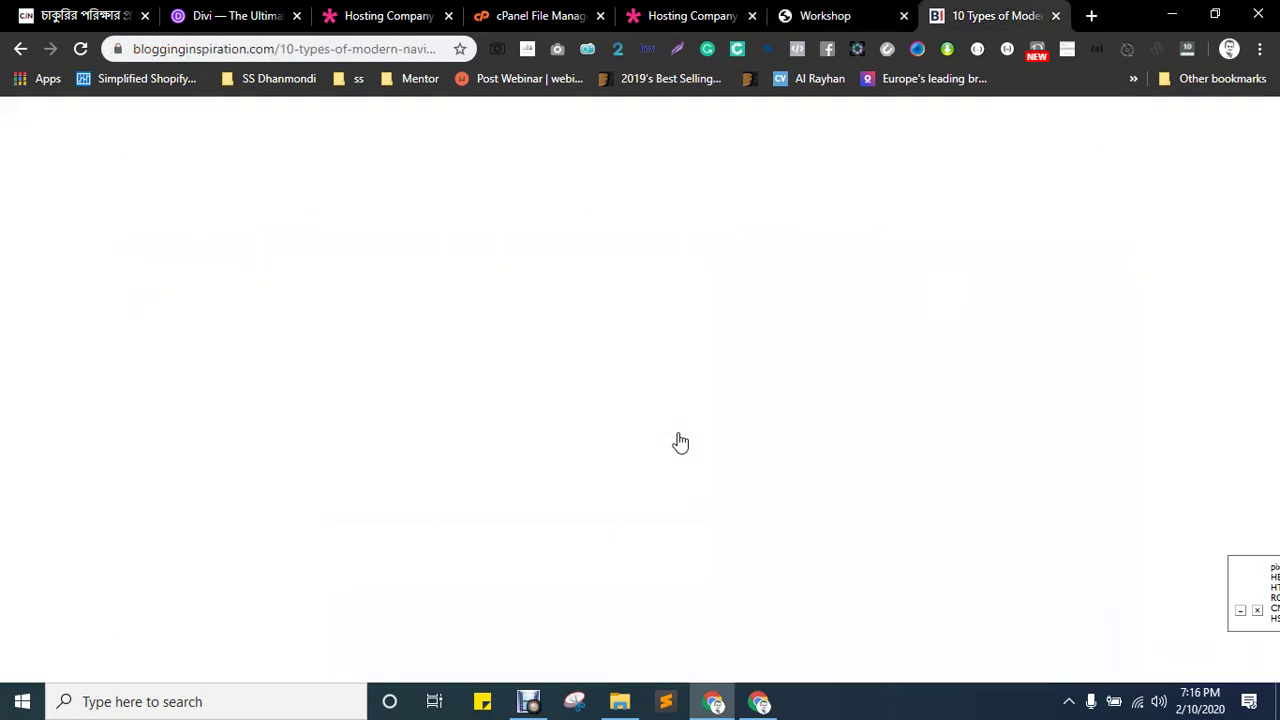
key(ctrl+shift+Tab)
key(ctrl+shift+Tab)
key(ctrl+shift+Tab)
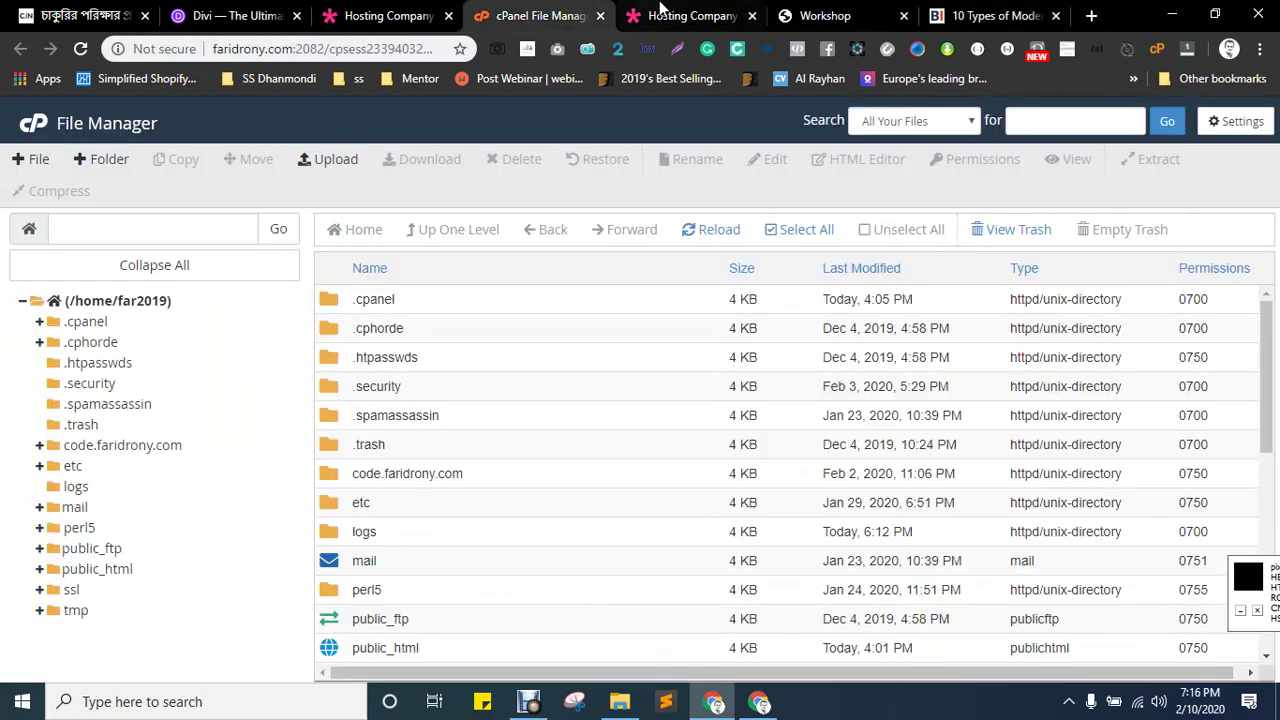
key(ctrl+Tab)
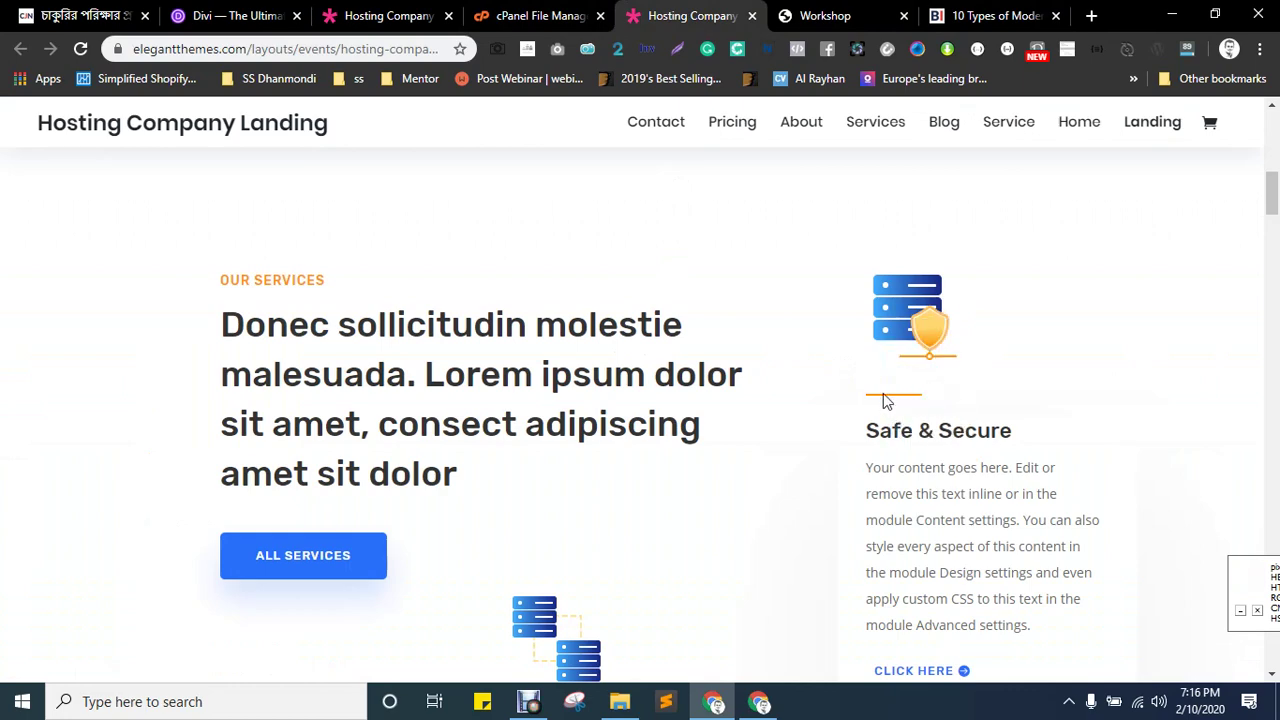
scroll(935, 420, down, 2)
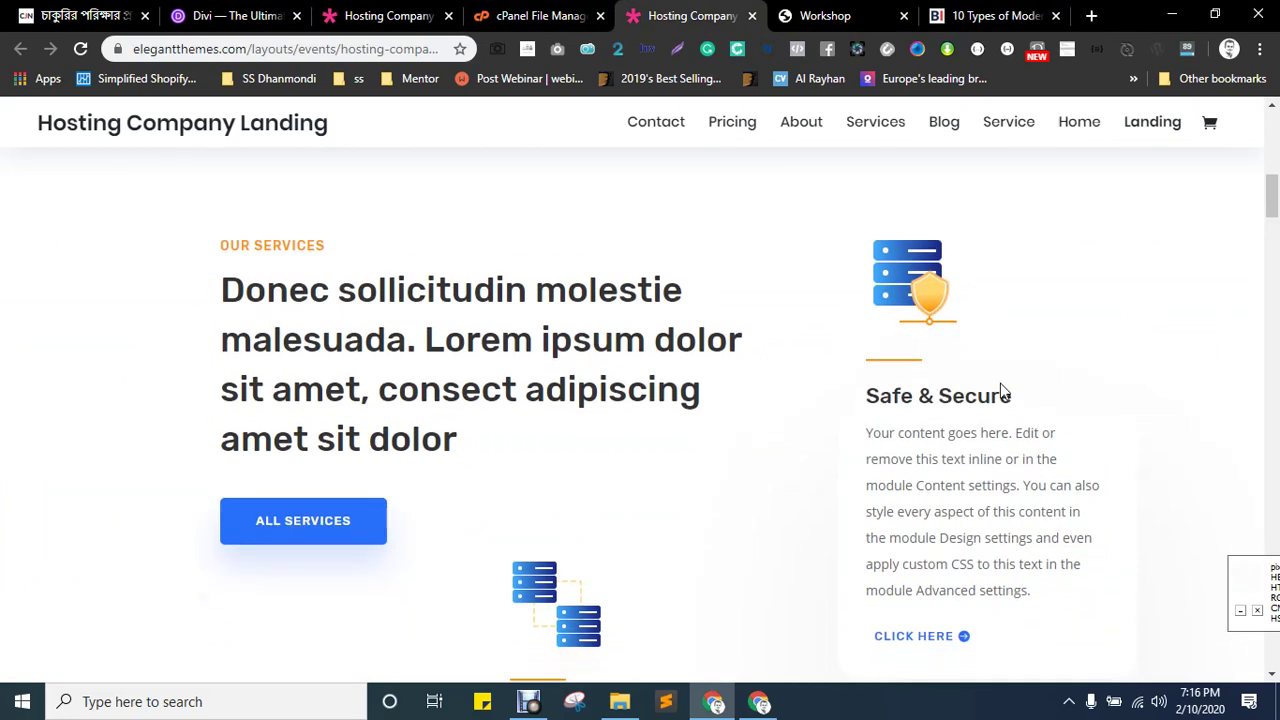
scroll(975, 392, up, 1)
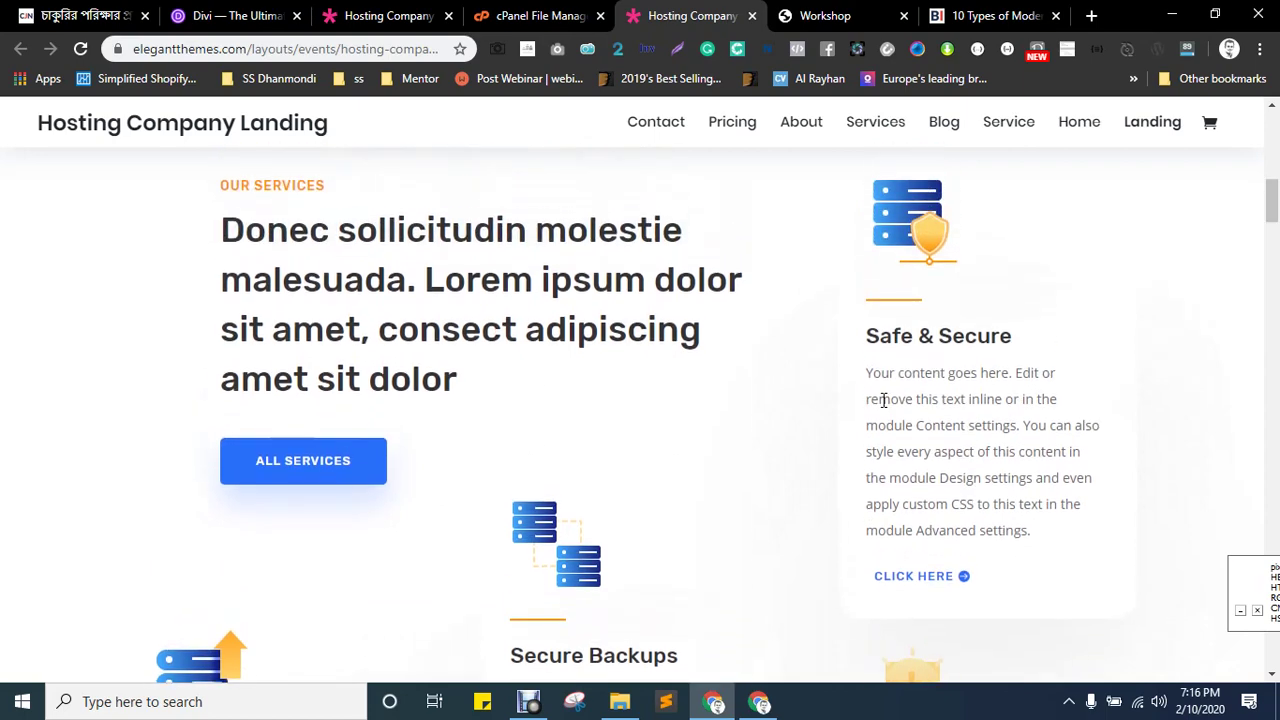
scroll(958, 437, up, 1)
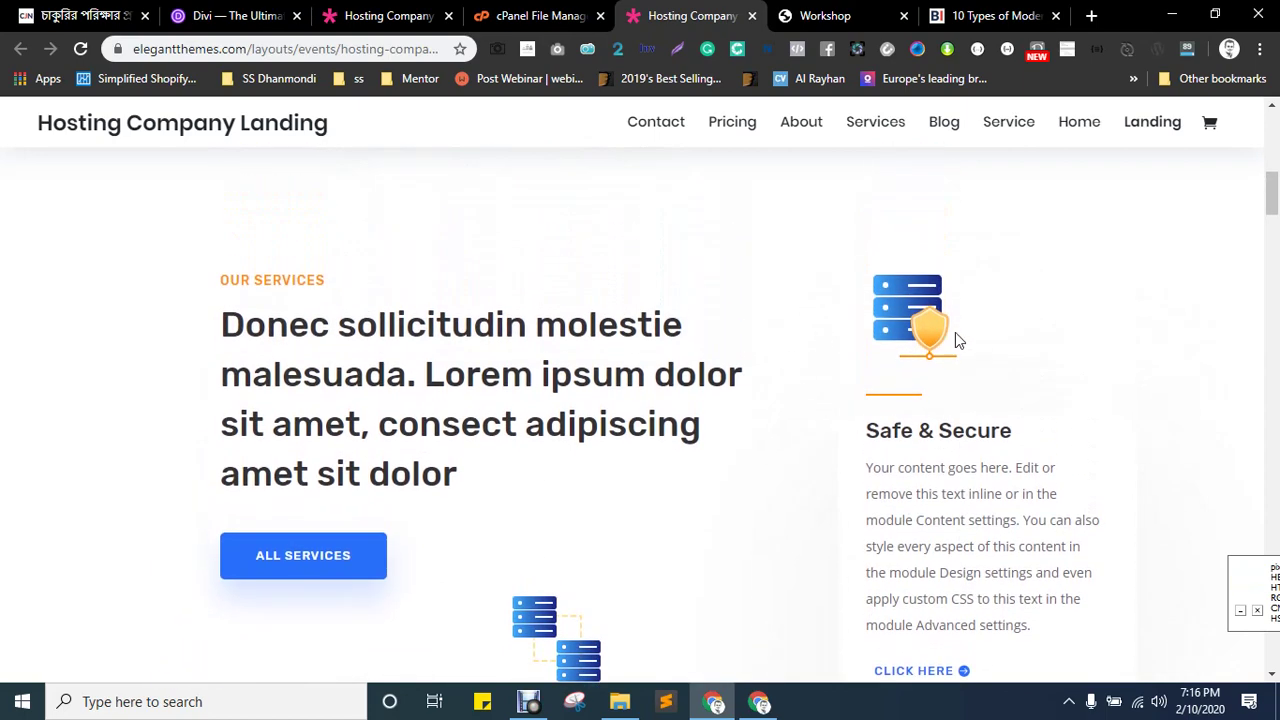
scroll(735, 421, down, 3)
scroll(1001, 552, up, 4)
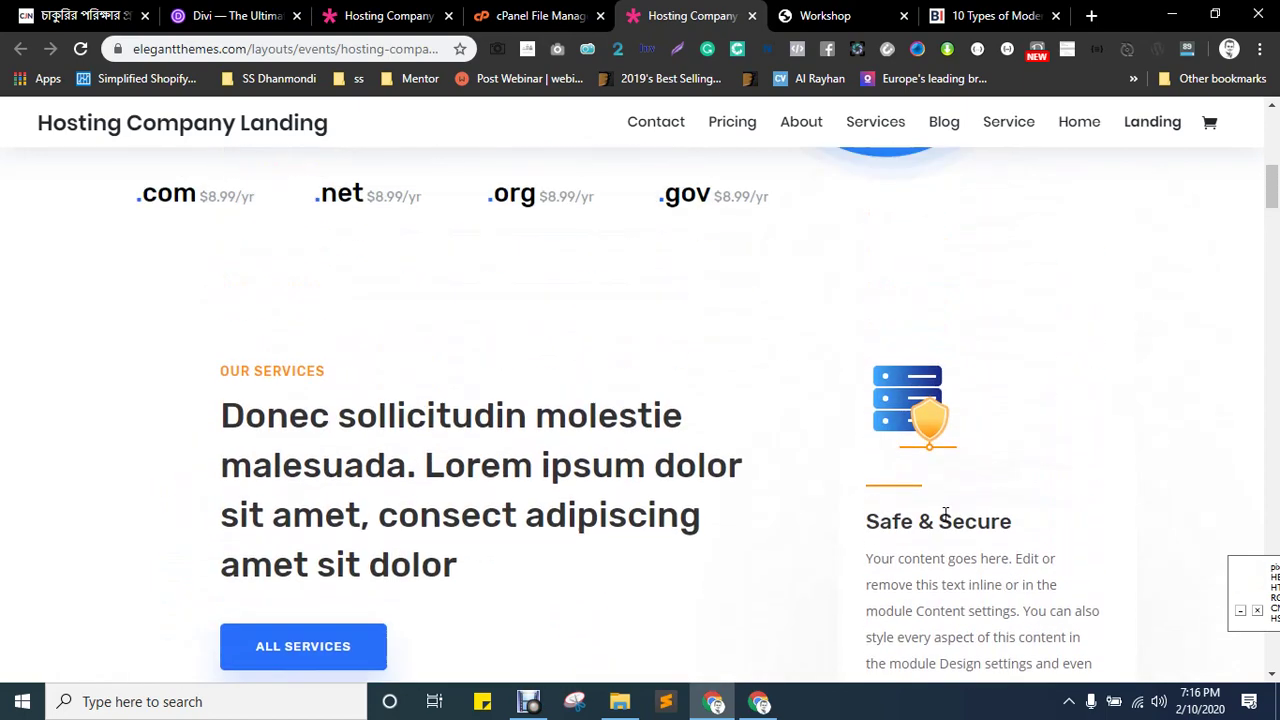
- Insert a Blurb module in the empty column beside the Our Services heading, close its settings, and return to the reference page
click(837, 10)
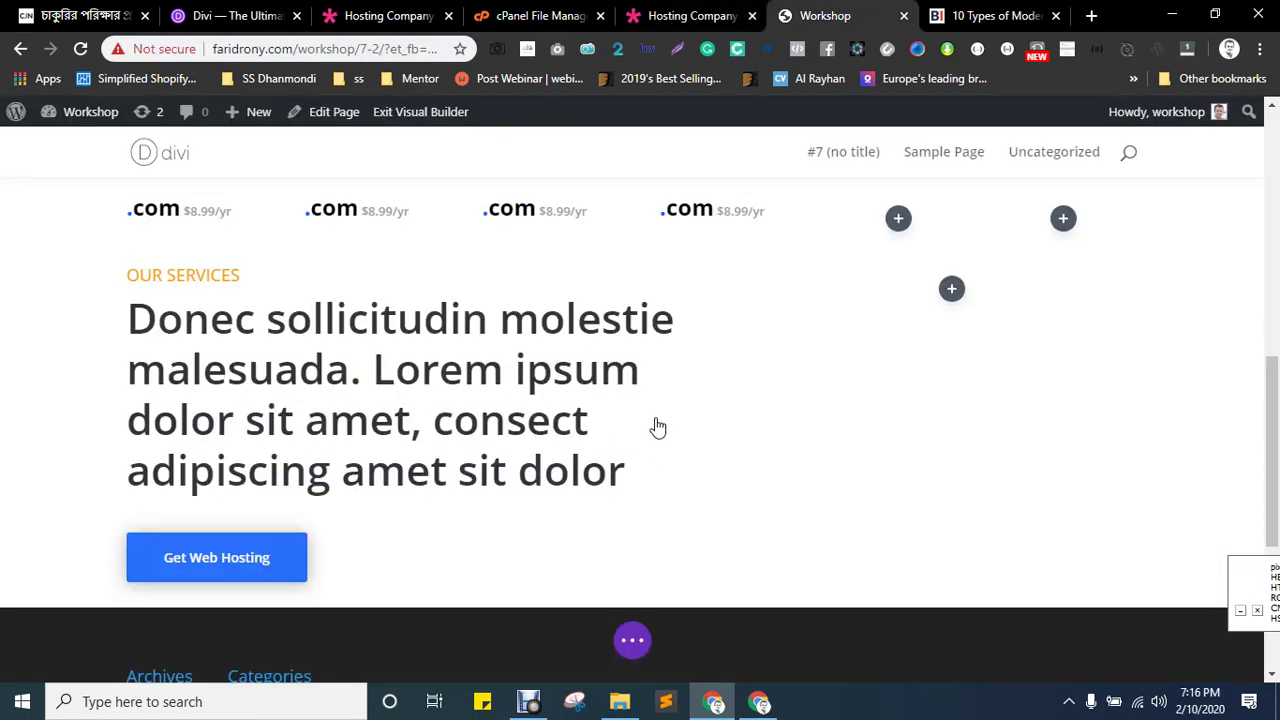
scroll(968, 432, up, 1)
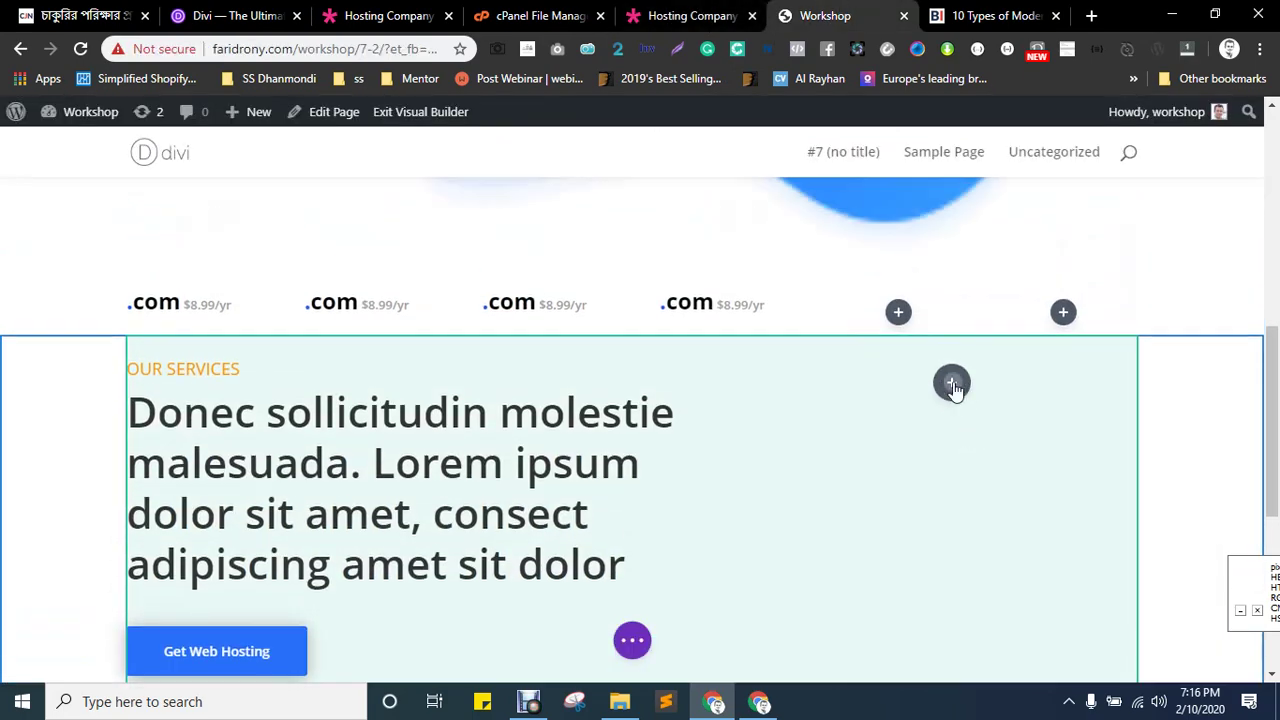
click(951, 380)
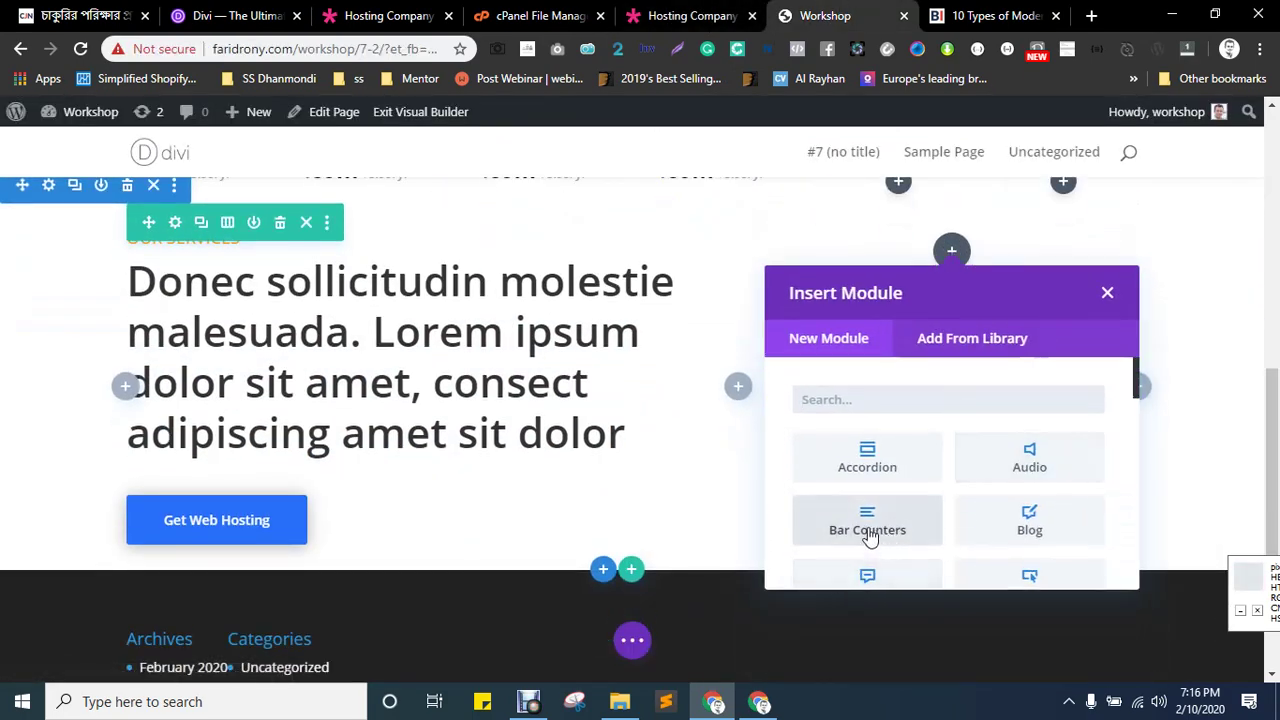
scroll(905, 500, down, 1)
click(866, 497)
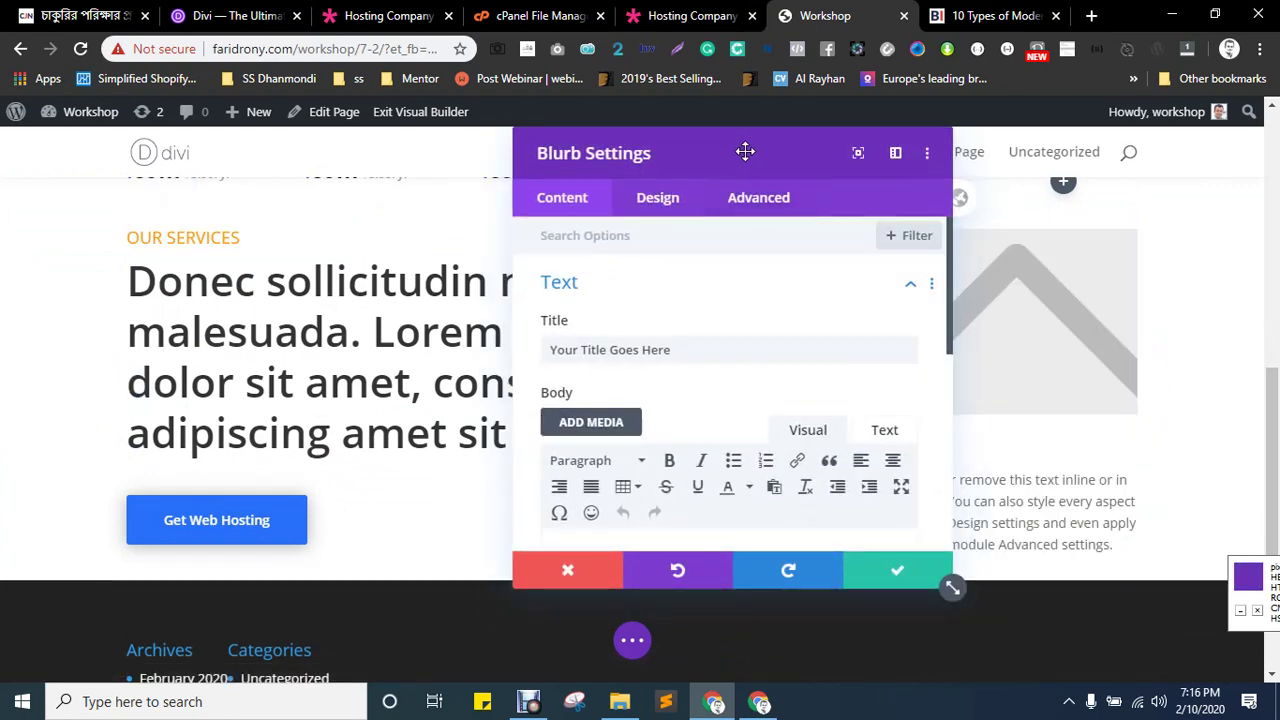
drag(743, 149, 469, 137)
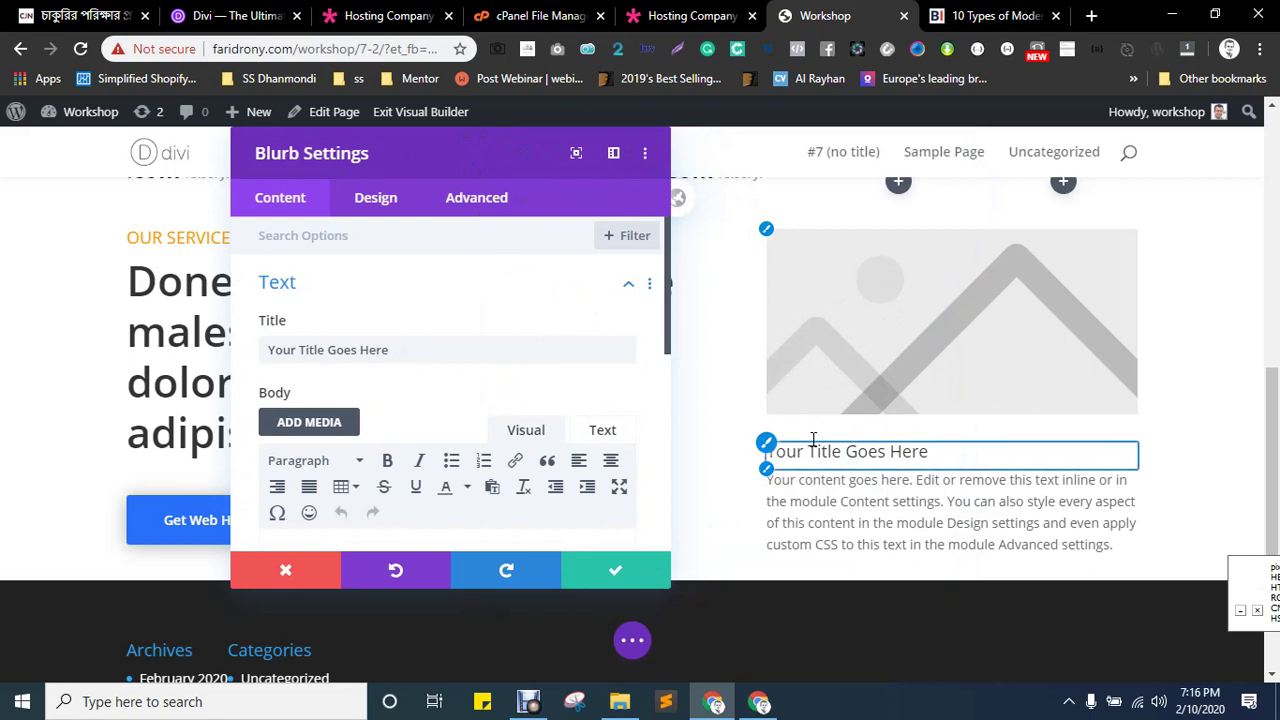
click(286, 570)
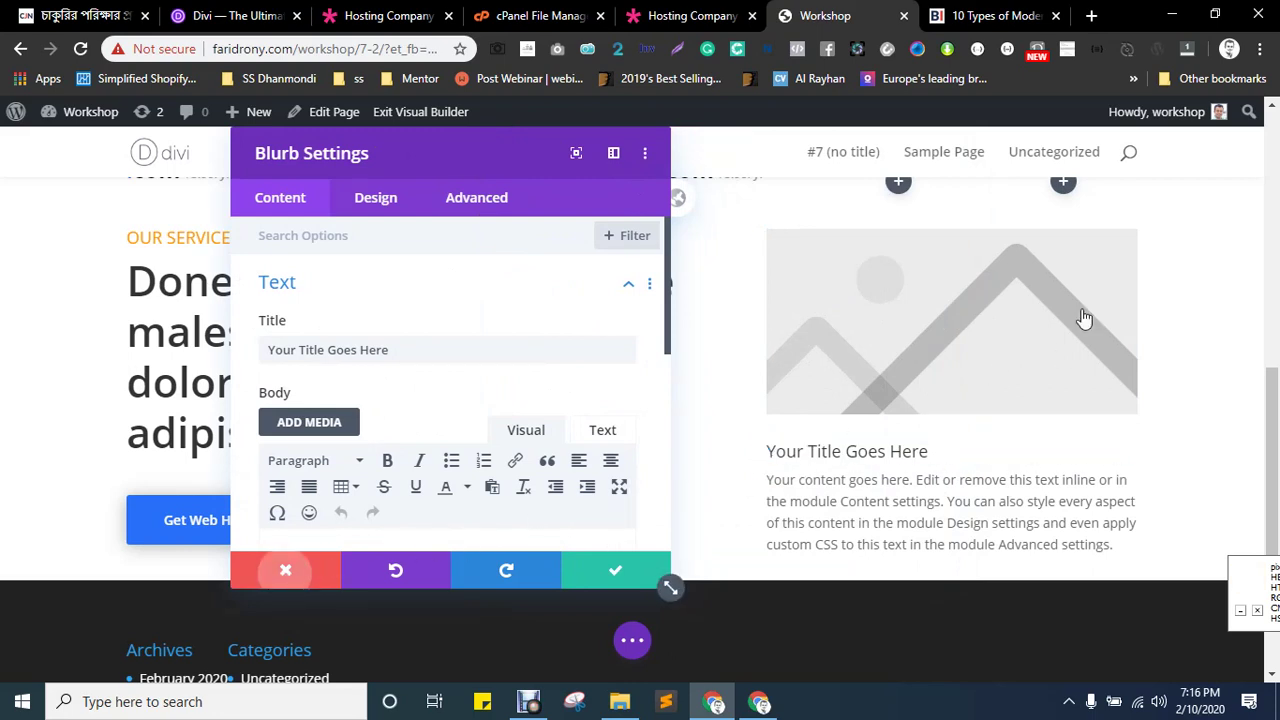
scroll(958, 431, up, 1)
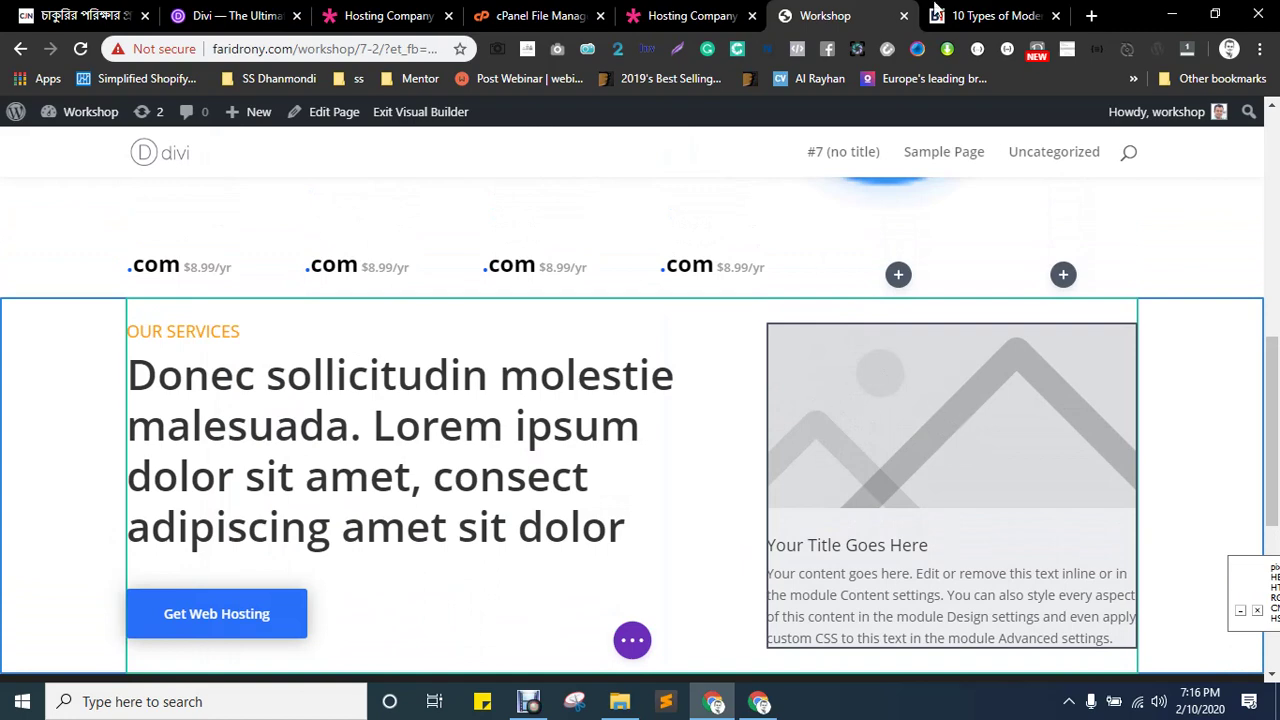
click(687, 14)
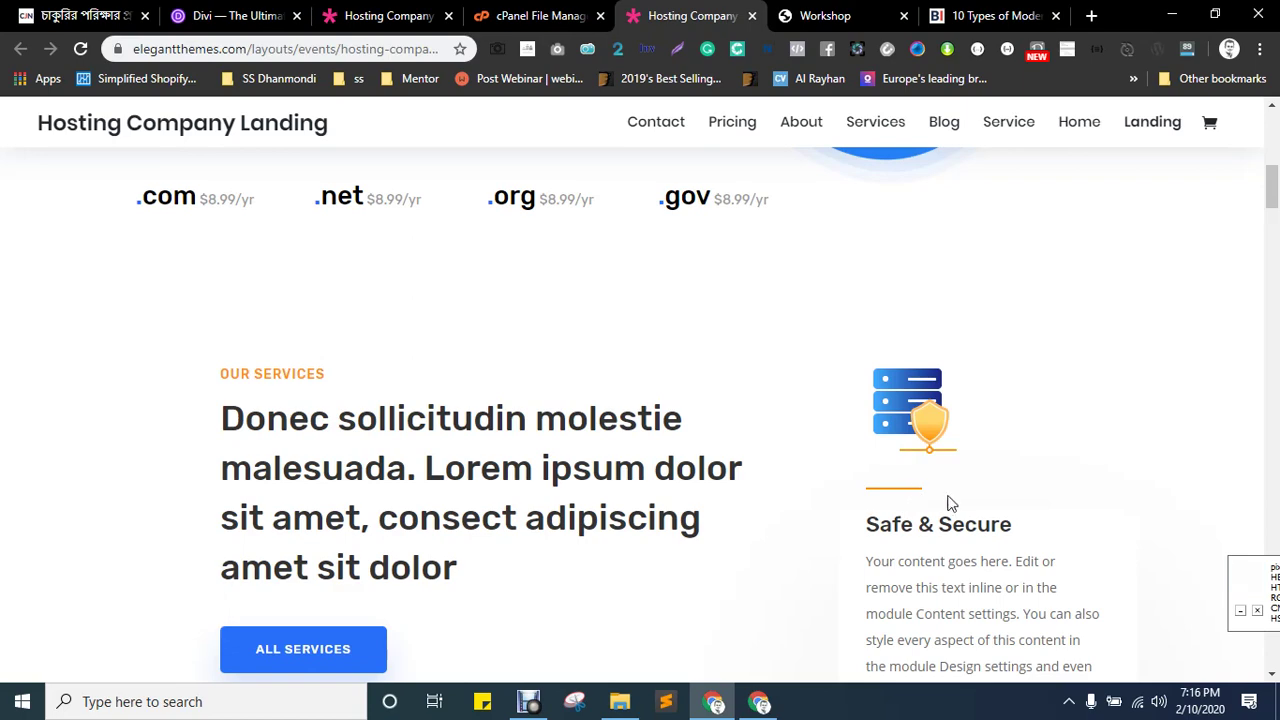
- Inspect the markup of the orange divider above the Safe & Secure title and compare the neighbouring service cards on the reference page
drag(950, 503, 912, 495)
click(903, 496)
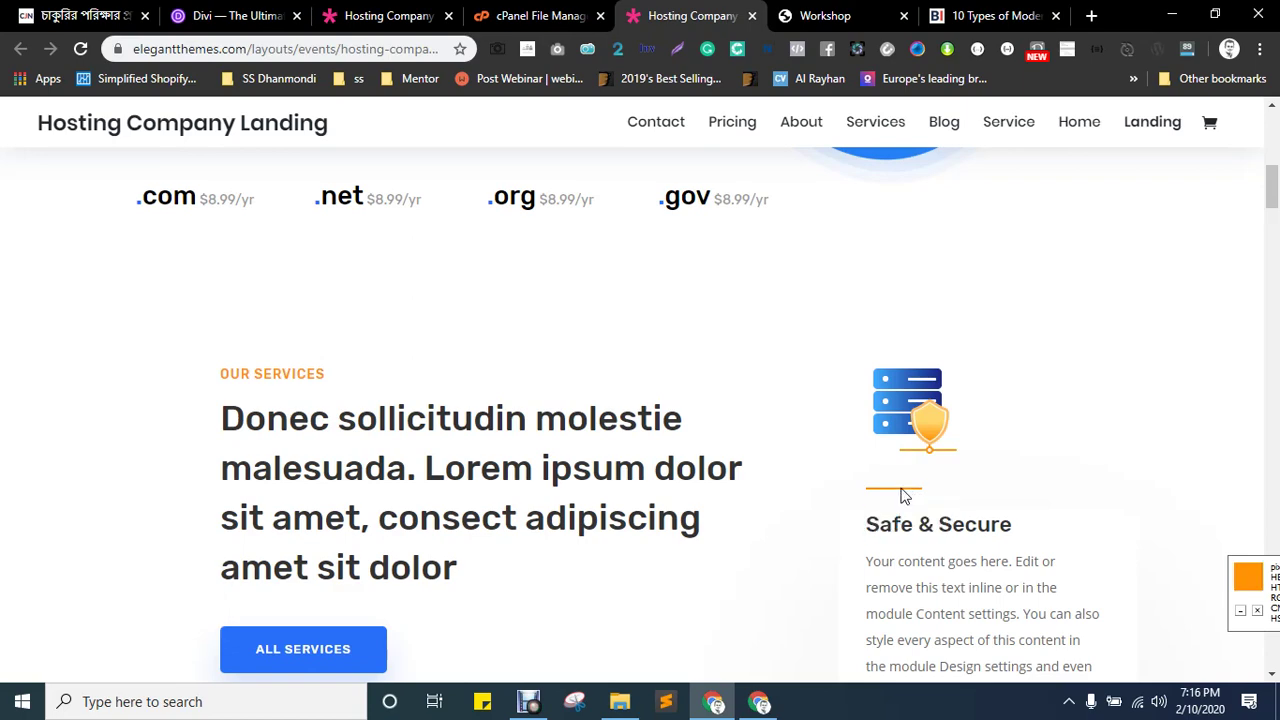
right_click(903, 496)
click(940, 395)
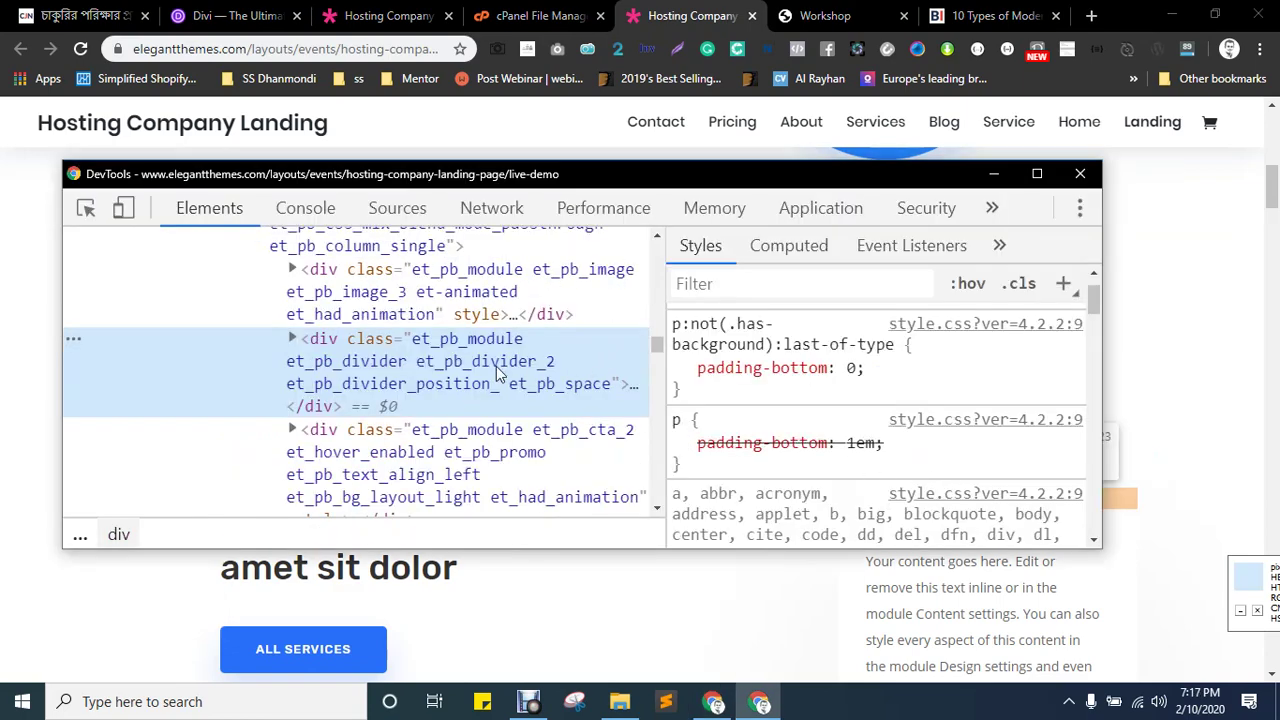
drag(579, 184, 303, 263)
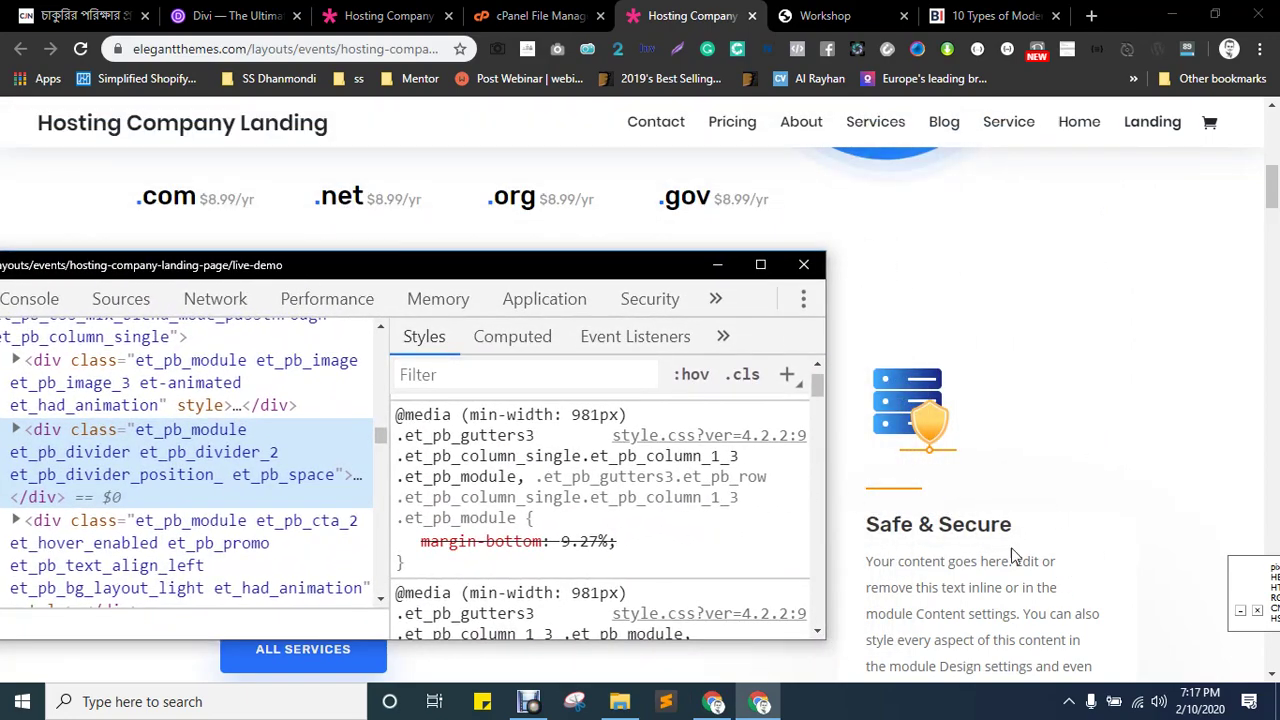
scroll(873, 492, down, 2)
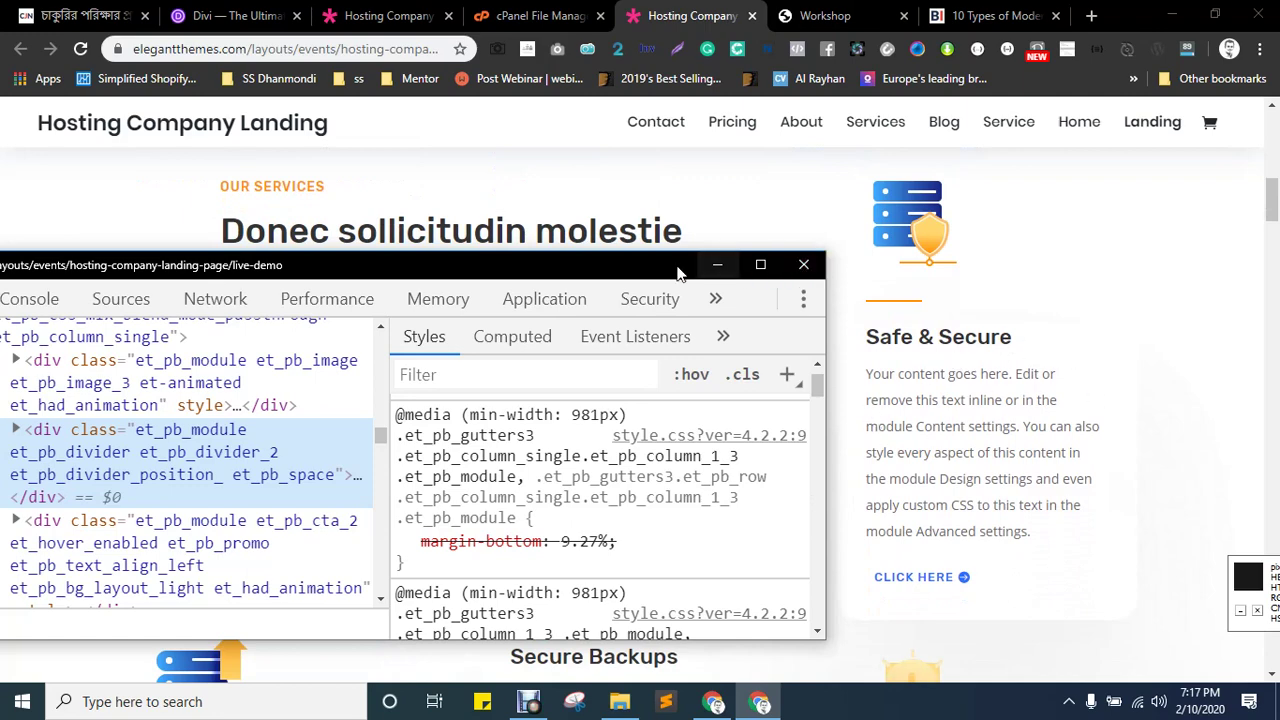
drag(678, 273, 663, 152)
scroll(914, 508, down, 1)
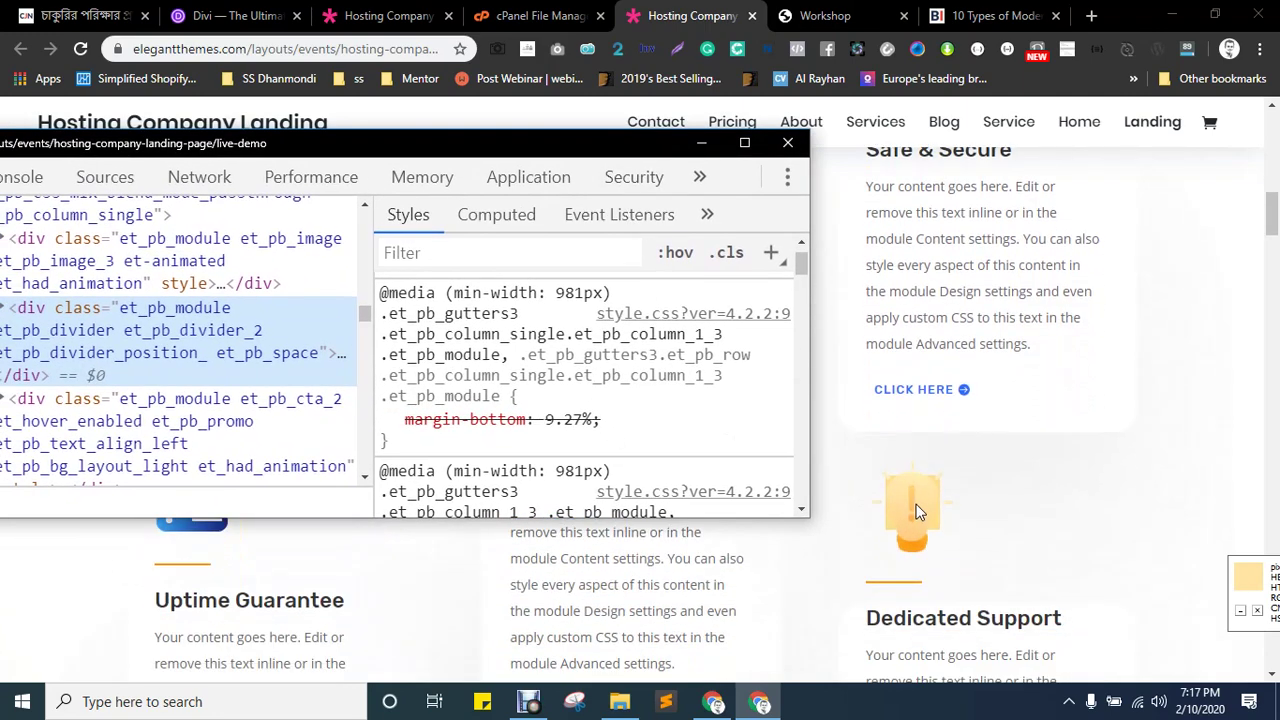
scroll(924, 508, up, 1)
click(788, 143)
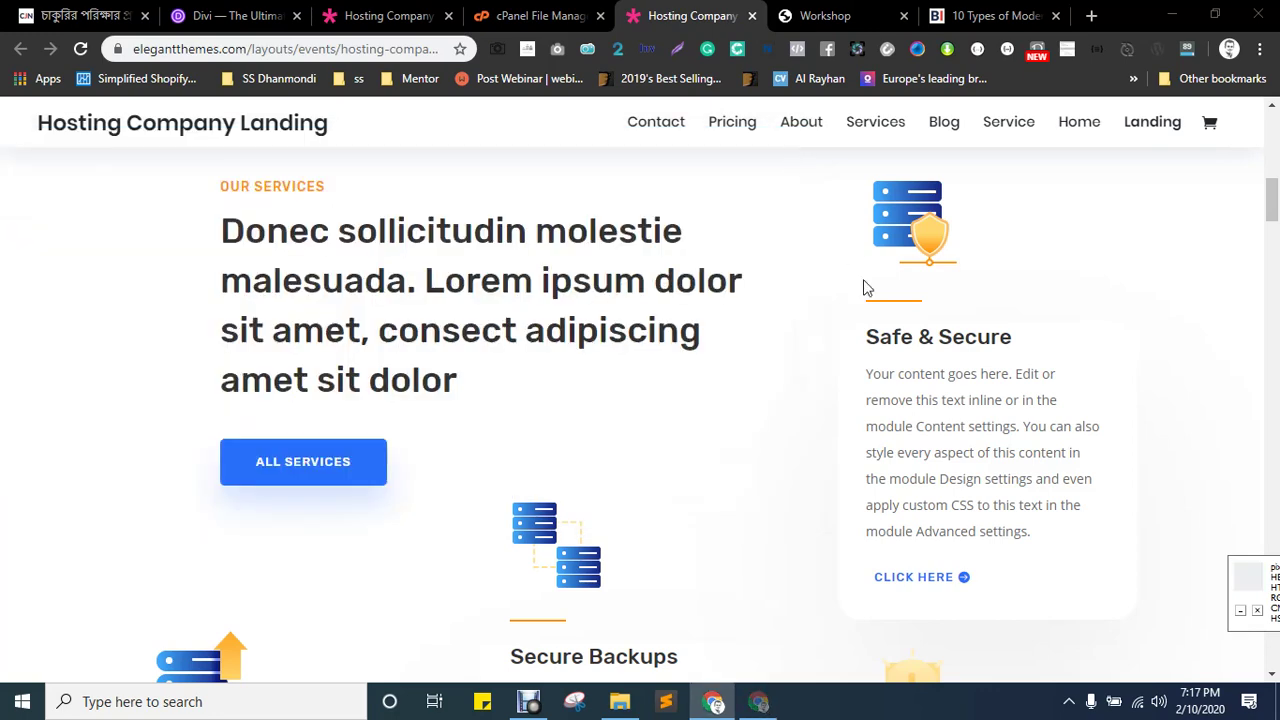
scroll(890, 333, up, 2)
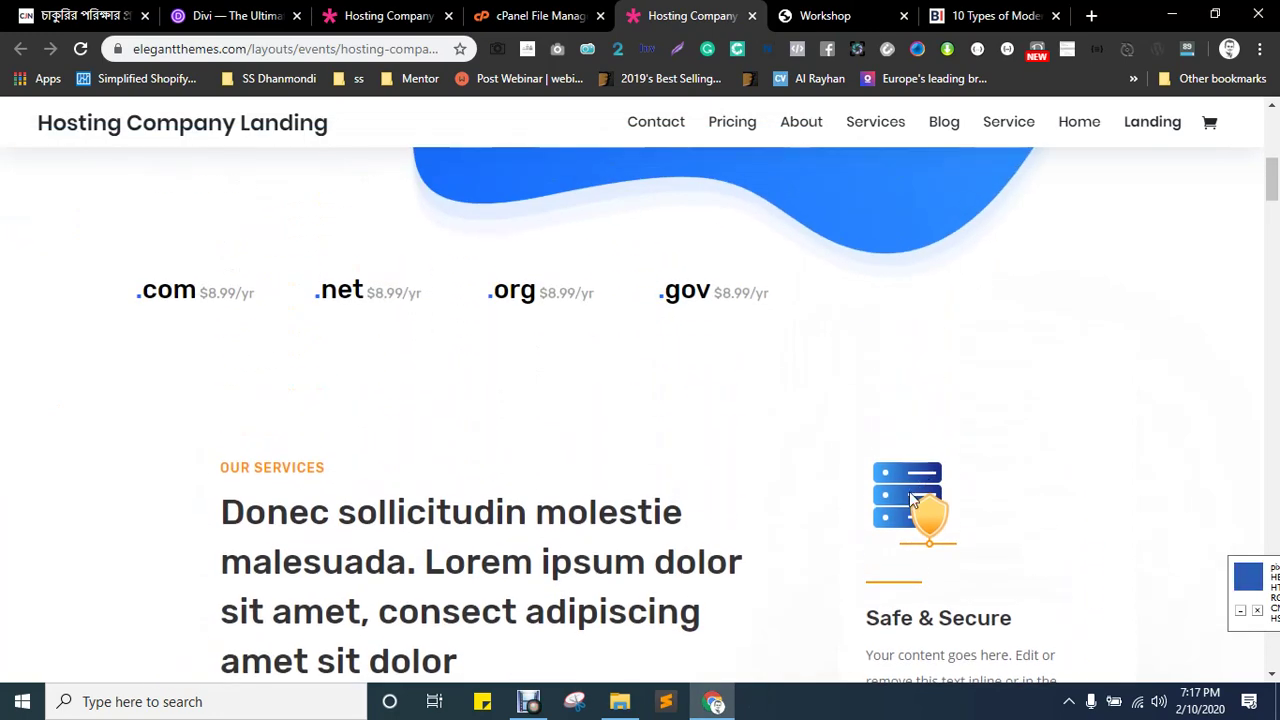
- Remove the placeholder image from the blurb beside the Our Services heading by enabling Use Icon without choosing an icon, and save
key(ctrl+Tab)
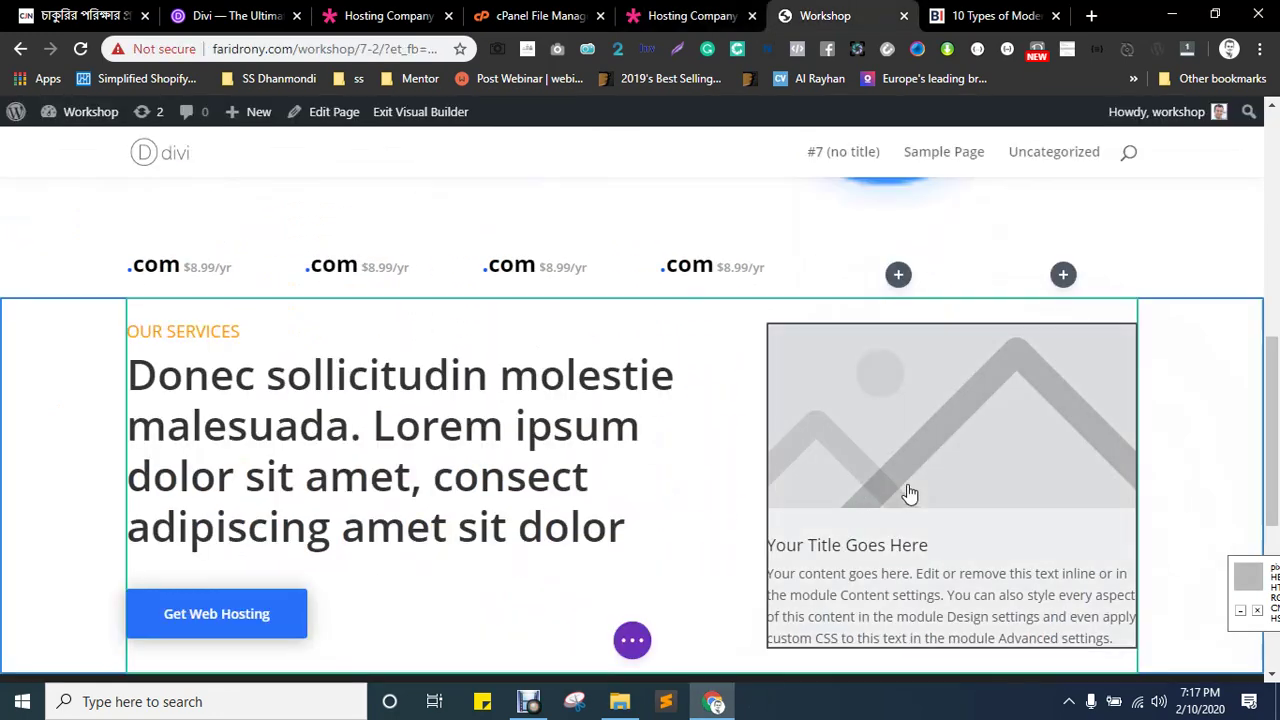
mouse_move(1083, 374)
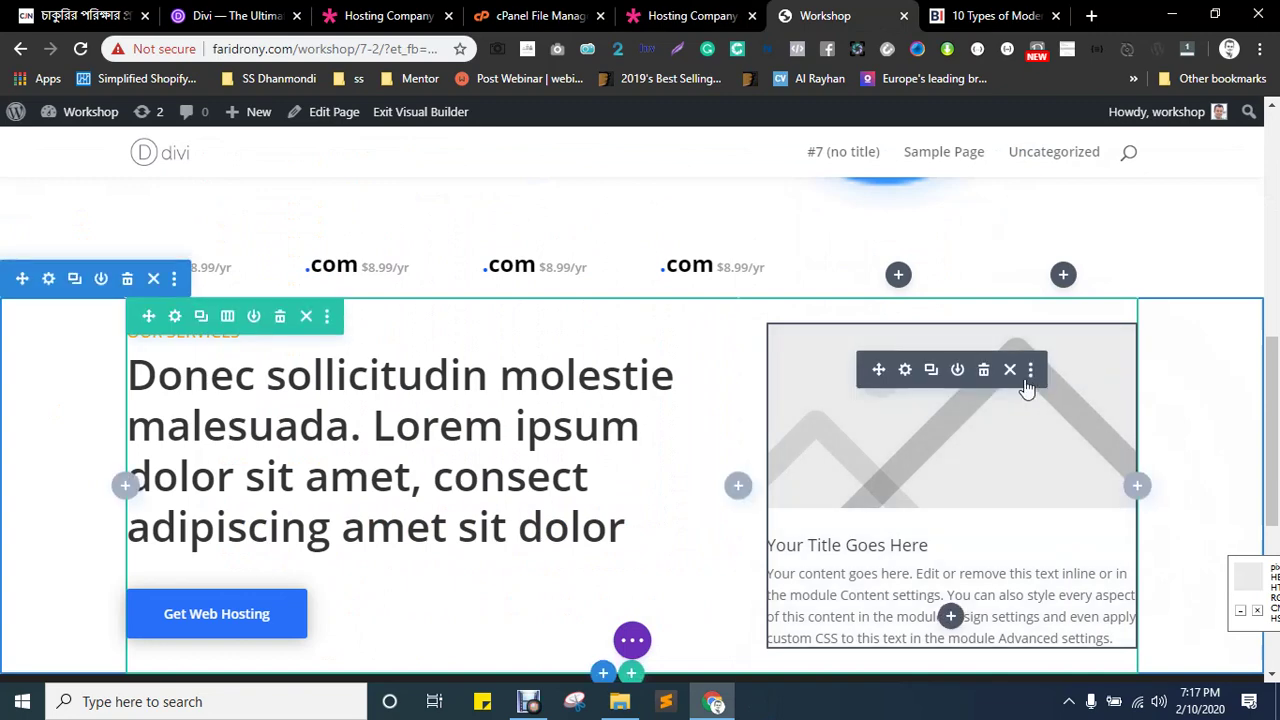
click(904, 372)
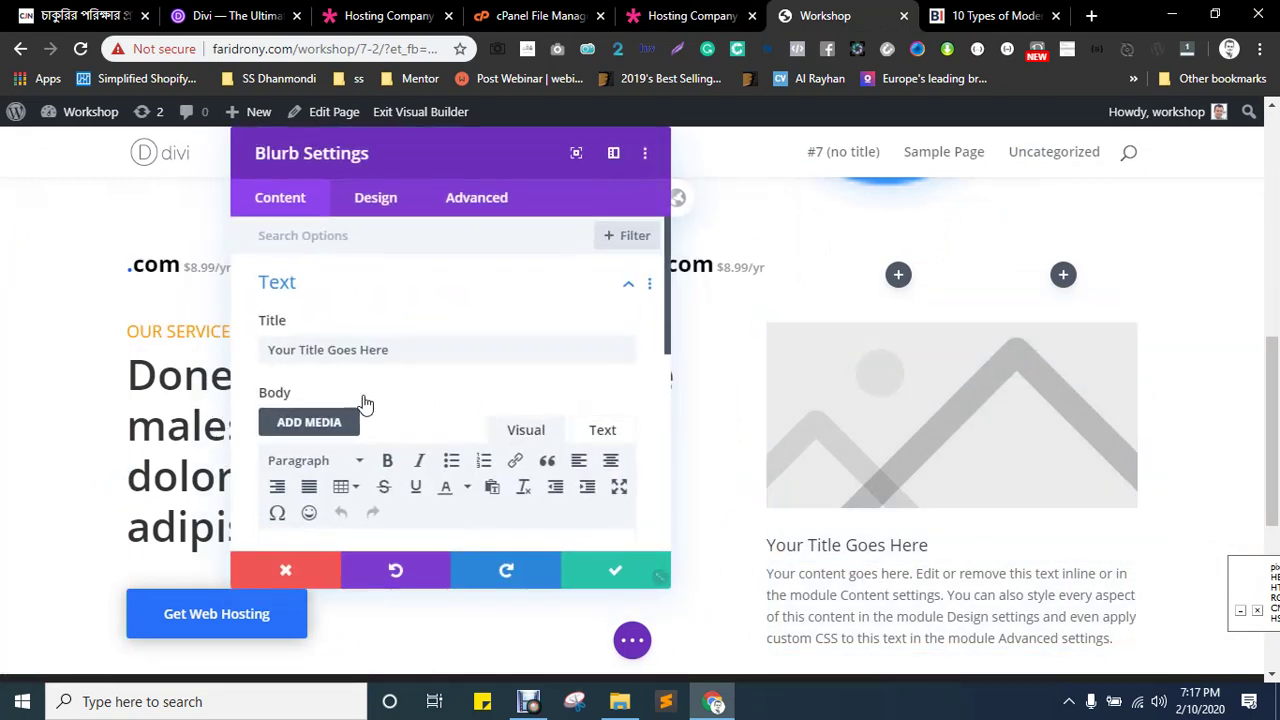
scroll(409, 349, down, 3)
scroll(418, 442, down, 3)
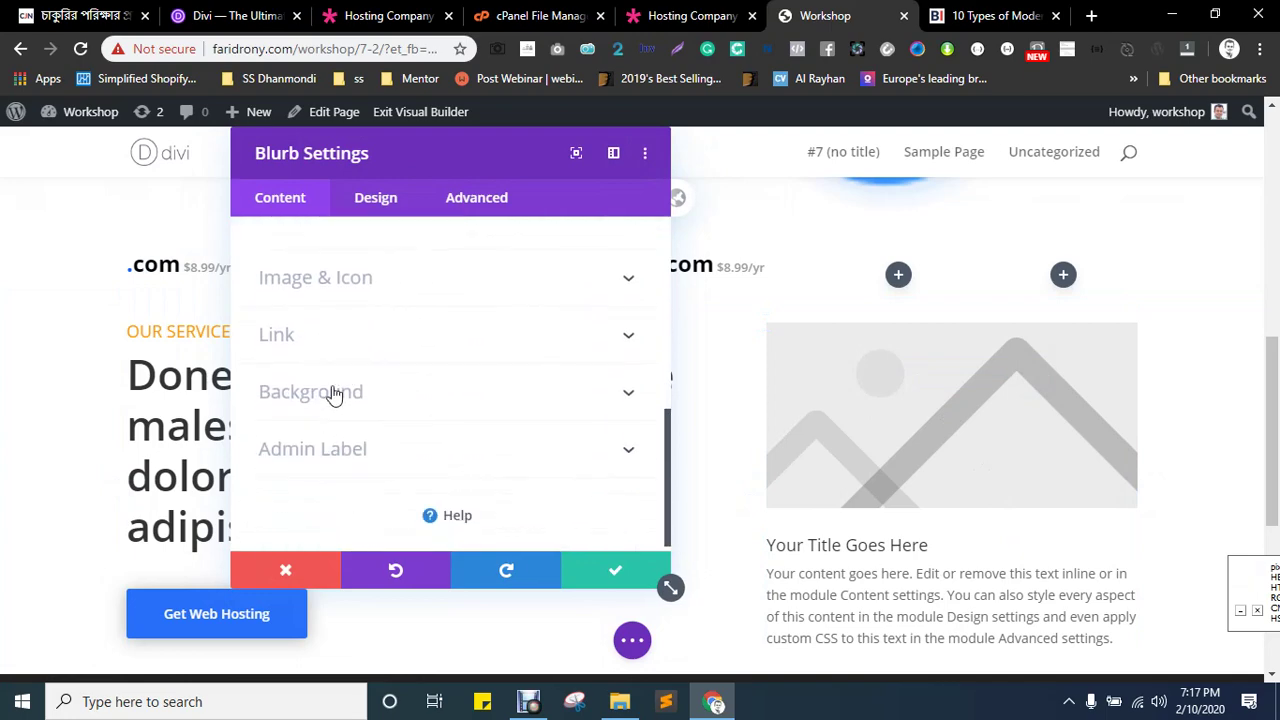
click(312, 290)
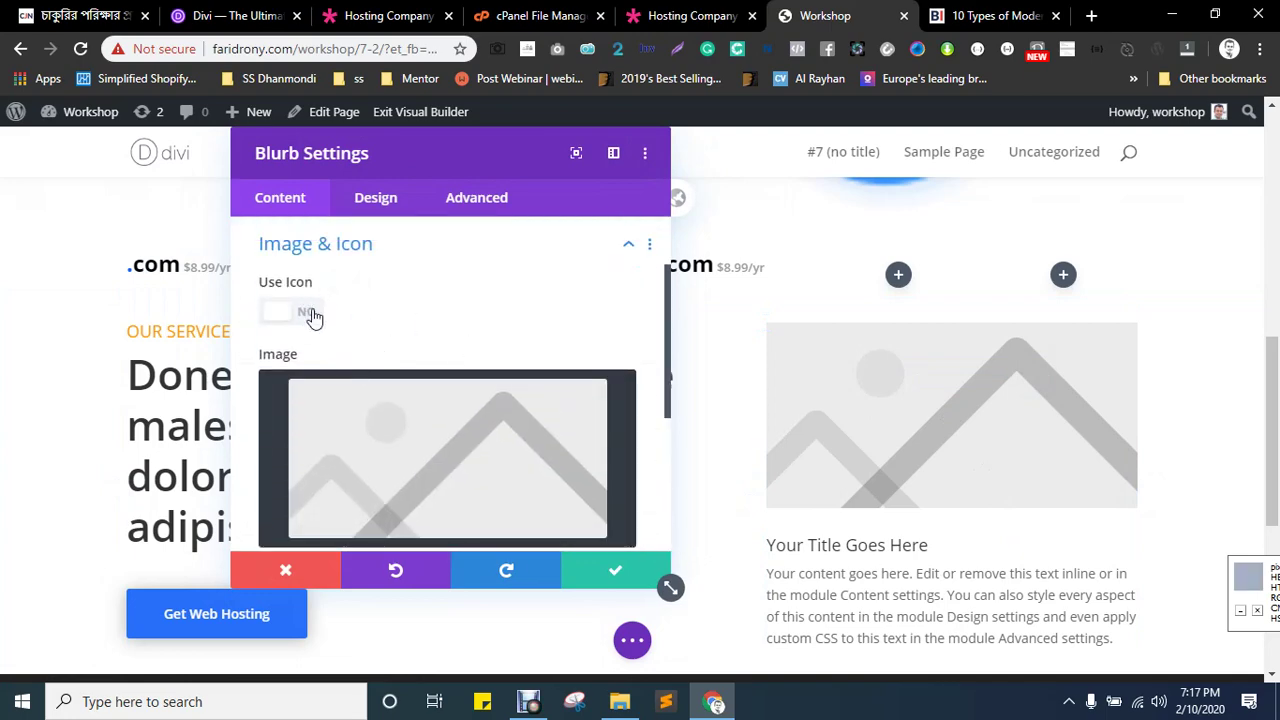
click(300, 311)
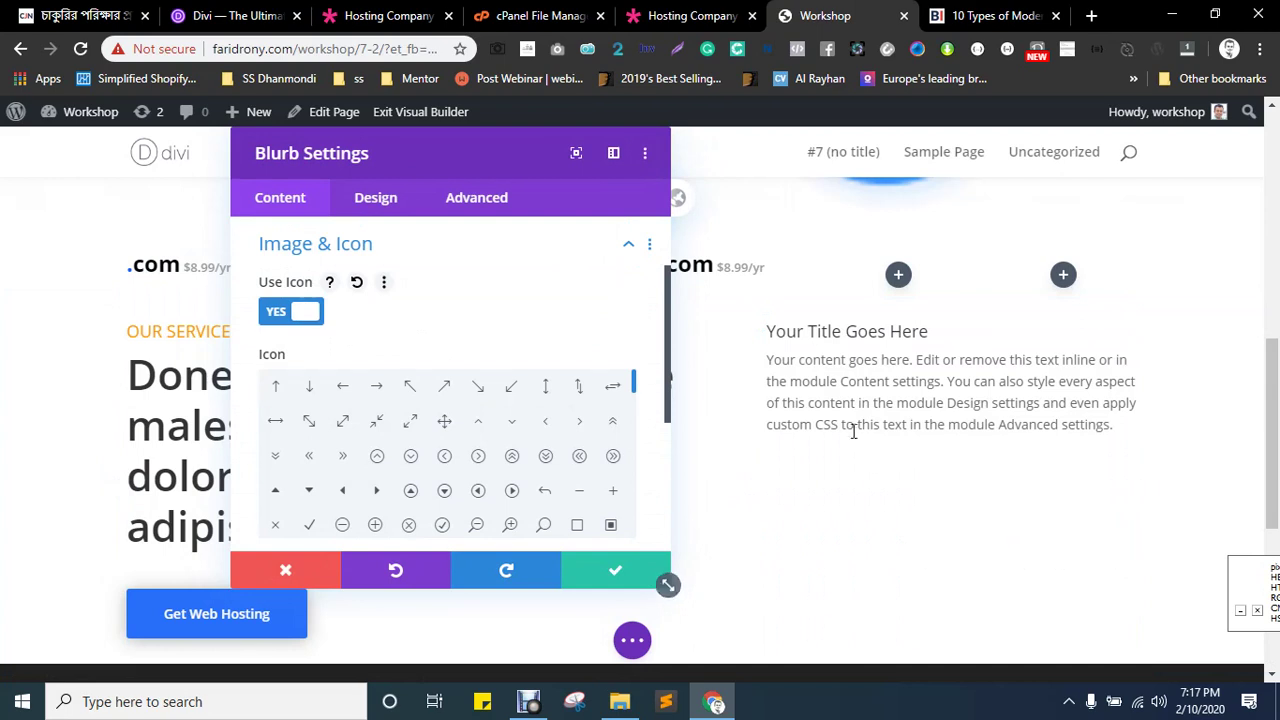
scroll(900, 388, up, 1)
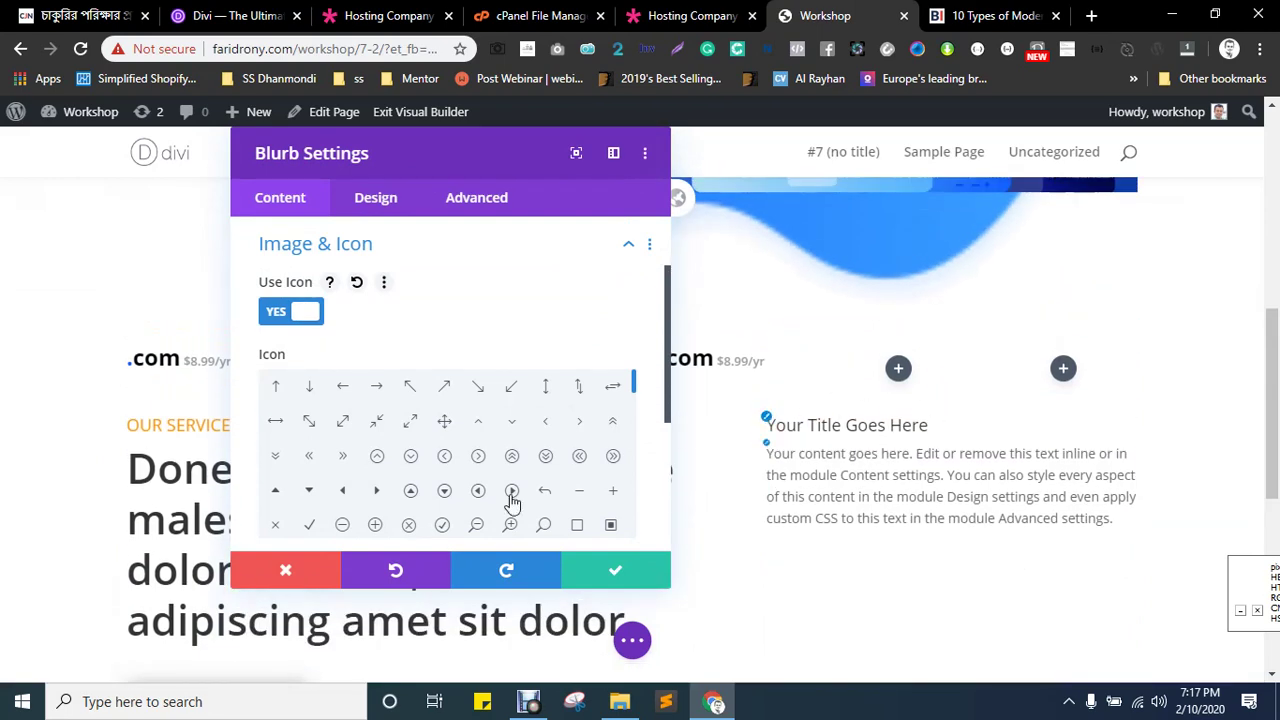
click(588, 576)
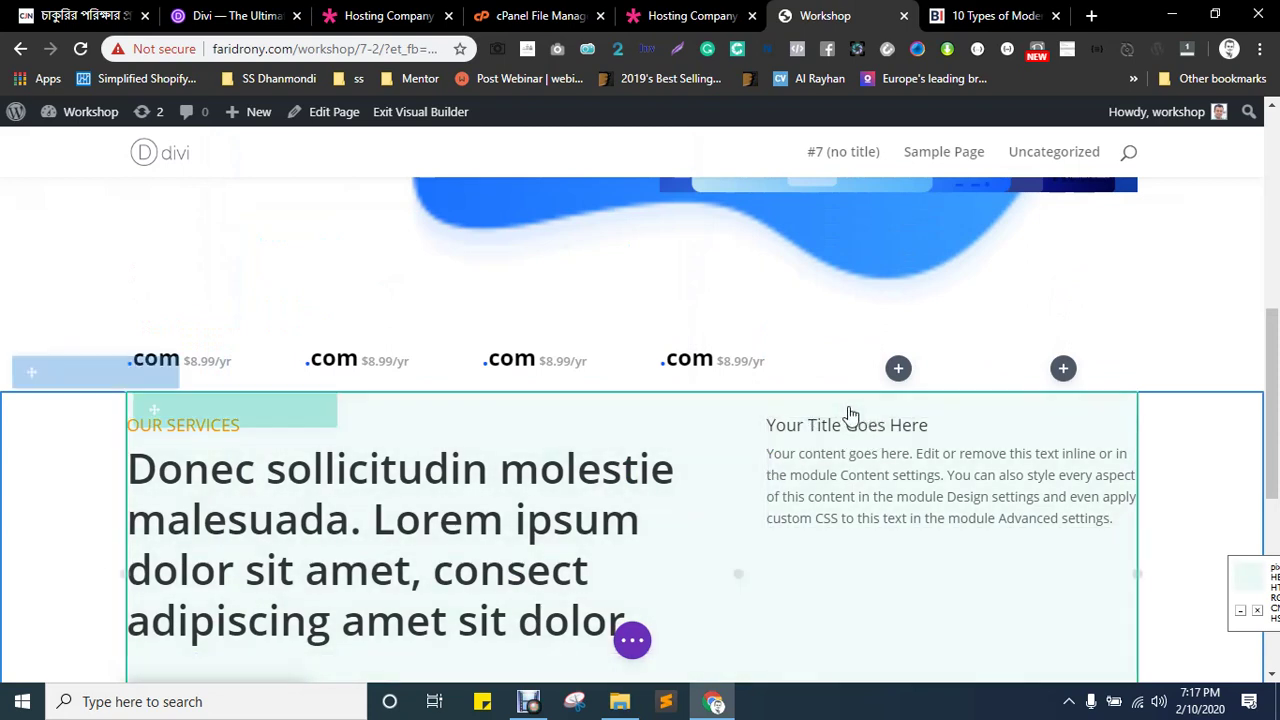
- Insert an Image module directly below the blurb beside the Our Services heading
mouse_move(880, 458)
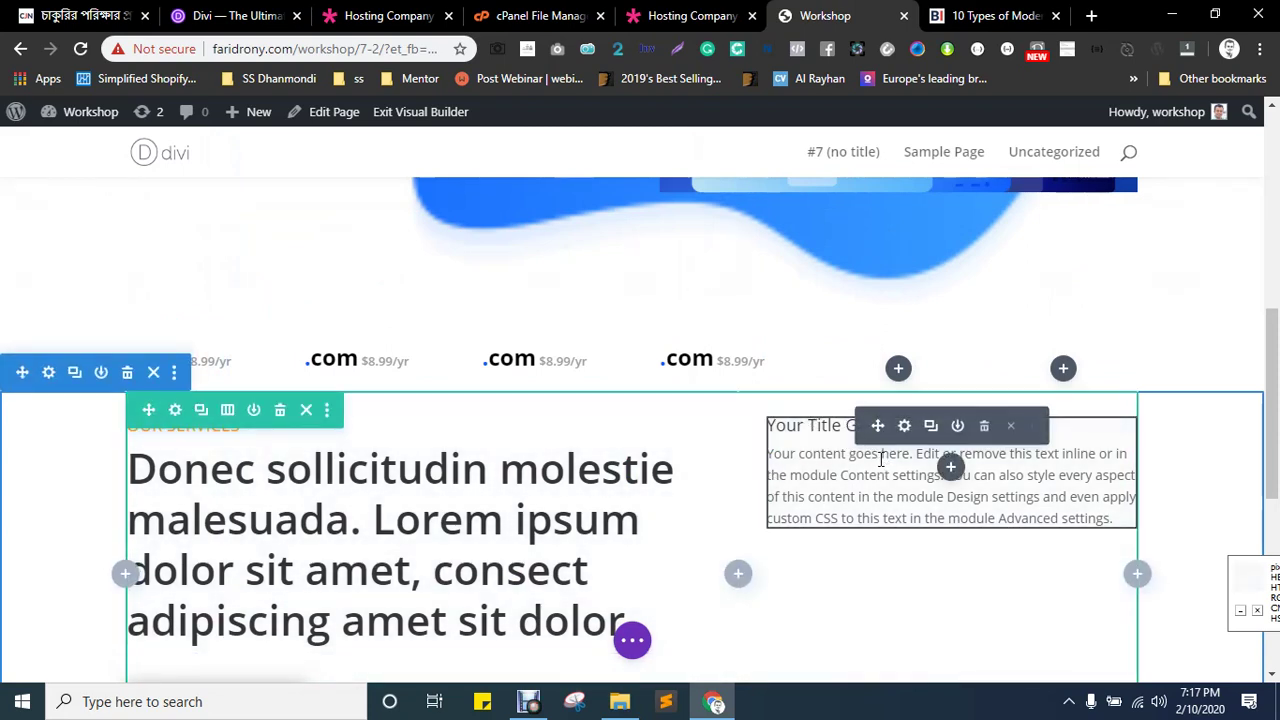
click(951, 467)
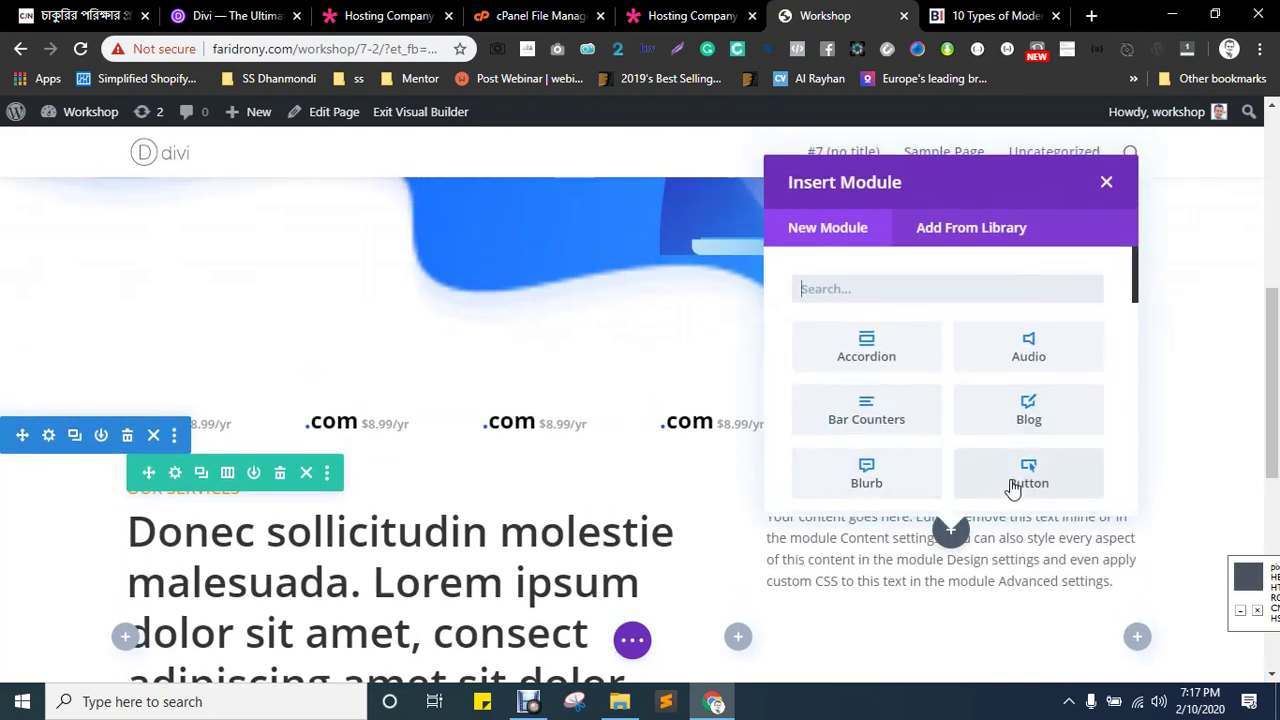
scroll(879, 400, down, 1)
scroll(900, 415, down, 2)
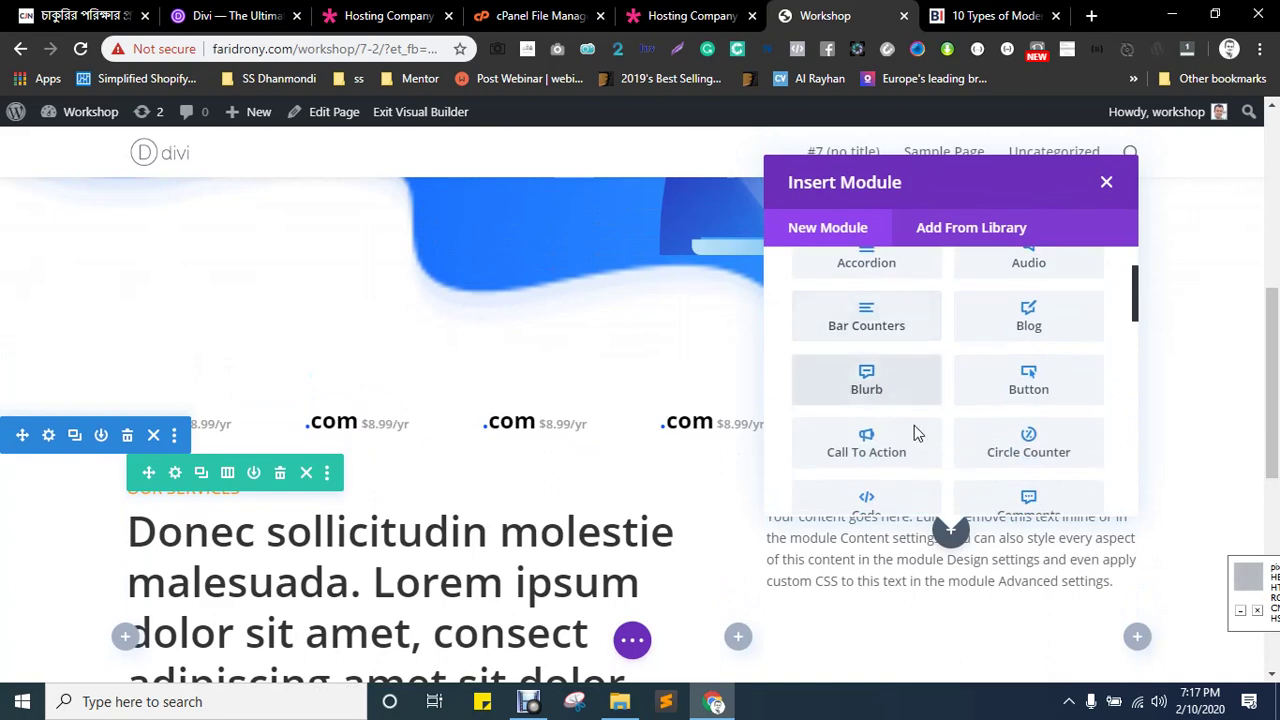
scroll(1058, 447, down, 3)
scroll(1060, 447, down, 2)
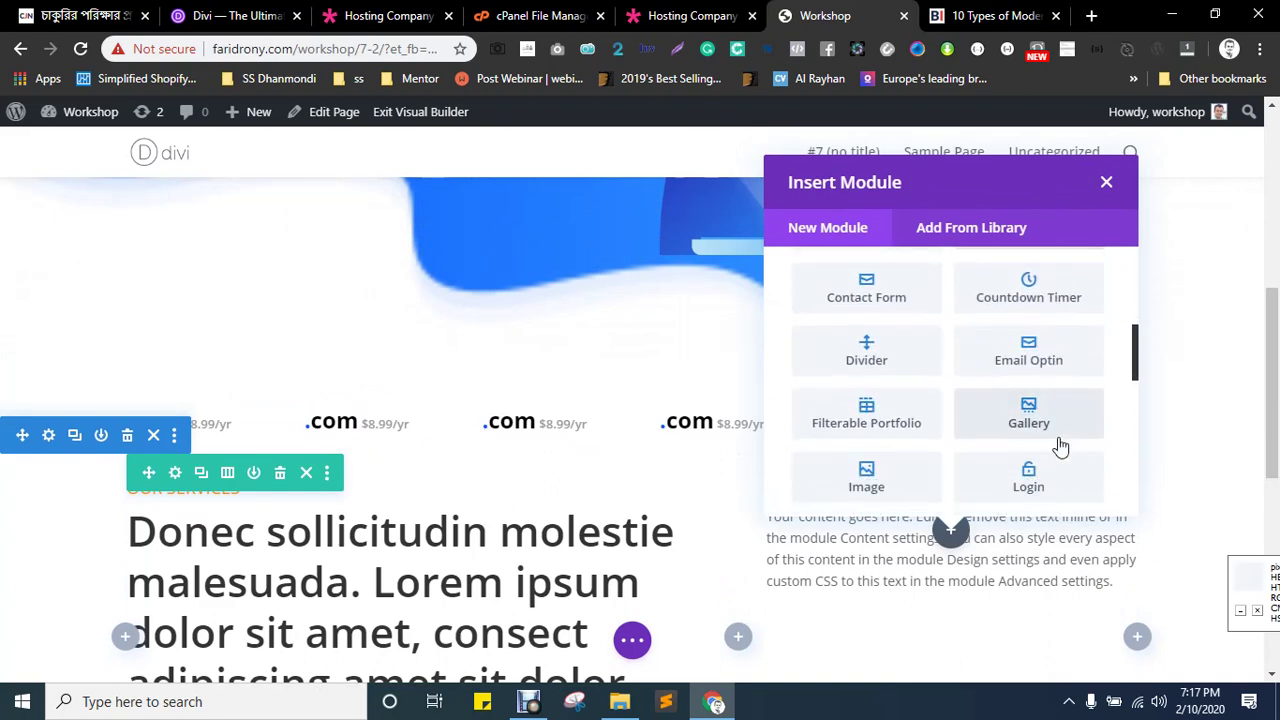
scroll(931, 380, down, 1)
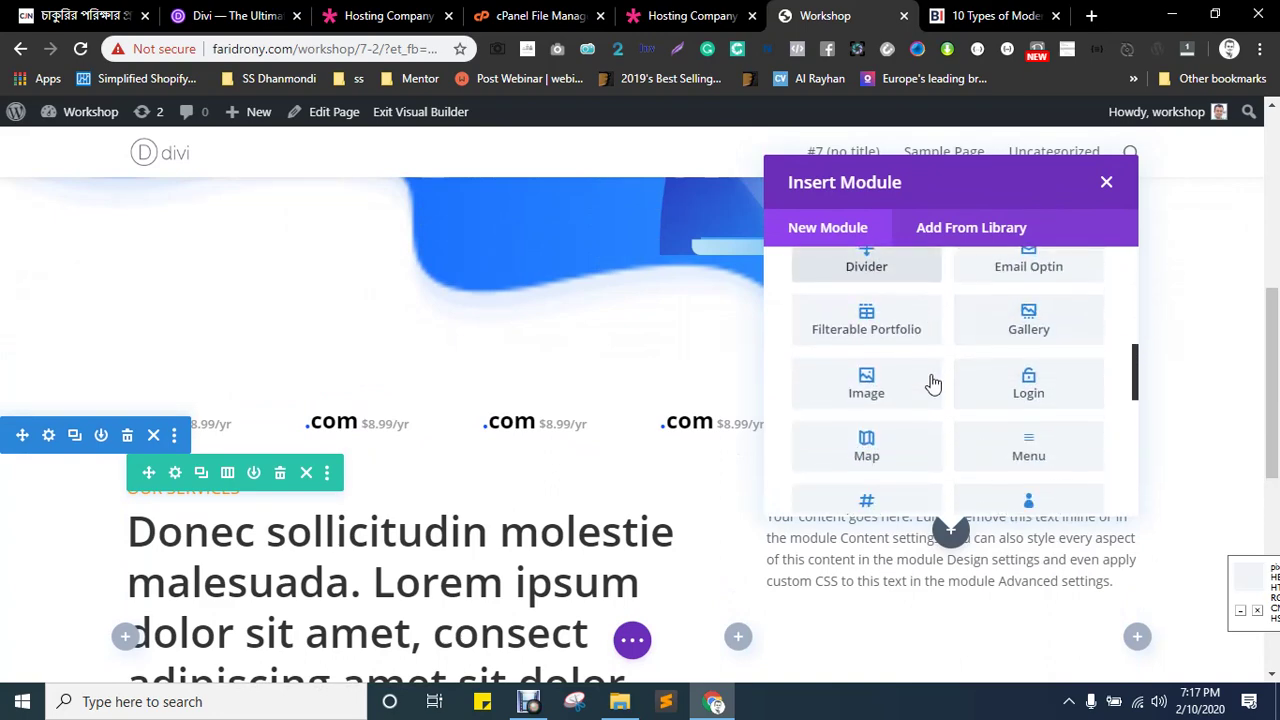
click(866, 384)
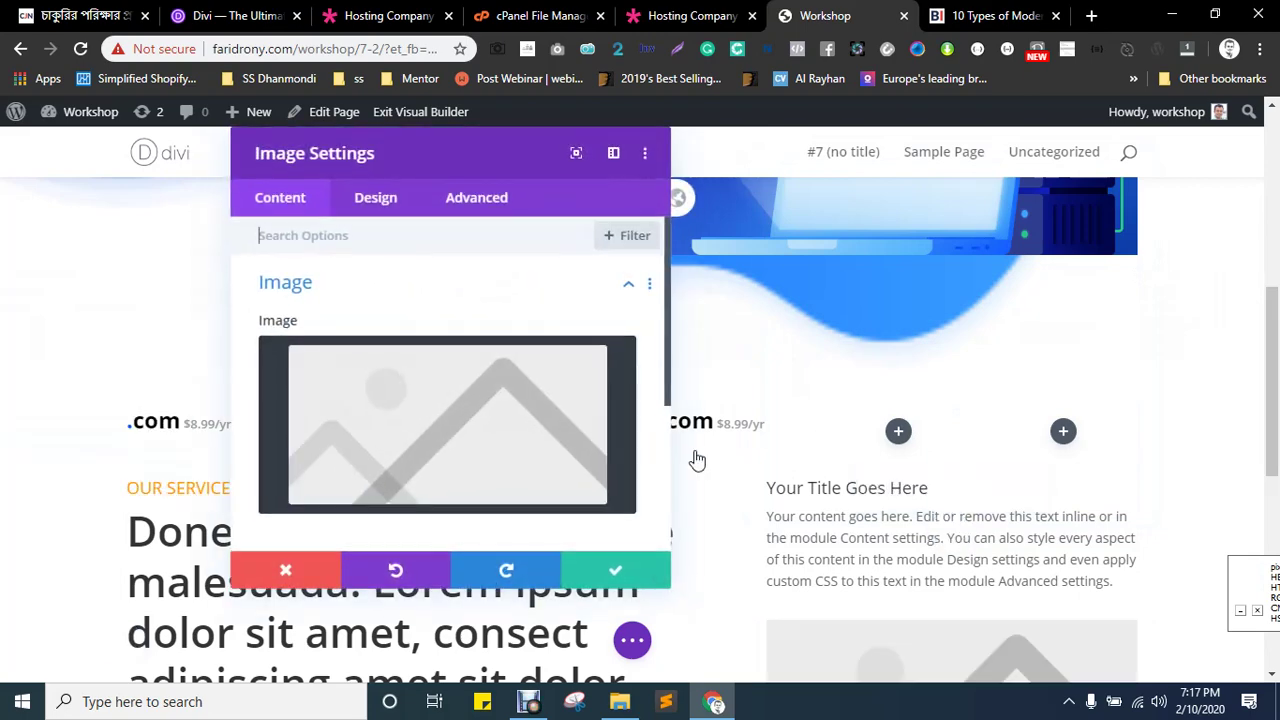
- Set the new Image module's picture to the server-and-shield icon 1X_Hosting_Icon_04.png from the media library, matching the reference page
click(475, 417)
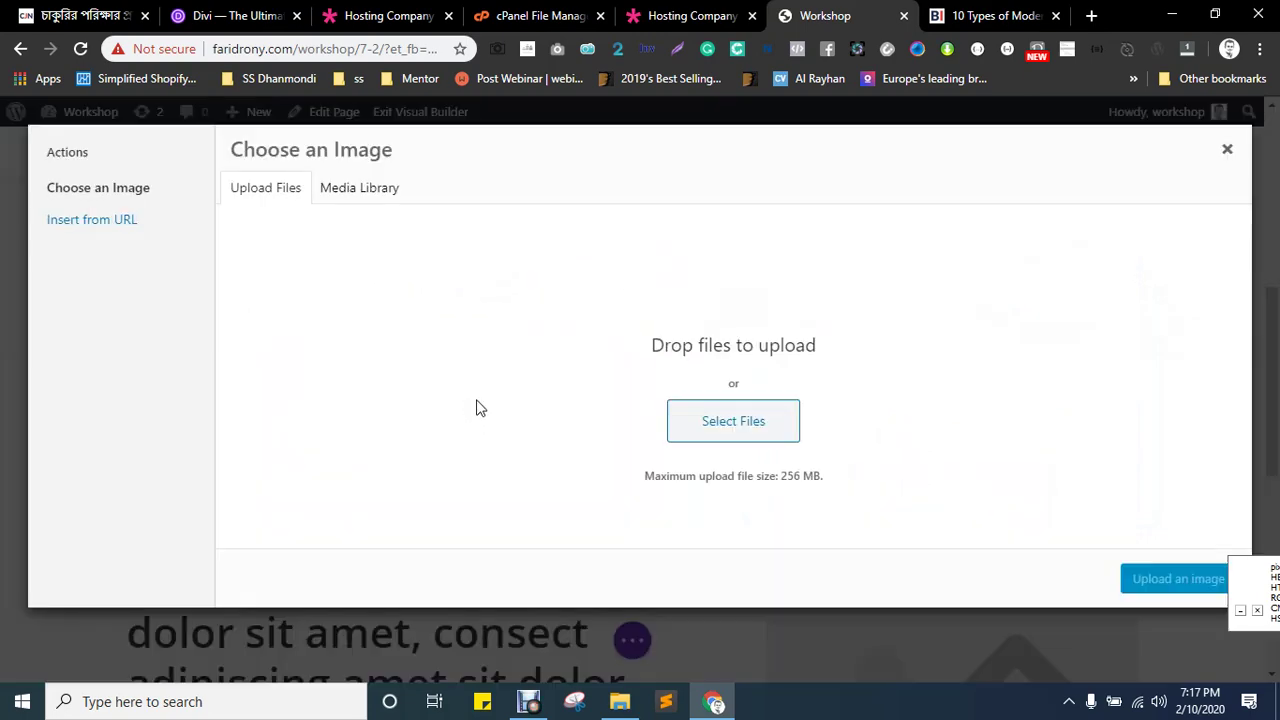
click(705, 434)
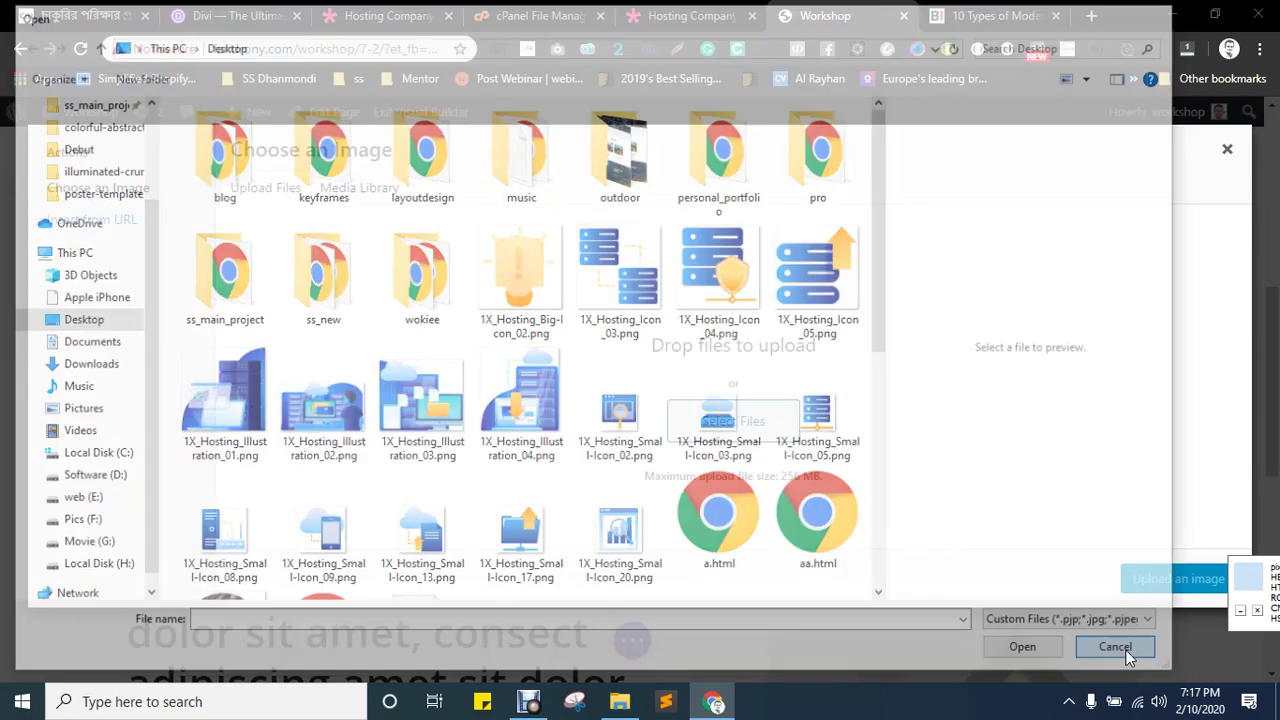
click(1108, 648)
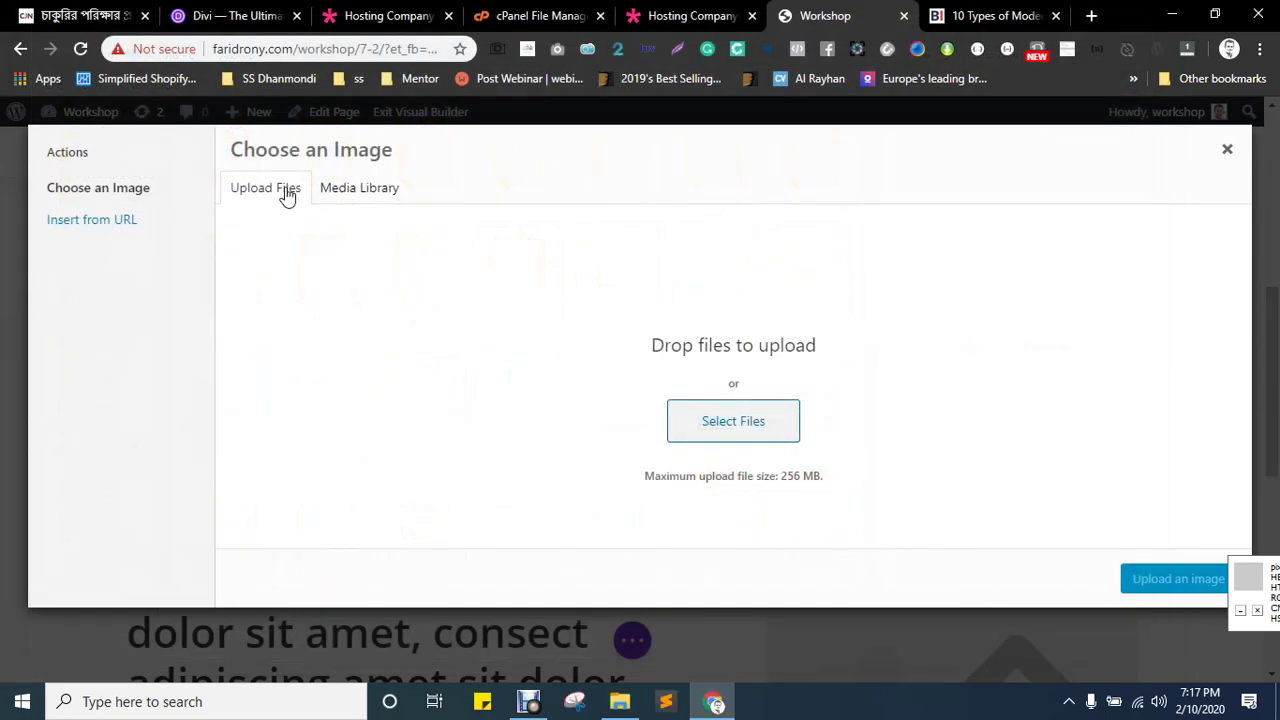
click(368, 191)
key(ctrl+shift+Tab)
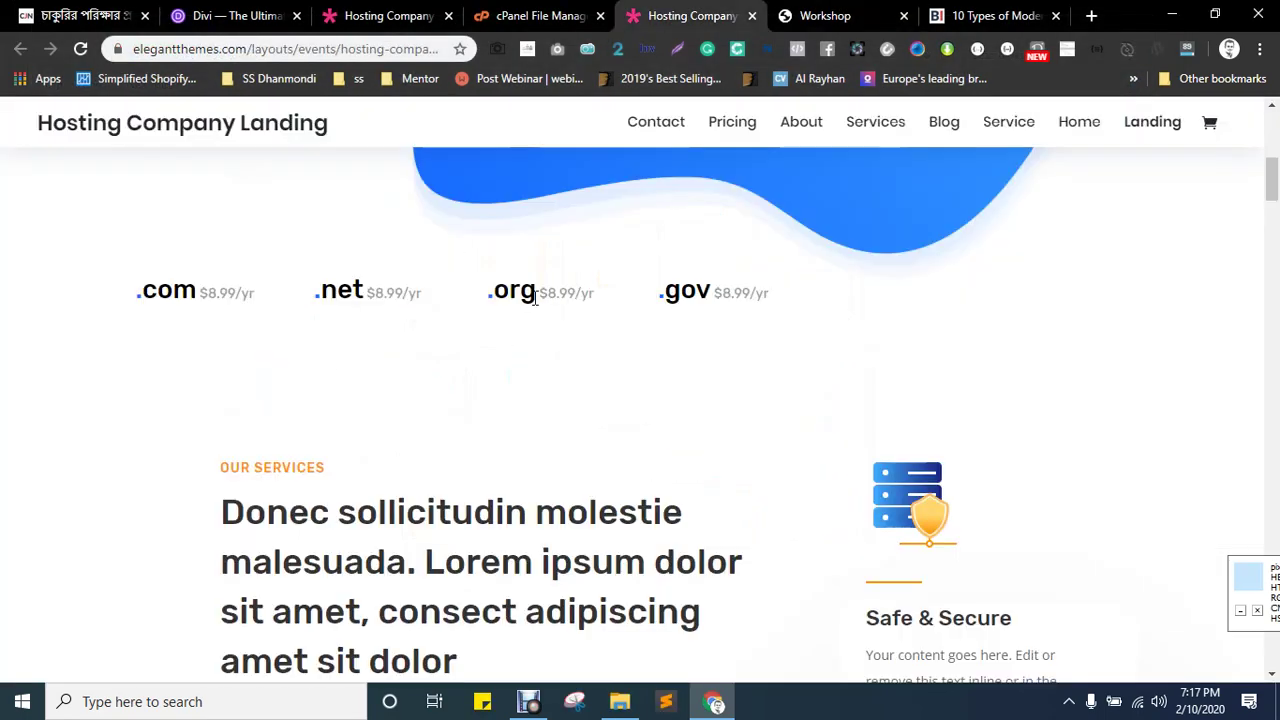
scroll(540, 305, down, 2)
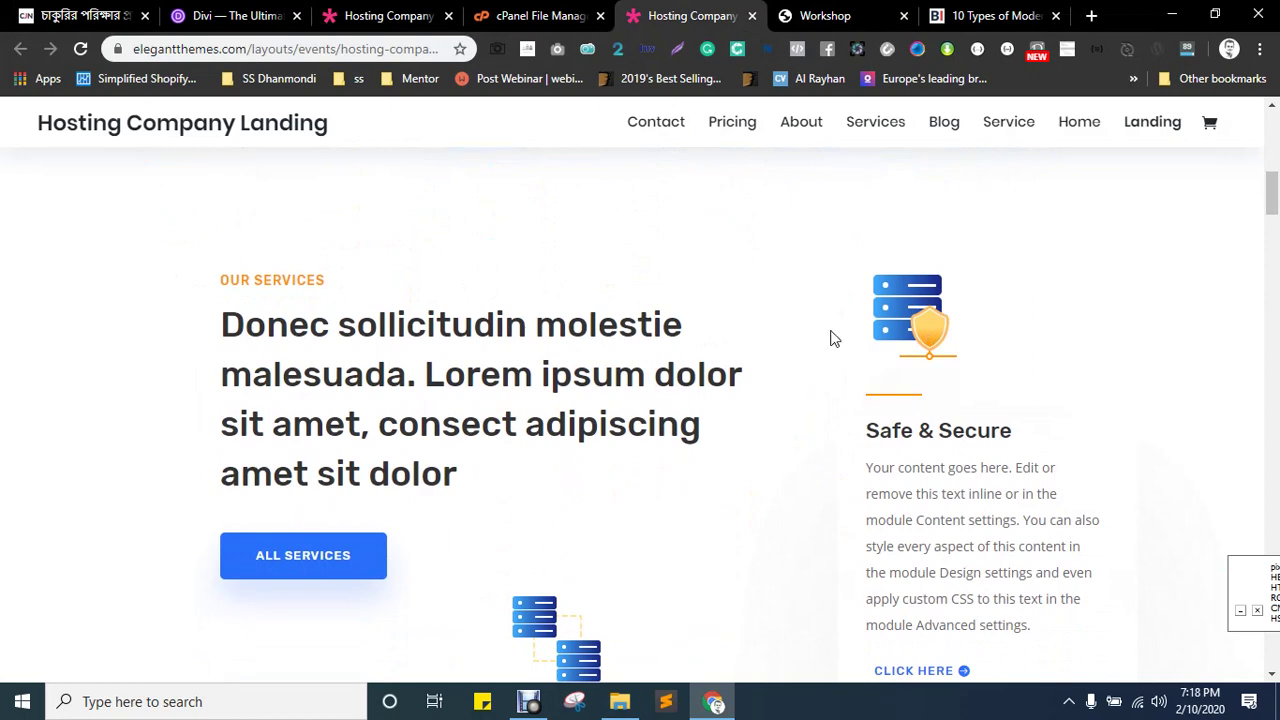
key(ctrl+Tab)
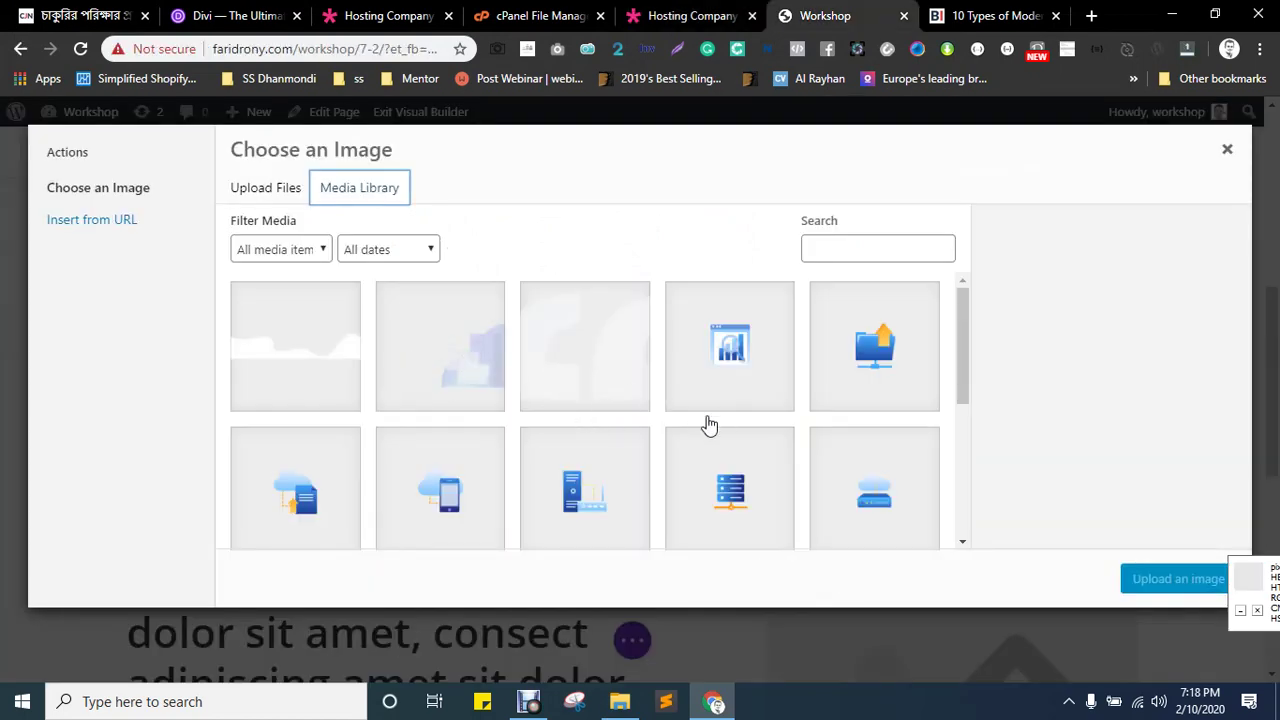
scroll(708, 425, down, 6)
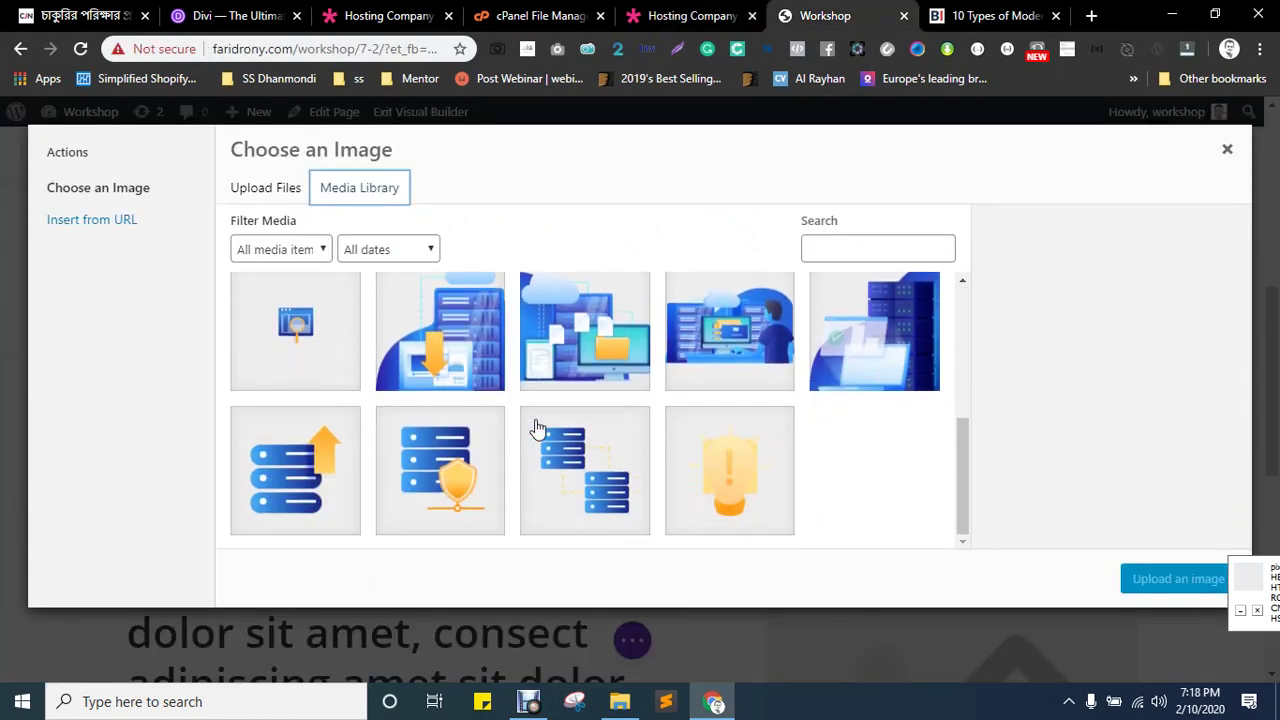
click(428, 428)
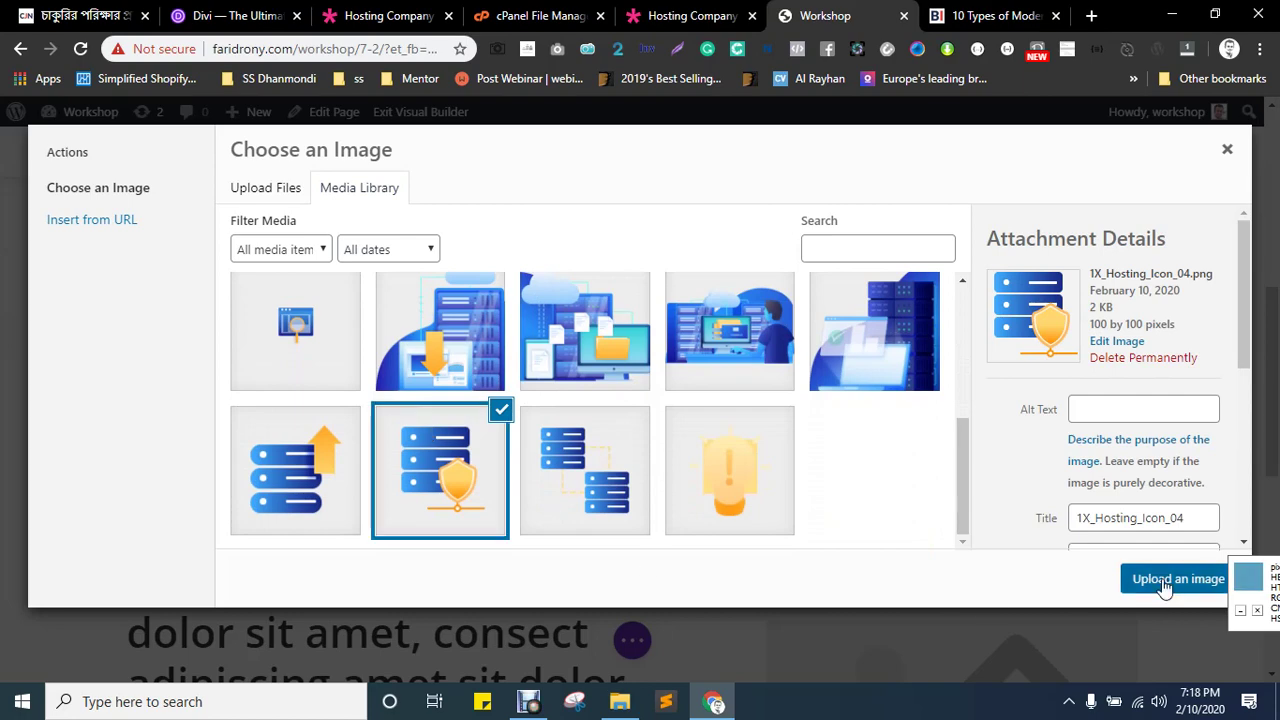
click(1165, 582)
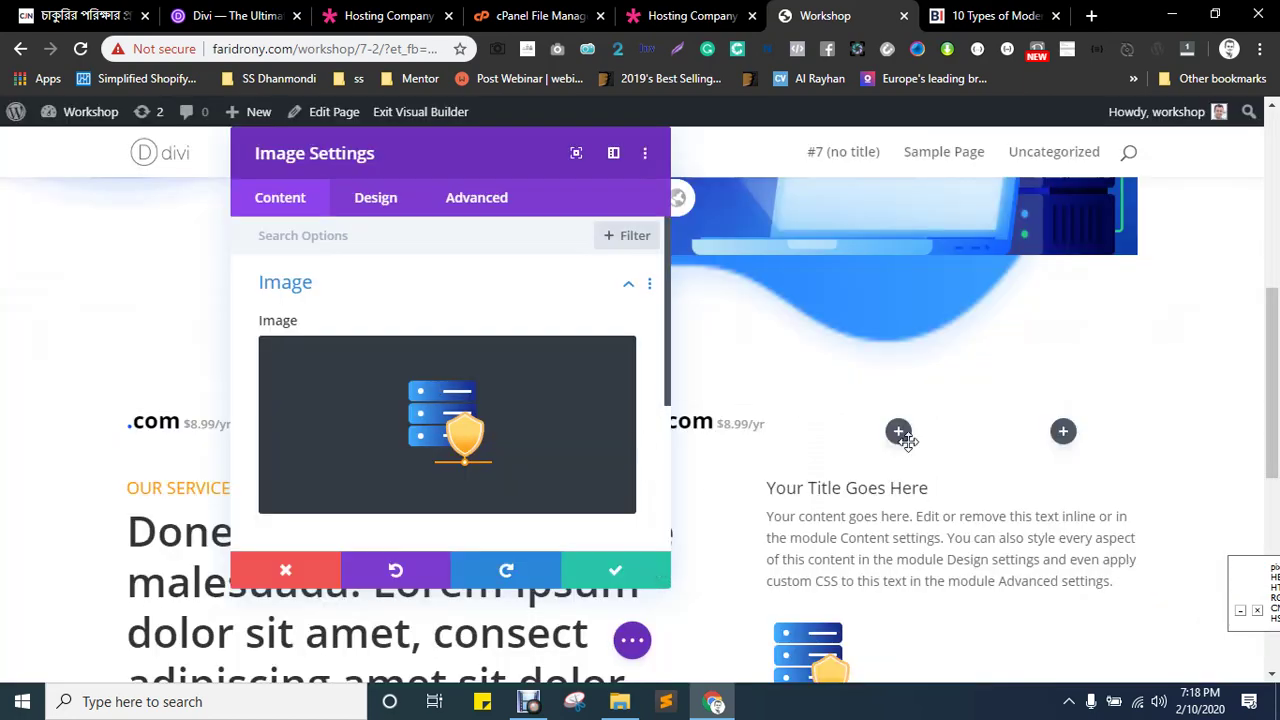
- Save the Image module and move the server-and-shield image above the blurb in the same column
scroll(780, 480, down, 2)
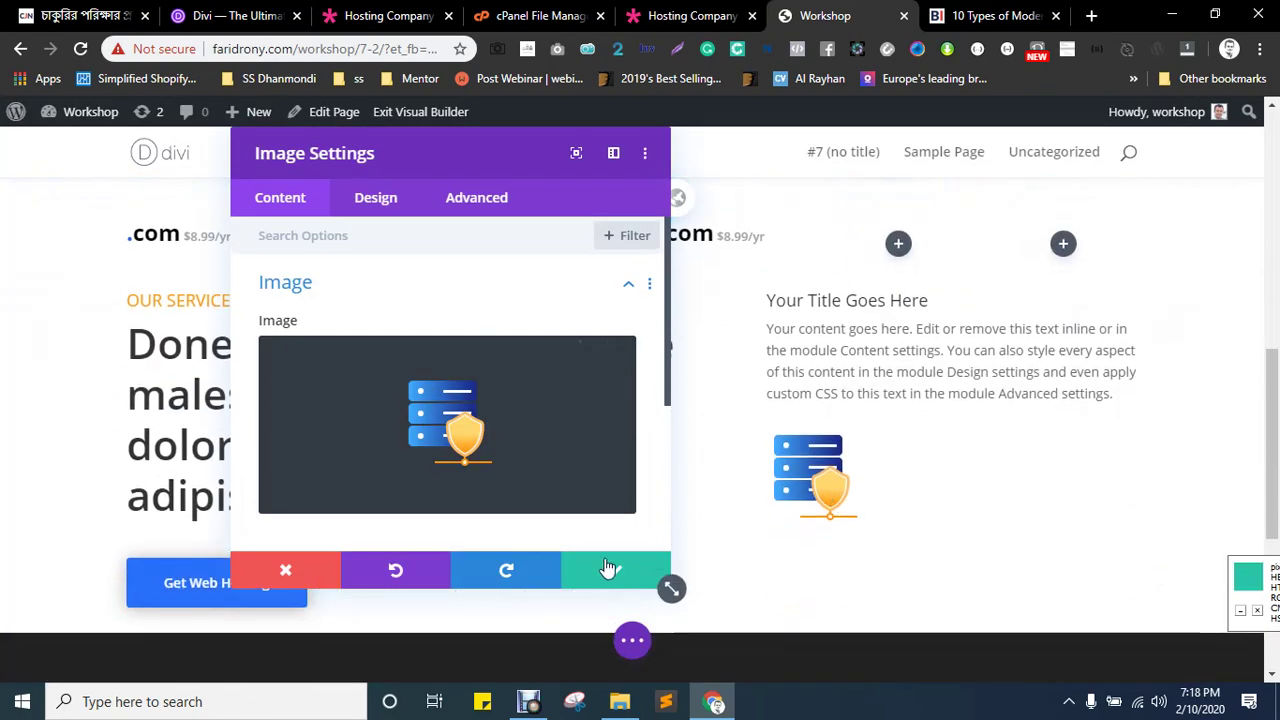
key(Escape)
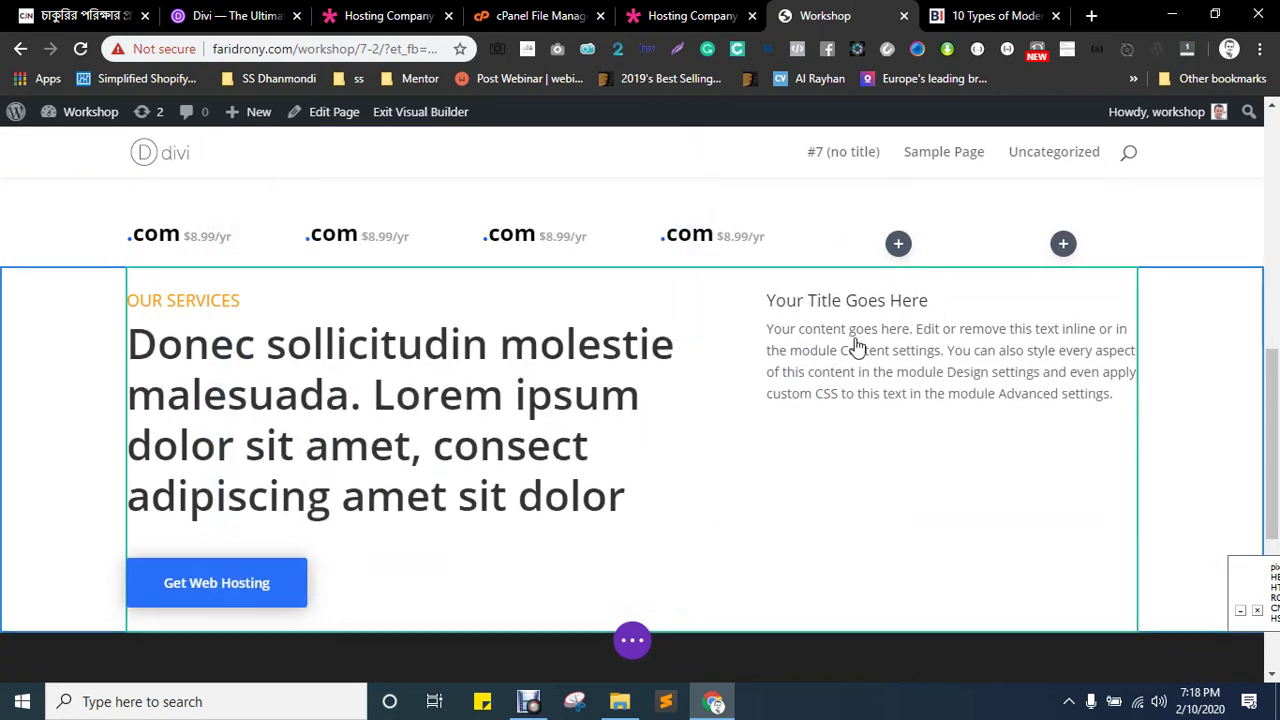
key(ctrl+z)
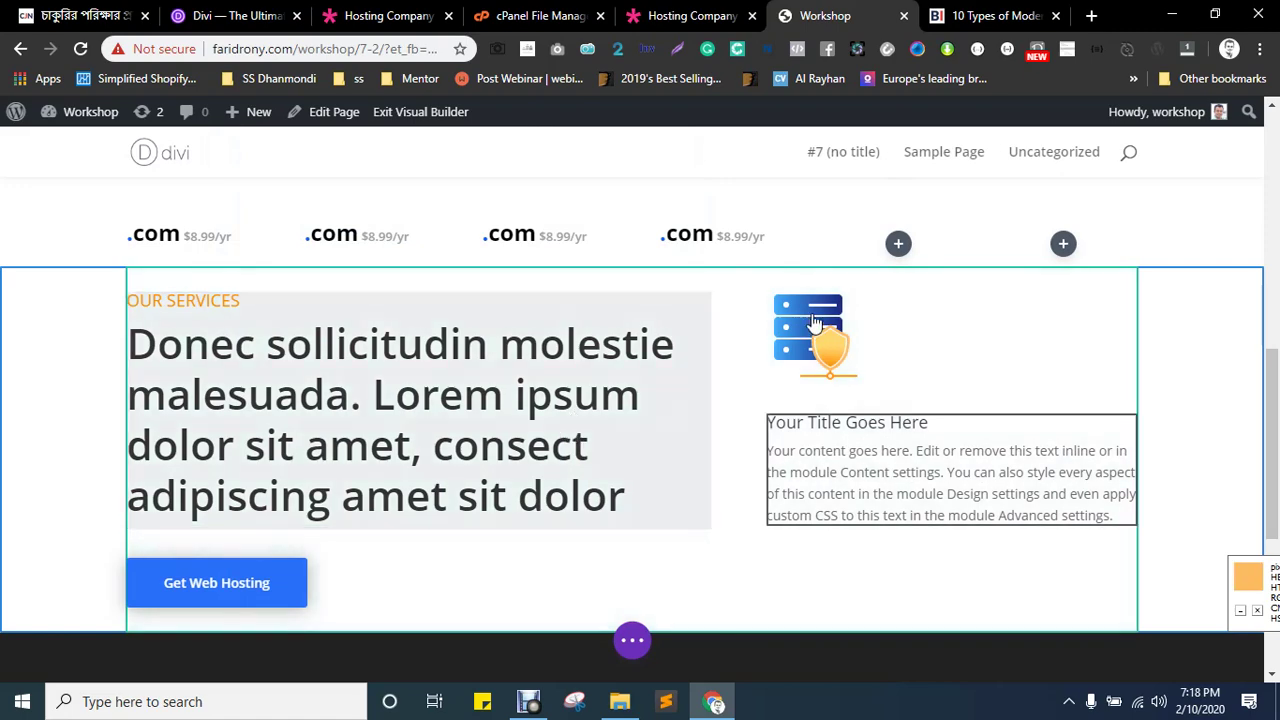
- Insert a Divider module directly below the server-and-shield image and save it with its default settings
mouse_move(898, 366)
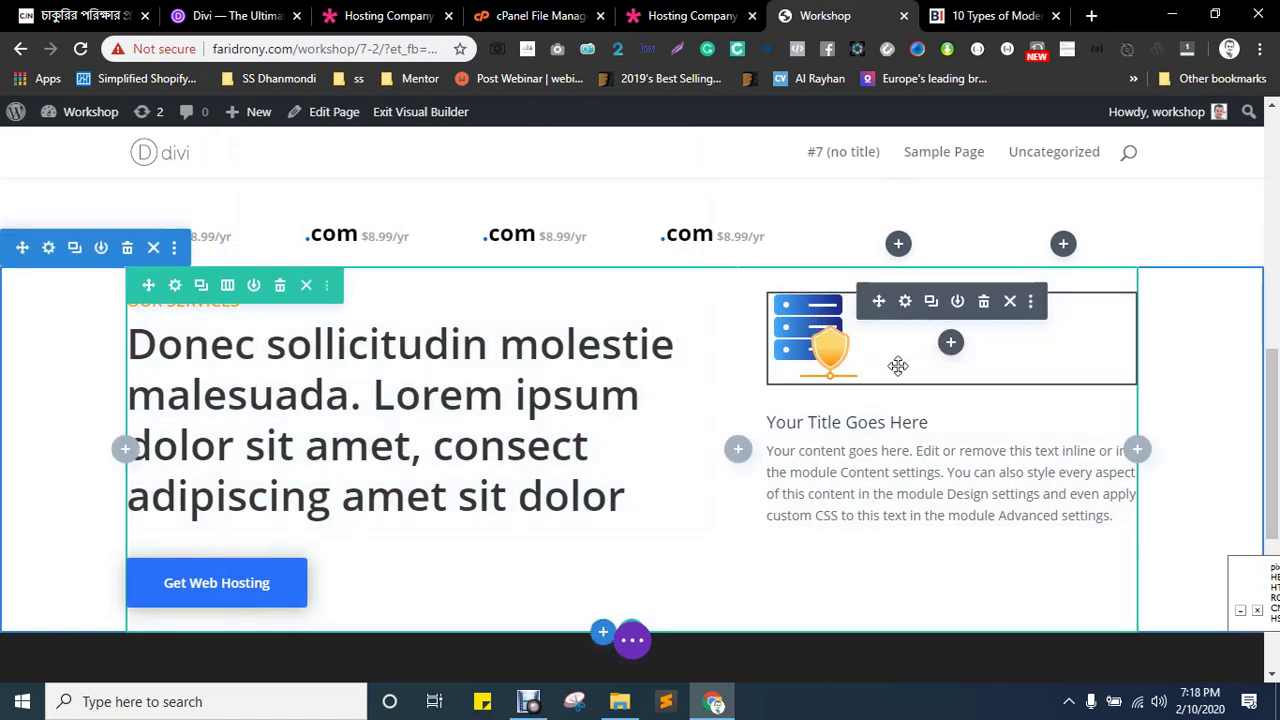
click(950, 343)
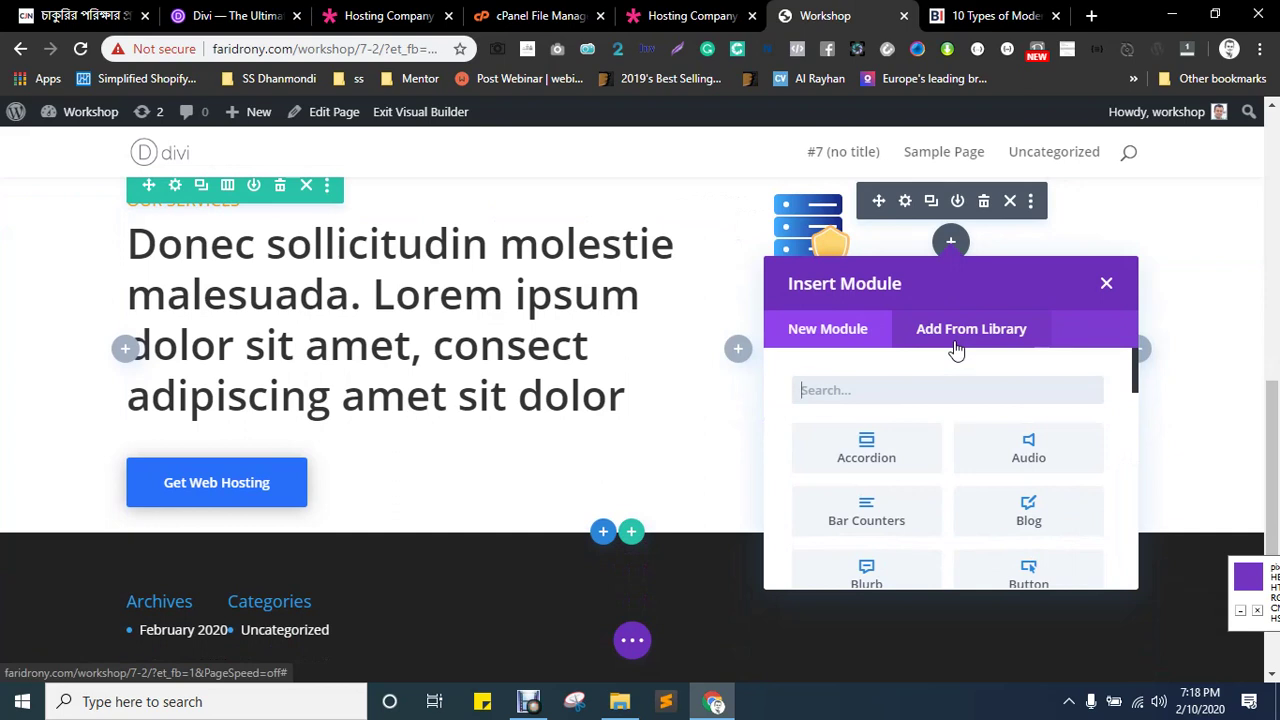
text(div)
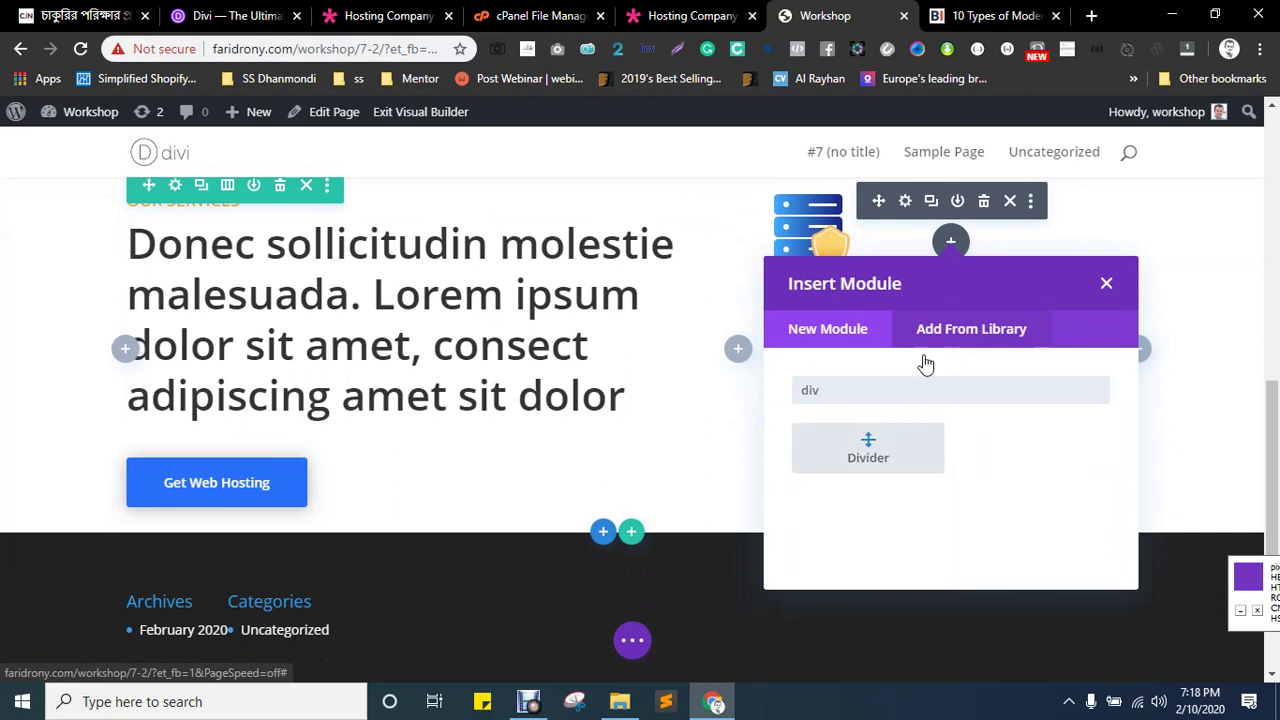
click(867, 450)
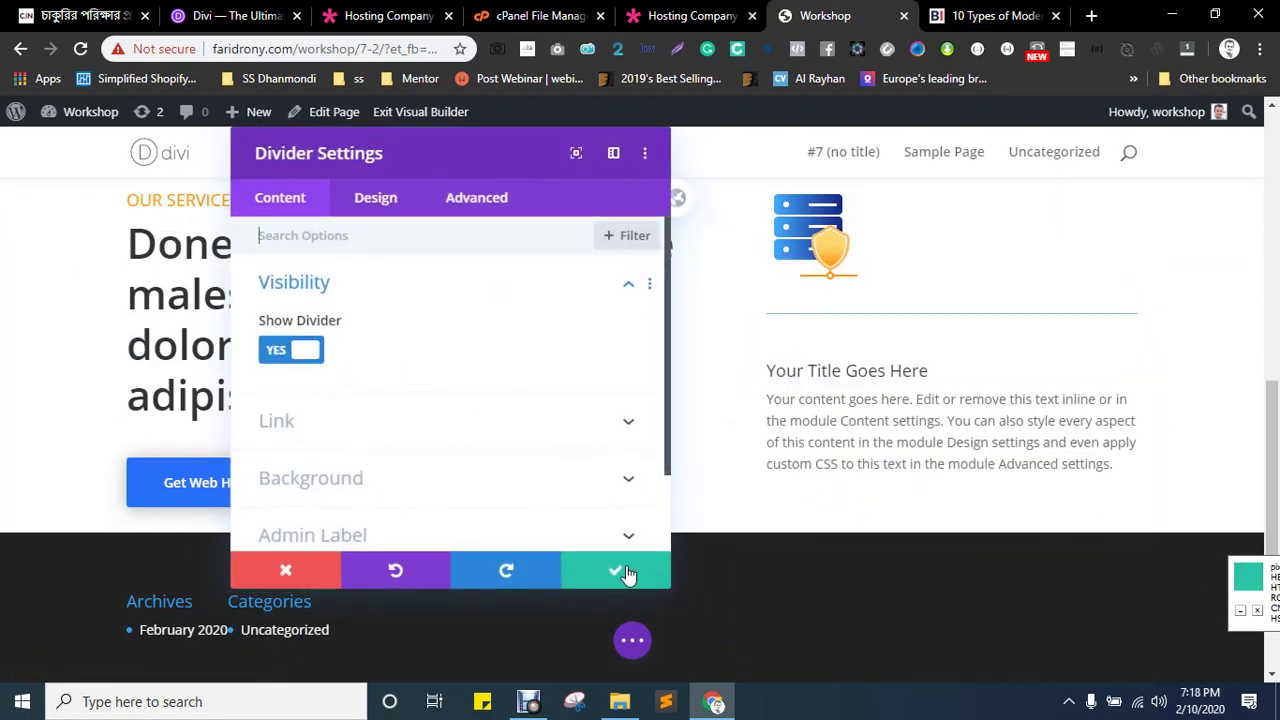
click(627, 574)
- Copy the Heading 2 text color #ff9400 from the Our Services text module's design settings and close them
scroll(340, 425, up, 2)
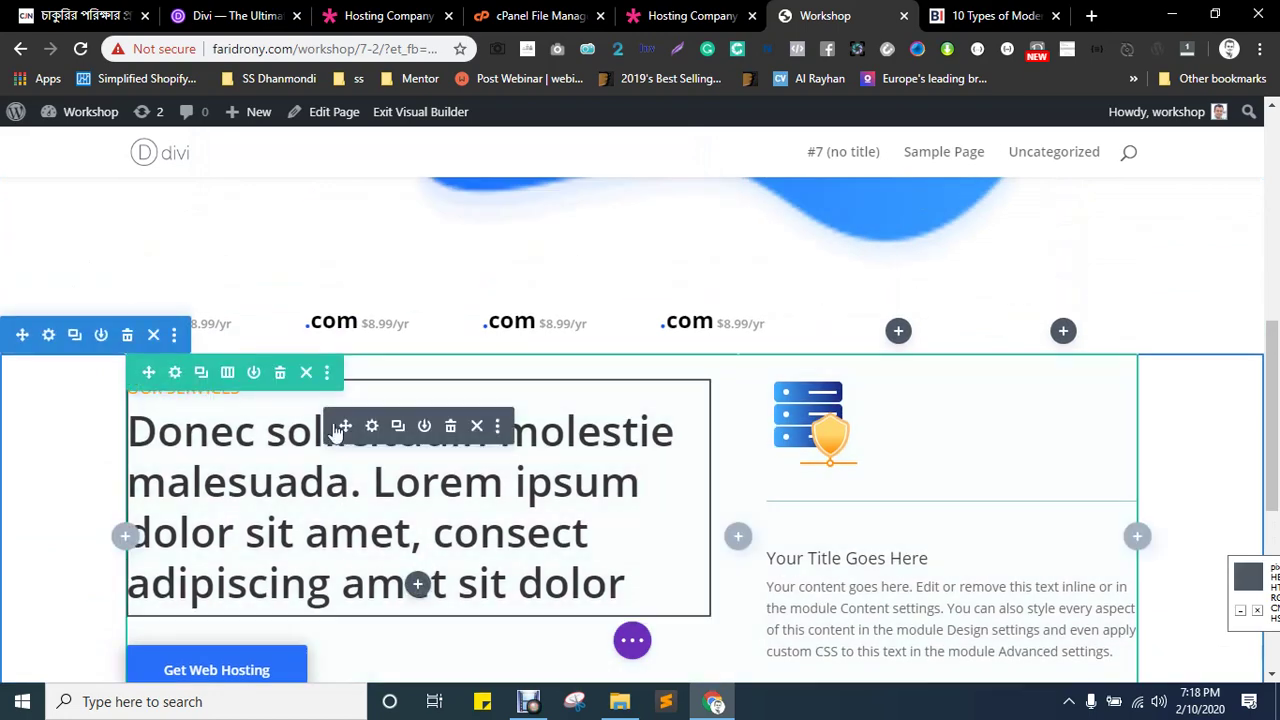
click(371, 427)
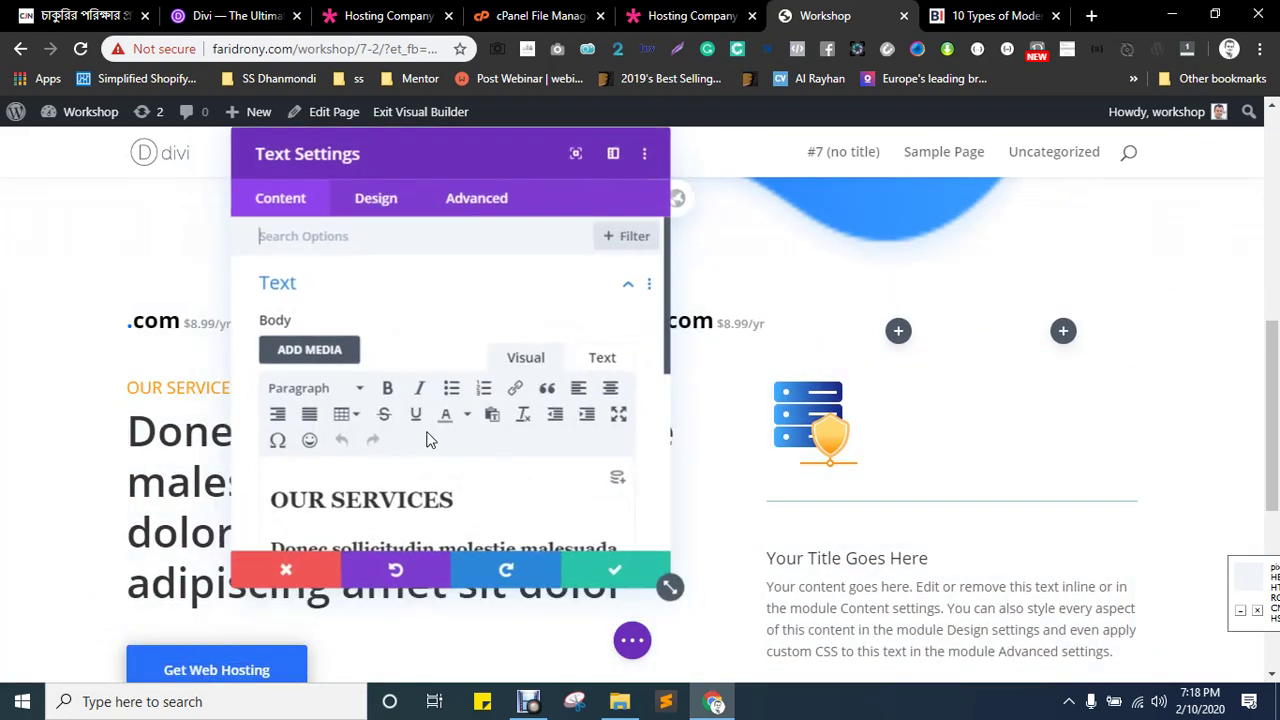
click(371, 197)
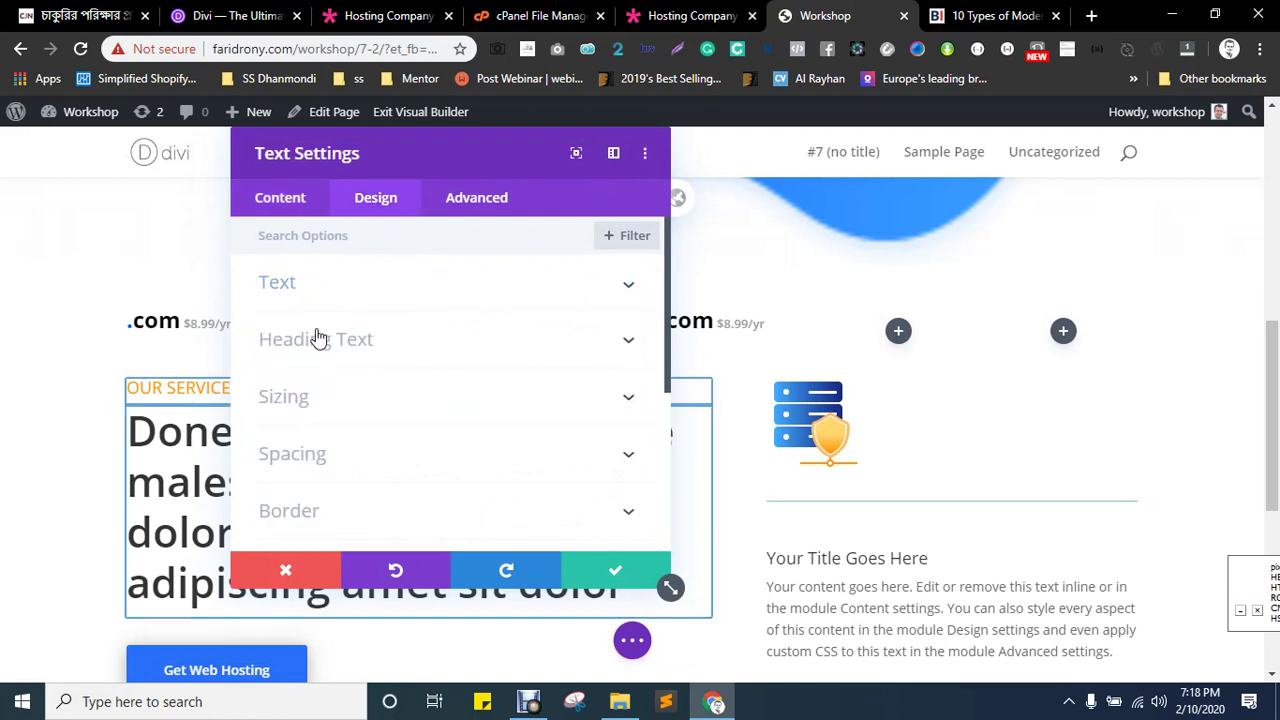
click(318, 340)
click(351, 296)
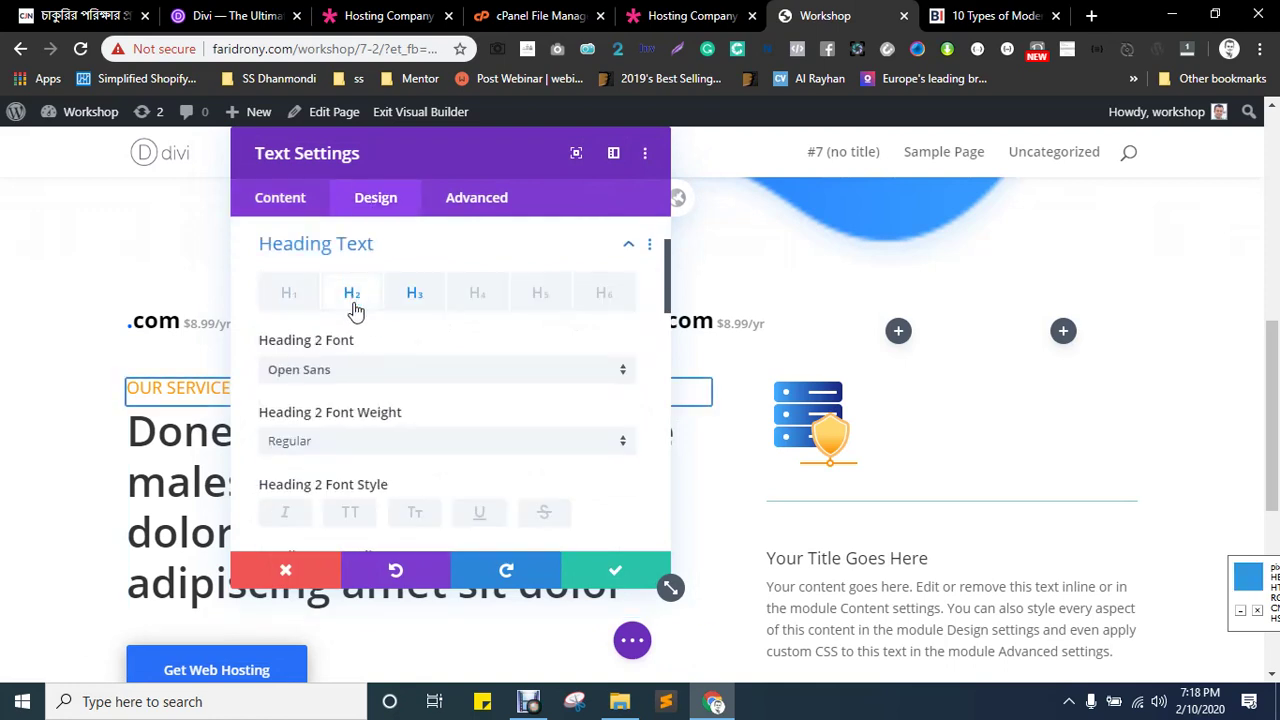
scroll(450, 405, down, 1)
scroll(450, 405, down, 2)
click(281, 484)
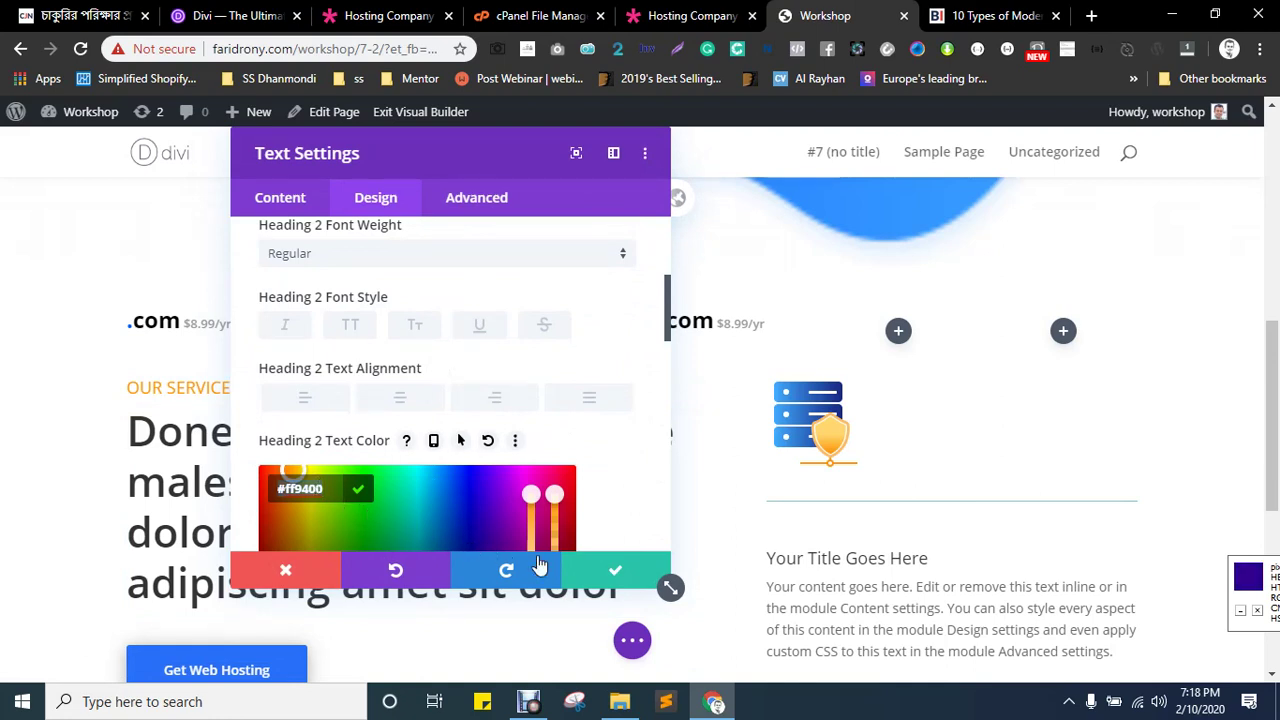
click(618, 572)
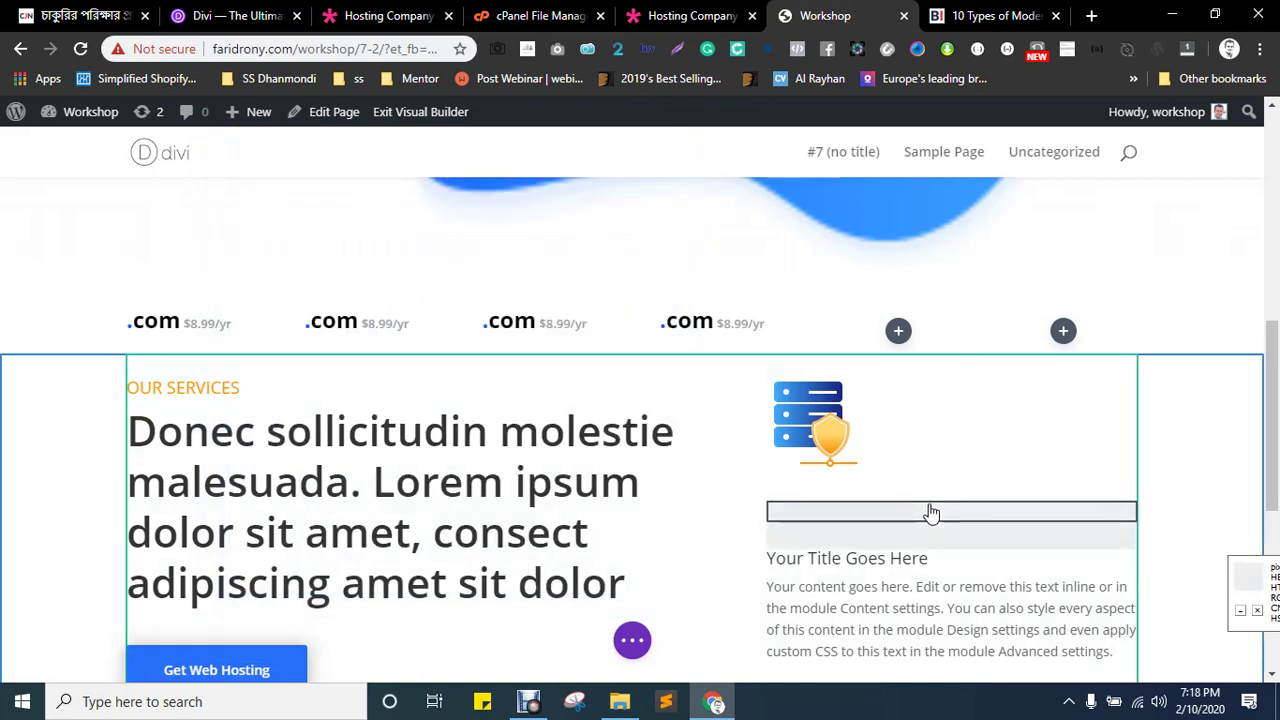
- Set the background color of the divider below the server-and-shield image to #ff9400
mouse_move(929, 512)
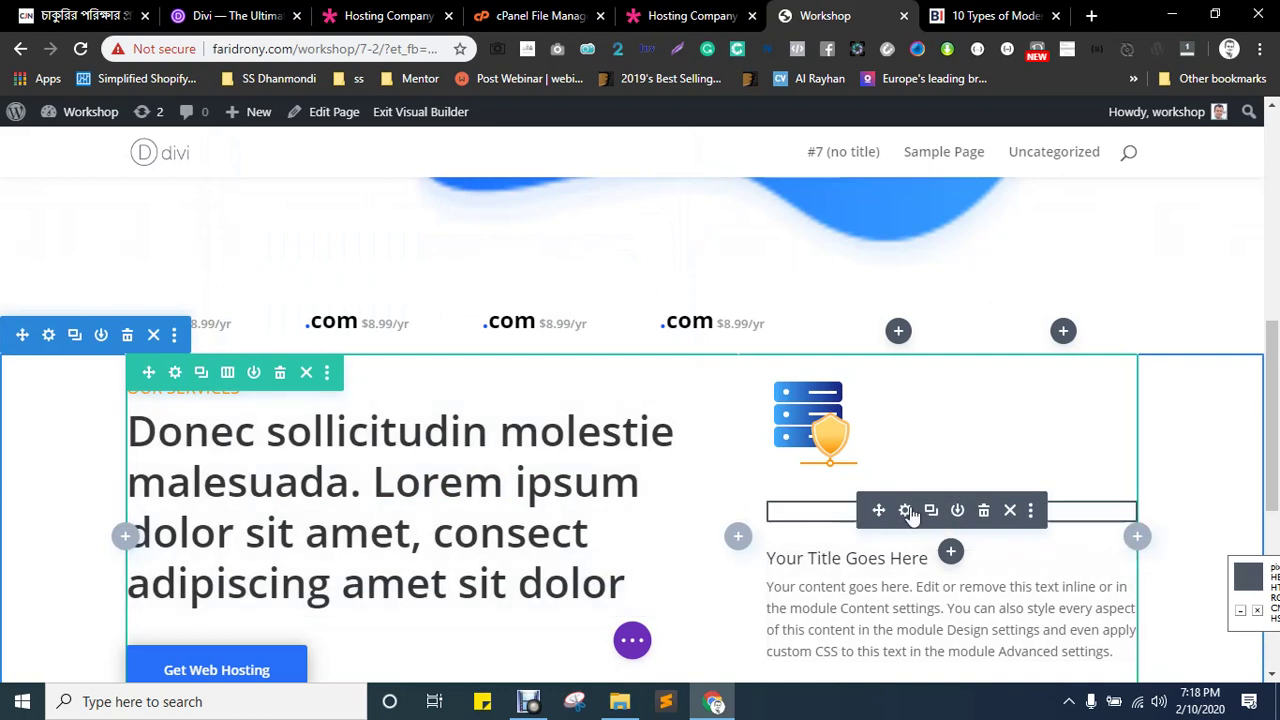
click(905, 511)
scroll(454, 323, down, 2)
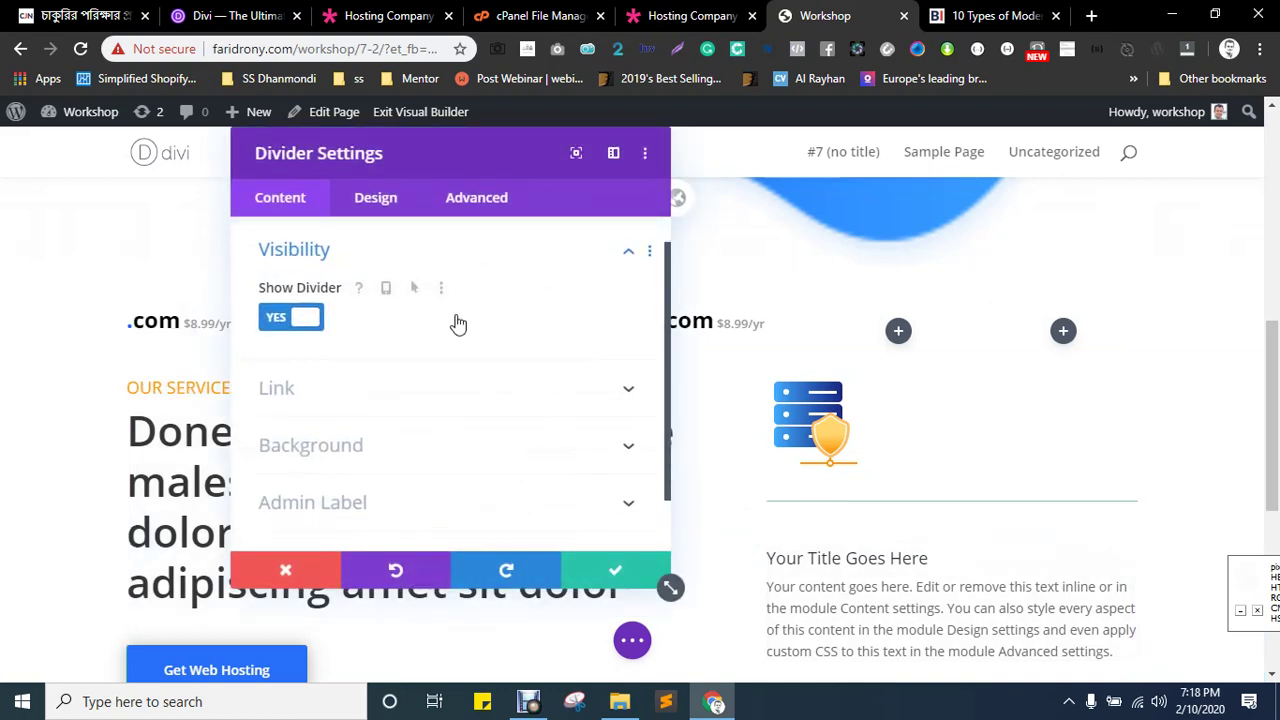
click(345, 386)
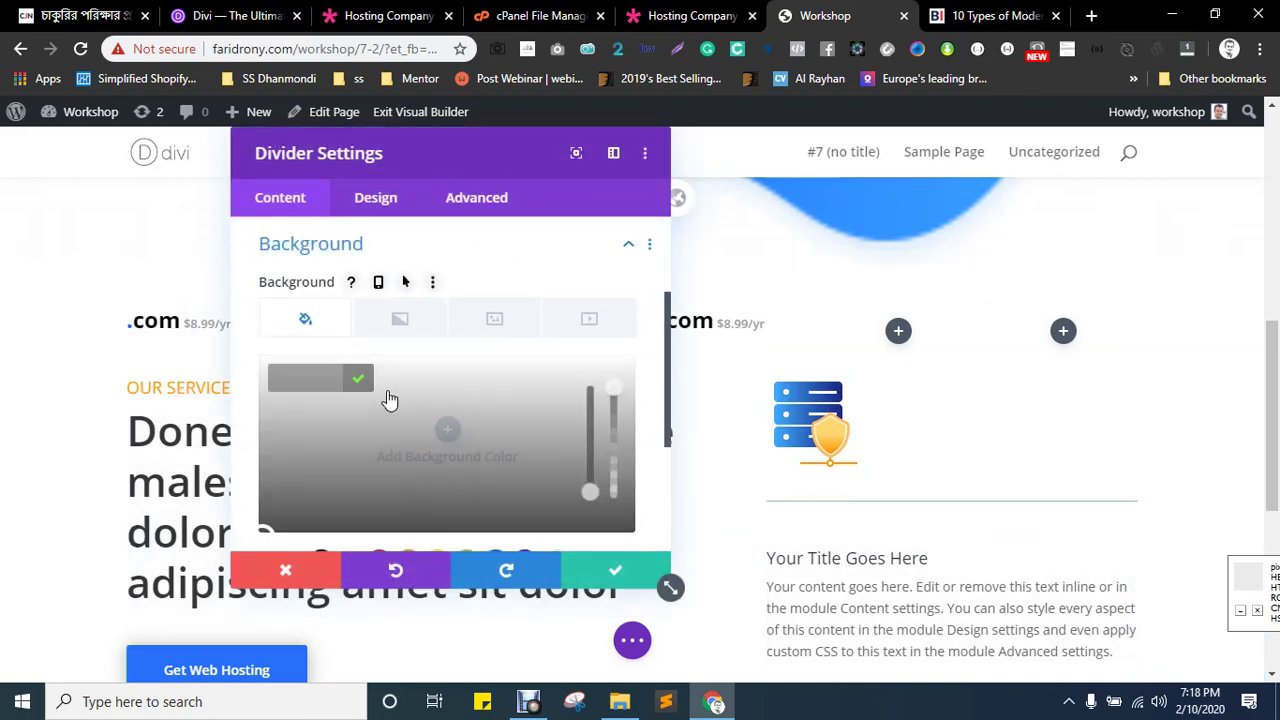
click(390, 402)
click(322, 372)
text(#ff9800)
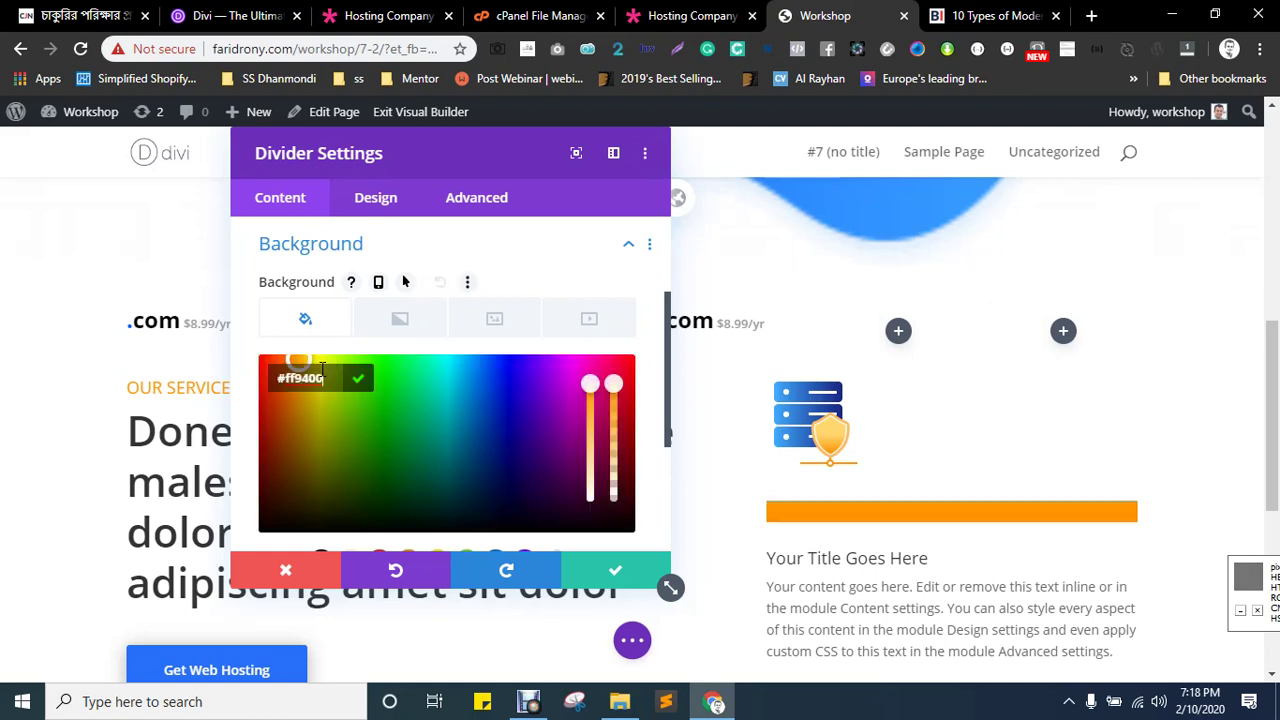
click(358, 378)
scroll(412, 400, down, 2)
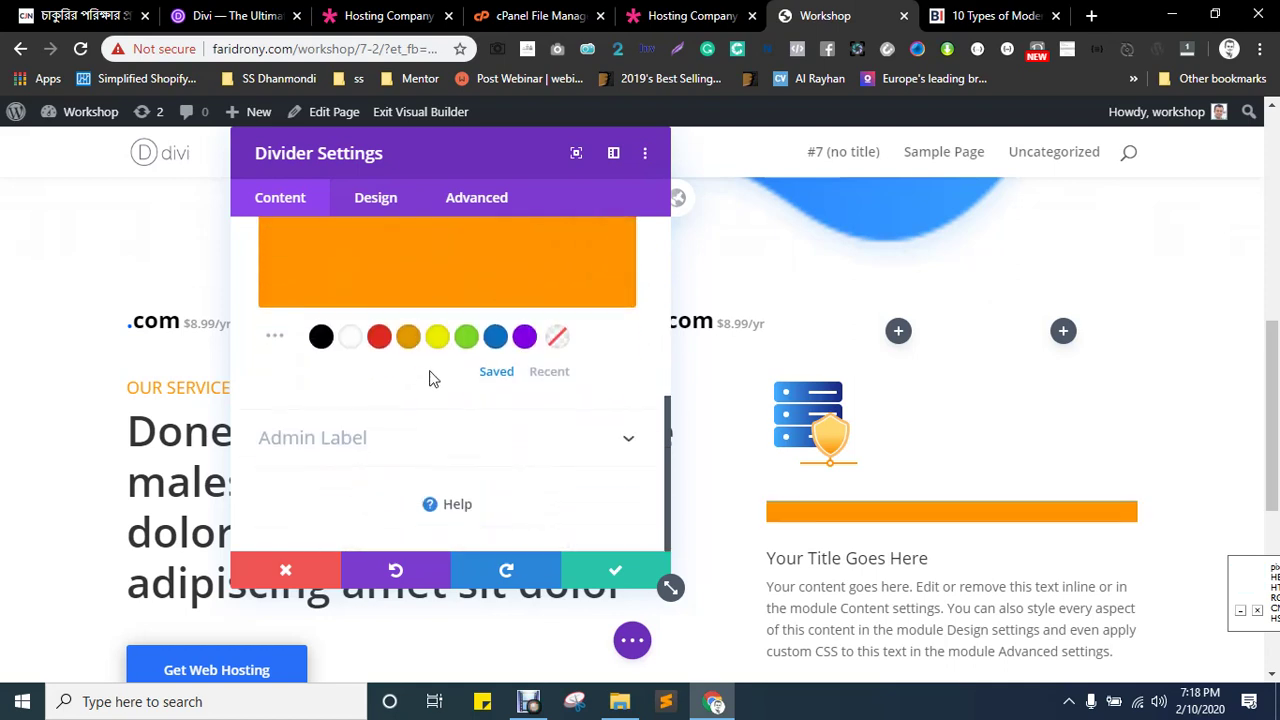
- Try hiding the divider line by switching Show Divider off, and switch it back on
scroll(405, 414, up, 4)
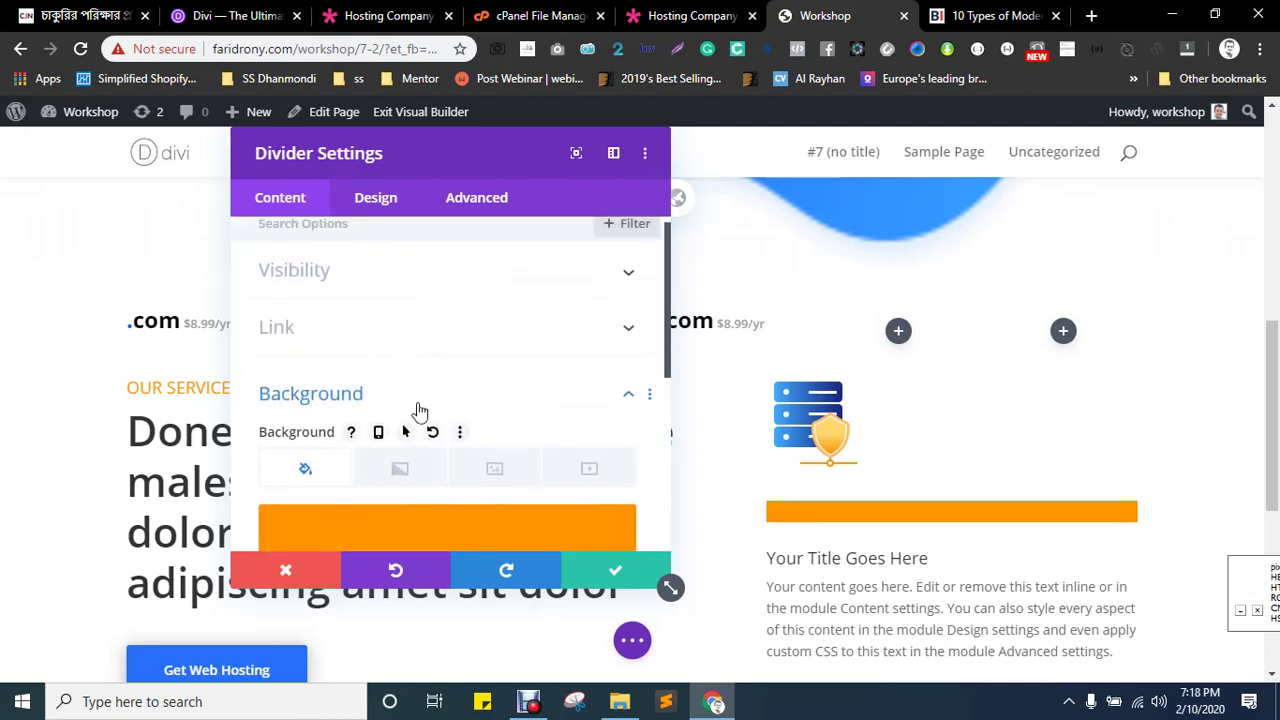
click(302, 278)
click(292, 354)
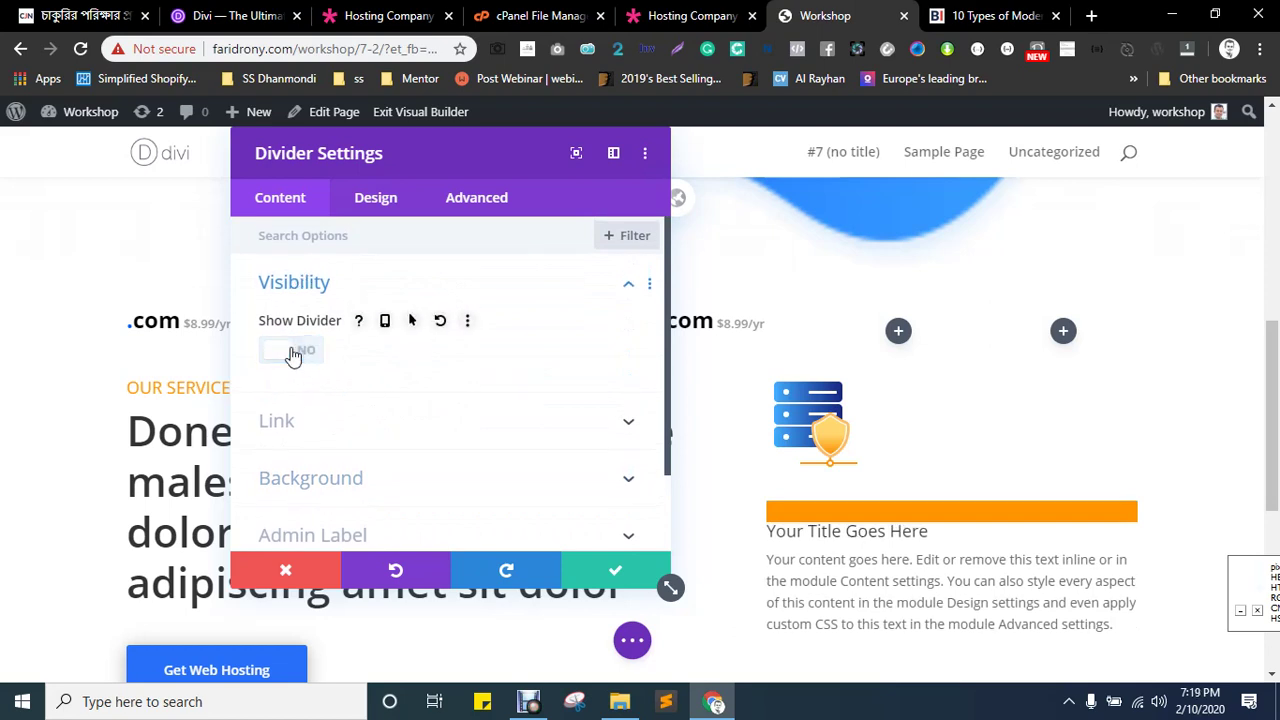
click(292, 354)
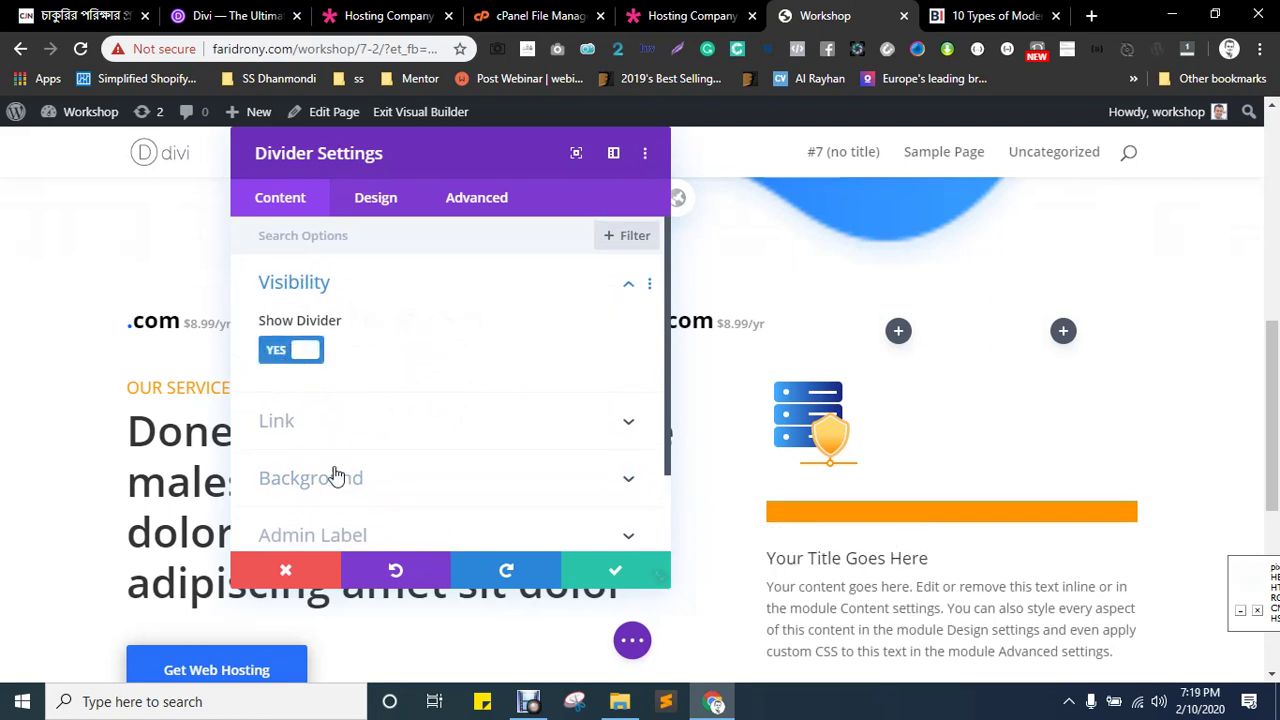
- Check the divider's line color setting and remove the divider's orange background color
click(385, 205)
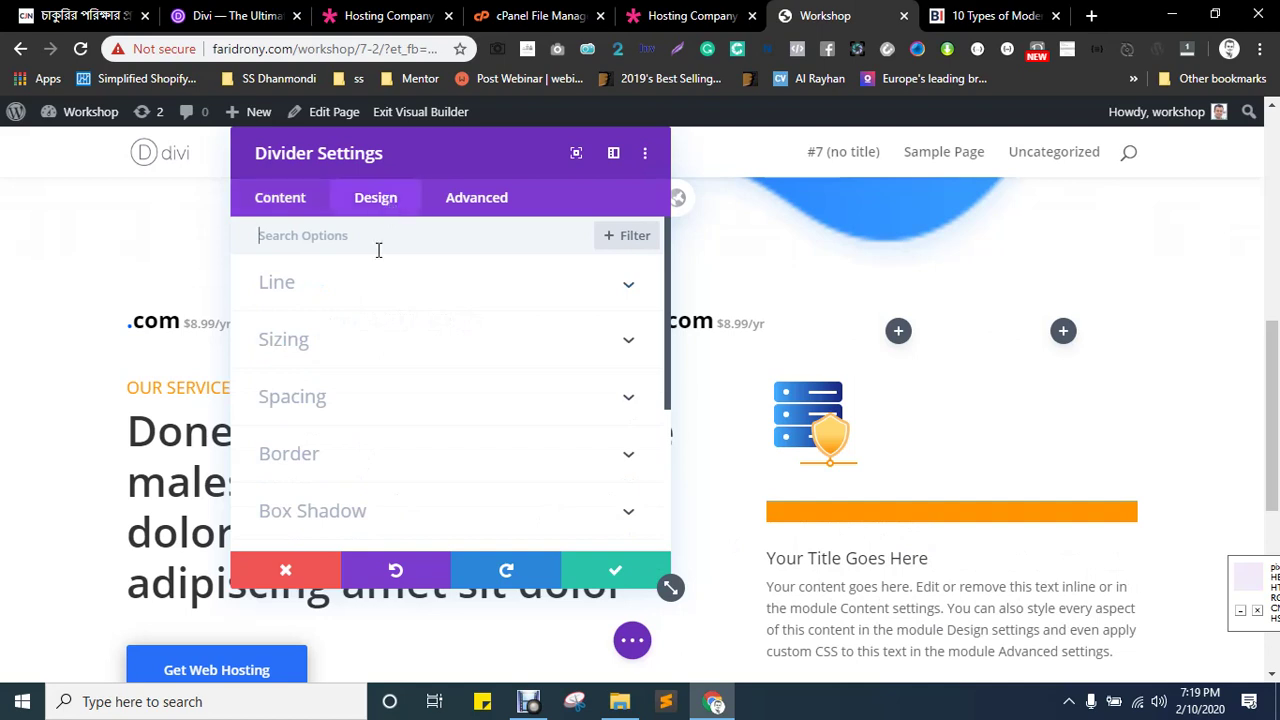
click(288, 290)
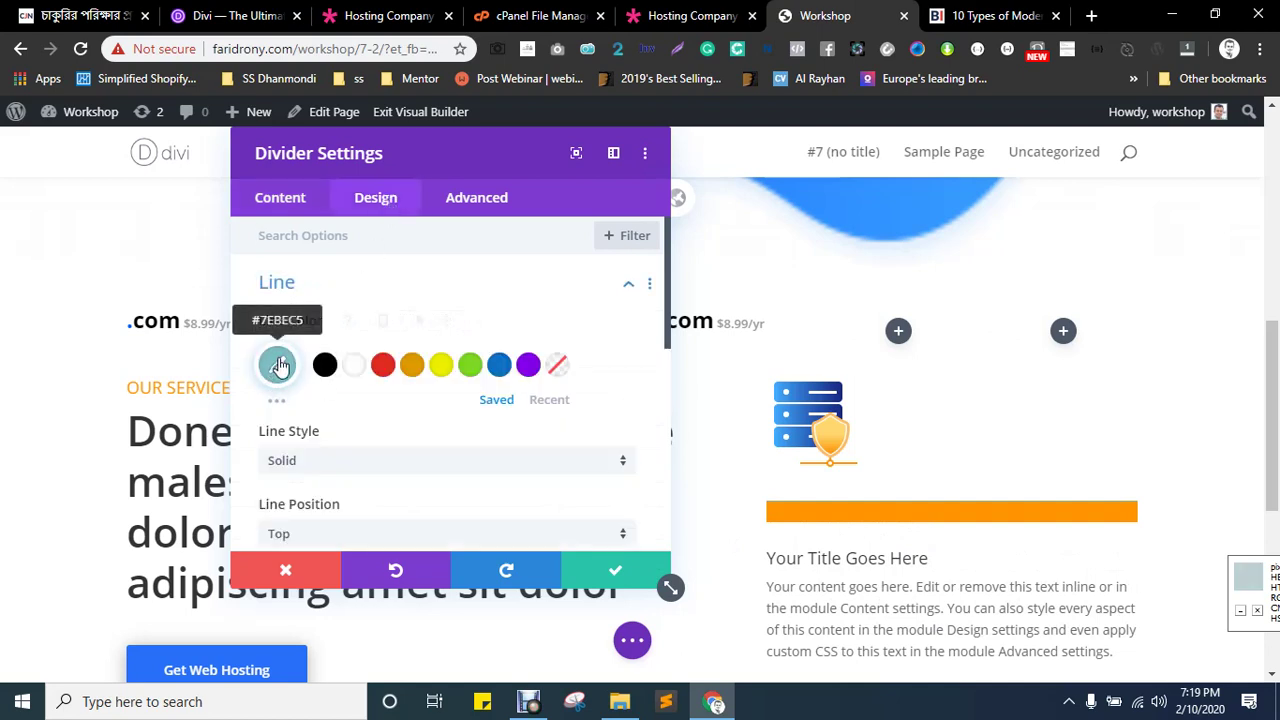
click(290, 199)
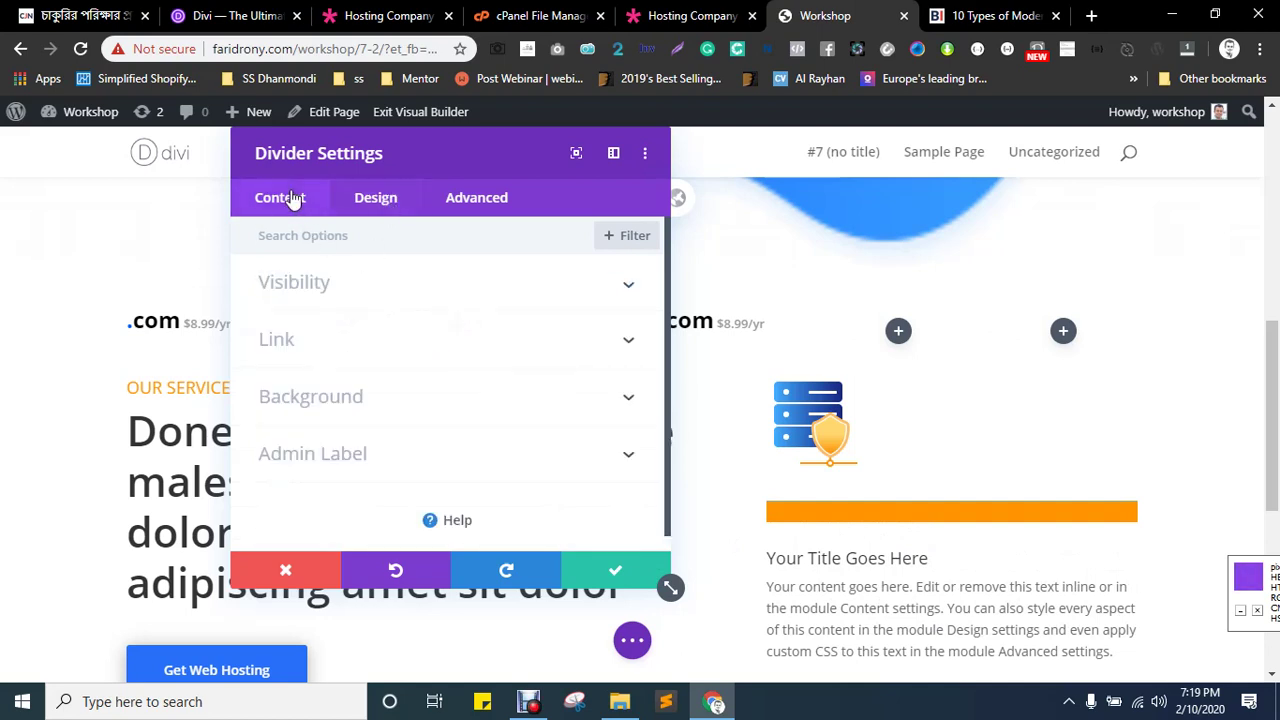
click(337, 388)
click(580, 388)
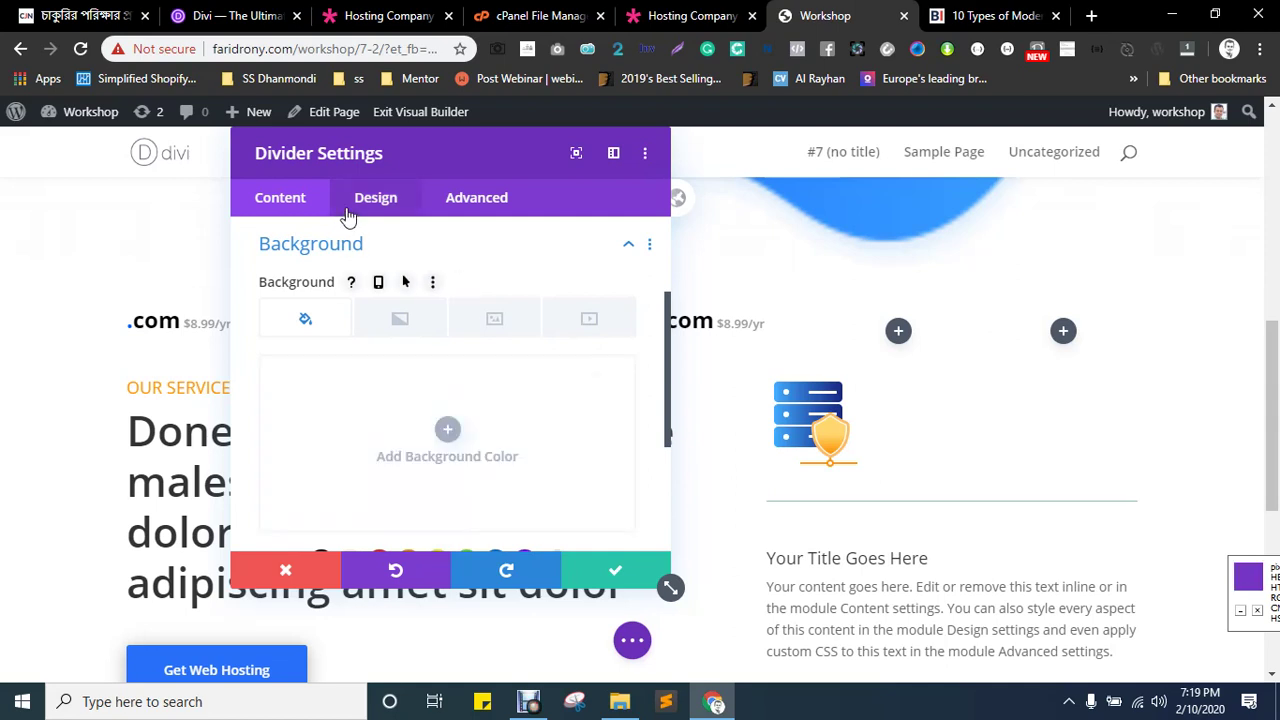
- Set the divider's line color to the copied orange #ff9400
click(386, 202)
click(310, 292)
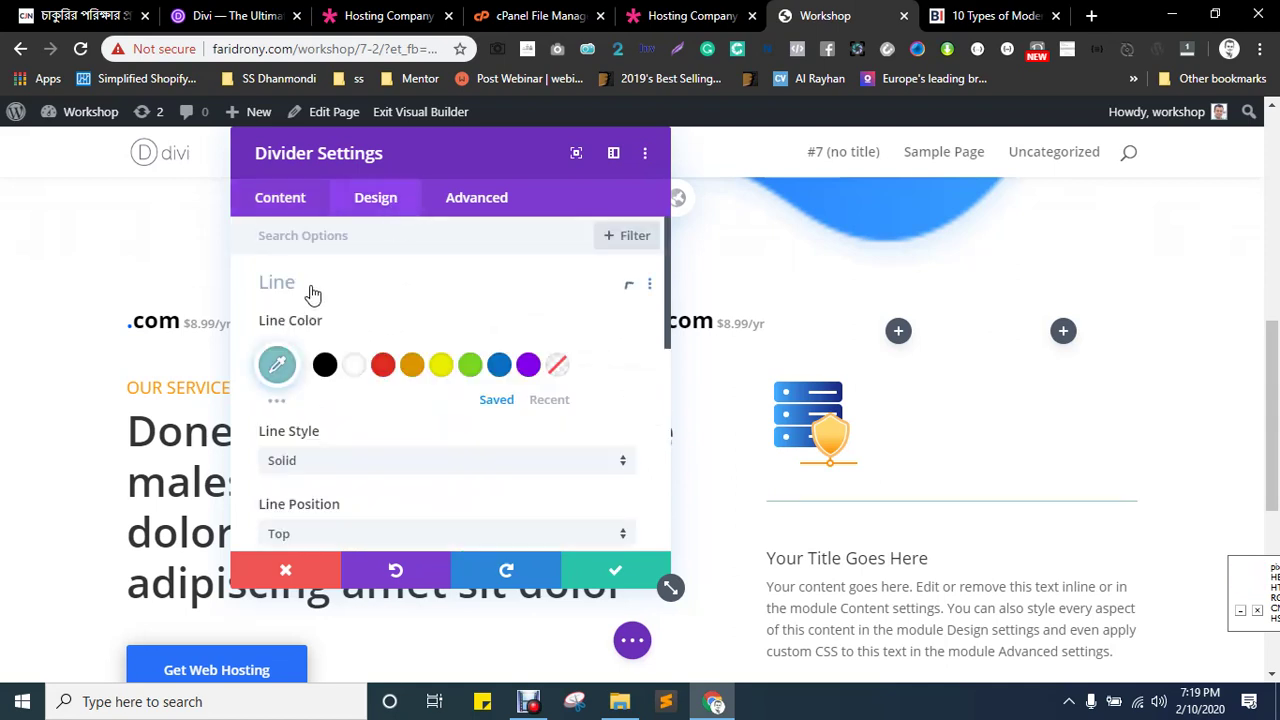
click(284, 374)
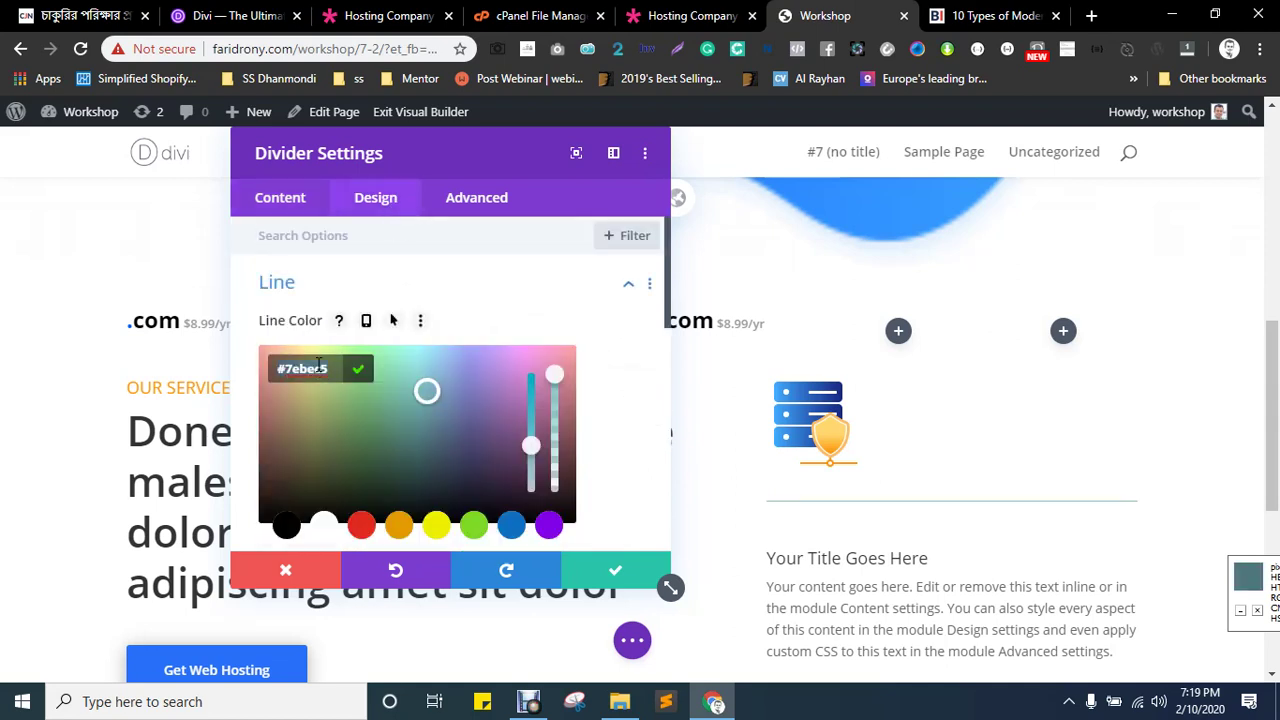
key(ctrl+v)
click(358, 368)
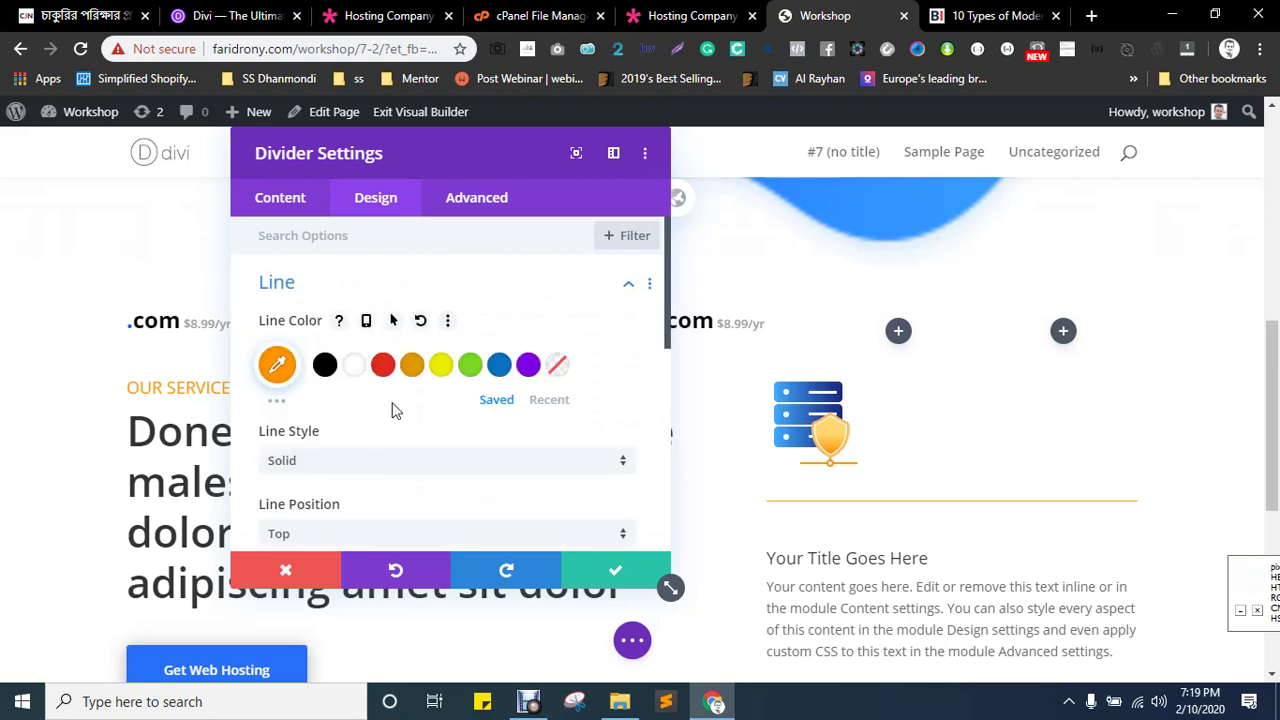
- Try the Bottom line position for the divider and return it to Top
scroll(395, 410, down, 1)
click(323, 445)
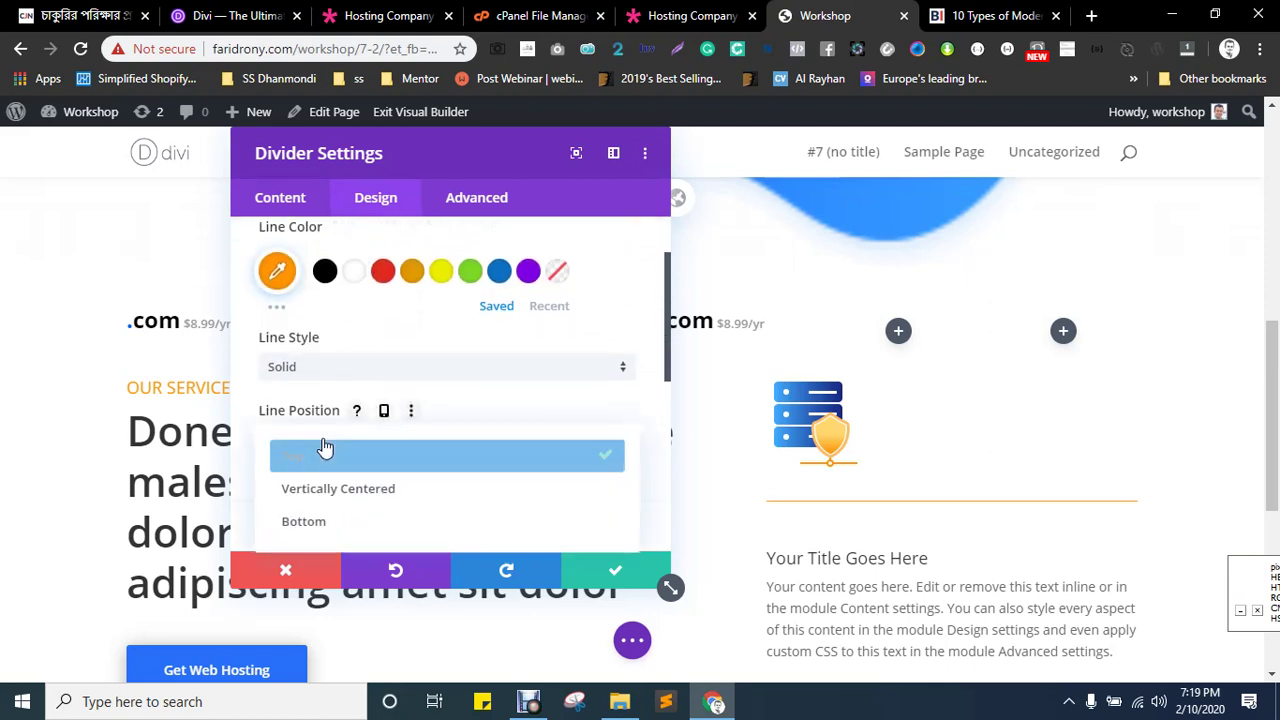
click(318, 521)
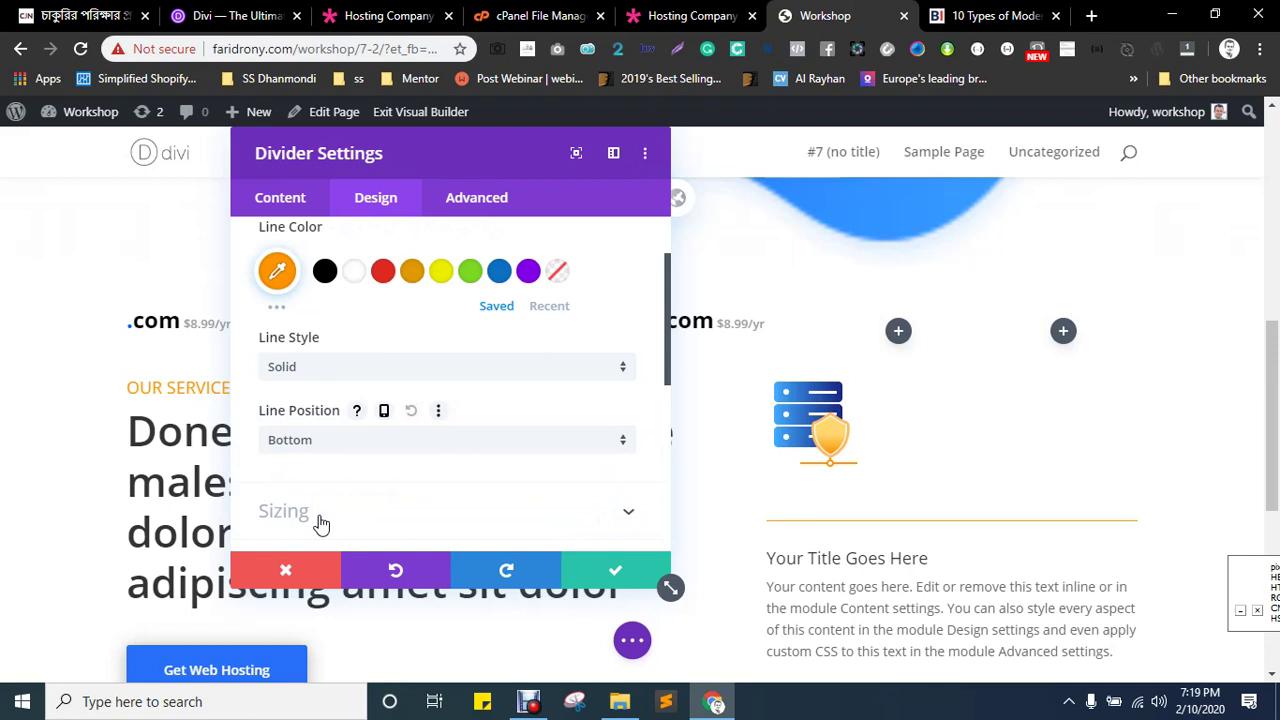
click(341, 452)
click(322, 458)
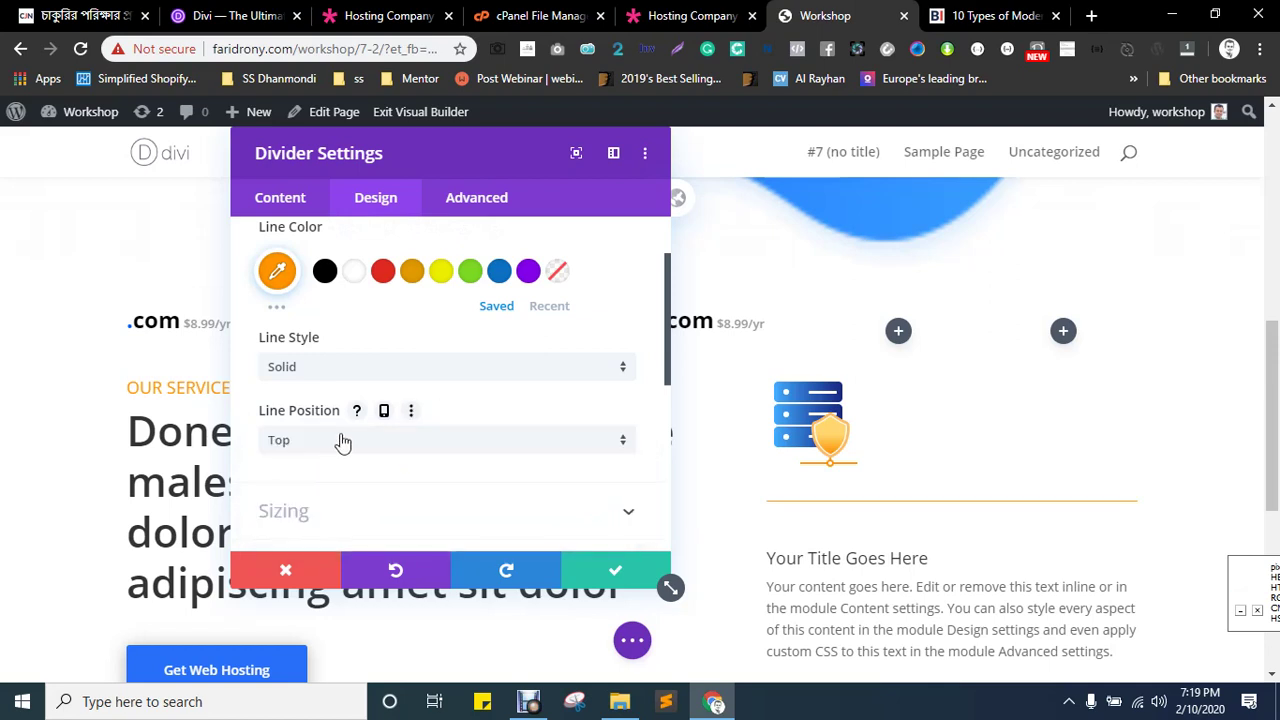
- Reduce the divider's width to 15%, comparing it with the reference page
scroll(422, 350, down, 1)
scroll(424, 348, down, 1)
click(309, 421)
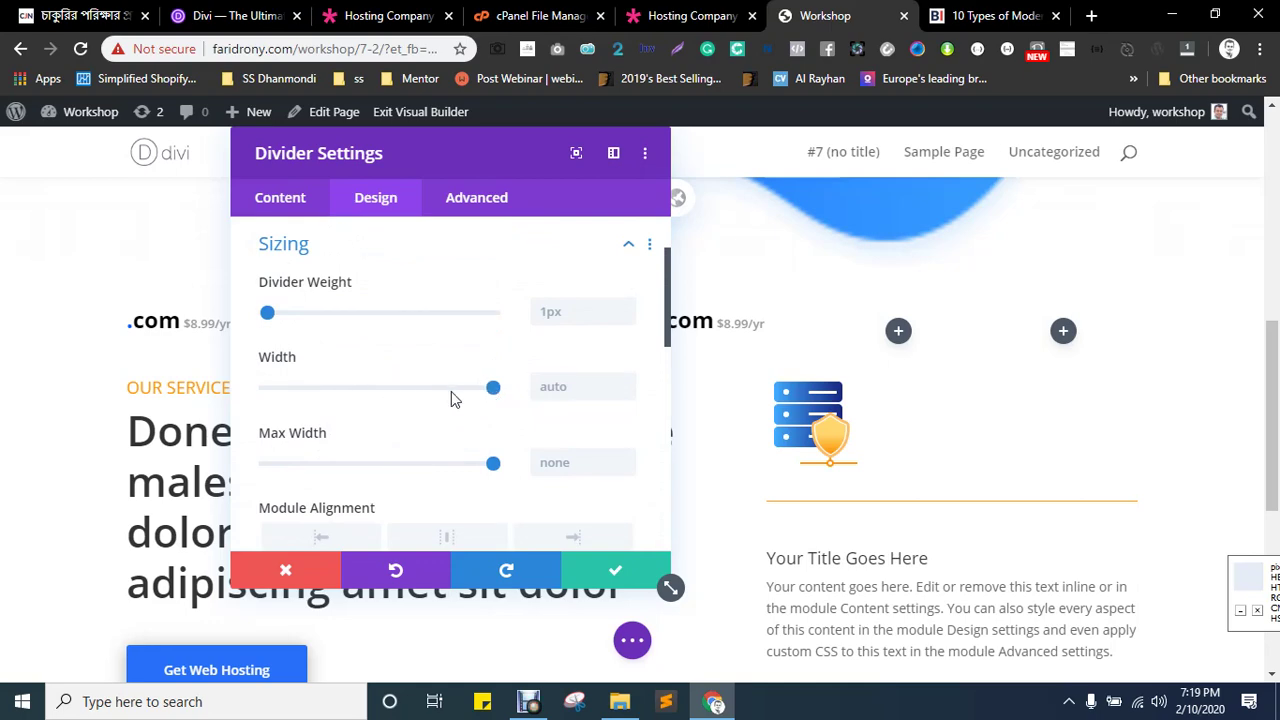
click(407, 396)
click(320, 394)
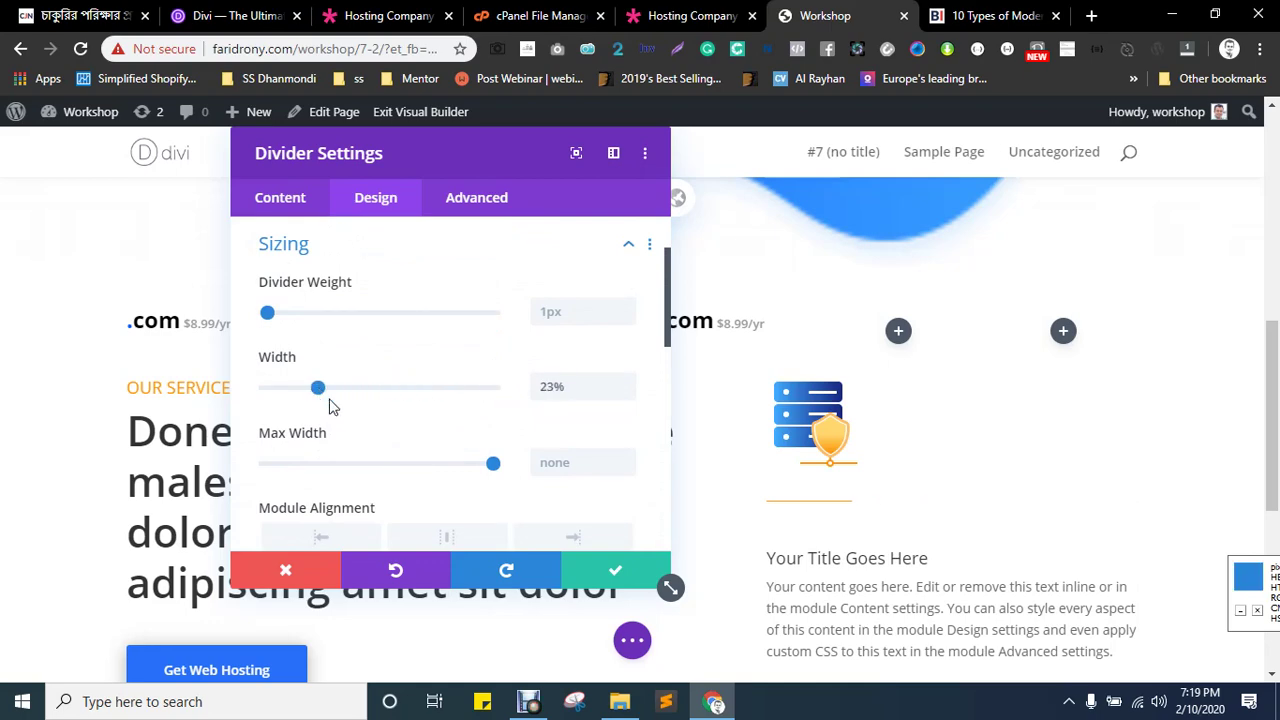
key(ctrl+shift+Tab)
key(ctrl+Tab)
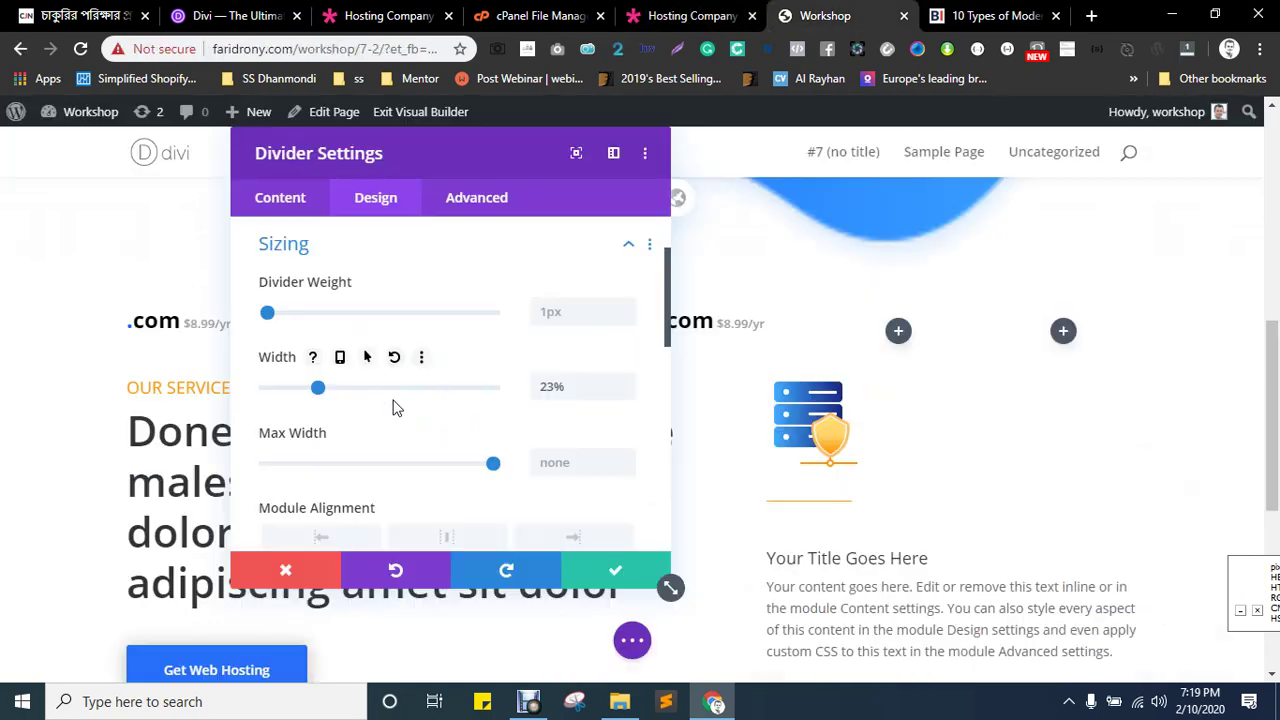
click(291, 390)
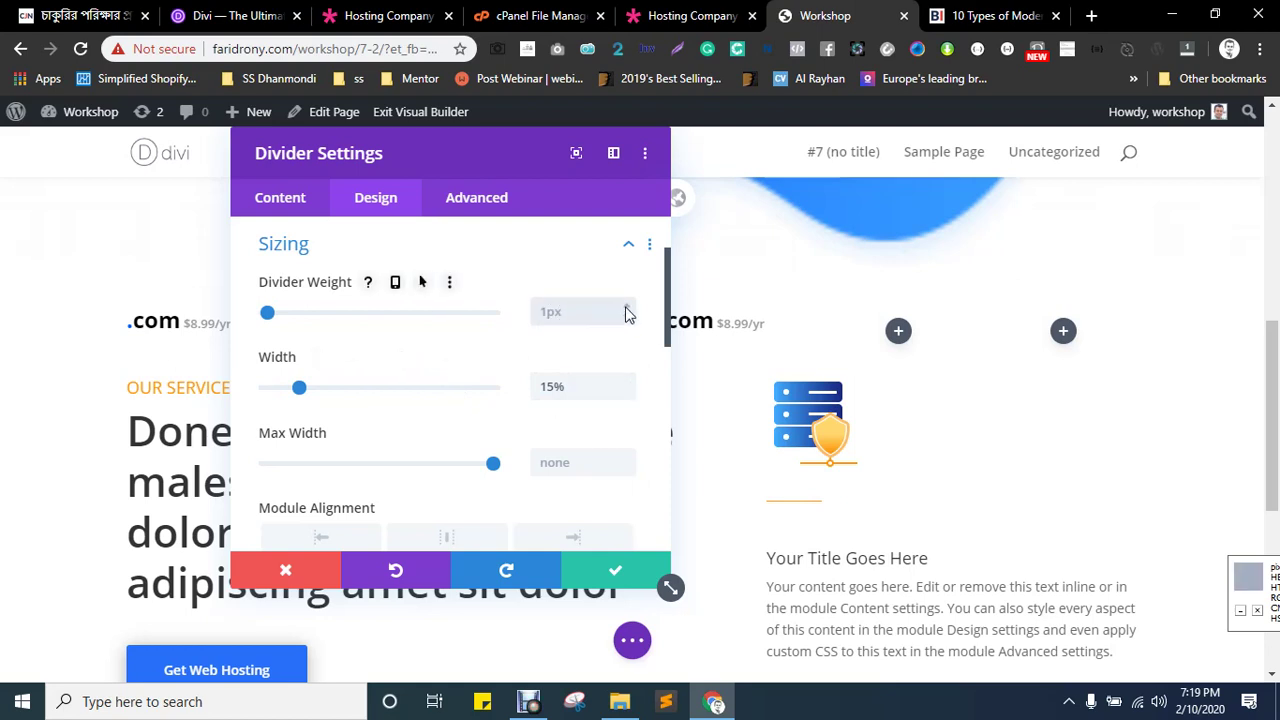
click(280, 199)
click(348, 303)
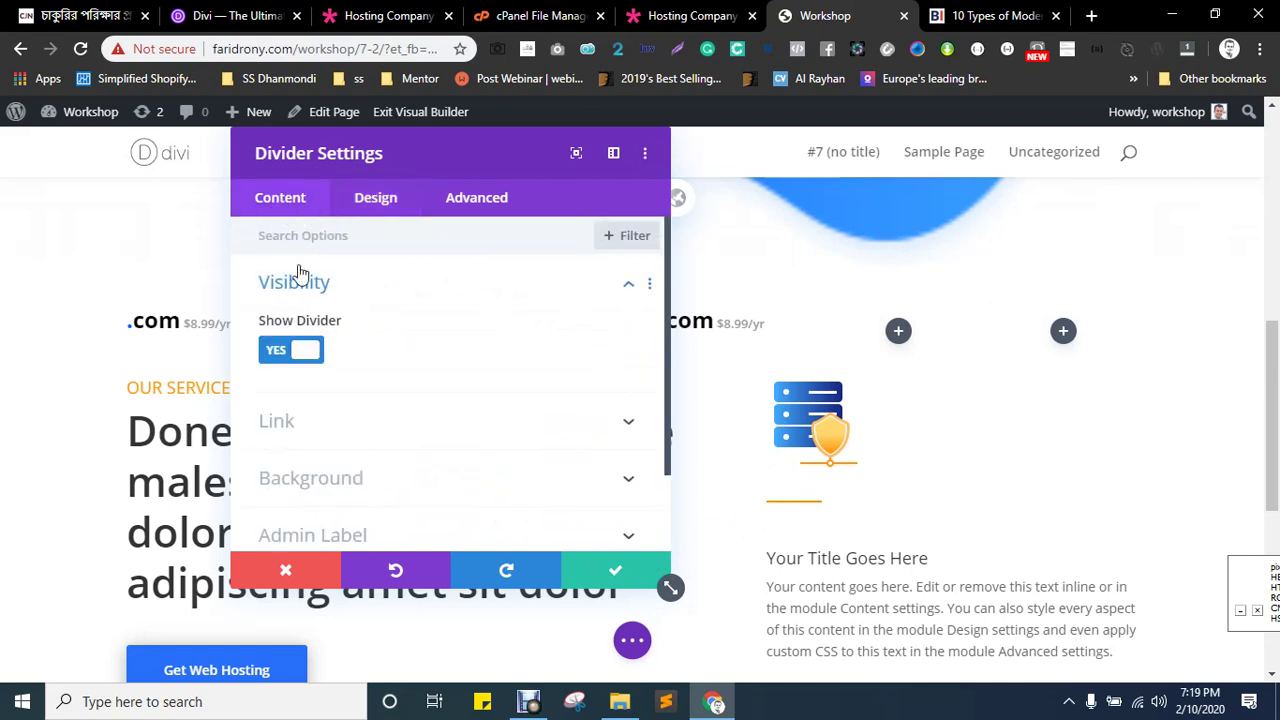
click(306, 480)
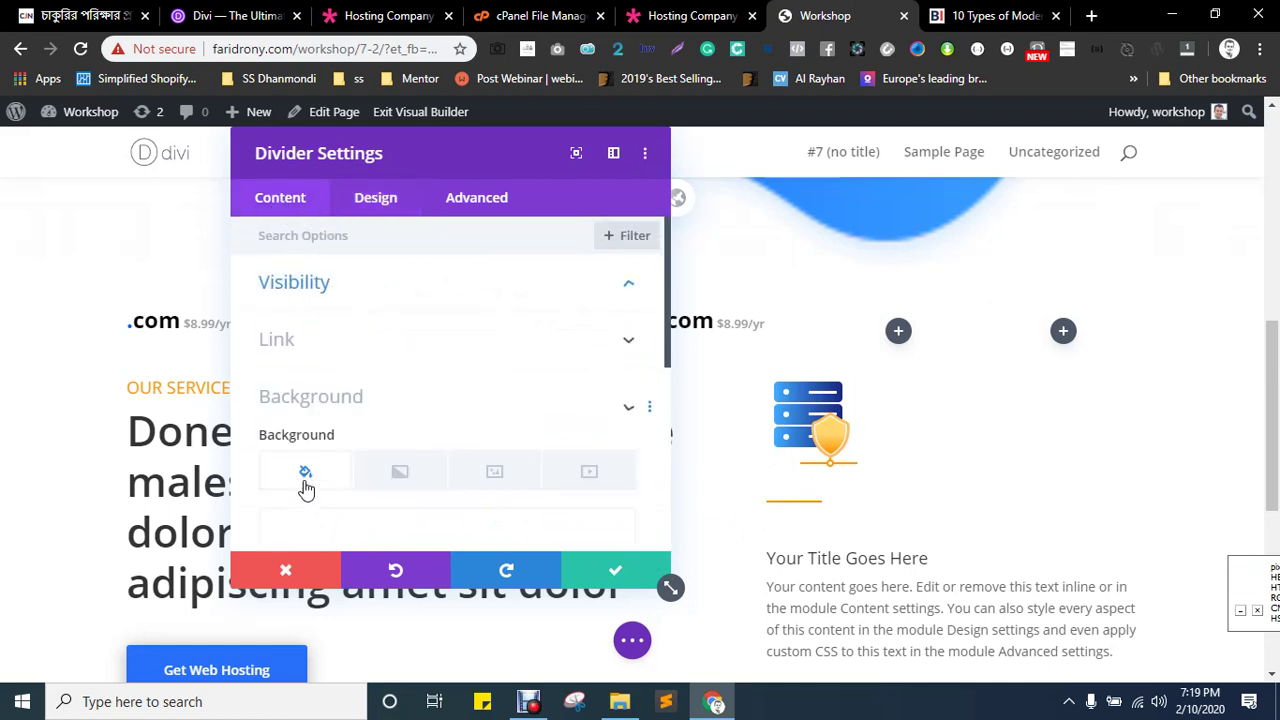
- Set the divider's top and bottom margin and top and bottom padding to 0px, and save the divider
click(375, 198)
click(315, 400)
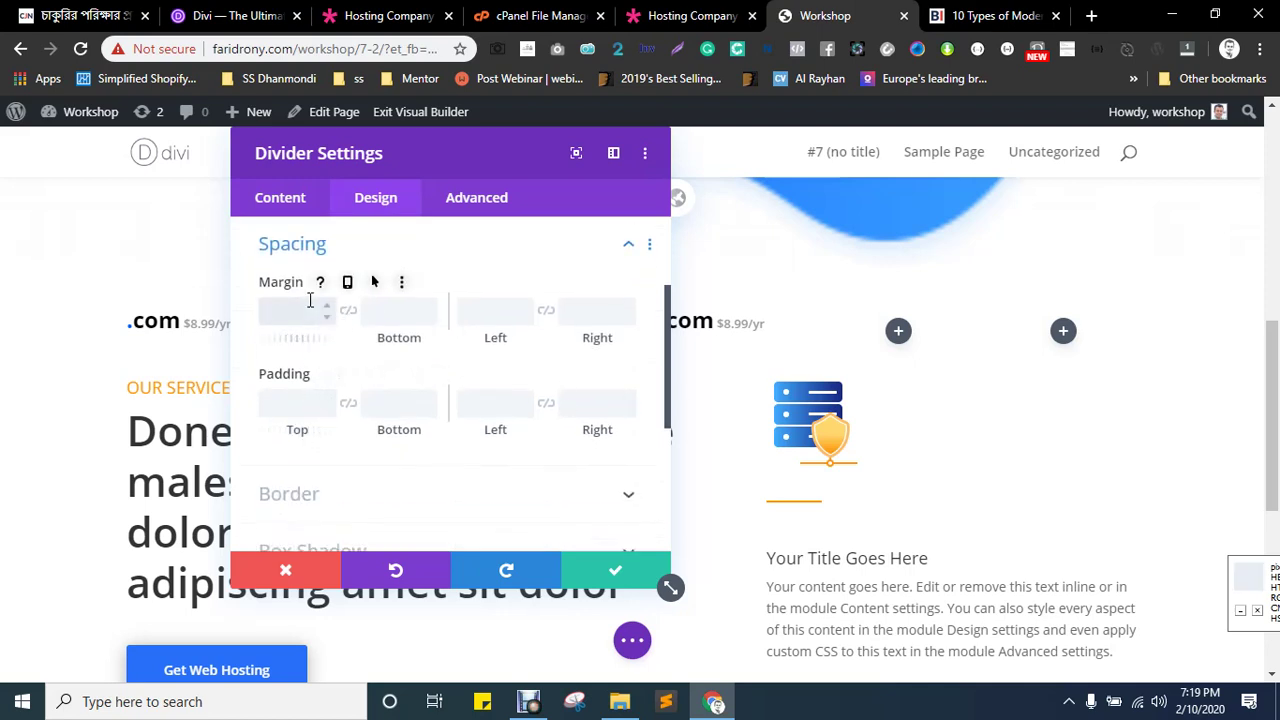
click(280, 400)
text(0)
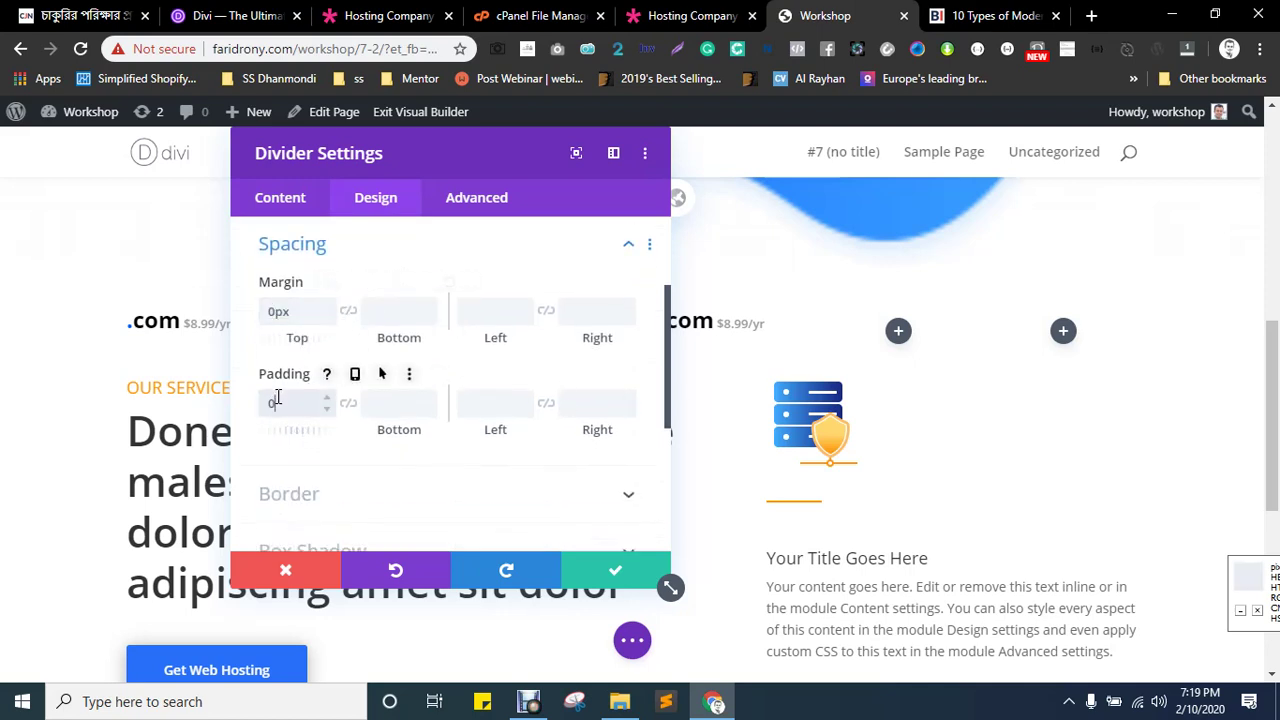
click(401, 312)
text(0)
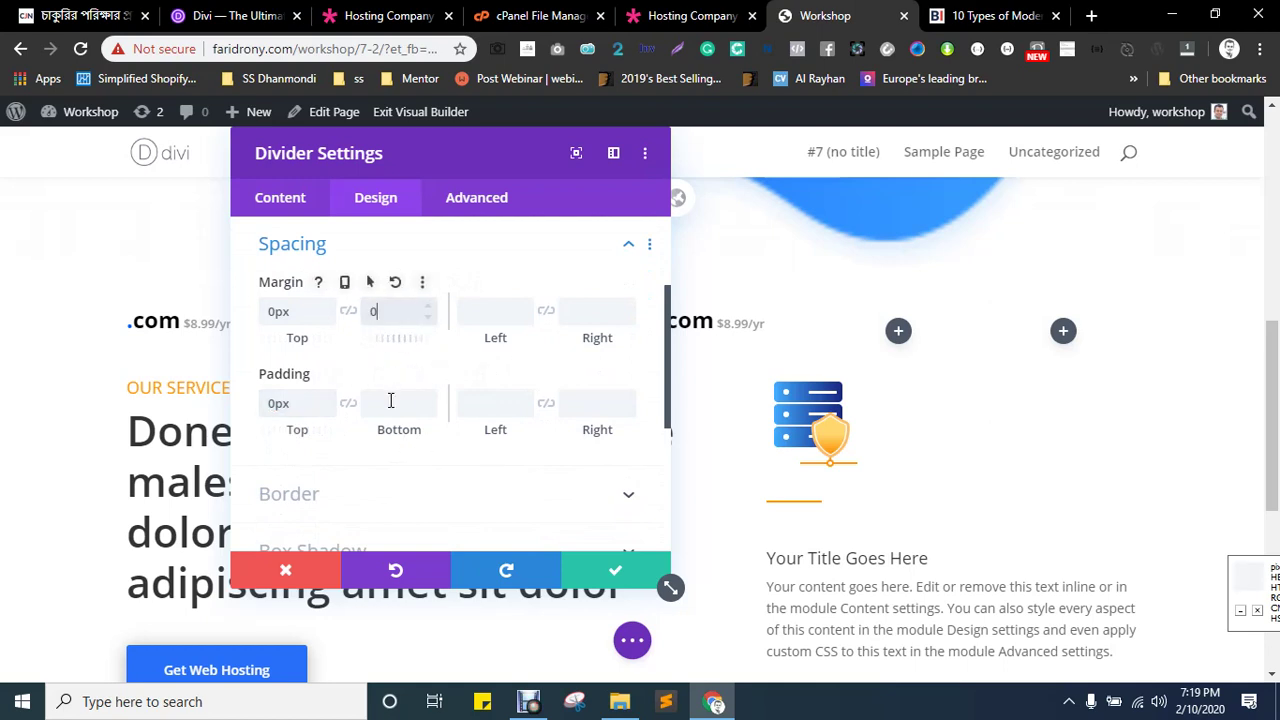
click(391, 401)
text(0)
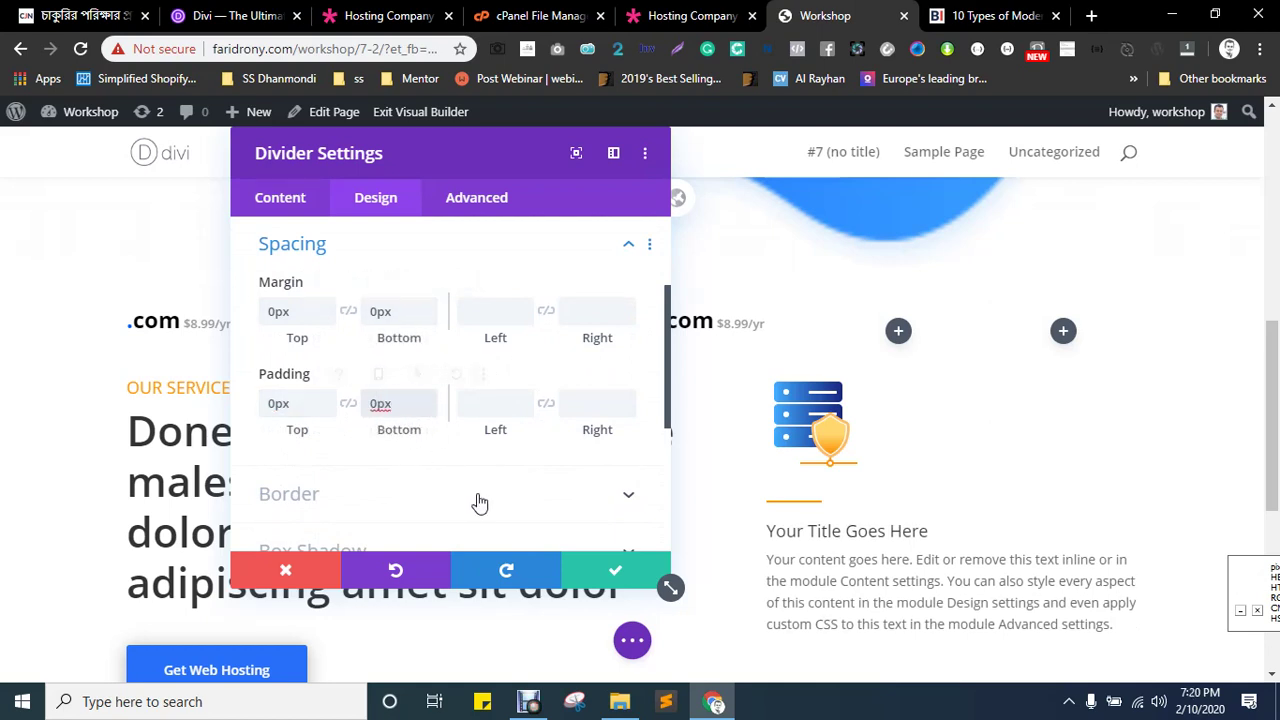
click(605, 572)
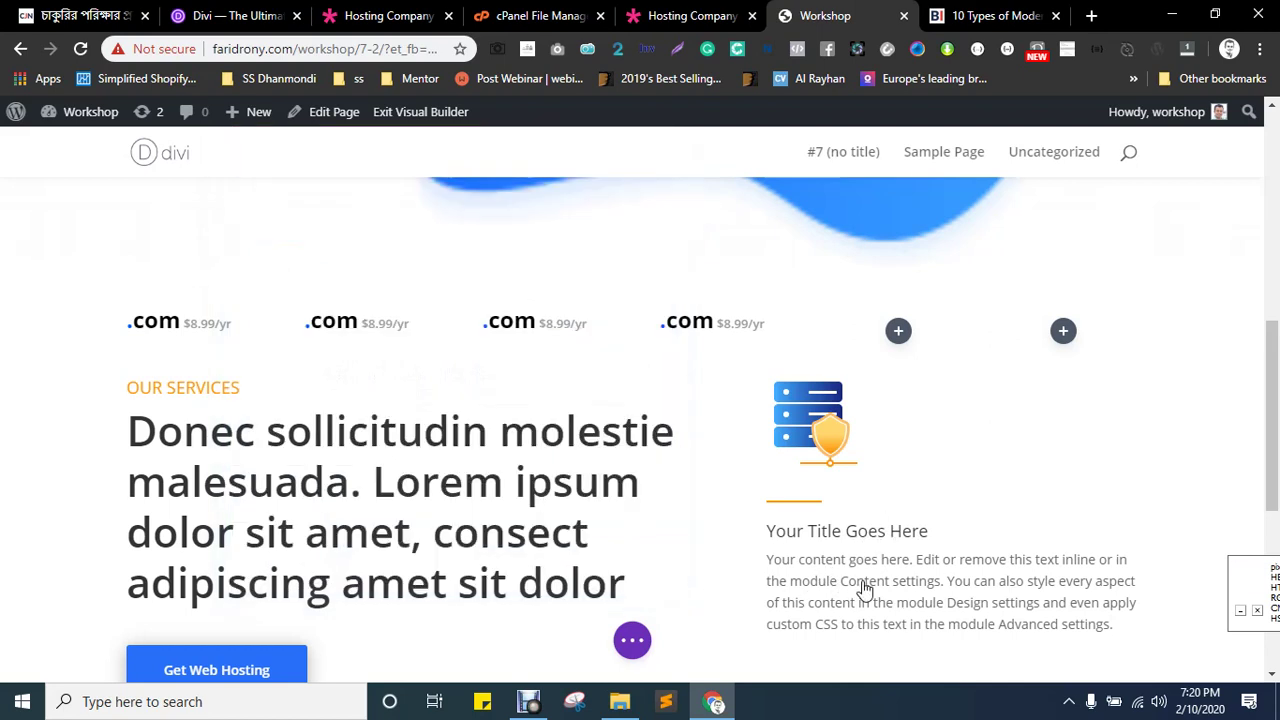
- Replace the blurb's placeholder title with "Safe & Secure", copied from the reference Hosting Company Landing page
click(904, 532)
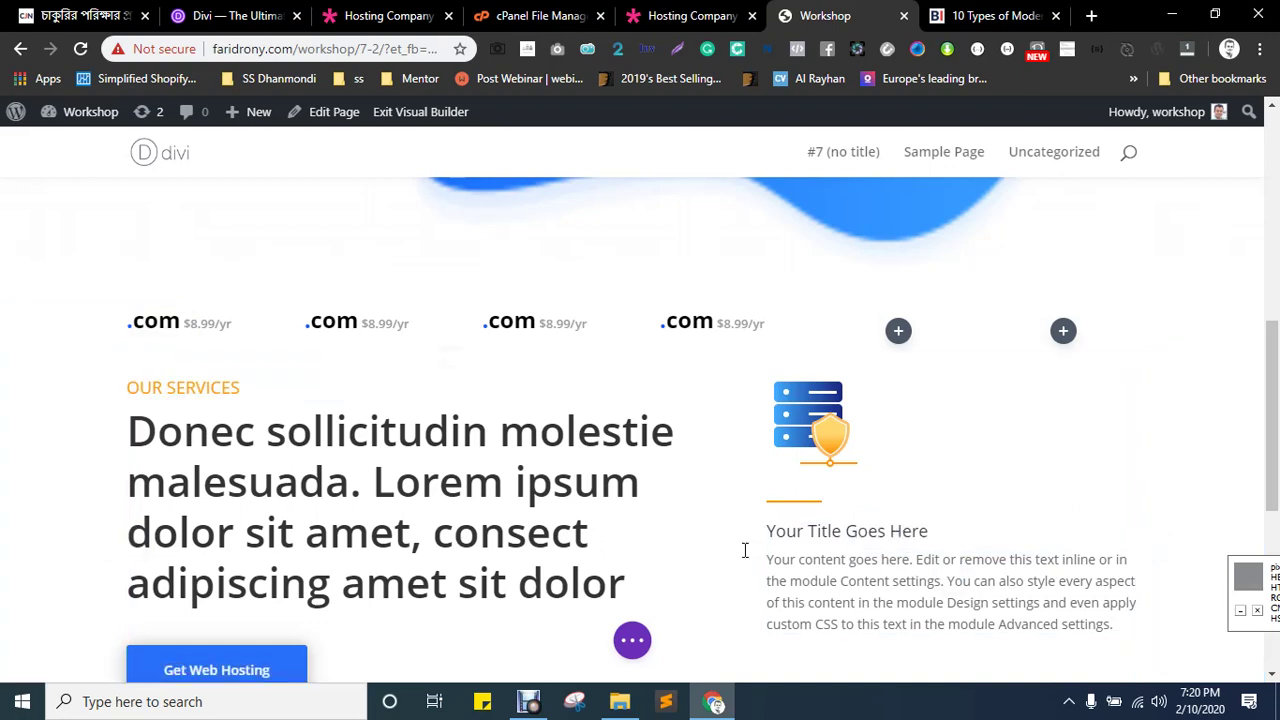
click(714, 8)
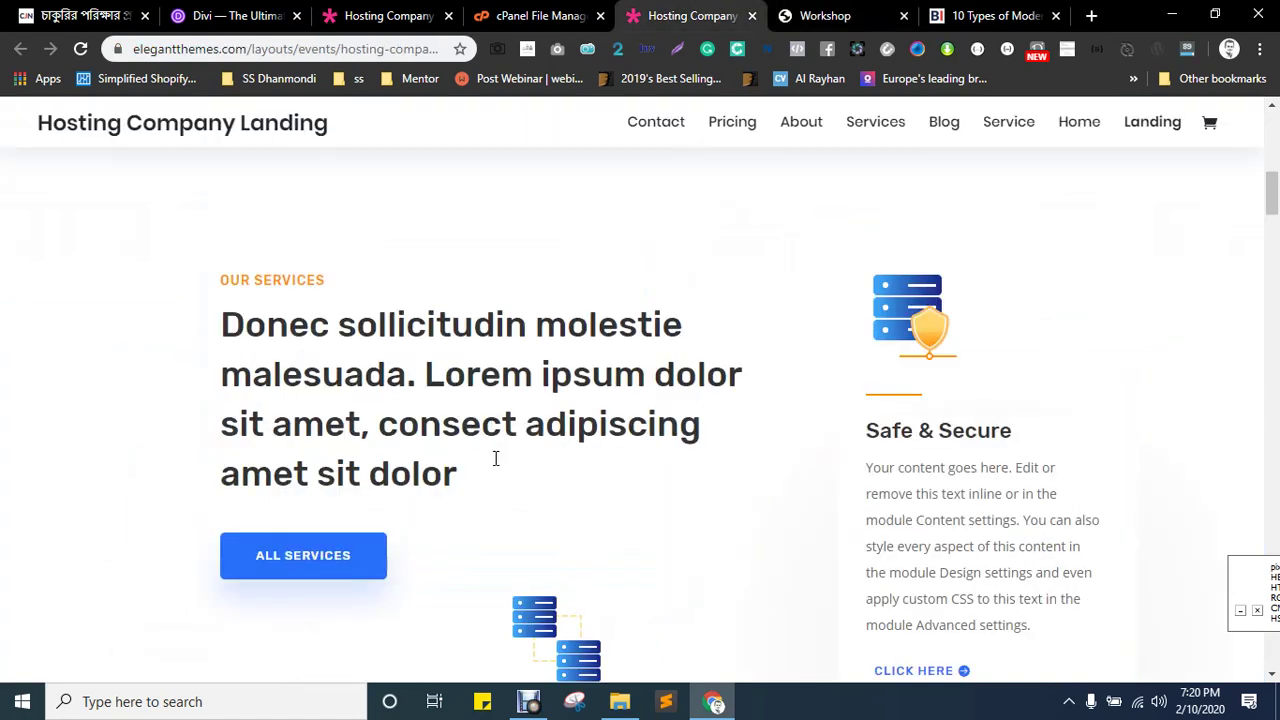
drag(868, 422, 1023, 442)
key(ctrl+c)
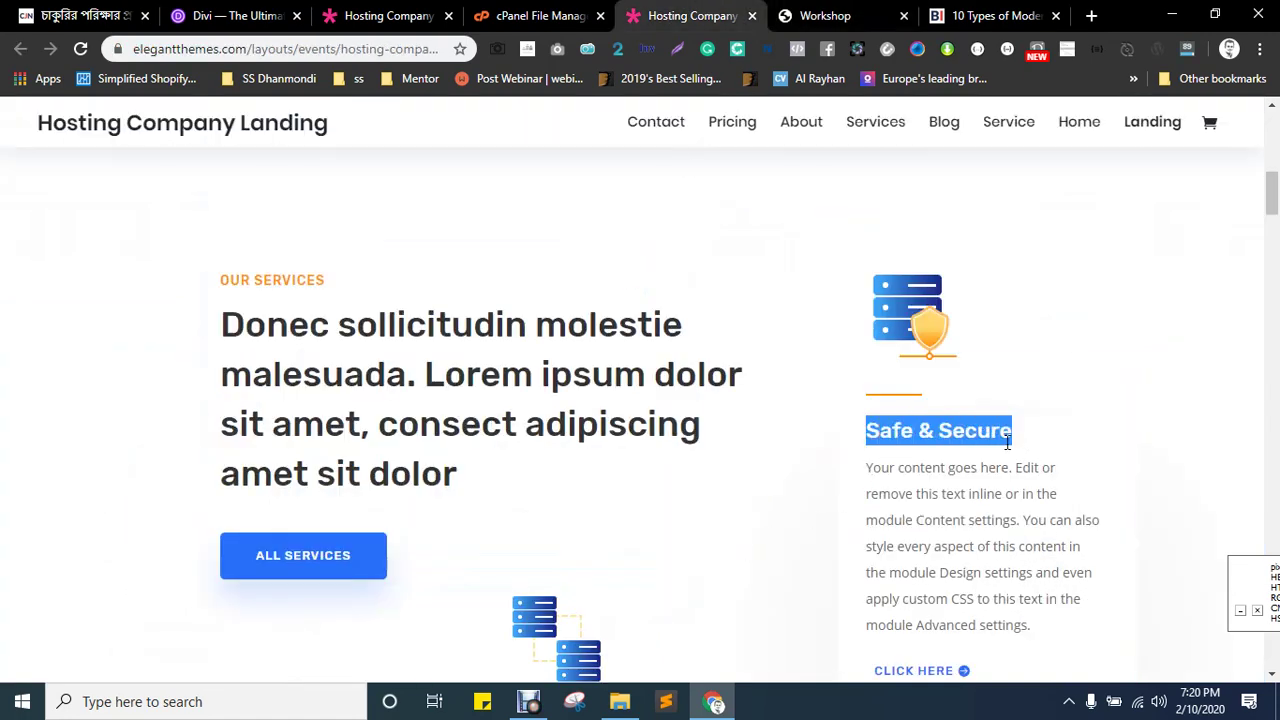
key(ctrl+Tab)
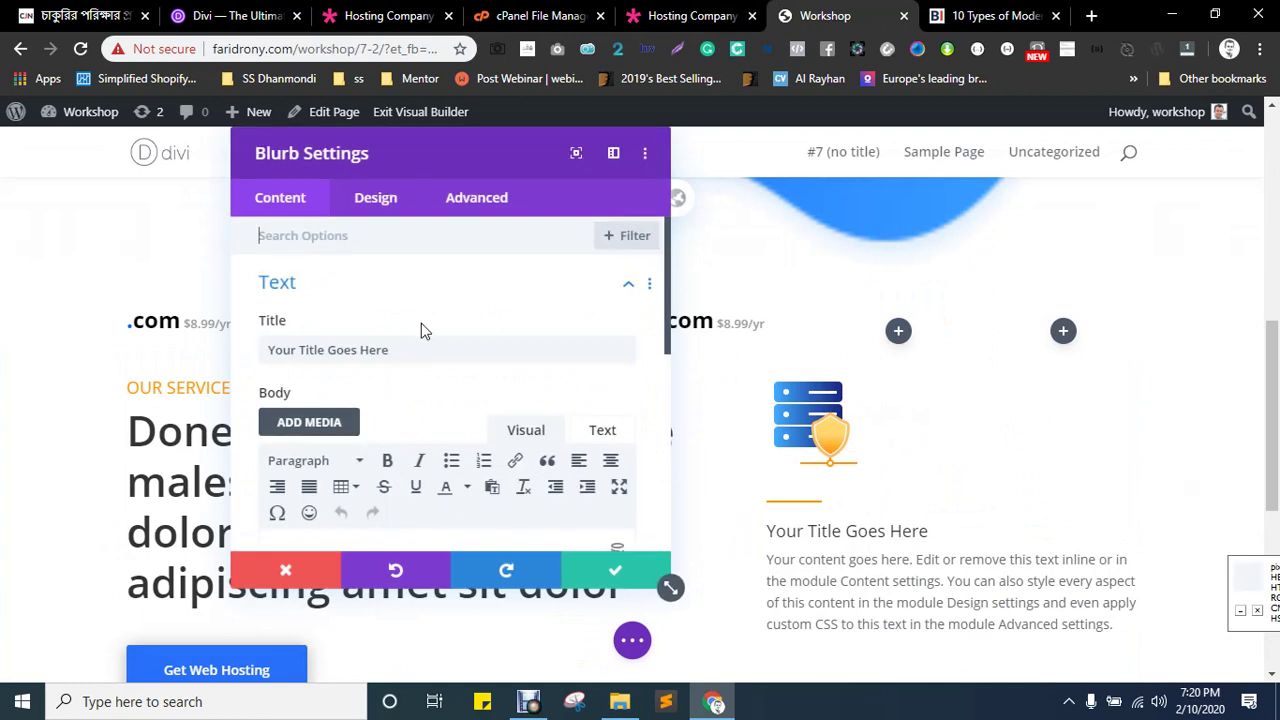
scroll(421, 330, down, 1)
scroll(421, 330, down, 2)
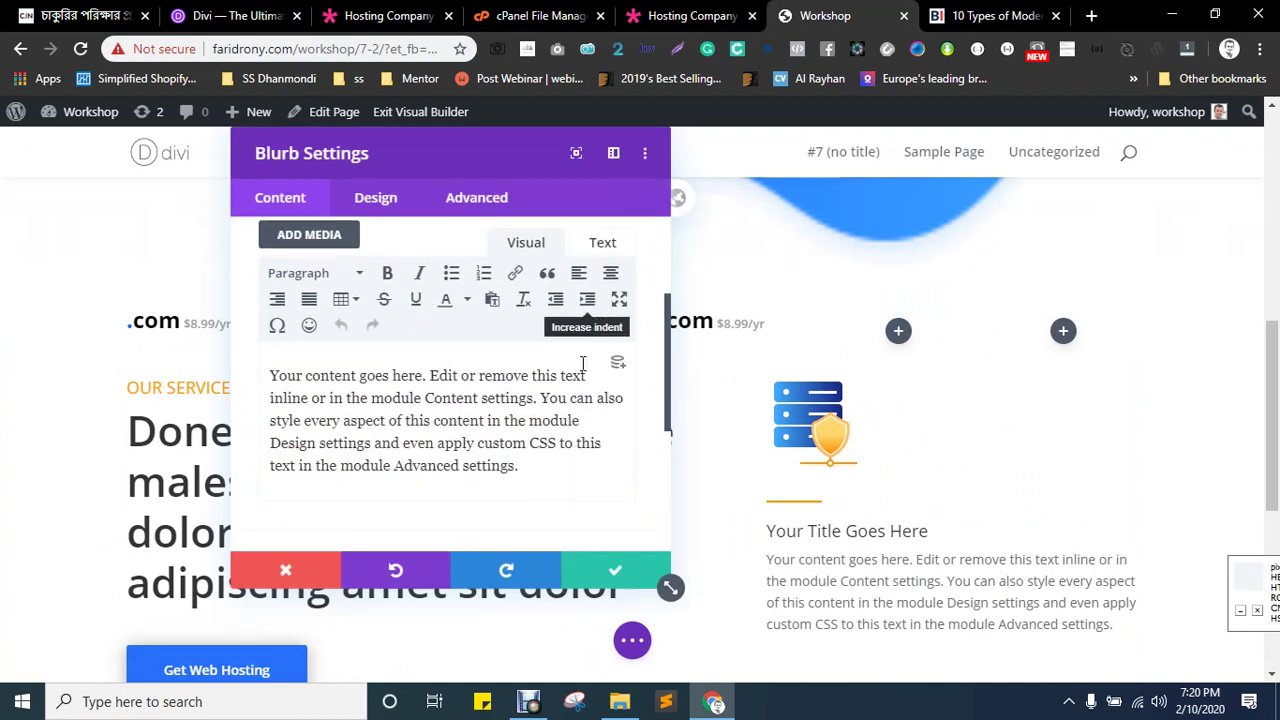
scroll(375, 445, up, 3)
triple_click(397, 357)
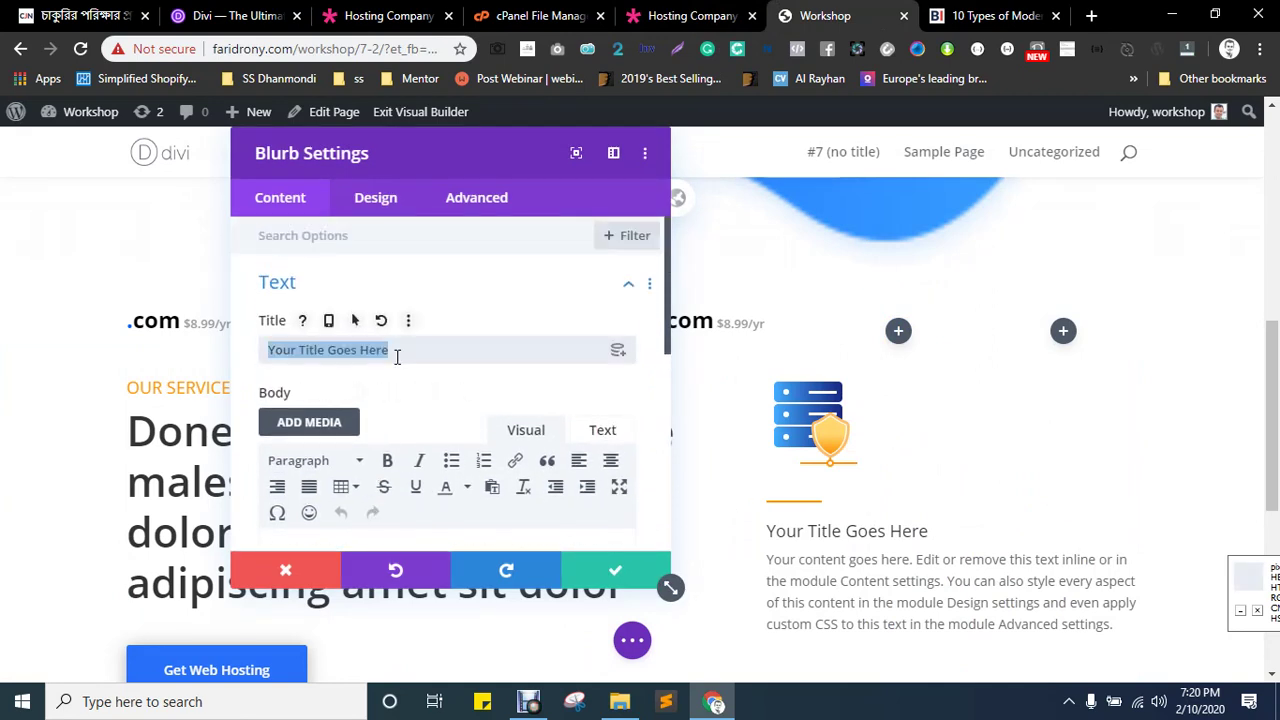
key(ctrl+v)
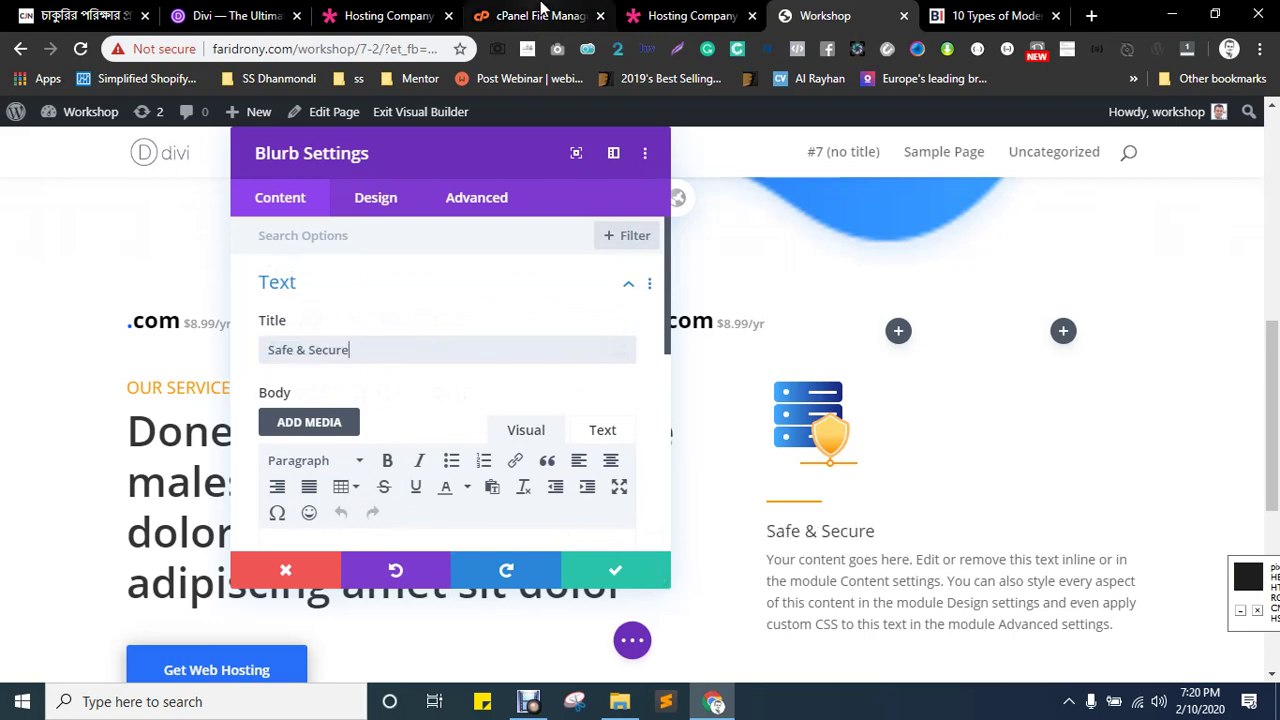
- Replace the blurb's body text with the Safe & Secure paragraph copied from the reference page
click(540, 15)
click(680, 12)
drag(866, 477, 1040, 628)
scroll(949, 646, down, 1)
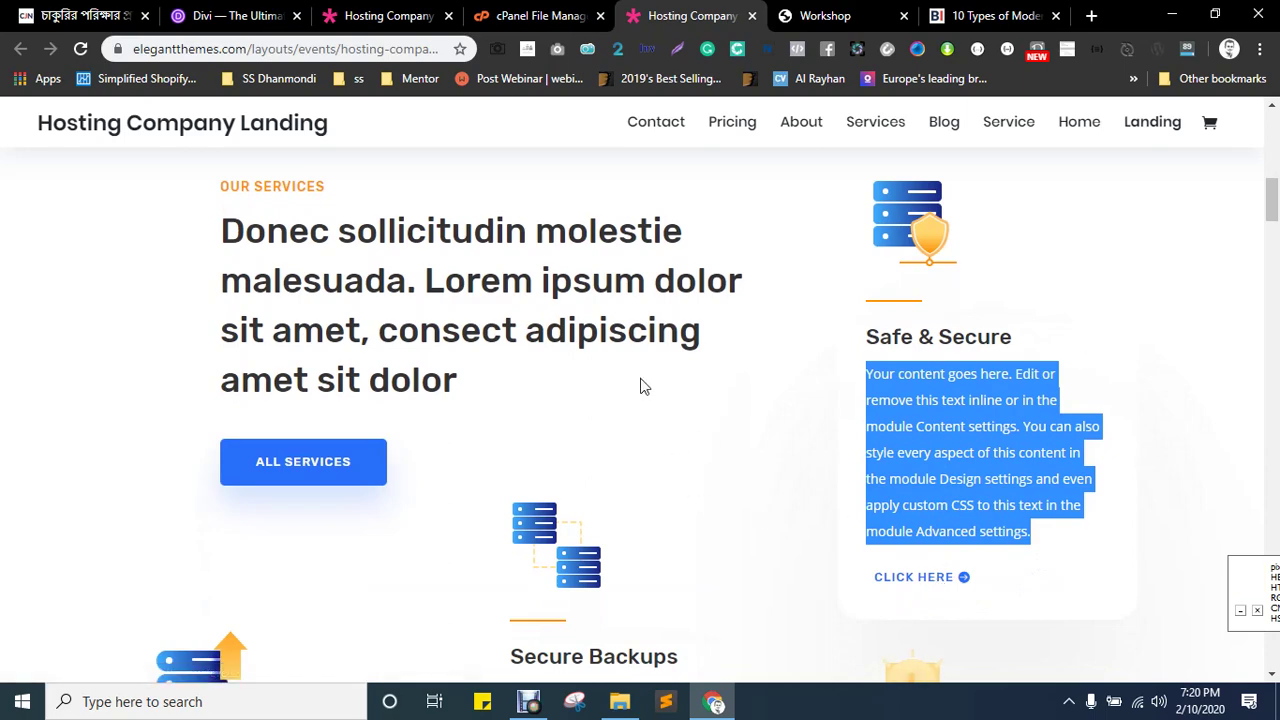
key(ctrl+Tab)
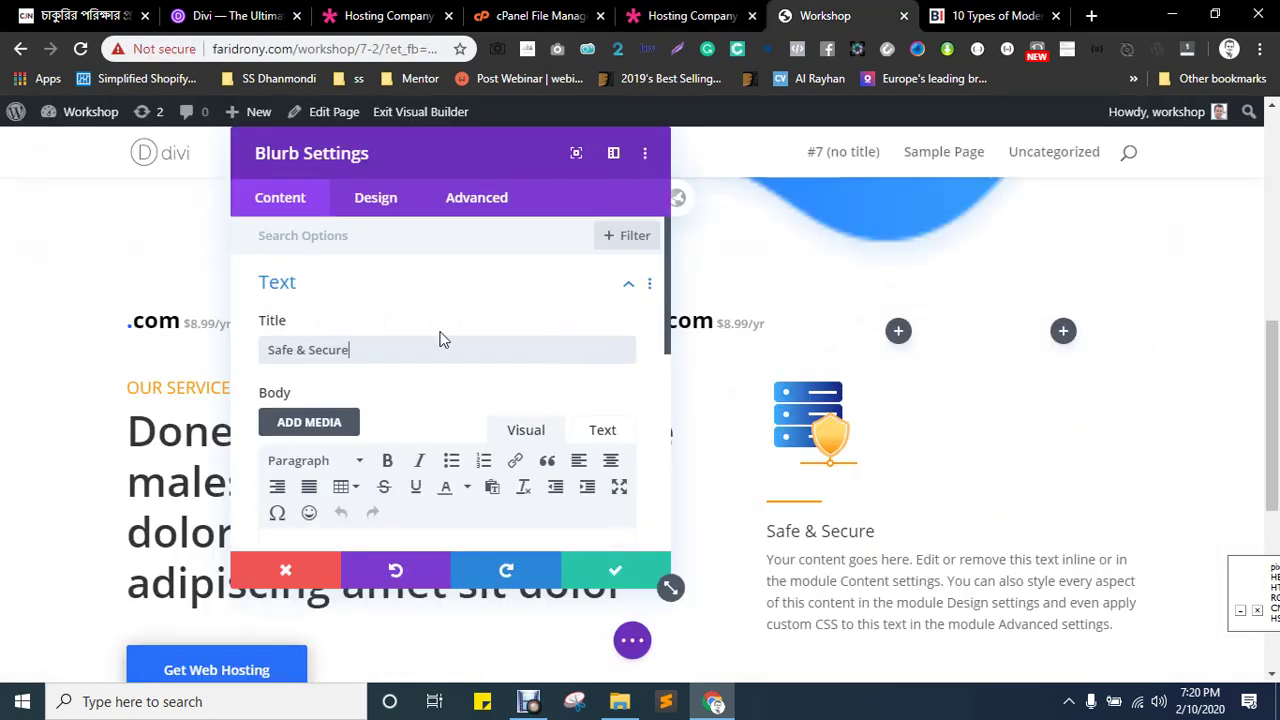
scroll(440, 335, down, 1)
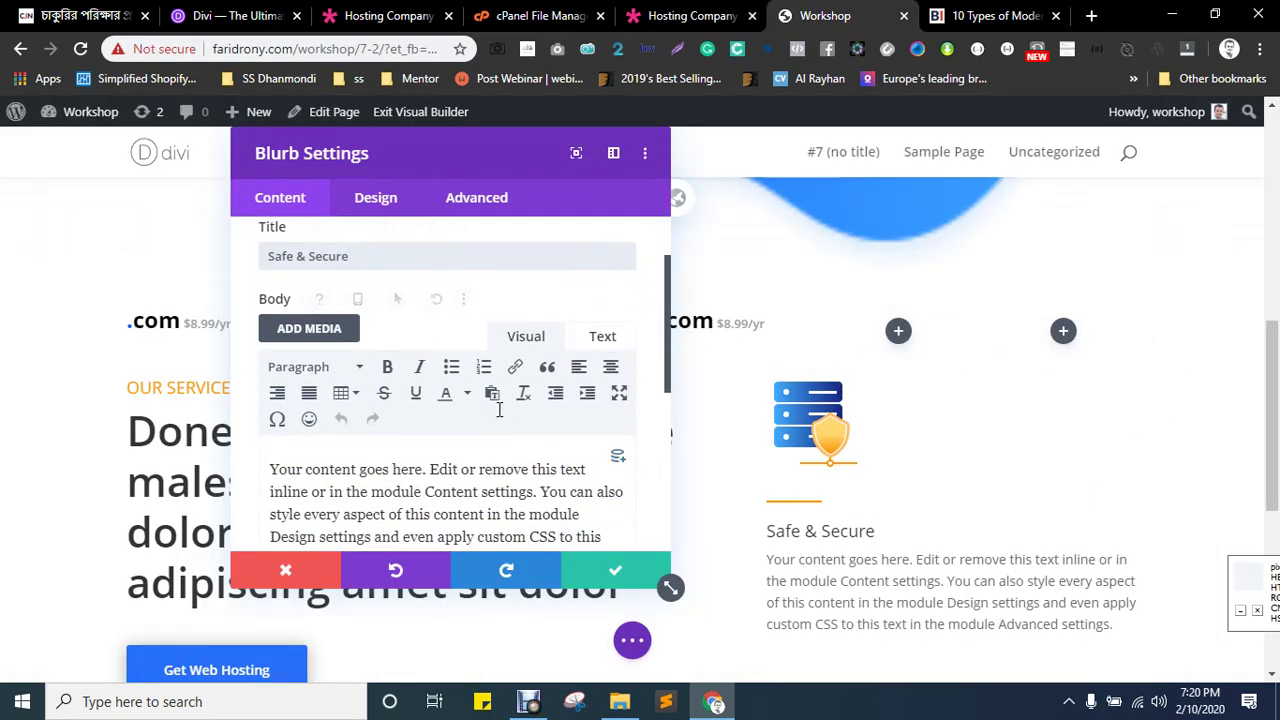
scroll(381, 362, down, 2)
click(392, 336)
key(ctrl+a)
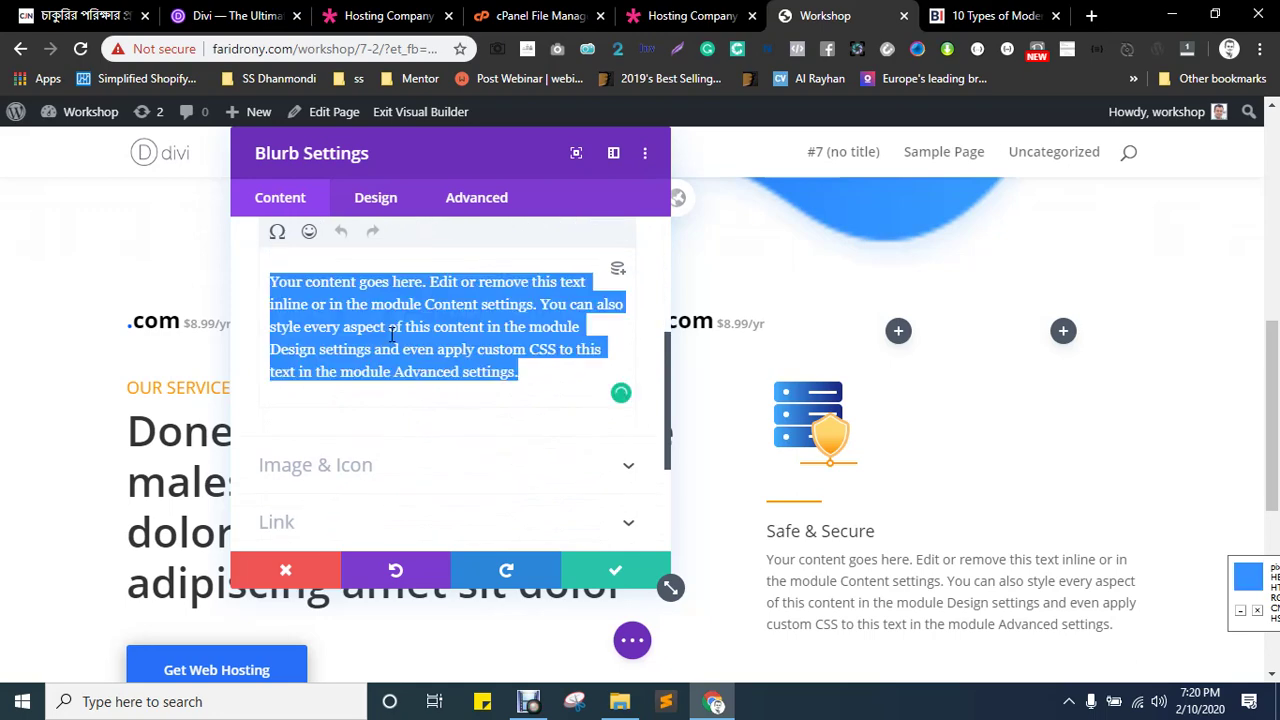
key(Right)
scroll(920, 471, down, 2)
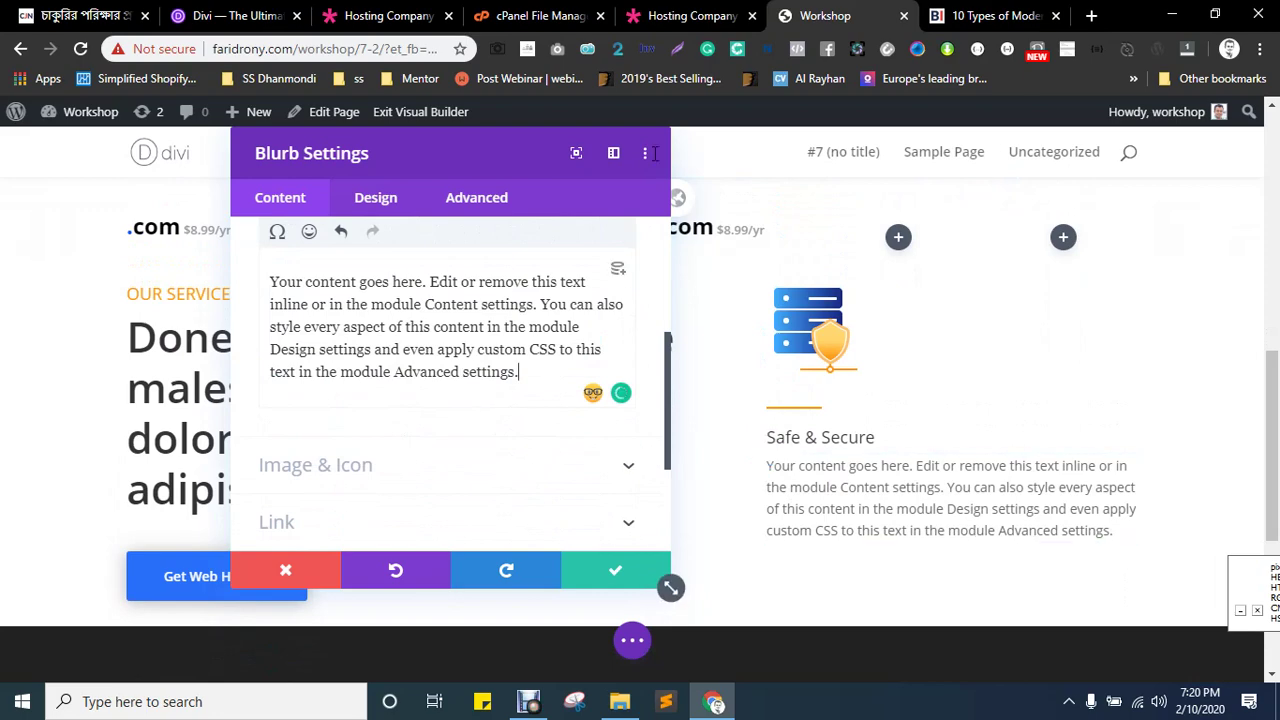
- Review the reference Safe & Secure card, and examine the blurb's Image & Icon and Link settings
click(652, 15)
click(806, 565)
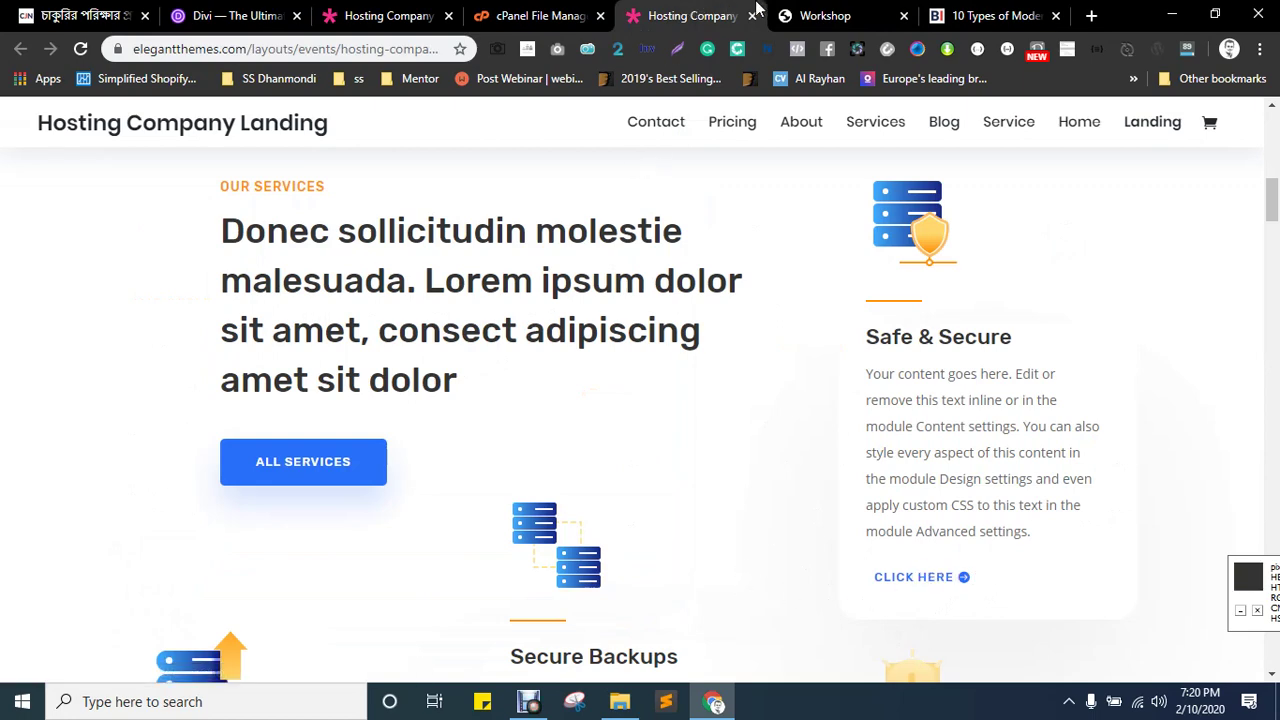
click(790, 14)
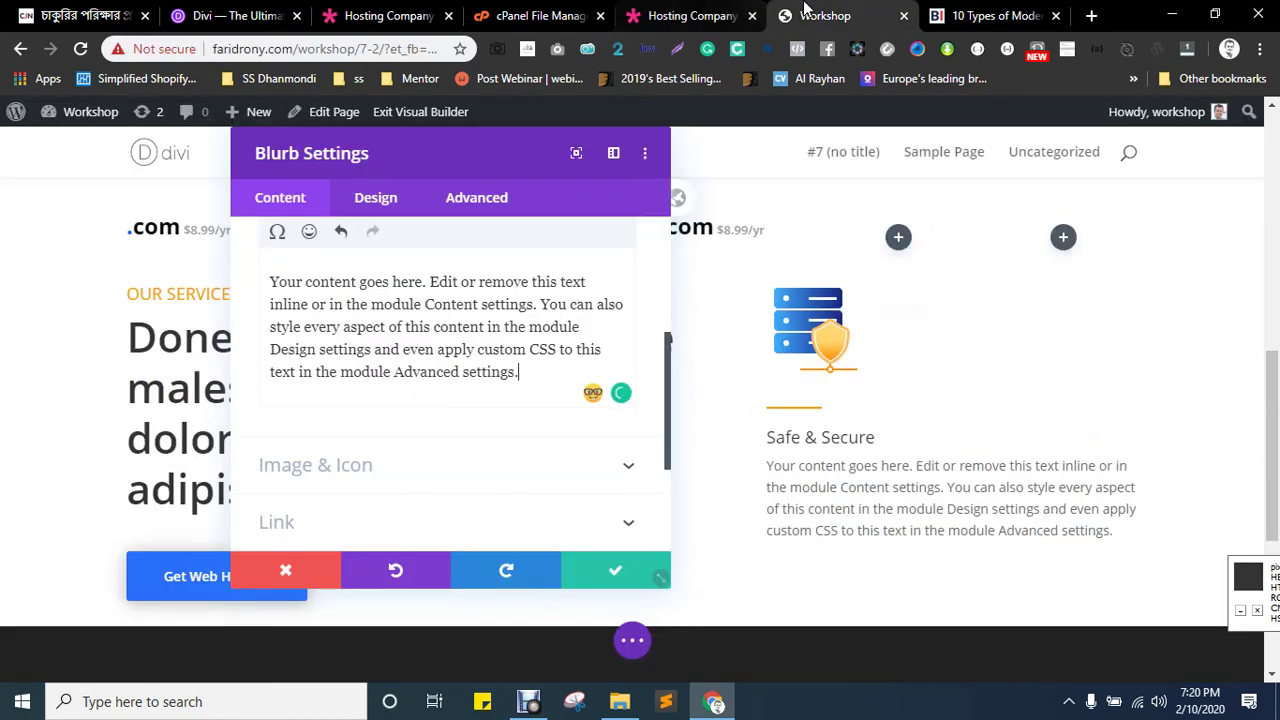
click(329, 470)
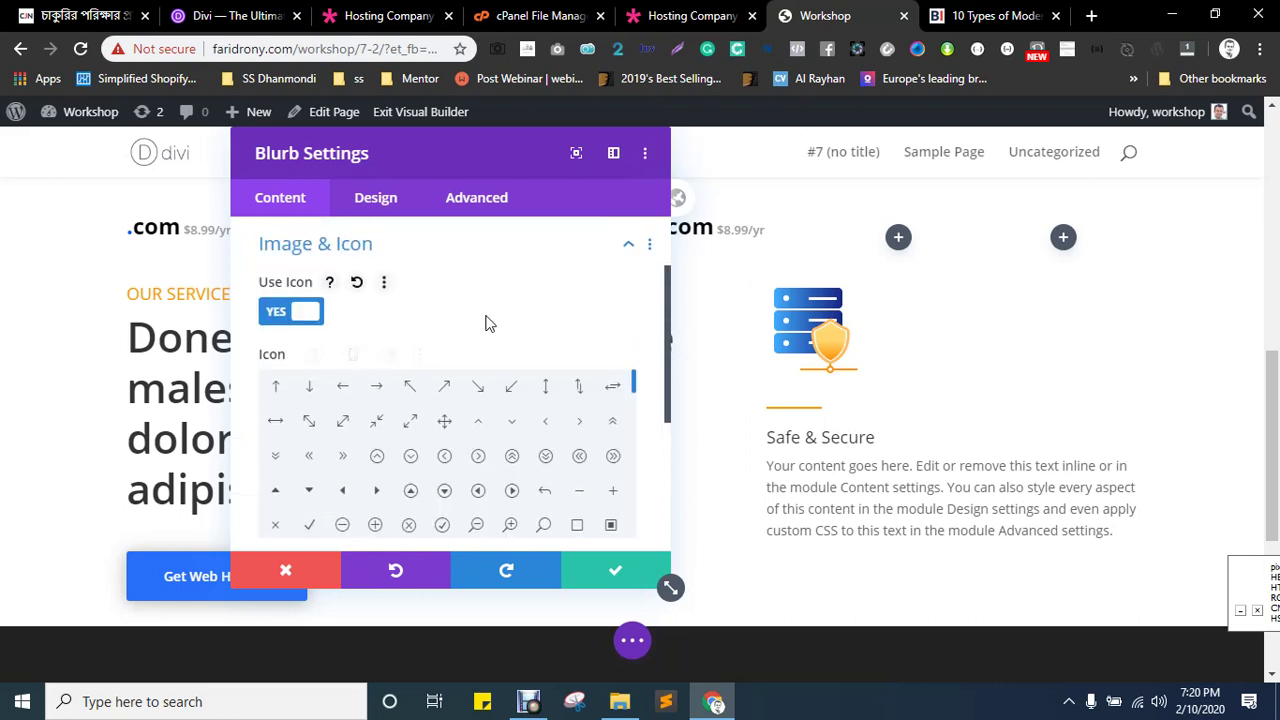
scroll(485, 323, down, 1)
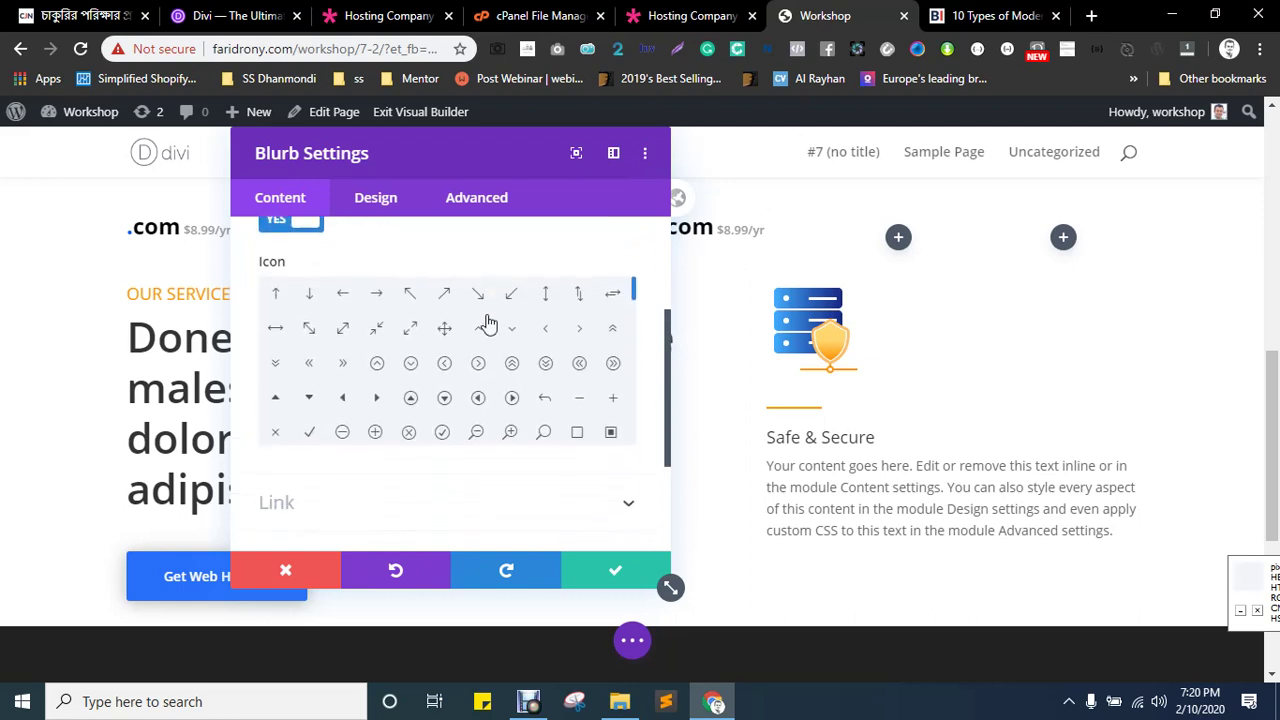
click(358, 490)
click(321, 310)
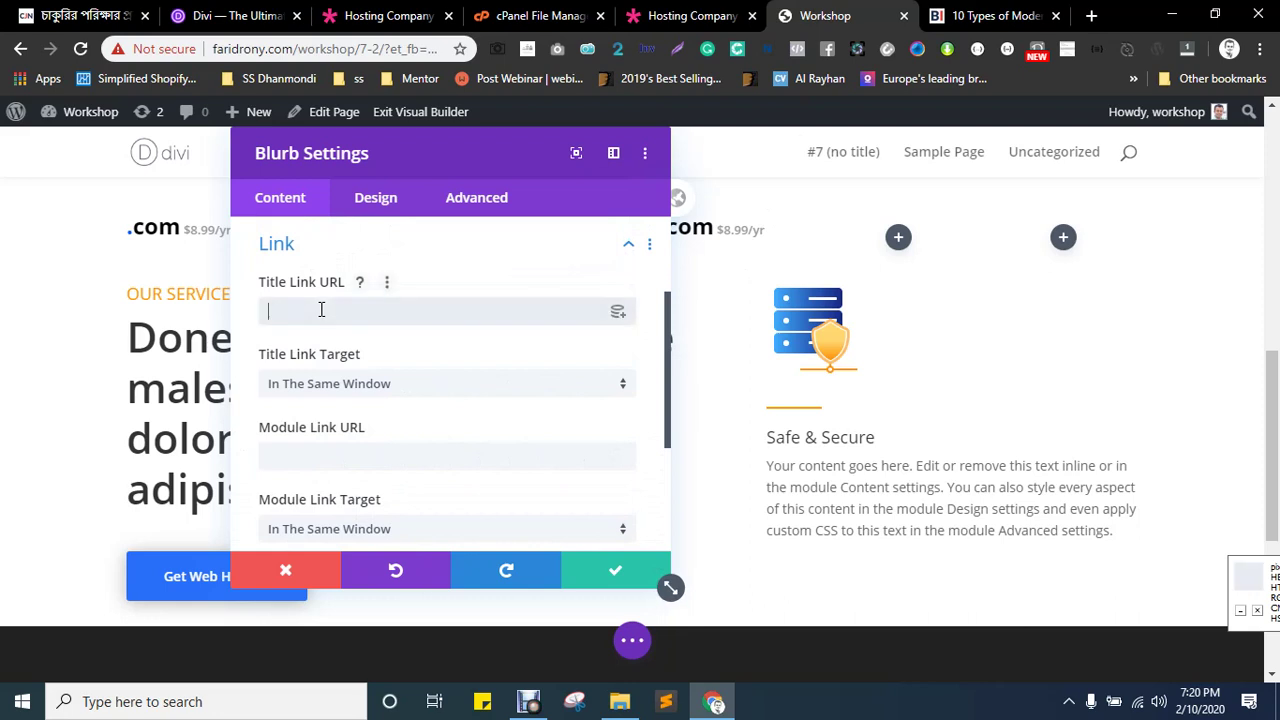
click(313, 458)
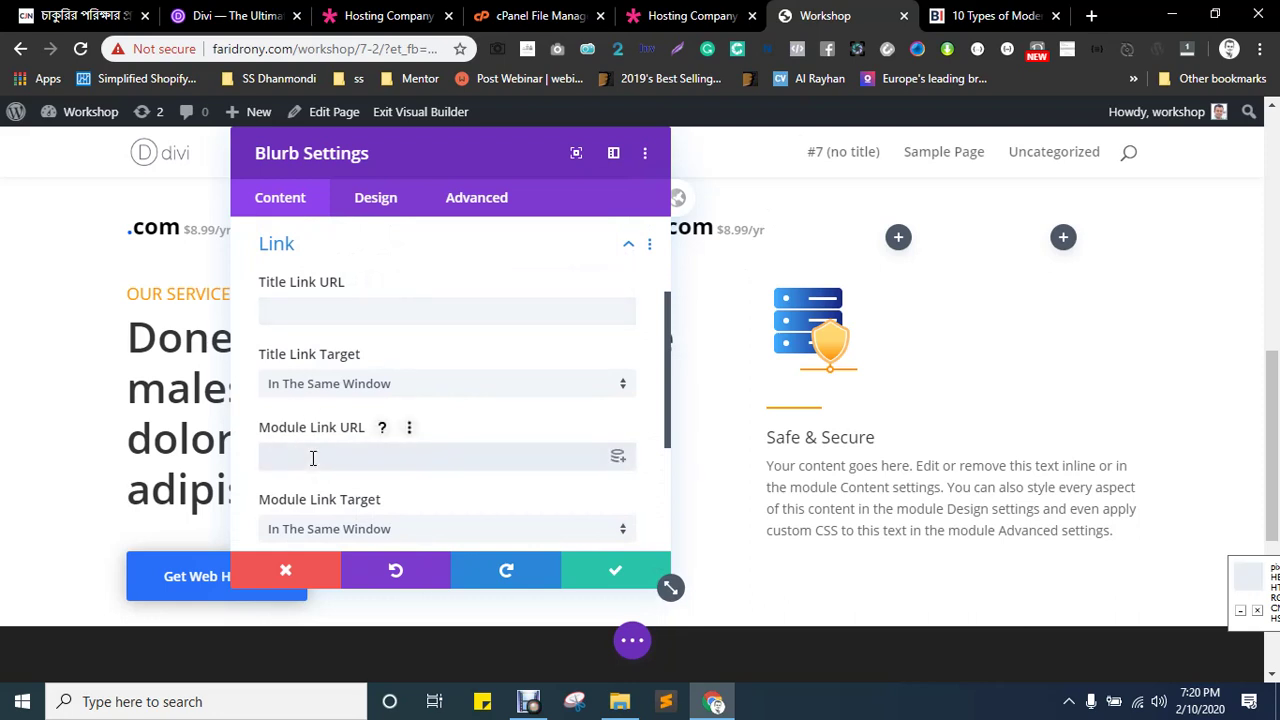
- Give the Safe & Secure blurb a grey background color and save the blurb
scroll(463, 460, down, 1)
click(310, 516)
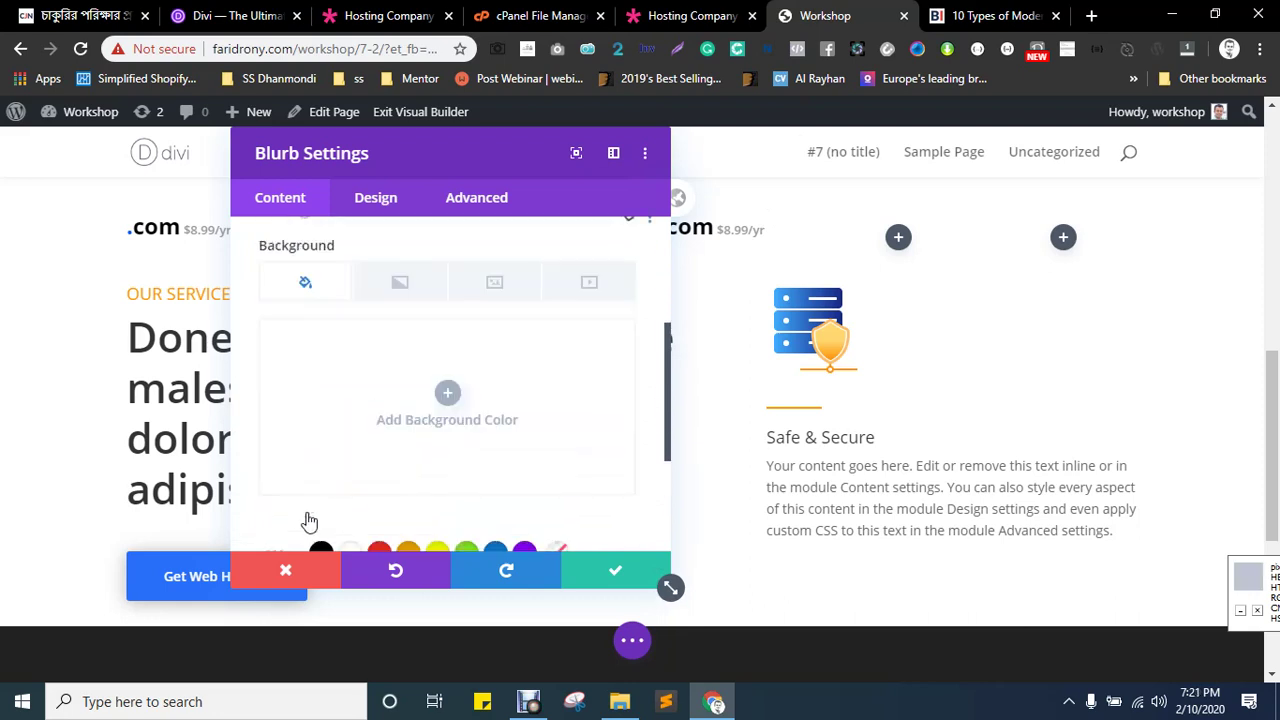
scroll(500, 432, down, 2)
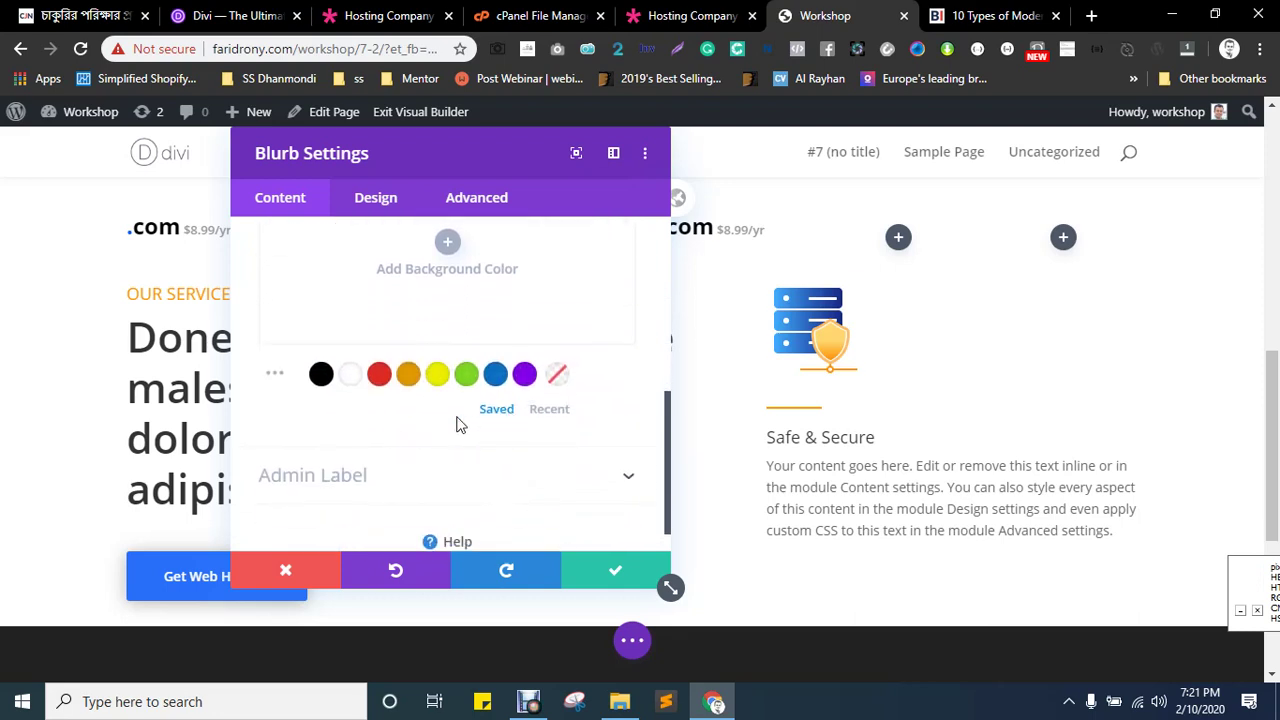
scroll(460, 425, up, 3)
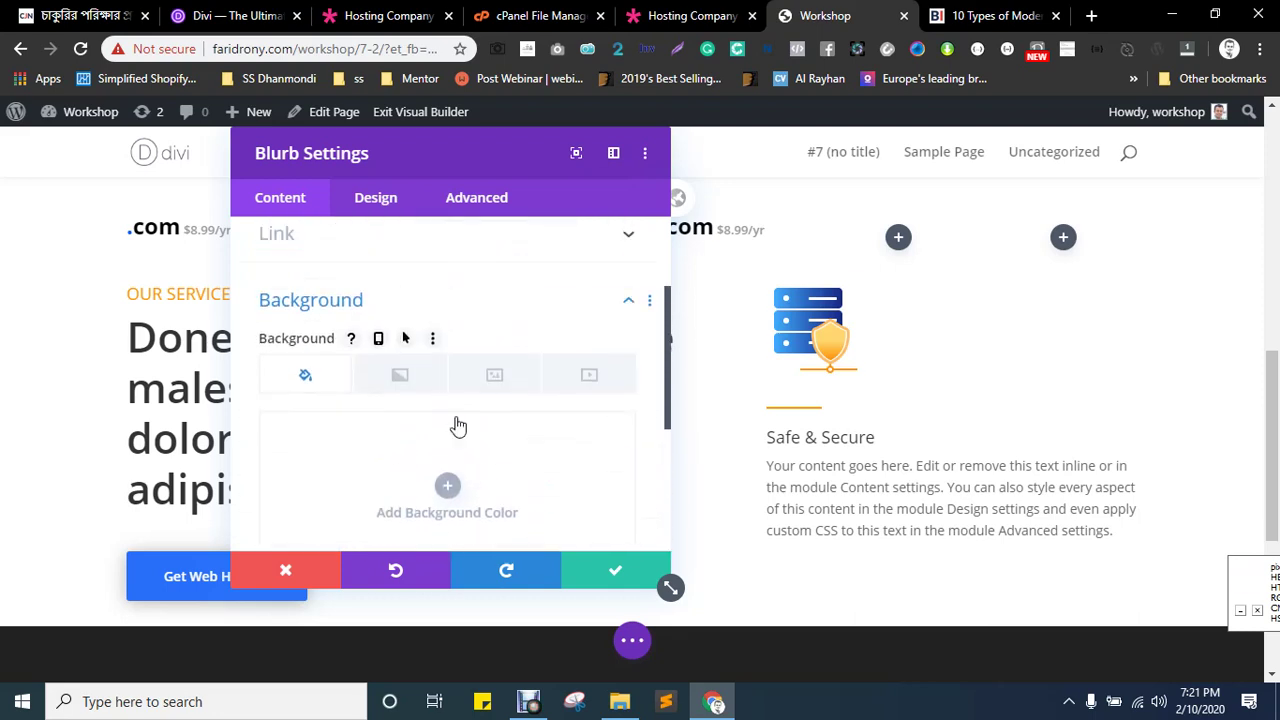
click(447, 487)
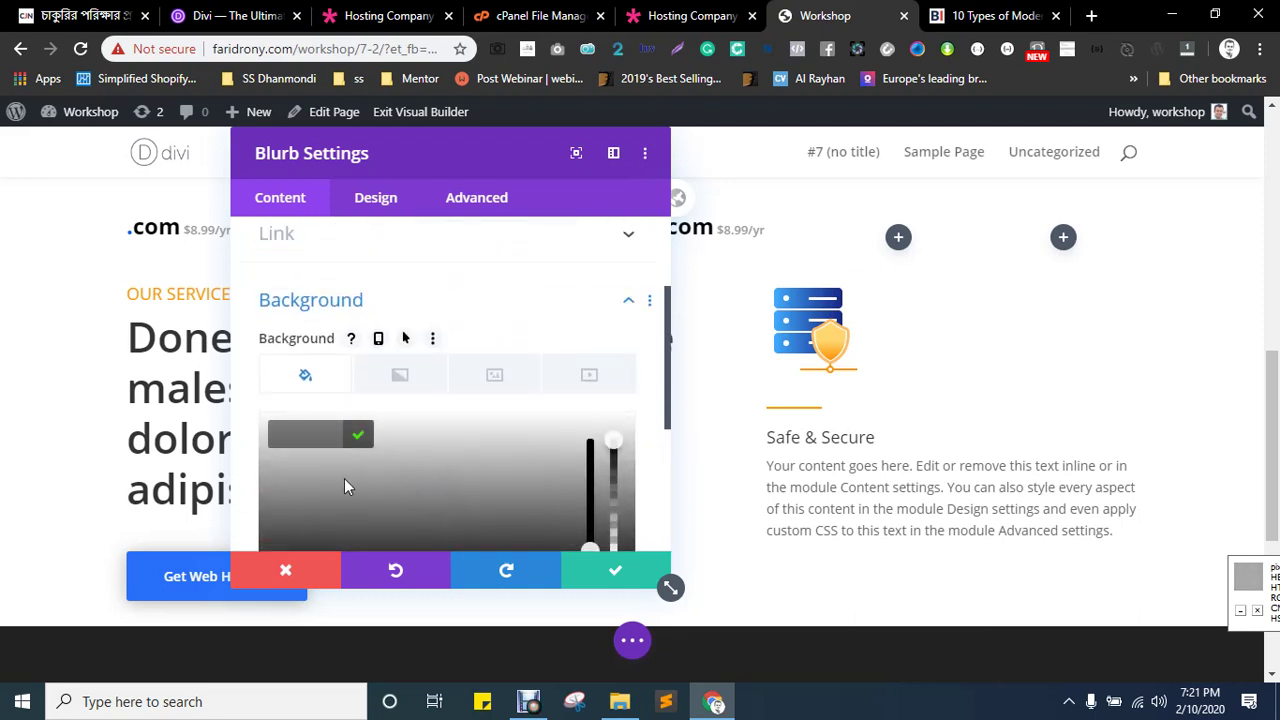
click(288, 440)
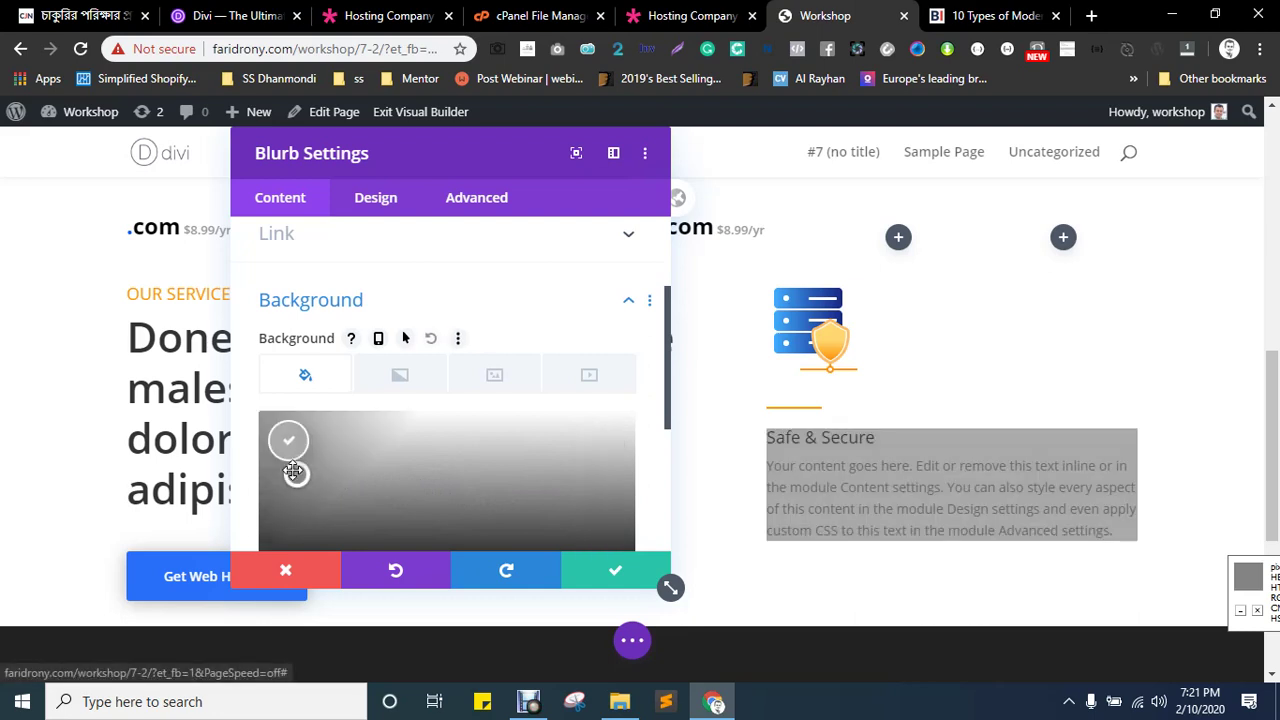
click(612, 571)
- Examine the background and layout of the Safe & Secure card on the reference page for comparison with the Workshop page
scroll(817, 515, up, 2)
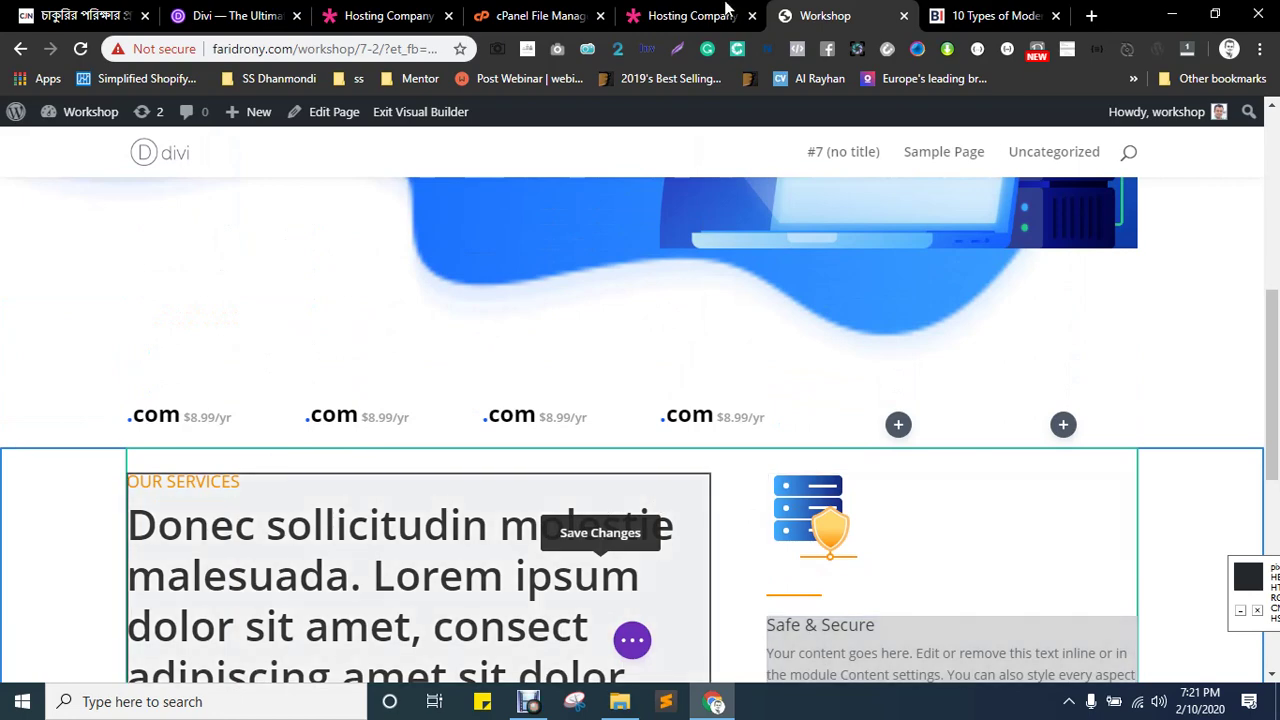
click(692, 15)
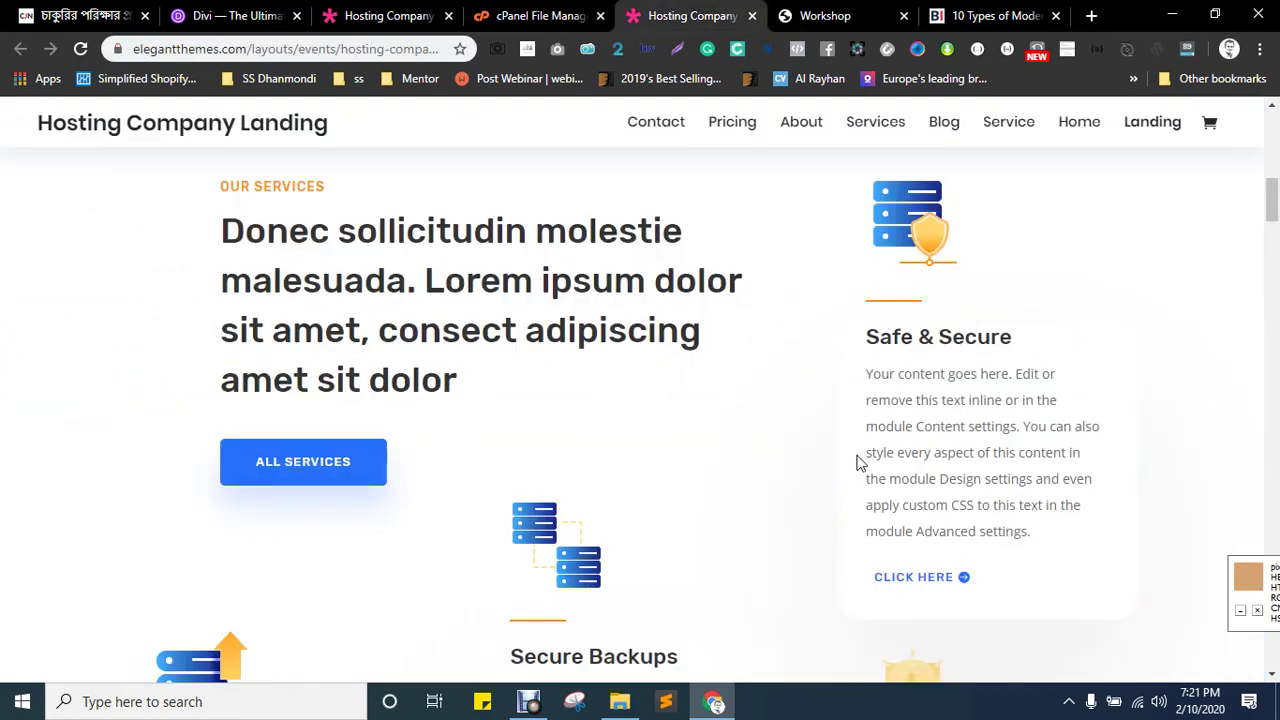
scroll(858, 462, up, 2)
scroll(466, 364, up, 2)
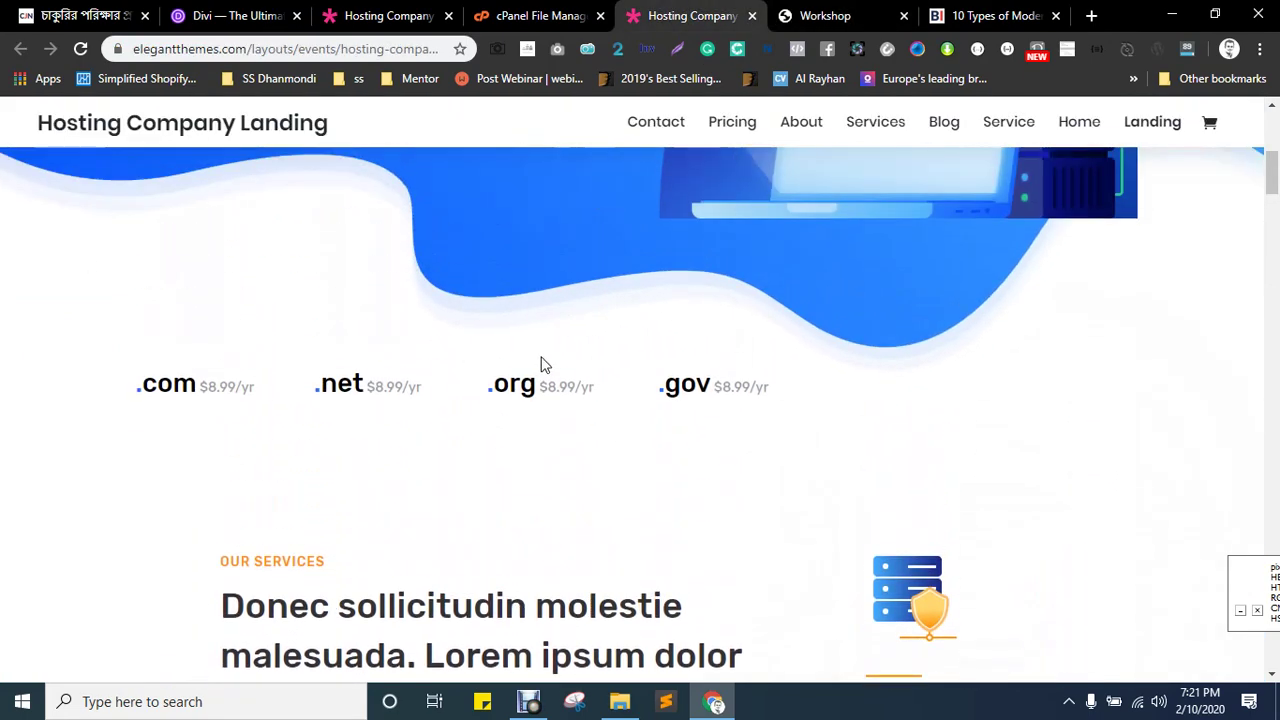
scroll(540, 364, down, 5)
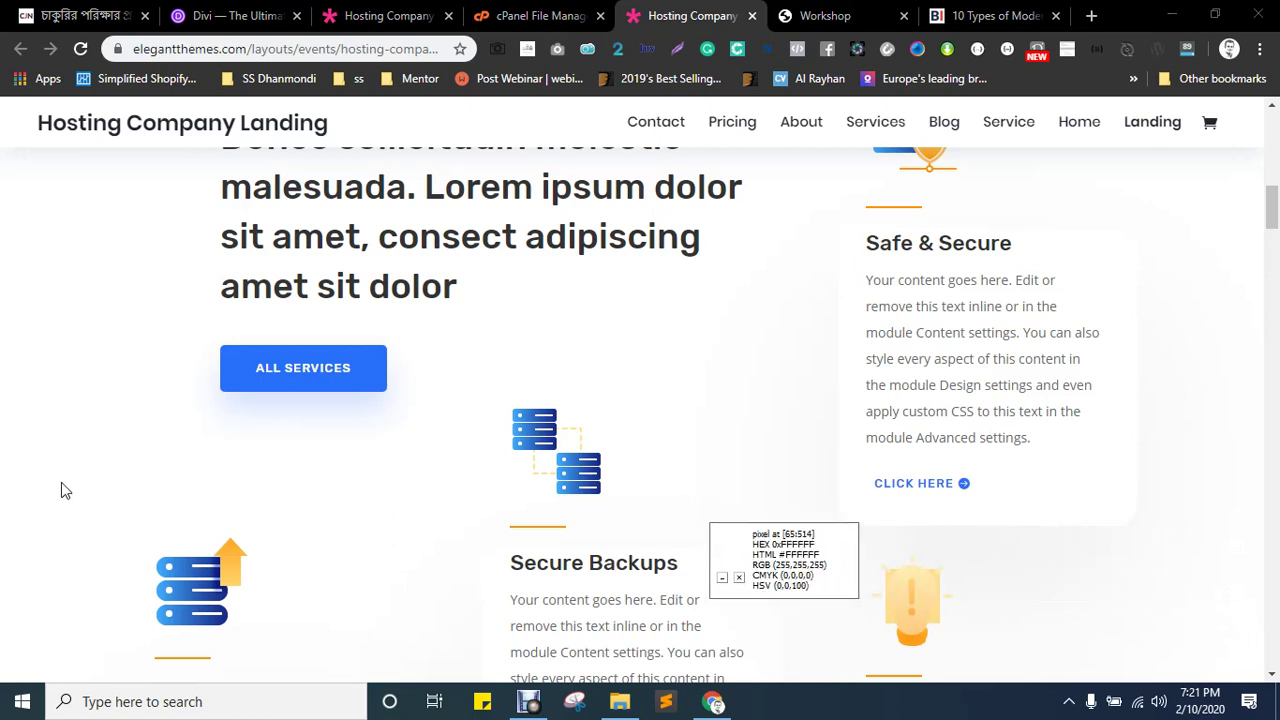
click(825, 15)
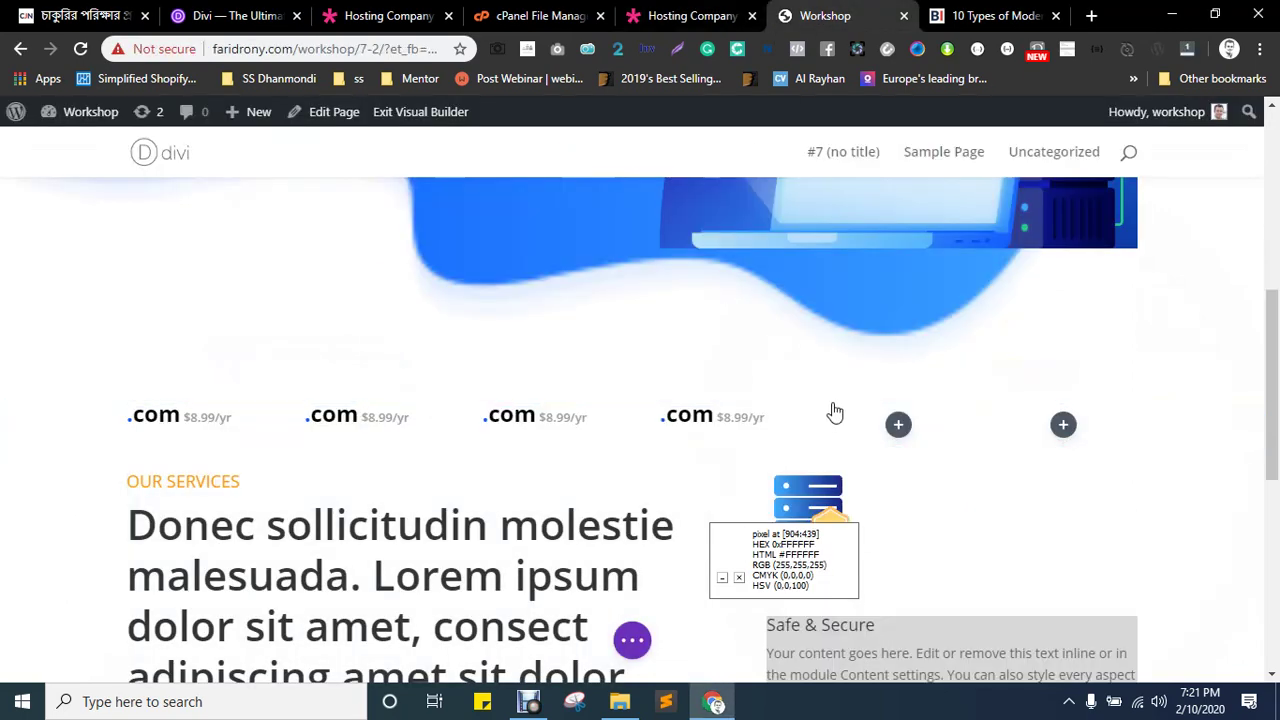
- Give the Safe & Secure blurb 20px of padding on all four sides, linking the opposite sides' values
scroll(1020, 457, down, 3)
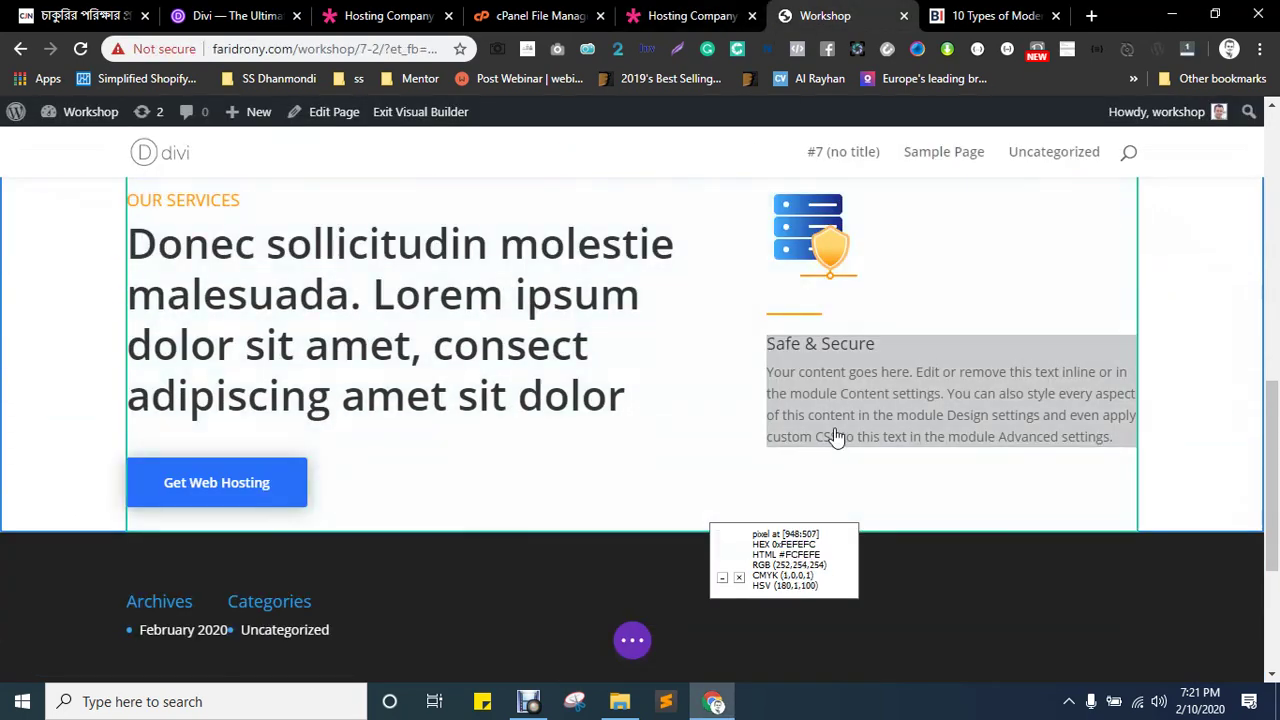
mouse_move(818, 352)
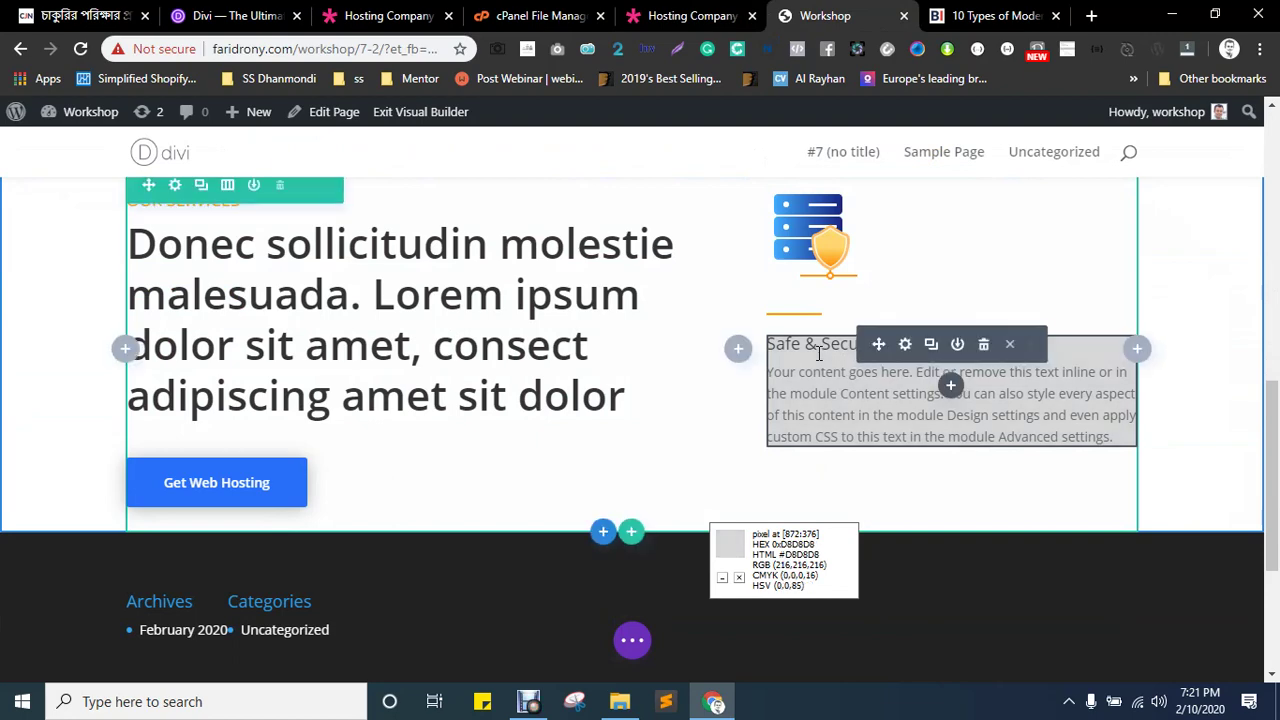
click(903, 348)
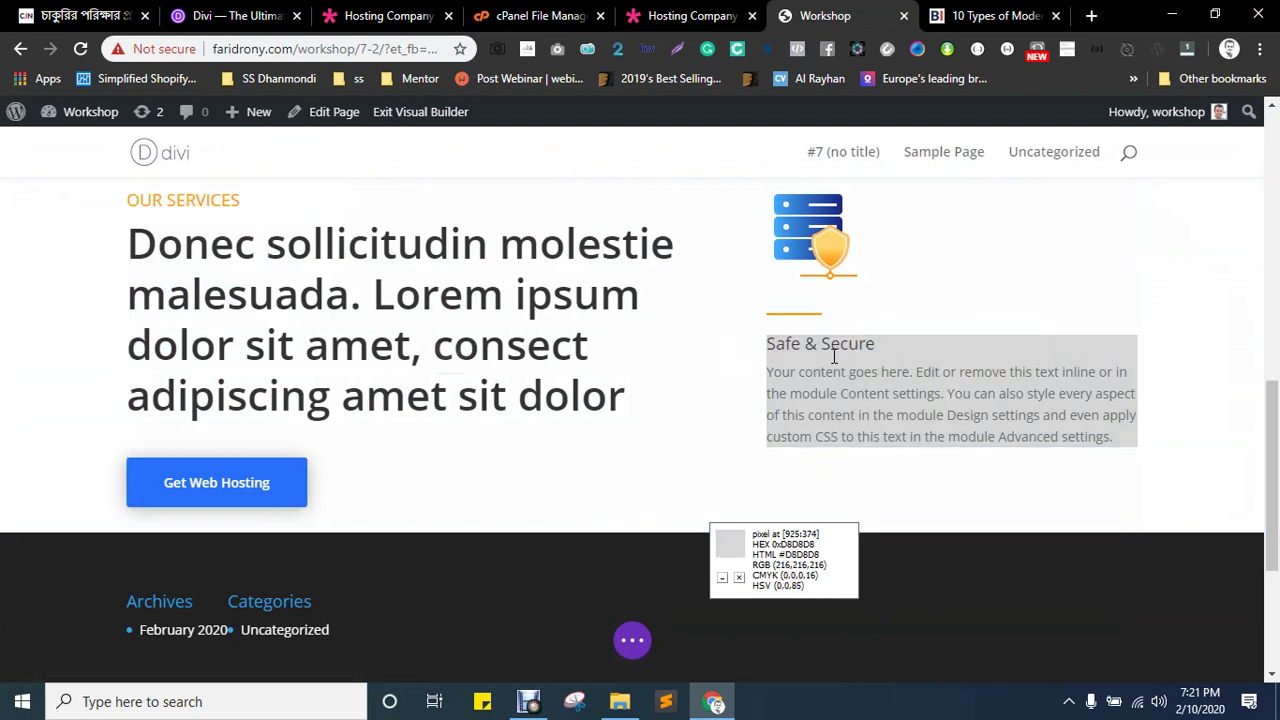
click(375, 198)
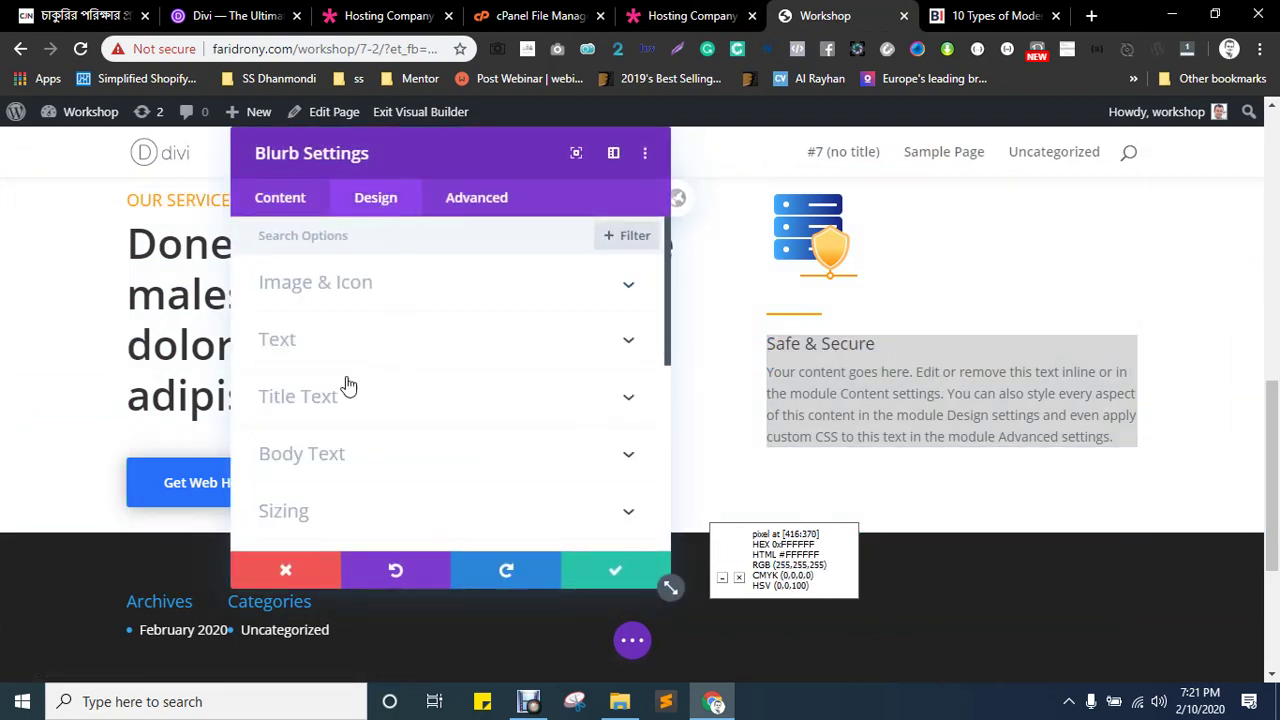
scroll(391, 406, down, 2)
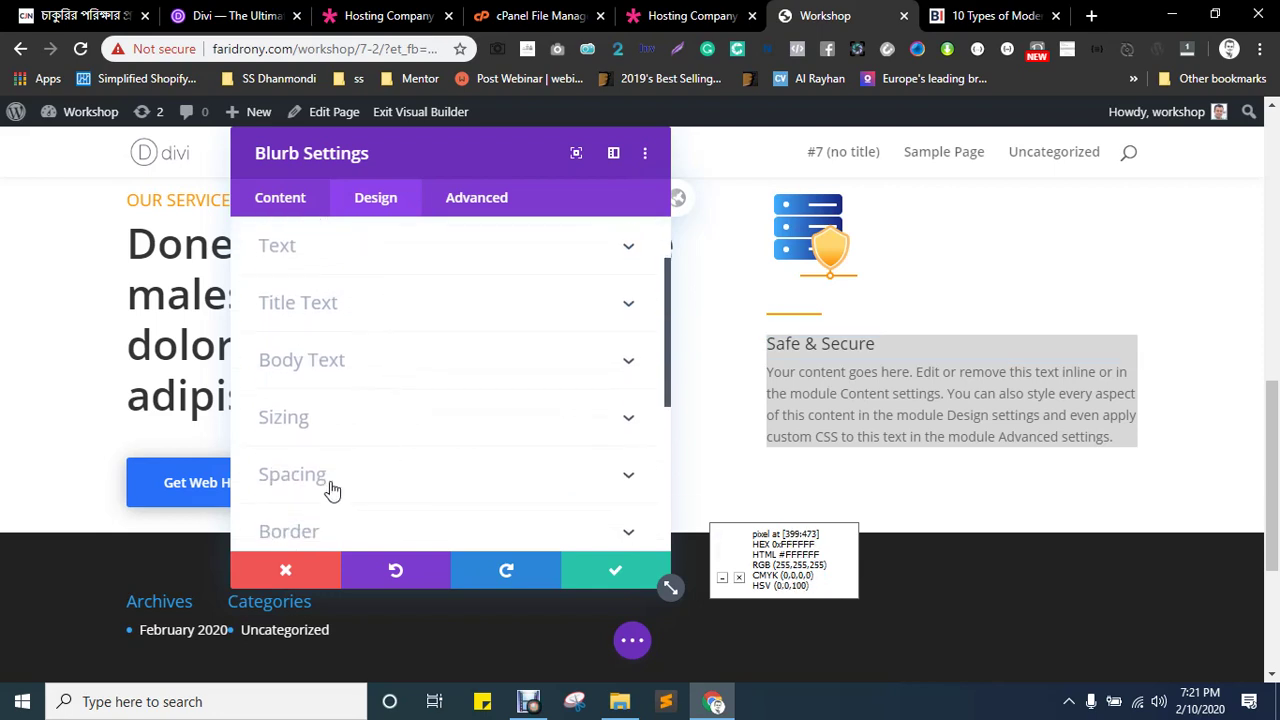
click(329, 491)
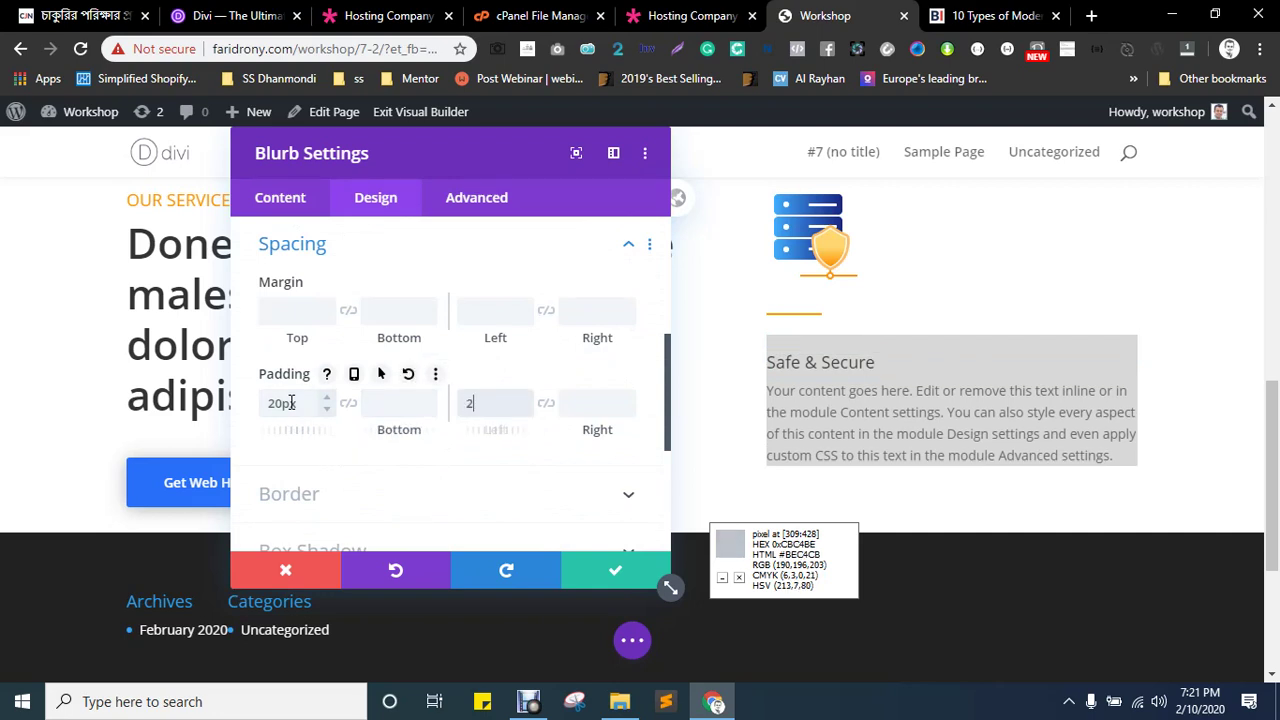
click(545, 404)
click(347, 405)
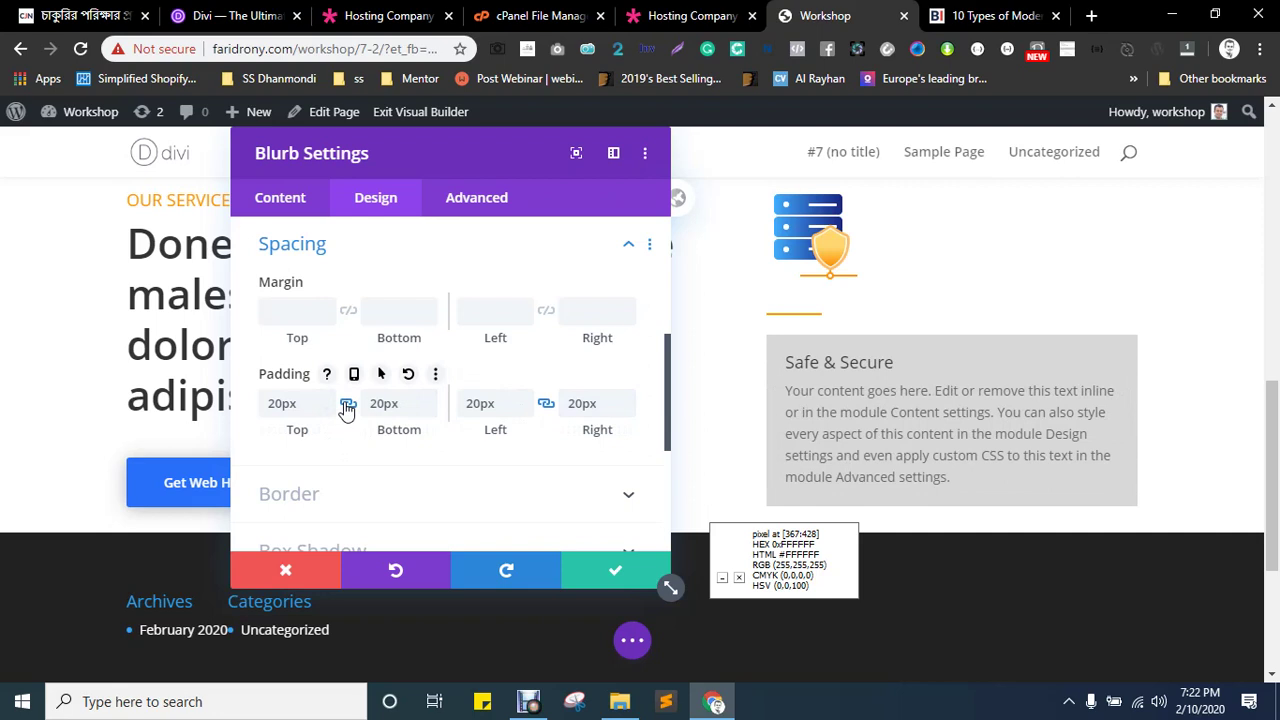
- Round all four corners of the Safe & Secure blurb's border to 10px
scroll(320, 410, down, 2)
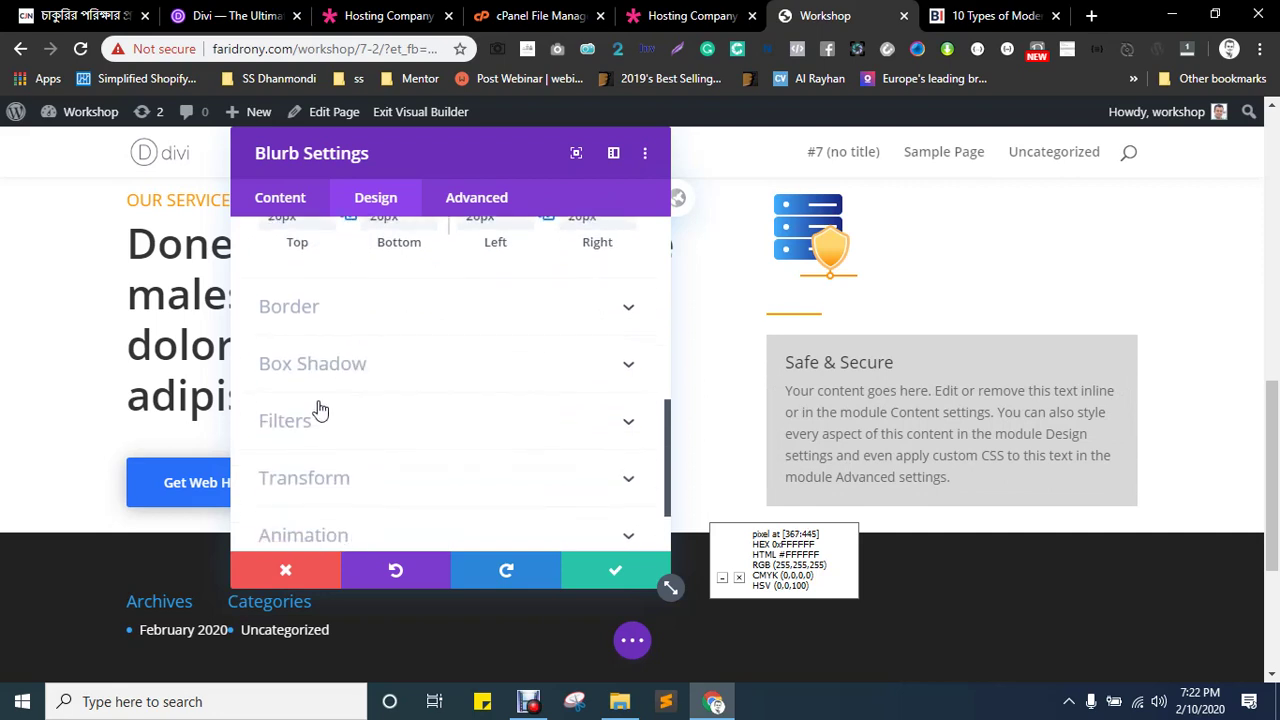
click(277, 318)
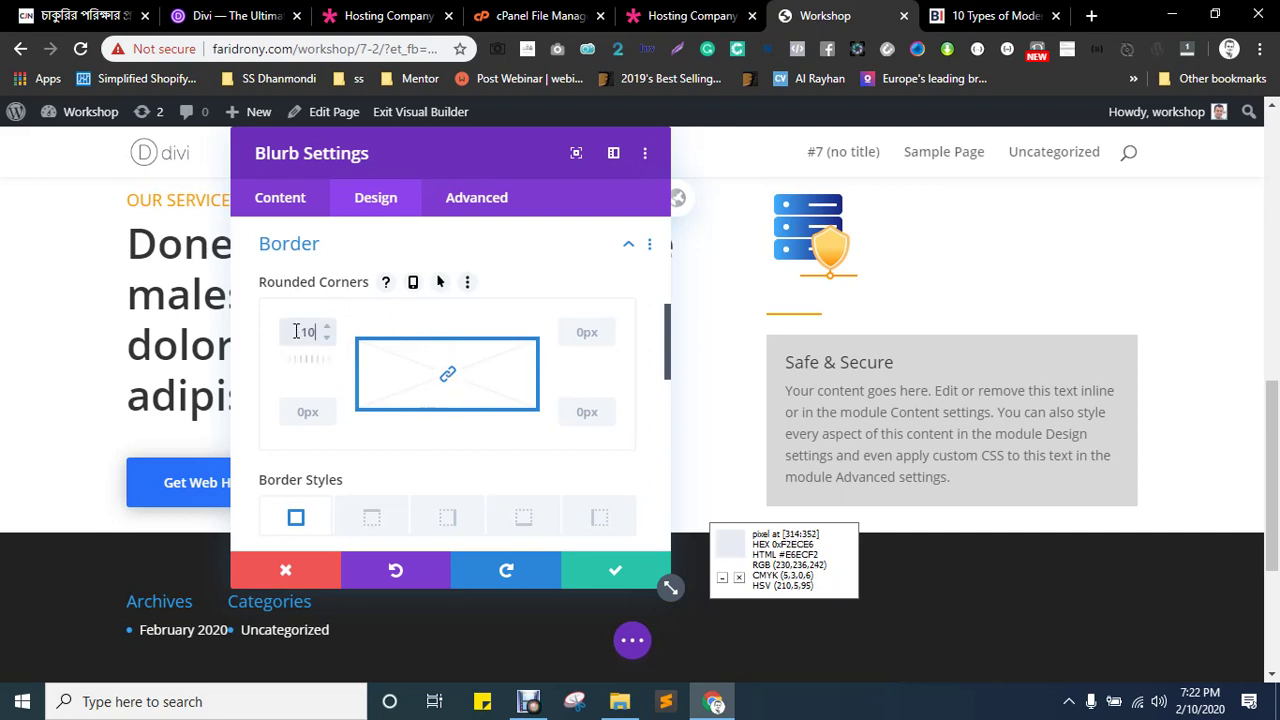
key(Tab)
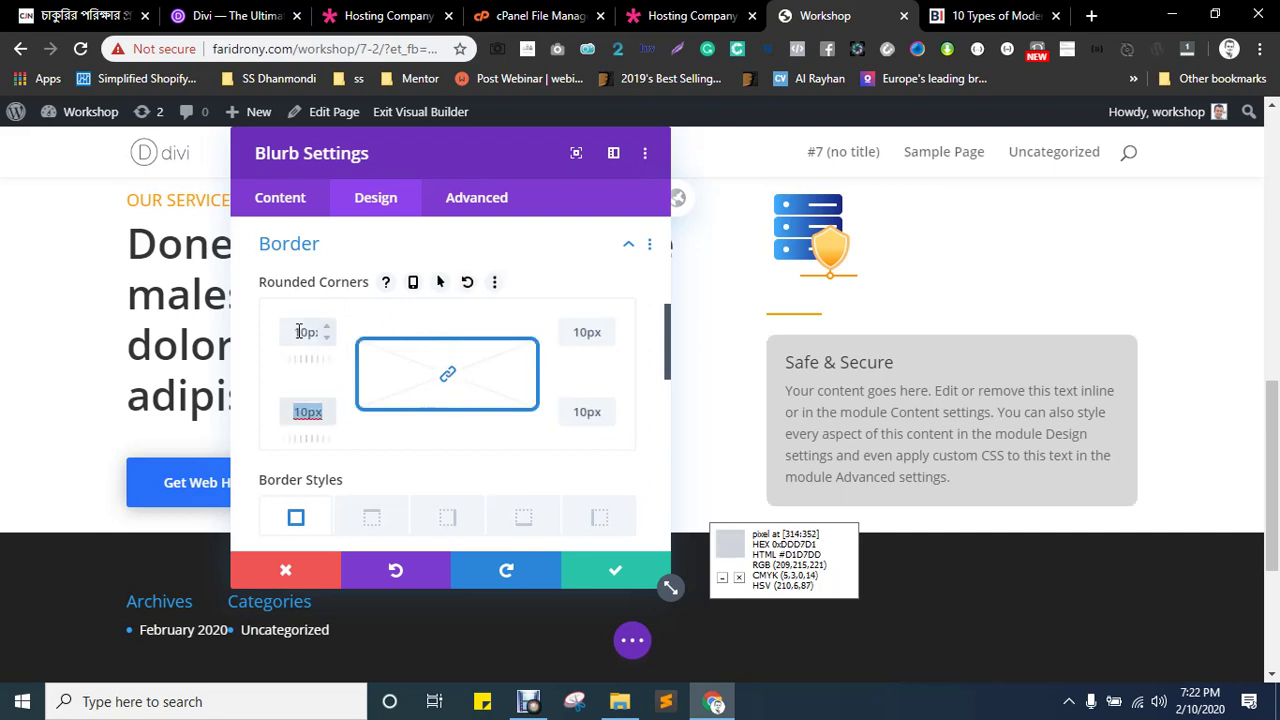
- Change the Safe & Secure blurb's background color to white, #ffffff
scroll(301, 392, up, 3)
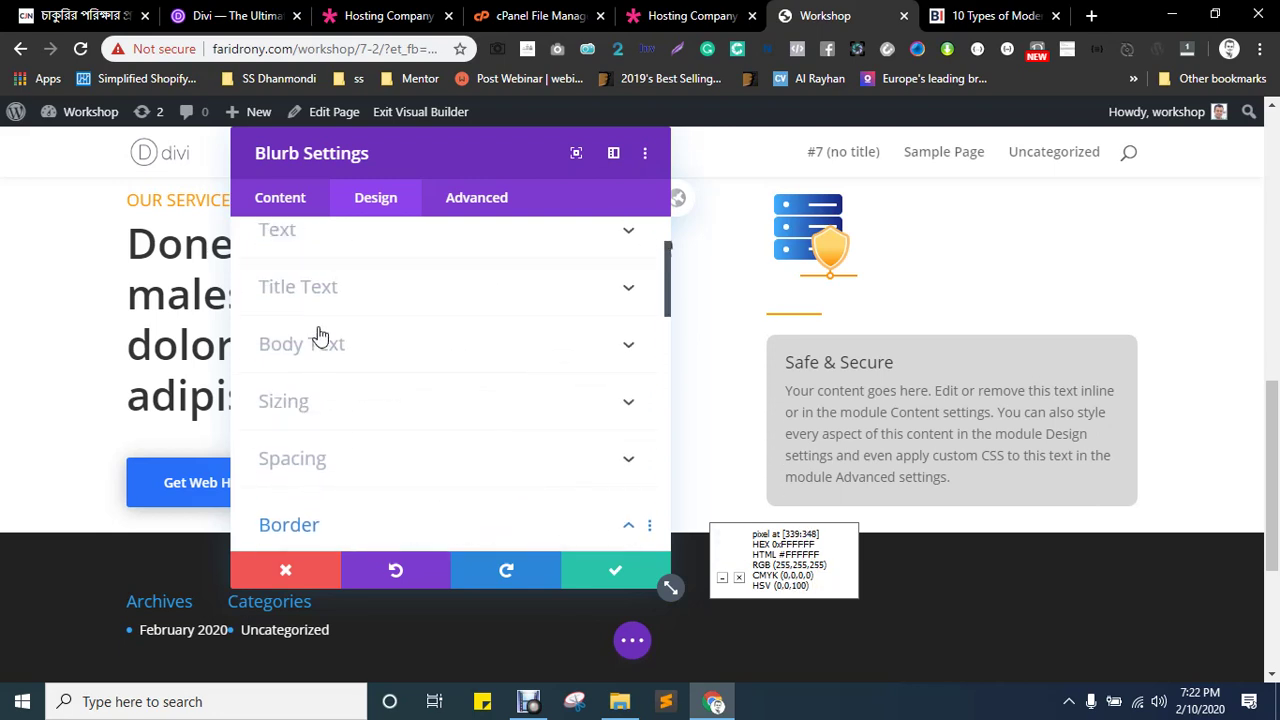
scroll(320, 335, up, 2)
click(281, 200)
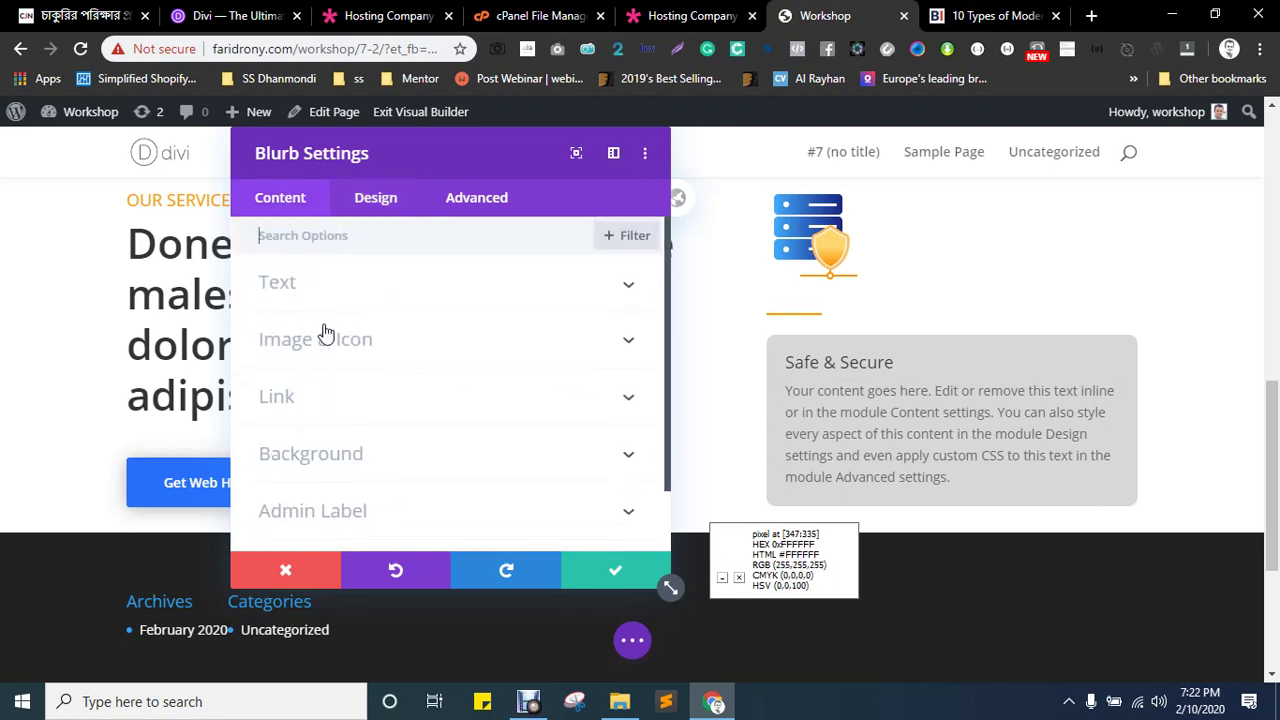
click(309, 455)
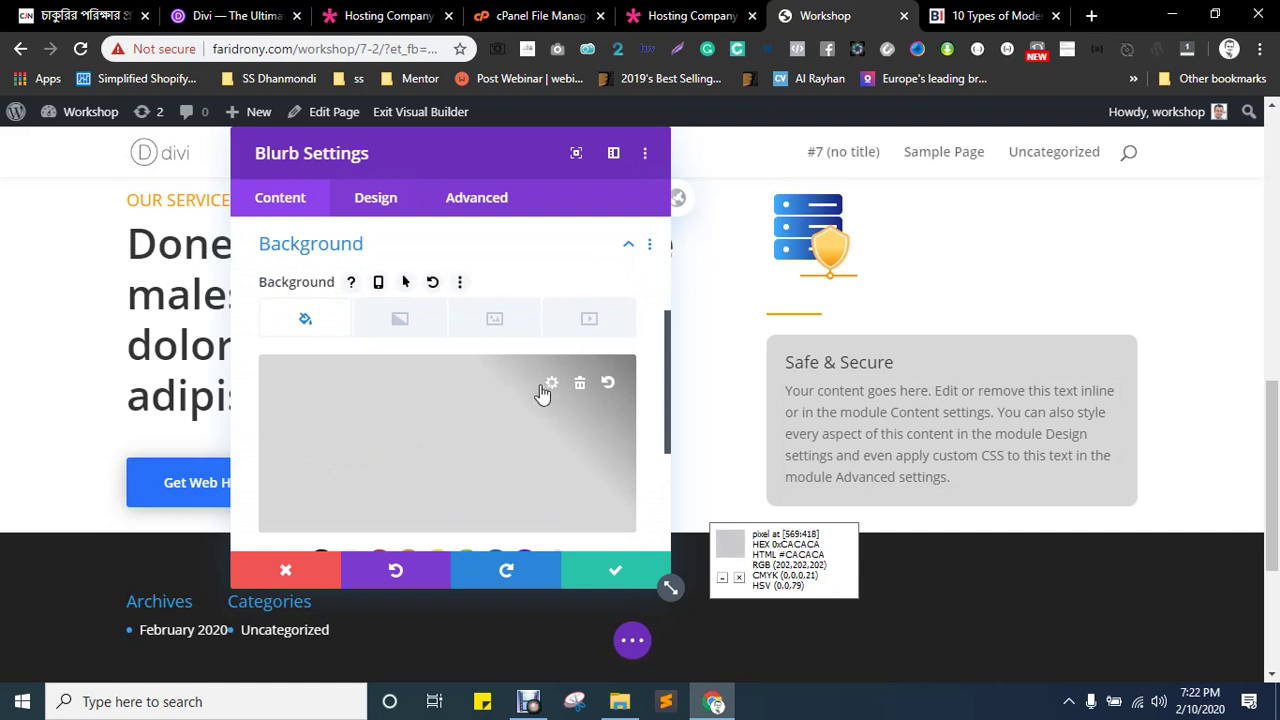
click(365, 410)
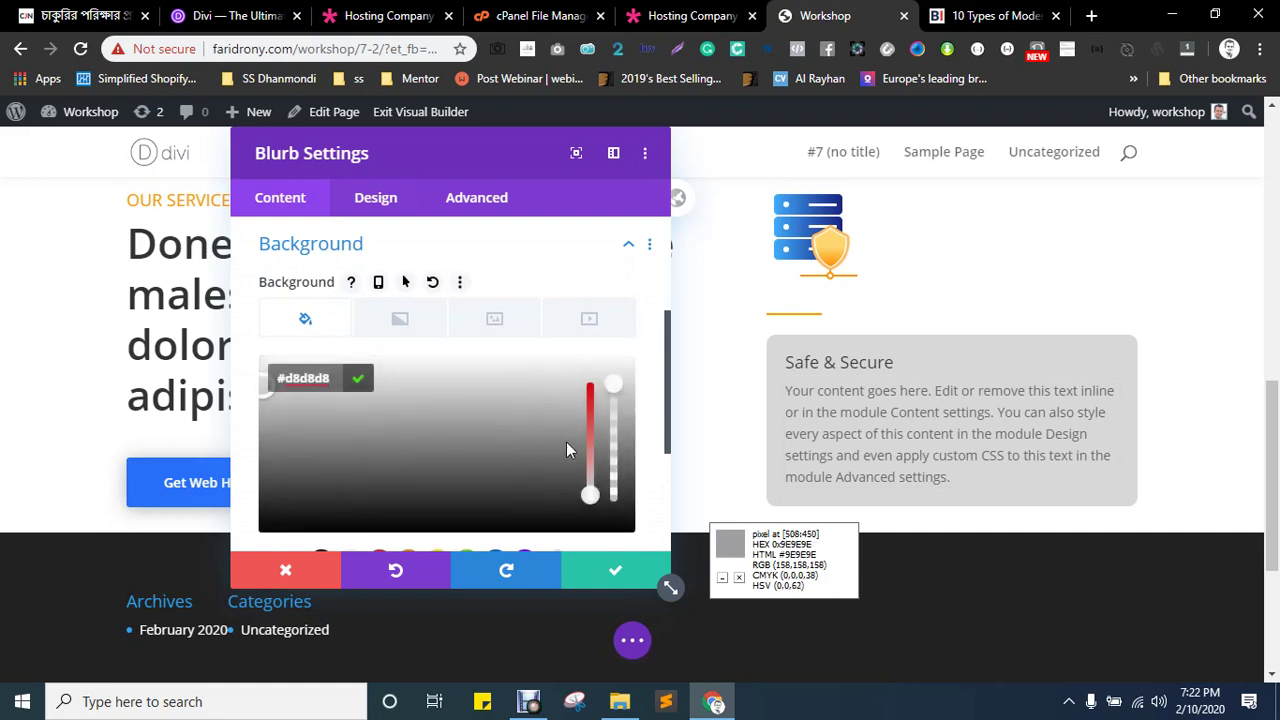
click(262, 365)
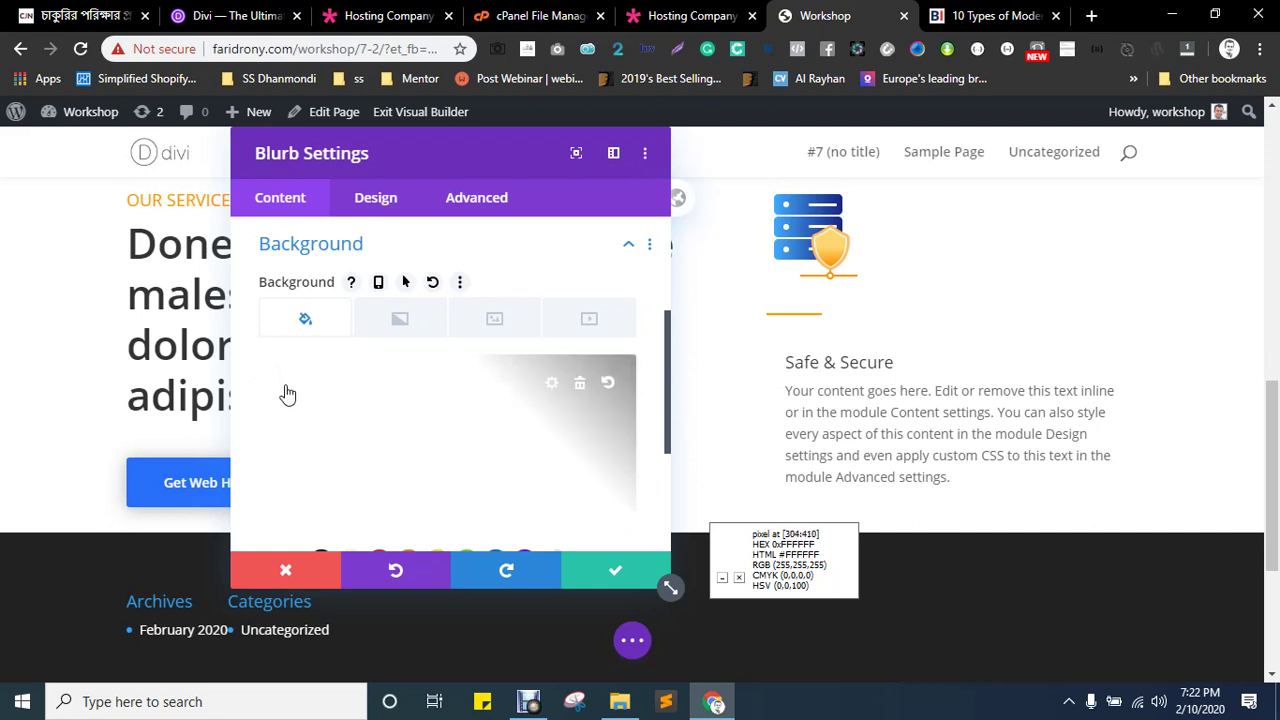
click(363, 423)
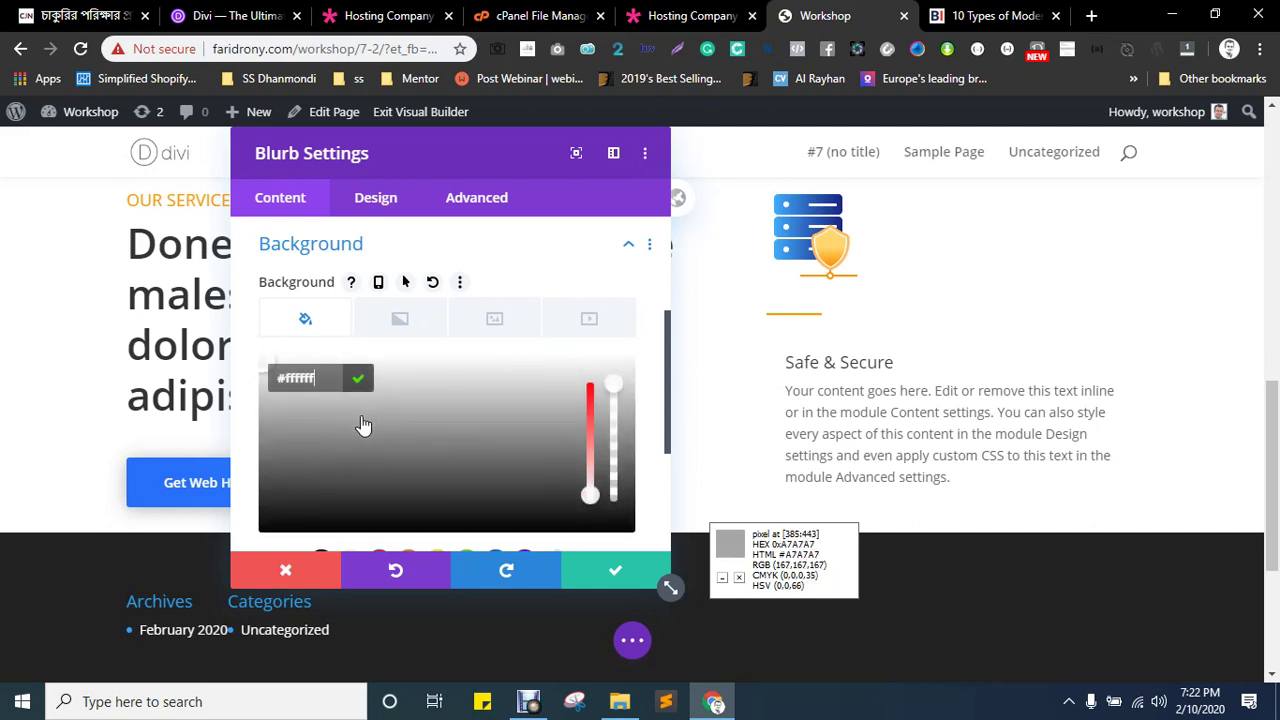
click(356, 381)
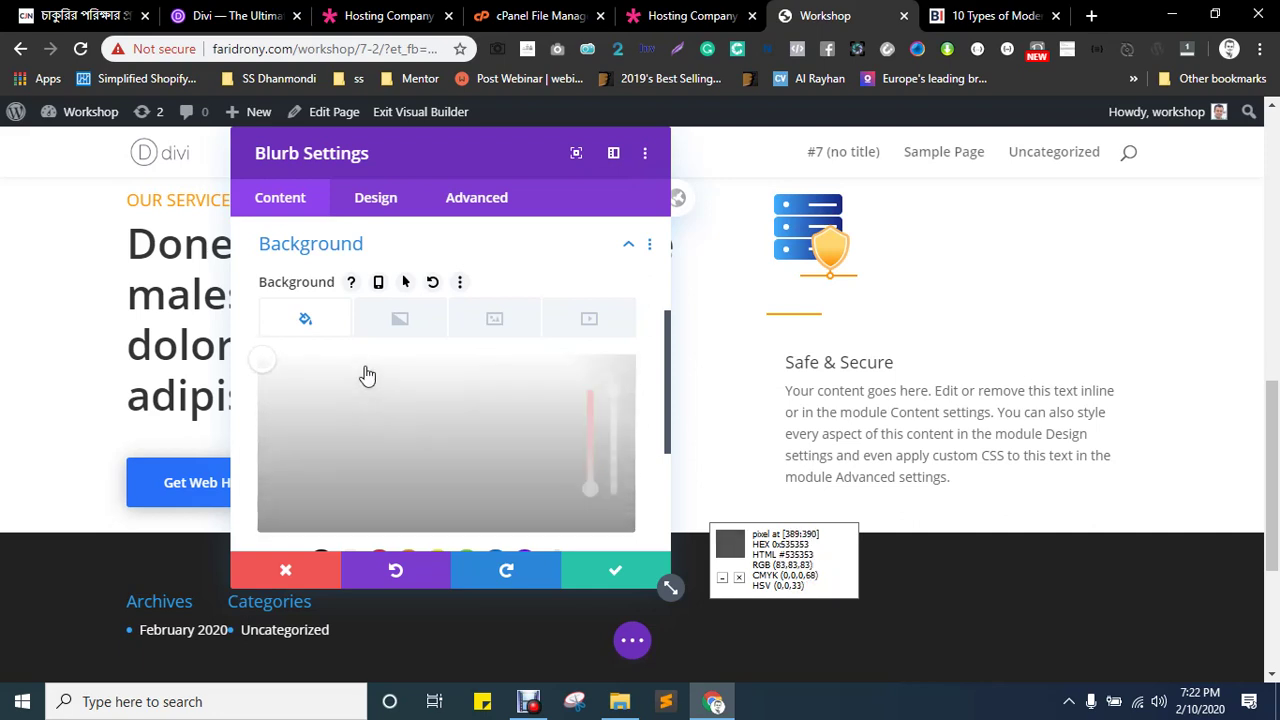
- Add a box shadow to the blurb using the soft preset that is offset both horizontally and vertically
click(372, 196)
scroll(420, 330, down, 2)
scroll(380, 424, down, 2)
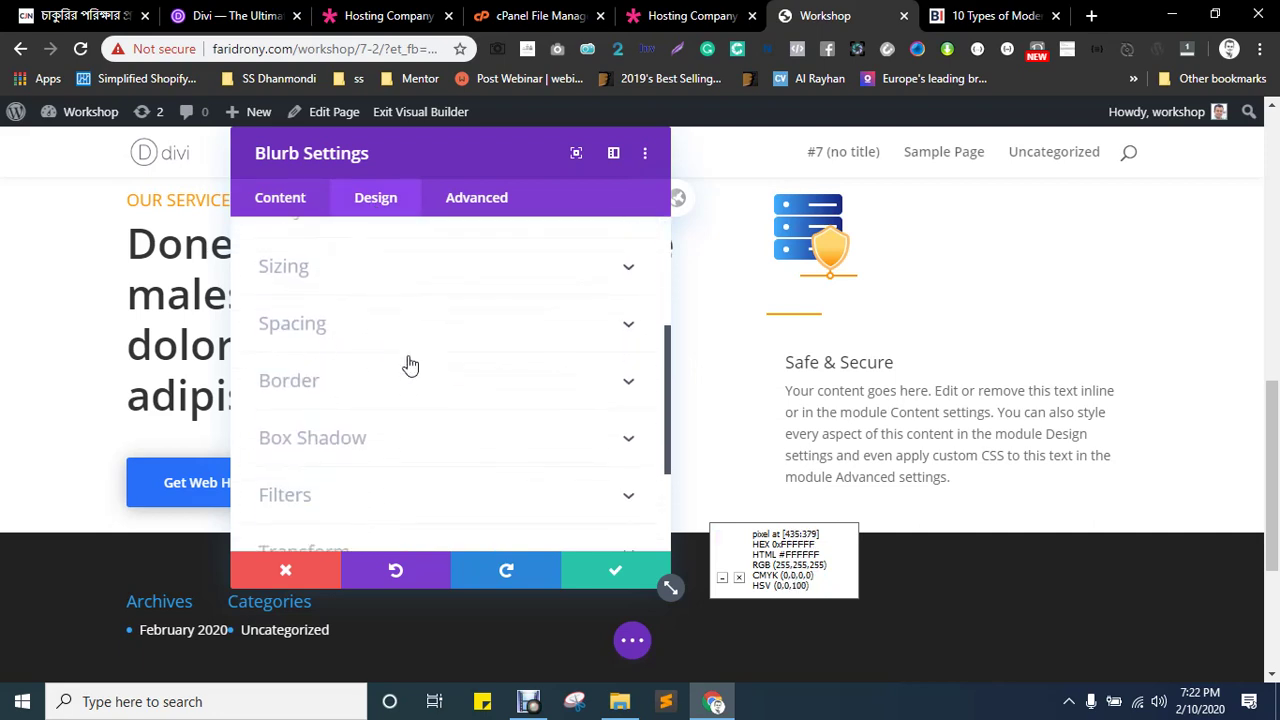
click(320, 405)
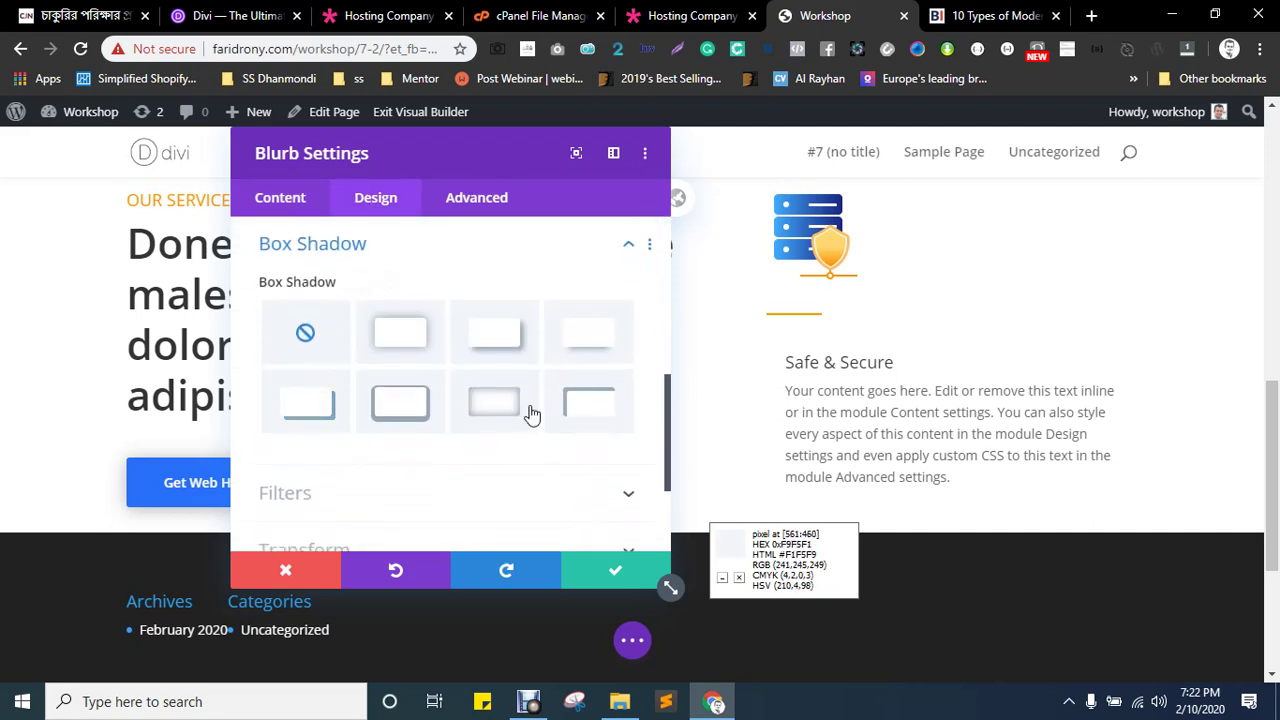
click(582, 338)
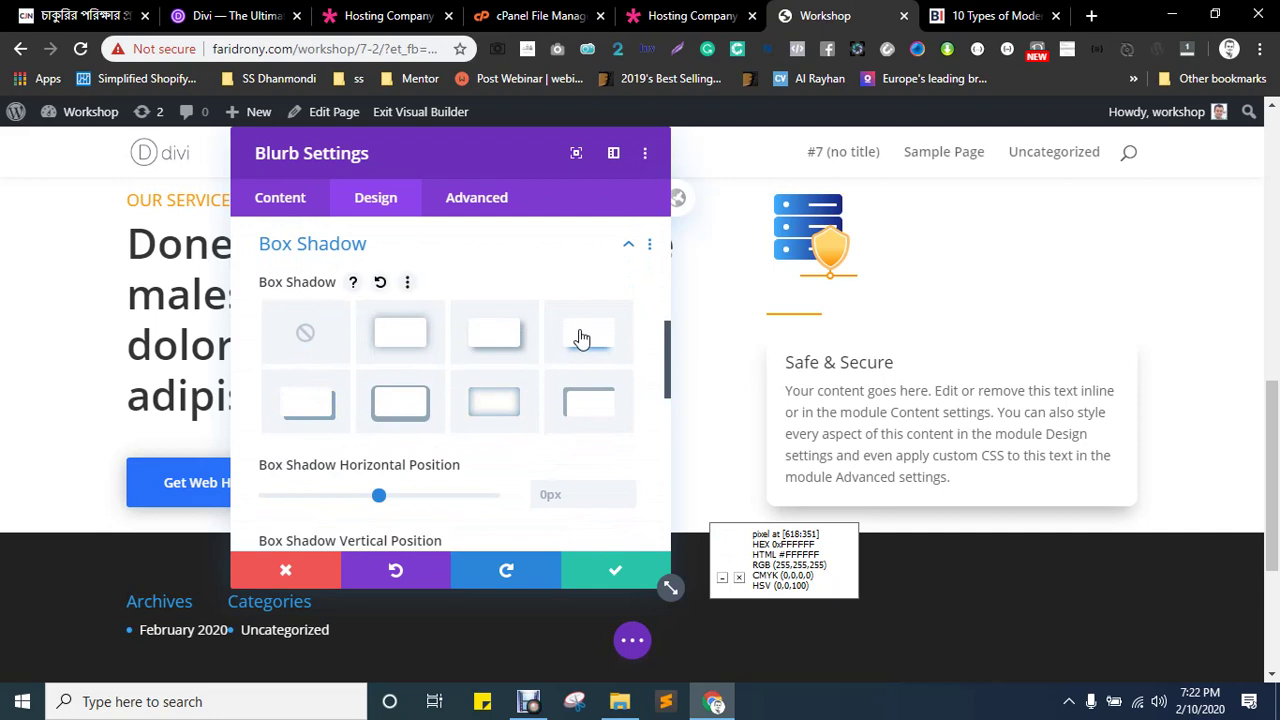
click(488, 345)
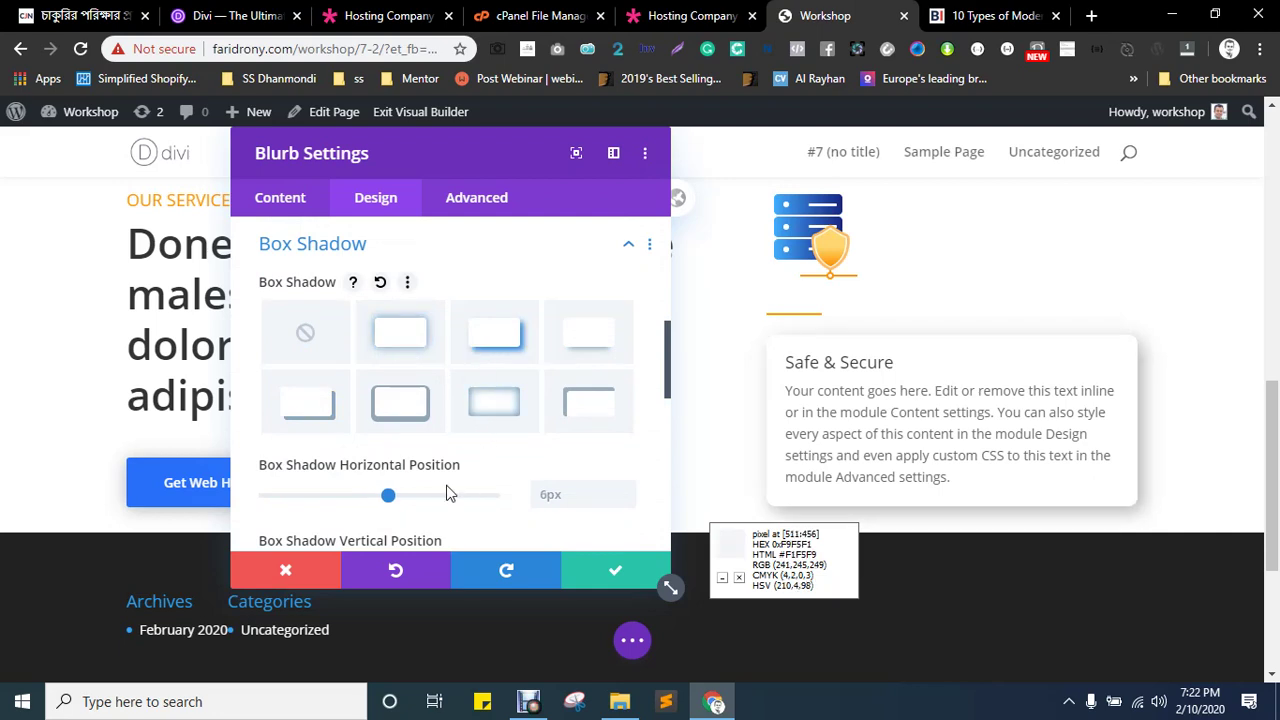
- Set the blurb's box shadow to 41px blur strength, 0px horizontal position and 29px vertical position
scroll(410, 370, down, 3)
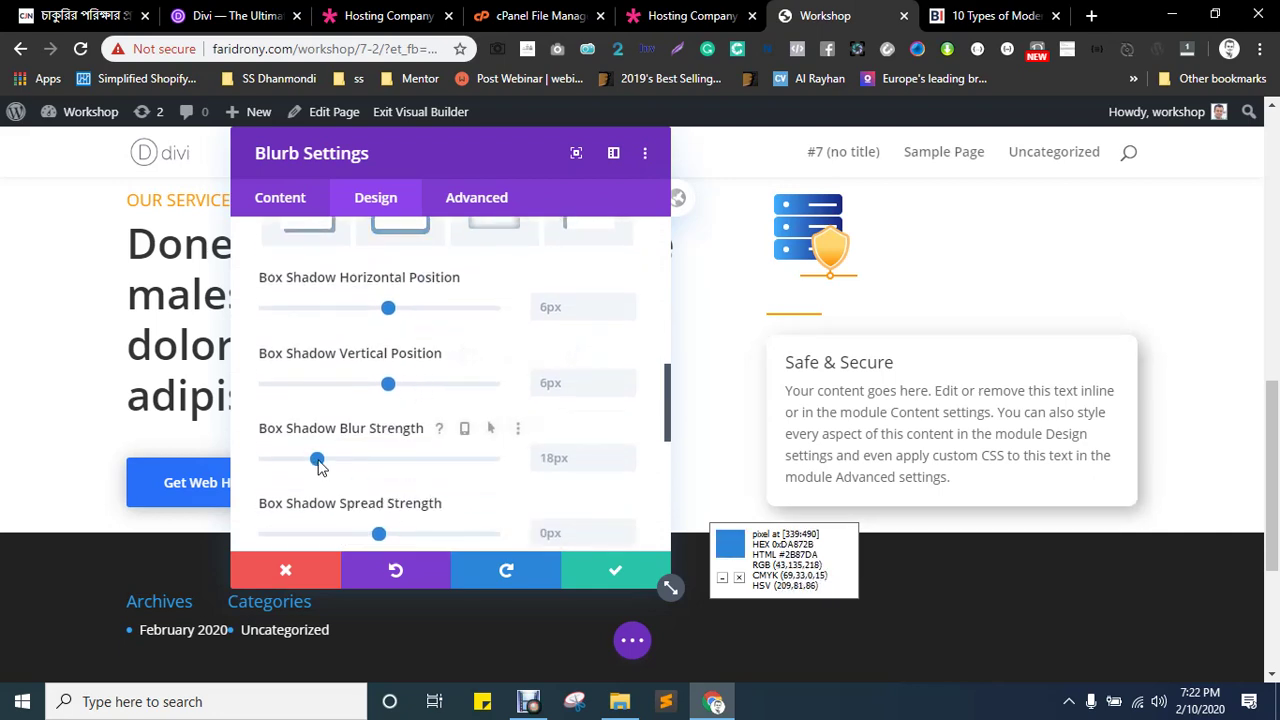
drag(357, 465, 386, 461)
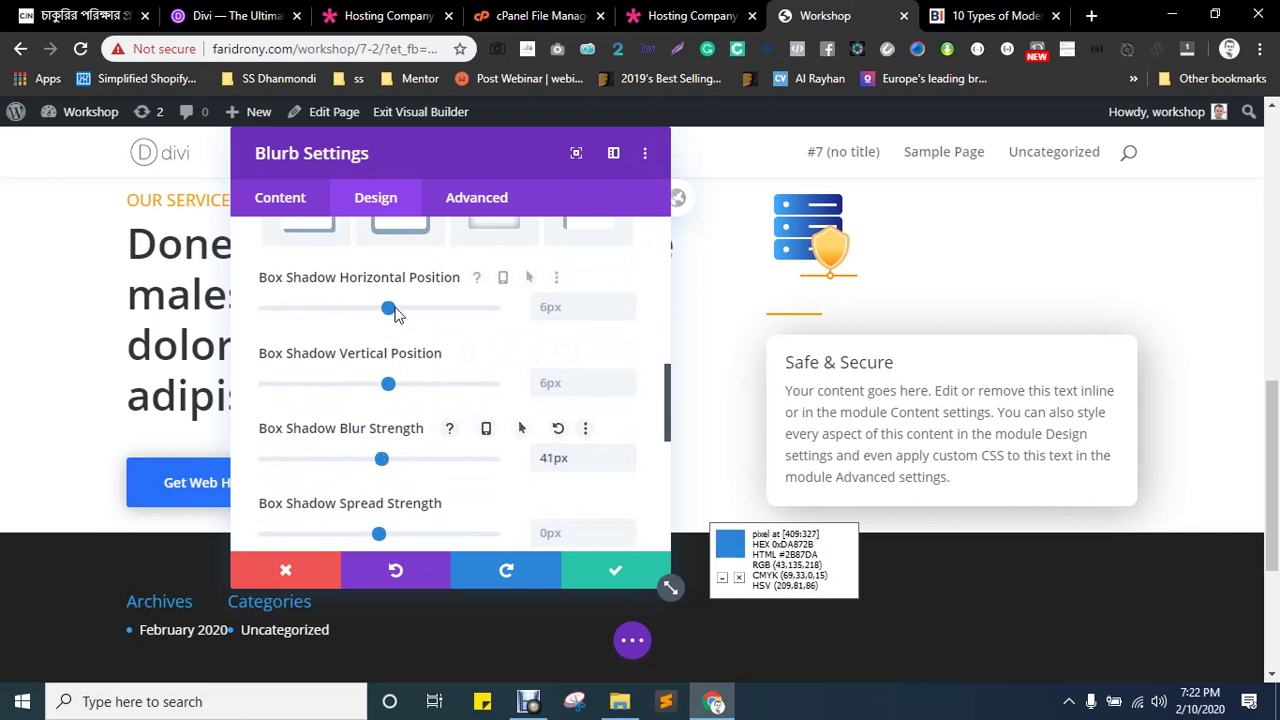
mouse_move(390, 316)
mouse_down()
mouse_move(343, 310)
mouse_move(386, 310)
mouse_up()
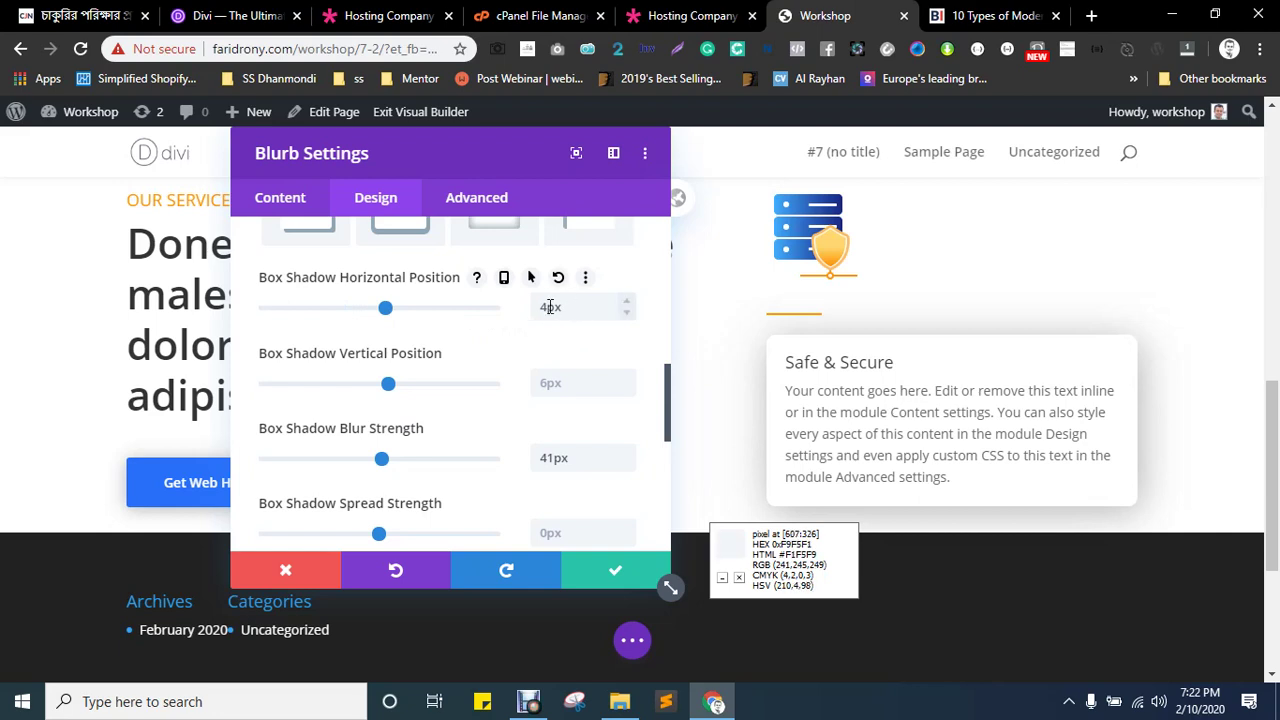
drag(572, 307, 522, 302)
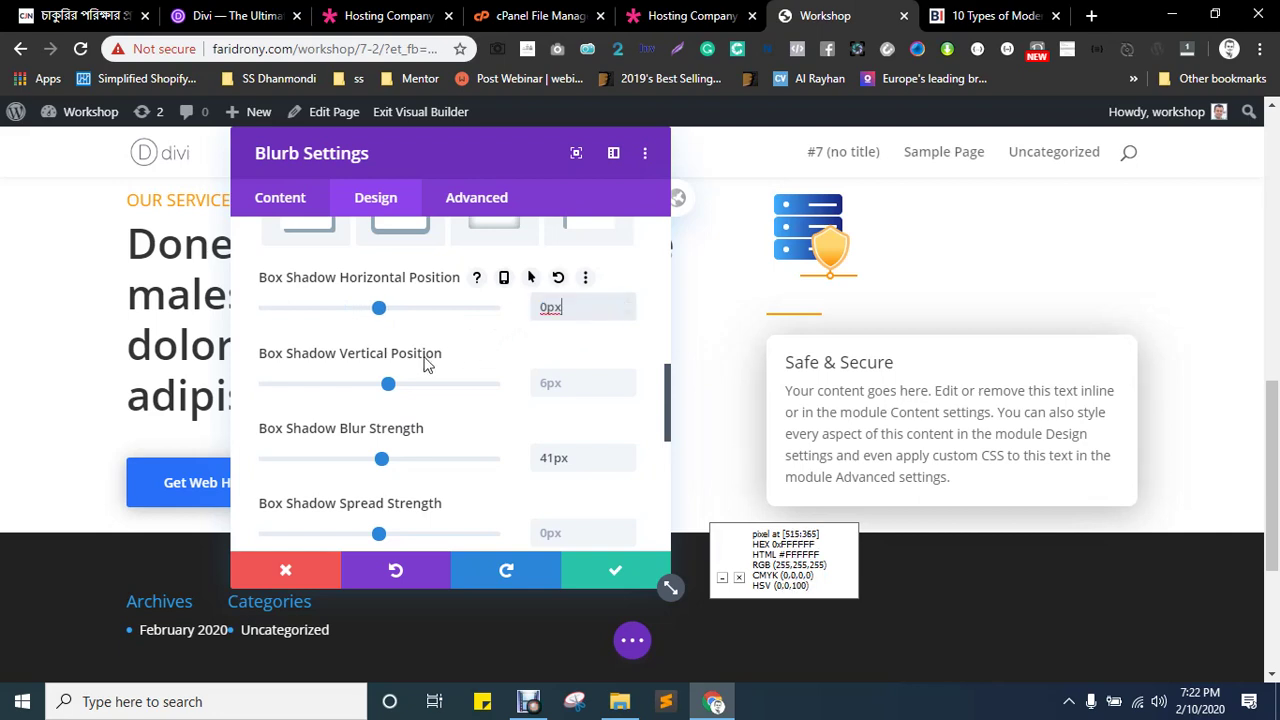
drag(388, 383, 422, 388)
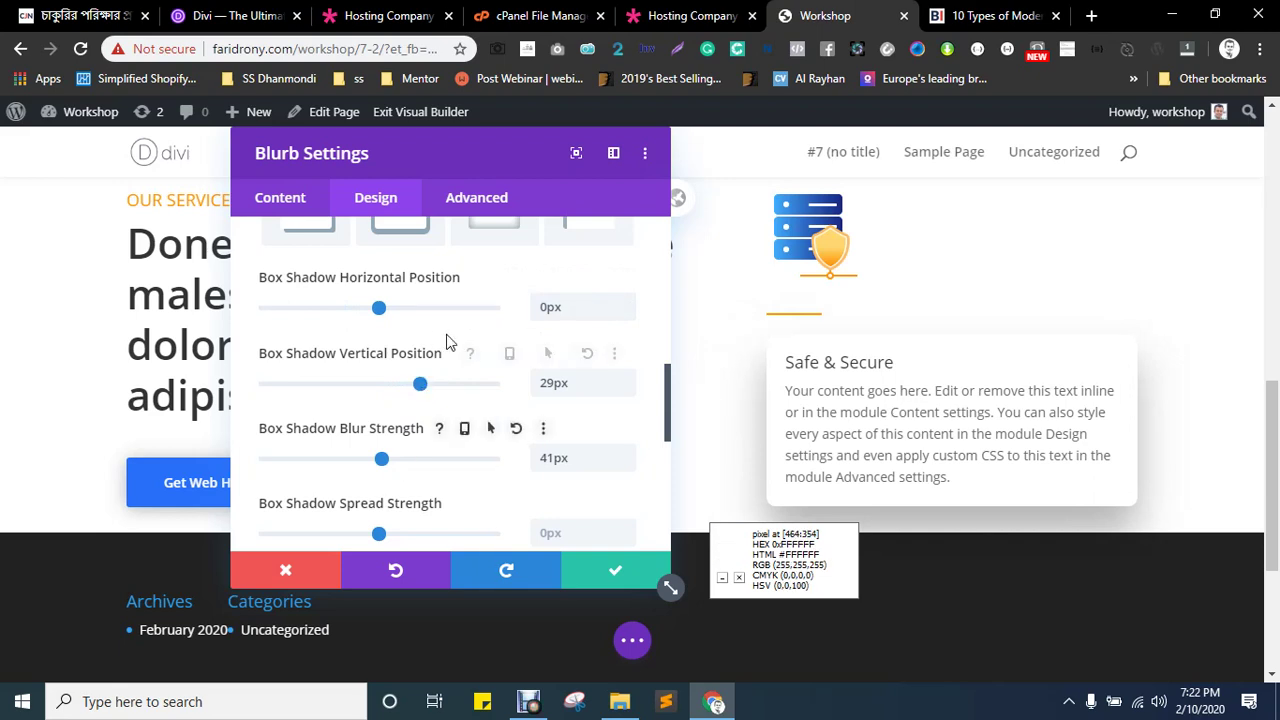
- Lighten the blurb's shadow color to rgba(0,0,0,0.07) and save the blurb settings
scroll(449, 340, up, 2)
scroll(473, 377, down, 3)
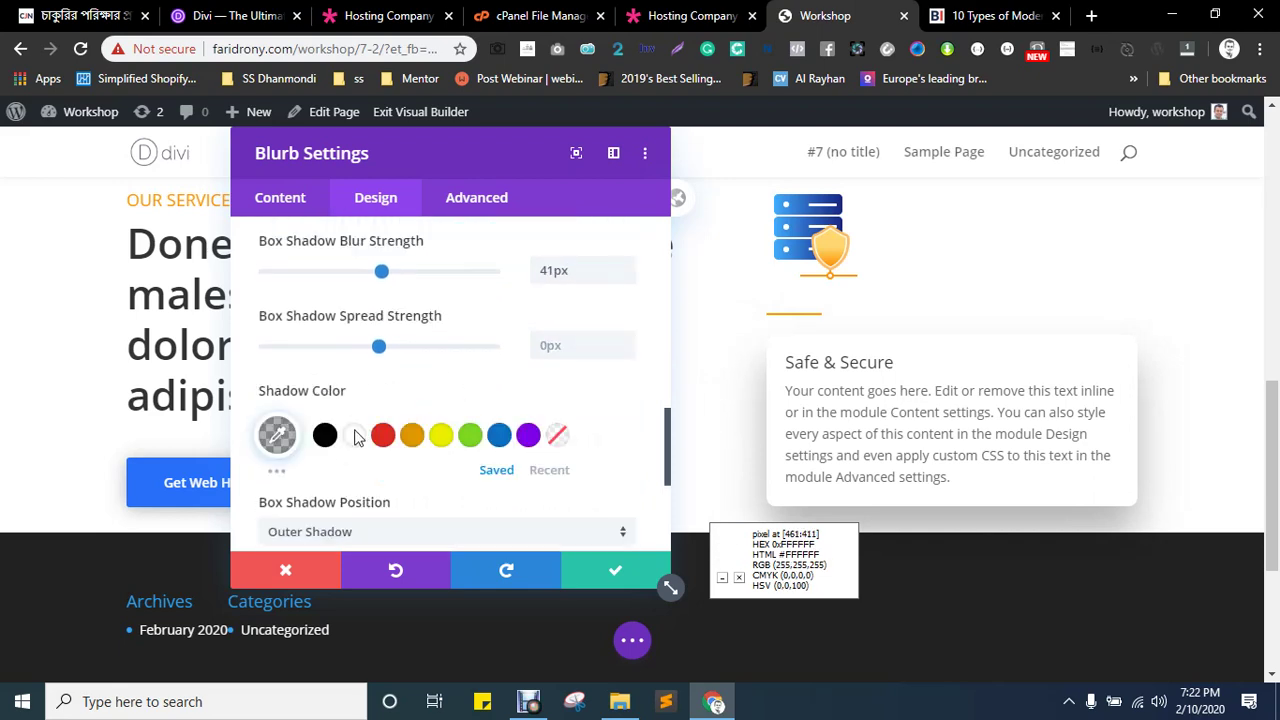
click(277, 434)
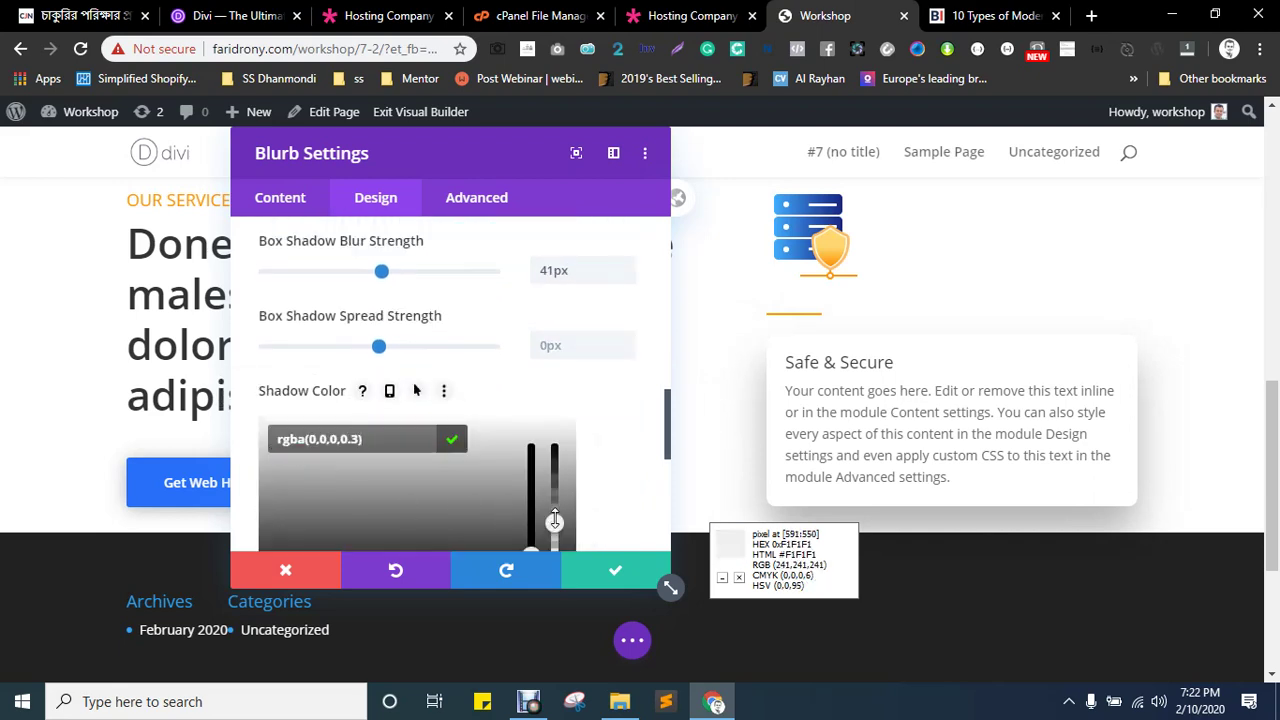
drag(554, 521, 563, 560)
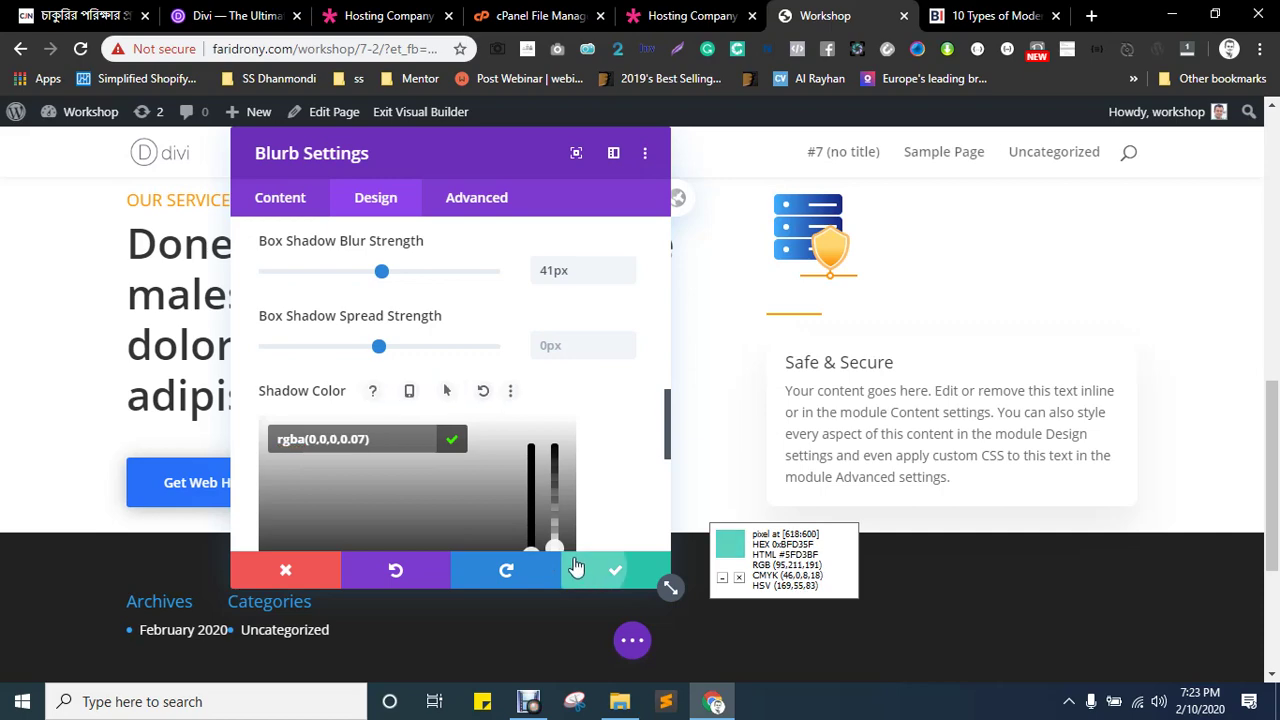
click(583, 569)
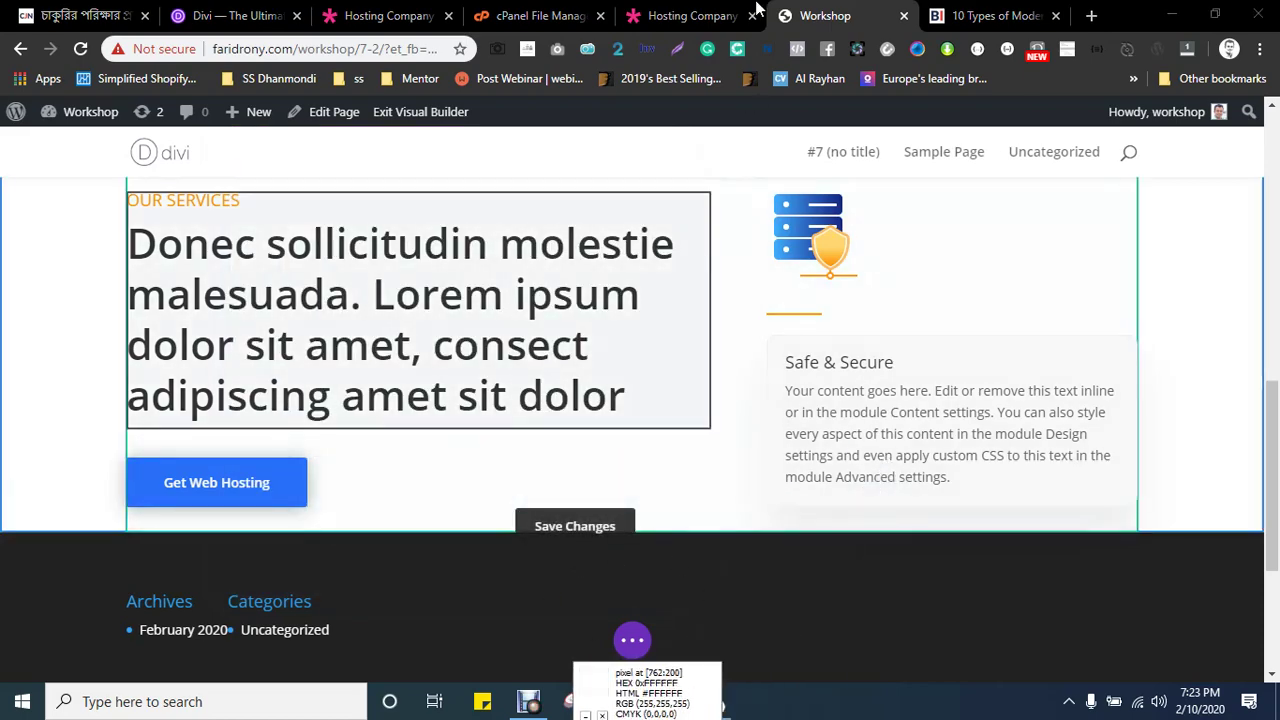
- Inspect the Click Here button of the reference page's Safe & Secure card to identify the Divi module that contains it
click(712, 8)
scroll(690, 420, down, 2)
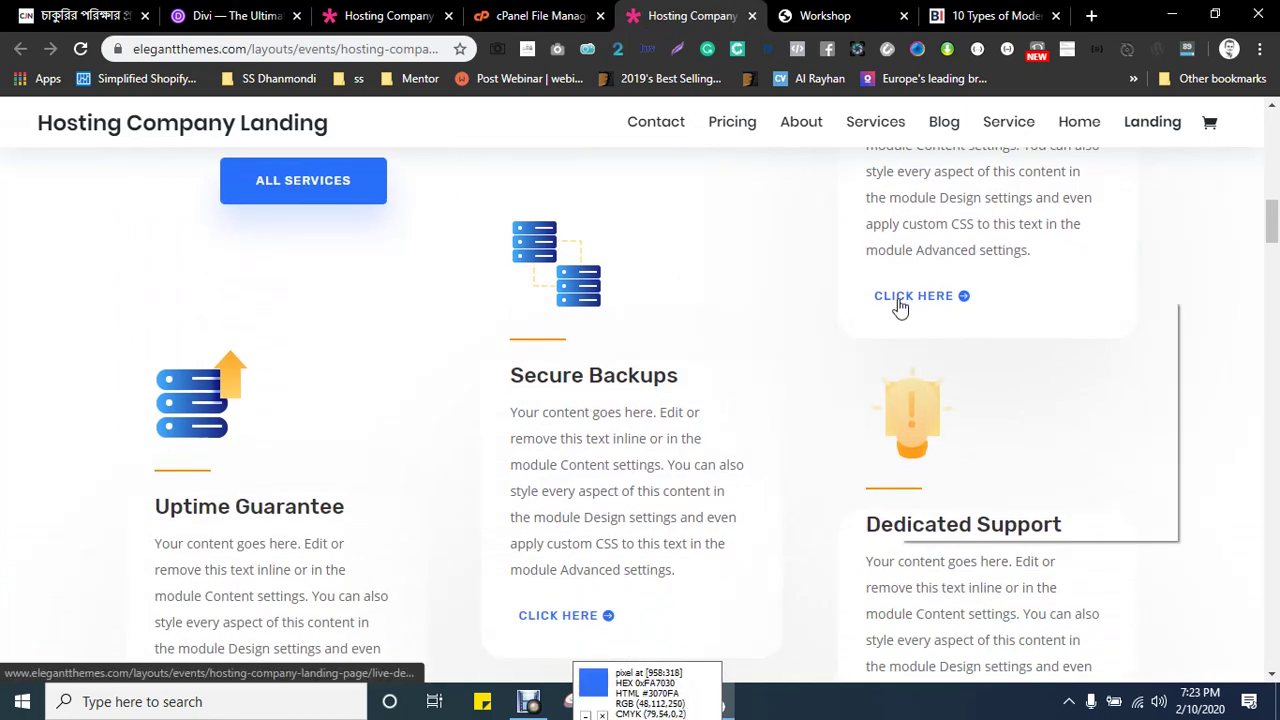
right_click(903, 298)
click(931, 526)
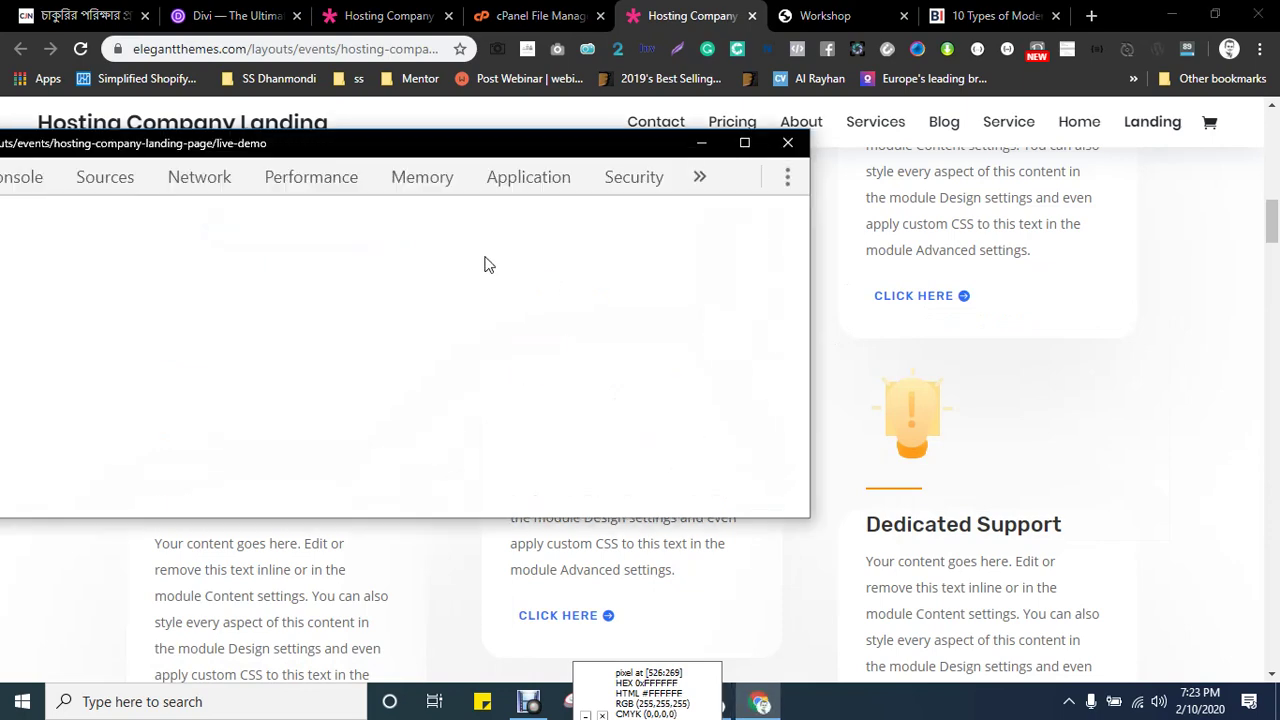
drag(297, 157, 578, 326)
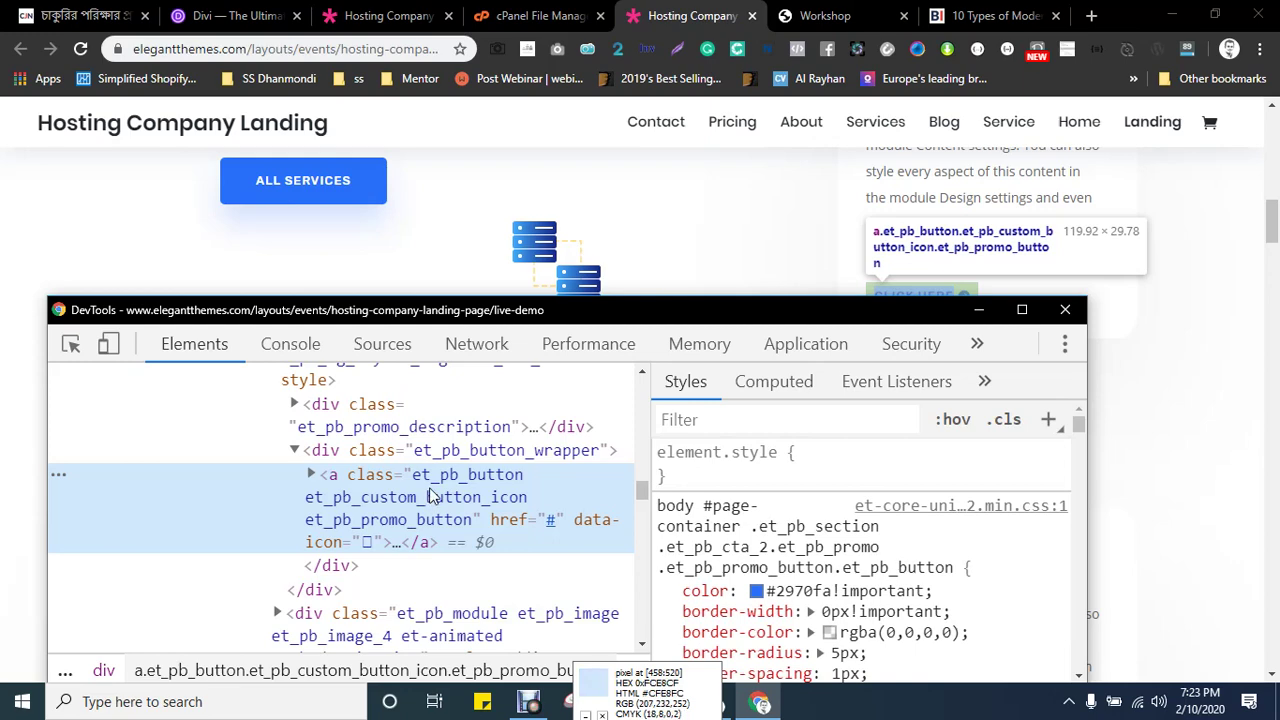
scroll(330, 511, up, 4)
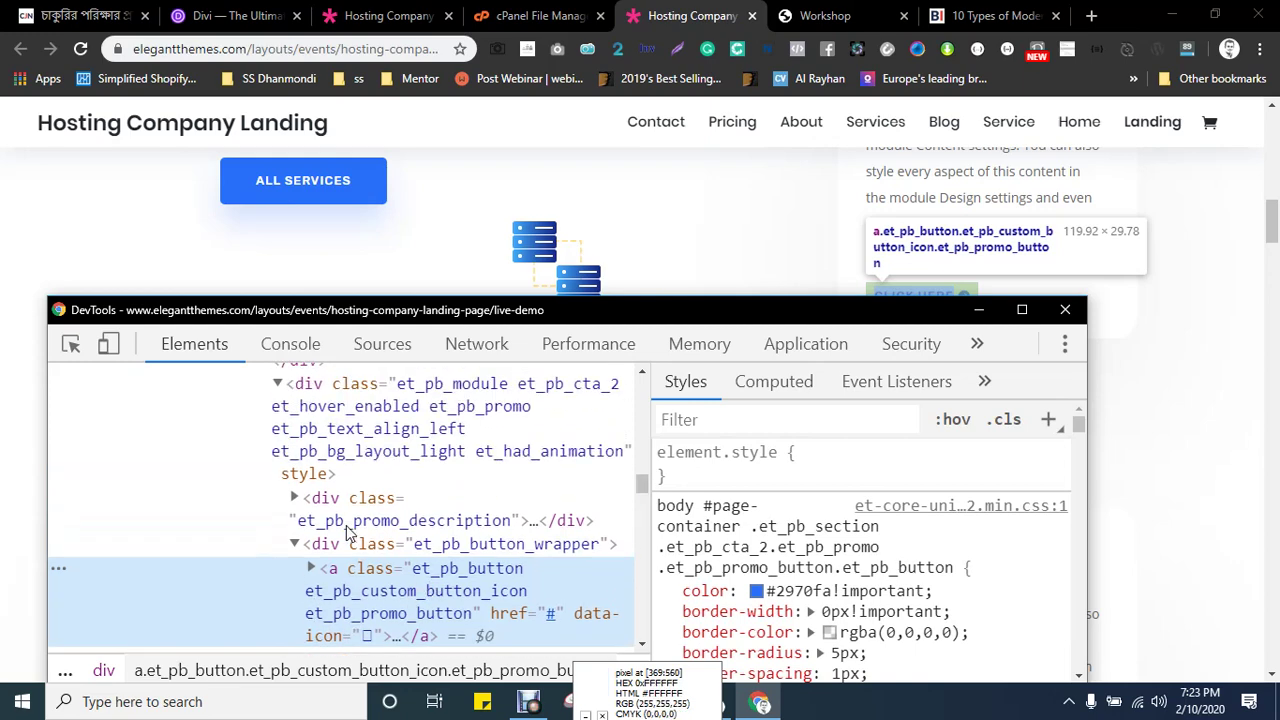
click(376, 500)
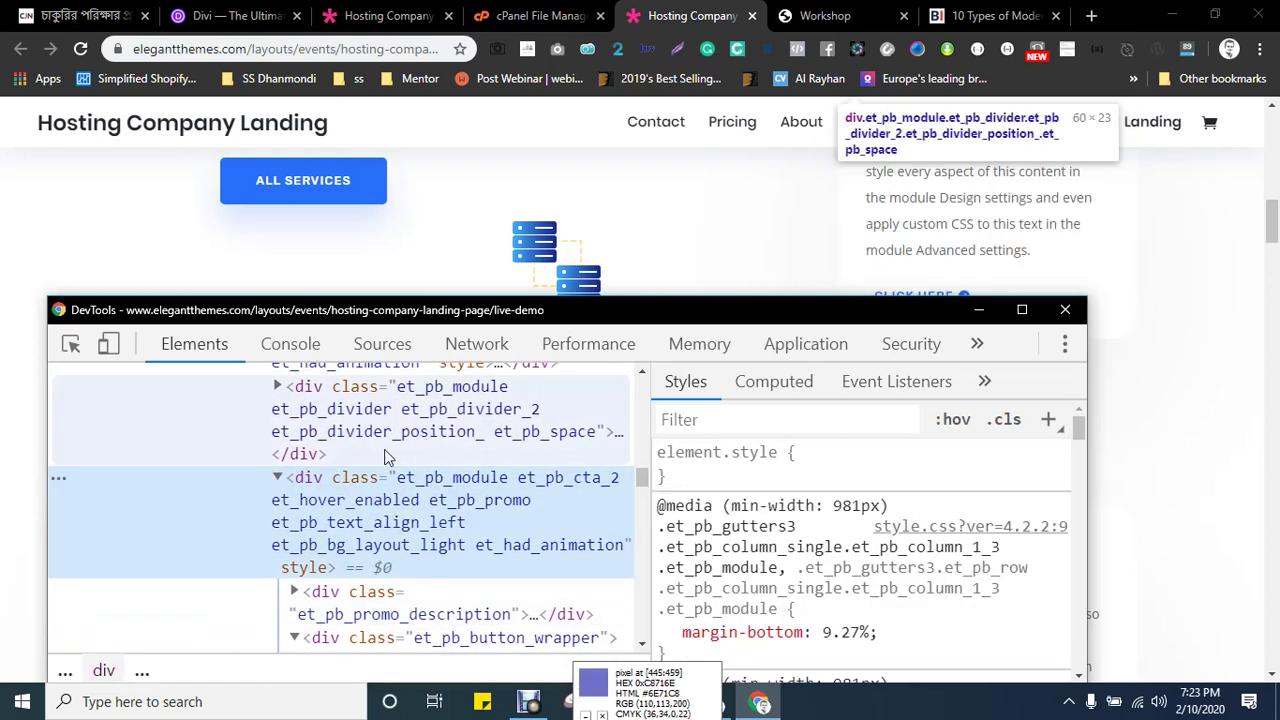
- Inspect the two-thirds and one-third columns of the section holding the reference page's Safe & Secure card
scroll(340, 500, up, 2)
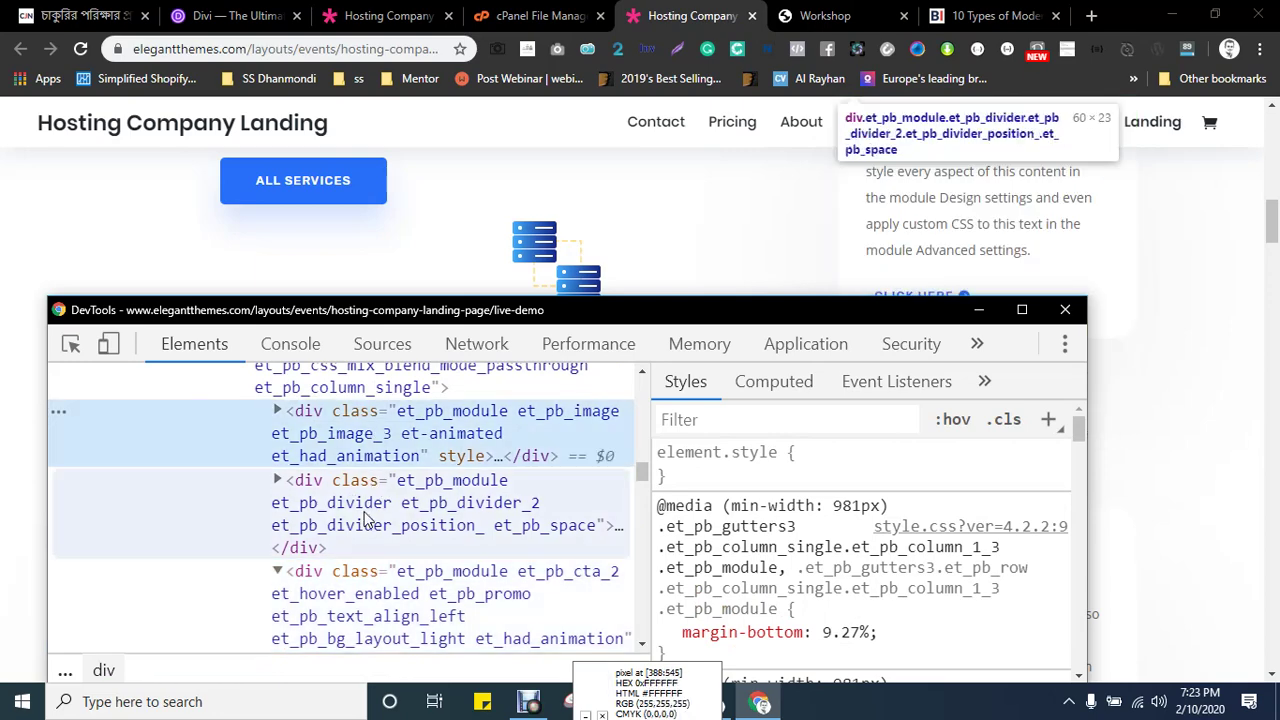
scroll(372, 514, up, 3)
click(377, 577)
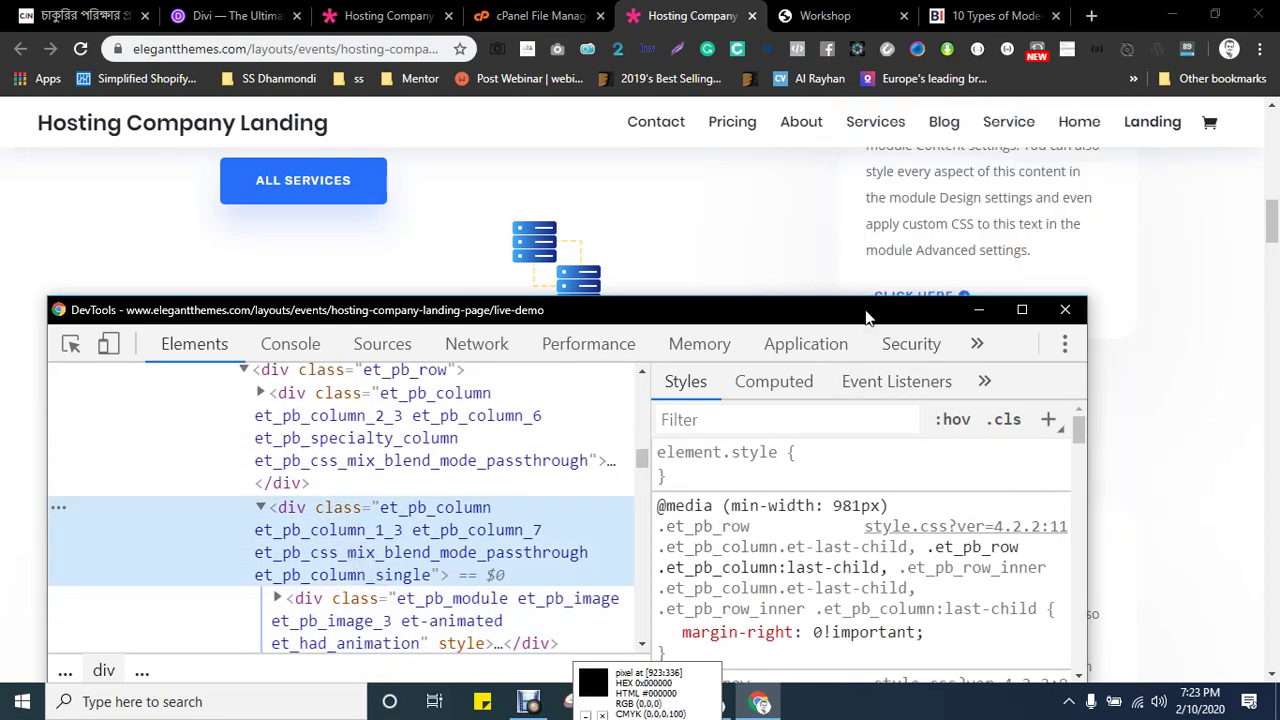
drag(864, 314, 912, 358)
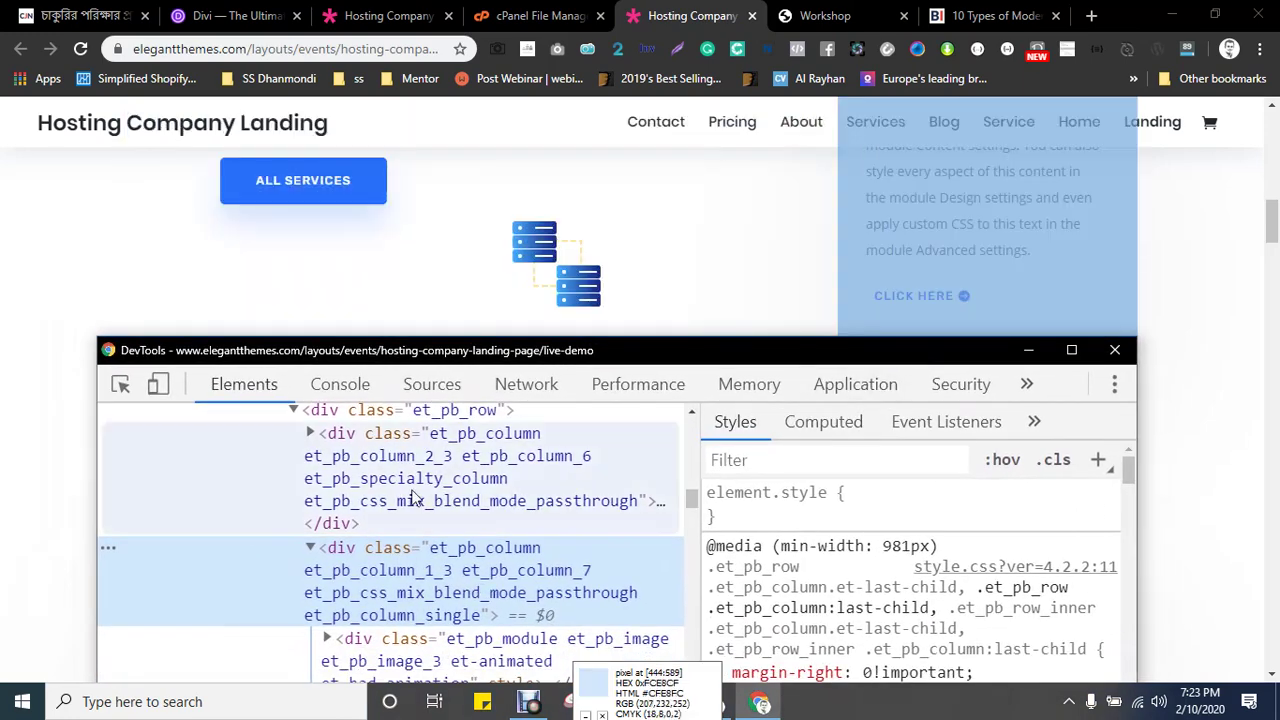
key(Up)
scroll(417, 570, up, 1)
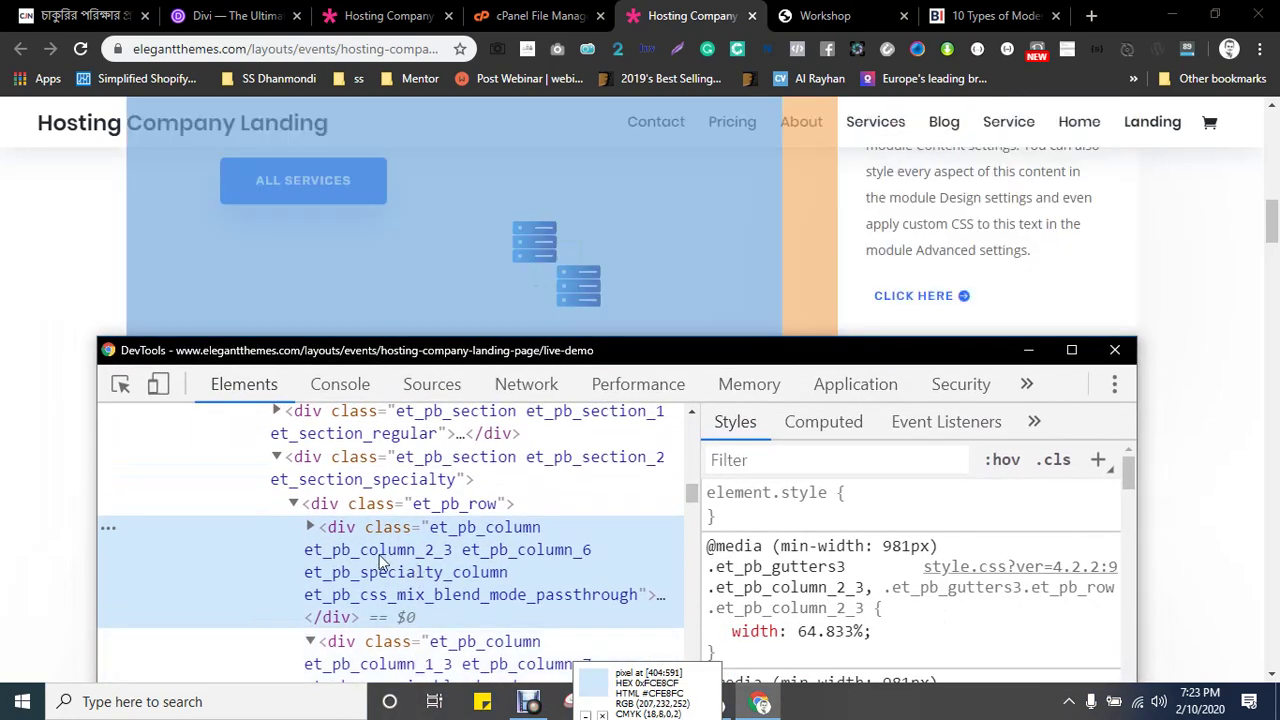
scroll(420, 560, down, 1)
click(453, 575)
scroll(455, 570, down, 2)
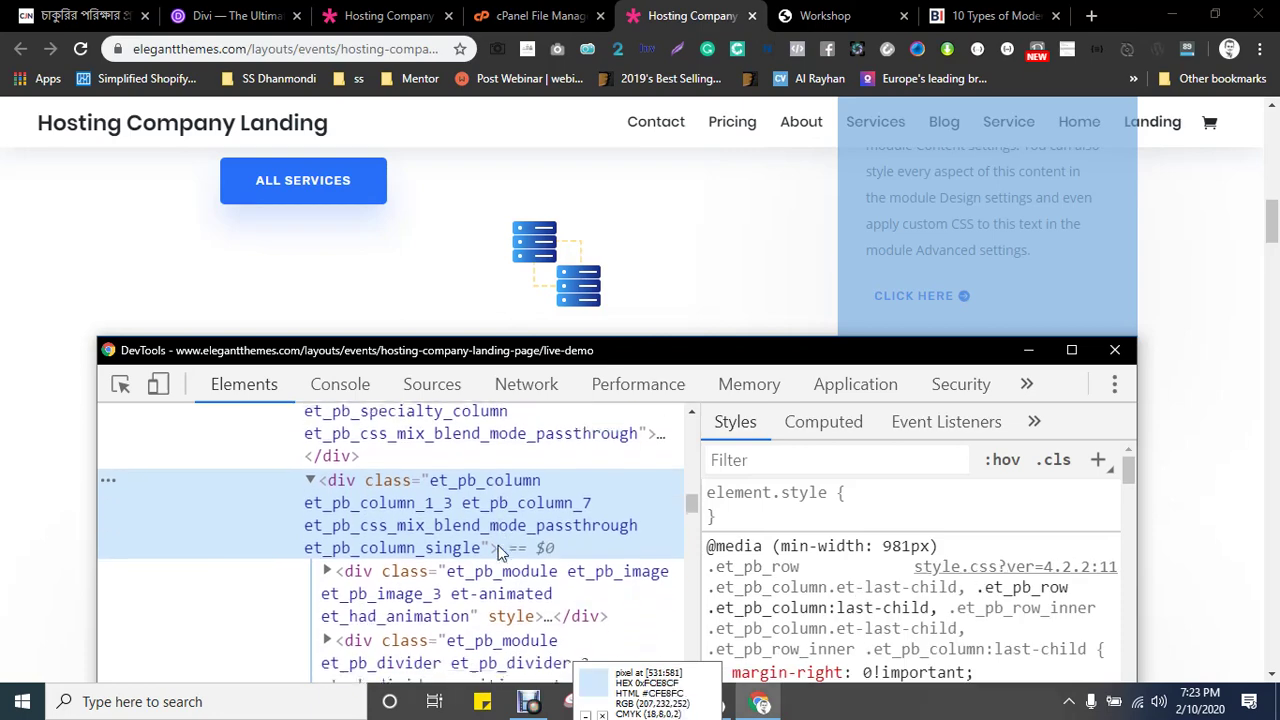
scroll(480, 508, down, 1)
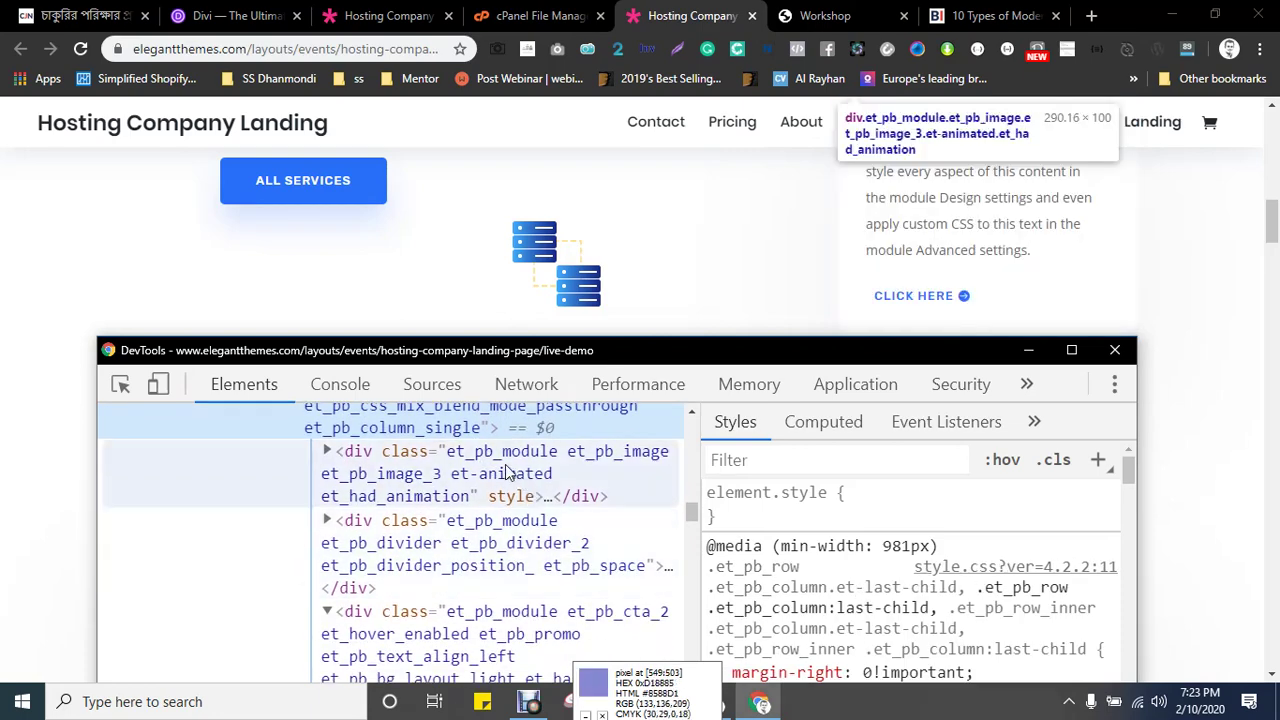
- Inspect the image, divider and call-to-action modules inside the Safe & Secure card's column
click(512, 495)
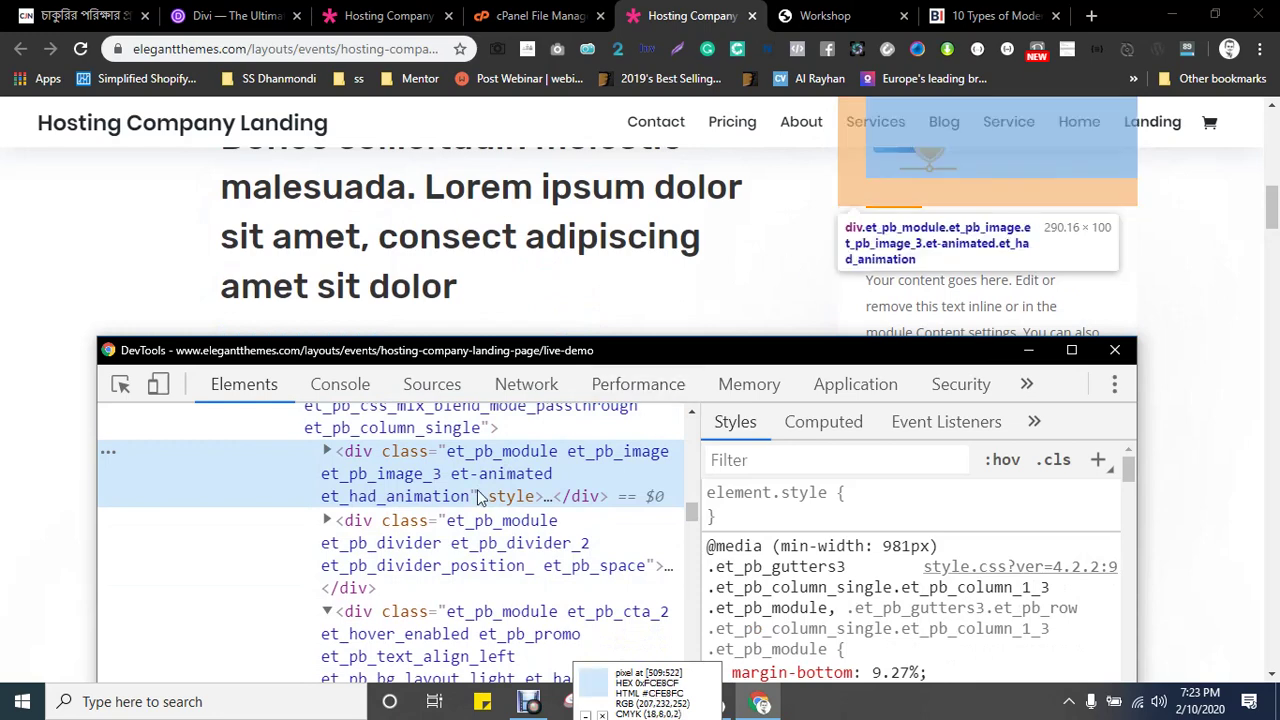
click(418, 552)
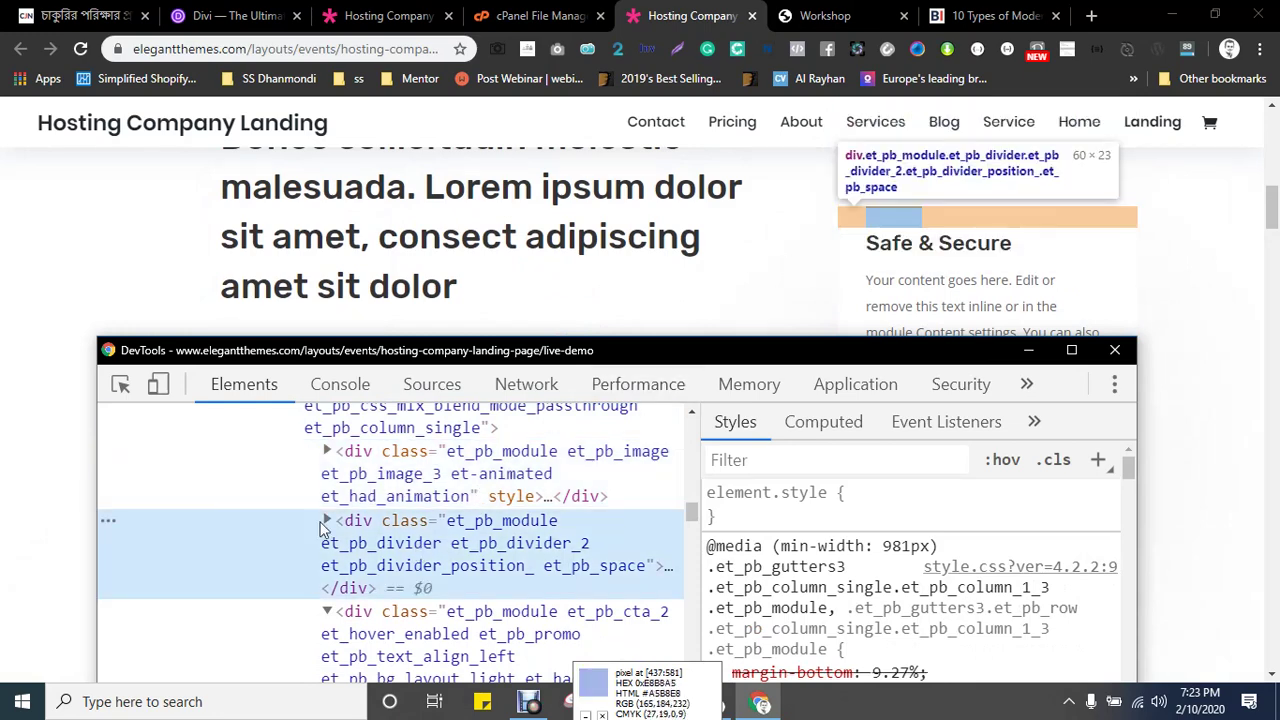
scroll(590, 487, down, 1)
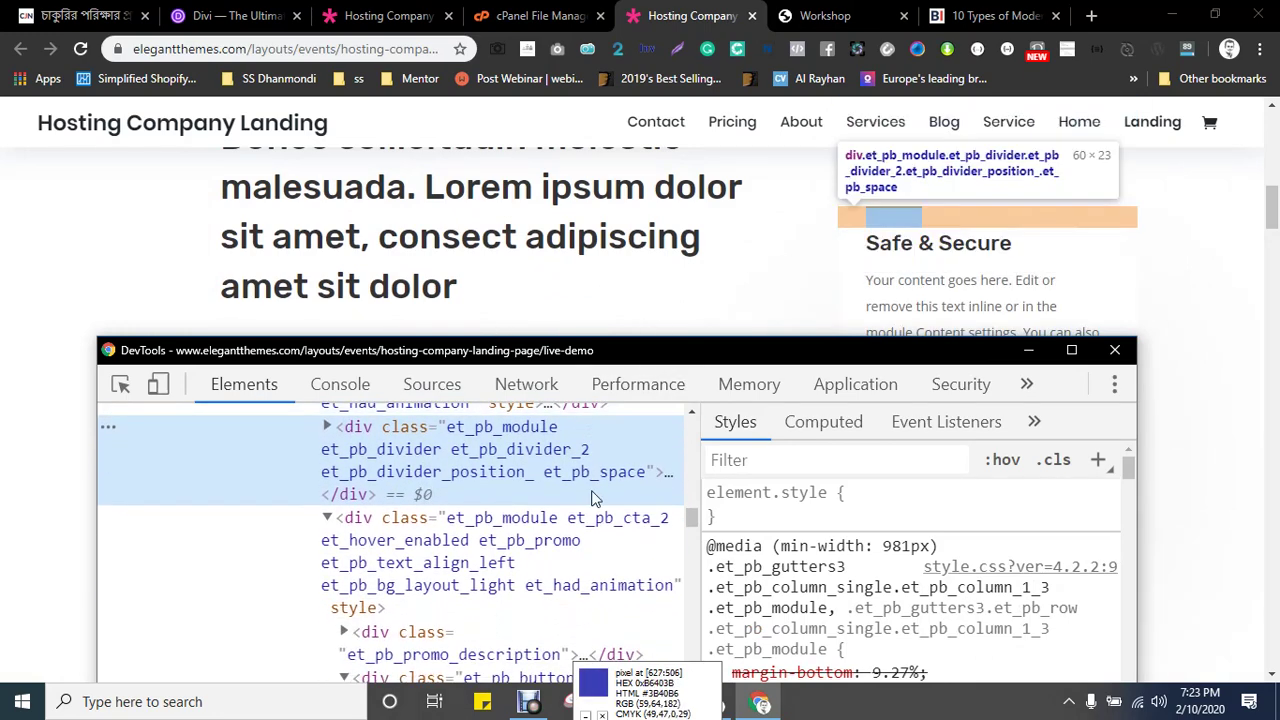
click(455, 567)
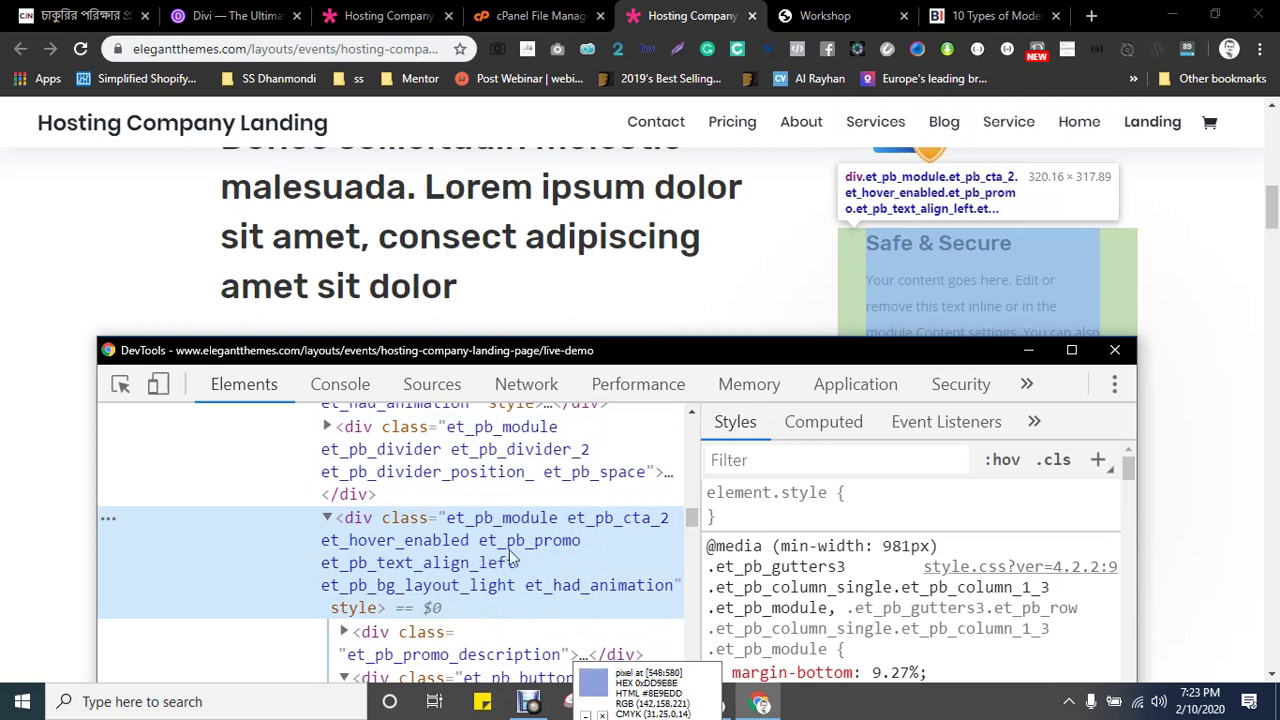
scroll(463, 541, down, 2)
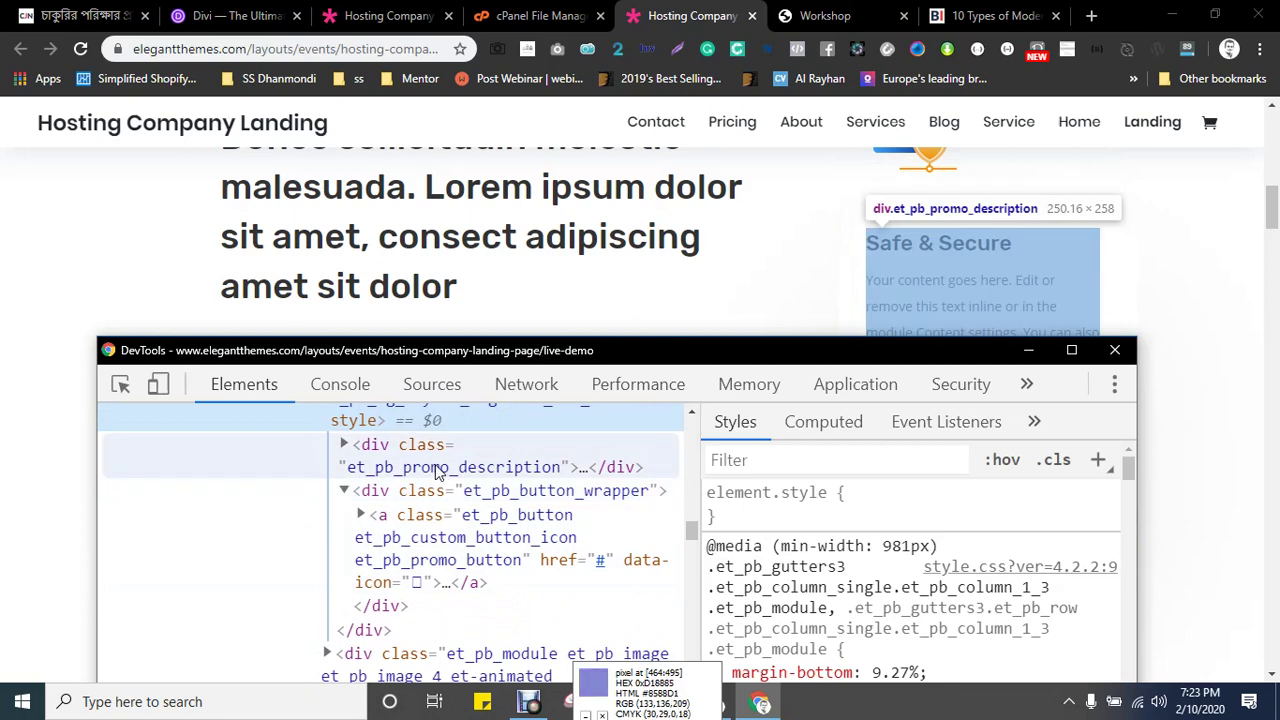
- Return to the Workshop page and search for a "pro" module to insert below the Safe & Secure blurb, clearing the search
click(675, 254)
key(ctrl+Tab)
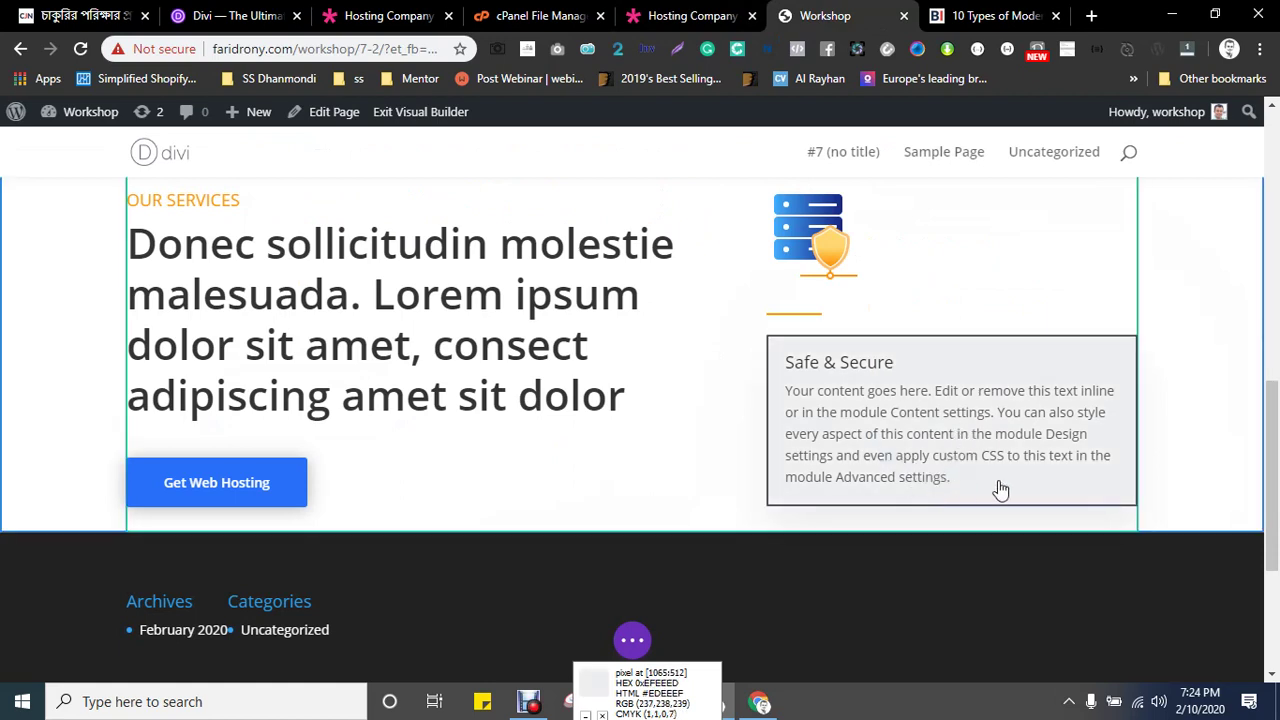
click(951, 474)
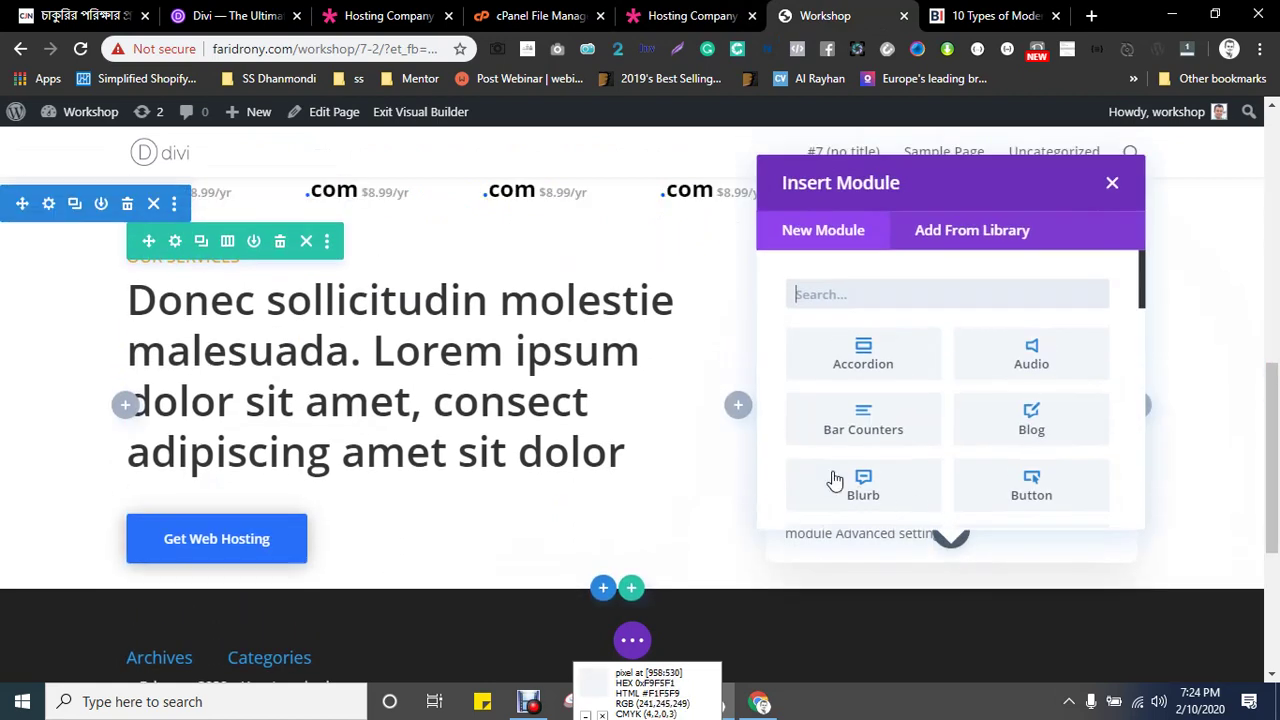
click(868, 288)
text(pro)
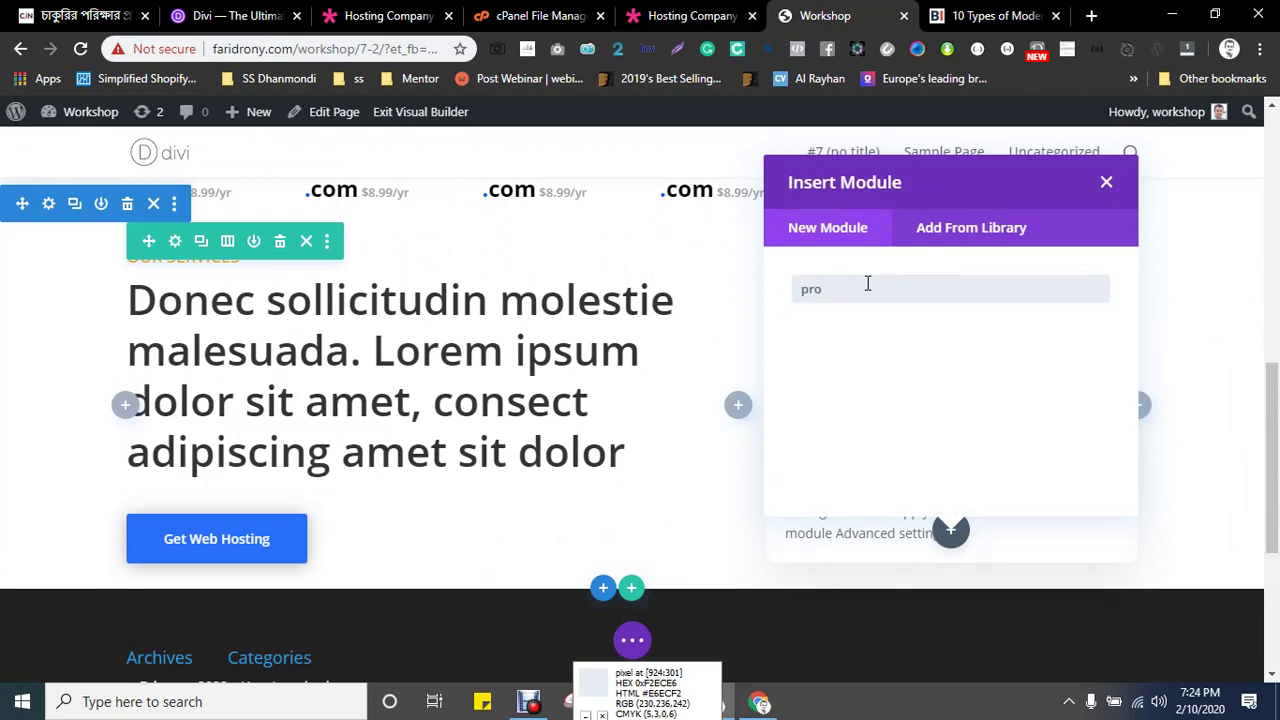
key(BackSpace)
key(BackSpace)
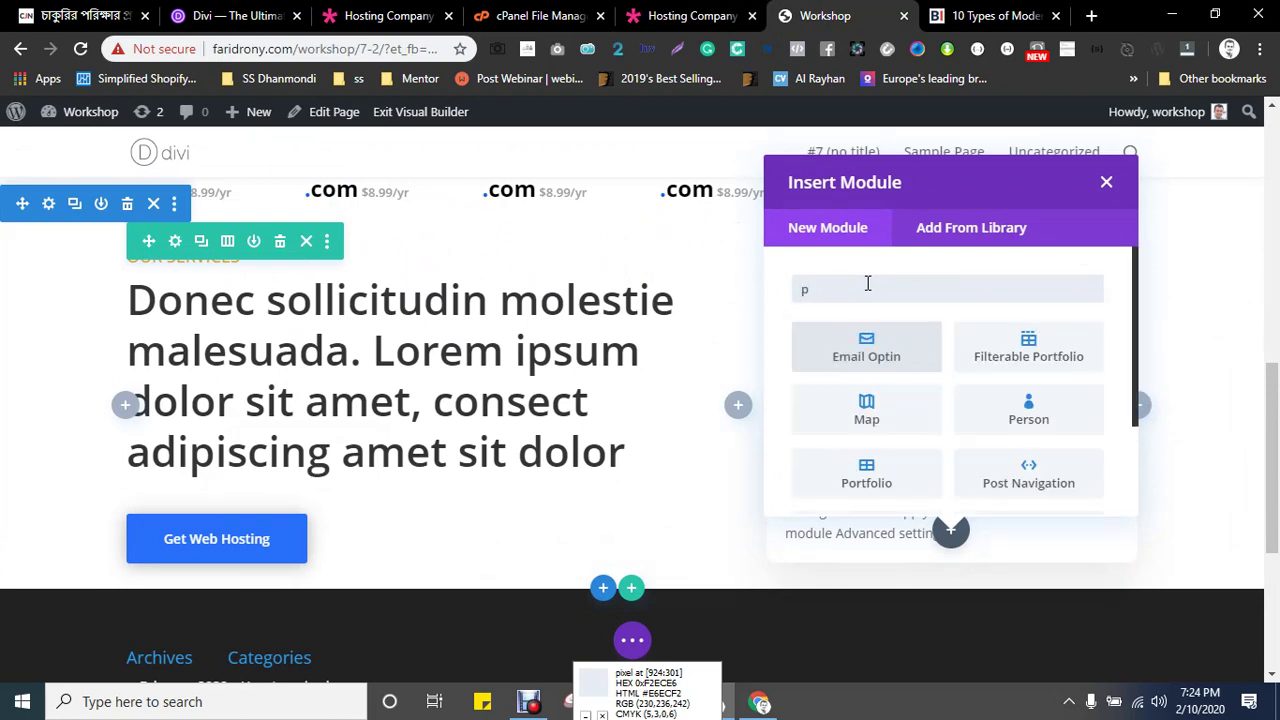
key(BackSpace)
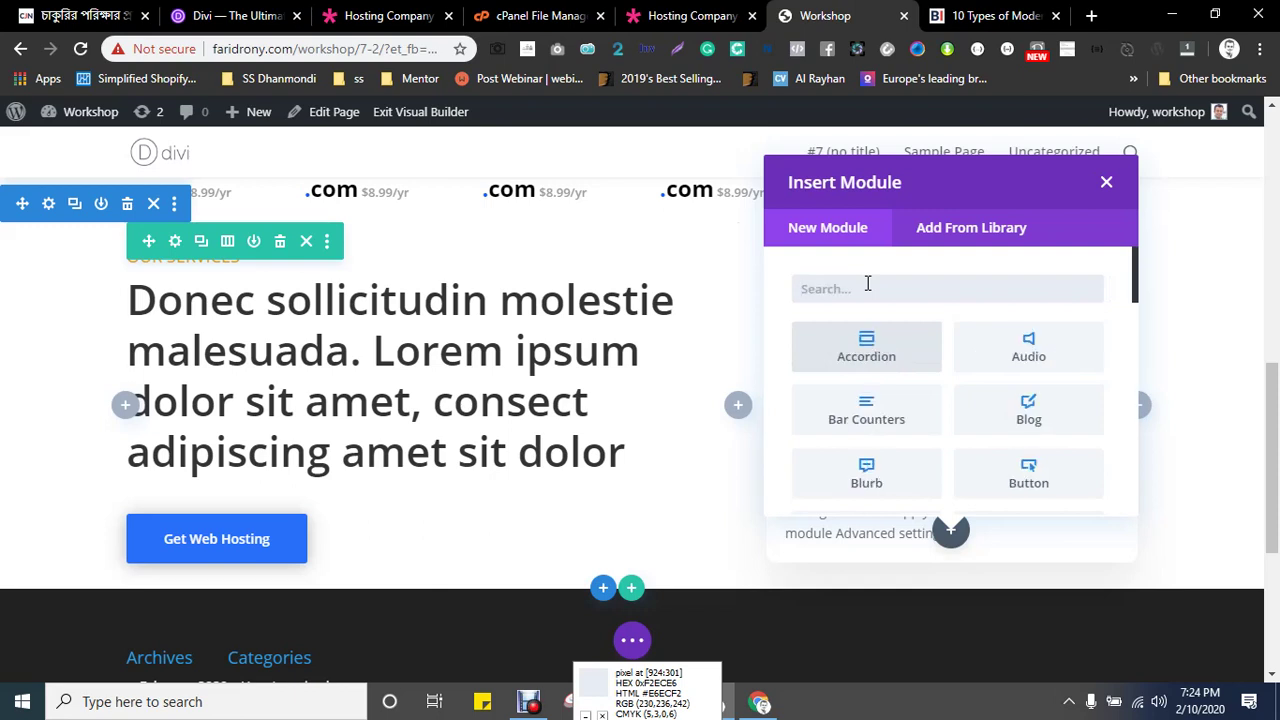
- Add a Call To Action module from the full module list below the Safe & Secure blurb
scroll(997, 407, down, 2)
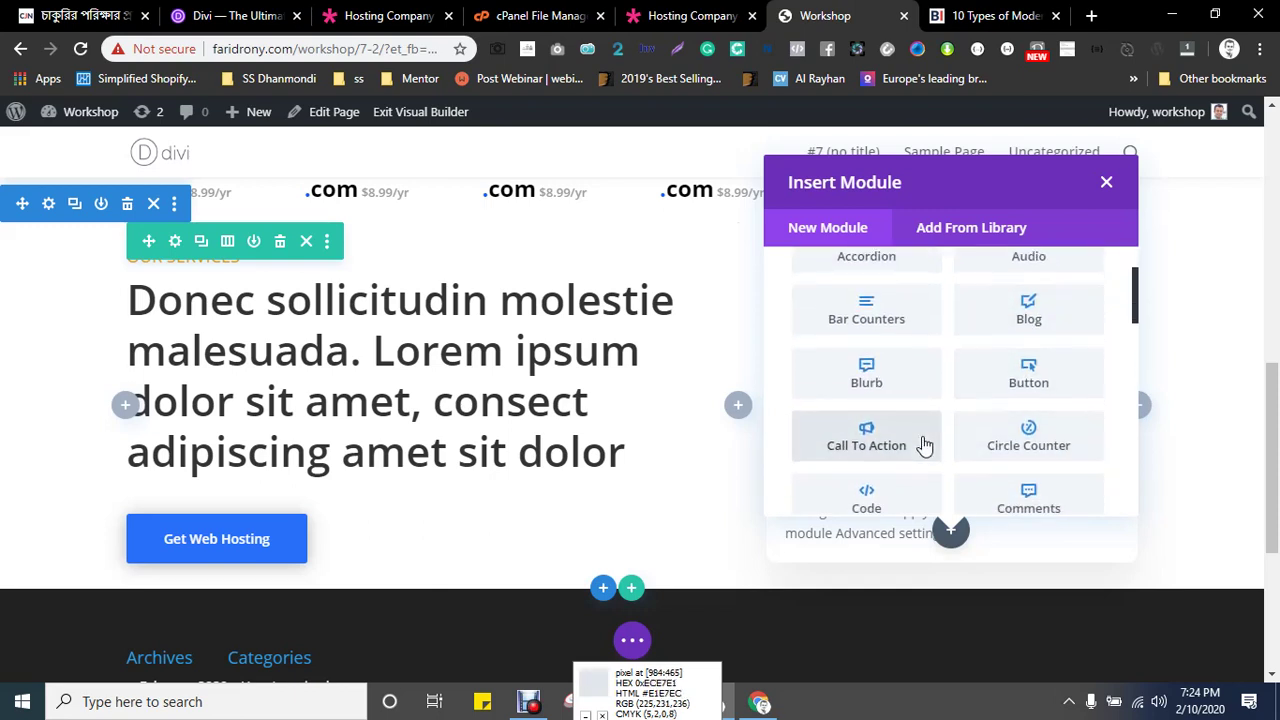
scroll(920, 448, down, 2)
scroll(925, 453, down, 2)
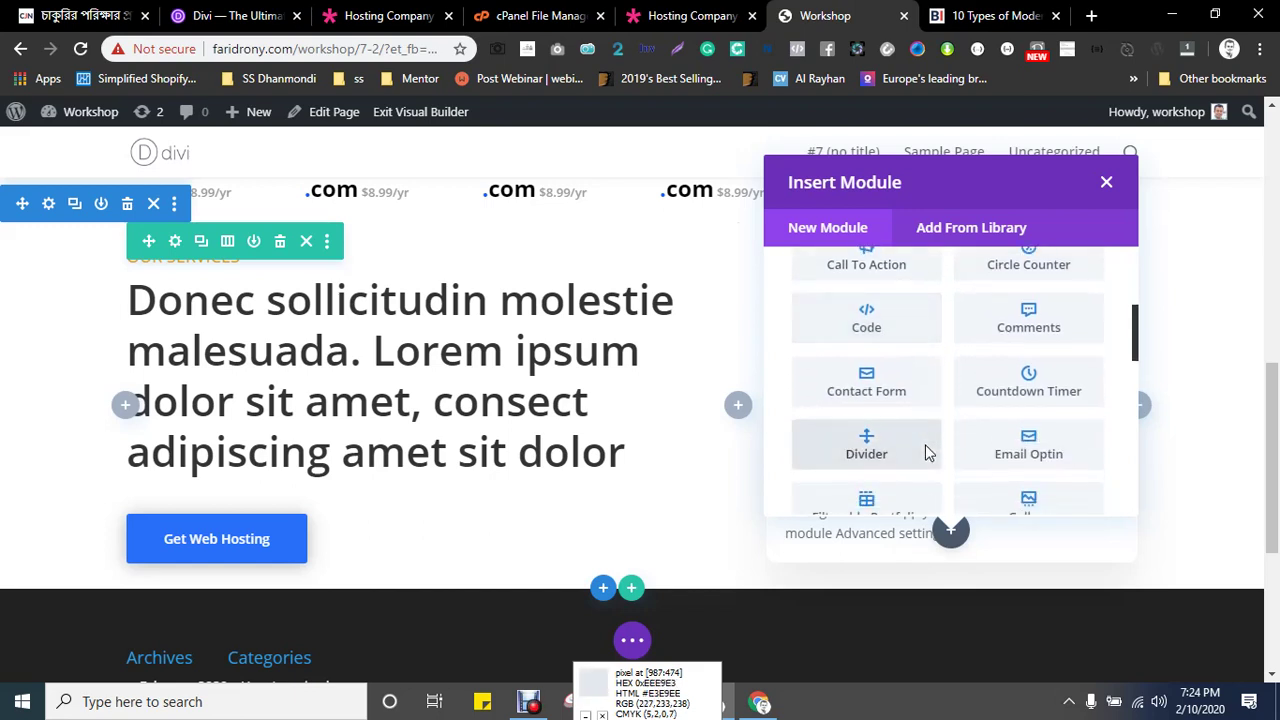
scroll(925, 453, down, 2)
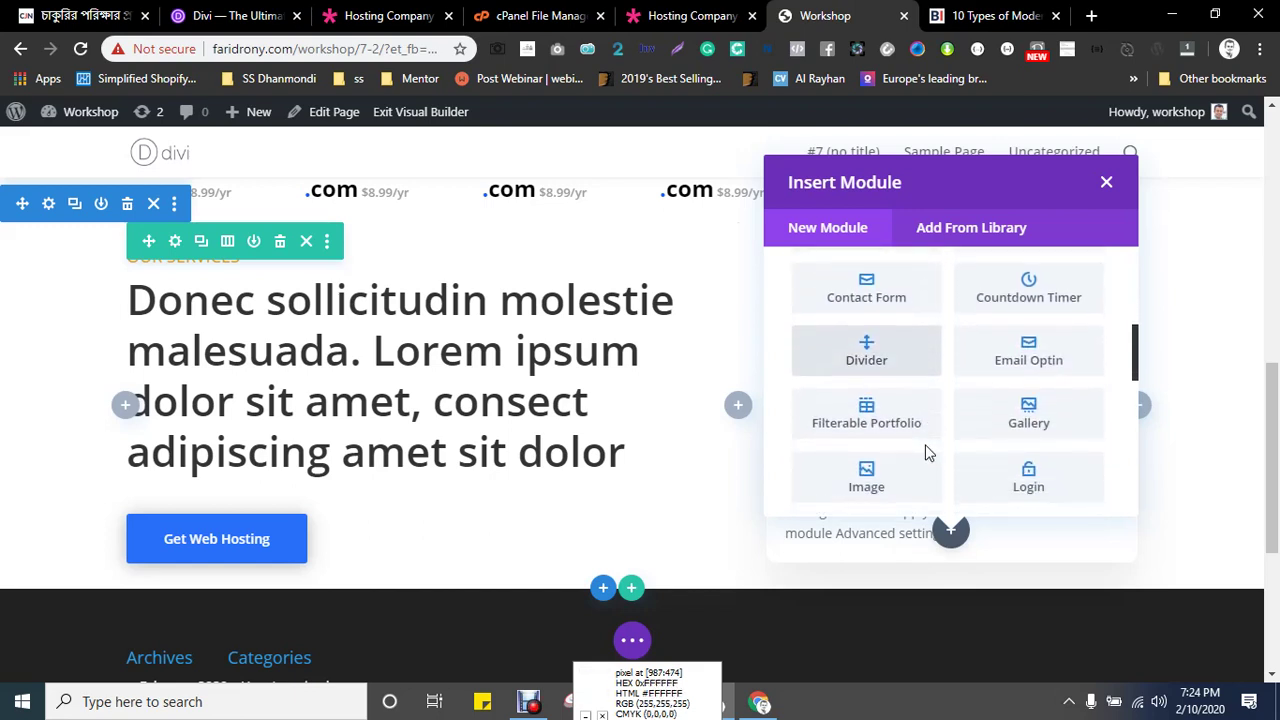
scroll(925, 453, down, 2)
scroll(925, 453, down, 2)
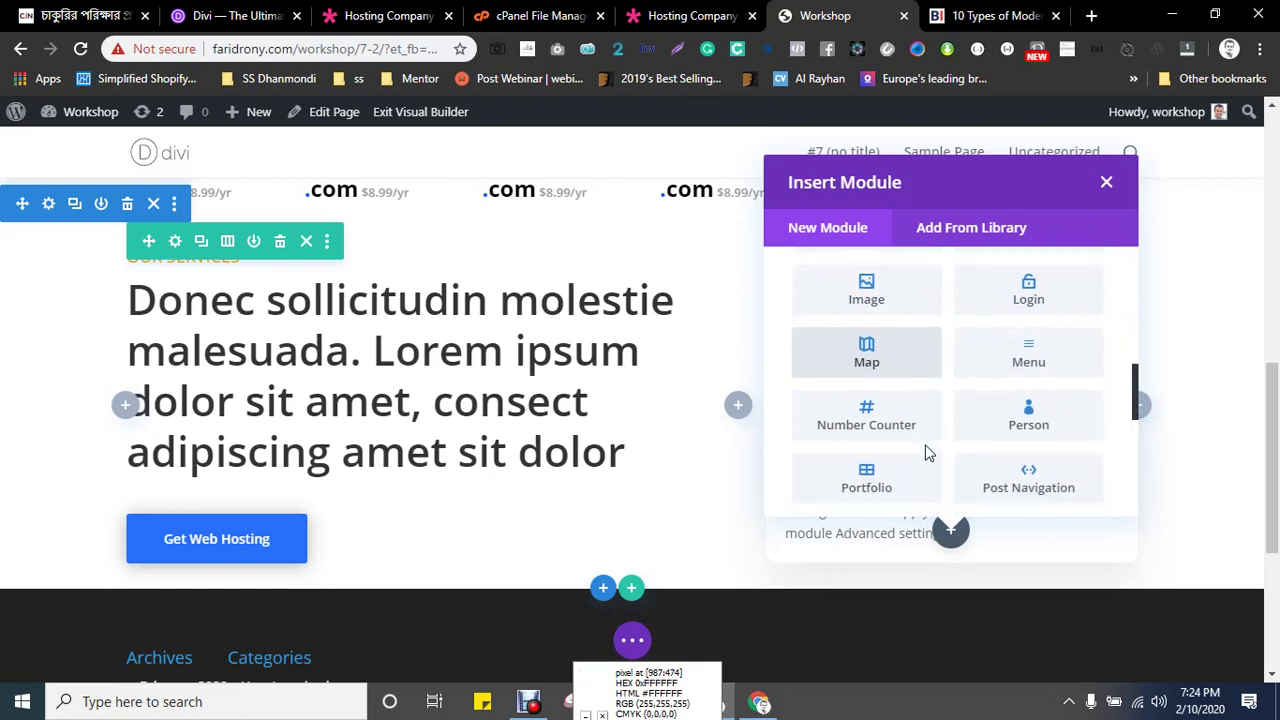
scroll(925, 452, down, 2)
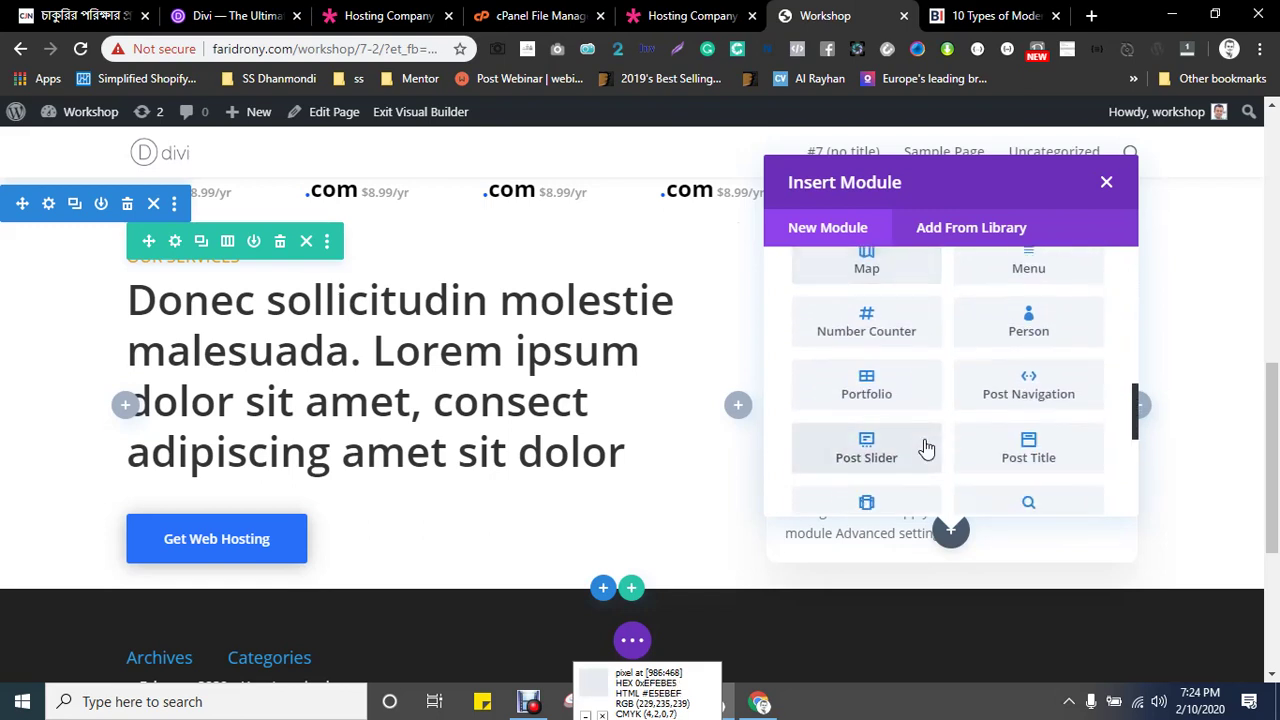
scroll(926, 449, down, 2)
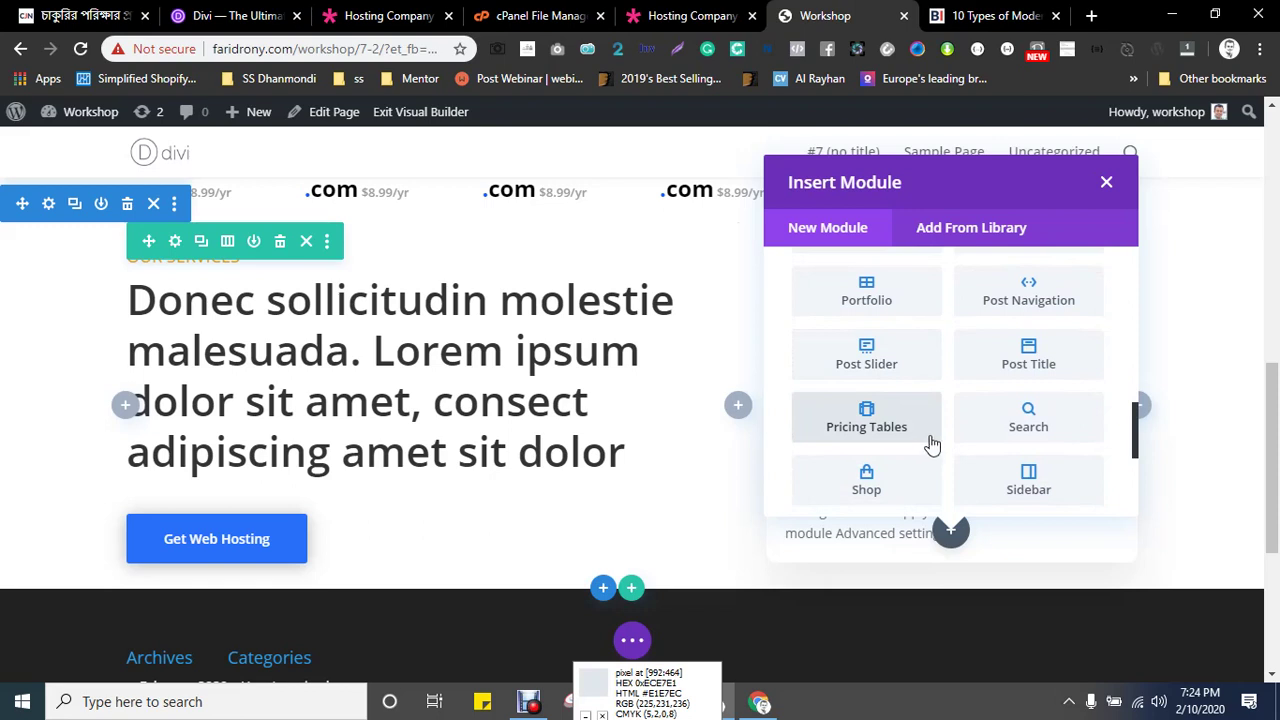
scroll(931, 444, down, 4)
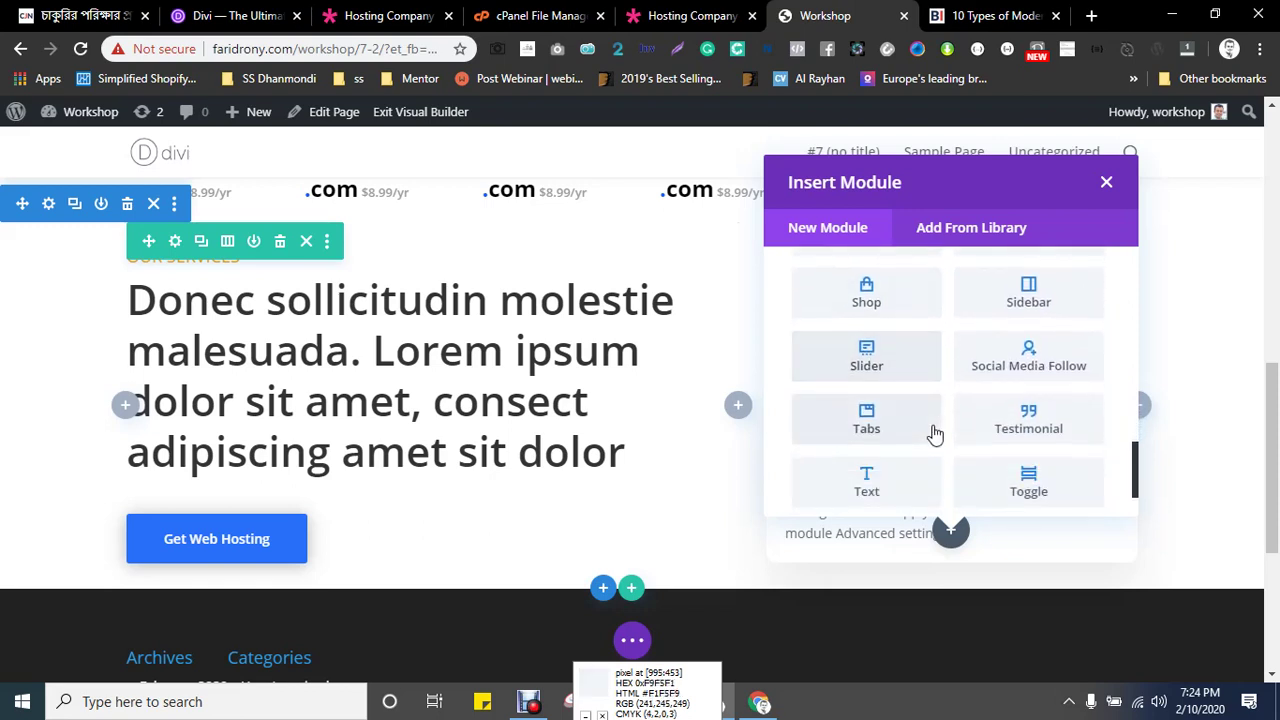
scroll(935, 433, down, 2)
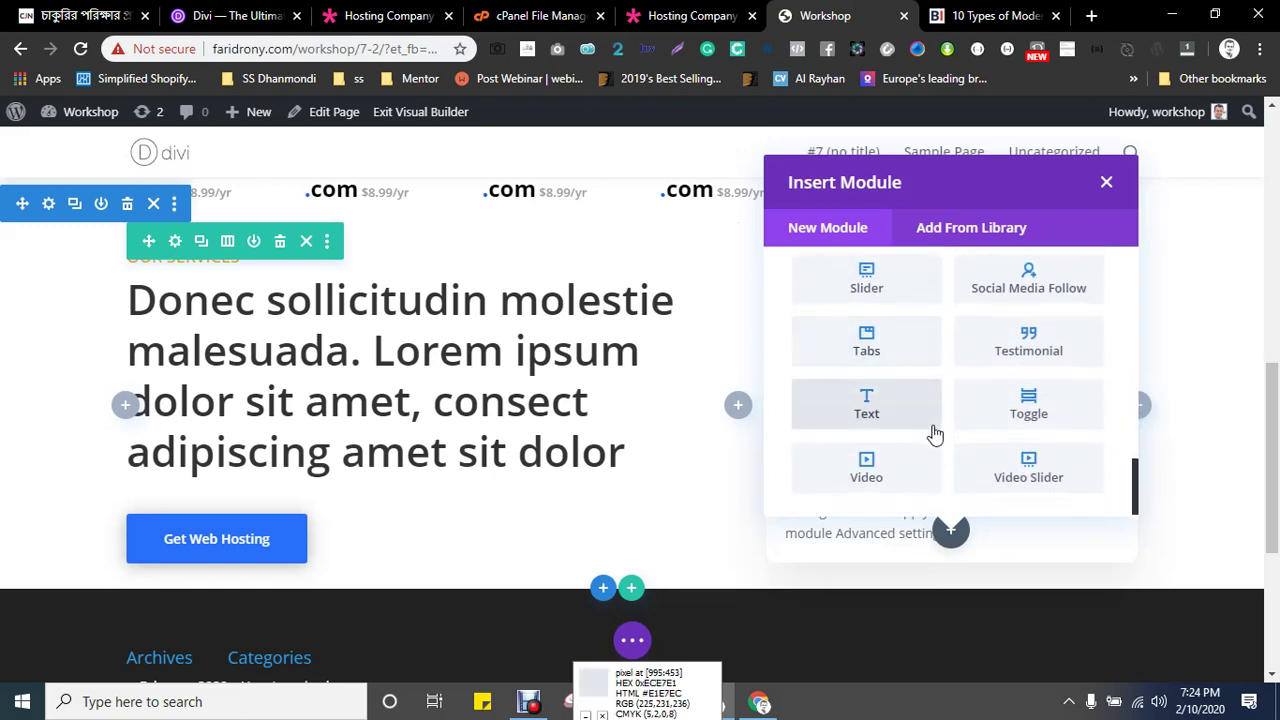
scroll(935, 433, up, 8)
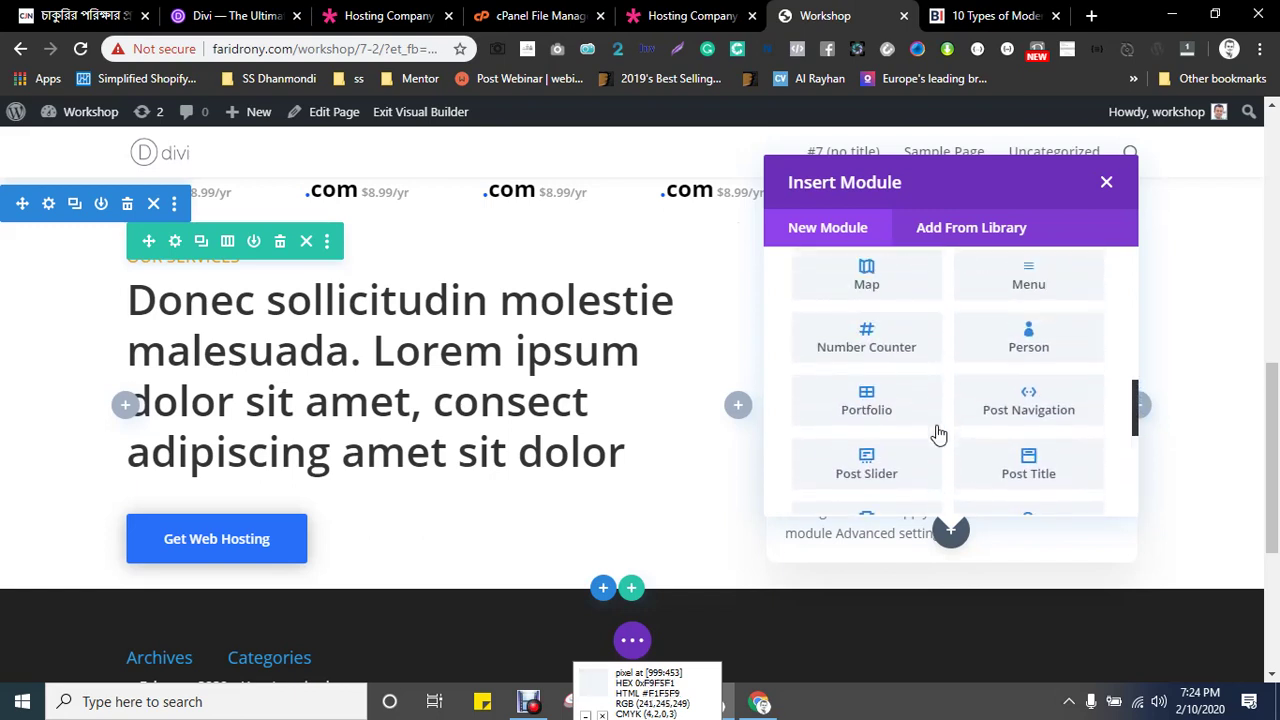
scroll(938, 433, up, 6)
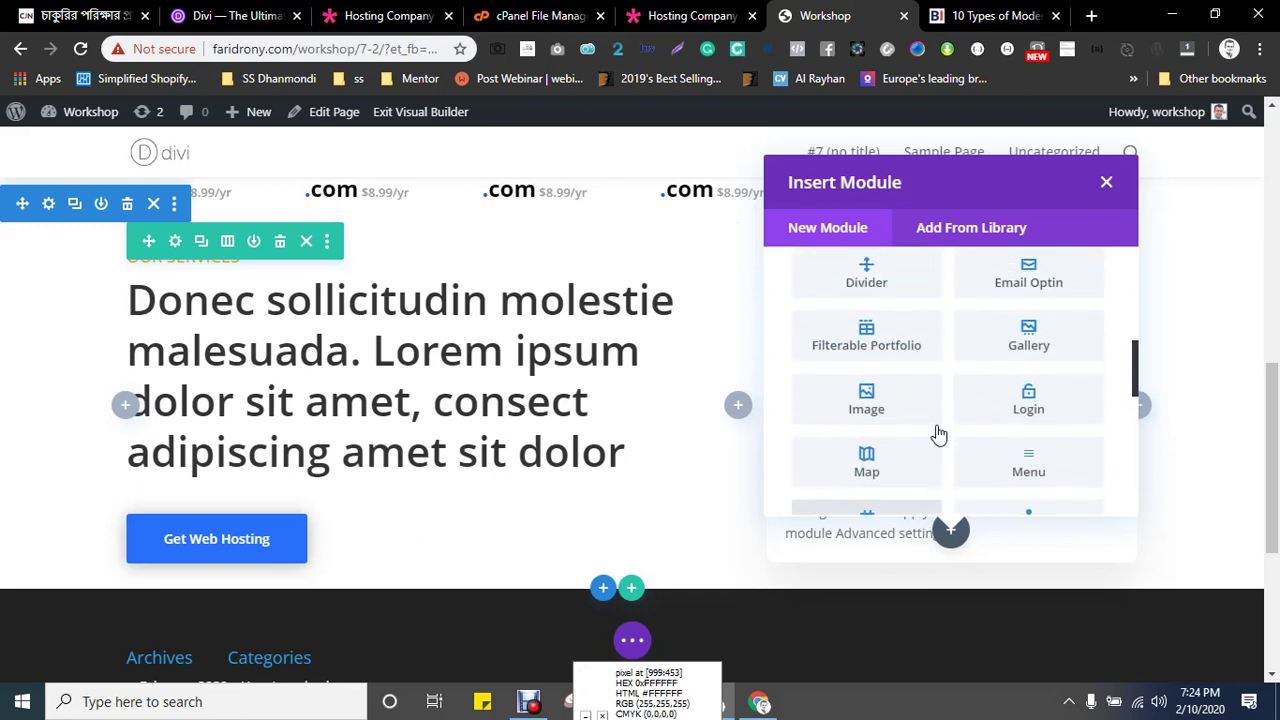
scroll(938, 433, up, 1)
scroll(938, 434, up, 3)
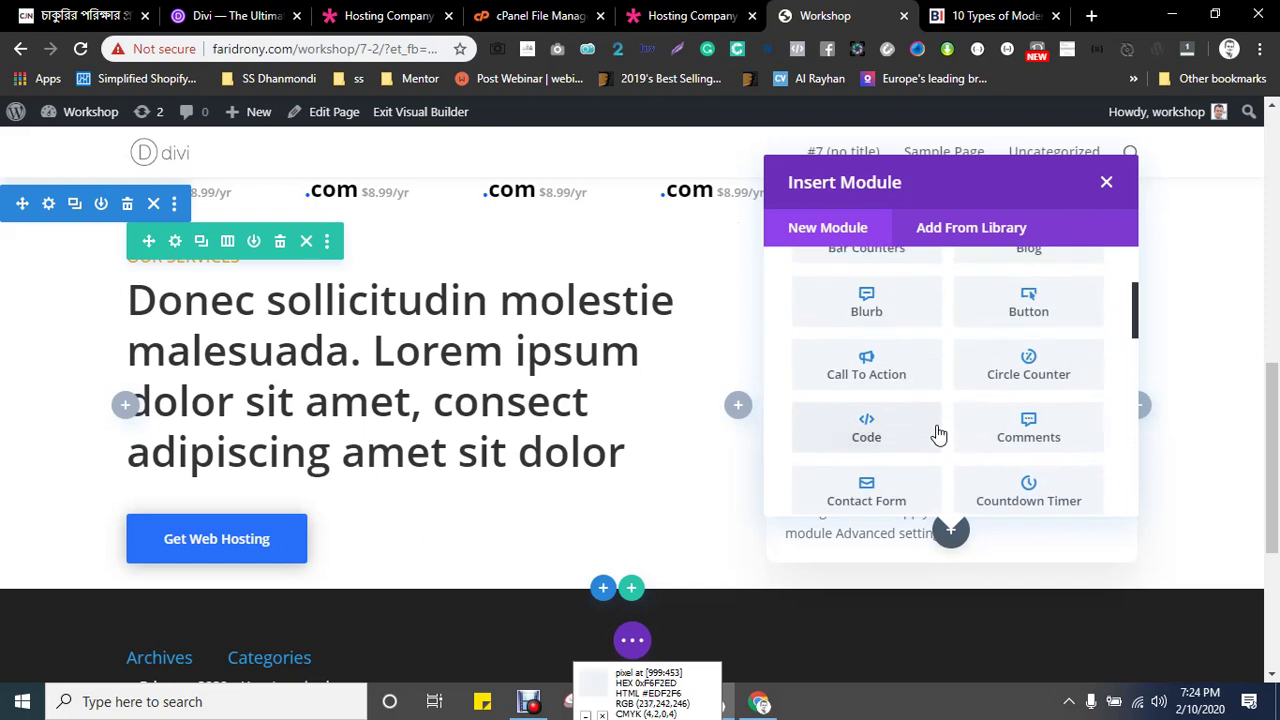
scroll(938, 434, up, 2)
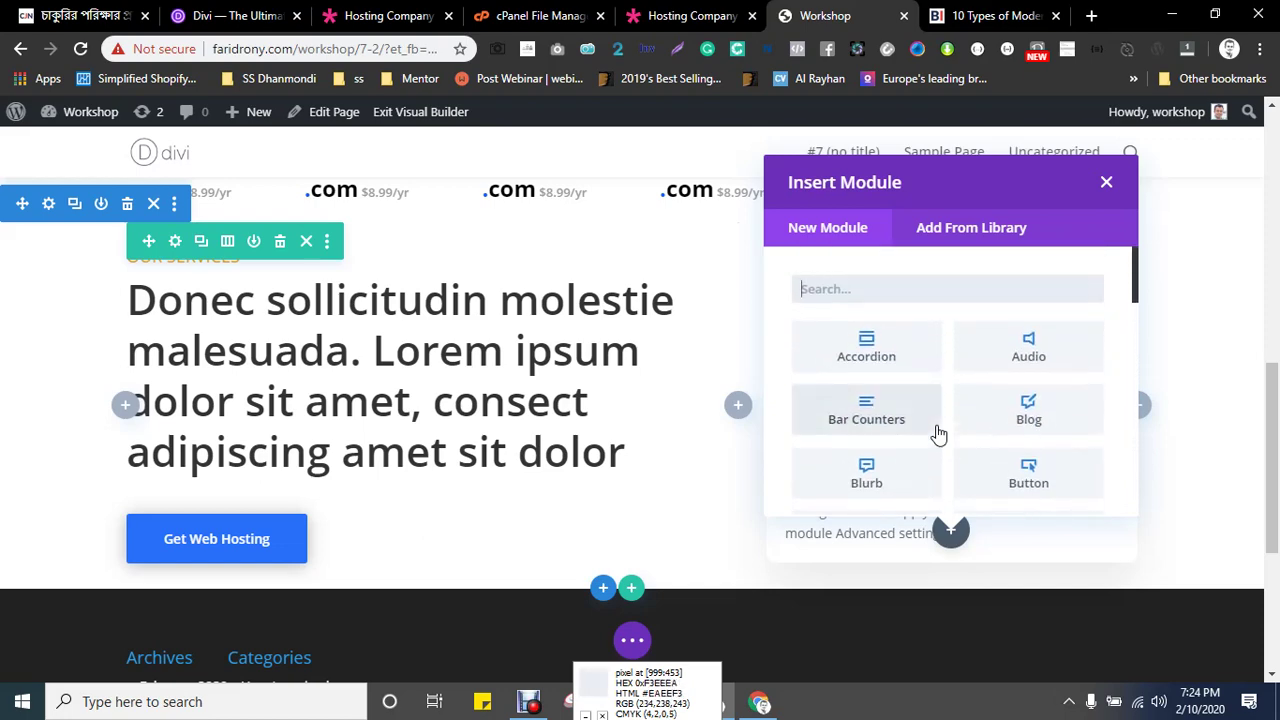
scroll(938, 434, down, 2)
key(Escape)
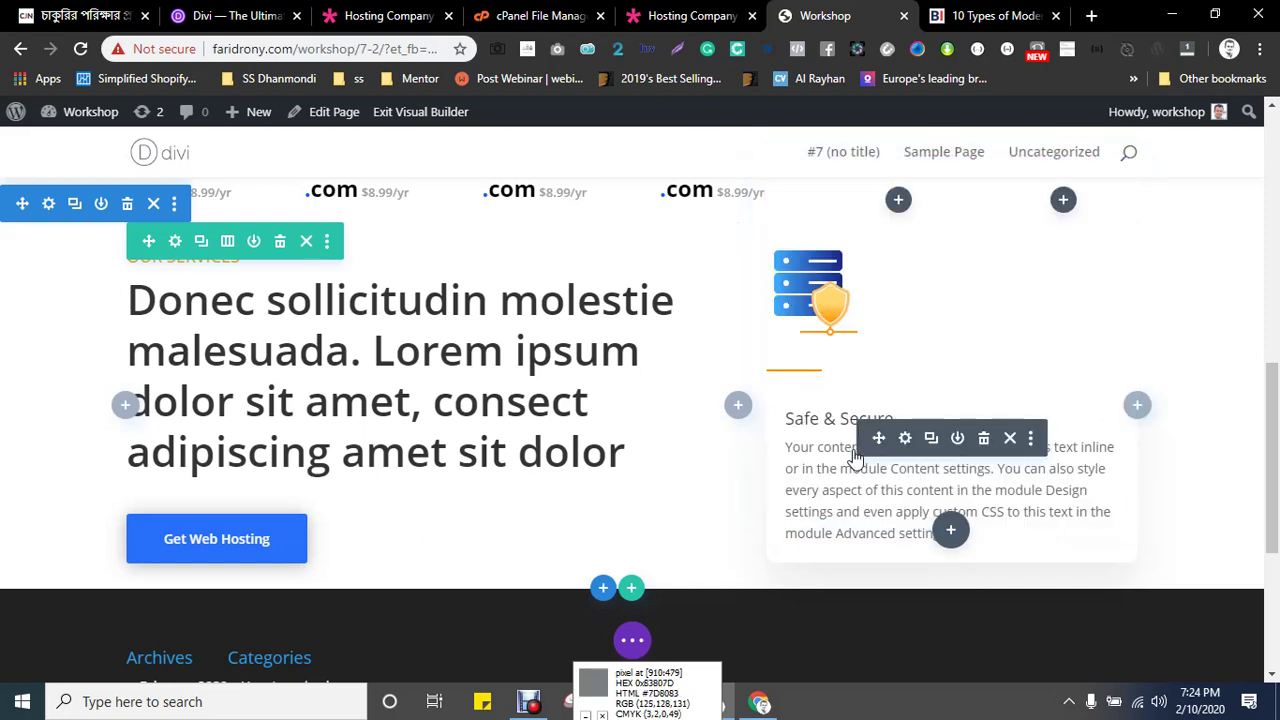
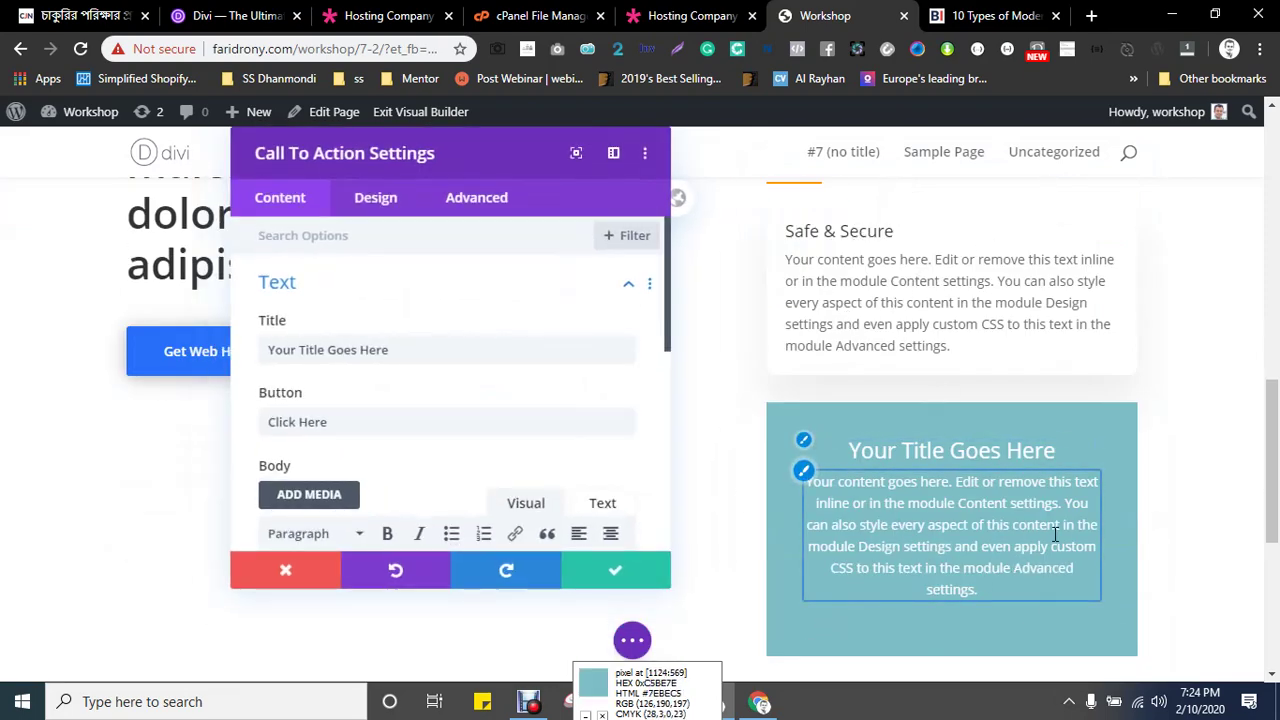
- Review the new Call To Action module's title, button text and body in its content settings
scroll(517, 373, down, 3)
scroll(495, 371, up, 3)
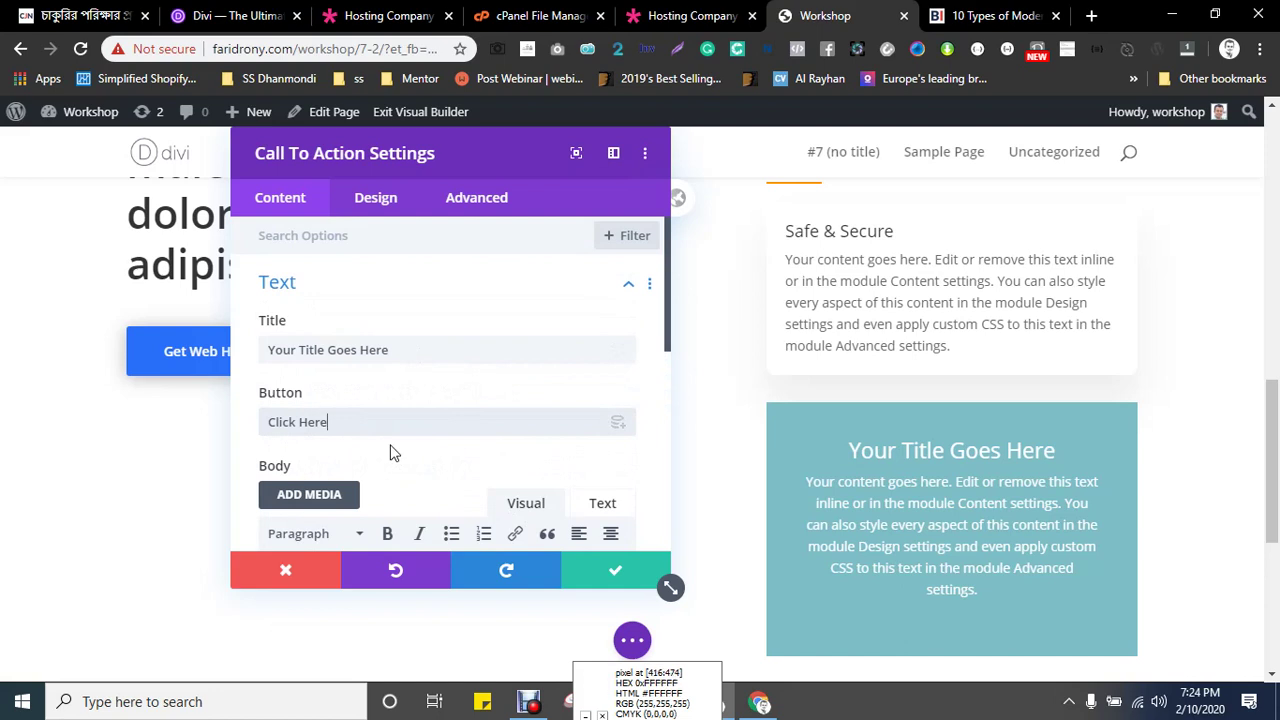
scroll(431, 451, down, 3)
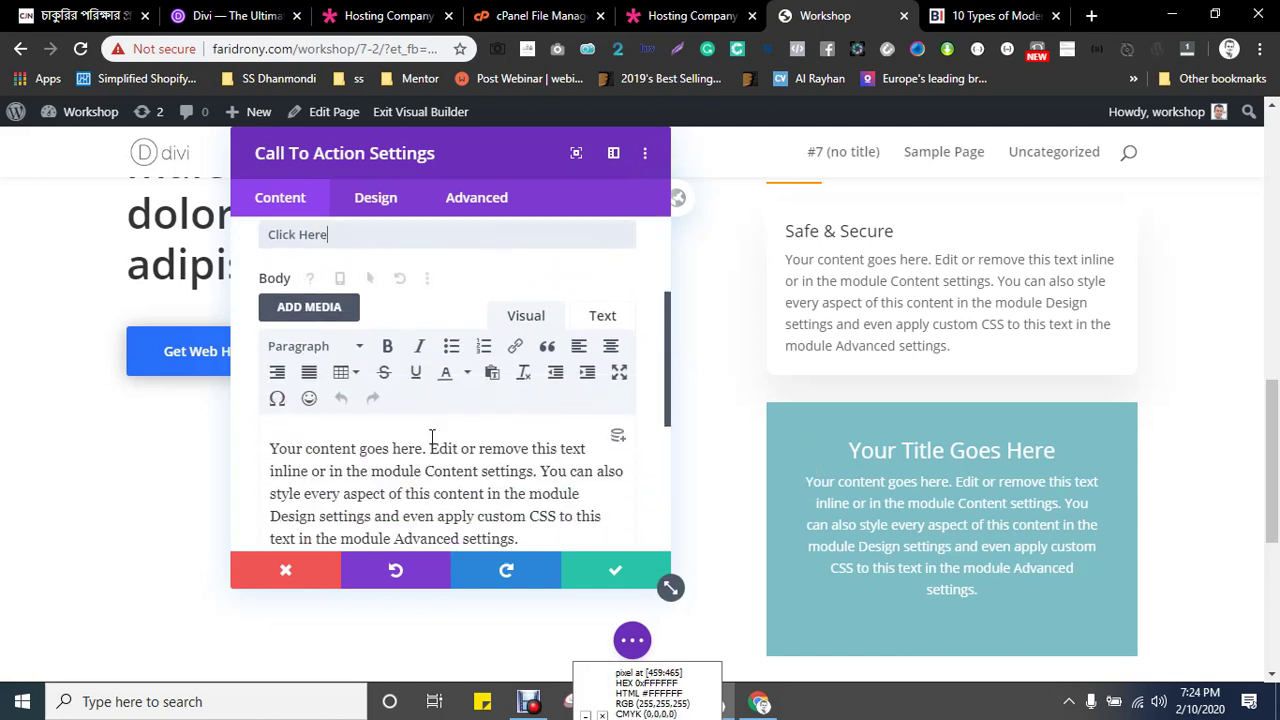
scroll(380, 374, up, 2)
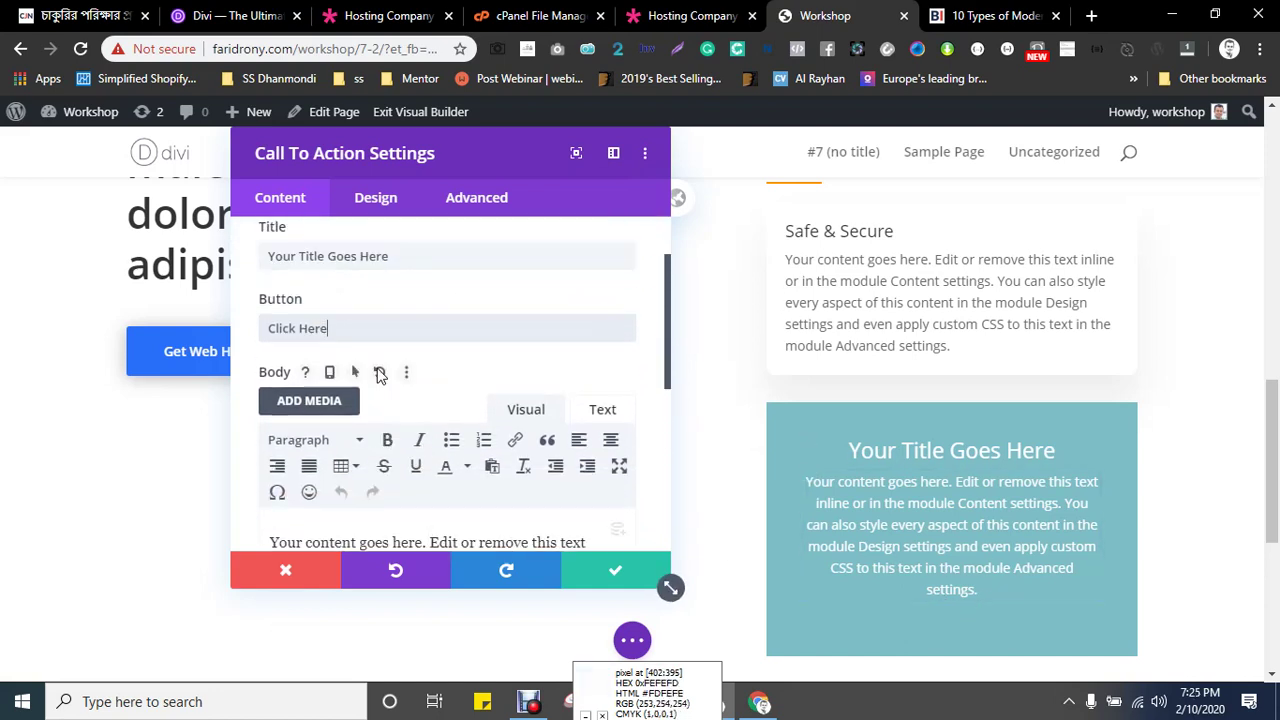
click(392, 341)
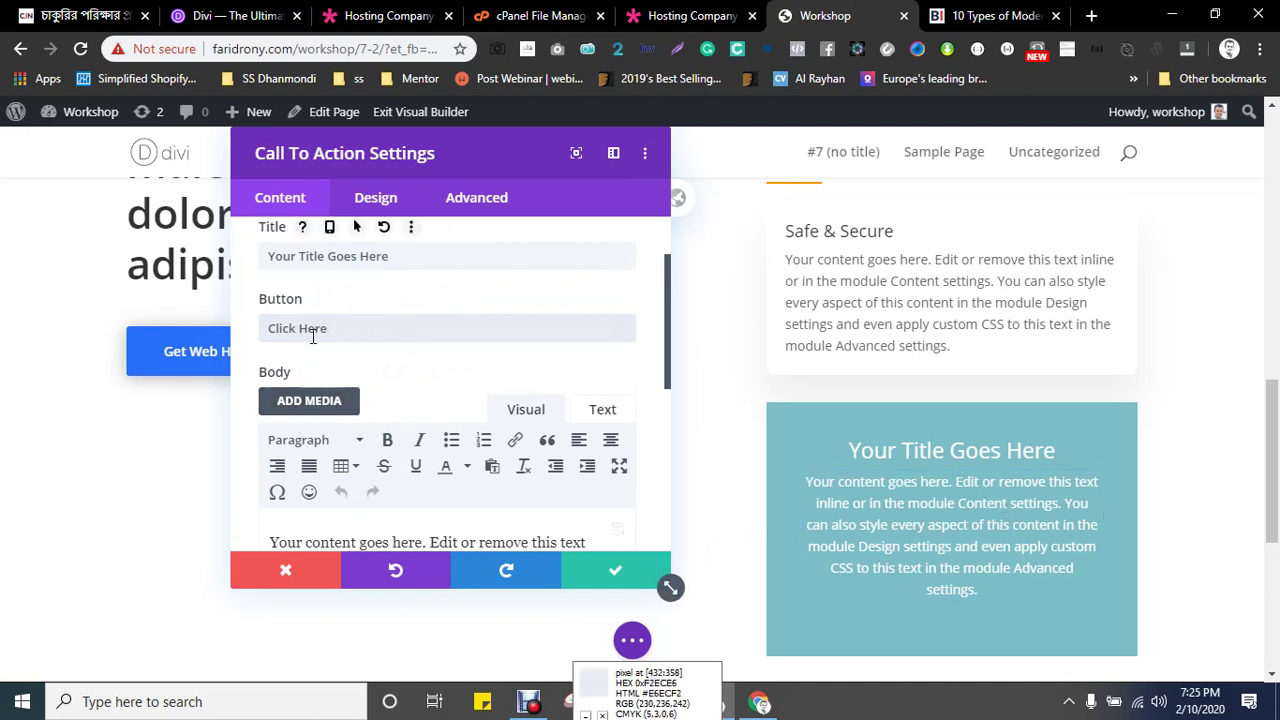
scroll(406, 371, down, 3)
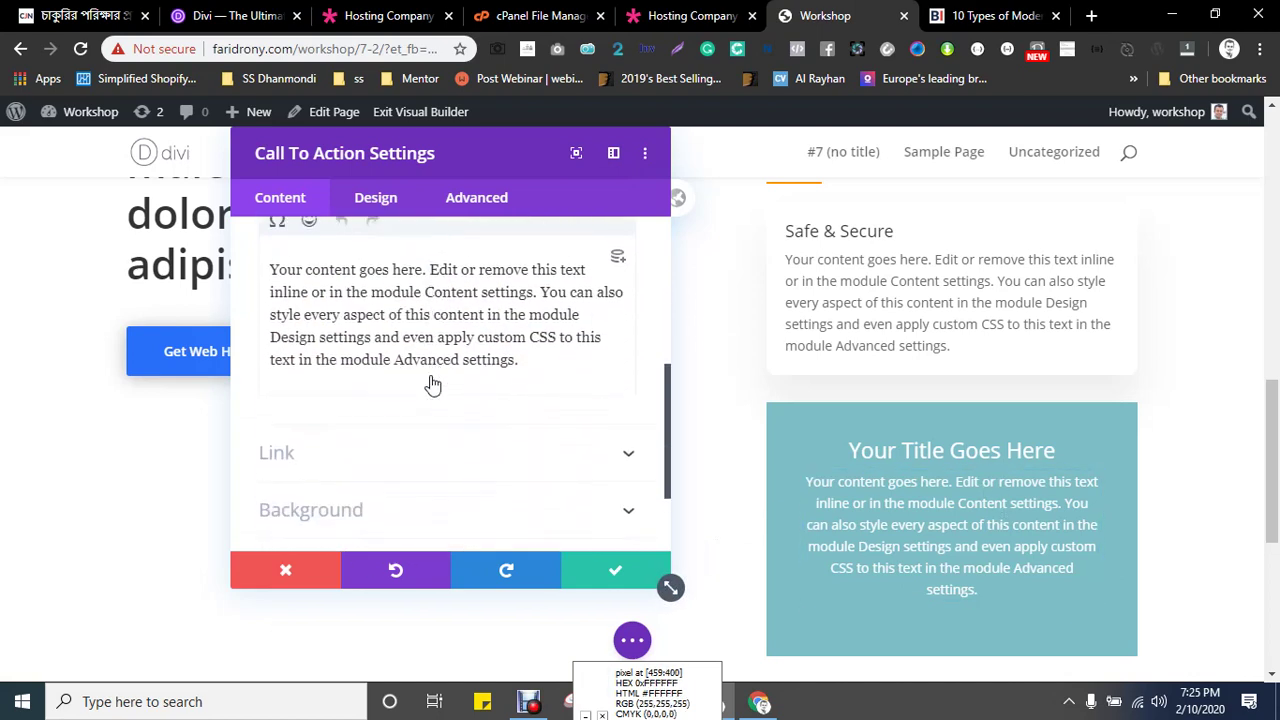
- Set the Call To Action module's button link URL to #
scroll(432, 383, down, 2)
click(300, 353)
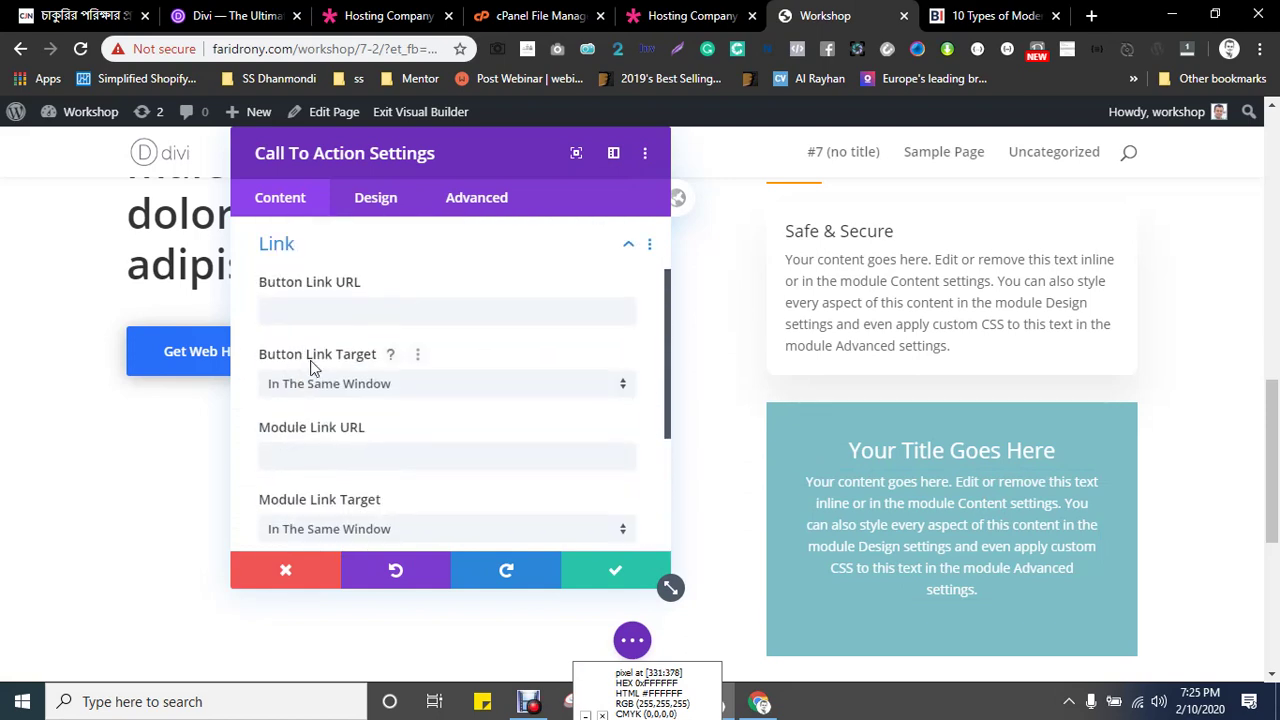
click(303, 309)
text(#)
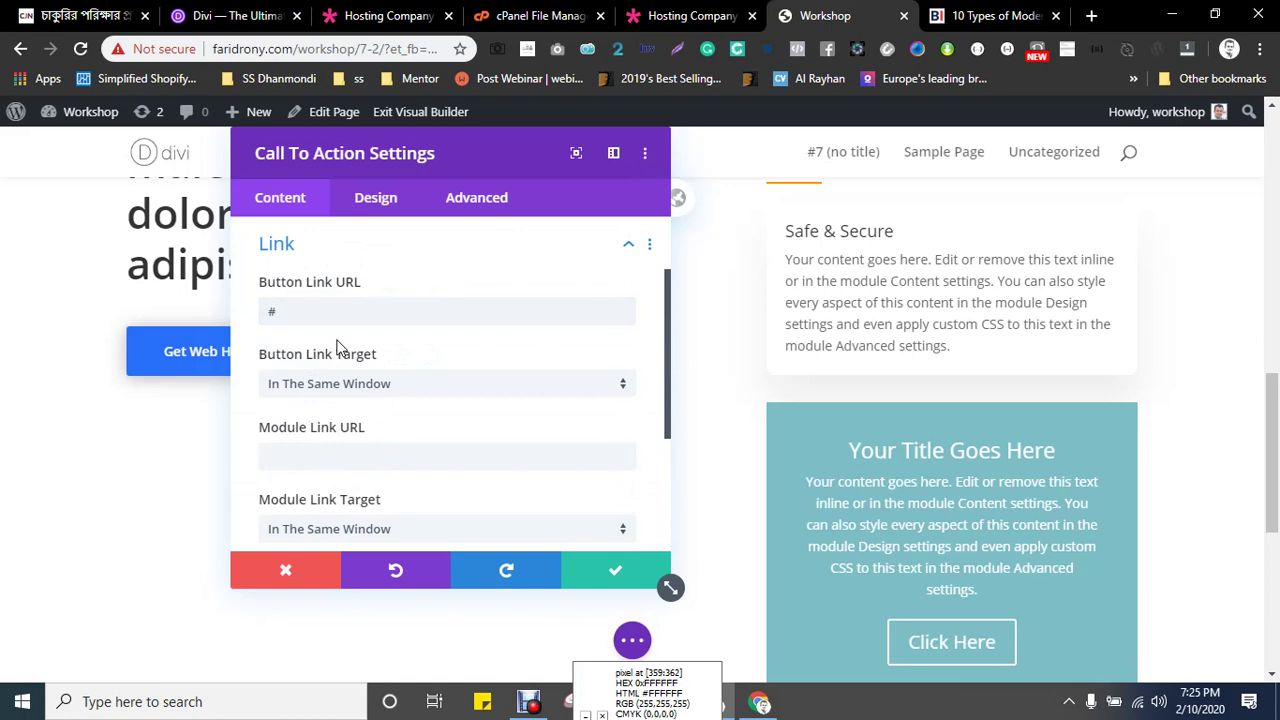
scroll(337, 347, up, 2)
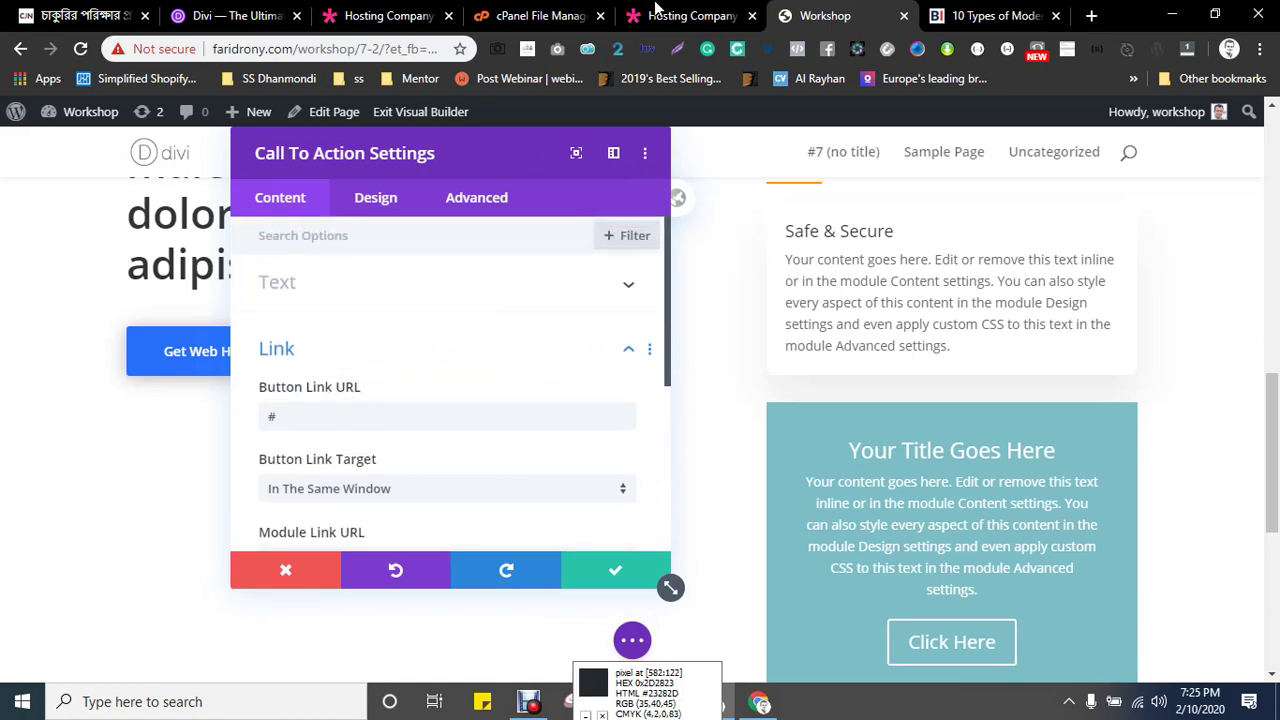
- Copy the "Safe & Secure" heading from the Hosting Company Landing page and use it as the Call To Action module's title
click(657, 12)
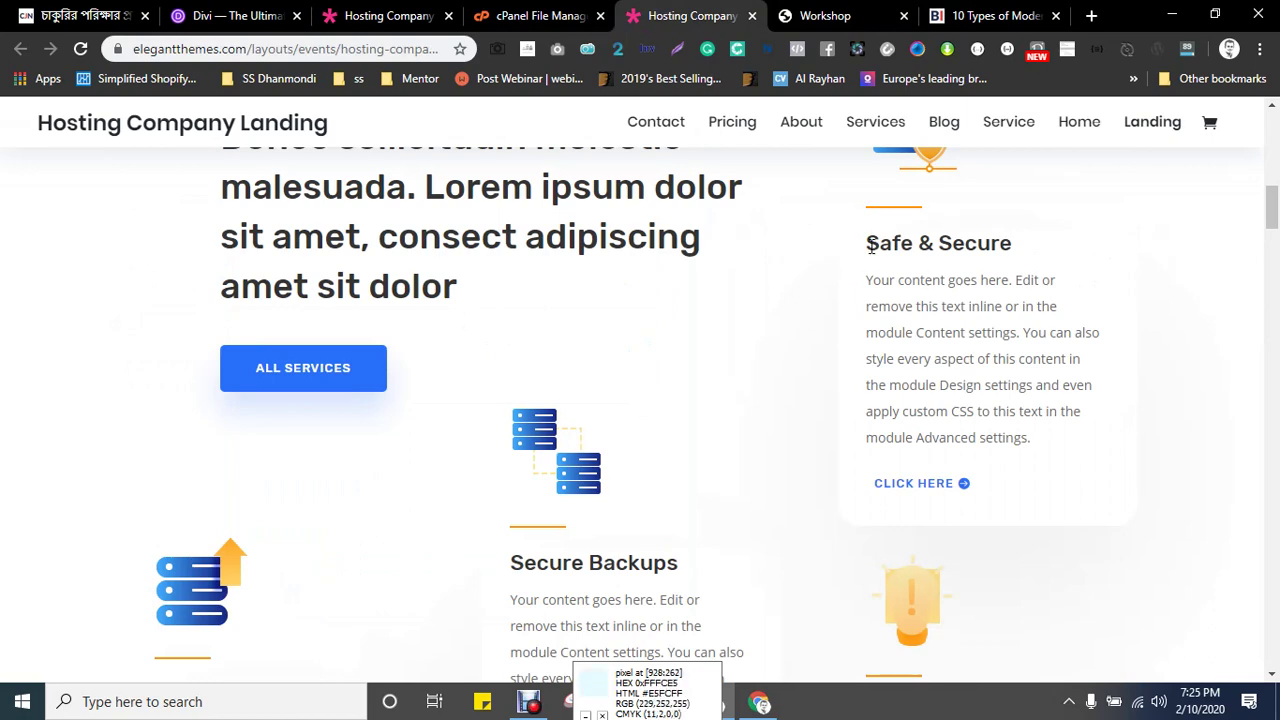
drag(867, 244, 1040, 253)
key(ctrl+c)
key(ctrl+Tab)
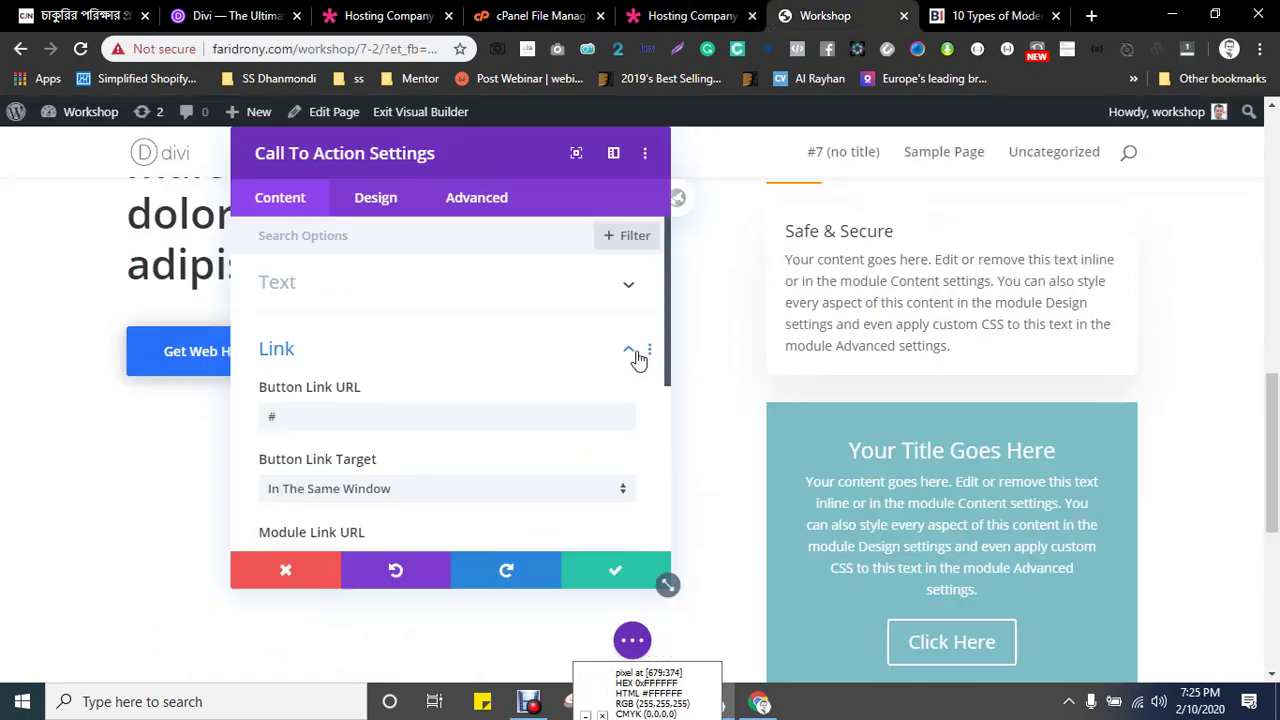
click(315, 293)
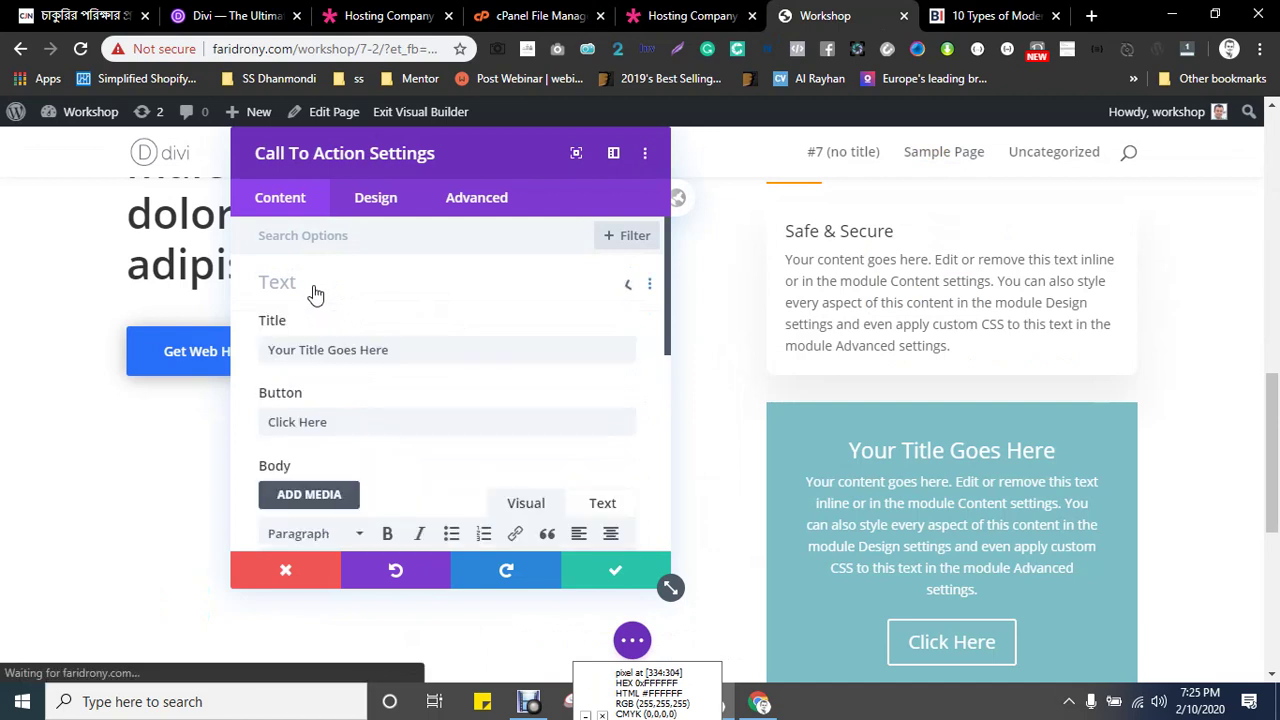
triple_click(416, 354)
key(ctrl+v)
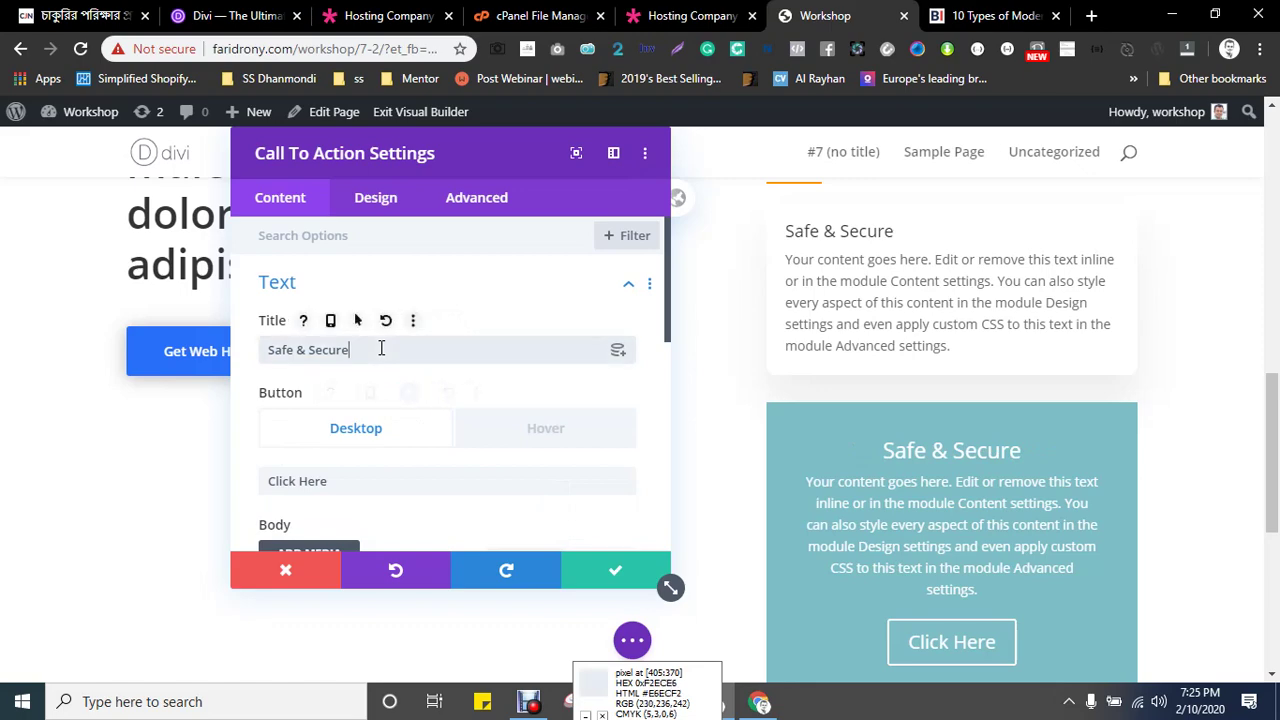
- Copy the Safe & Secure card's paragraph from the Hosting Company Landing page into the Call To Action module's body text
scroll(350, 450, down, 2)
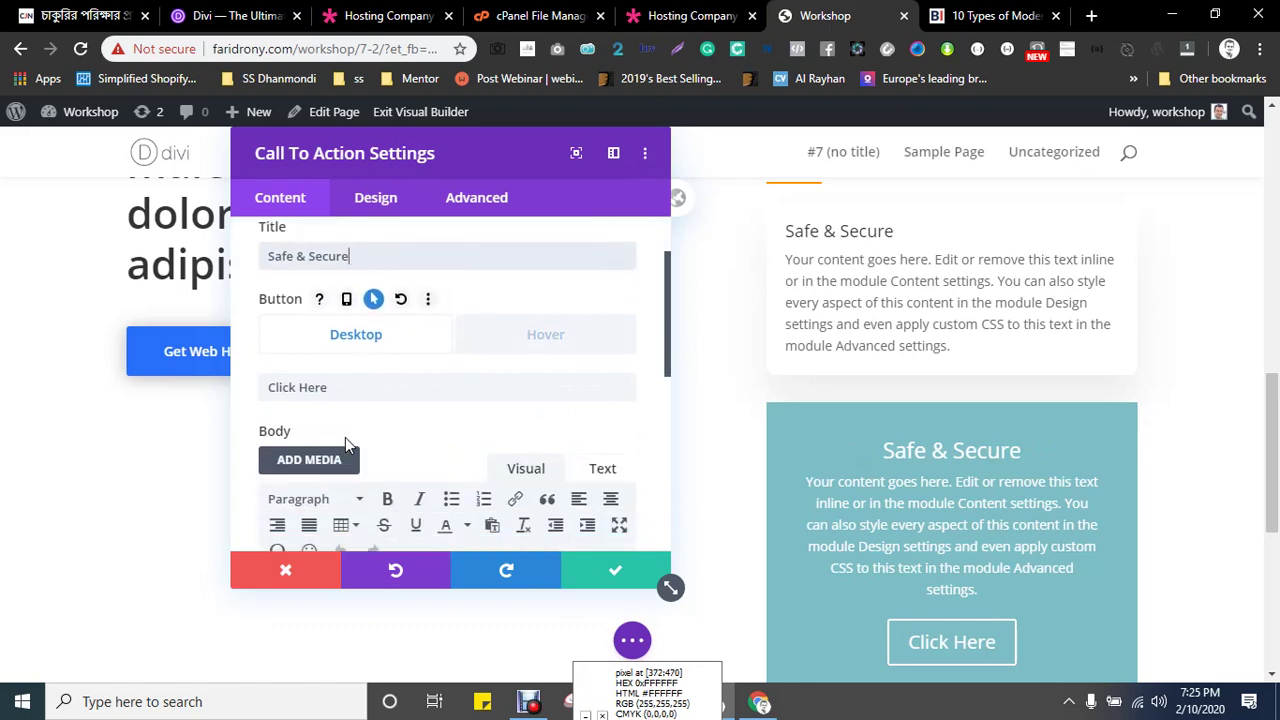
key(ctrl+Tab)
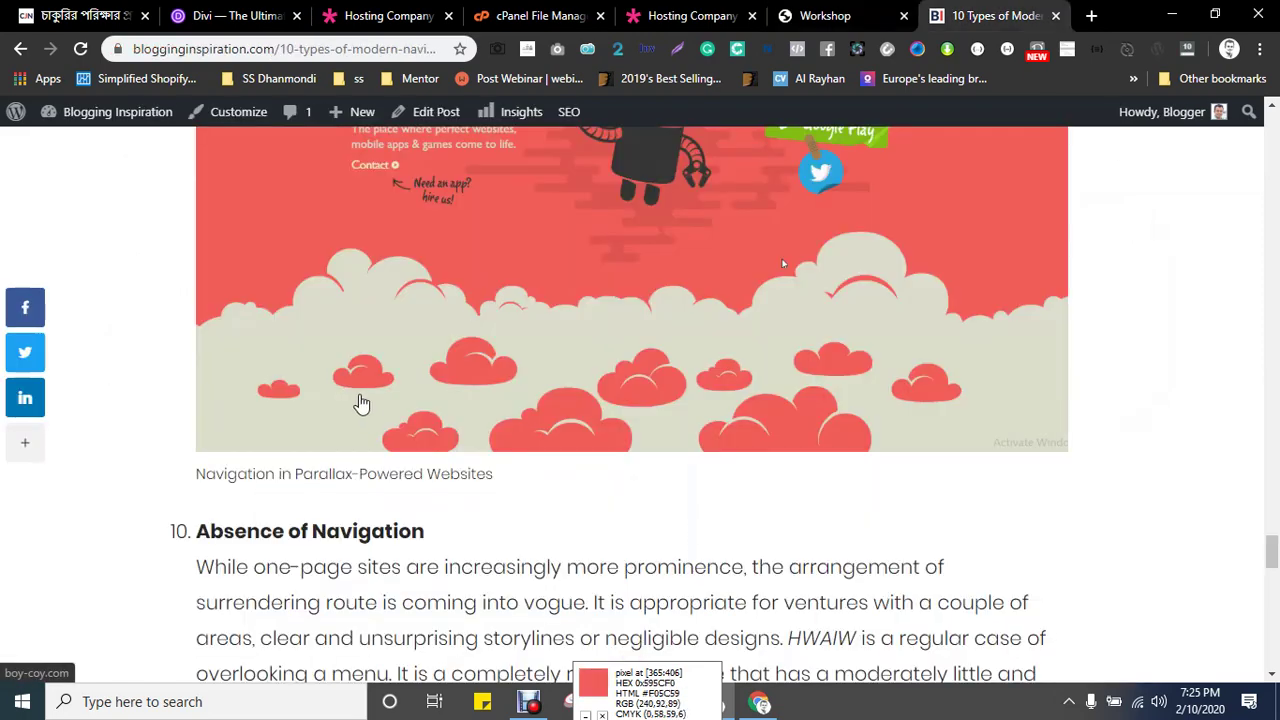
key(ctrl+shift+Tab)
key(ctrl+shift+Tab)
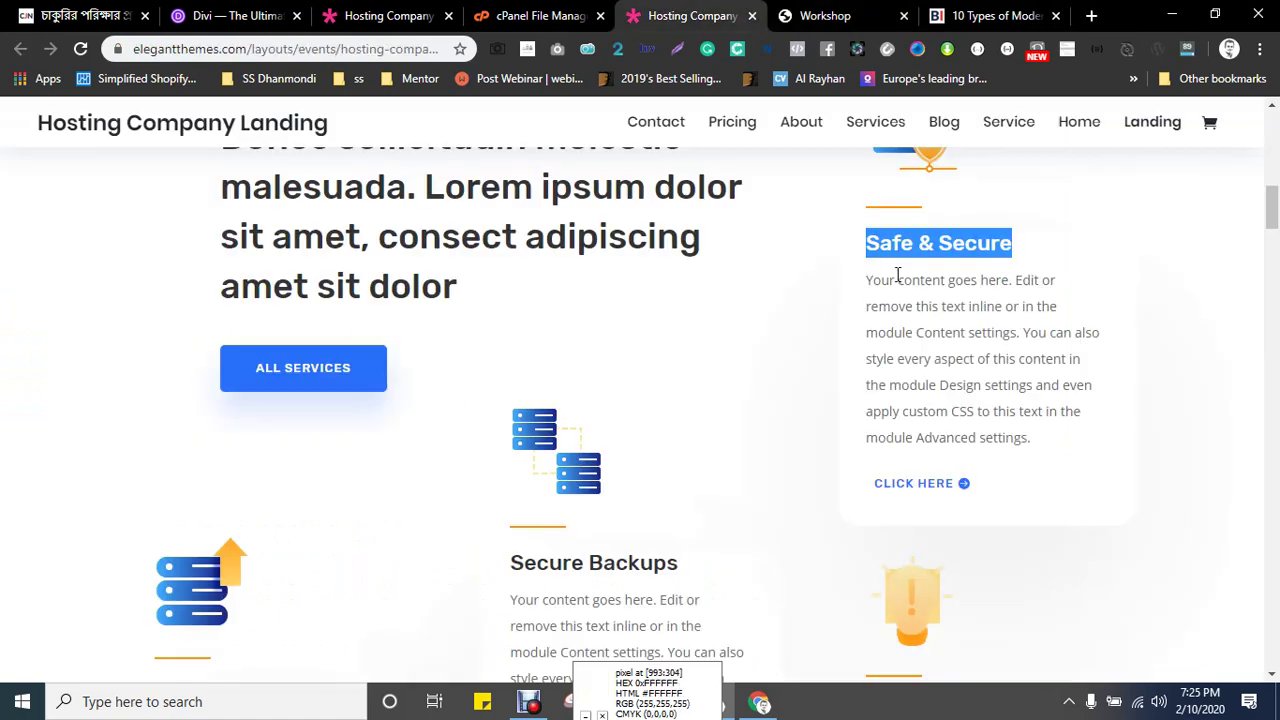
key(ctrl+Tab)
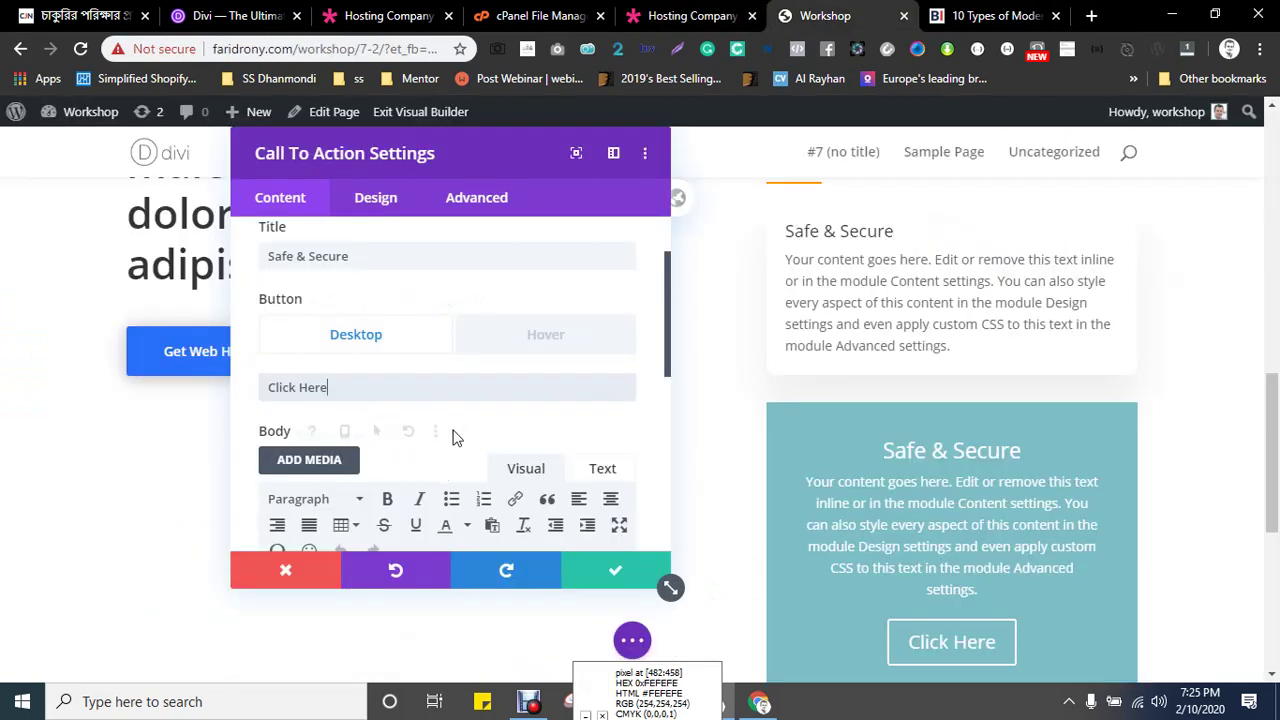
click(690, 15)
drag(869, 278, 1030, 455)
click(860, 12)
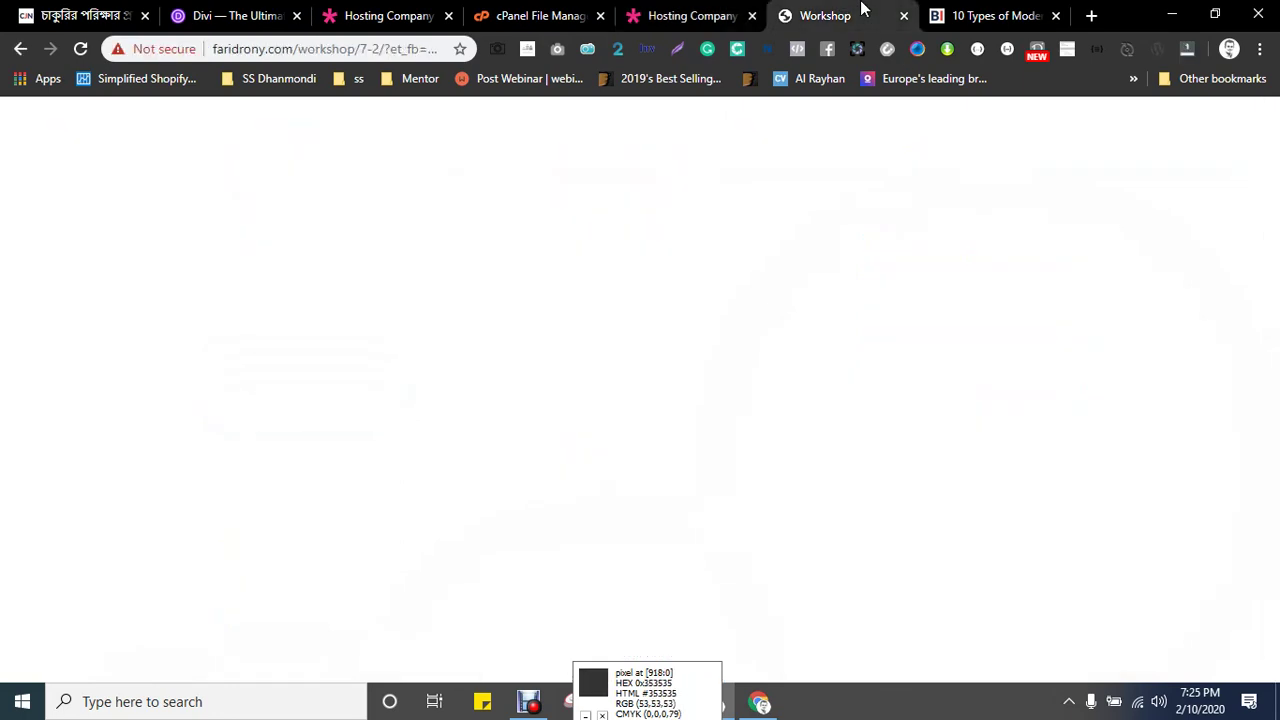
scroll(390, 365, down, 3)
scroll(410, 358, down, 1)
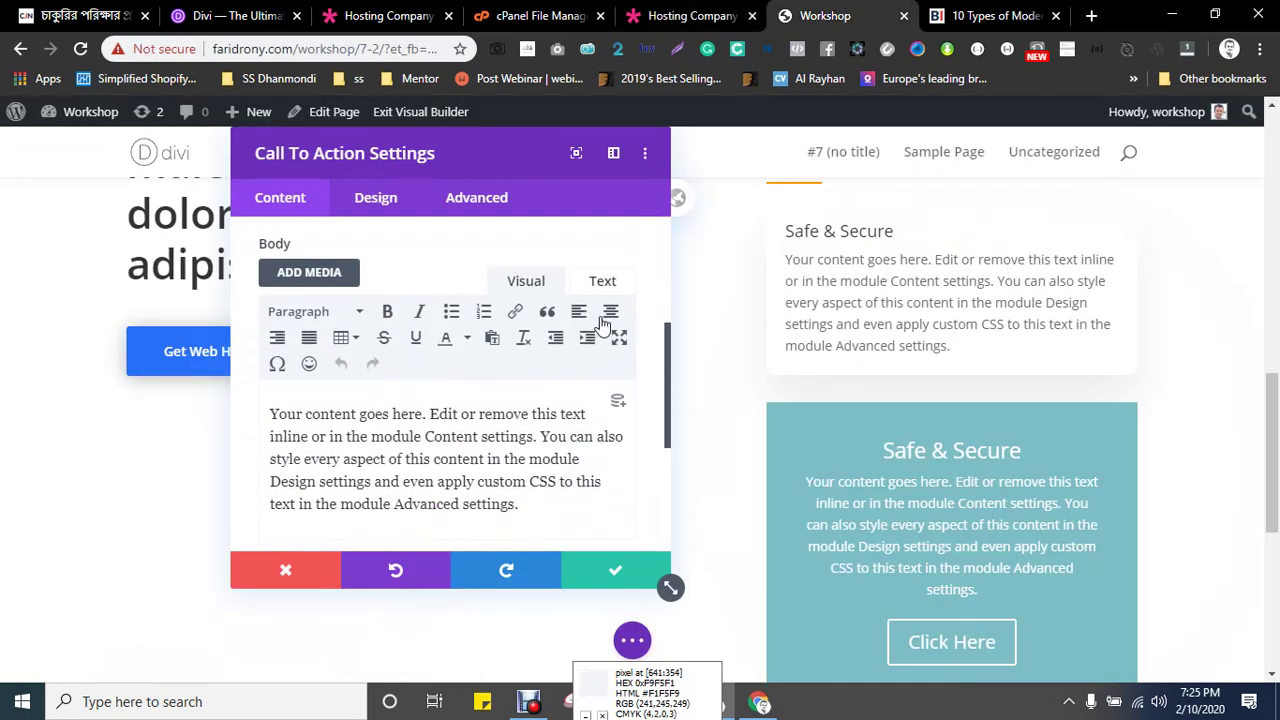
click(602, 280)
triple_click(401, 396)
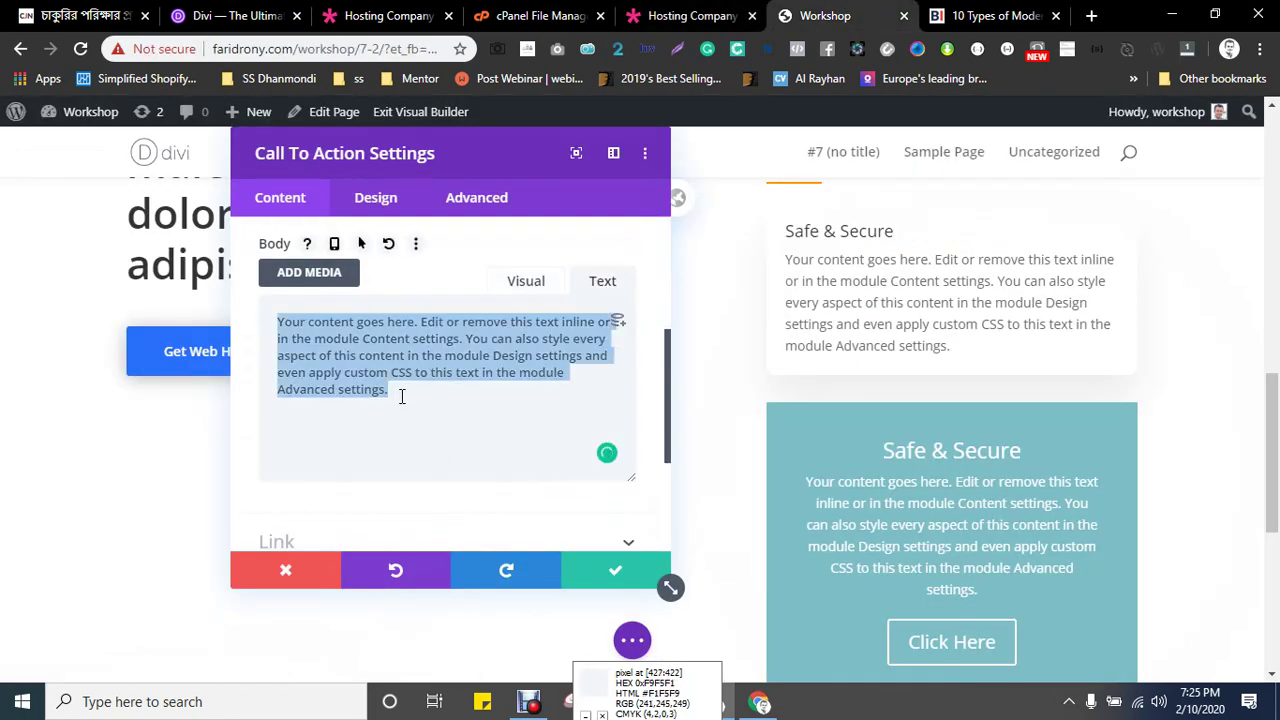
click(401, 396)
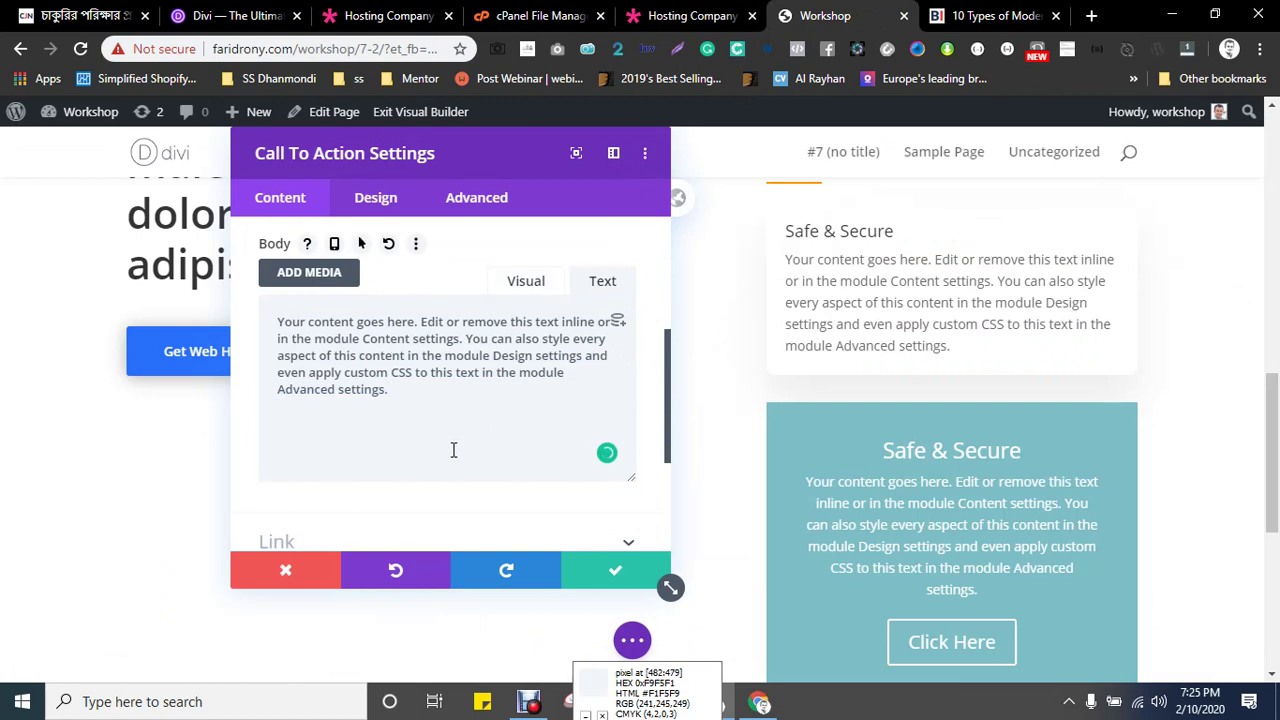
- Review the Call To Action module's link settings and its design options for text, spacing, border and shadow
scroll(479, 431, down, 3)
click(324, 321)
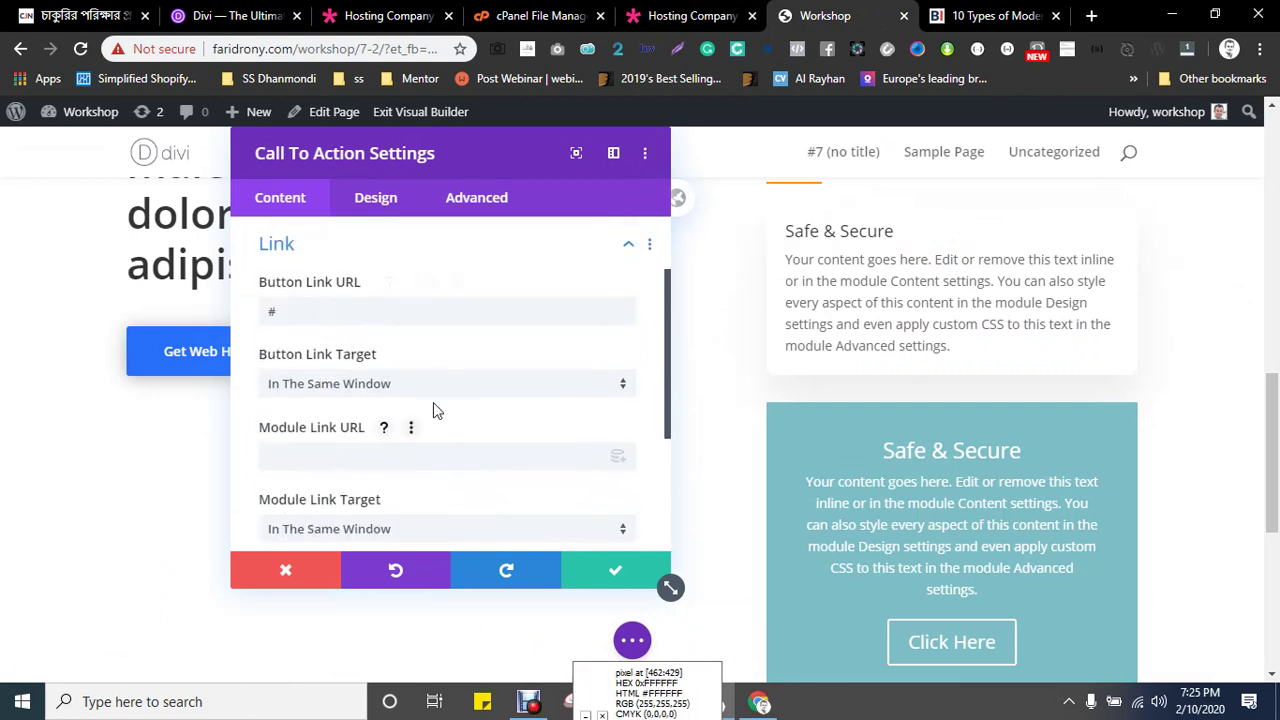
scroll(431, 386, down, 2)
scroll(431, 386, up, 5)
click(388, 199)
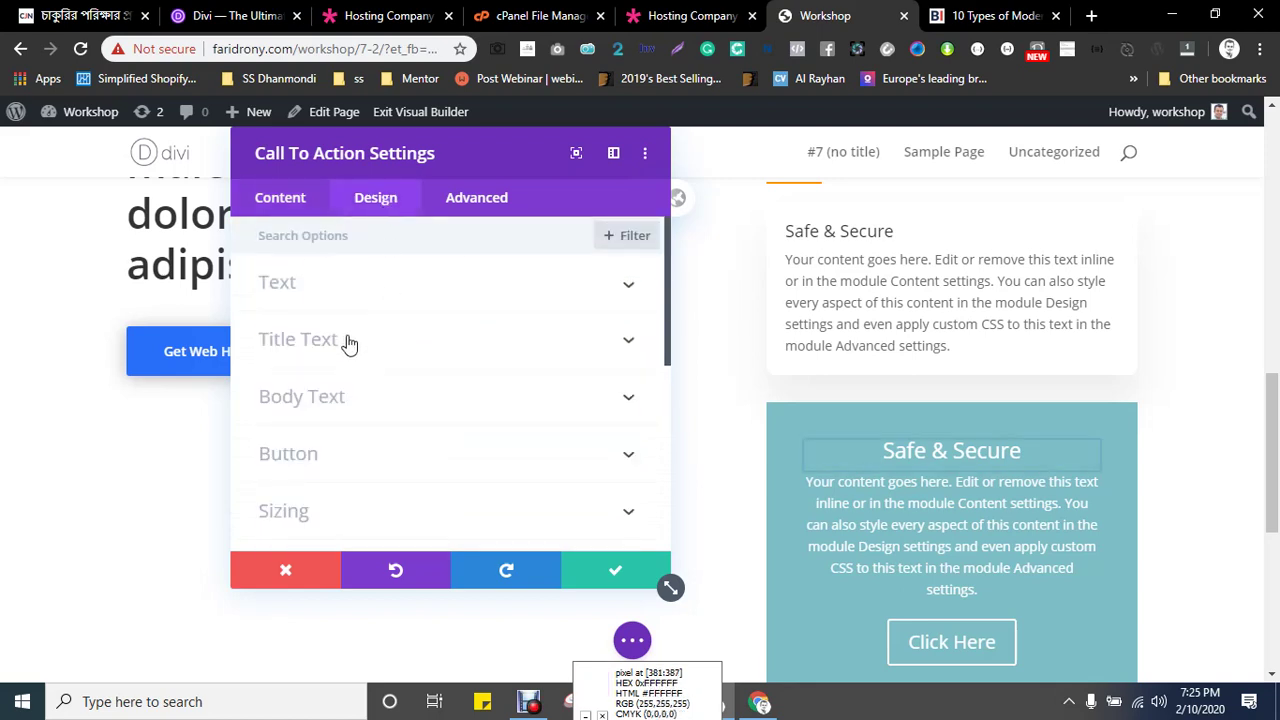
click(300, 290)
scroll(431, 316, down, 6)
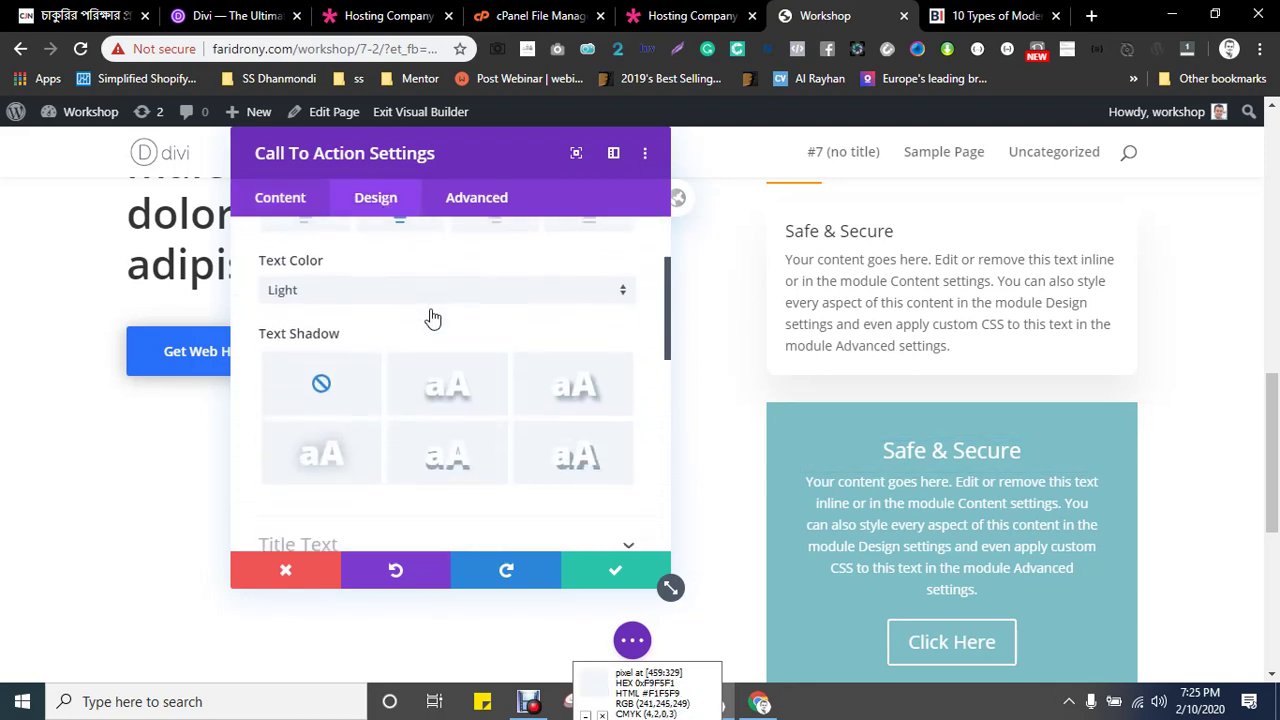
scroll(430, 331, down, 3)
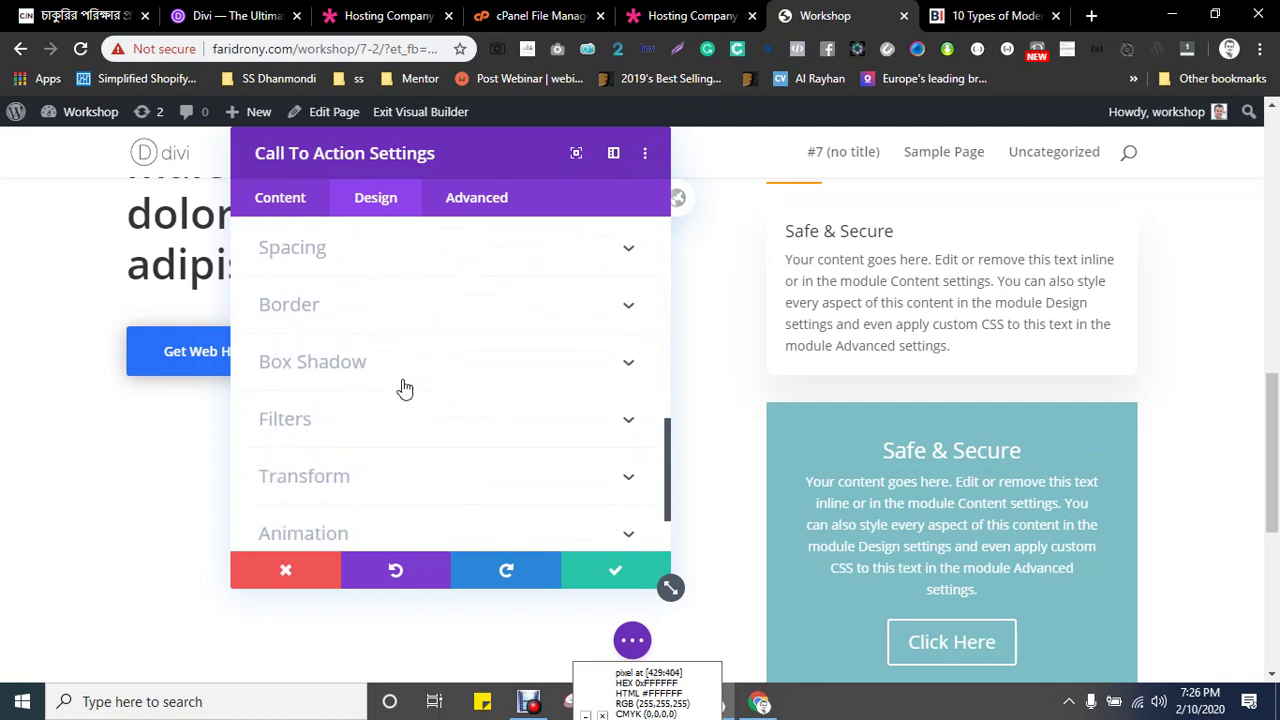
- Set the Call To Action module's background color to #fff
click(285, 205)
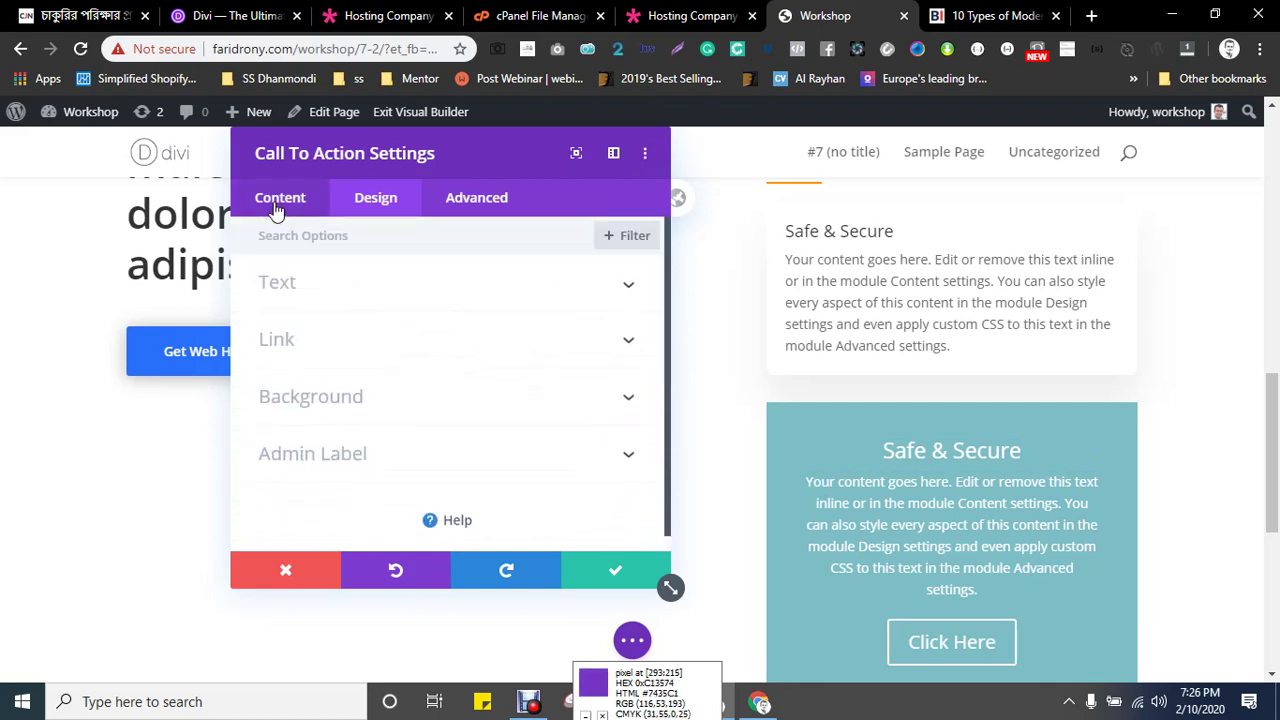
click(326, 400)
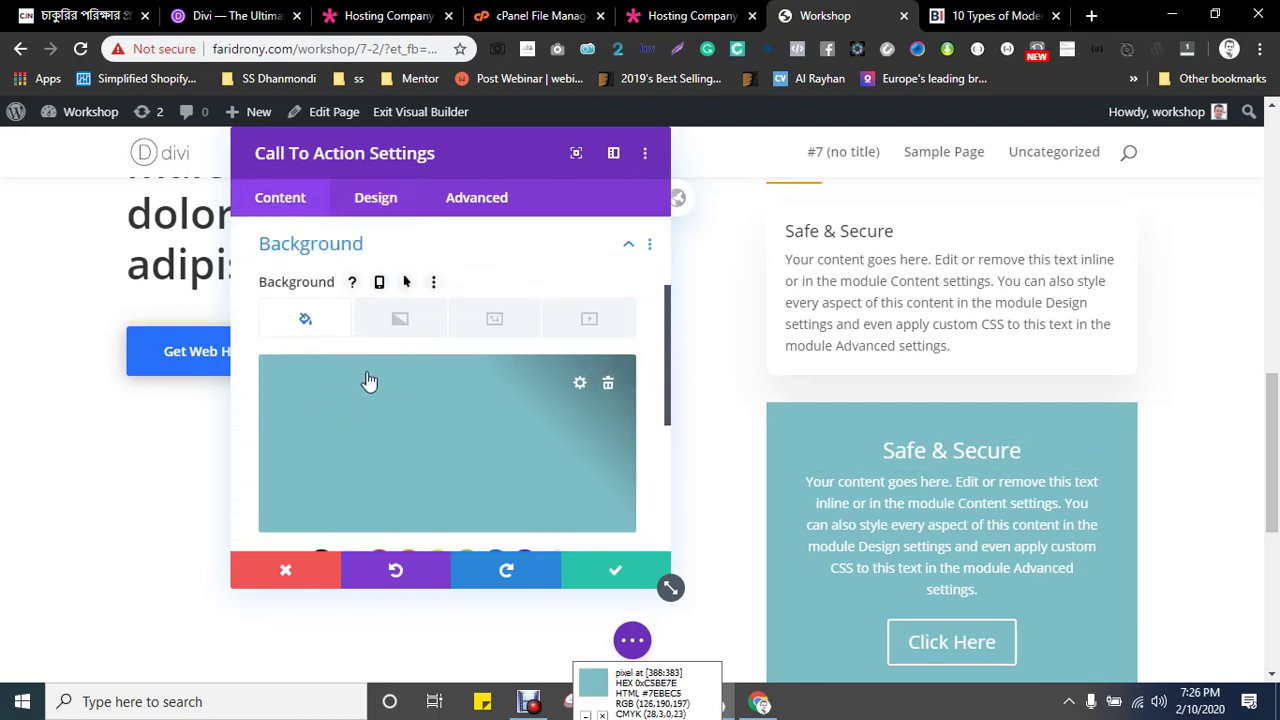
click(414, 395)
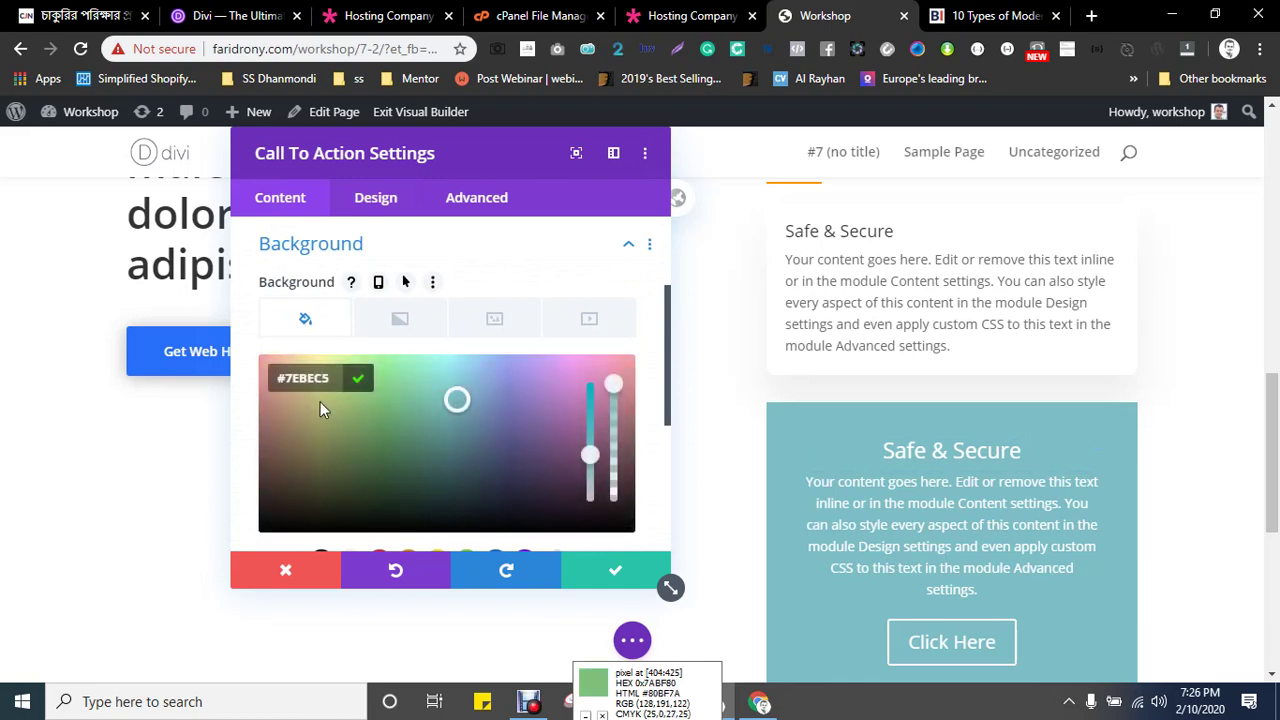
click(280, 366)
drag(366, 445, 252, 343)
click(251, 343)
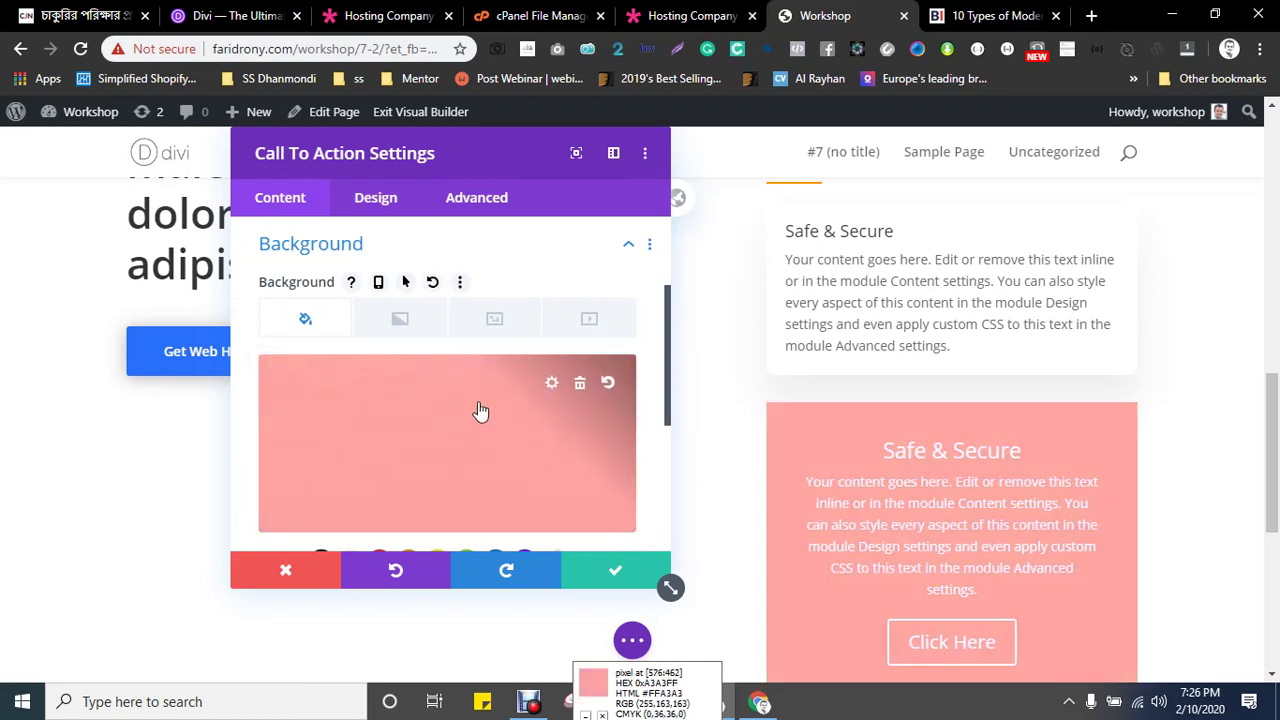
click(351, 376)
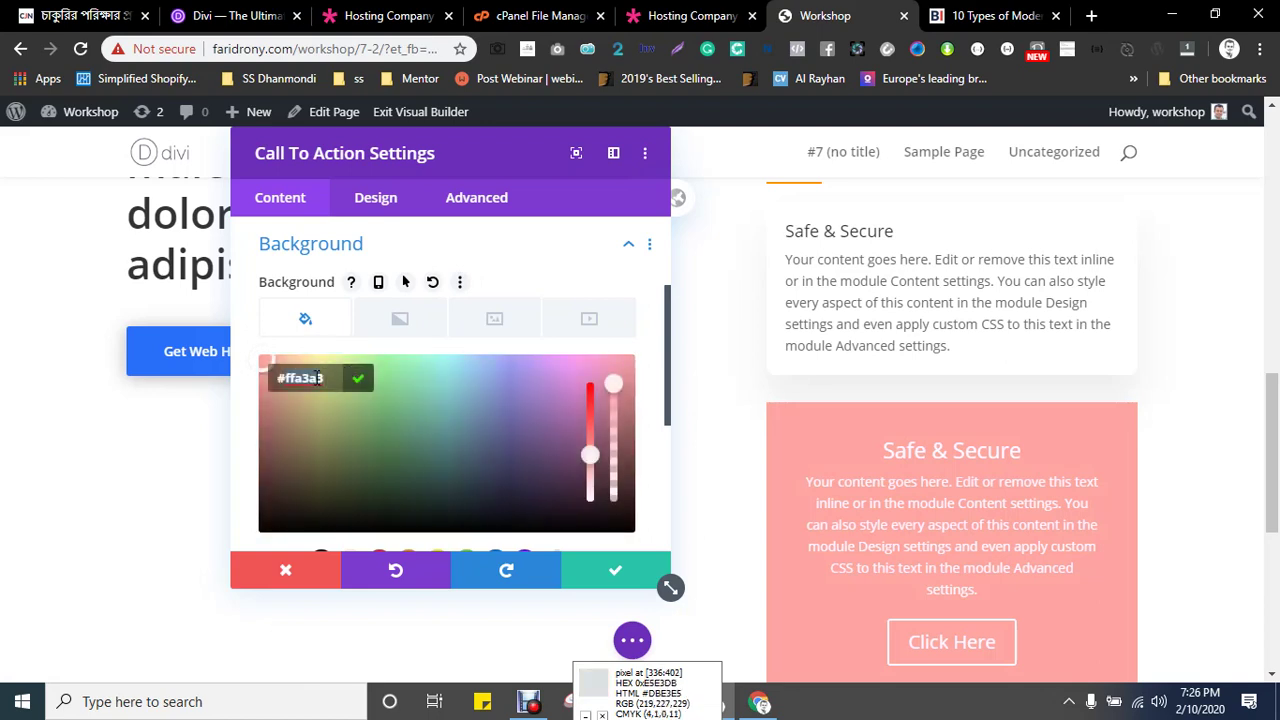
text(#fff)
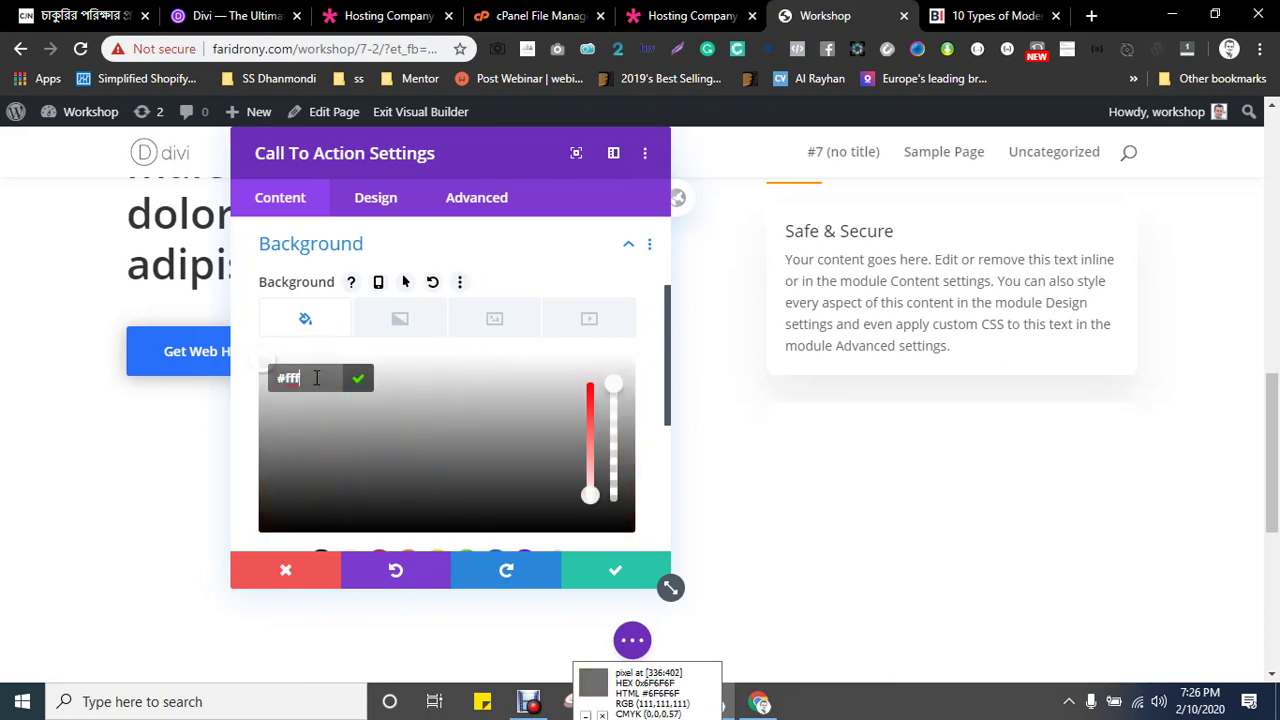
- Set the call to action module's background to #fff and its title text colour to black
click(362, 381)
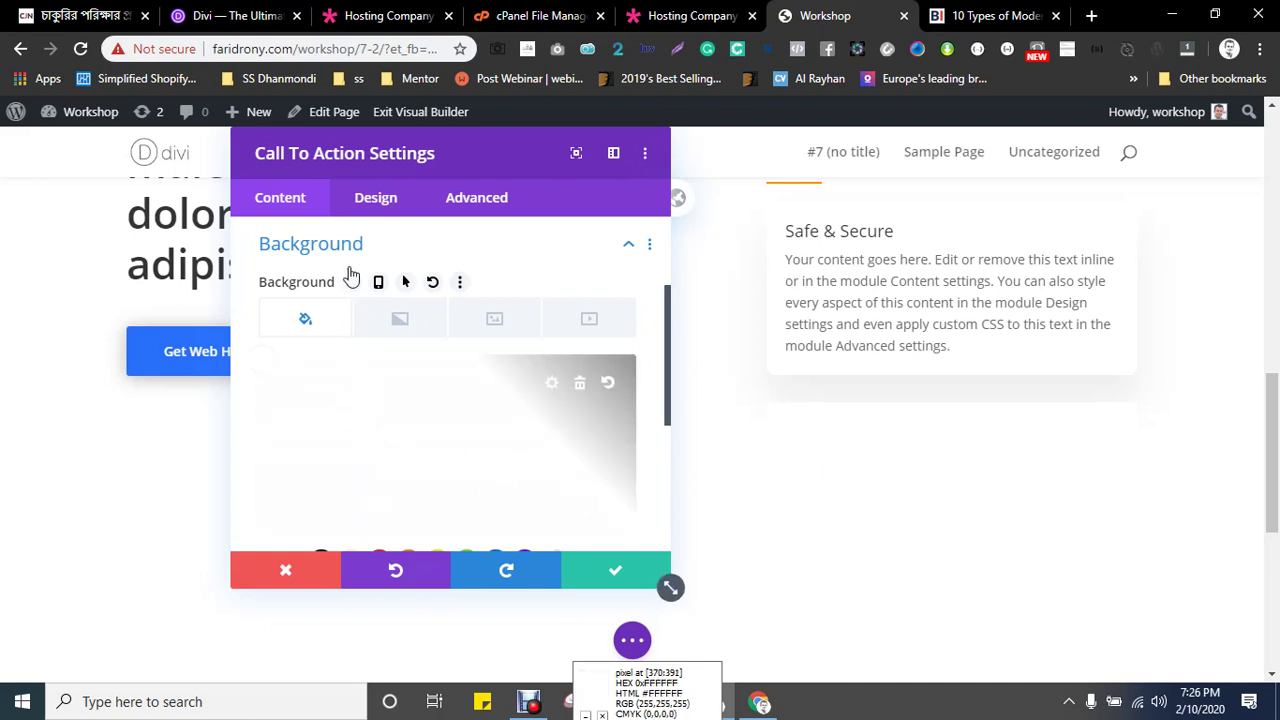
click(371, 197)
click(287, 299)
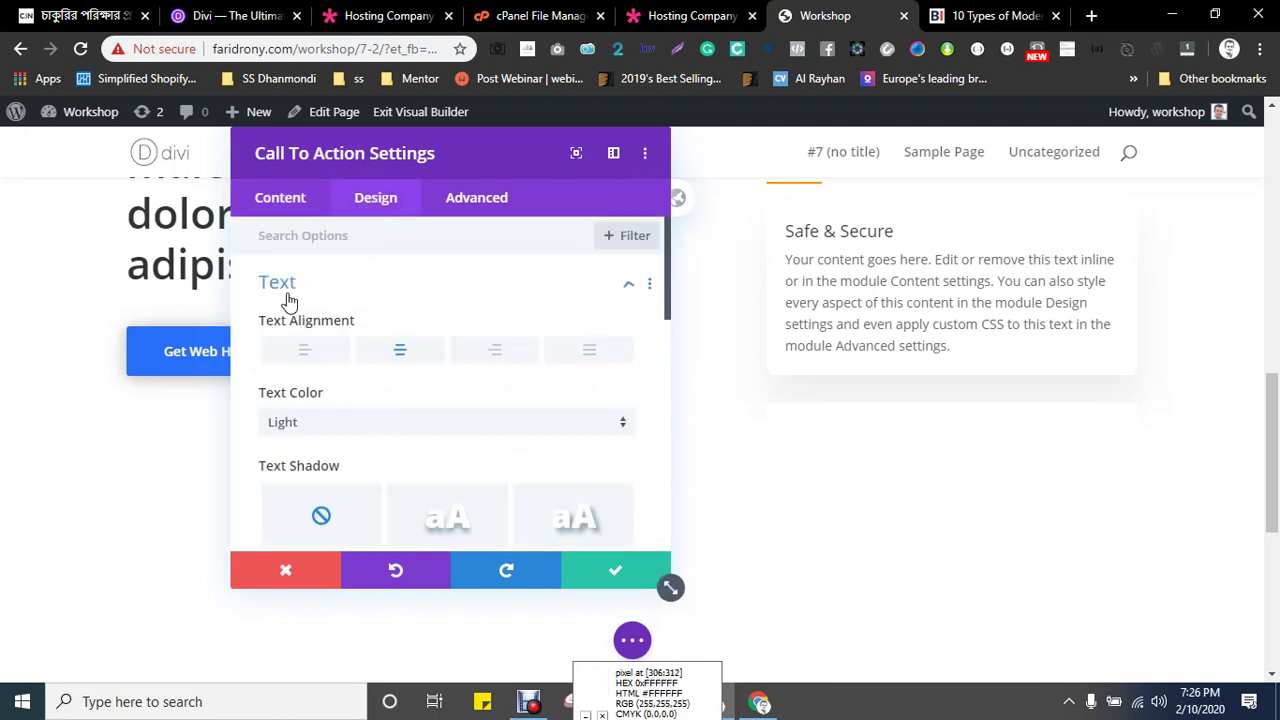
scroll(476, 340, down, 3)
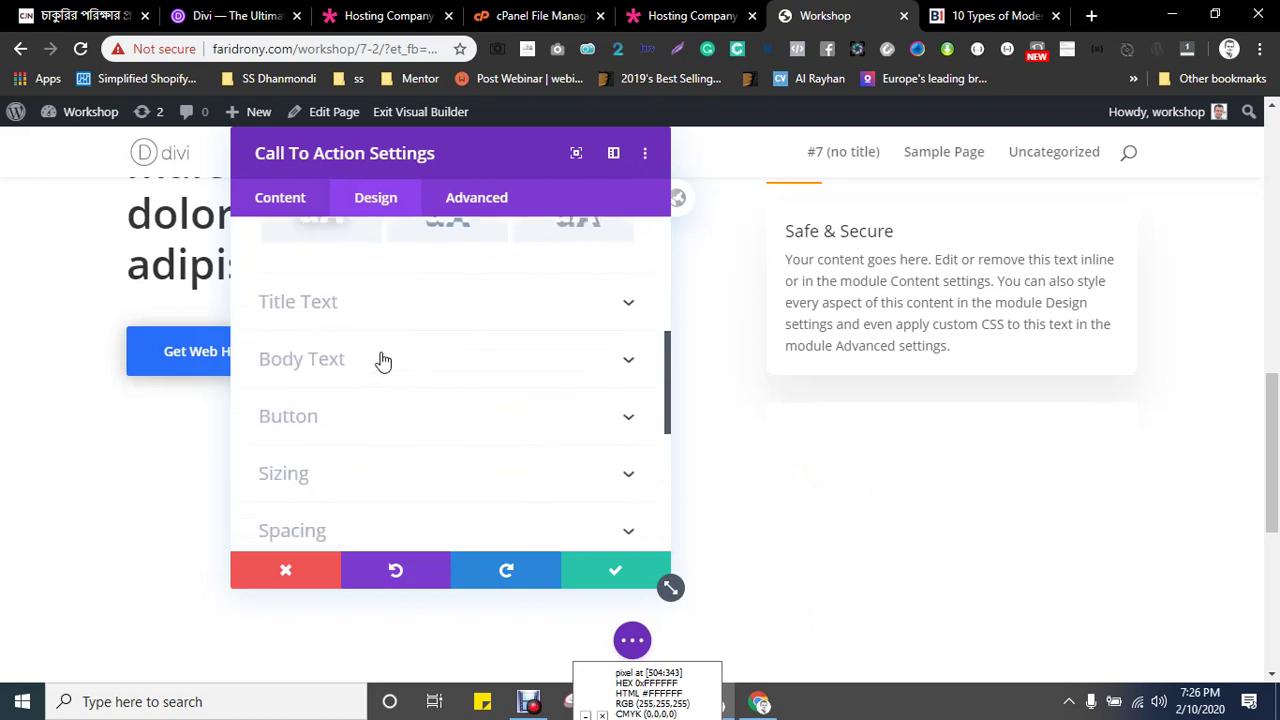
click(298, 302)
scroll(406, 364, down, 3)
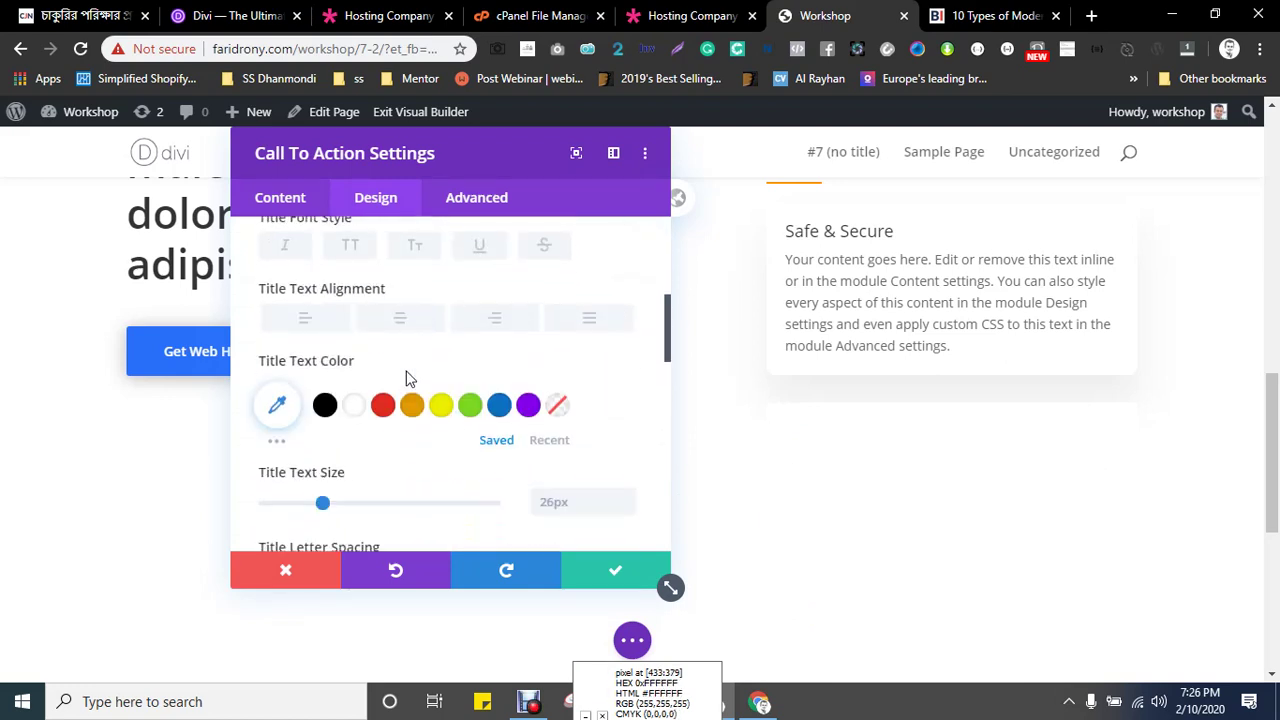
click(322, 410)
- Set the call to action's body text colour to black and align the body text left
scroll(457, 317, down, 4)
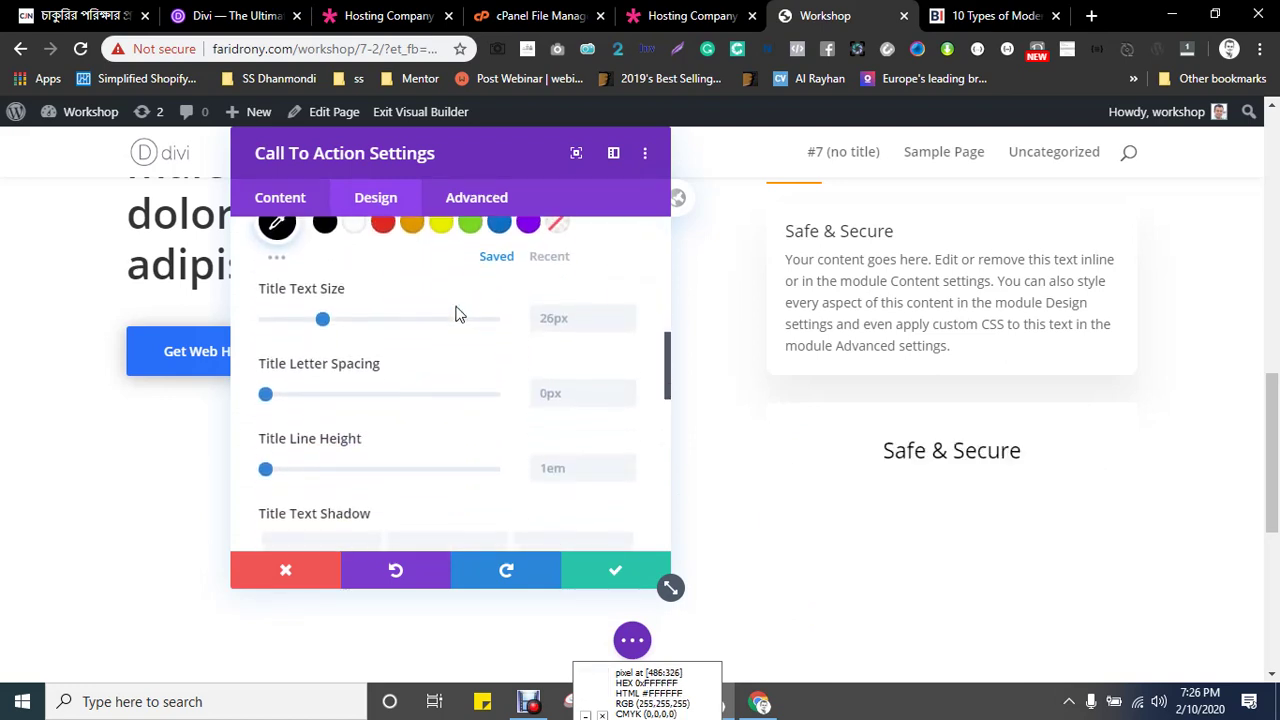
scroll(429, 394, down, 6)
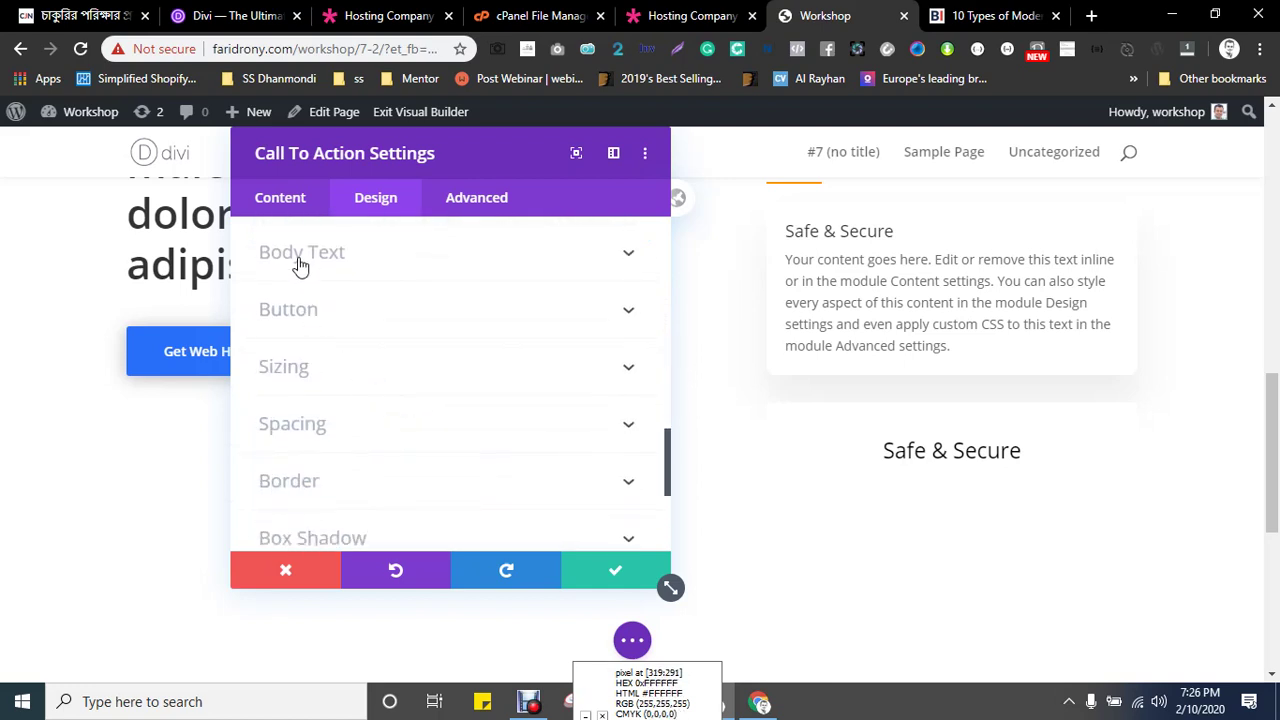
click(303, 262)
scroll(390, 430, down, 2)
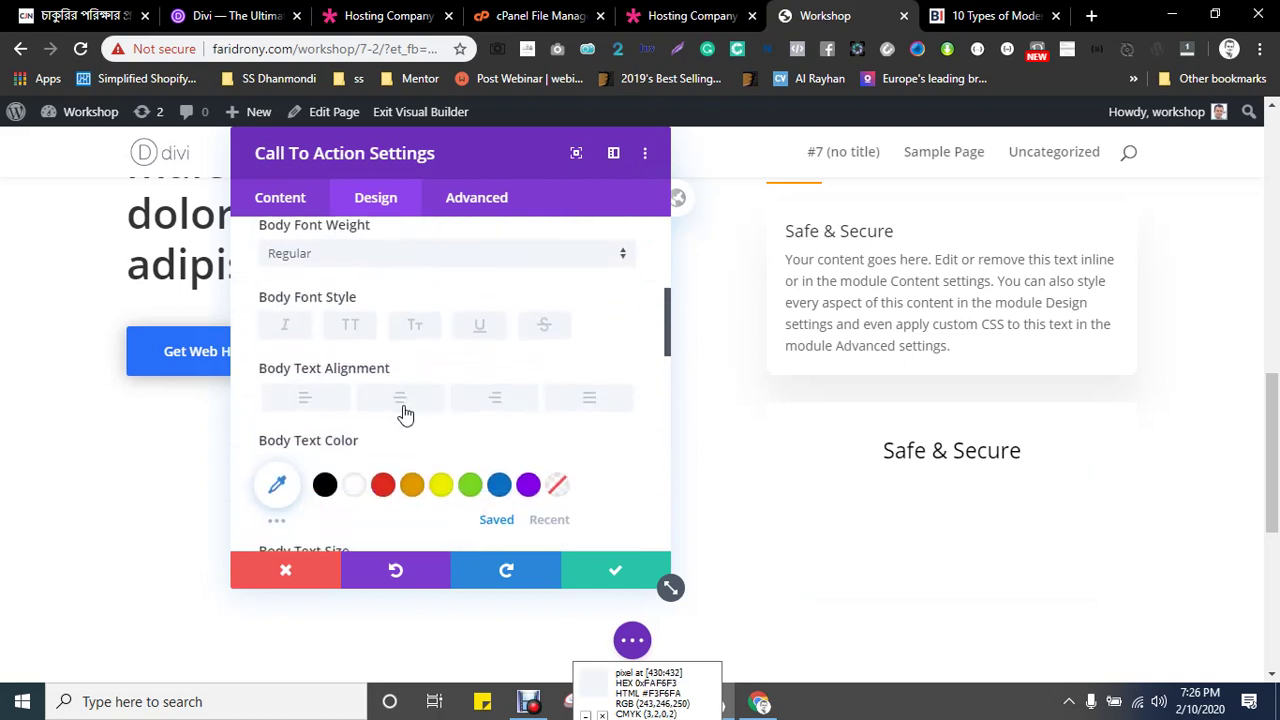
click(324, 485)
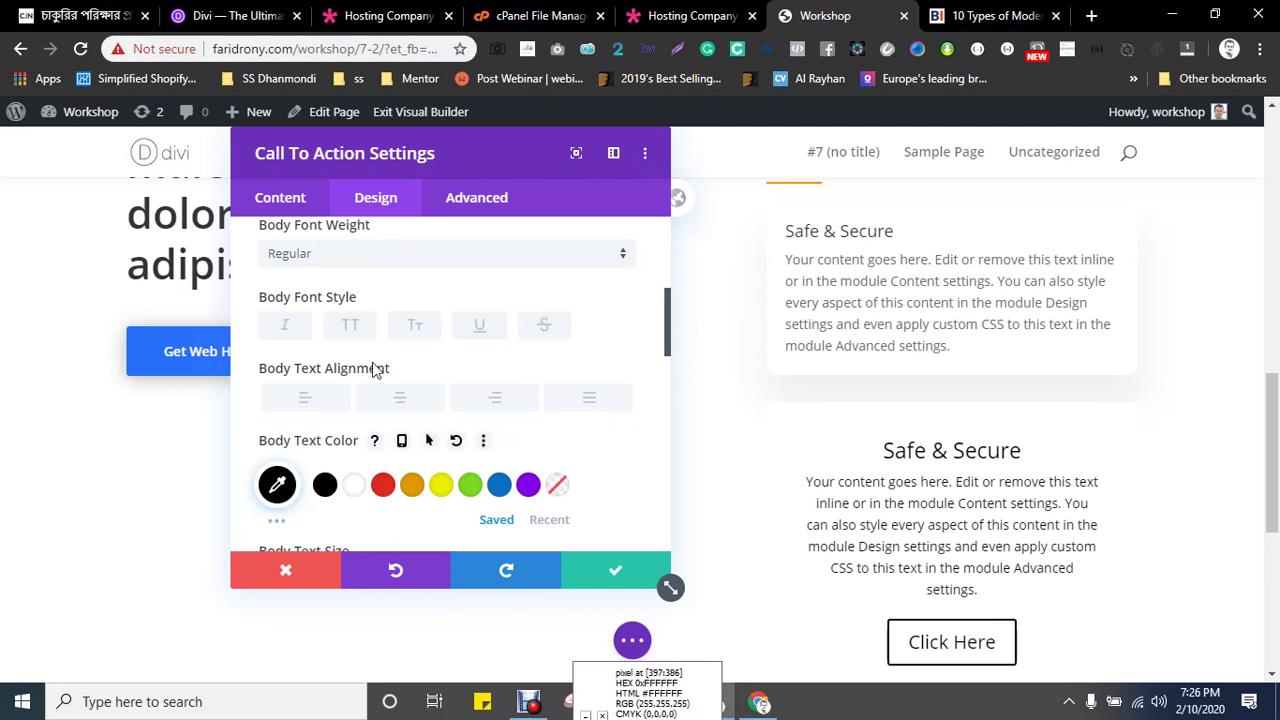
click(306, 399)
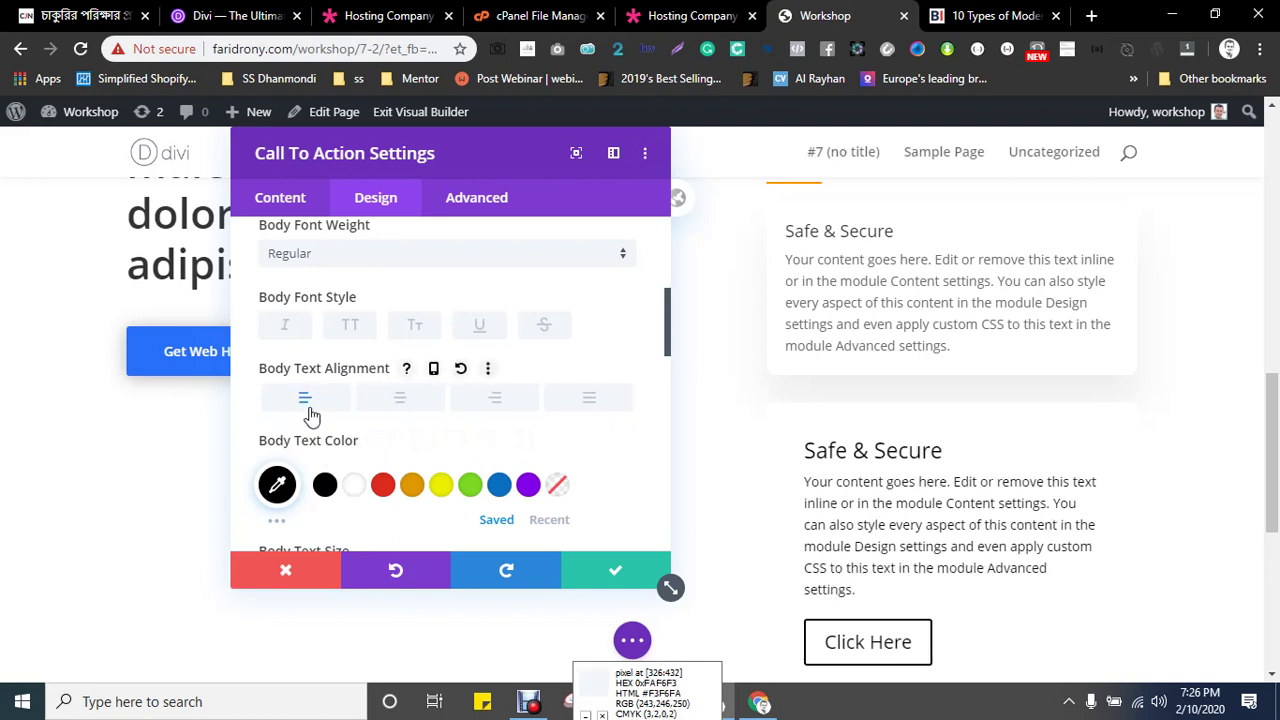
- Compare with the Safe & Secure card on the Hosting Company reference page and set the module's body font to Open Sans
scroll(310, 410, up, 2)
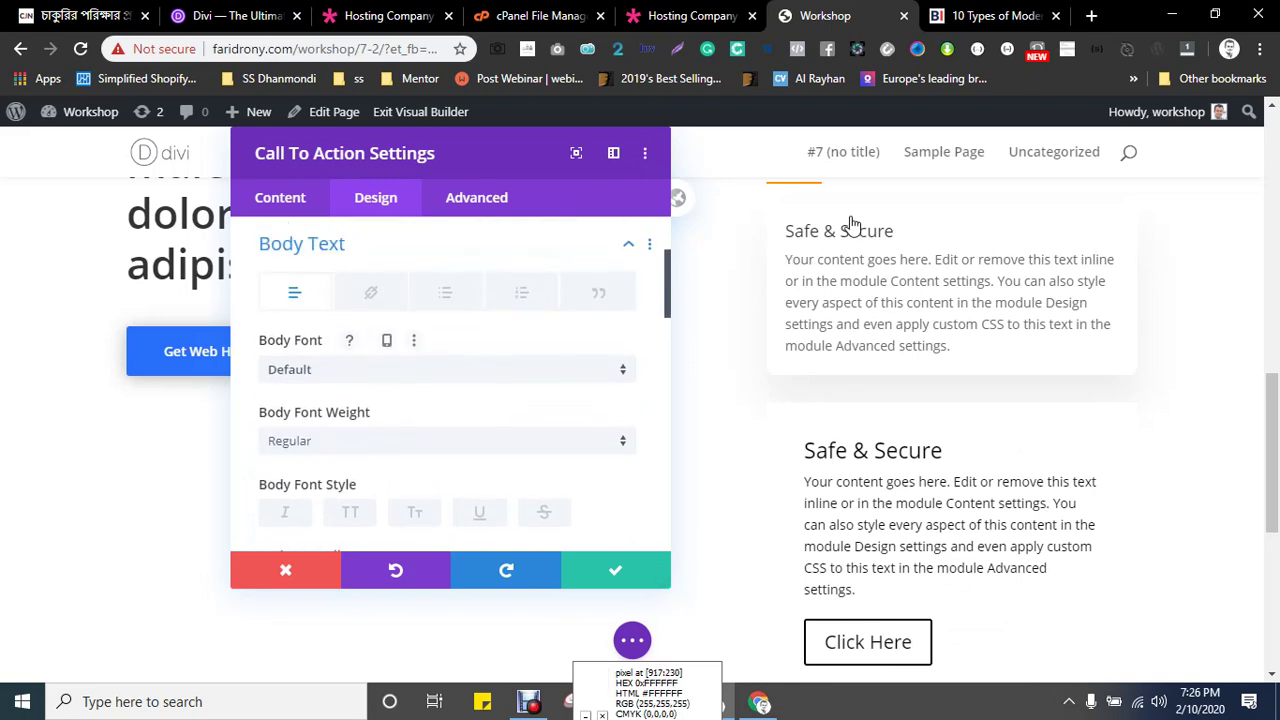
click(686, 15)
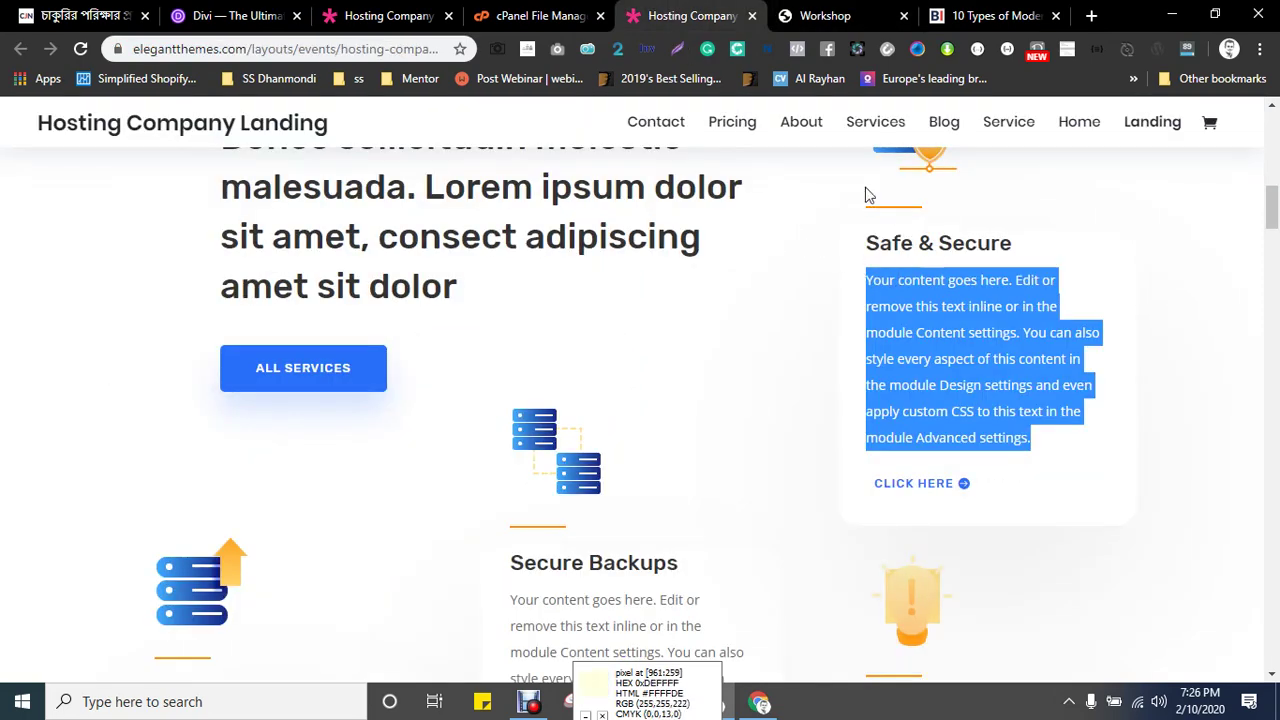
click(810, 15)
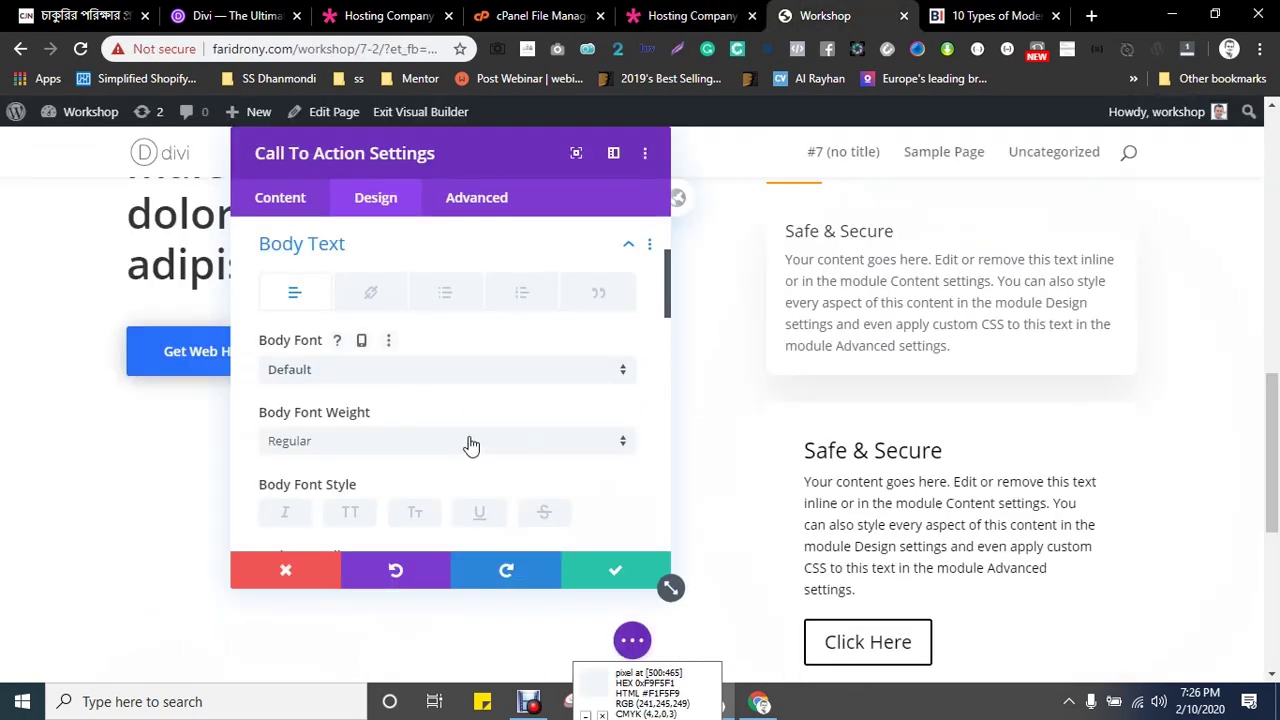
scroll(428, 423, up, 2)
scroll(440, 365, down, 1)
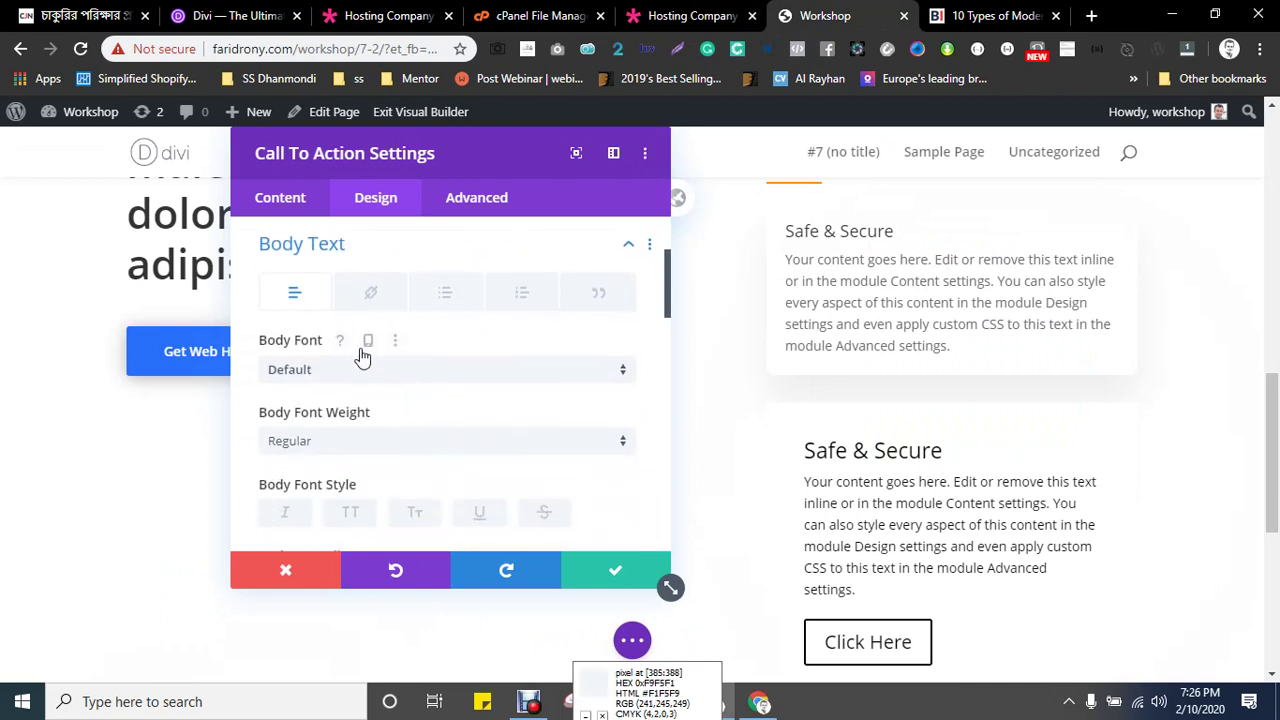
click(339, 370)
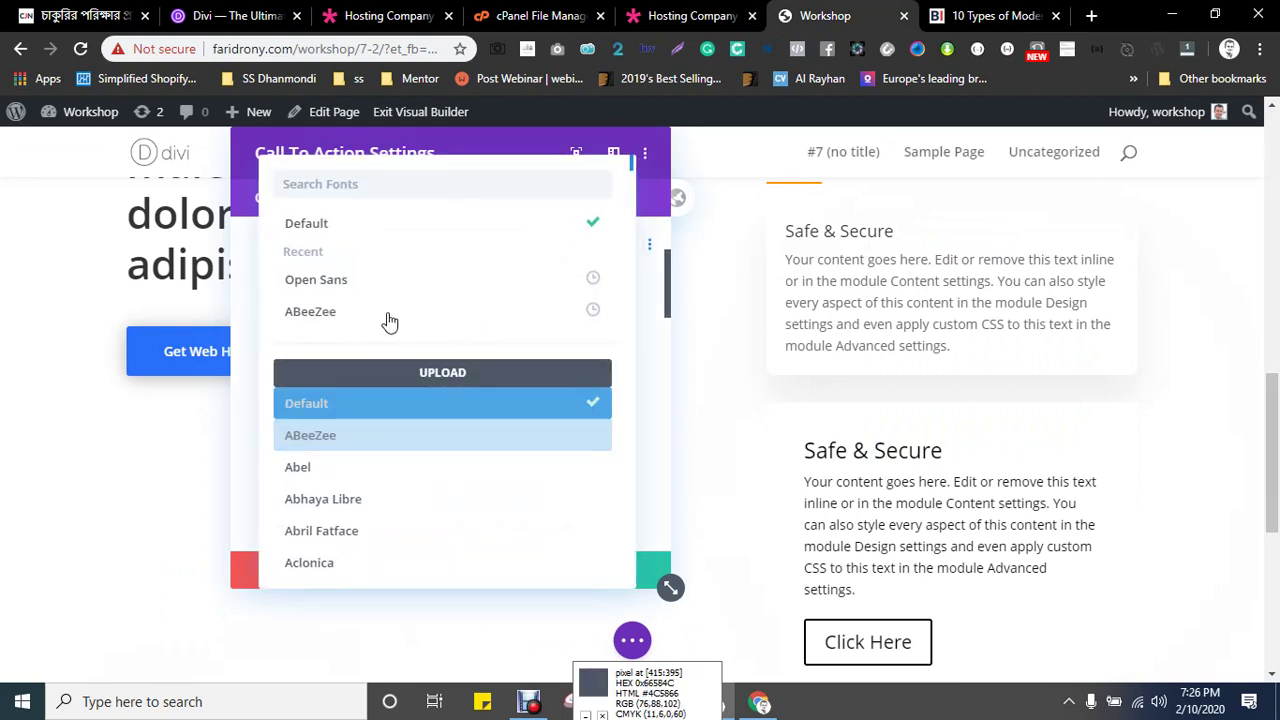
click(364, 281)
- Set the title font of the call to action to Open Sans with a Bold weight
scroll(371, 418, up, 2)
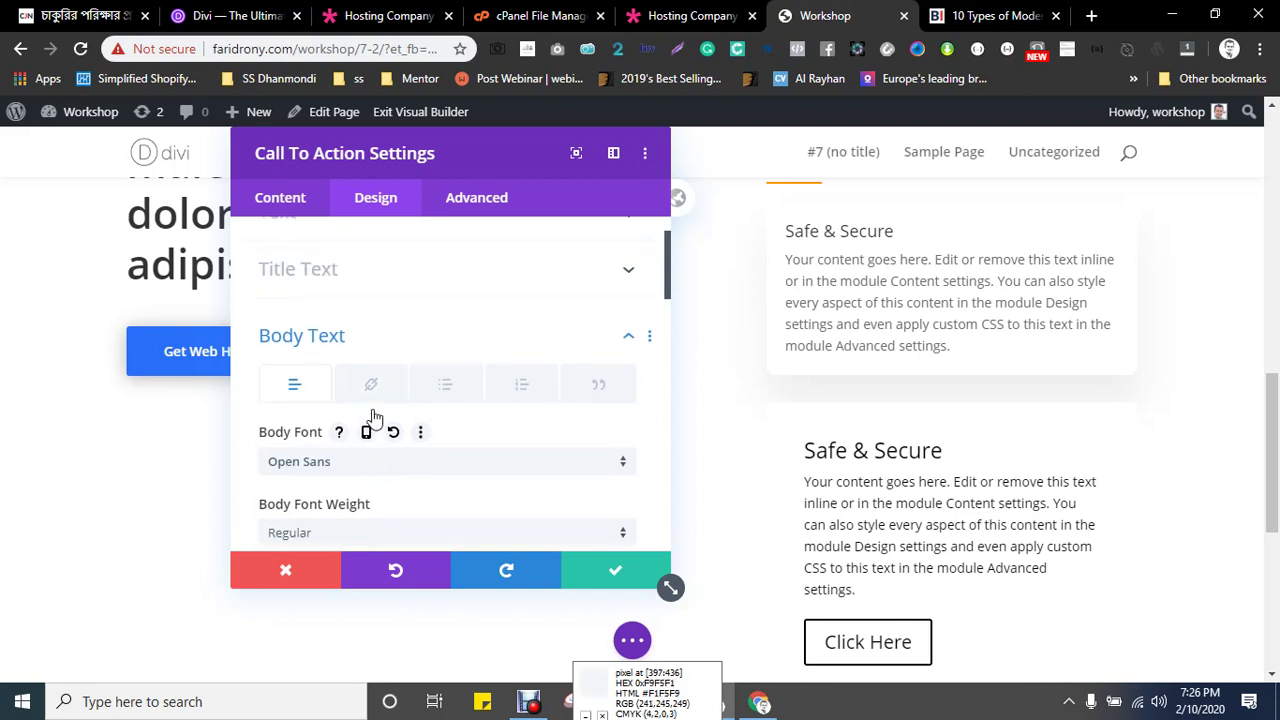
click(287, 337)
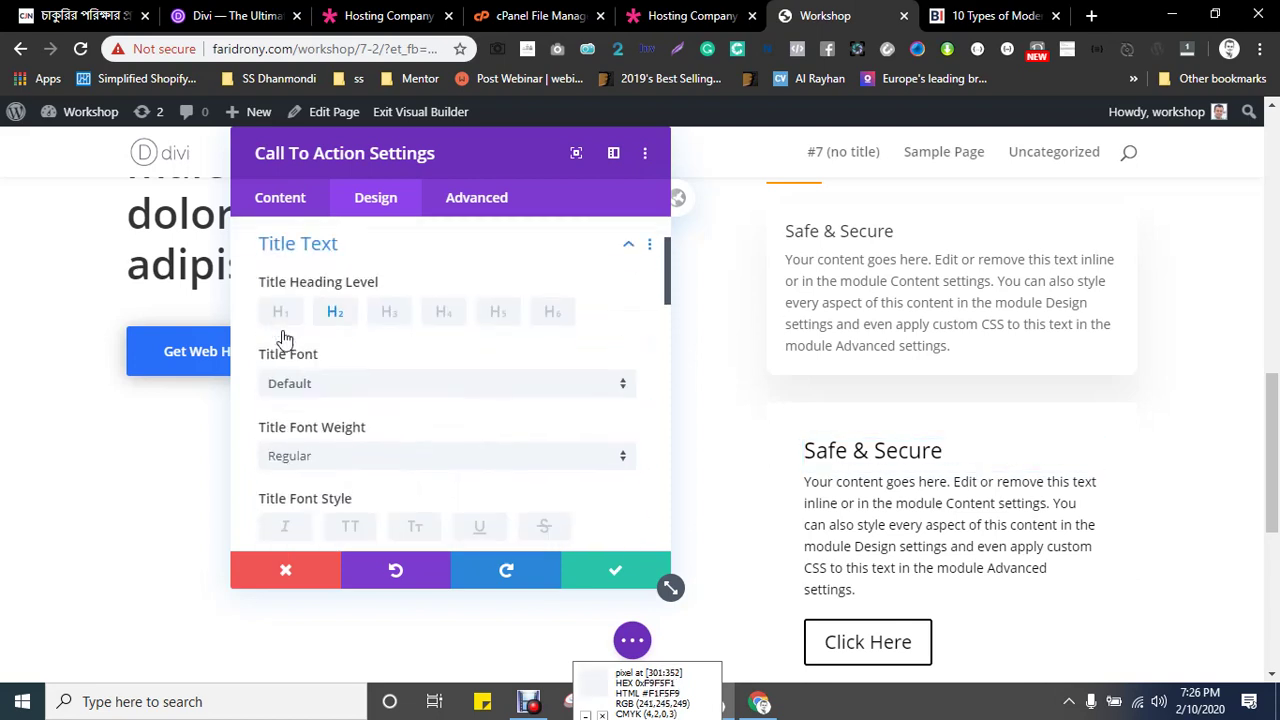
click(334, 384)
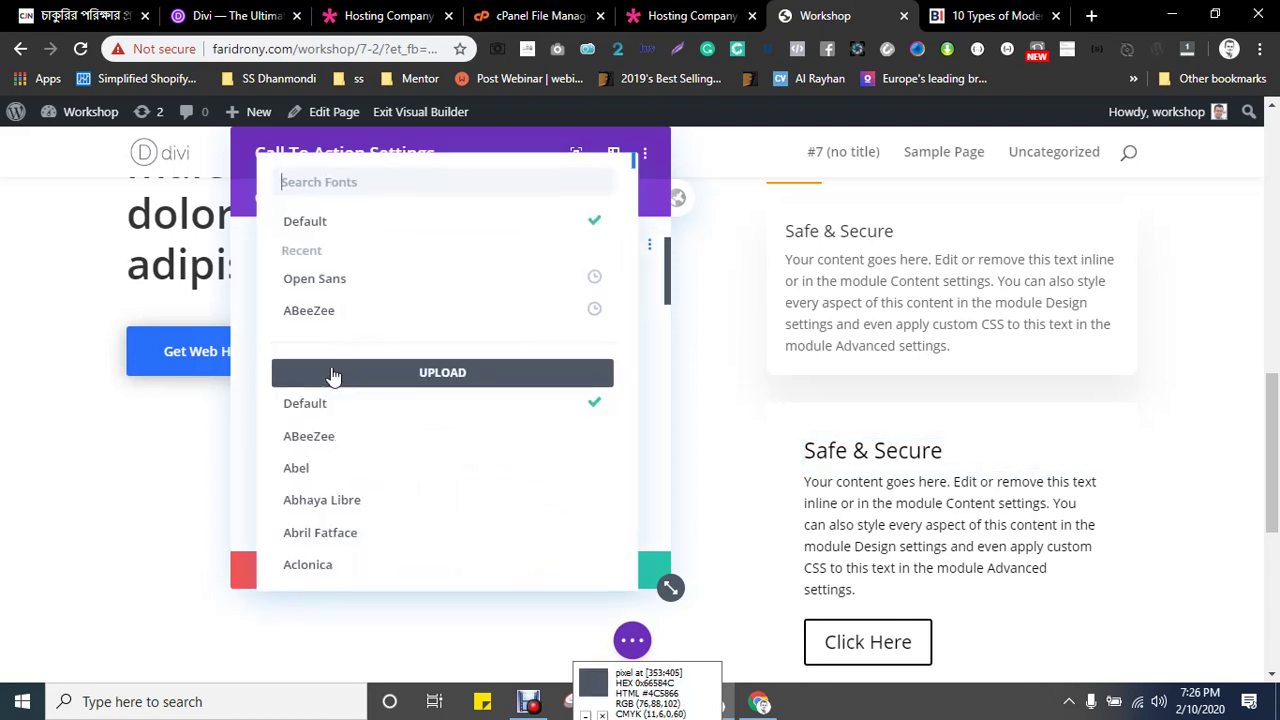
click(331, 280)
scroll(432, 323, down, 1)
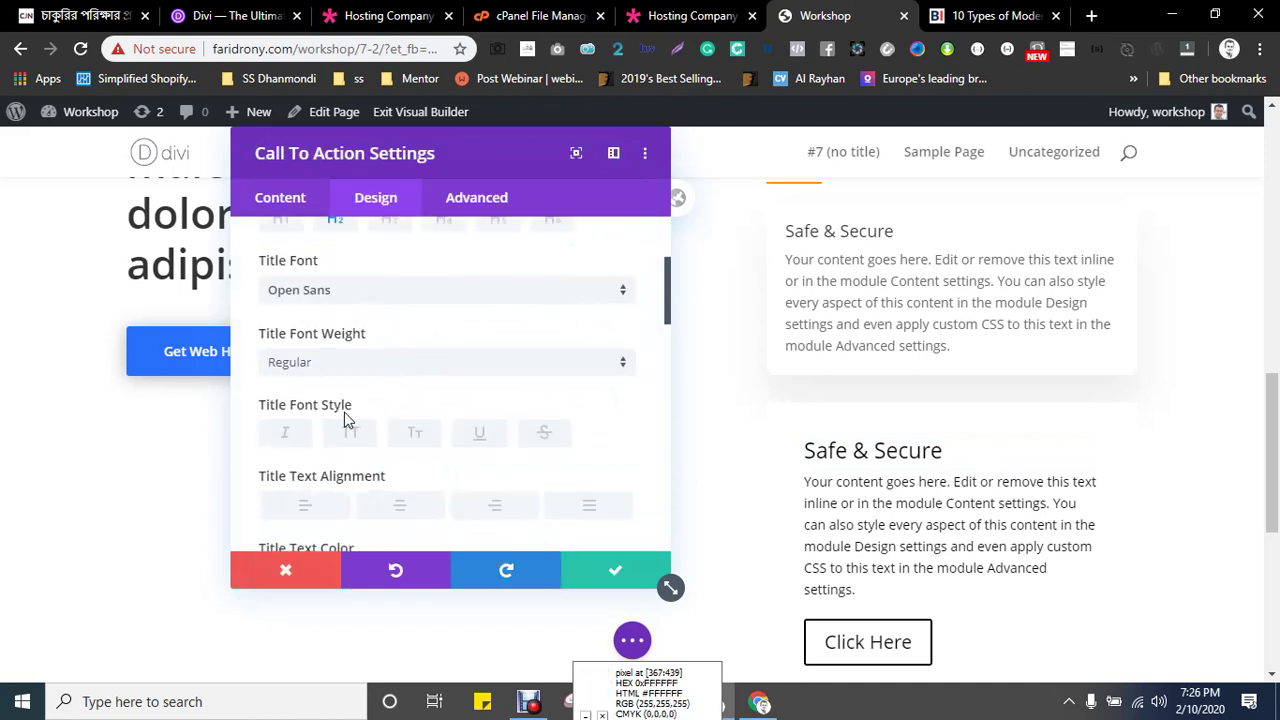
click(320, 363)
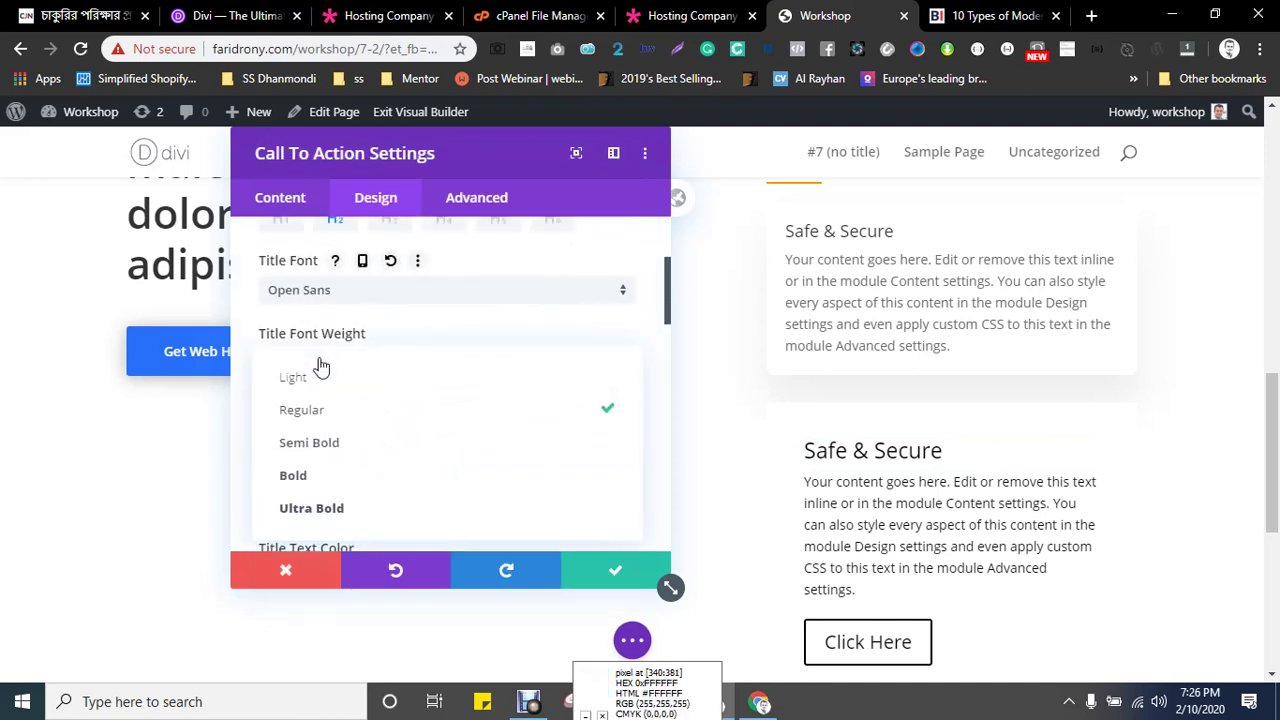
click(331, 475)
scroll(398, 410, down, 1)
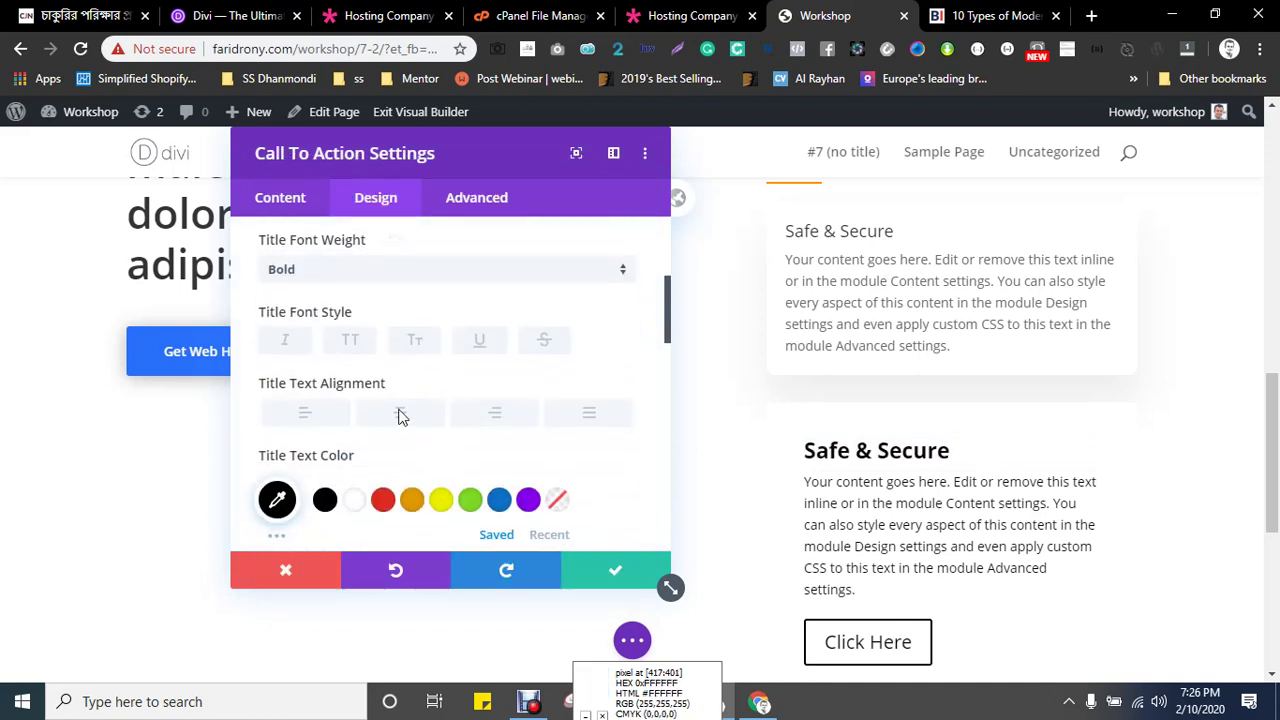
- Set the call to action's title text size to 17px
scroll(392, 450, down, 1)
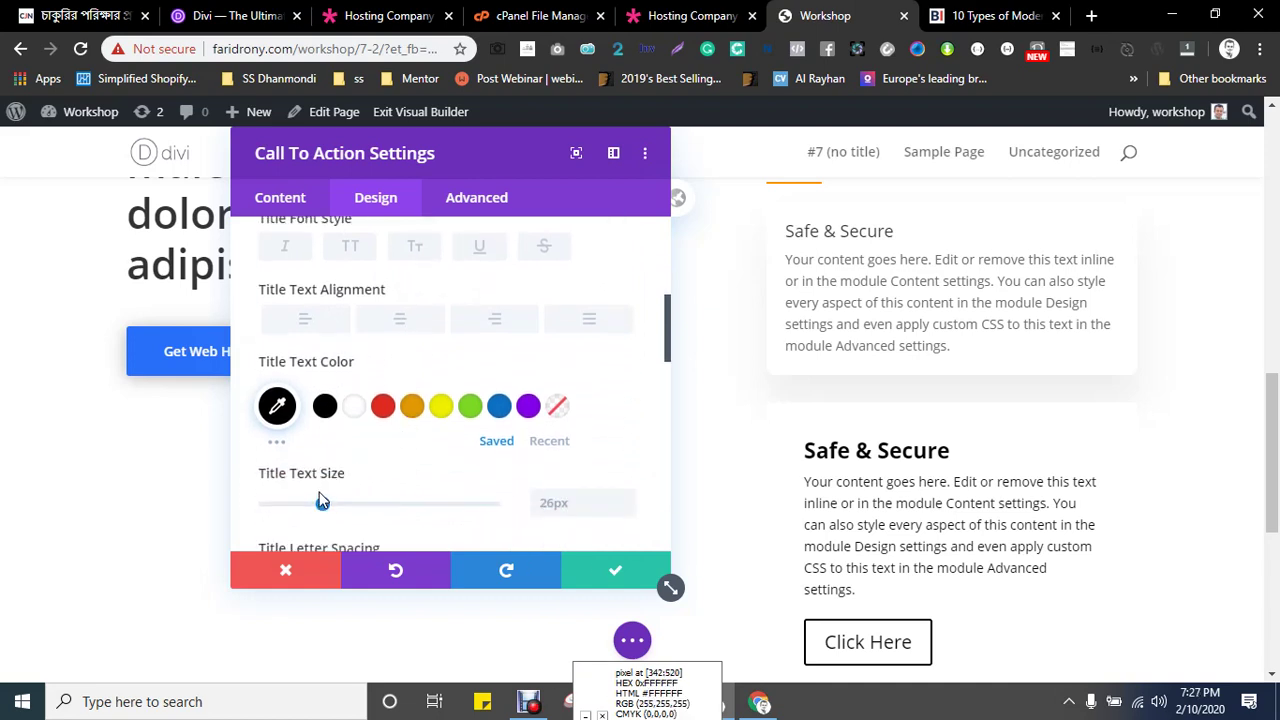
drag(320, 504, 305, 510)
scroll(403, 449, down, 1)
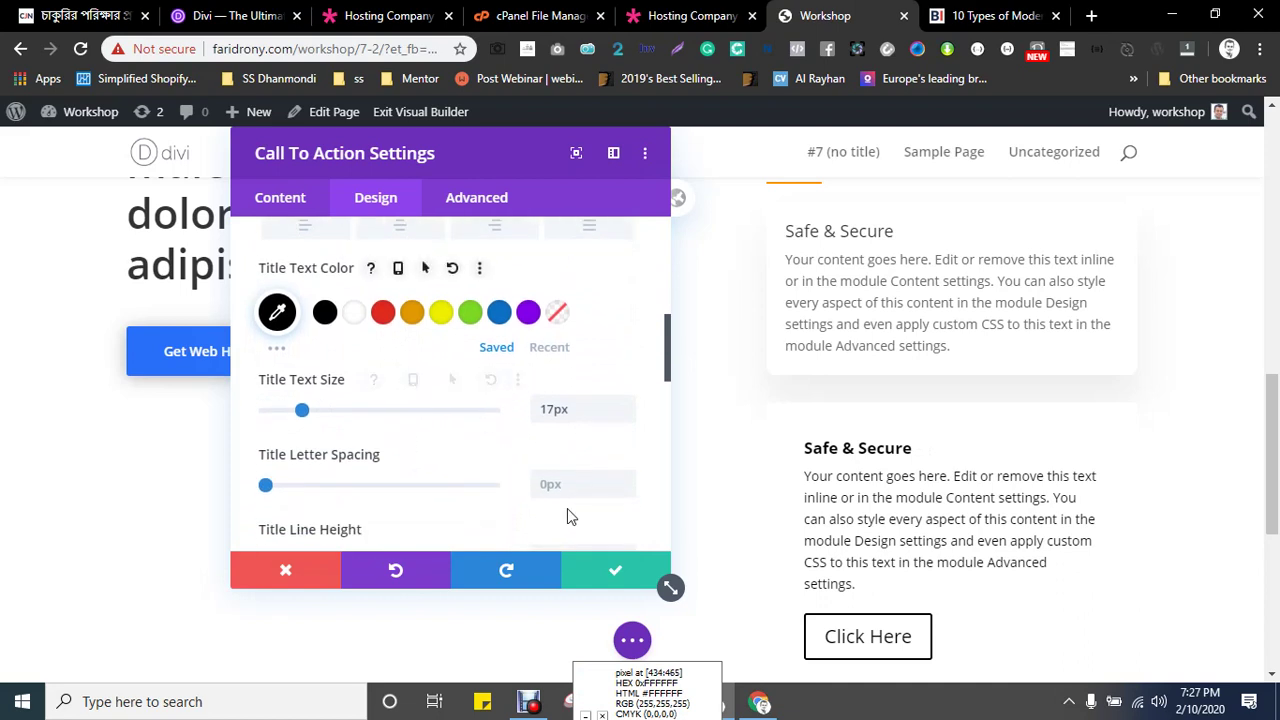
scroll(459, 455, down, 1)
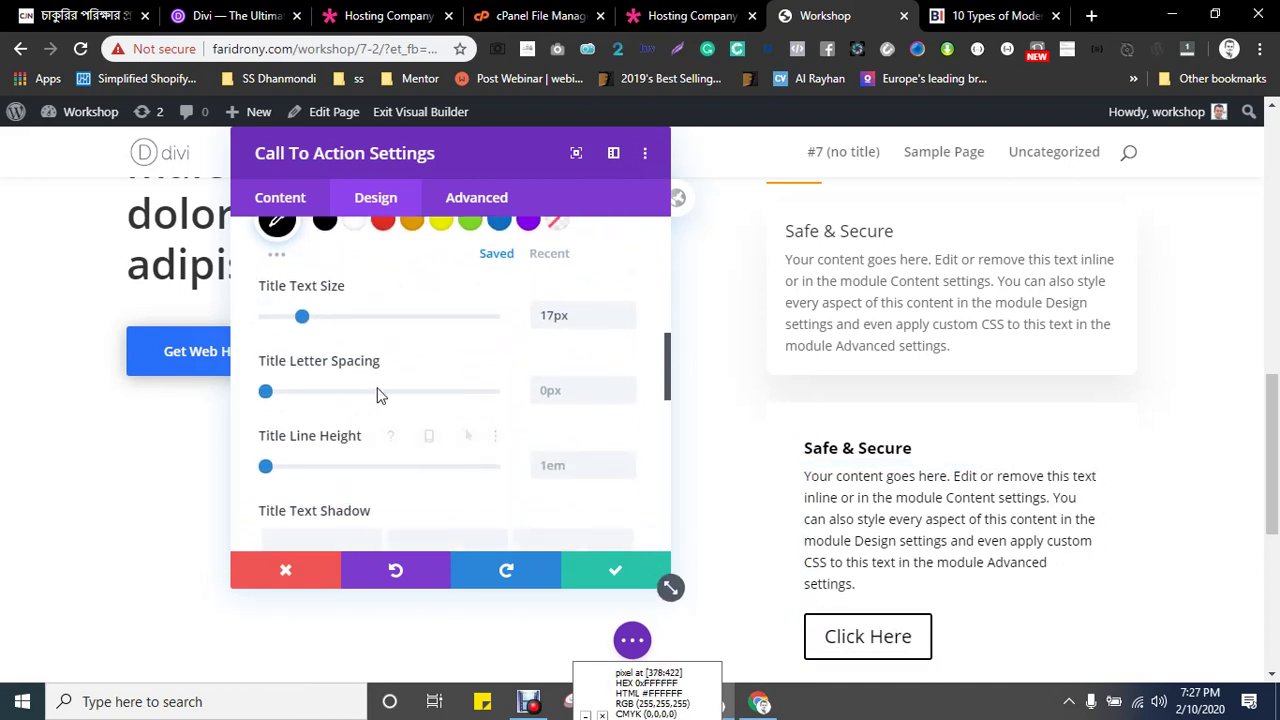
- Try the centre and right button alignments, settle on left, and enable custom styles for the button
scroll(383, 395, down, 4)
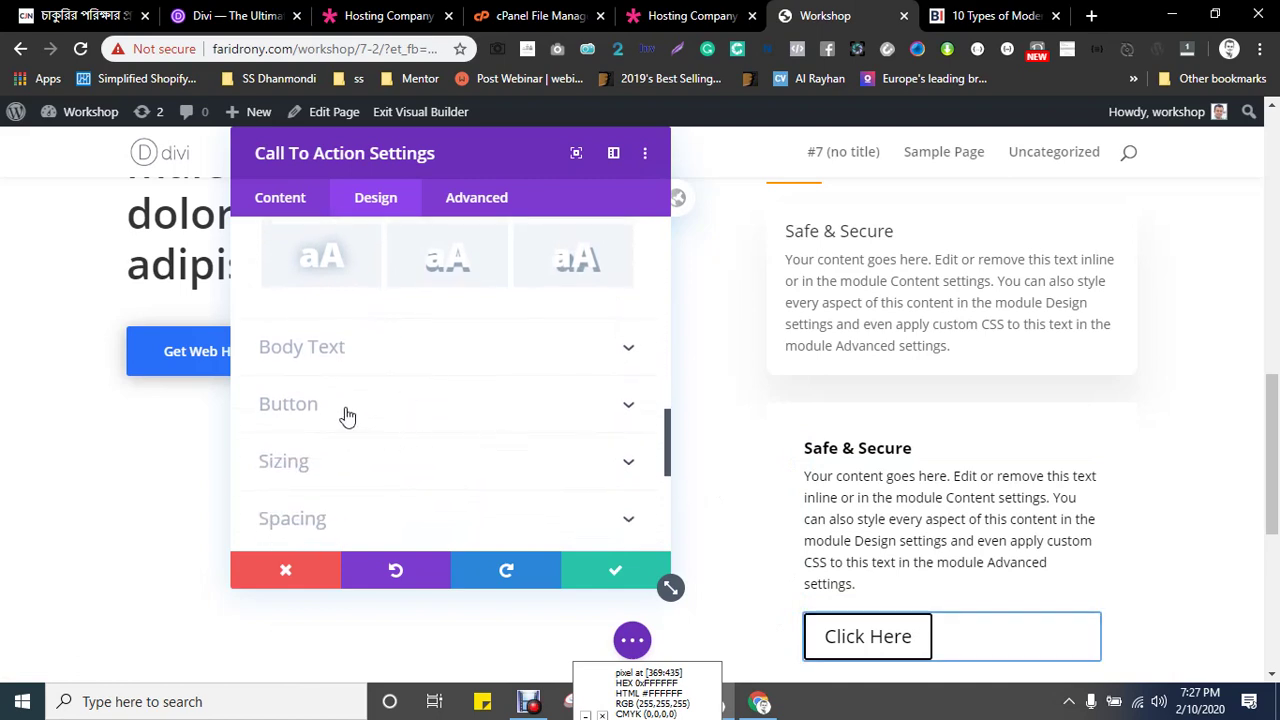
click(346, 412)
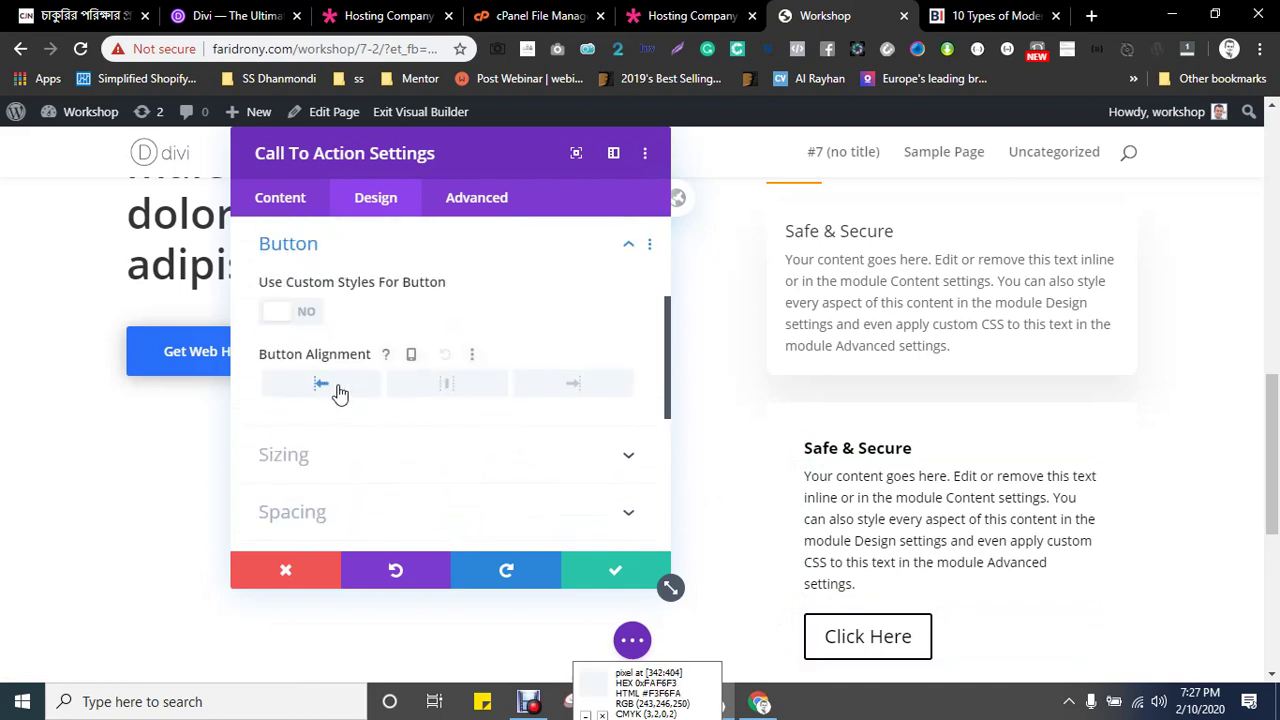
click(445, 390)
click(537, 398)
click(300, 383)
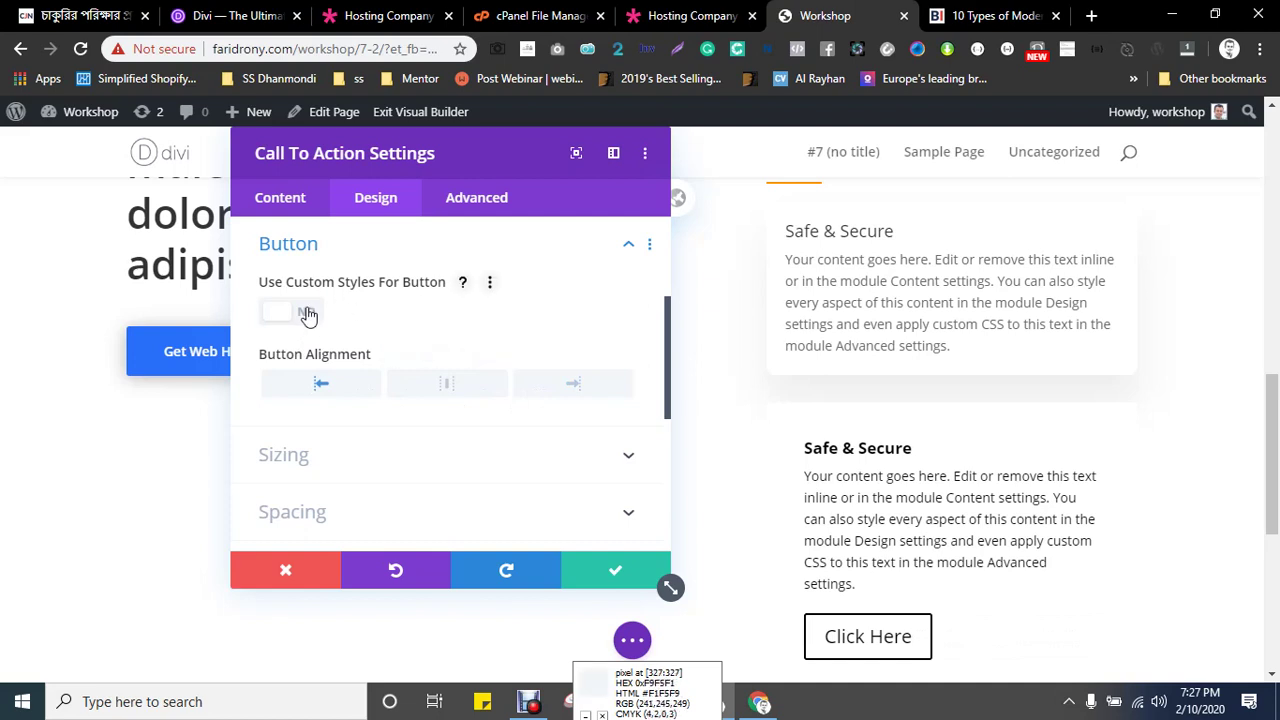
click(308, 315)
- Set the button text colour to the blue of the ALL SERVICES button on the Hosting Company reference page
scroll(420, 325, down, 3)
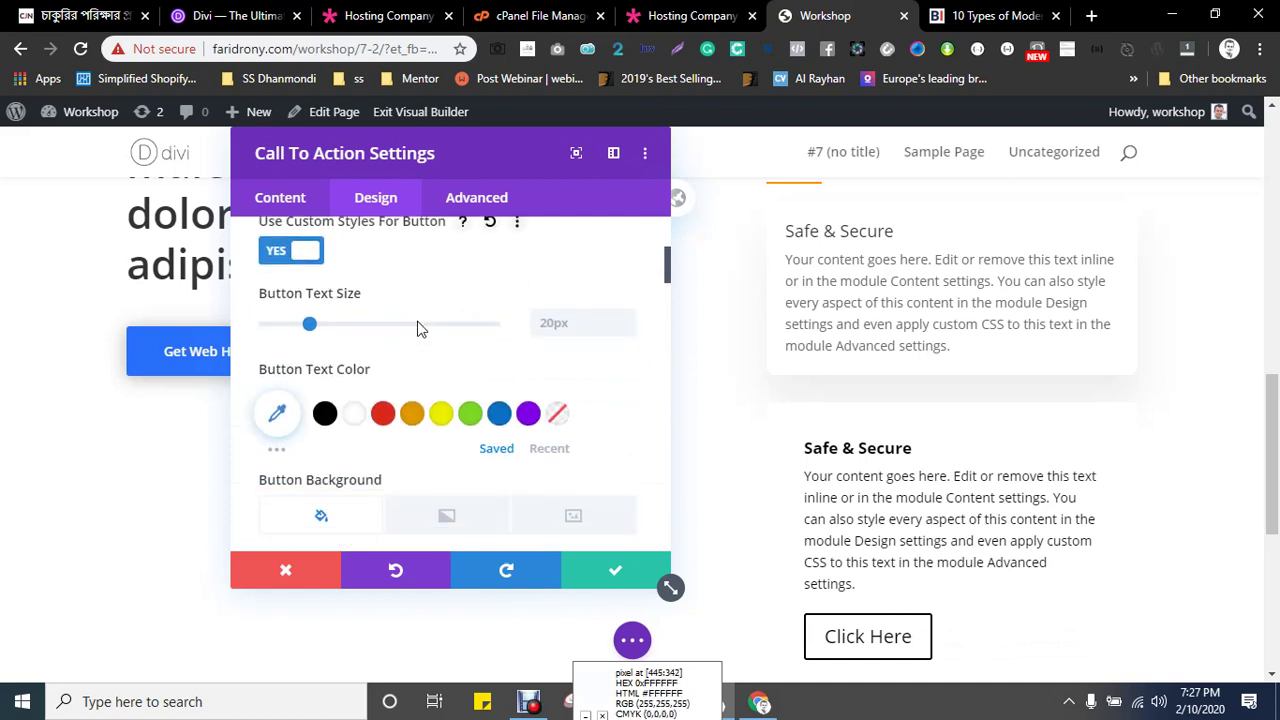
scroll(360, 350, up, 1)
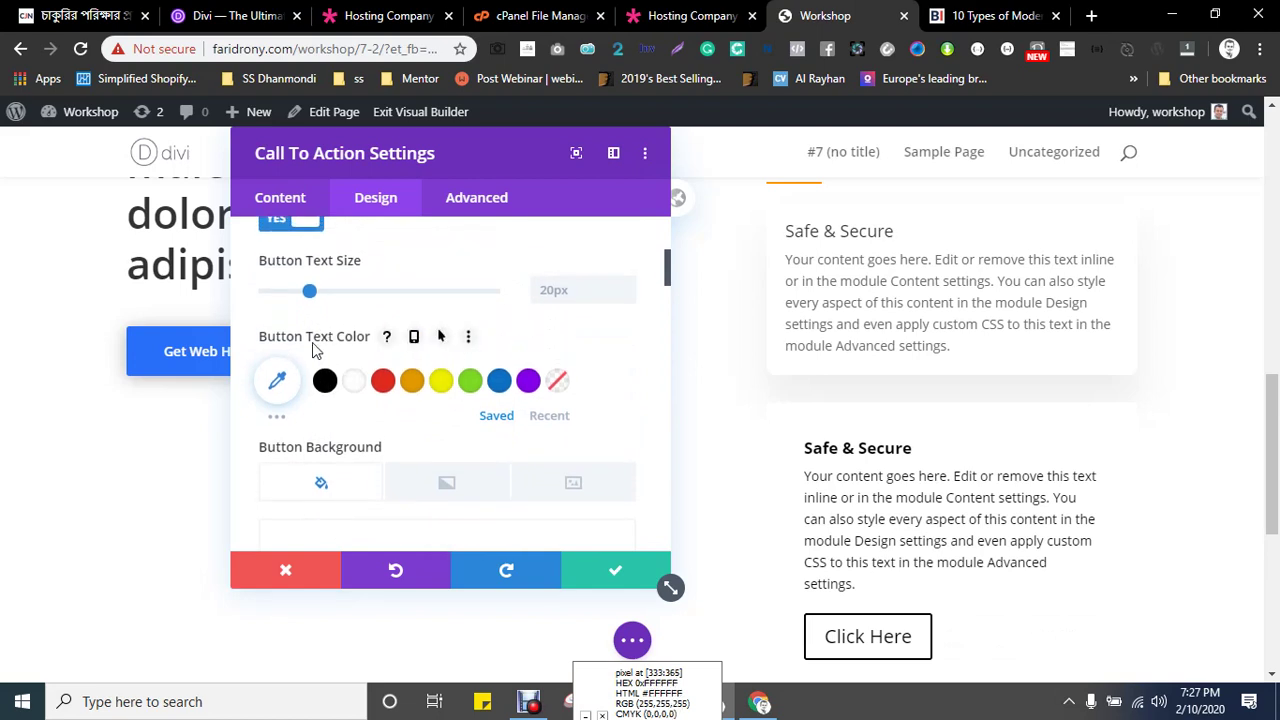
key(ctrl+shift+Tab)
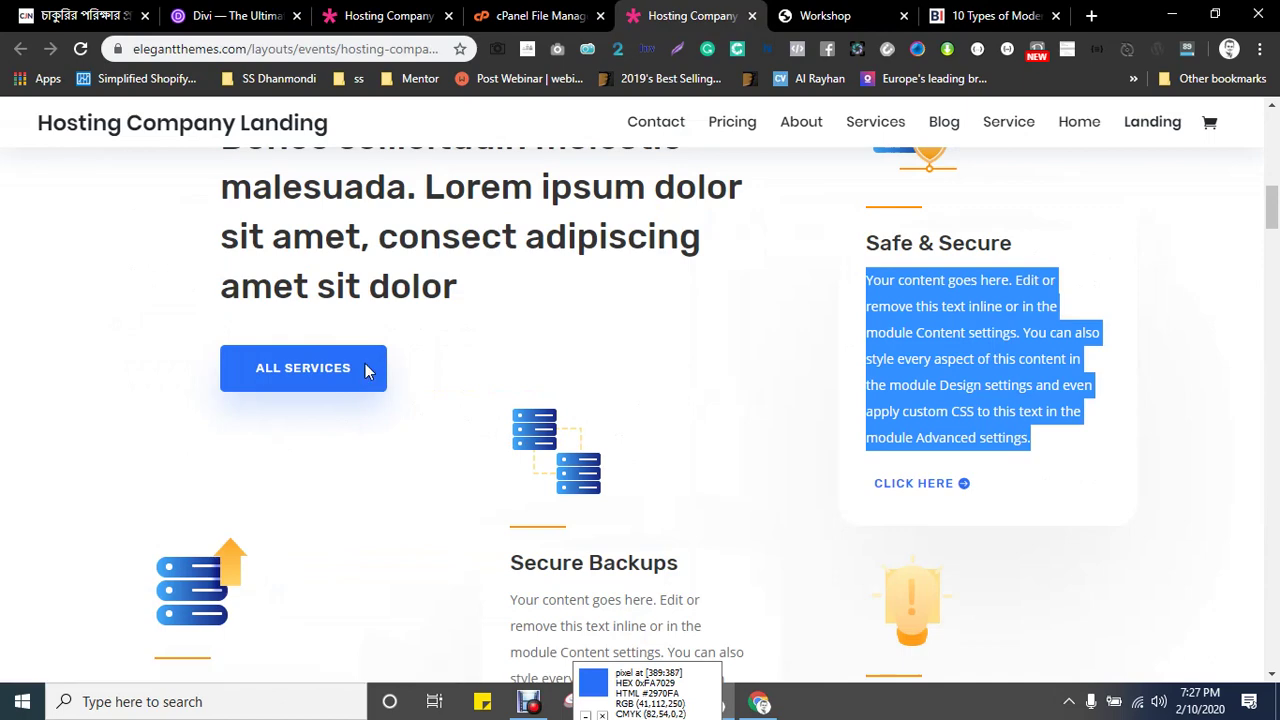
key(ctrl+Tab)
click(280, 382)
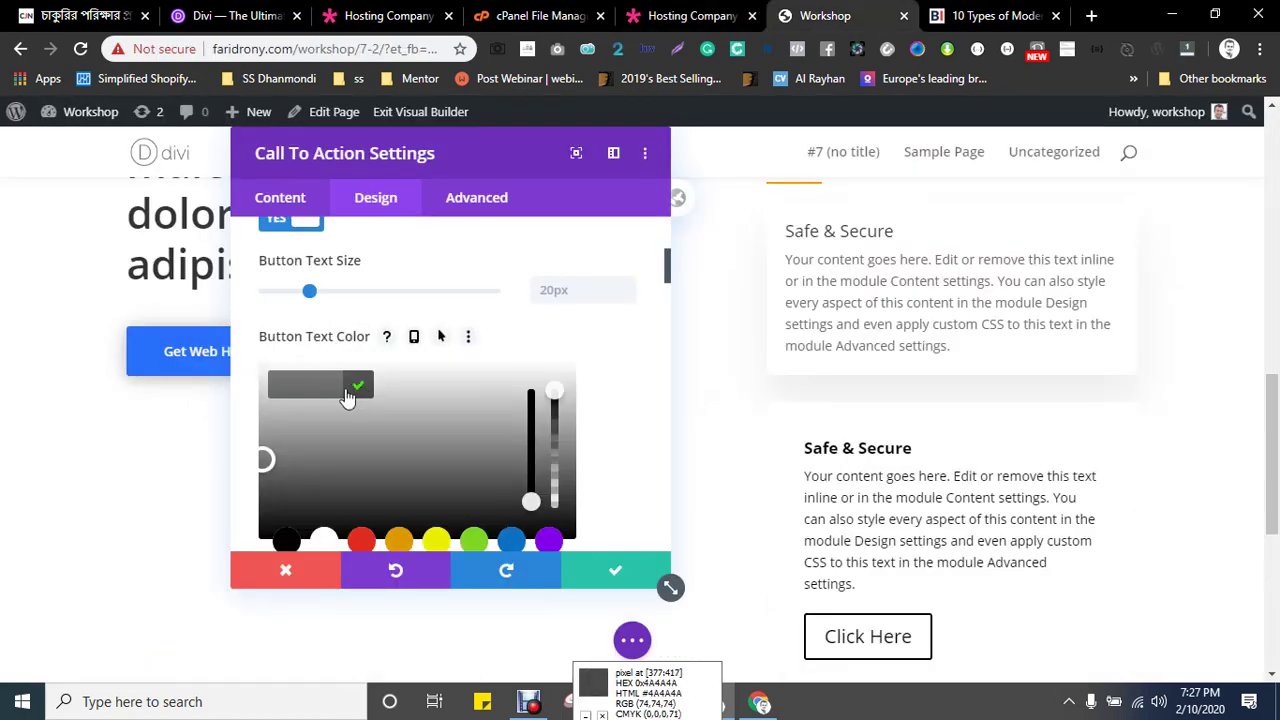
click(357, 386)
click(362, 393)
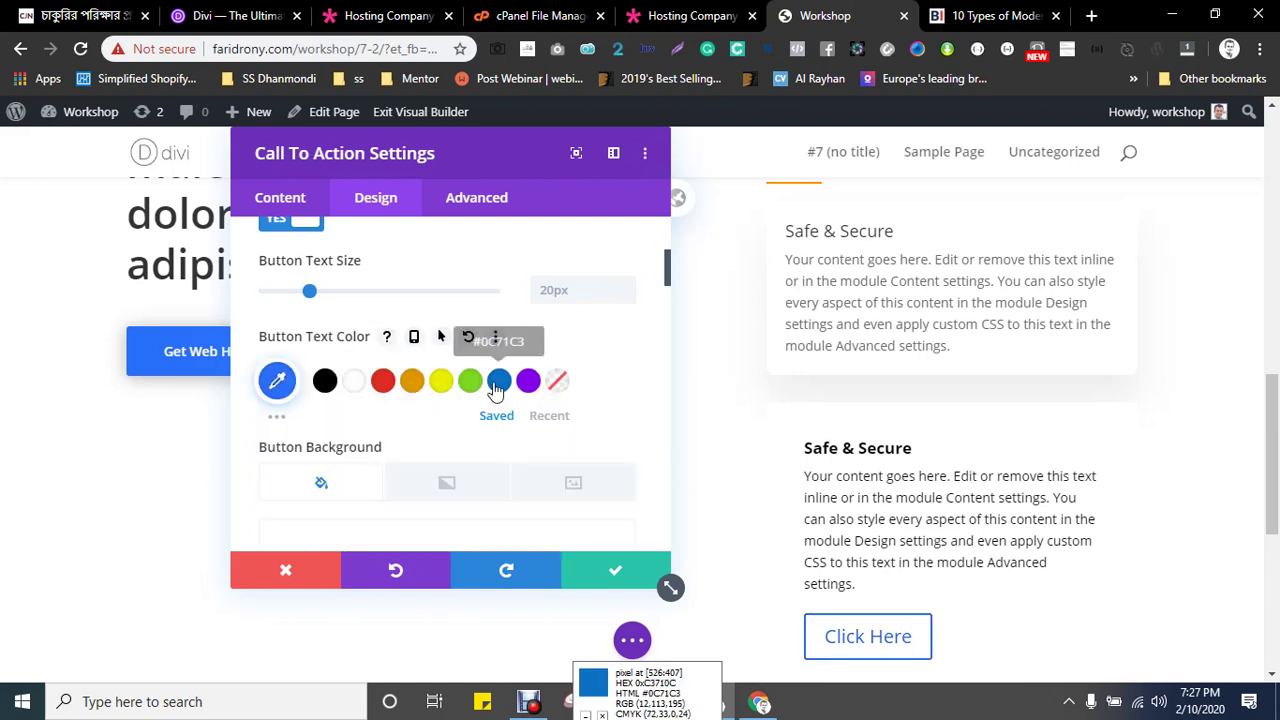
- Set the call to action button's border width to 0px
scroll(493, 388, down, 5)
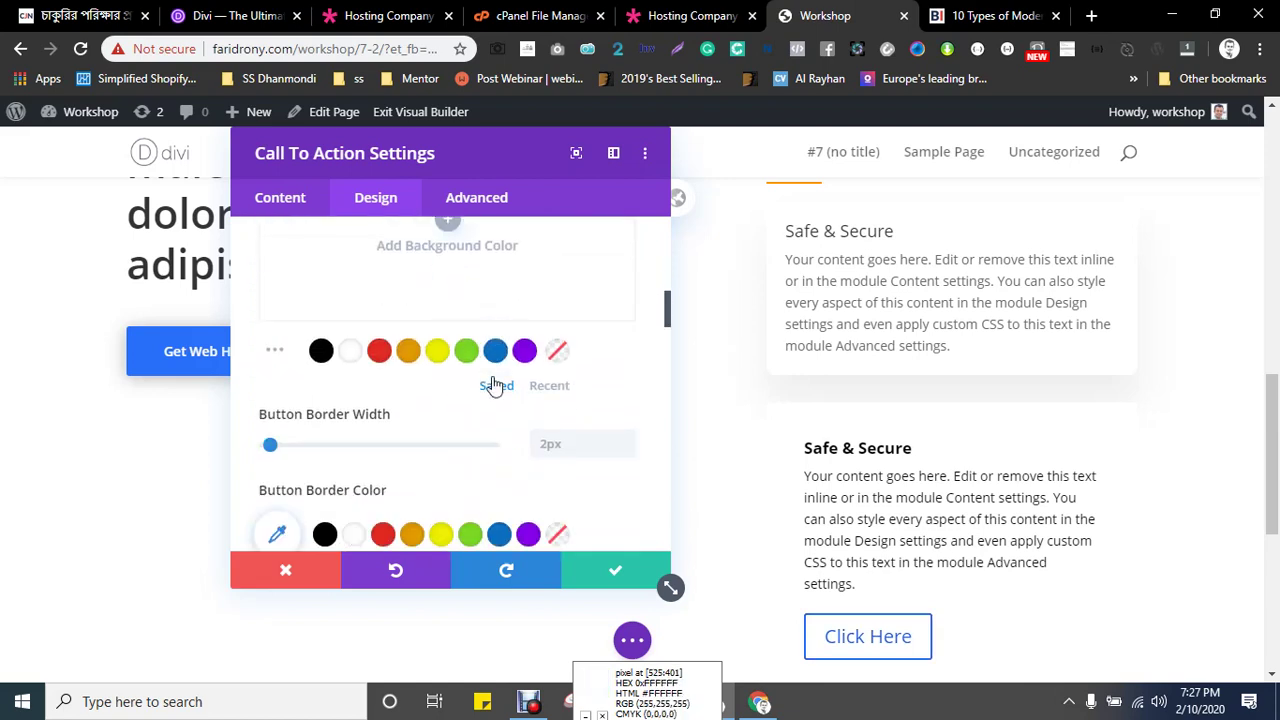
scroll(493, 388, down, 2)
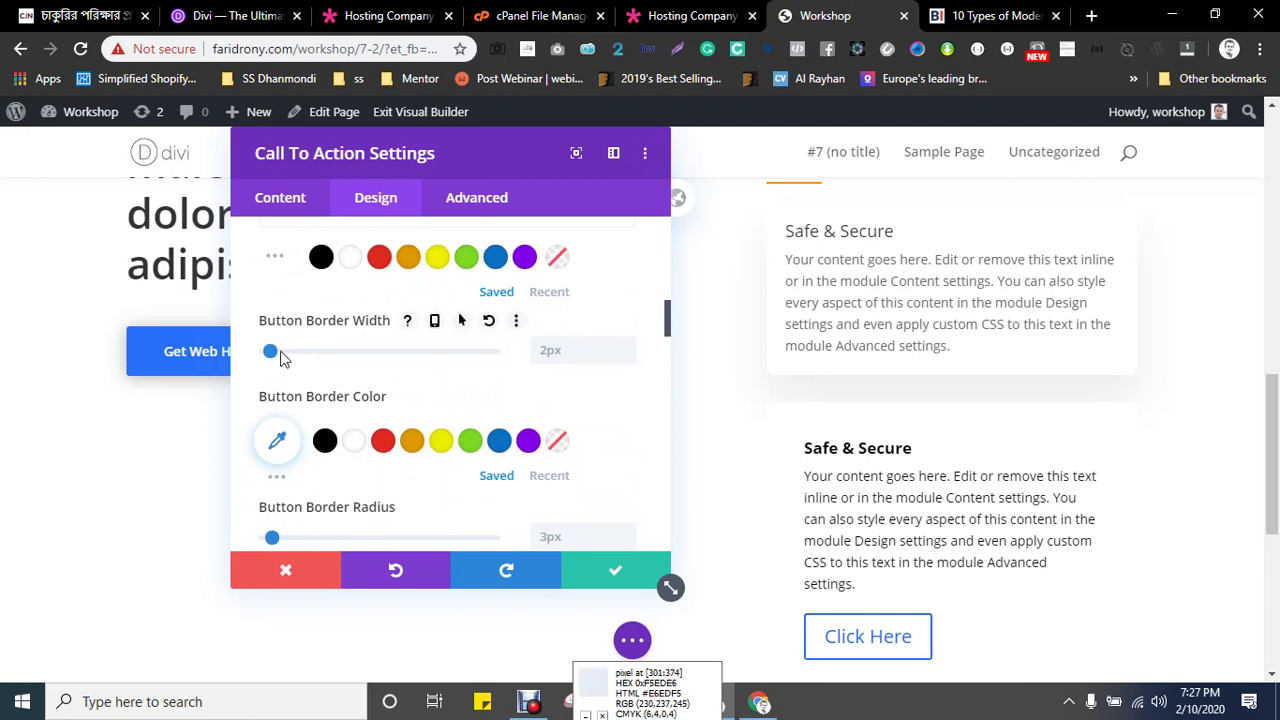
drag(281, 358, 235, 360)
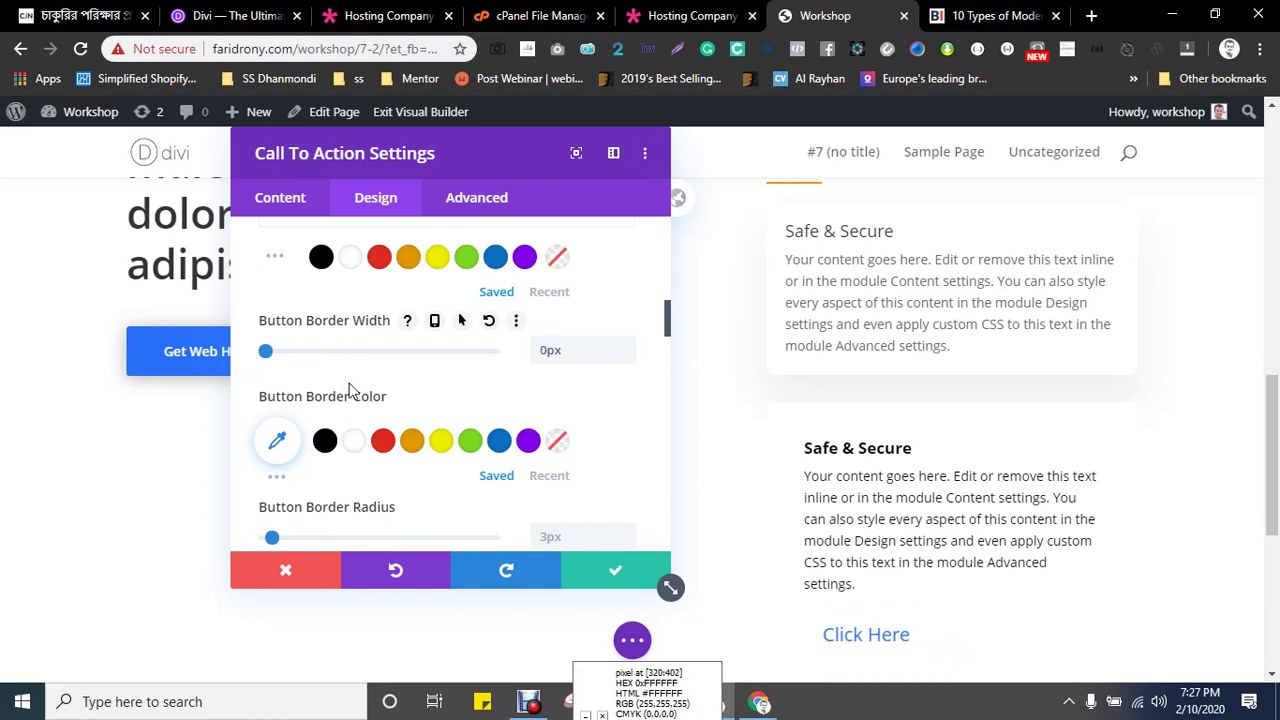
scroll(395, 372, down, 4)
scroll(385, 378, up, 2)
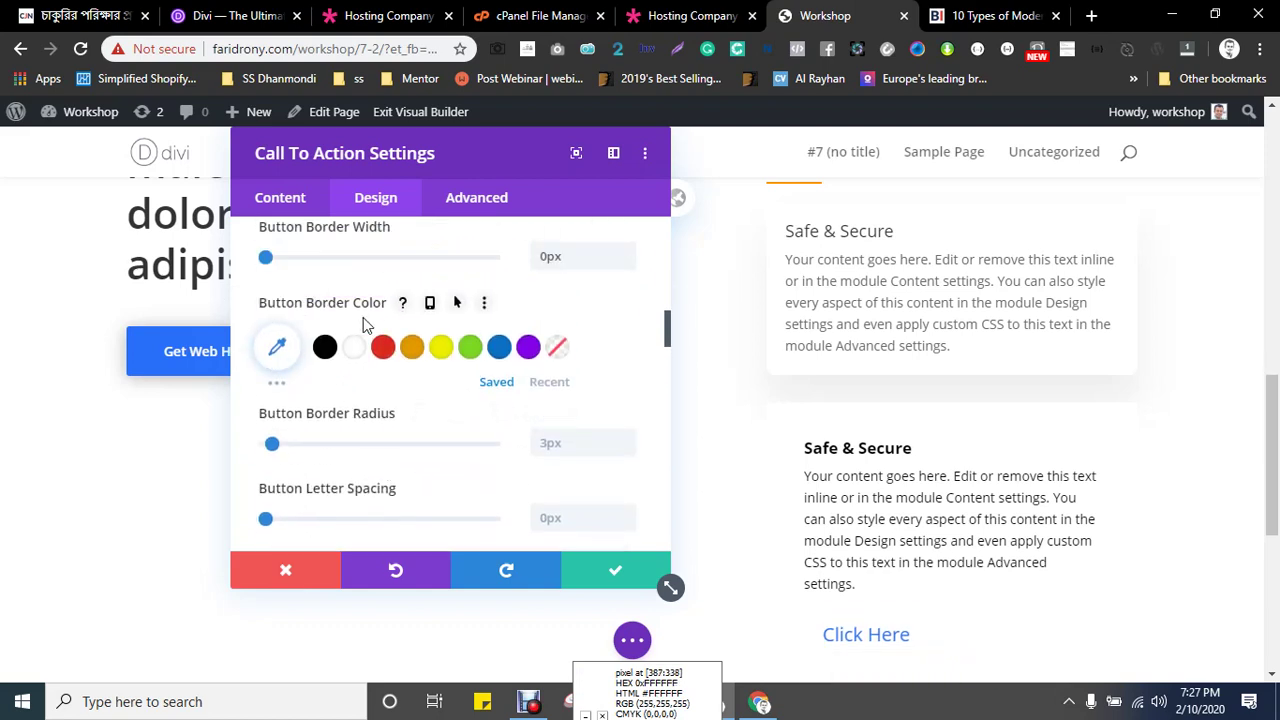
- Make the call to action button's border colour transparent and set the button font to Open Sans
click(557, 350)
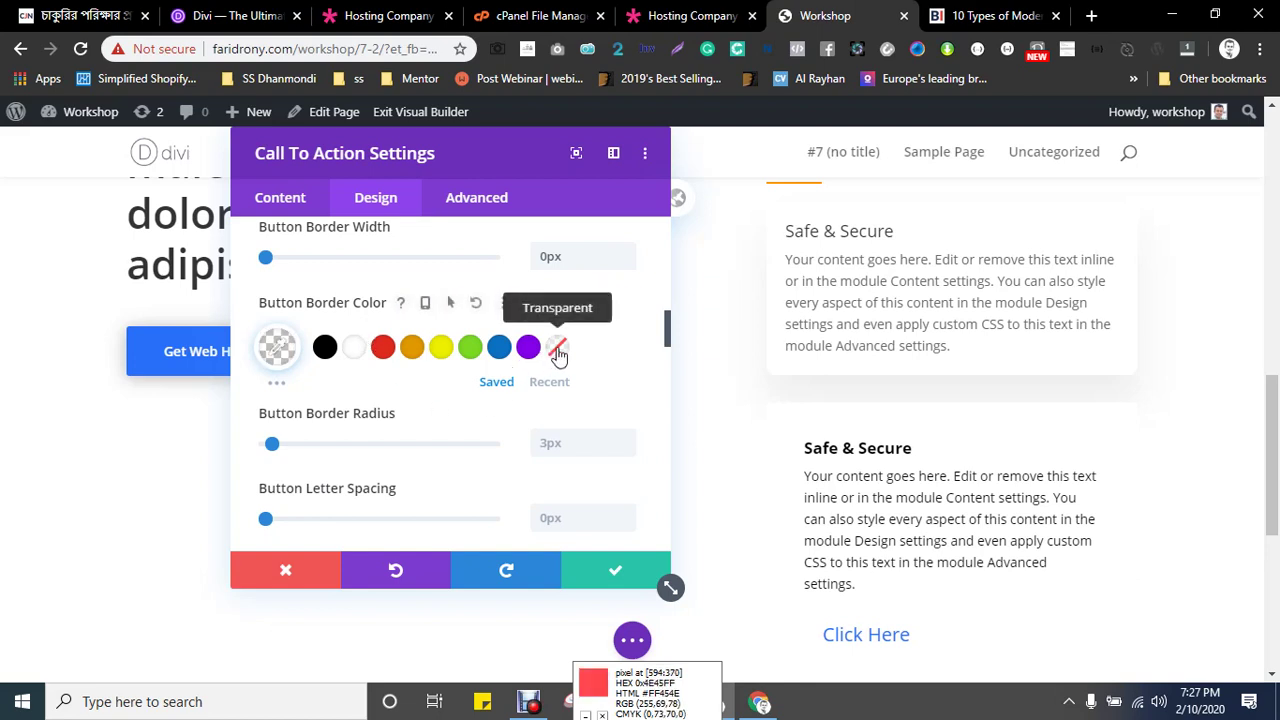
scroll(400, 428, down, 4)
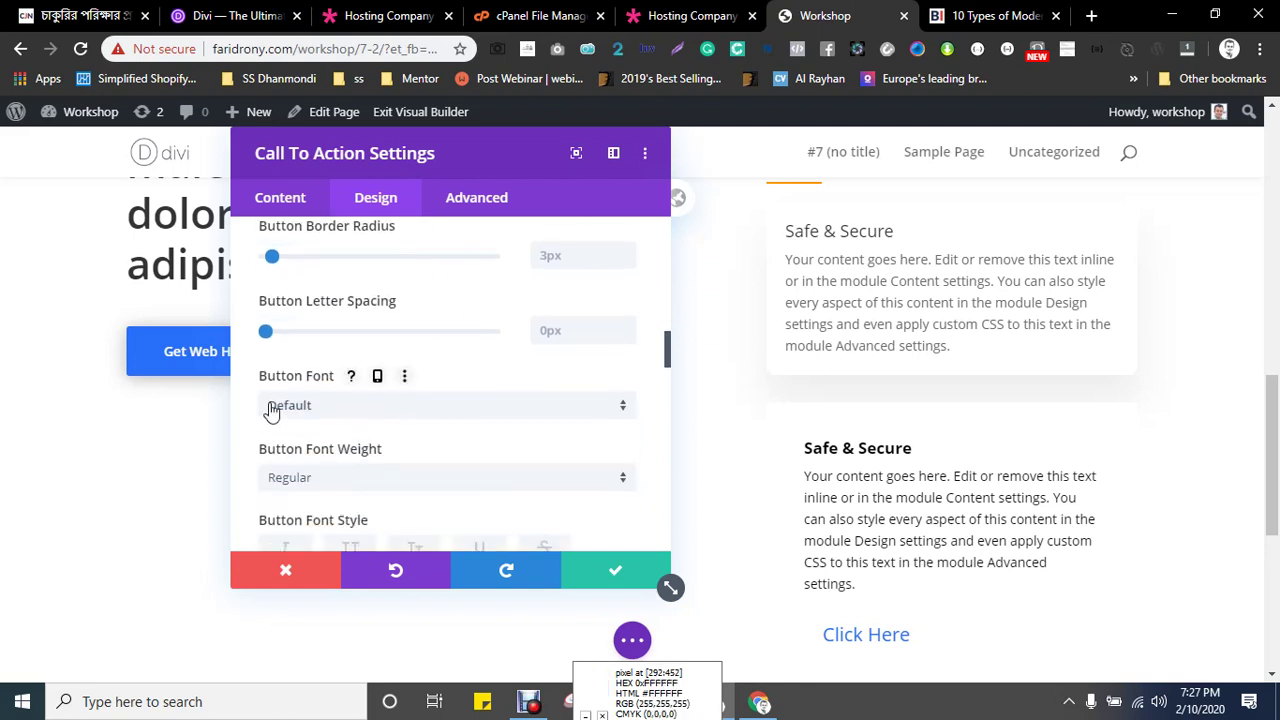
click(345, 415)
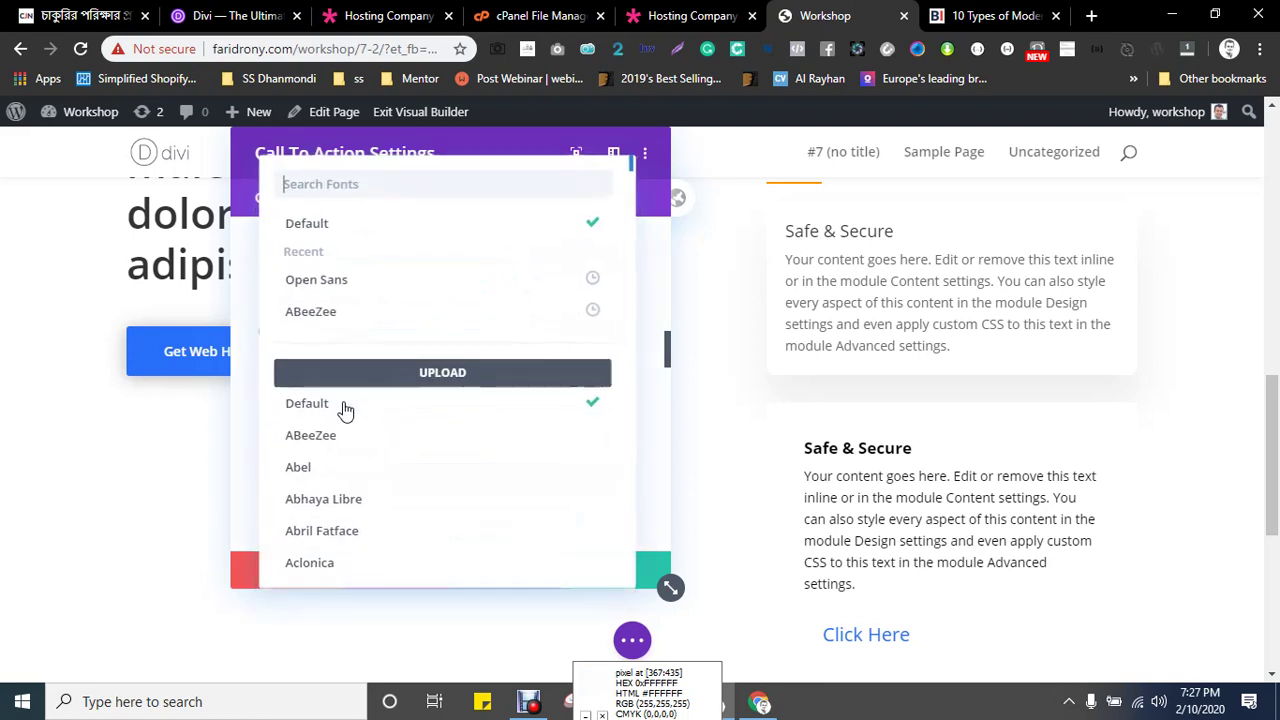
click(345, 282)
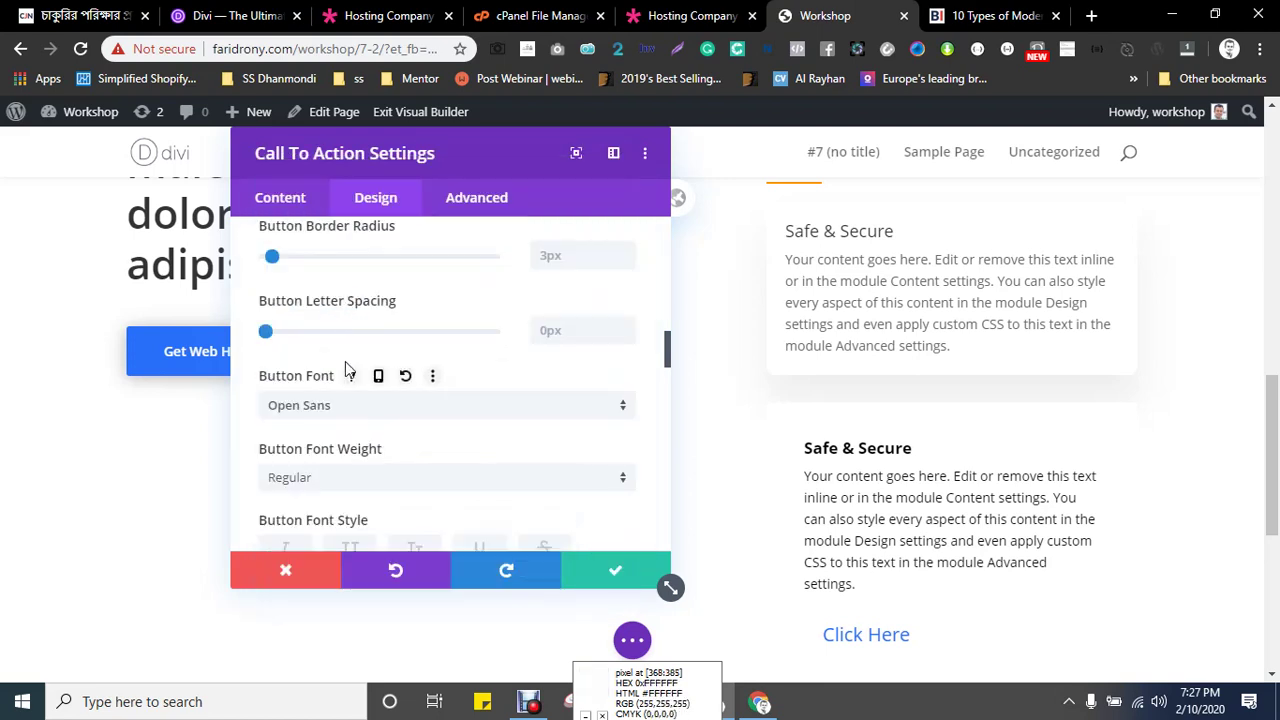
- Set the call to action button's font weight to Bold
scroll(346, 372, down, 4)
click(337, 292)
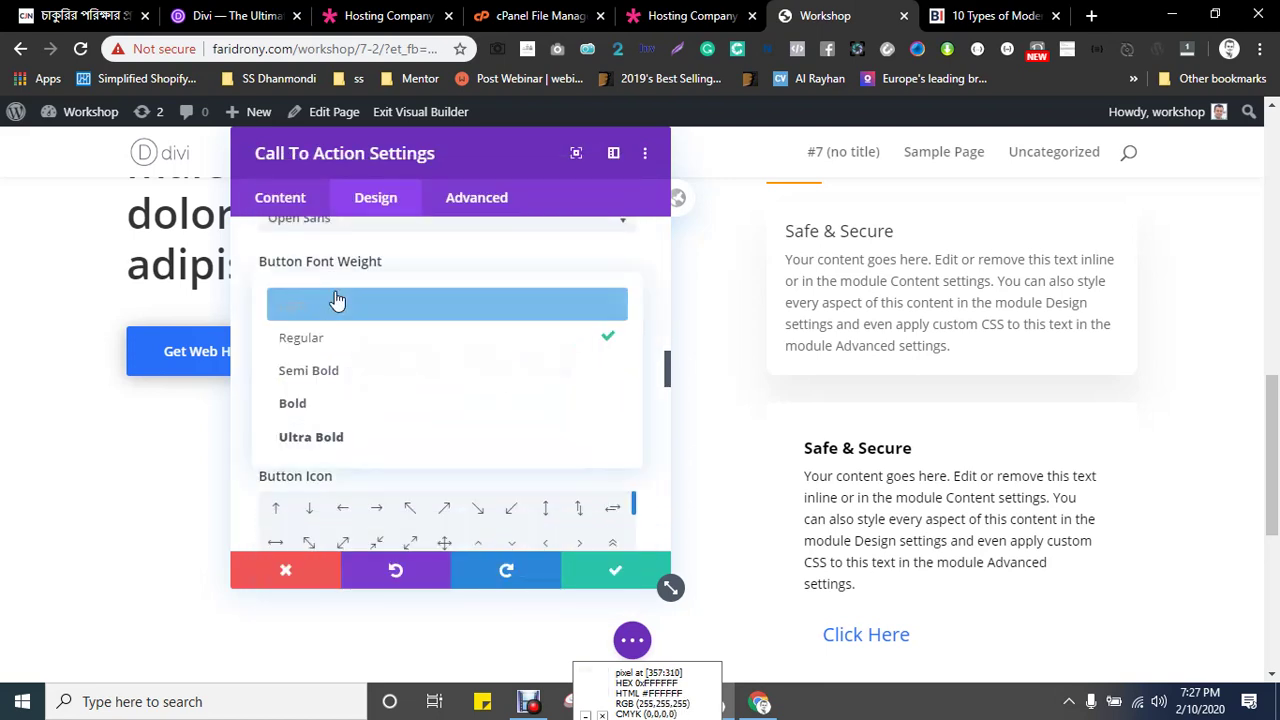
click(322, 405)
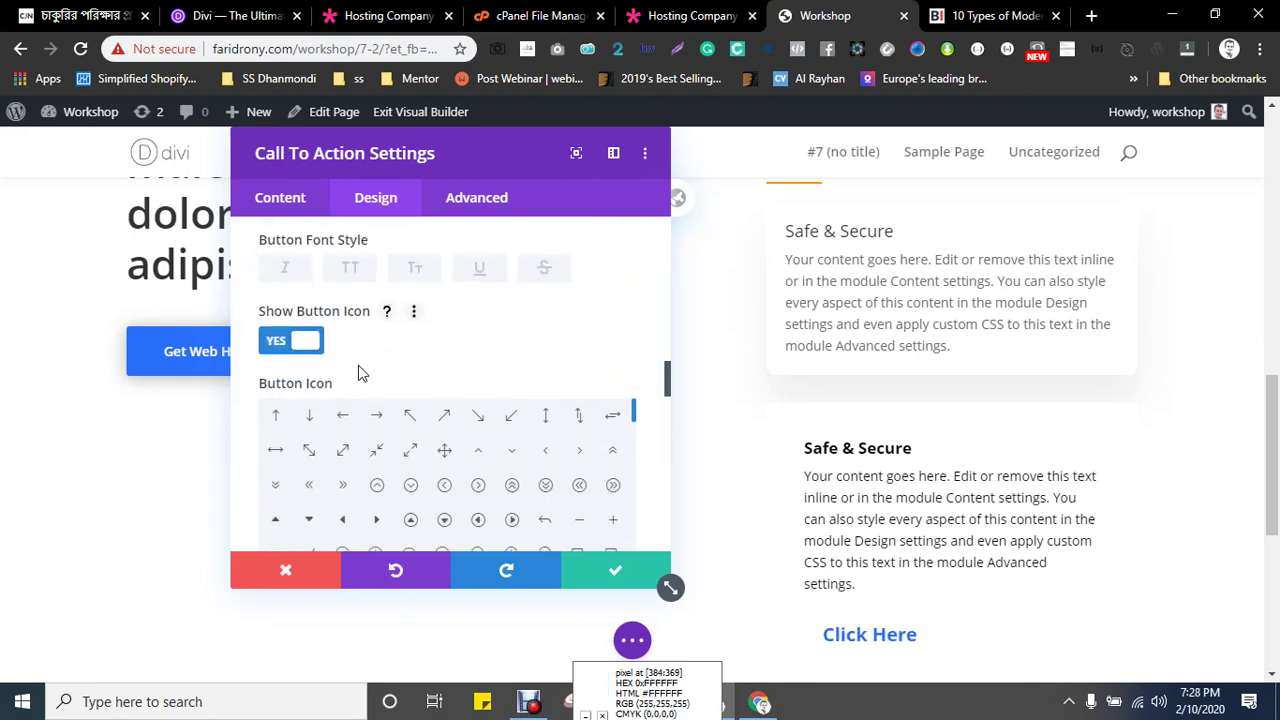
- Choose the plain right-pointing arrow as the call to action button's icon
click(378, 420)
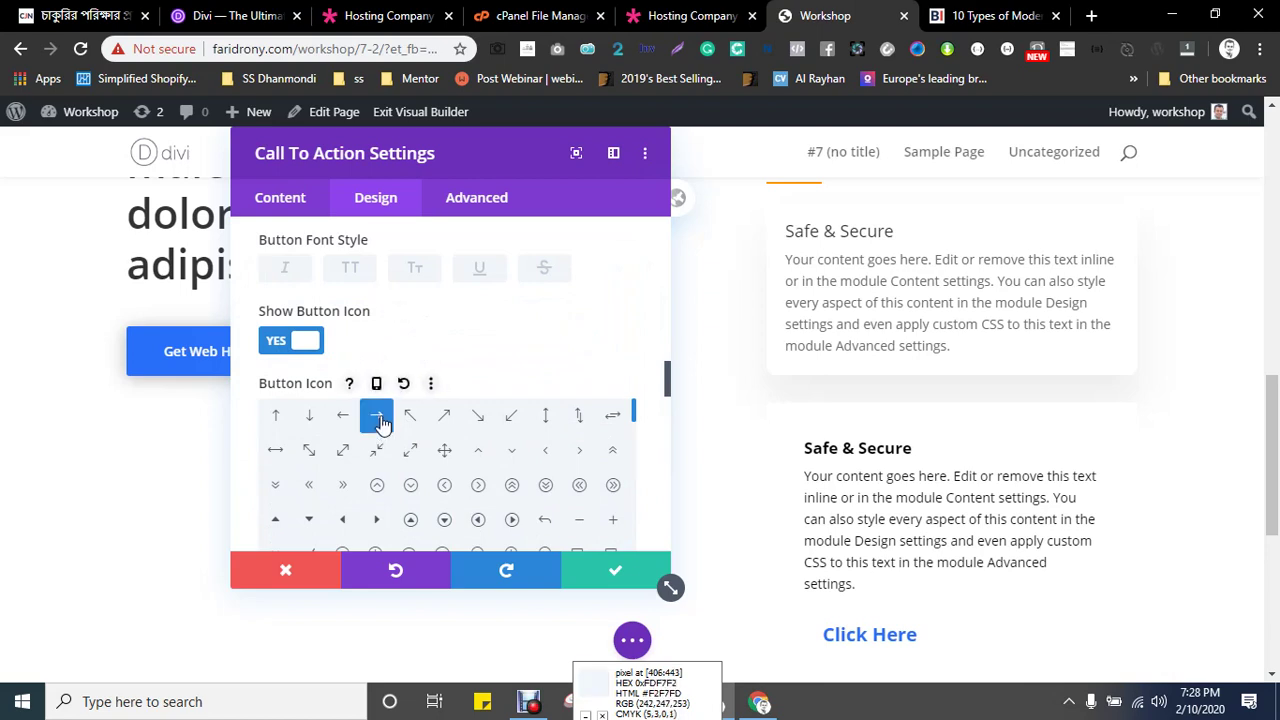
scroll(517, 357, down, 3)
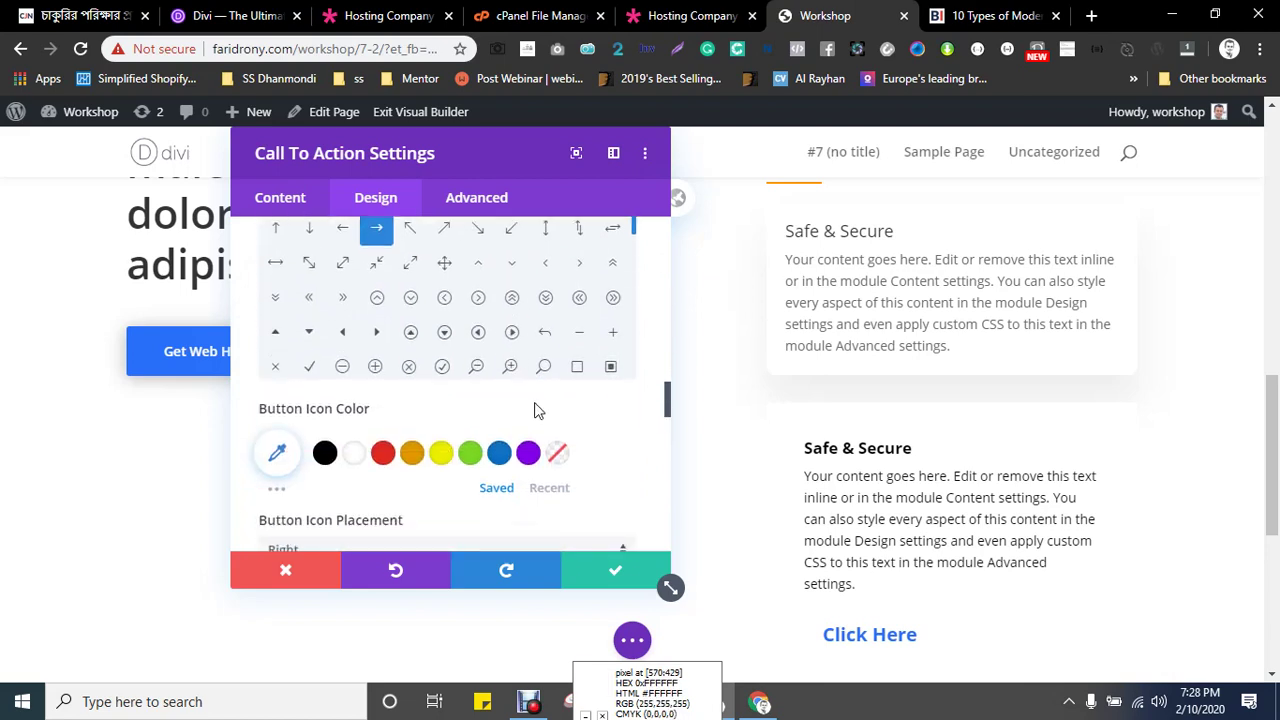
scroll(513, 360, up, 2)
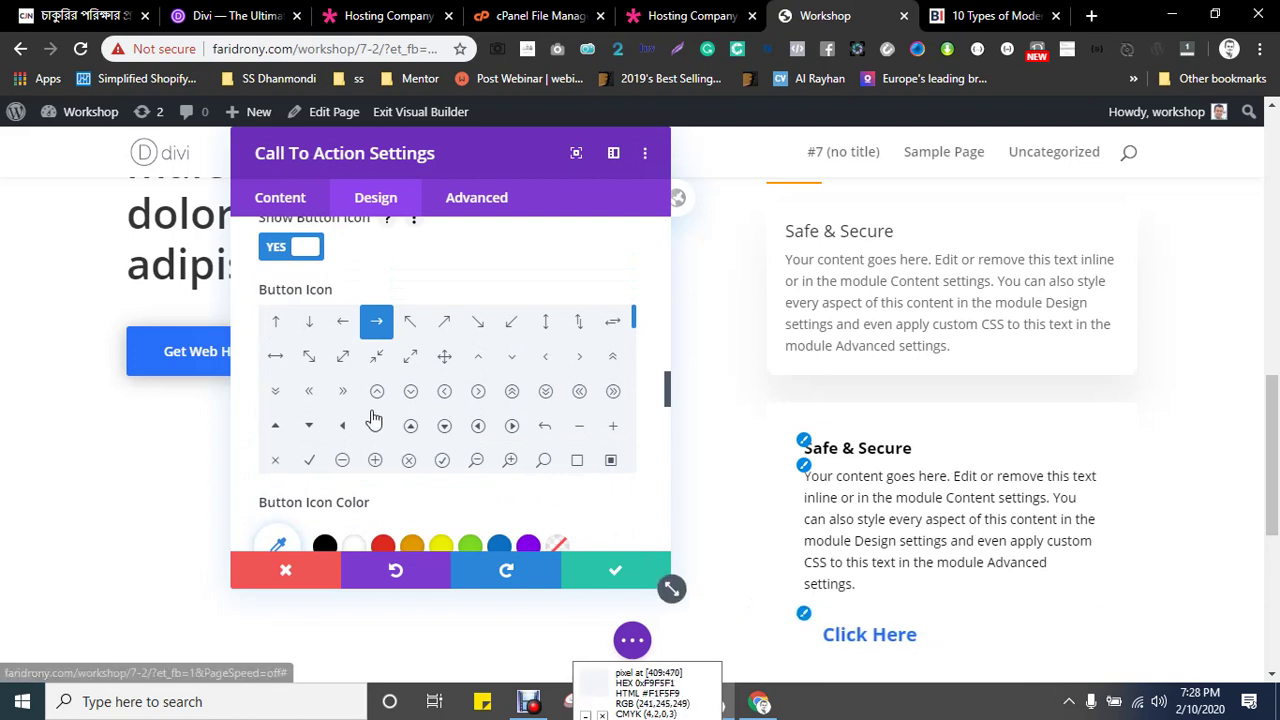
scroll(371, 415, down, 5)
scroll(388, 486, down, 2)
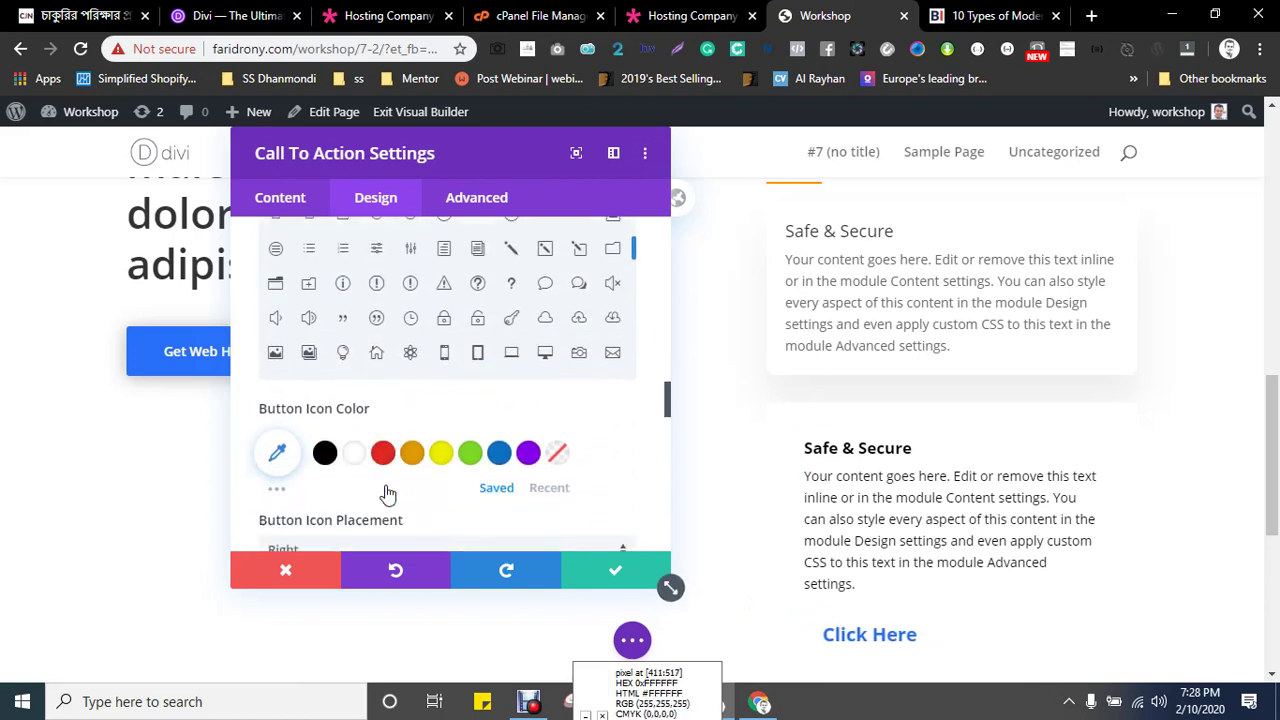
- Set the button icon colour to #2970fa
click(277, 456)
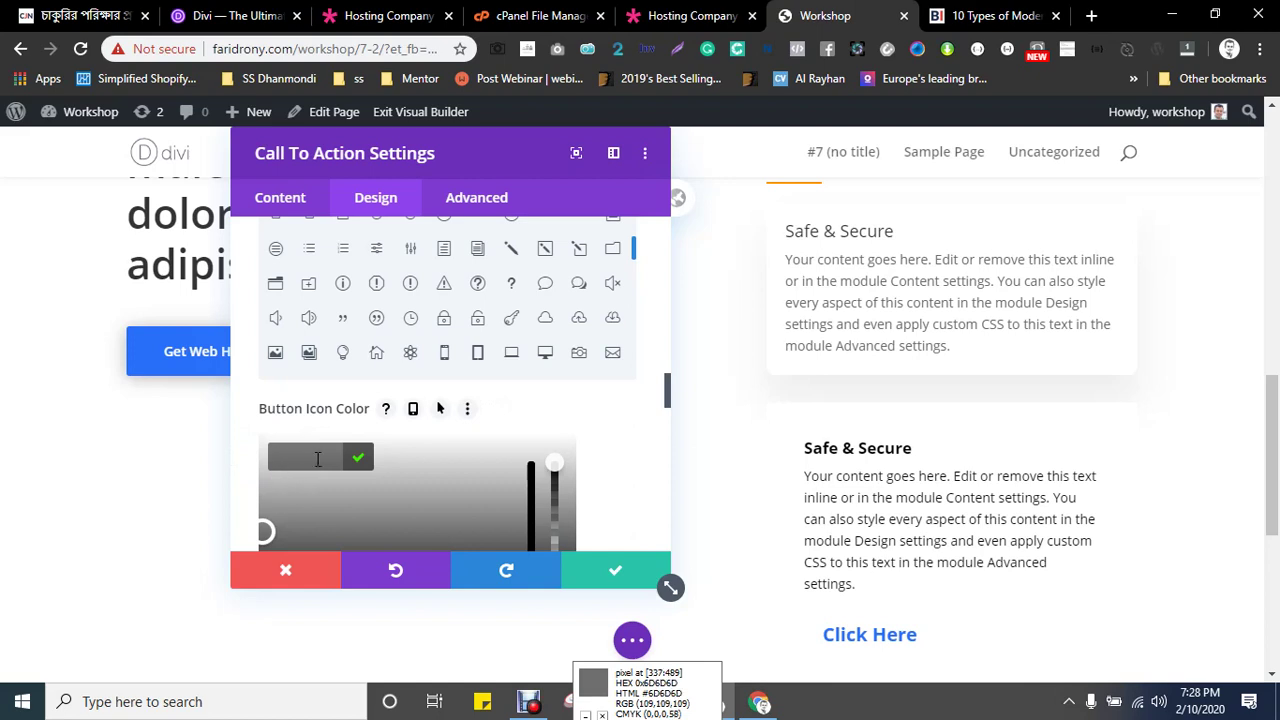
text(#2970fa)
click(357, 458)
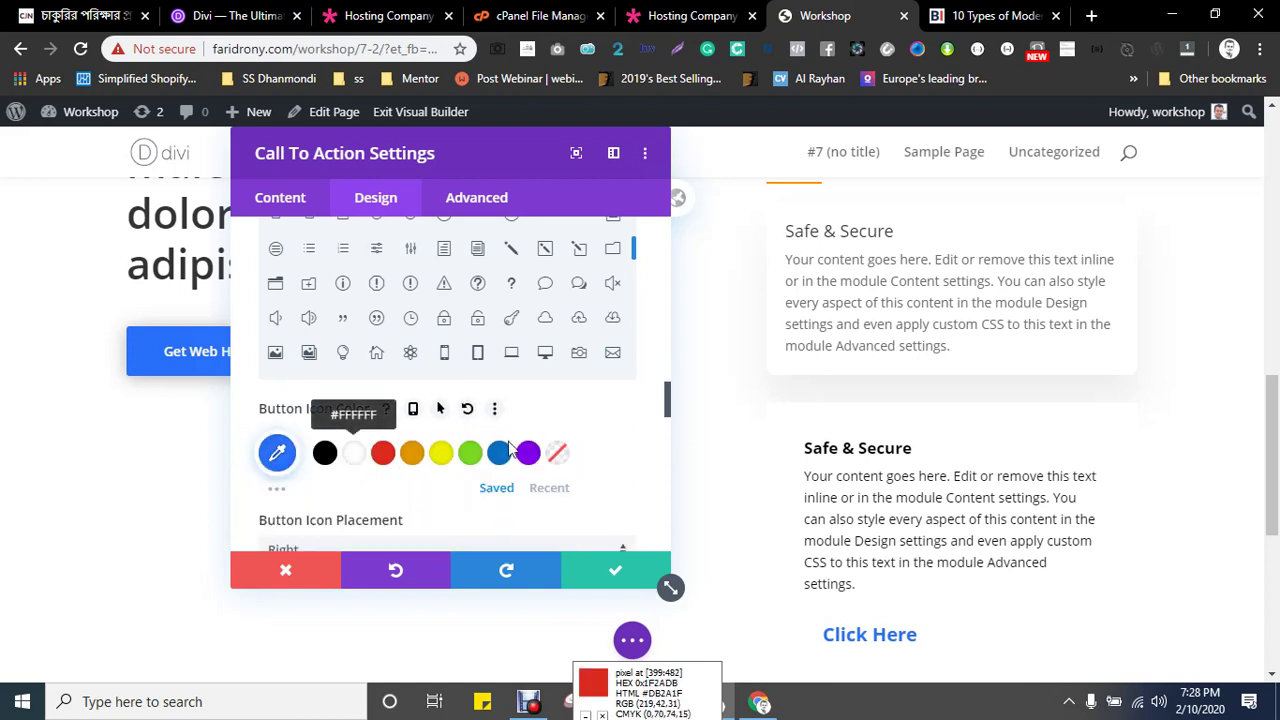
- Turn off showing the button icon only on hover and keep the icon placement on the right
scroll(300, 450, down, 2)
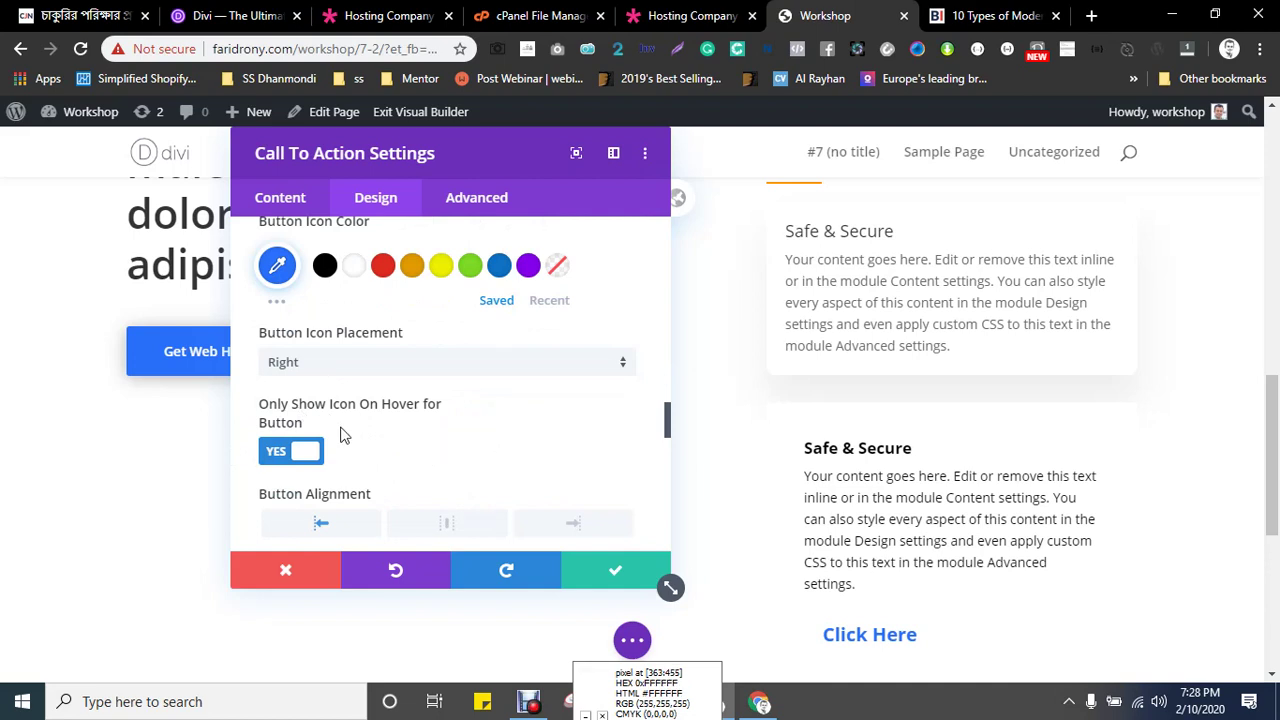
click(281, 456)
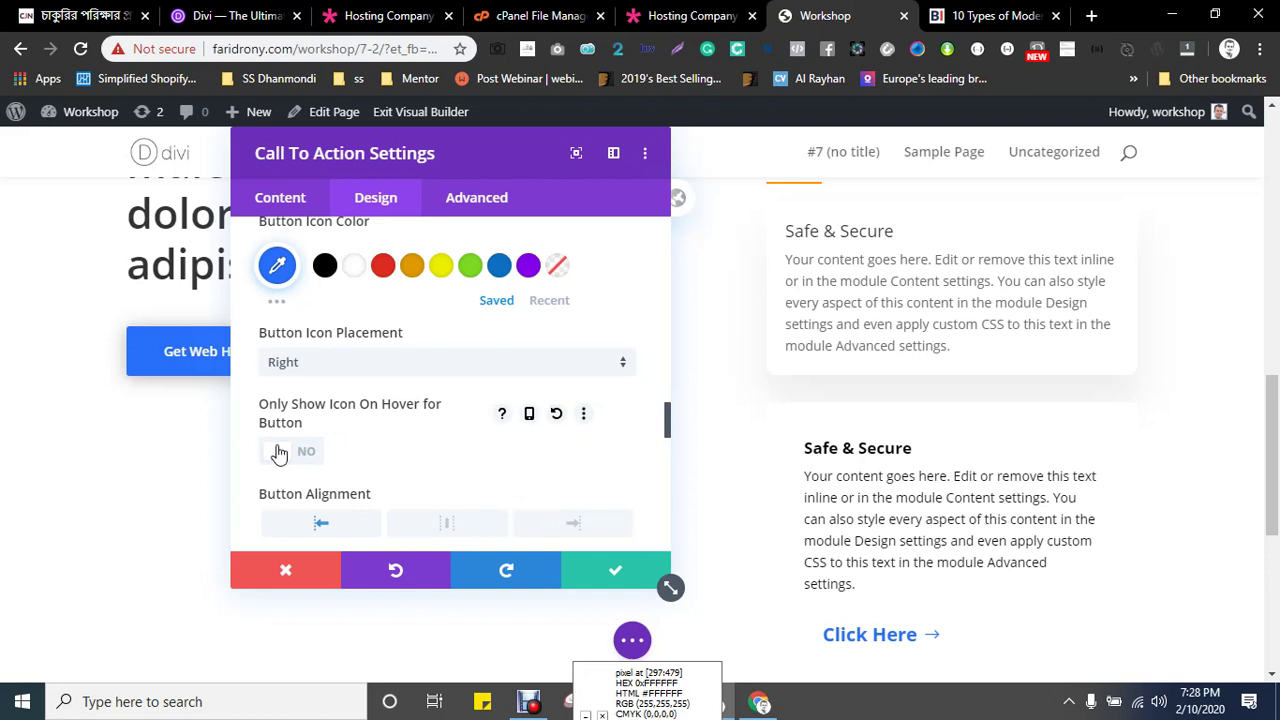
click(323, 370)
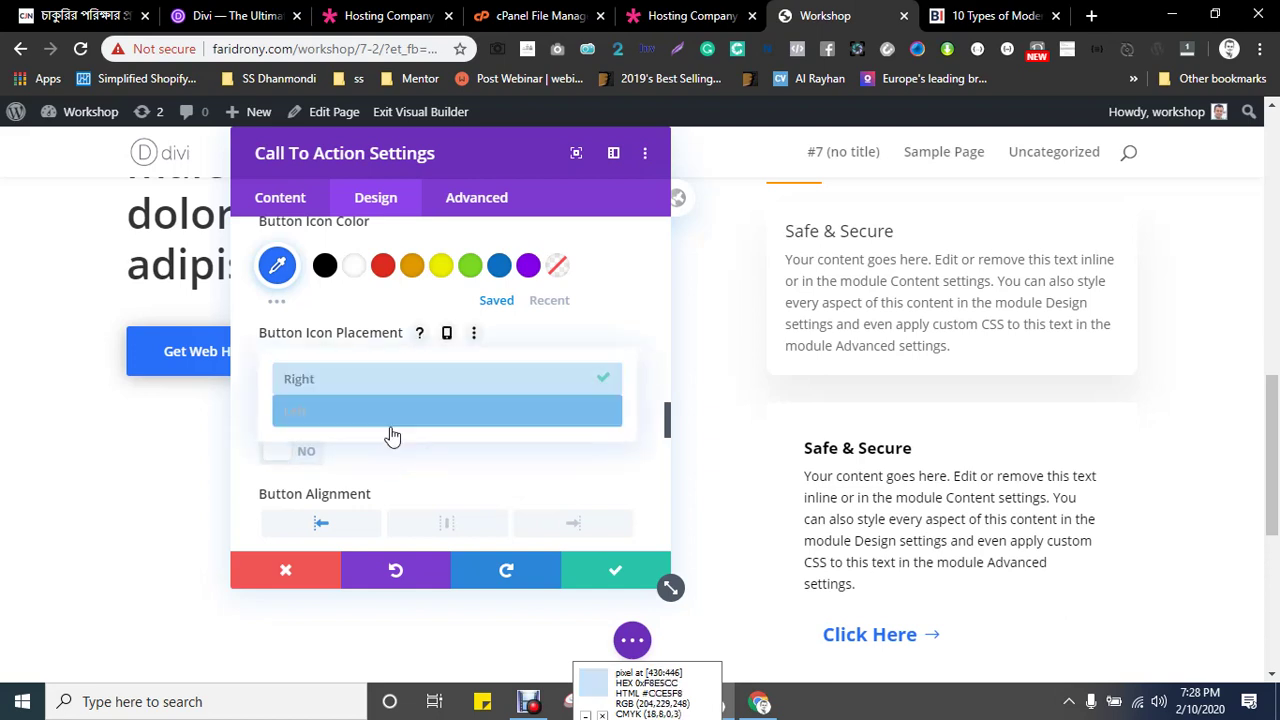
click(420, 465)
scroll(423, 460, down, 2)
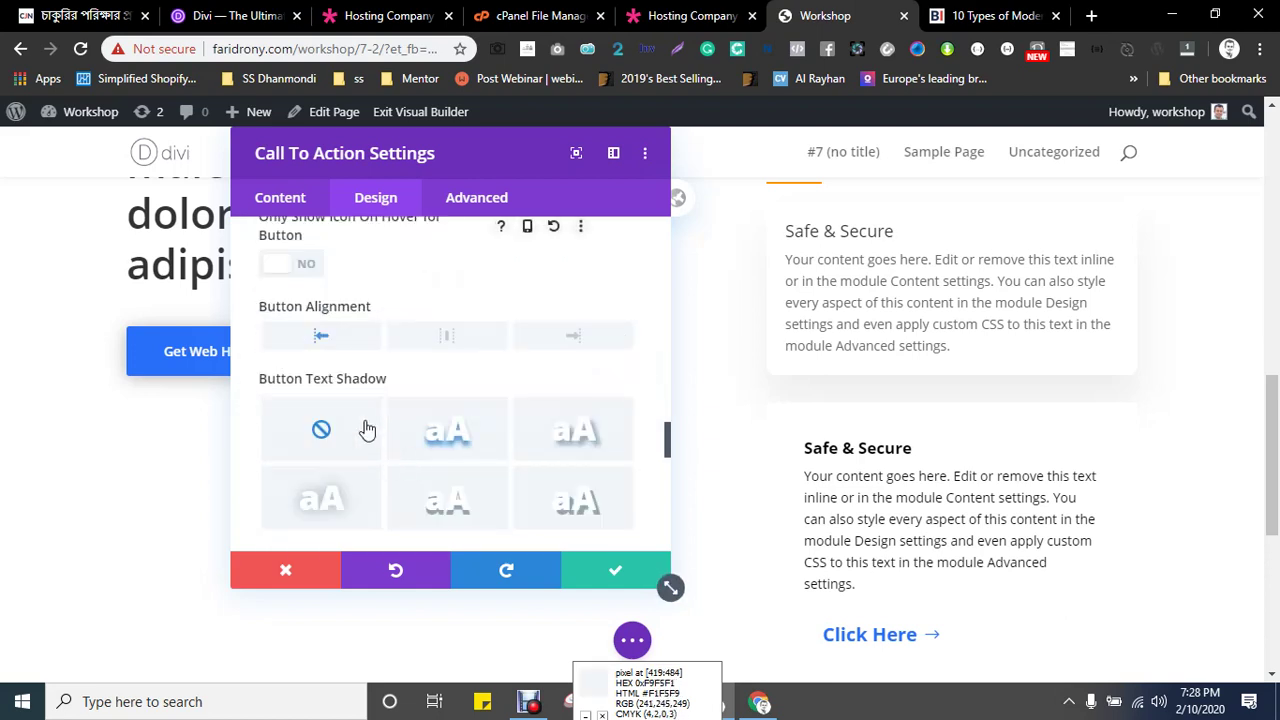
- Try the centre and right alignments for the arrow button and return it to left alignment
click(447, 340)
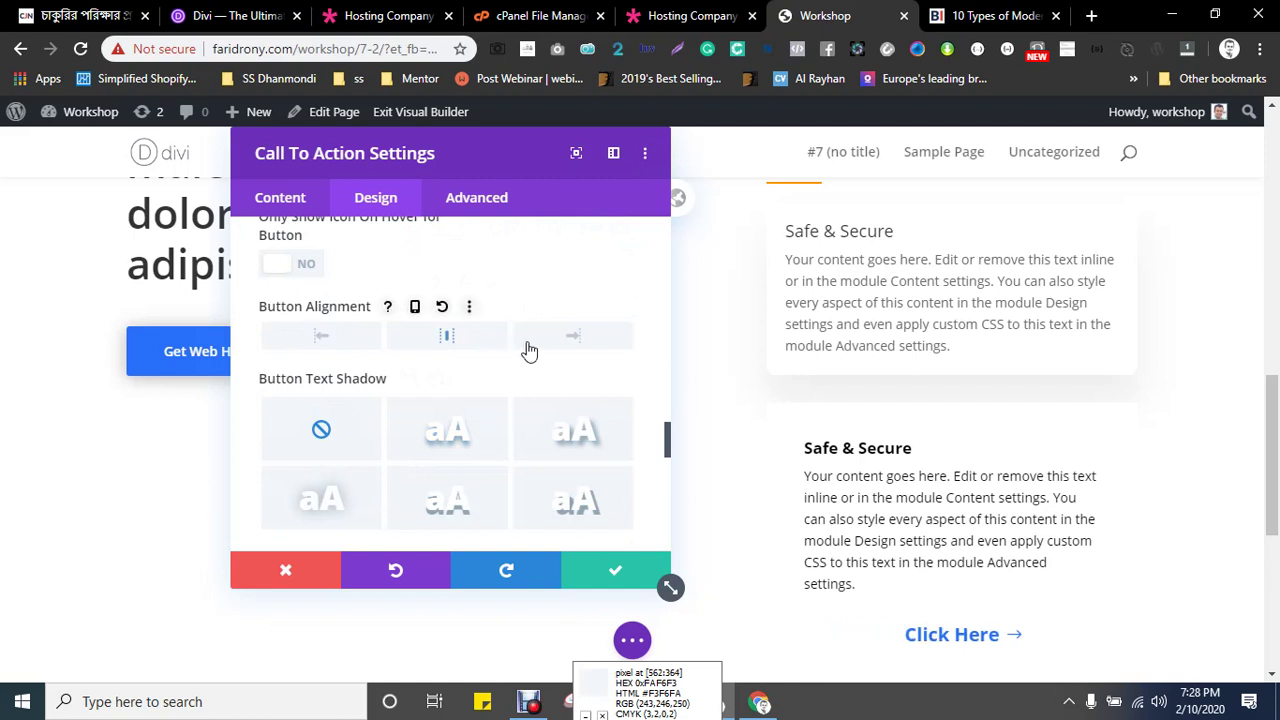
click(529, 350)
click(316, 340)
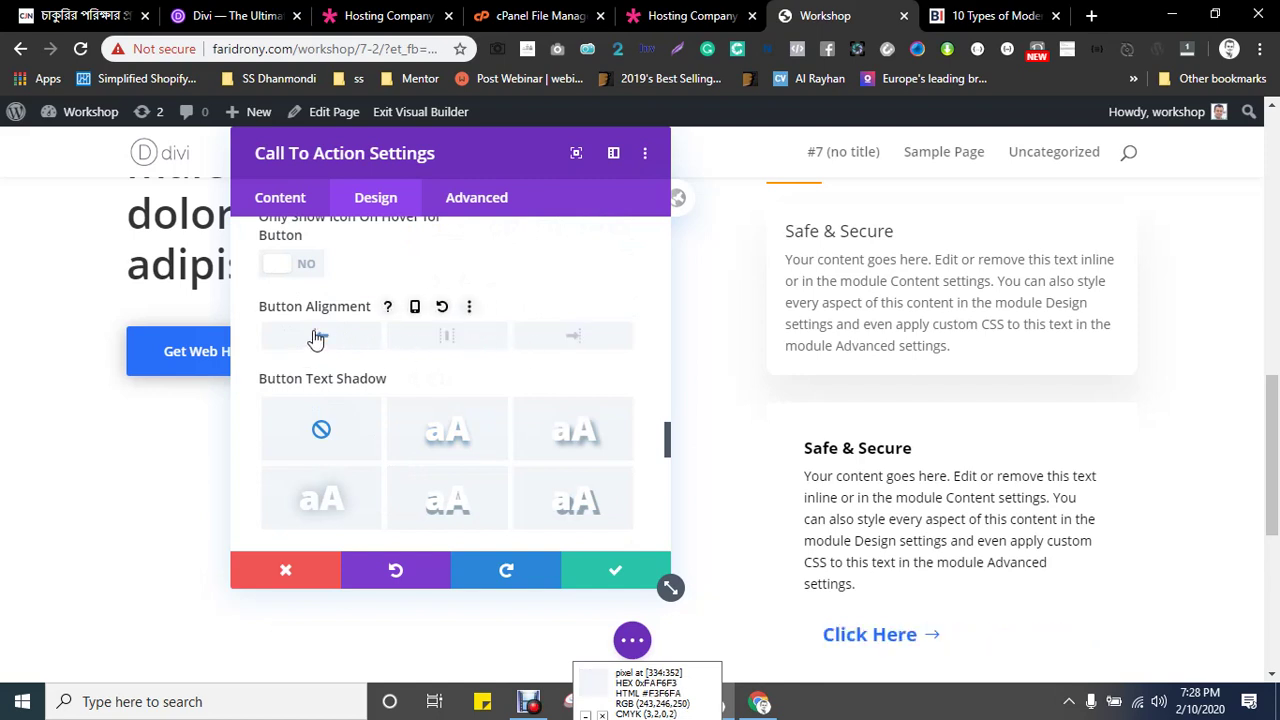
scroll(394, 417, up, 2)
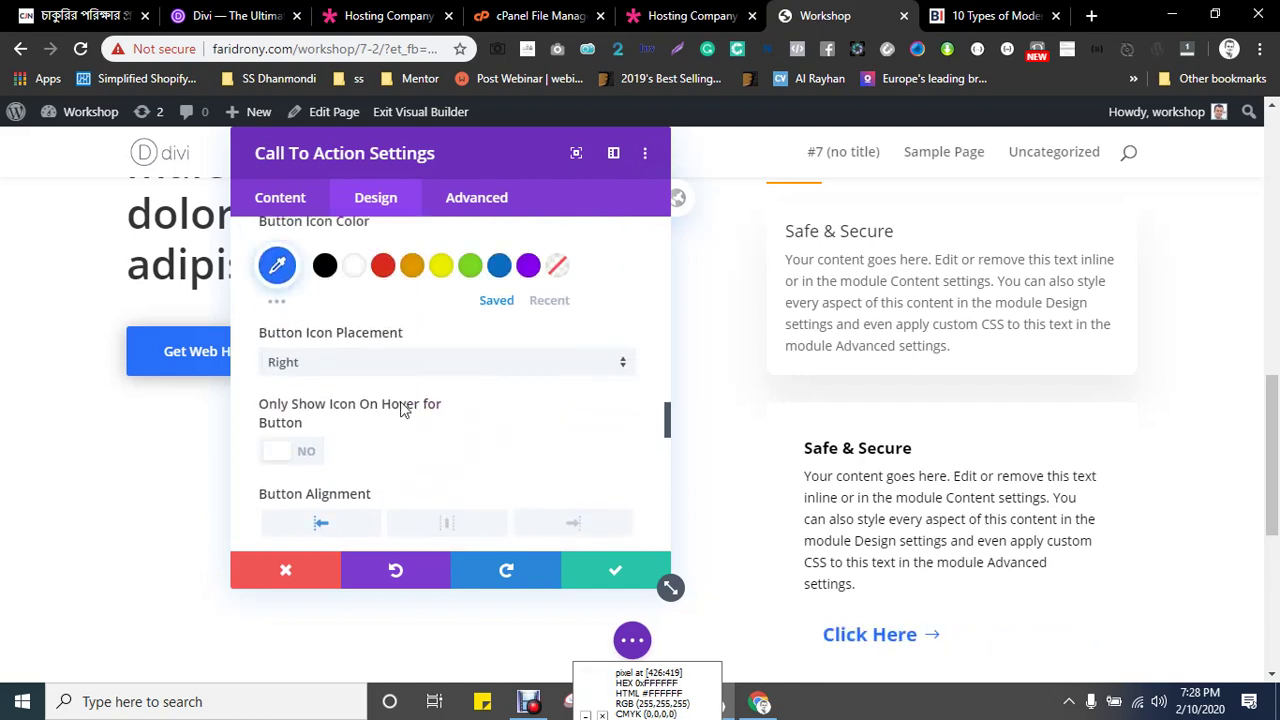
scroll(403, 410, up, 2)
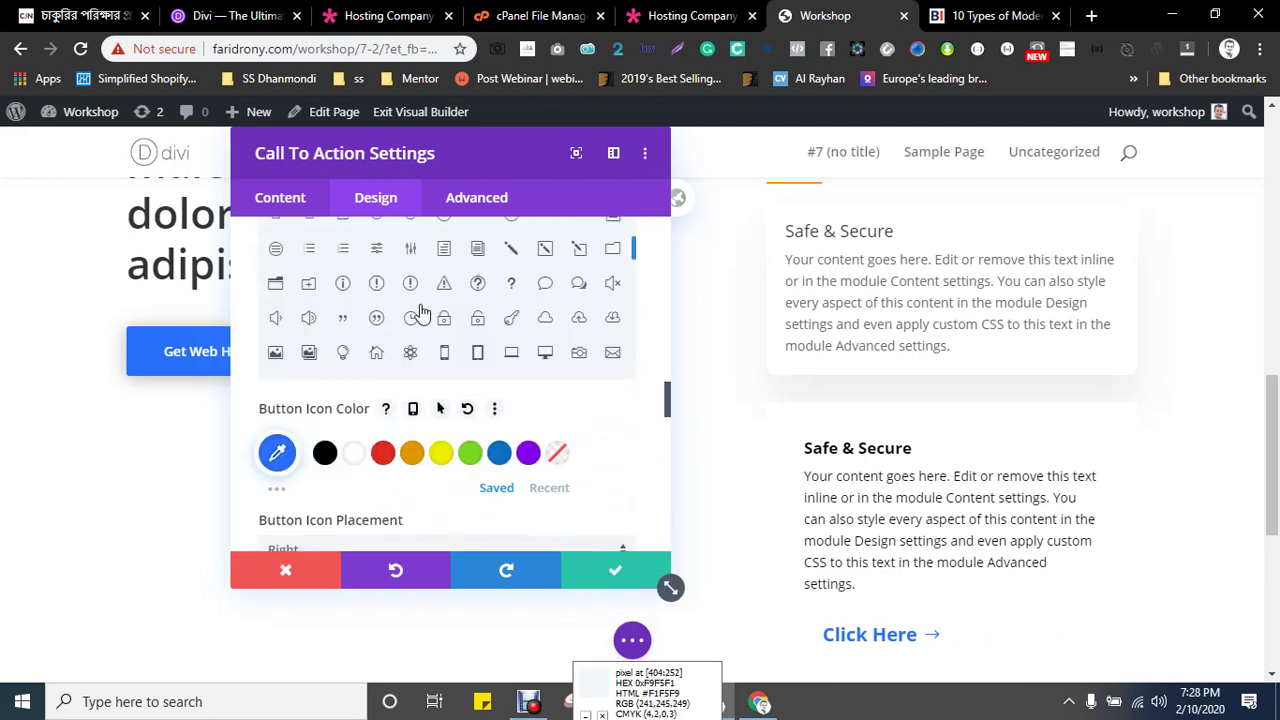
scroll(360, 313, up, 3)
click(264, 205)
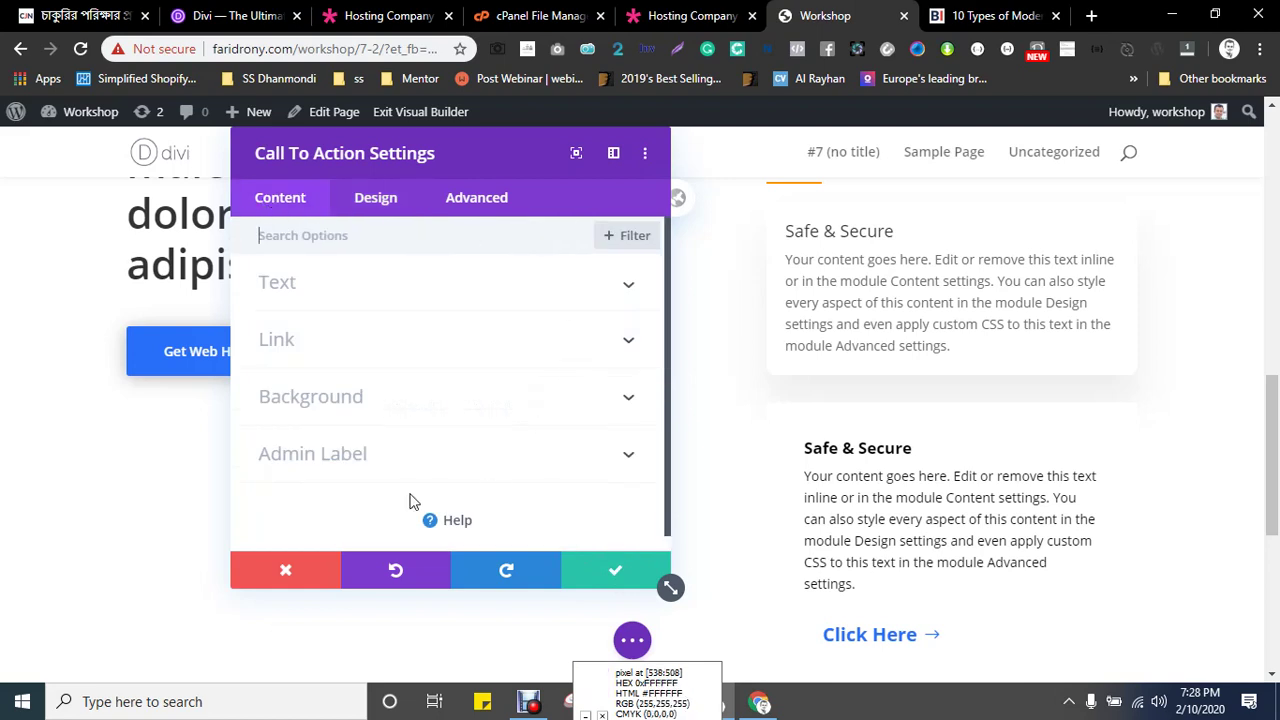
click(372, 204)
scroll(366, 420, down, 5)
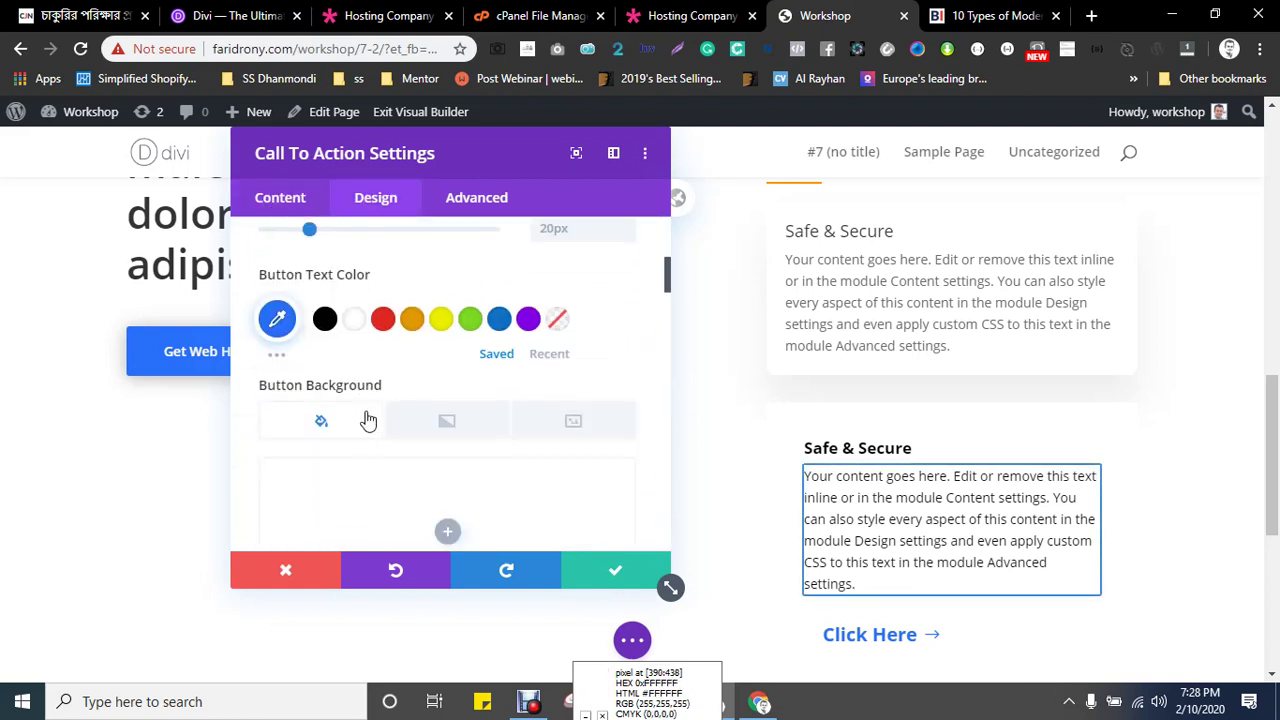
scroll(340, 395, up, 4)
- Apply the box shadow preset that falls below the box to the call to action module
click(286, 366)
scroll(414, 309, down, 3)
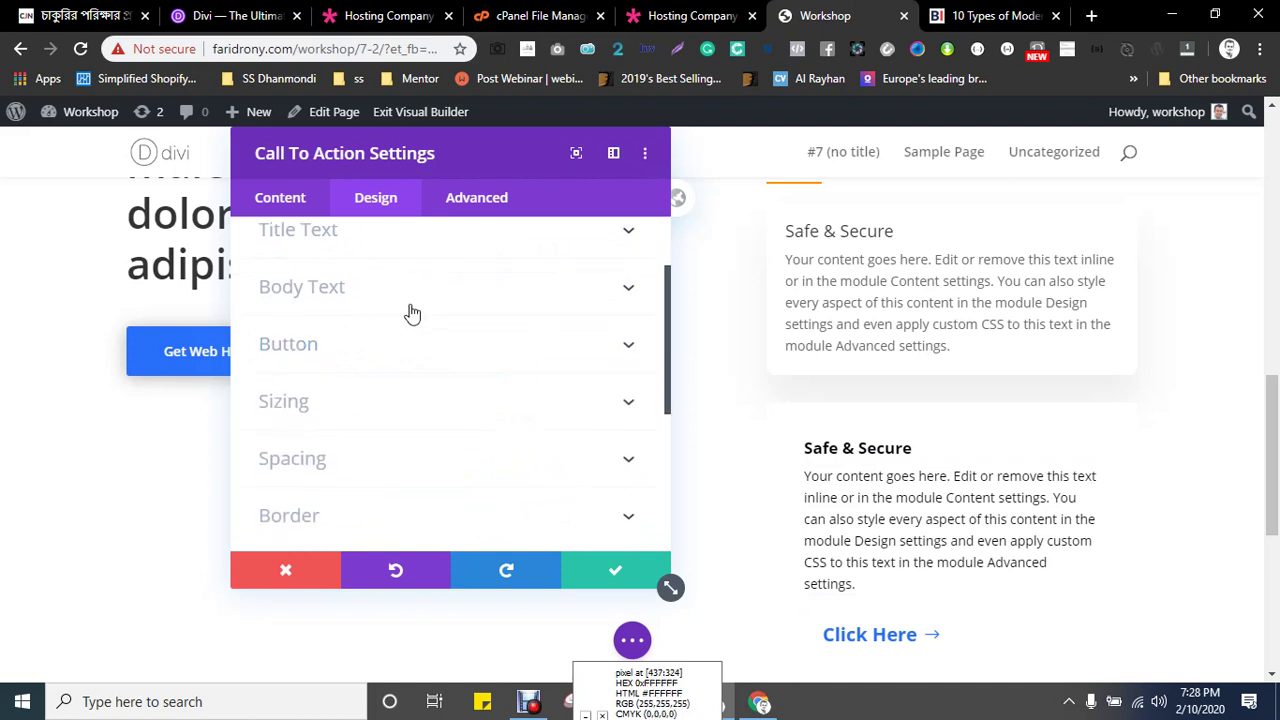
click(318, 414)
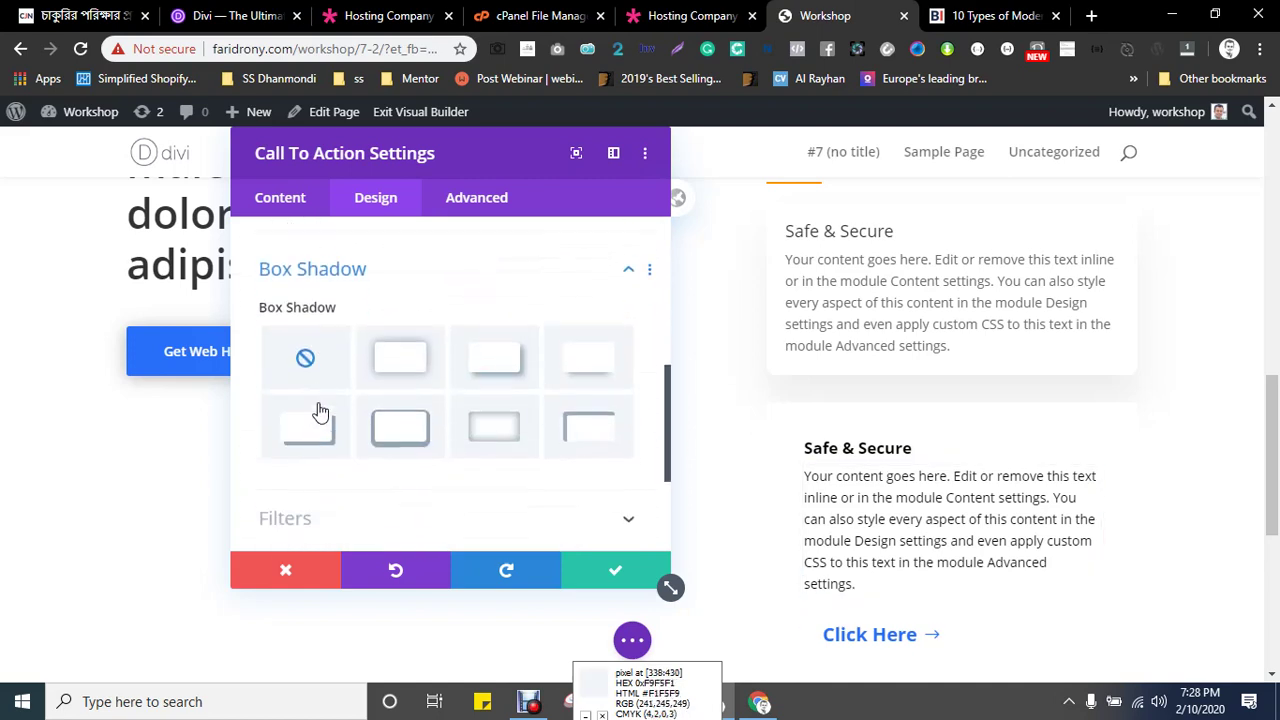
click(595, 345)
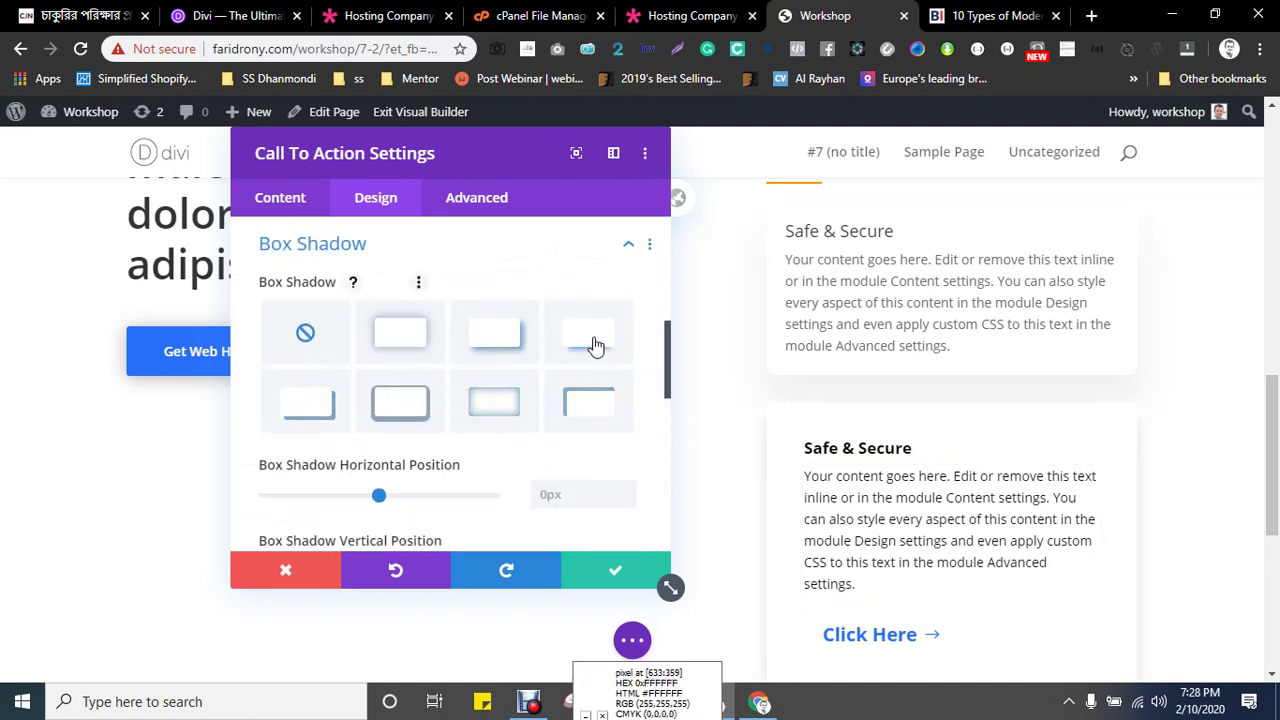
- Set the call to action's box shadow blur strength to 29px
scroll(537, 400, down, 3)
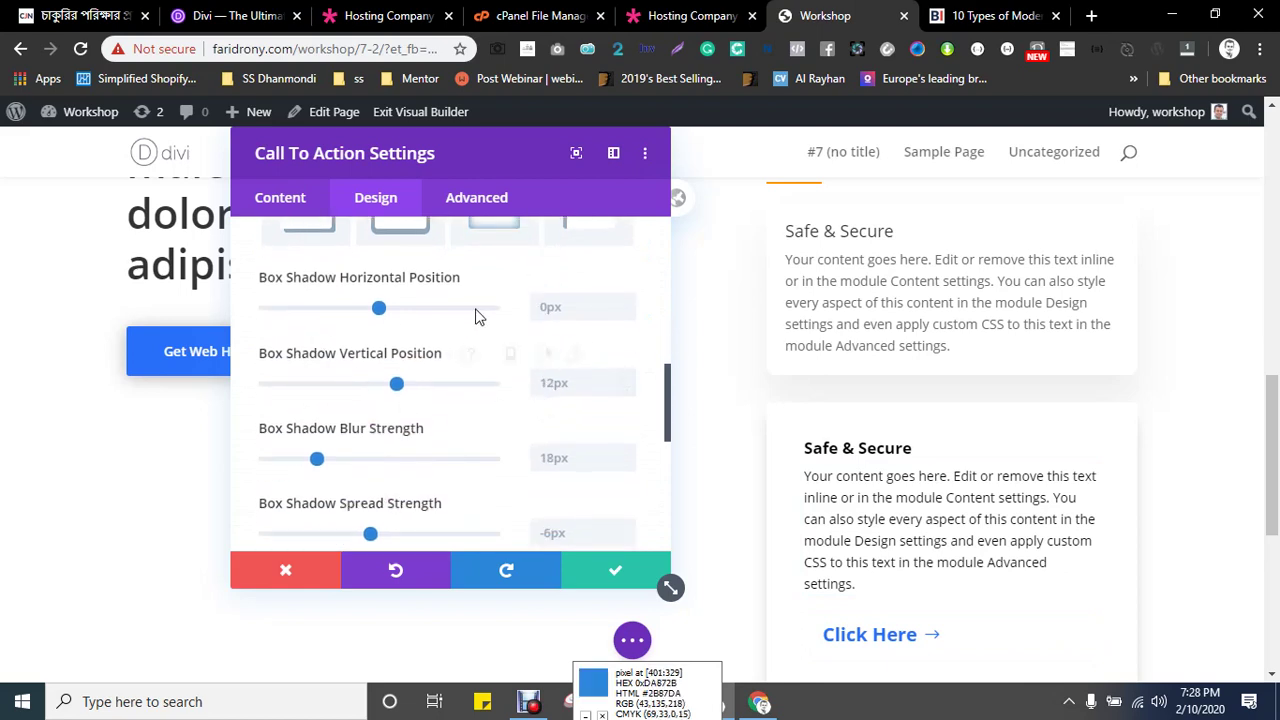
scroll(406, 400, down, 1)
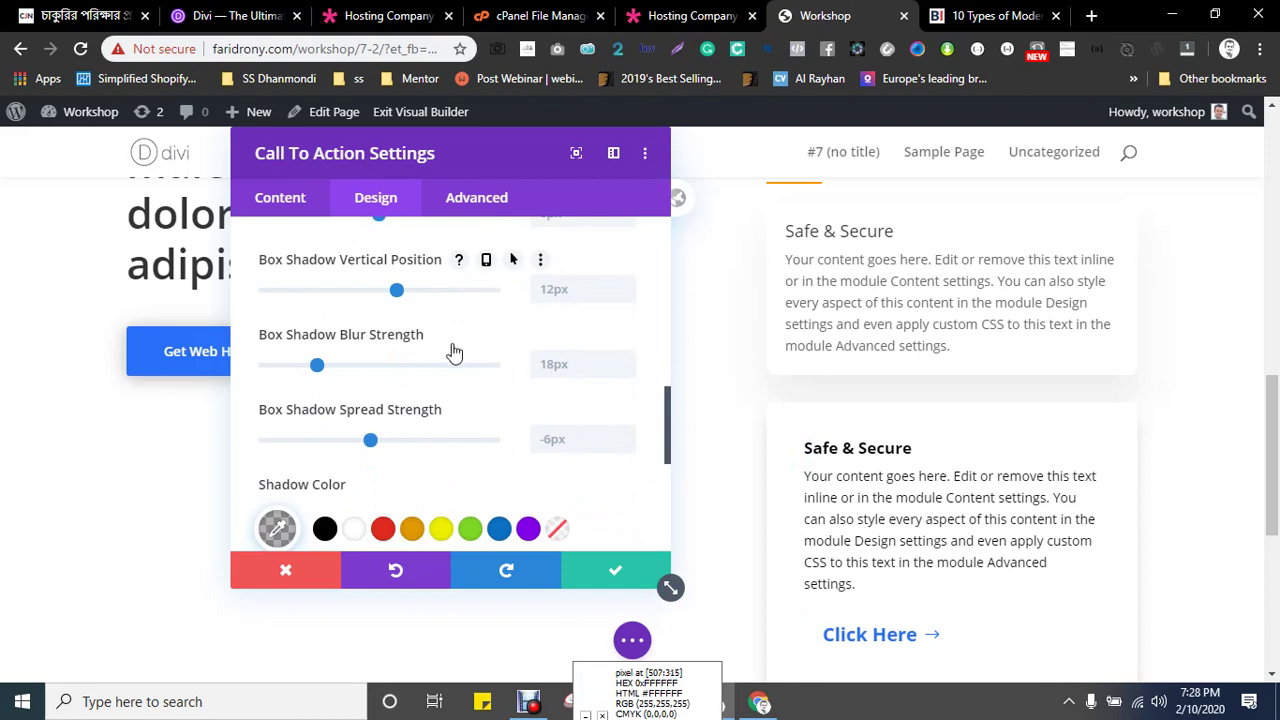
click(348, 366)
scroll(1205, 452, down, 2)
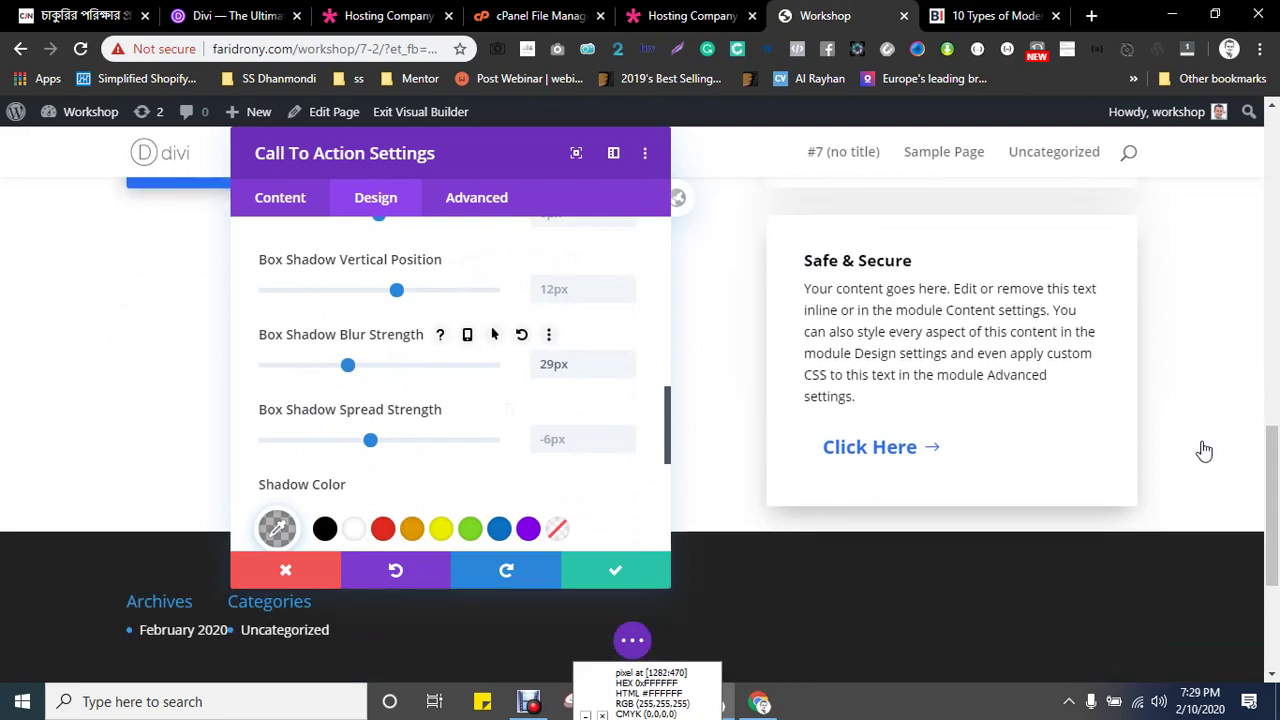
- Lower the opacity of the call to action's box shadow colour to get a much fainter shadow
click(277, 530)
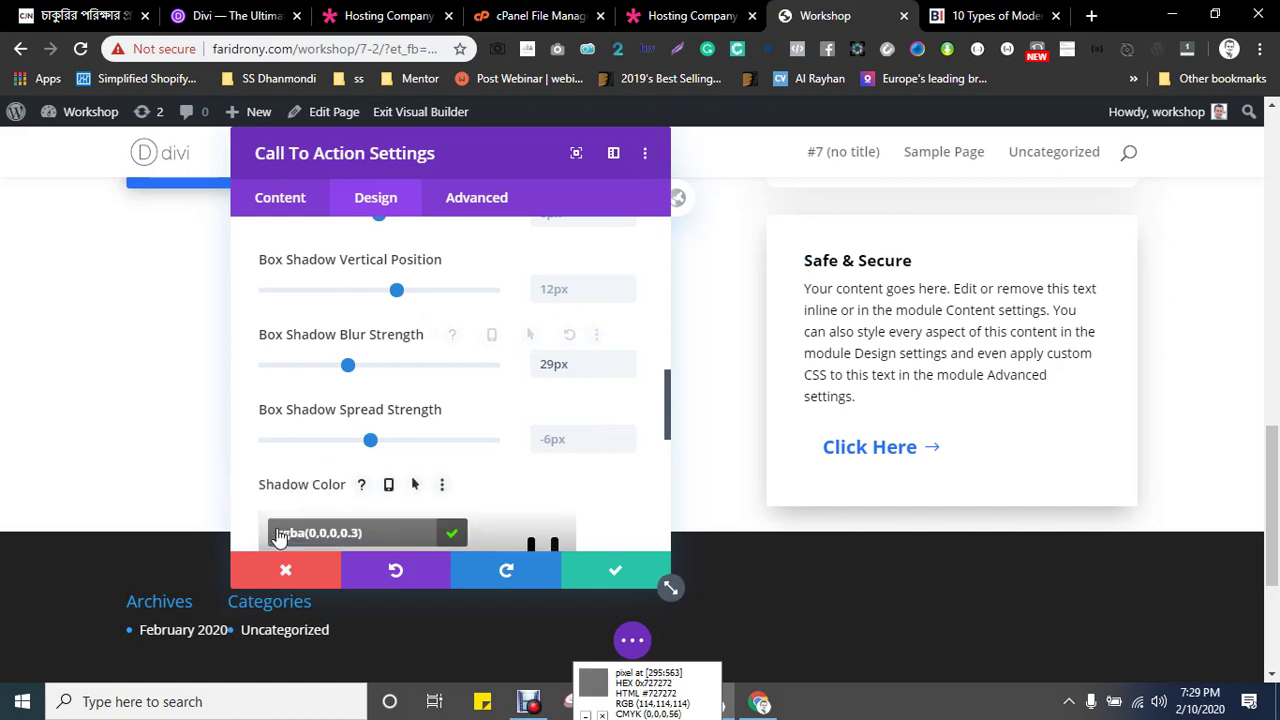
scroll(480, 414, down, 1)
drag(558, 512, 551, 537)
scroll(390, 345, up, 2)
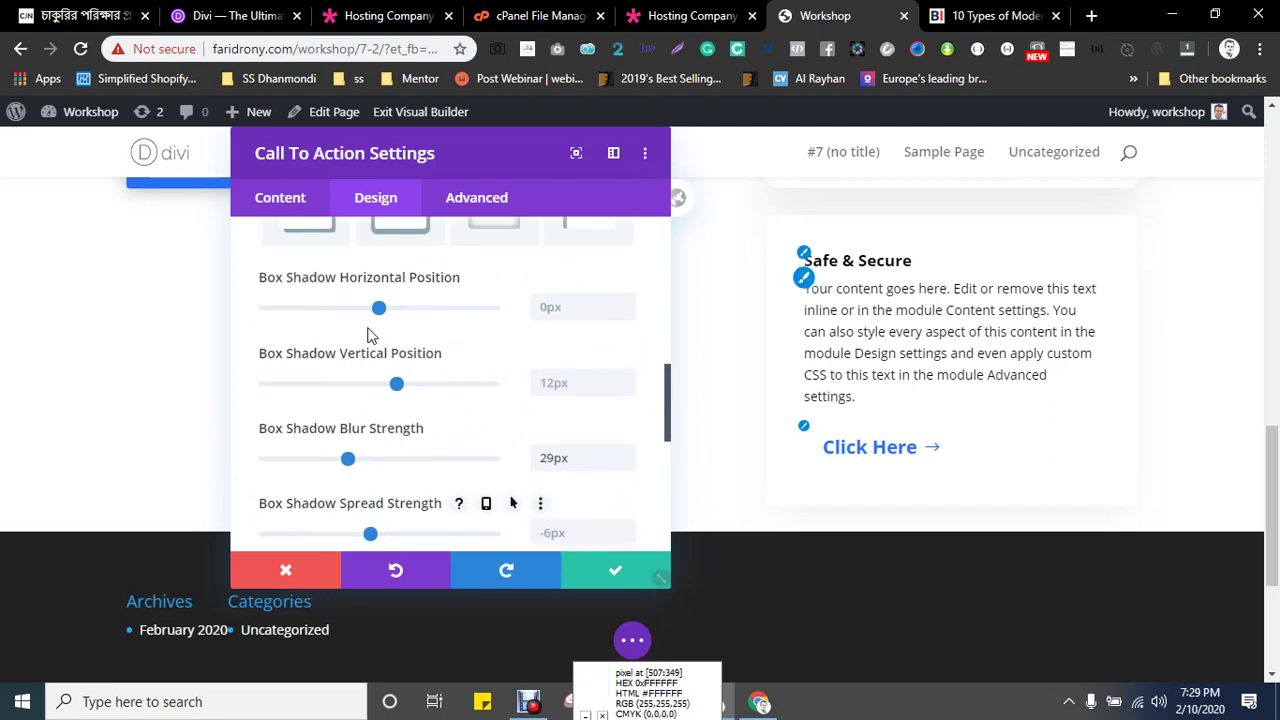
- Round all four corners of the call to action module to 10px
scroll(385, 358, up, 3)
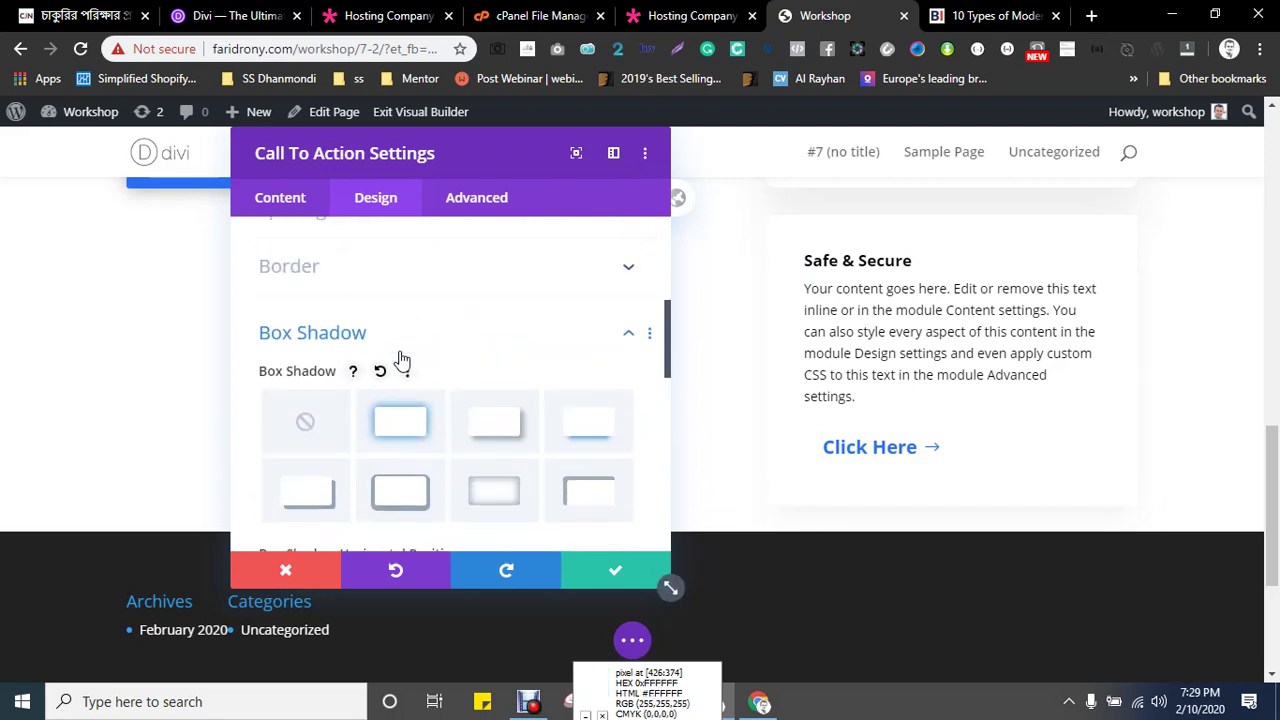
click(313, 366)
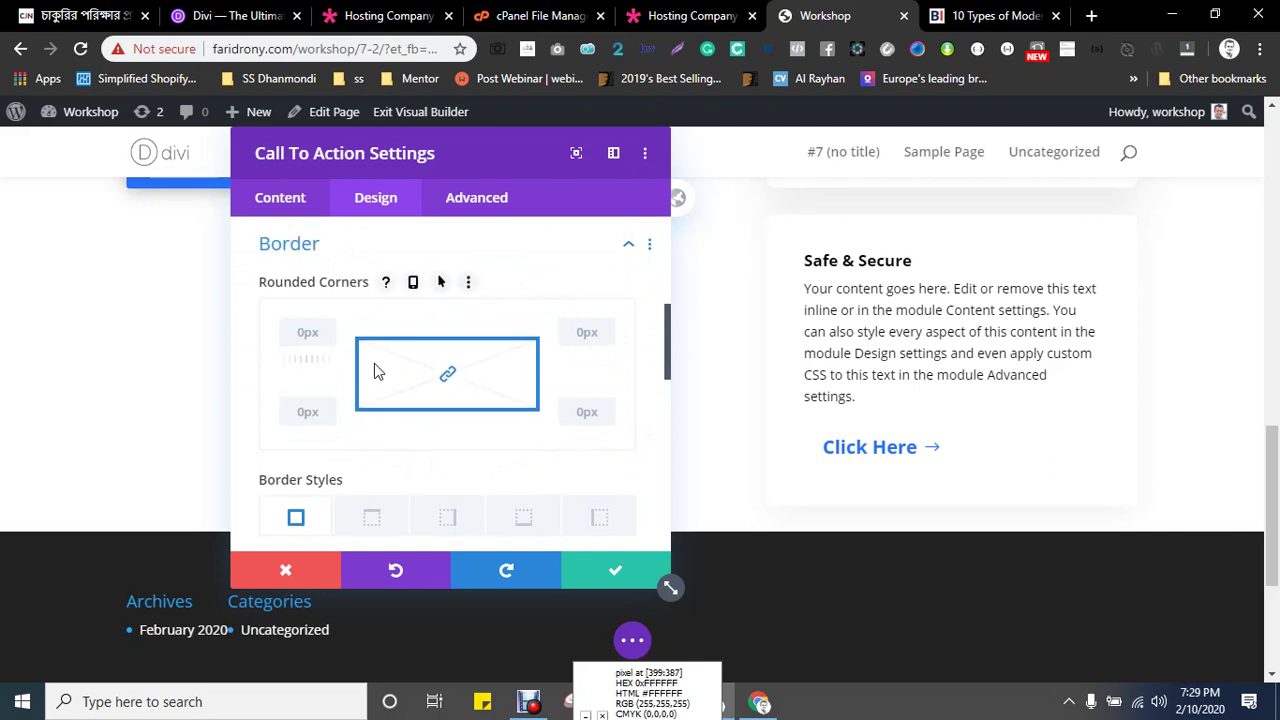
scroll(352, 373, down, 1)
scroll(303, 340, up, 1)
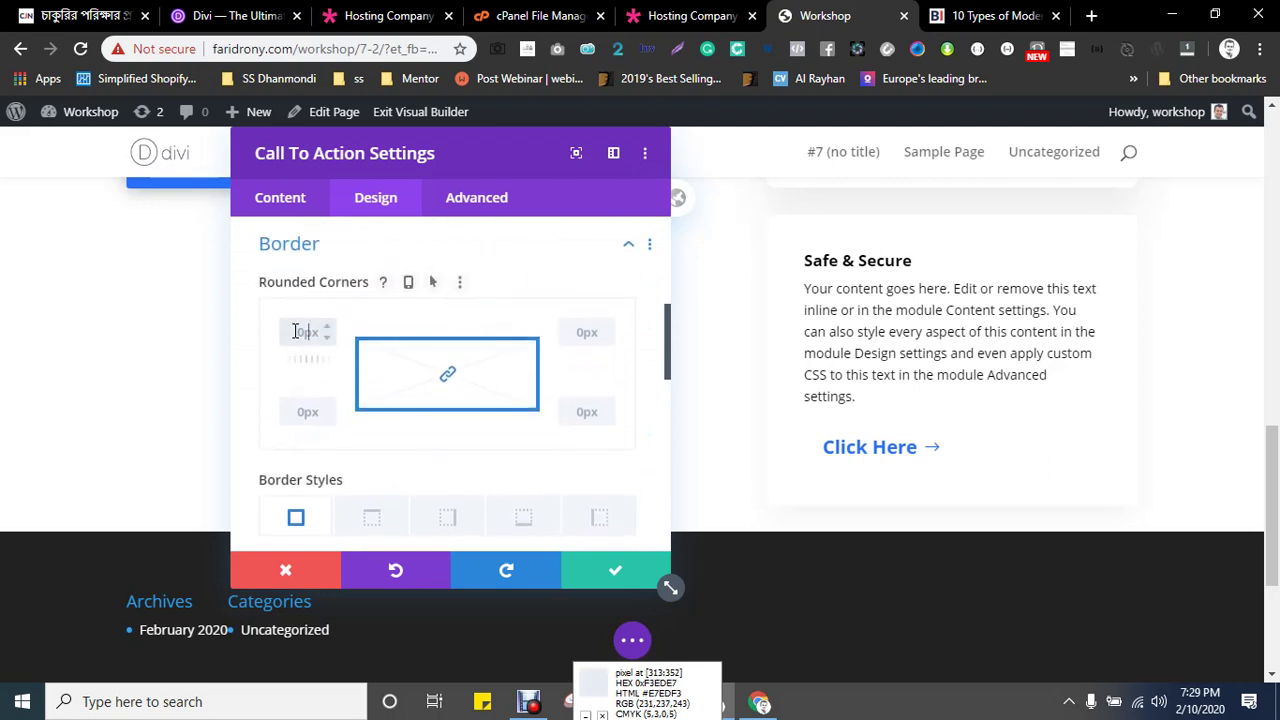
click(295, 331)
text(10px)
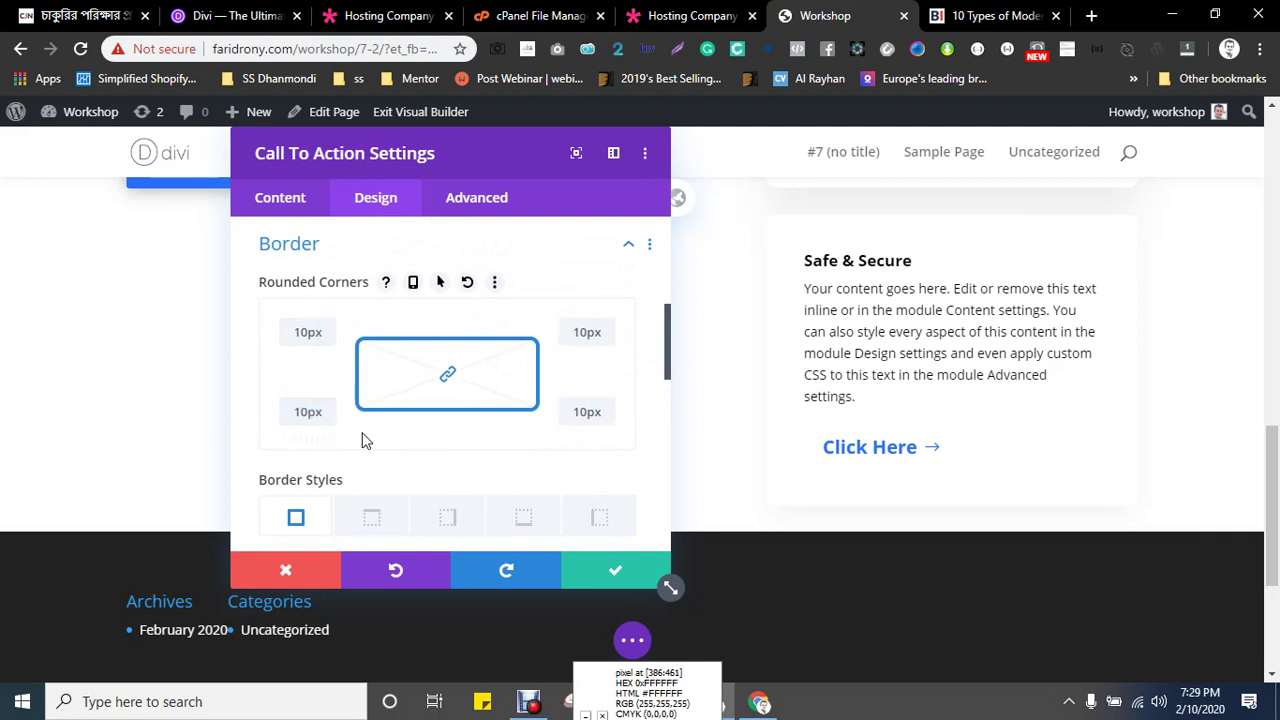
scroll(1151, 515, up, 3)
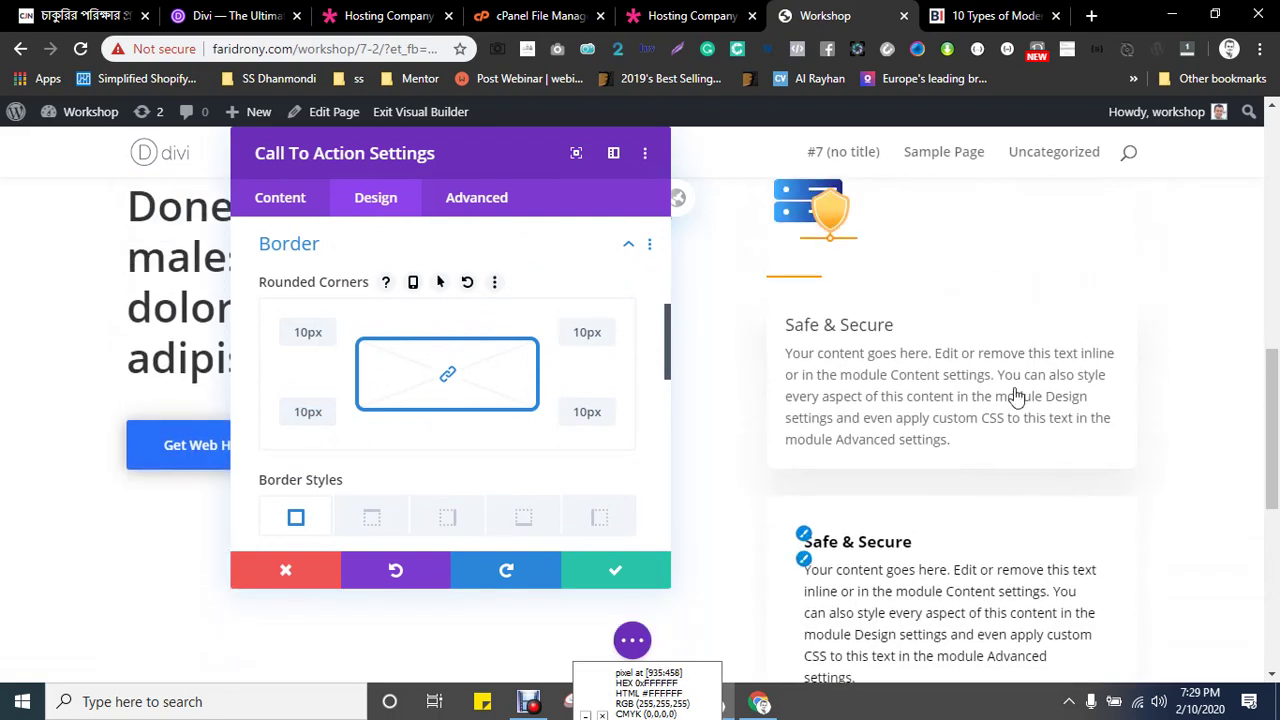
- Save the call to action's settings and delete the old Safe & Secure blurb module above it
click(606, 571)
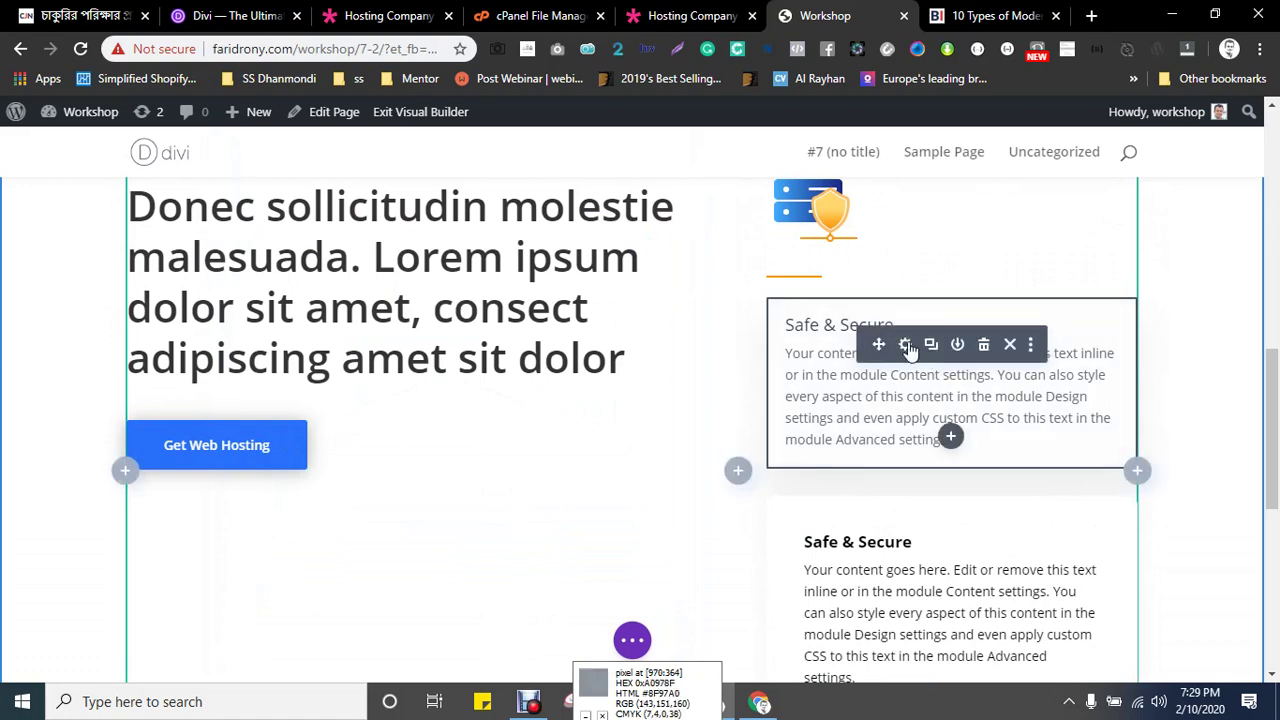
click(904, 344)
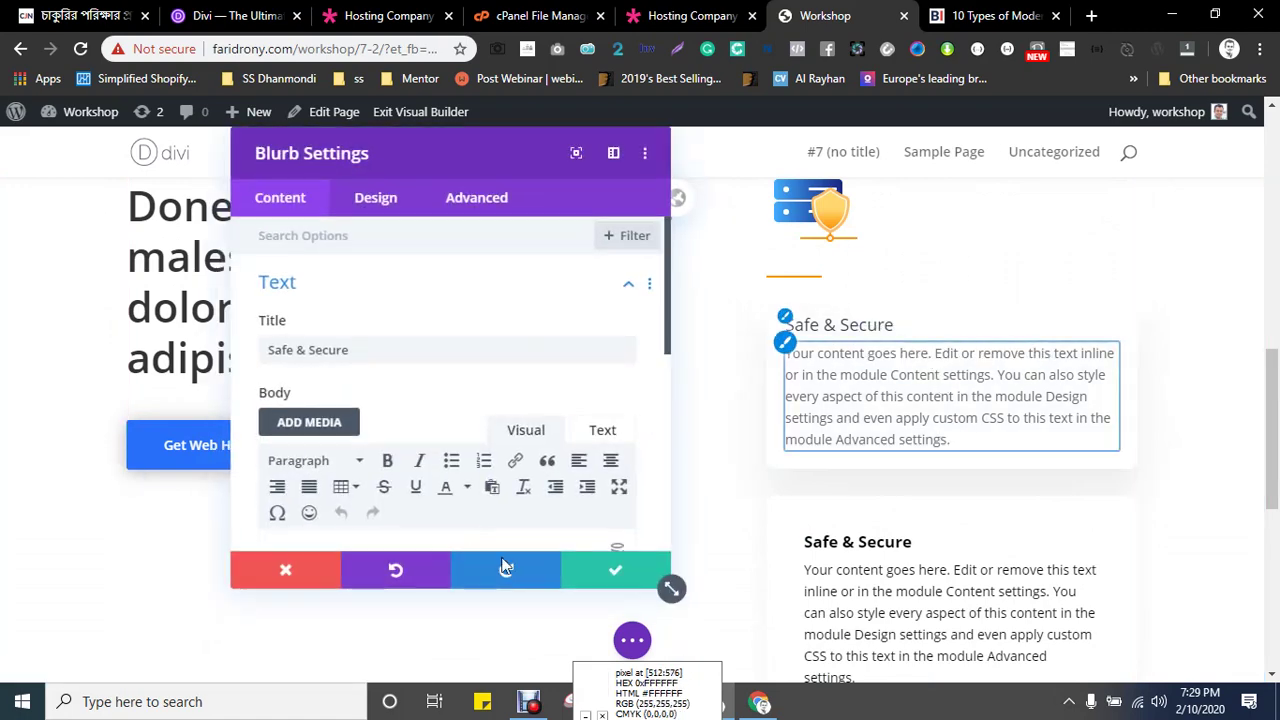
key(Escape)
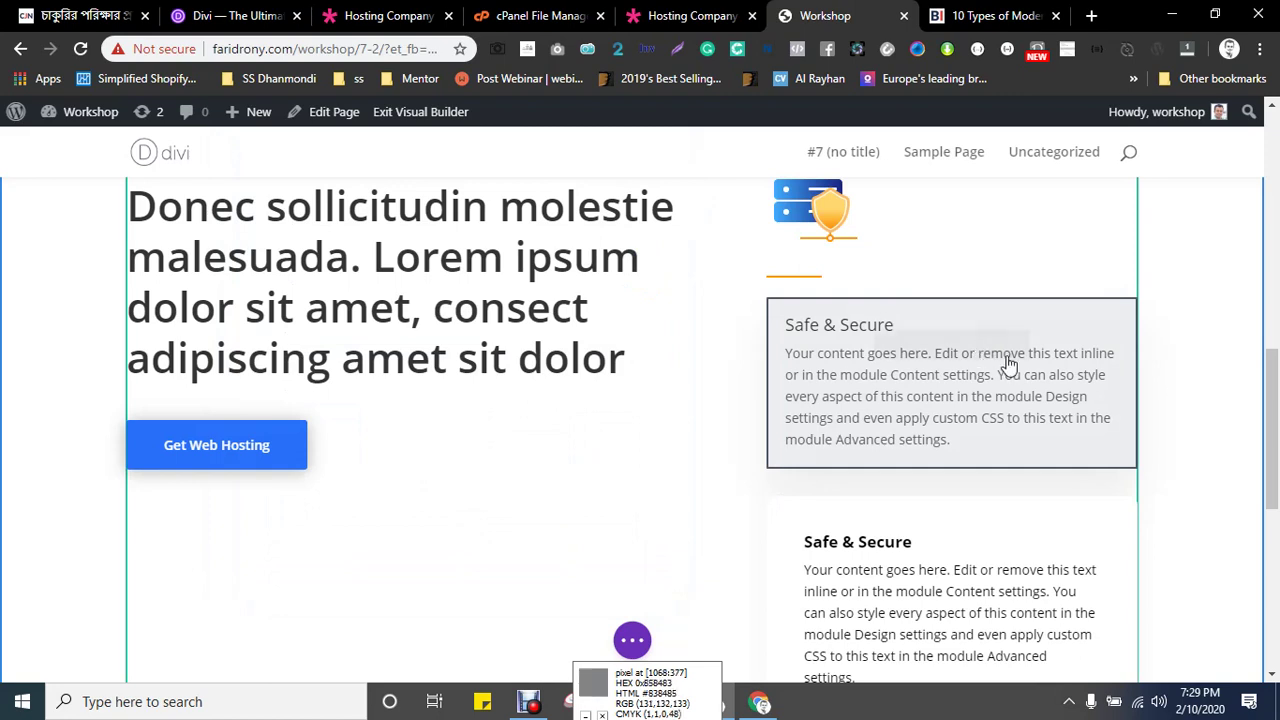
click(984, 345)
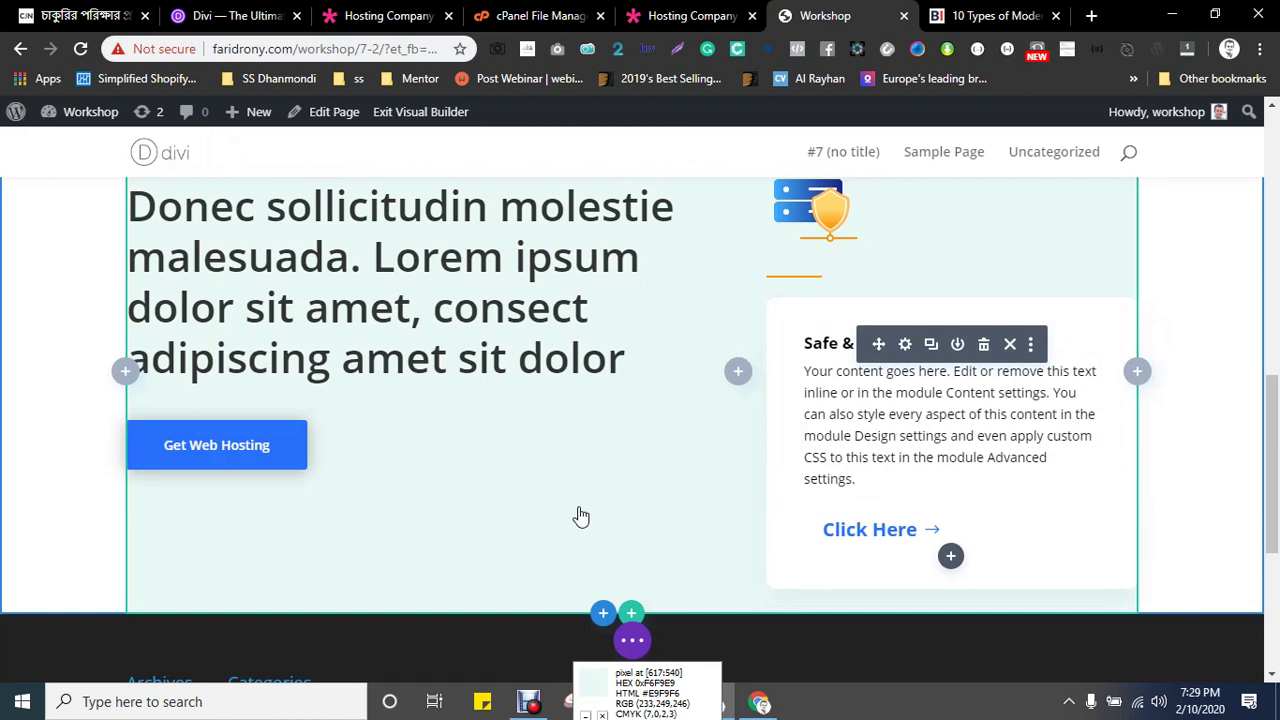
- Examine the Button design options of the Safe & Secure call to action, from custom styles and text size through to box shadow
scroll(585, 490, down, 1)
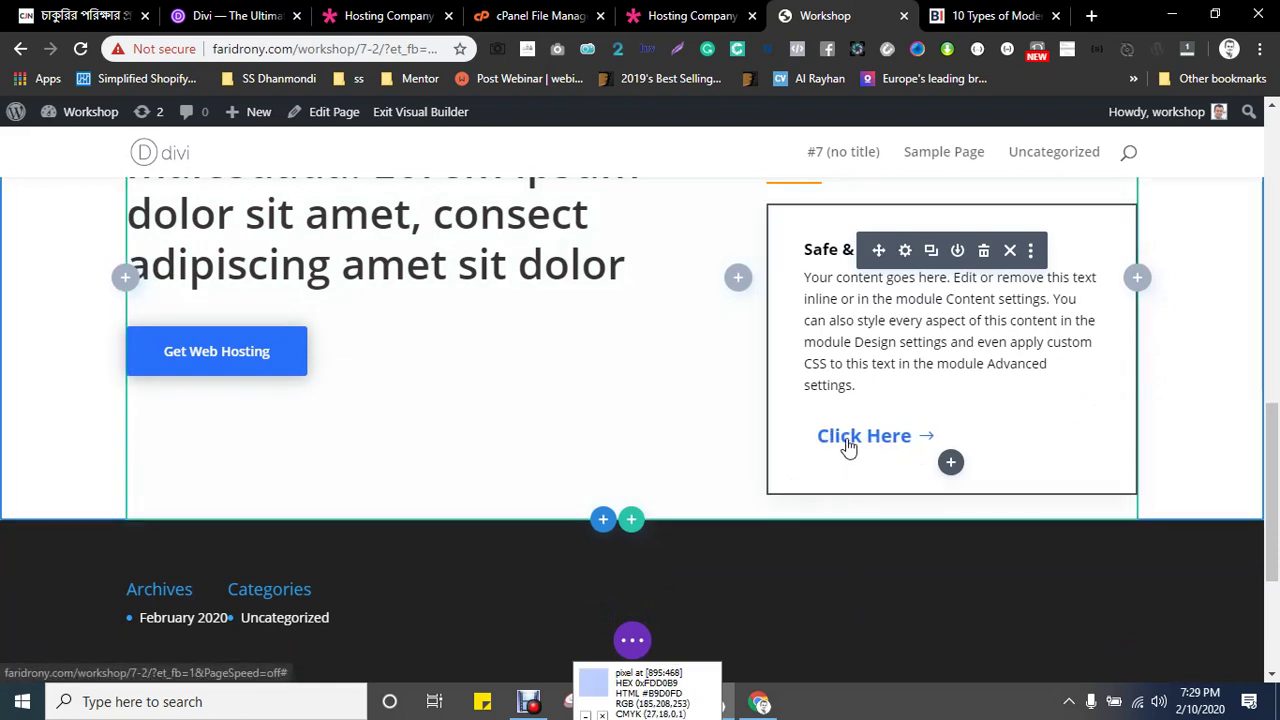
click(875, 445)
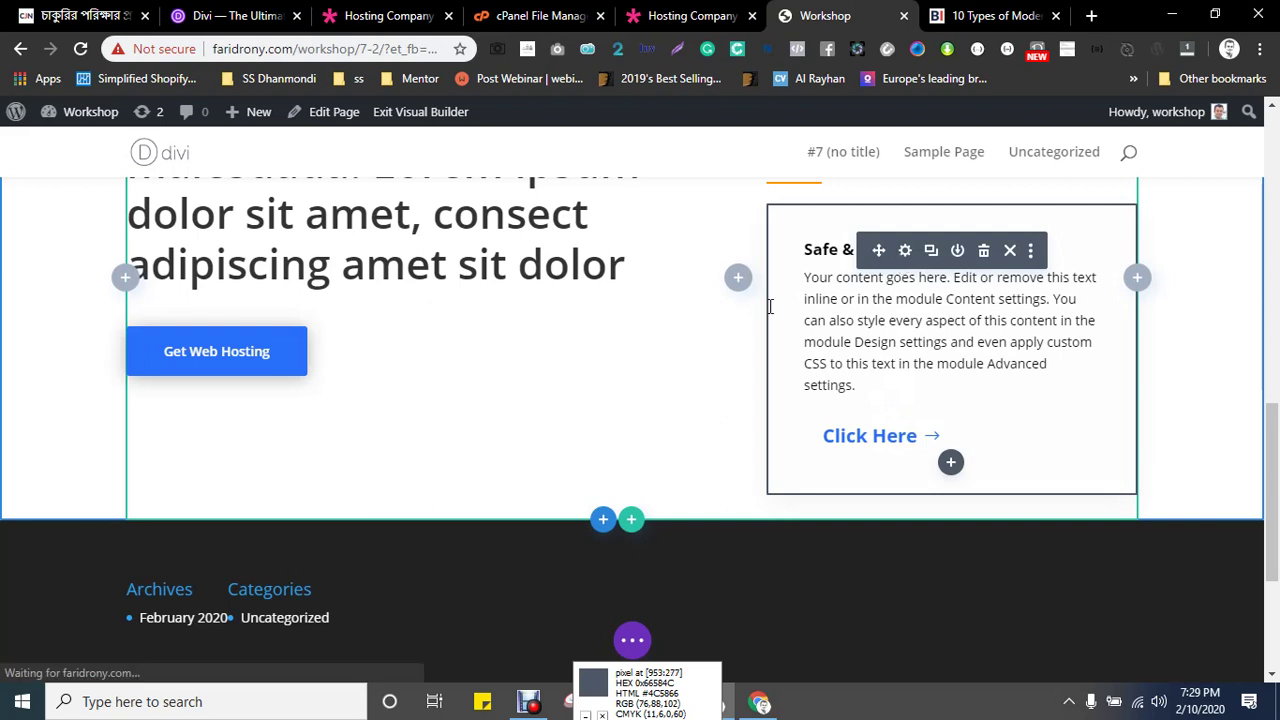
click(375, 198)
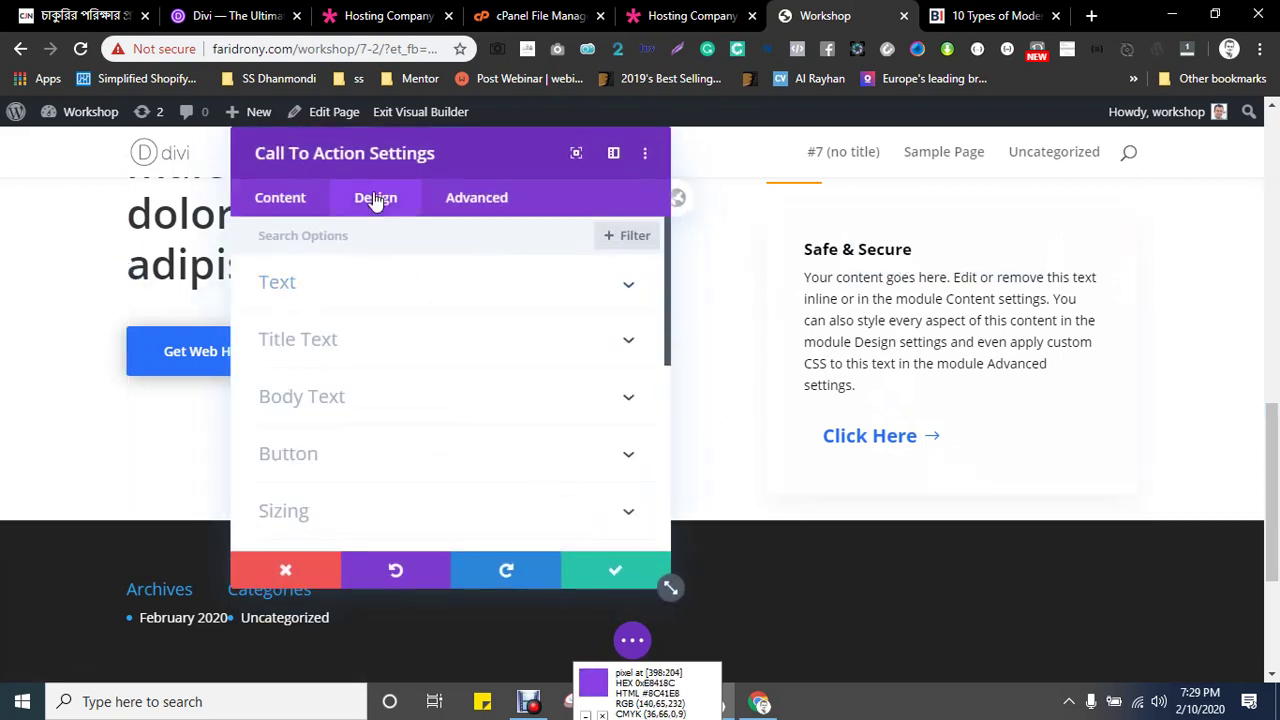
click(313, 457)
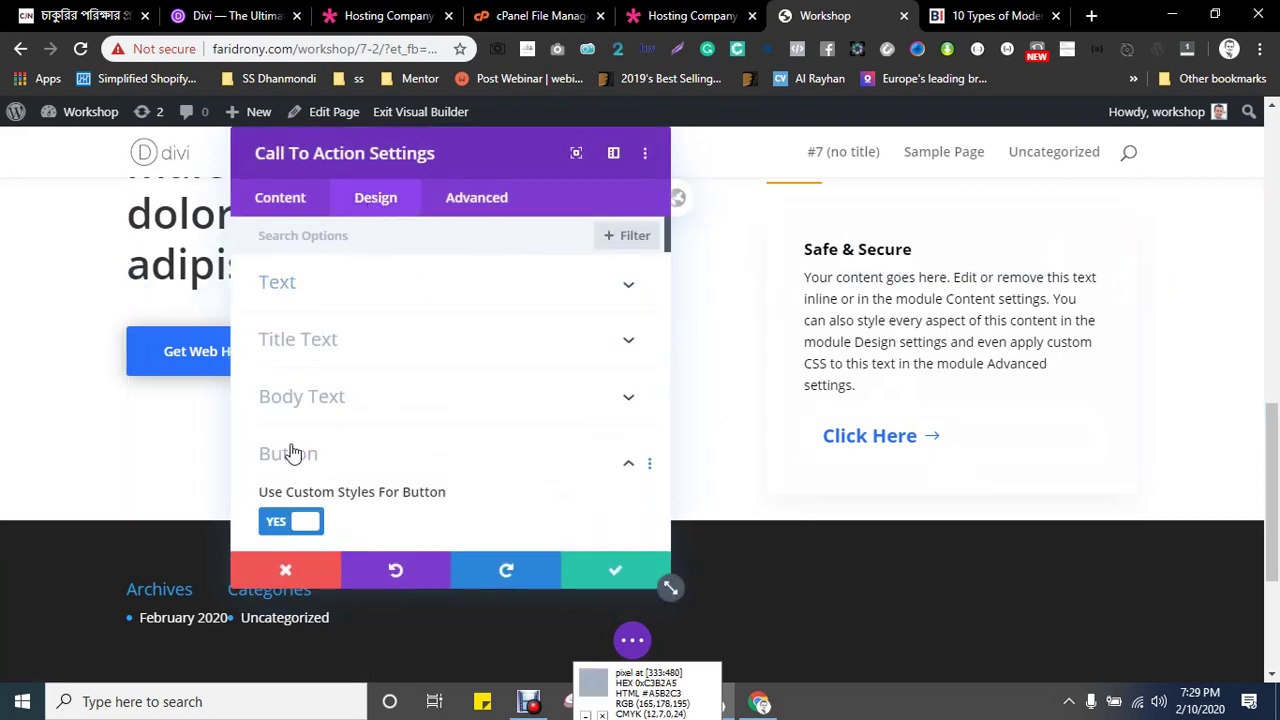
scroll(394, 343, down, 4)
scroll(428, 349, up, 3)
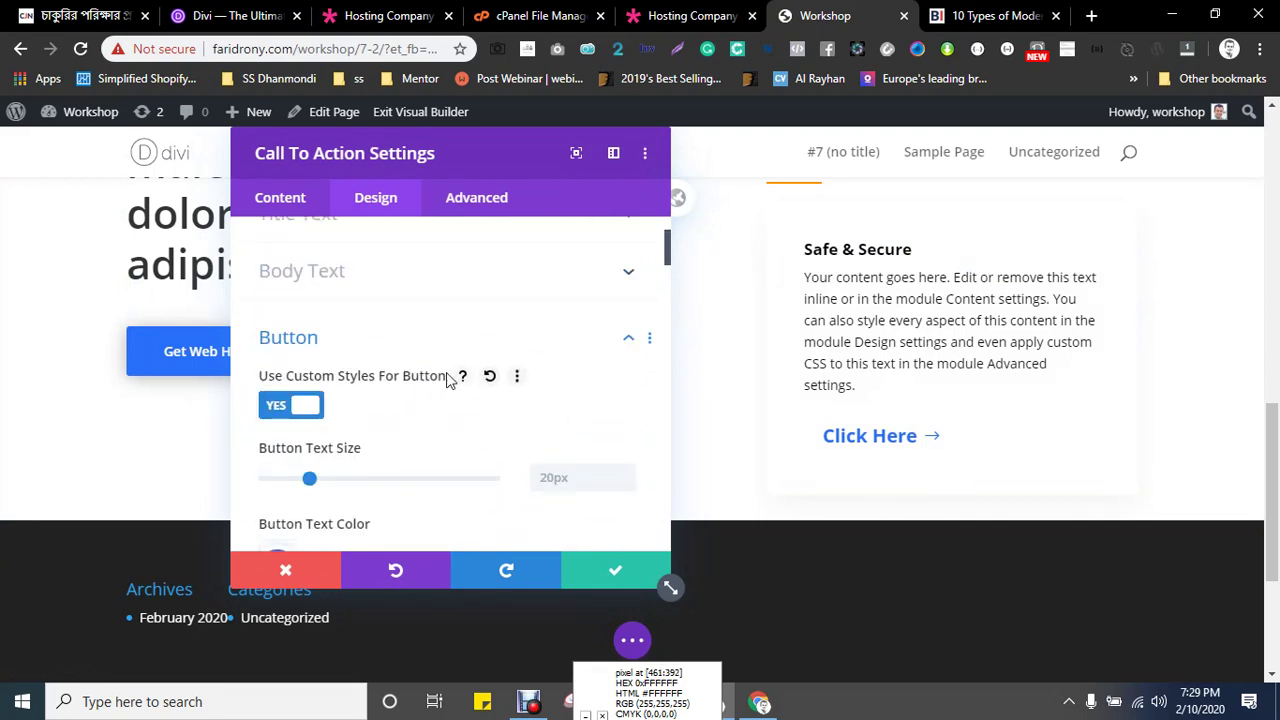
click(516, 378)
click(531, 346)
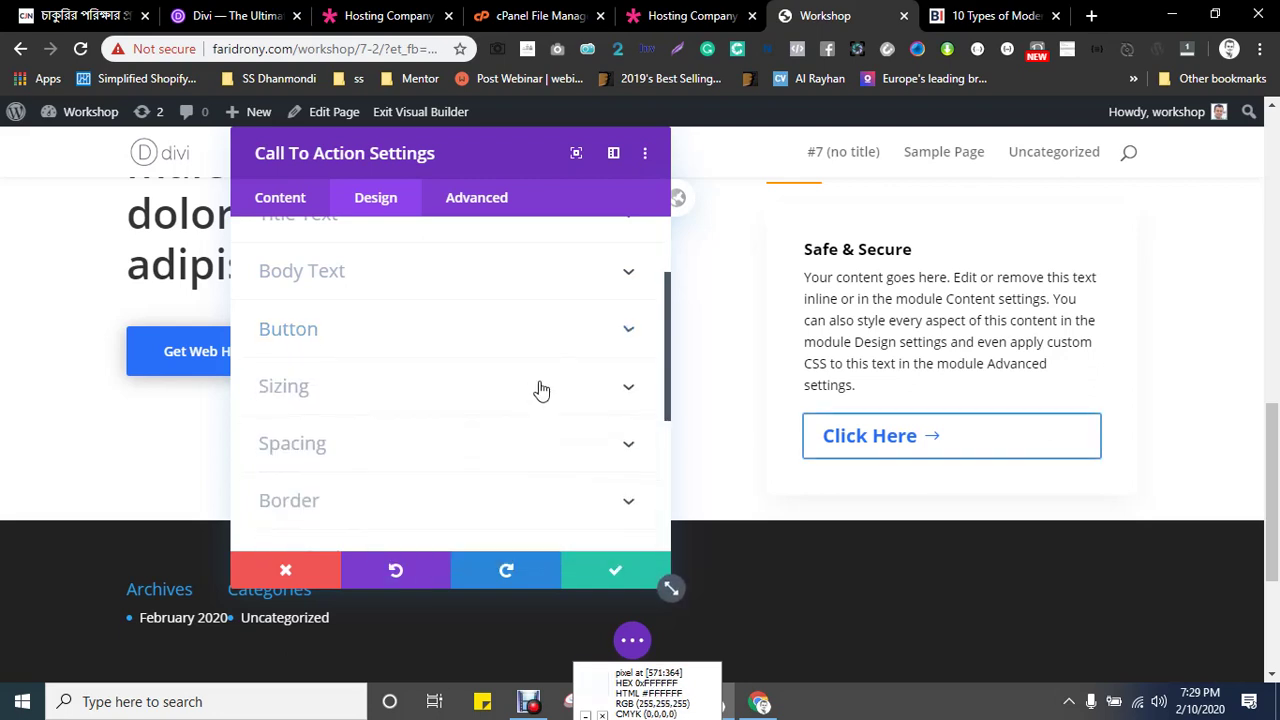
click(288, 344)
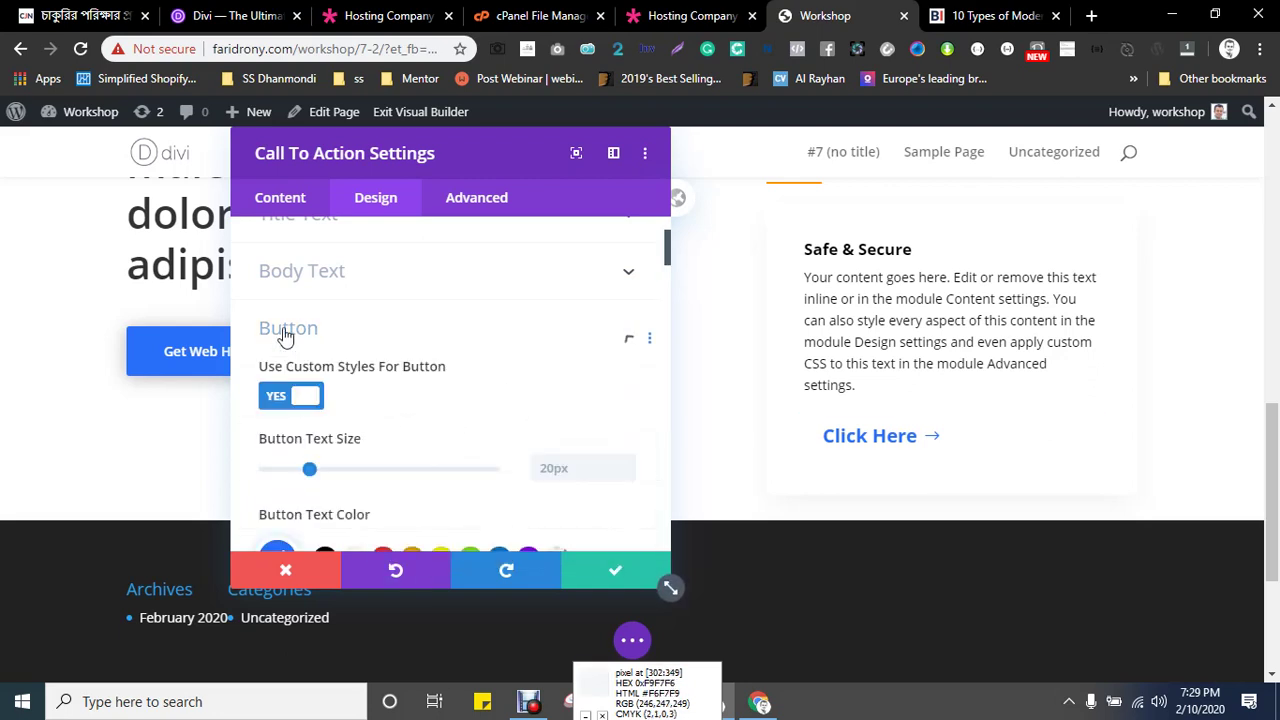
scroll(492, 374, down, 3)
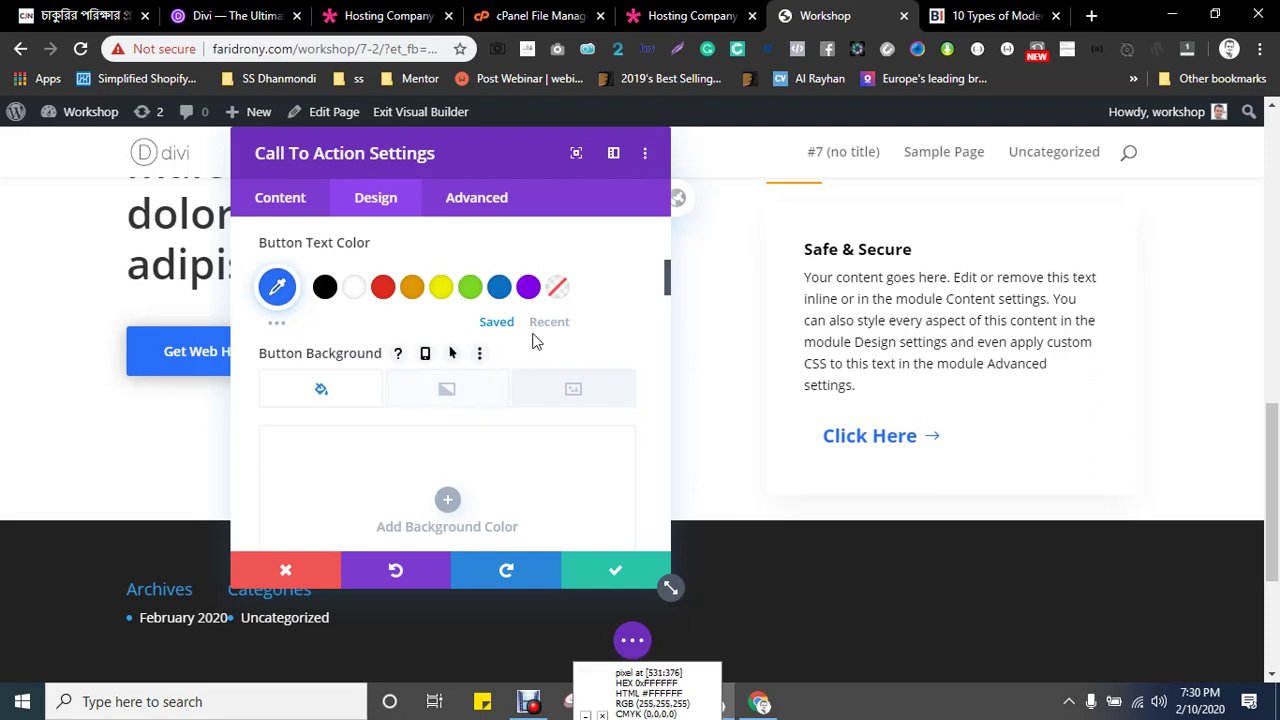
scroll(566, 340, down, 2)
scroll(519, 408, down, 2)
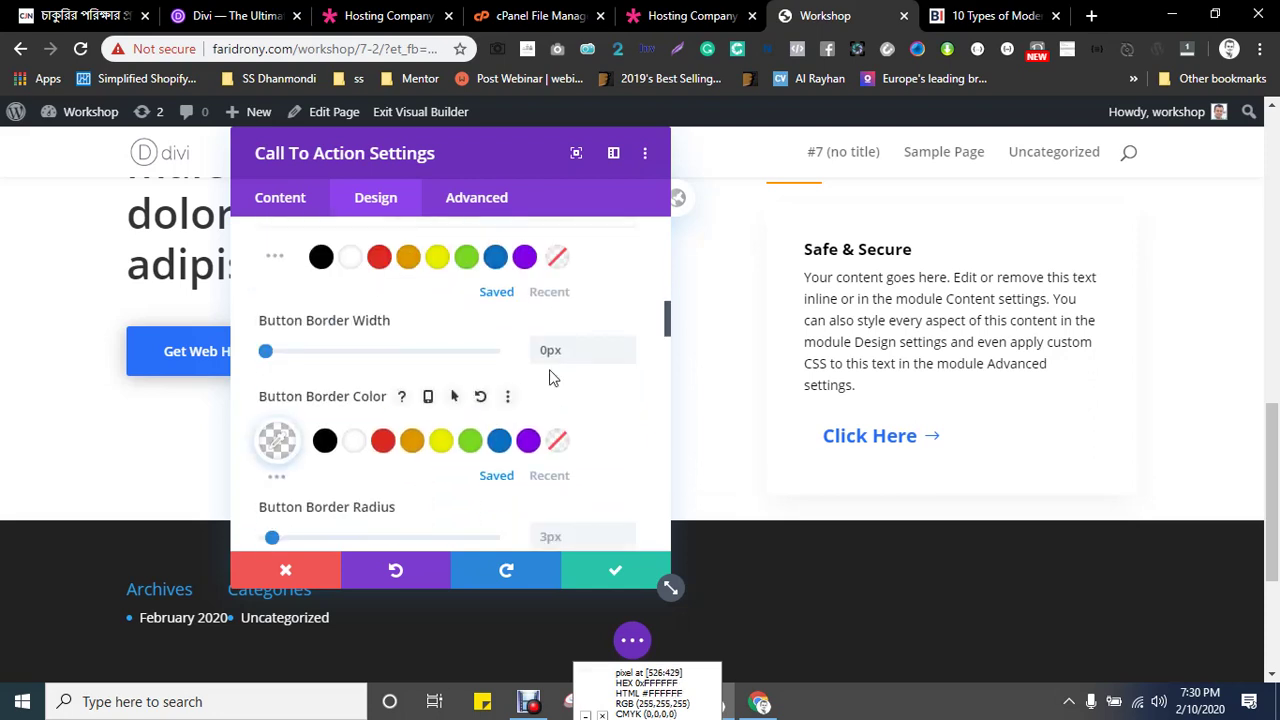
scroll(543, 351, down, 2)
scroll(497, 388, down, 2)
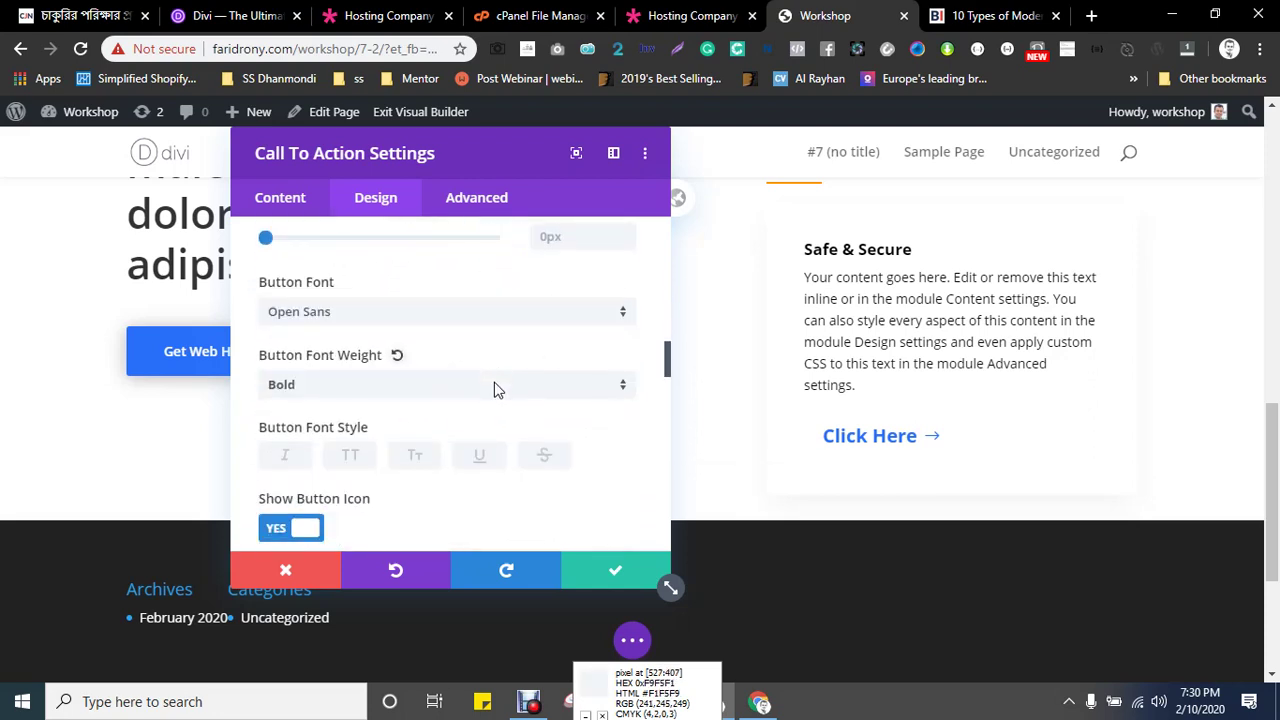
scroll(497, 390, down, 2)
scroll(500, 390, down, 2)
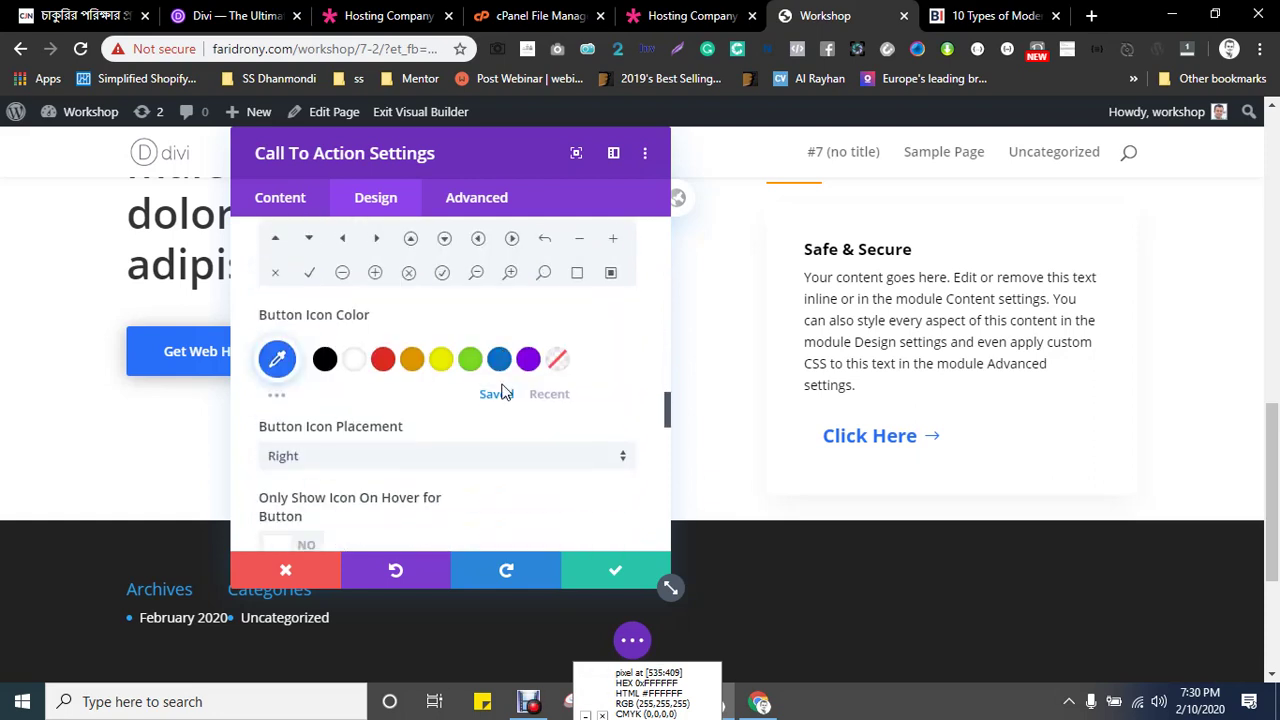
scroll(503, 393, down, 5)
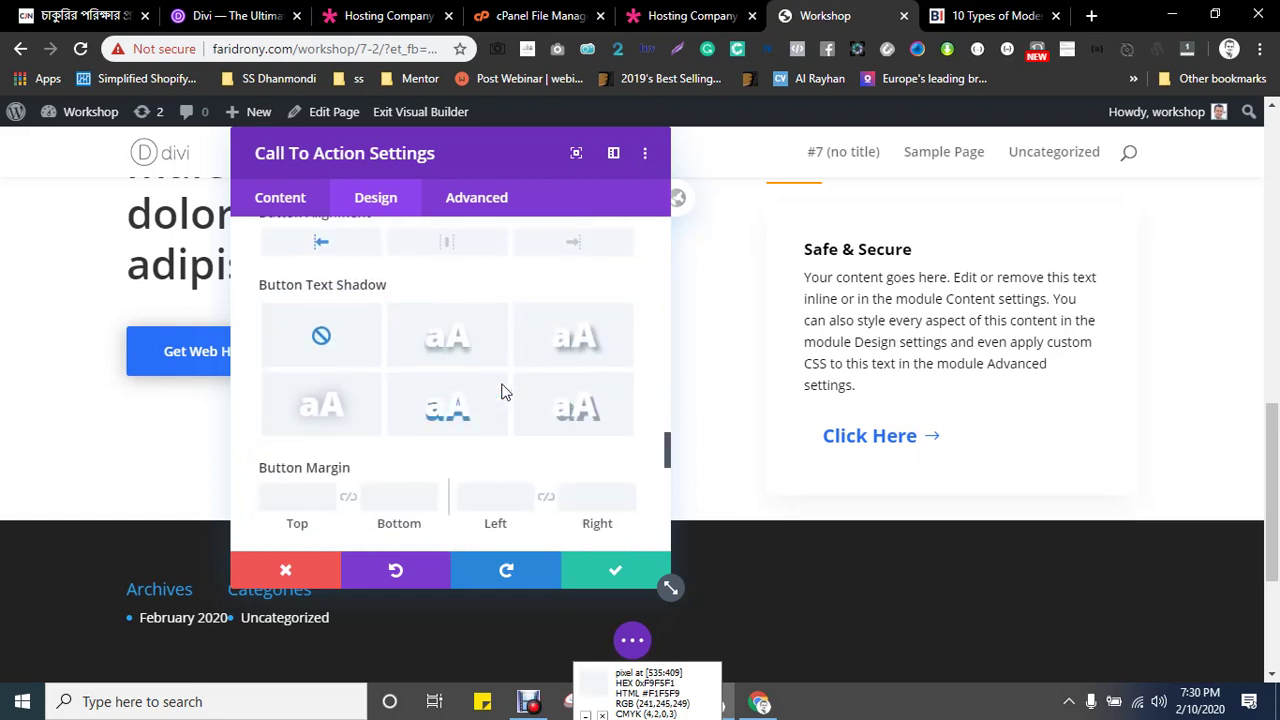
scroll(503, 392, down, 4)
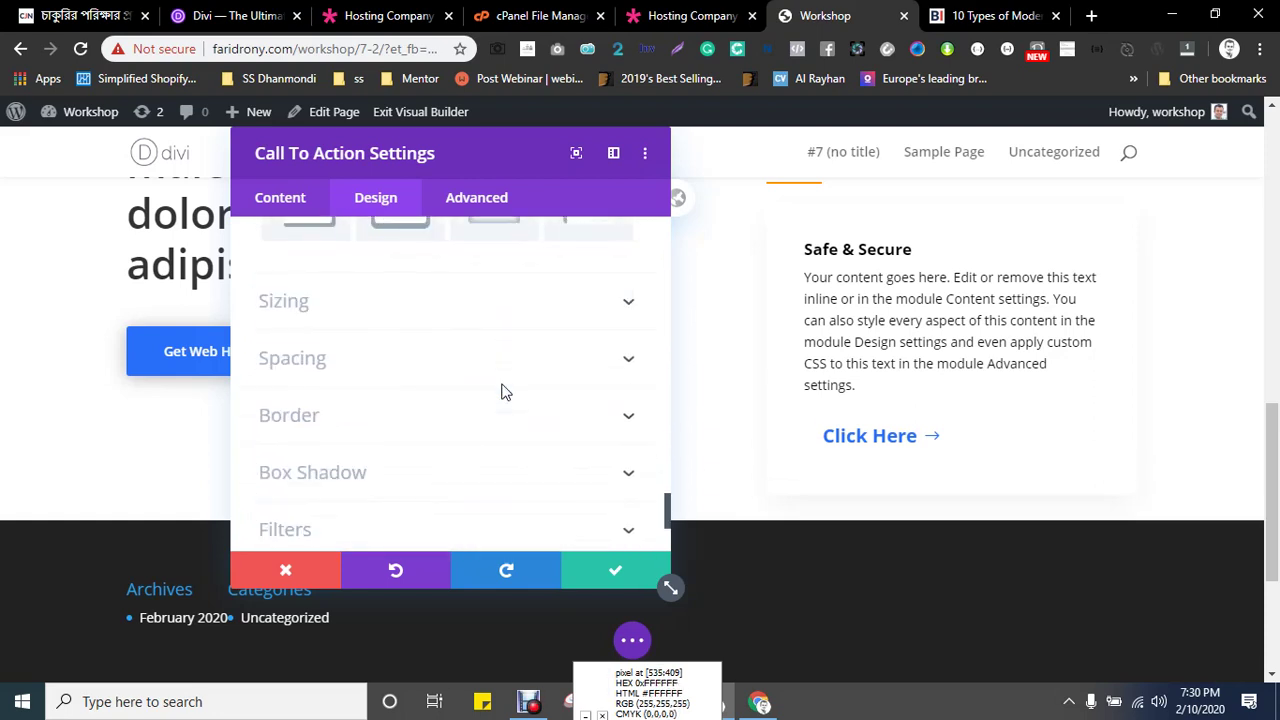
scroll(322, 410, down, 1)
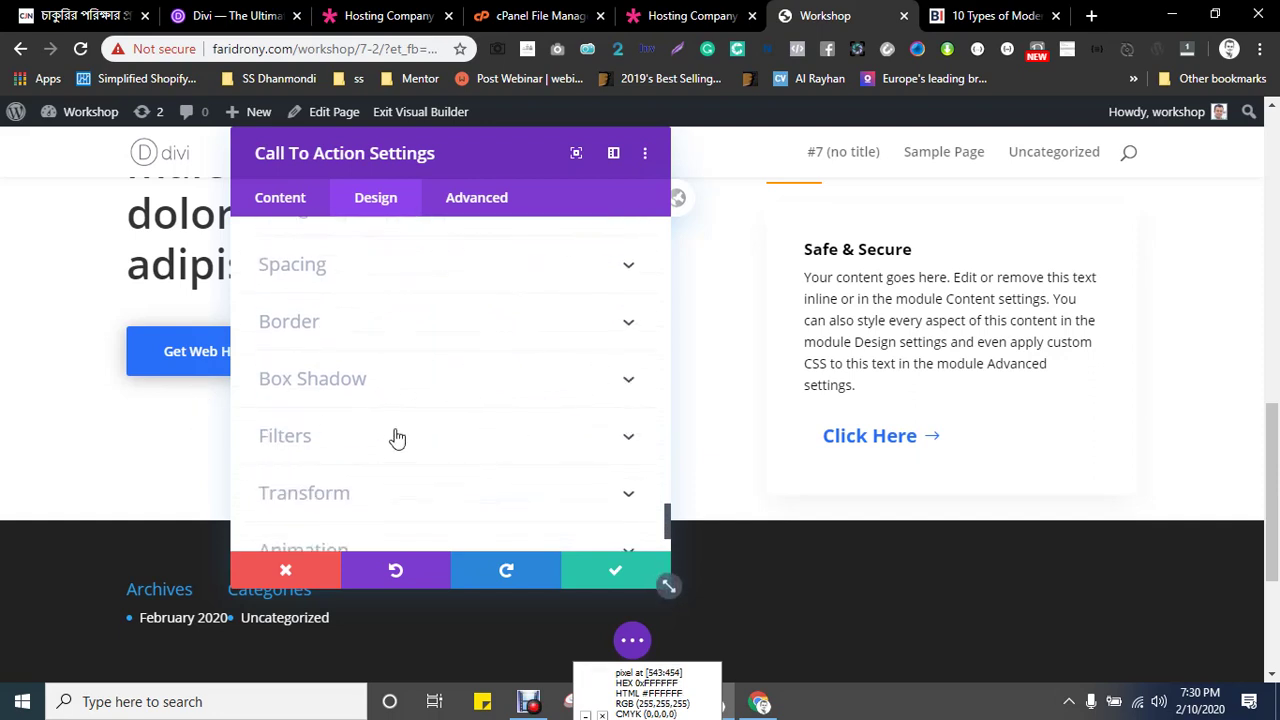
scroll(468, 411, up, 10)
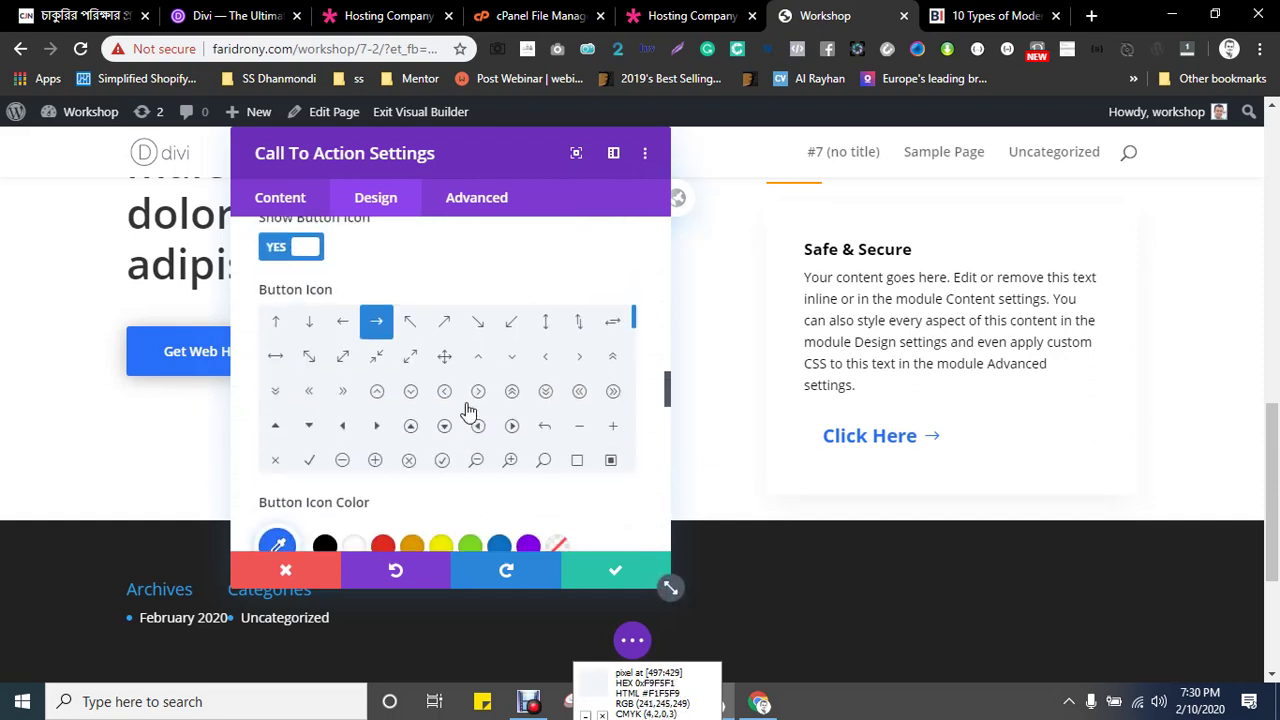
scroll(468, 411, up, 5)
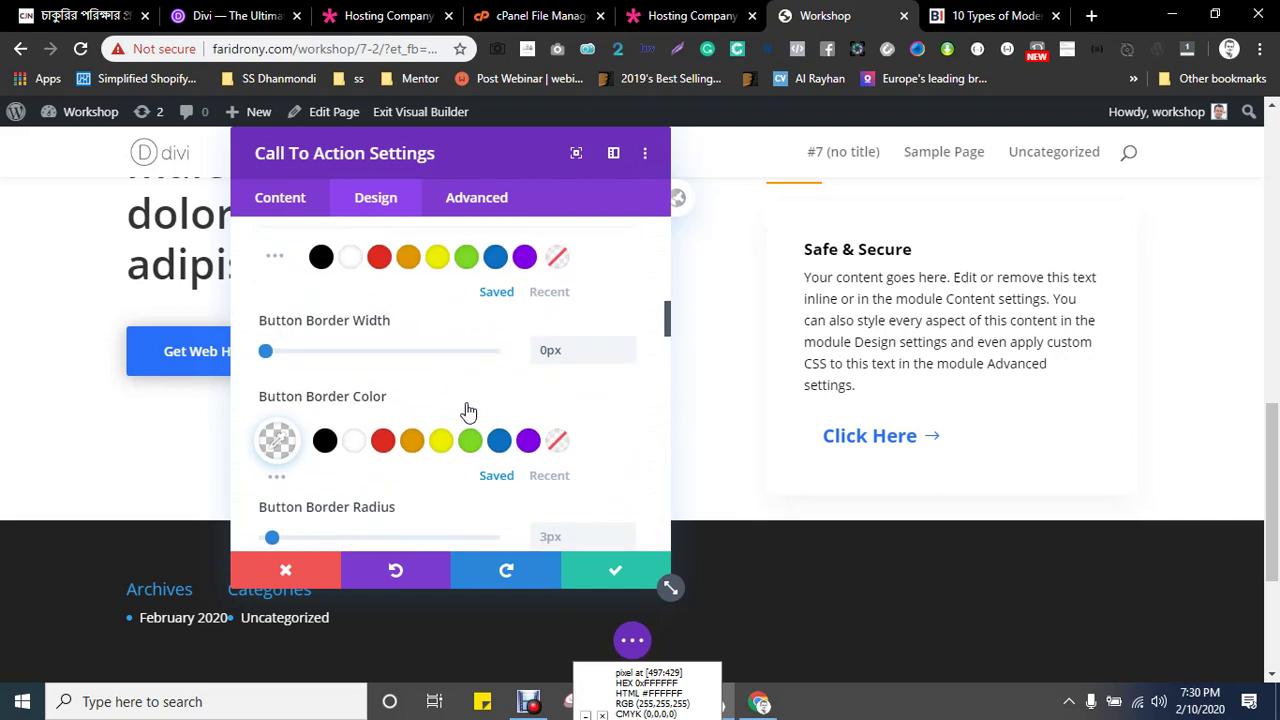
scroll(468, 351, up, 6)
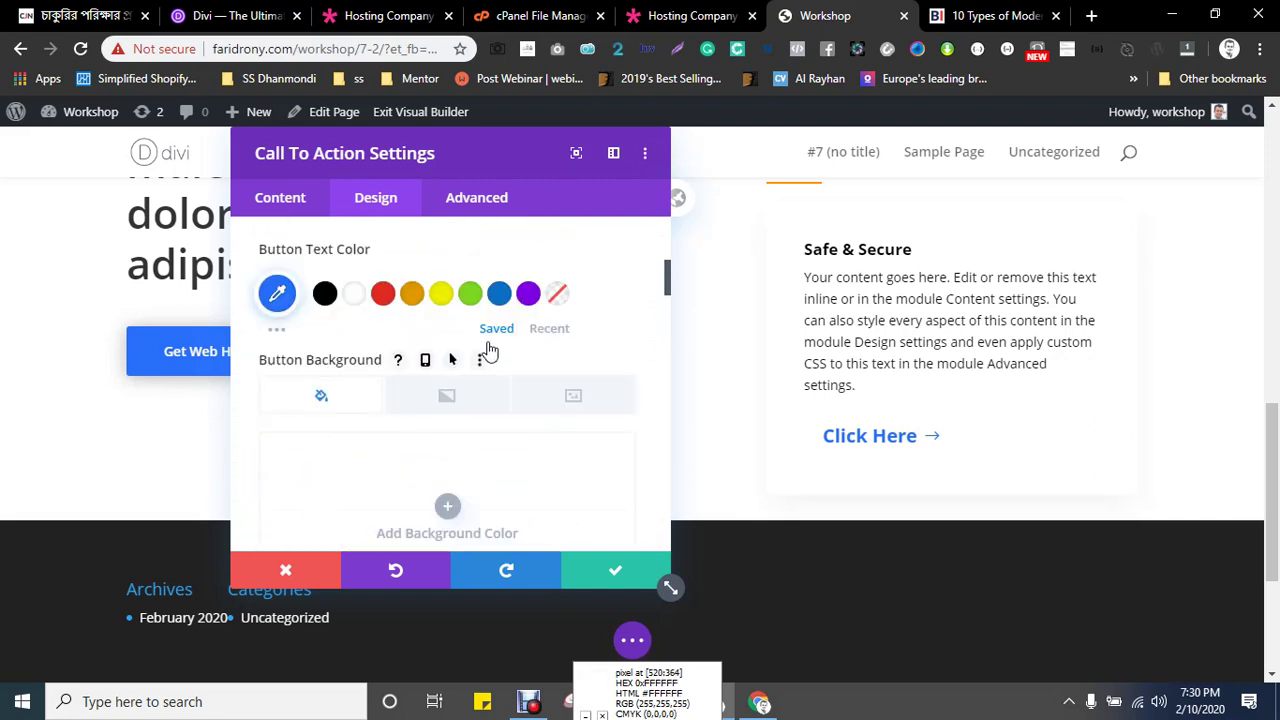
- Recheck the Click Here button's border, font, icon, alignment and shadow options, and the design sections that follow them
click(278, 201)
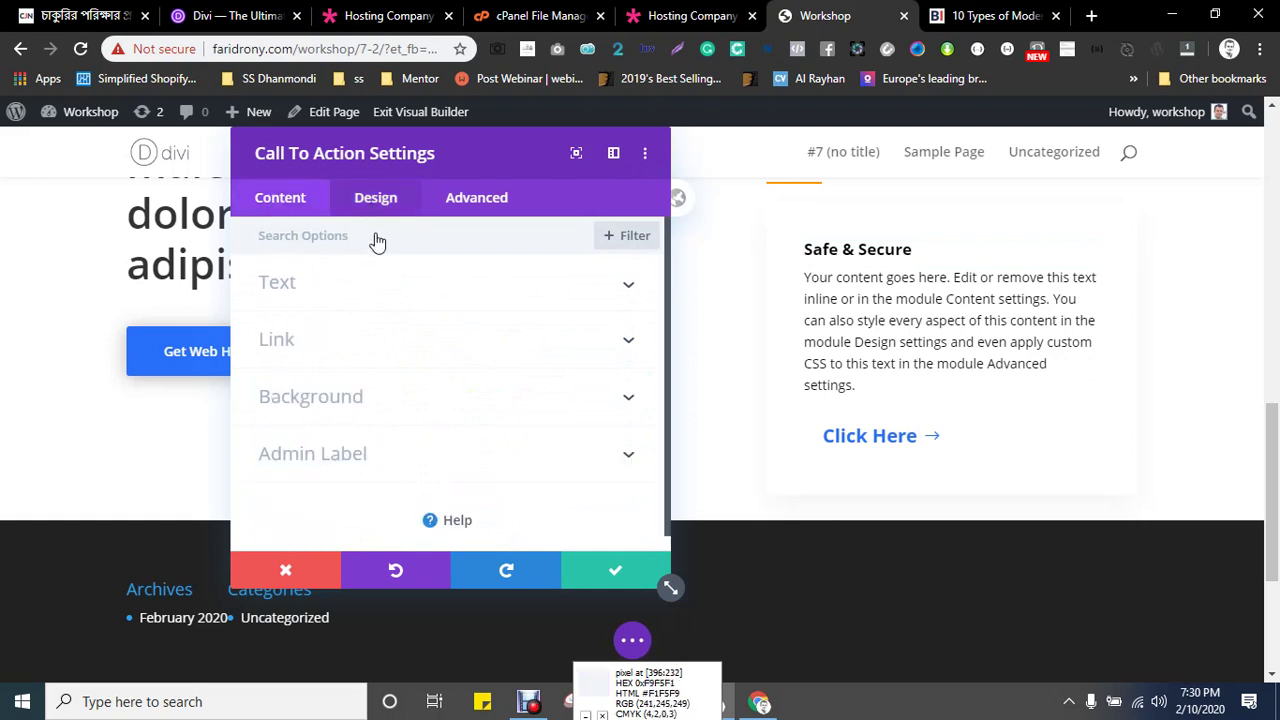
click(375, 198)
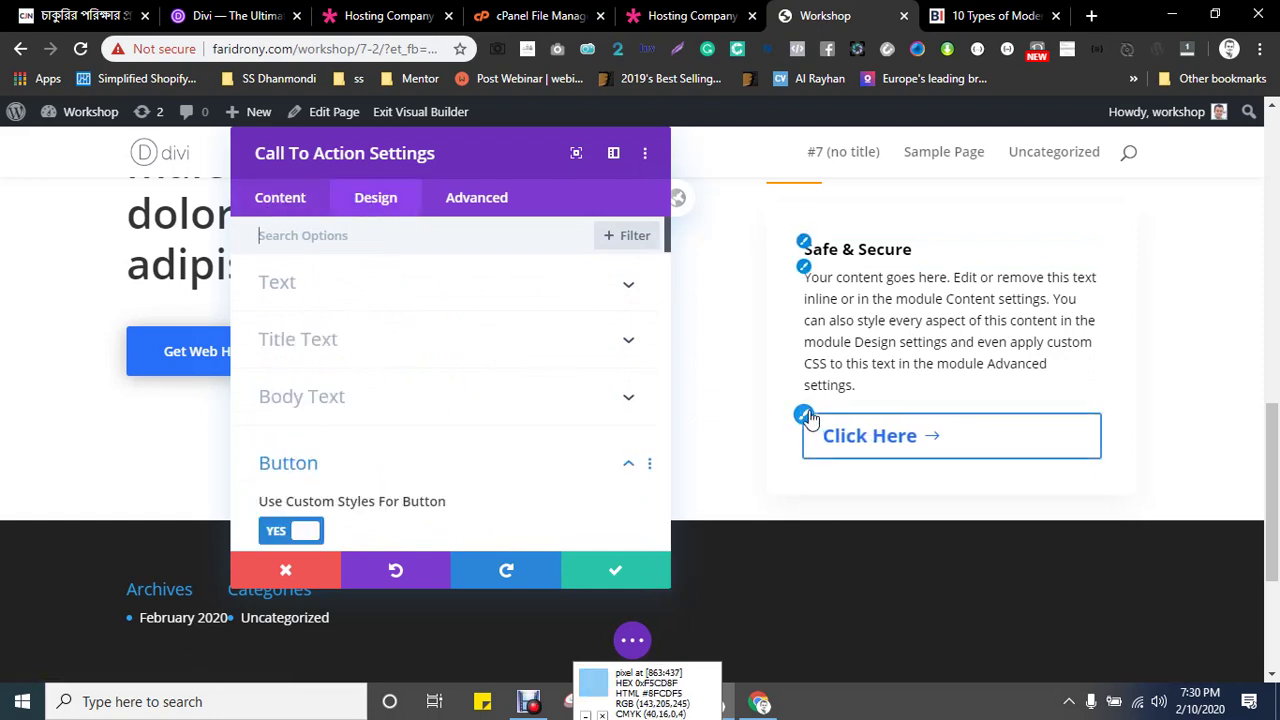
click(808, 418)
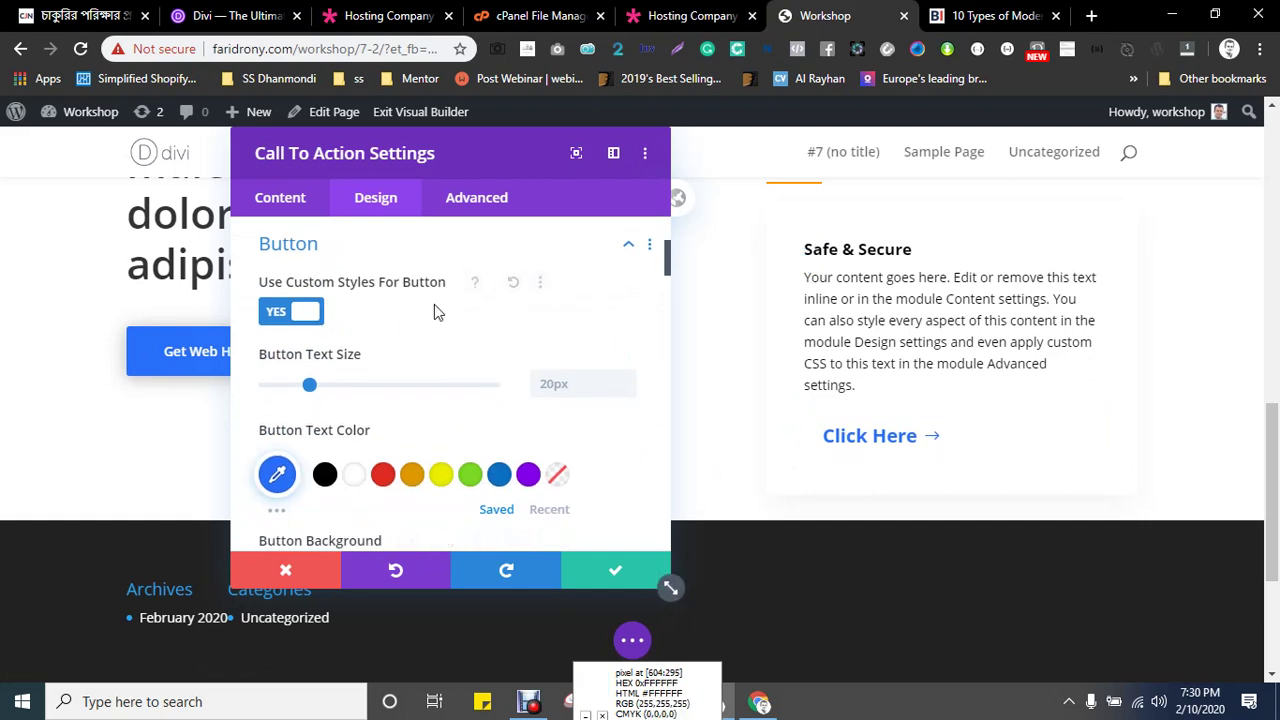
scroll(425, 352, down, 1)
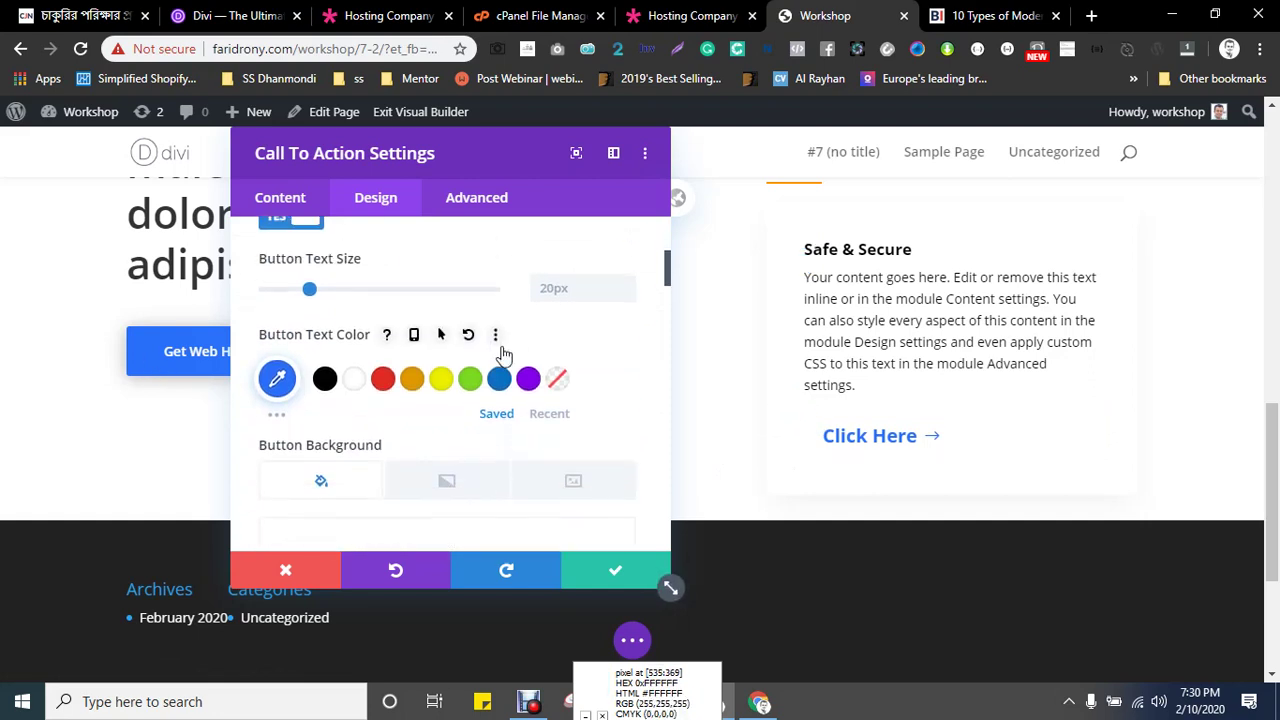
scroll(500, 345, down, 2)
scroll(449, 405, down, 2)
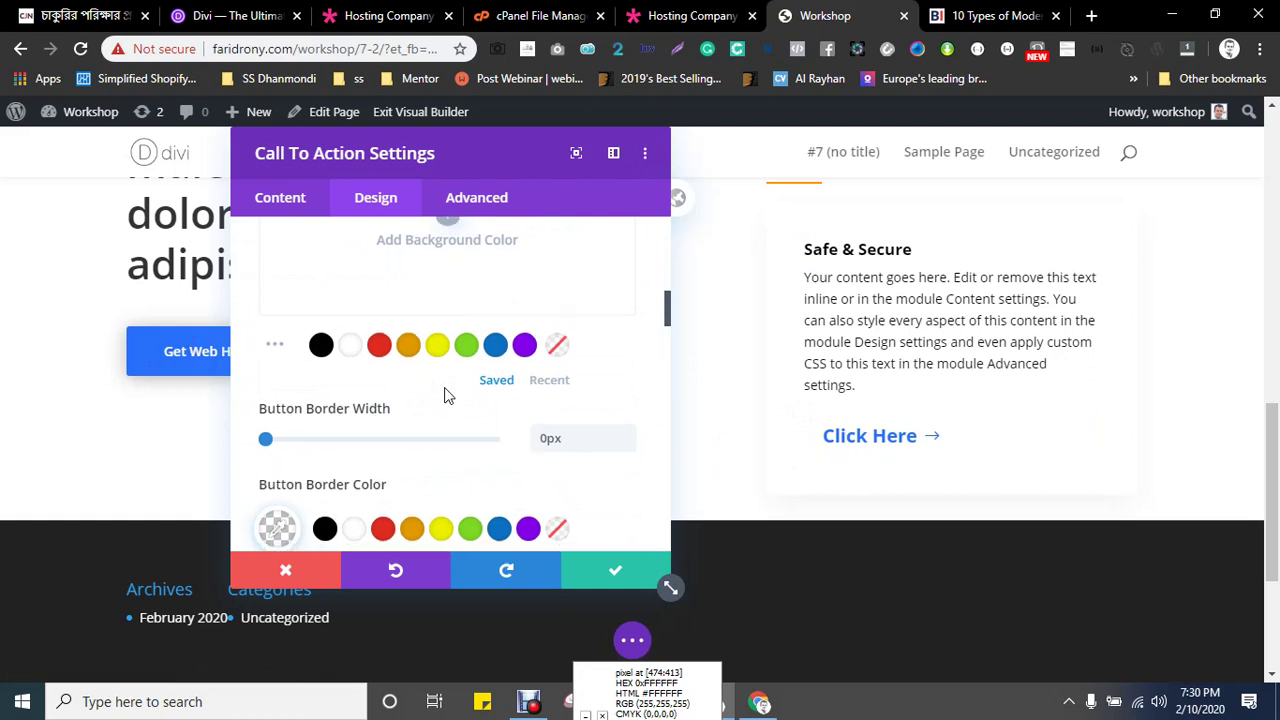
scroll(447, 394, down, 1)
scroll(479, 360, down, 2)
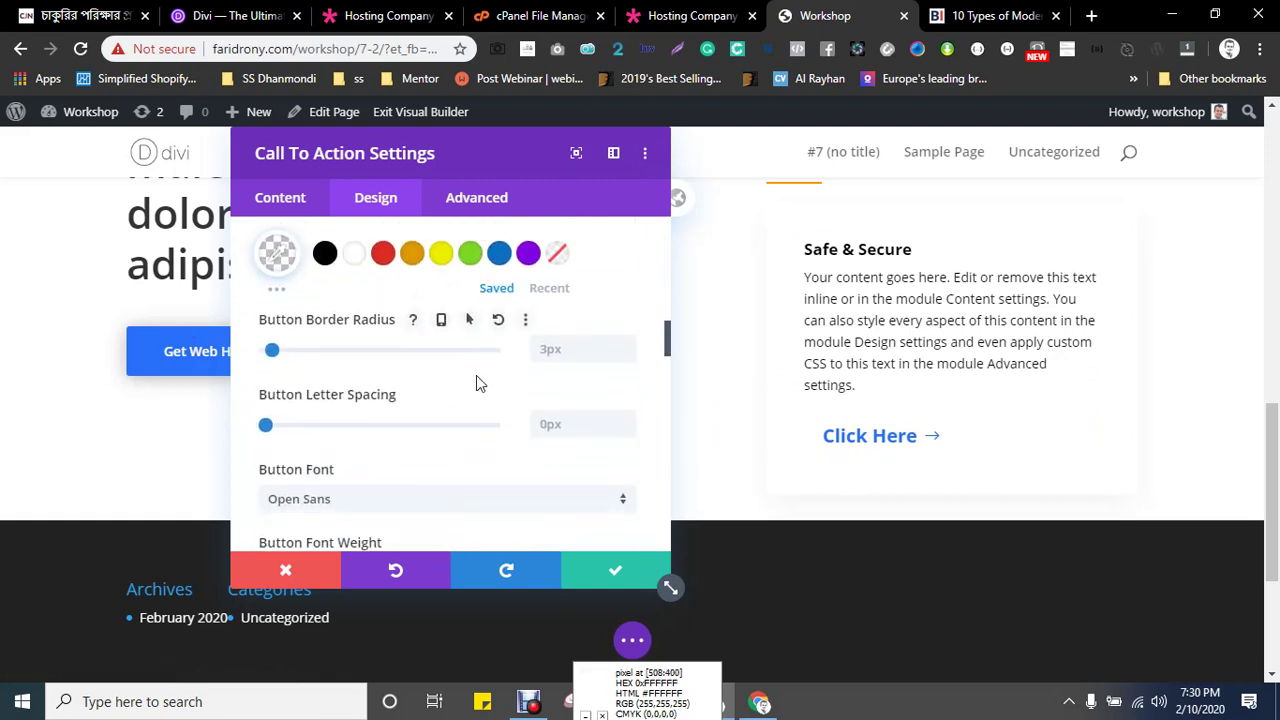
scroll(476, 375, down, 2)
scroll(476, 375, down, 2)
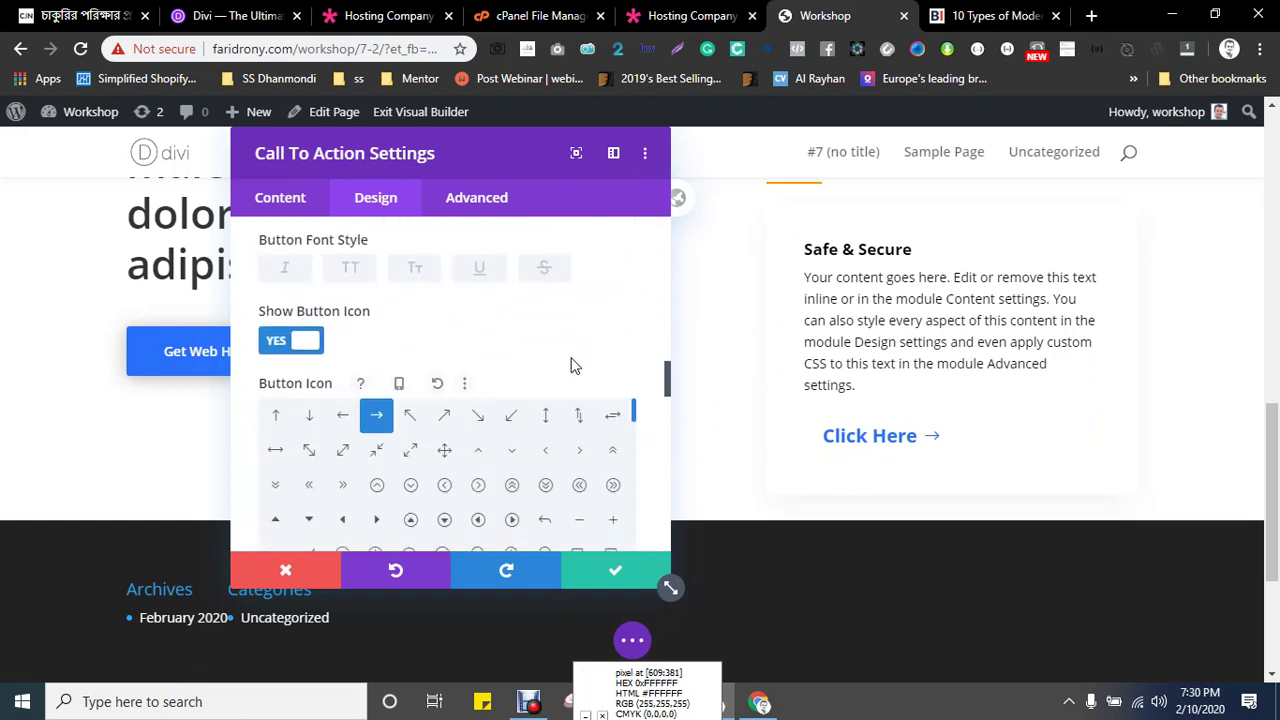
scroll(571, 363, down, 2)
scroll(558, 376, down, 3)
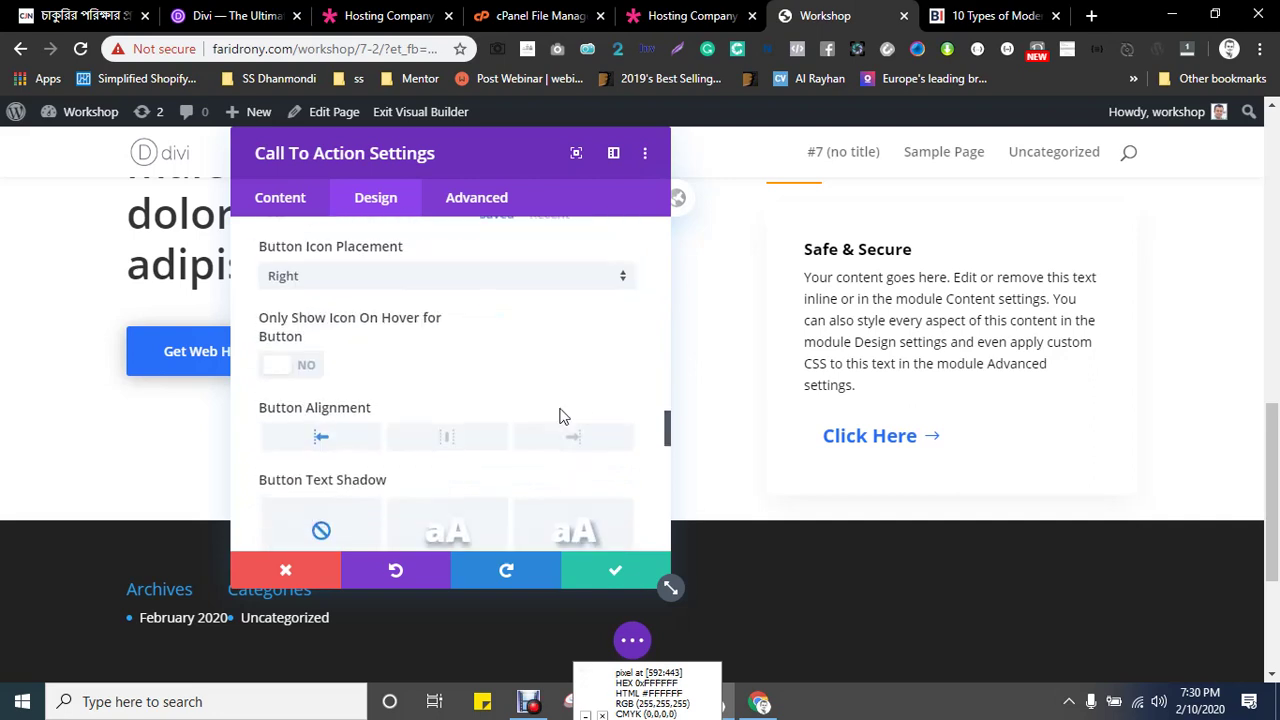
scroll(535, 360, down, 5)
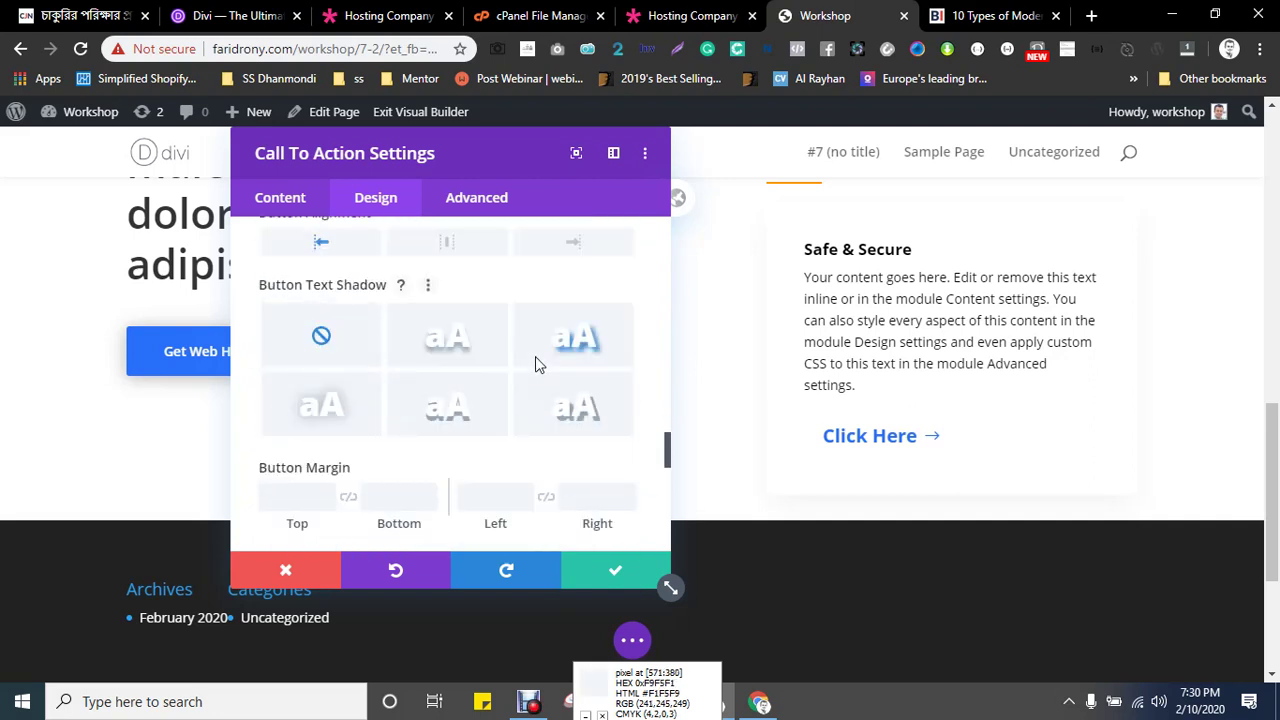
scroll(484, 400, down, 2)
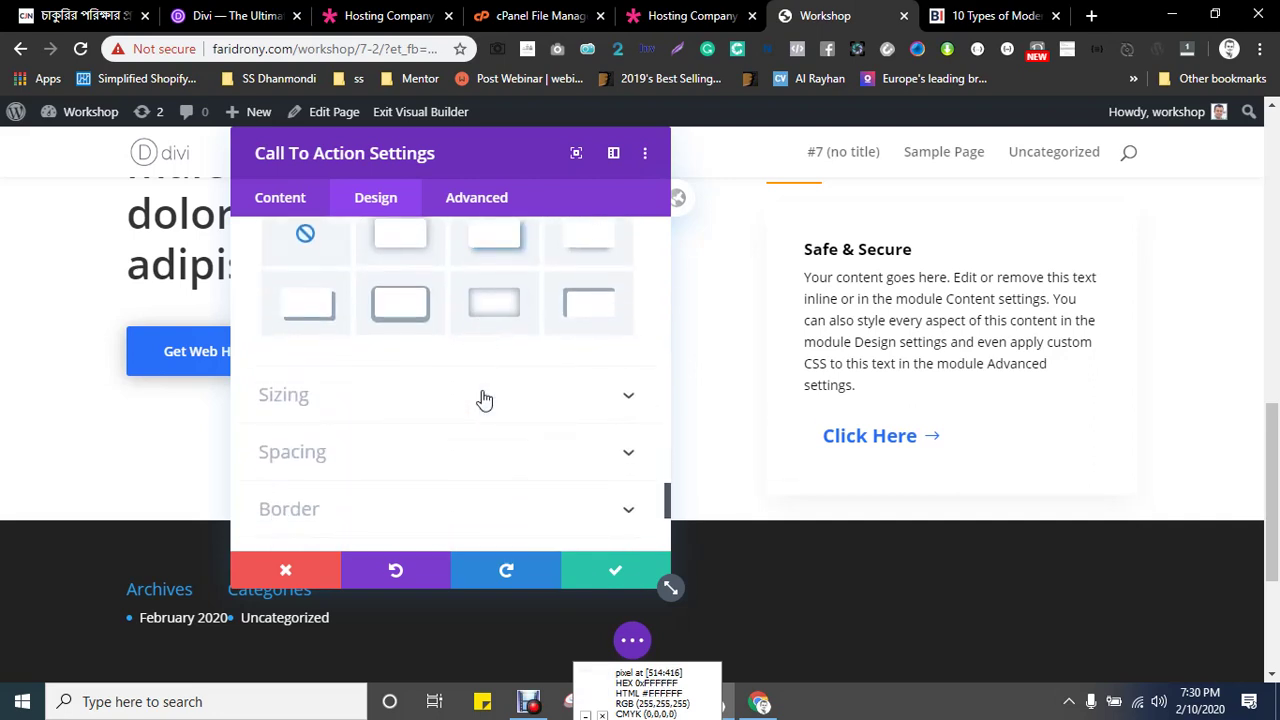
scroll(484, 400, down, 3)
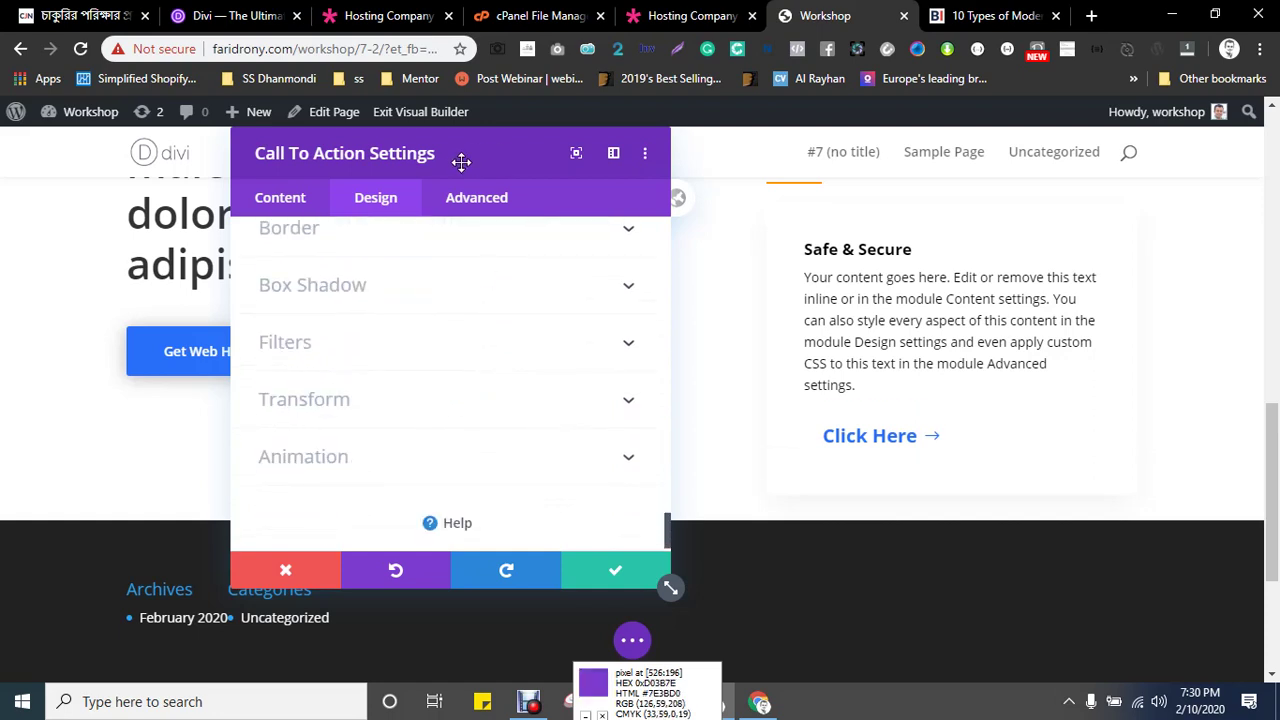
- Look through the call to action's advanced option groups, including Visibility
click(469, 205)
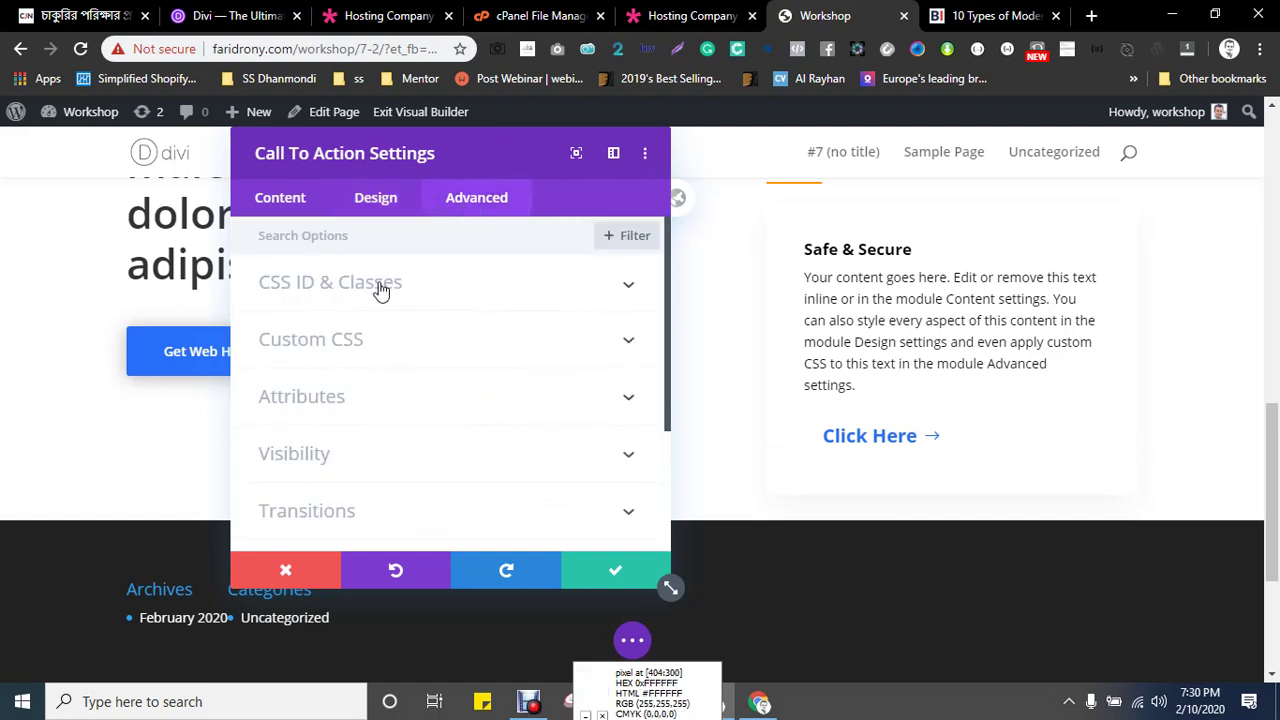
scroll(410, 350, down, 3)
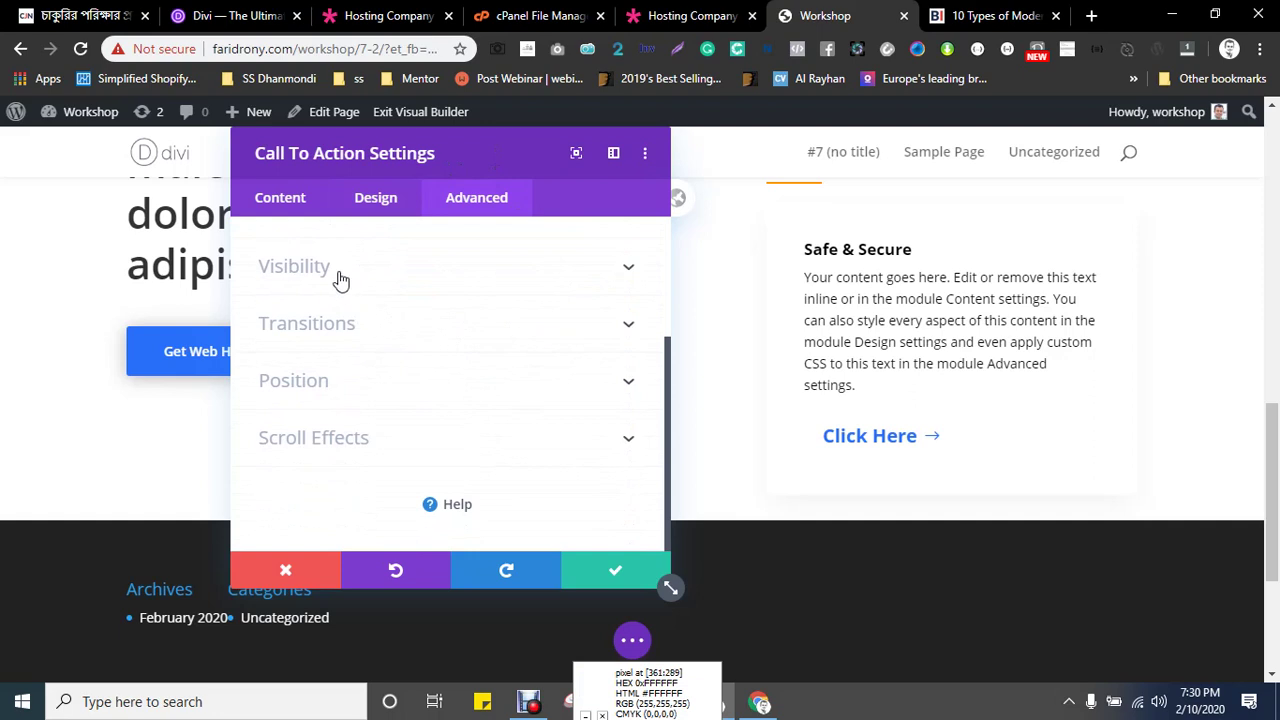
click(340, 280)
click(288, 250)
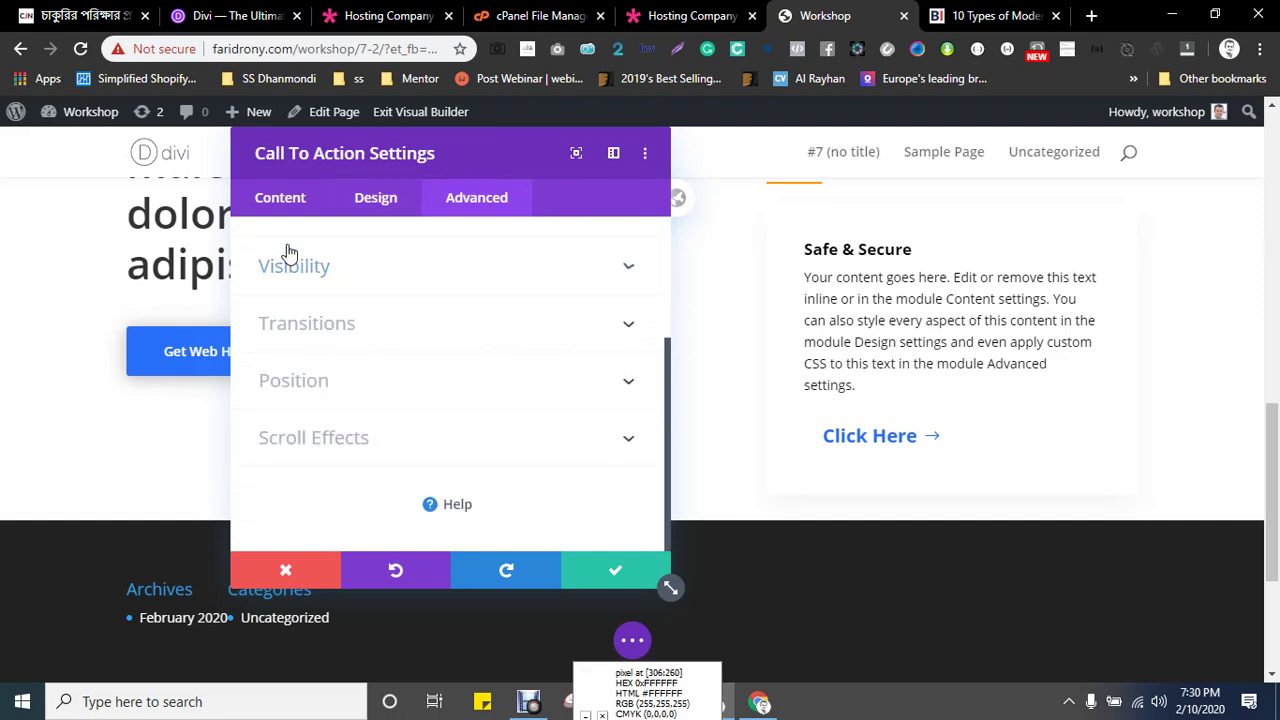
- Try the Vertical Motion scroll effect on the Safe & Secure call to action, check it on the page, and turn it off
click(316, 388)
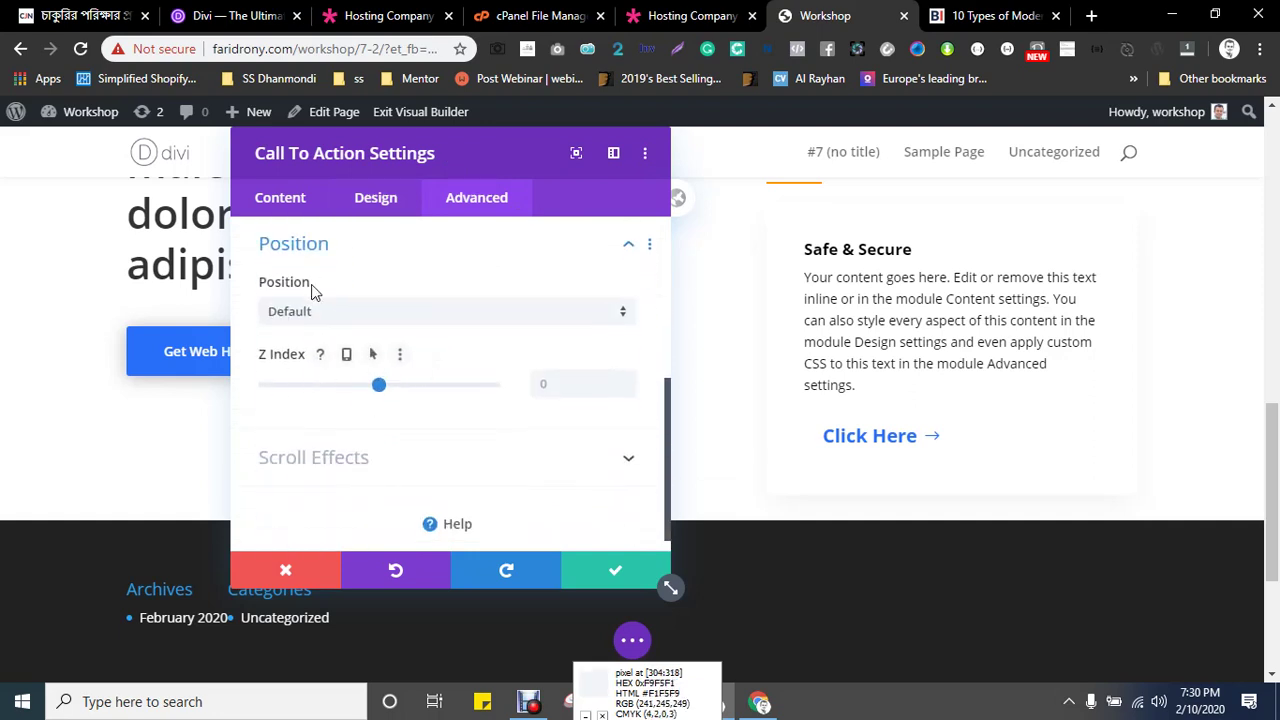
click(298, 250)
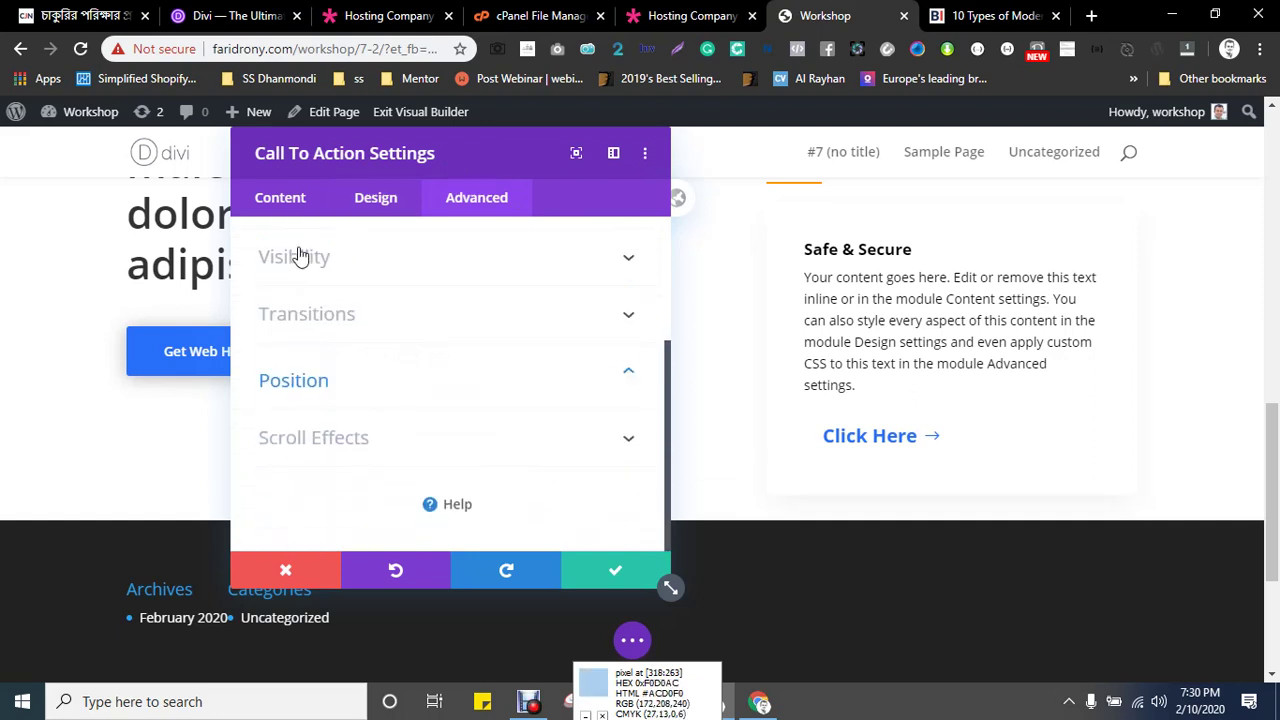
click(336, 443)
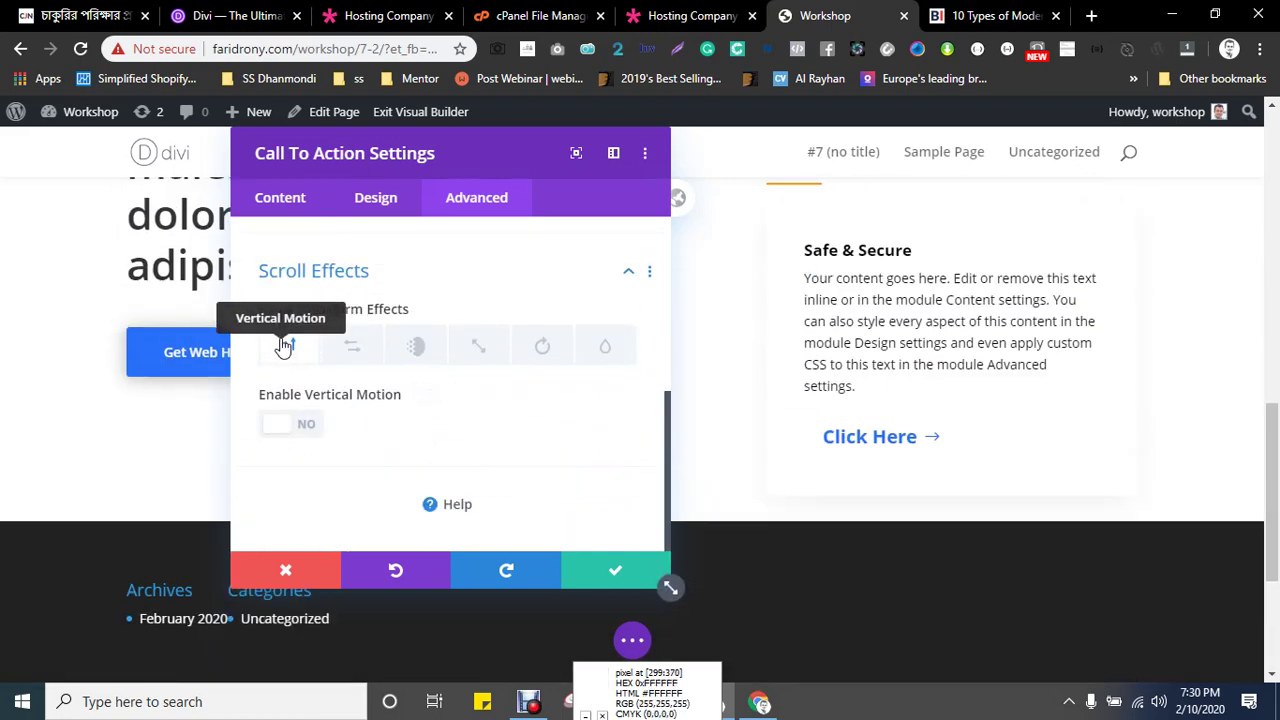
click(303, 426)
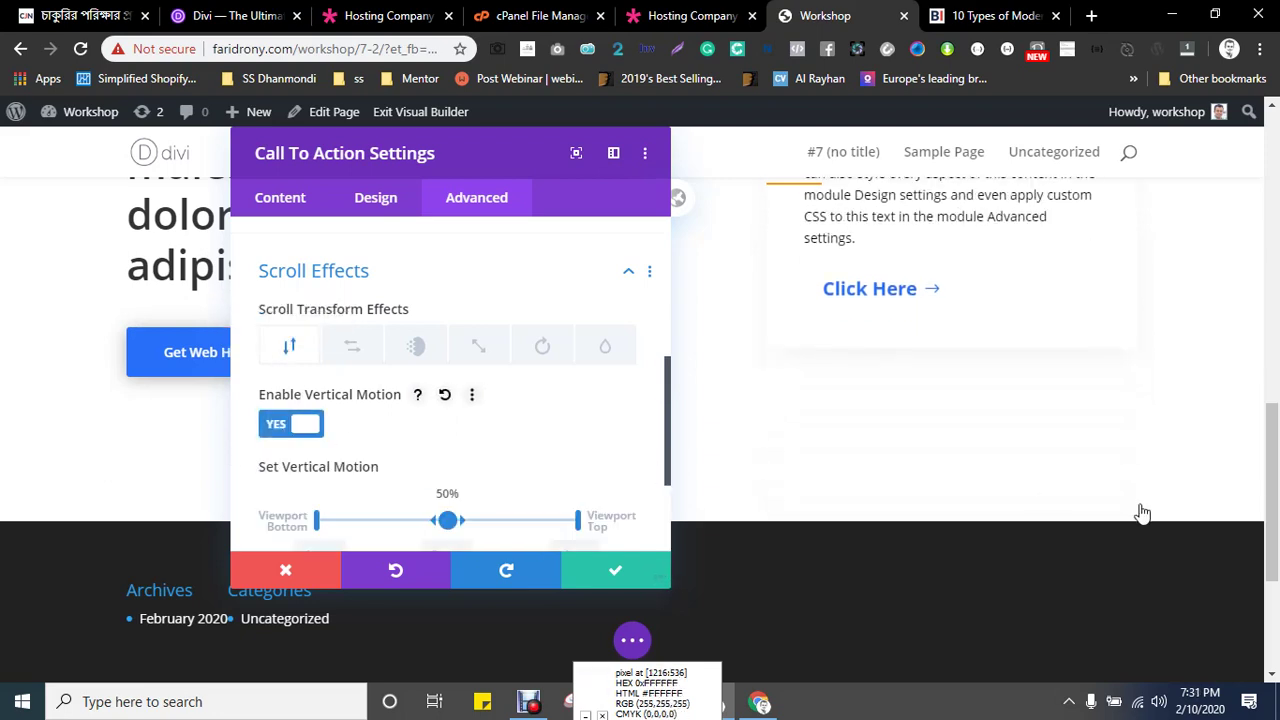
scroll(1143, 513, up, 2)
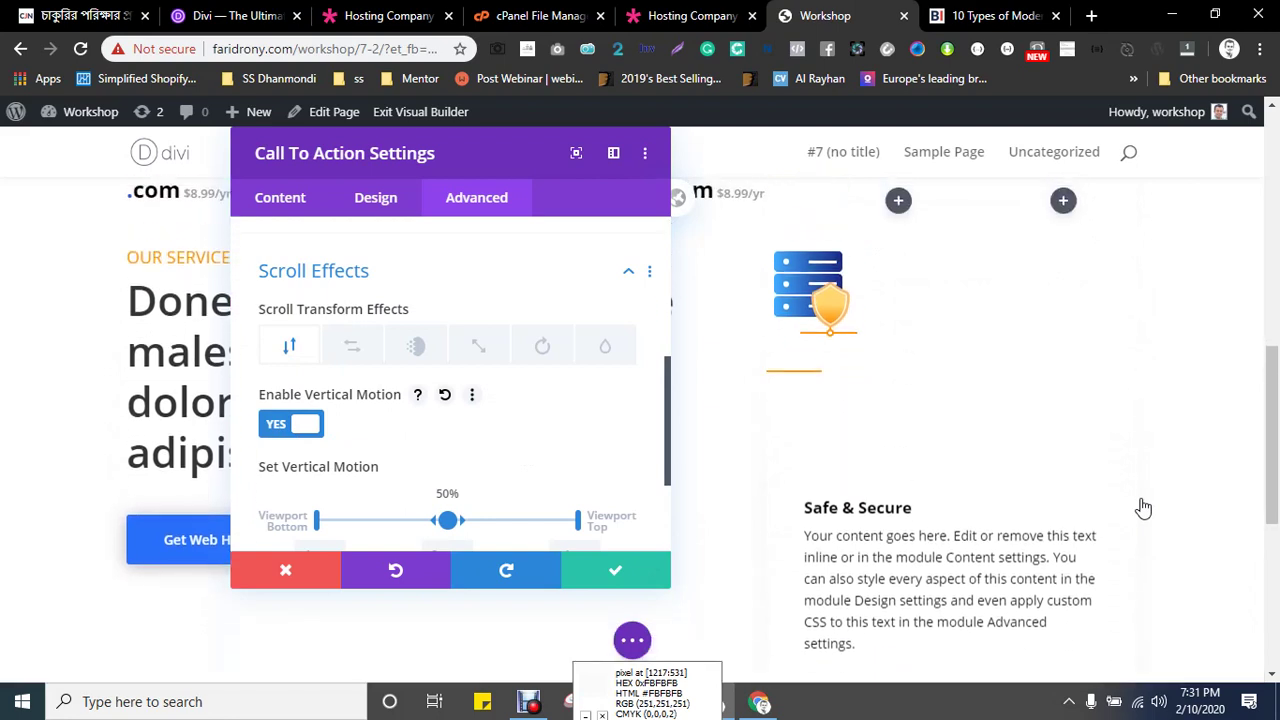
scroll(1143, 508, down, 1)
scroll(1143, 508, up, 2)
scroll(1143, 506, down, 2)
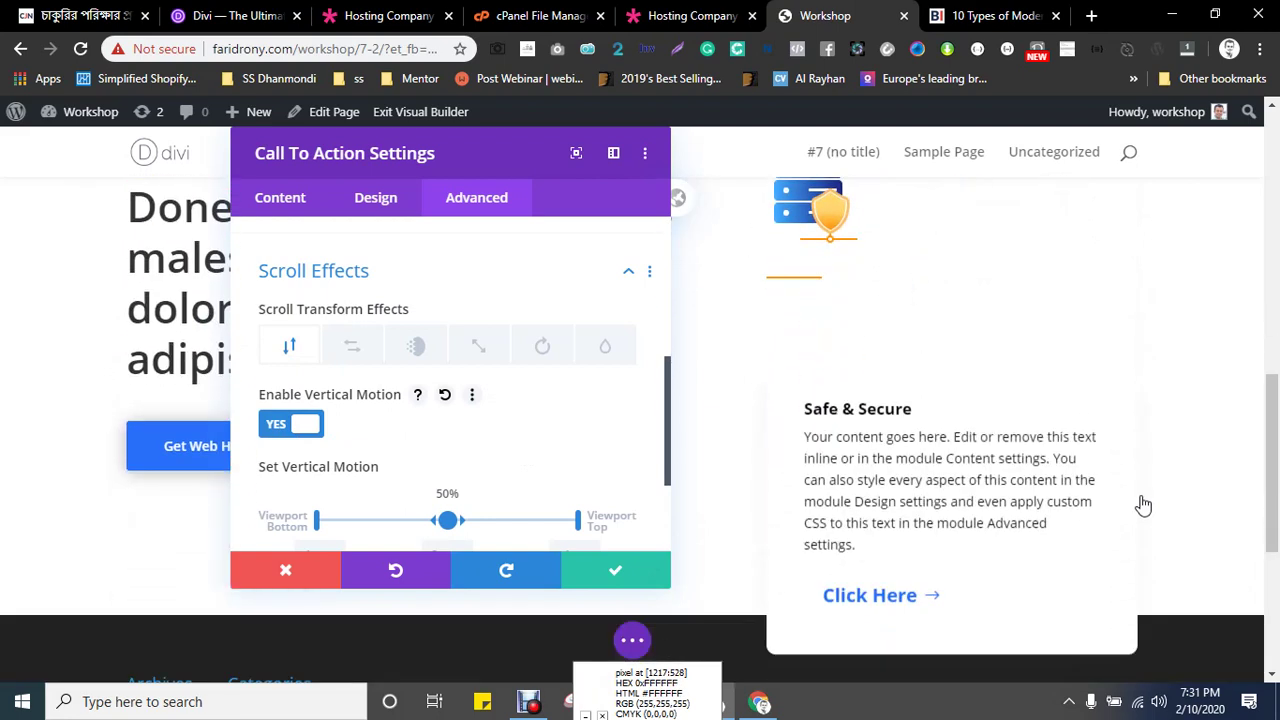
click(303, 427)
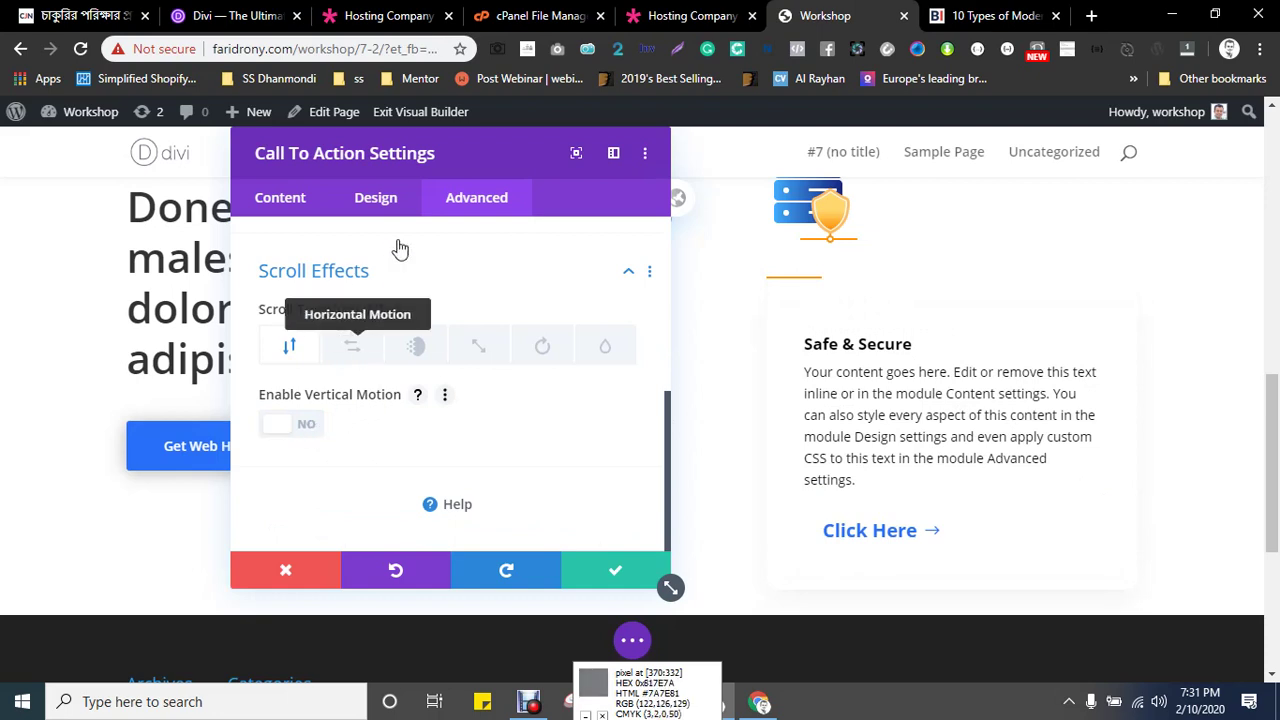
- Try the Fading In and Out scroll effect on the call to action, check it on the page, and turn it off
click(410, 350)
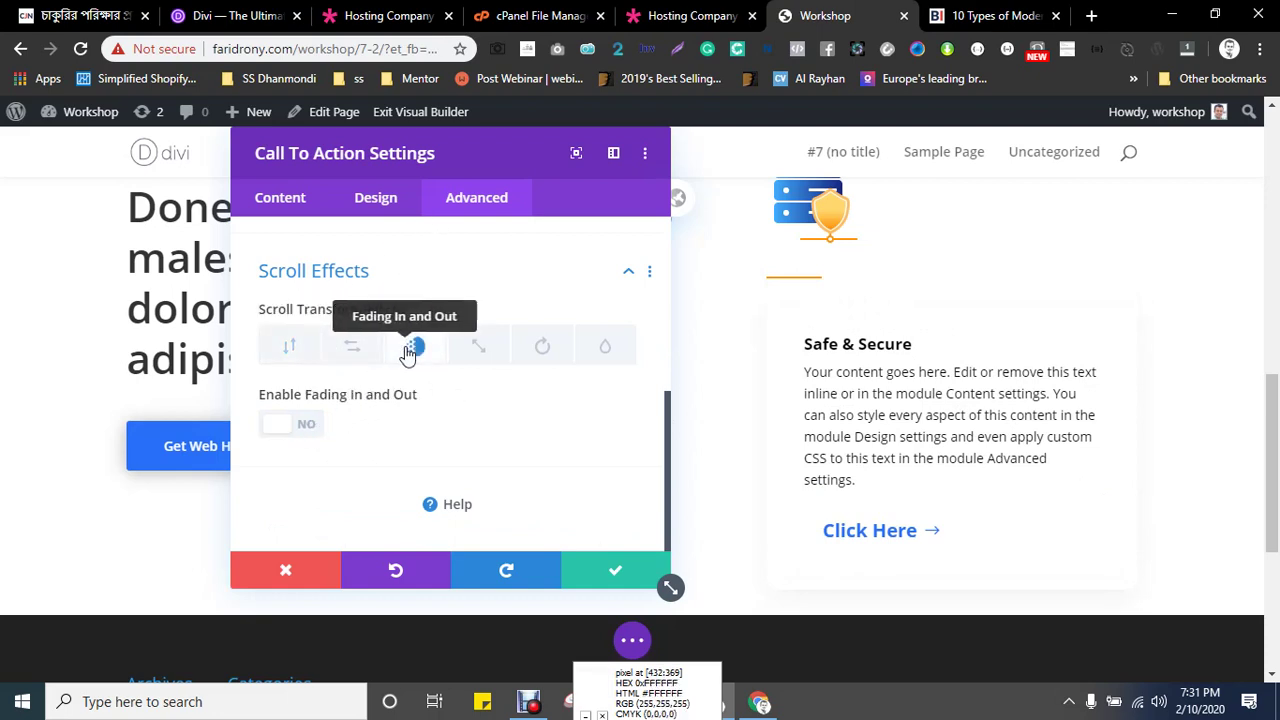
click(307, 428)
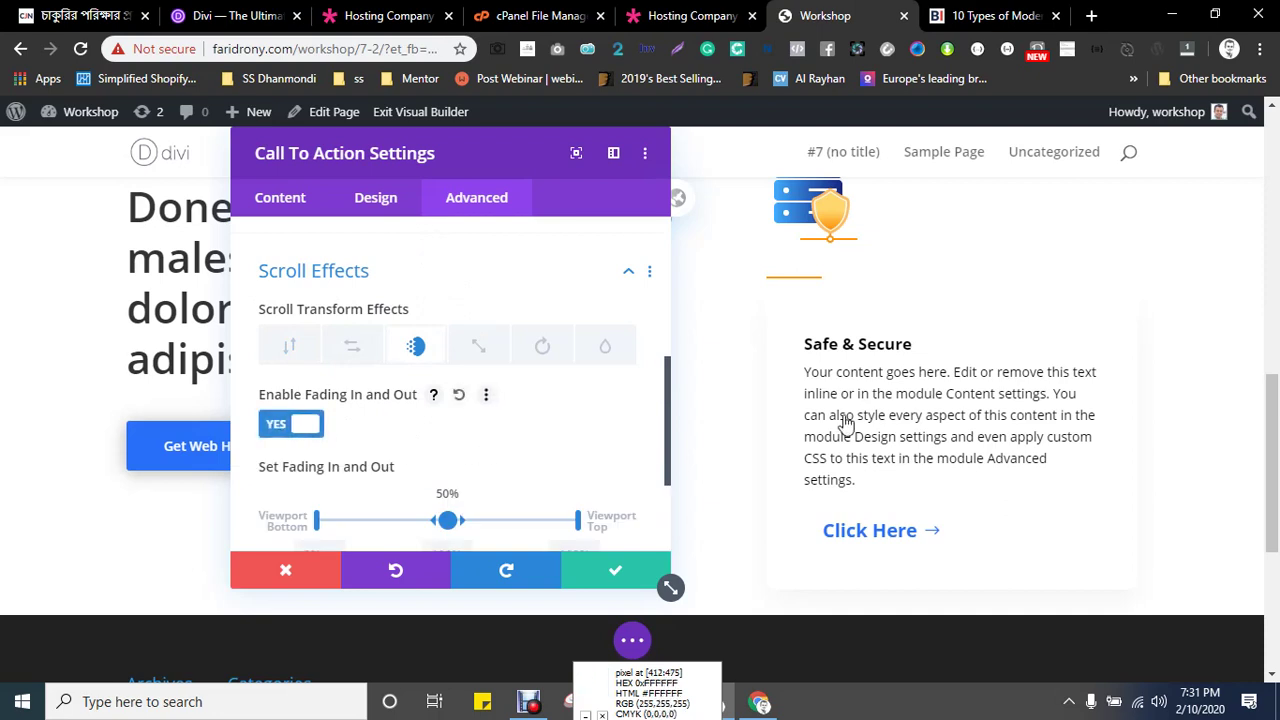
scroll(894, 390, down, 2)
scroll(895, 395, up, 2)
scroll(895, 396, up, 2)
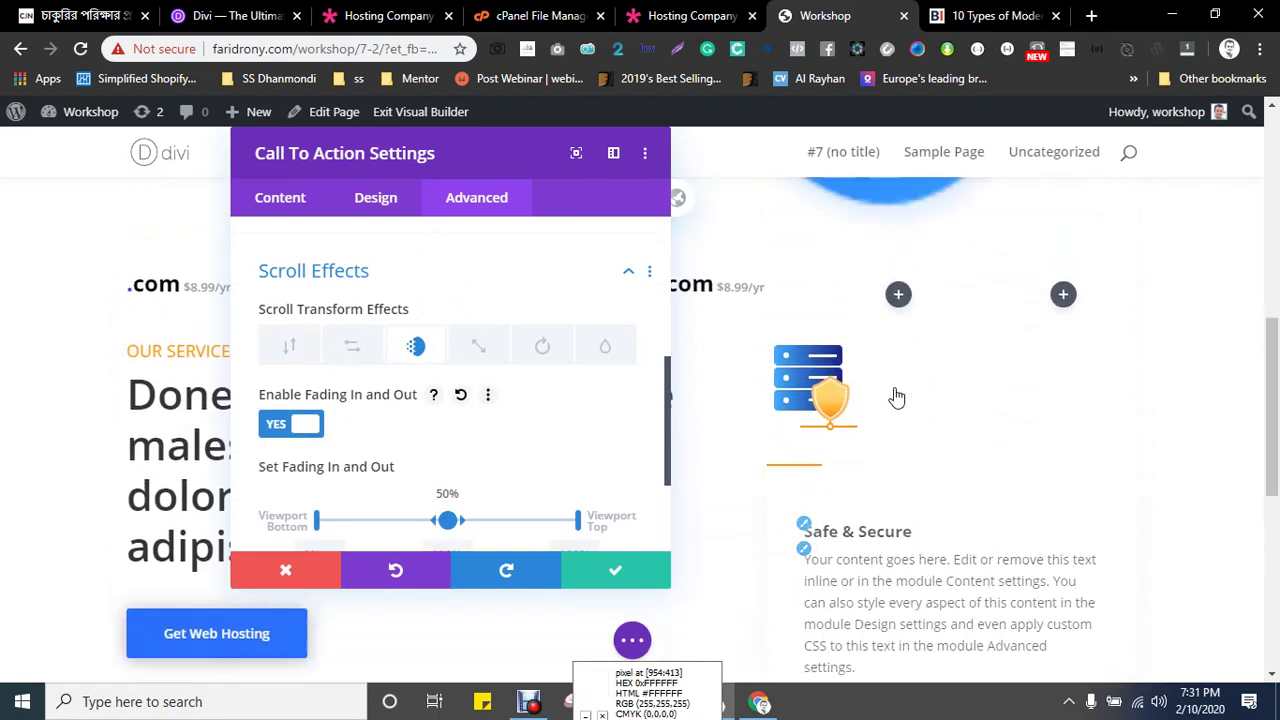
scroll(901, 396, up, 1)
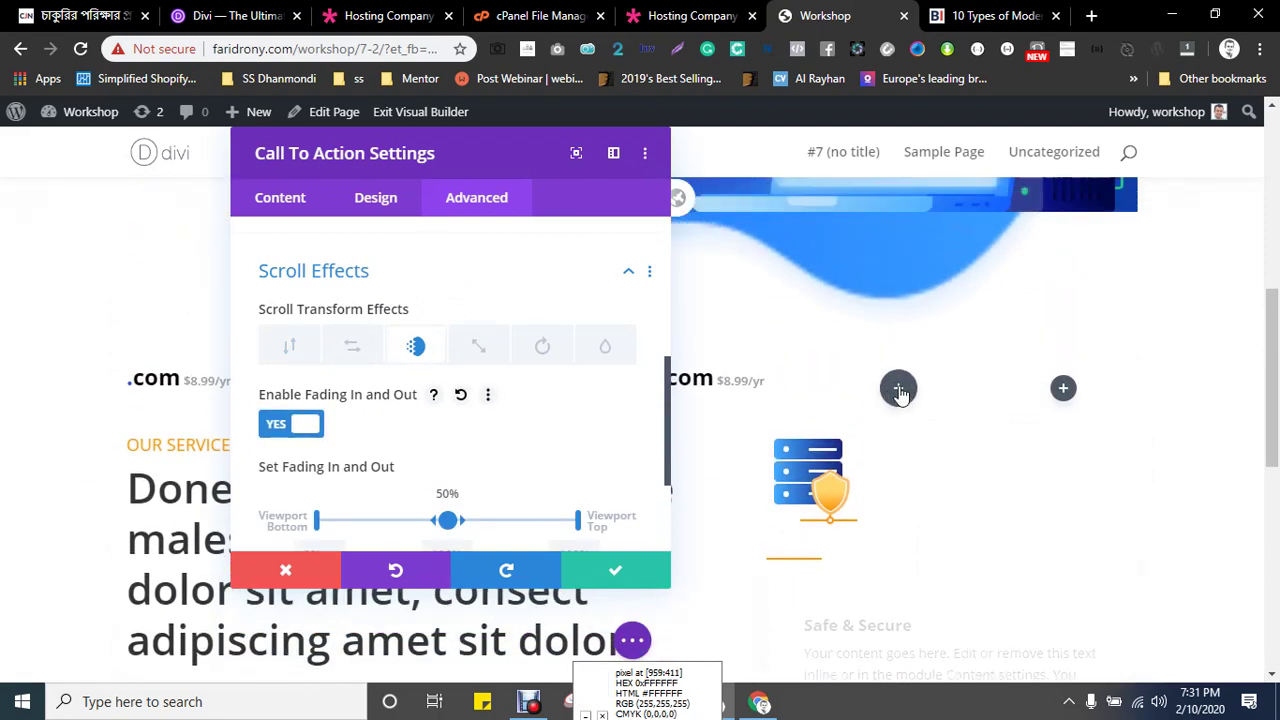
scroll(901, 396, down, 3)
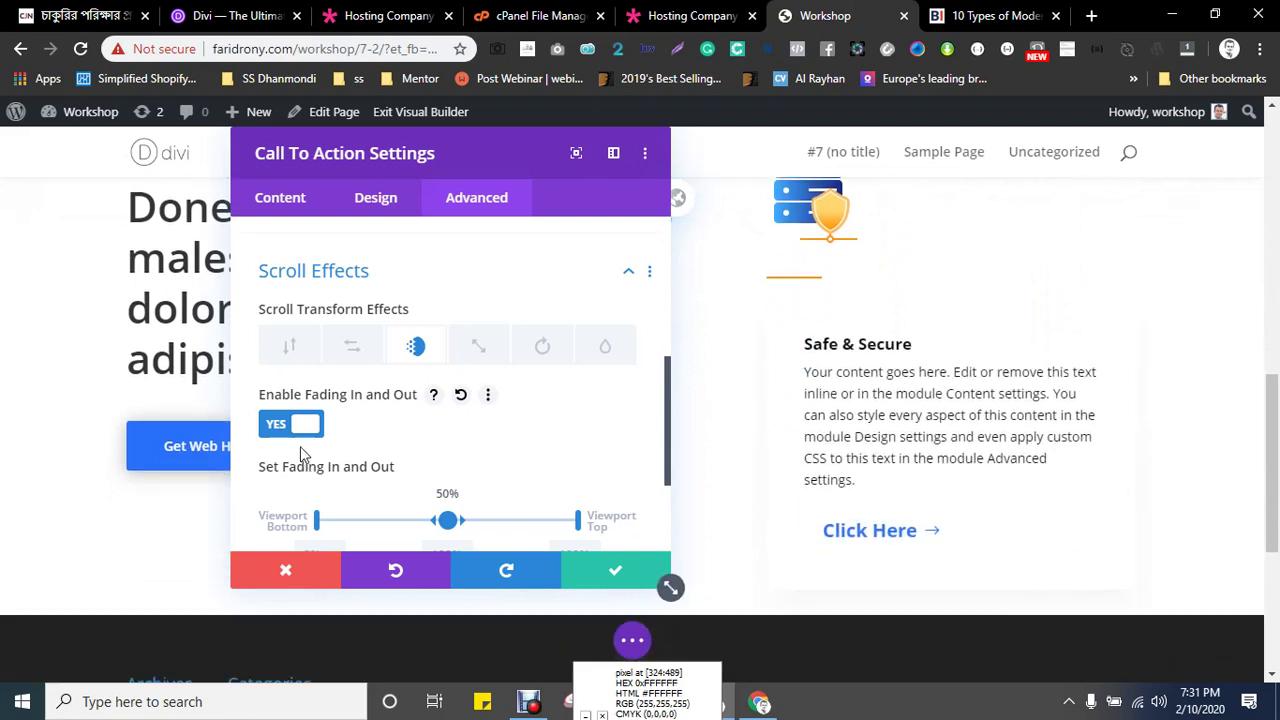
click(270, 425)
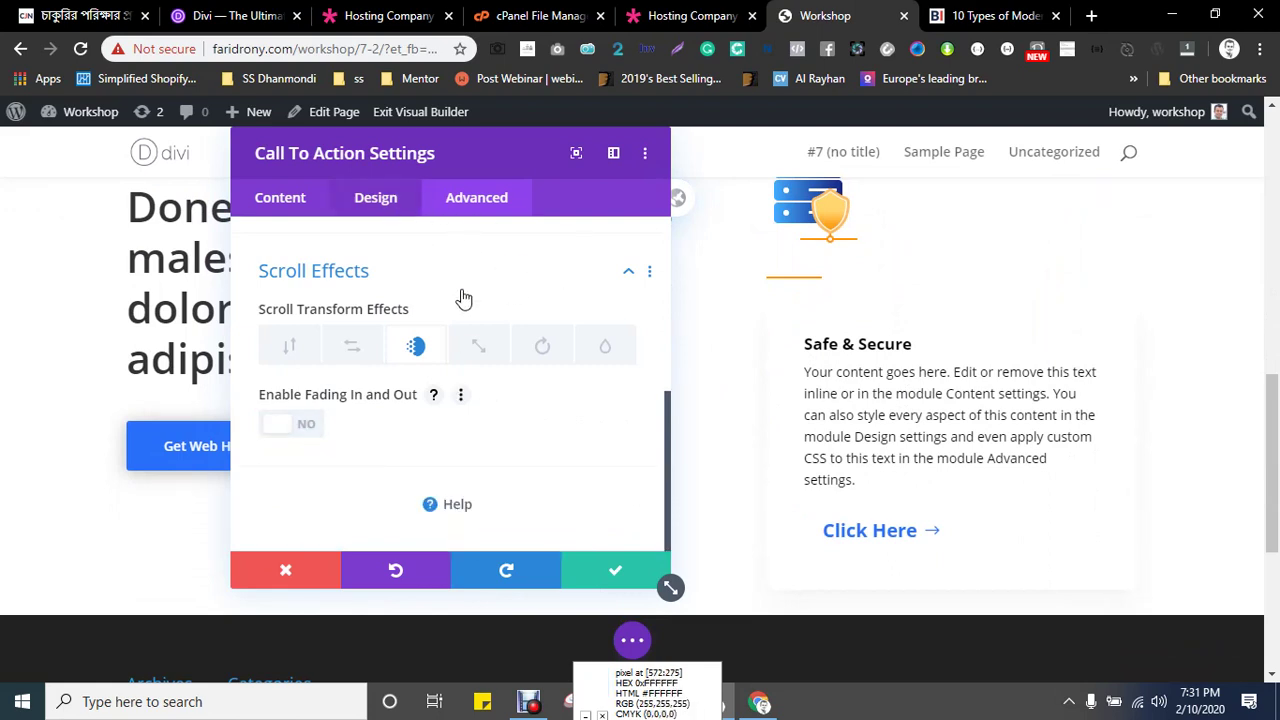
- Compare the Slide and Fade animation styles on the call to action and choose Slide
scroll(336, 290, up, 3)
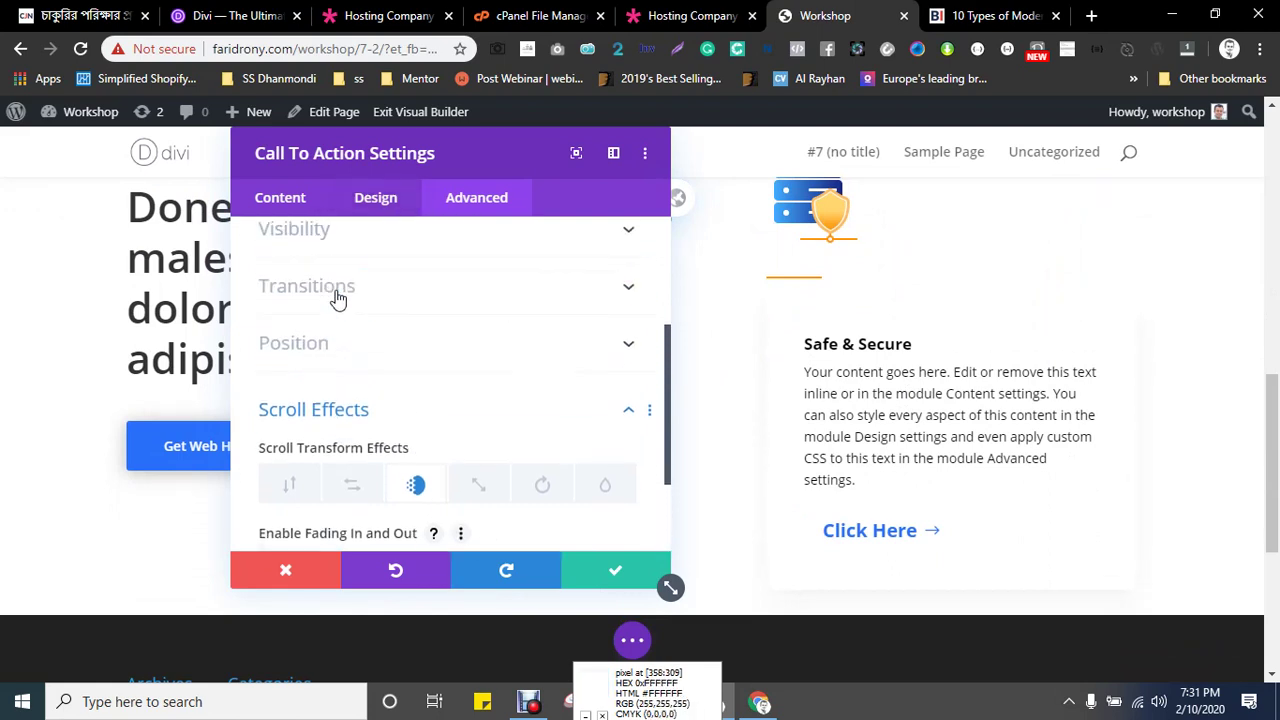
click(310, 335)
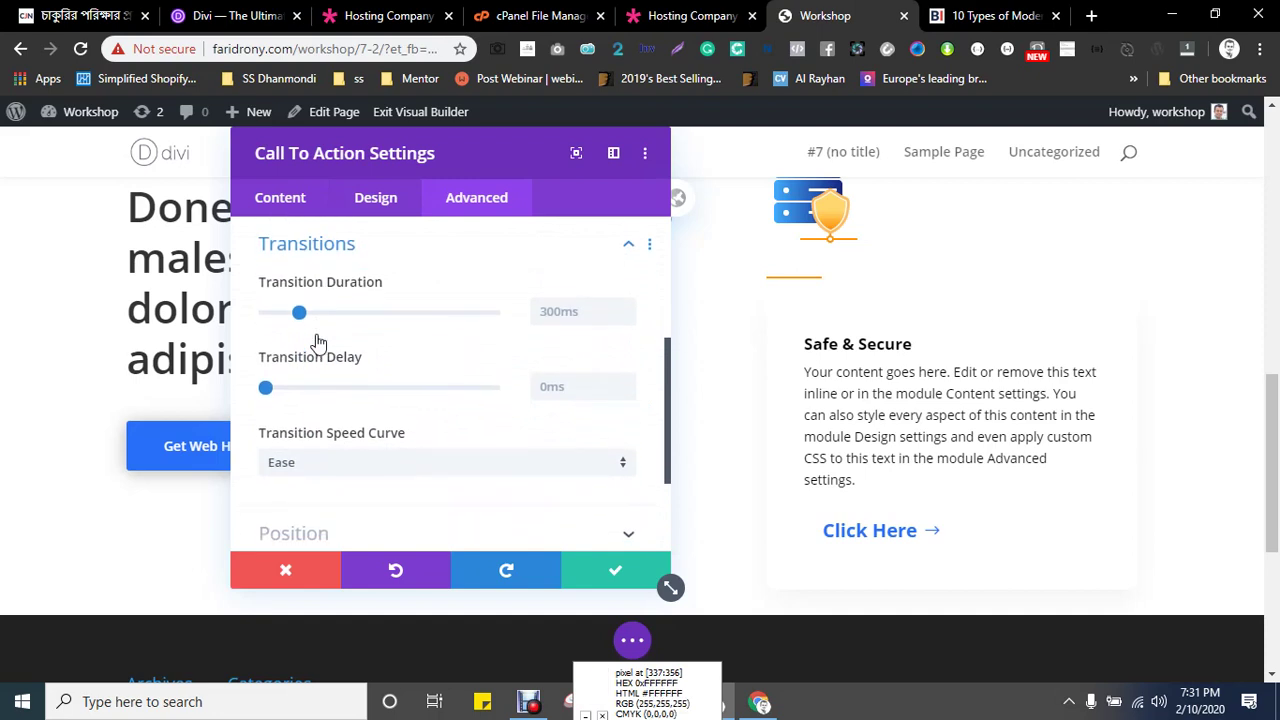
scroll(346, 370, up, 5)
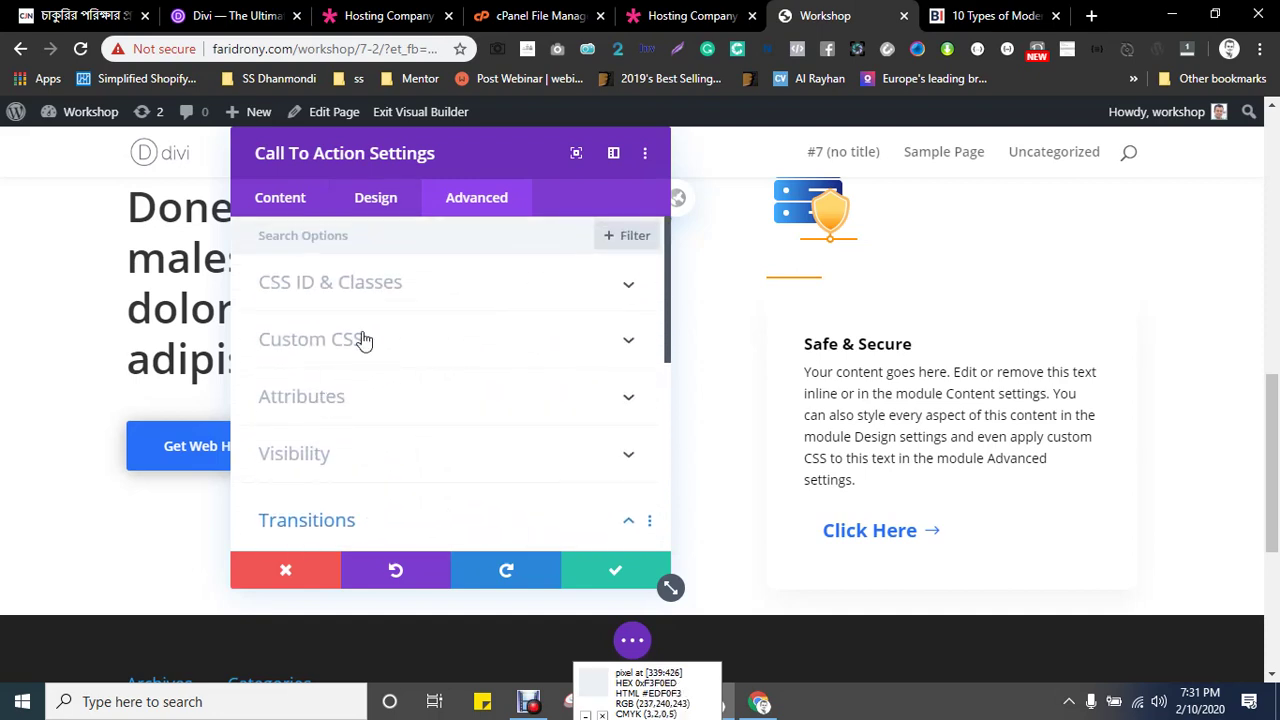
click(399, 195)
scroll(378, 437, down, 10)
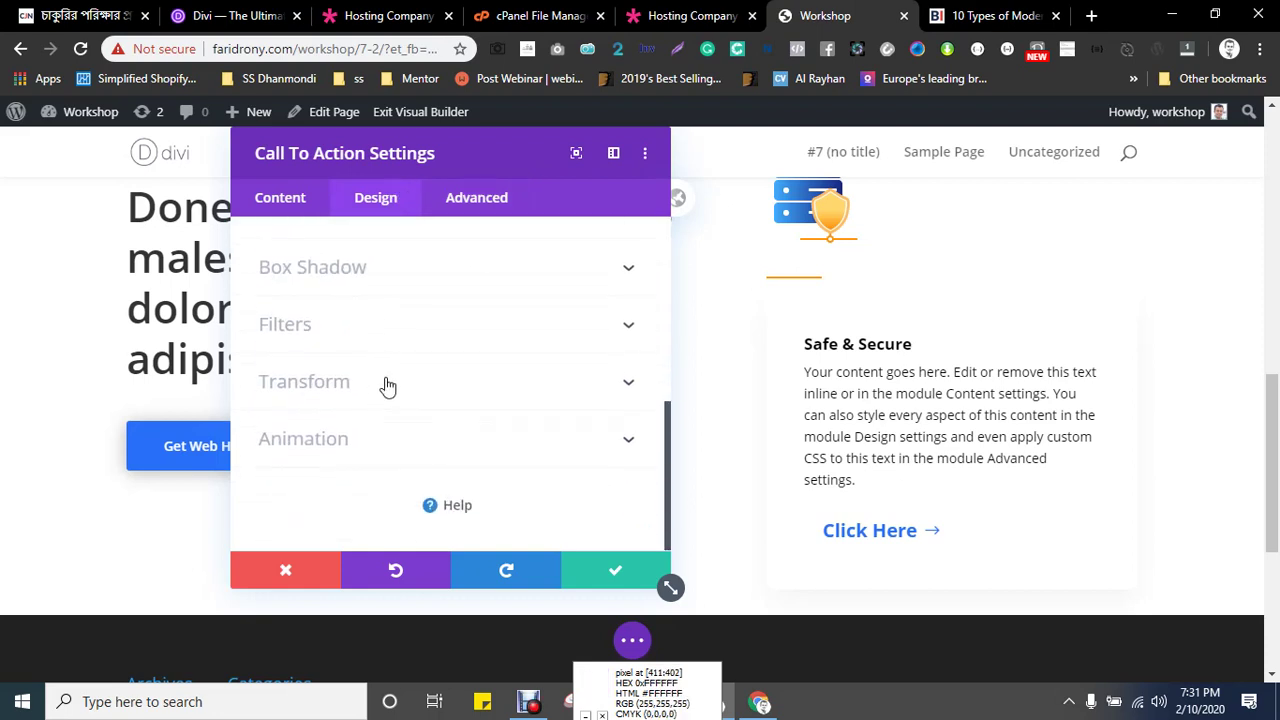
click(303, 440)
click(415, 400)
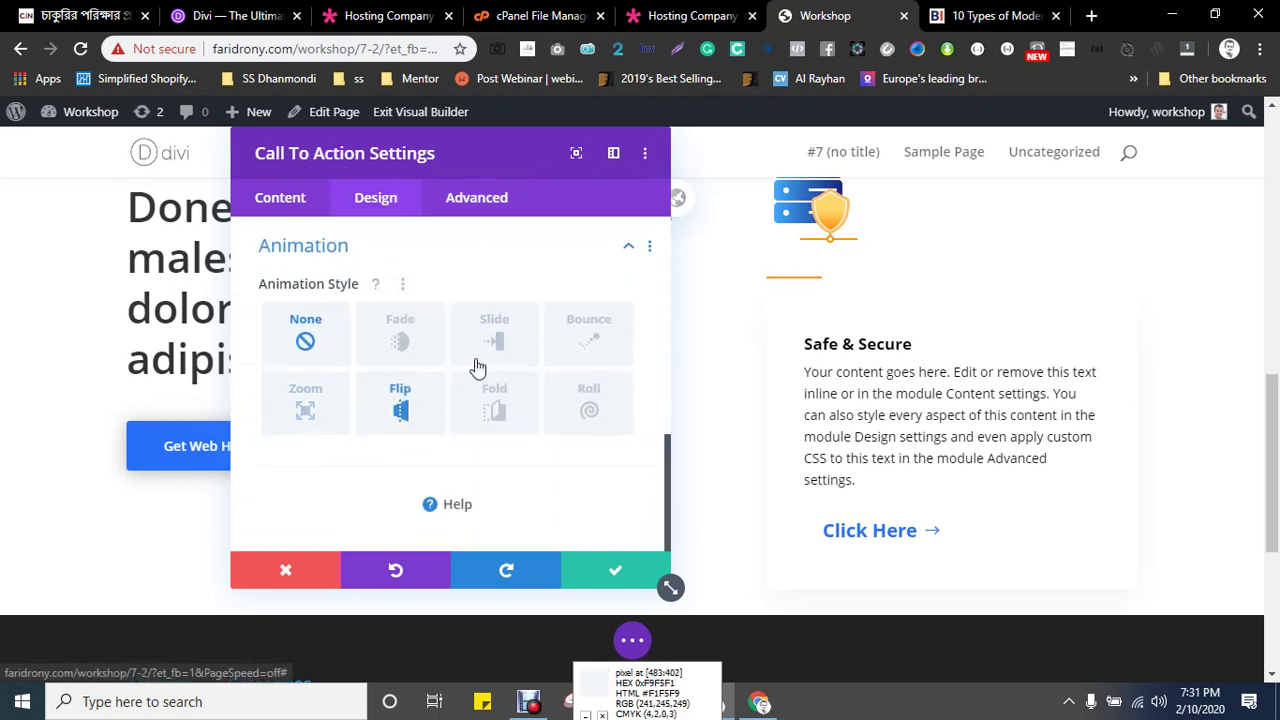
click(484, 341)
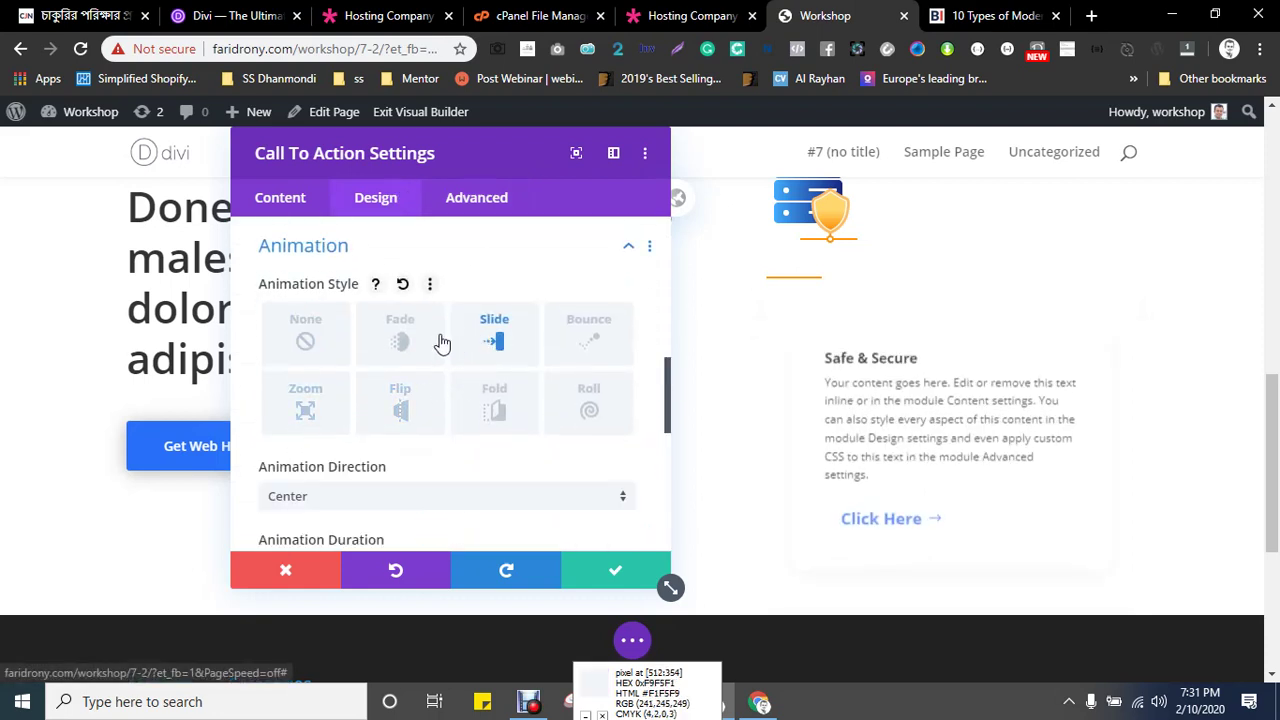
click(398, 341)
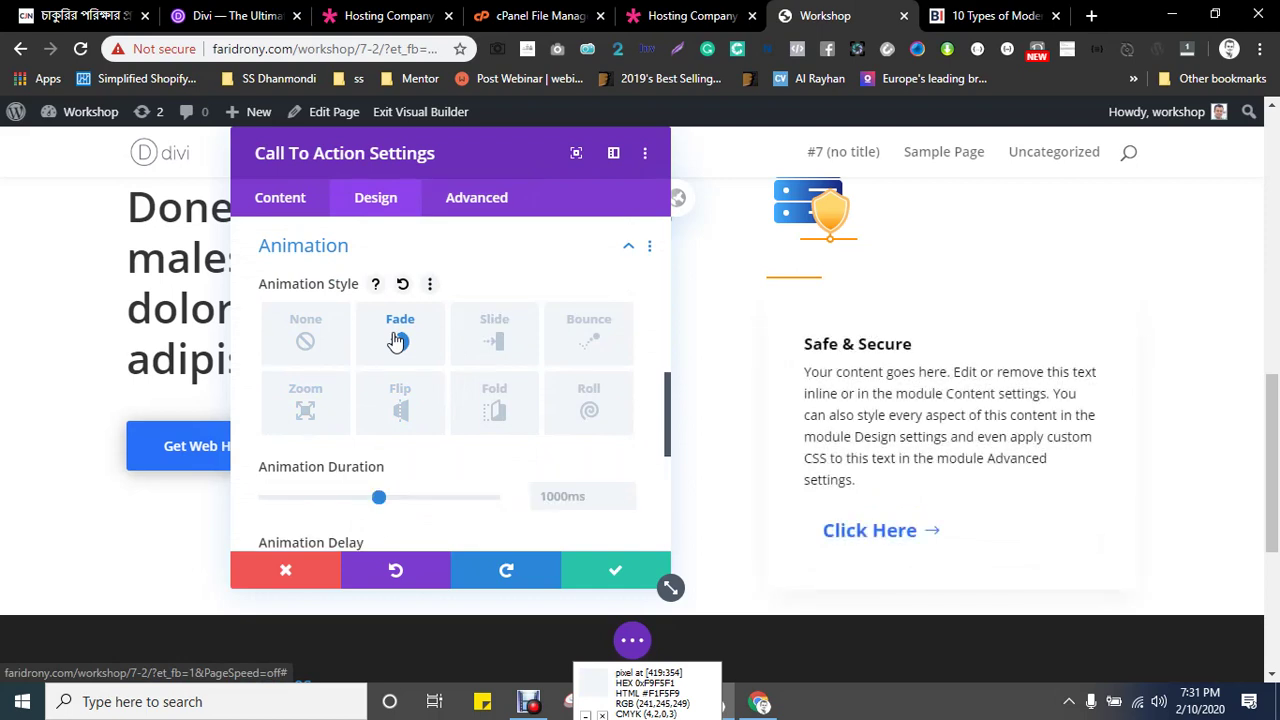
click(494, 341)
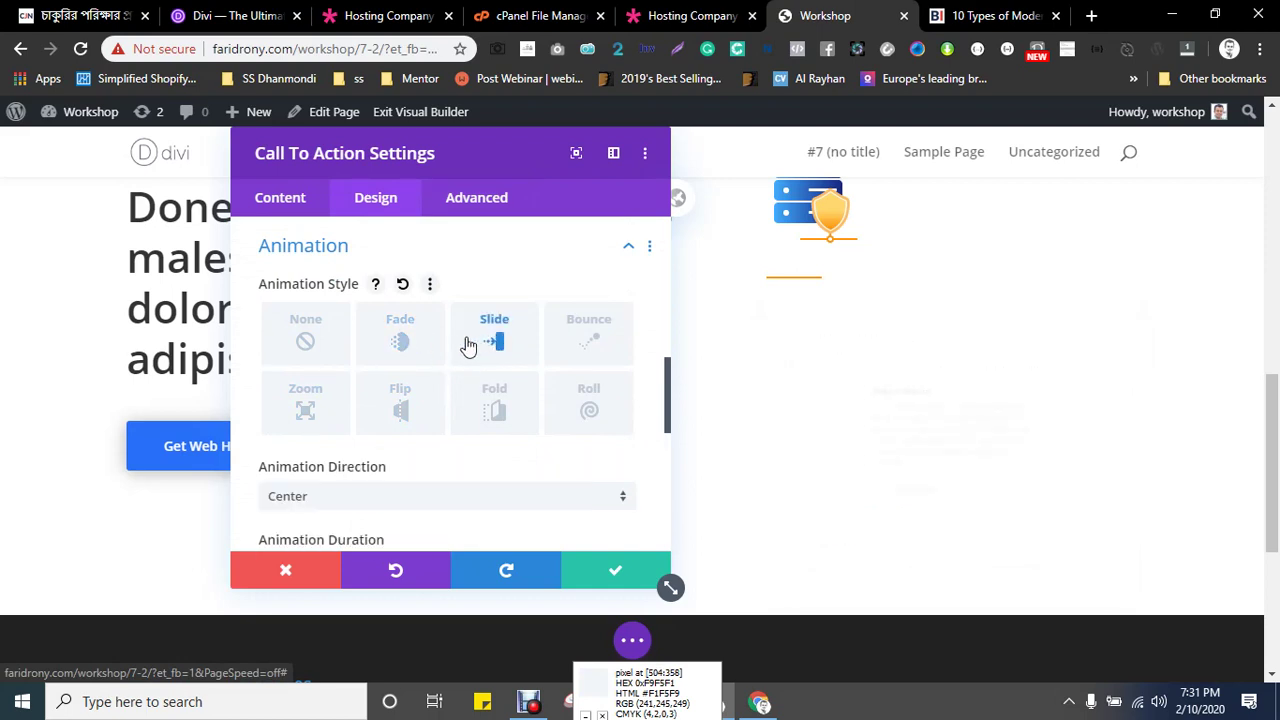
- Set the call to action's slide animation direction to Up and its intensity to 6%, and save the module's settings
scroll(457, 346, down, 4)
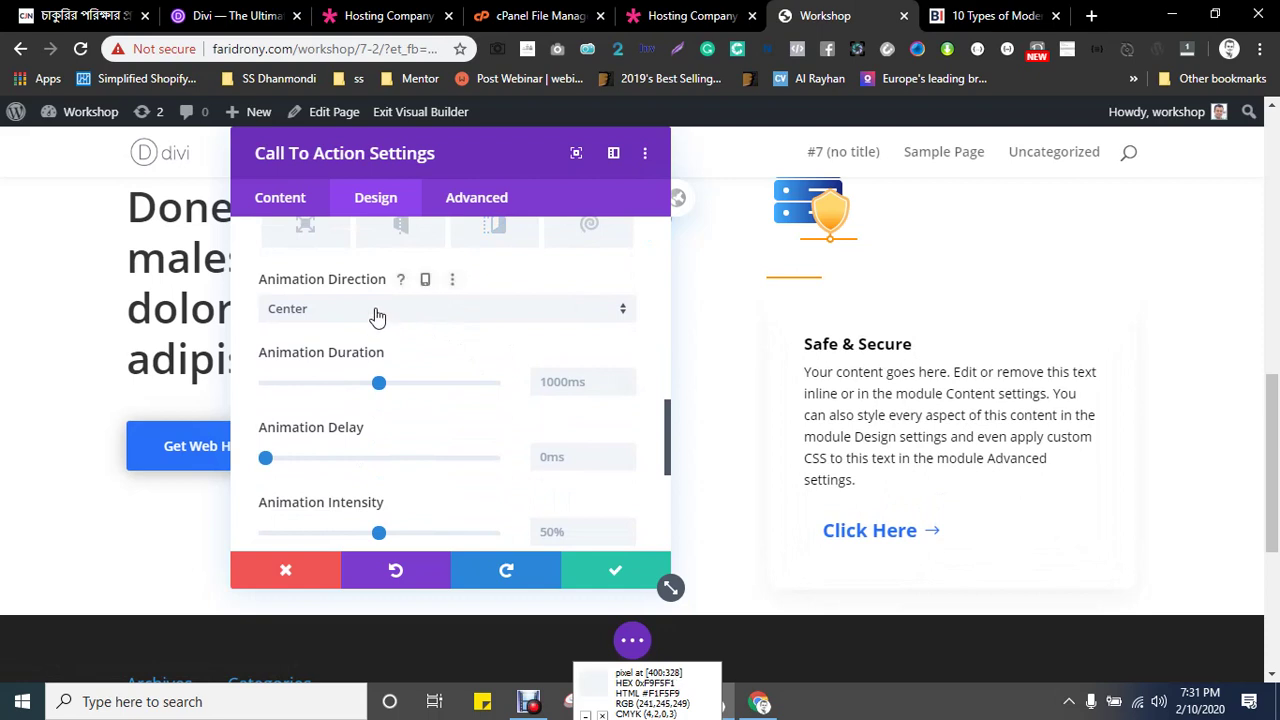
click(376, 316)
click(330, 424)
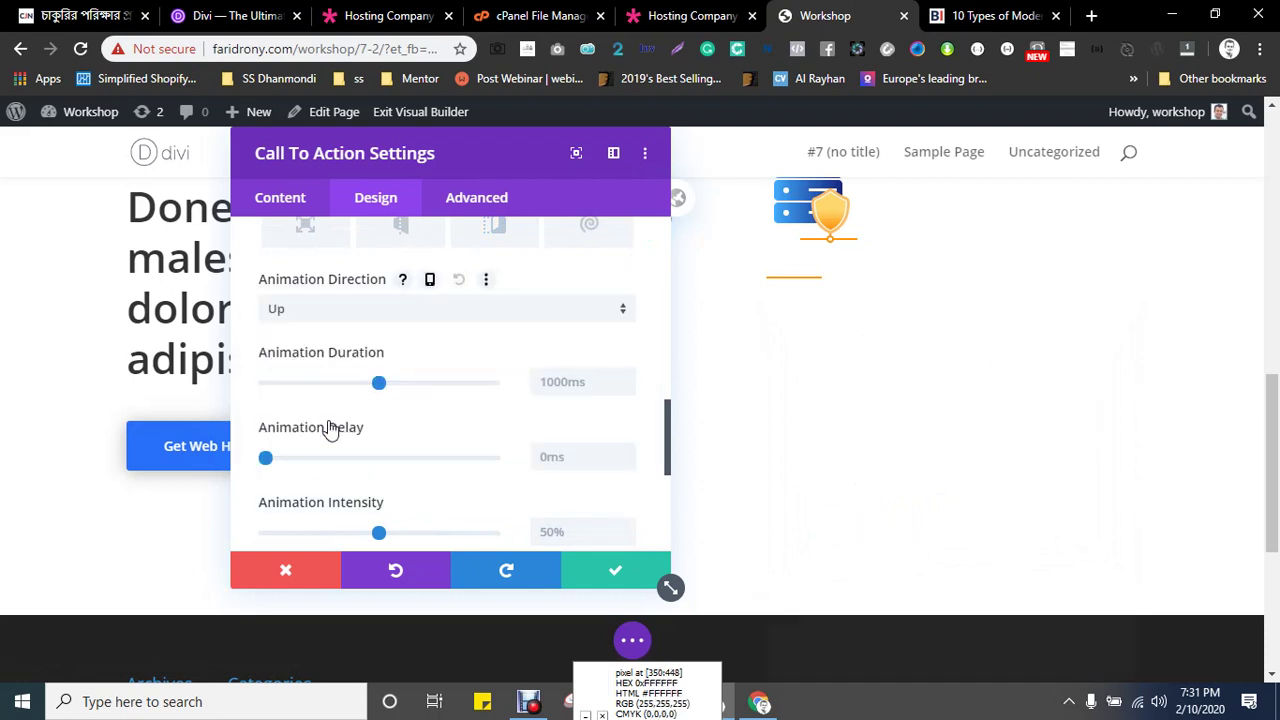
scroll(440, 410, down, 2)
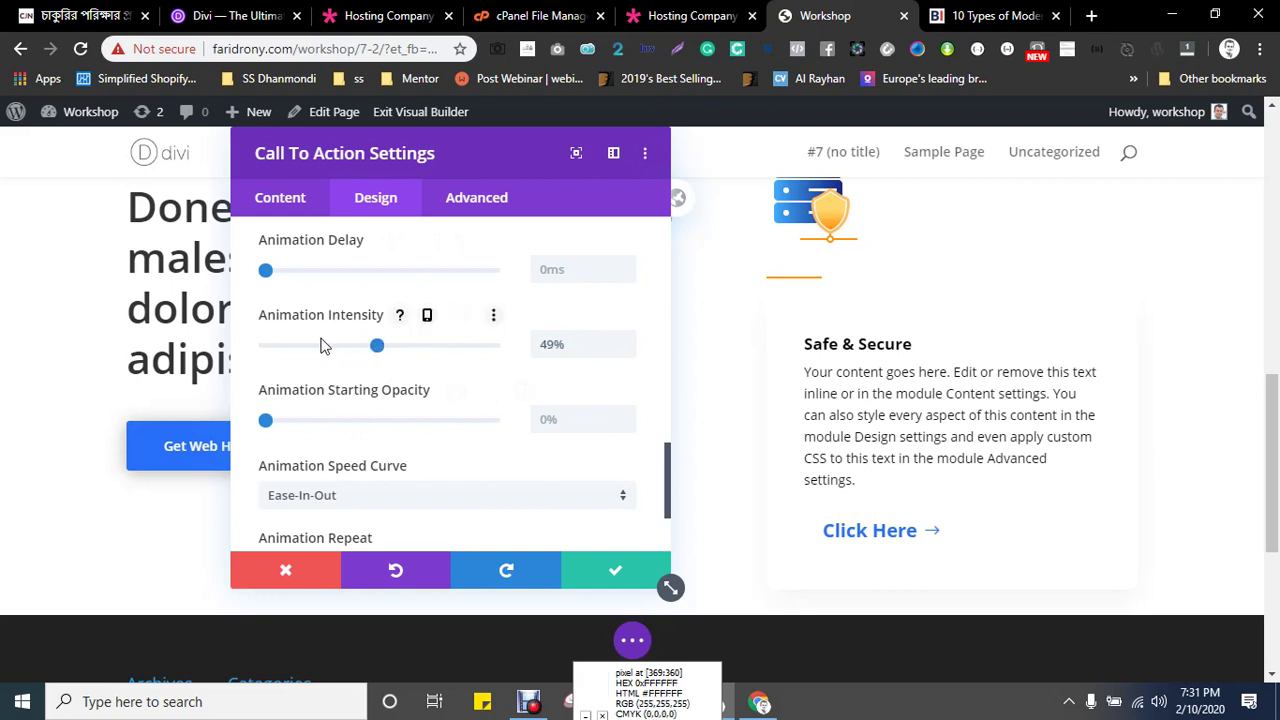
drag(291, 343, 281, 345)
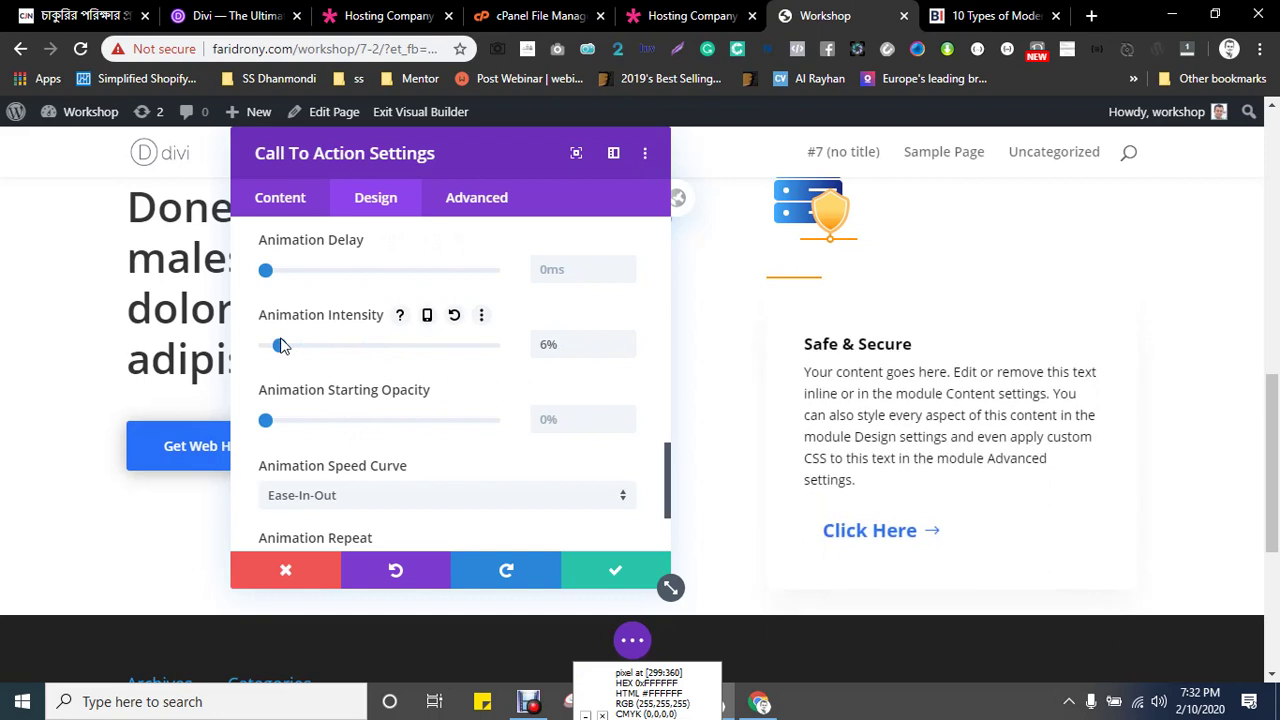
scroll(848, 275, up, 1)
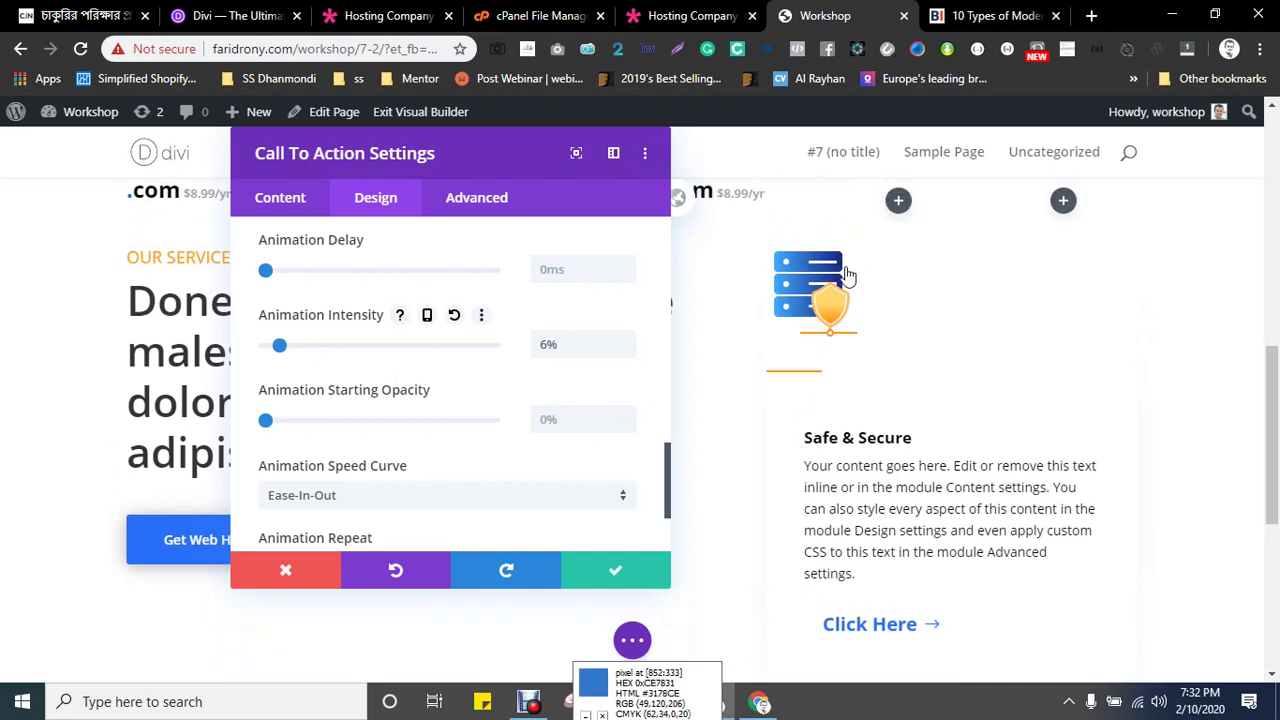
click(600, 570)
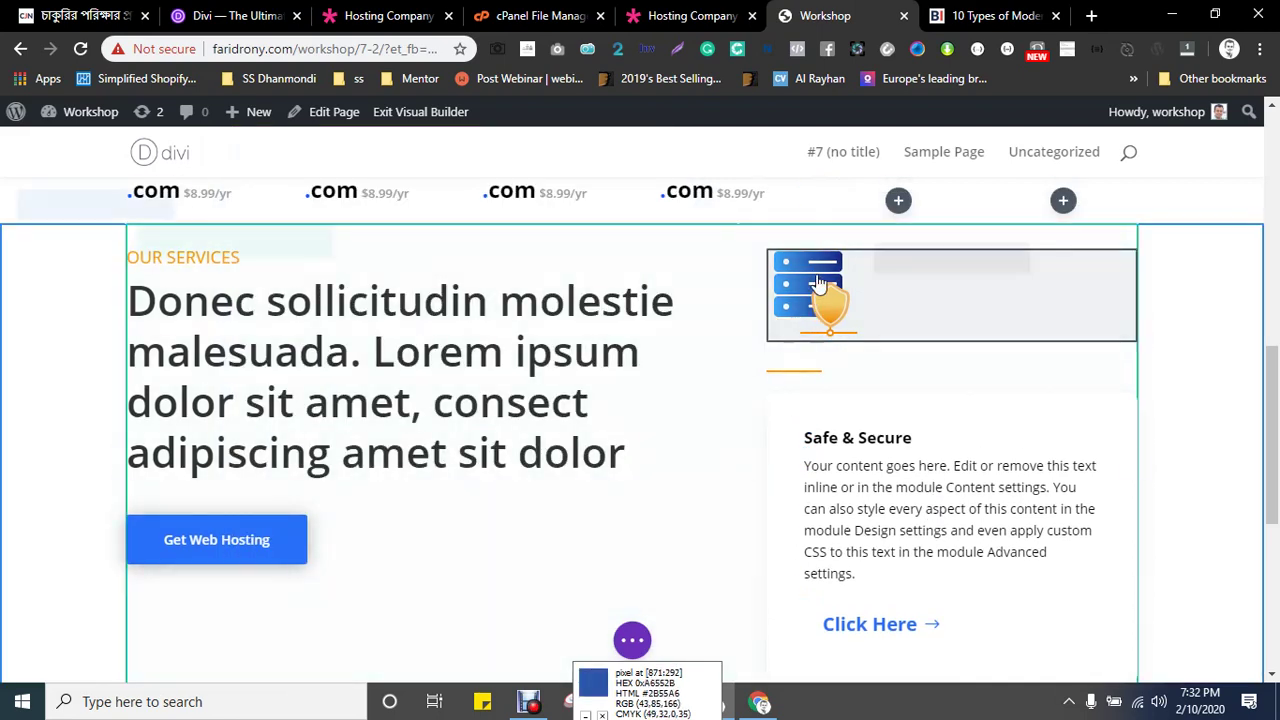
- Give the server-and-shield image above the call to action the Slide animation style
mouse_move(893, 285)
click(904, 259)
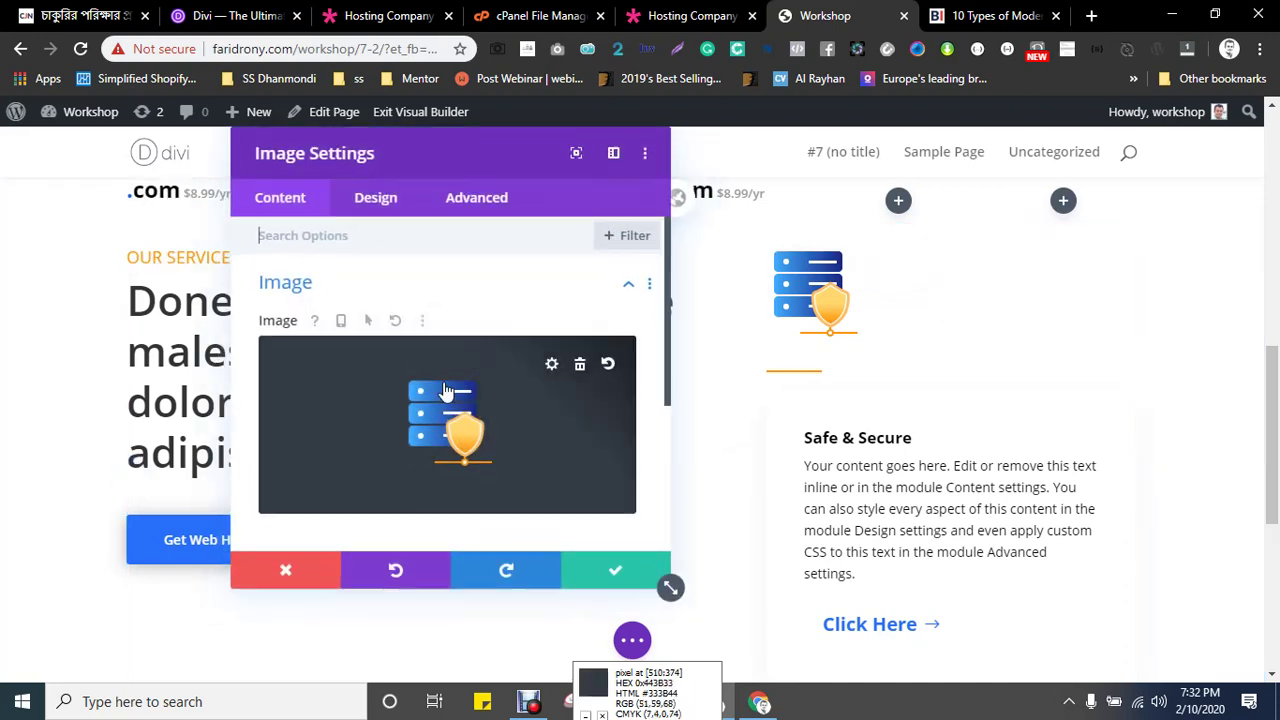
scroll(481, 340, down, 2)
scroll(481, 340, down, 2)
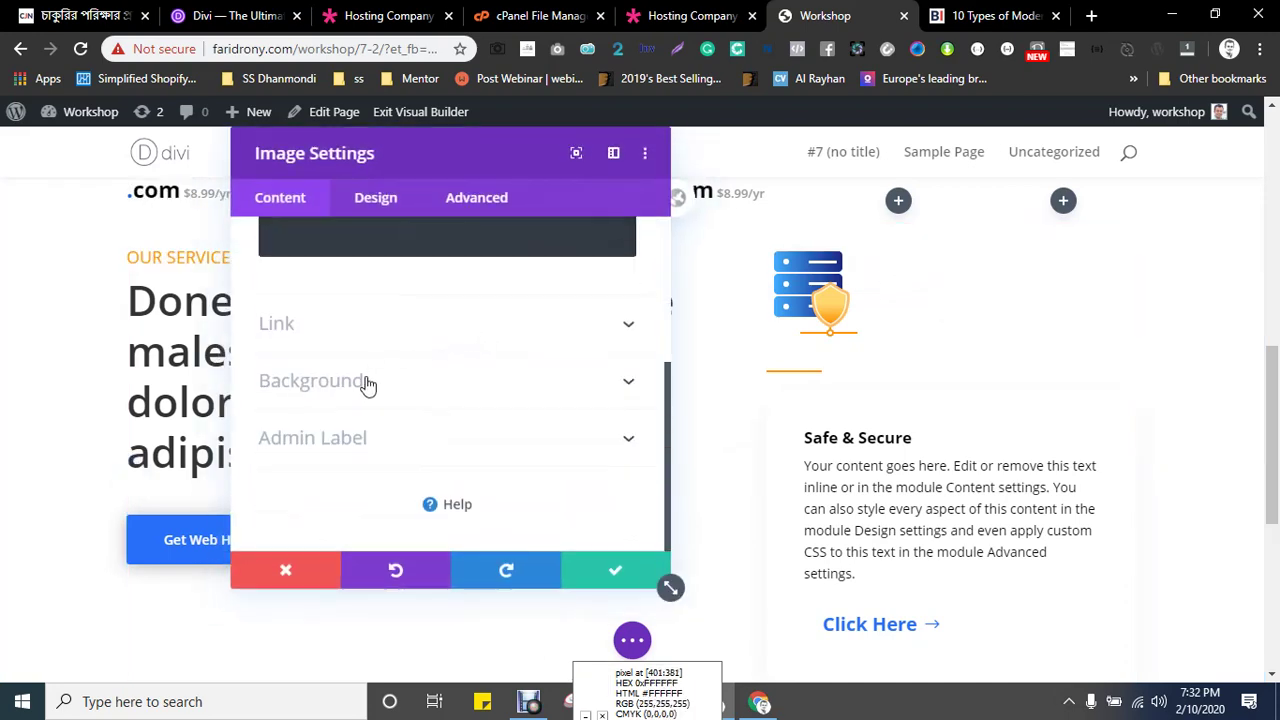
click(379, 197)
scroll(368, 372, down, 1)
scroll(368, 372, down, 2)
click(345, 447)
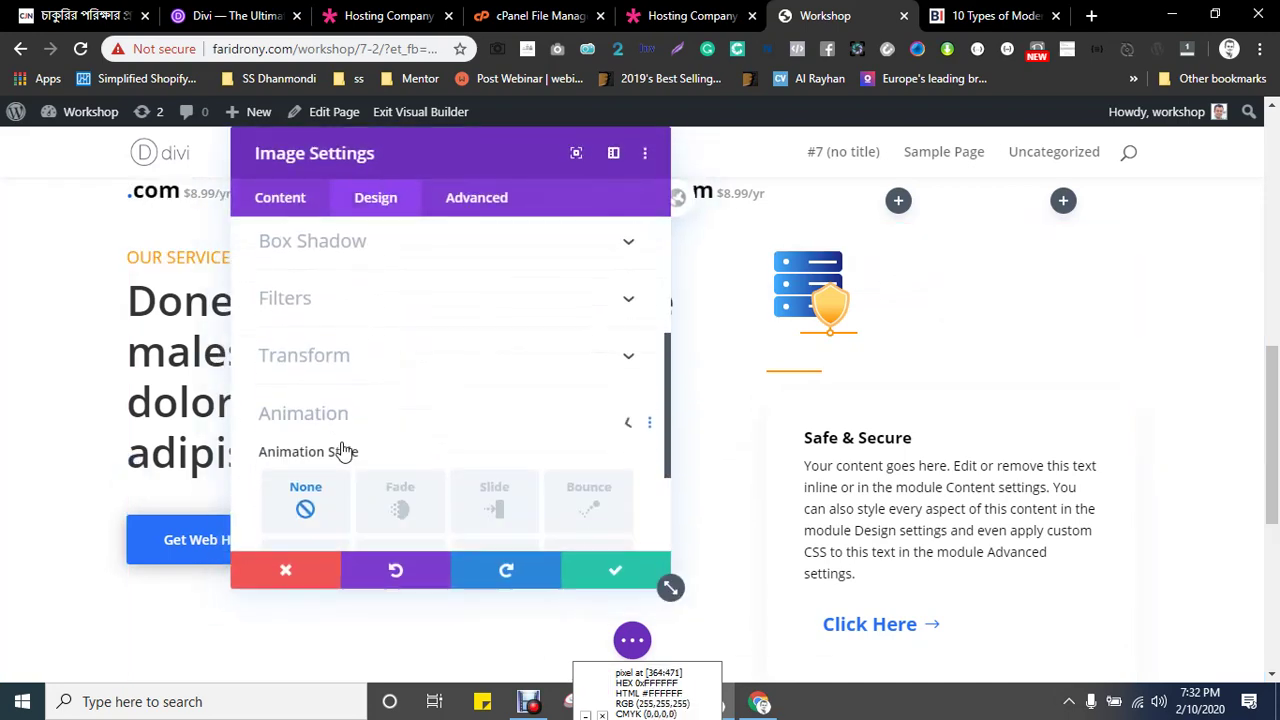
scroll(405, 435, down, 2)
click(475, 340)
- Set the server-and-shield image's slide animation direction to Up and its intensity to 7%
scroll(437, 351, down, 3)
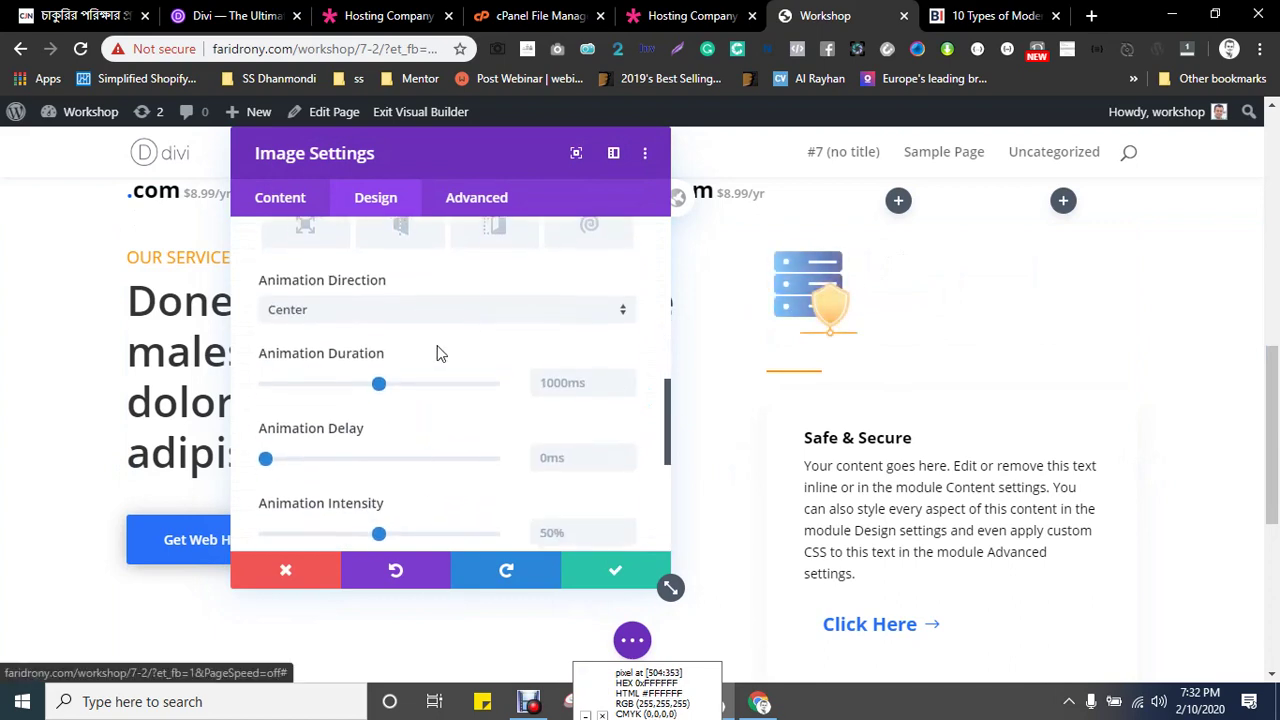
click(343, 310)
click(306, 421)
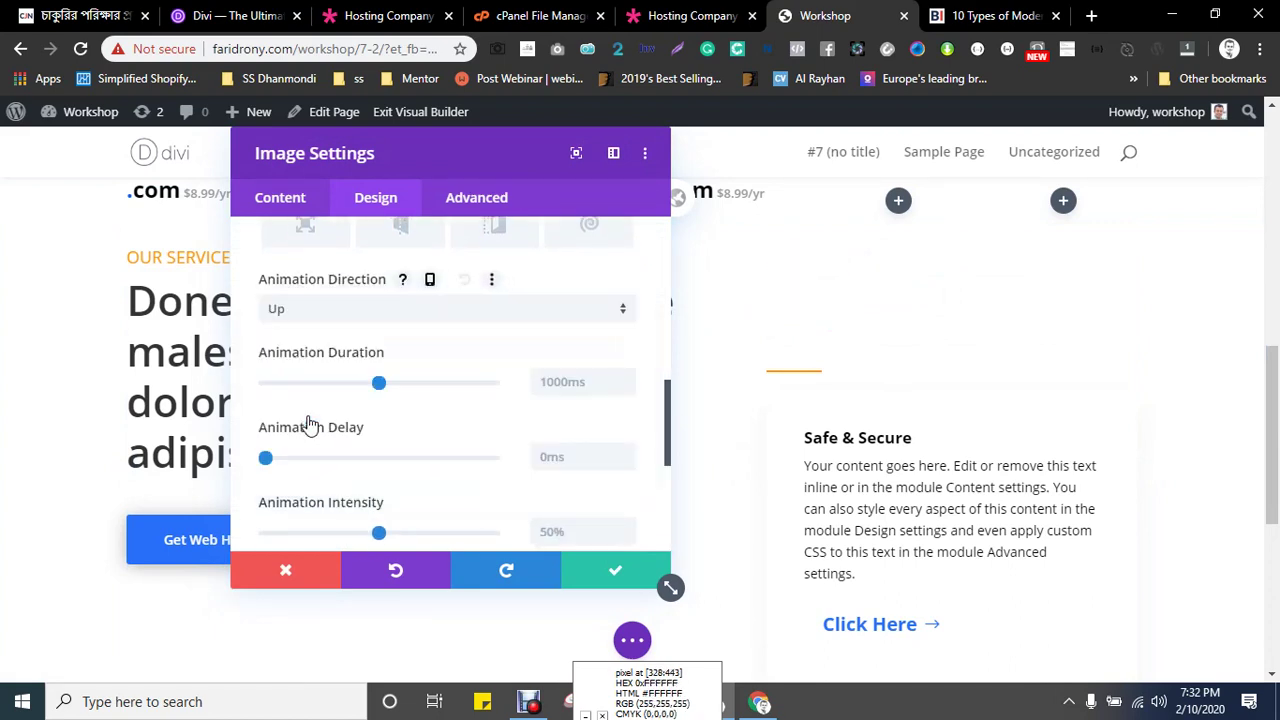
scroll(378, 437, down, 2)
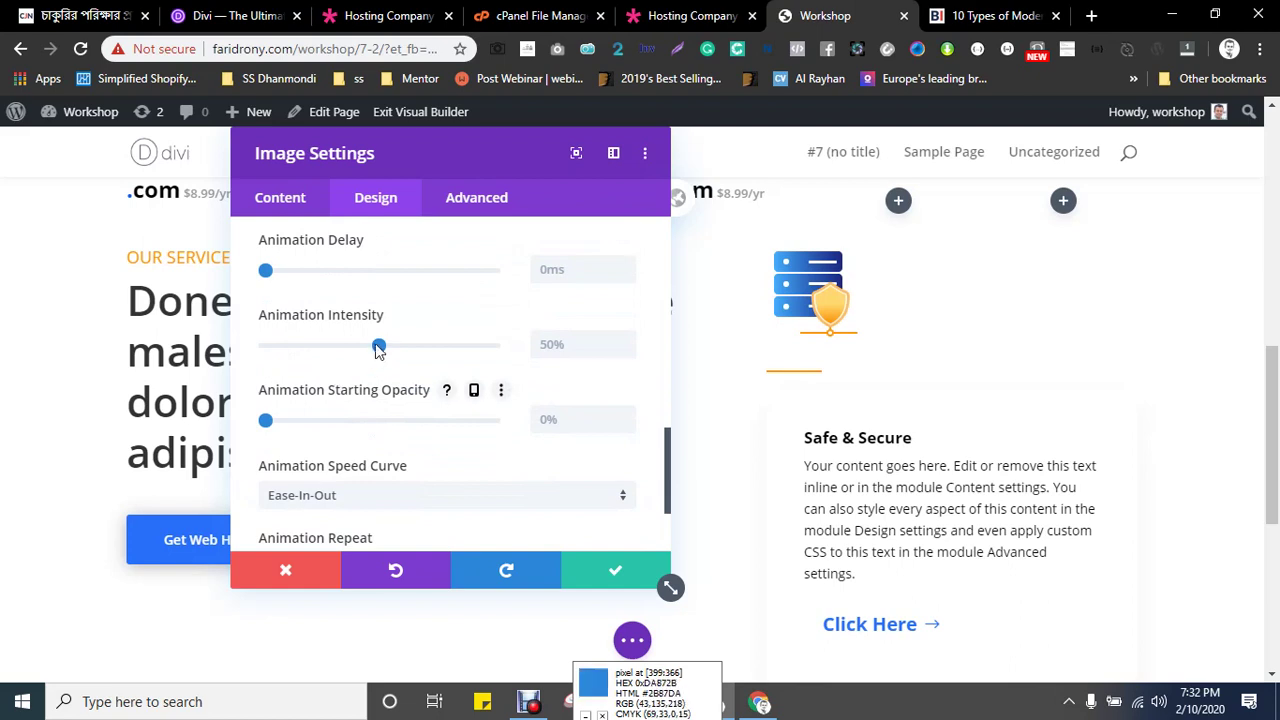
drag(294, 345, 281, 347)
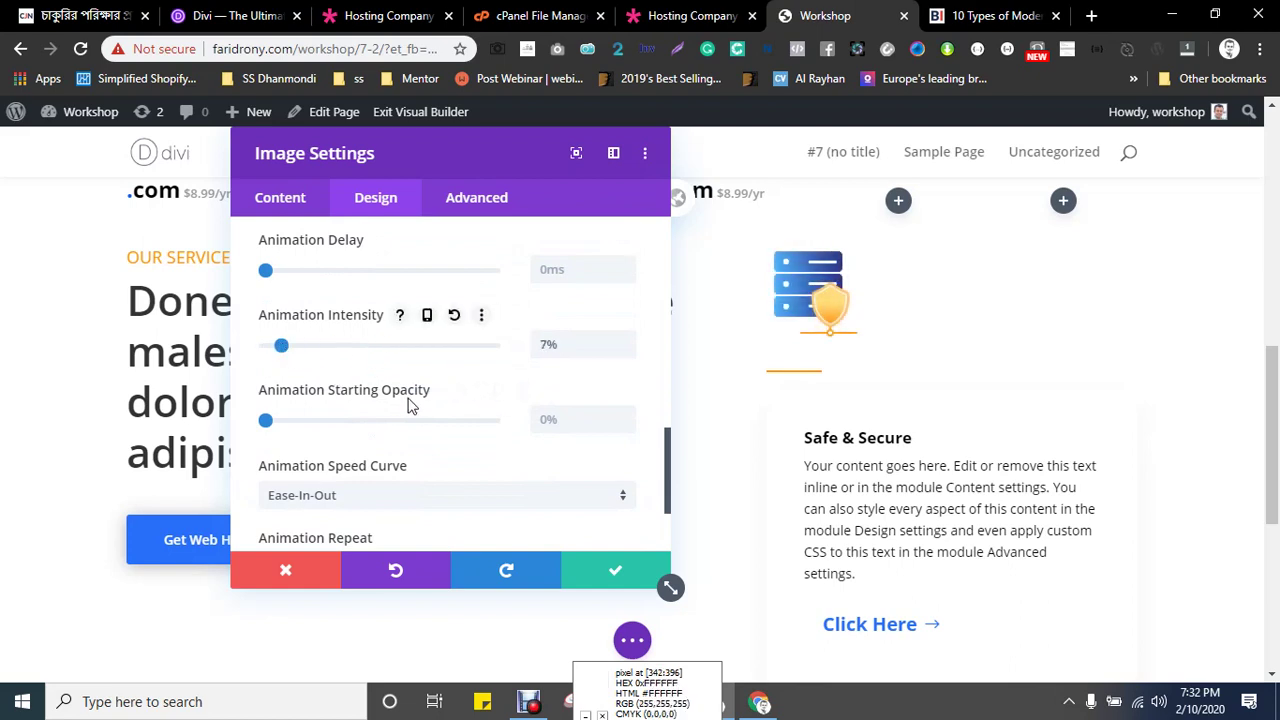
scroll(407, 405, up, 2)
scroll(405, 413, up, 1)
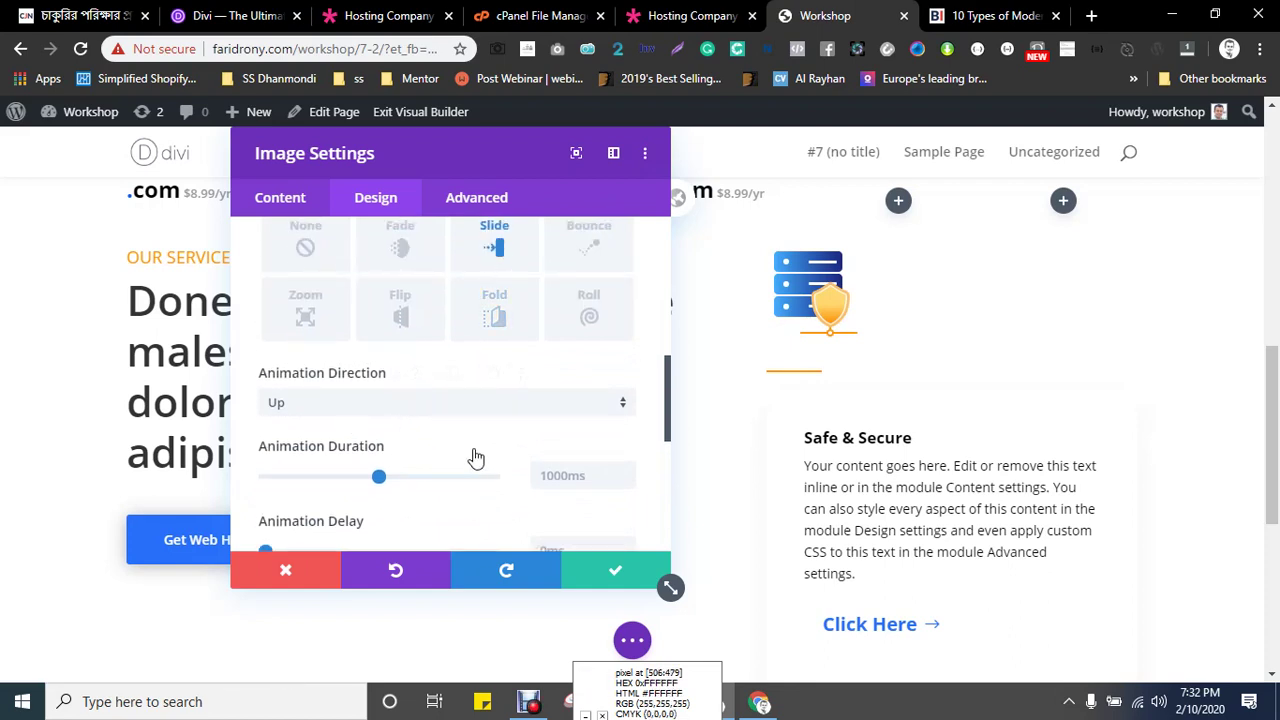
- Save the server-and-shield image's settings and give the orange divider beneath it the Slide animation style
scroll(476, 458, down, 1)
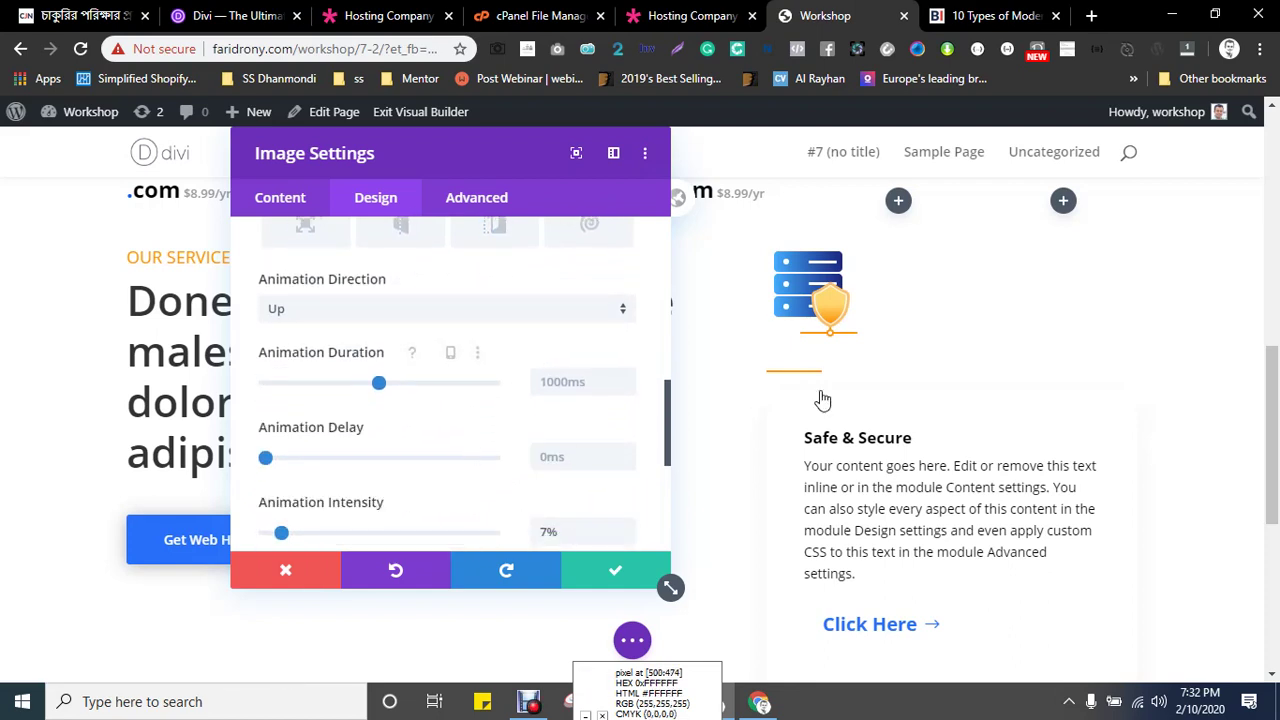
click(592, 568)
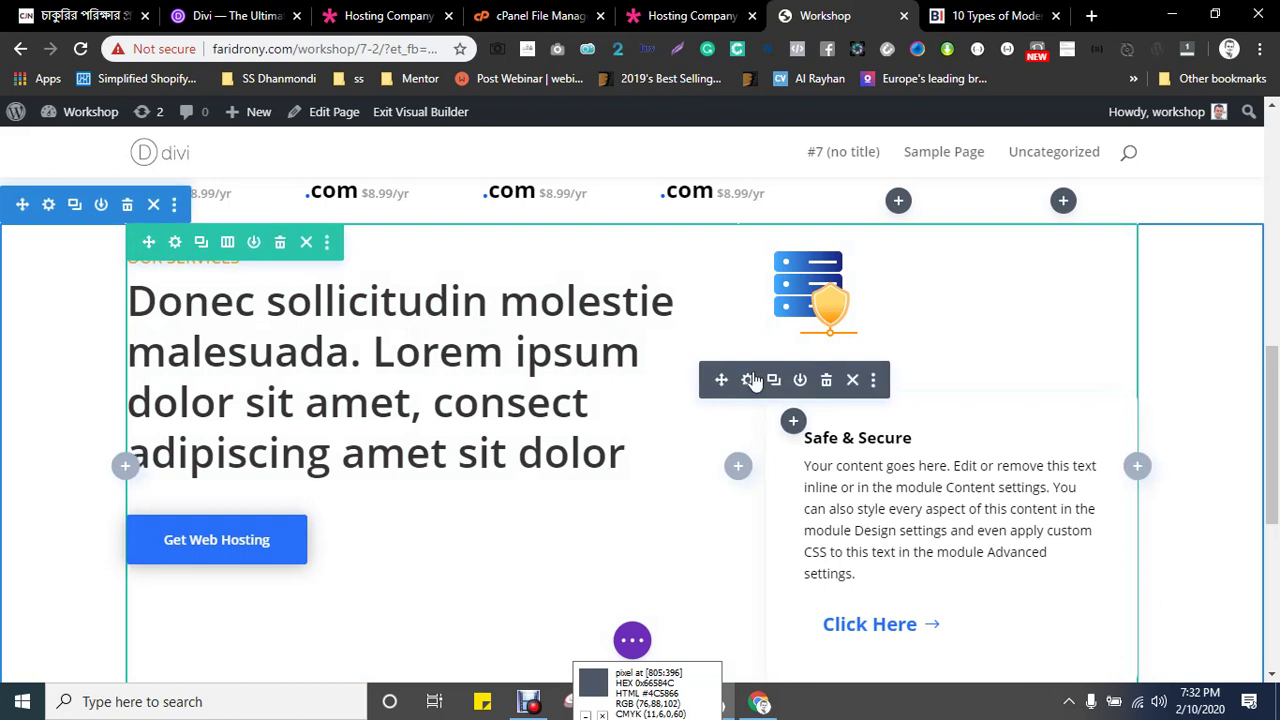
click(748, 380)
scroll(420, 383, down, 2)
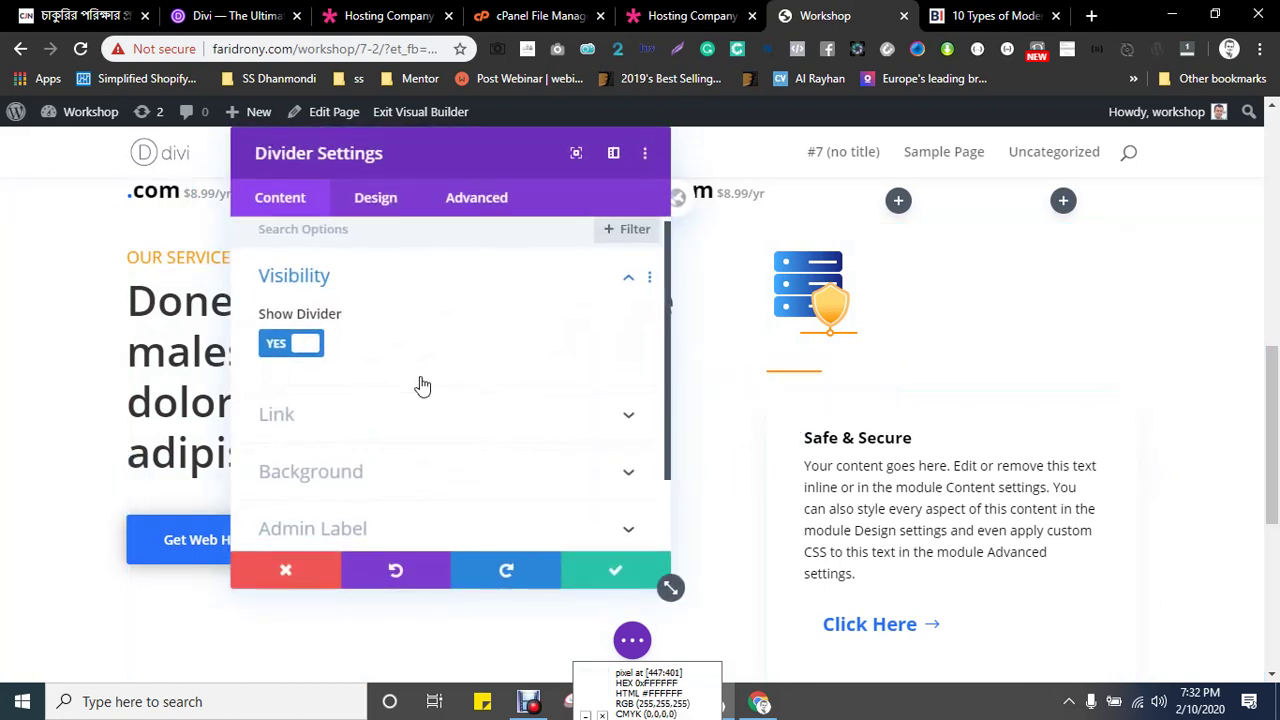
click(376, 200)
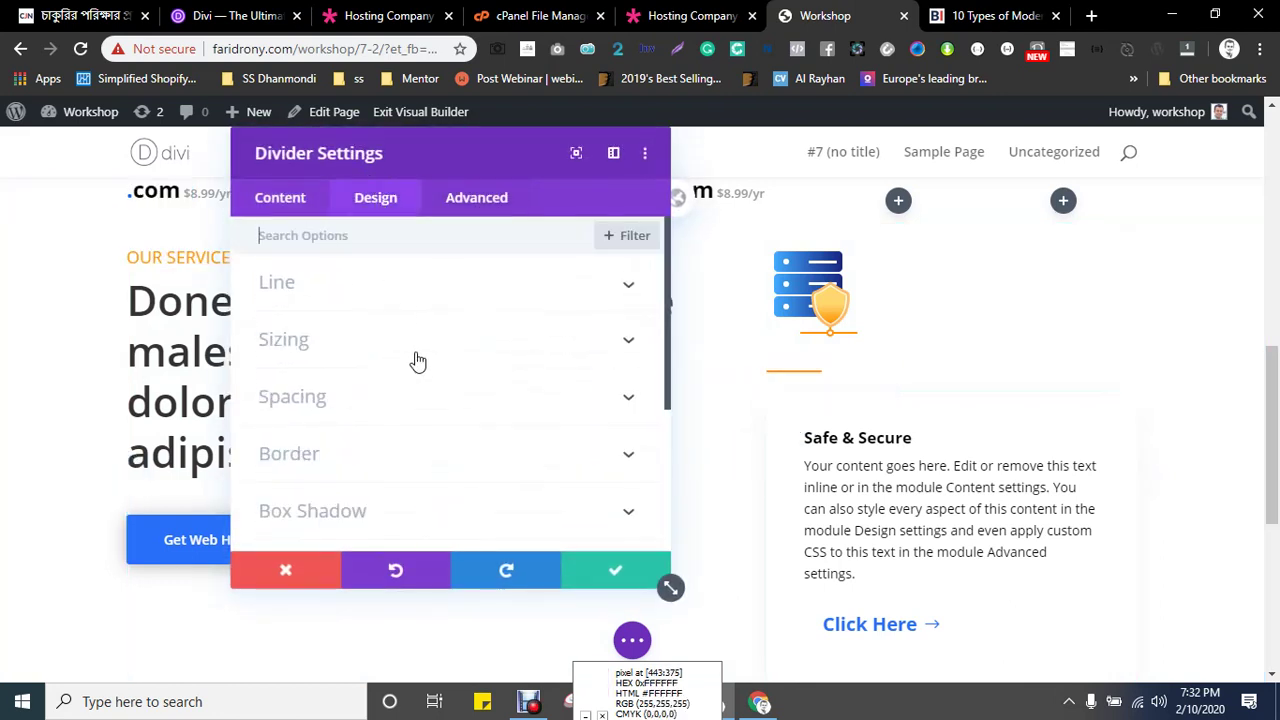
scroll(320, 480, down, 5)
click(471, 434)
scroll(308, 430, down, 2)
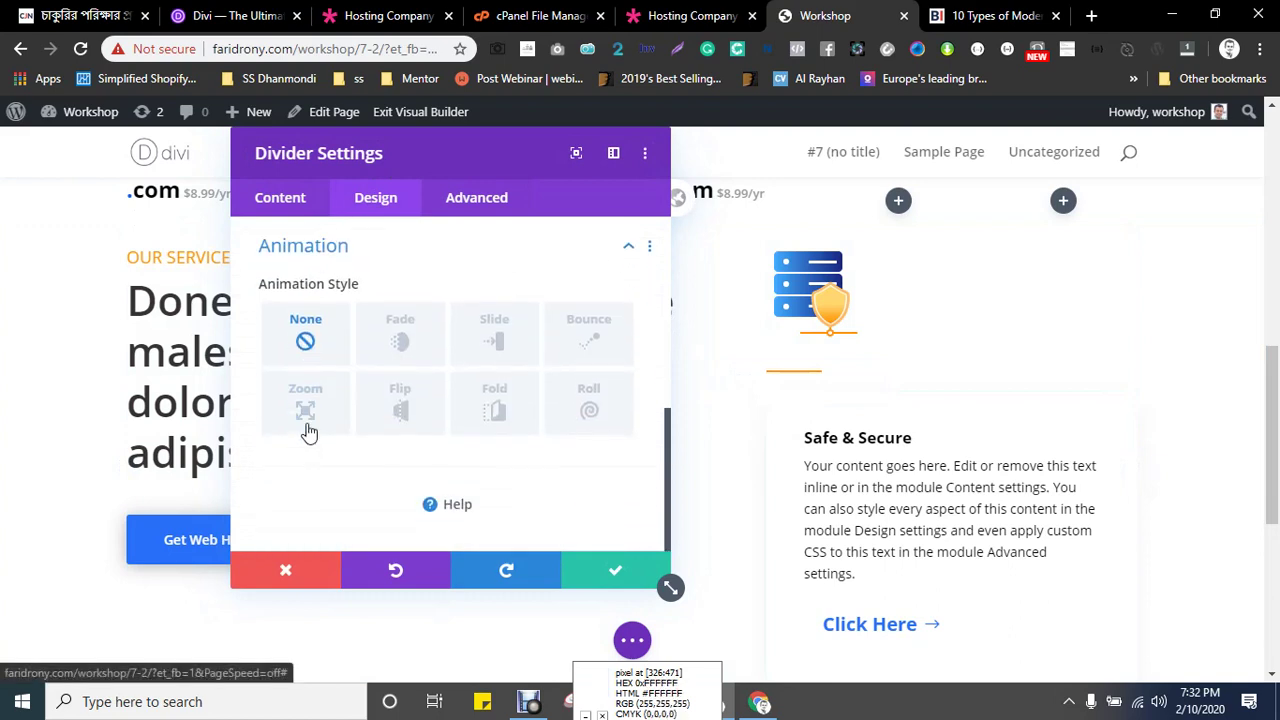
click(490, 345)
scroll(455, 385, down, 4)
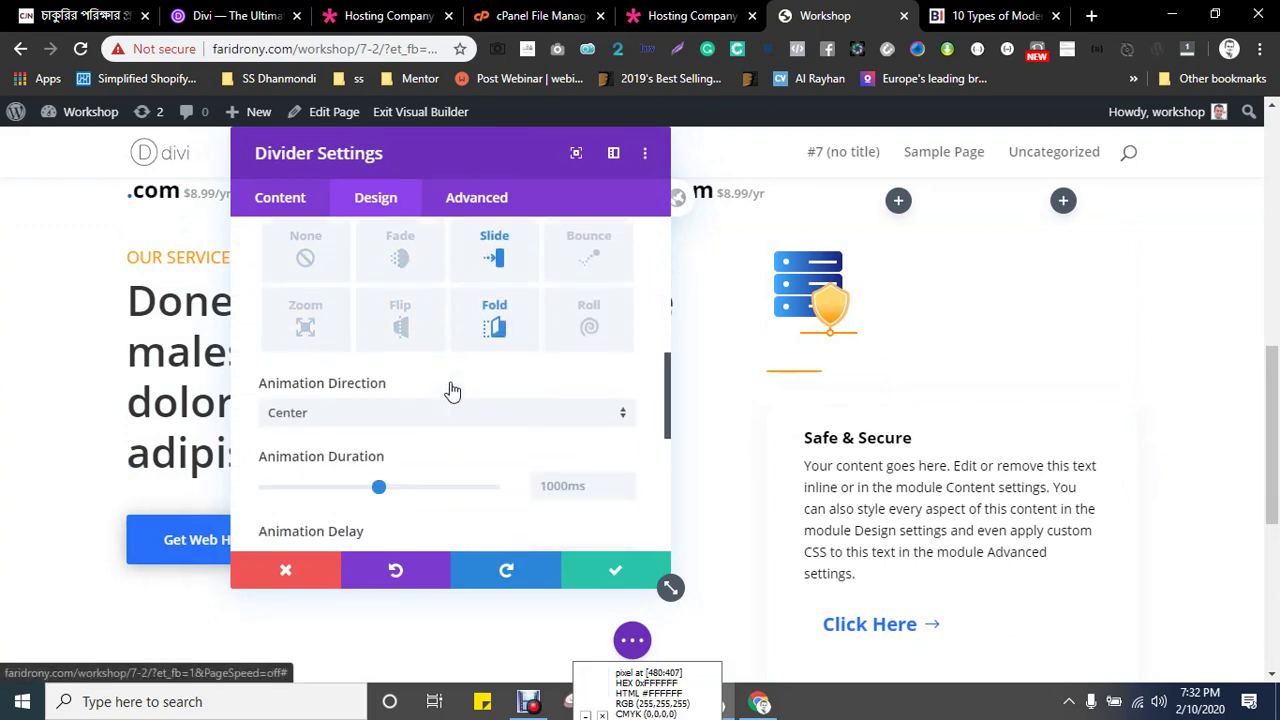
- Set the divider's slide animation direction to Up and its intensity to 15%, and save the module's settings
click(343, 318)
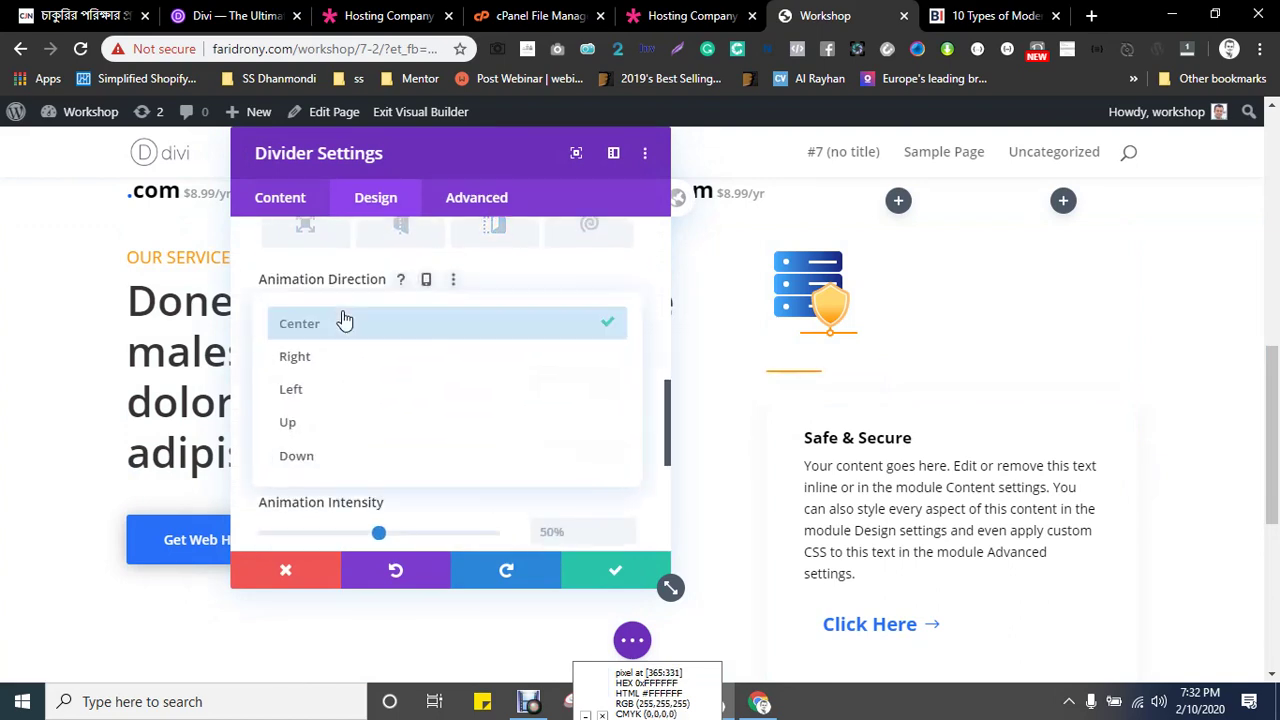
click(322, 425)
scroll(411, 424, down, 2)
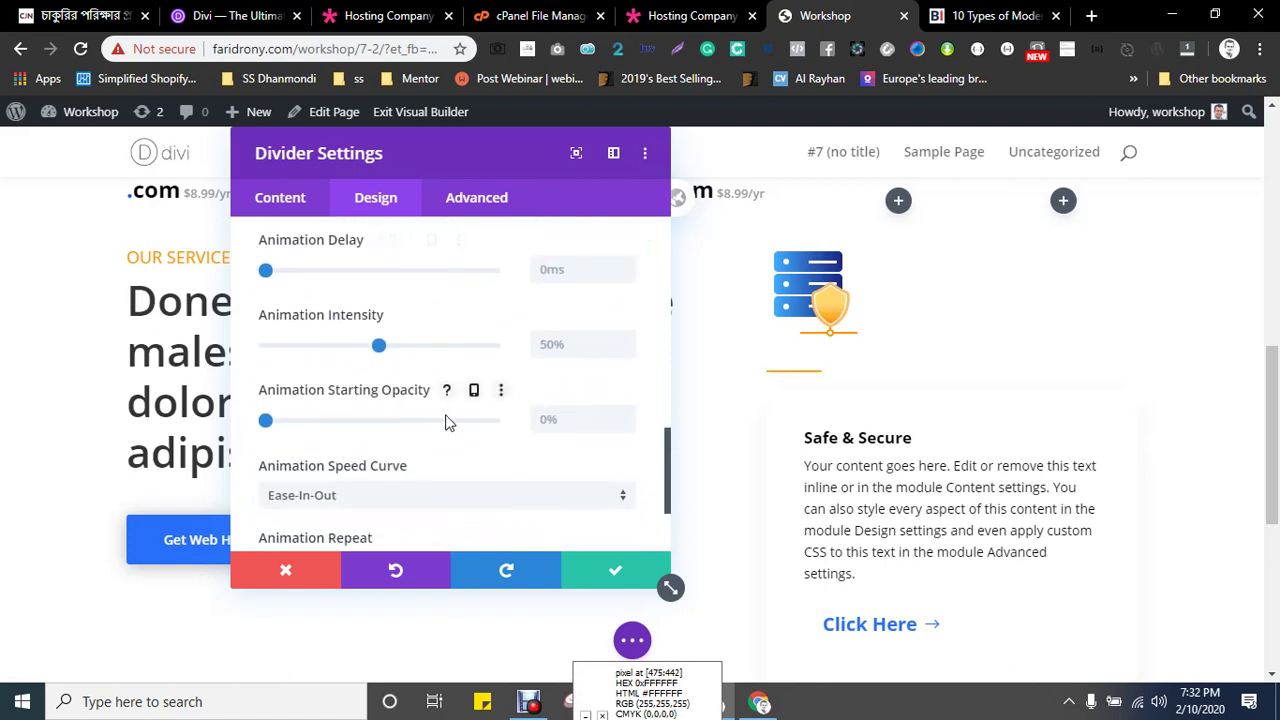
scroll(447, 422, down, 2)
scroll(446, 423, up, 2)
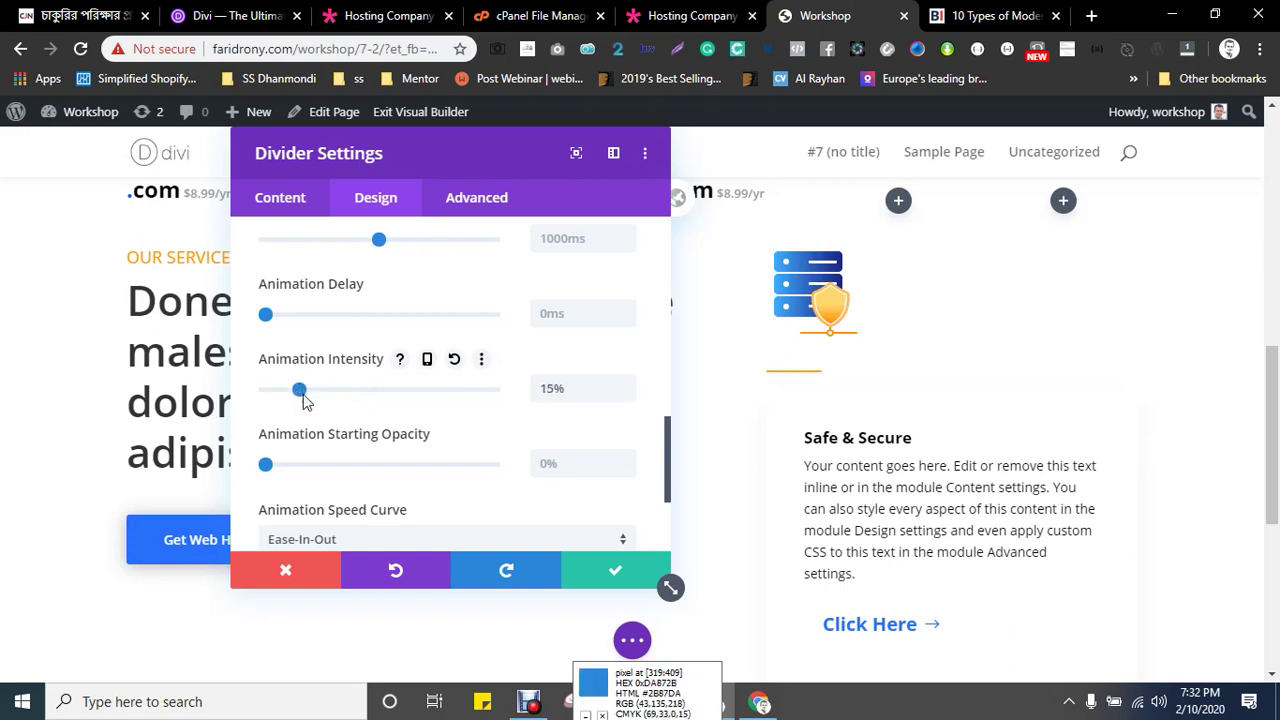
click(603, 569)
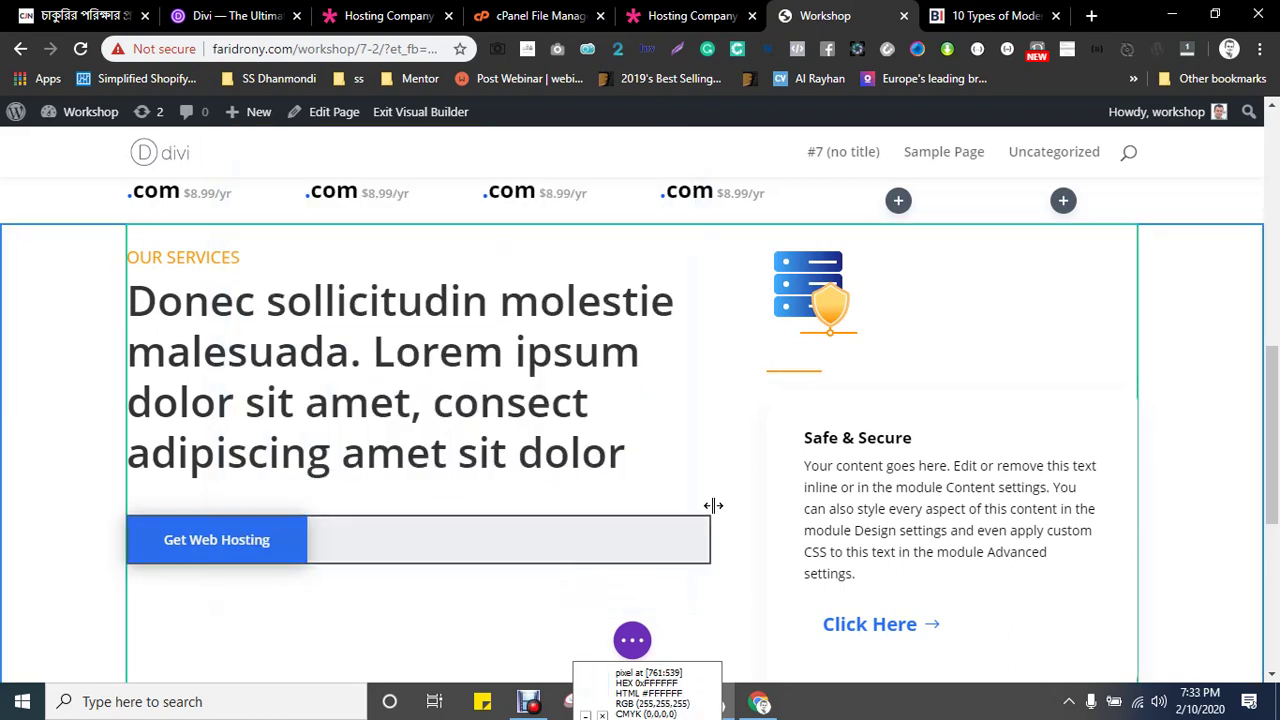
- Insert a row with three equal columns below the services row
scroll(930, 430, down, 3)
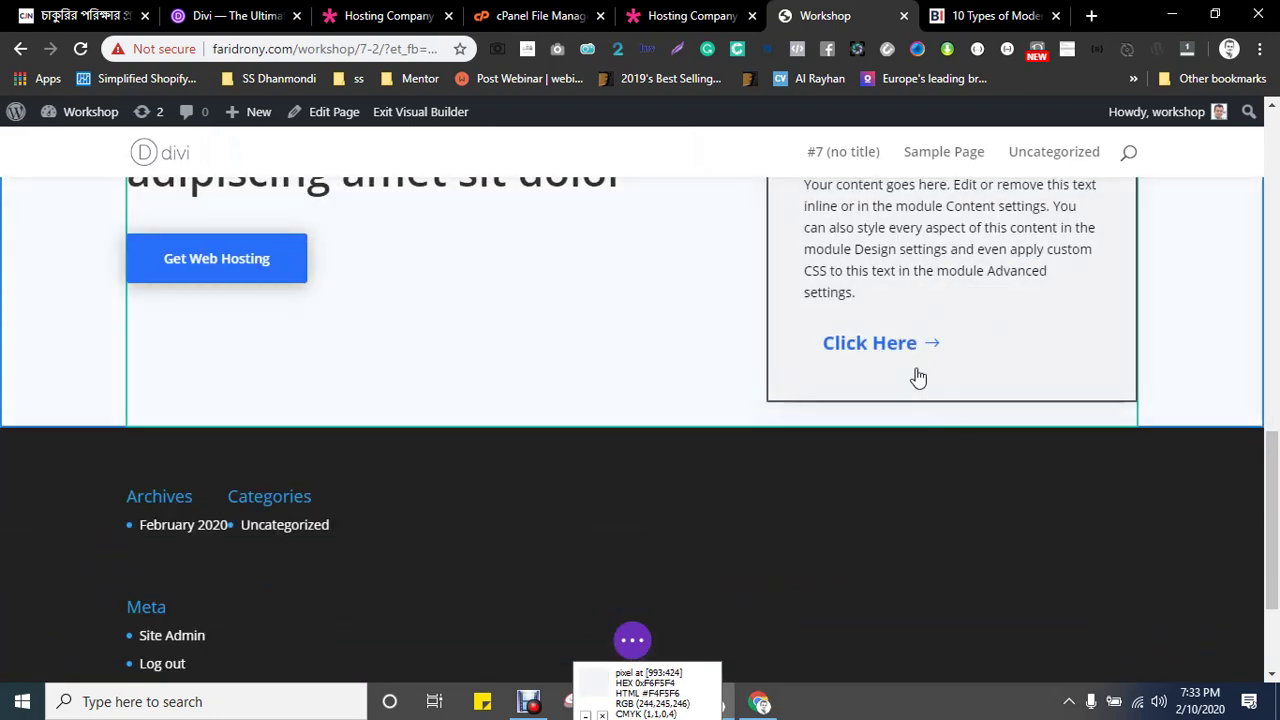
scroll(800, 400, up, 1)
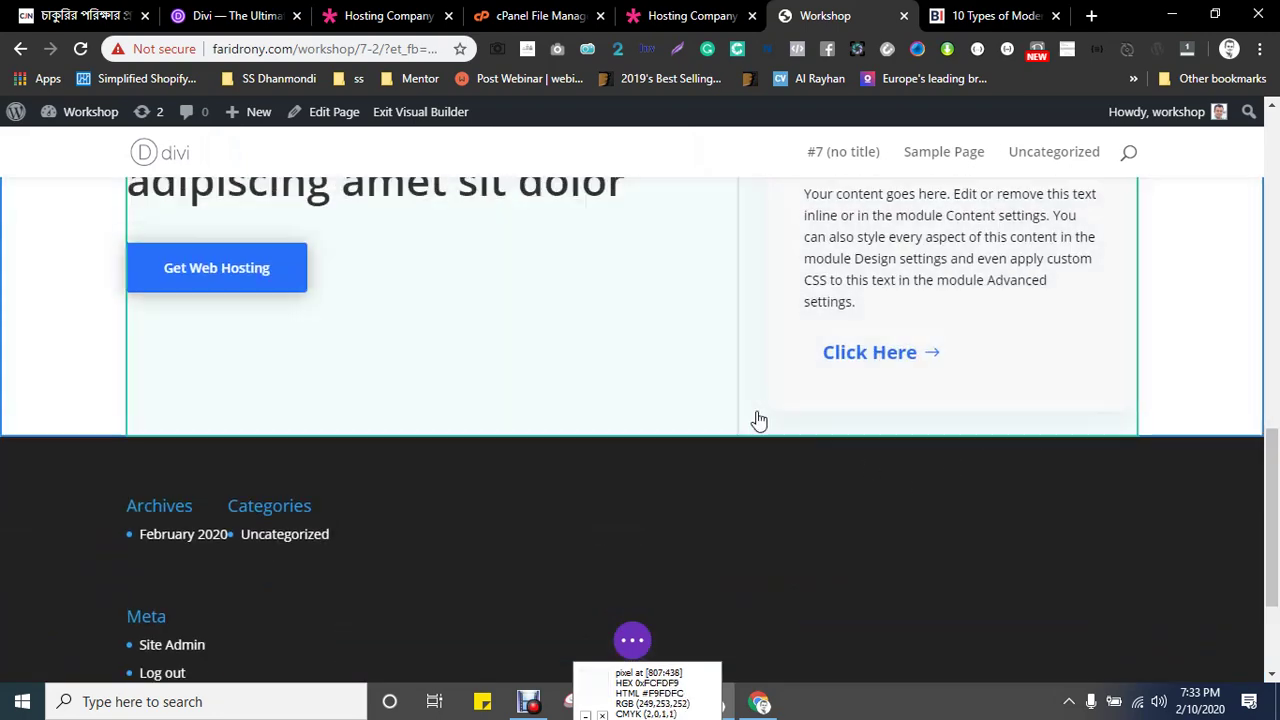
scroll(1000, 370, up, 2)
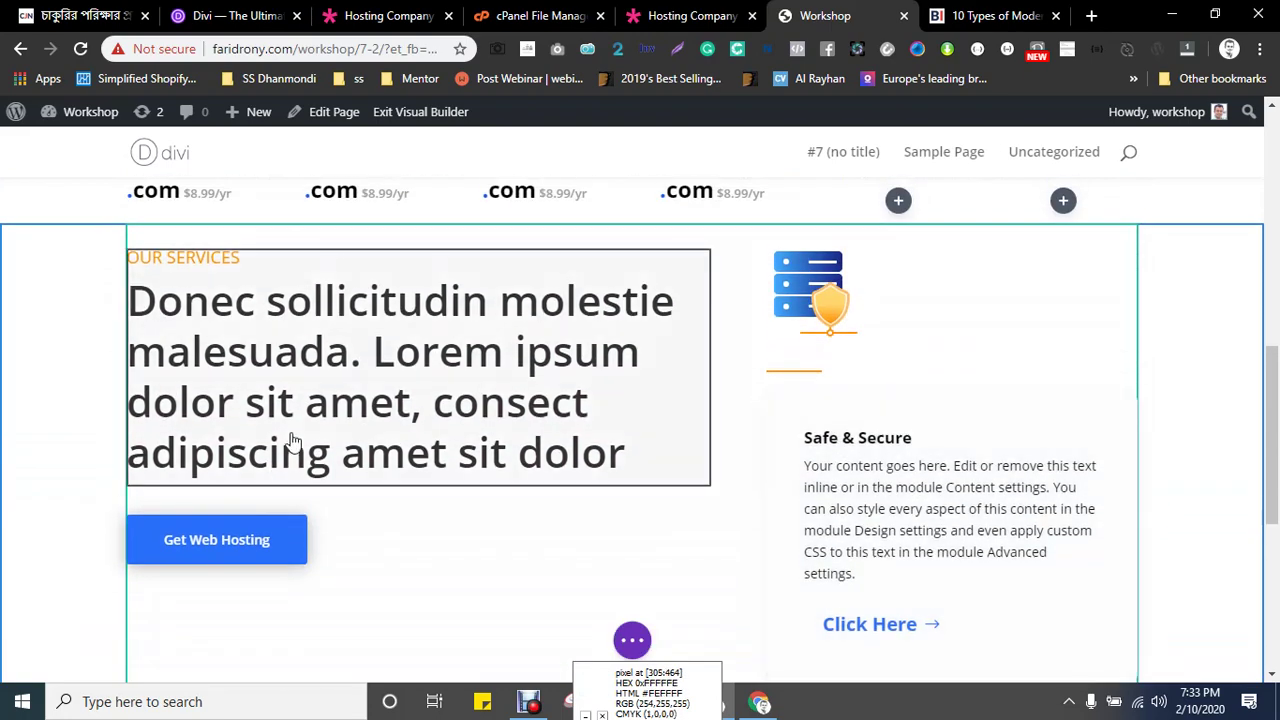
scroll(531, 523, down, 2)
mouse_move(622, 490)
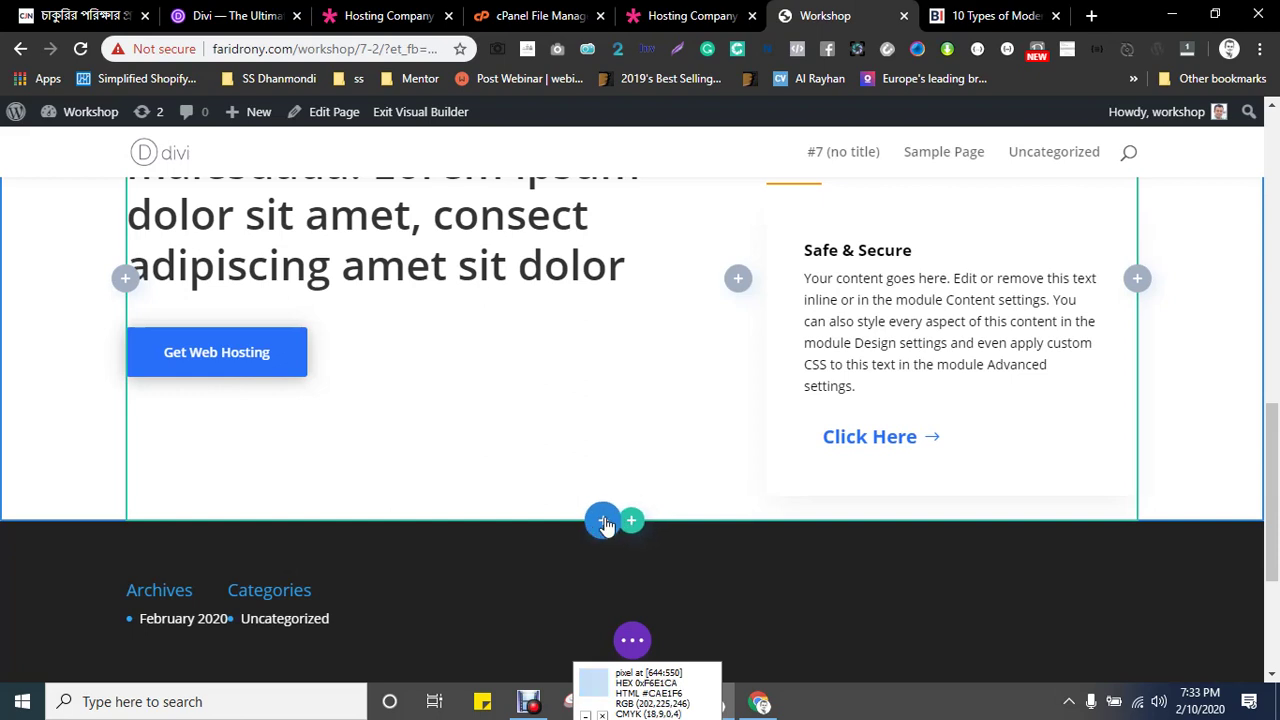
click(630, 522)
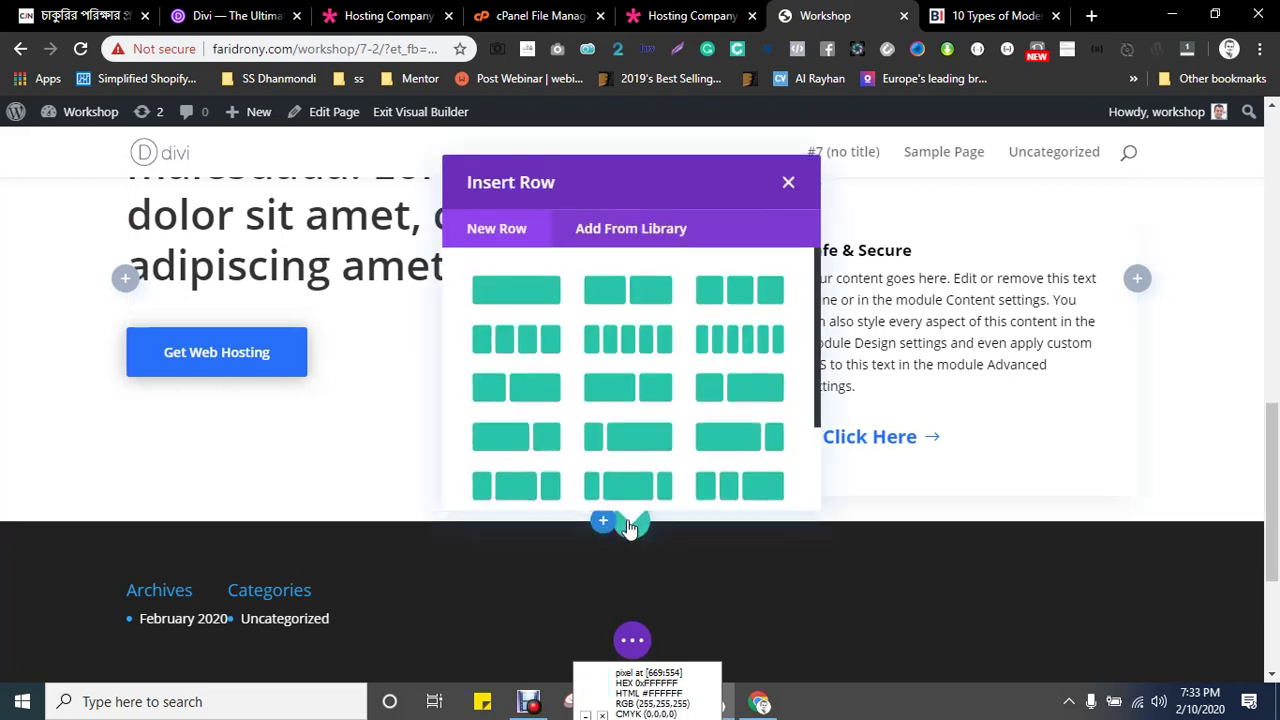
click(724, 306)
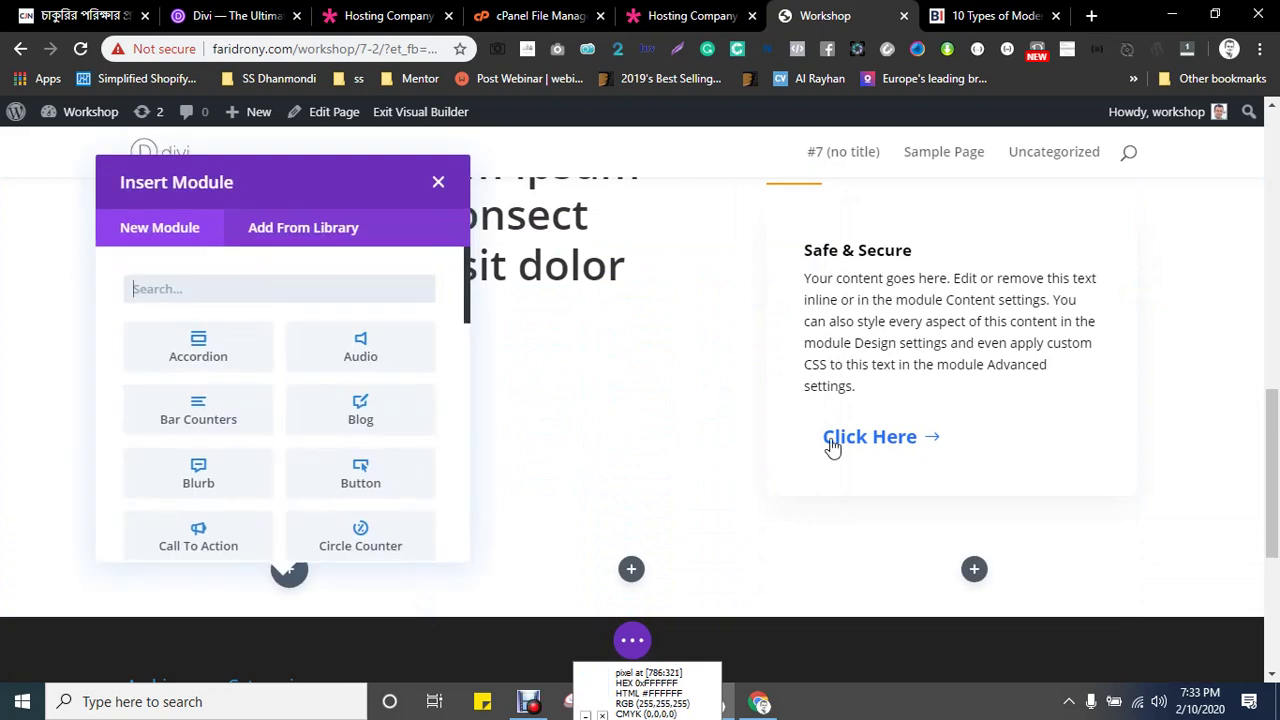
- Copy the server-and-shield image module and paste it into the first column of the new three-column row
scroll(953, 452, up, 2)
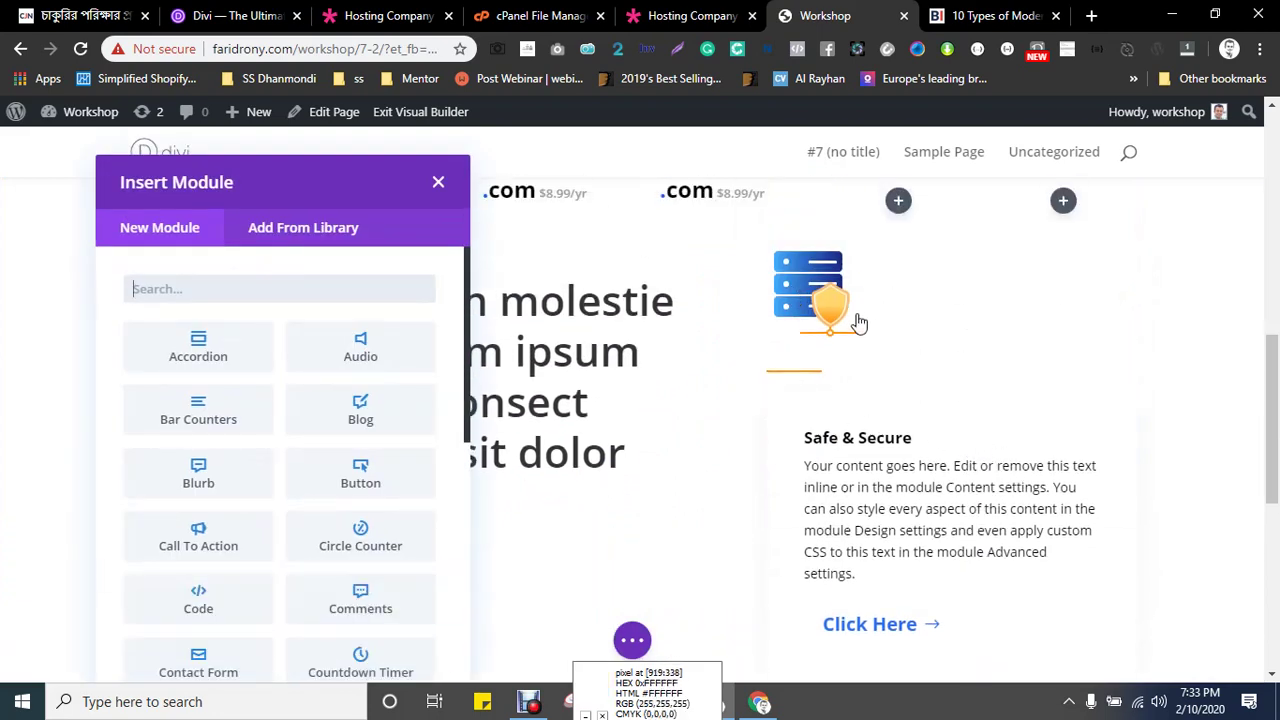
right_click(812, 277)
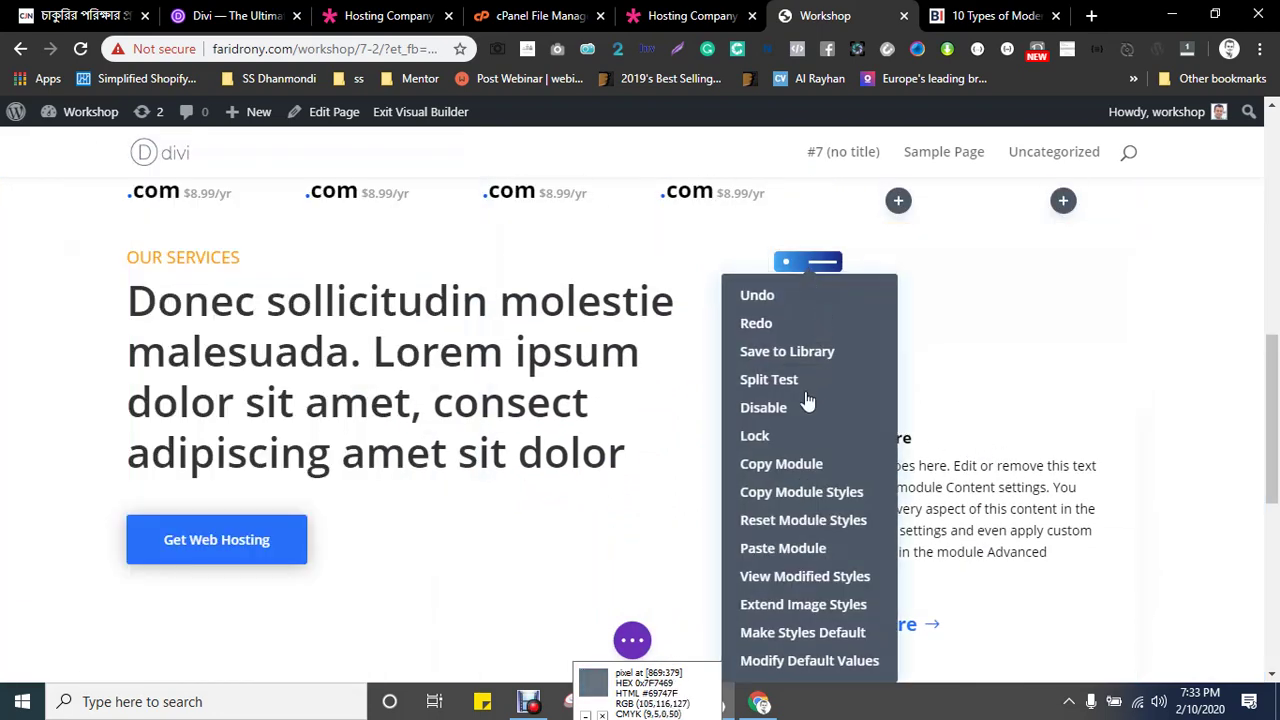
click(781, 465)
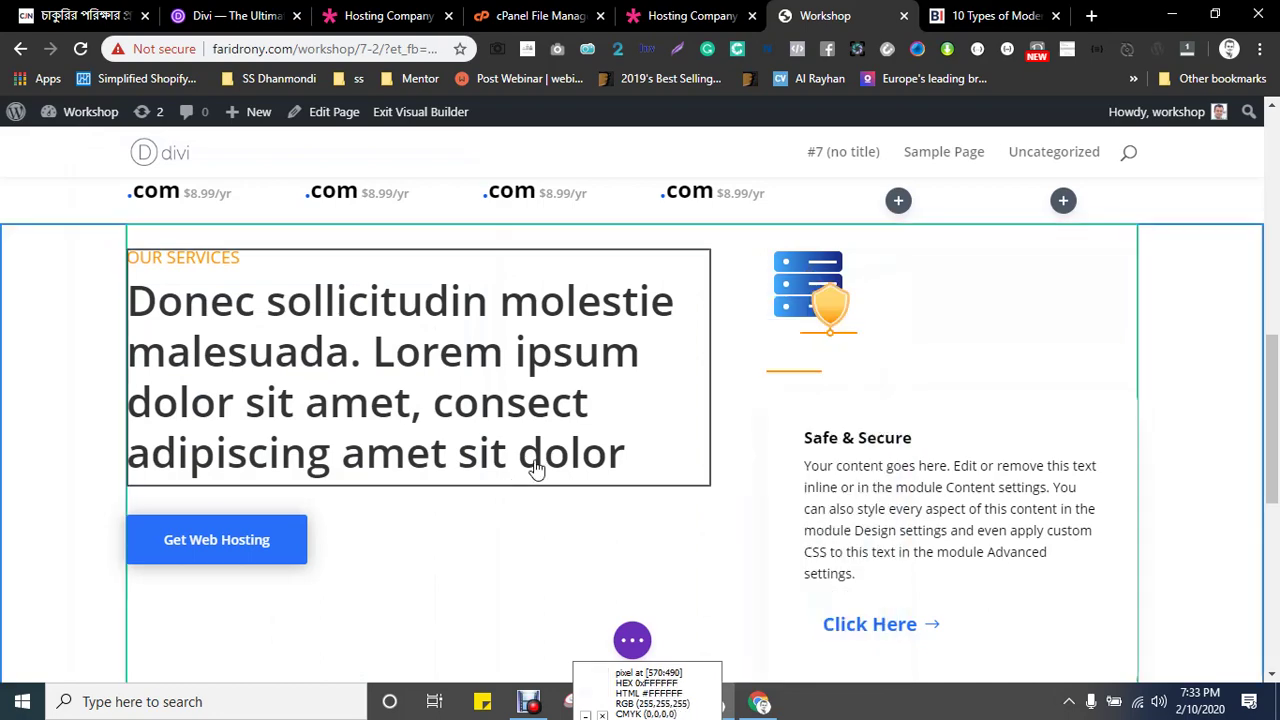
scroll(506, 460, down, 3)
right_click(310, 484)
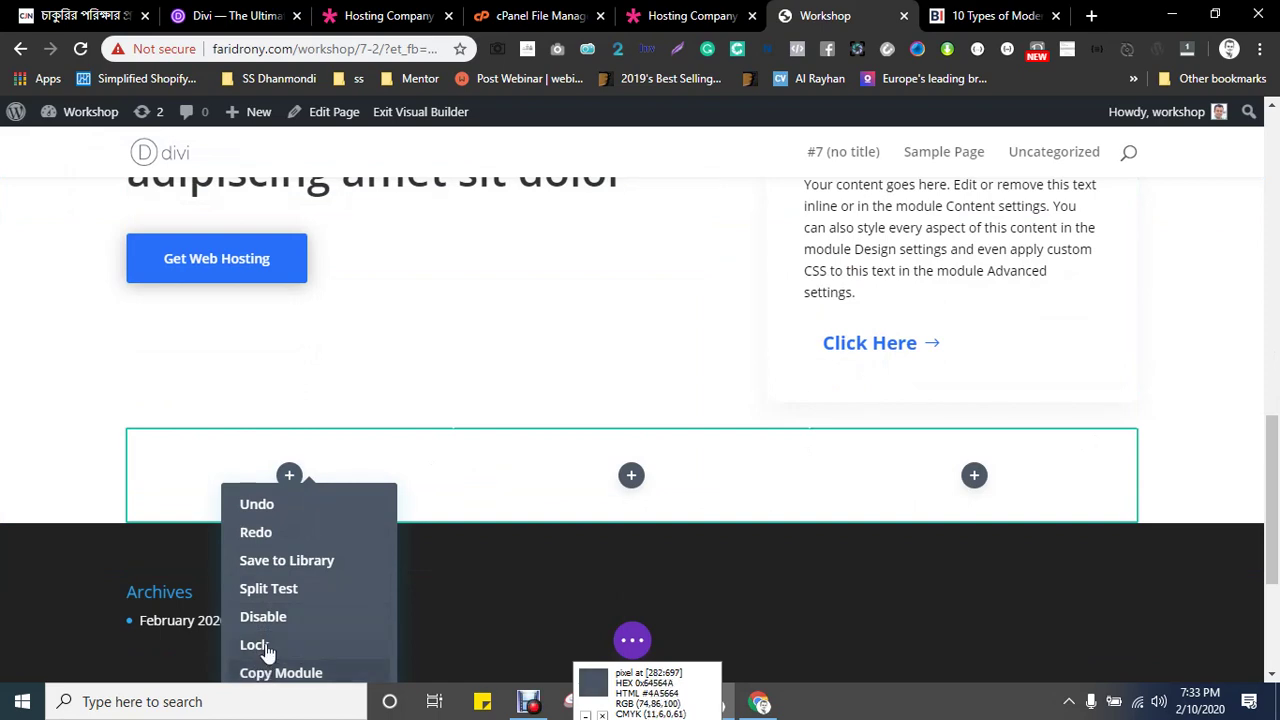
scroll(781, 421, down, 2)
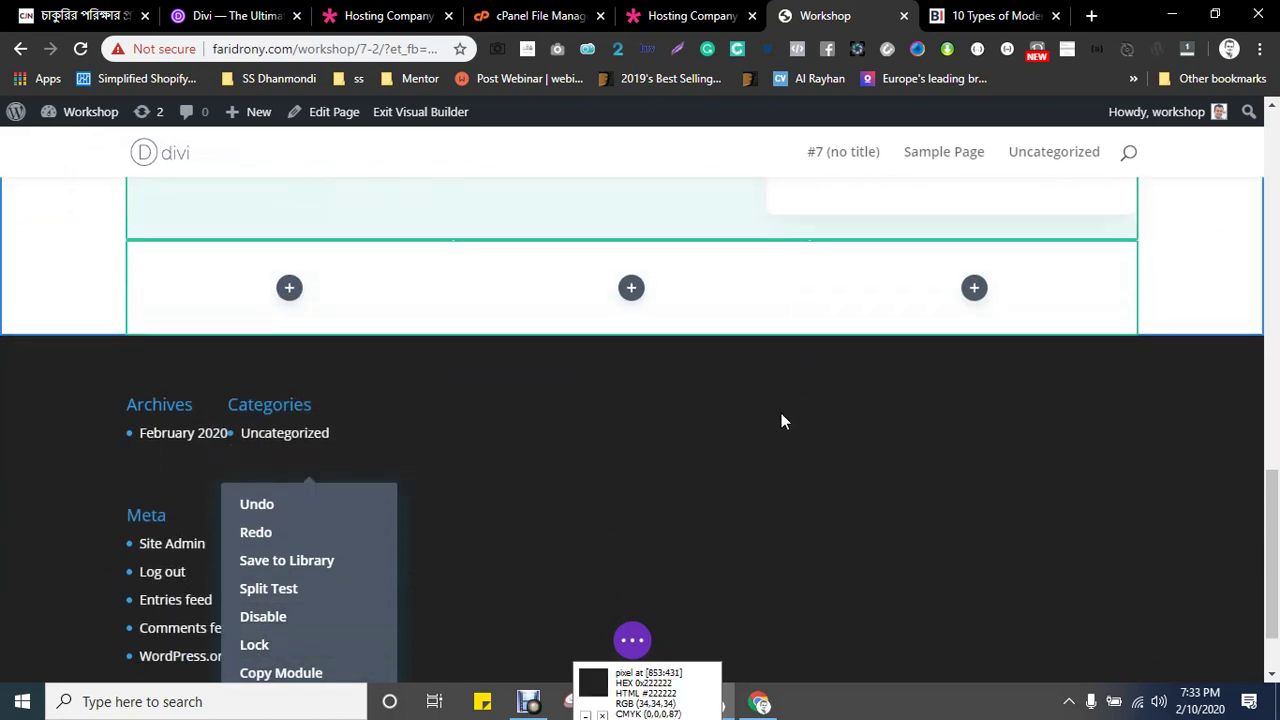
right_click(314, 294)
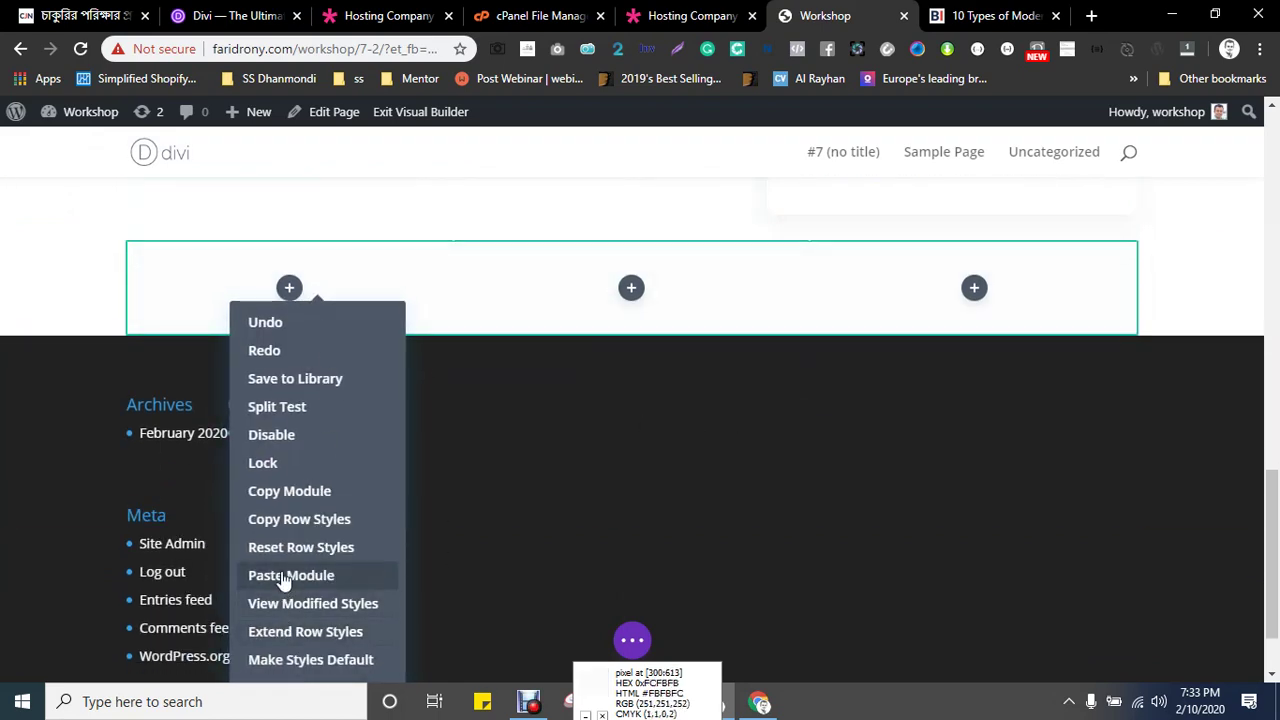
click(284, 576)
- Copy the orange divider module and paste it below the copied server-and-shield image in the new row
scroll(722, 467, up, 4)
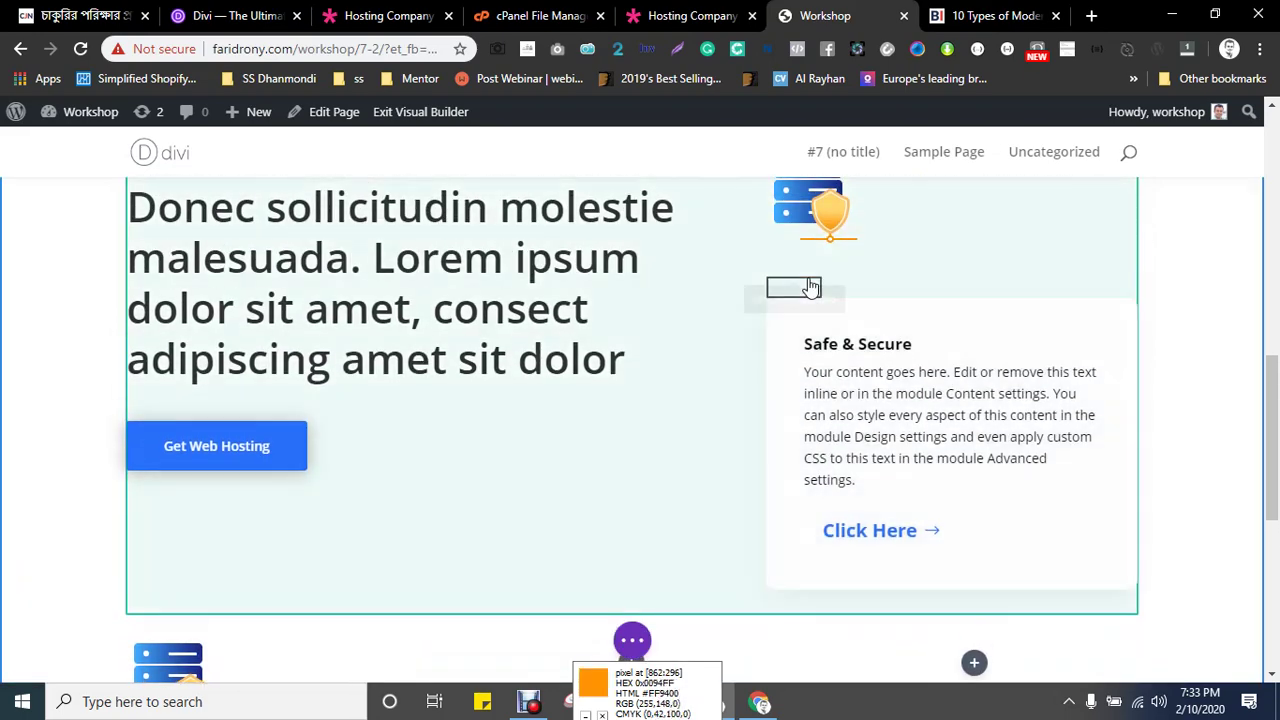
right_click(810, 287)
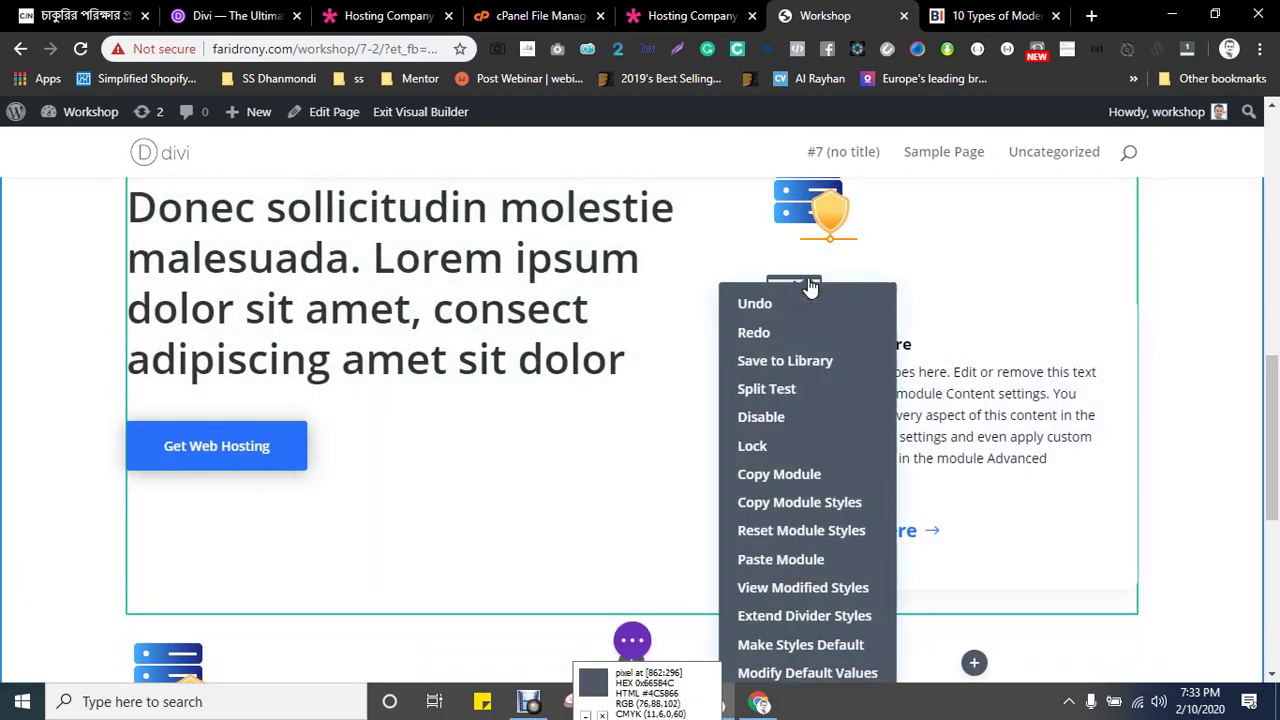
click(779, 474)
scroll(543, 486, down, 3)
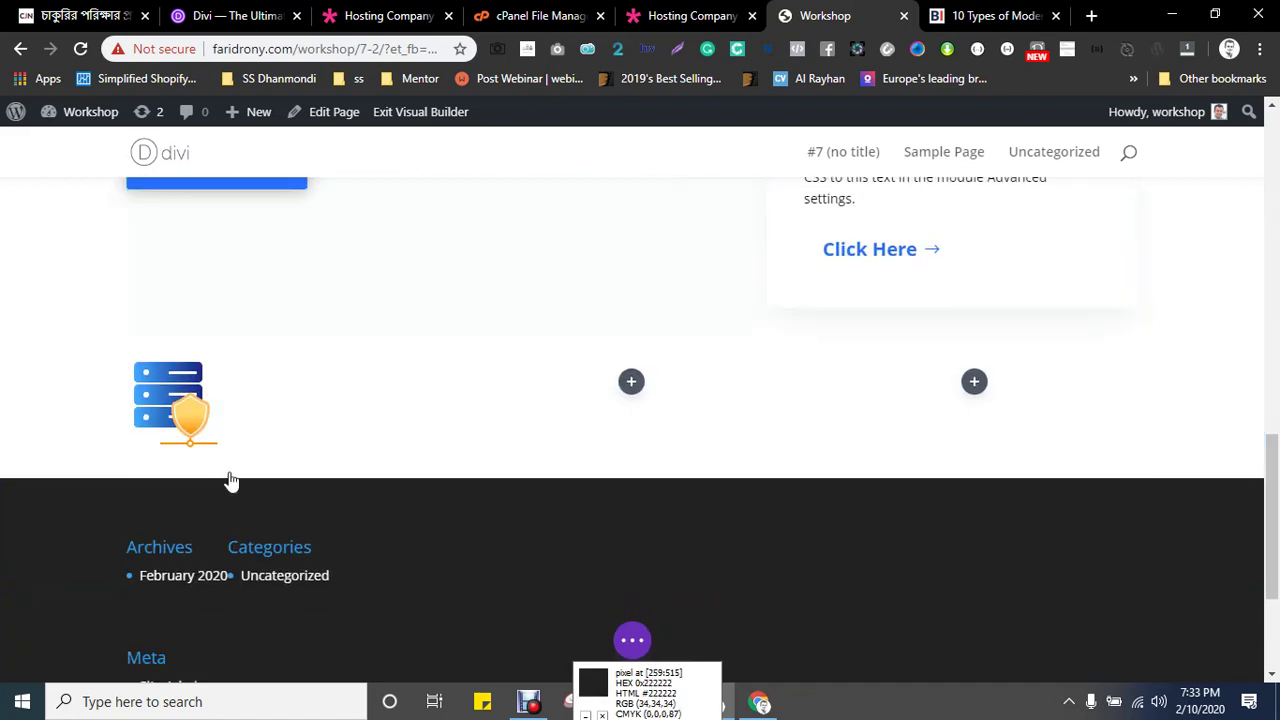
right_click(172, 465)
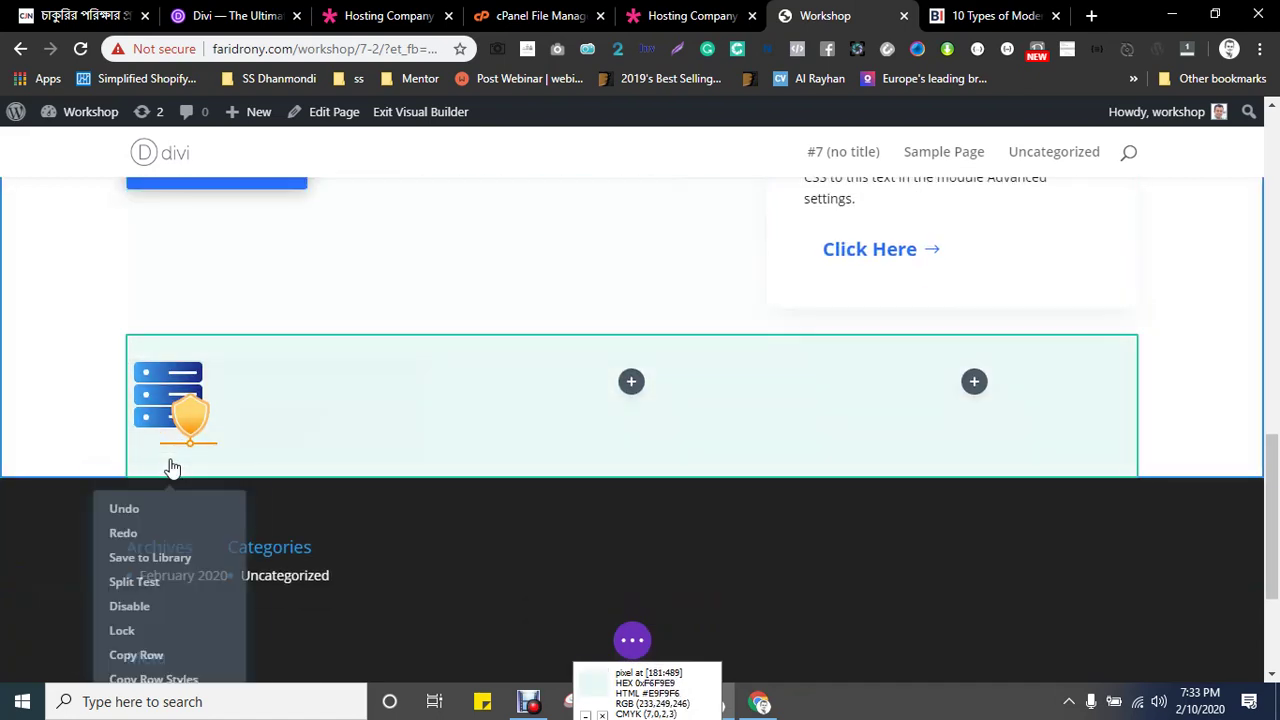
scroll(430, 520, down, 2)
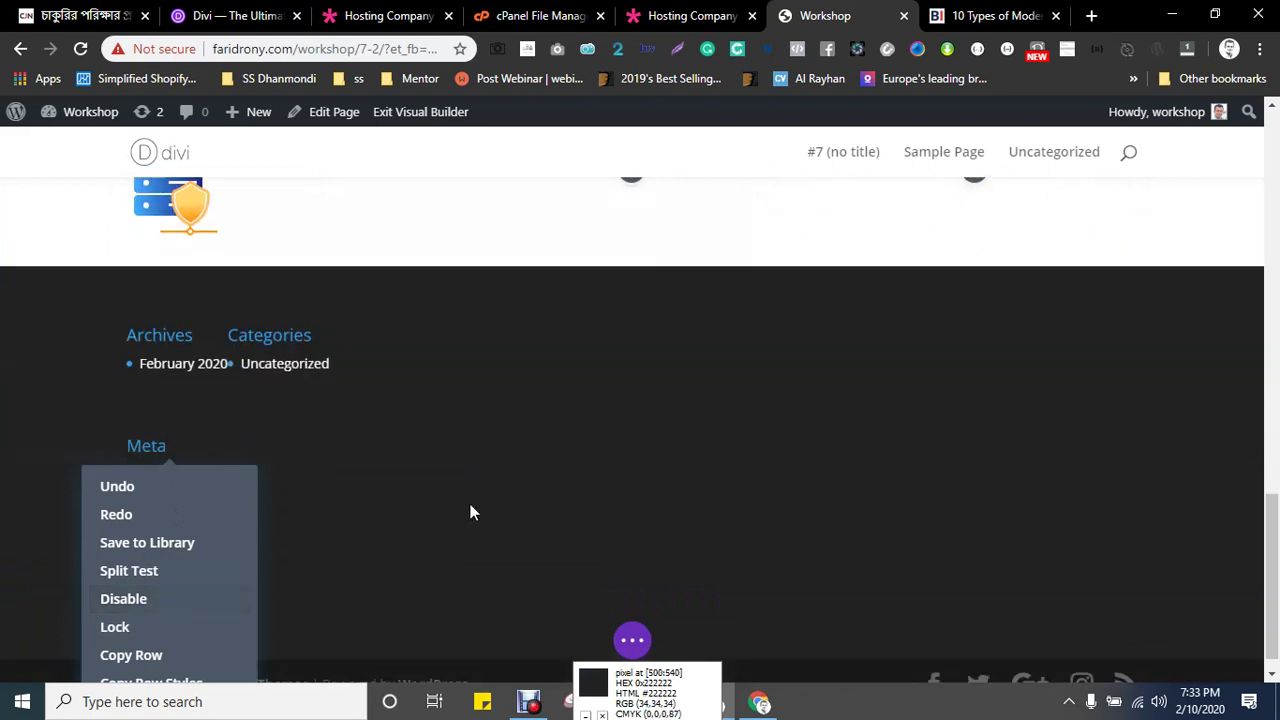
right_click(190, 232)
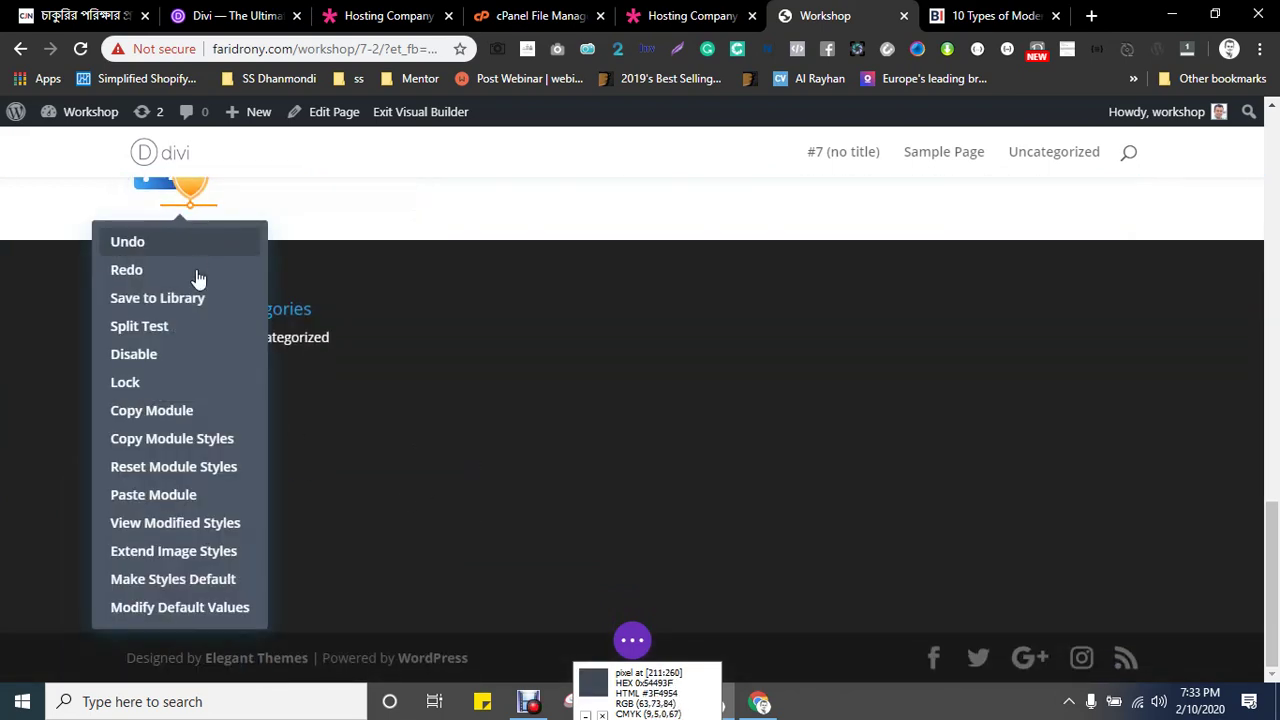
click(145, 494)
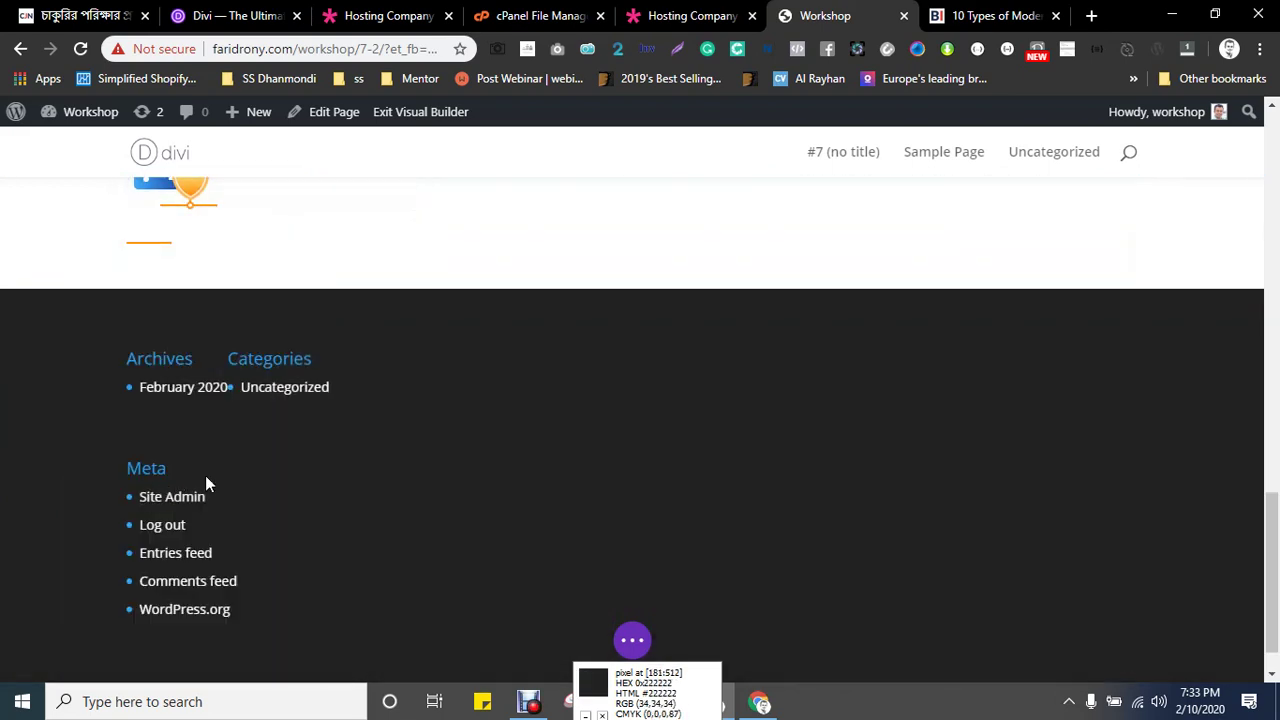
- Try to copy the Safe & Secure card and paste it below the divider in the new three-column row
scroll(469, 400, up, 2)
scroll(824, 399, up, 2)
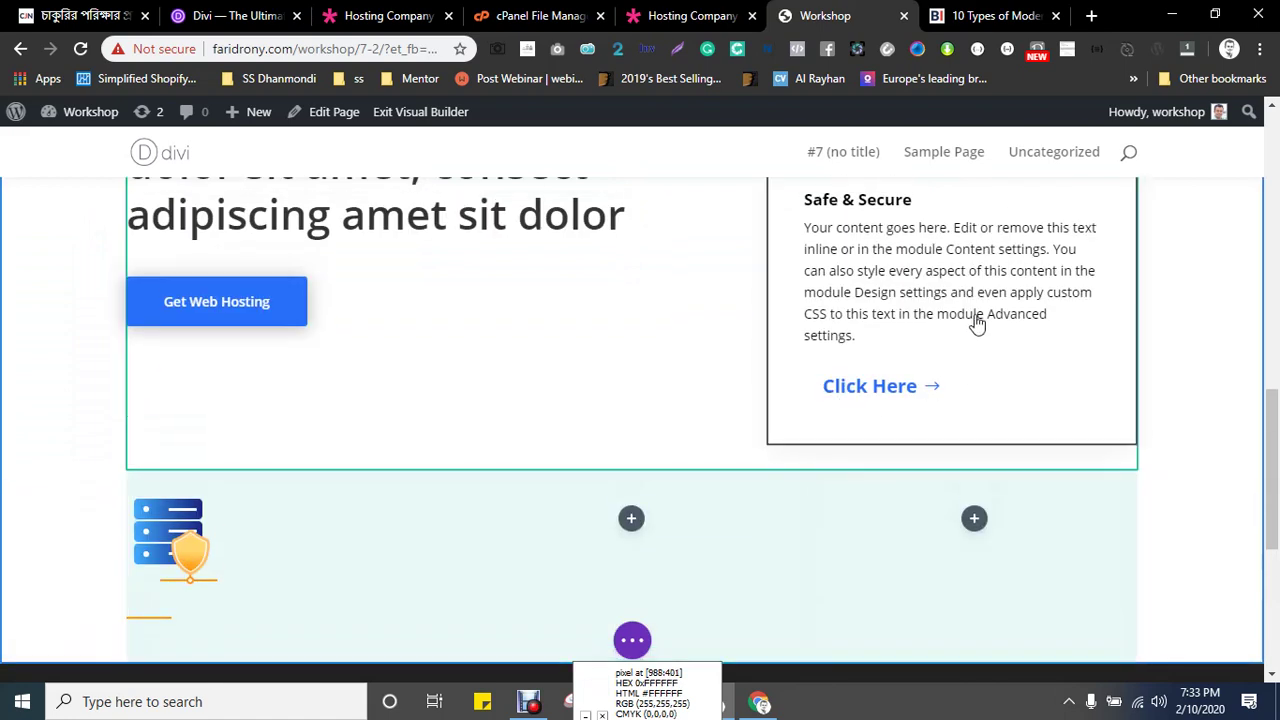
right_click(908, 260)
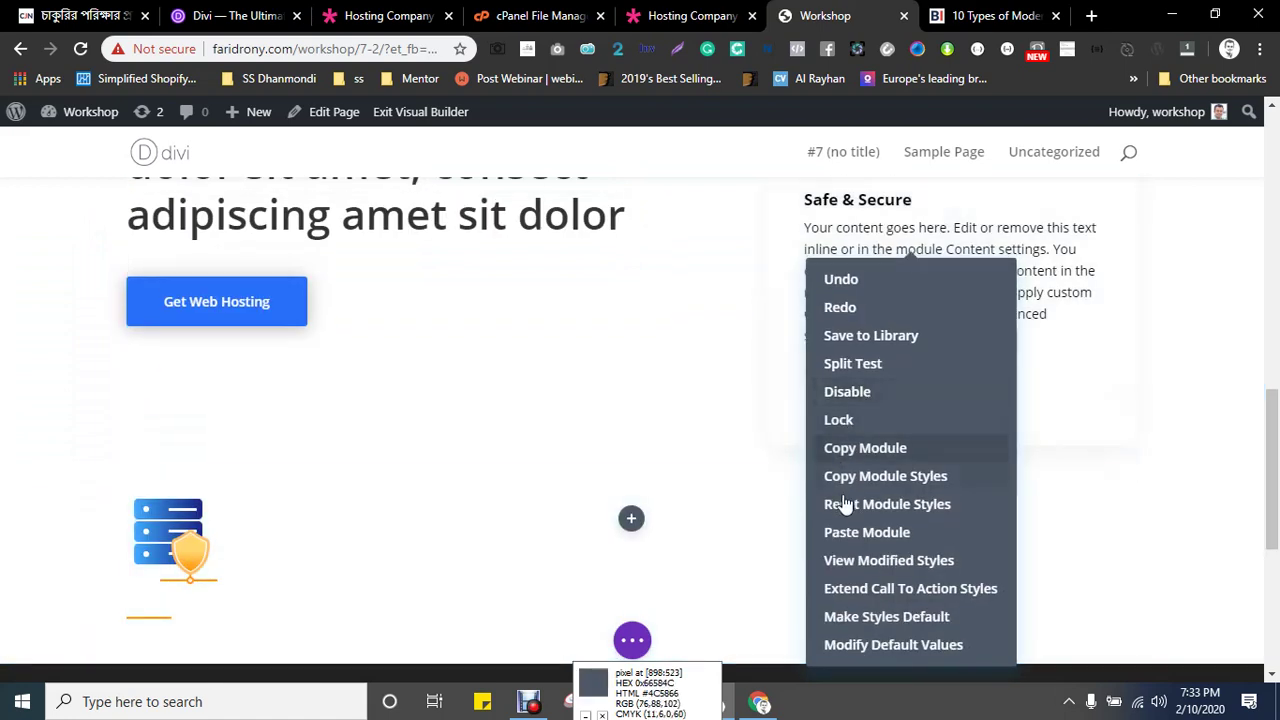
click(850, 449)
scroll(335, 383, down, 2)
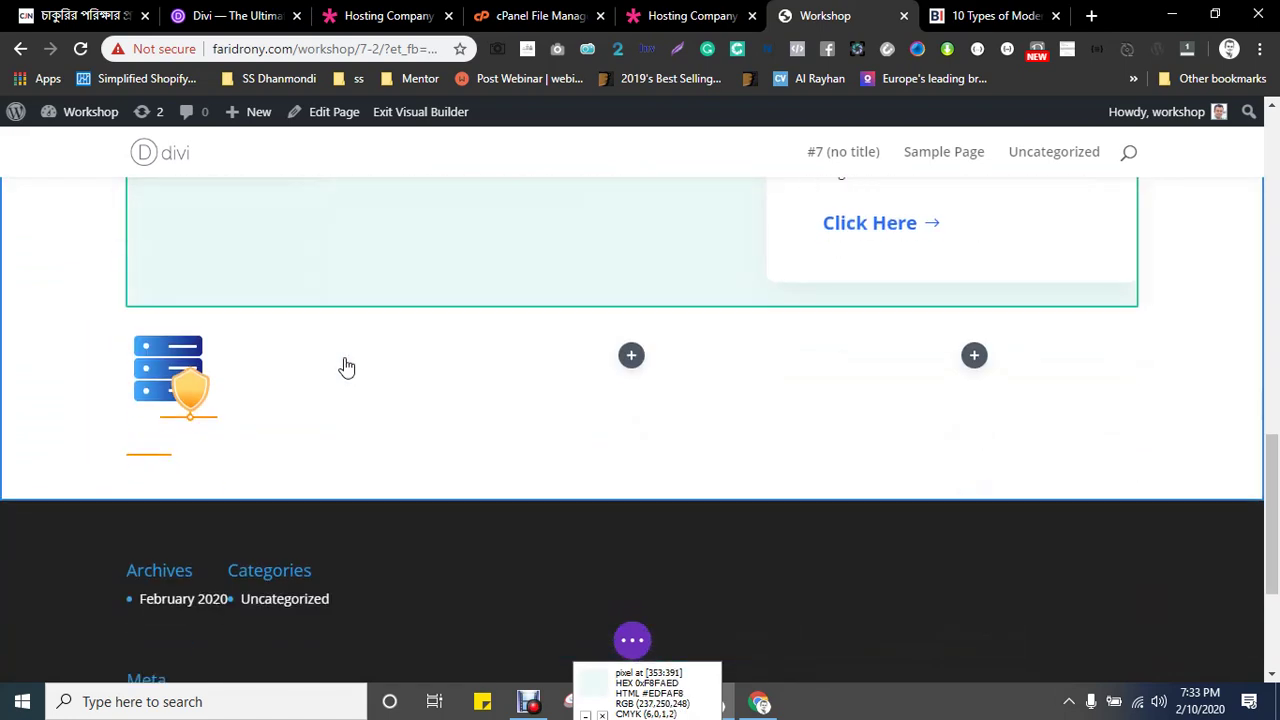
right_click(177, 463)
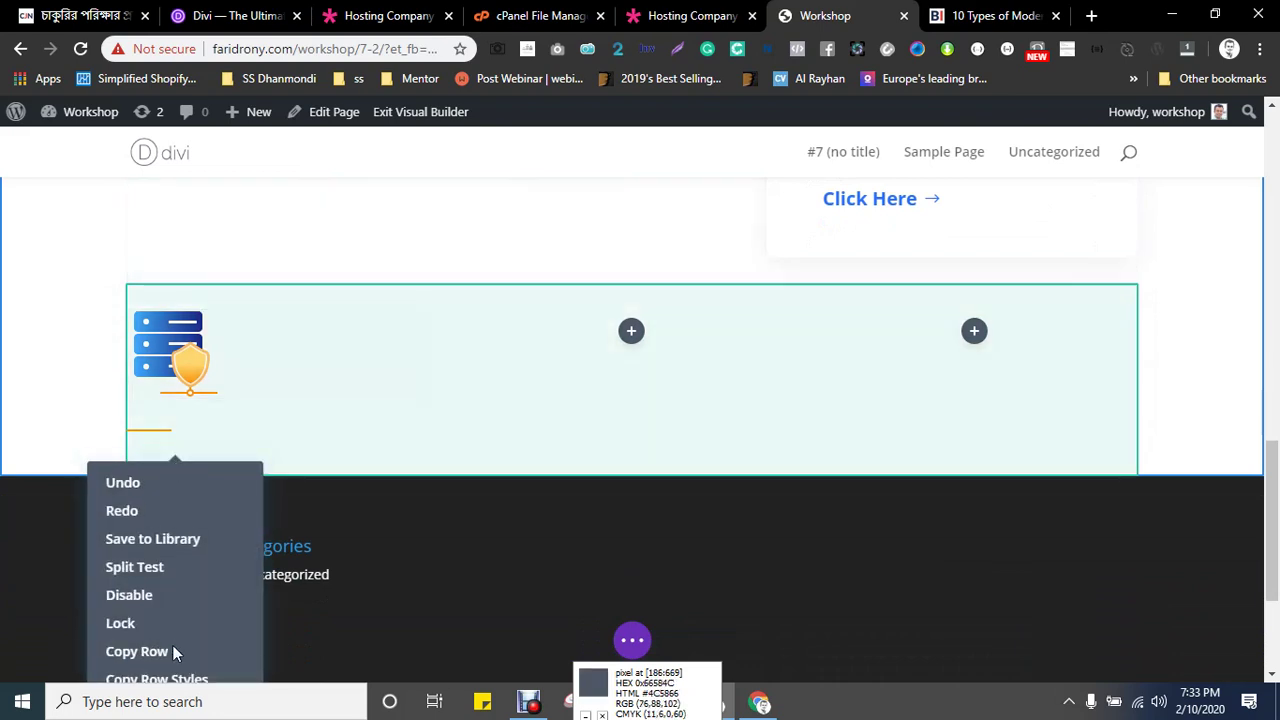
scroll(478, 428, down, 1)
scroll(478, 428, down, 2)
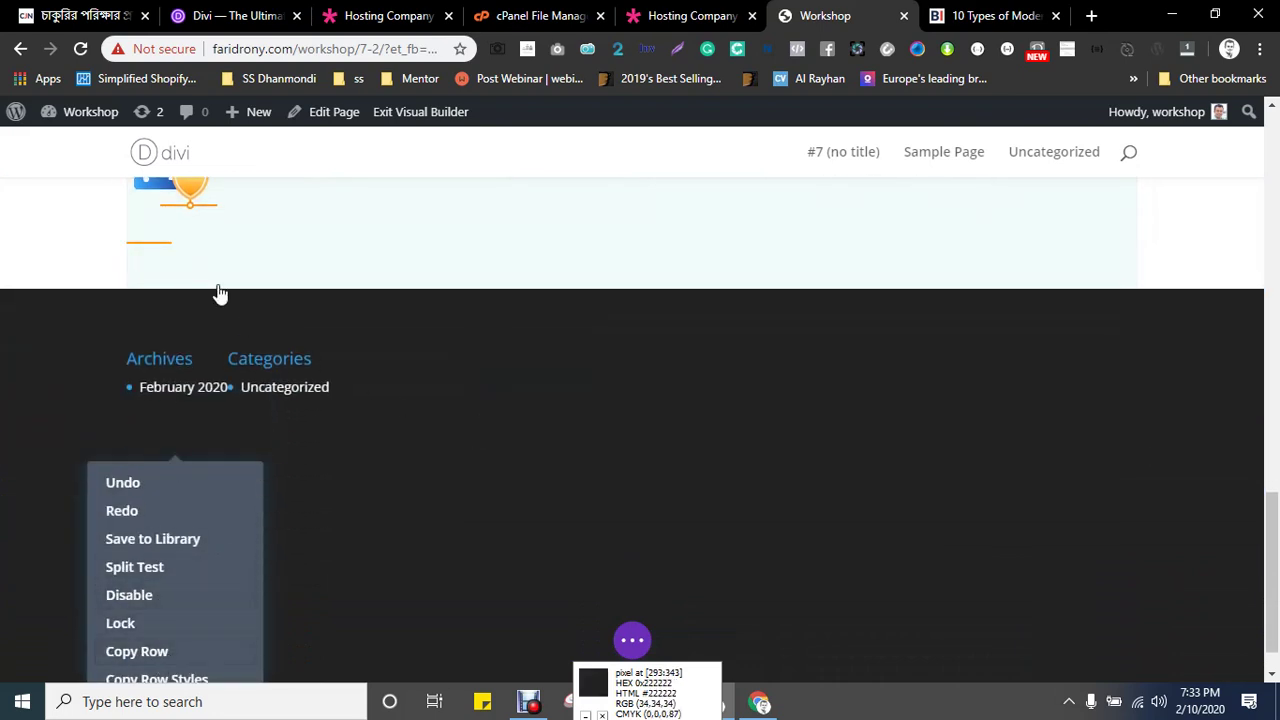
click(183, 260)
right_click(183, 260)
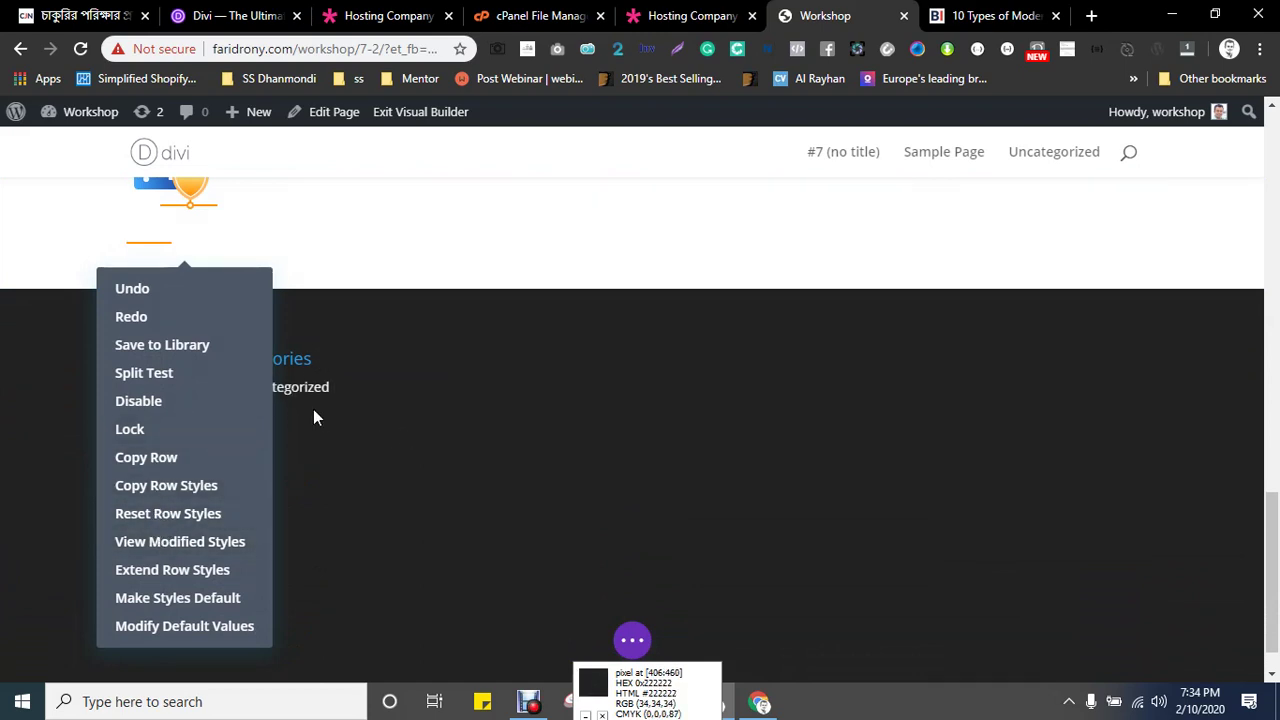
right_click(215, 222)
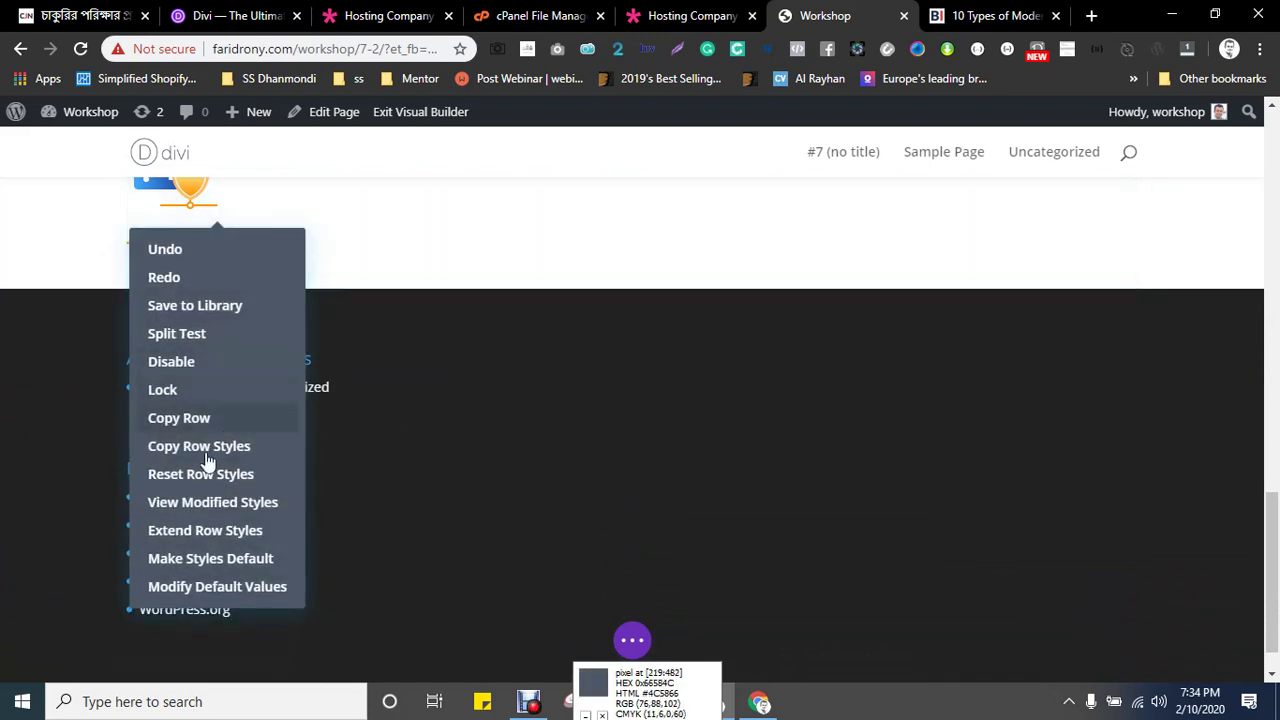
- Duplicate the Safe & Secure card and move the copy below the divider in the first column of the three-column row
scroll(900, 410, up, 7)
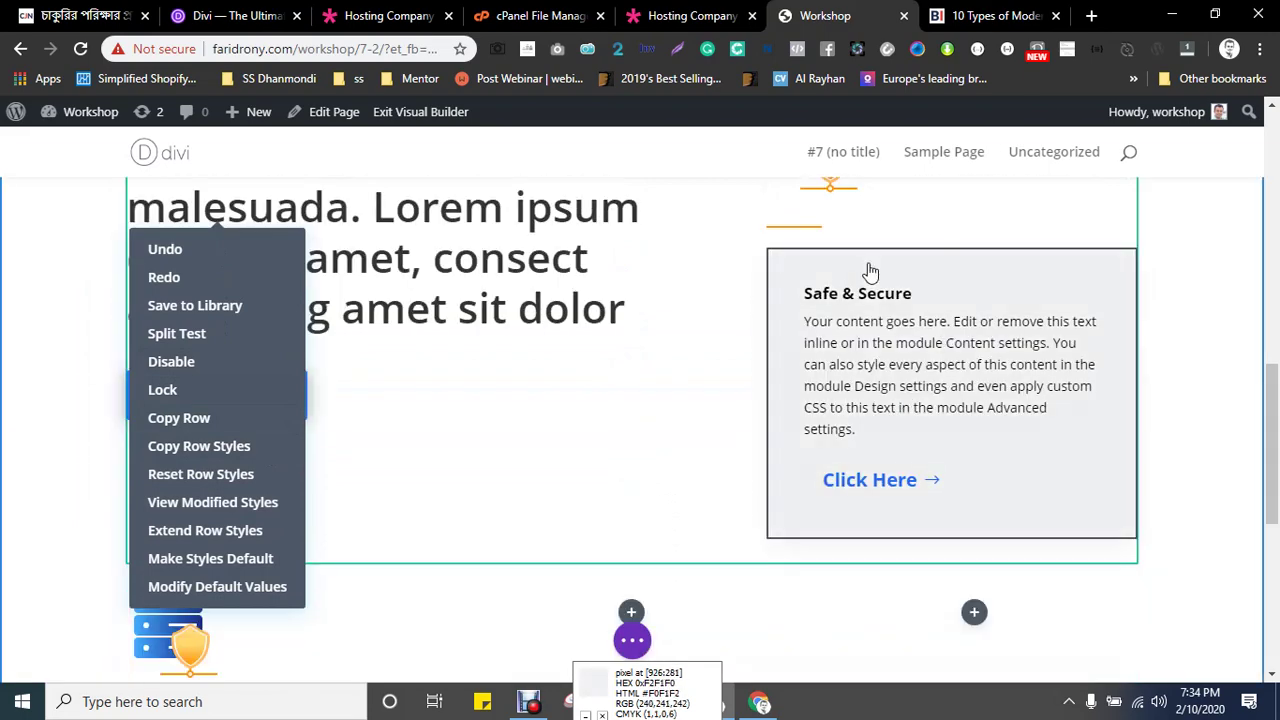
click(876, 276)
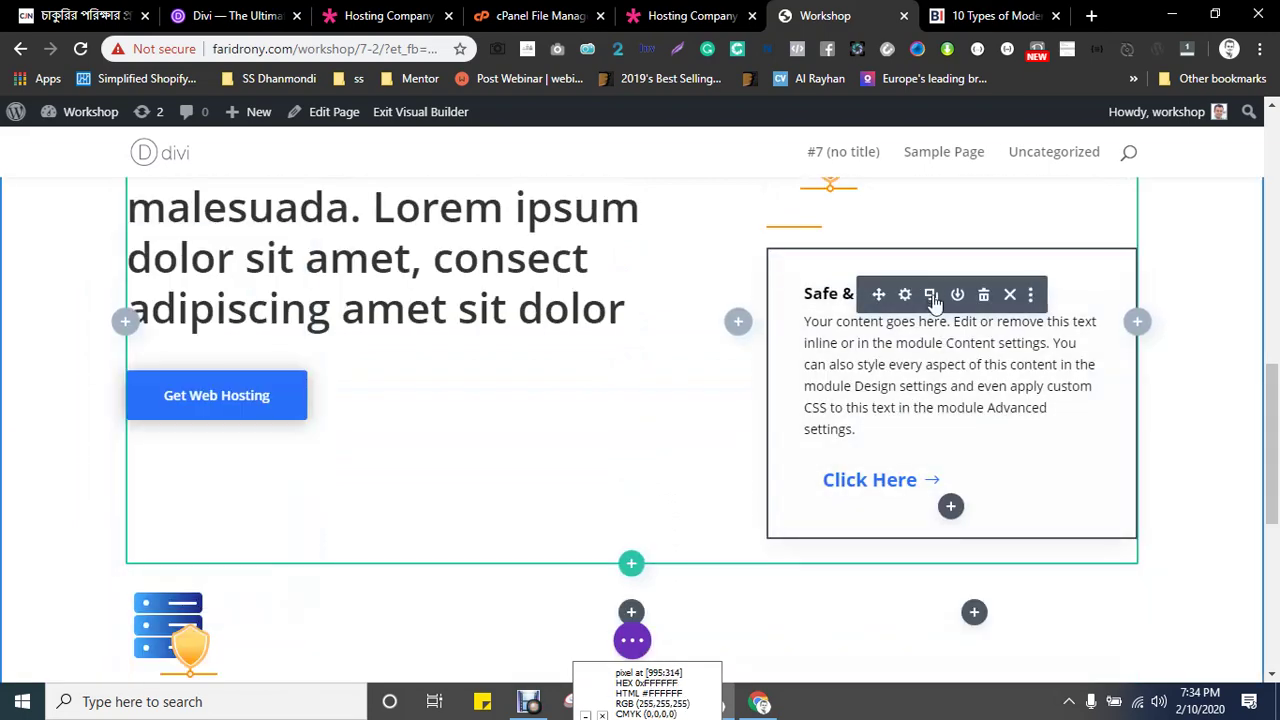
click(931, 292)
scroll(934, 300, down, 4)
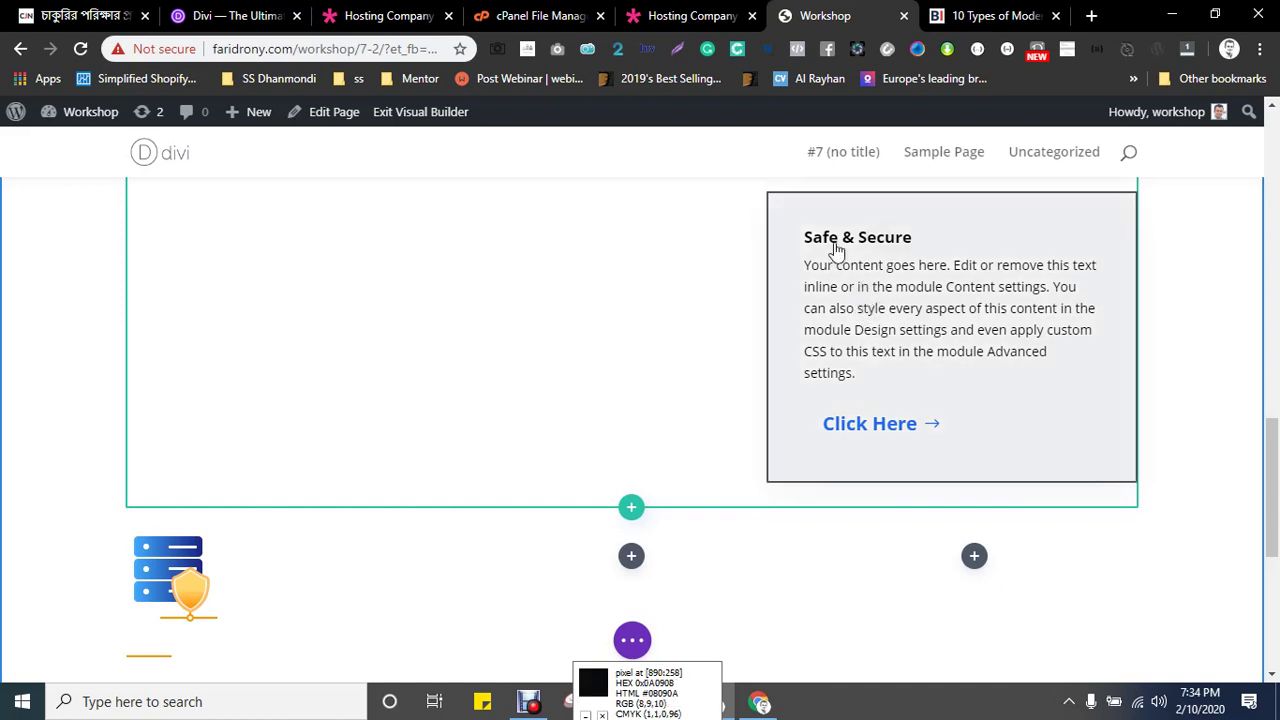
scroll(345, 433, down, 3)
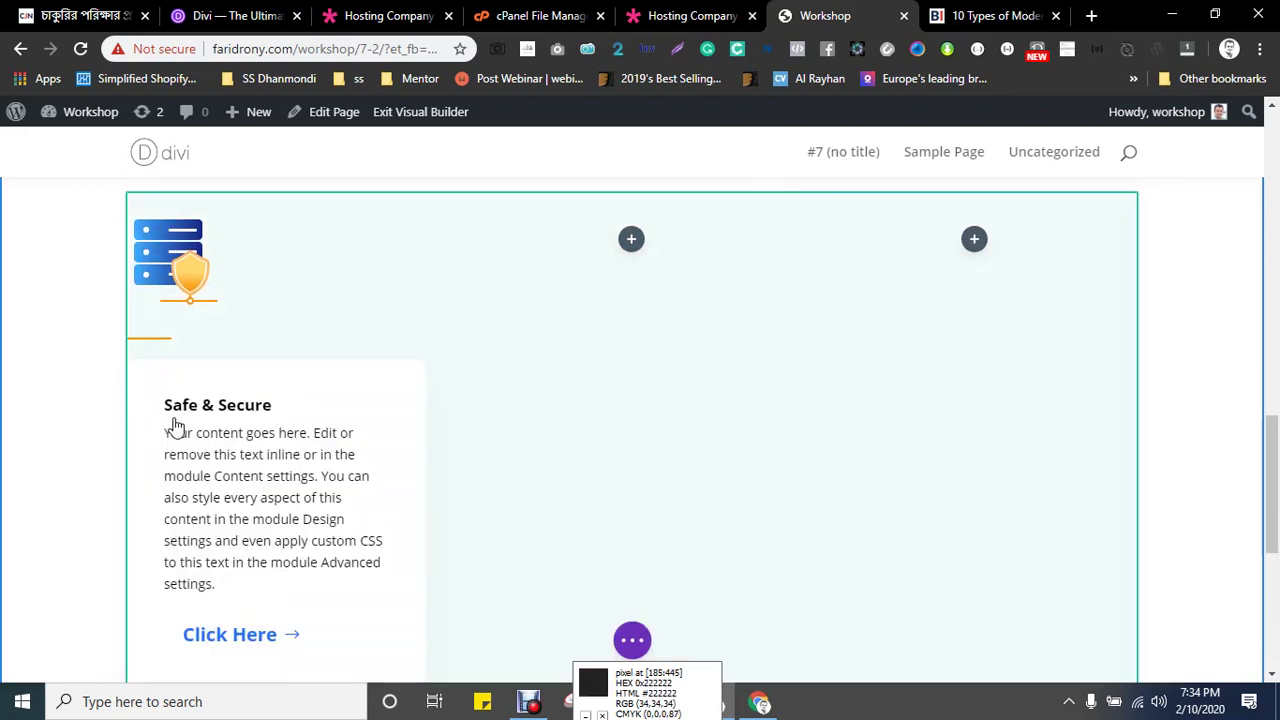
- Compare the new three-column row with the staggered service cards on the Hosting Company reference page
scroll(437, 417, up, 2)
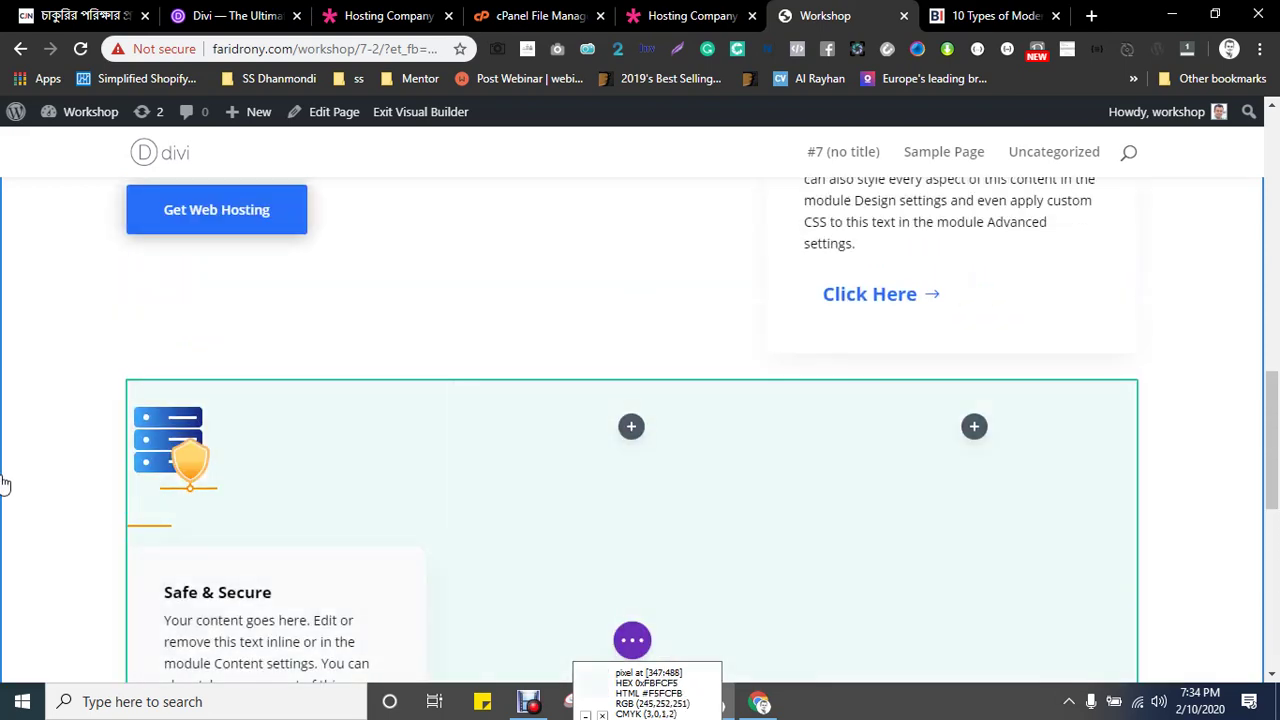
scroll(109, 463, down, 2)
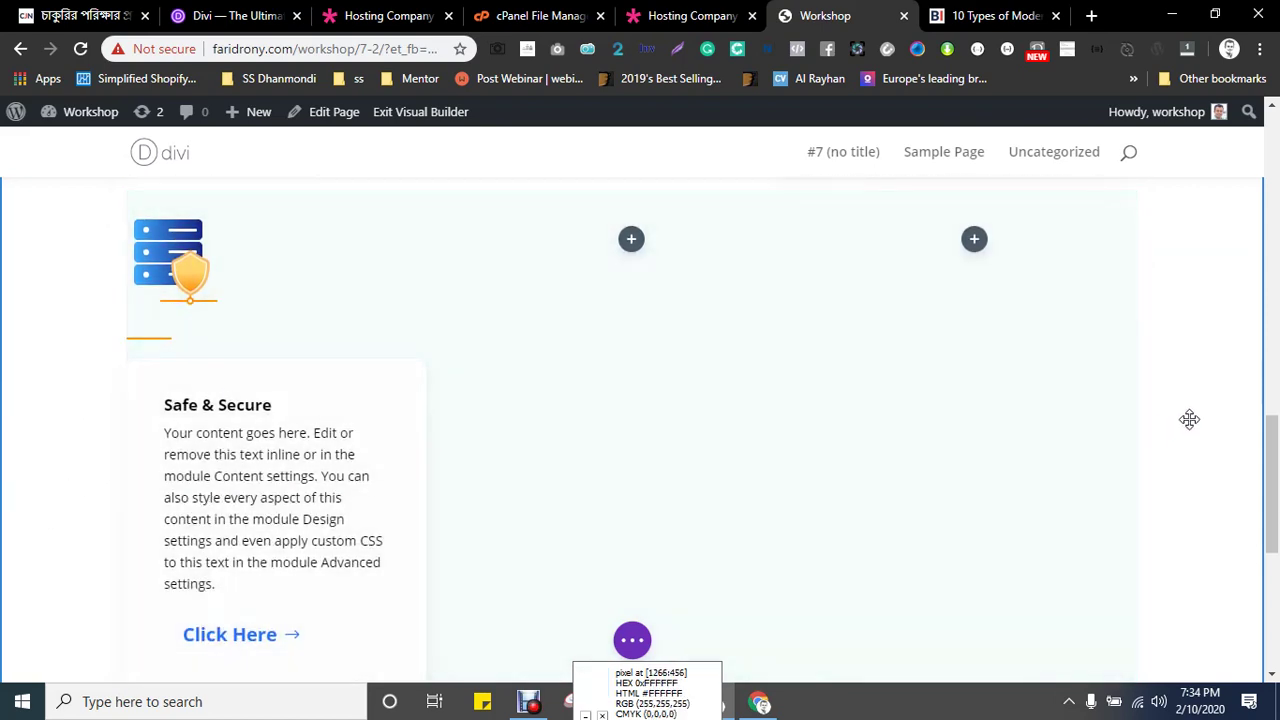
scroll(1188, 415, down, 1)
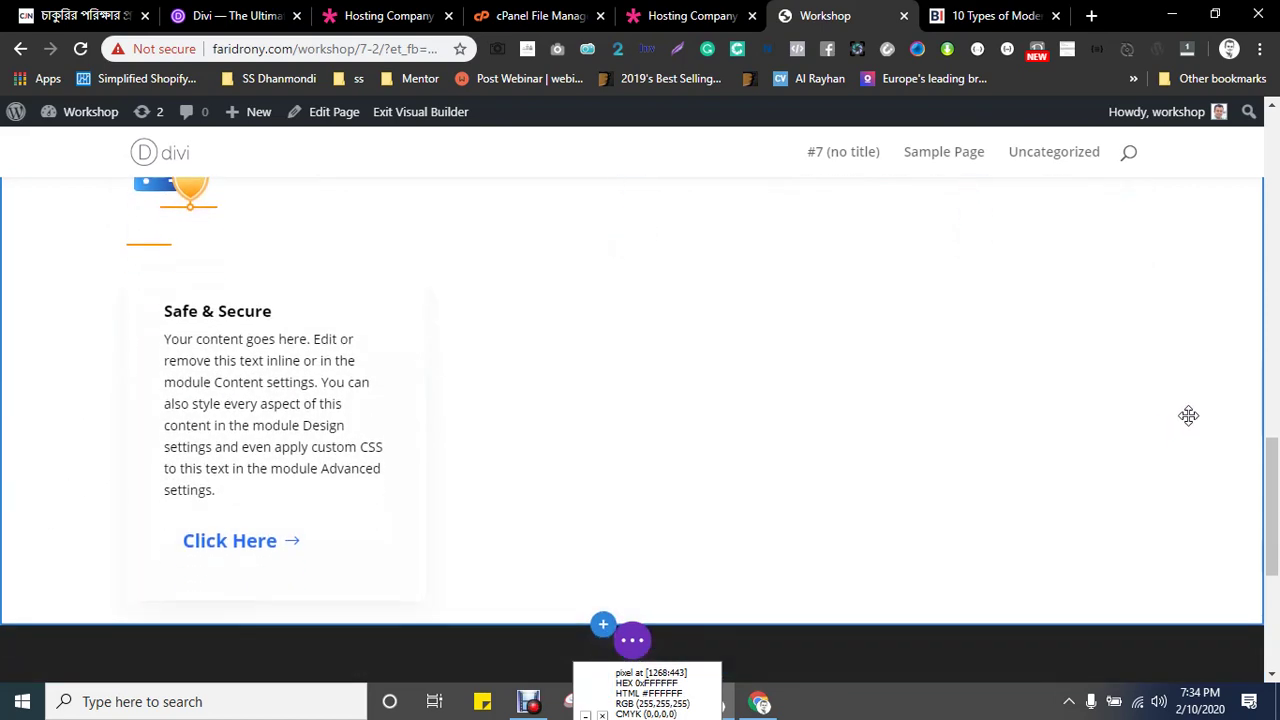
scroll(1188, 415, up, 1)
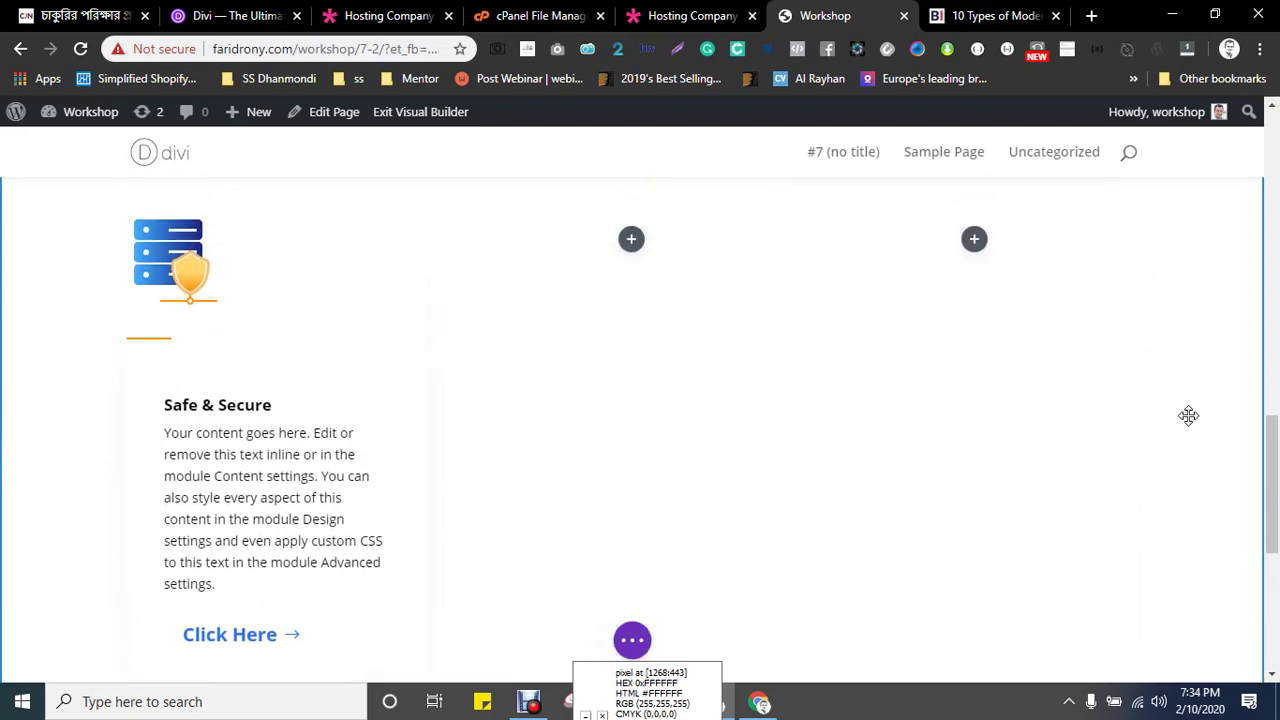
key(ctrl+shift+Tab)
scroll(1174, 420, down, 2)
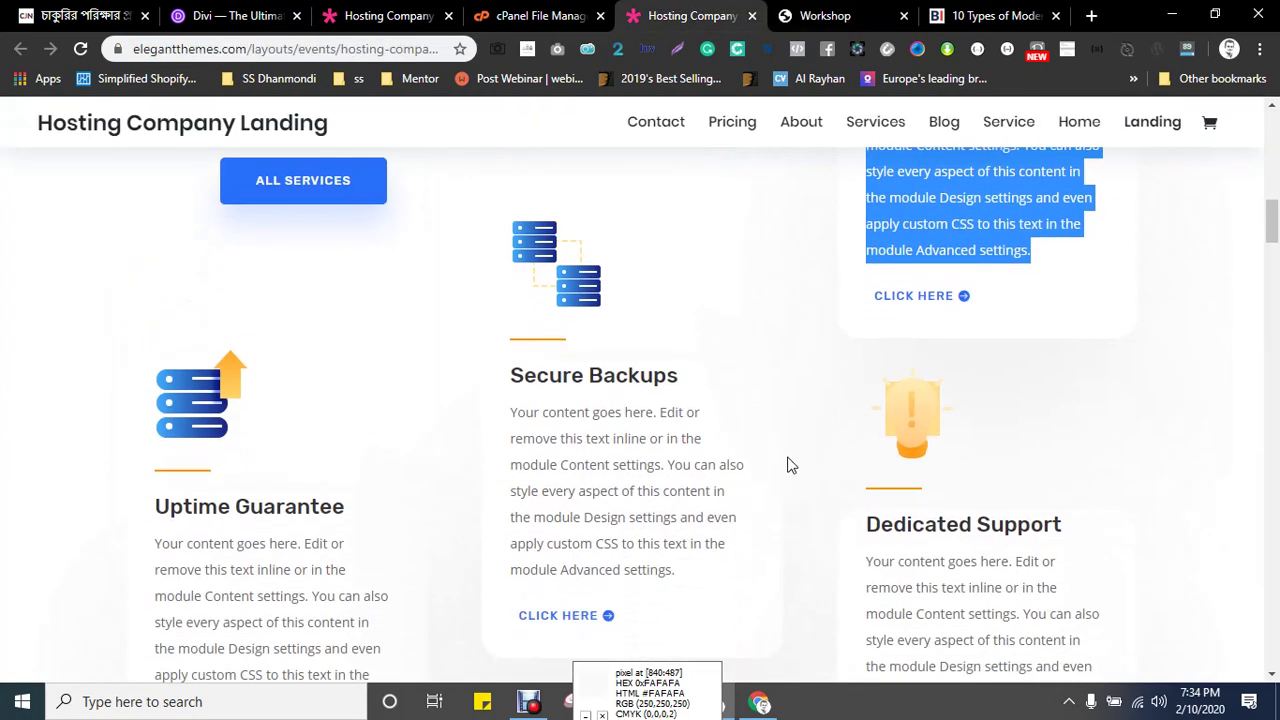
scroll(789, 464, down, 1)
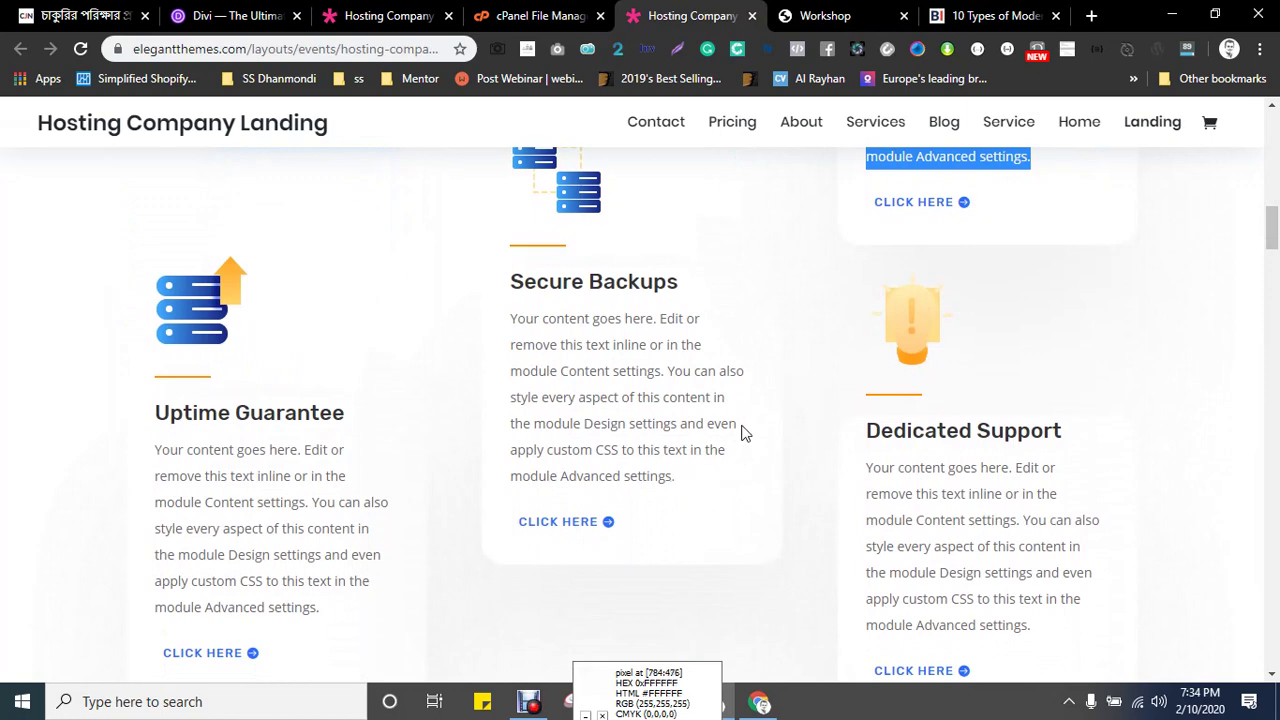
scroll(745, 432, down, 1)
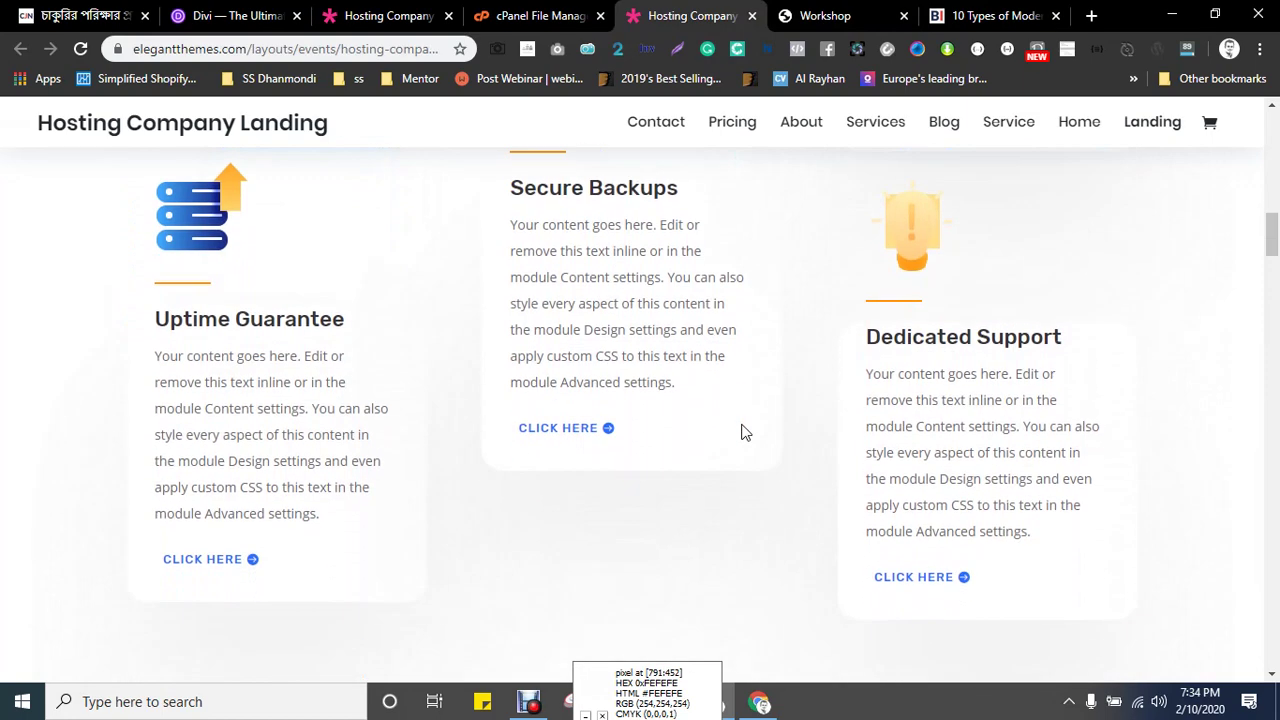
key(ctrl+Tab)
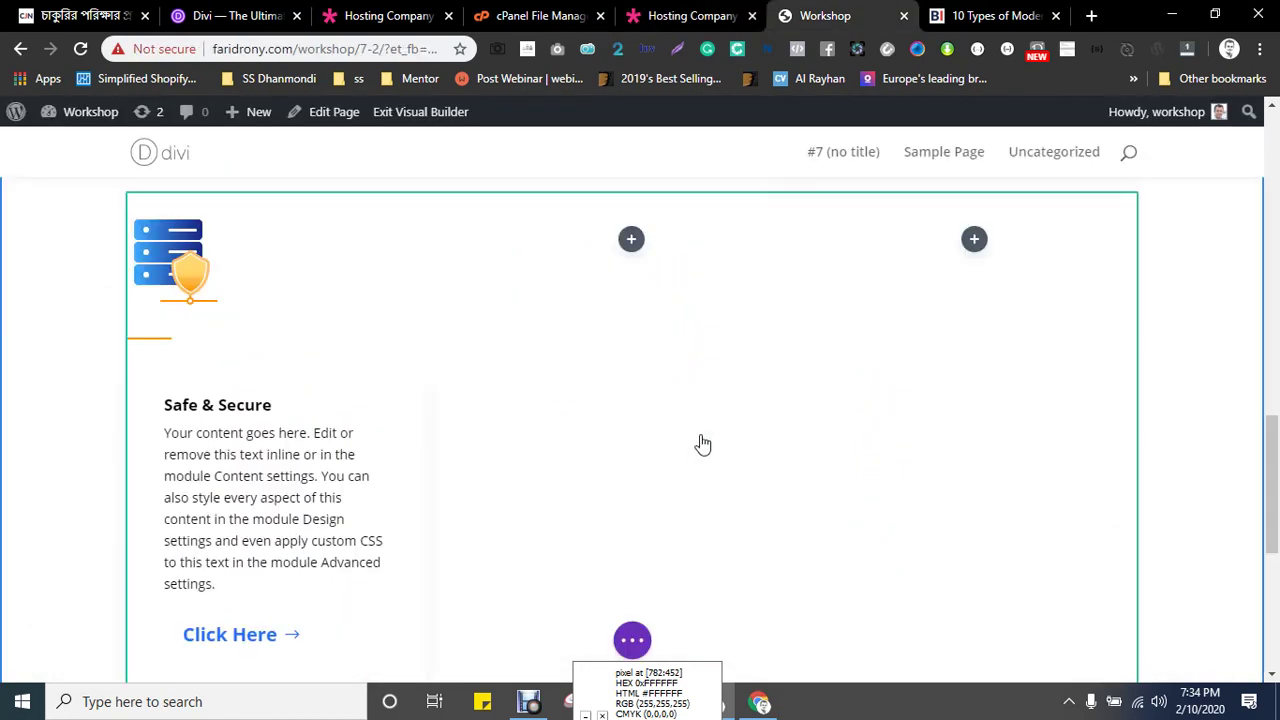
scroll(697, 443, down, 2)
scroll(563, 429, up, 2)
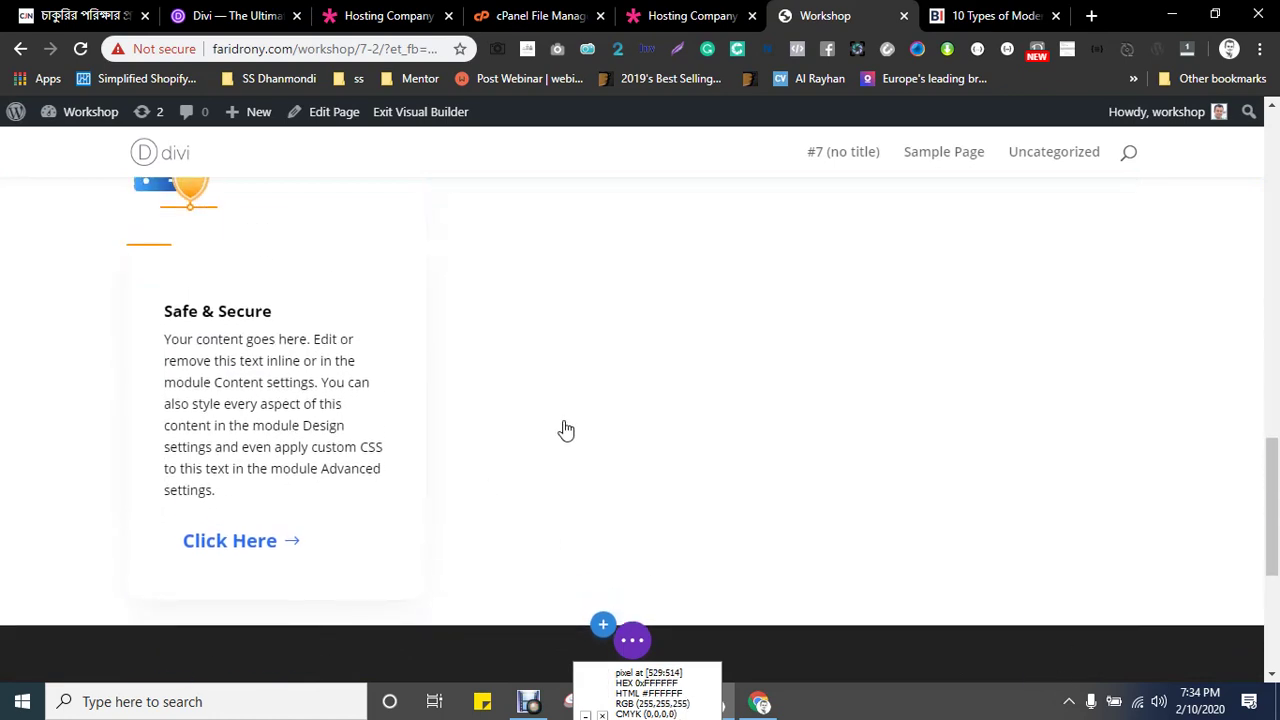
- Duplicate the server-and-shield image twice and move one copy each into the row's second and third columns
scroll(280, 378, up, 1)
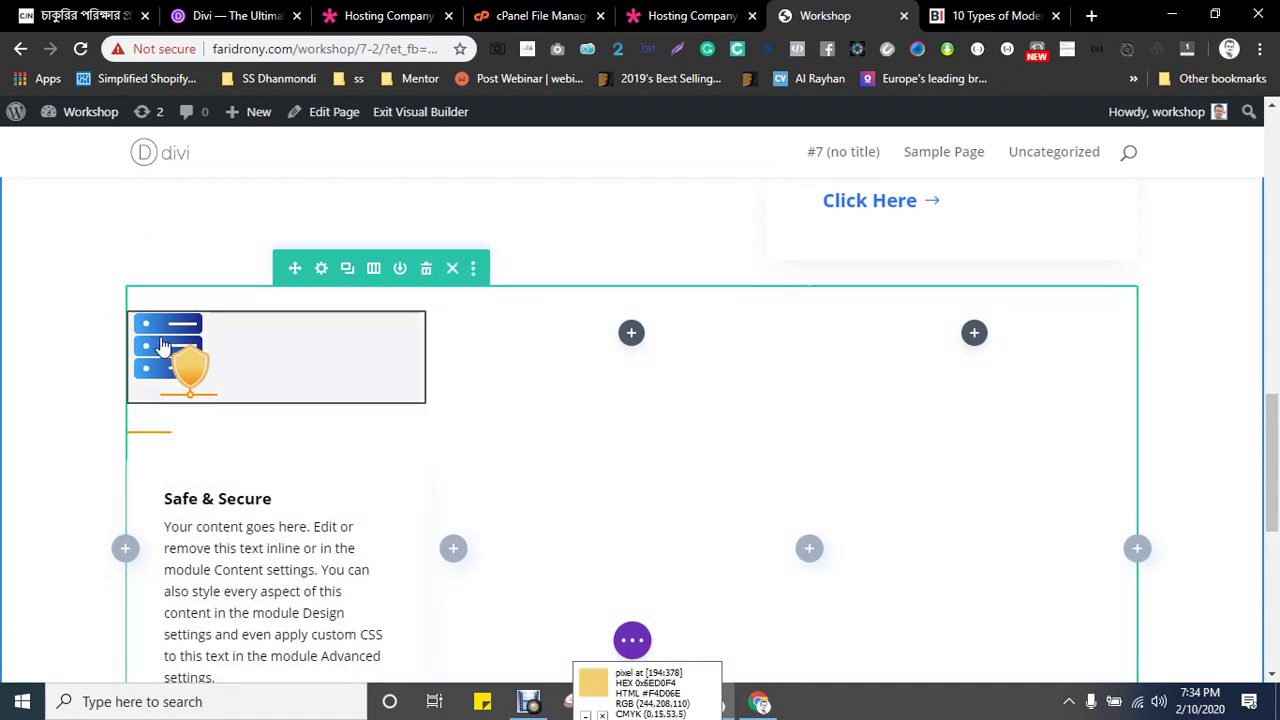
mouse_move(204, 340)
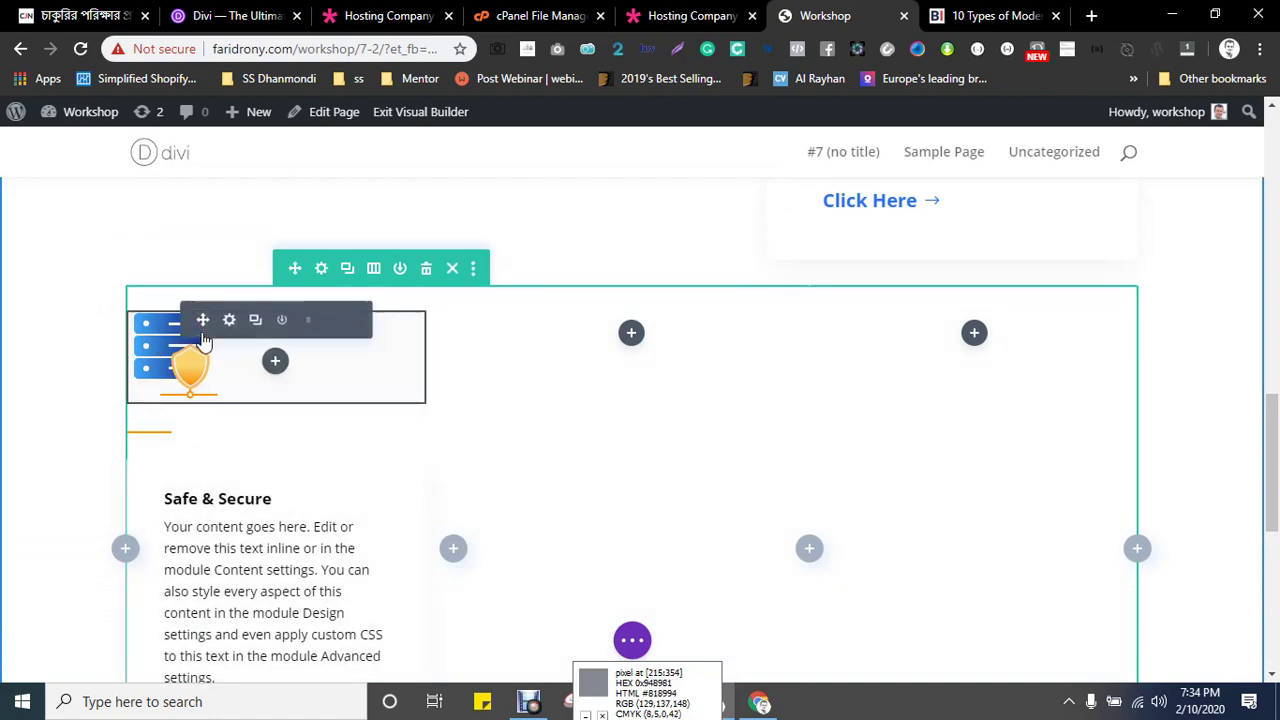
click(256, 321)
click(256, 321)
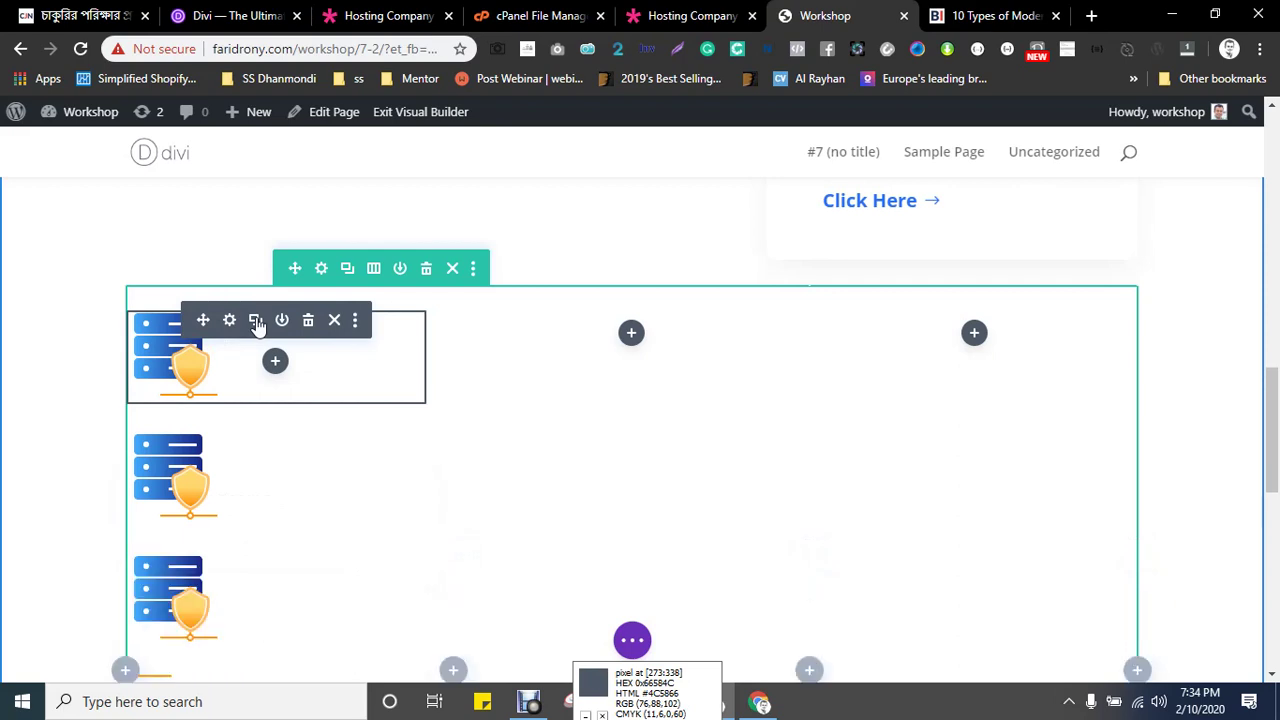
drag(231, 321, 609, 335)
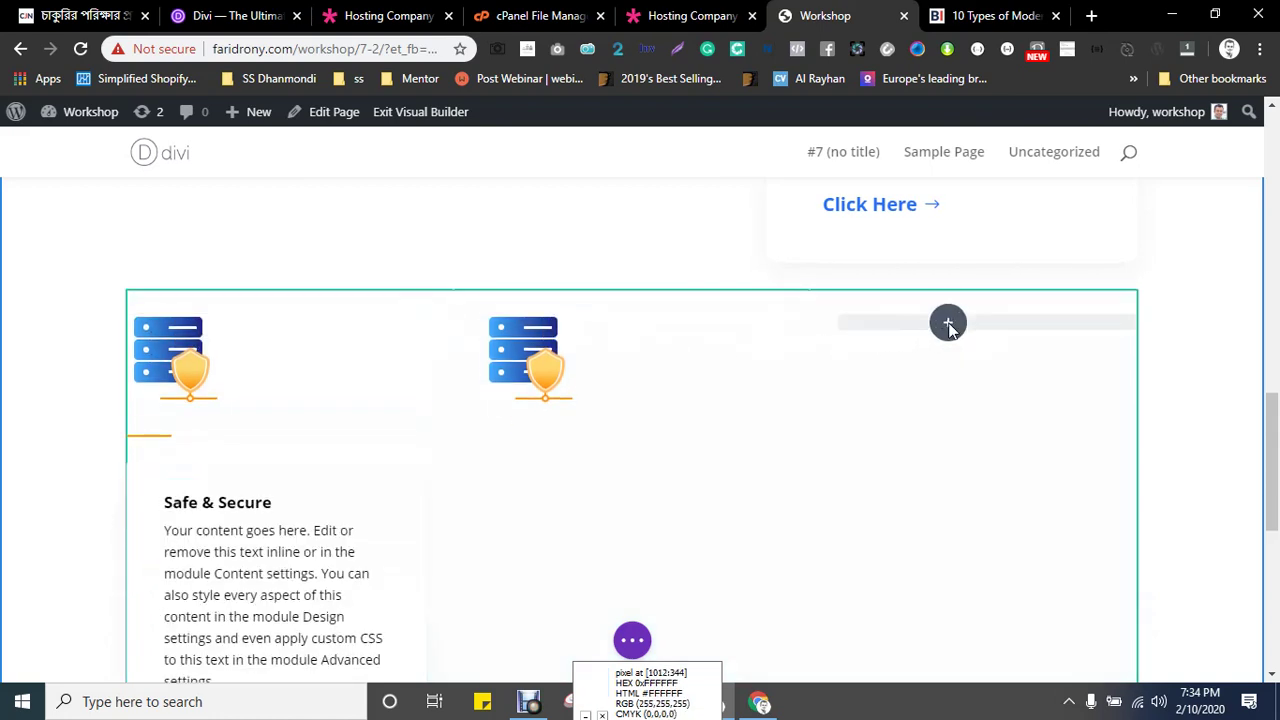
- Duplicate the orange divider and place one copy each below the images in the second and third columns
drag(151, 430, 151, 434)
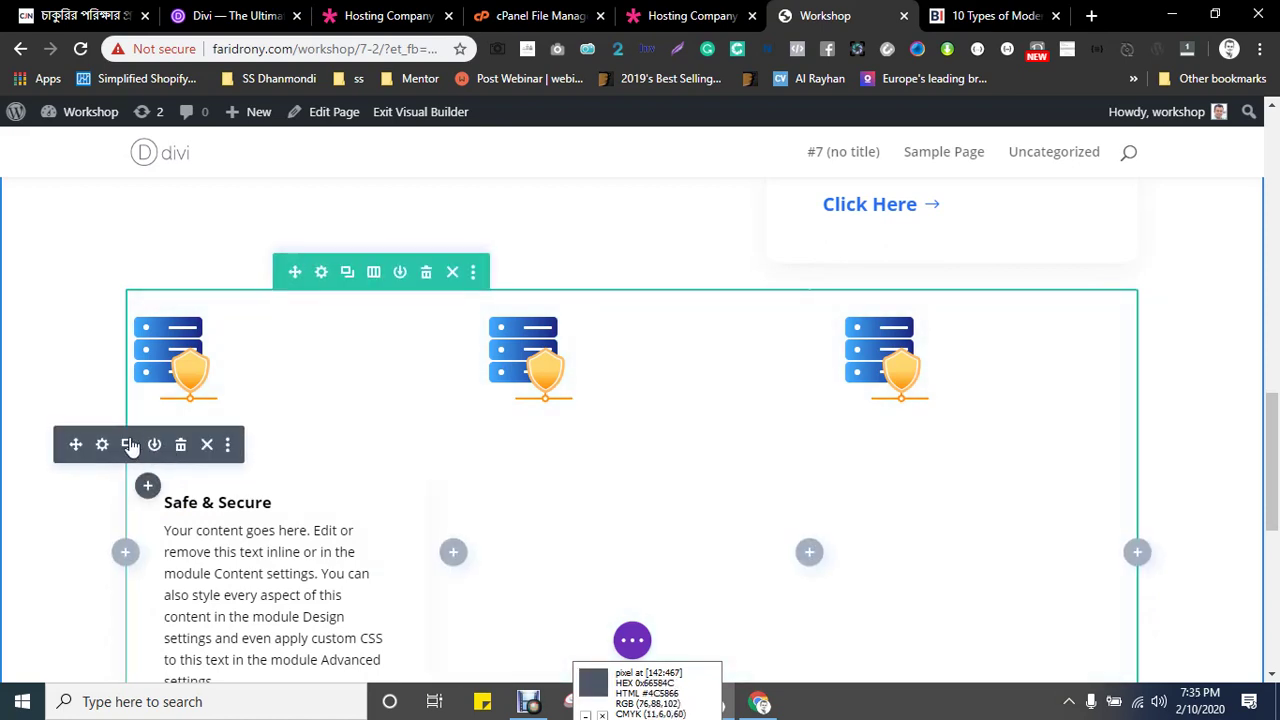
click(130, 446)
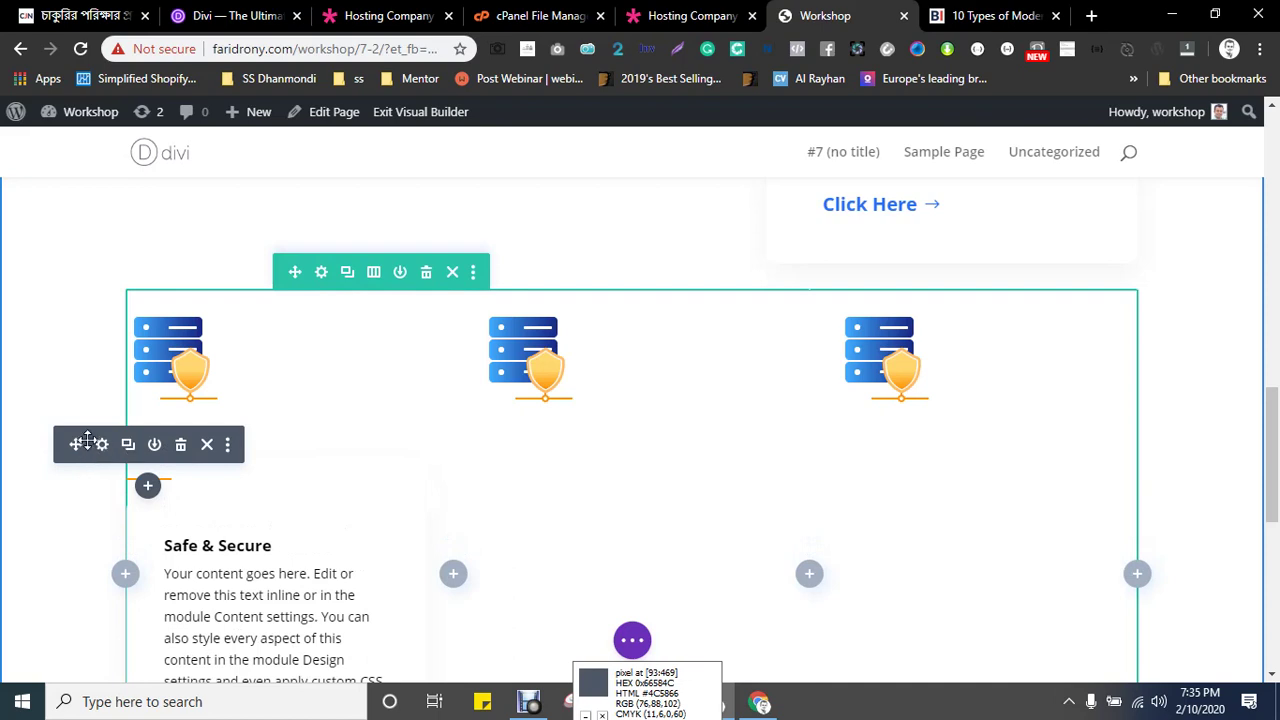
drag(87, 441, 526, 409)
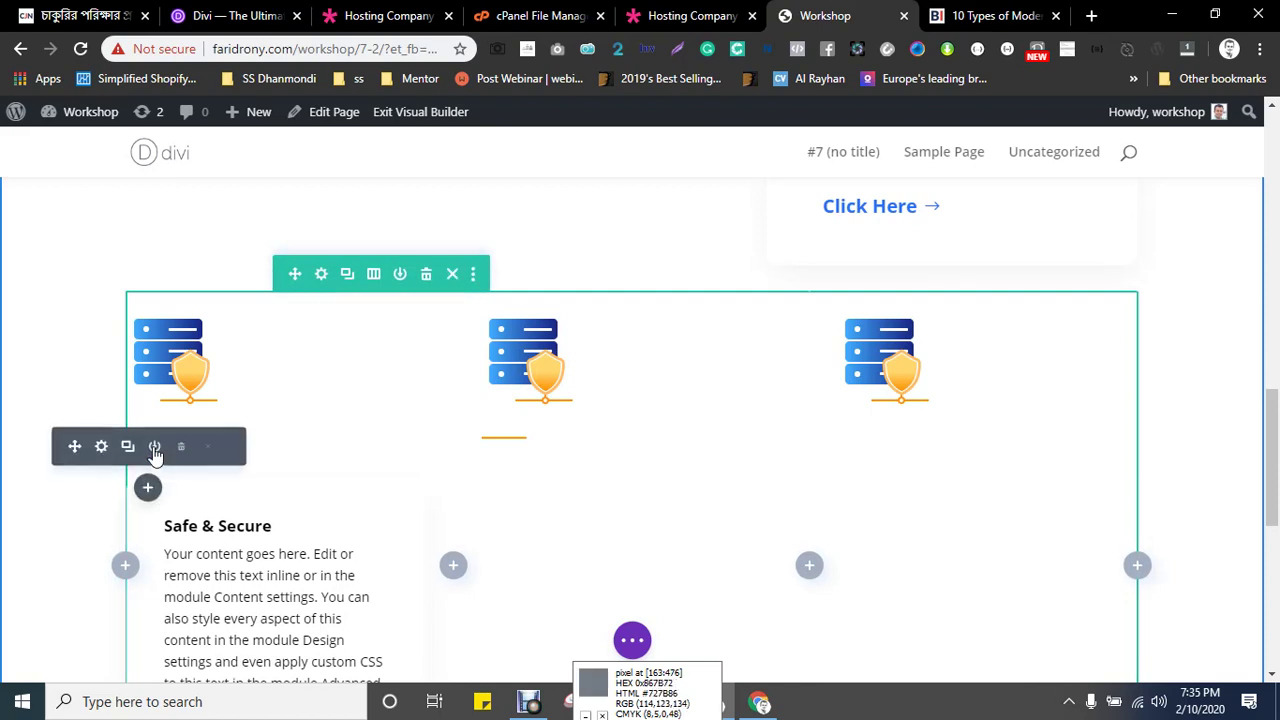
drag(74, 446, 886, 420)
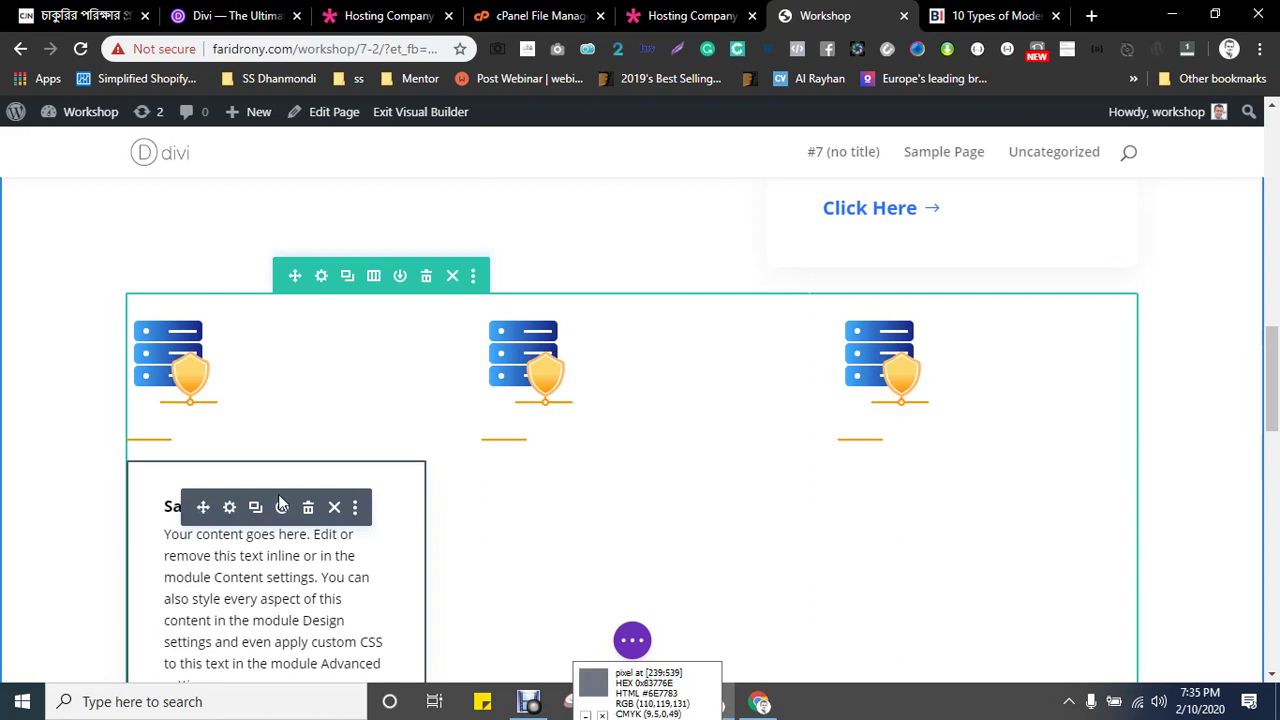
- Place a copy of the row's Safe & Secure card below the divider in both the second and third columns
drag(498, 452, 367, 530)
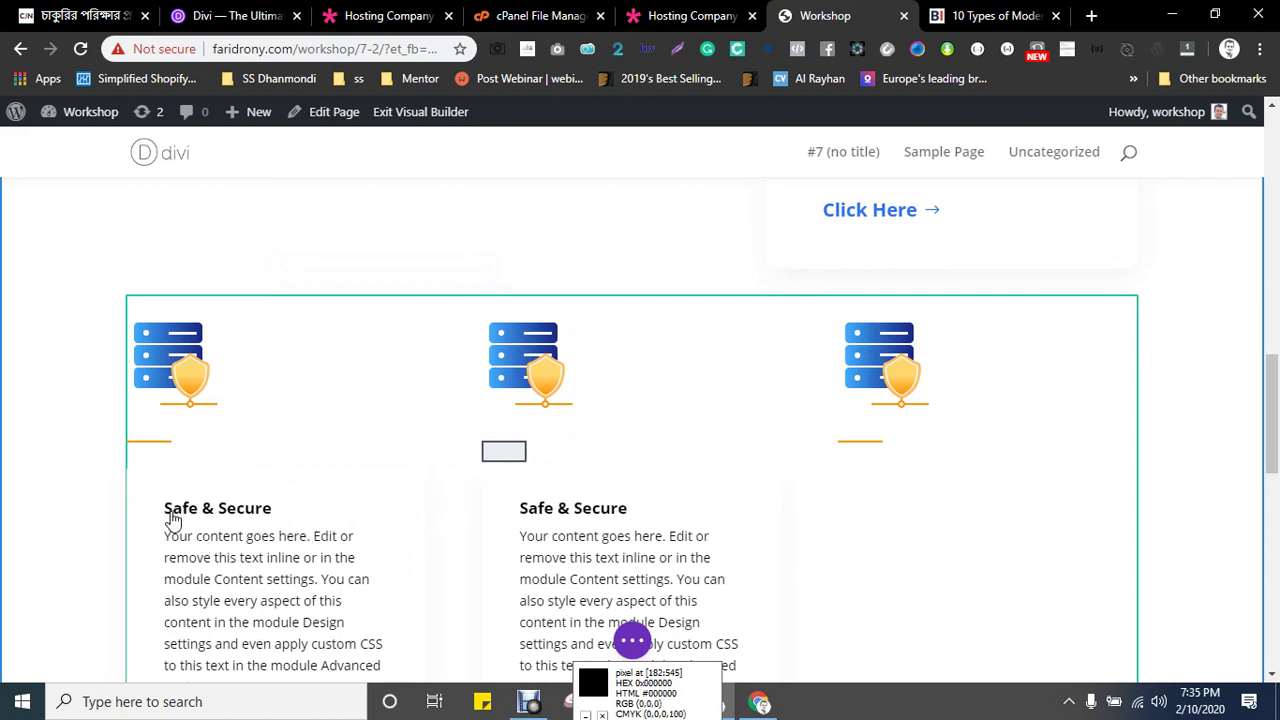
mouse_move(158, 484)
drag(203, 509, 881, 470)
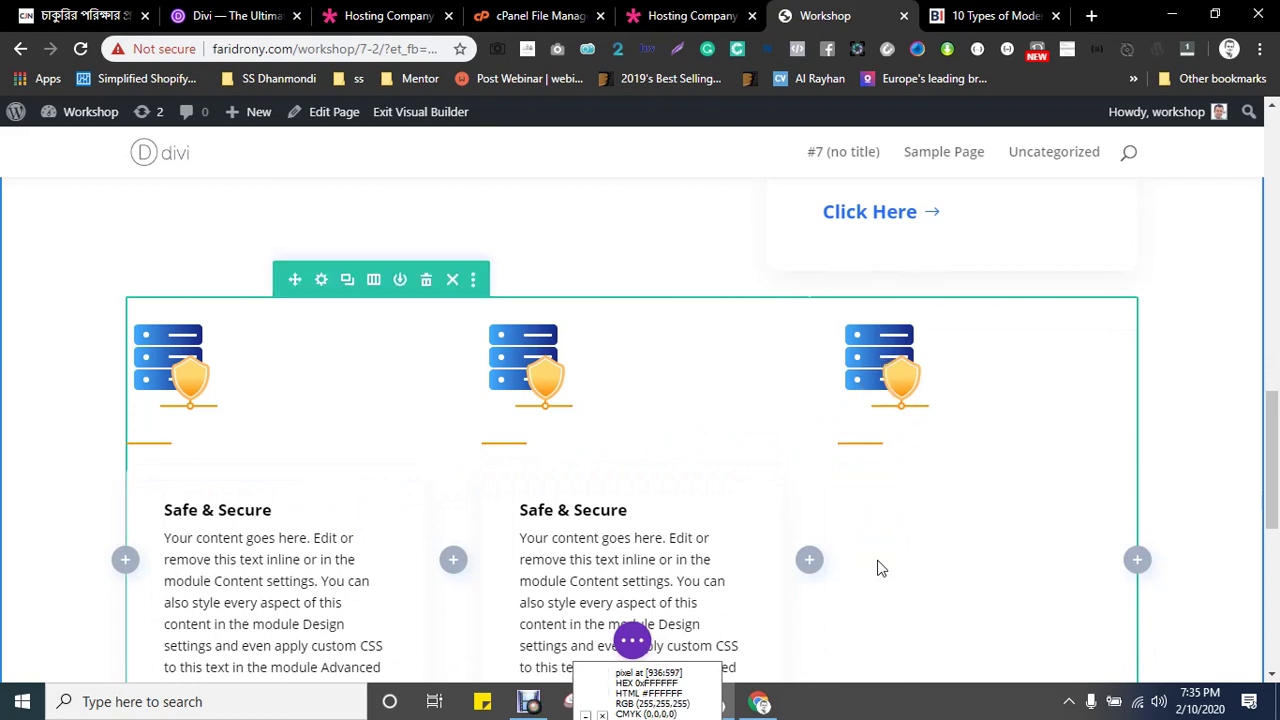
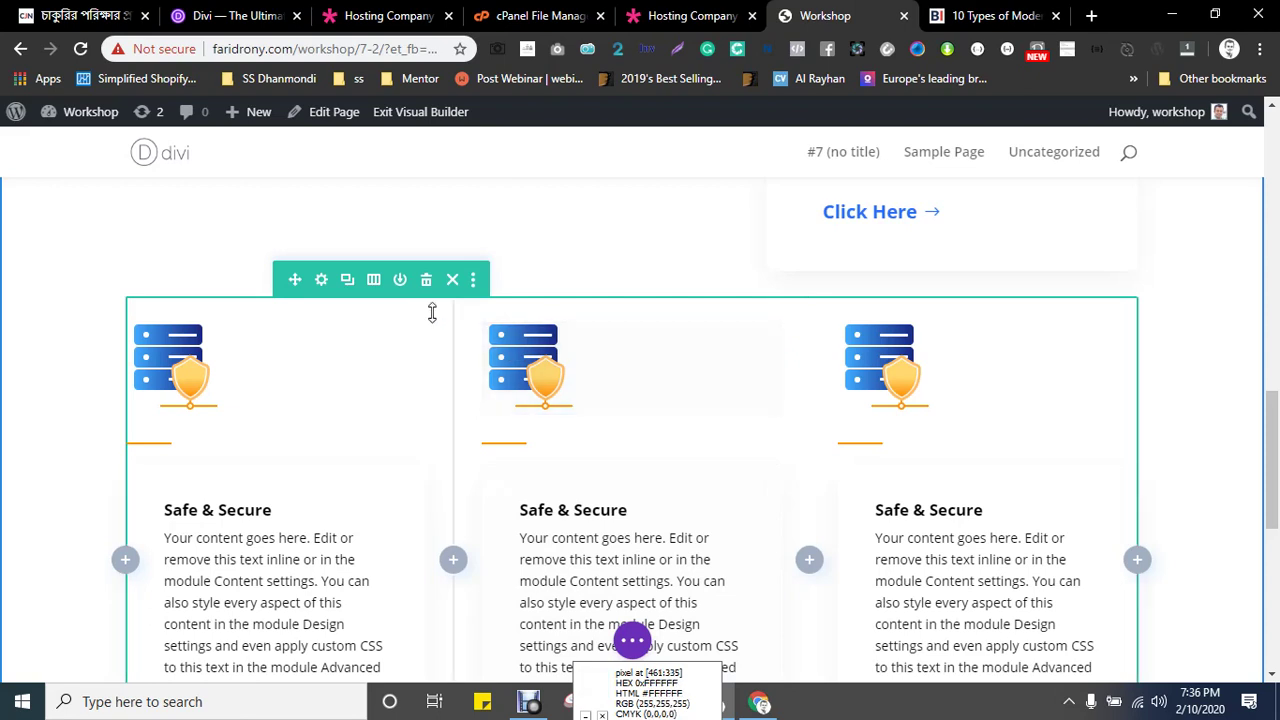
- Look through the middle column's settings in the three-column row and expand its position options
click(321, 281)
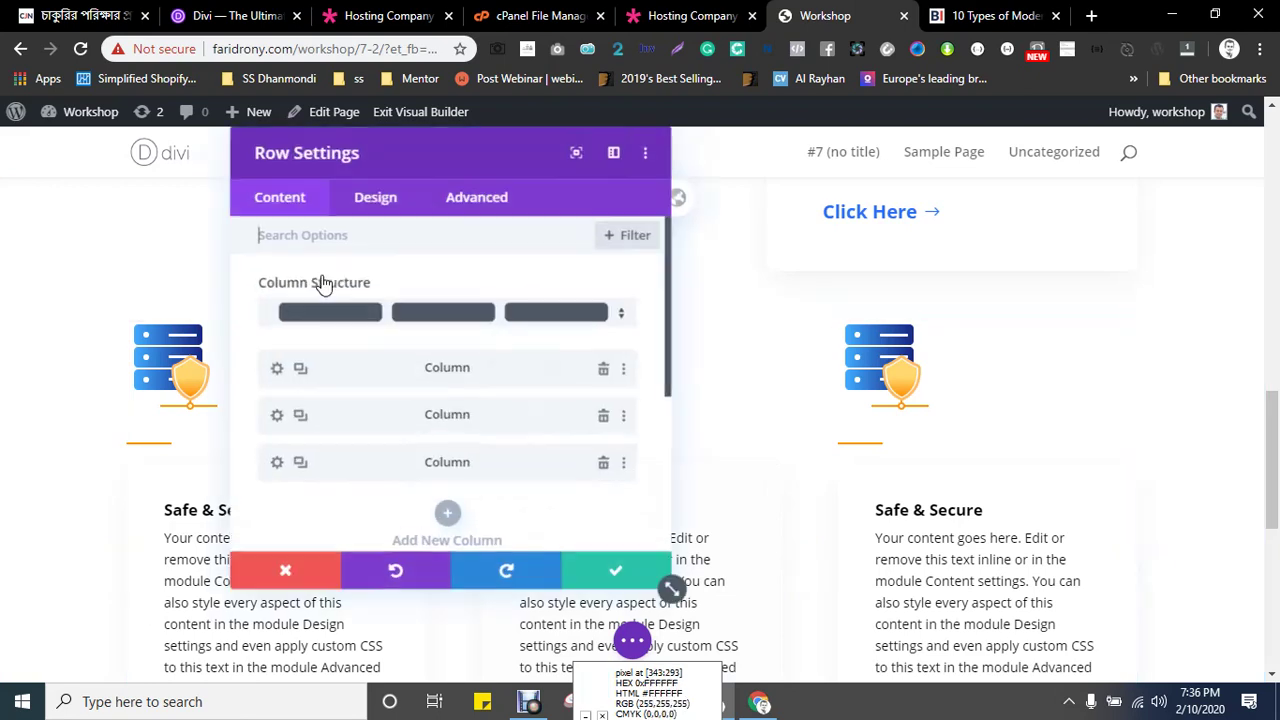
click(278, 463)
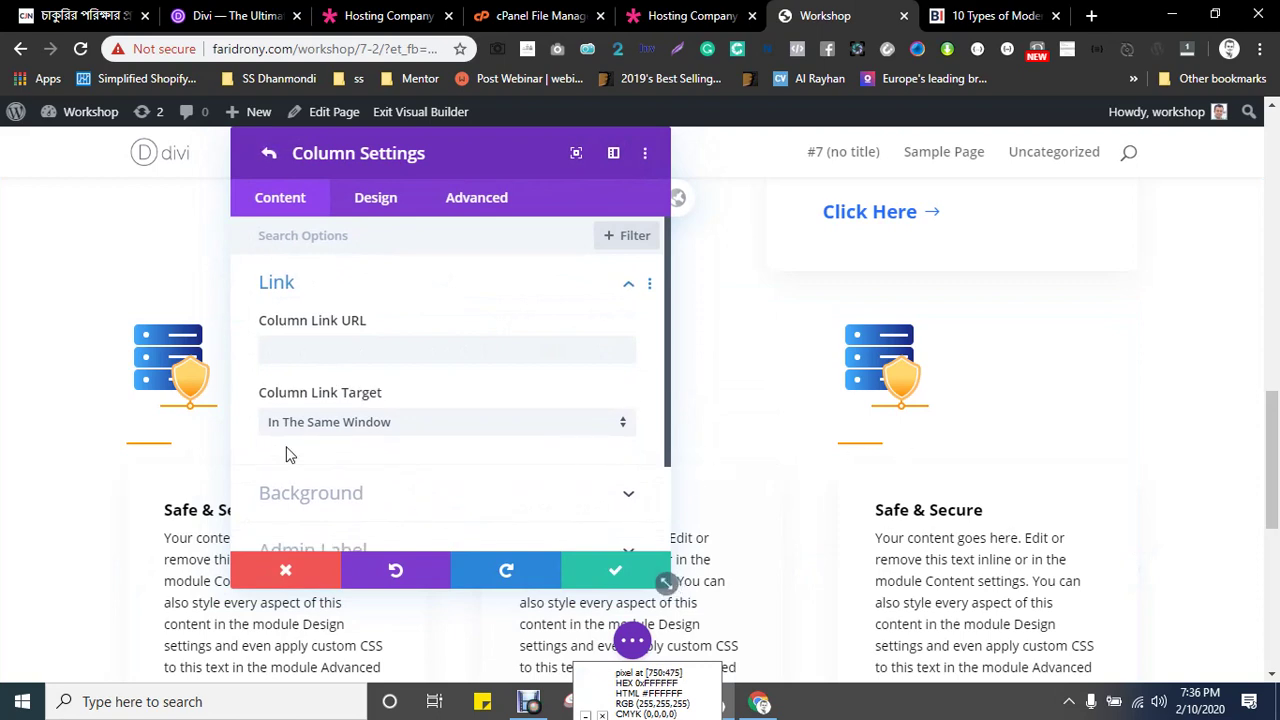
click(269, 153)
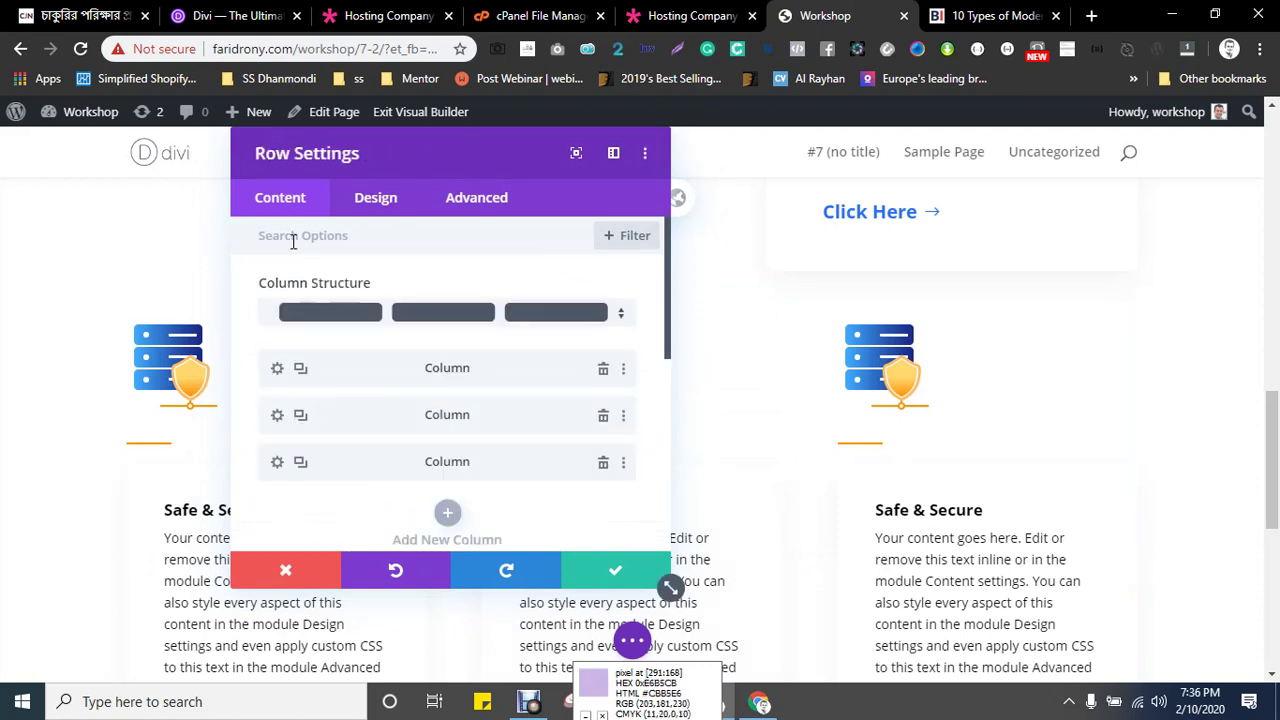
click(277, 416)
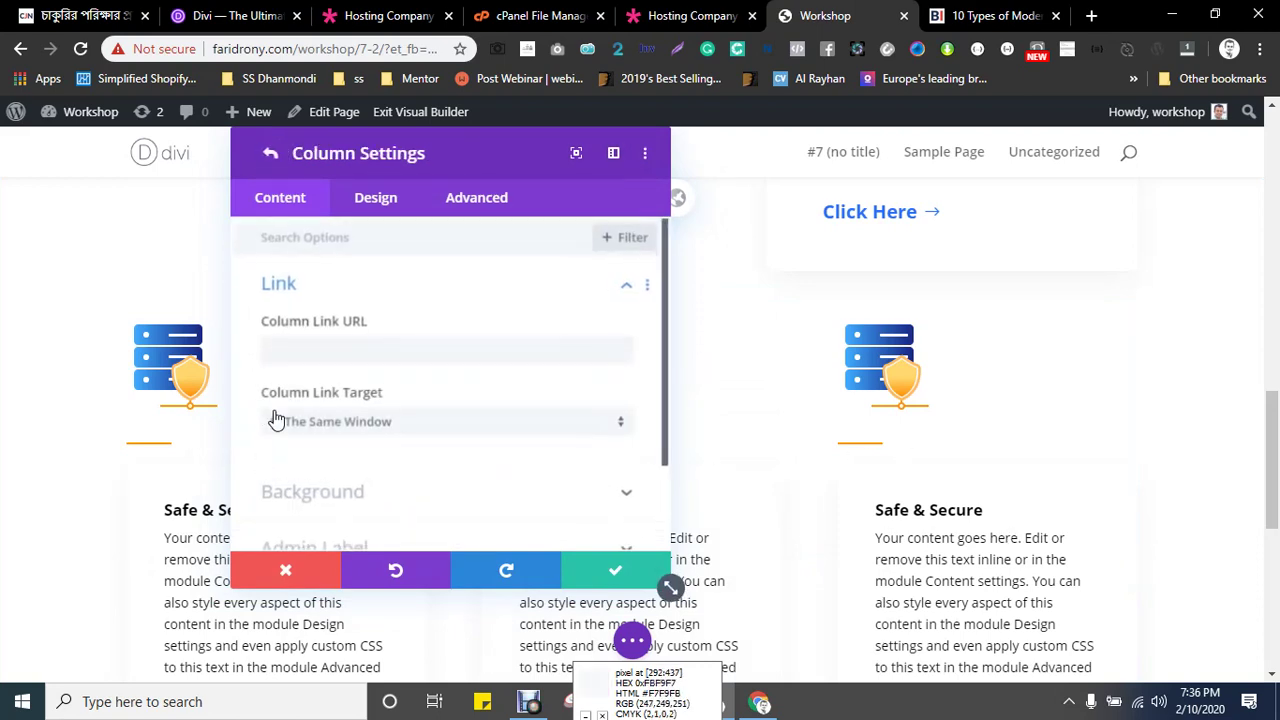
drag(423, 143, 966, 140)
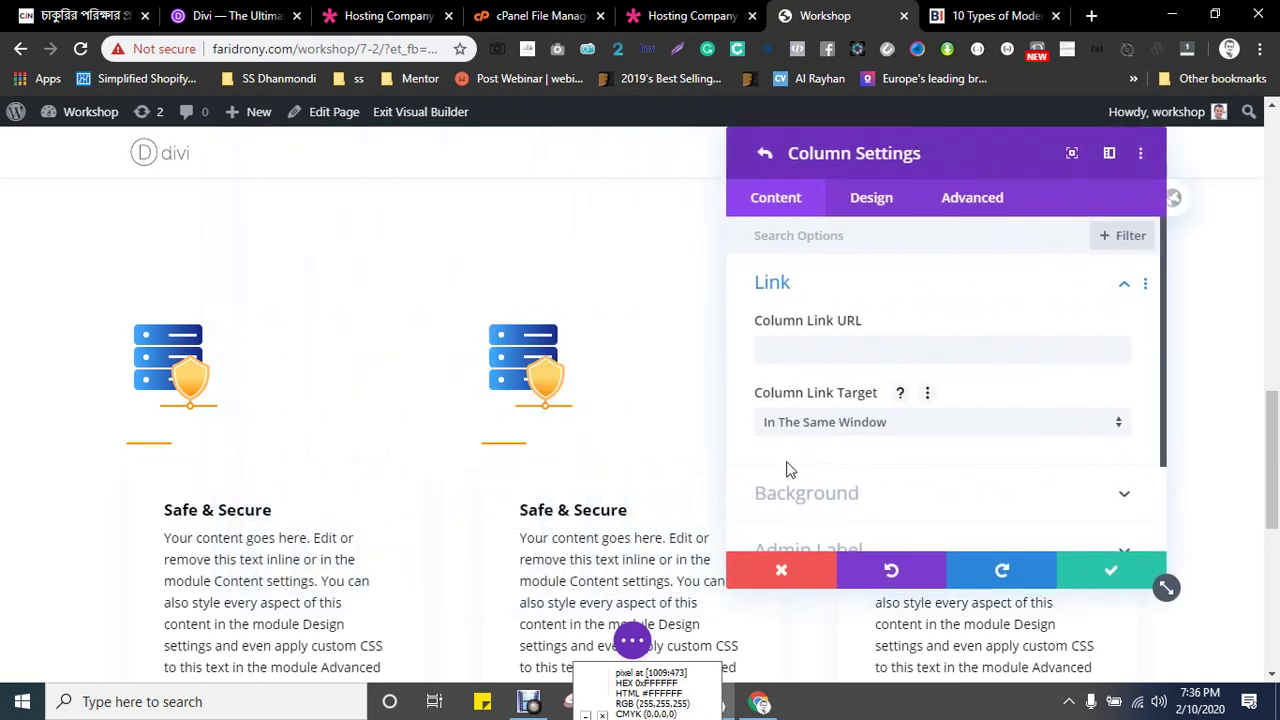
scroll(866, 429, down, 3)
scroll(866, 429, up, 3)
click(872, 202)
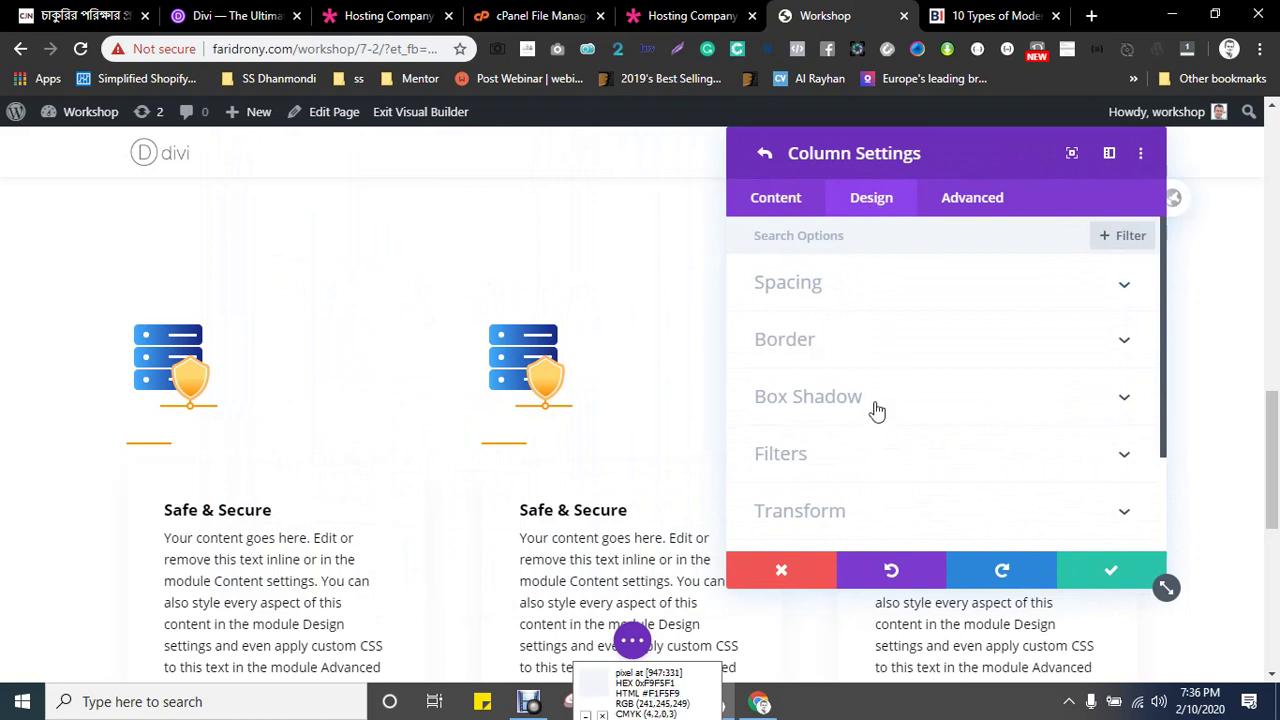
scroll(864, 409, down, 1)
scroll(820, 418, up, 2)
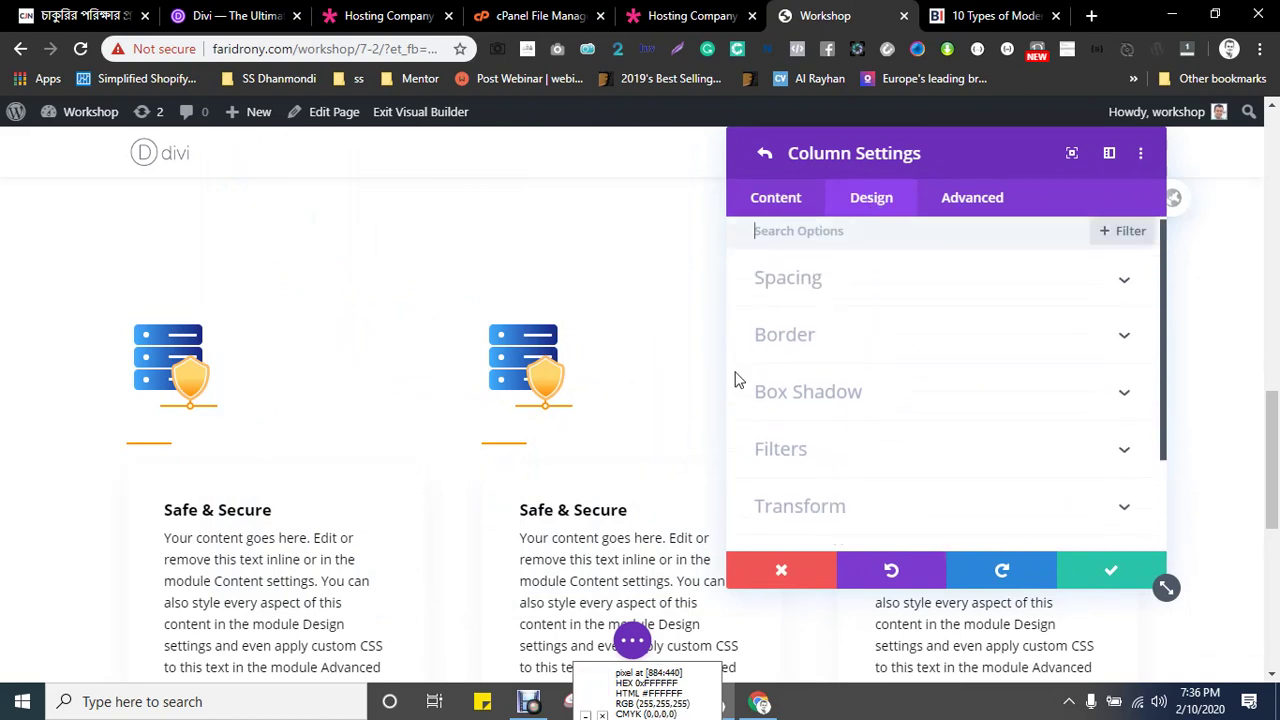
click(965, 197)
scroll(890, 390, down, 2)
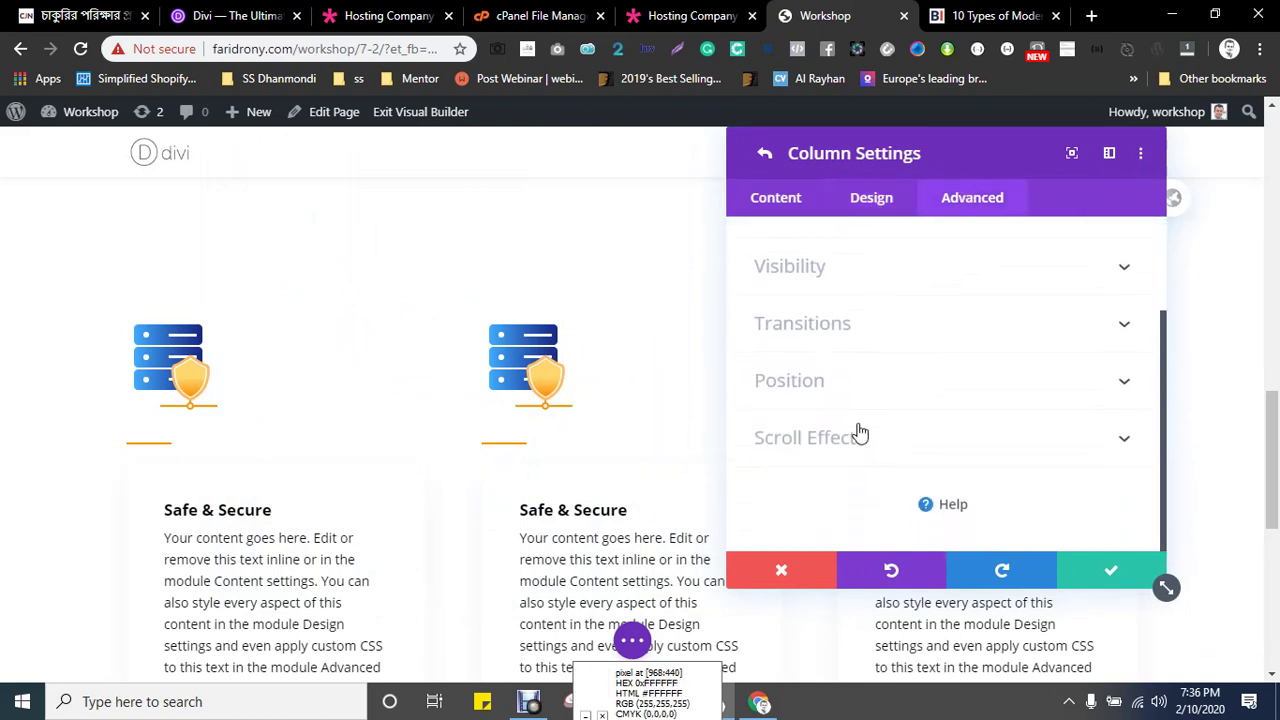
click(789, 381)
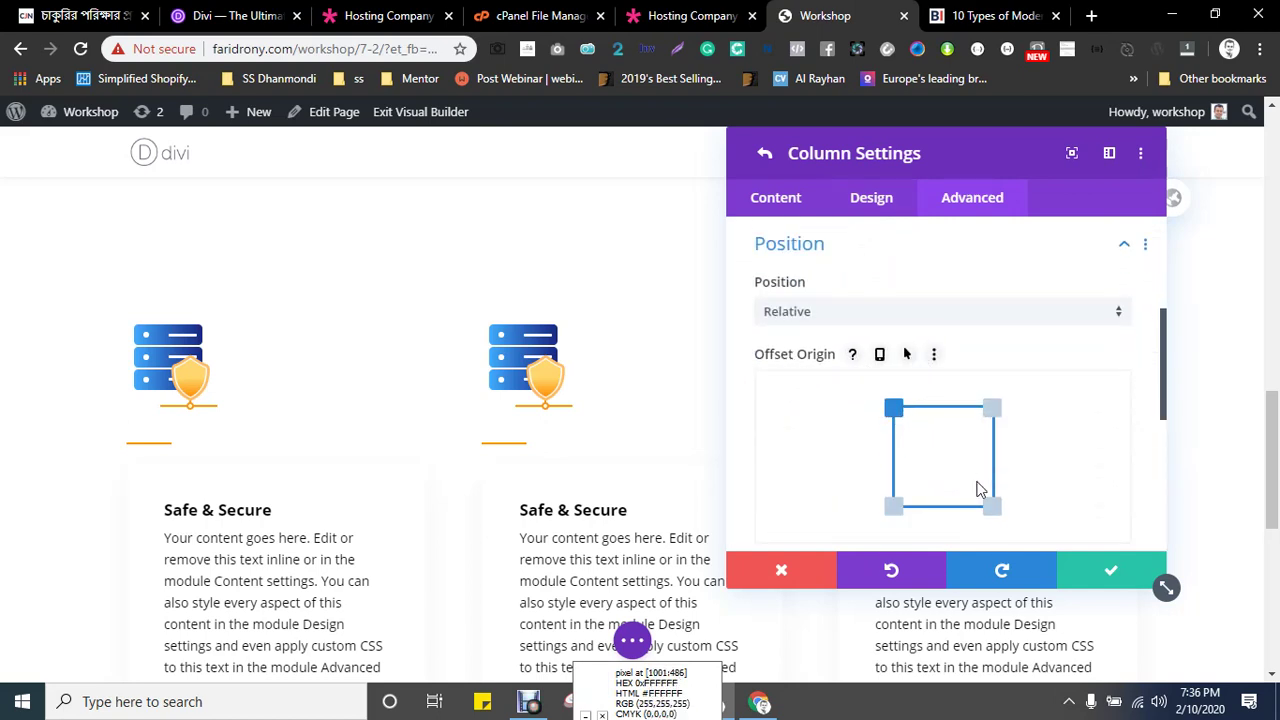
- Try the bottom-right and top-right offset origins for the middle column, then restore the top-left origin
click(990, 507)
click(992, 408)
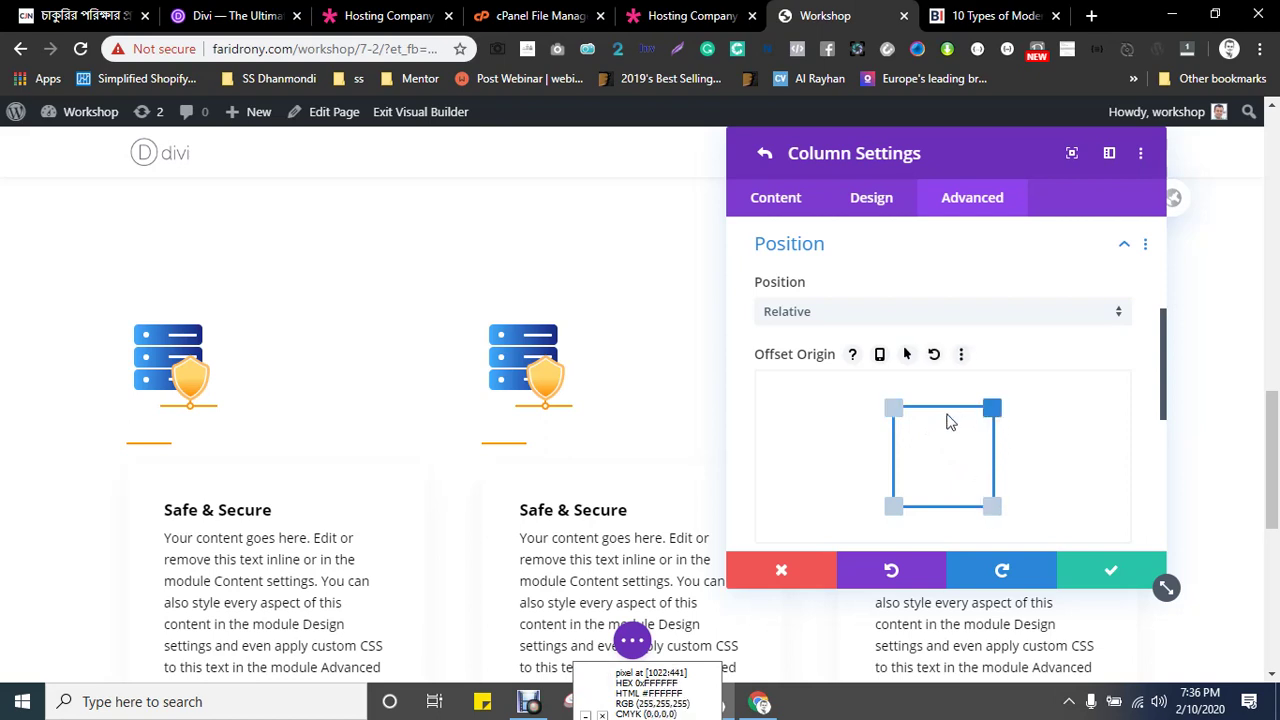
click(894, 409)
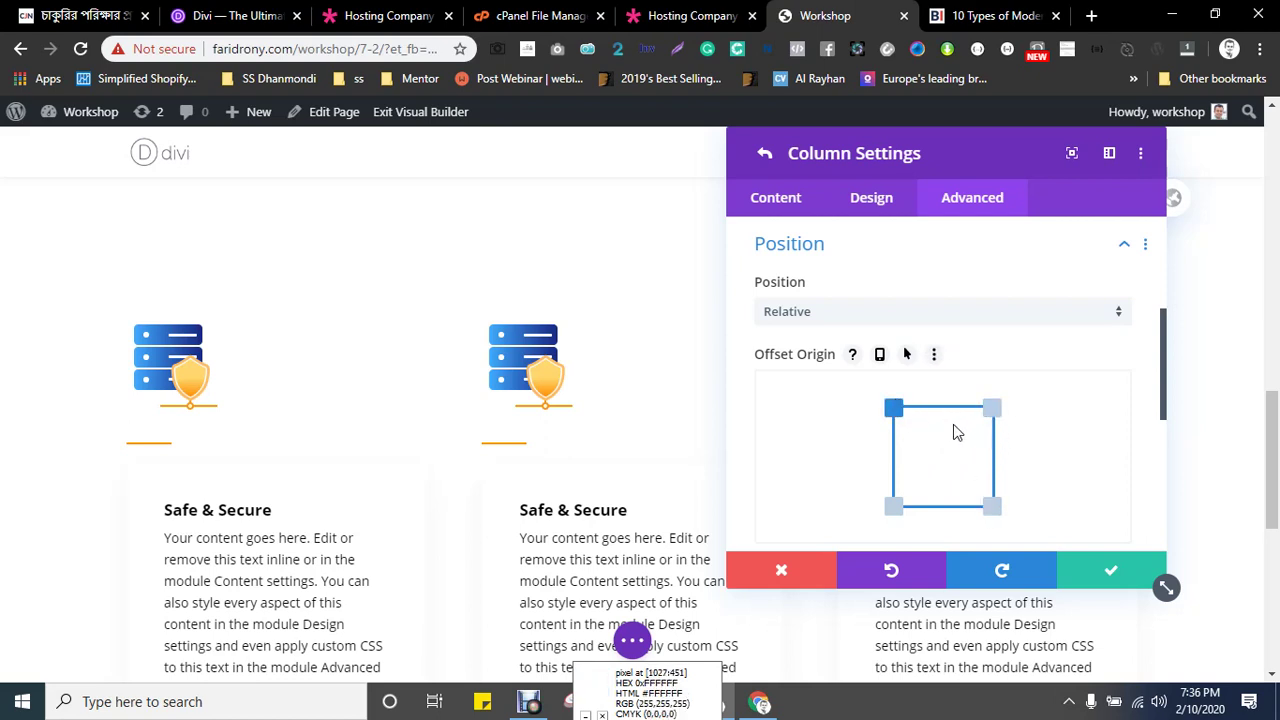
- Try absolute positioning for the middle column, testing the top-center and top-right locations
click(825, 315)
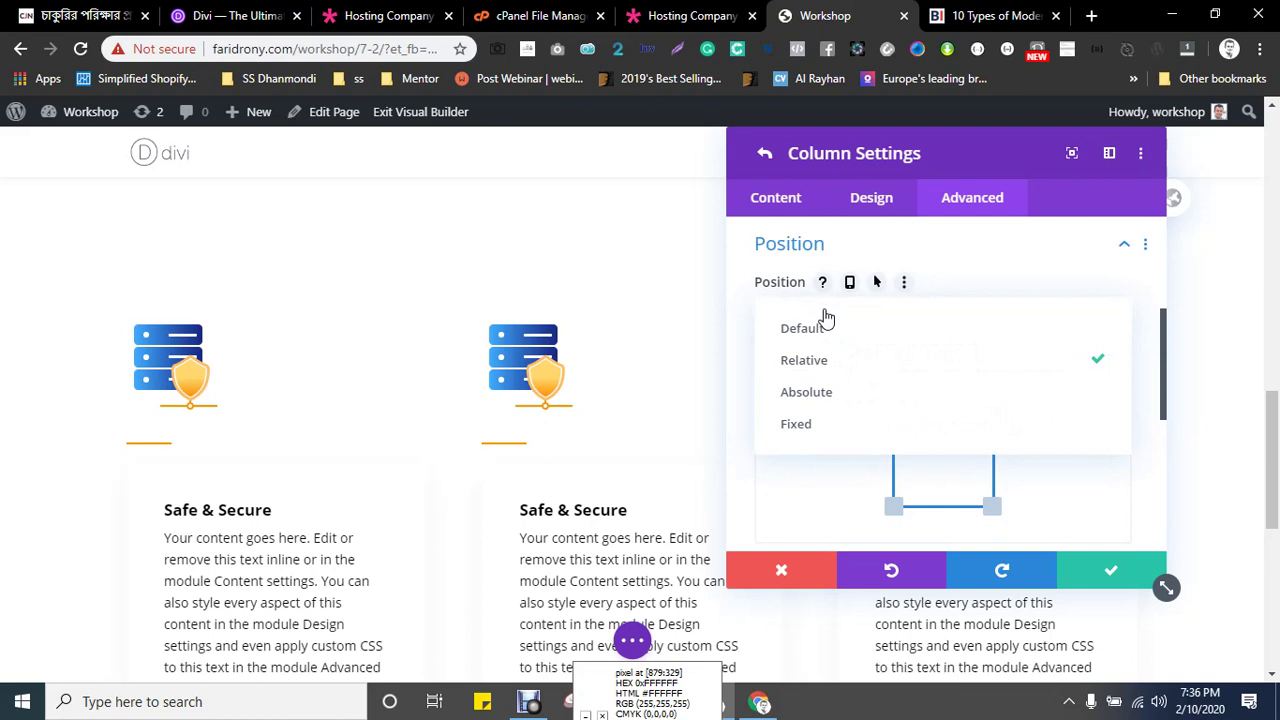
click(829, 394)
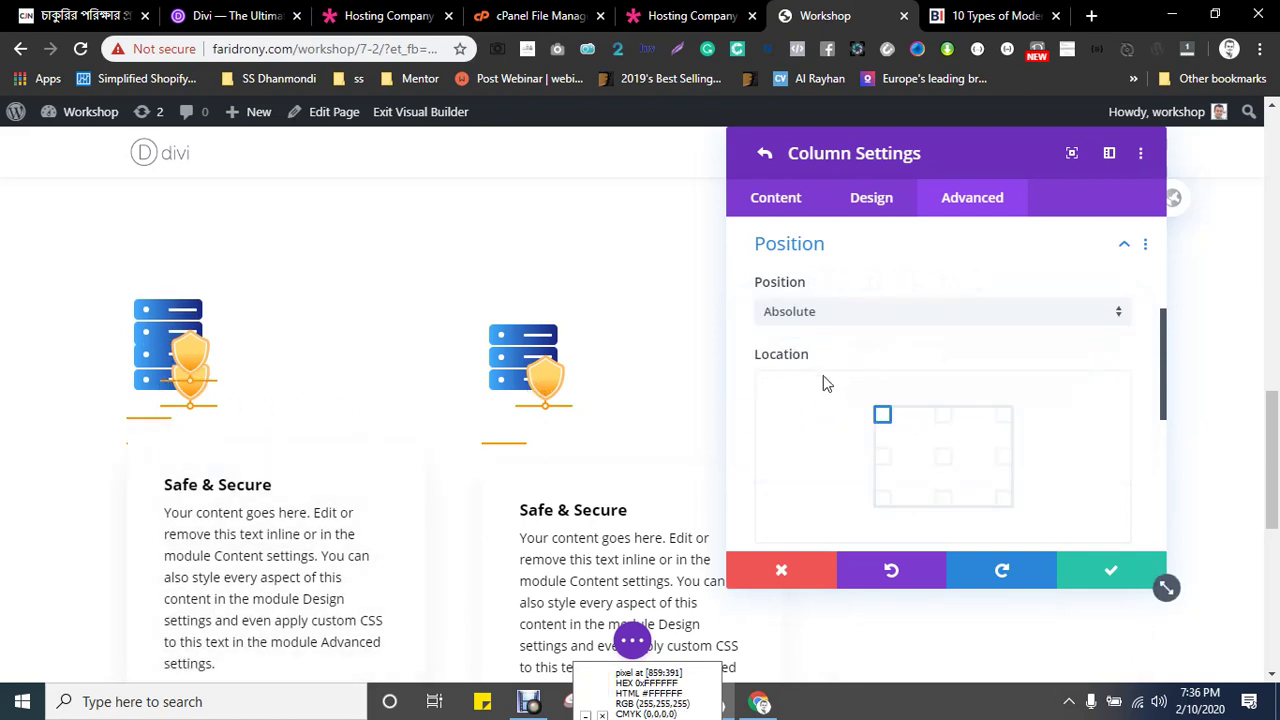
click(944, 418)
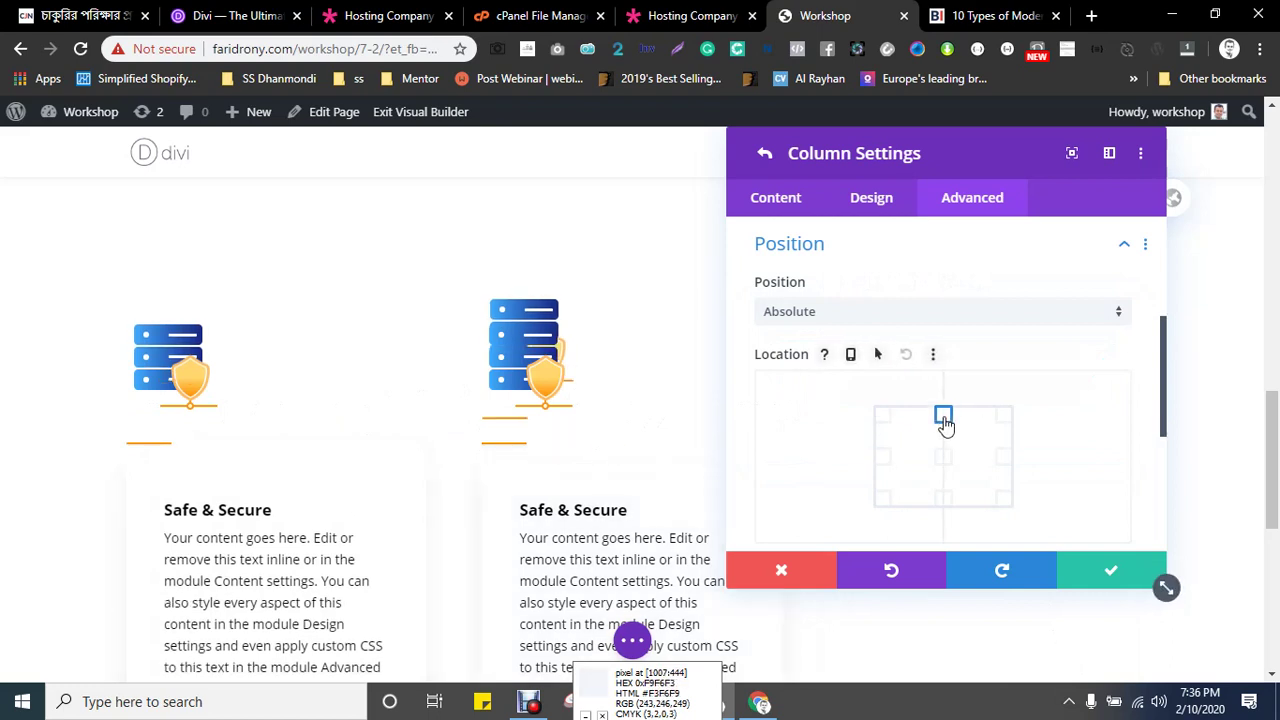
click(1004, 420)
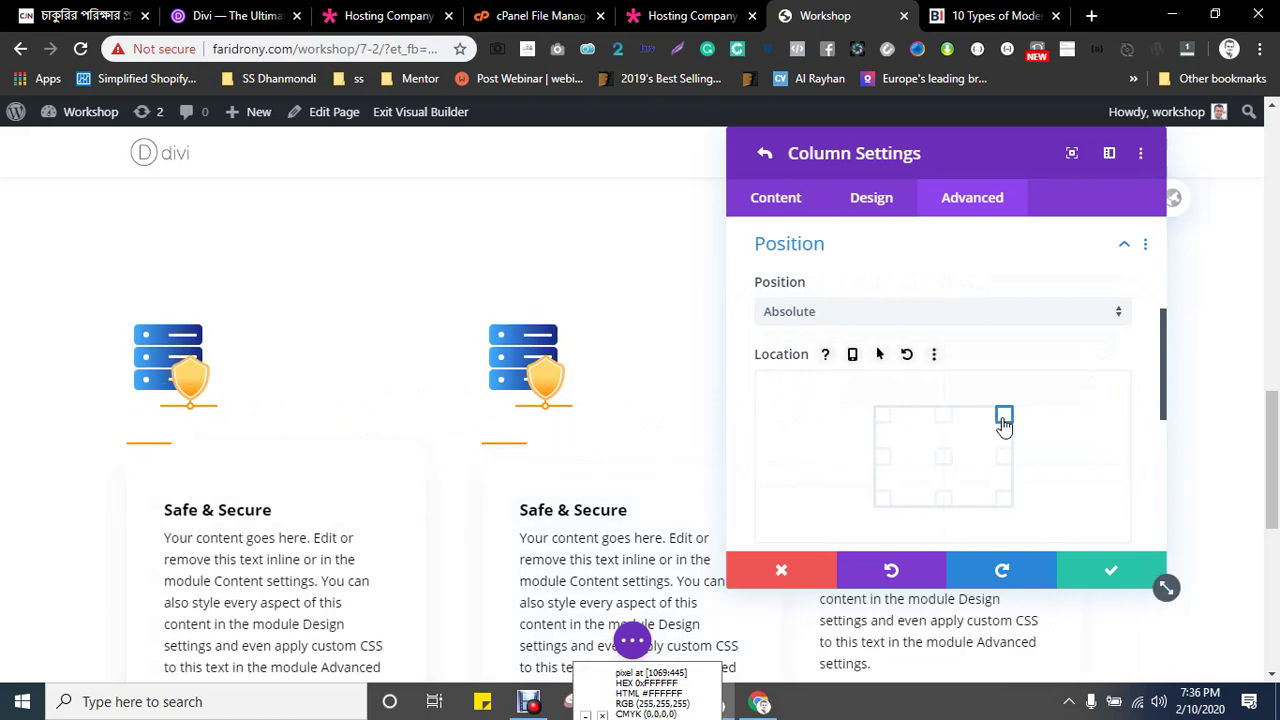
click(944, 418)
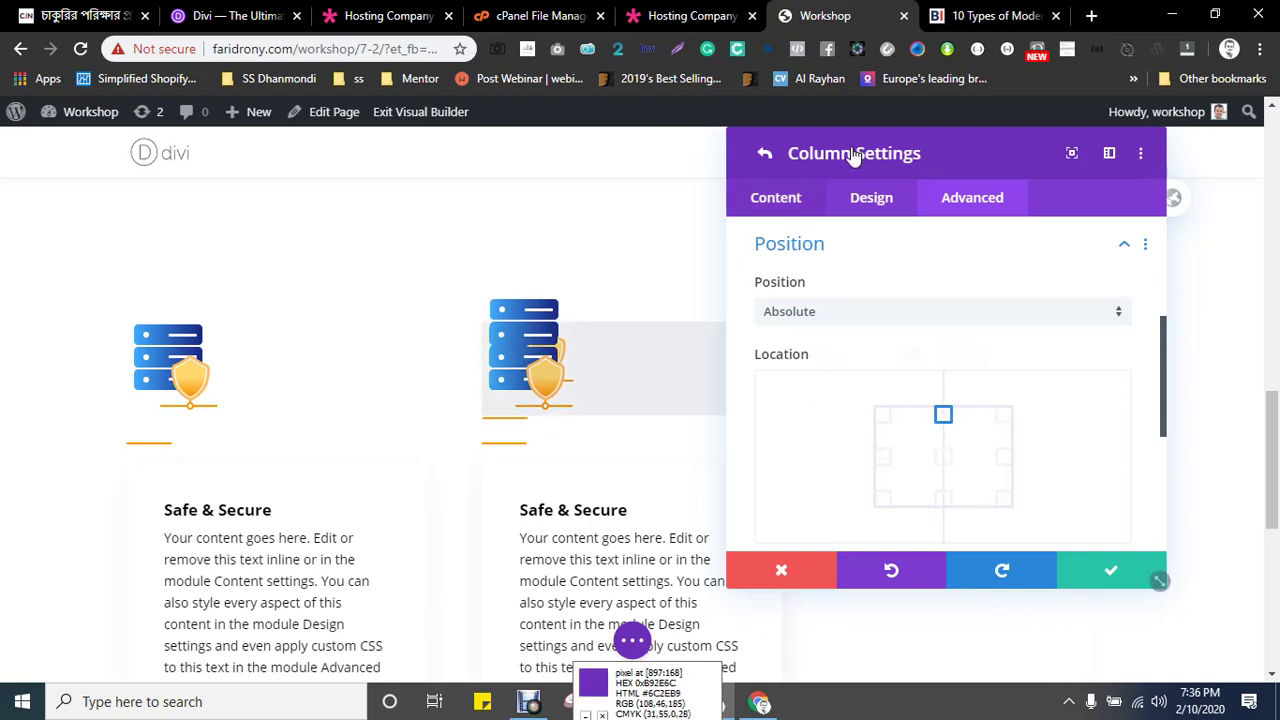
drag(857, 157, 916, 178)
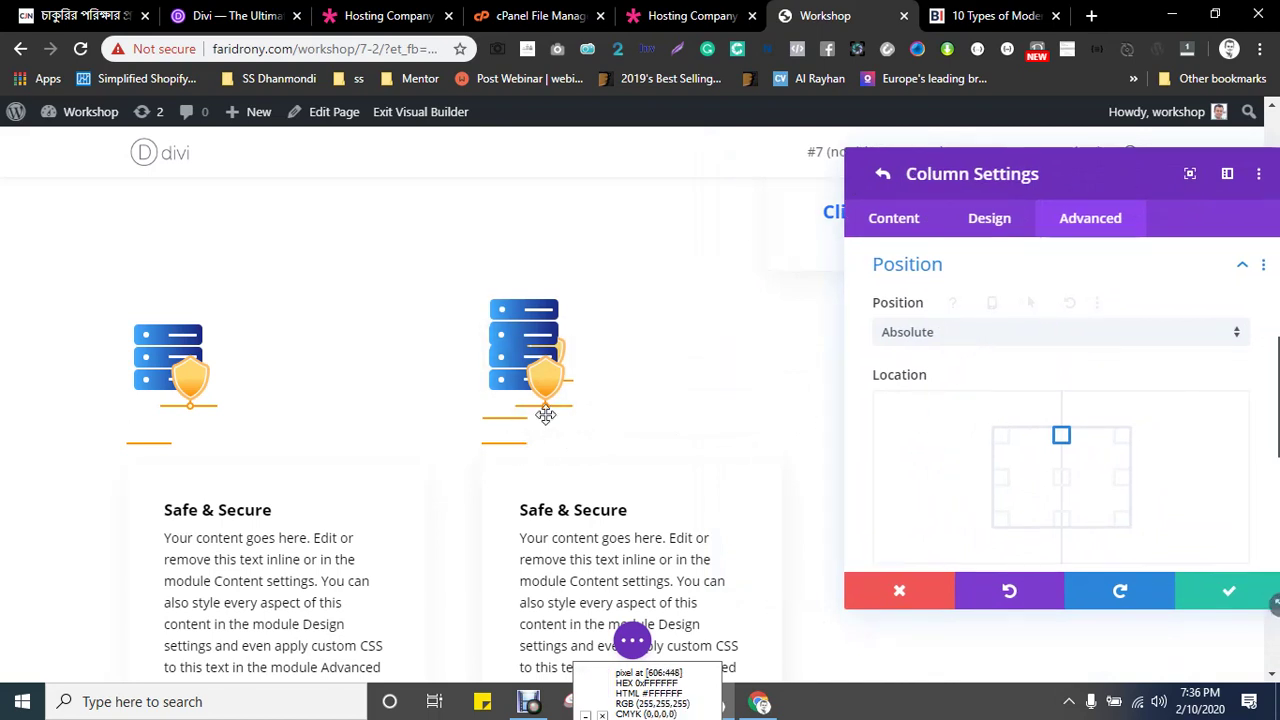
- Return the middle column's position to Relative and save the column and row settings
click(941, 338)
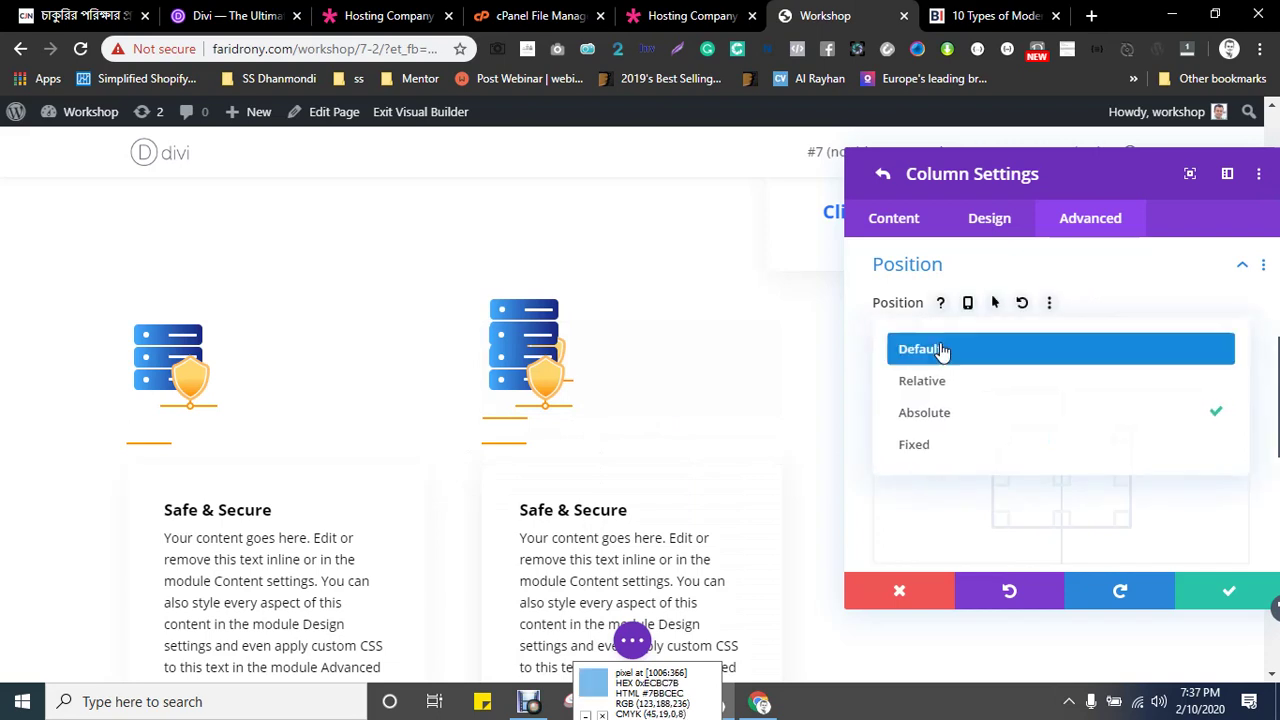
click(924, 384)
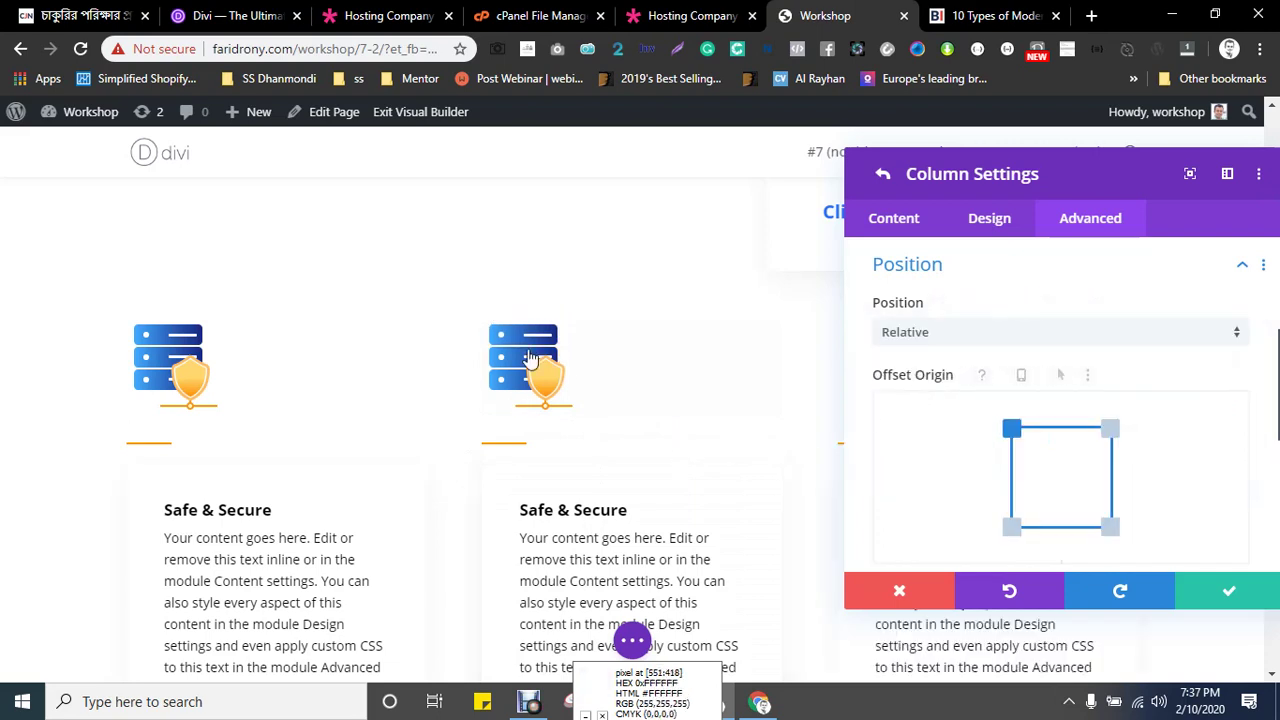
click(1224, 597)
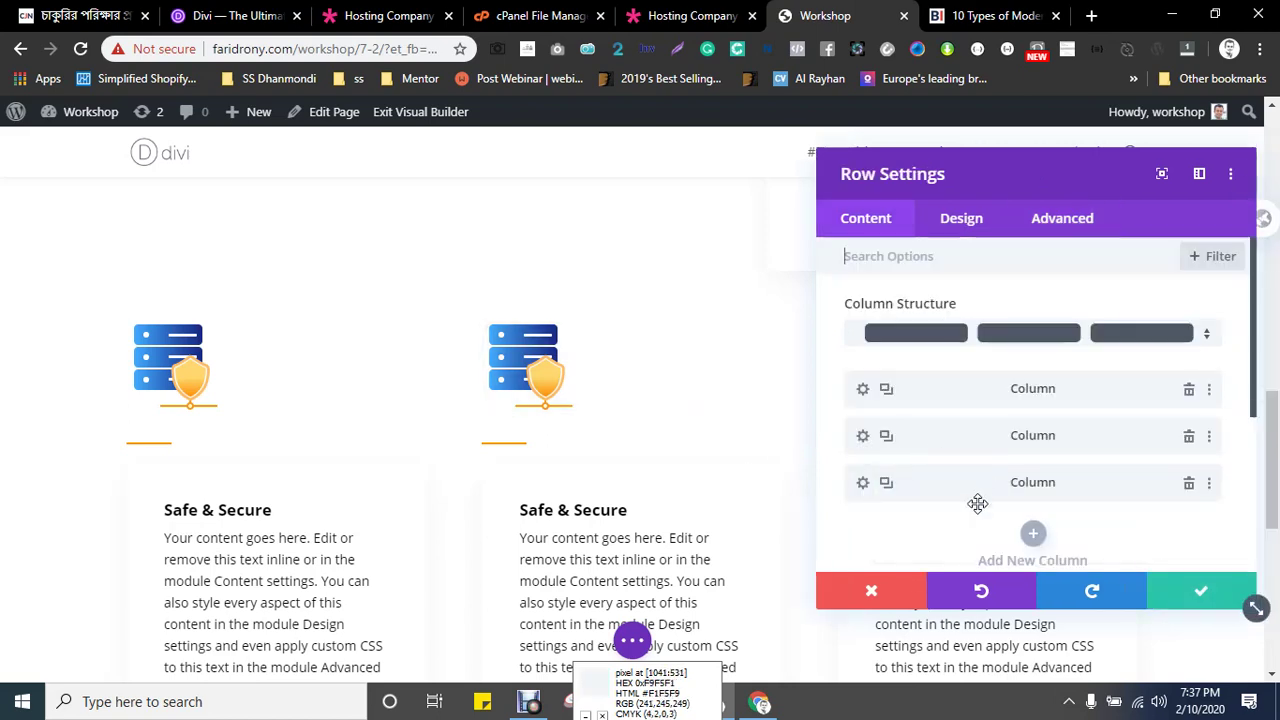
click(1204, 595)
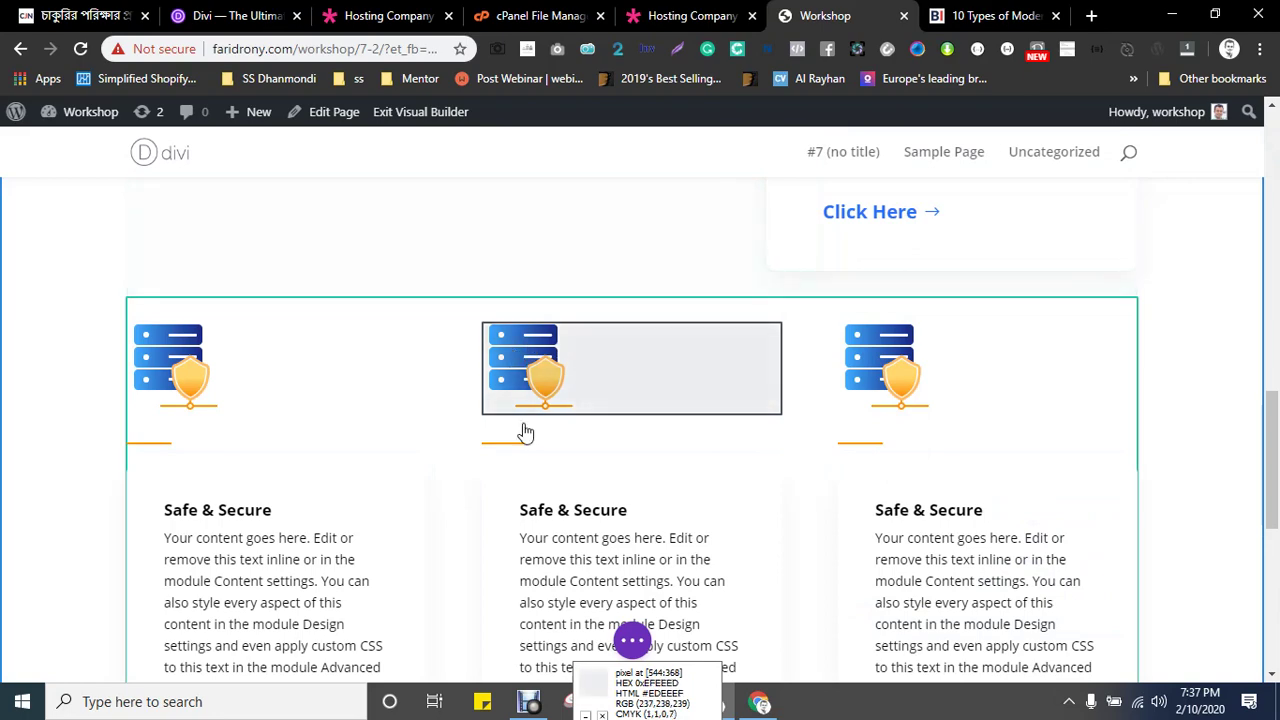
- Check how the Secure Backups card is raised on the Hosting Company reference page against the evenly aligned row on the Workshop page
scroll(537, 398, down, 2)
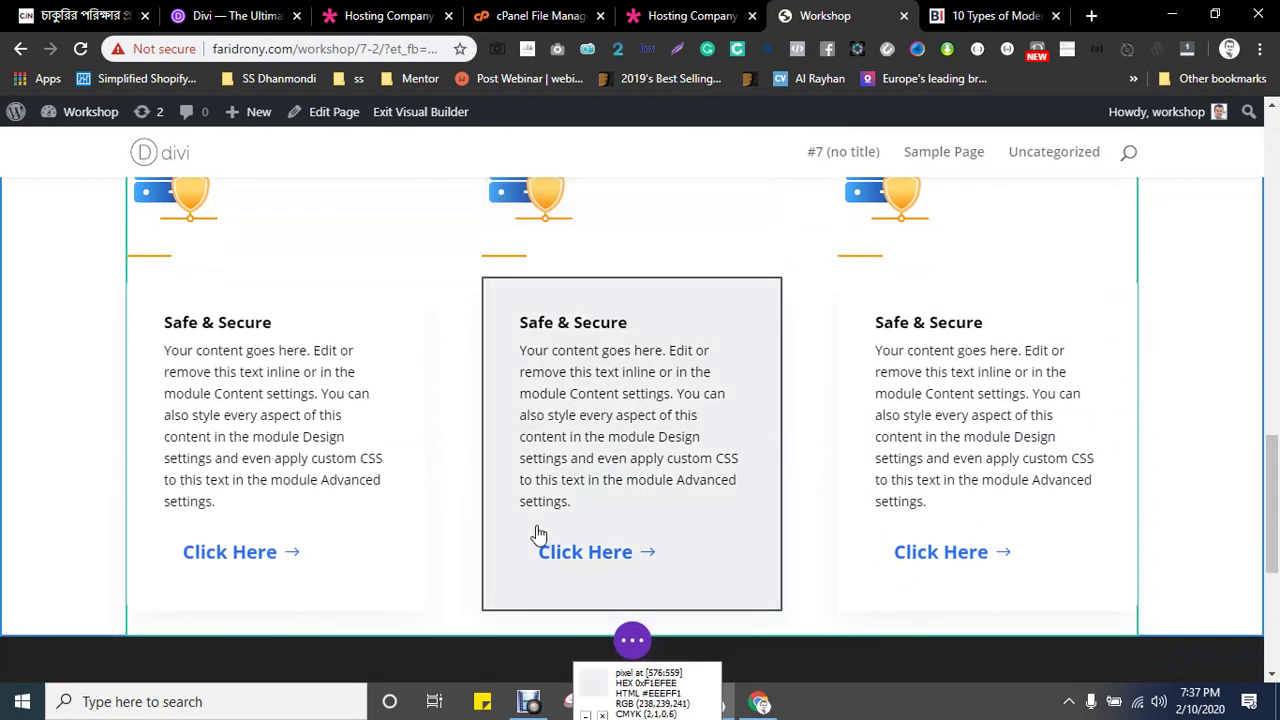
scroll(714, 437, up, 3)
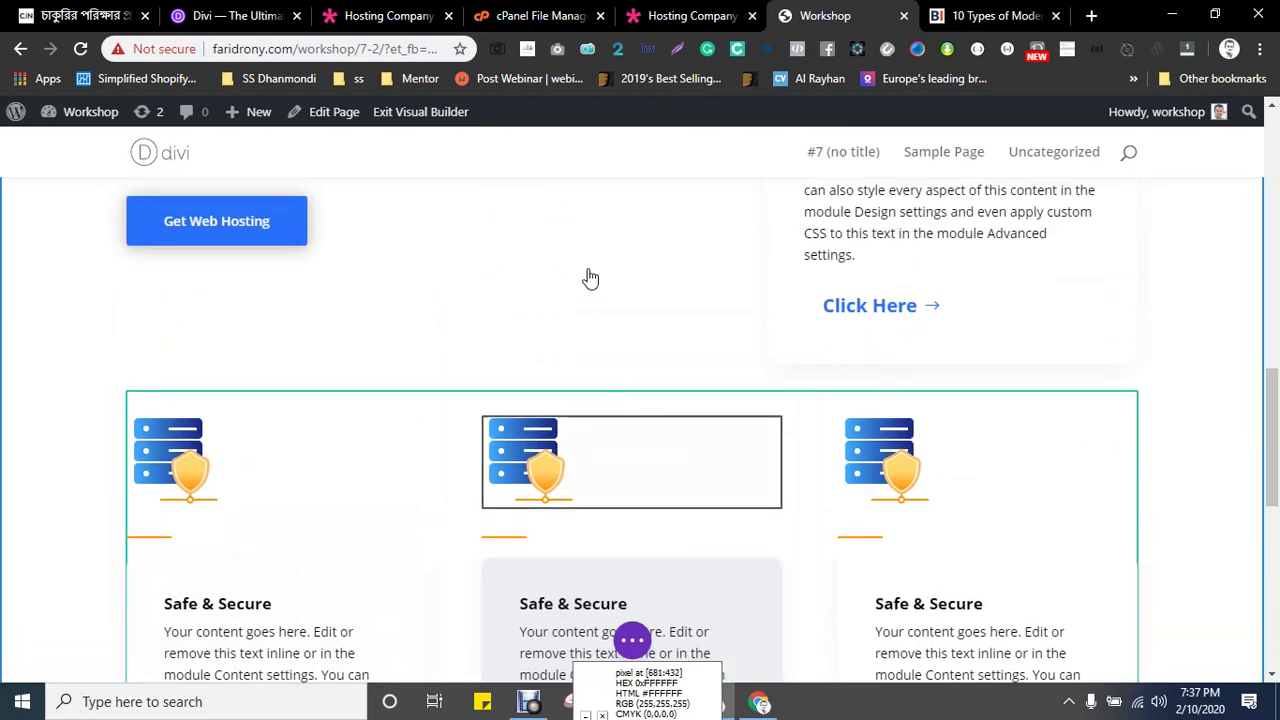
click(666, 12)
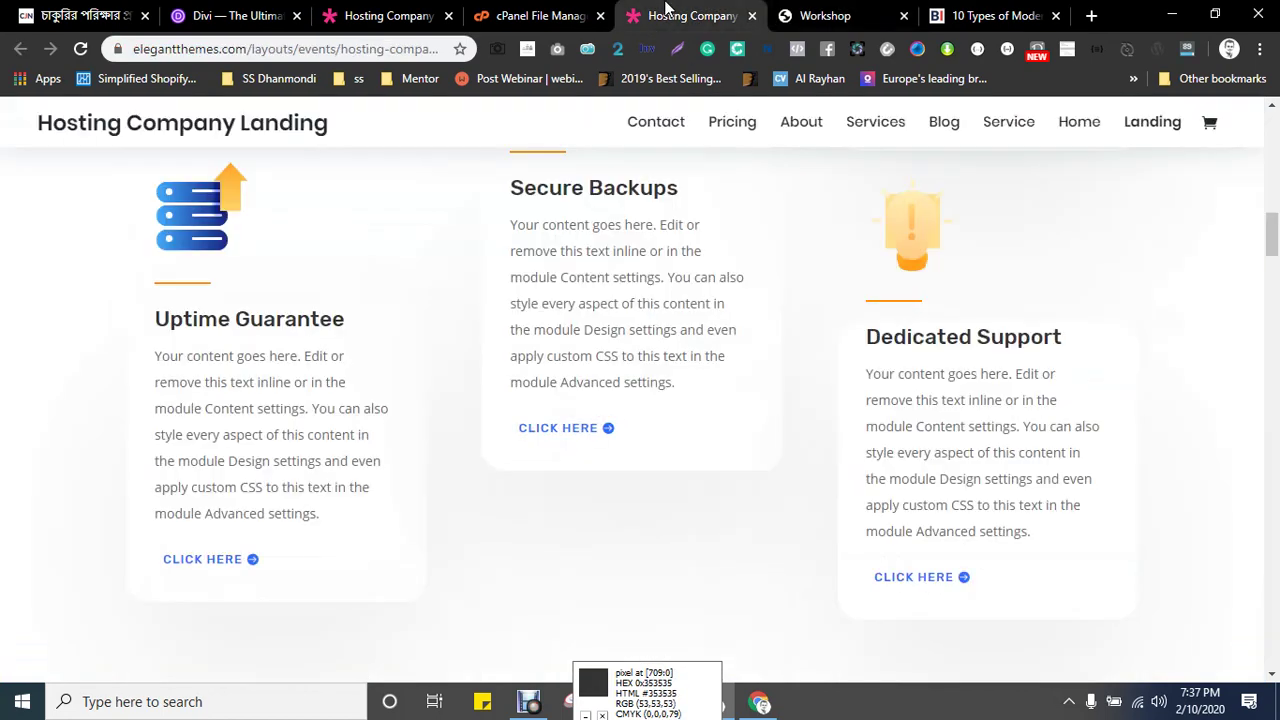
scroll(620, 428, up, 3)
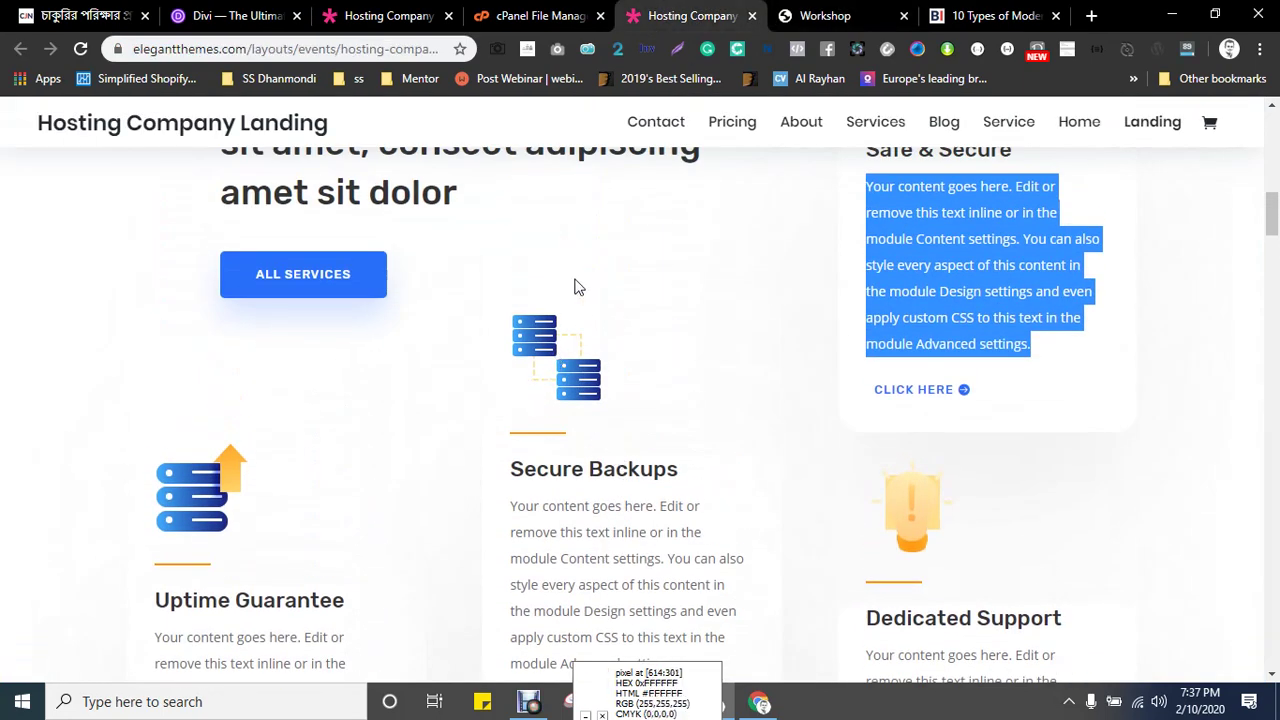
click(810, 14)
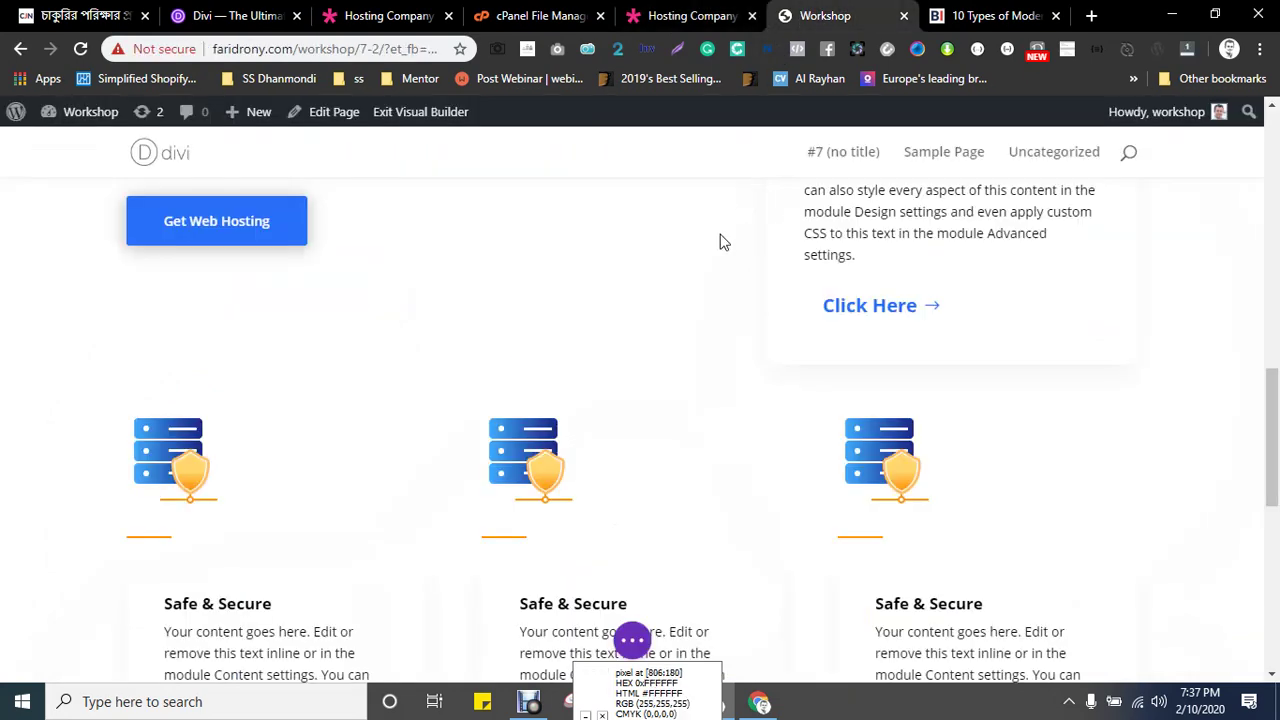
mouse_move(540, 450)
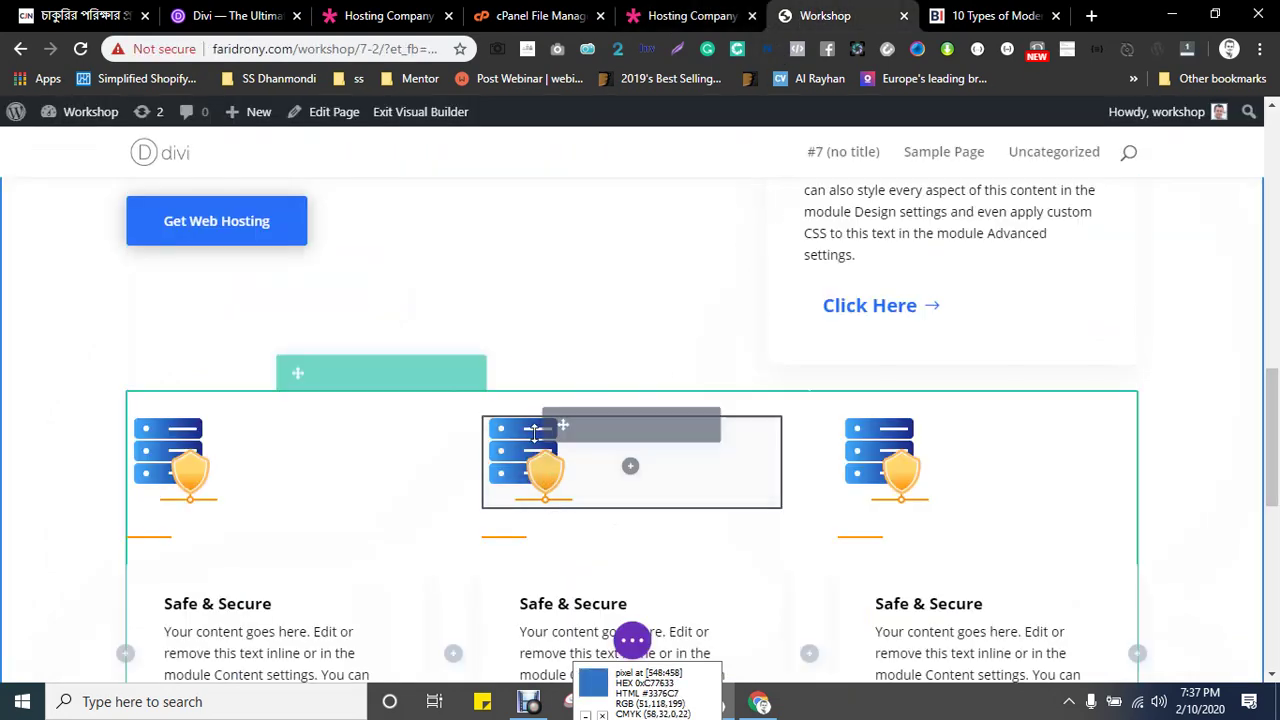
click(584, 427)
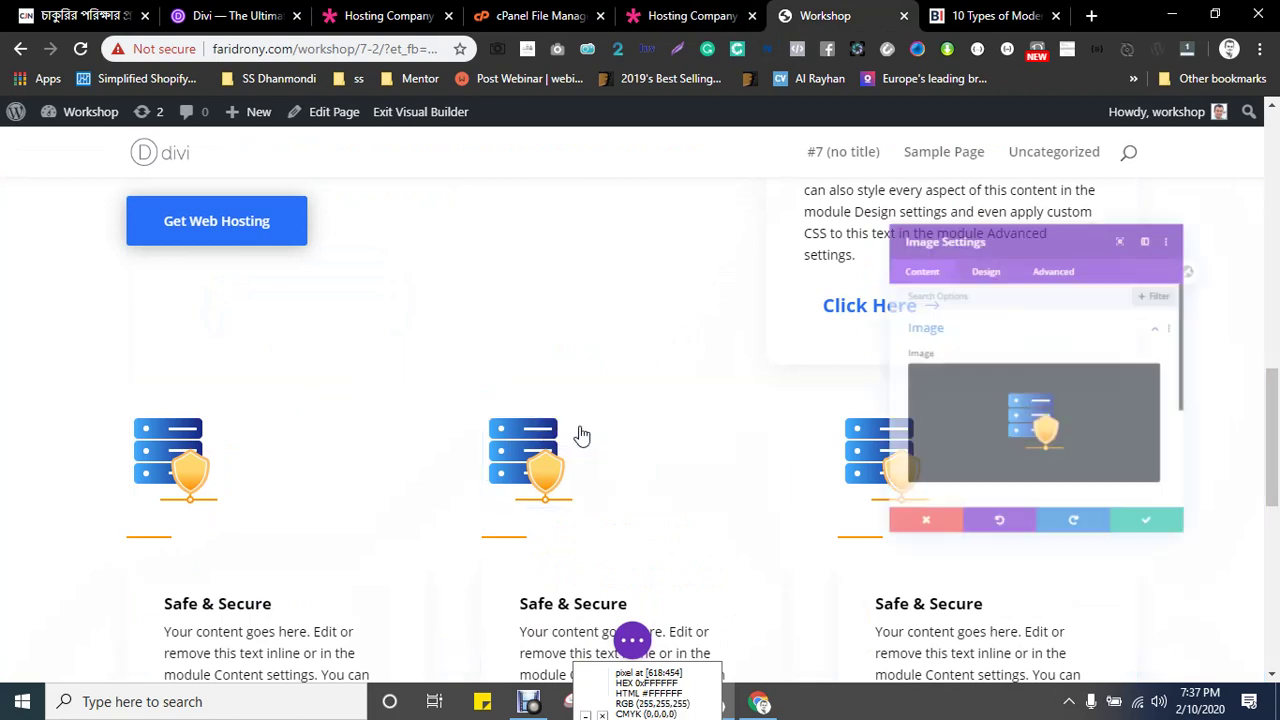
click(862, 589)
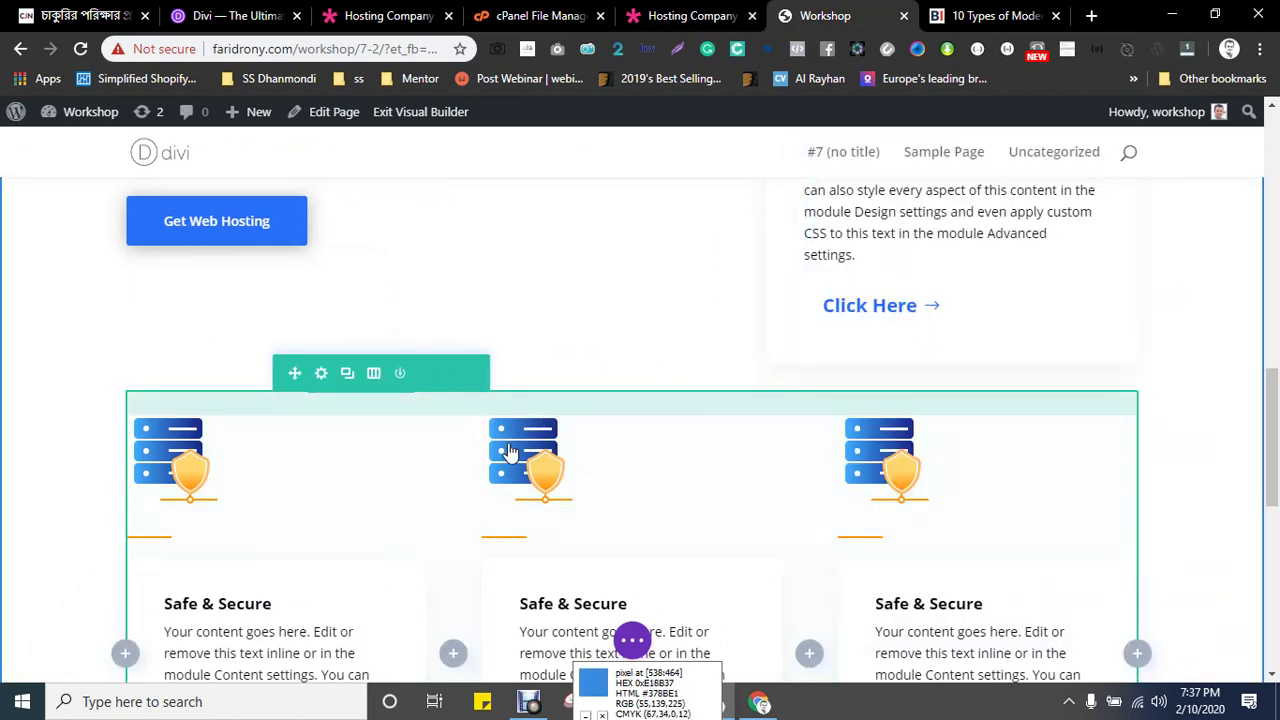
- Examine the three-column row's design options, including its margin and padding spacing, and close the settings without changes
click(321, 374)
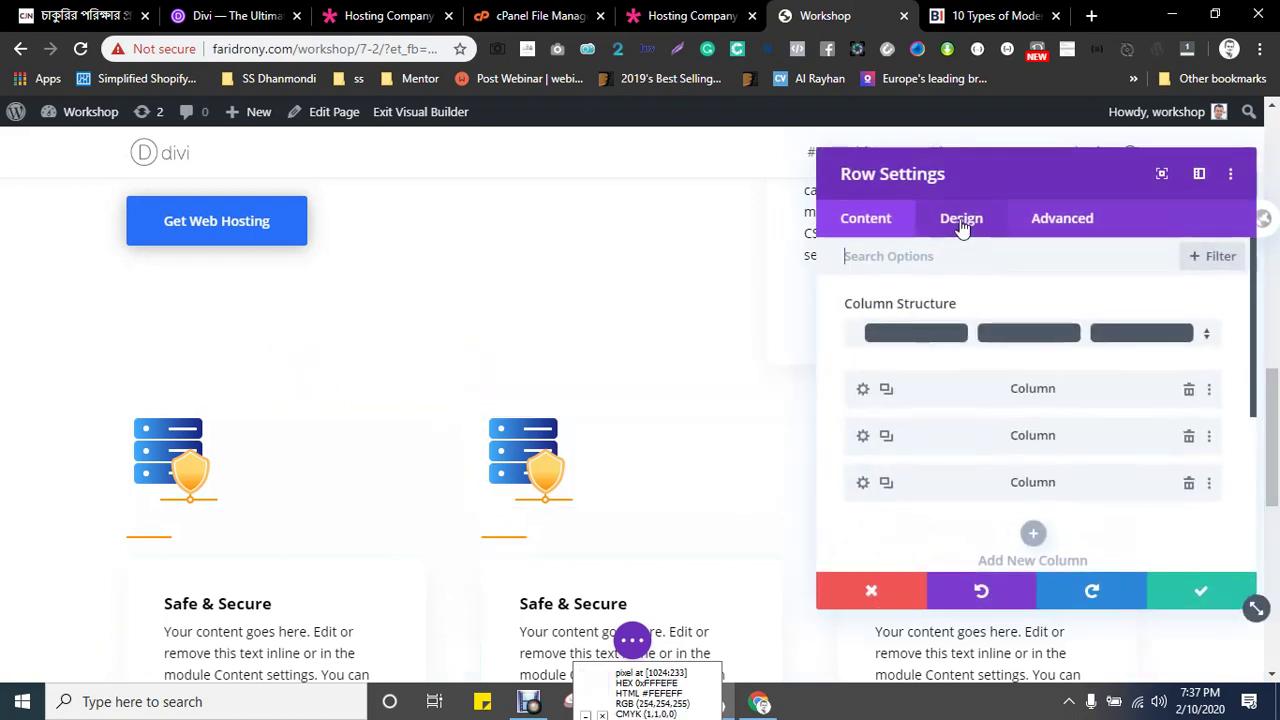
click(961, 222)
scroll(970, 358, down, 1)
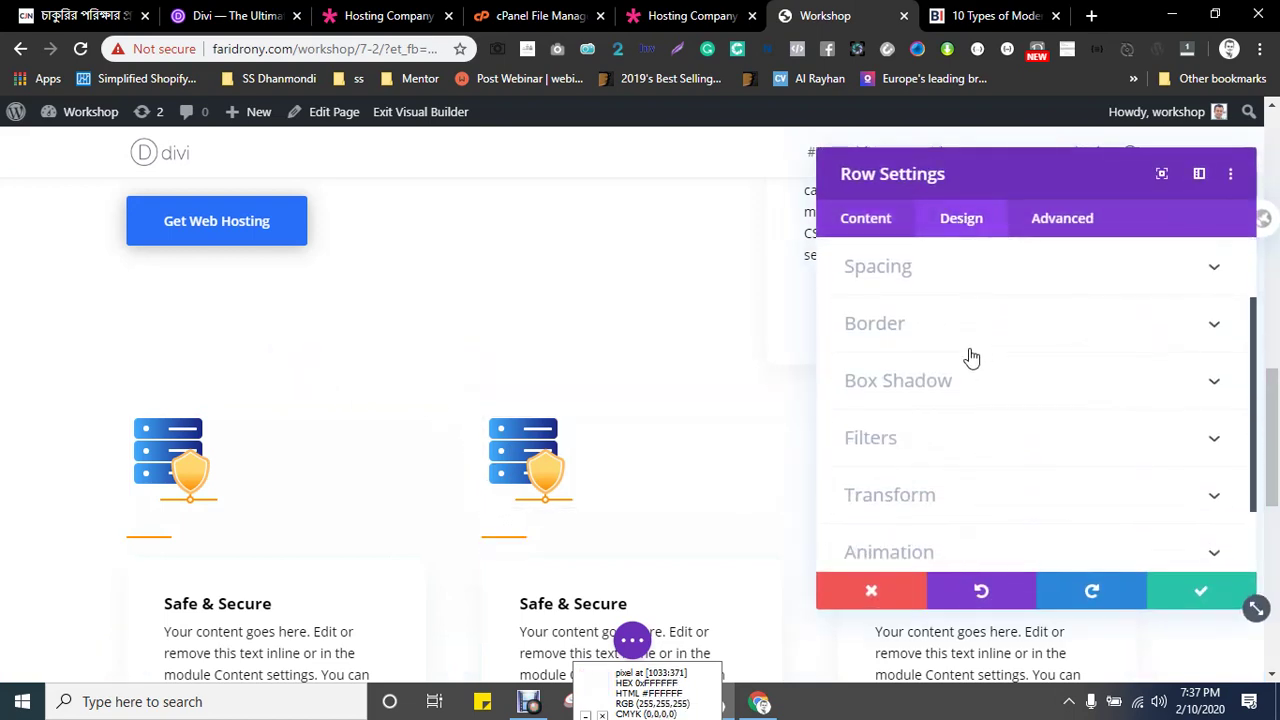
scroll(1027, 412, up, 1)
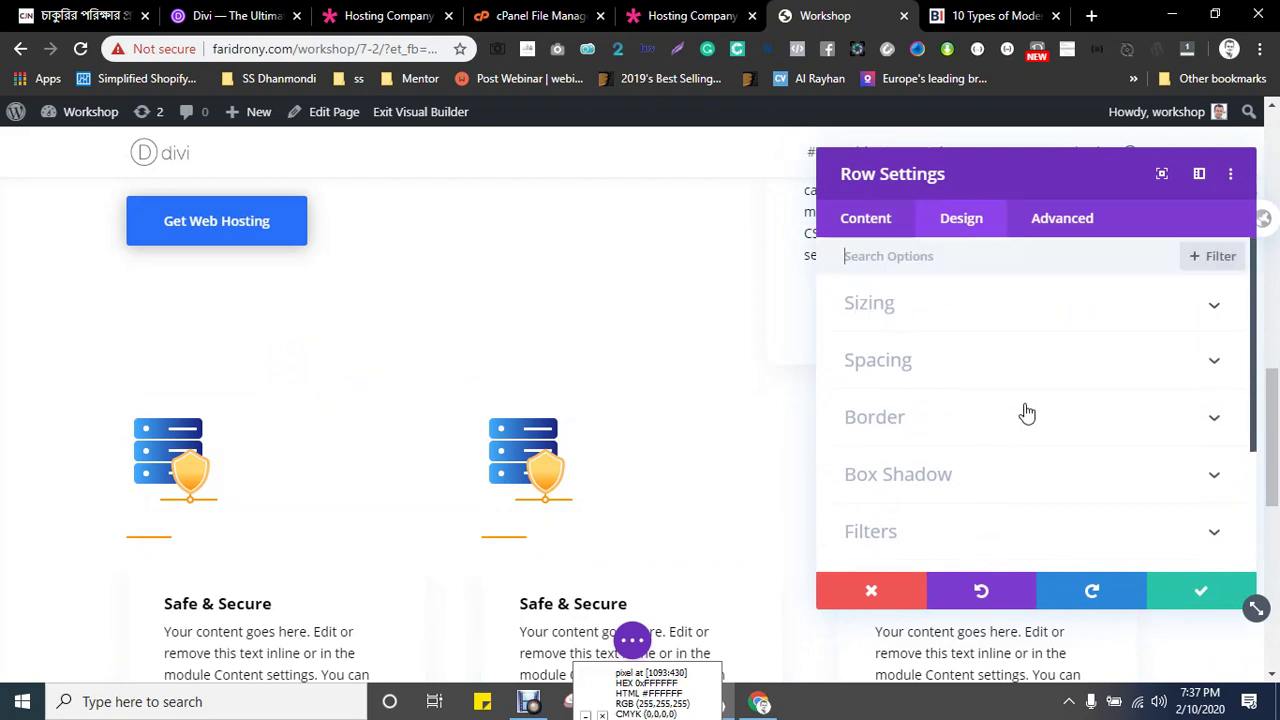
click(950, 362)
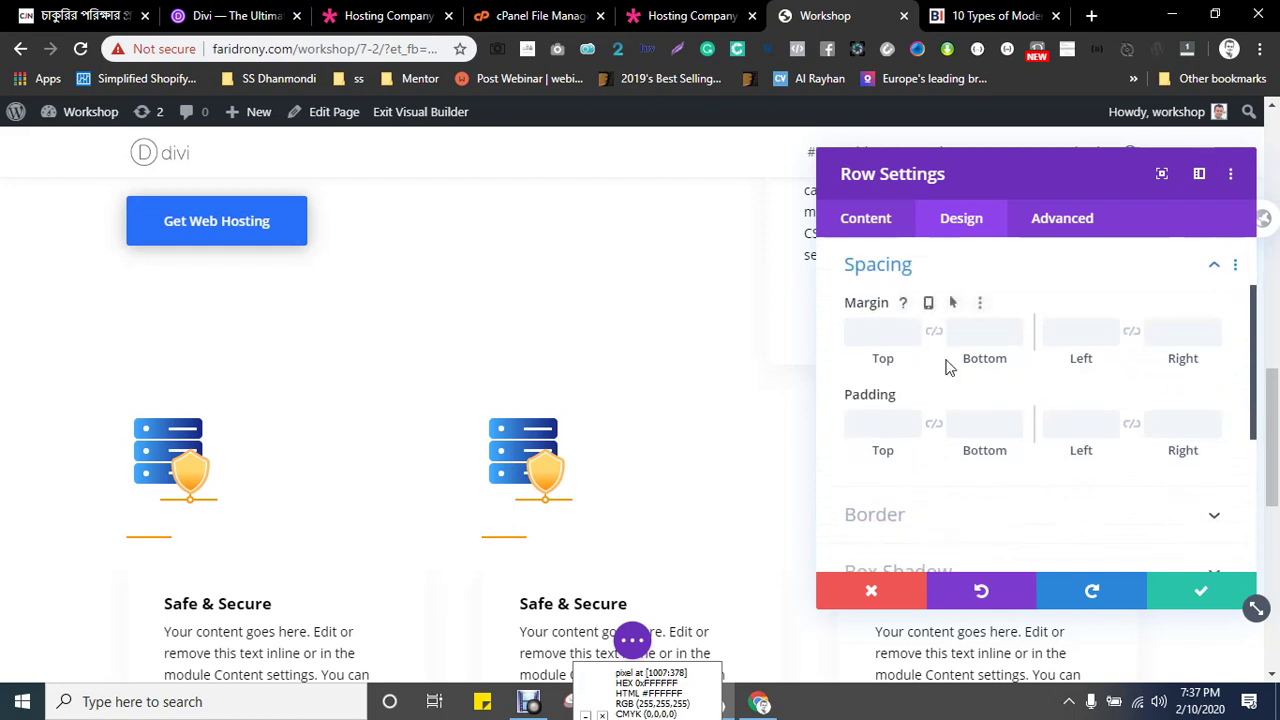
scroll(1066, 491, down, 1)
scroll(1083, 471, up, 2)
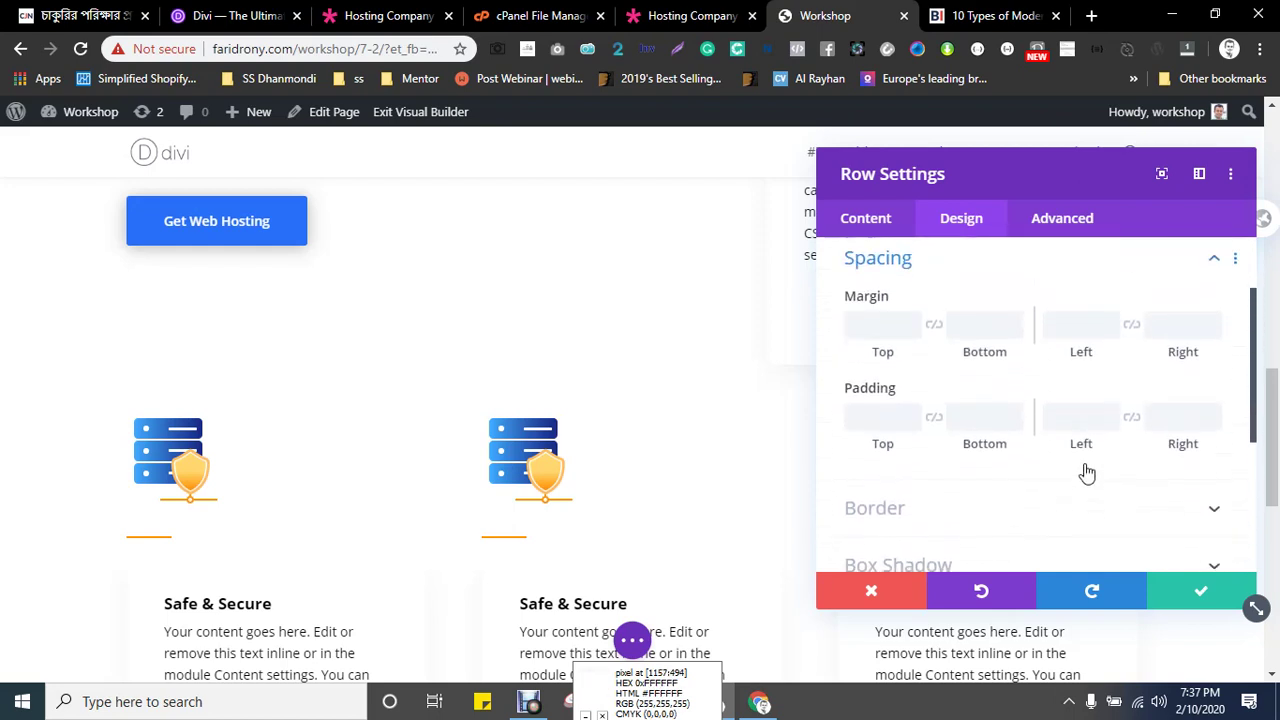
click(860, 592)
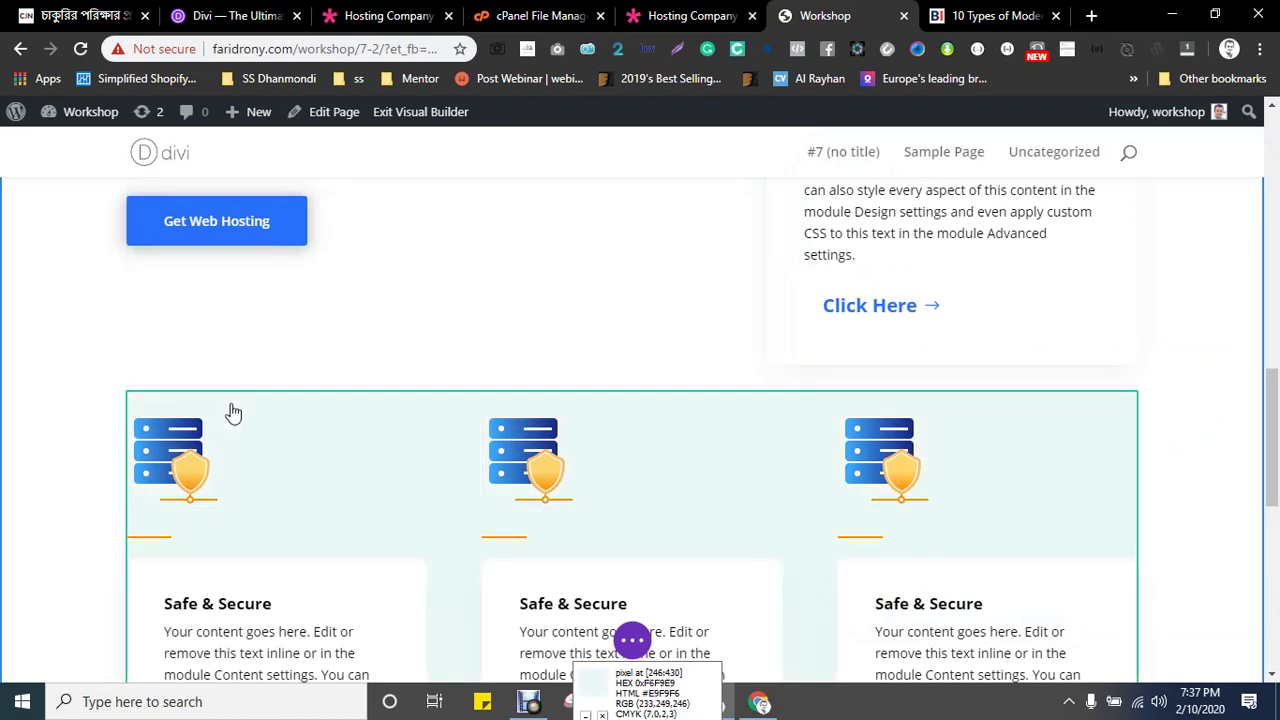
- Review the three-column row's spacing and border design options and close its settings without changes
mouse_move(229, 411)
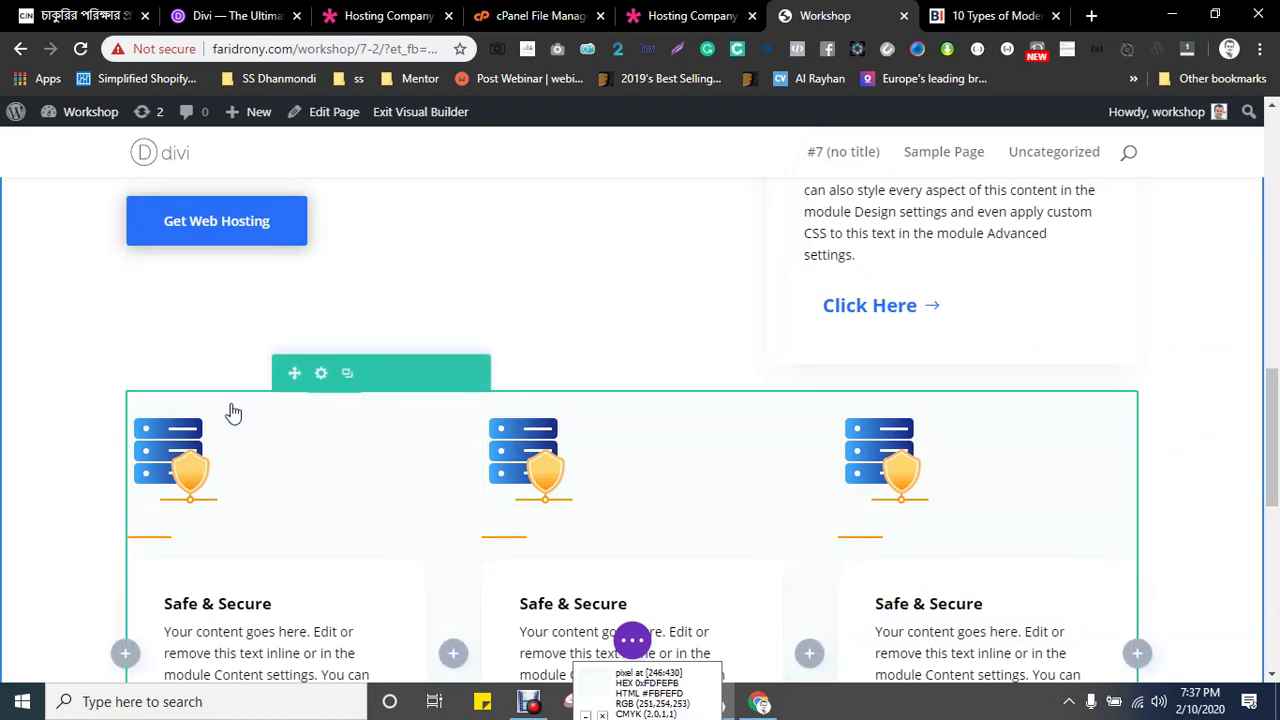
click(321, 374)
click(963, 222)
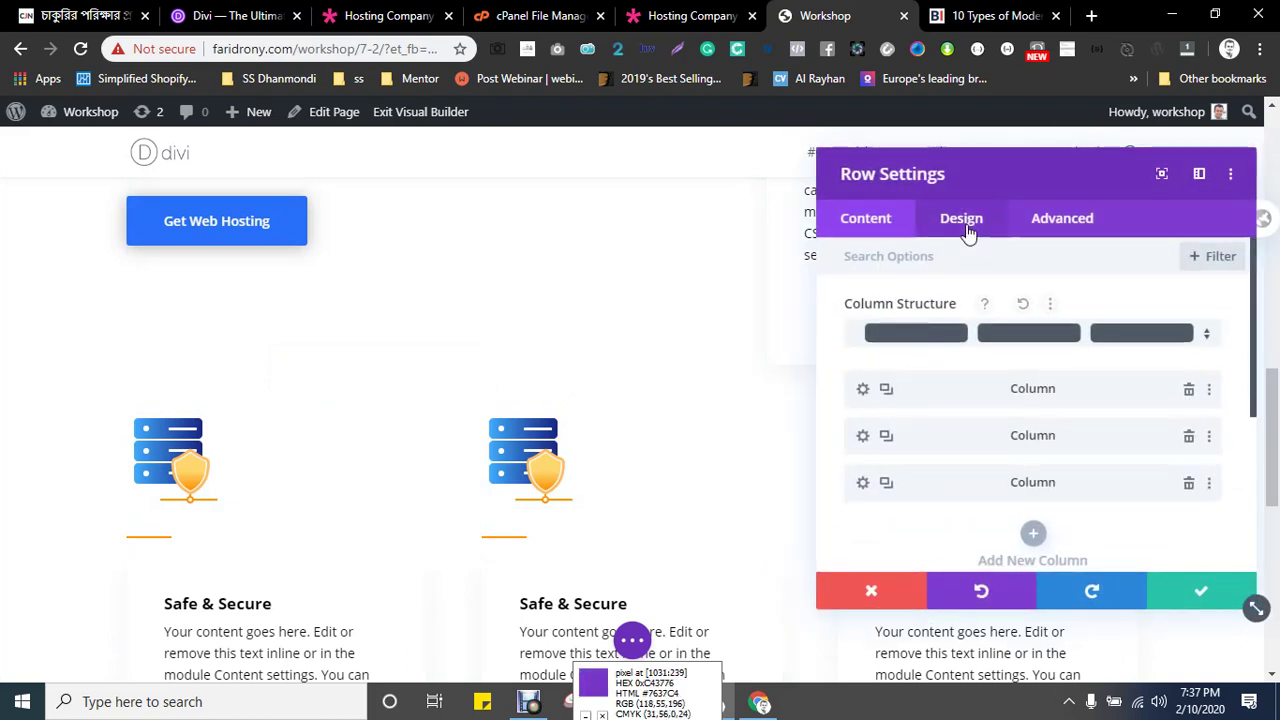
click(877, 362)
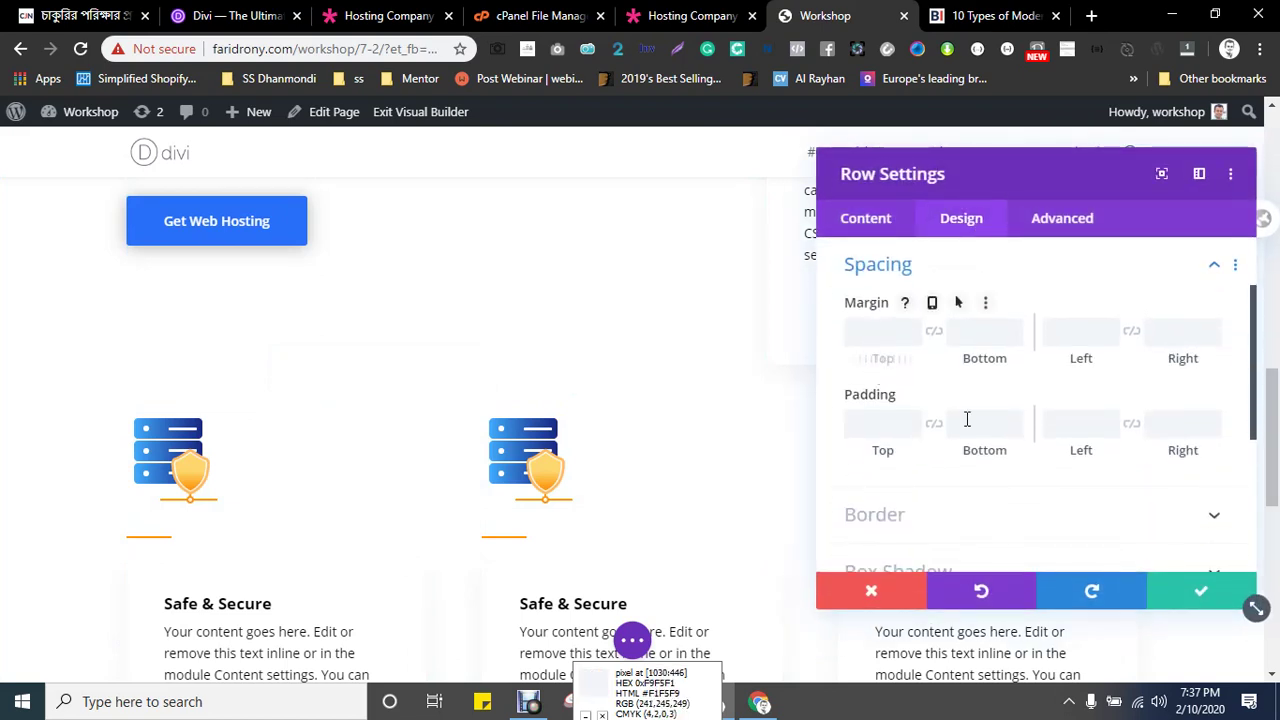
scroll(955, 425, down, 2)
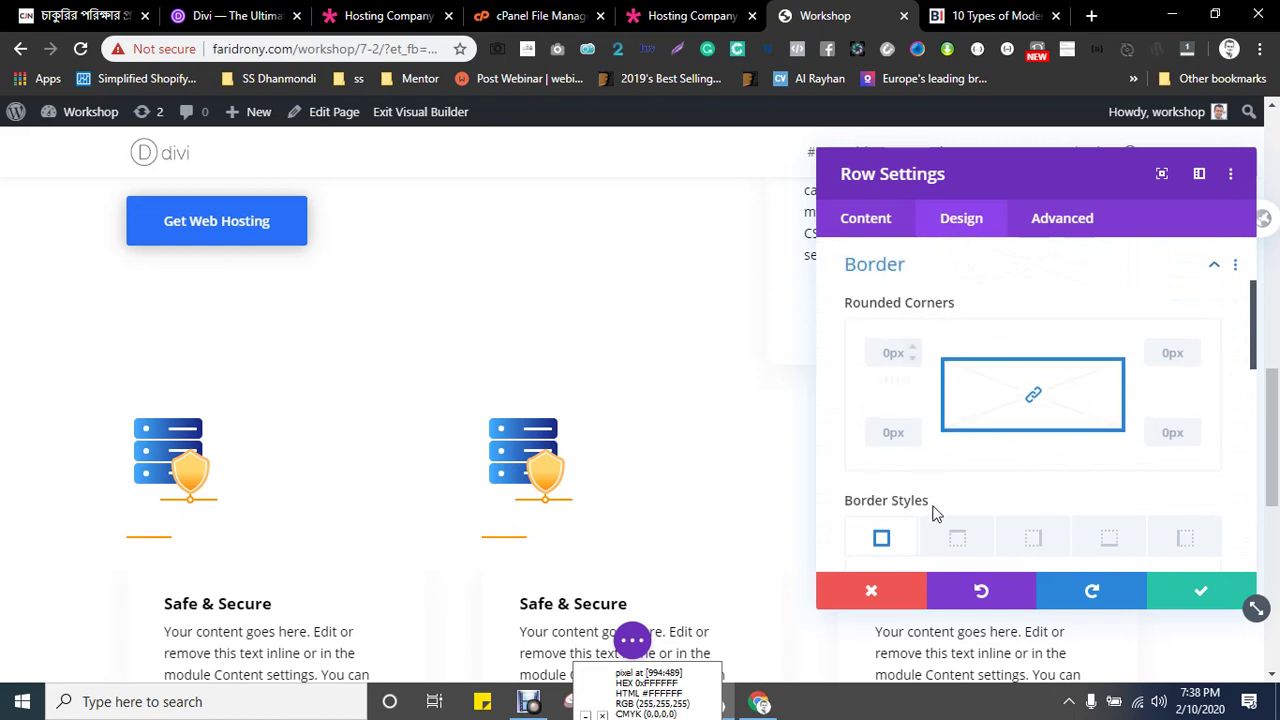
scroll(957, 510, down, 3)
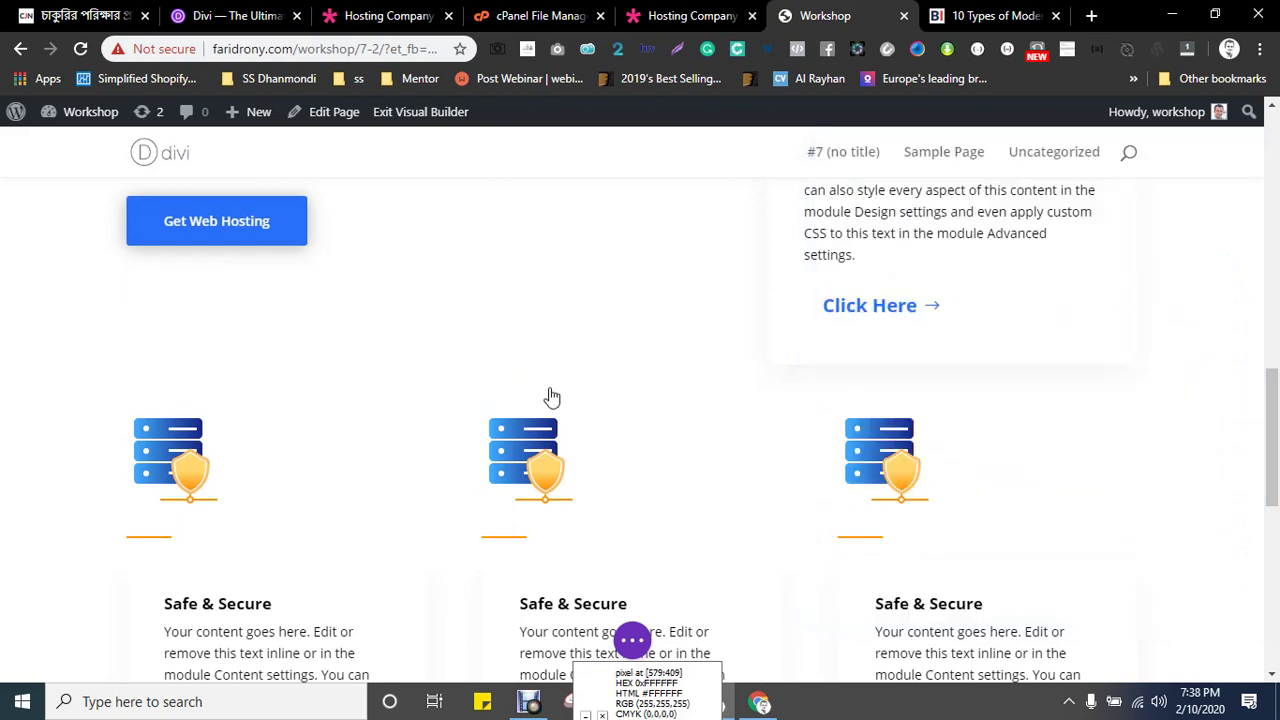
- Try widening the three-column row to 100% and adjusting its maximum width, returning to the 80% width and 1080px maximum width
mouse_move(534, 409)
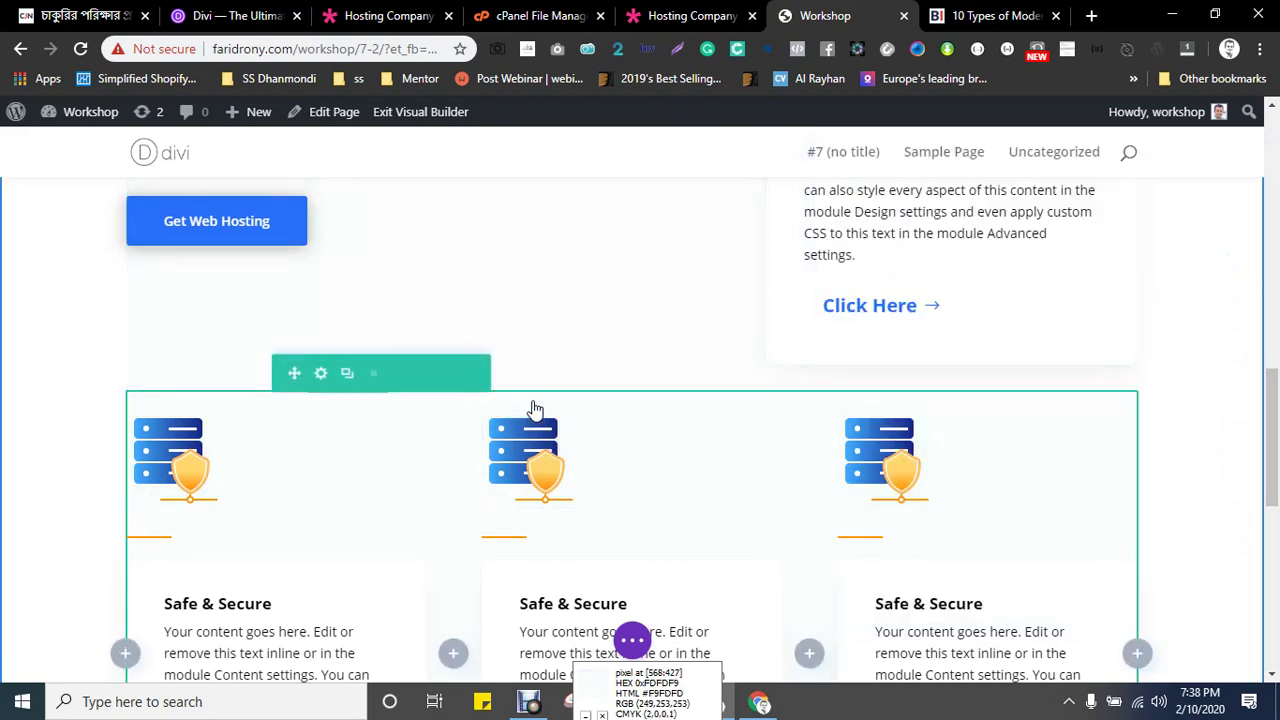
click(321, 373)
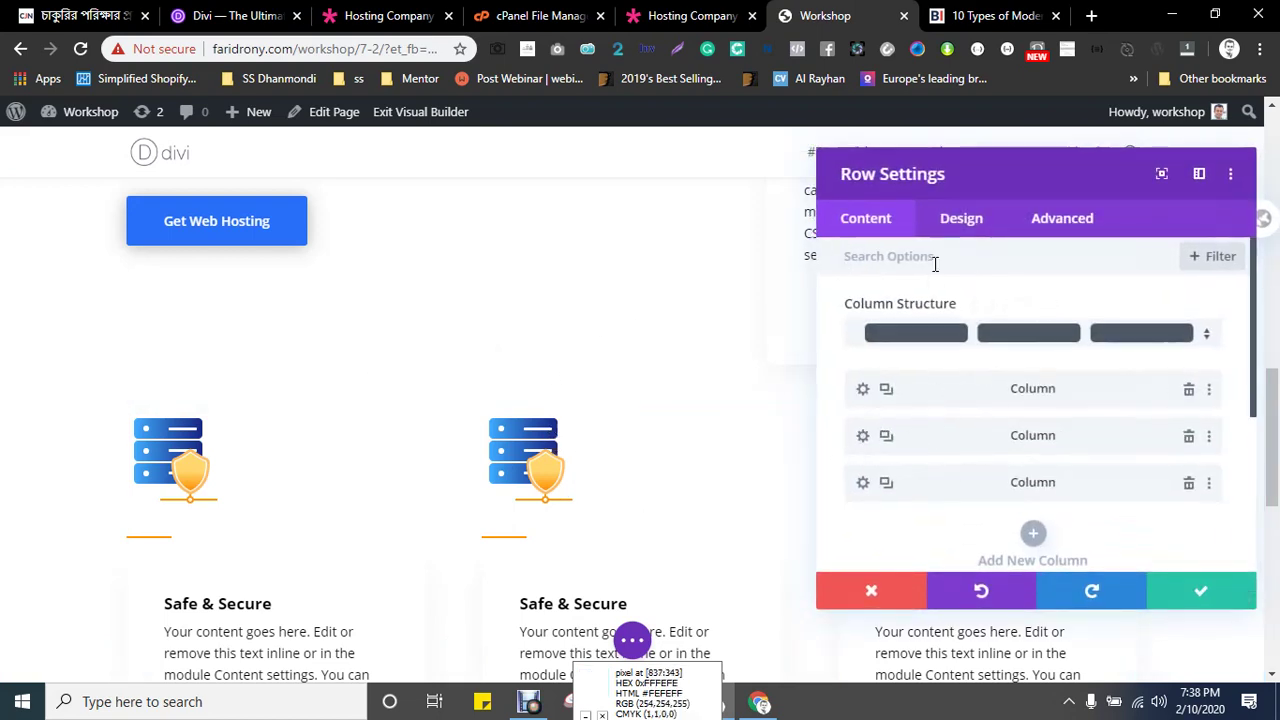
click(974, 223)
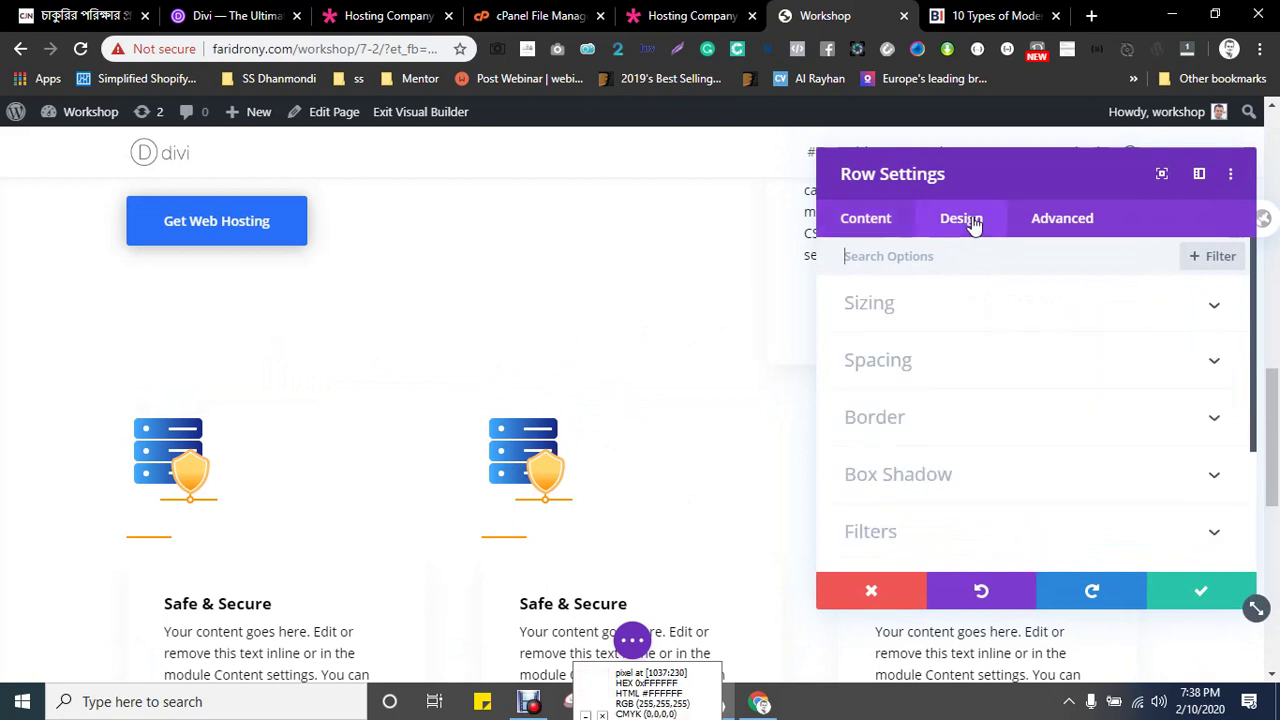
click(865, 306)
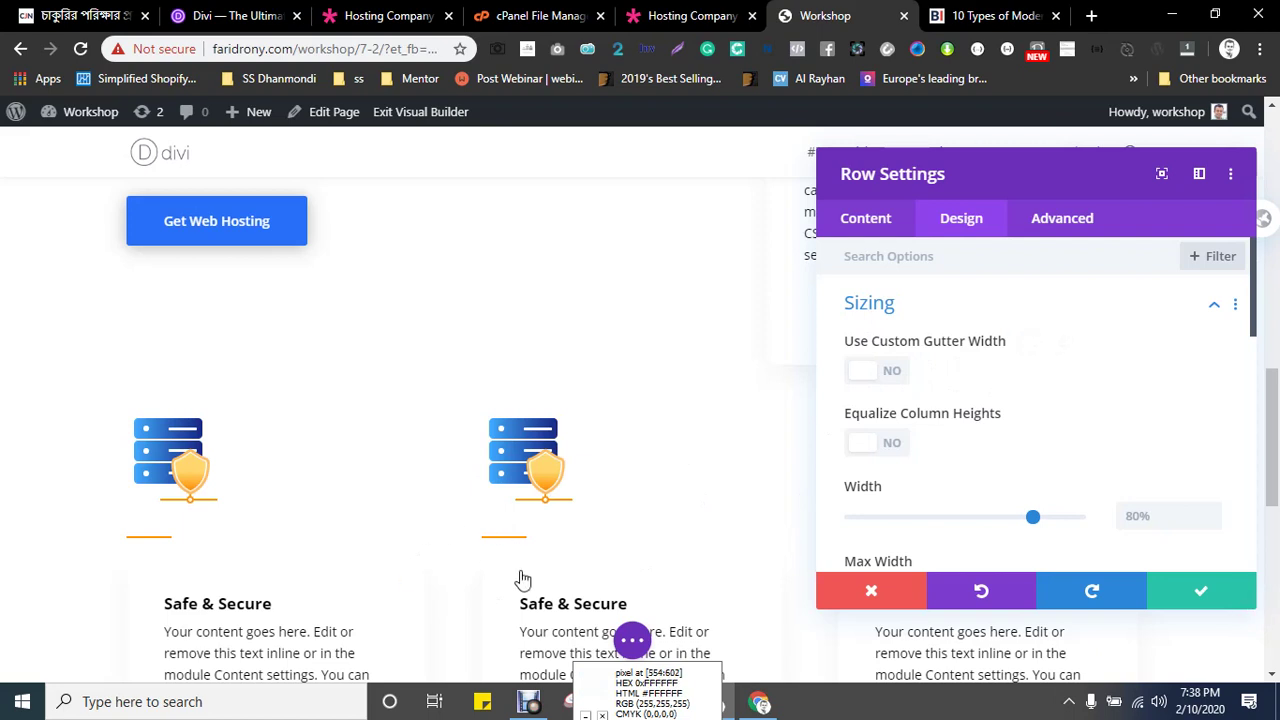
scroll(1029, 391, down, 2)
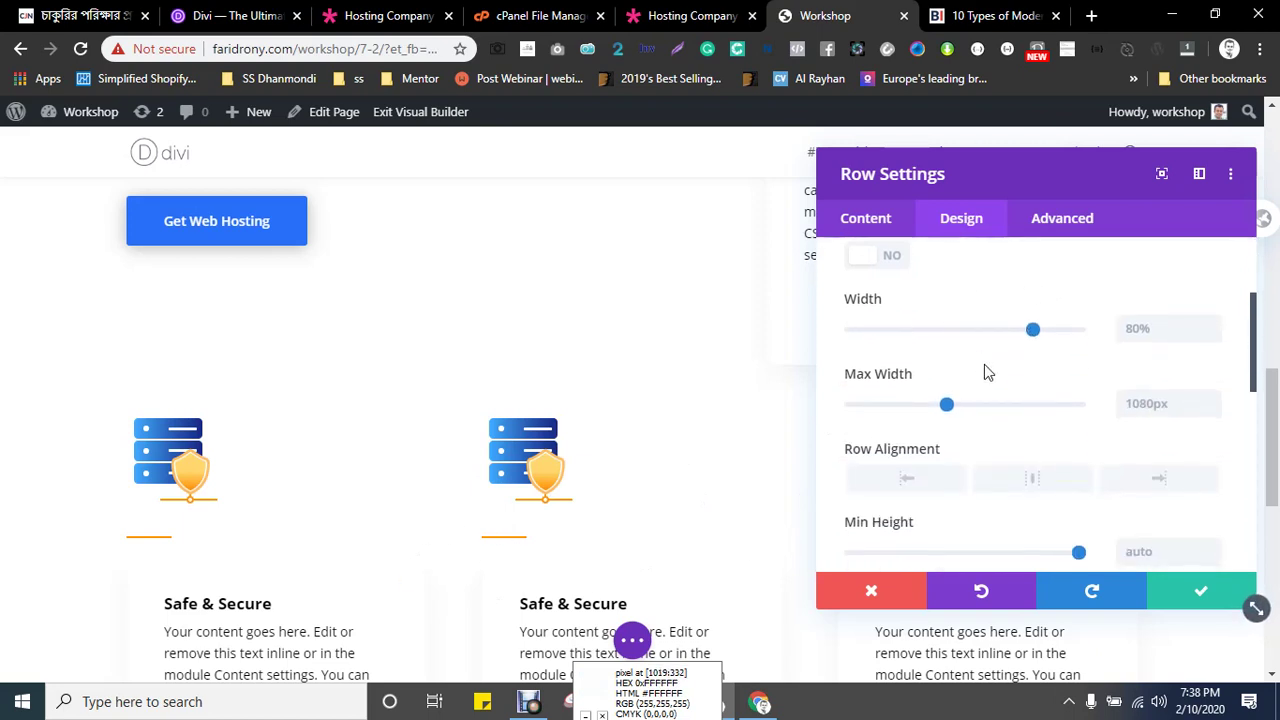
scroll(937, 397, up, 1)
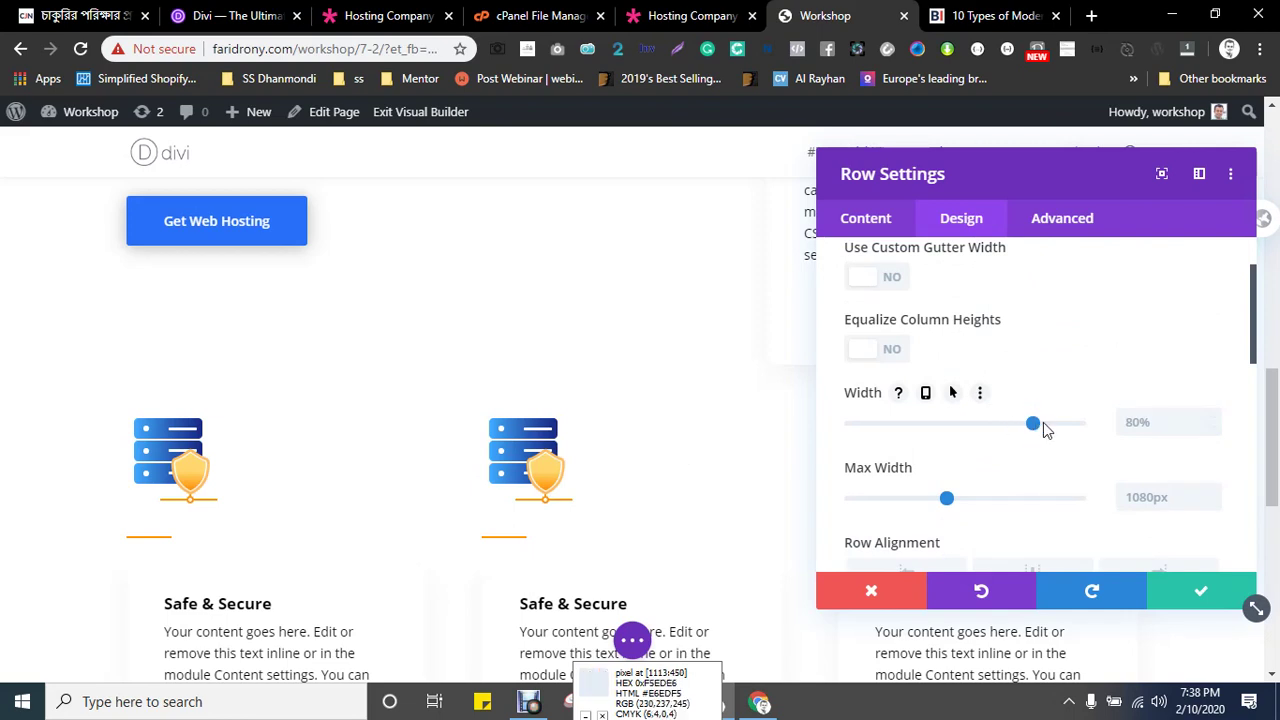
drag(1035, 424, 1068, 436)
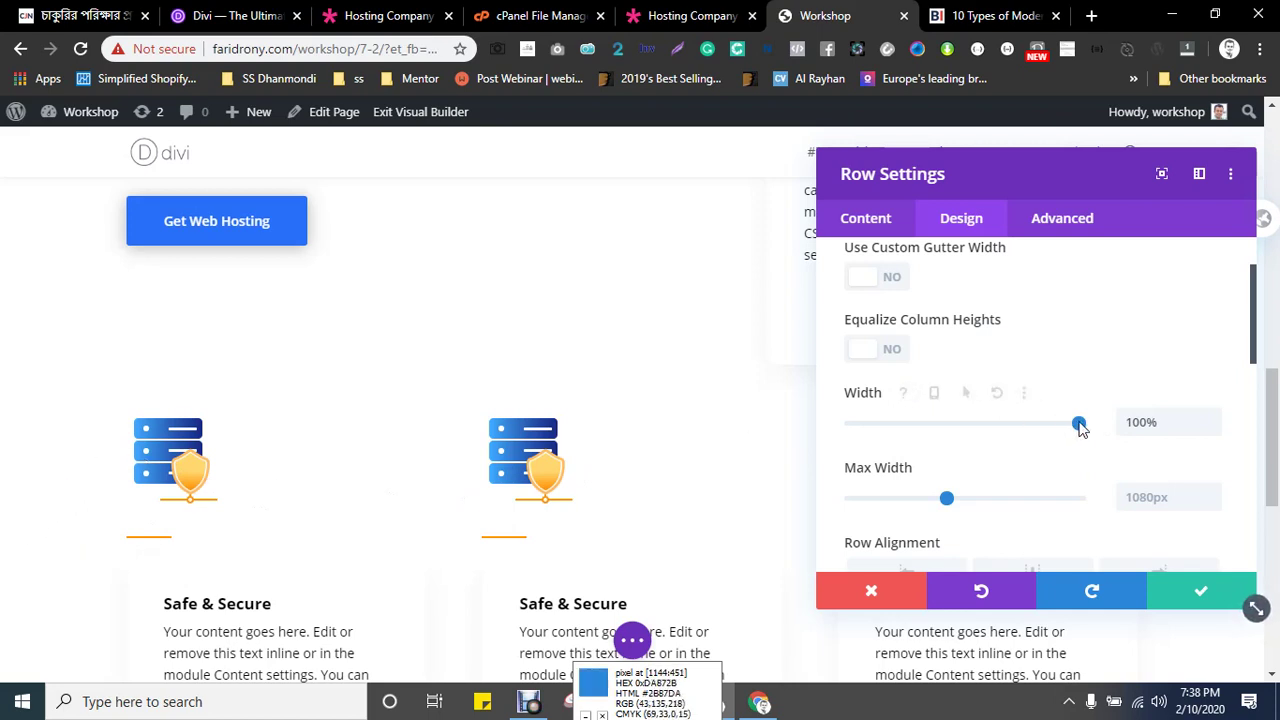
drag(1078, 423, 1032, 424)
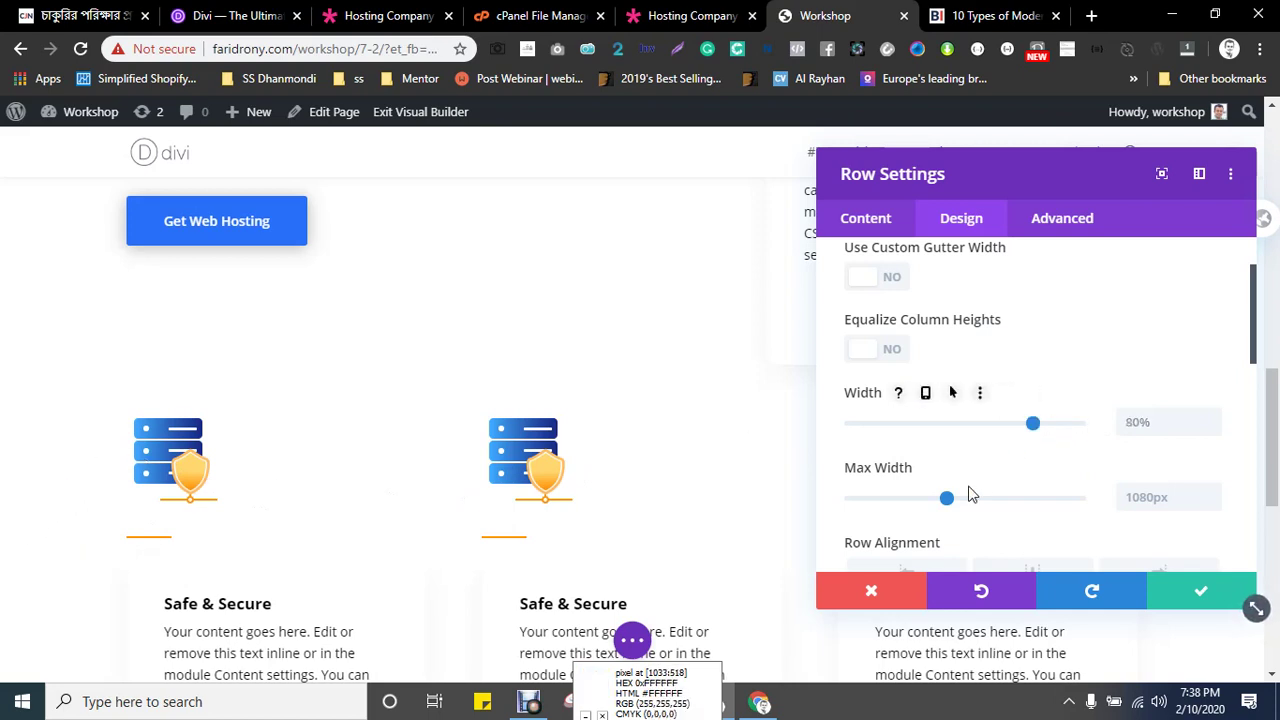
drag(951, 494, 988, 502)
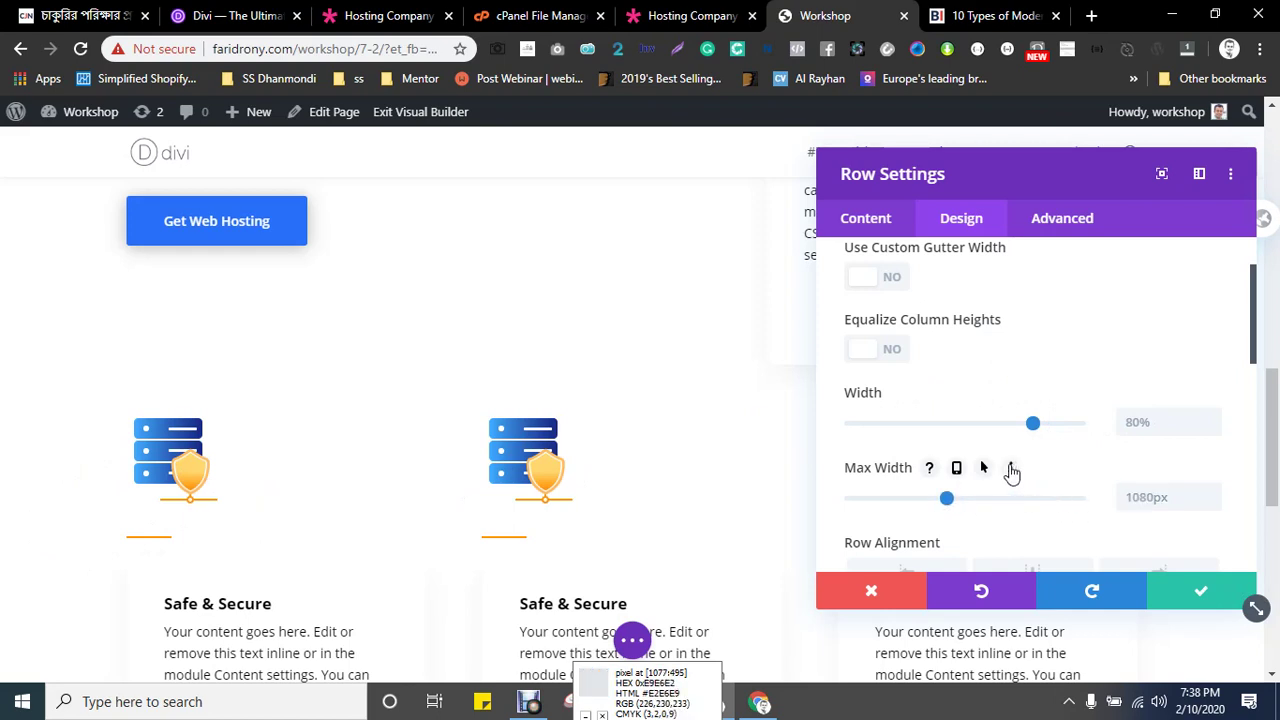
- Turn on Equalize Column Heights for the row and test the row alignments, keeping the row centered
click(900, 352)
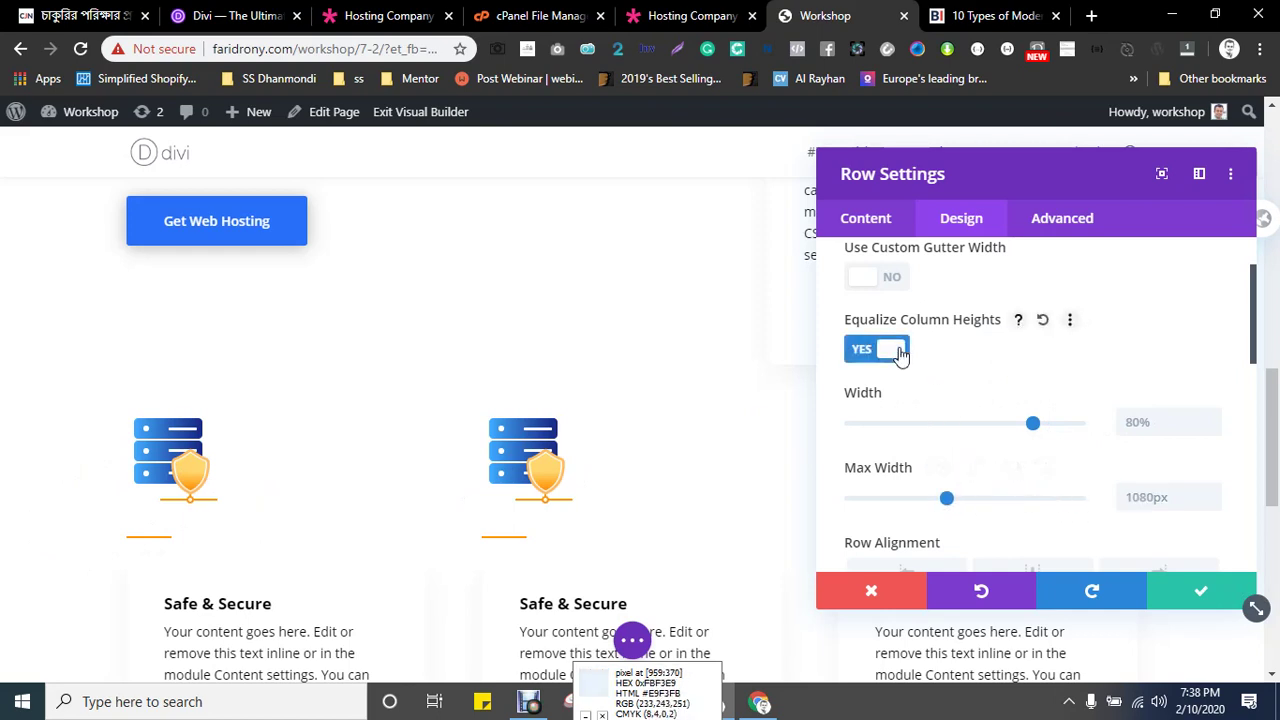
scroll(1006, 366, down, 1)
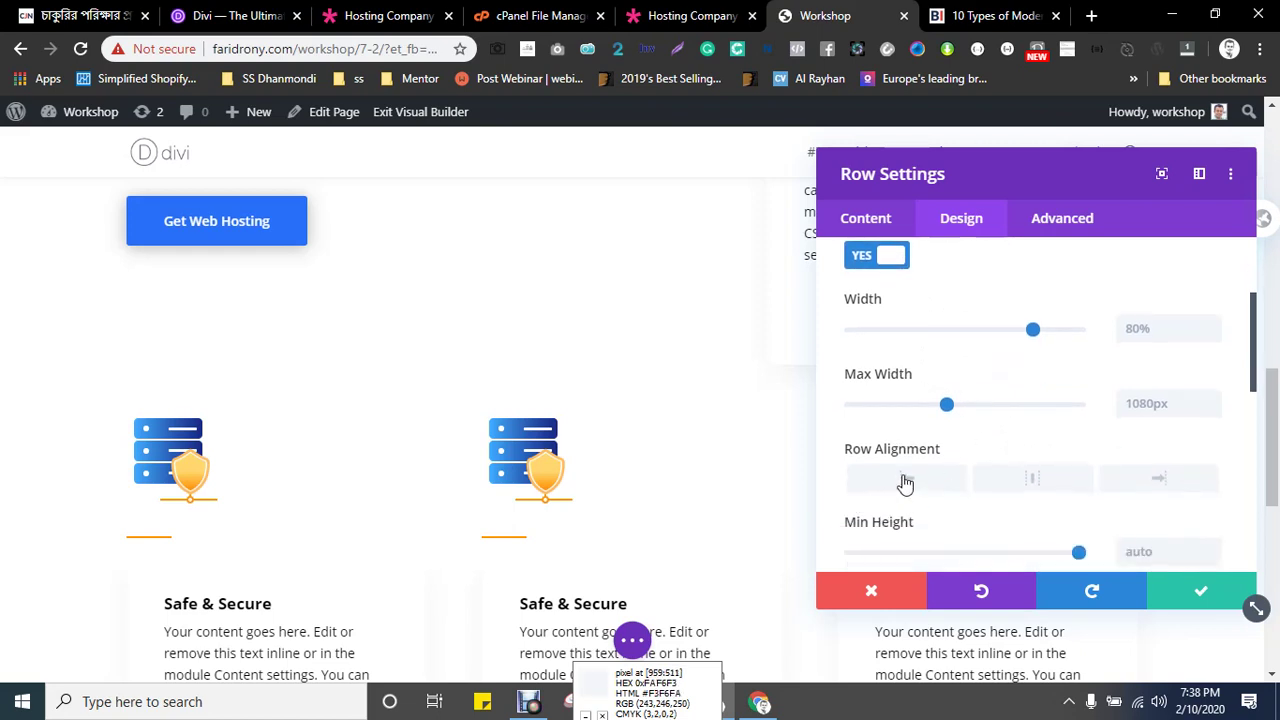
click(905, 482)
click(1078, 492)
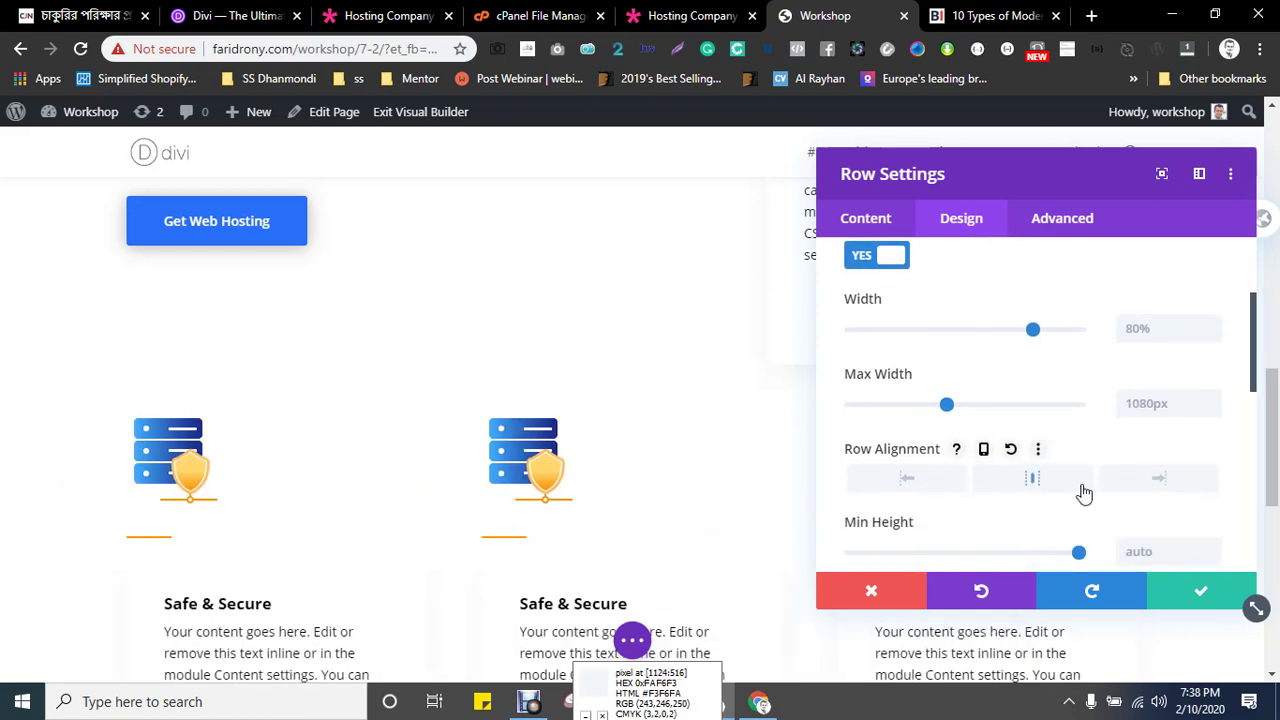
click(1131, 492)
click(993, 490)
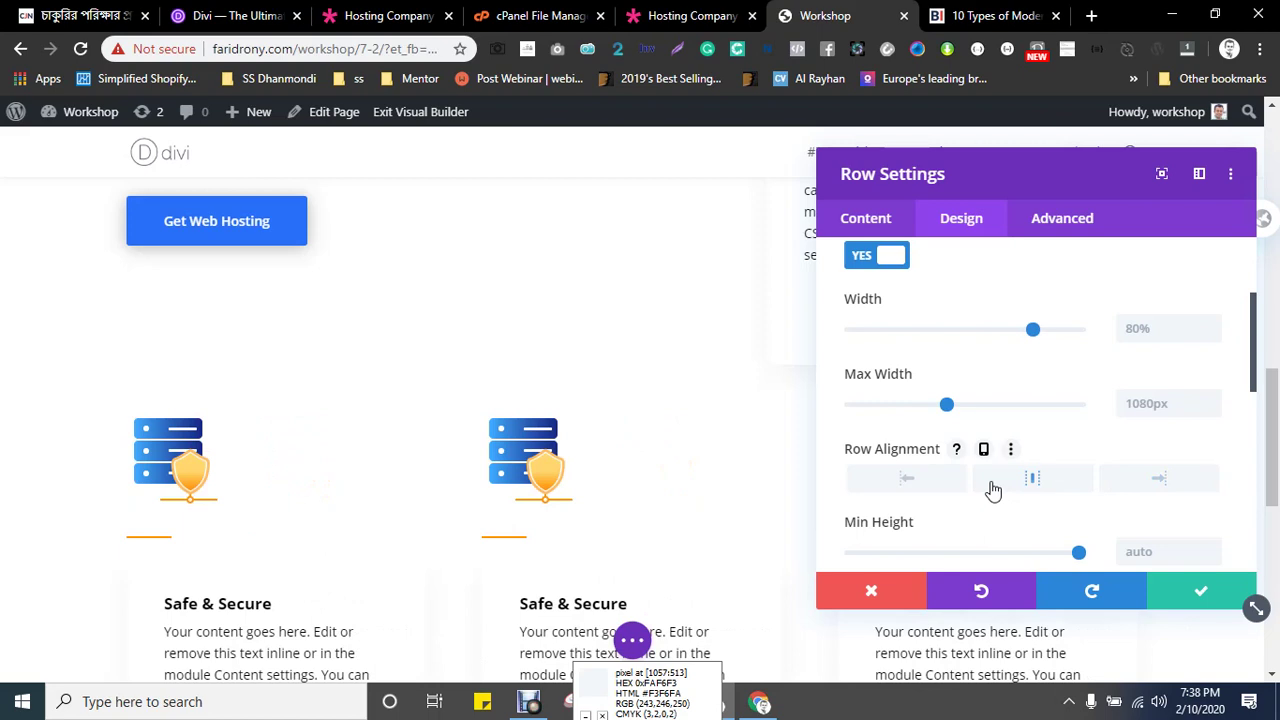
- Examine the row's height limits, margin and padding spacing, and remaining design option groups
scroll(995, 497, down, 2)
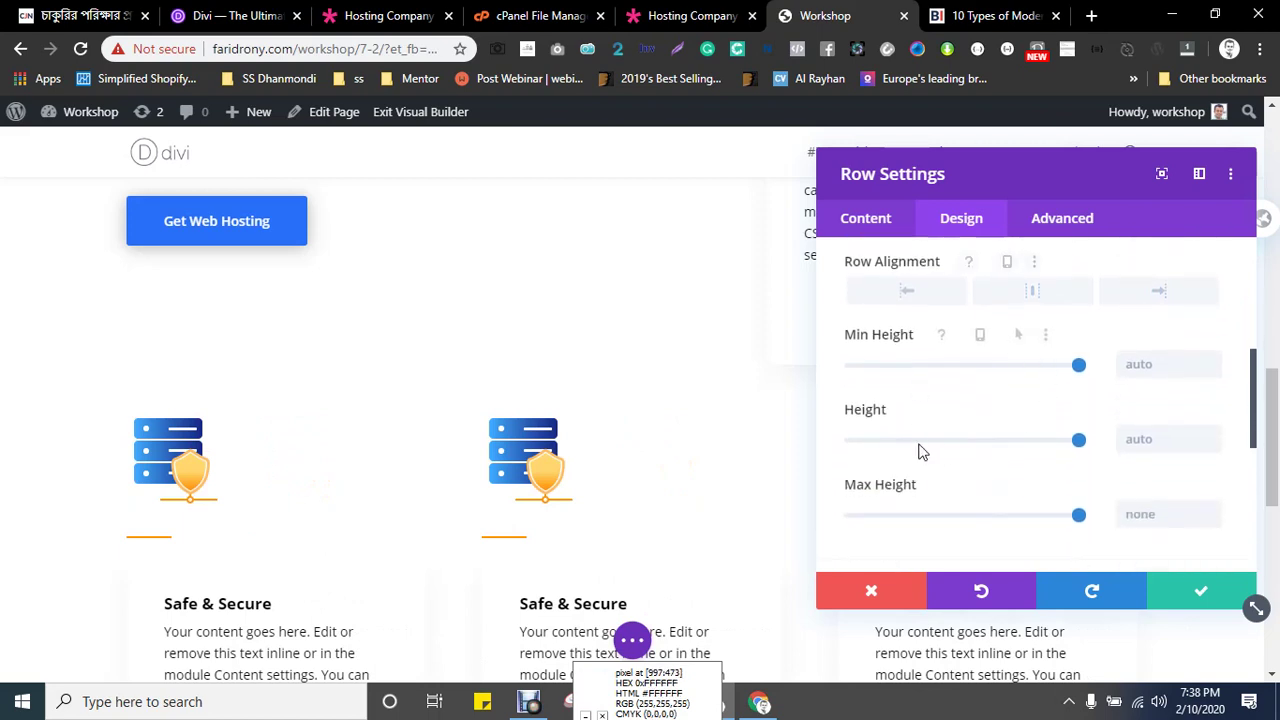
scroll(1010, 438, down, 2)
click(935, 490)
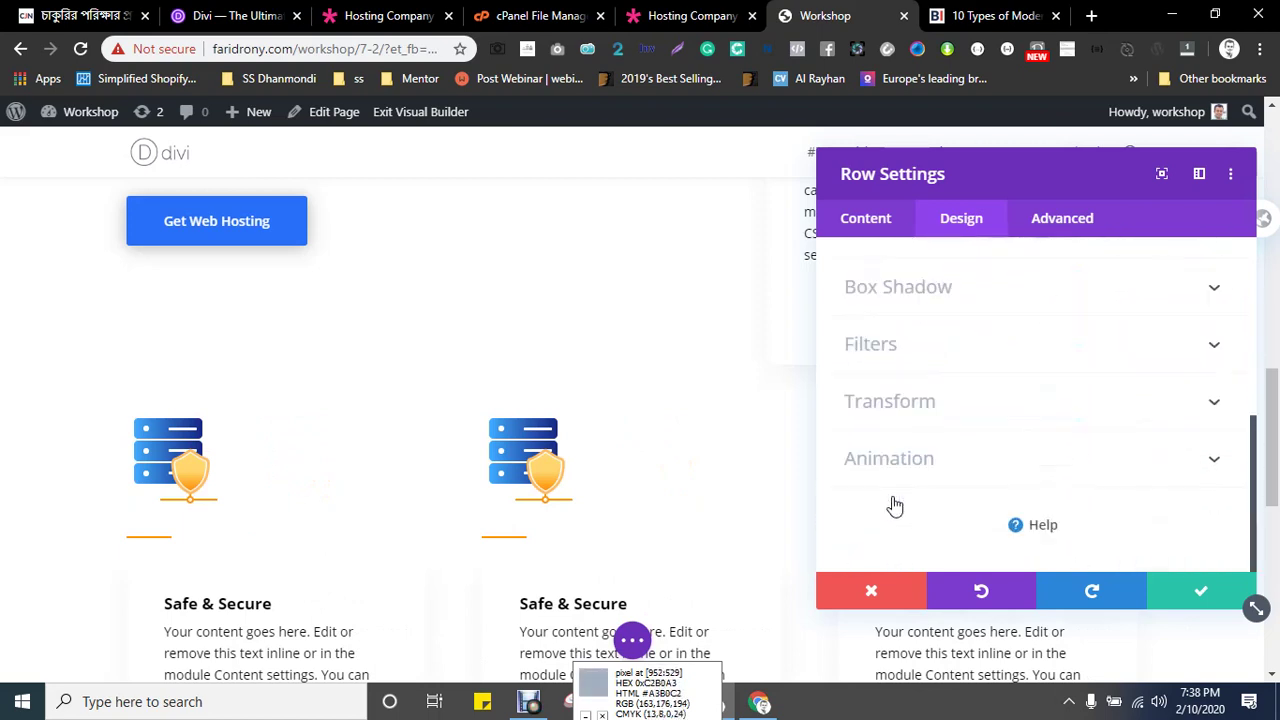
scroll(908, 387, down, 2)
scroll(908, 387, up, 3)
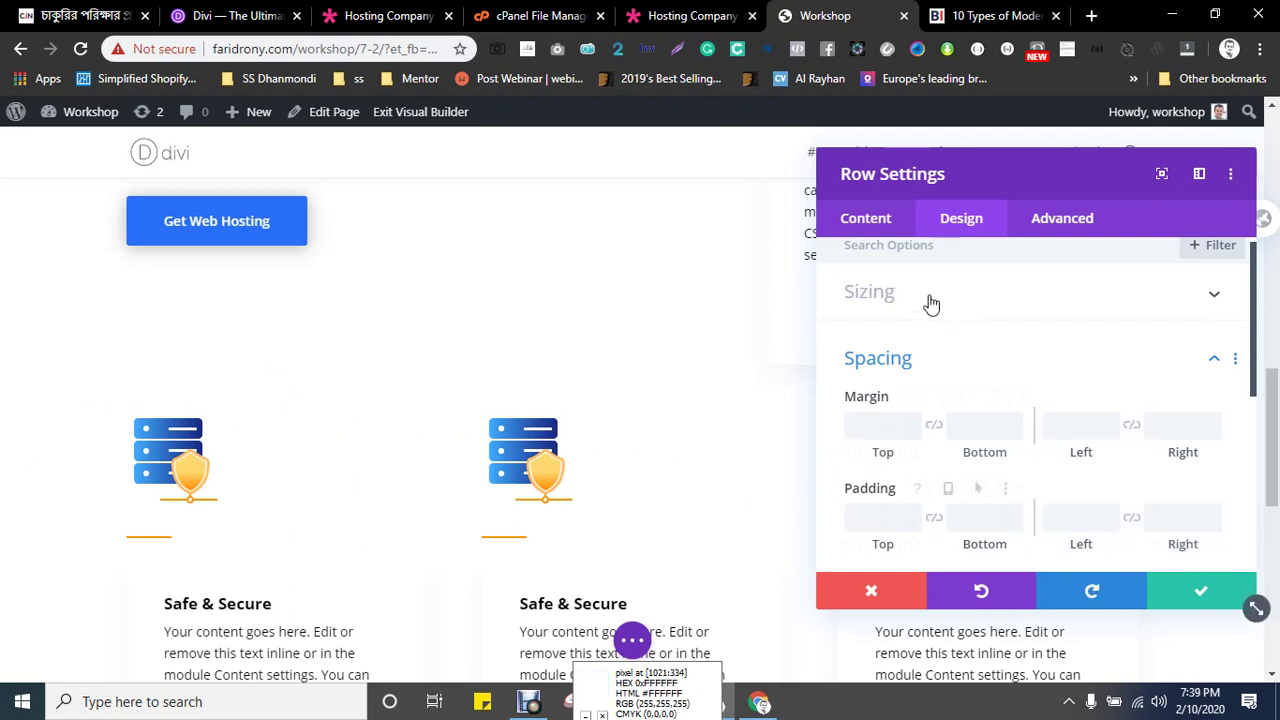
scroll(1017, 357, down, 1)
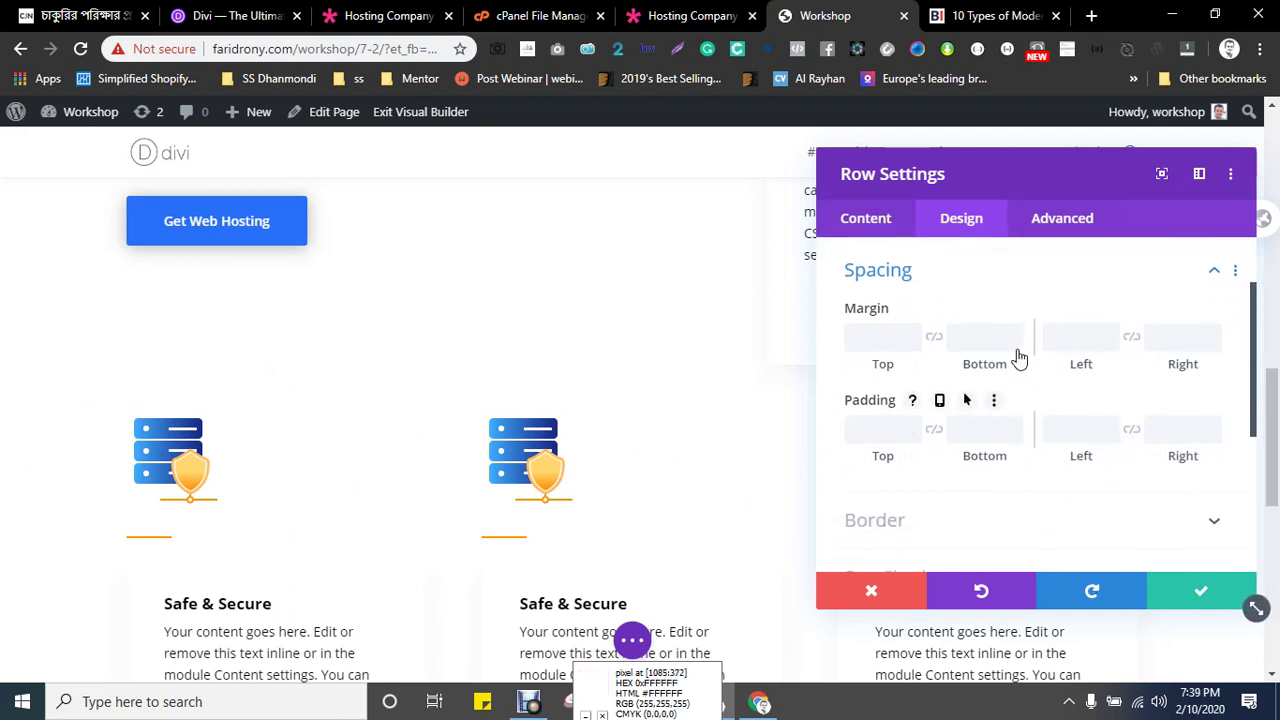
scroll(1000, 350, up, 1)
click(893, 303)
click(893, 303)
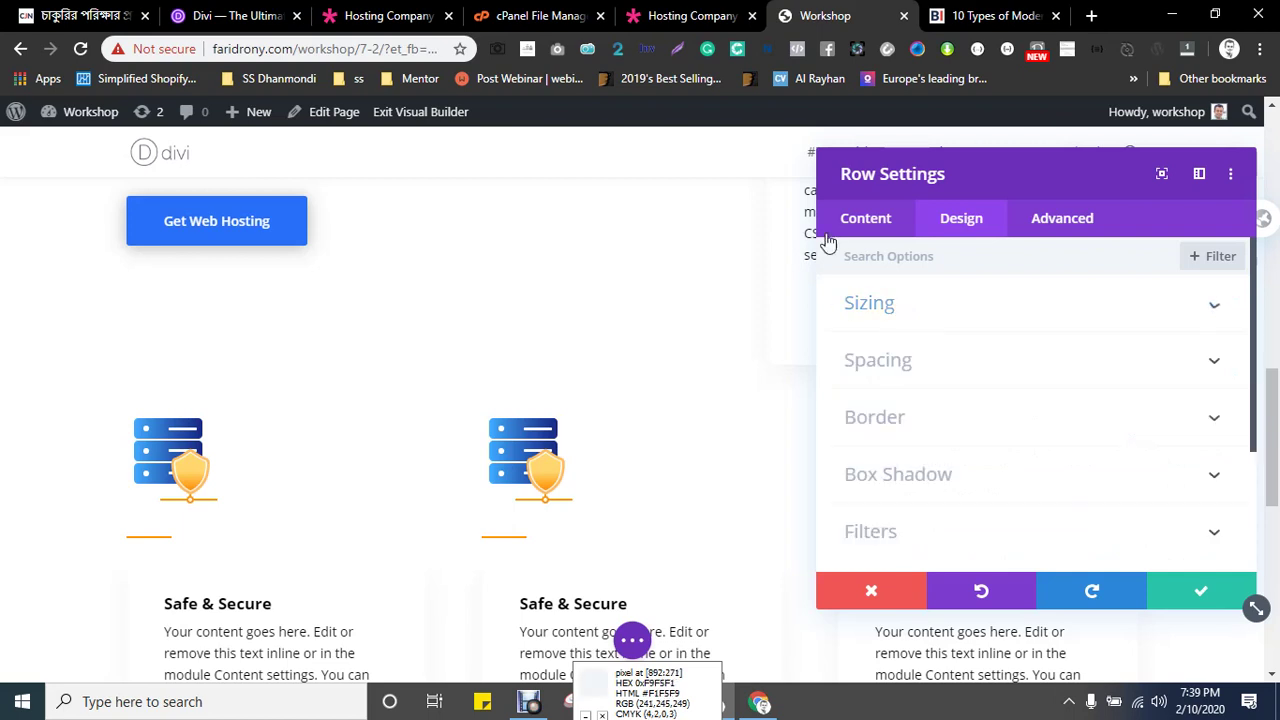
- Open the middle column's settings and set its top padding to 0px
click(851, 216)
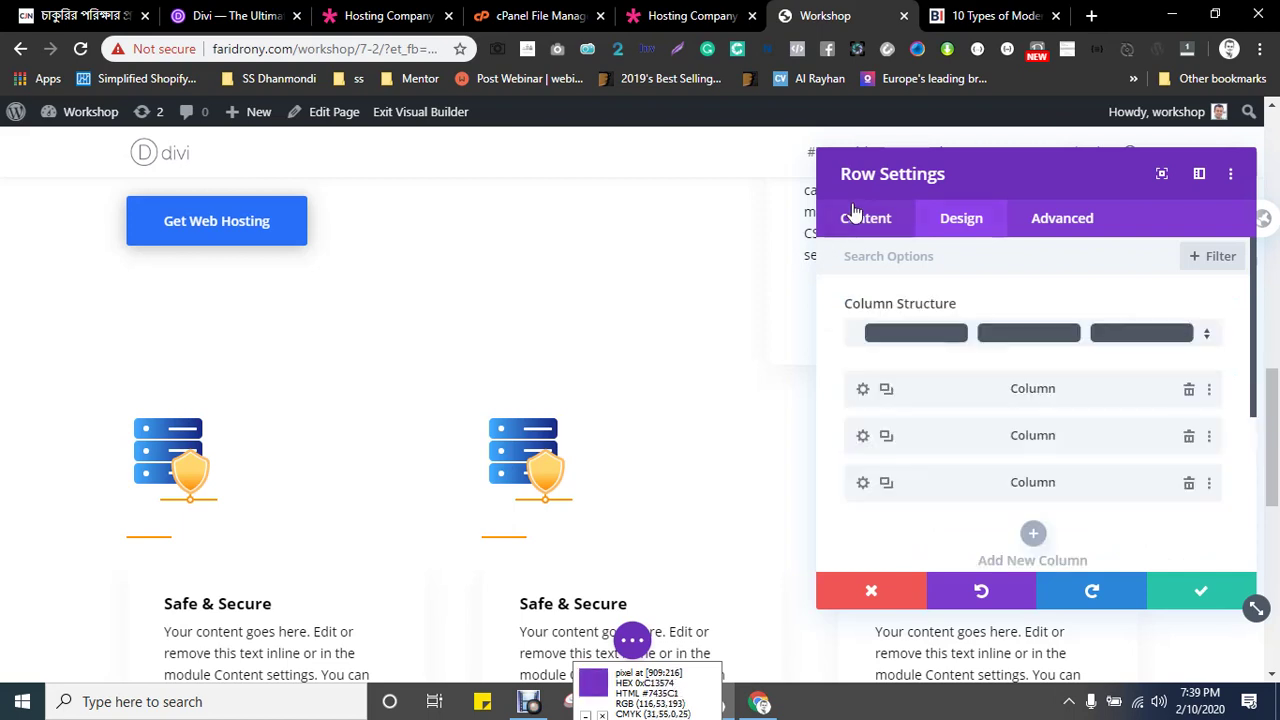
click(862, 437)
scroll(1066, 420, down, 1)
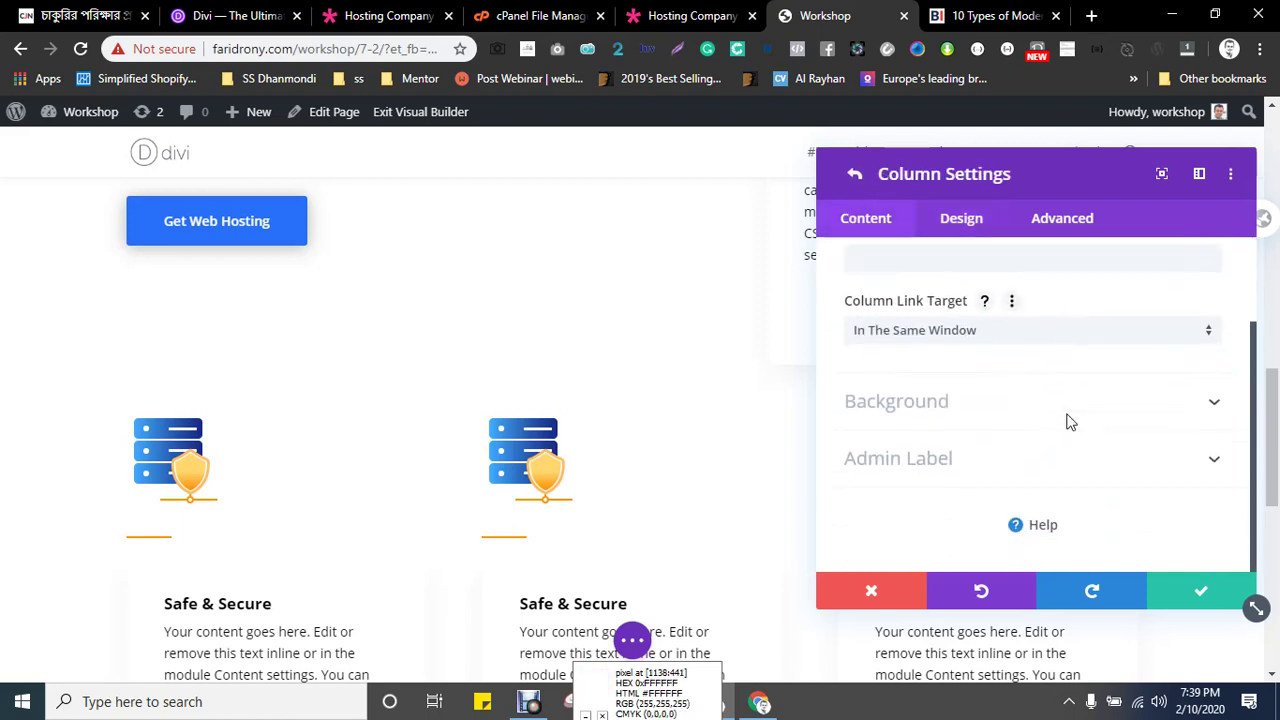
click(972, 222)
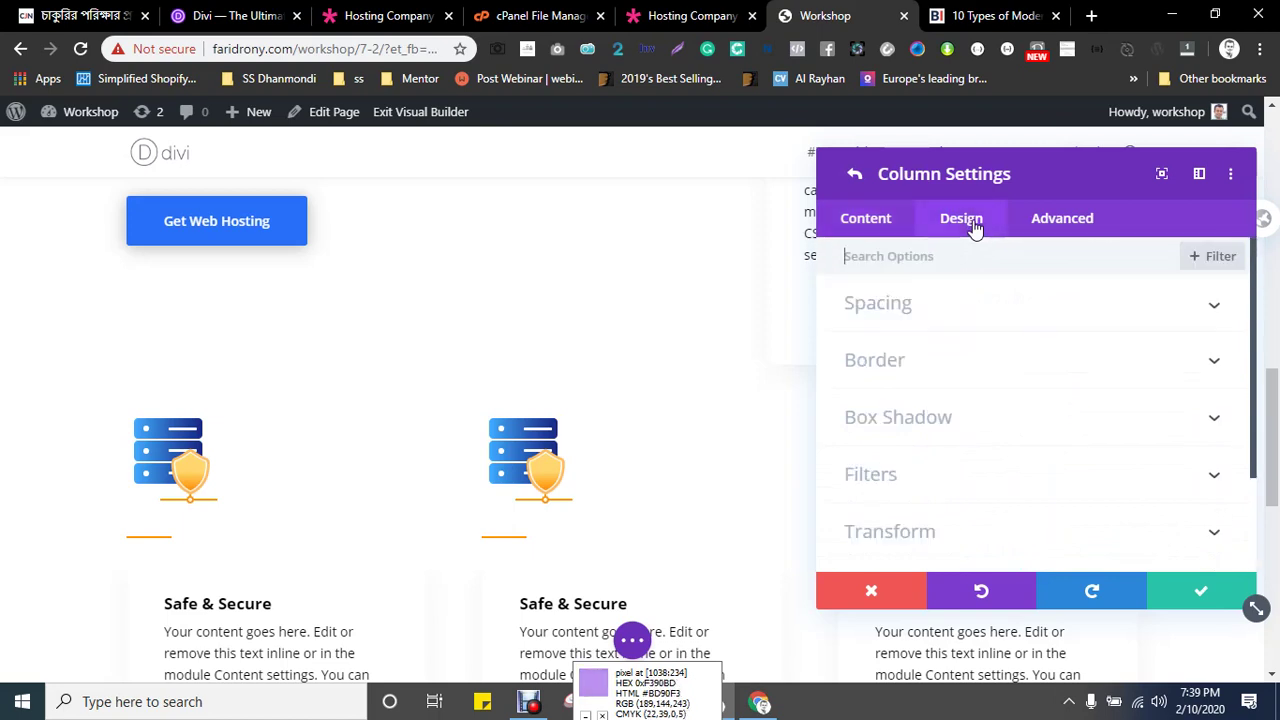
click(891, 314)
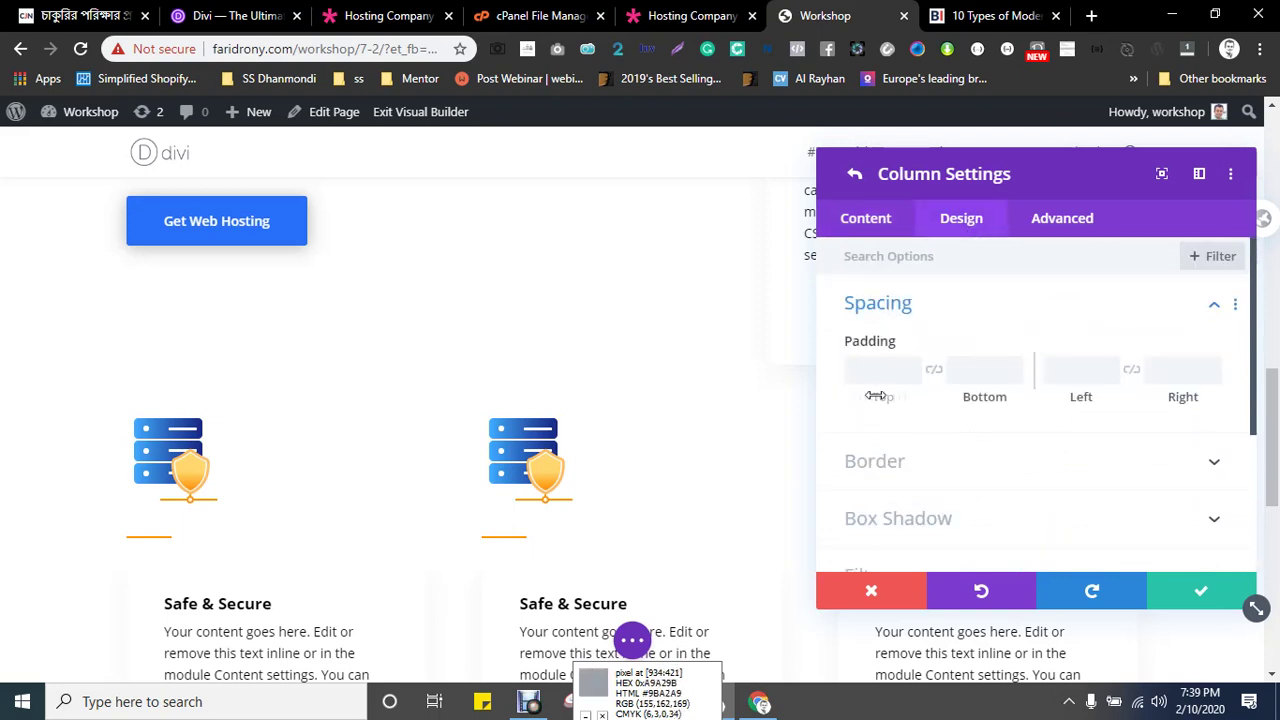
drag(875, 396, 818, 398)
drag(892, 410, 832, 397)
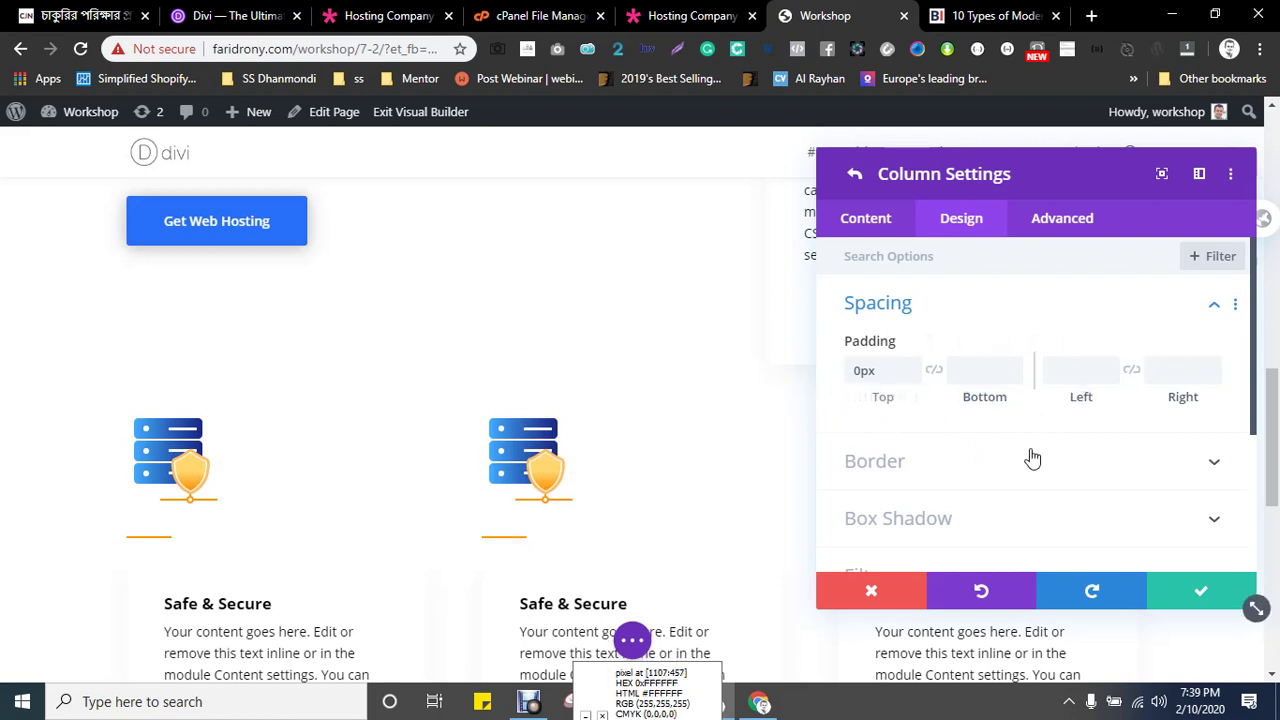
- Add custom CSS margin-top:-100px to the middle column's main element and change the value to -300px
click(1052, 228)
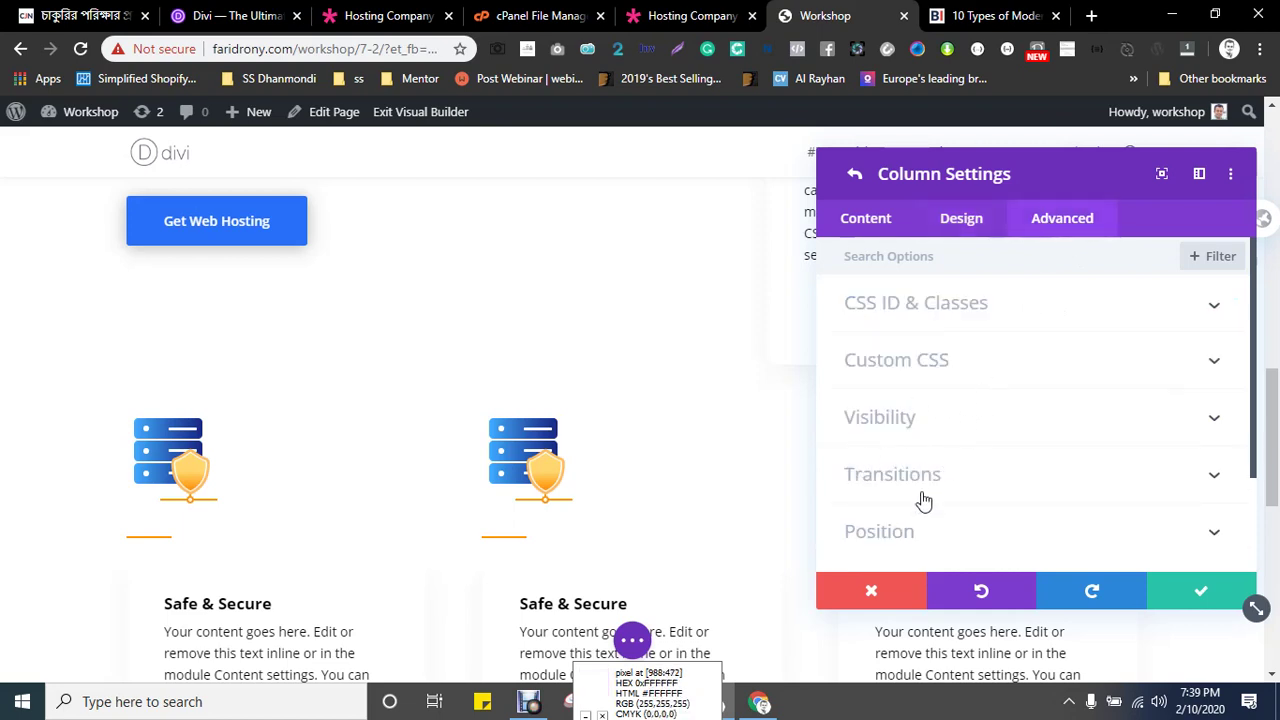
click(878, 421)
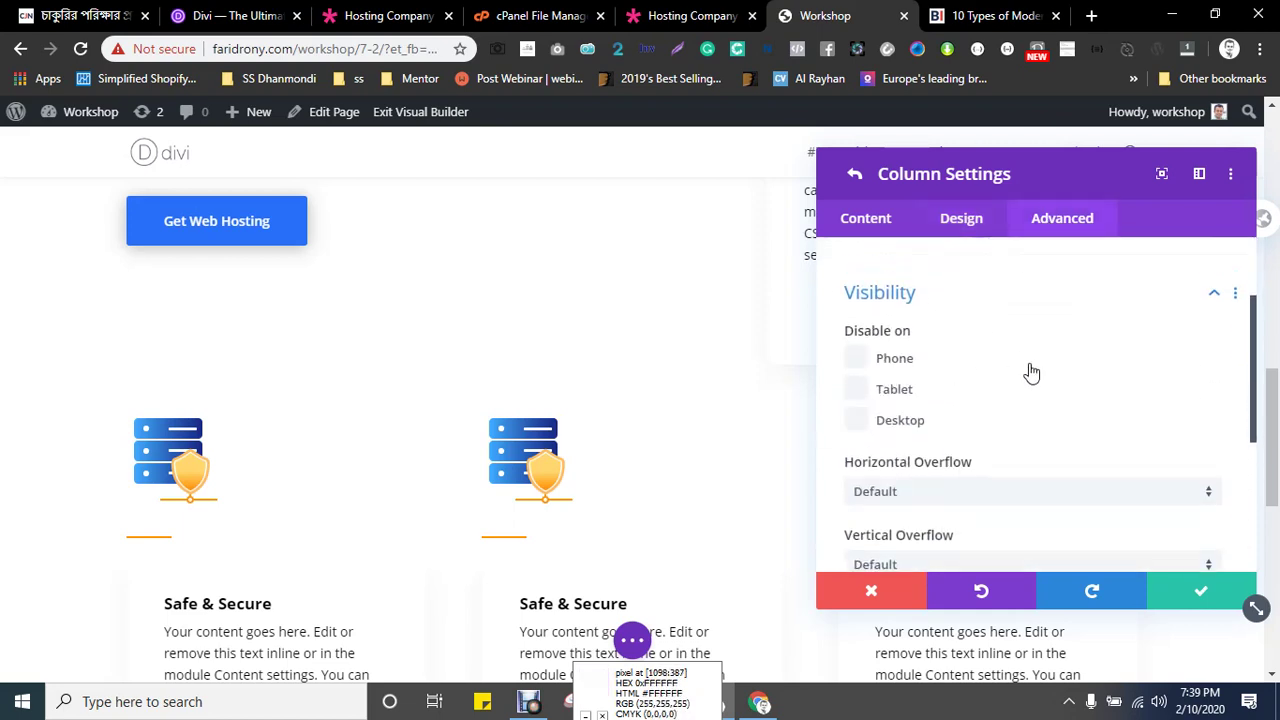
scroll(900, 365, up, 2)
click(871, 360)
scroll(996, 360, down, 2)
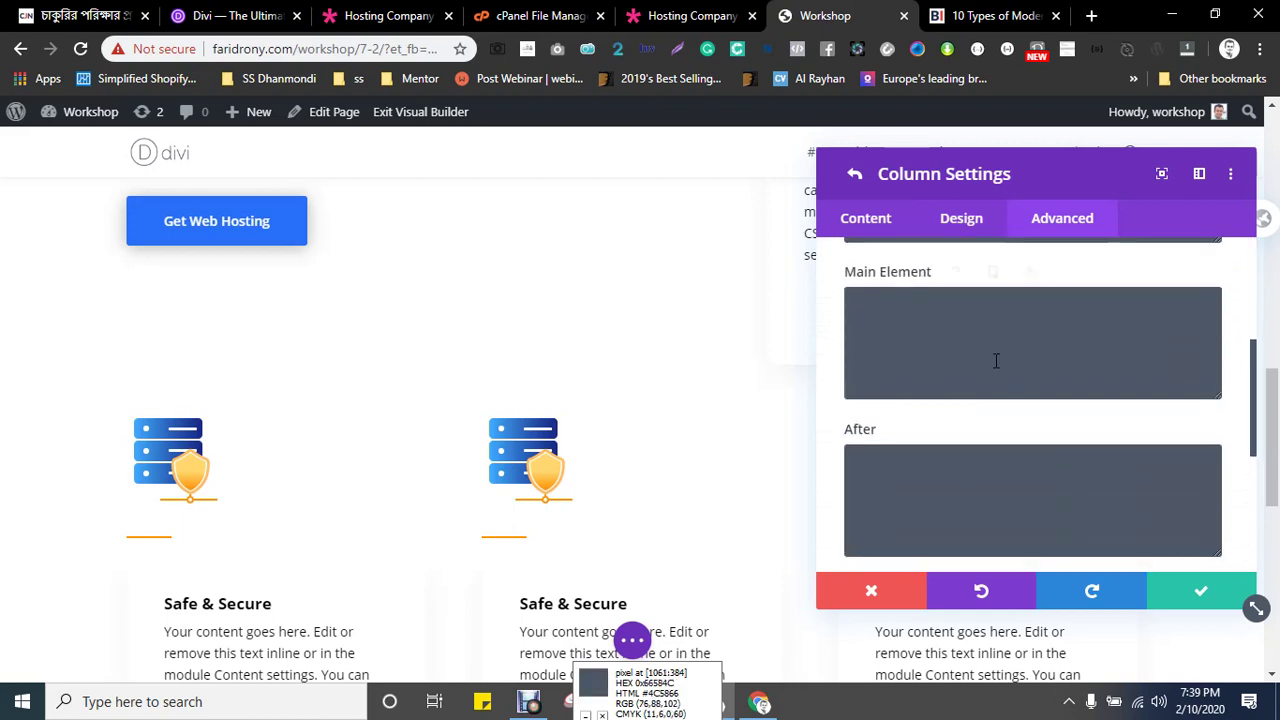
scroll(996, 360, up, 2)
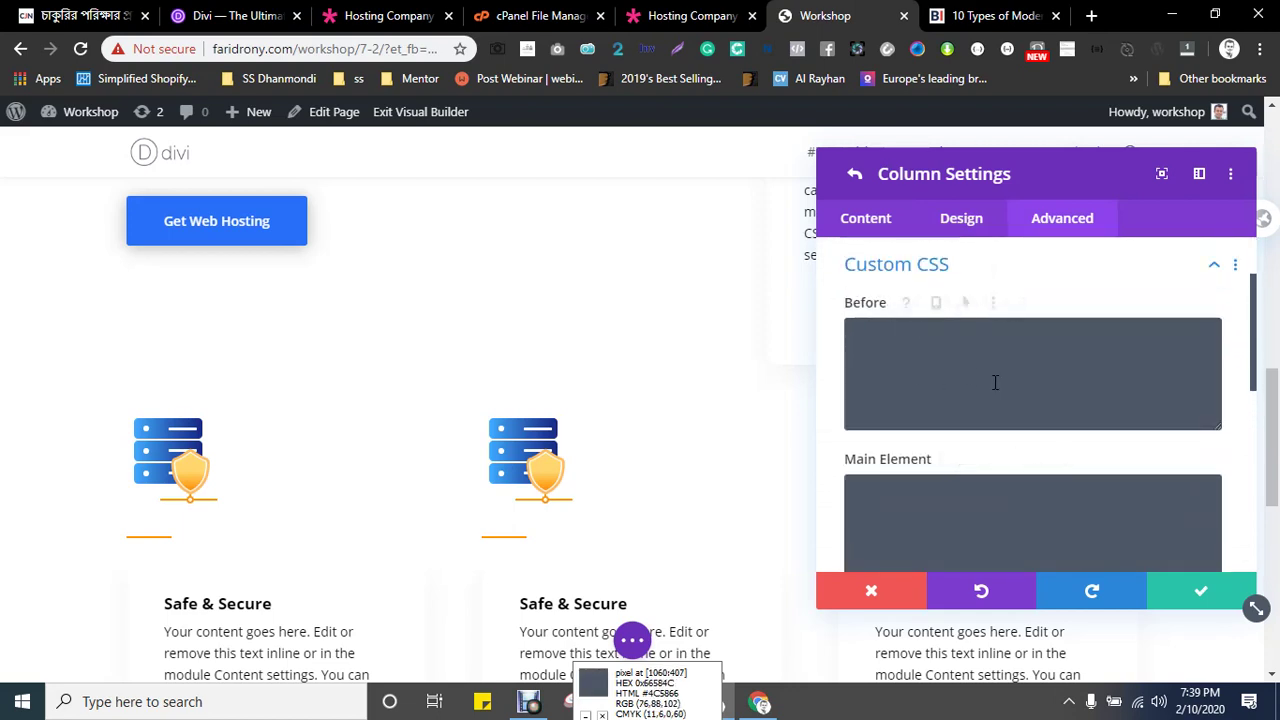
scroll(995, 382, down, 1)
click(925, 421)
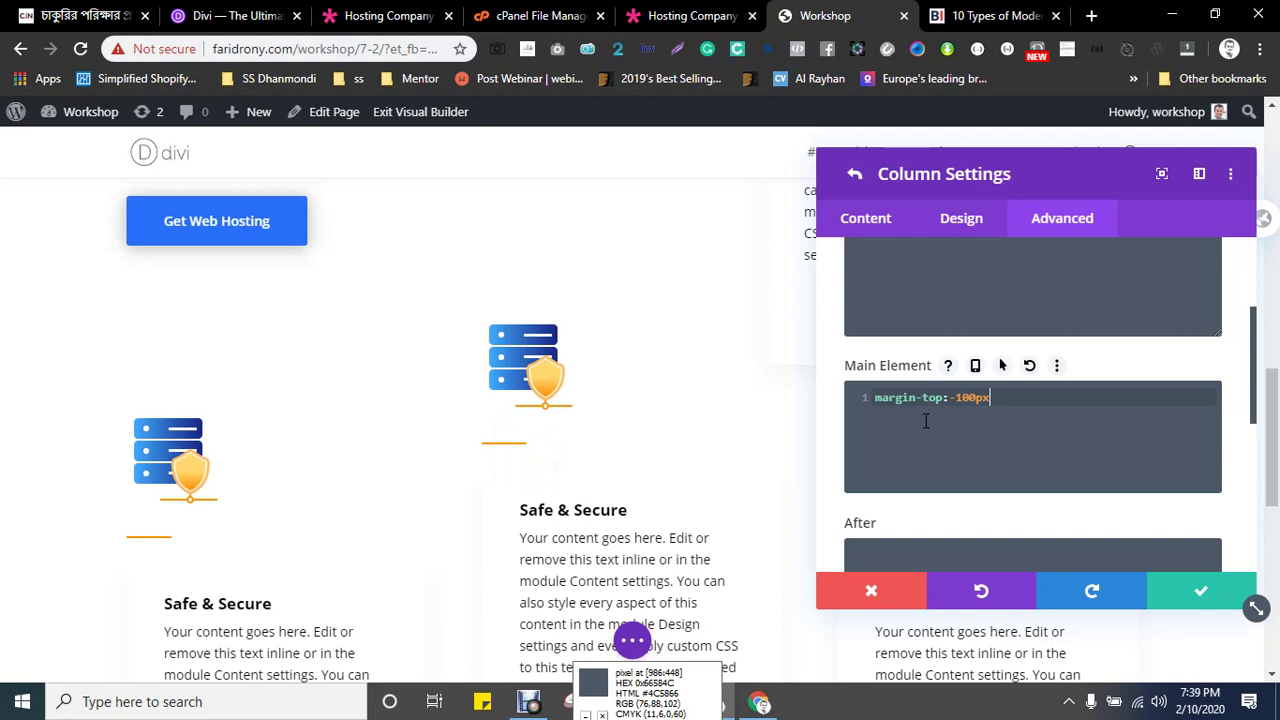
text(3)
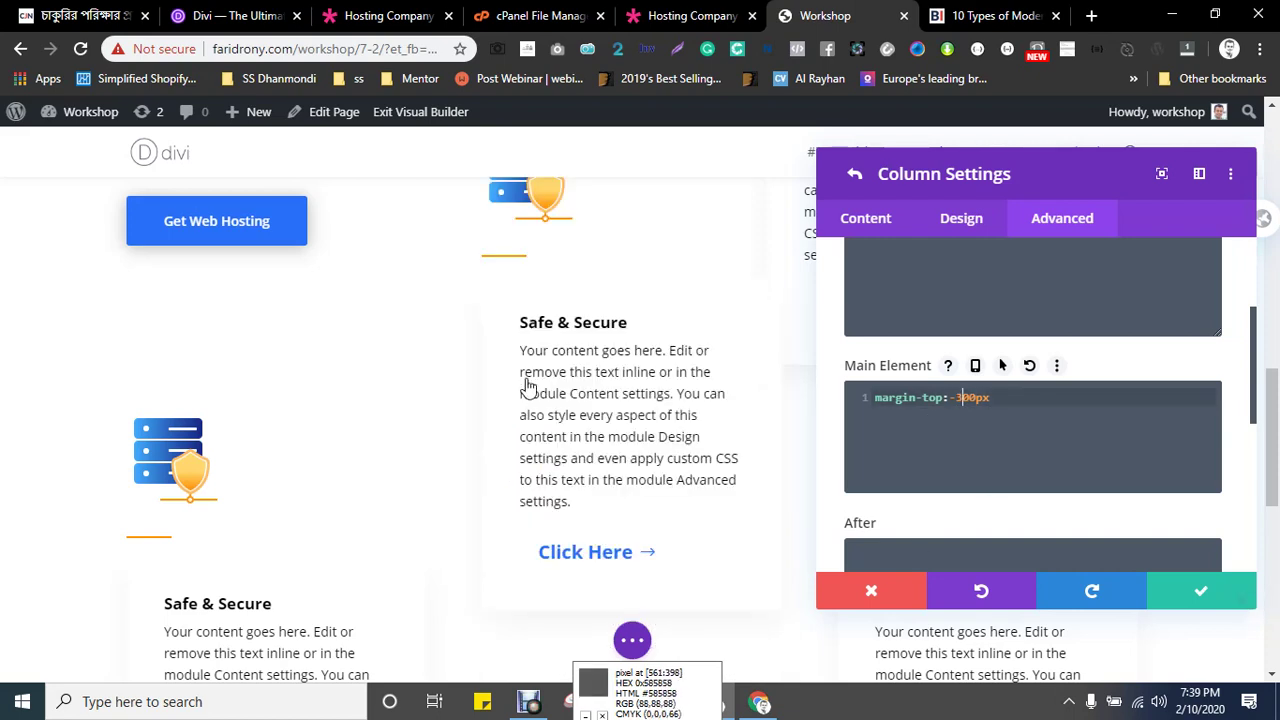
scroll(530, 388, up, 1)
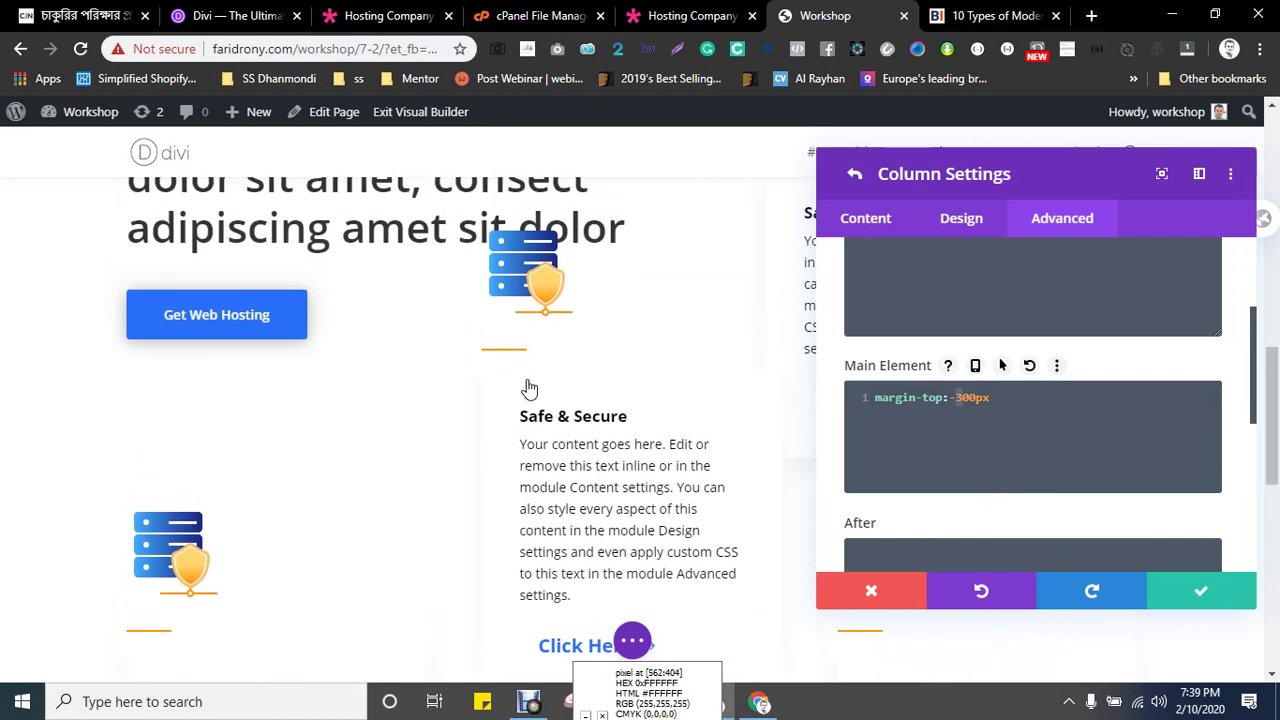
- Set the middle column's main element CSS to margin-top:-200px and save the column and row settings
key(BackSpace)
text(2)
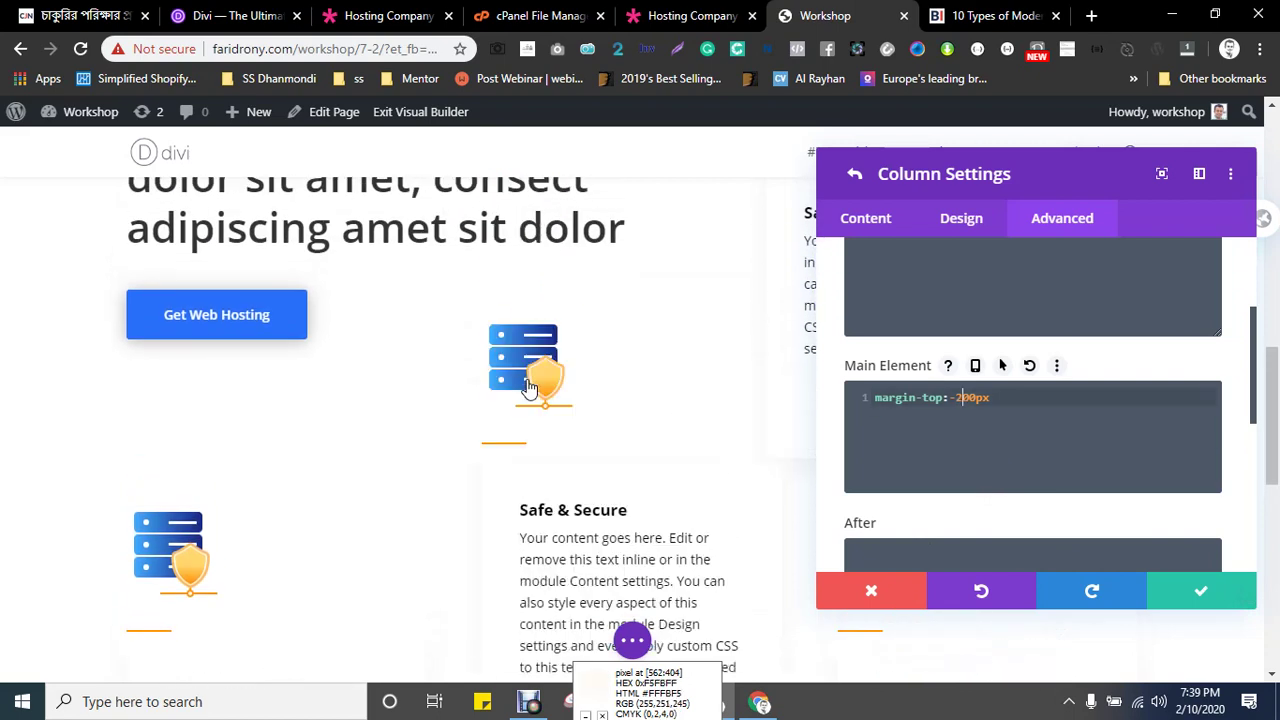
click(1195, 590)
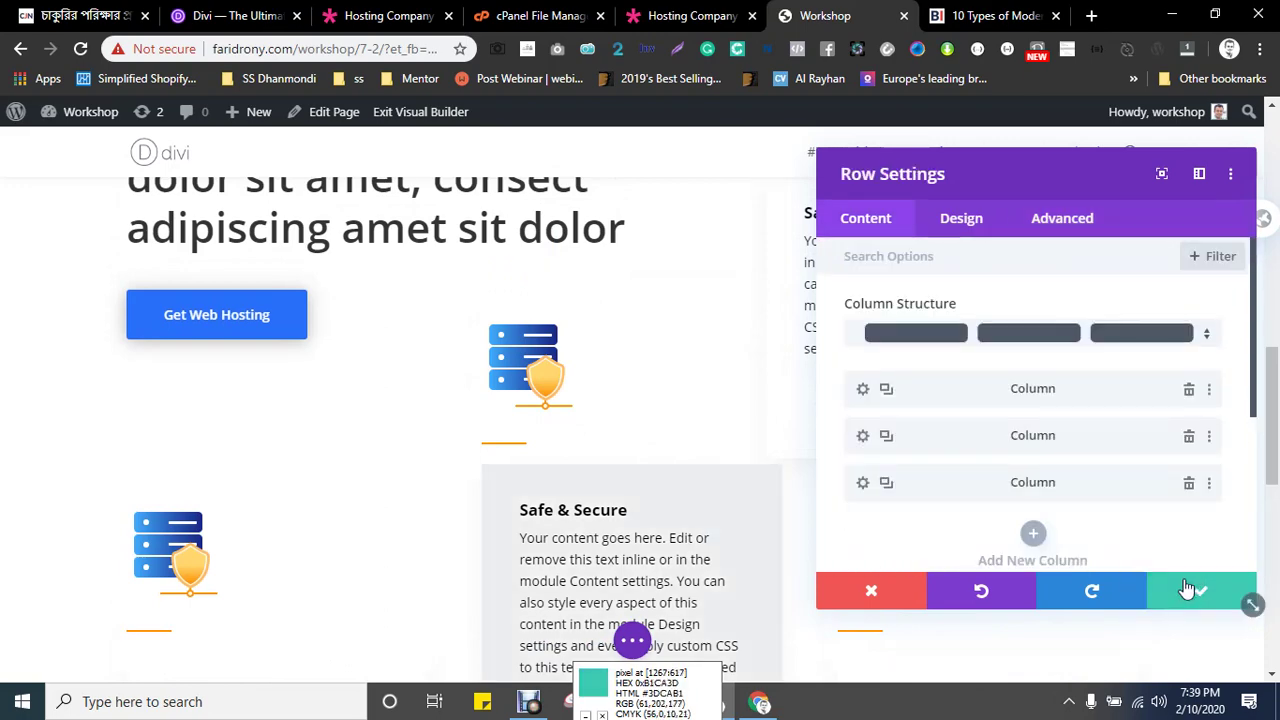
click(1192, 594)
scroll(790, 430, down, 1)
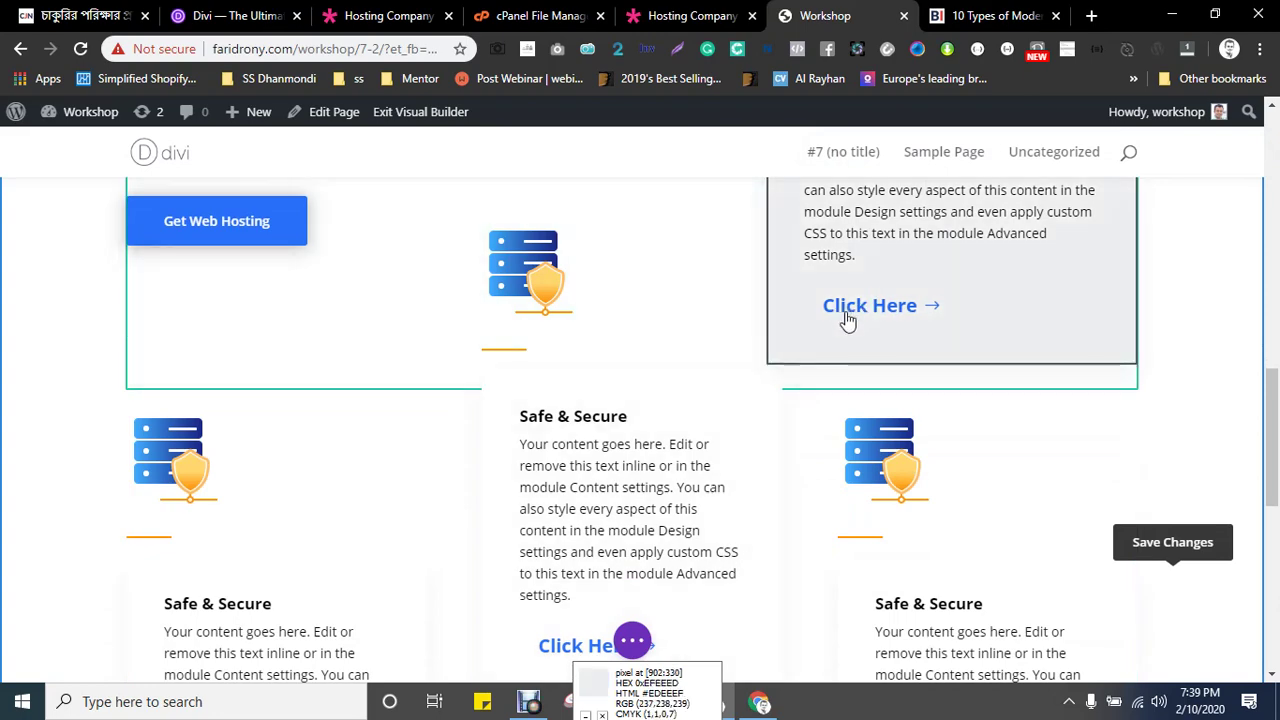
scroll(846, 320, up, 1)
- Compare the cards with the Hosting Company reference, then give the three-column row a custom gutter width of 4
click(678, 12)
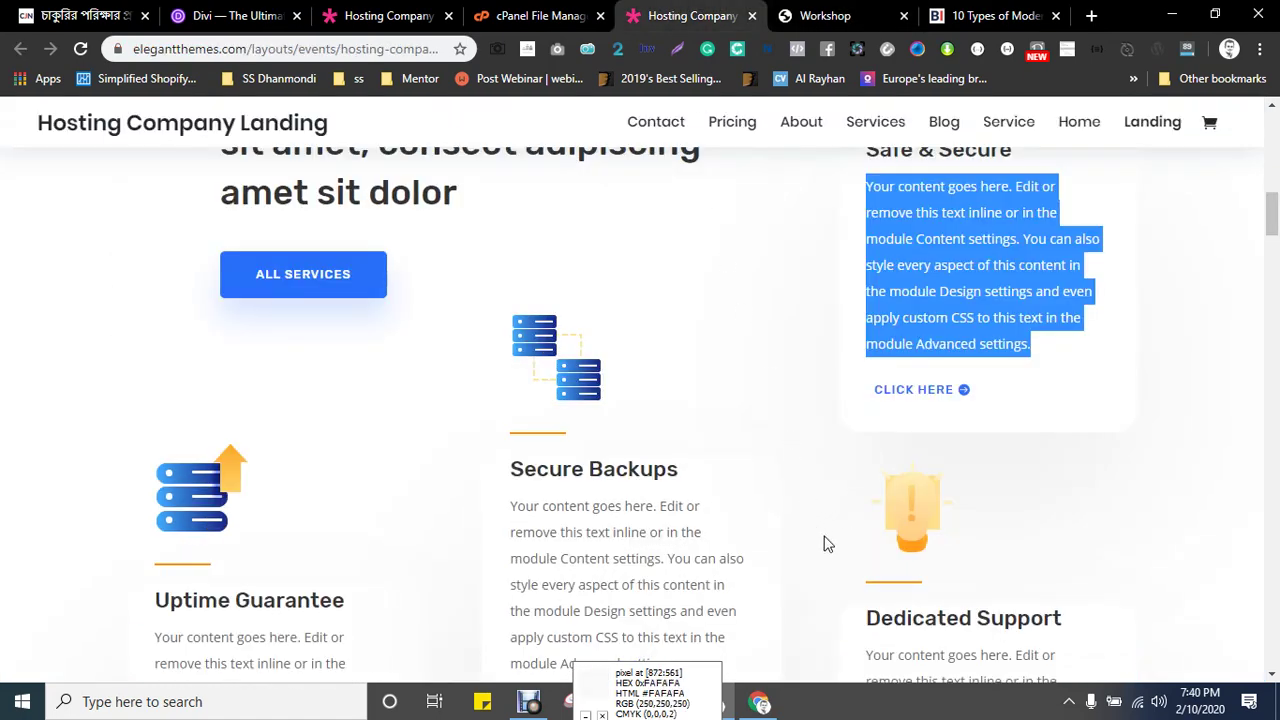
scroll(840, 528, down, 2)
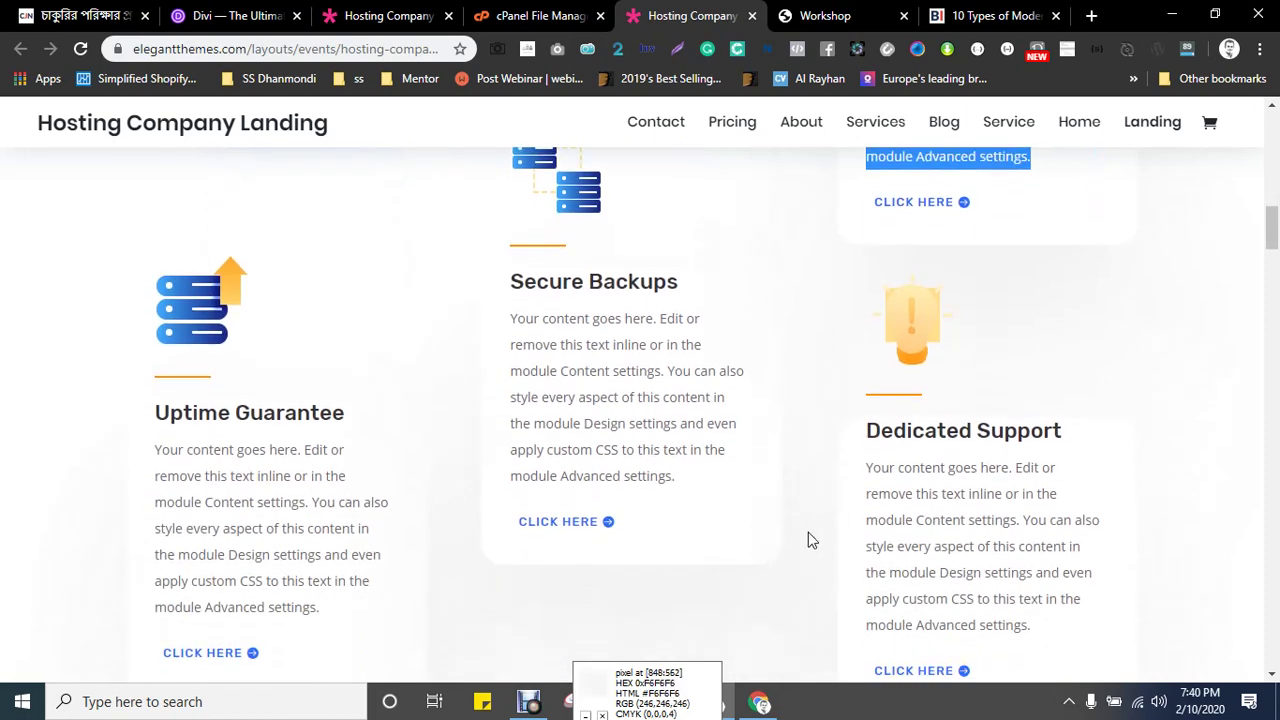
click(796, 12)
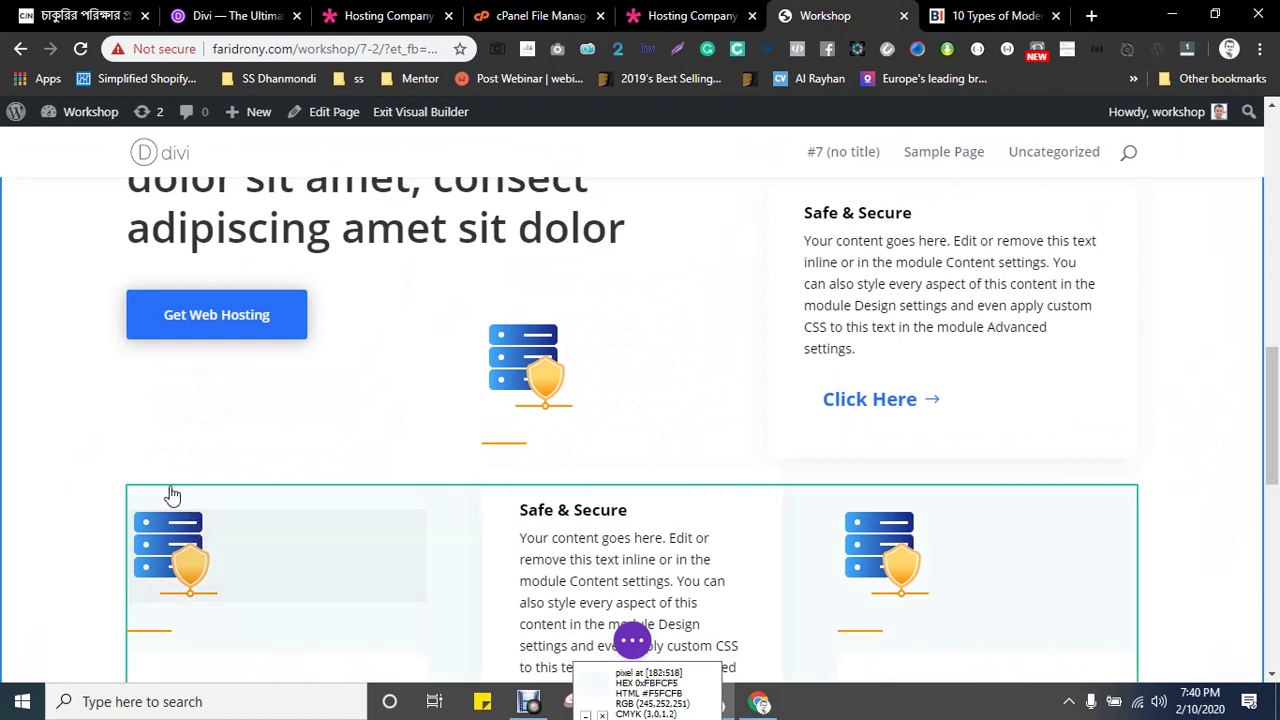
mouse_move(166, 486)
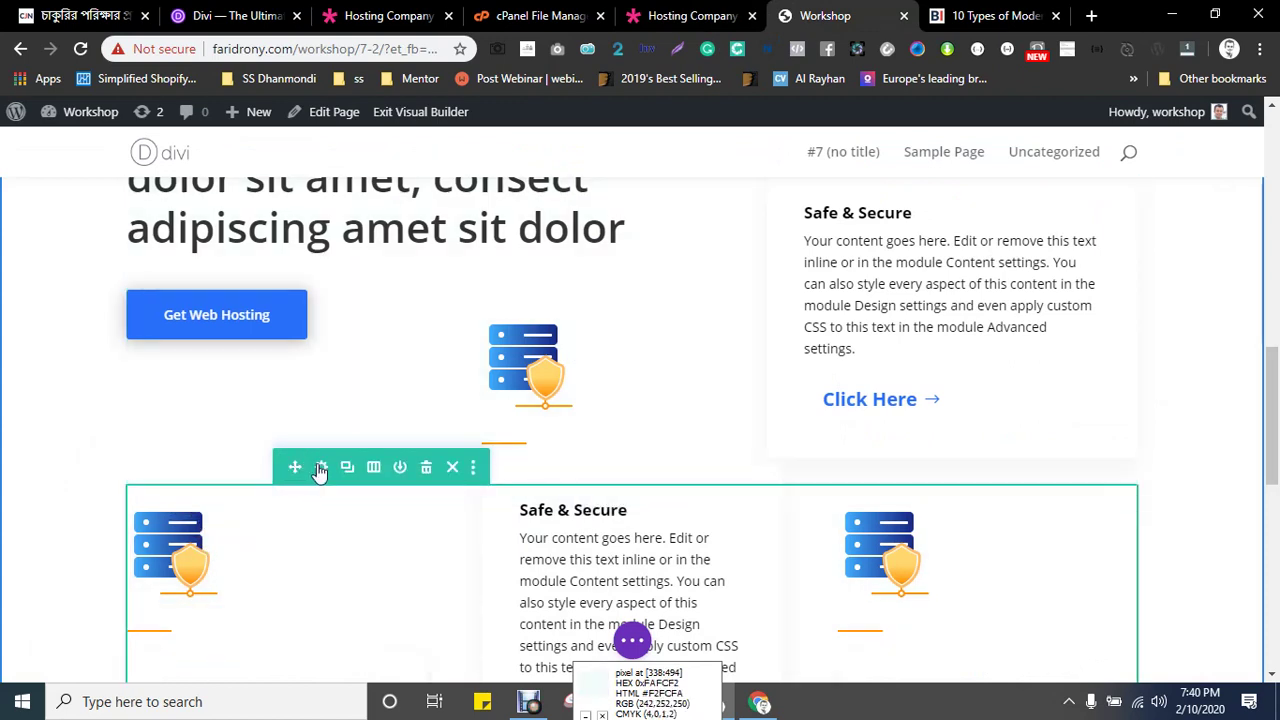
click(320, 468)
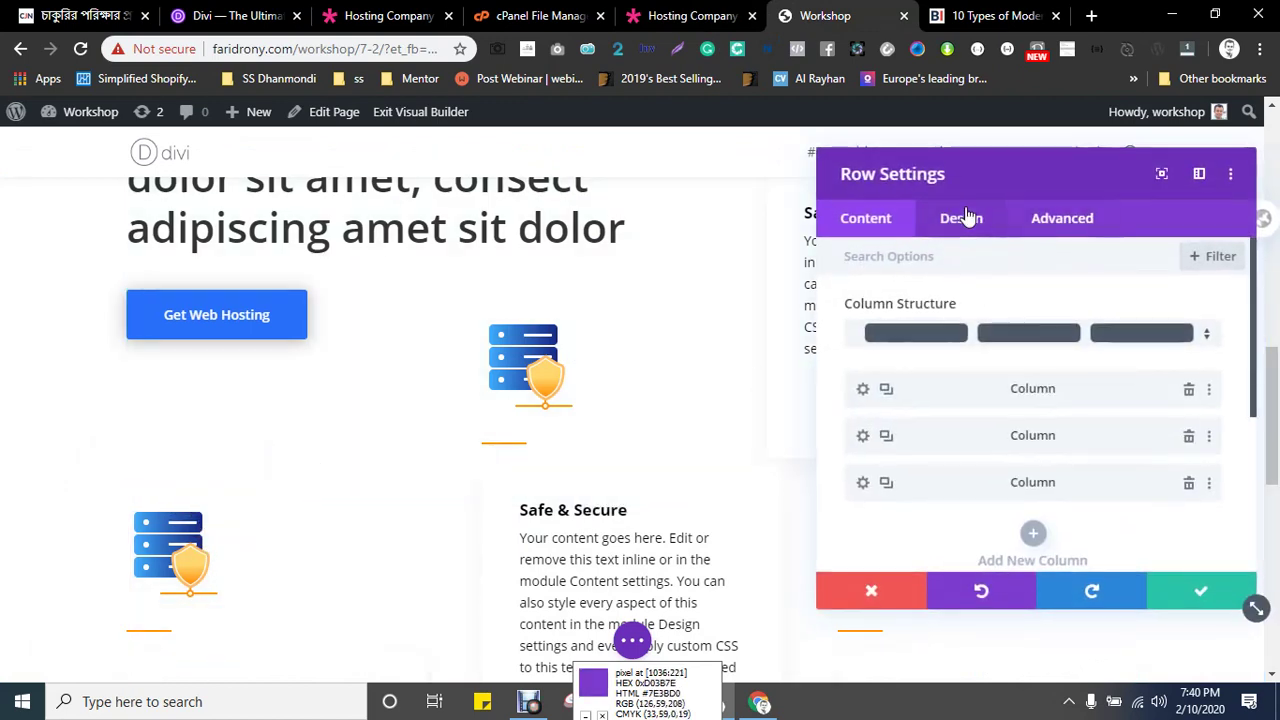
click(961, 218)
click(880, 366)
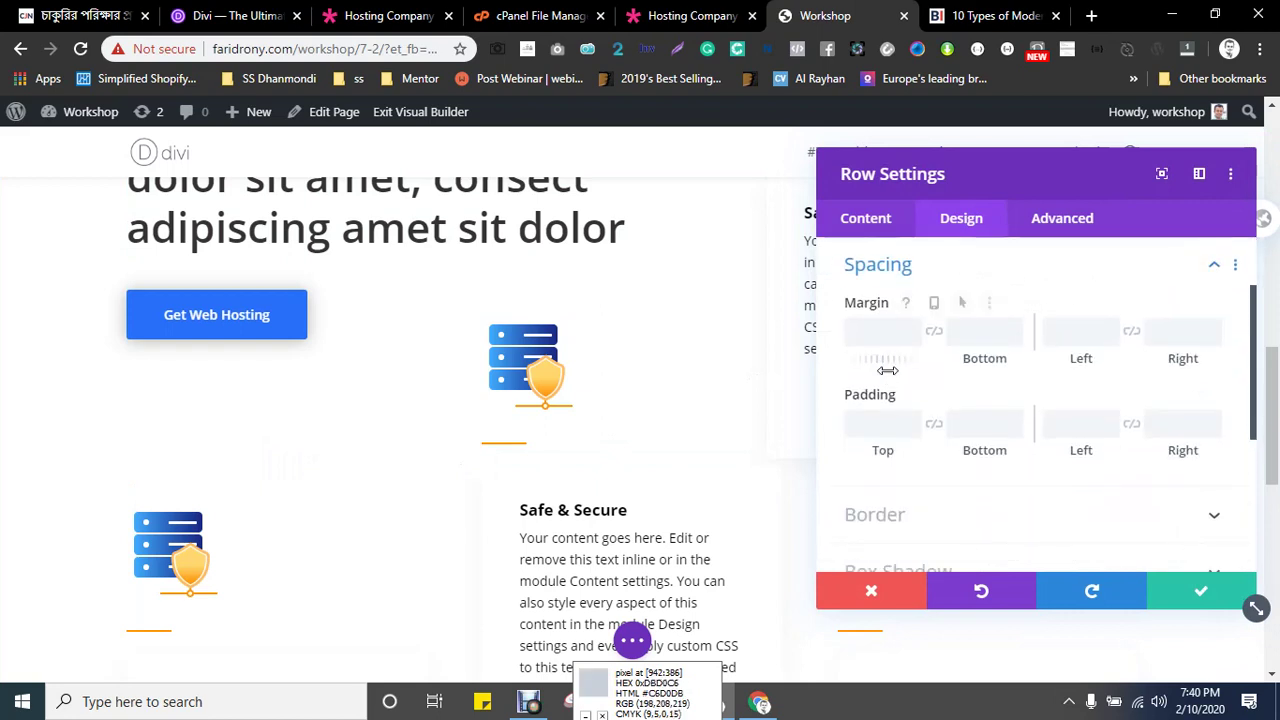
scroll(880, 340, up, 3)
click(872, 308)
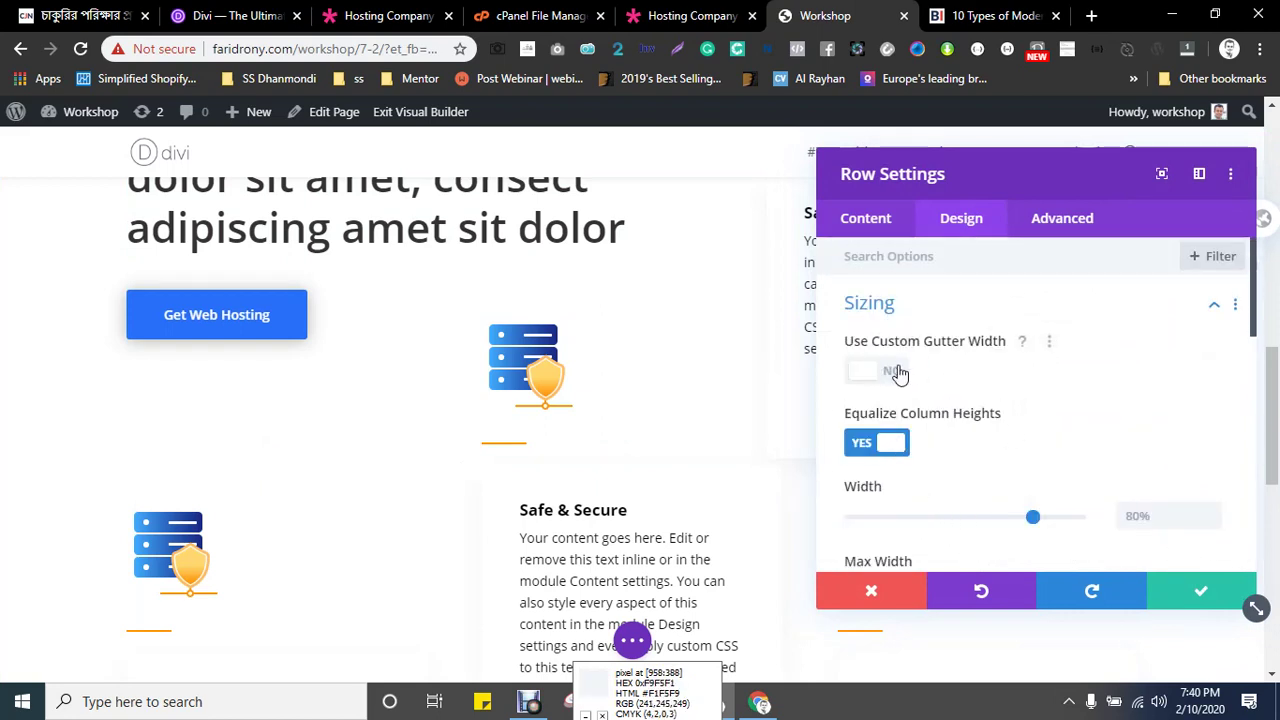
click(895, 372)
scroll(665, 470, down, 2)
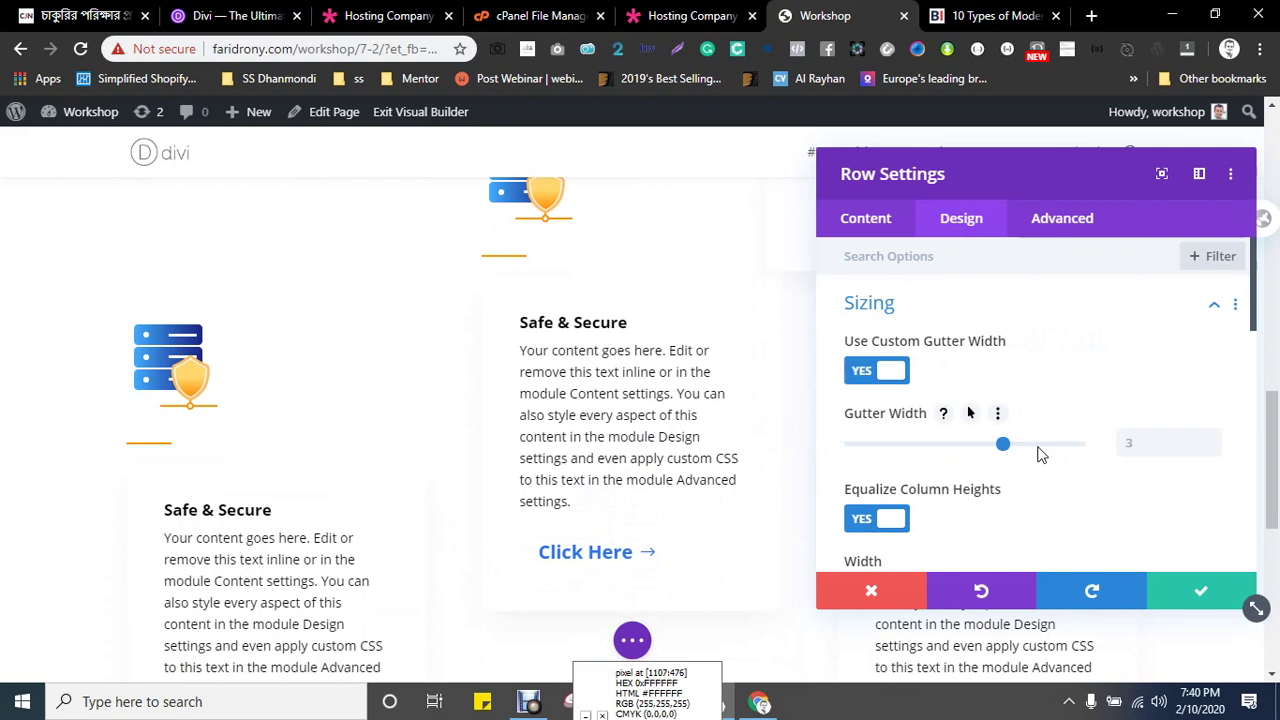
drag(1057, 455, 1079, 452)
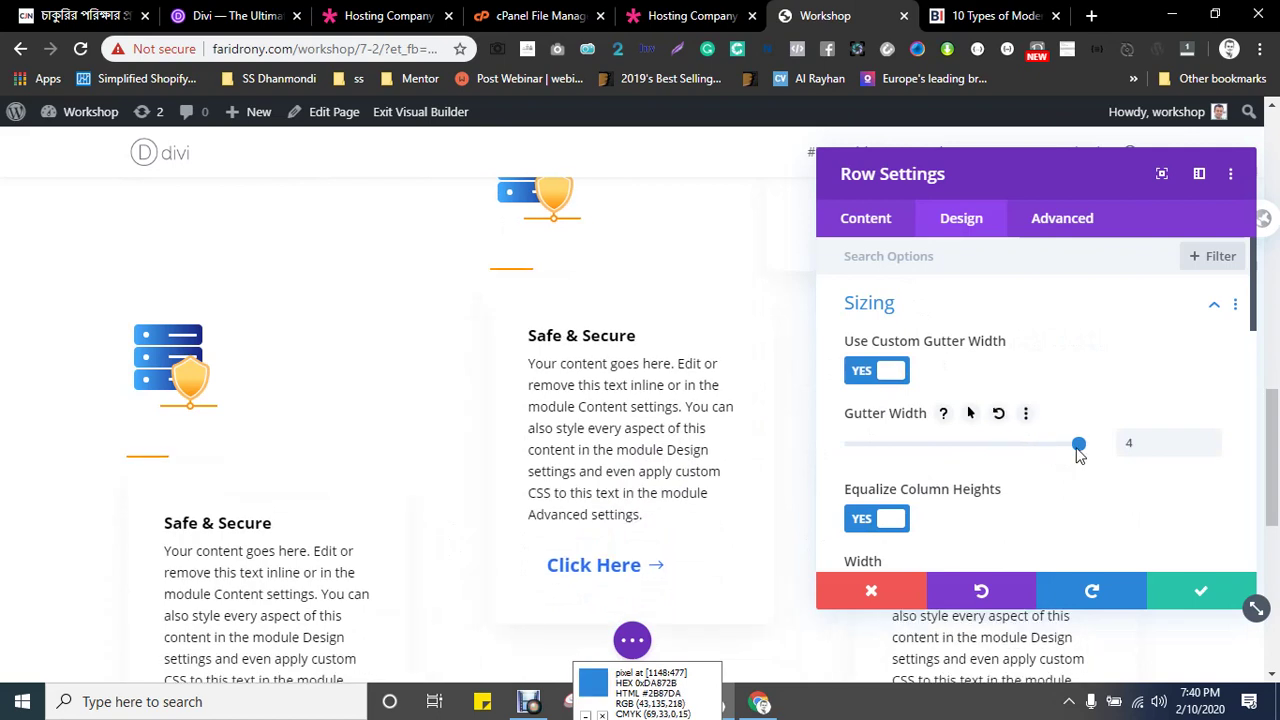
- Move the row settings window aside to check the cards' alignment, and save the row settings
drag(937, 174, 589, 196)
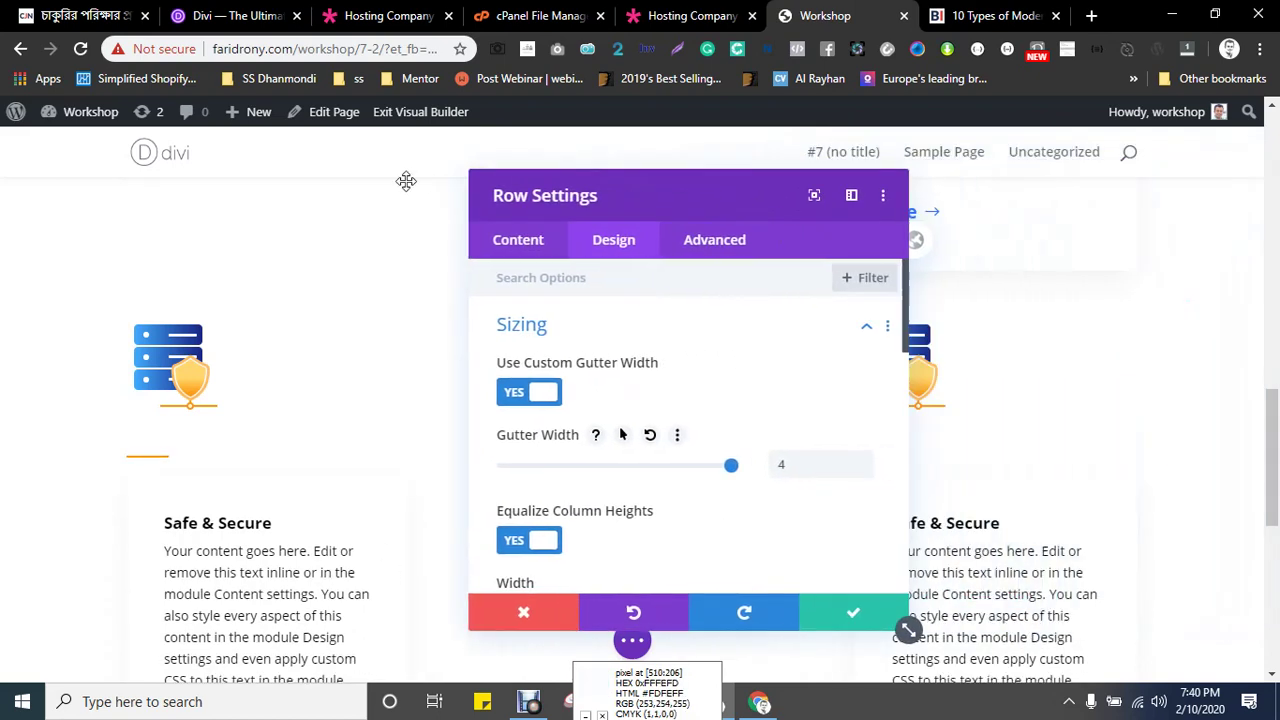
drag(406, 181, 150, 150)
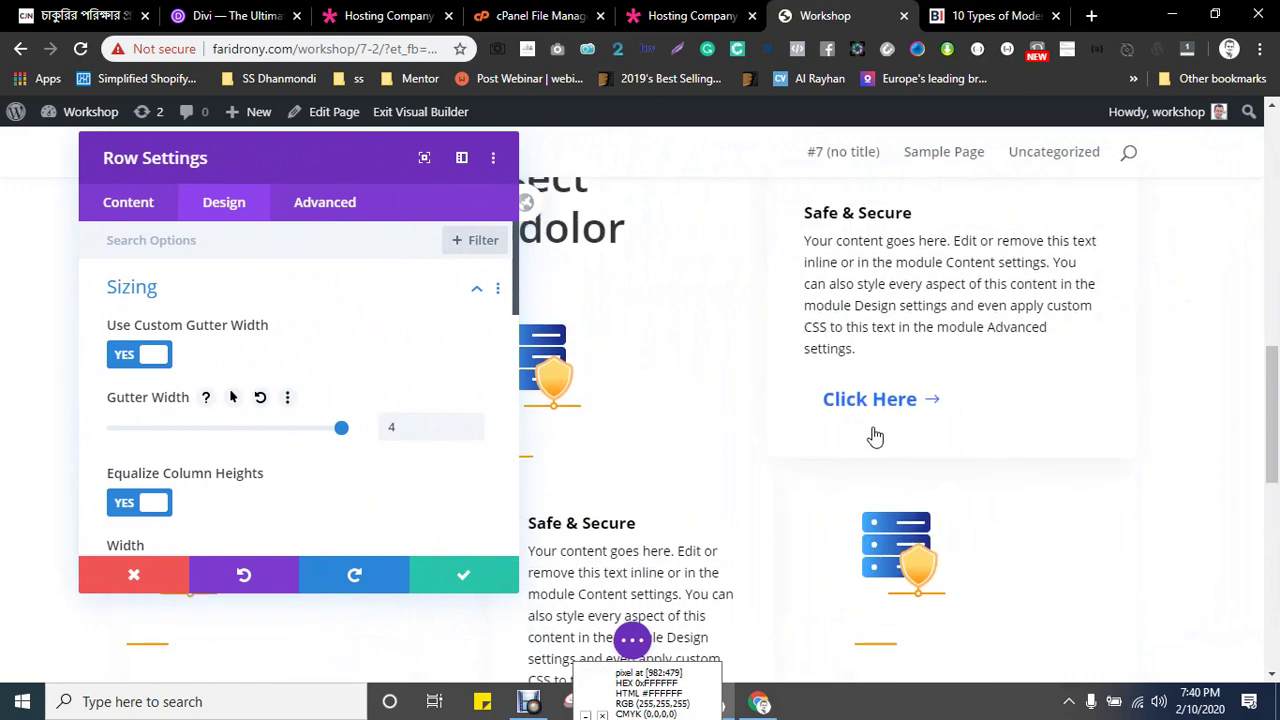
scroll(875, 437, up, 2)
scroll(1040, 374, down, 1)
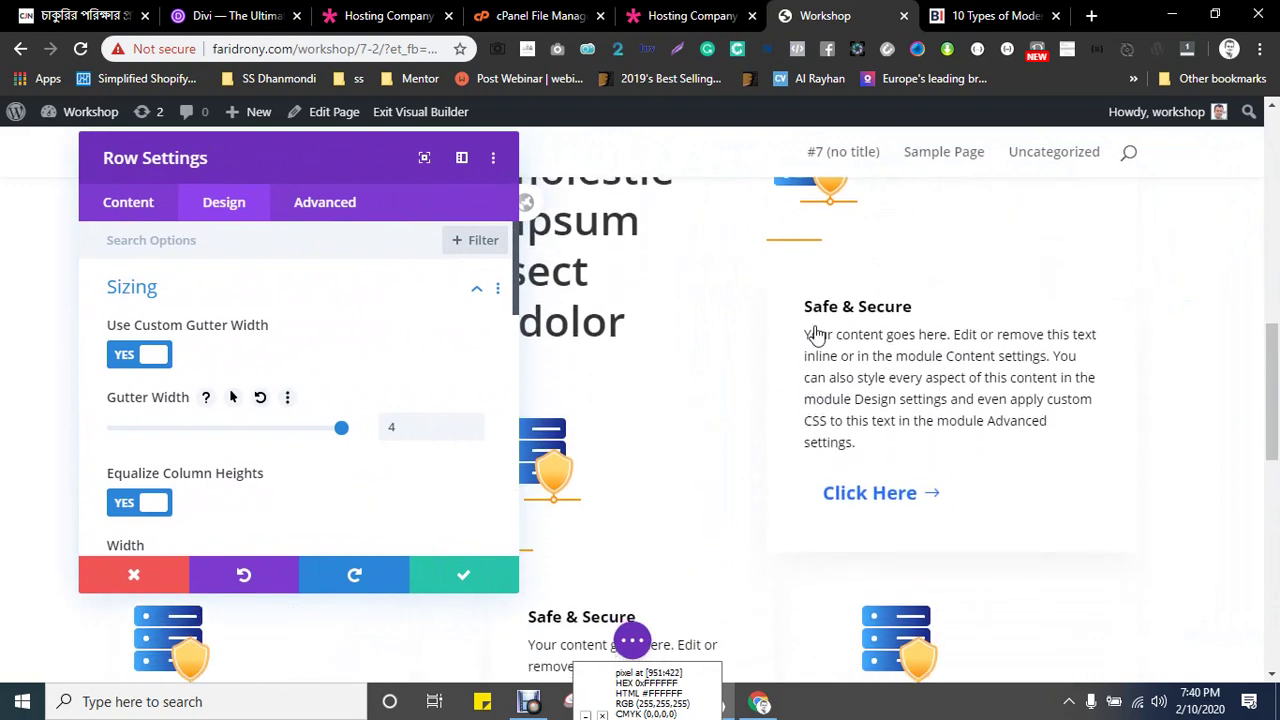
click(463, 574)
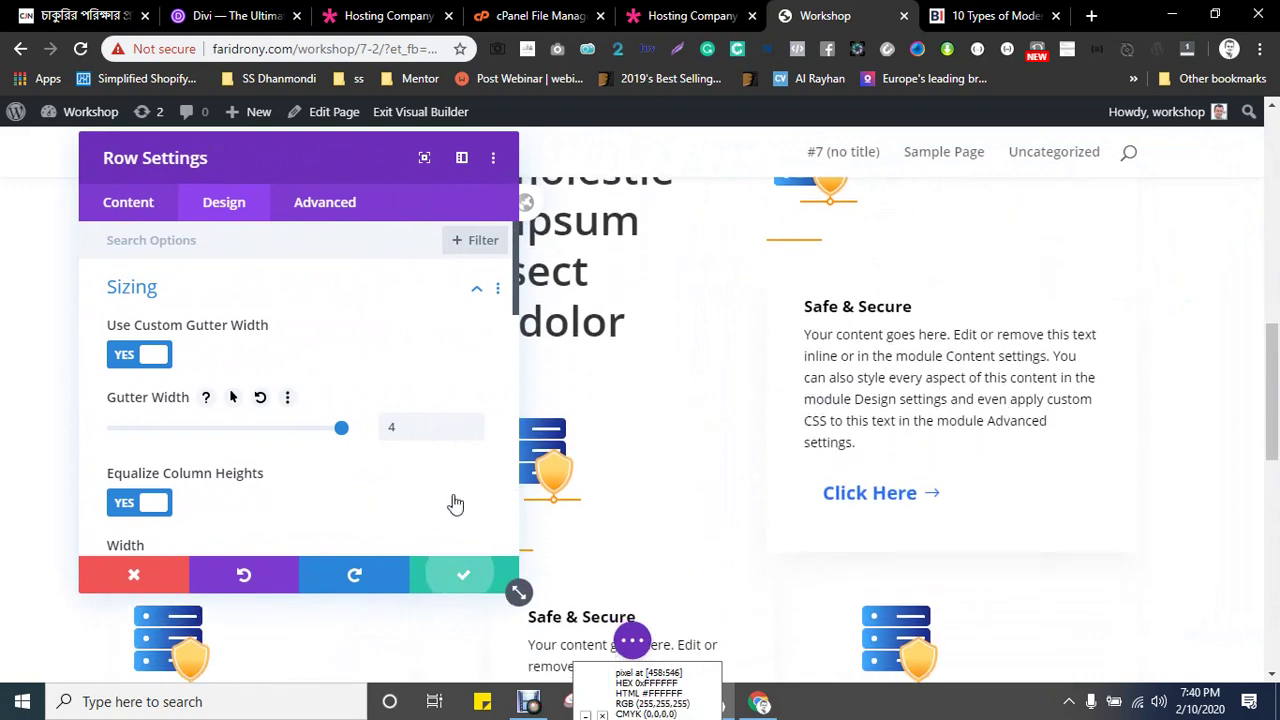
- Change the Our Services heading row to a two-thirds and one-third column layout and check the cards' alignment below
scroll(166, 289, up, 2)
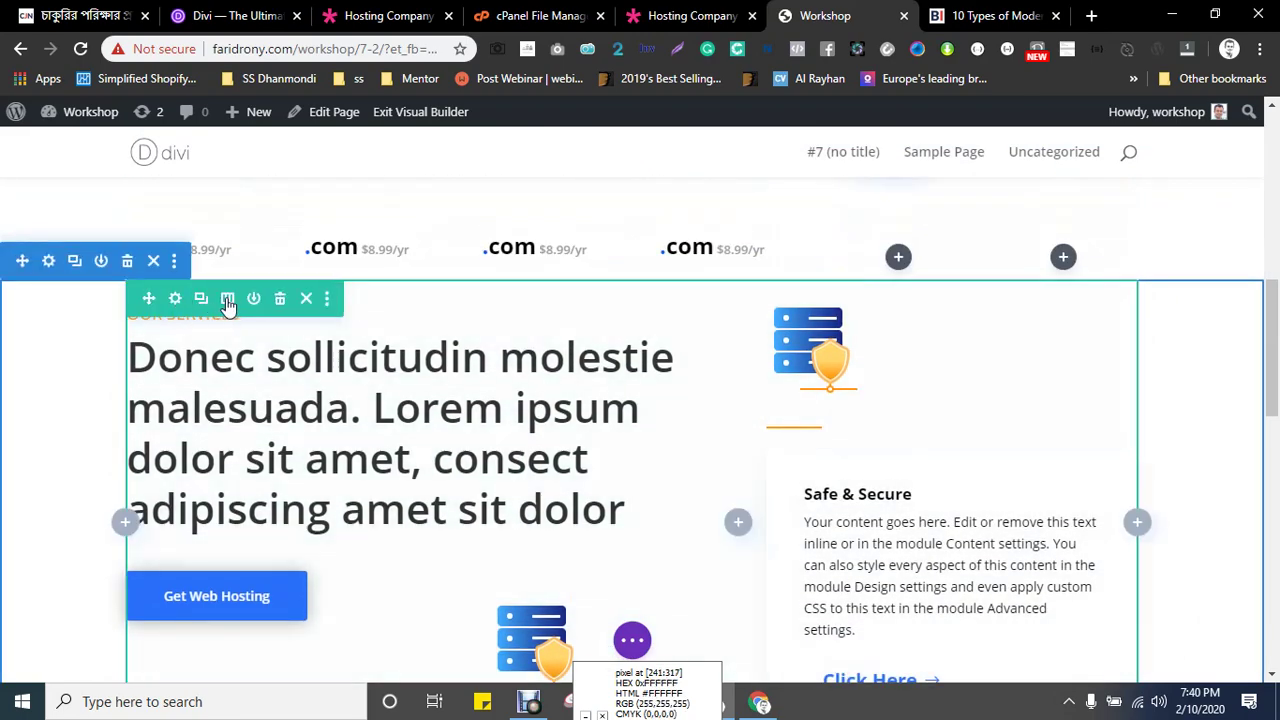
click(227, 299)
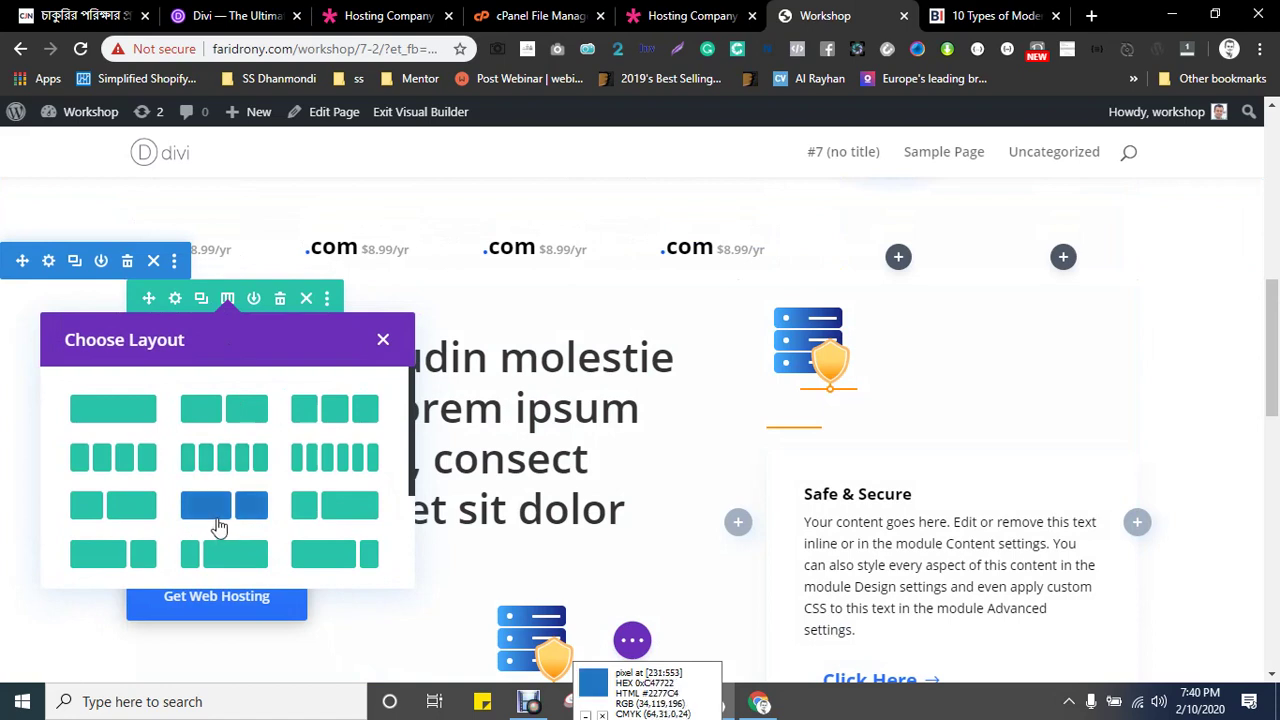
scroll(222, 470, down, 1)
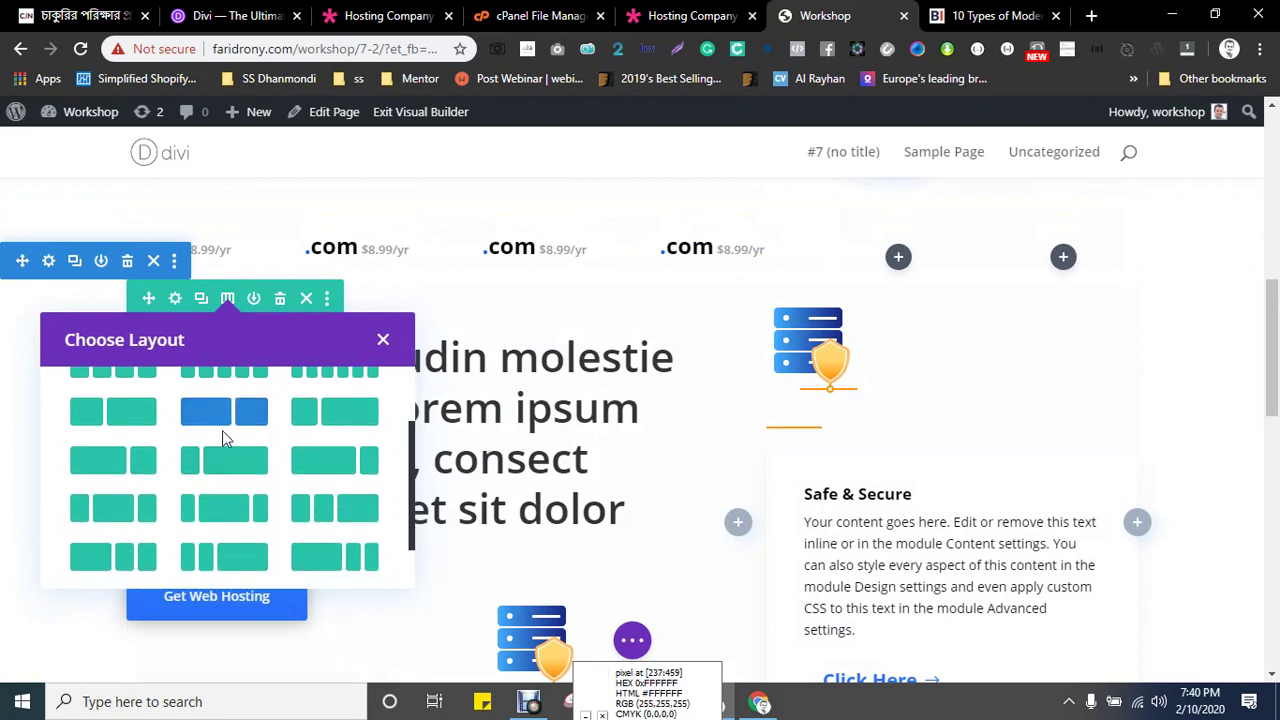
click(120, 462)
scroll(620, 410, down, 2)
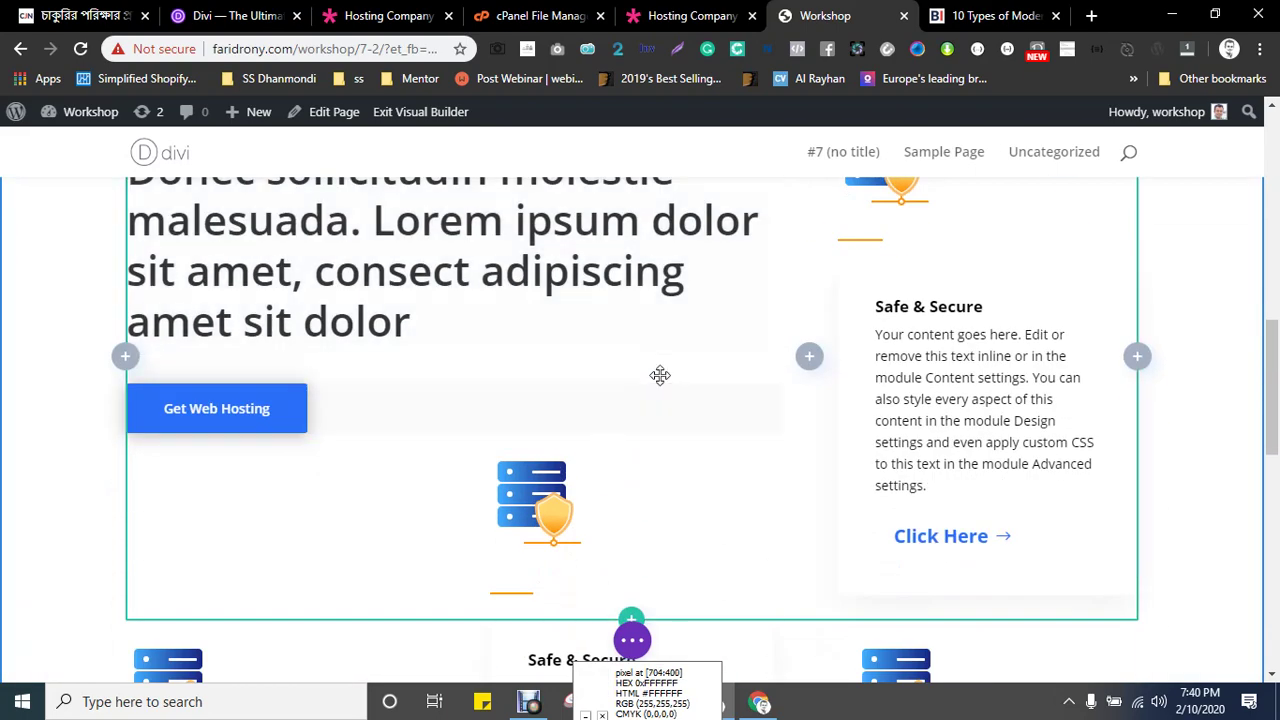
scroll(660, 375, down, 2)
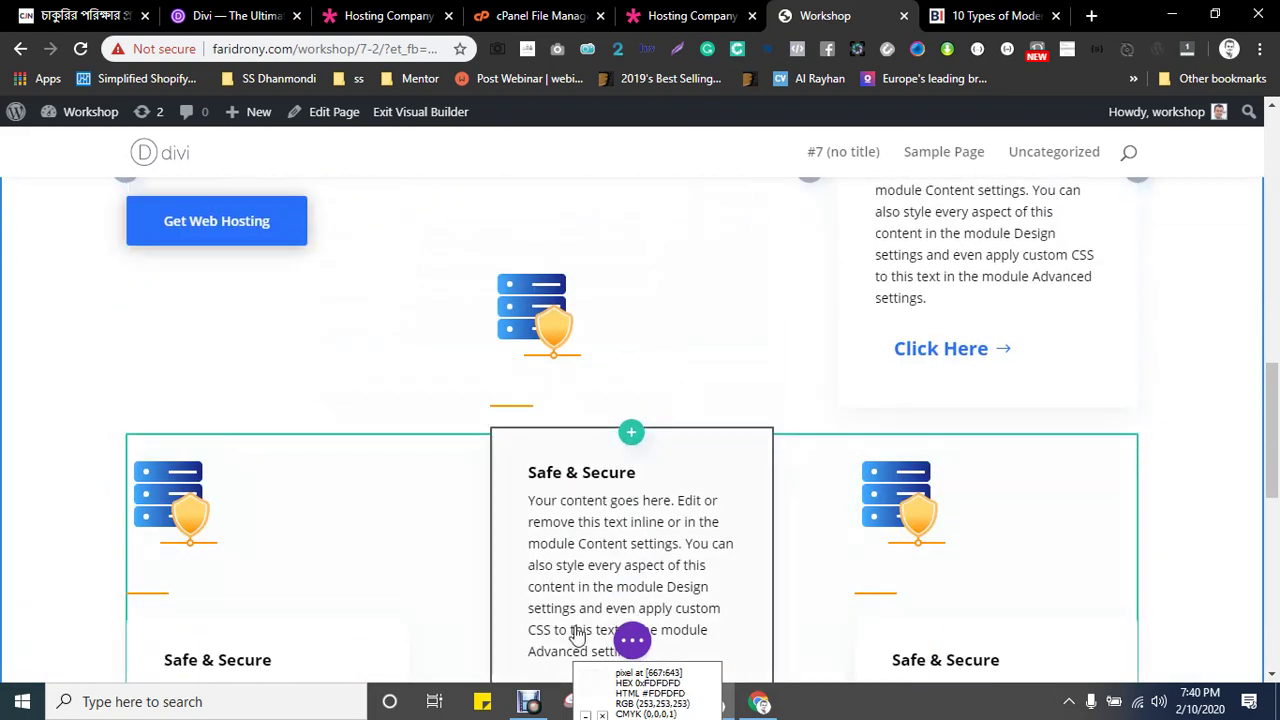
scroll(770, 350, down, 3)
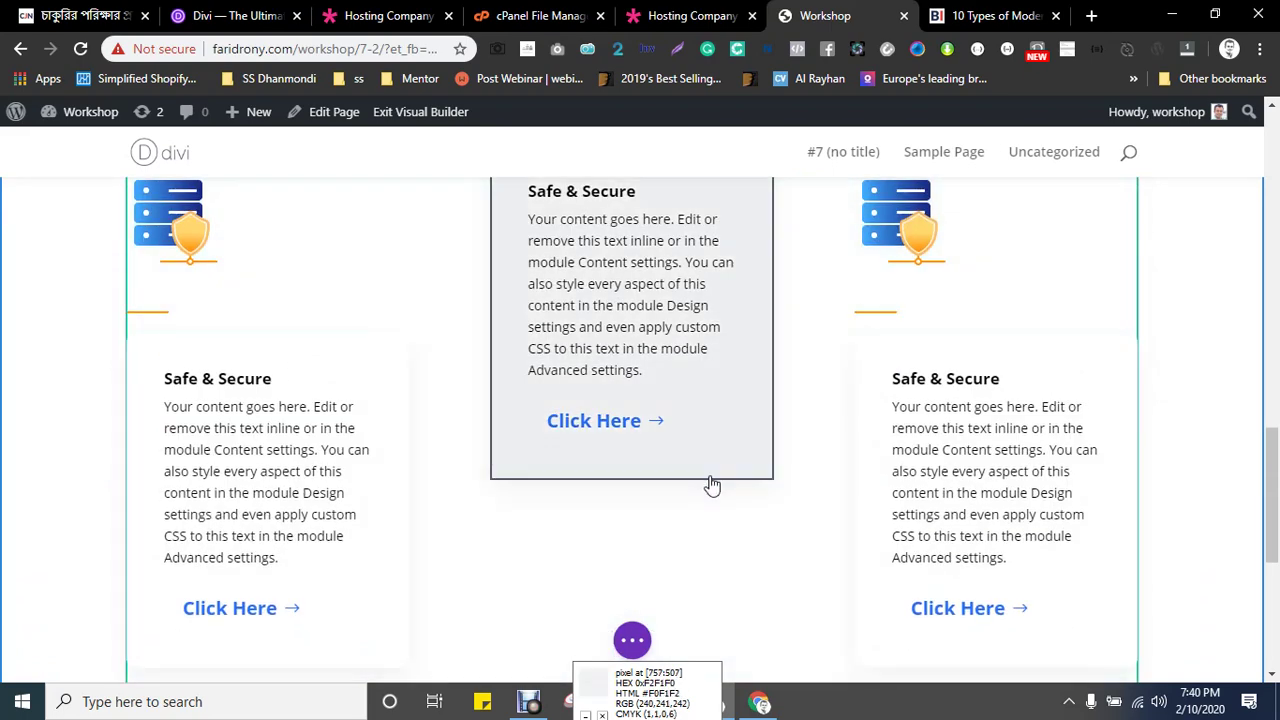
- Add a new regular section below the services section
scroll(711, 484, down, 3)
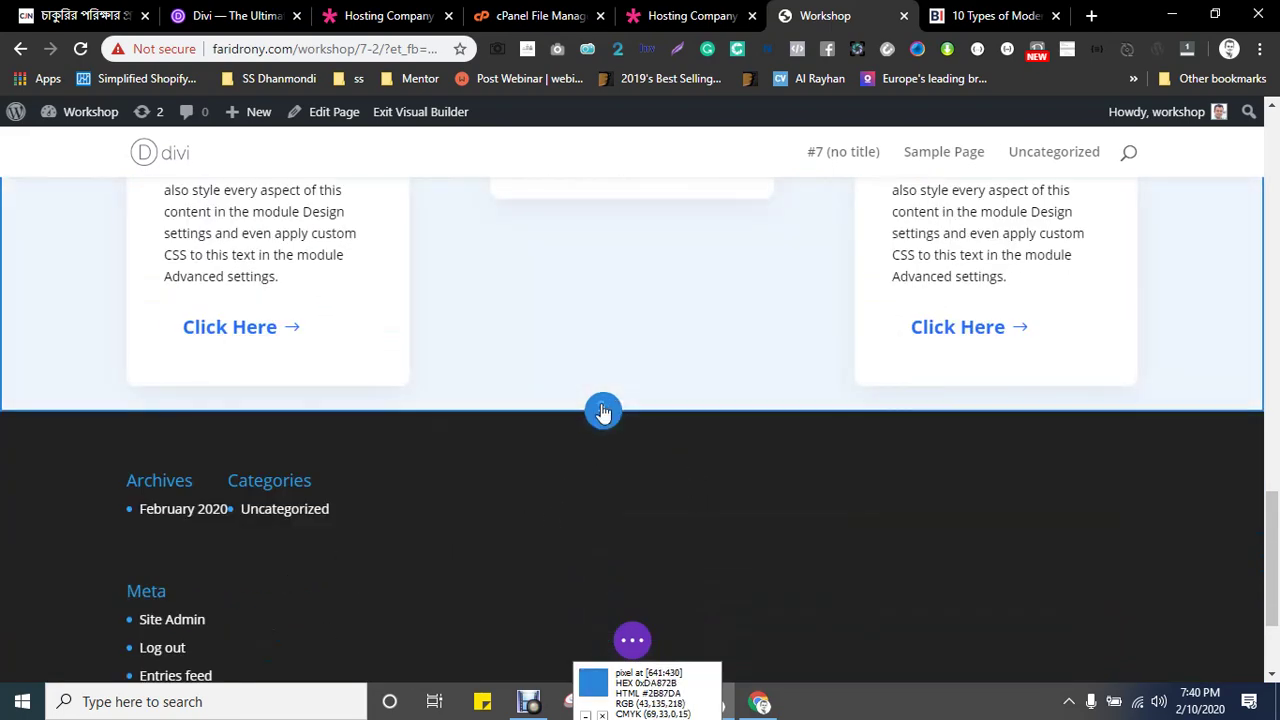
click(603, 411)
click(478, 357)
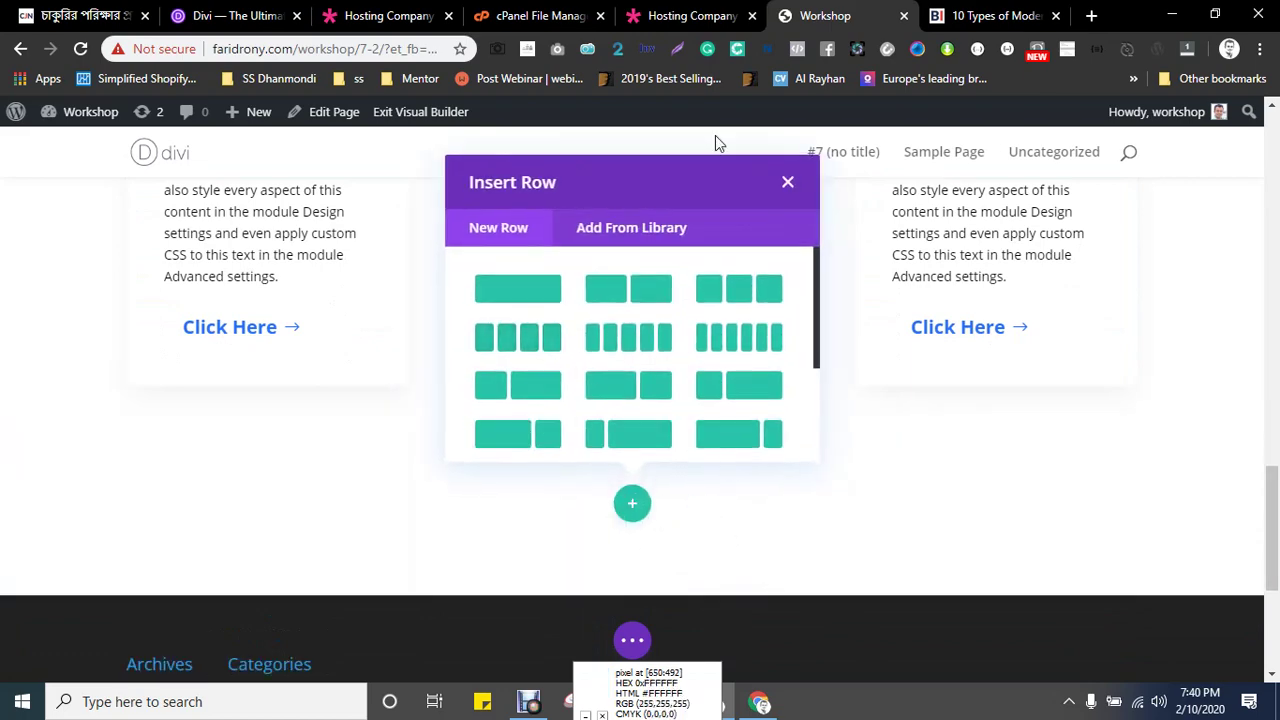
- Examine the Our Features section on the reference page, and dismiss the new section's row choice without inserting a row
click(690, 15)
scroll(731, 387, down, 5)
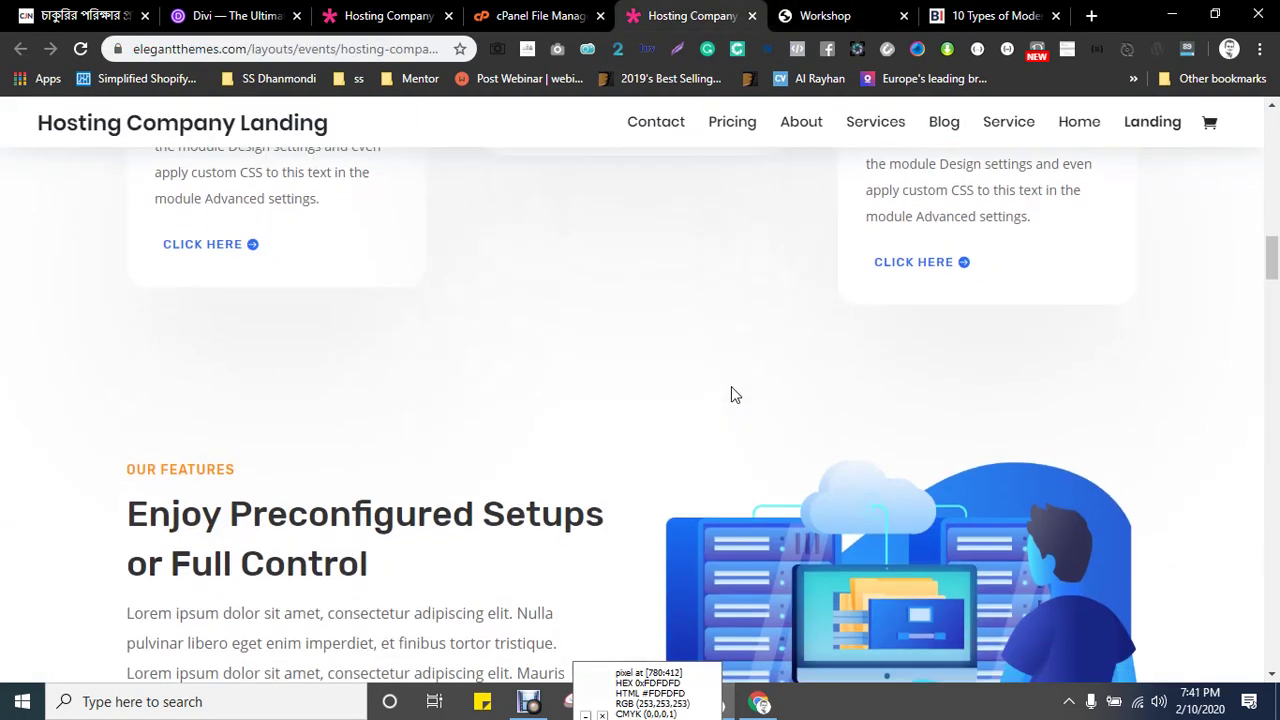
scroll(731, 395, down, 2)
scroll(797, 383, down, 1)
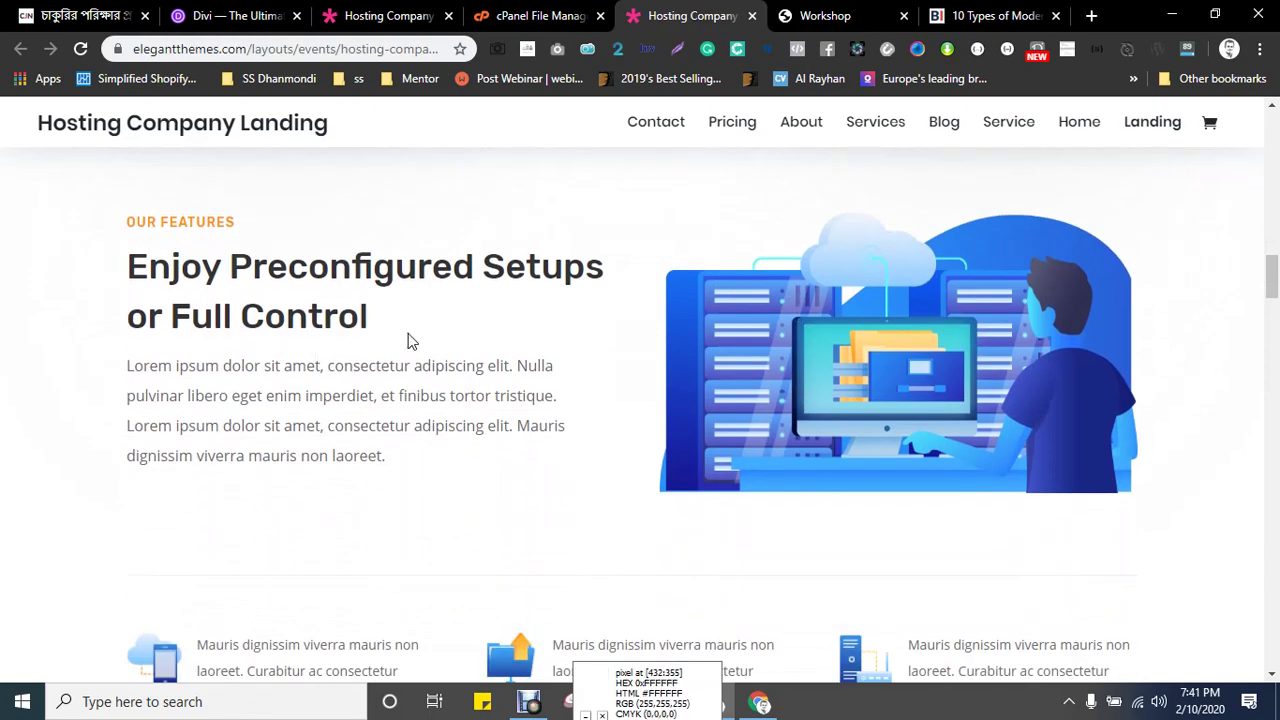
scroll(540, 371, up, 10)
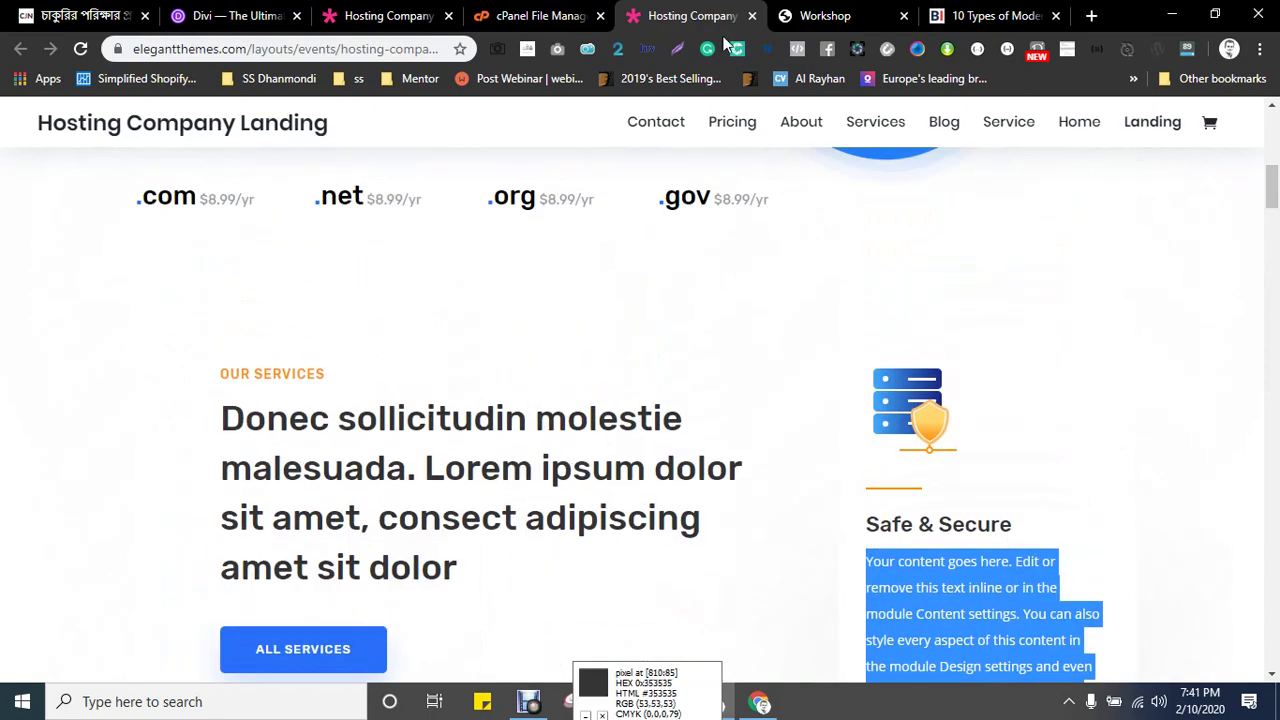
click(795, 15)
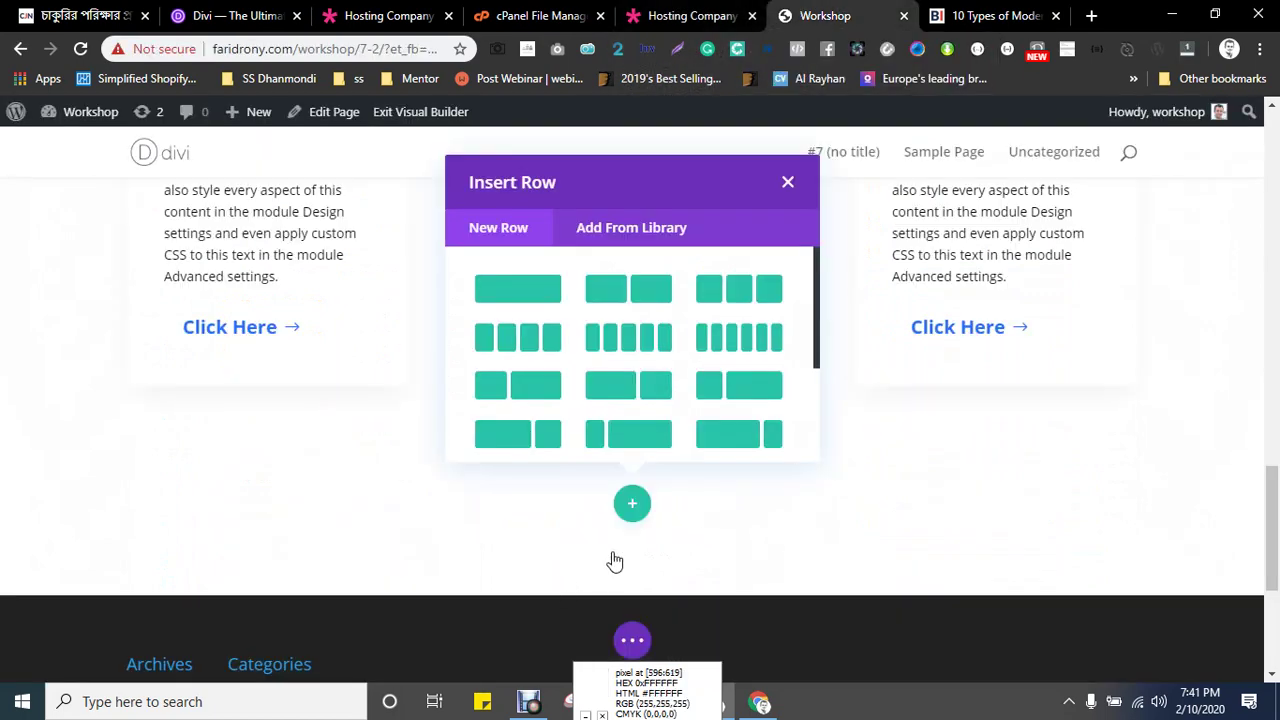
click(788, 181)
- Duplicate the whole Our Services section
scroll(606, 486, up, 8)
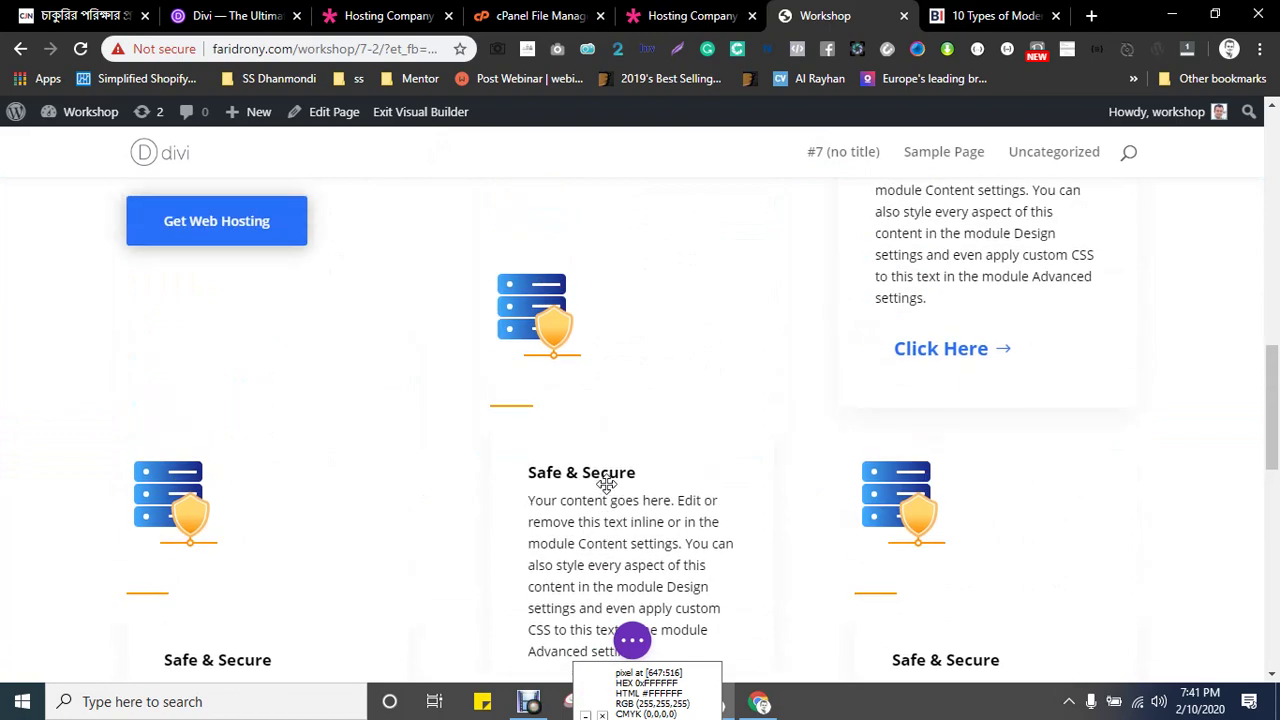
scroll(270, 460, up, 2)
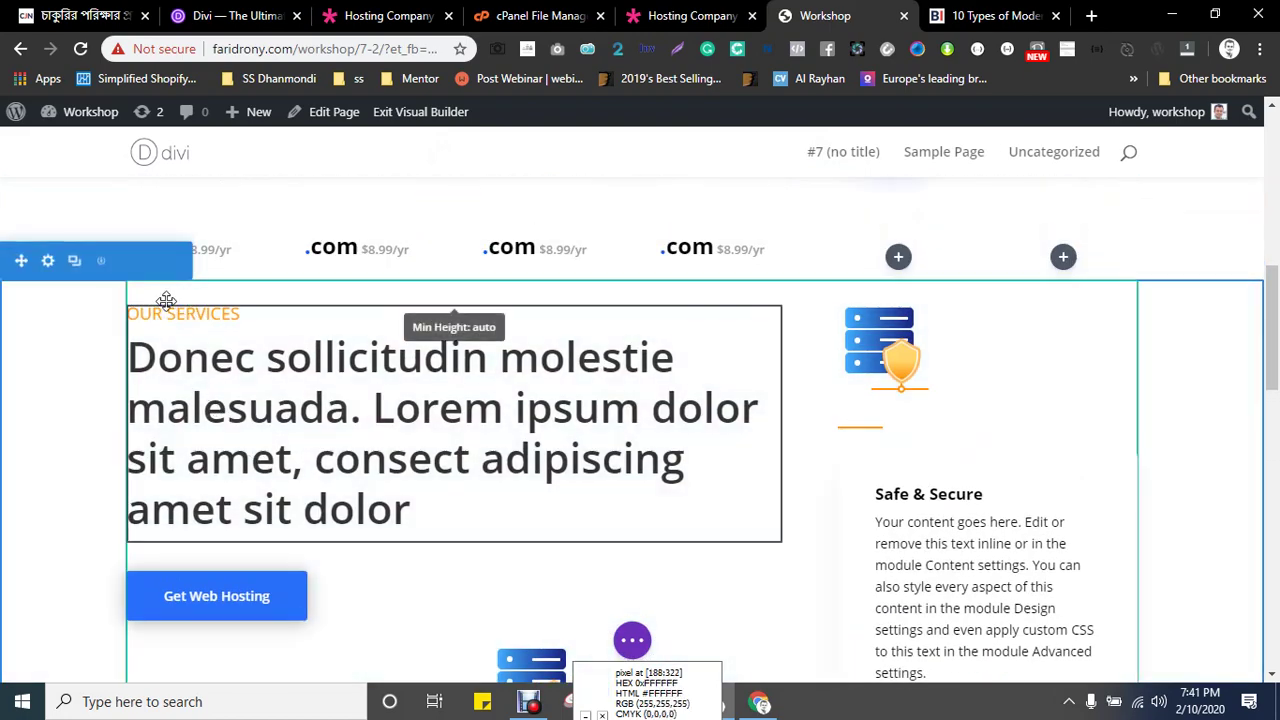
mouse_move(72, 260)
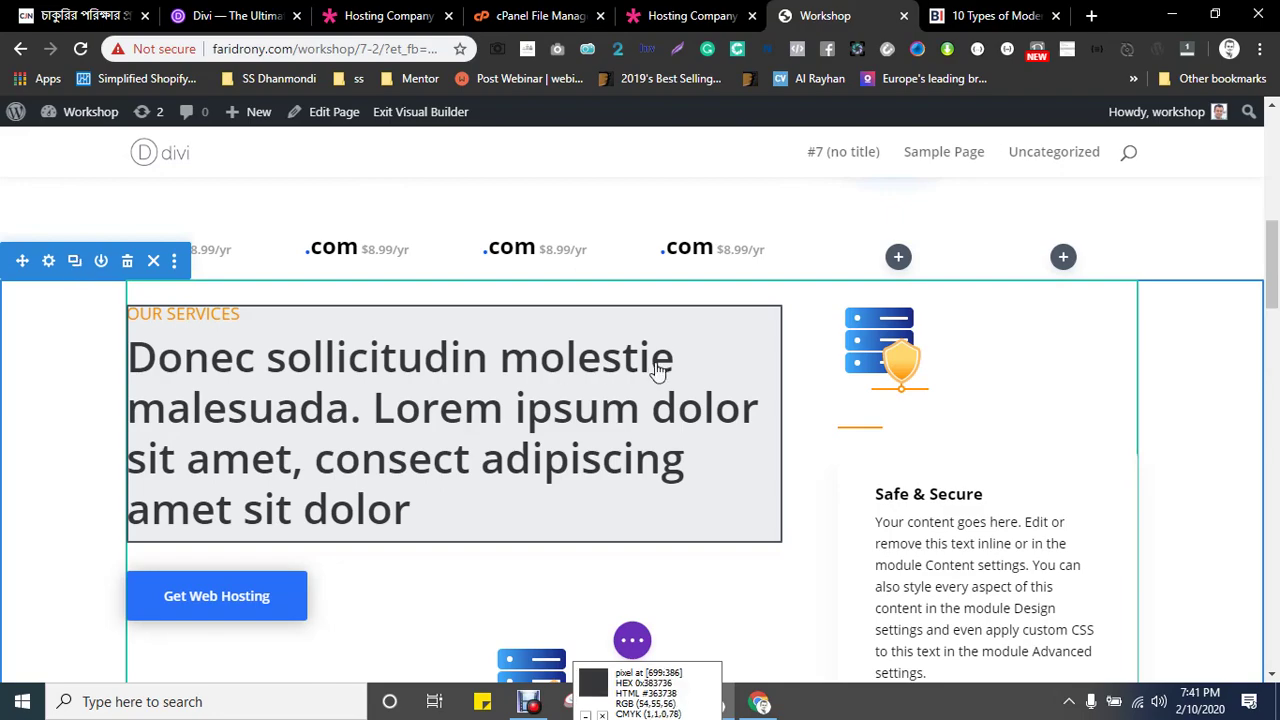
- Delete the row of Safe & Secure cards at the bottom of the duplicated services section
scroll(665, 358, down, 3)
scroll(677, 360, down, 6)
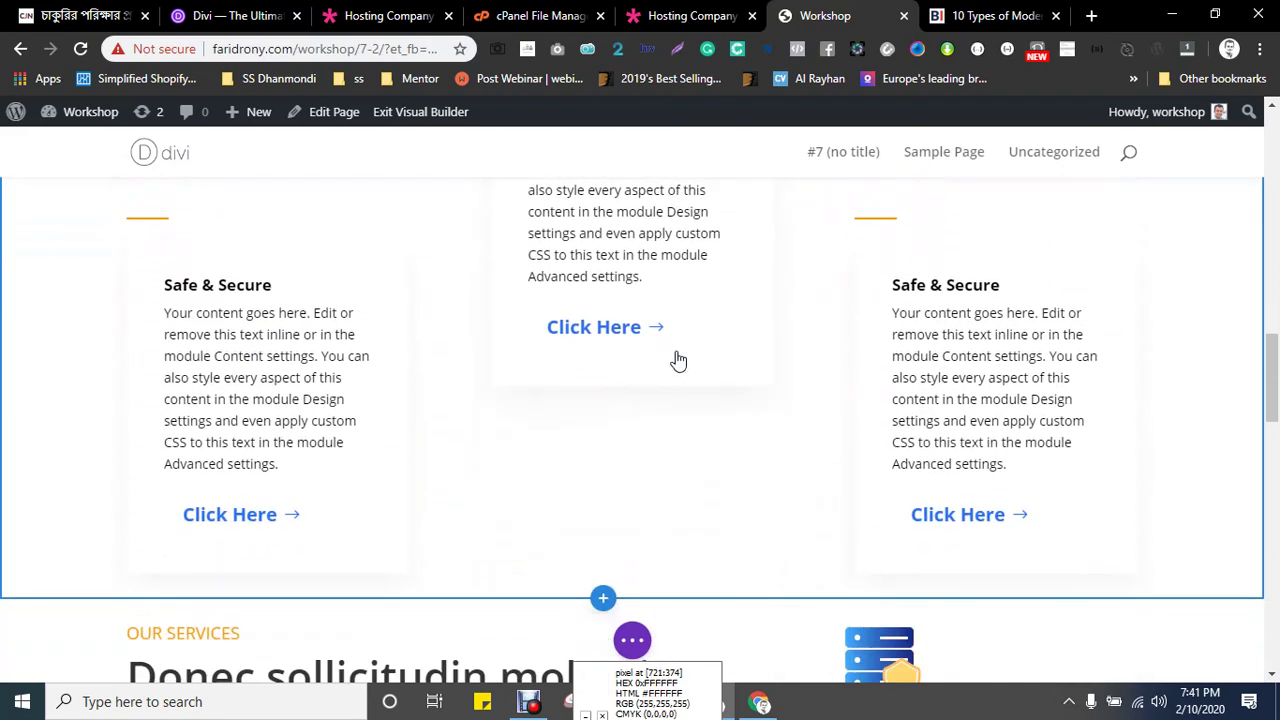
scroll(605, 465, down, 2)
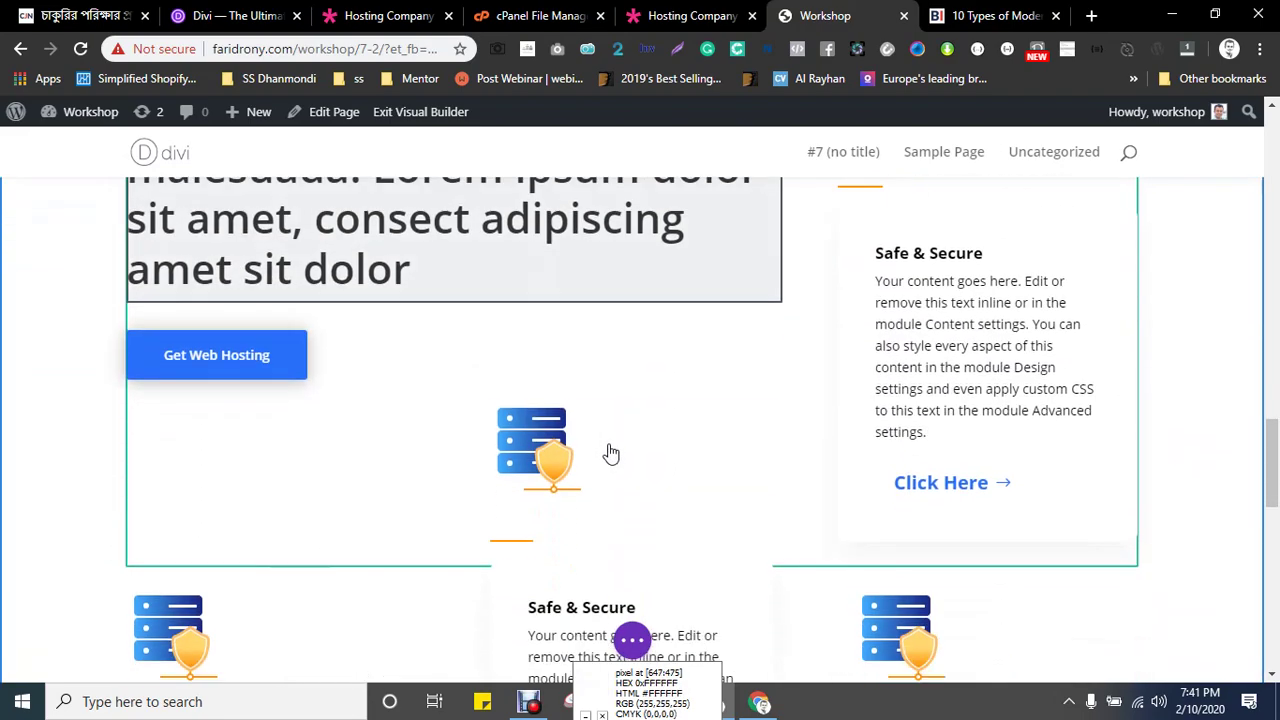
scroll(184, 482, down, 2)
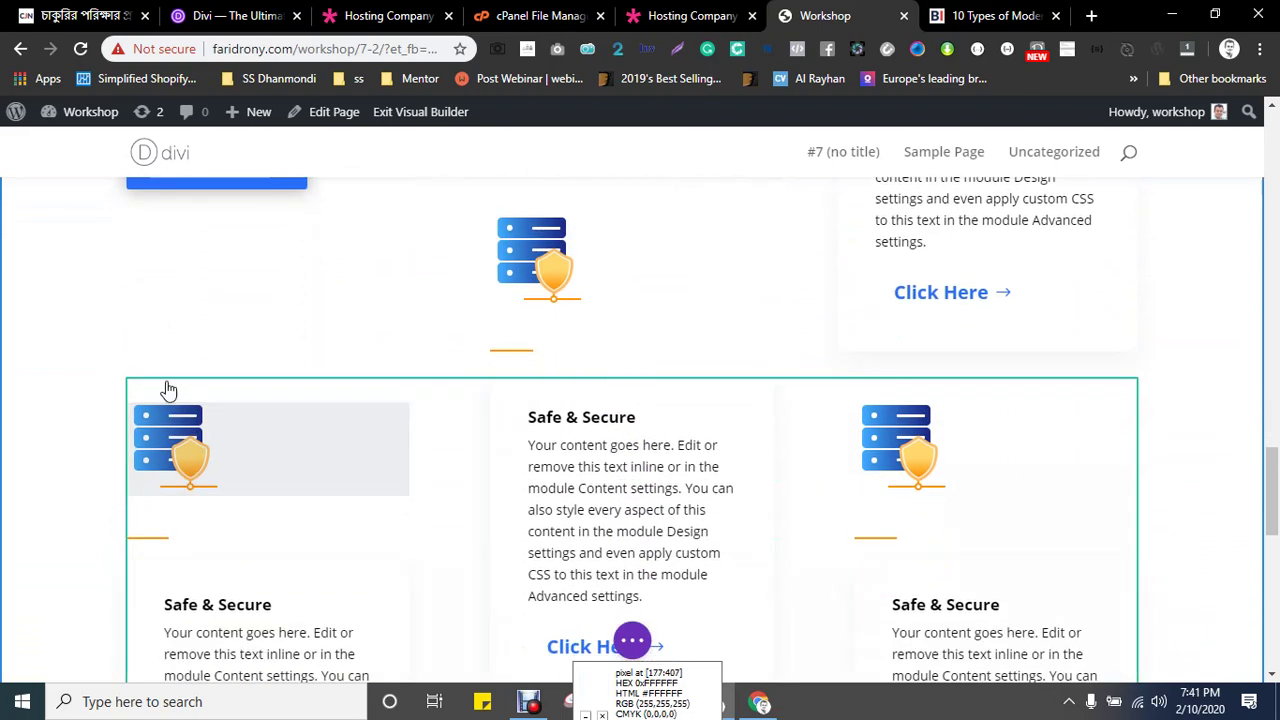
mouse_move(272, 364)
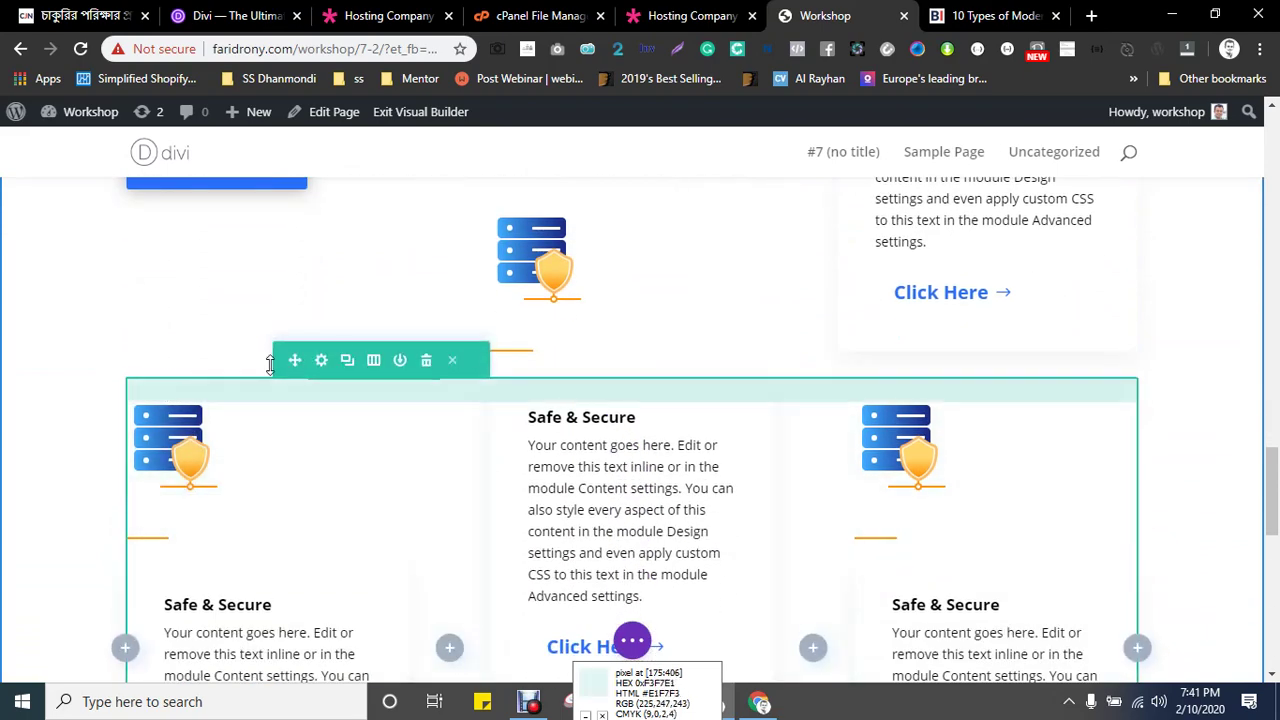
click(425, 362)
- Delete the Safe & Secure text card and the orange divider beside the duplicated section's heading, keeping the image
scroll(917, 463, up, 3)
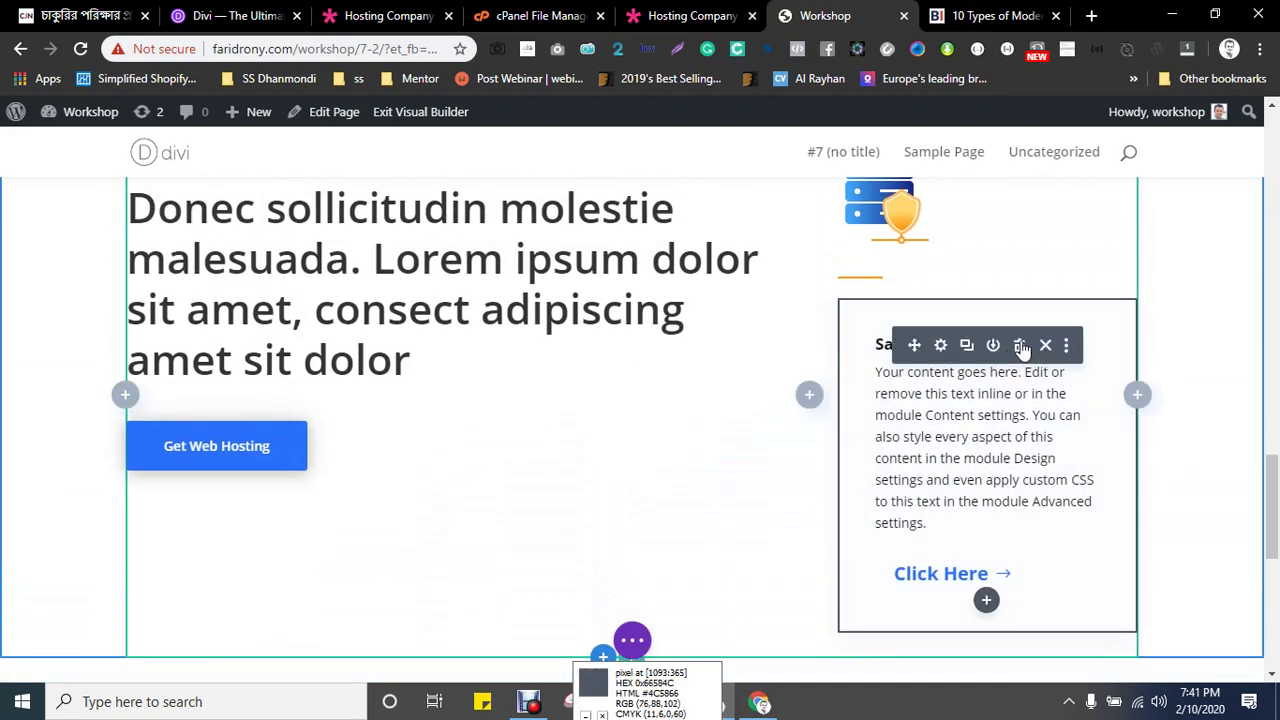
click(1019, 346)
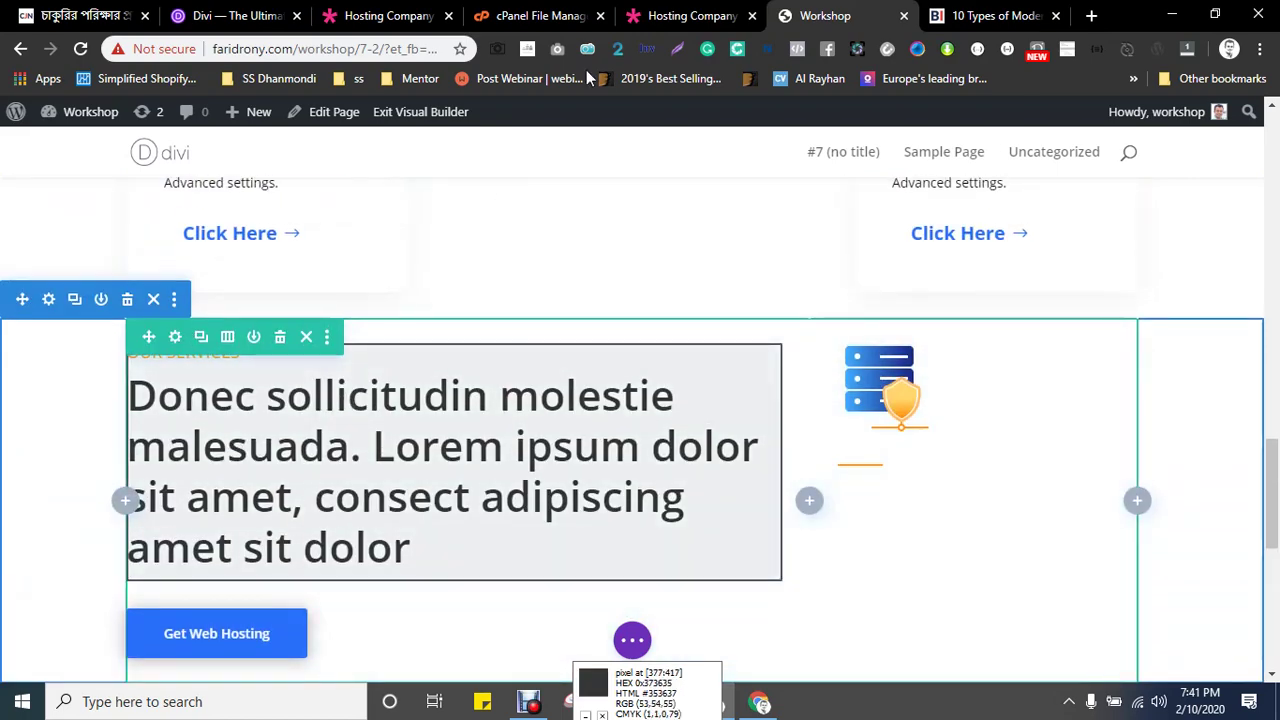
click(660, 12)
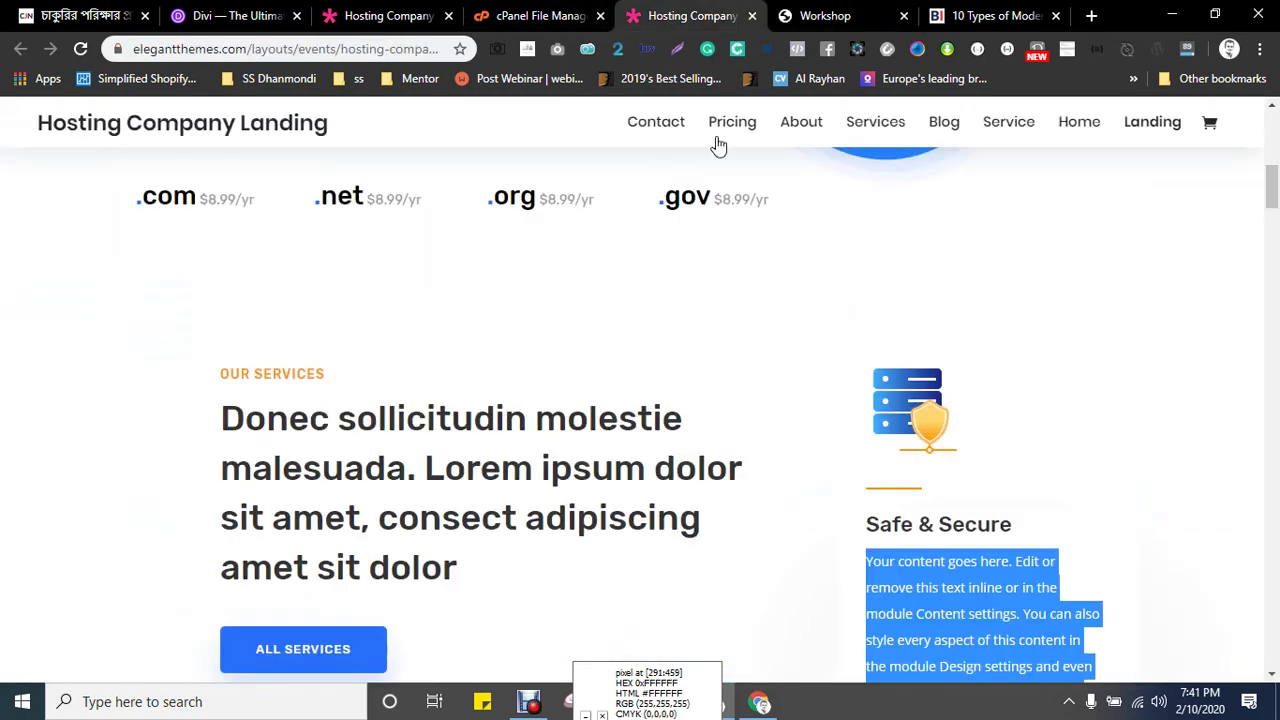
click(812, 15)
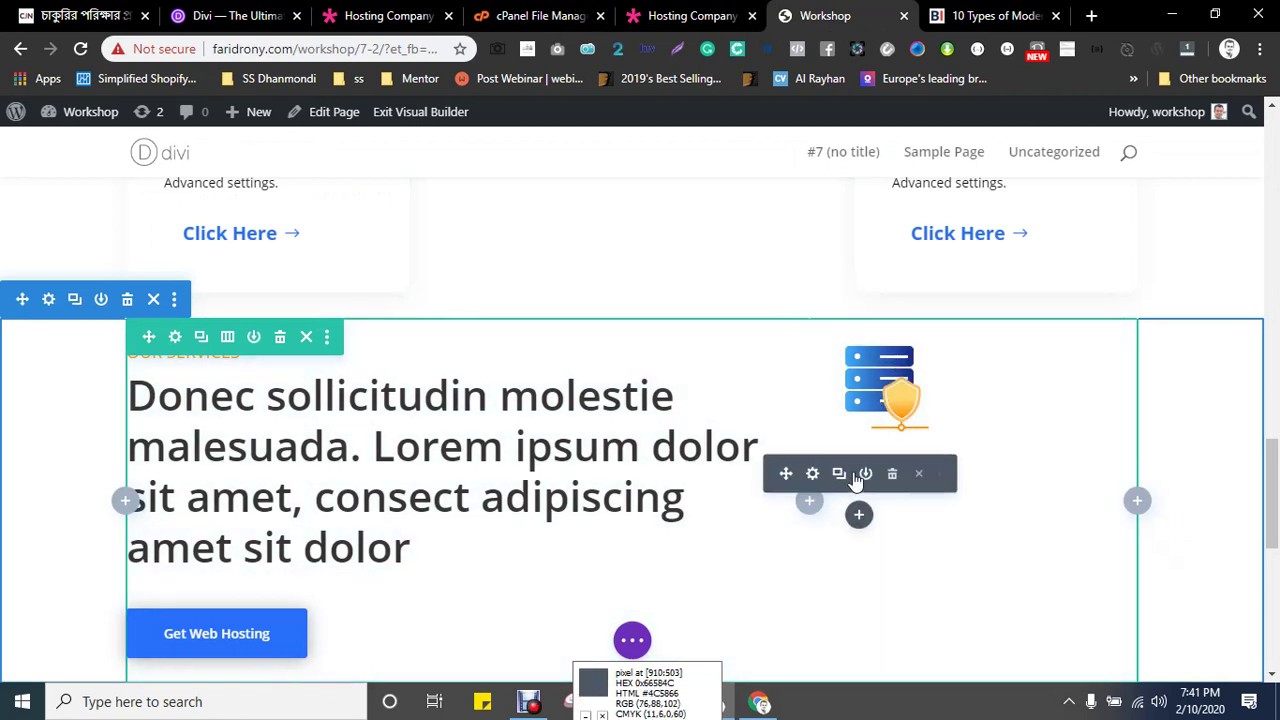
click(890, 476)
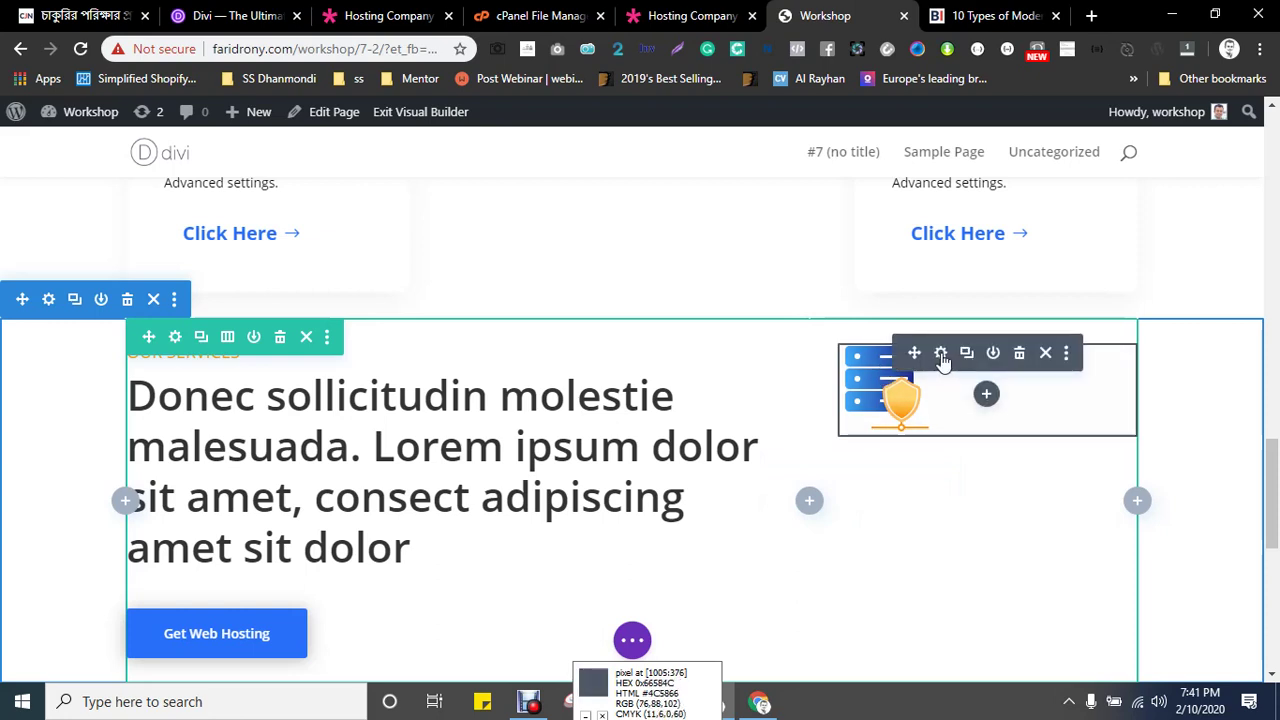
- Remove the server shield icon from the duplicated section's image module, start choosing a new image, and check the reference page for the illustration
click(940, 355)
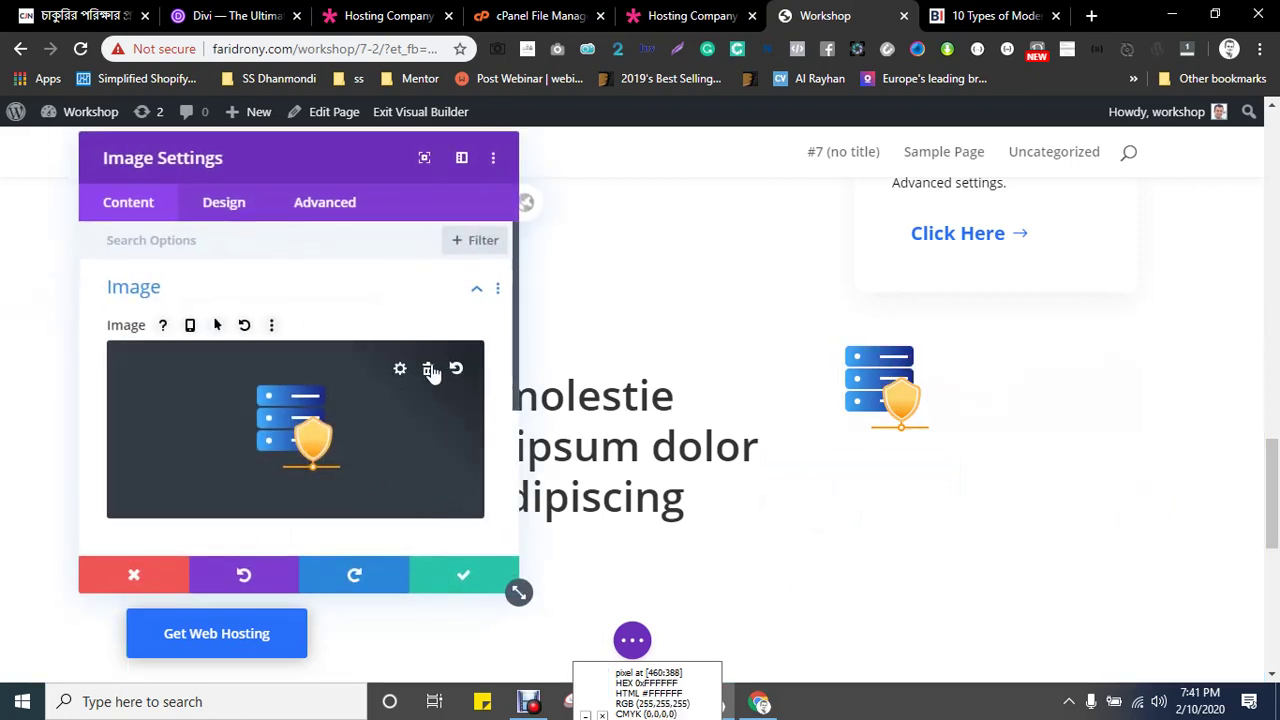
click(431, 372)
click(295, 428)
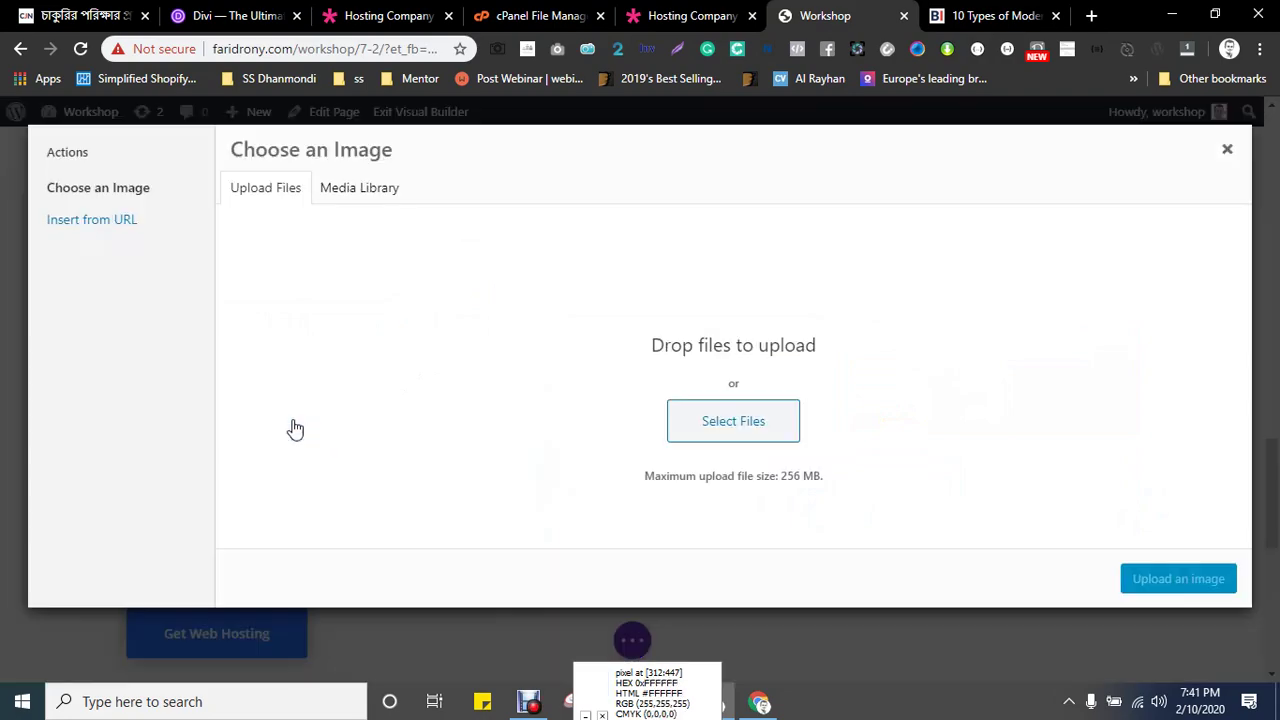
key(ctrl+shift+Tab)
scroll(550, 378, down, 10)
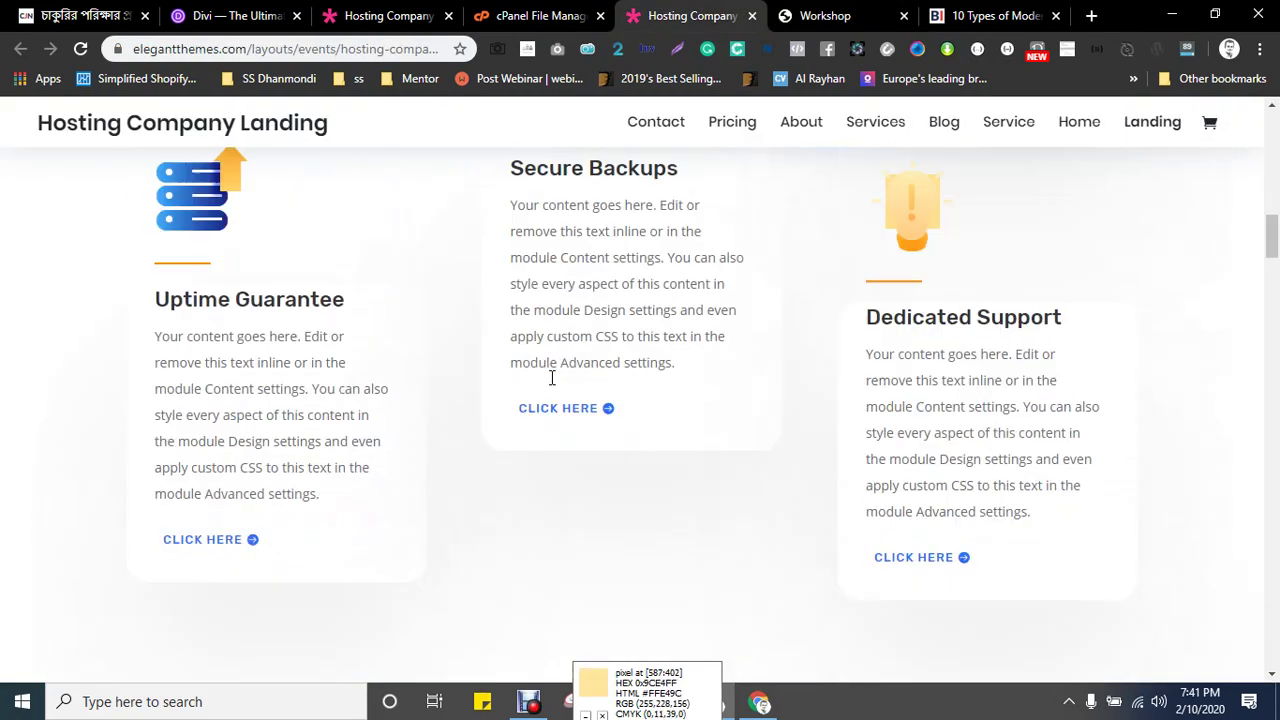
scroll(551, 378, down, 1)
key(ctrl+Tab)
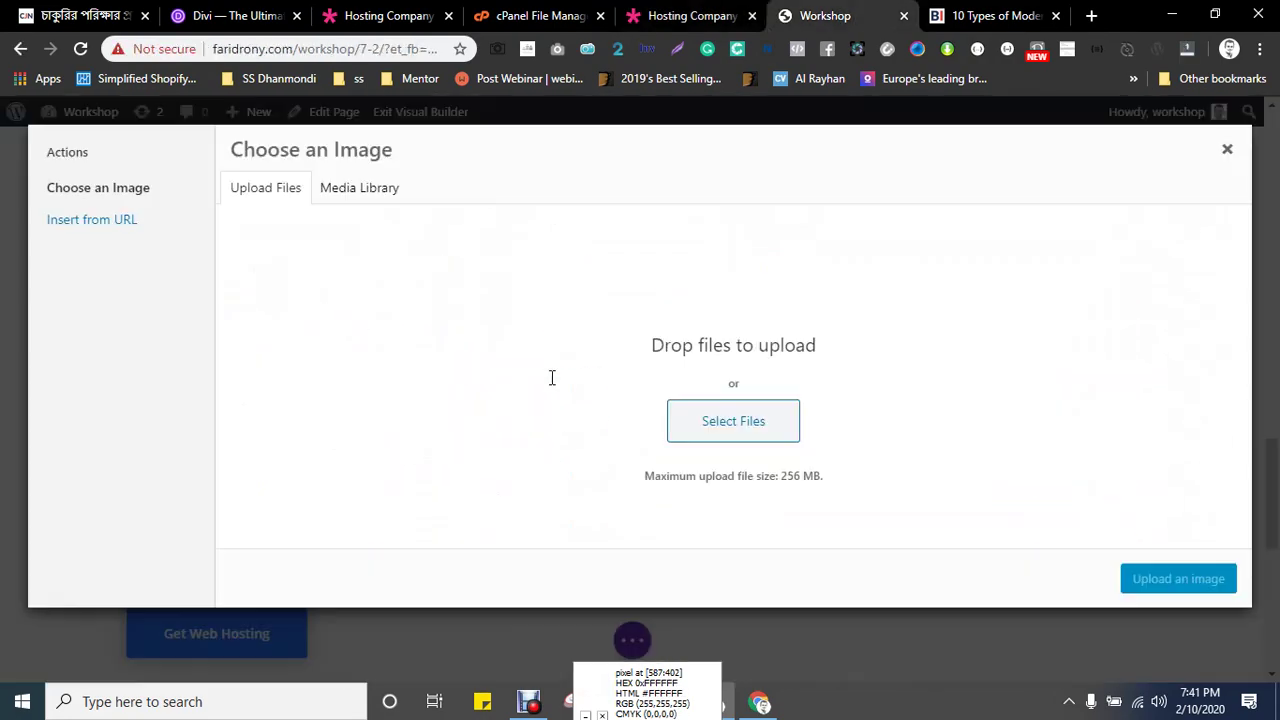
- Insert 1X_Hosting_Illustration_02.png from the media library at Full Size – 800 × 470 and save the image module
click(362, 187)
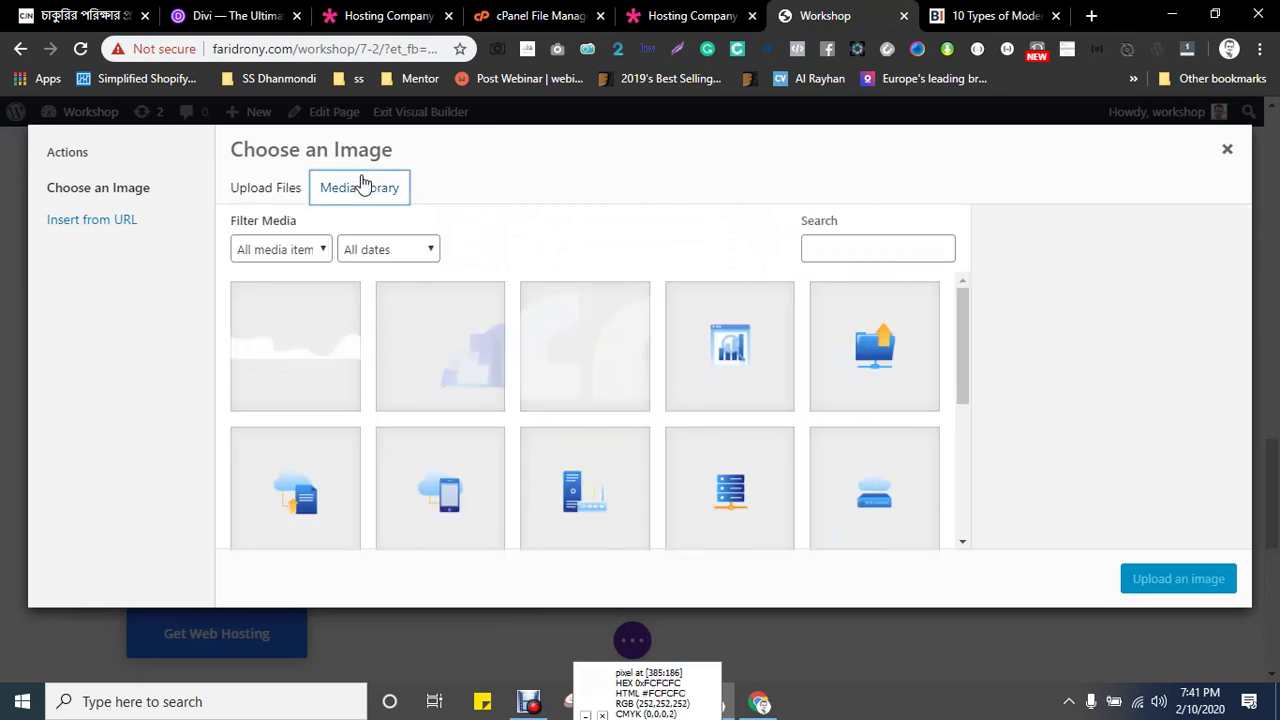
scroll(752, 342, down, 5)
click(722, 338)
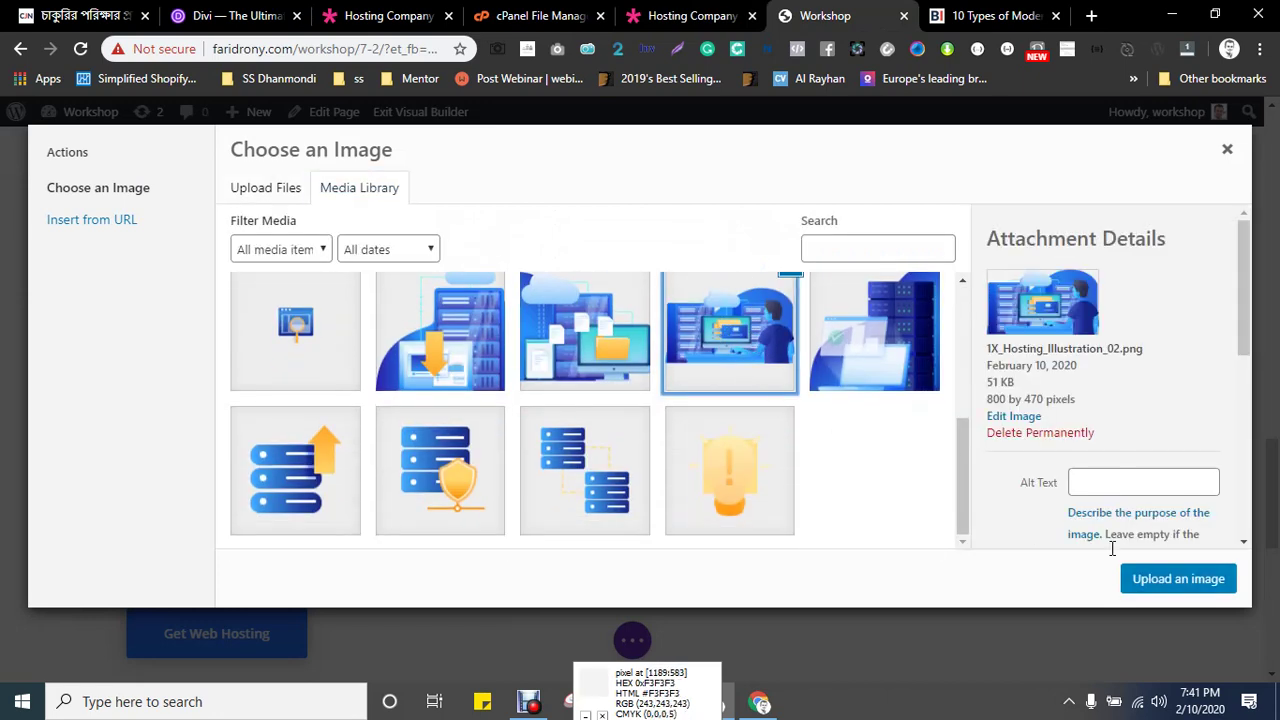
scroll(1100, 500, down, 3)
click(1115, 507)
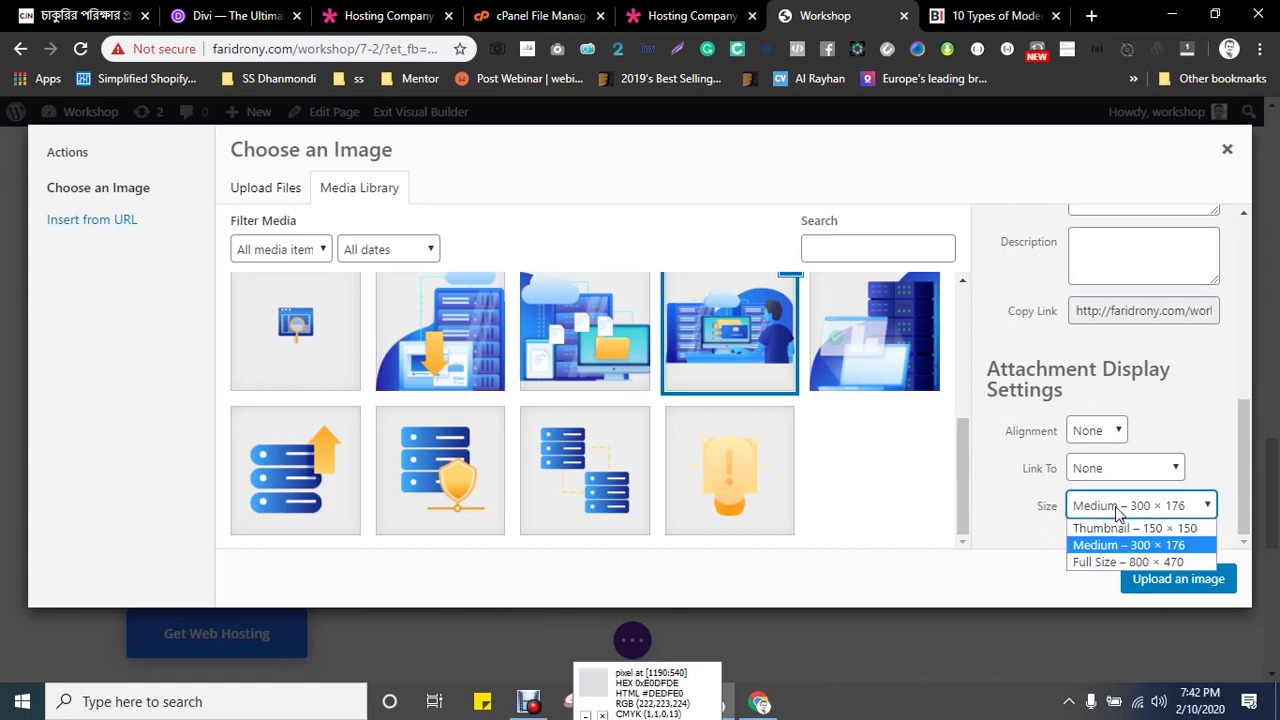
click(1100, 562)
click(1147, 583)
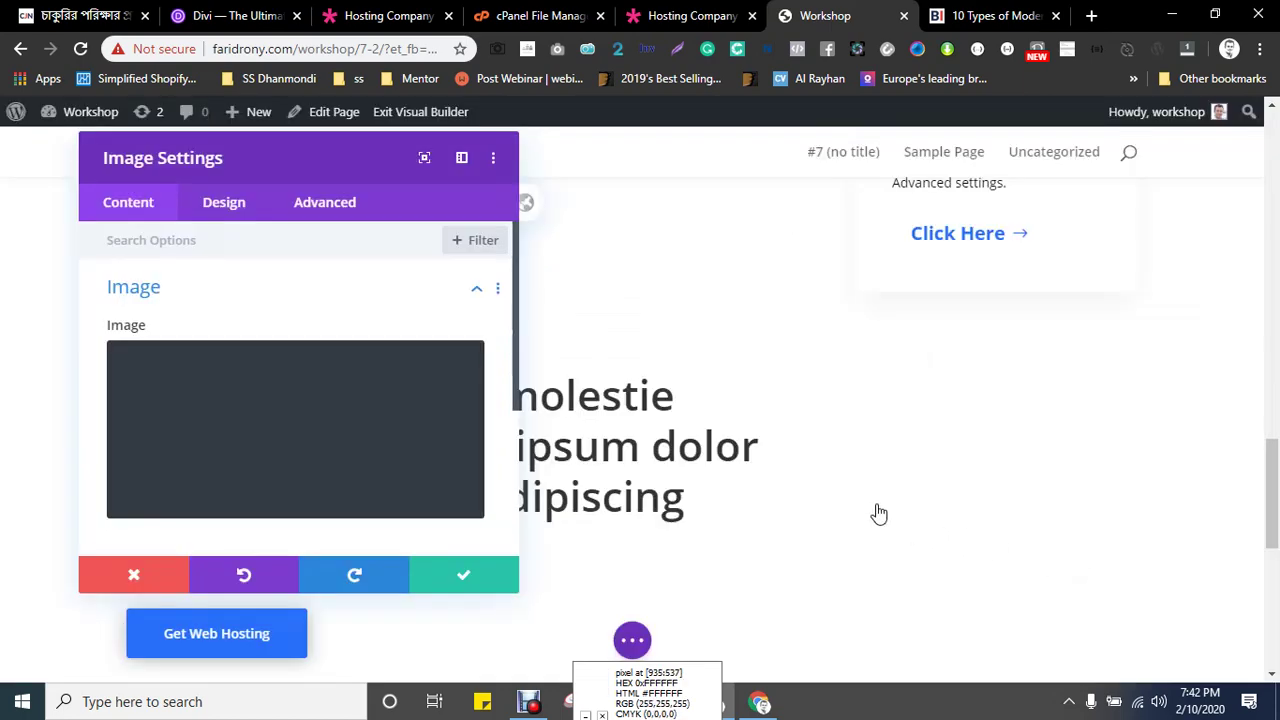
click(455, 576)
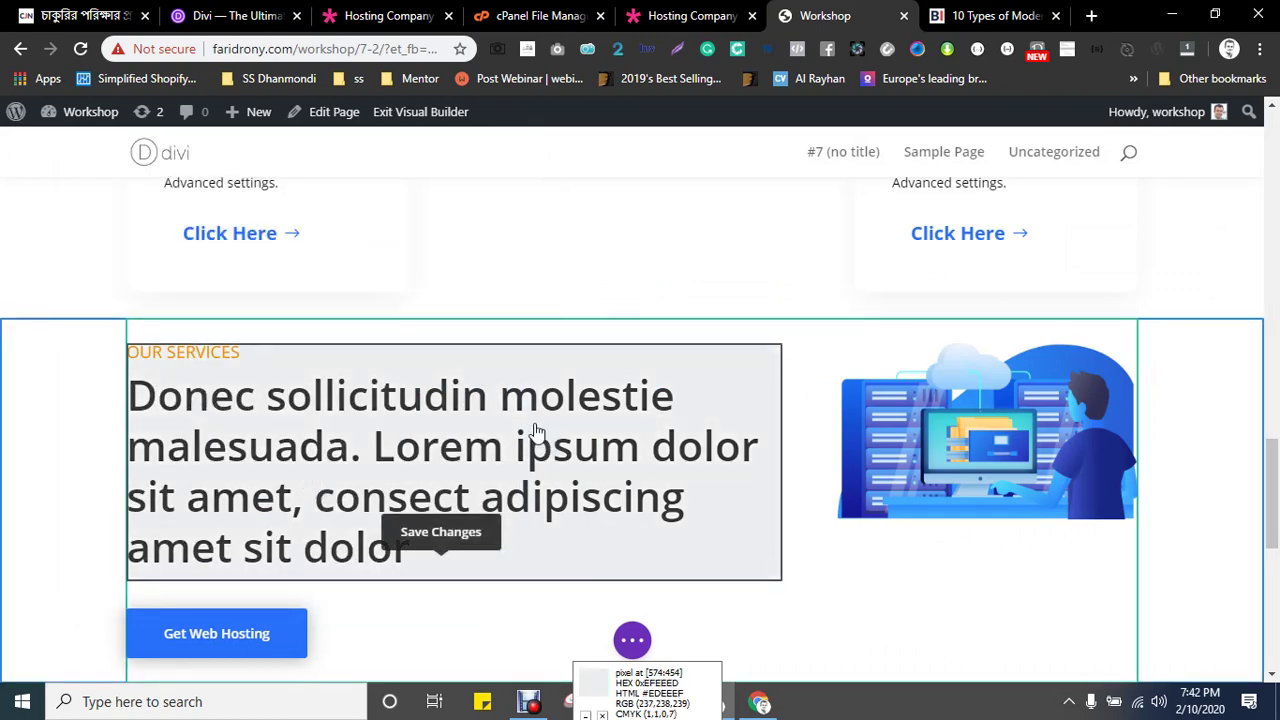
- Change the duplicated section's row to two equal columns, comparing it with the reference page
key(ctrl+shift+Tab)
key(ctrl+Tab)
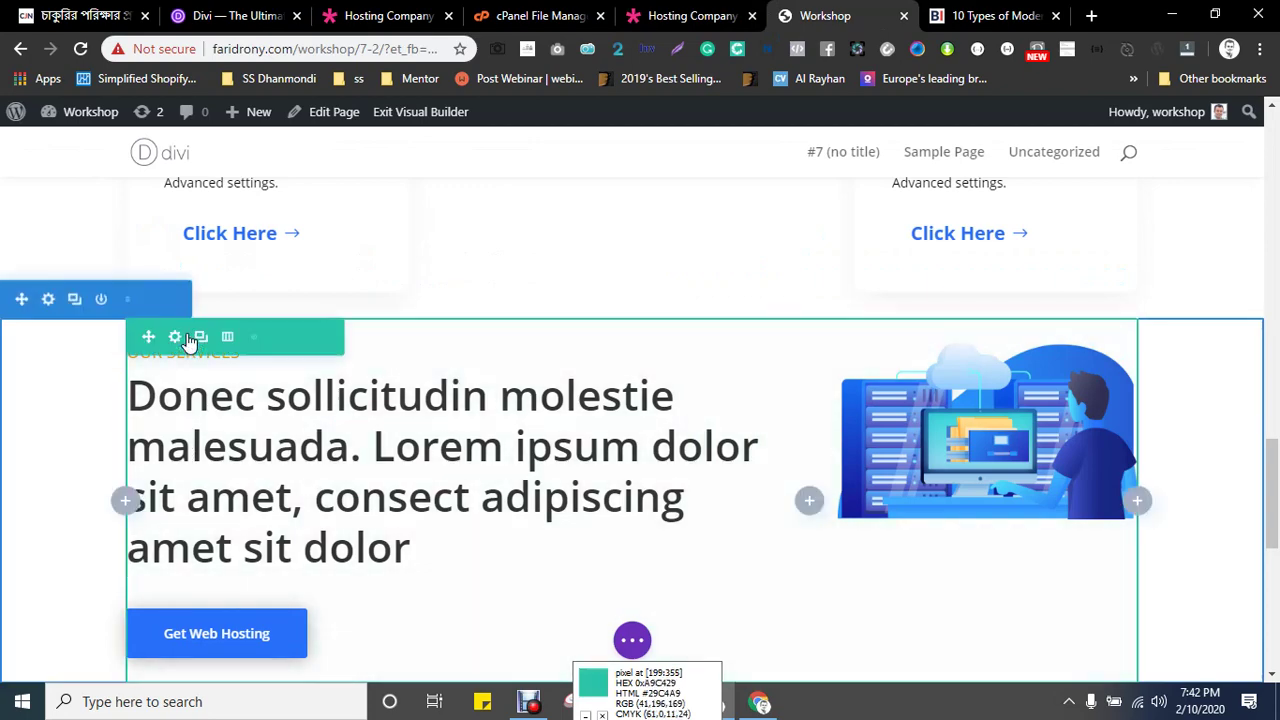
click(227, 337)
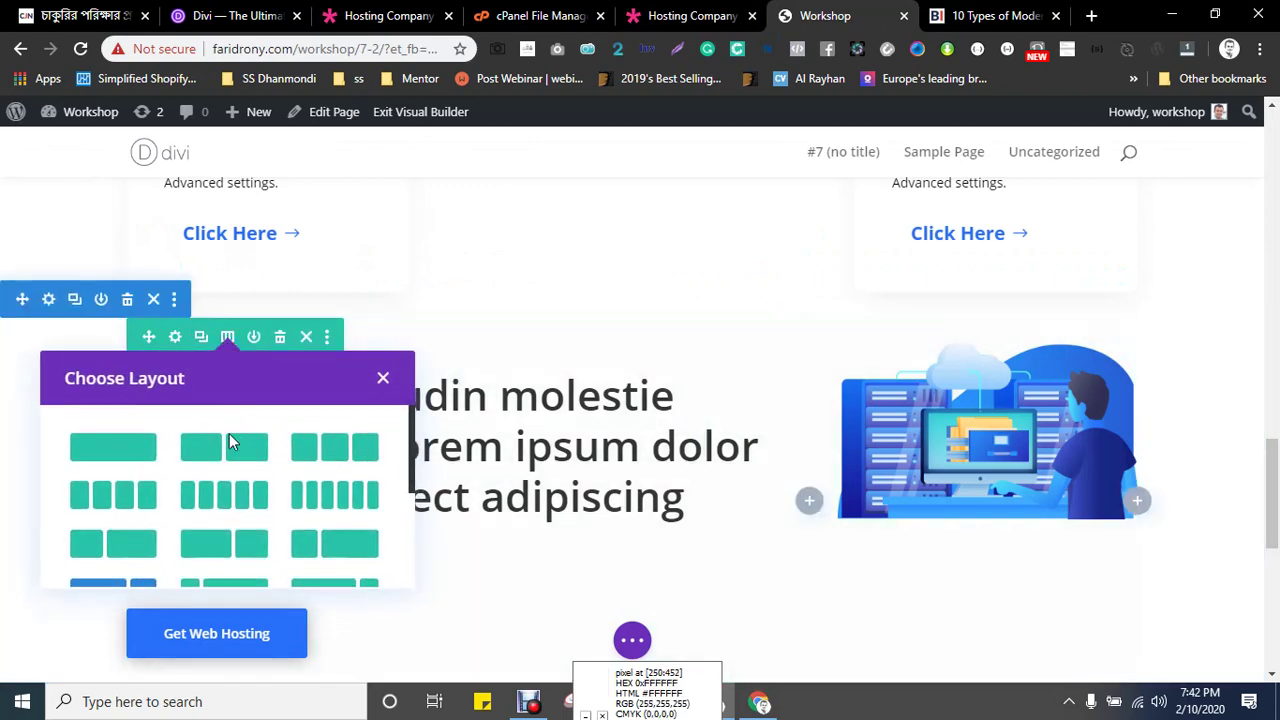
click(245, 447)
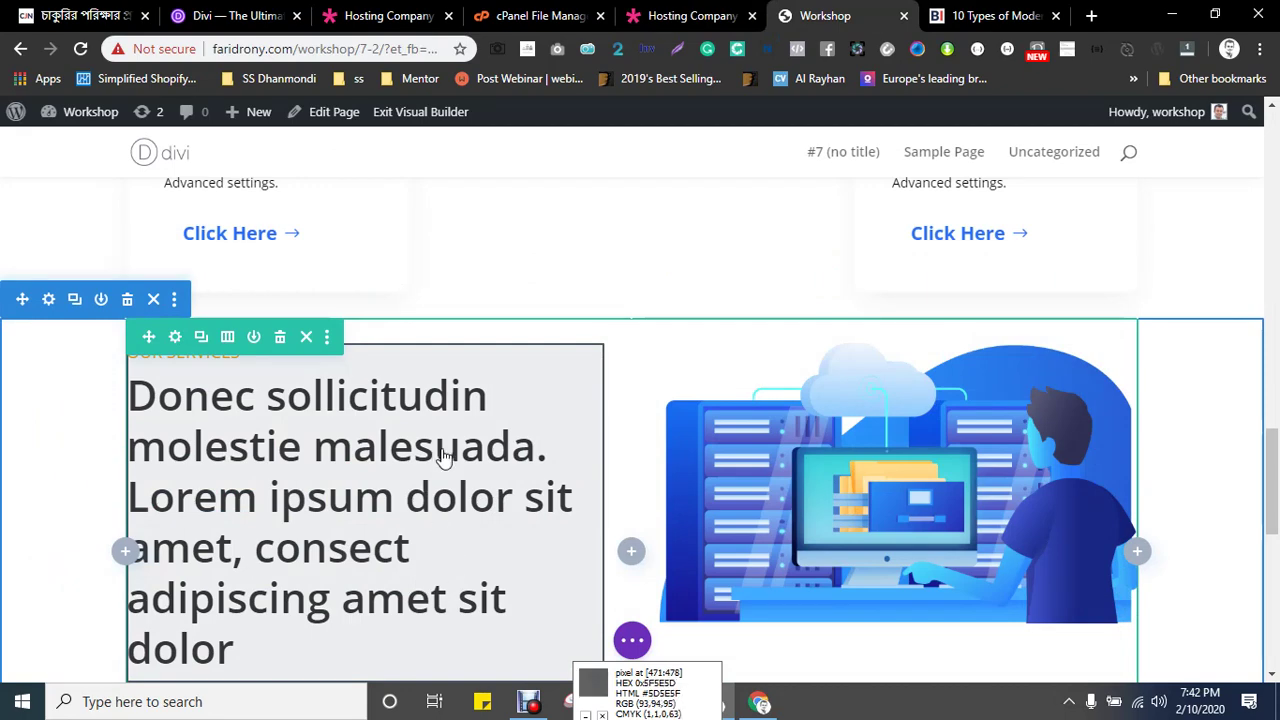
scroll(443, 451, down, 2)
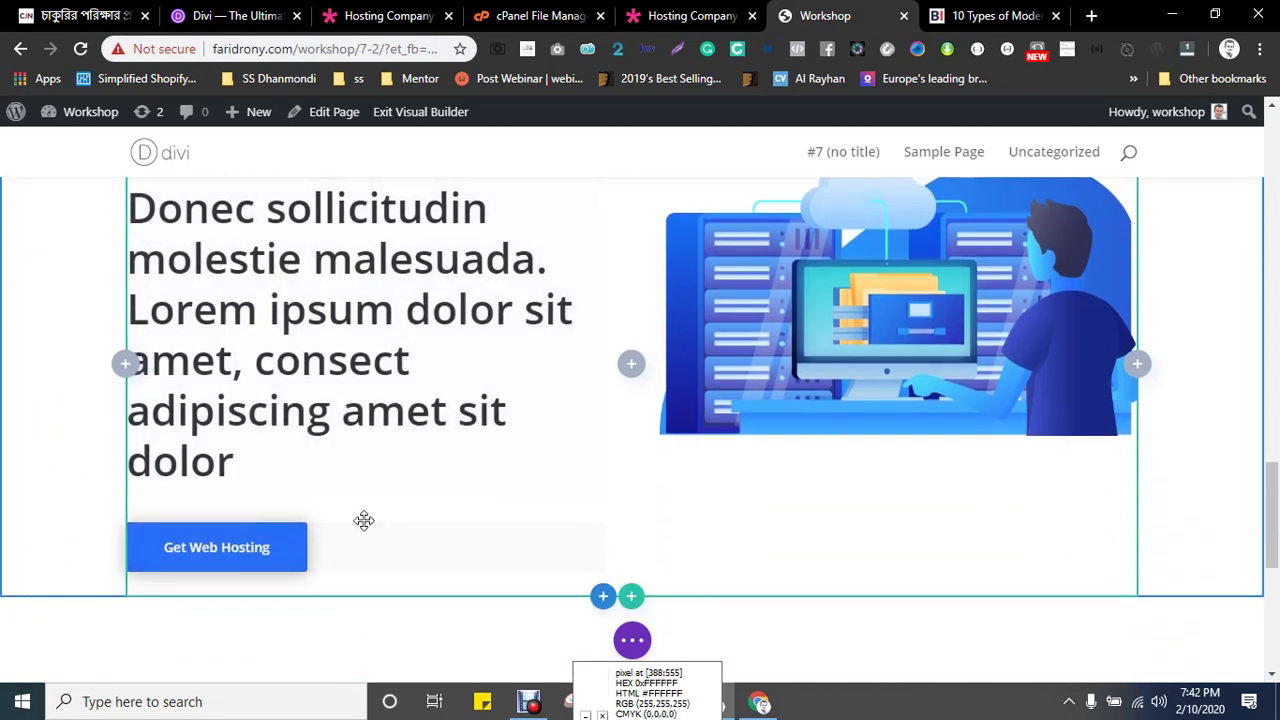
- Delete the Get Web Hosting button below the heading in the duplicated section after checking the reference page
key(ctrl+shift+Tab)
key(ctrl+Tab)
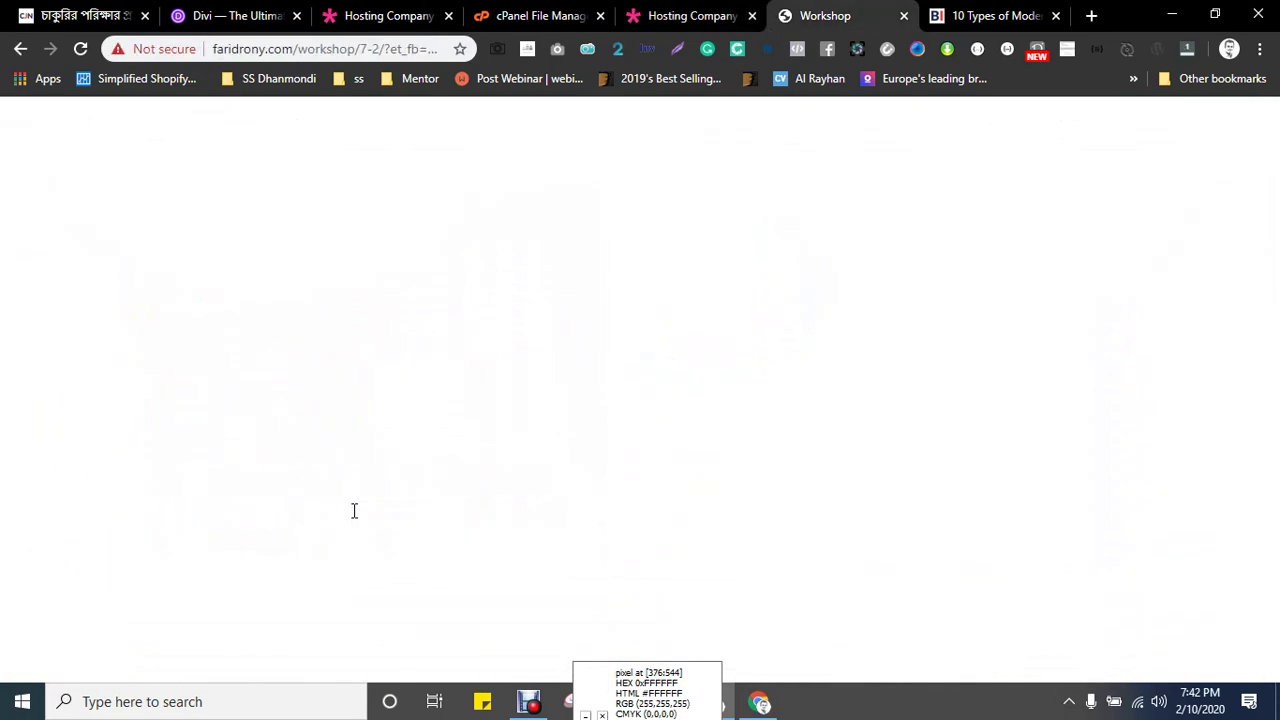
mouse_move(280, 545)
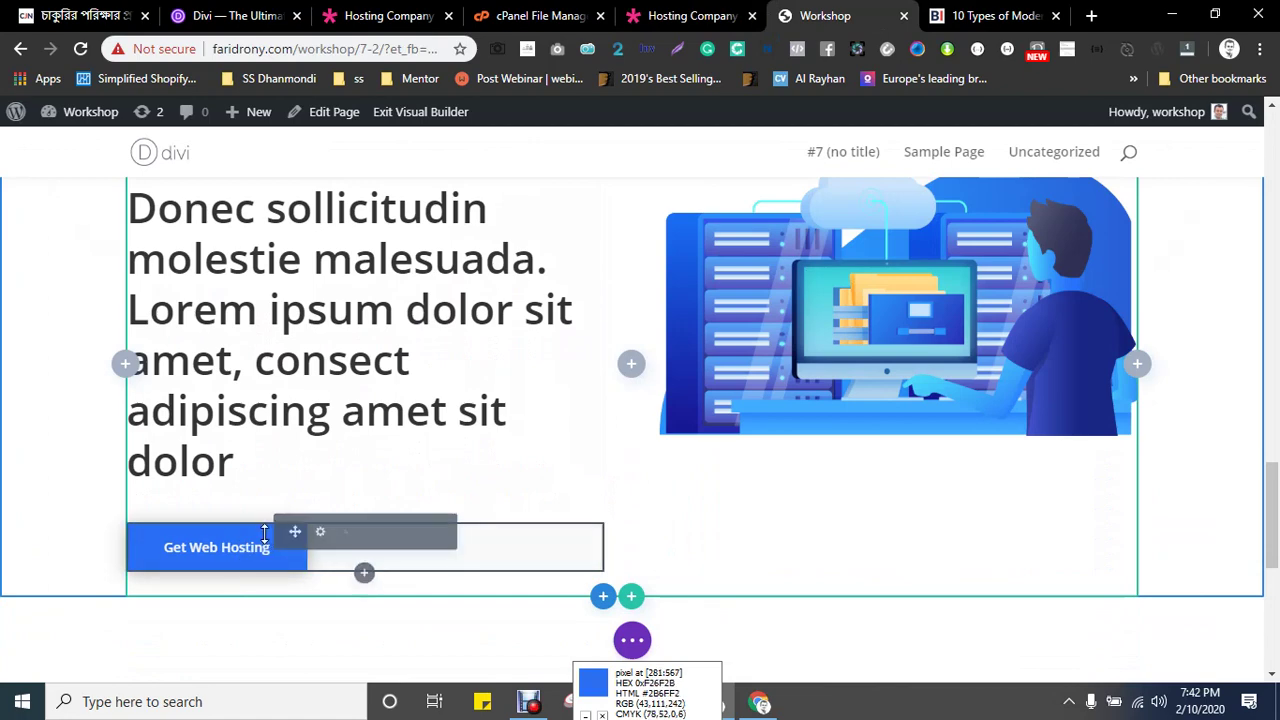
click(397, 533)
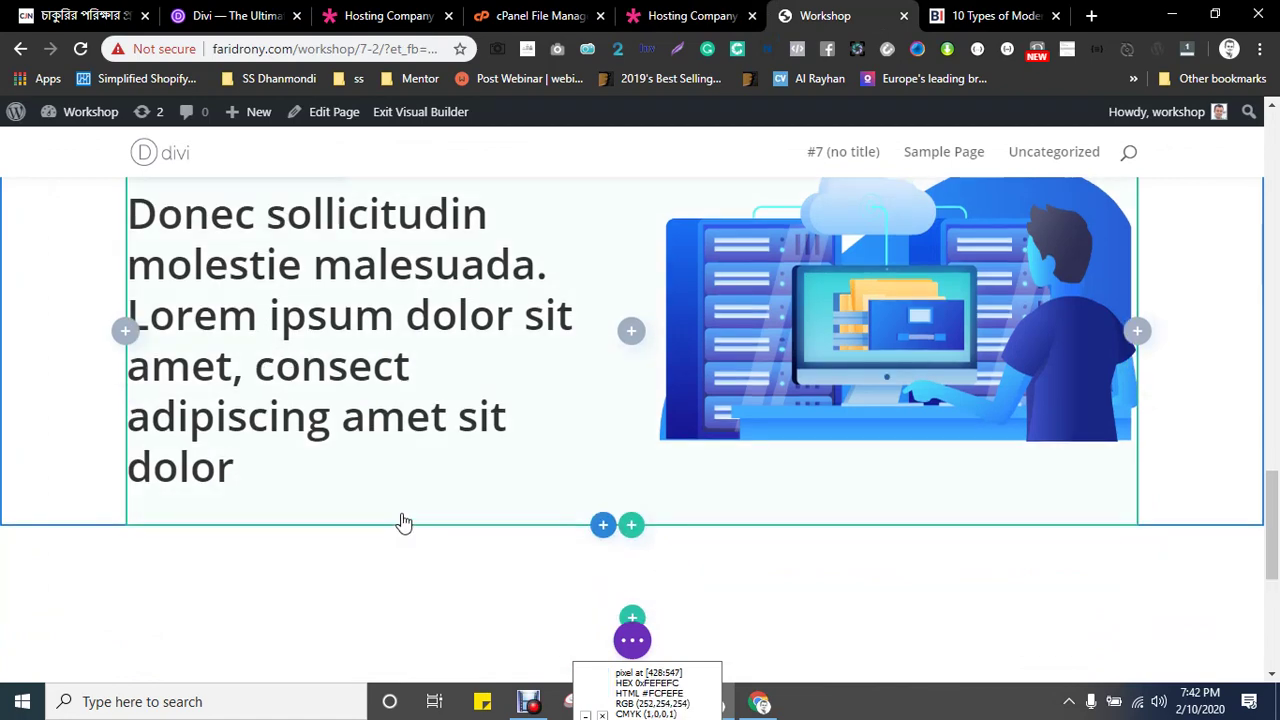
scroll(350, 480, up, 2)
- Copy the heading "Enjoy Preconfigured Setups or Full Control" from the reference page's Our Features section
key(ctrl+Tab)
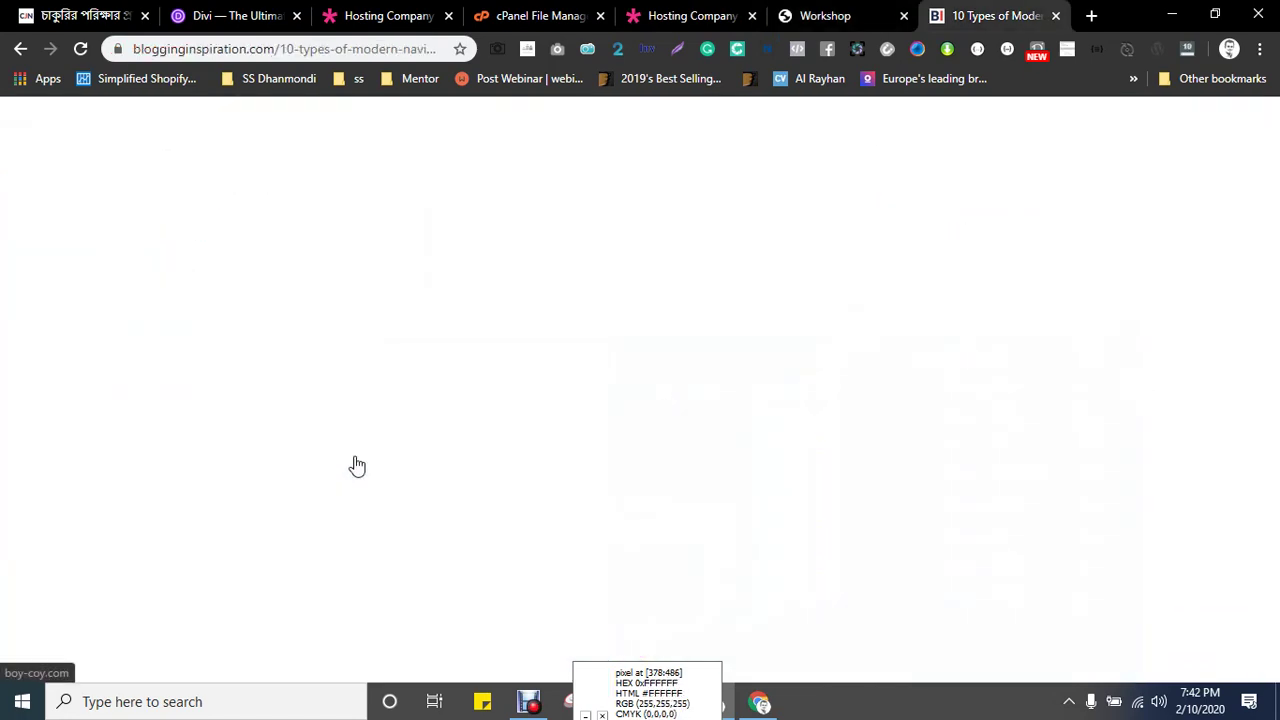
key(ctrl+shift+Tab)
key(ctrl+shift+Tab)
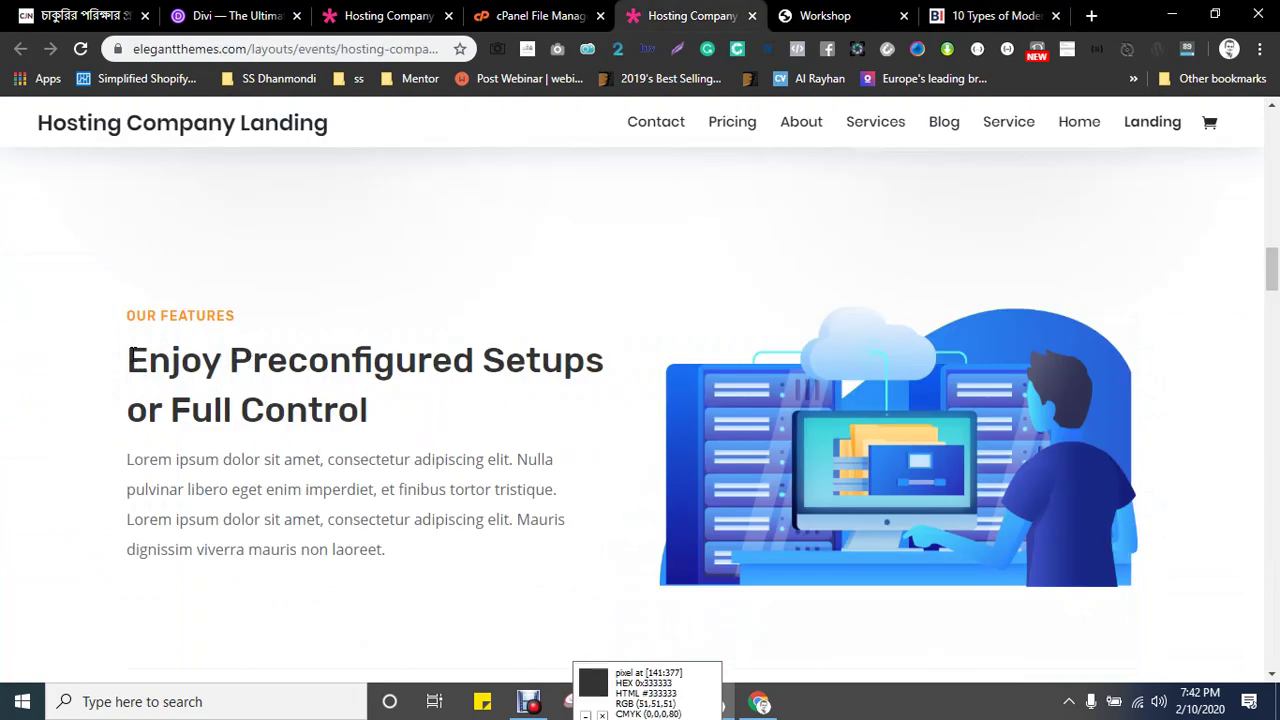
drag(131, 350, 386, 422)
key(ctrl+c)
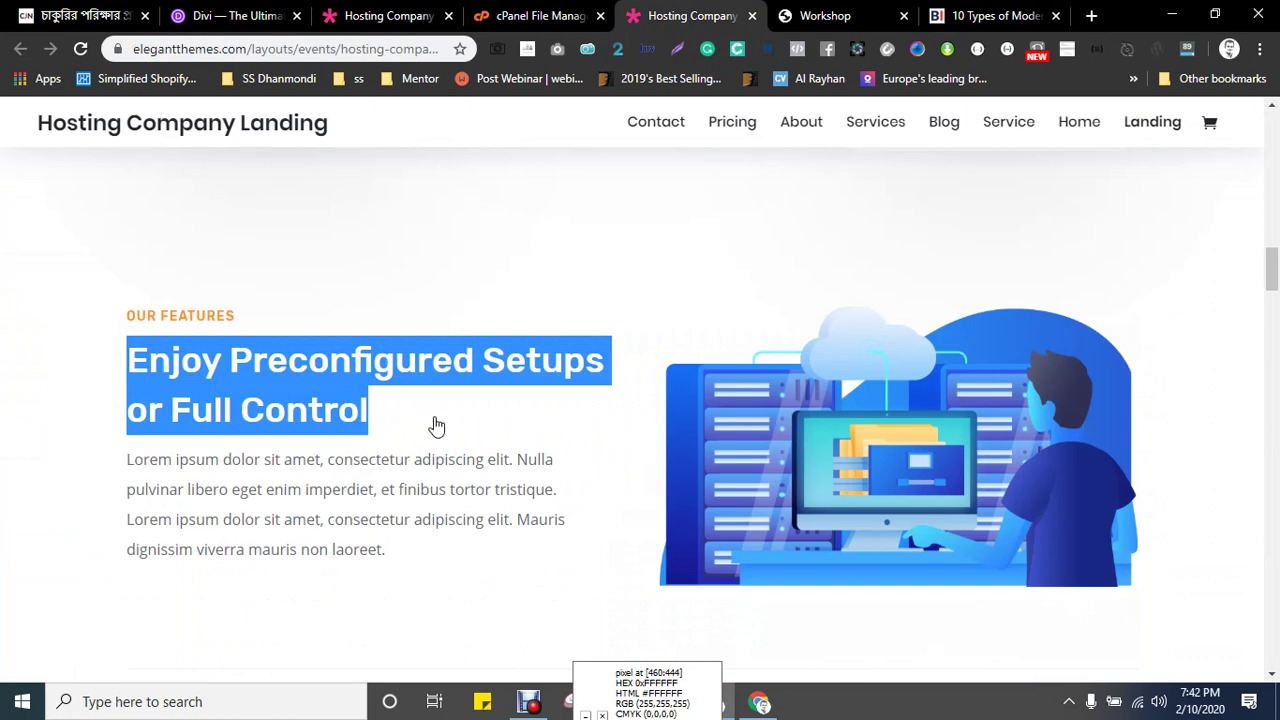
- Replace the Donec sollicitudin heading in the duplicated section's text module with the copied heading
key(ctrl+Tab)
click(277, 457)
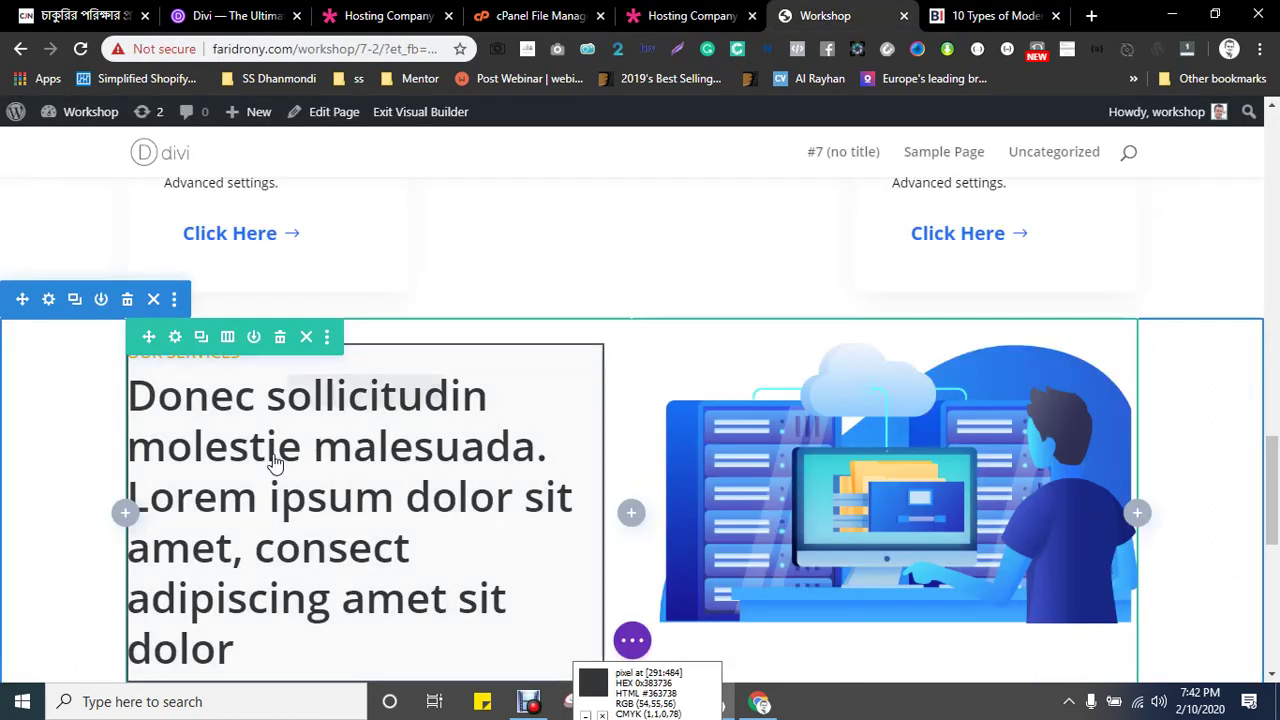
click(318, 391)
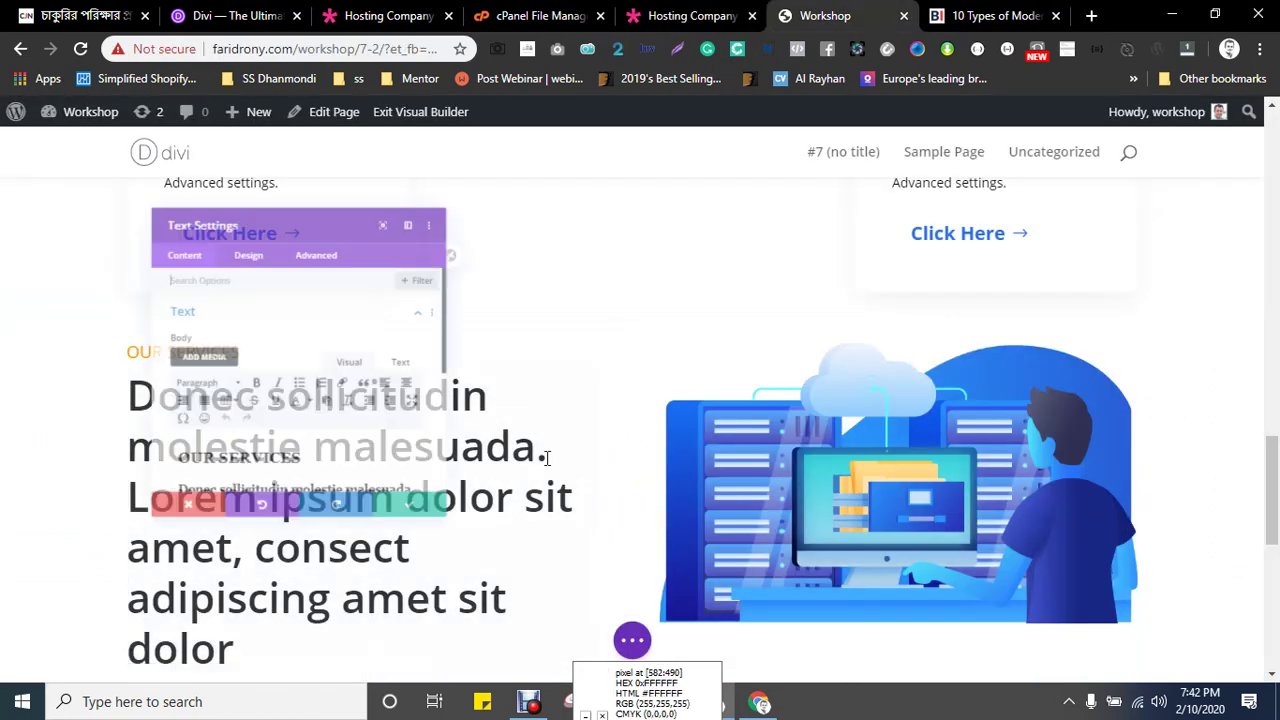
scroll(360, 449, down, 3)
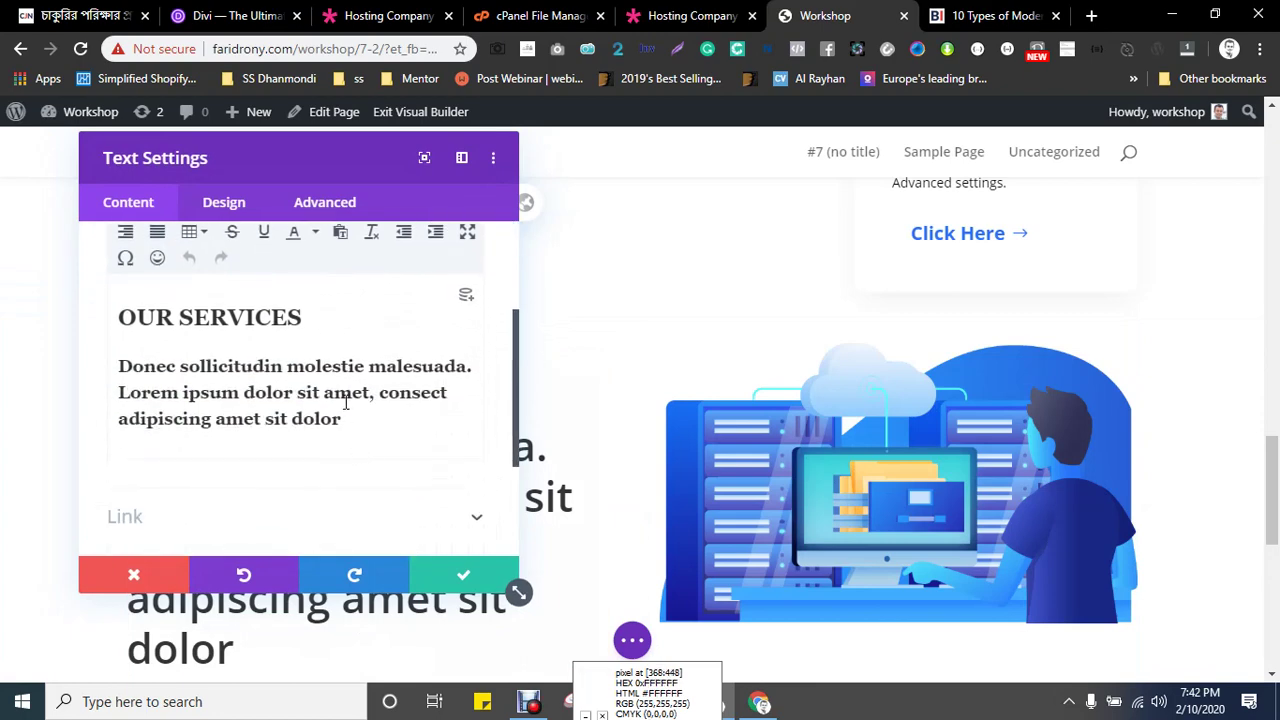
drag(343, 420, 115, 367)
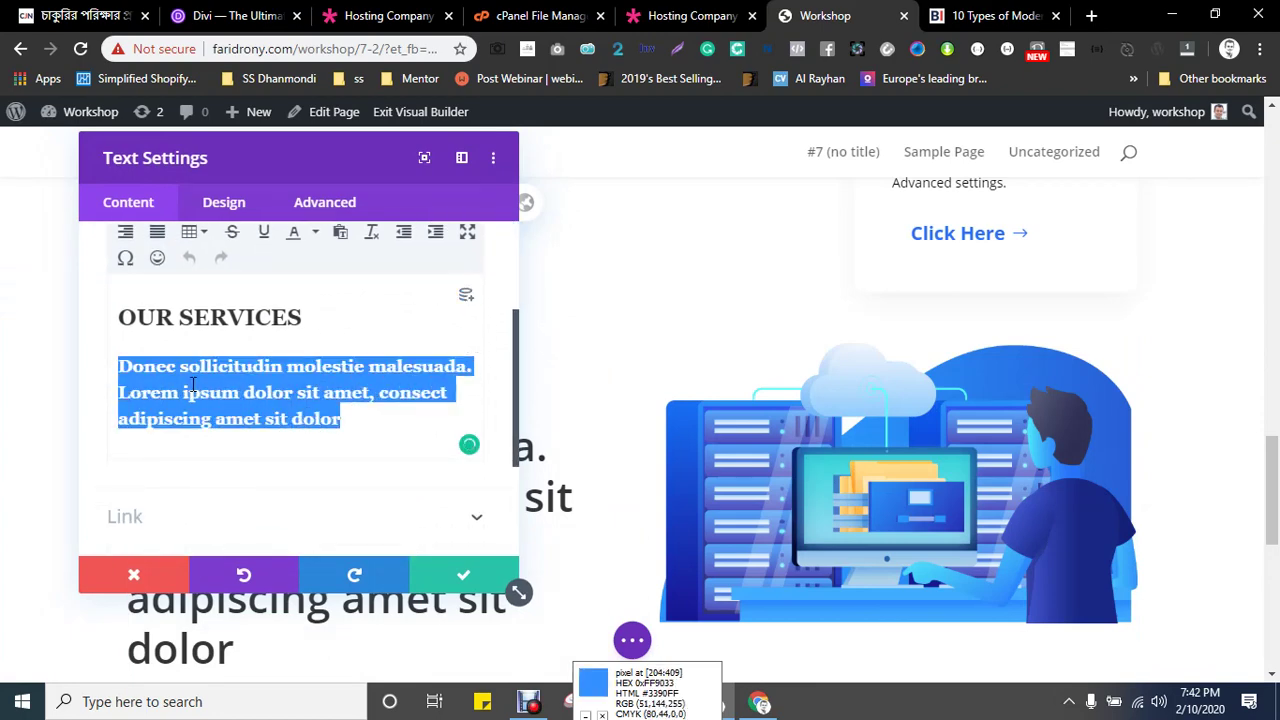
- Replace the subheading above the server illustration's row with "Enjoy Preconfigured Setups or Full Control" and save the text module
key(ctrl+v)
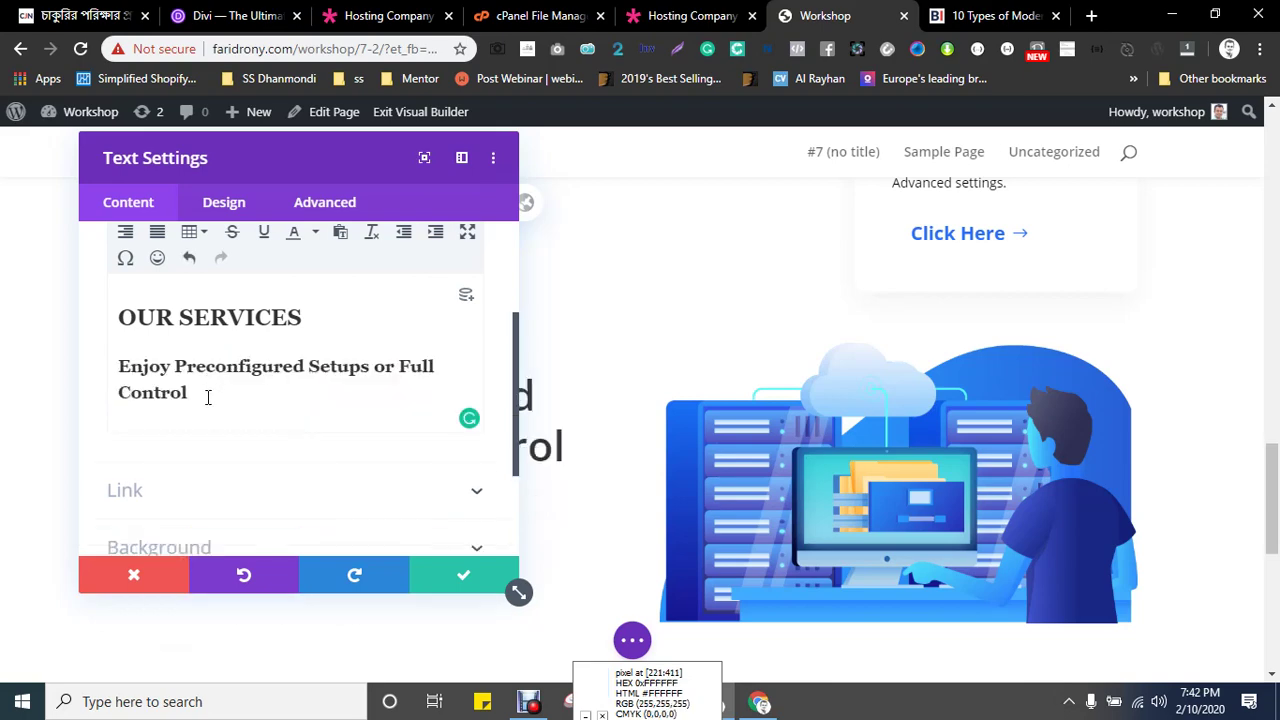
drag(263, 169, 733, 168)
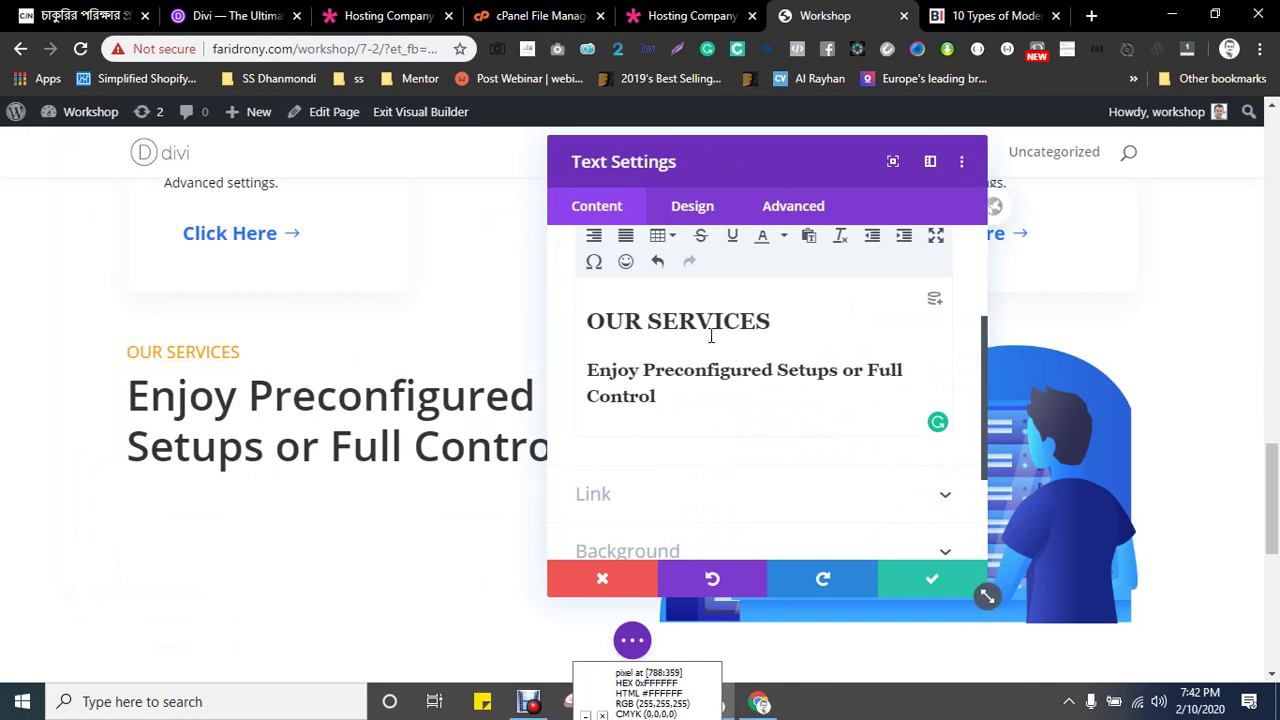
click(902, 580)
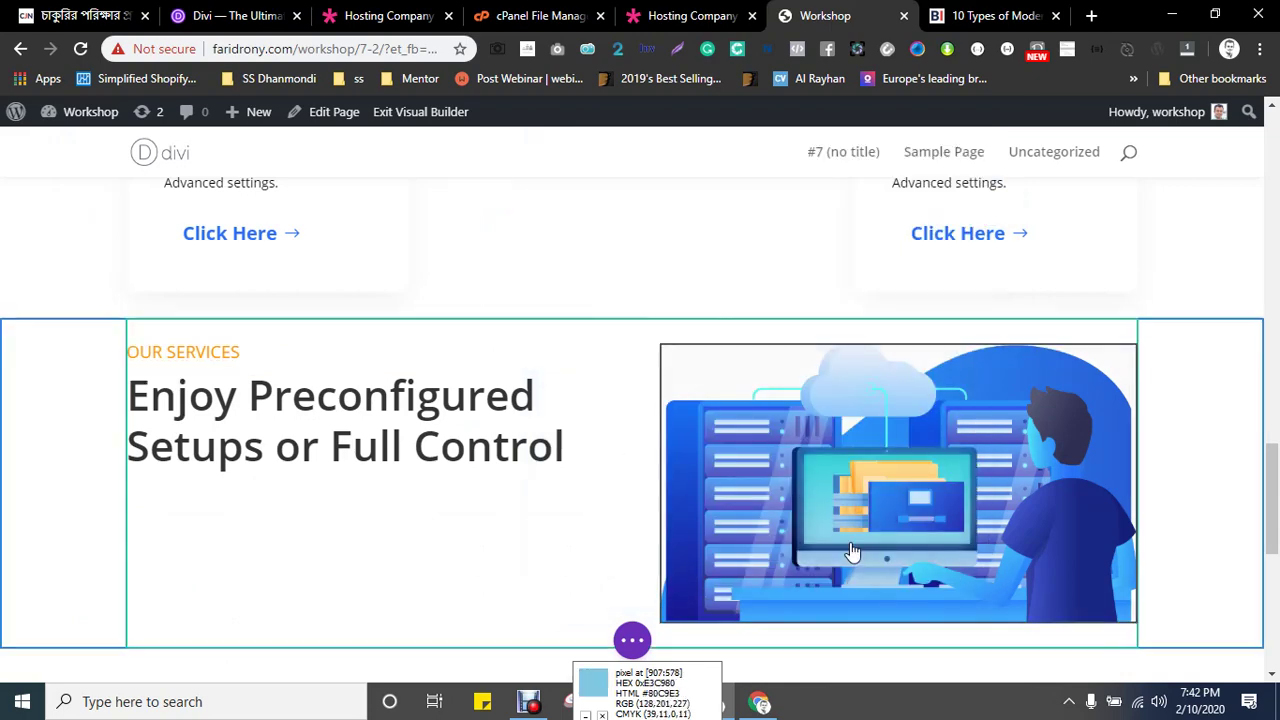
- Switch to the Hosting Company Landing demo and examine its Our Features paragraph, feature cards and hero text
key(ctrl+shift+Tab)
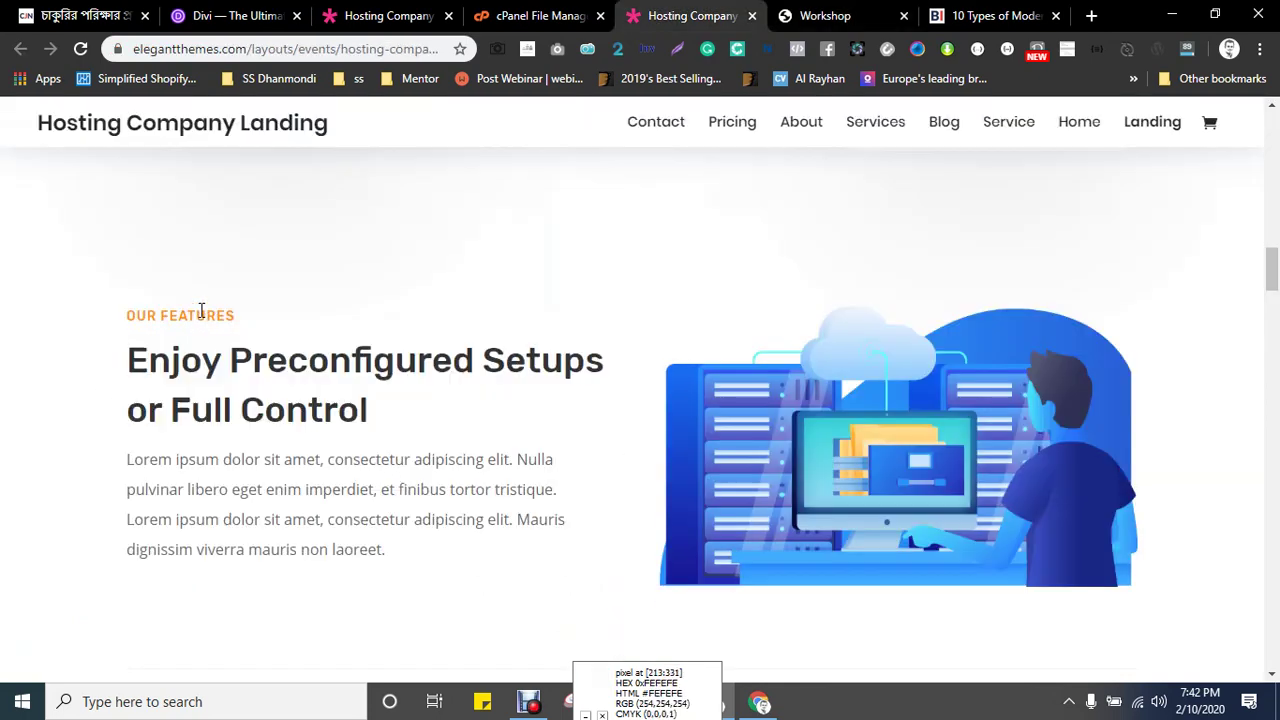
double_click(201, 311)
drag(130, 467, 420, 556)
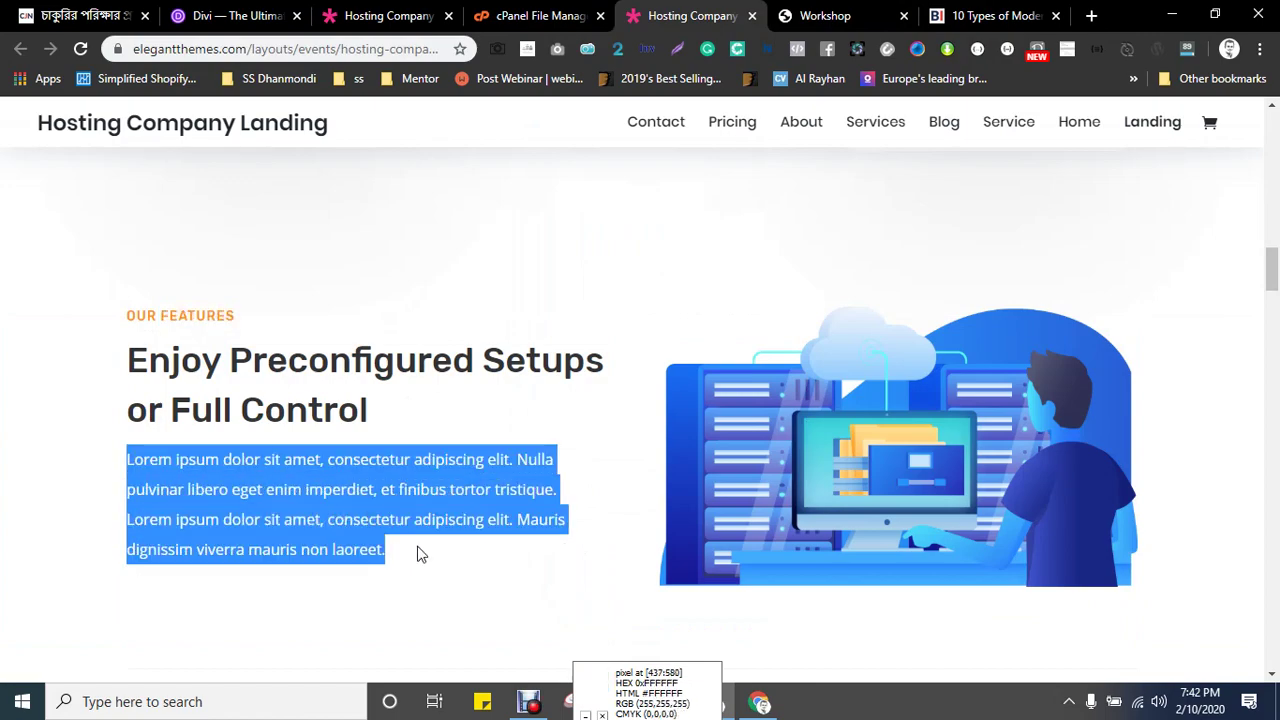
scroll(449, 483, up, 8)
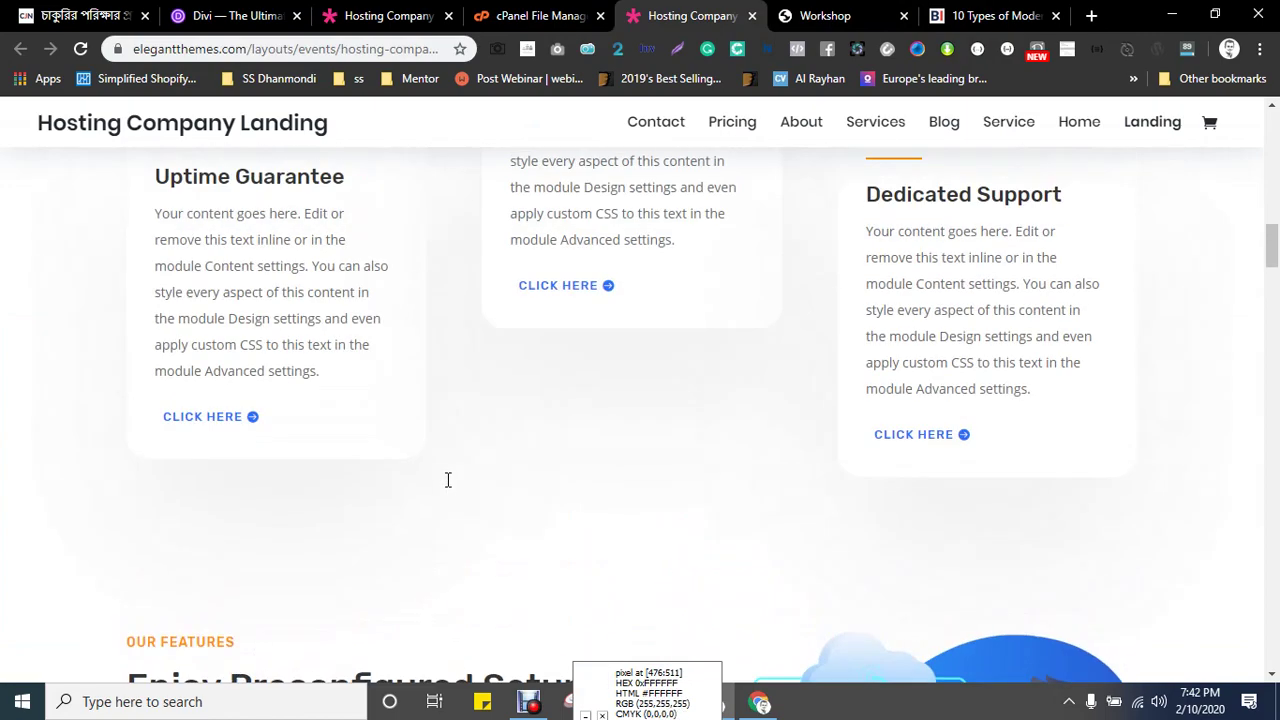
scroll(449, 483, down, 8)
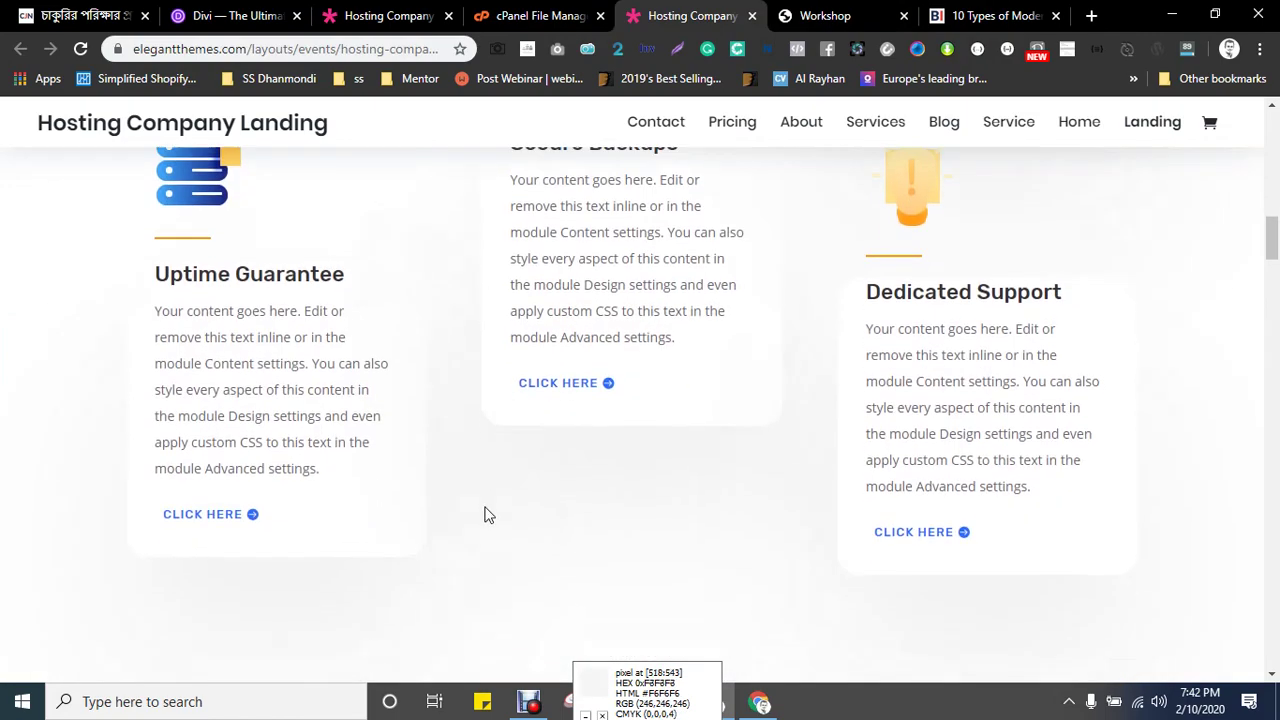
click(519, 515)
scroll(519, 515, up, 12)
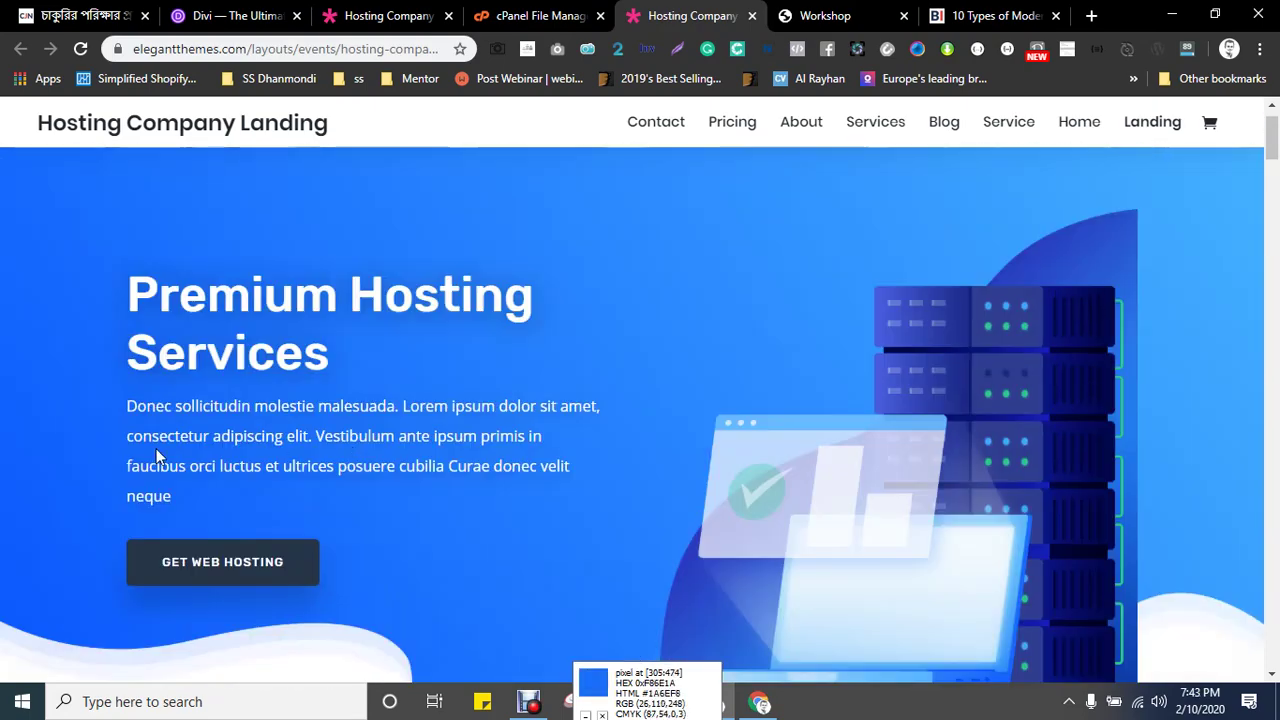
- Return to the Workshop page and copy the Premium Hosting Services text module in the hero section
click(812, 15)
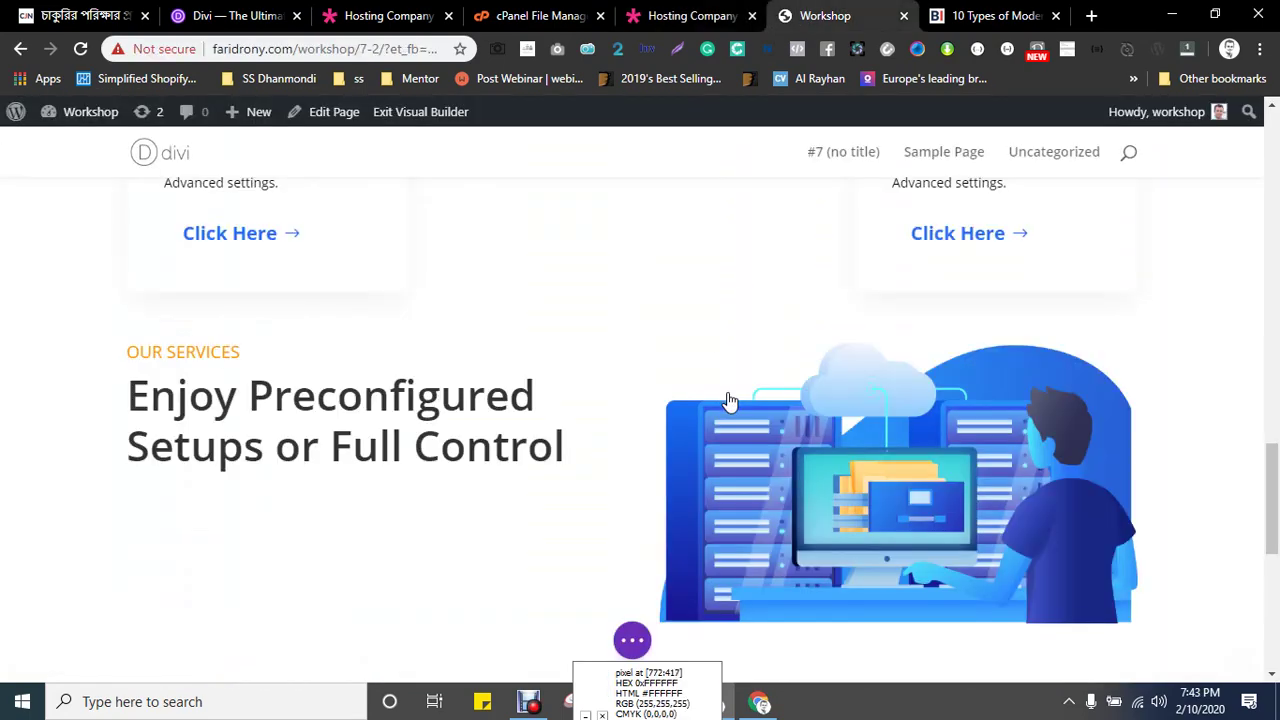
scroll(728, 402, up, 5)
scroll(733, 406, up, 5)
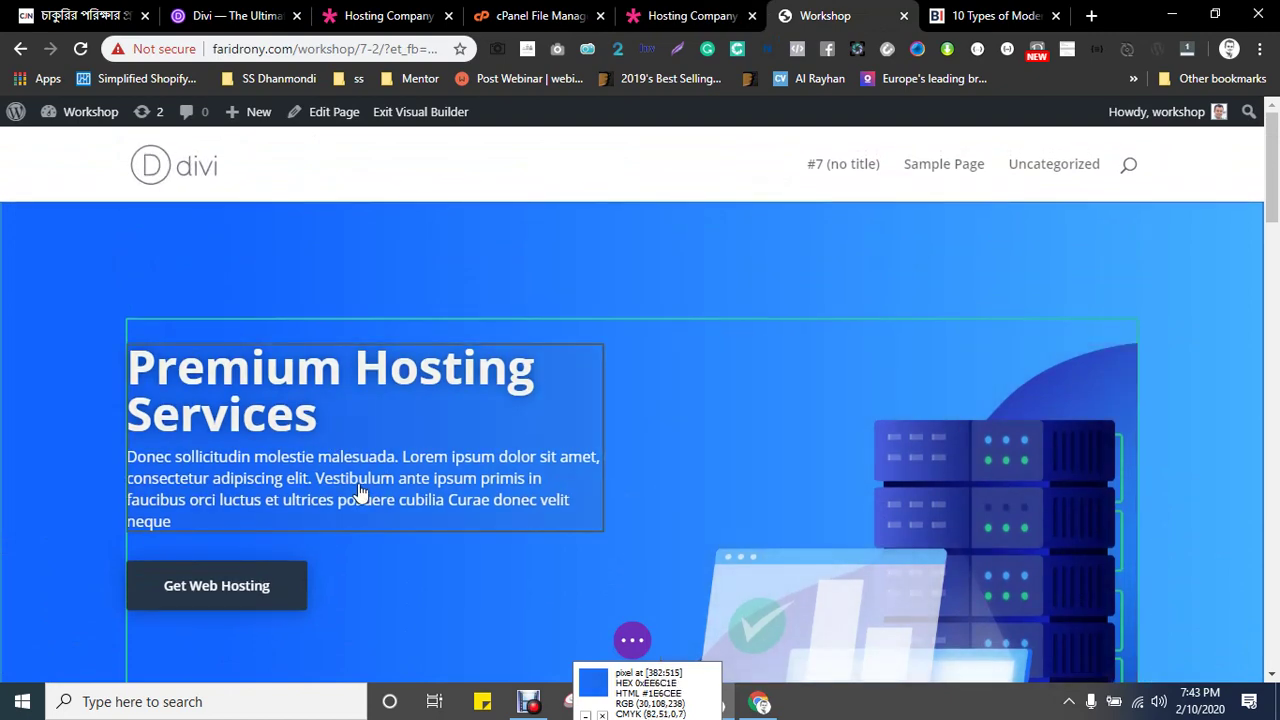
right_click(360, 492)
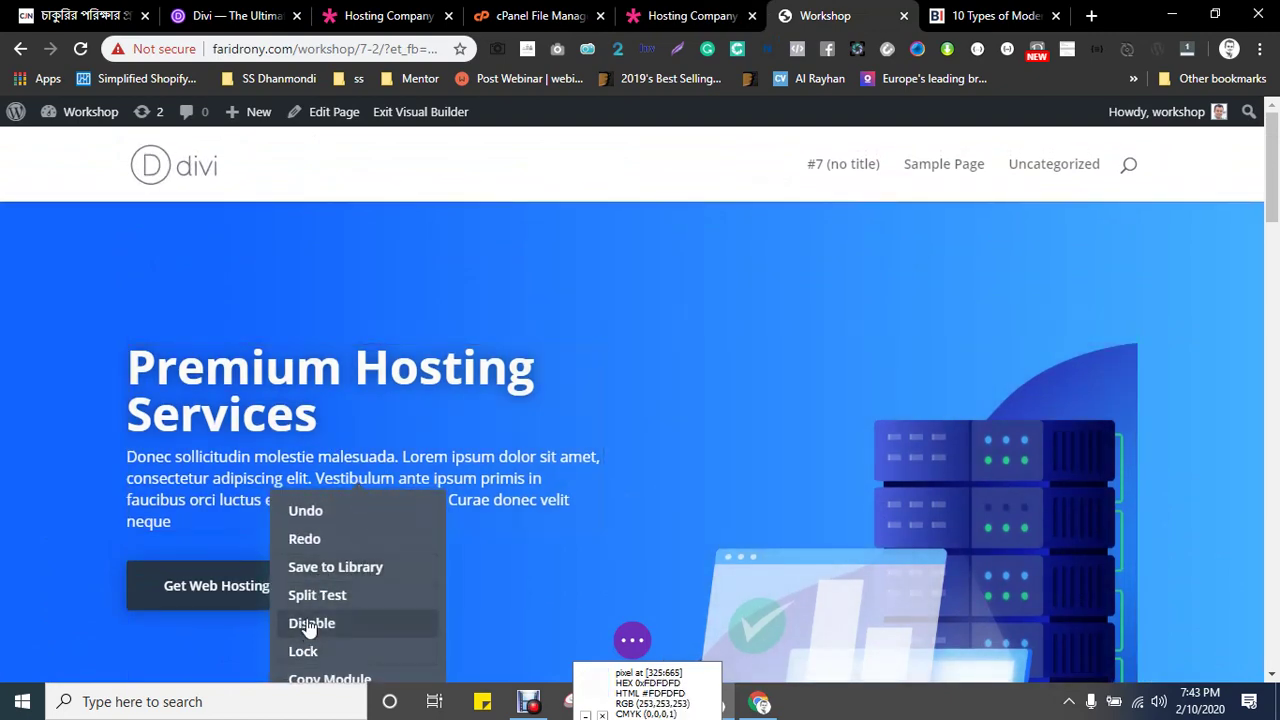
click(323, 679)
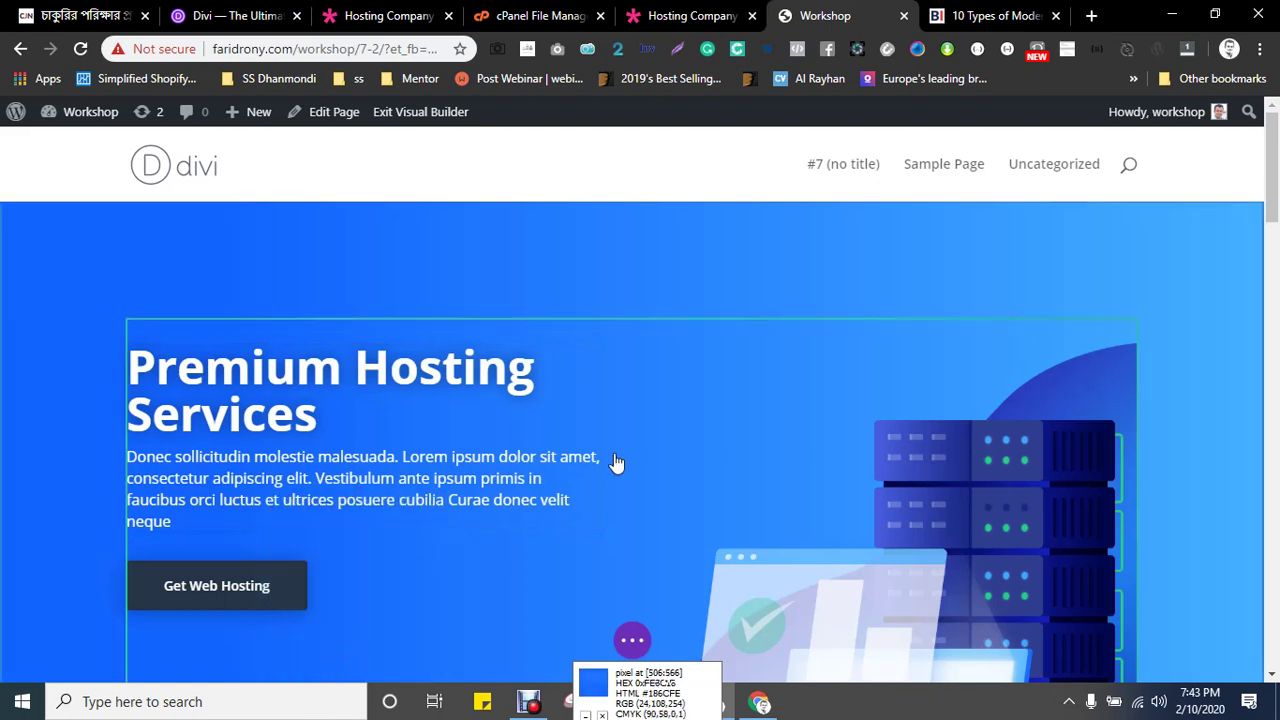
- Try to paste the copied text module into the row with the Enjoy Preconfigured Setups heading
scroll(657, 409, down, 7)
scroll(657, 409, down, 5)
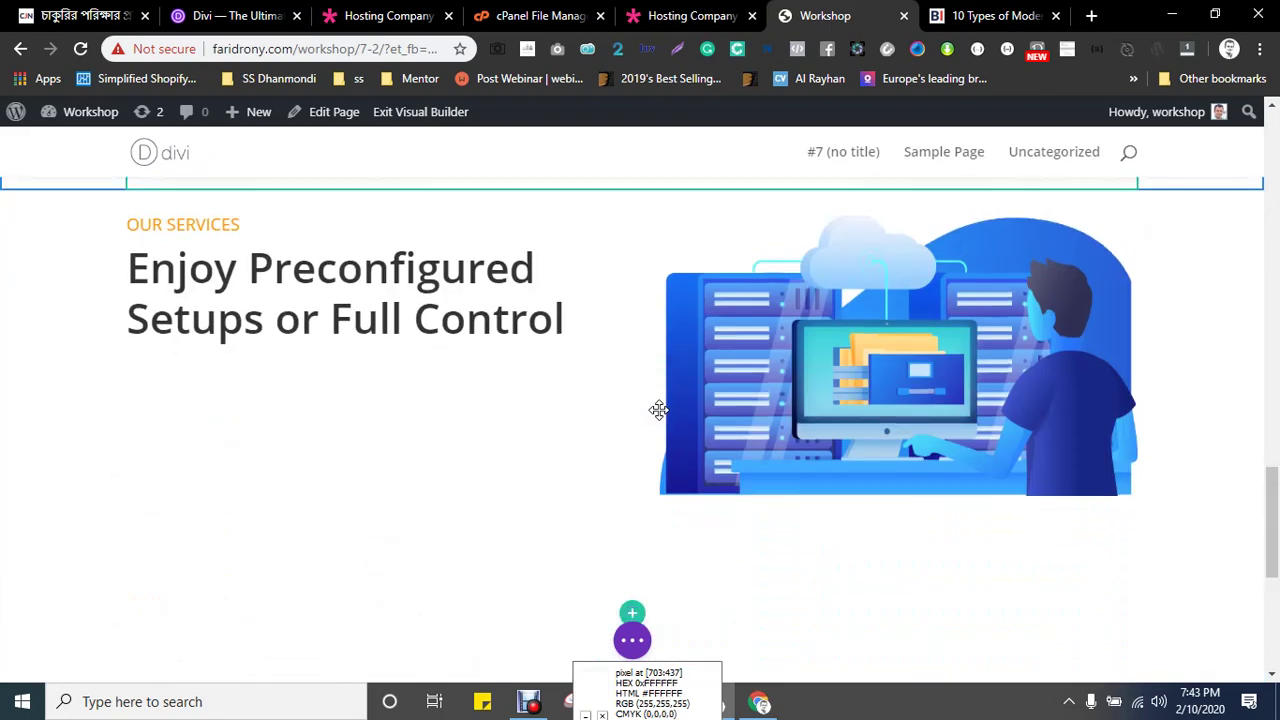
right_click(249, 411)
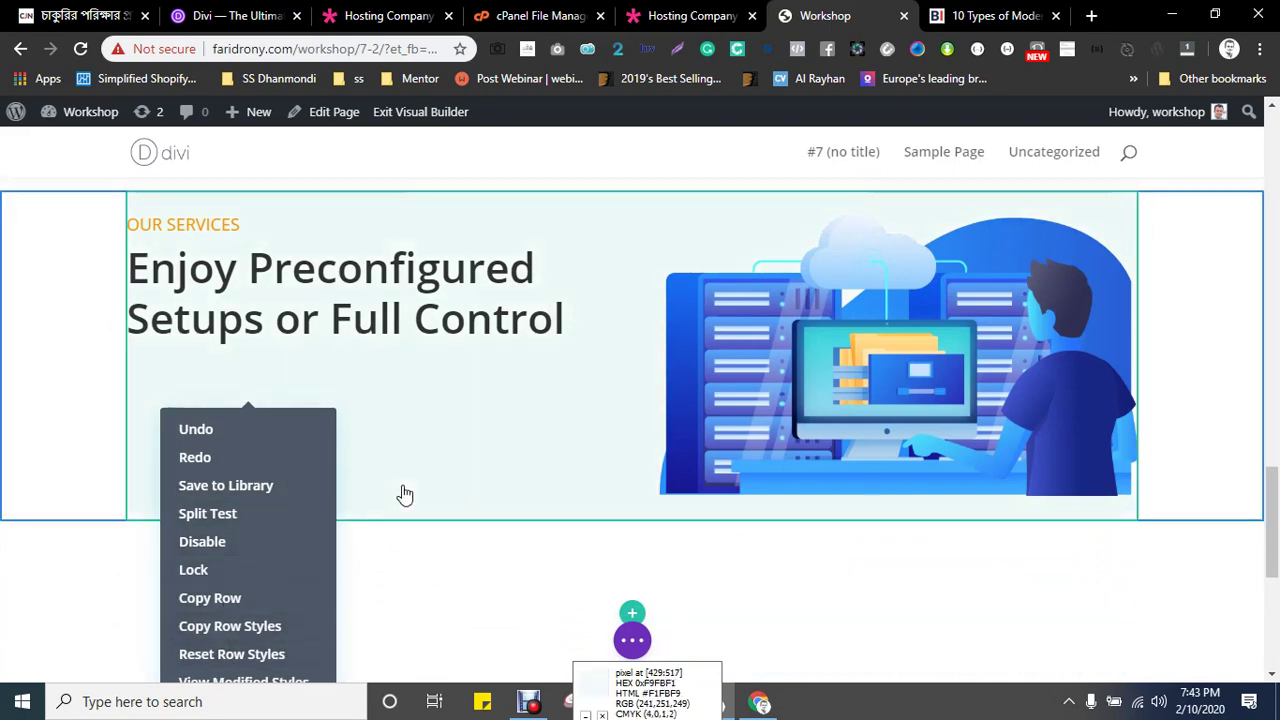
scroll(403, 494, down, 2)
right_click(272, 285)
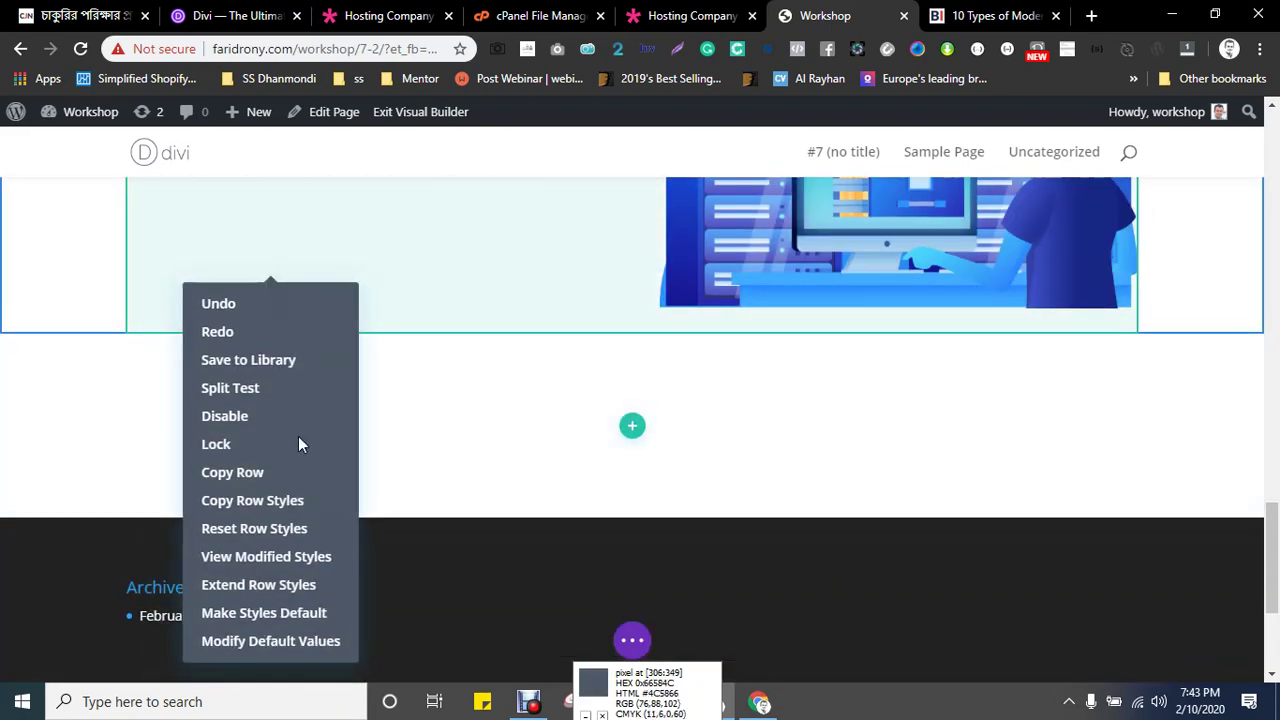
scroll(664, 440, up, 4)
scroll(664, 440, up, 6)
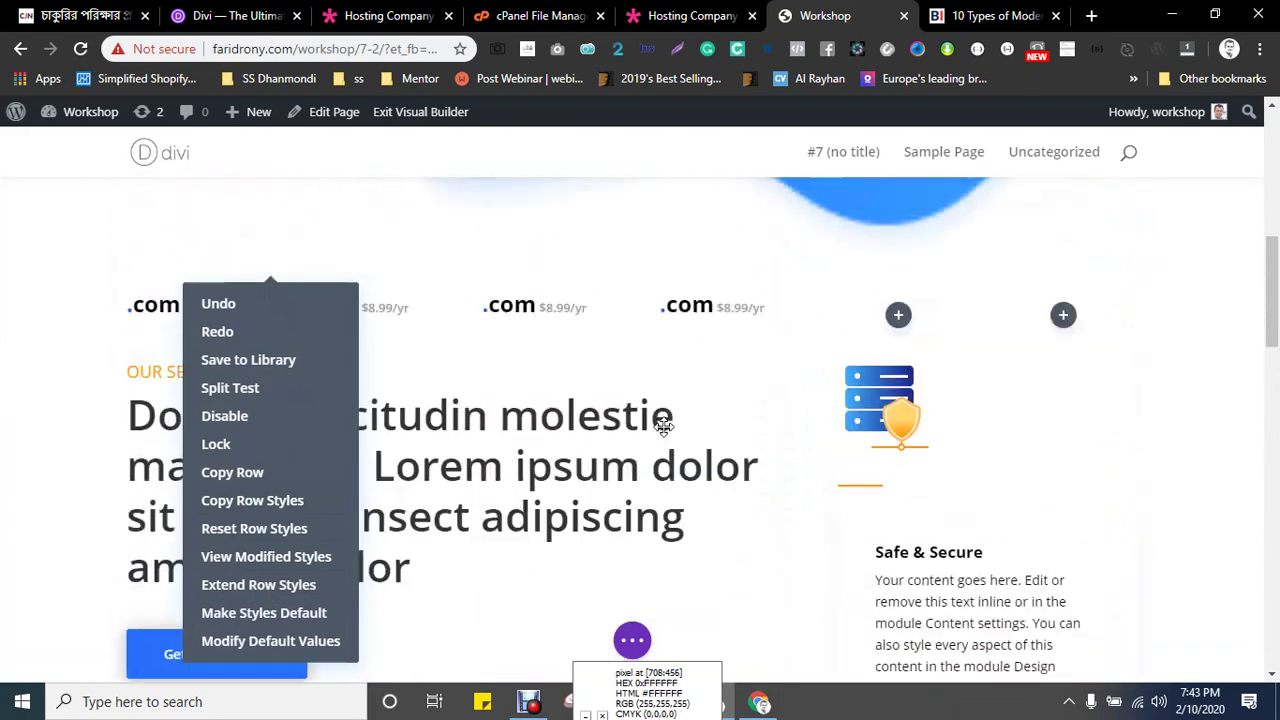
scroll(643, 445, up, 2)
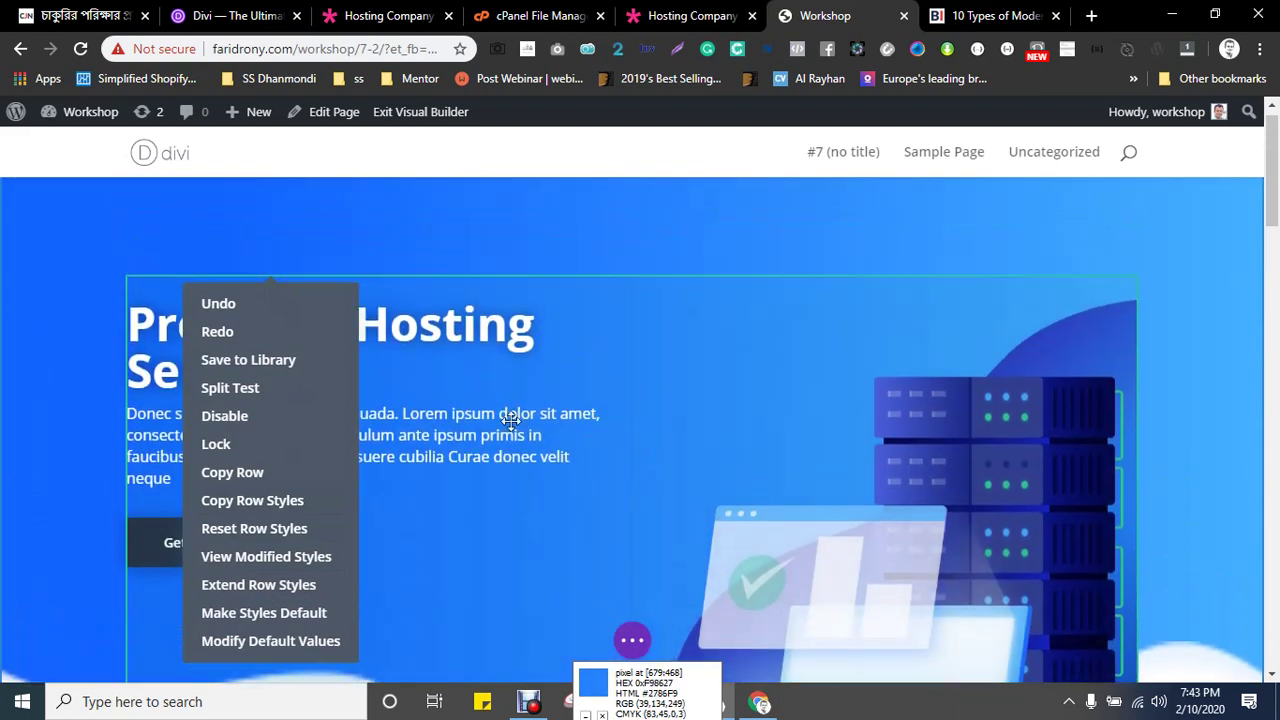
click(410, 486)
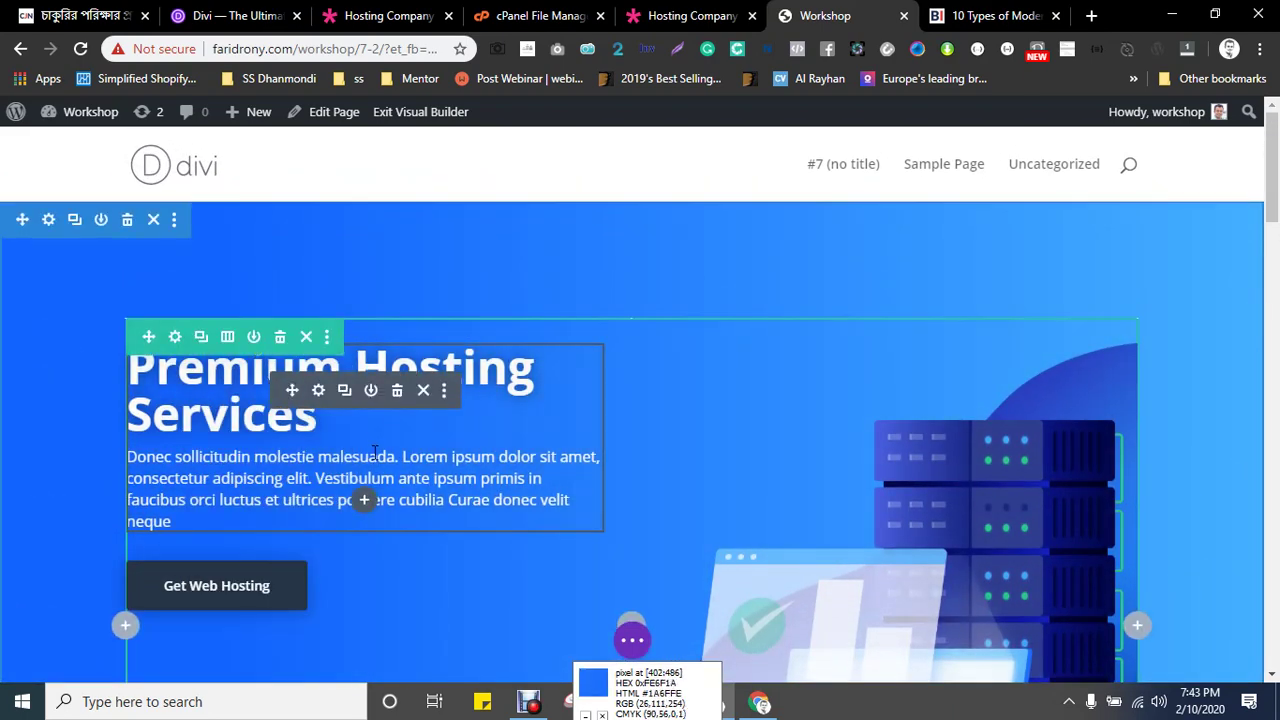
- Save the hero text module to the library as a global item named "box" in a new category "box"
click(370, 397)
scroll(341, 487, down, 1)
scroll(342, 495, down, 2)
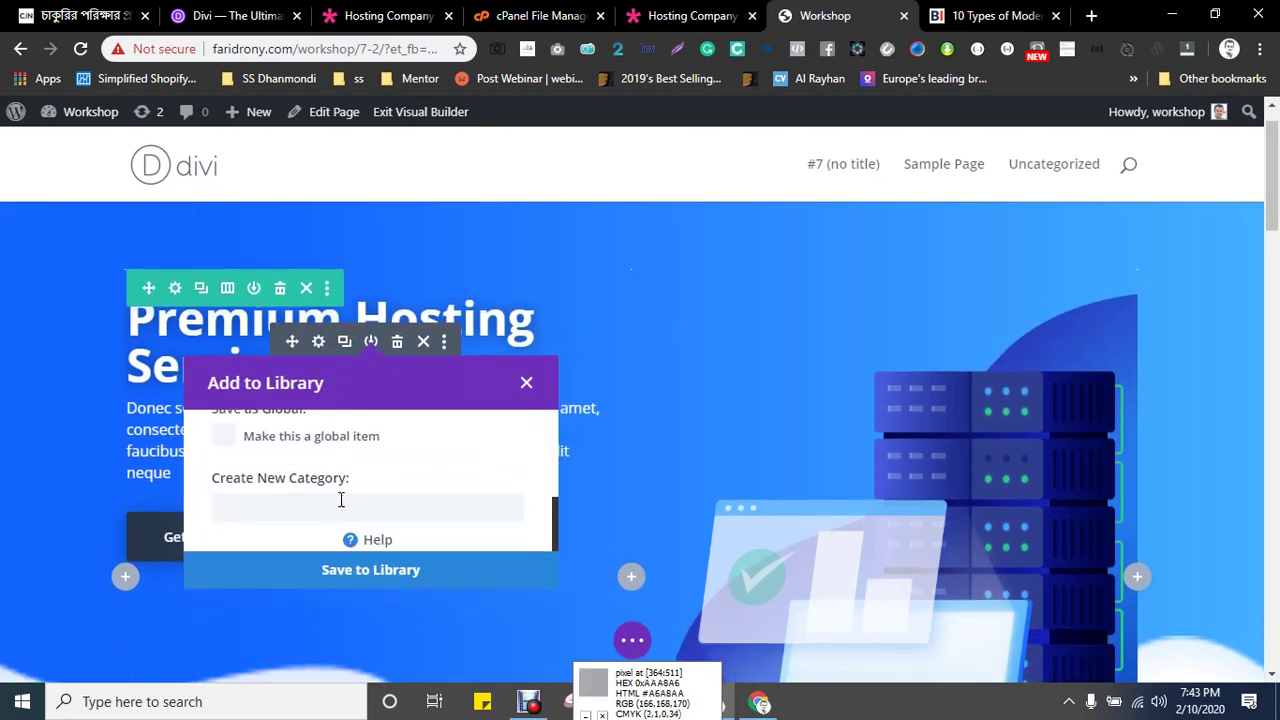
scroll(336, 502, up, 2)
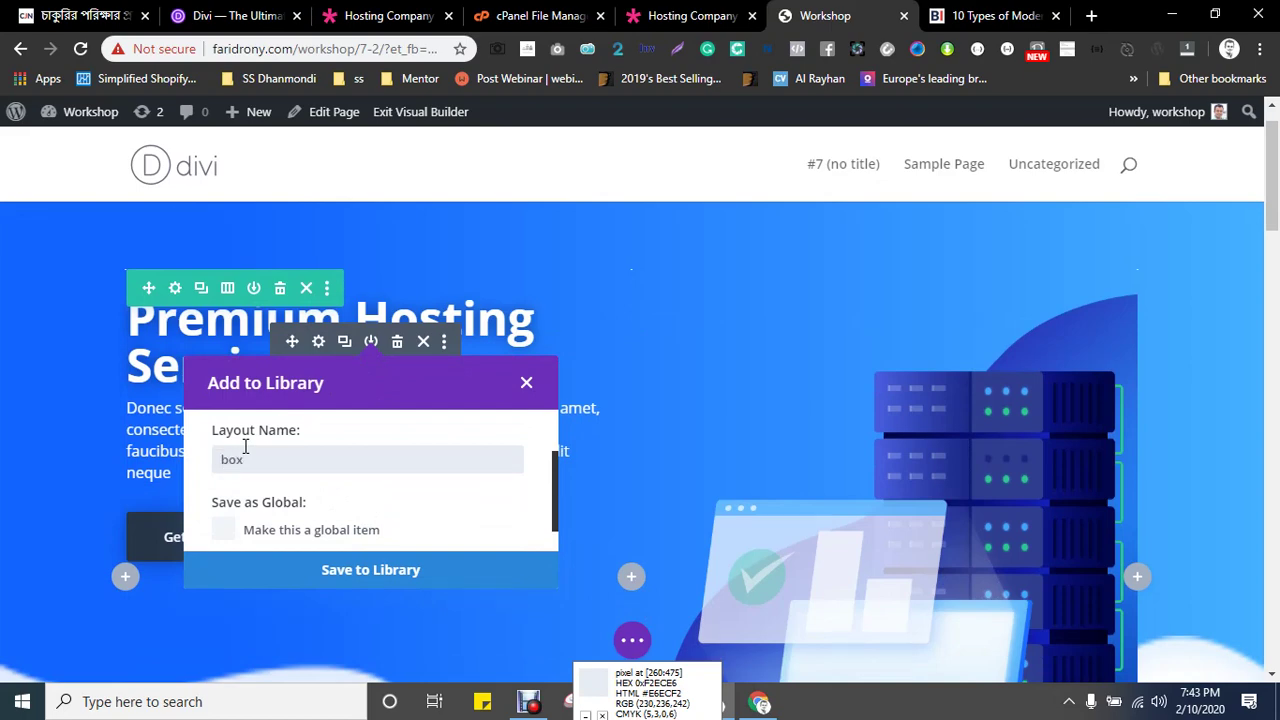
scroll(397, 437, down, 1)
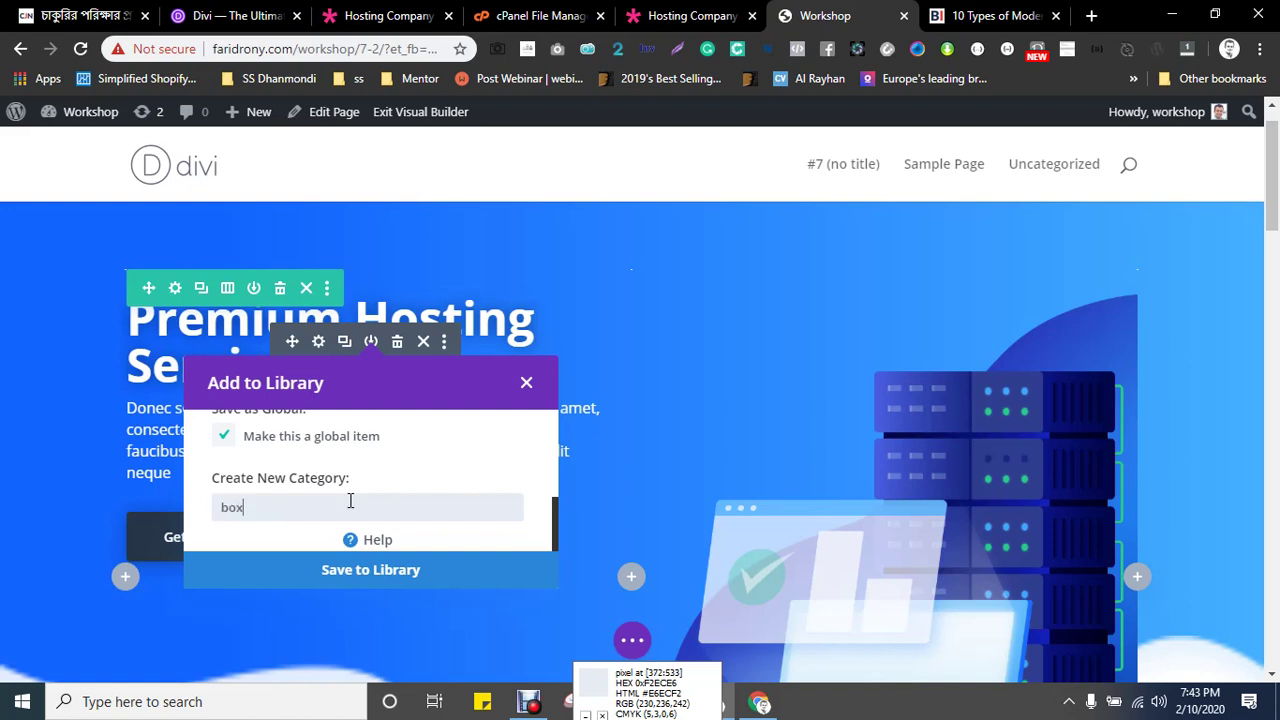
click(357, 569)
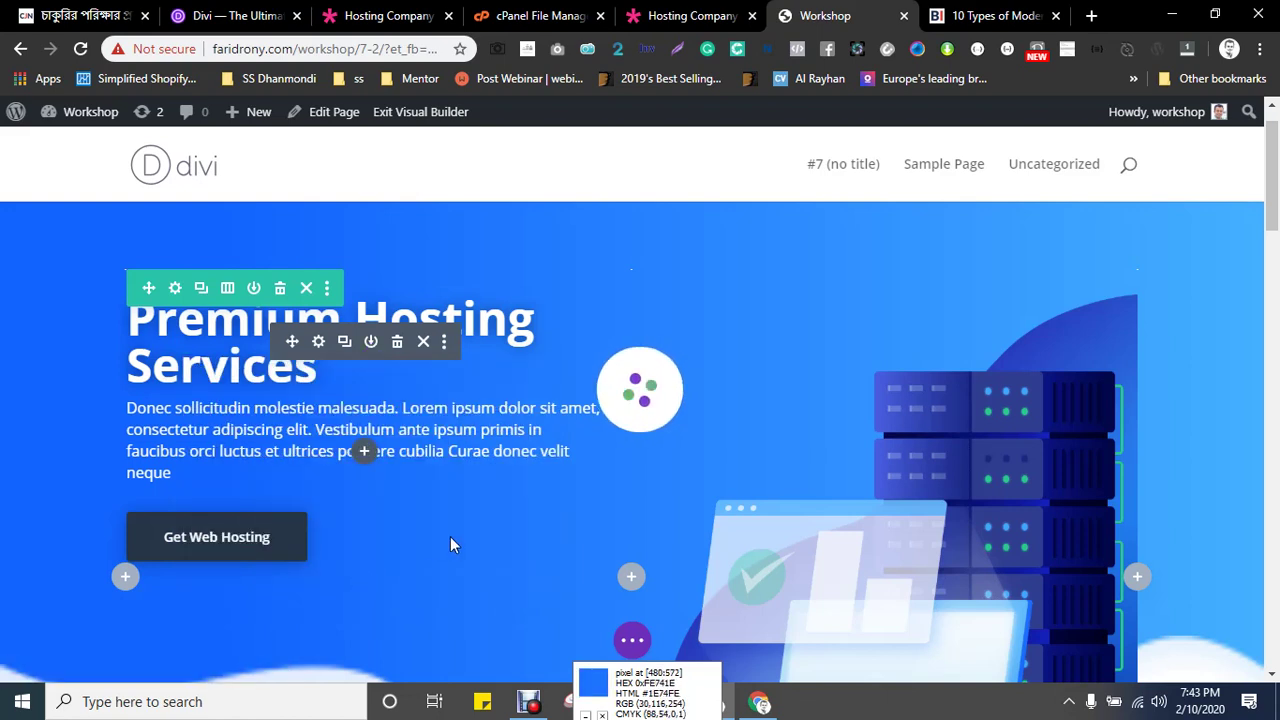
- Try to find a way to paste the module in the Enjoy Preconfigured row's options and settings
scroll(443, 528, down, 5)
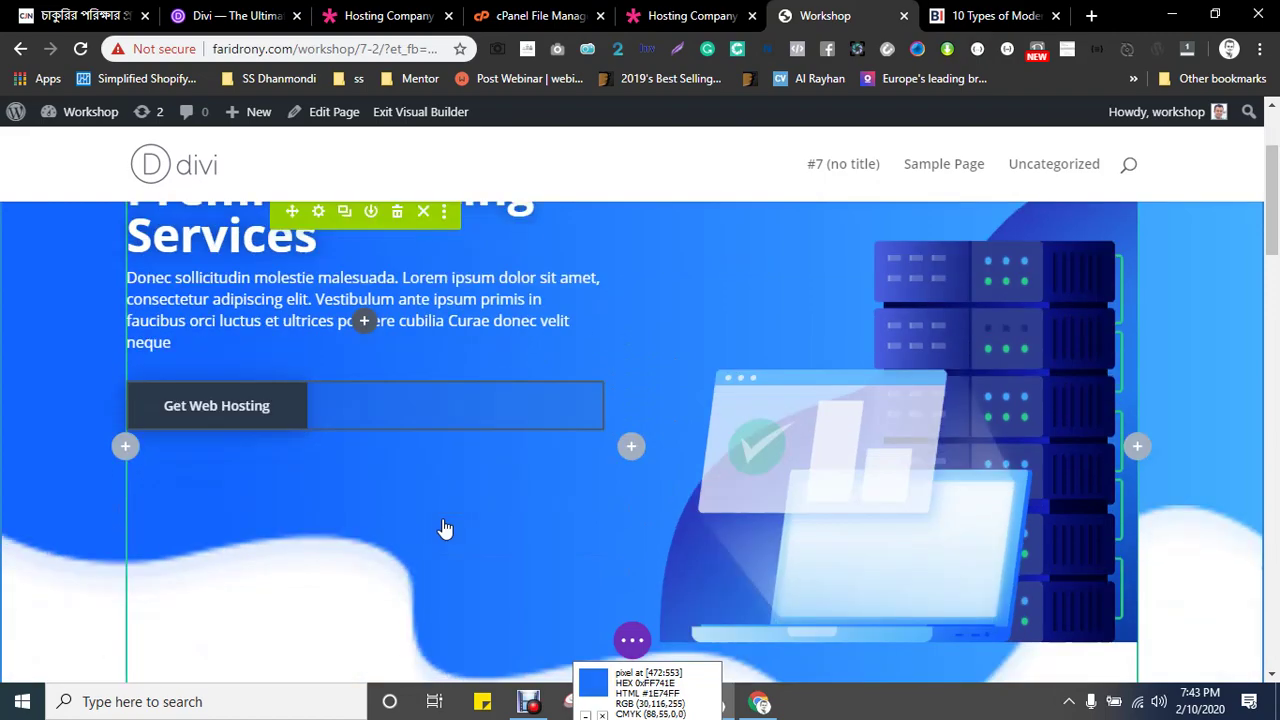
scroll(445, 528, down, 10)
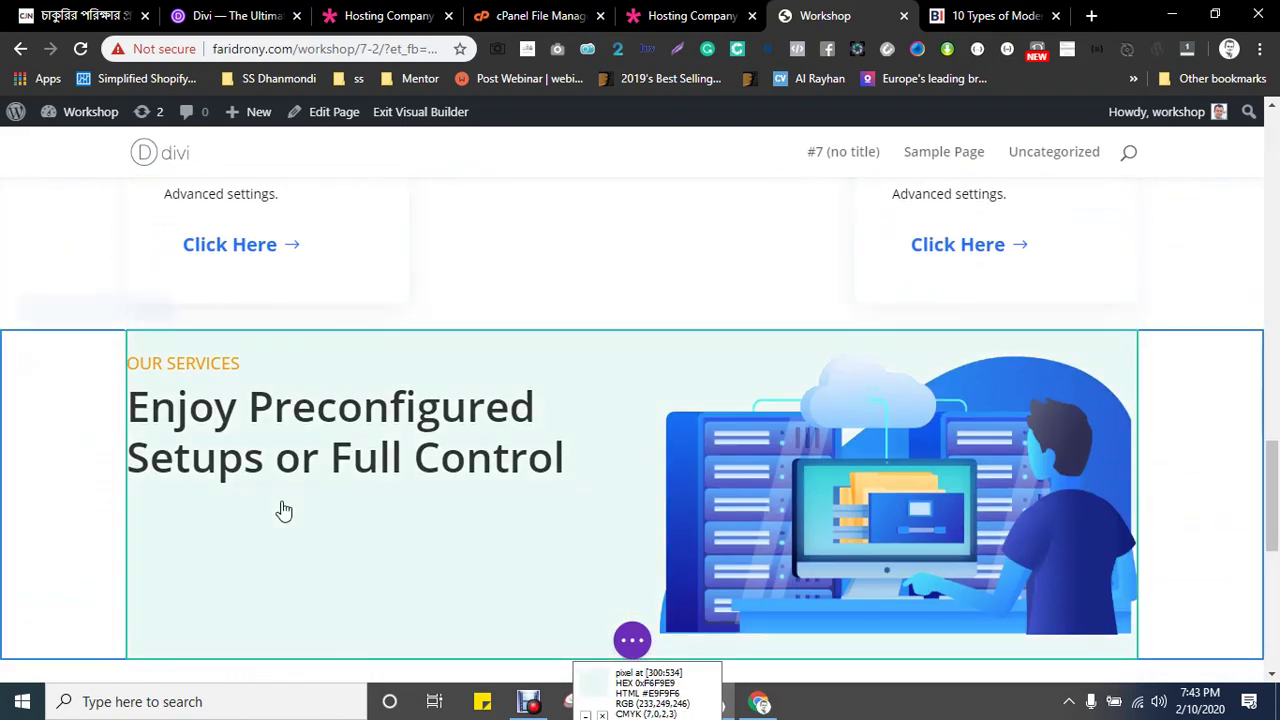
mouse_move(284, 511)
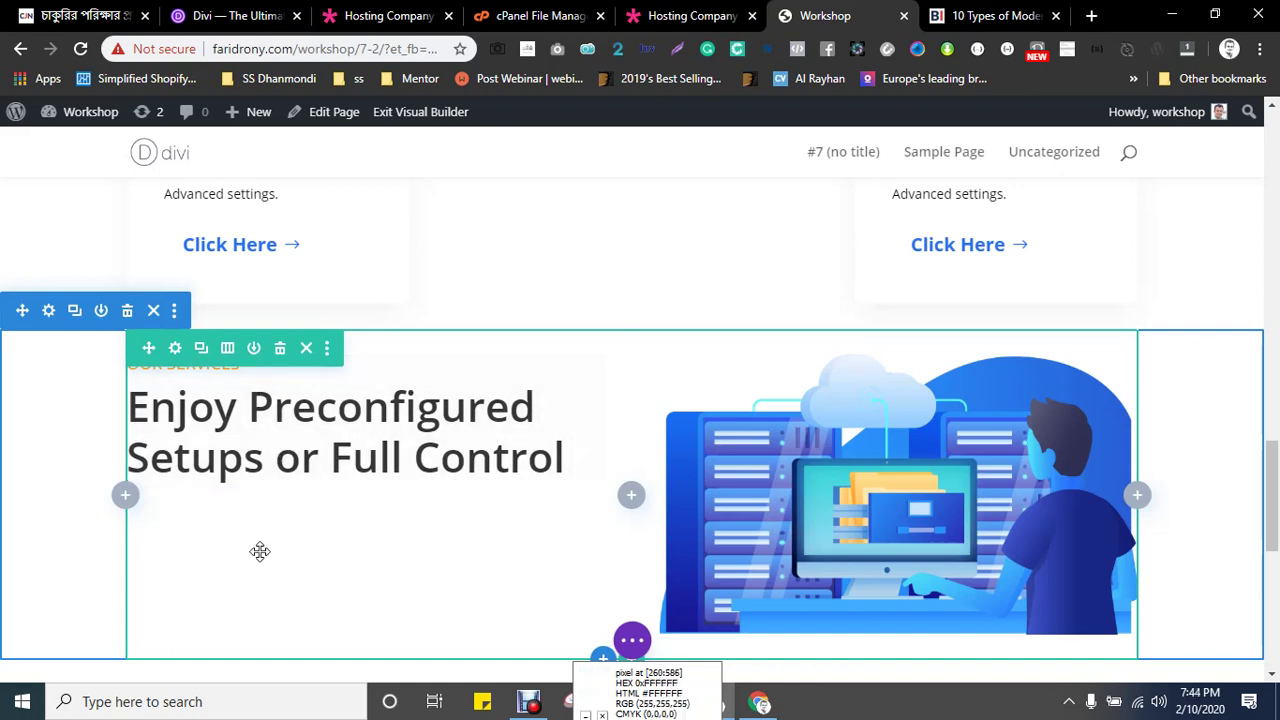
right_click(254, 497)
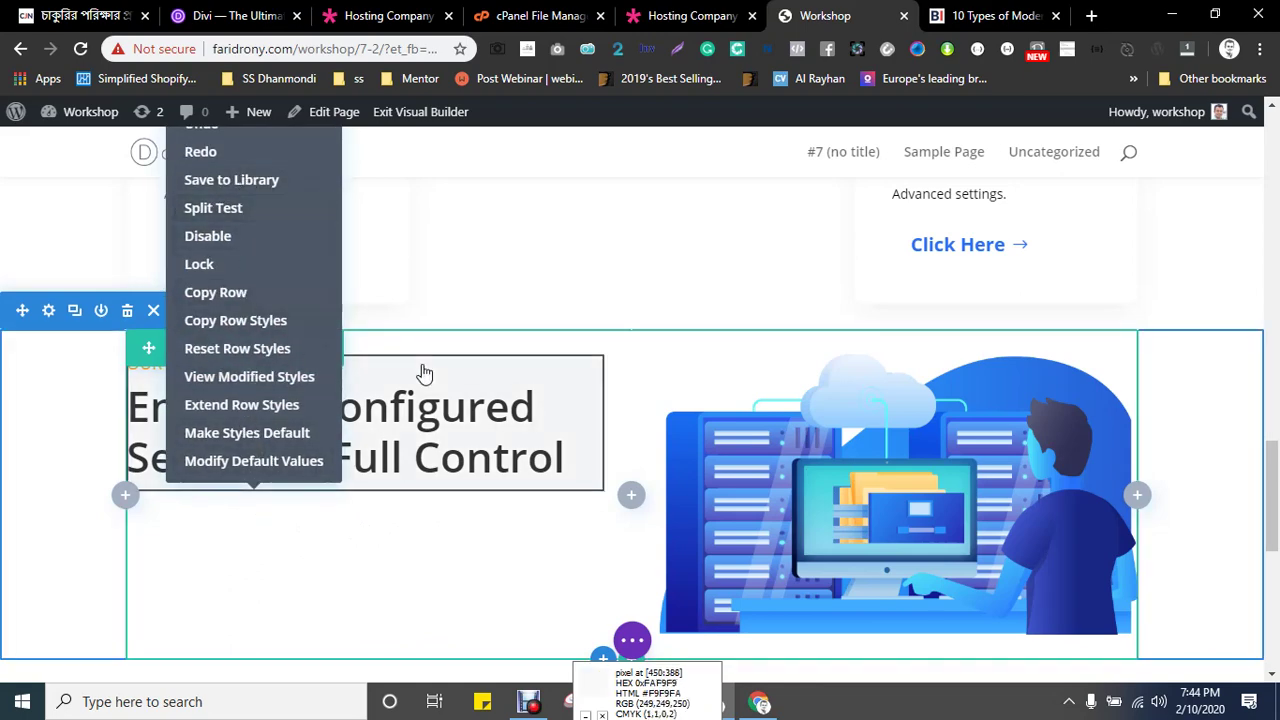
scroll(424, 374, up, 1)
right_click(262, 642)
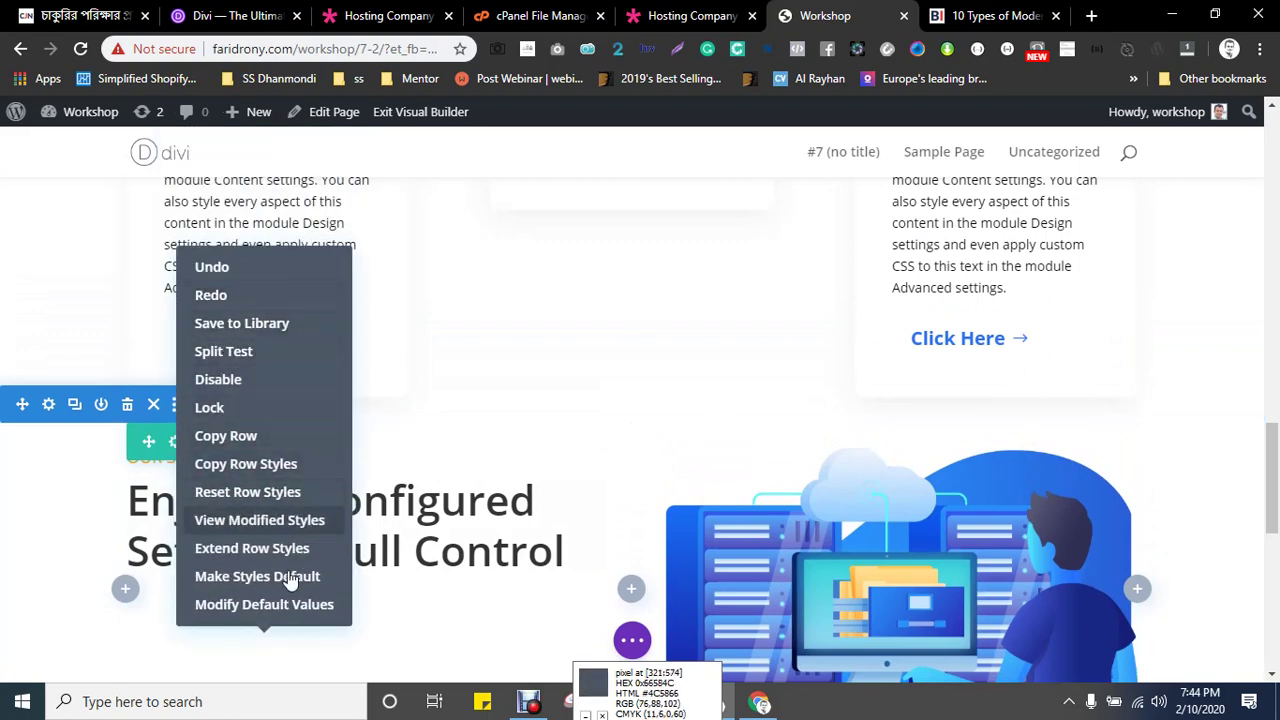
click(297, 654)
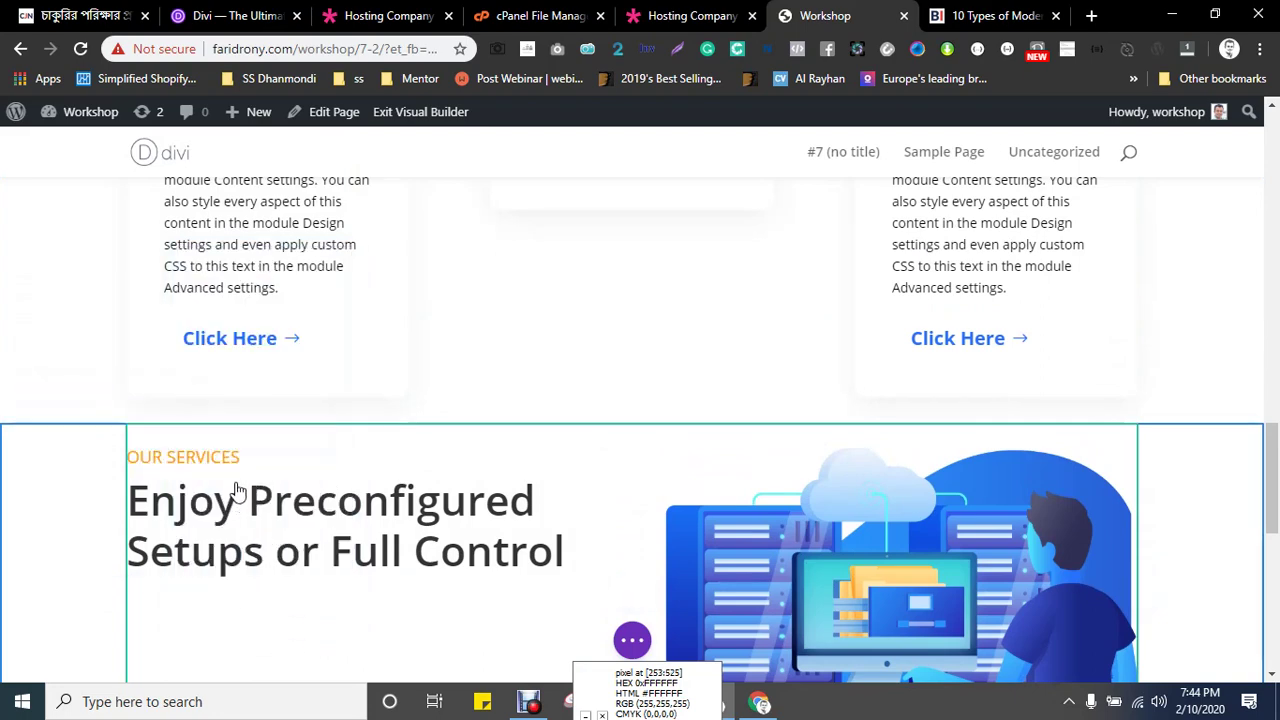
mouse_move(214, 486)
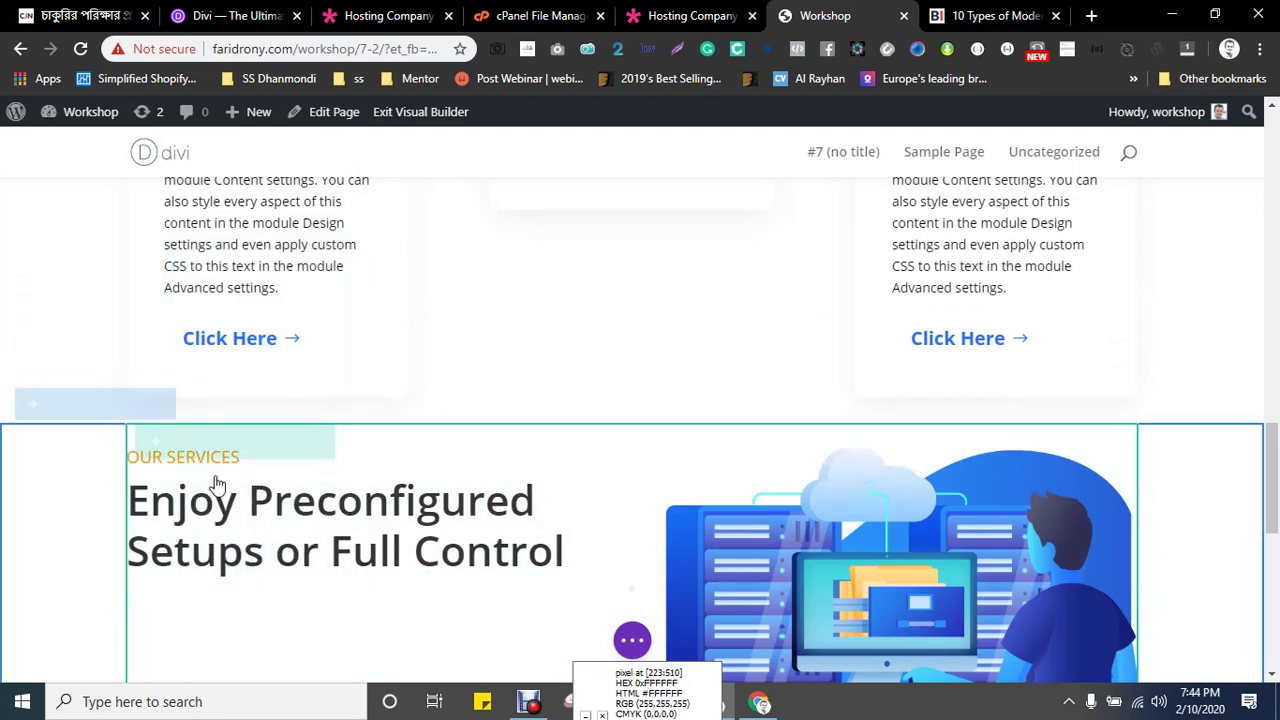
click(177, 443)
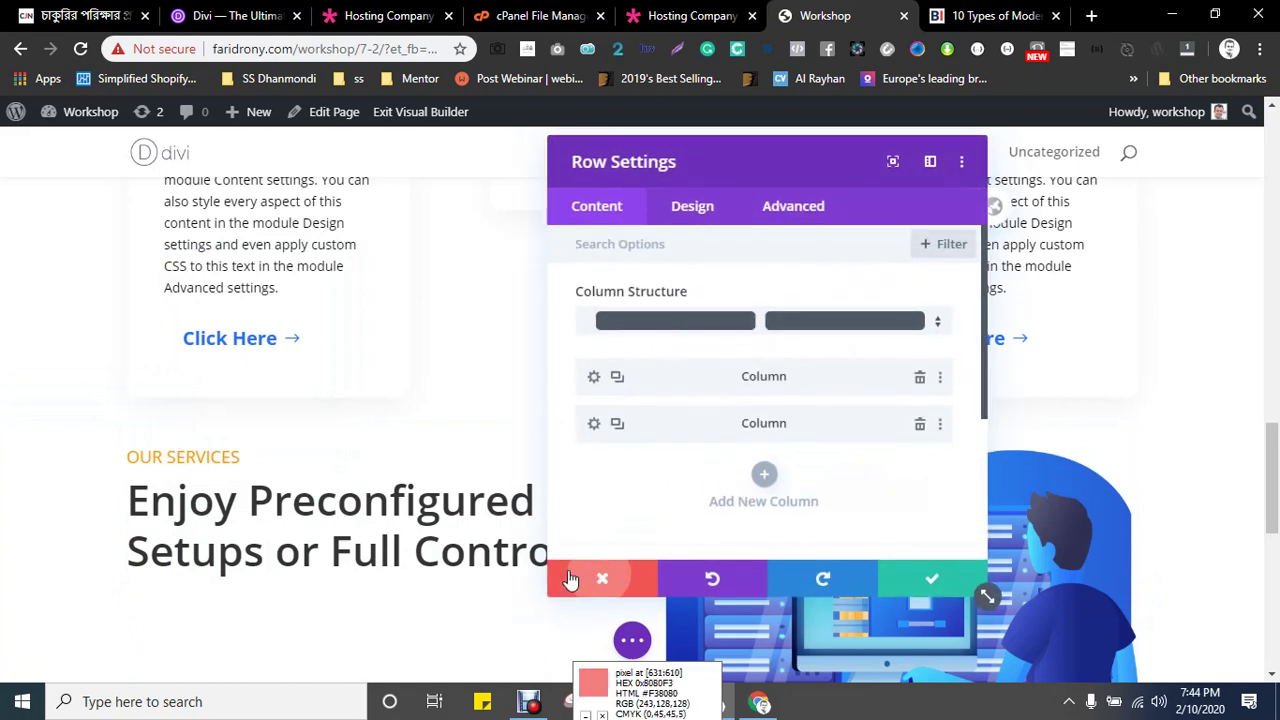
click(602, 580)
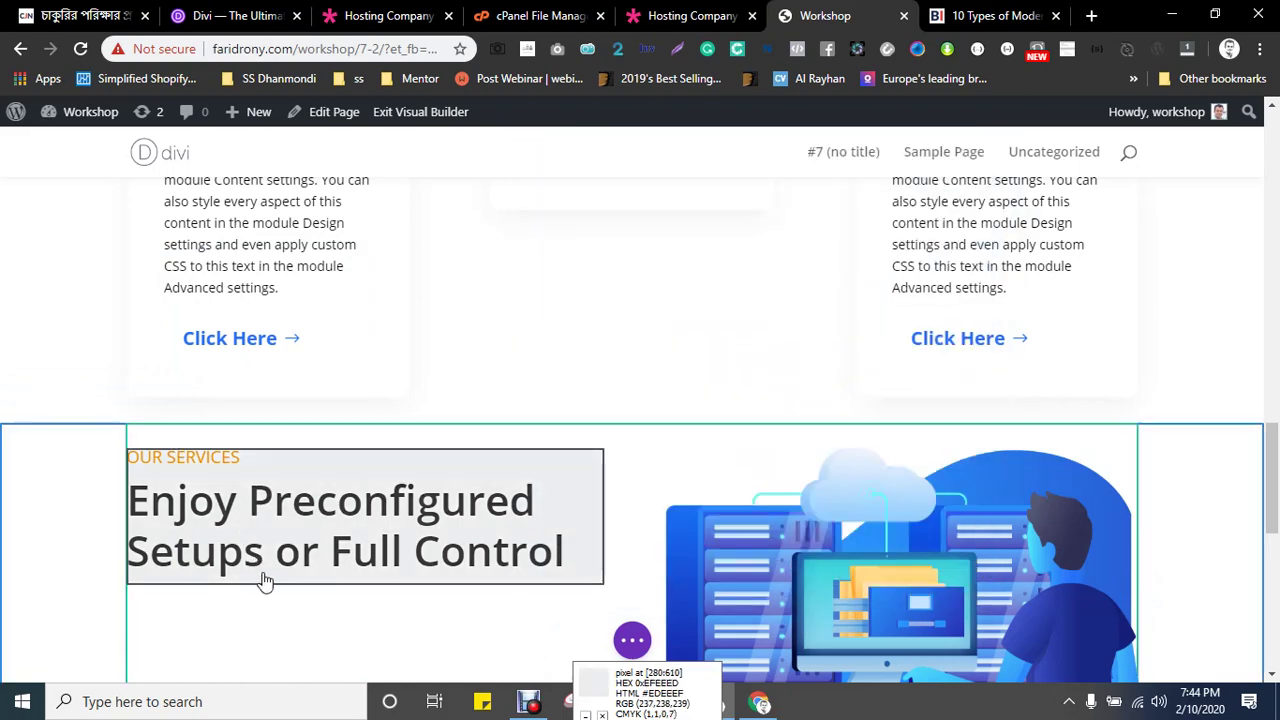
- Insert the saved "box" text module from the library below the Enjoy Preconfigured Setups or Full Control heading
mouse_move(263, 580)
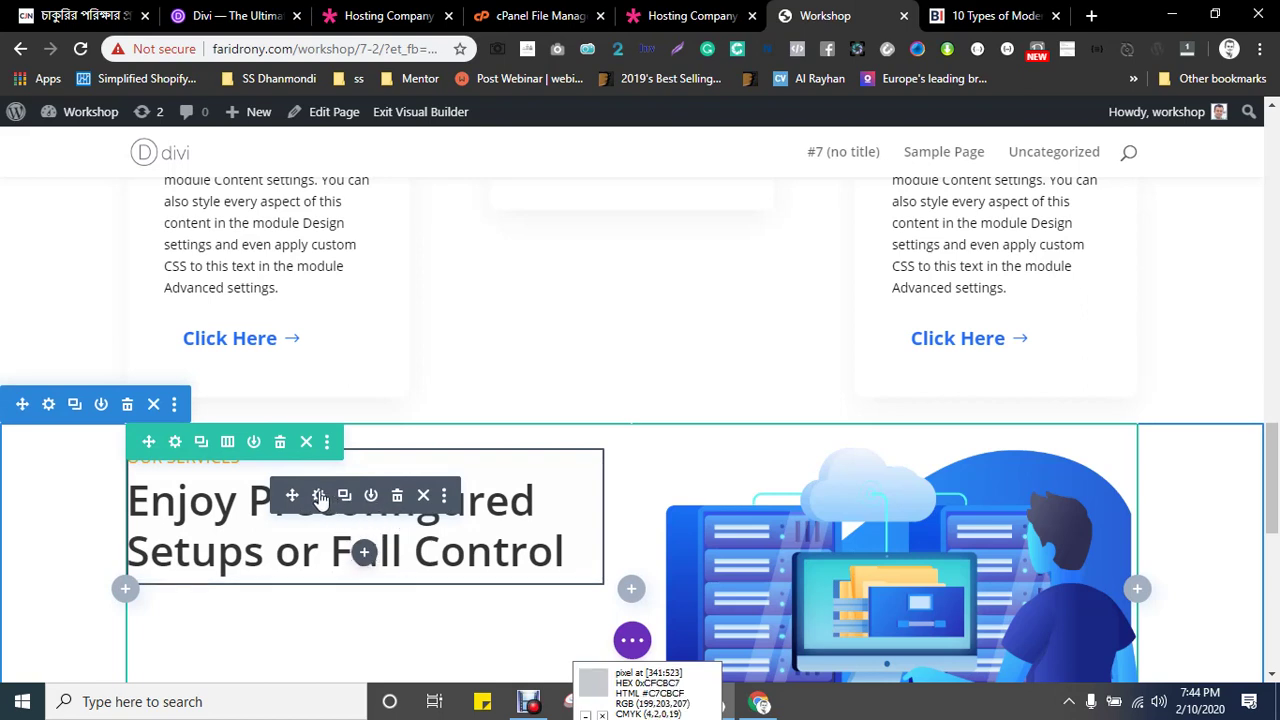
click(444, 505)
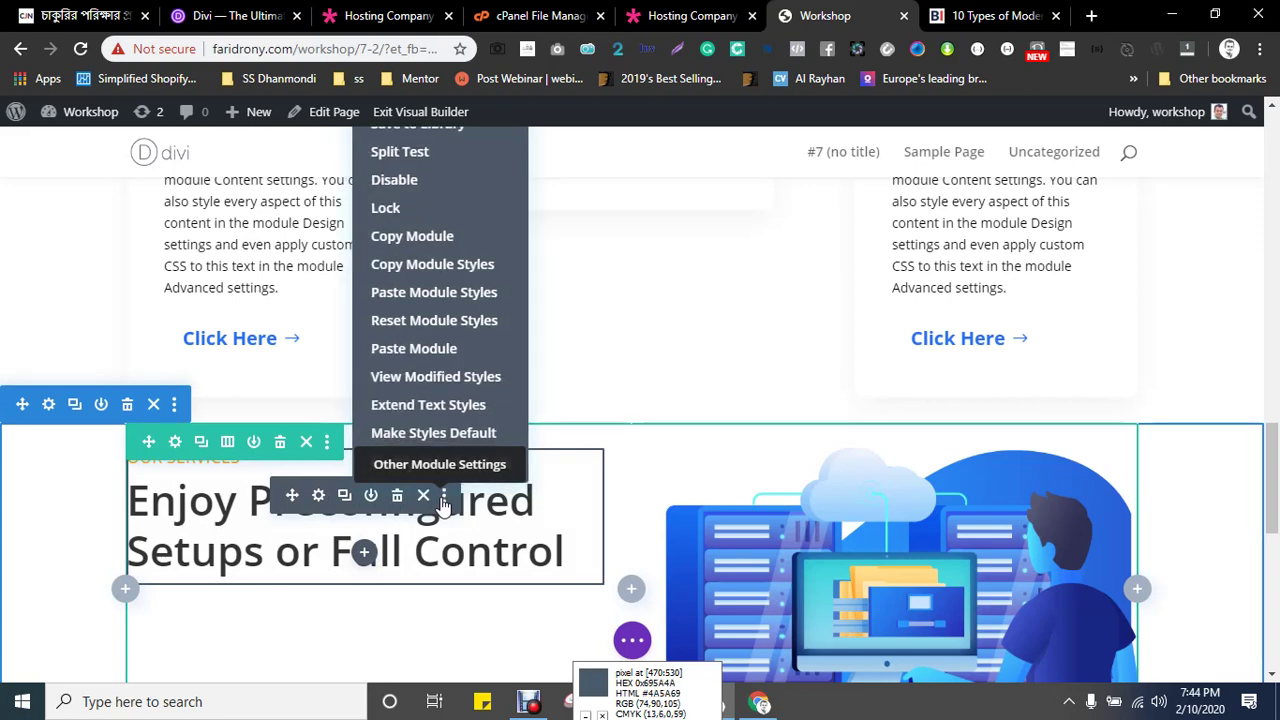
click(444, 505)
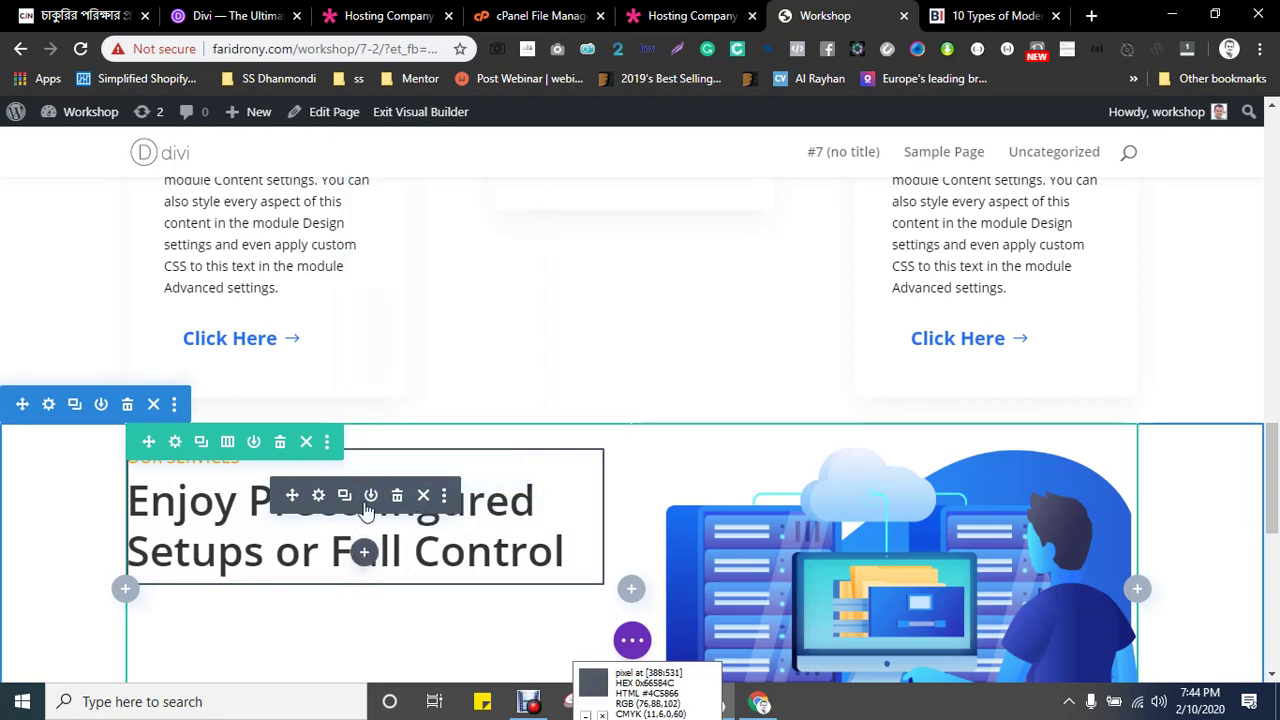
click(364, 556)
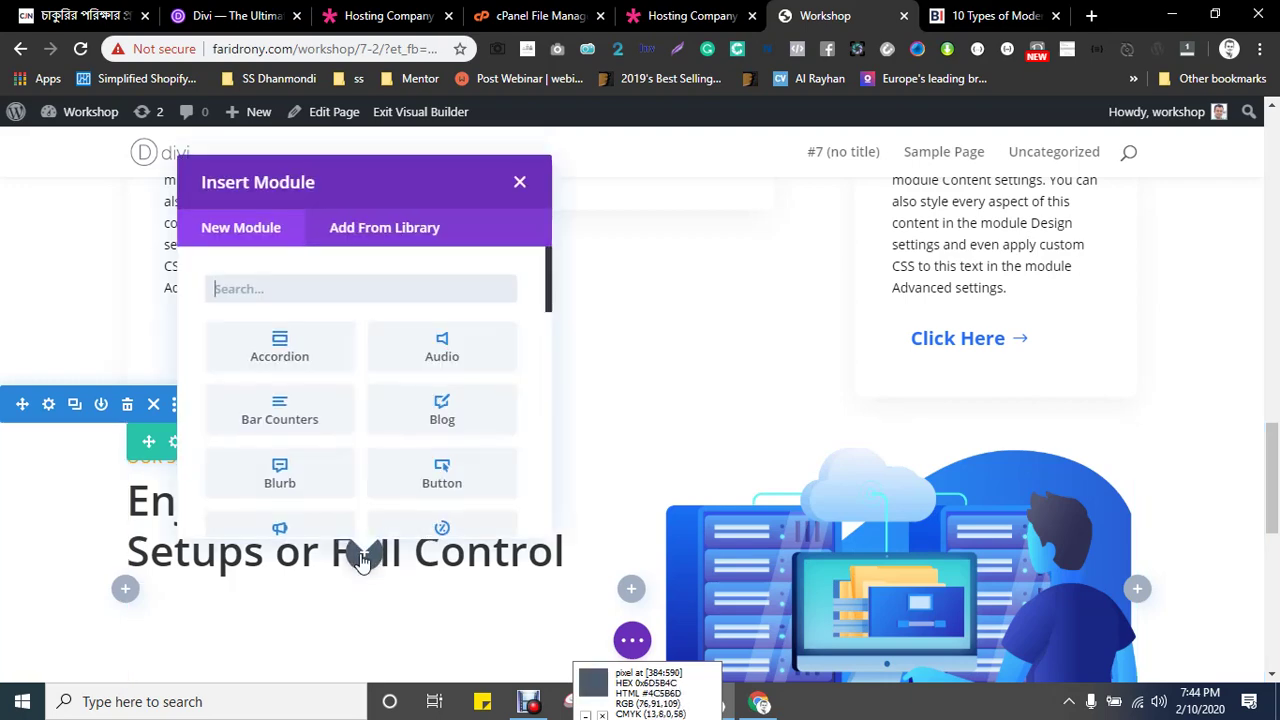
click(383, 226)
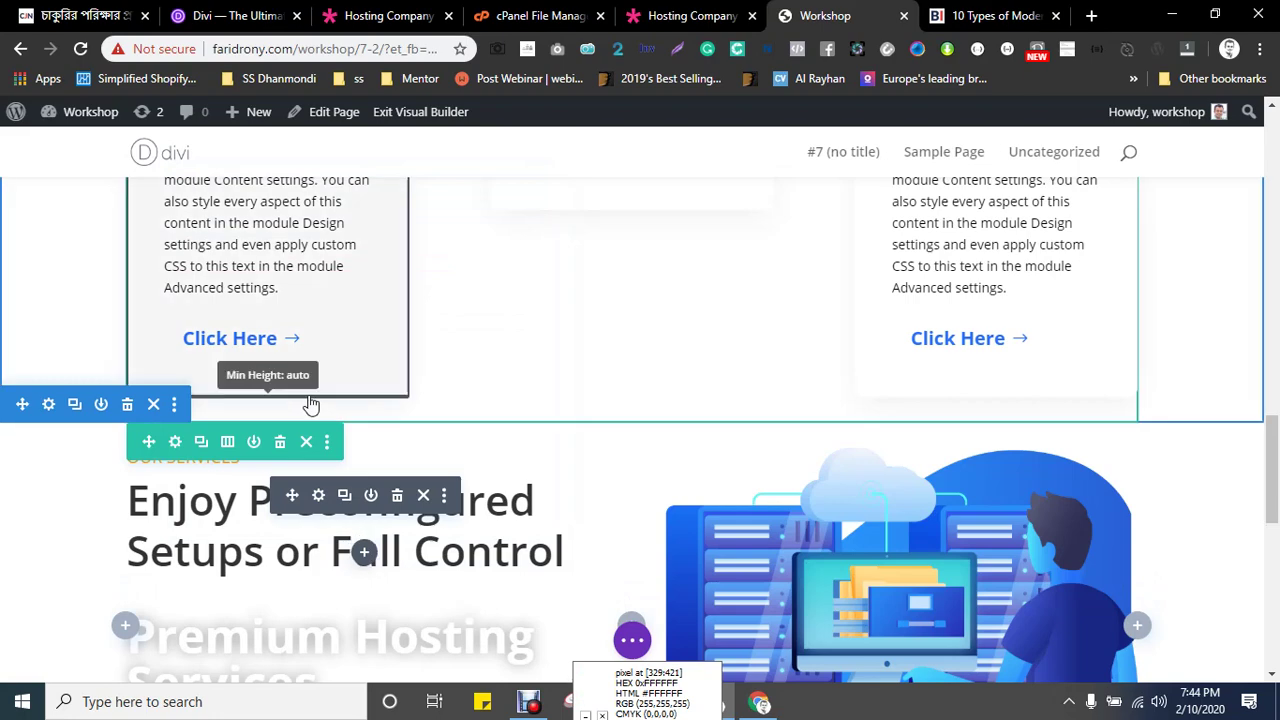
scroll(389, 529, down, 2)
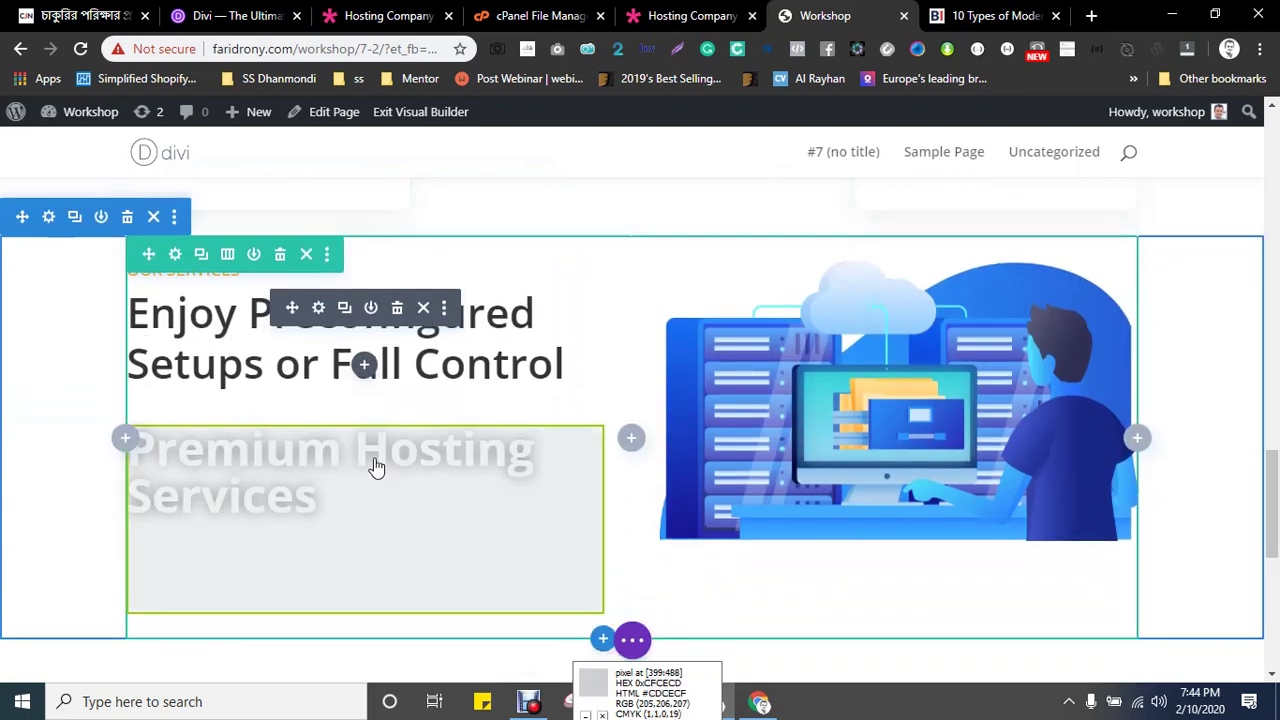
mouse_move(372, 470)
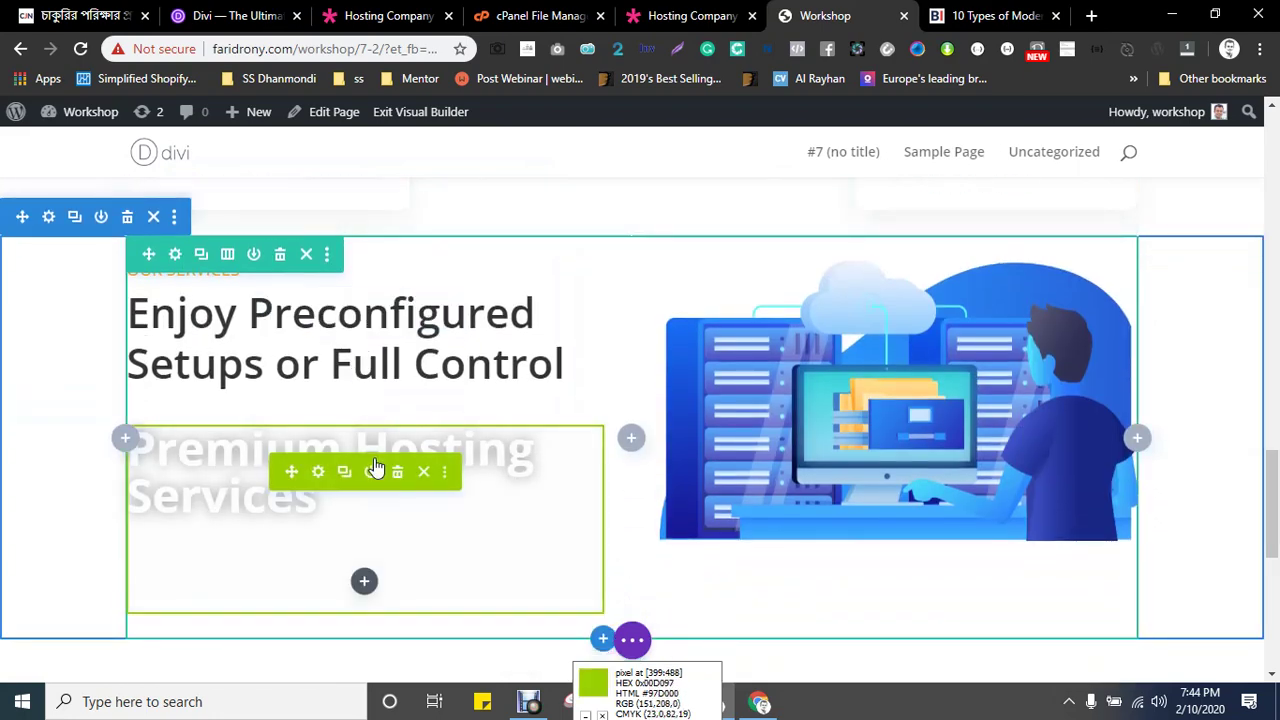
- Open the inserted module's text settings and copy the paragraph below the Enjoy Preconfigured Setups heading on the Hosting Company Landing page
click(320, 472)
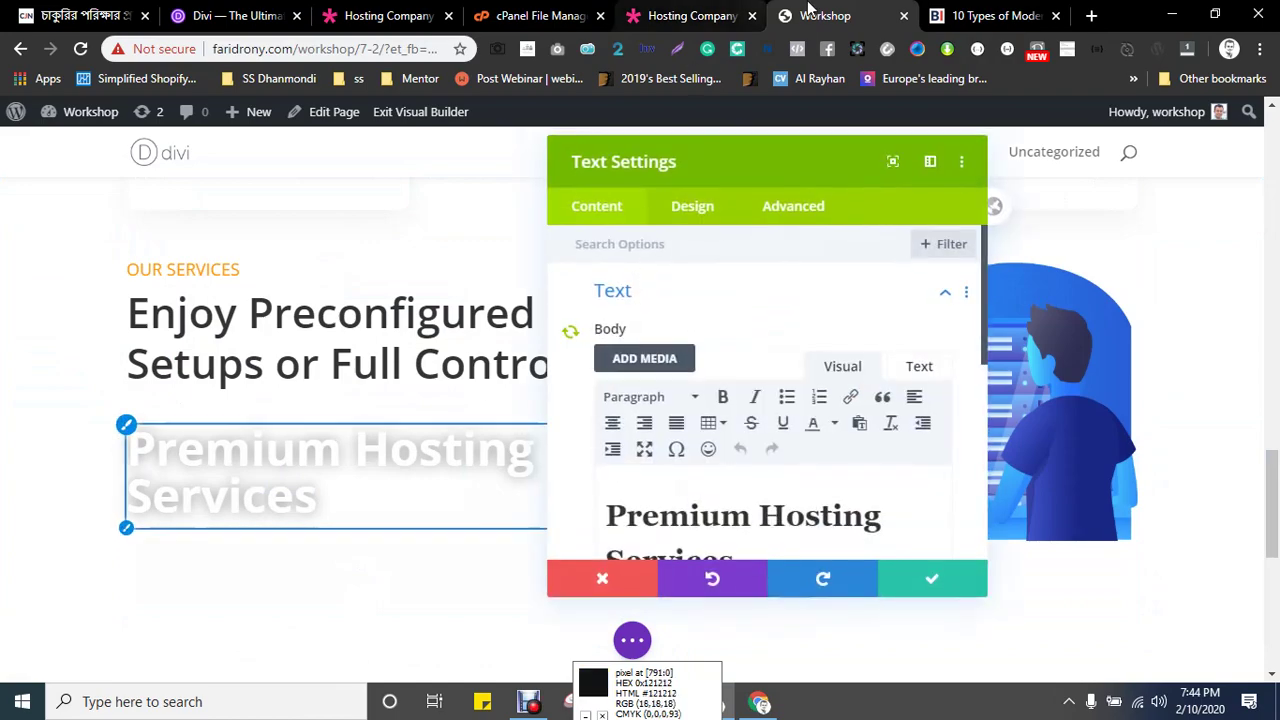
click(759, 8)
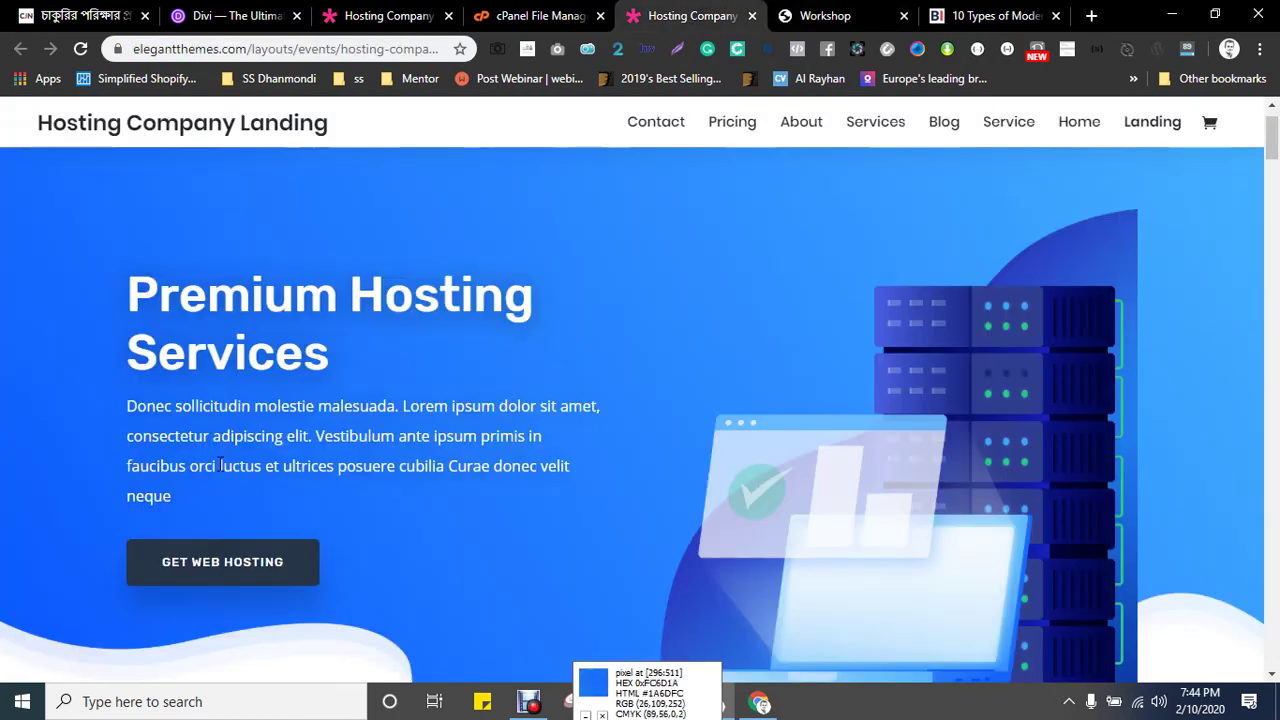
scroll(241, 400, down, 10)
scroll(287, 454, down, 7)
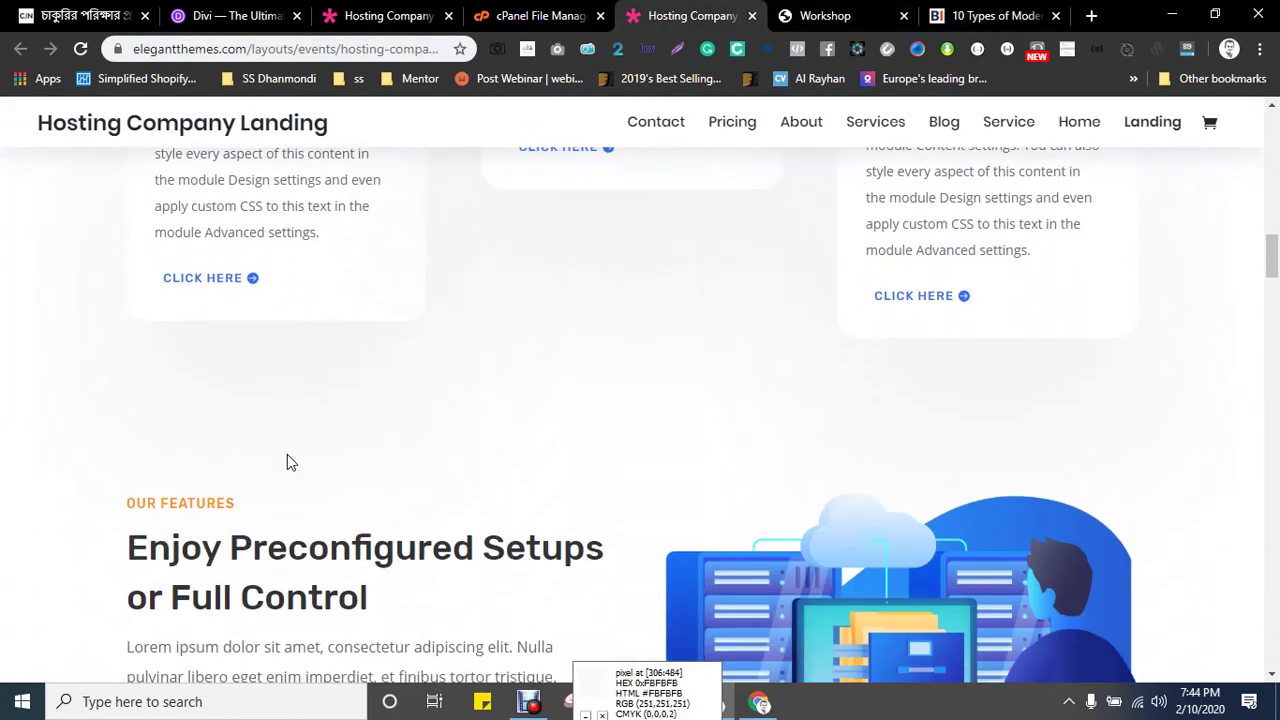
drag(122, 375, 450, 467)
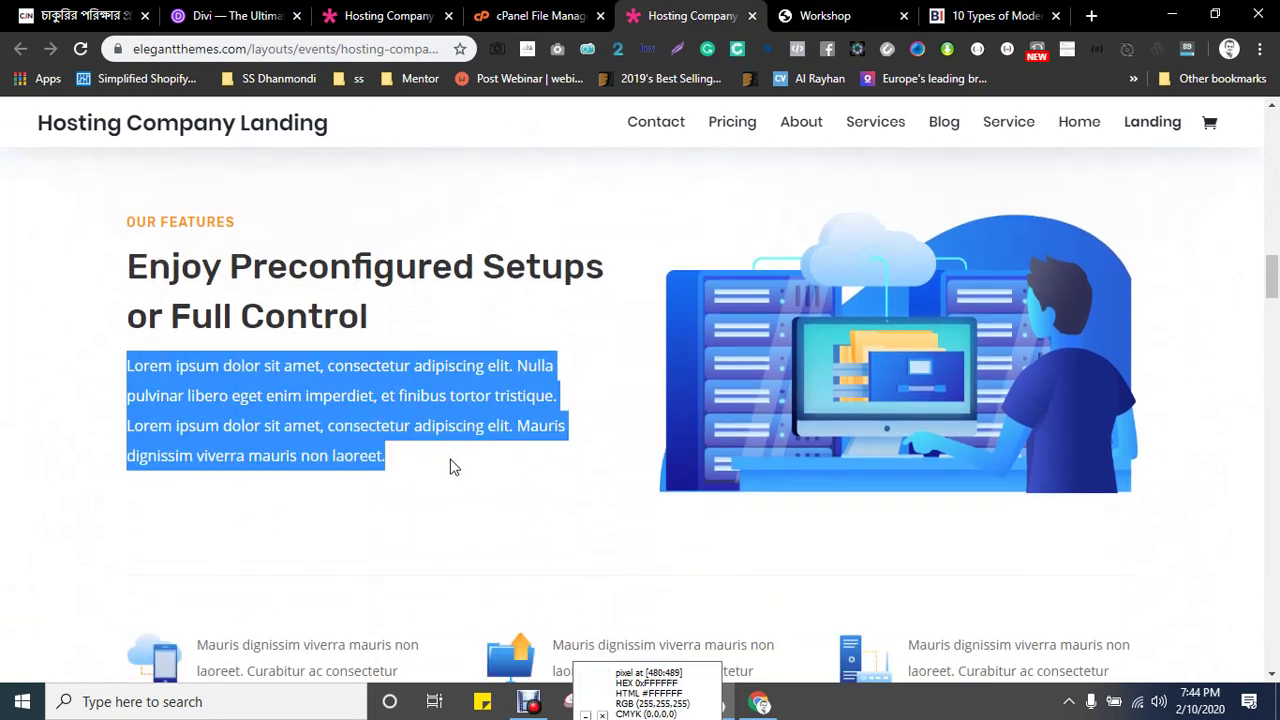
- Back on the Workshop page, replace the module's Premium Hosting Services heading and body with the copied Lorem ipsum paragraph
click(800, 16)
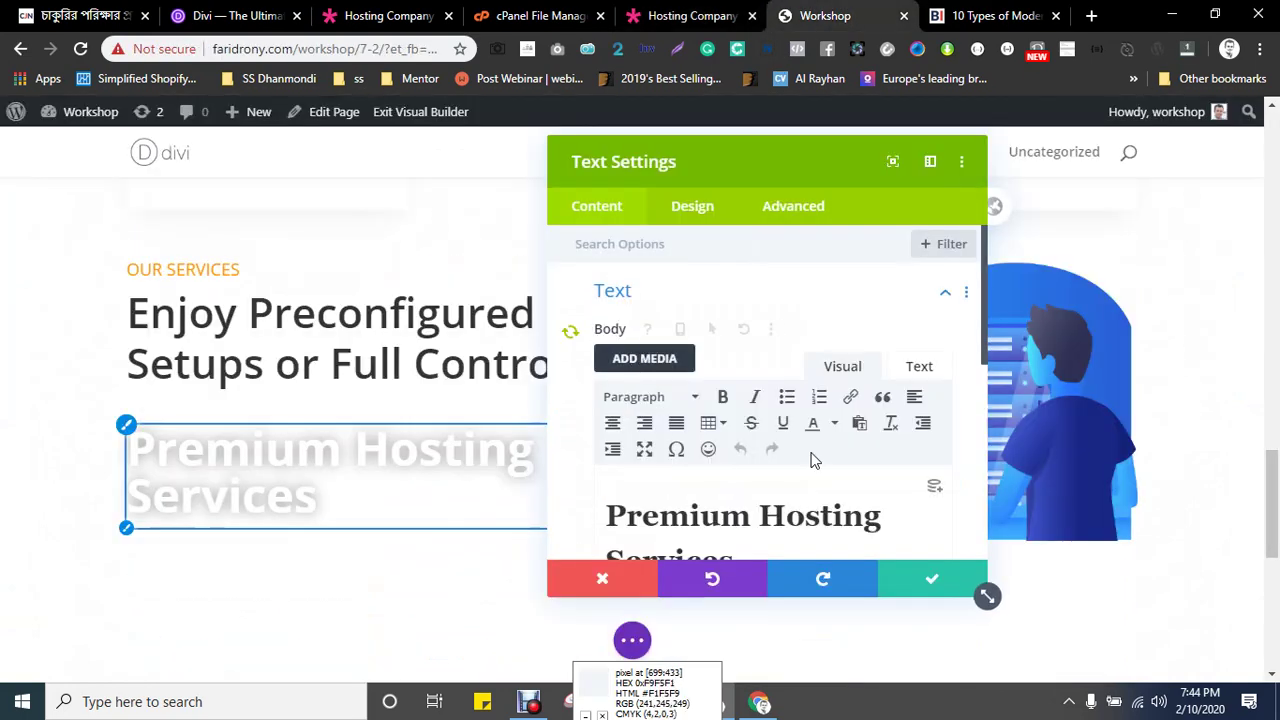
scroll(794, 405, down, 2)
drag(751, 370, 580, 310)
key(BackSpace)
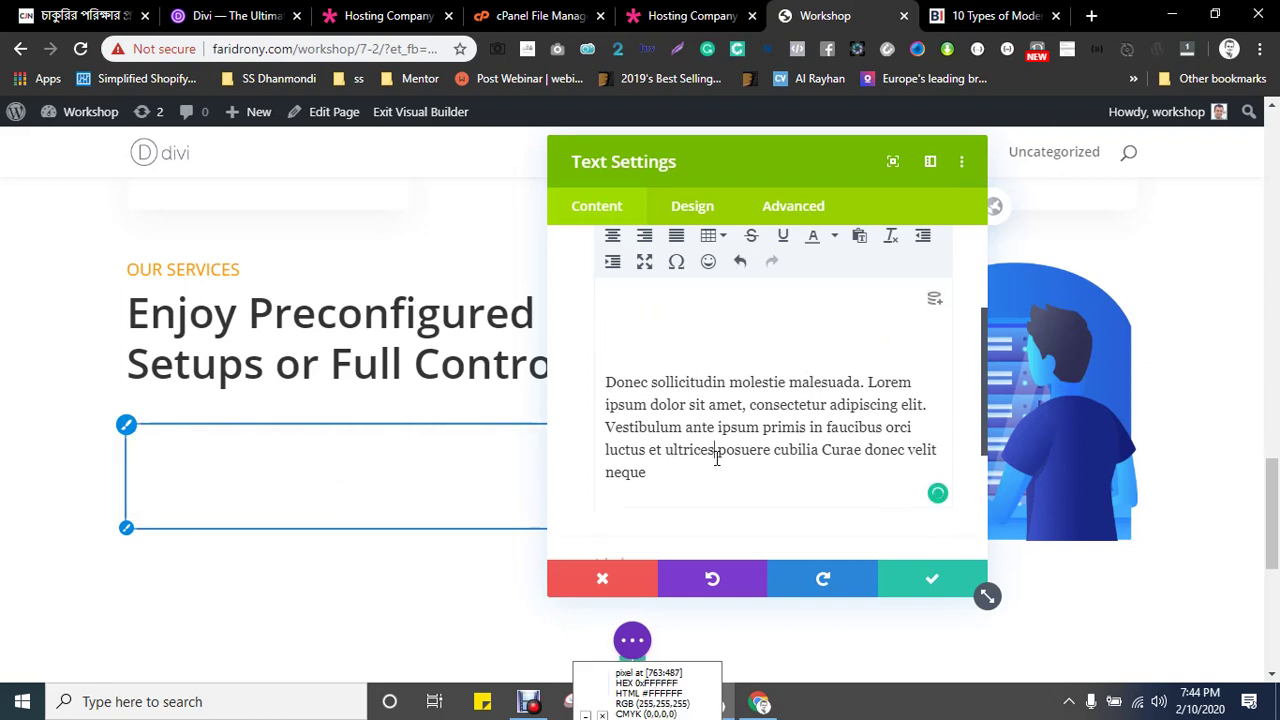
triple_click(715, 450)
key(ctrl+v)
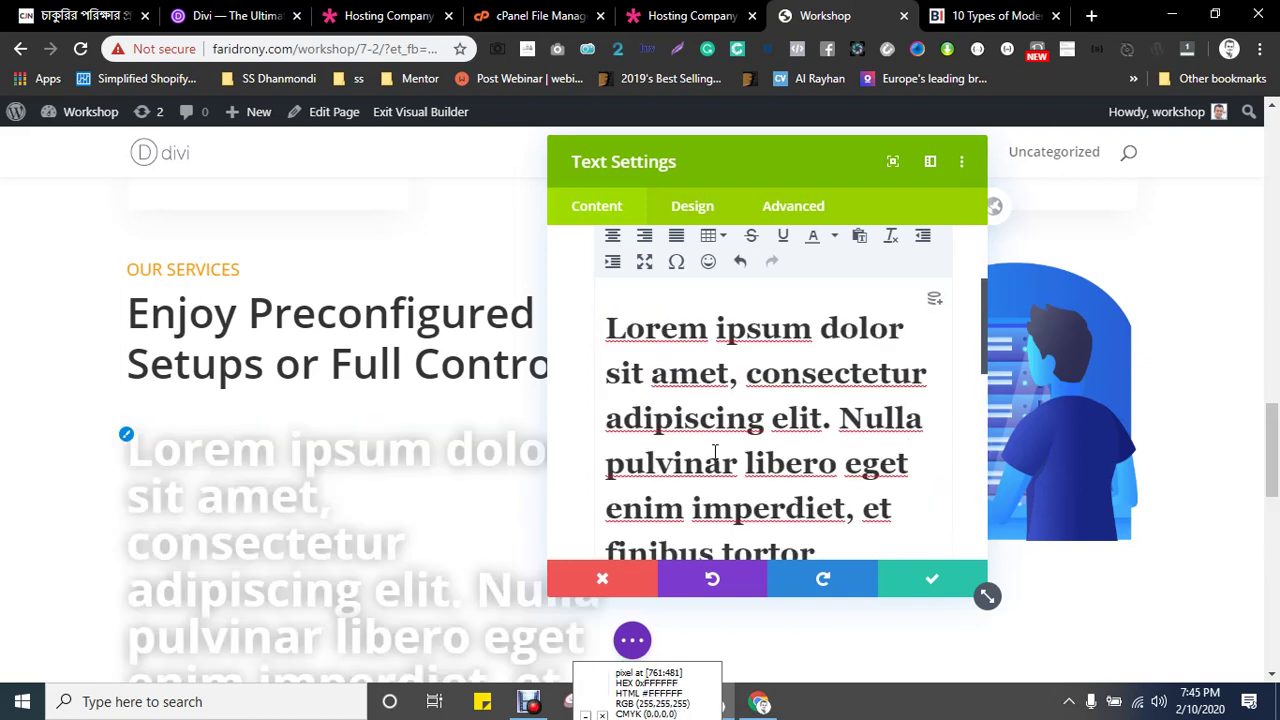
- Change the format of all the pasted Lorem ipsum text to Paragraph
scroll(830, 348, up, 4)
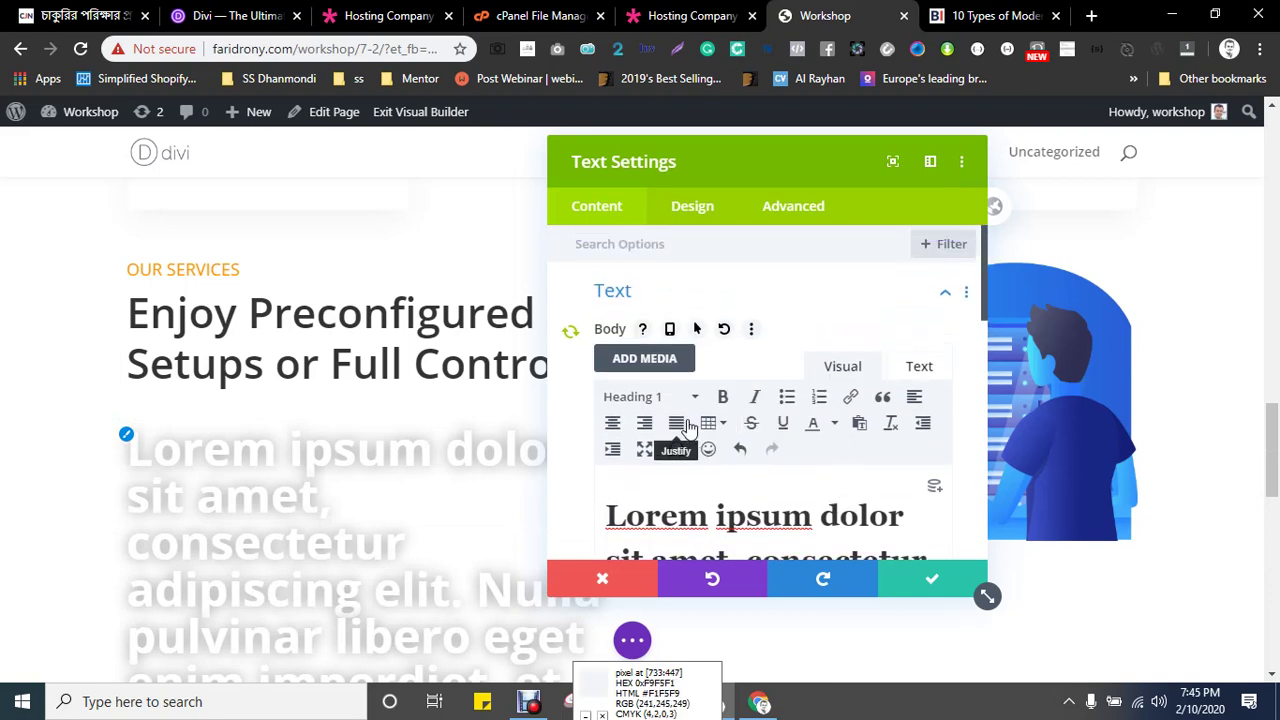
key(ctrl+a)
click(672, 400)
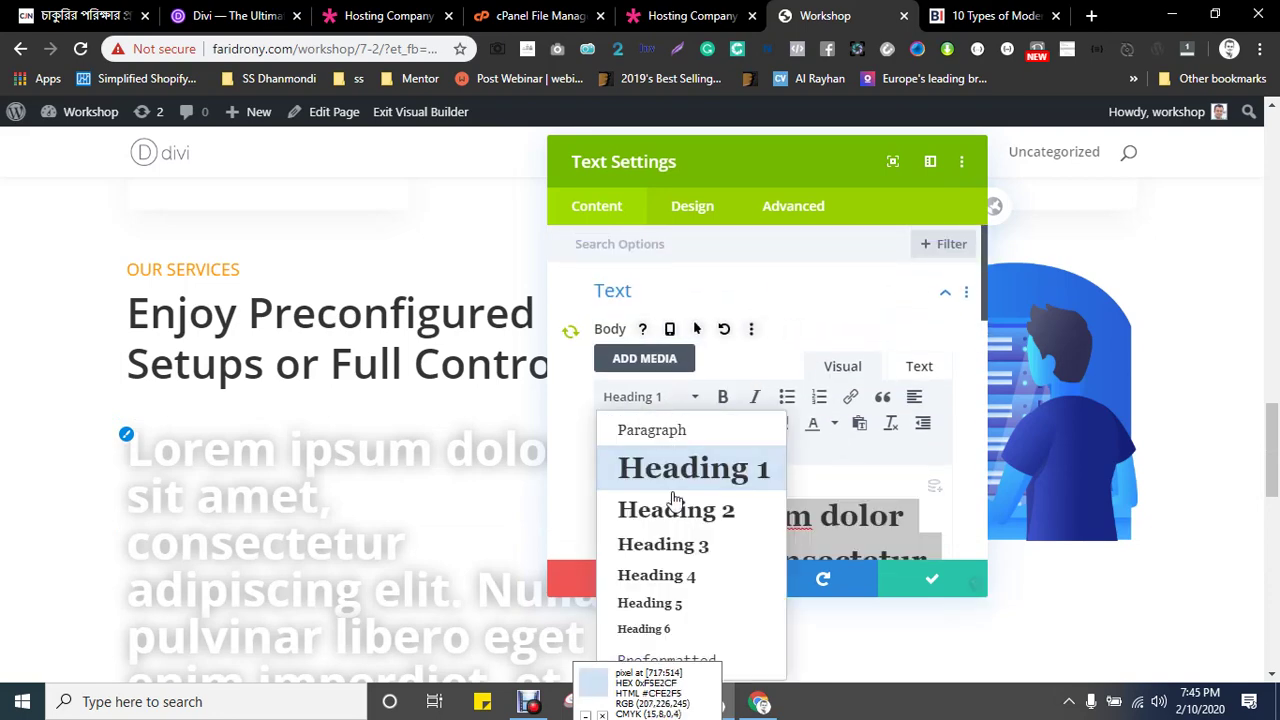
click(654, 432)
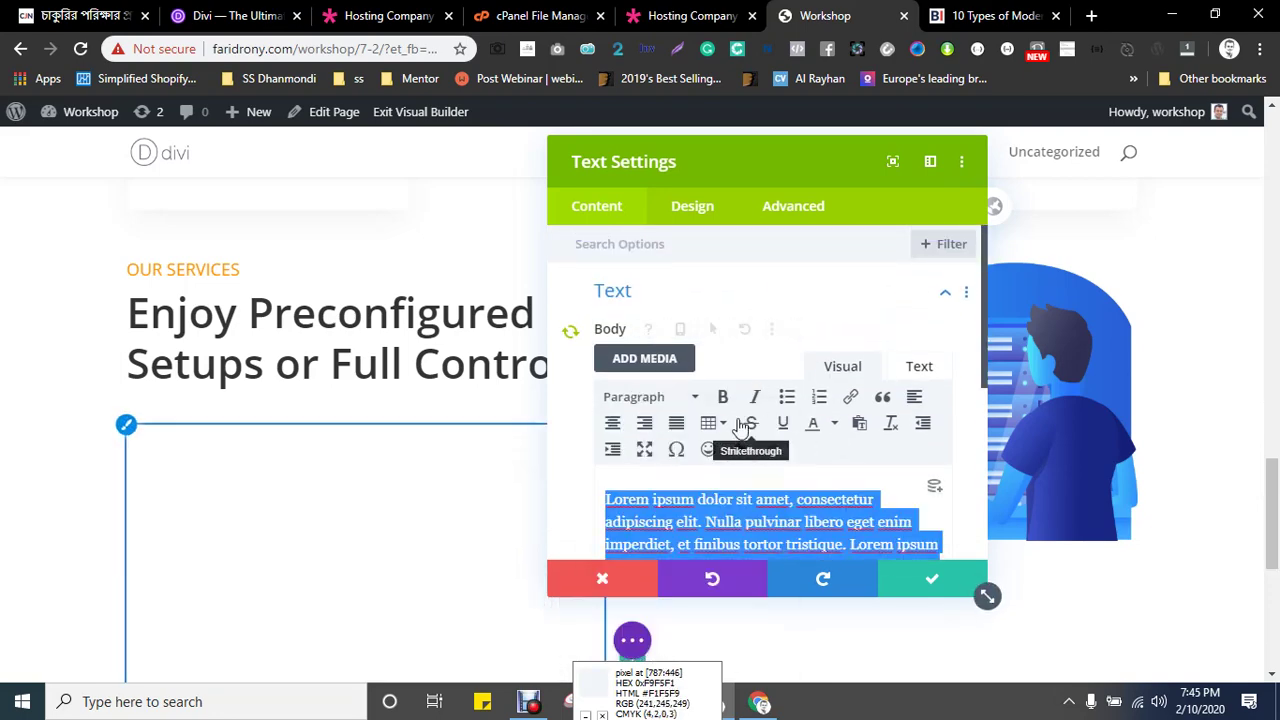
- Set the module's body text color to black (#000000) and save the text settings
click(711, 216)
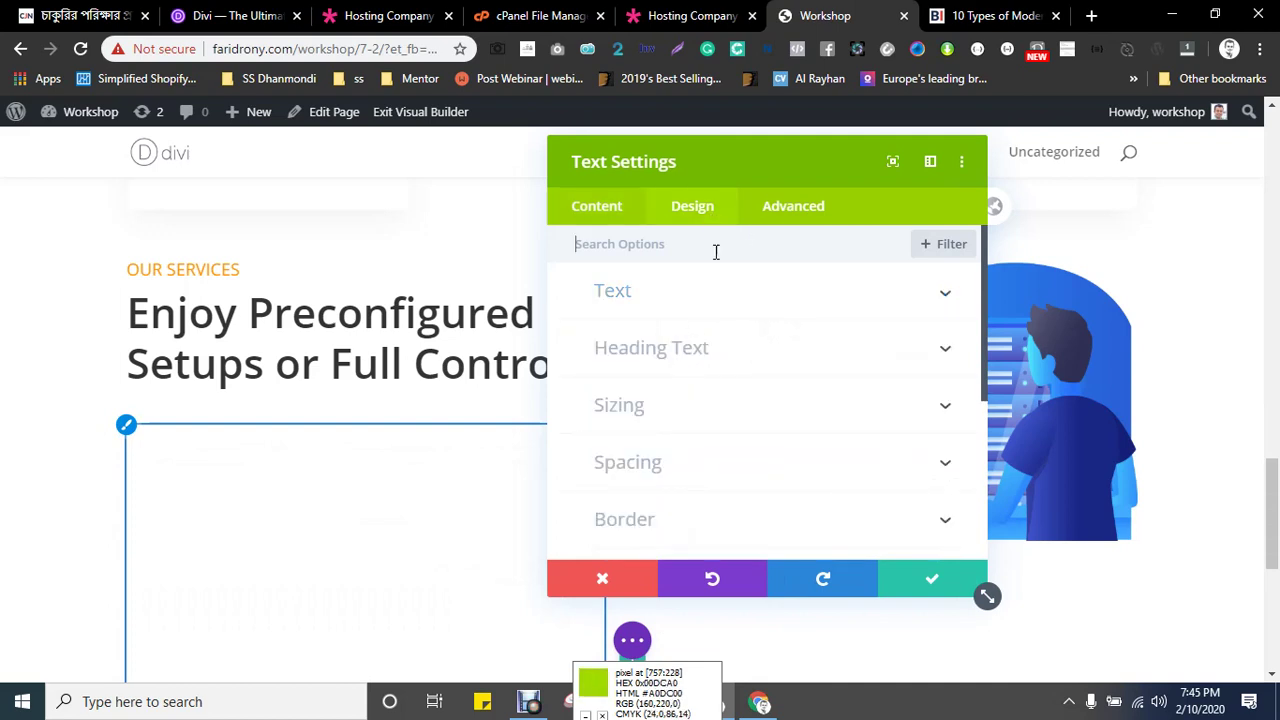
click(627, 298)
scroll(751, 406, down, 2)
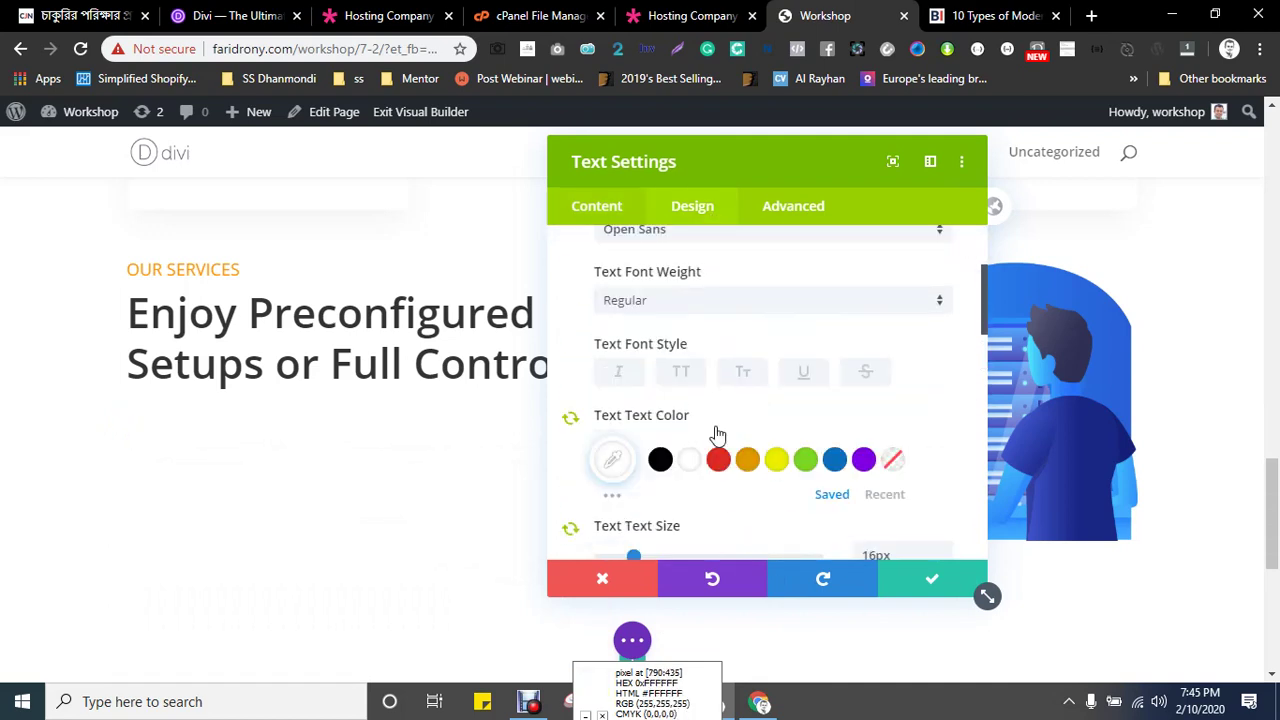
click(661, 458)
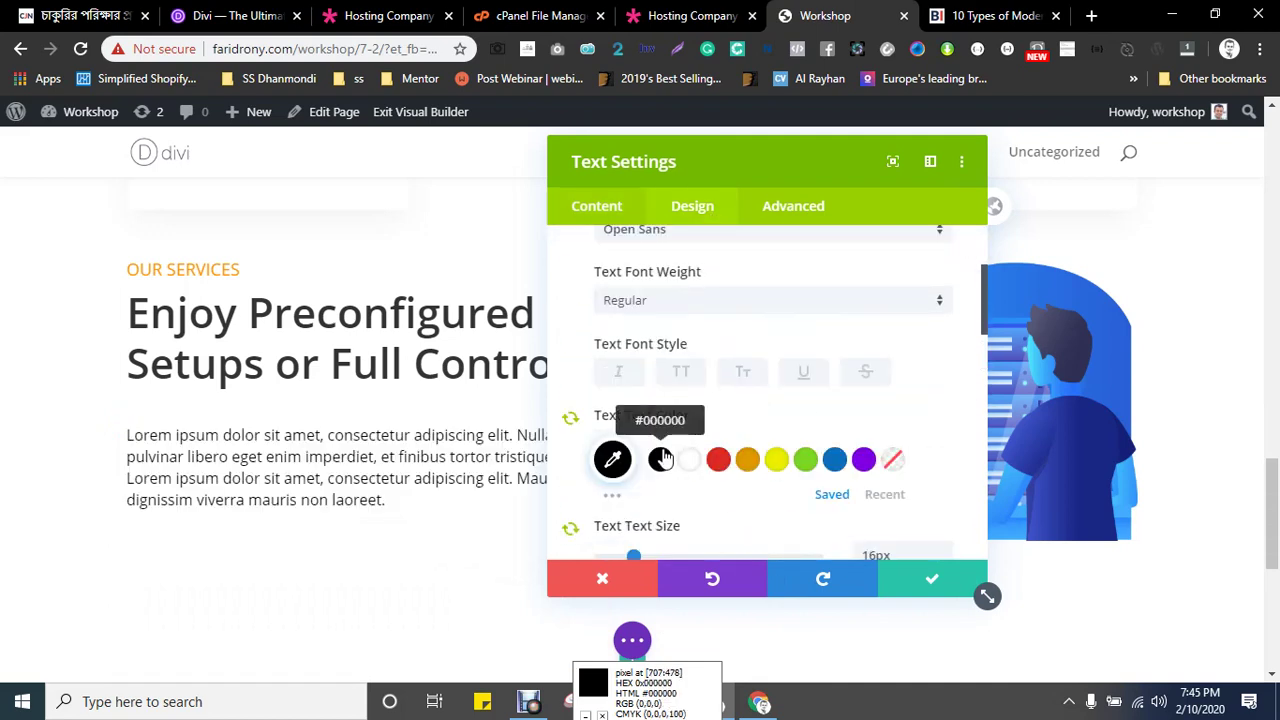
click(909, 581)
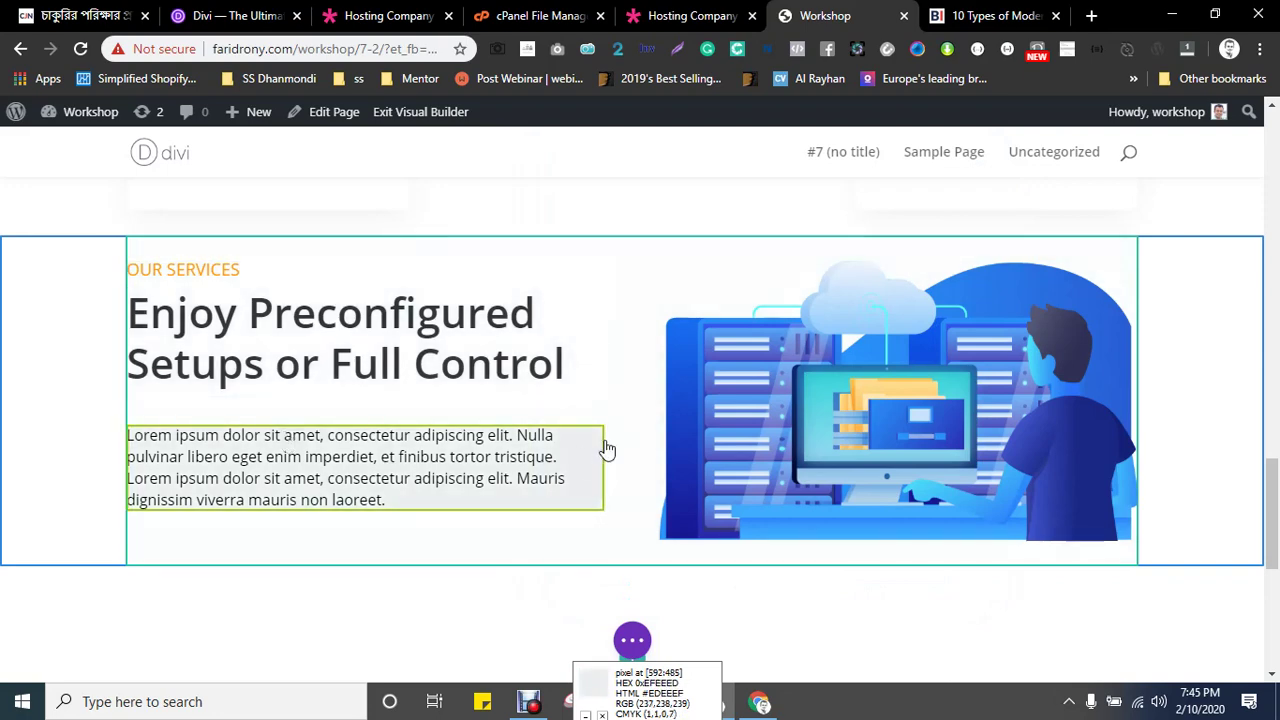
- Copy the first feature's text "Mauris dignissim viverra mauris non laoreet. Curabitur ac consectetur" from the Hosting Company Landing page
key(ctrl+shift+Tab)
scroll(709, 403, down, 4)
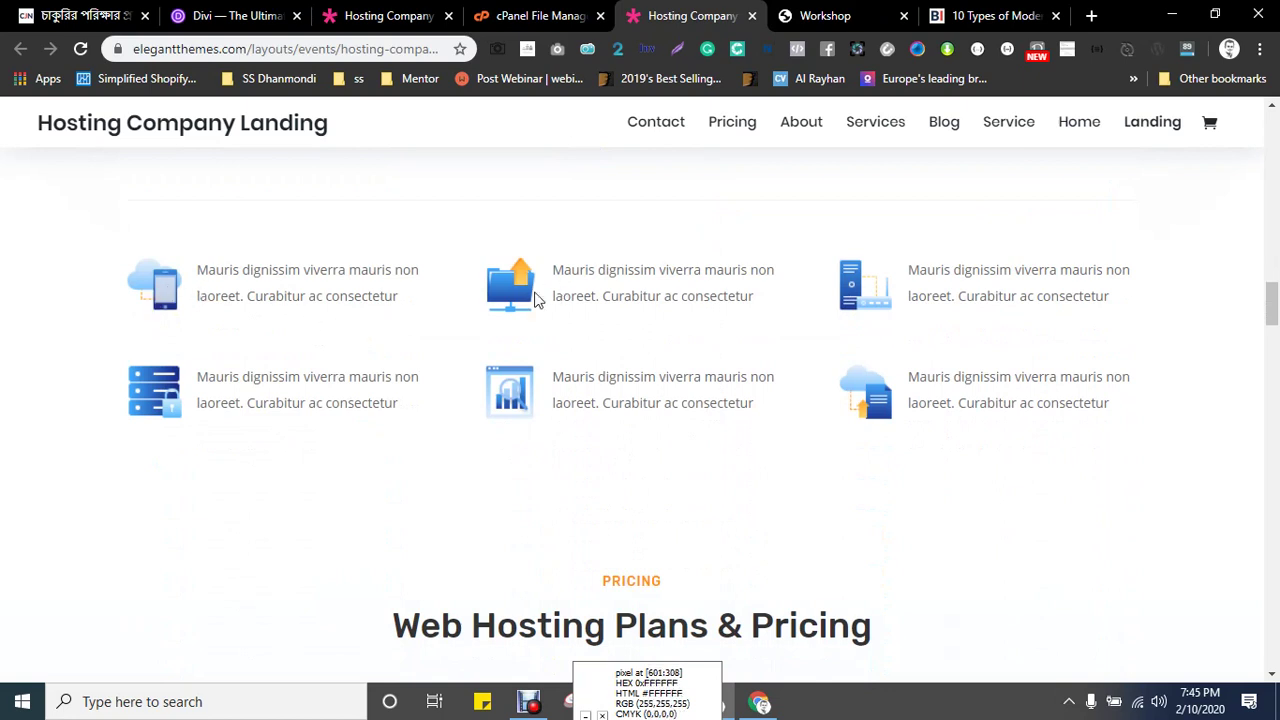
drag(198, 272, 397, 299)
key(ctrl+c)
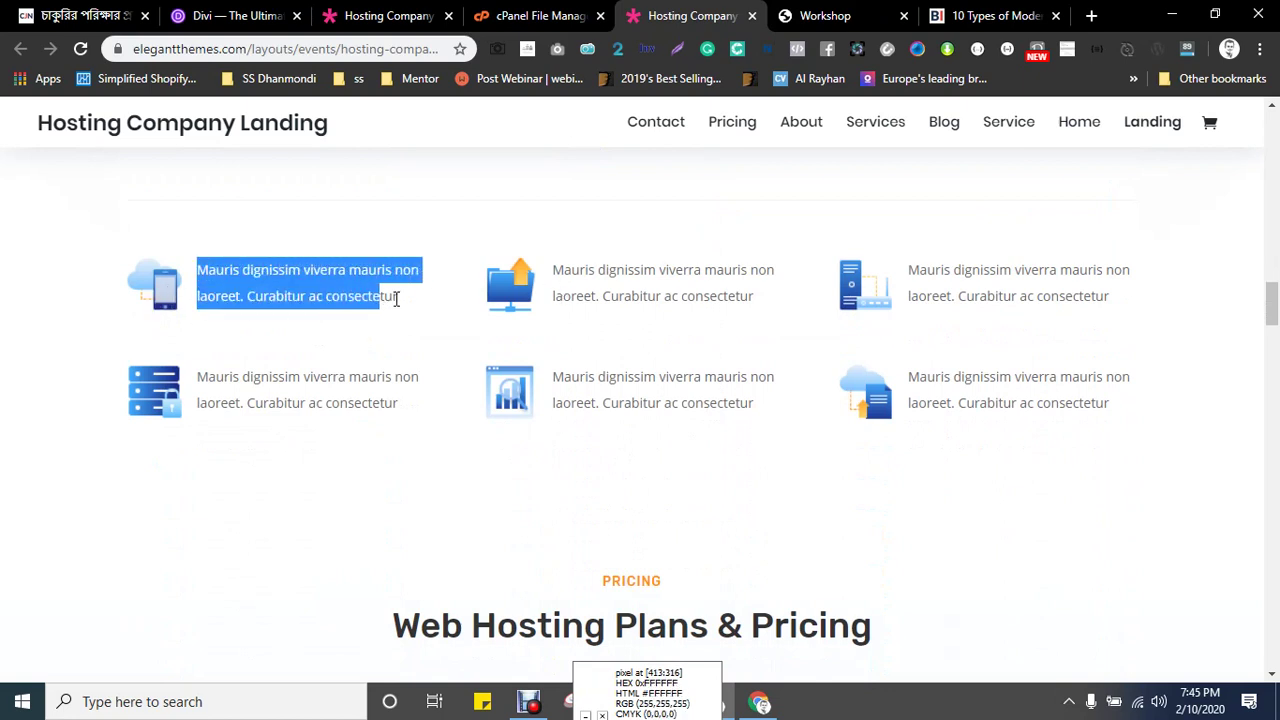
- On the Workshop page, insert a row of three equal columns in the empty section above the footer
click(812, 14)
scroll(580, 425, down, 2)
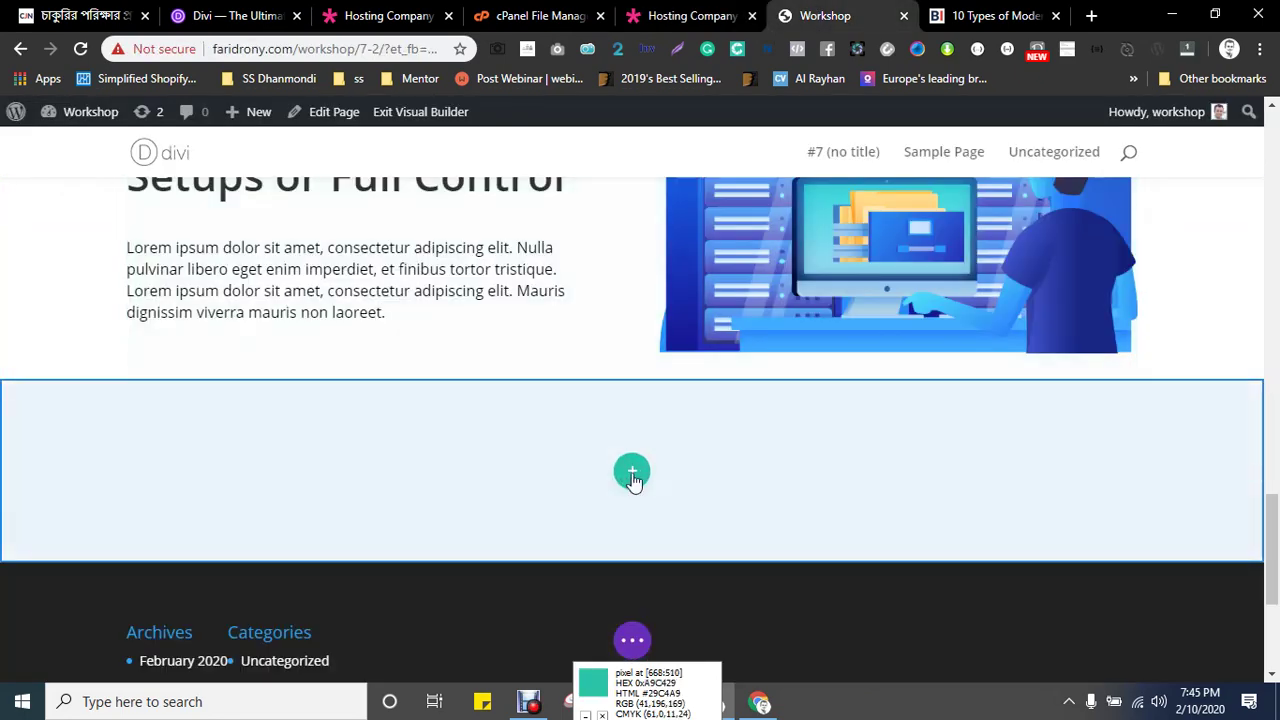
mouse_move(343, 449)
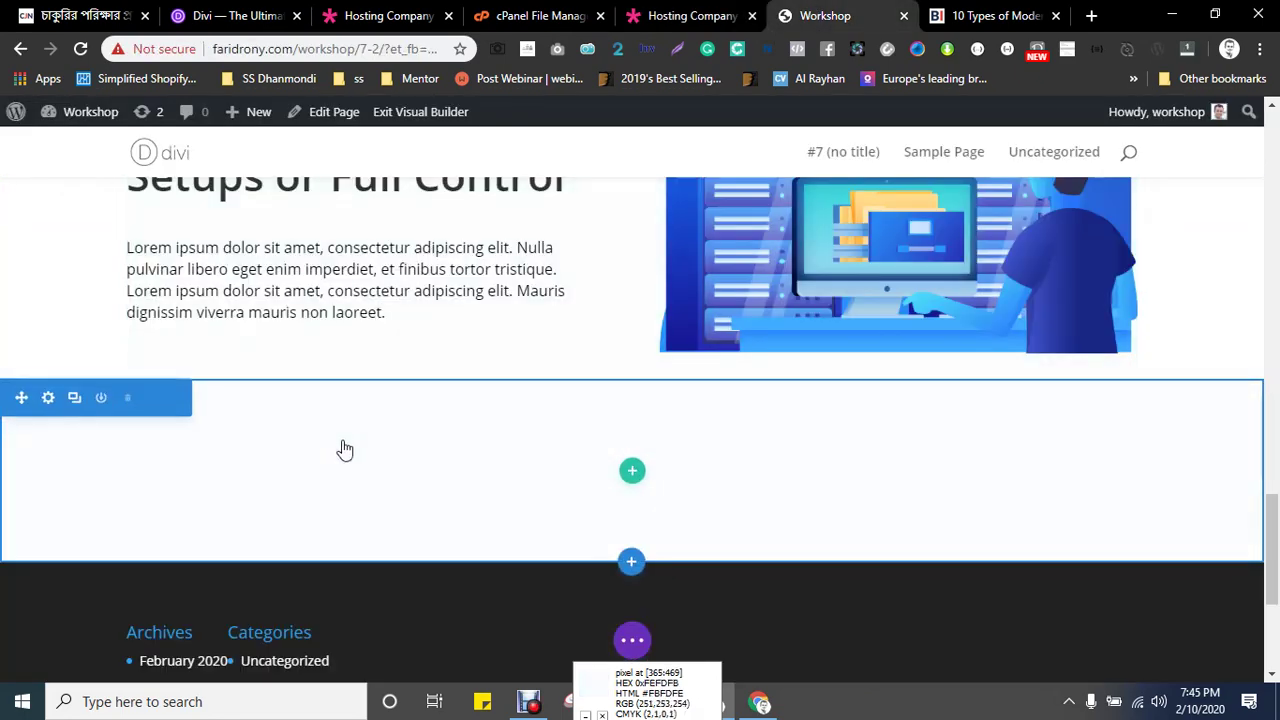
click(690, 16)
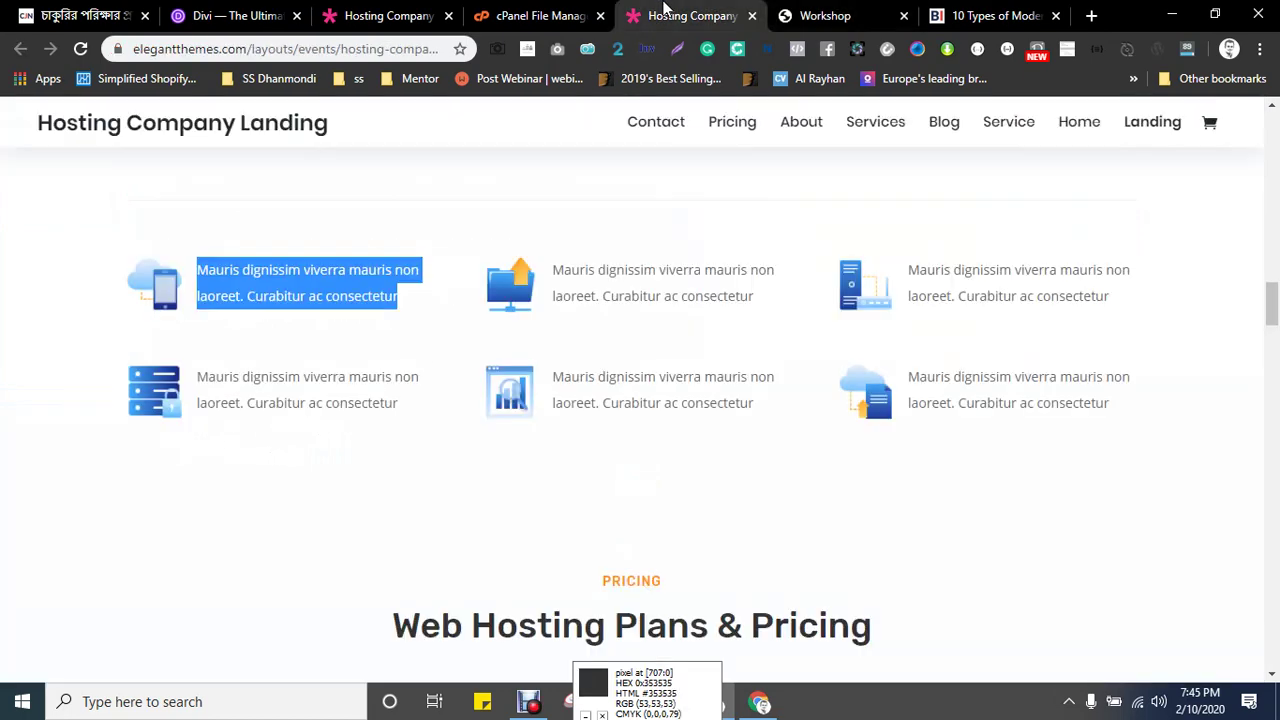
click(822, 16)
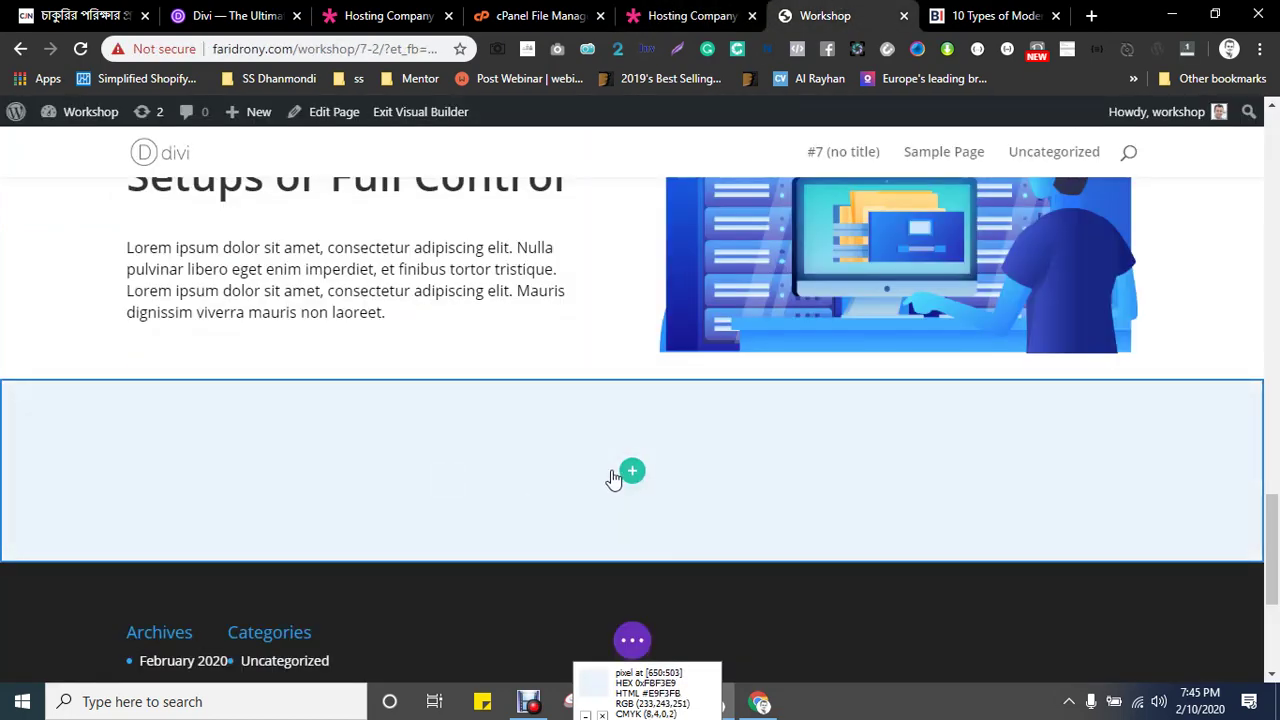
click(625, 474)
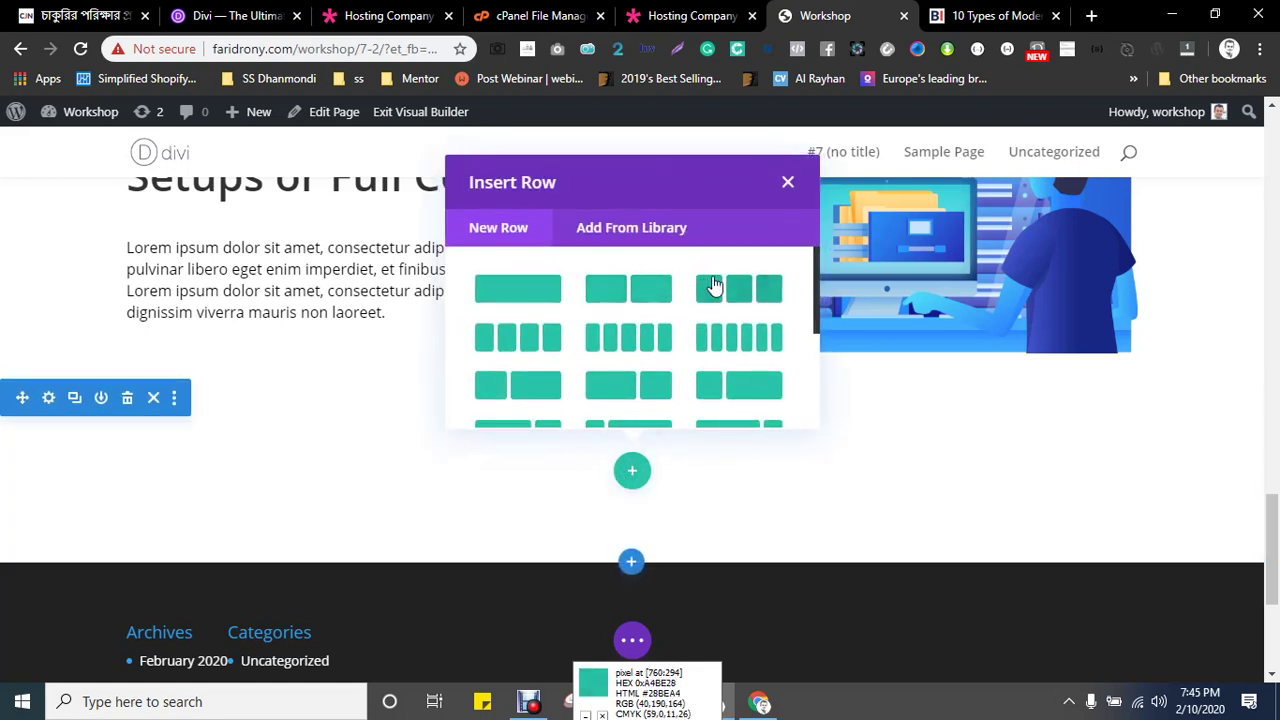
click(714, 287)
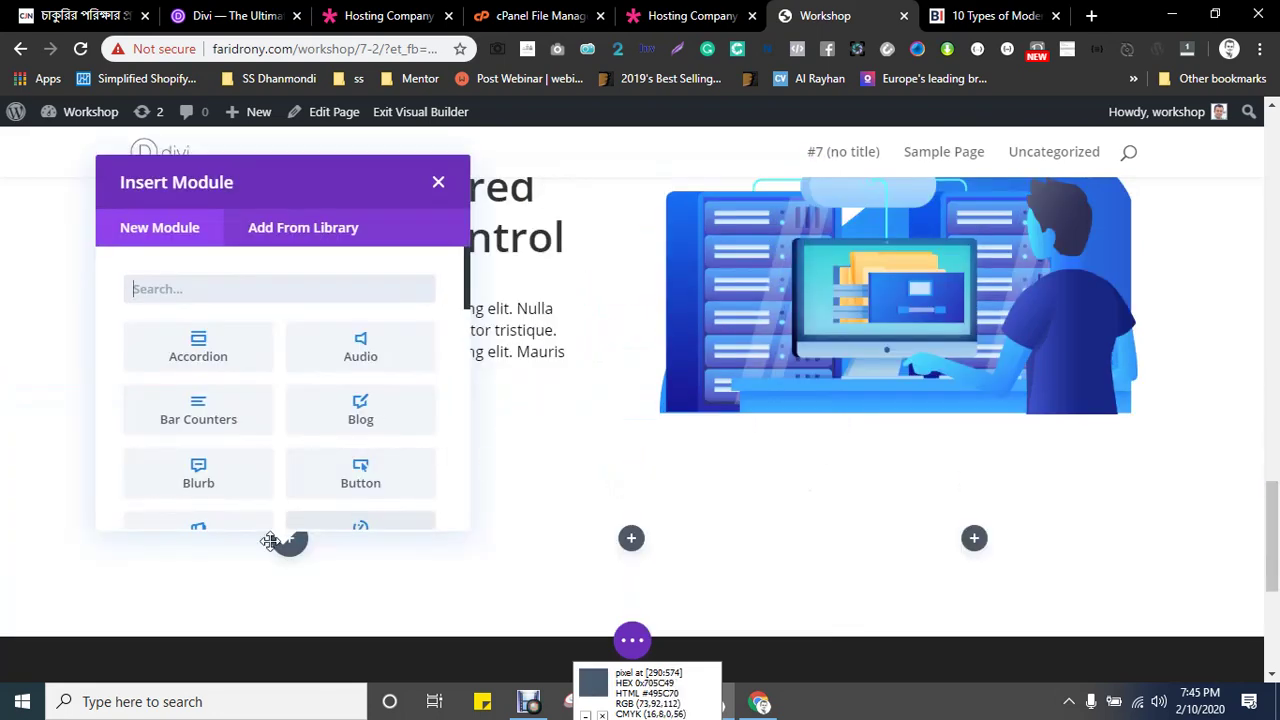
- Add a Blurb module to the new row's first column, clear its title and replace its body with the copied feature text
click(196, 480)
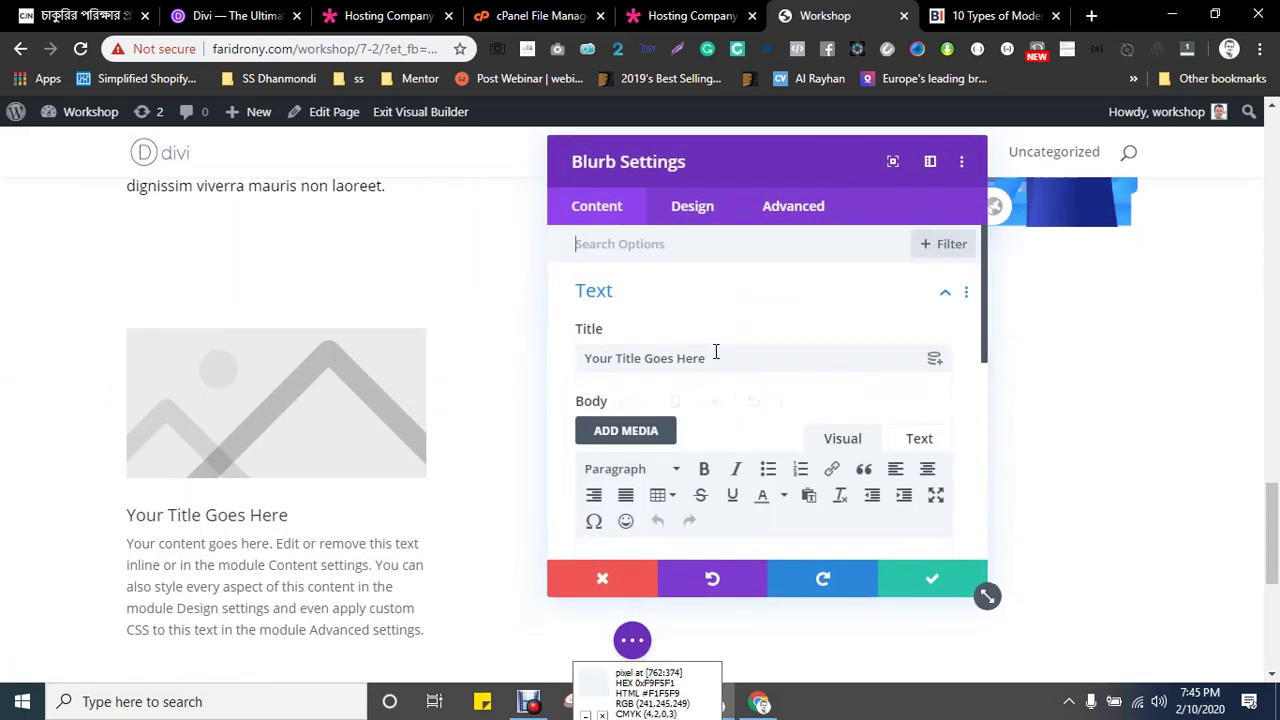
drag(728, 357, 560, 352)
key(BackSpace)
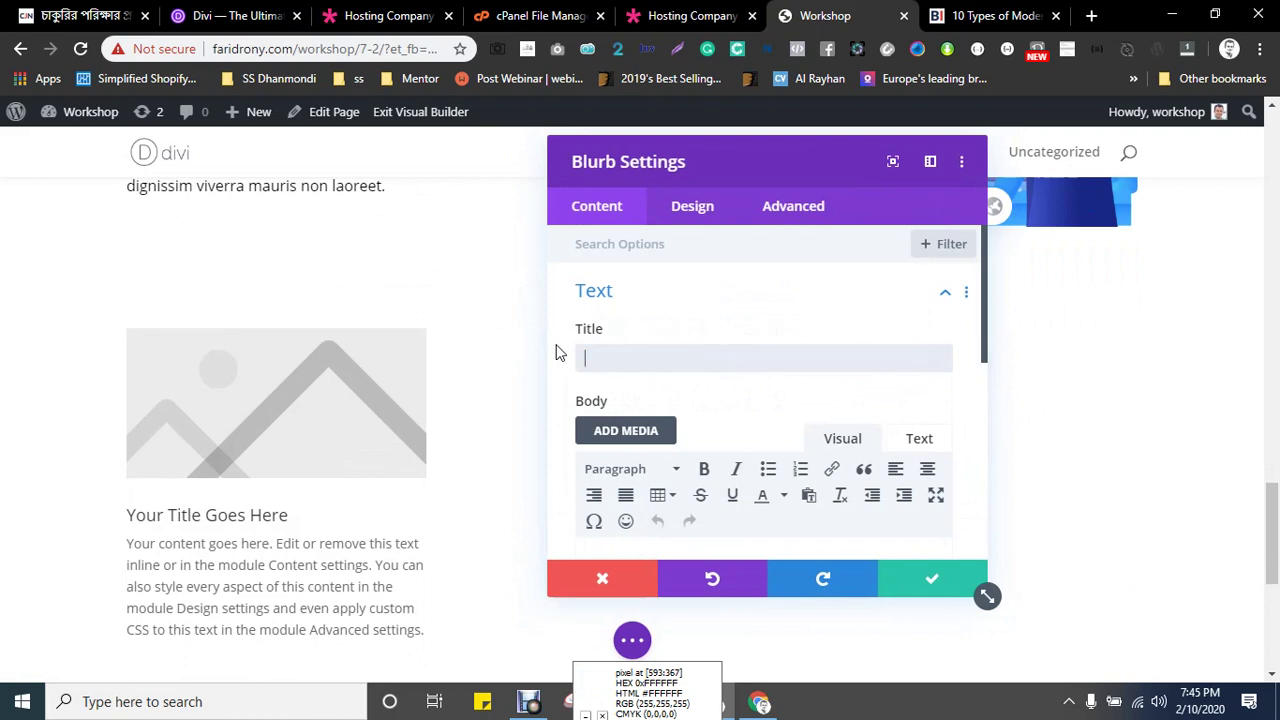
scroll(742, 410, down, 2)
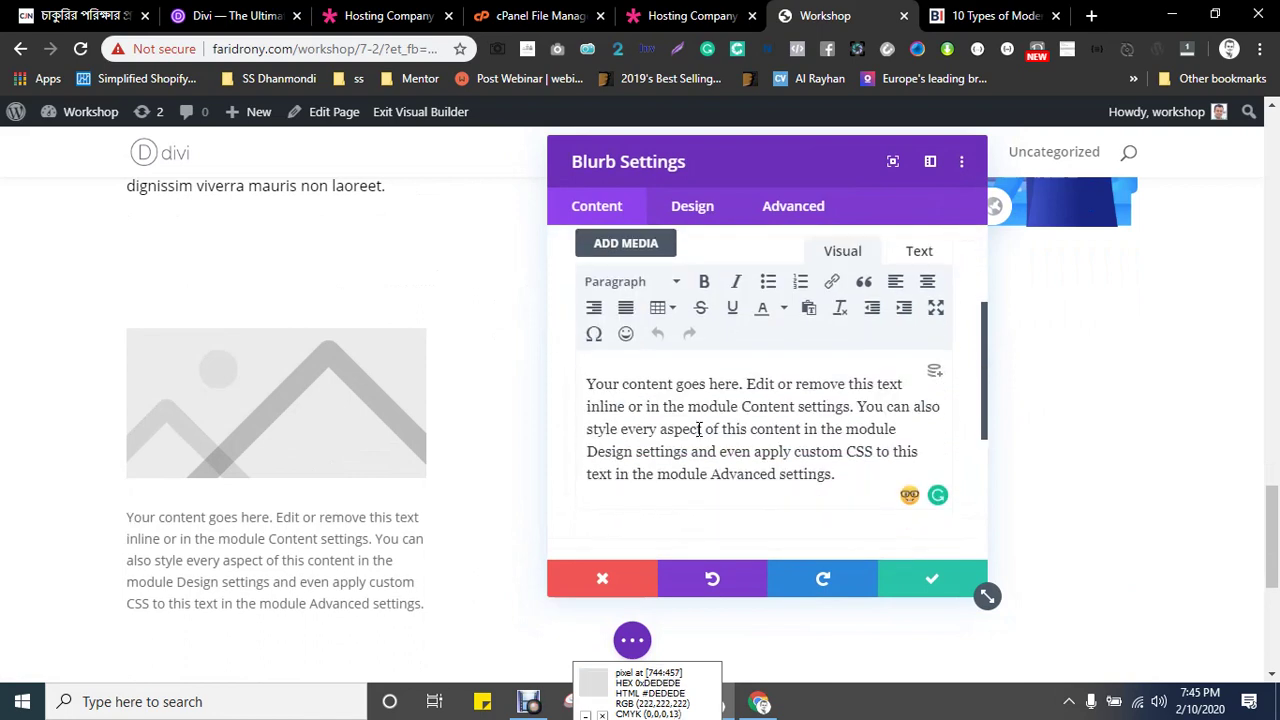
key(ctrl+a)
key(ctrl+v)
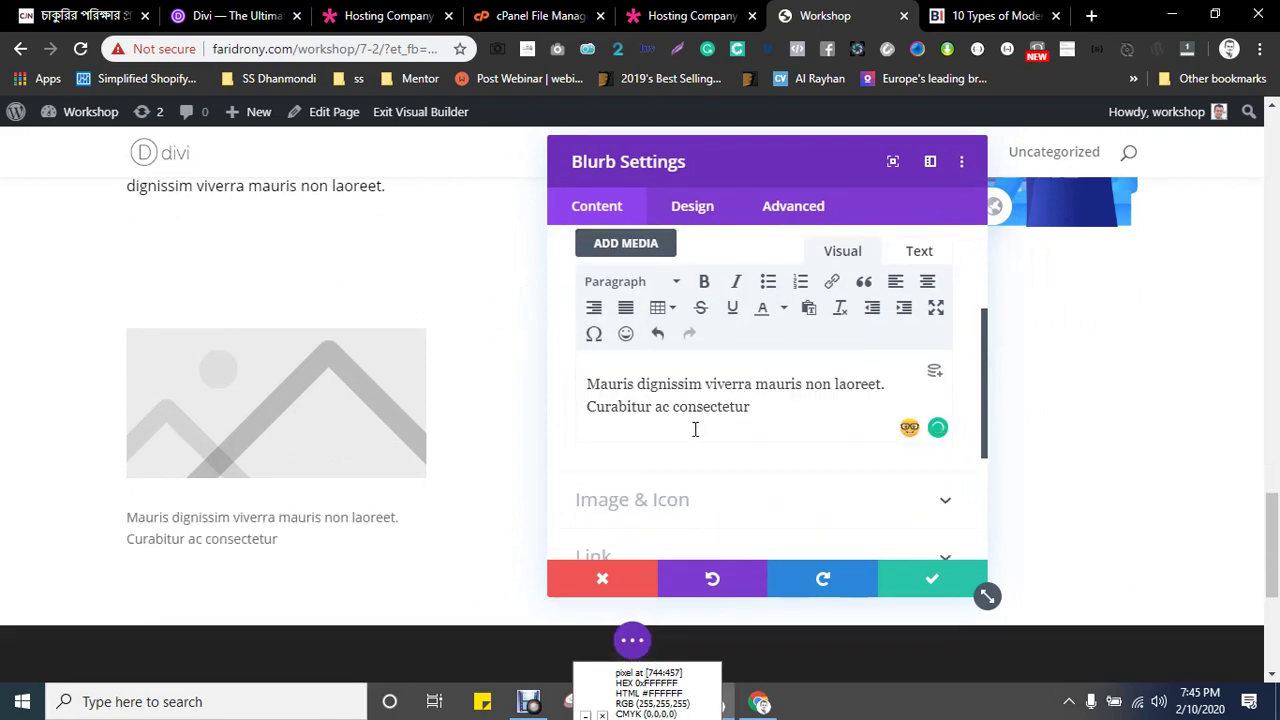
- Set the blurb's image to the cloud-and-document icon 1X_Hosting_Small-Icon_13.png from the media library
scroll(728, 430, down, 2)
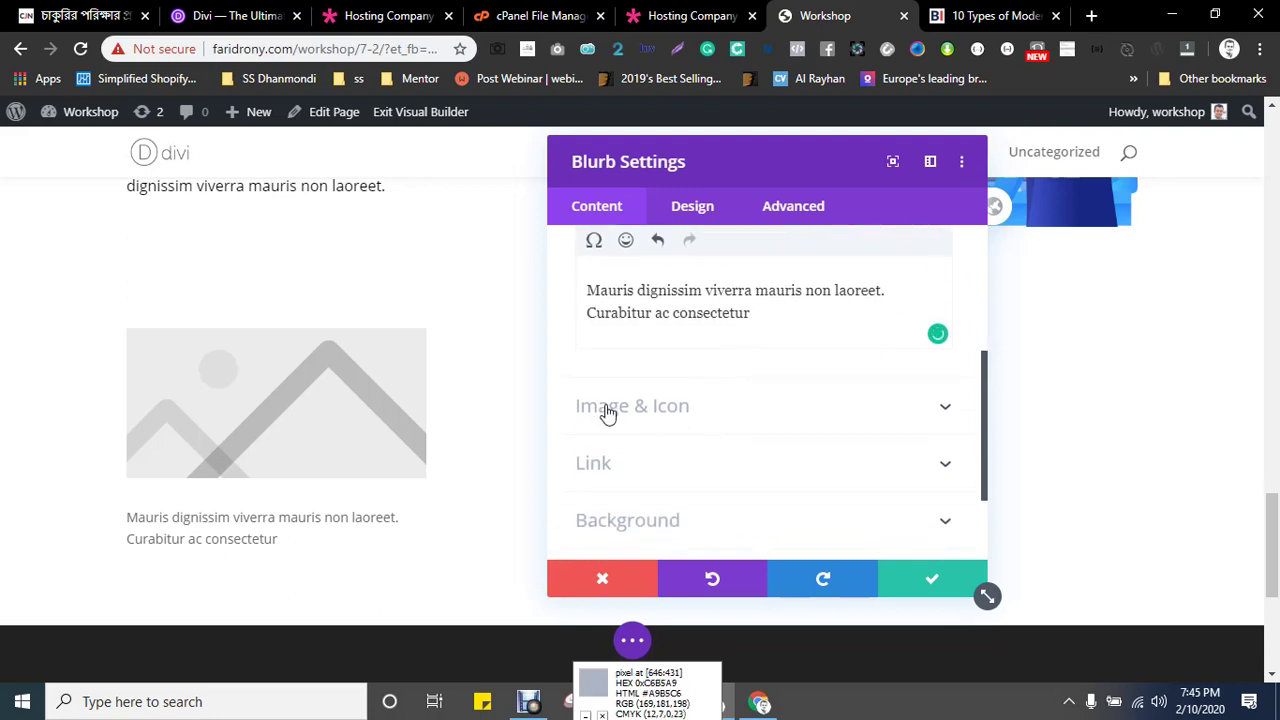
click(606, 410)
click(686, 449)
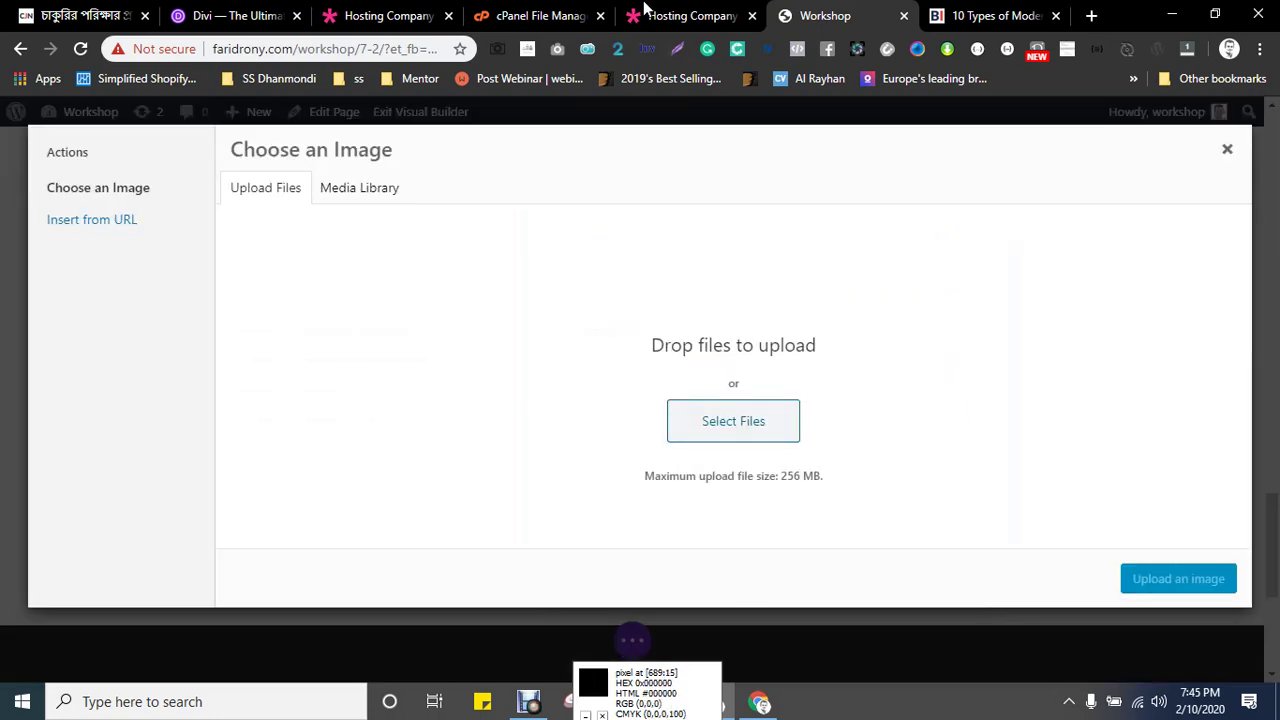
click(680, 16)
key(ctrl+Tab)
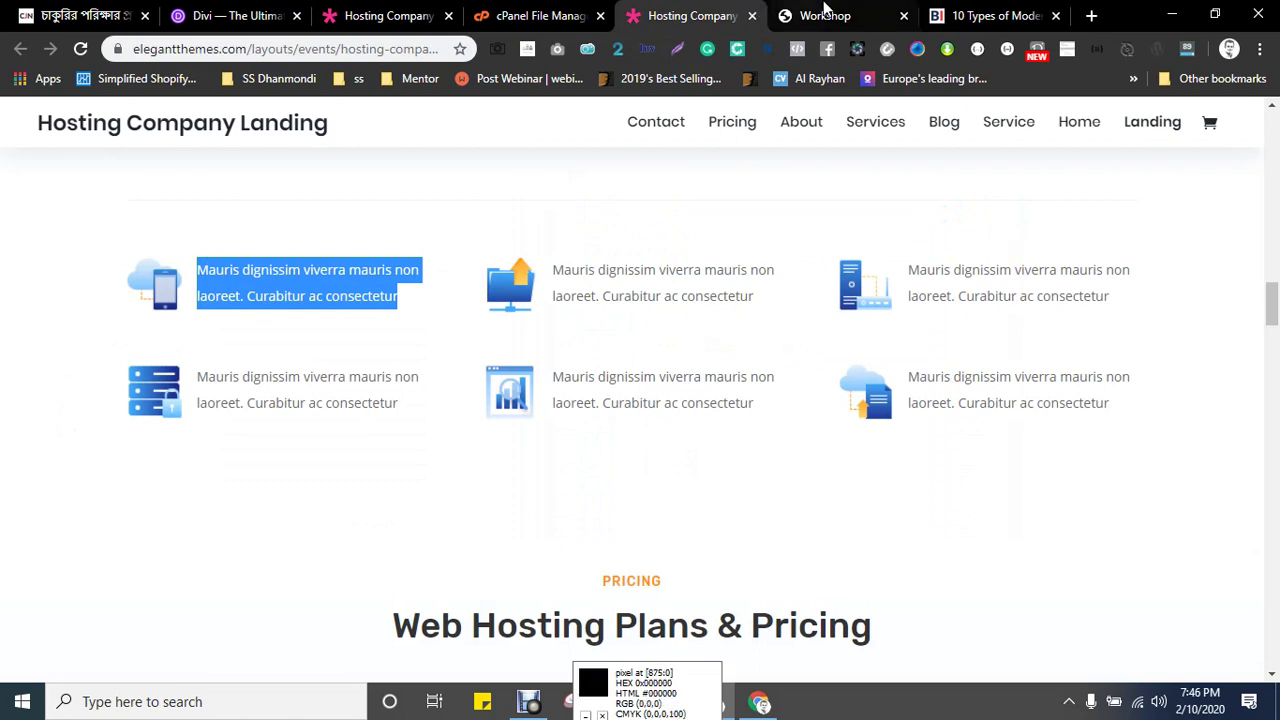
click(368, 190)
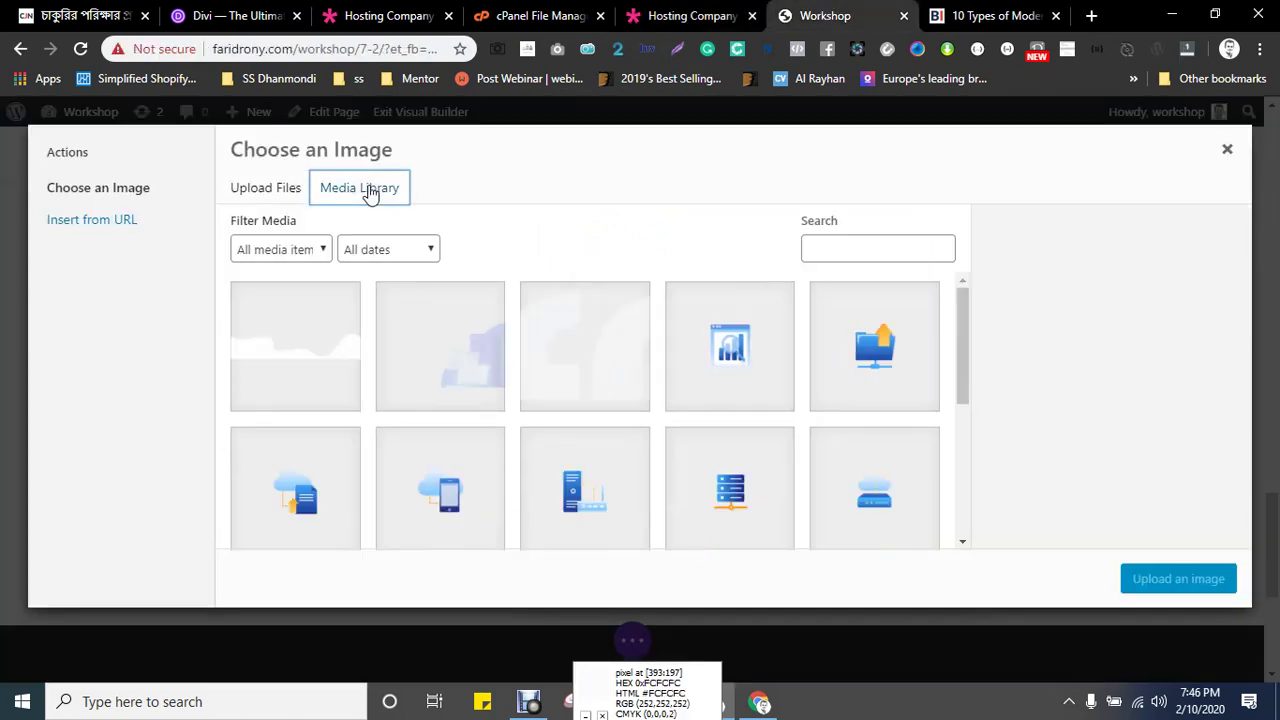
click(298, 492)
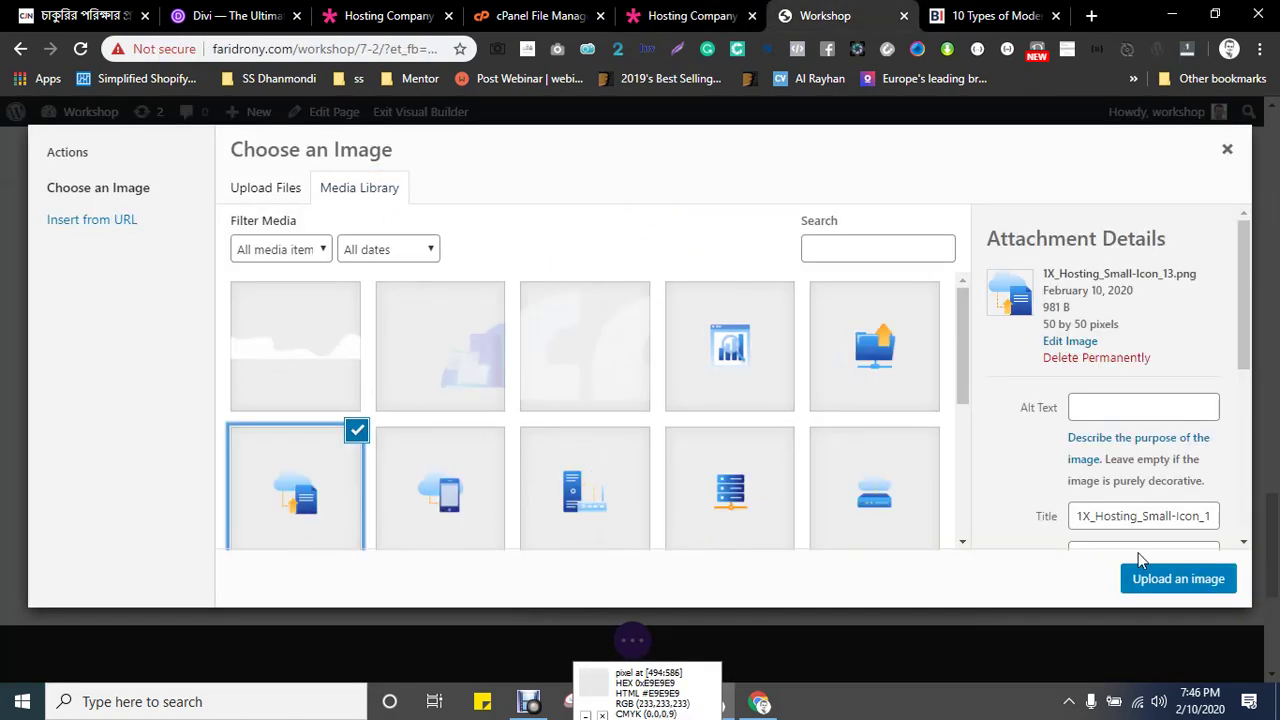
click(1172, 580)
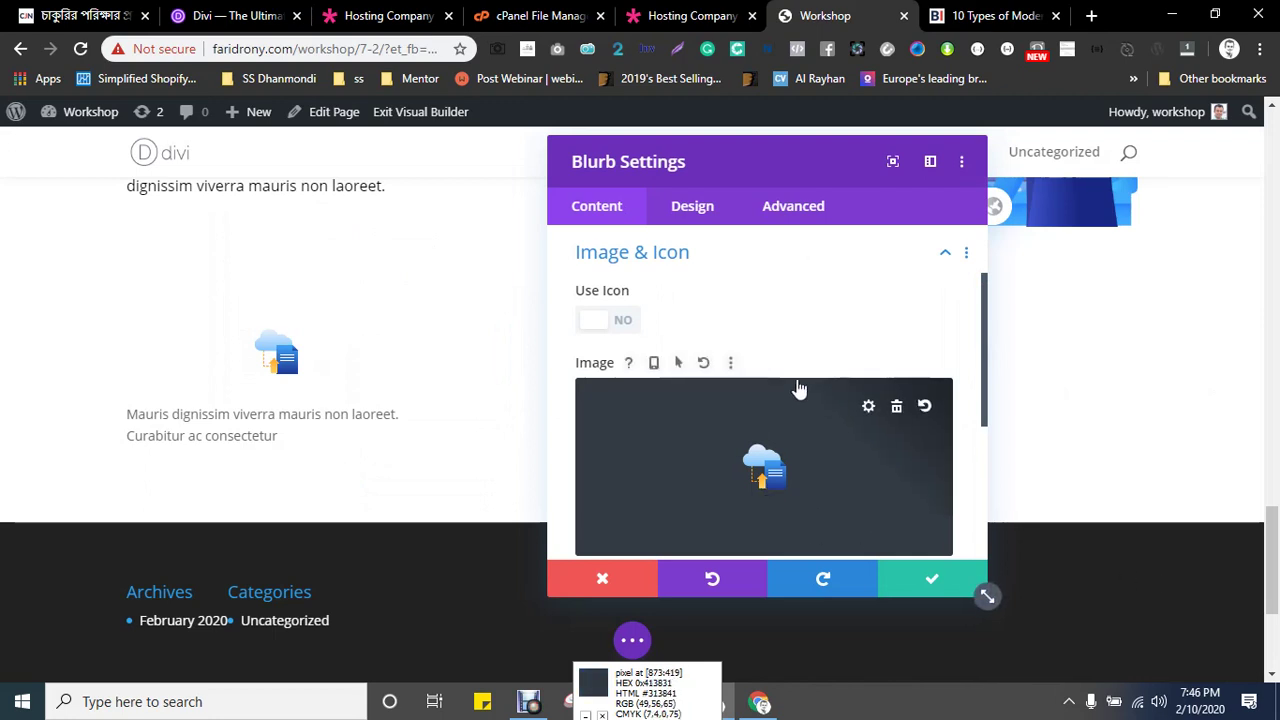
- Align the blurb's image to the left and set its Image/Icon Placement to Left
scroll(795, 387, down, 3)
click(705, 212)
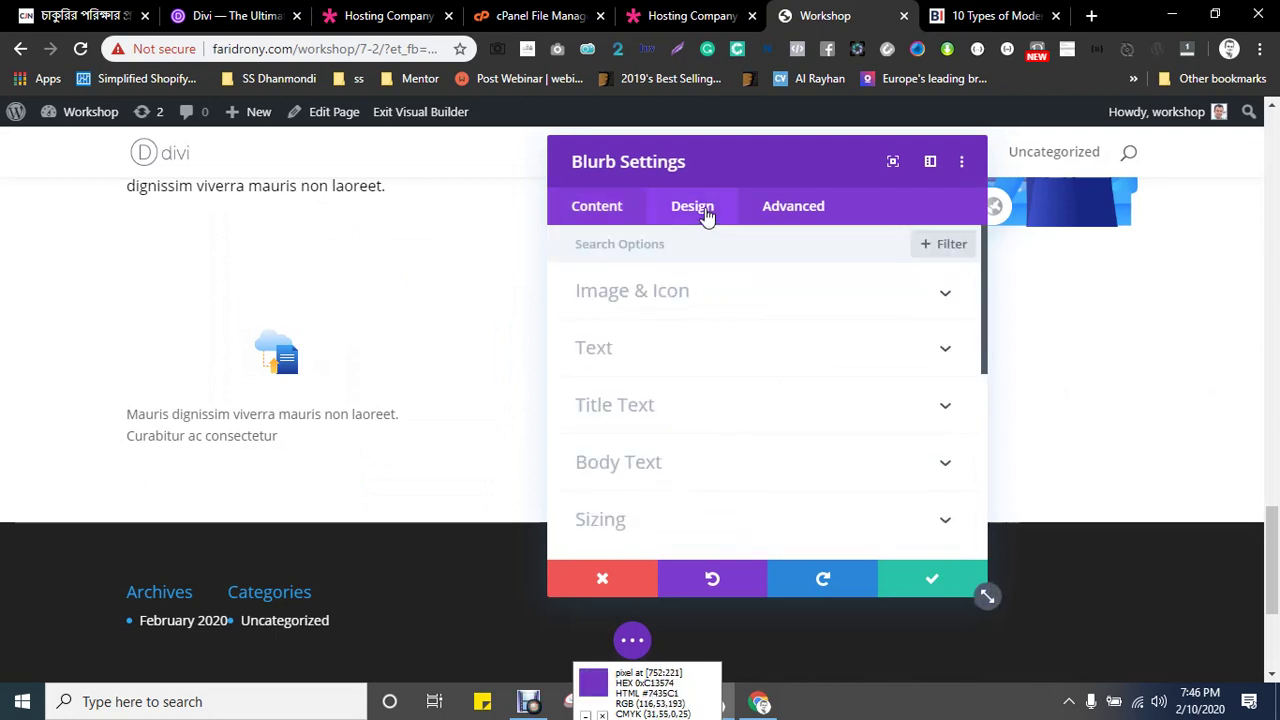
click(659, 296)
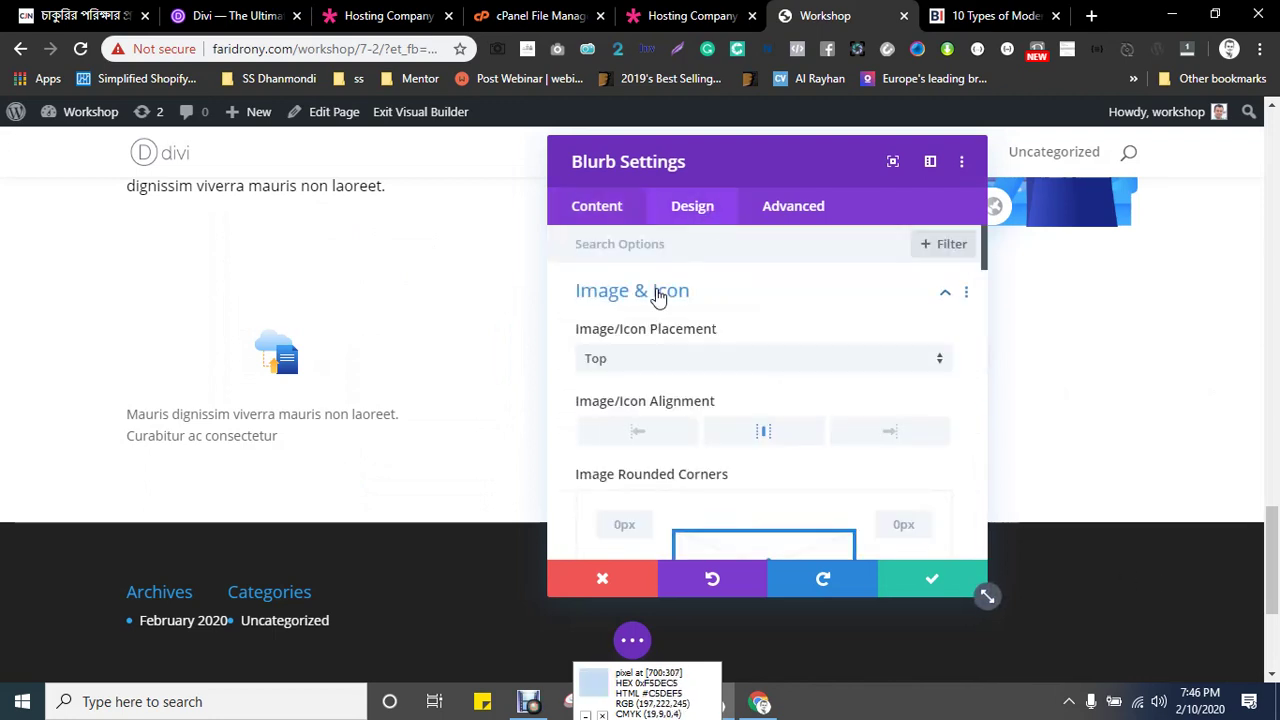
click(629, 432)
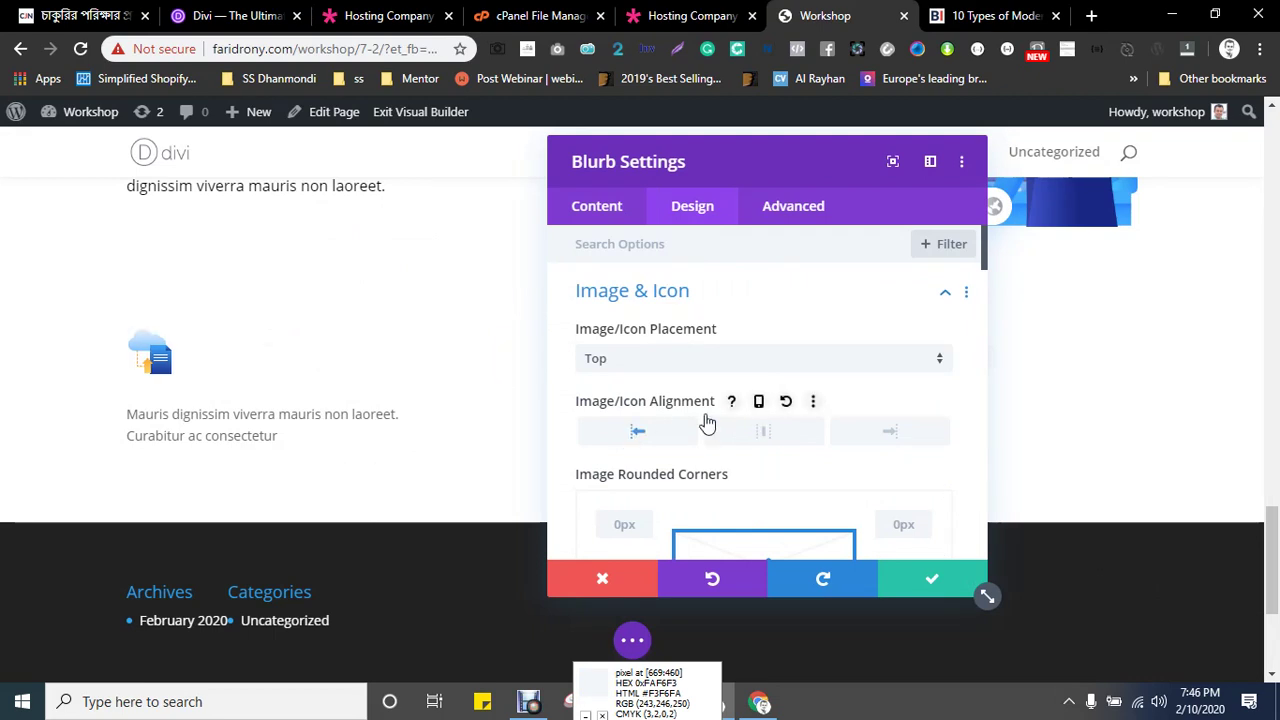
click(623, 366)
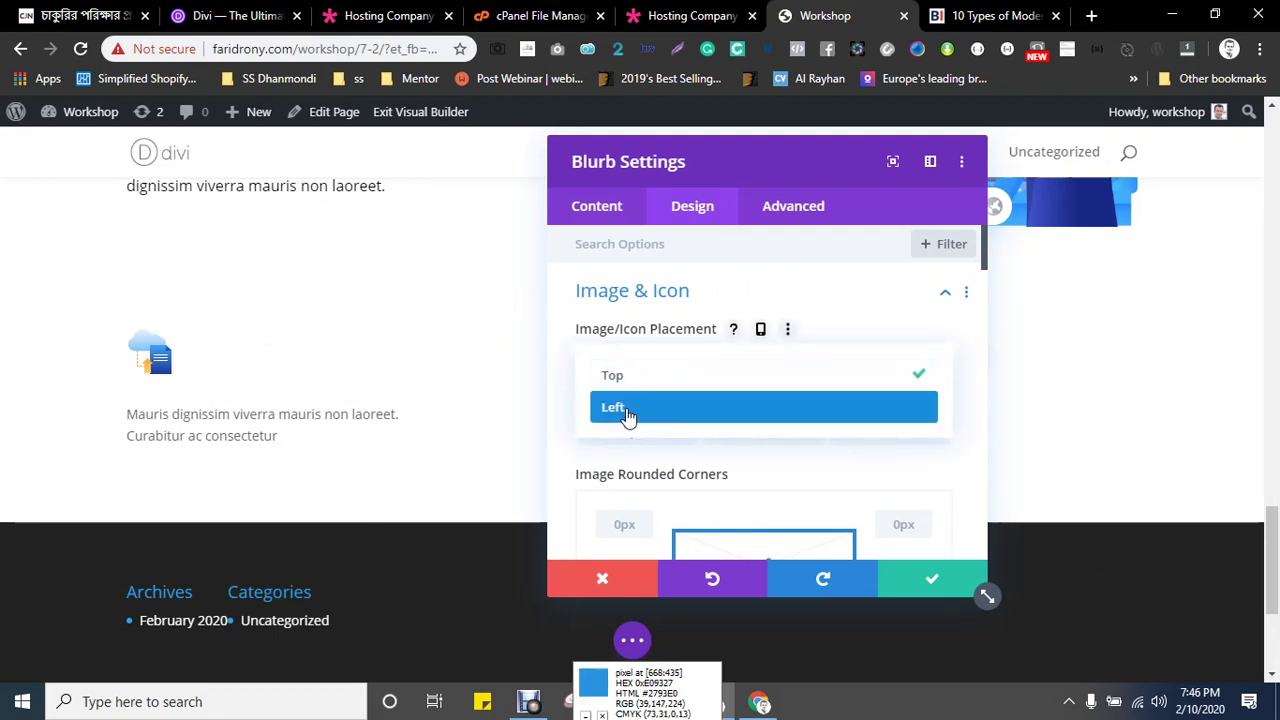
click(628, 415)
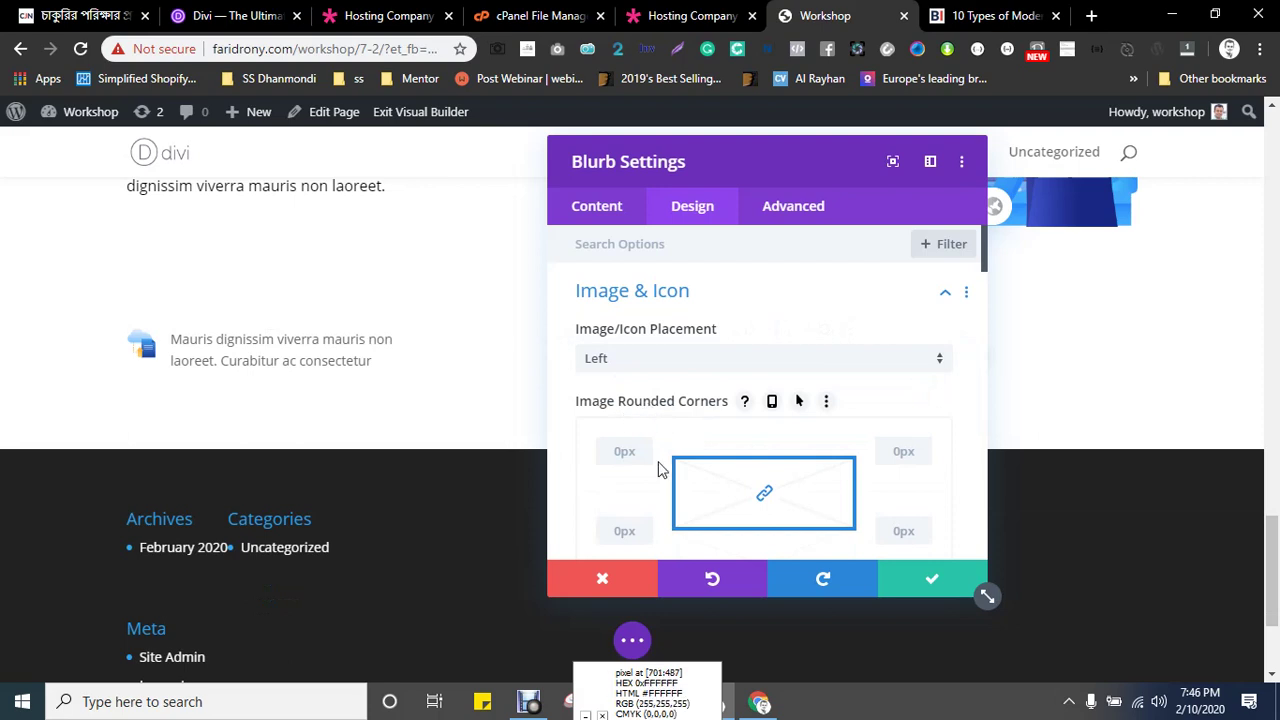
- Look through the blurb's image design options, from rounded corners and borders to filters and blend mode, for a size control
scroll(713, 320, down, 1)
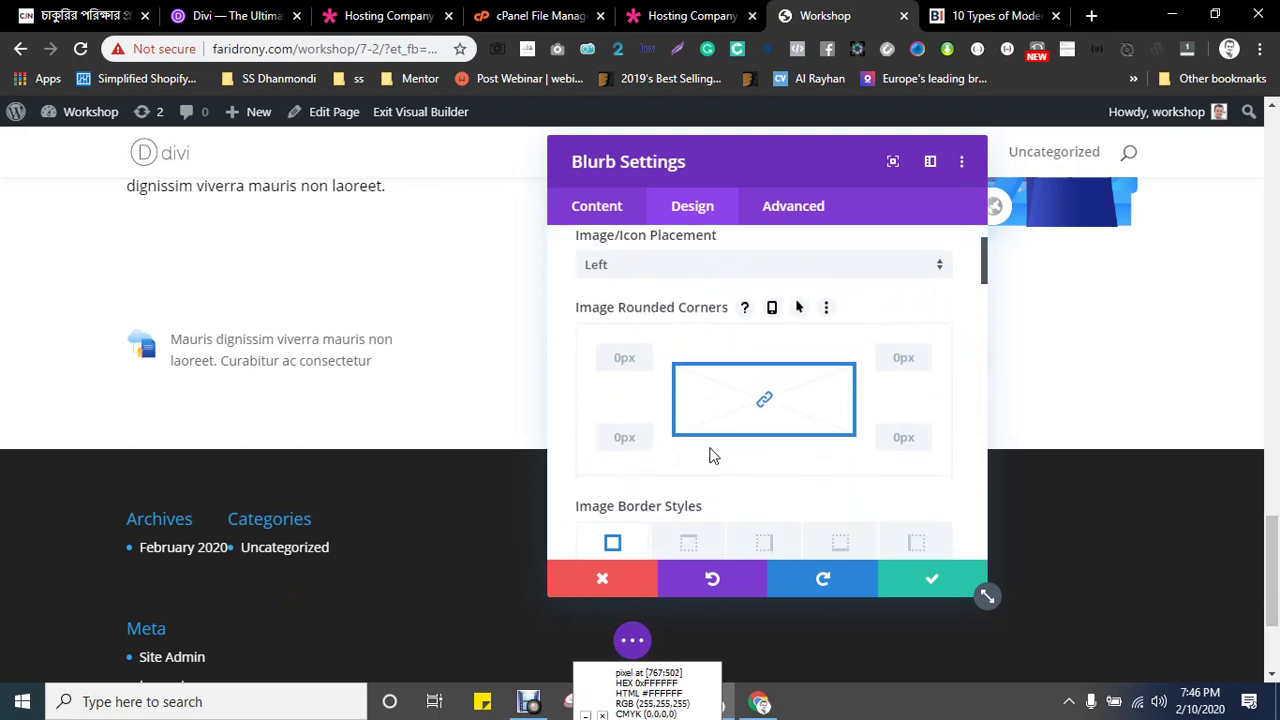
scroll(769, 437, down, 2)
scroll(769, 349, up, 1)
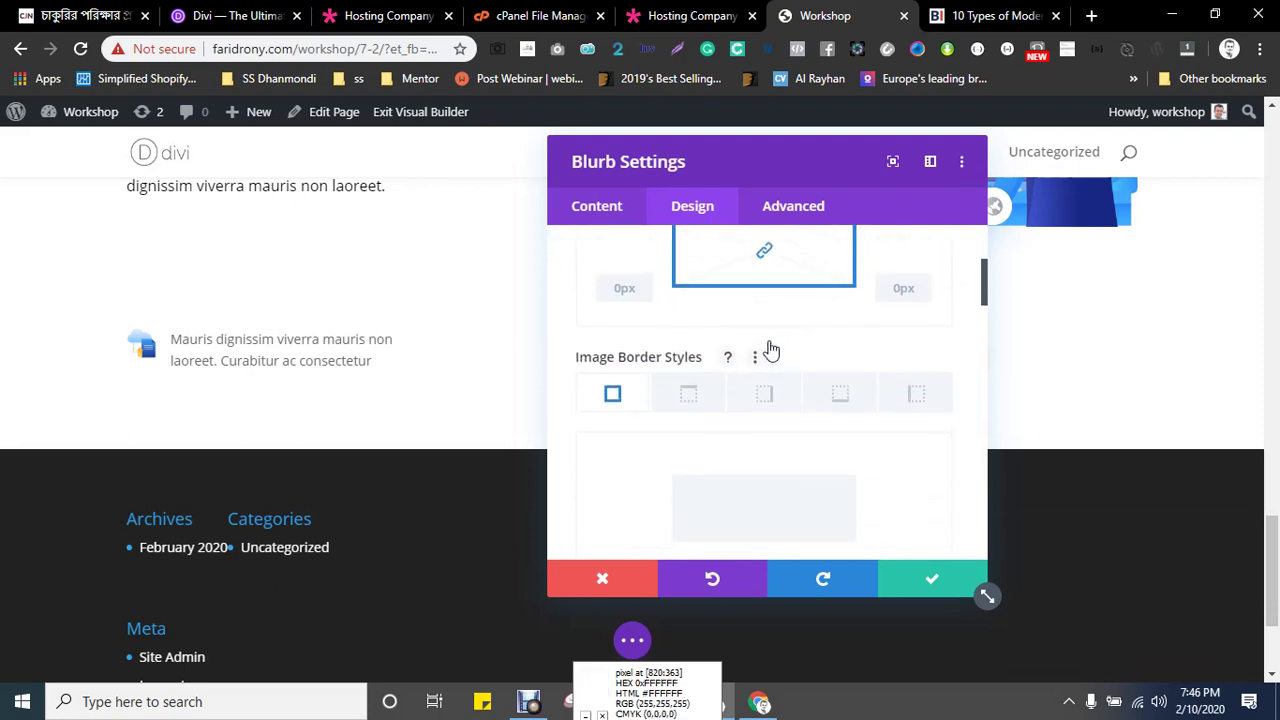
scroll(771, 350, down, 3)
scroll(771, 349, down, 2)
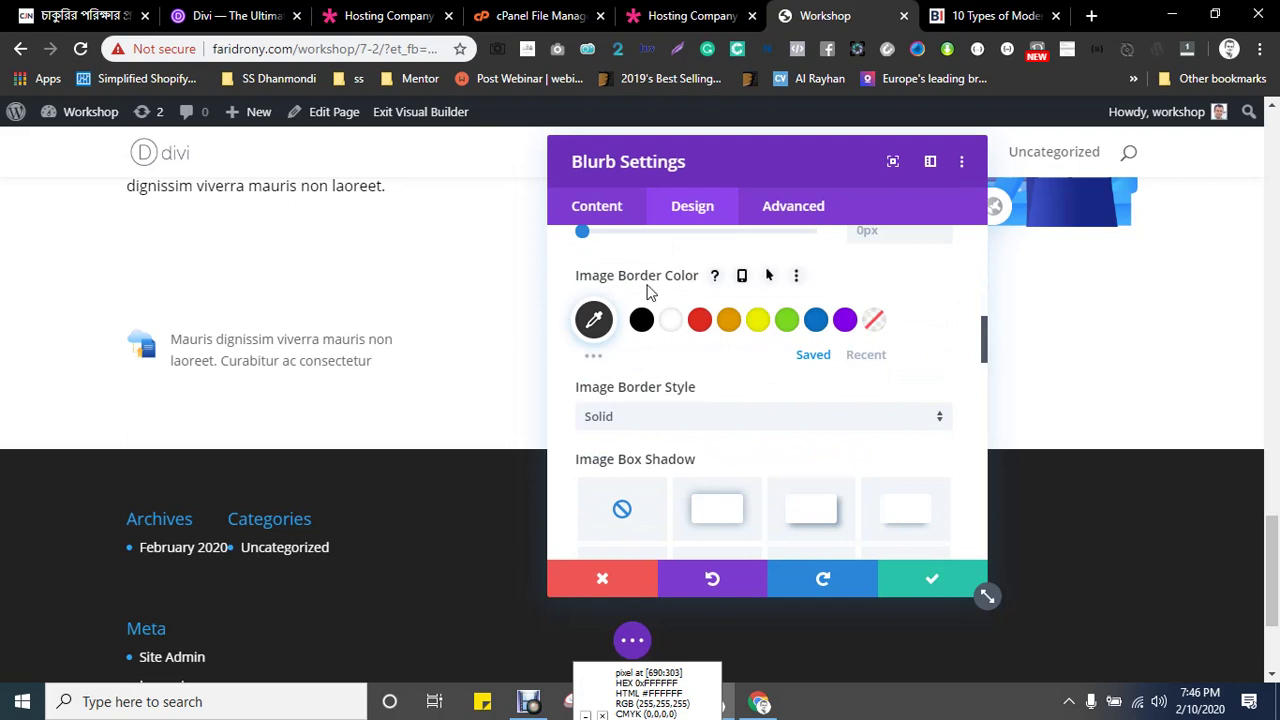
scroll(703, 429, up, 2)
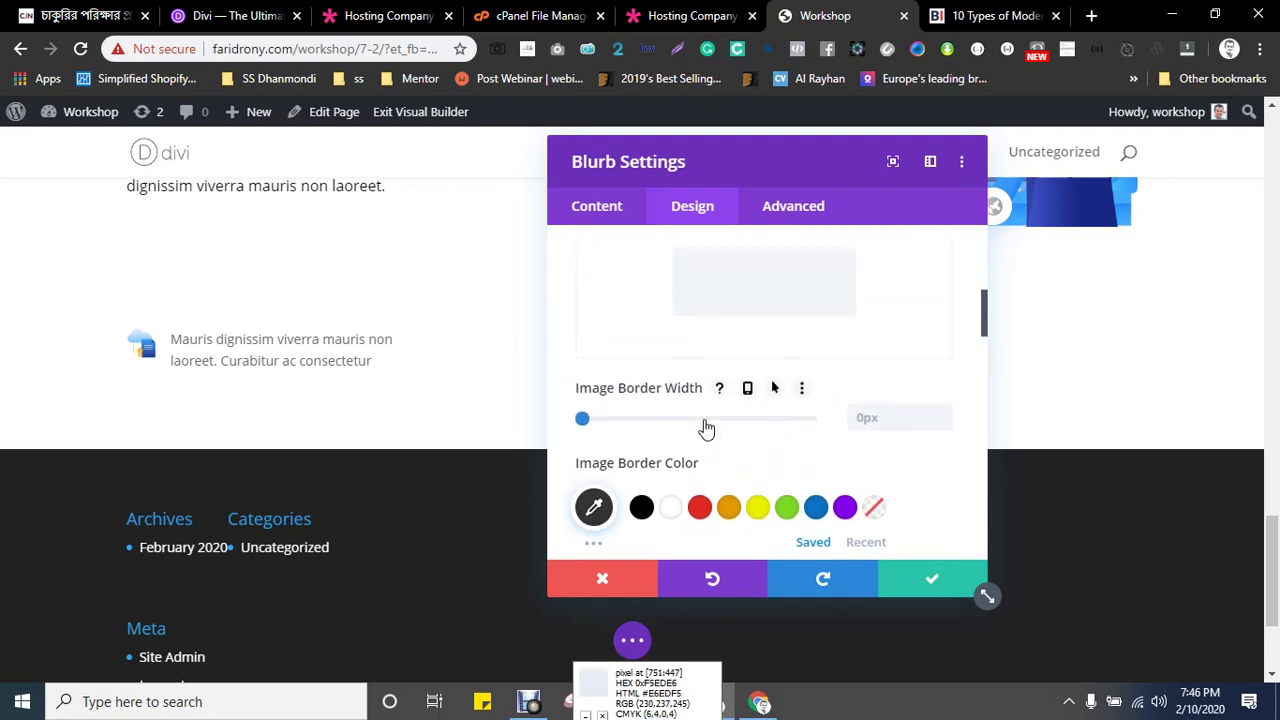
scroll(689, 422, down, 5)
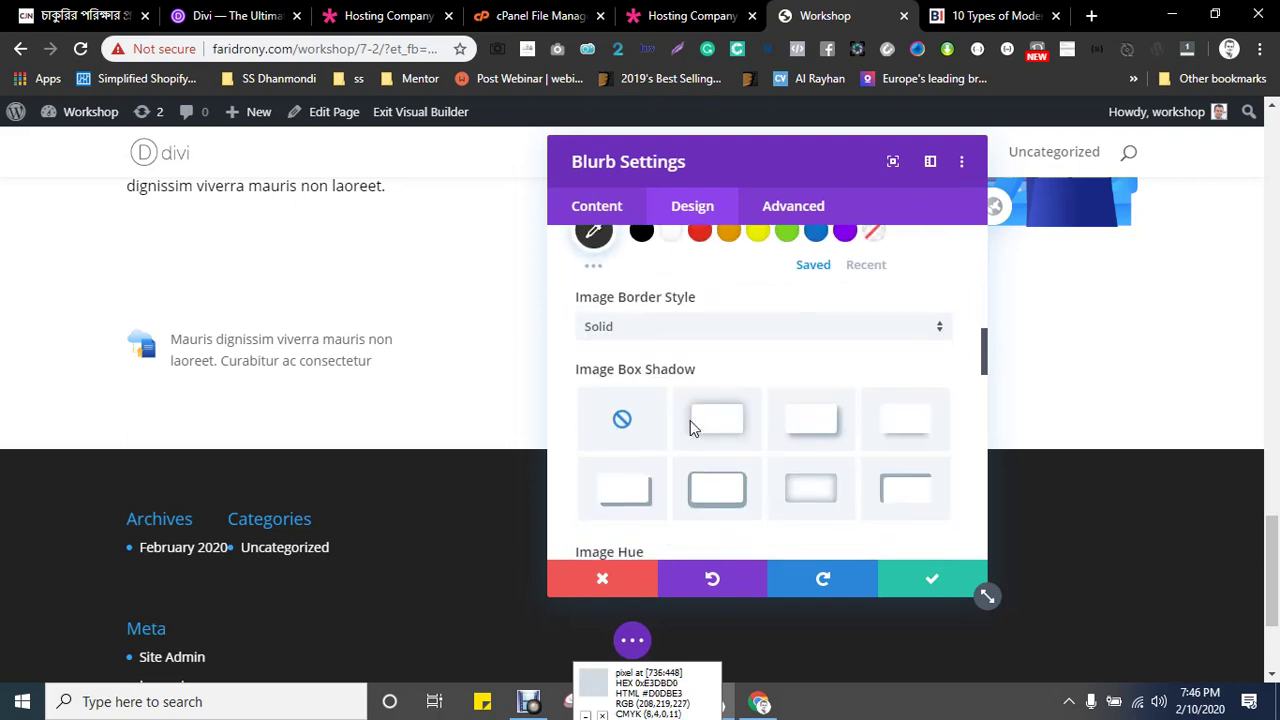
scroll(700, 420, down, 3)
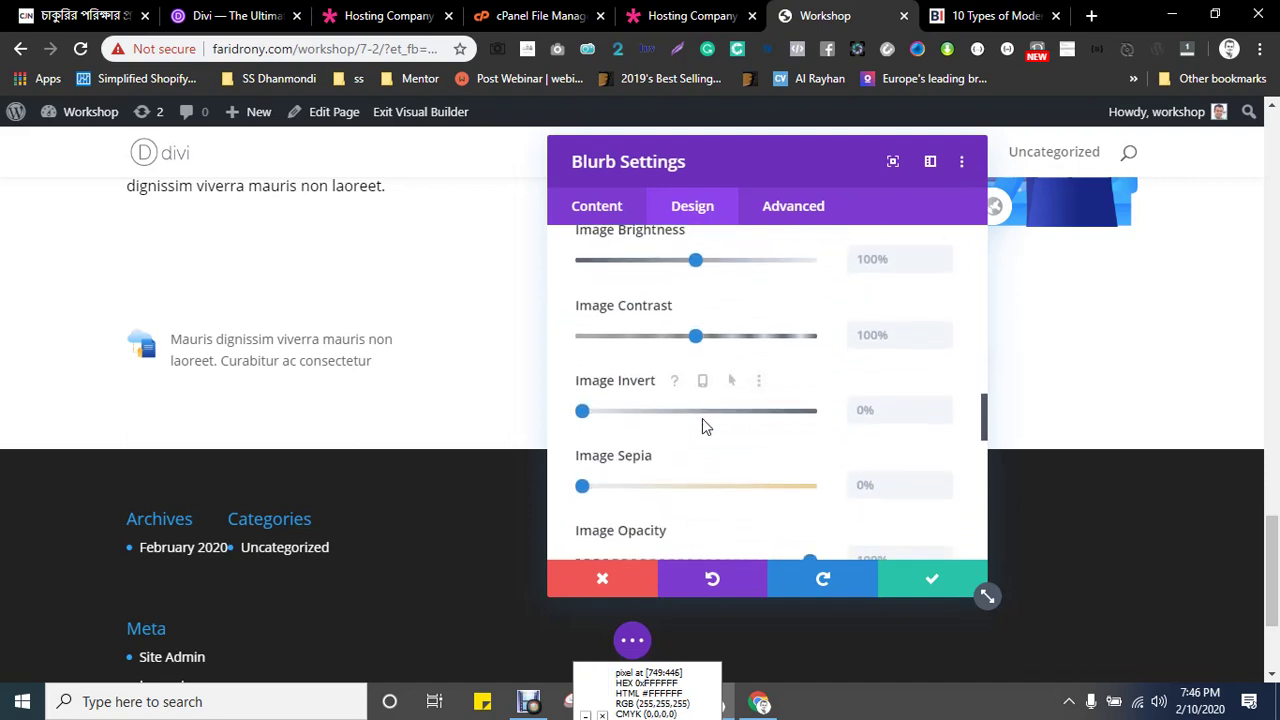
scroll(697, 422, down, 1)
scroll(743, 451, down, 2)
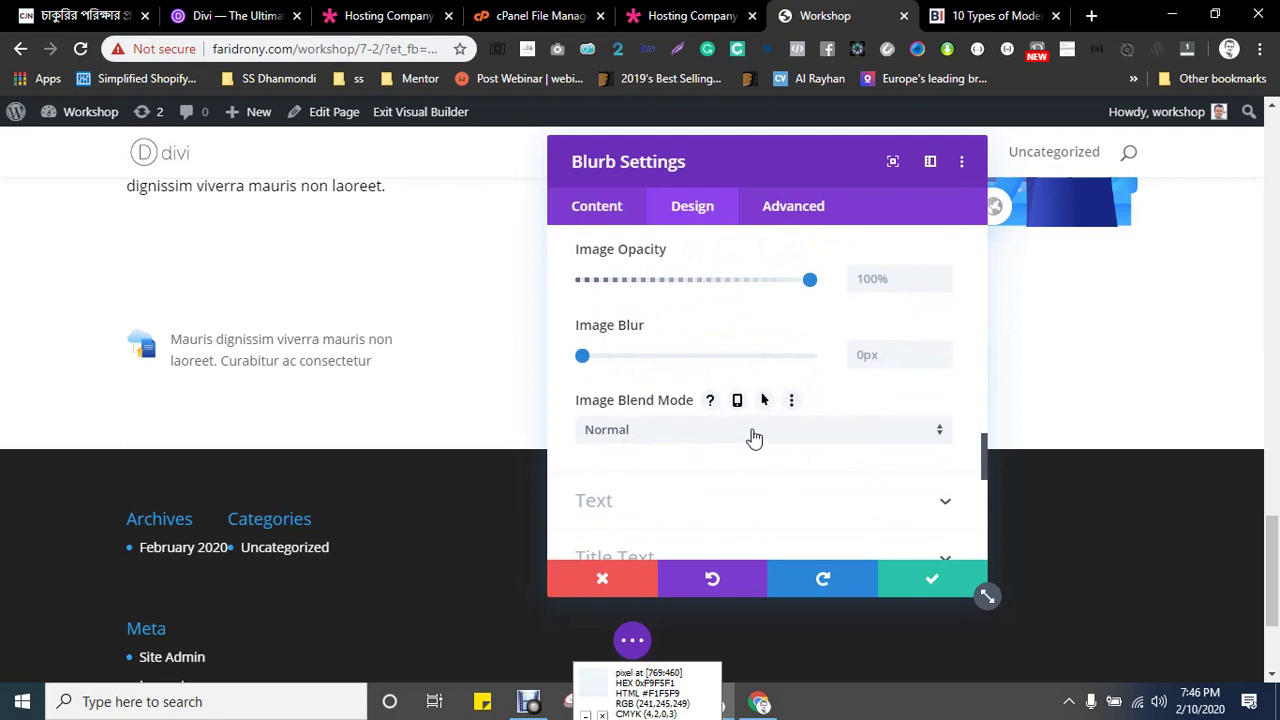
scroll(755, 437, down, 2)
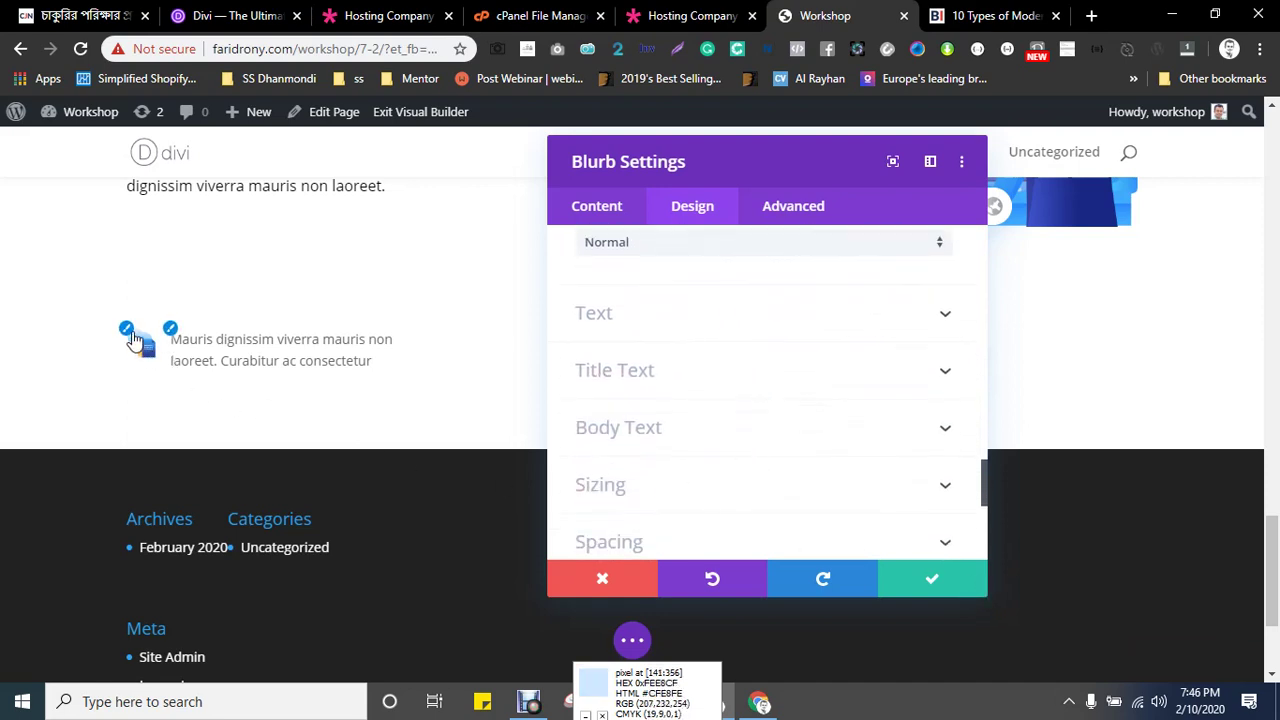
- Reselect the cloud-and-document icon as the blurb's image from the media library, keeping its size at Full Size – 50 × 50
click(127, 330)
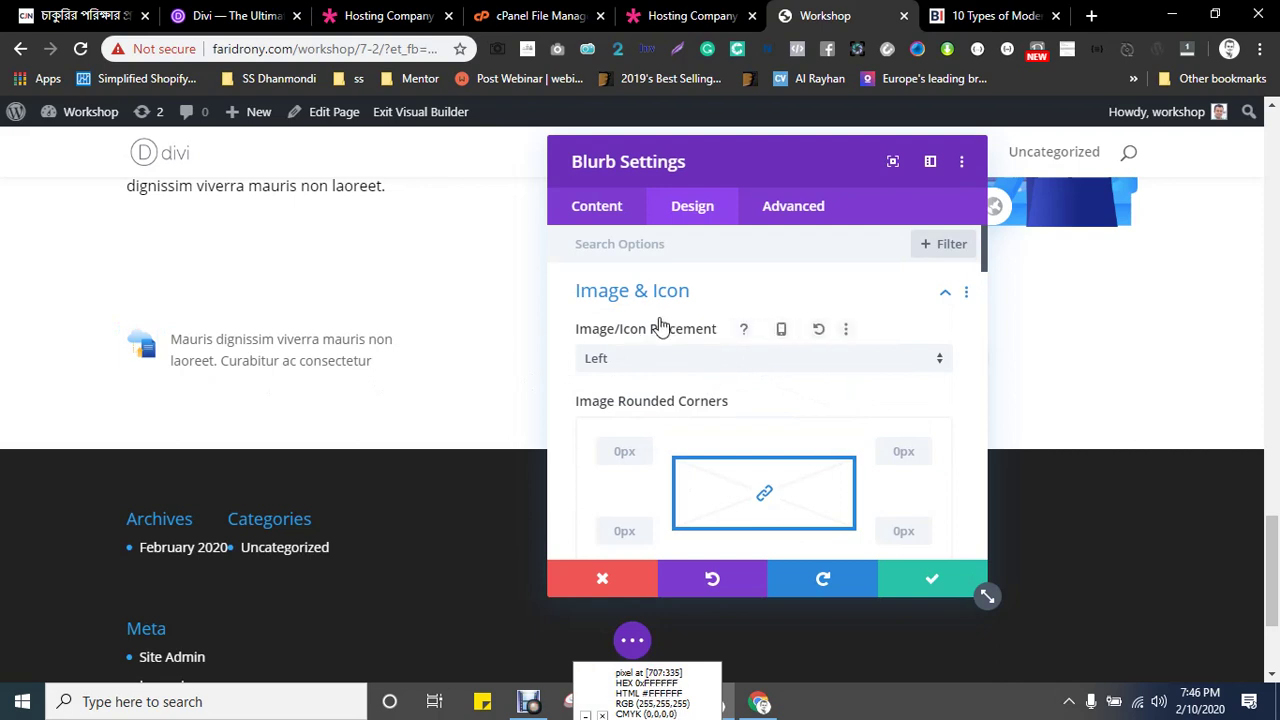
click(605, 212)
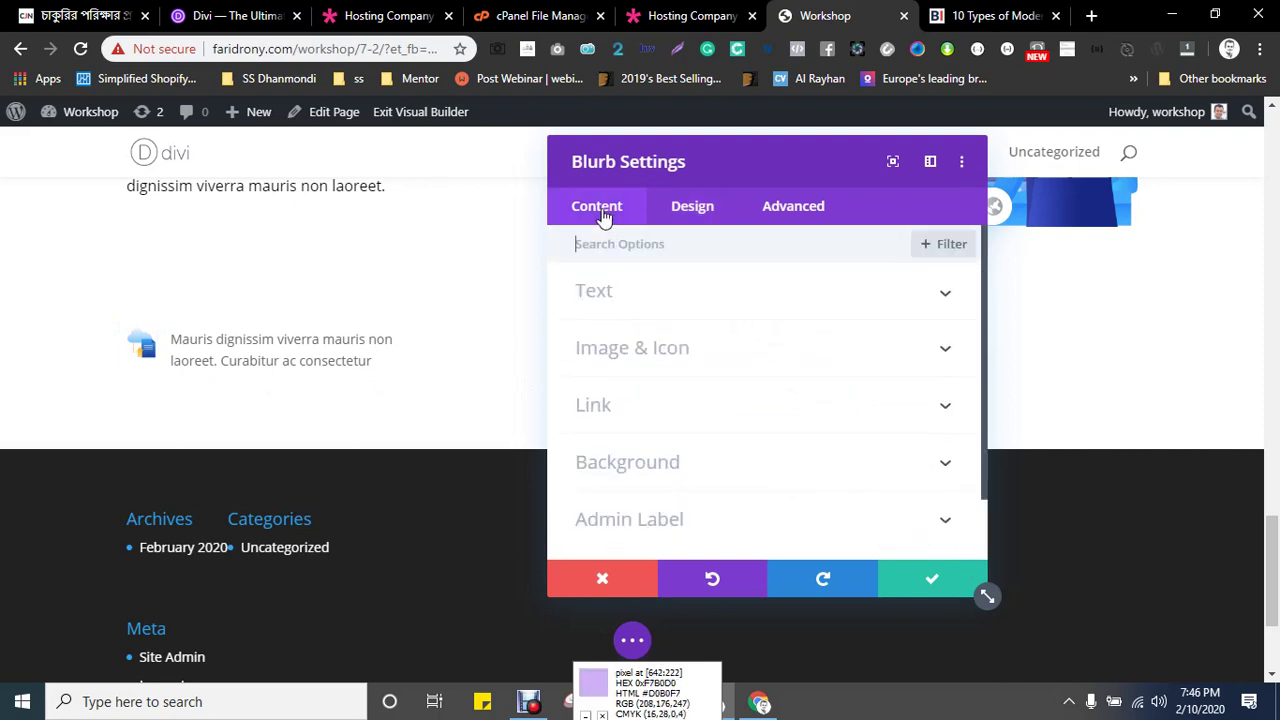
click(617, 346)
click(750, 451)
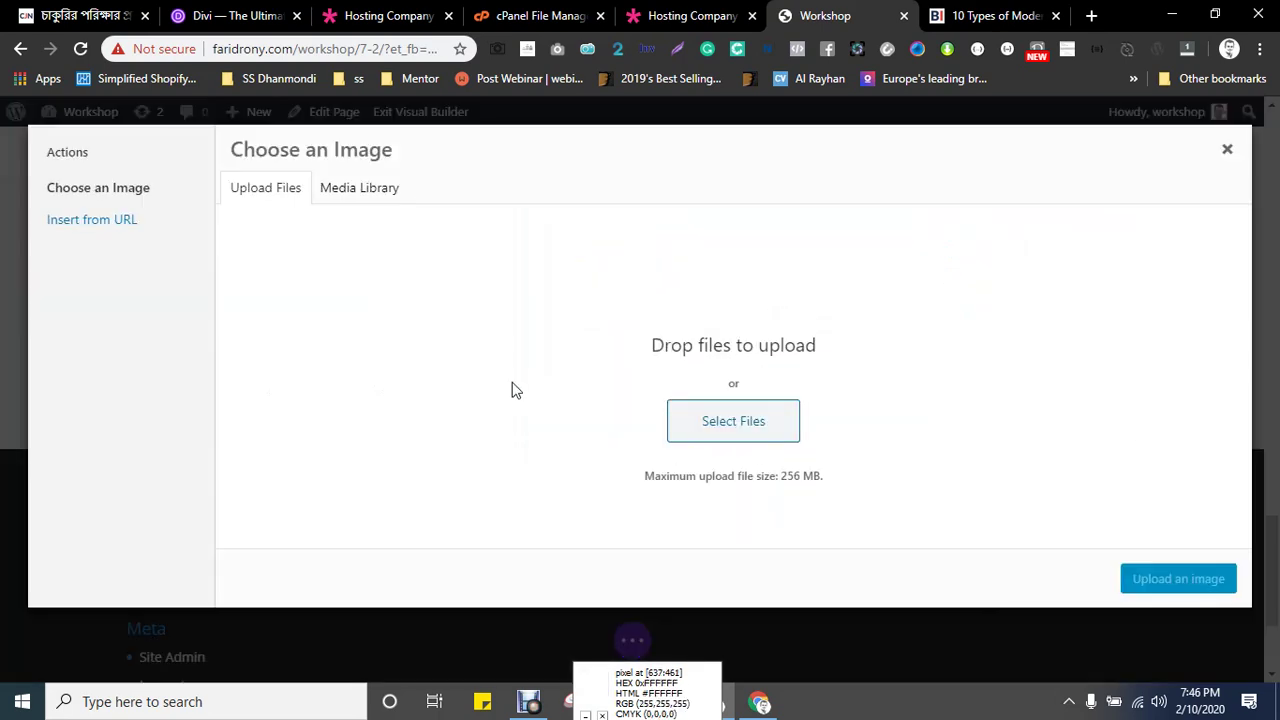
click(353, 200)
scroll(400, 374, down, 3)
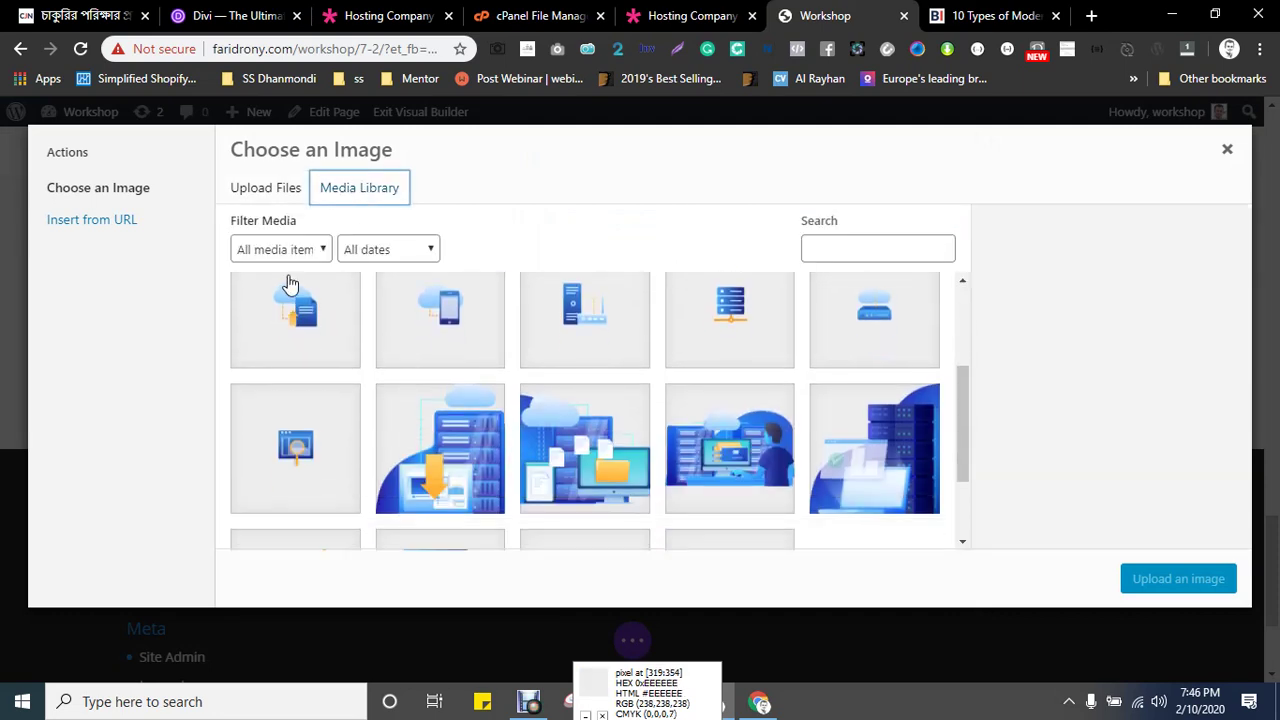
click(288, 284)
scroll(1125, 420, down, 4)
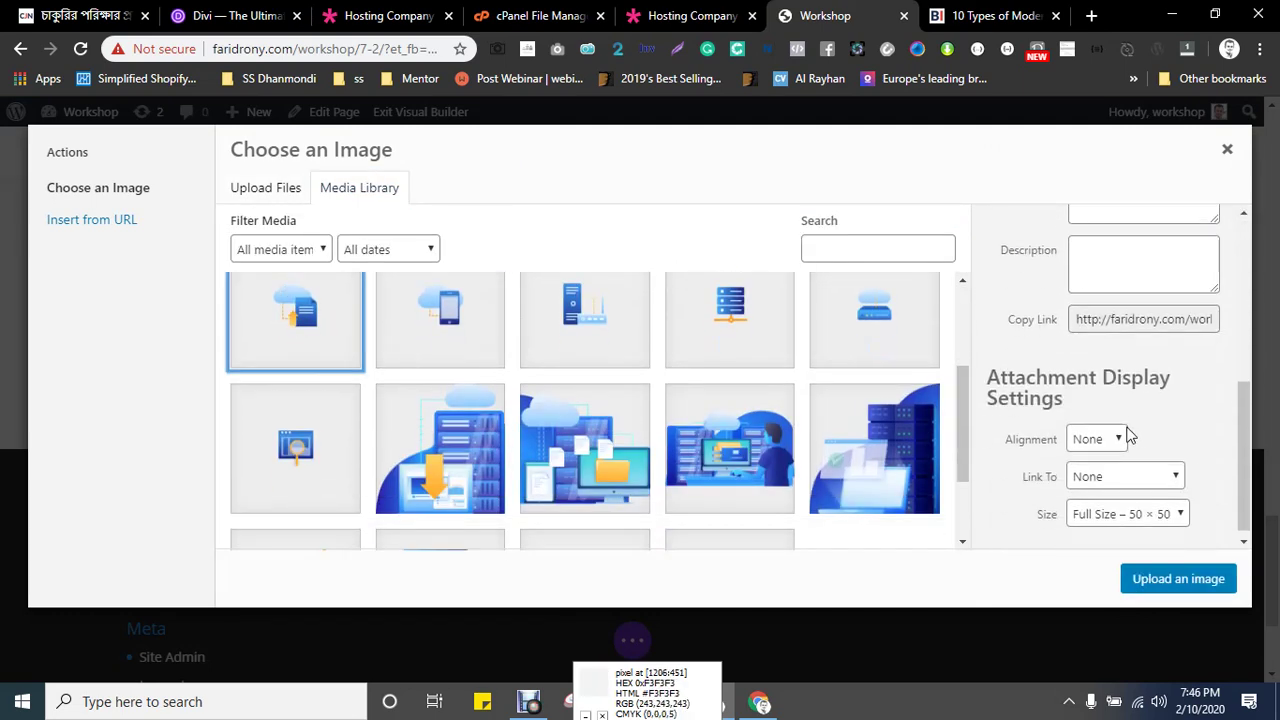
click(1106, 514)
click(1115, 535)
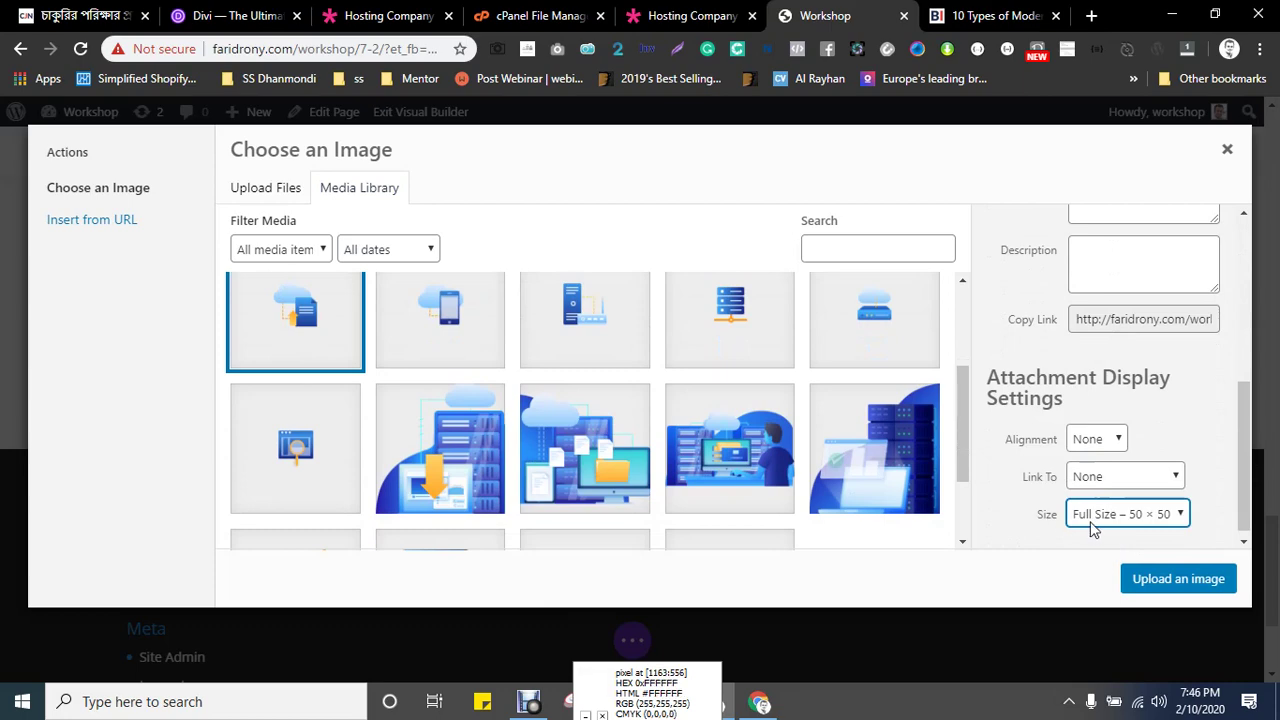
click(1155, 580)
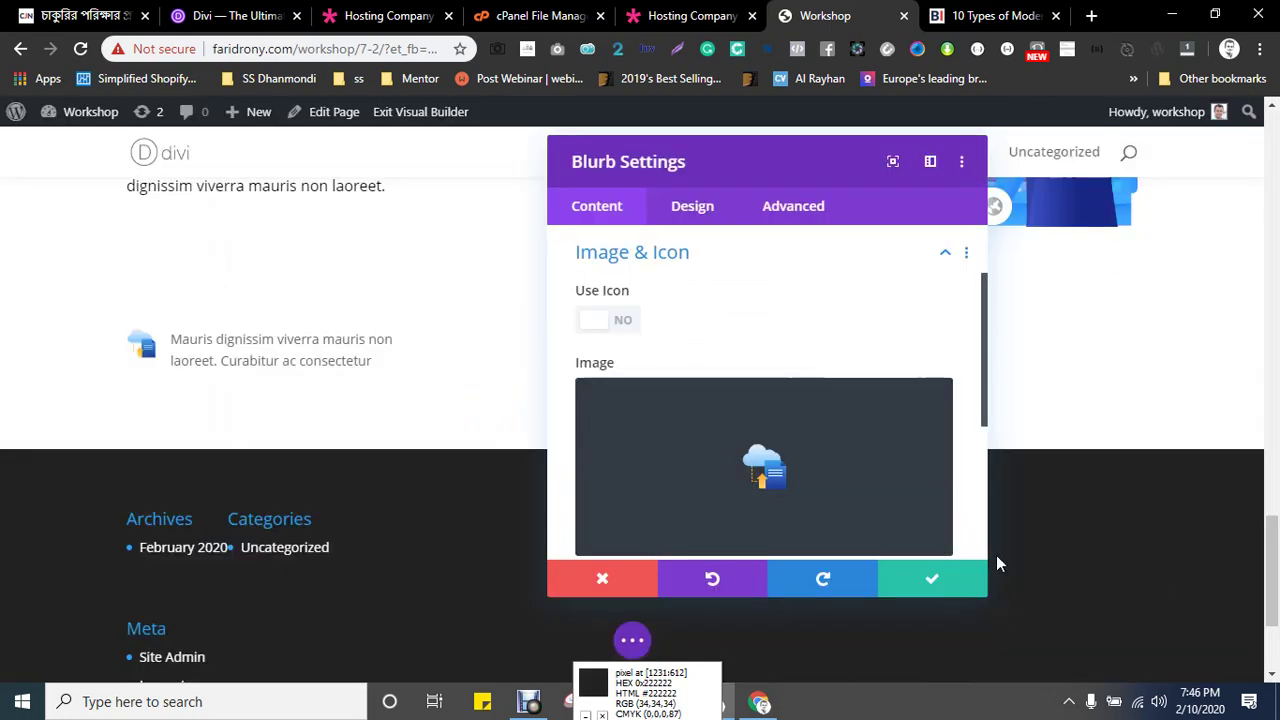
- Try the Use Icon option on the blurb in place of its image, and switch it off again
click(617, 330)
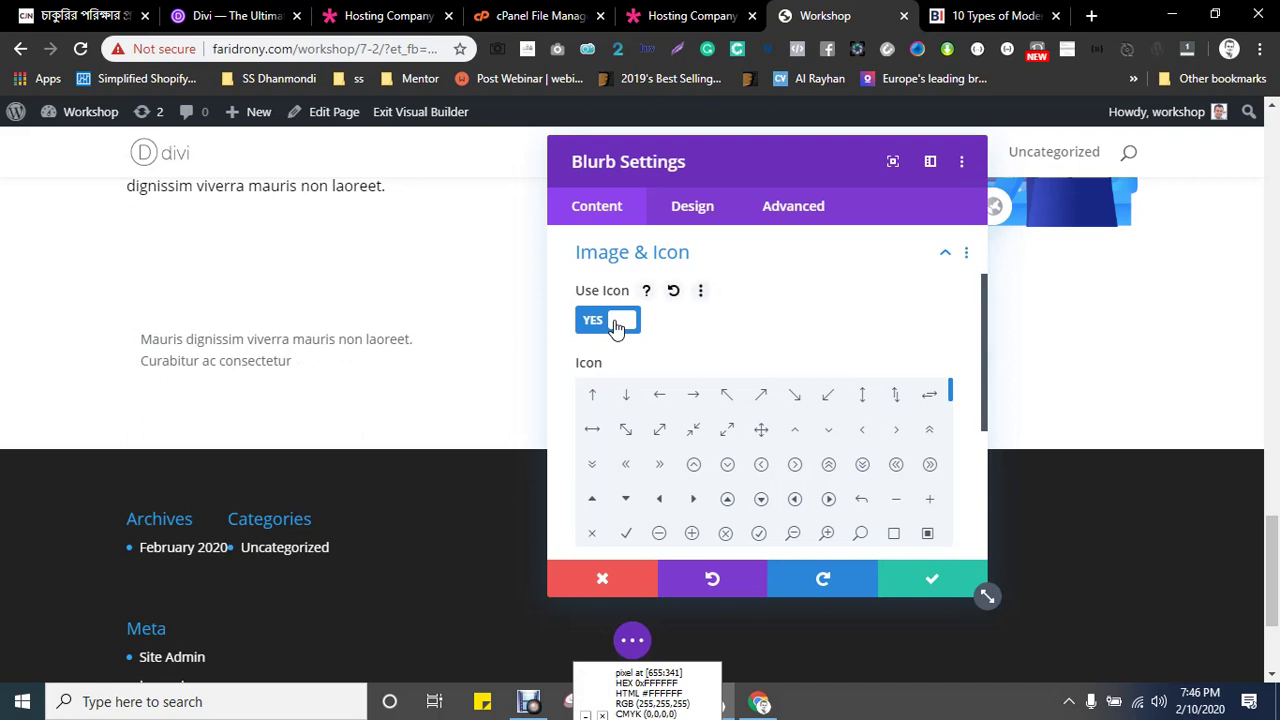
click(617, 321)
scroll(790, 330, down, 5)
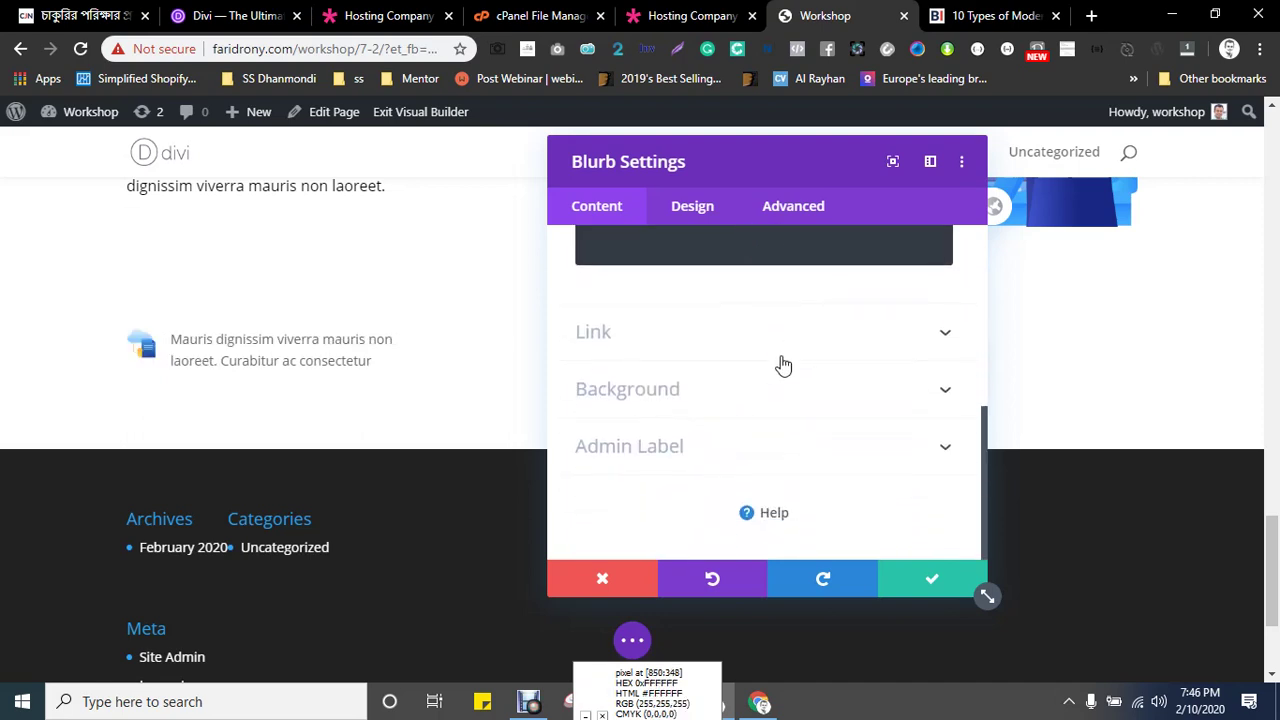
- Set the Image Border Style of the blurb's image to None
click(691, 208)
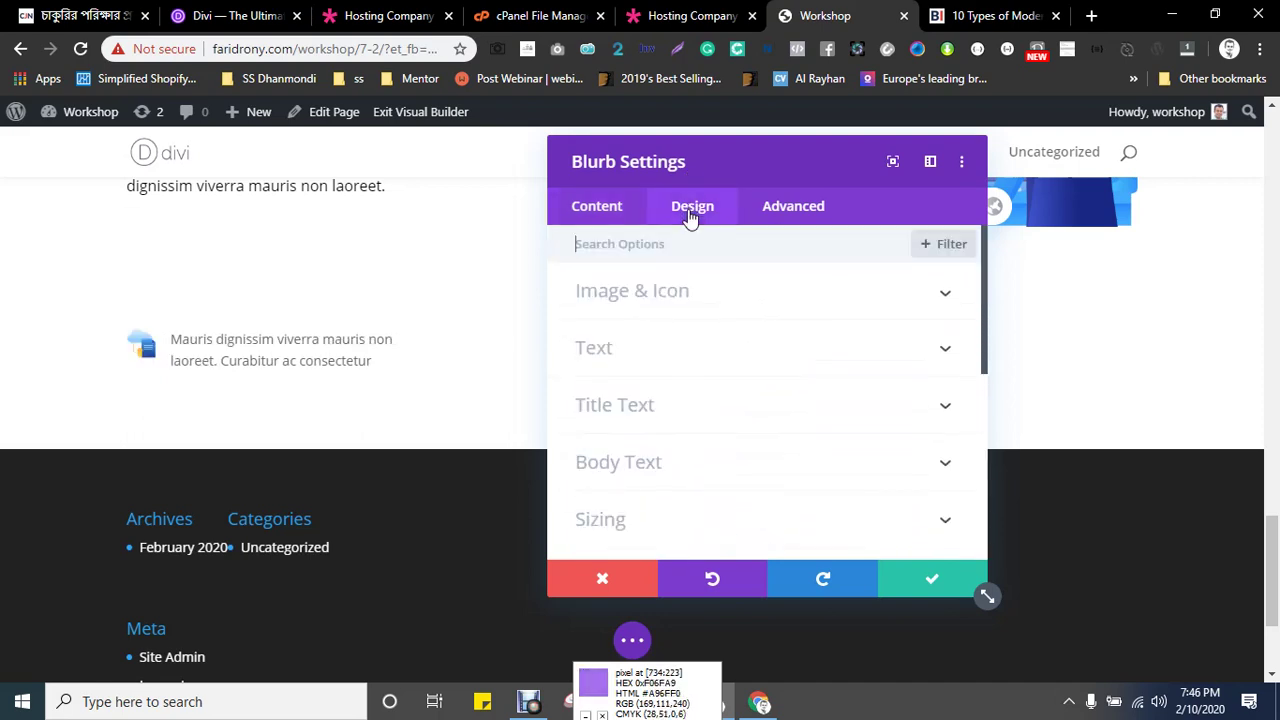
click(641, 290)
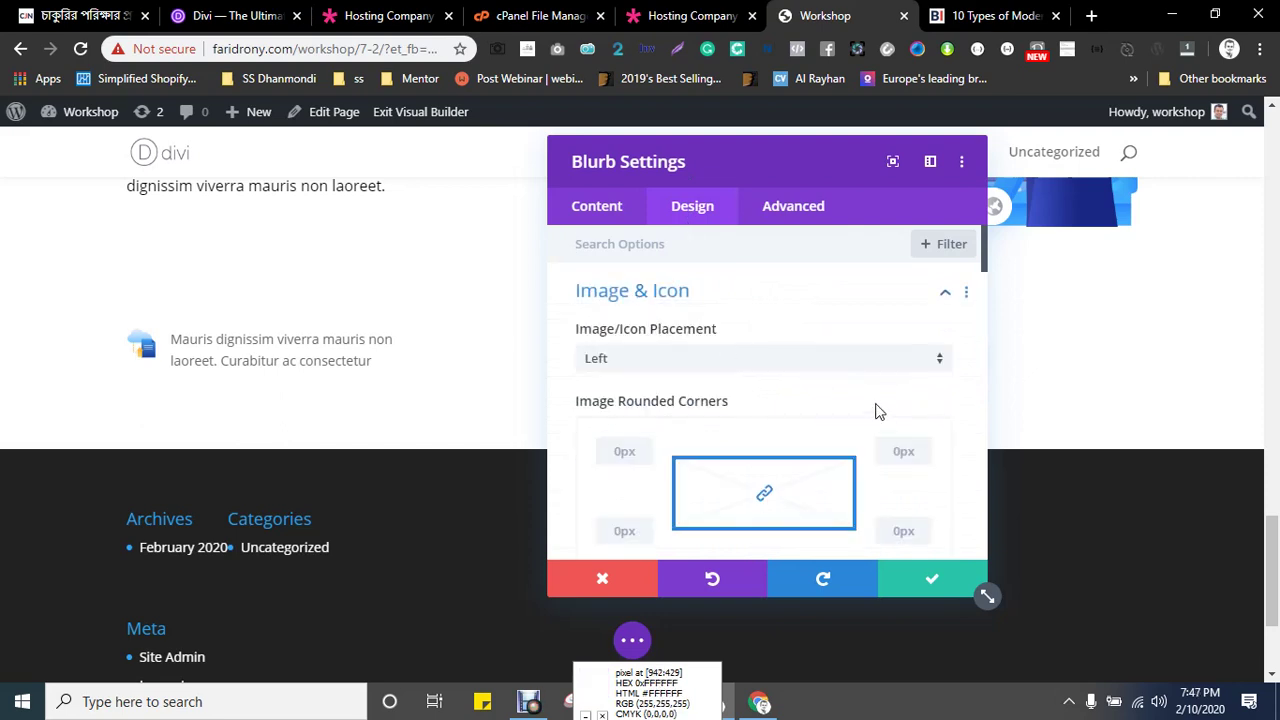
scroll(706, 345, down, 1)
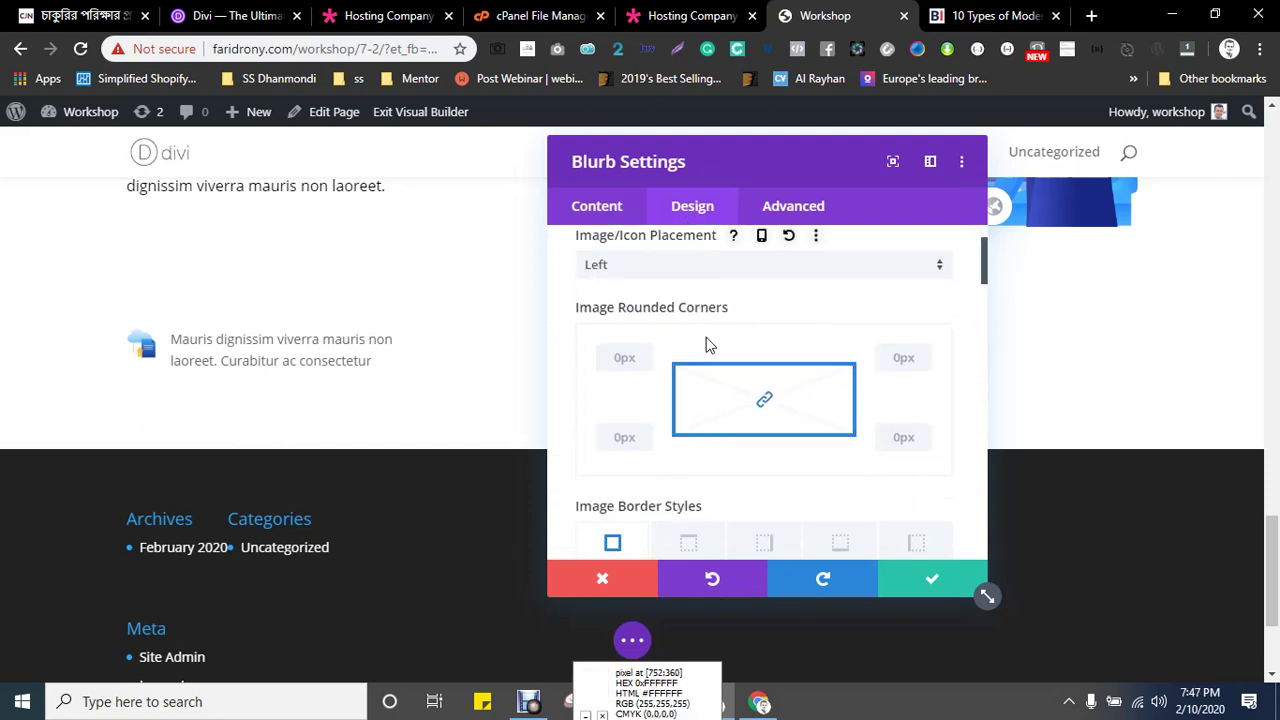
scroll(654, 357, down, 2)
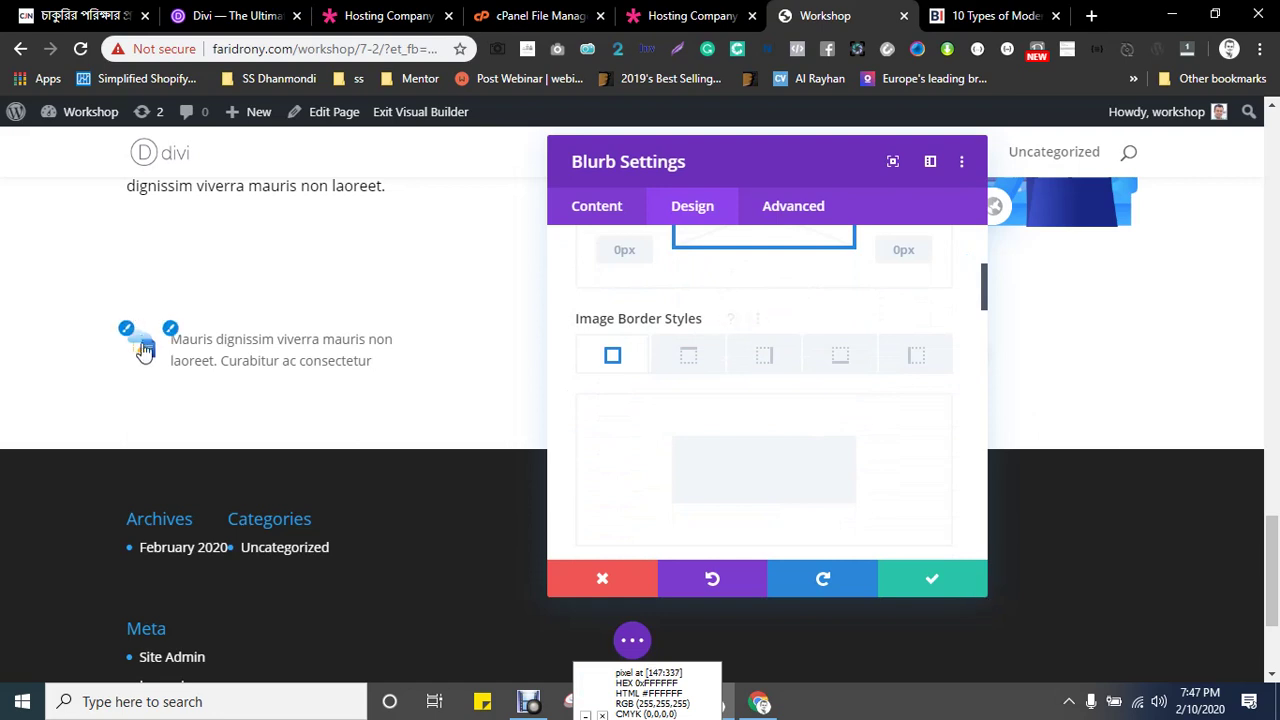
scroll(635, 375, down, 2)
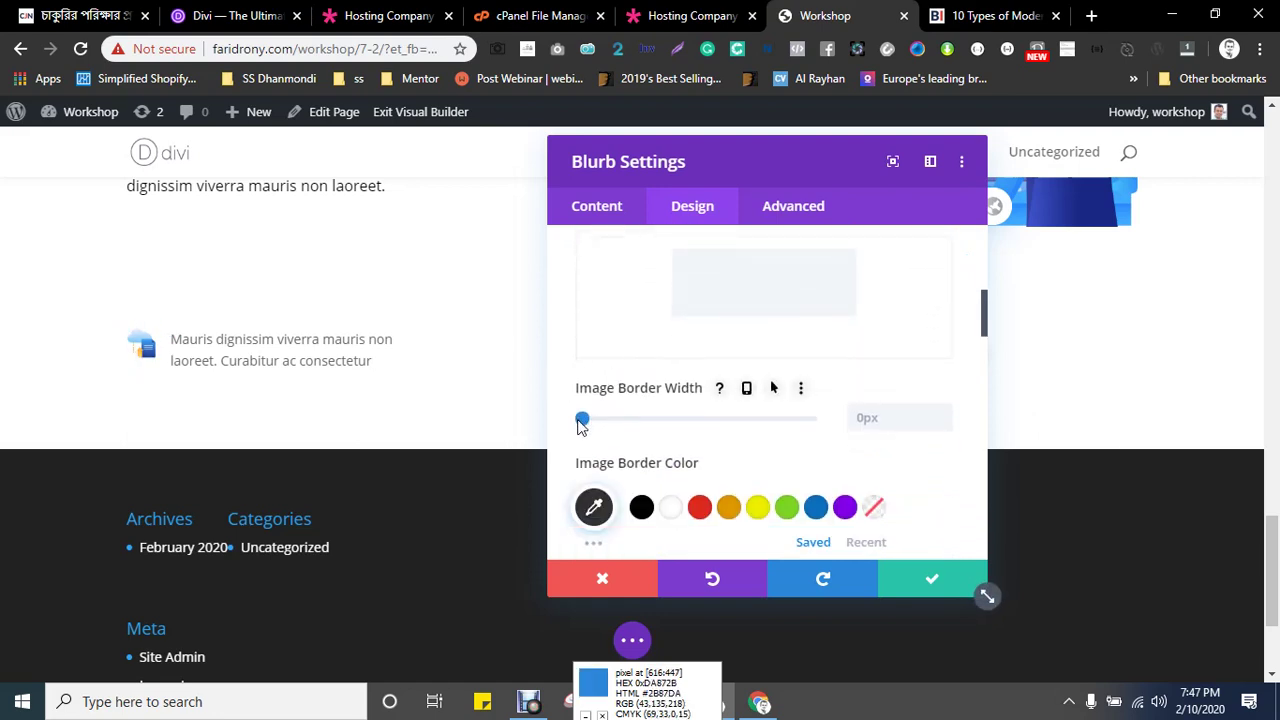
drag(582, 420, 554, 429)
scroll(737, 436, down, 2)
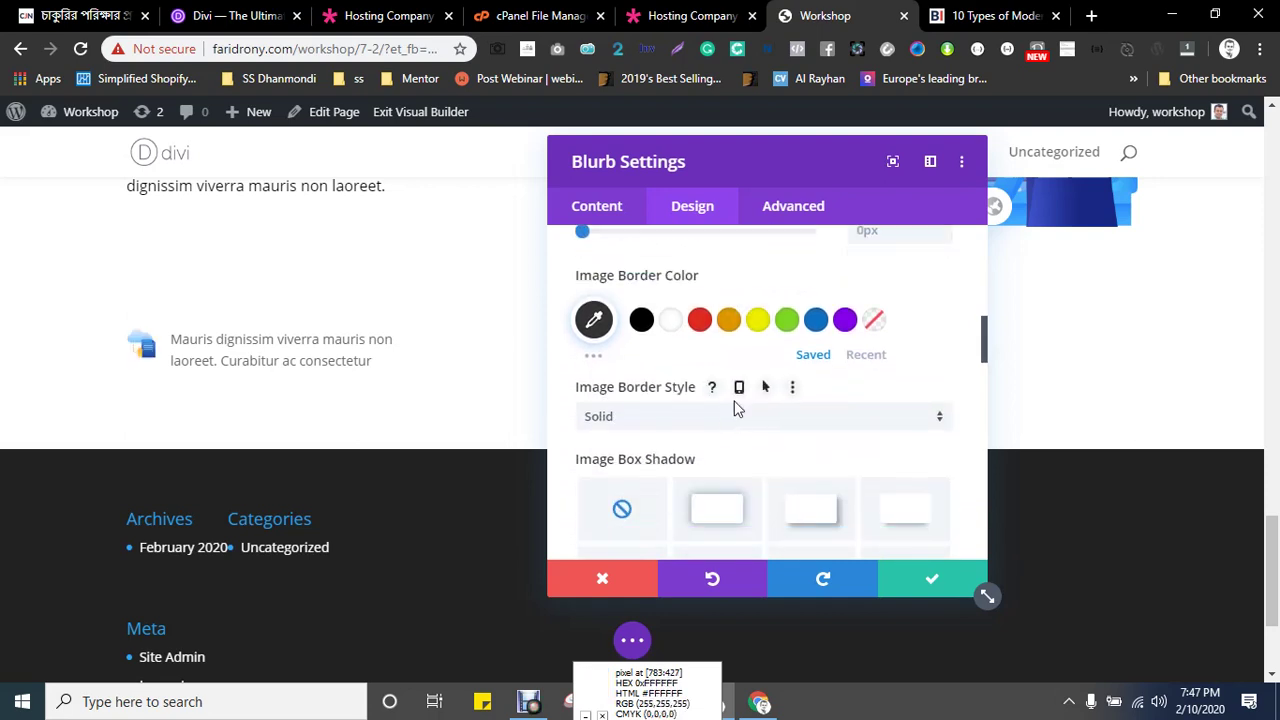
click(645, 424)
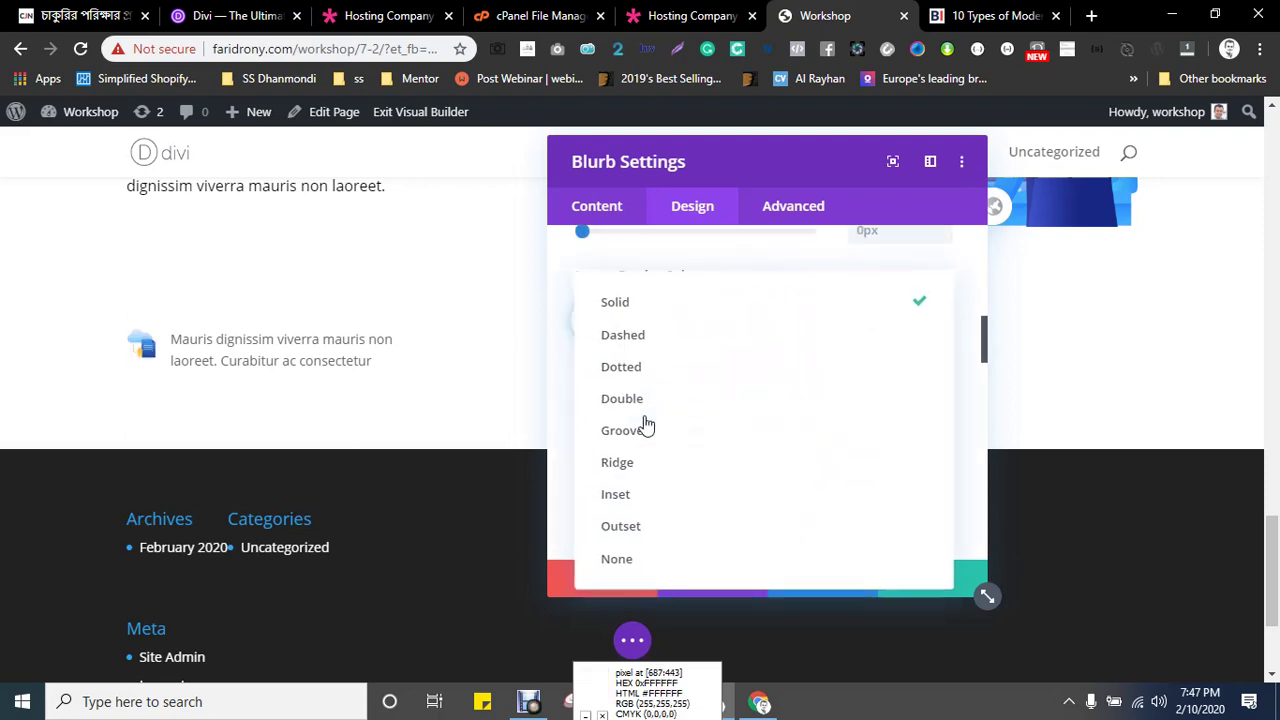
click(630, 560)
- Try two box shadow presets on the blurb's image and switch the shadow back off
scroll(705, 410, down, 1)
scroll(705, 410, down, 1)
click(712, 412)
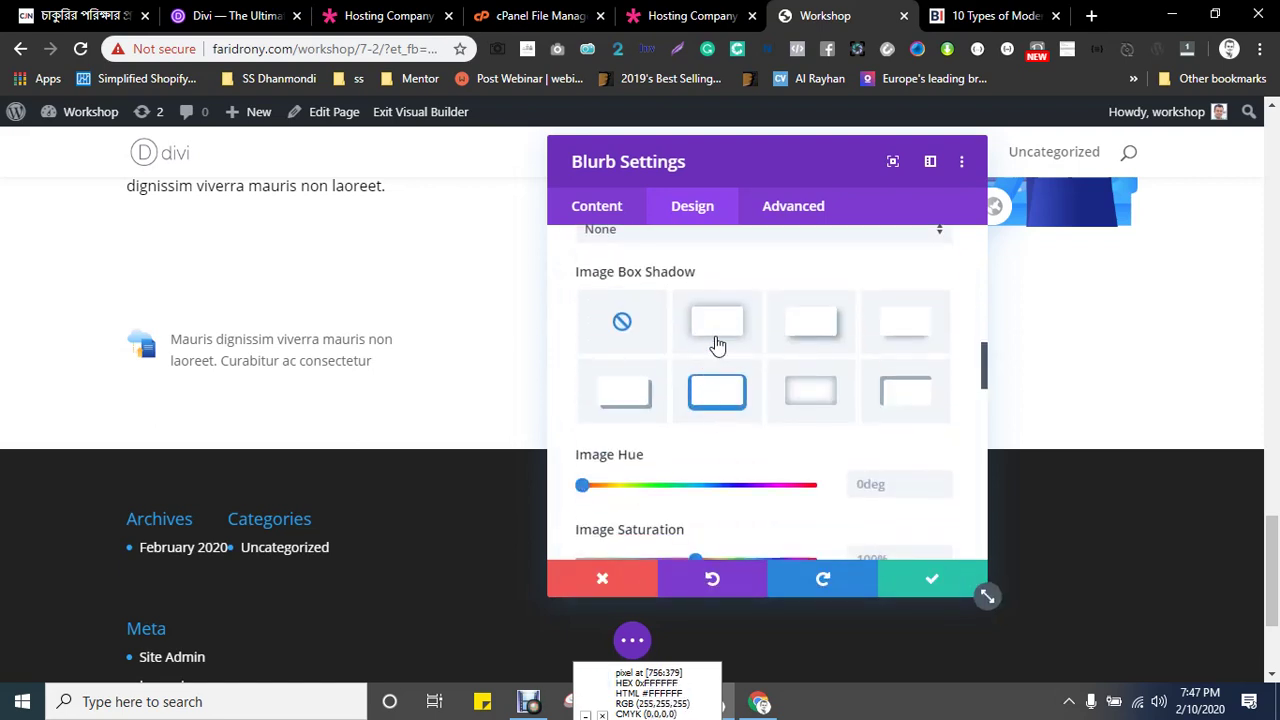
click(718, 338)
click(621, 326)
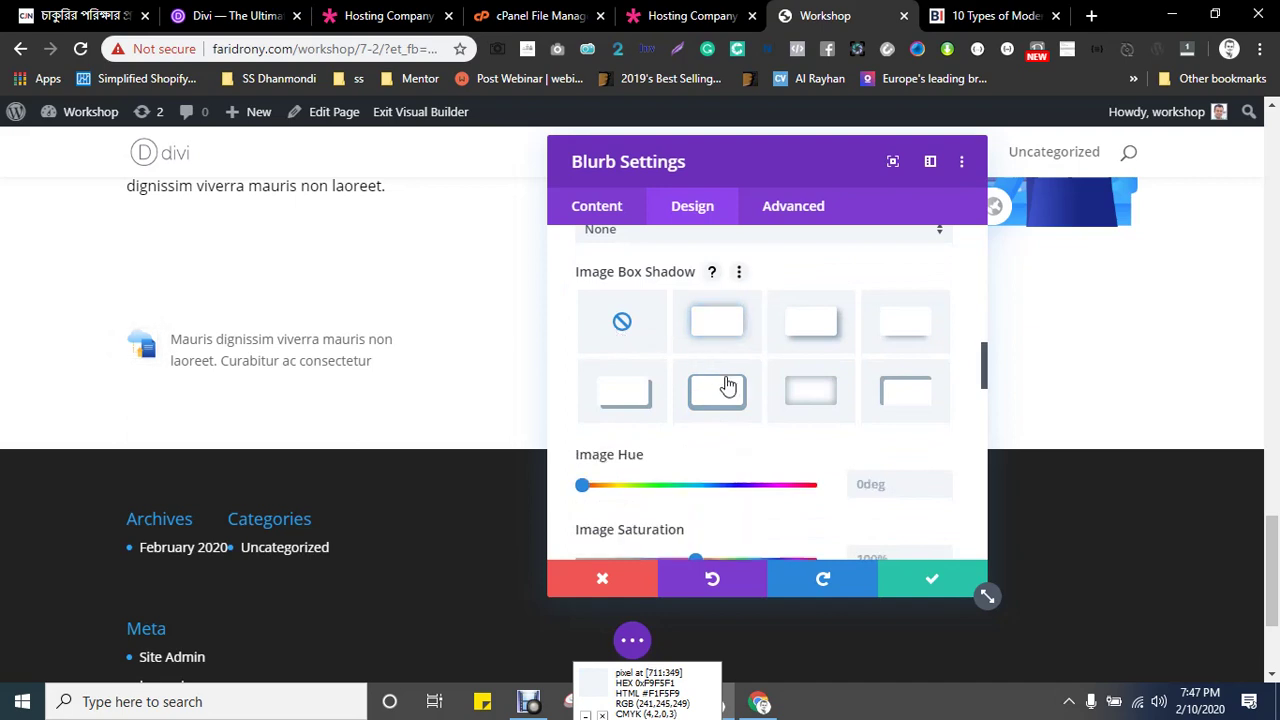
- Try the Image Blur setting and the Difference blend mode on the blurb's image, and return the blend mode to Normal
scroll(729, 384, down, 1)
scroll(735, 395, down, 3)
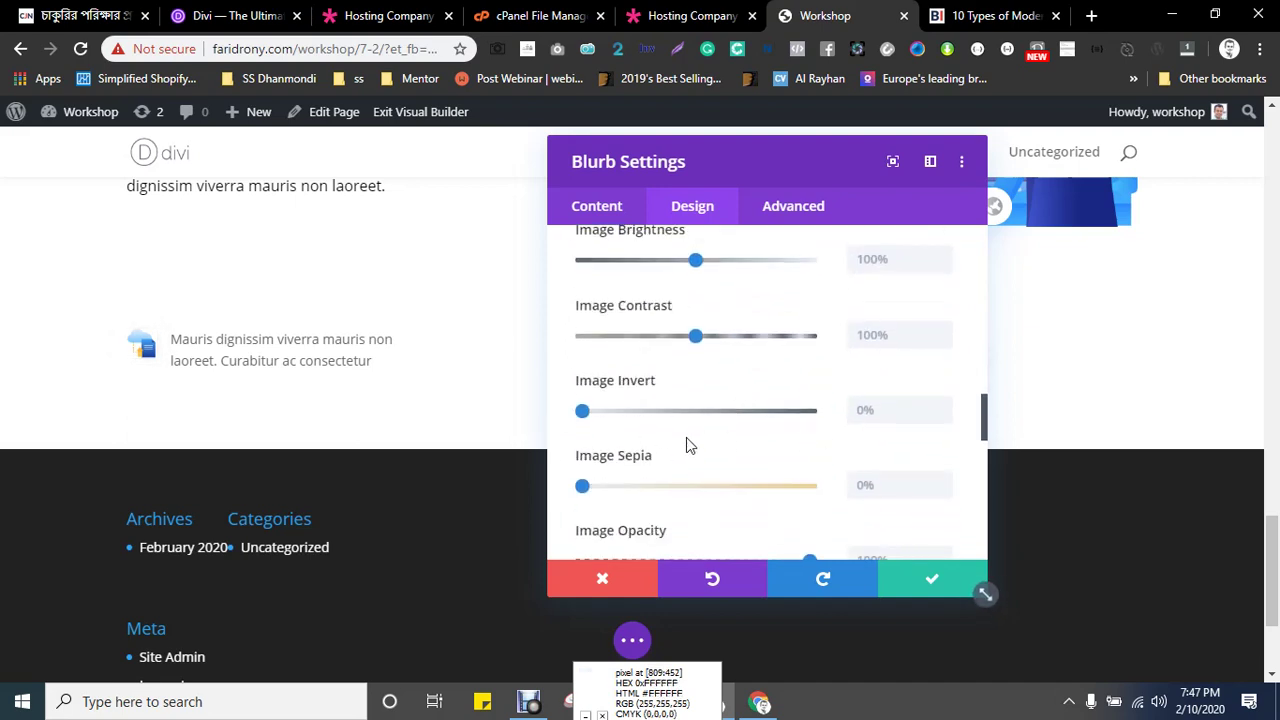
scroll(722, 437, down, 1)
scroll(722, 420, down, 2)
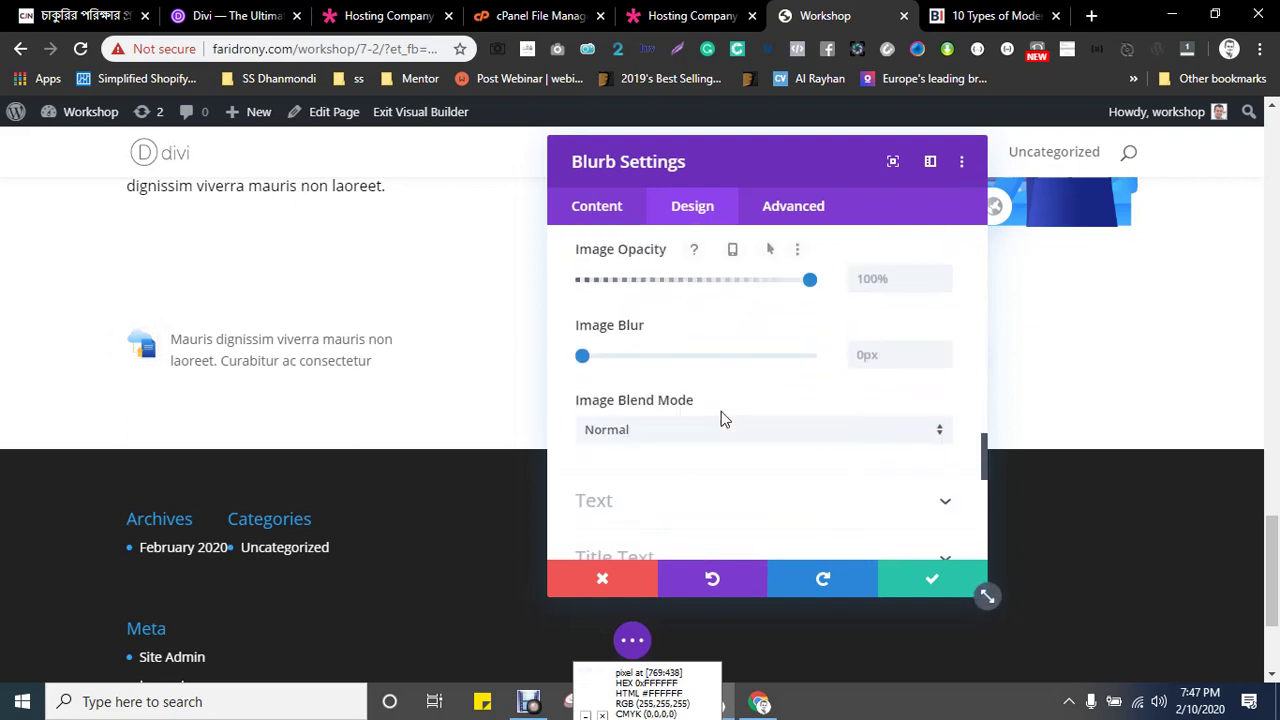
drag(584, 357, 531, 365)
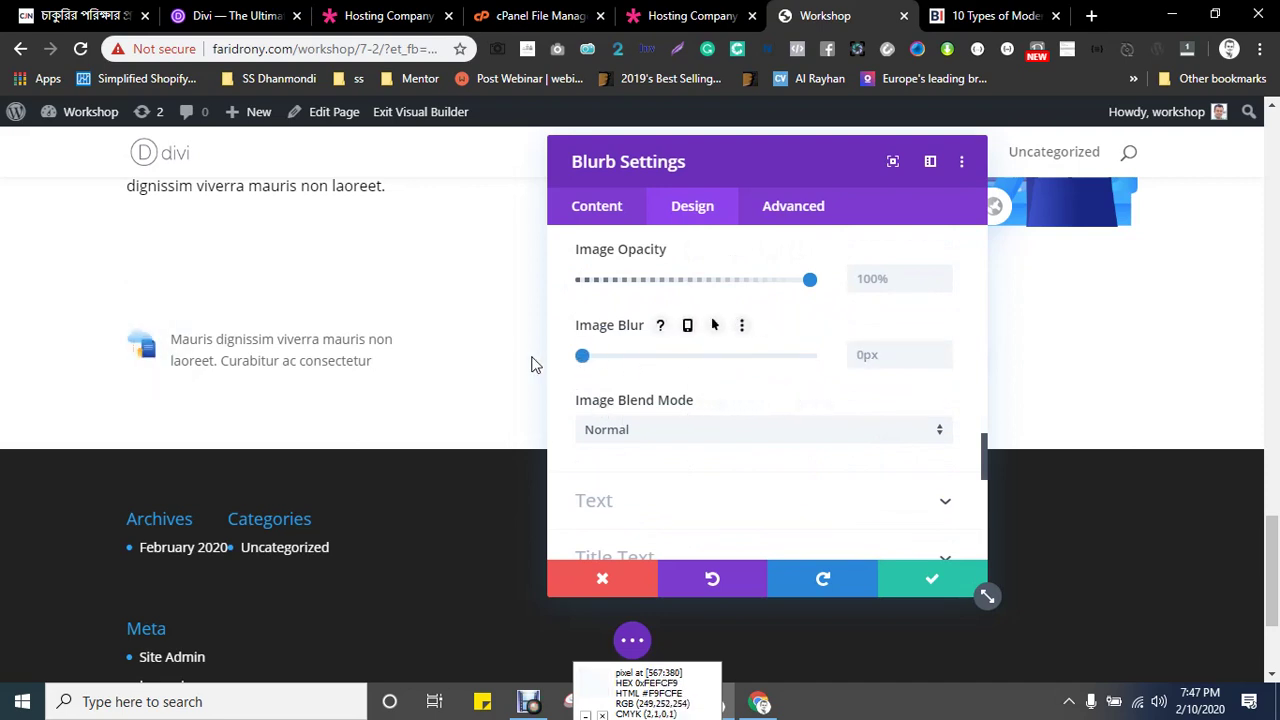
click(665, 441)
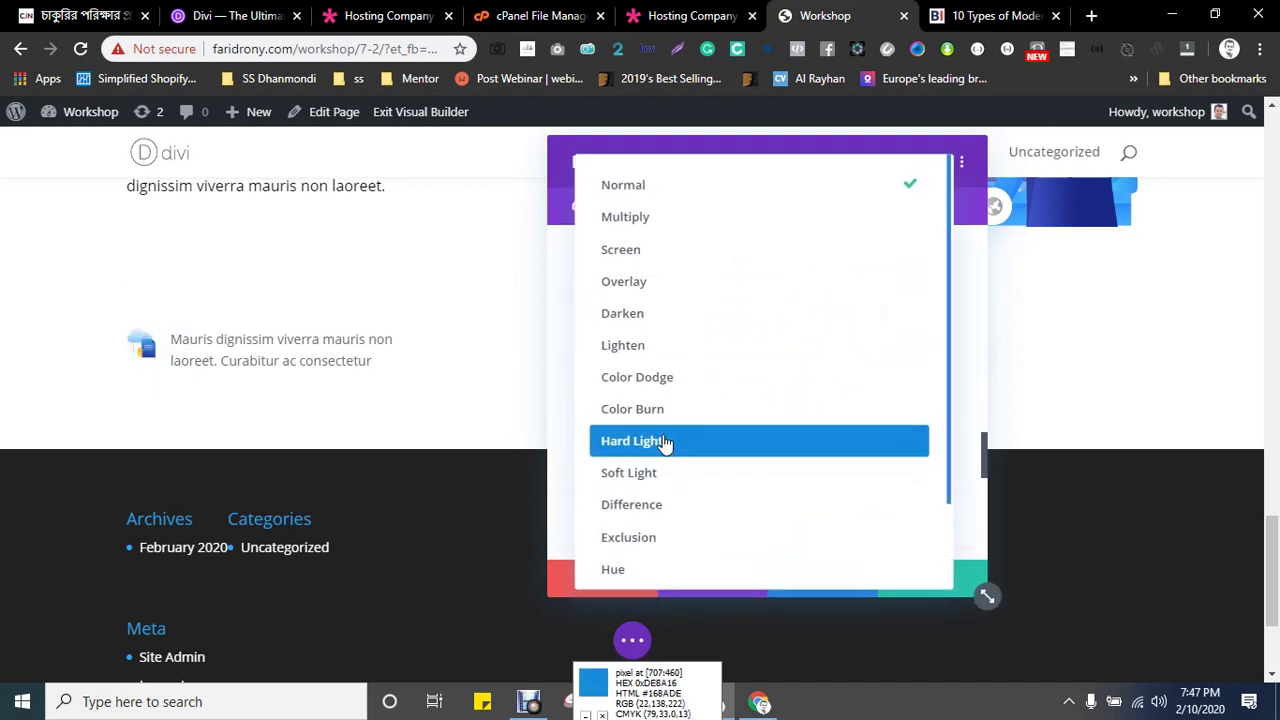
click(646, 516)
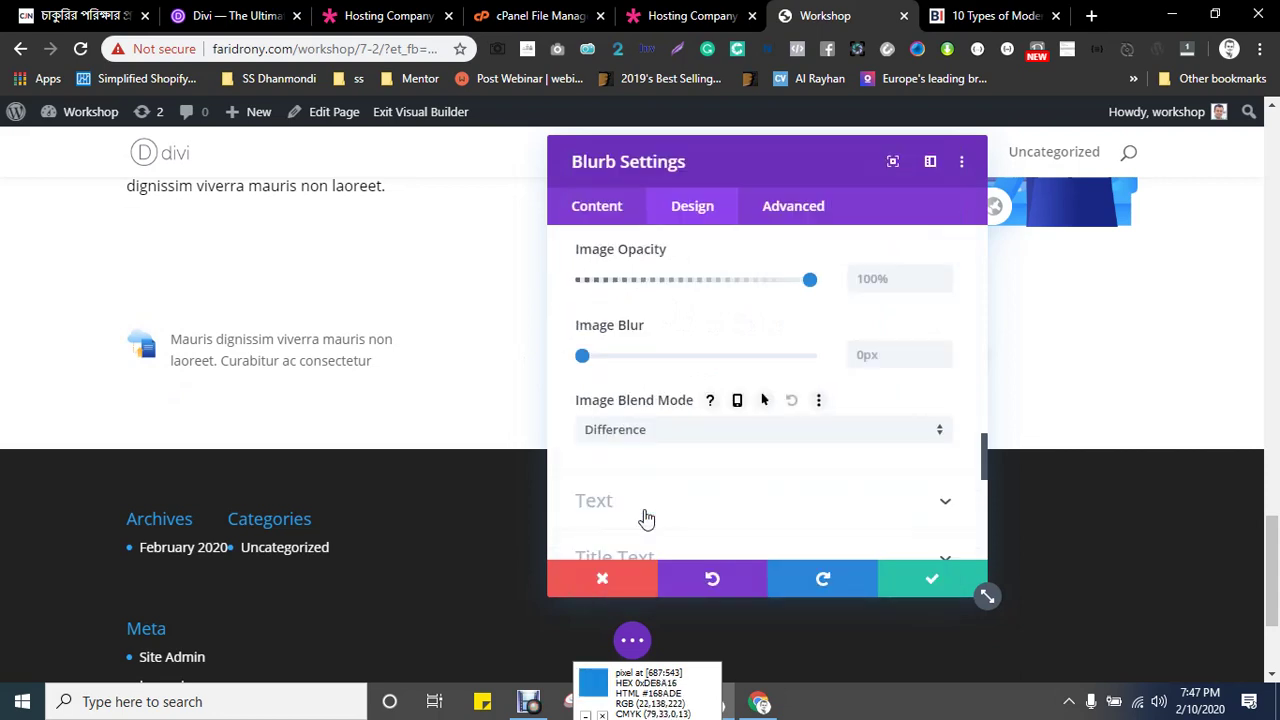
click(619, 431)
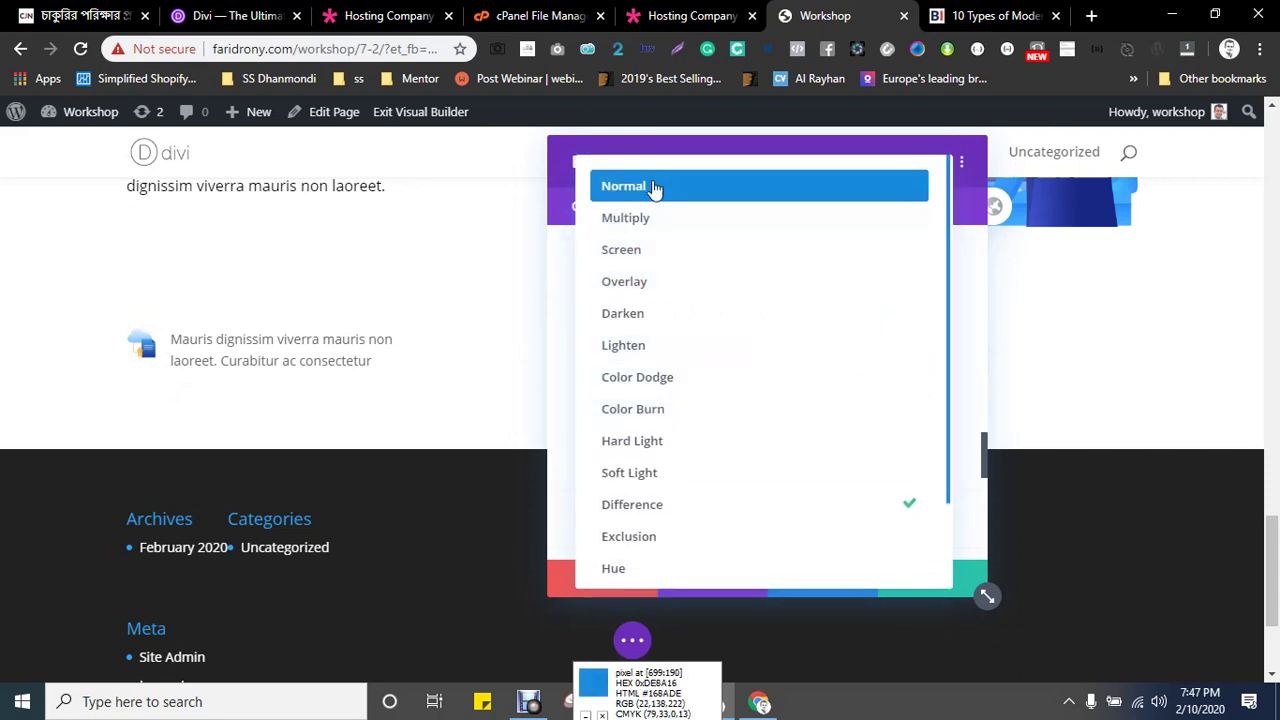
click(652, 188)
- Try other image and content widths in the blurb's sizing options, and set its Width to 100%
scroll(680, 414, down, 3)
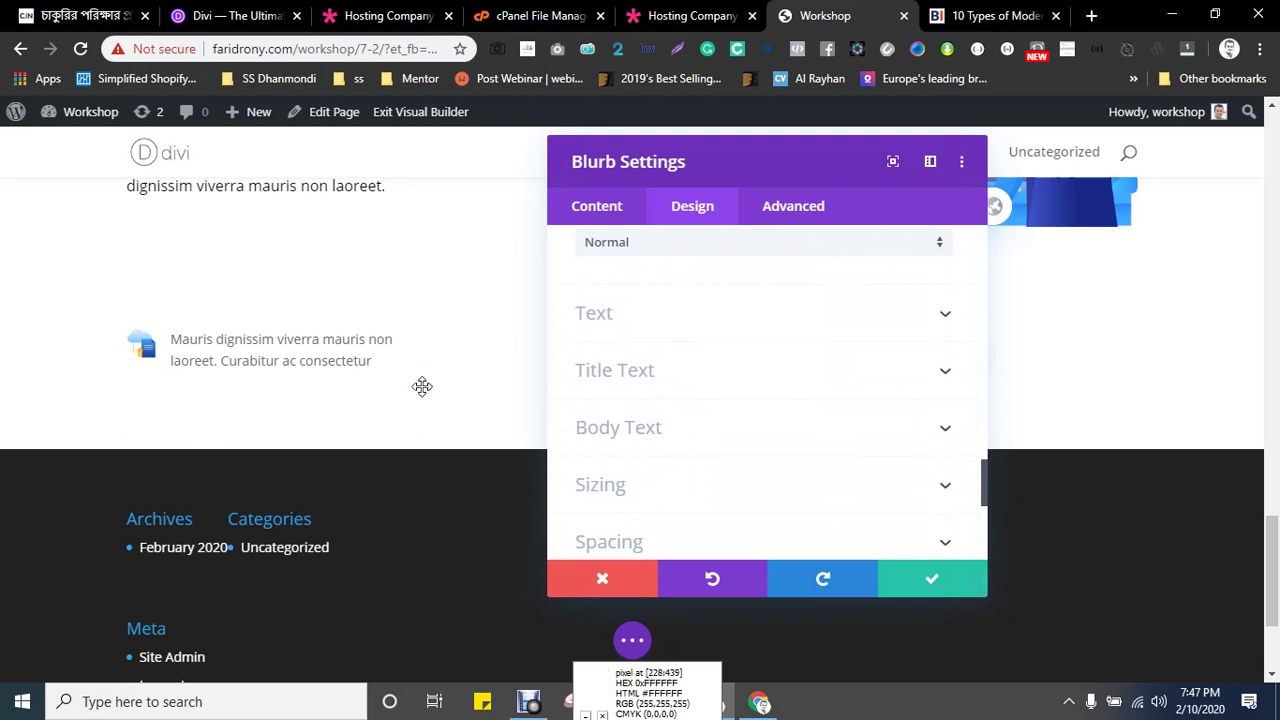
click(738, 485)
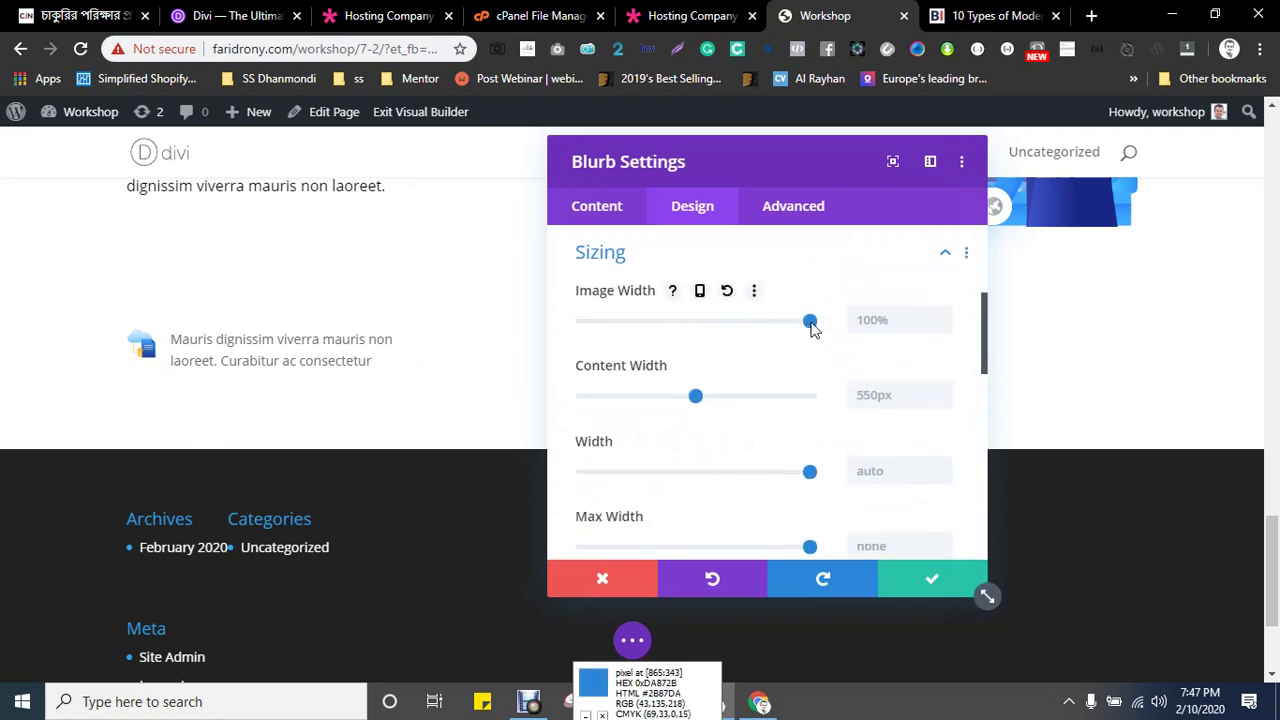
drag(810, 322, 842, 330)
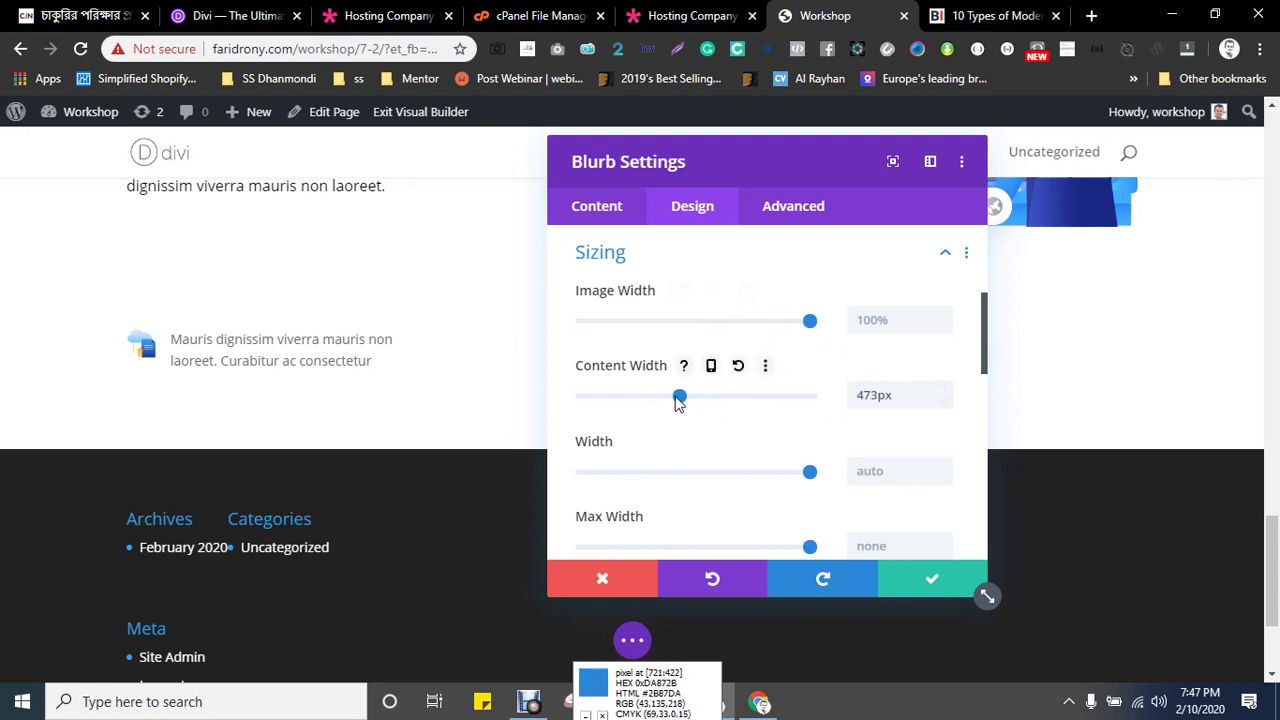
drag(674, 398, 641, 400)
click(723, 397)
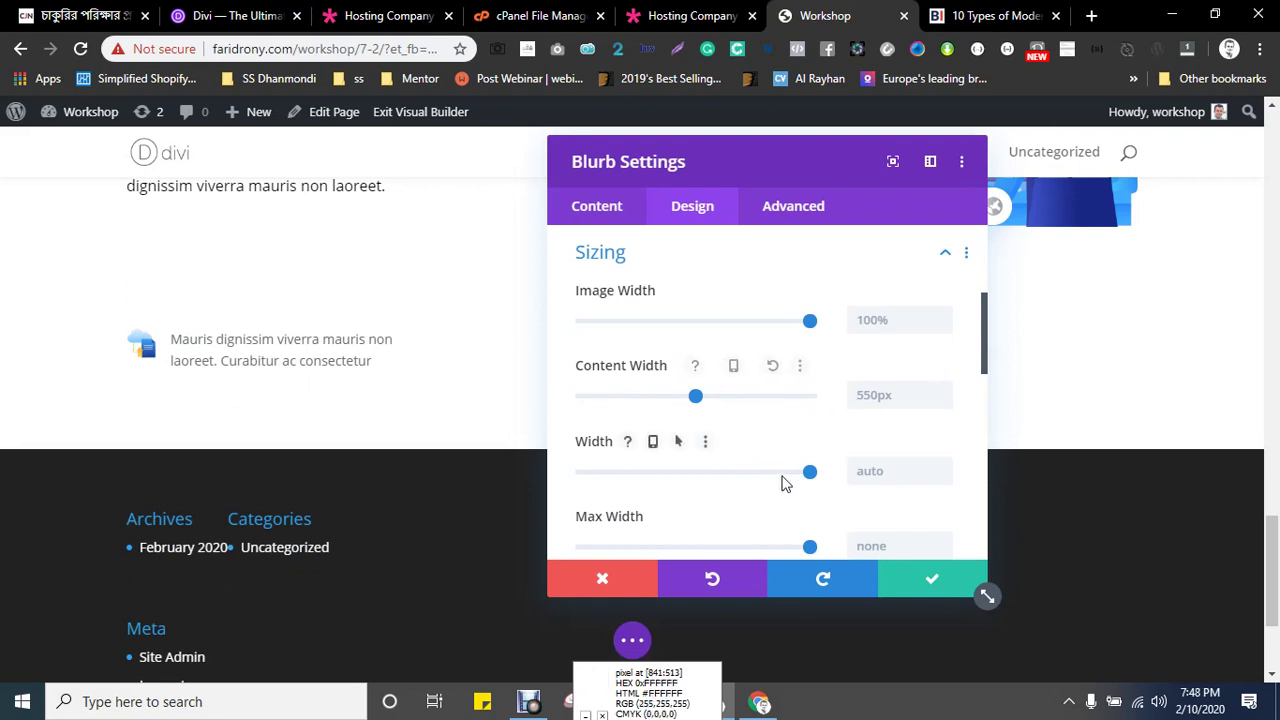
drag(809, 475, 866, 478)
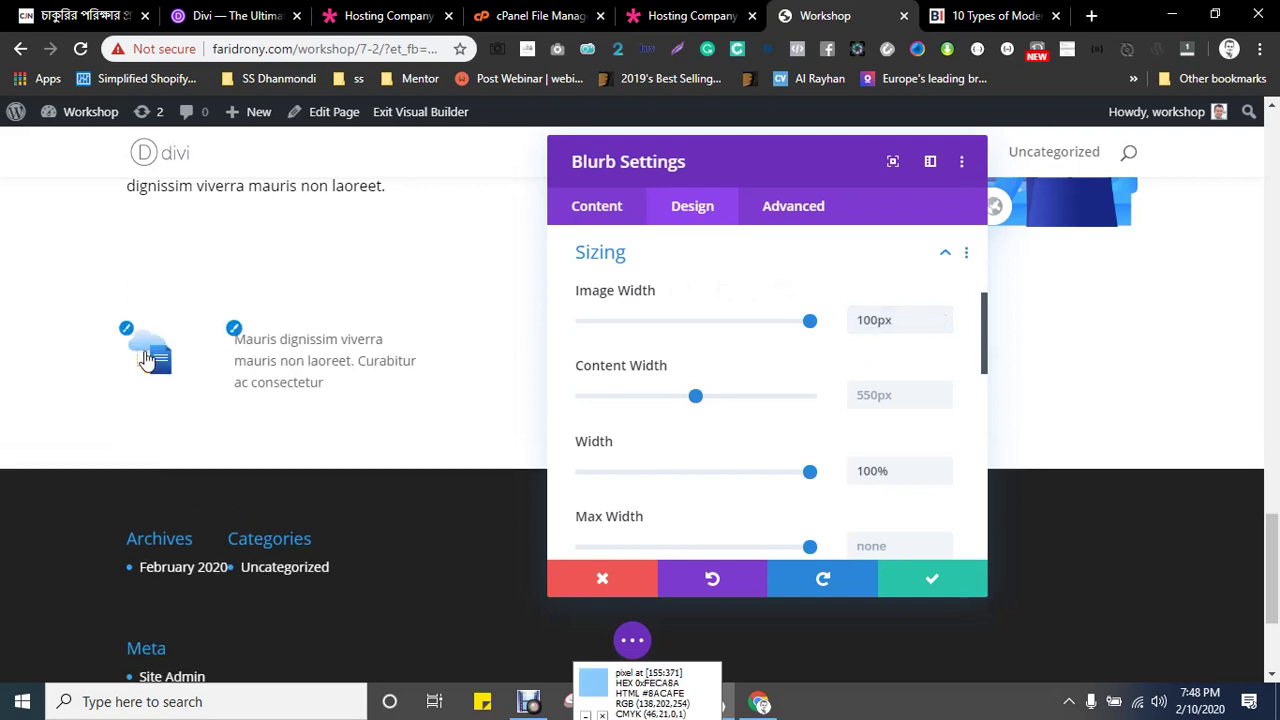
- Set the blurb's Image Width to 60px and save the module settings
click(866, 320)
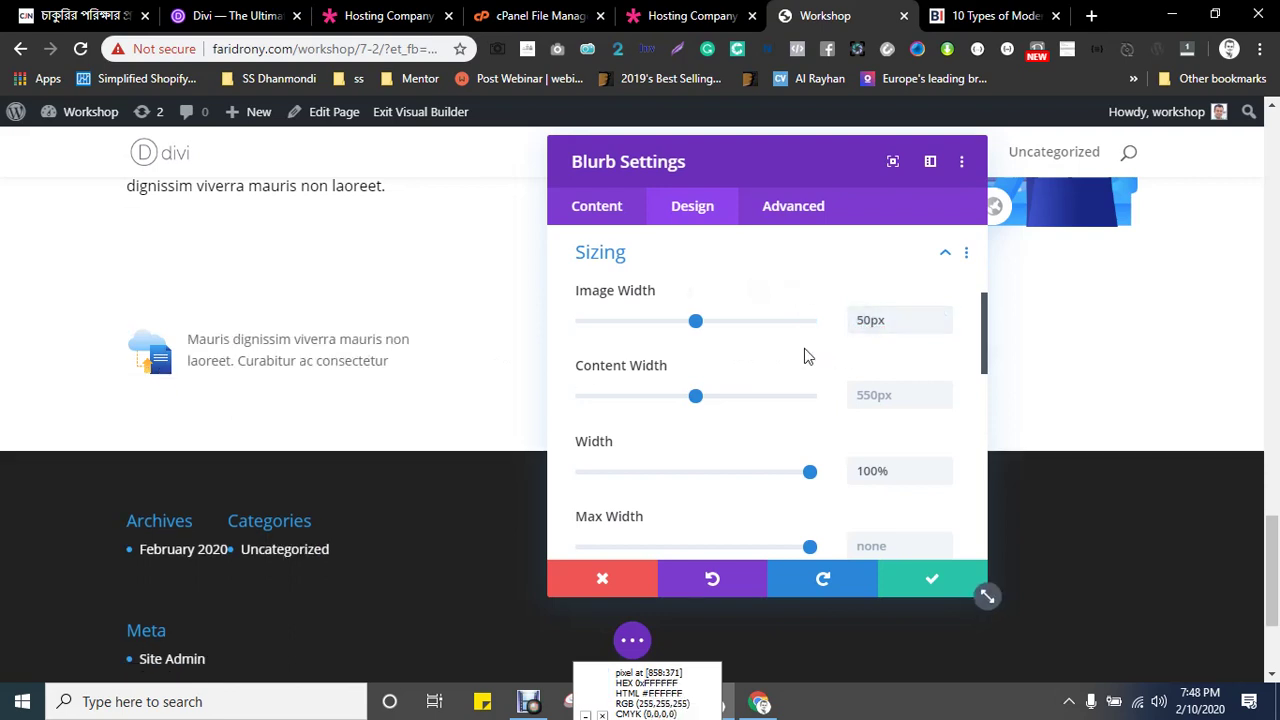
click(856, 320)
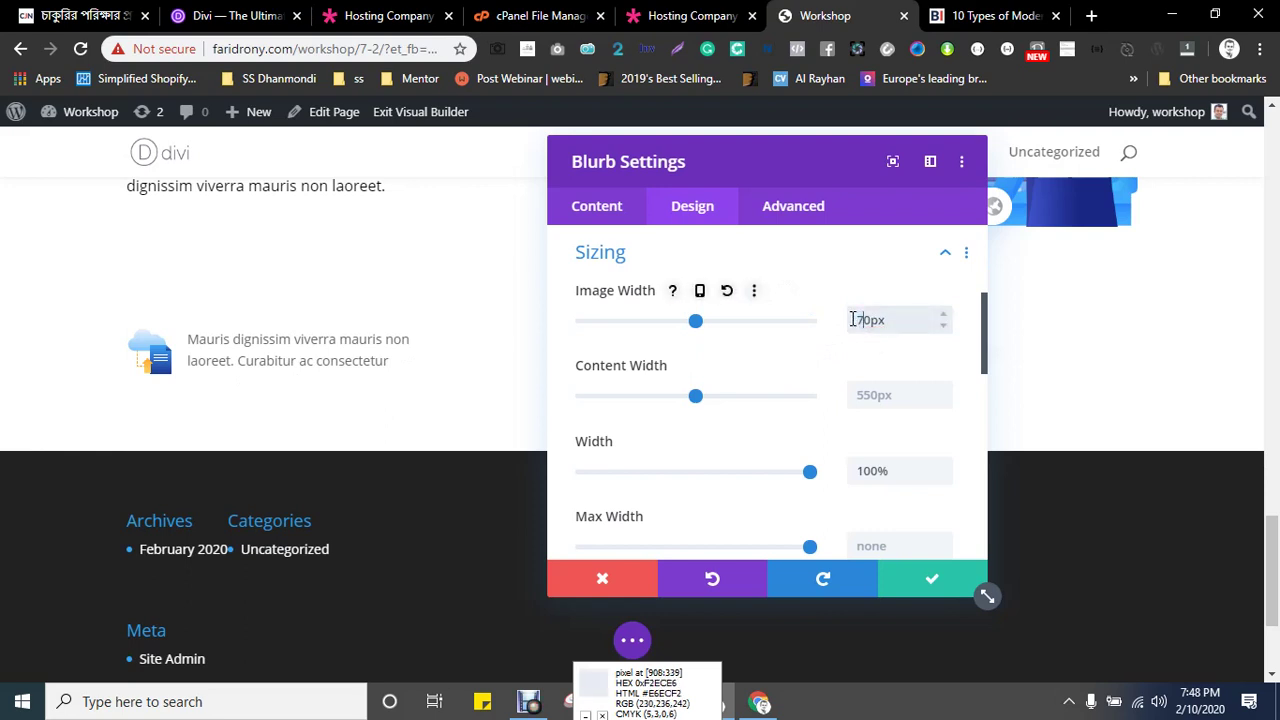
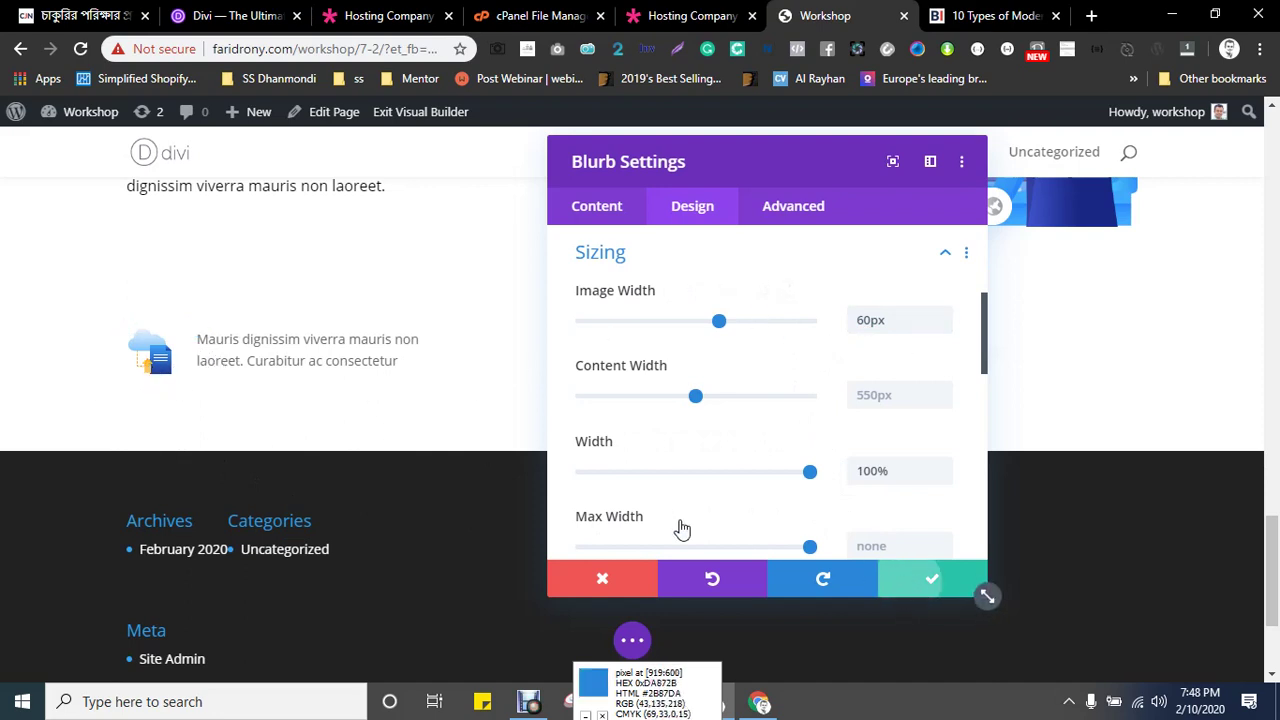
click(960, 578)
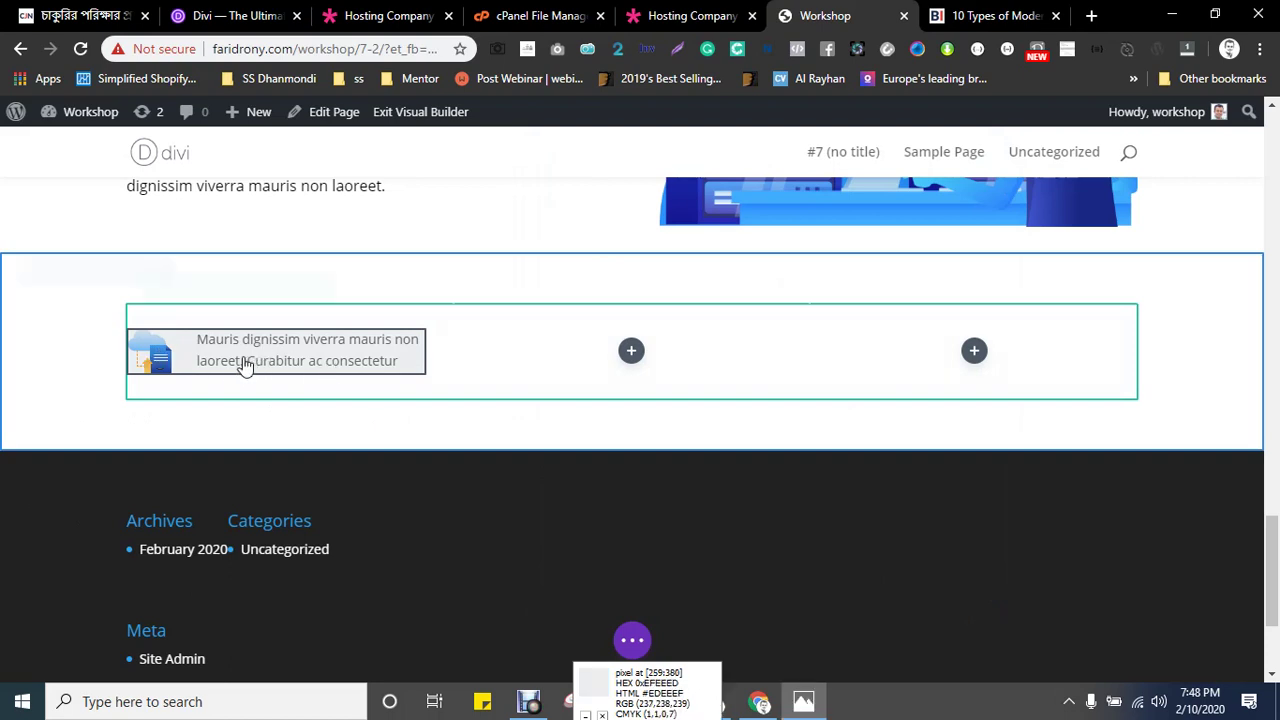
- Duplicate the blurb and move the copy into the row's second column
key(ctrl+v)
right_click(186, 403)
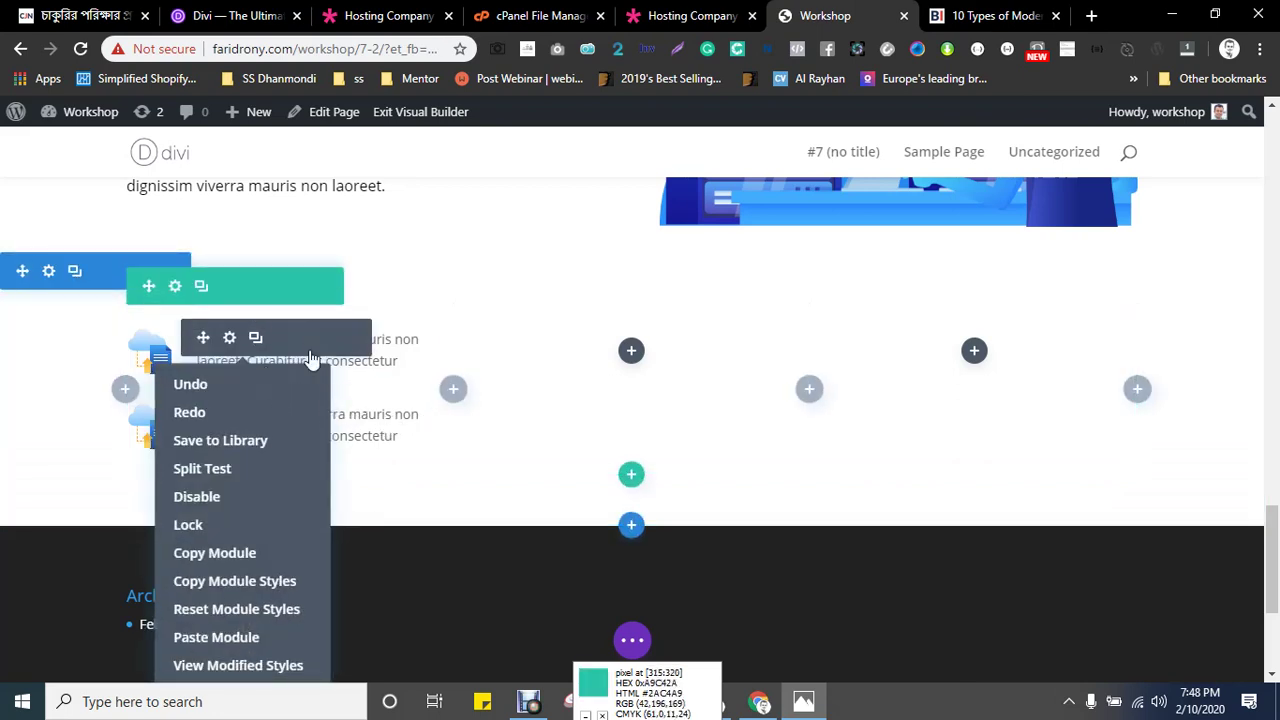
click(371, 560)
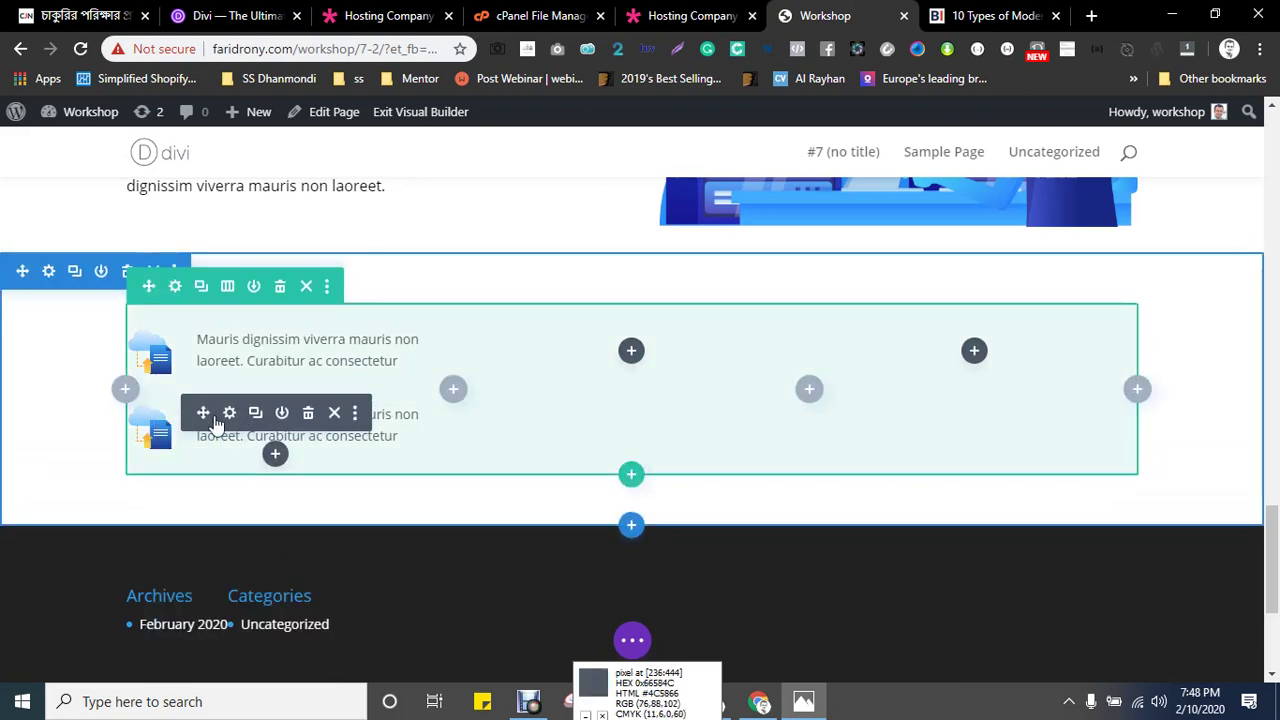
drag(203, 413, 585, 343)
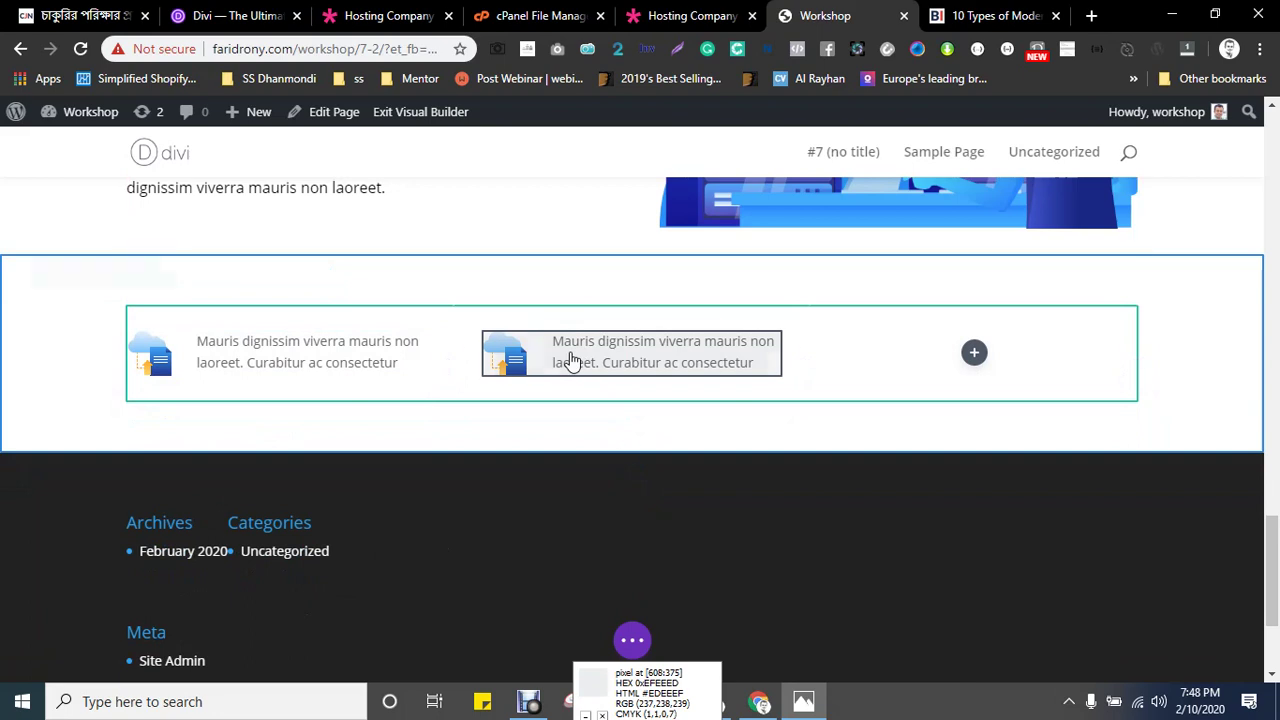
- Duplicate the second column's blurb and place one of the two in the empty third column
mouse_move(586, 357)
click(615, 342)
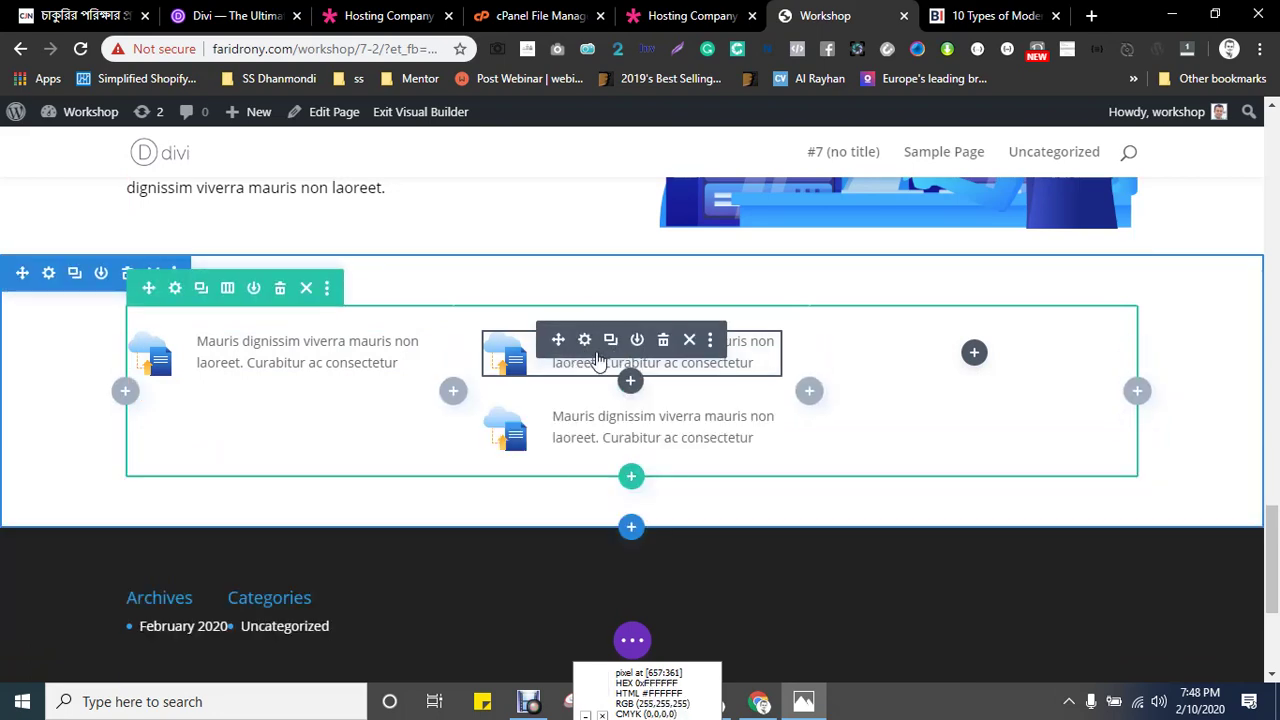
drag(558, 339, 680, 414)
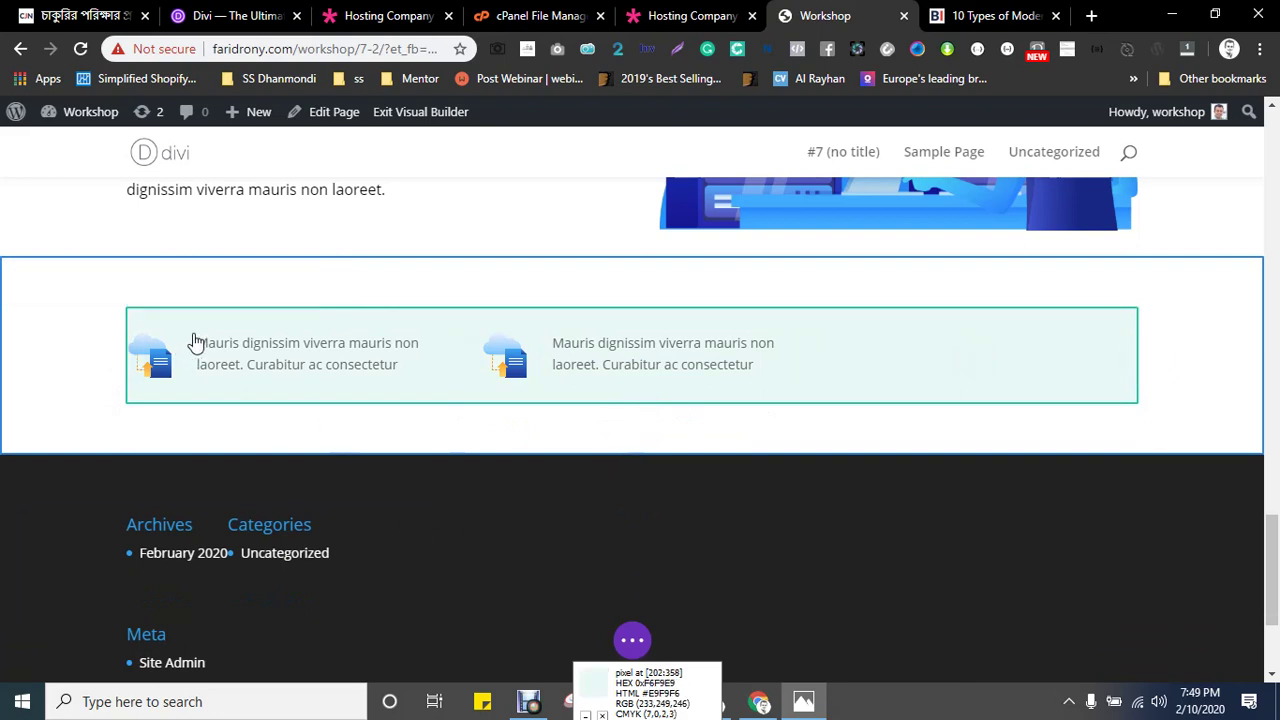
- Duplicate the whole three-column blurb row to get a second row of features below it
drag(197, 342, 230, 340)
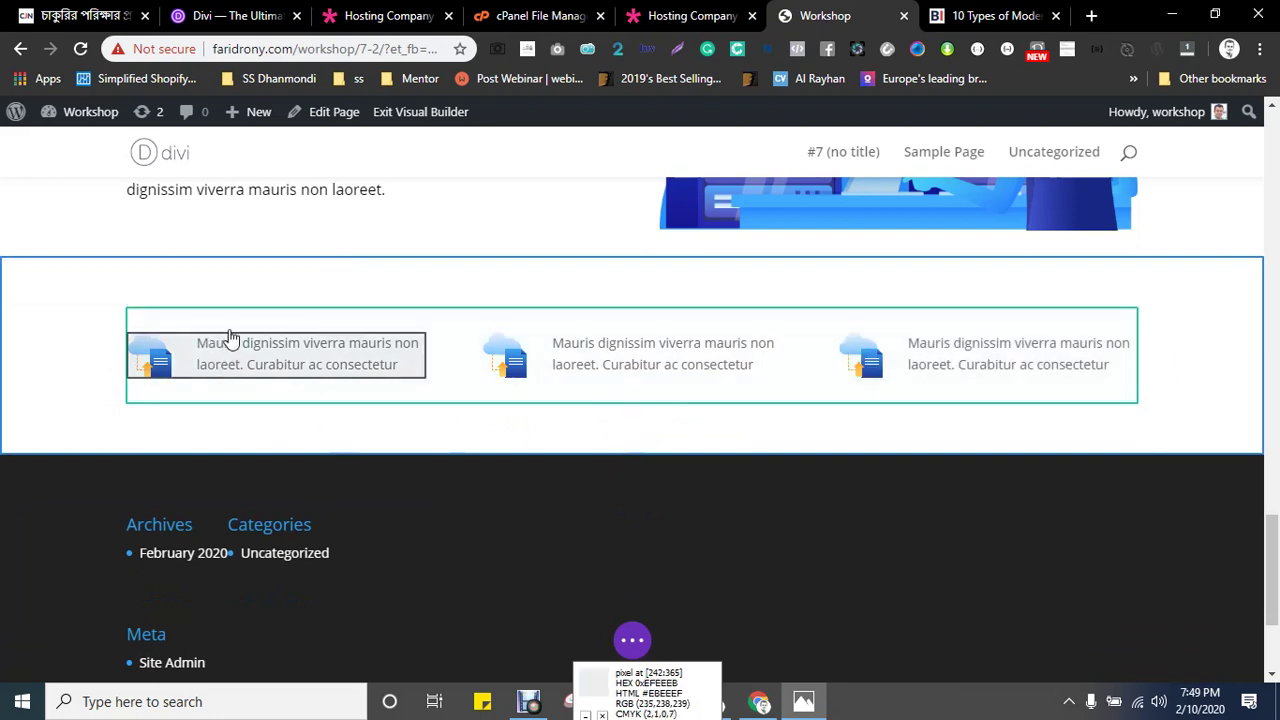
drag(309, 331, 314, 329)
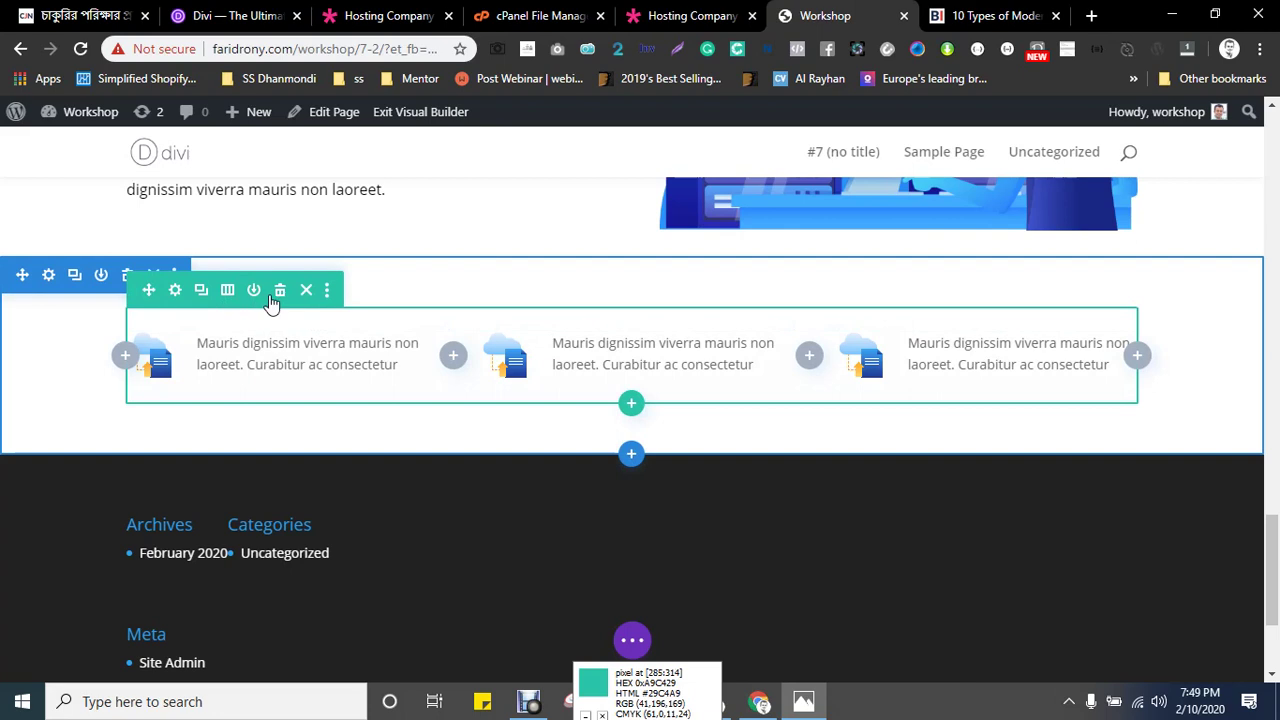
click(202, 290)
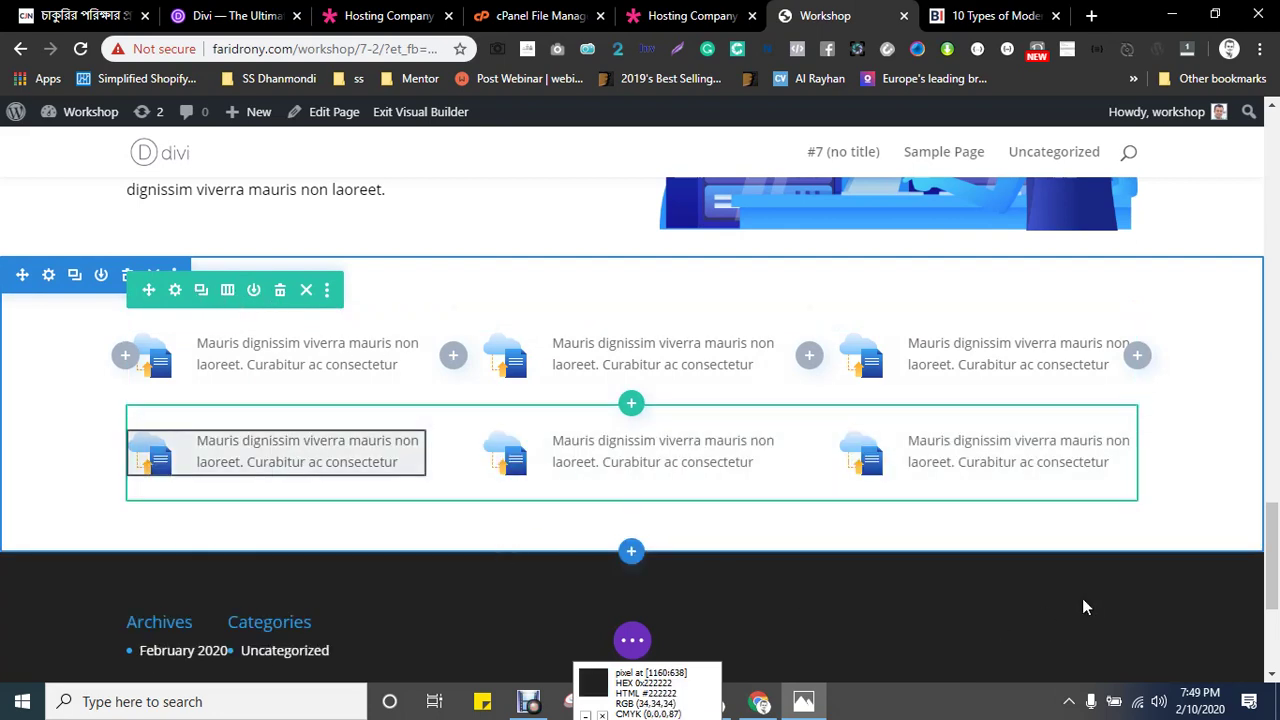
- Switch to the Hosting Company Landing reference page and look through its pricing plans and the feature section below them
key(ctrl+shift+Tab)
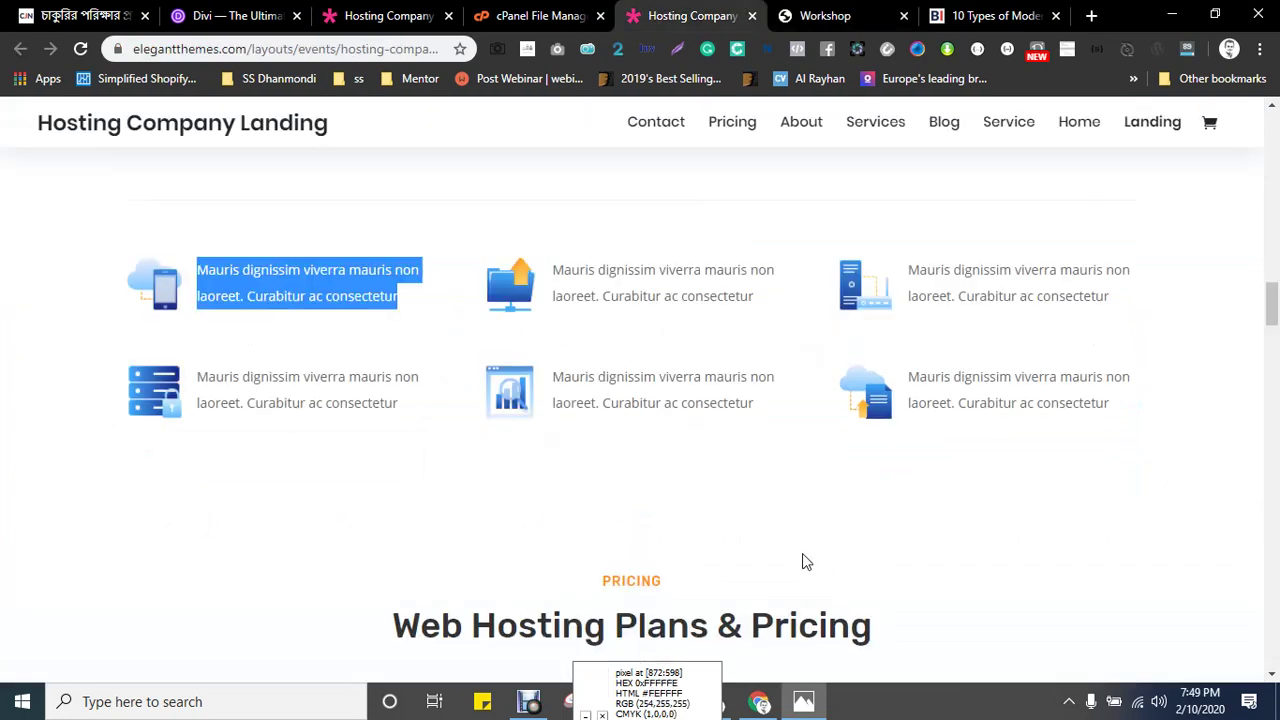
scroll(591, 460, down, 3)
scroll(566, 443, down, 6)
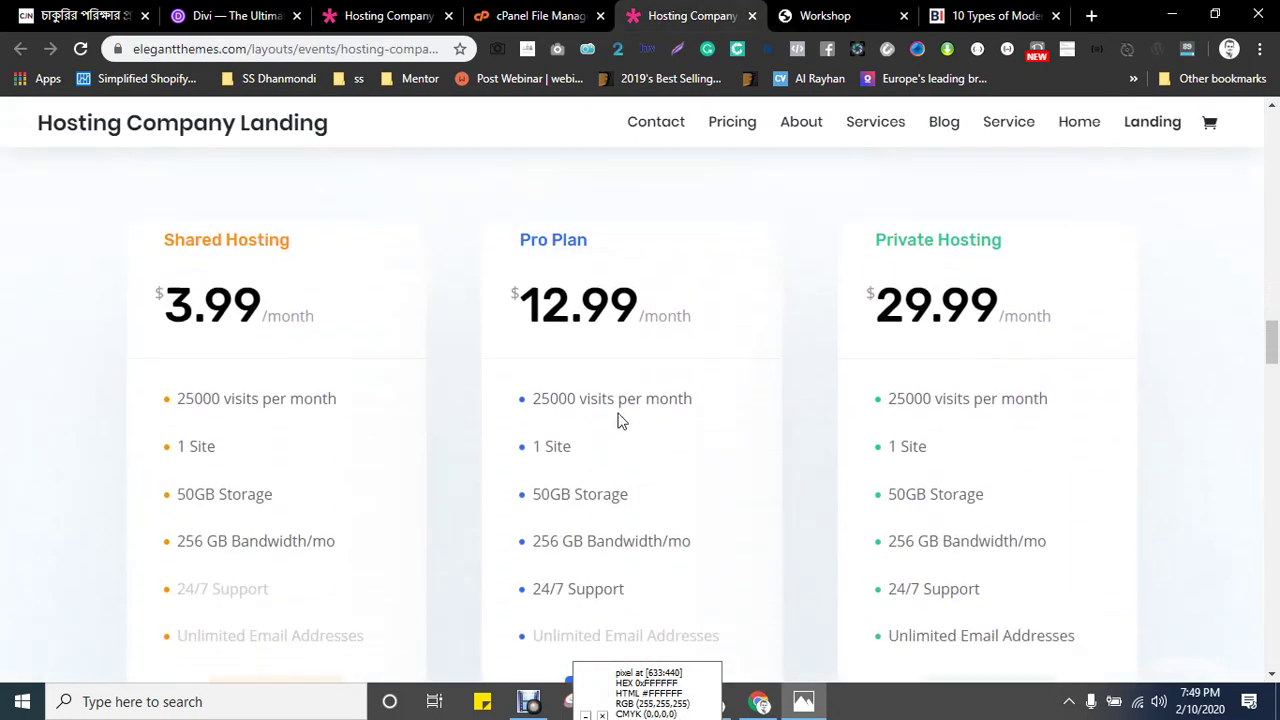
scroll(571, 461, down, 5)
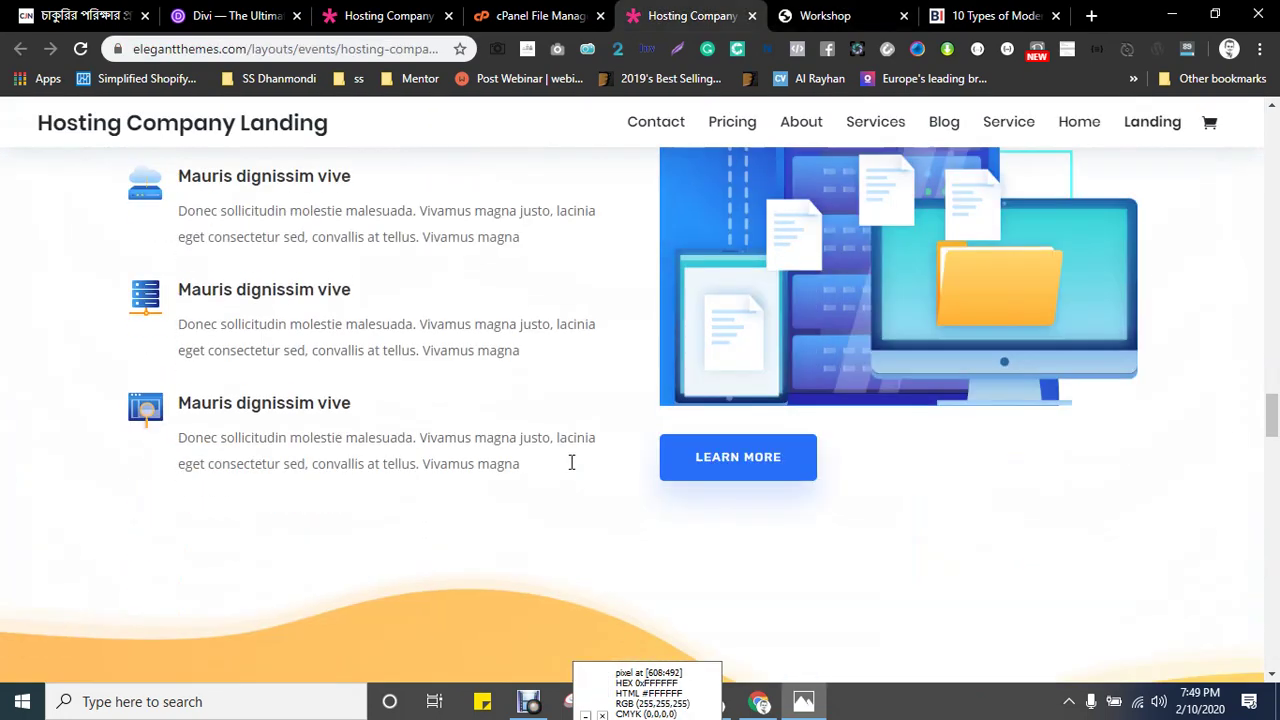
- Look through the reference page's File Management, Talk With an Expert, One Click Installs and pricing sections, dismissing the Photos window
scroll(571, 460, up, 2)
scroll(504, 432, down, 2)
scroll(143, 437, up, 3)
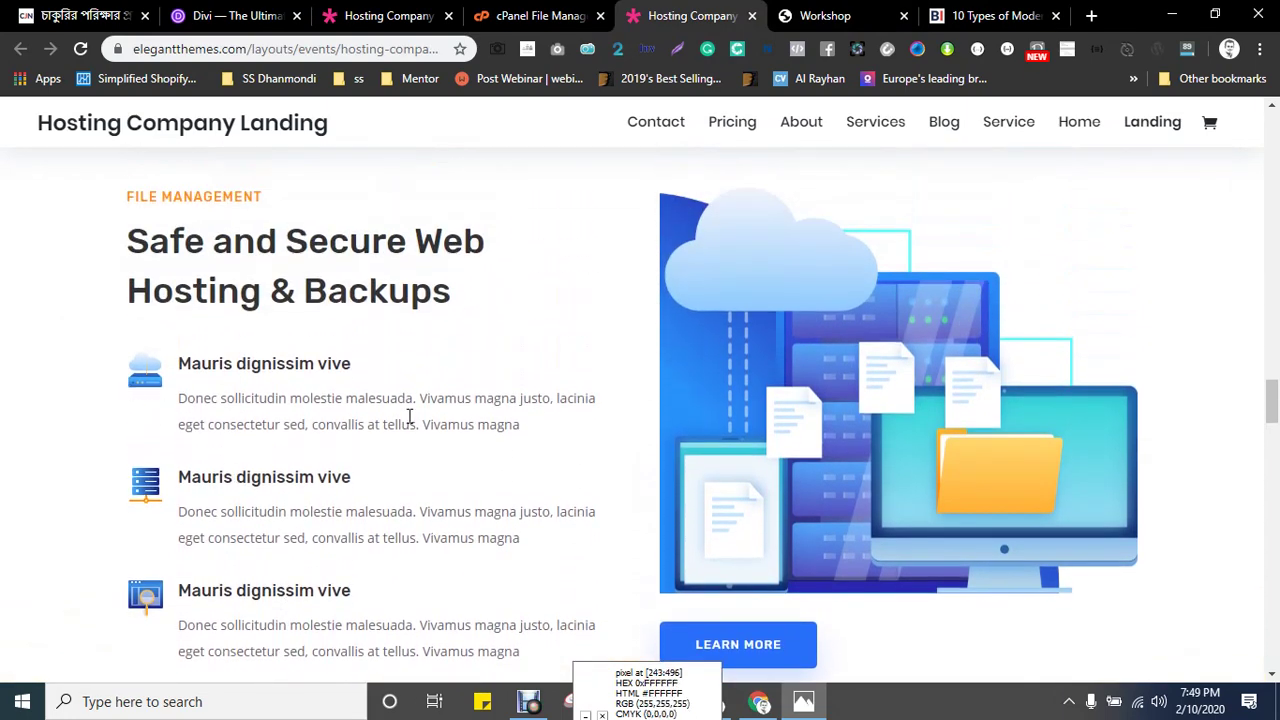
scroll(409, 420, down, 7)
scroll(797, 375, up, 2)
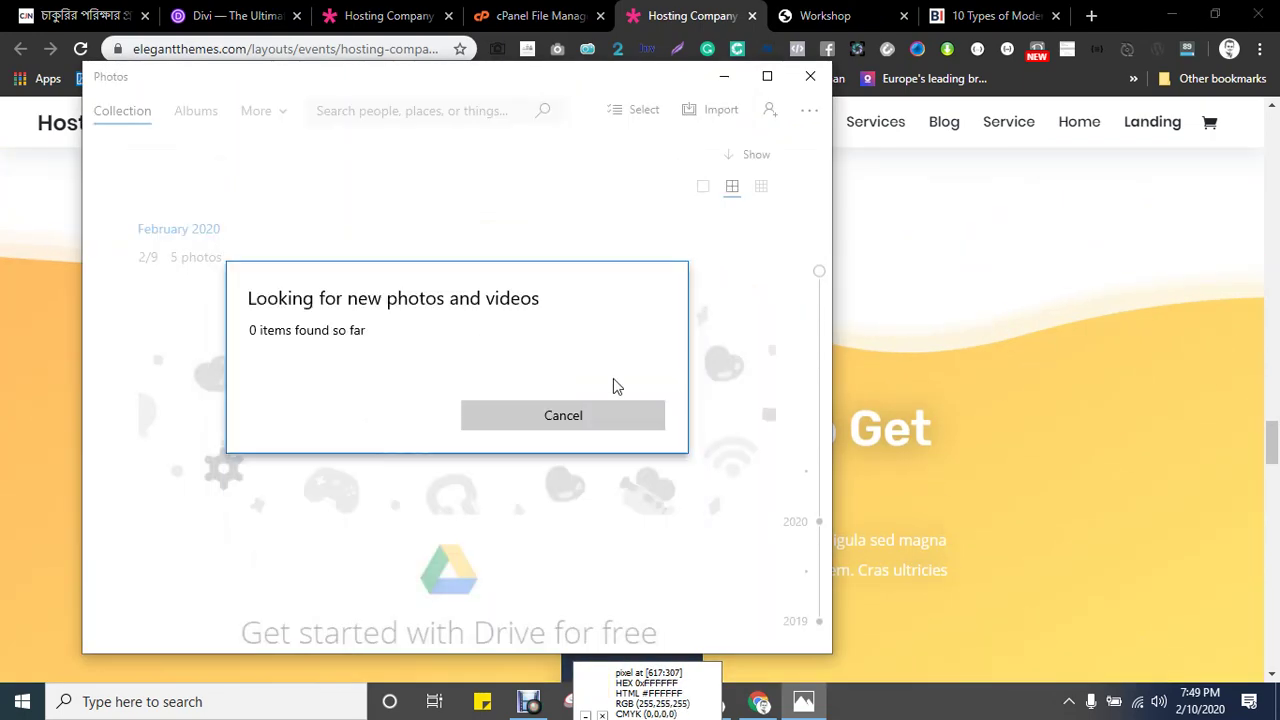
click(585, 515)
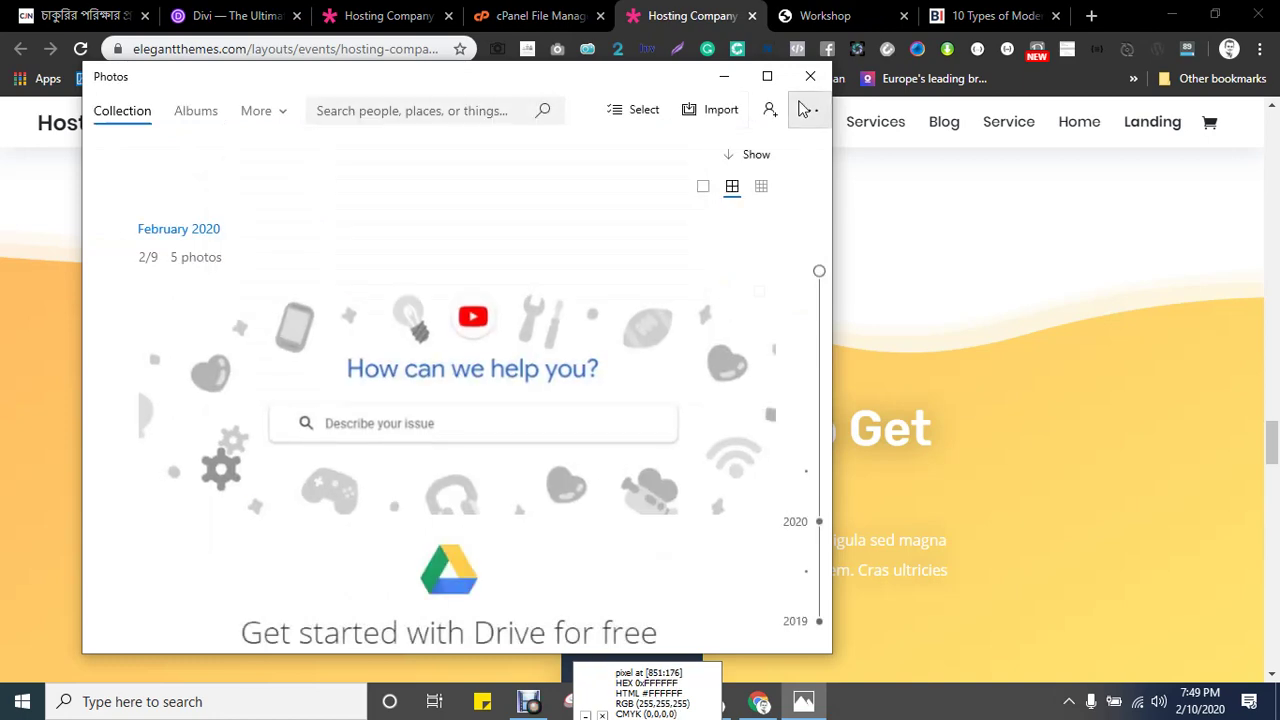
click(810, 76)
scroll(918, 362, down, 8)
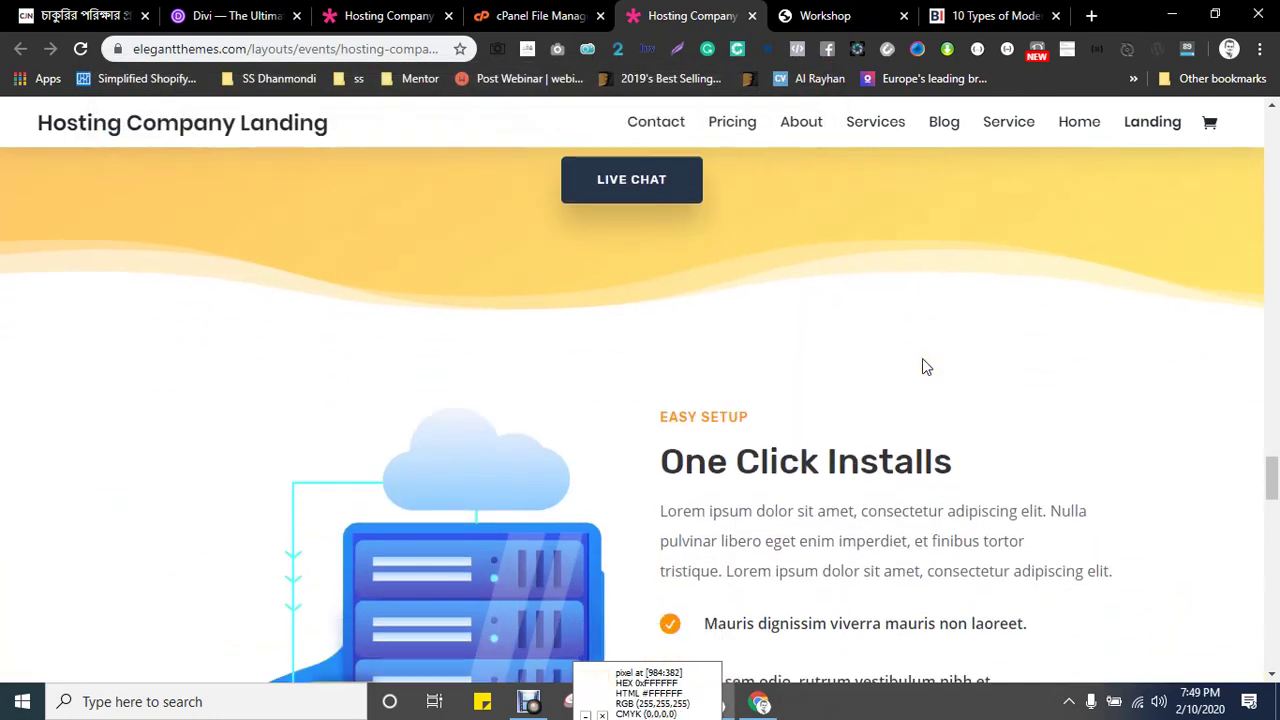
scroll(922, 363, up, 1)
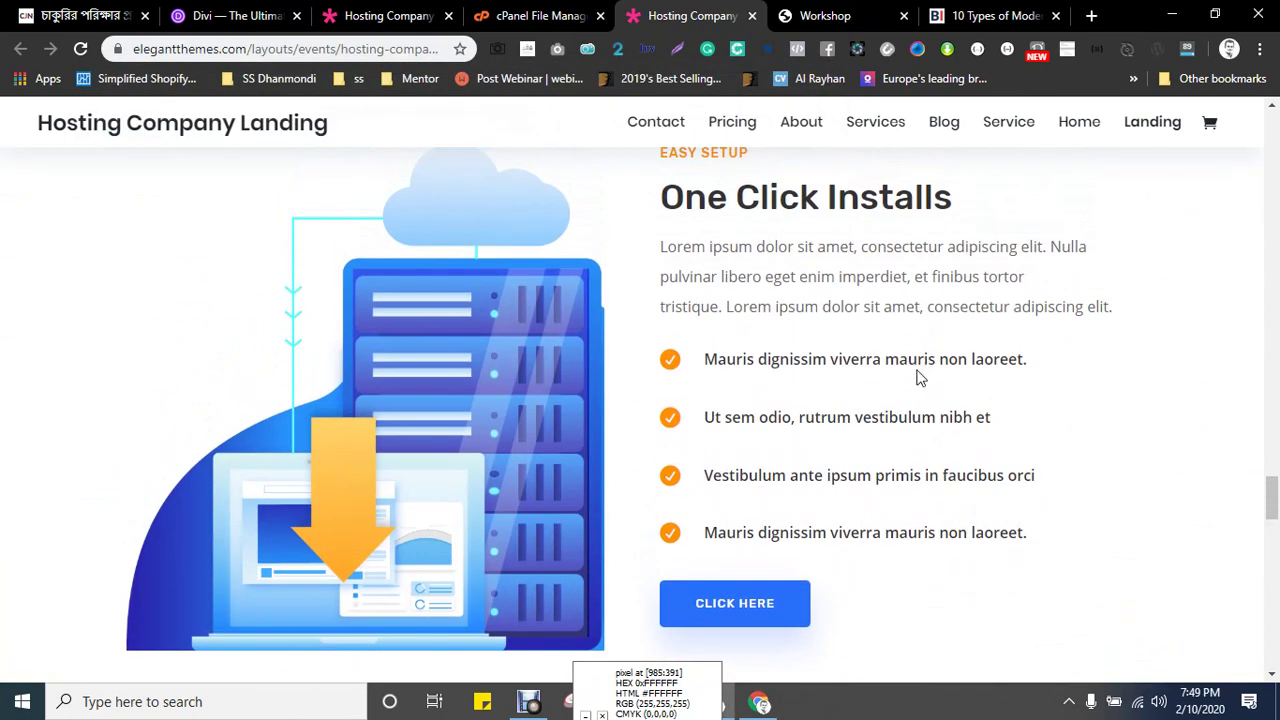
scroll(908, 460, down, 10)
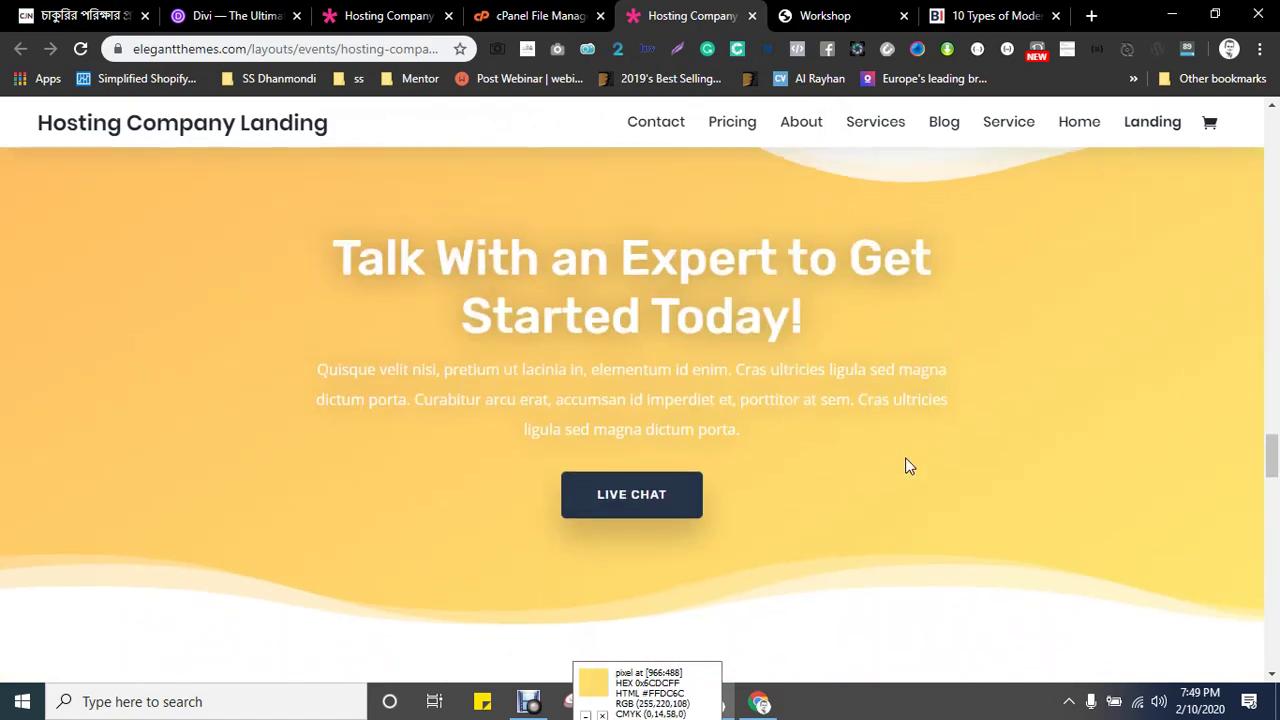
scroll(910, 462, up, 4)
scroll(914, 455, up, 8)
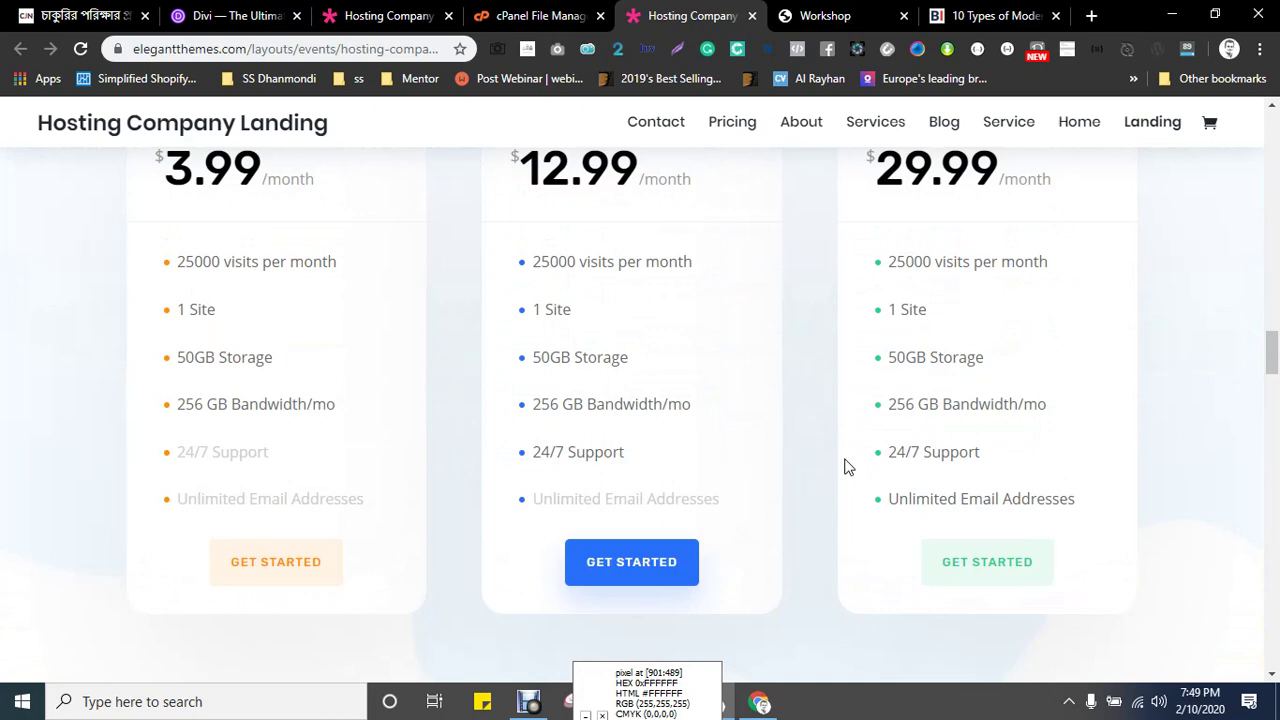
scroll(843, 460, up, 4)
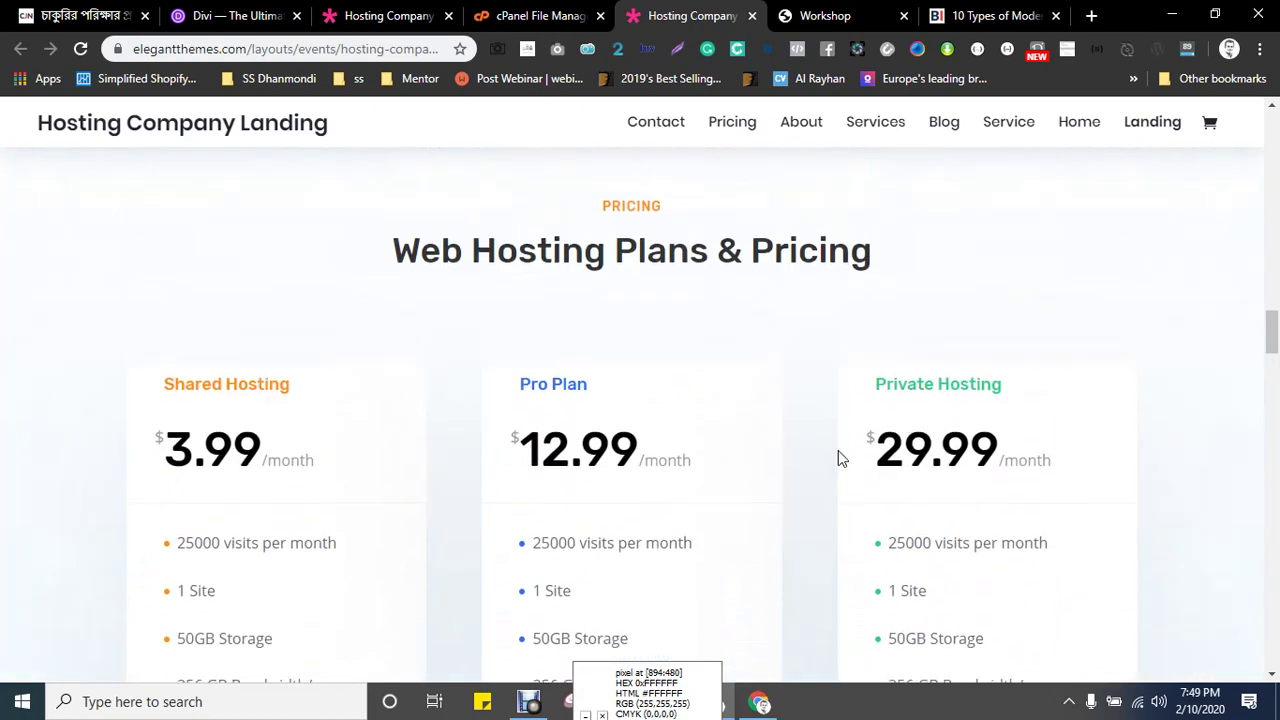
scroll(840, 455, down, 5)
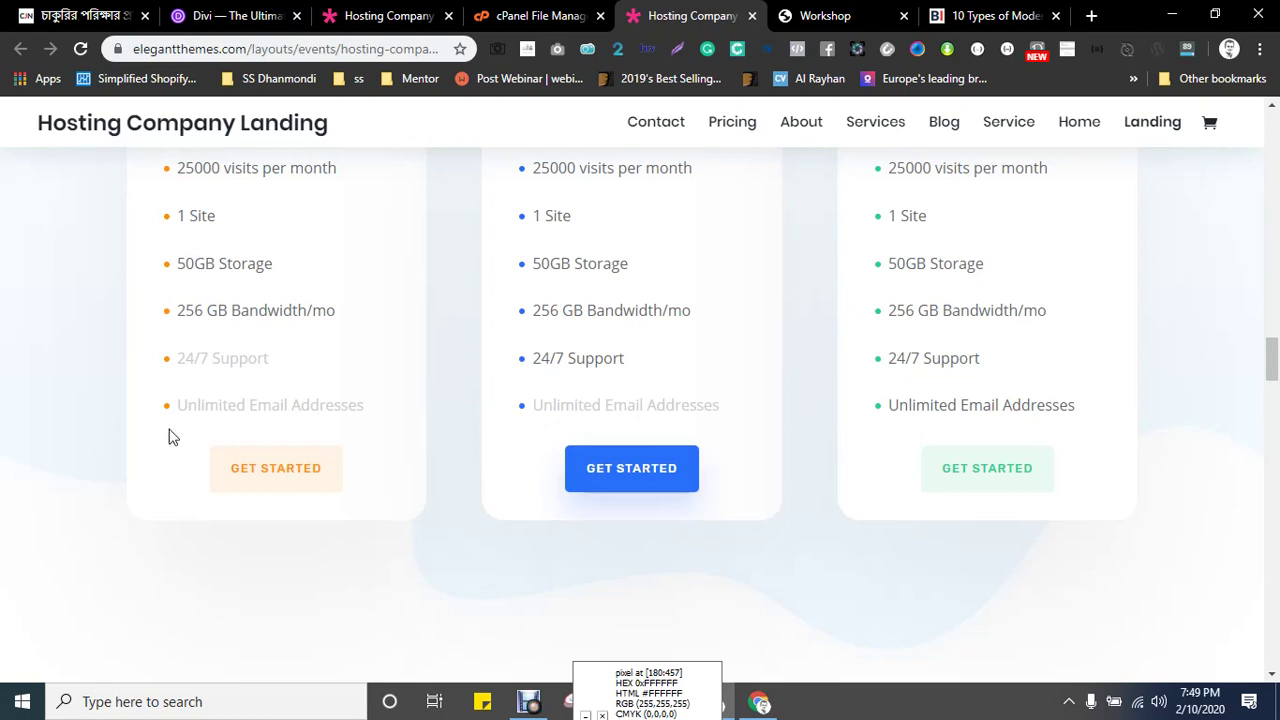
- Inspect the pricing section's styles and view its background image hosting-company-01.png separately, without saving it
right_click(4, 360)
click(49, 654)
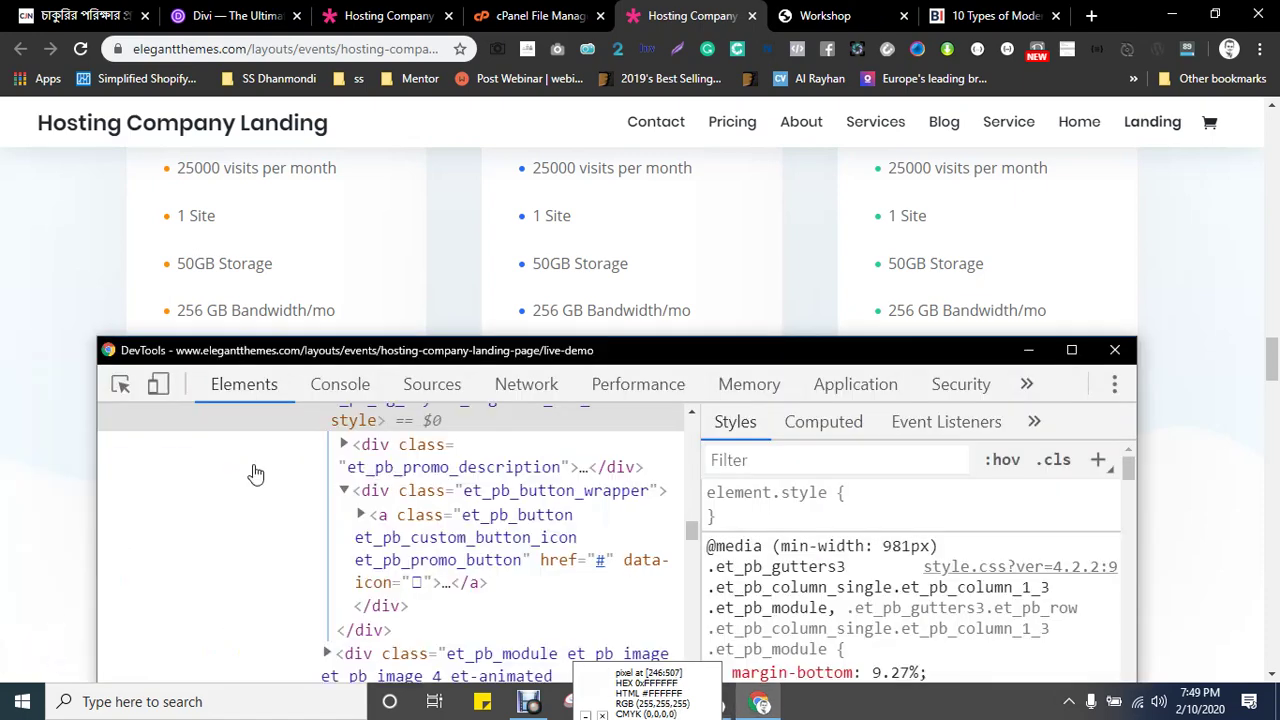
scroll(891, 578, down, 2)
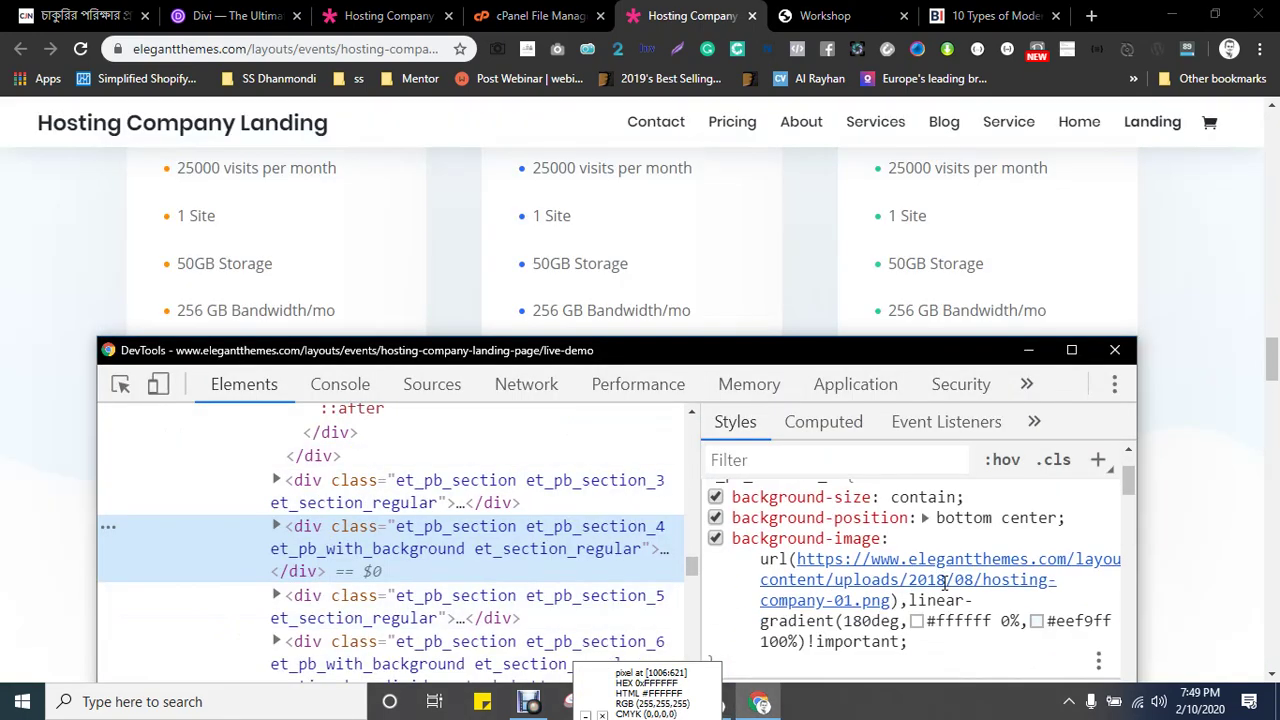
right_click(891, 578)
click(925, 612)
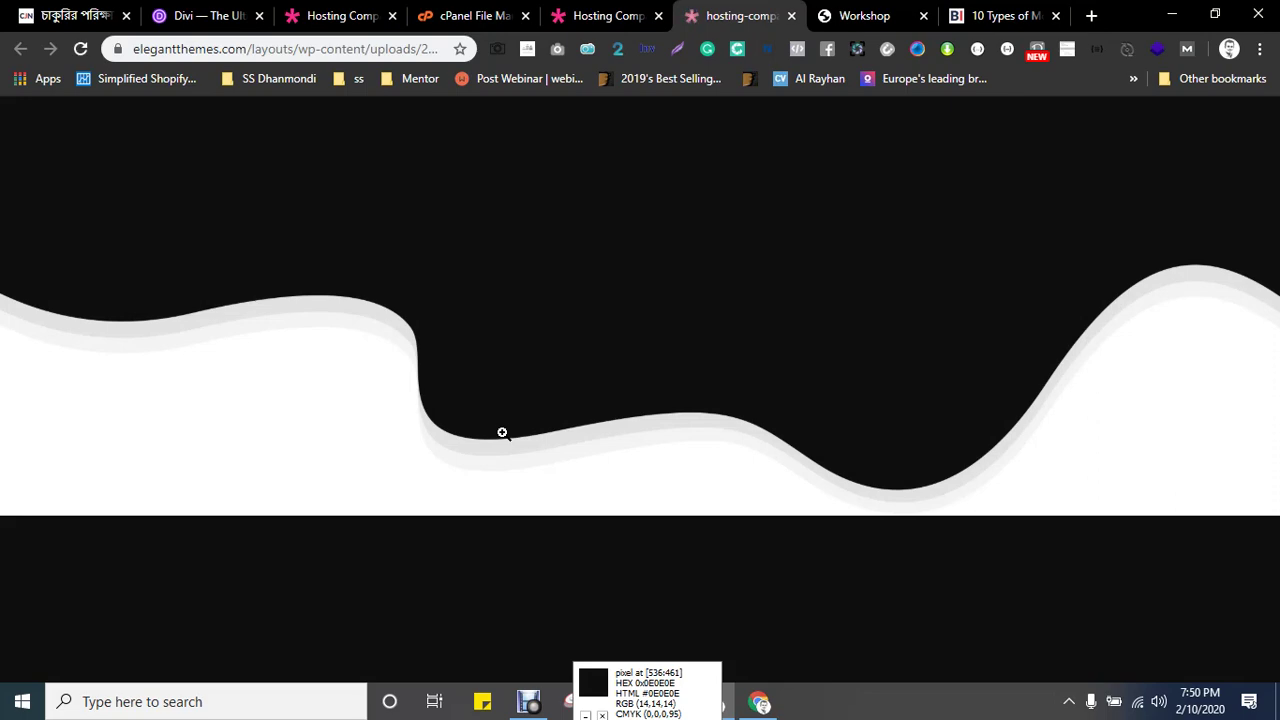
key(ctrl+s)
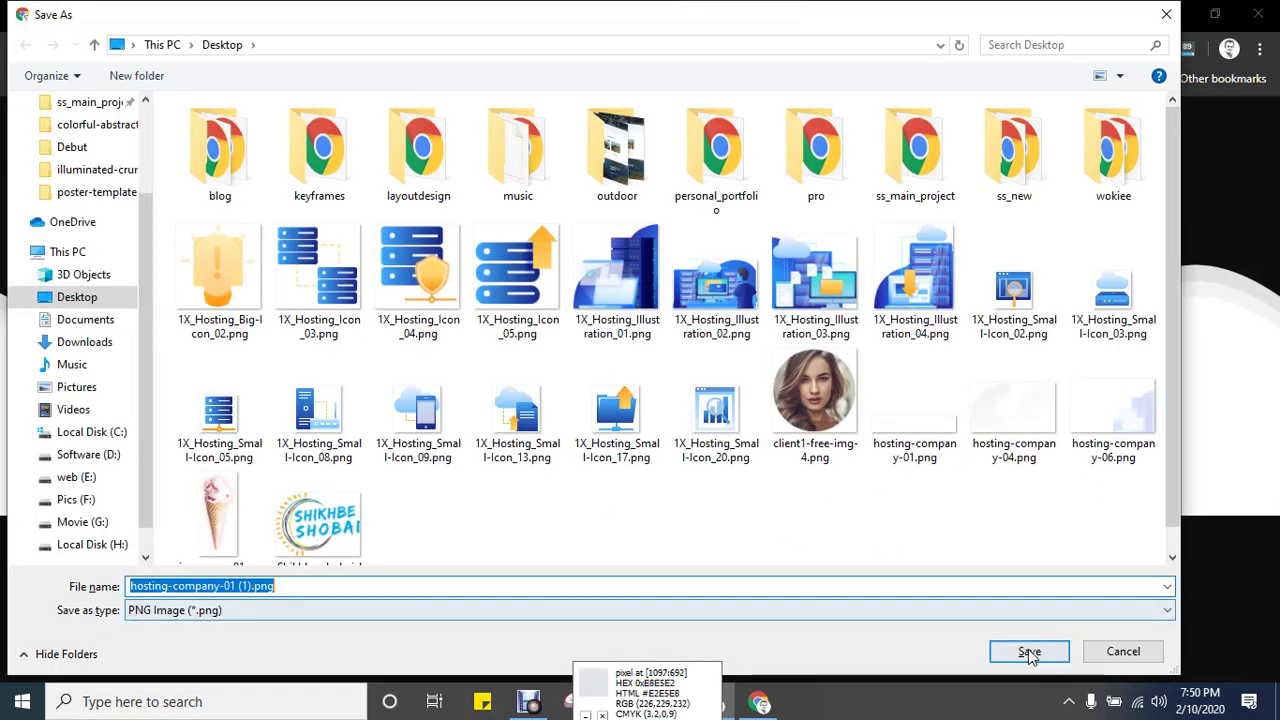
click(1091, 650)
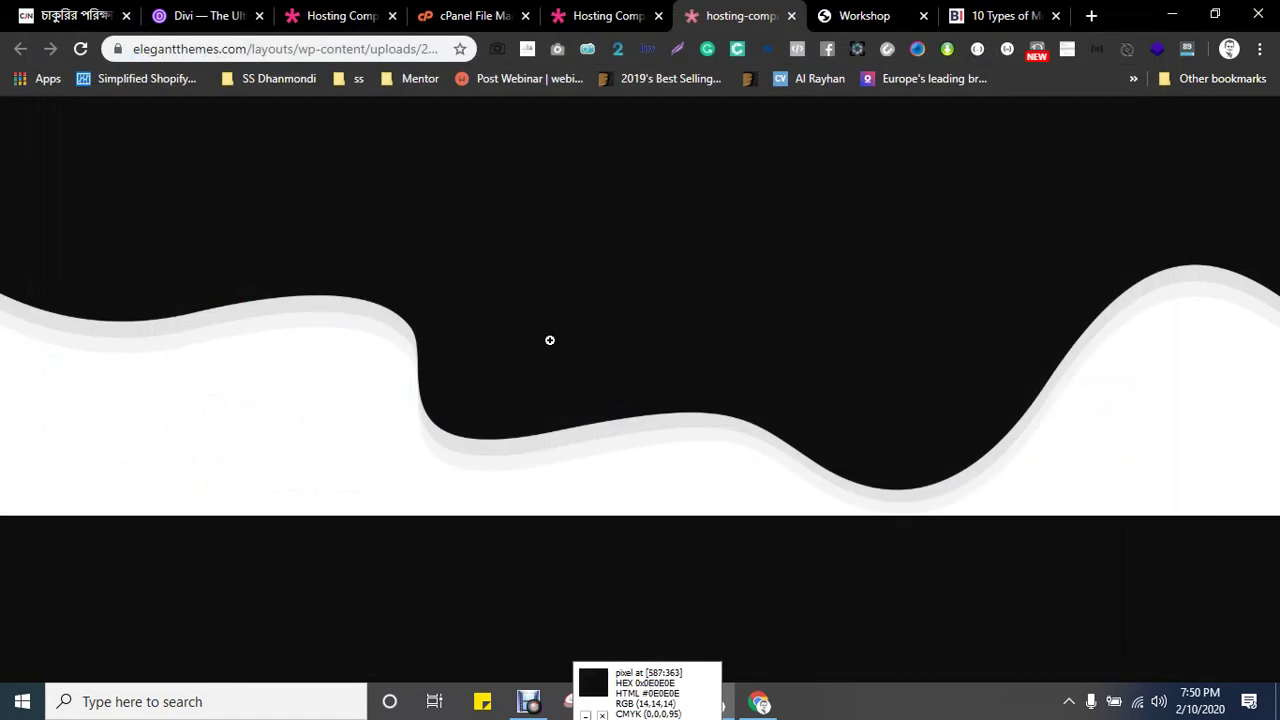
key(ctrl+w)
- Switch back to the Workshop page and duplicate the "Enjoy Preconfigured Setups or Full Control" section
scroll(557, 437, up, 2)
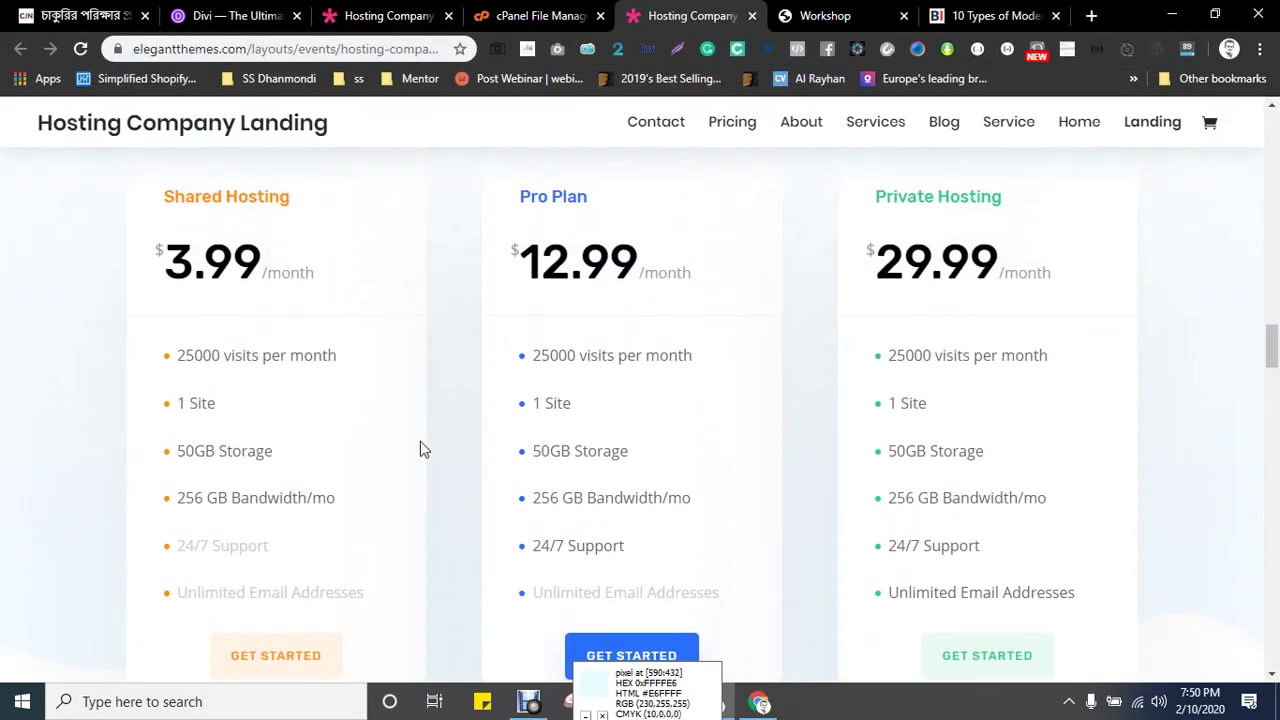
scroll(366, 391, up, 3)
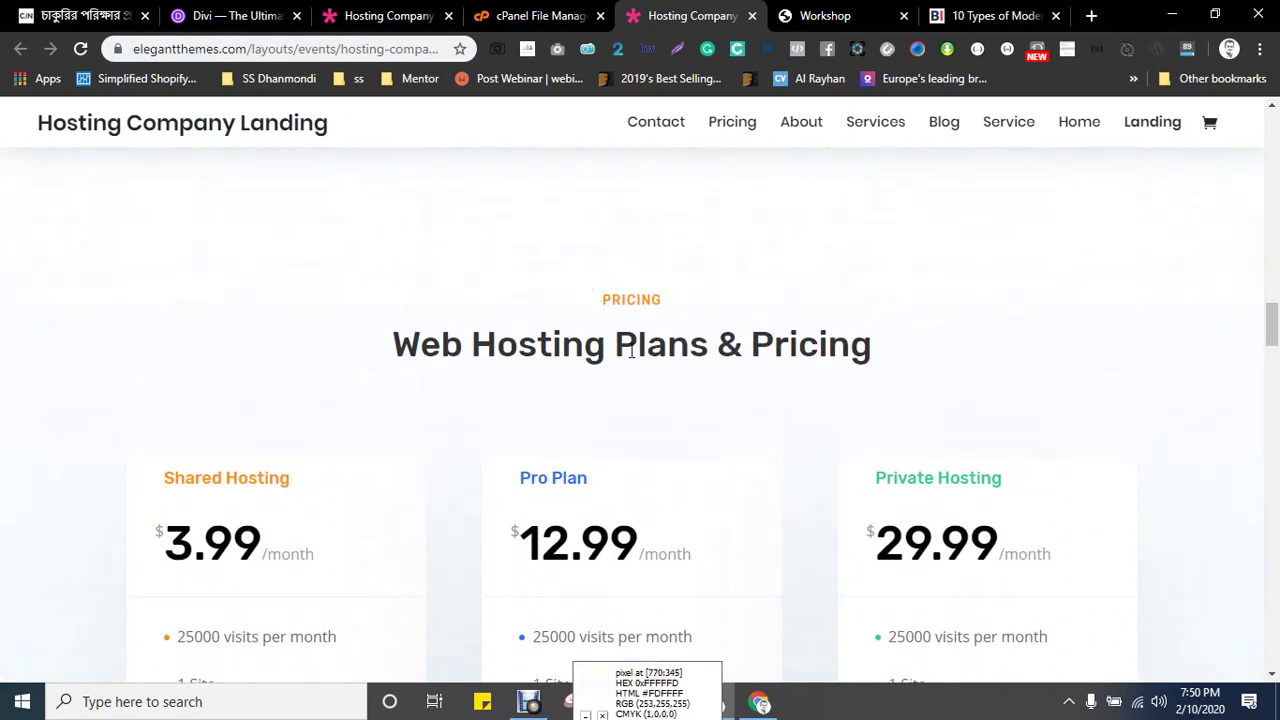
scroll(641, 328, up, 2)
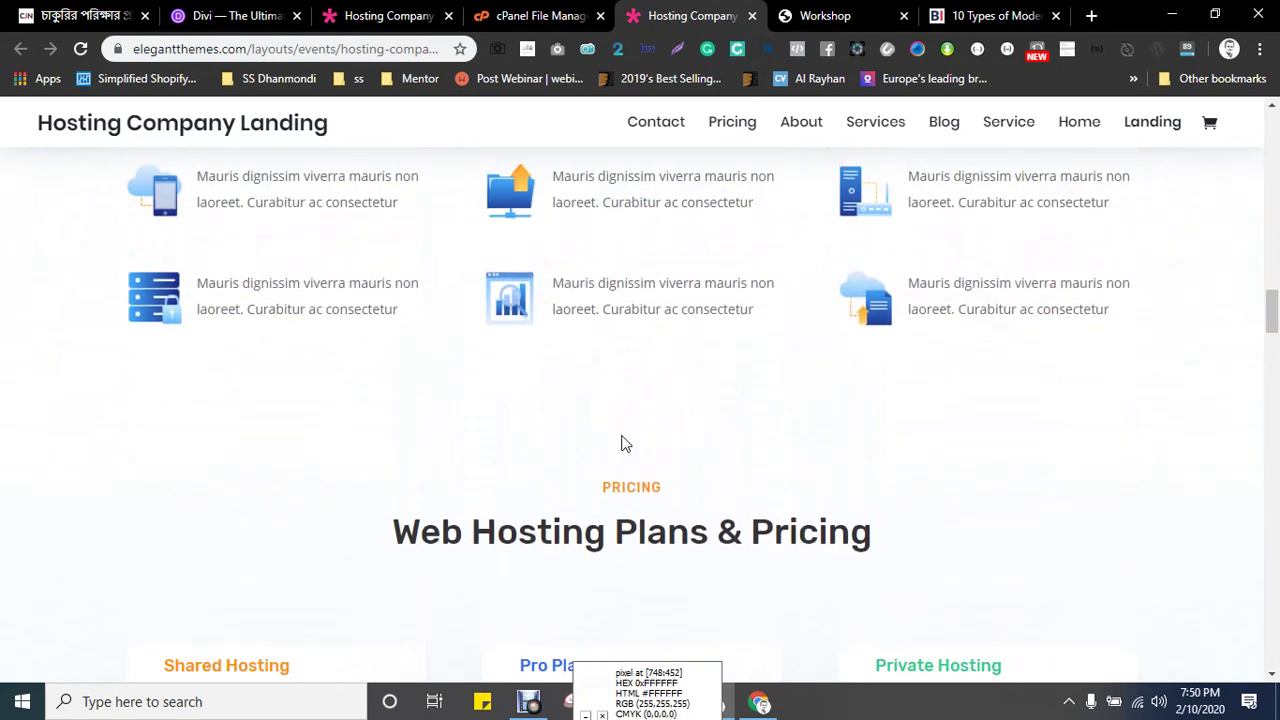
scroll(578, 487, up, 4)
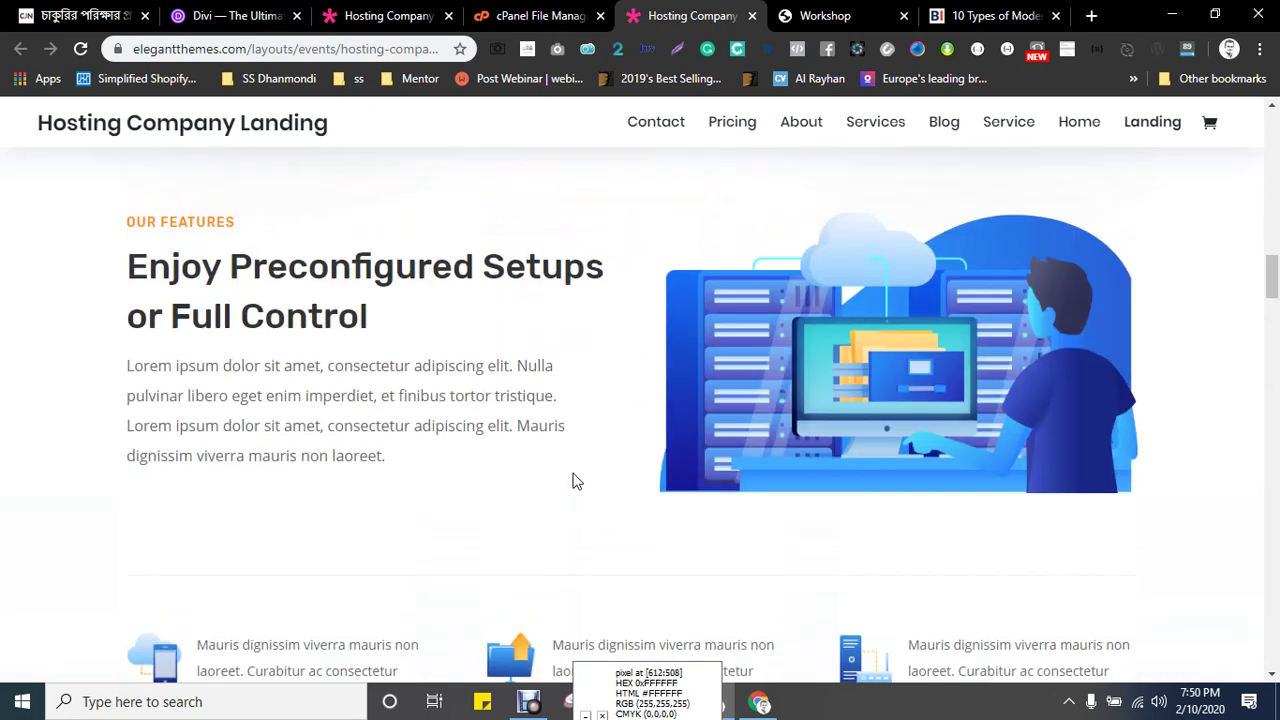
click(829, 12)
scroll(567, 409, up, 3)
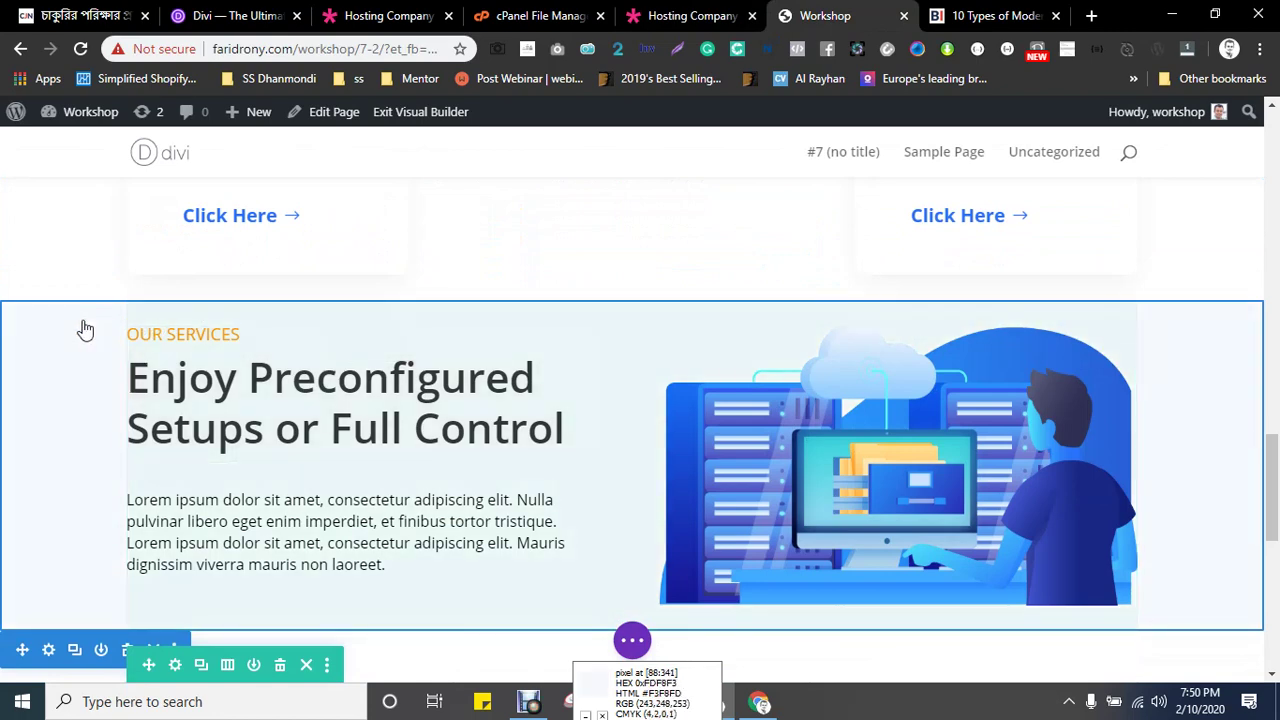
click(74, 285)
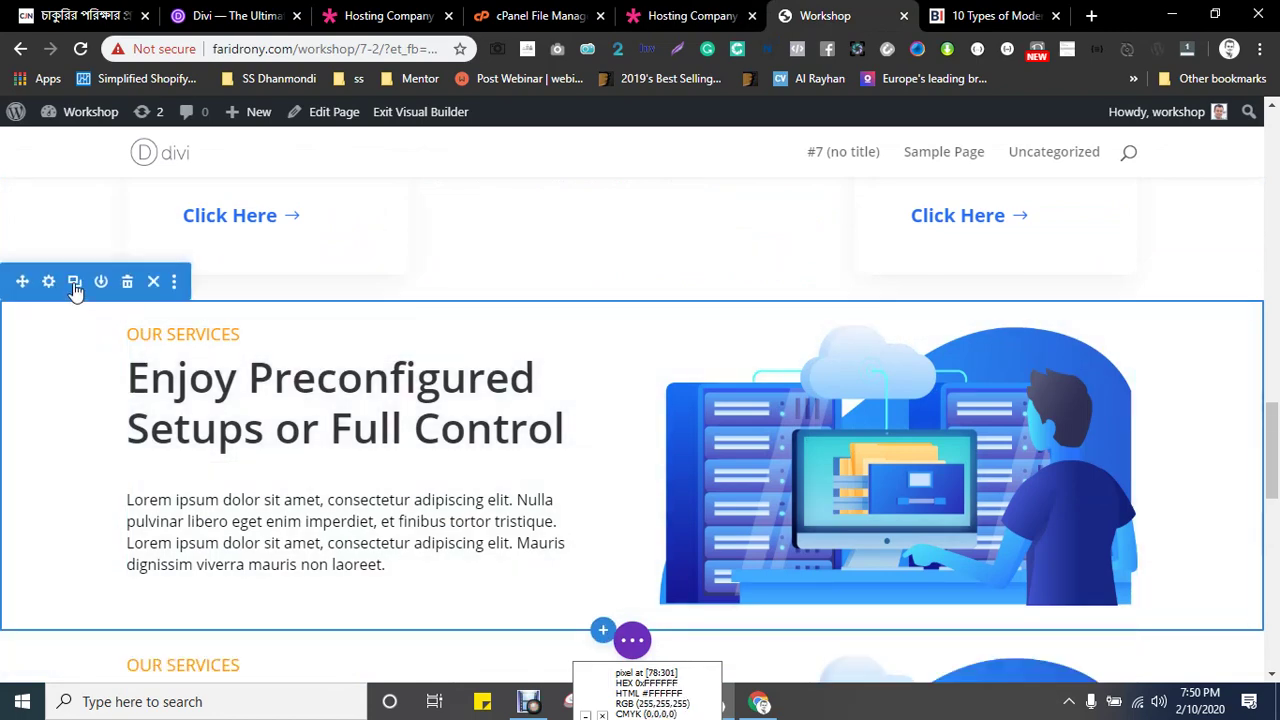
- Move the blurb section up between the original "Enjoy Preconfigured Setups" section and its copy
scroll(466, 379, down, 3)
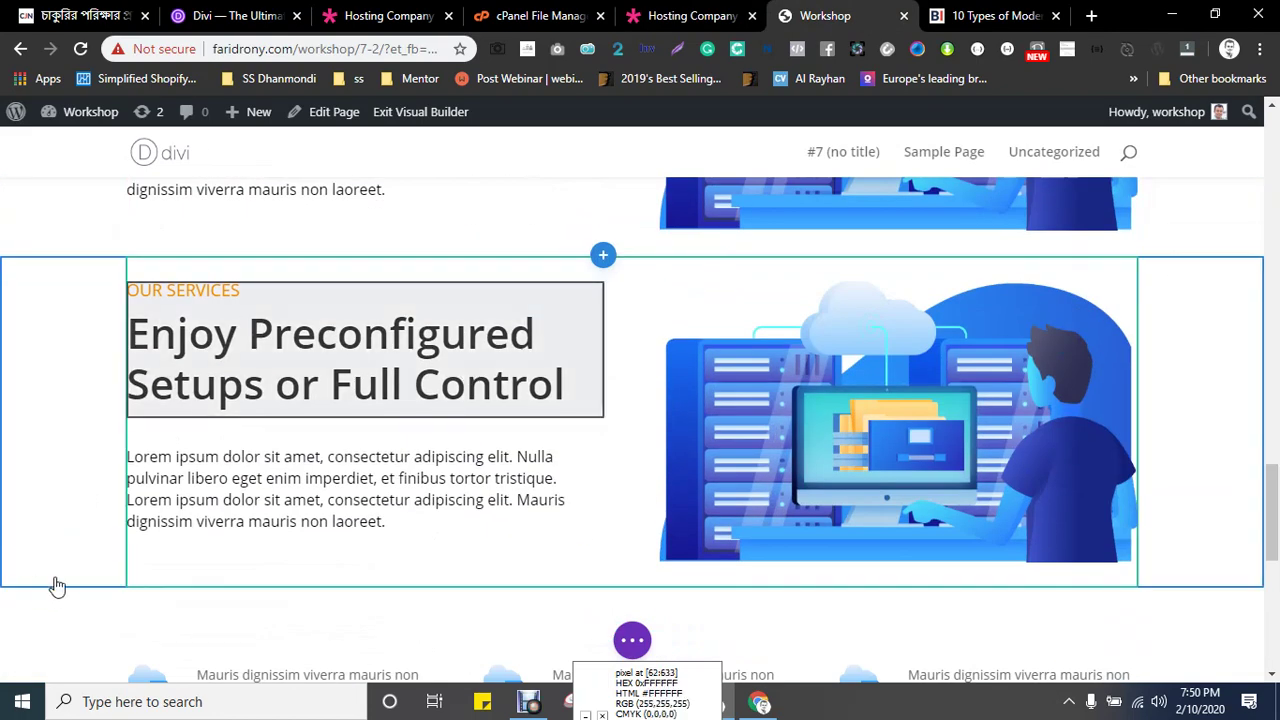
mouse_move(43, 625)
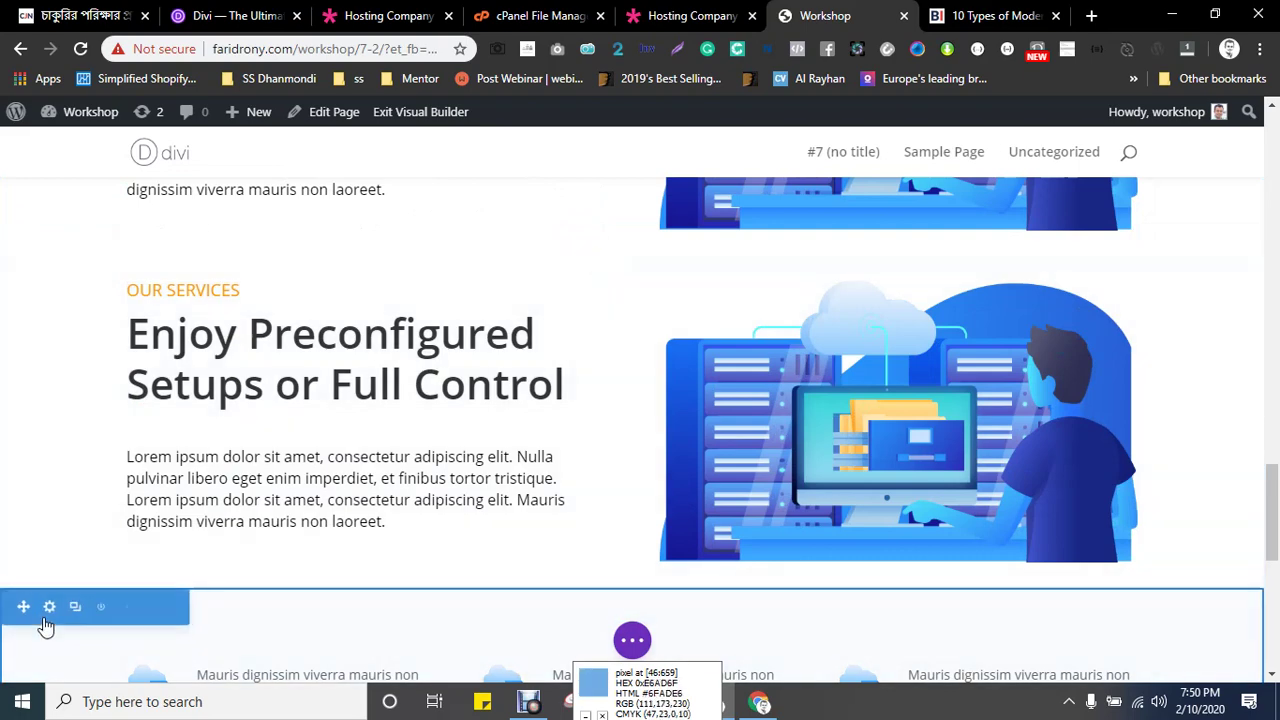
drag(22, 581, 74, 305)
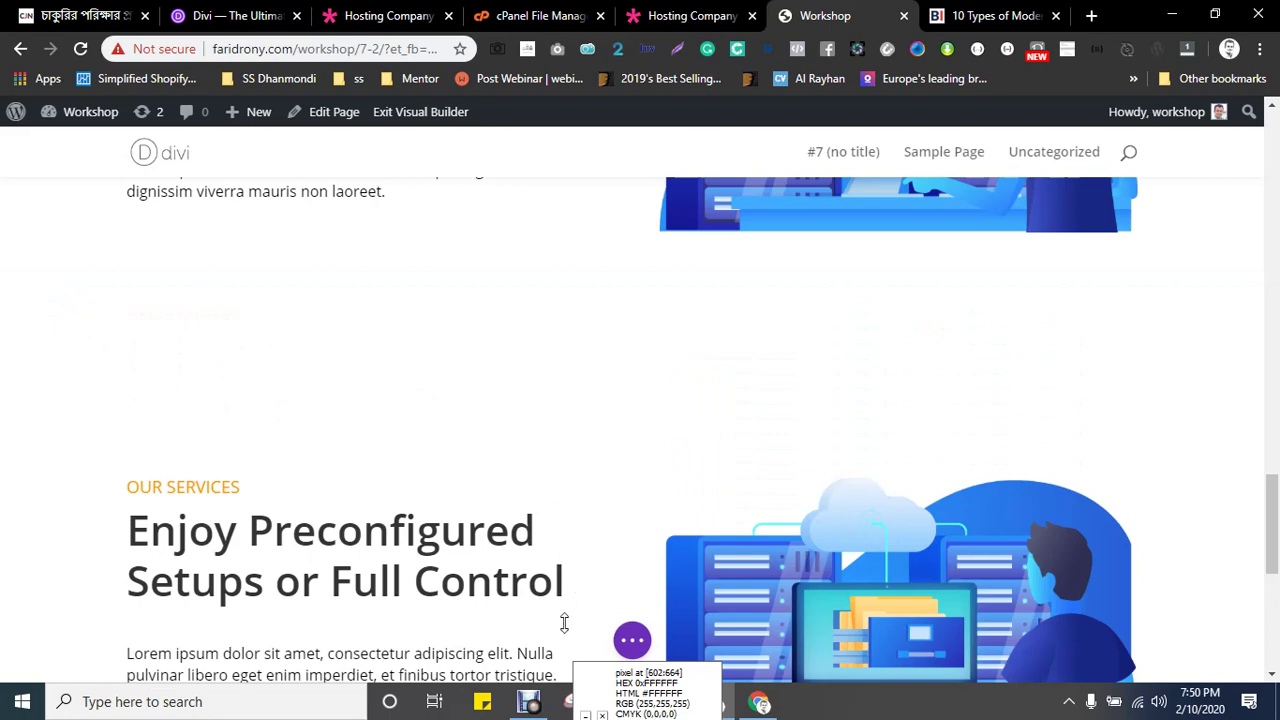
- Delete the server illustration from the copied section just above the footer
scroll(834, 503, down, 3)
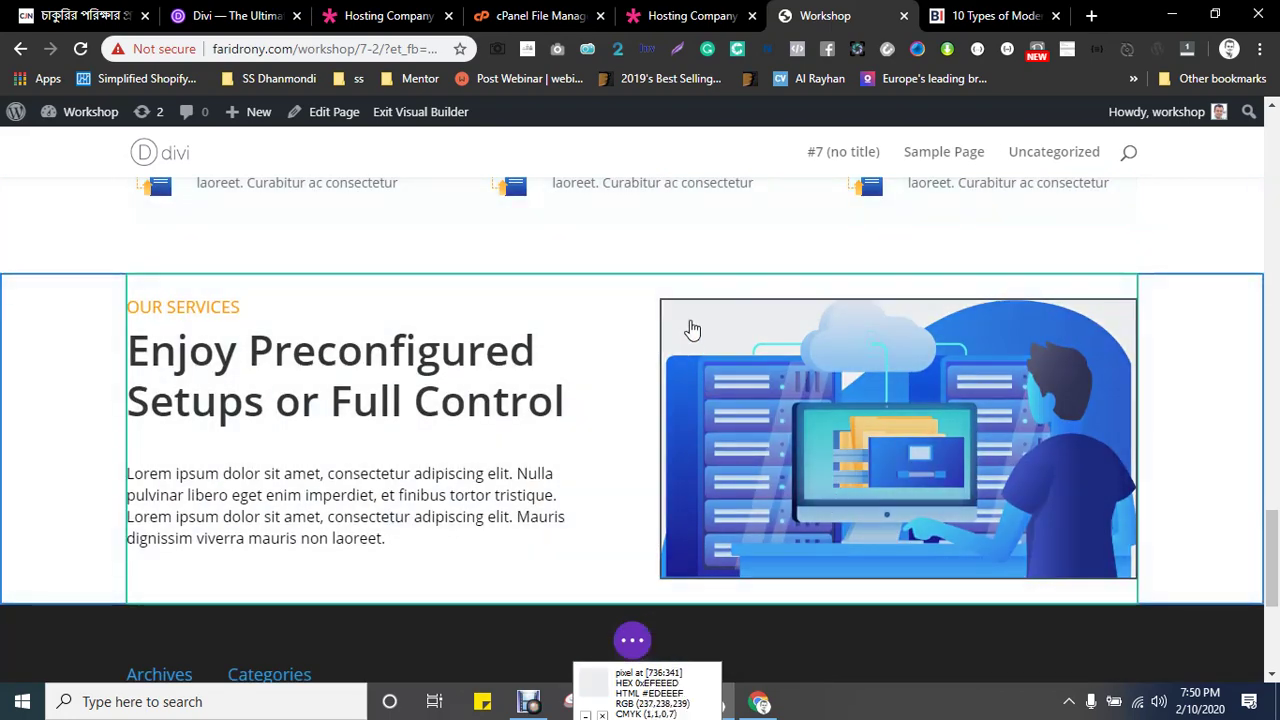
mouse_move(690, 329)
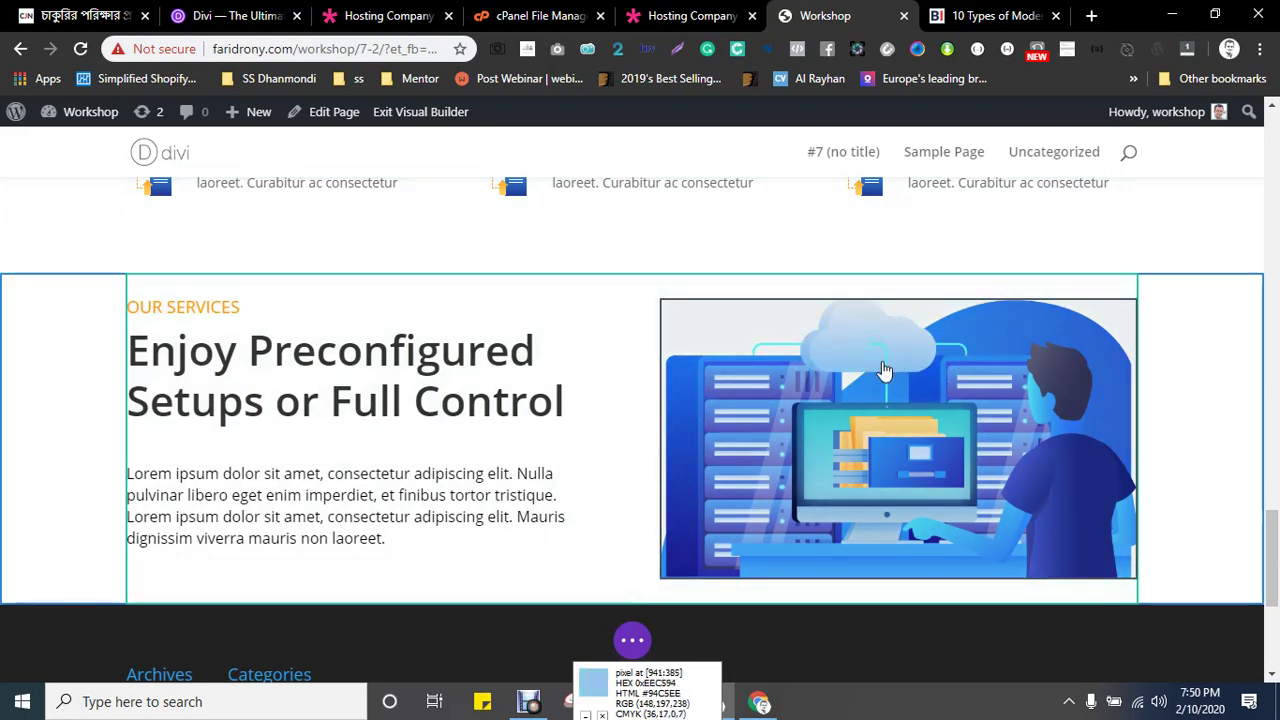
mouse_move(886, 365)
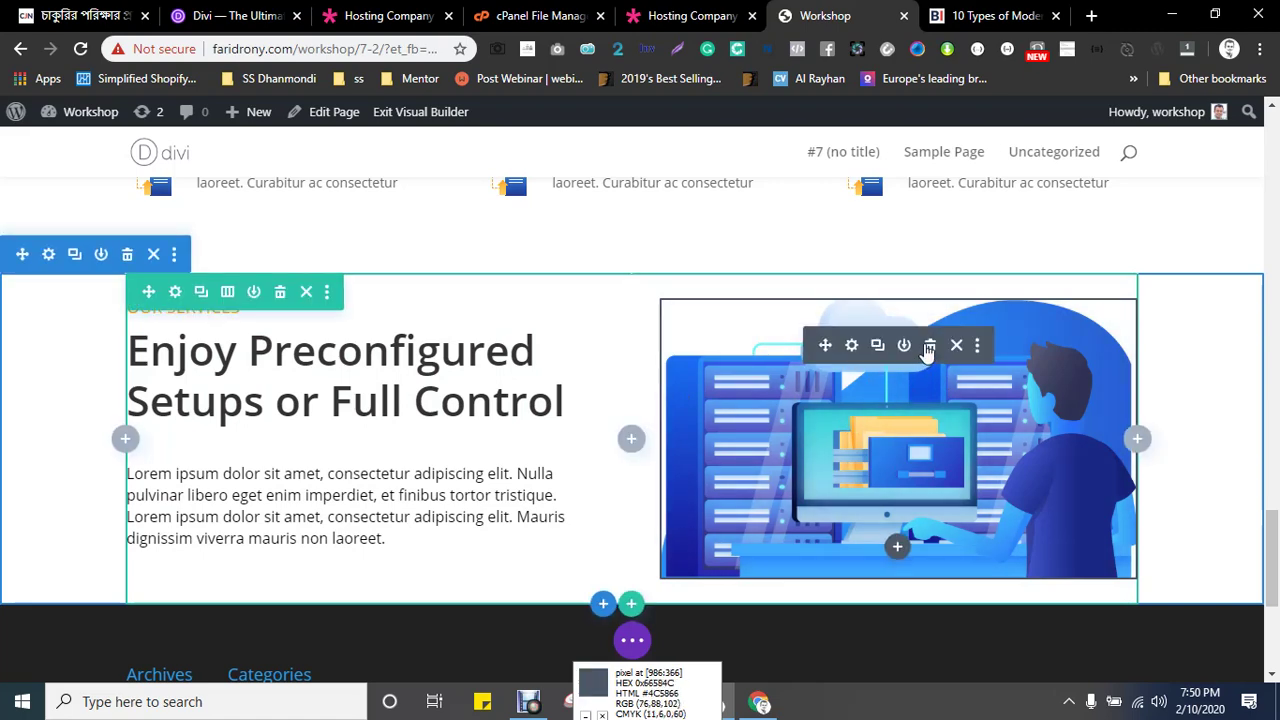
click(929, 347)
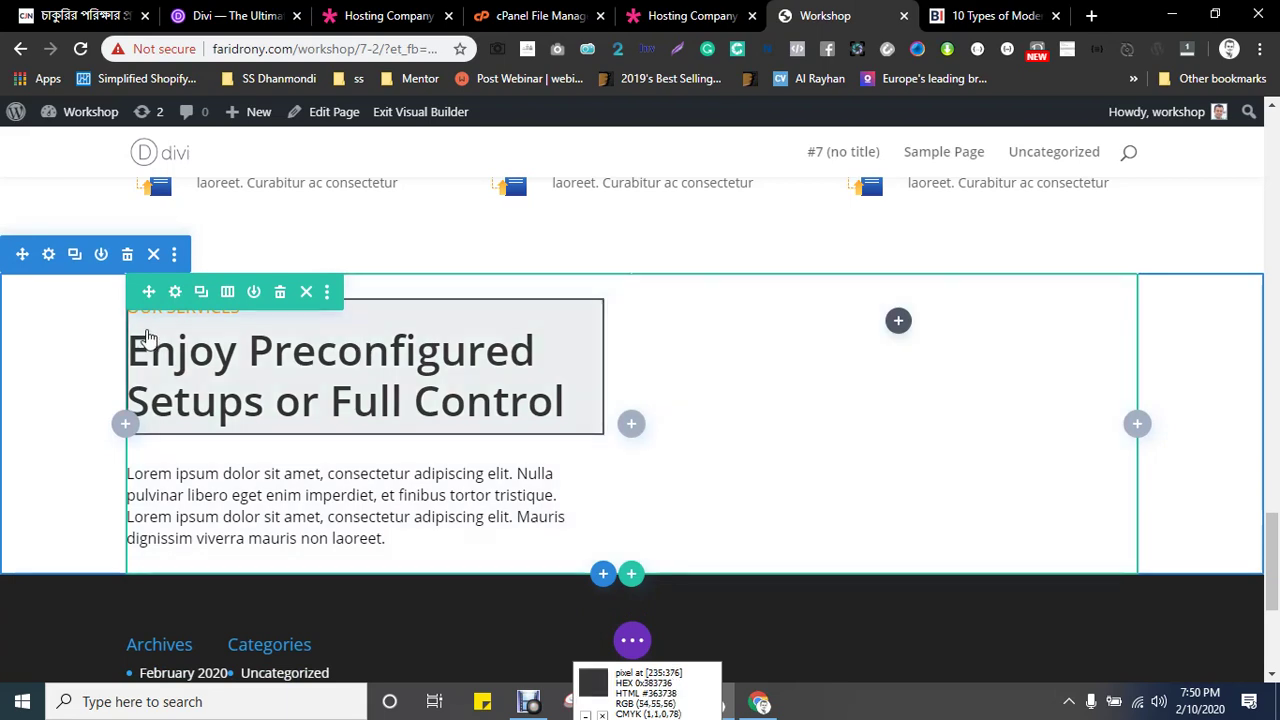
- Change the copied section's row to a single-column layout and delete the Lorem ipsum paragraph below the heading
click(230, 292)
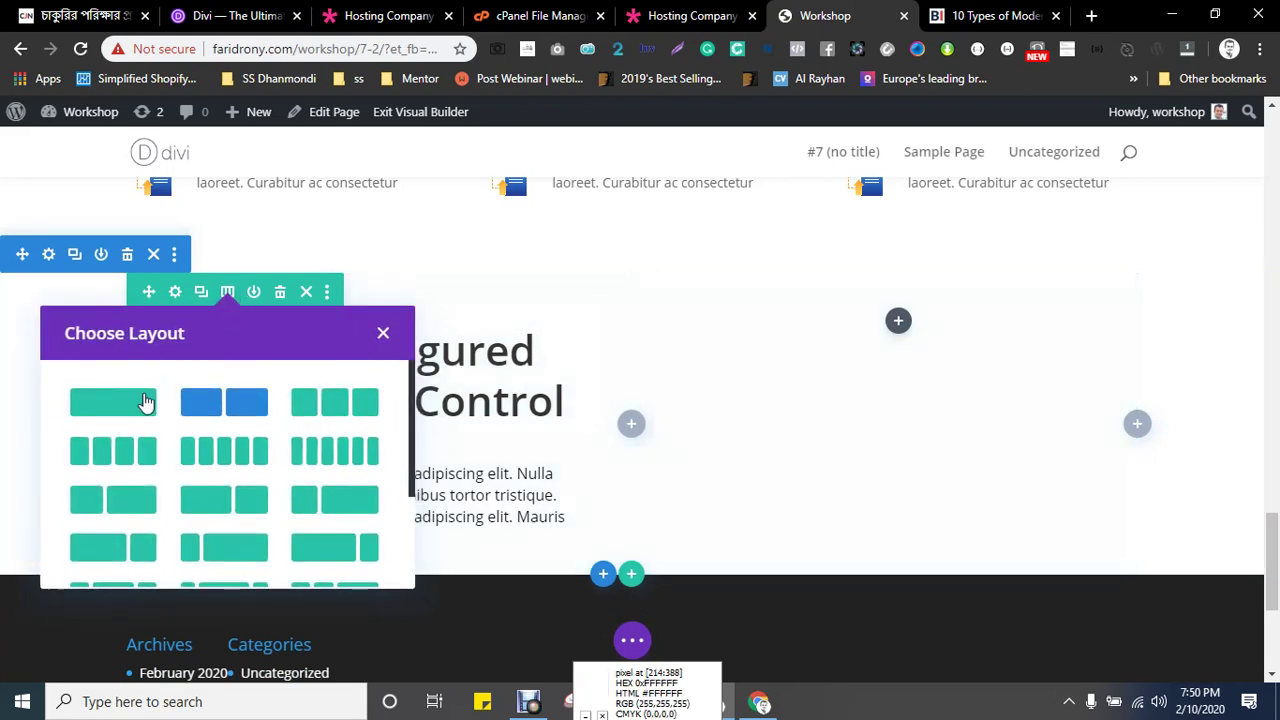
click(120, 405)
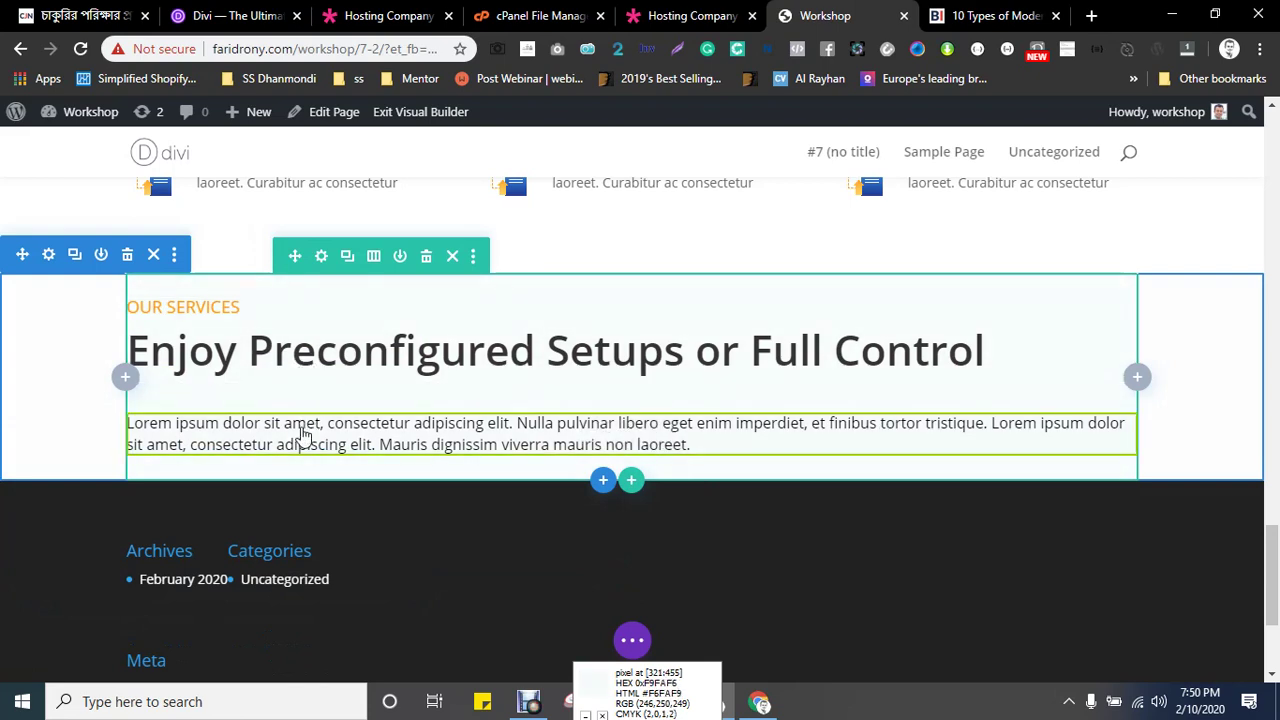
mouse_move(323, 434)
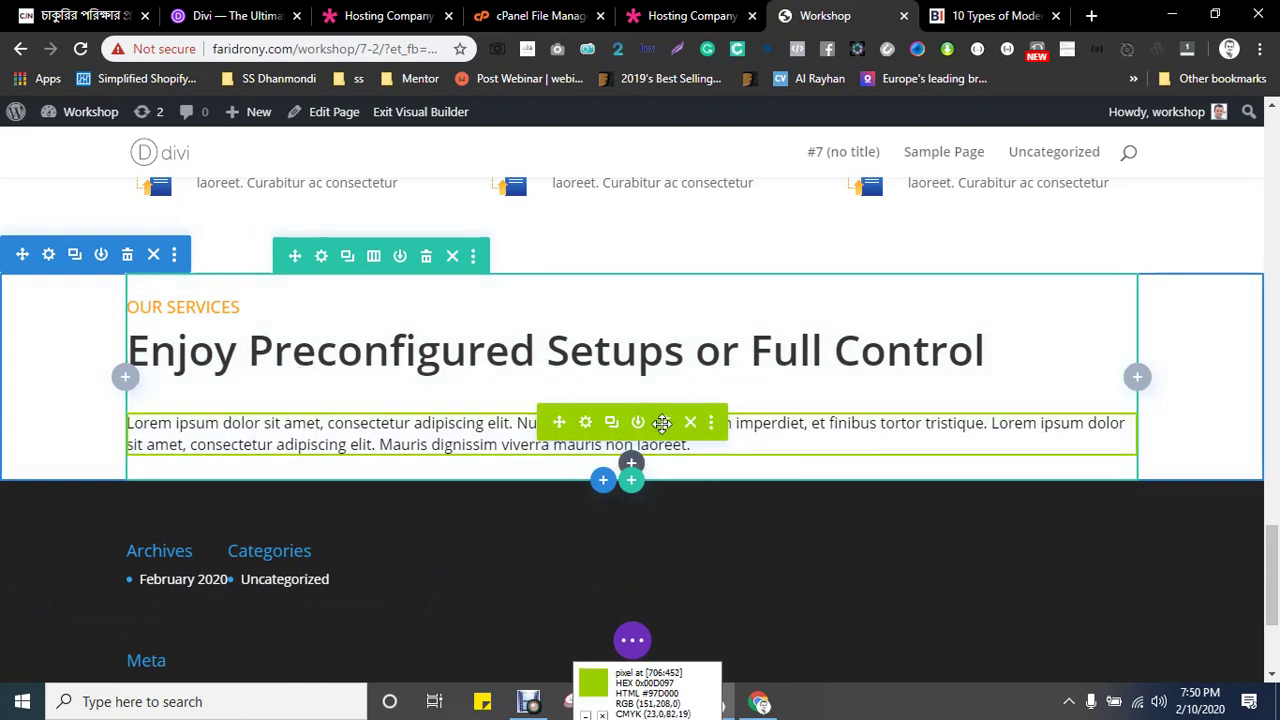
drag(662, 423, 243, 315)
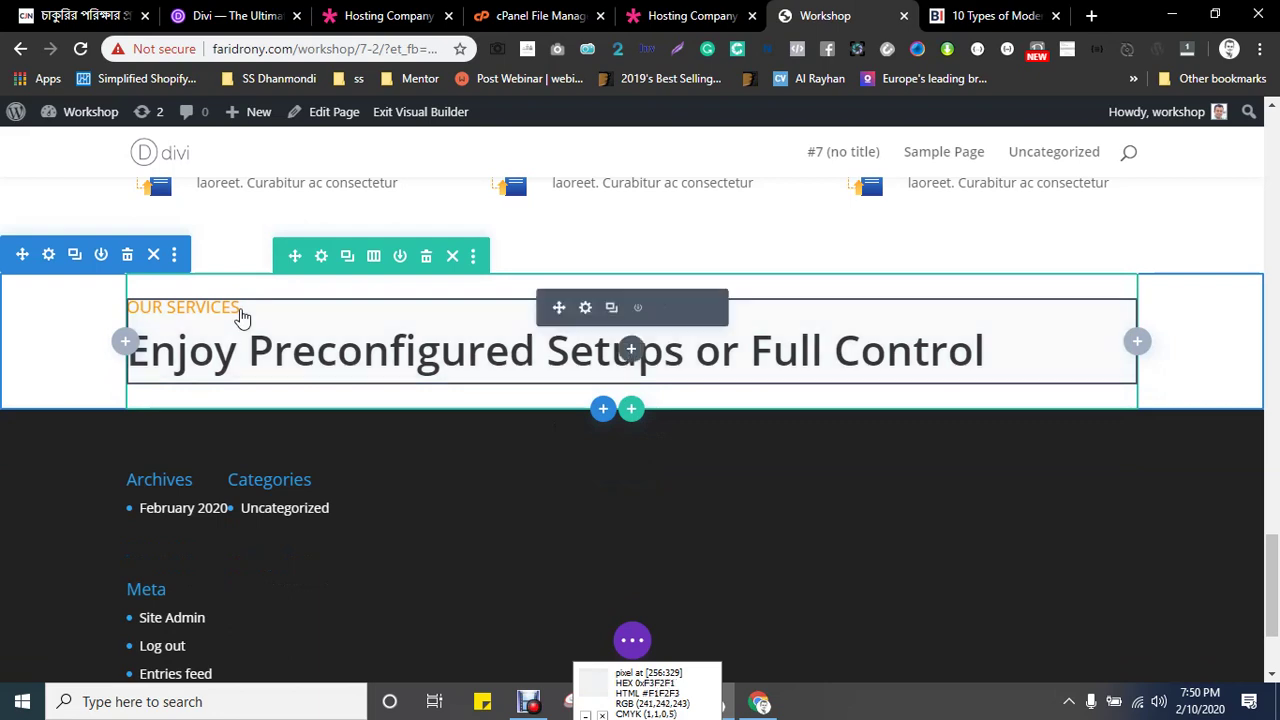
- Centre both the text alignment and the H1 heading alignment of the copied "Enjoy Preconfigured Setups or Full Control" text module
click(587, 309)
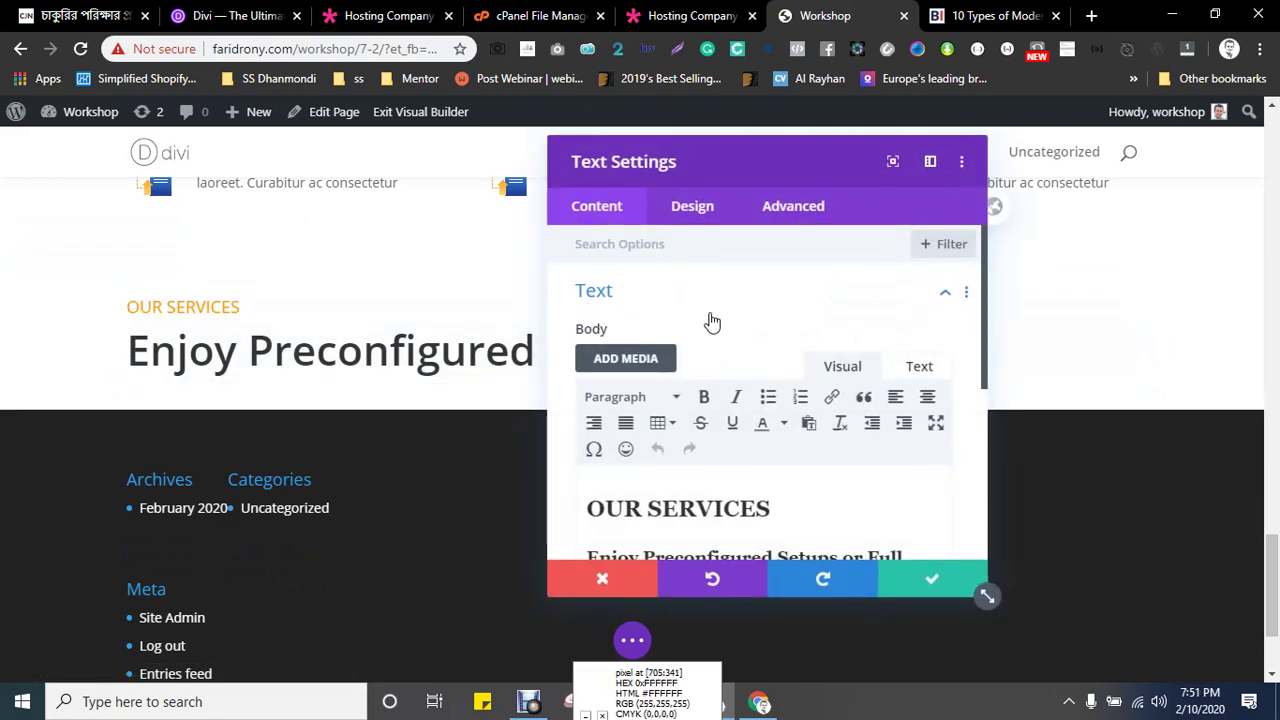
click(690, 218)
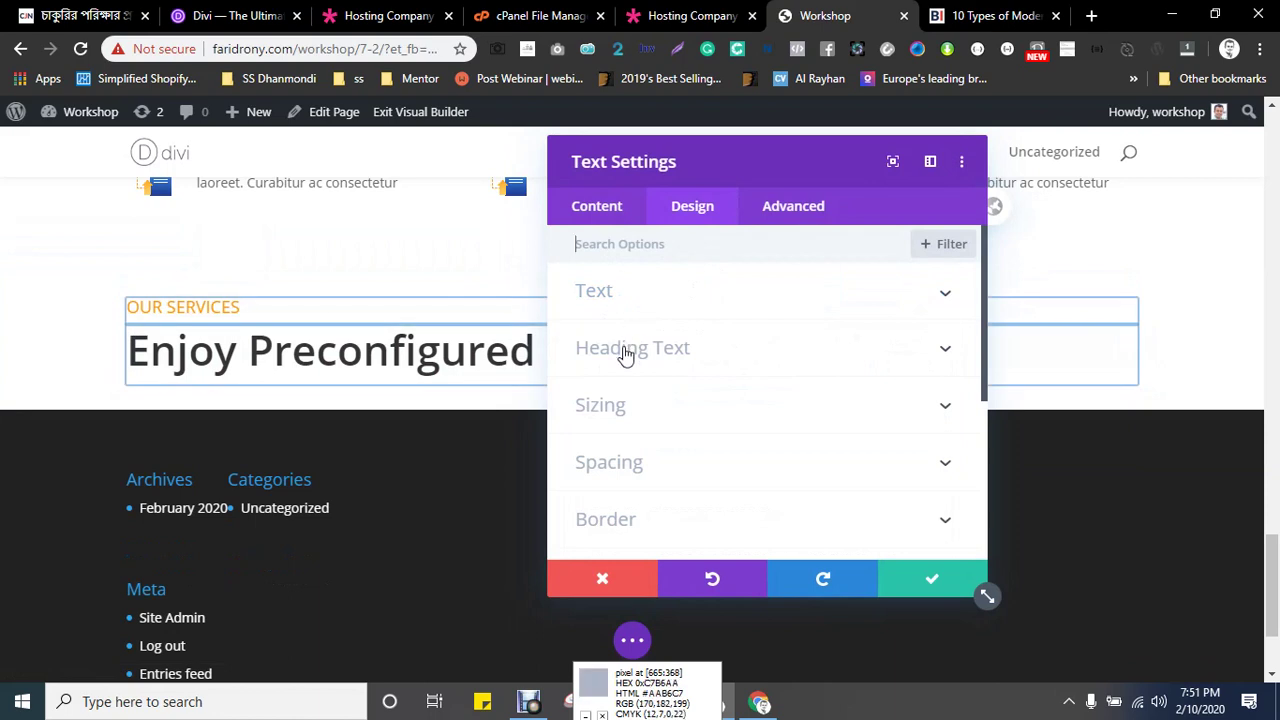
click(627, 303)
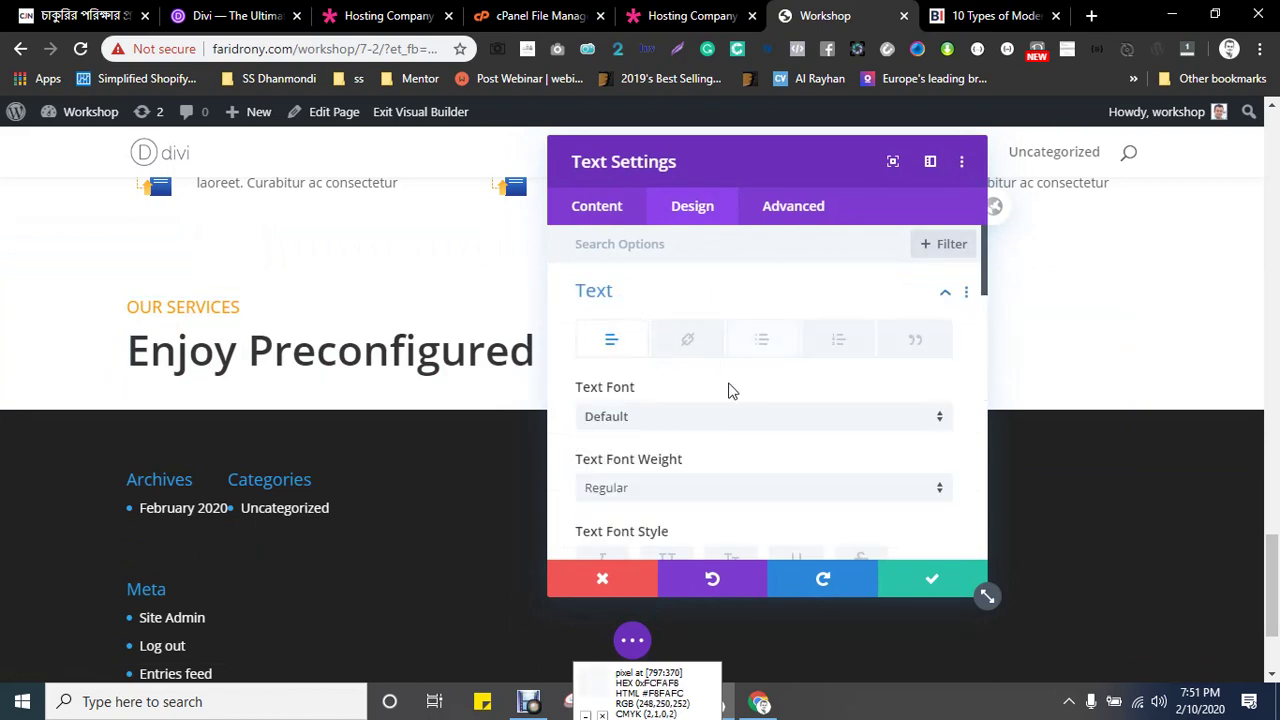
scroll(620, 348, down, 5)
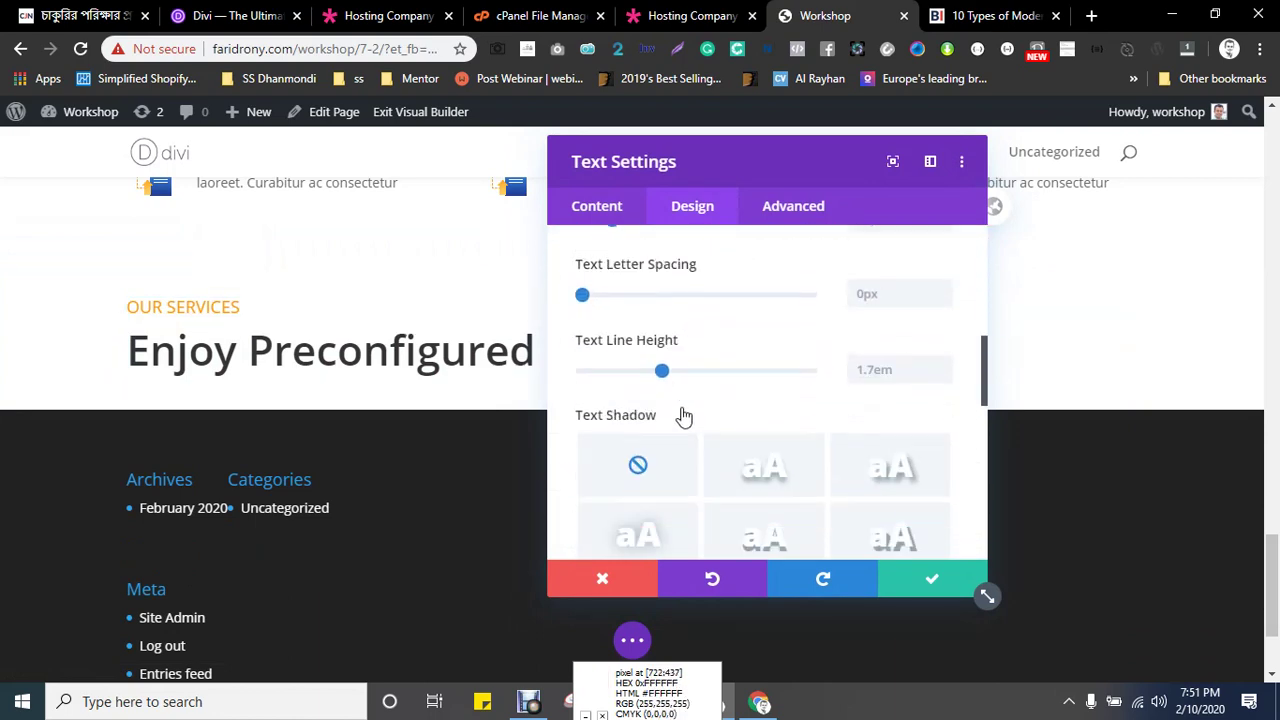
scroll(685, 417, down, 3)
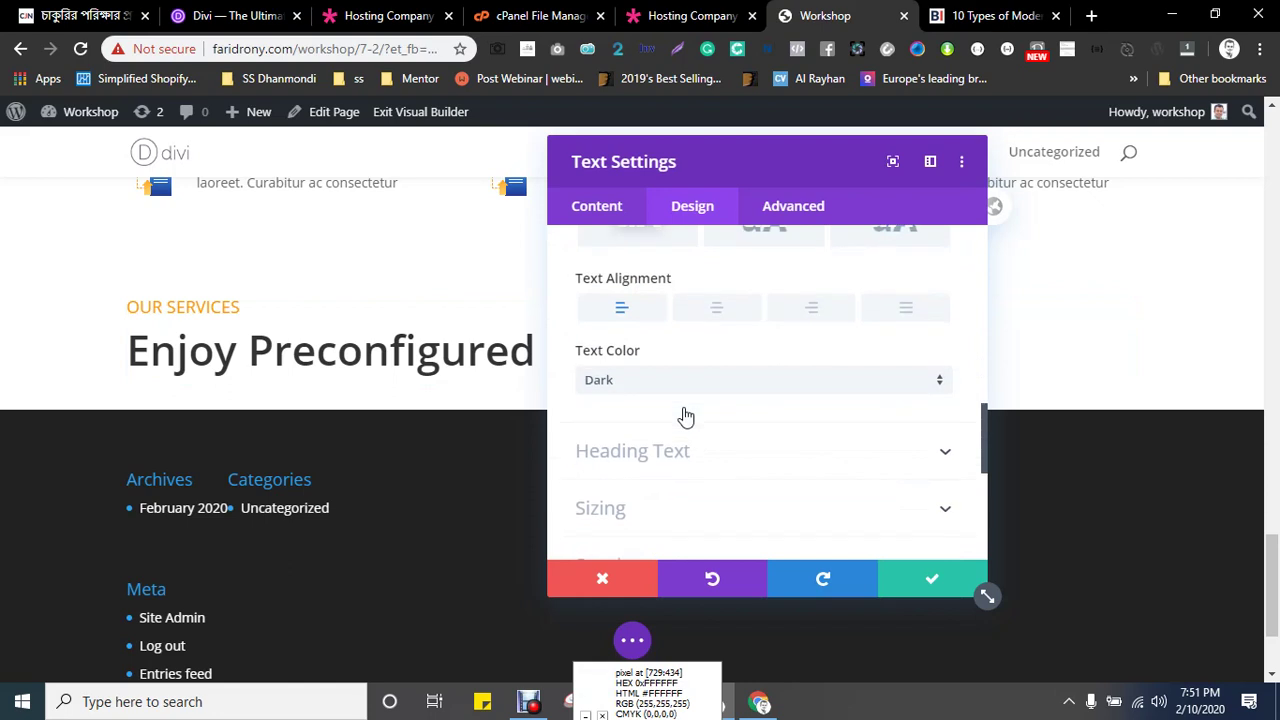
click(718, 310)
click(628, 457)
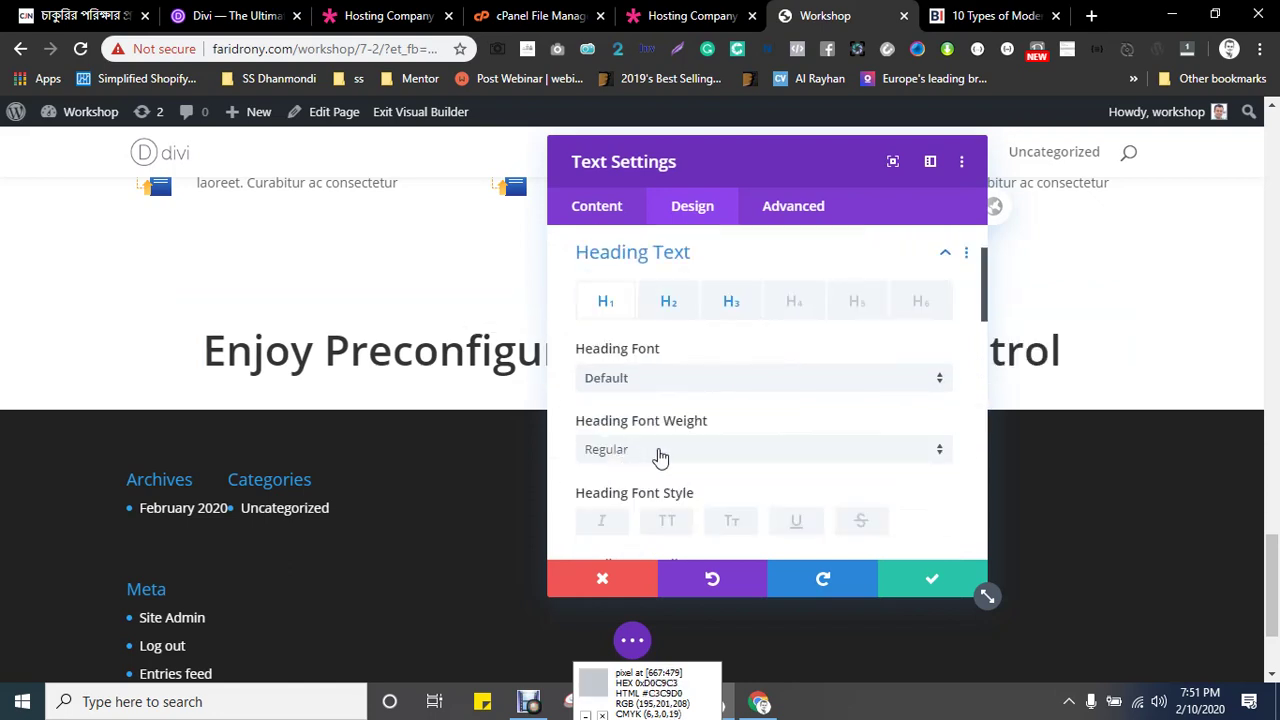
scroll(731, 451, down, 3)
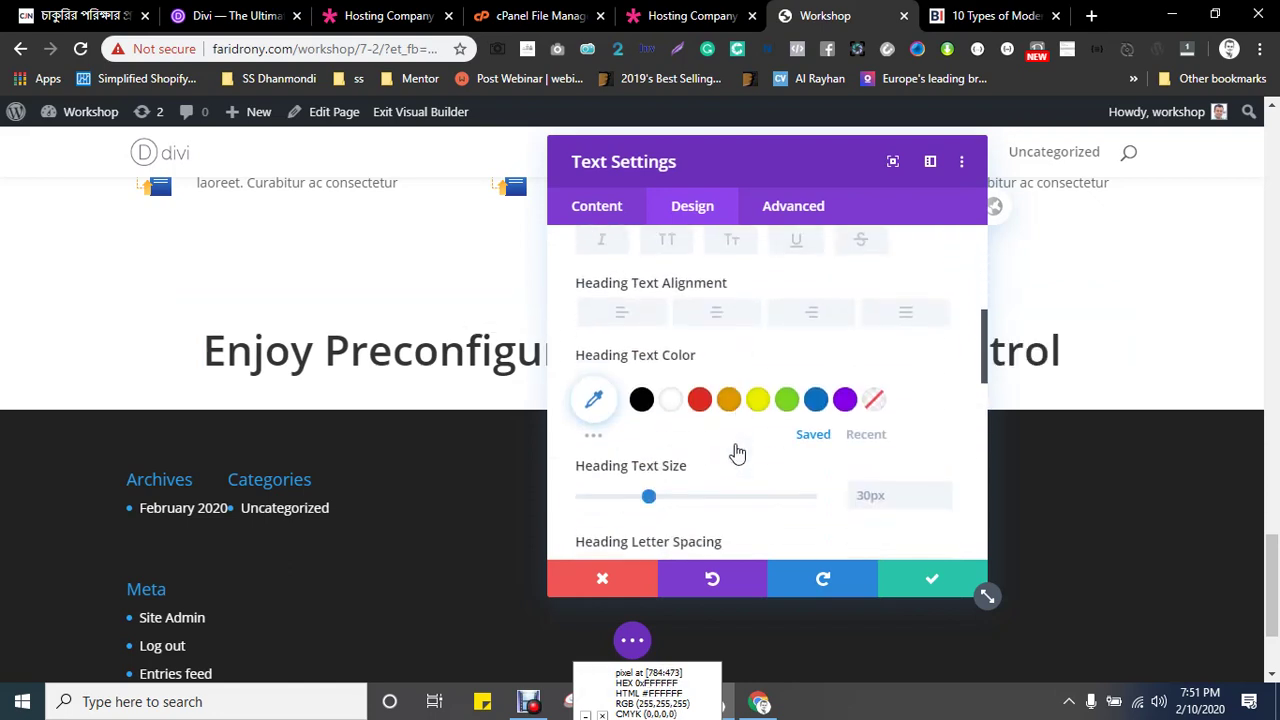
click(716, 312)
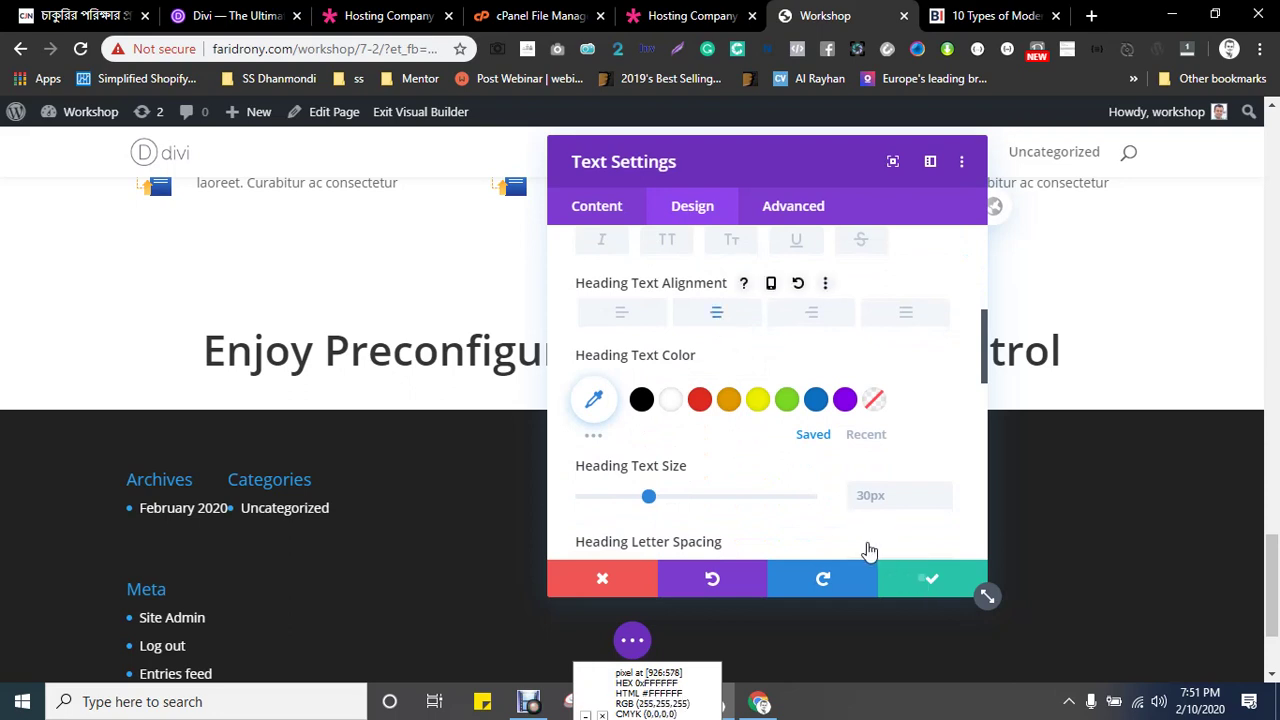
click(921, 577)
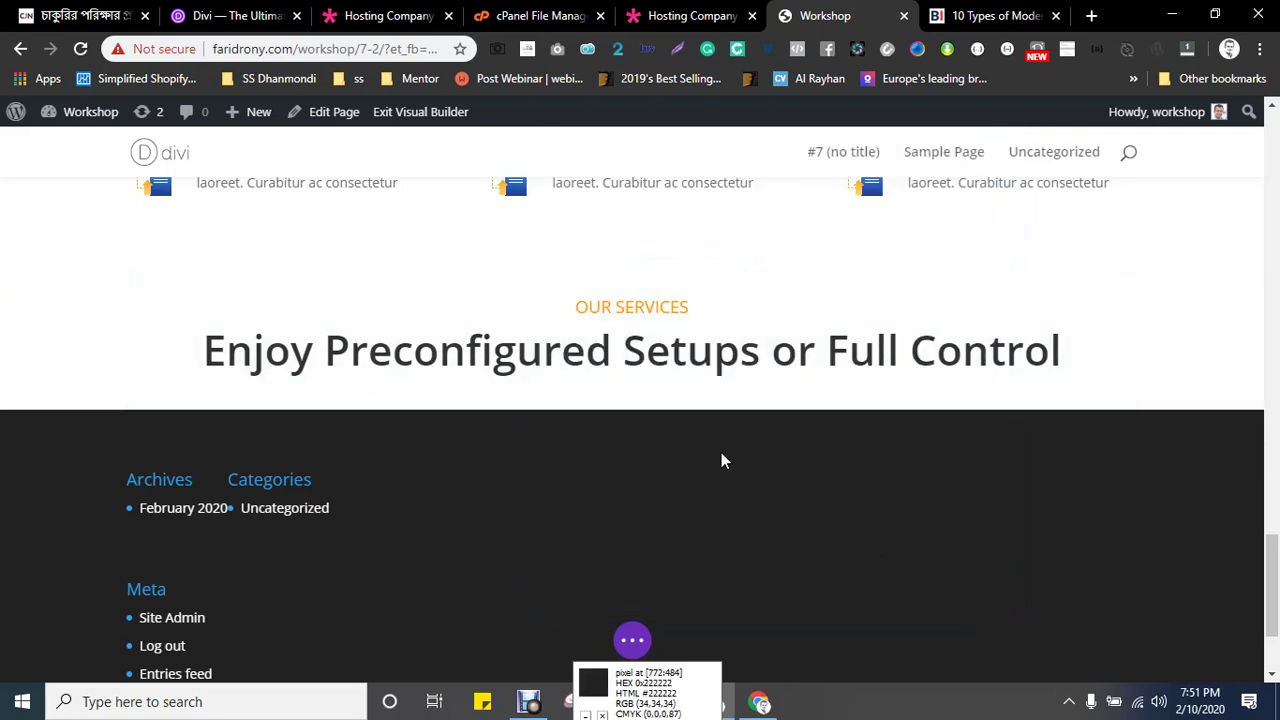
- Switch to the Hosting Company demo page and copy the "Web Hosting Plans & Pricing" heading
key(ctrl+Tab)
click(674, 12)
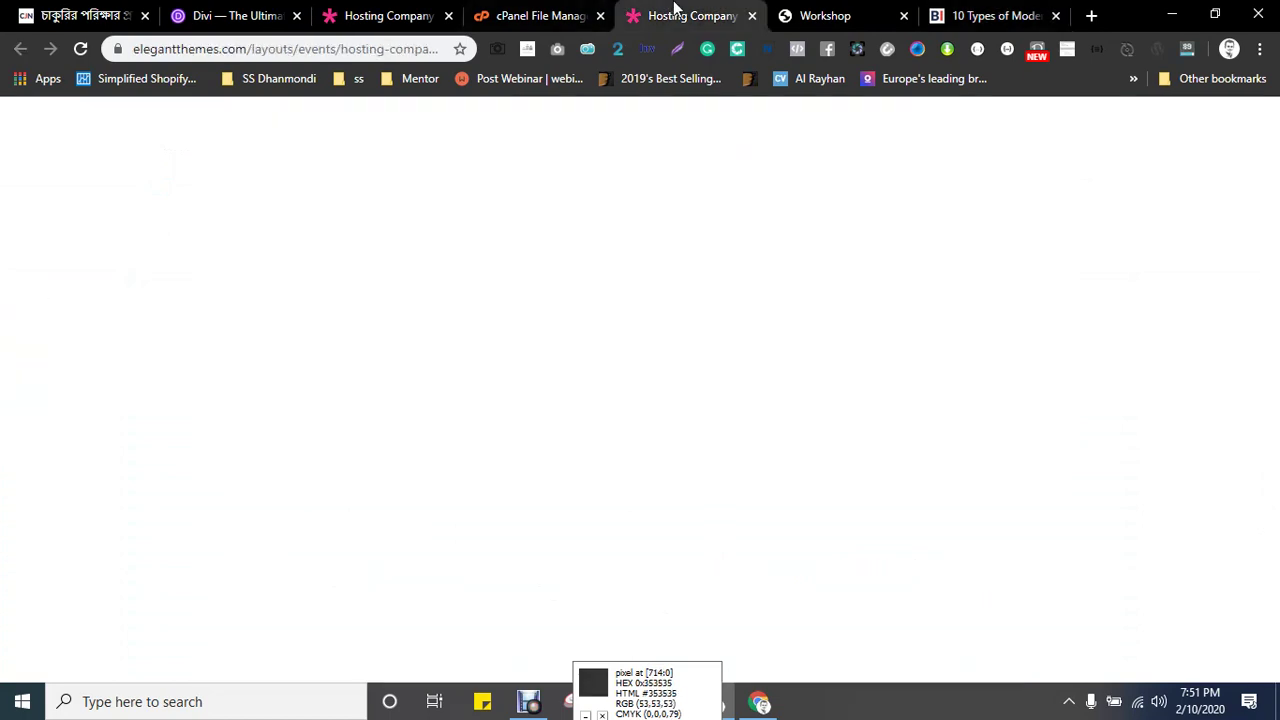
scroll(529, 371, down, 5)
scroll(531, 371, up, 2)
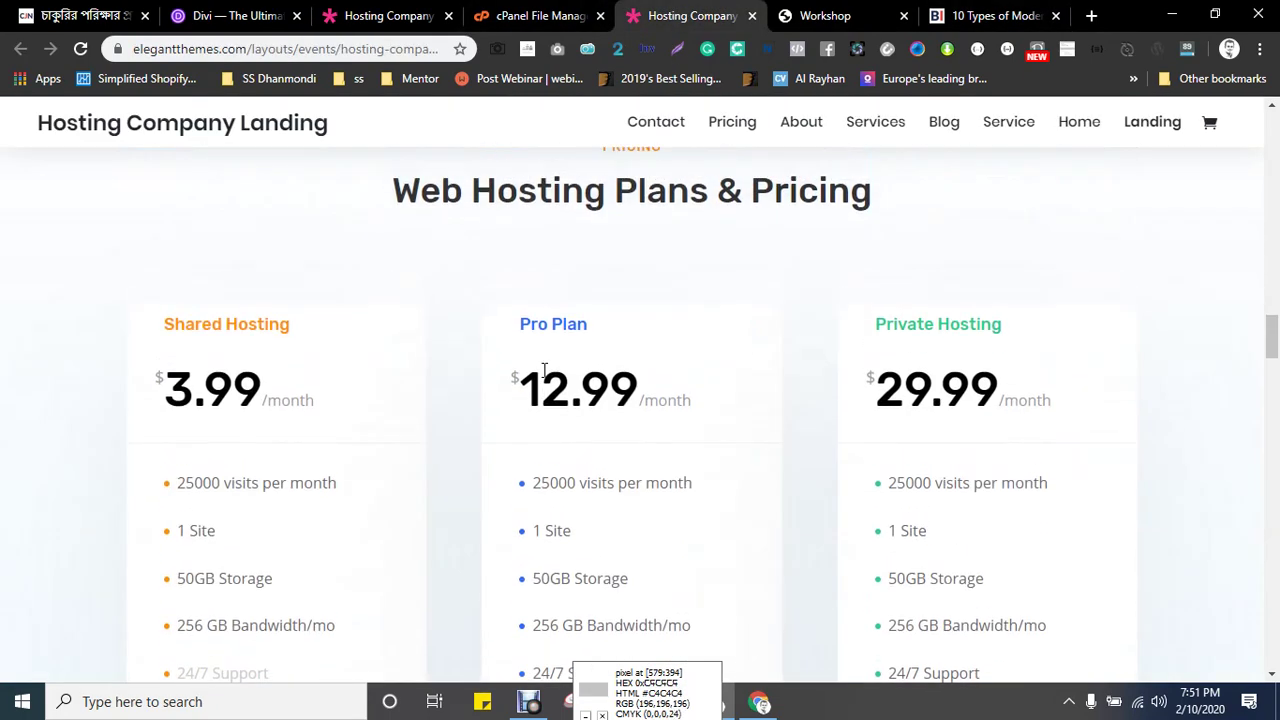
drag(400, 350, 913, 357)
key(ctrl+c)
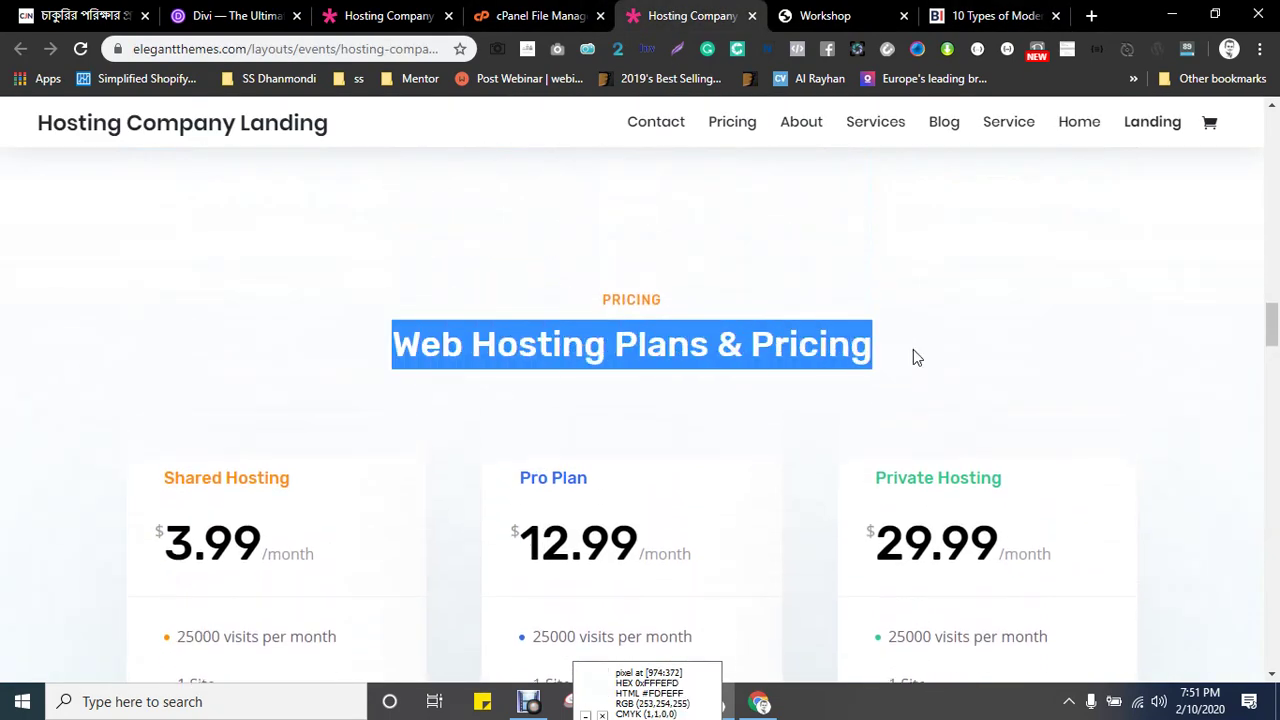
- Back on the Workshop page, replace the copied module's h3 text with "Web Hosting Plans & Pricing" and save it
click(825, 15)
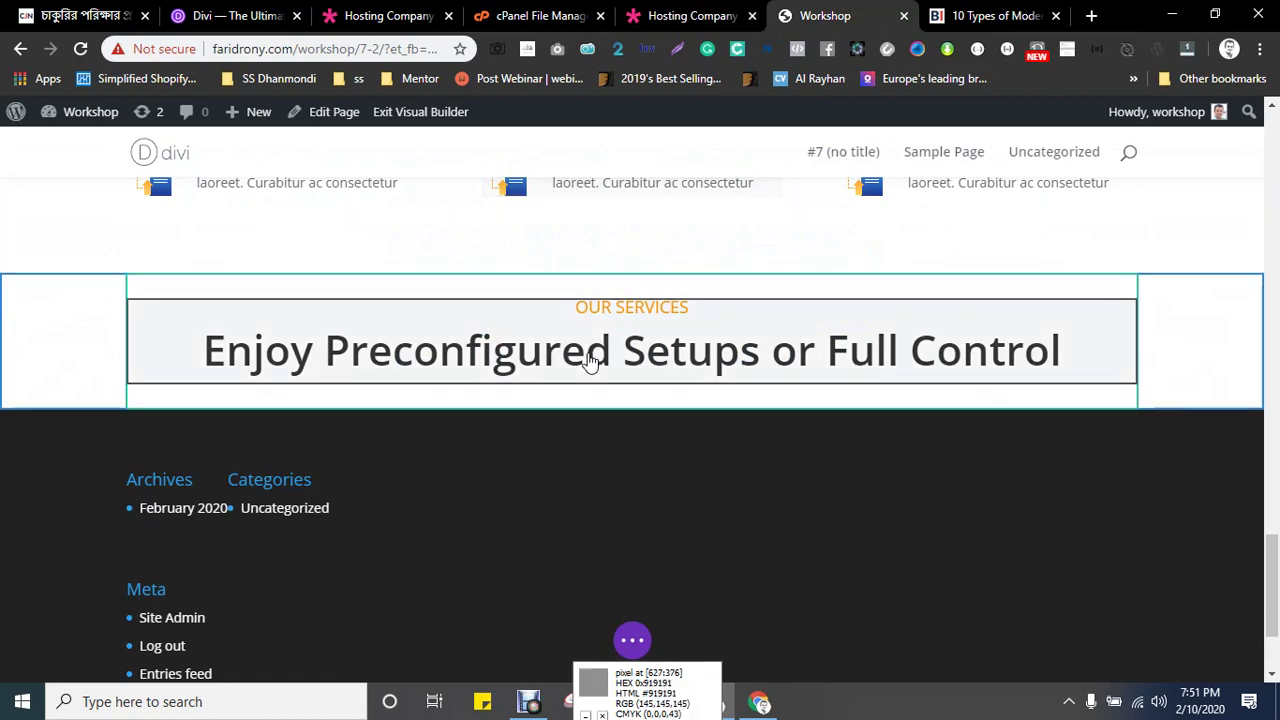
mouse_move(591, 360)
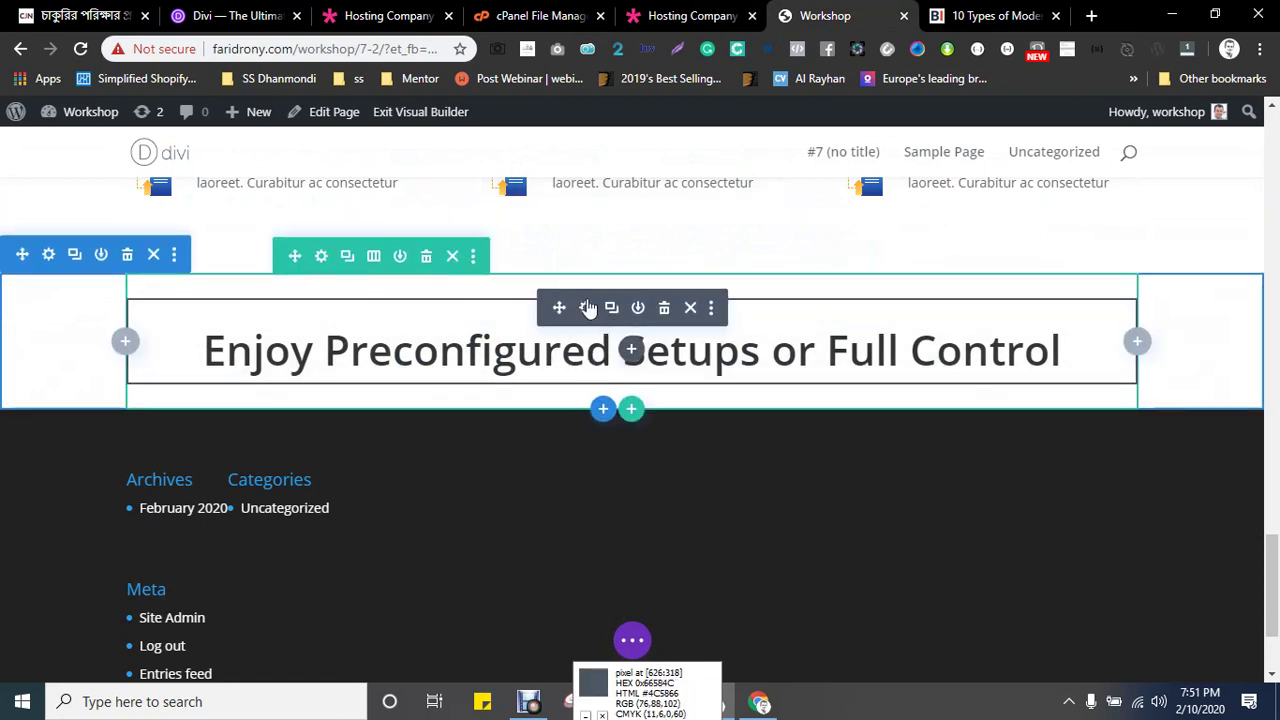
click(588, 308)
scroll(877, 400, down, 2)
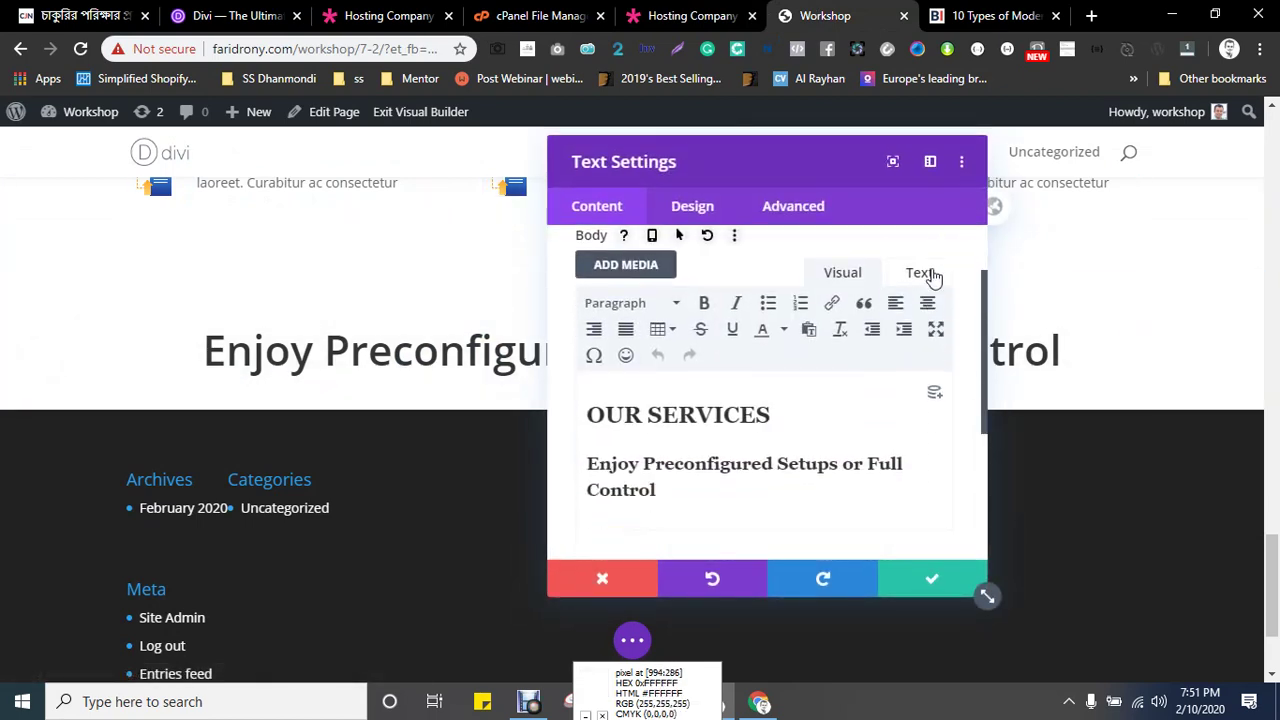
click(920, 273)
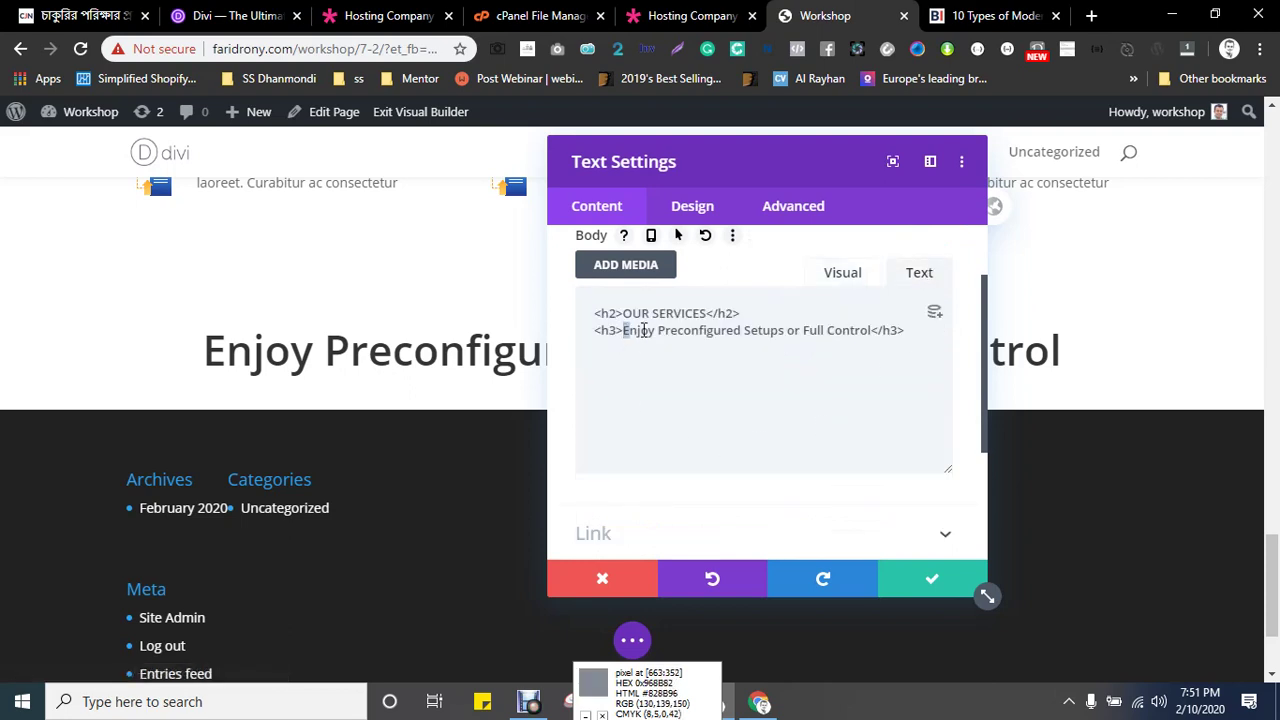
drag(643, 330, 868, 329)
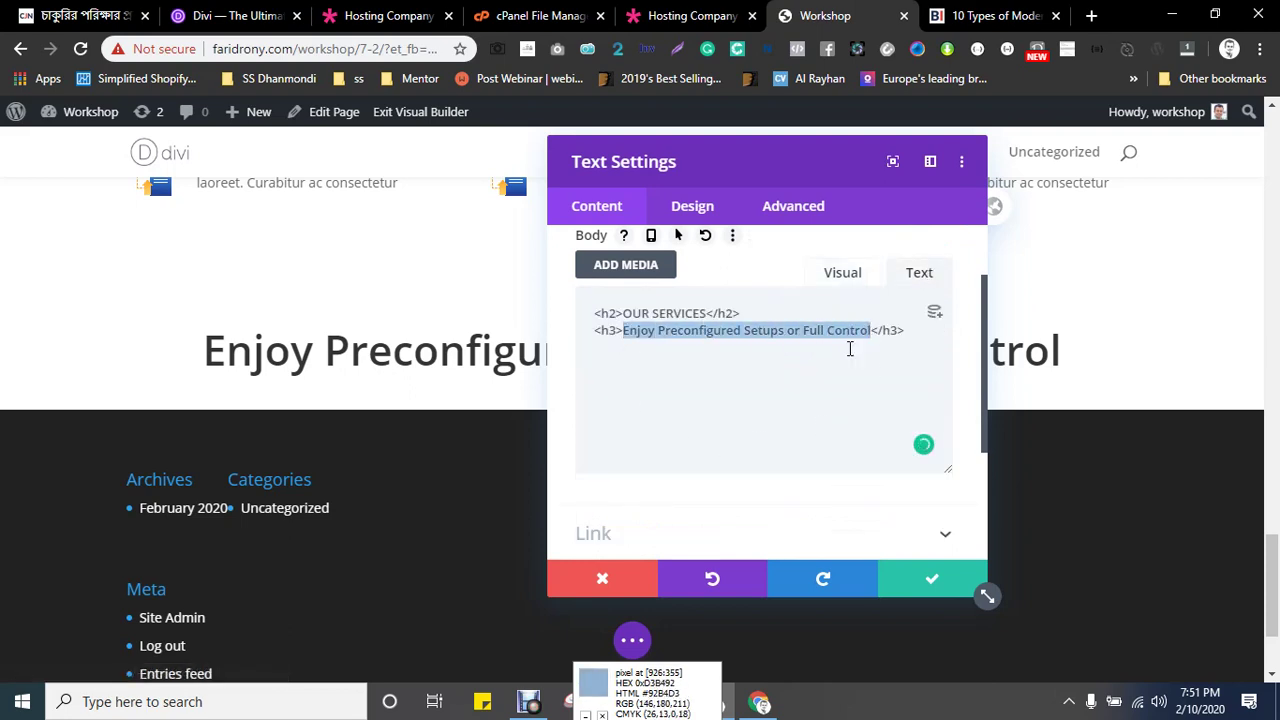
key(ctrl+v)
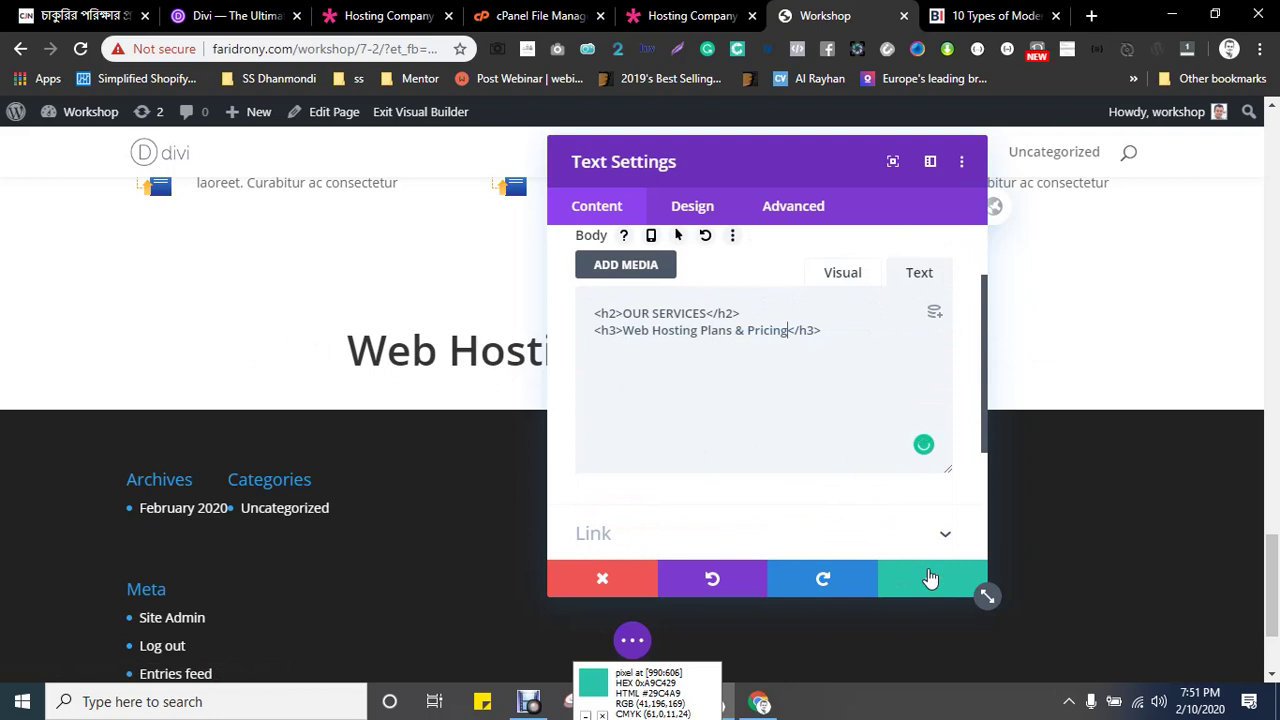
click(932, 578)
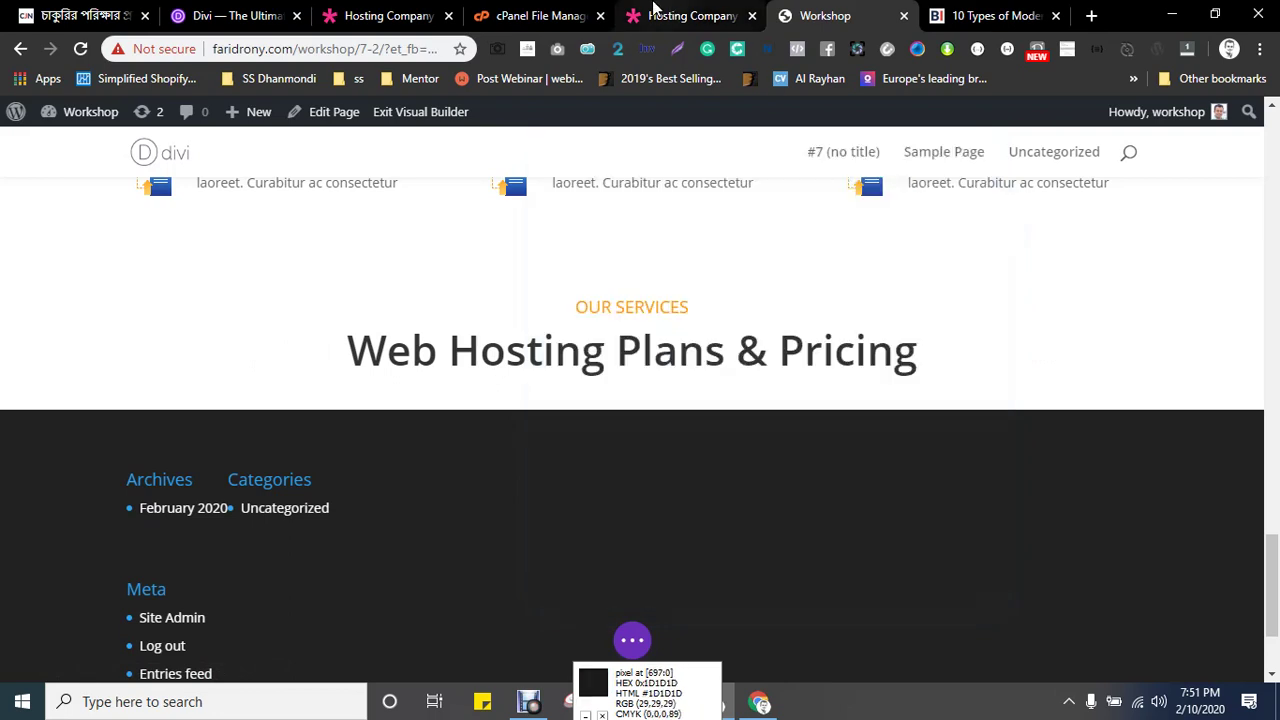
- Examine the Shared Hosting pricing card on the Hosting Company demo page and inspect its markup to identify the module used
click(670, 15)
scroll(455, 520, down, 3)
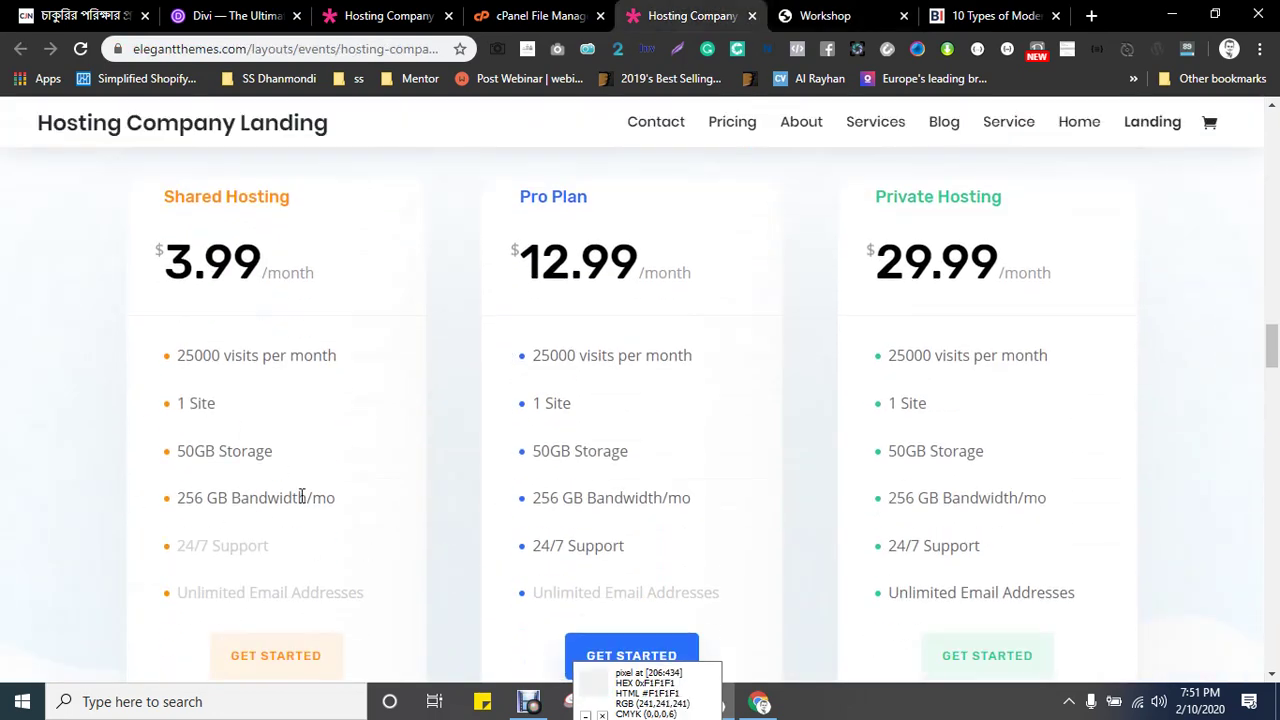
scroll(300, 500, down, 1)
scroll(376, 470, up, 1)
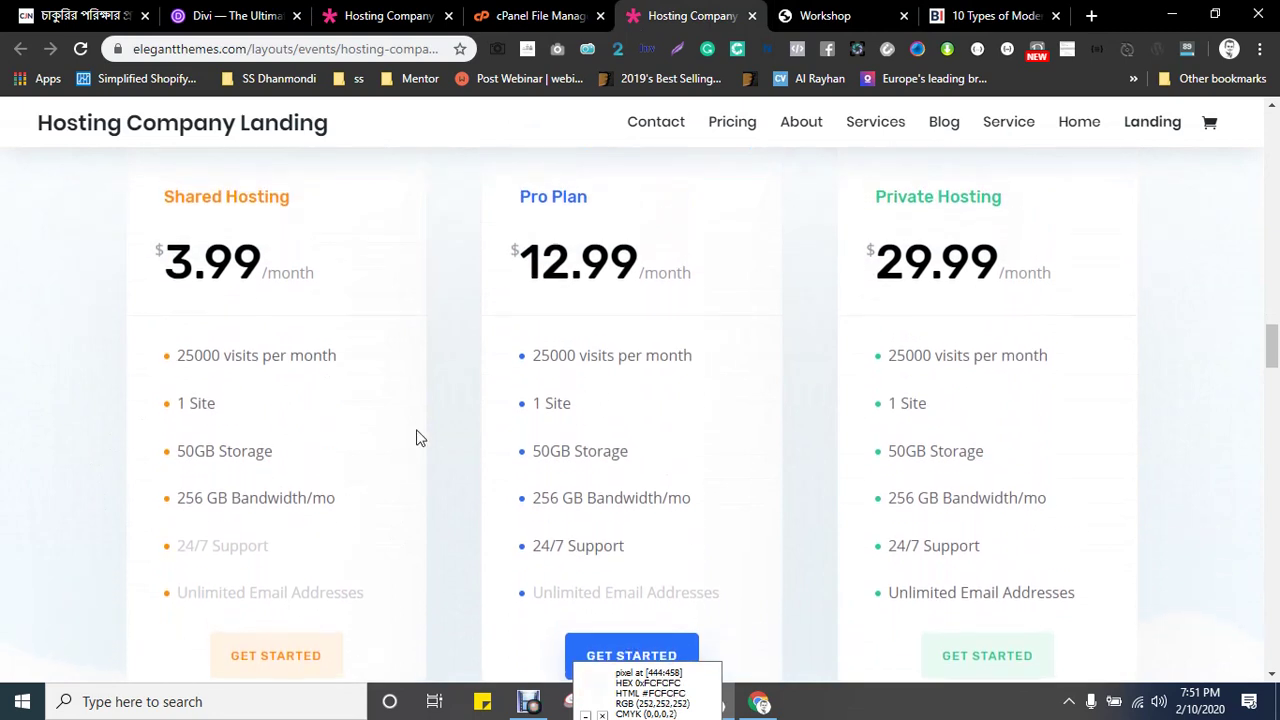
right_click(165, 243)
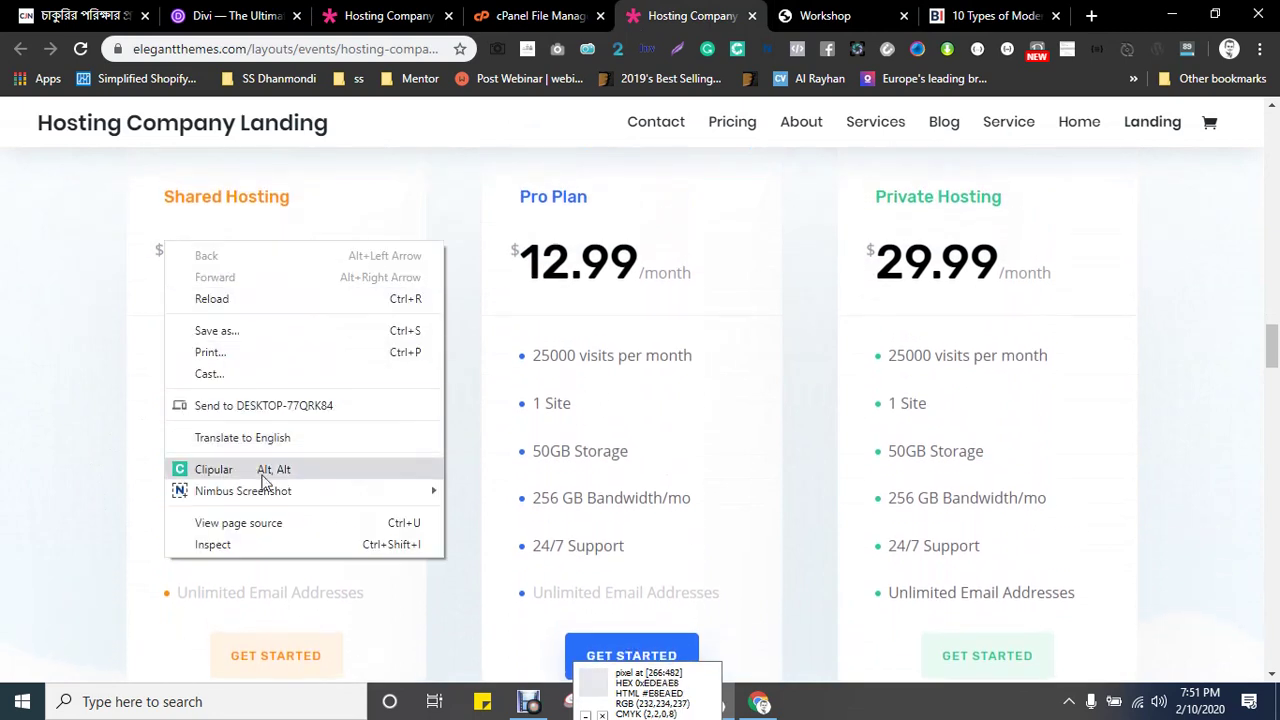
click(300, 544)
drag(409, 457, 562, 278)
scroll(648, 505, up, 2)
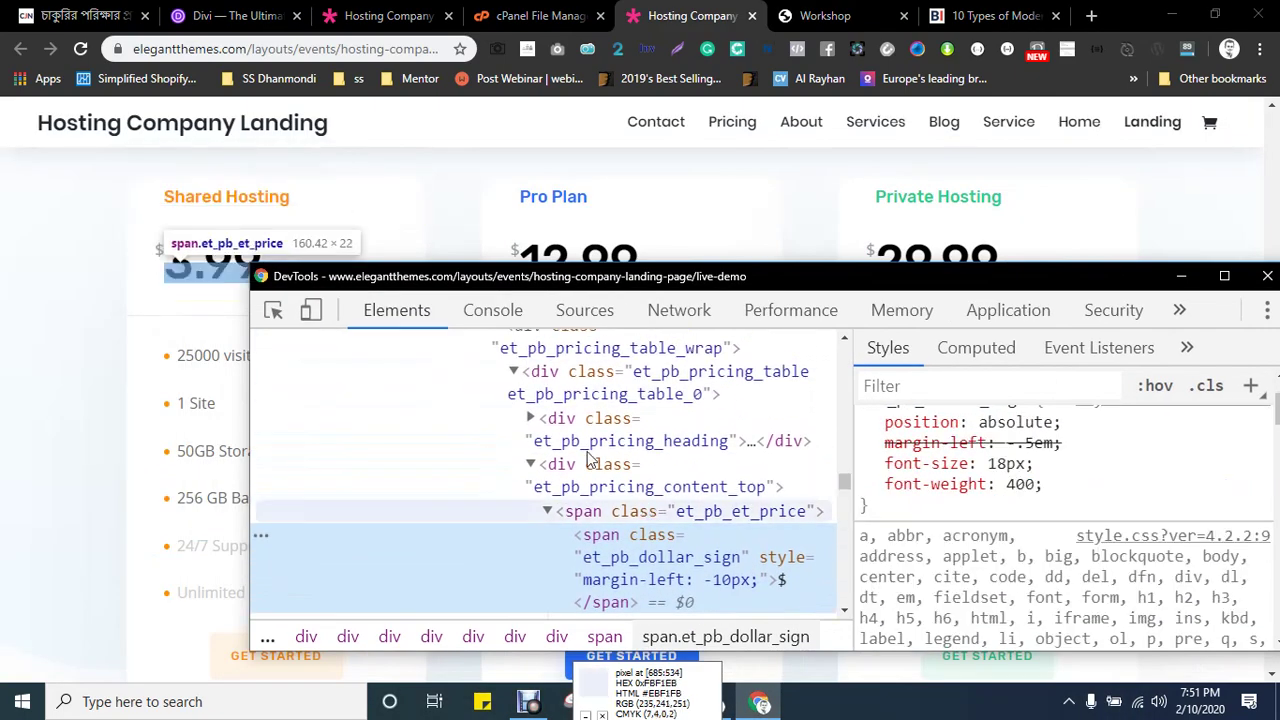
click(600, 376)
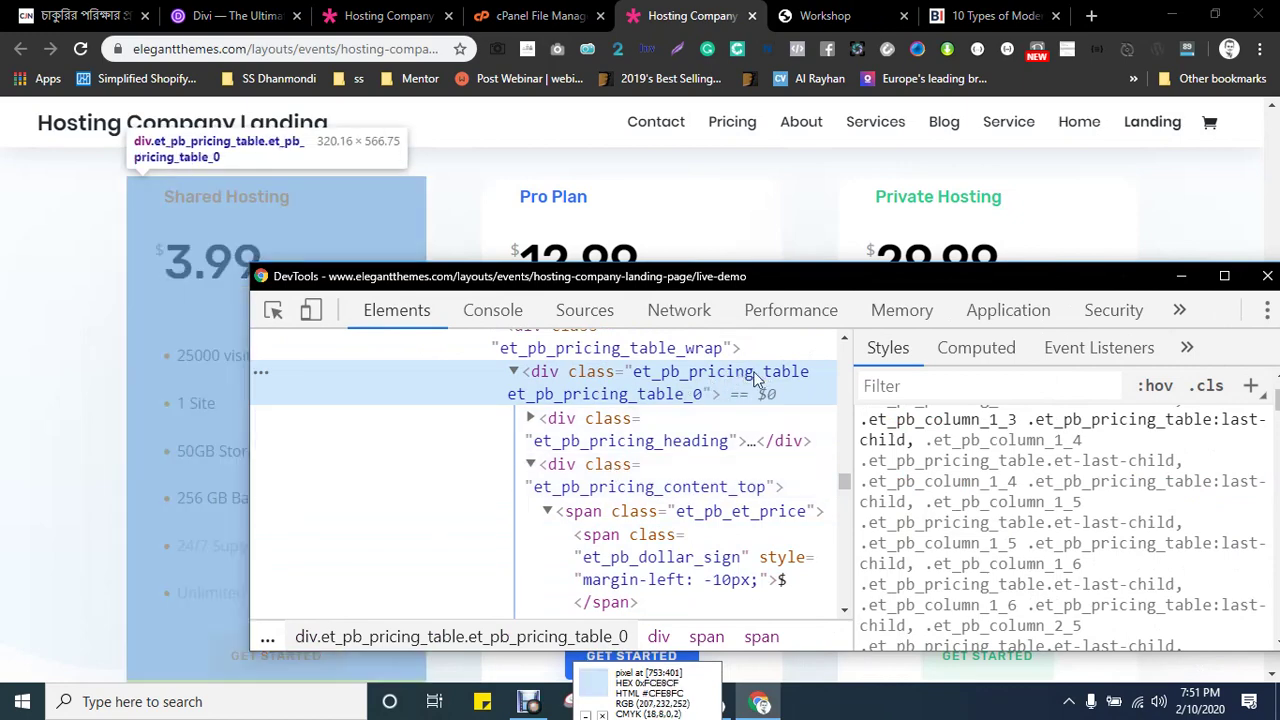
click(31, 423)
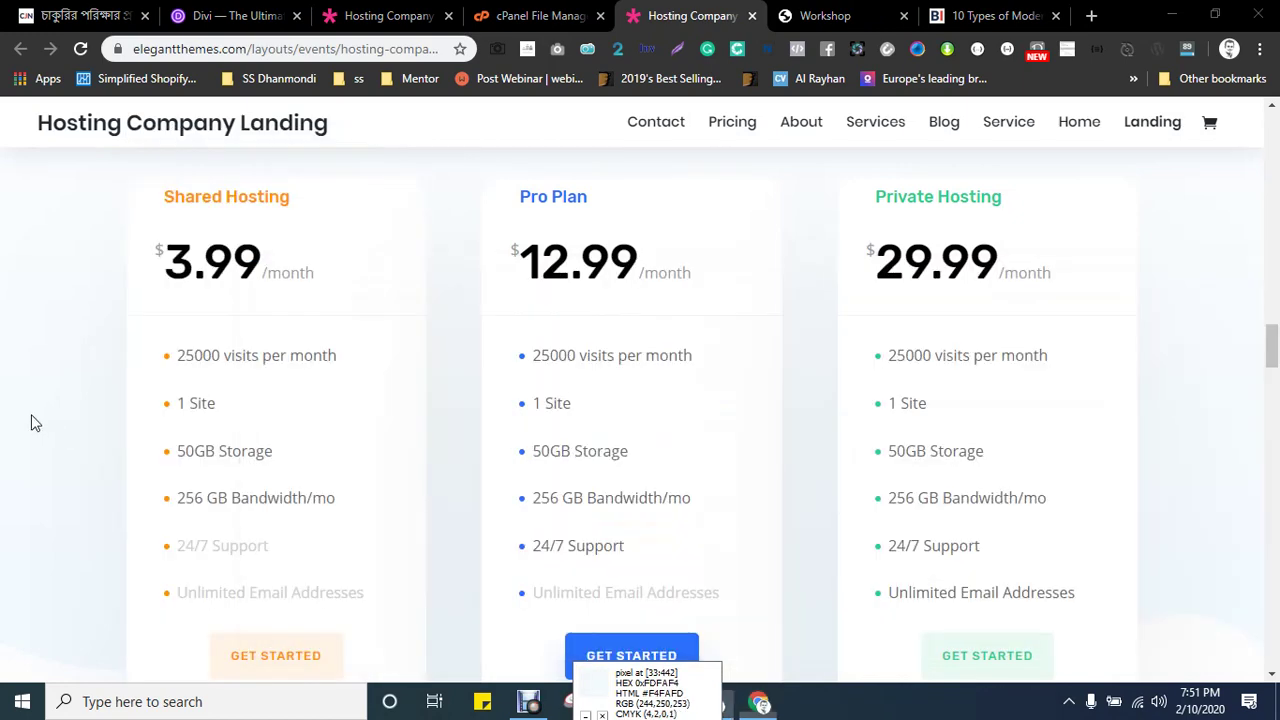
- Return to the Workshop page and insert a row of three equal columns below the "Web Hosting Plans & Pricing" heading
click(843, 10)
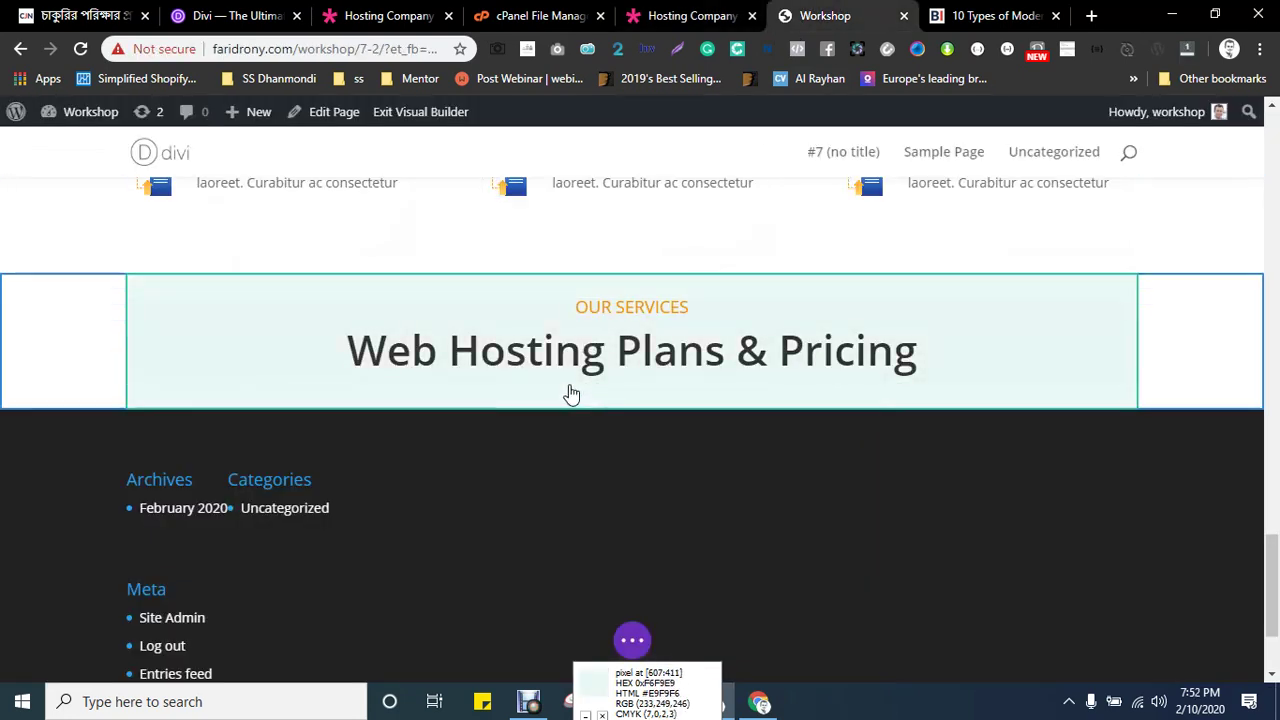
mouse_move(566, 405)
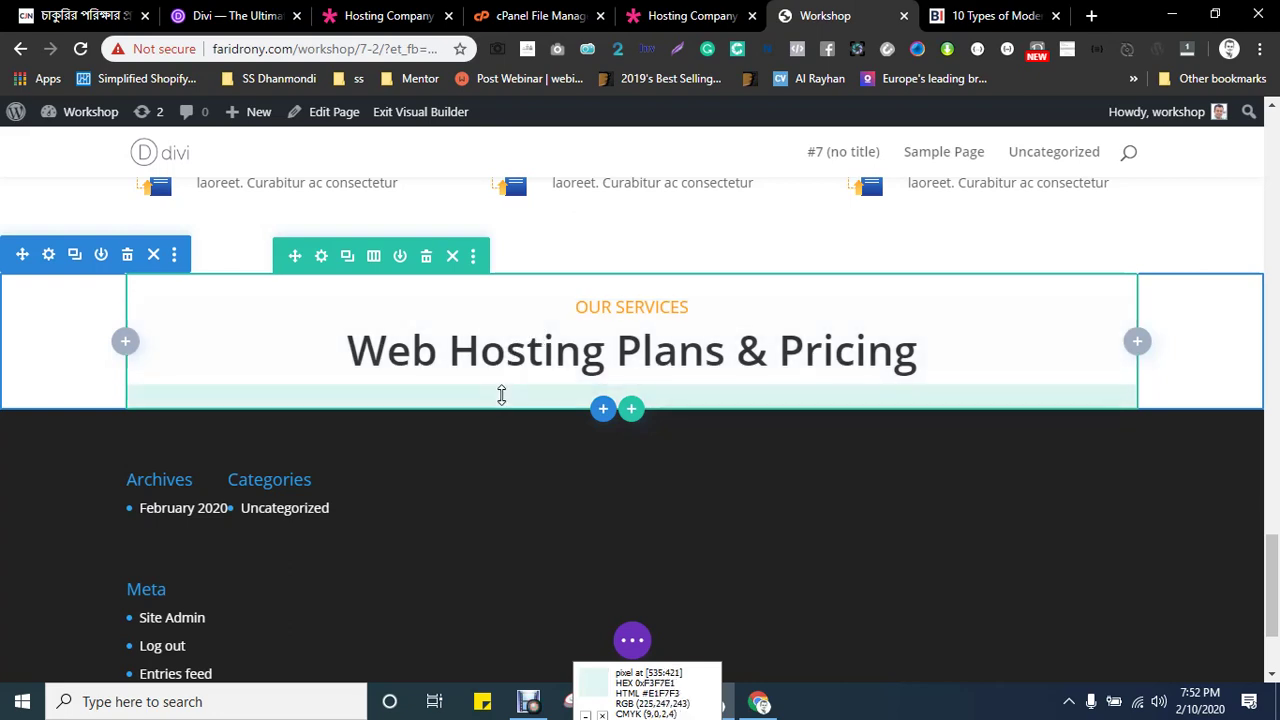
click(603, 410)
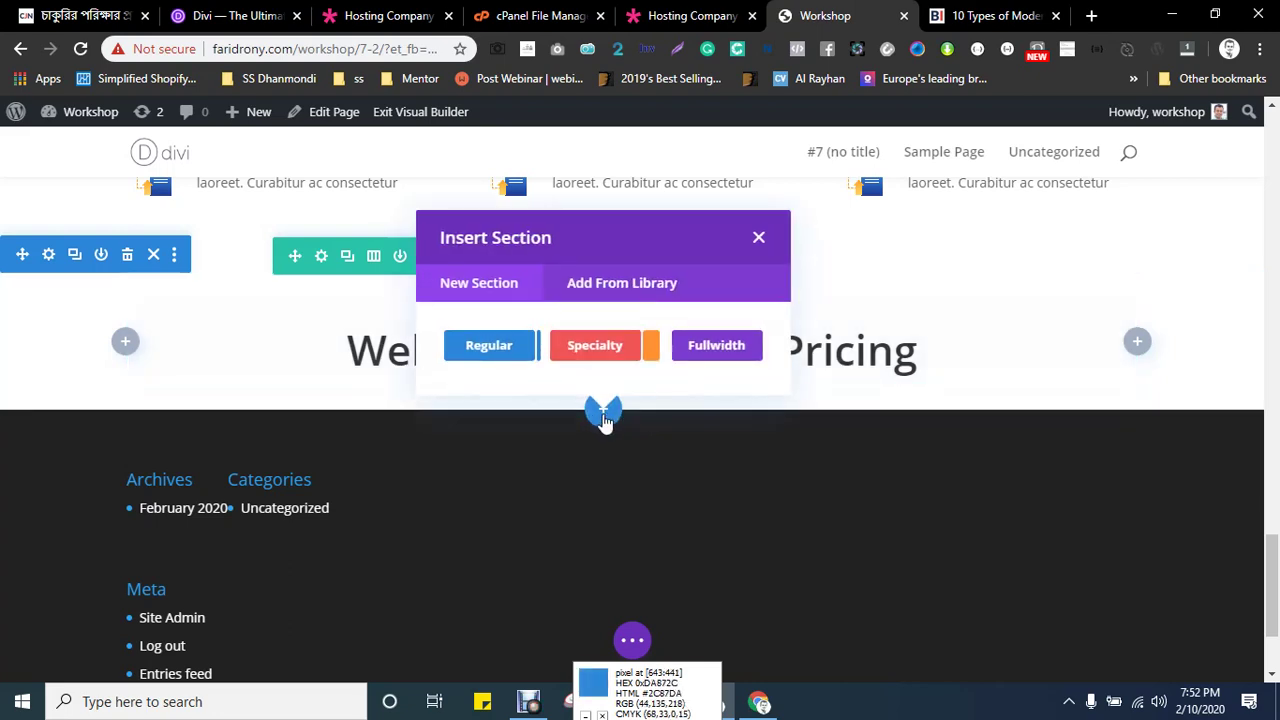
click(757, 238)
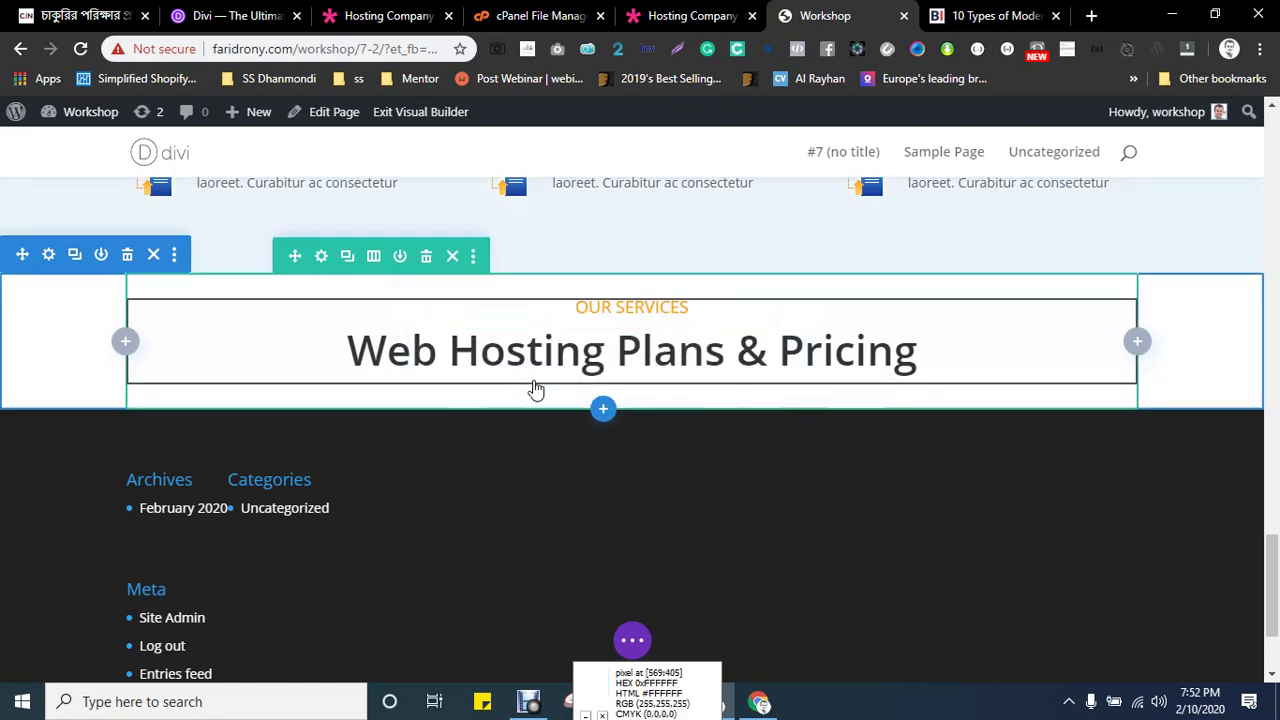
click(632, 410)
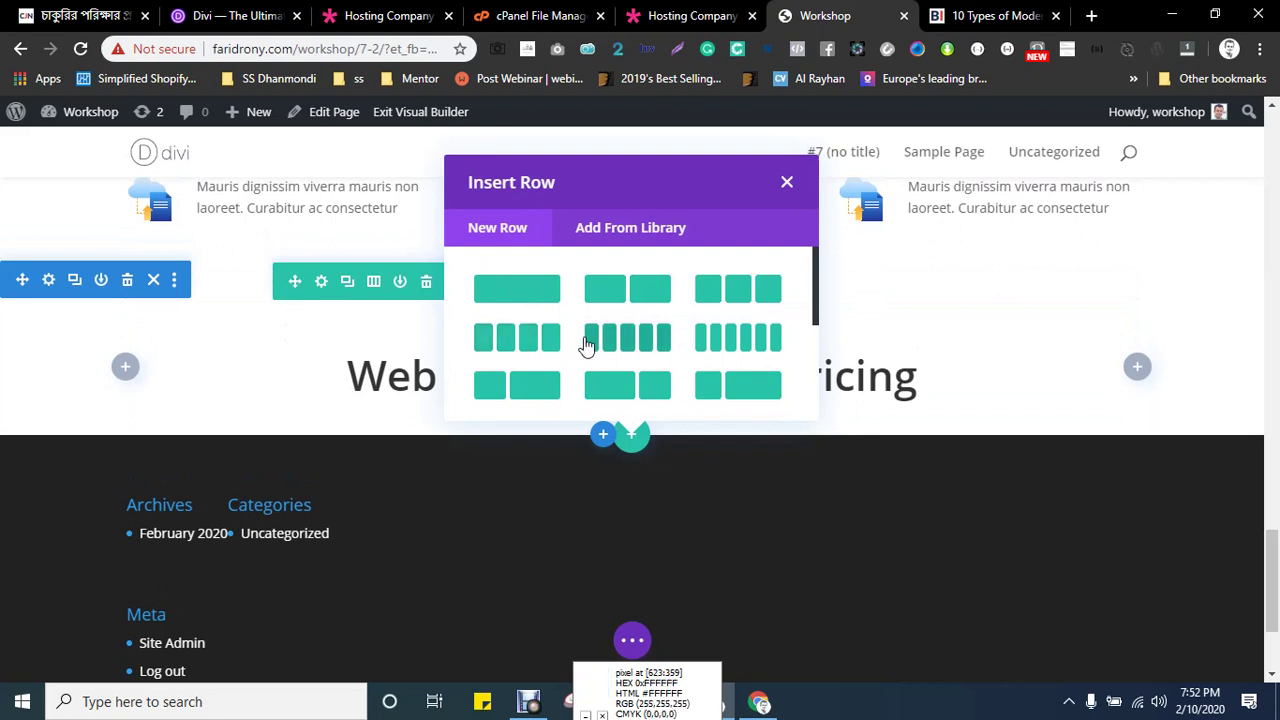
click(723, 293)
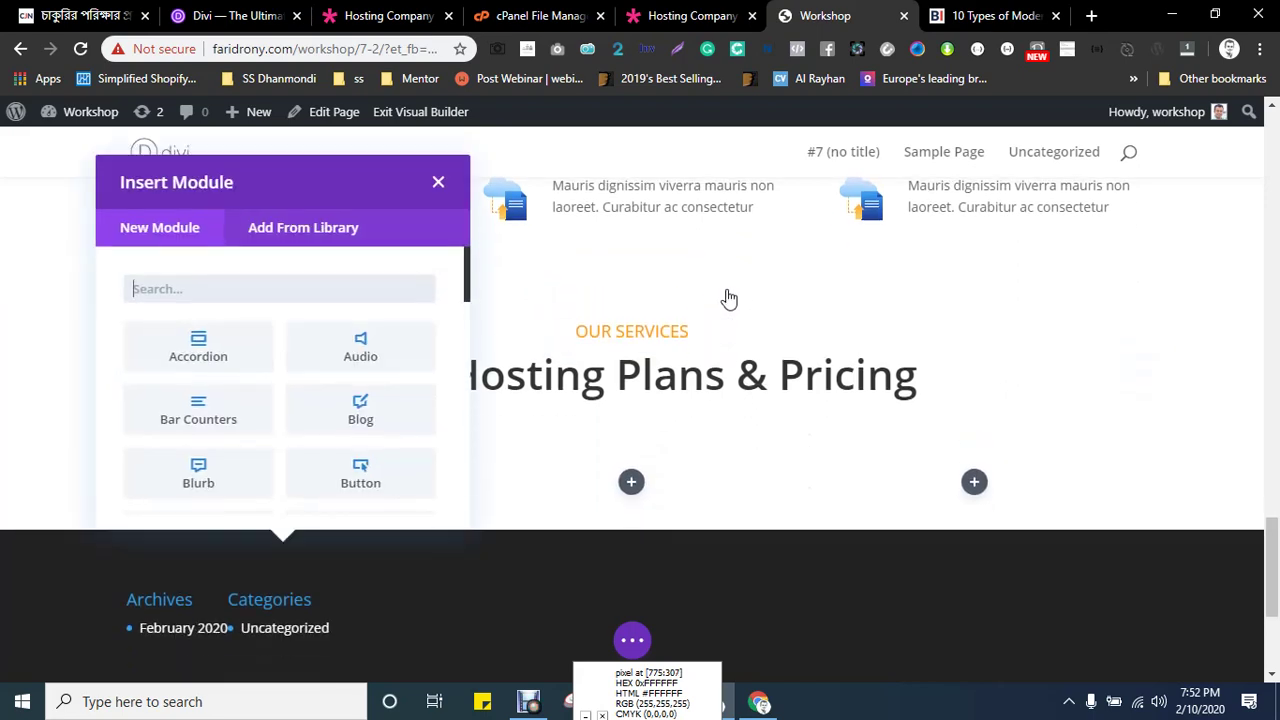
- Find the Pricing Tables module with the search term "pri" and insert it in the new row's first column
text(pri)
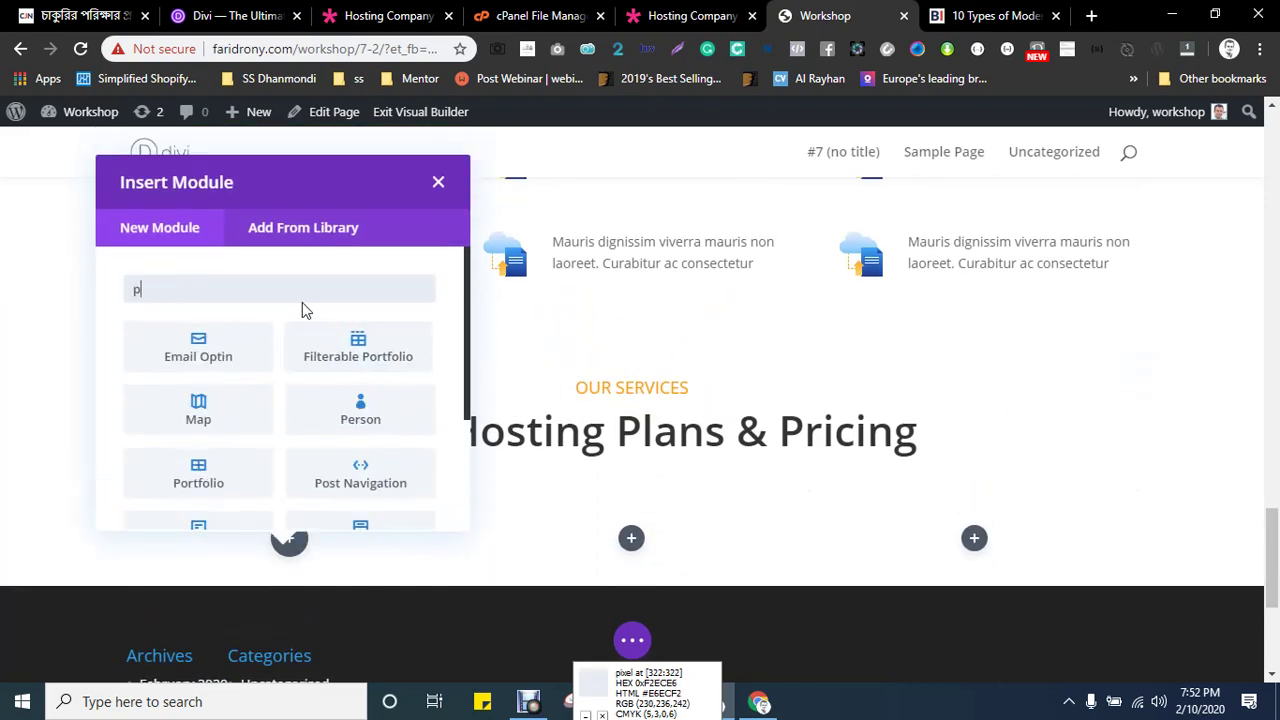
click(221, 366)
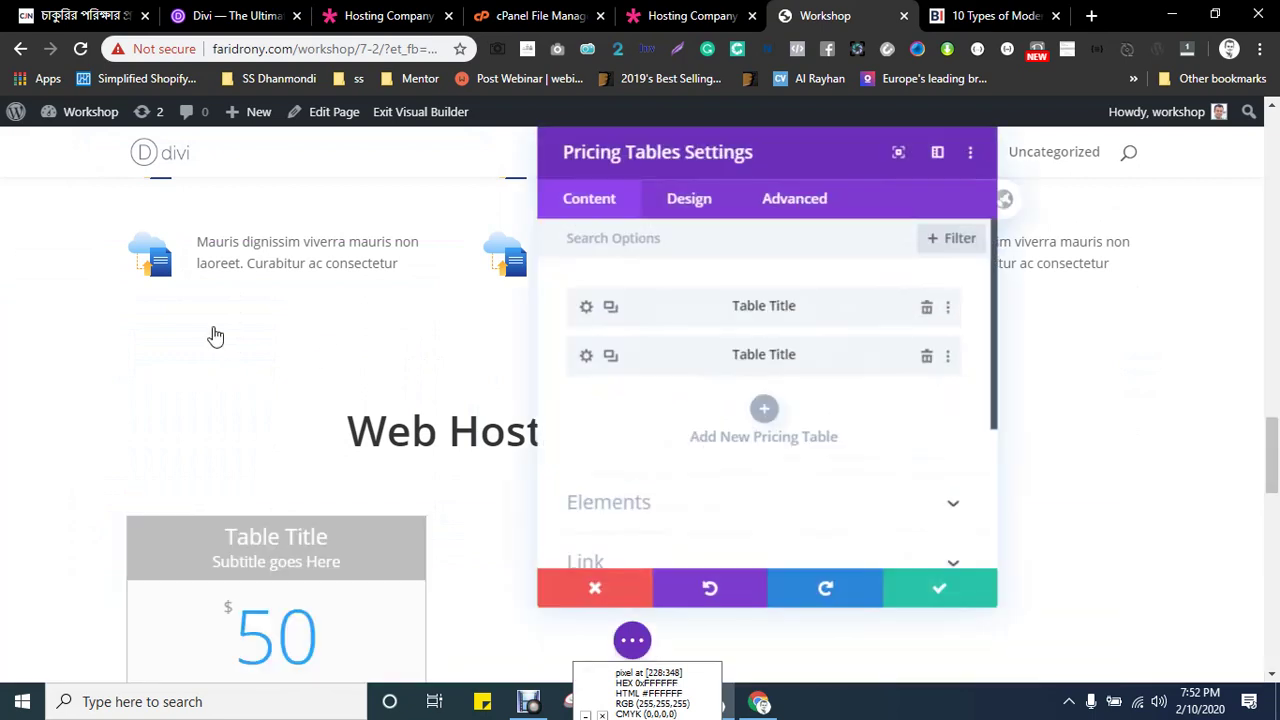
scroll(214, 335, down, 2)
scroll(268, 322, down, 2)
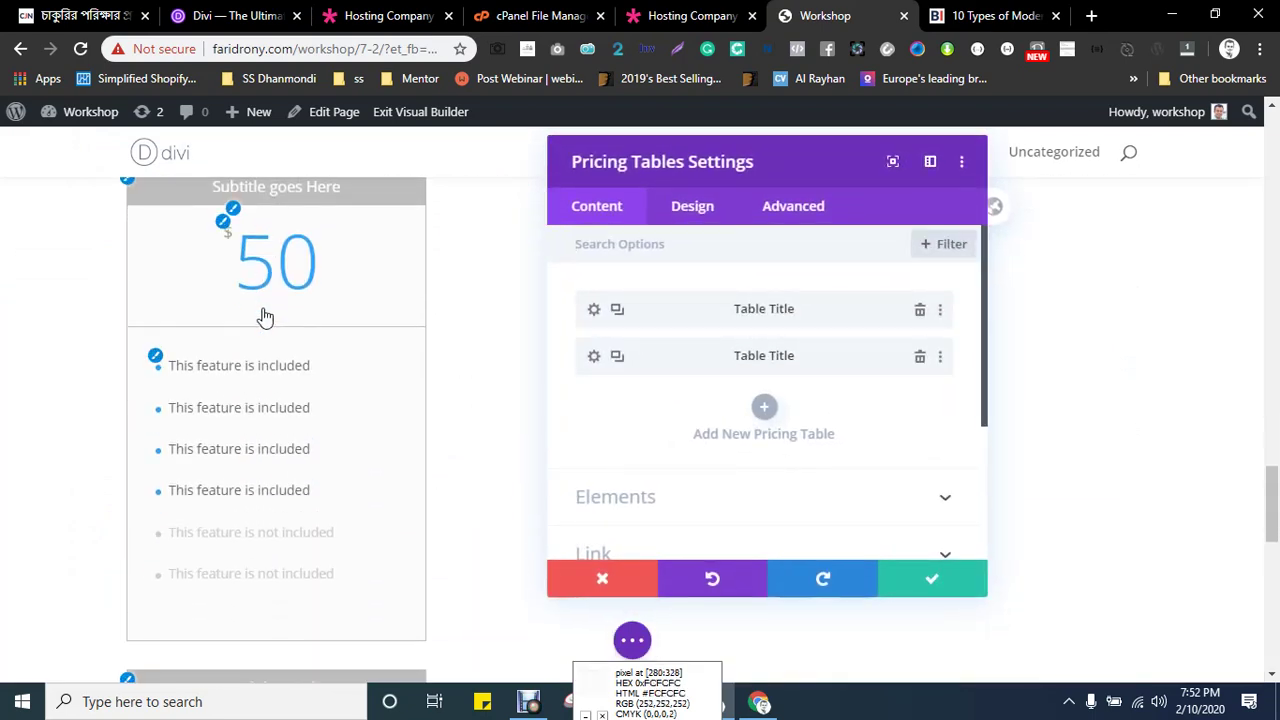
scroll(275, 338, down, 4)
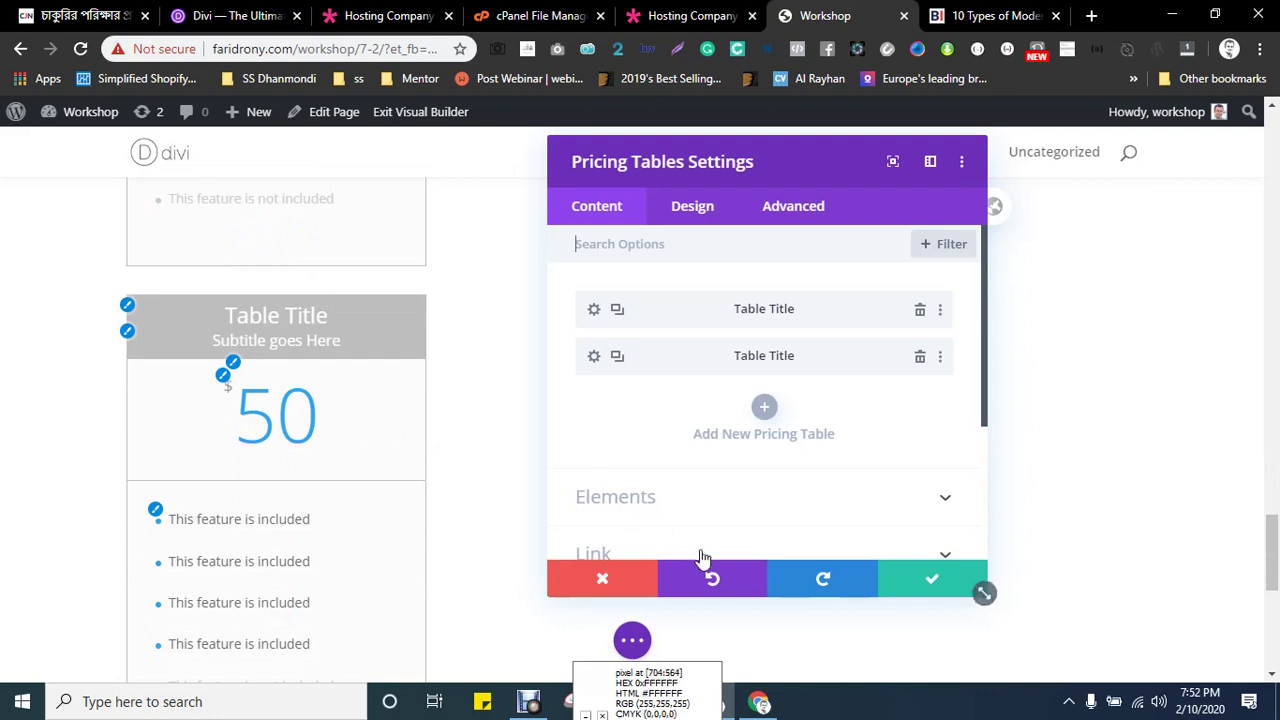
- Delete the second pricing table and title the remaining one "Shared Hosting", copied from the Hosting Company demo page's first card
scroll(263, 476, down, 2)
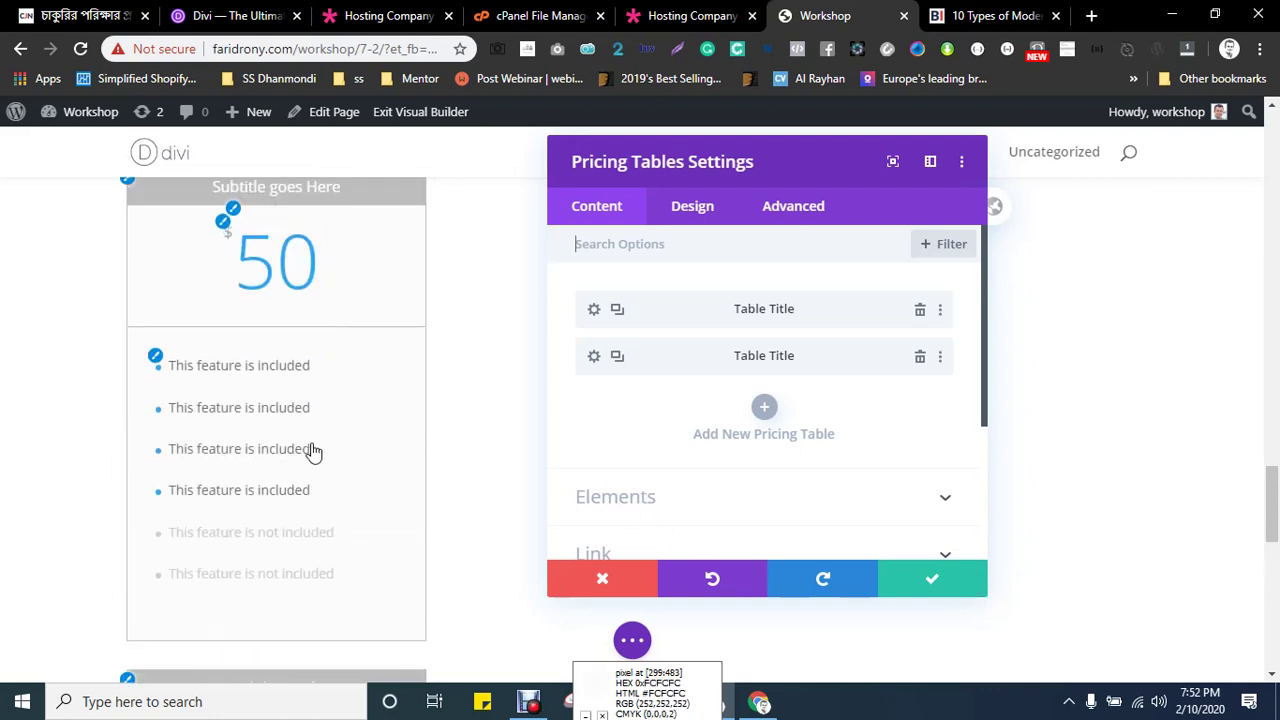
click(920, 358)
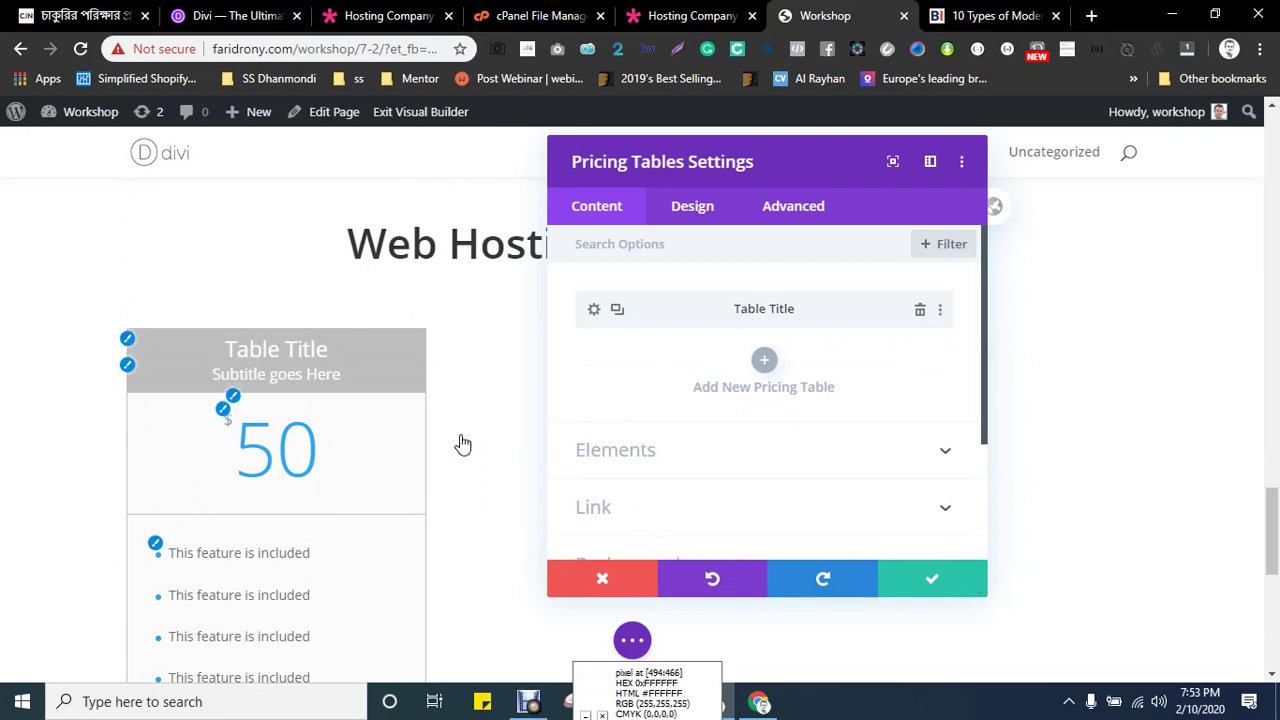
click(693, 15)
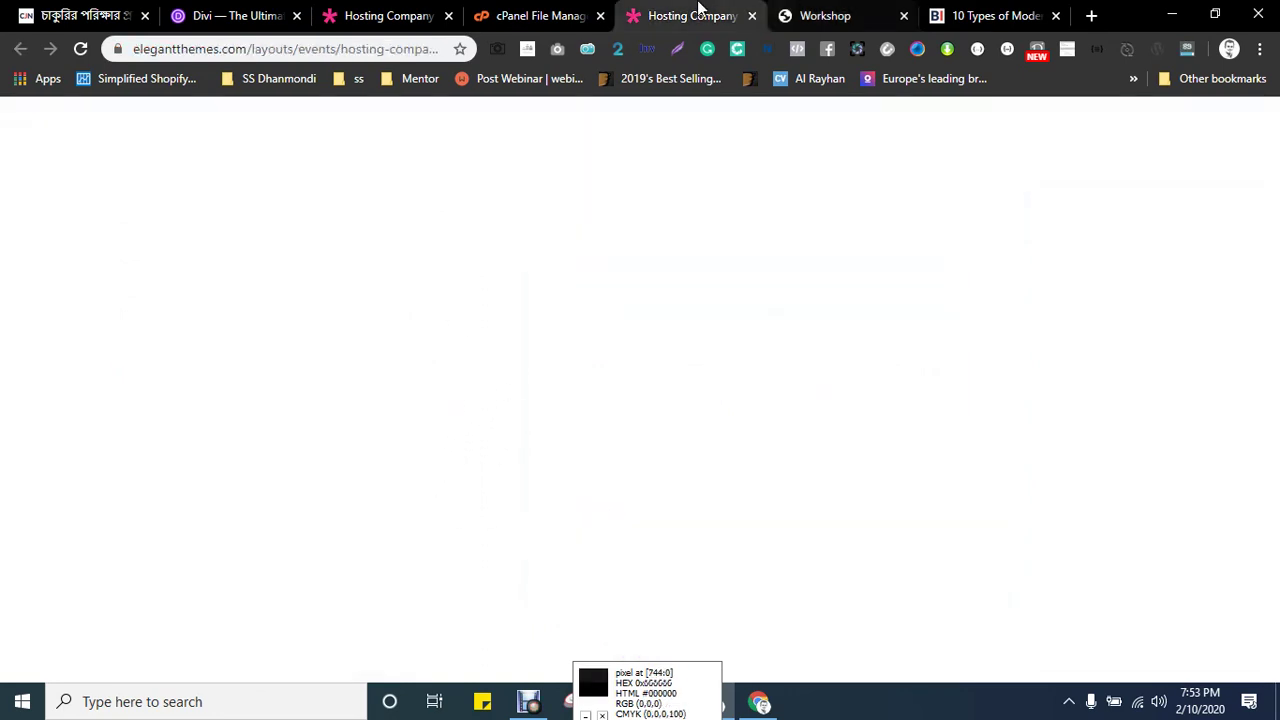
scroll(330, 380, up, 1)
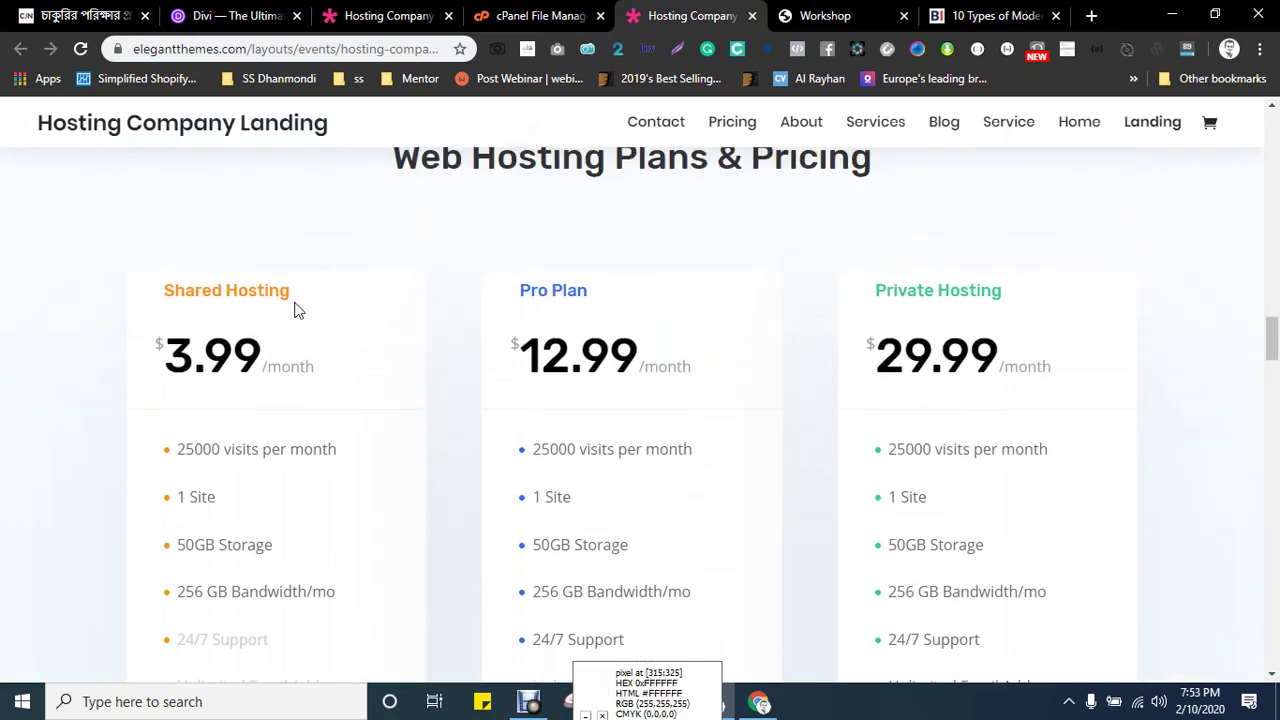
drag(290, 293, 162, 293)
key(ctrl+c)
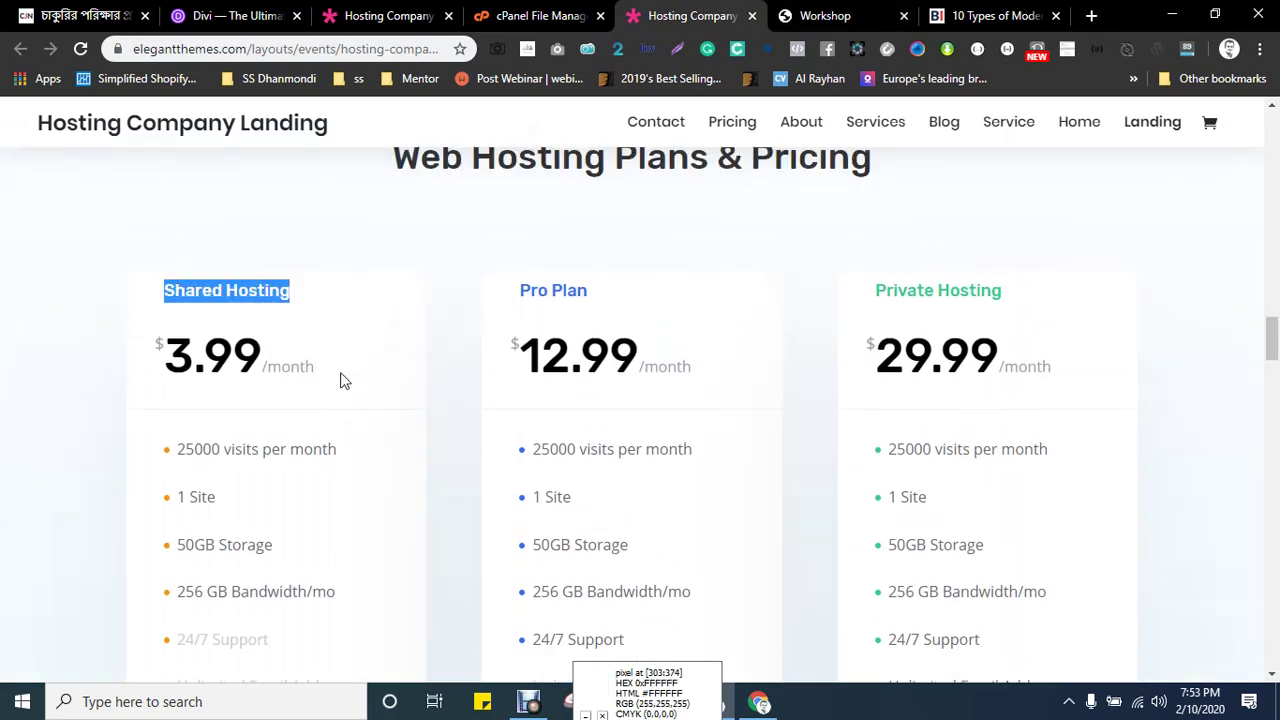
key(ctrl+Tab)
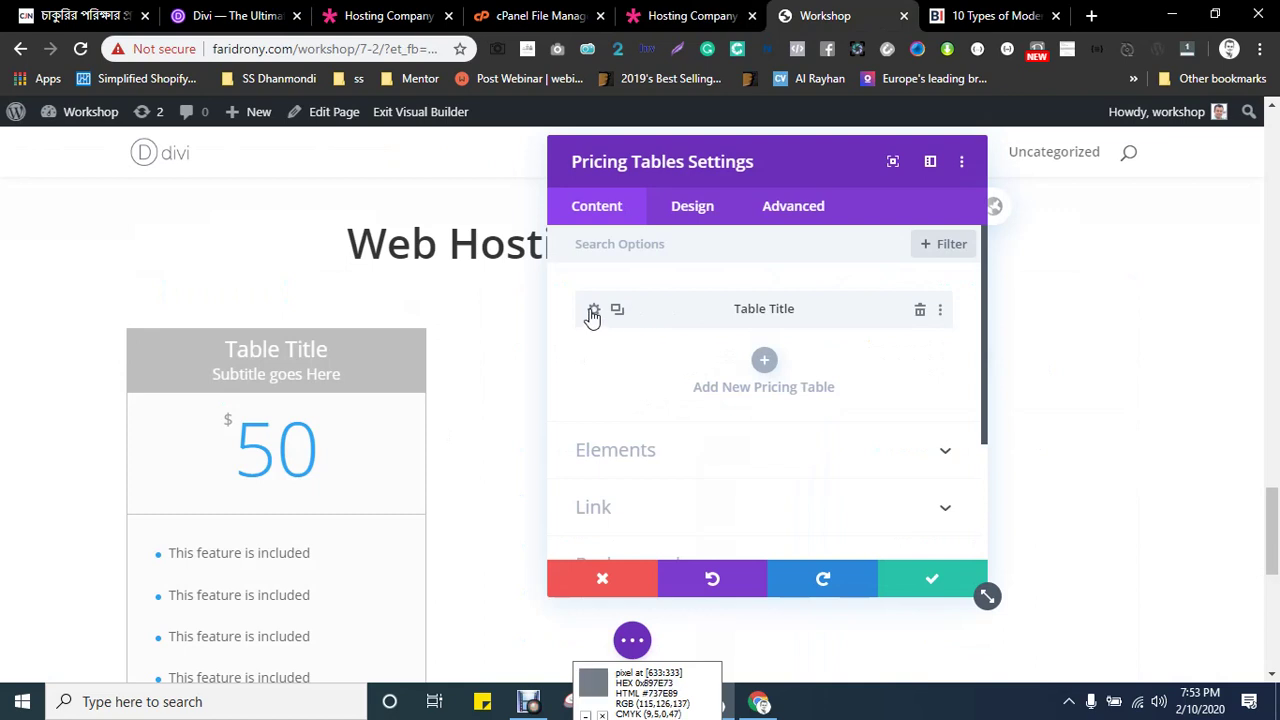
click(592, 312)
click(685, 359)
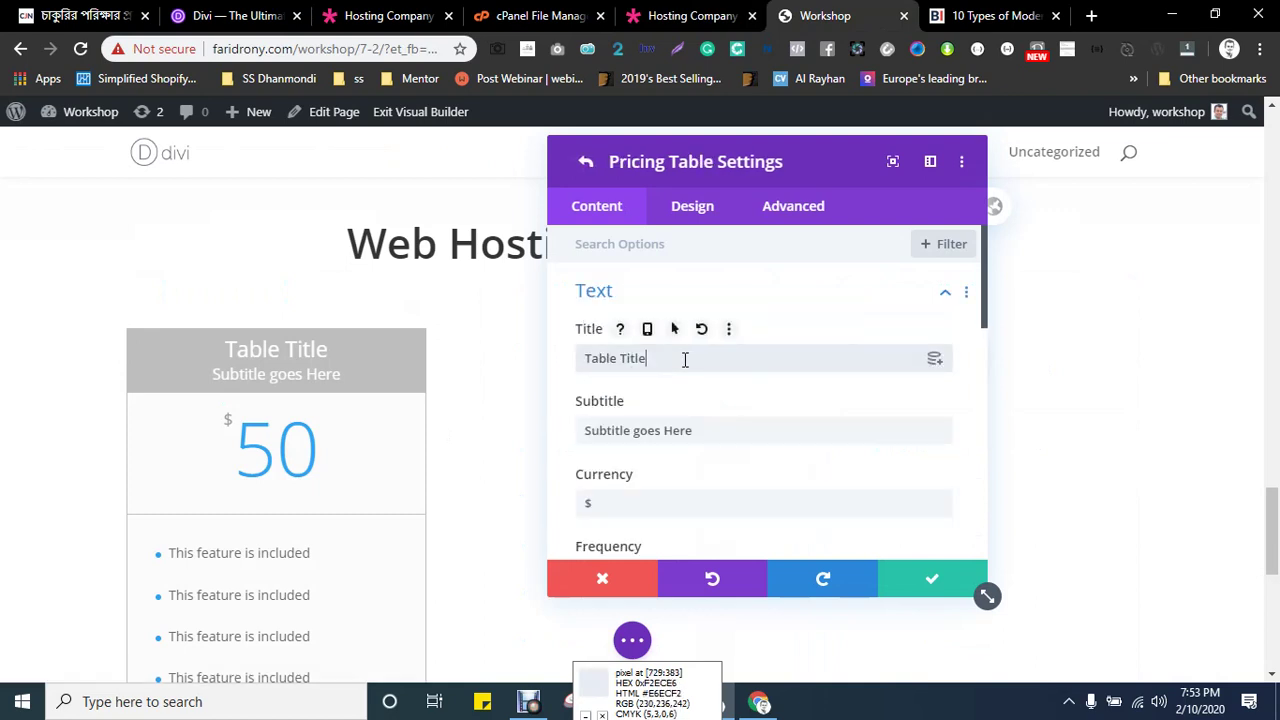
key(ctrl+a)
key(ctrl+v)
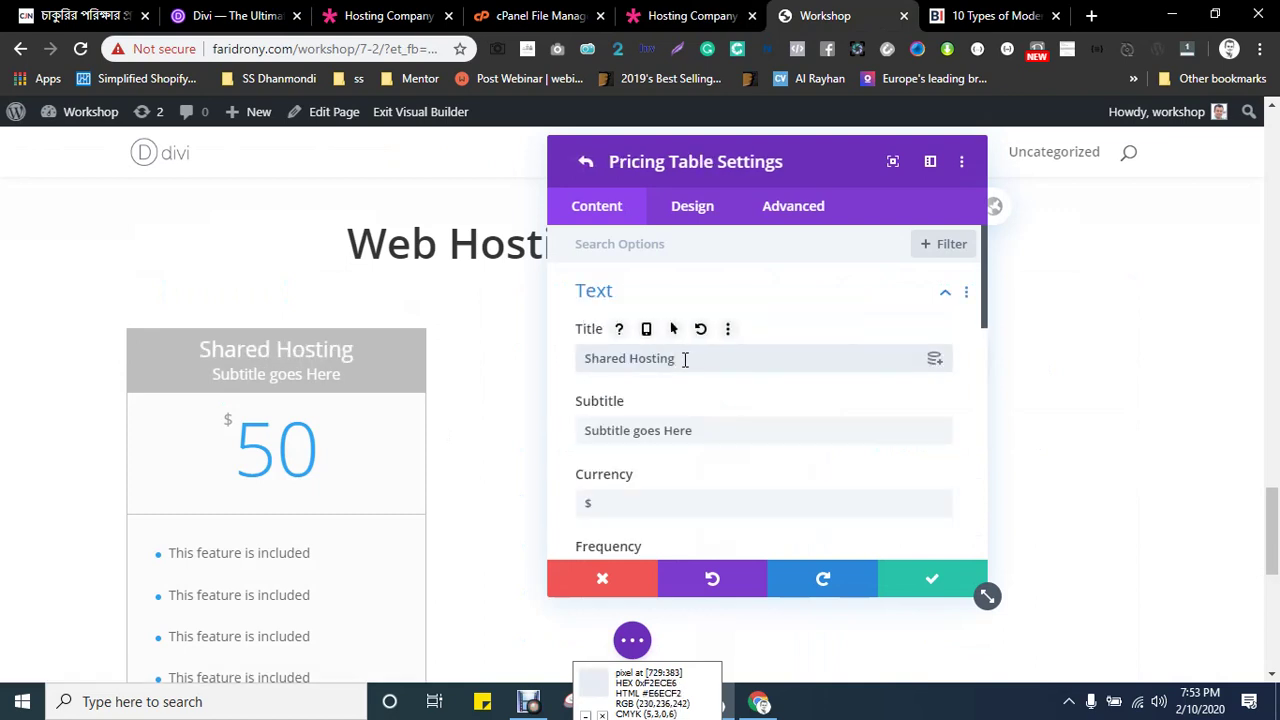
- Compare with the demo page's Shared Hosting card and clear the pricing table's subtitle on the Workshop page
key(ctrl+shift+Tab)
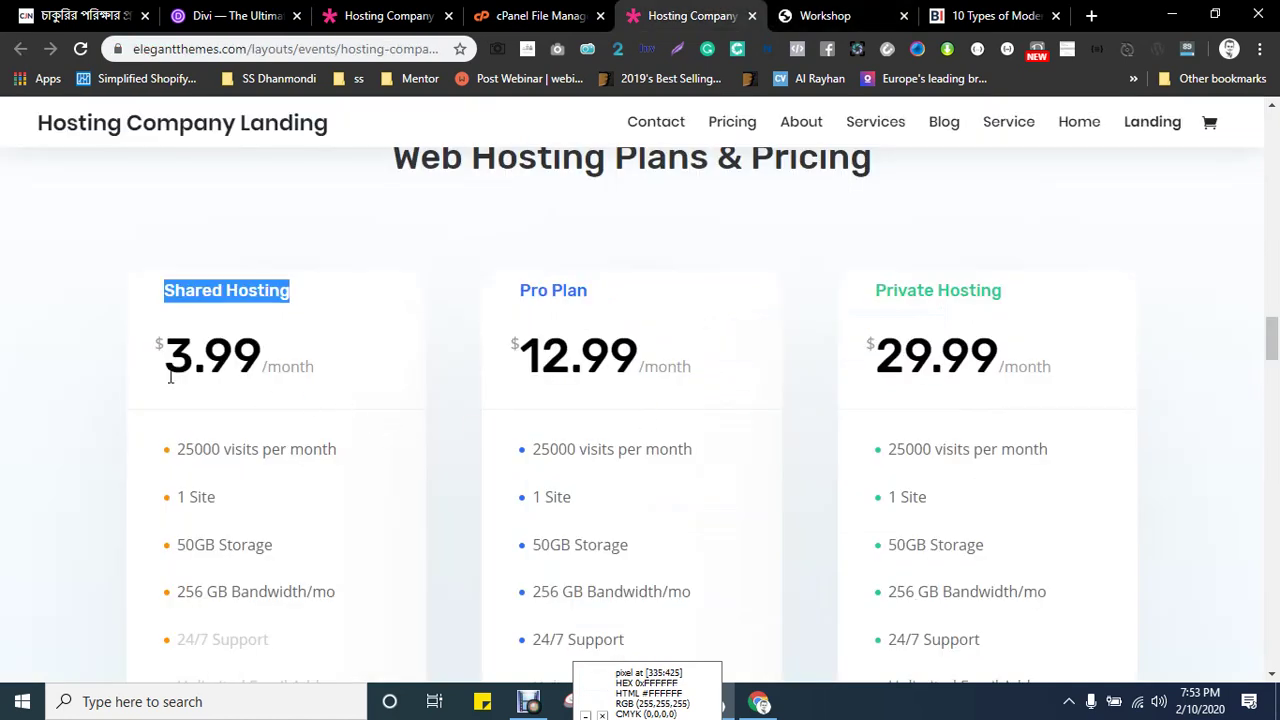
key(ctrl+Tab)
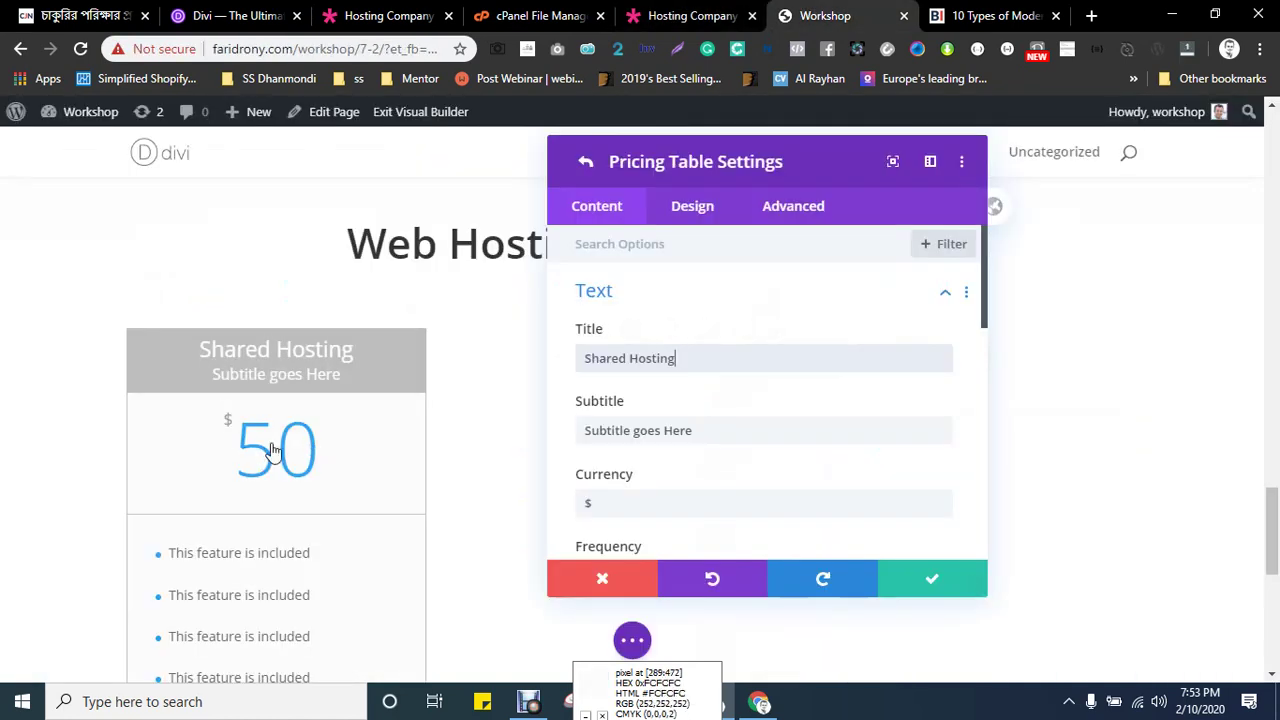
click(705, 436)
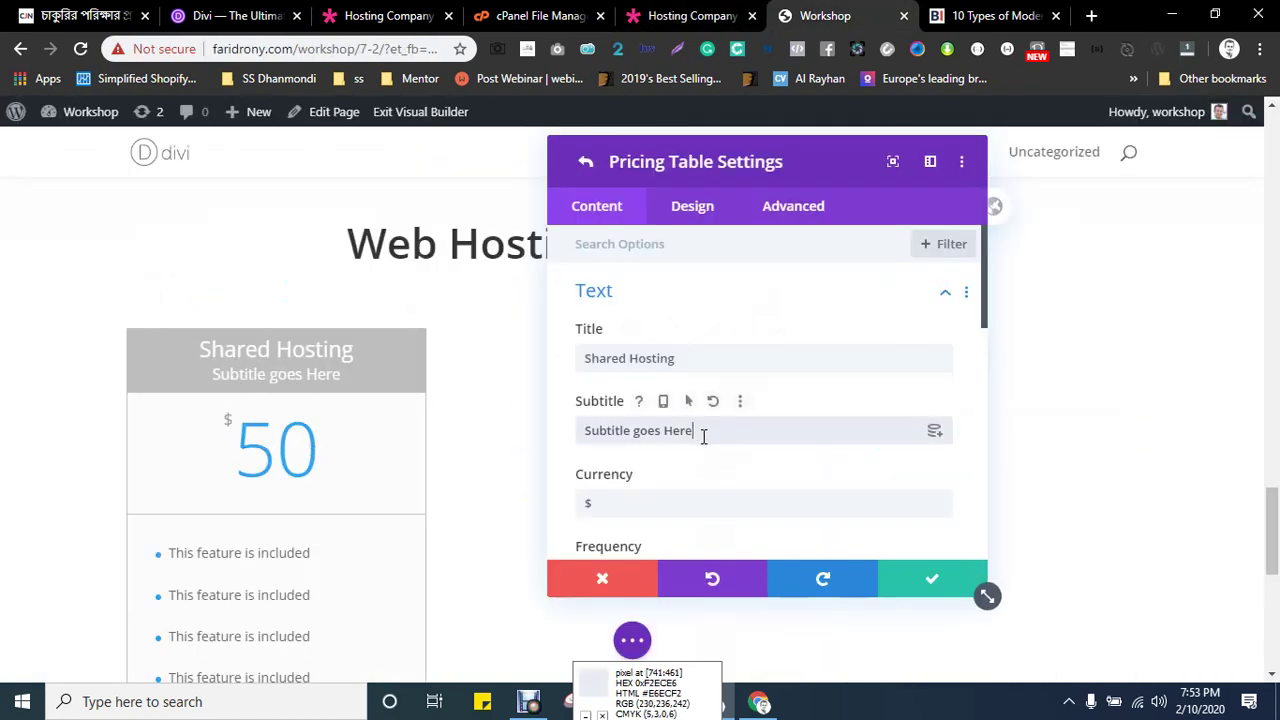
key(ctrl+a)
key(BackSpace)
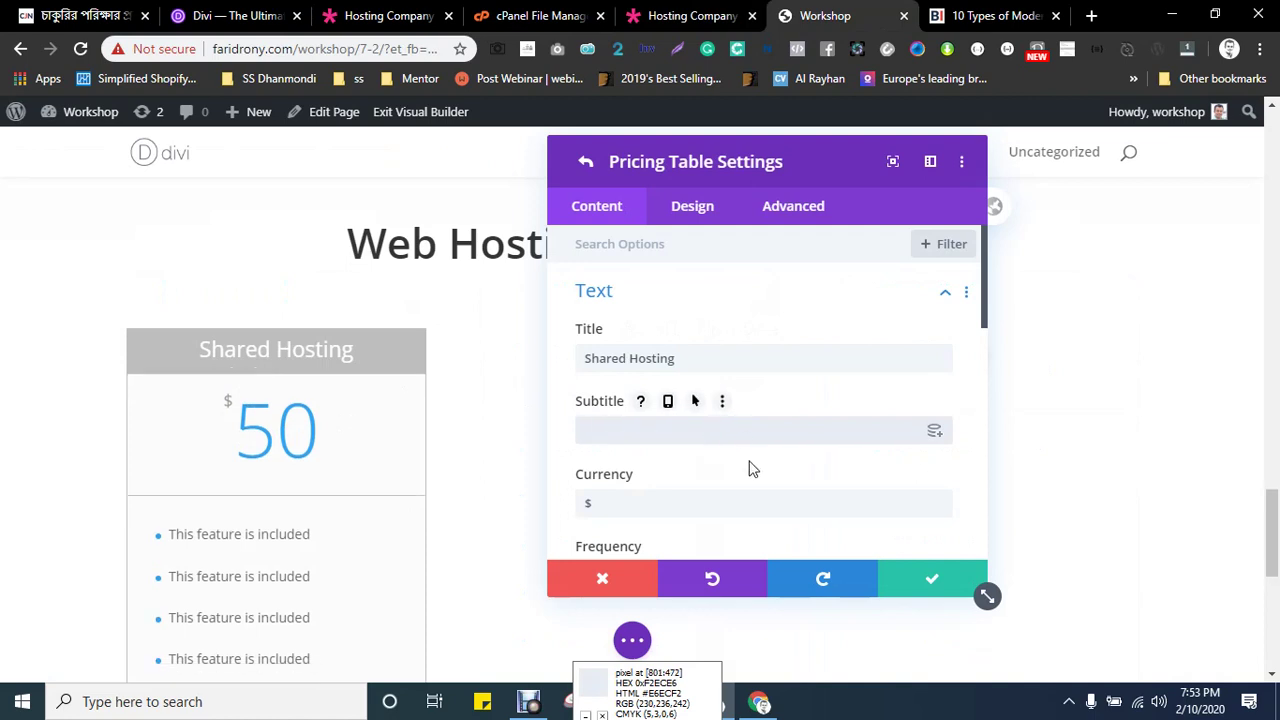
click(738, 474)
scroll(700, 420, down, 1)
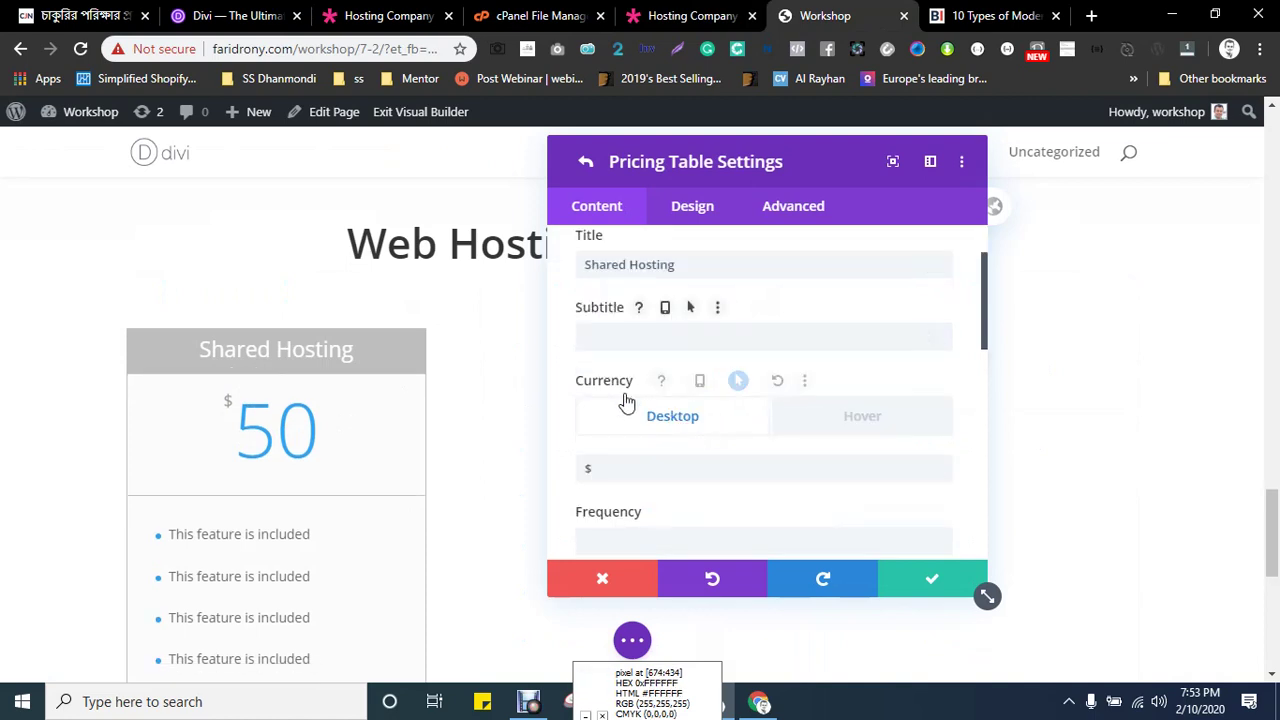
click(613, 469)
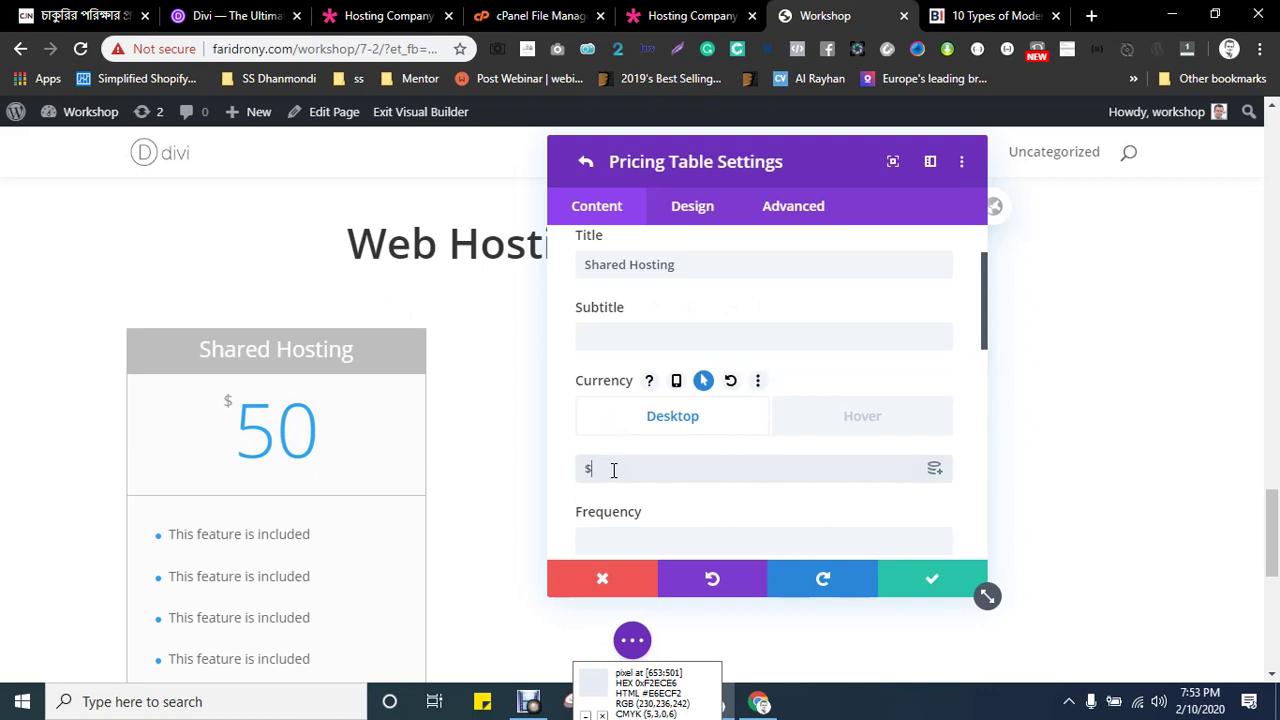
key(ctrl+shift+Tab)
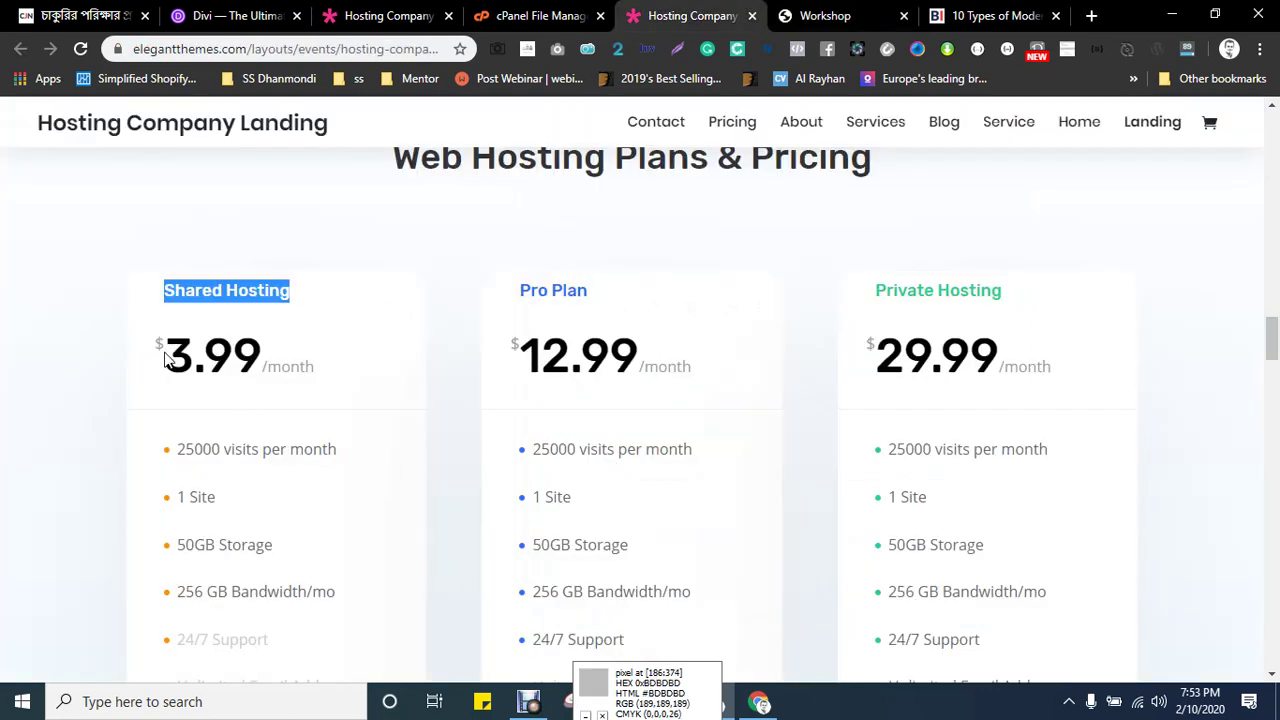
drag(157, 345, 342, 369)
key(ctrl+c)
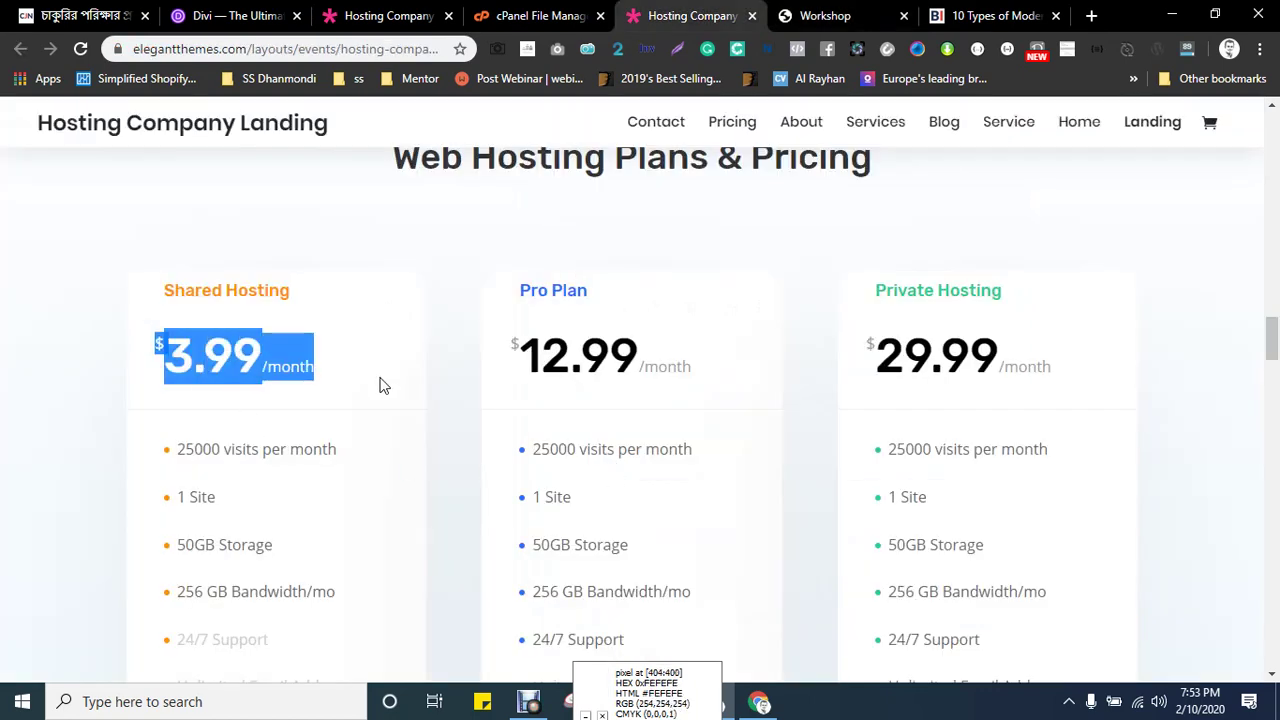
key(ctrl+Tab)
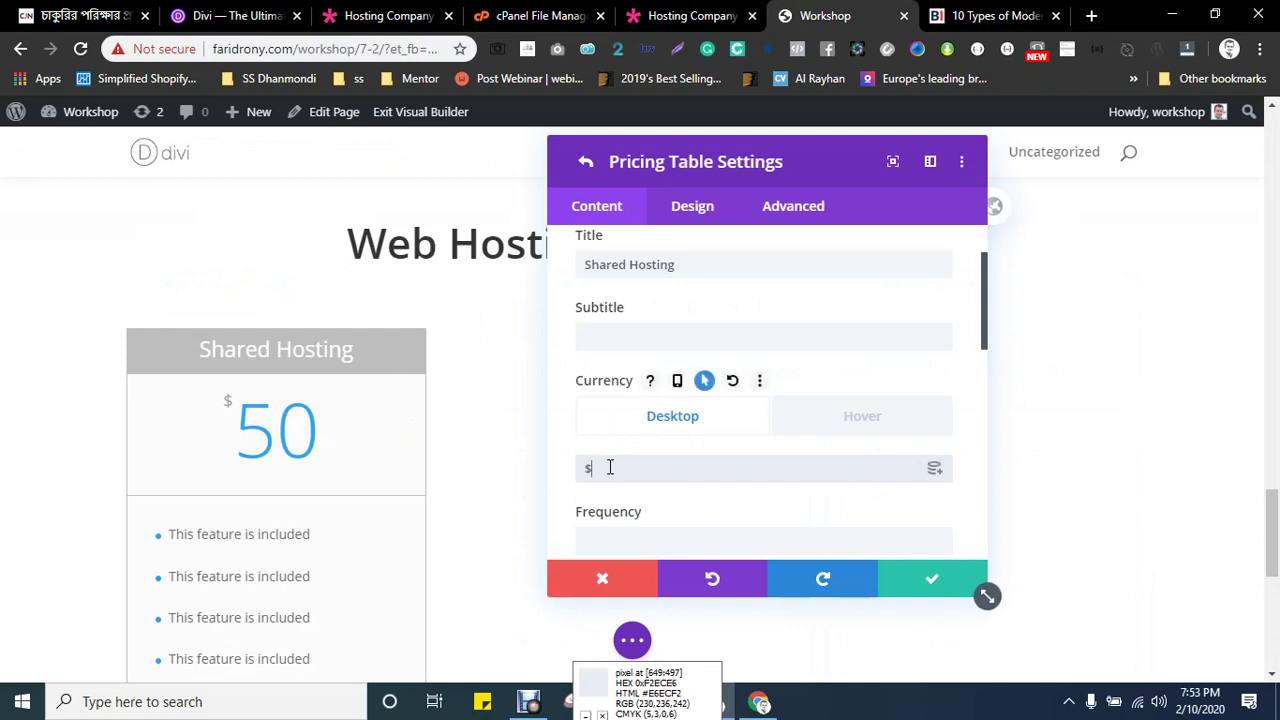
key(ctrl+v)
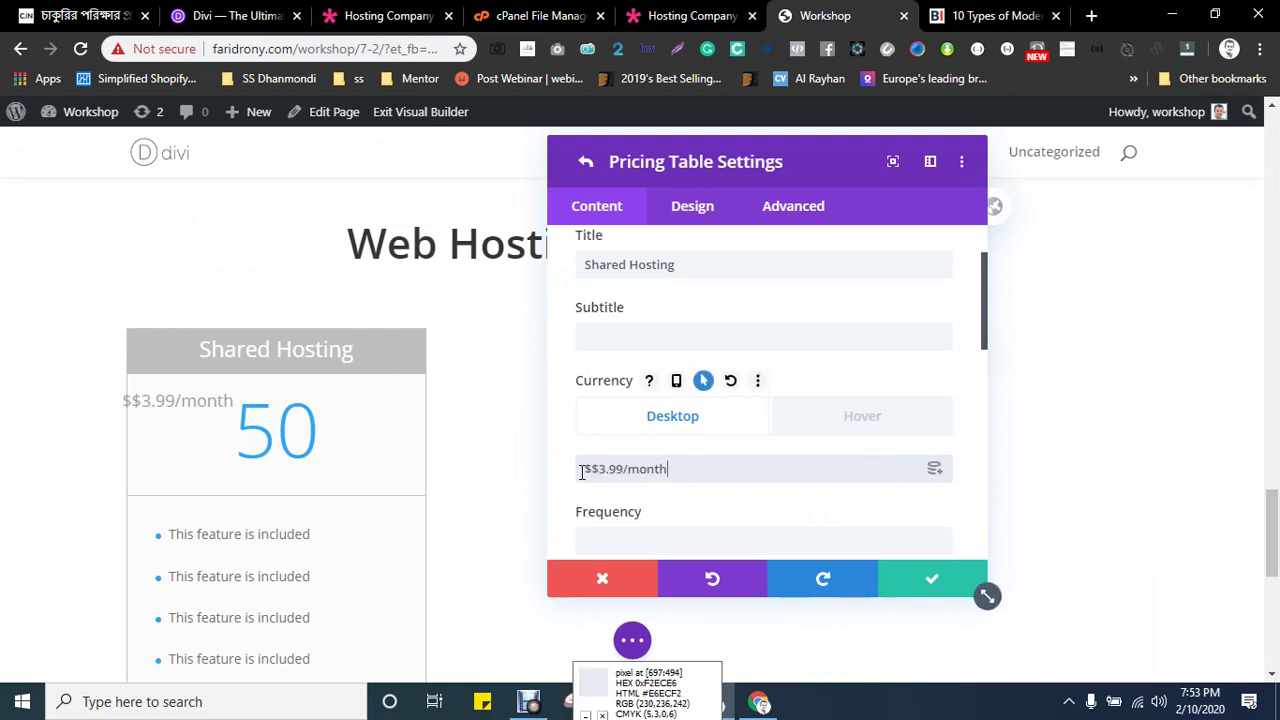
key(ctrl+a)
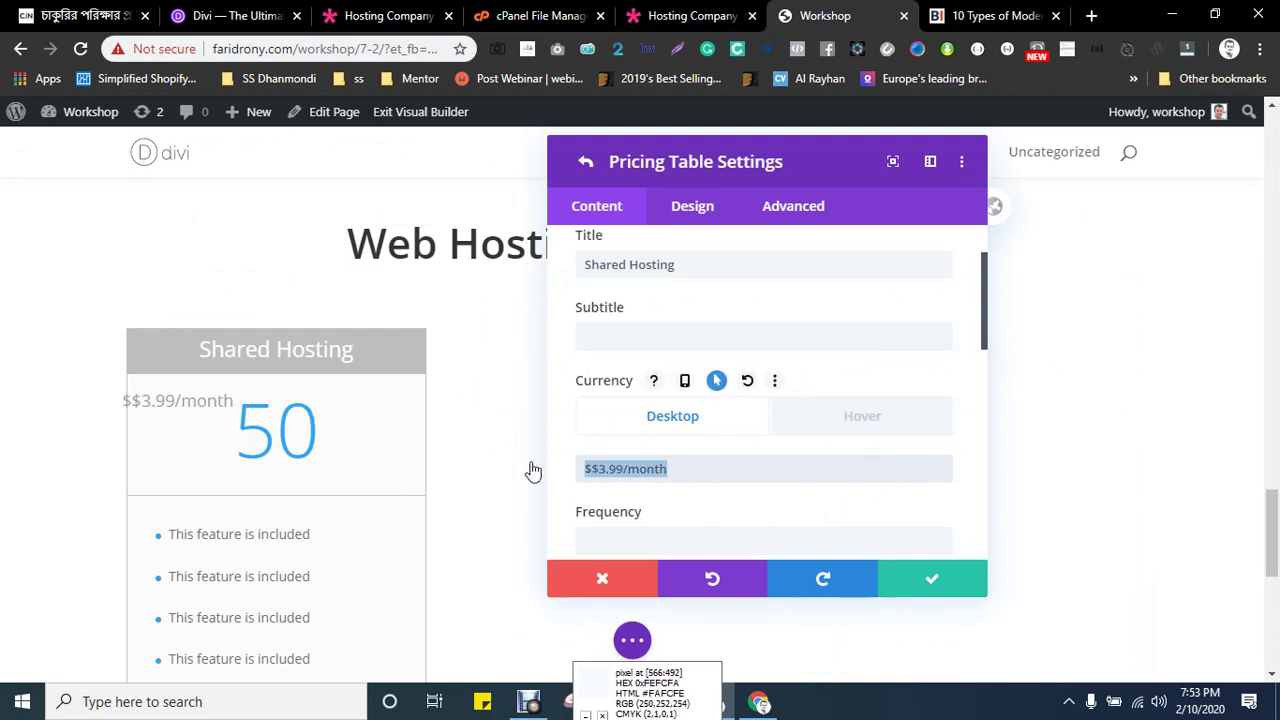
key(BackSpace)
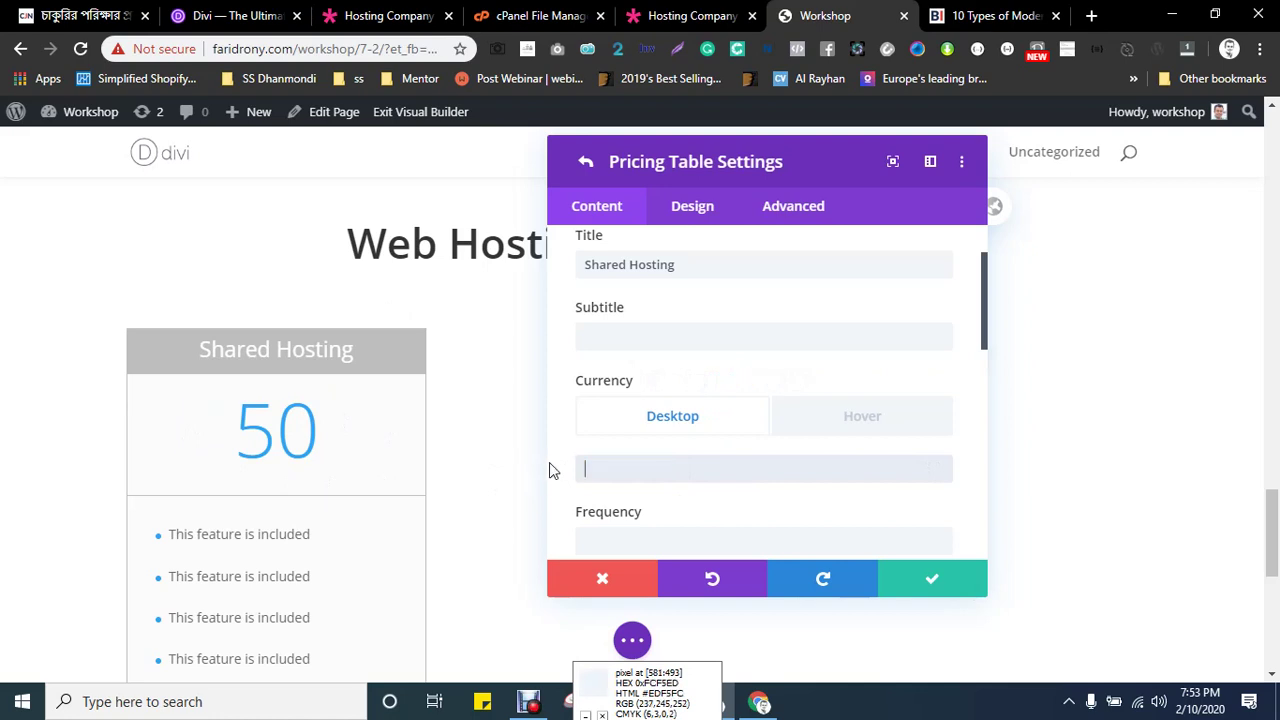
click(630, 478)
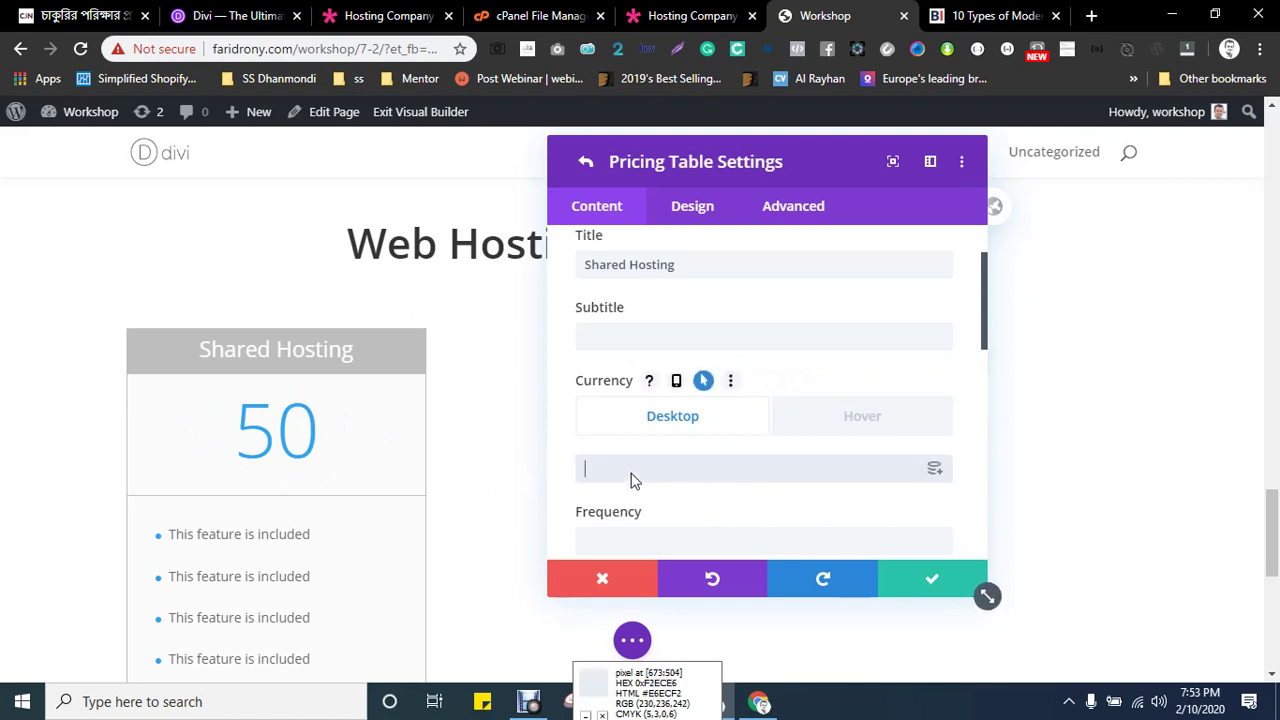
scroll(711, 458, down, 1)
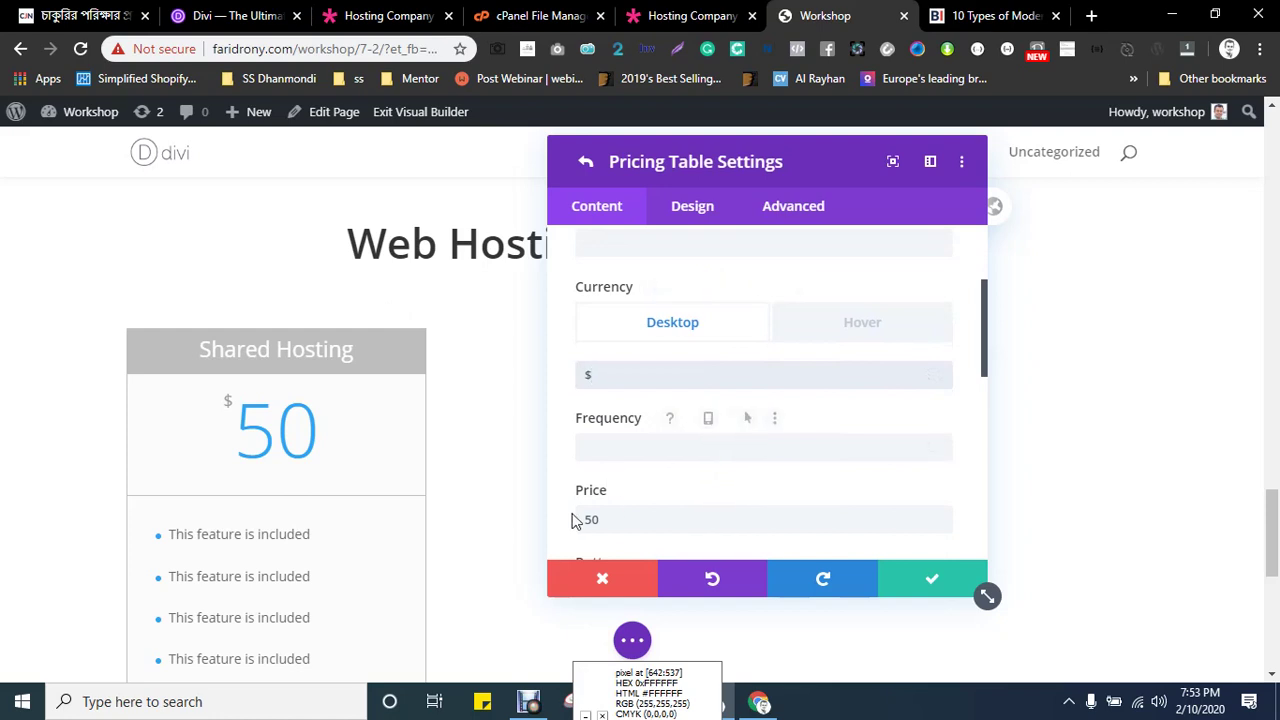
- Set the Shared Hosting pricing table's frequency to "Month"
click(608, 444)
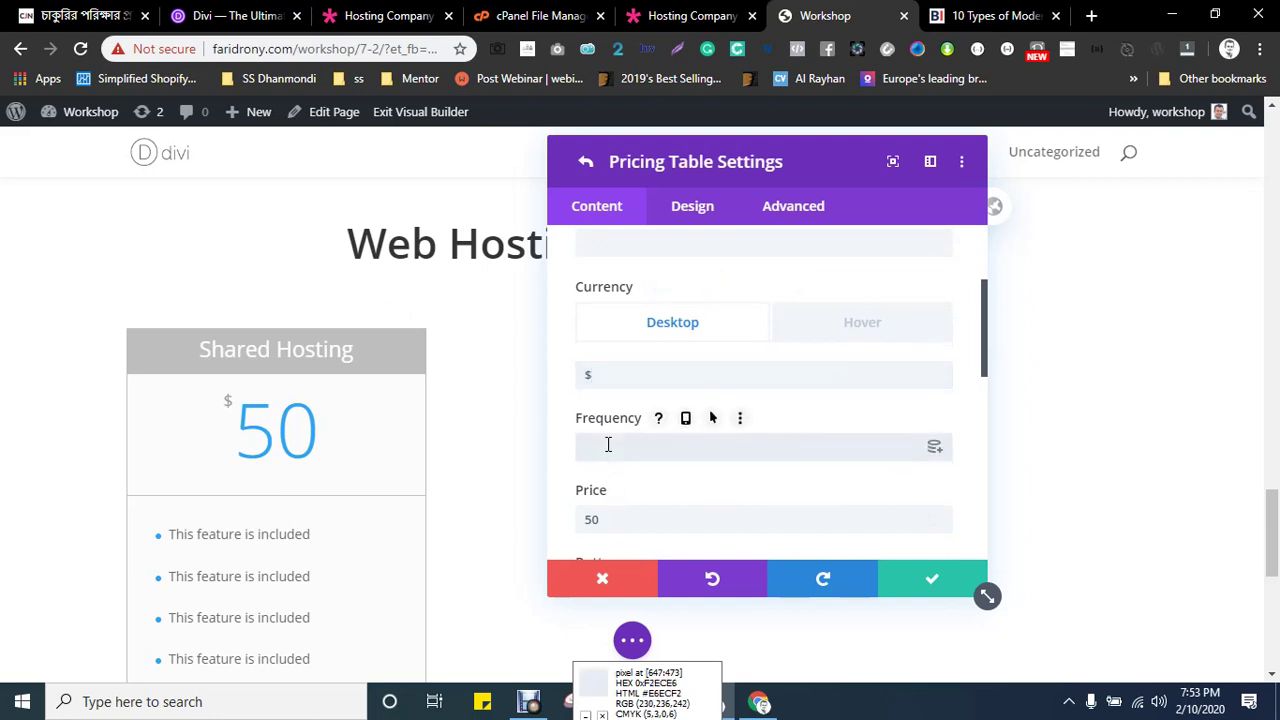
text(tgry)
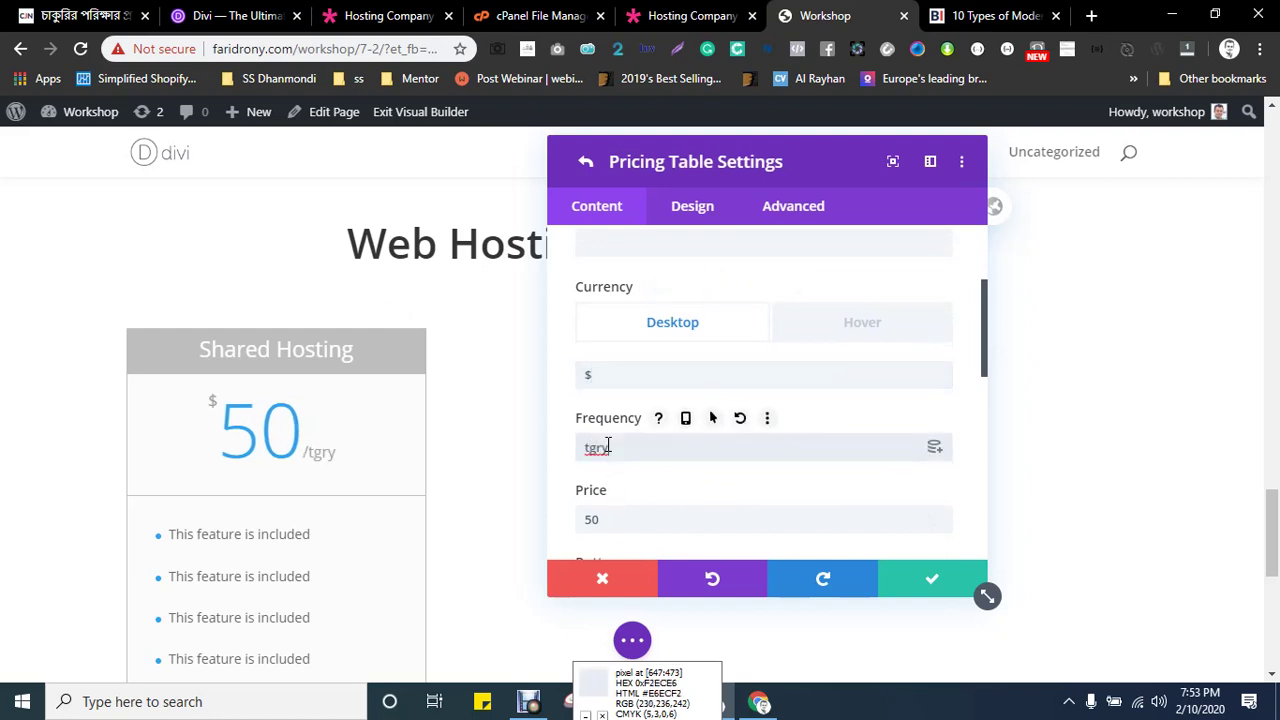
key(ctrl+shift+Tab)
key(ctrl+Tab)
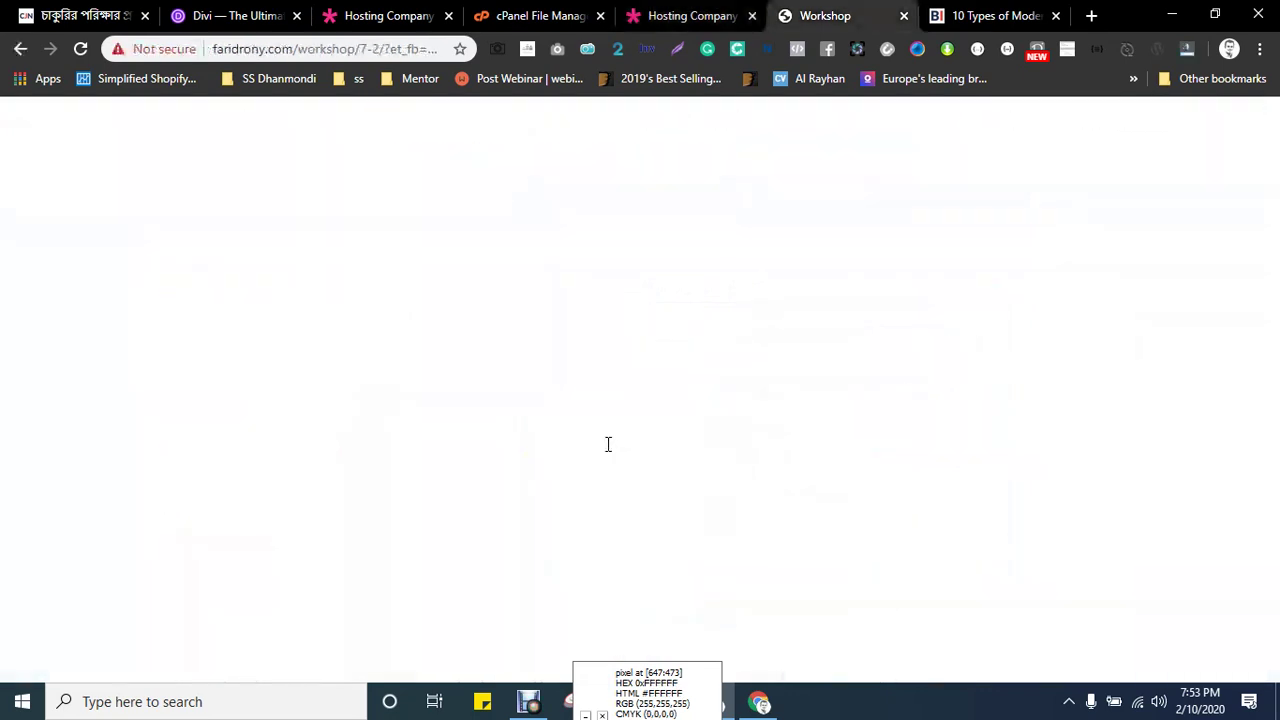
double_click(608, 446)
text(Month)
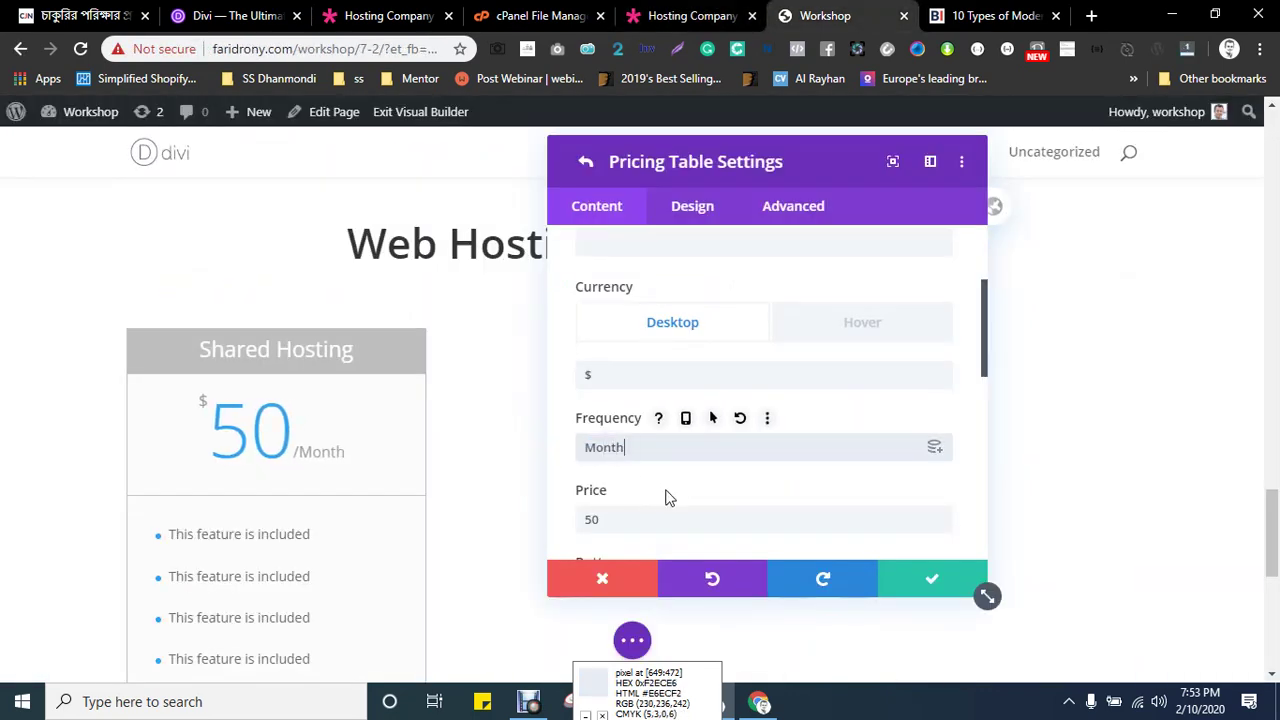
- Check the button on the demo page's Shared Hosting card and set the pricing table's button text to "Get Started"
scroll(686, 503, down, 2)
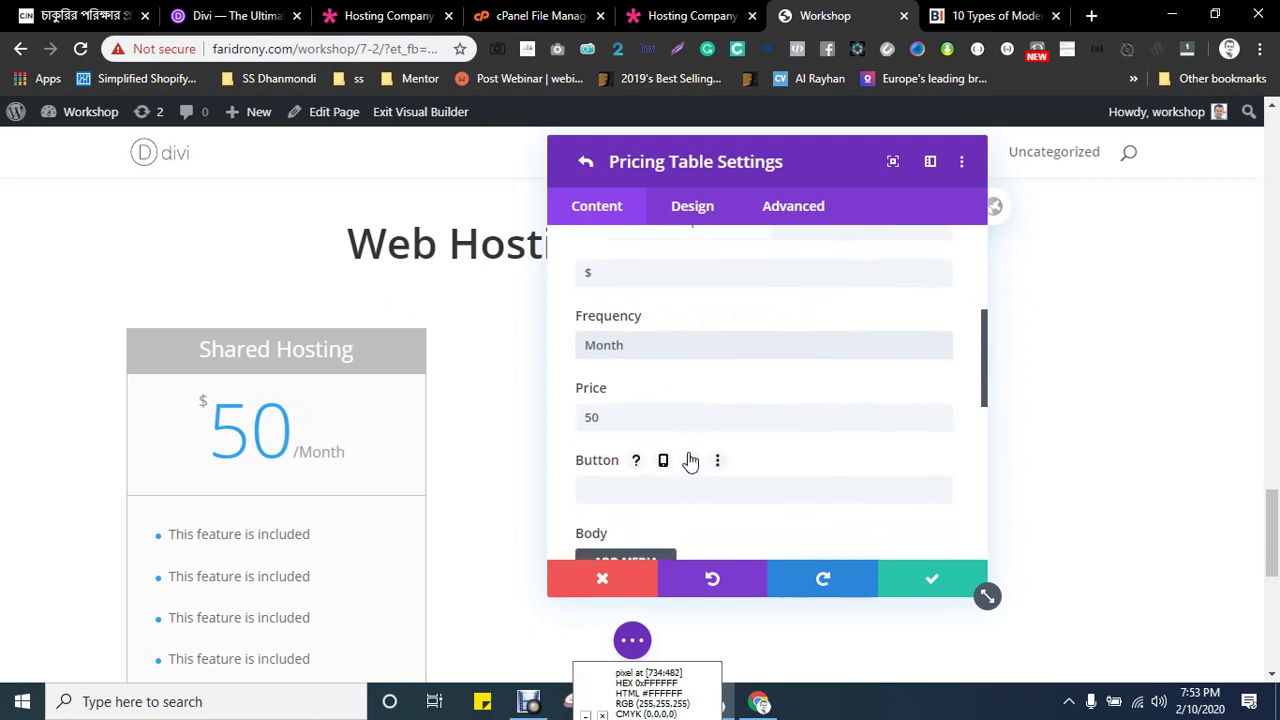
scroll(690, 460, down, 2)
key(ctrl+shift+Tab)
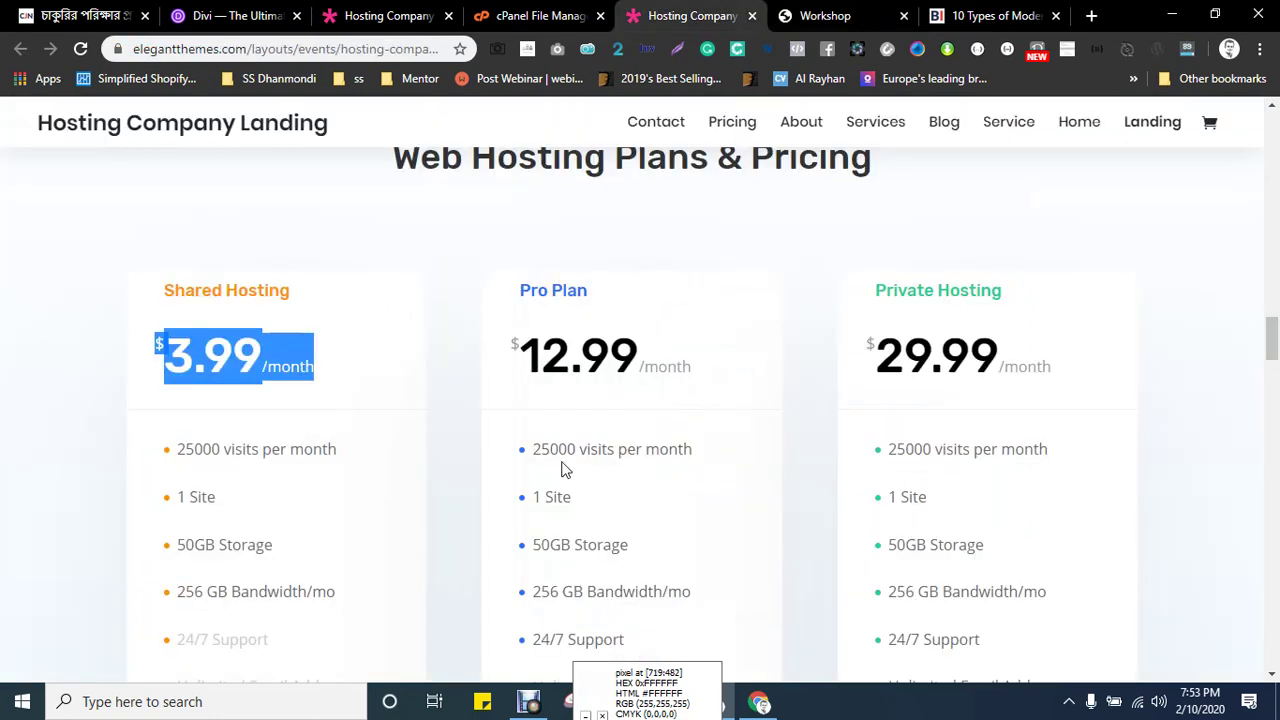
scroll(561, 470, down, 2)
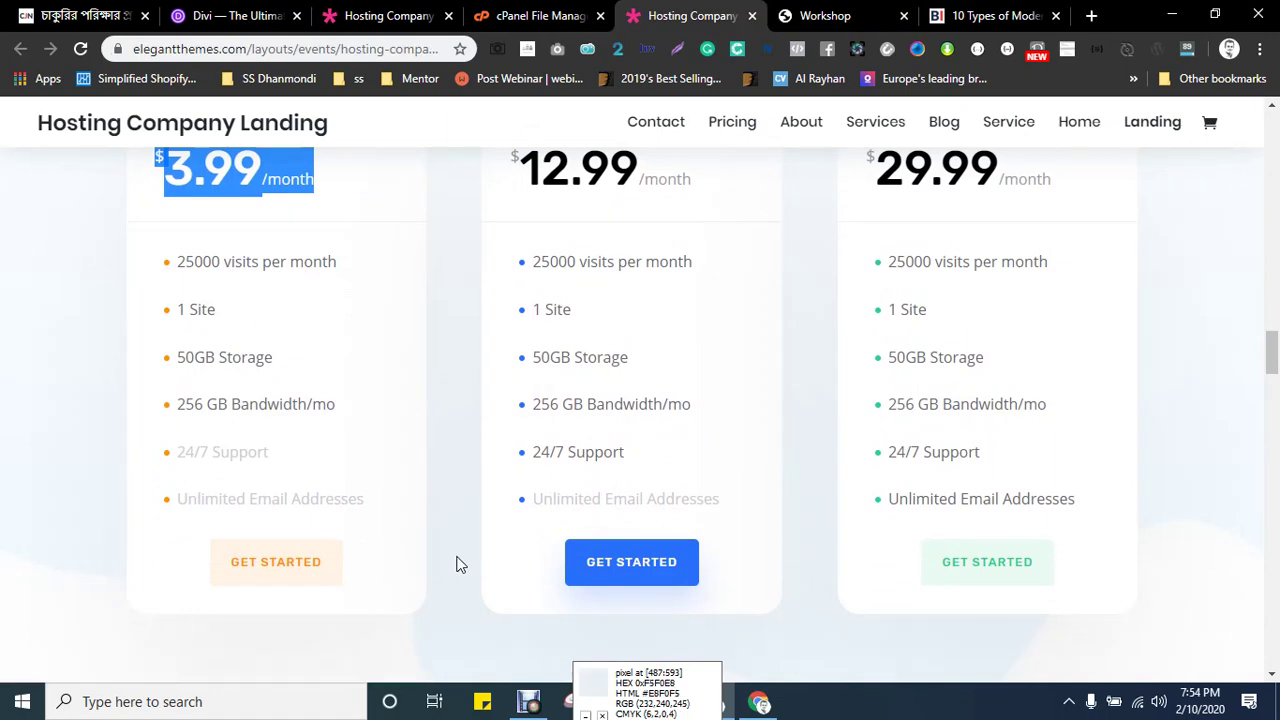
key(ctrl+Tab)
scroll(457, 560, down, 3)
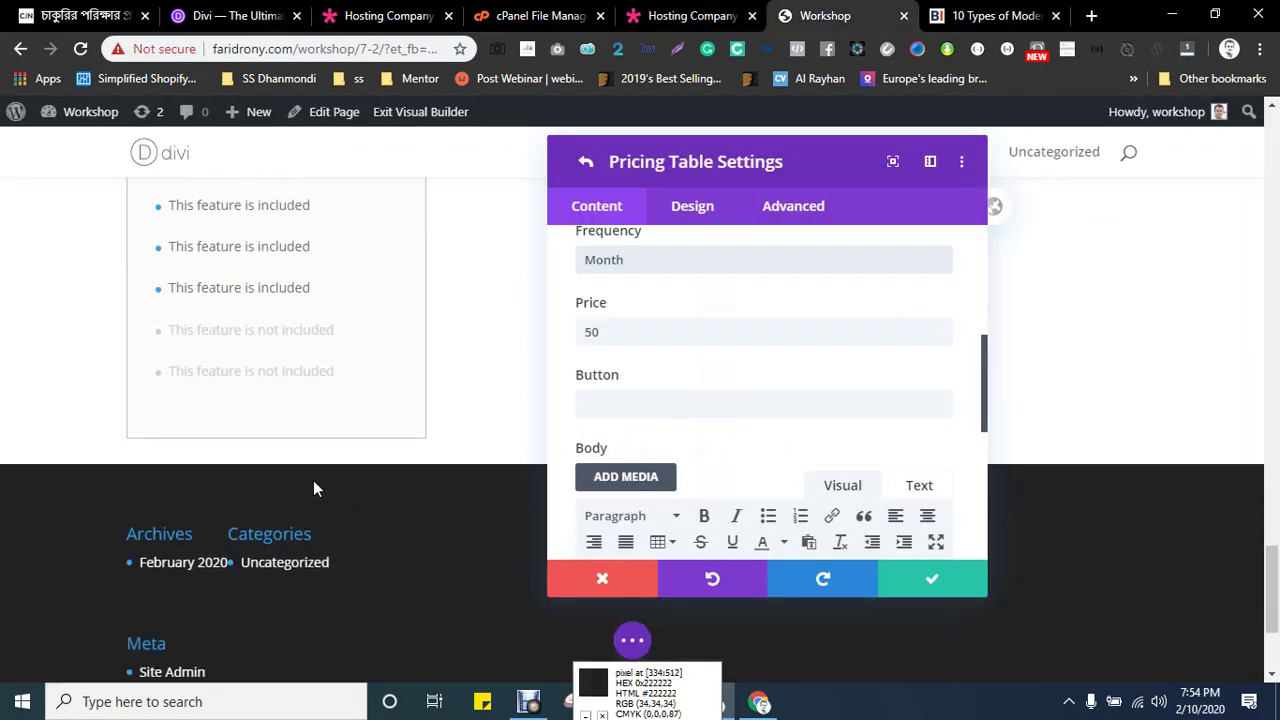
scroll(313, 486, up, 1)
click(637, 401)
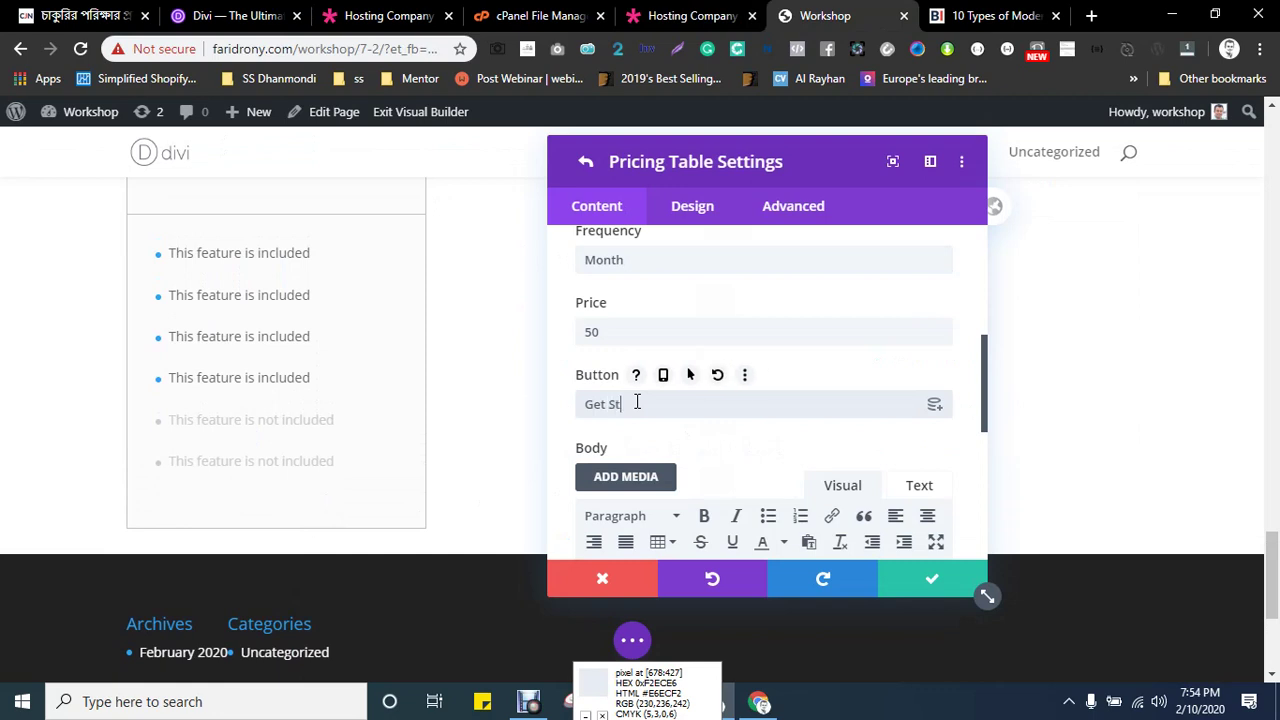
click(667, 442)
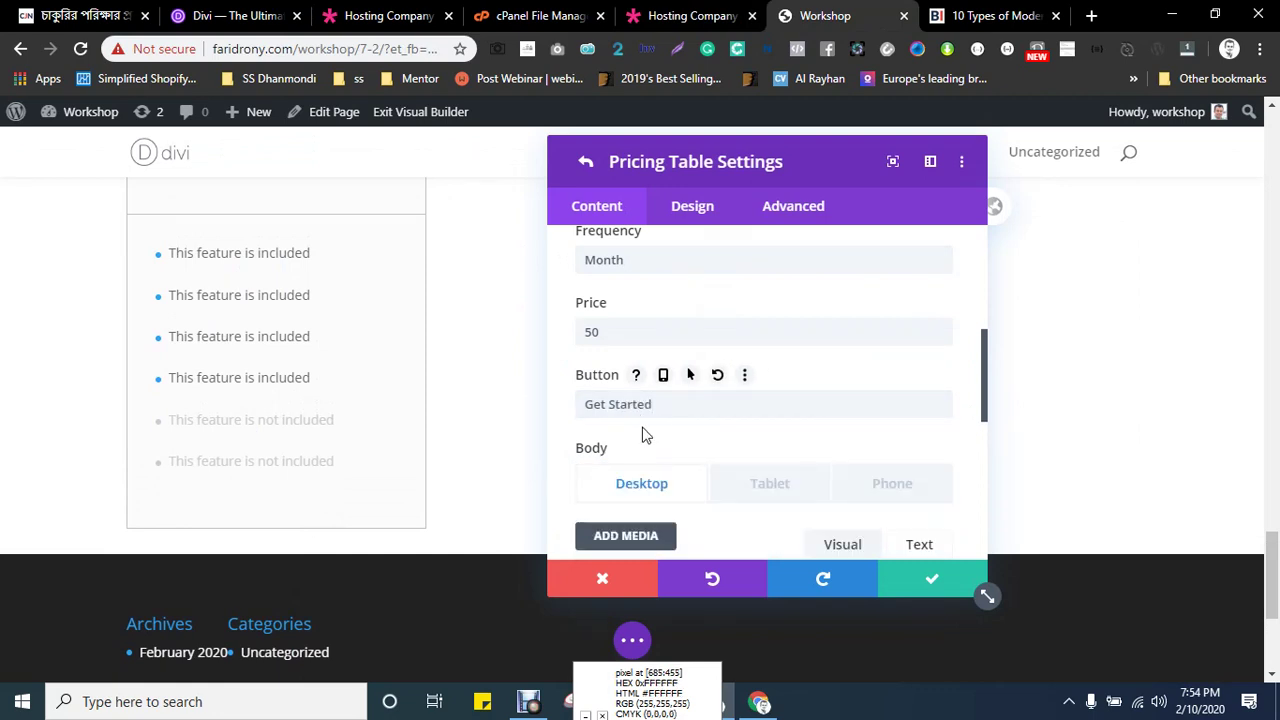
- Examine the Shared Hosting pricing table's body content and its button design options, including custom styles and alignment
scroll(778, 403, down, 2)
scroll(777, 408, down, 2)
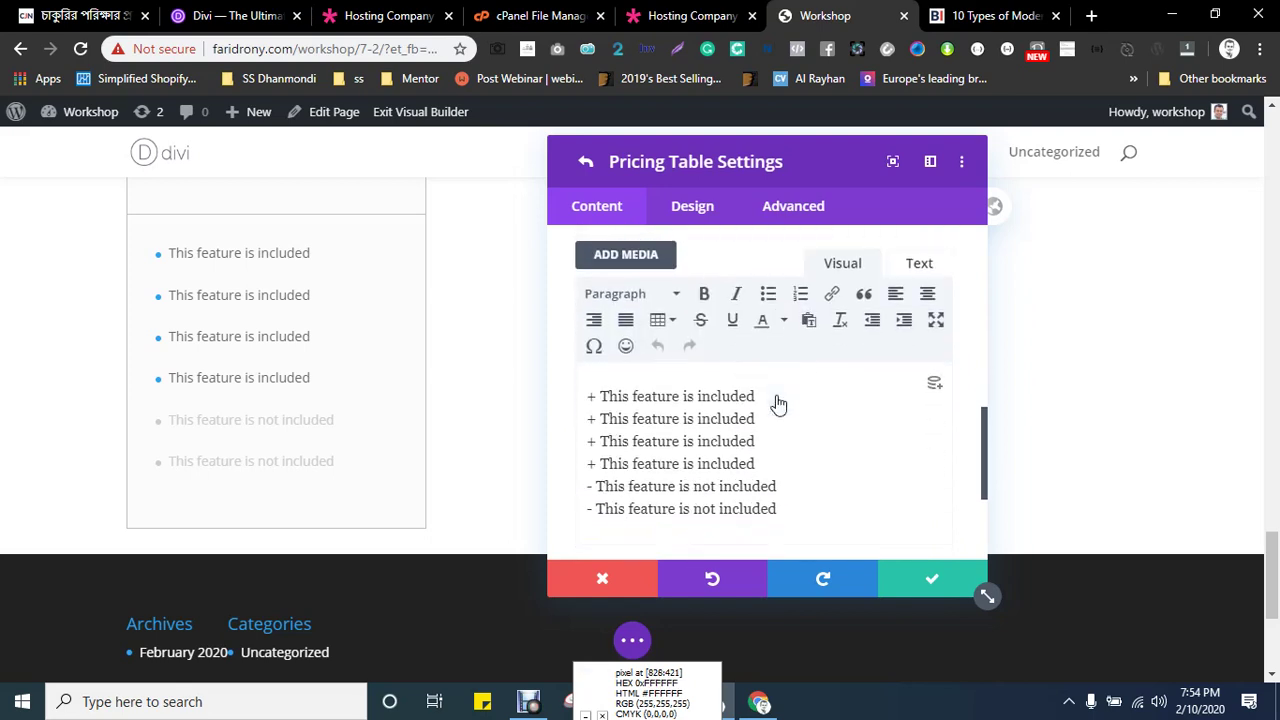
scroll(759, 408, down, 2)
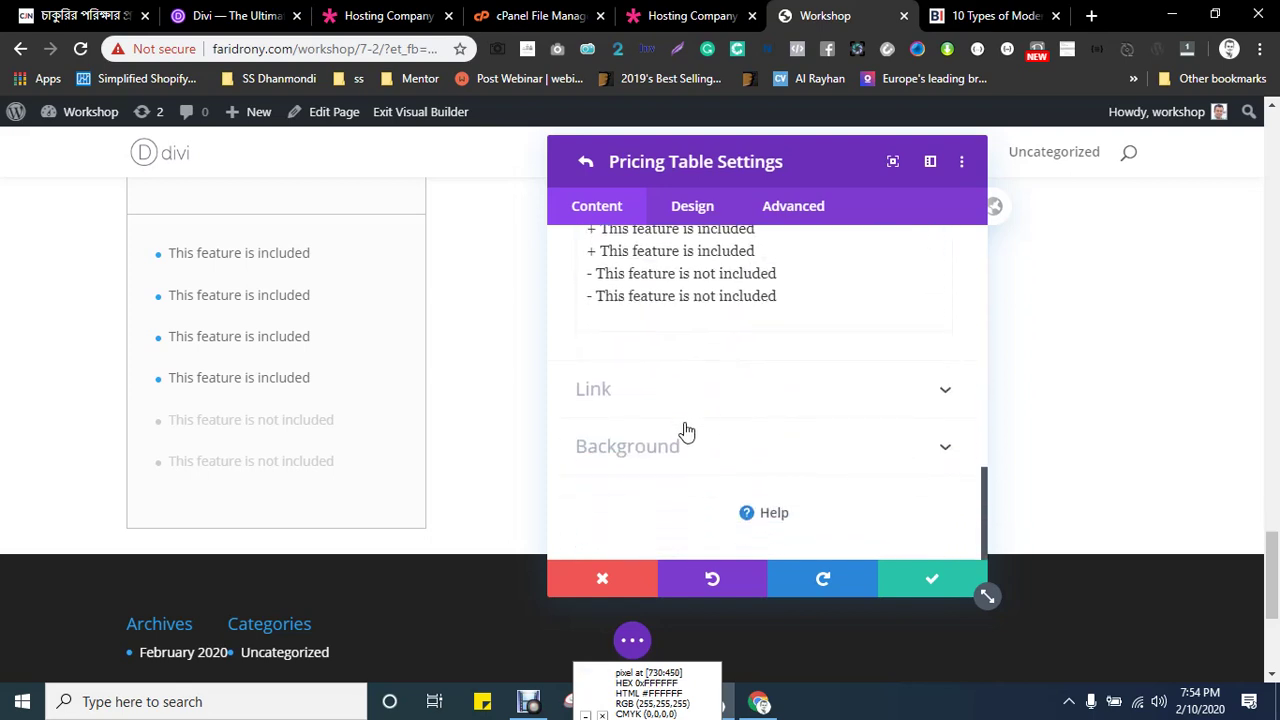
click(692, 206)
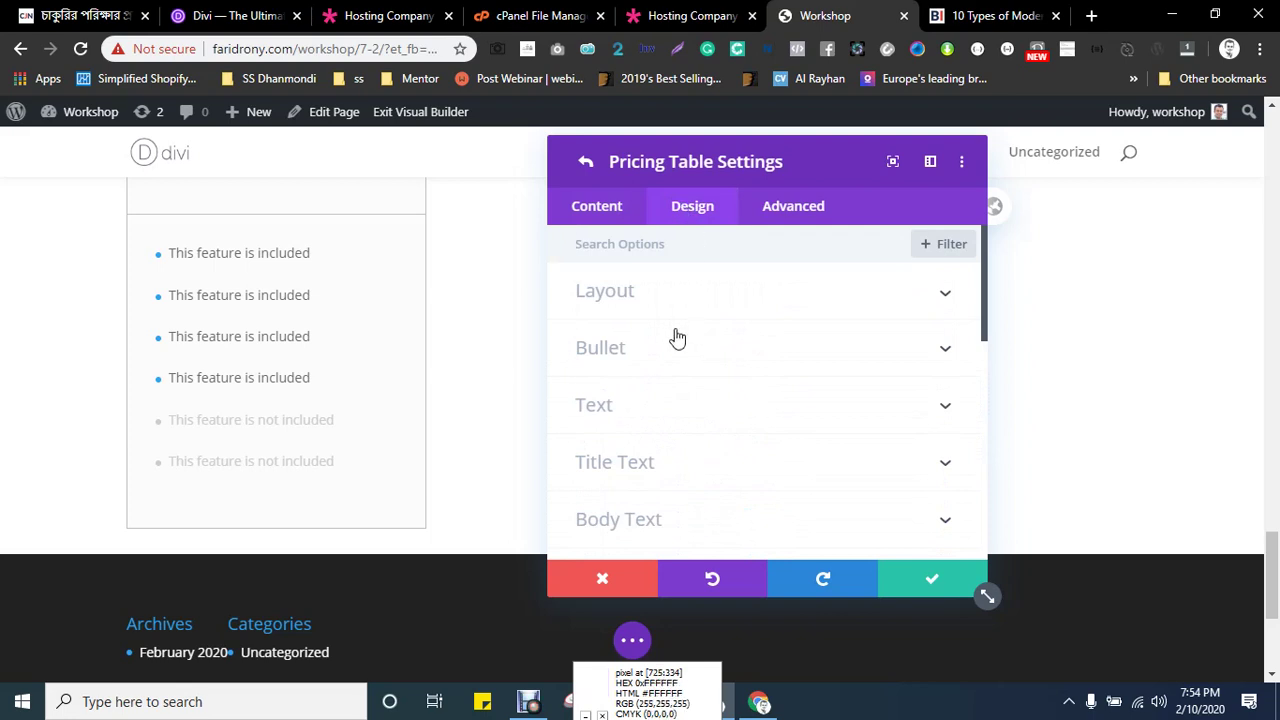
scroll(677, 430, down, 5)
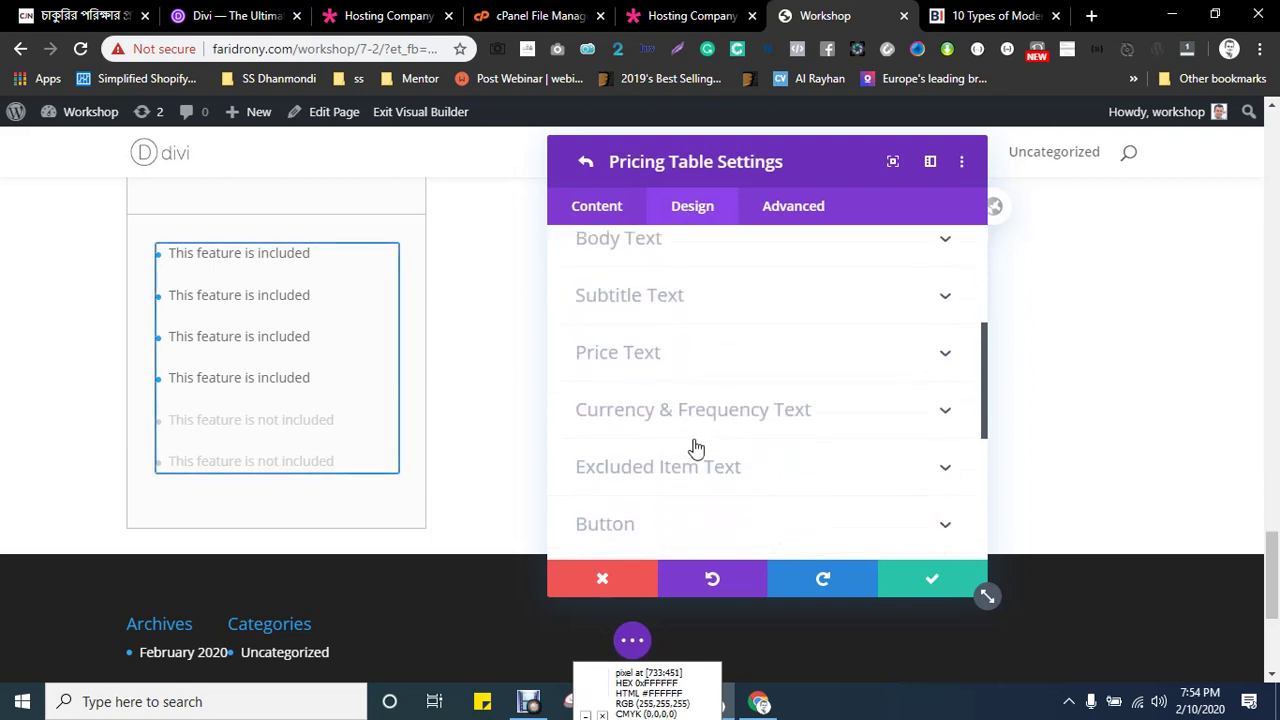
scroll(675, 476, down, 1)
click(643, 432)
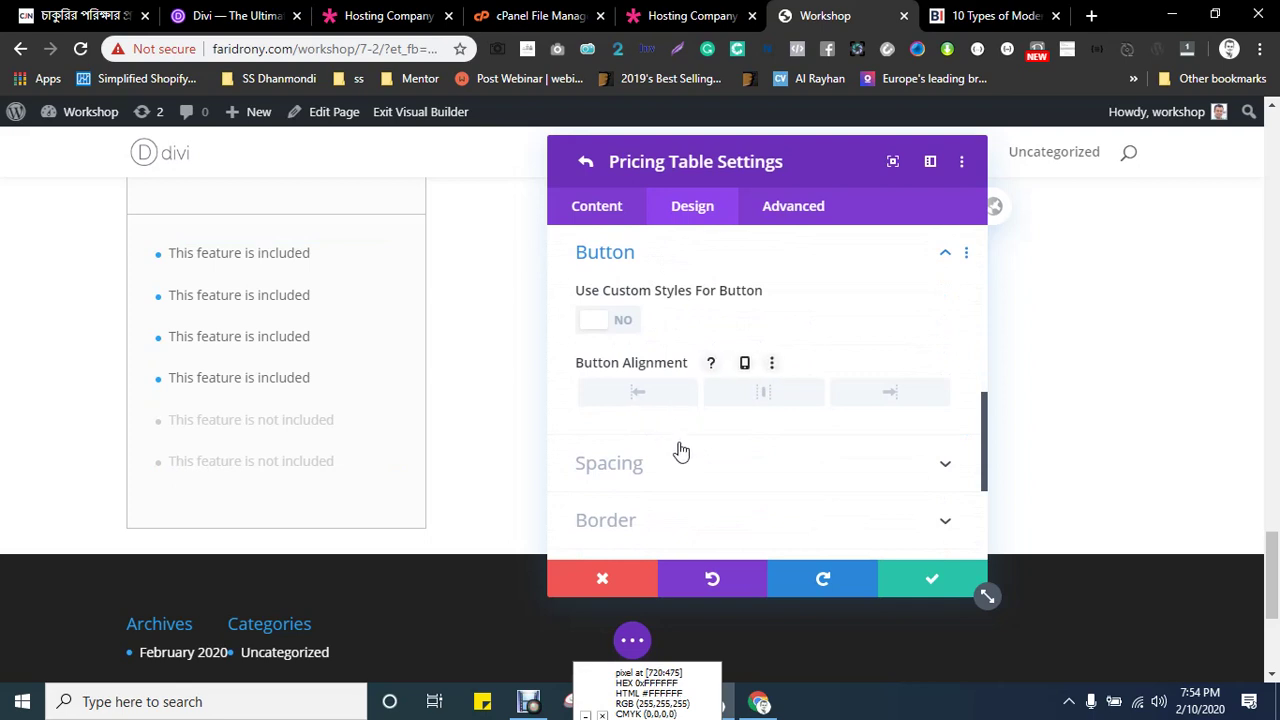
scroll(650, 425, down, 1)
scroll(623, 397, up, 1)
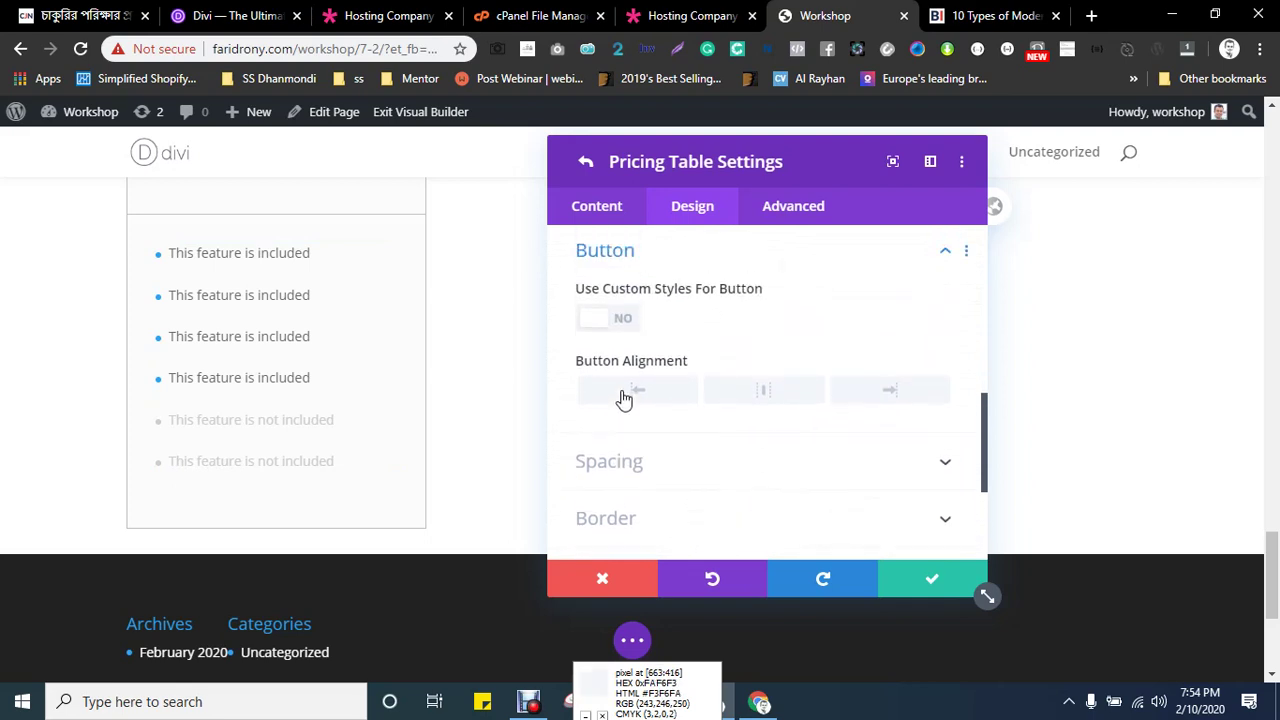
click(622, 322)
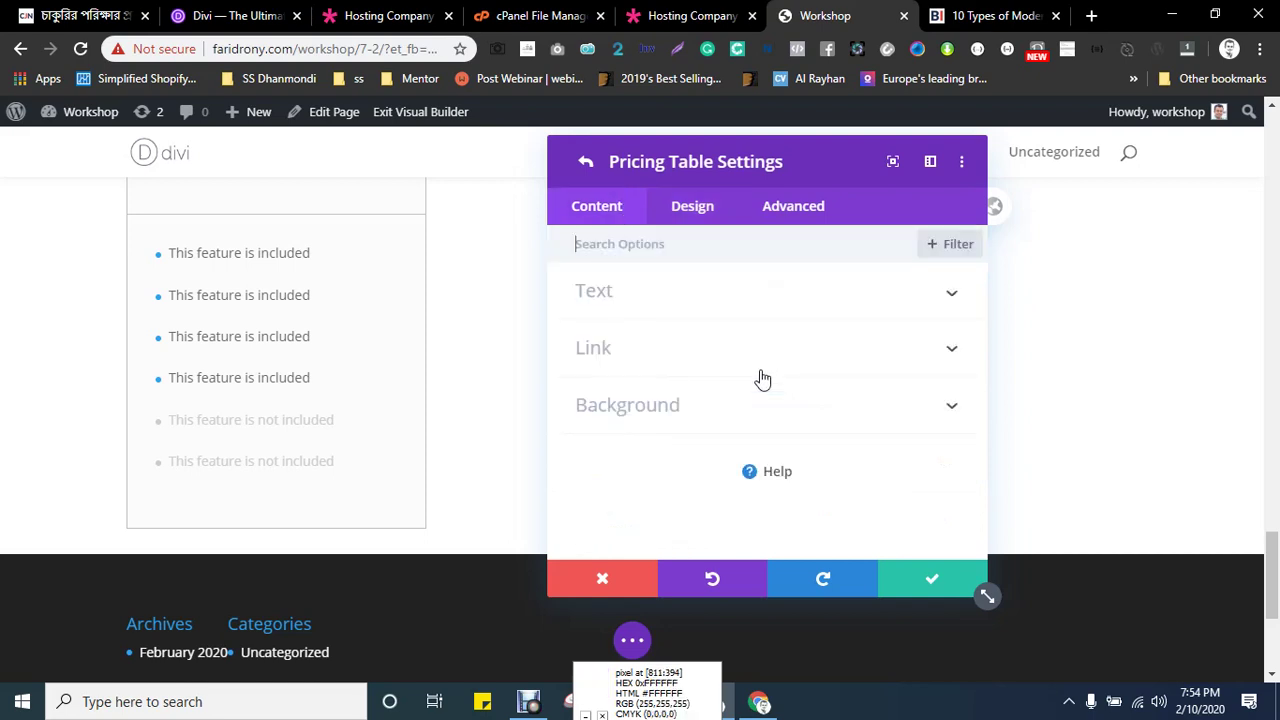
- Set the Shared Hosting pricing table's button link URL to "#"
click(603, 297)
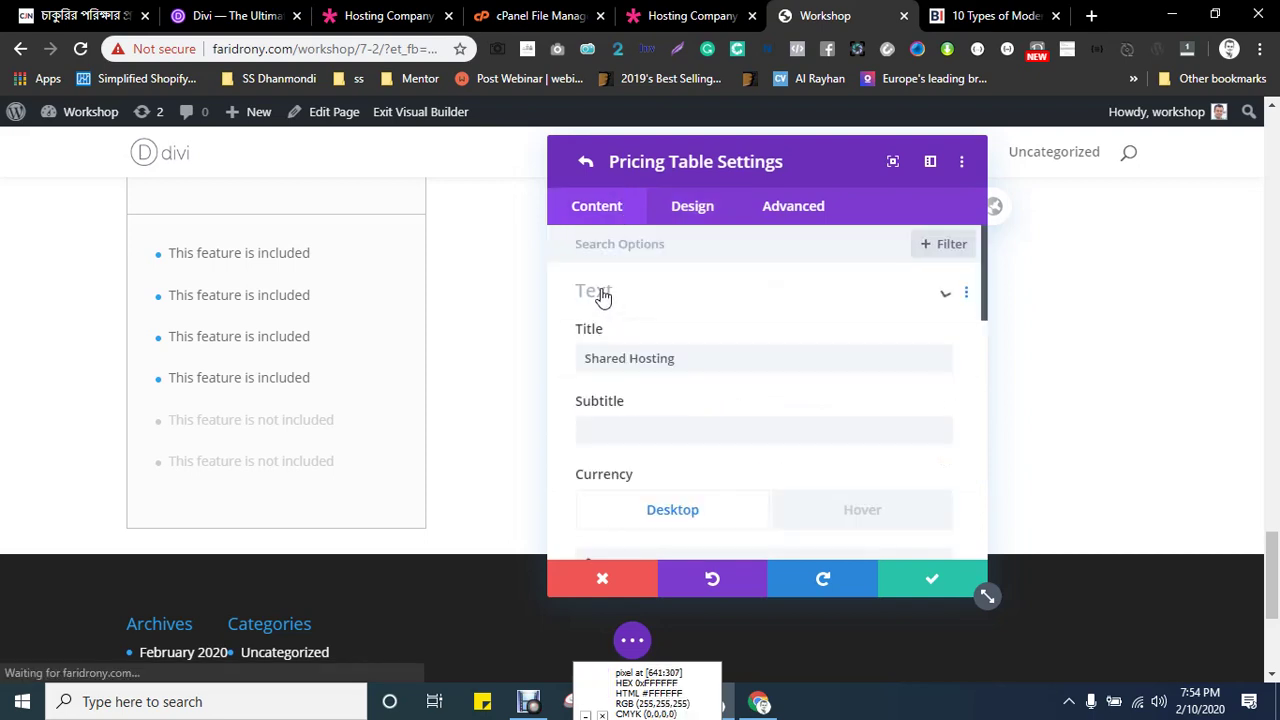
scroll(705, 420, down, 5)
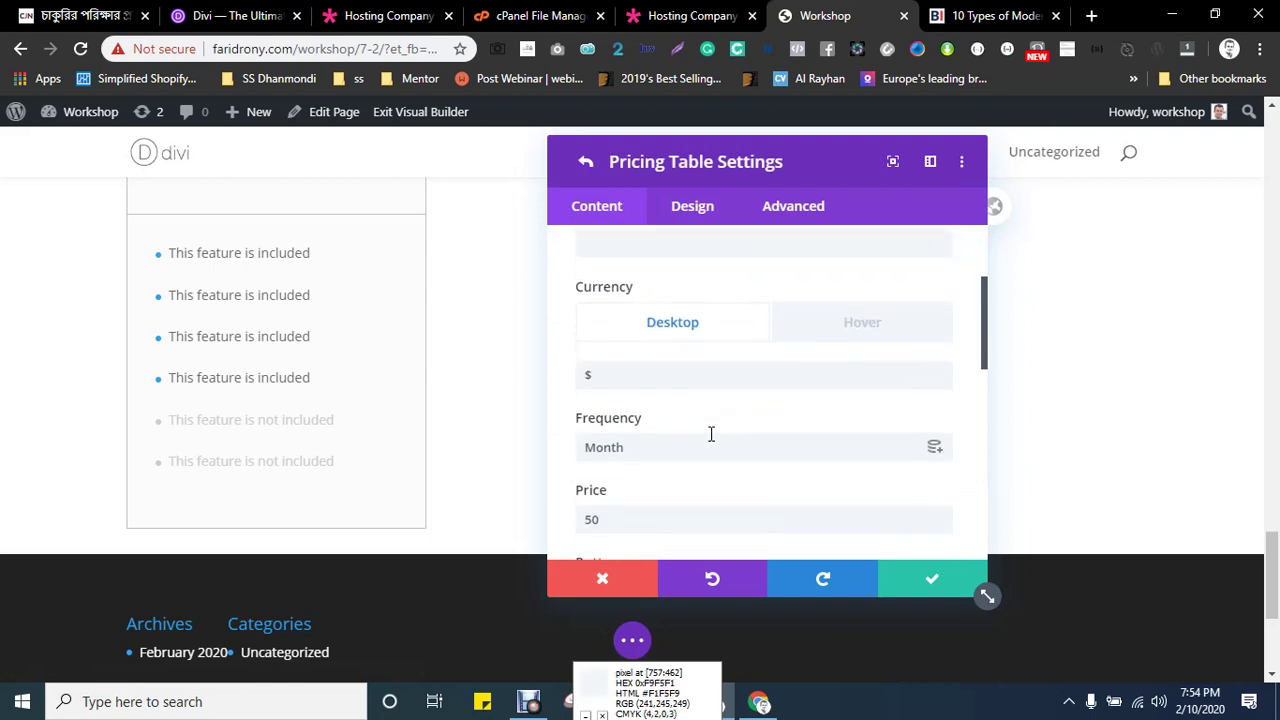
scroll(663, 430, down, 1)
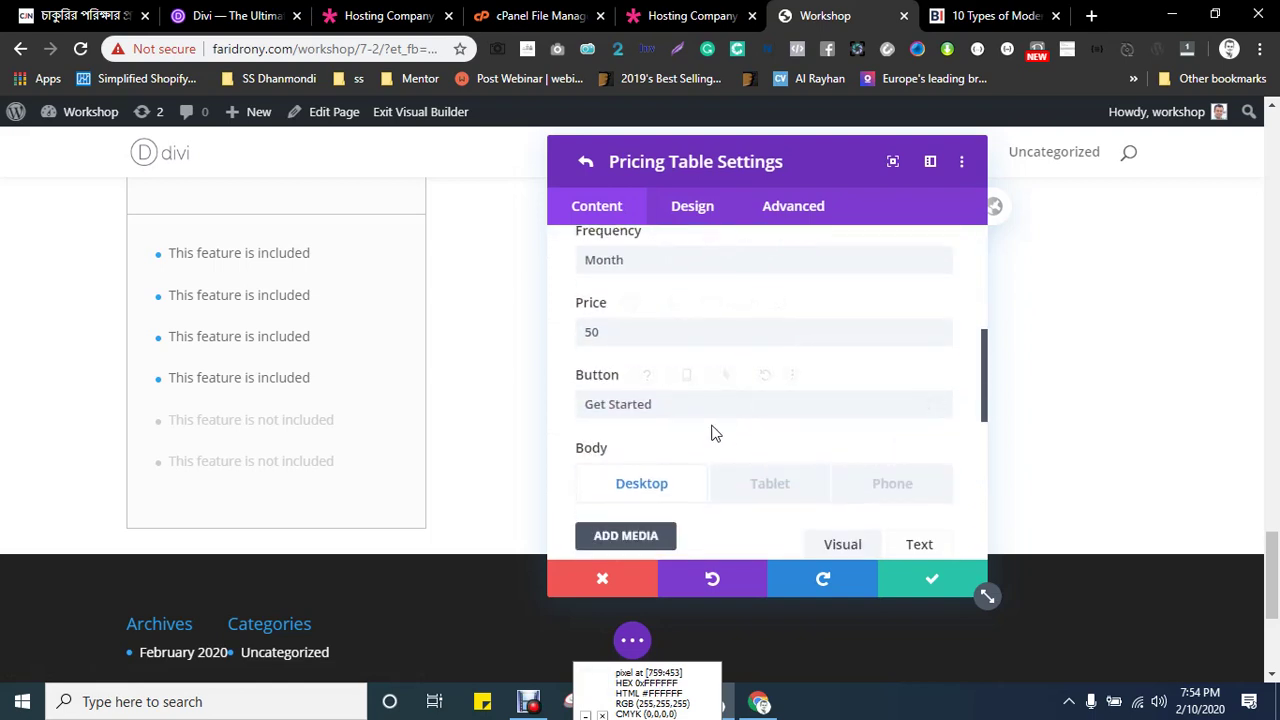
scroll(711, 430, down, 1)
scroll(730, 445, down, 5)
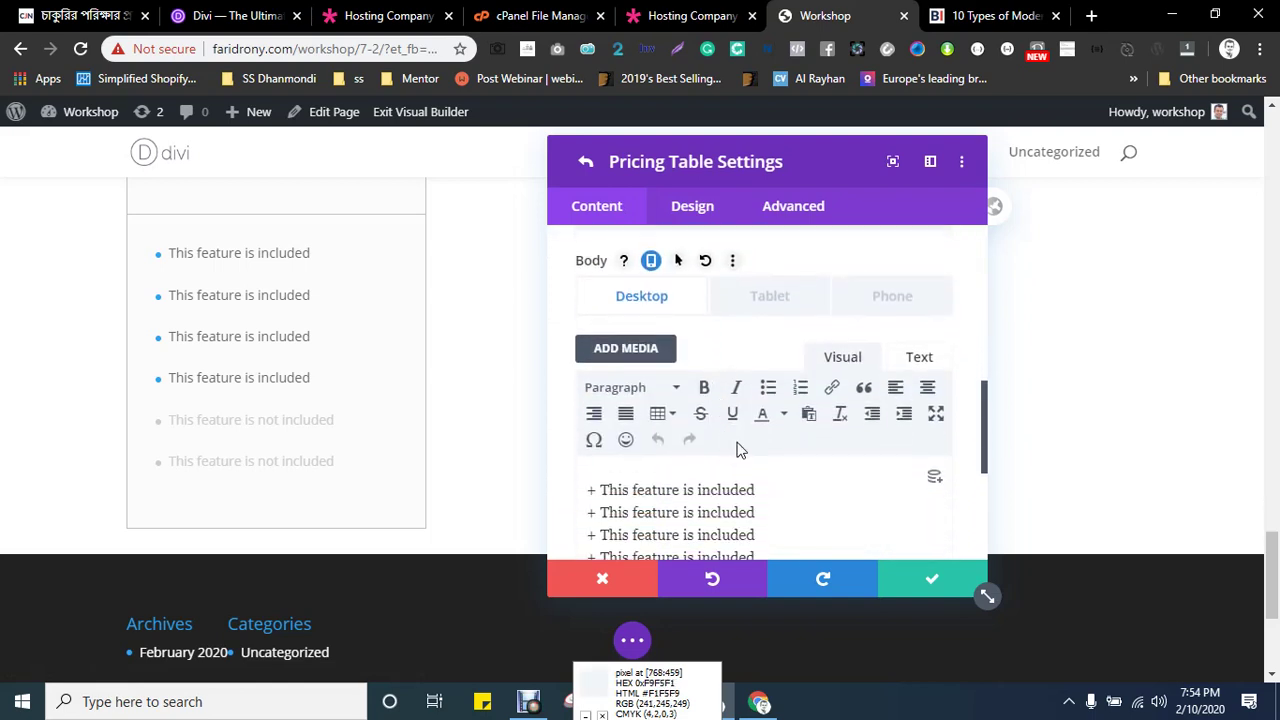
click(648, 412)
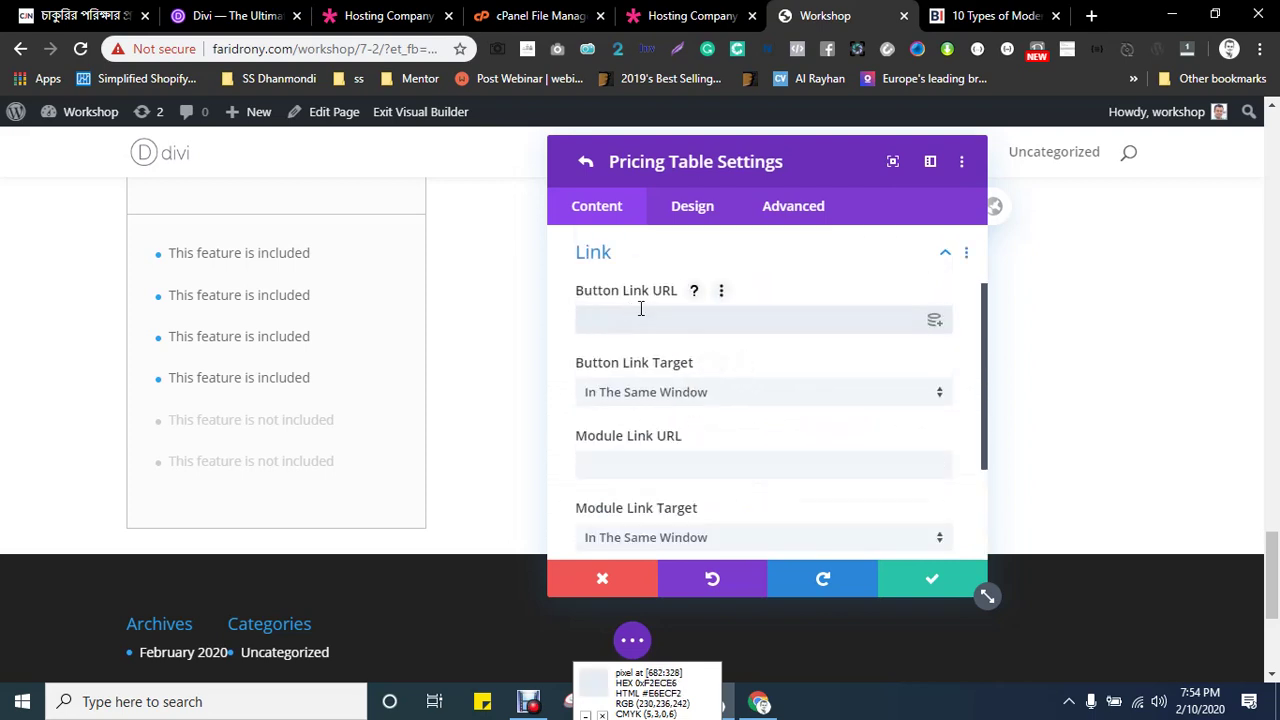
click(574, 351)
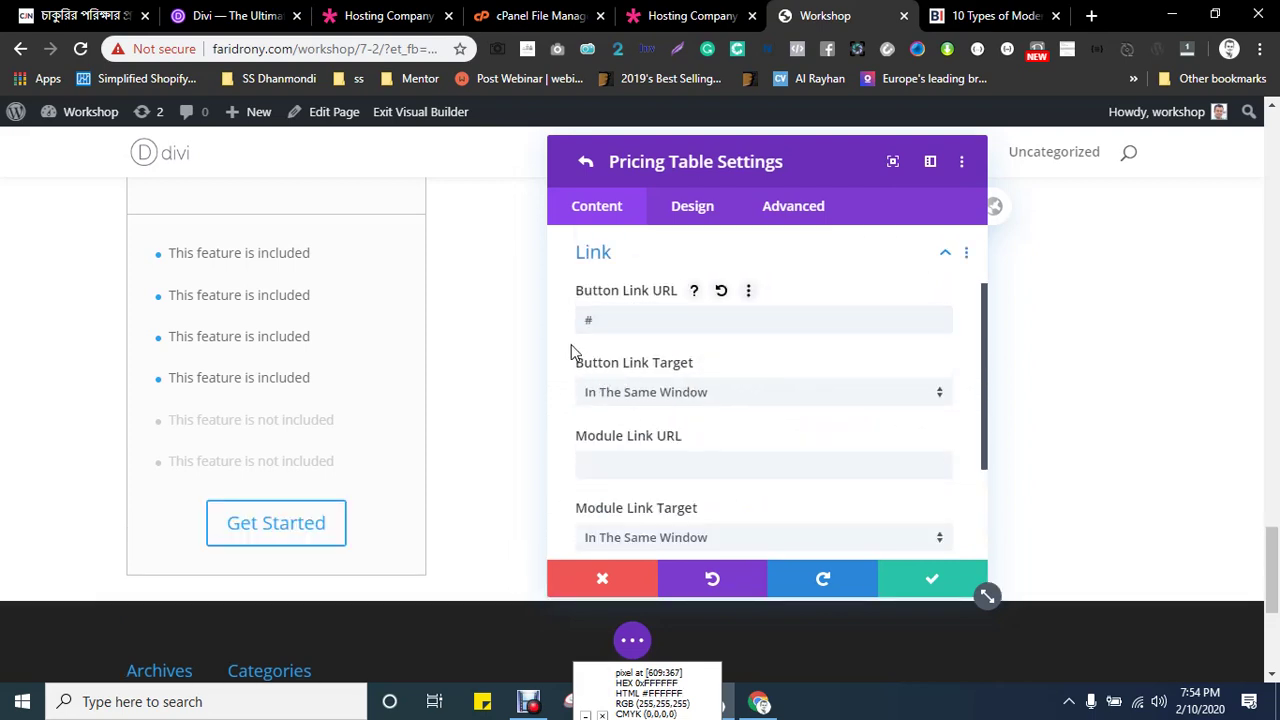
- Compare the included and excluded features across the three pricing cards on the Hosting Company demo page
scroll(734, 428, up, 1)
scroll(734, 428, up, 1)
key(ctrl+shift+Tab)
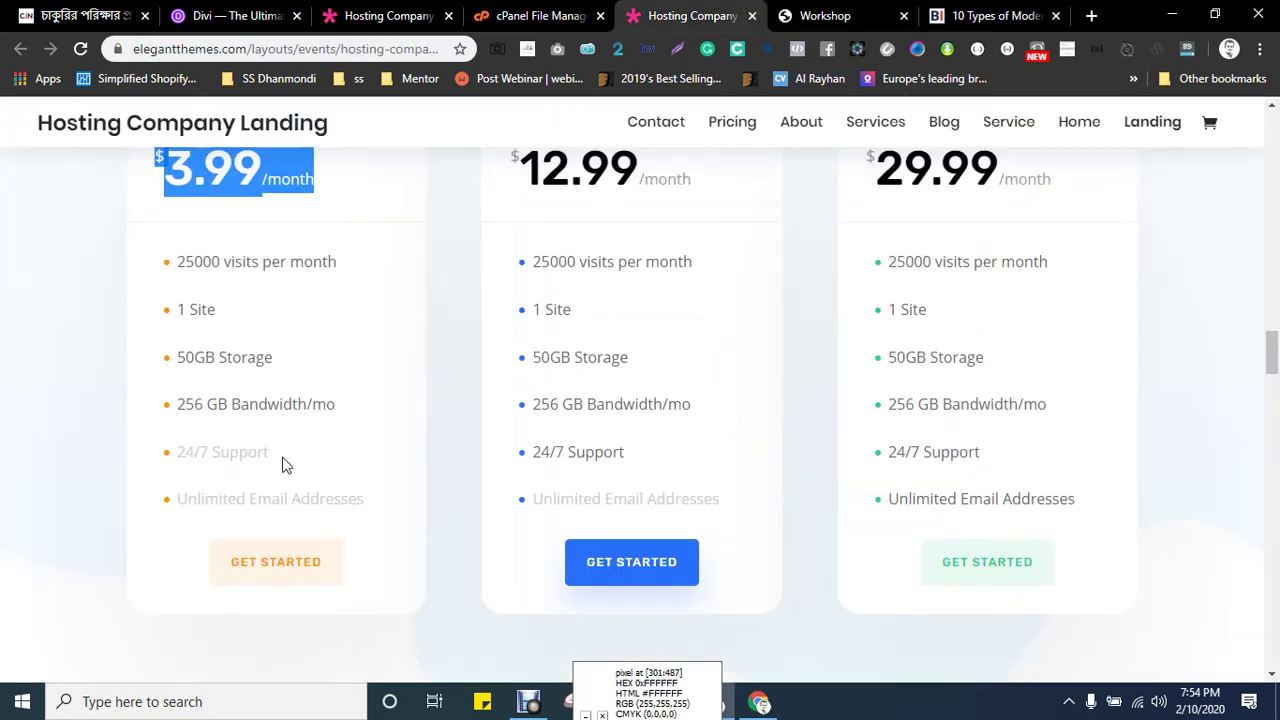
scroll(259, 367, up, 1)
click(227, 319)
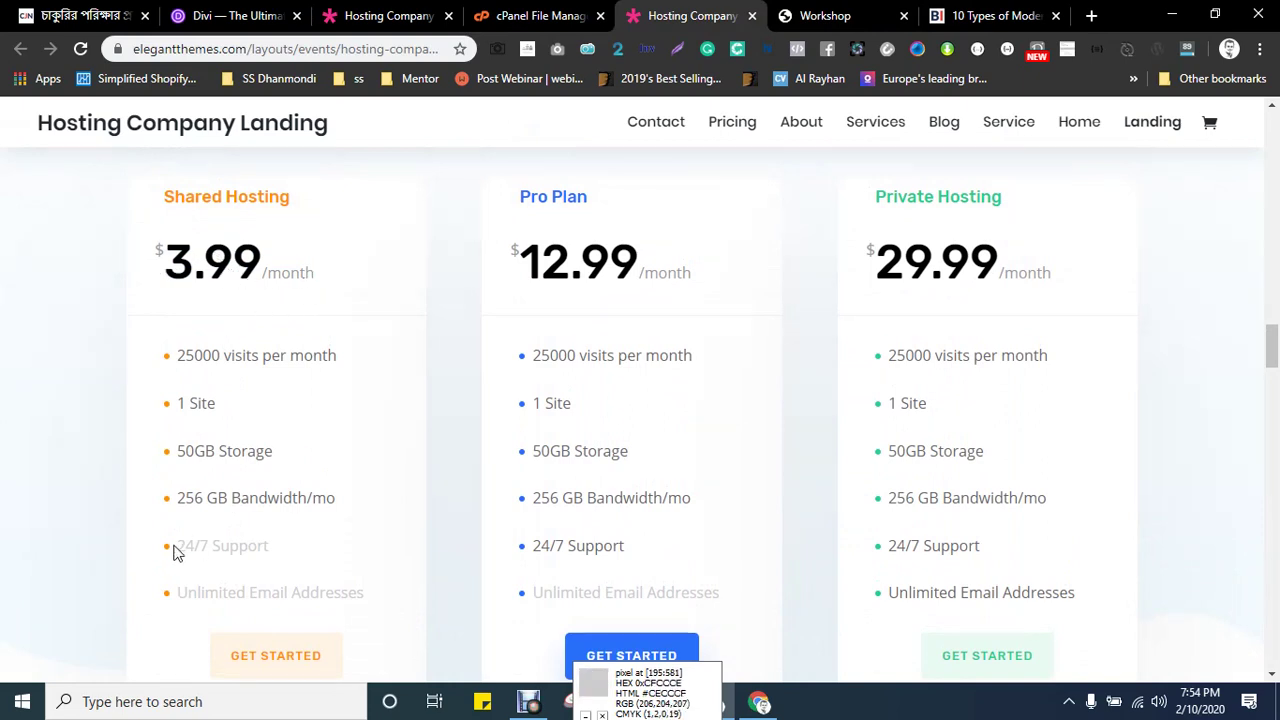
drag(173, 546, 391, 601)
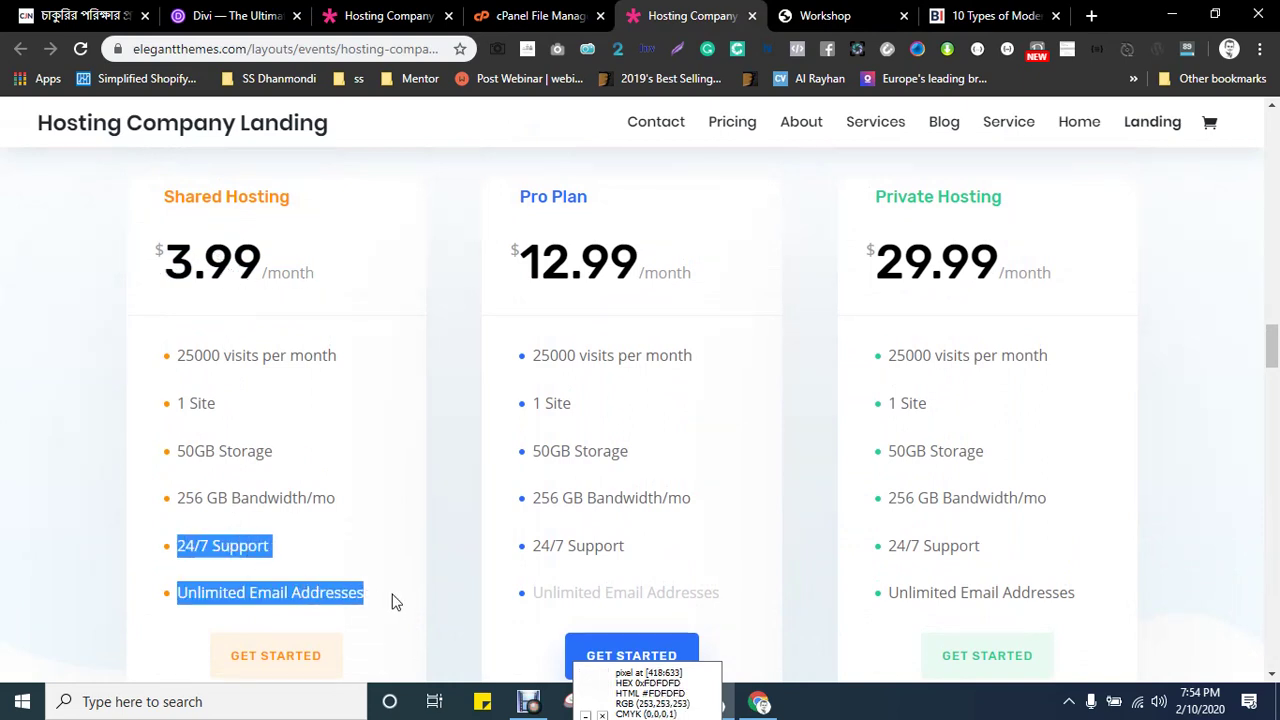
click(380, 548)
scroll(552, 462, down, 1)
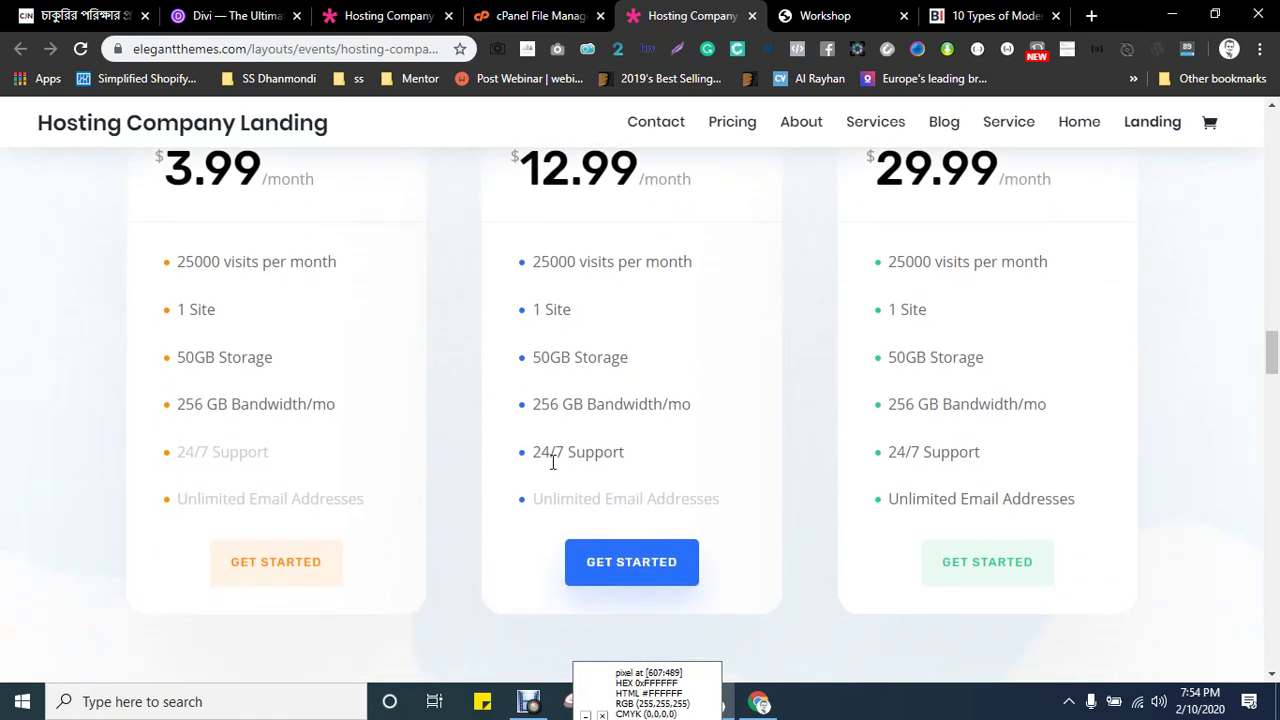
drag(562, 461, 648, 466)
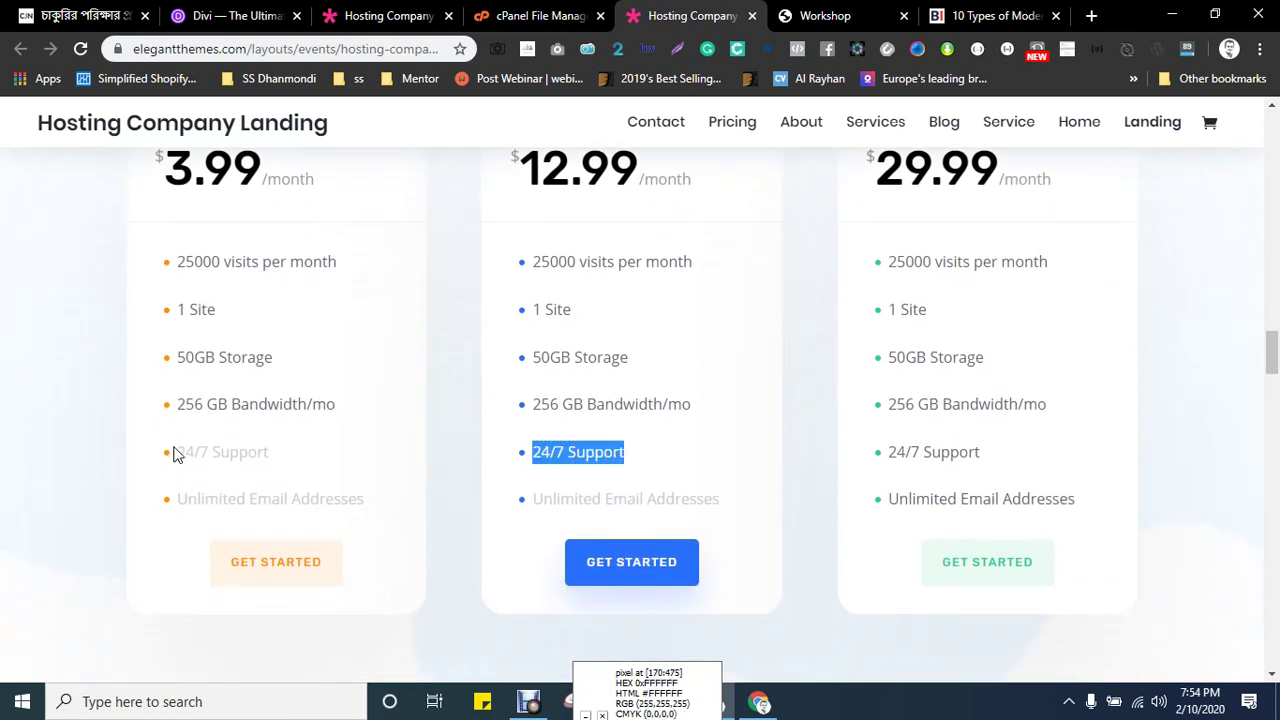
click(471, 470)
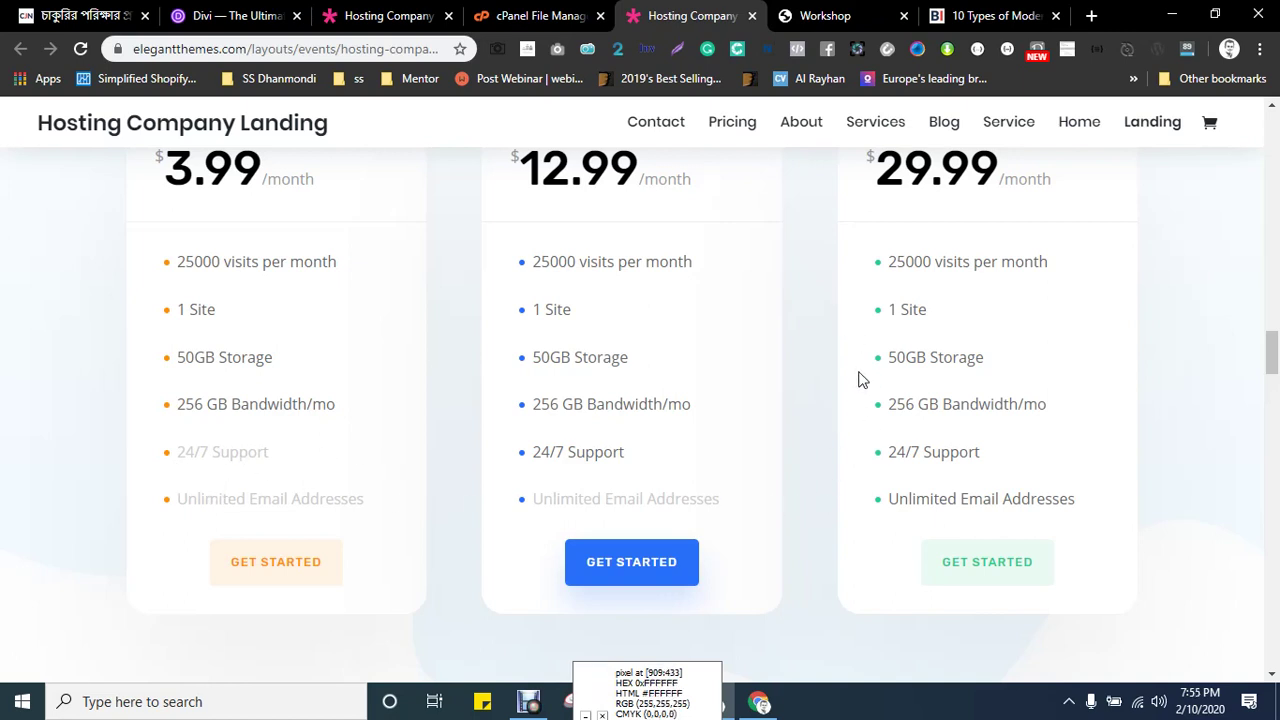
scroll(483, 430, up, 2)
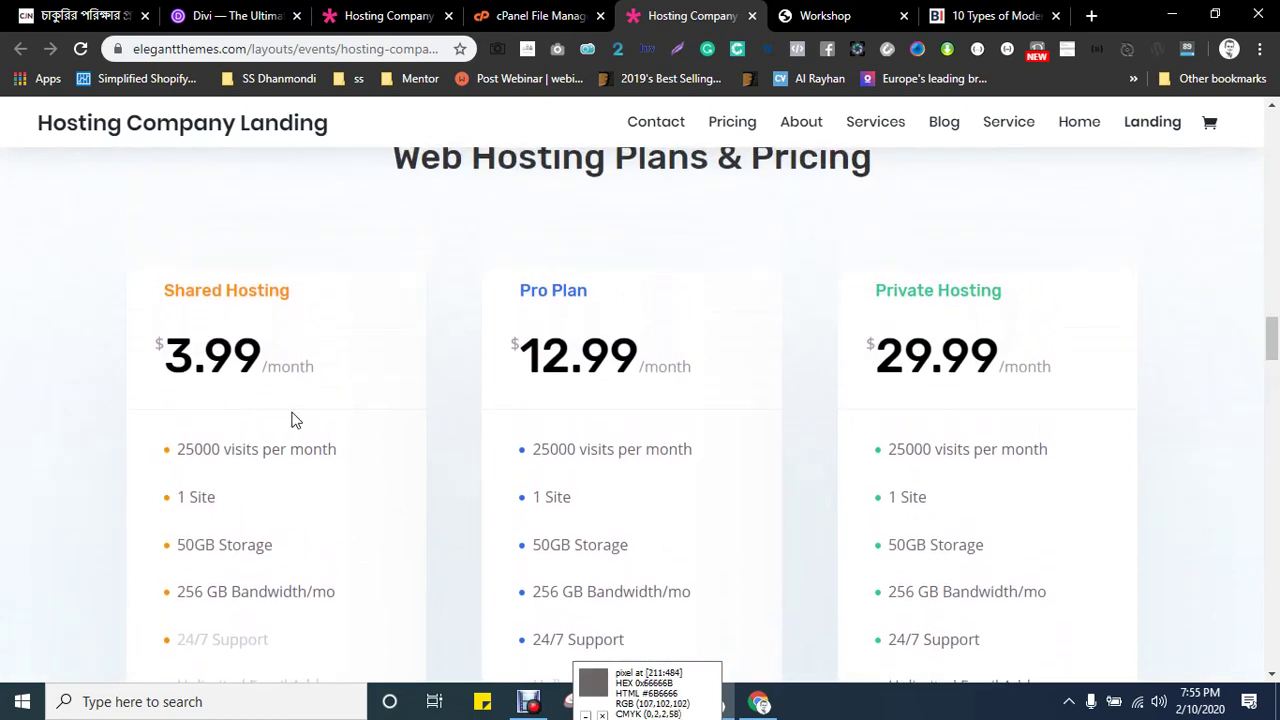
- Return to the Workshop page and open the Shared Hosting pricing table's Layout design options
click(816, 12)
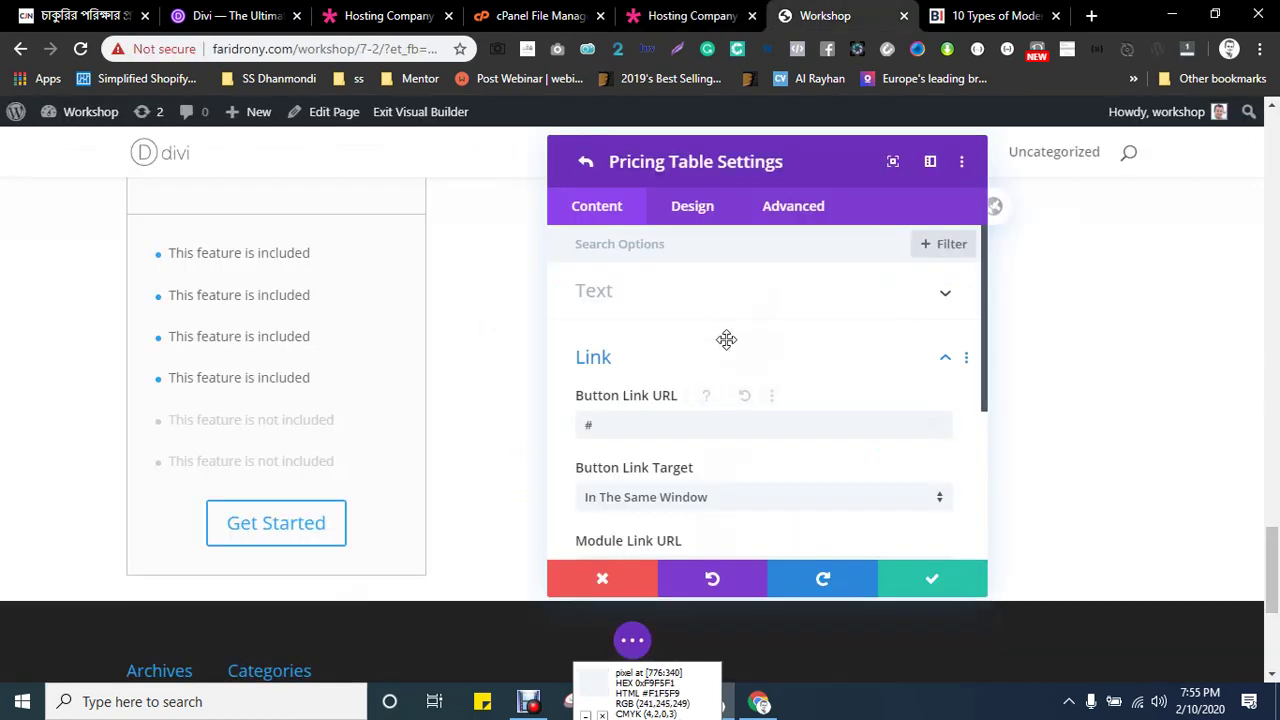
click(680, 216)
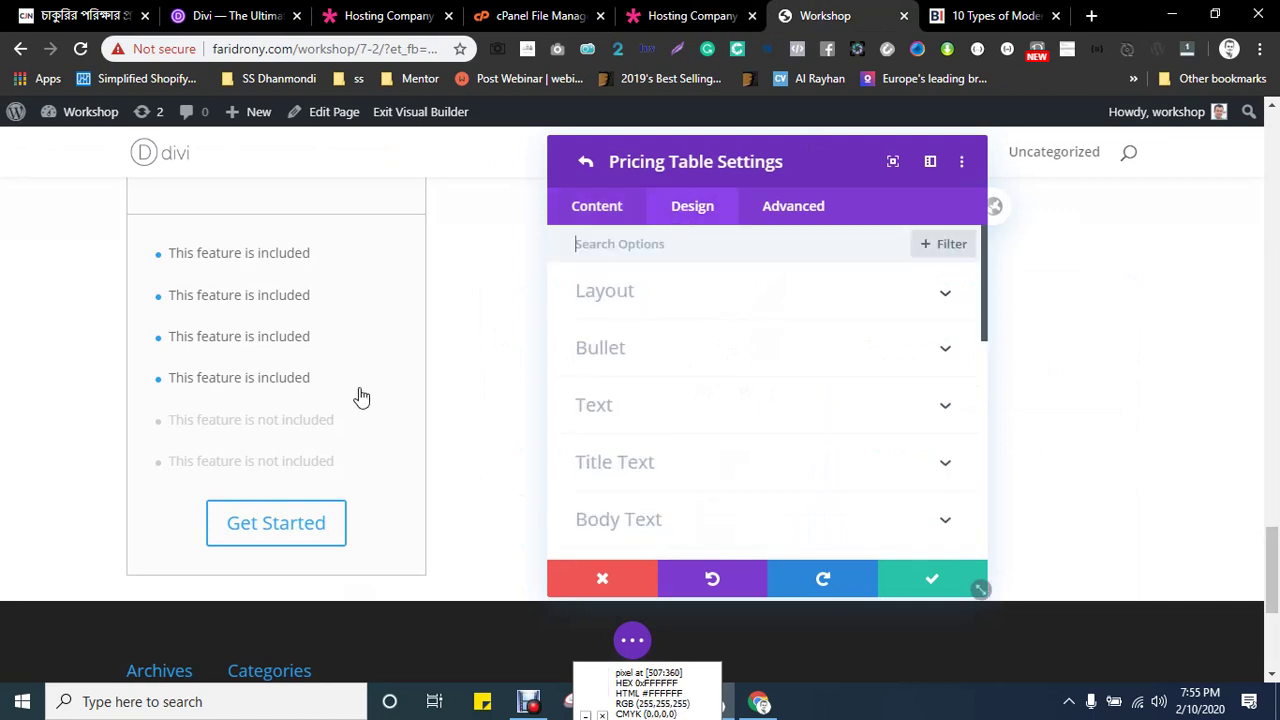
scroll(360, 395, up, 2)
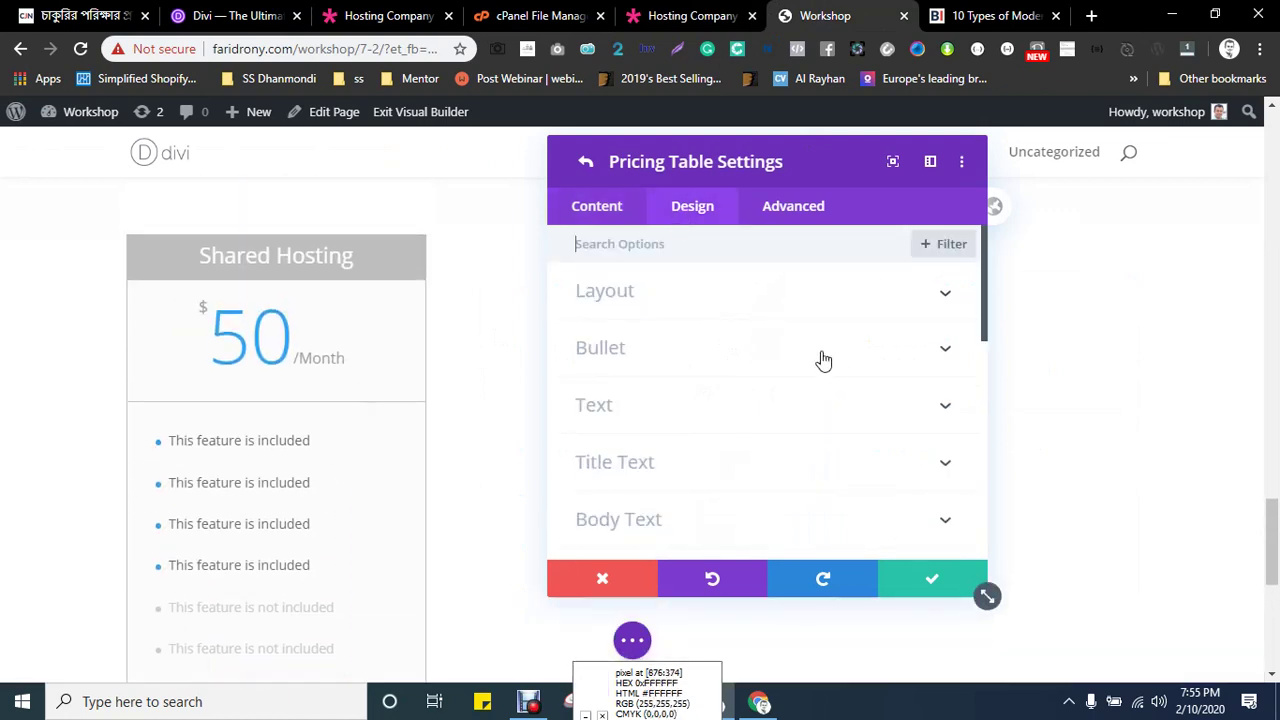
click(606, 296)
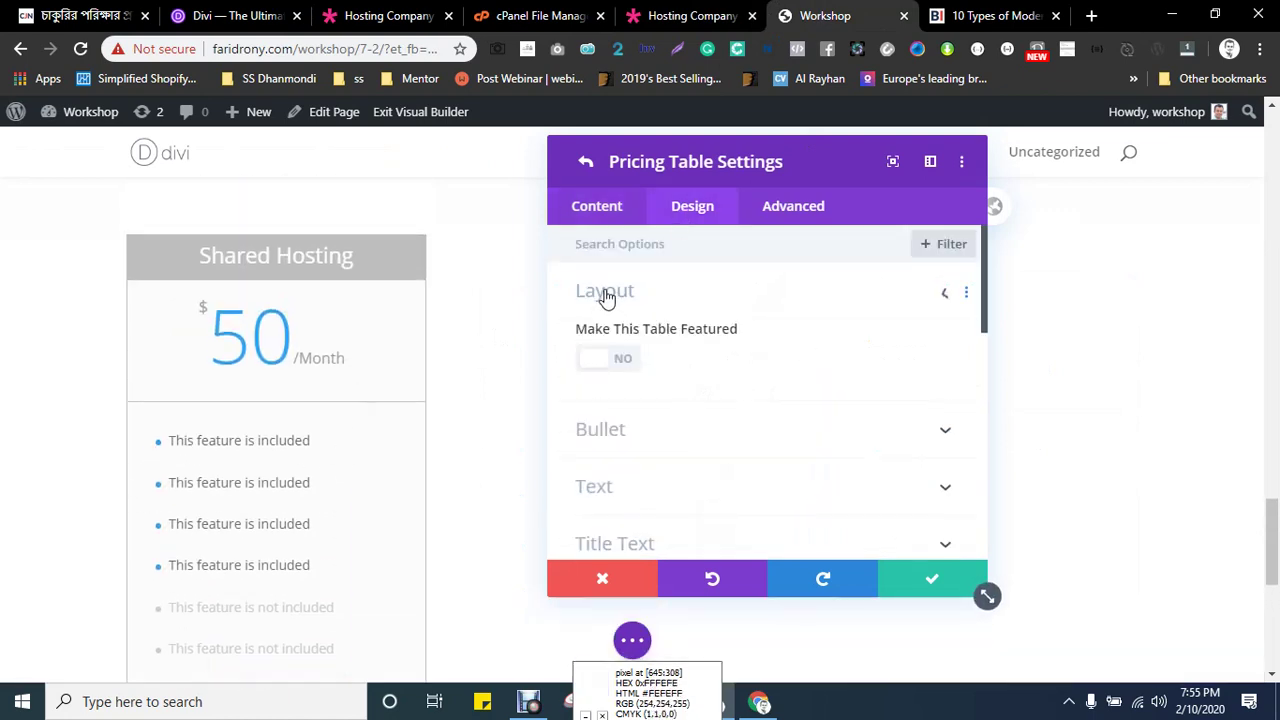
- Try making the Shared Hosting table featured, compare it with the demo page, and turn the featured option back off
click(628, 363)
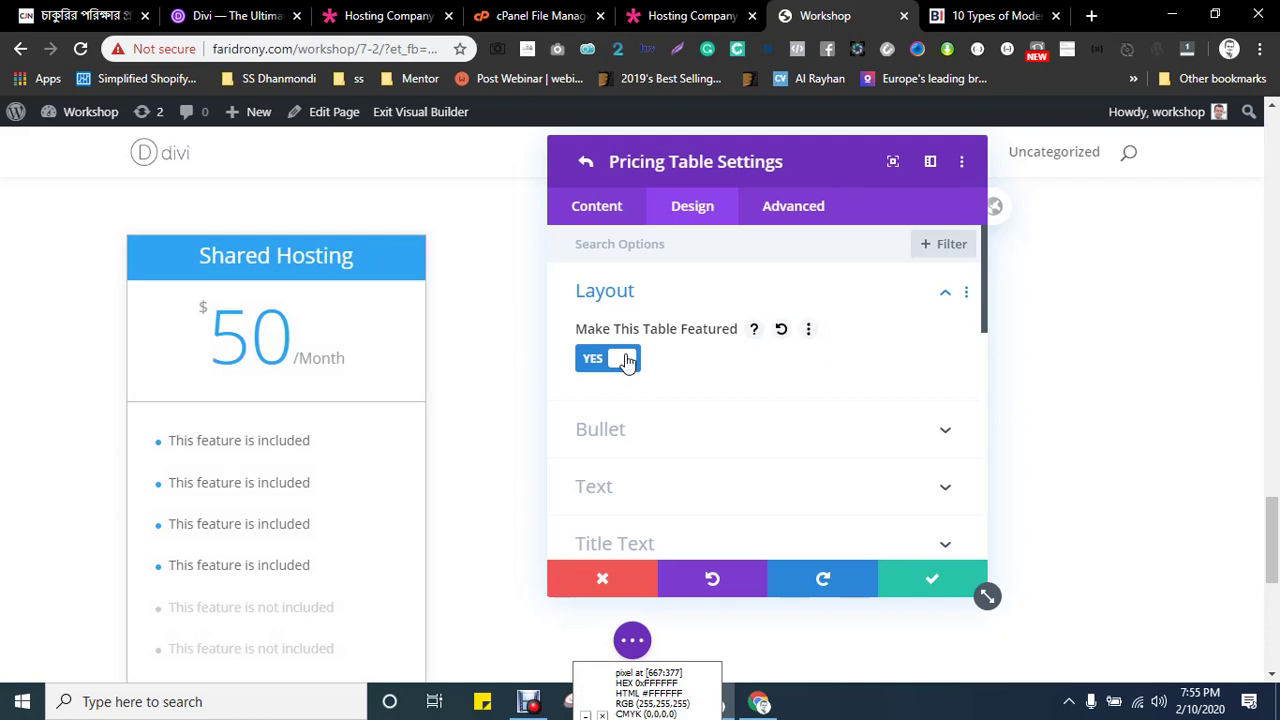
key(ctrl+shift+Tab)
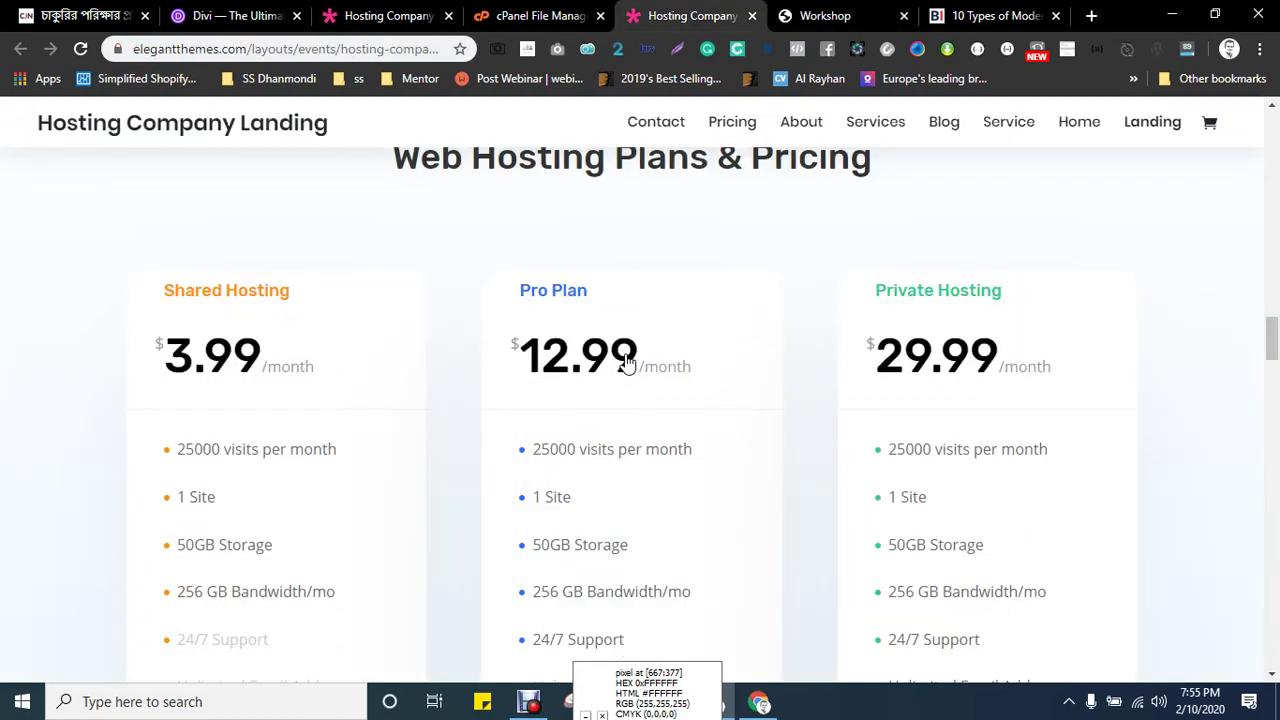
key(ctrl+Tab)
click(618, 358)
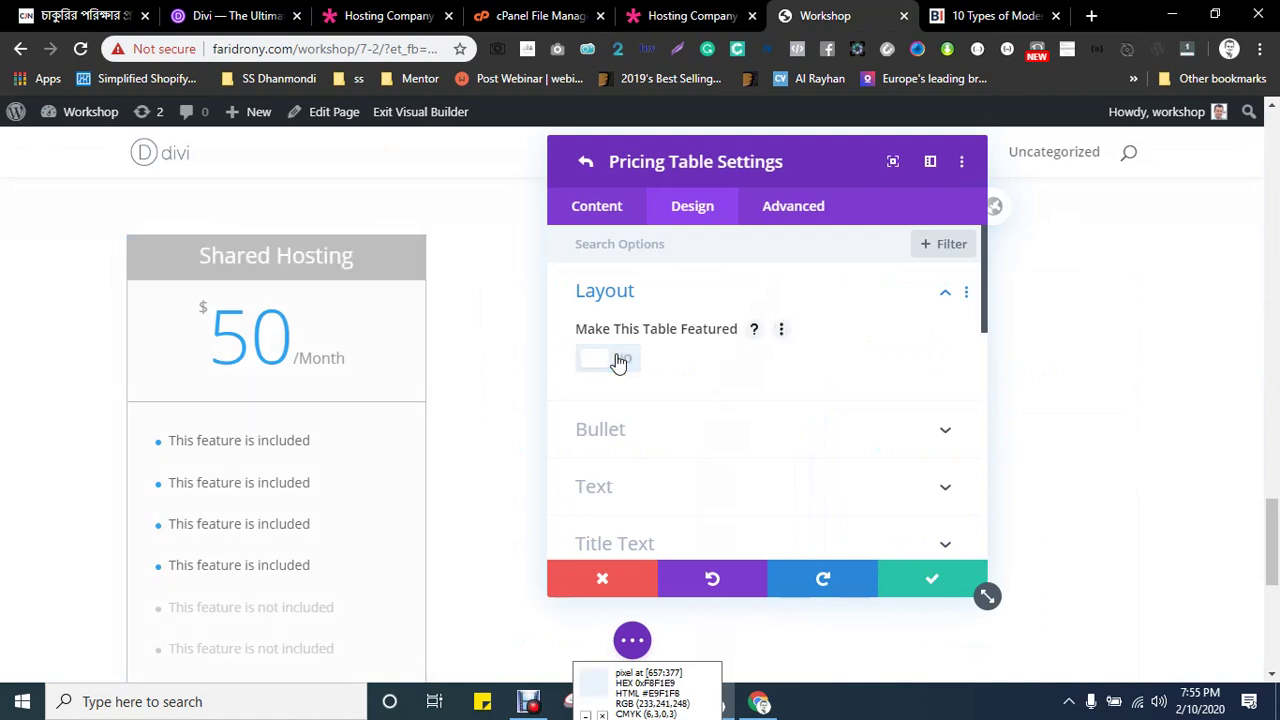
- Set the pricing table's bullet color to orange #FF8F00, sampled from the demo page's Shared Hosting bullets
scroll(725, 370, down, 1)
click(654, 336)
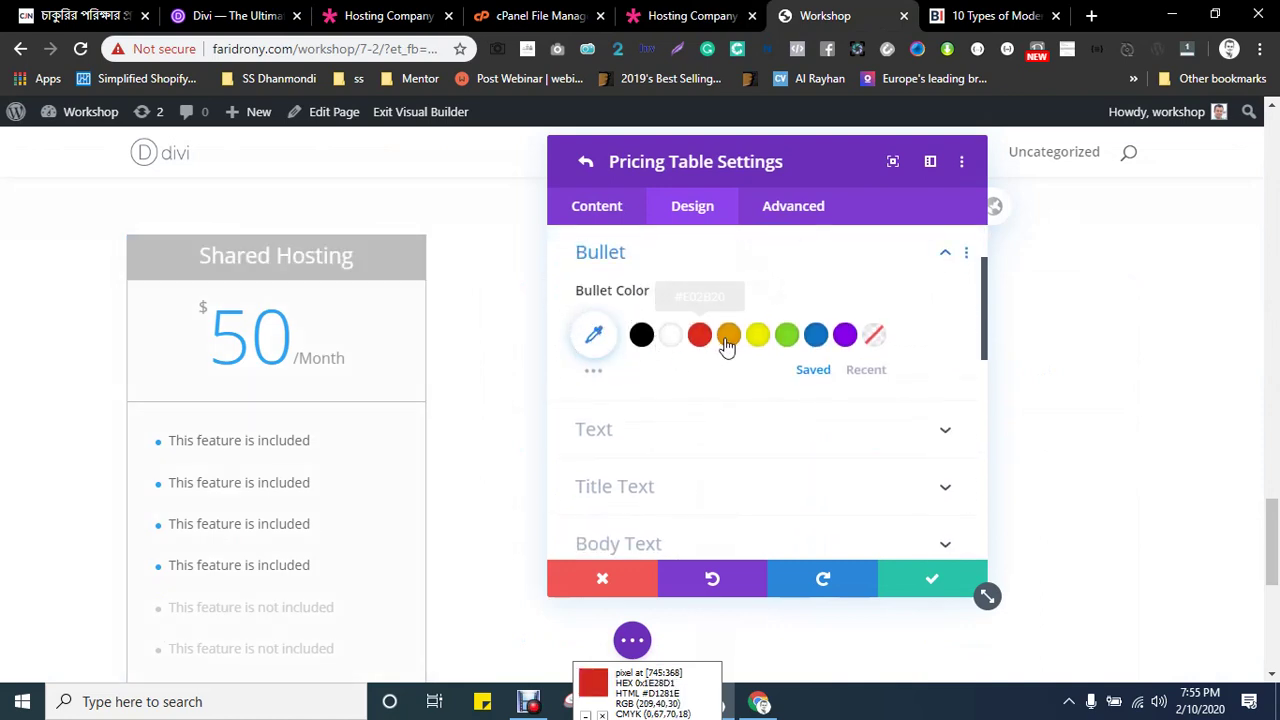
click(700, 336)
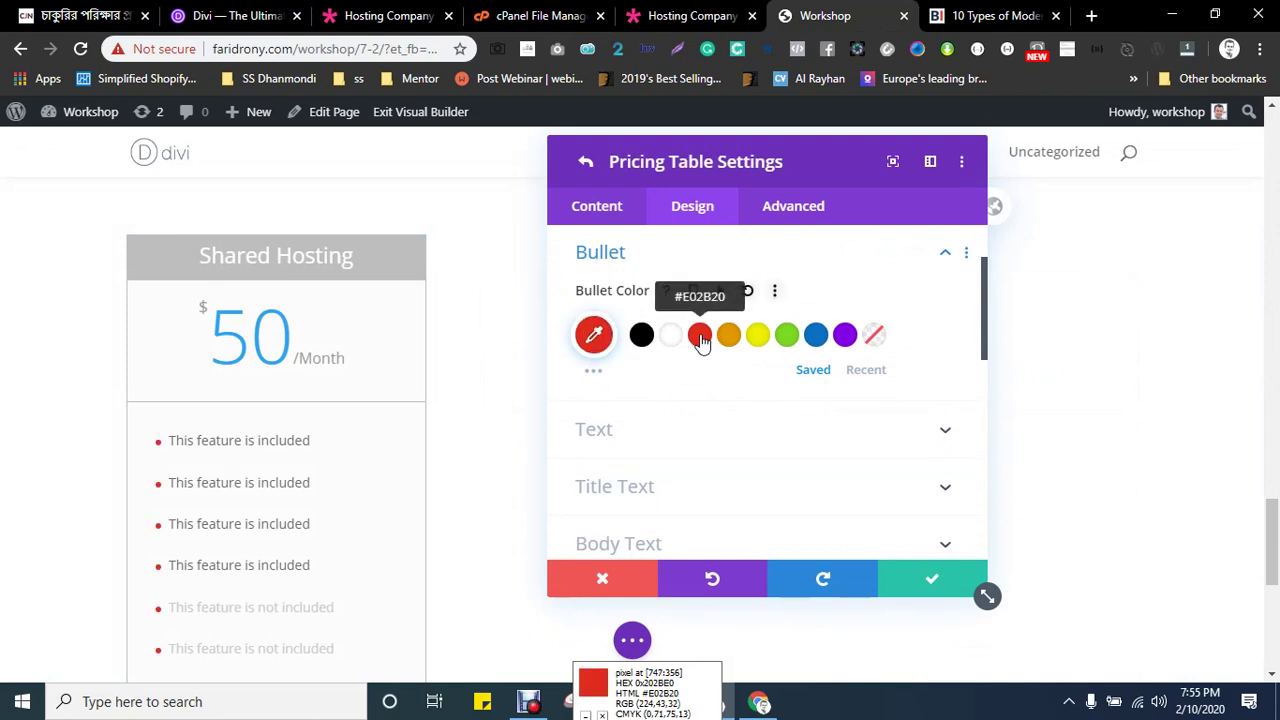
key(ctrl+shift+Tab)
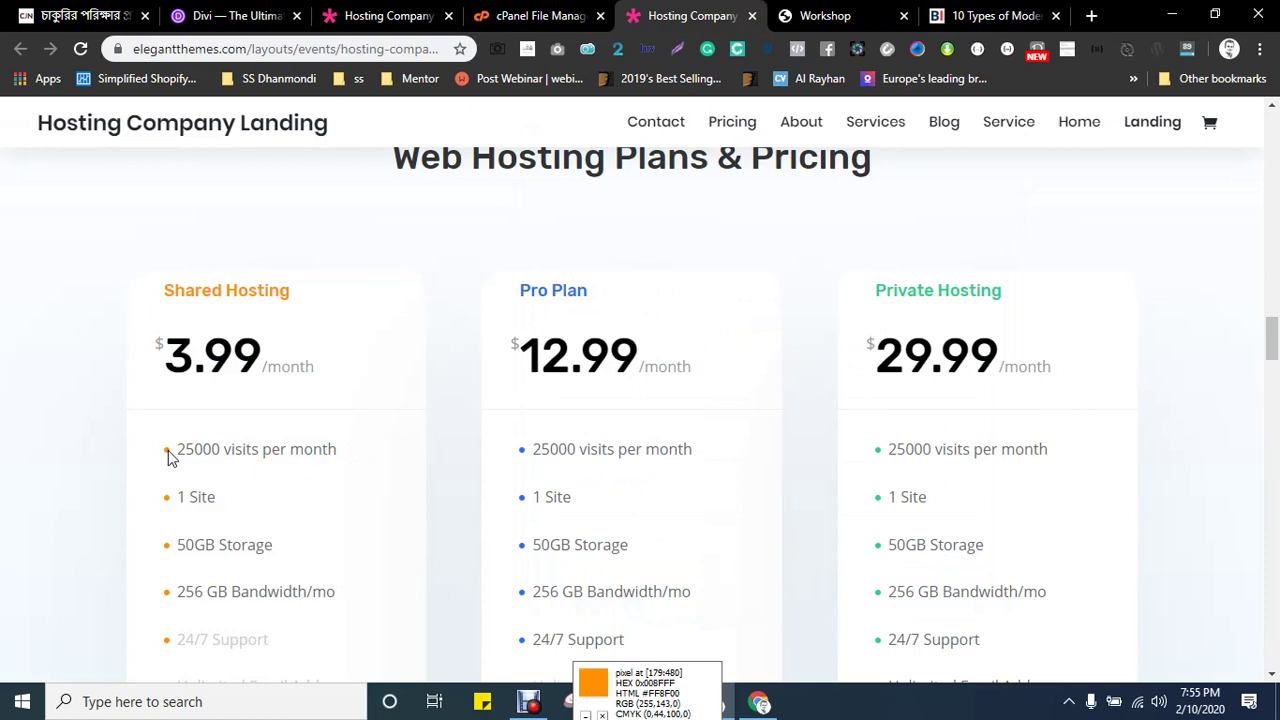
key(ctrl+Tab)
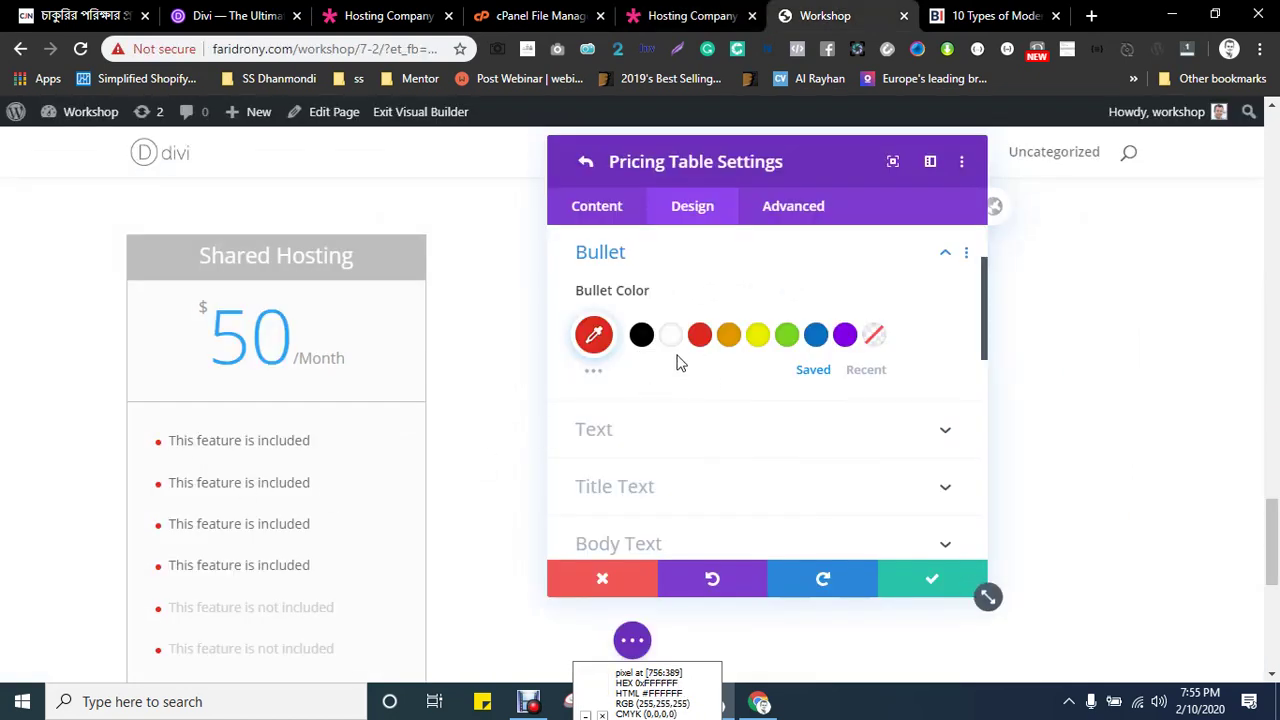
click(603, 345)
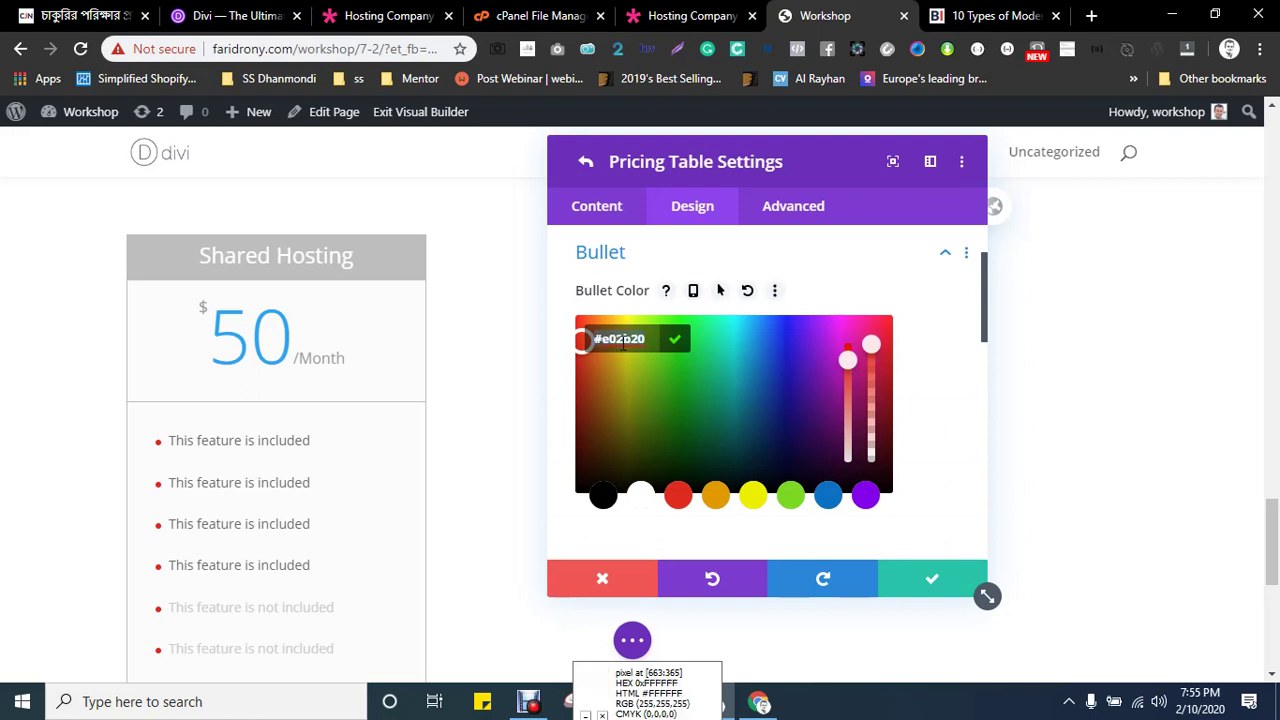
key(ctrl+v)
click(675, 341)
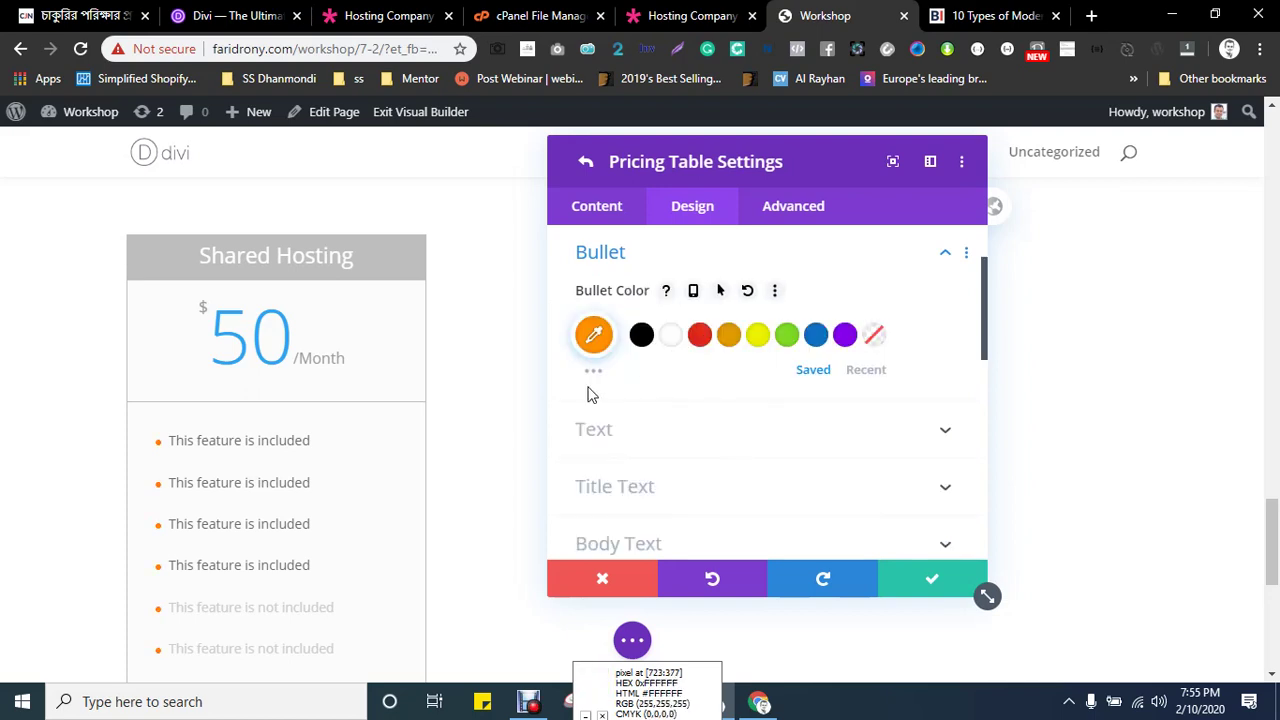
- Set the Shared Hosting pricing table's text alignment to left
click(653, 442)
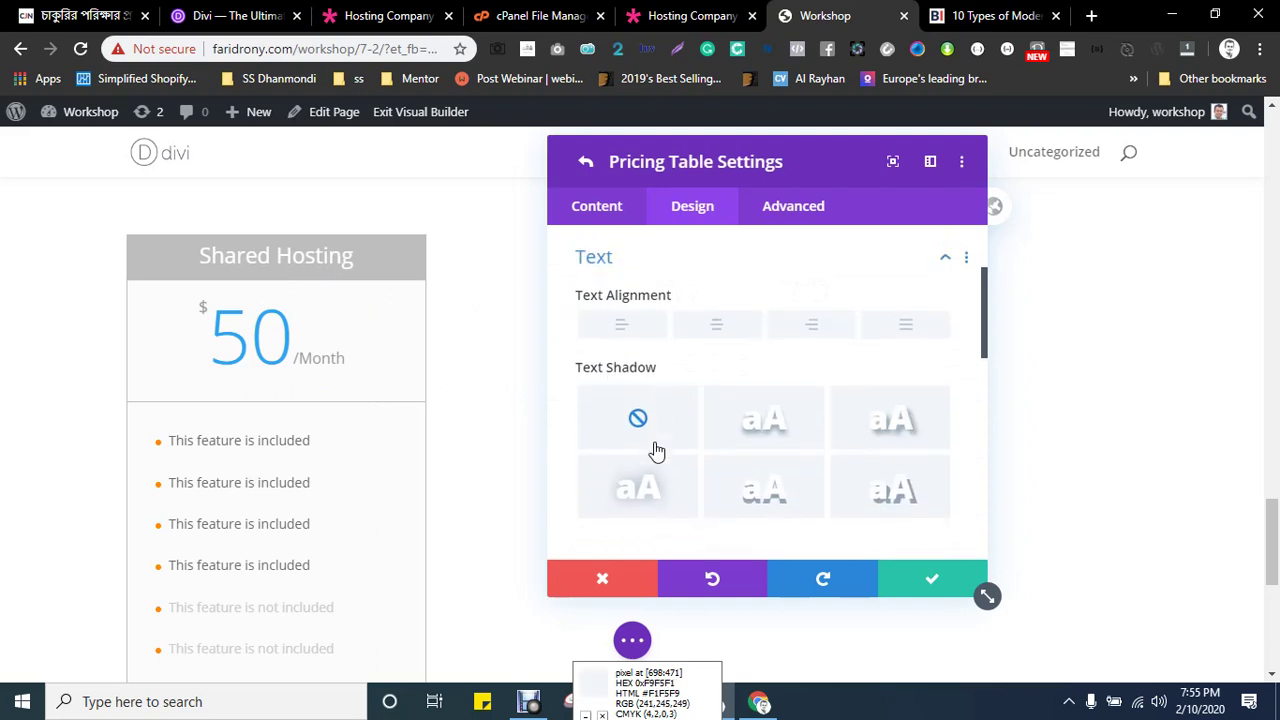
click(620, 330)
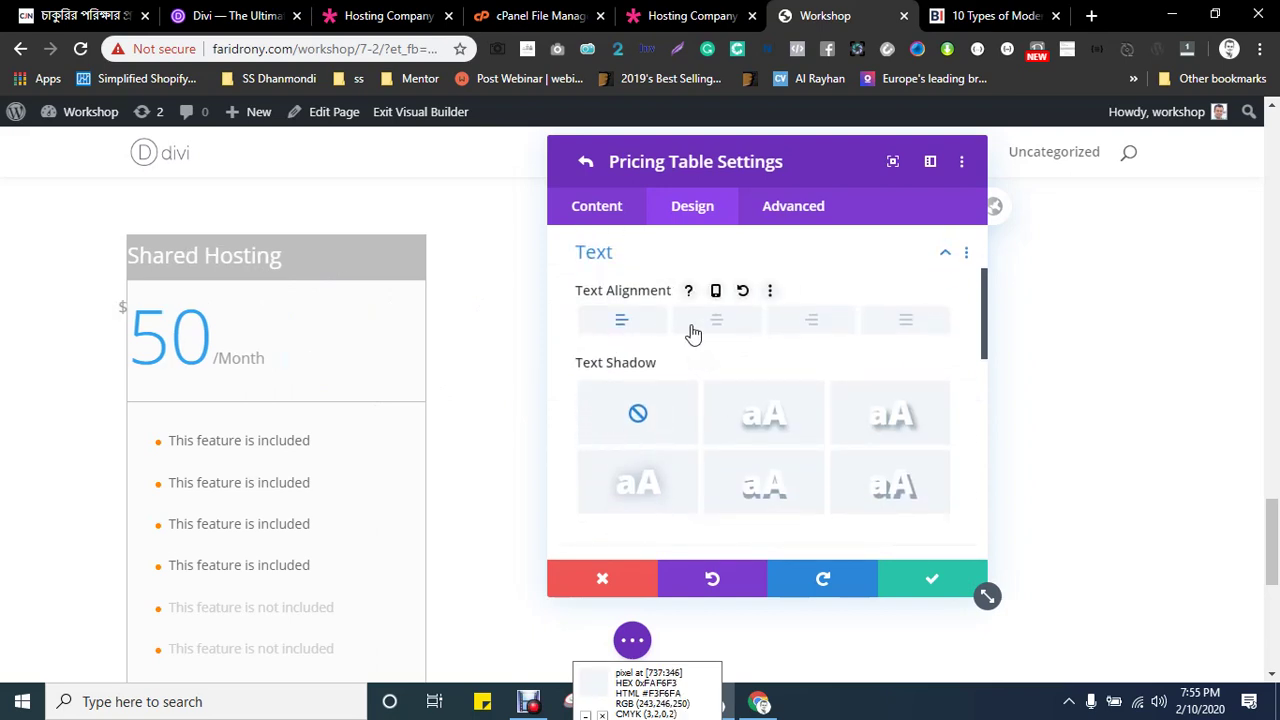
- Keep the text left-aligned, try orange #FF8F00 as the Shared Hosting table's header background color, and replace it with transparent
click(695, 333)
click(636, 332)
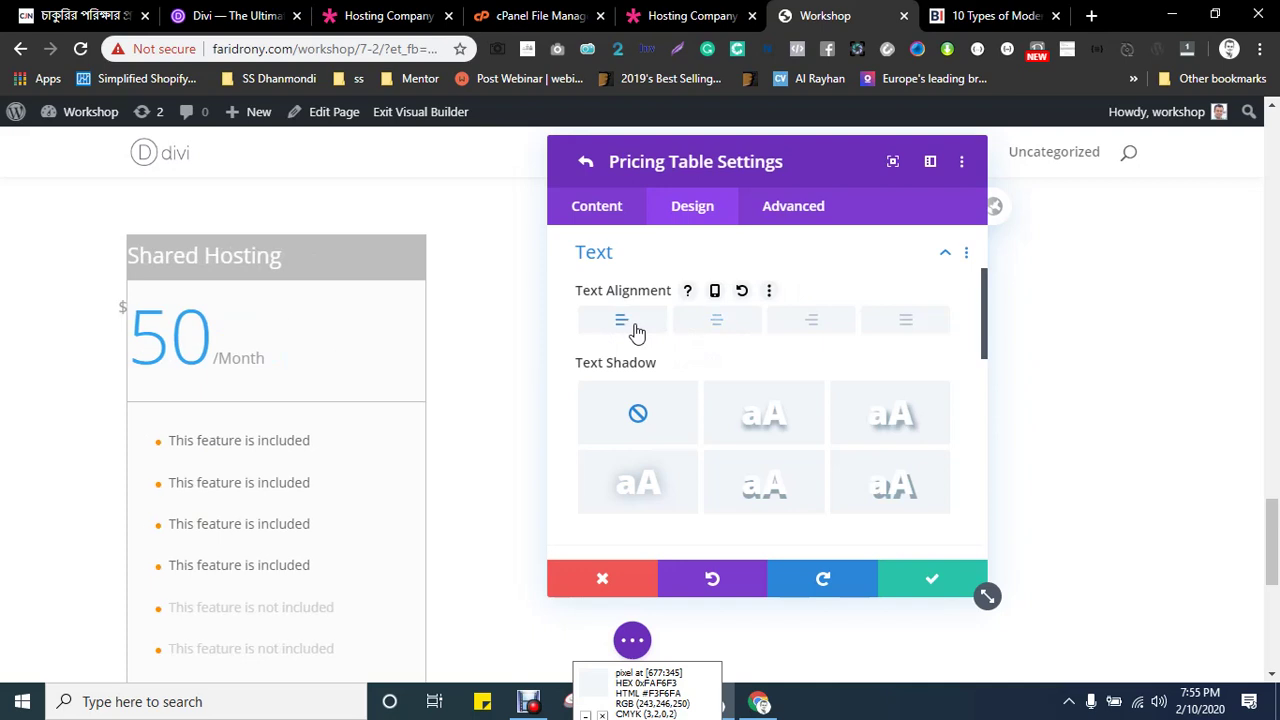
scroll(703, 350, down, 3)
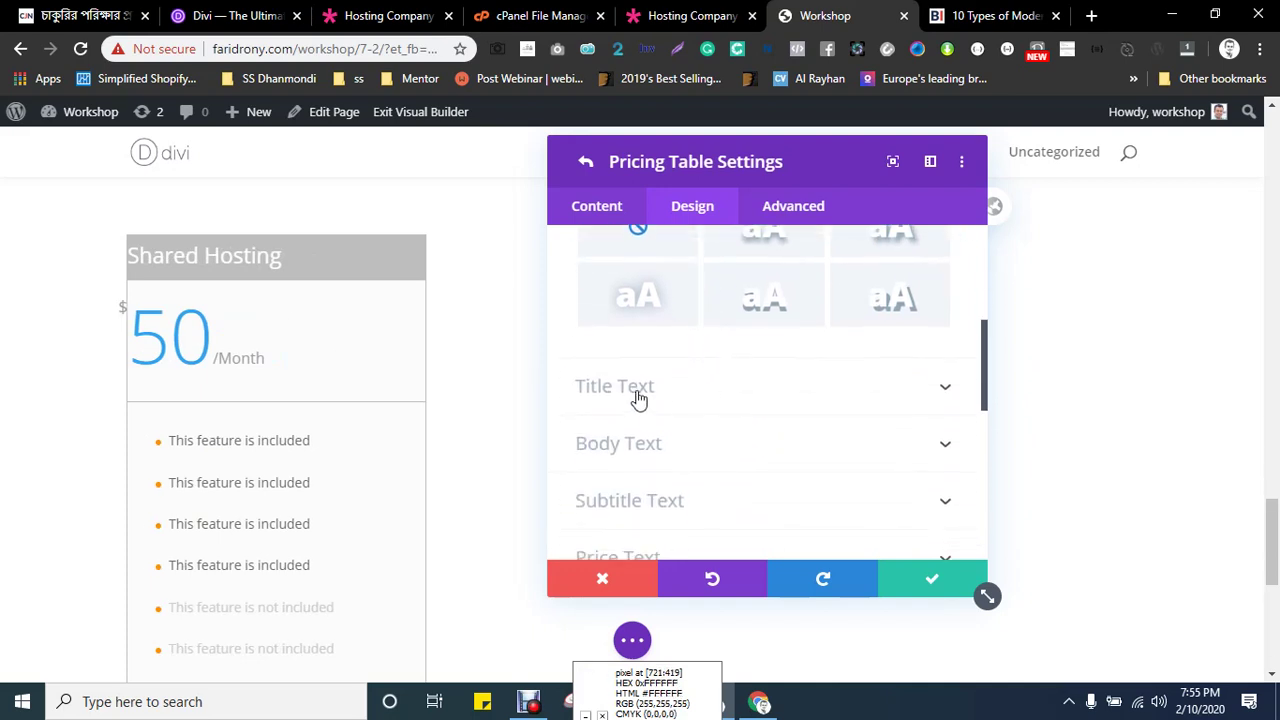
click(615, 388)
click(592, 344)
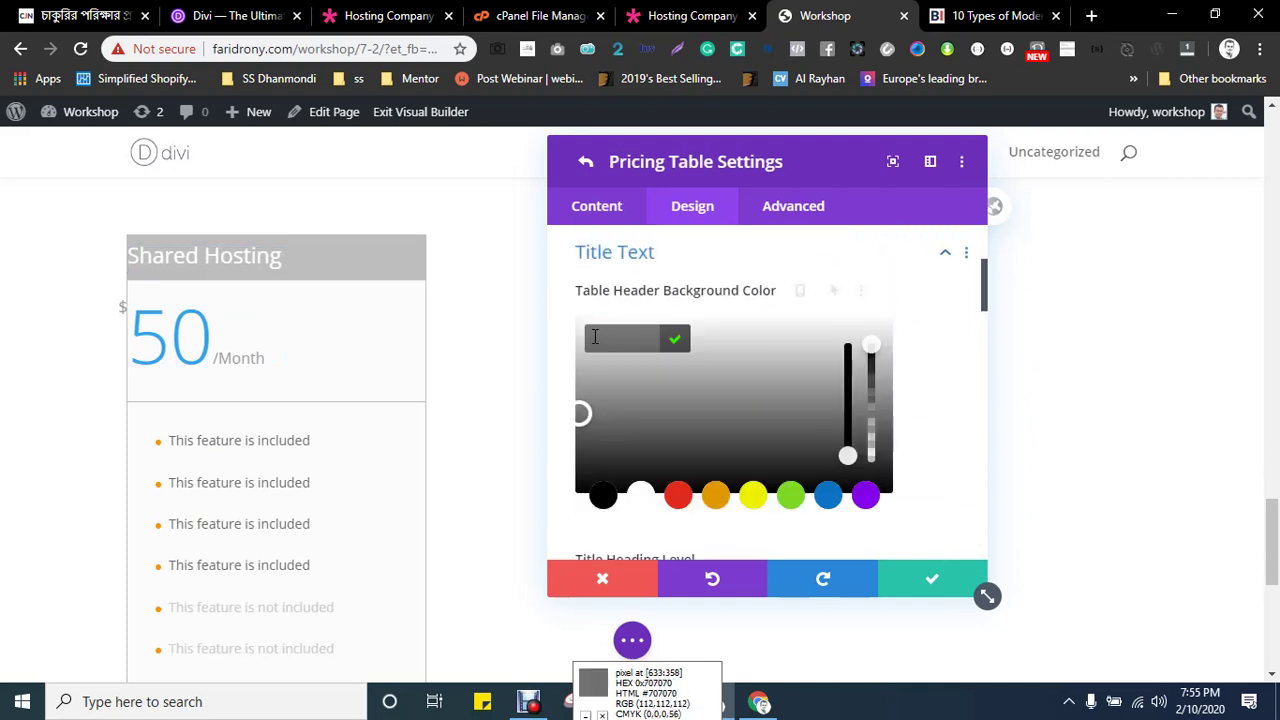
text(#ff8c00)
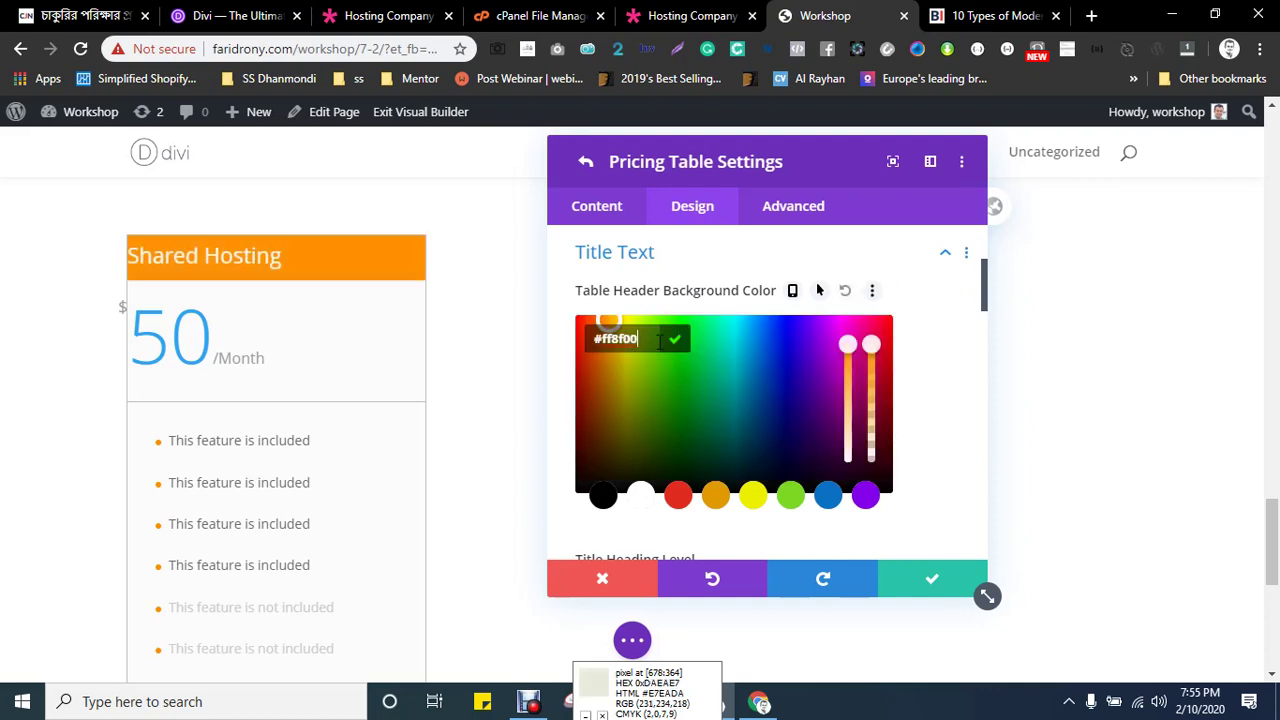
click(675, 339)
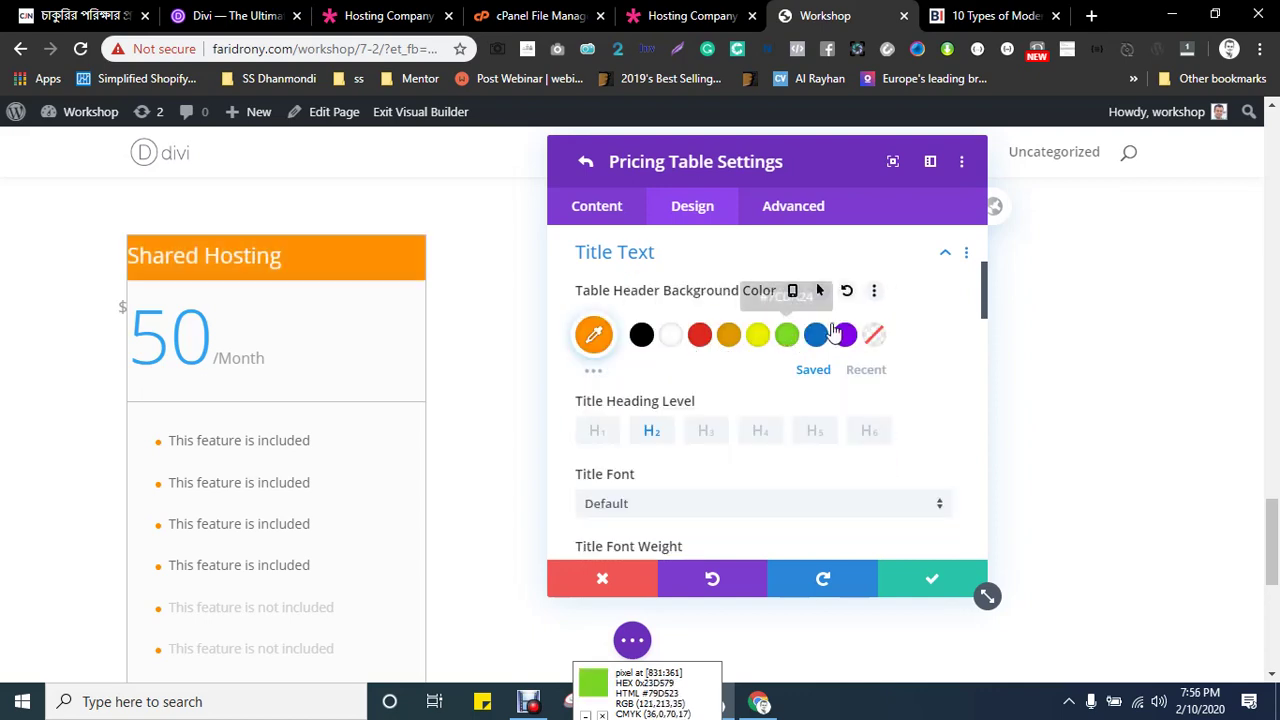
click(874, 337)
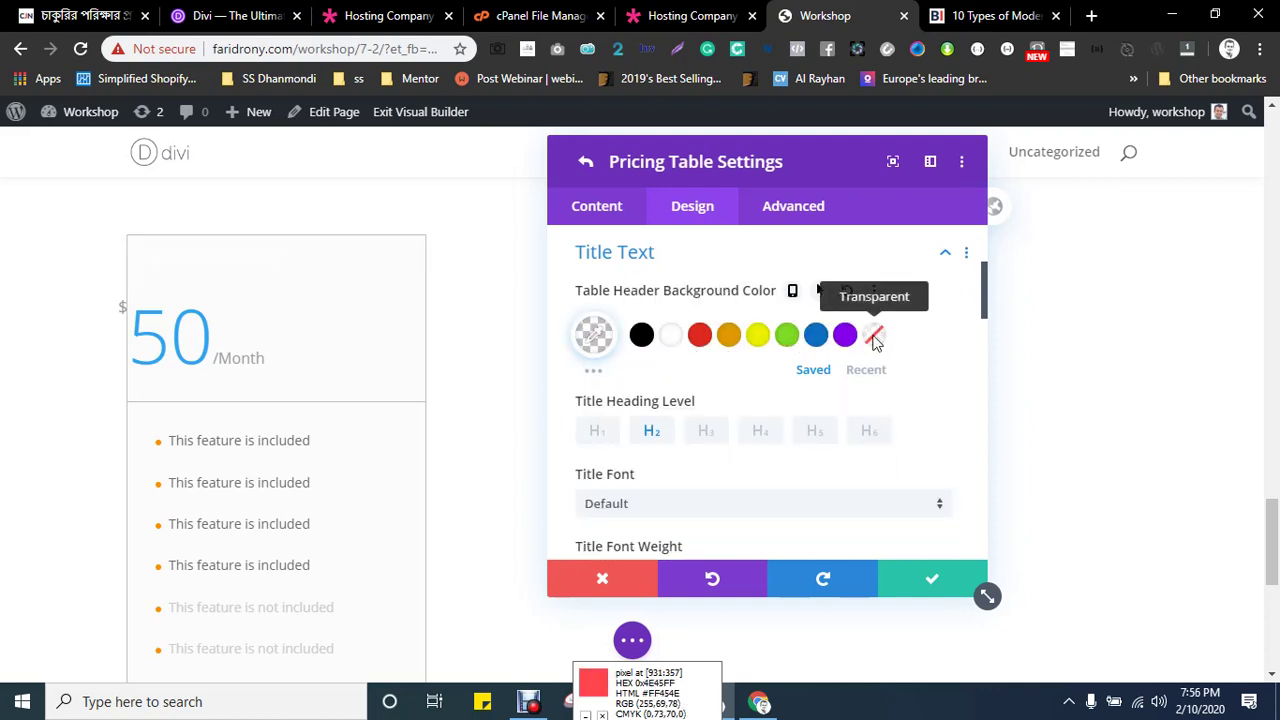
- Set the pricing table's title font to Open Sans and its title text color to orange #FF8F00
scroll(663, 380, down, 2)
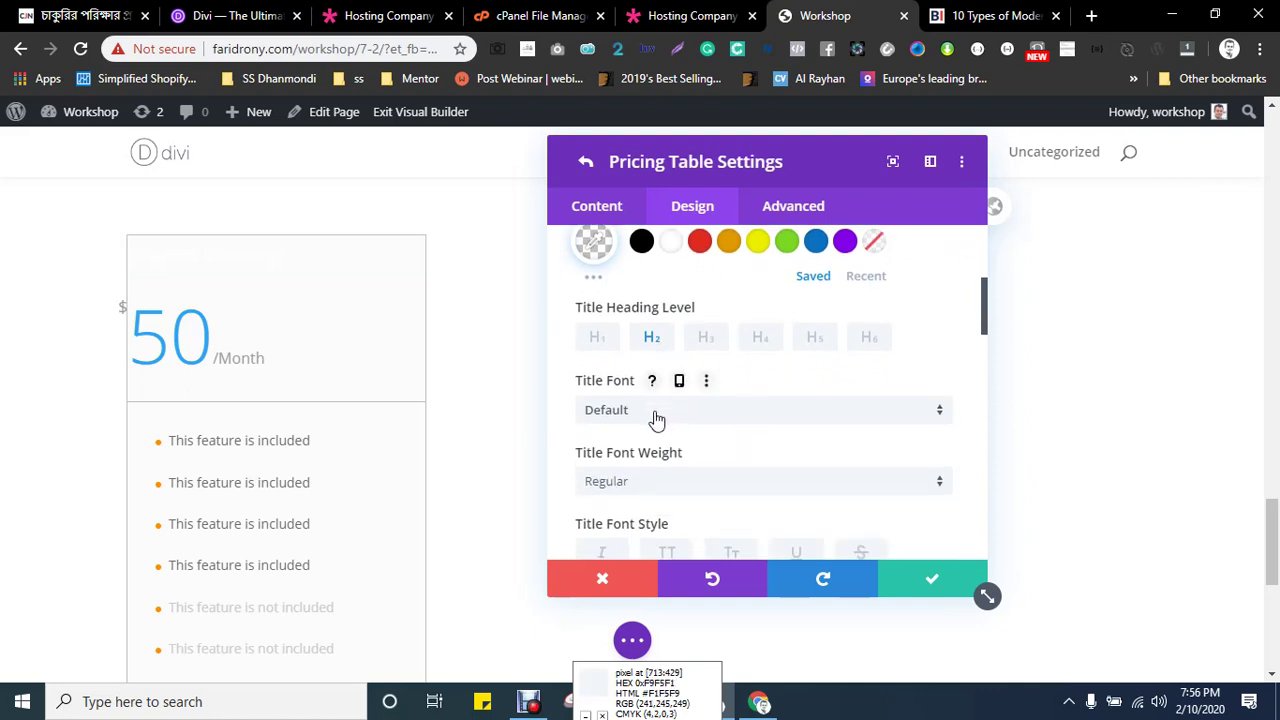
click(652, 418)
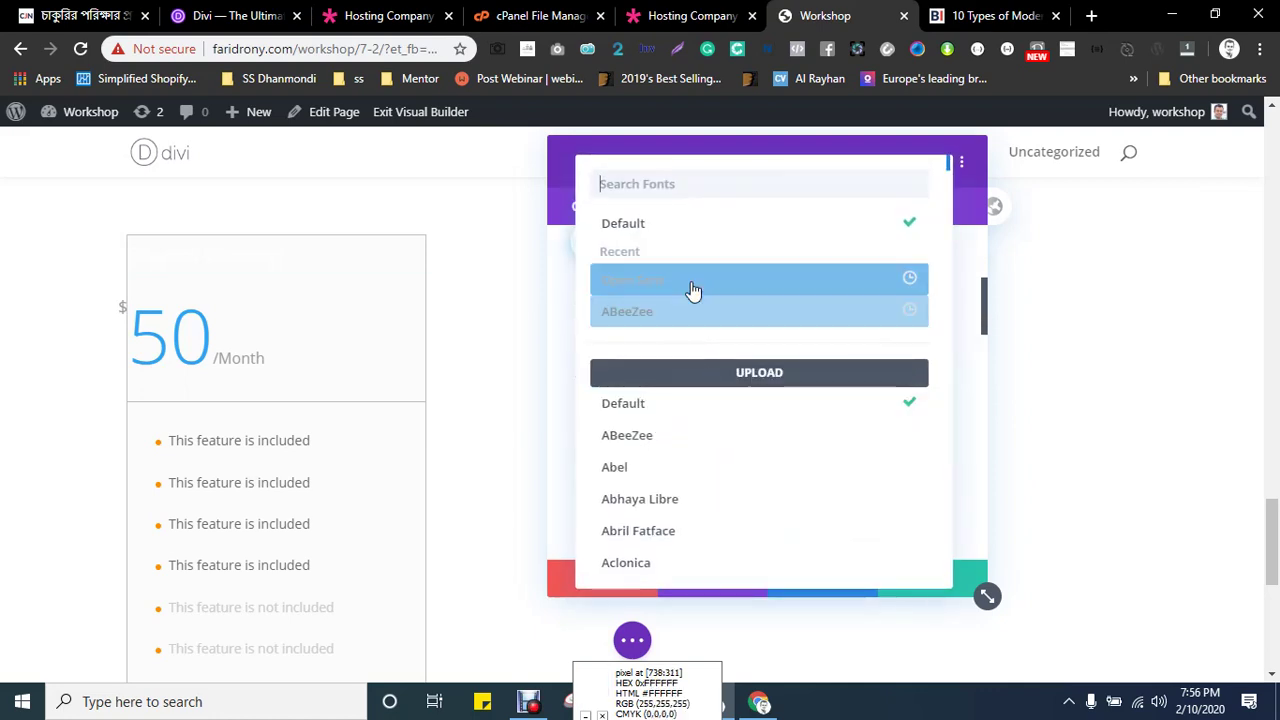
click(693, 289)
scroll(729, 345, down, 2)
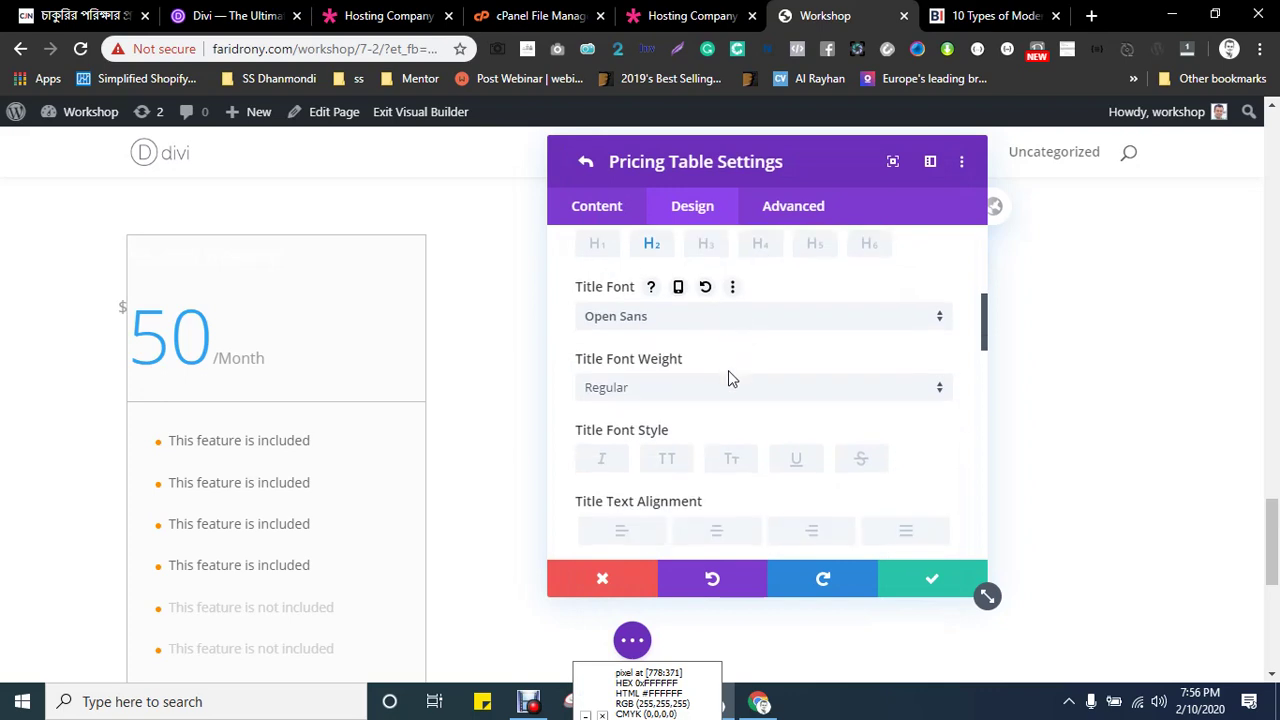
scroll(751, 434, down, 4)
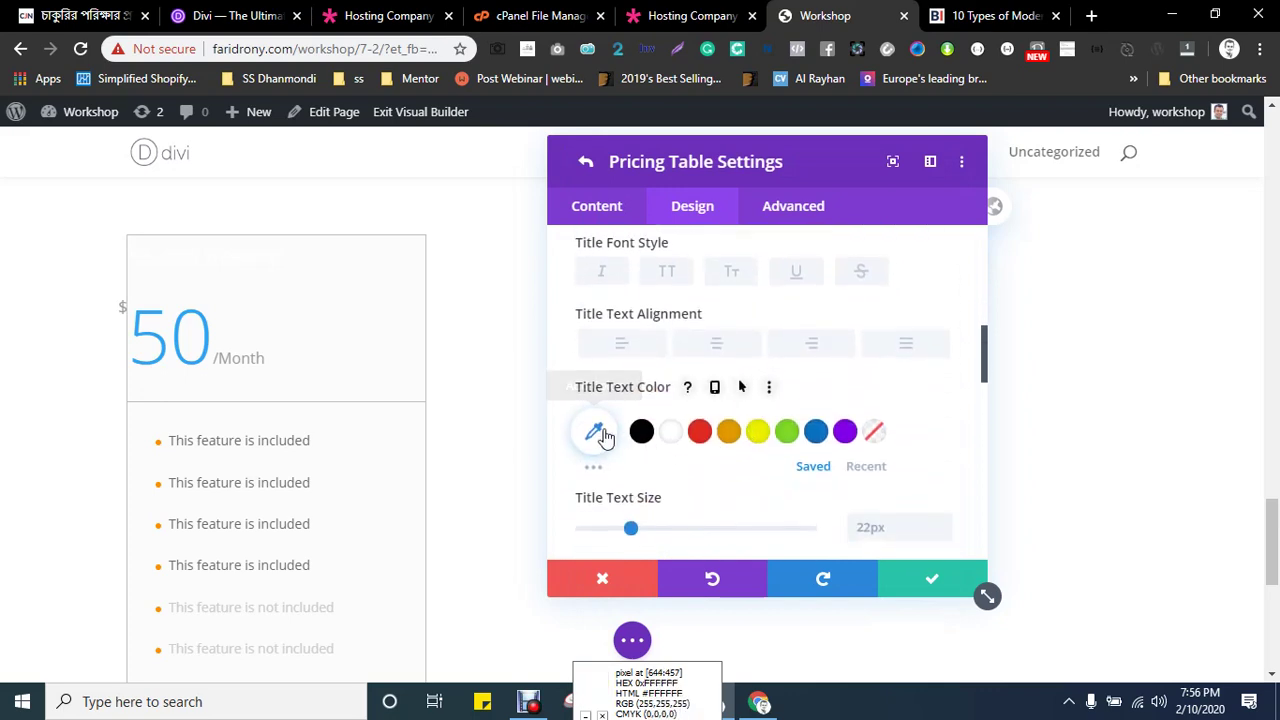
click(596, 432)
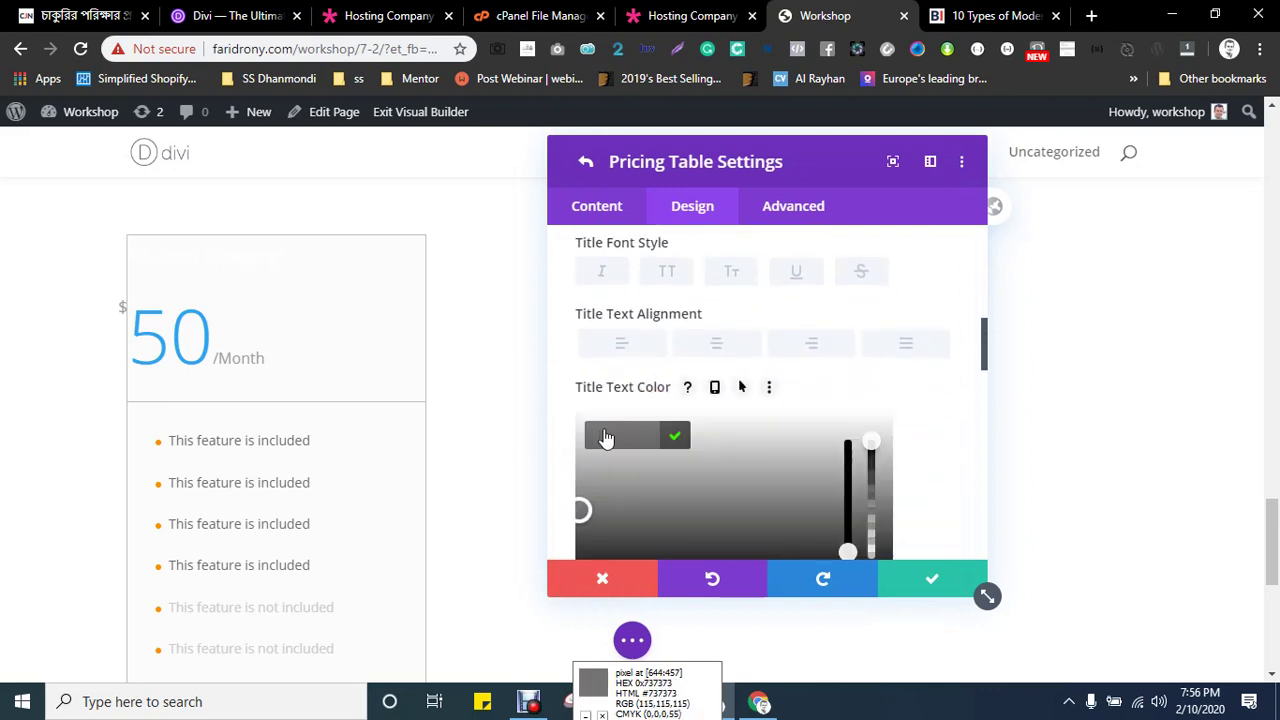
key(ctrl+v)
click(674, 435)
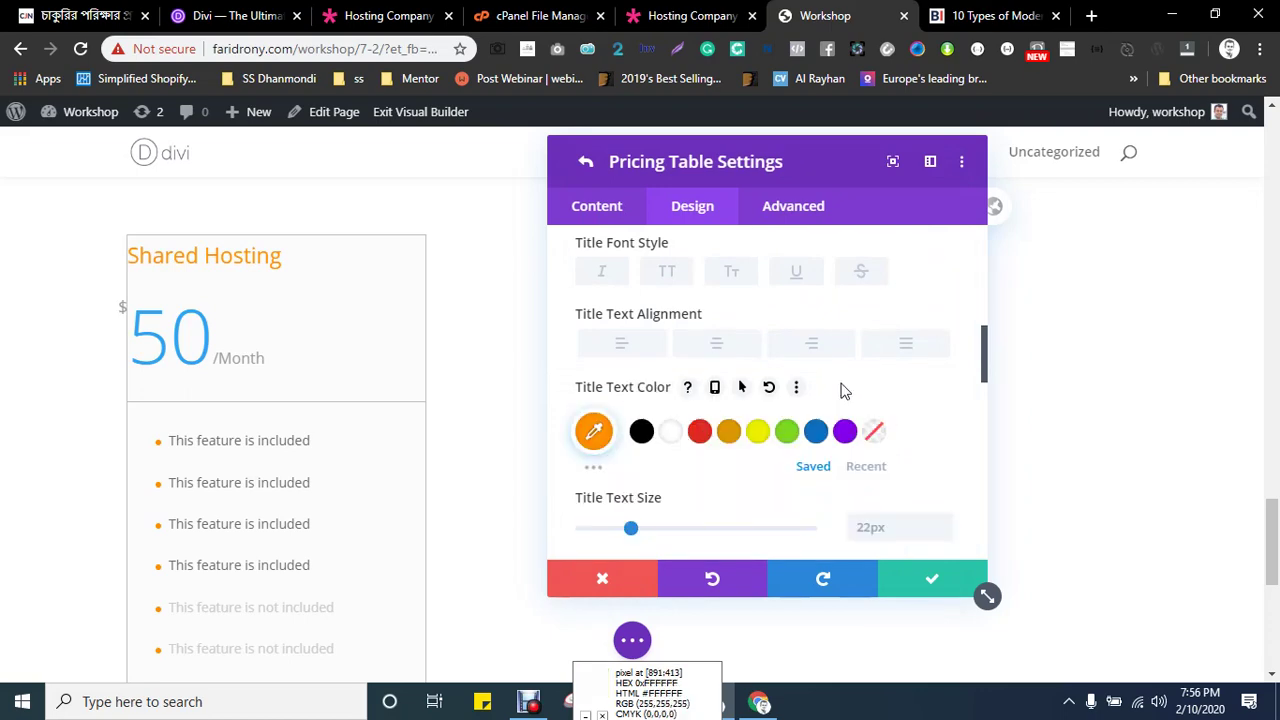
- Inspect the CSS of the Shared Hosting price and its month label on the demo page, and return to the Workshop page
key(ctrl+Tab)
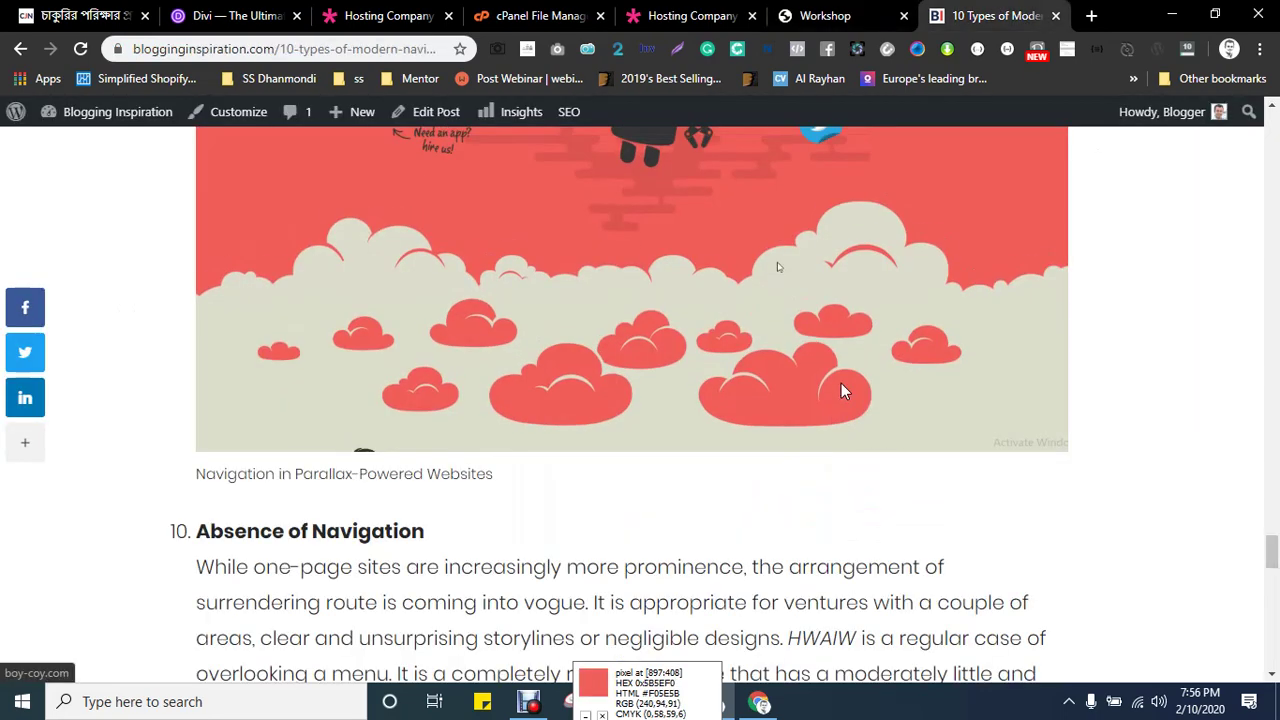
key(ctrl+shift+Tab)
key(ctrl+shift+Tab)
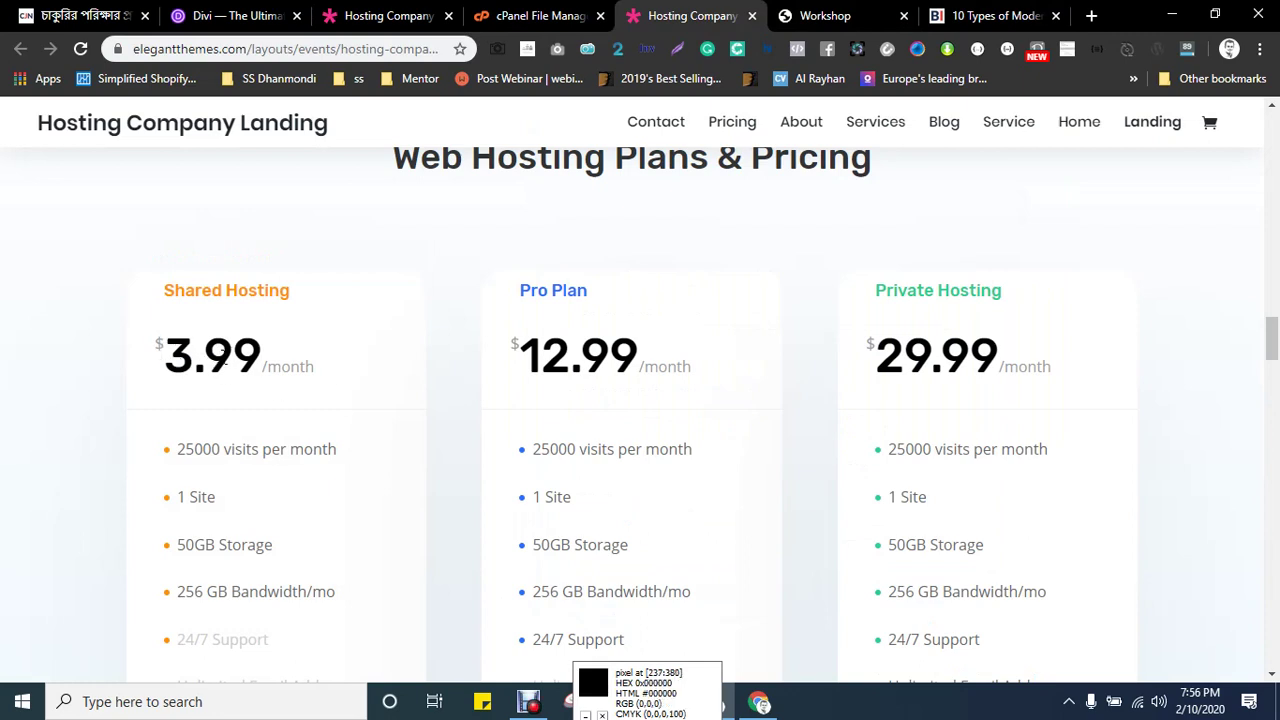
right_click(270, 366)
click(340, 352)
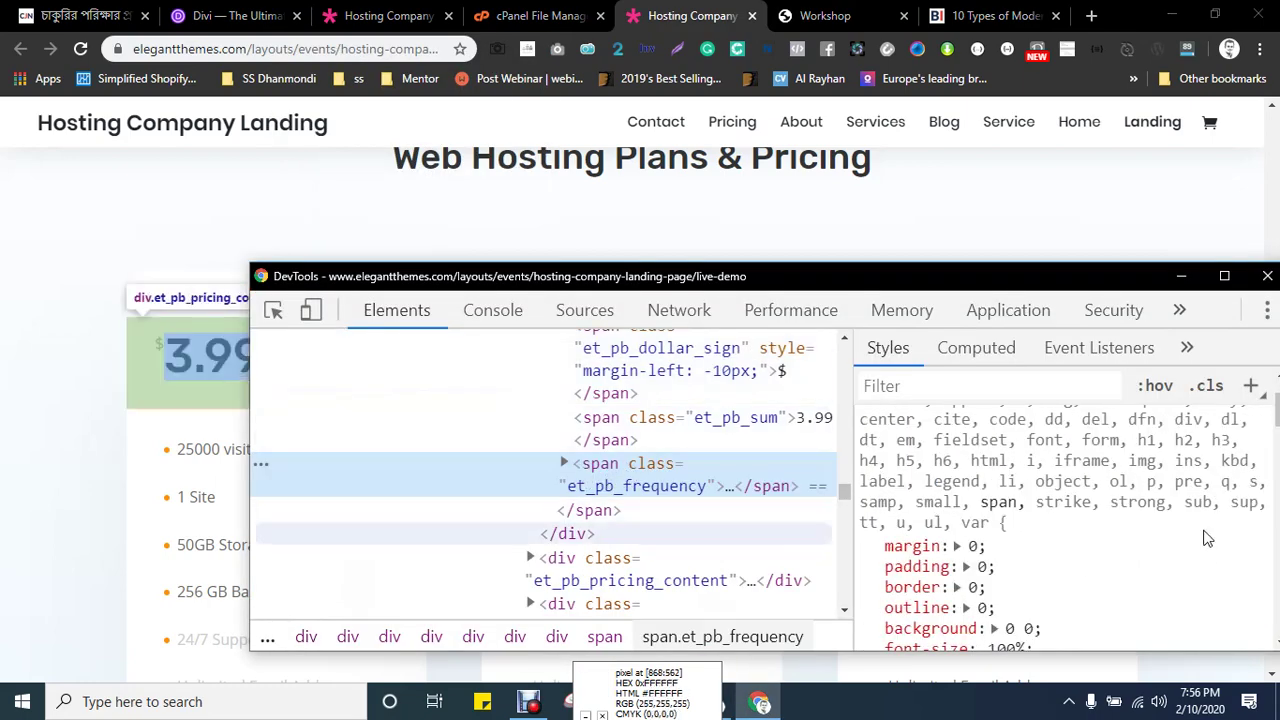
scroll(1190, 525, down, 3)
scroll(1183, 520, up, 3)
scroll(1183, 518, up, 2)
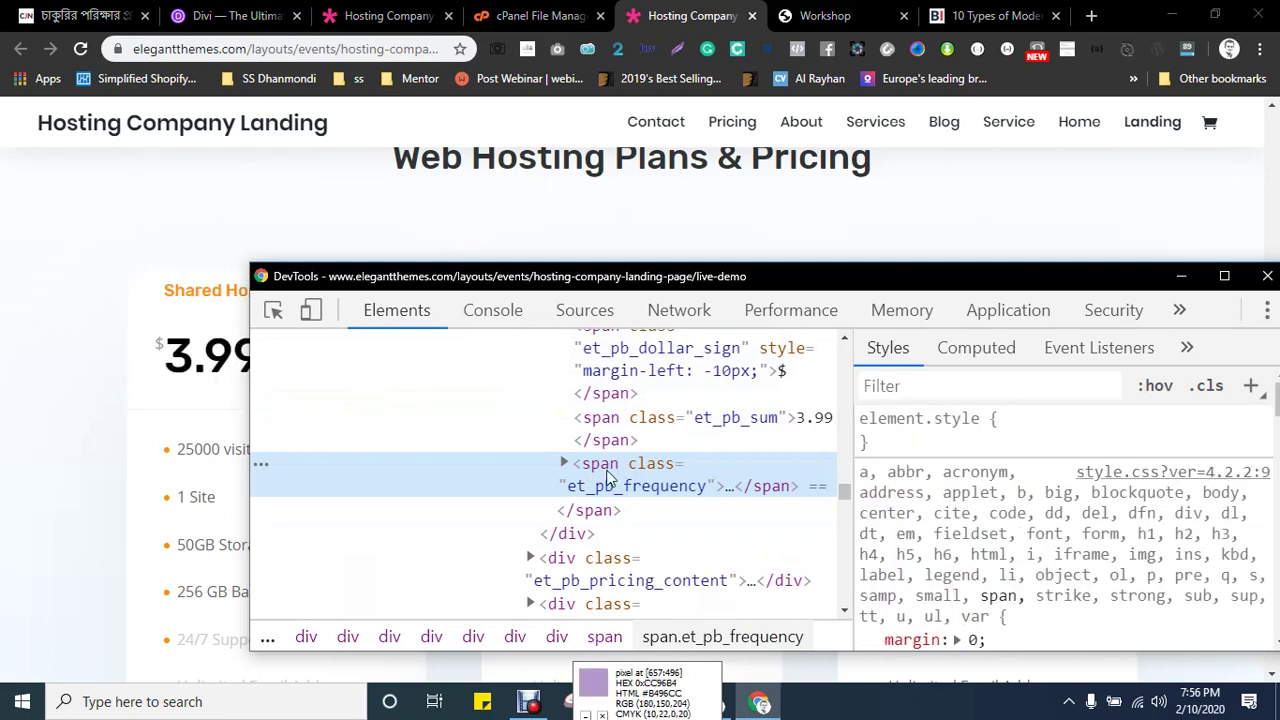
click(564, 463)
click(659, 527)
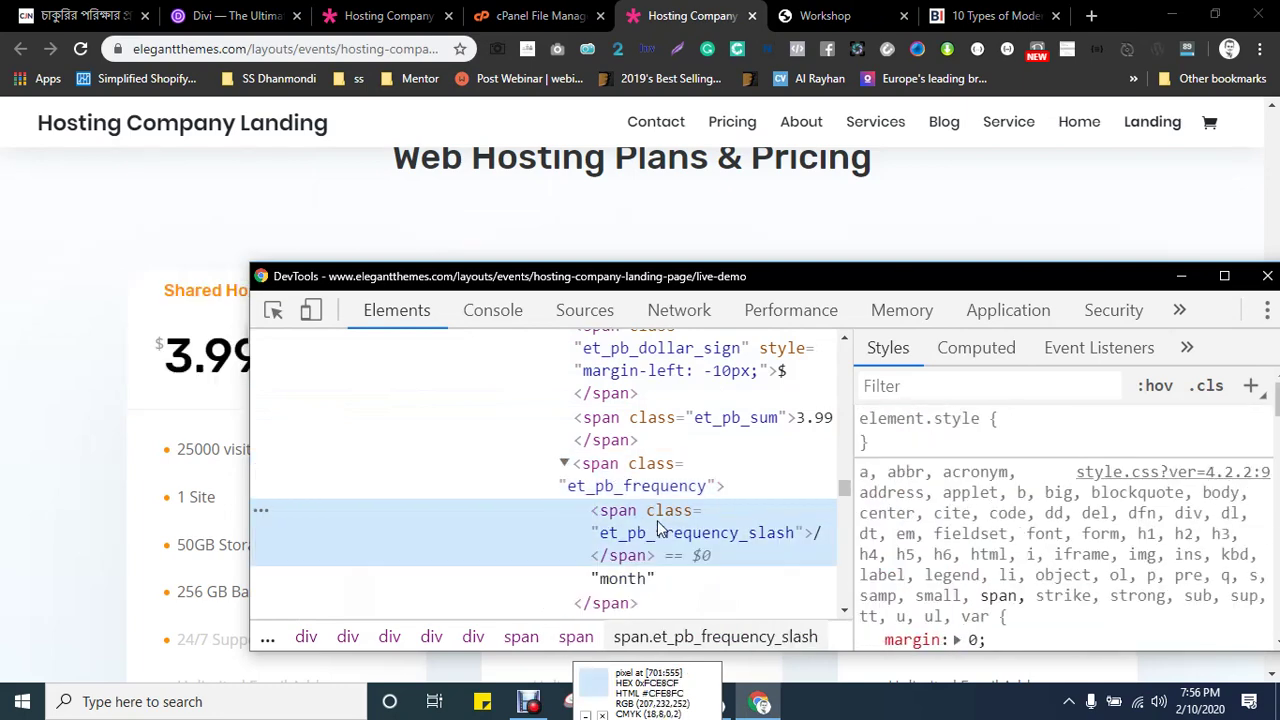
scroll(1010, 490, down, 5)
key(Up)
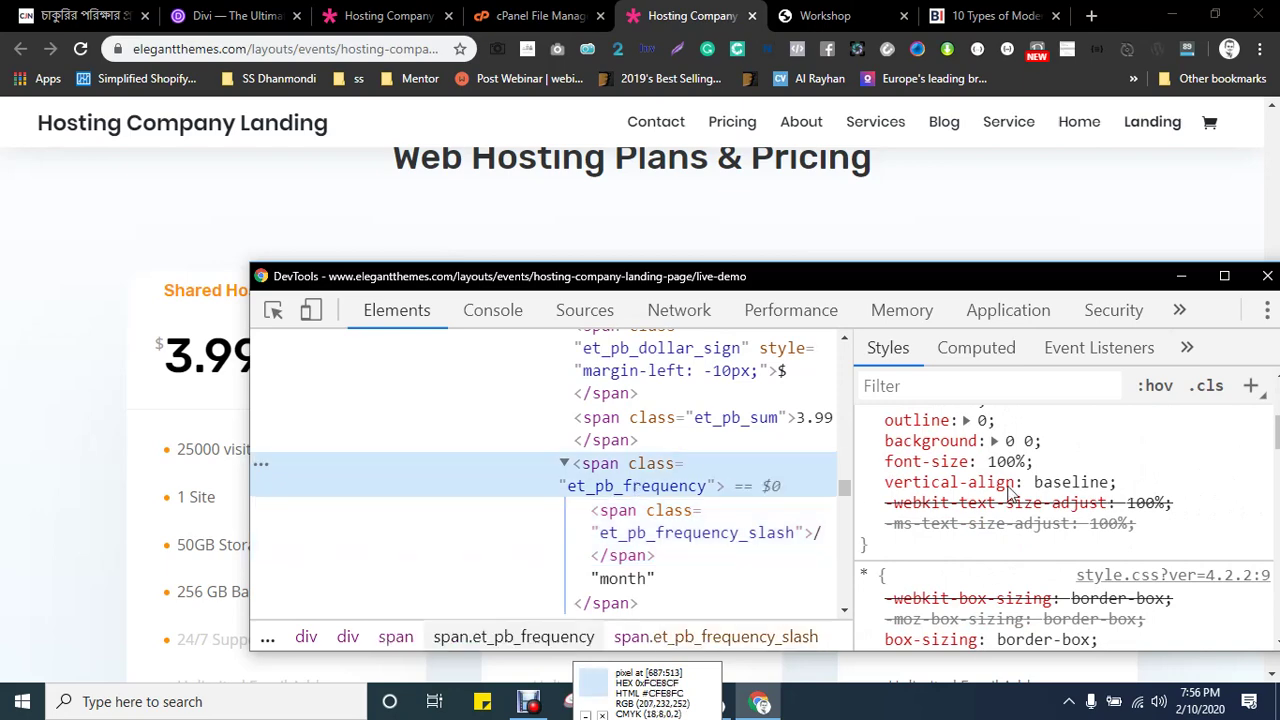
scroll(1133, 481, down, 5)
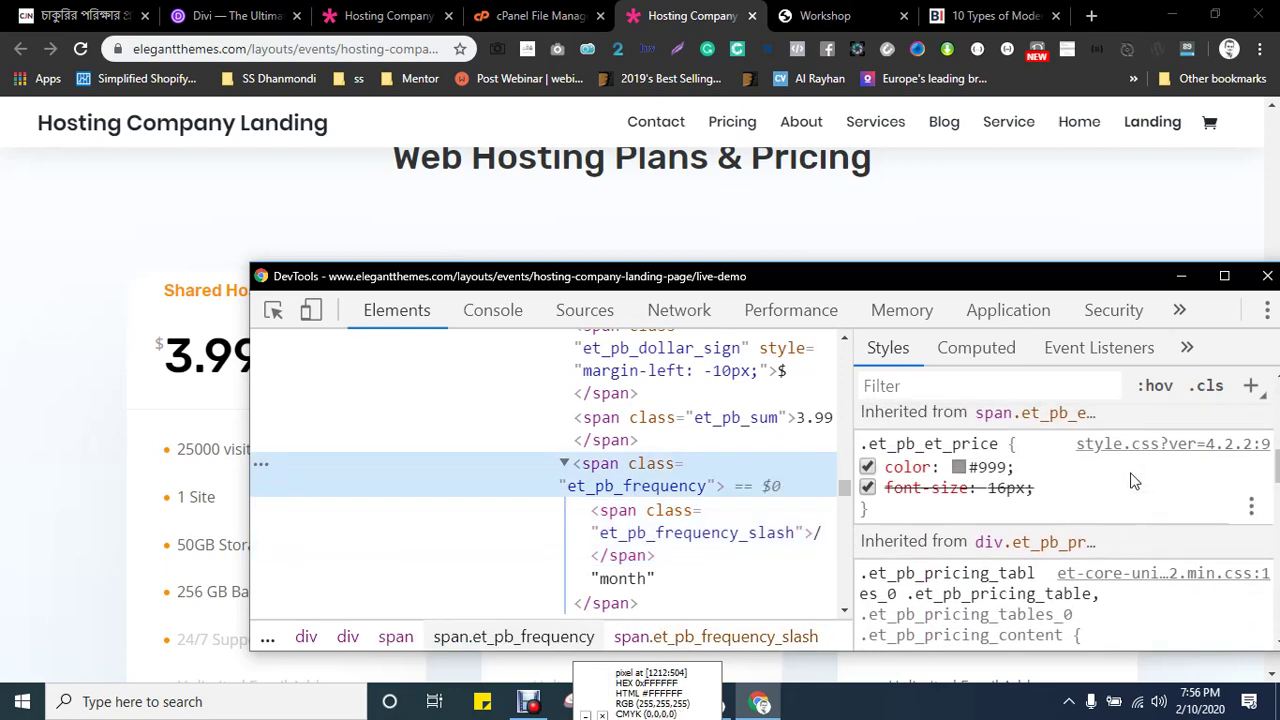
click(1000, 466)
key(F12)
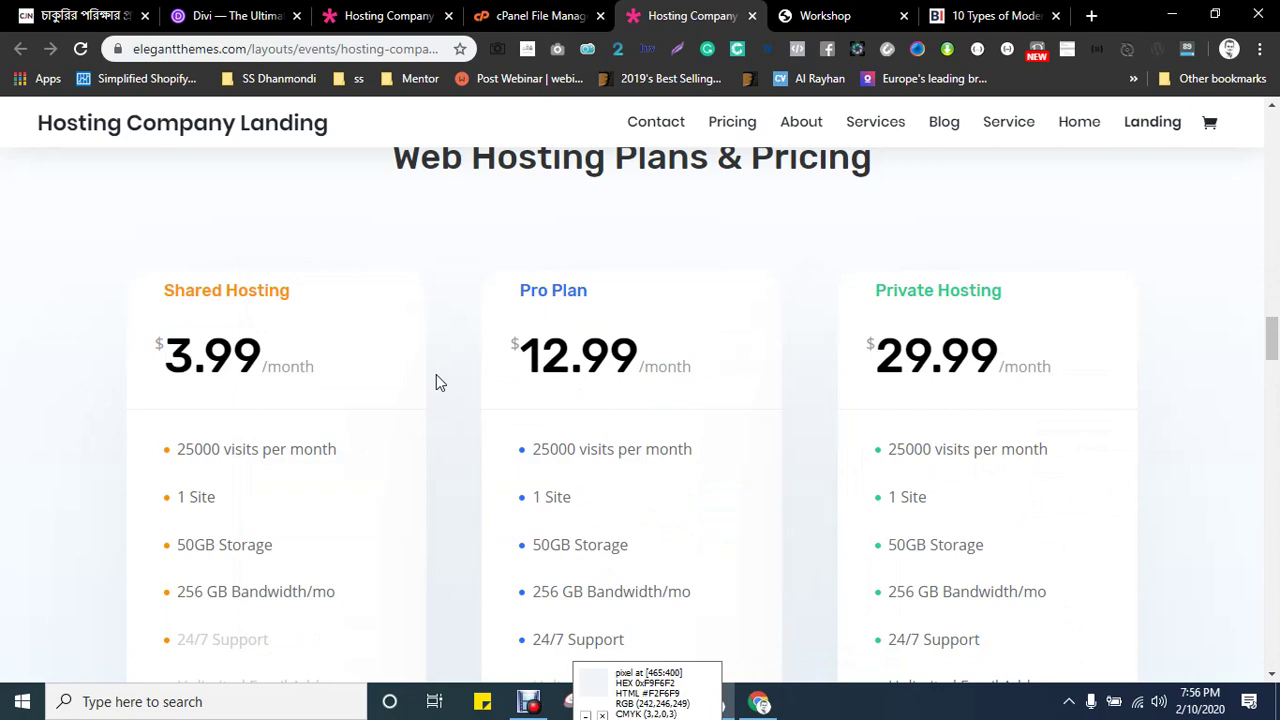
key(ctrl+Tab)
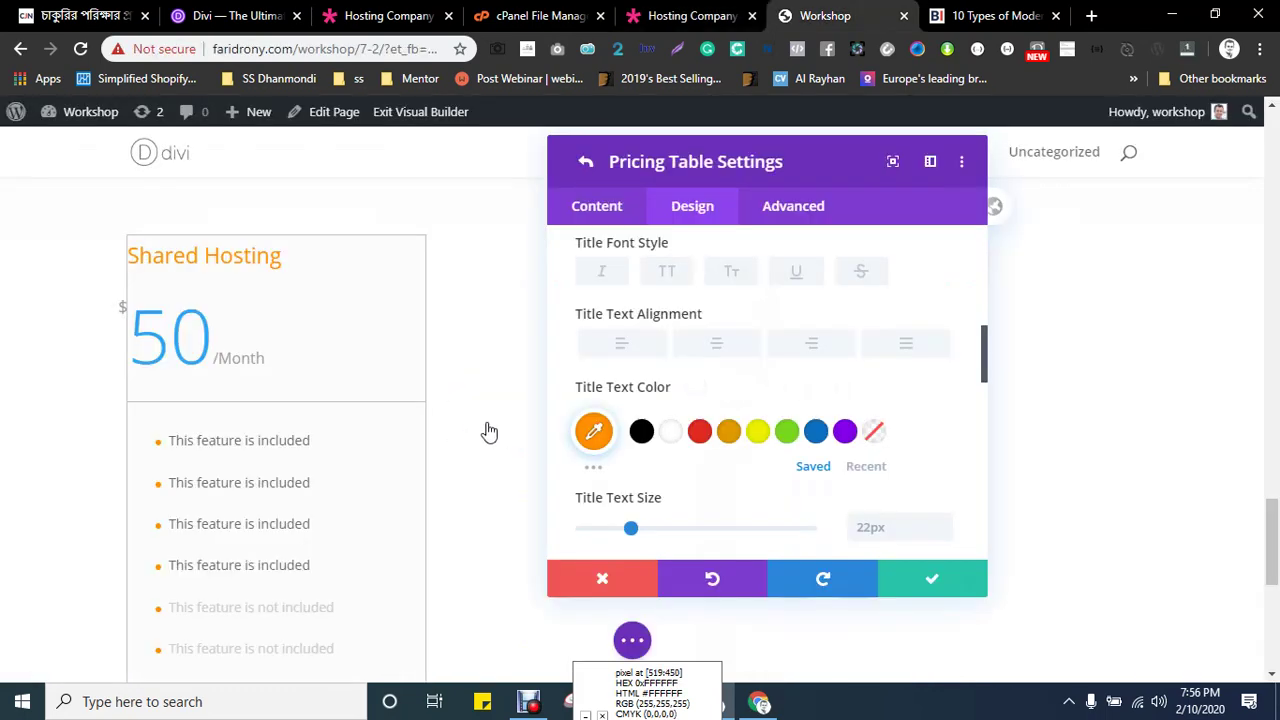
- Compare the Shared Hosting title with the demo page and try a title text size of 18px
key(ctrl+shift+Tab)
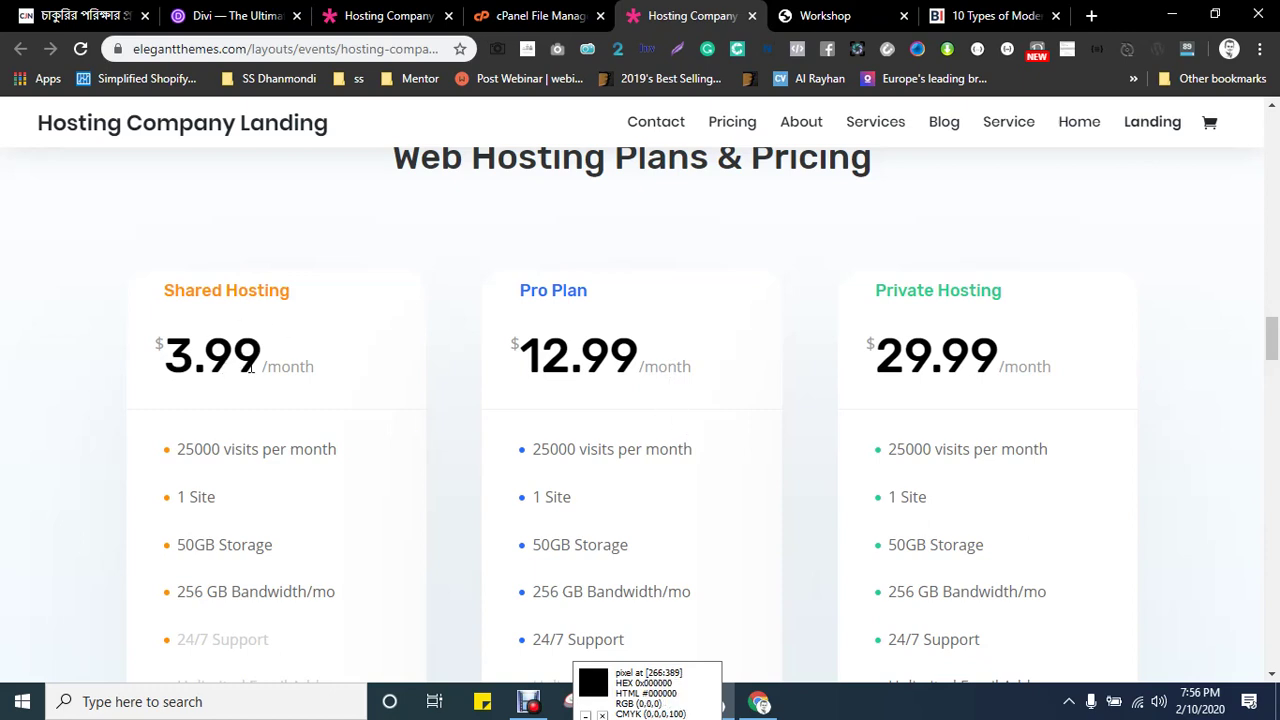
key(ctrl+Tab)
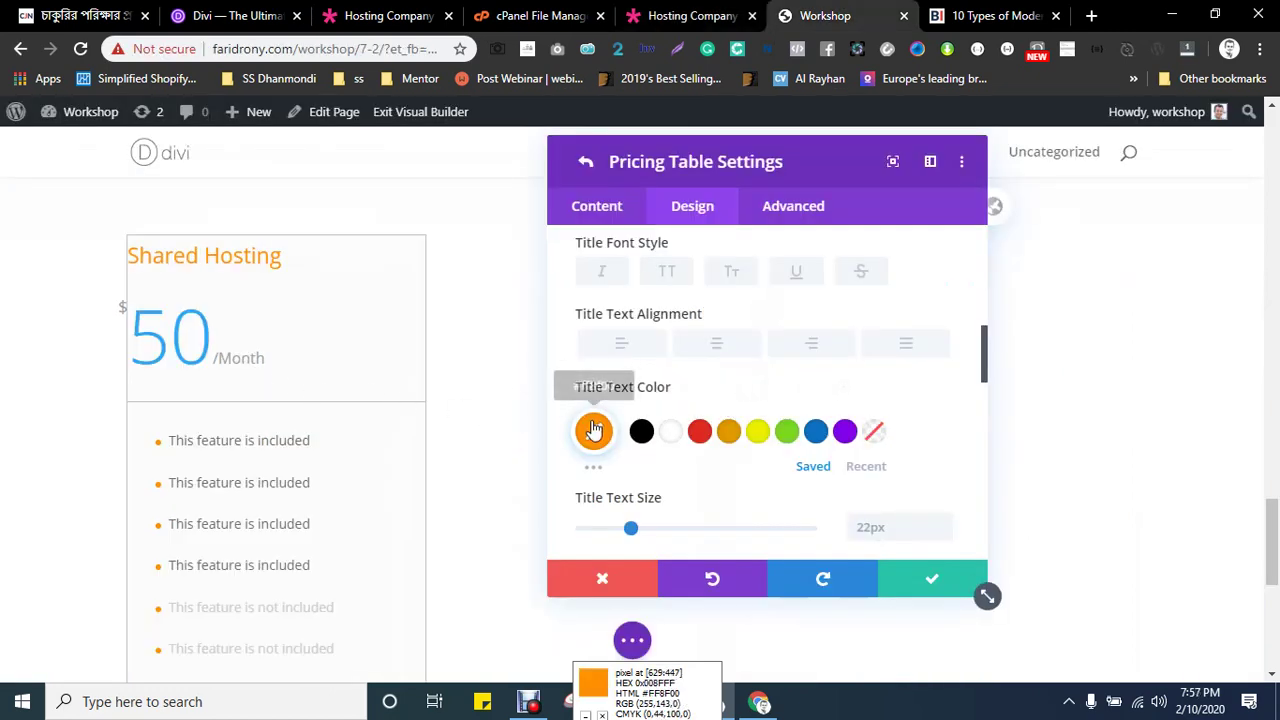
scroll(756, 385, down, 1)
scroll(758, 385, down, 2)
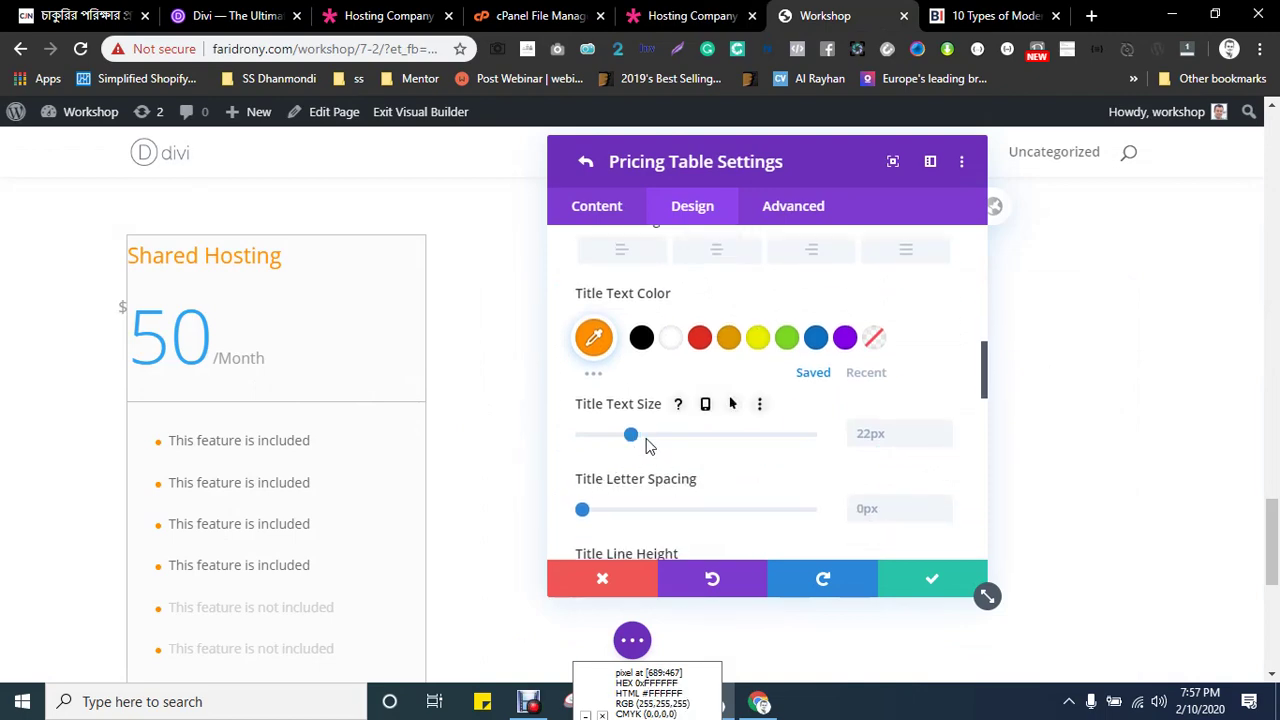
key(ctrl+shift+Tab)
key(ctrl+Tab)
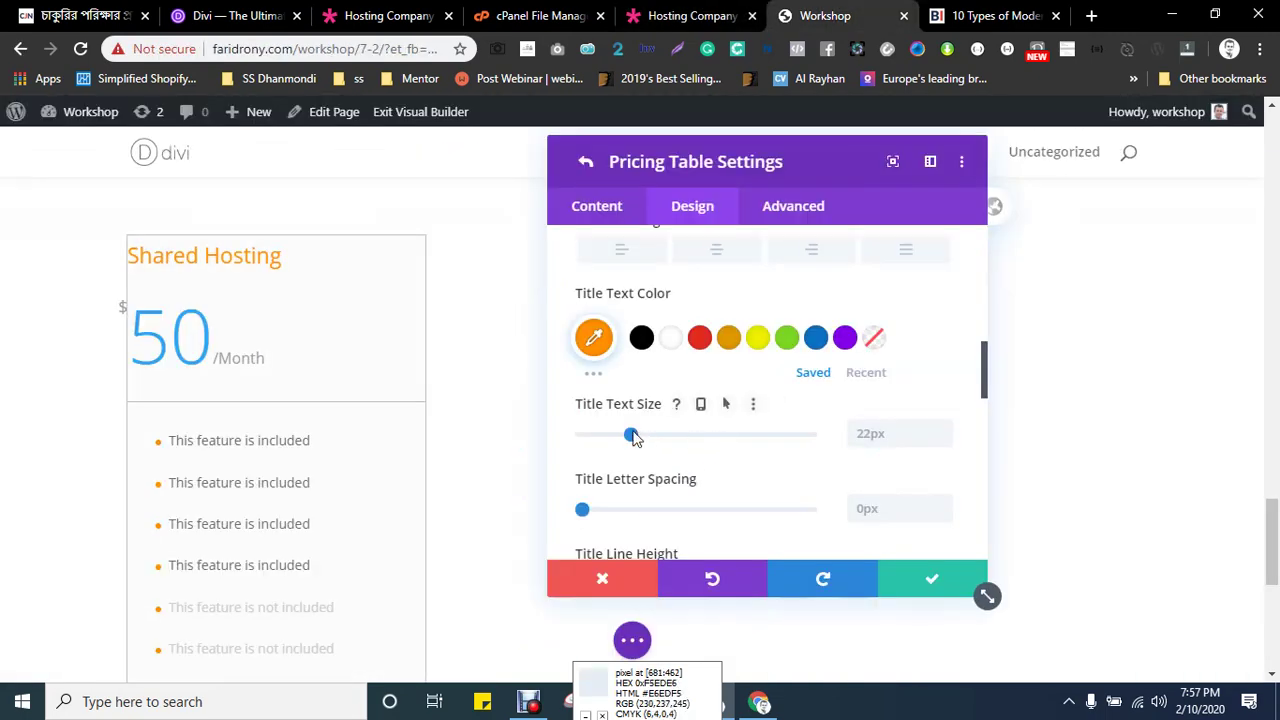
drag(627, 437, 607, 436)
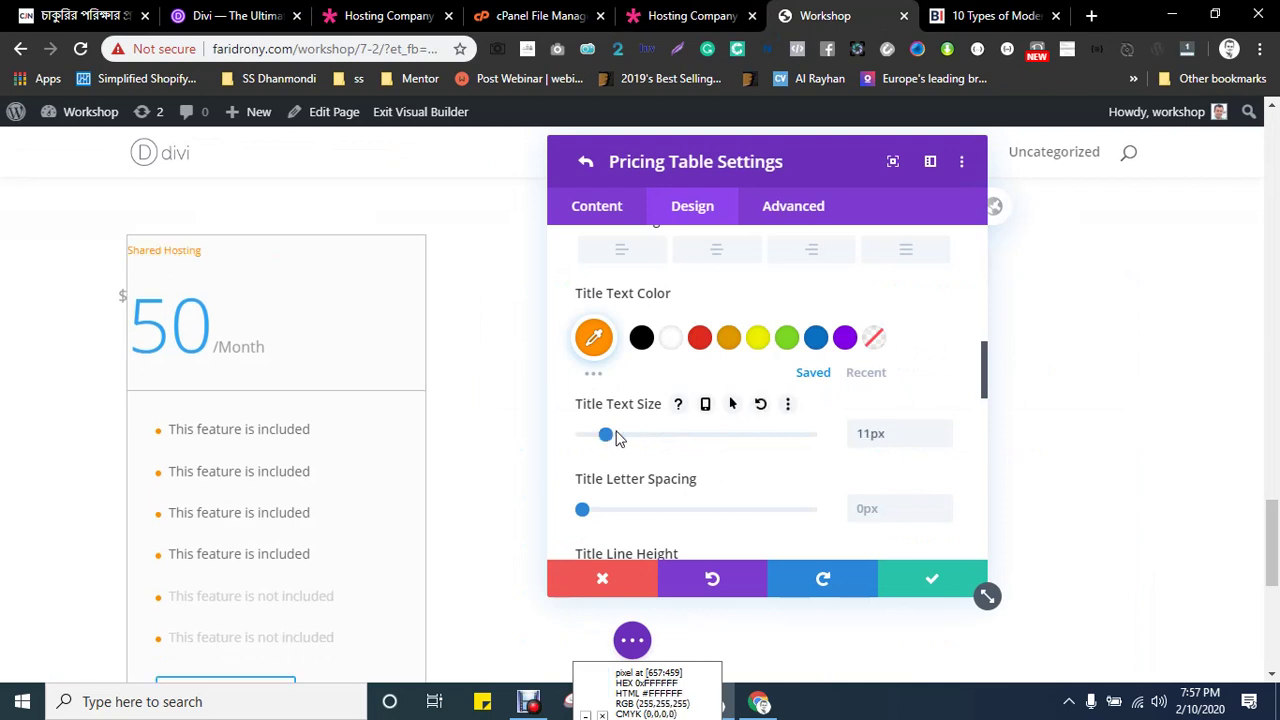
drag(890, 436, 843, 433)
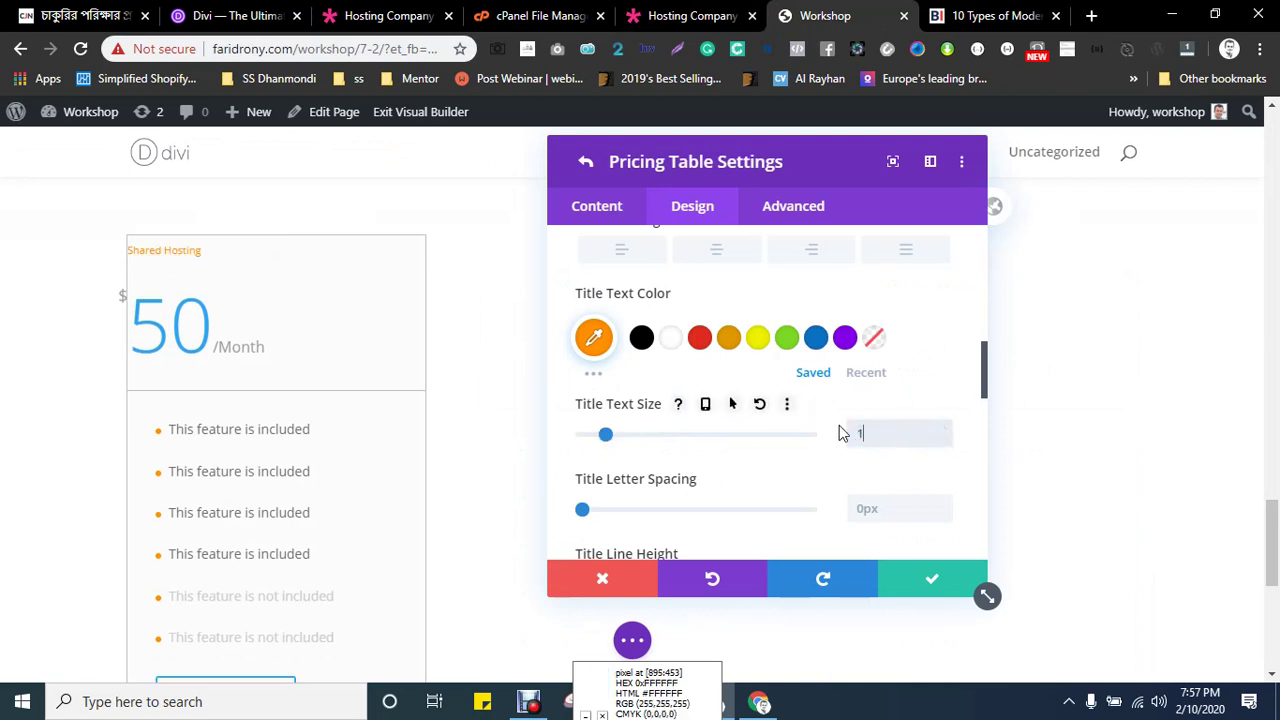
text(18)
key(Return)
scroll(920, 468, down, 2)
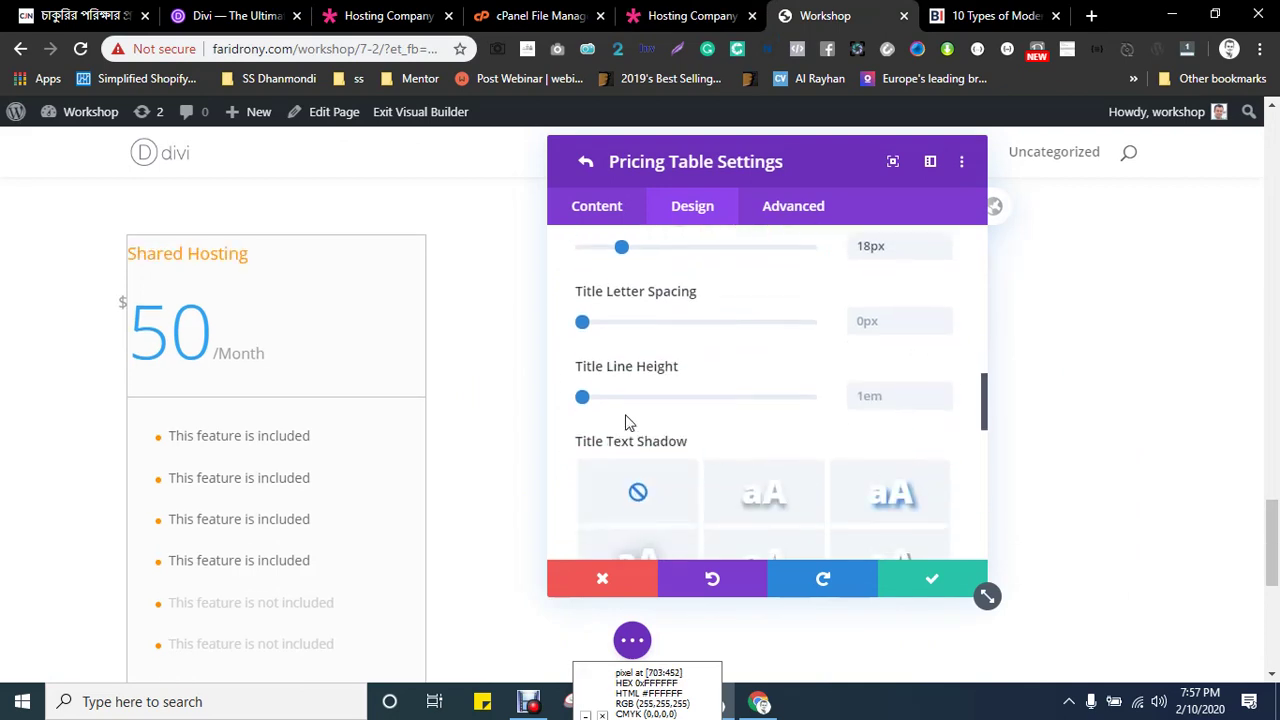
- Close the stray black window and set the pricing table's title font weight to Bold
scroll(755, 428, down, 2)
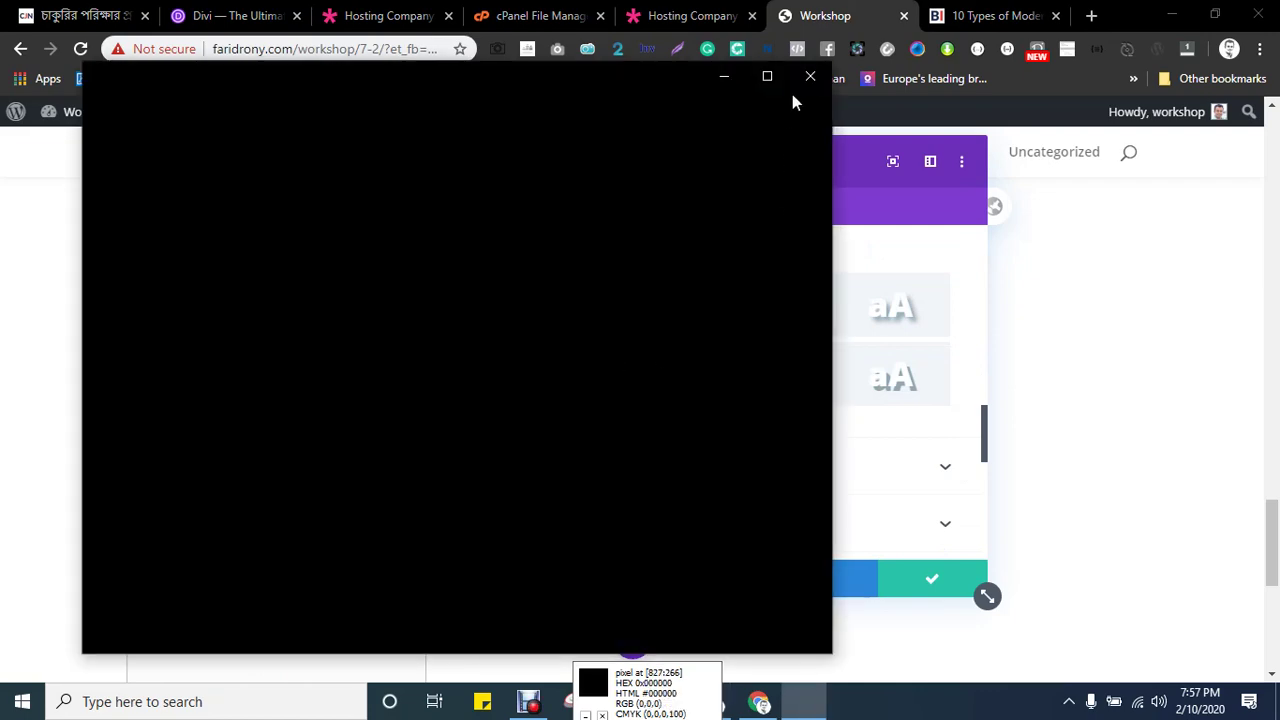
click(797, 86)
scroll(943, 263, up, 3)
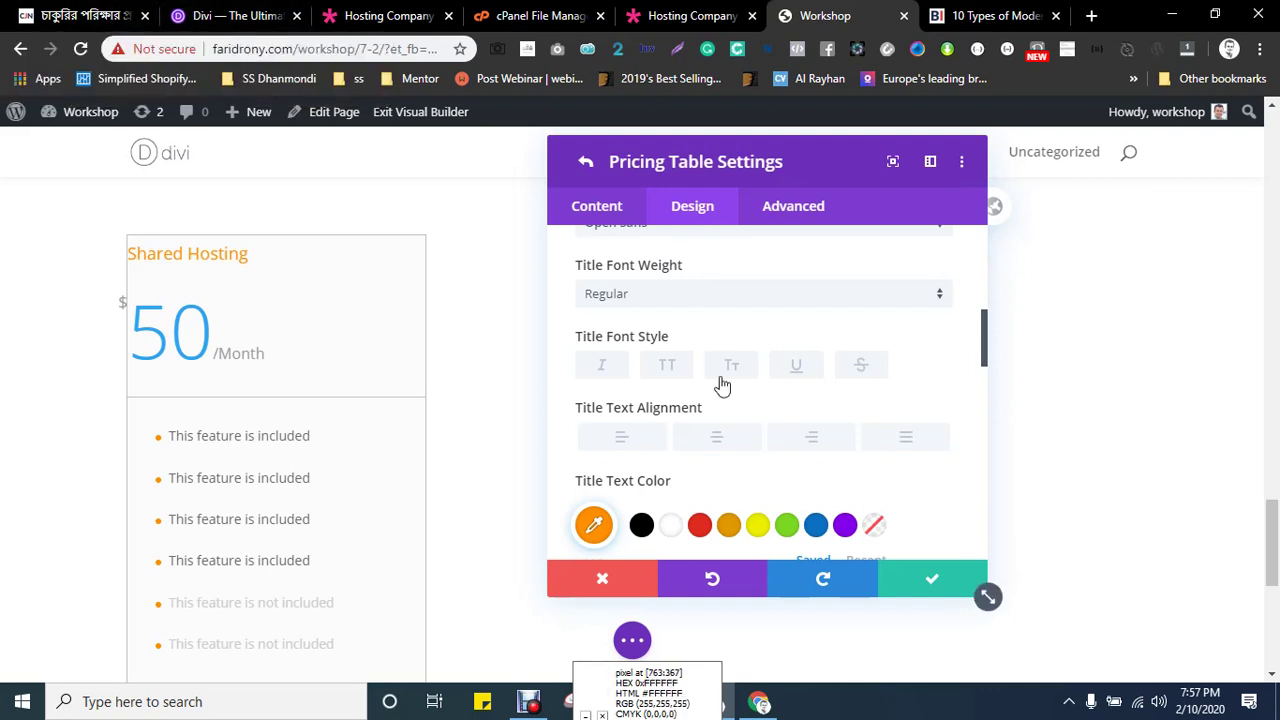
scroll(717, 383, up, 2)
click(632, 492)
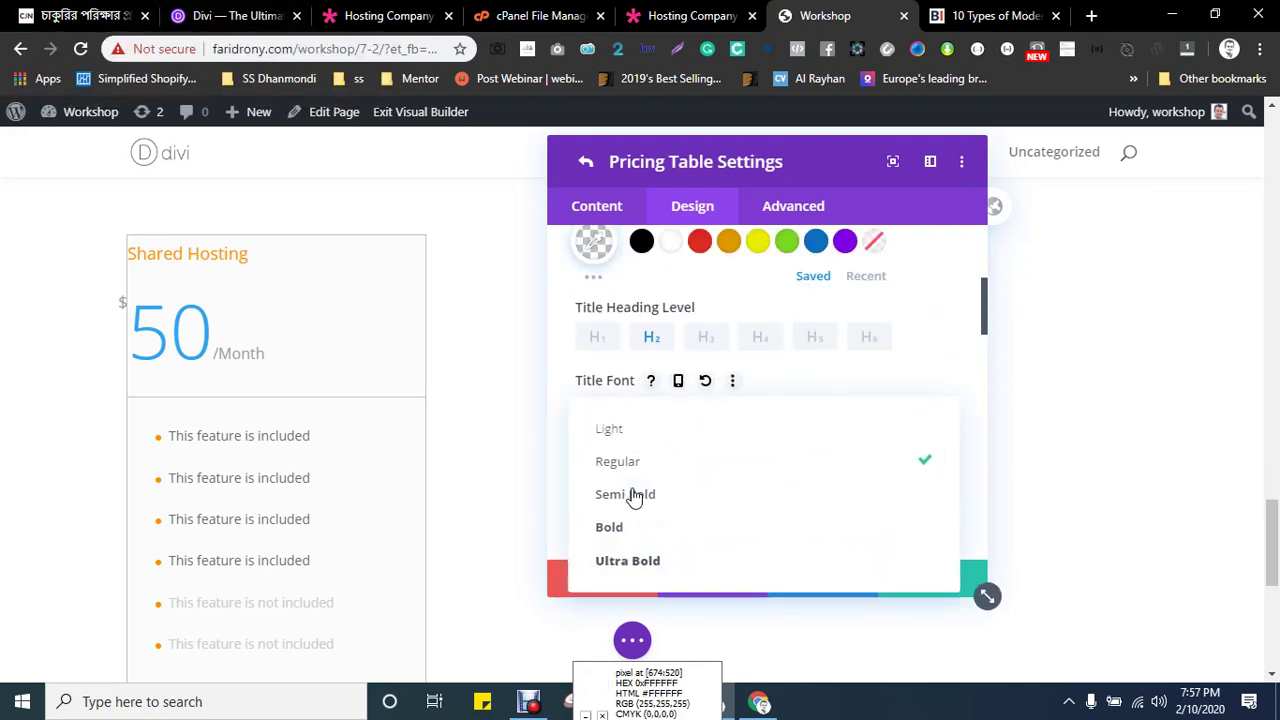
click(619, 531)
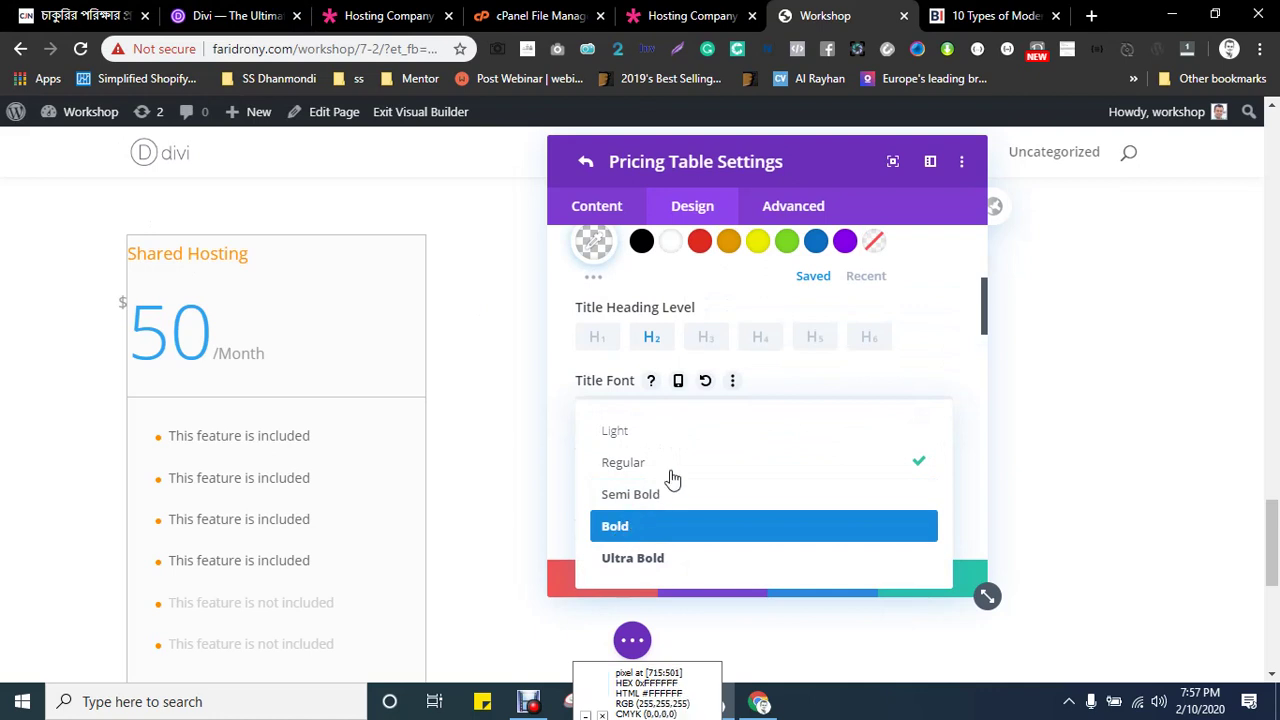
- Set the pricing table's title text size to 16px
scroll(744, 449, down, 2)
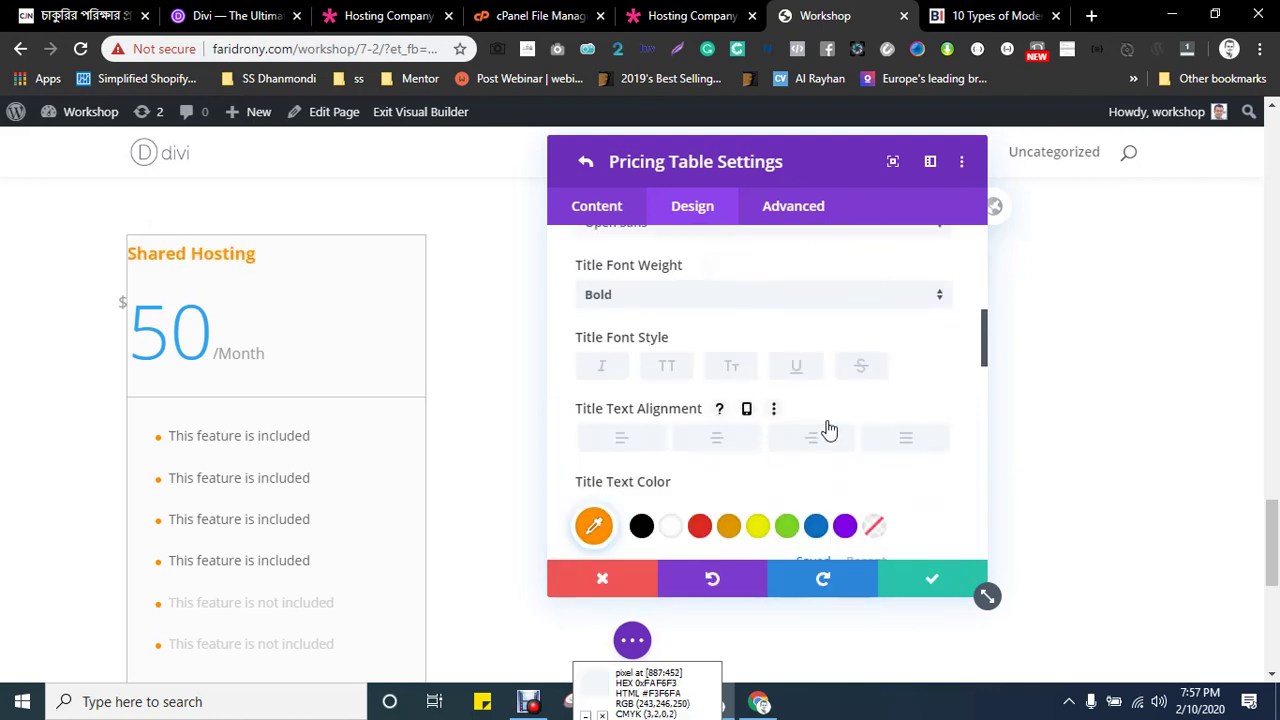
scroll(826, 429, down, 2)
click(890, 435)
double_click(890, 435)
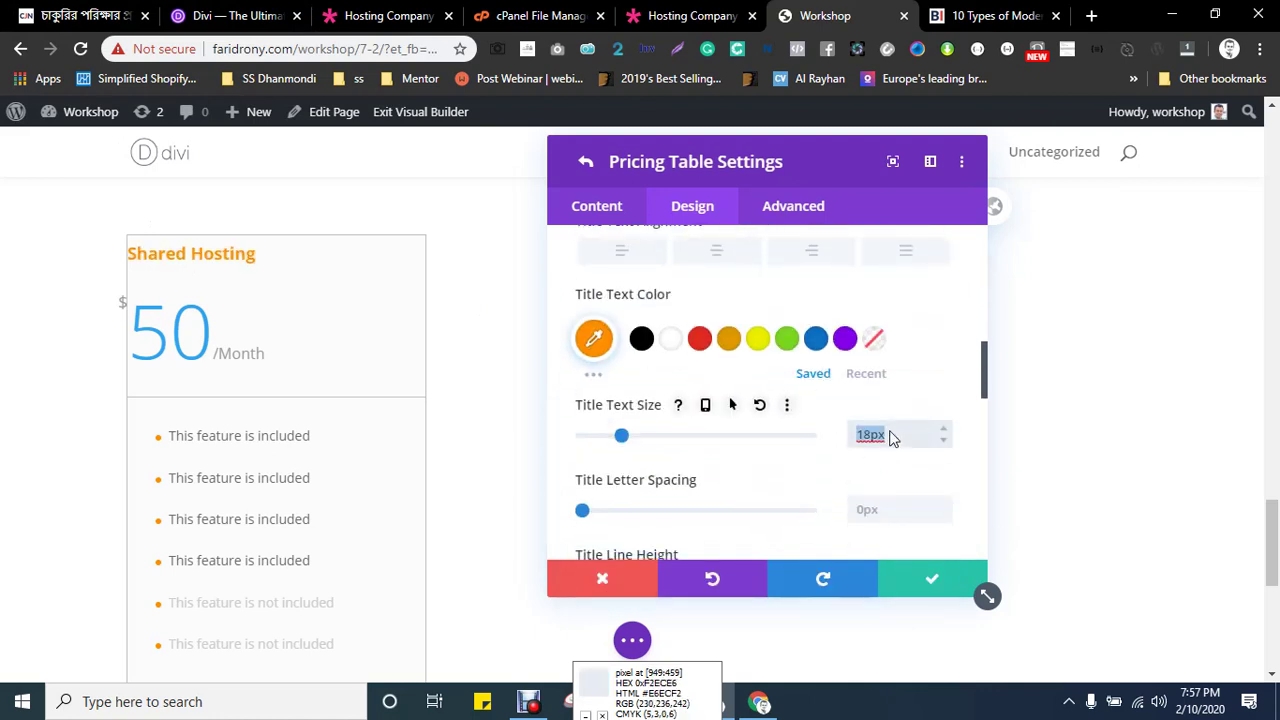
text(16)
key(Return)
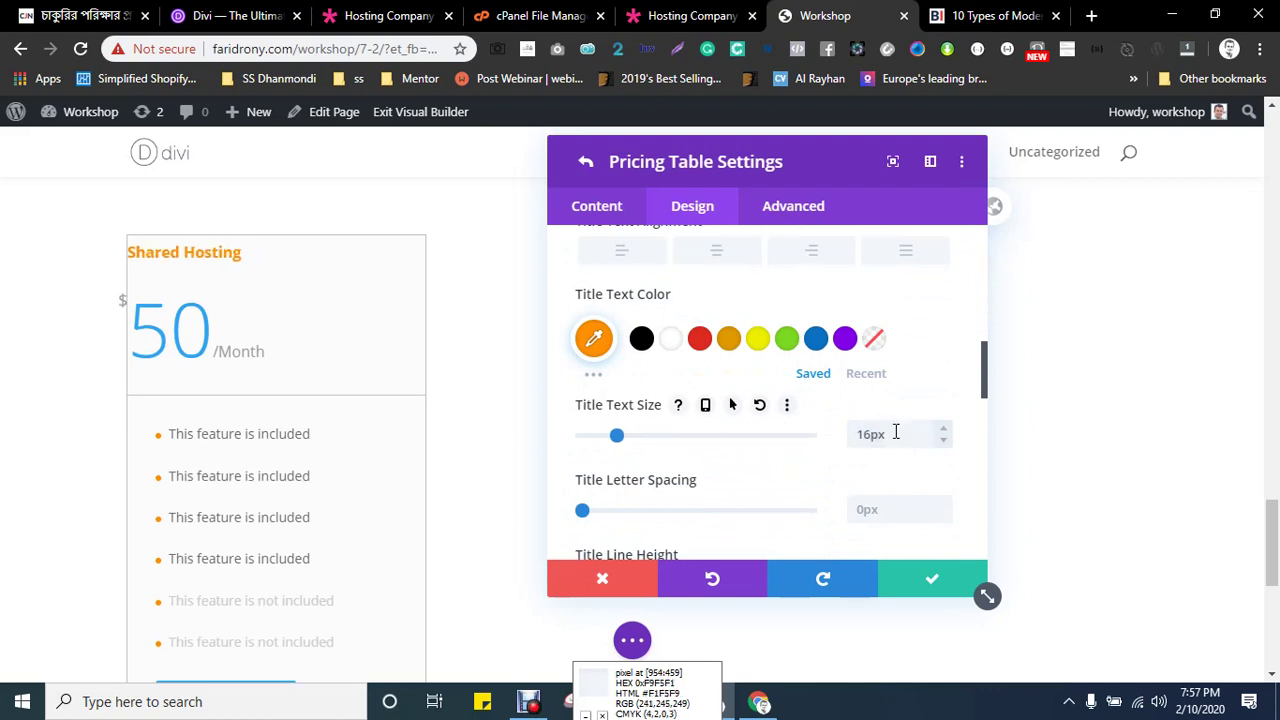
- Try a red pricing area background in the Price Text settings, and set the background to transparent
scroll(730, 452, down, 3)
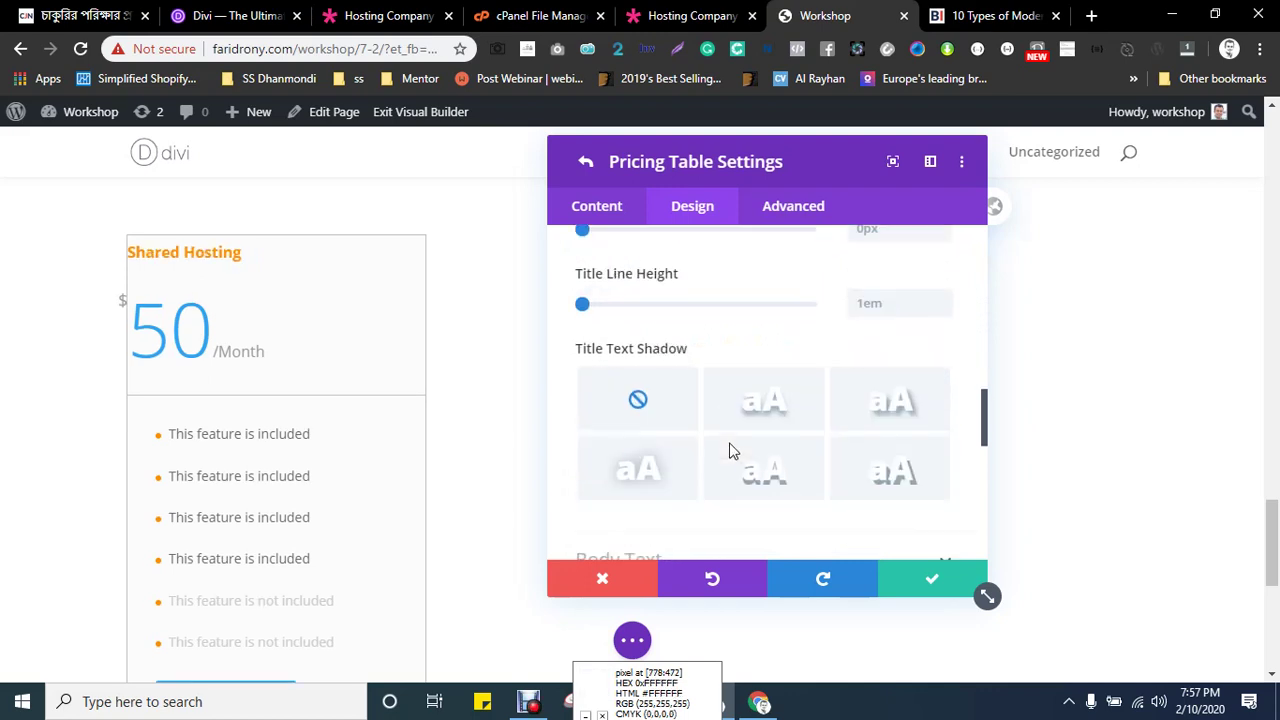
scroll(665, 462, down, 3)
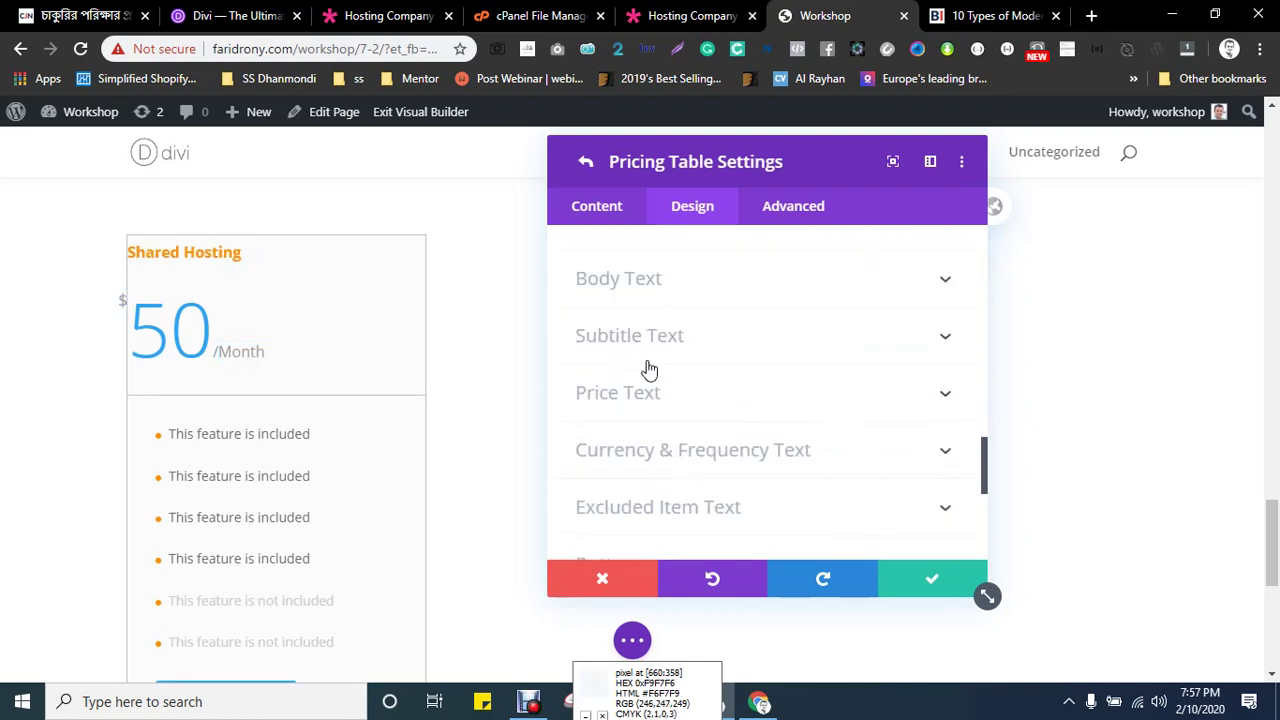
click(635, 396)
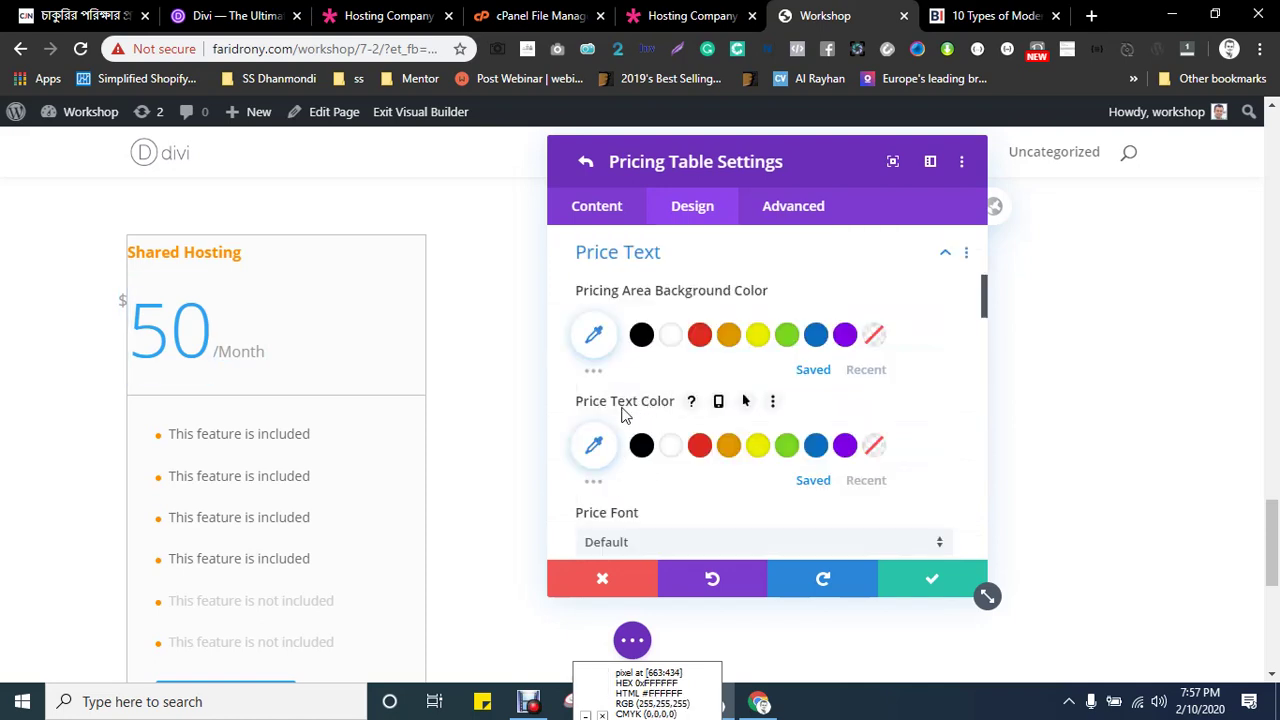
key(ctrl+shift+Tab)
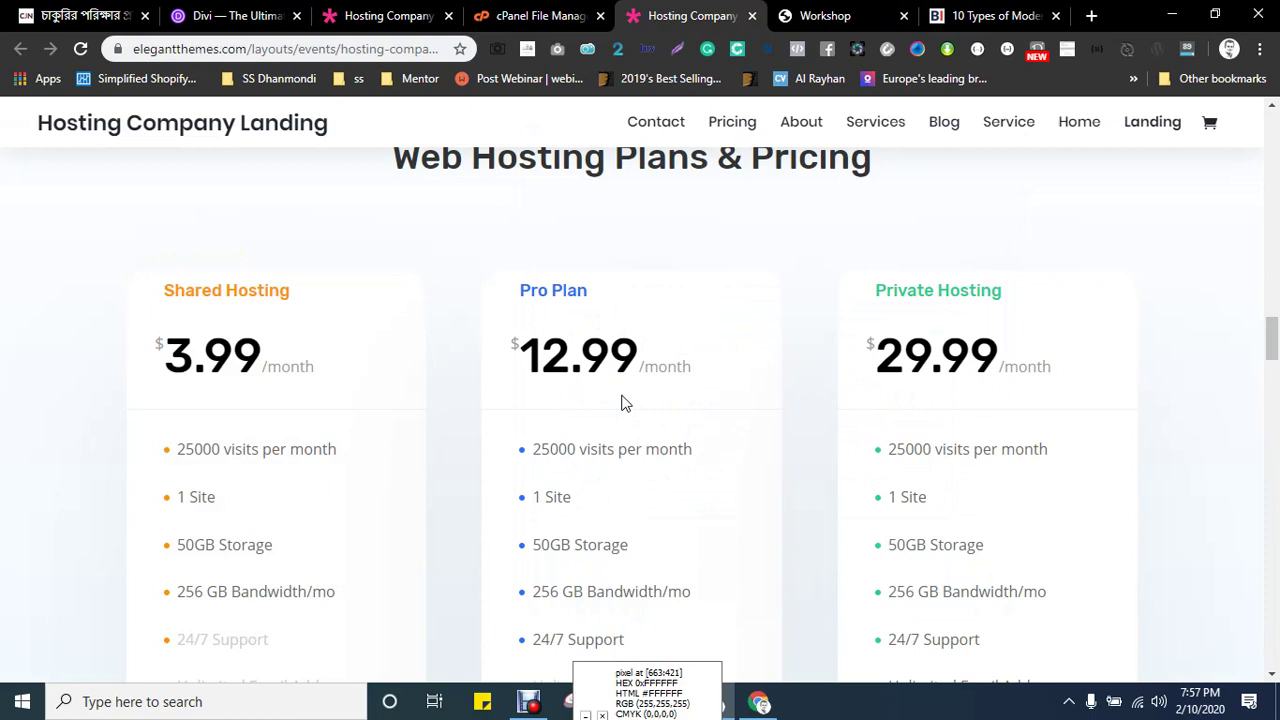
key(ctrl+Tab)
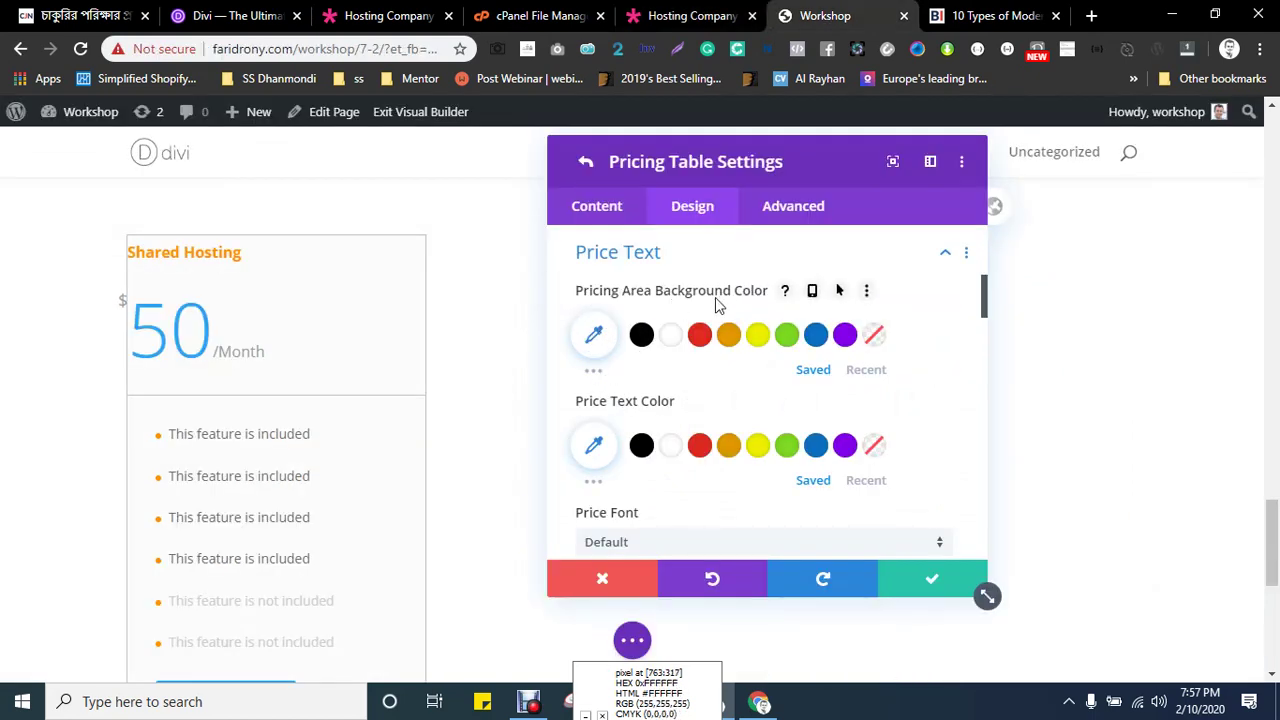
click(700, 336)
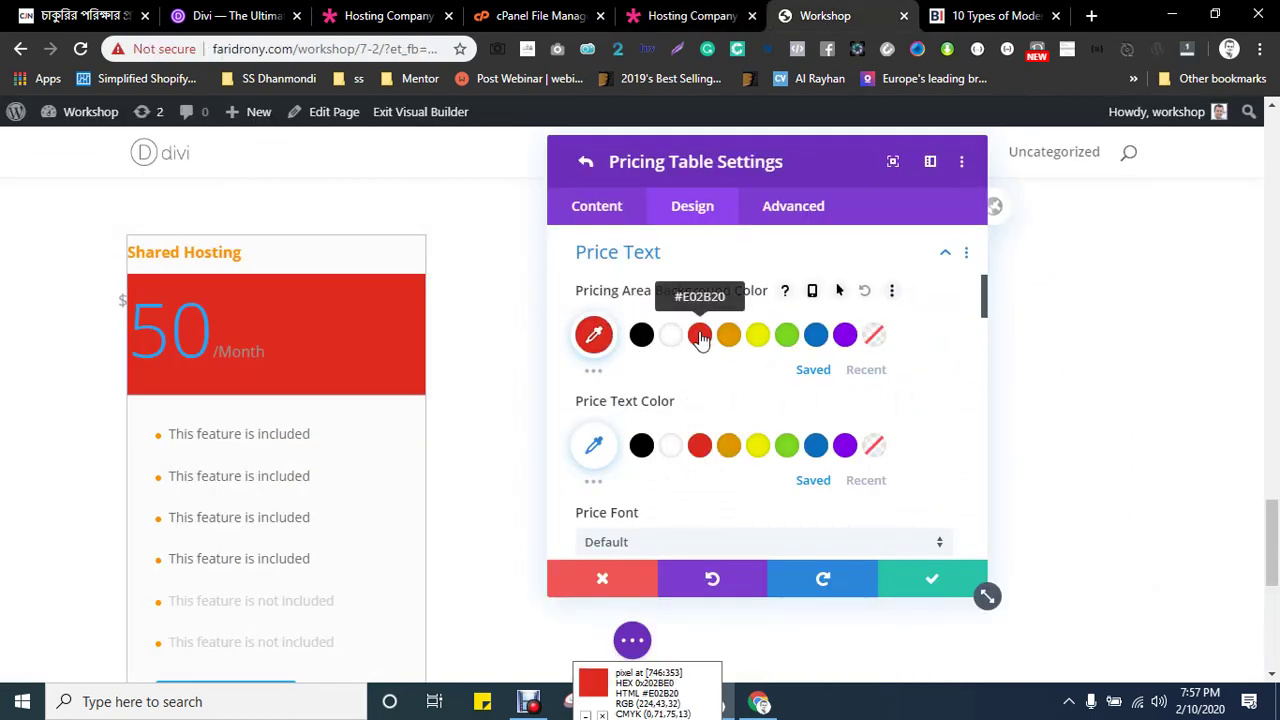
click(876, 336)
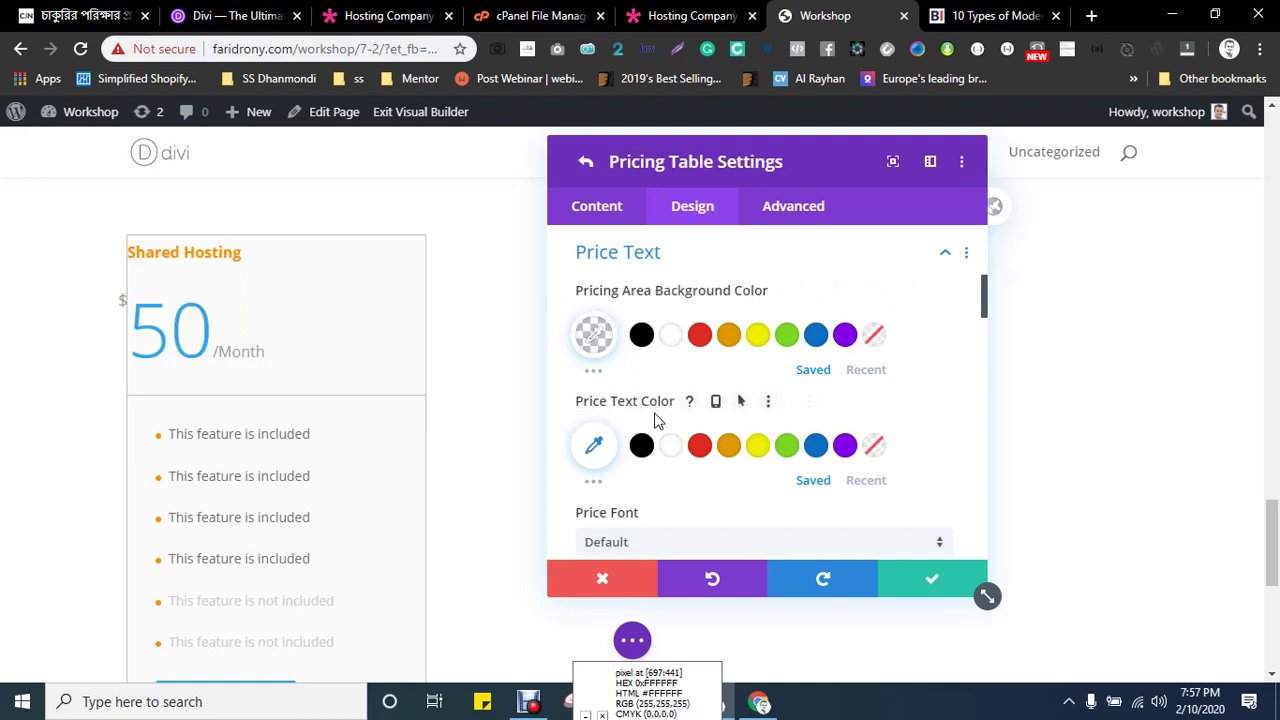
- Set the pricing table's price font to Open Sans and its price text color to black (#000000)
scroll(672, 405, down, 1)
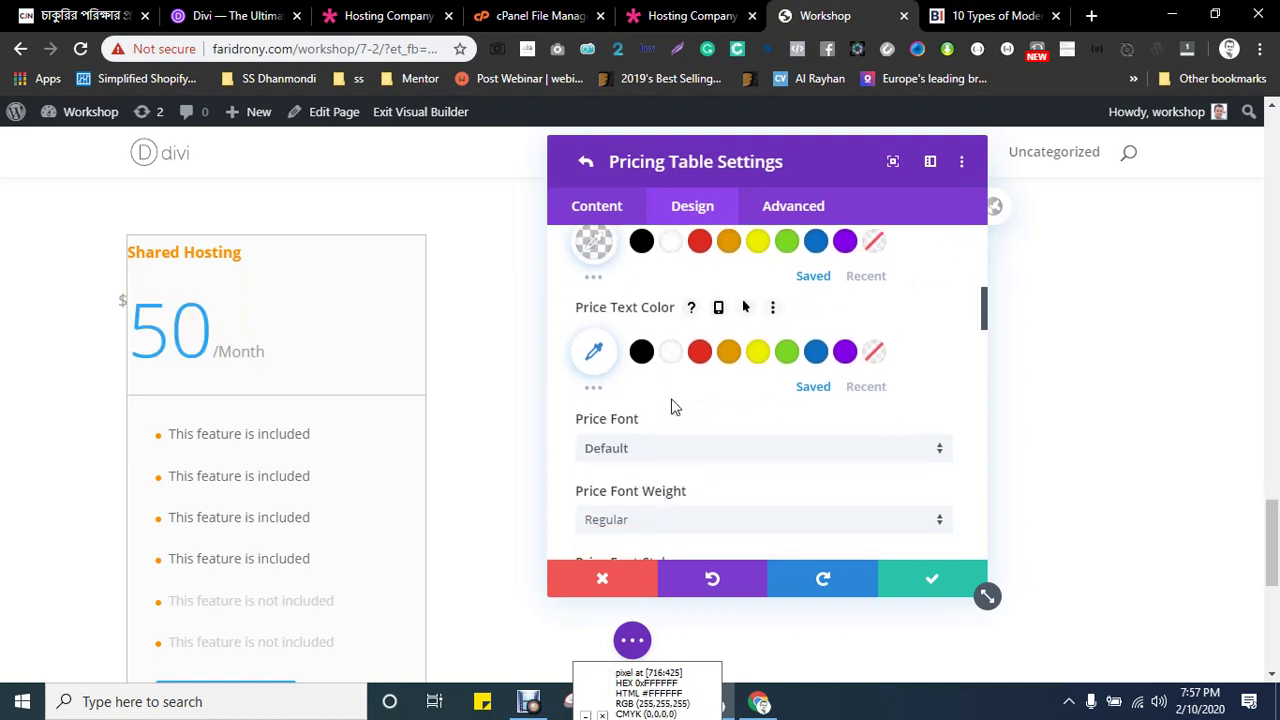
click(624, 450)
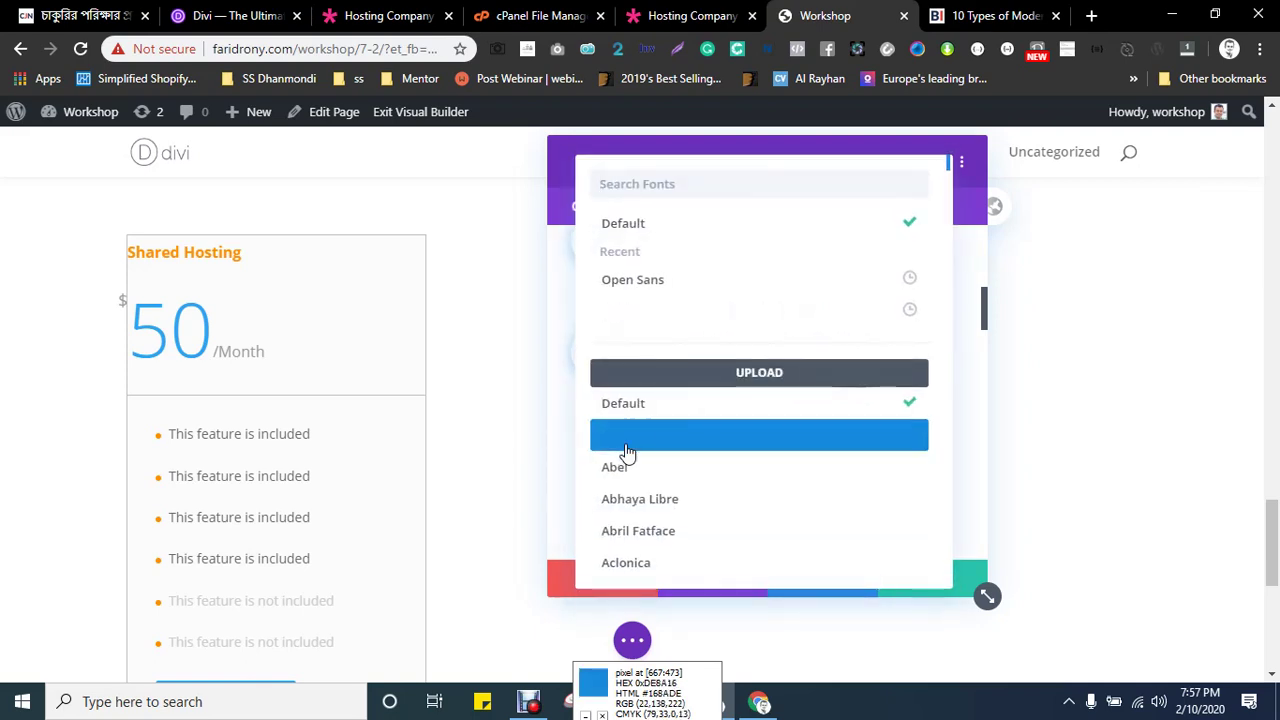
click(636, 280)
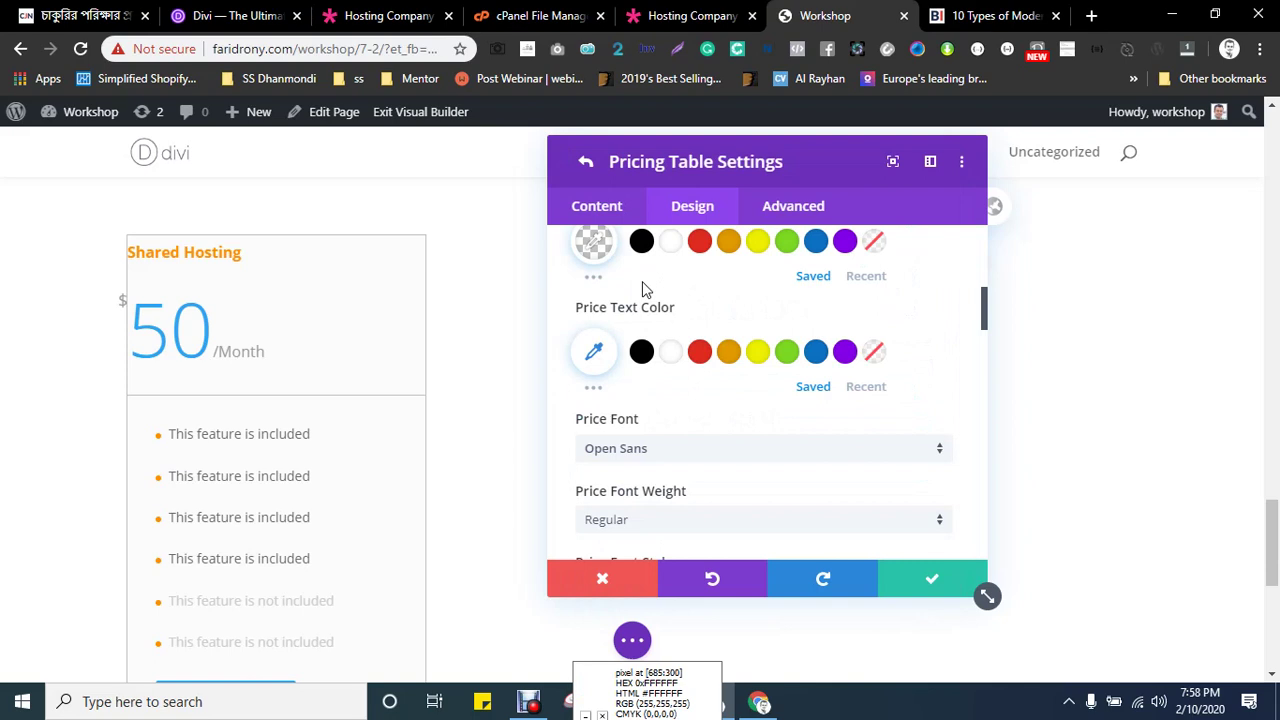
click(641, 358)
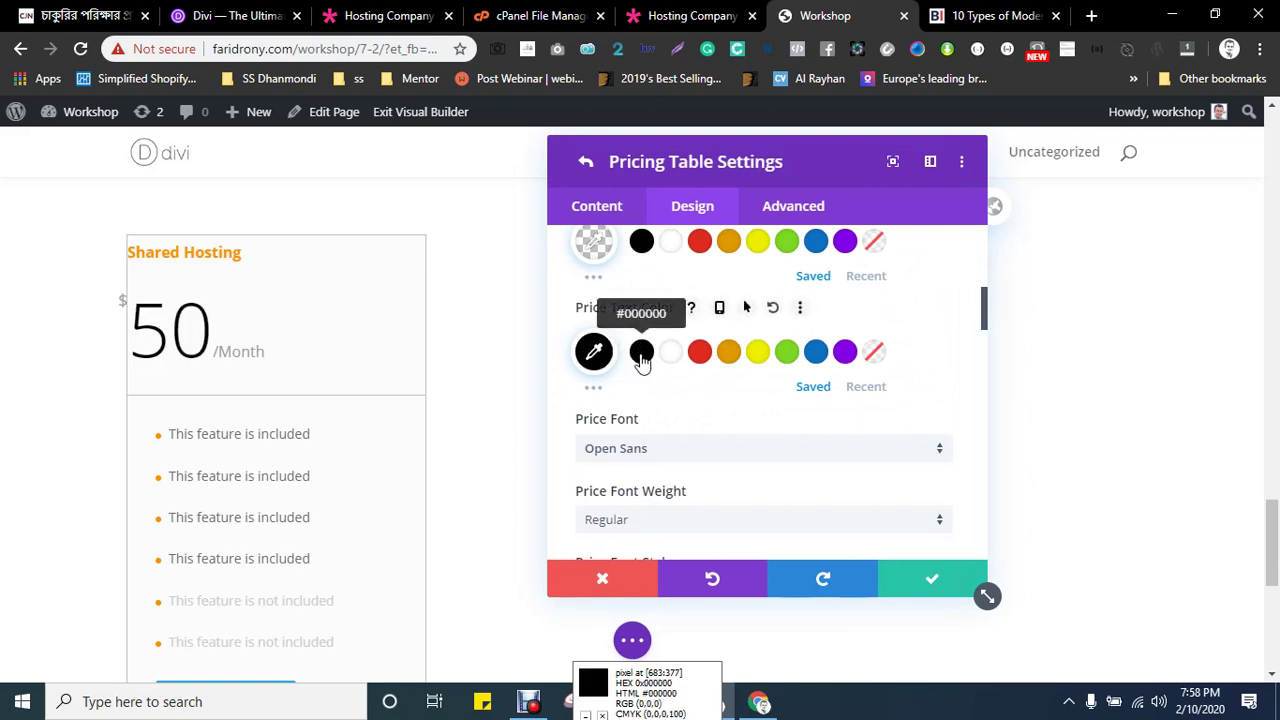
- Try the Bold weight on the pricing table's price, and set the price font weight to Semi Bold
scroll(694, 443, down, 1)
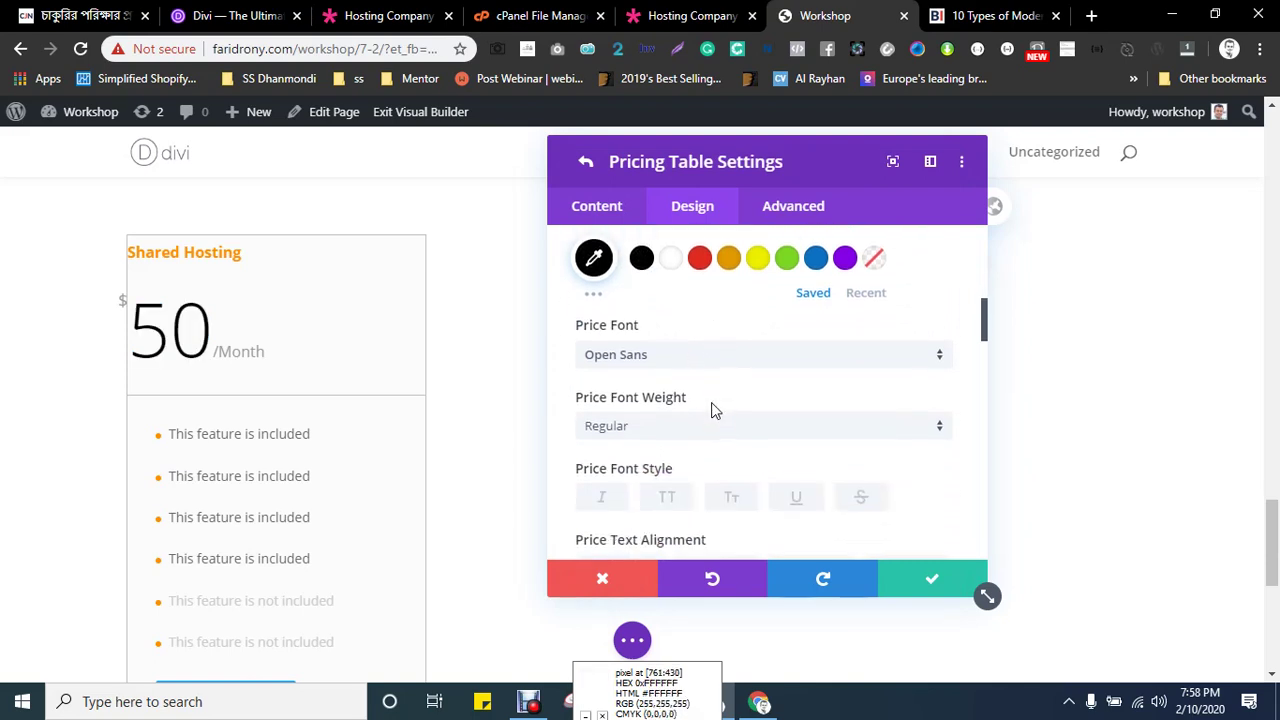
click(632, 428)
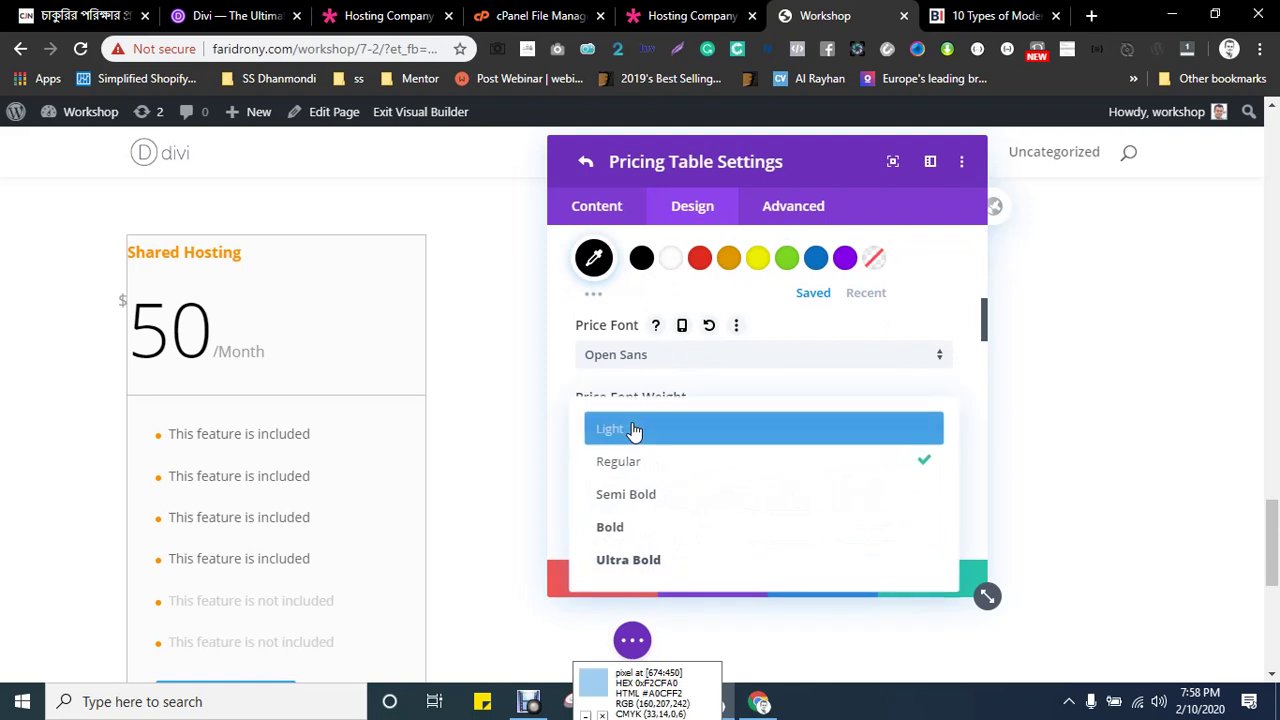
click(630, 527)
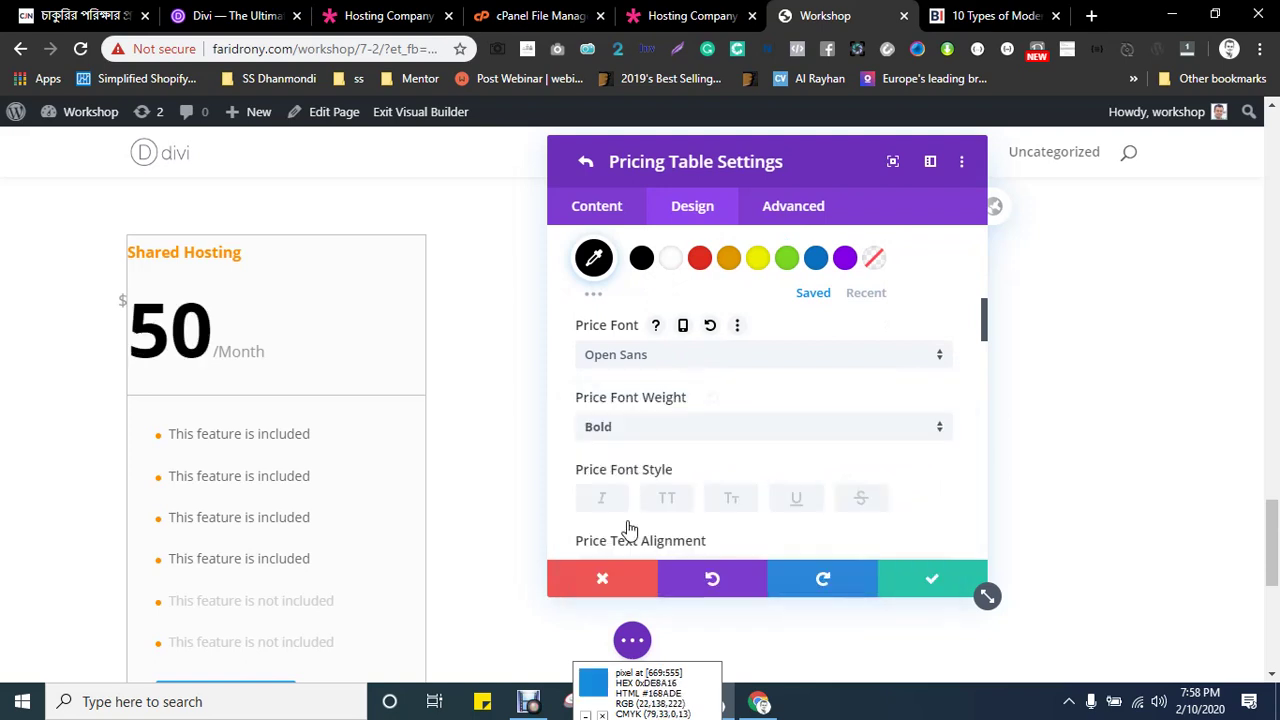
click(620, 427)
click(630, 495)
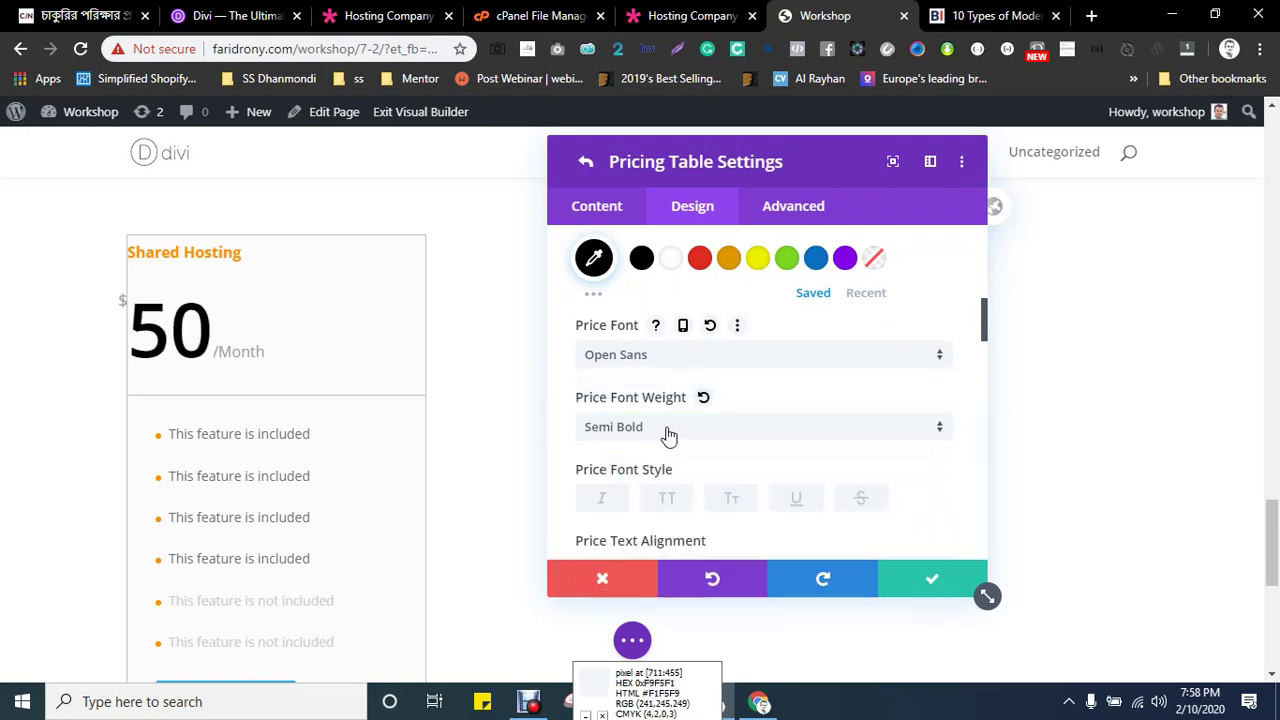
- Check the price layout on the demo page and align the pricing table's price text left
scroll(774, 406, down, 2)
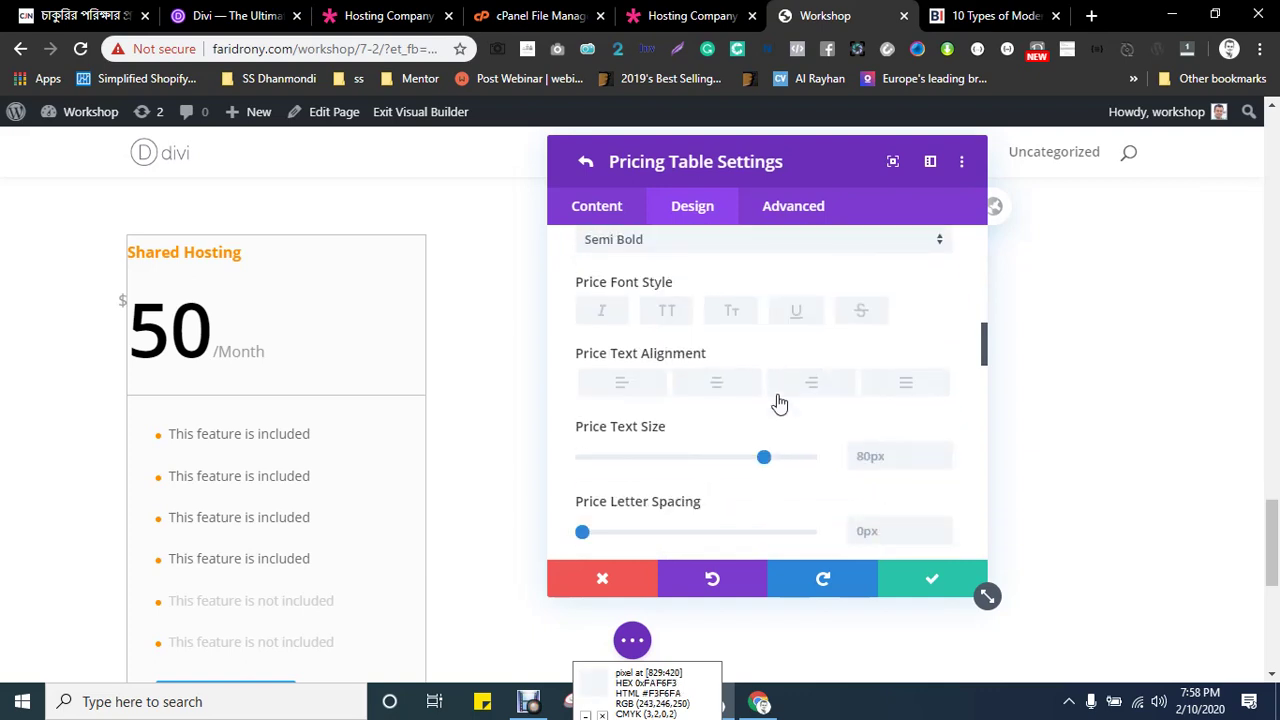
click(619, 390)
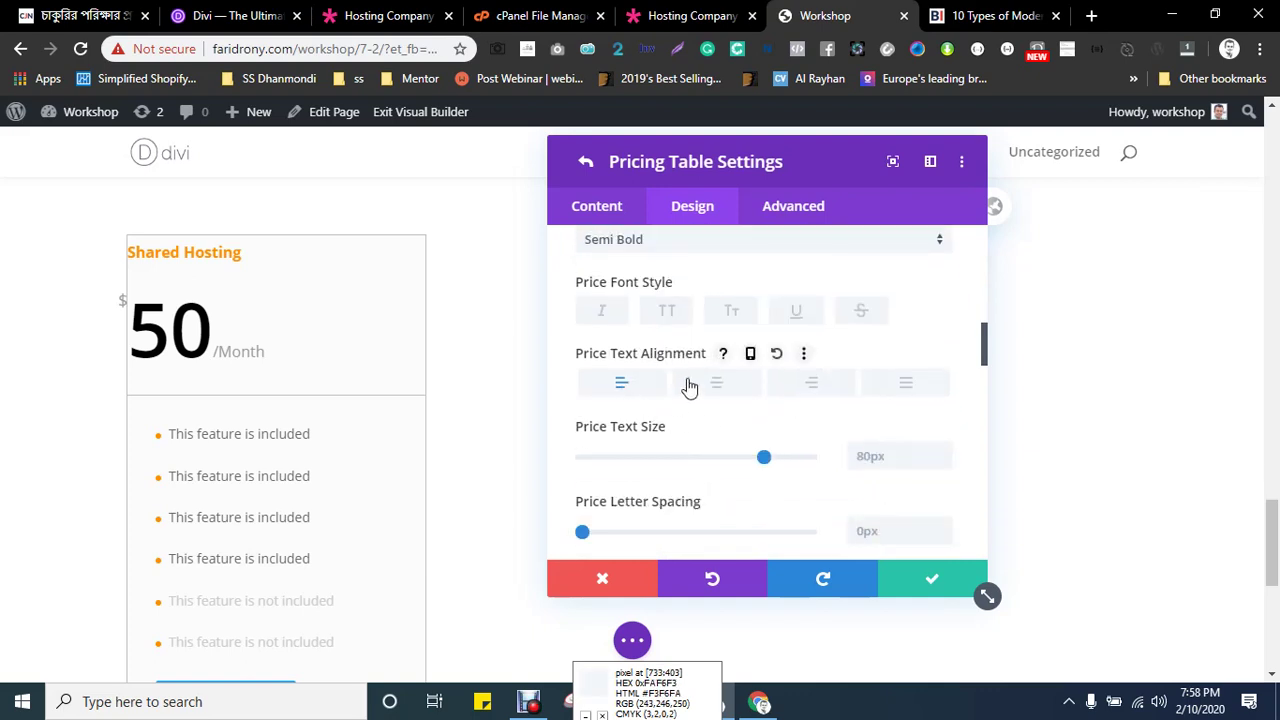
click(689, 387)
click(716, 395)
key(ctrl+shift+Tab)
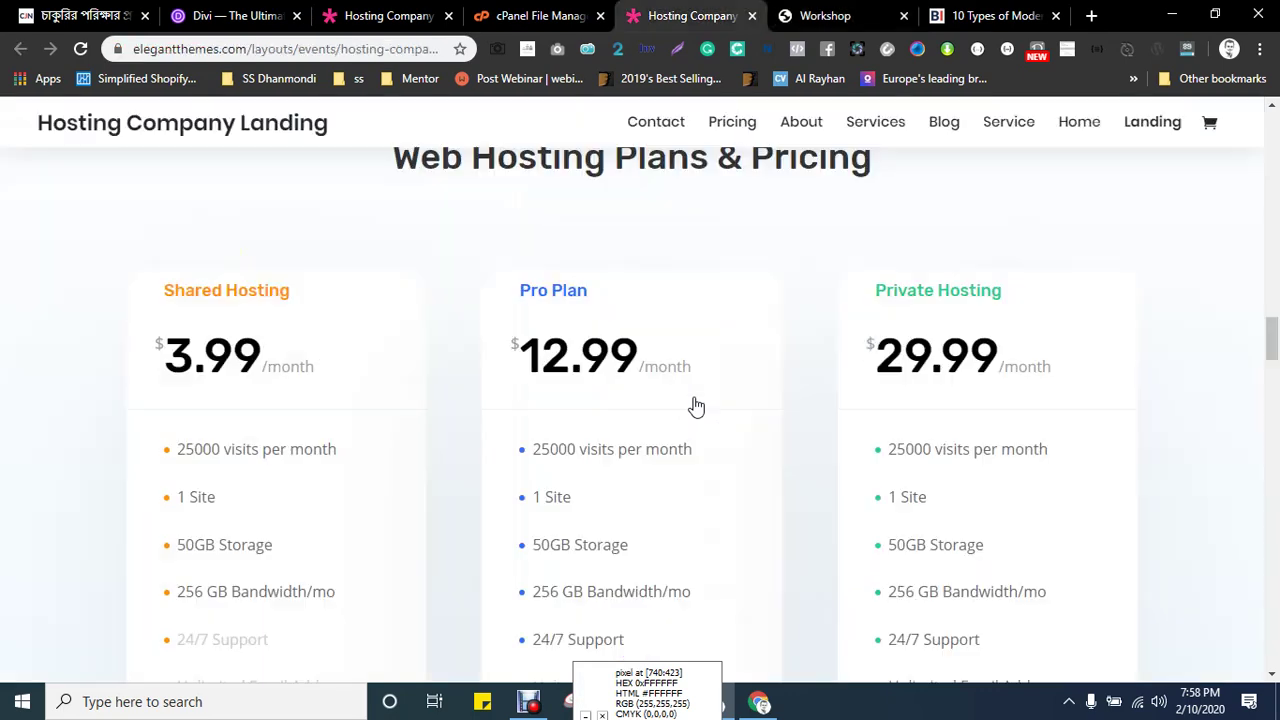
key(ctrl+Tab)
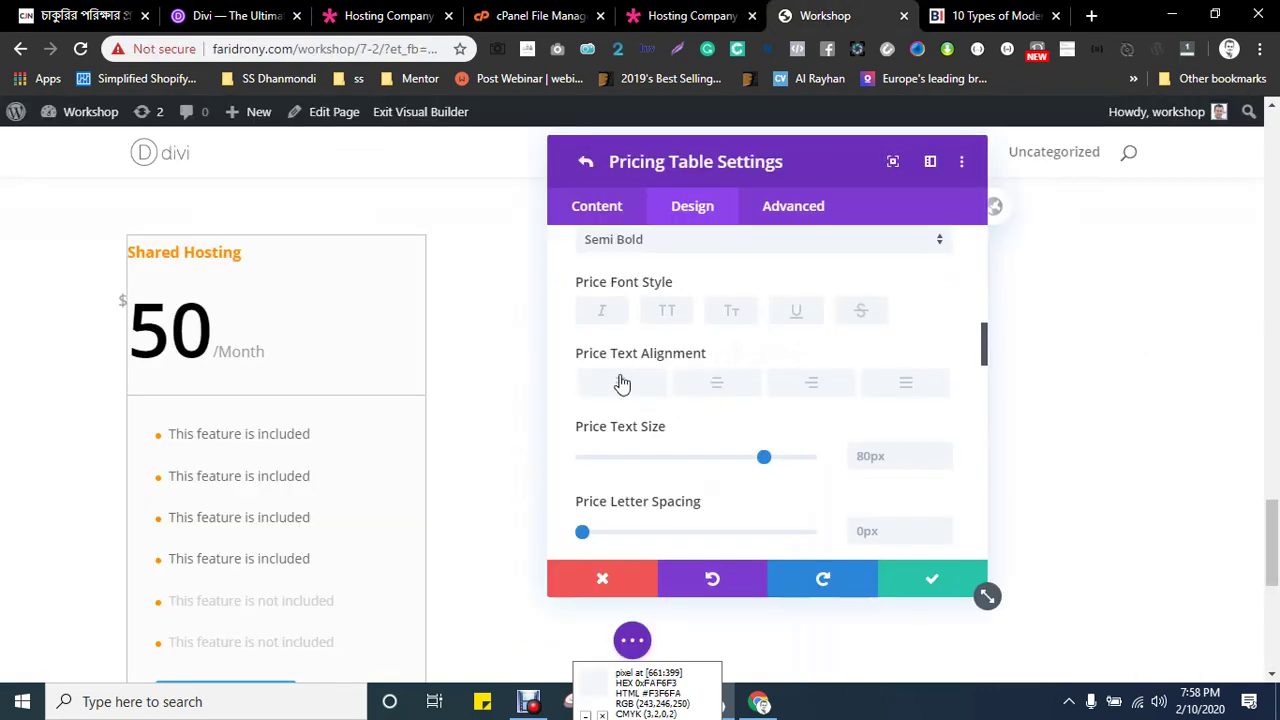
click(621, 384)
scroll(743, 366, down, 2)
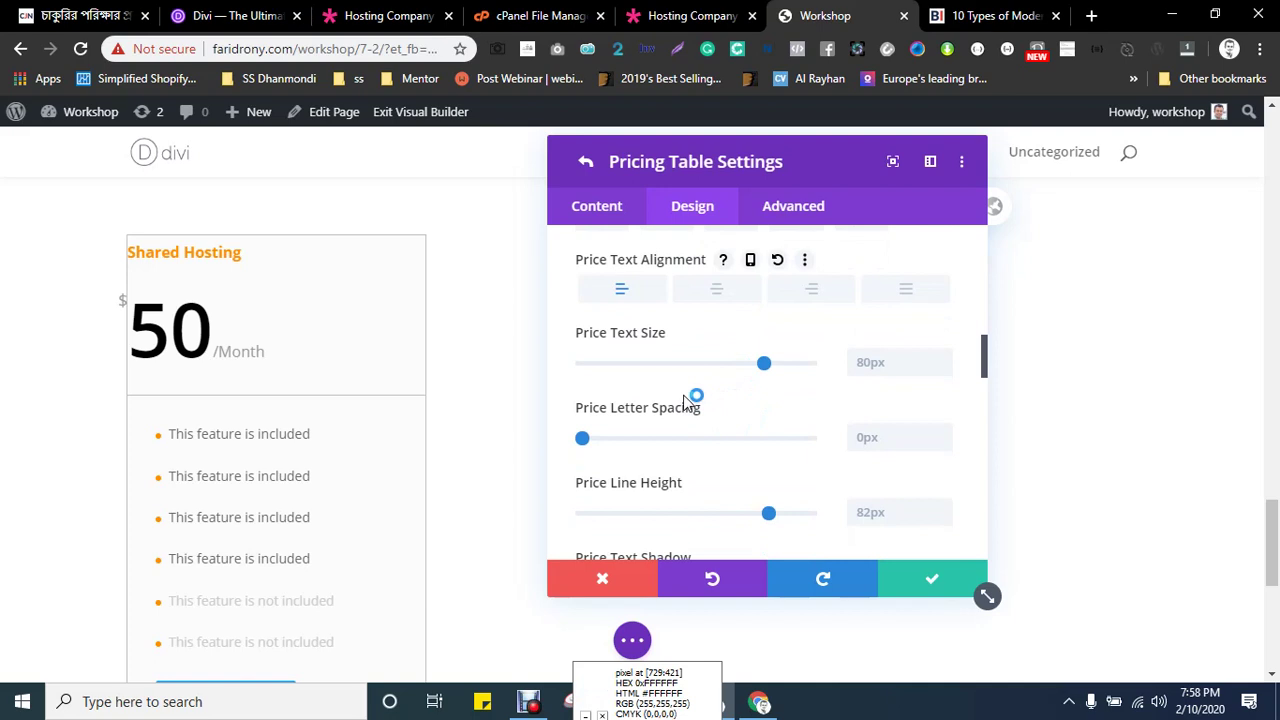
- Close the unneeded blog article about types of modern navigation and return to the Workshop page
key(ctrl+Tab)
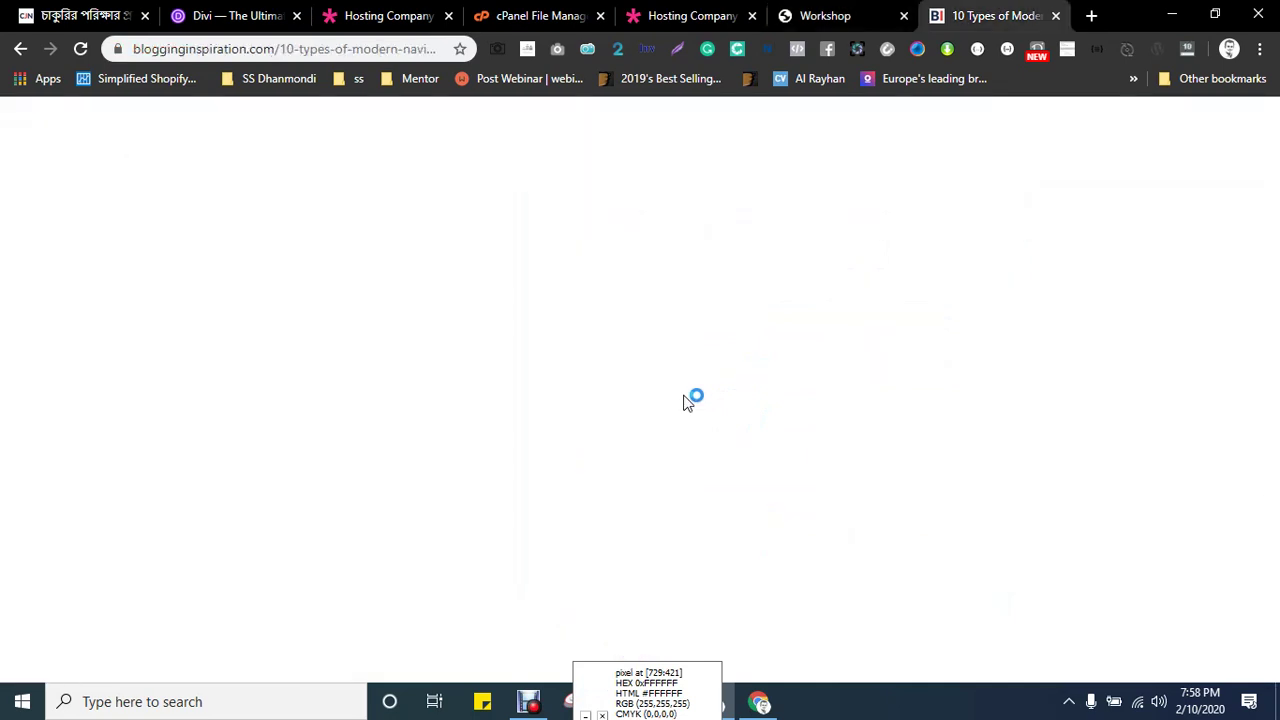
key(ctrl+shift+Tab)
key(ctrl+shift+Tab)
key(ctrl+Tab)
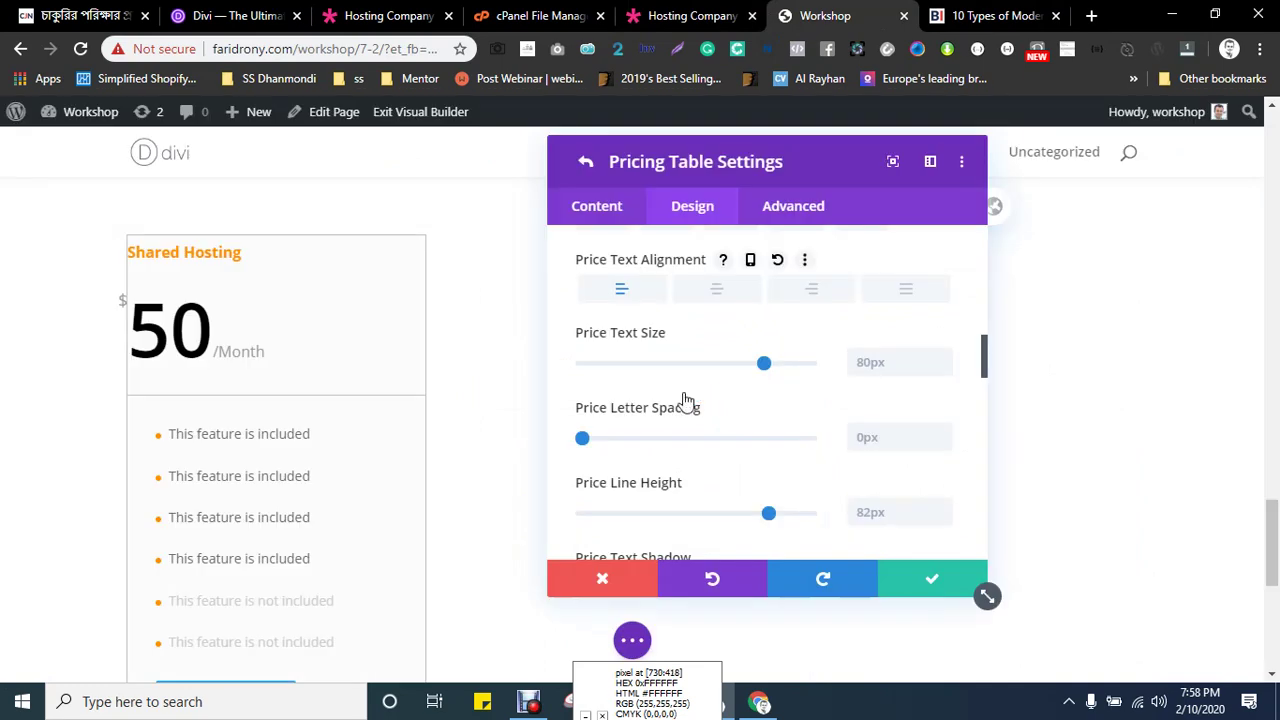
key(ctrl+Tab)
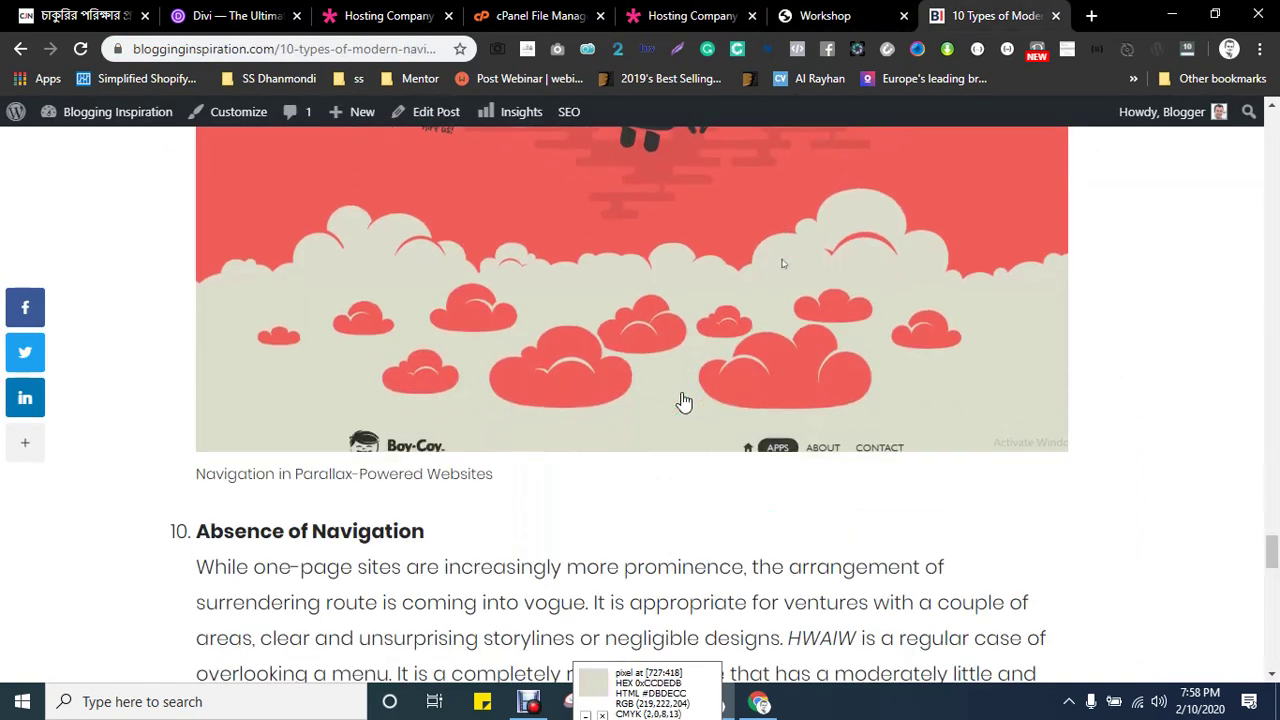
key(ctrl+shift+Tab)
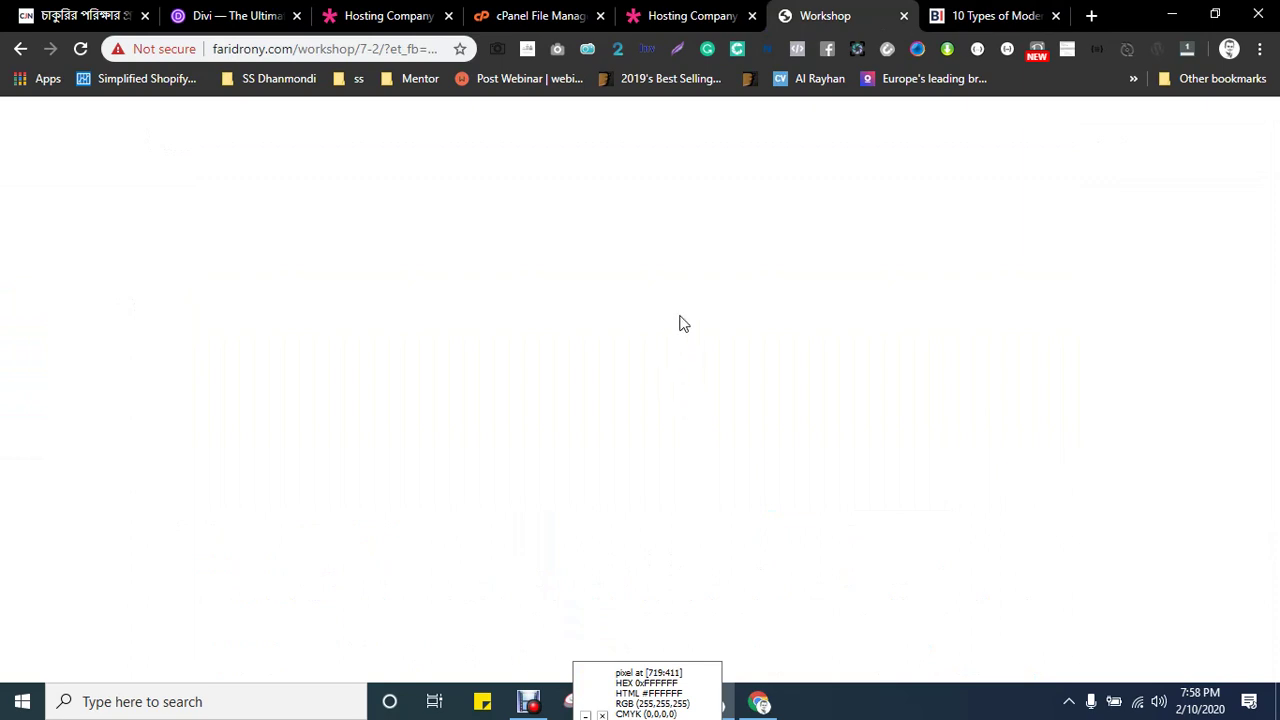
click(1055, 15)
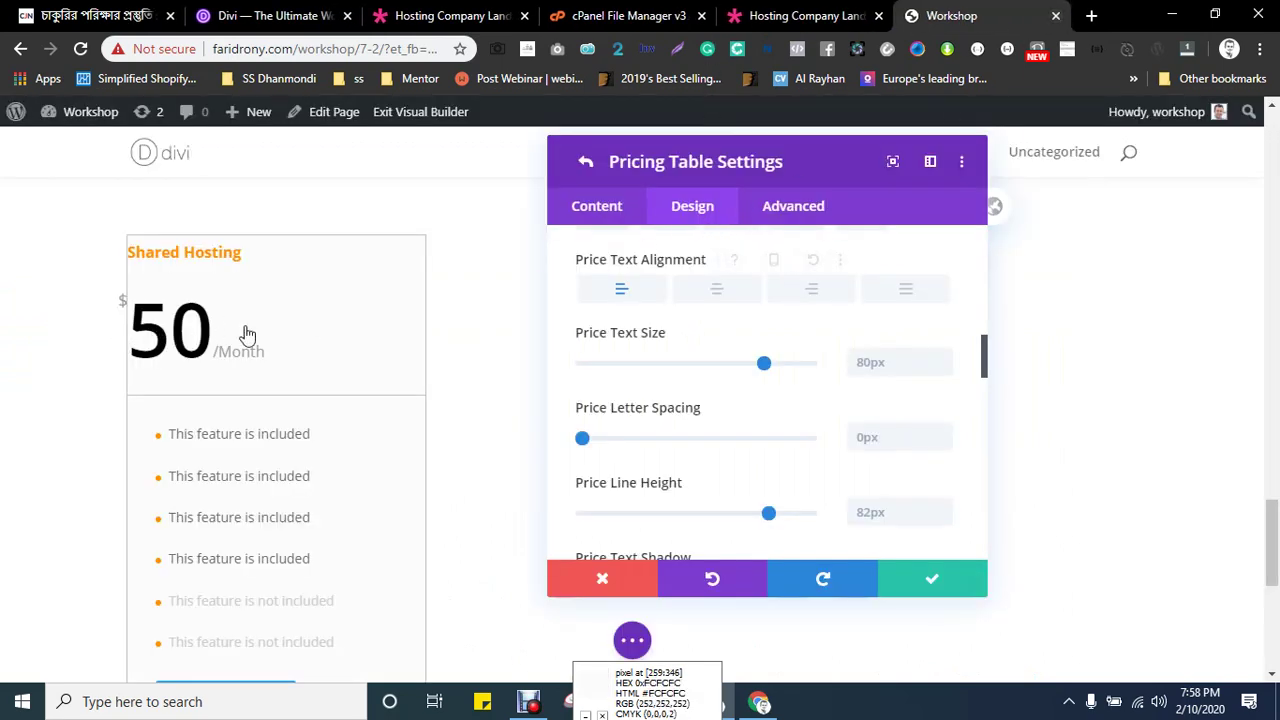
- Inspect the font CSS of the Shared Hosting price amount on the demo page, and return to the Workshop page
key(ctrl+shift+Tab)
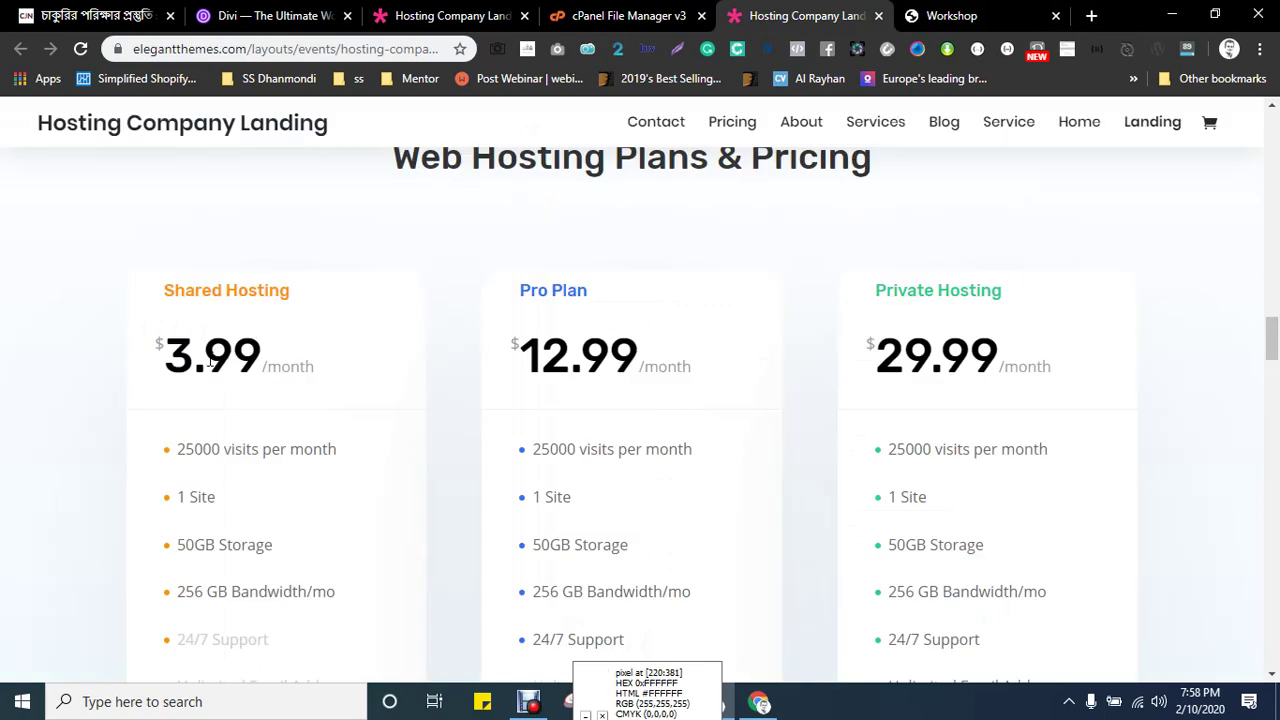
key(ctrl+Tab)
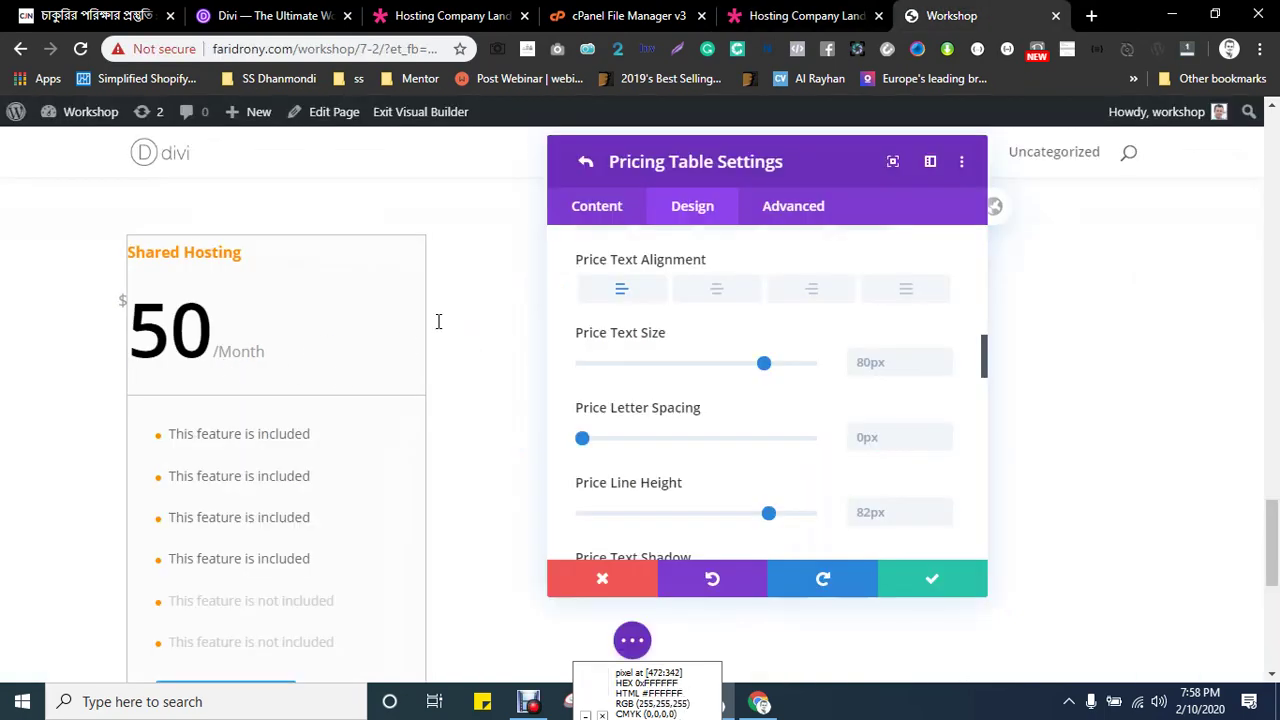
key(ctrl+shift+Tab)
right_click(186, 339)
click(240, 640)
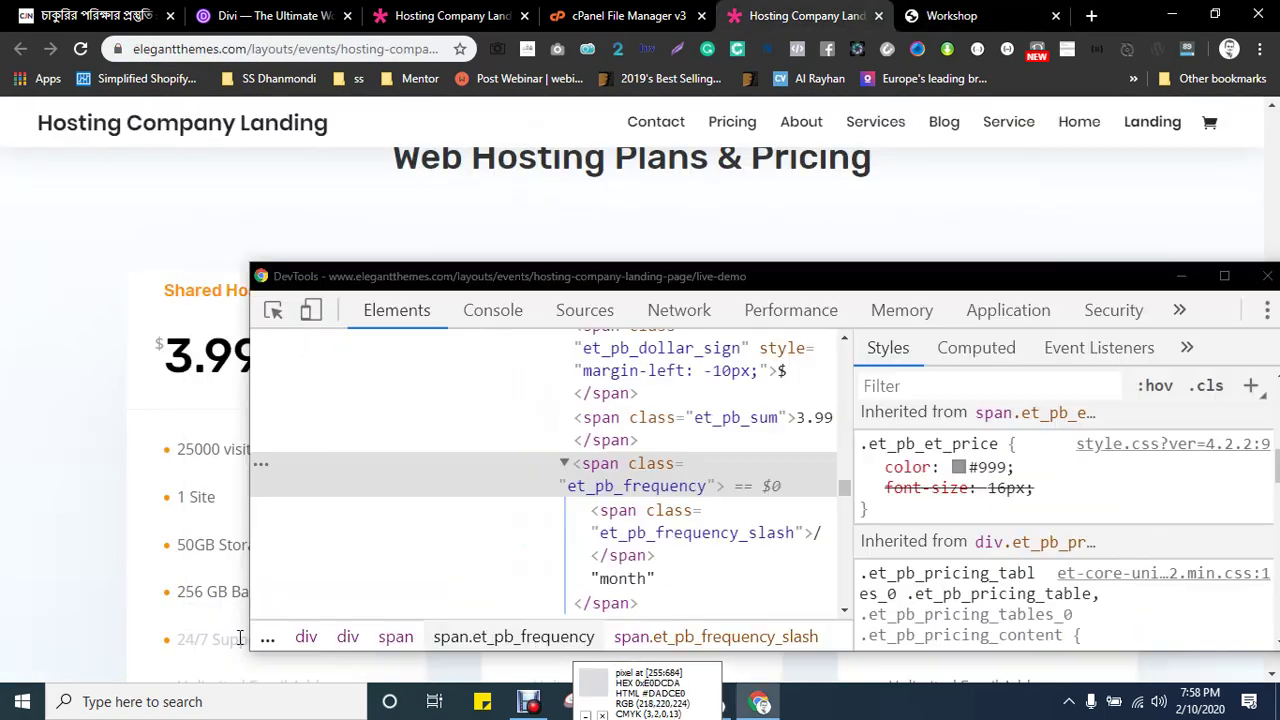
click(672, 417)
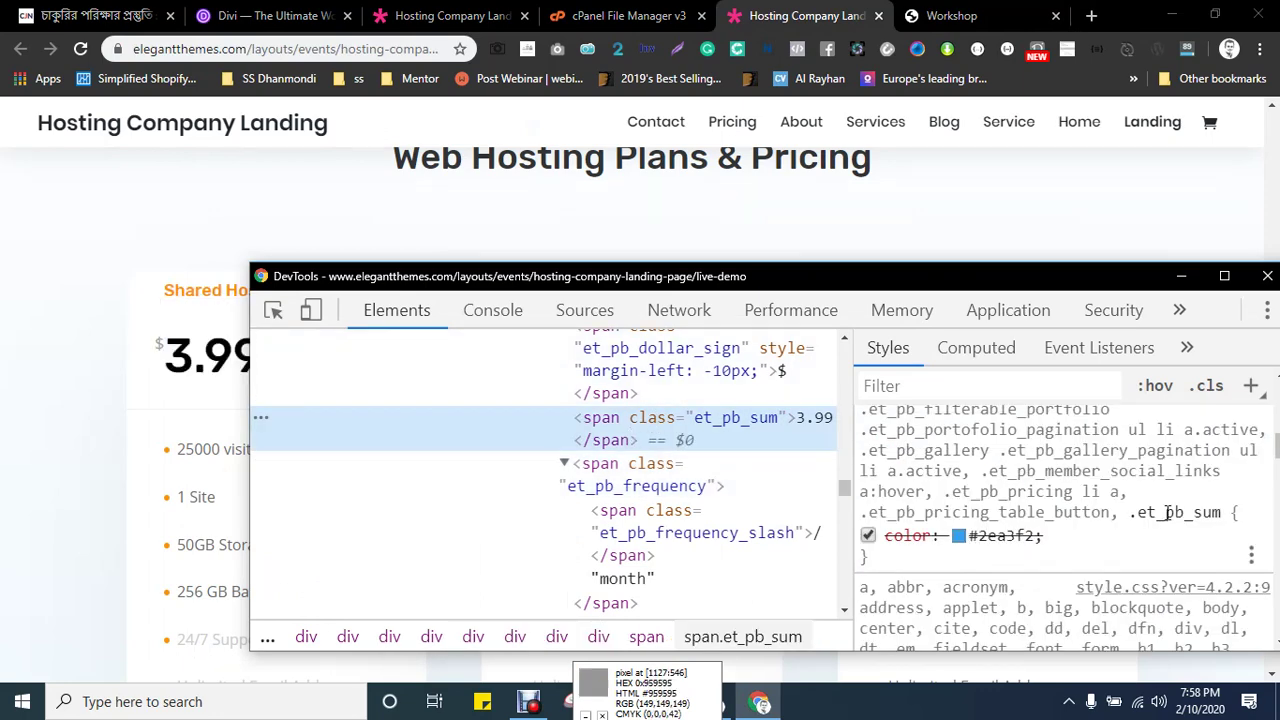
scroll(1165, 512, up, 5)
scroll(1155, 490, down, 1)
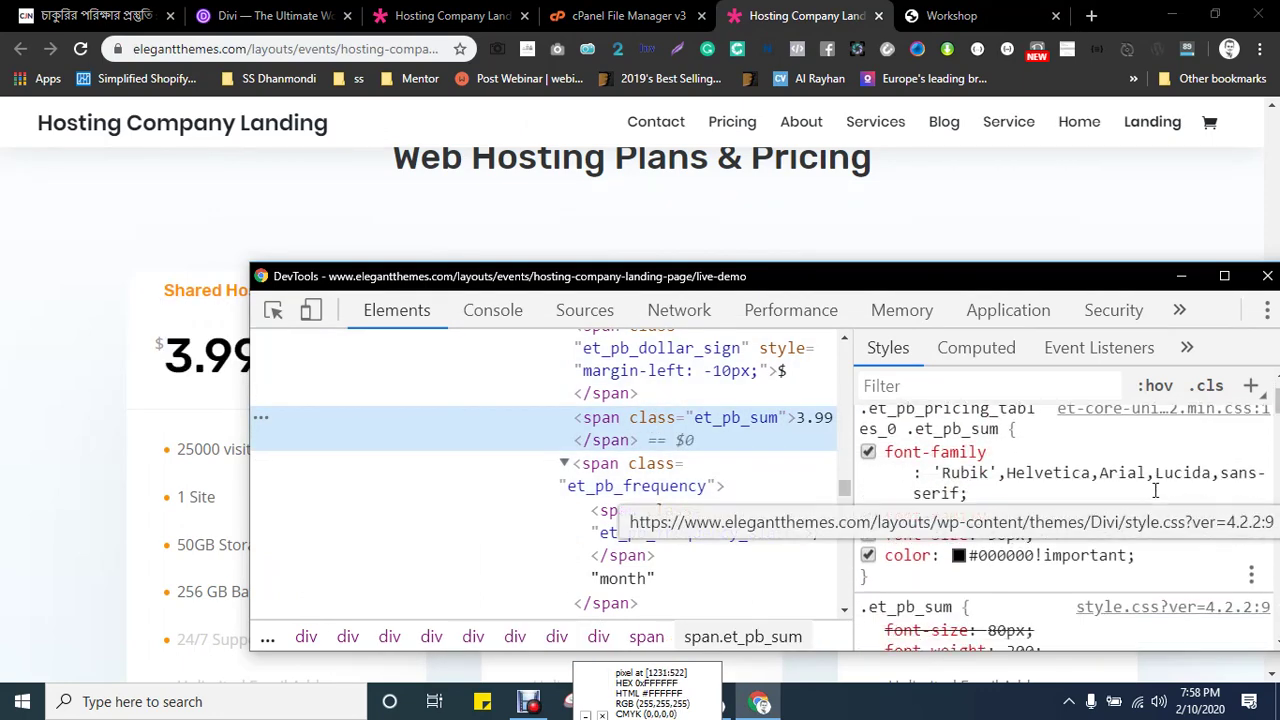
scroll(1155, 490, down, 1)
click(63, 358)
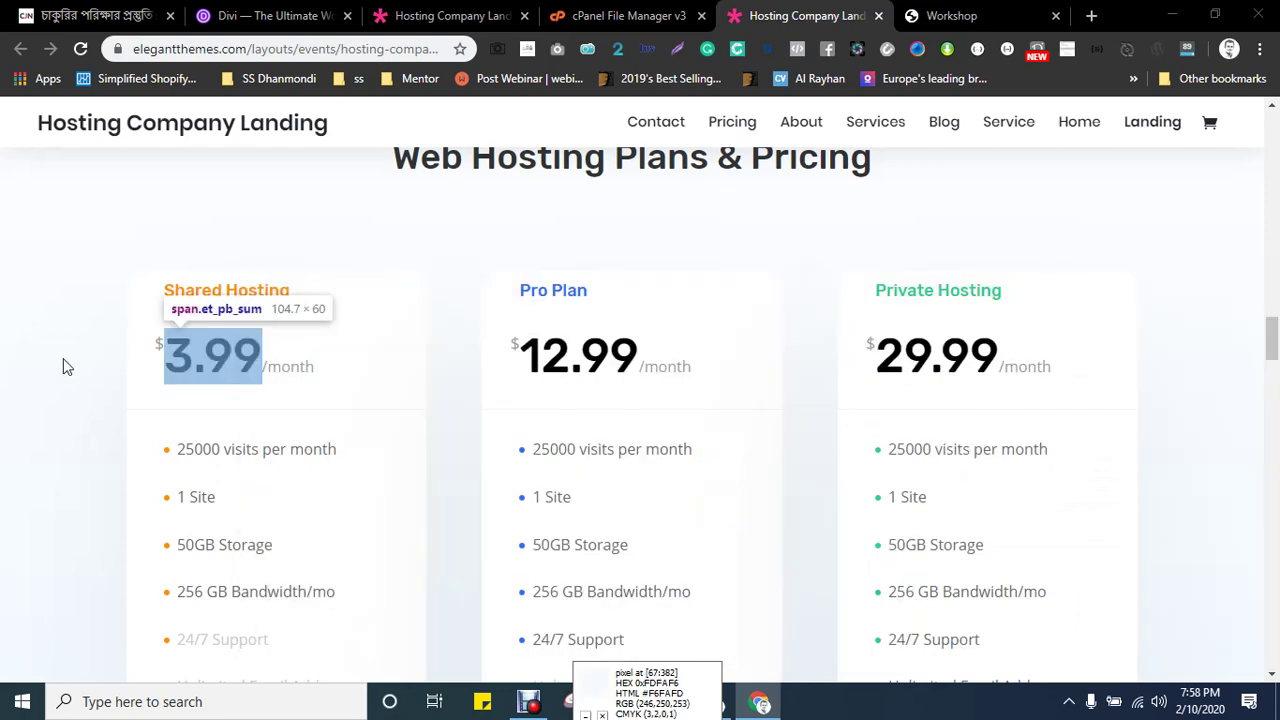
key(ctrl+Tab)
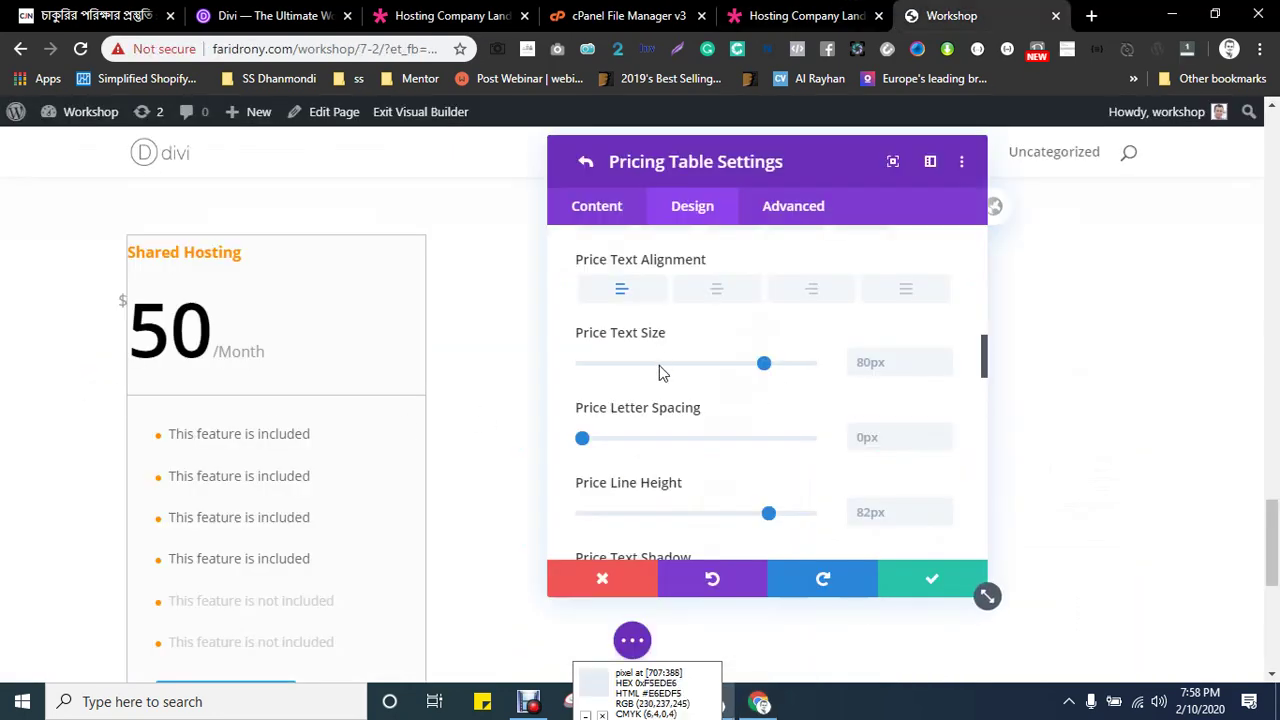
- Change the pricing table's price font to Rubik
scroll(677, 398, up, 3)
scroll(640, 399, up, 1)
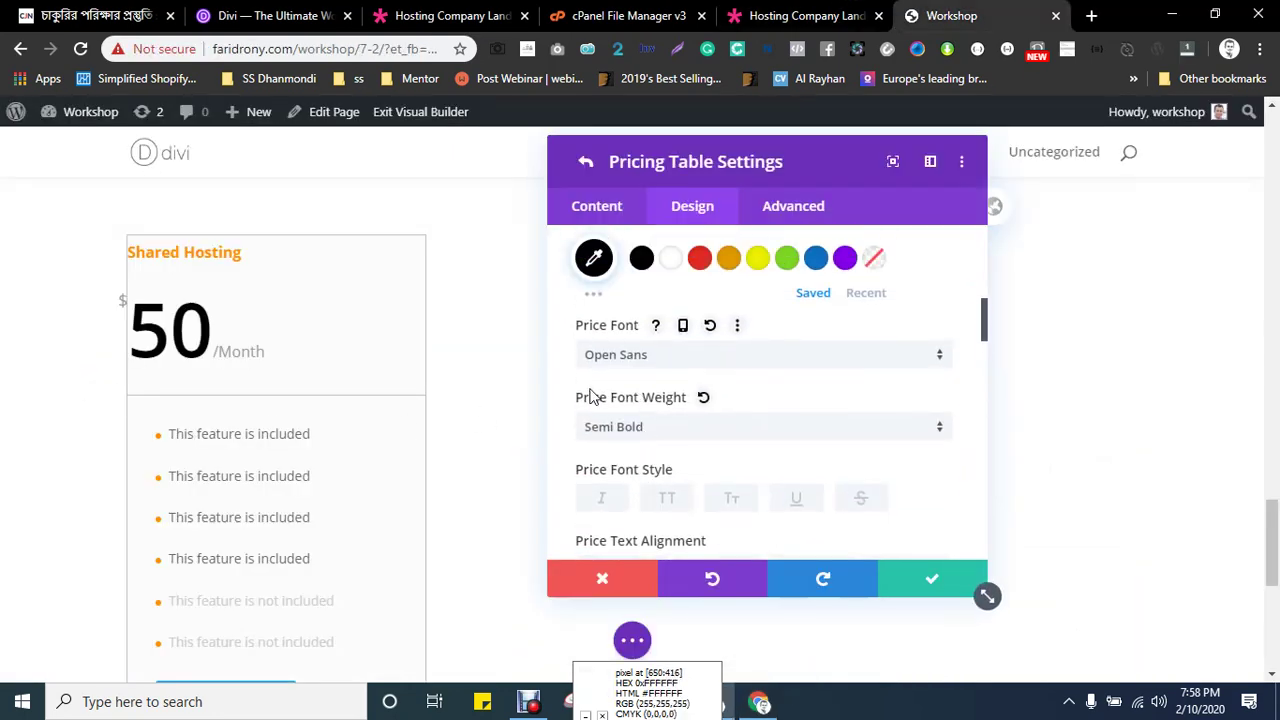
click(646, 358)
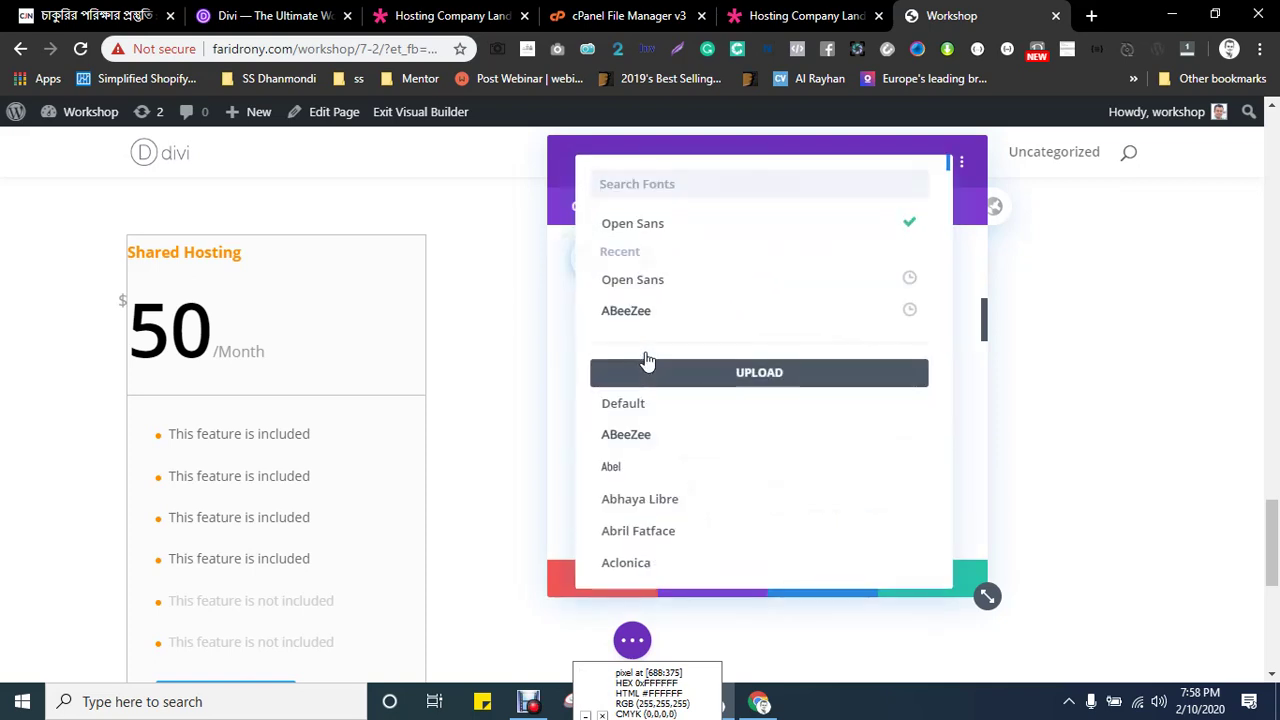
text(rub)
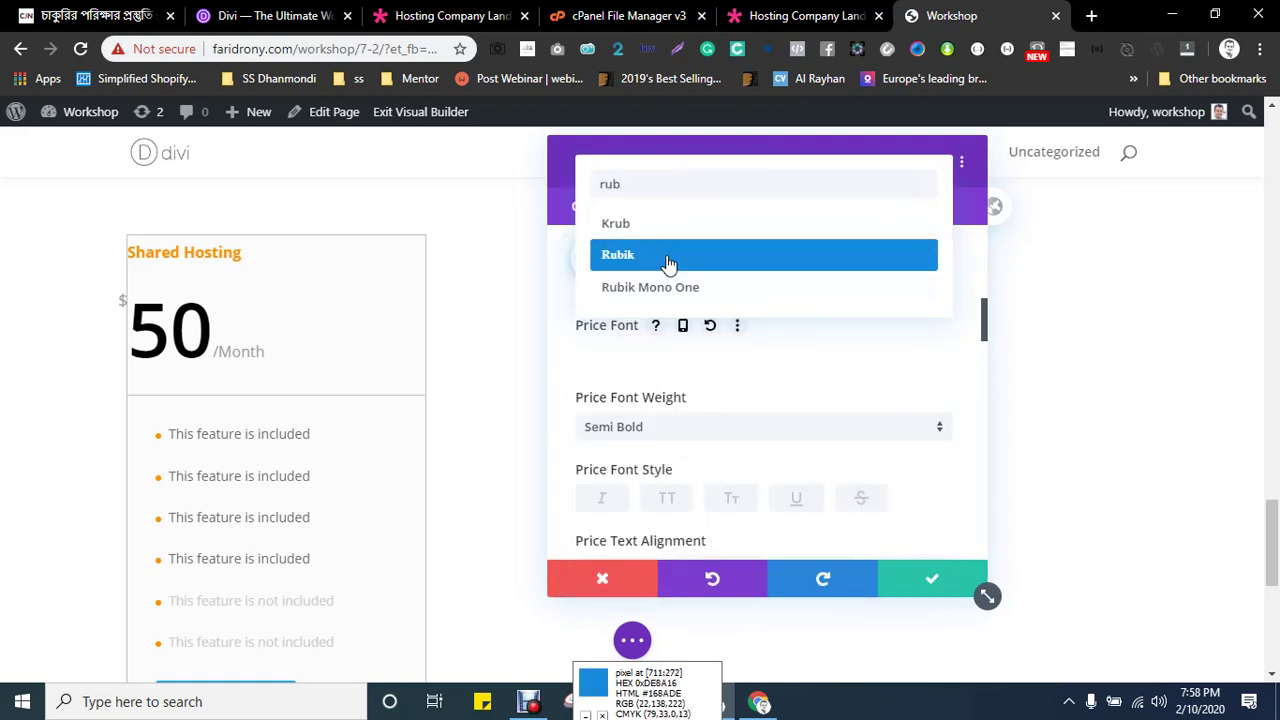
click(668, 256)
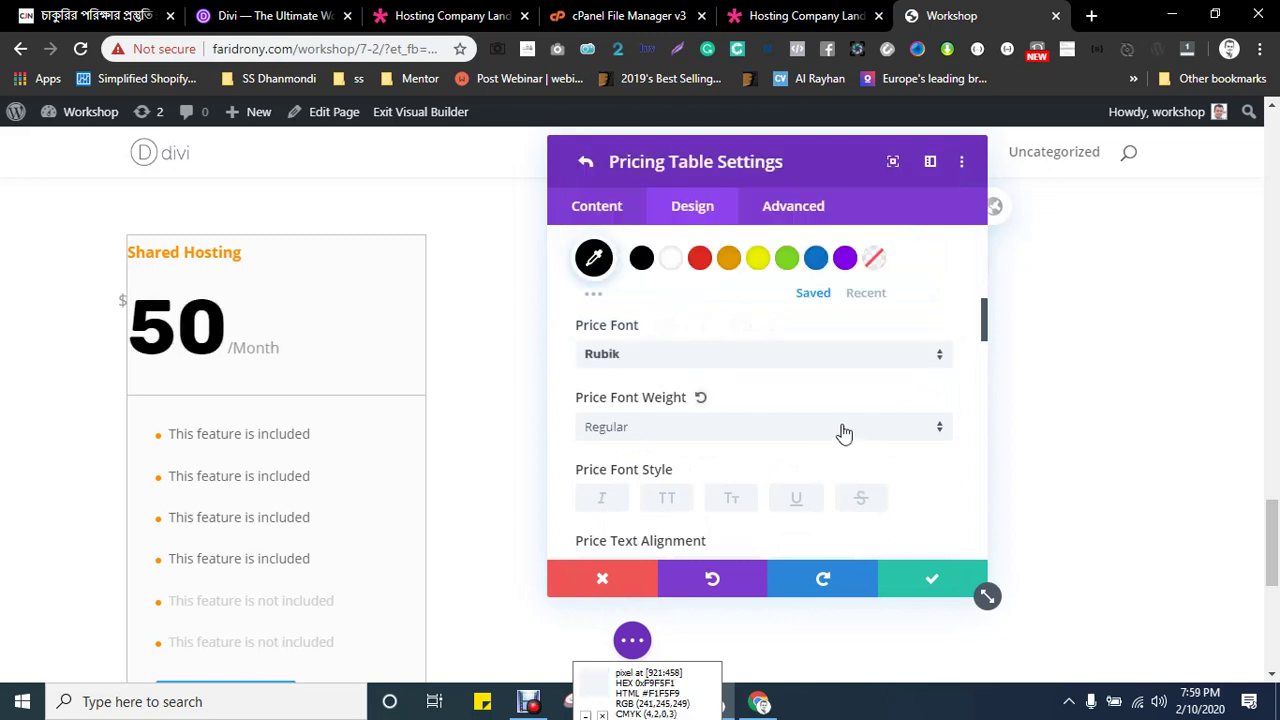
scroll(807, 407, down, 2)
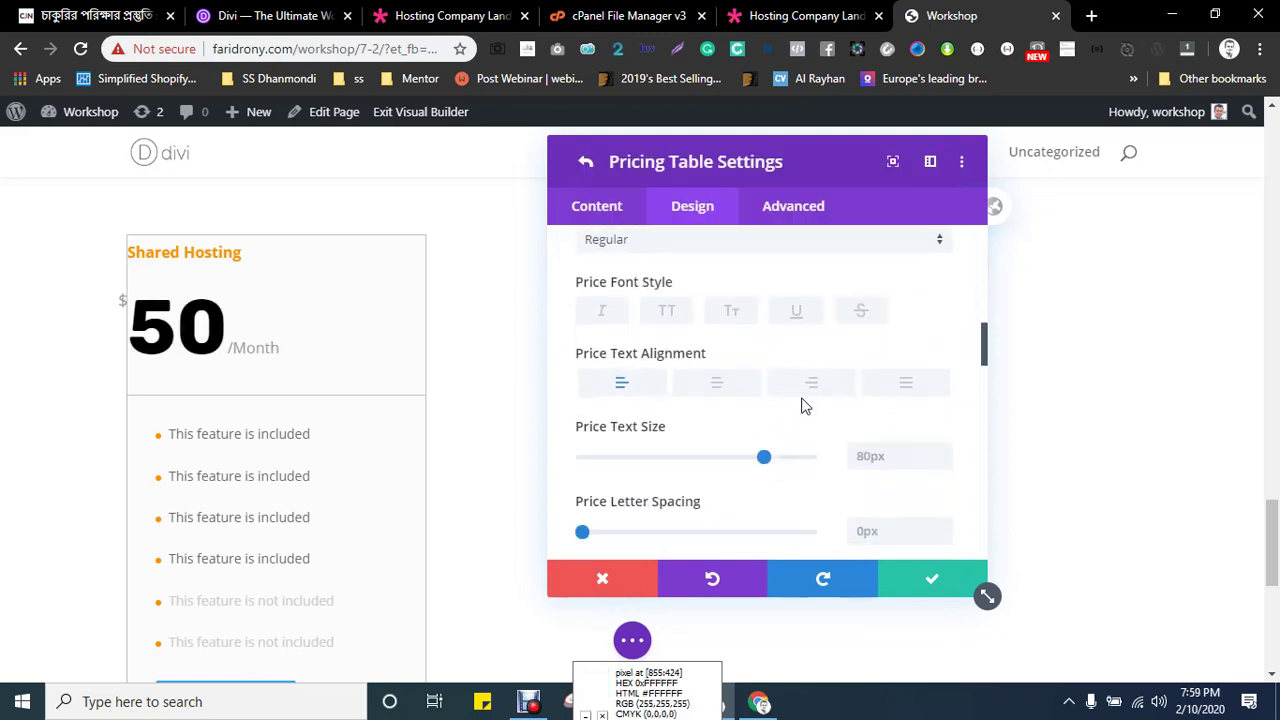
scroll(805, 405, down, 3)
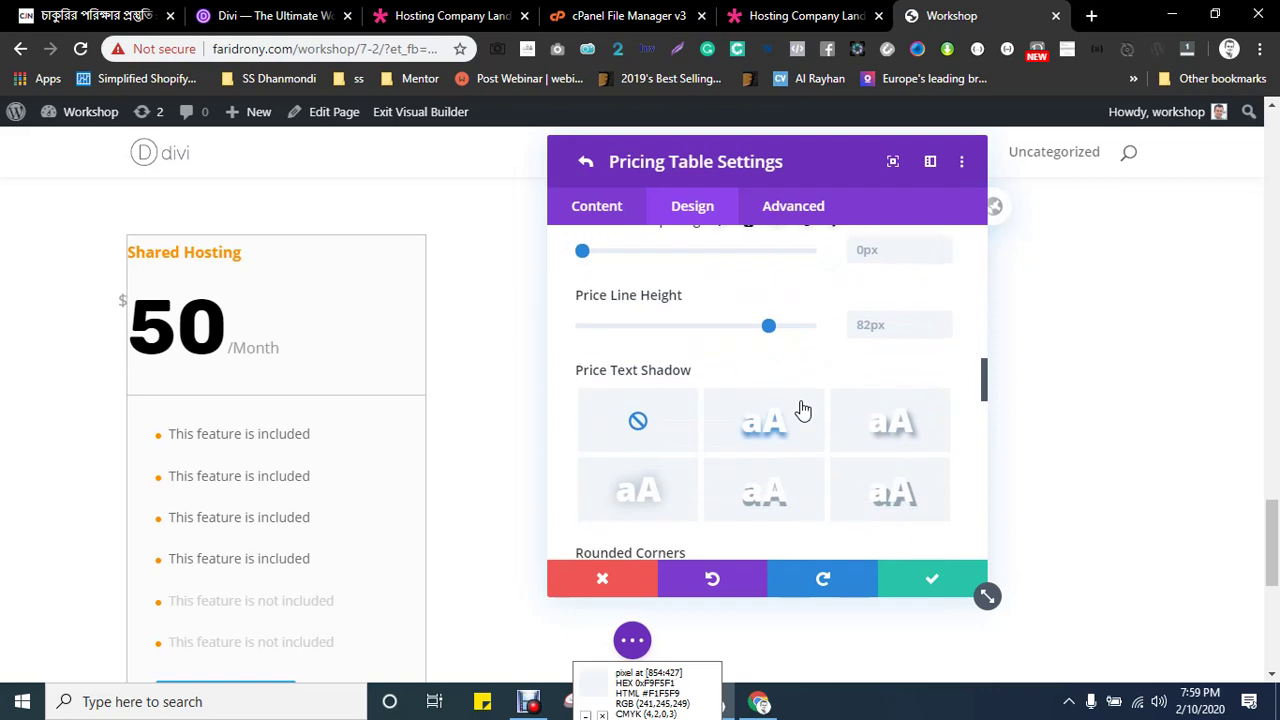
- Make the border color in the pricing table's Price Text settings transparent
scroll(803, 410, down, 2)
scroll(751, 376, down, 1)
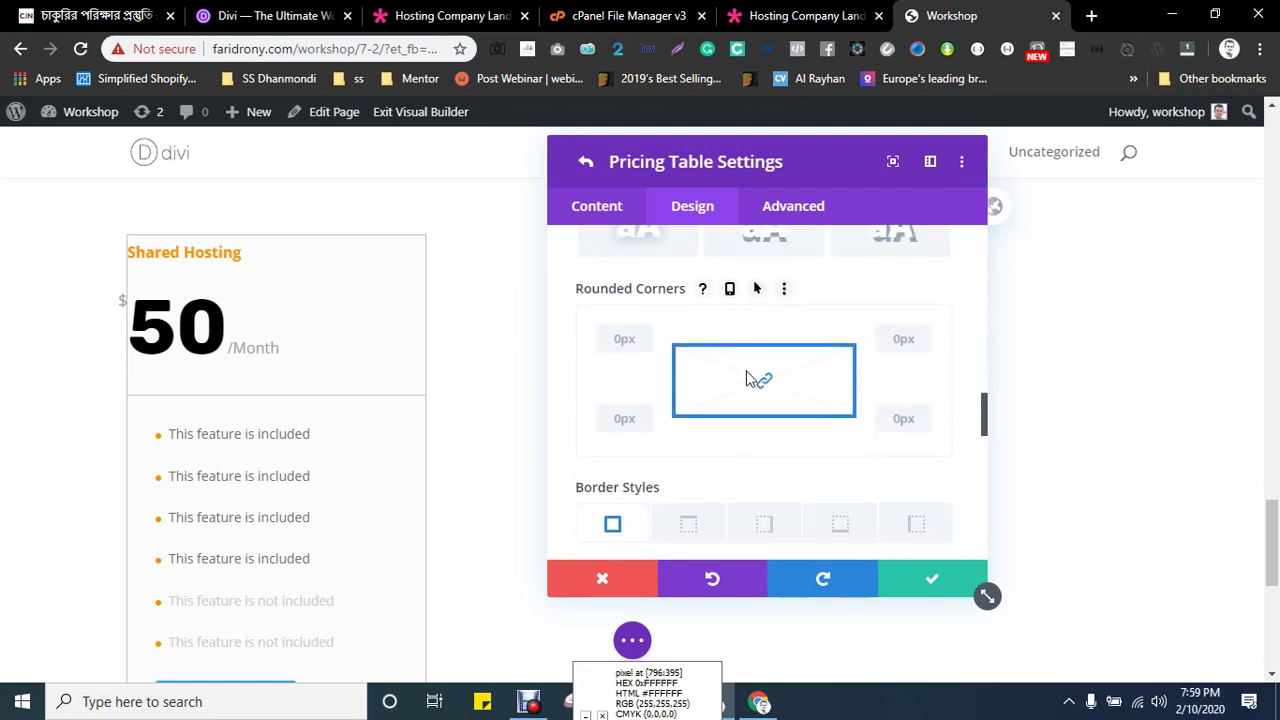
scroll(753, 378, down, 5)
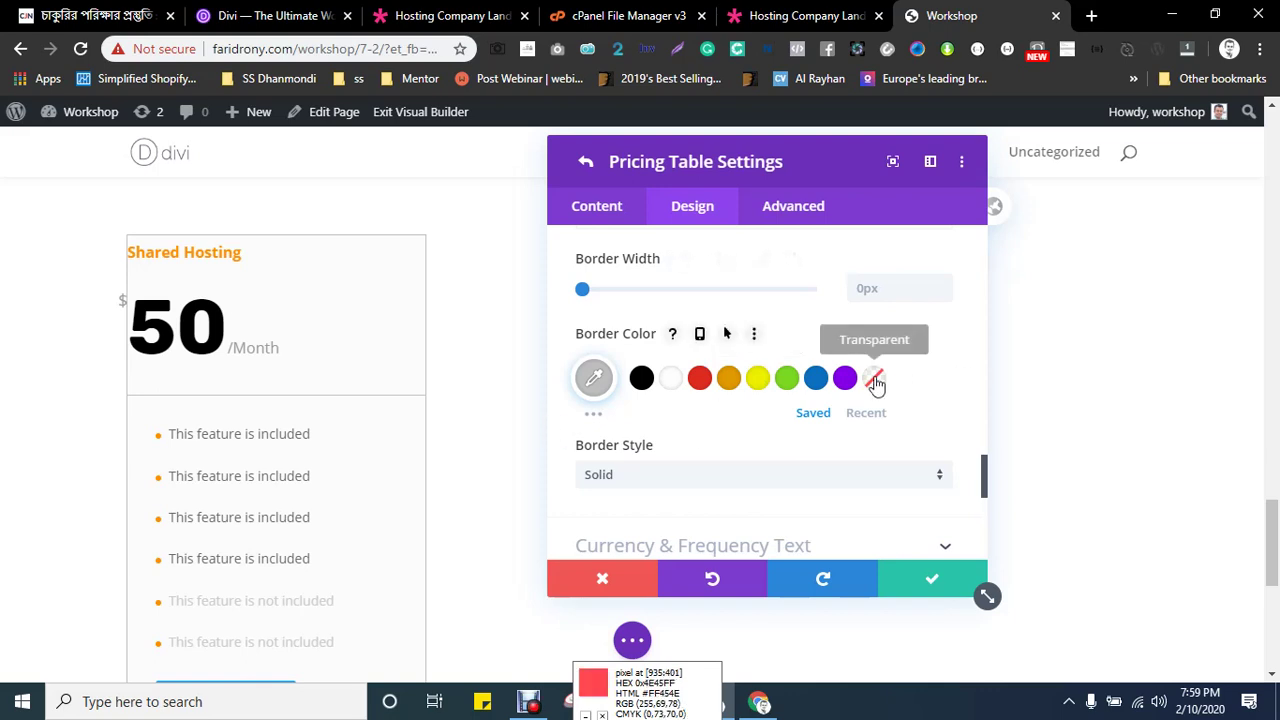
click(875, 381)
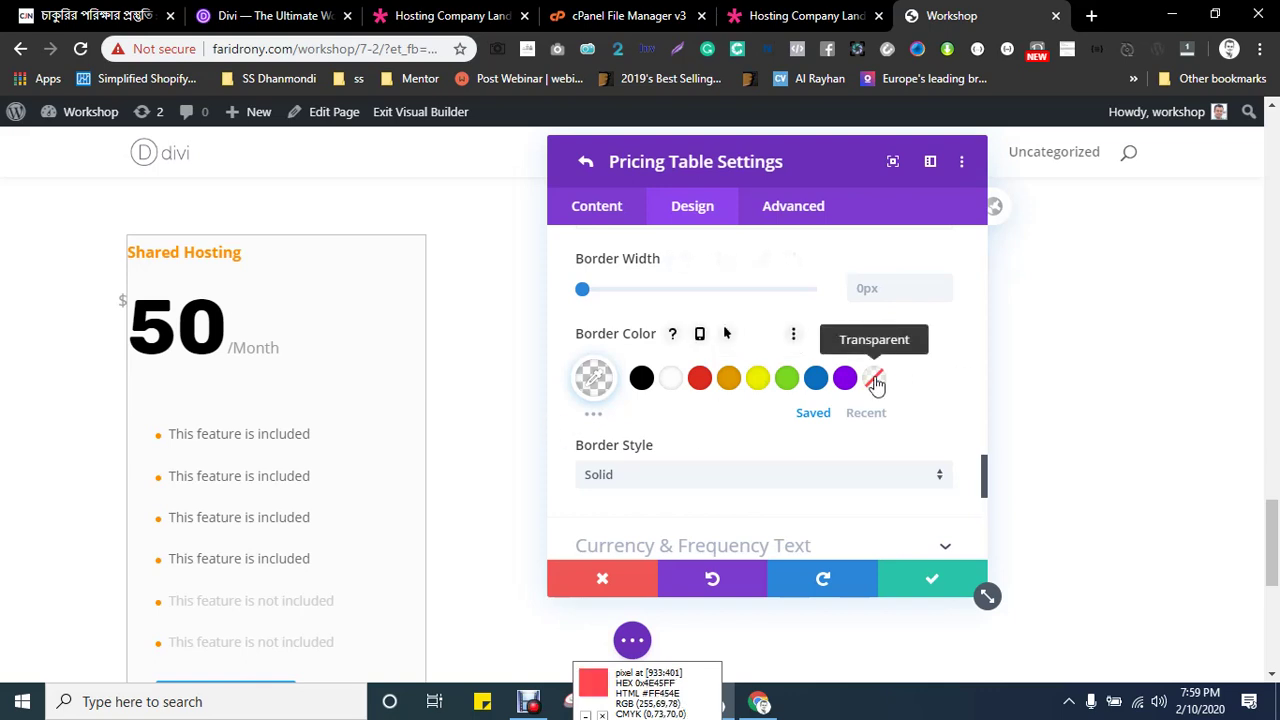
- Set the pricing table's Currency & Frequency font to Open Sans
scroll(752, 435, down, 2)
click(676, 366)
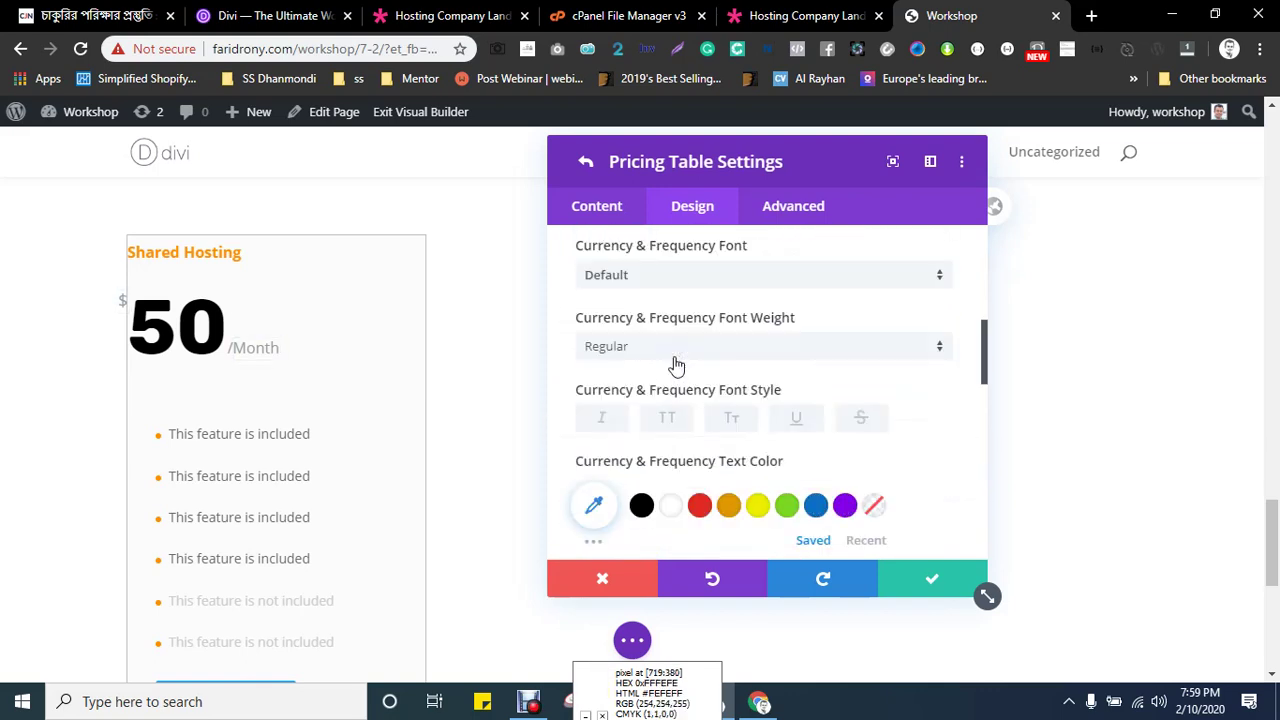
click(643, 322)
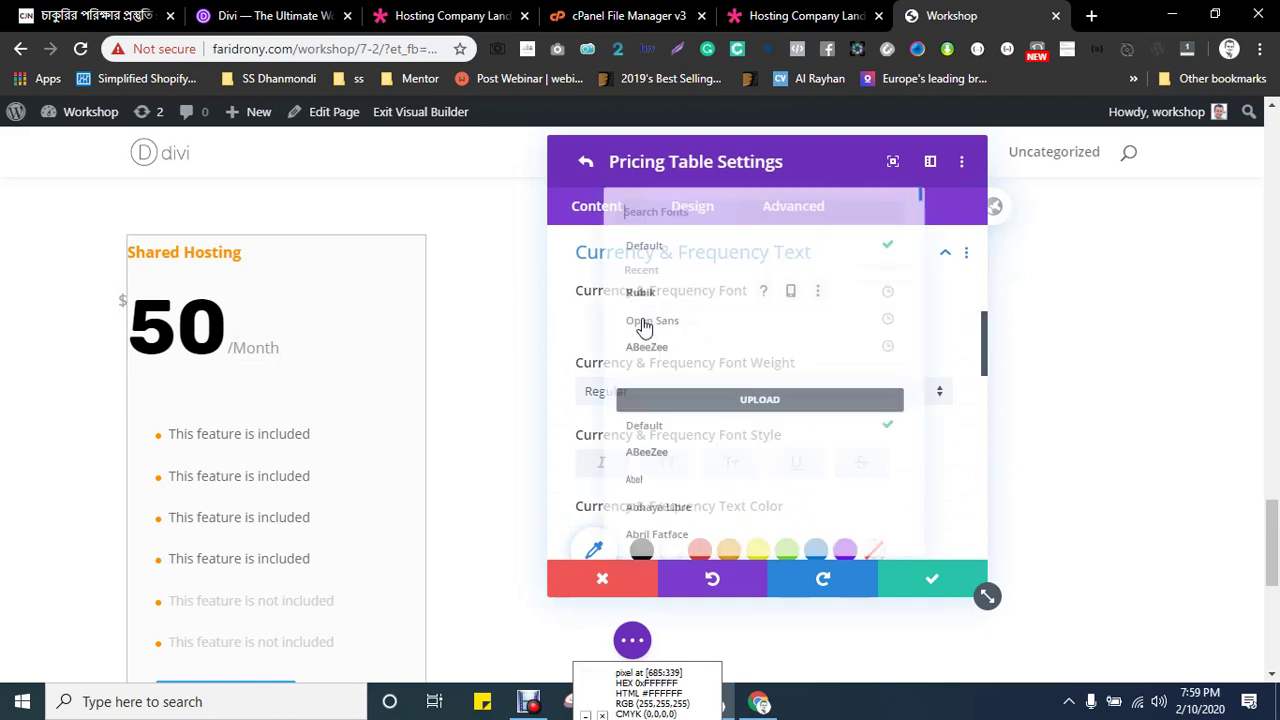
click(653, 319)
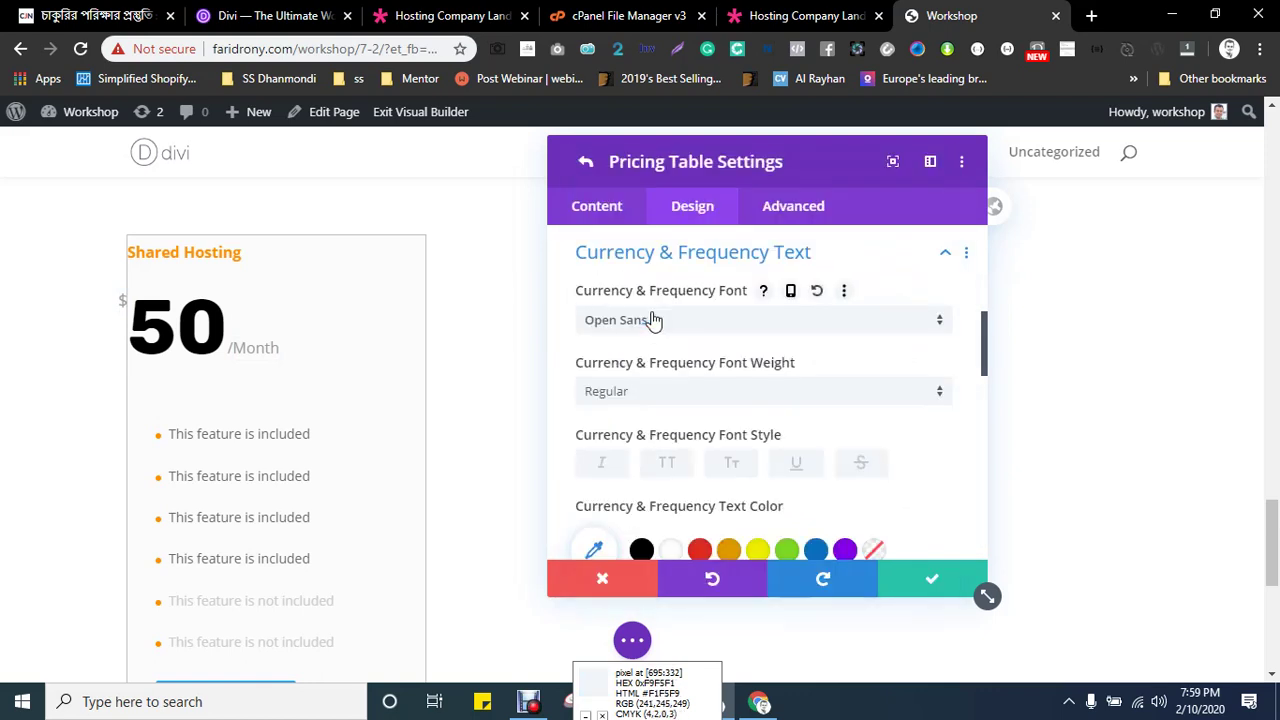
- Set the Currency & Frequency text color to #999
scroll(710, 380, down, 2)
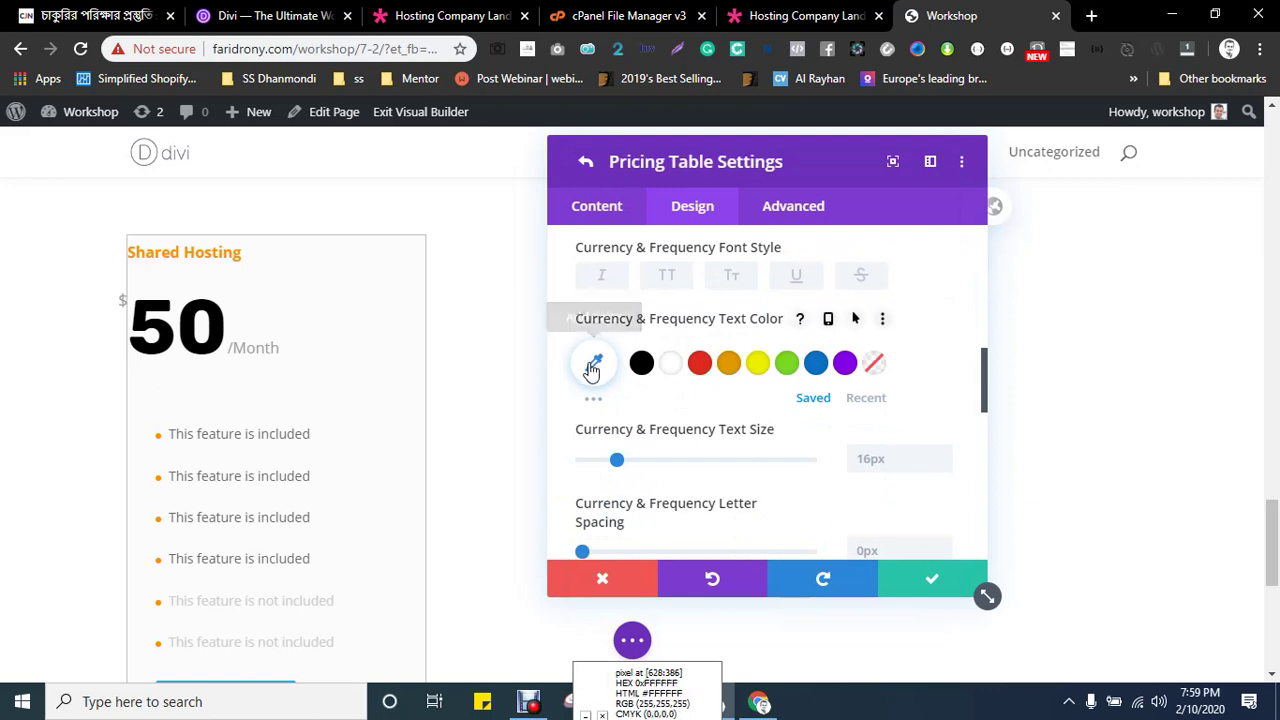
click(594, 369)
text(#999)
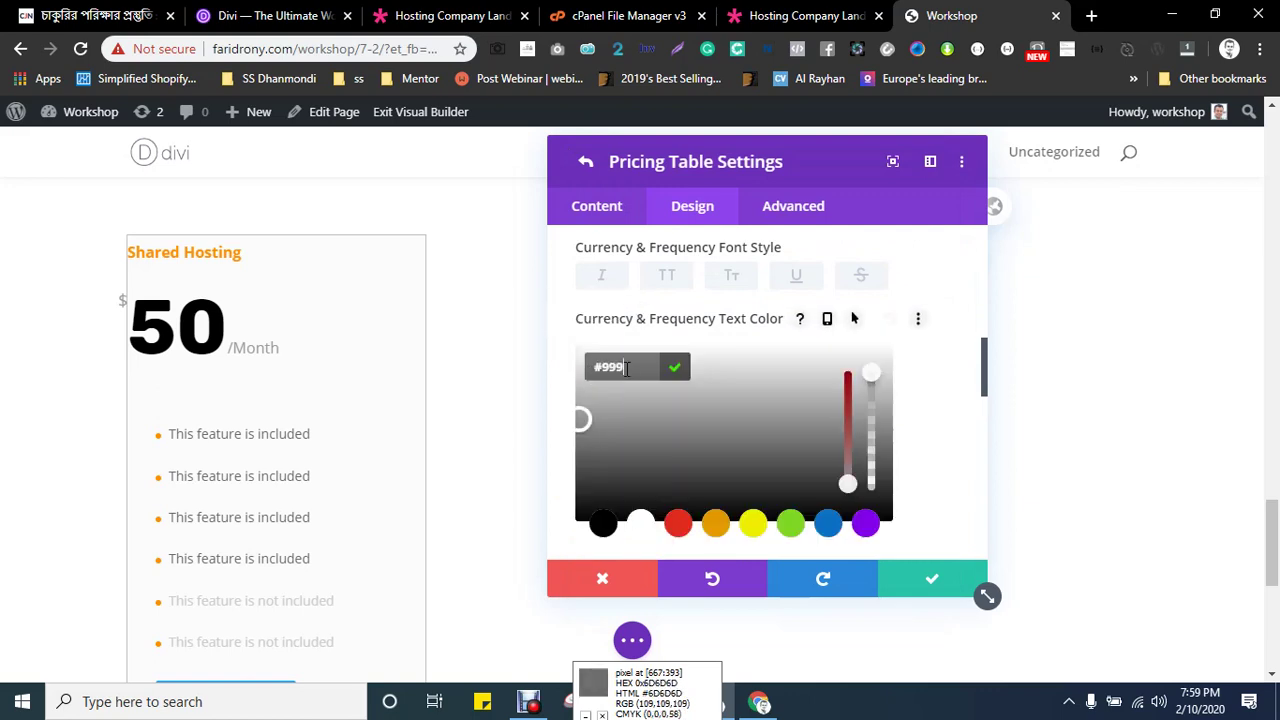
click(670, 368)
scroll(766, 434, down, 2)
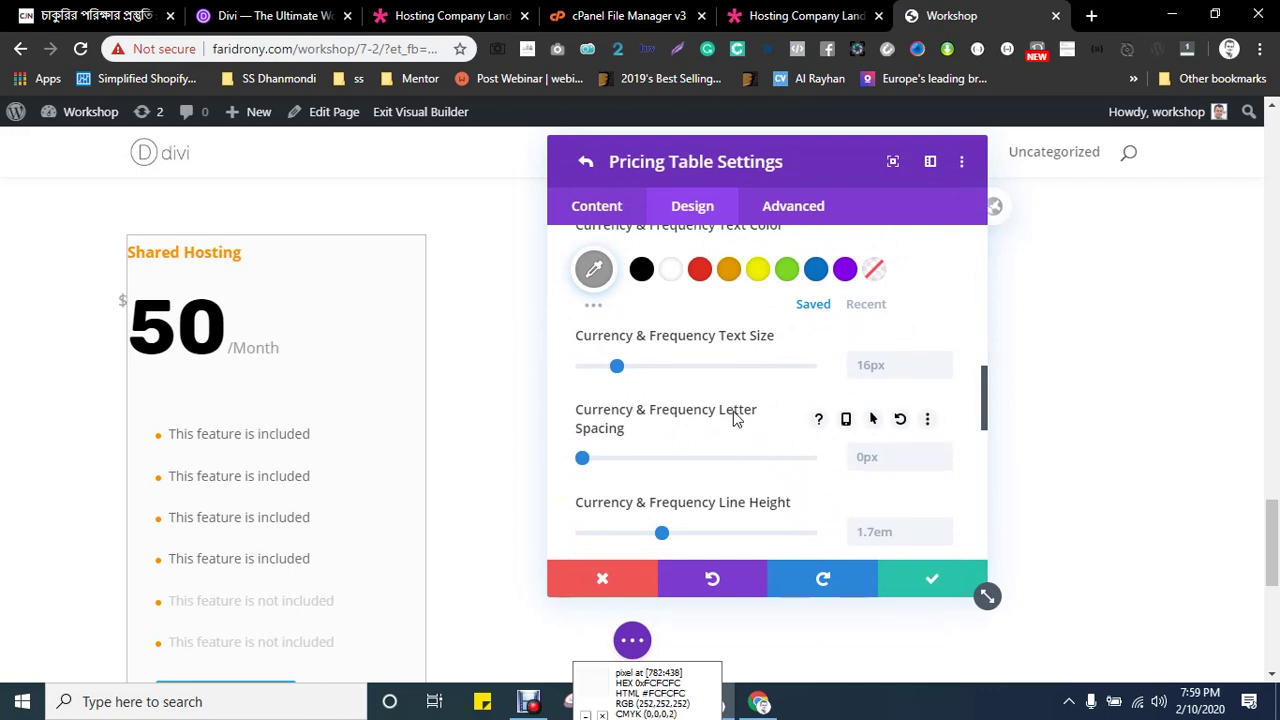
- Compare the price styling with the reference hosting layout and reduce the price text size to 61px
key(ctrl+shift+Tab)
key(ctrl+Tab)
key(ctrl+shift+Tab)
key(ctrl+Tab)
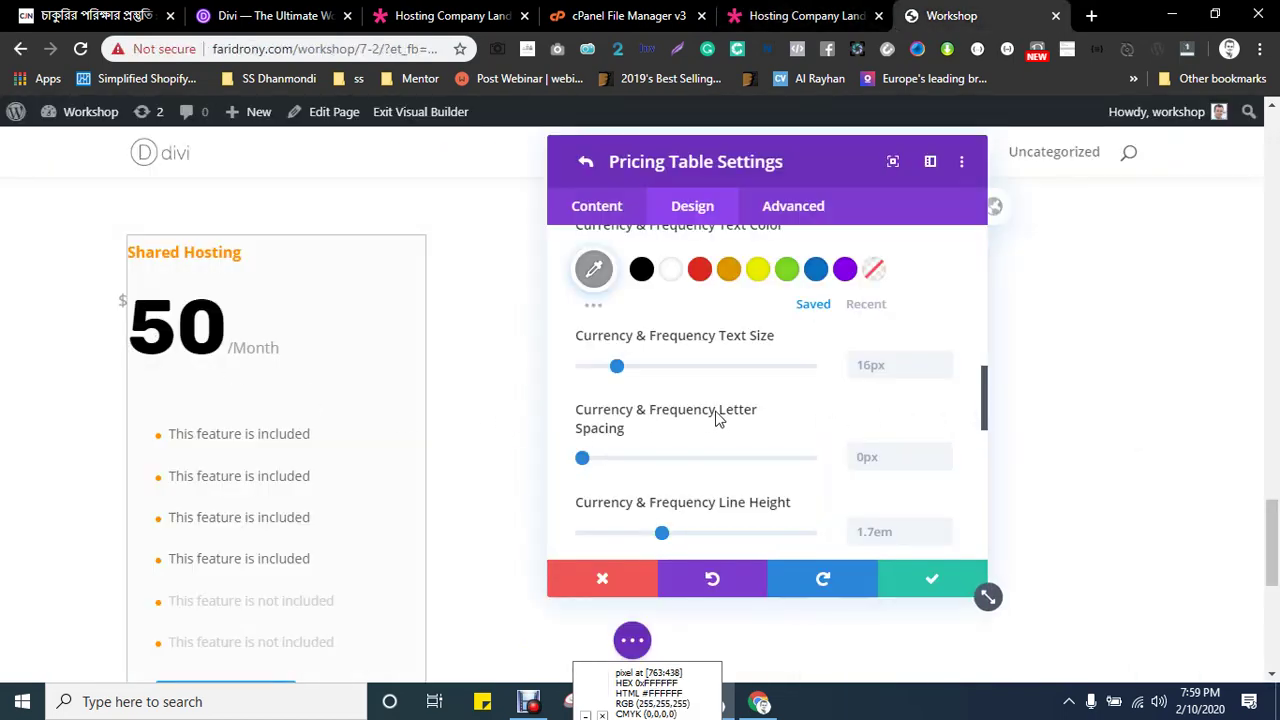
key(ctrl+shift+Tab)
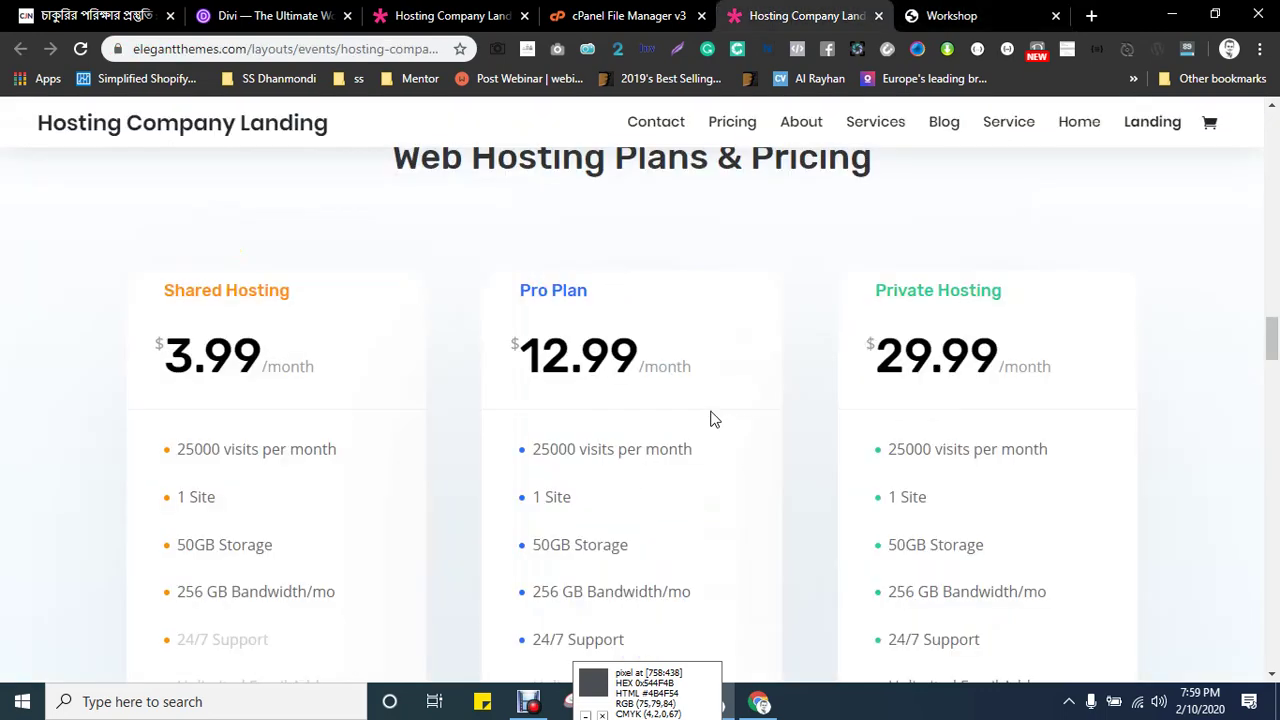
key(ctrl+Tab)
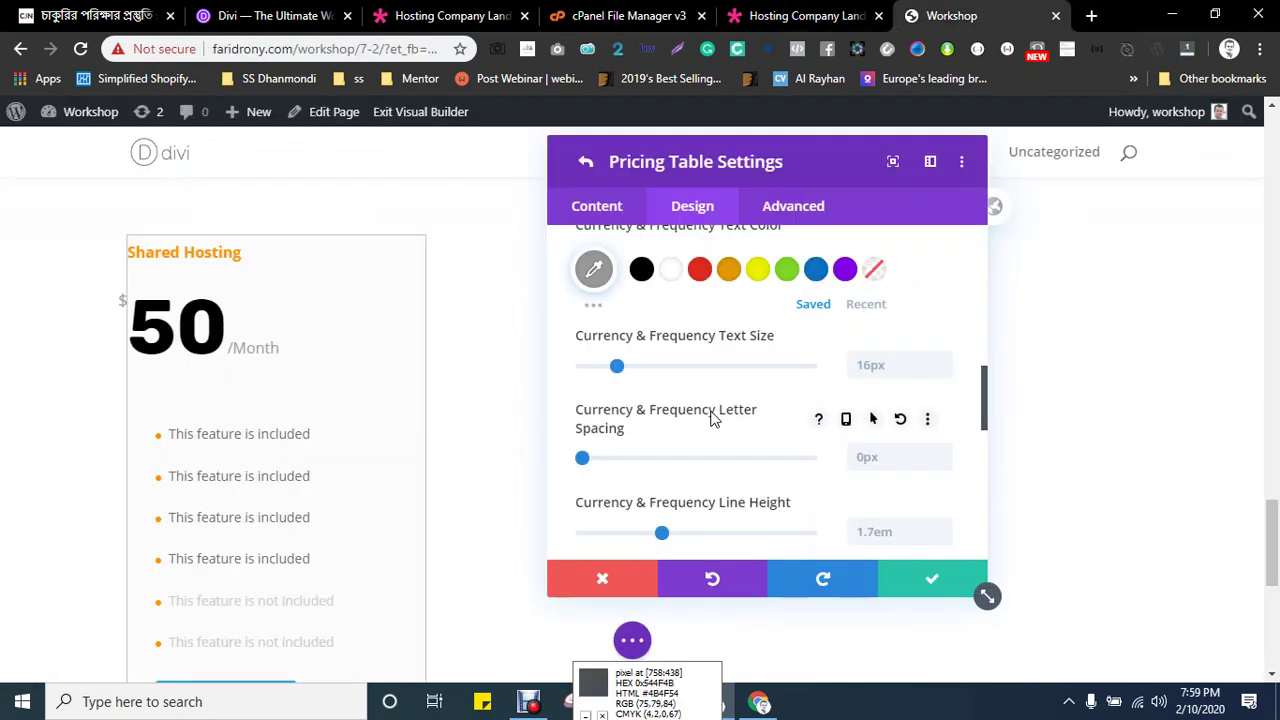
scroll(715, 420, up, 5)
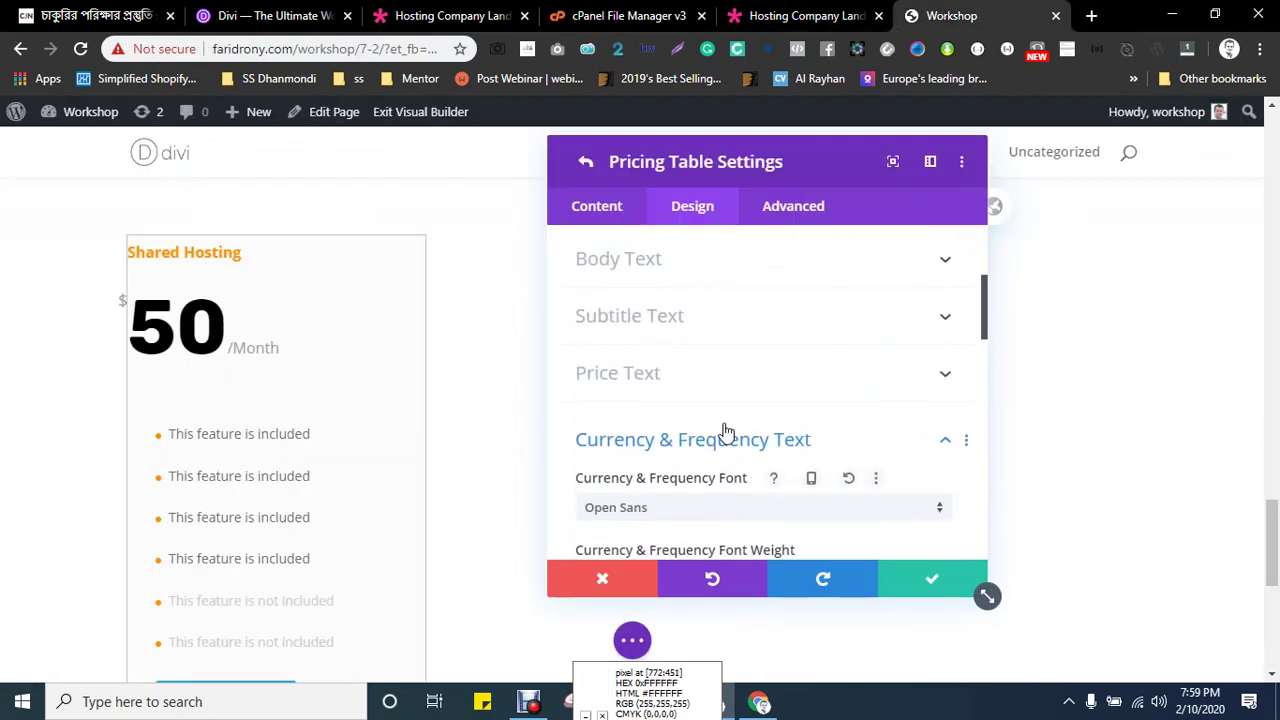
scroll(723, 432, up, 2)
scroll(660, 380, down, 2)
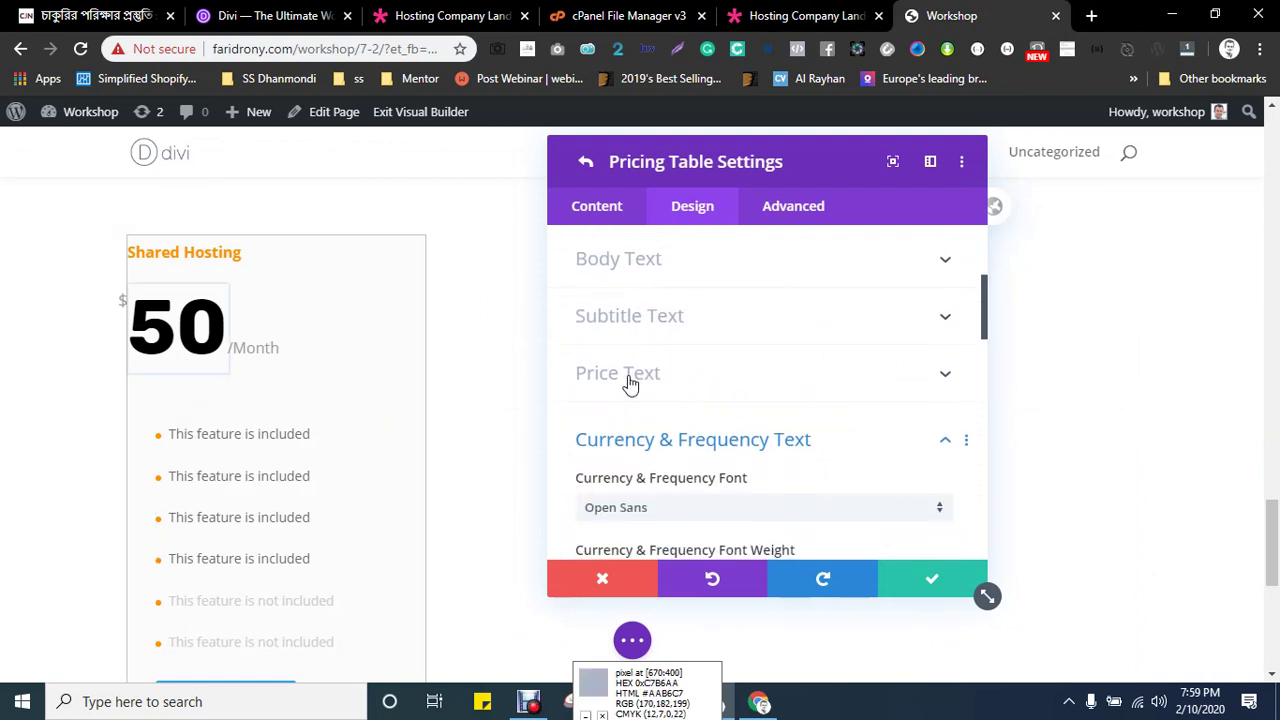
click(629, 382)
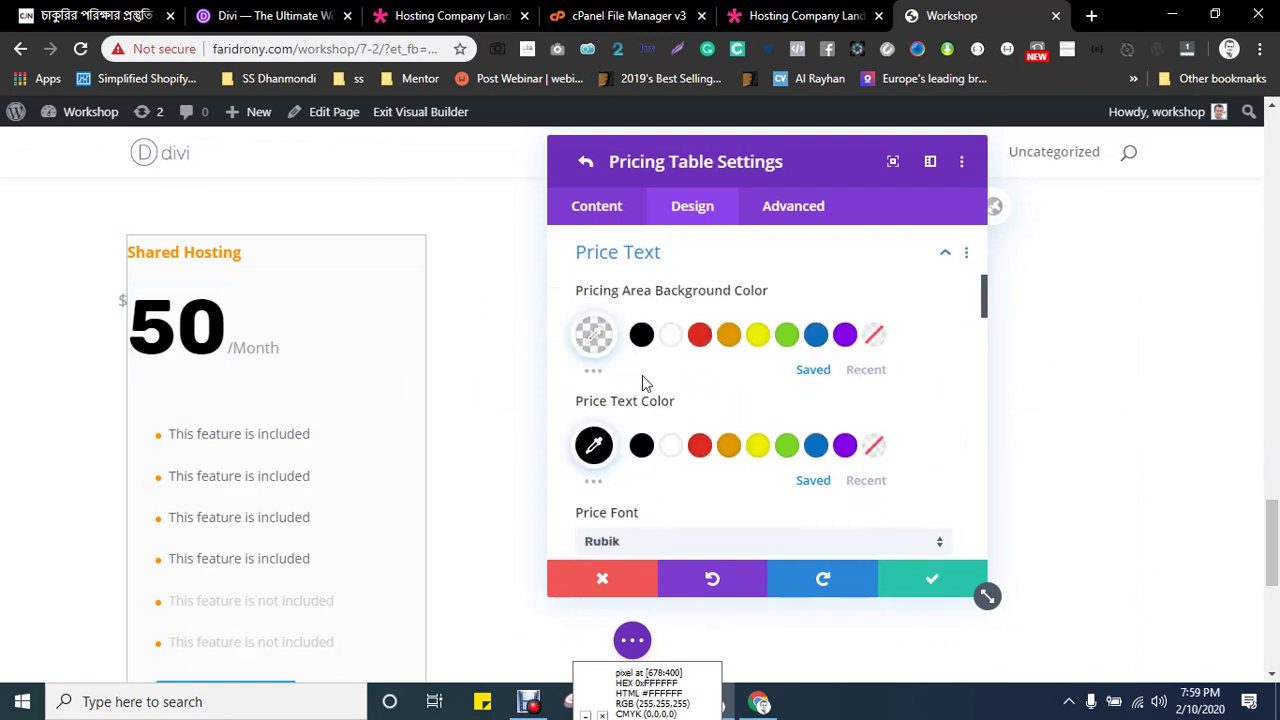
scroll(686, 372, down, 3)
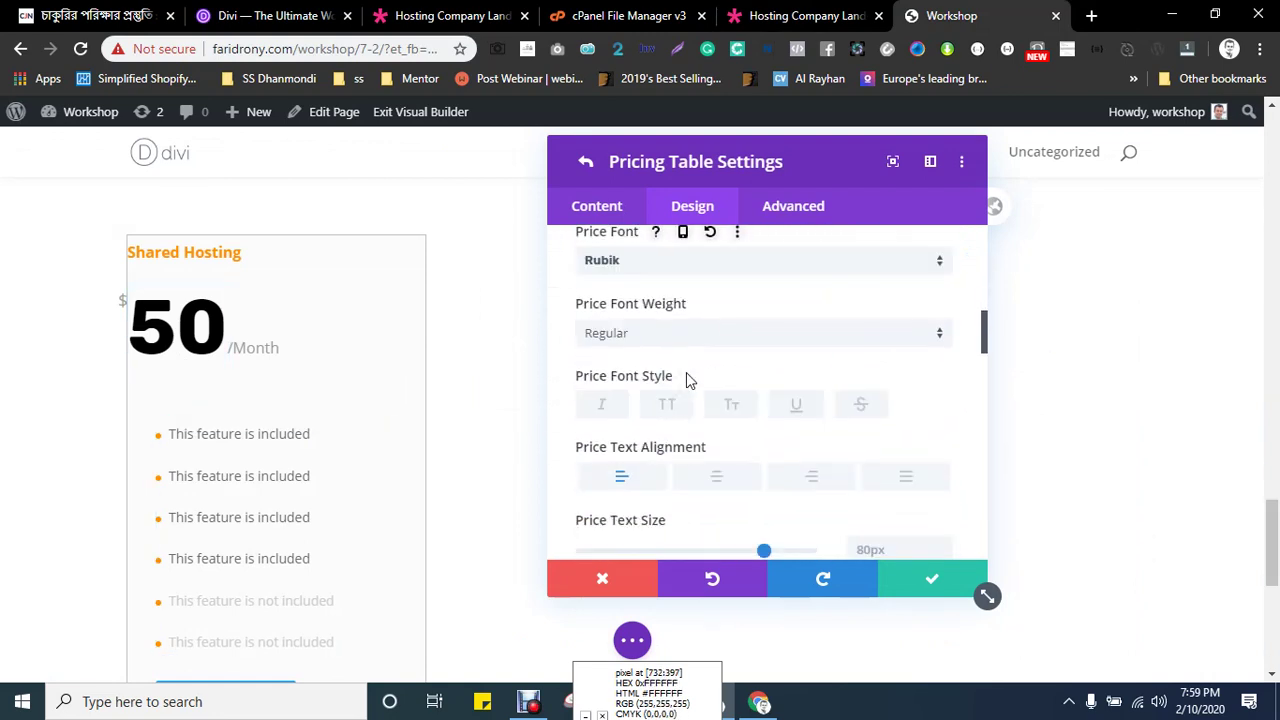
scroll(700, 400, down, 1)
drag(749, 457, 710, 467)
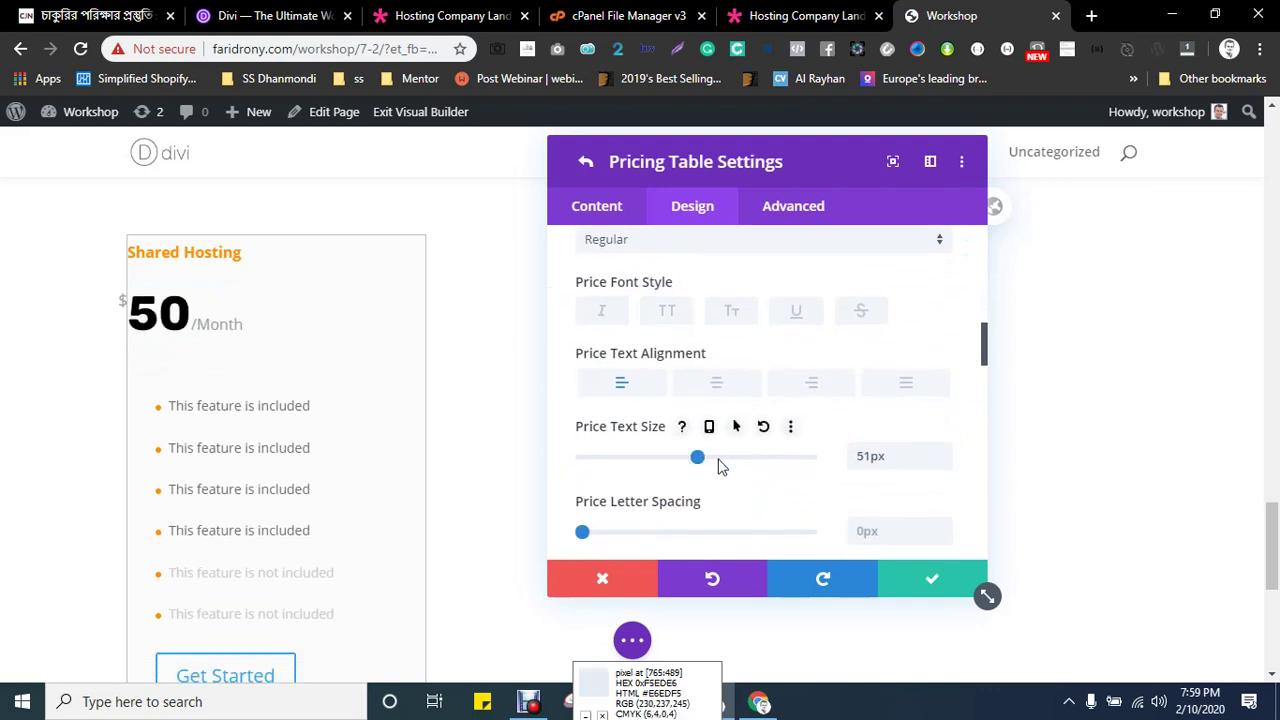
click(721, 465)
- Try the Light and Regular weights on the price text and set its font weight to Medium
scroll(625, 385, up, 1)
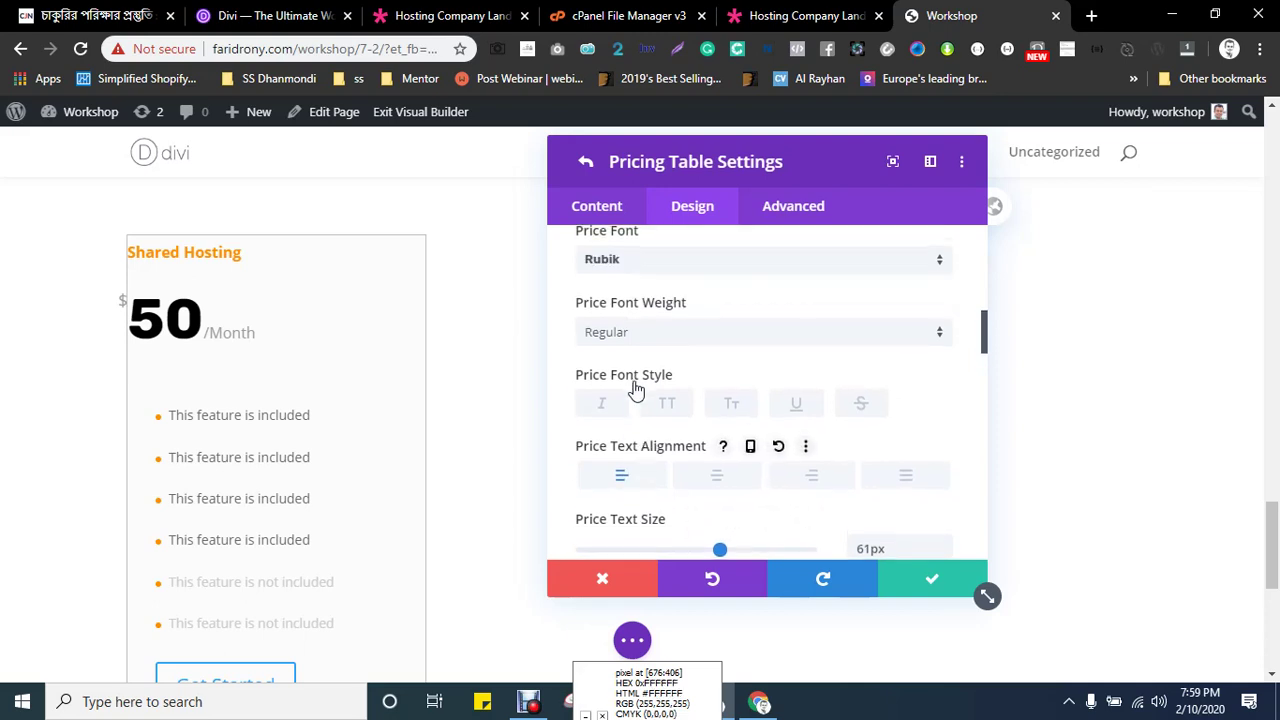
click(632, 338)
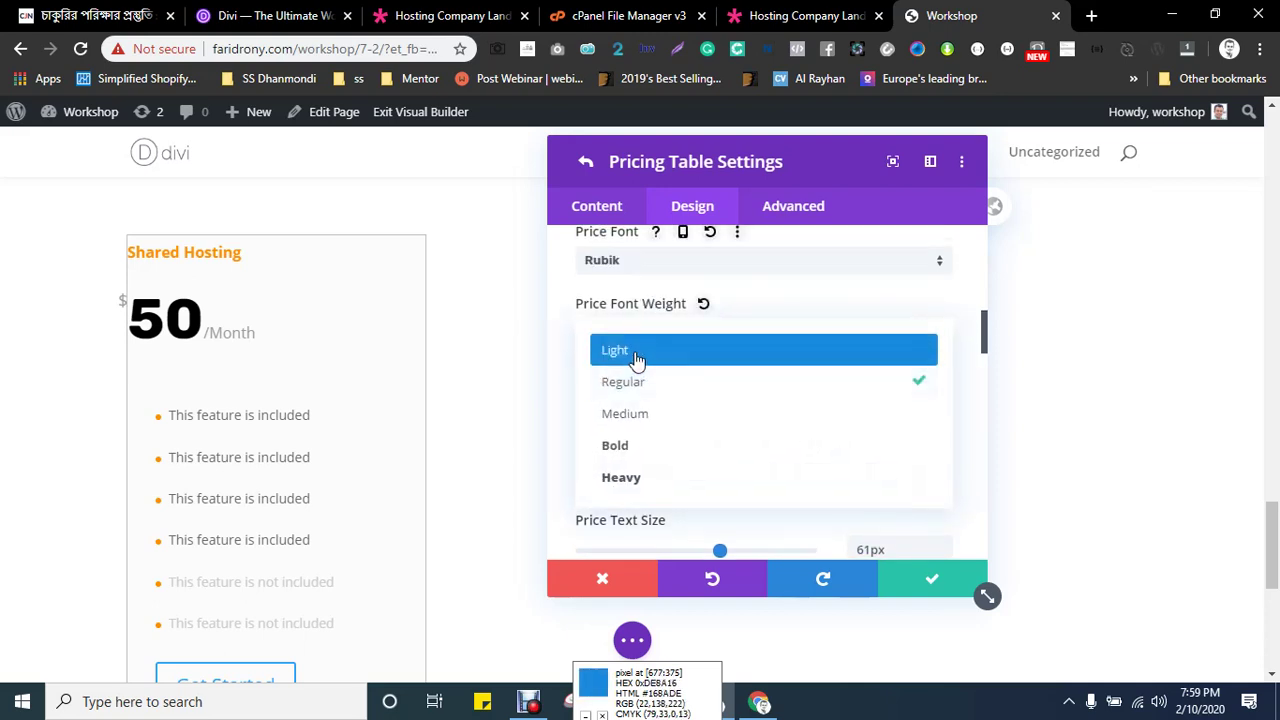
click(637, 355)
click(654, 340)
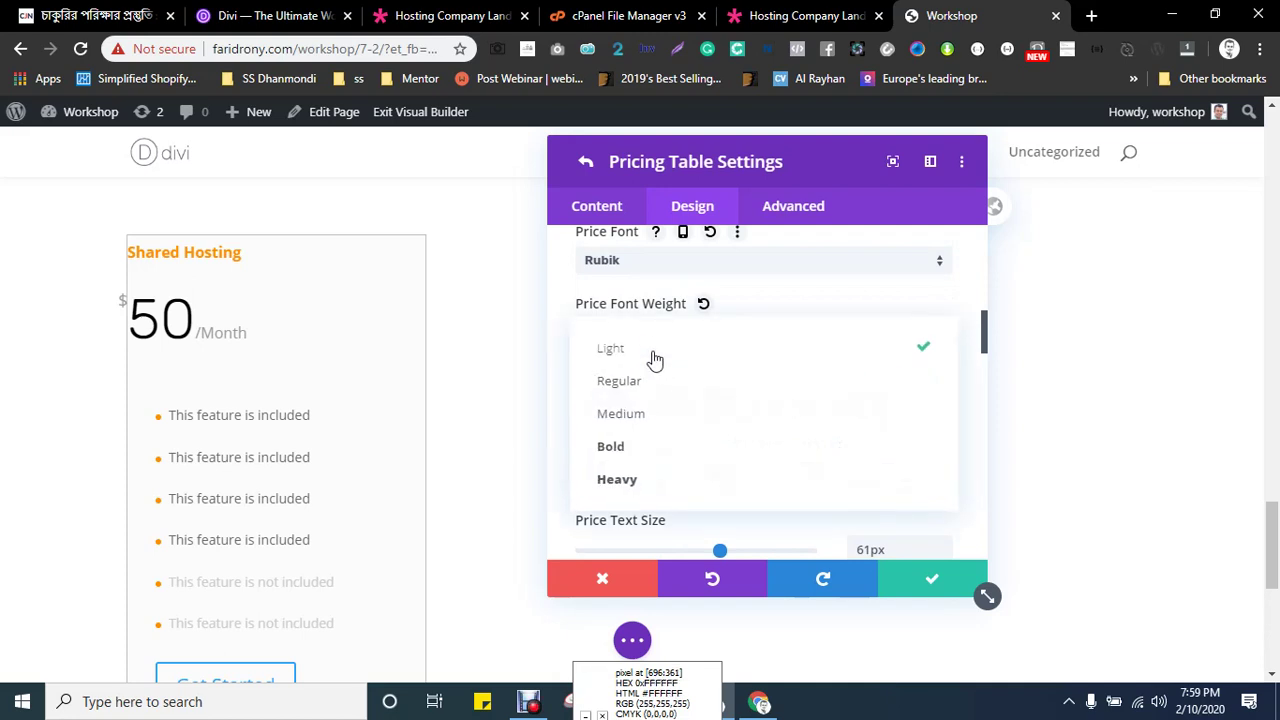
click(642, 384)
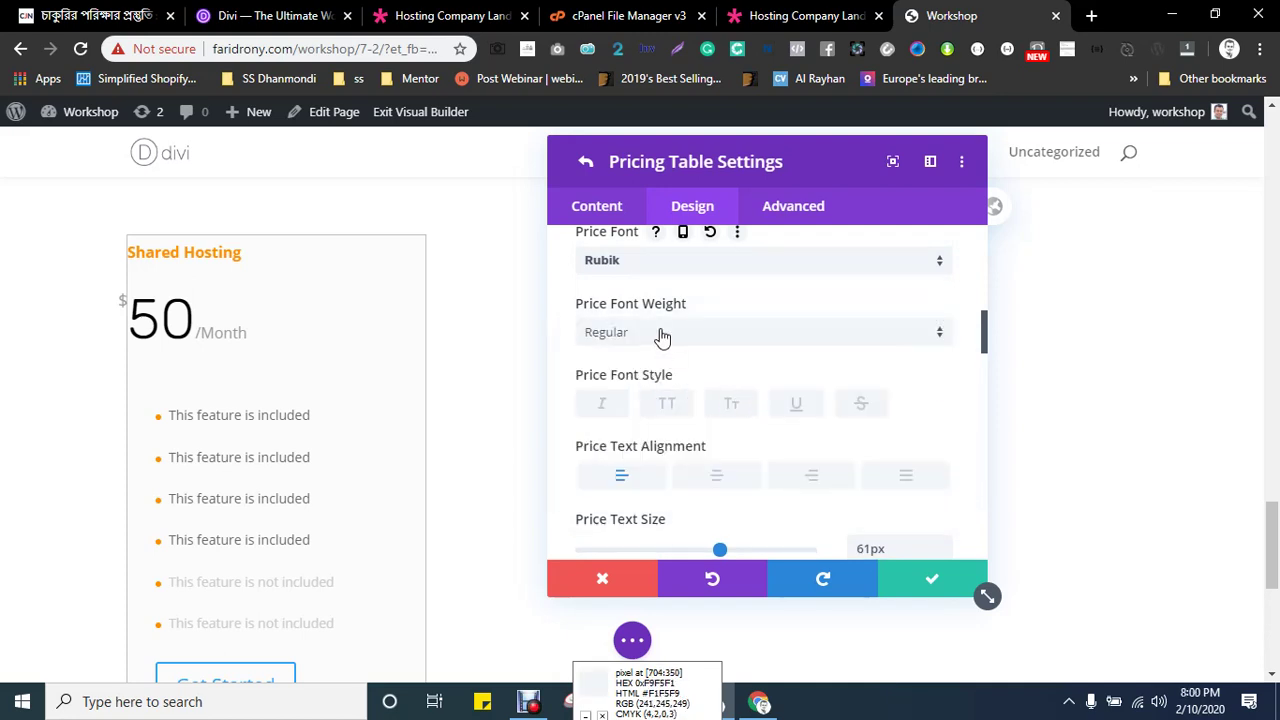
click(654, 333)
click(636, 424)
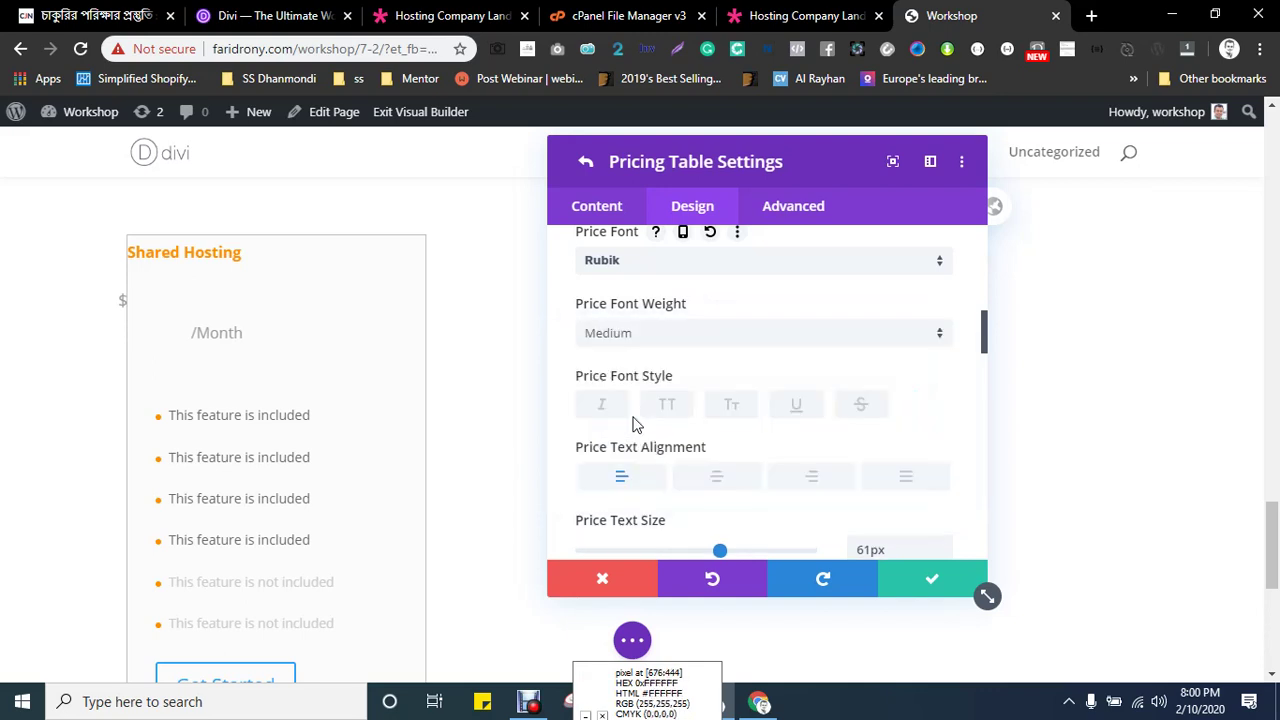
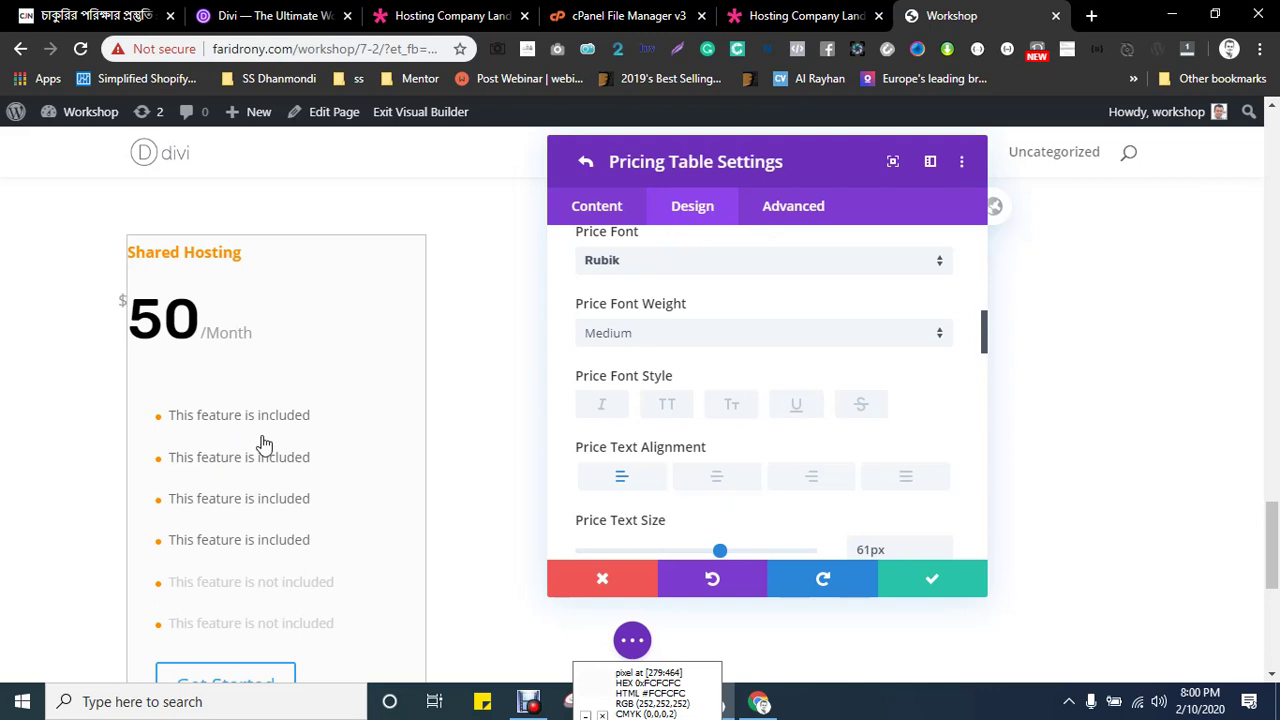
- Enable custom styles for the pricing table's Get Started button
scroll(300, 437, down, 2)
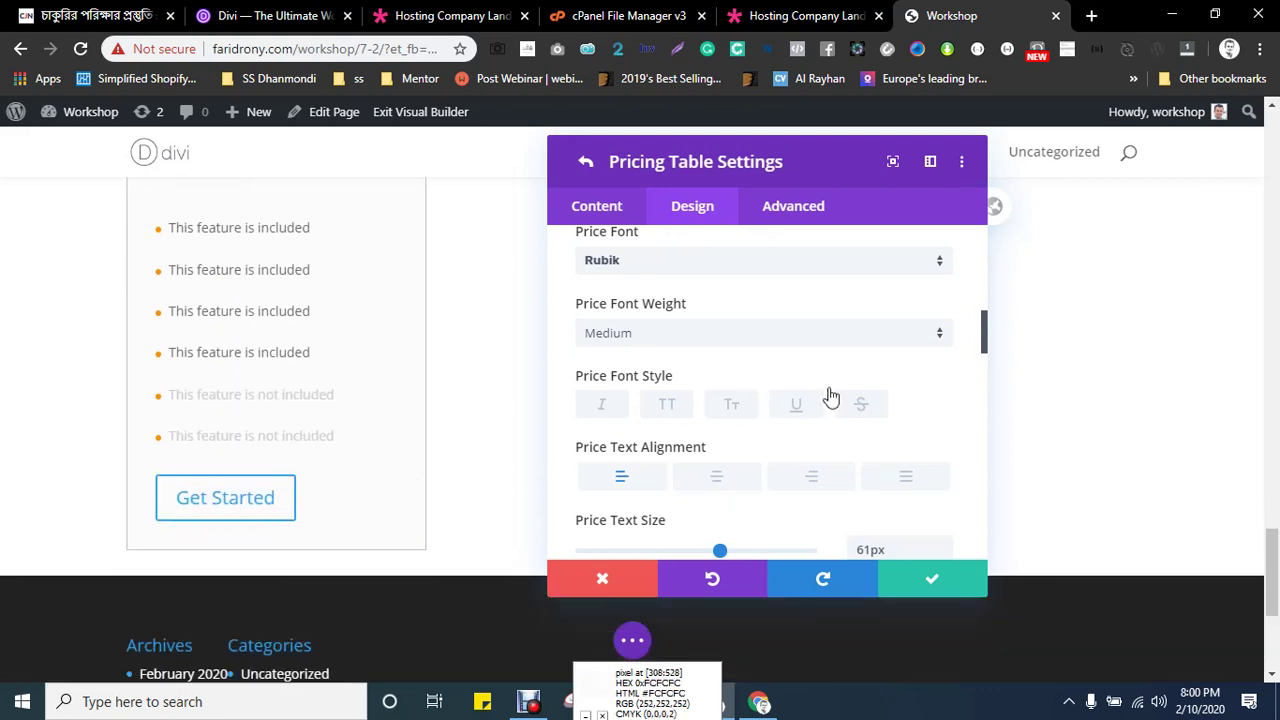
scroll(728, 300, down, 10)
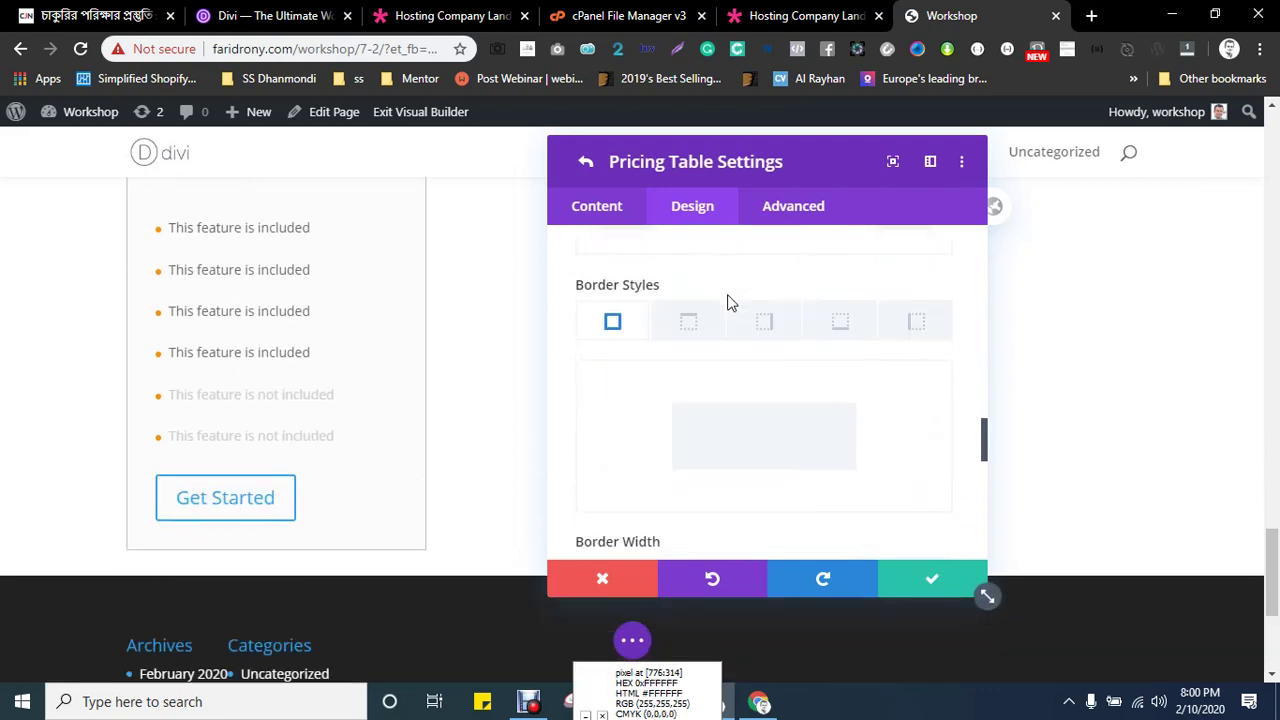
scroll(728, 303, down, 10)
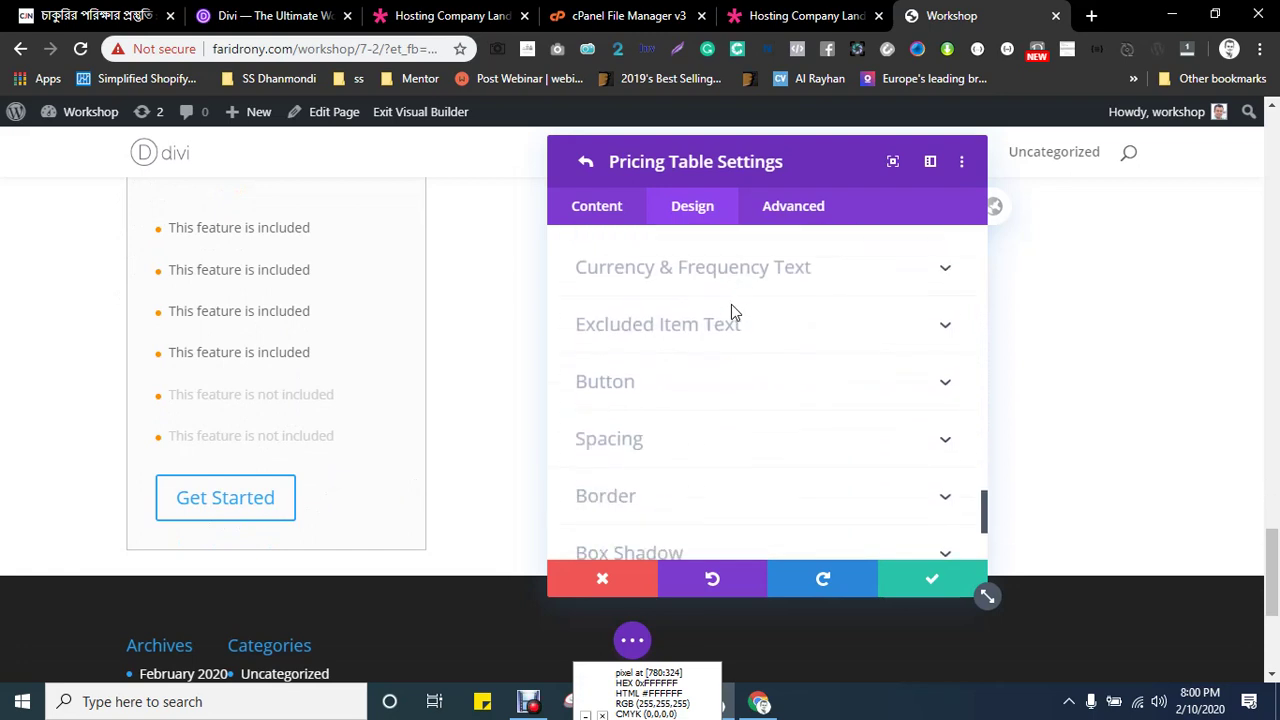
scroll(731, 304, down, 1)
click(608, 292)
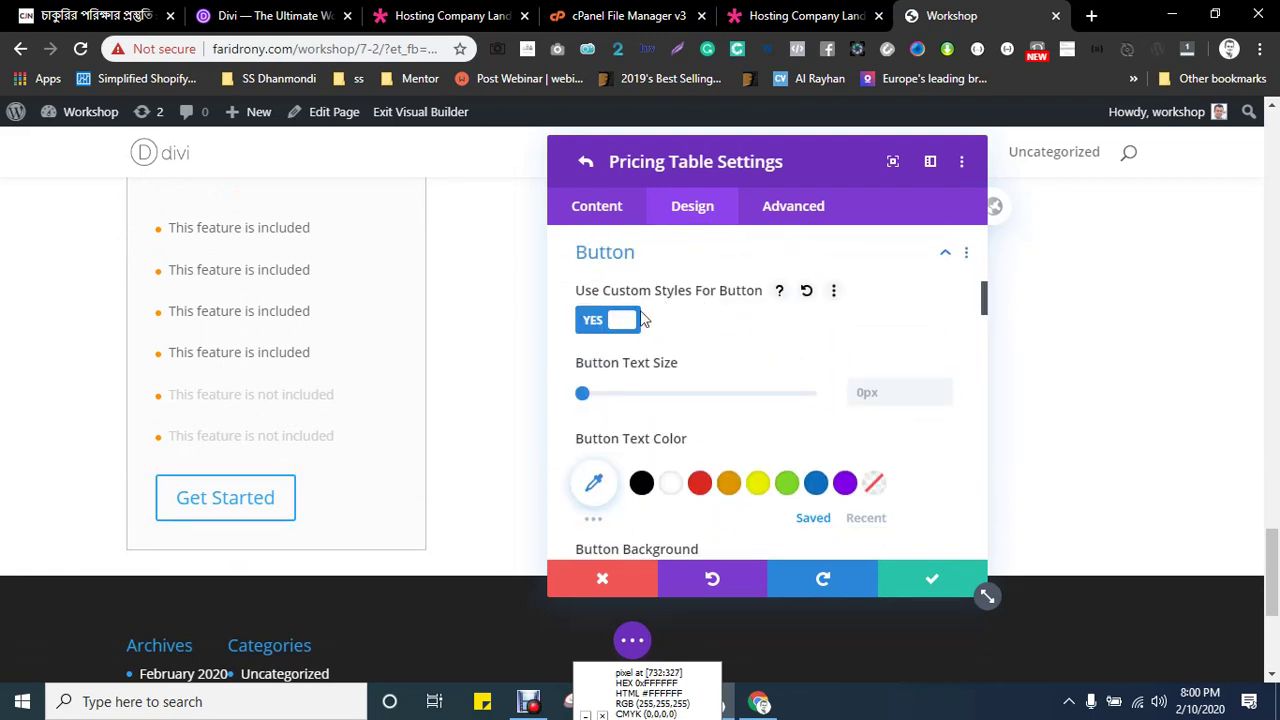
click(604, 321)
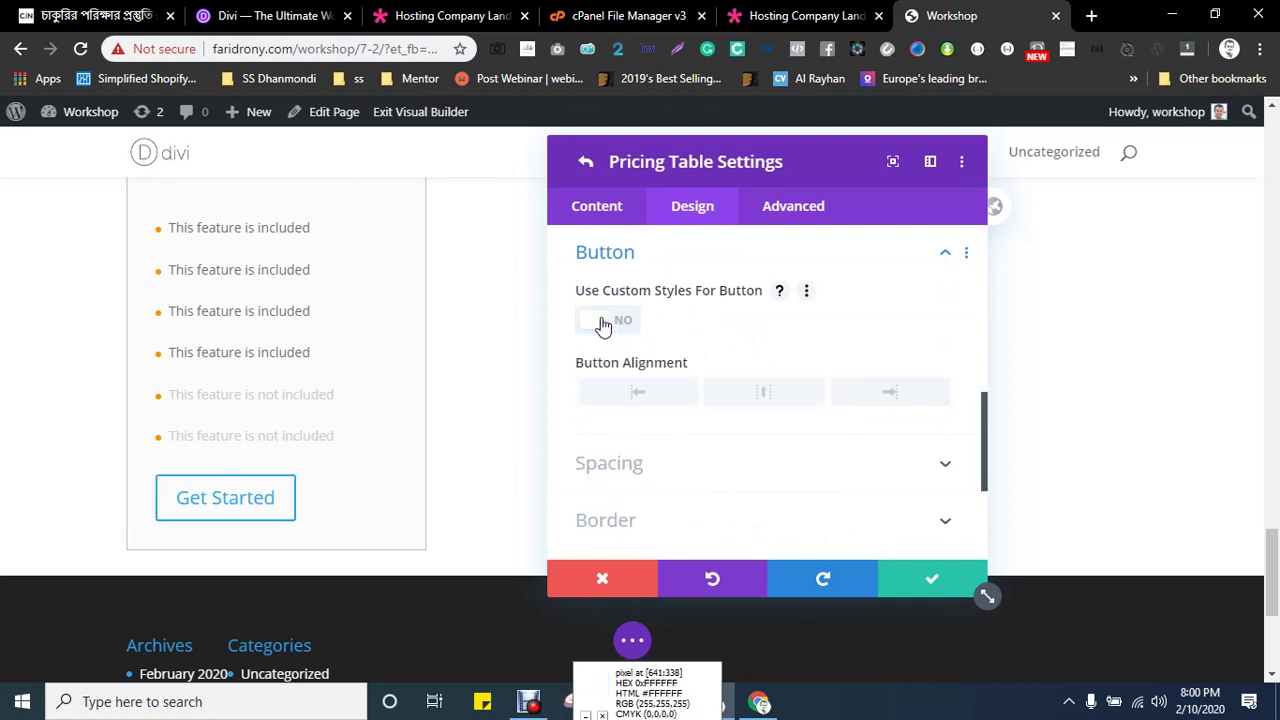
click(604, 323)
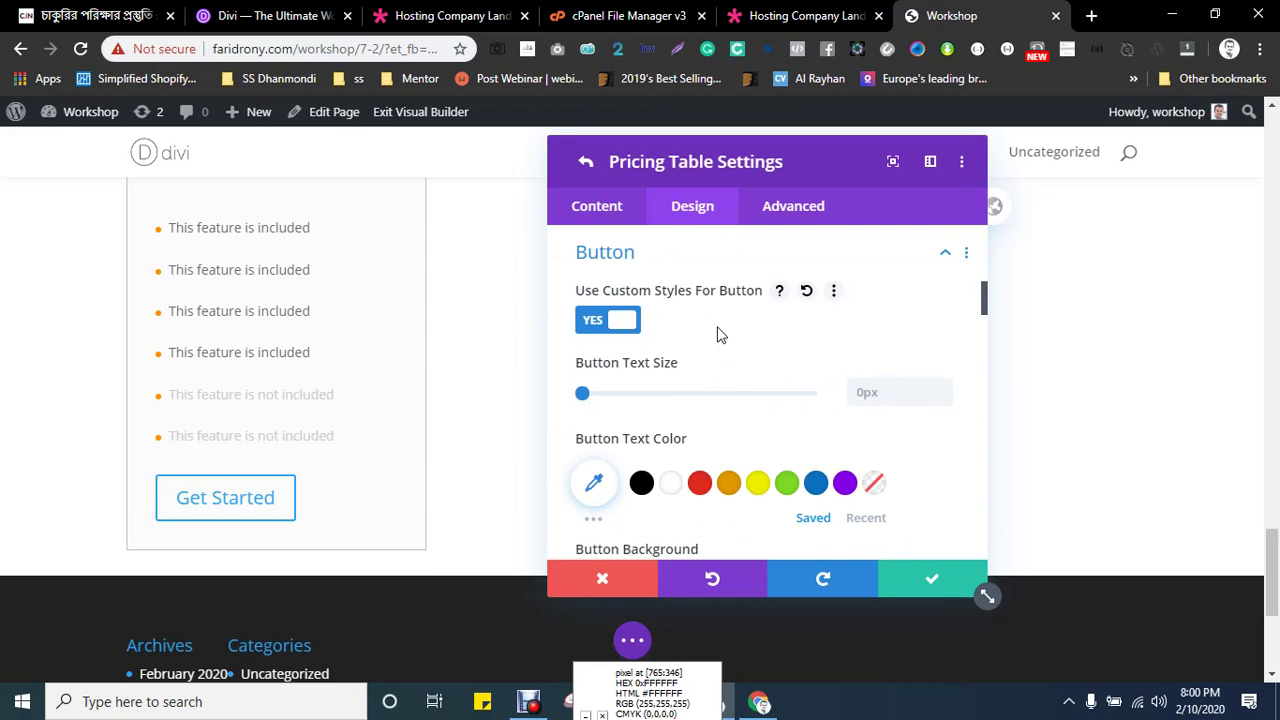
- Check the reference layout's Shared Hosting plan and set the Get Started button's text color to its title orange, #FF8F00
key(ctrl+shift+Tab)
scroll(716, 358, down, 5)
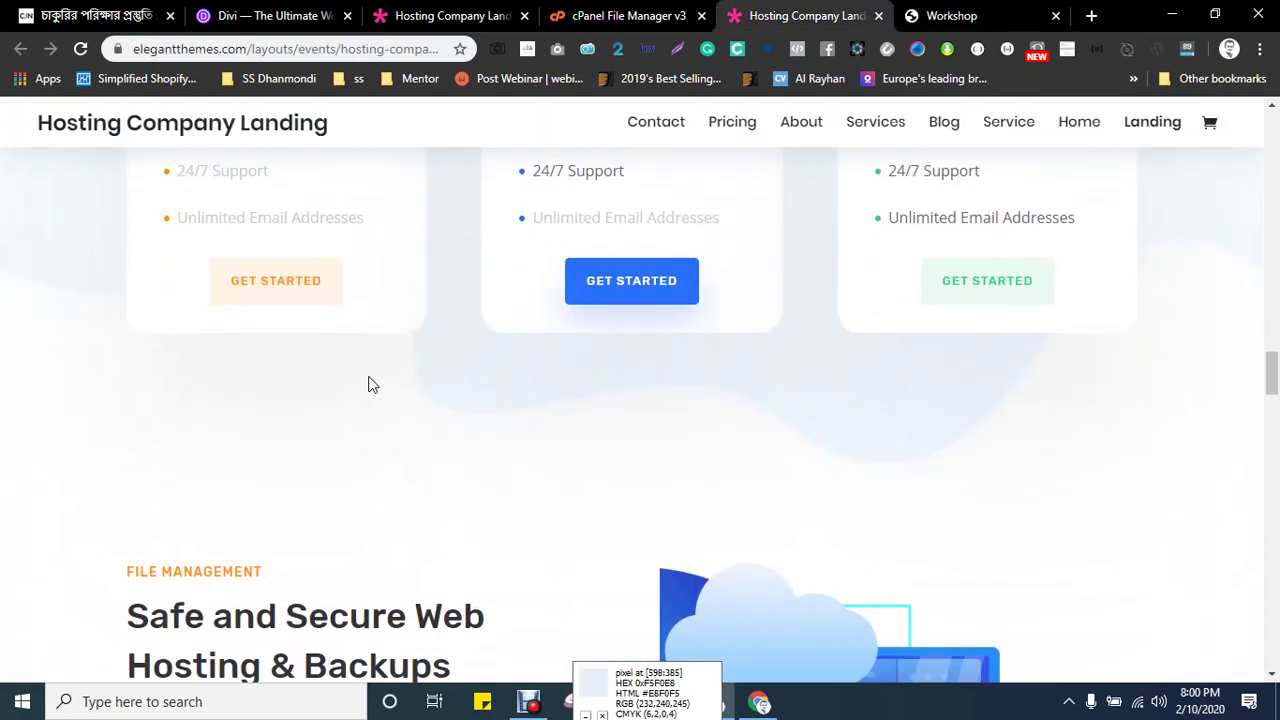
scroll(368, 385, up, 1)
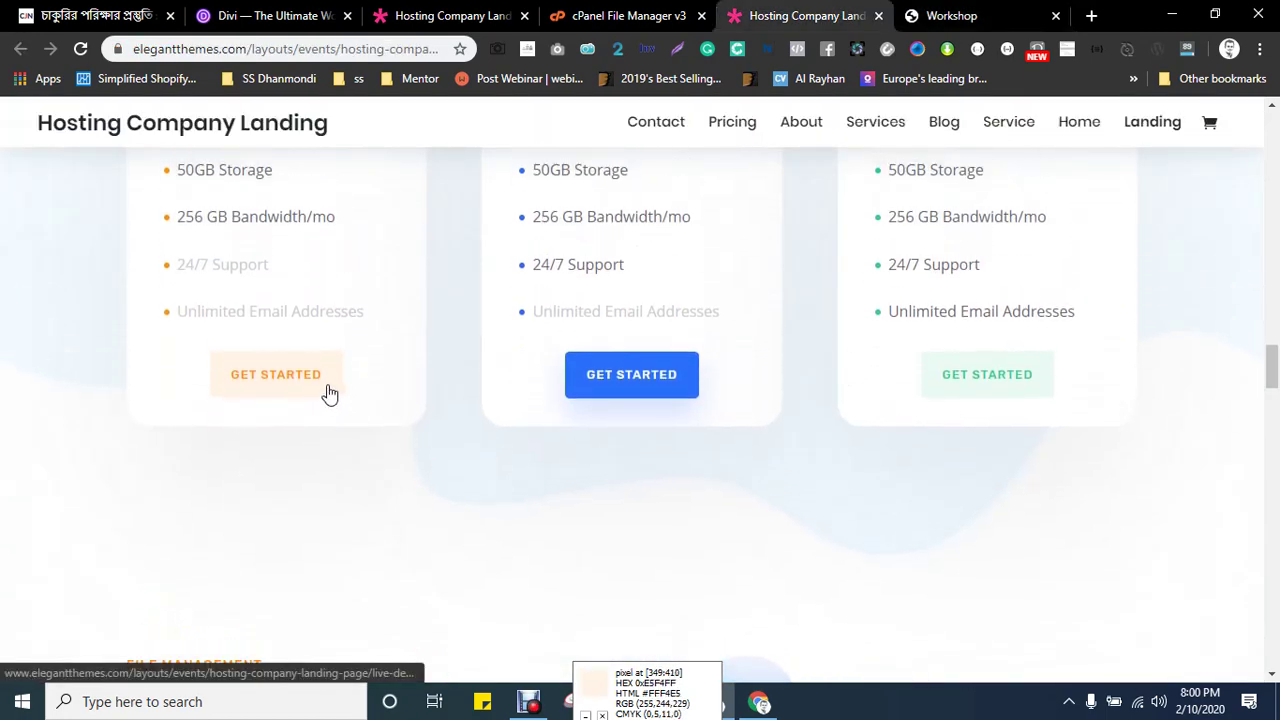
key(ctrl+Tab)
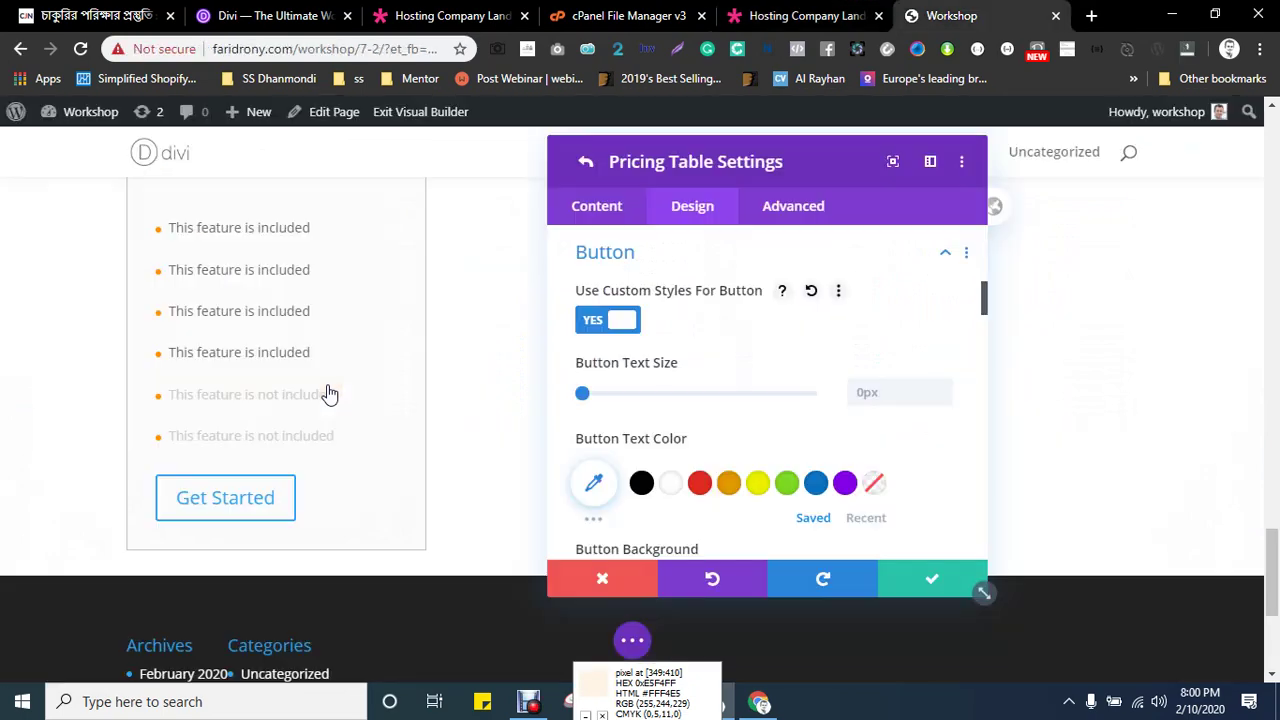
scroll(715, 353, down, 1)
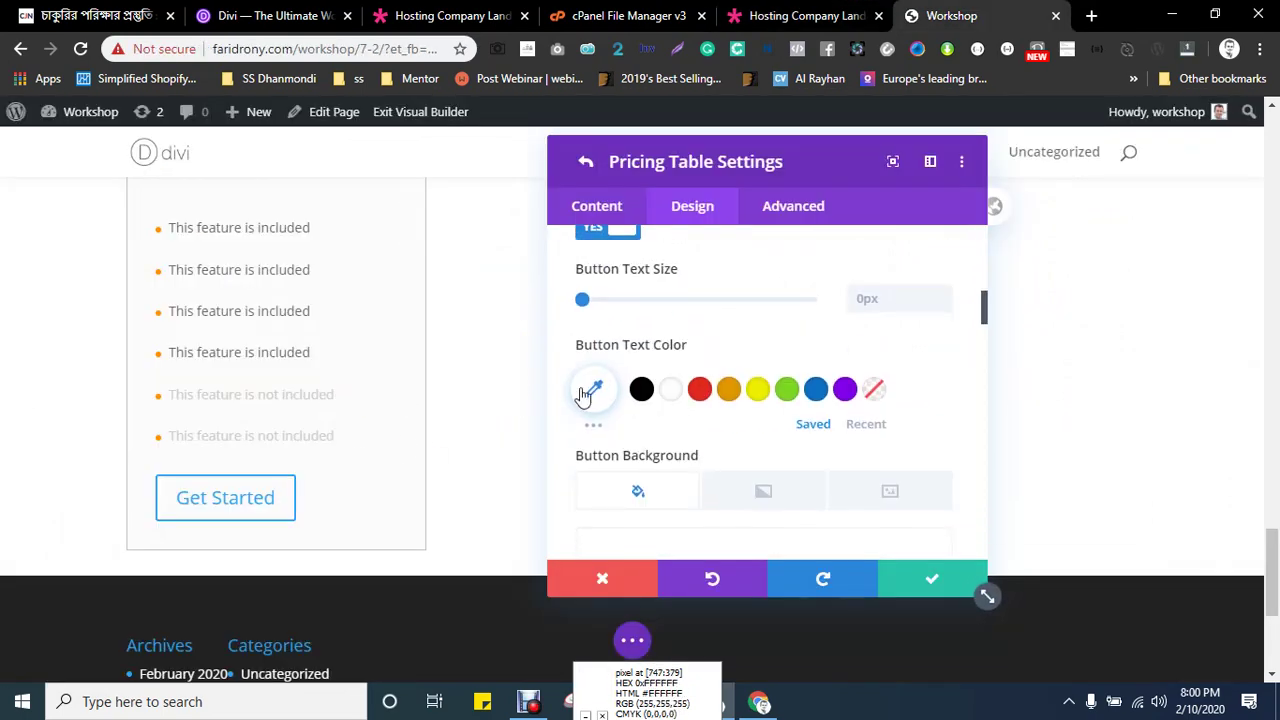
key(ctrl+shift+Tab)
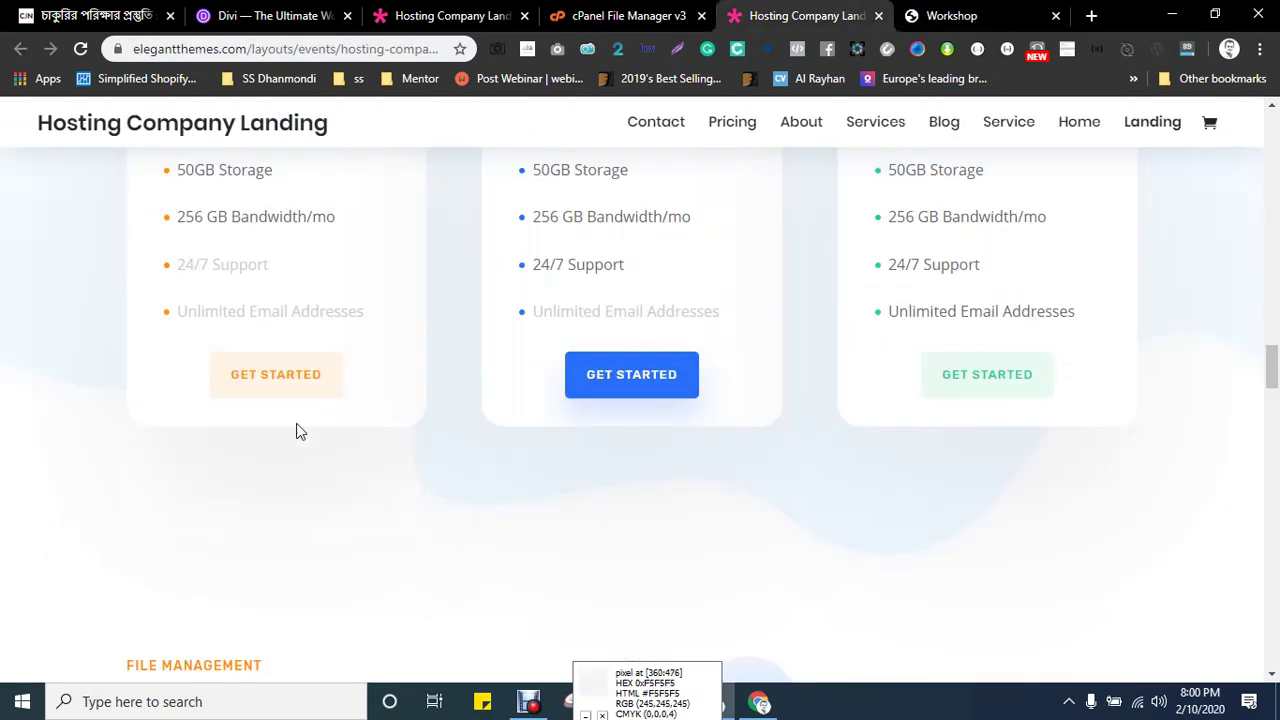
scroll(290, 380, up, 3)
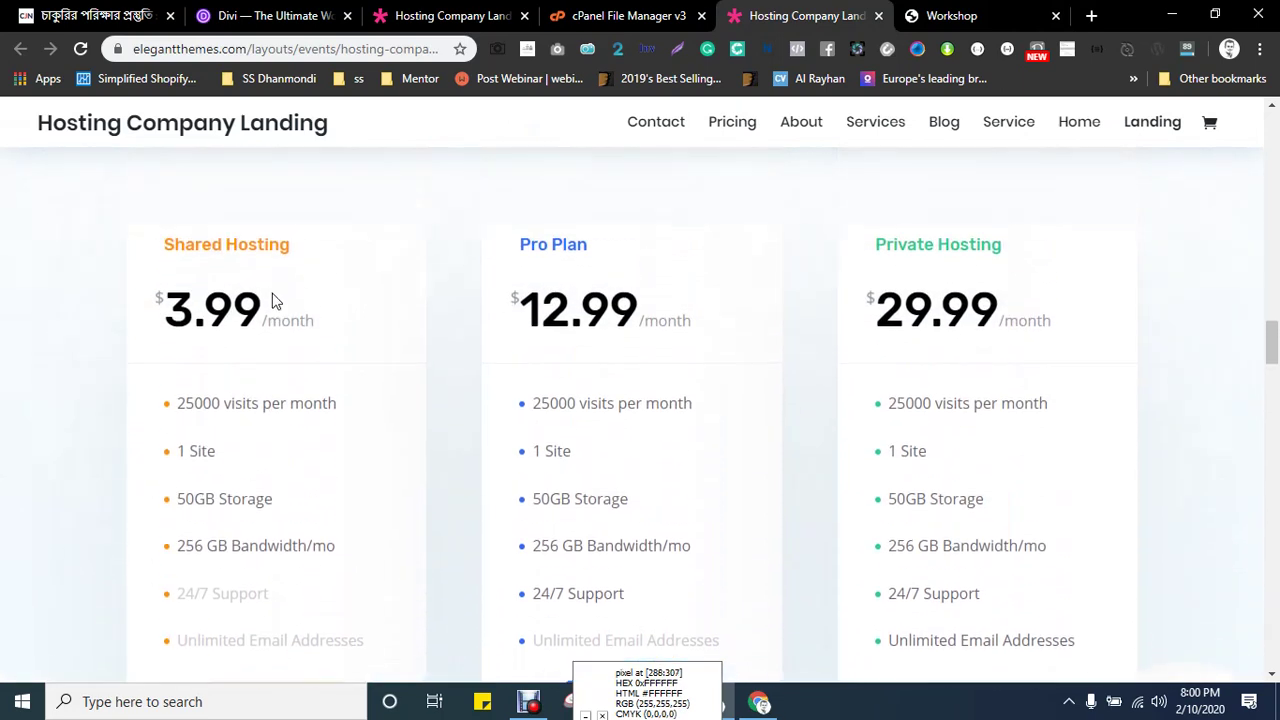
scroll(236, 385, up, 1)
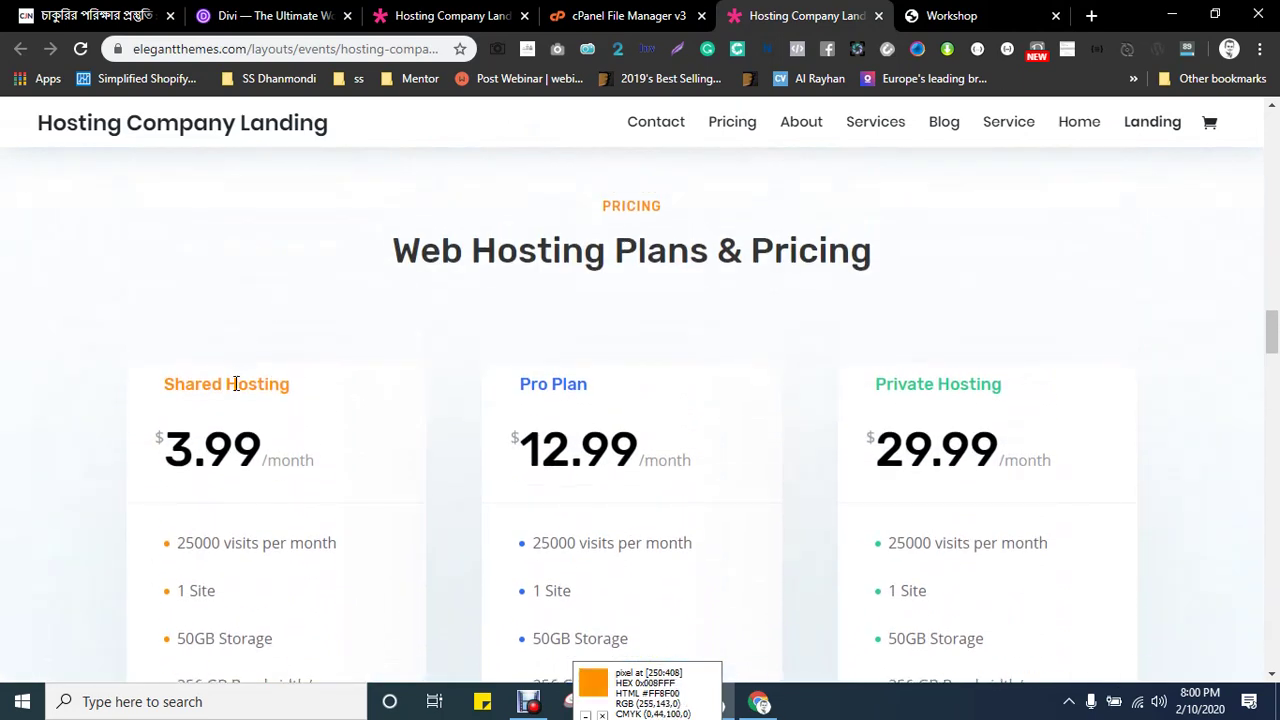
key(ctrl+Tab)
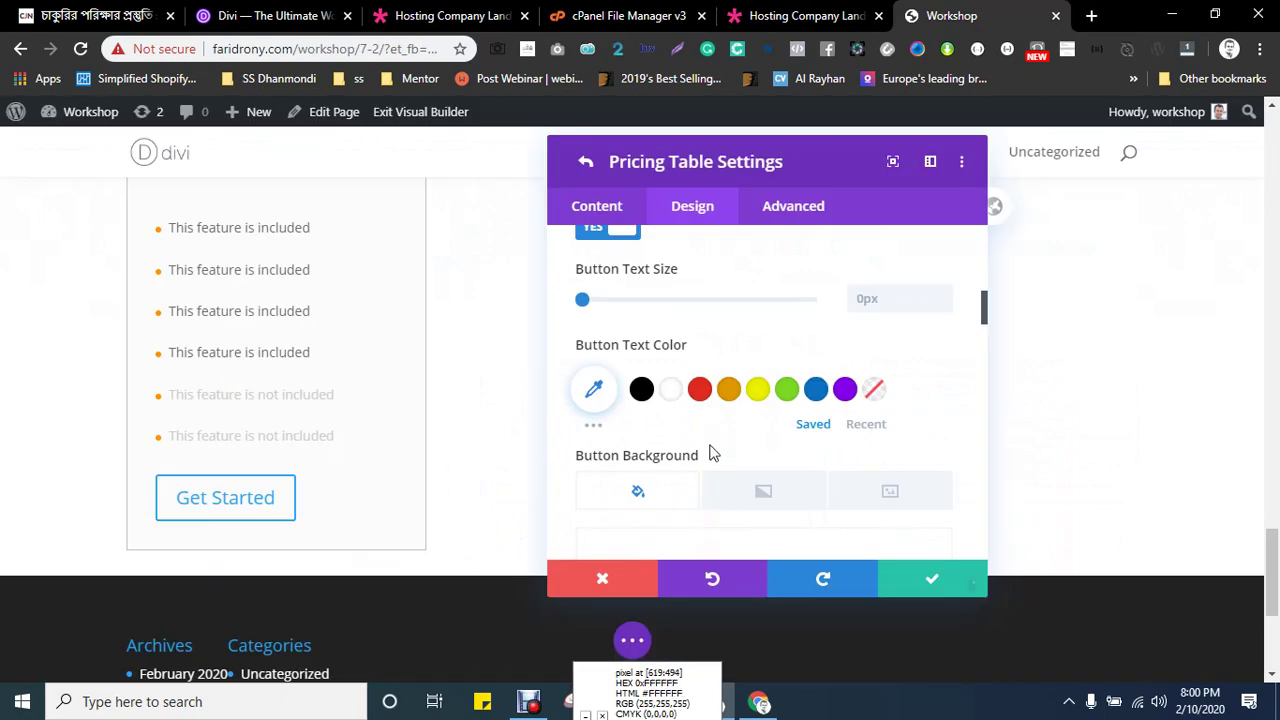
click(596, 389)
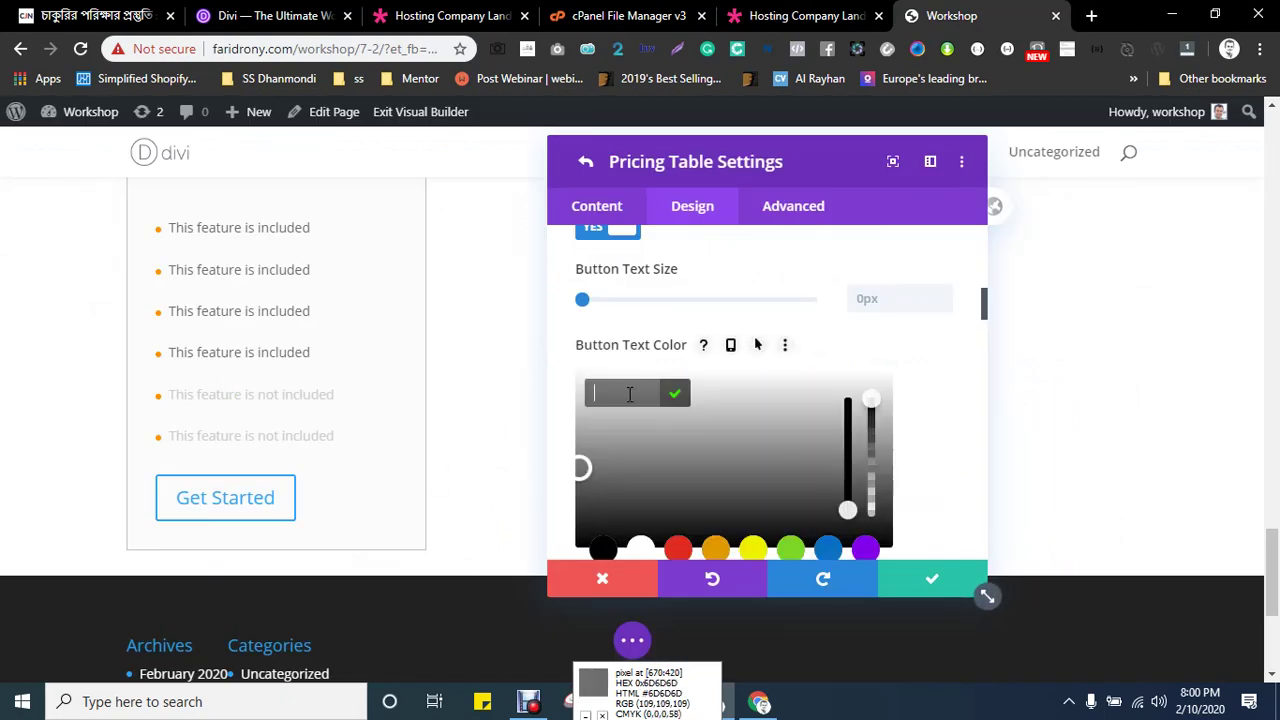
key(ctrl+v)
click(675, 394)
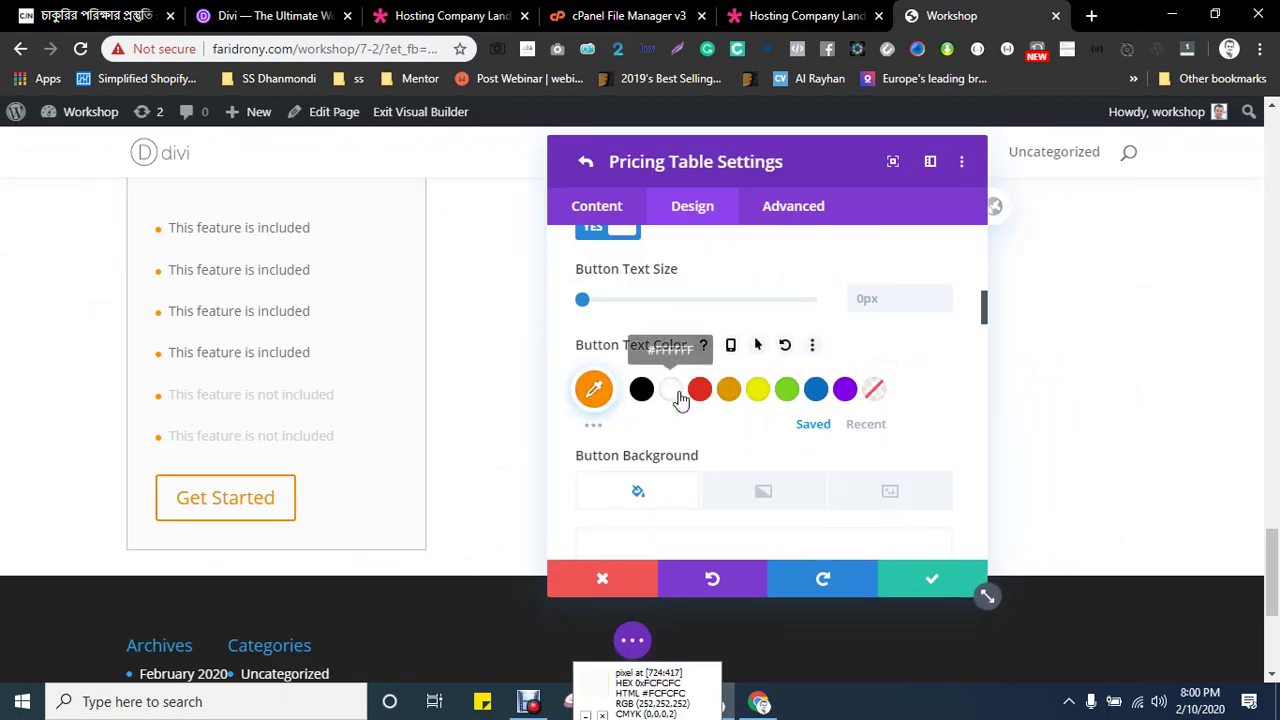
- Sample the reference Get Started button's fill and set the pricing table's button background color to #fff4e5
scroll(757, 368, down, 1)
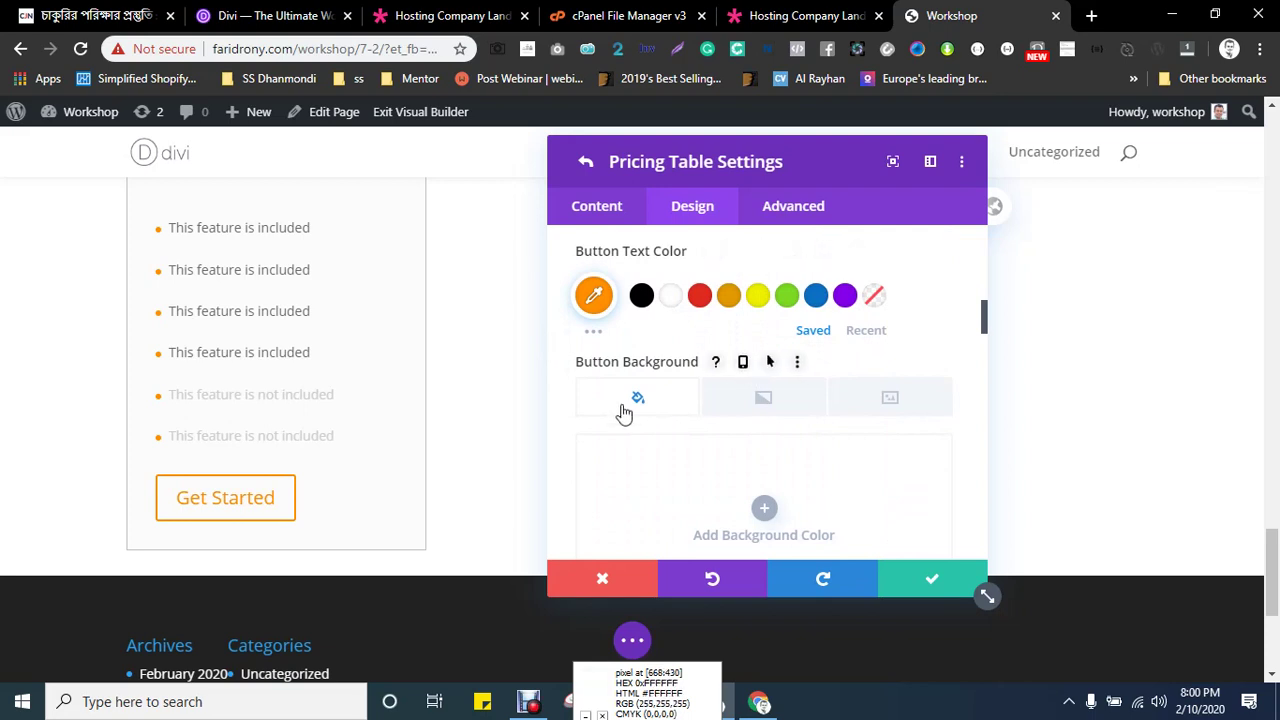
scroll(622, 411, down, 2)
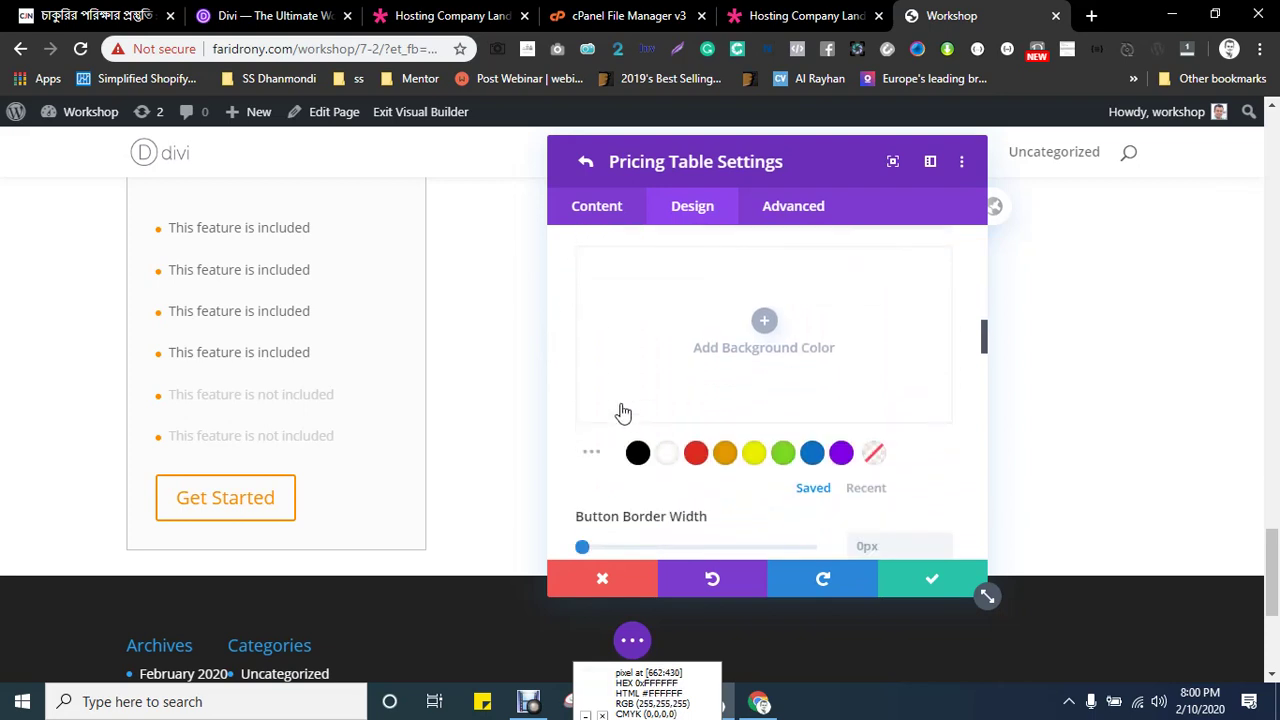
click(751, 341)
key(ctrl+shift+Tab)
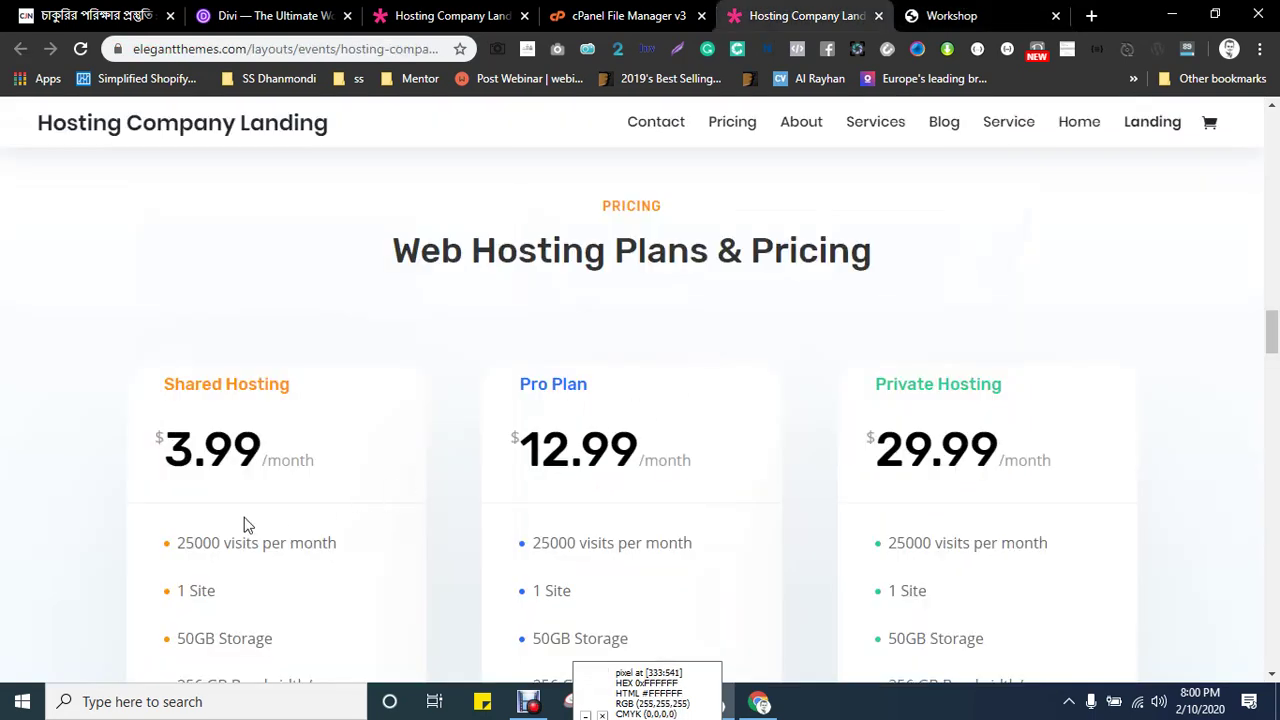
scroll(300, 480, down, 4)
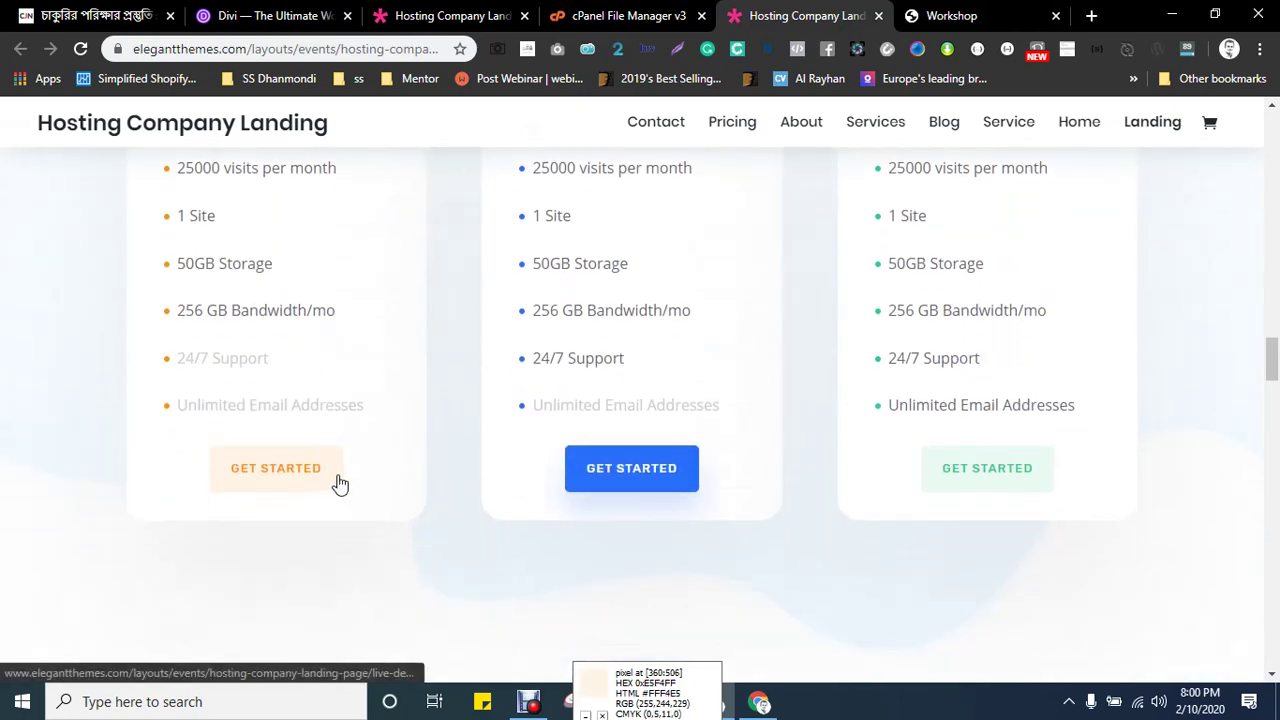
key(ctrl+Tab)
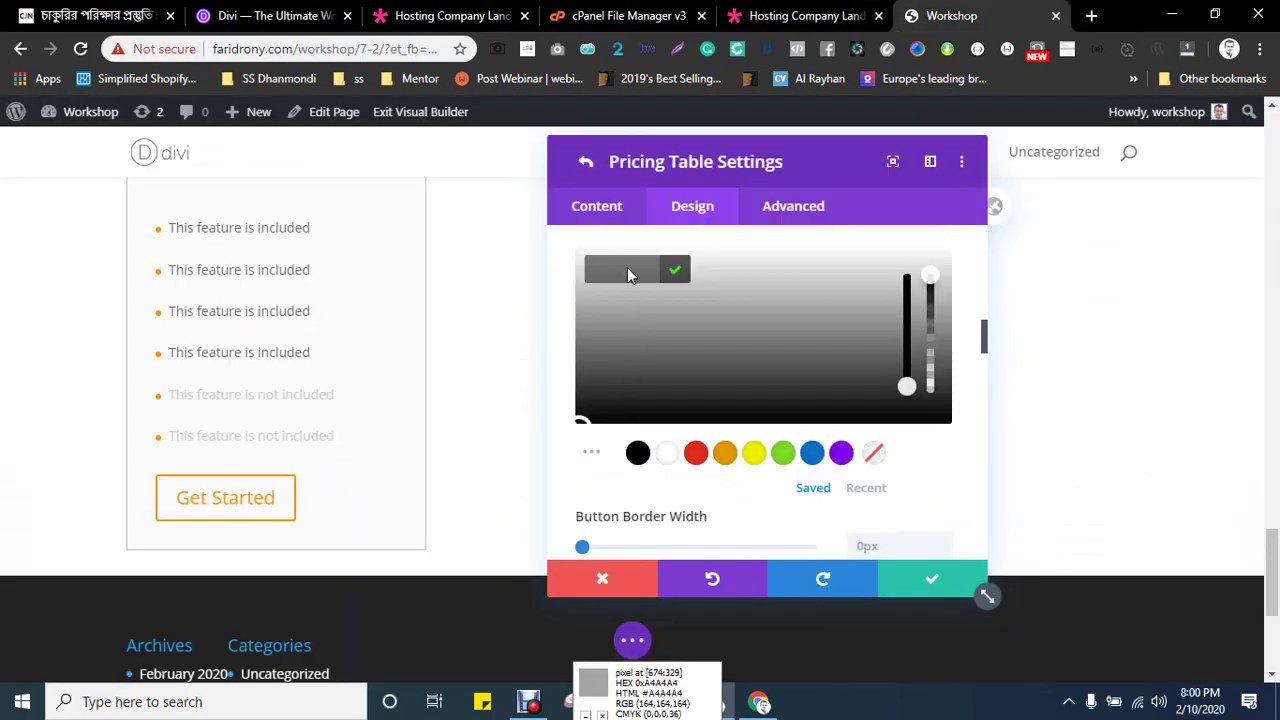
text(#fff4e5)
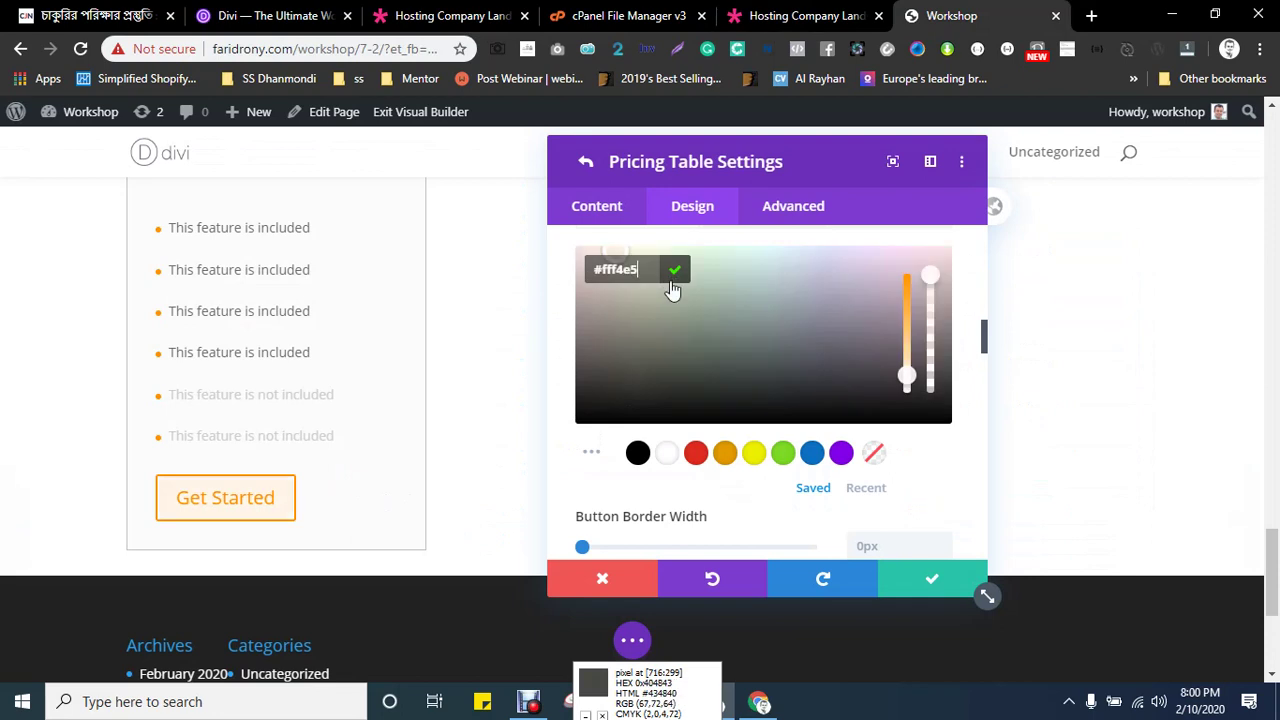
click(678, 280)
- Set the Get Started button's border width to 0
scroll(700, 420, down, 2)
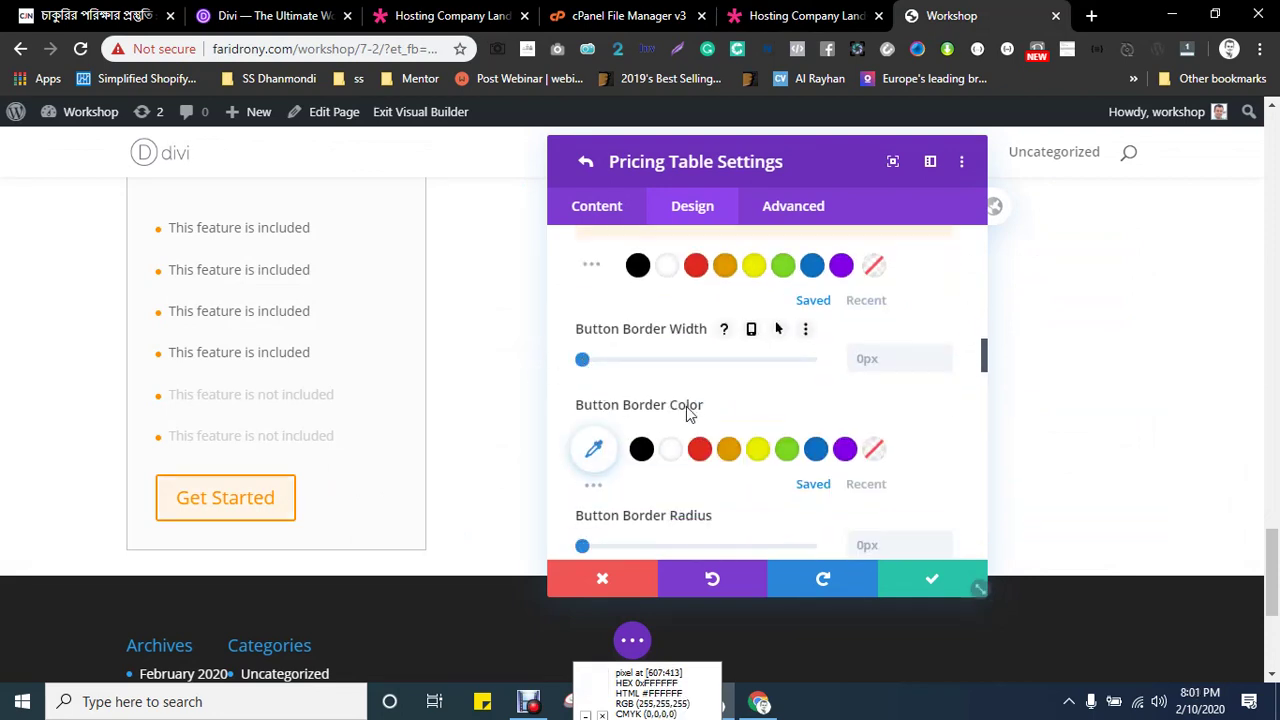
click(889, 357)
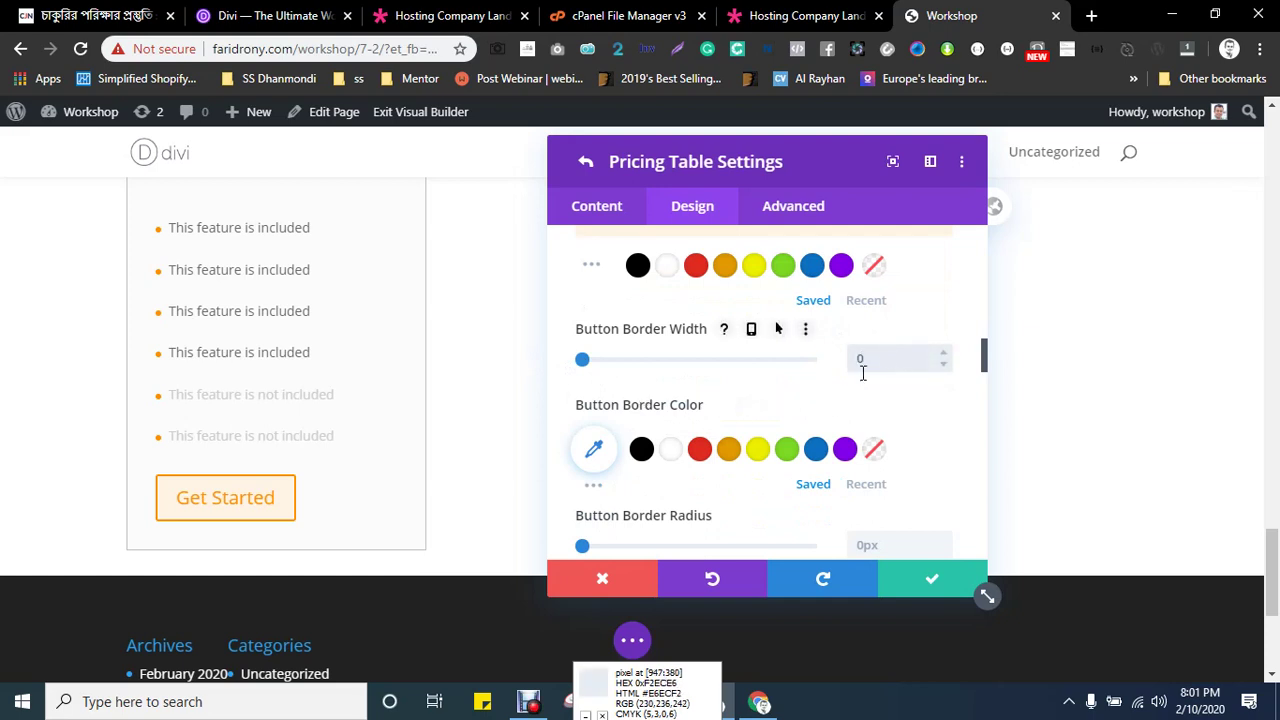
text(0)
click(808, 389)
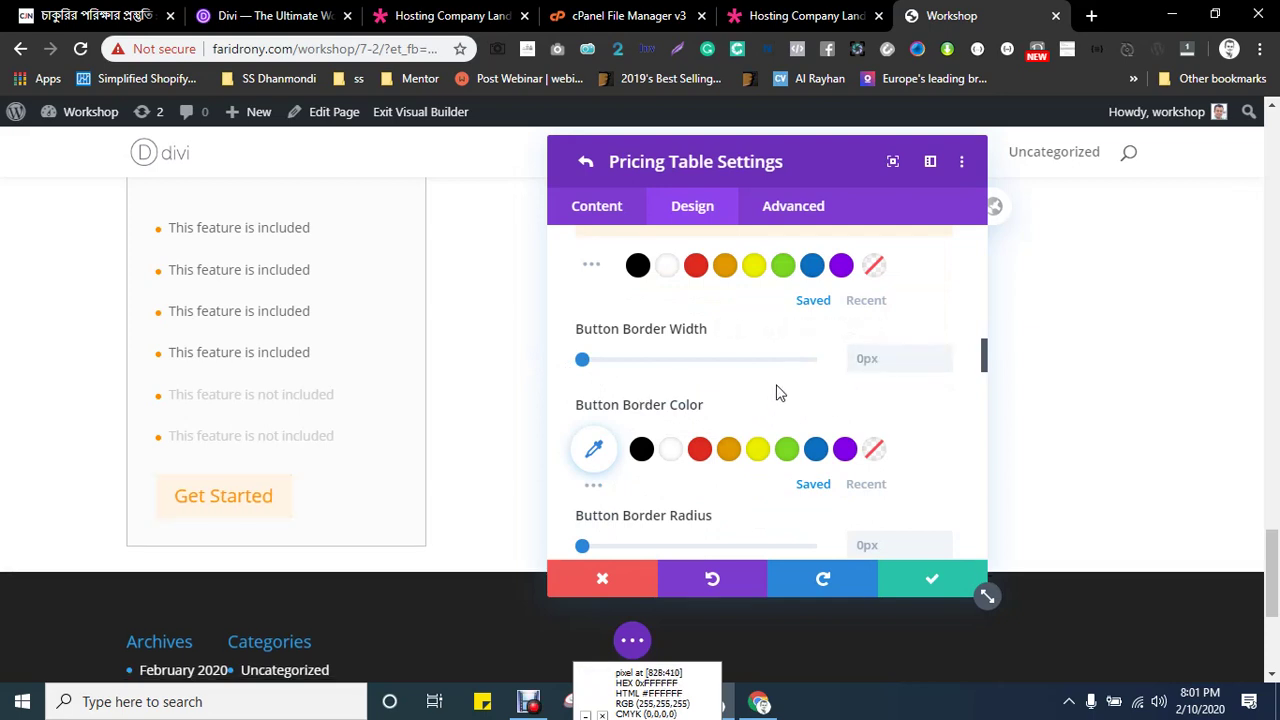
- Try the all-caps font style on the excluded item text and turn it off again
scroll(775, 387, up, 3)
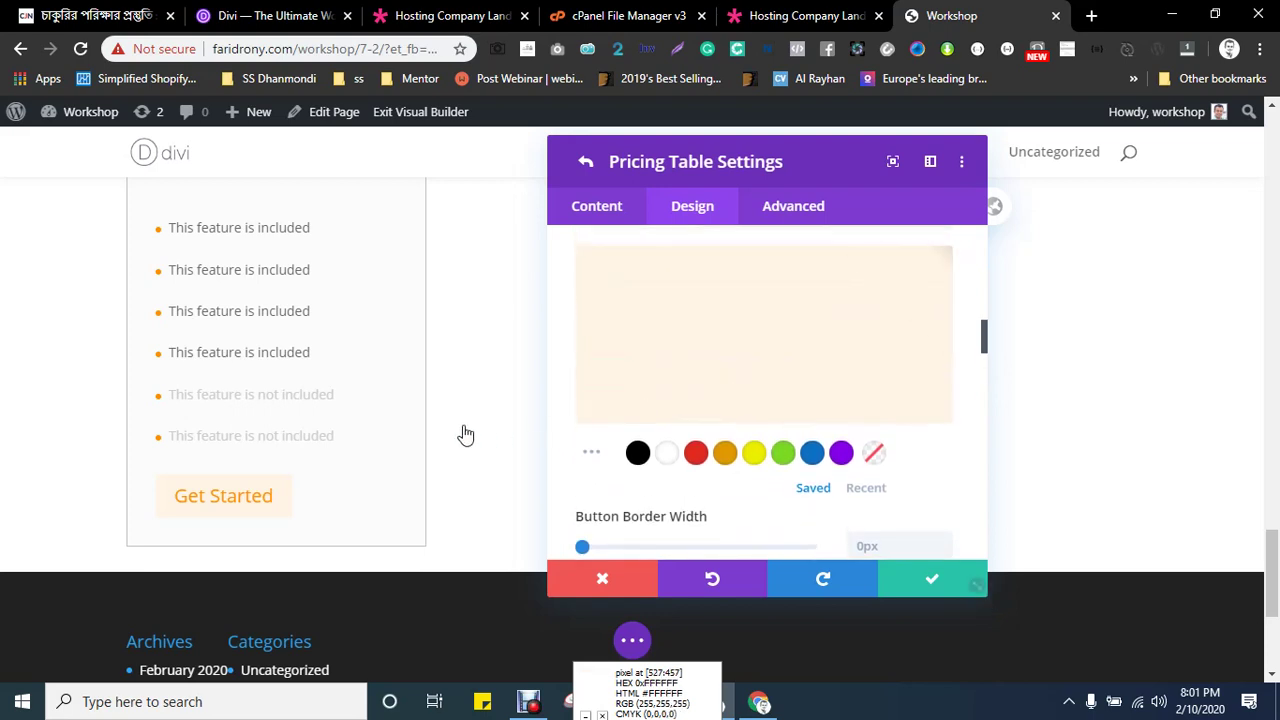
scroll(467, 430, up, 1)
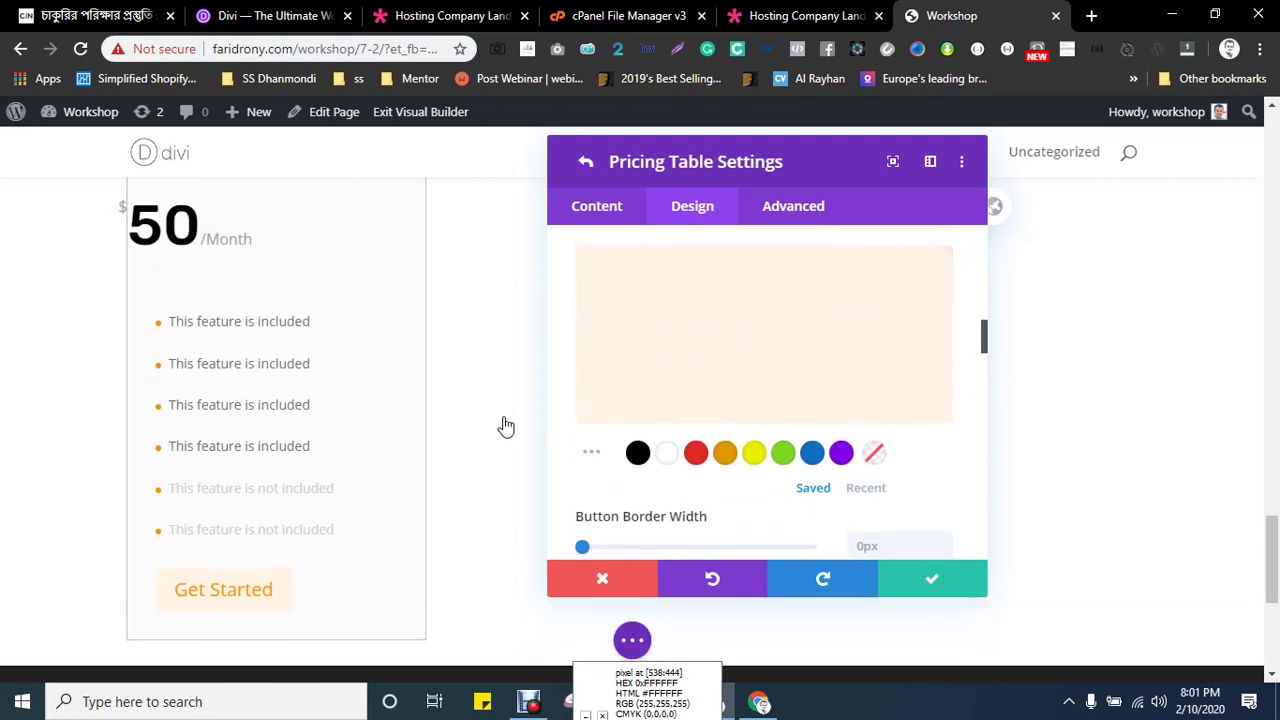
scroll(757, 429, up, 5)
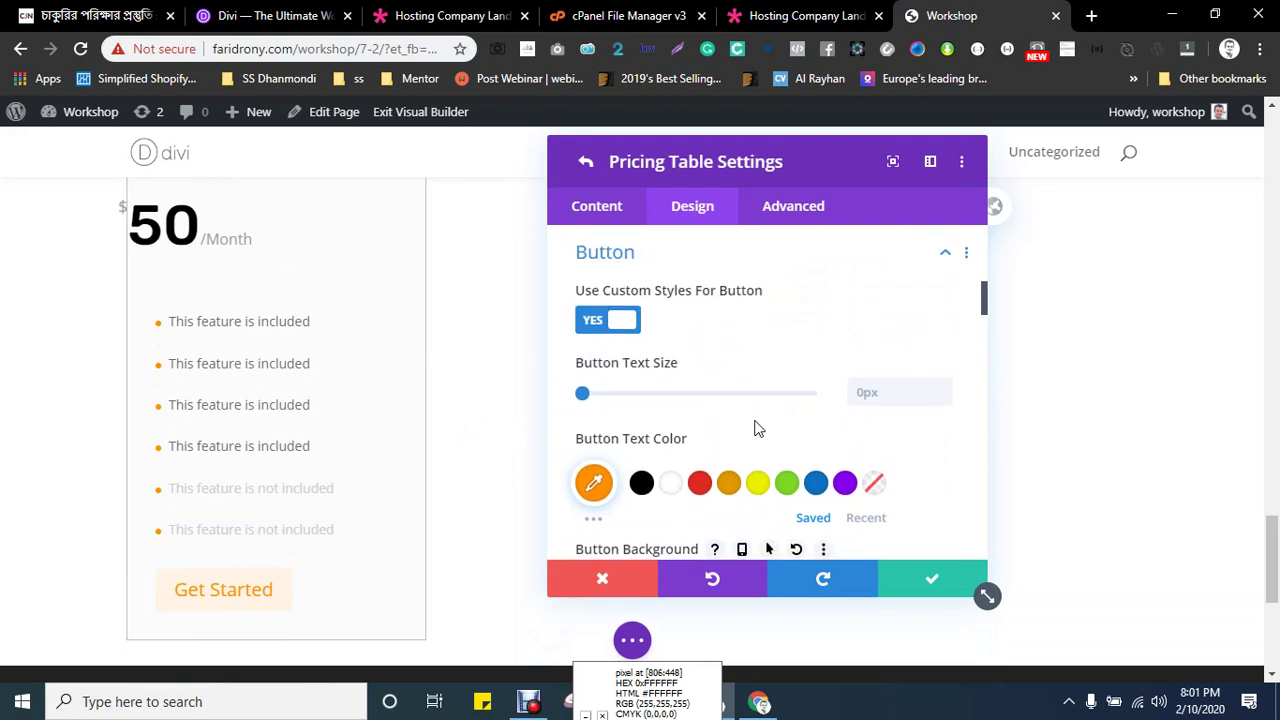
scroll(755, 429, up, 3)
click(641, 443)
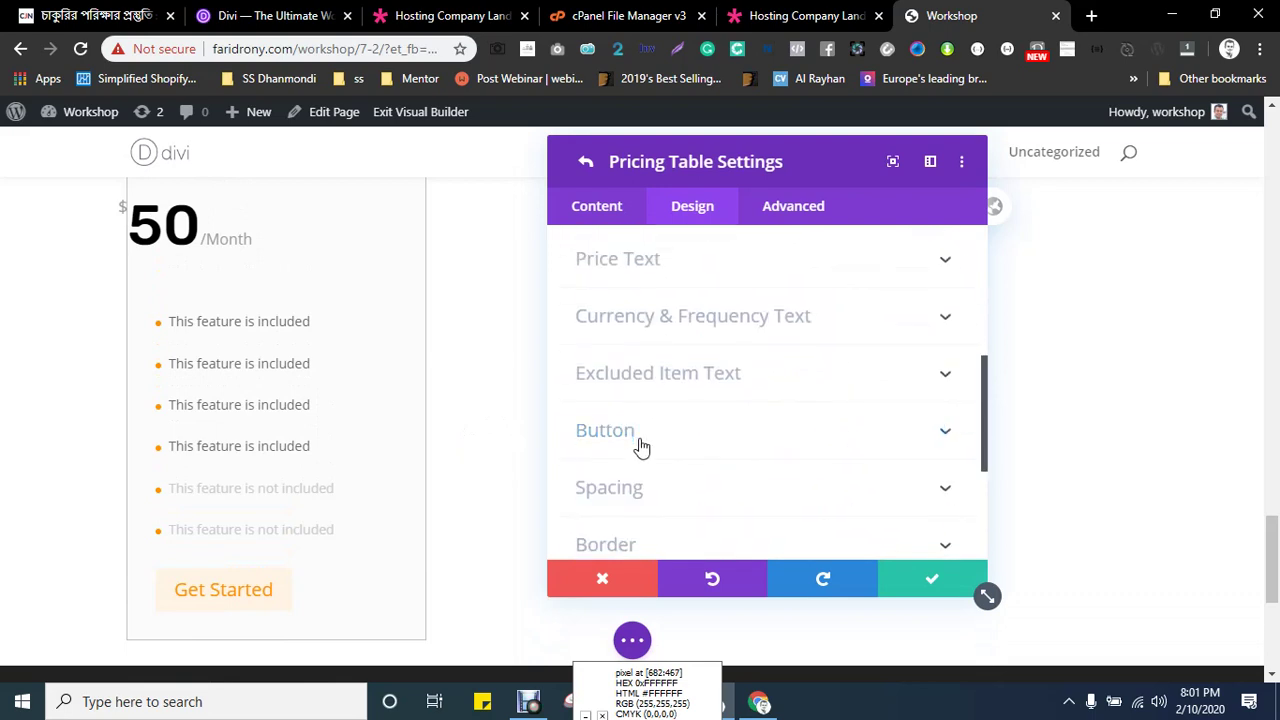
click(643, 388)
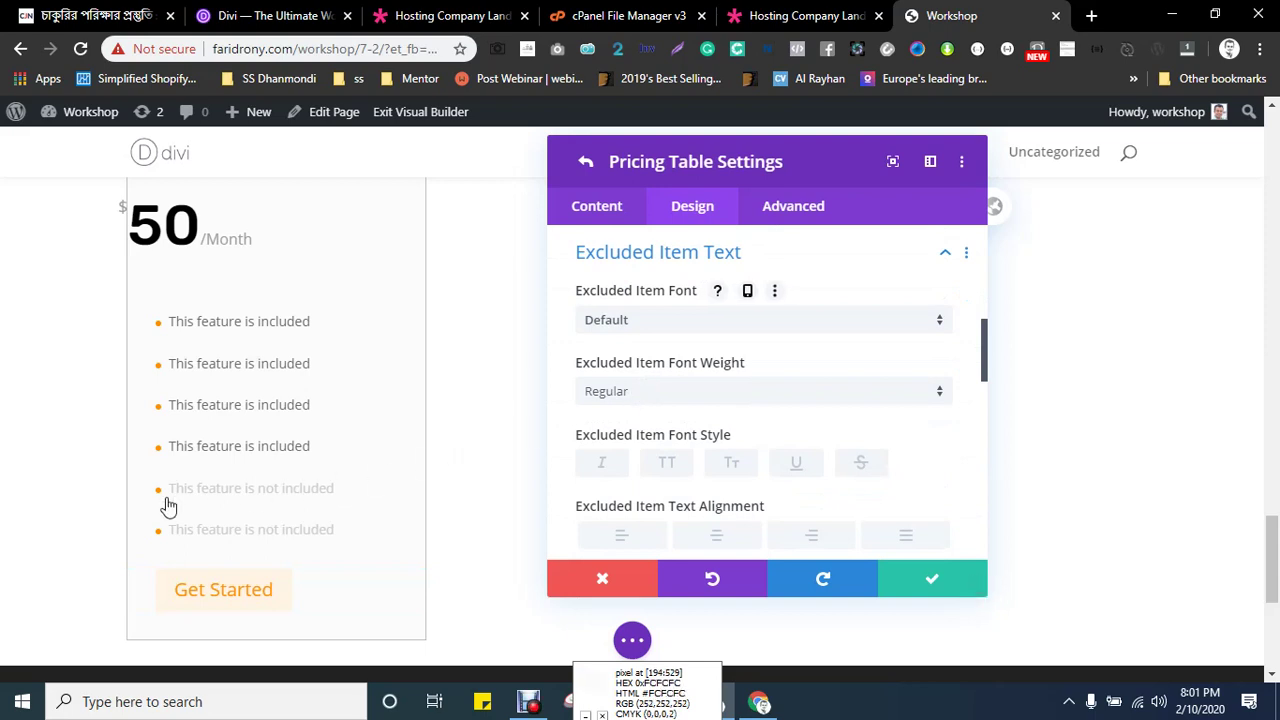
click(667, 465)
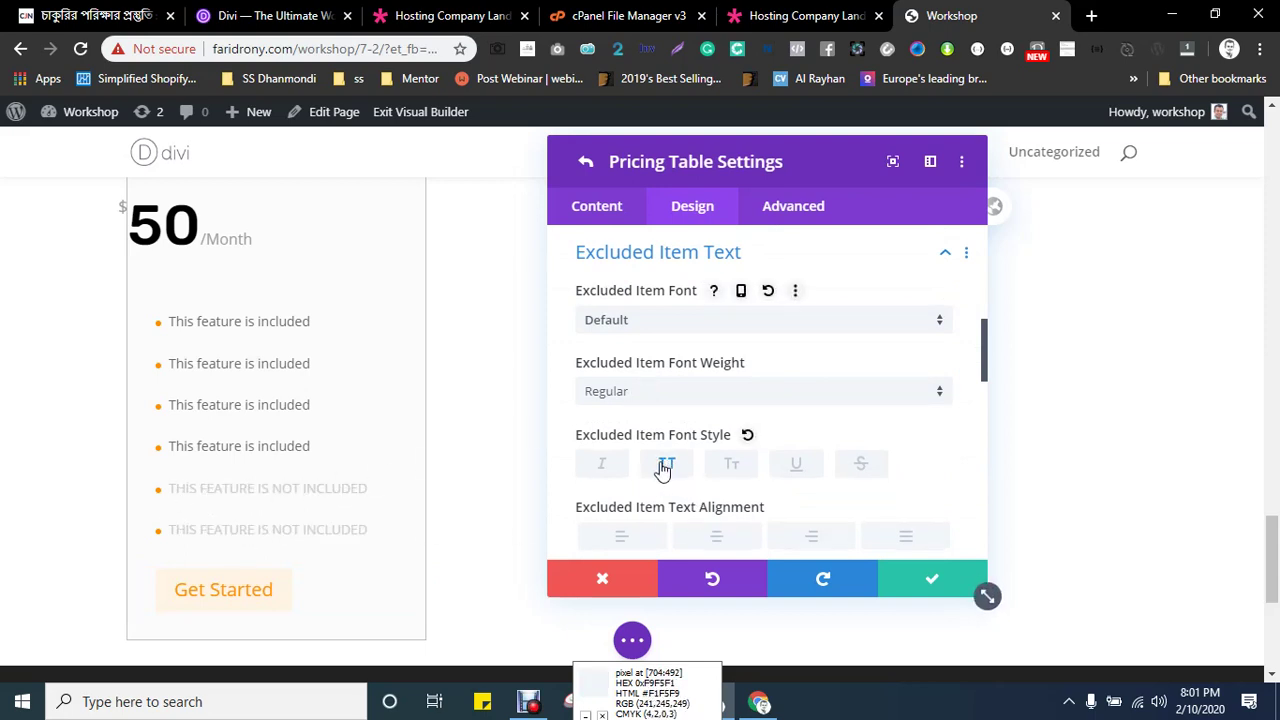
click(662, 468)
click(662, 468)
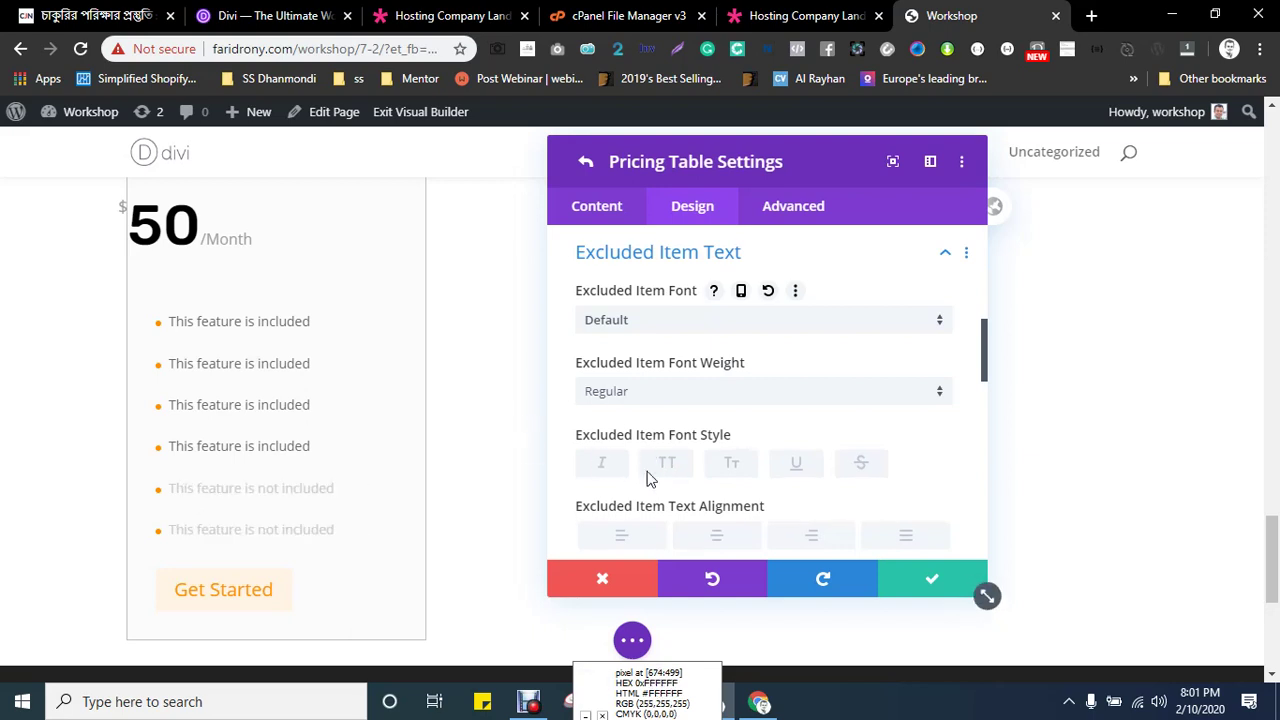
- Compare the currency and frequency text settings with the price area of the reference layout's Shared Hosting plan
scroll(680, 486, up, 1)
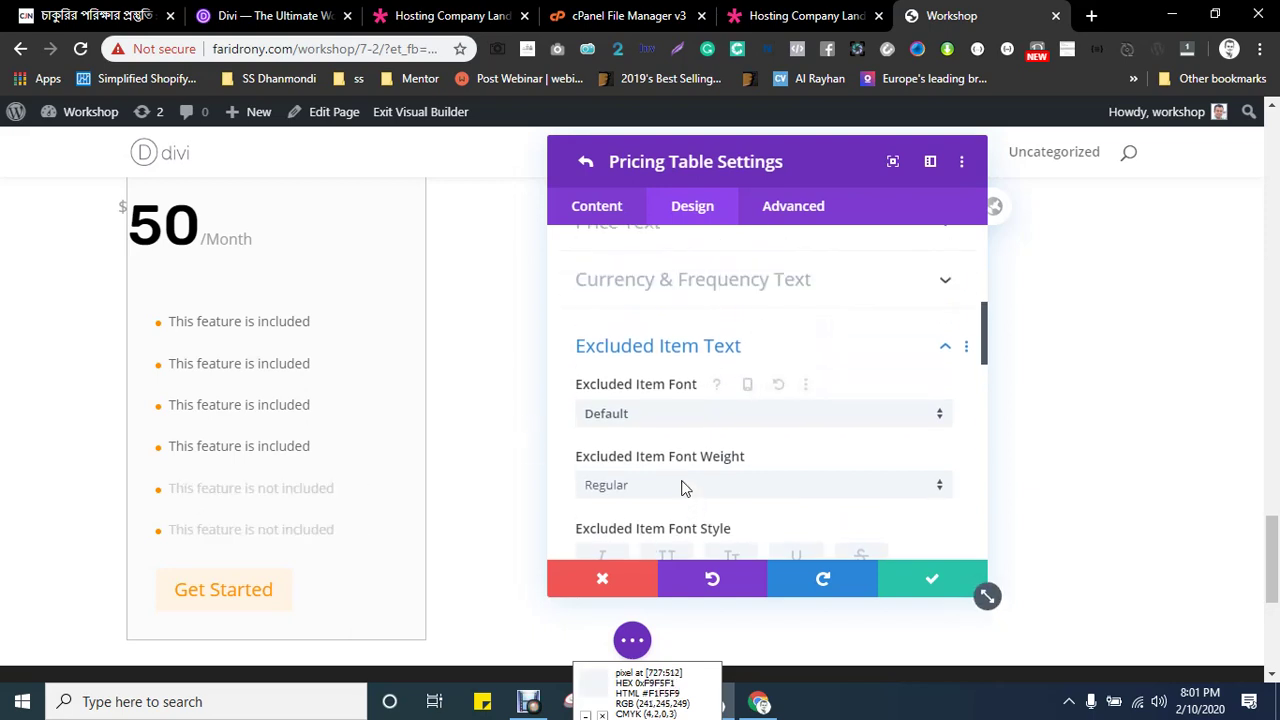
click(674, 295)
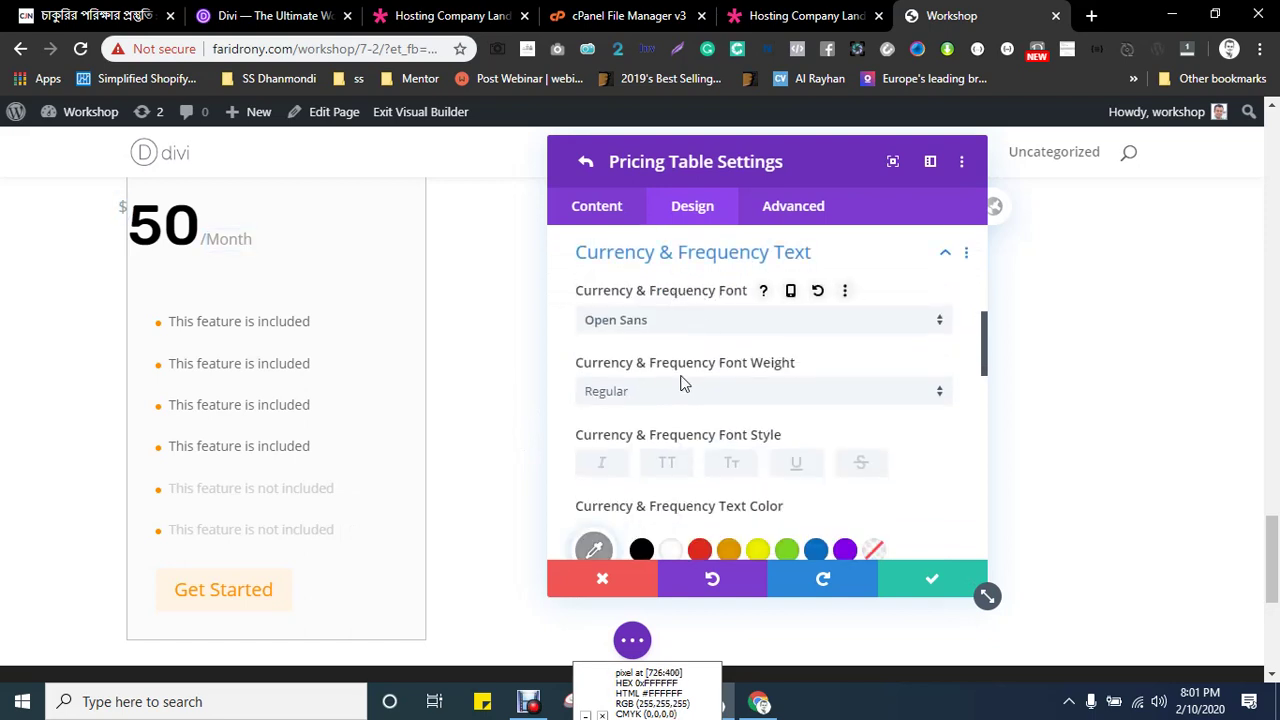
click(800, 15)
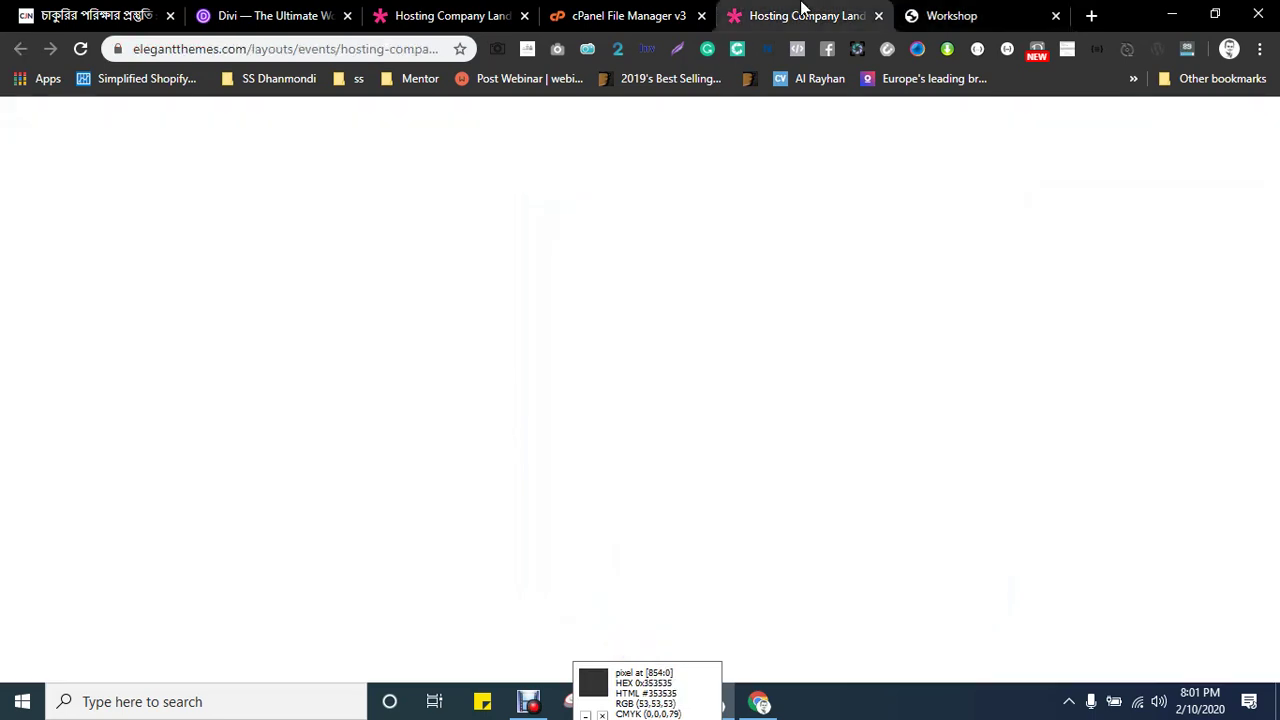
scroll(303, 518, up, 1)
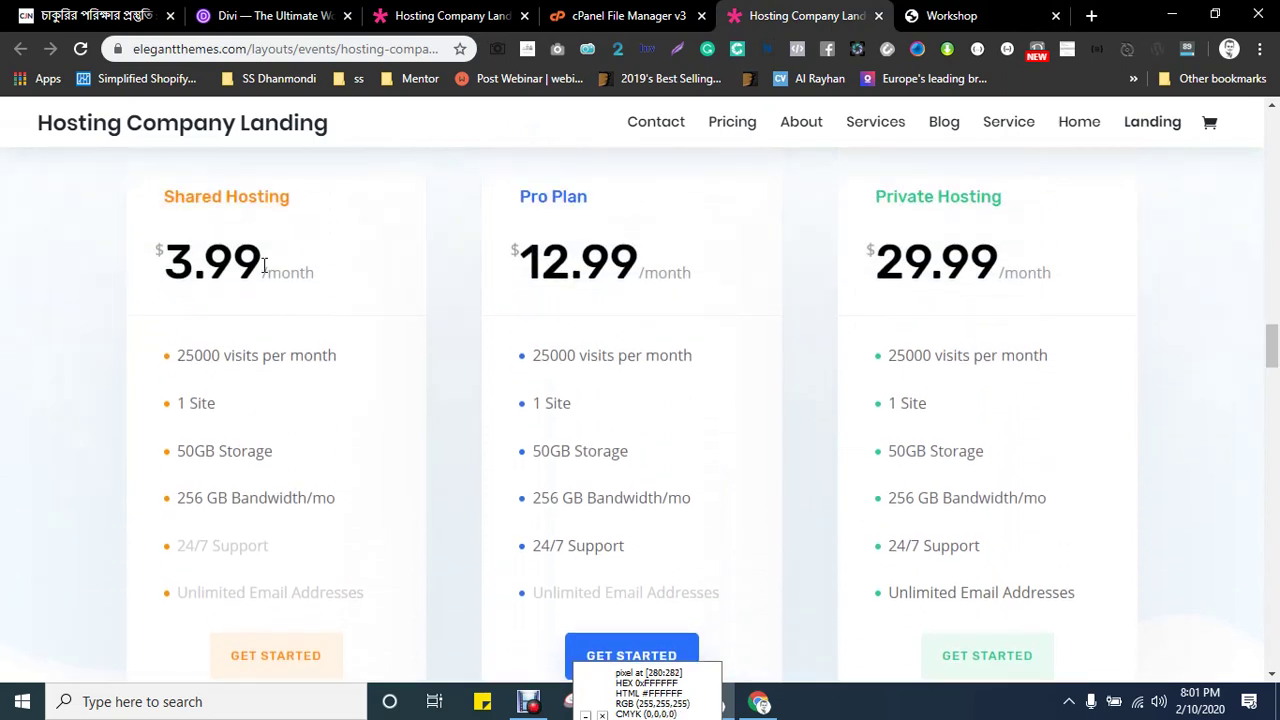
click(945, 16)
scroll(754, 443, up, 1)
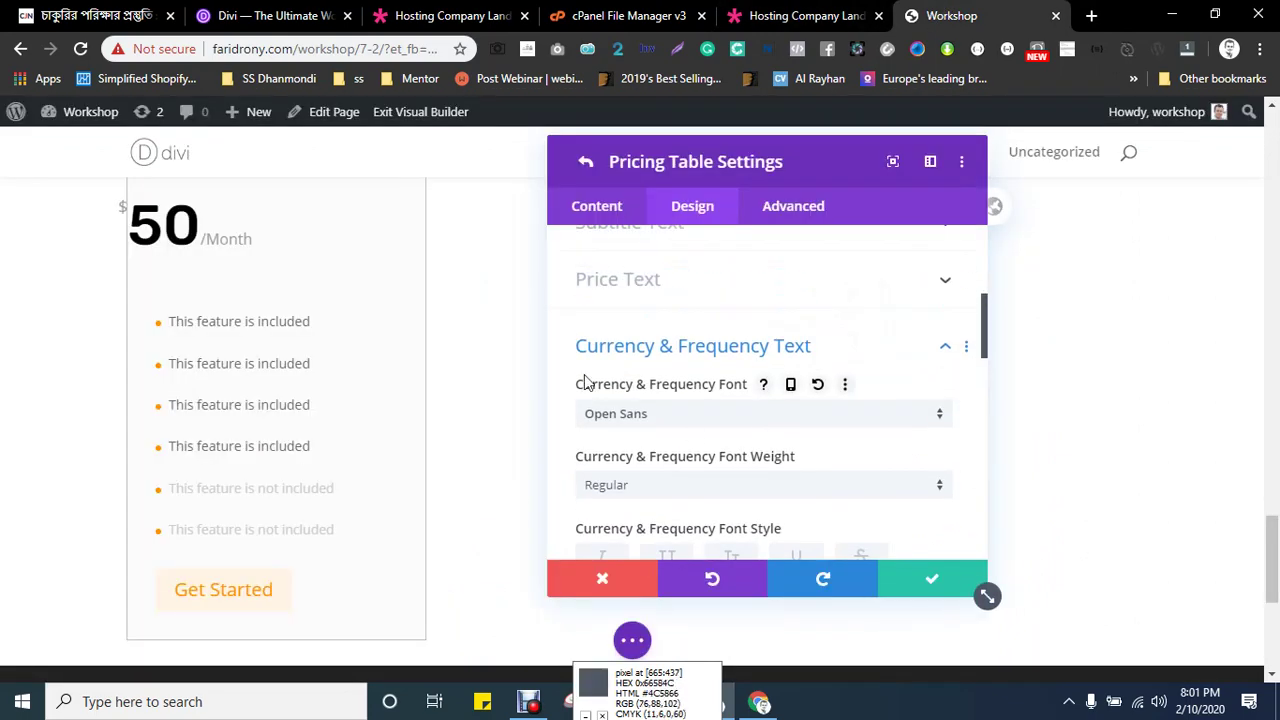
scroll(631, 367, down, 2)
scroll(634, 369, up, 2)
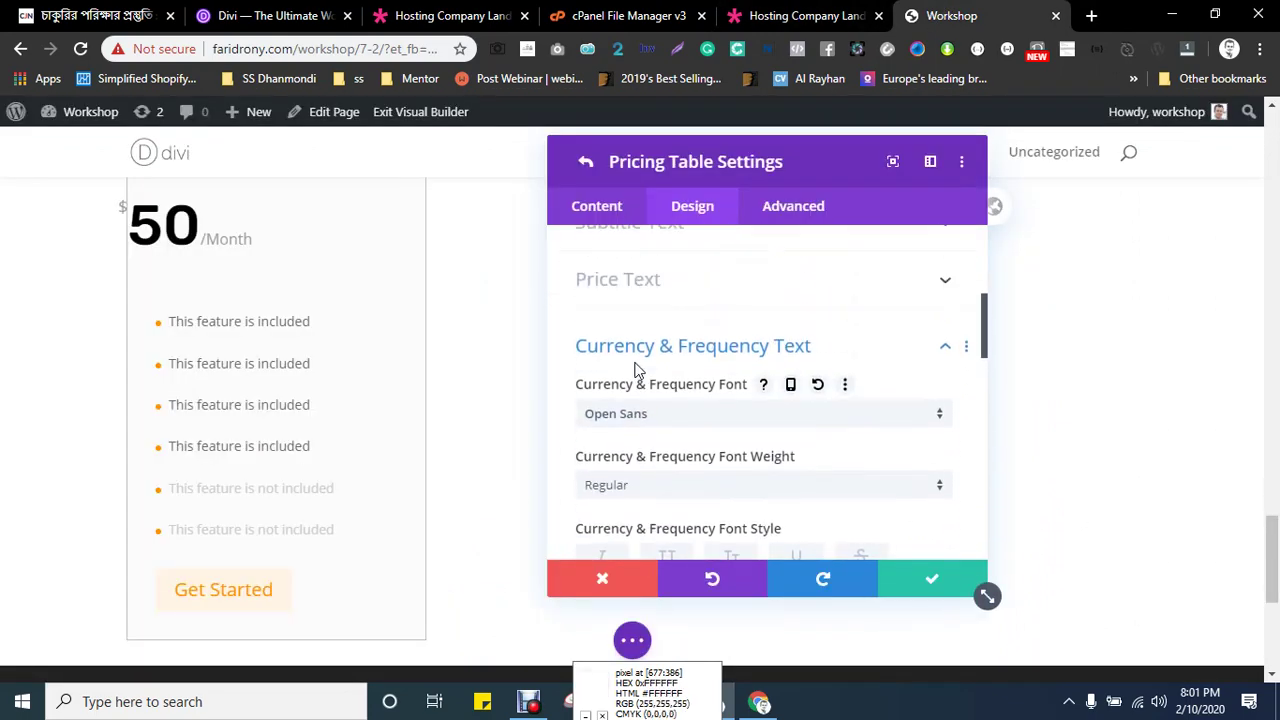
- In the price text design settings, set the price area's border width to 1 px
click(651, 284)
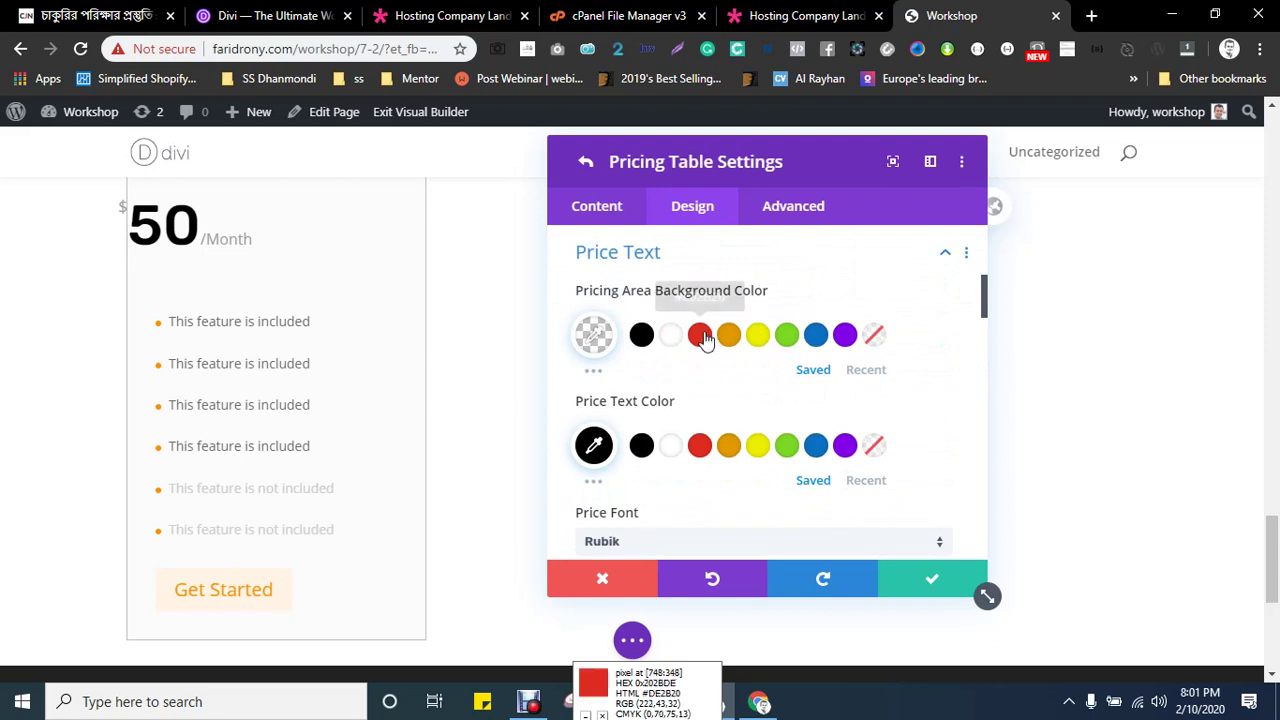
scroll(704, 333, down, 2)
scroll(704, 333, down, 4)
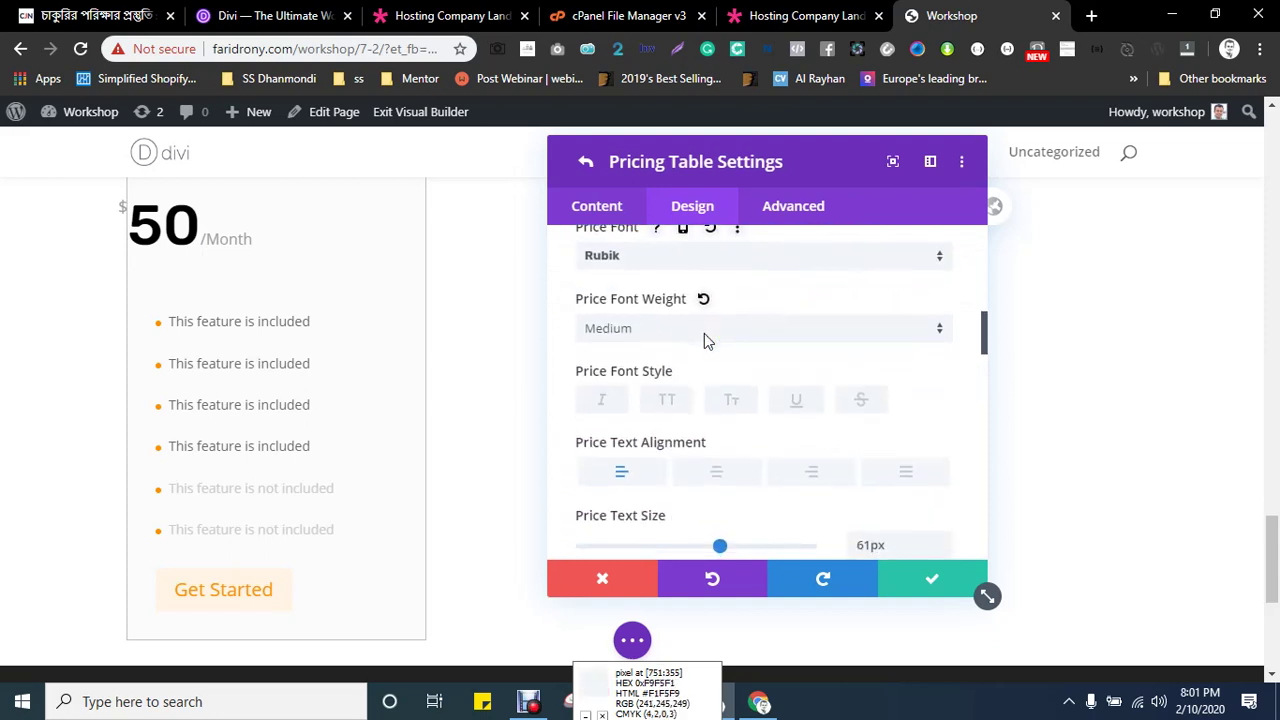
scroll(704, 333, down, 2)
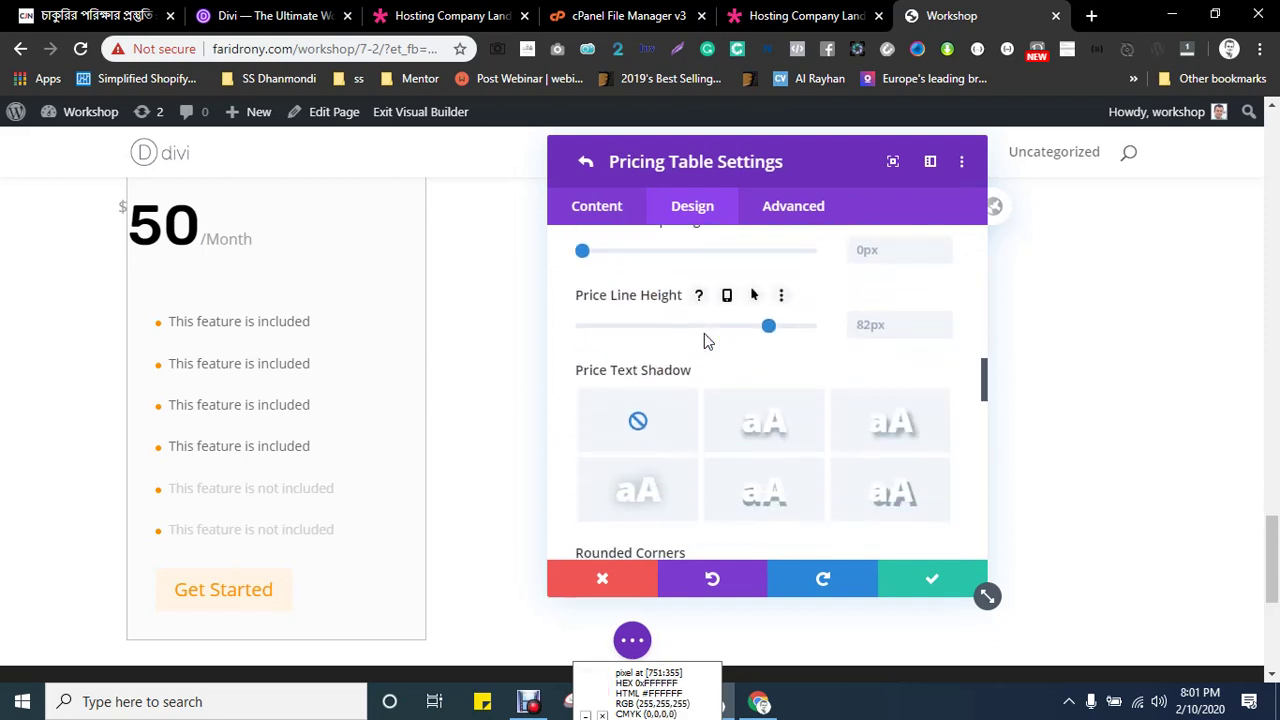
scroll(704, 333, down, 2)
scroll(704, 340, down, 5)
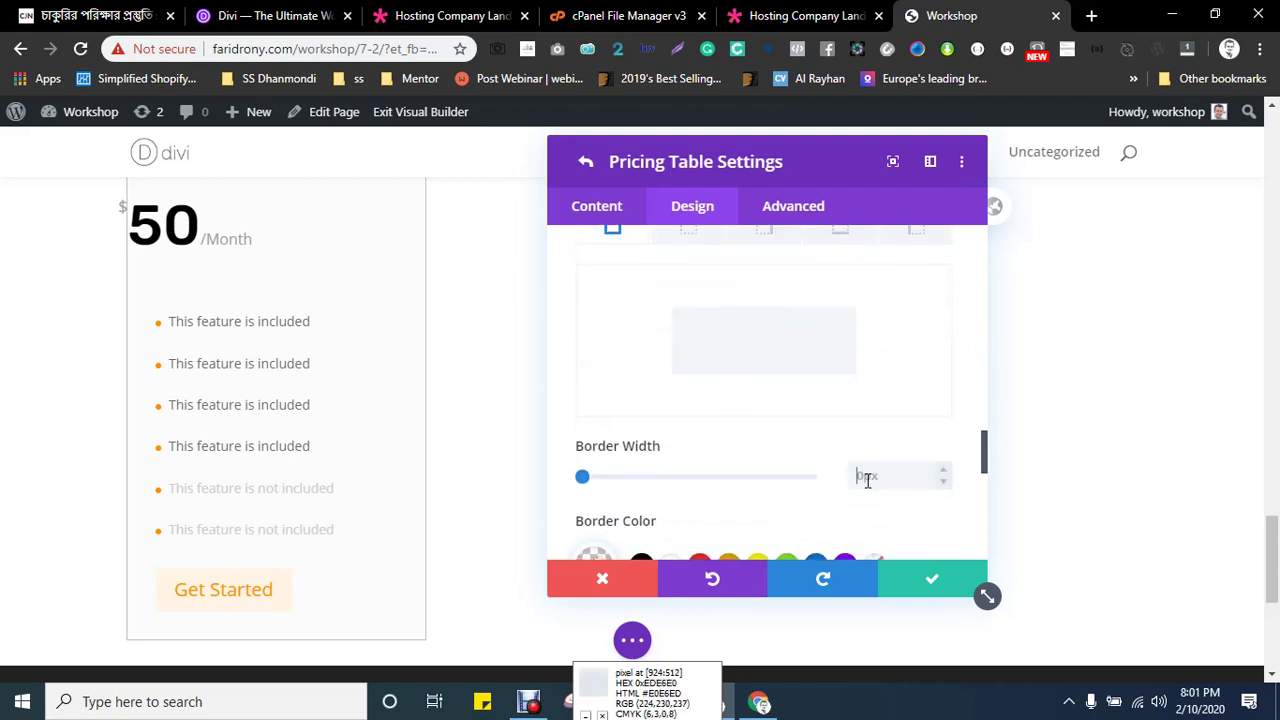
text(1)
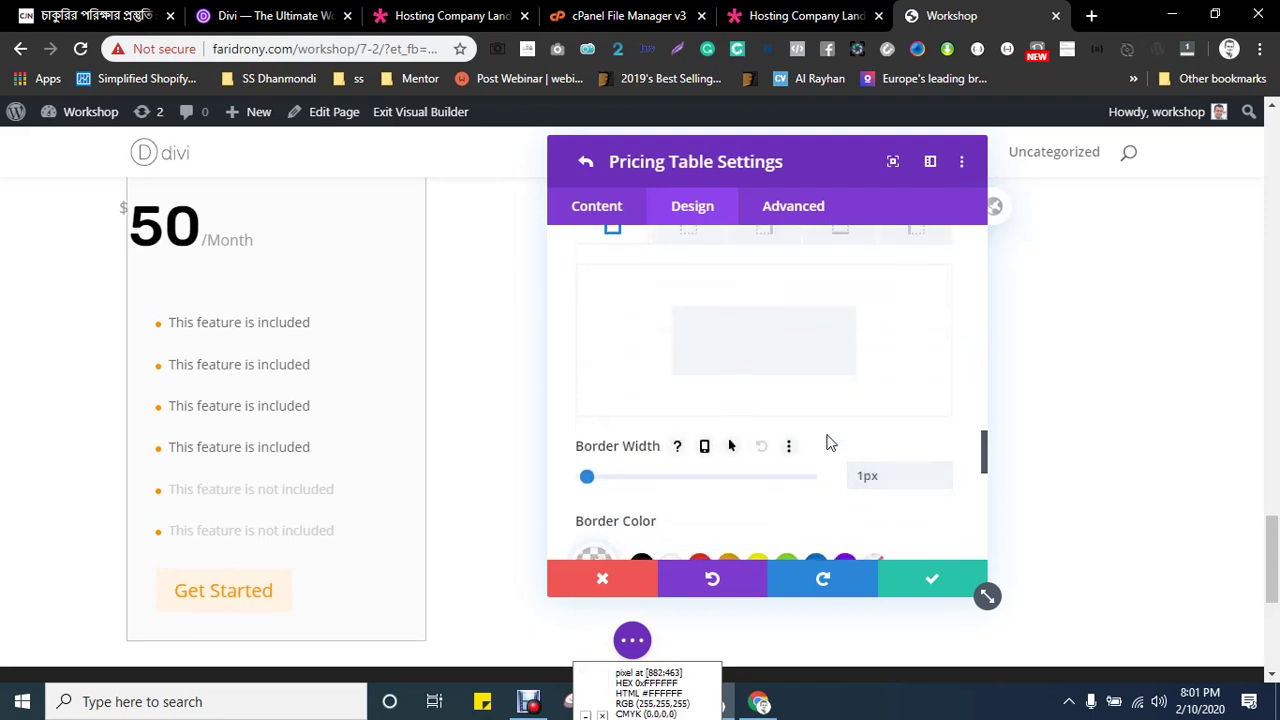
scroll(266, 398, up, 1)
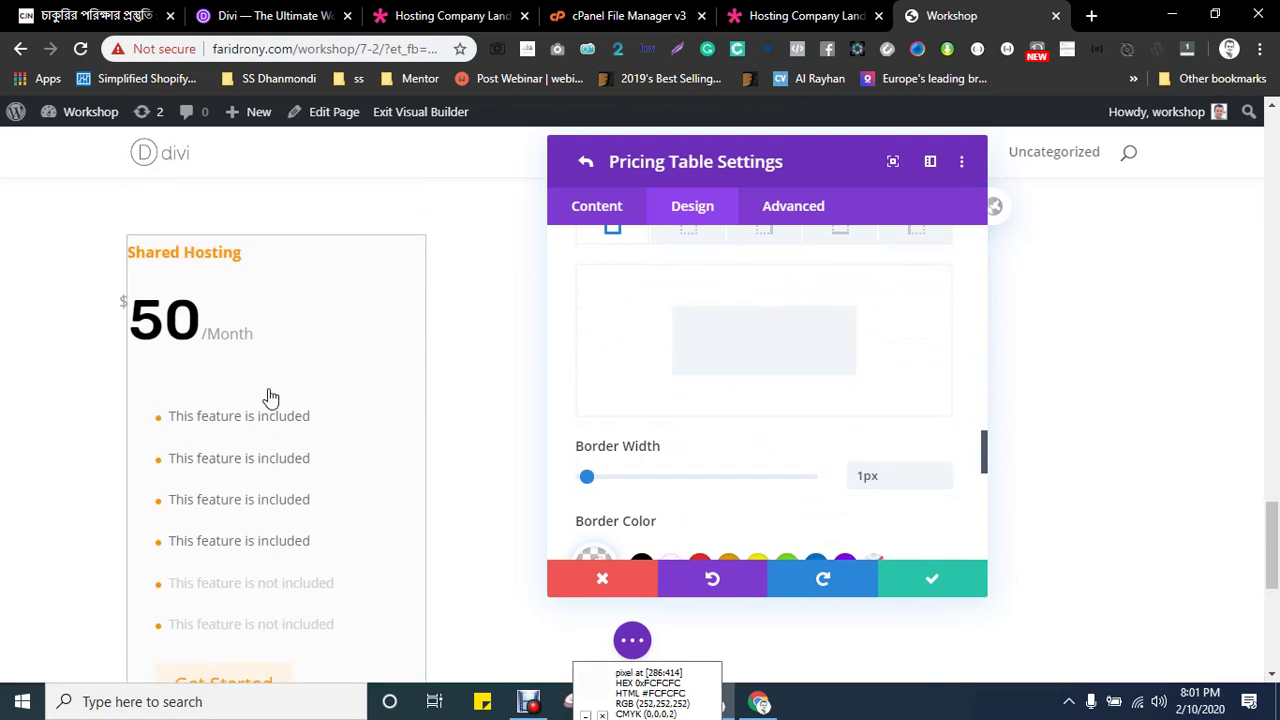
- Widen the price area's border to 42 px and make its color black
drag(587, 477, 636, 478)
click(707, 478)
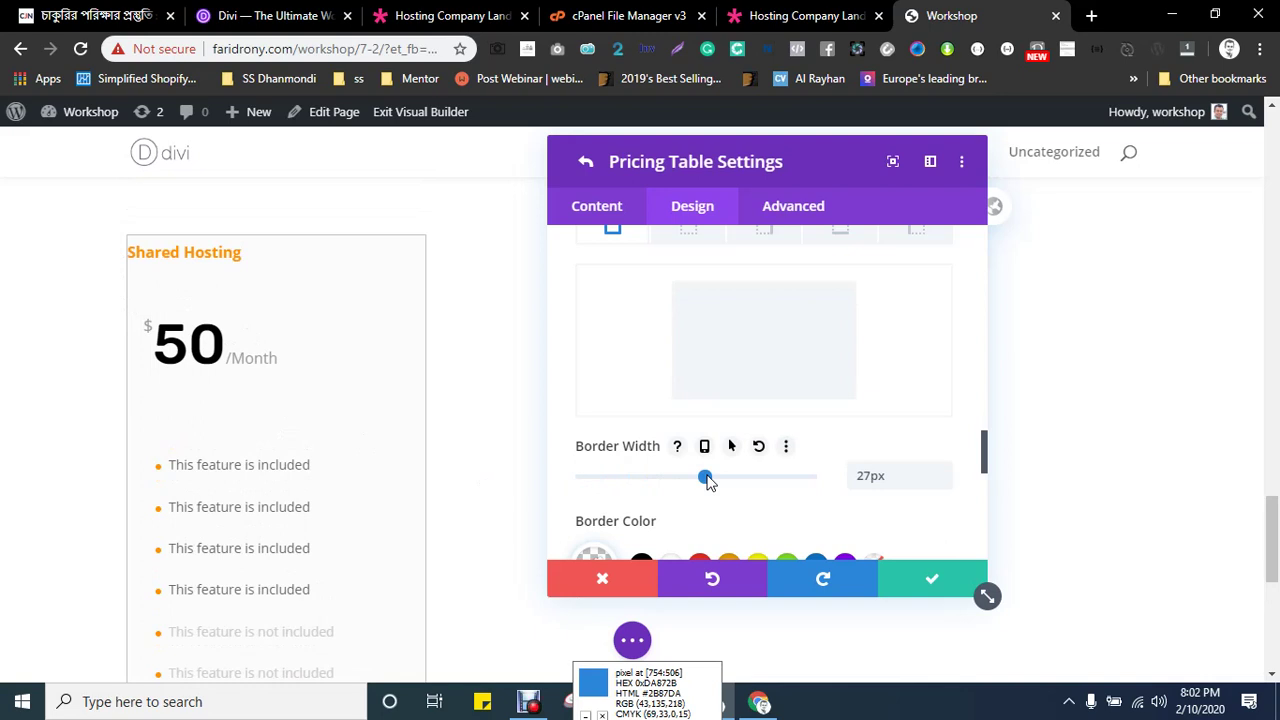
click(775, 479)
scroll(655, 482, down, 1)
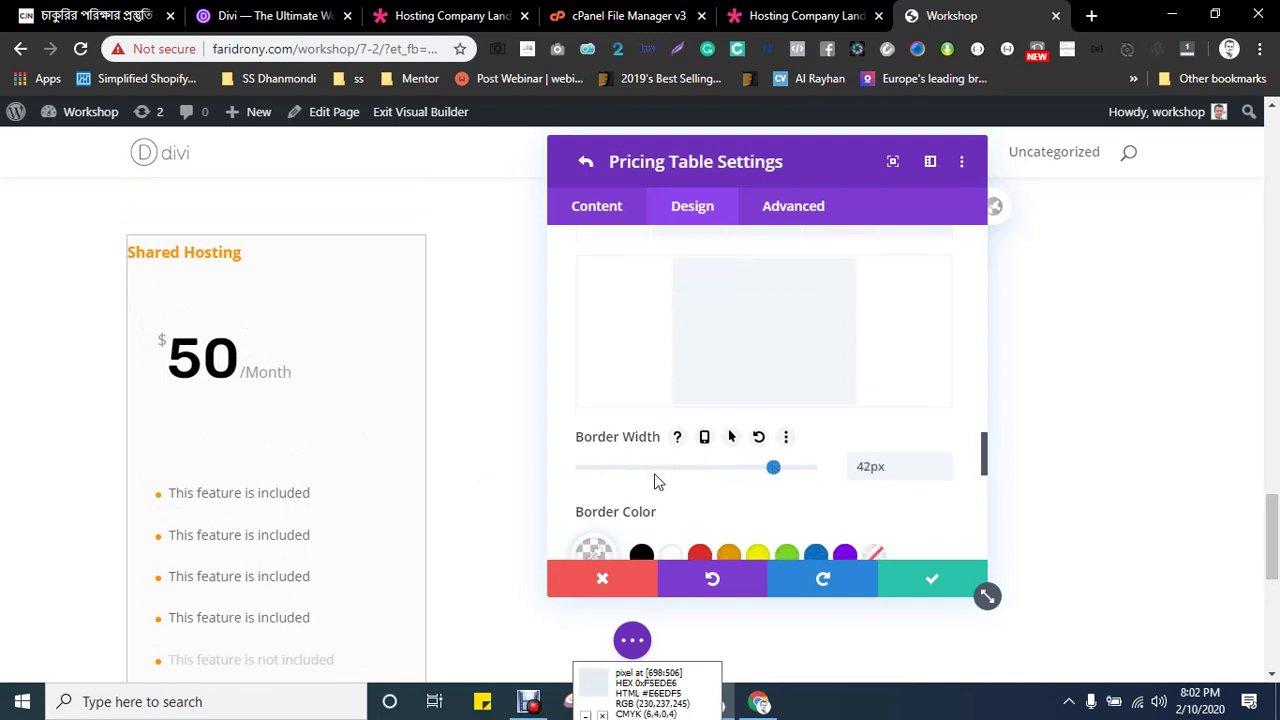
click(642, 473)
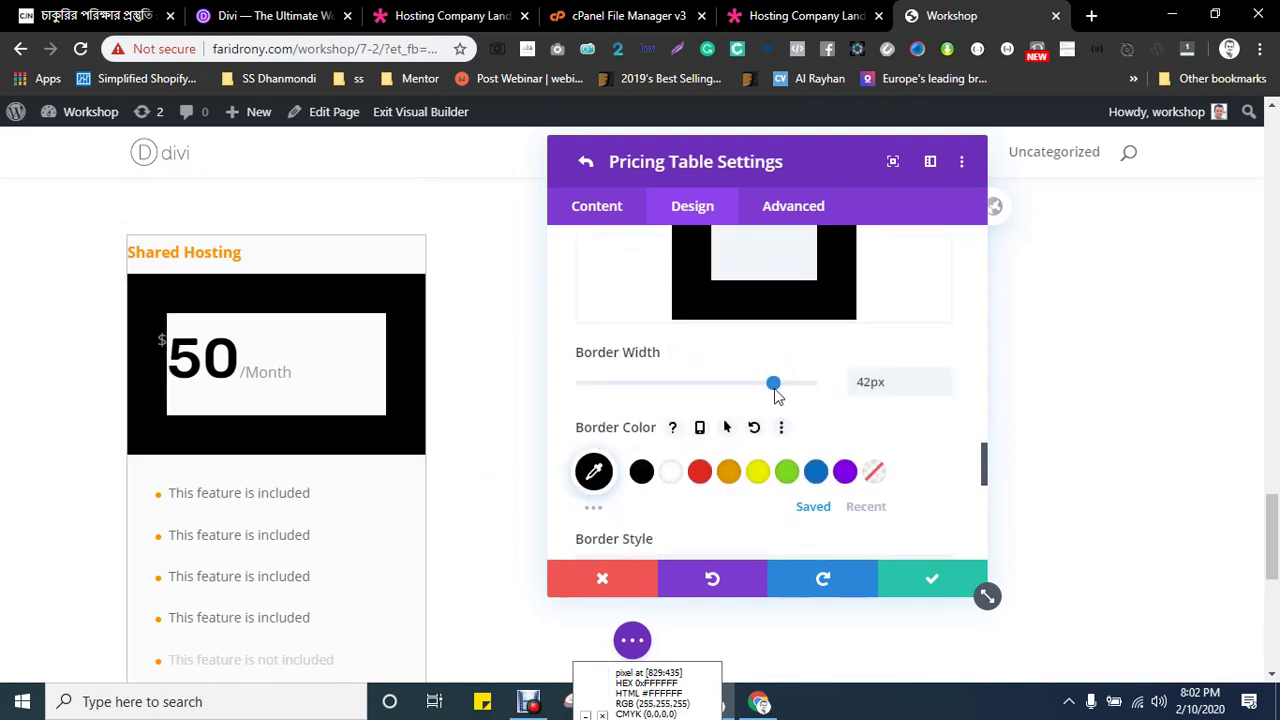
- Reduce the price area's border to 2 px, try it at 0, undo that, and set the width to 1 px
click(591, 386)
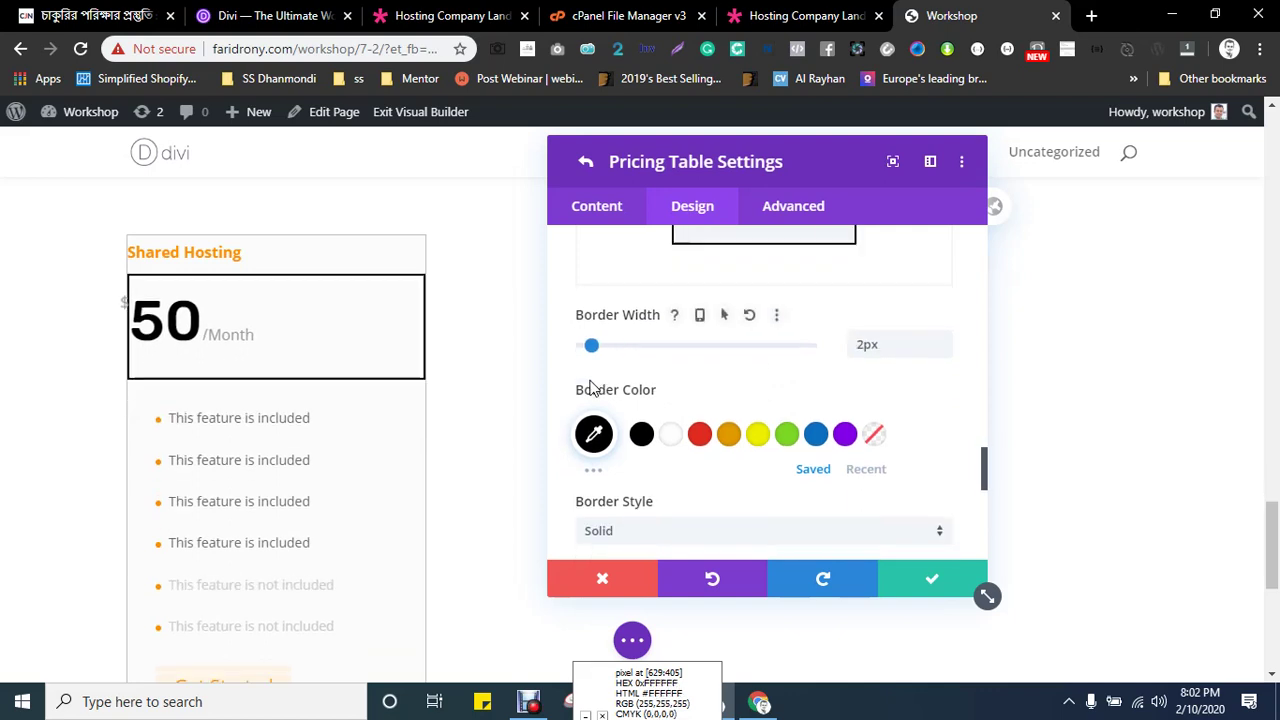
drag(575, 385, 553, 378)
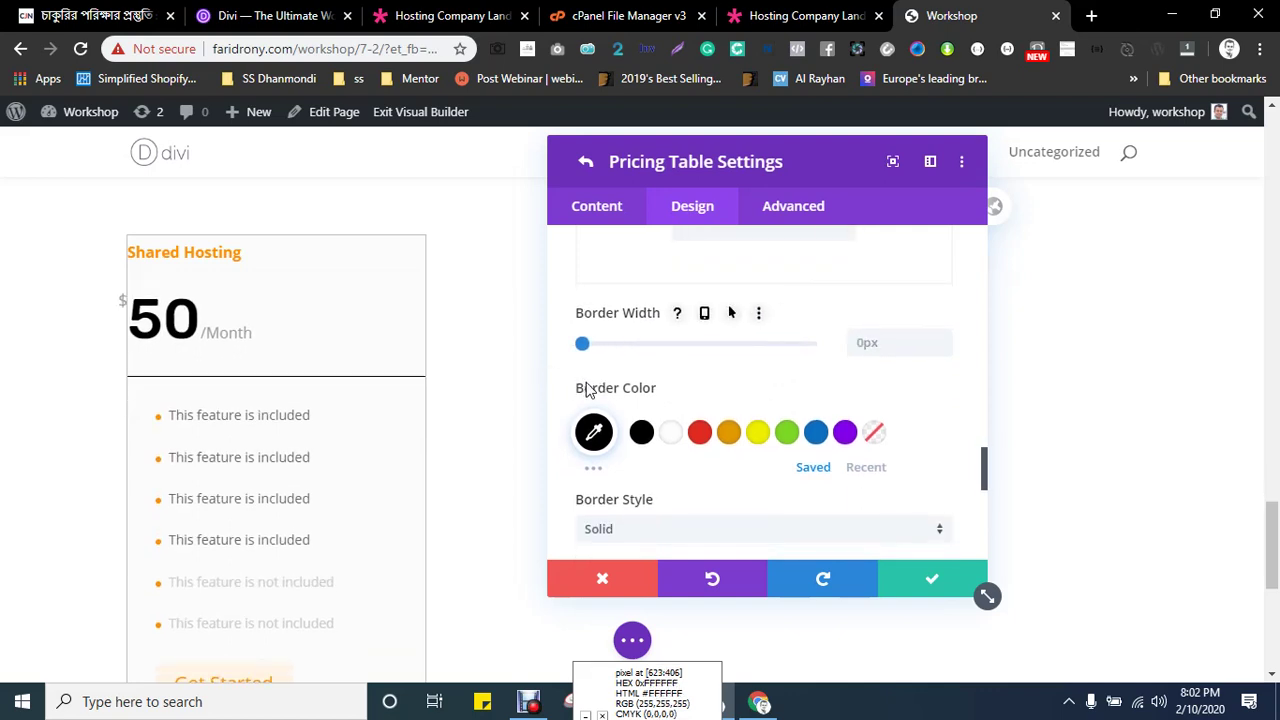
key(ctrl+z)
scroll(883, 392, up, 1)
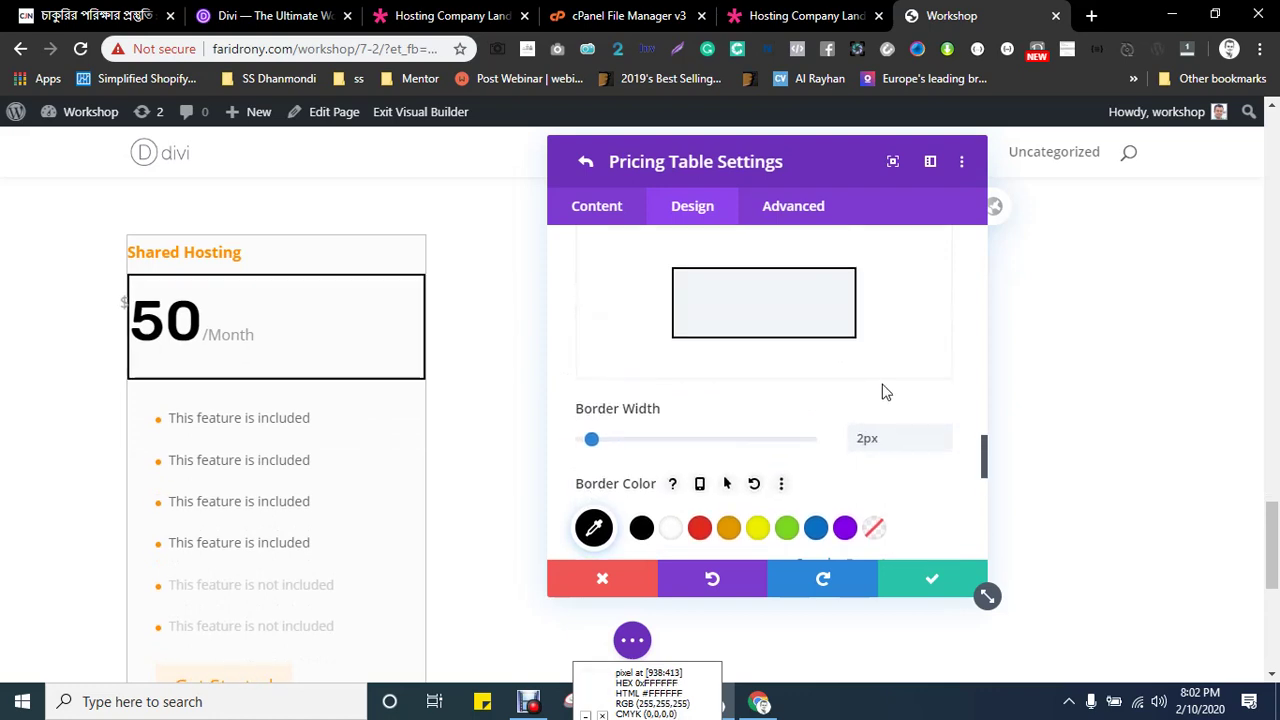
click(880, 441)
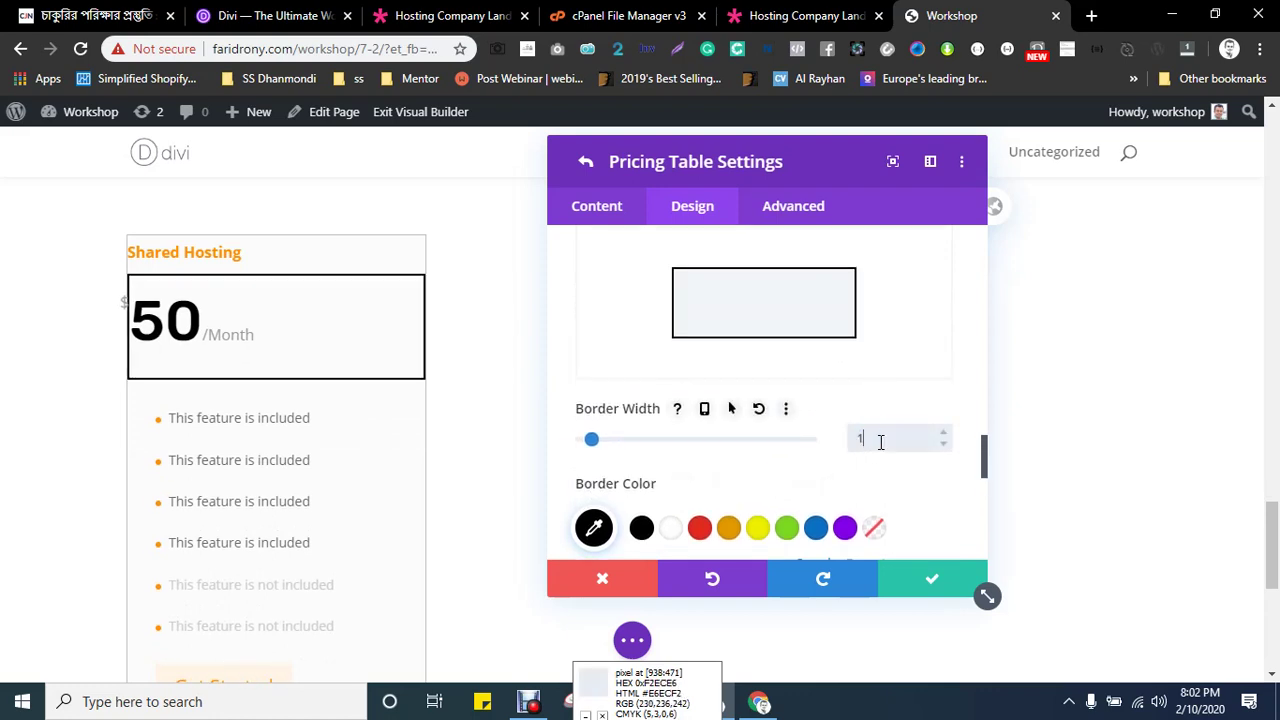
text(1)
click(794, 456)
scroll(794, 456, up, 1)
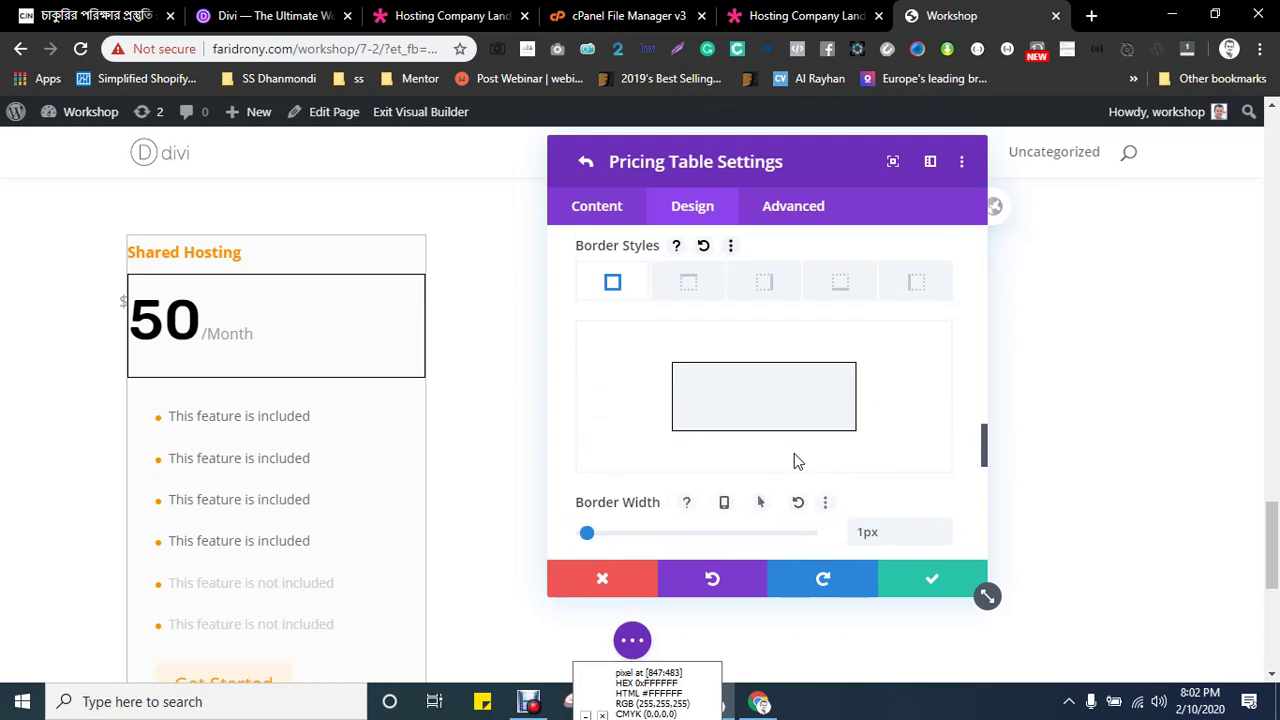
- Check the bottom-only border options, return to the all-sides style and set the price area's border width to 0
click(830, 288)
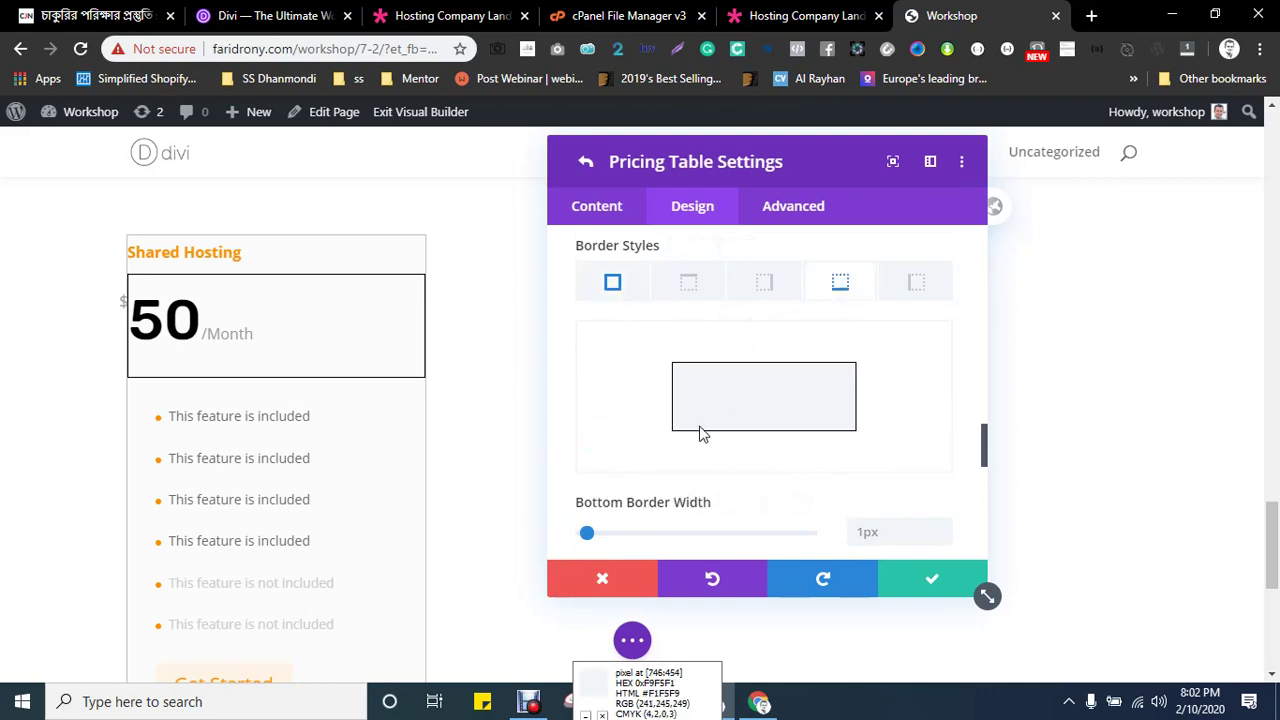
scroll(720, 440, down, 1)
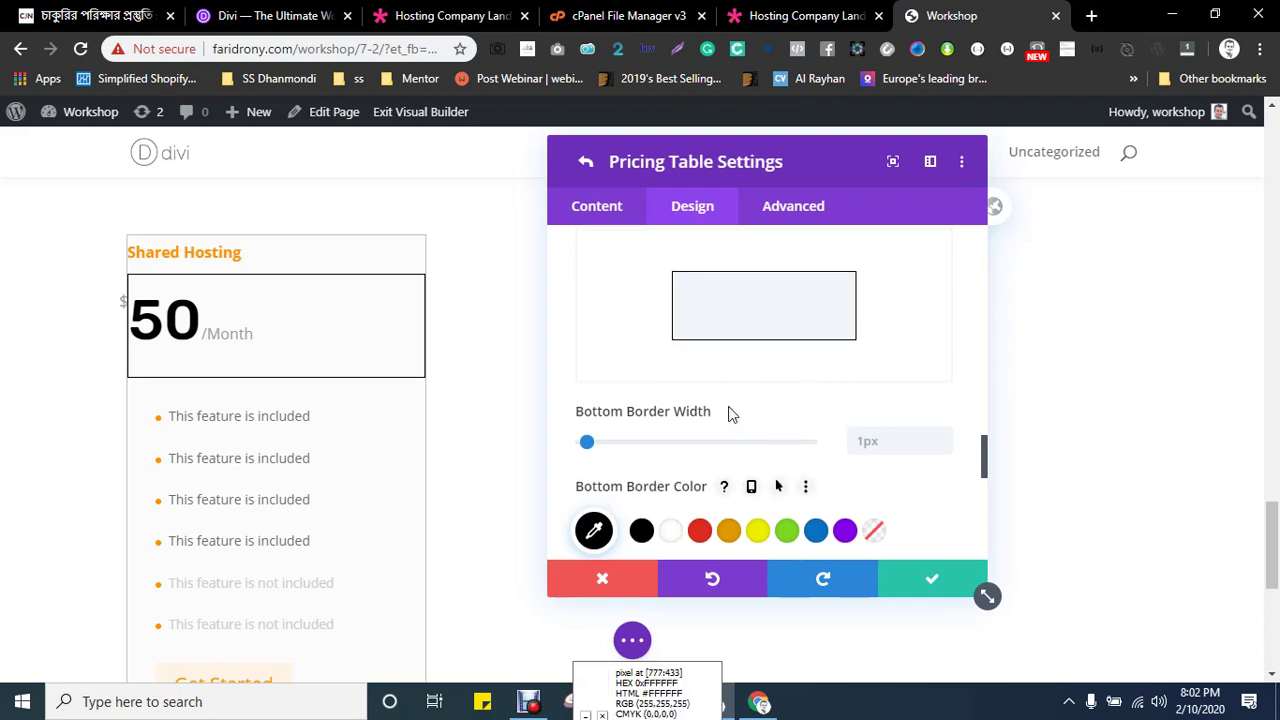
scroll(690, 380, up, 1)
click(612, 283)
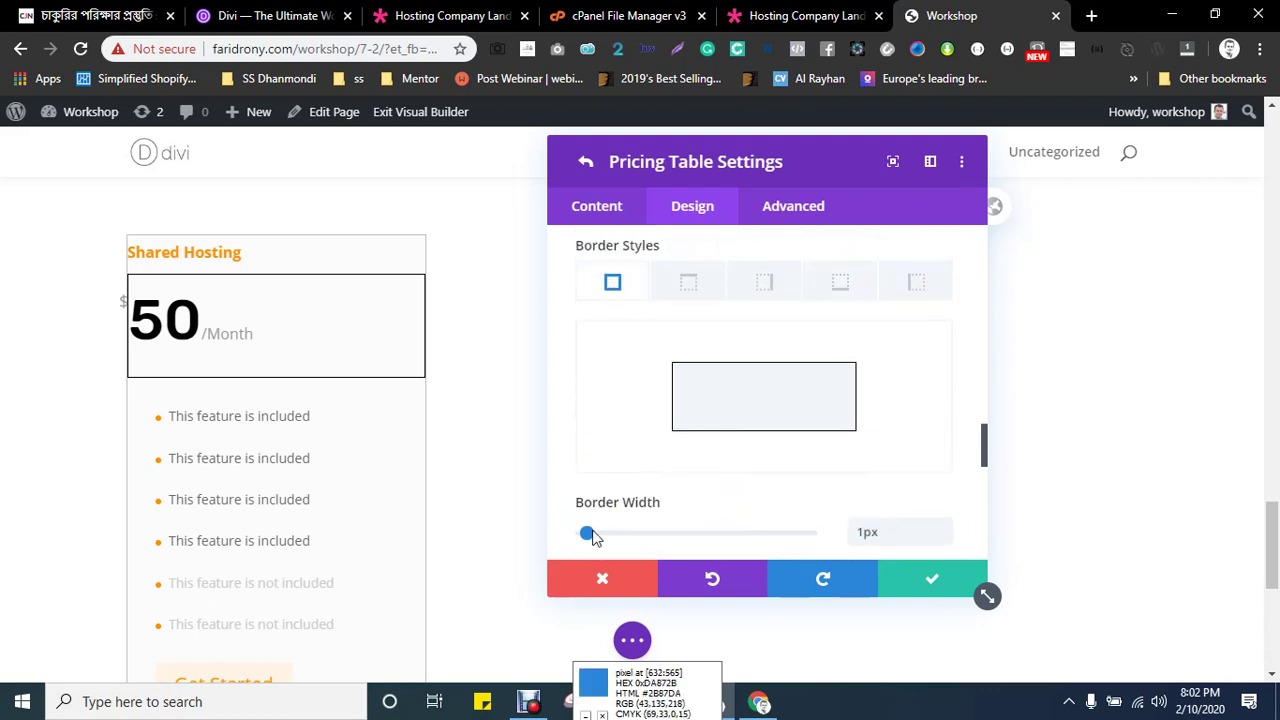
drag(586, 534, 548, 537)
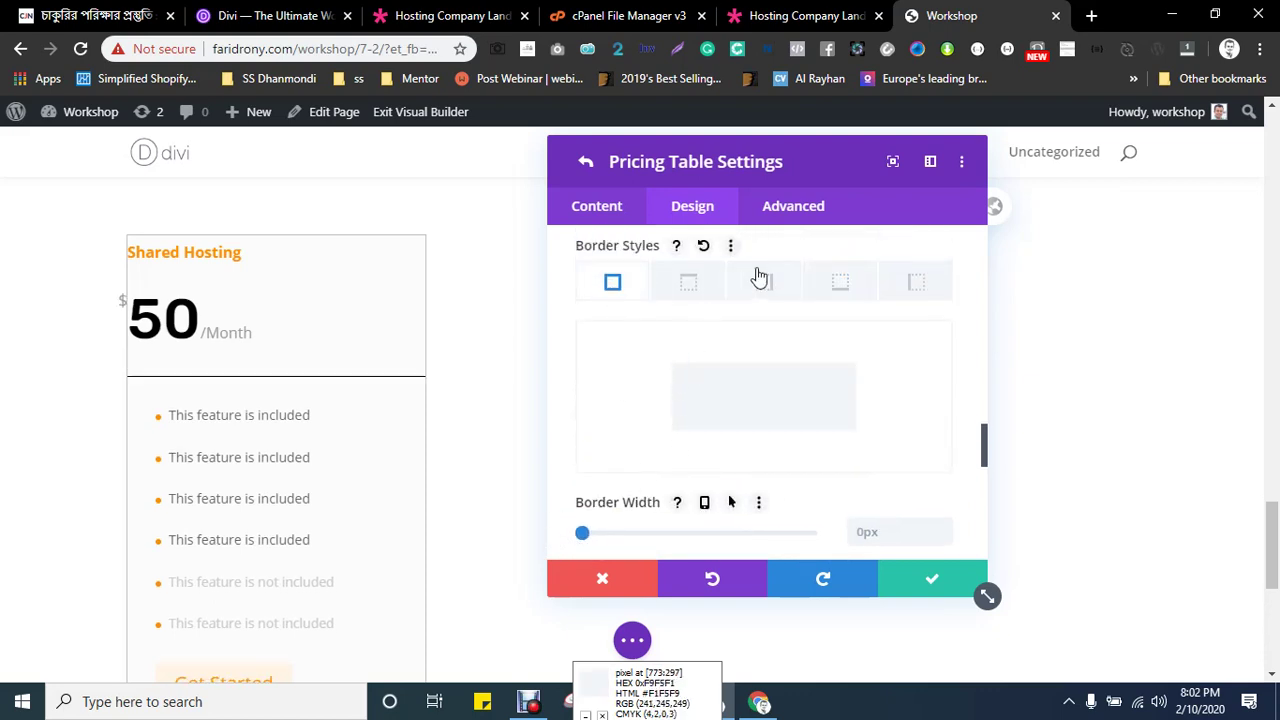
- Give the price area a bottom-only border 1 px wide in gray
click(834, 286)
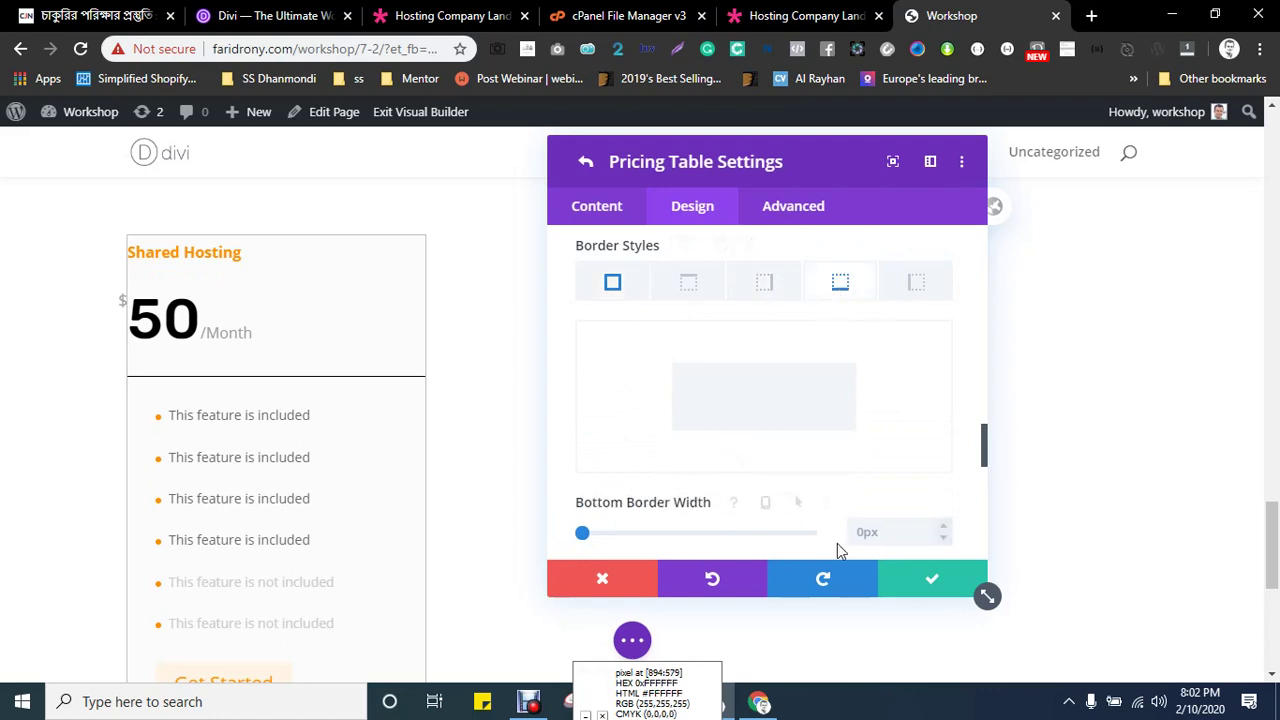
scroll(672, 506, down, 1)
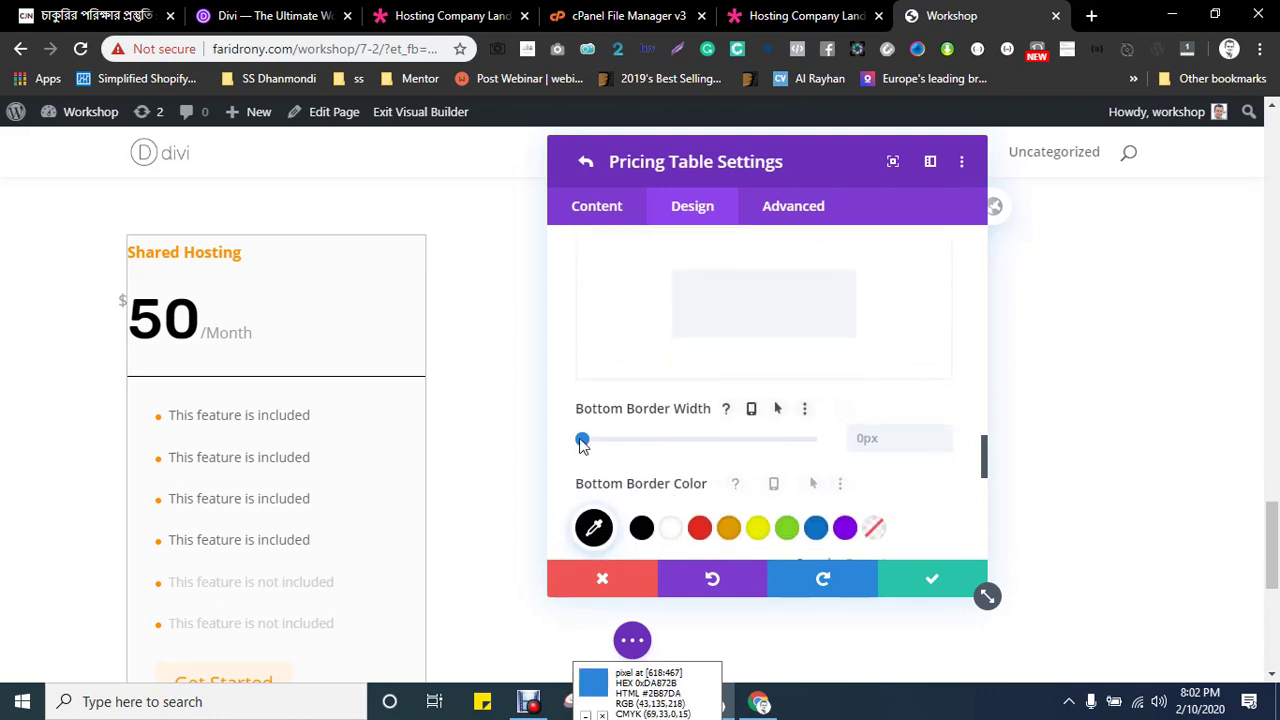
drag(609, 452, 580, 448)
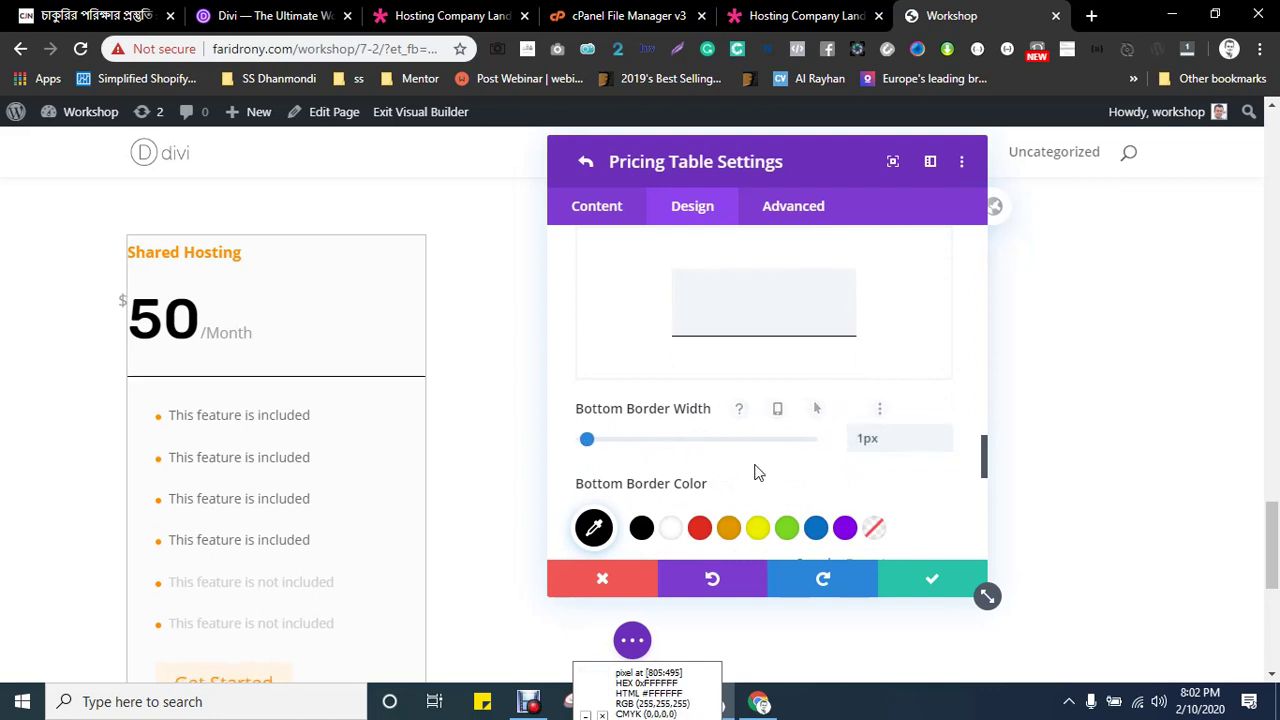
click(594, 528)
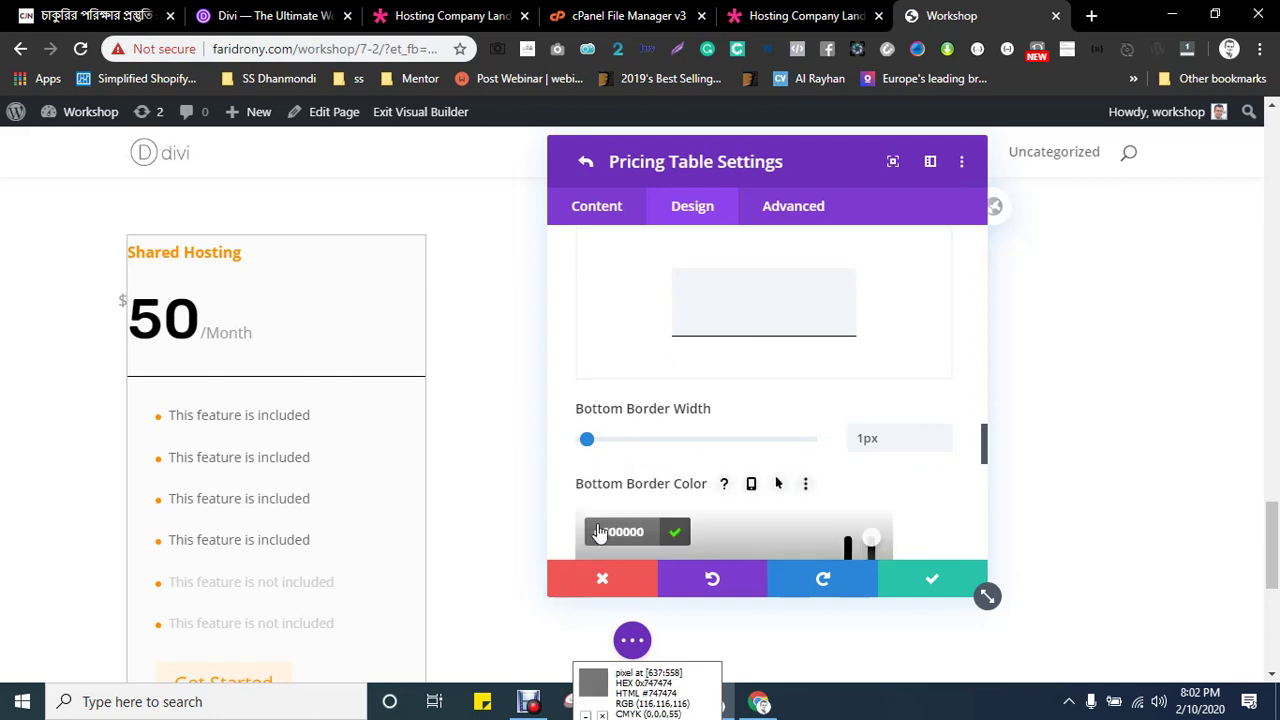
click(675, 532)
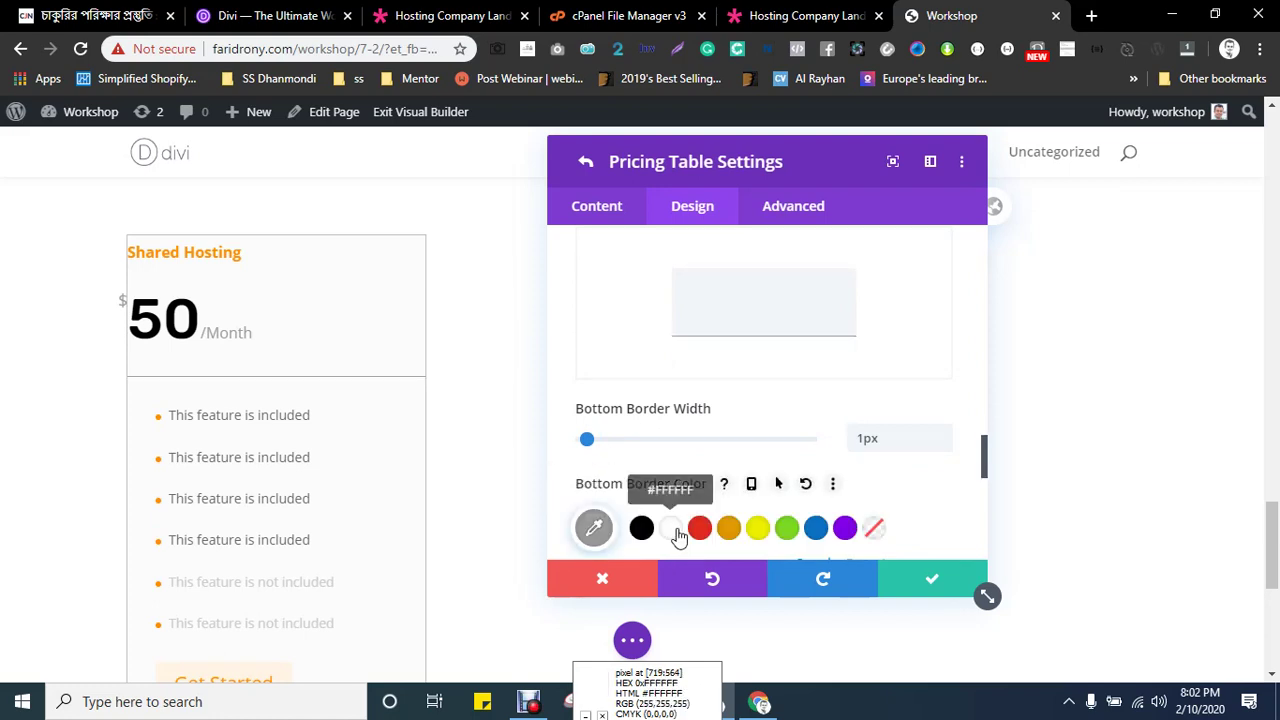
- Return from the single pricing table to the design settings of the whole Pricing Tables module
click(780, 210)
click(582, 212)
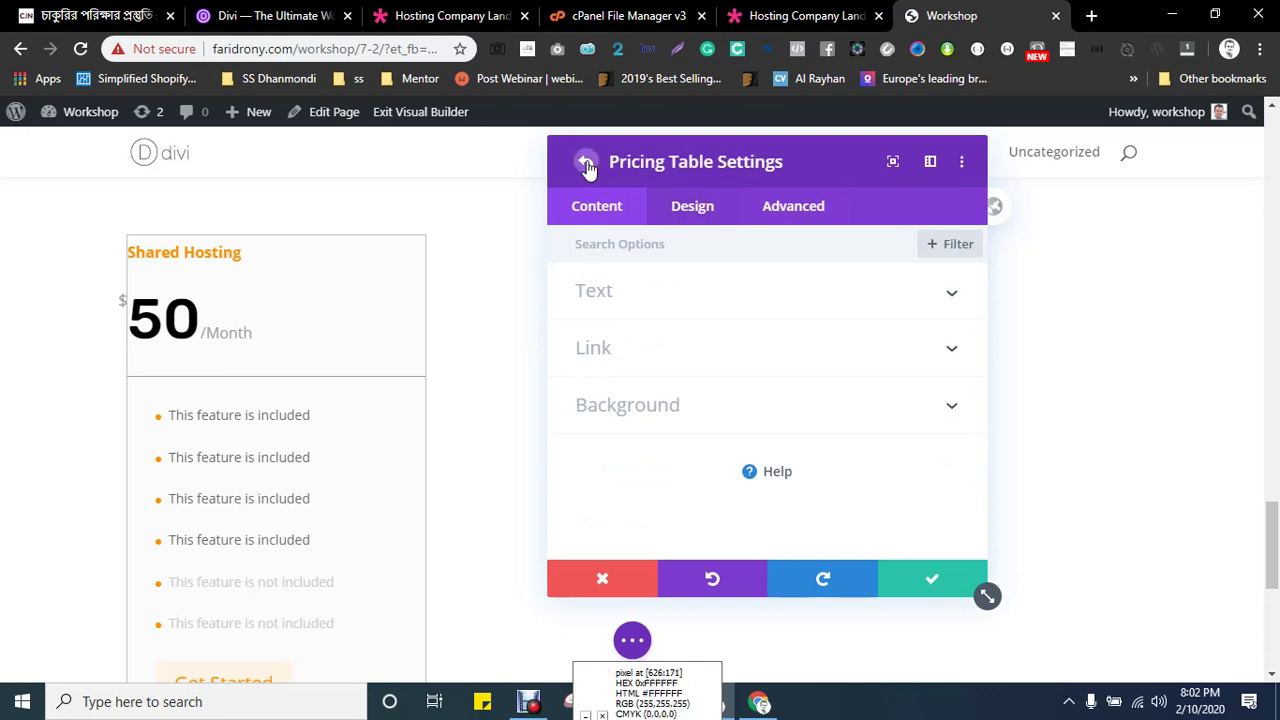
click(586, 163)
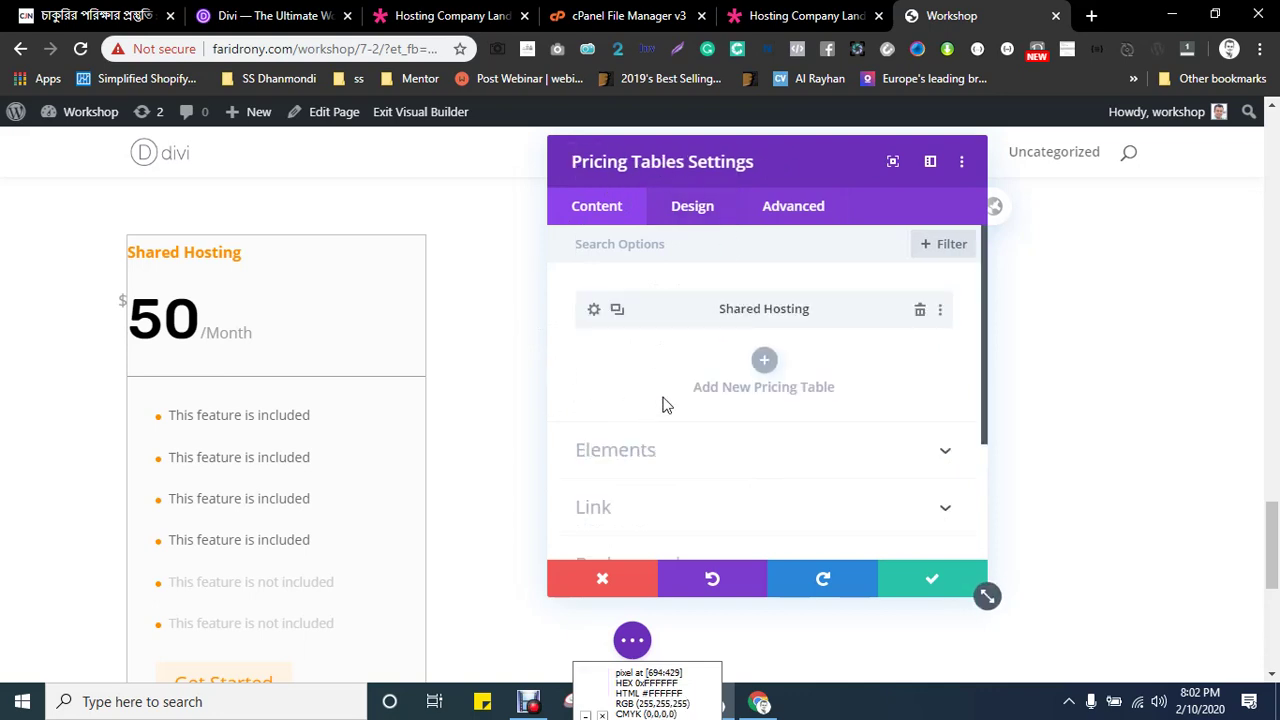
scroll(667, 405, down, 3)
click(690, 212)
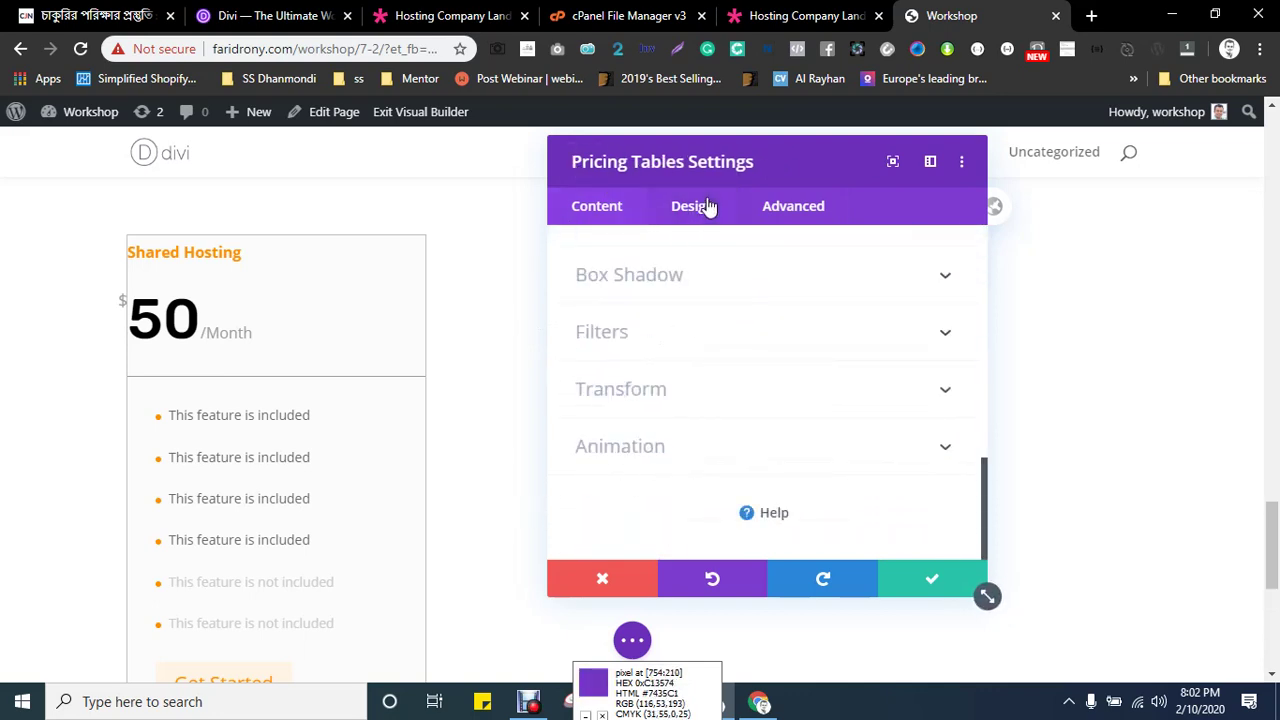
- Set the Pricing Tables module's border width to 0 and make its border color transparent
scroll(681, 402, down, 3)
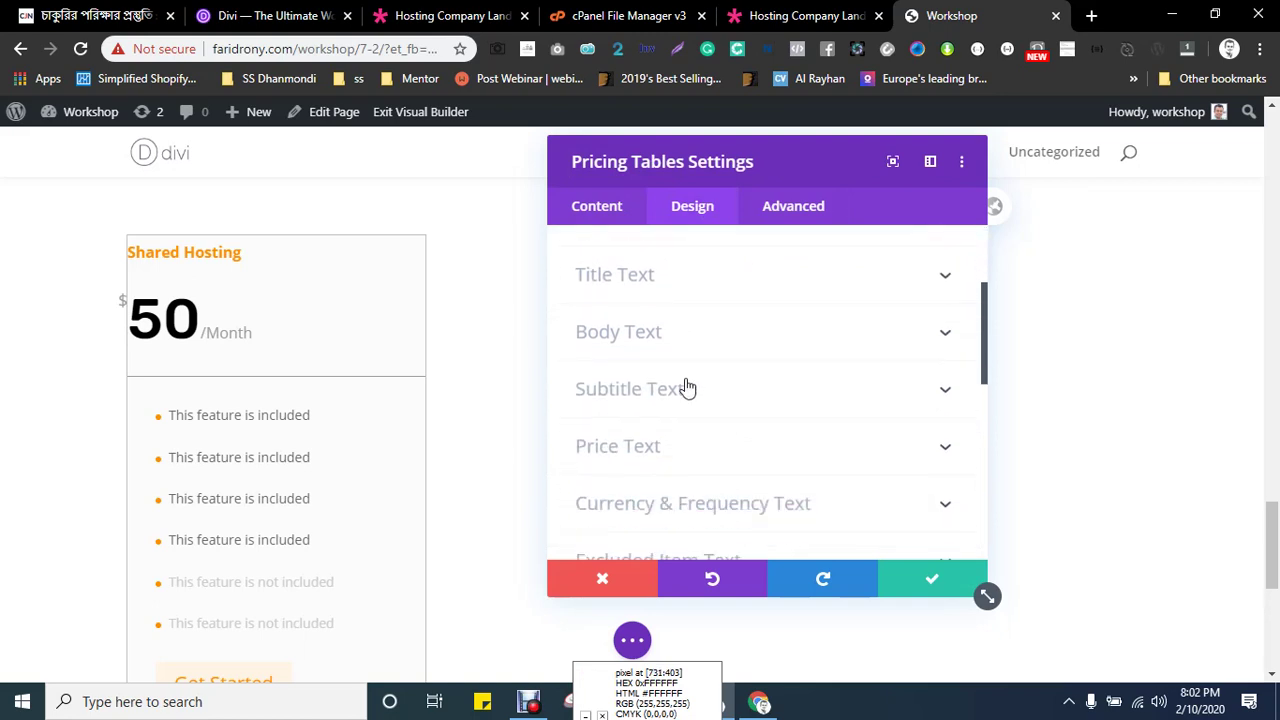
scroll(665, 397, down, 5)
click(600, 342)
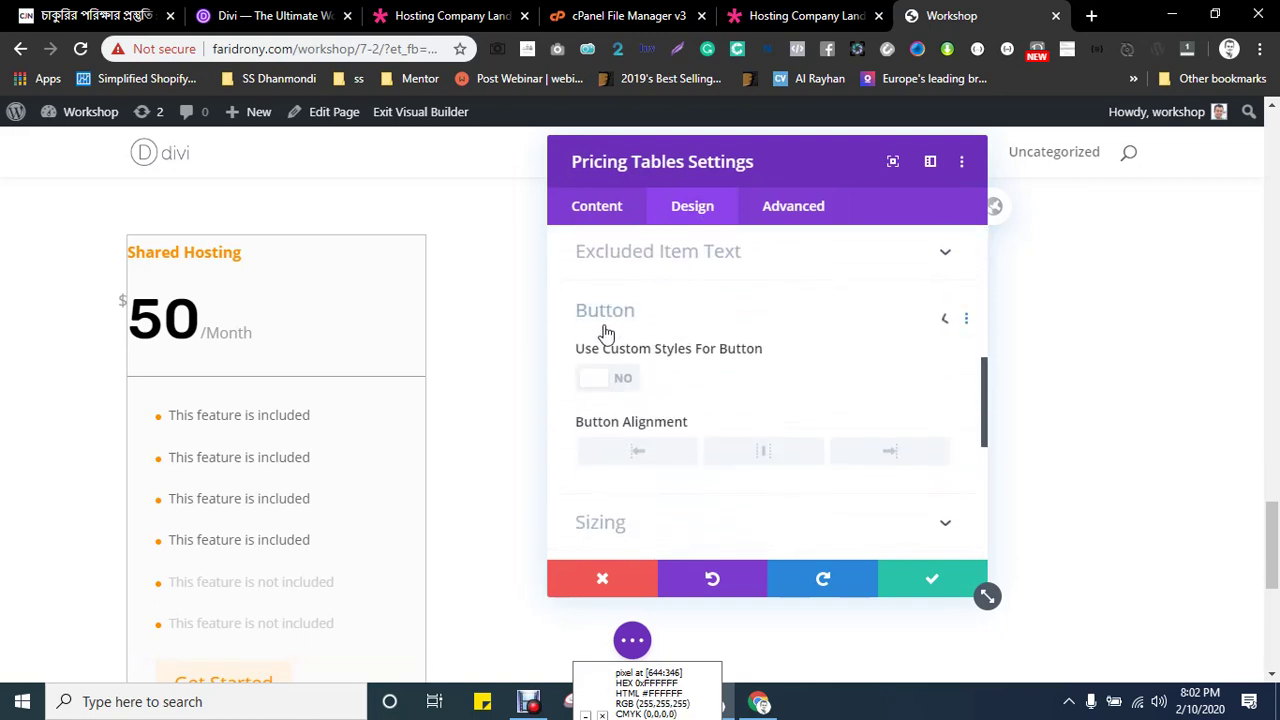
scroll(665, 345, down, 3)
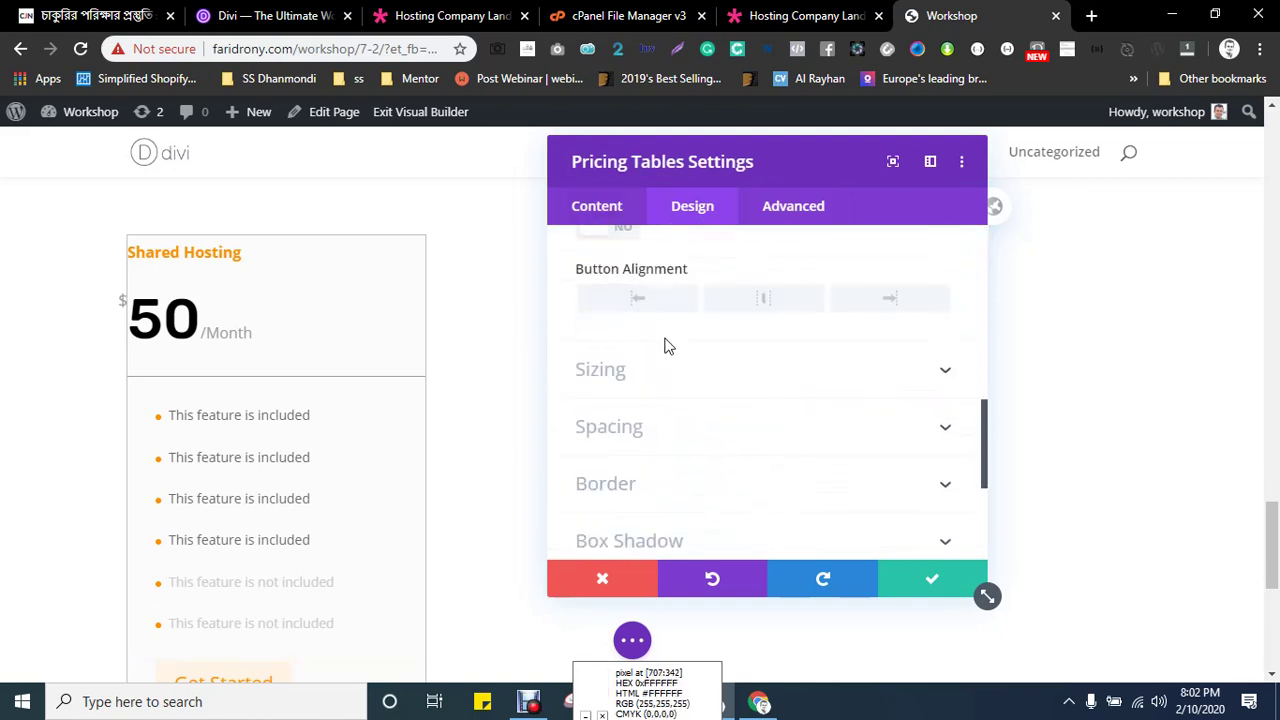
click(608, 402)
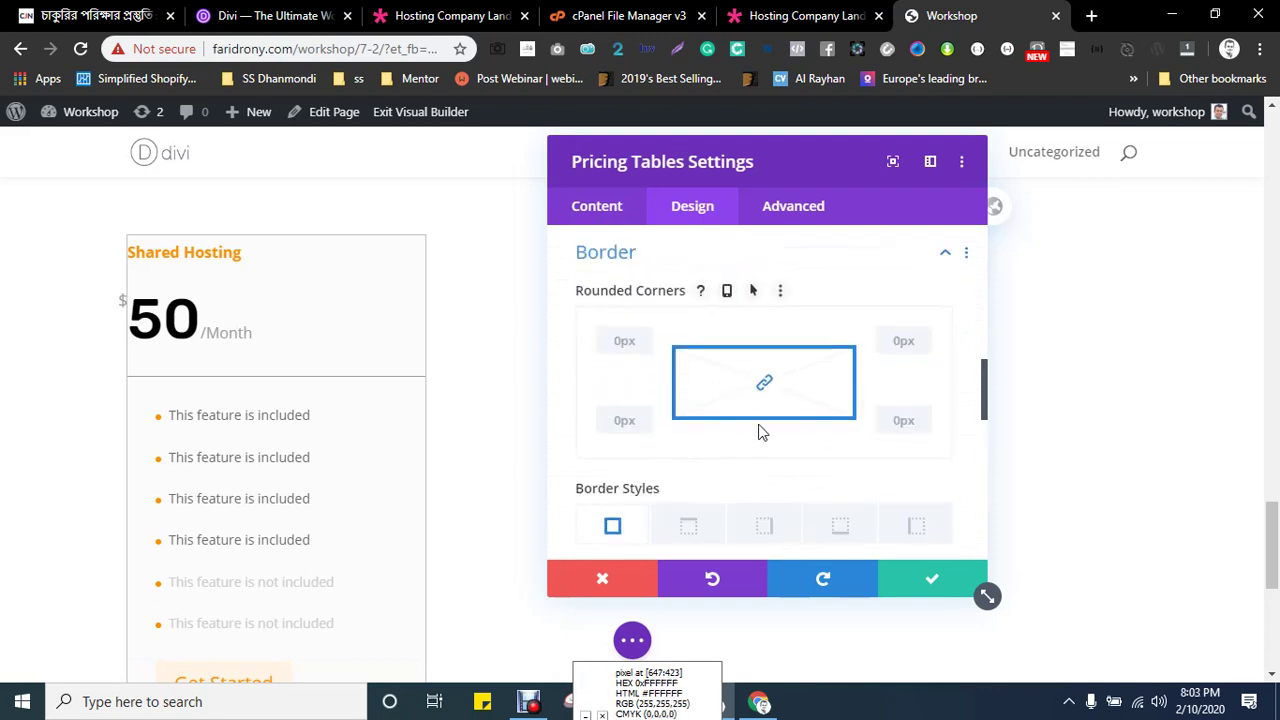
scroll(757, 431, down, 6)
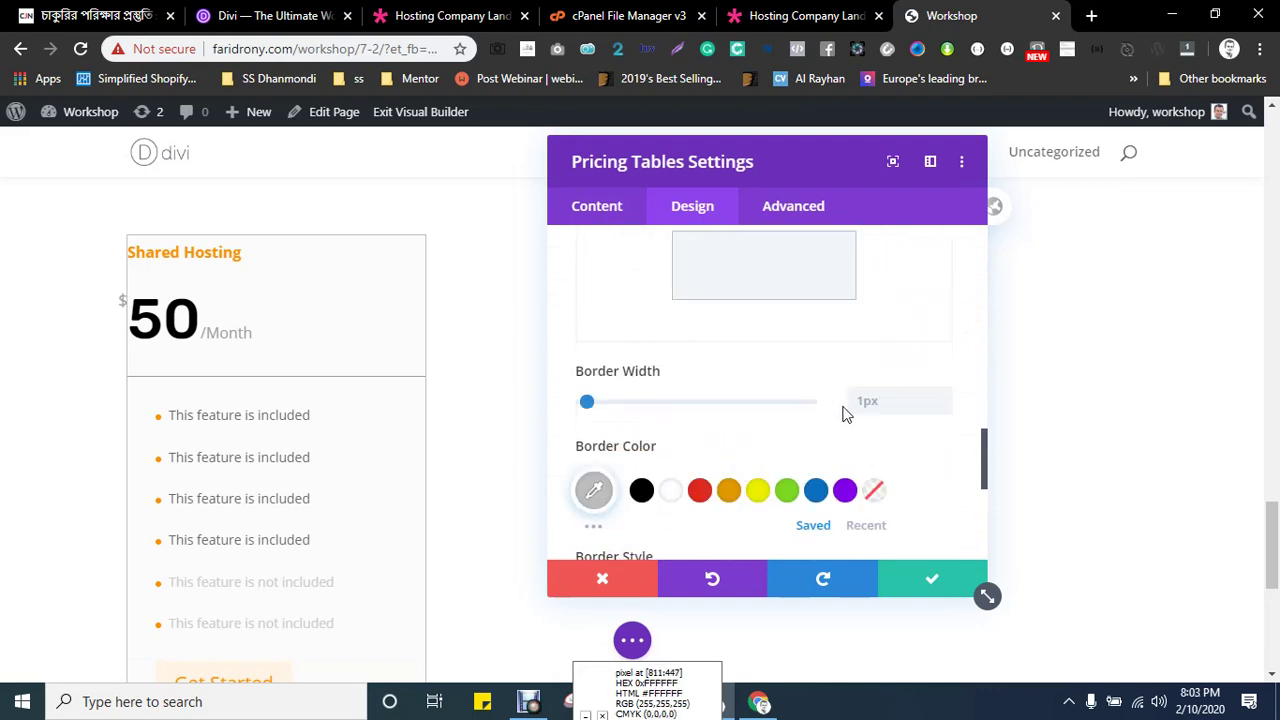
click(875, 402)
text(0)
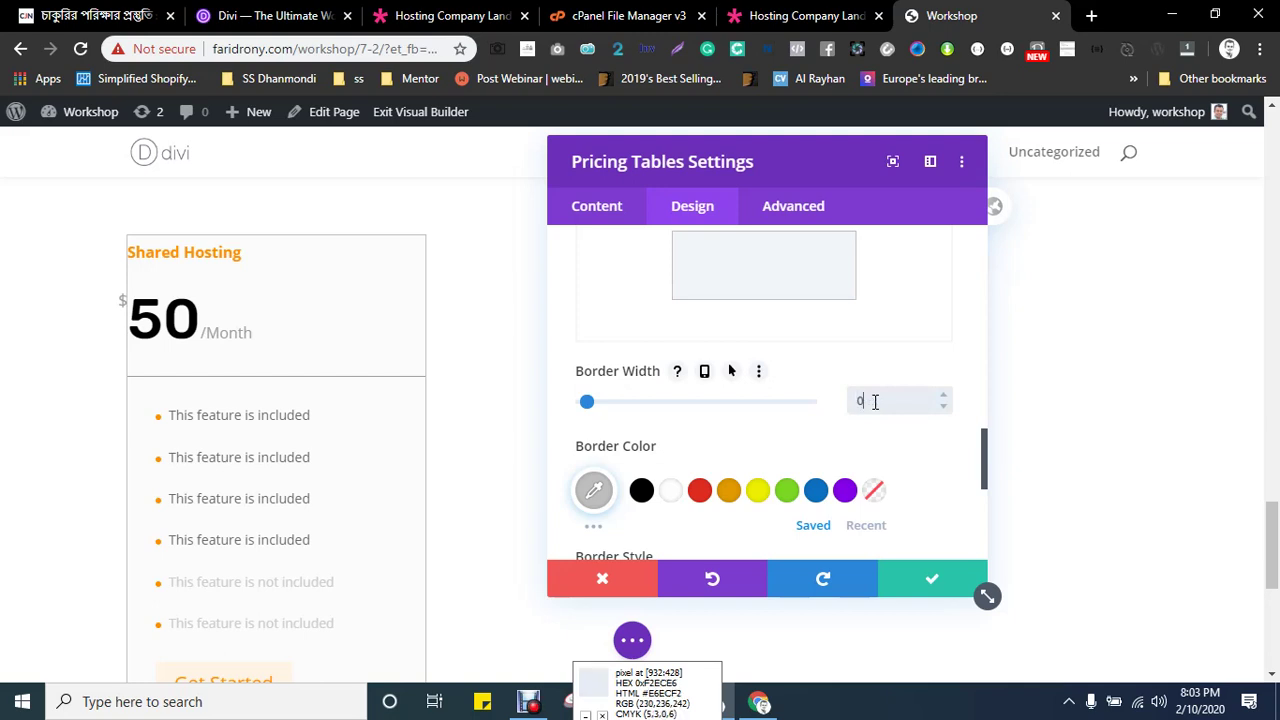
click(875, 490)
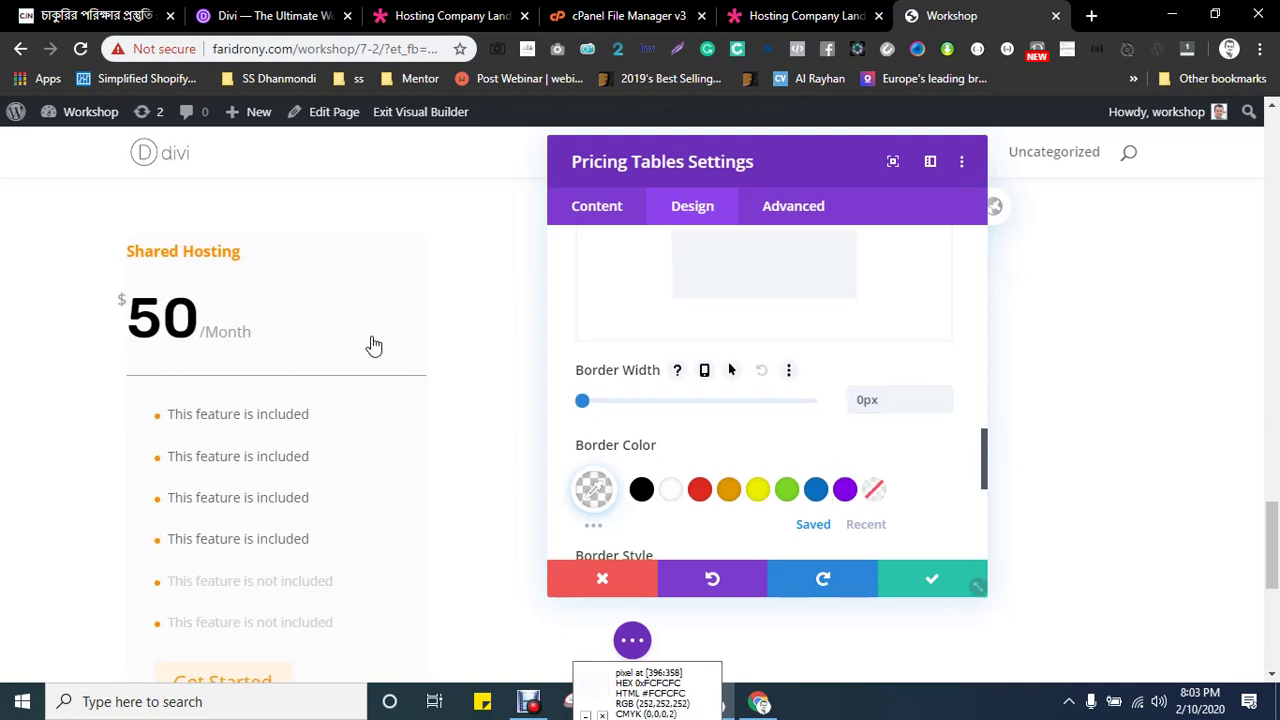
scroll(340, 392, down, 1)
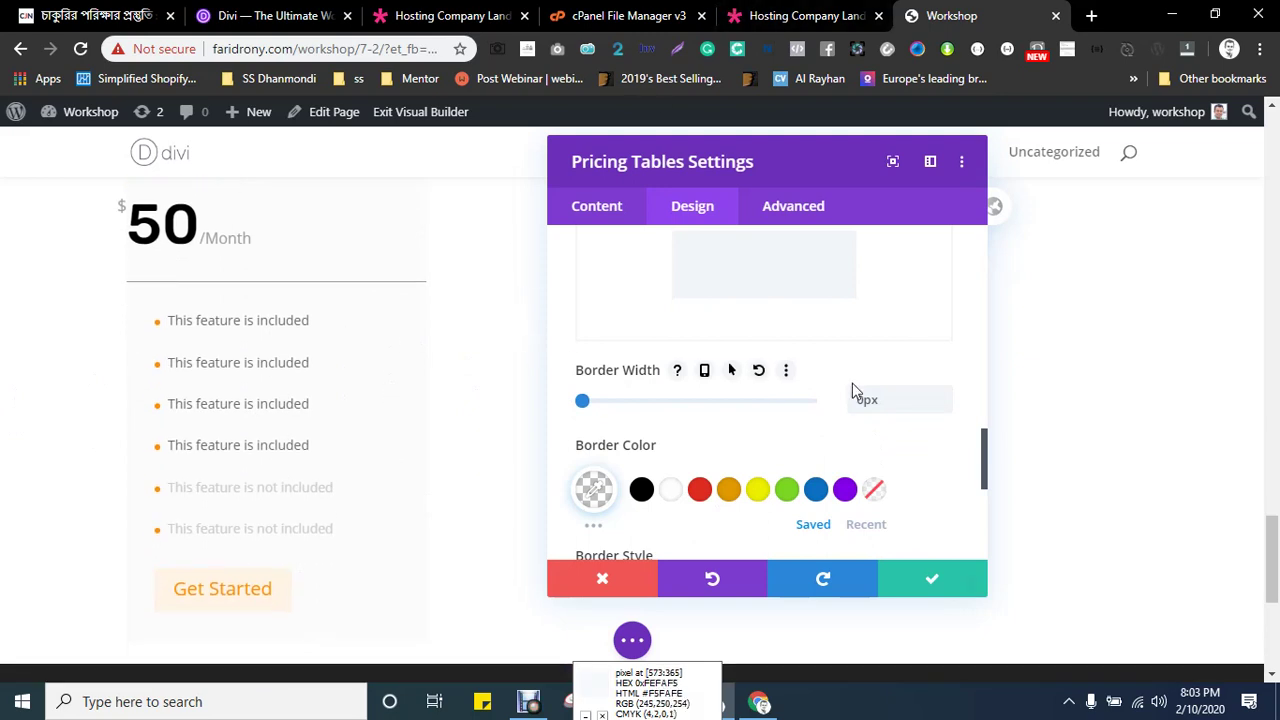
- Look through the Pricing Tables module's design options, from the text sections to the border, filter and animation sections
scroll(867, 389, up, 3)
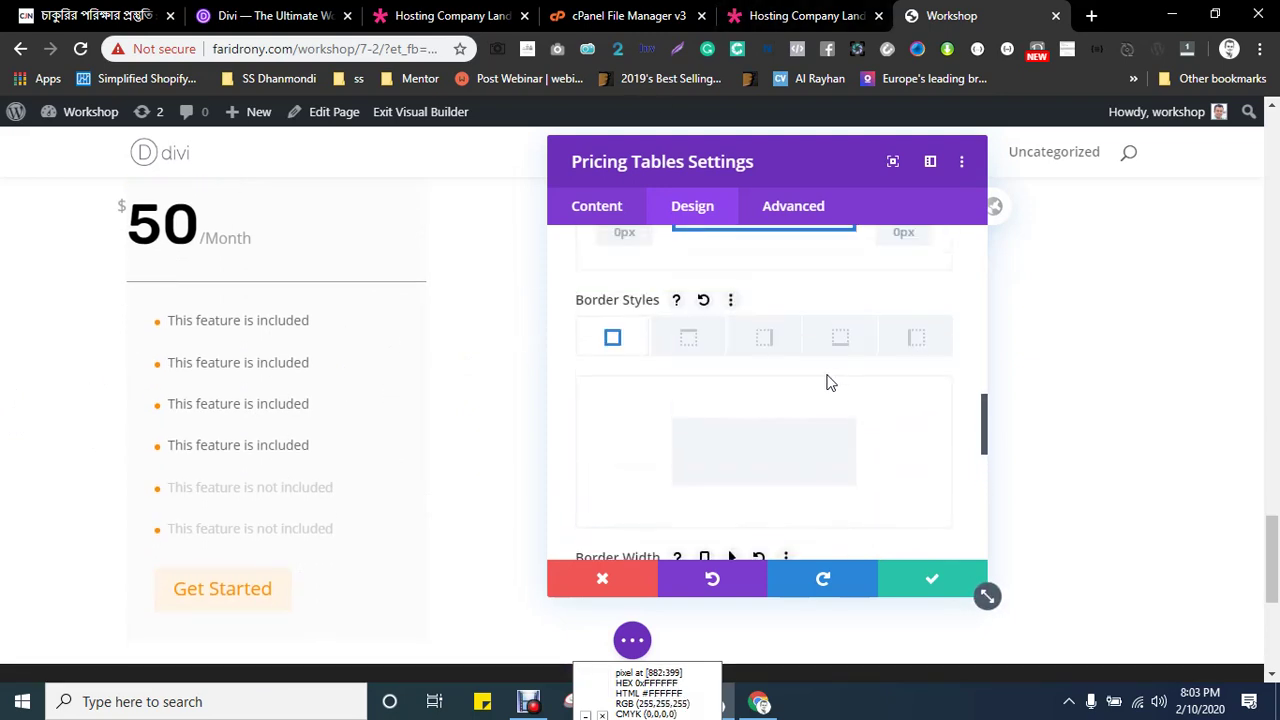
click(596, 214)
click(692, 206)
scroll(718, 331, down, 3)
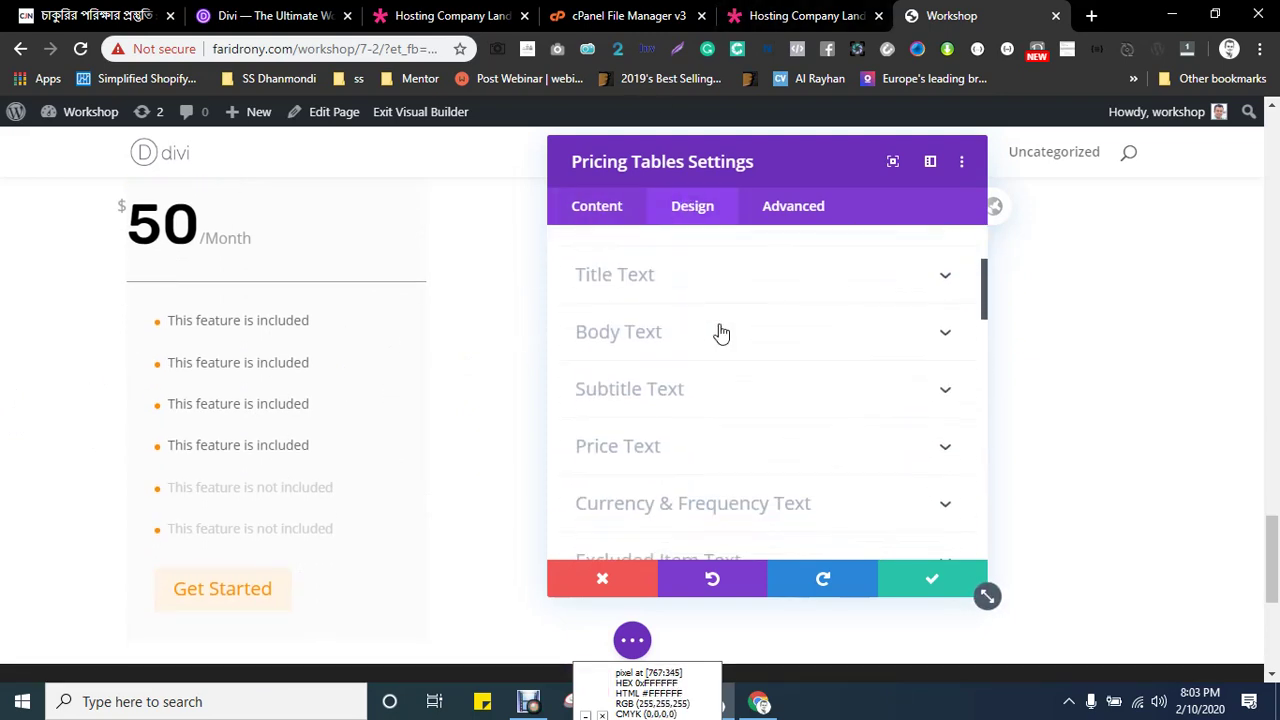
scroll(722, 332, down, 5)
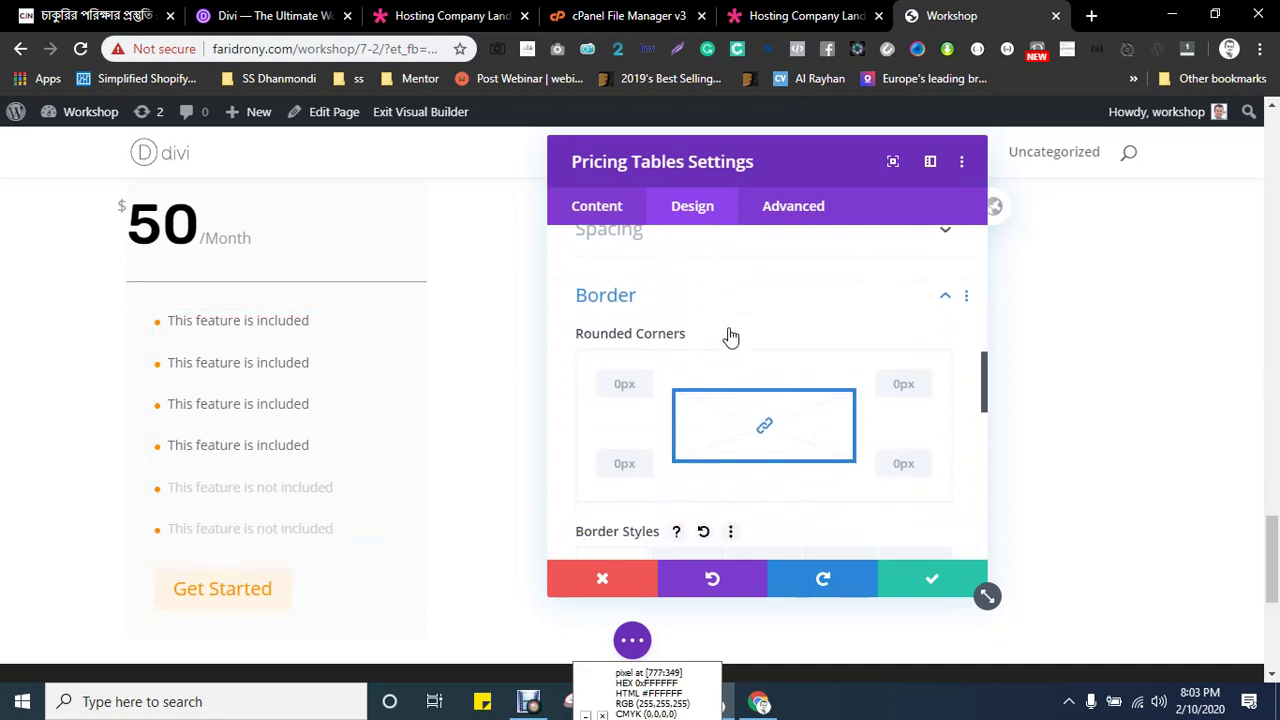
scroll(731, 337, down, 8)
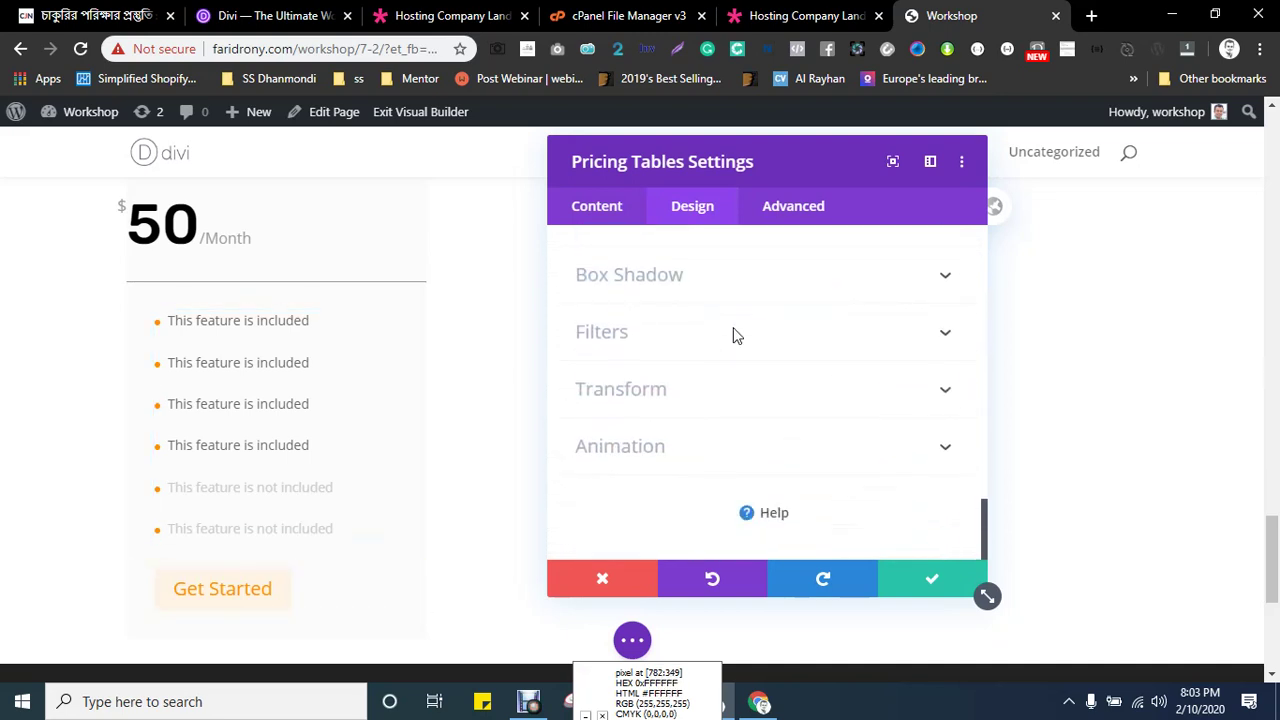
scroll(690, 375, up, 2)
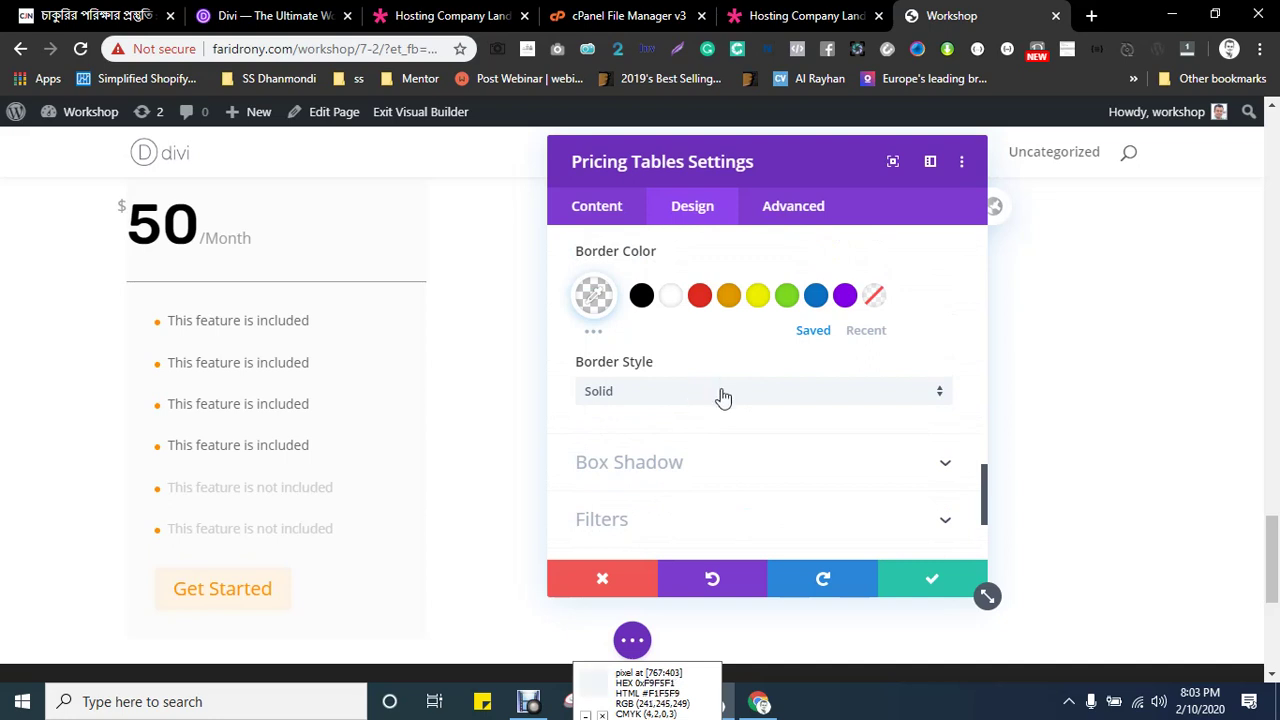
scroll(722, 397, up, 7)
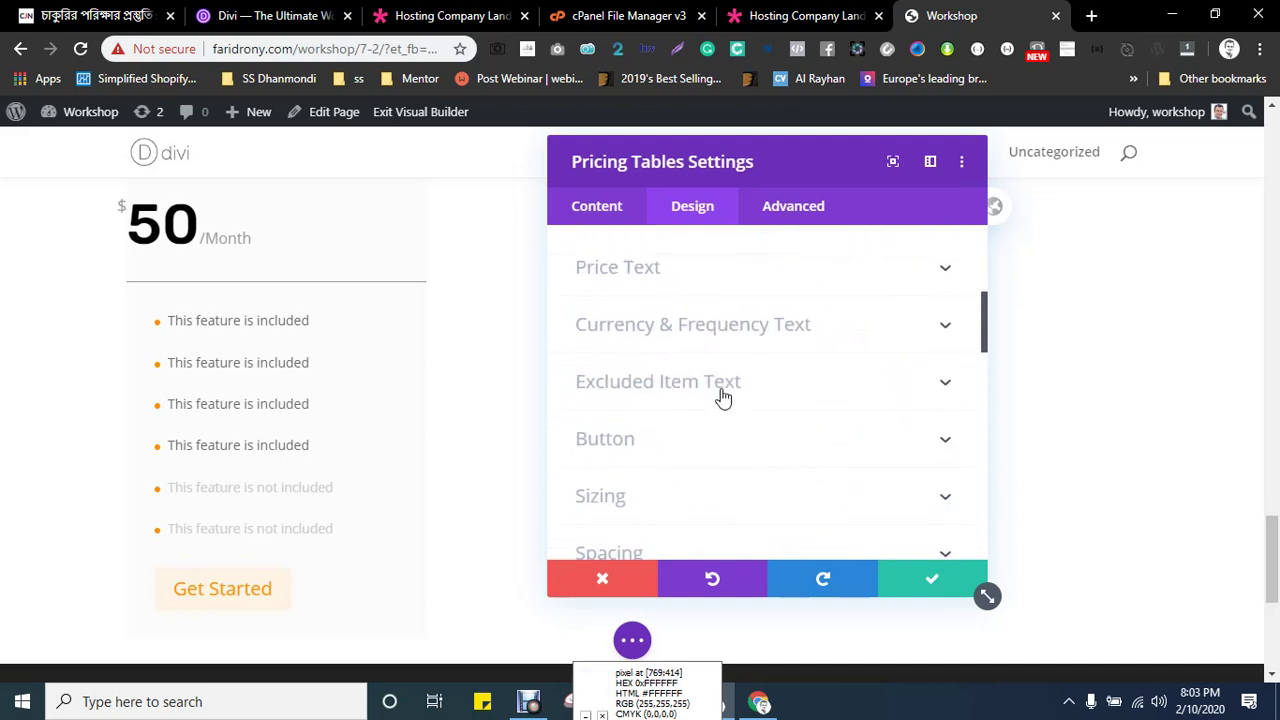
scroll(700, 392, down, 4)
scroll(700, 387, up, 6)
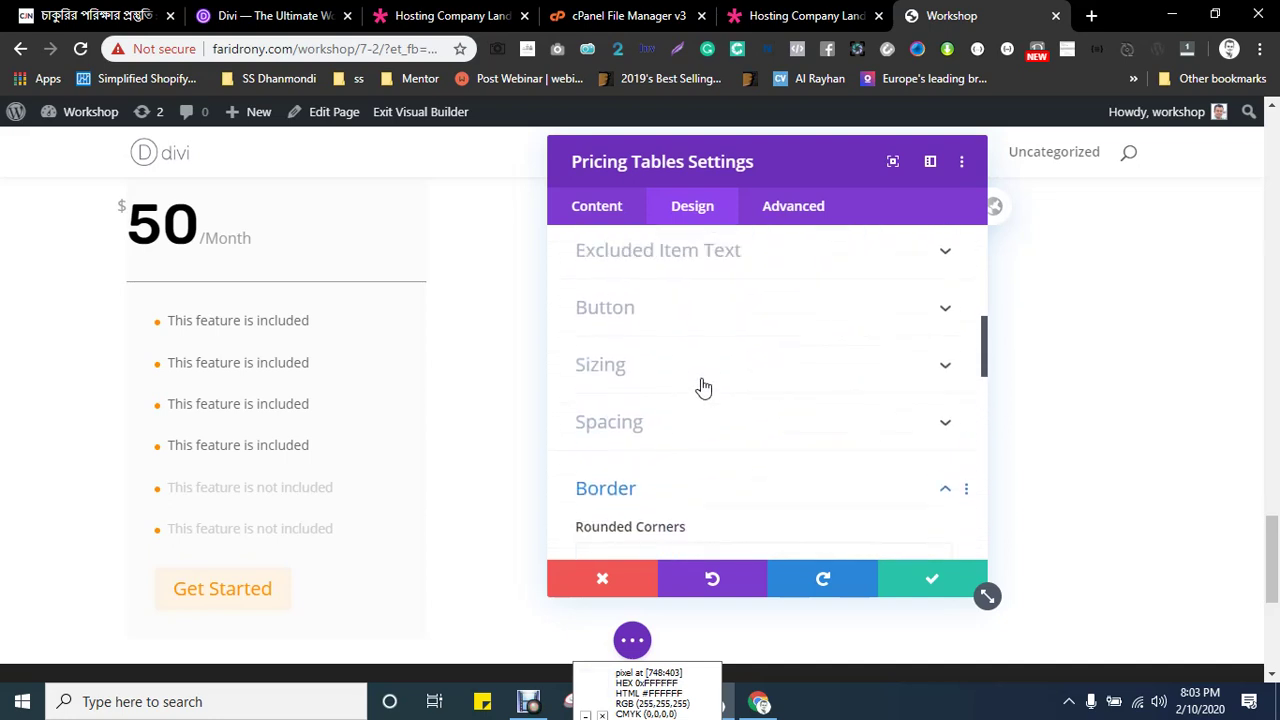
scroll(703, 387, down, 7)
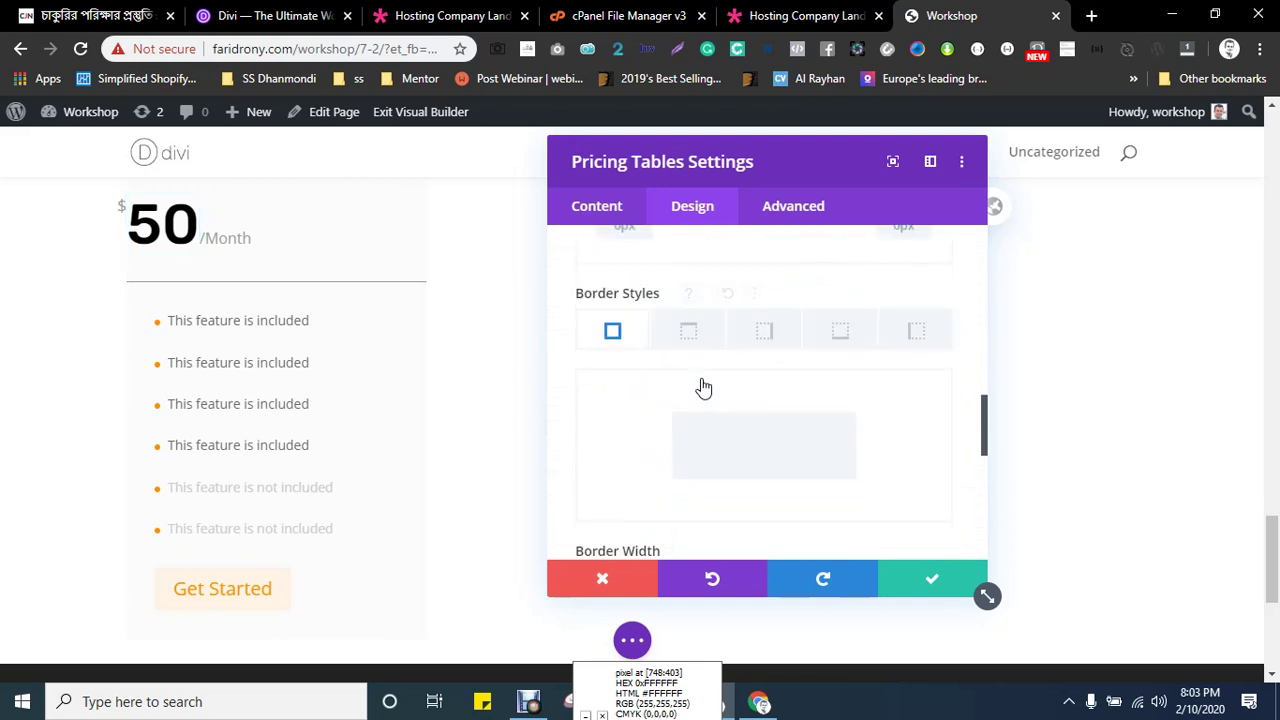
scroll(706, 386, down, 3)
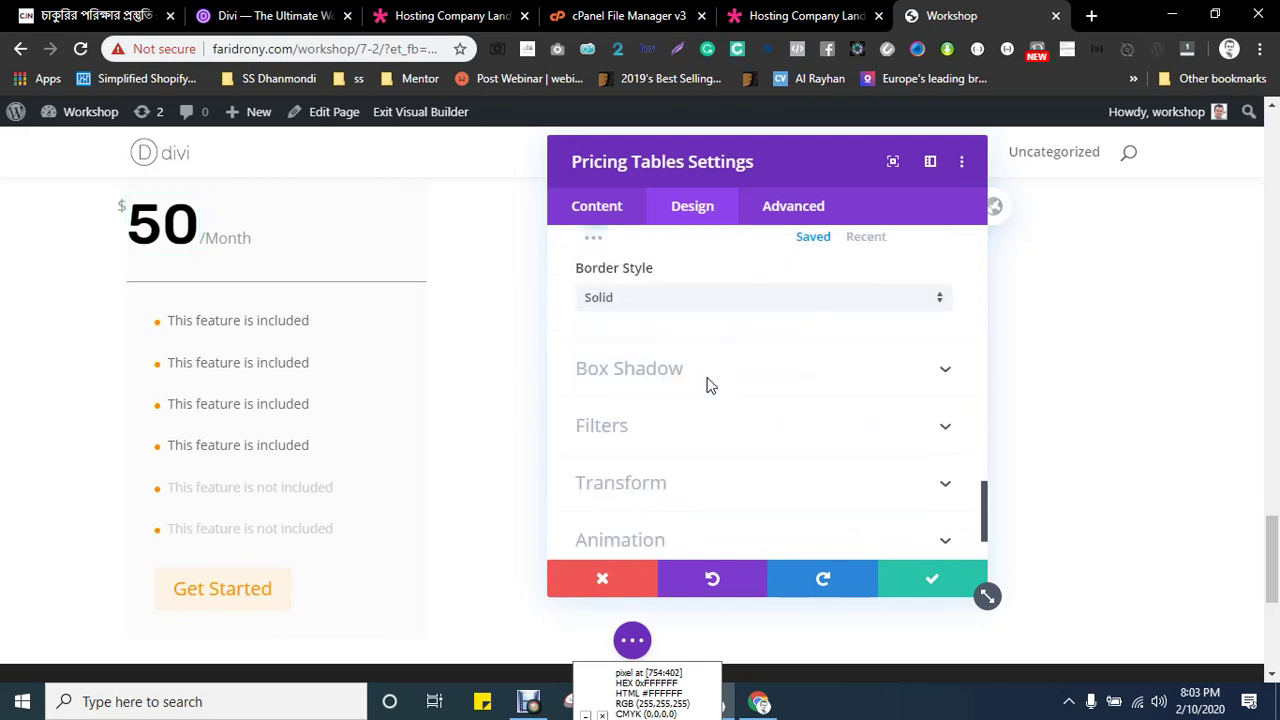
- Apply the soft all-around box shadow preset to the pricing table and set its vertical position to 10 px
click(655, 372)
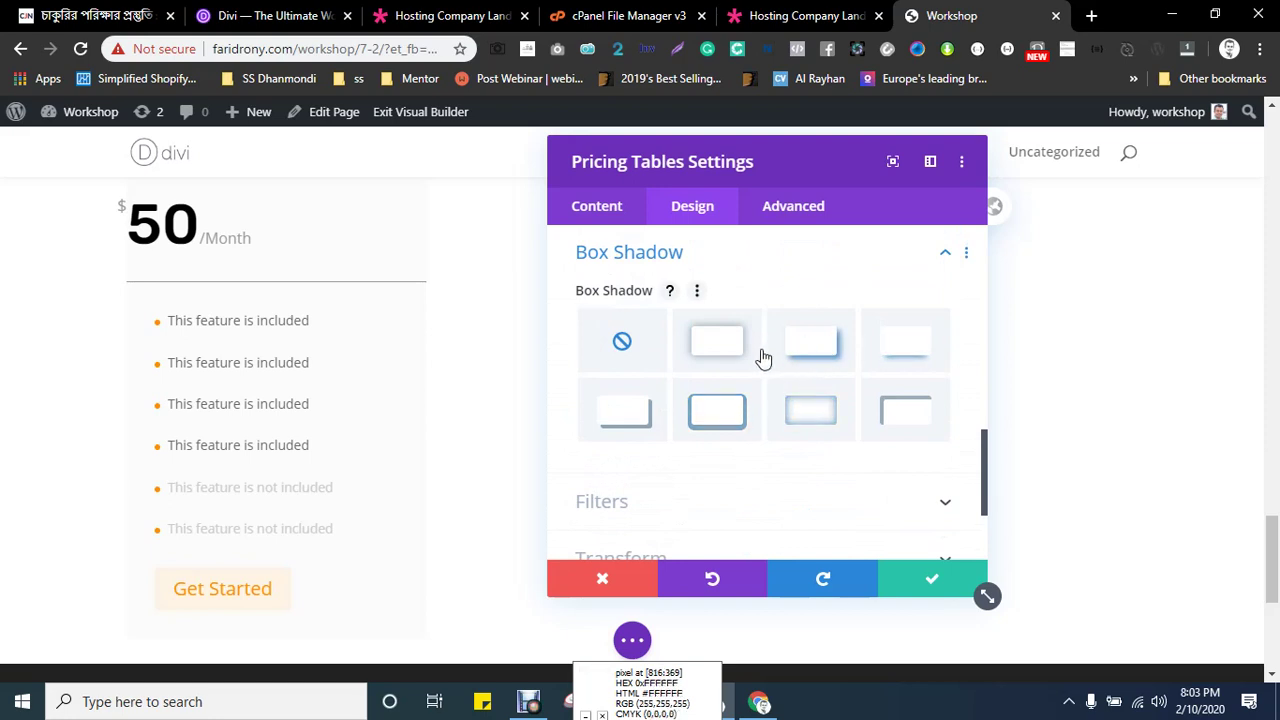
click(716, 345)
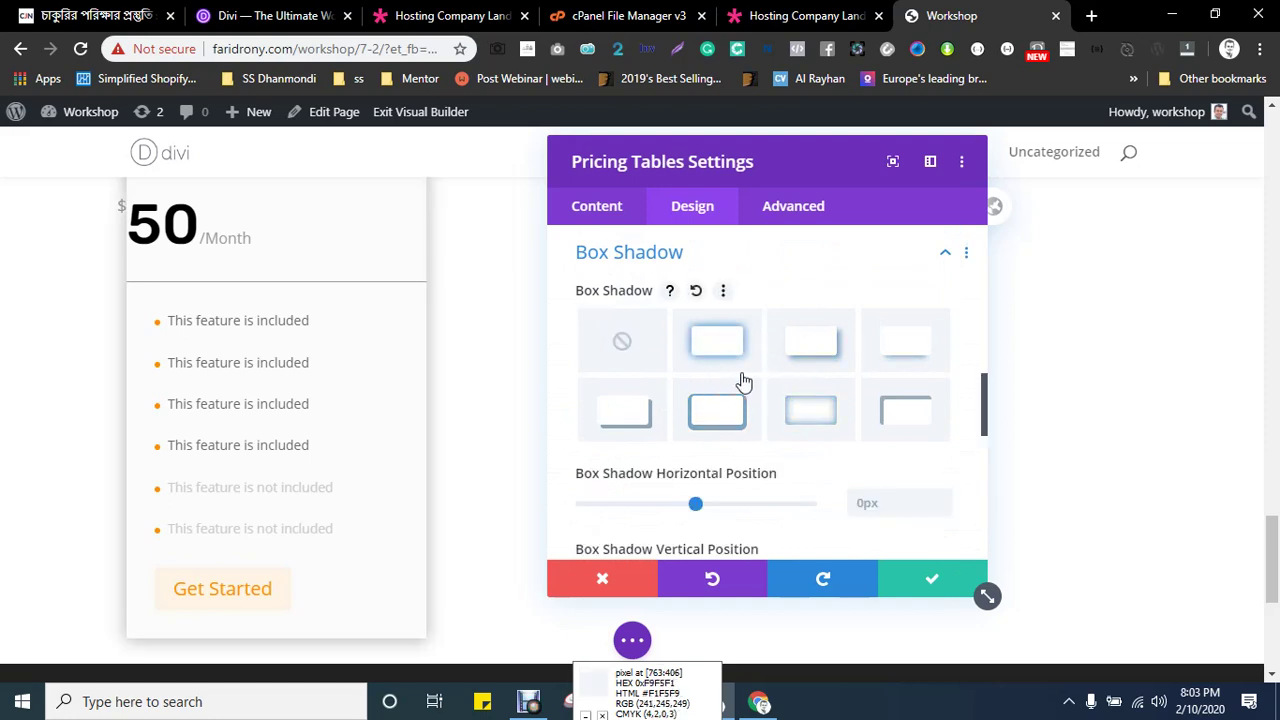
scroll(745, 372, down, 2)
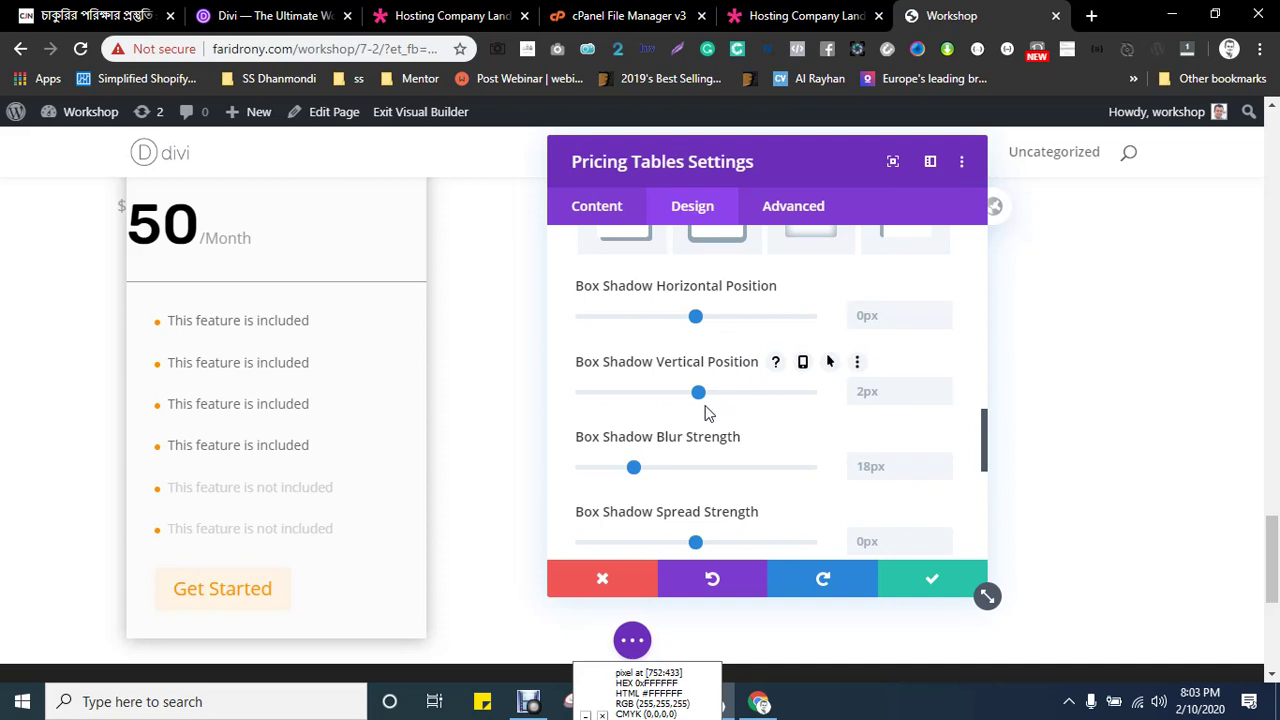
click(732, 393)
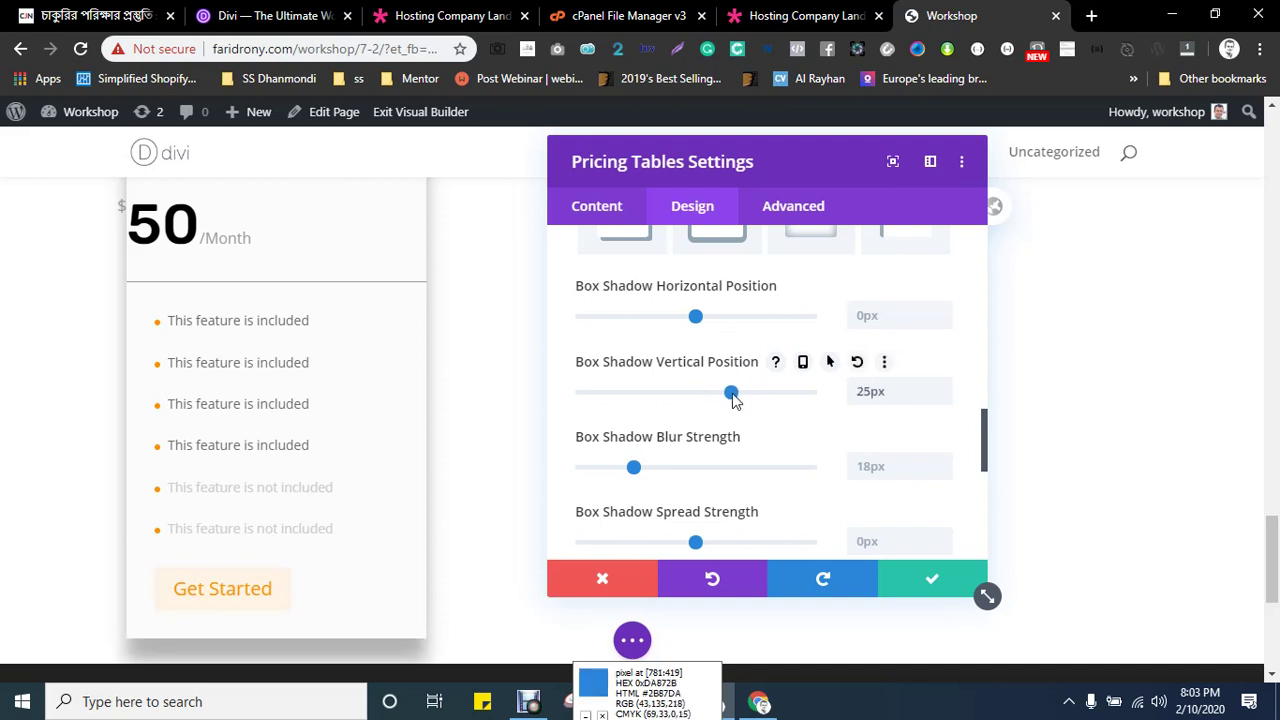
drag(727, 396, 713, 397)
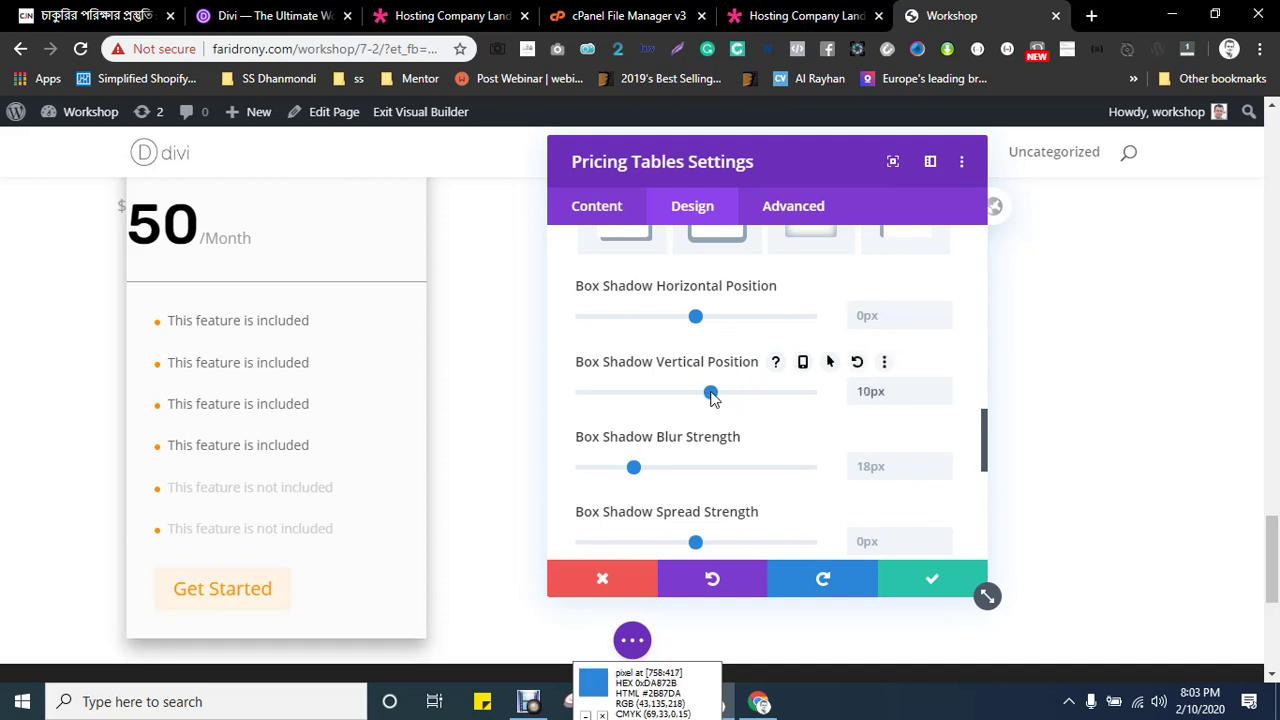
- Set the box shadow's blur strength to 56 px and its spread strength to -22 px
click(741, 467)
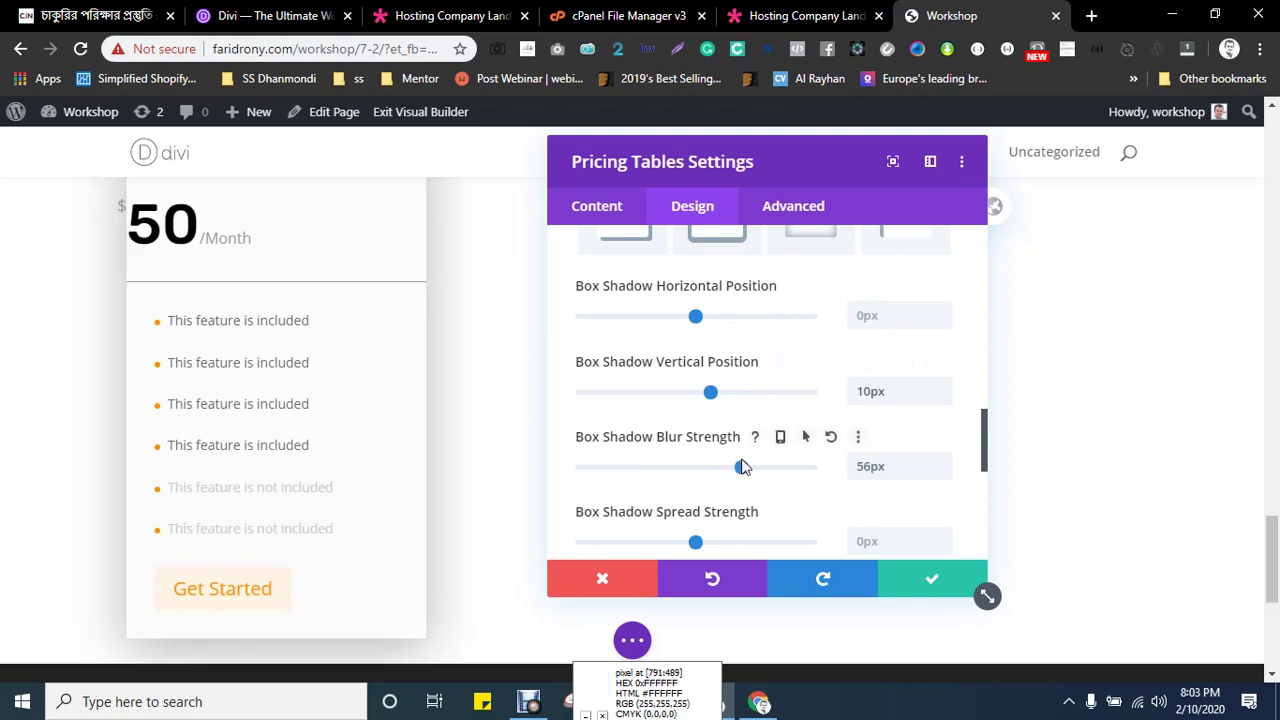
scroll(759, 403, down, 2)
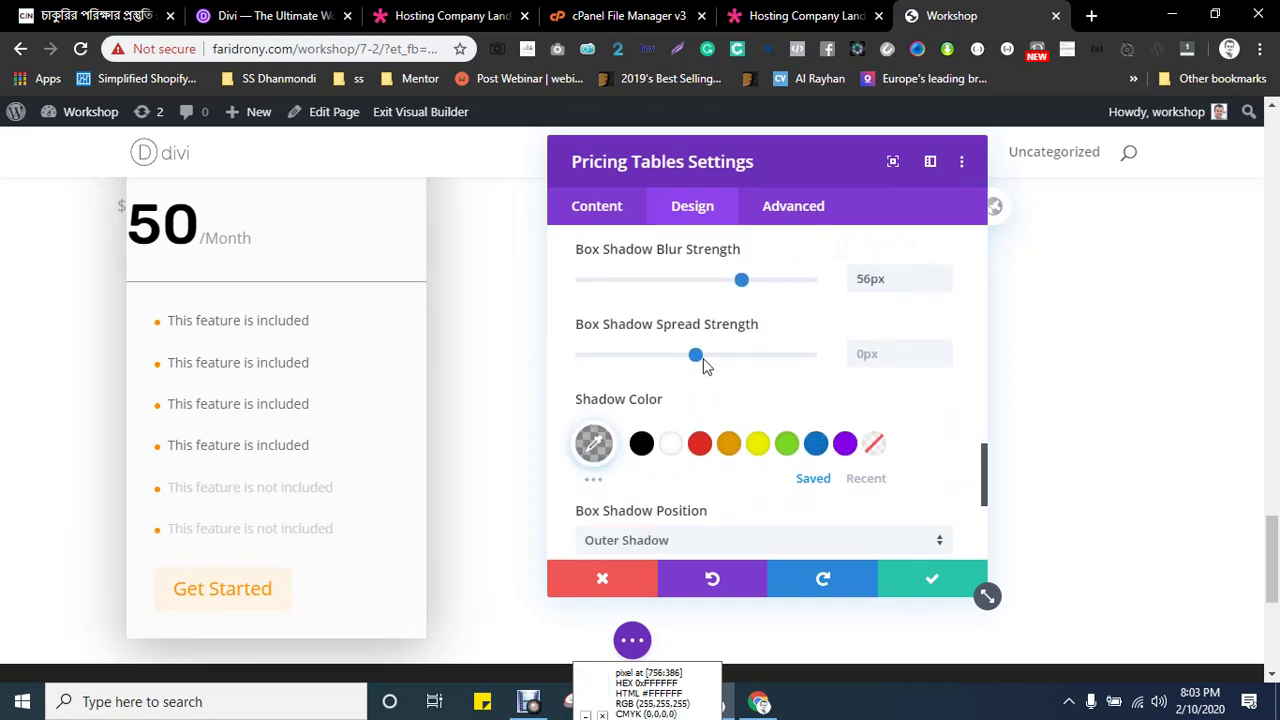
drag(697, 359, 669, 363)
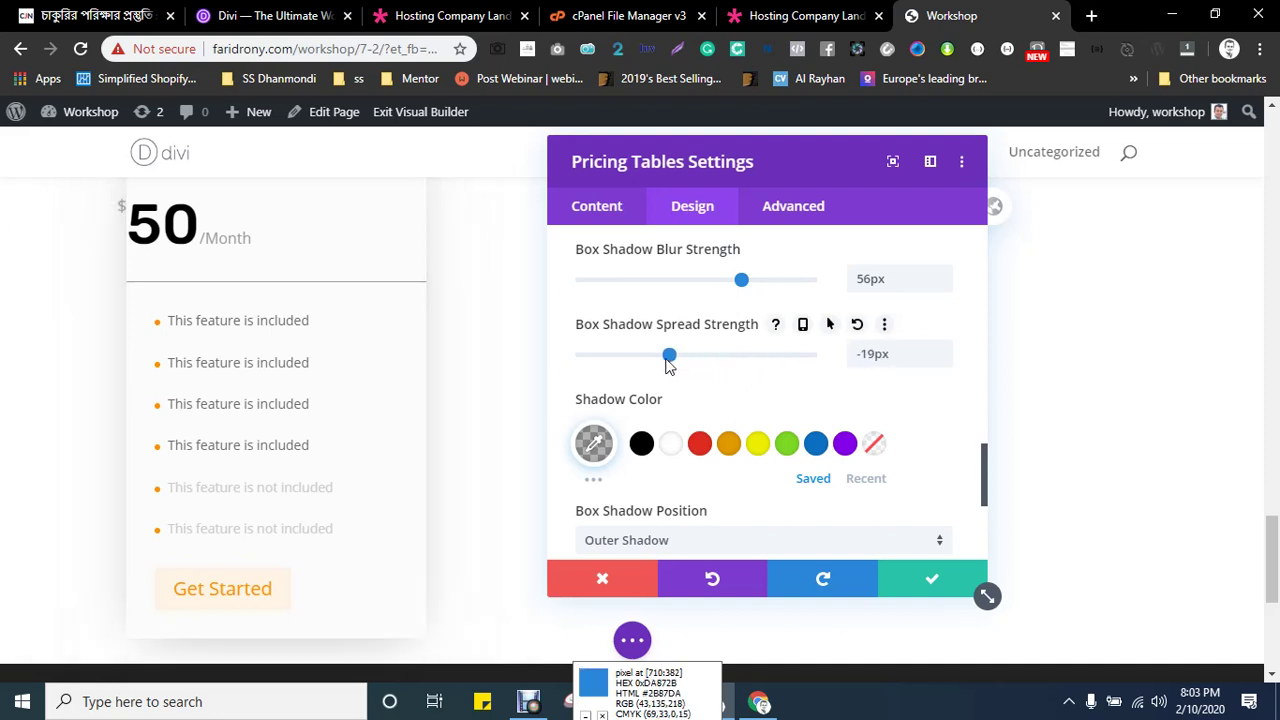
- Lighten the box shadow's color to rgba(0,0,0,0.26) by lowering its opacity
click(593, 443)
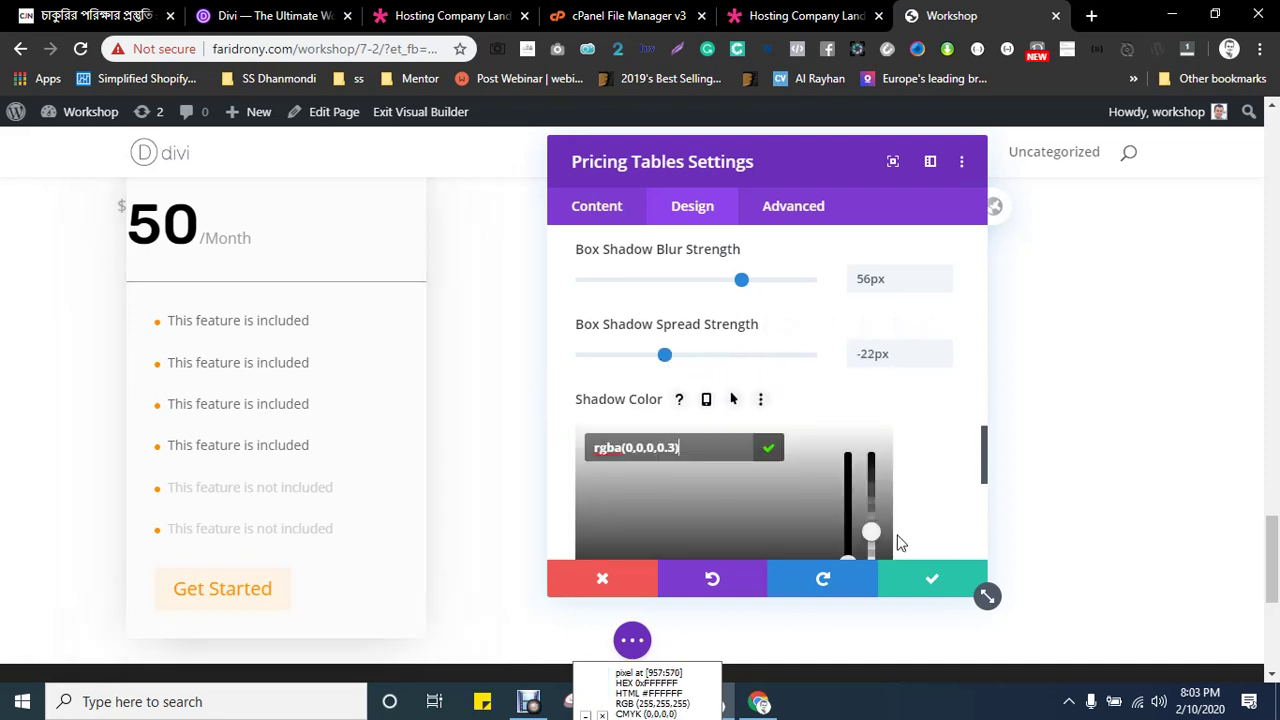
mouse_move(875, 538)
mouse_down()
mouse_move(873, 562)
mouse_move(871, 538)
mouse_up()
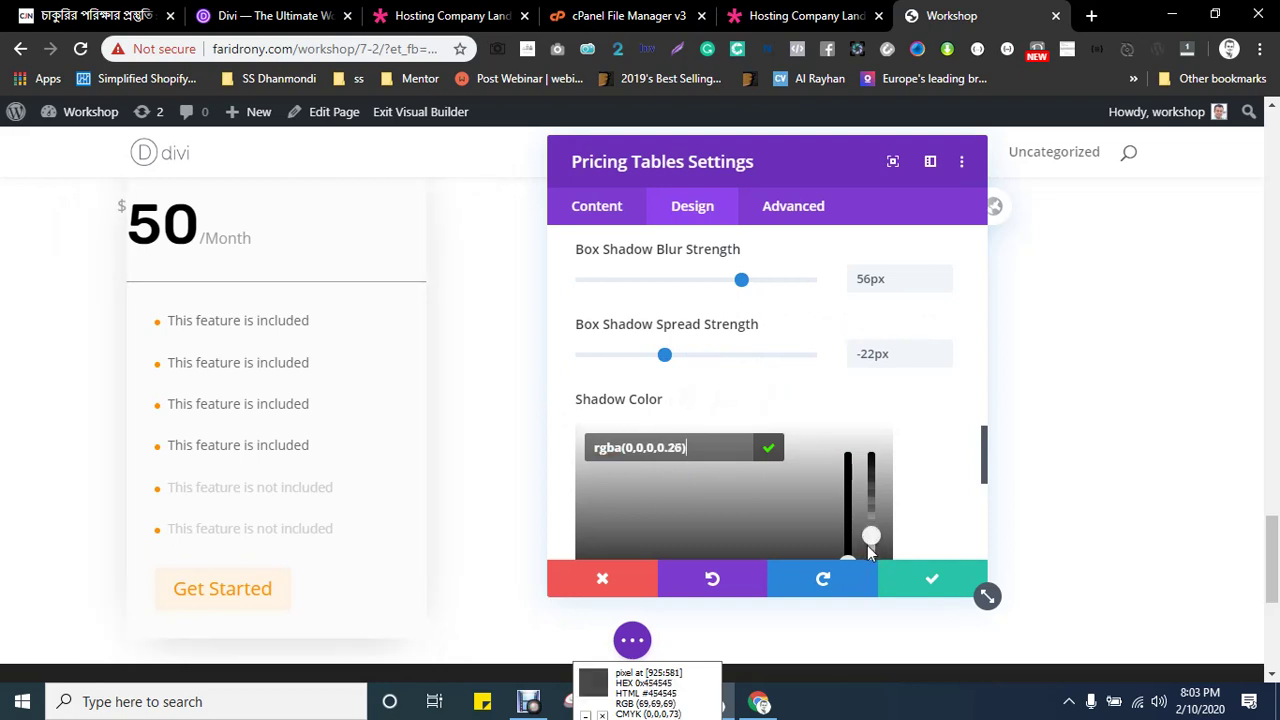
click(768, 447)
- Review the module's text, button, sizing and spacing sections and the box shadow values
scroll(805, 380, up, 3)
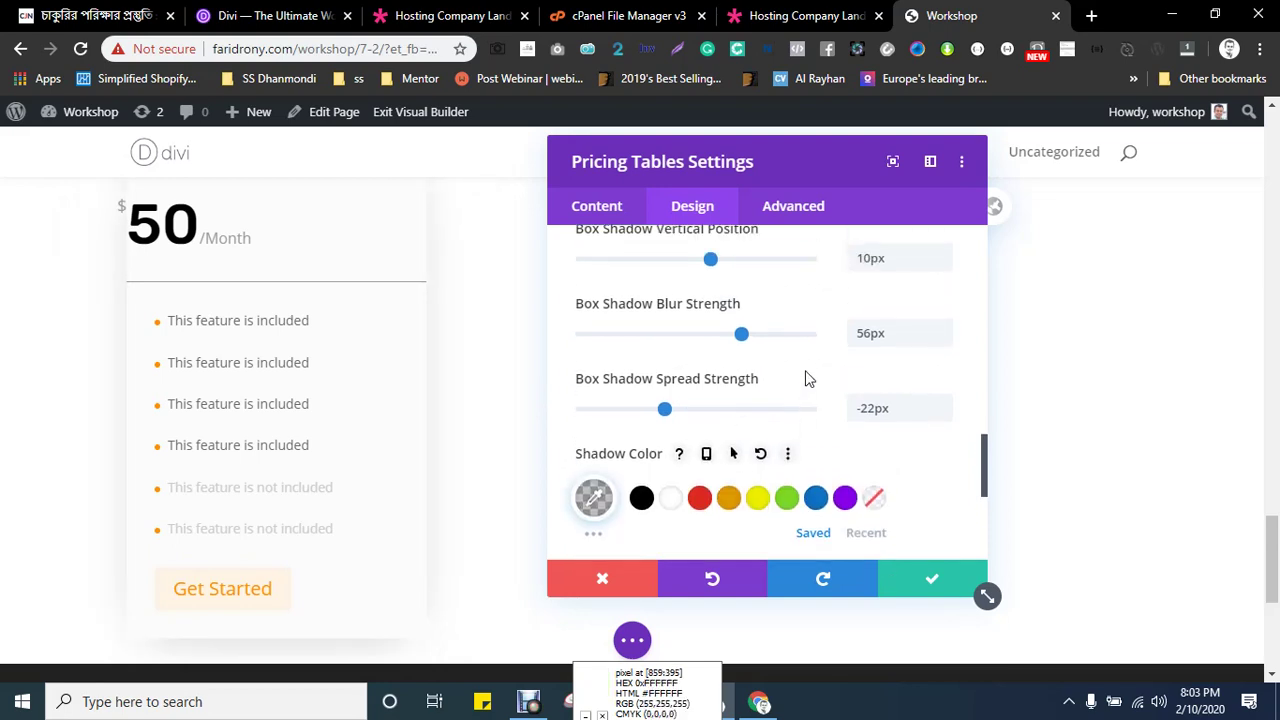
scroll(795, 388, up, 6)
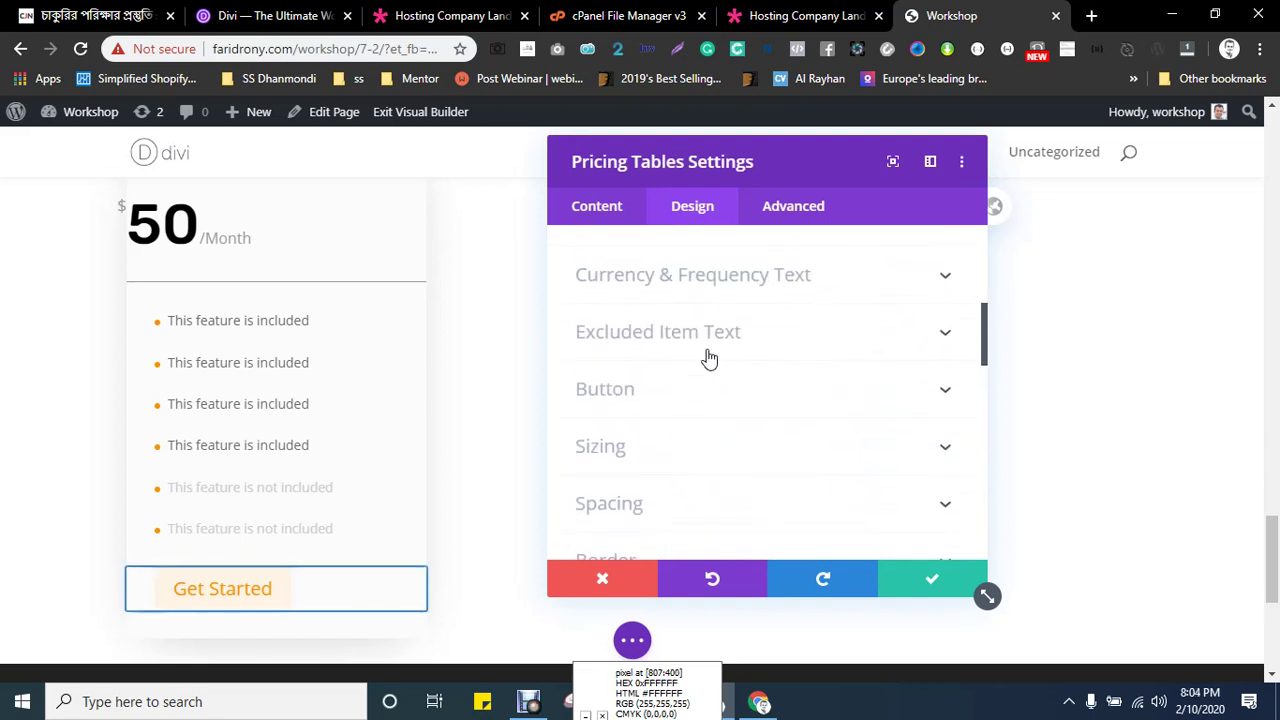
scroll(728, 420, up, 1)
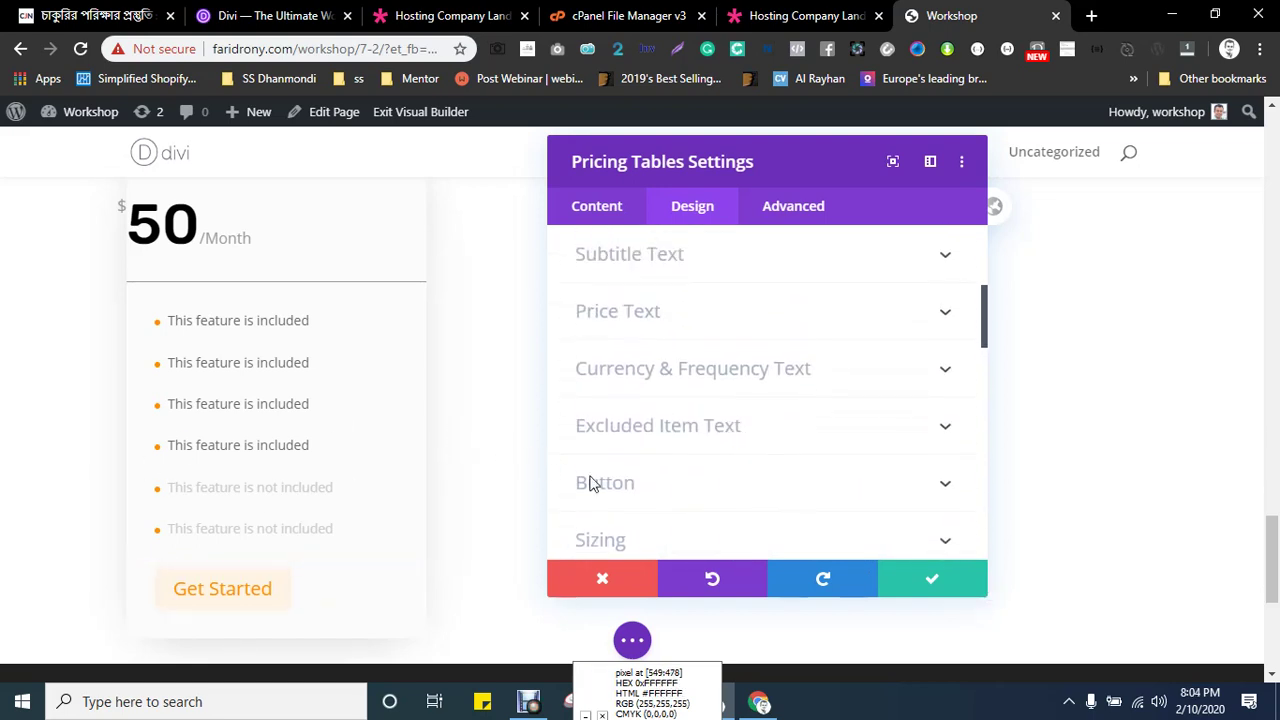
scroll(743, 400, down, 2)
scroll(728, 420, down, 2)
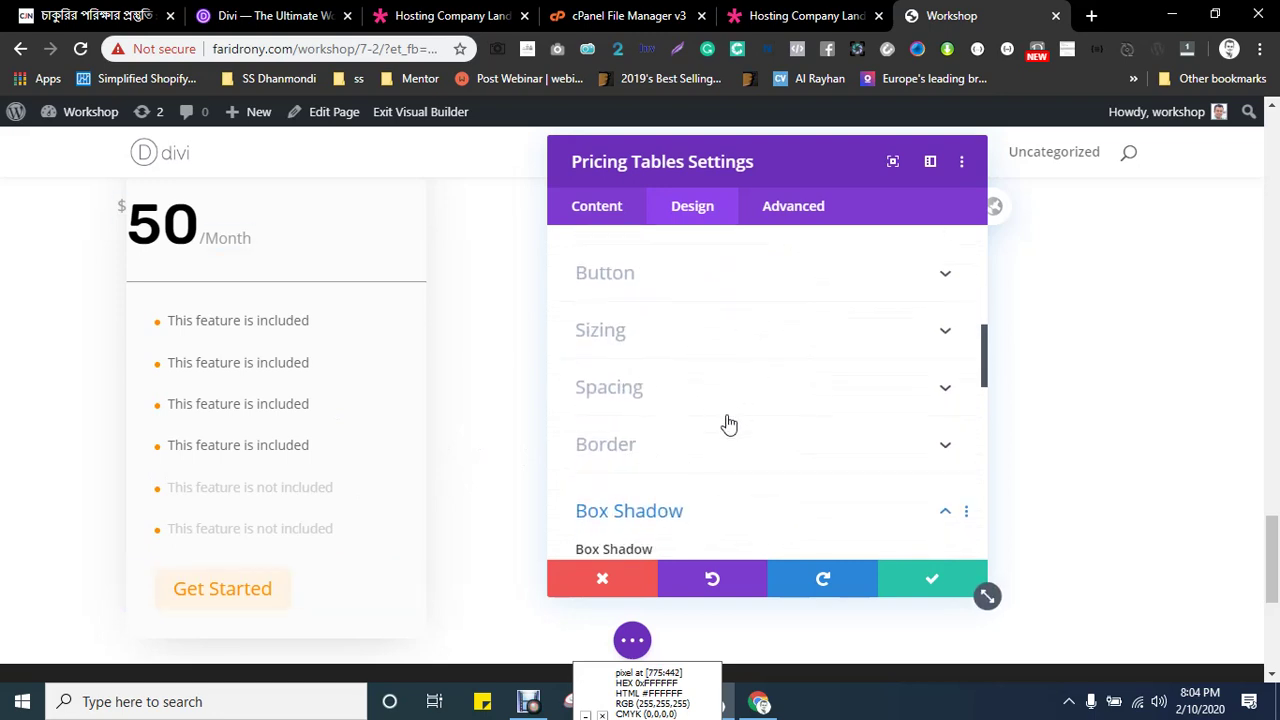
scroll(810, 390, down, 1)
scroll(816, 391, down, 2)
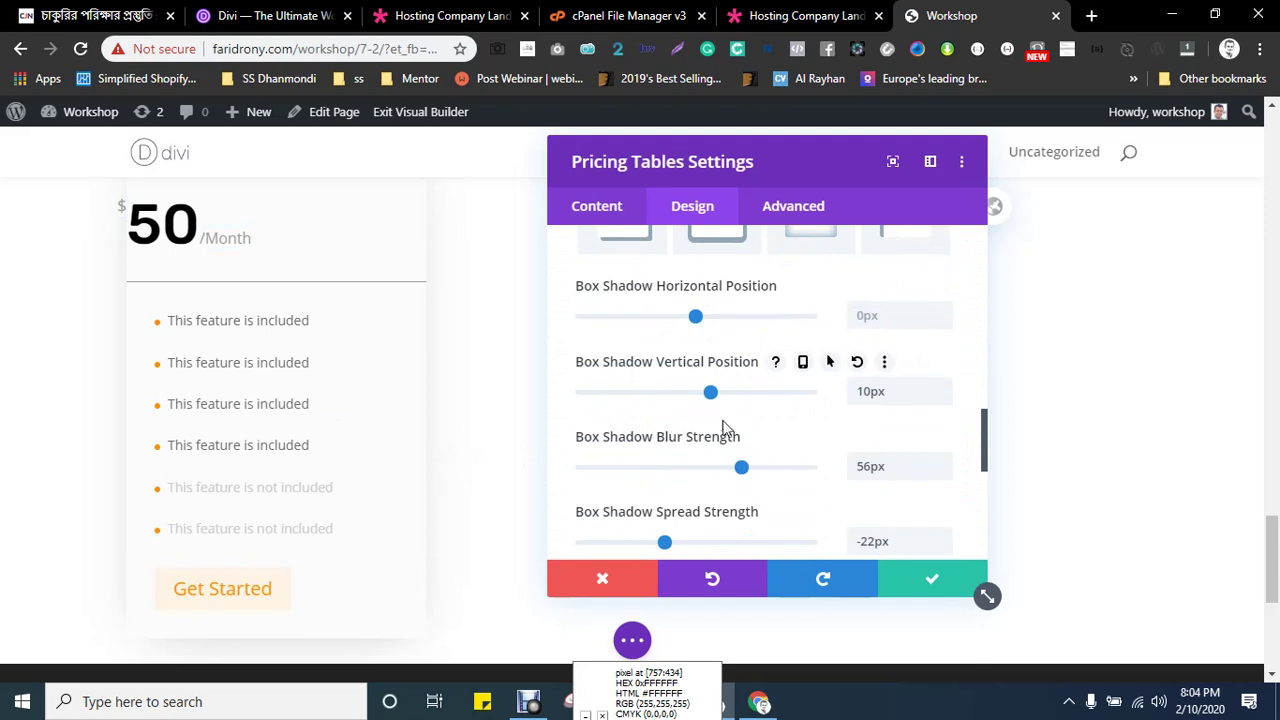
- Set the box shadow's blur strength to 68 px, lower its color's opacity to rgba(0,0,0,0.1), and save the module
drag(742, 472, 776, 466)
scroll(715, 425, down, 3)
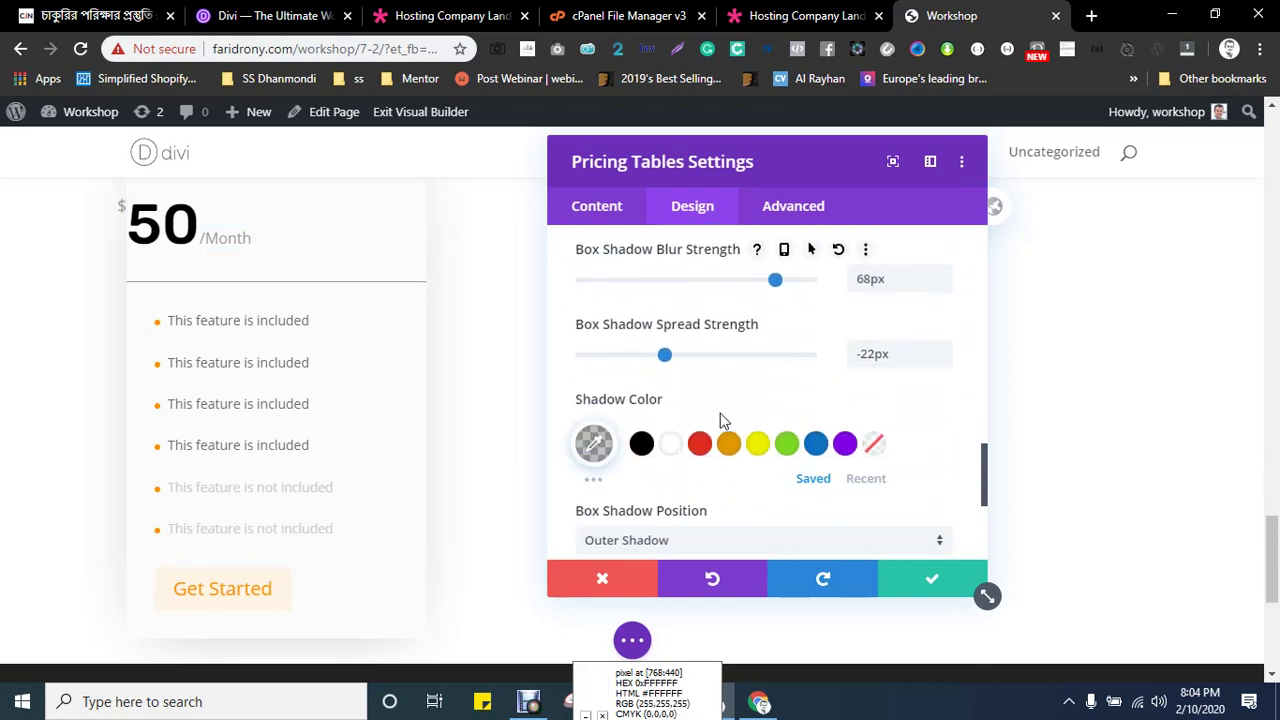
click(594, 443)
scroll(754, 346, down, 3)
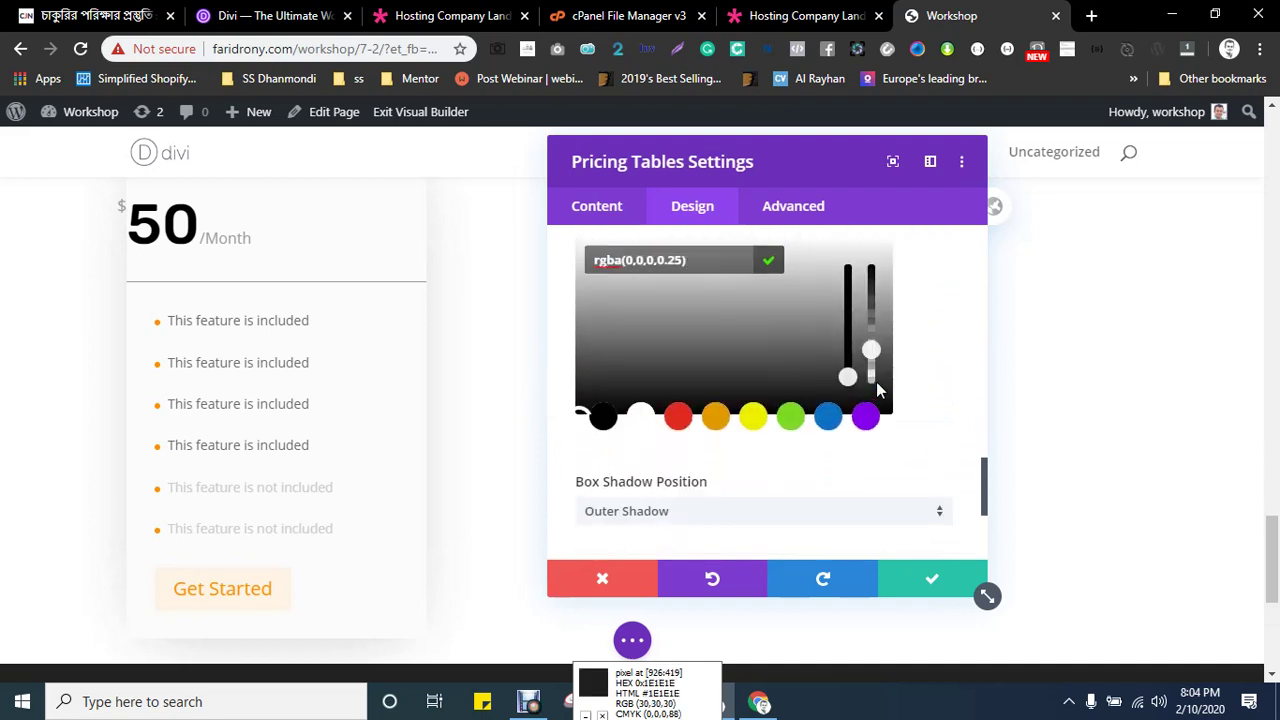
click(871, 352)
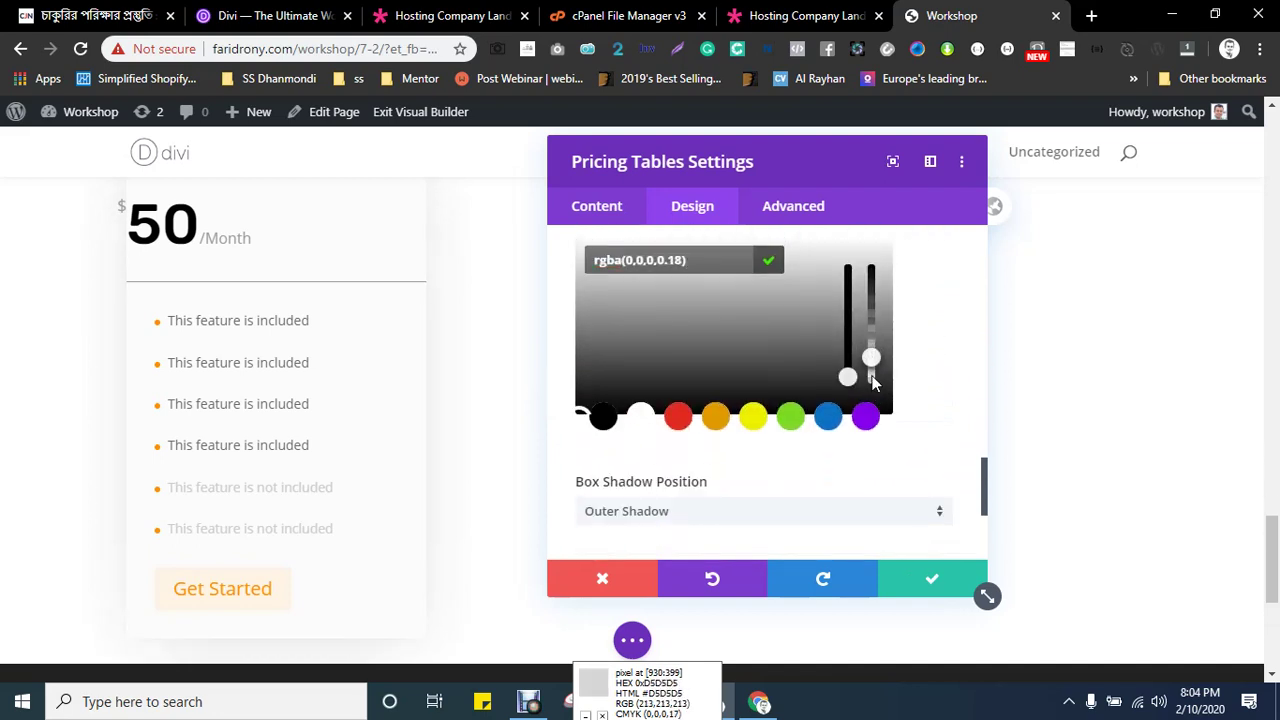
drag(872, 388, 872, 391)
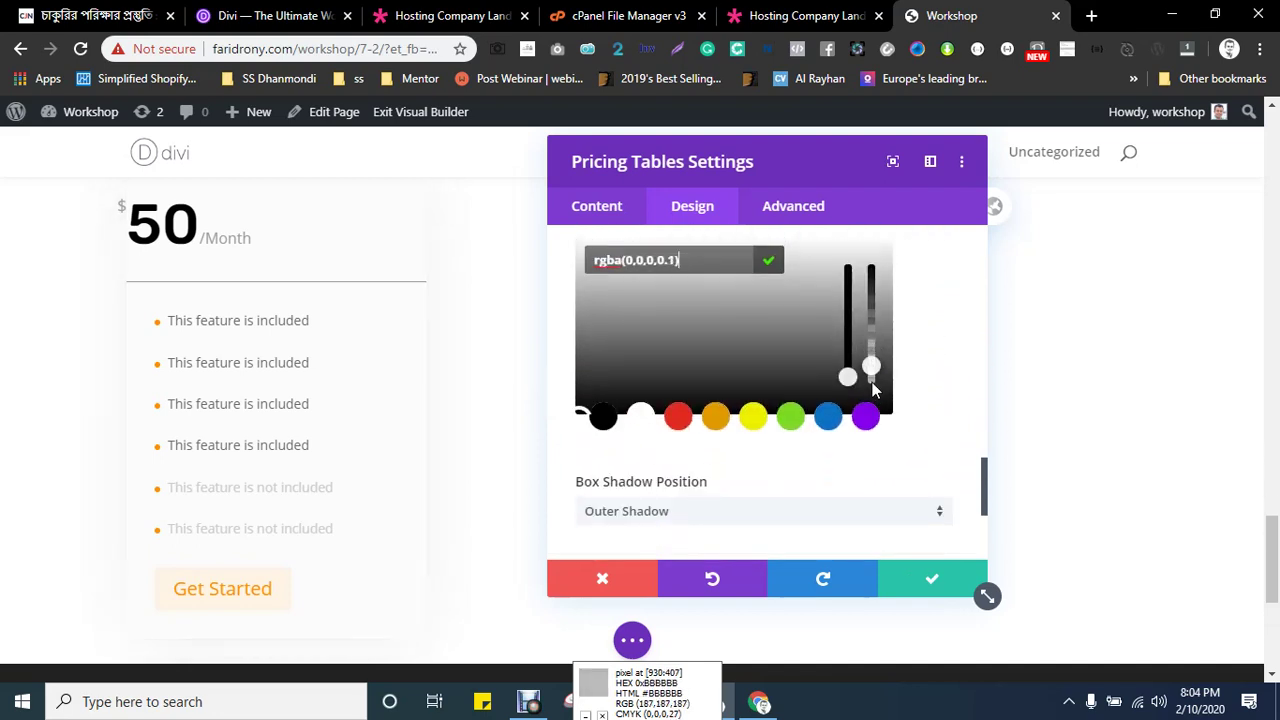
click(906, 577)
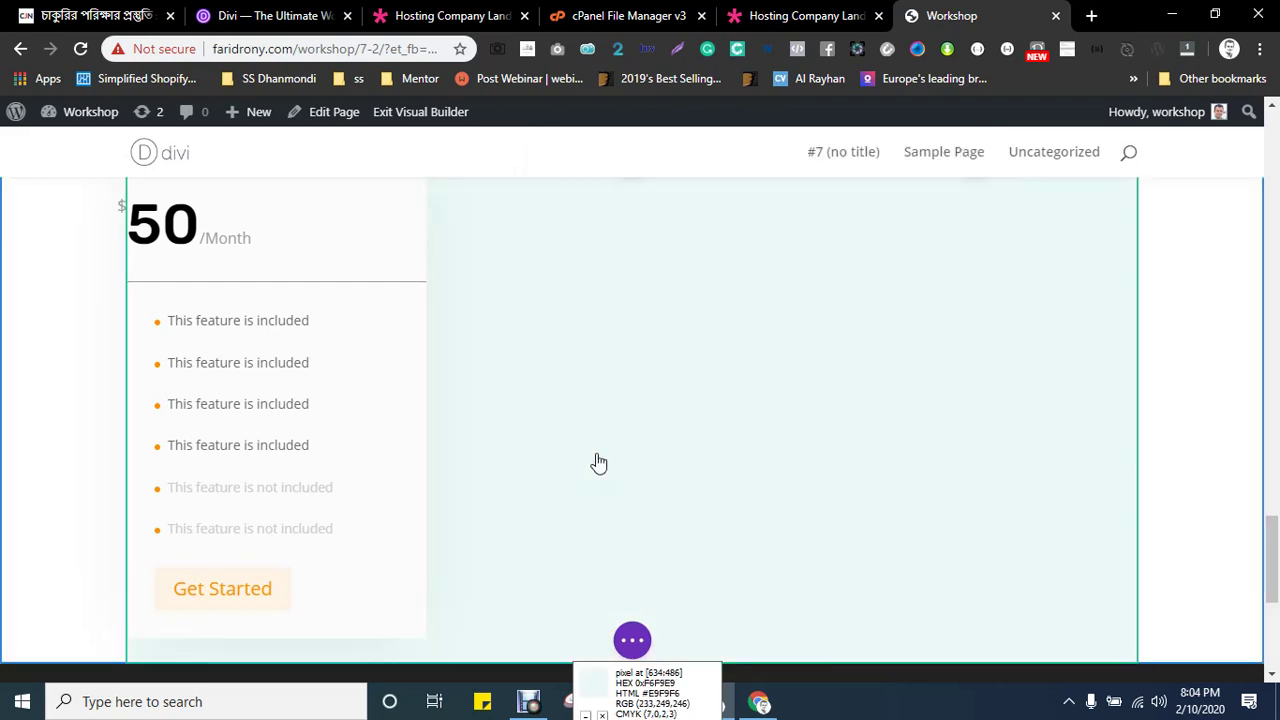
- Review the Shared Hosting table's content fields and the pricing module's list of design sections
scroll(596, 450, up, 2)
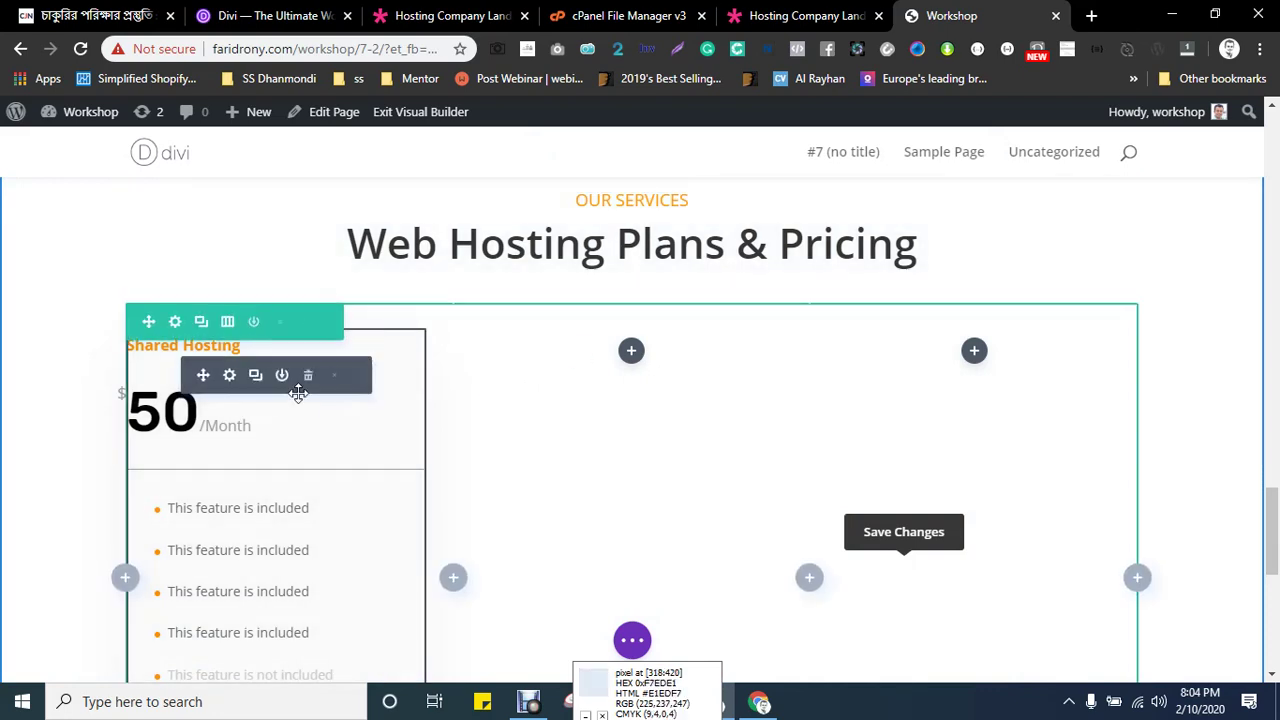
click(226, 378)
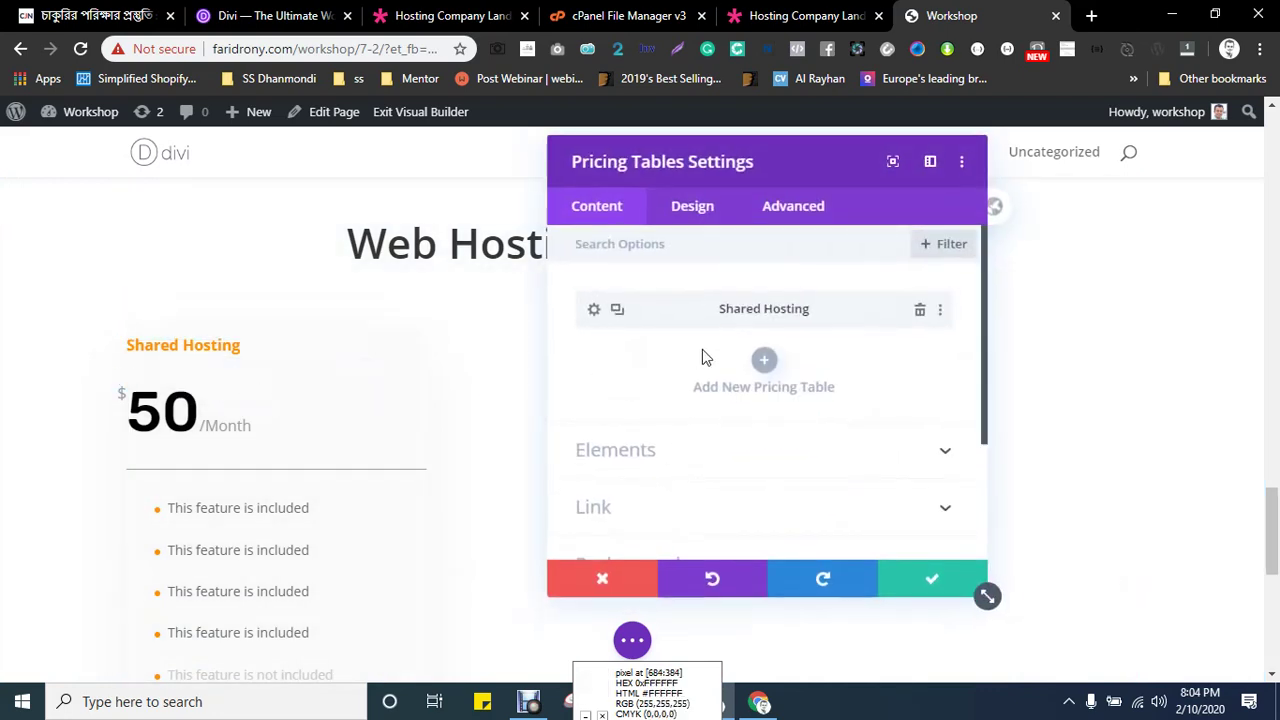
click(593, 311)
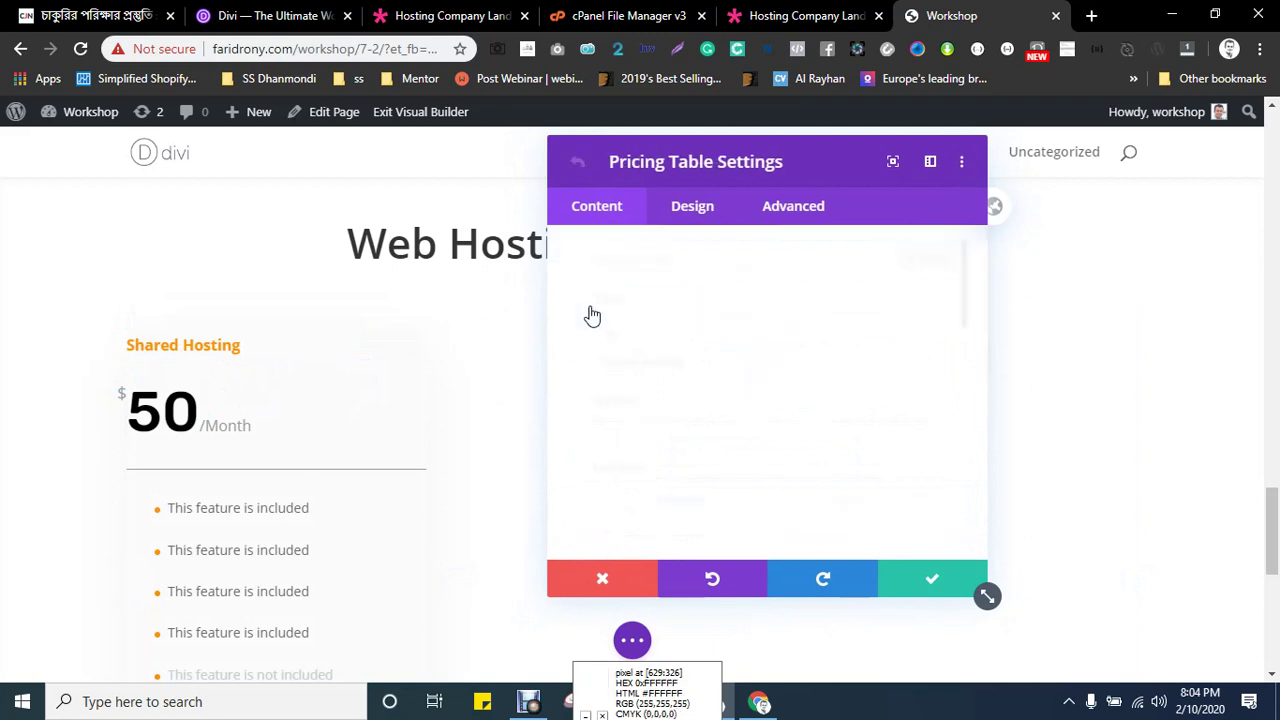
scroll(682, 358, down, 5)
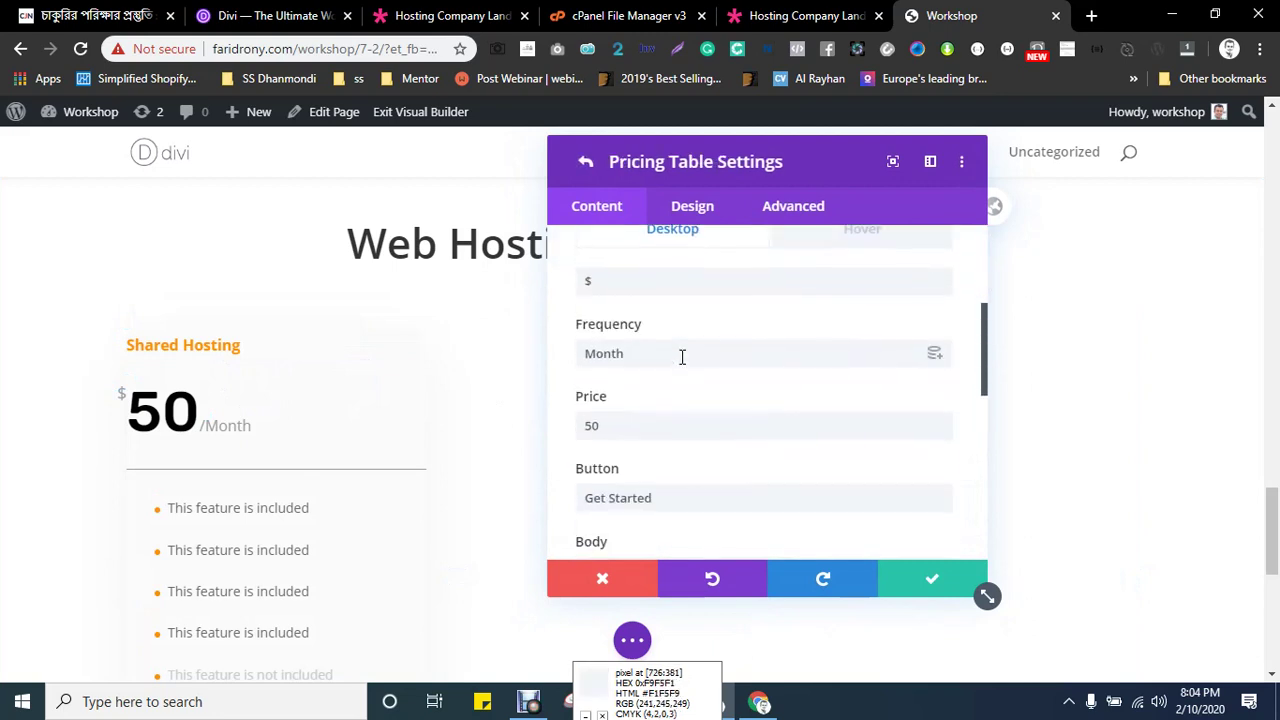
click(587, 165)
scroll(706, 266, up, 3)
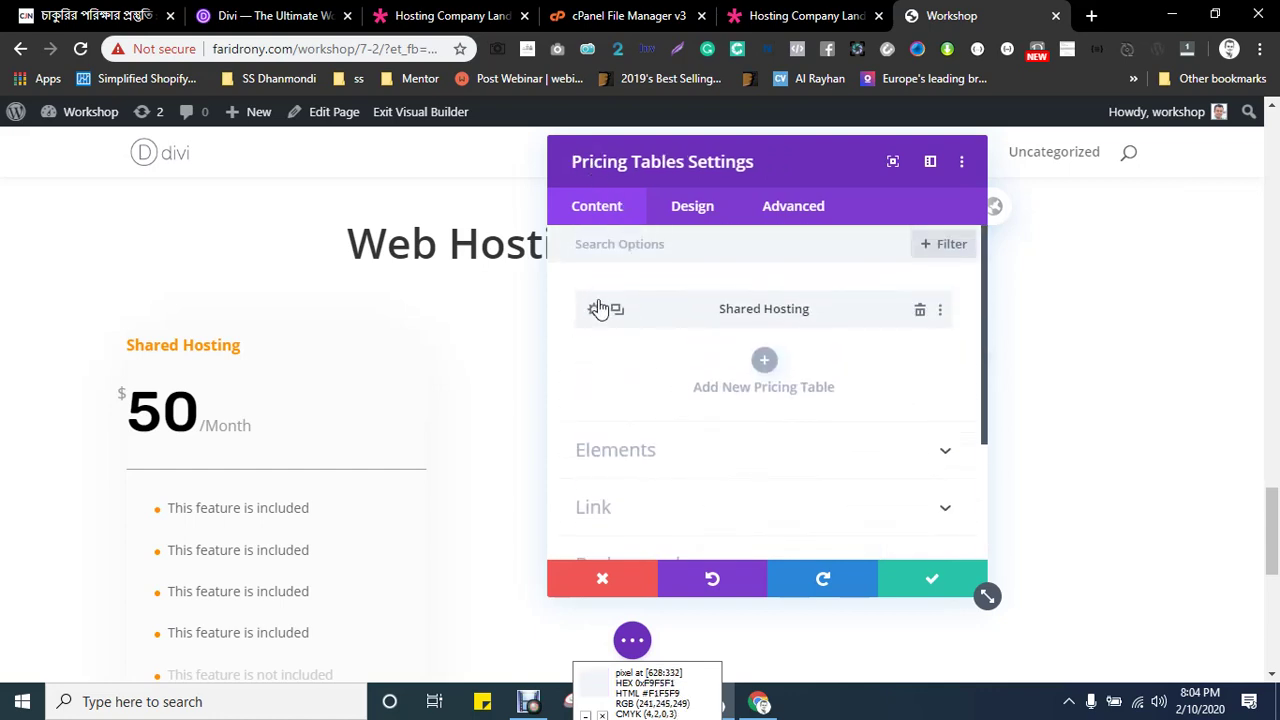
click(677, 216)
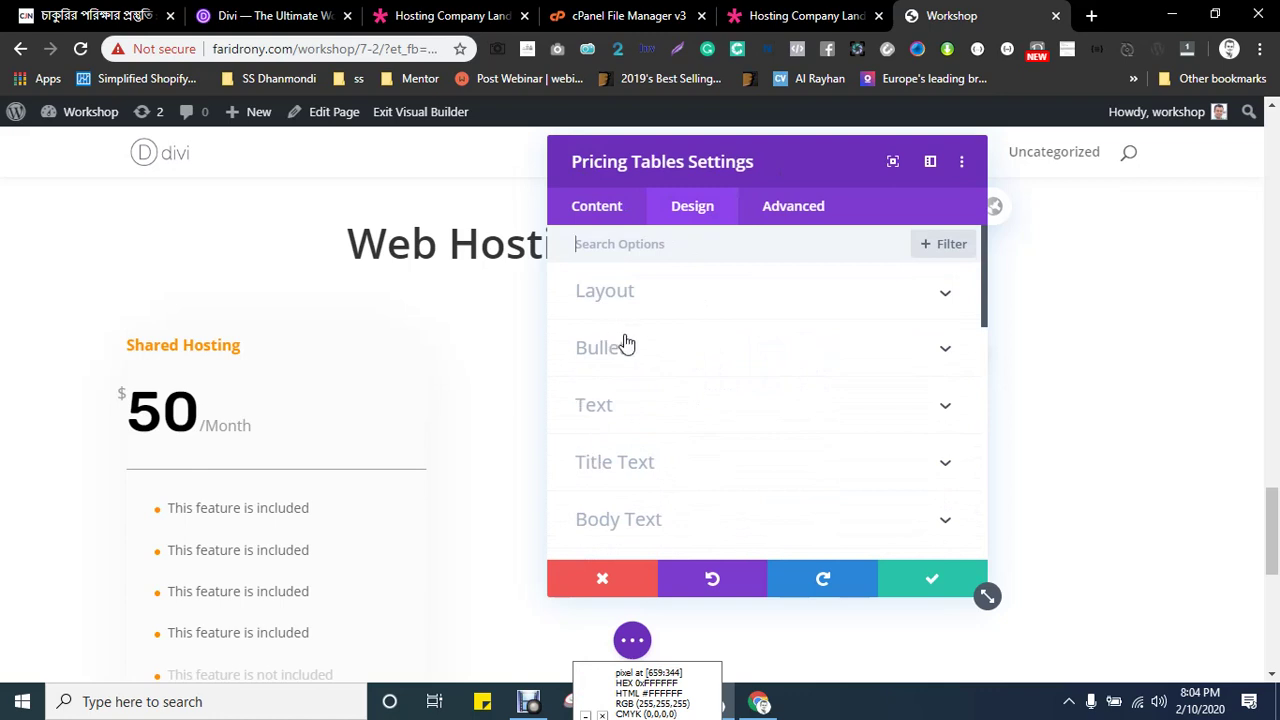
scroll(685, 432, down, 1)
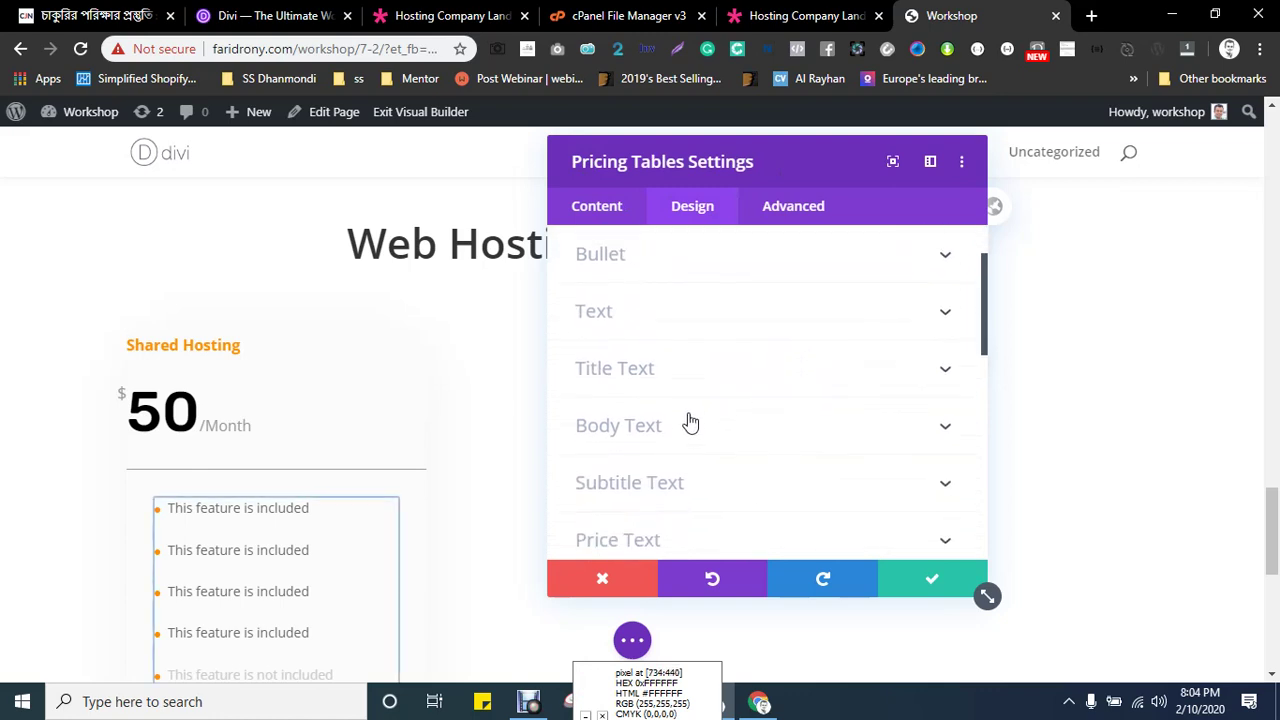
scroll(680, 420, up, 1)
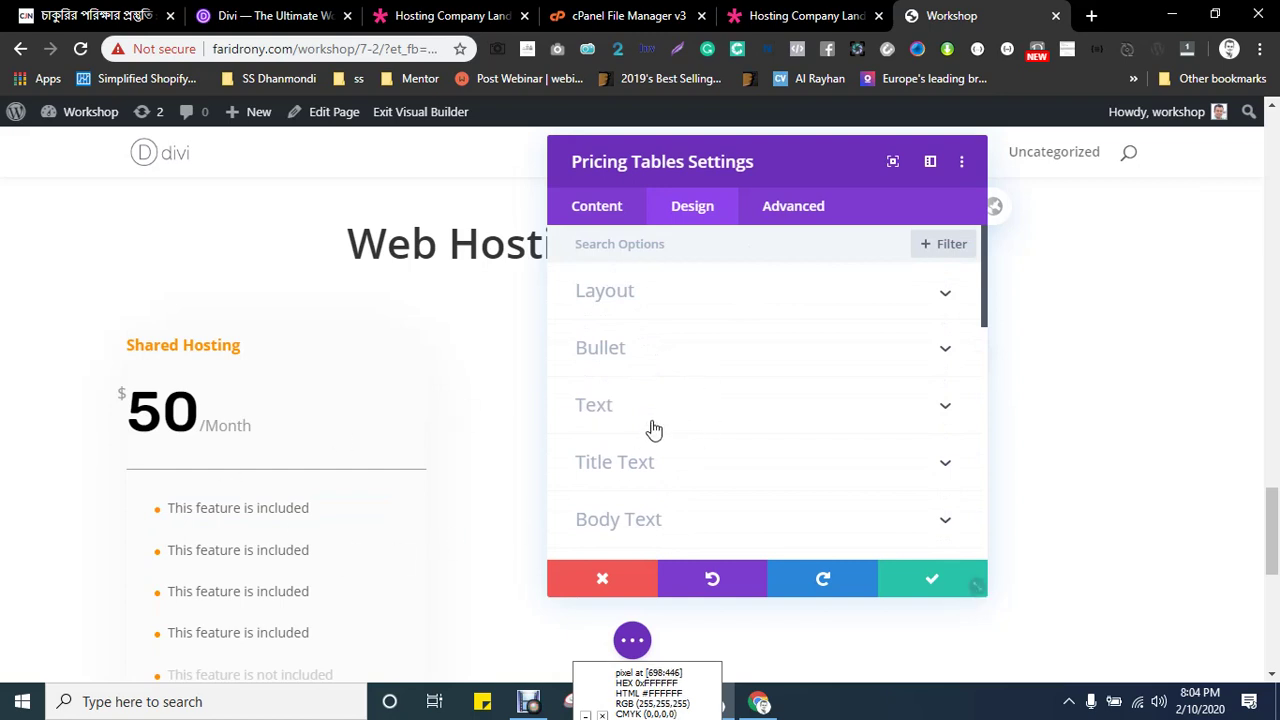
- Duplicate the Shared Hosting table inside the pricing module and save the module
click(598, 212)
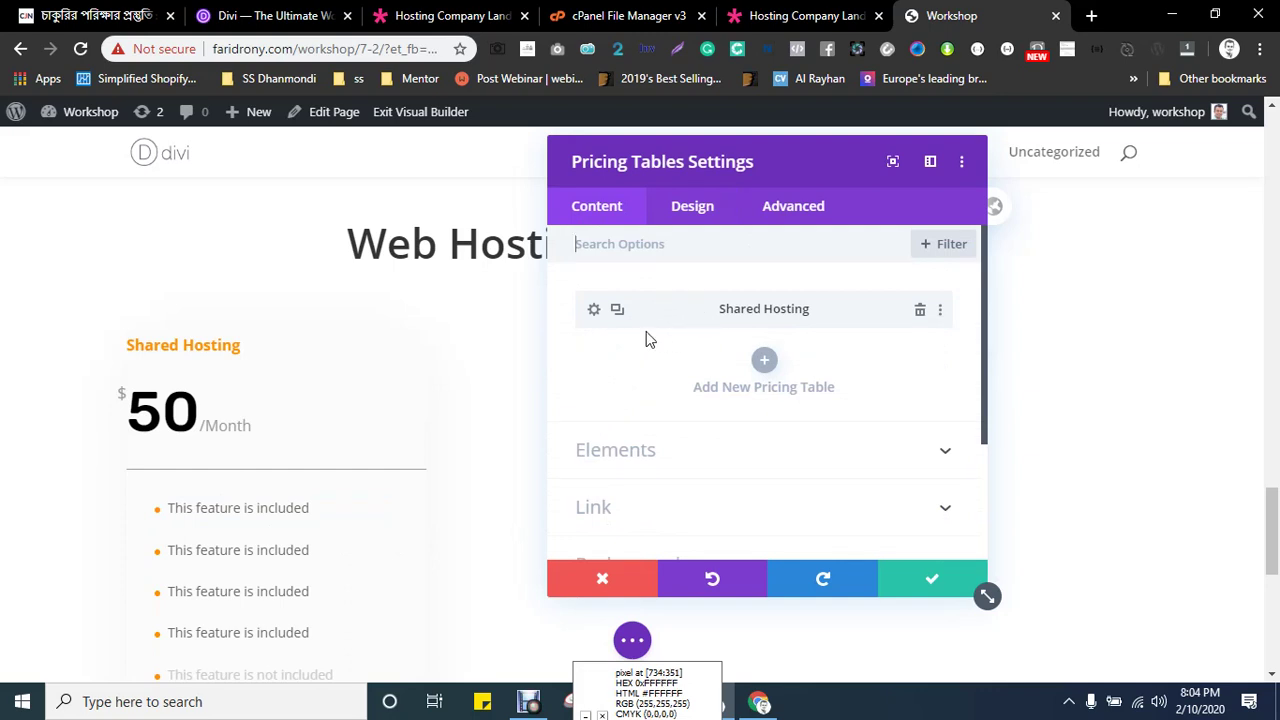
click(617, 312)
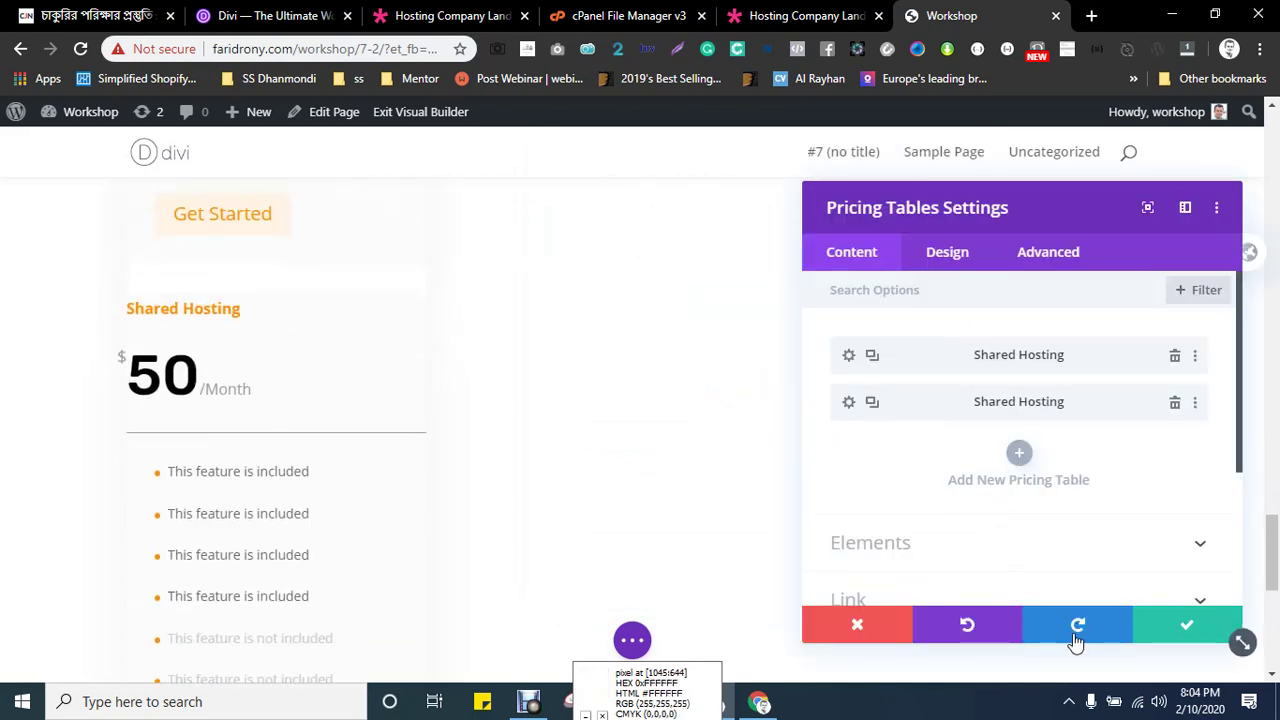
click(1171, 623)
scroll(500, 530, up, 3)
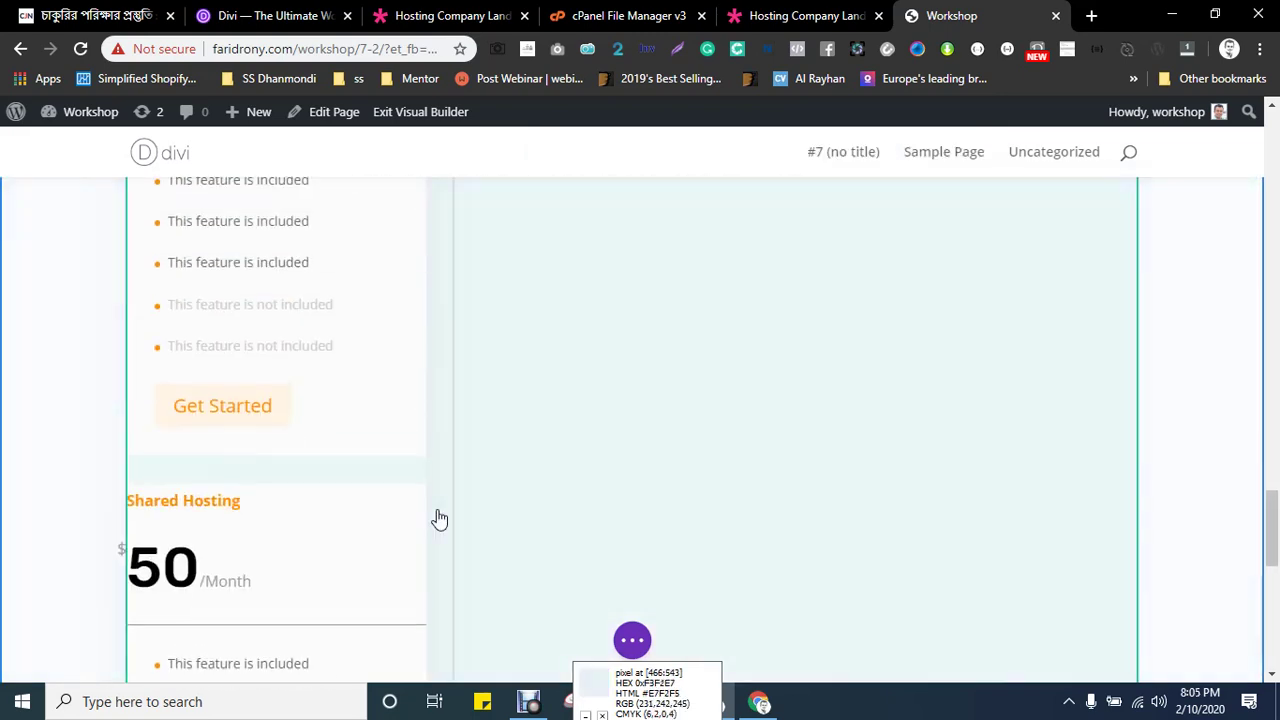
- Change the pricing row's layout from three columns to a single full-width column
scroll(503, 407, down, 3)
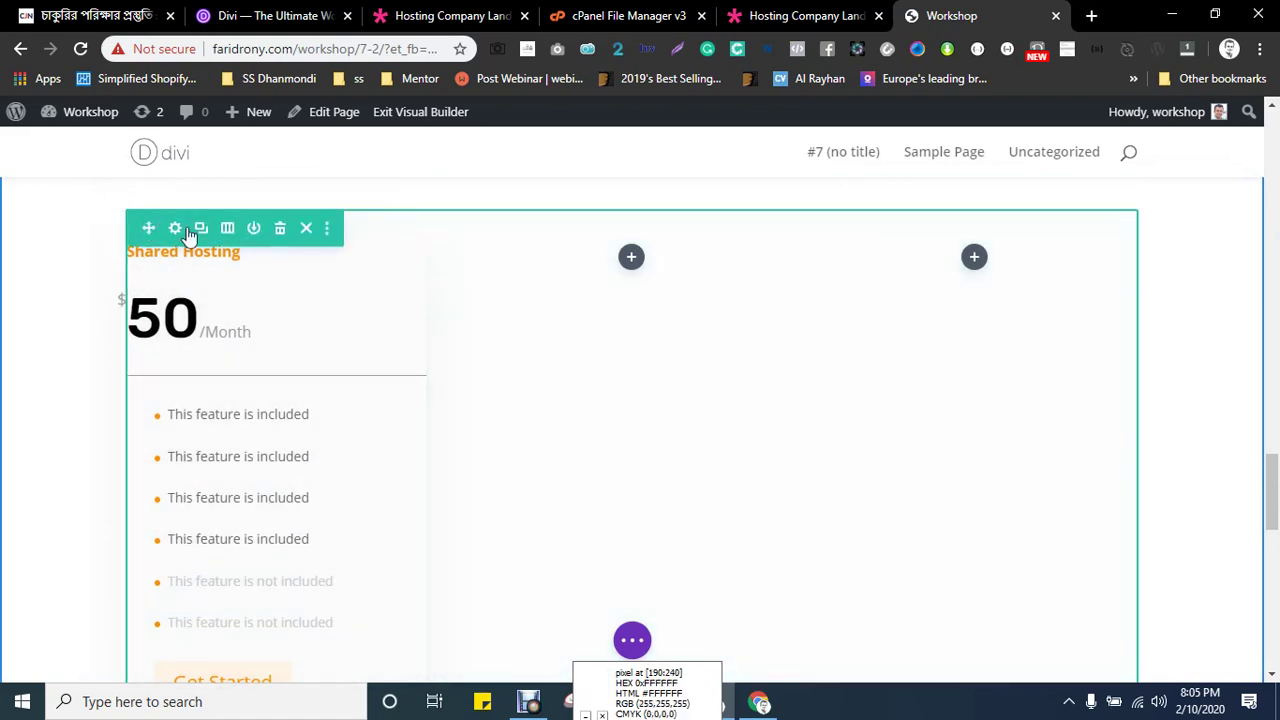
click(227, 228)
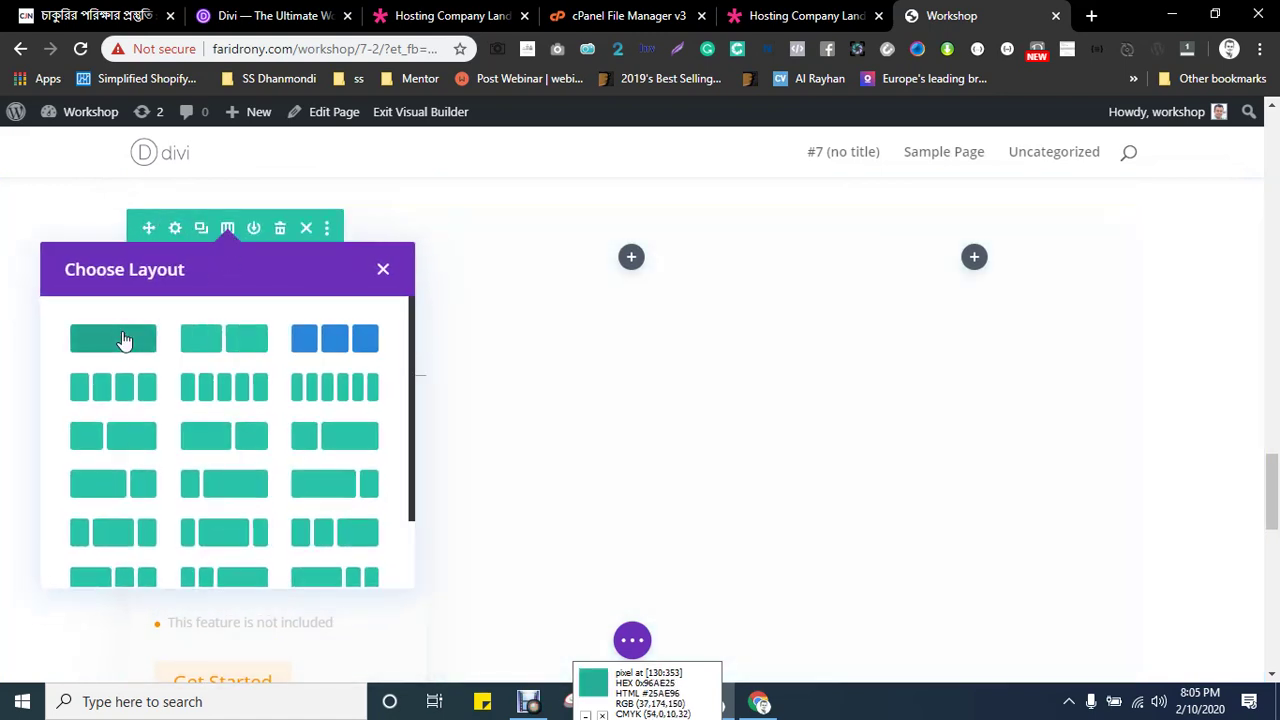
click(122, 342)
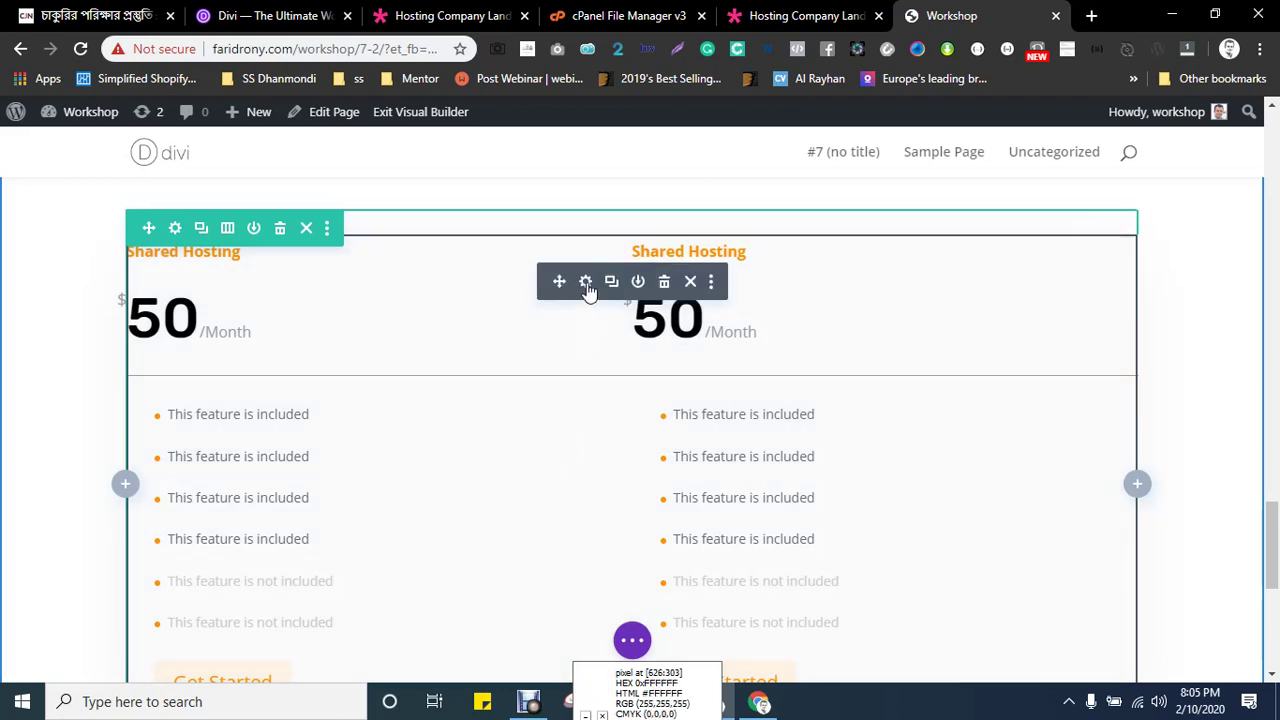
- Duplicate the second Shared Hosting table to make three tables, and move the settings window off the tables
click(587, 284)
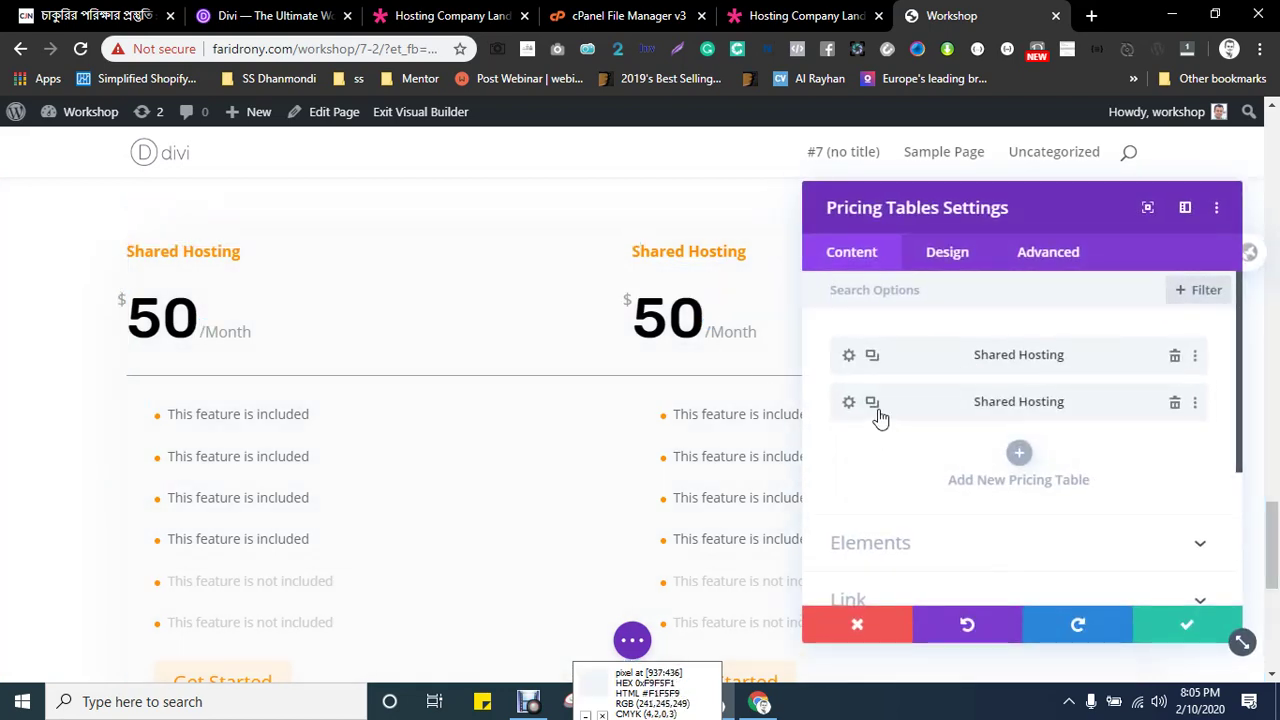
click(872, 403)
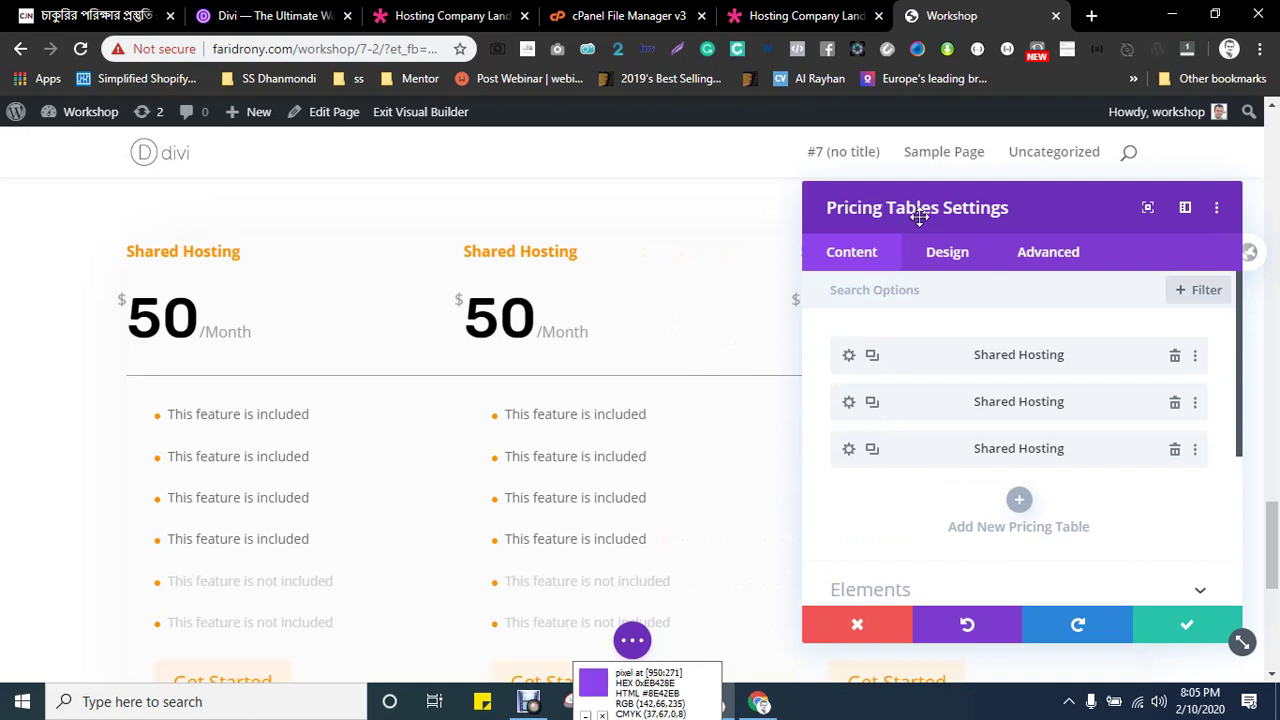
drag(914, 208, 661, 167)
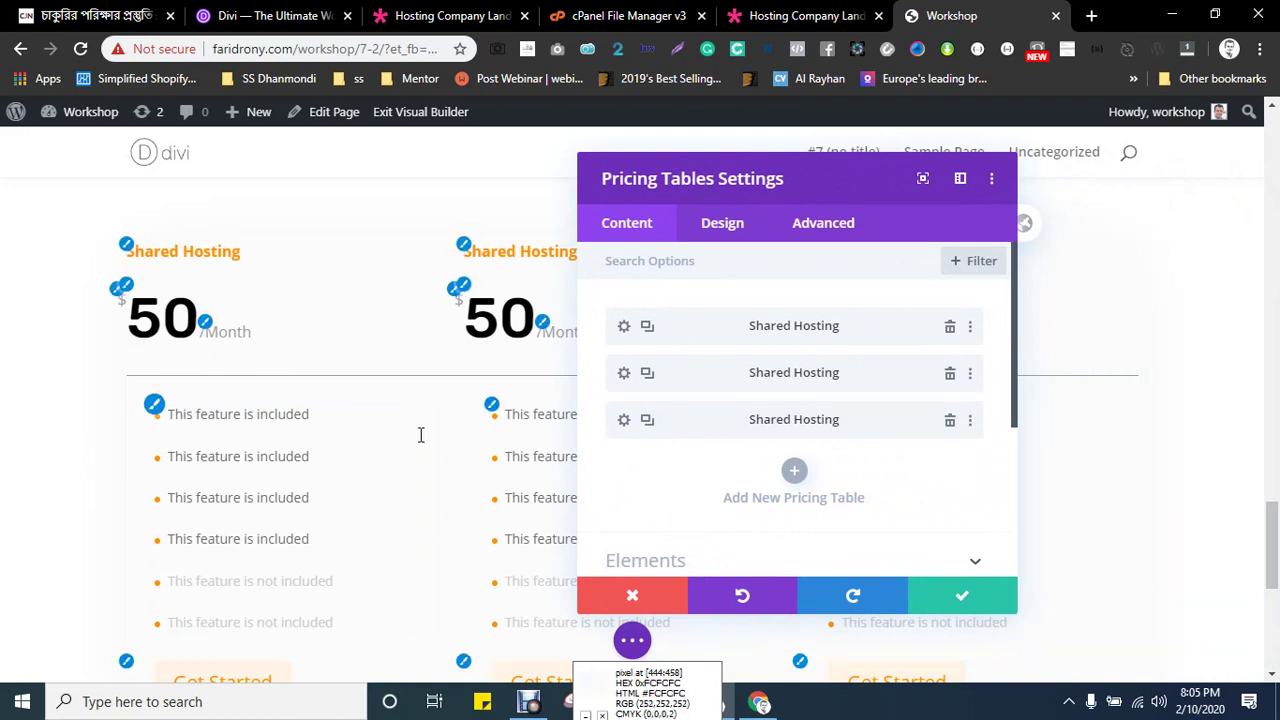
- Toggle the pricing tables' bullets off and back on, and check the module's link section
scroll(735, 377, down, 2)
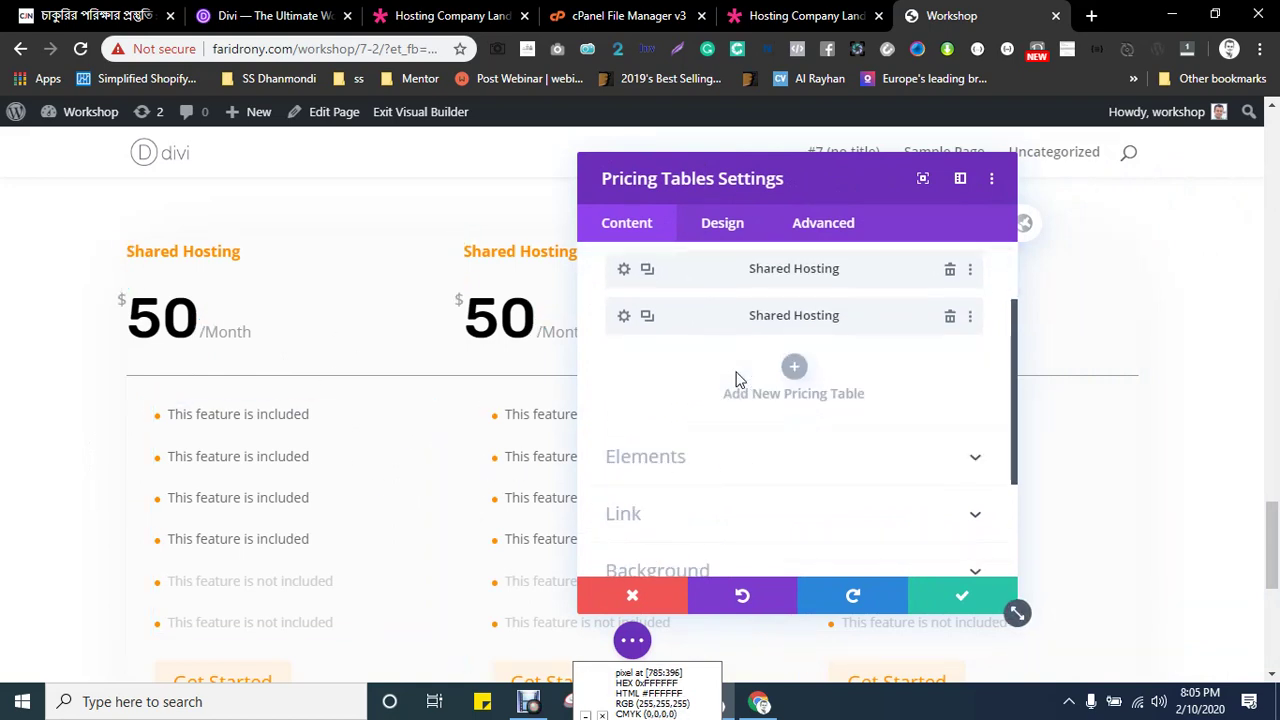
click(657, 372)
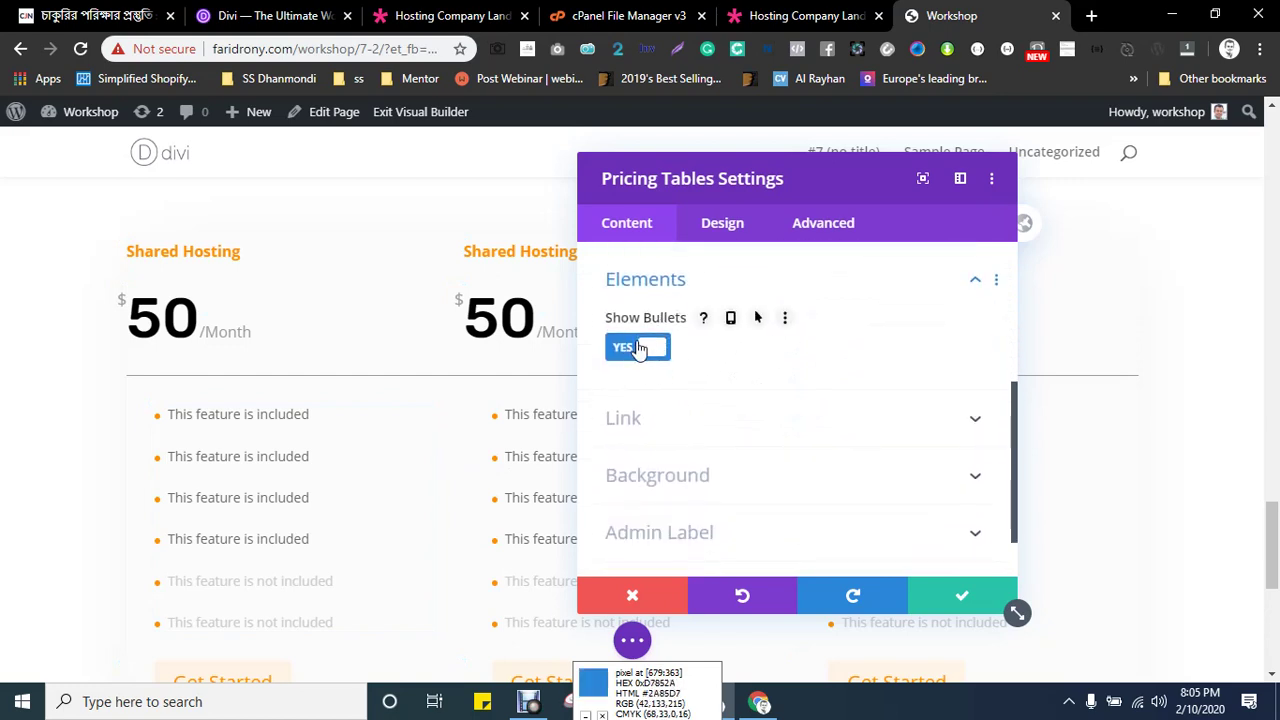
click(640, 348)
click(641, 348)
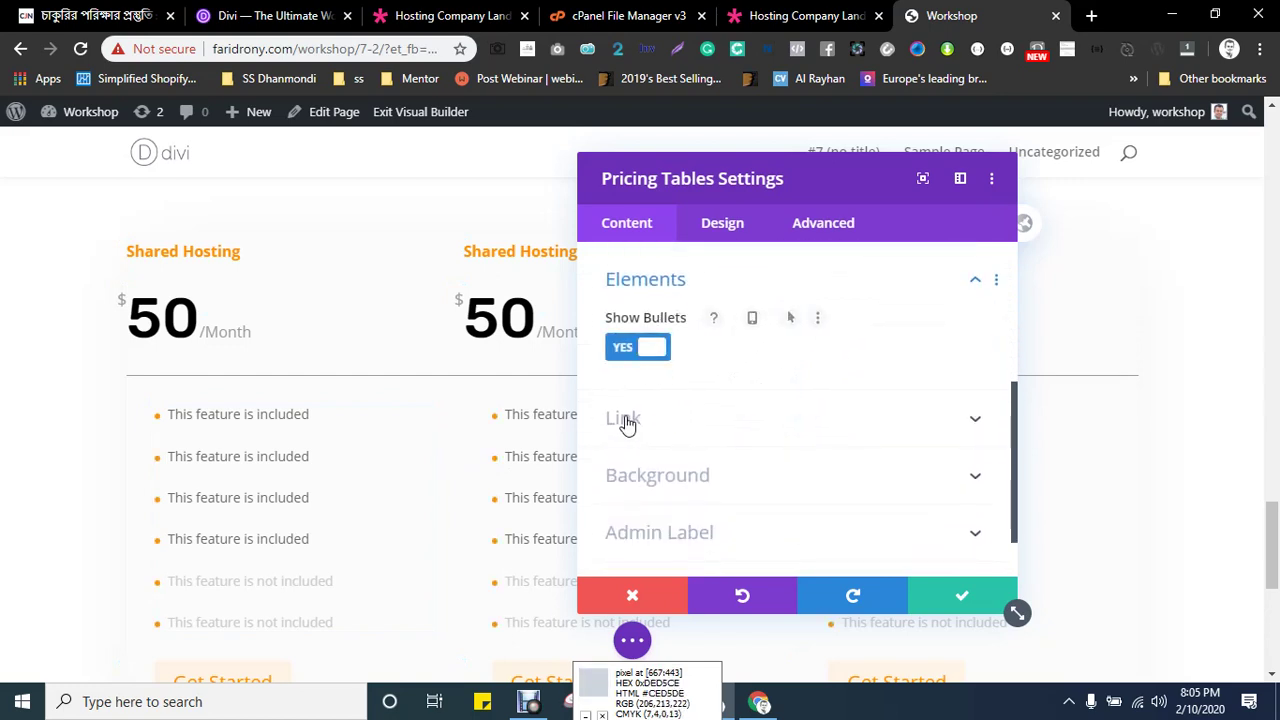
click(626, 420)
click(632, 270)
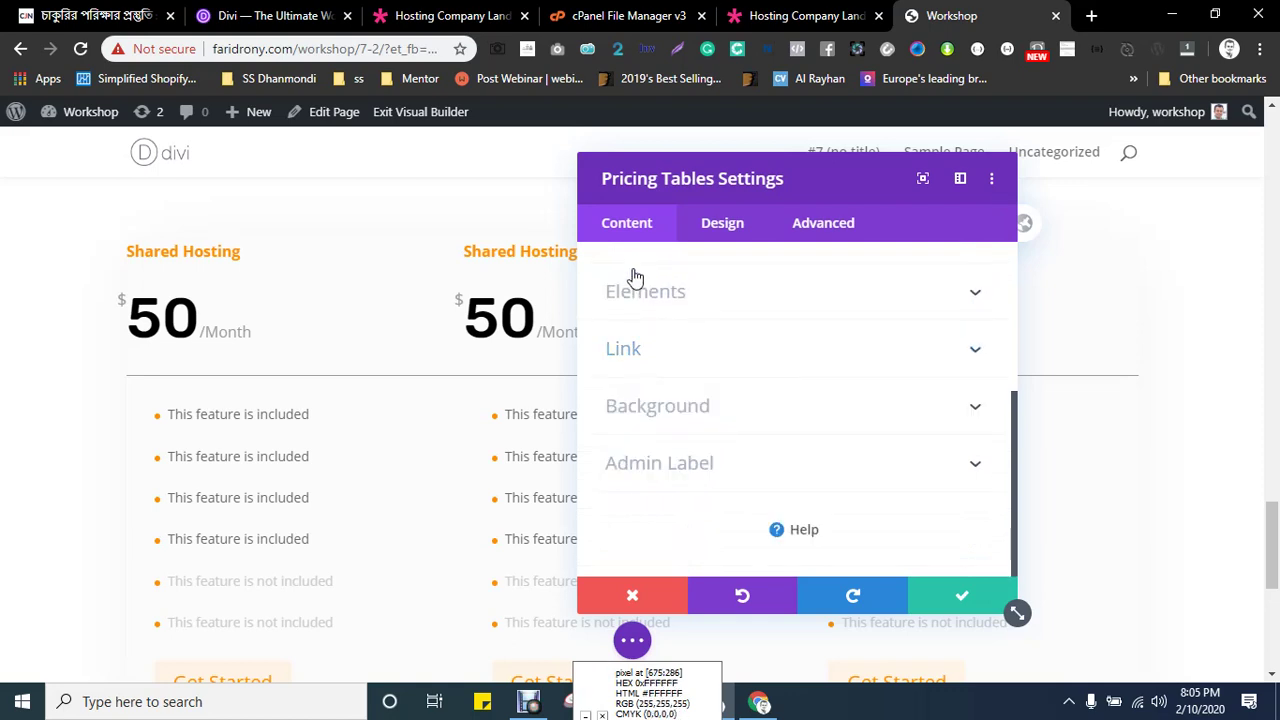
- Try a grey #a5a5a5 background color on the pricing module and remove it
click(655, 410)
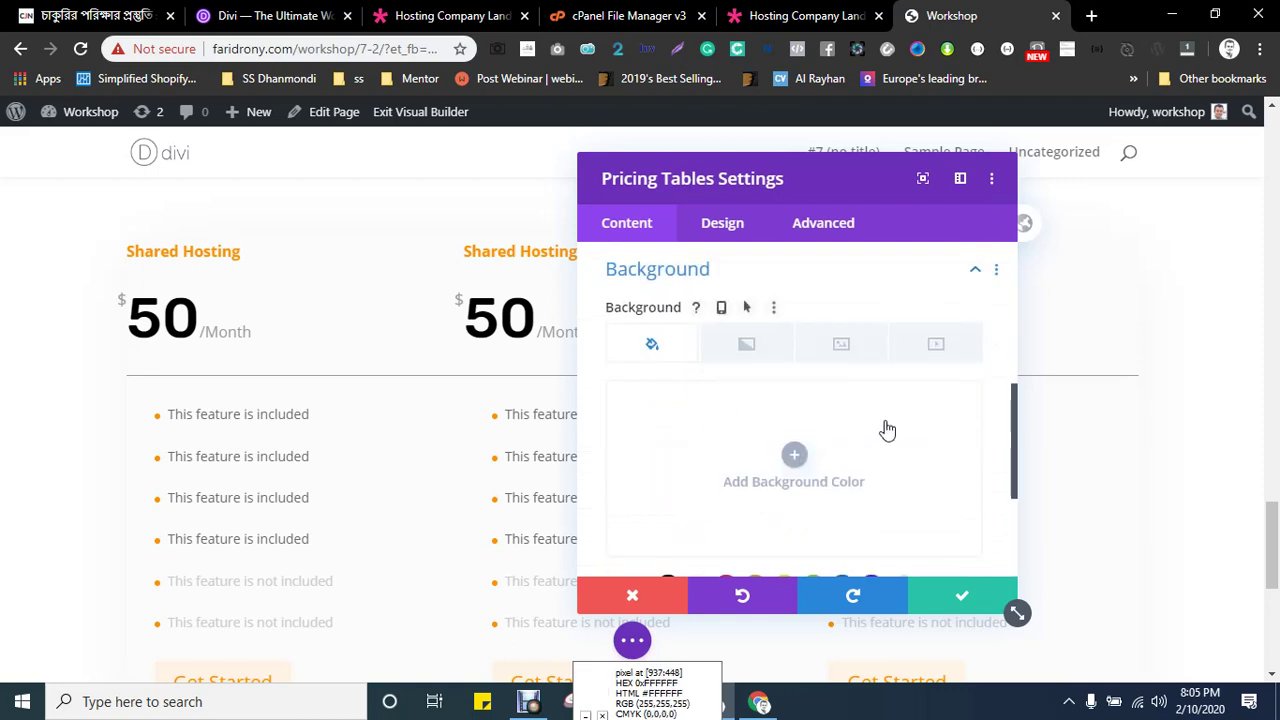
click(788, 468)
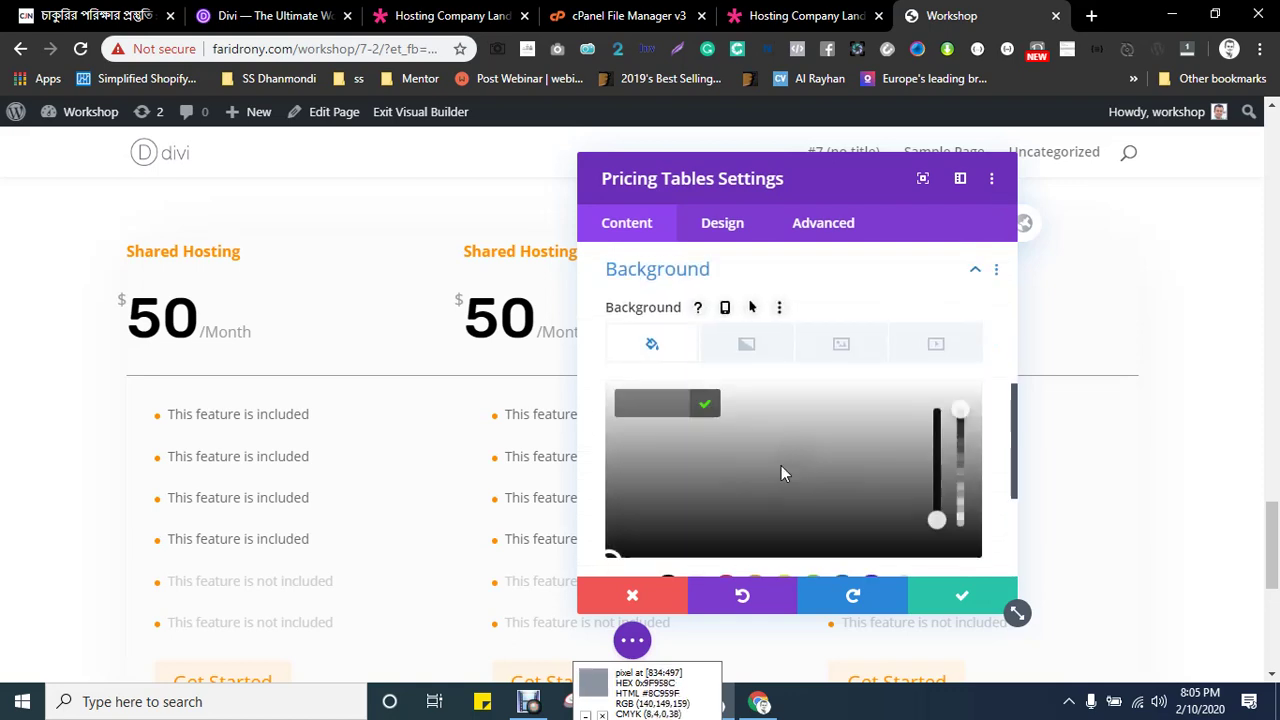
click(702, 443)
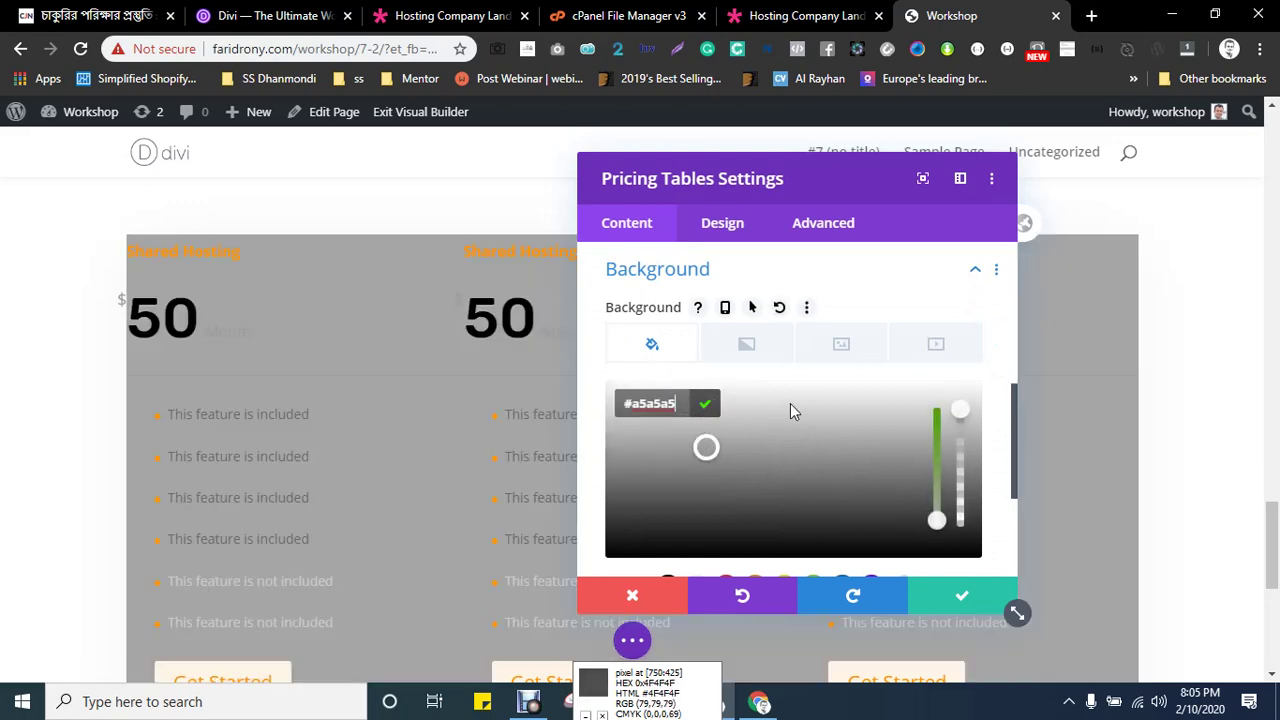
click(705, 405)
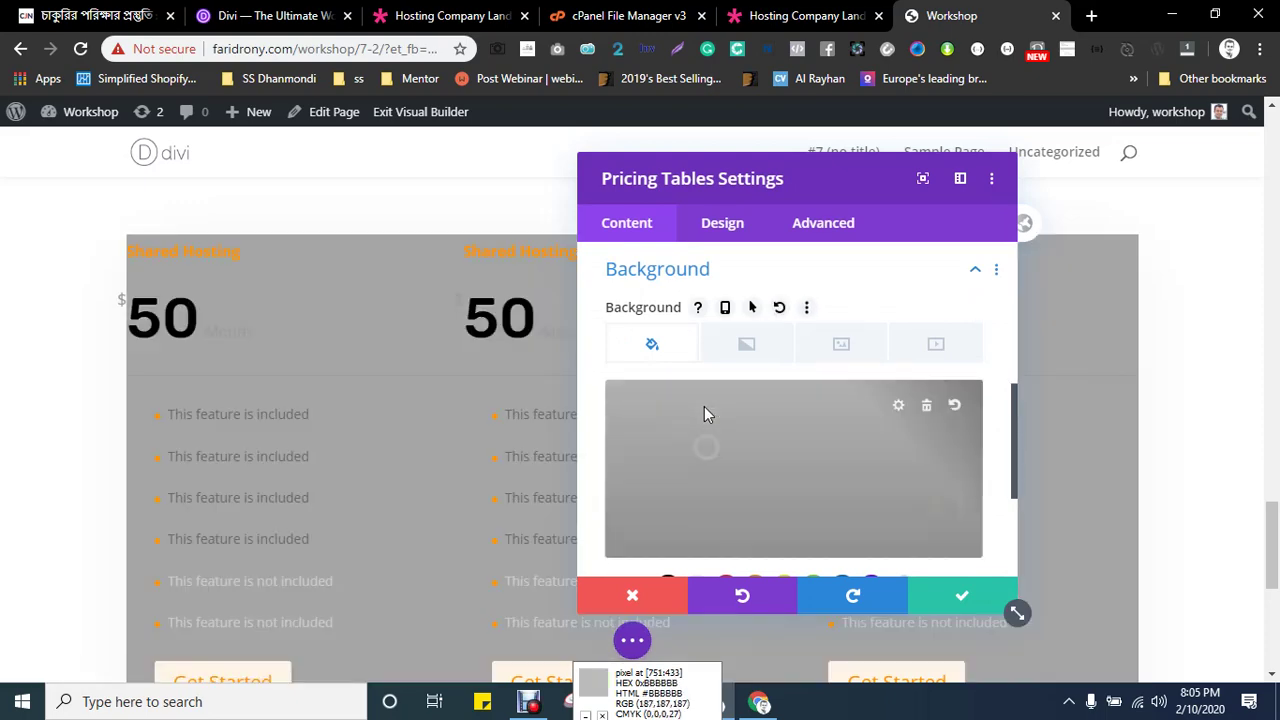
click(927, 410)
scroll(801, 440, down, 3)
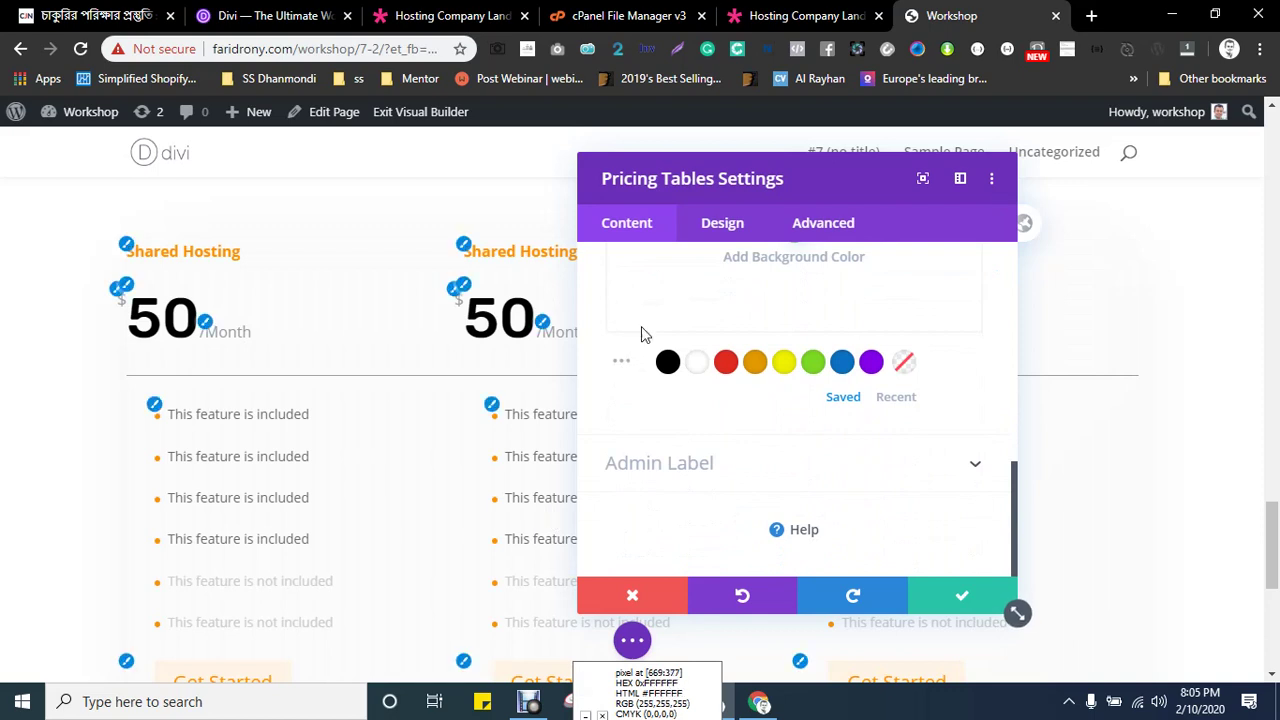
- Try red #E02B20 as the featured background color in the layout settings, and replace it with transparent
click(724, 226)
click(648, 307)
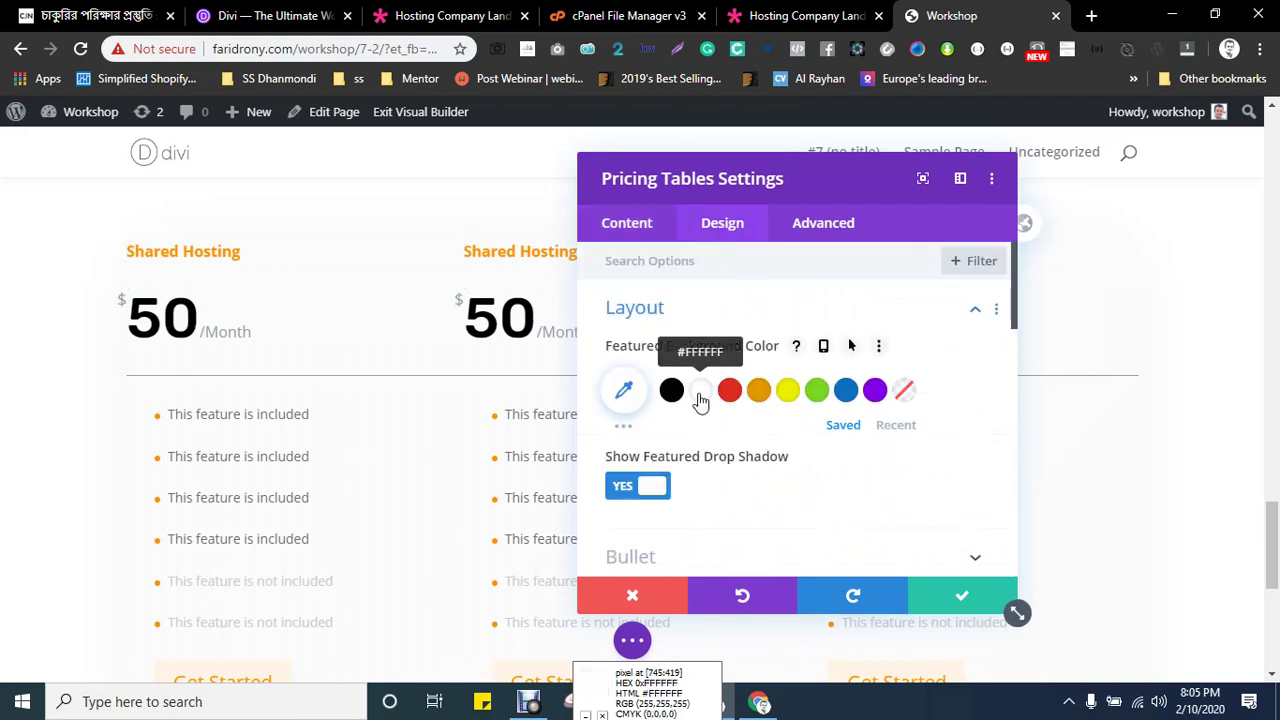
click(726, 395)
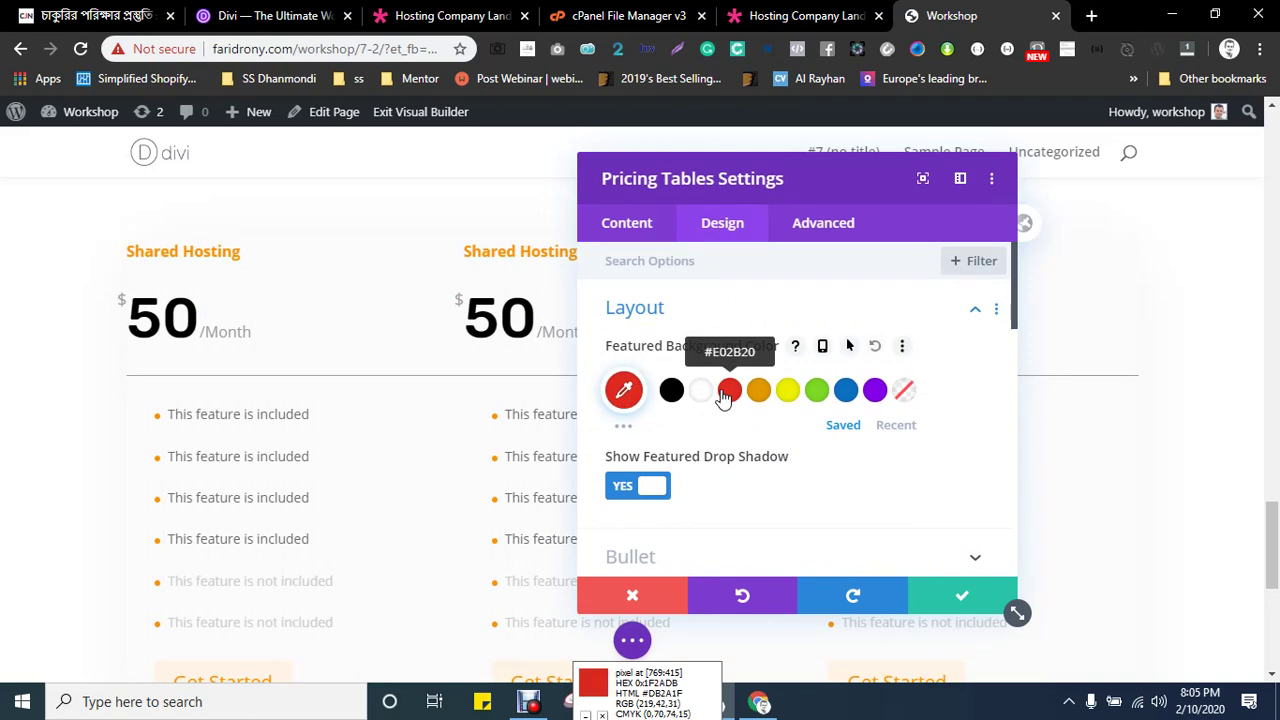
click(624, 390)
click(712, 398)
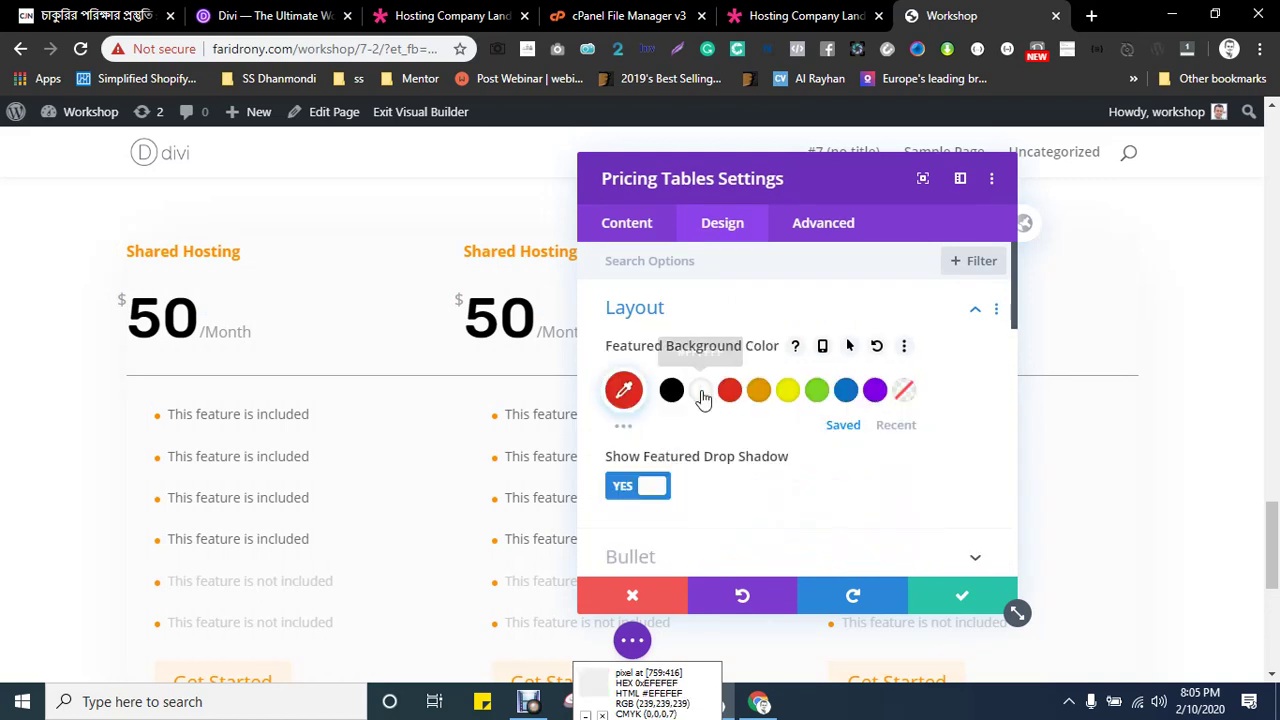
click(900, 394)
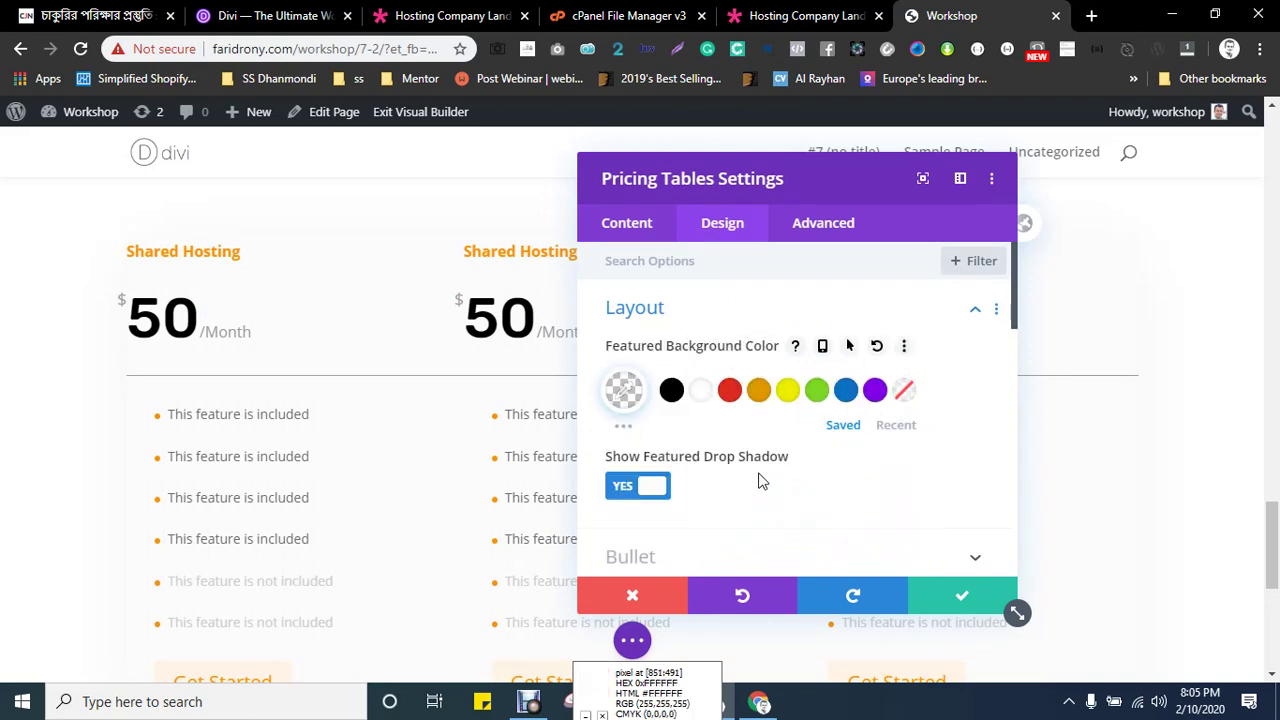
- Turn off the featured drop shadow in the pricing tables module's layout settings
click(638, 488)
click(638, 490)
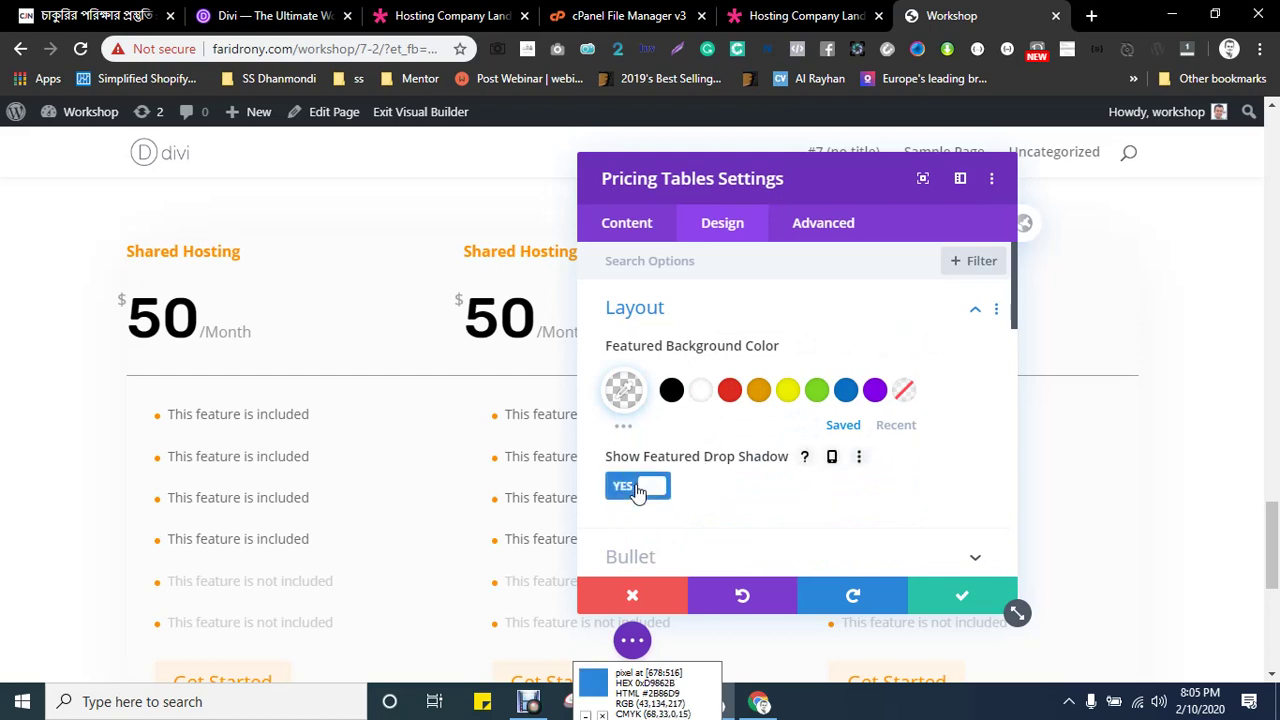
click(637, 488)
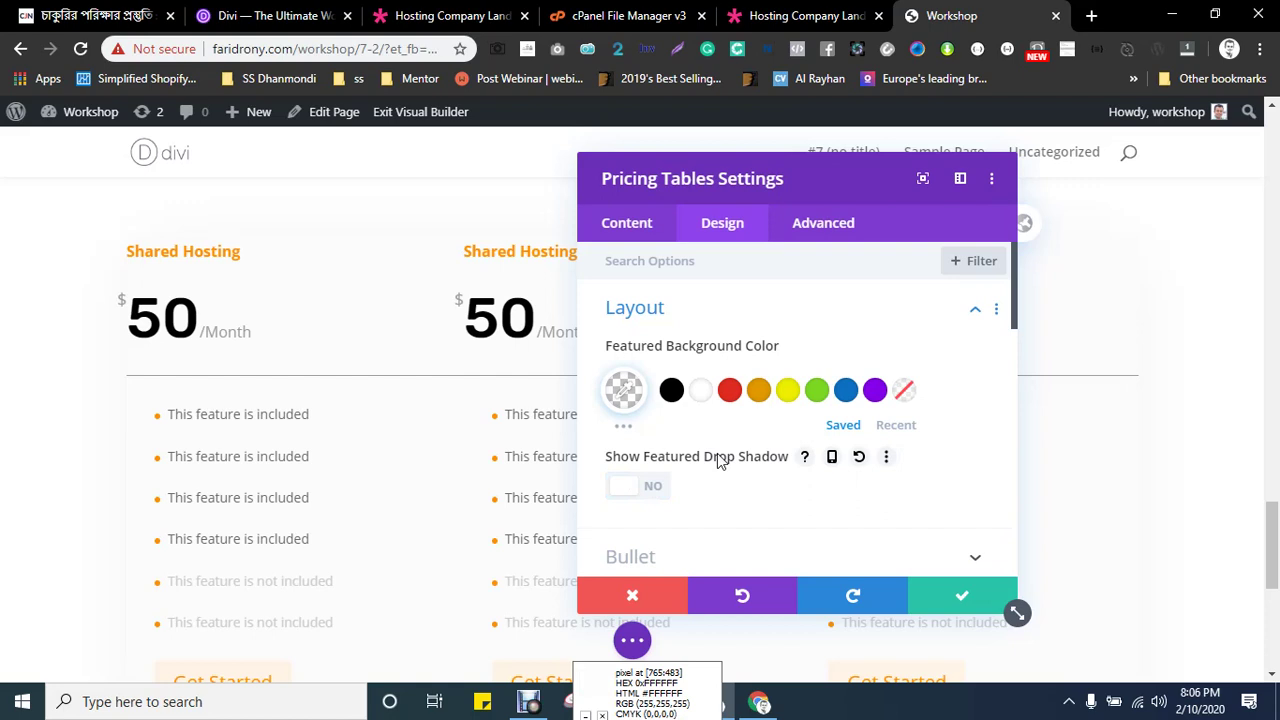
- Try the left and center module alignments in the pricing tables' sizing settings, and clear the alignment
scroll(730, 450, down, 2)
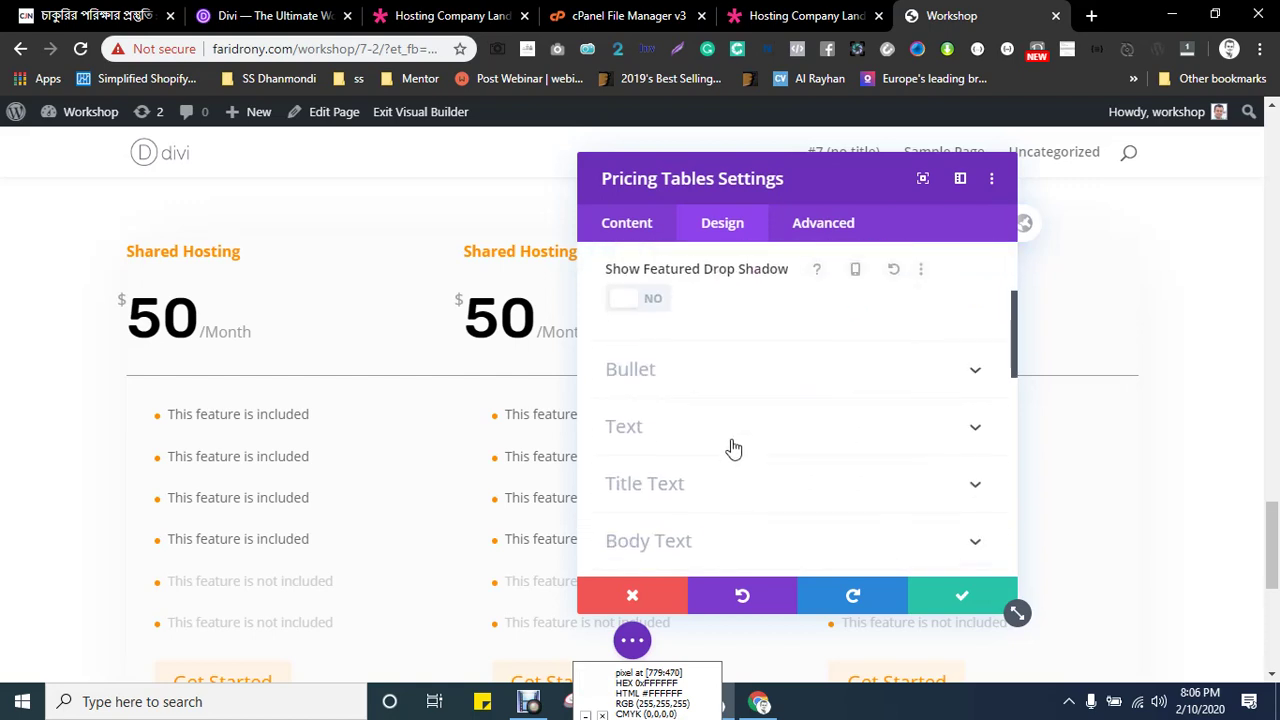
scroll(840, 399, down, 4)
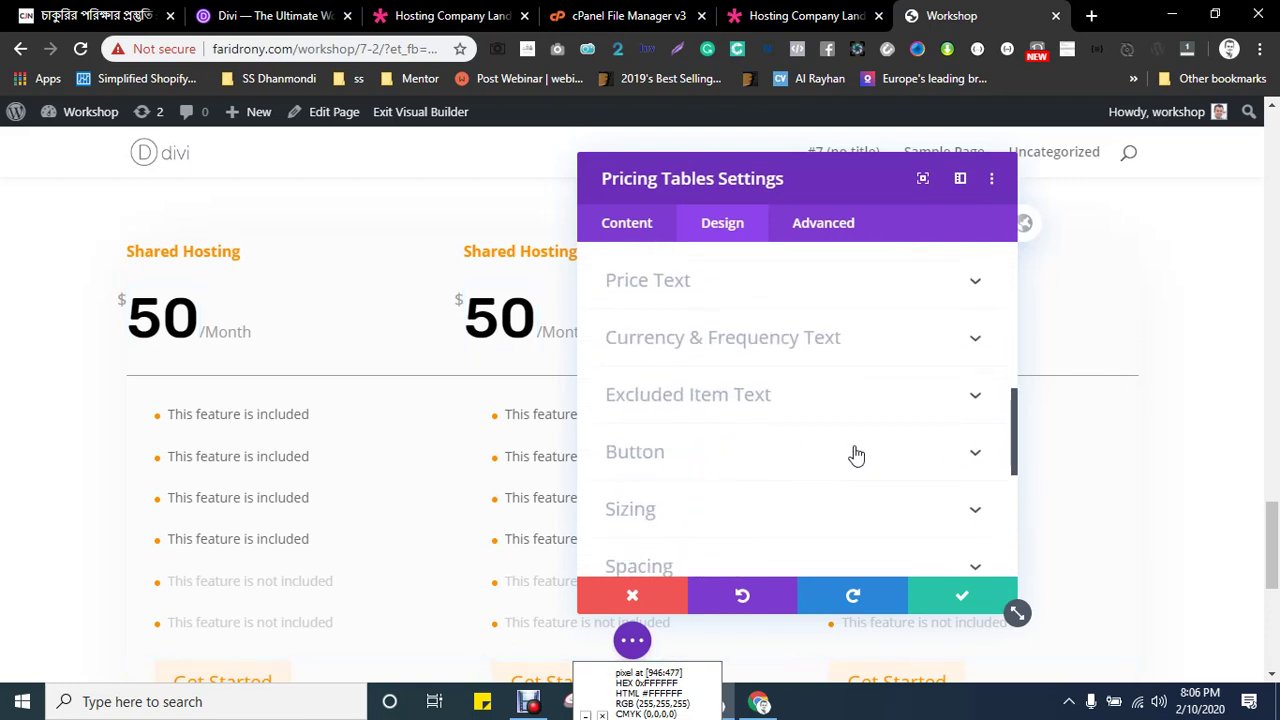
click(686, 523)
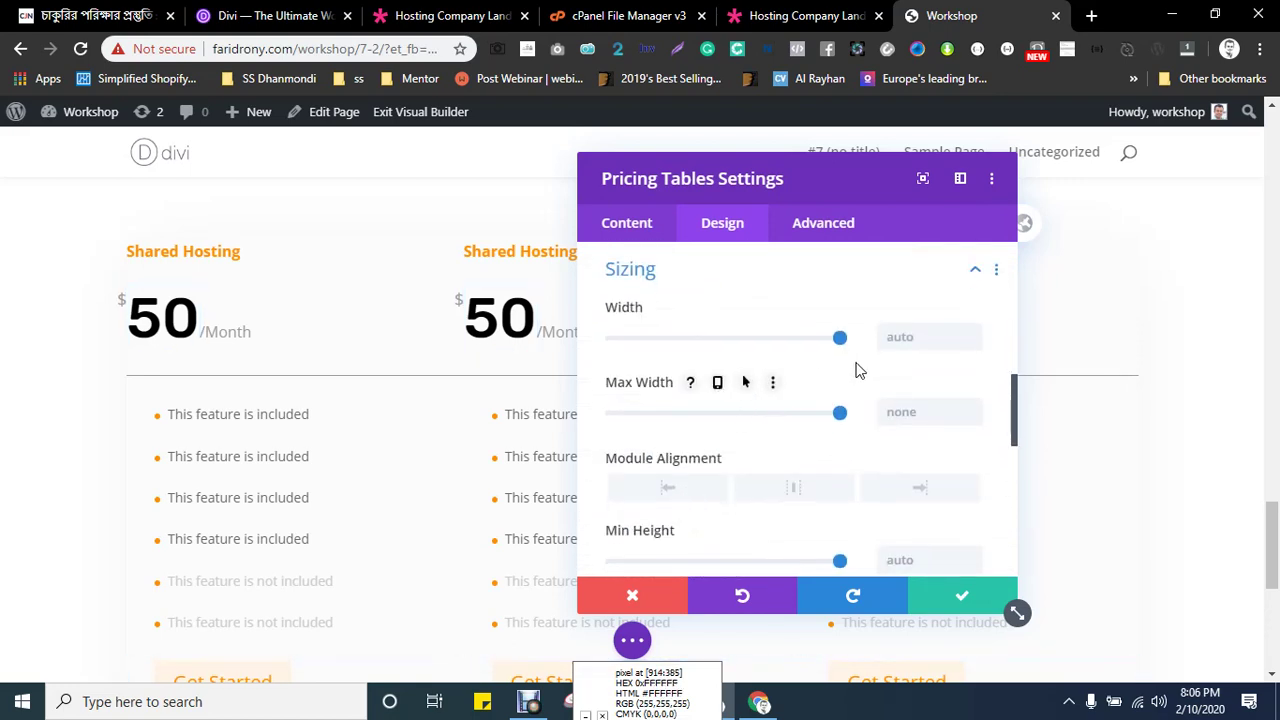
scroll(826, 366, down, 1)
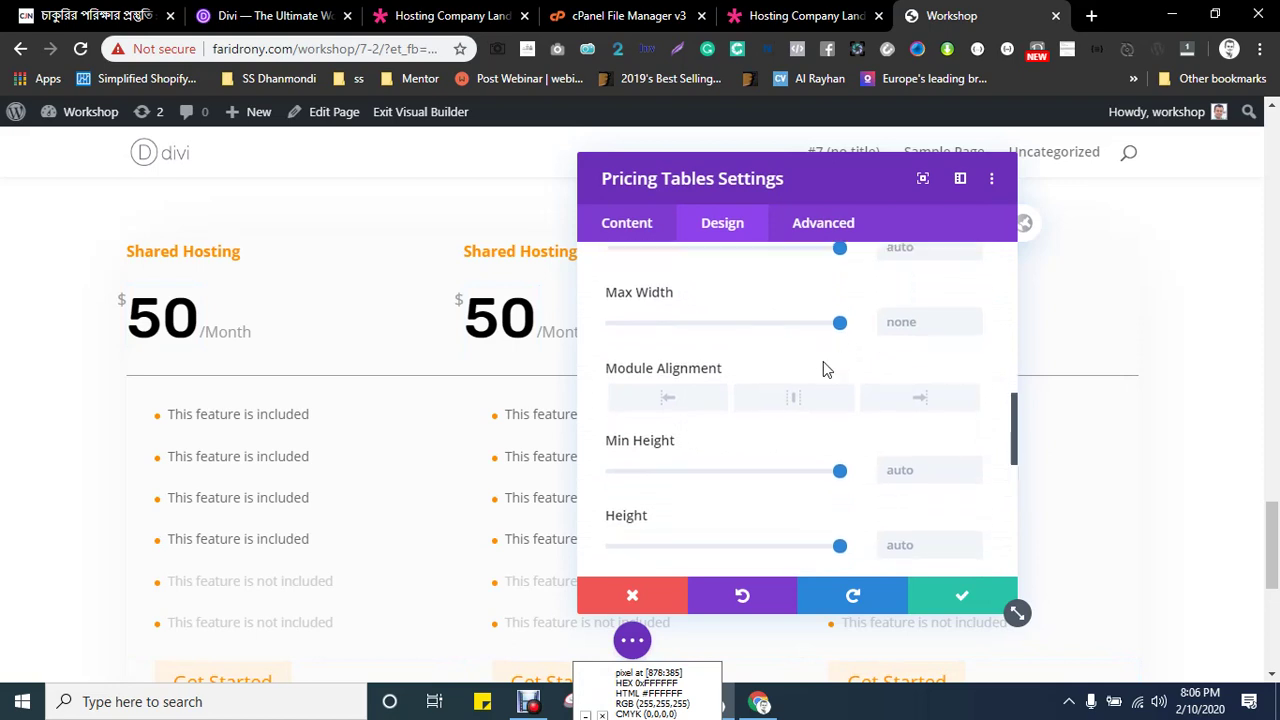
click(790, 401)
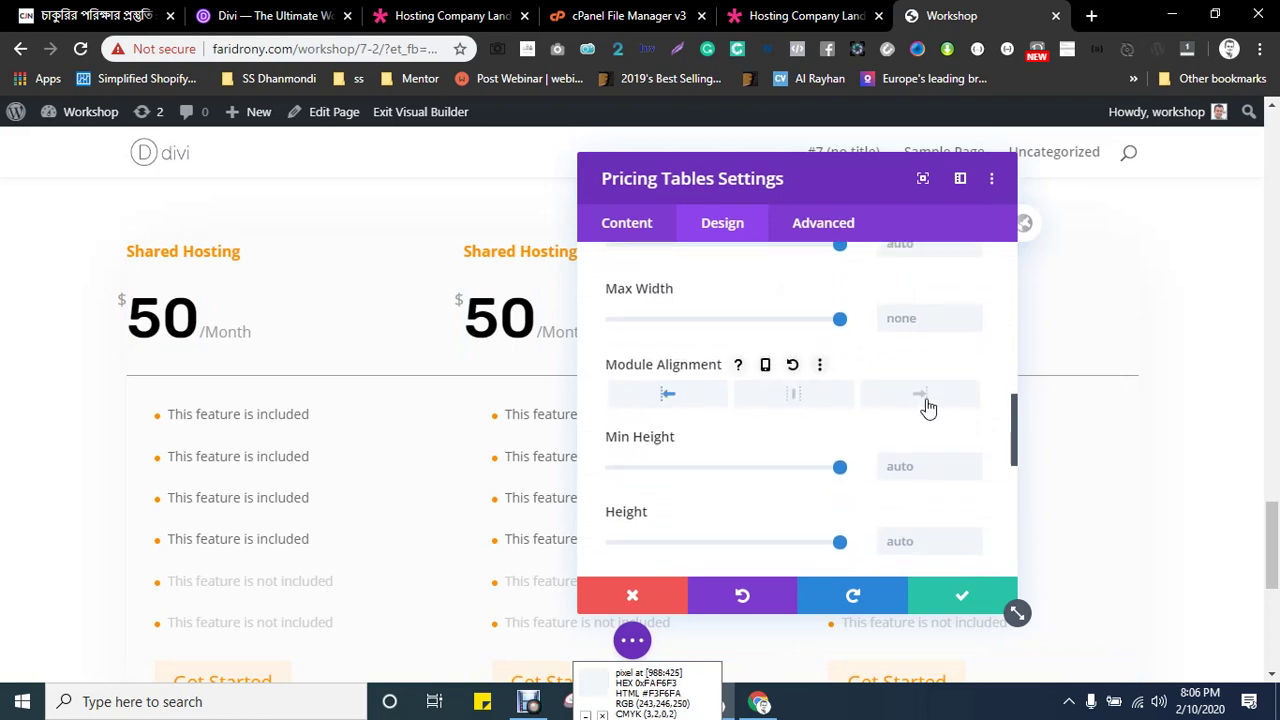
click(793, 403)
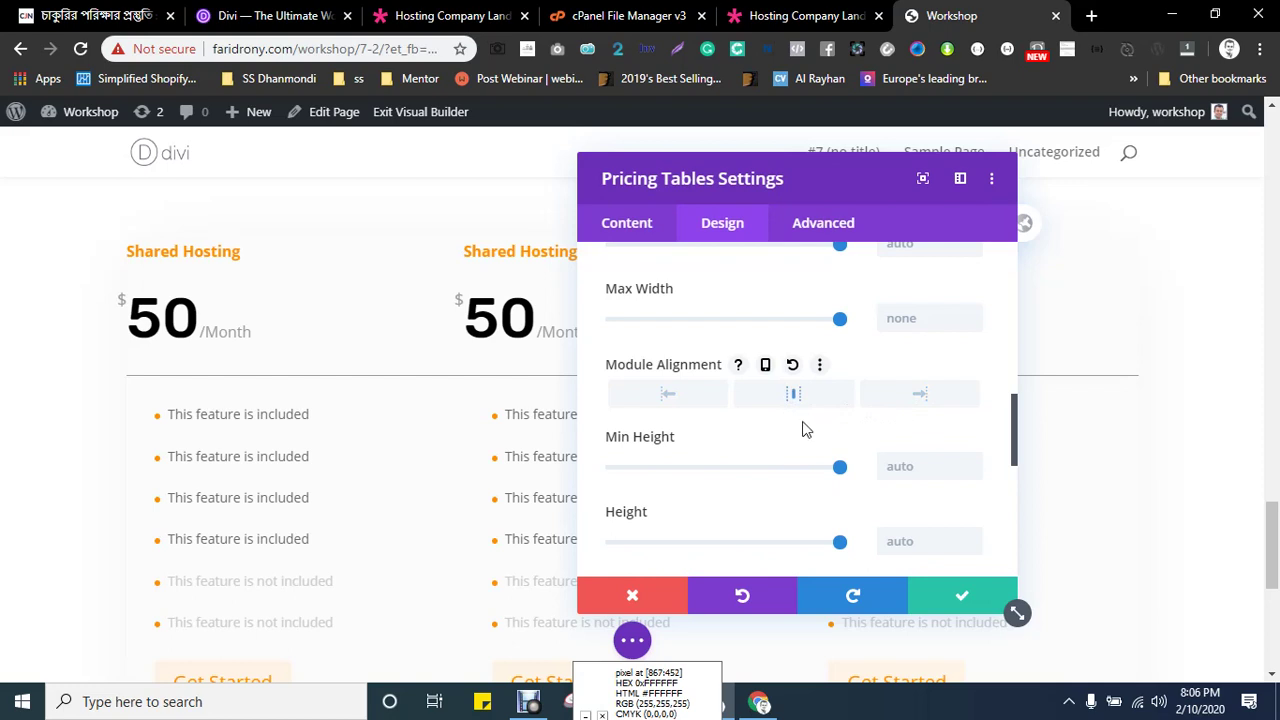
click(794, 400)
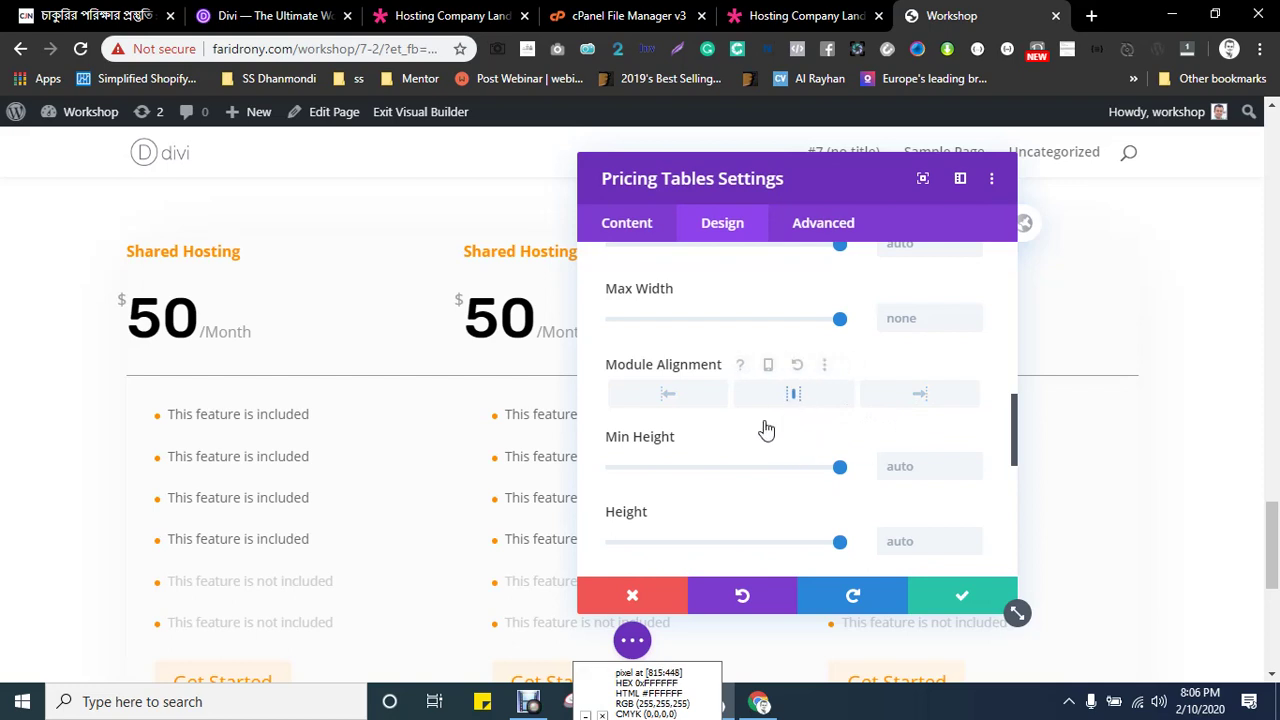
- Set the pricing tables module's width to 100%, and try a max width of 54% before restoring full width
scroll(766, 425, up, 1)
drag(837, 340, 894, 350)
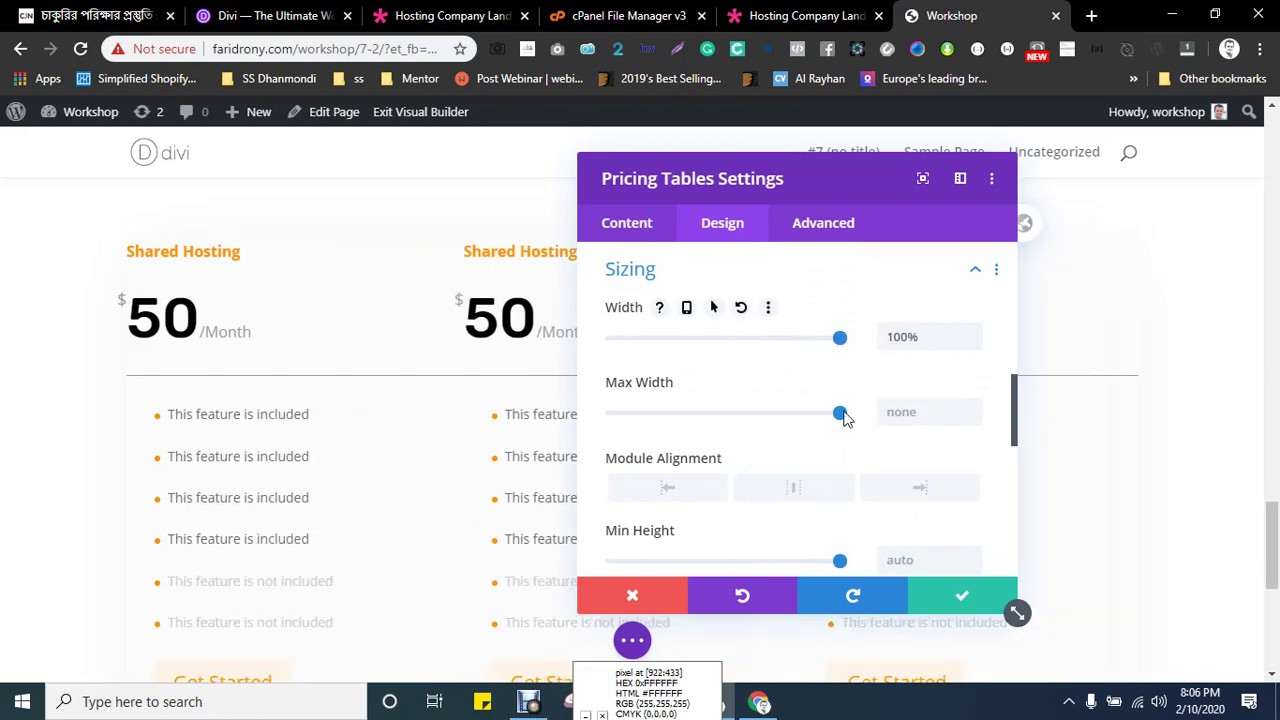
drag(843, 418, 736, 420)
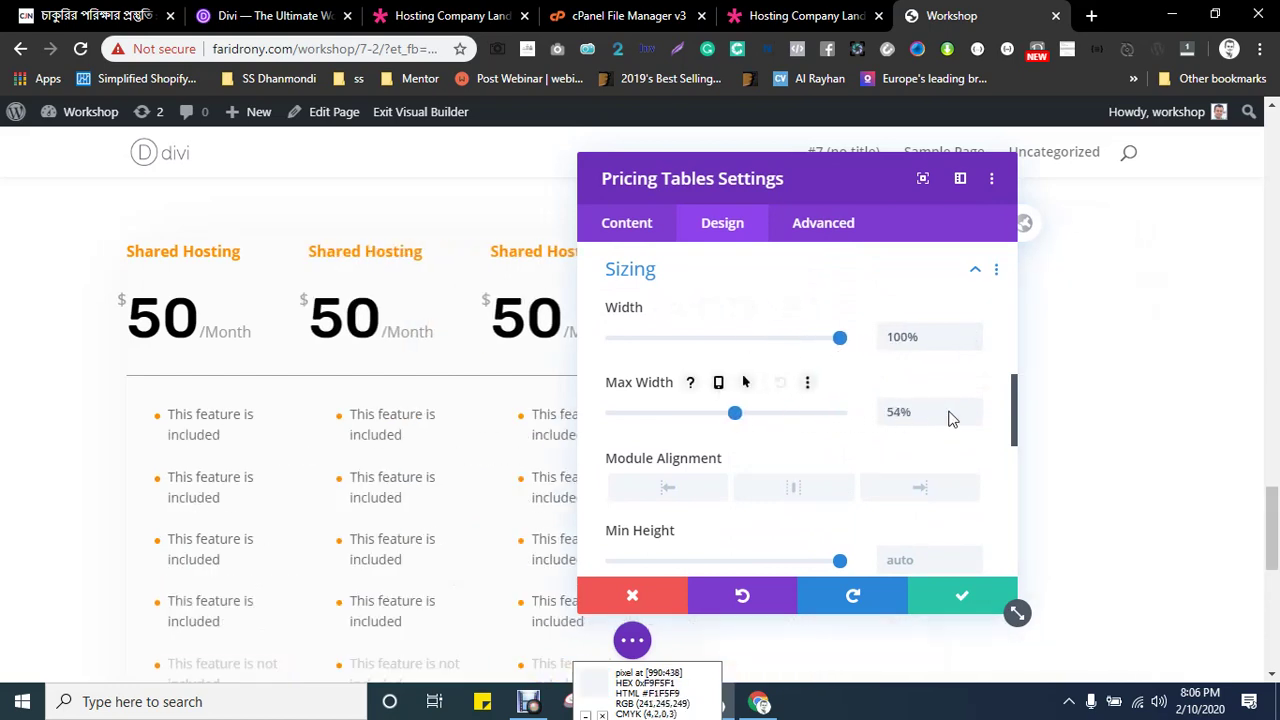
drag(951, 419, 951, 419)
- Look through the pricing tables module's design sections, from layout down to animation
scroll(757, 426, up, 3)
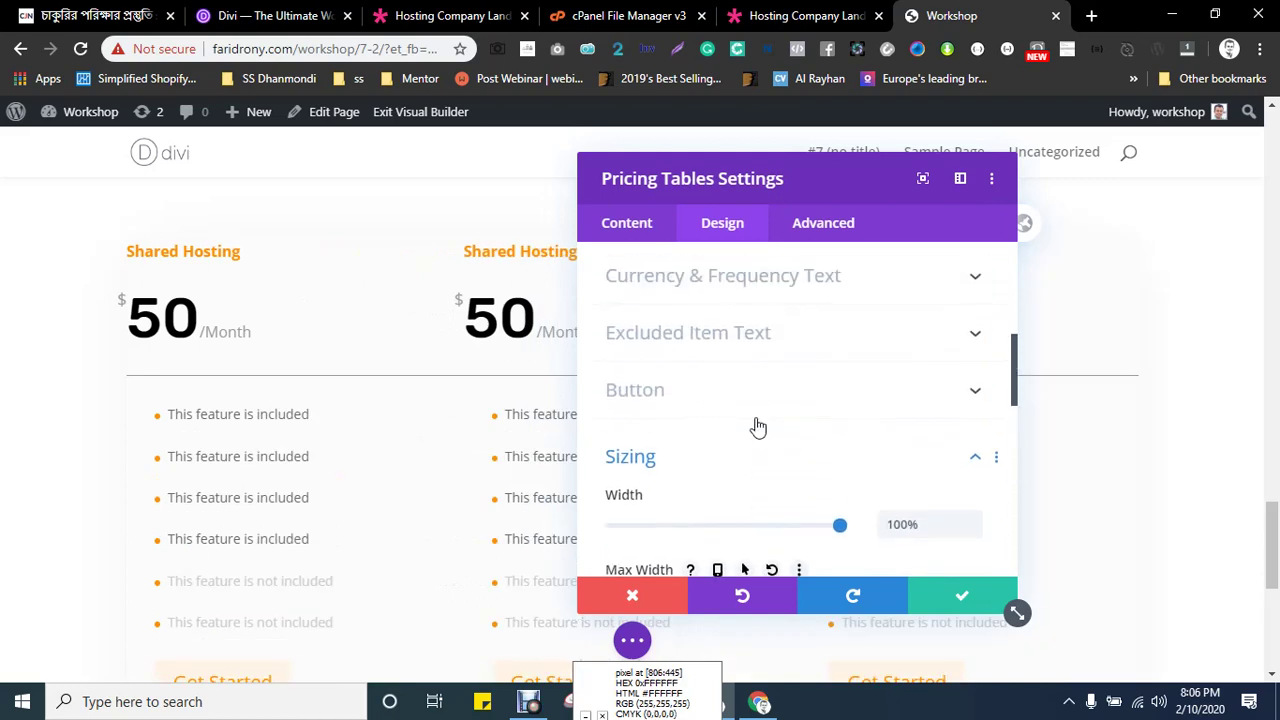
scroll(757, 430, up, 5)
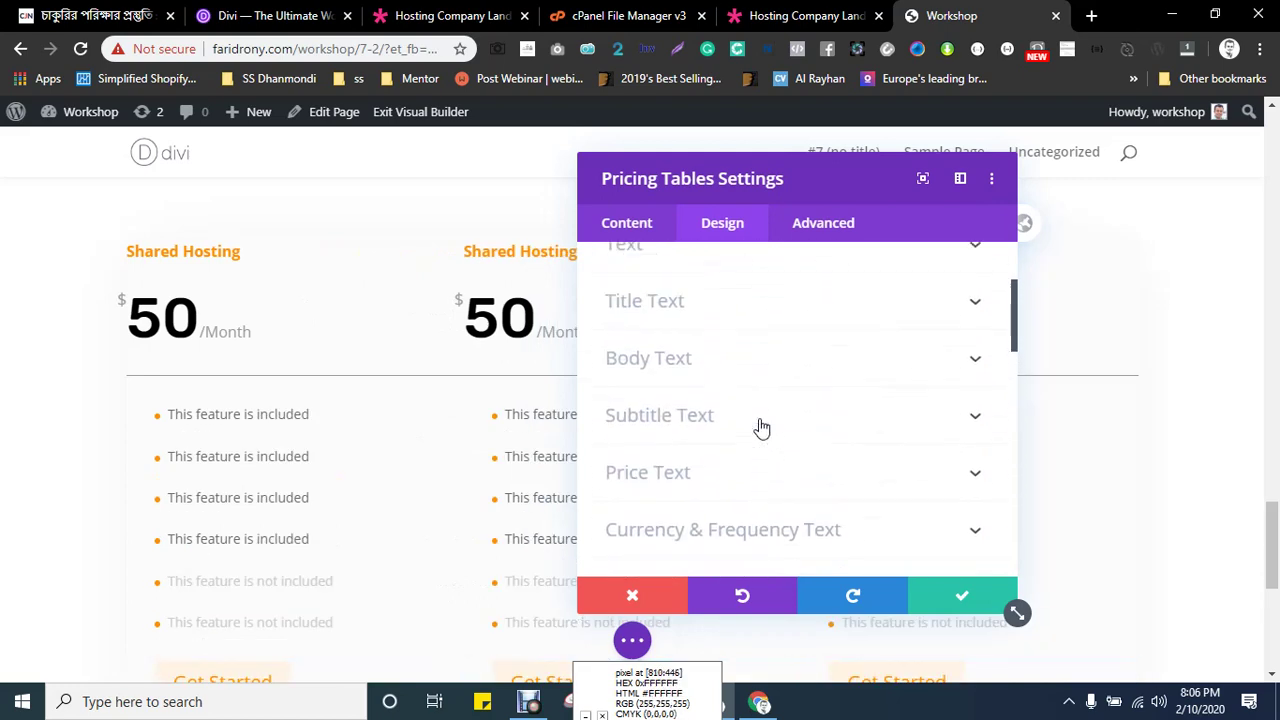
scroll(797, 423, down, 2)
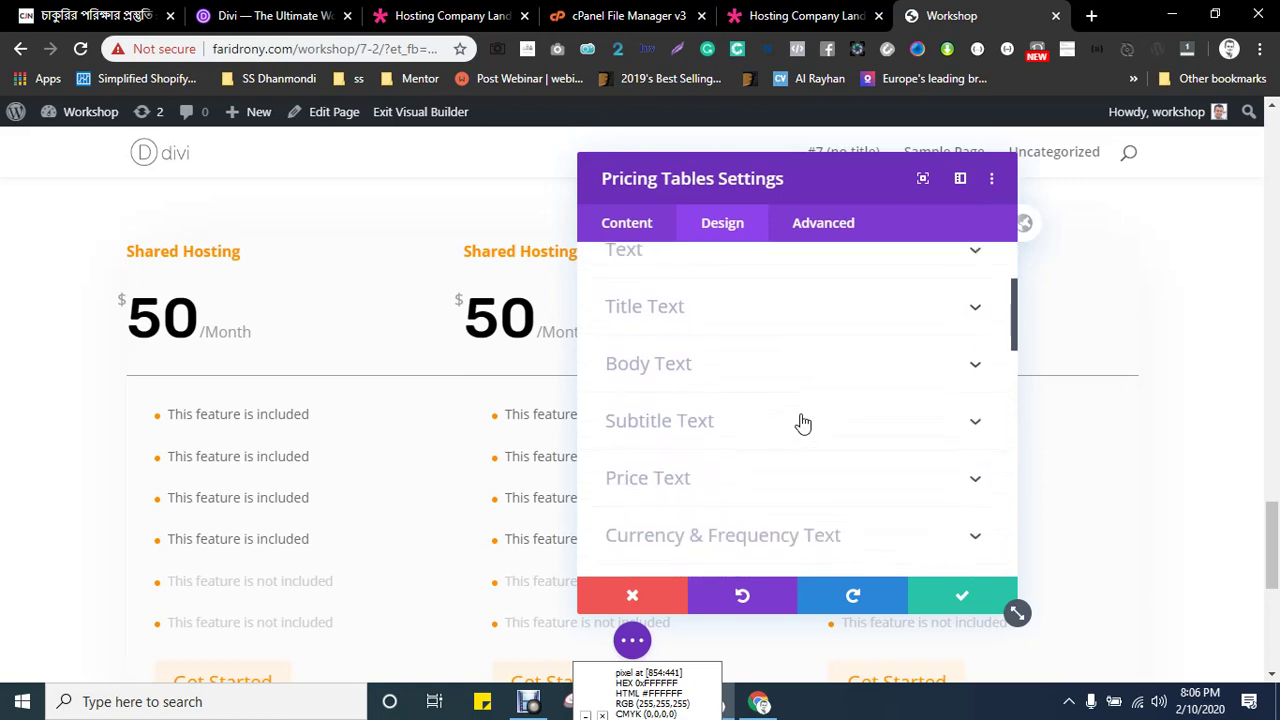
scroll(711, 354, up, 2)
click(651, 308)
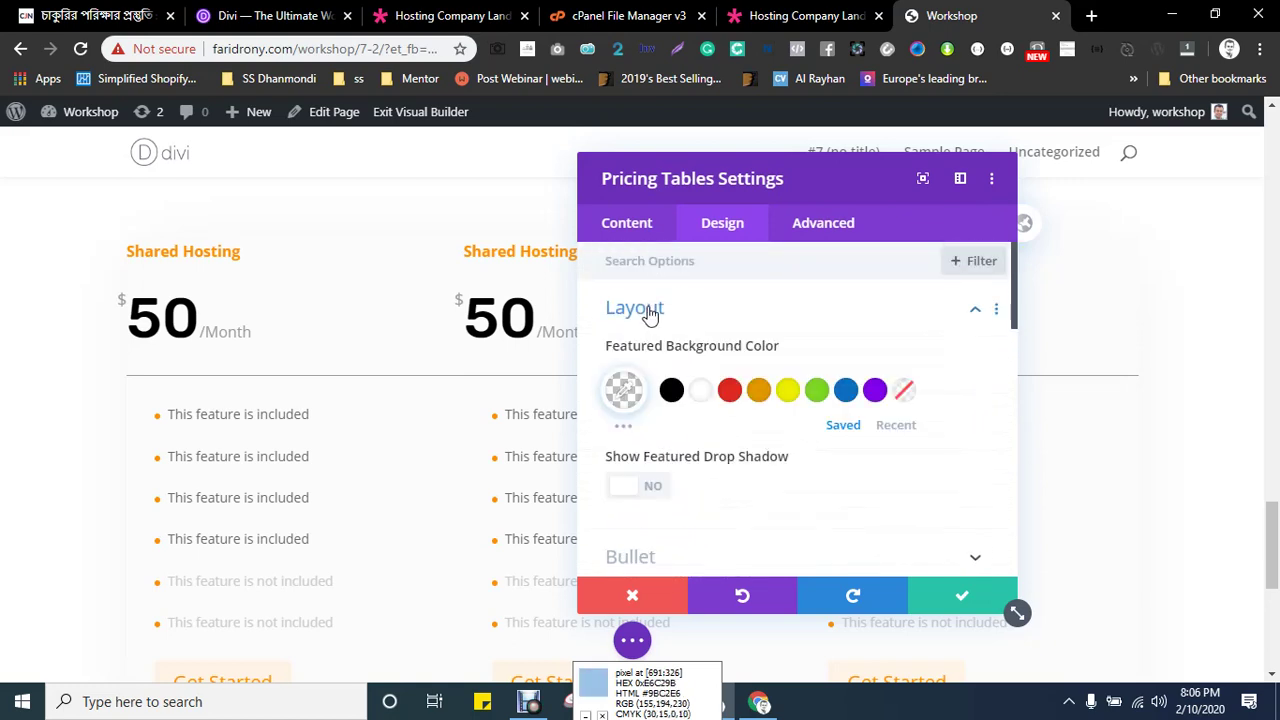
scroll(771, 380, down, 10)
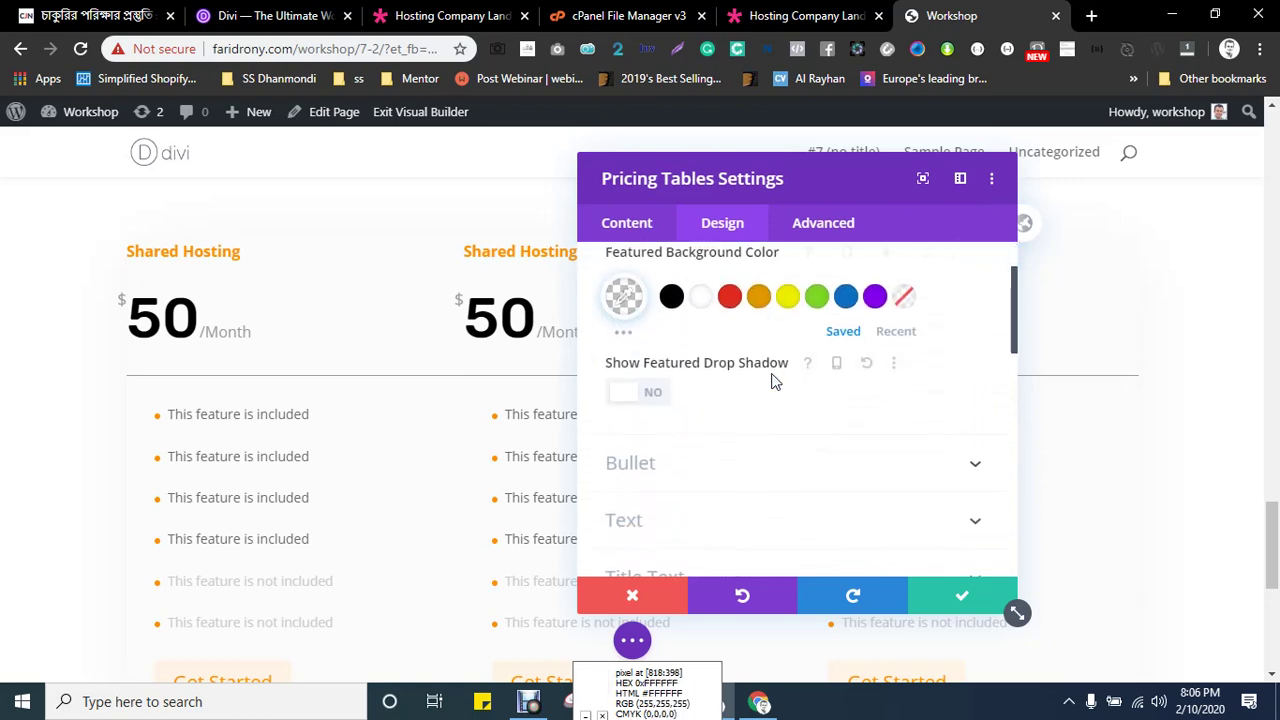
scroll(776, 378, down, 3)
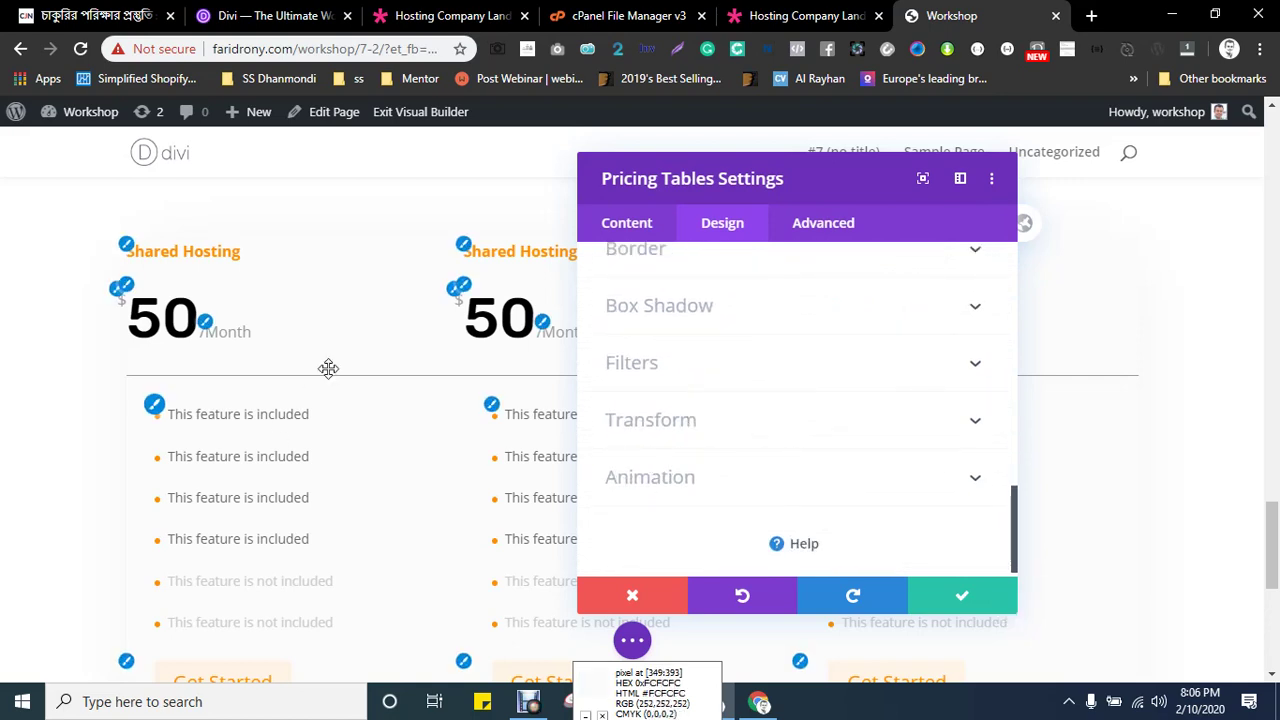
- Open the design settings of the first Shared Hosting table
click(628, 224)
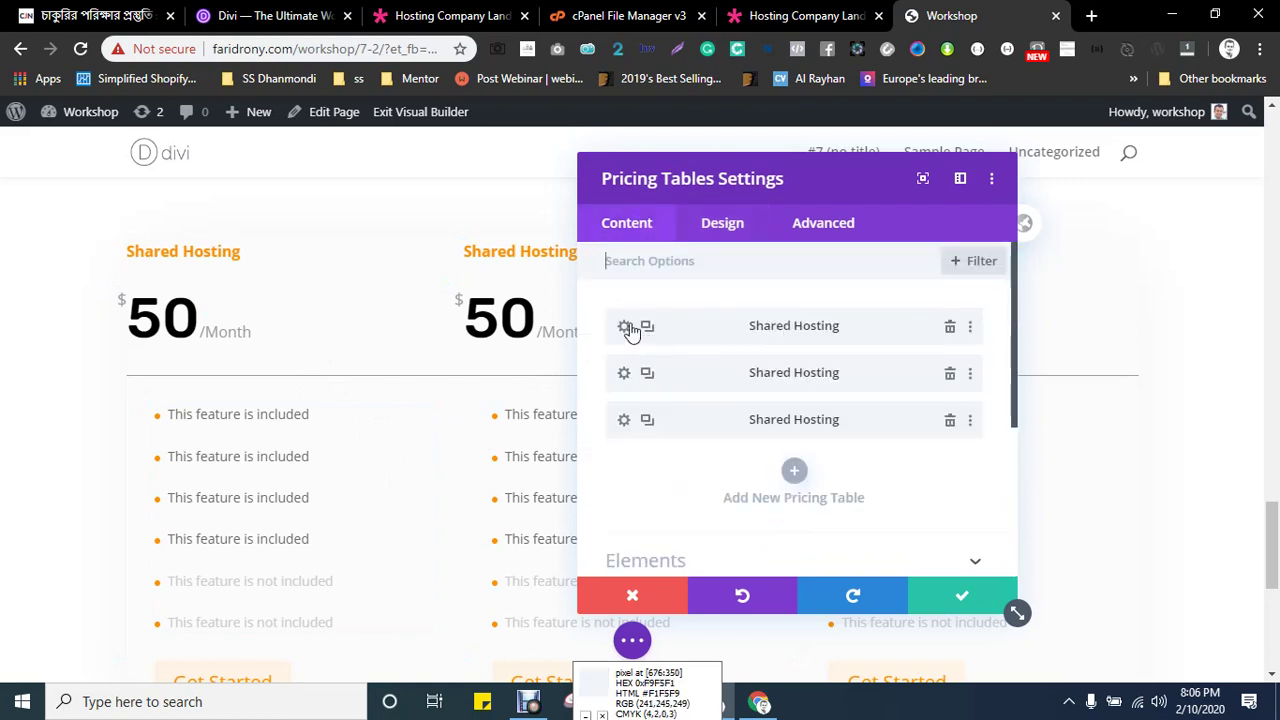
click(624, 328)
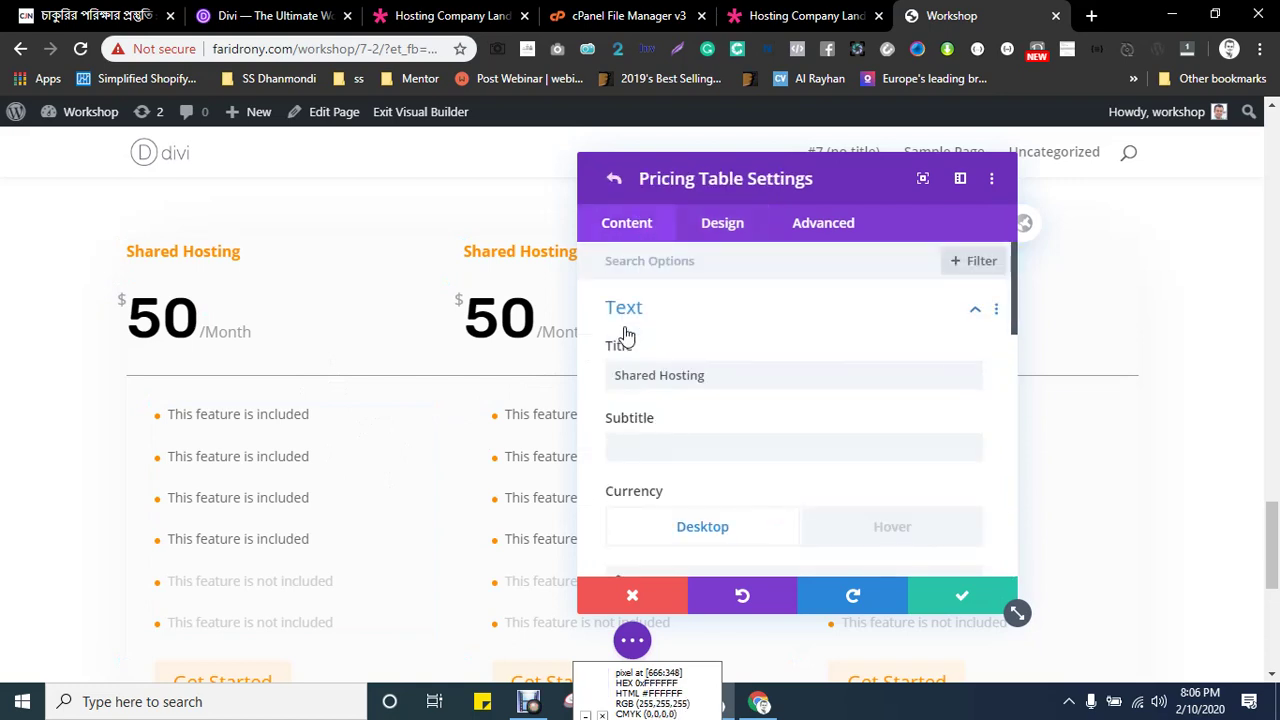
scroll(728, 335, down, 5)
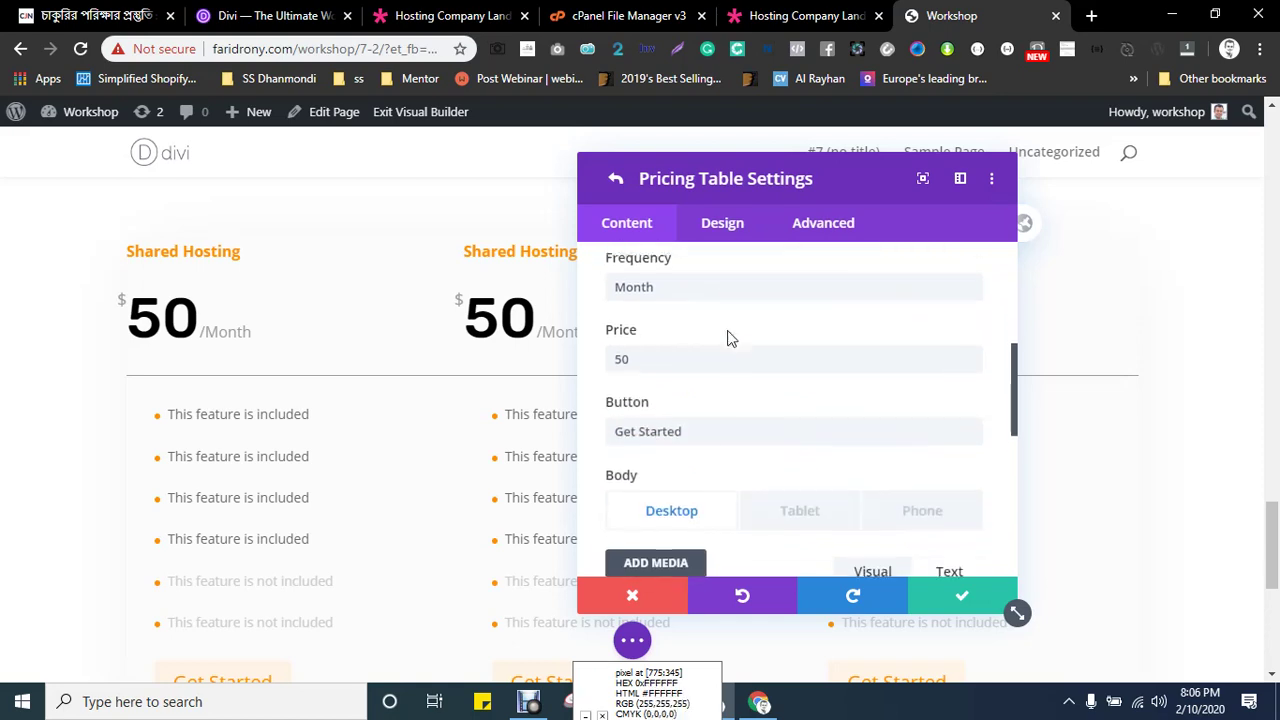
click(729, 223)
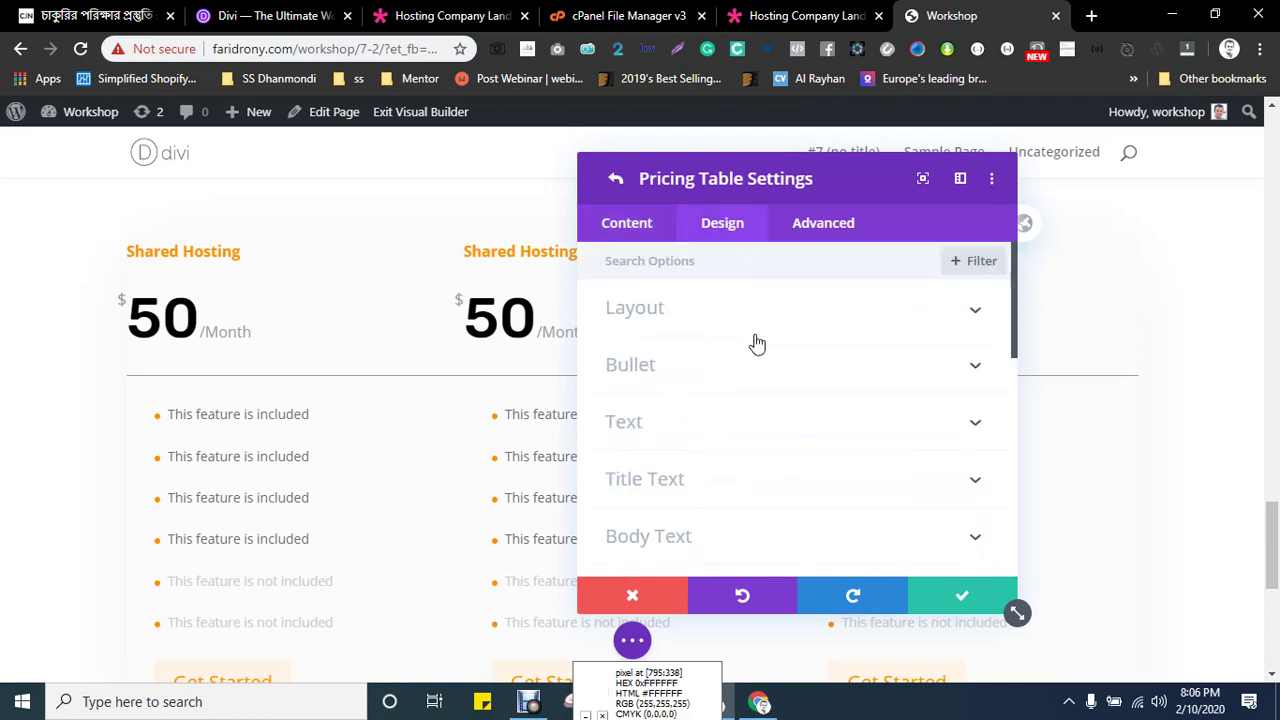
- Try making the first table featured, move the settings window off the middle table, and turn featured off again
scroll(758, 343, down, 1)
scroll(720, 330, up, 1)
click(646, 310)
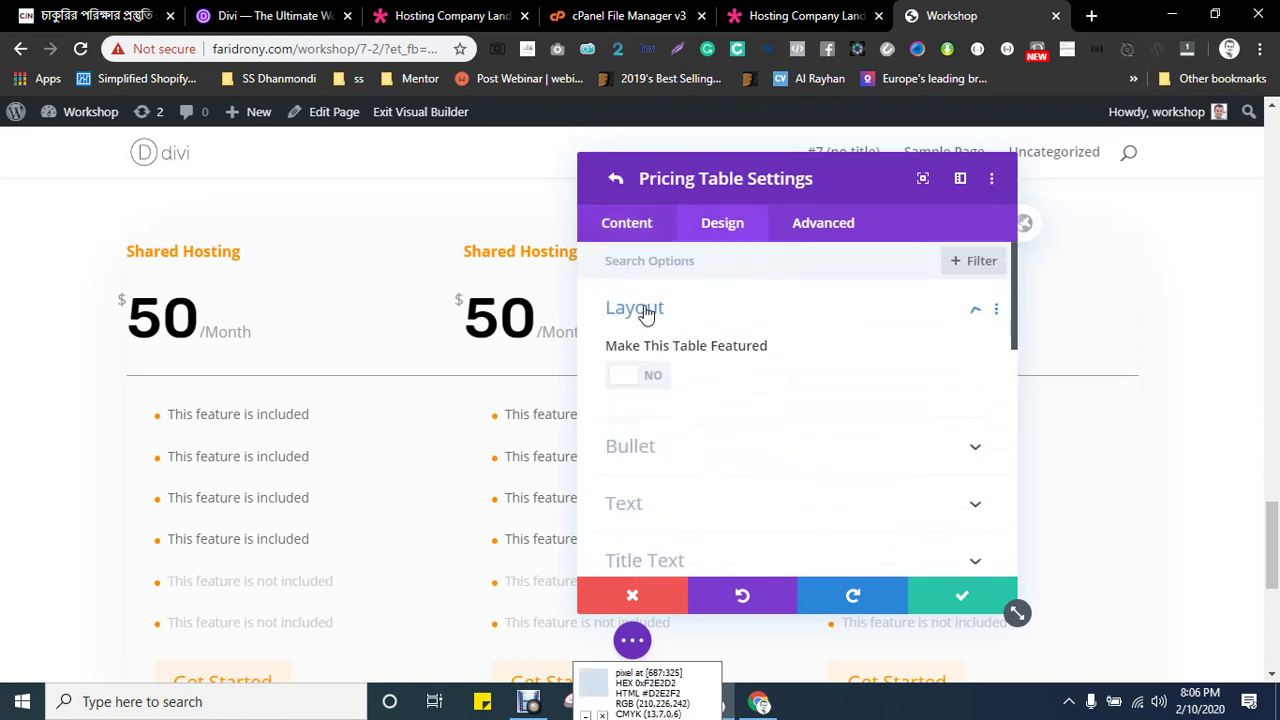
click(660, 375)
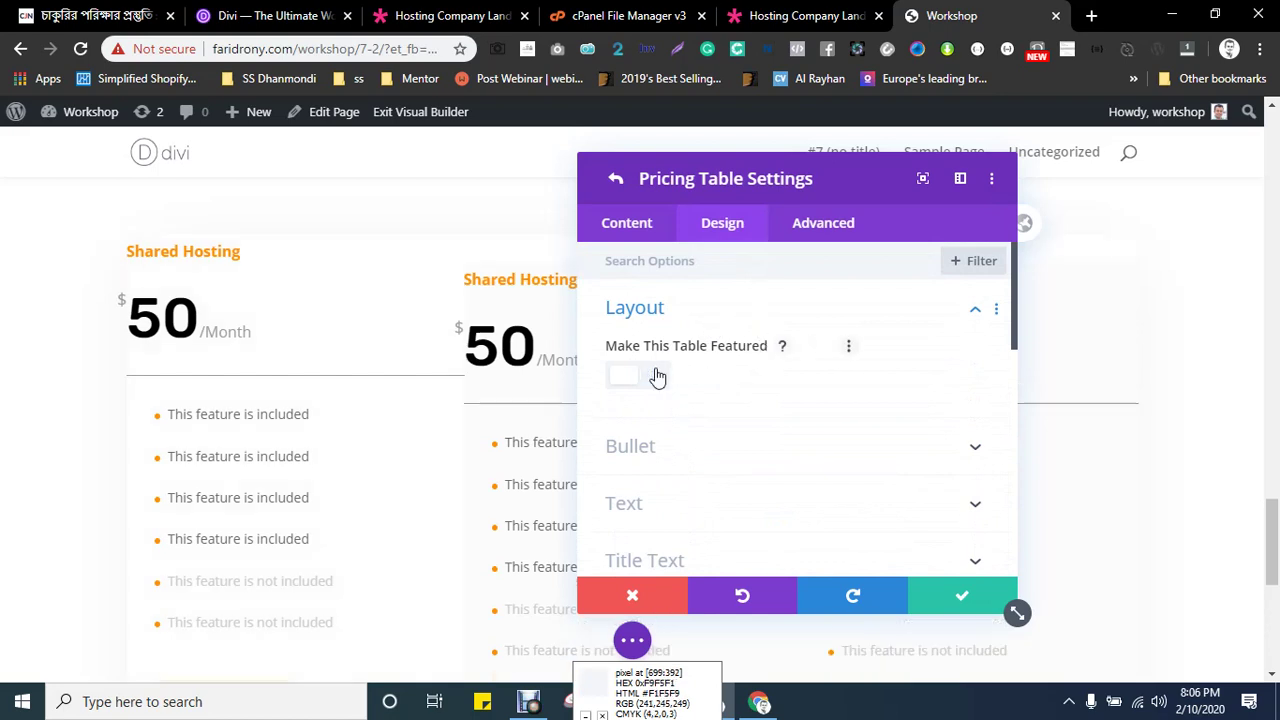
drag(814, 177, 814, 214)
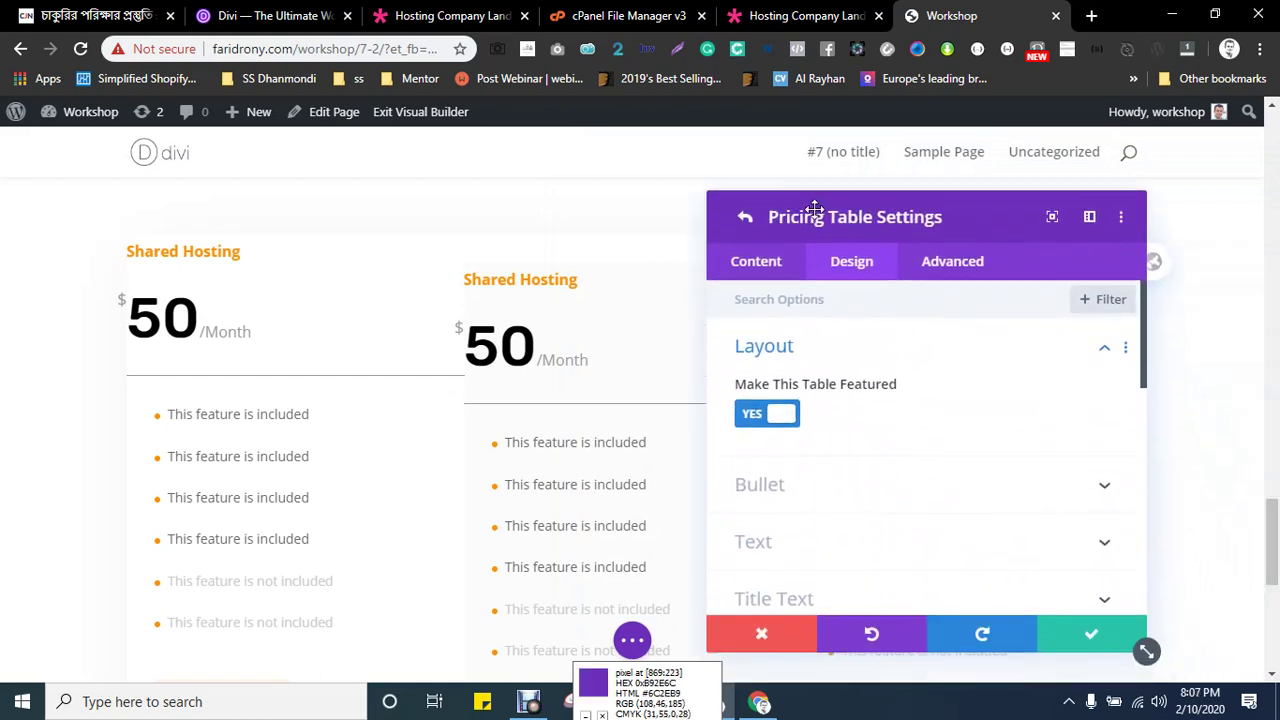
click(760, 420)
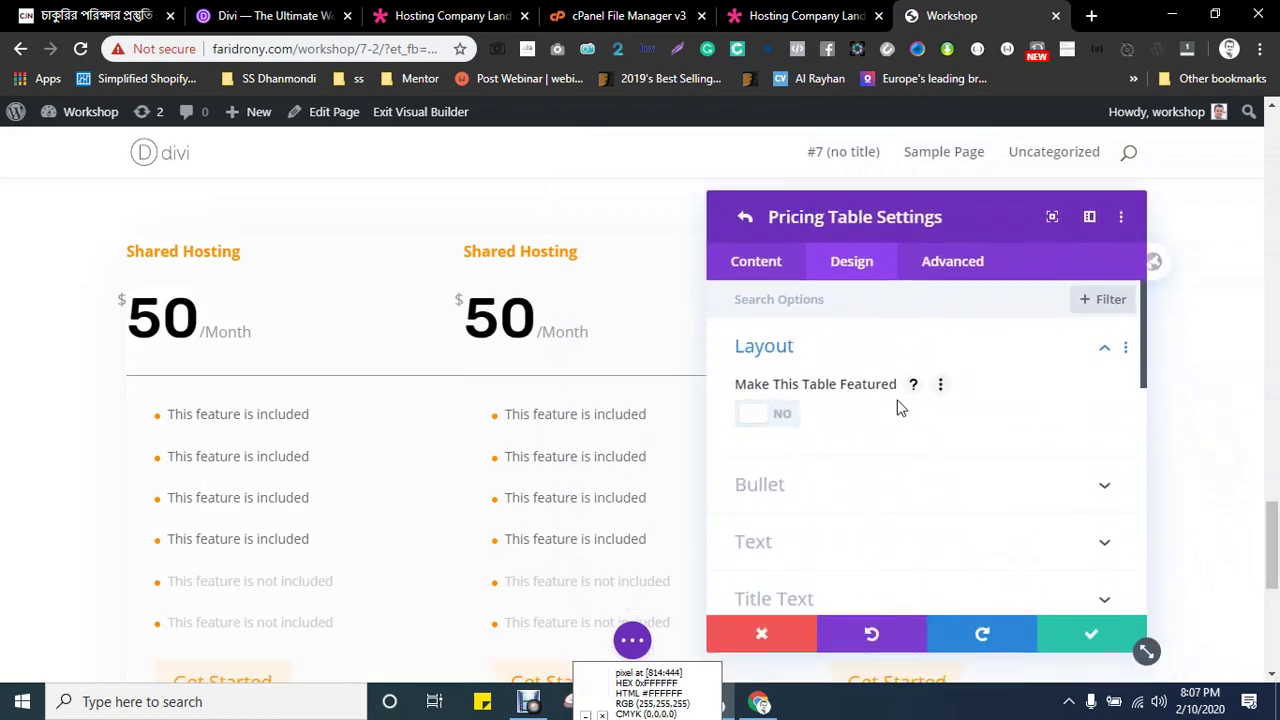
- Apply the first box shadow preset, with the shadow around all sides, to the first Shared Hosting table
scroll(899, 406, down, 2)
scroll(900, 404, down, 5)
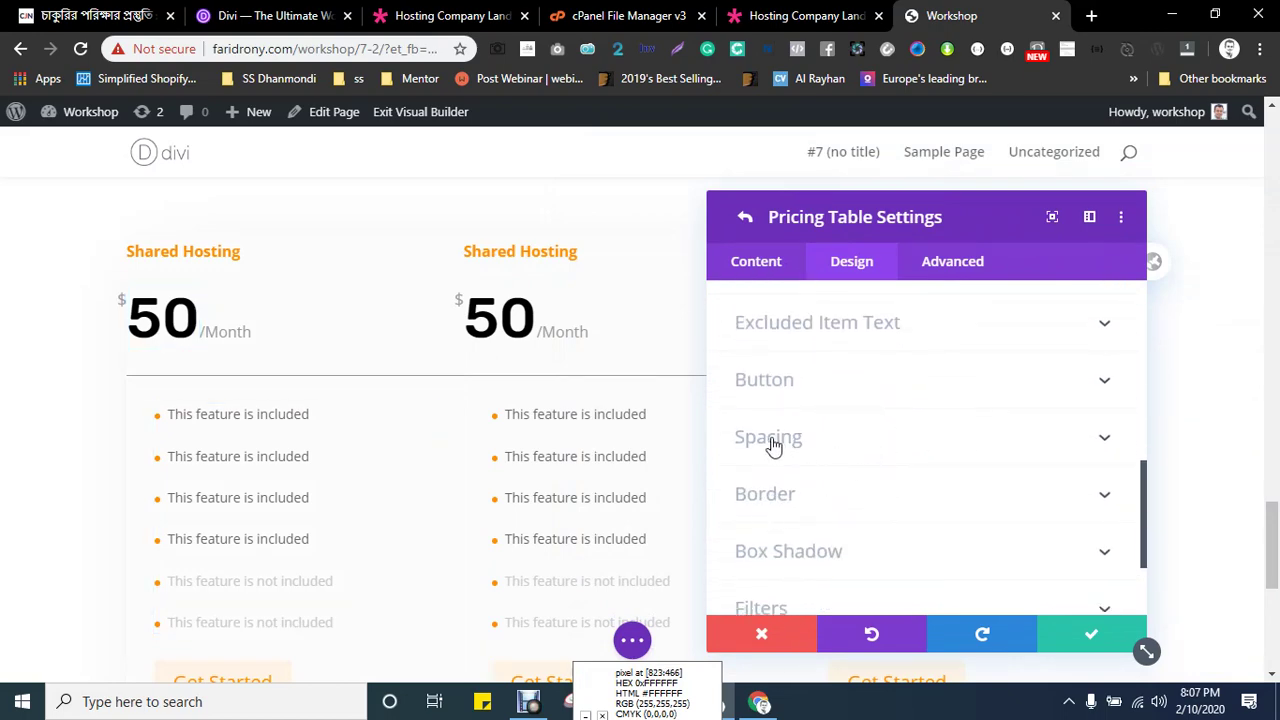
click(770, 438)
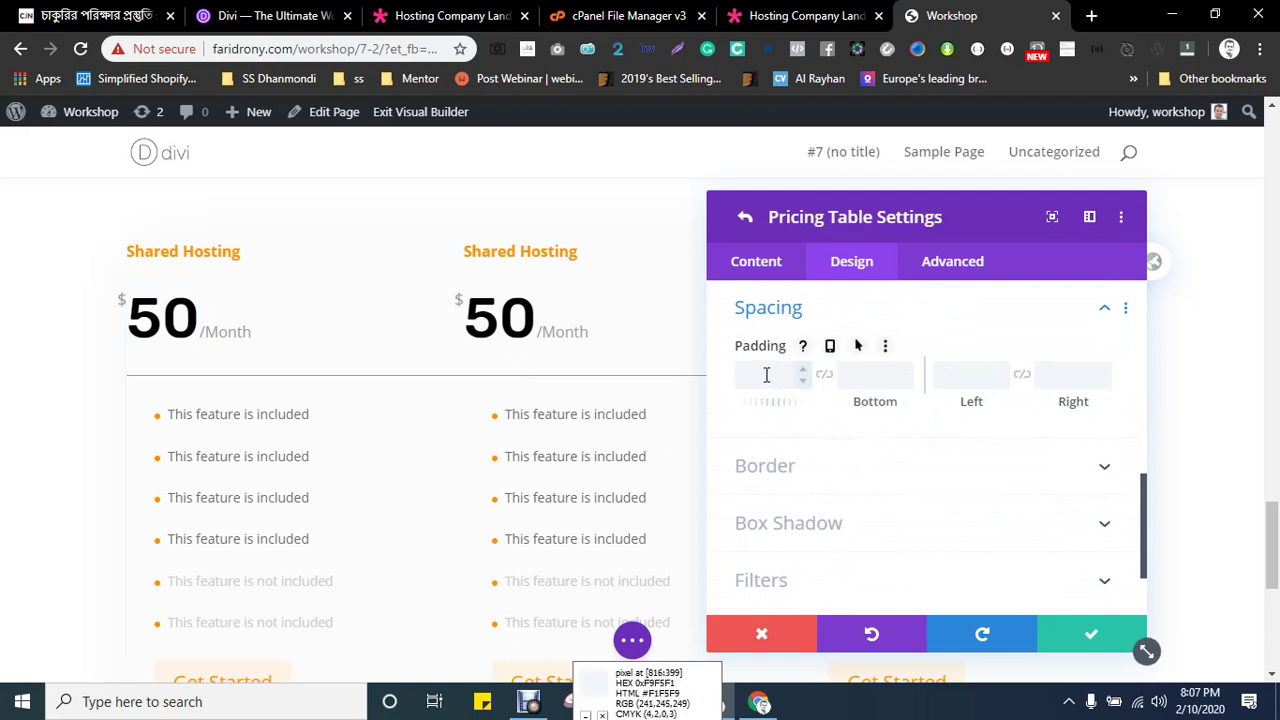
click(787, 524)
scroll(952, 491, down, 1)
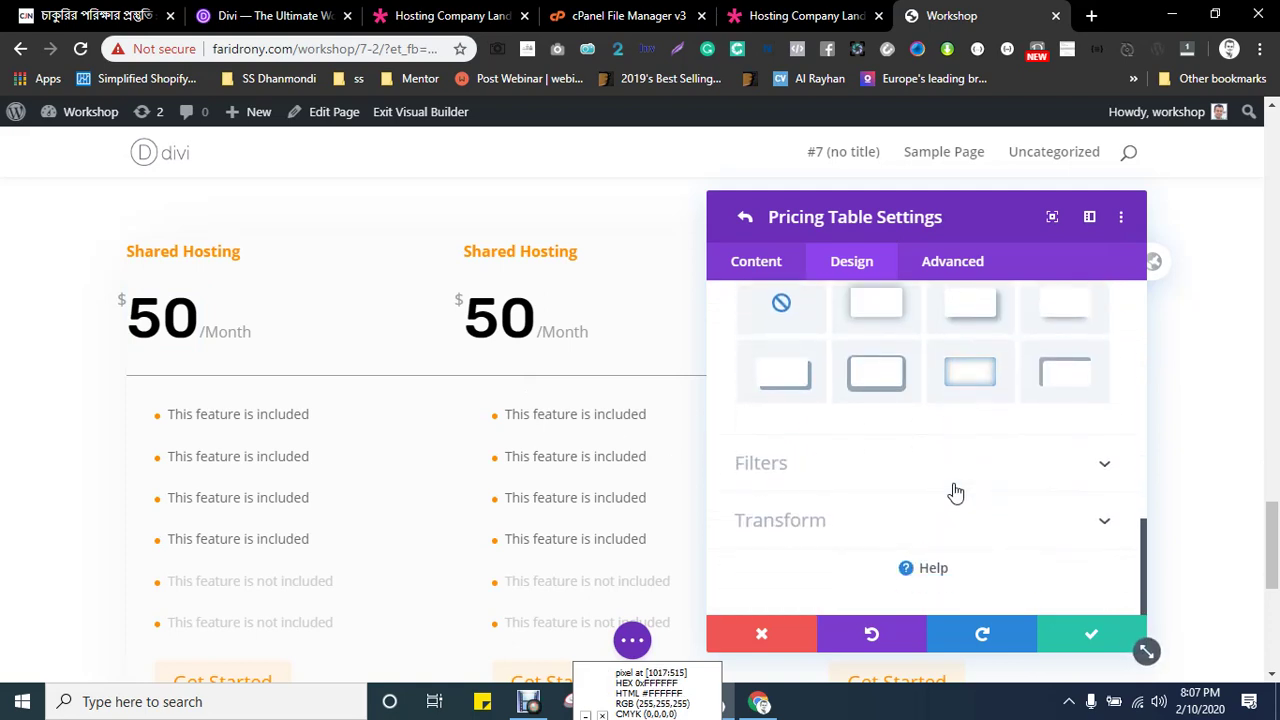
scroll(880, 400, up, 1)
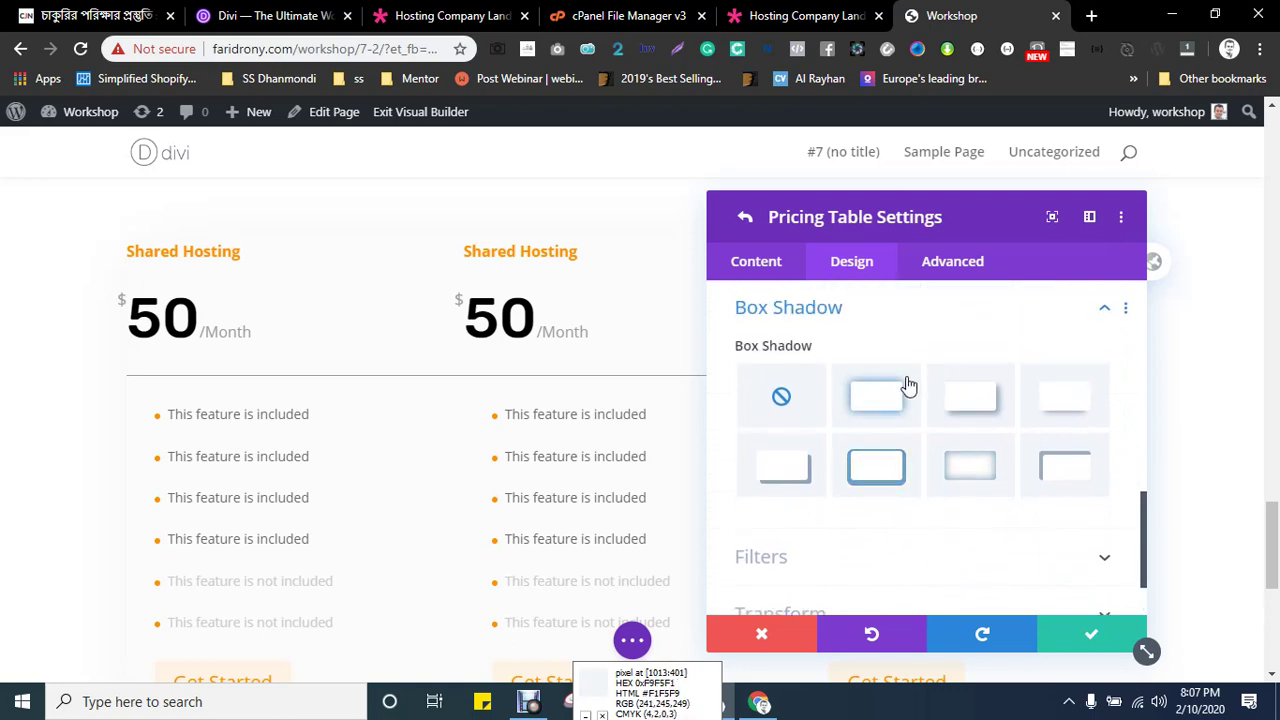
click(865, 397)
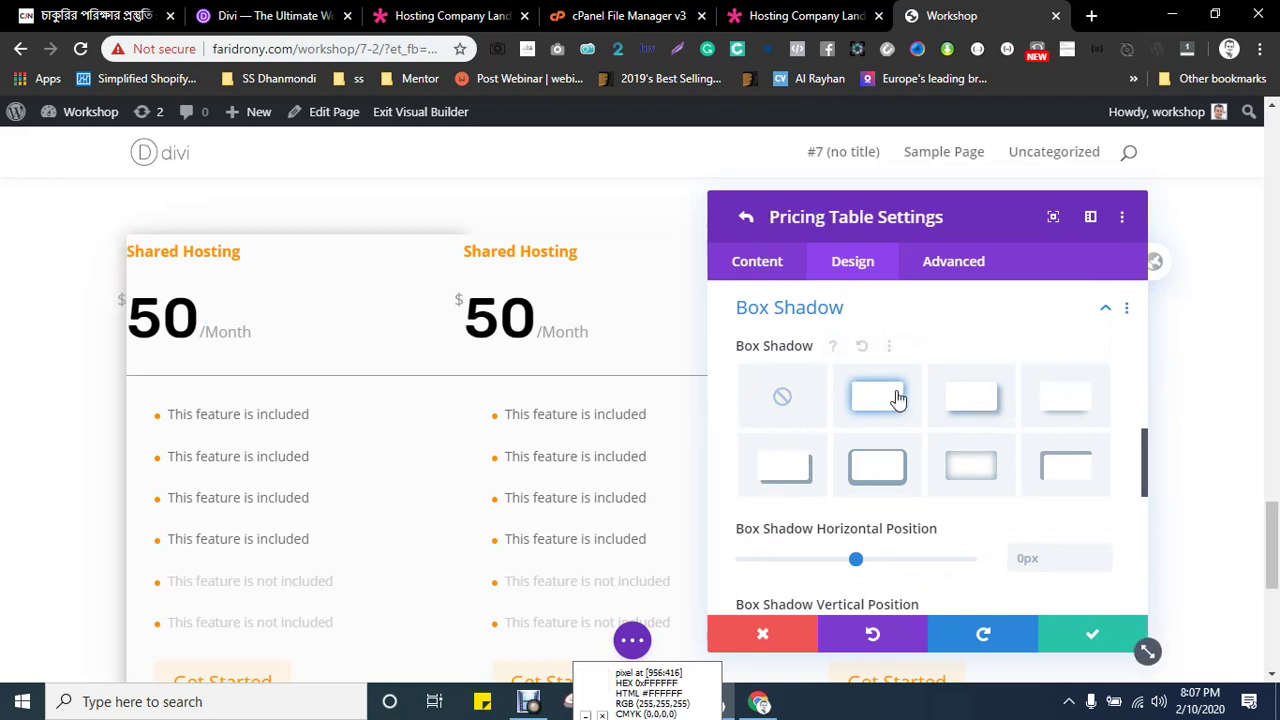
- Set the first table's padding to 20px on all four sides, linking top with bottom and left with right
scroll(897, 397, up, 2)
click(775, 374)
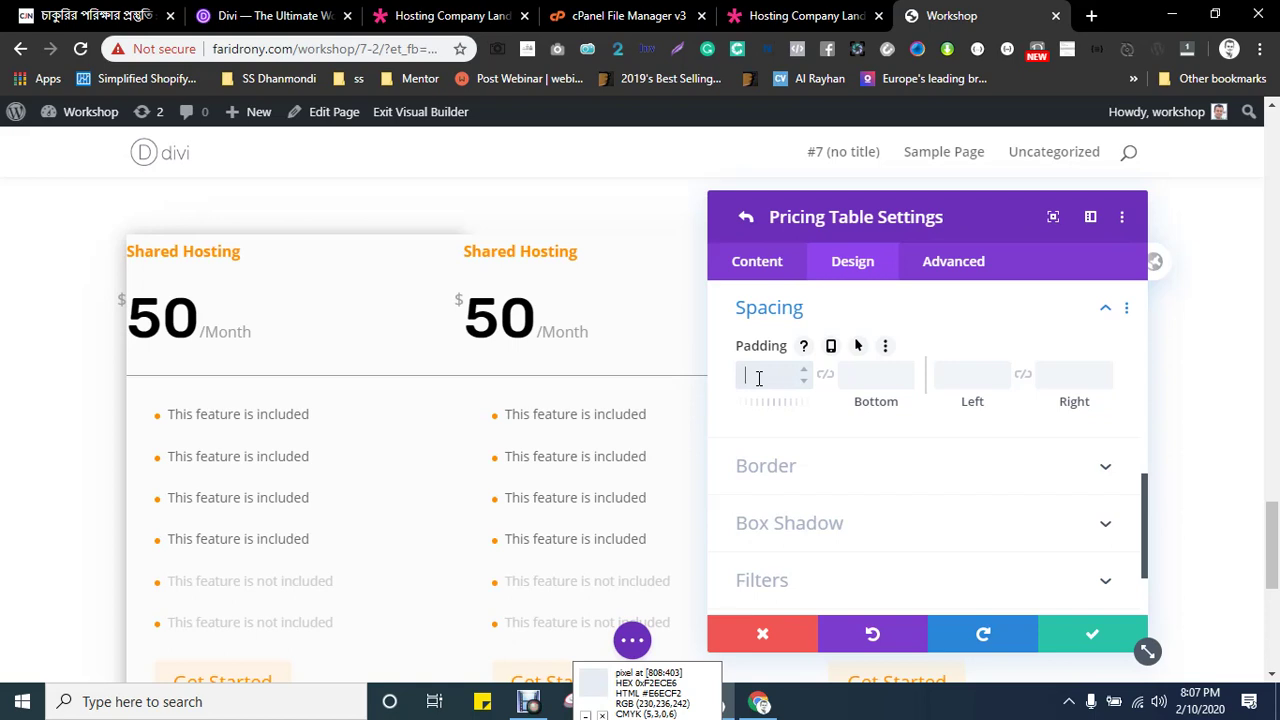
click(759, 378)
text(20)
key(Tab)
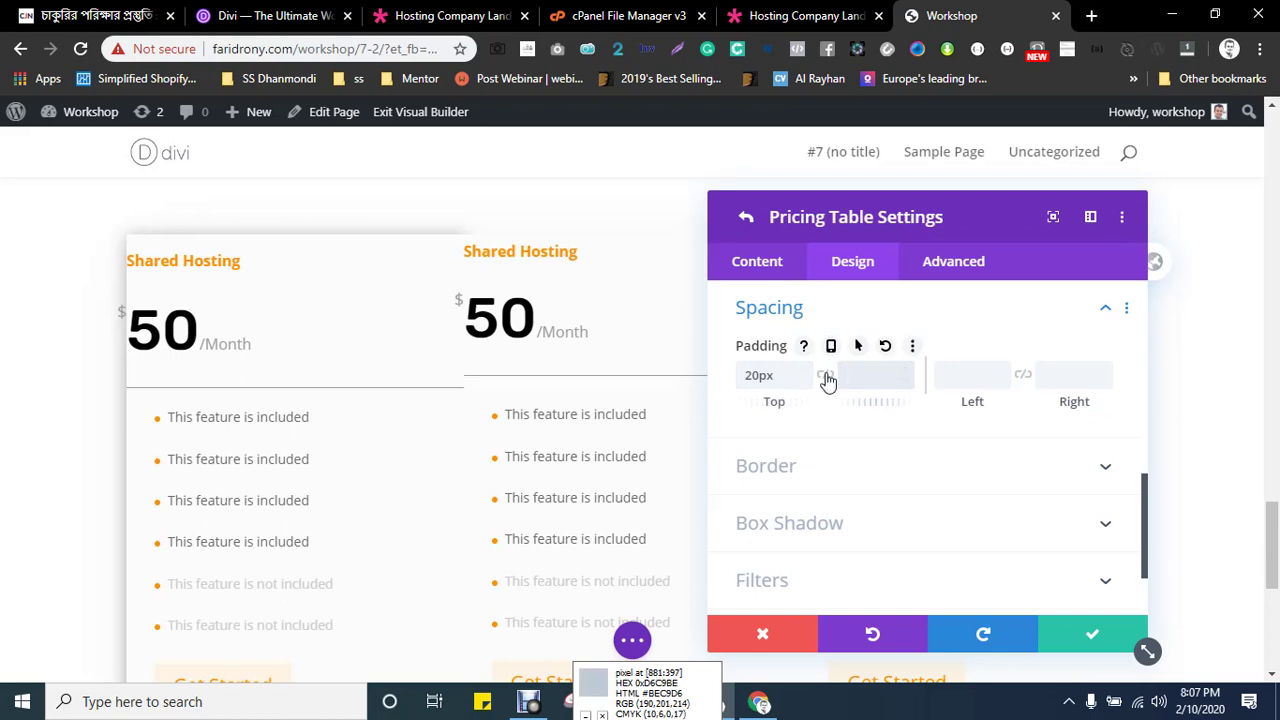
click(825, 378)
click(948, 378)
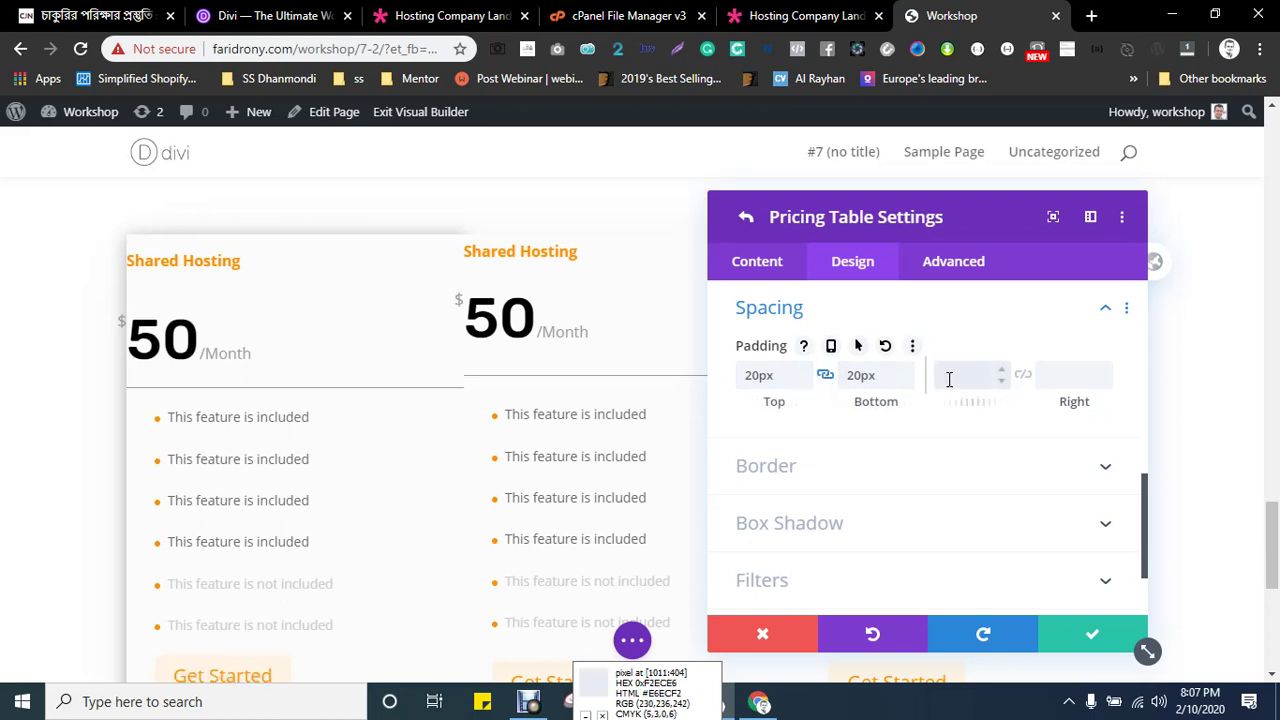
text(20)
key(Tab)
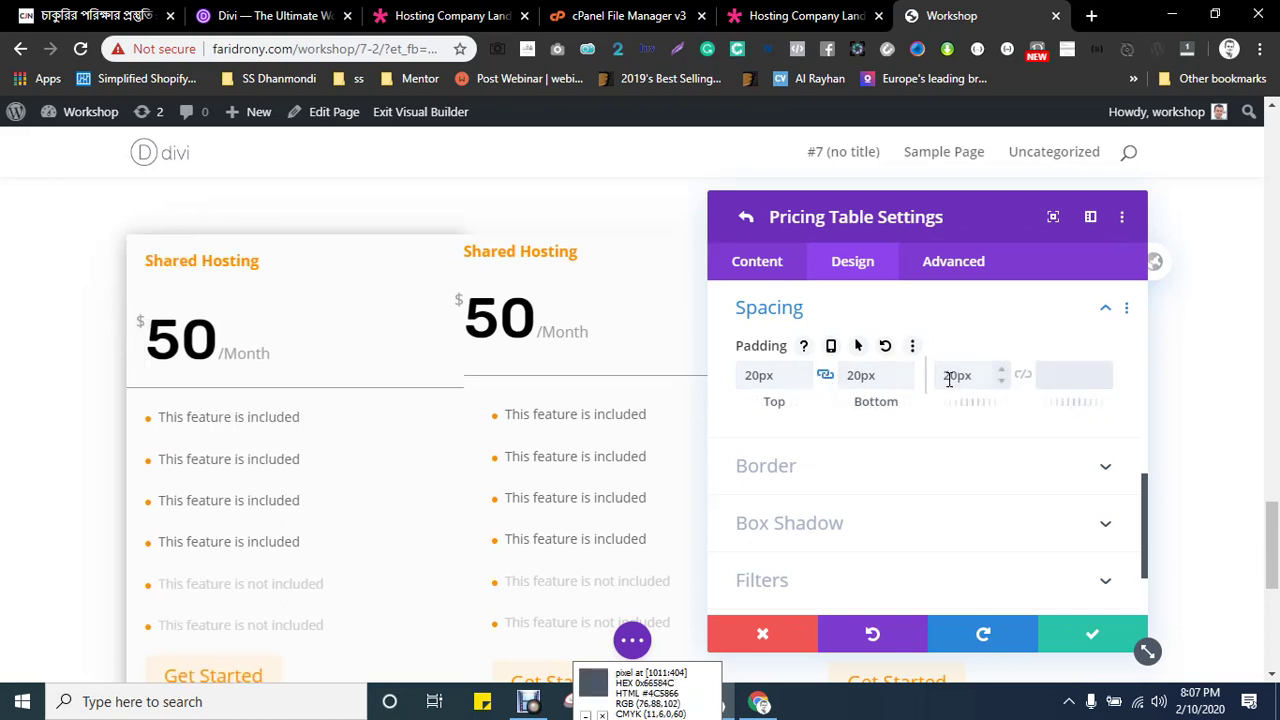
click(1021, 379)
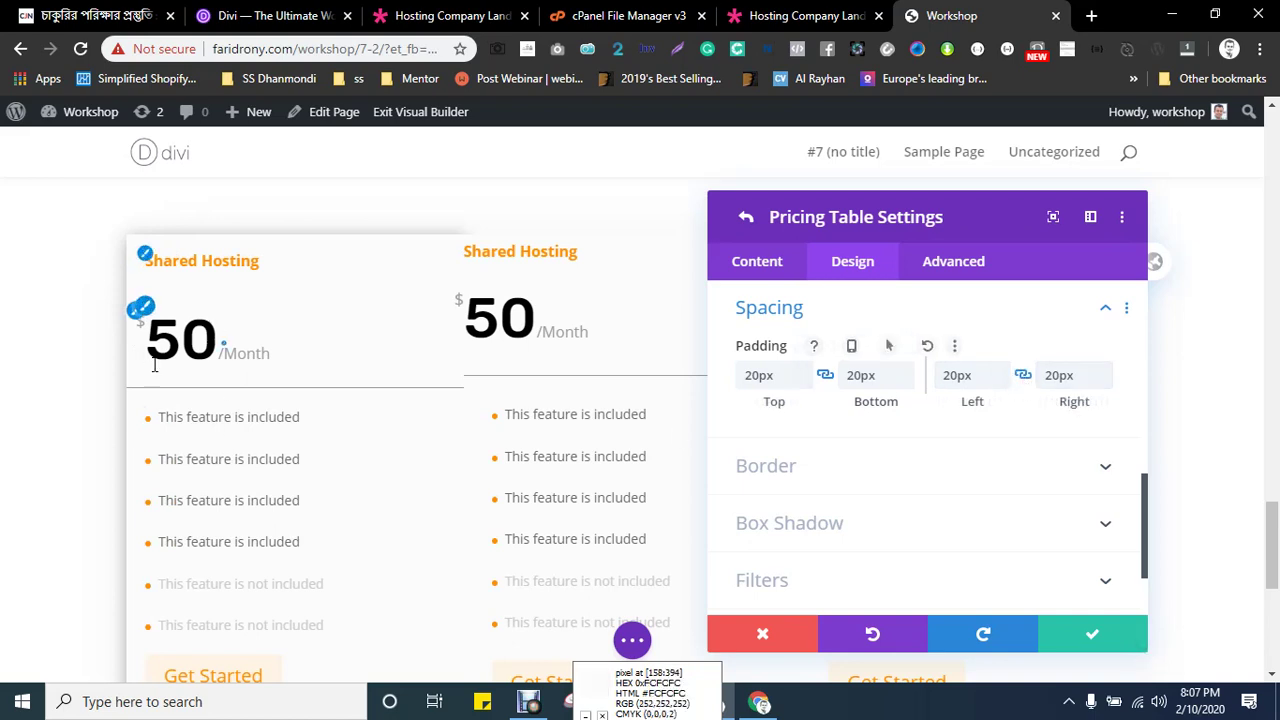
- Increase the first Shared Hosting table's linked left and right padding to 30px
click(955, 375)
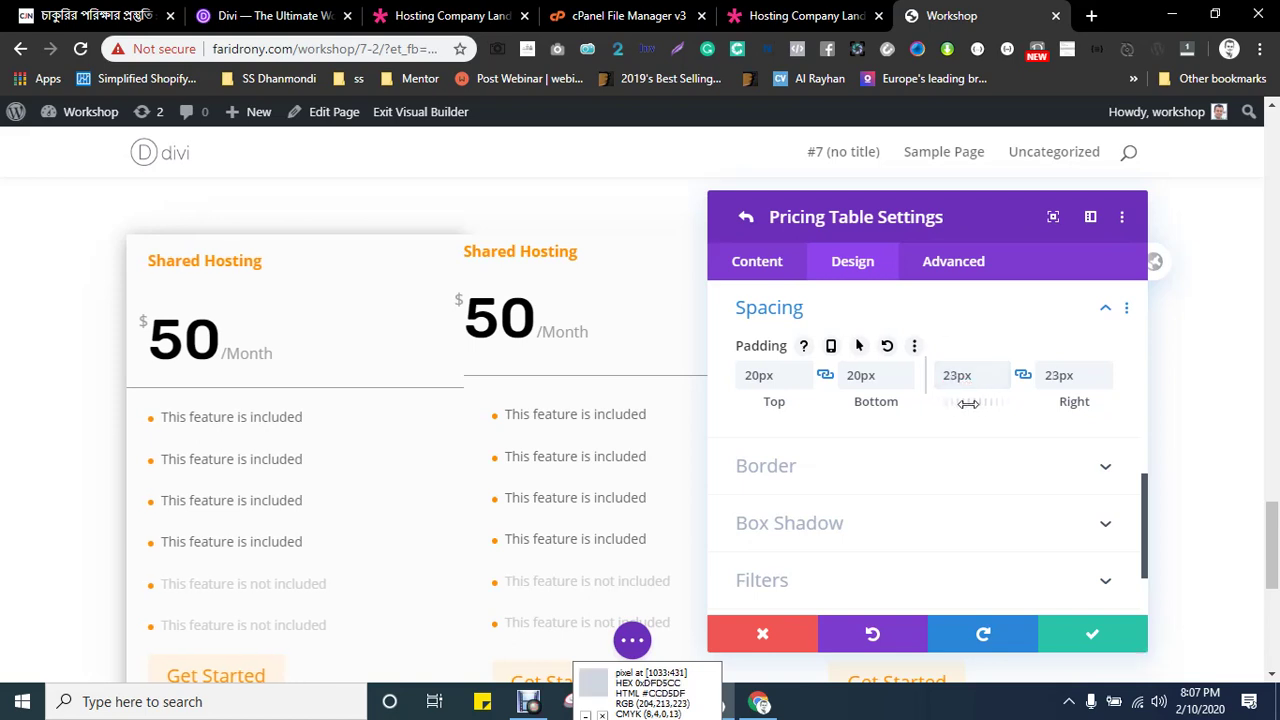
drag(966, 403, 997, 371)
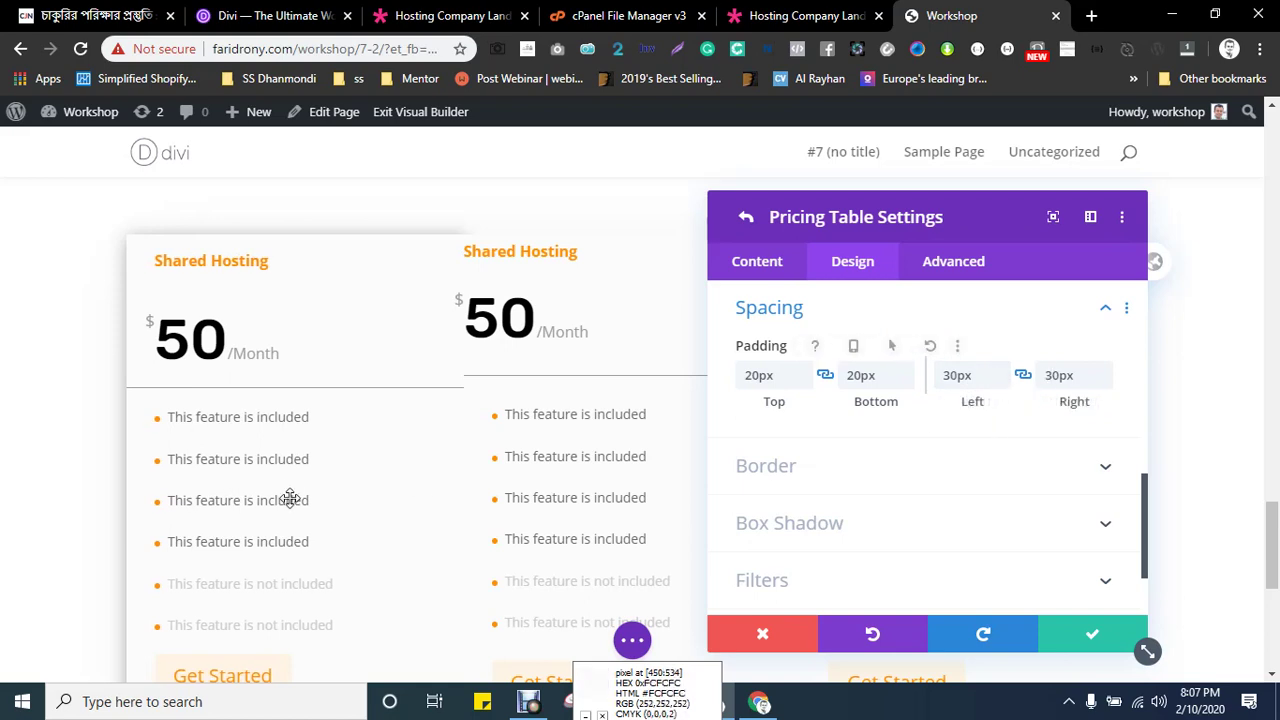
scroll(300, 495, down, 3)
scroll(325, 487, up, 4)
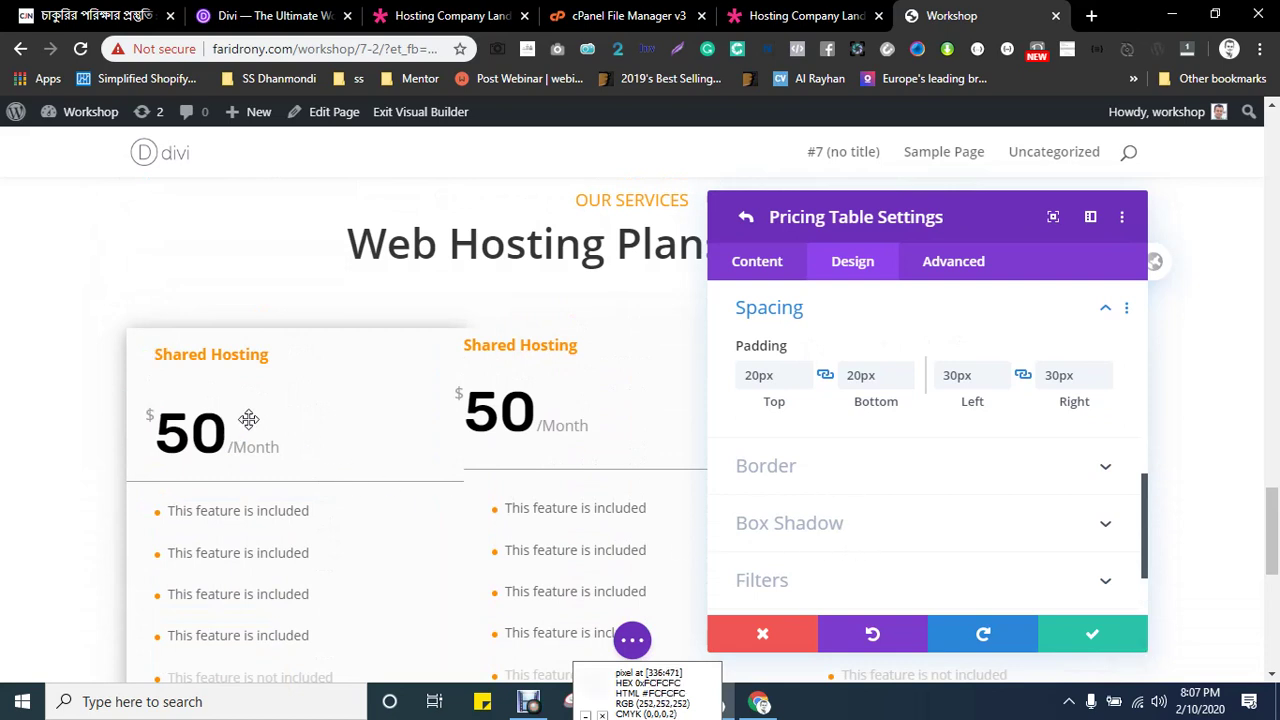
- Compare against the pricing tables in the Hosting Company Landing layout, and return to the Workshop page
click(760, 15)
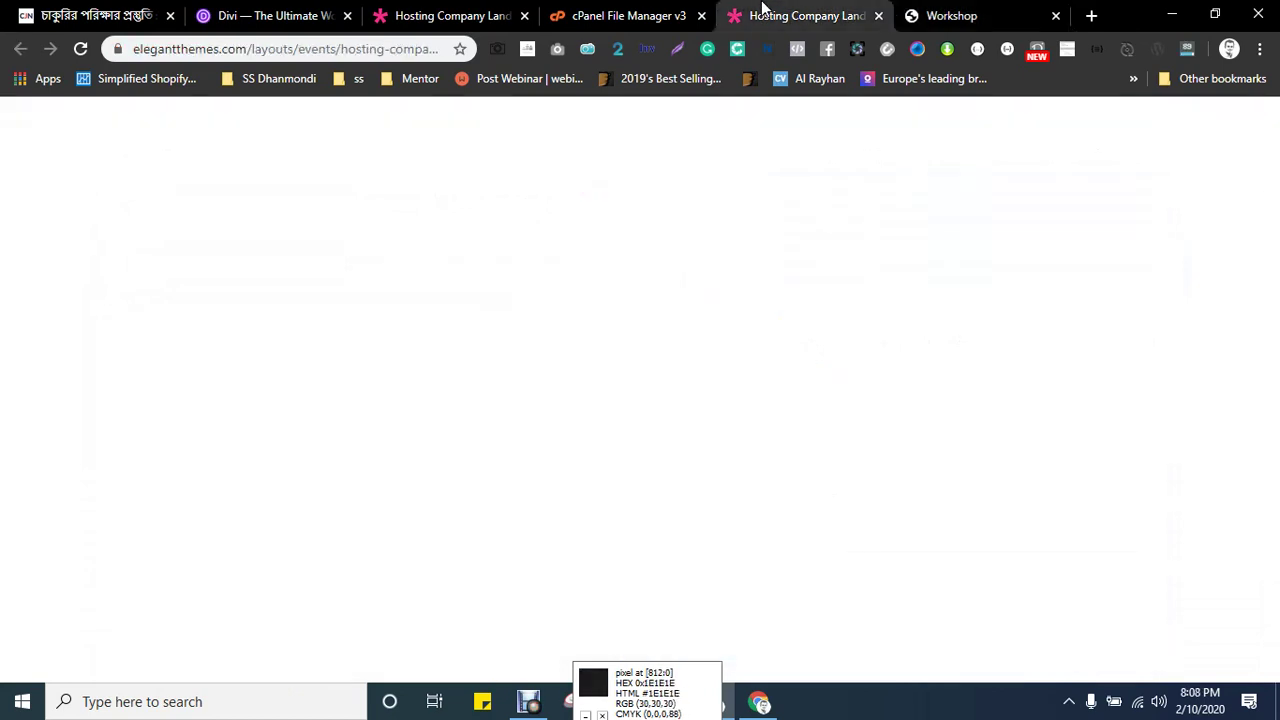
scroll(443, 391, down, 2)
scroll(433, 361, up, 2)
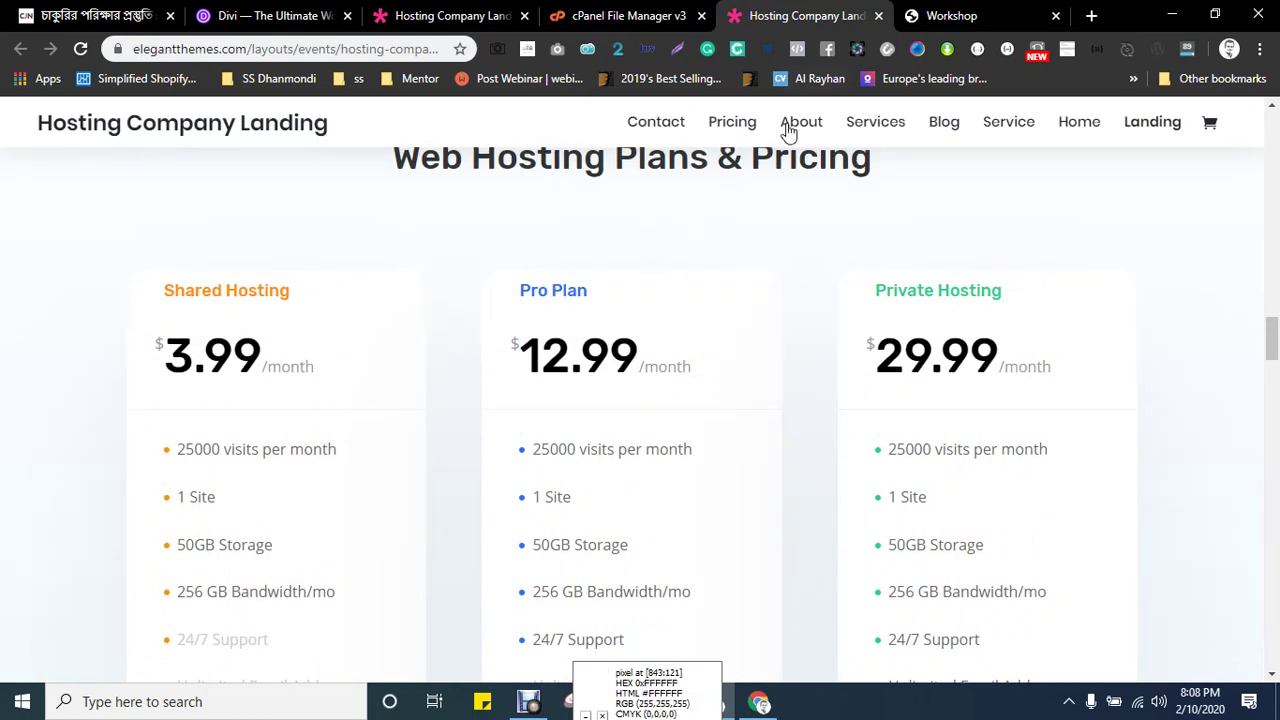
click(940, 15)
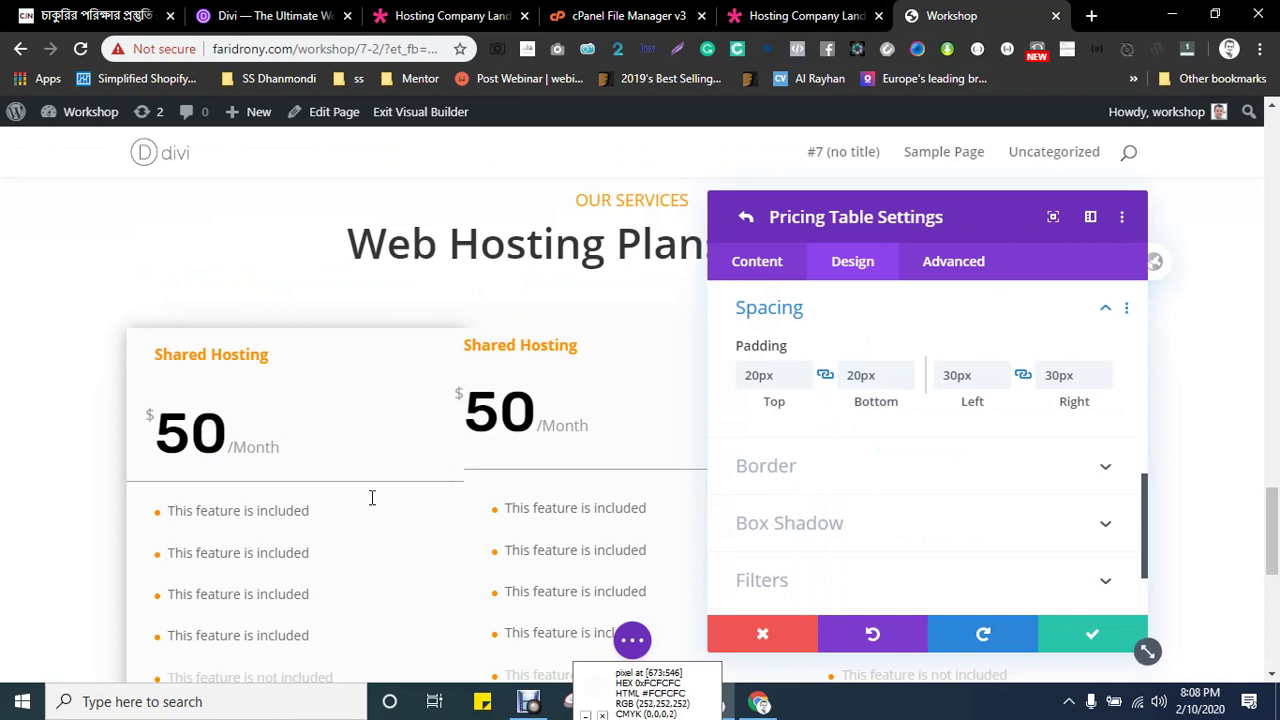
- Look through the first table's design, content and advanced settings for options that control its layout
scroll(869, 425, up, 3)
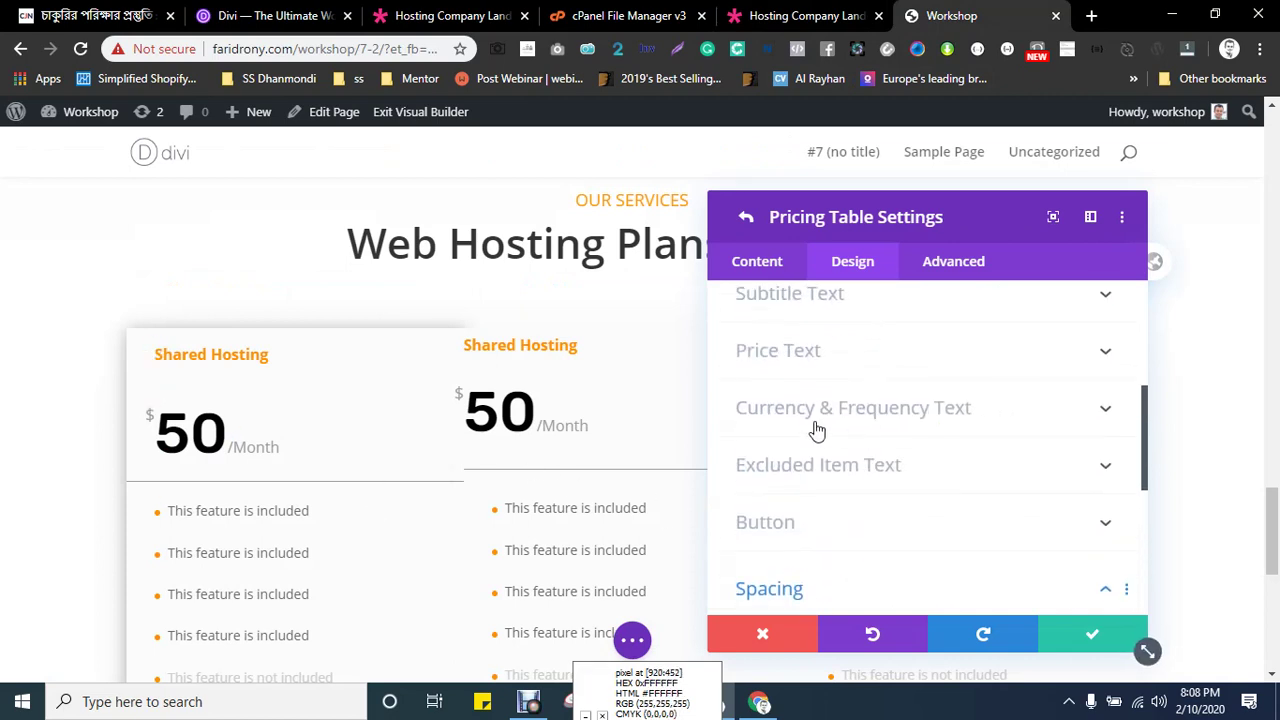
scroll(826, 500, down, 5)
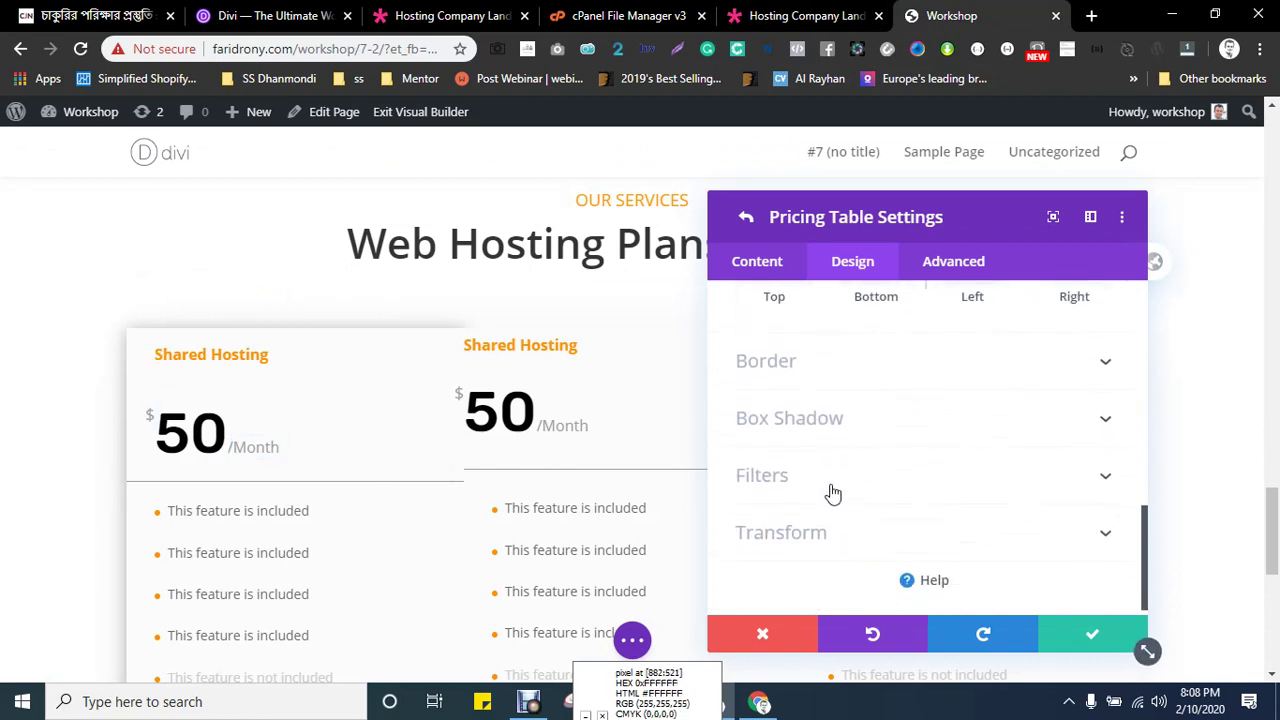
scroll(829, 512, up, 8)
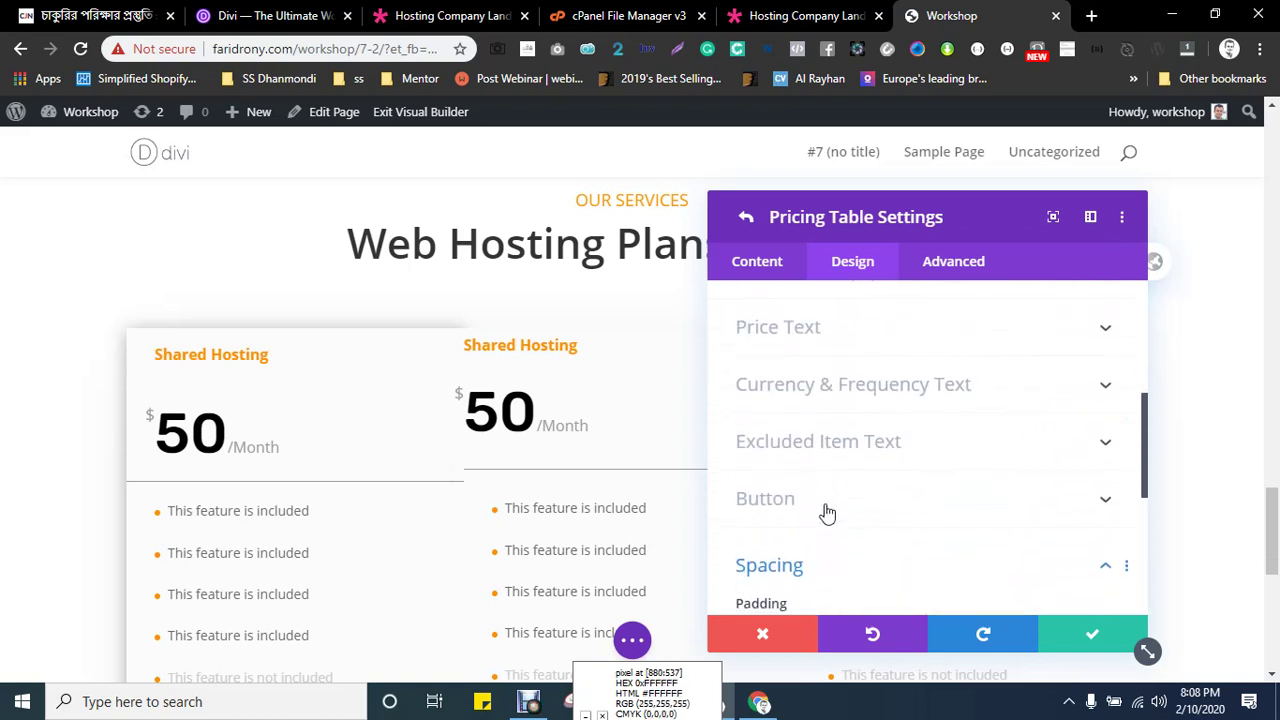
scroll(826, 512, up, 2)
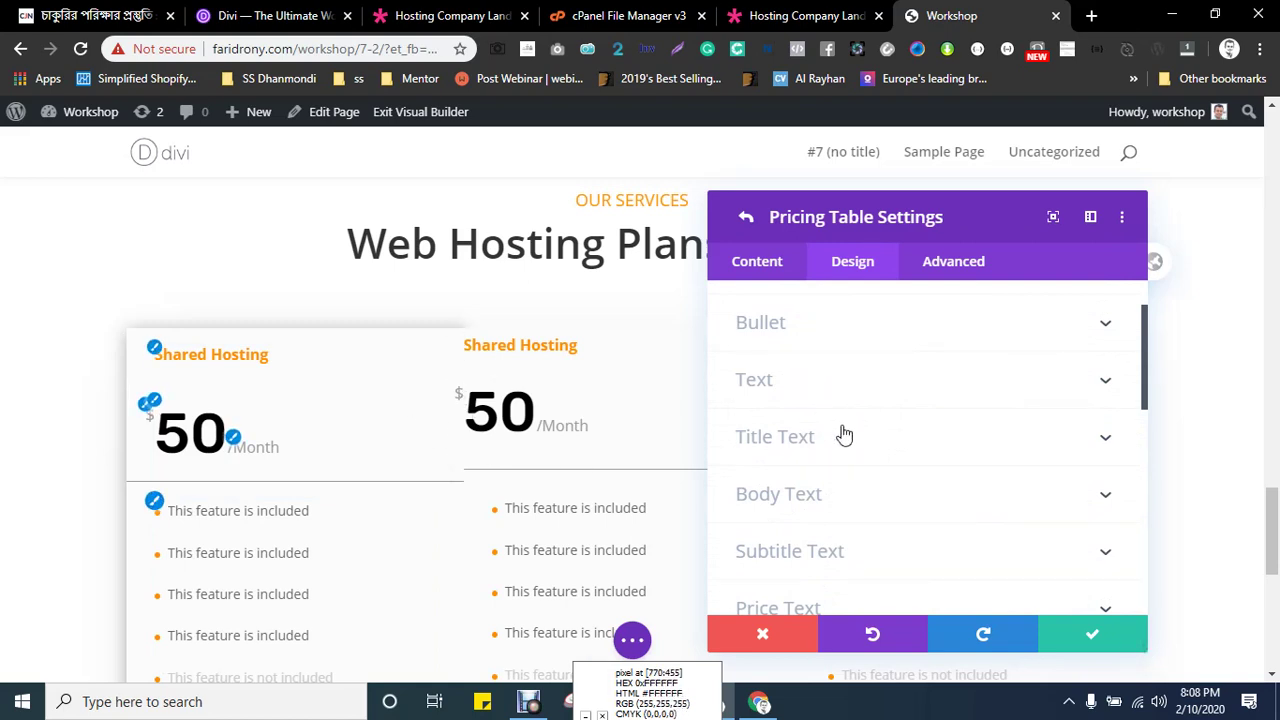
scroll(949, 399, down, 2)
scroll(949, 399, down, 4)
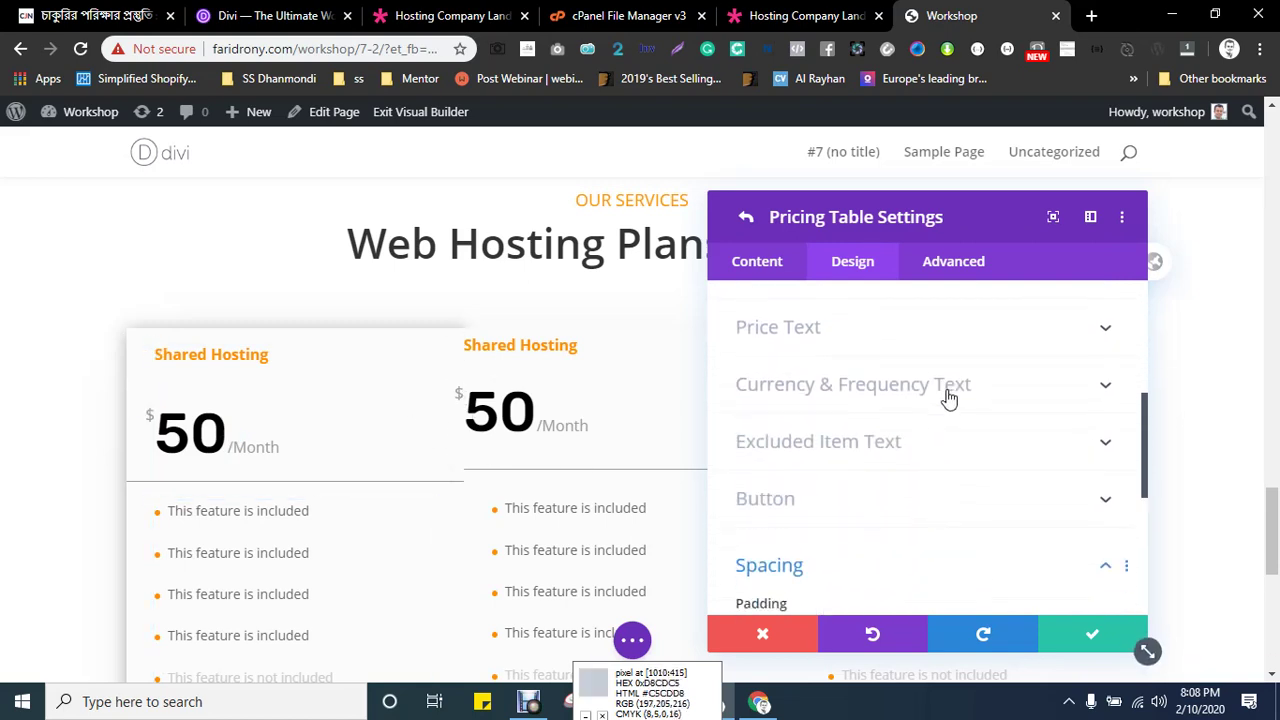
scroll(949, 399, down, 3)
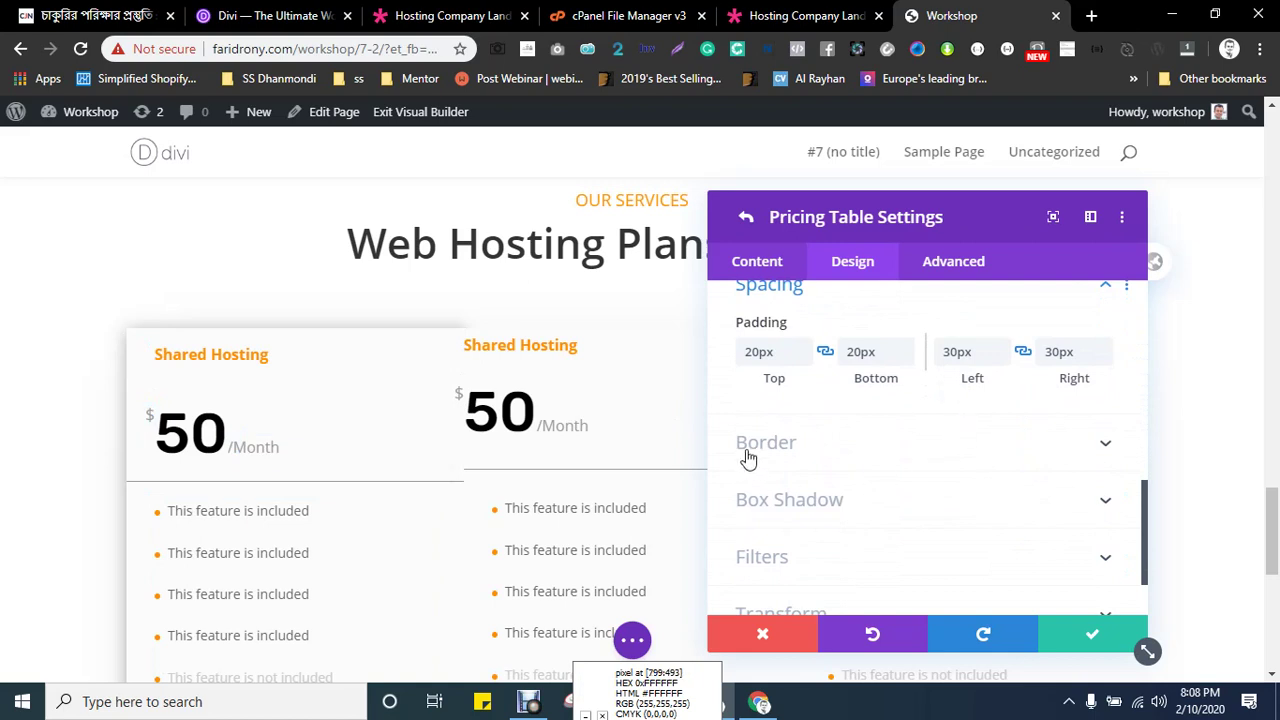
click(758, 268)
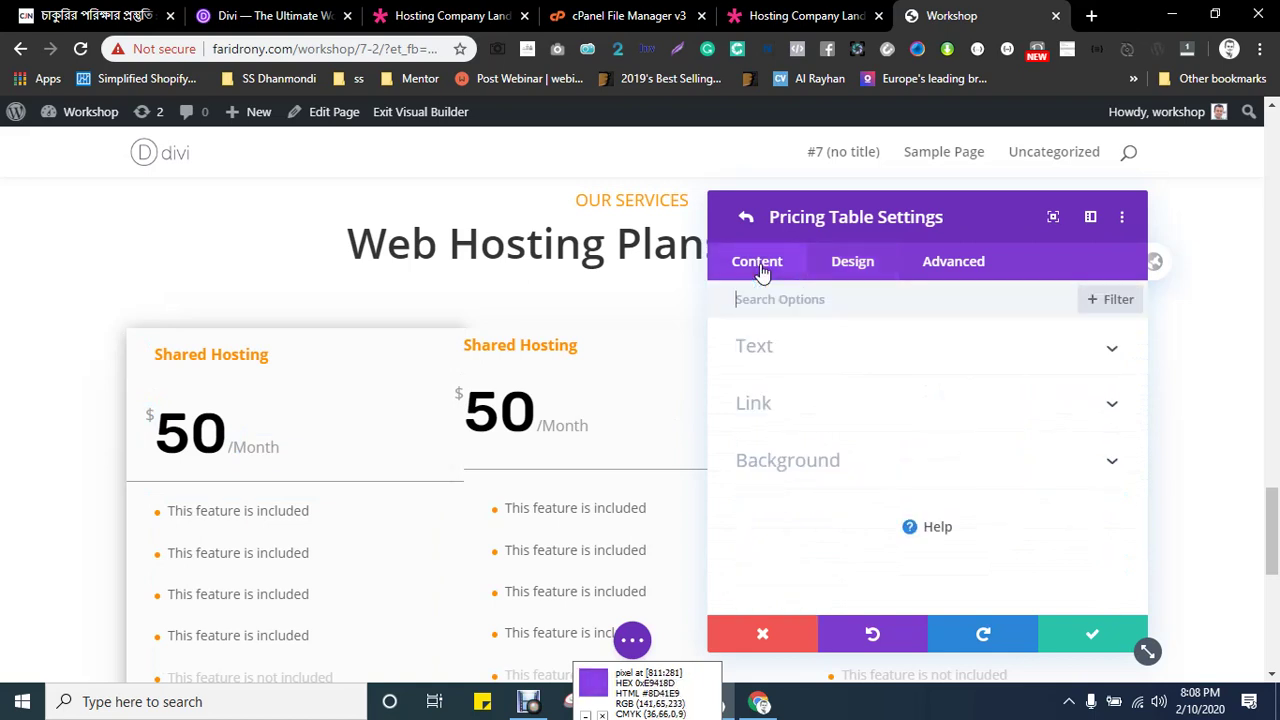
click(945, 262)
scroll(866, 510, down, 2)
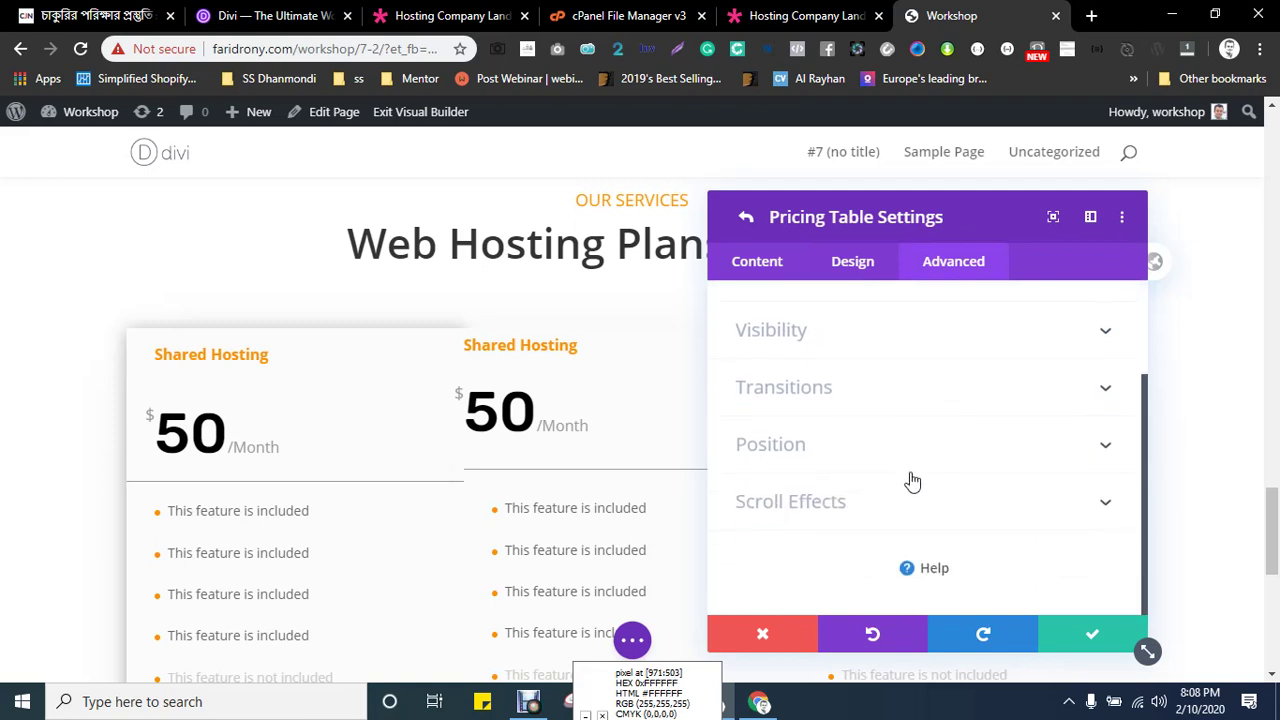
- Save the first table's settings and delete the second and third Shared Hosting tables from the module
click(1048, 632)
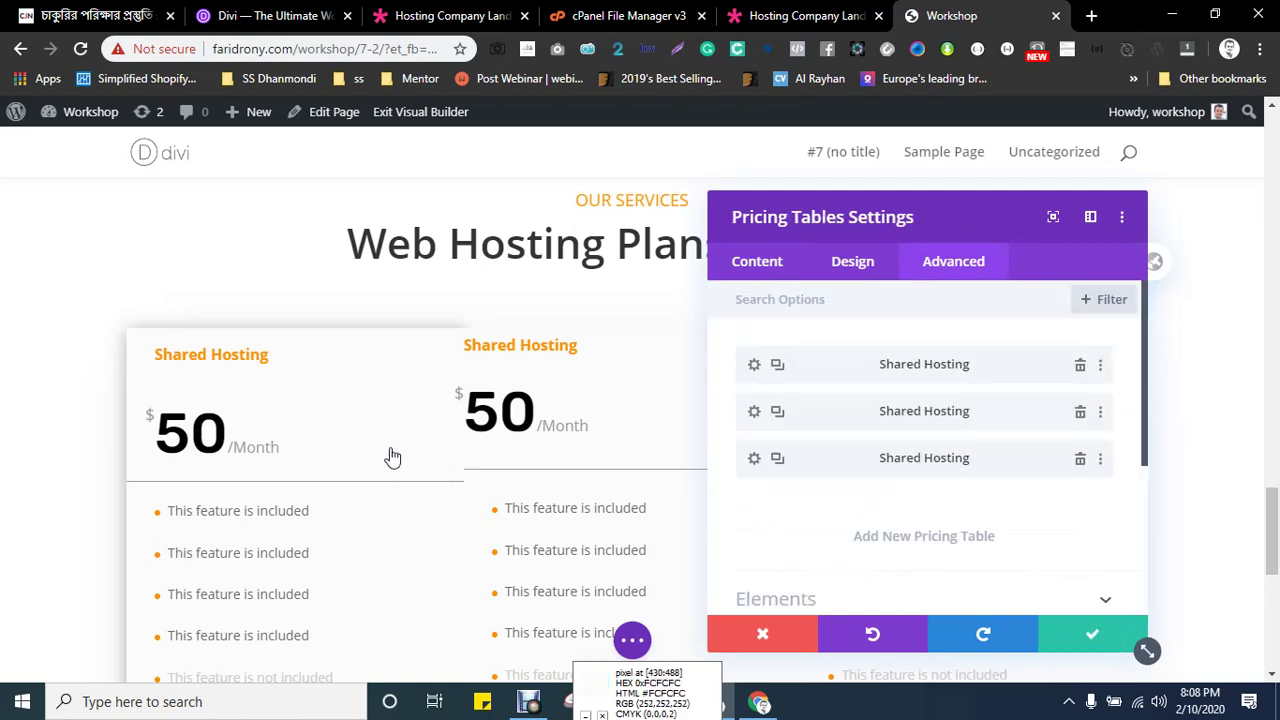
click(754, 412)
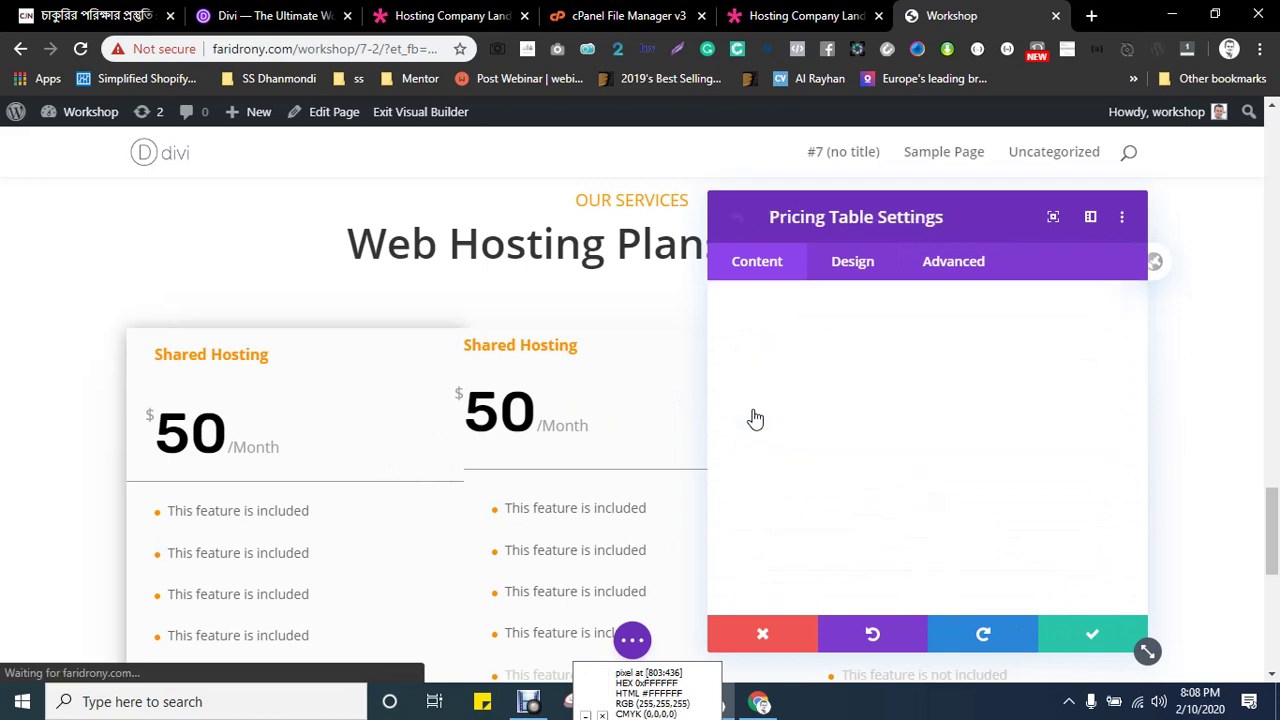
click(747, 216)
click(1080, 414)
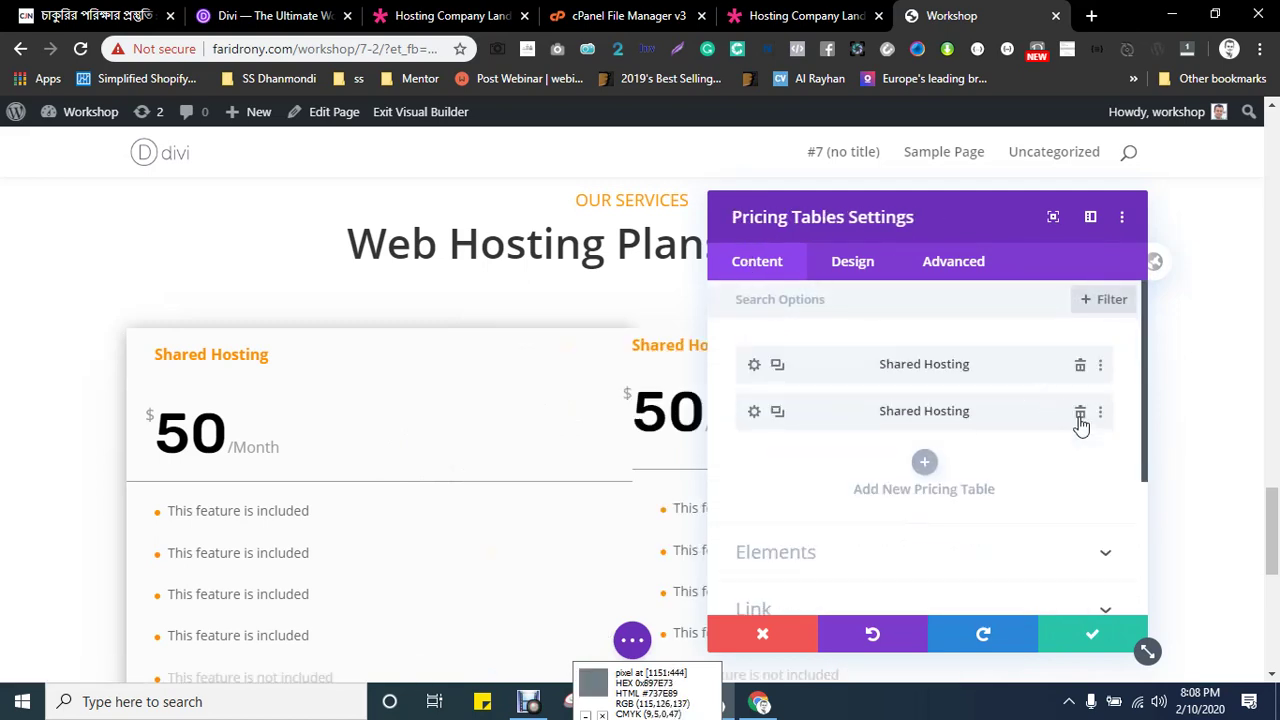
click(1080, 414)
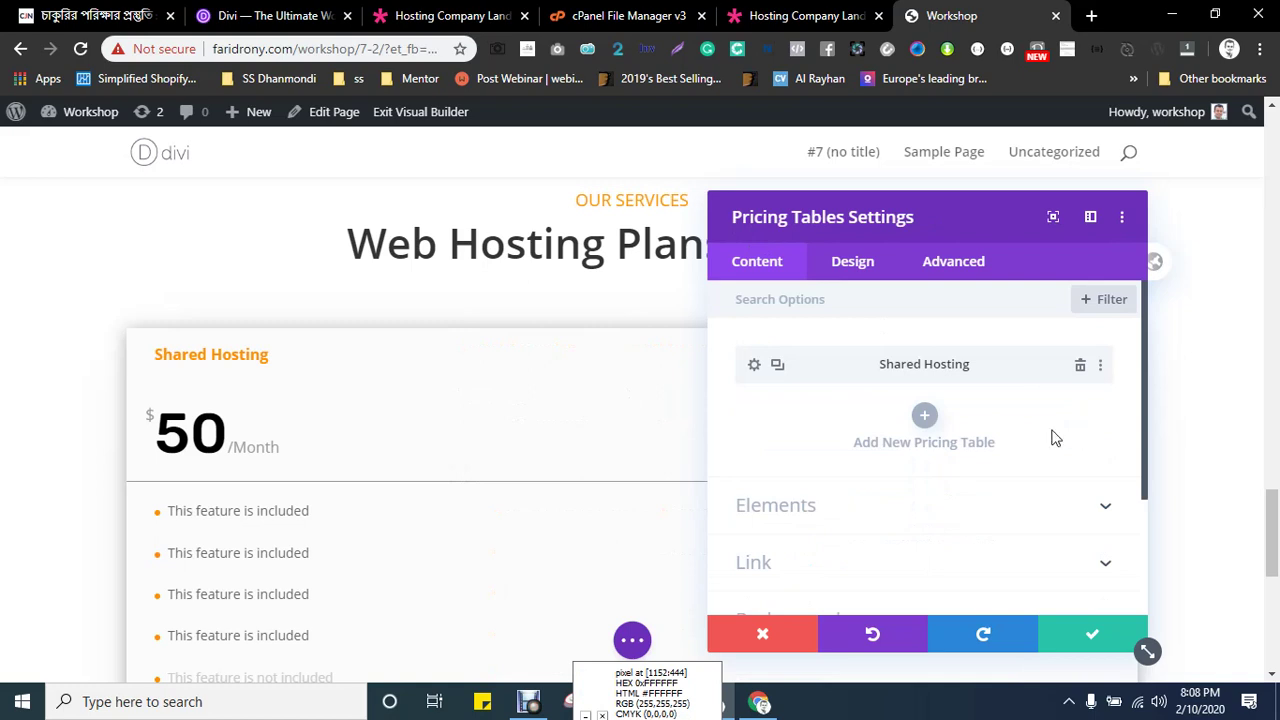
- Duplicate the styled Shared Hosting table twice to make three tables, moving the settings window aside to check them
drag(787, 190, 566, 126)
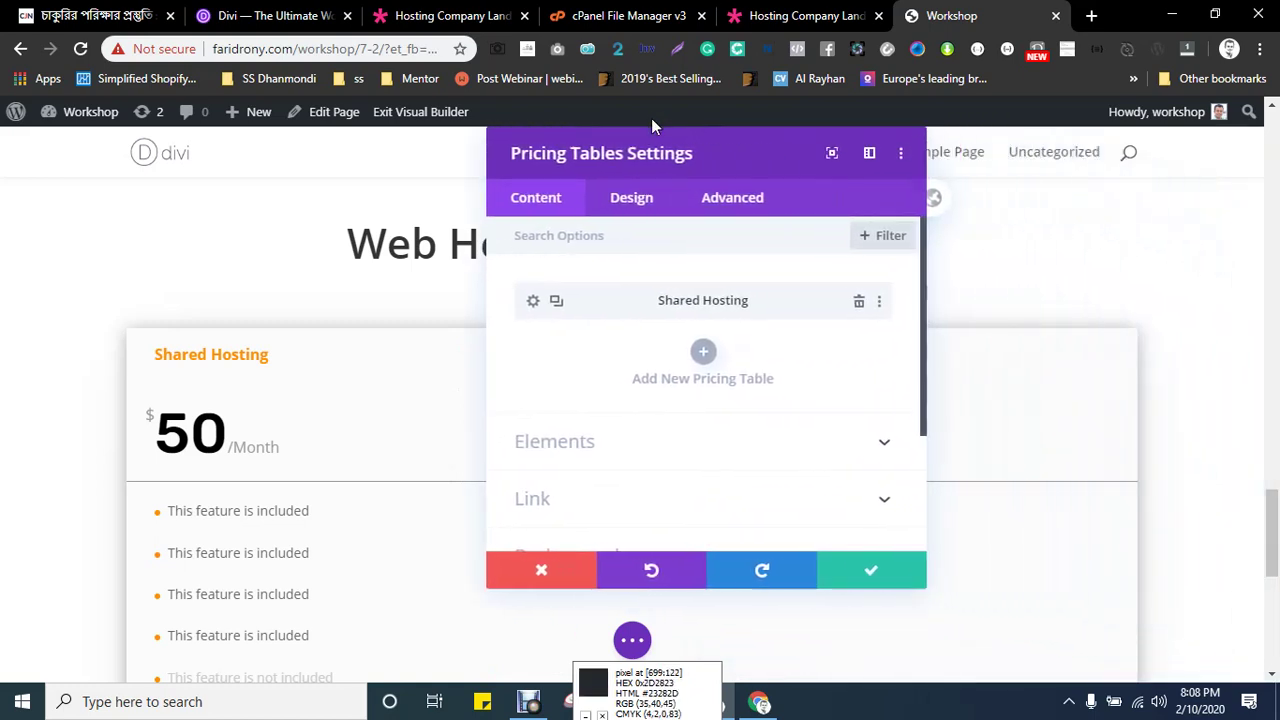
click(556, 304)
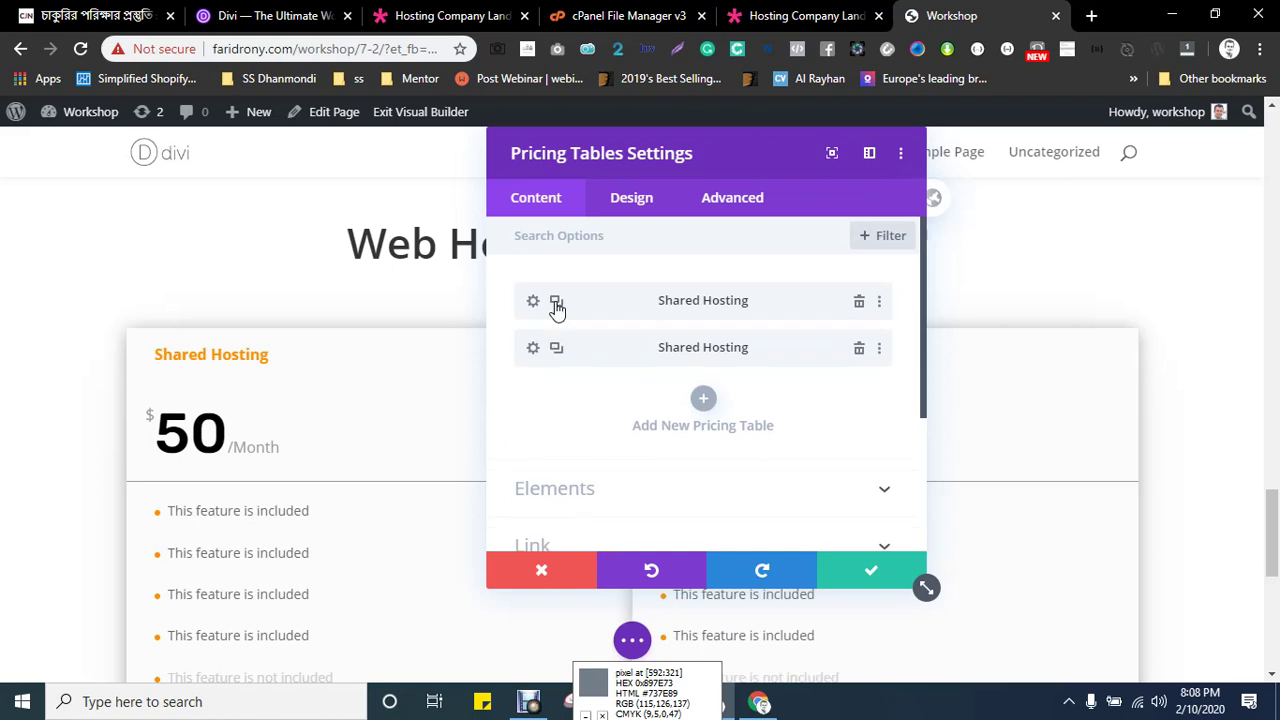
click(556, 304)
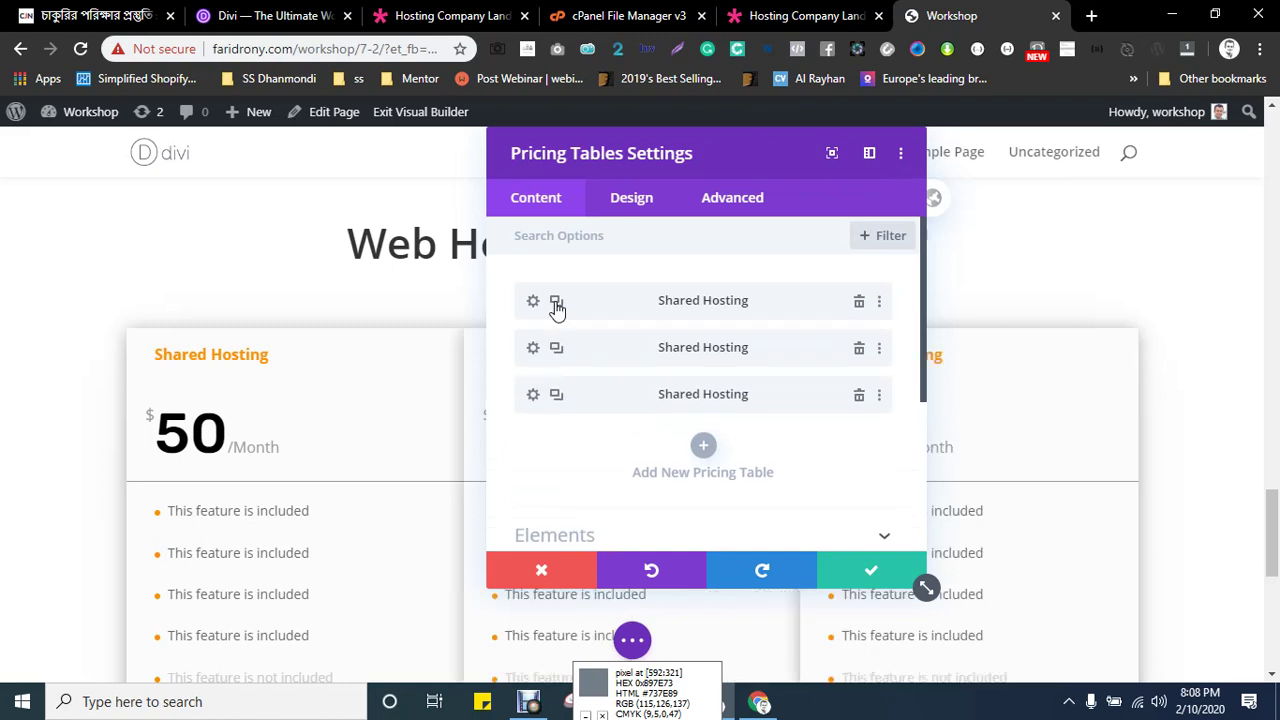
drag(691, 200, 1276, 297)
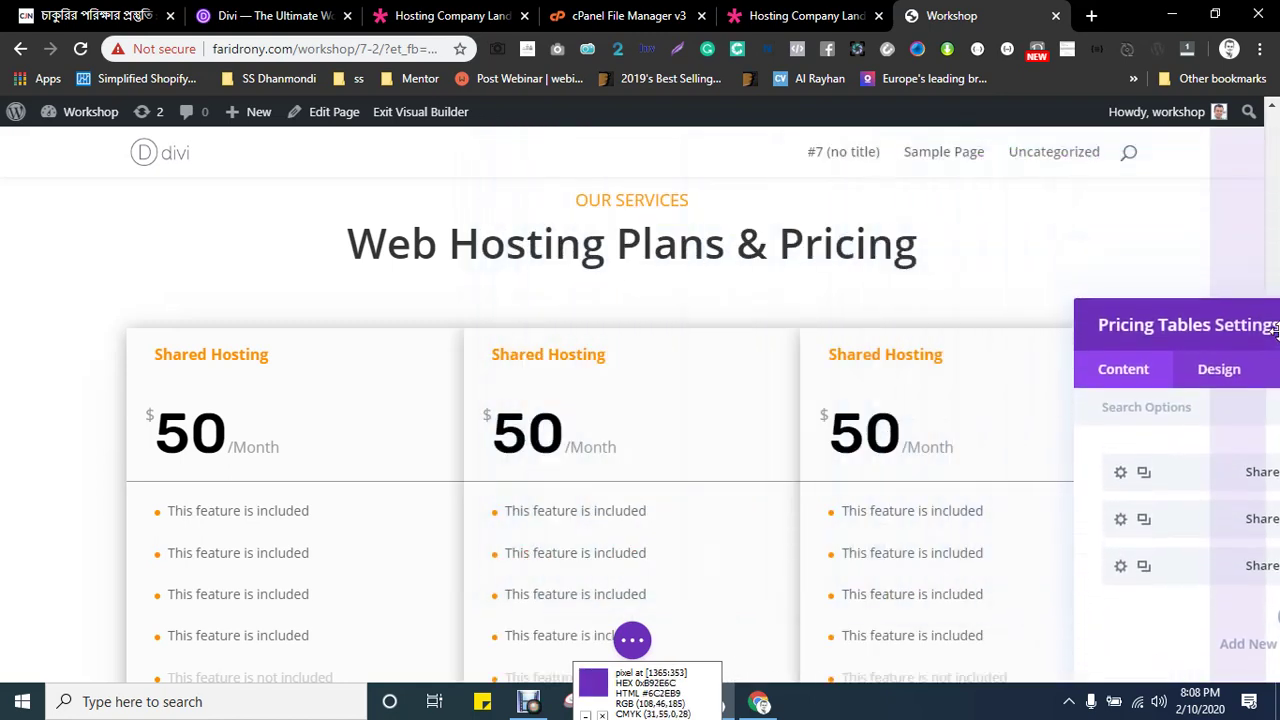
scroll(351, 440, down, 3)
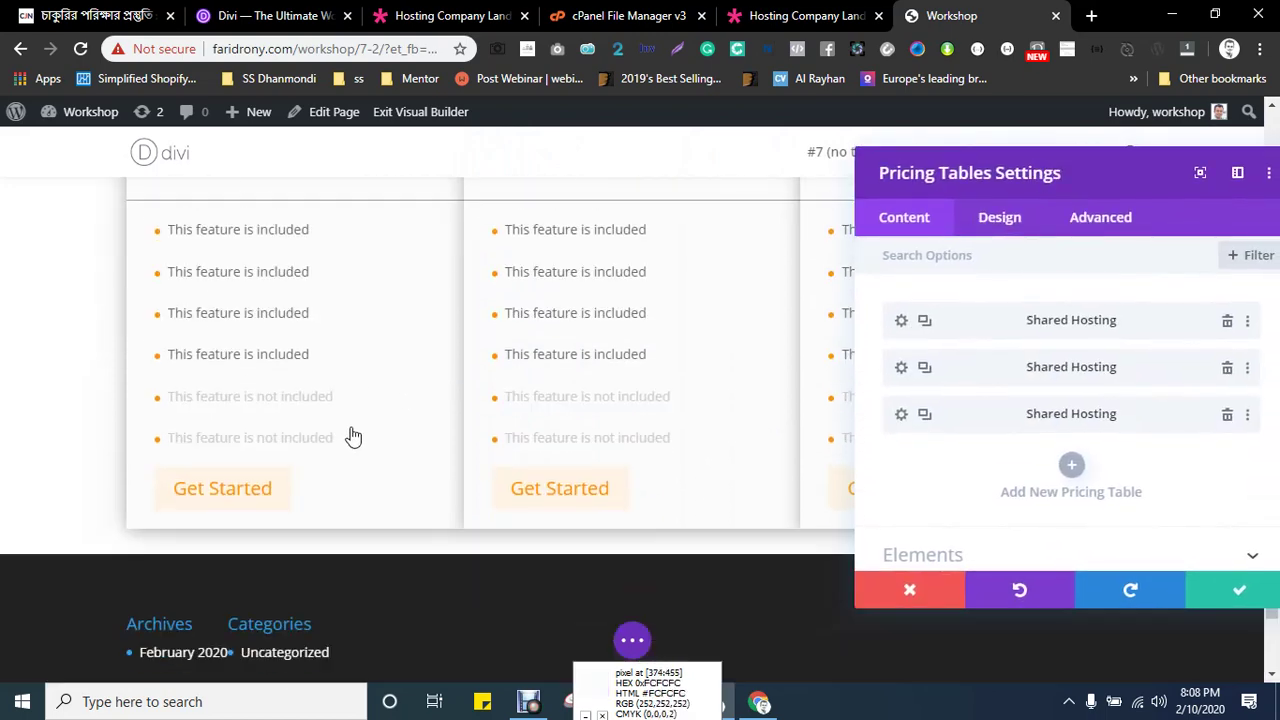
scroll(366, 449, up, 3)
drag(951, 180, 723, 149)
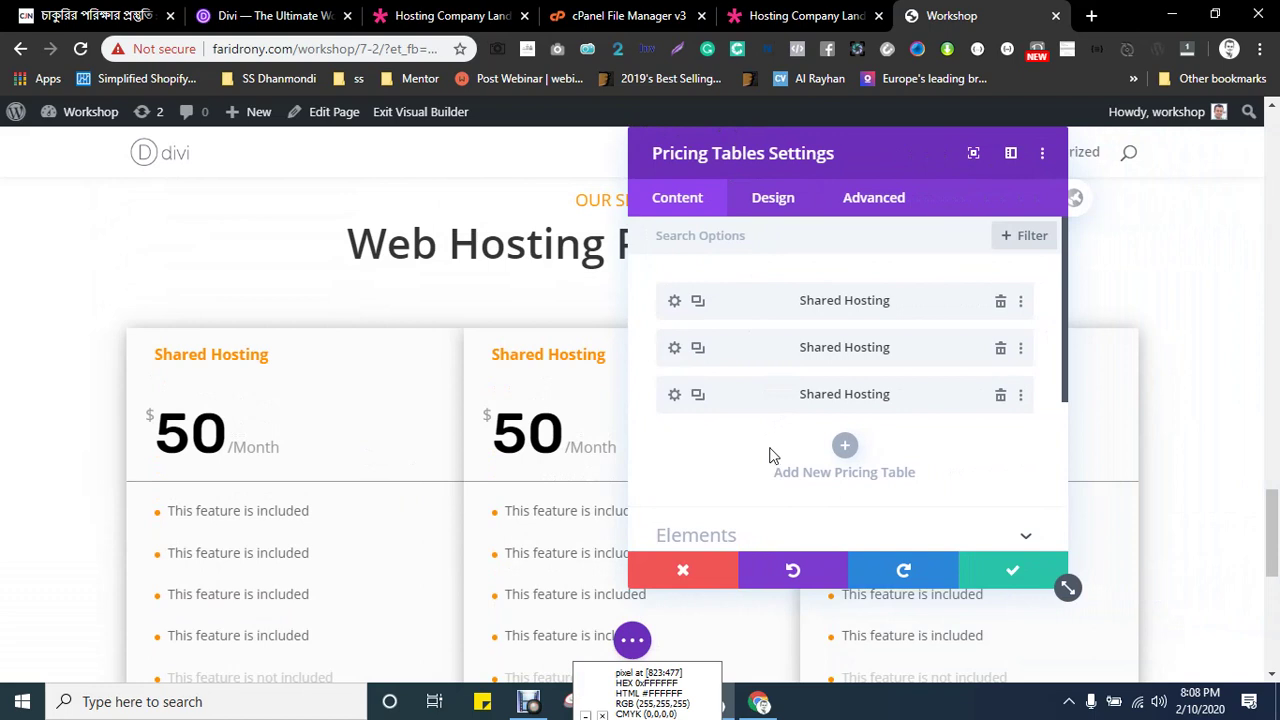
- Open the spacing settings for the whole pricing tables module and set the left margin to 10px
scroll(745, 443, down, 3)
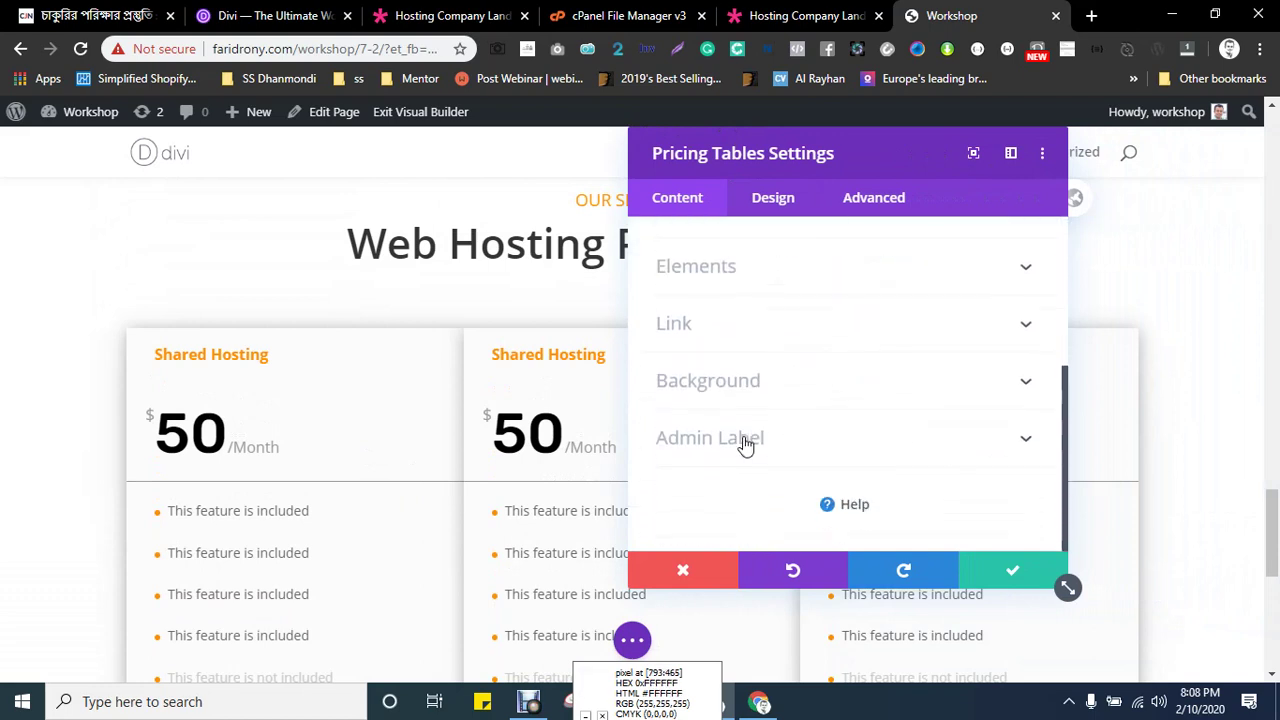
click(716, 268)
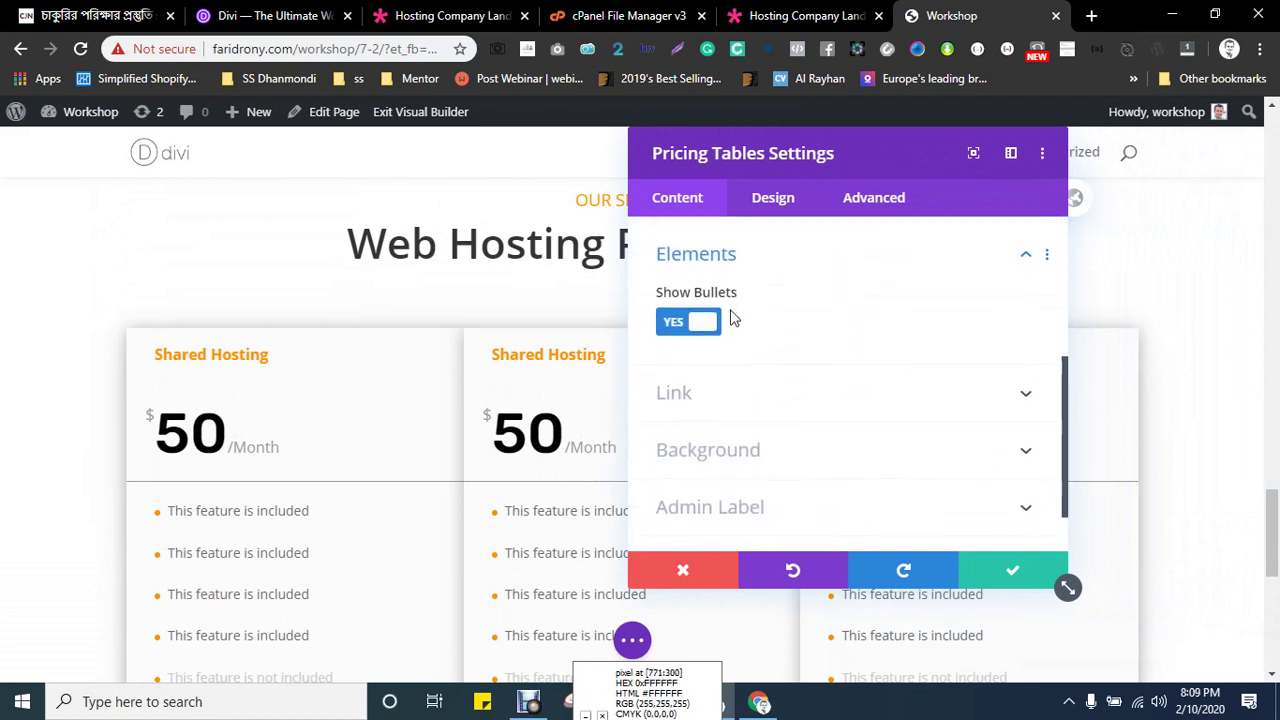
click(780, 196)
click(697, 290)
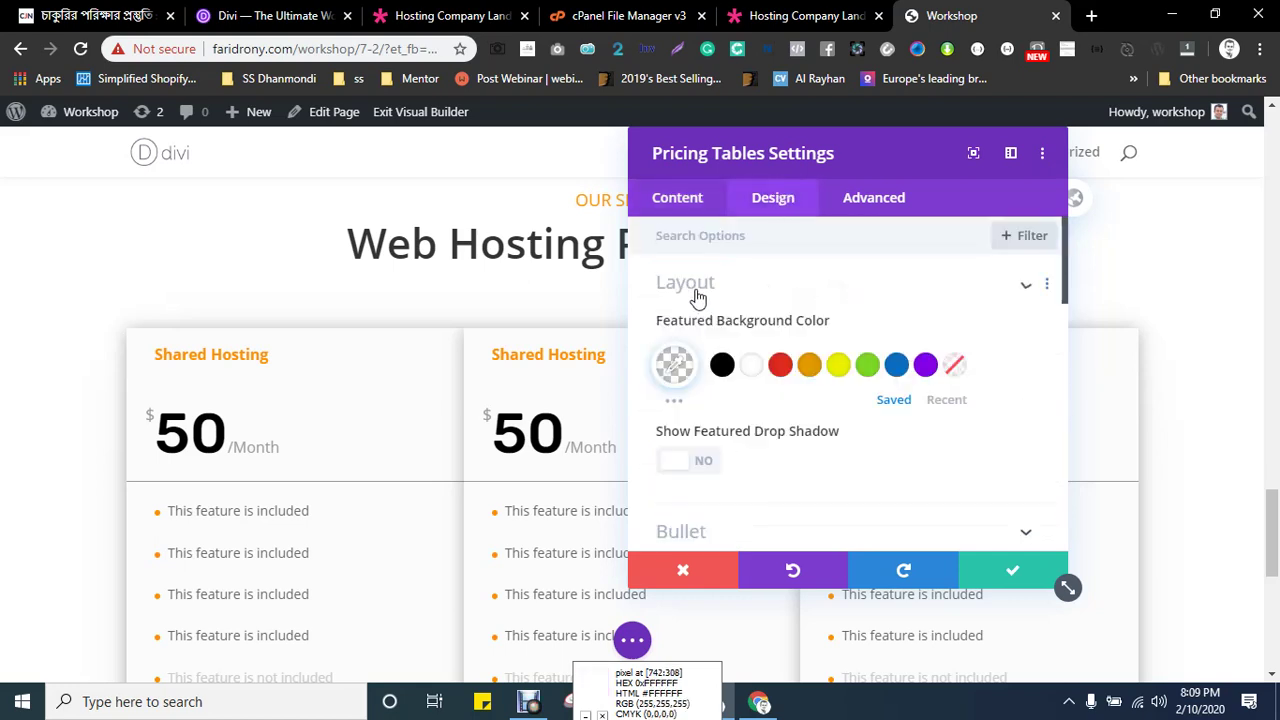
scroll(860, 354, down, 5)
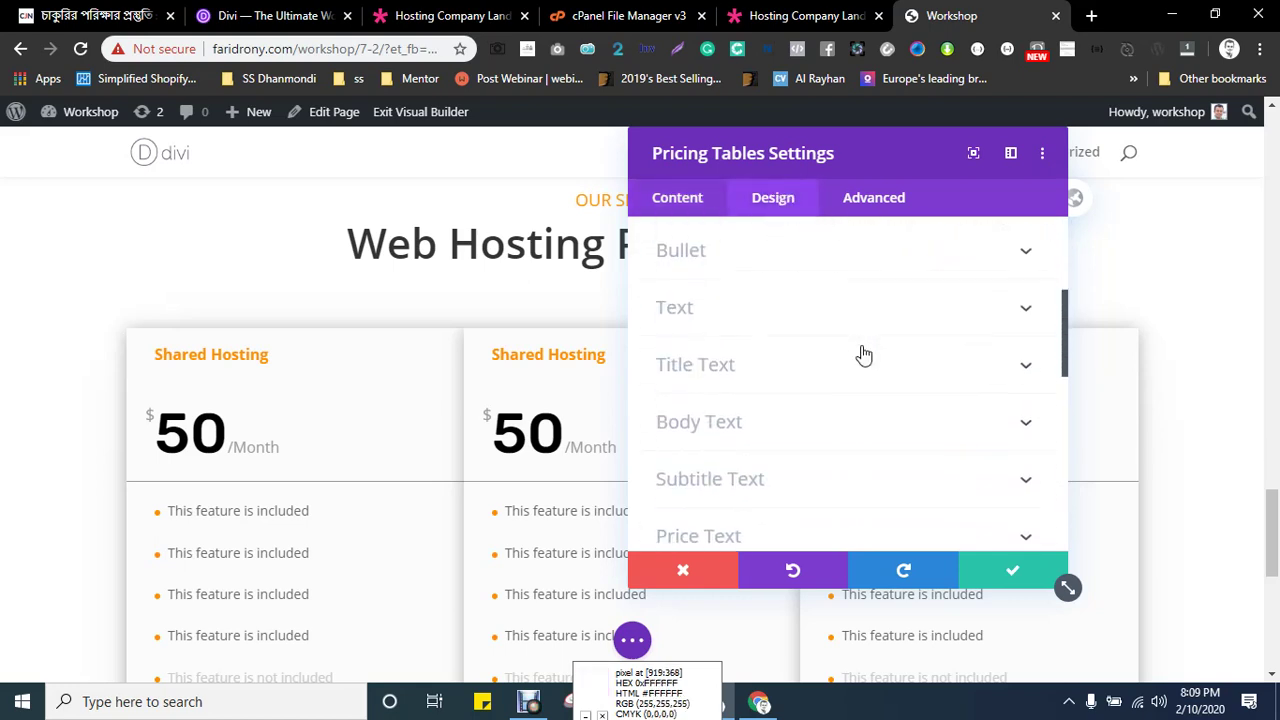
scroll(731, 362, down, 3)
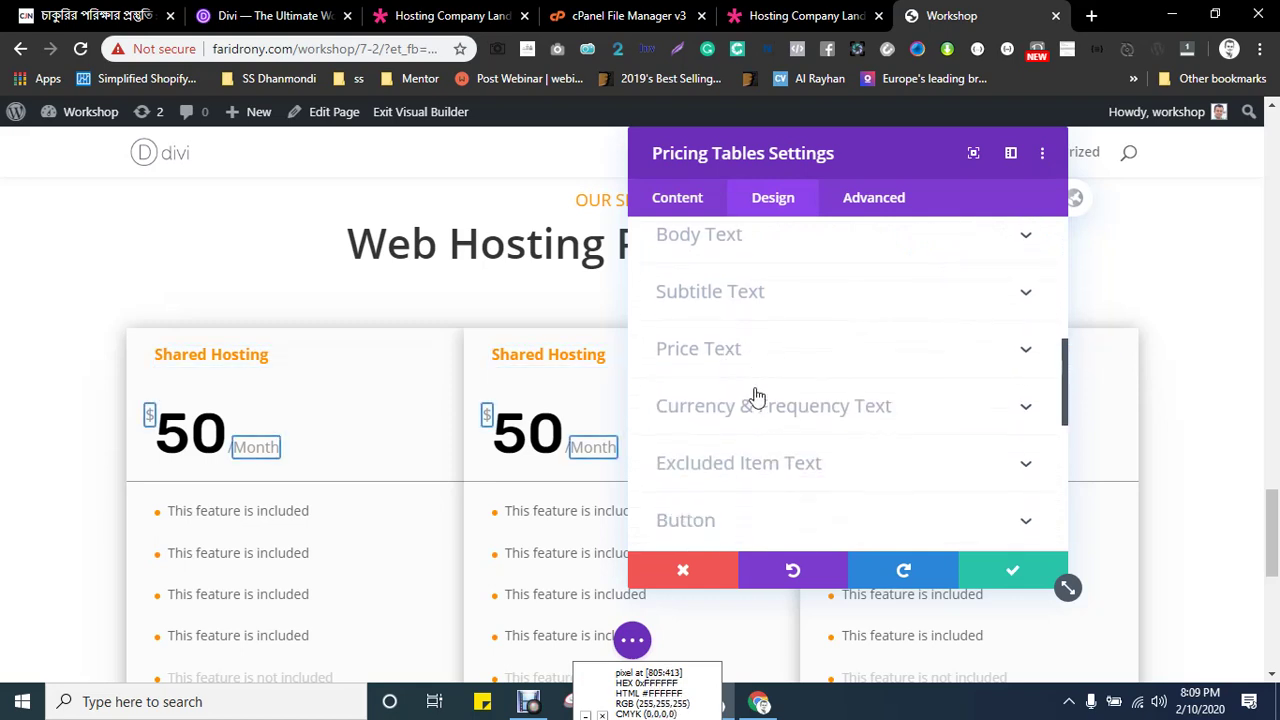
scroll(757, 397, down, 3)
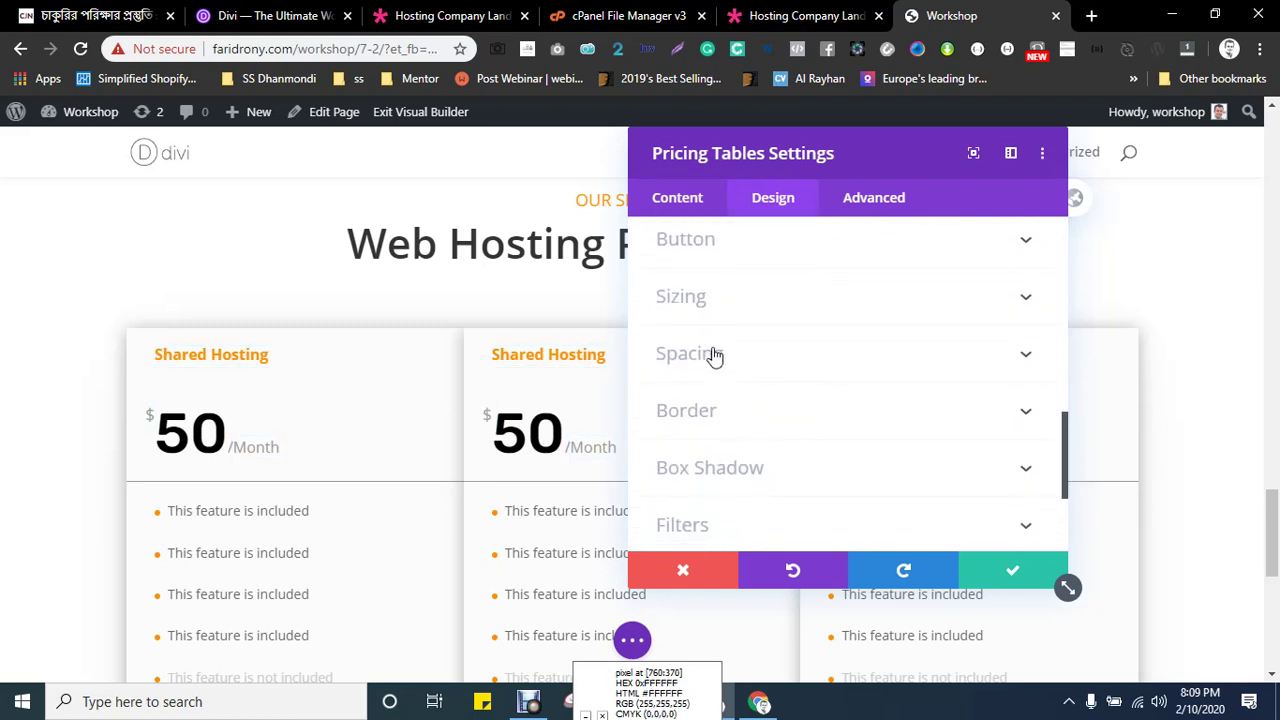
click(714, 354)
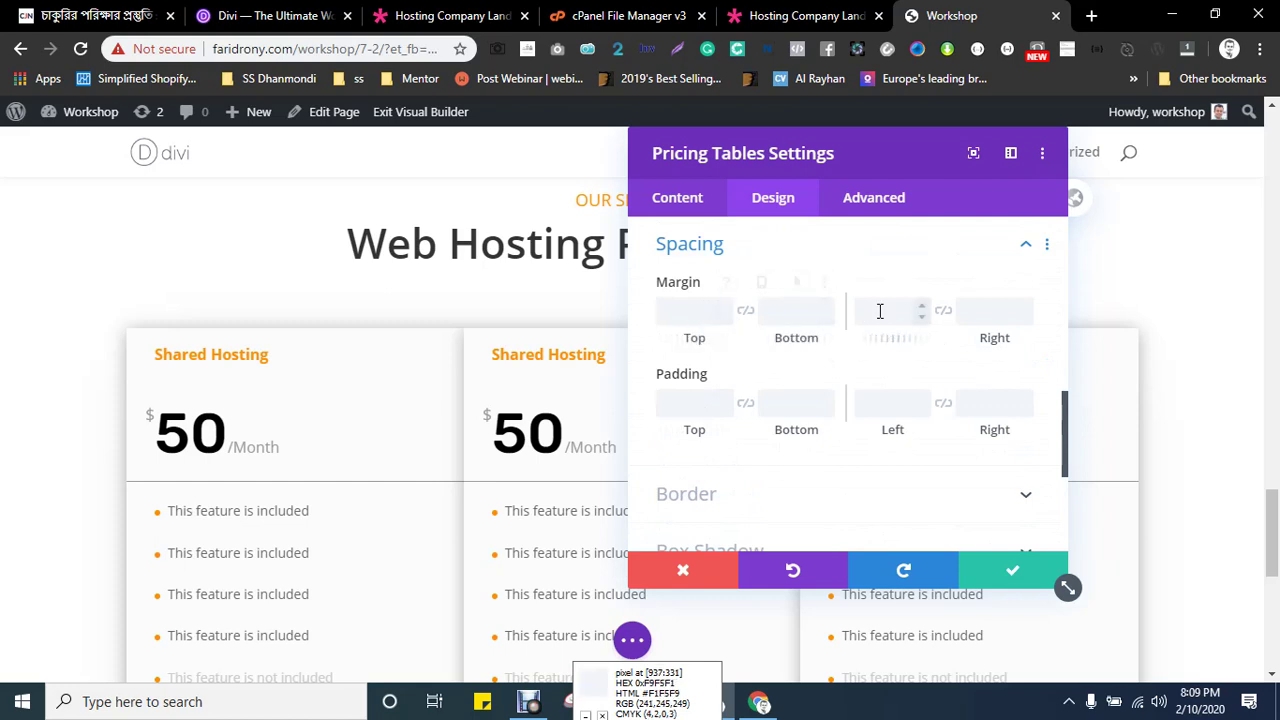
text(0)
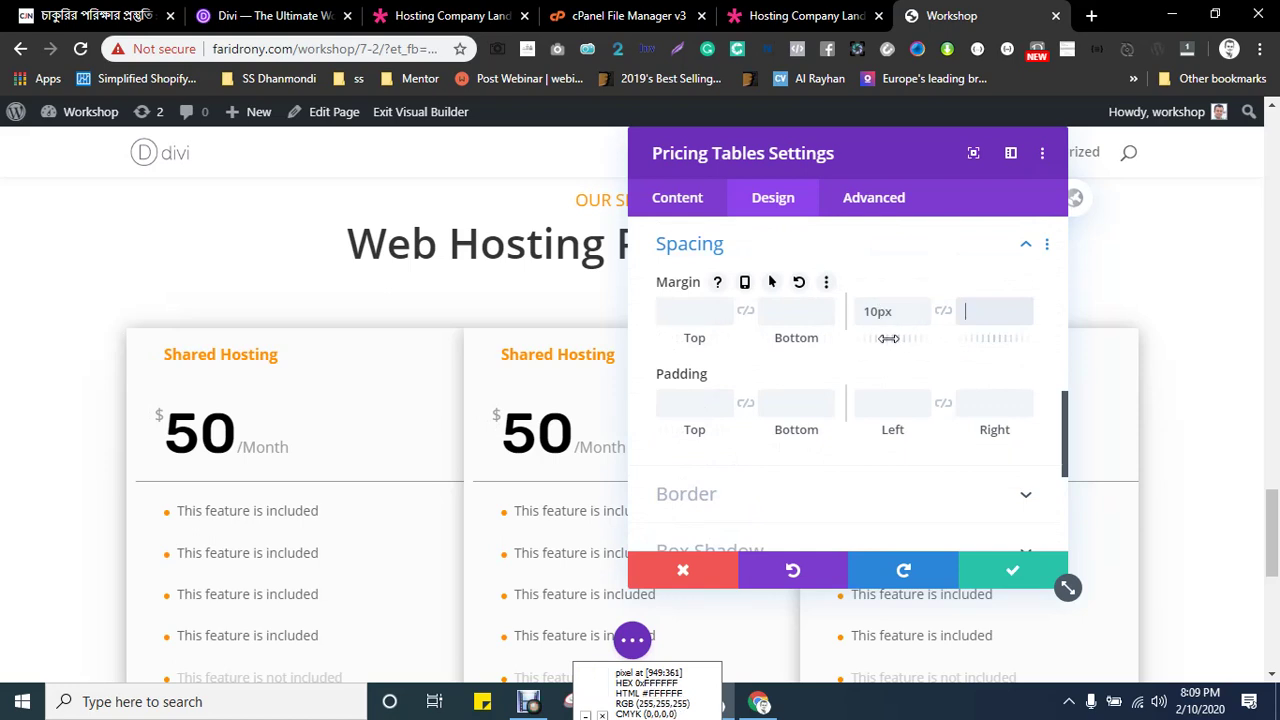
- Link the module's left and right margins and raise both to 33px
drag(888, 338, 914, 336)
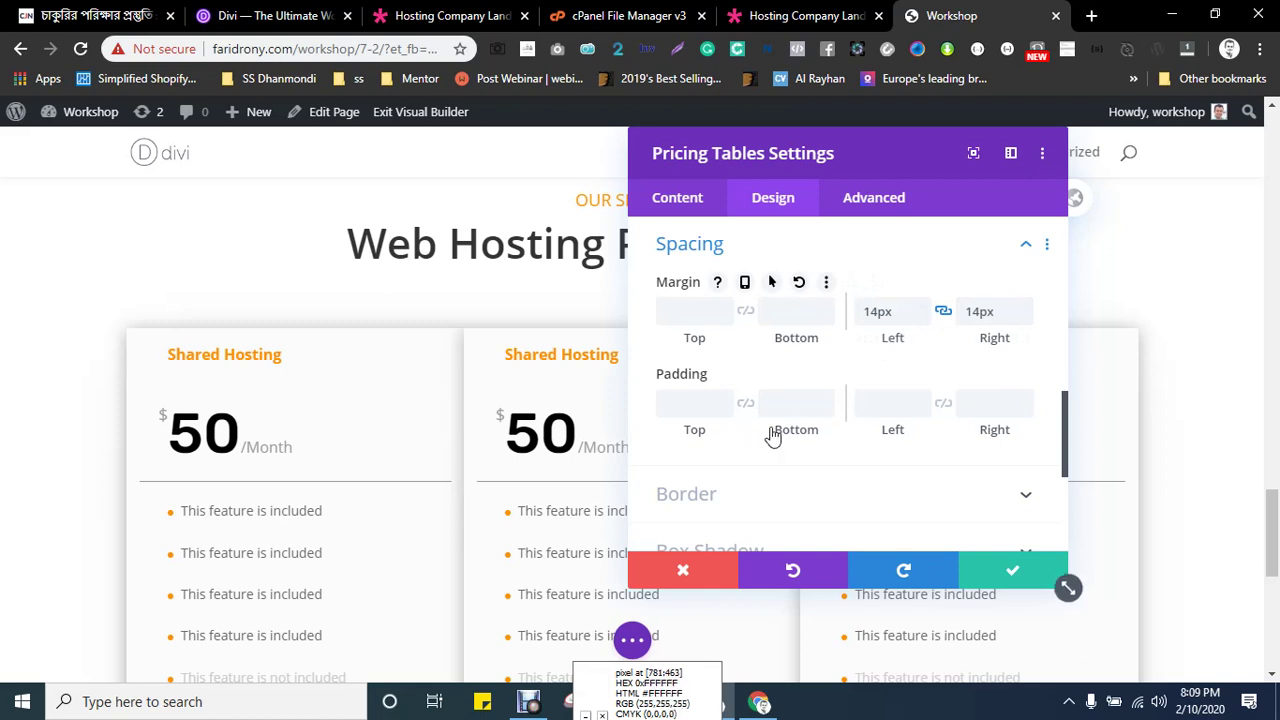
drag(908, 345, 875, 337)
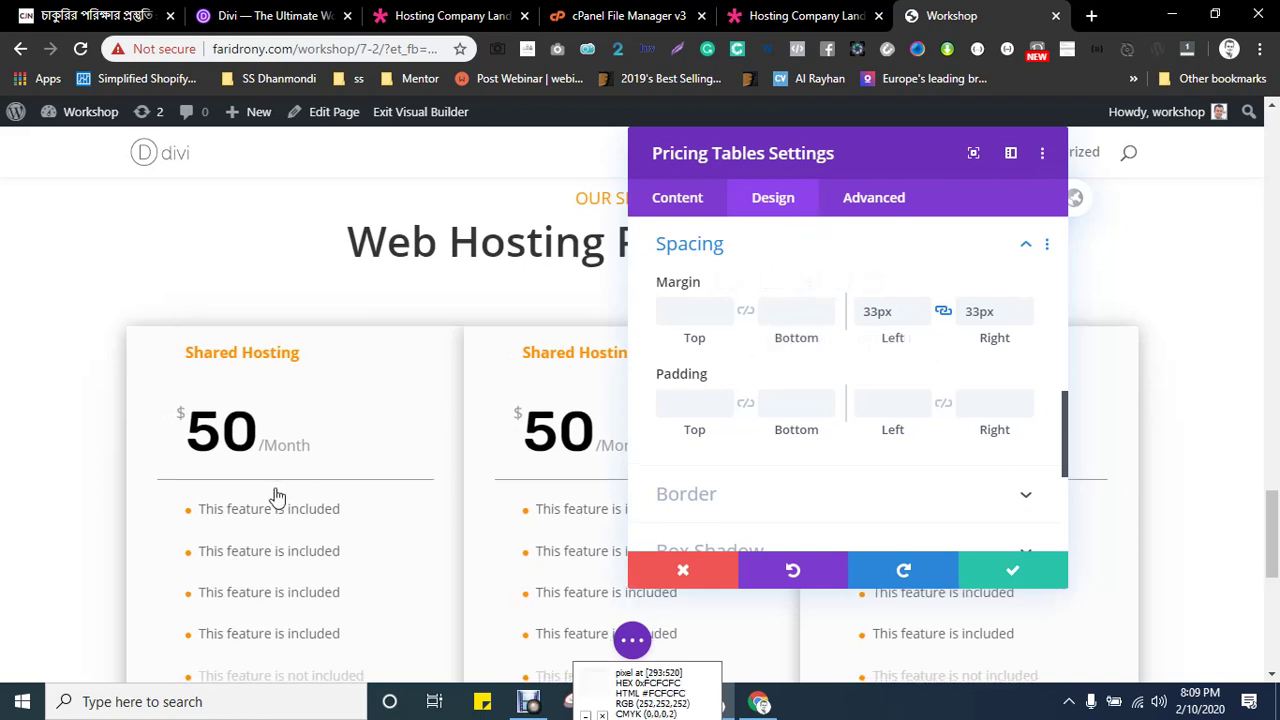
scroll(309, 477, down, 3)
scroll(319, 486, up, 2)
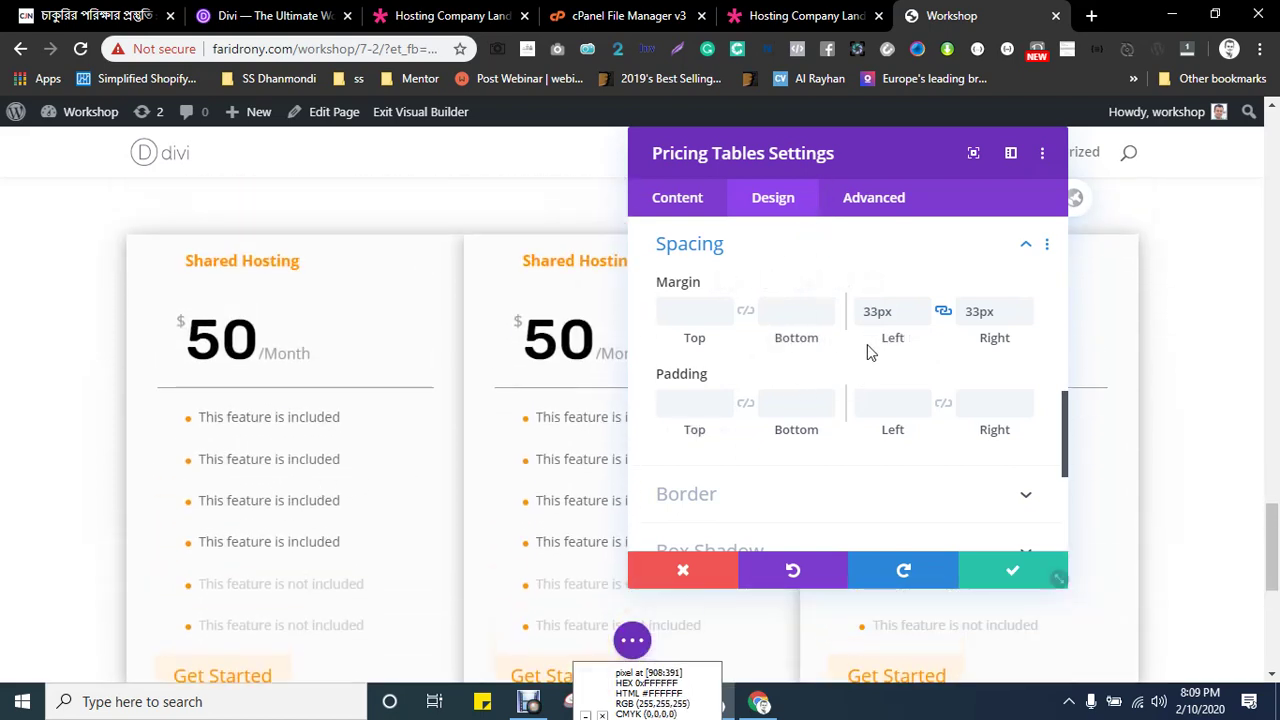
- Set the pricing tables module's linked left and right margins to 0px
drag(901, 311, 827, 318)
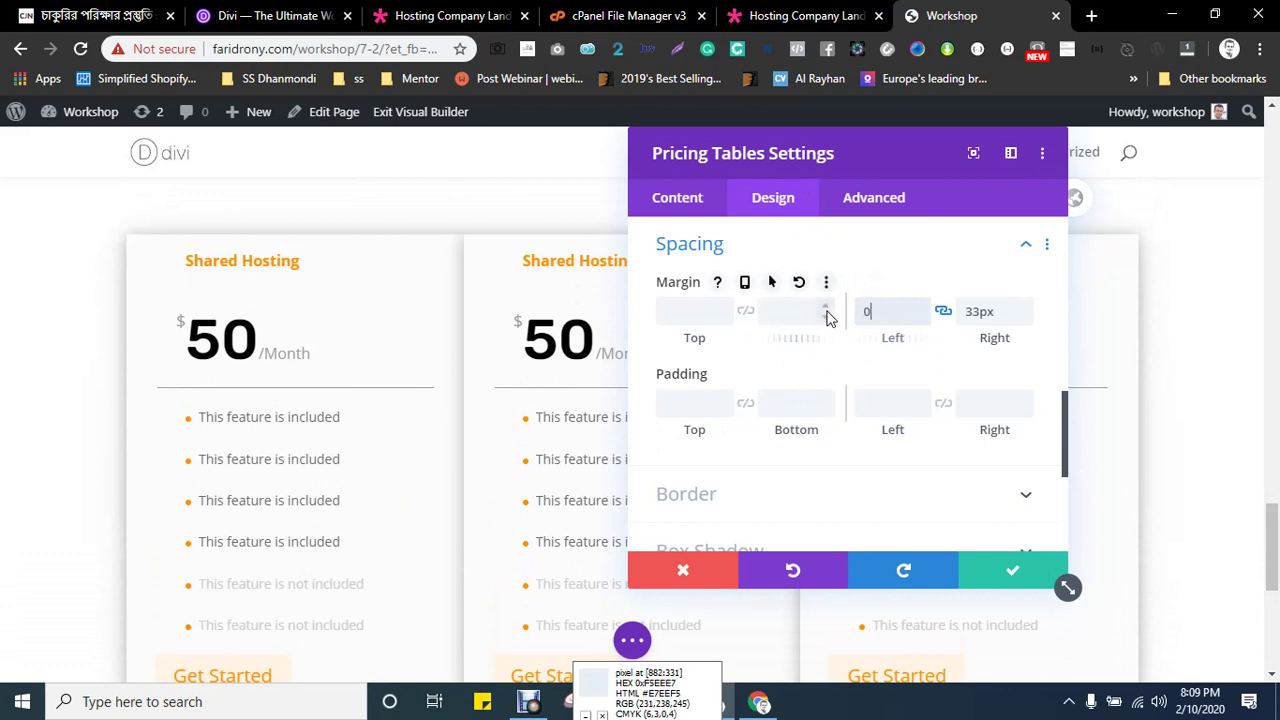
text(0)
key(Tab)
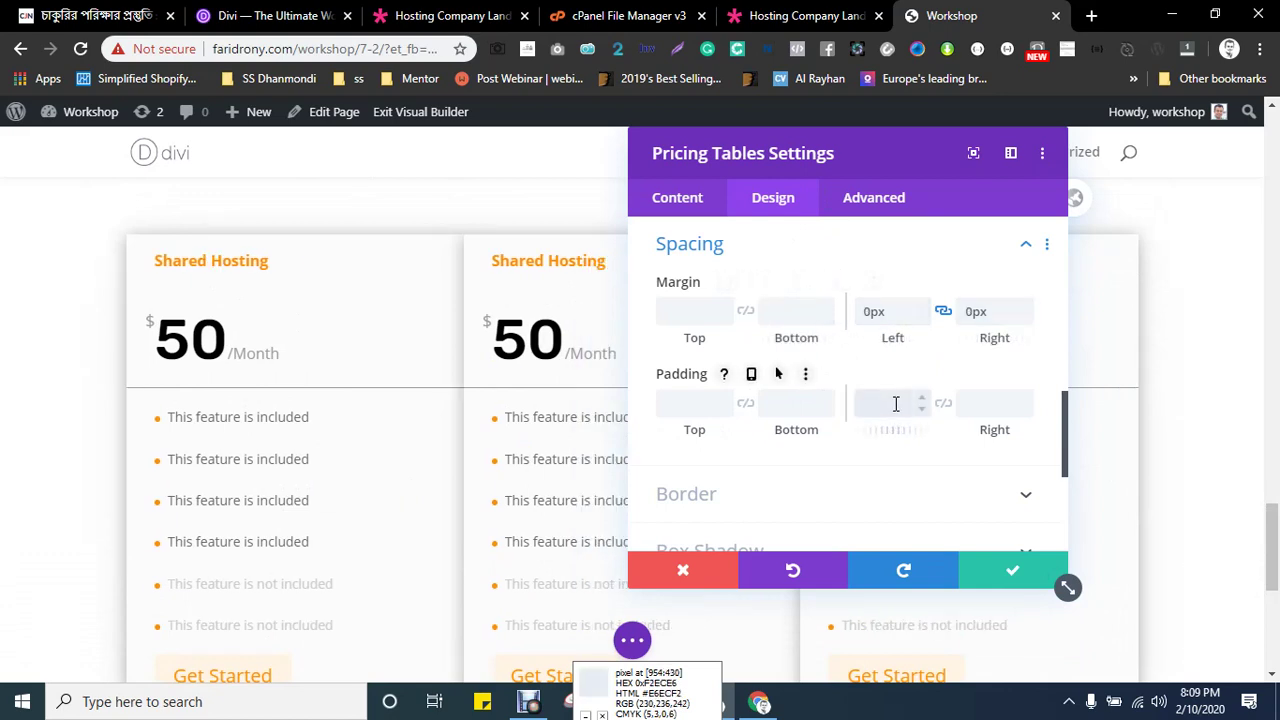
- Try linked left and right padding of 10px and 46px on the module, and clear both values
key(Tab)
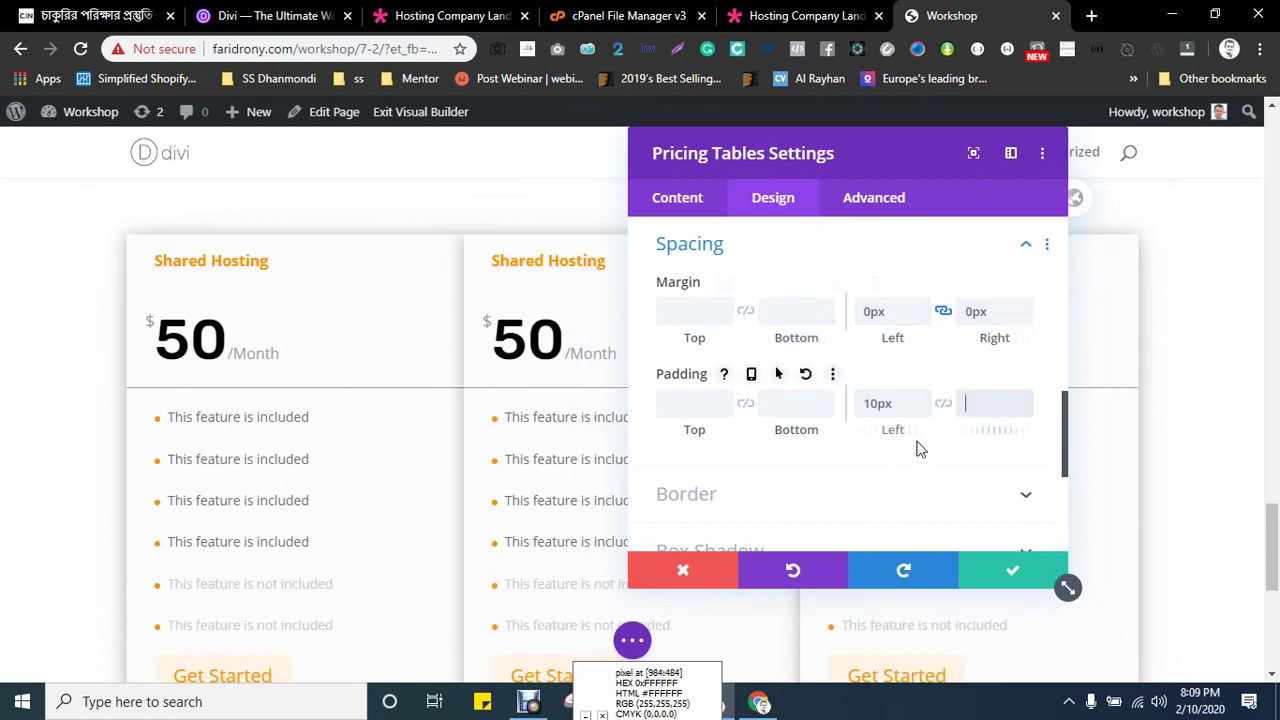
click(943, 403)
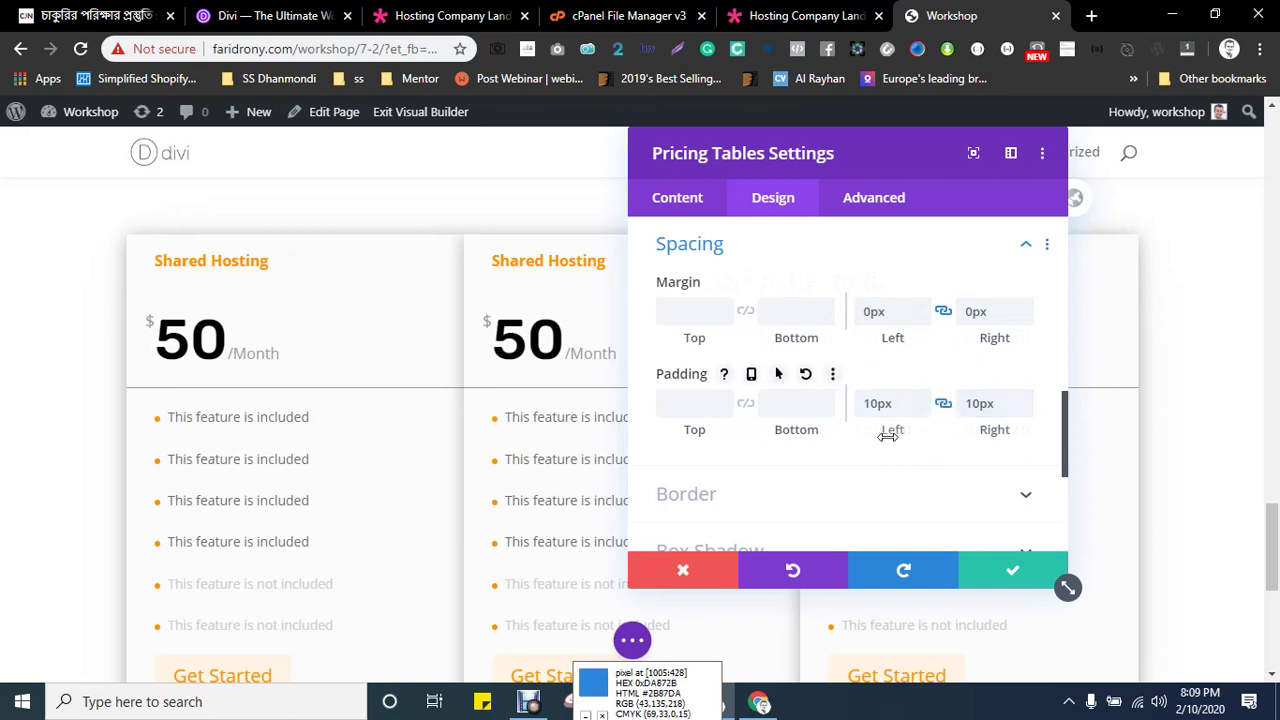
drag(888, 436, 951, 437)
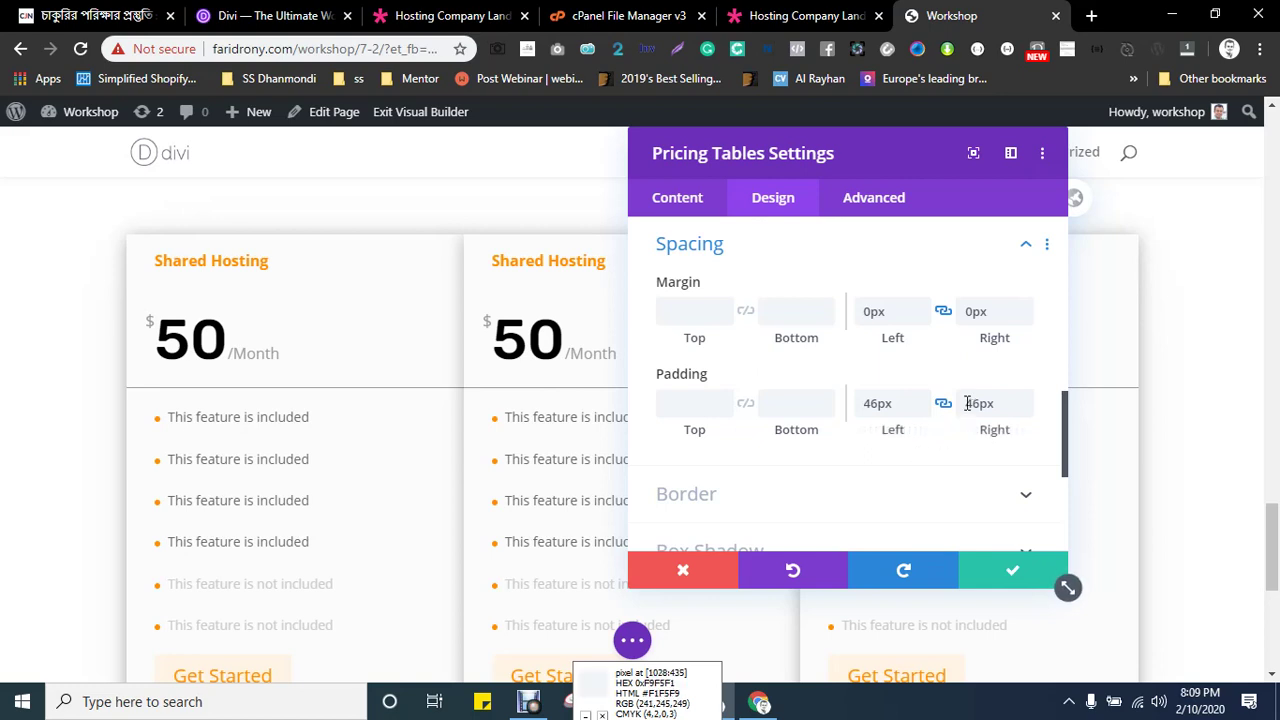
double_click(890, 403)
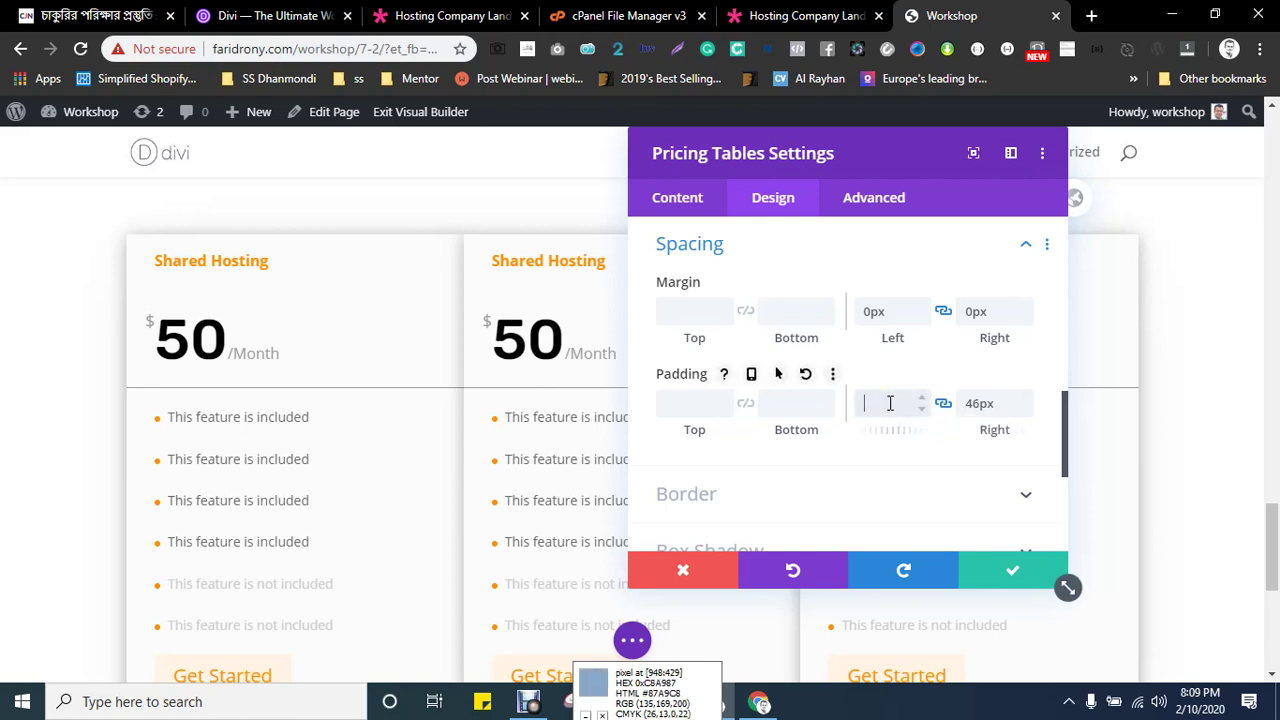
key(Tab)
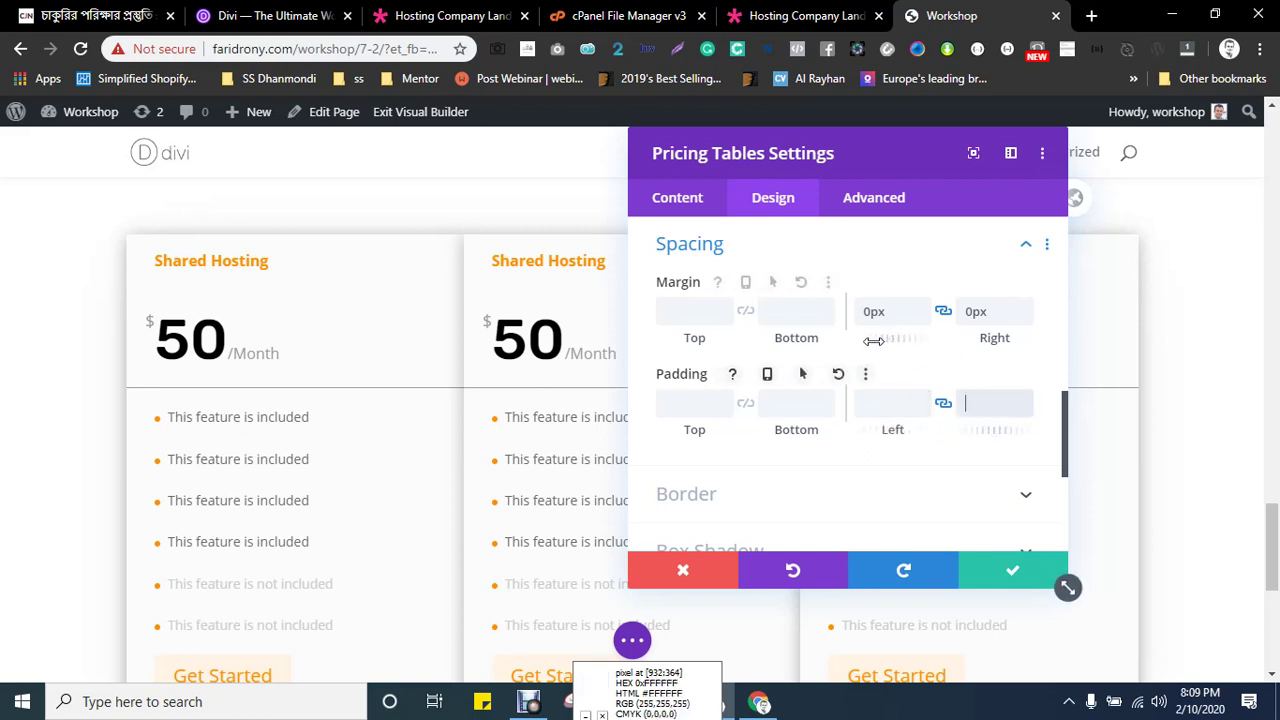
- Raise the module's linked left and right margins to 24px and set the module's box shadow to none
drag(888, 338, 950, 341)
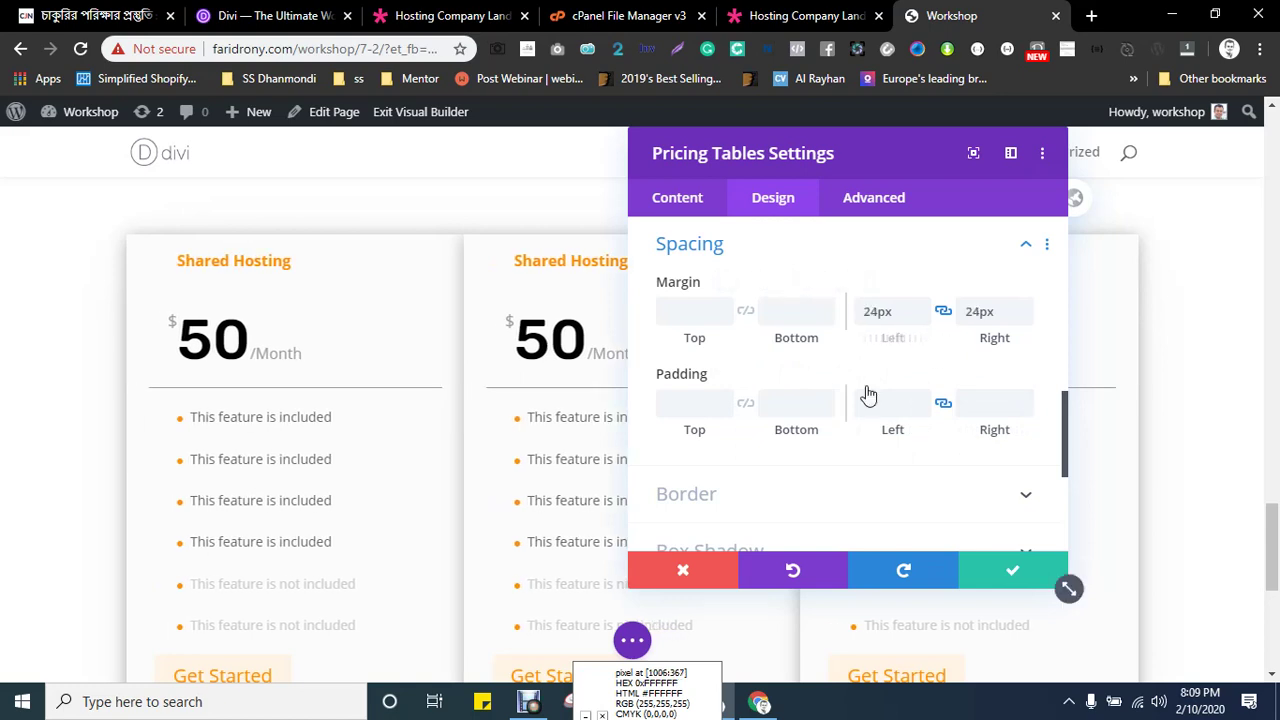
scroll(792, 372, down, 3)
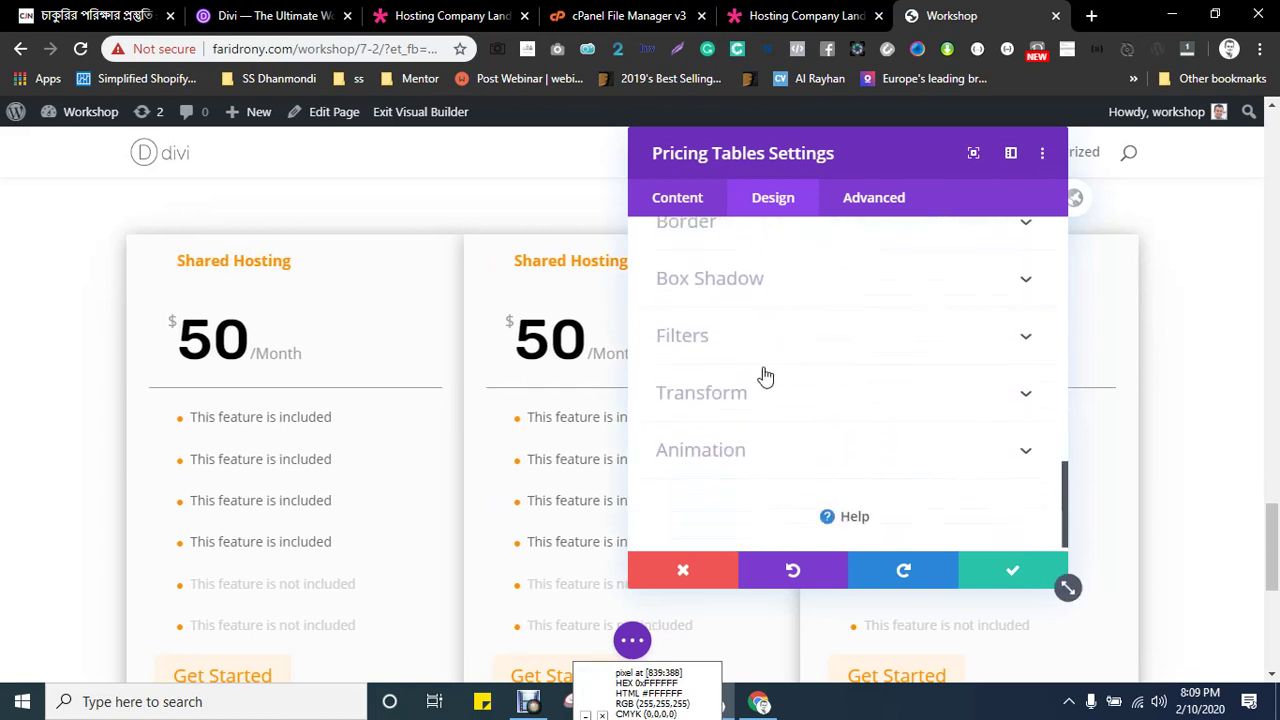
click(709, 272)
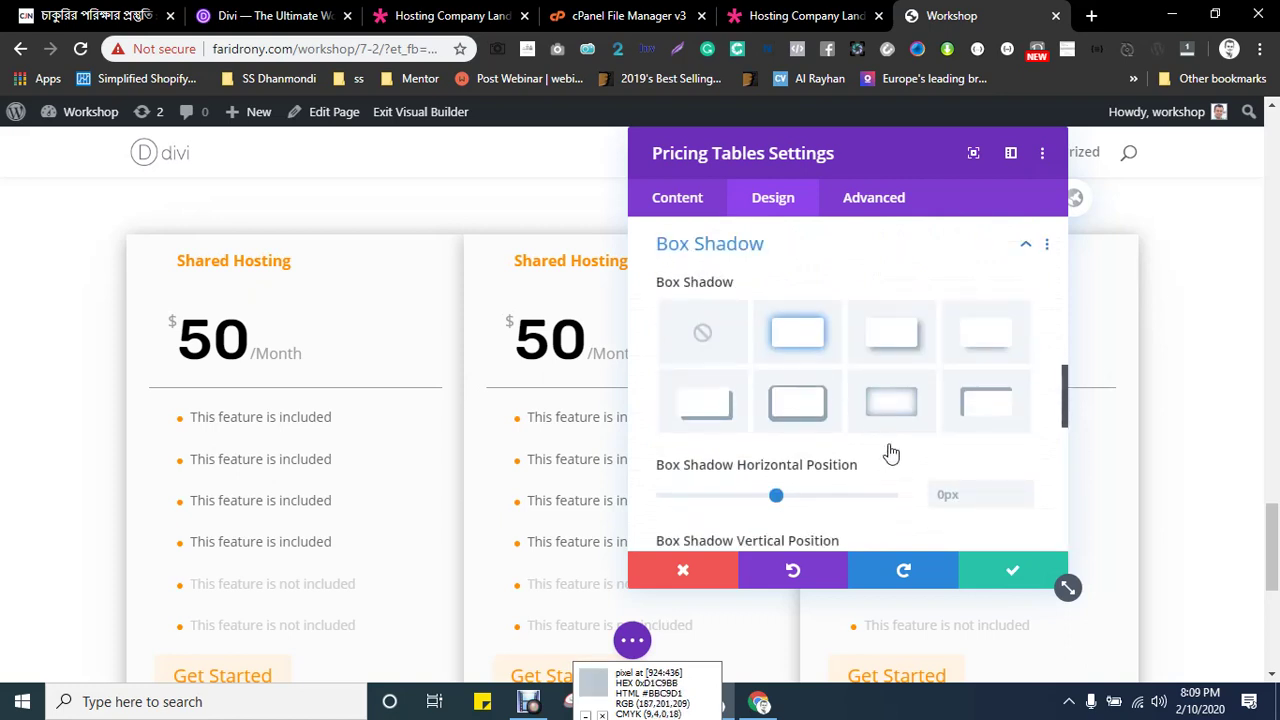
click(715, 347)
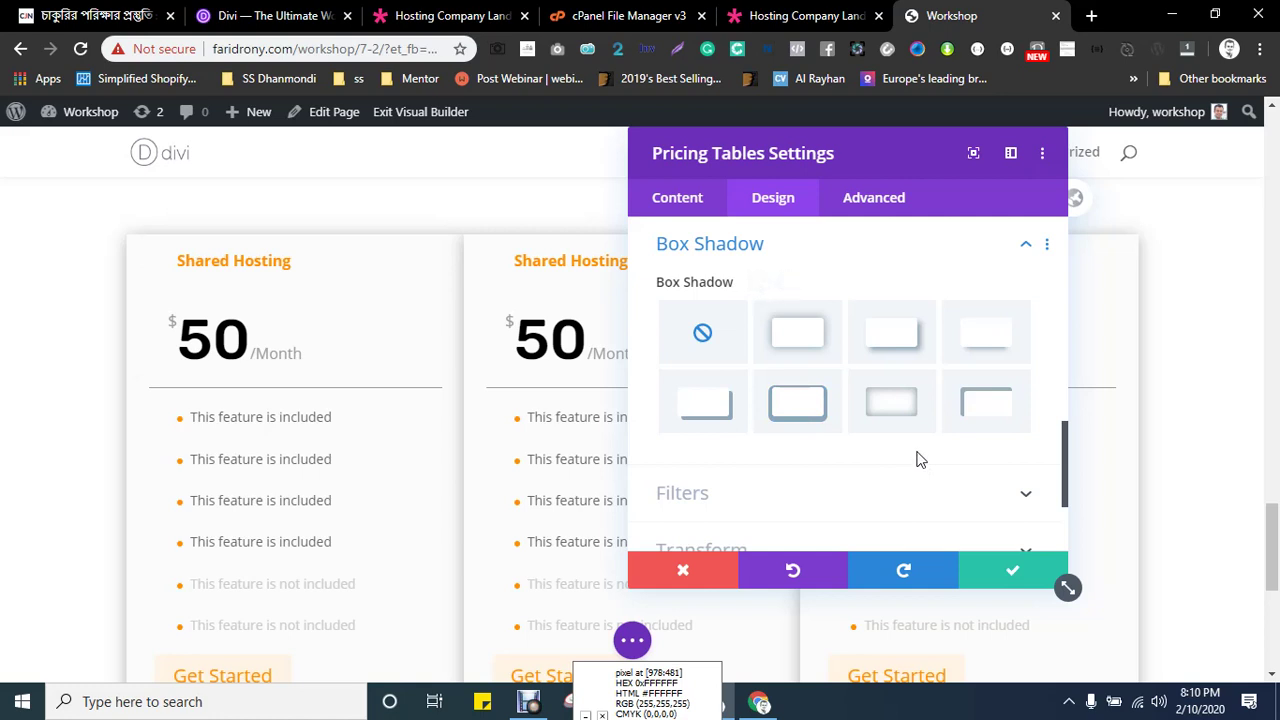
scroll(910, 452, up, 2)
scroll(860, 432, down, 2)
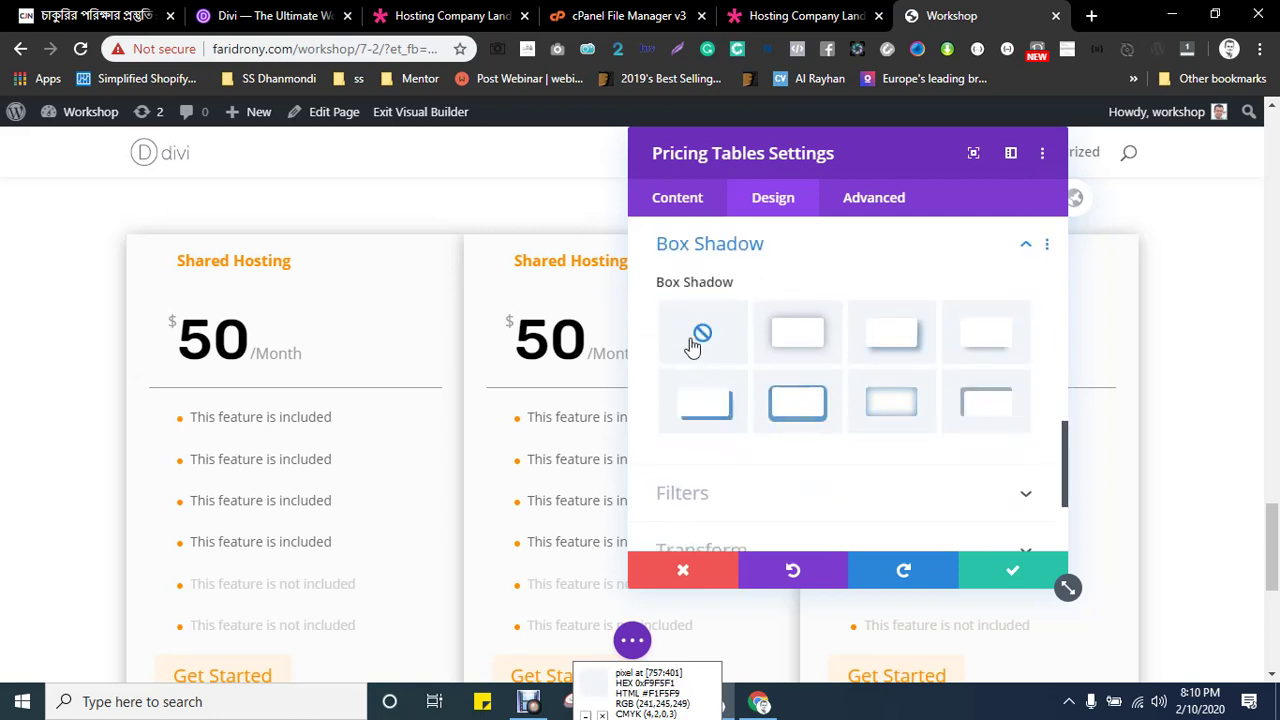
- Return to the module's spacing settings and raise the linked left and right margins to 30px
scroll(866, 439, up, 2)
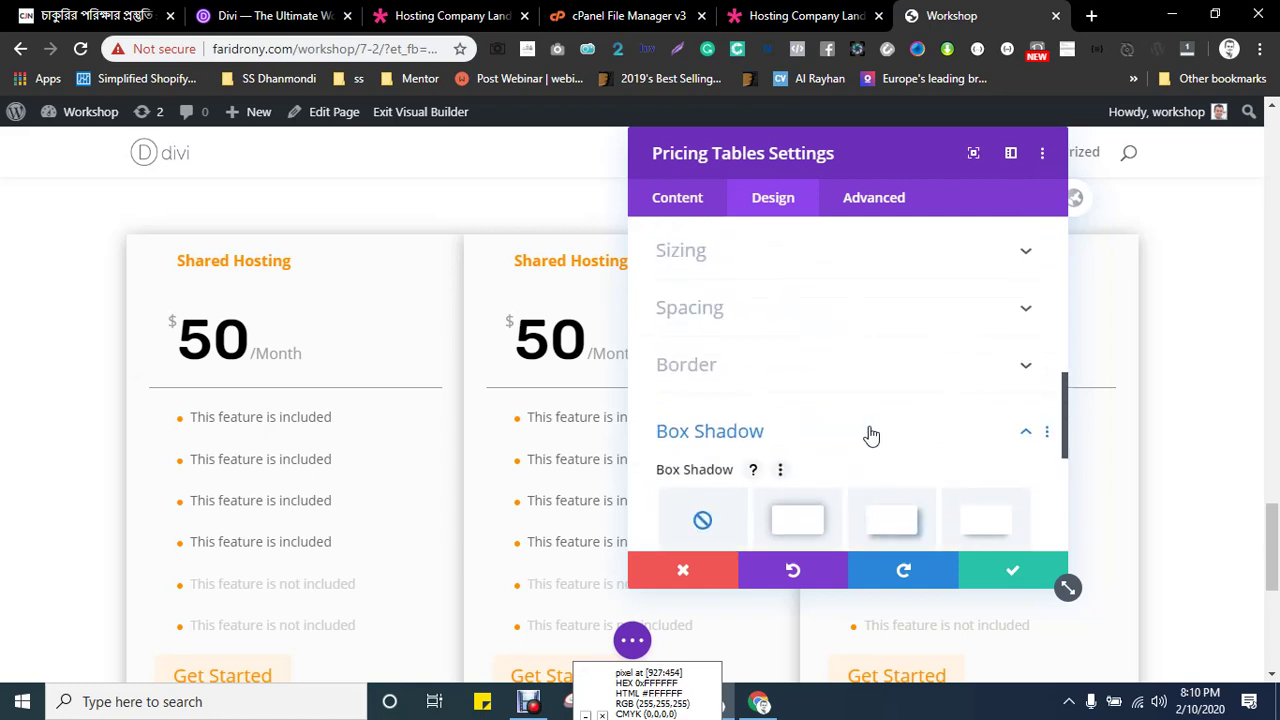
click(722, 330)
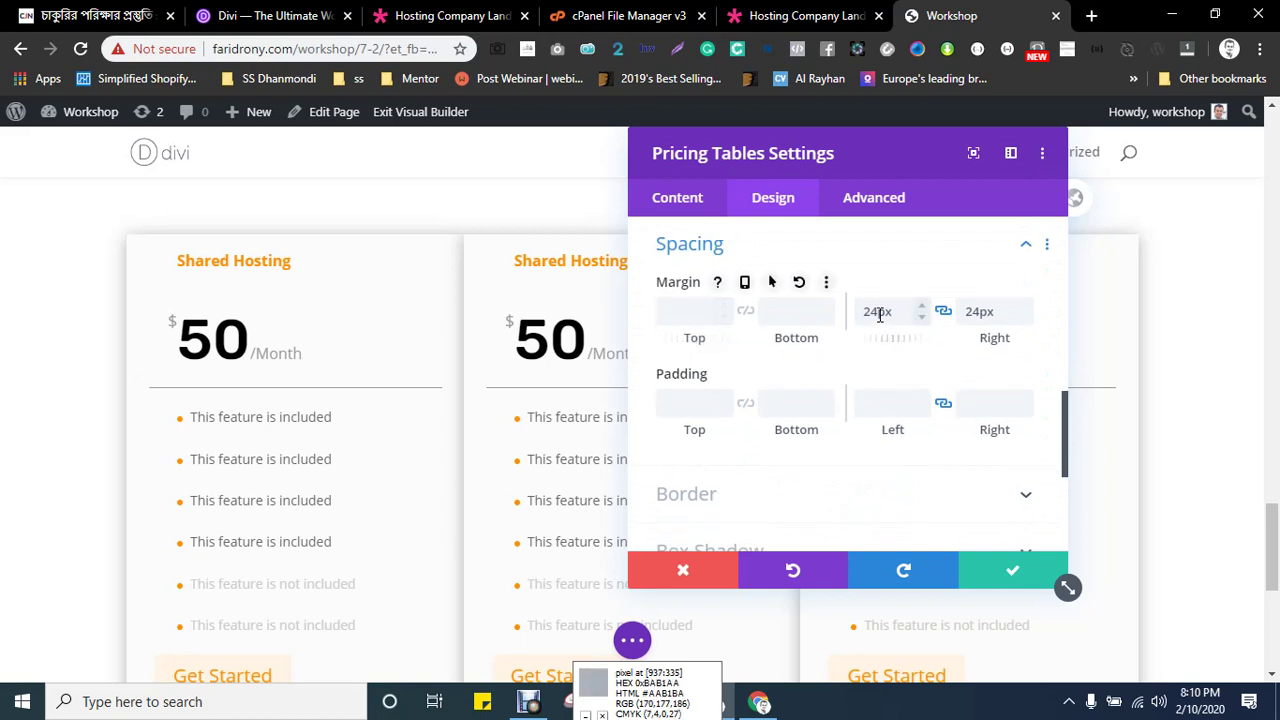
drag(894, 338, 900, 340)
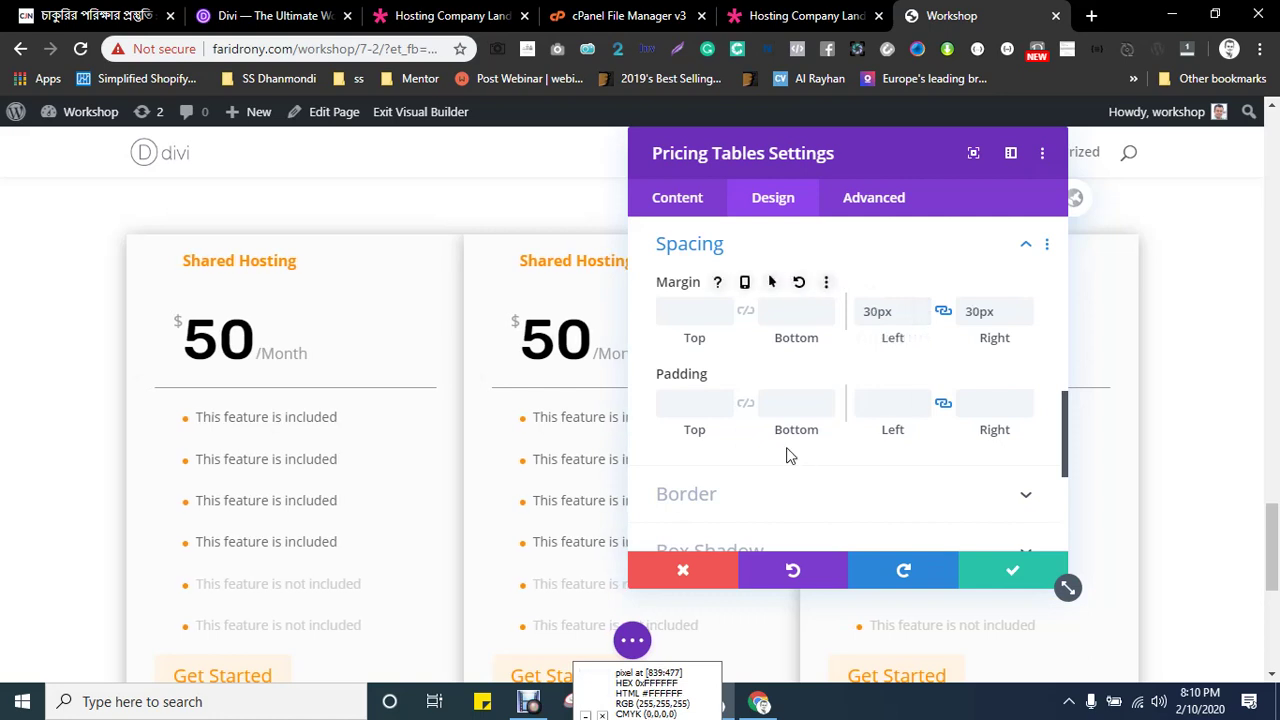
- Open the box shadow design settings of the first Shared Hosting table
scroll(785, 457, up, 2)
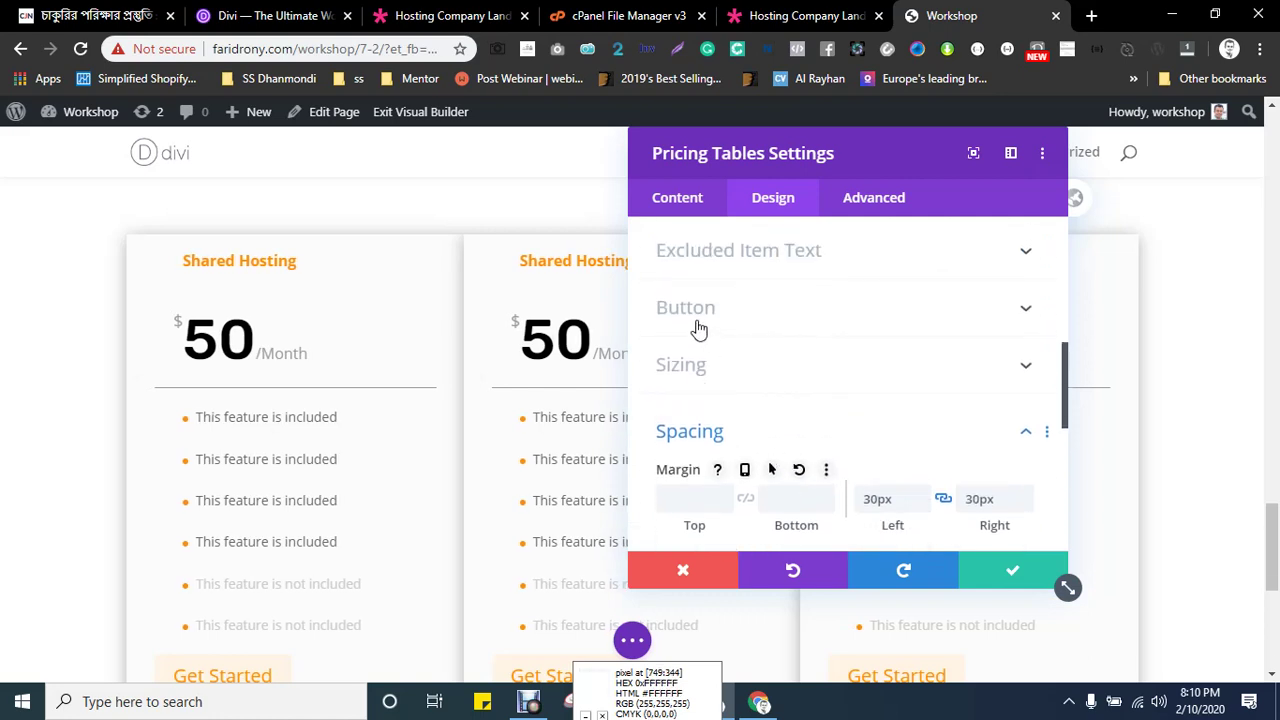
click(667, 199)
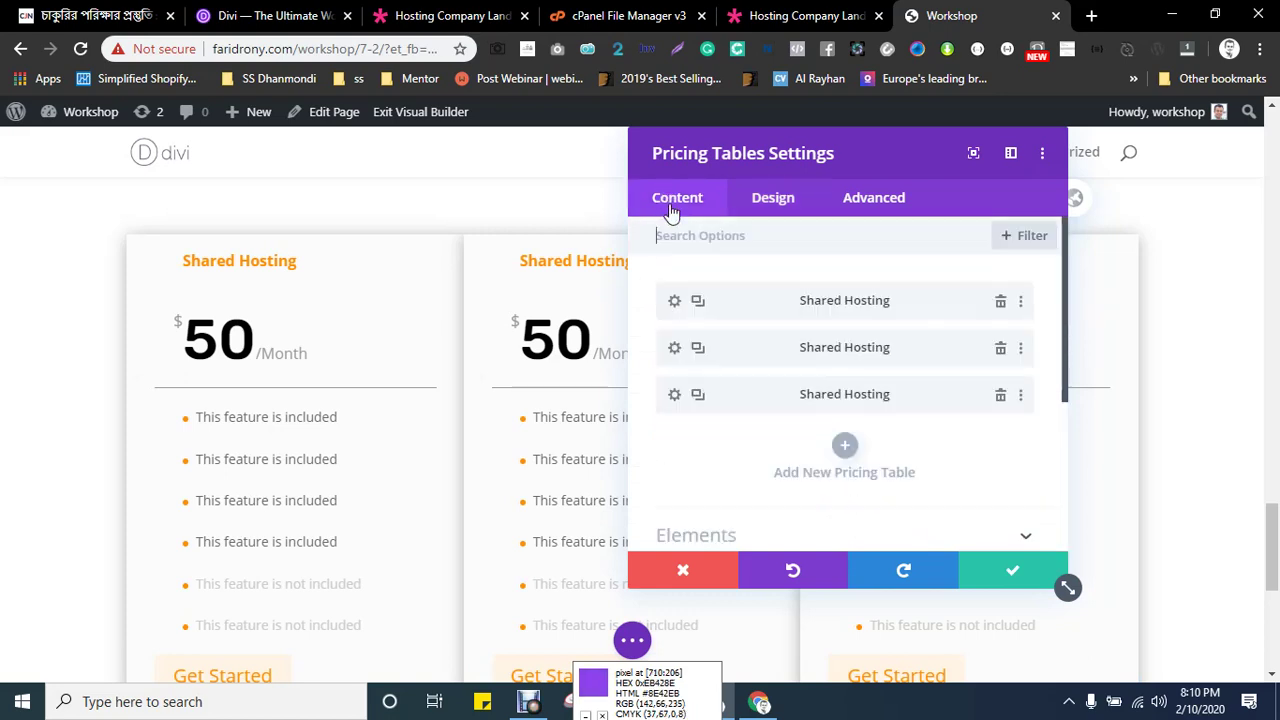
click(675, 302)
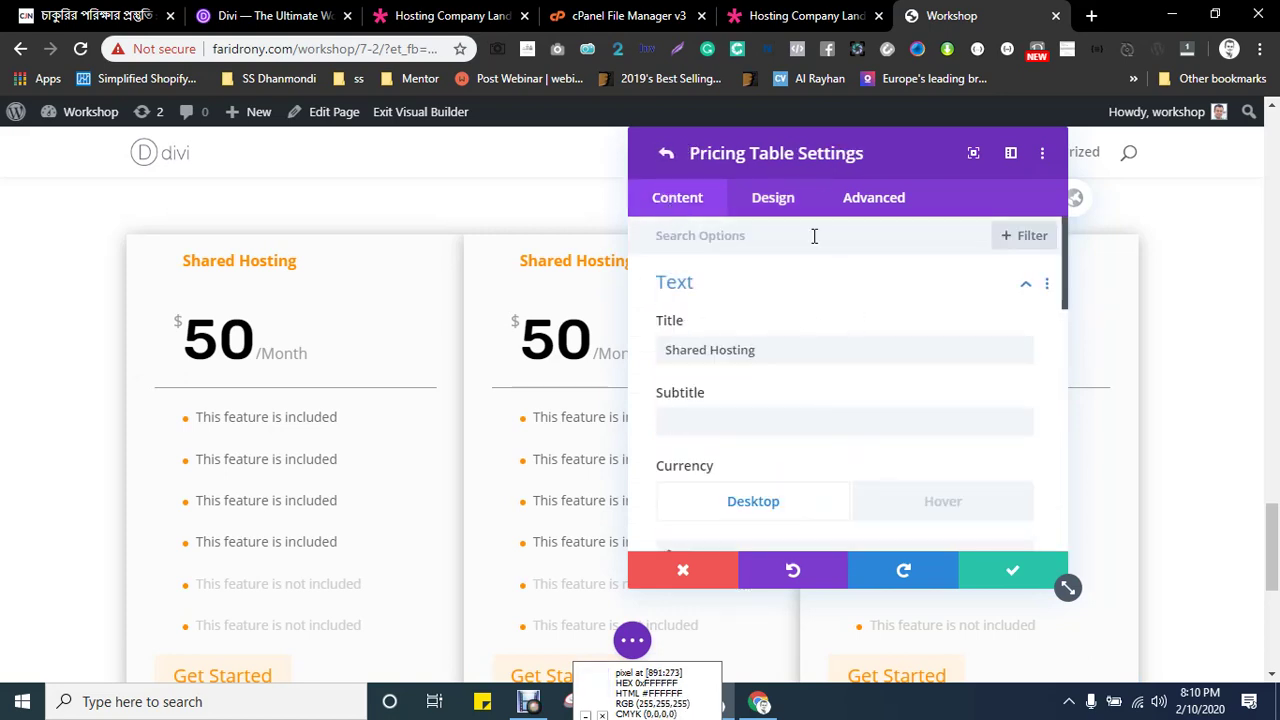
click(773, 197)
scroll(795, 401, down, 1)
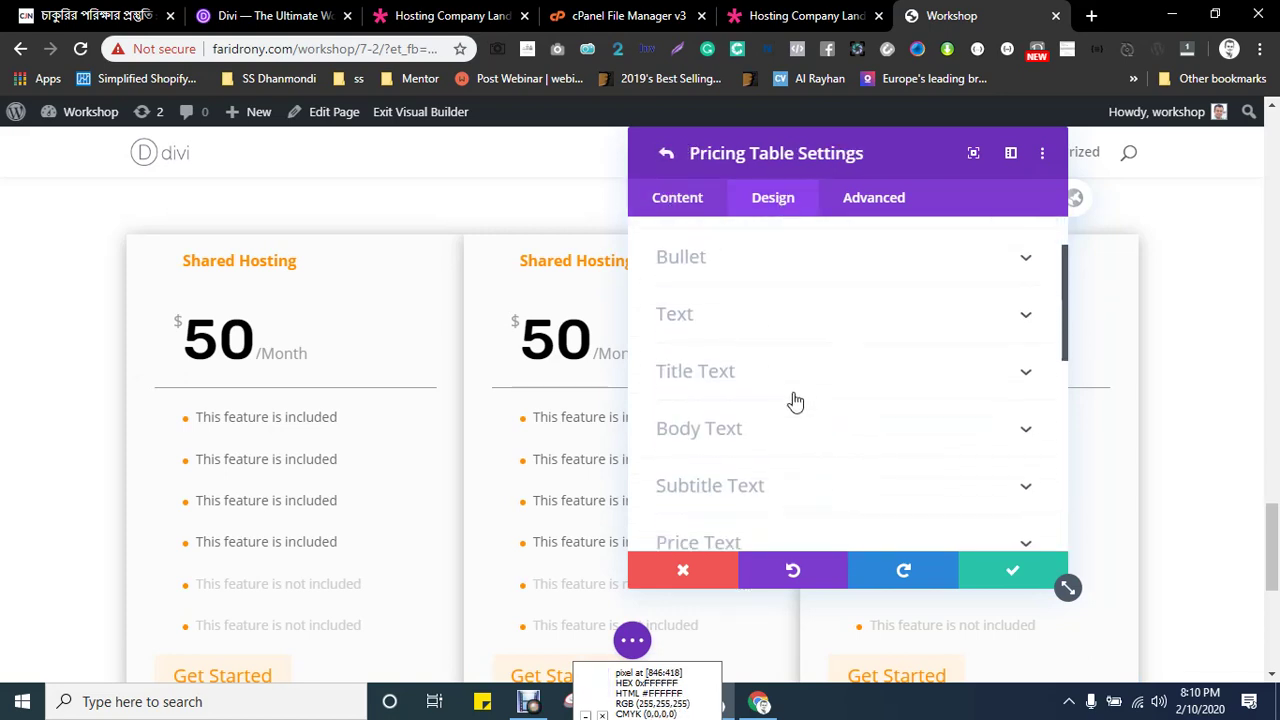
scroll(795, 401, down, 5)
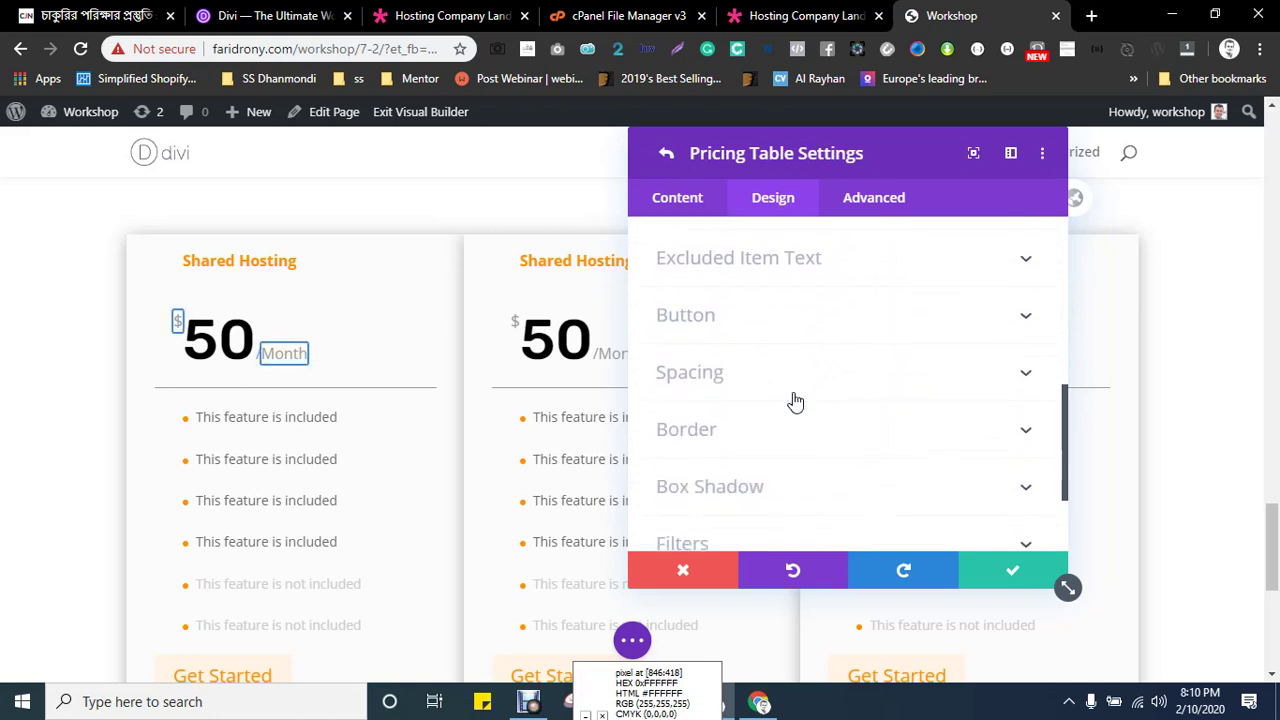
scroll(795, 401, down, 1)
click(740, 412)
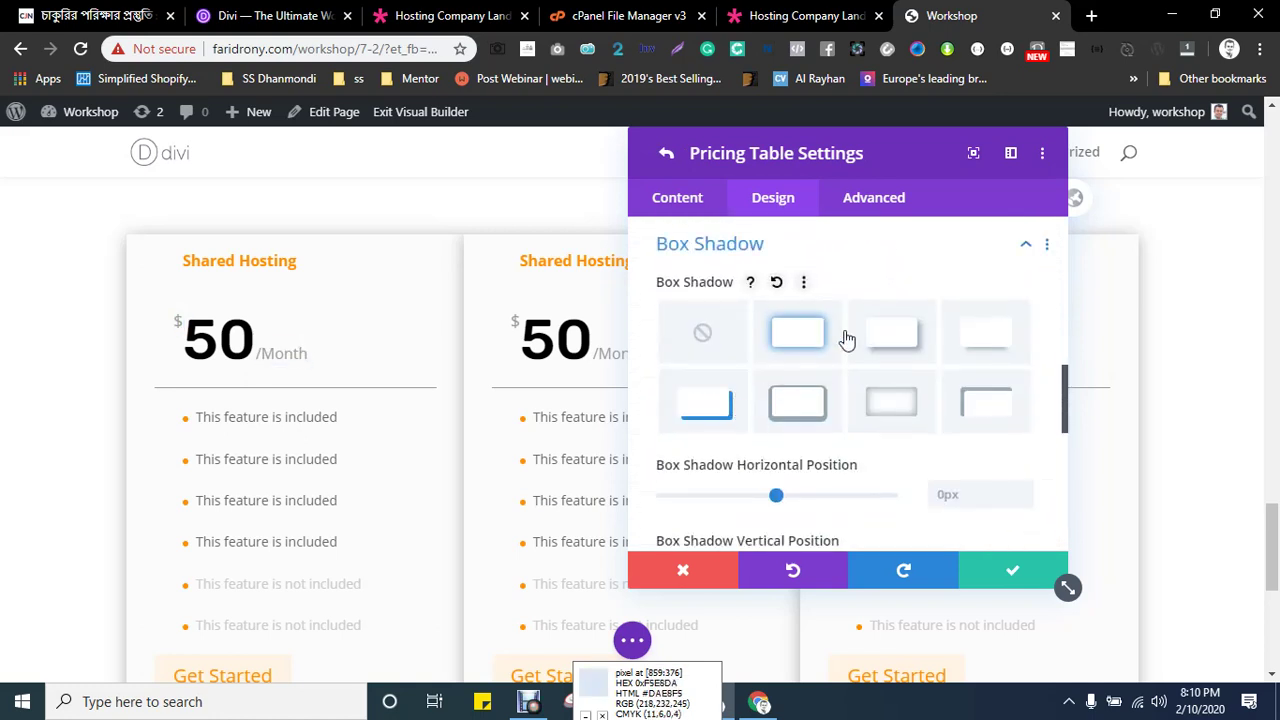
- Try a box shadow horizontal position of -19px on the first table and reset it to 0
scroll(455, 390, down, 2)
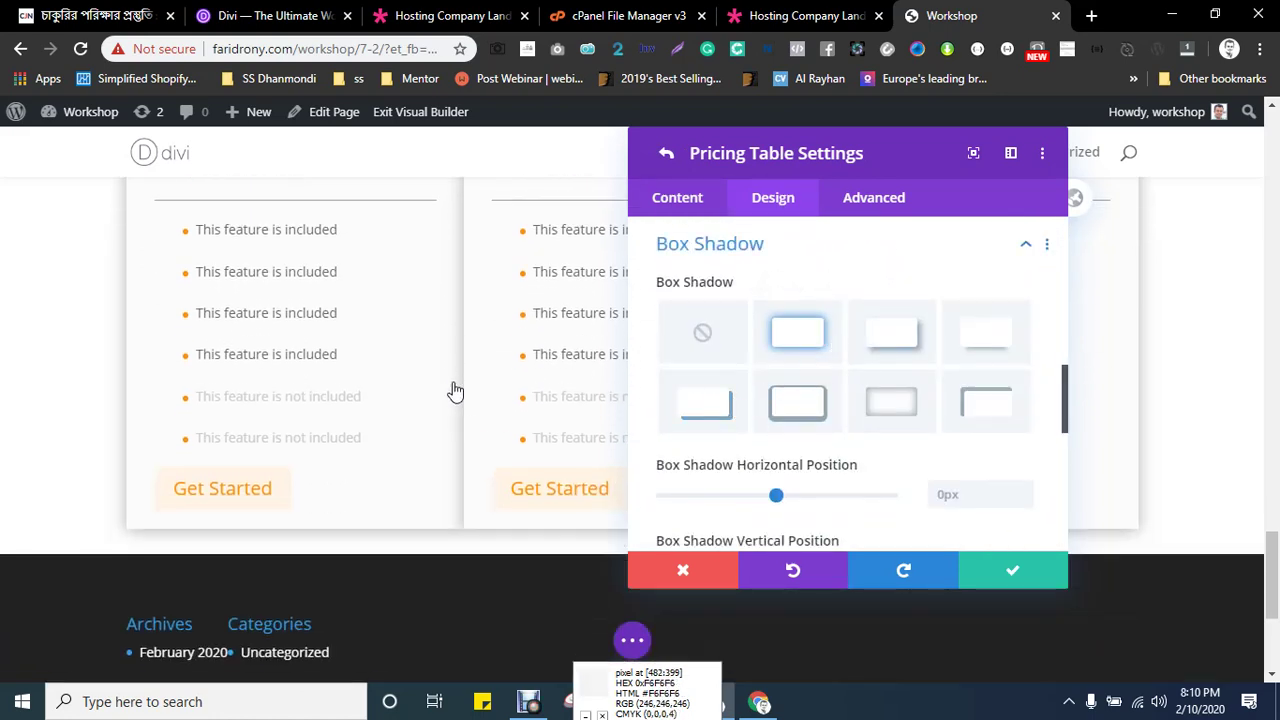
scroll(461, 502, up, 1)
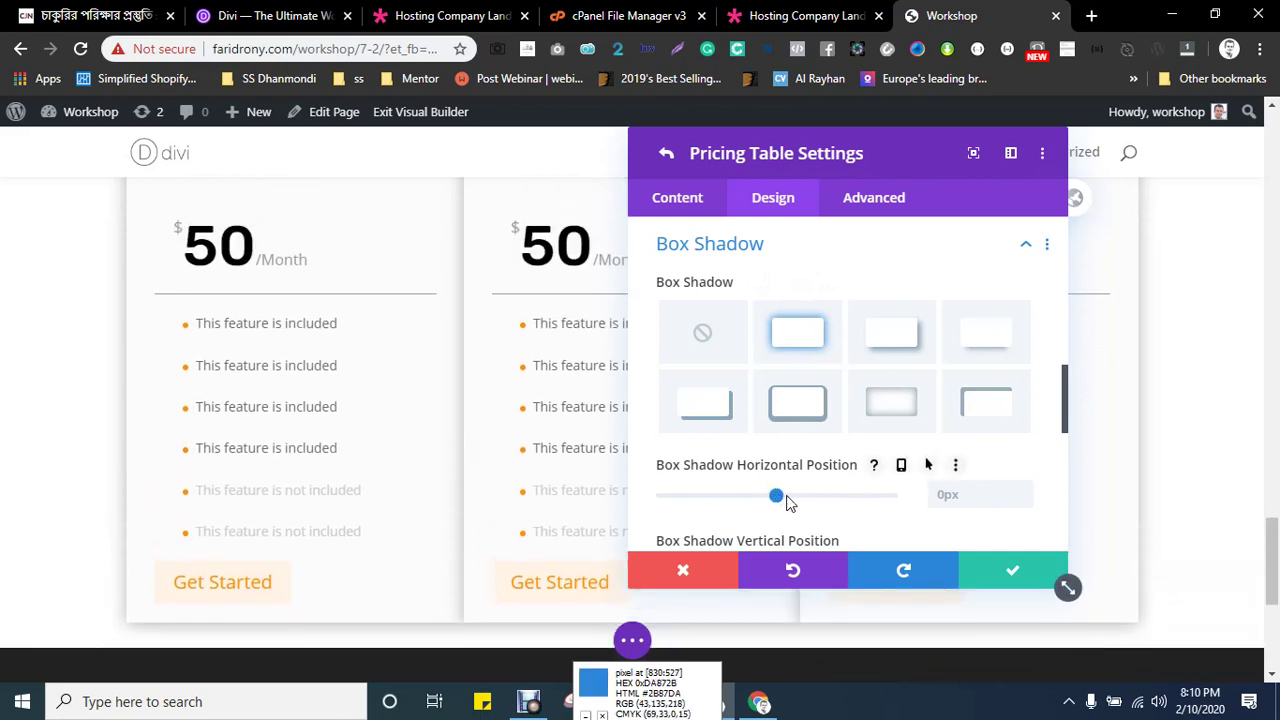
mouse_move(776, 496)
mouse_down()
mouse_move(796, 496)
mouse_move(692, 497)
mouse_move(751, 496)
mouse_up()
scroll(880, 470, down, 1)
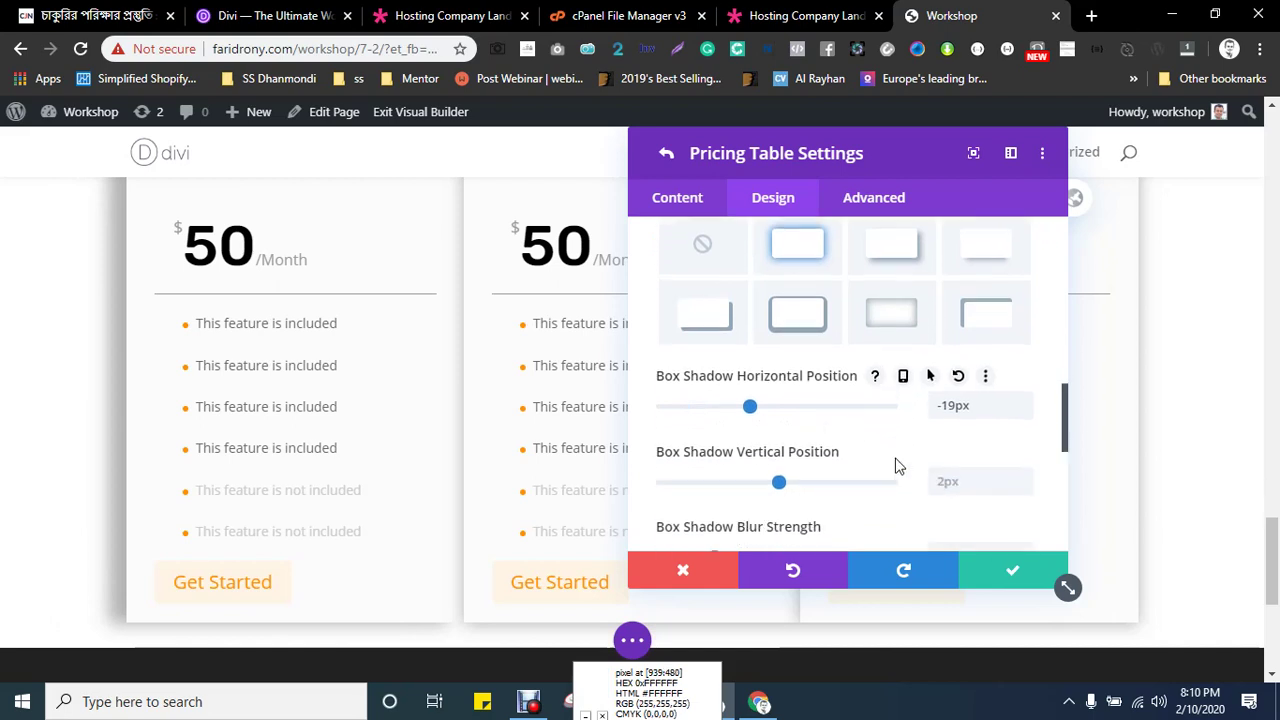
double_click(975, 401)
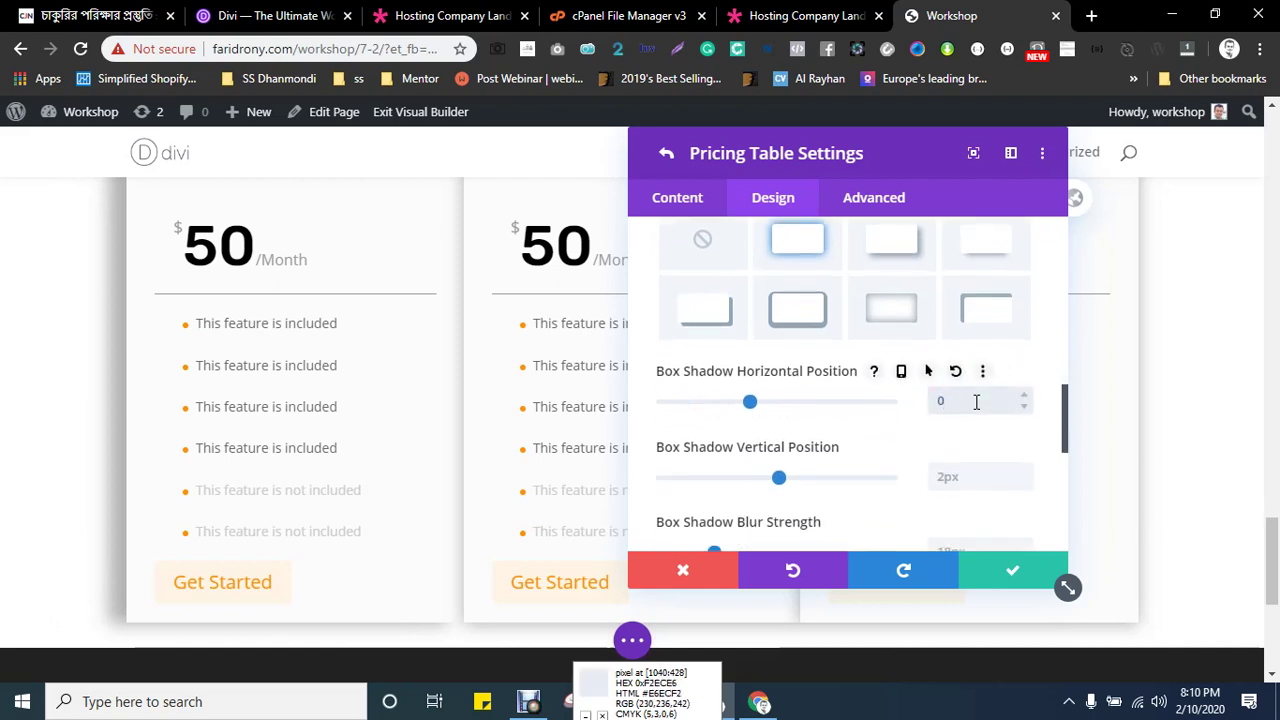
text(0)
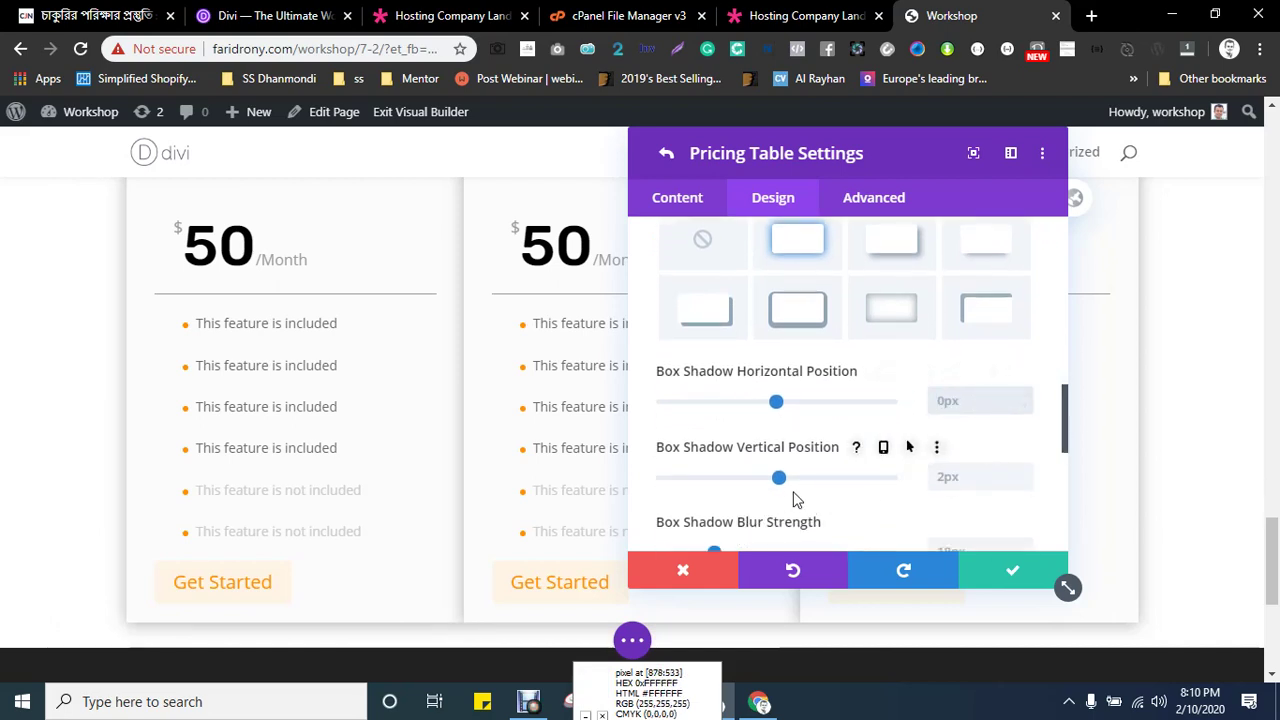
- Set the first table's box shadow vertical position to 14px
drag(781, 484, 798, 486)
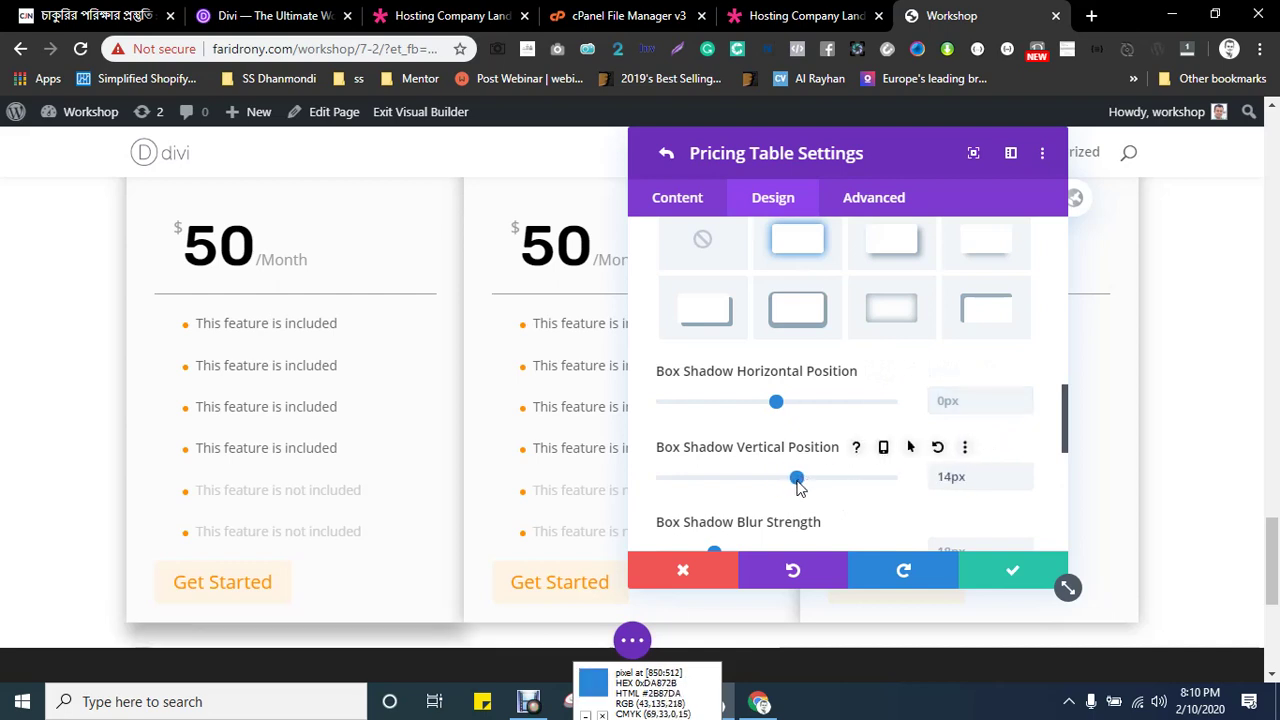
click(970, 480)
- Try Inner Shadow as the first table's box shadow position and switch it back to Outer Shadow
scroll(880, 483, down, 2)
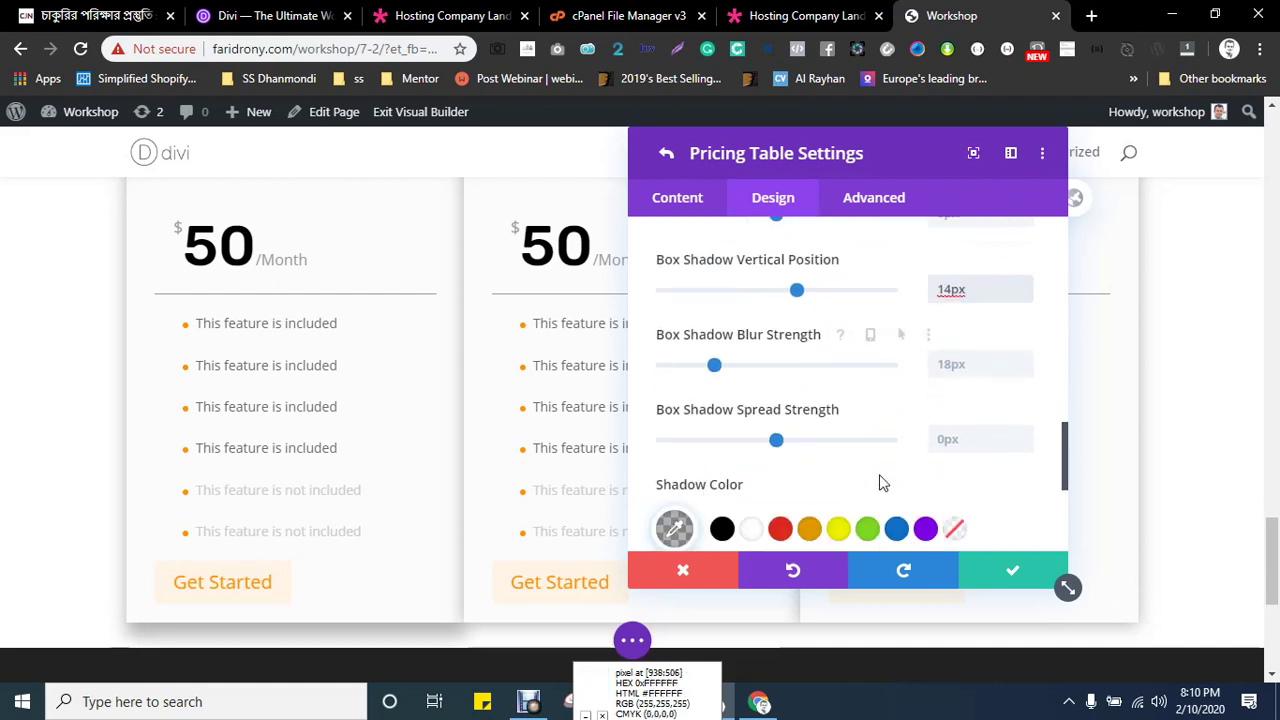
scroll(815, 468, down, 1)
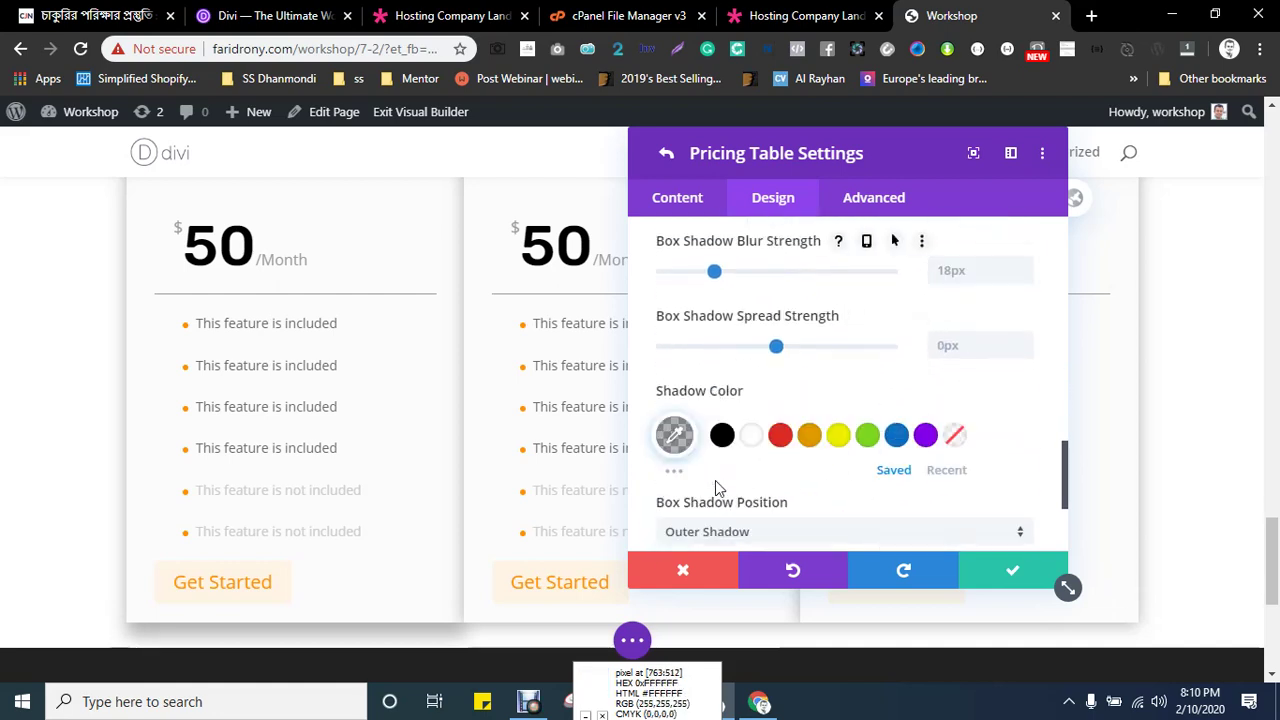
scroll(800, 482, down, 1)
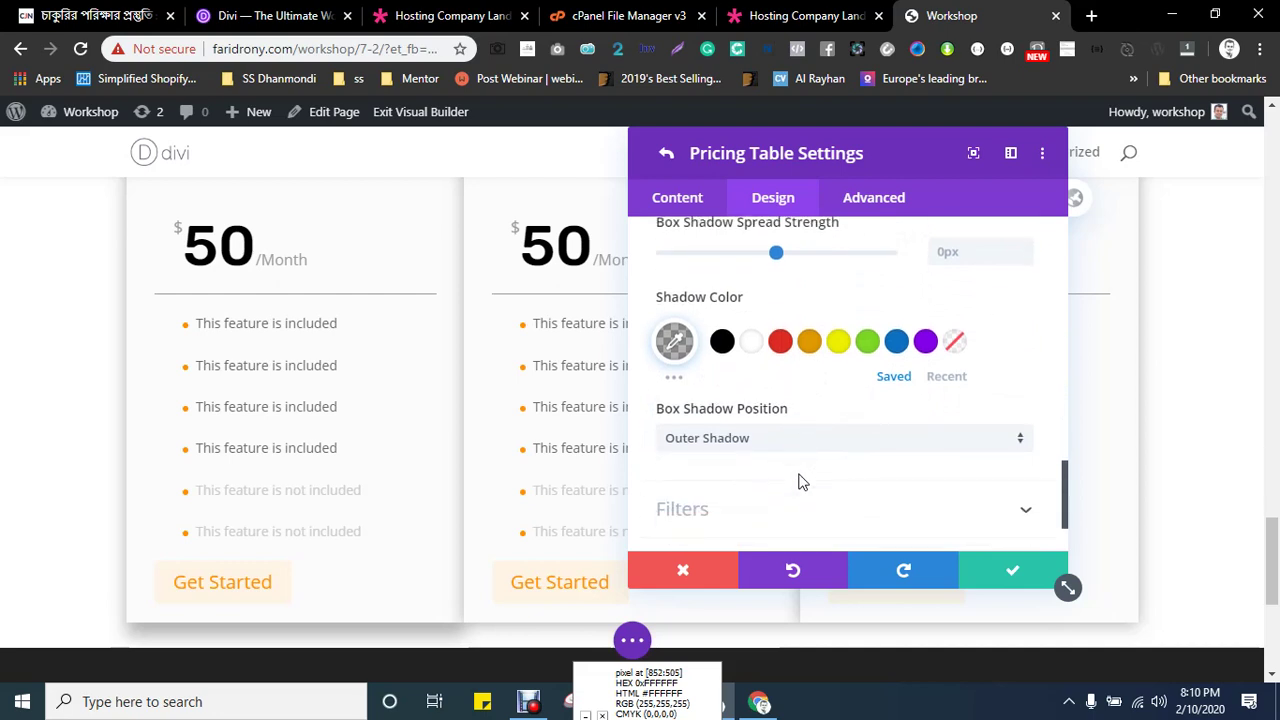
click(743, 446)
click(727, 488)
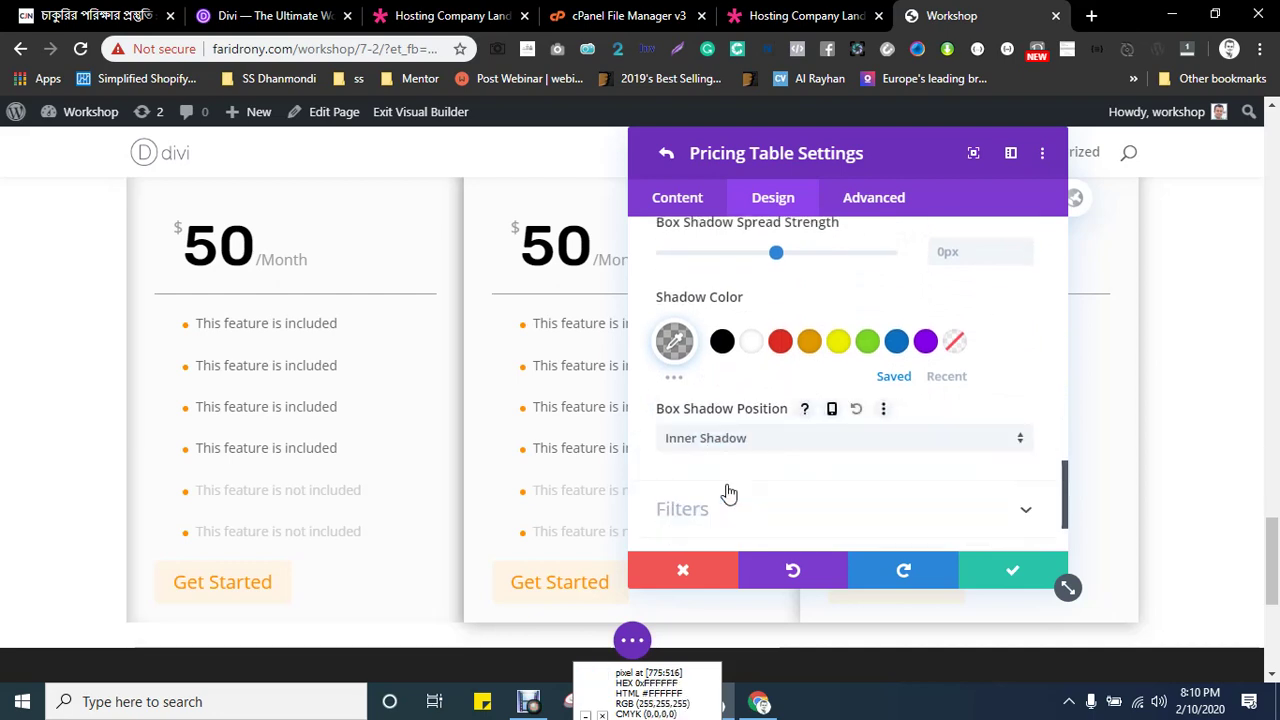
click(735, 440)
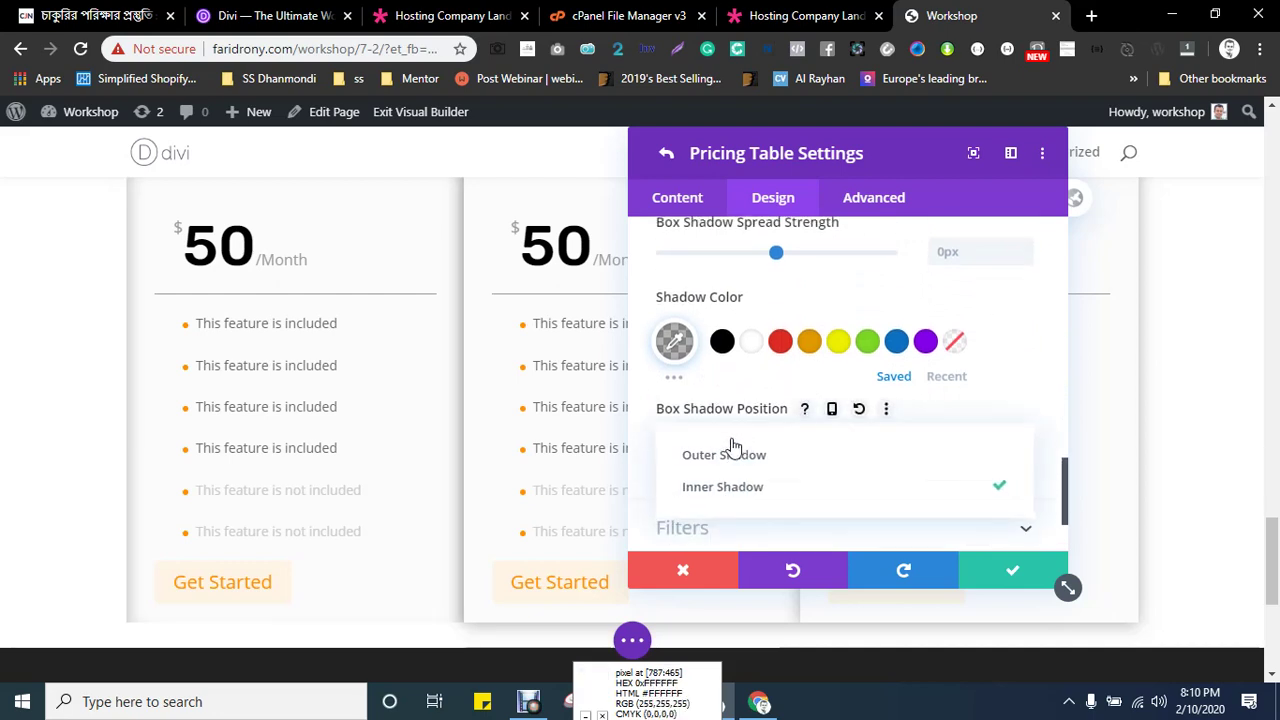
click(731, 451)
scroll(799, 424, down, 2)
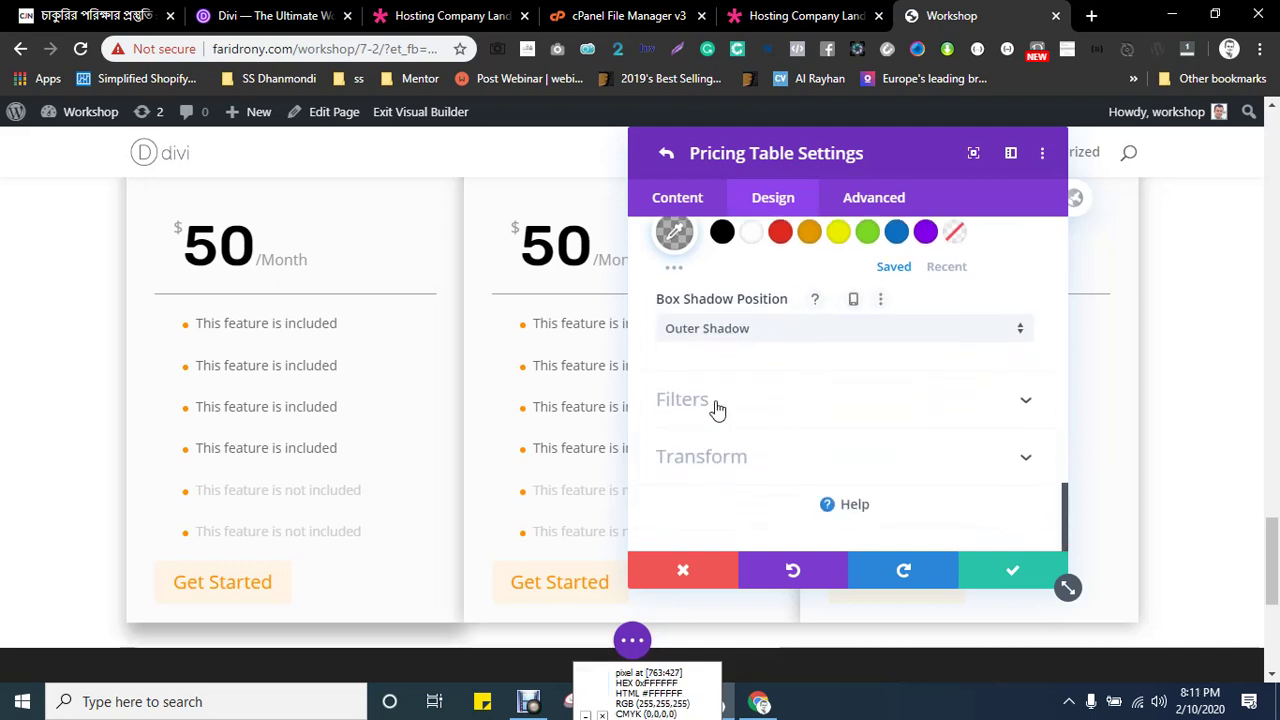
- Replace the second Shared Hosting pricing table with a duplicate of the first one and save the pricing module
click(666, 155)
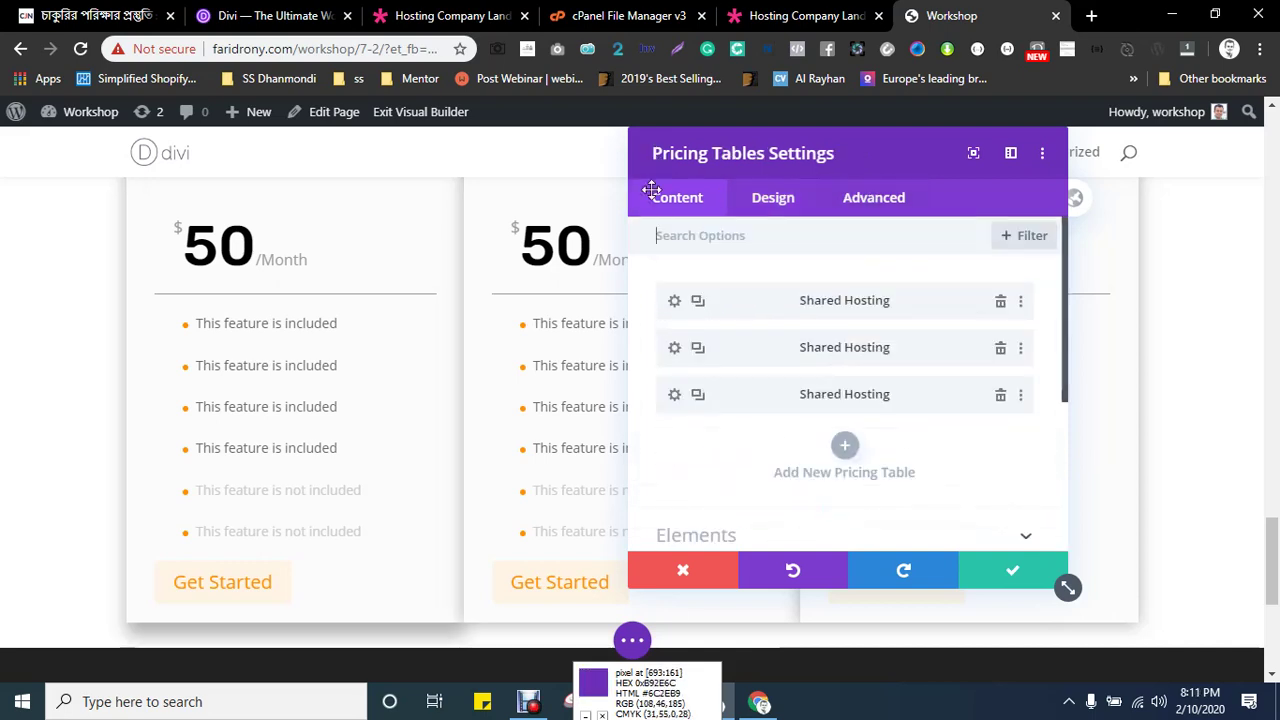
click(1000, 355)
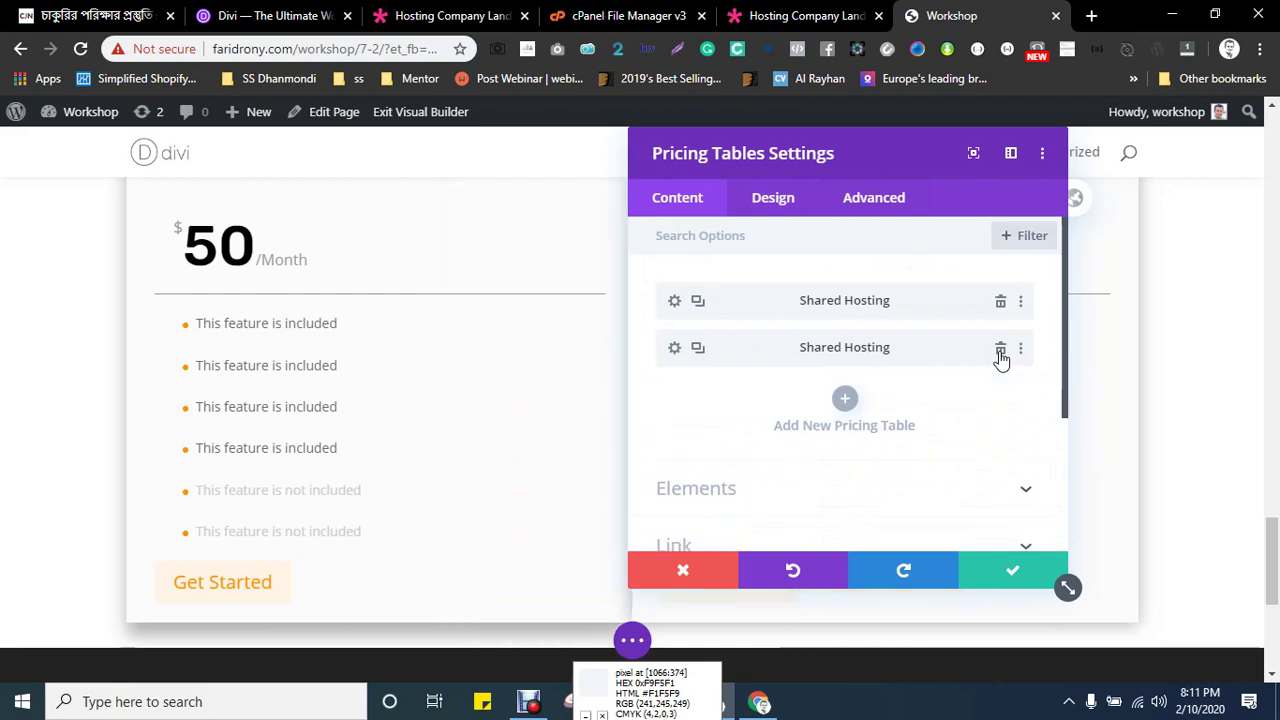
click(698, 302)
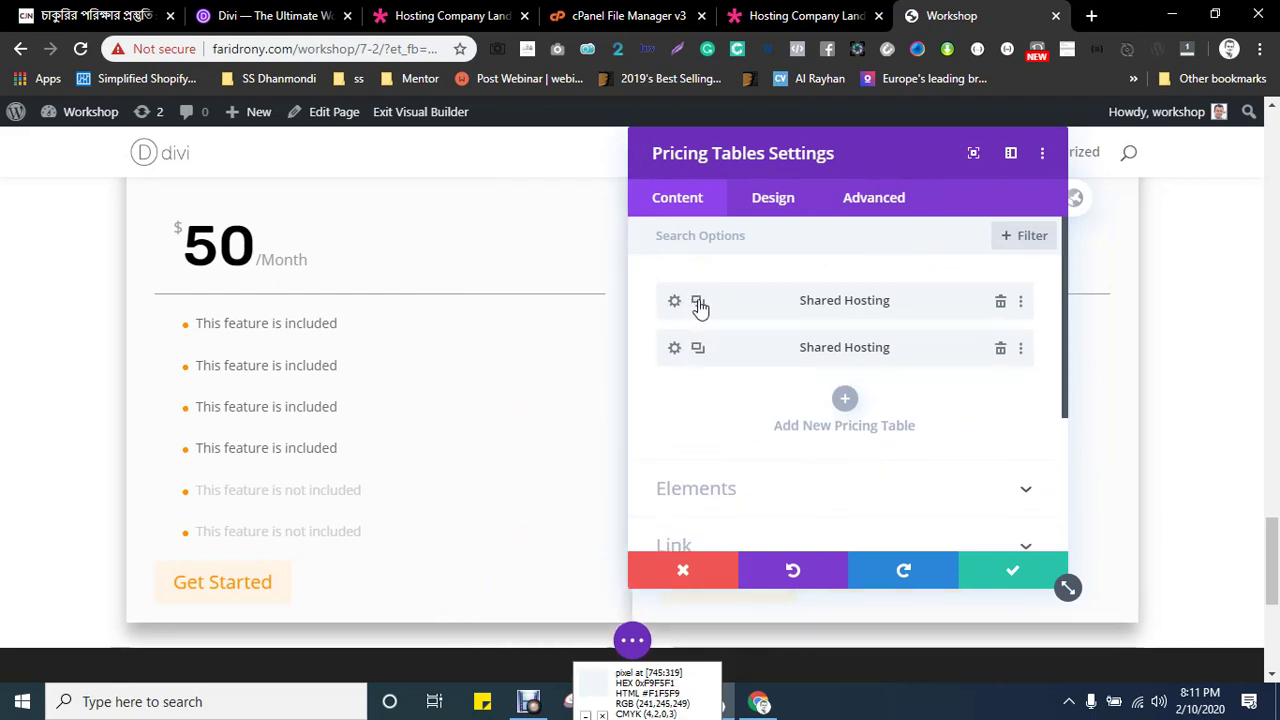
click(698, 302)
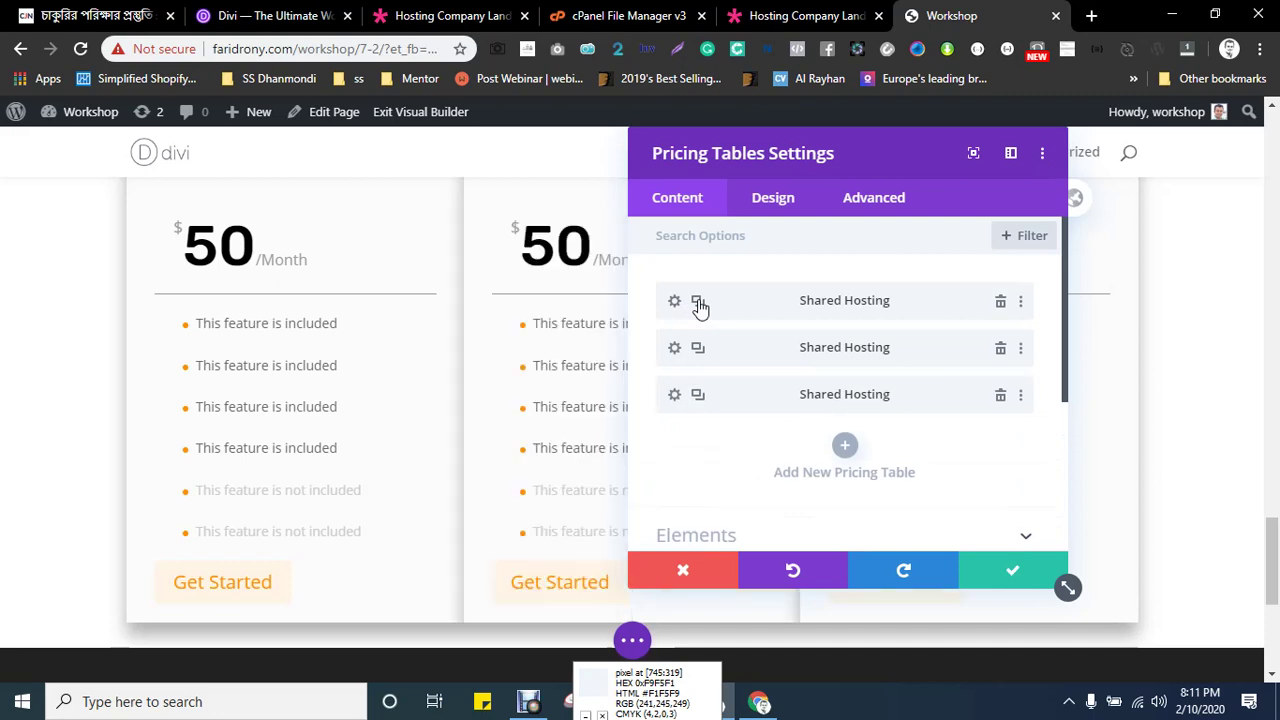
drag(886, 193, 780, 181)
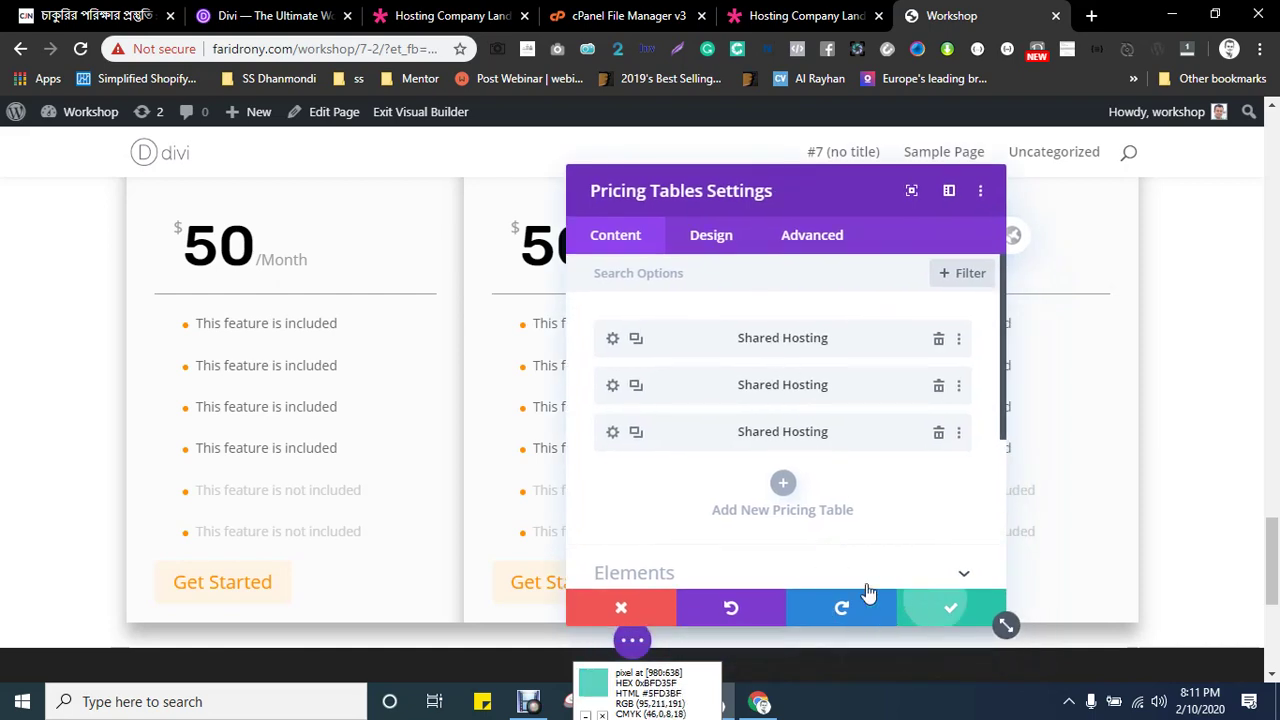
click(930, 610)
scroll(562, 512, up, 3)
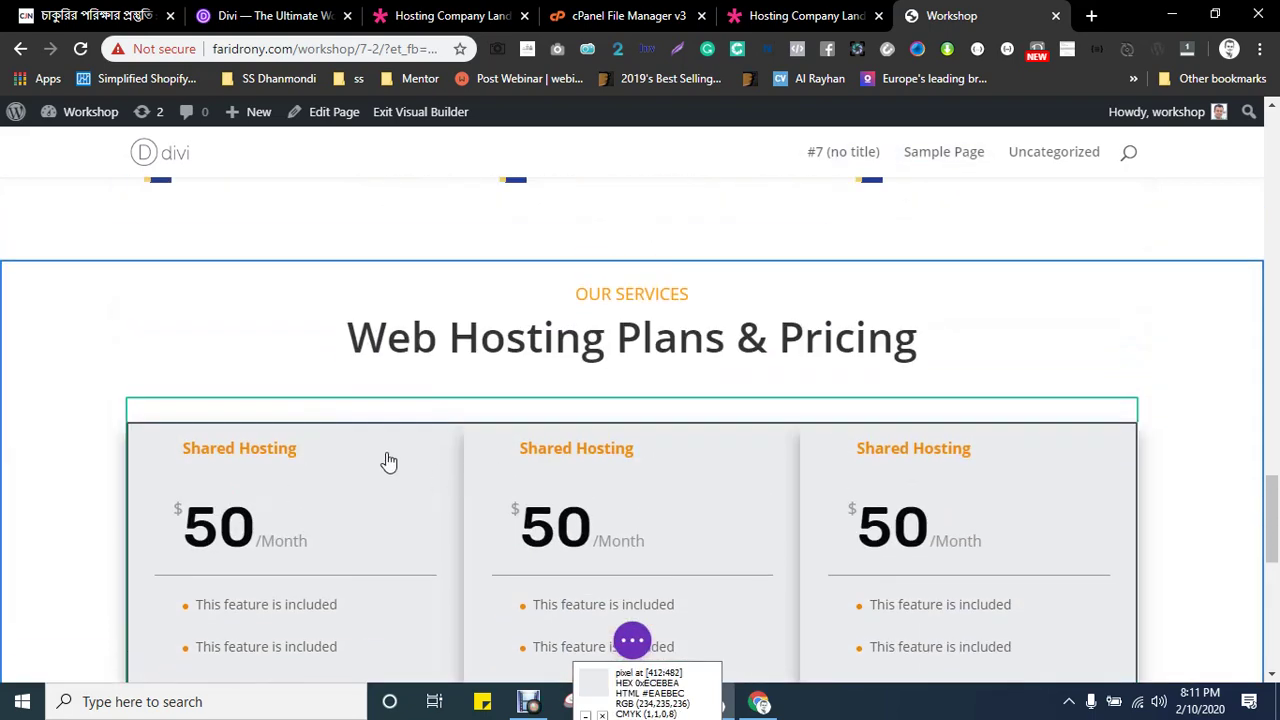
mouse_move(617, 478)
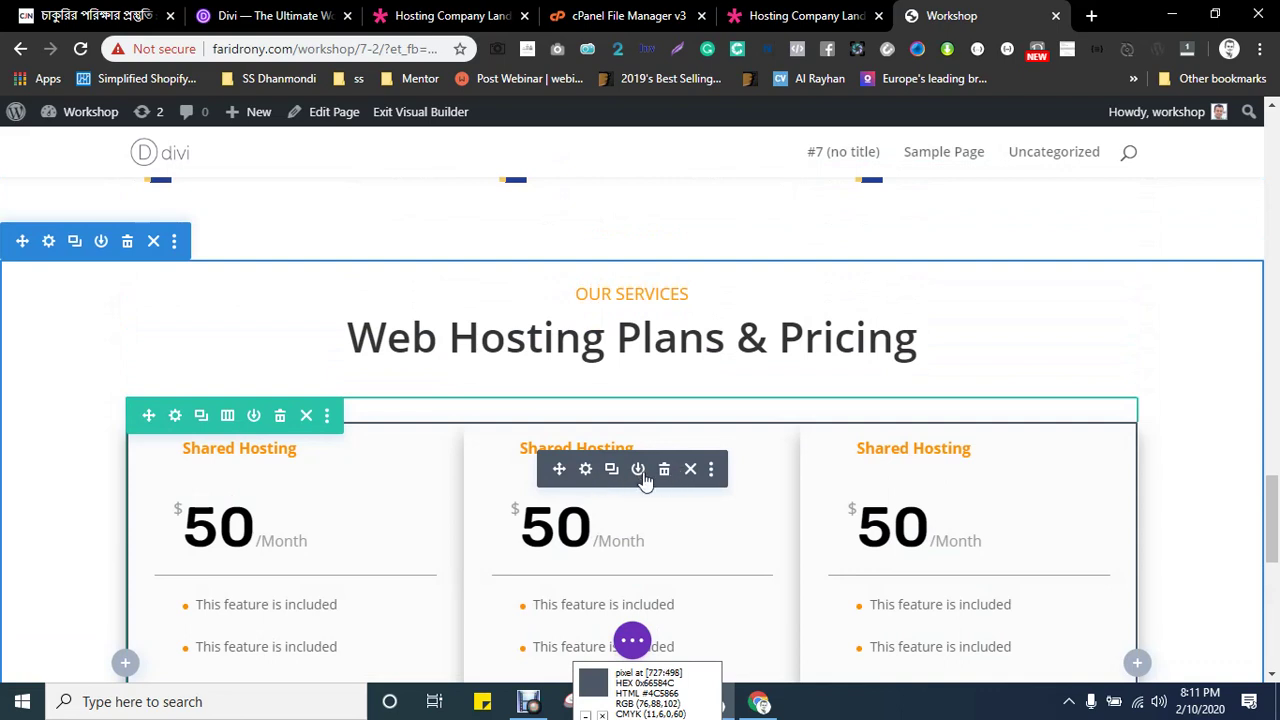
click(174, 416)
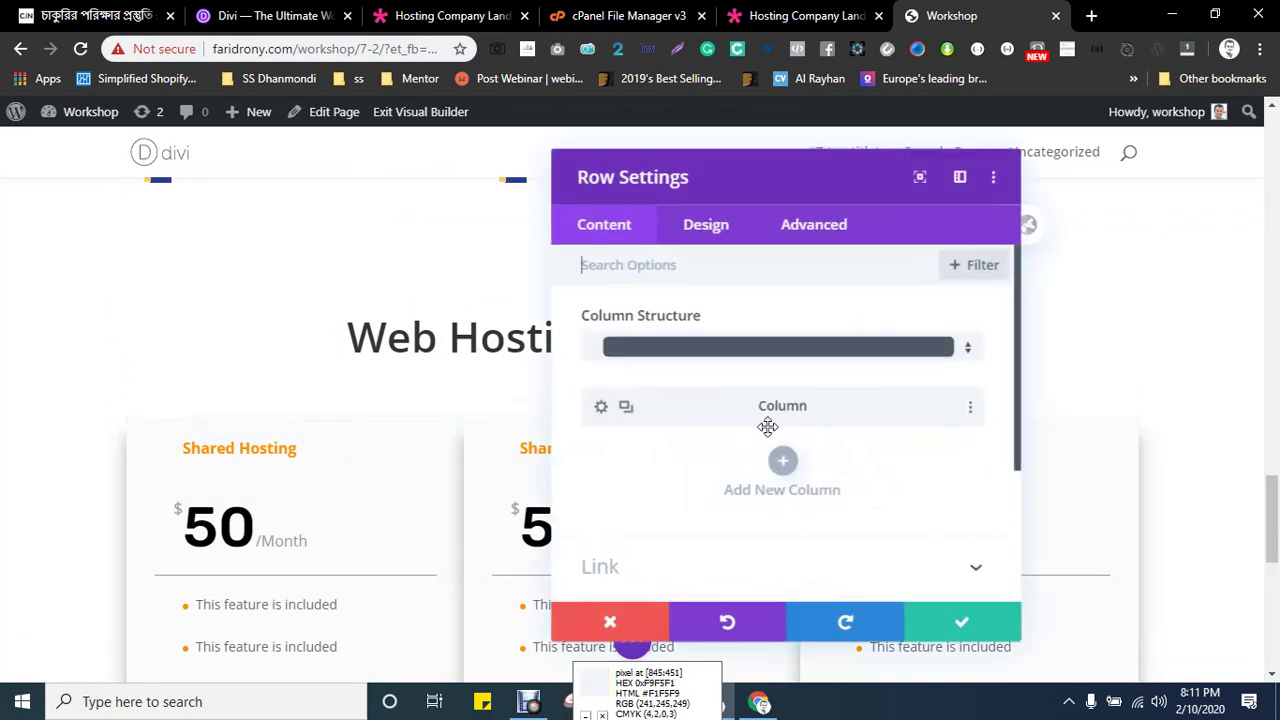
click(952, 608)
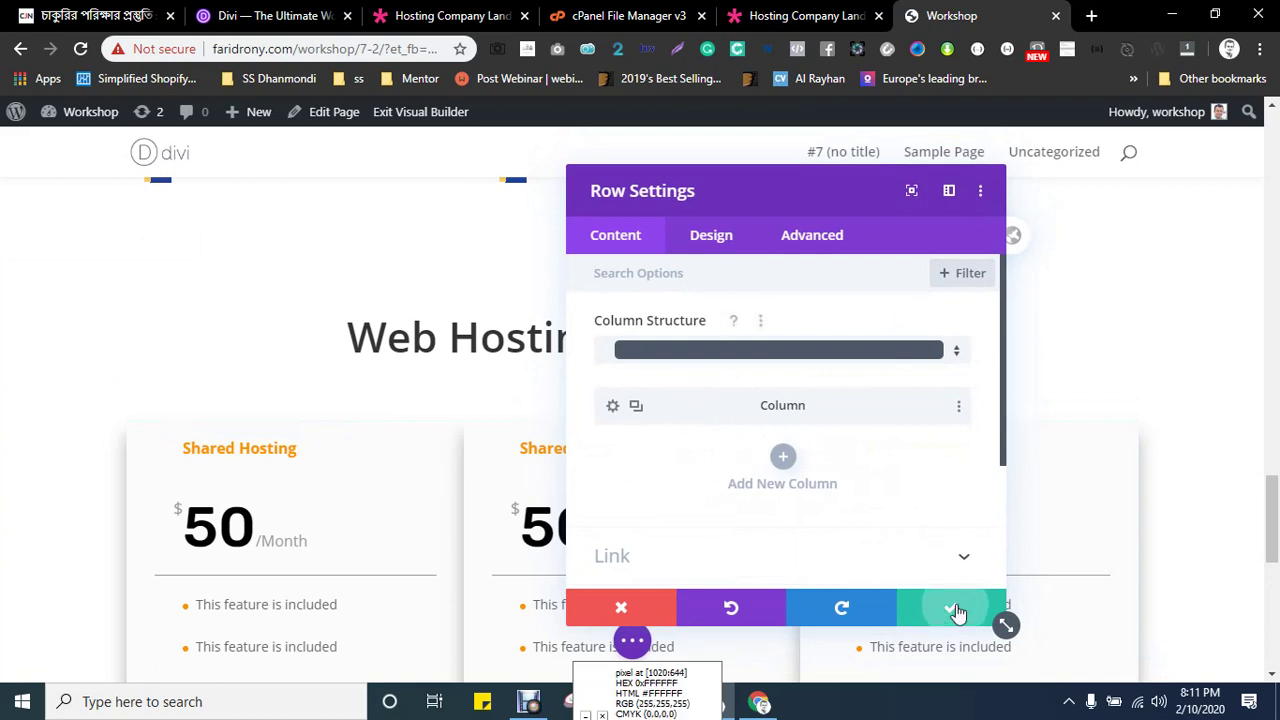
- Delete the second and third Shared Hosting tables from the pricing module and save it with only the first one
scroll(642, 506, down, 1)
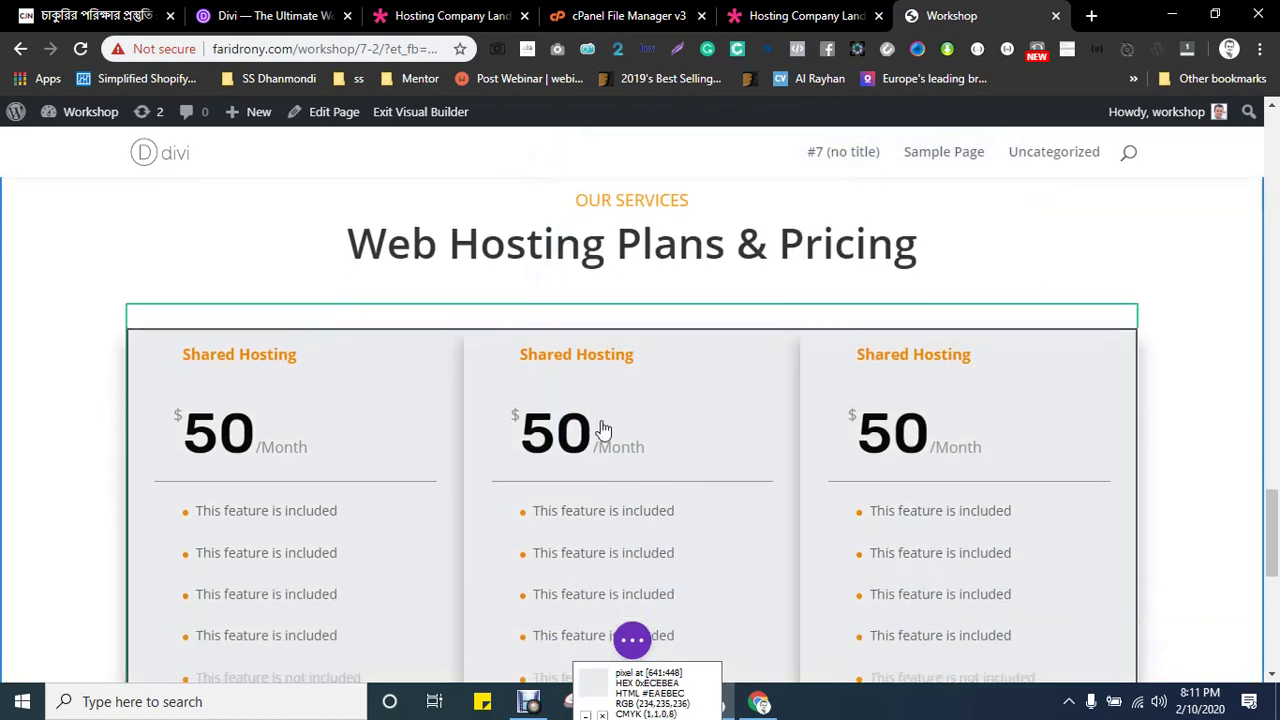
mouse_move(605, 428)
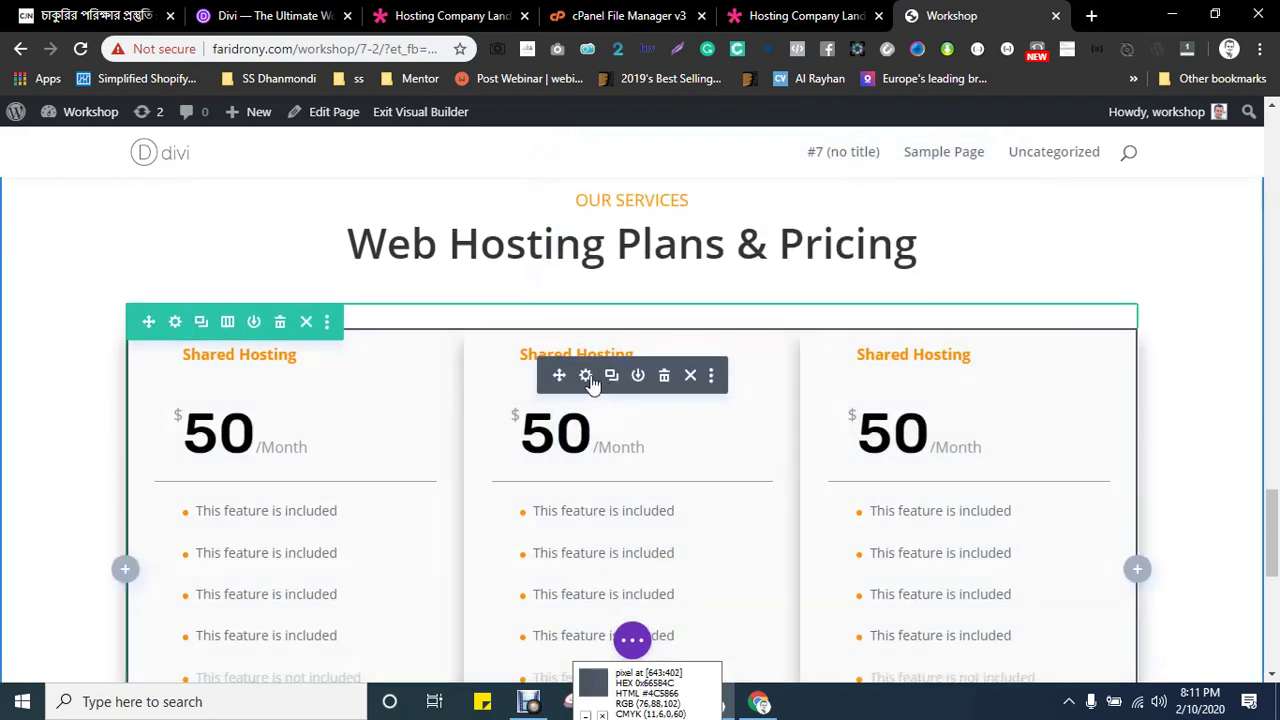
click(586, 376)
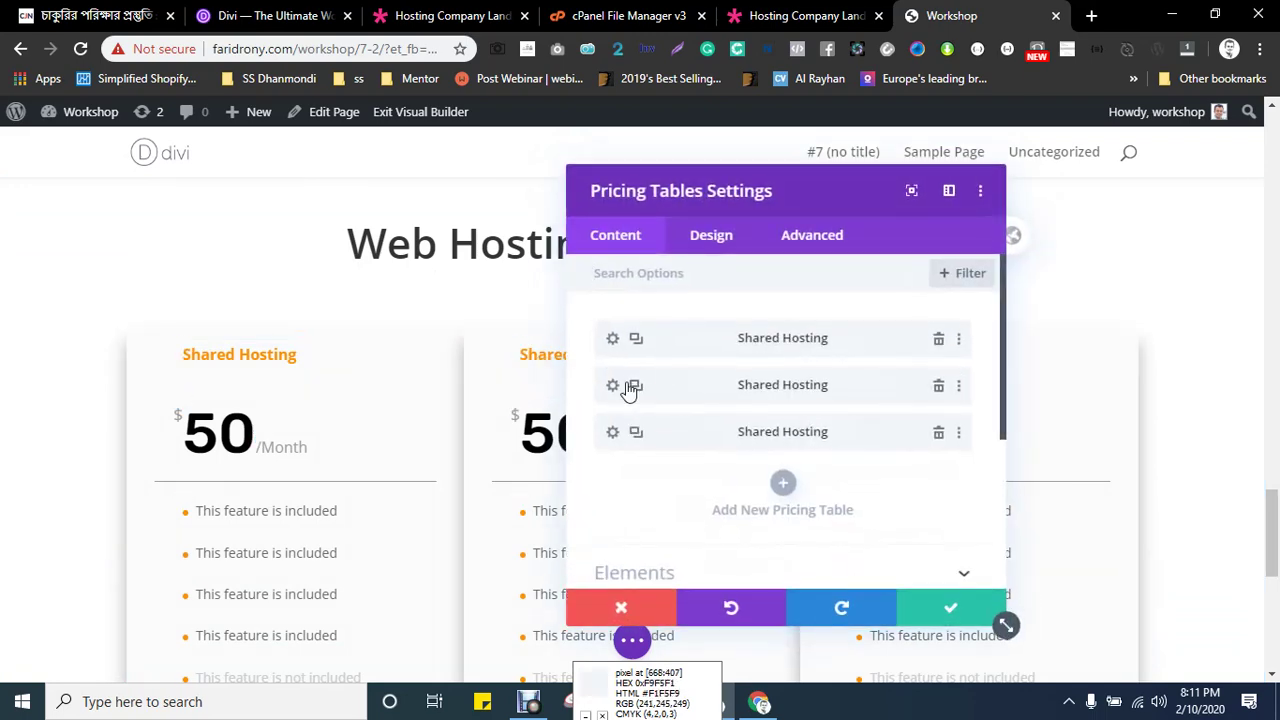
click(938, 390)
click(938, 390)
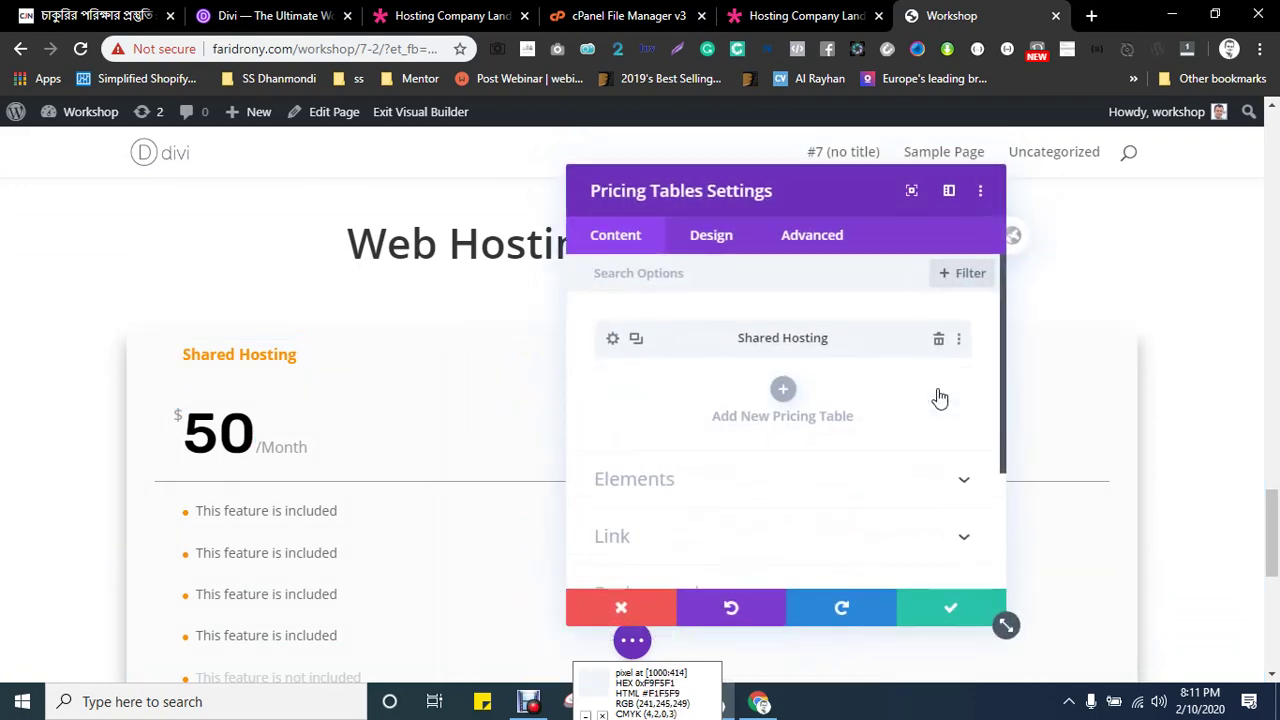
click(950, 608)
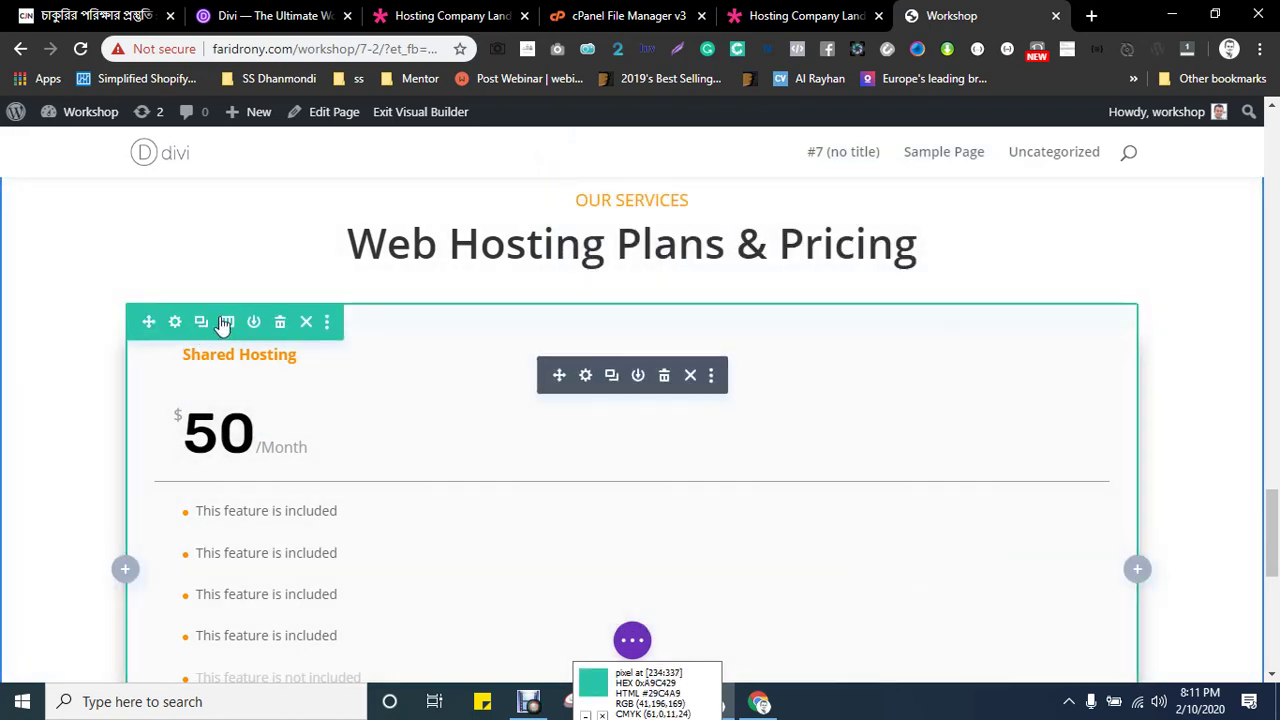
- Change the pricing row to three equal columns and place copies of the Shared Hosting module in the two empty columns
click(226, 322)
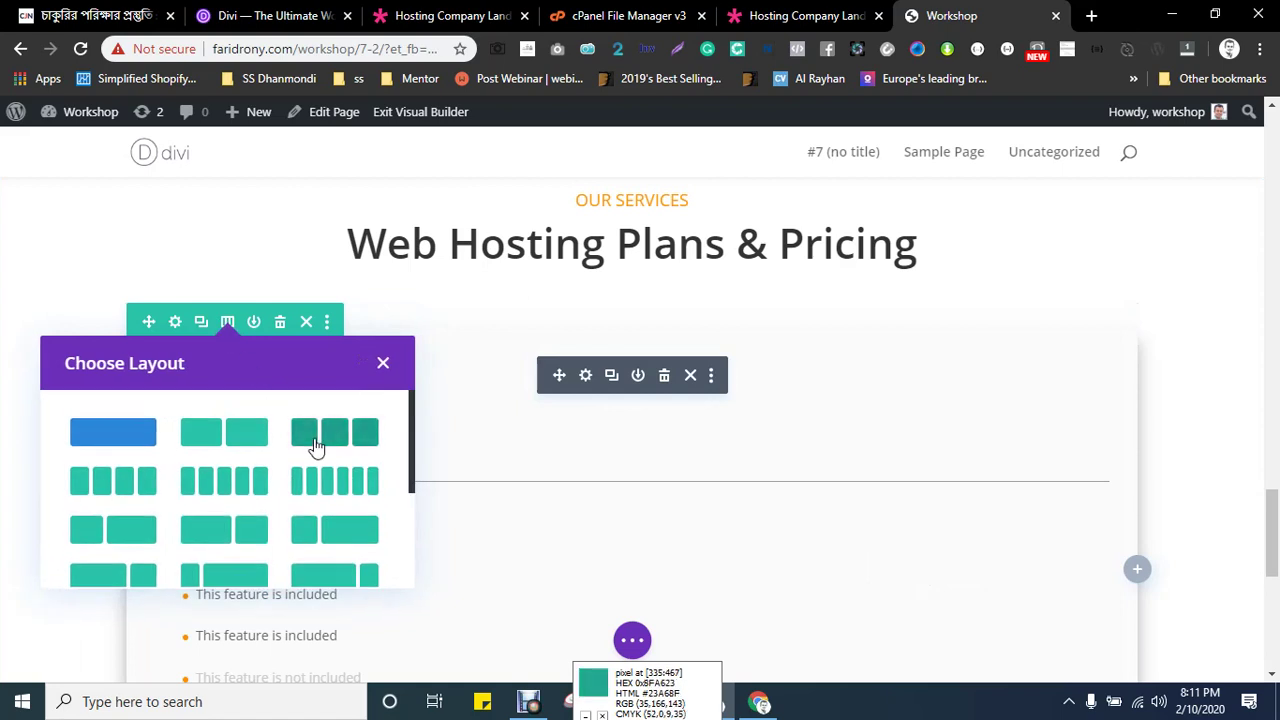
click(315, 445)
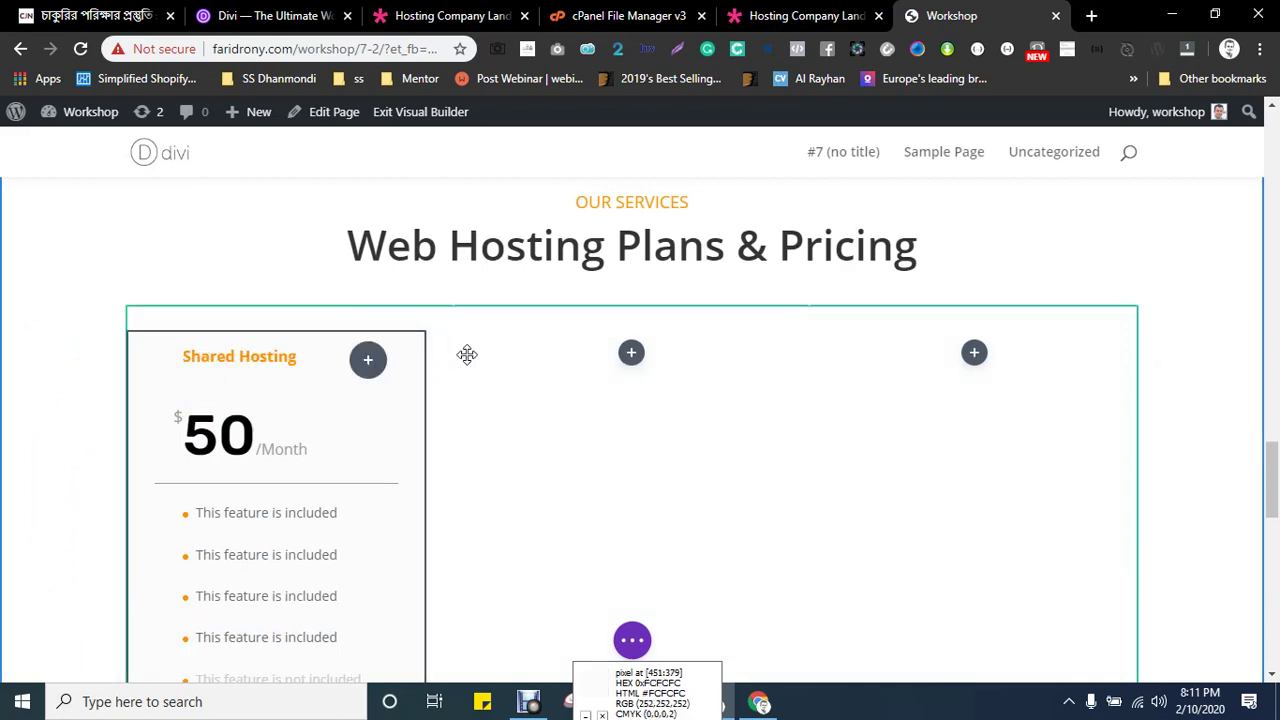
drag(467, 354, 593, 366)
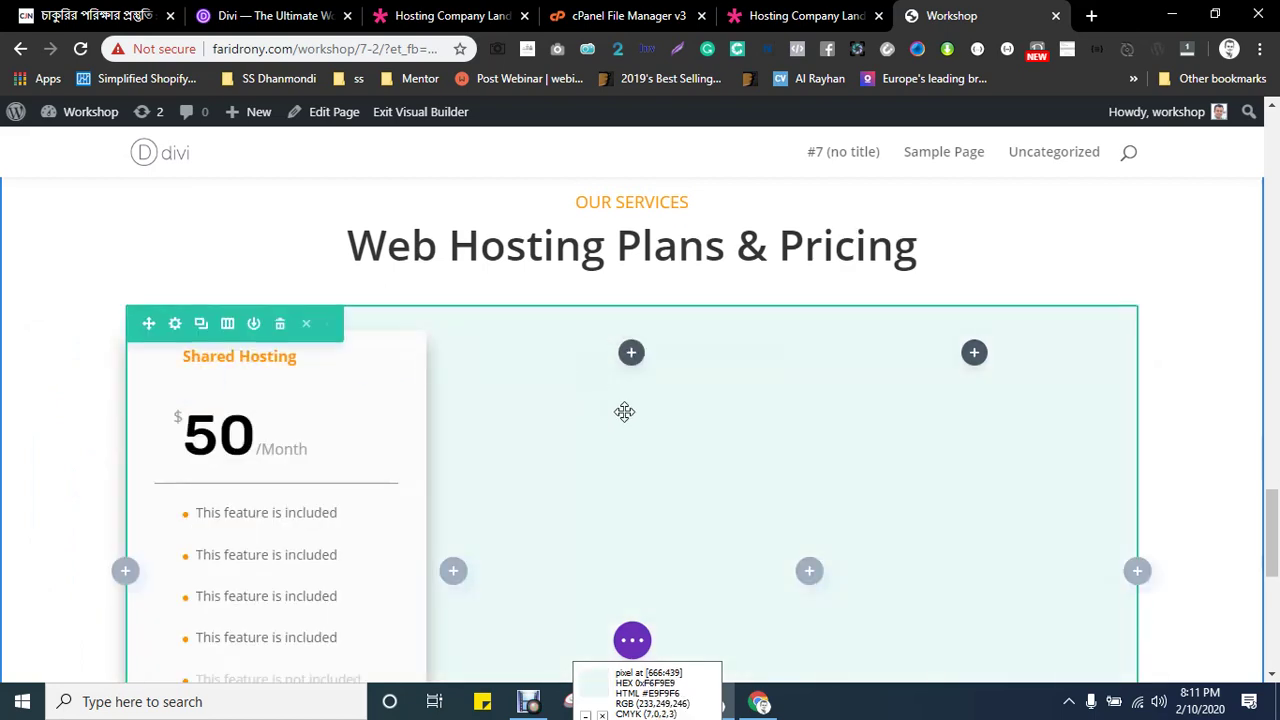
drag(619, 411, 611, 428)
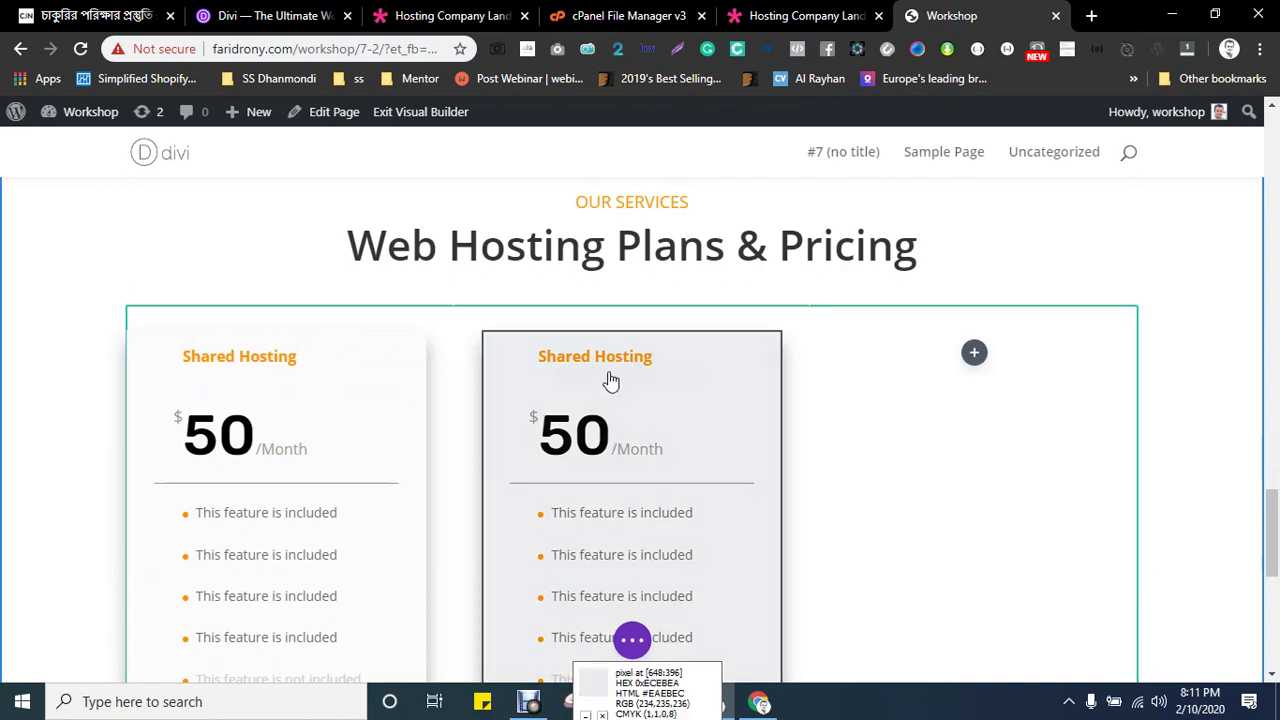
mouse_move(618, 390)
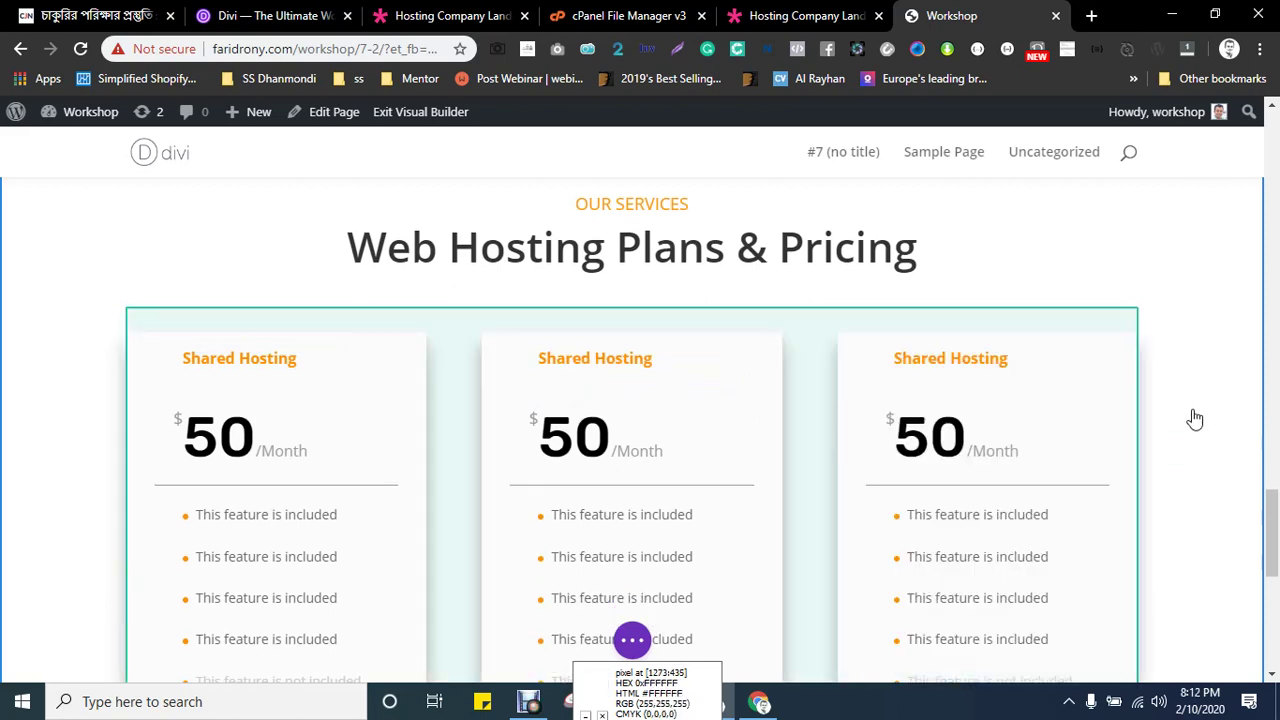
- Choose hosting-company-01.png from the media library as the background image for the Web Hosting Plans & Pricing section
scroll(1191, 430, down, 2)
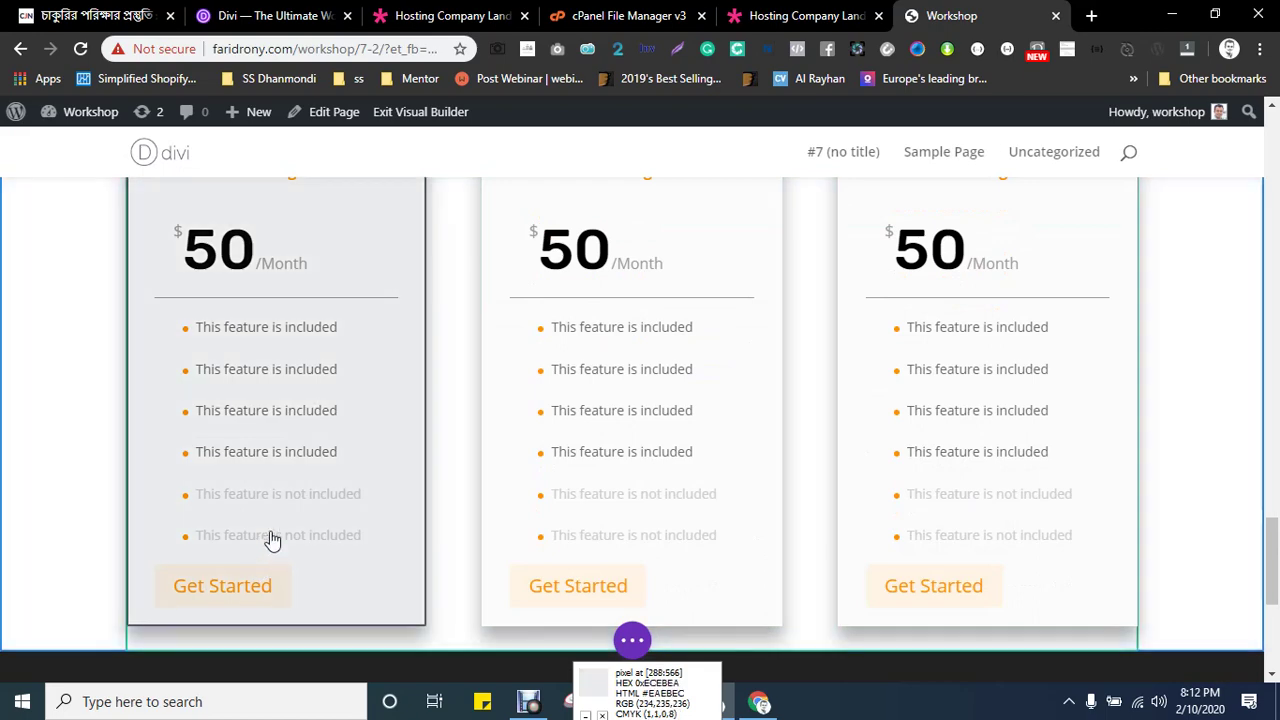
scroll(272, 540, up, 2)
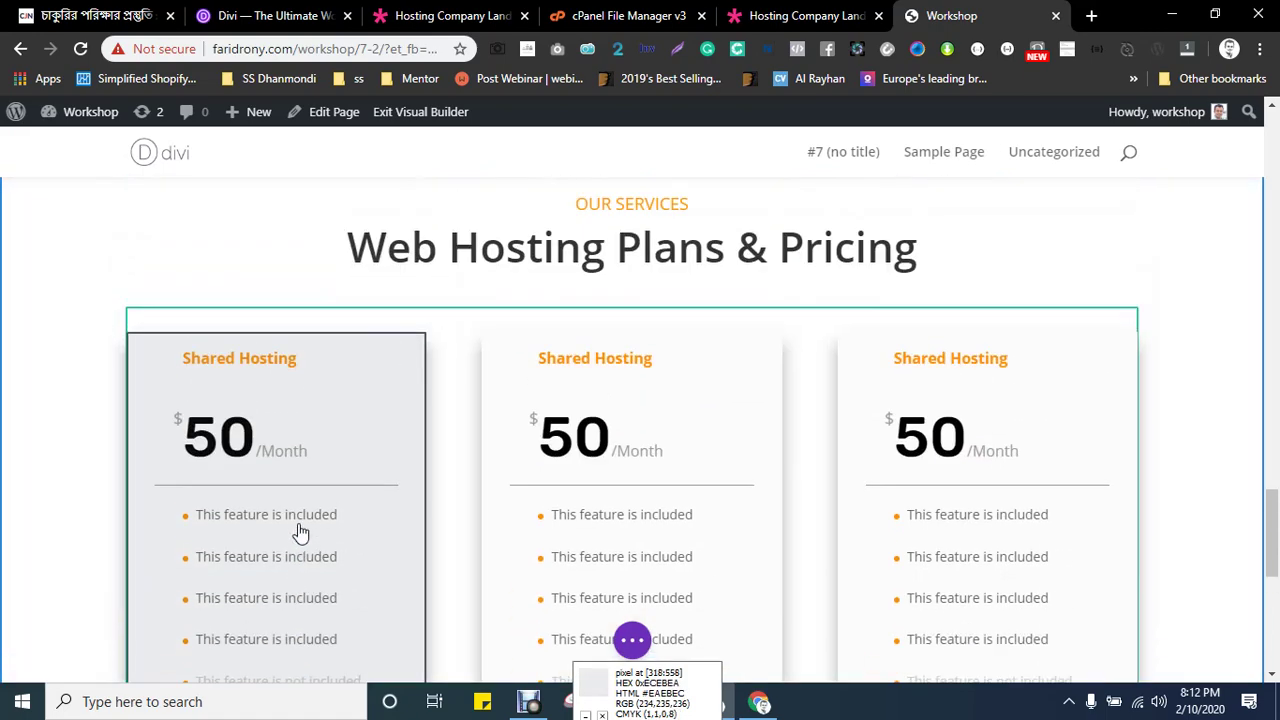
scroll(272, 307, up, 2)
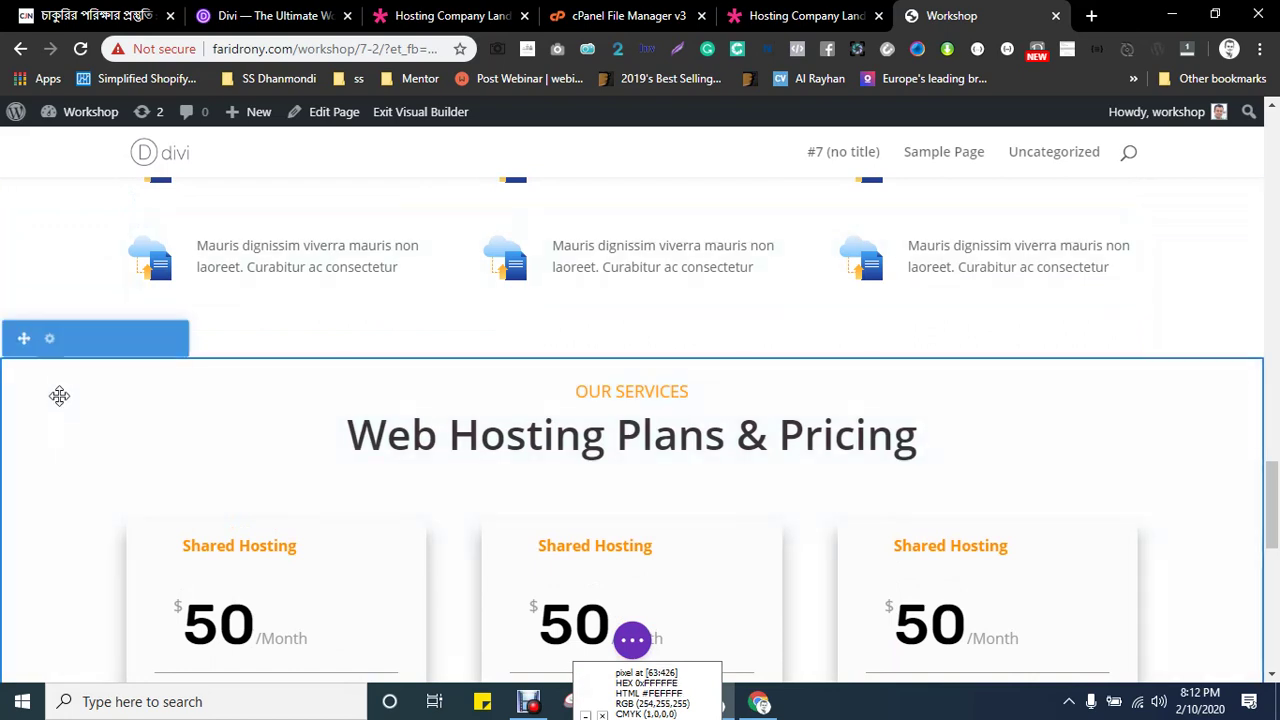
click(49, 339)
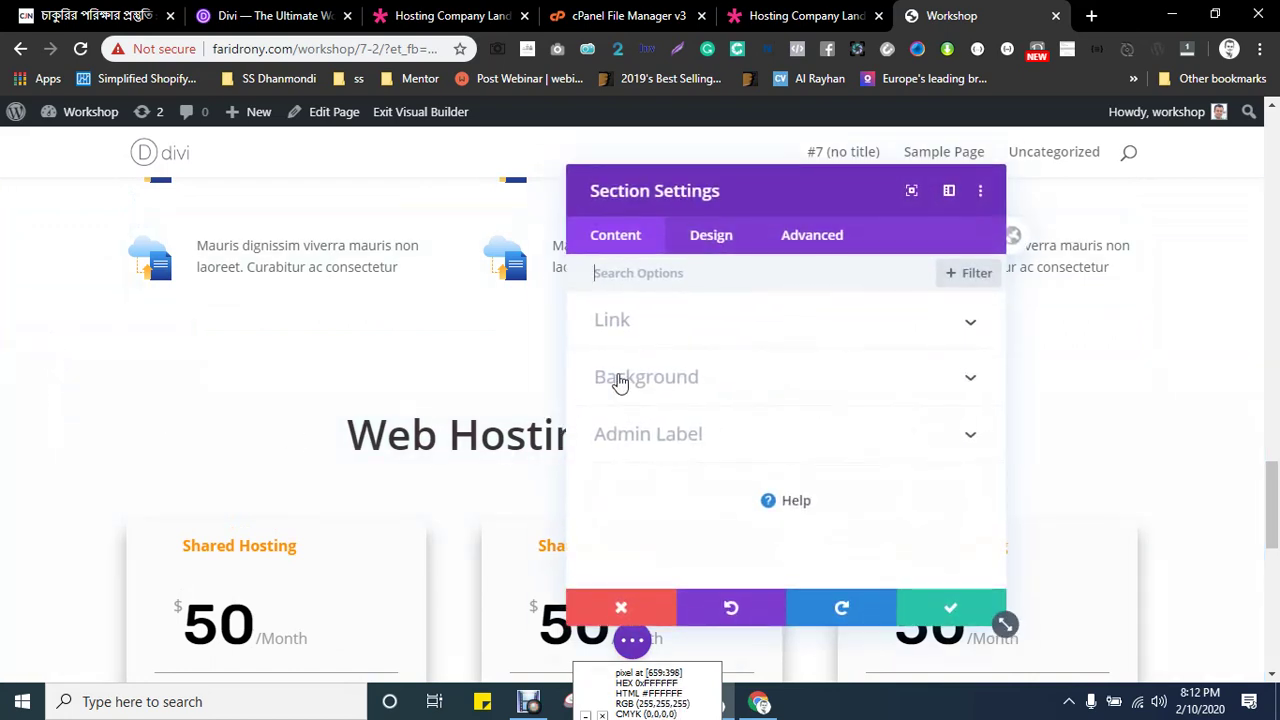
click(619, 378)
click(828, 358)
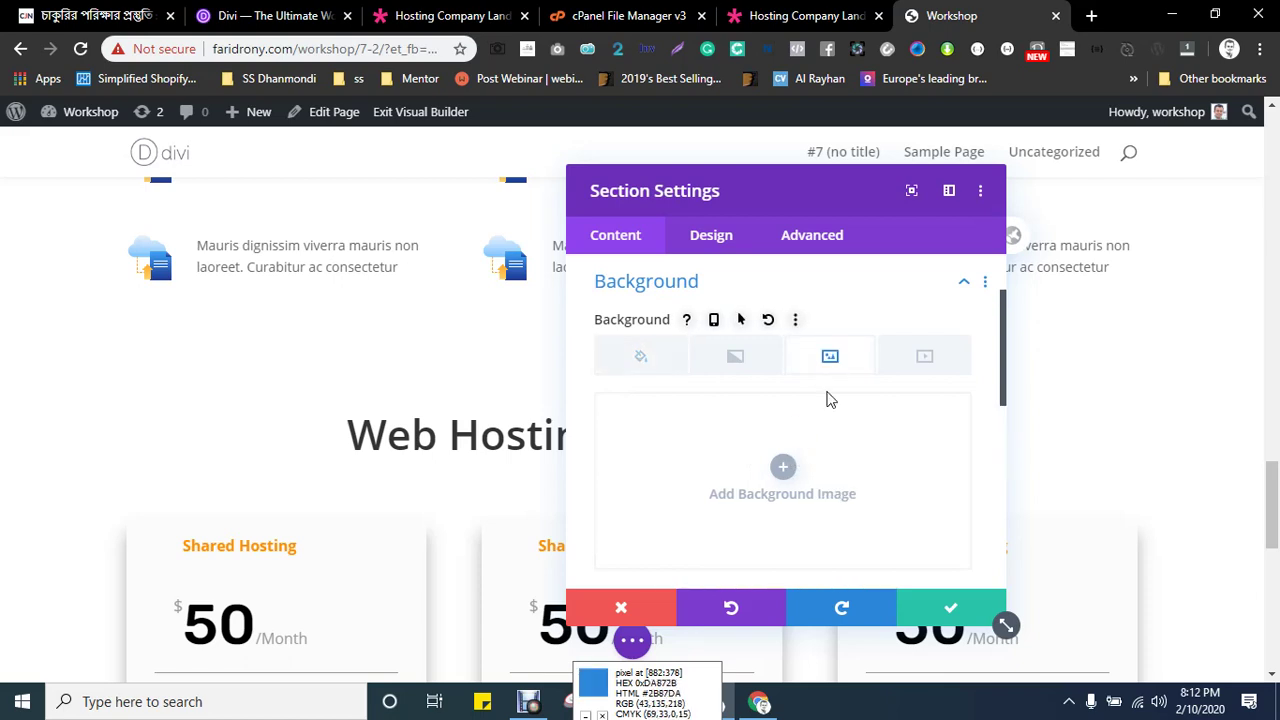
click(778, 472)
click(362, 195)
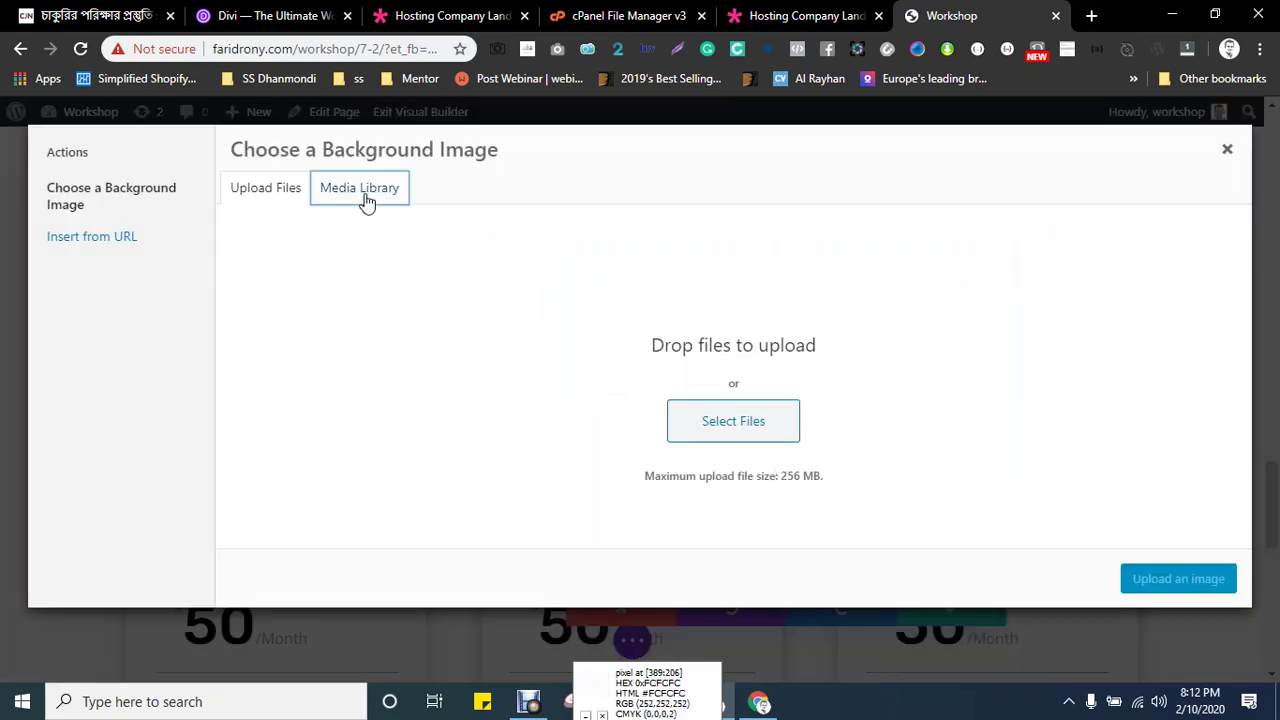
click(288, 374)
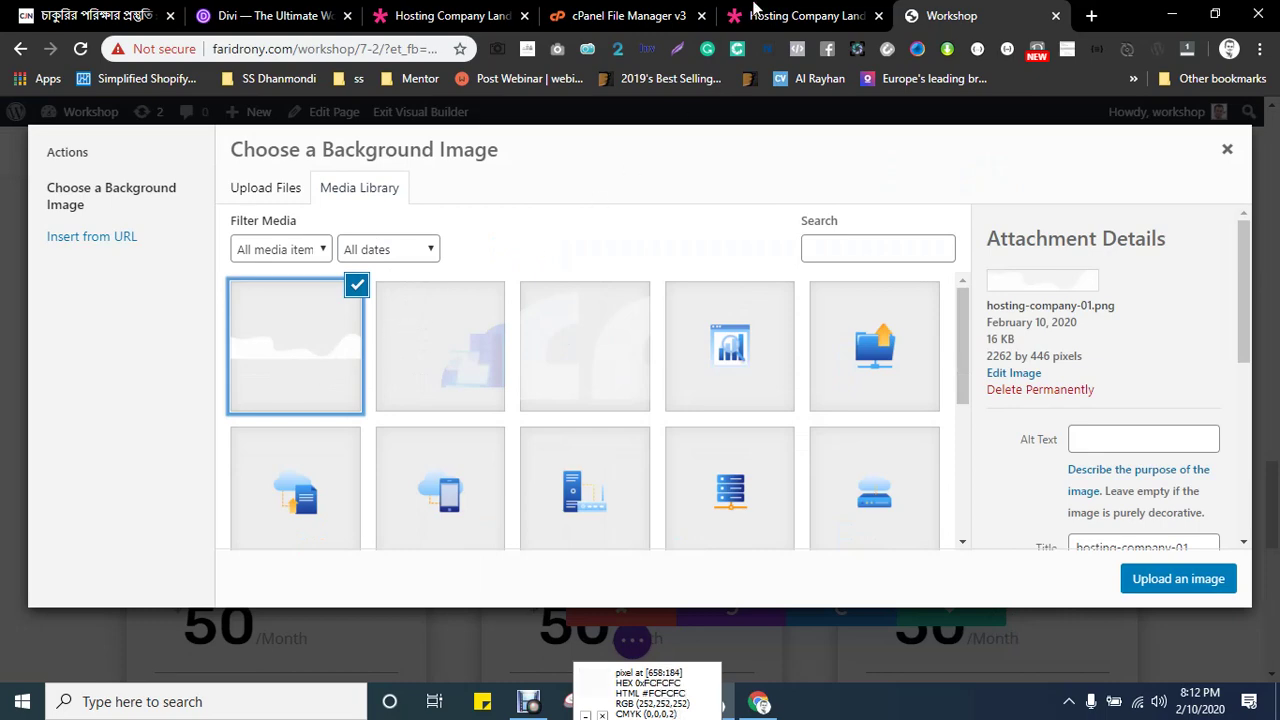
- Check the pricing background on the Hosting Company Landing page and insert the selected image at full size, 2262 × 446, as the section background
click(806, 12)
scroll(631, 263, down, 4)
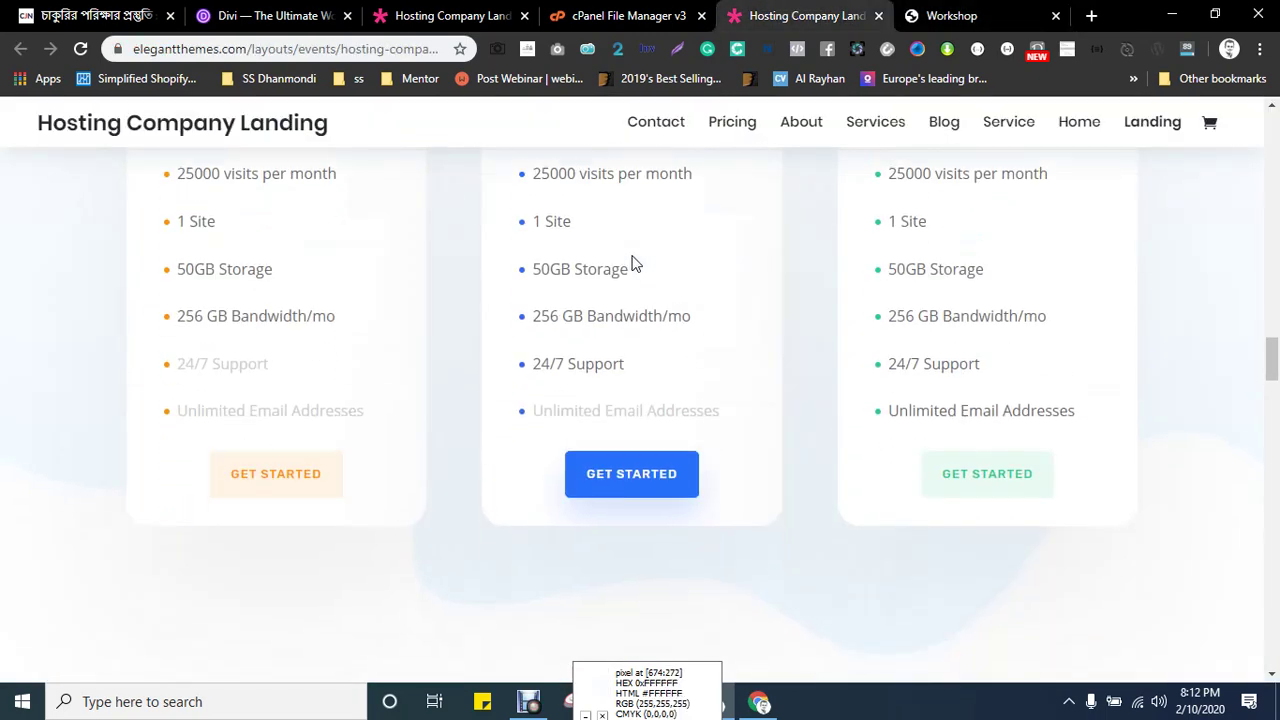
click(640, 15)
click(951, 15)
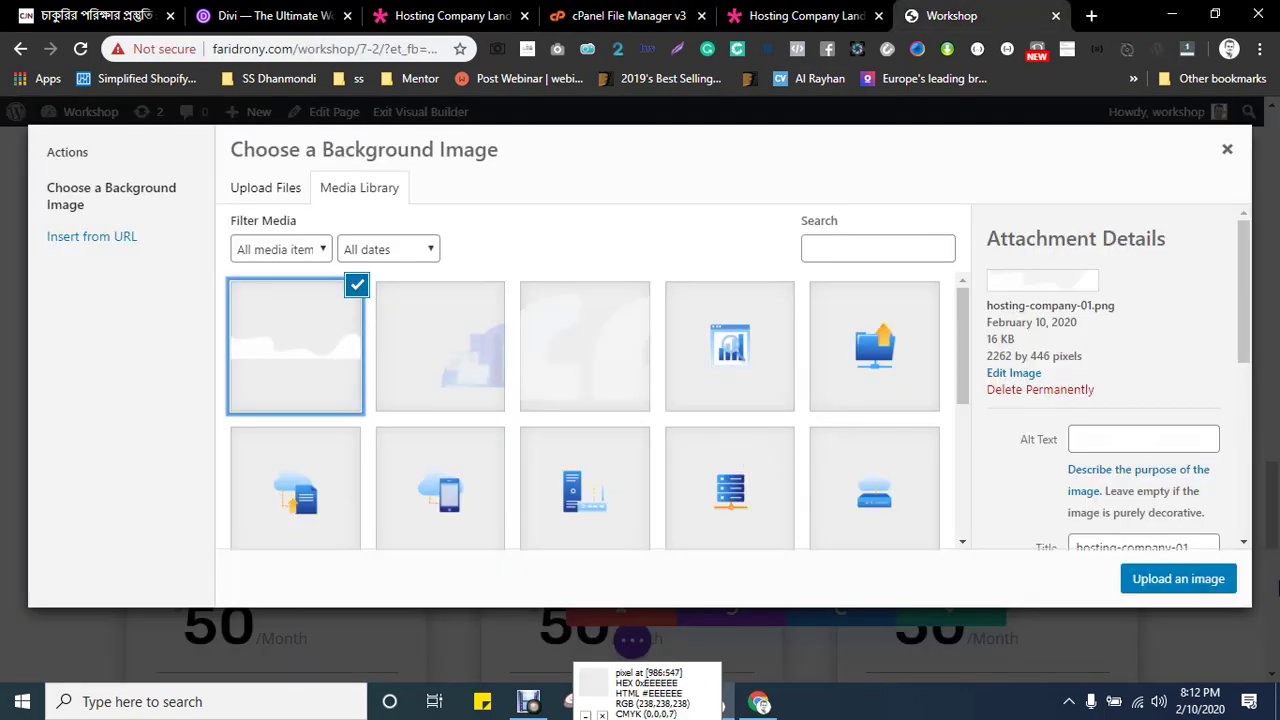
scroll(1132, 418, down, 5)
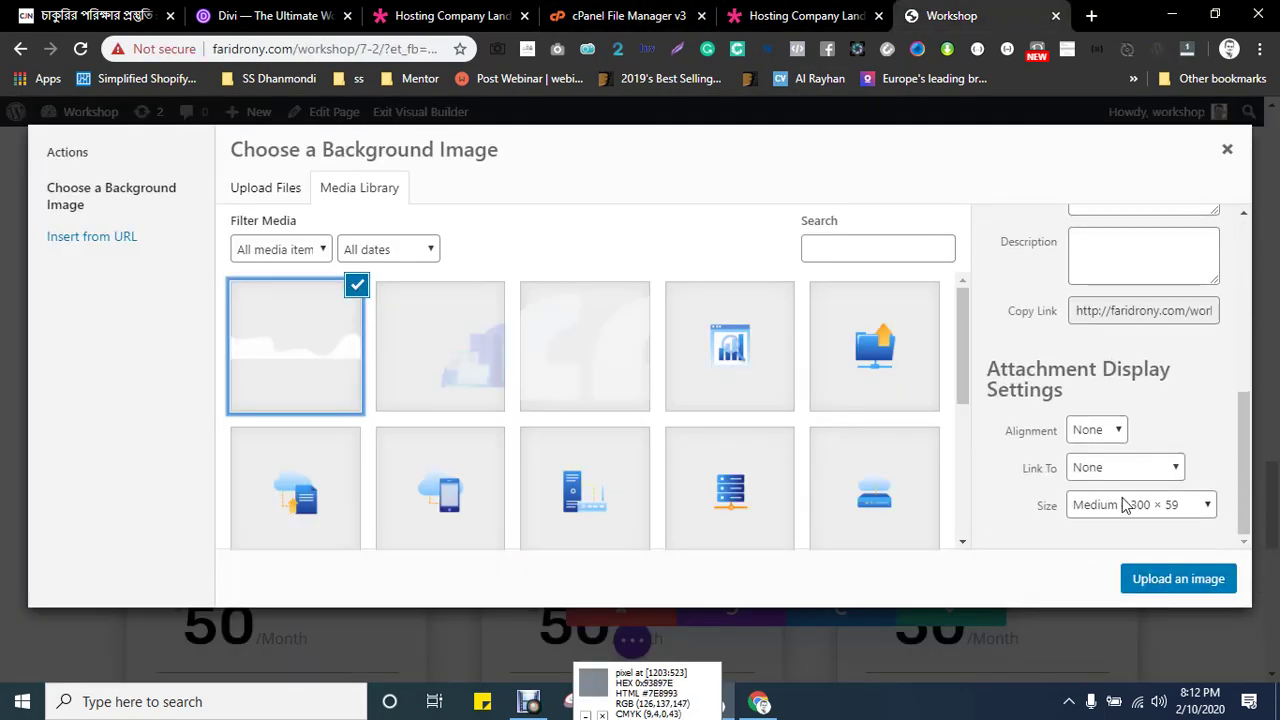
click(1155, 505)
click(1125, 578)
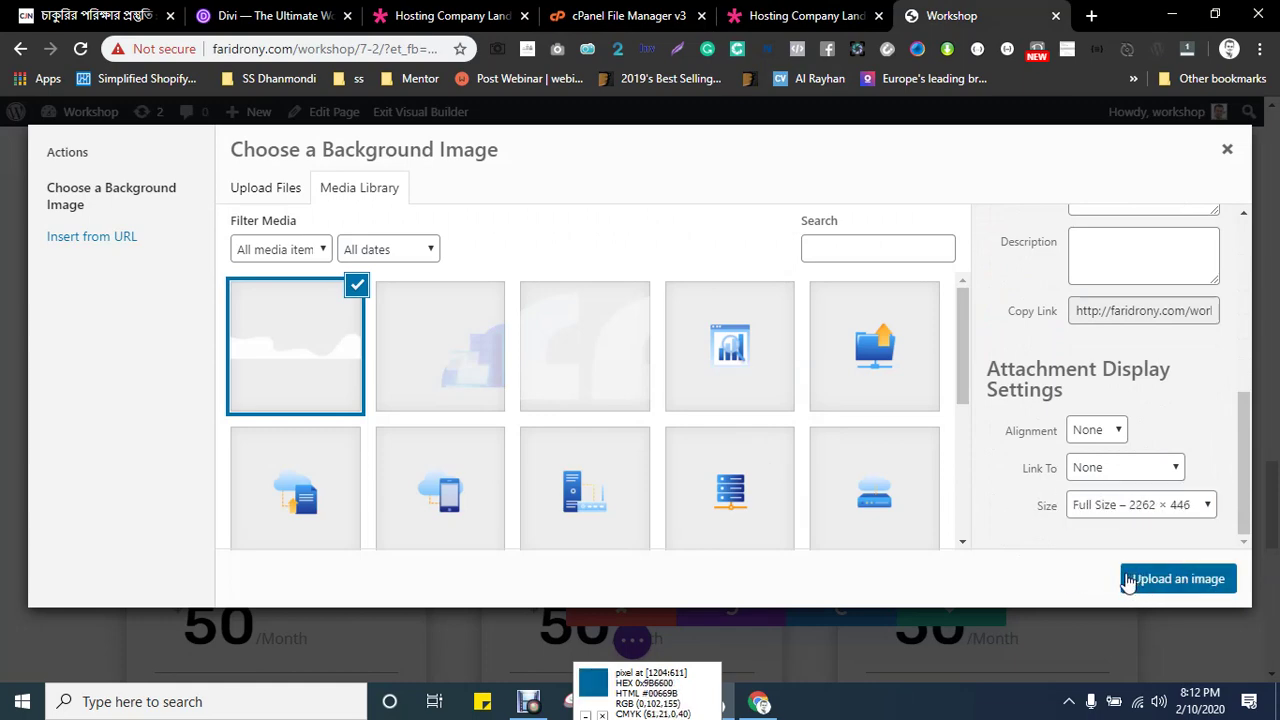
click(1128, 580)
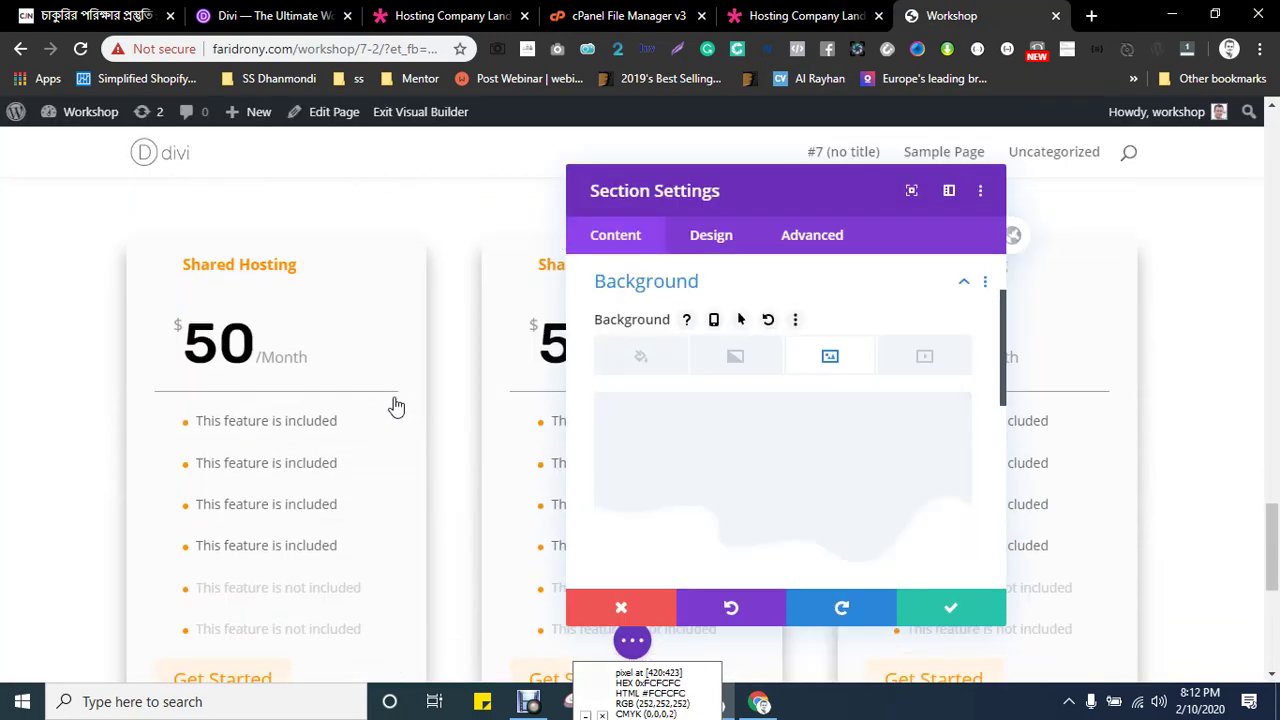
scroll(395, 406, down, 4)
scroll(415, 423, up, 3)
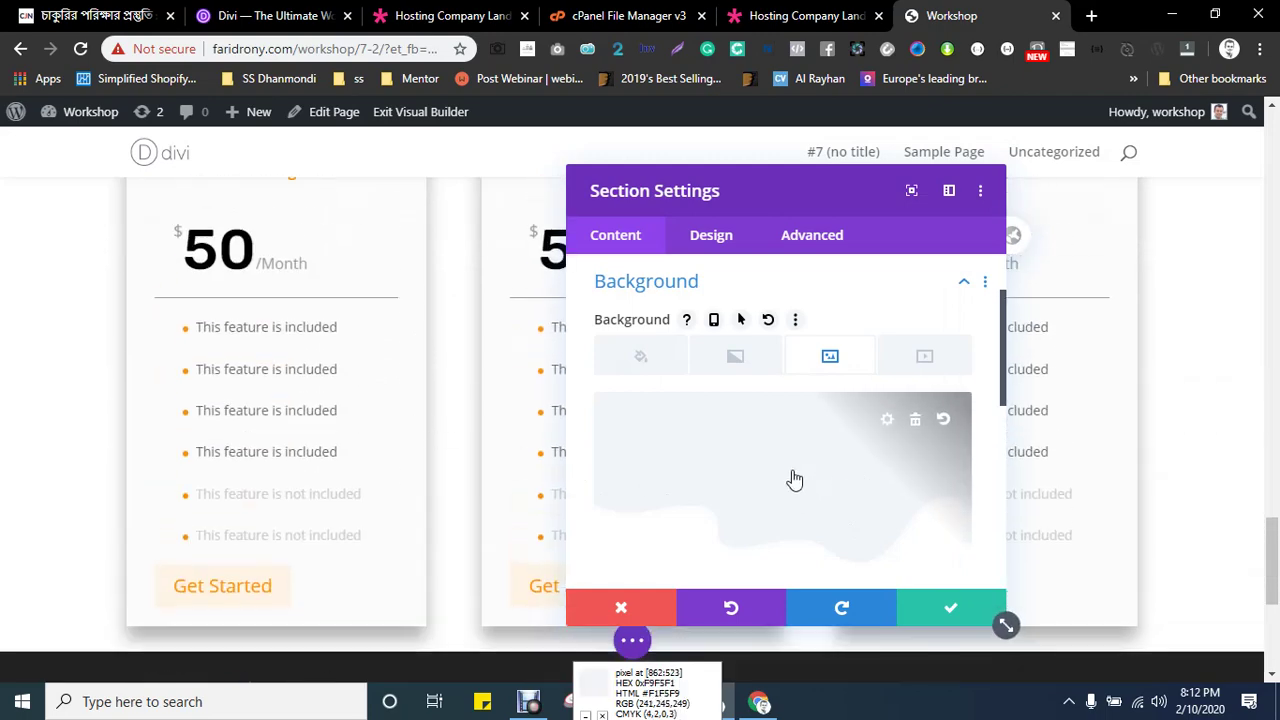
- Examine how the wavy background runs behind and below the pricing tables on the Hosting Company Landing reference page
click(800, 15)
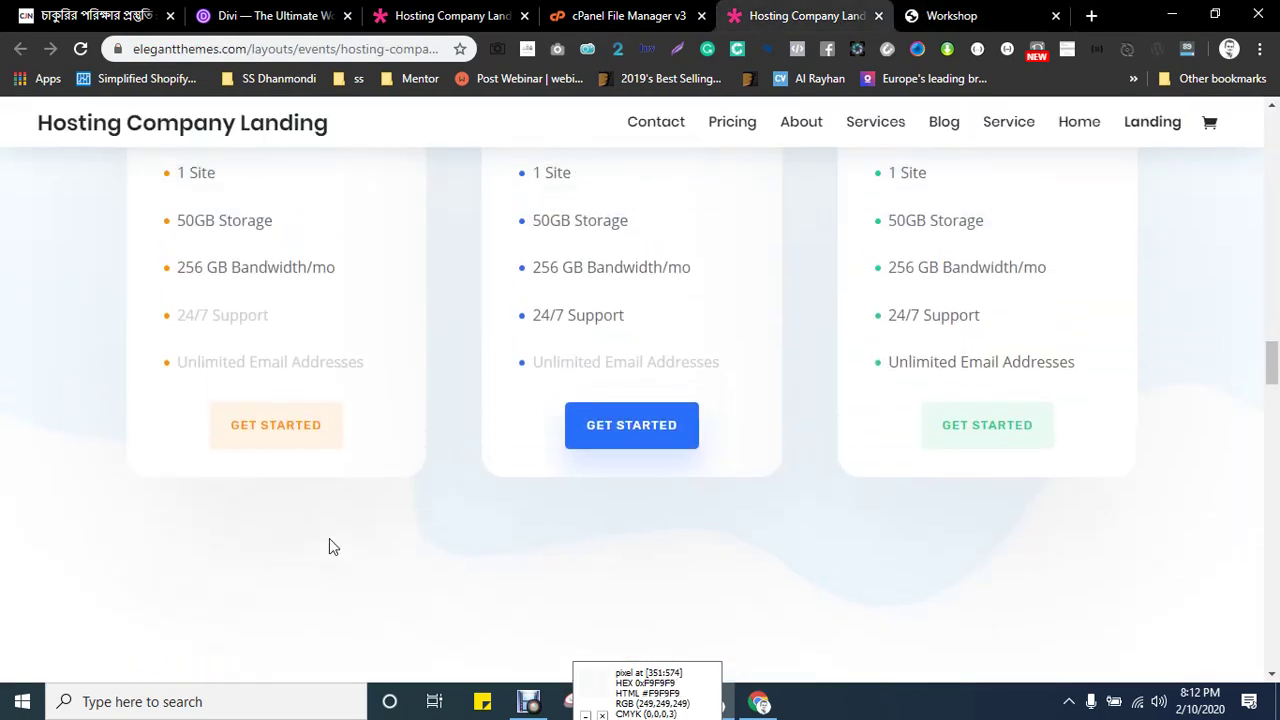
scroll(451, 376, up, 1)
scroll(622, 540, up, 3)
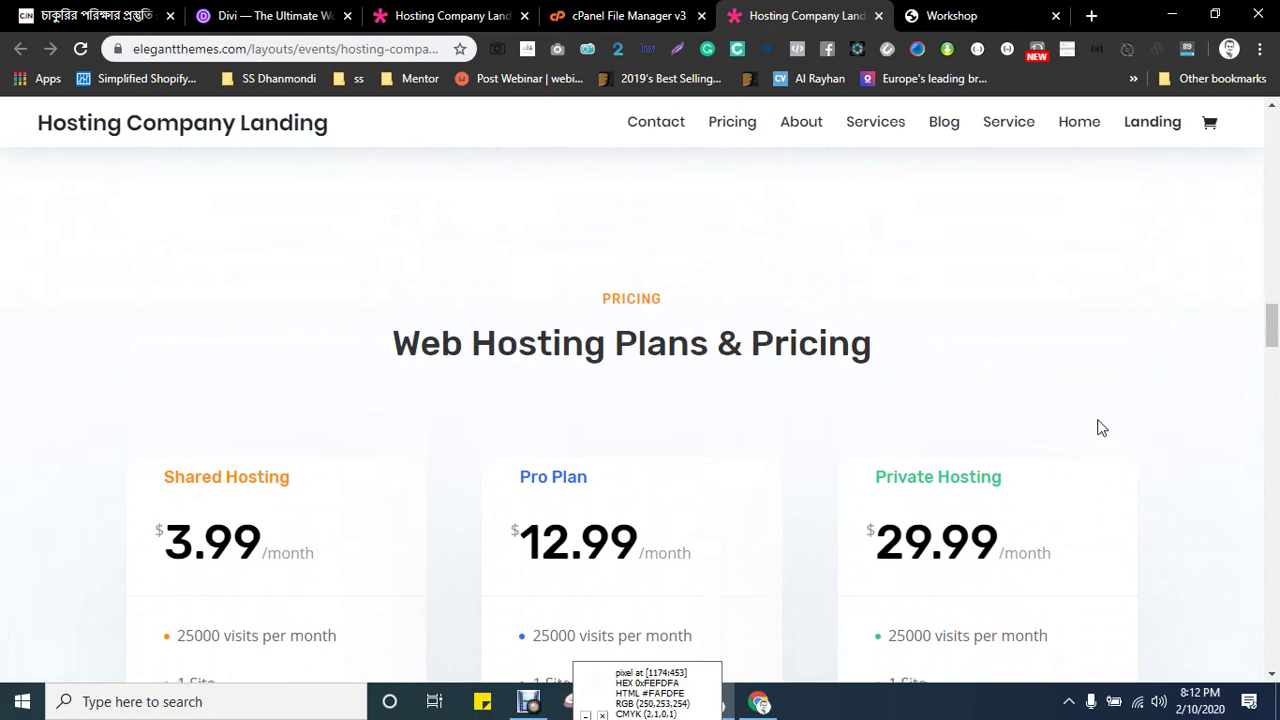
scroll(370, 481, down, 2)
scroll(28, 318, down, 3)
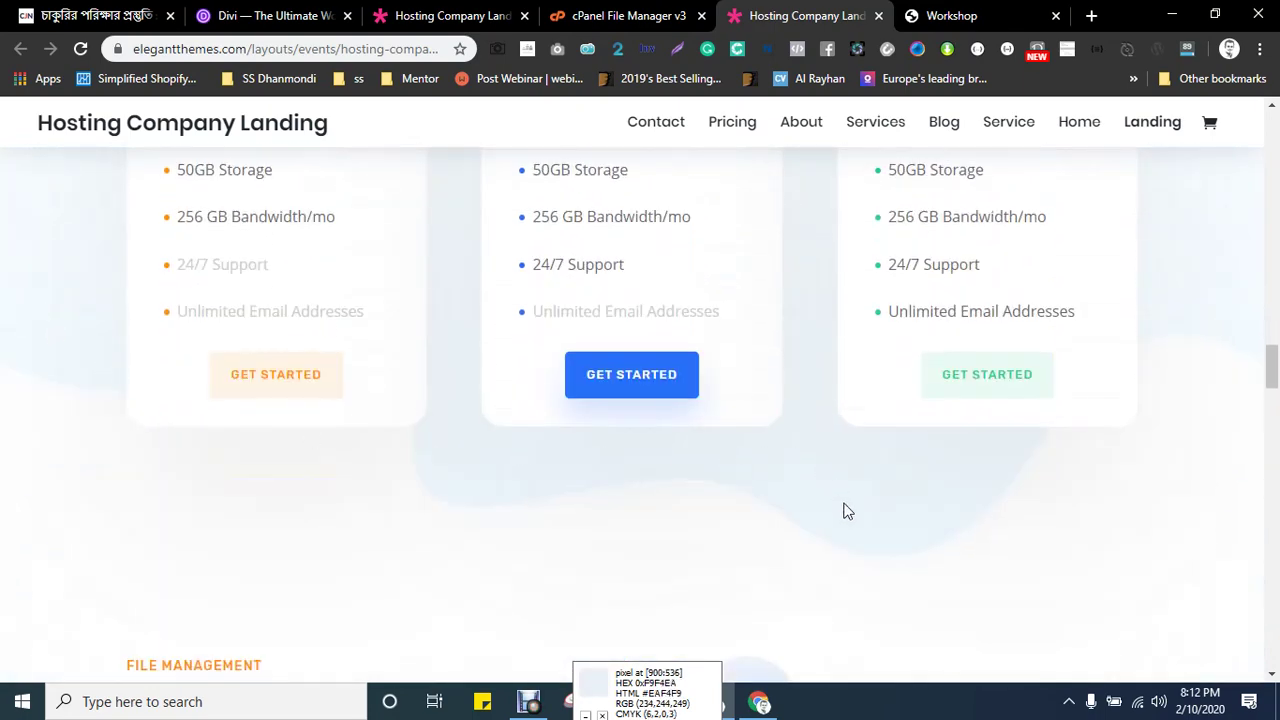
- Return to the Workshop page, add a background gradient to the pricing section and make its first colour white
click(950, 16)
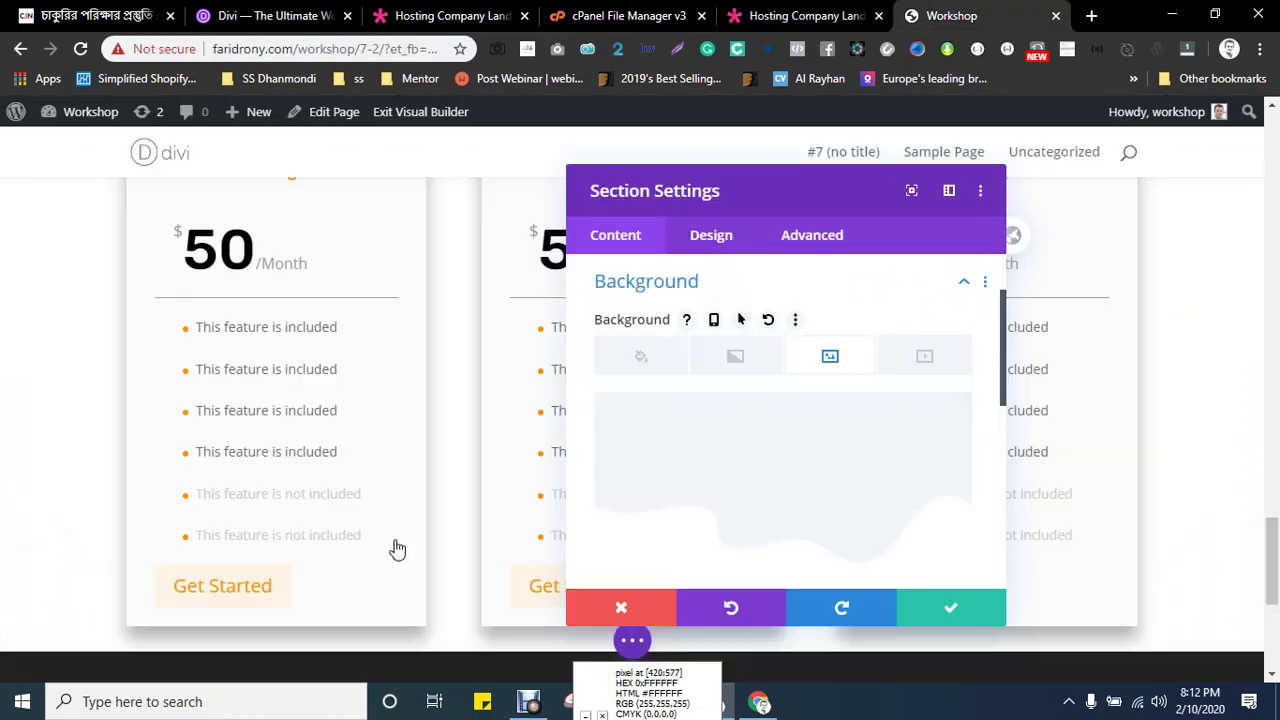
click(736, 358)
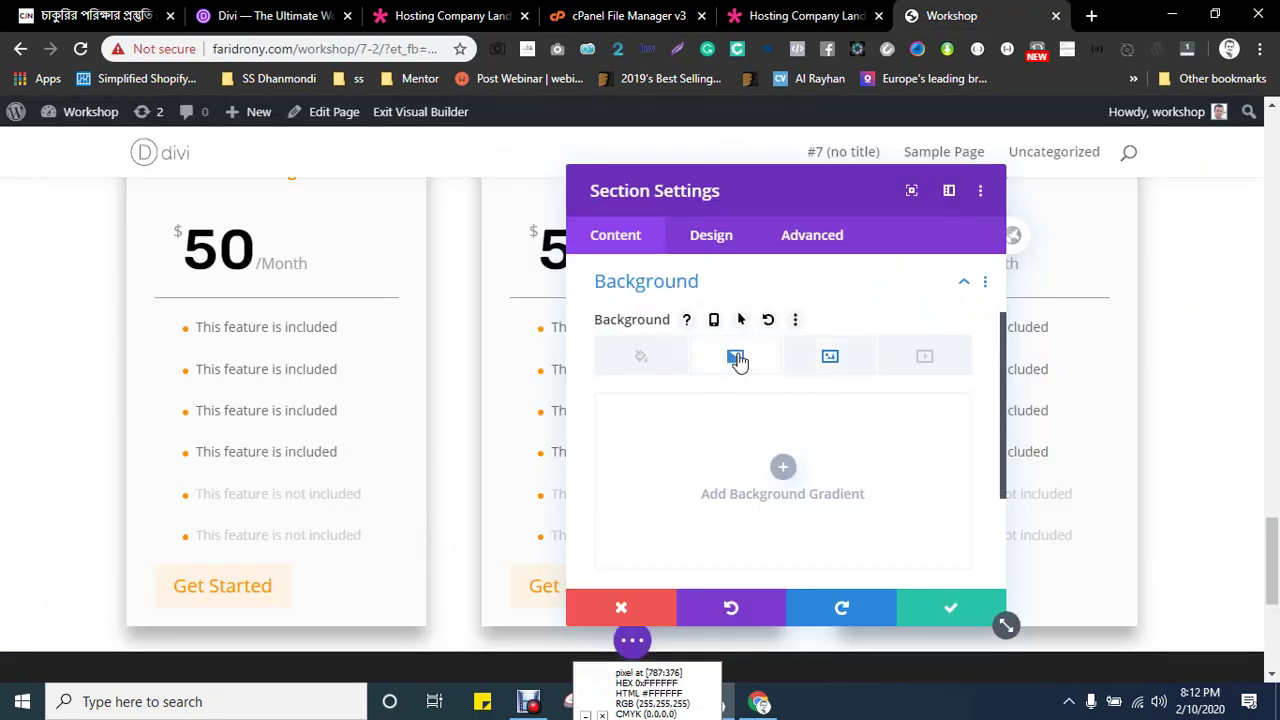
click(782, 462)
scroll(783, 323, down, 1)
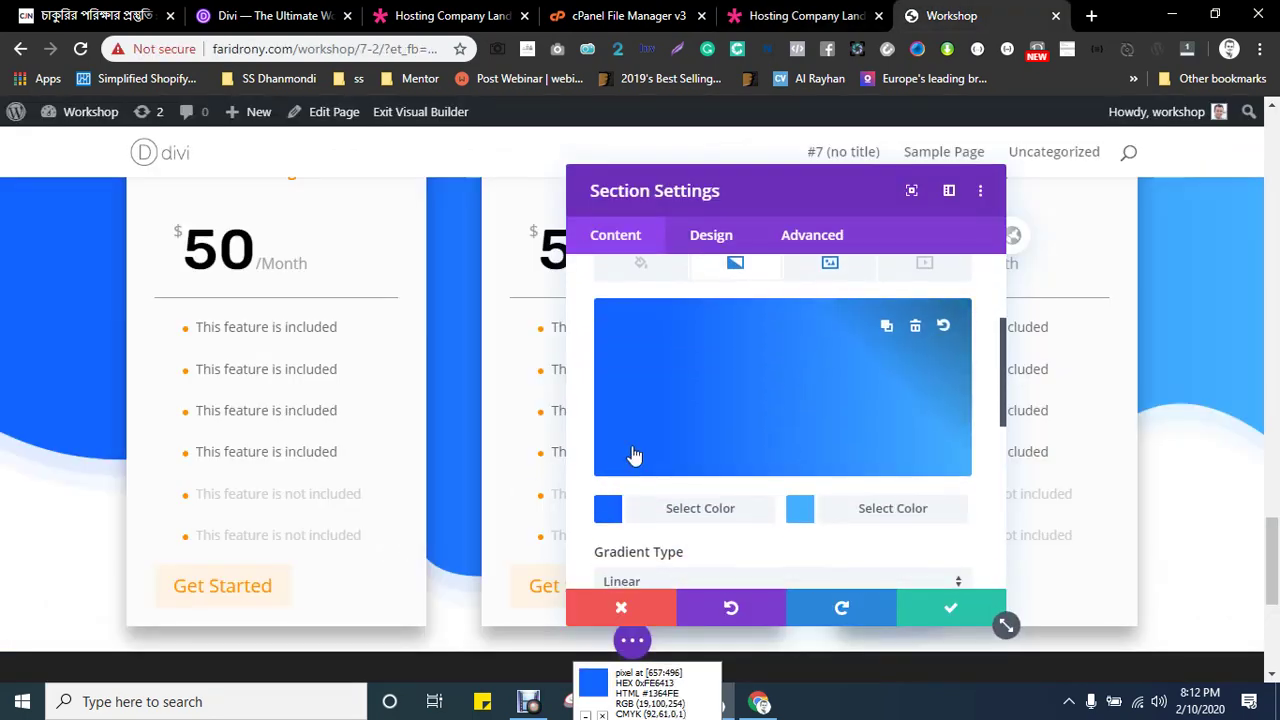
click(608, 509)
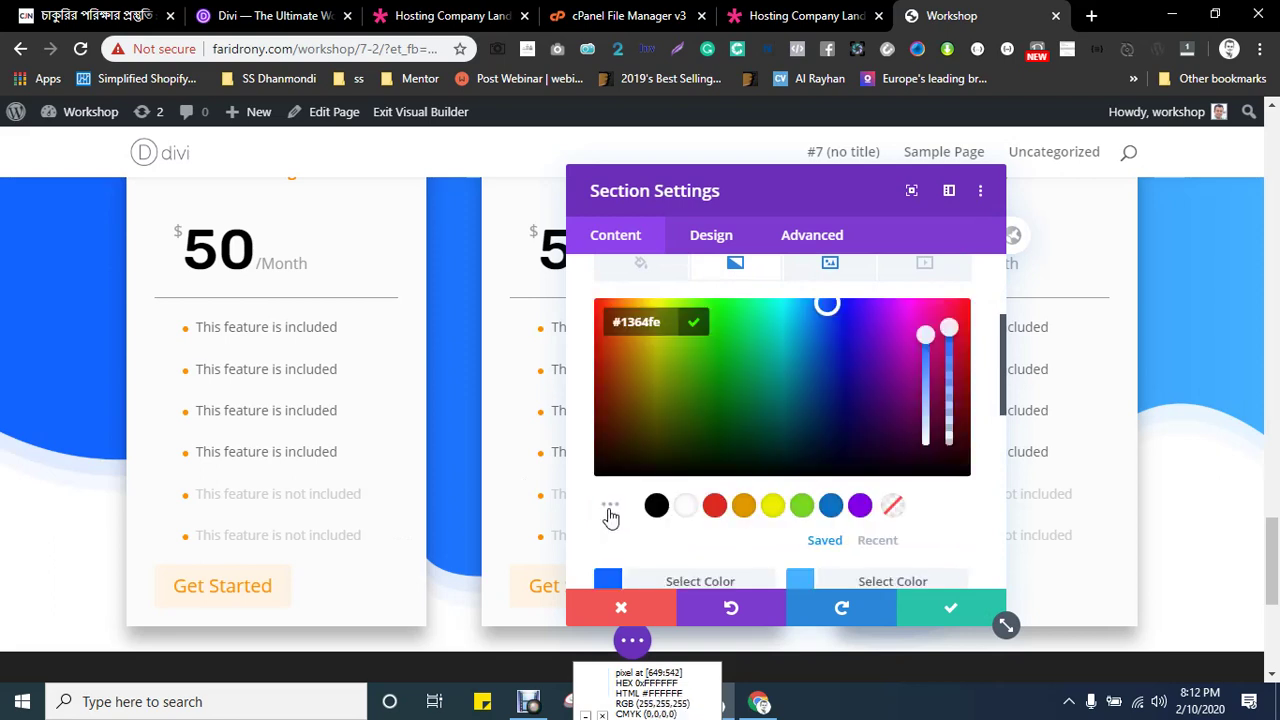
drag(927, 335, 940, 495)
click(694, 324)
- Set the second colour of the section's background gradient to a pale blue
click(800, 418)
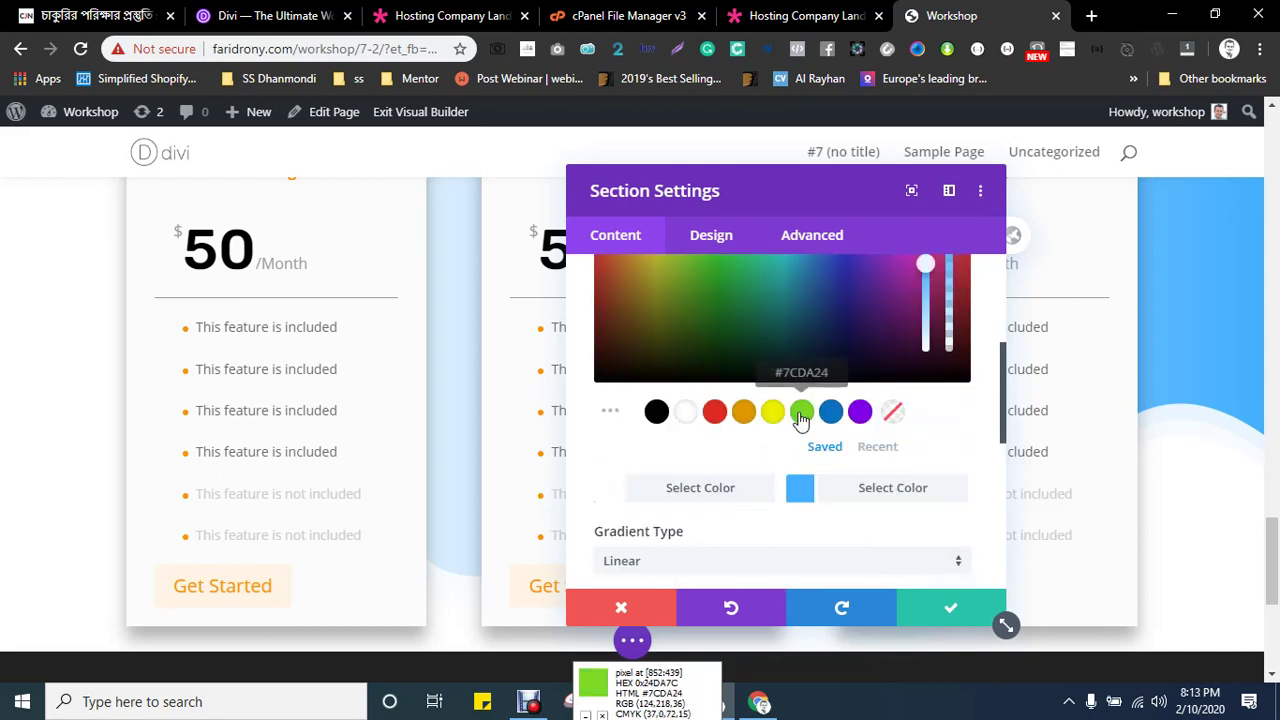
scroll(800, 418, up, 2)
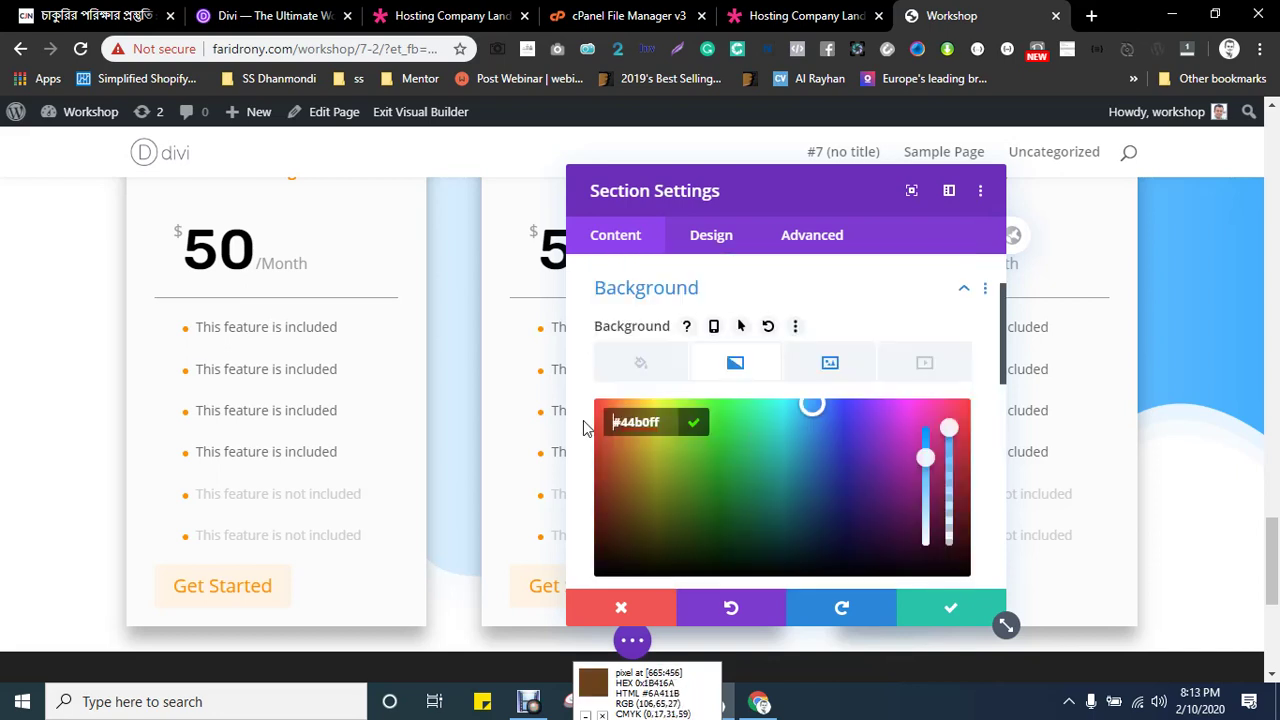
click(694, 424)
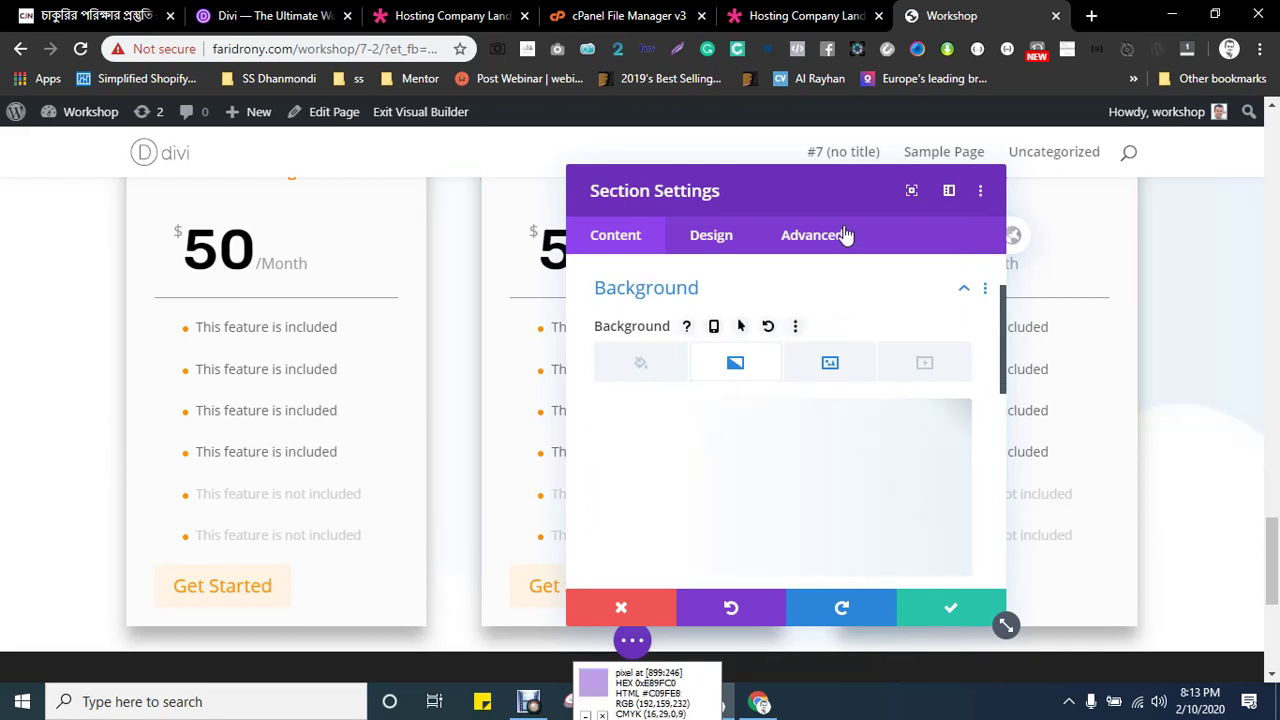
- Set the linear gradient's direction to 45deg and save the section settings
drag(705, 171, 563, 140)
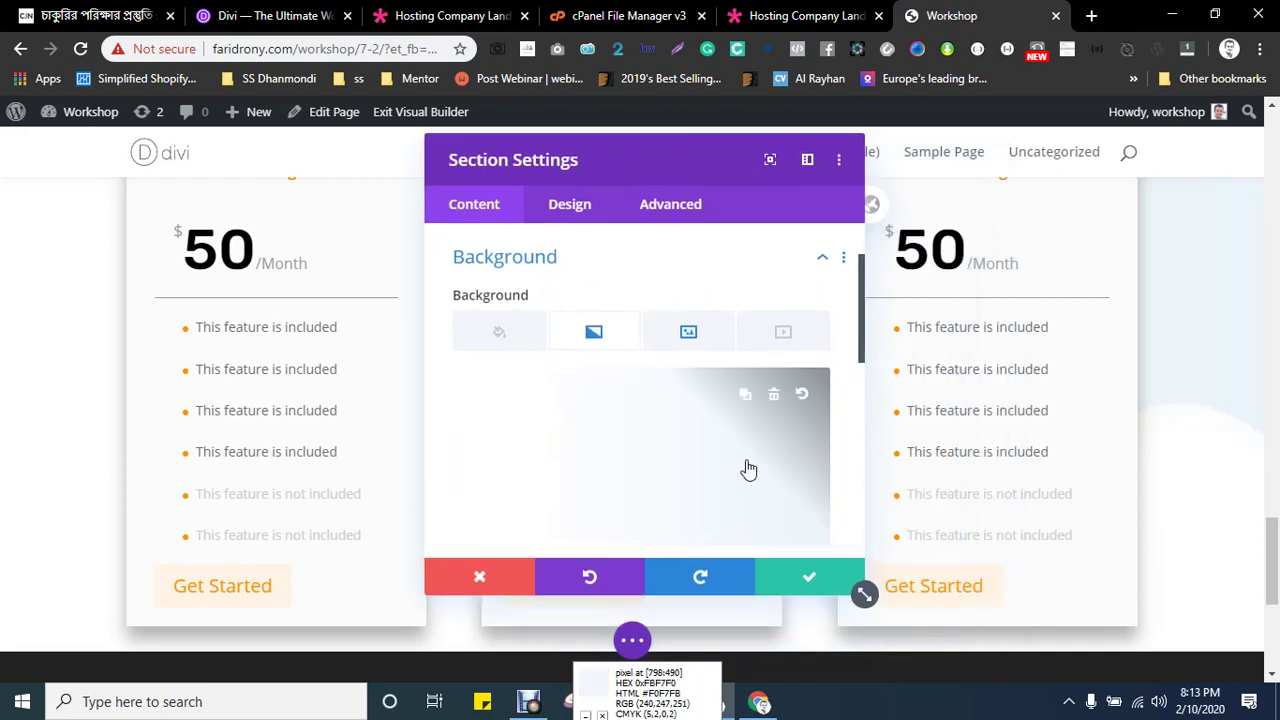
scroll(647, 436, down, 2)
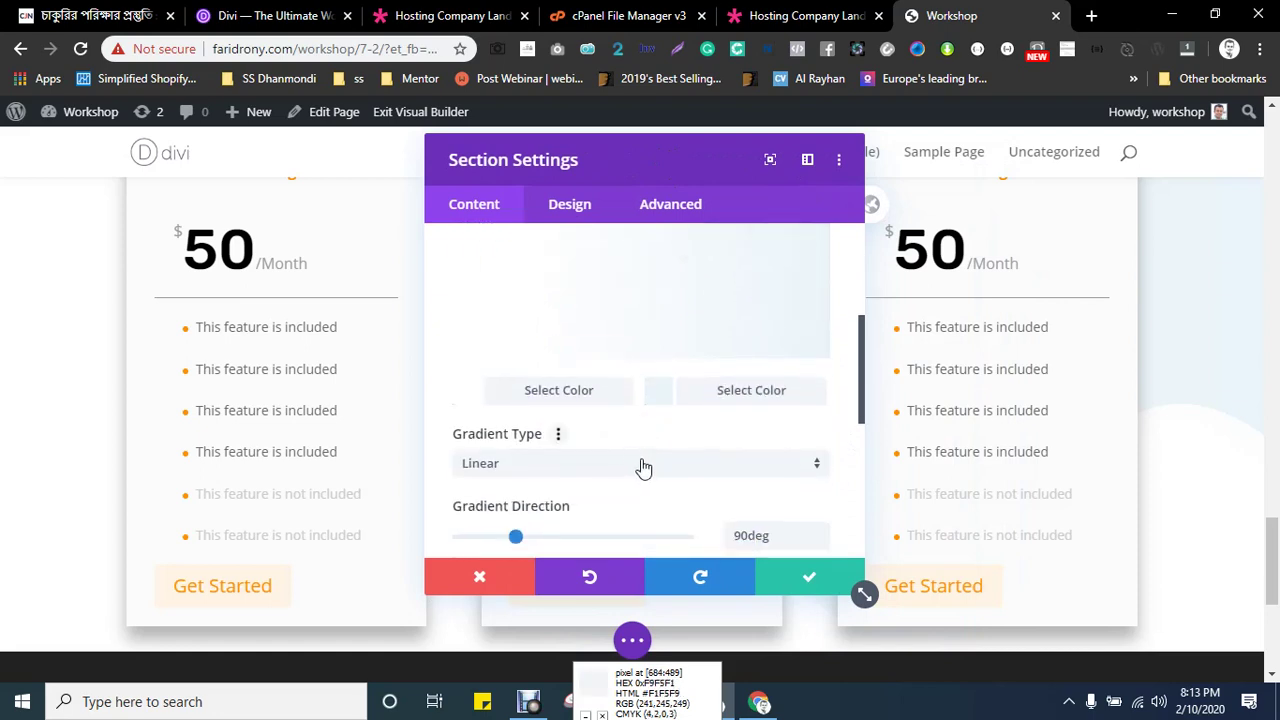
scroll(657, 463, down, 1)
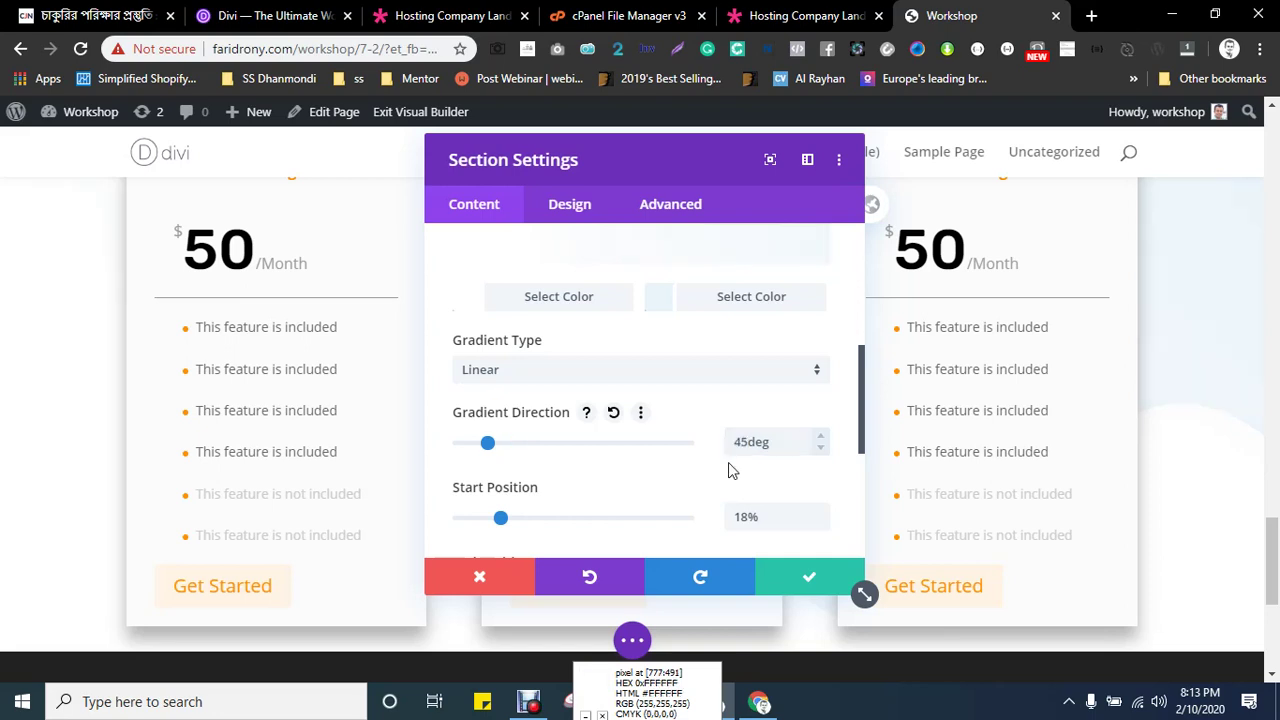
drag(660, 148, 1250, 135)
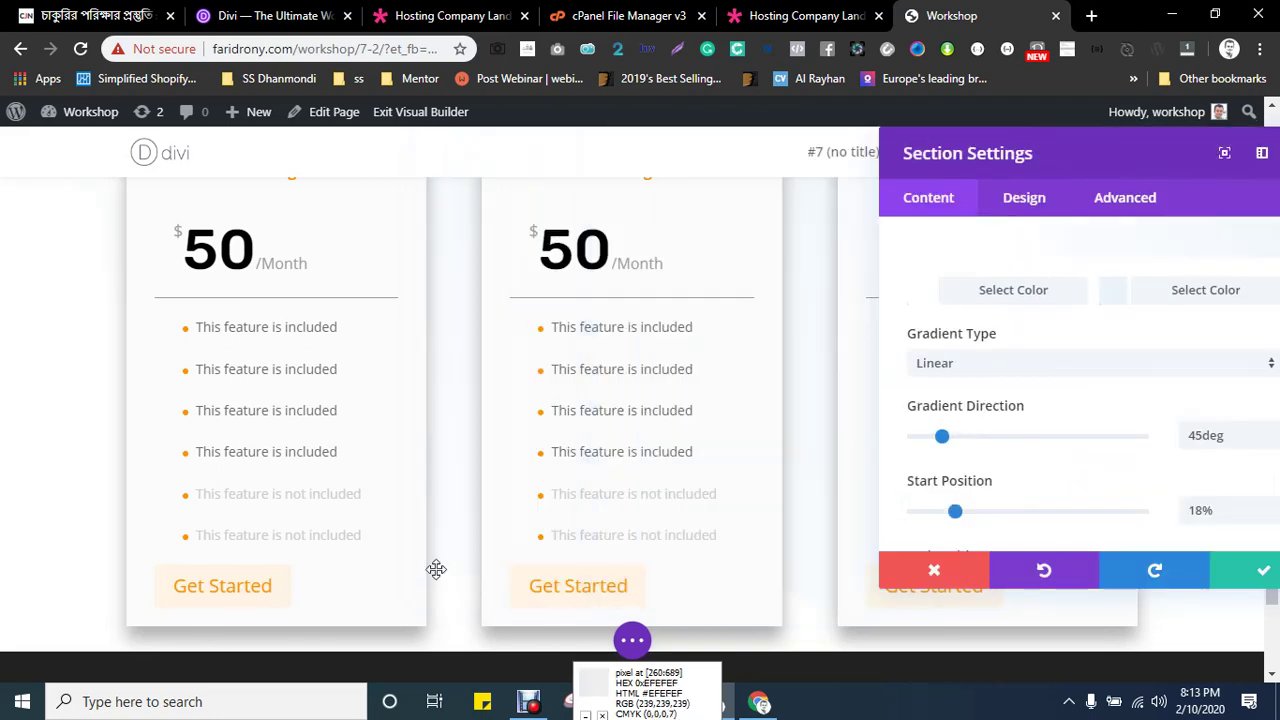
scroll(415, 538, down, 1)
scroll(519, 553, up, 1)
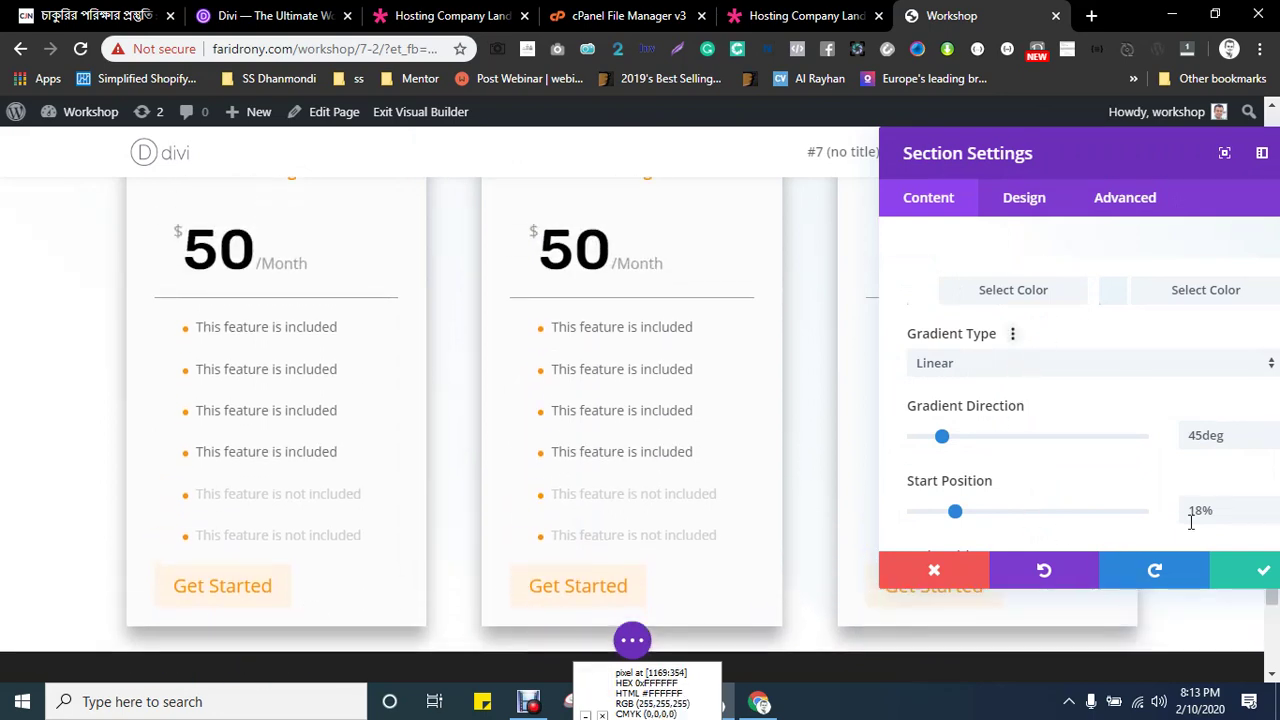
click(1245, 572)
- Increase the Web Hosting Plans & Pricing heading row's top padding to about 94px, unlink the padding values and reduce the bottom padding
scroll(746, 491, up, 3)
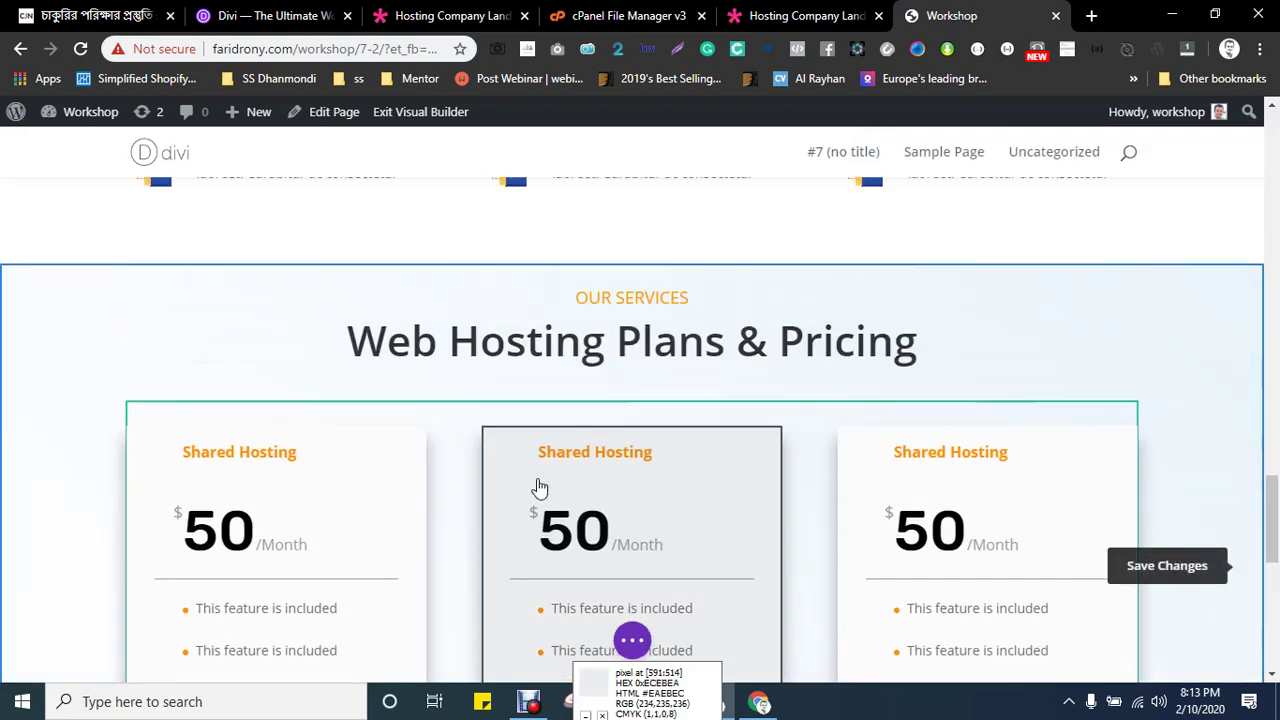
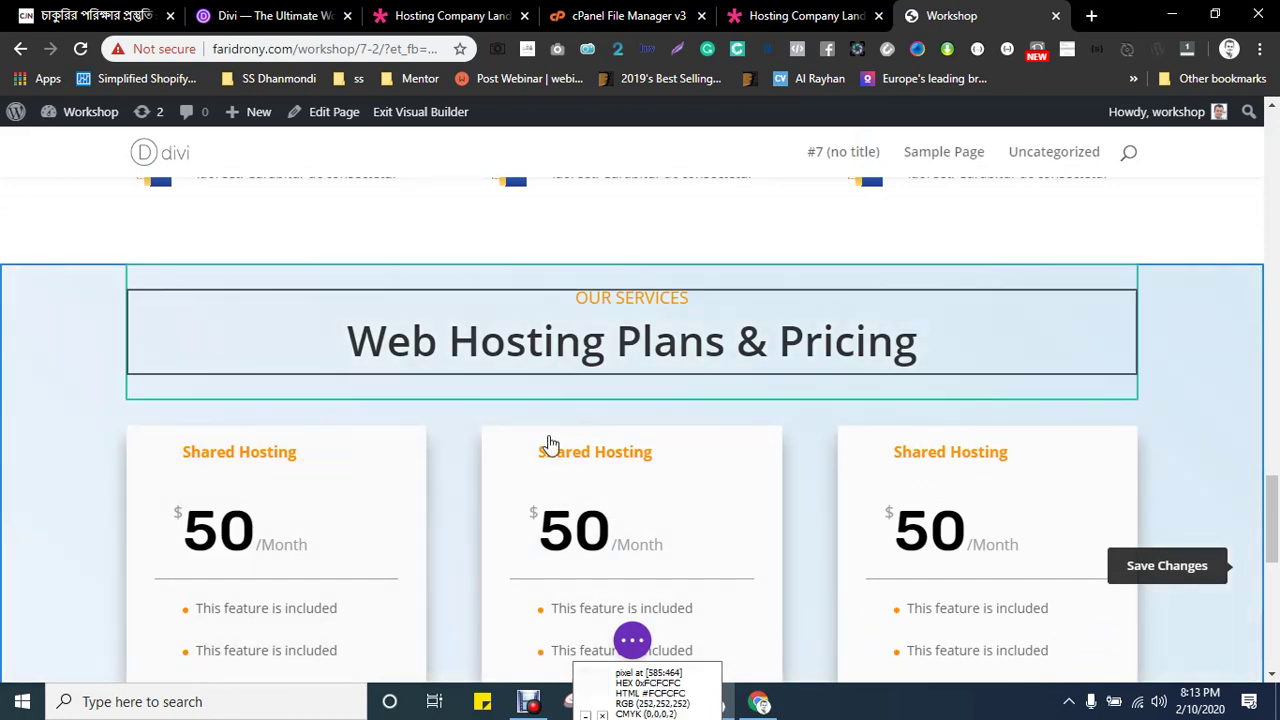
scroll(546, 443, down, 6)
scroll(477, 457, up, 5)
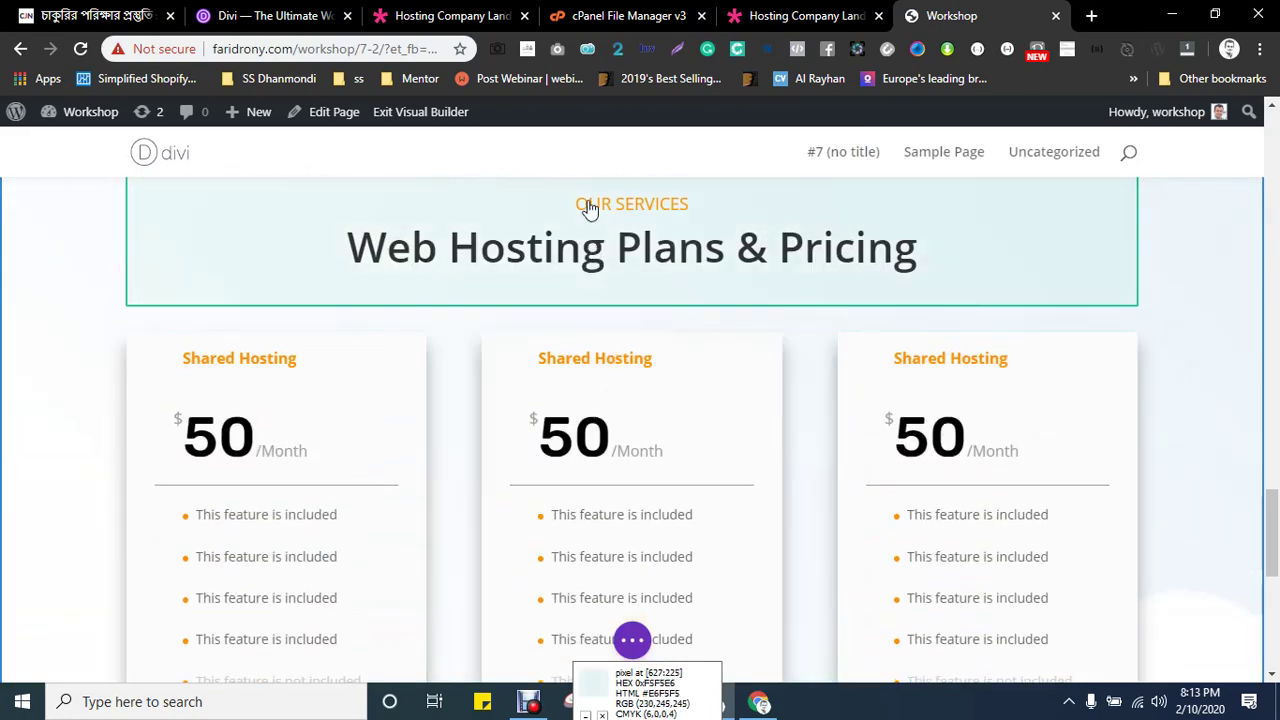
scroll(573, 320, up, 2)
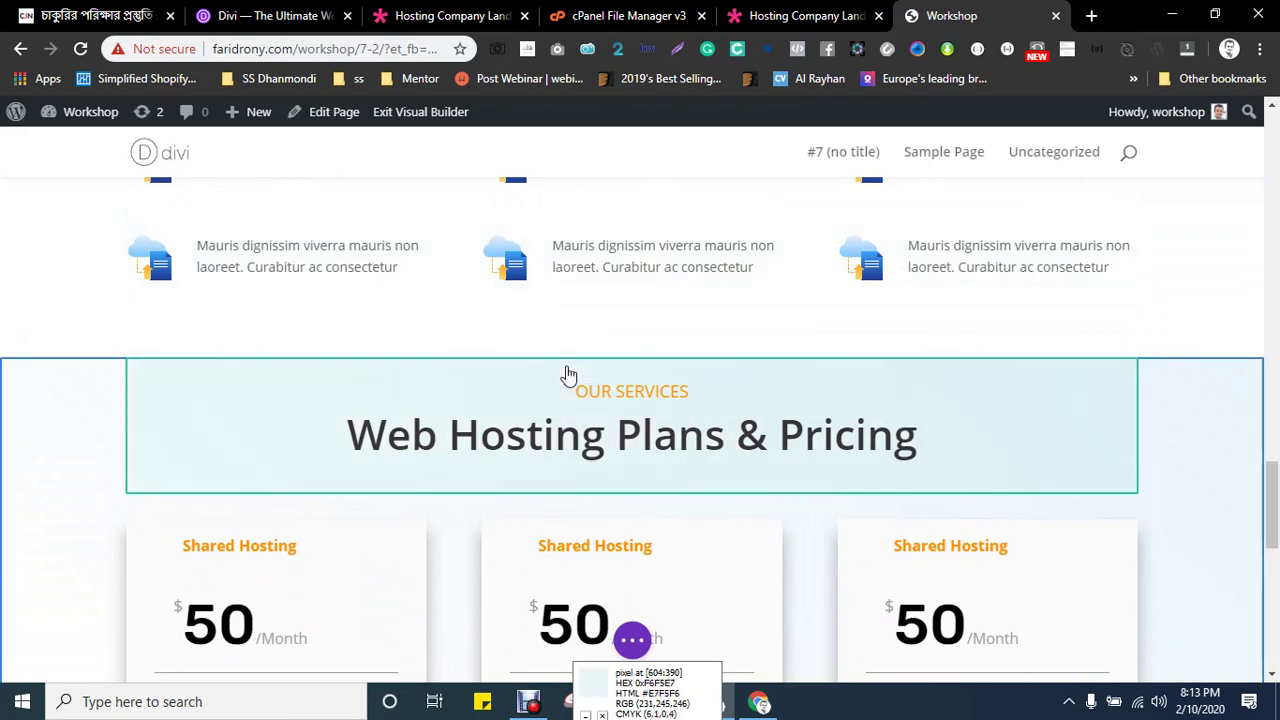
mouse_move(567, 366)
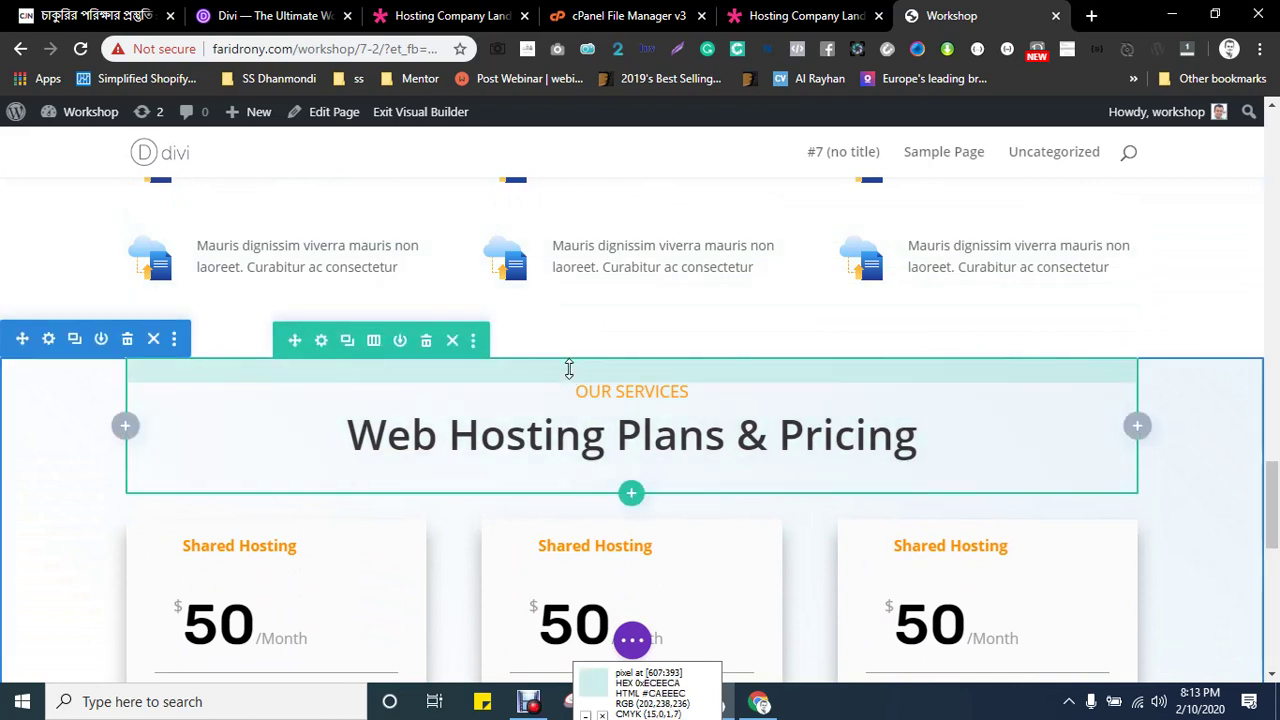
drag(577, 397, 641, 437)
click(646, 390)
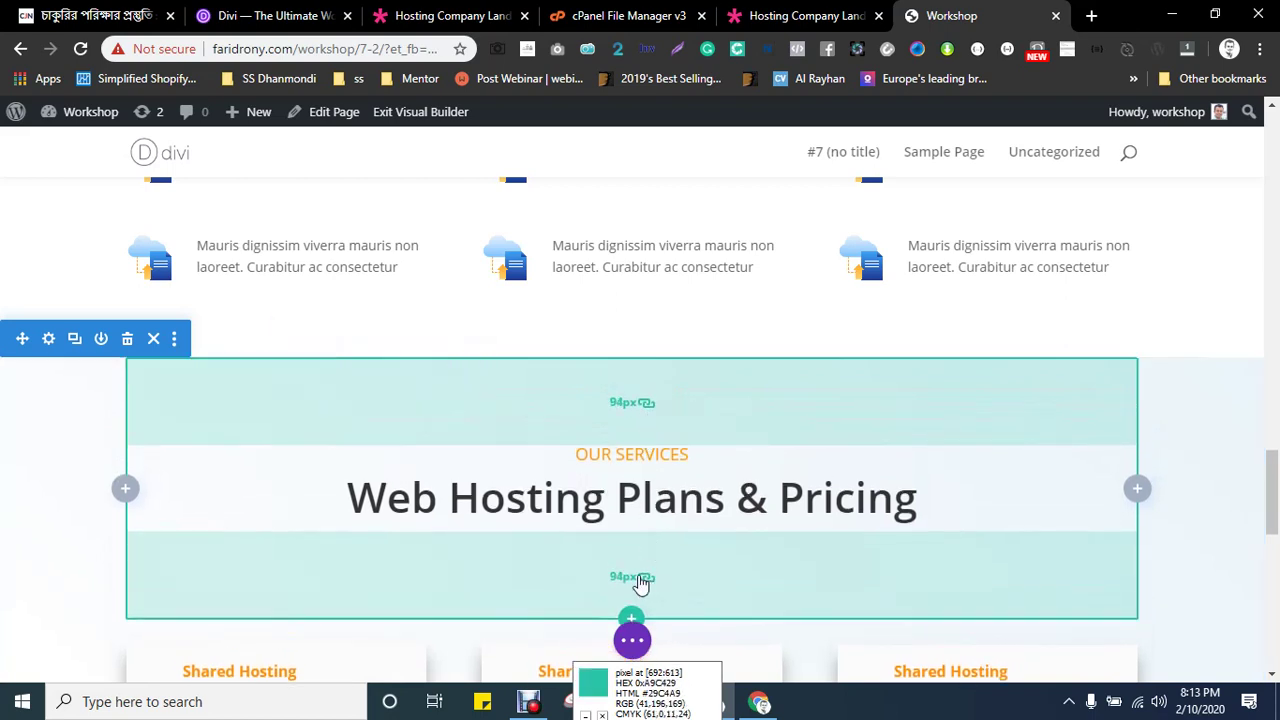
drag(641, 585, 638, 585)
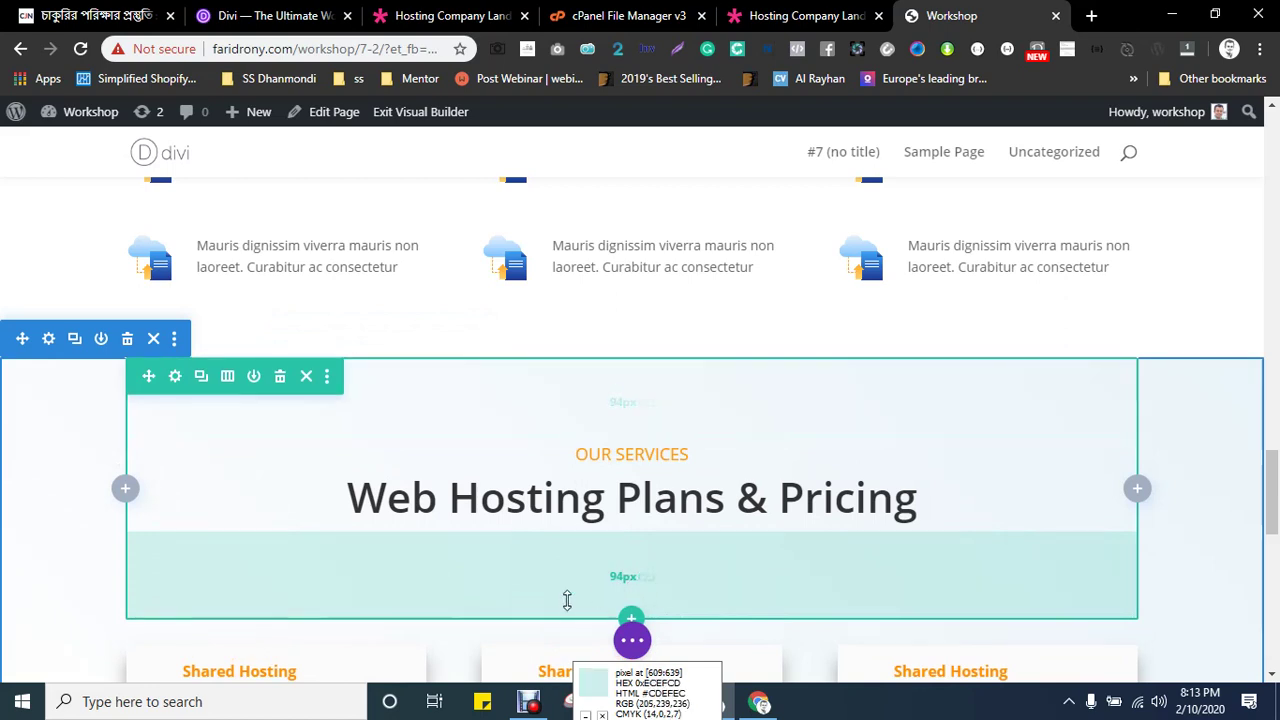
drag(562, 591, 557, 550)
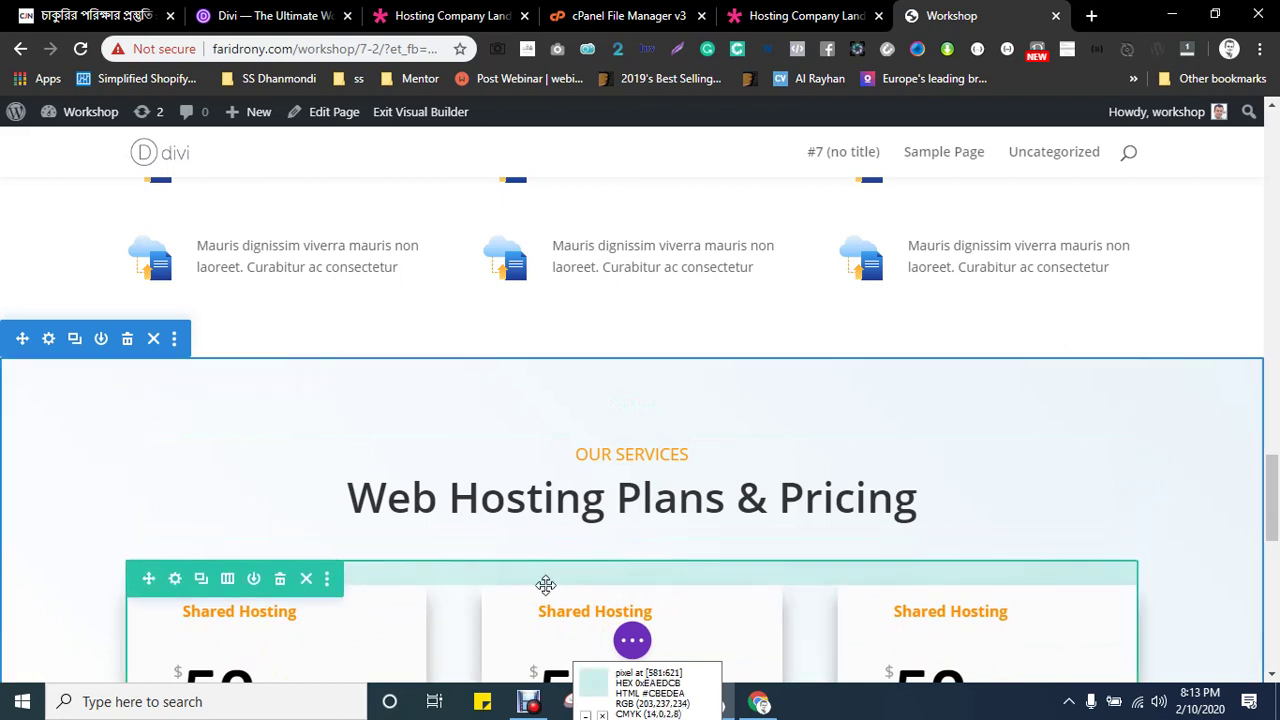
- Increase the linked padding above and below the pricing tables row to about 83px
drag(545, 585, 556, 652)
scroll(760, 530, down, 2)
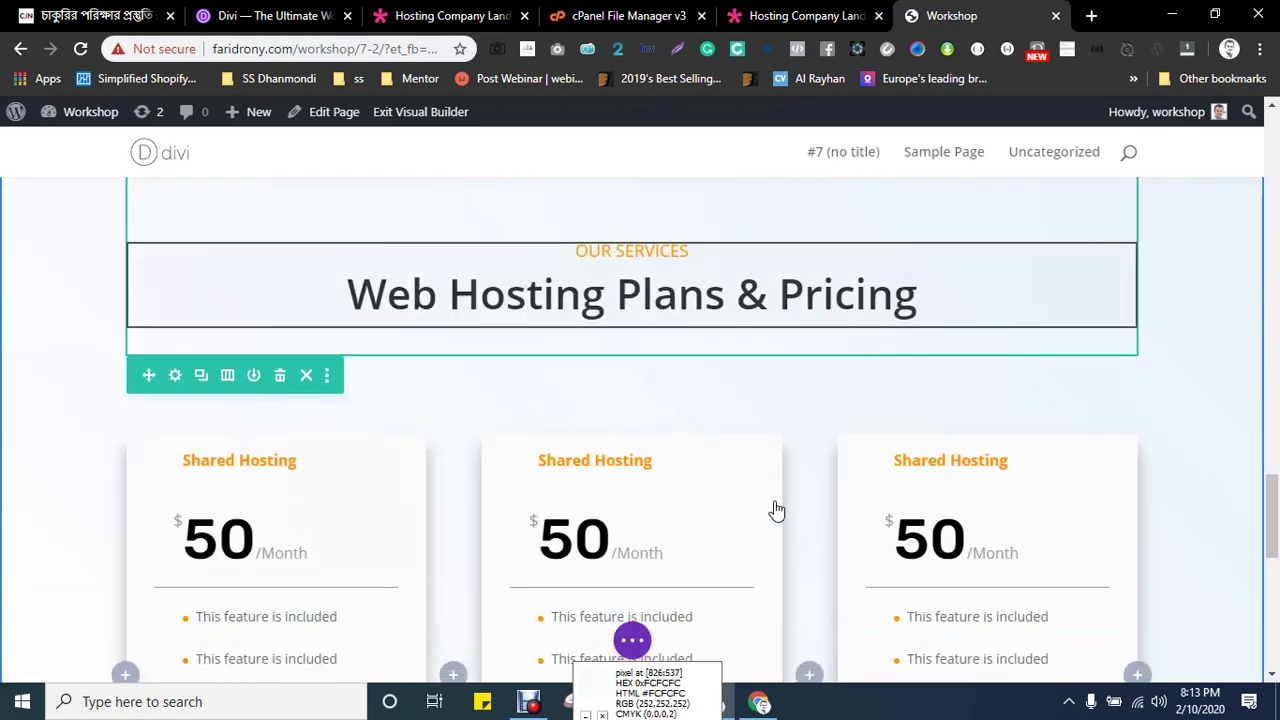
scroll(775, 505, down, 4)
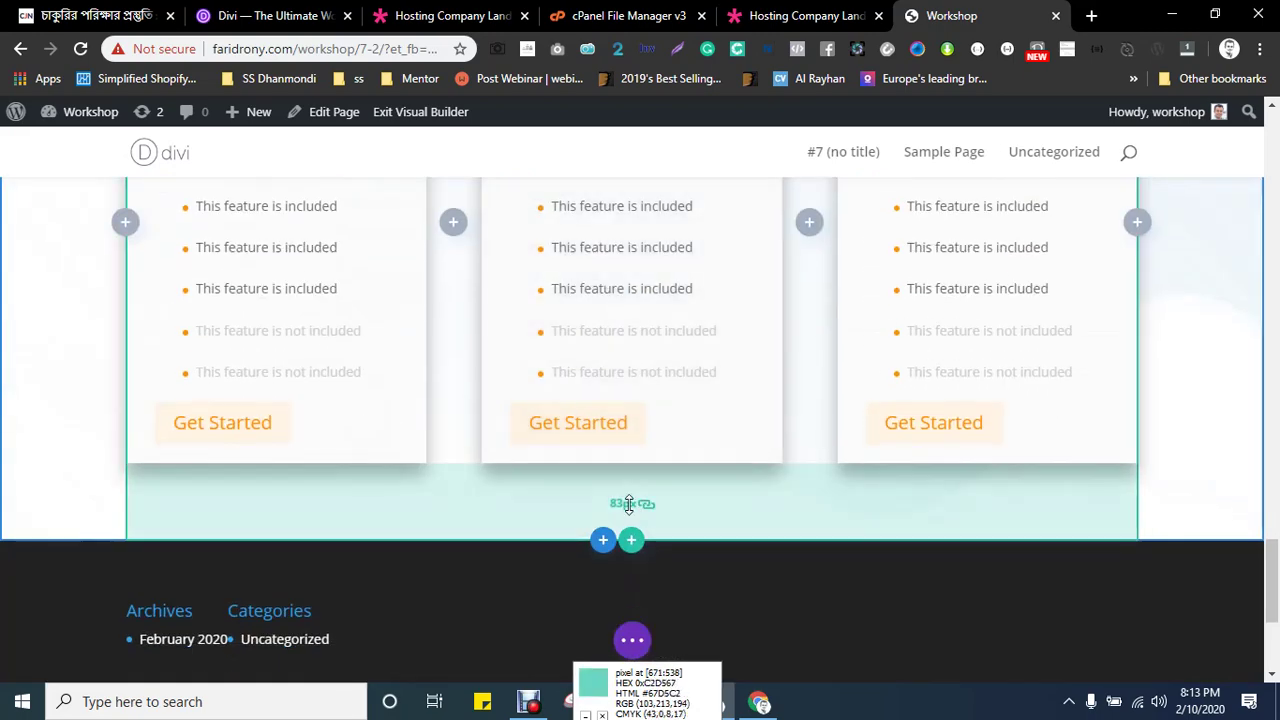
scroll(1201, 370, up, 2)
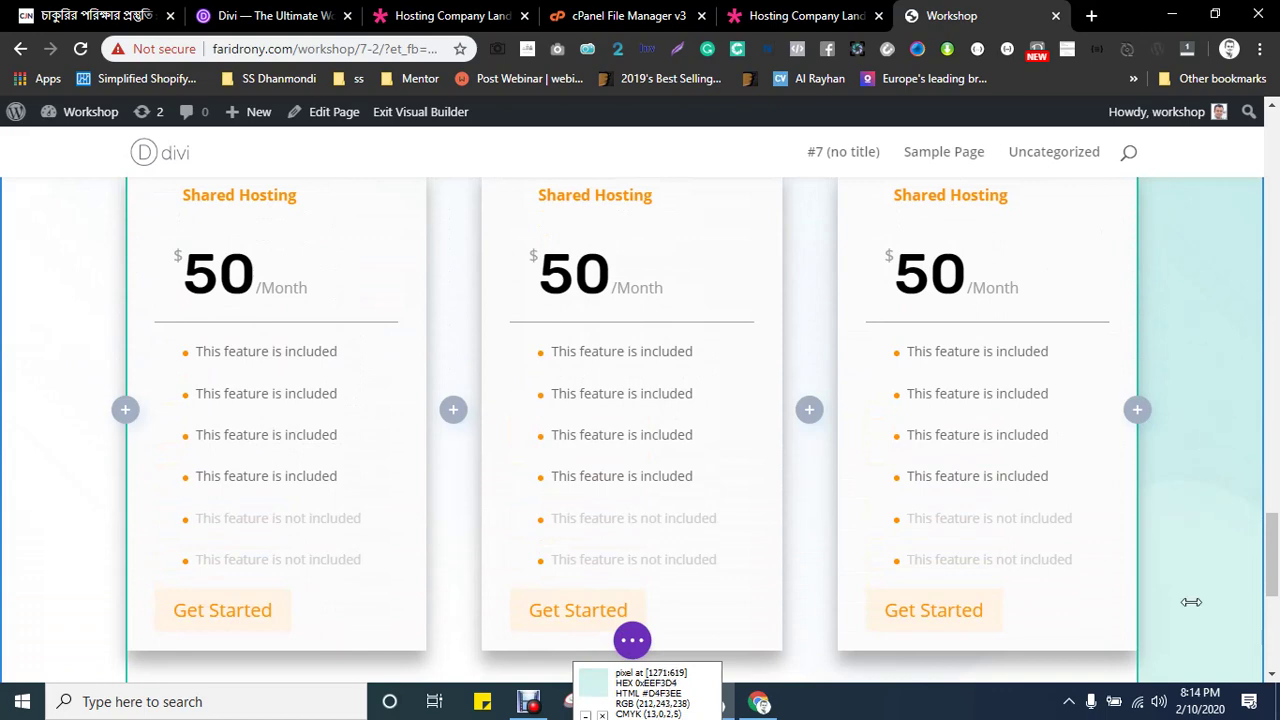
scroll(1179, 505, up, 4)
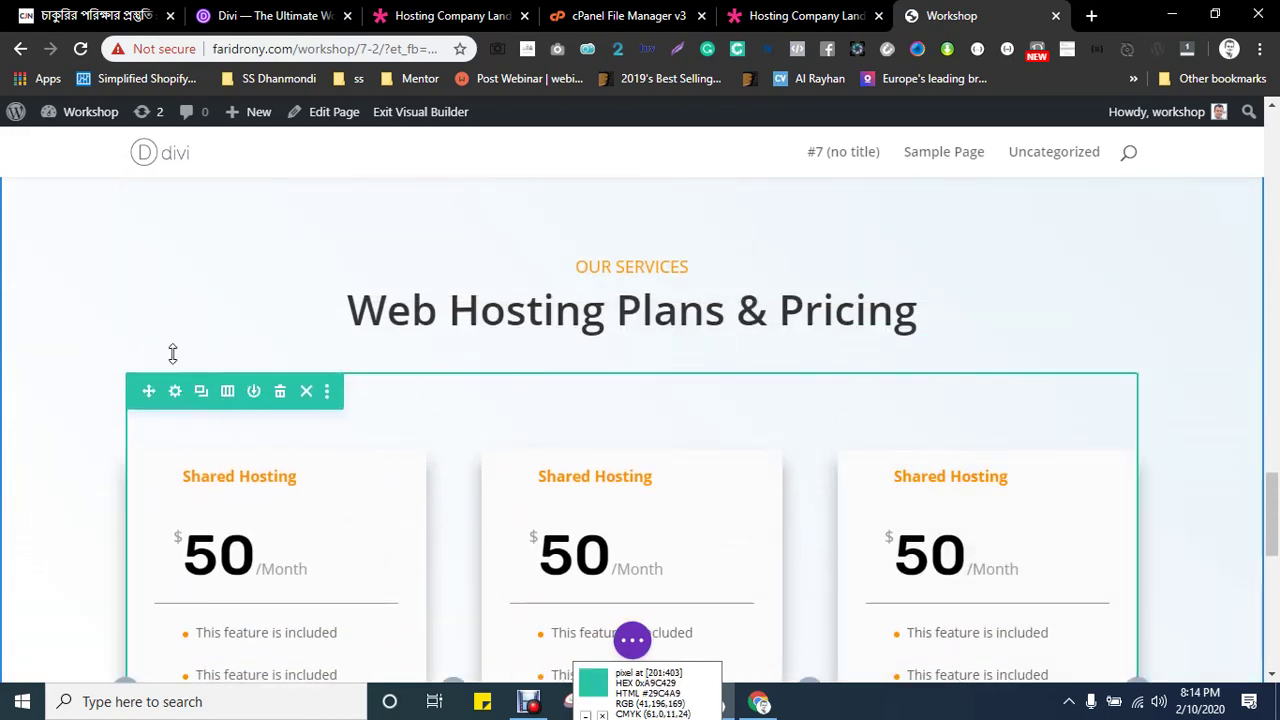
- Open the pricing section's background image settings and review the available image positions against the page
click(48, 246)
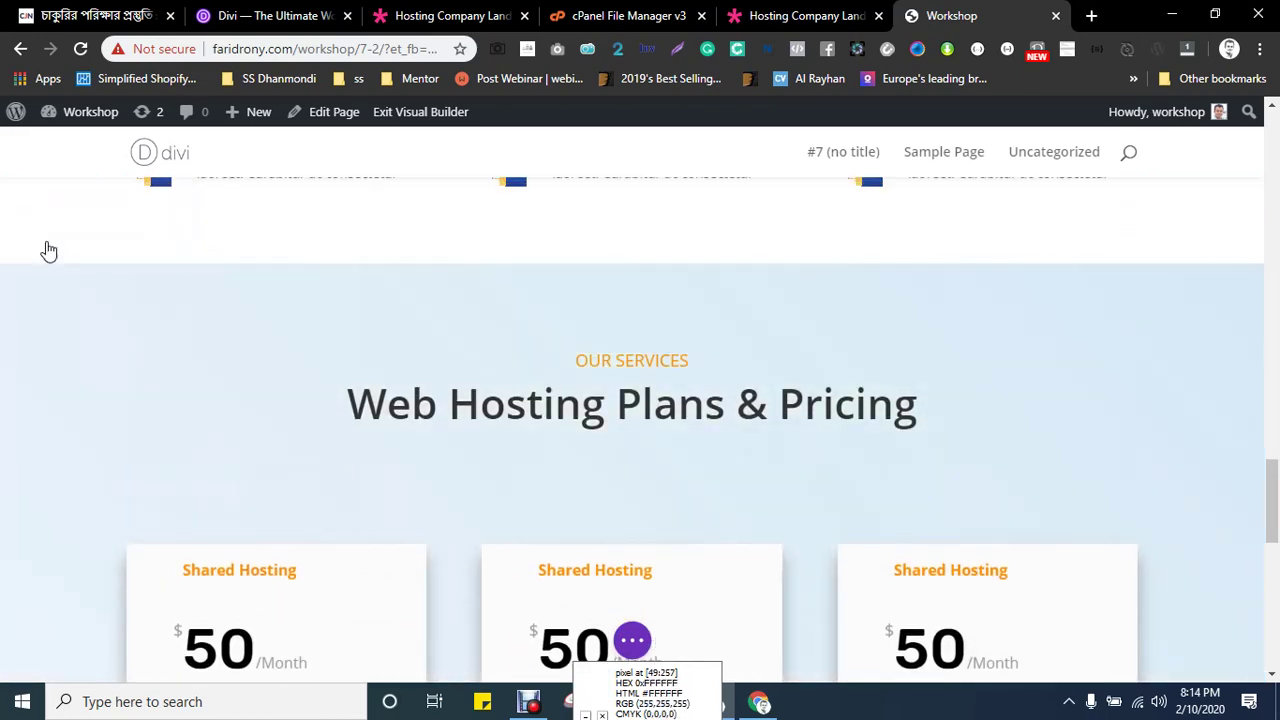
drag(986, 152, 863, 152)
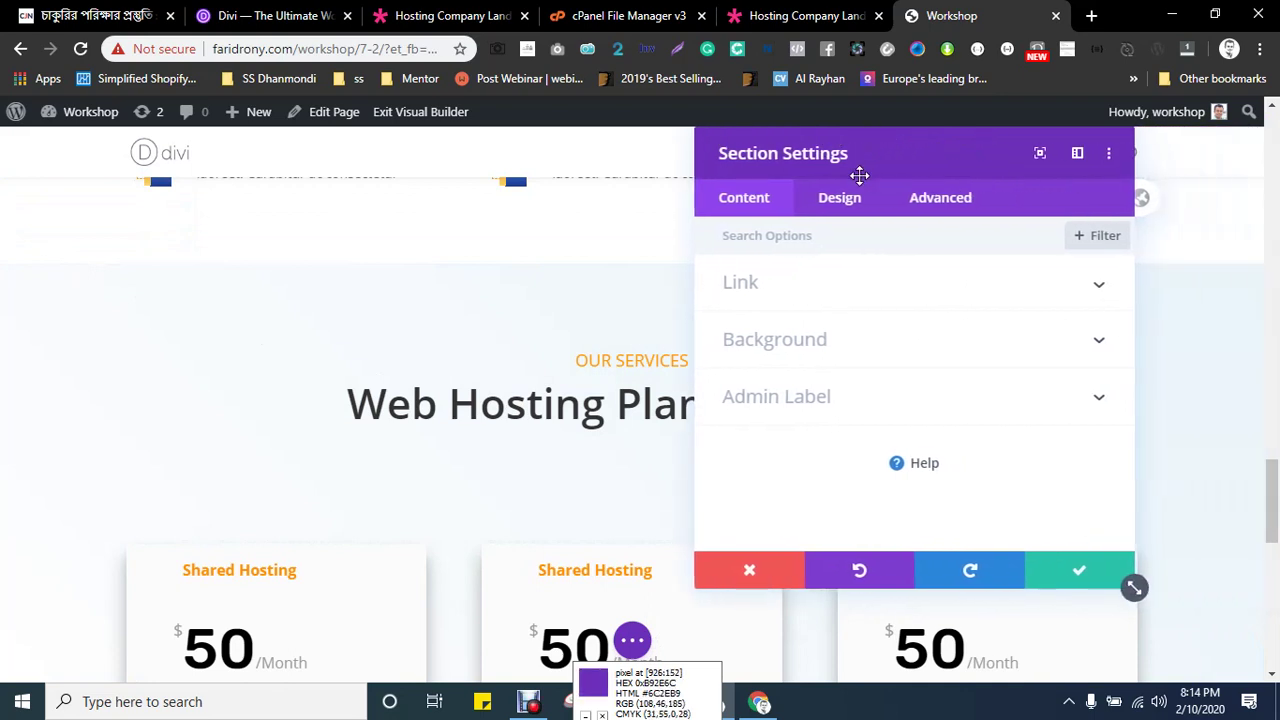
click(783, 337)
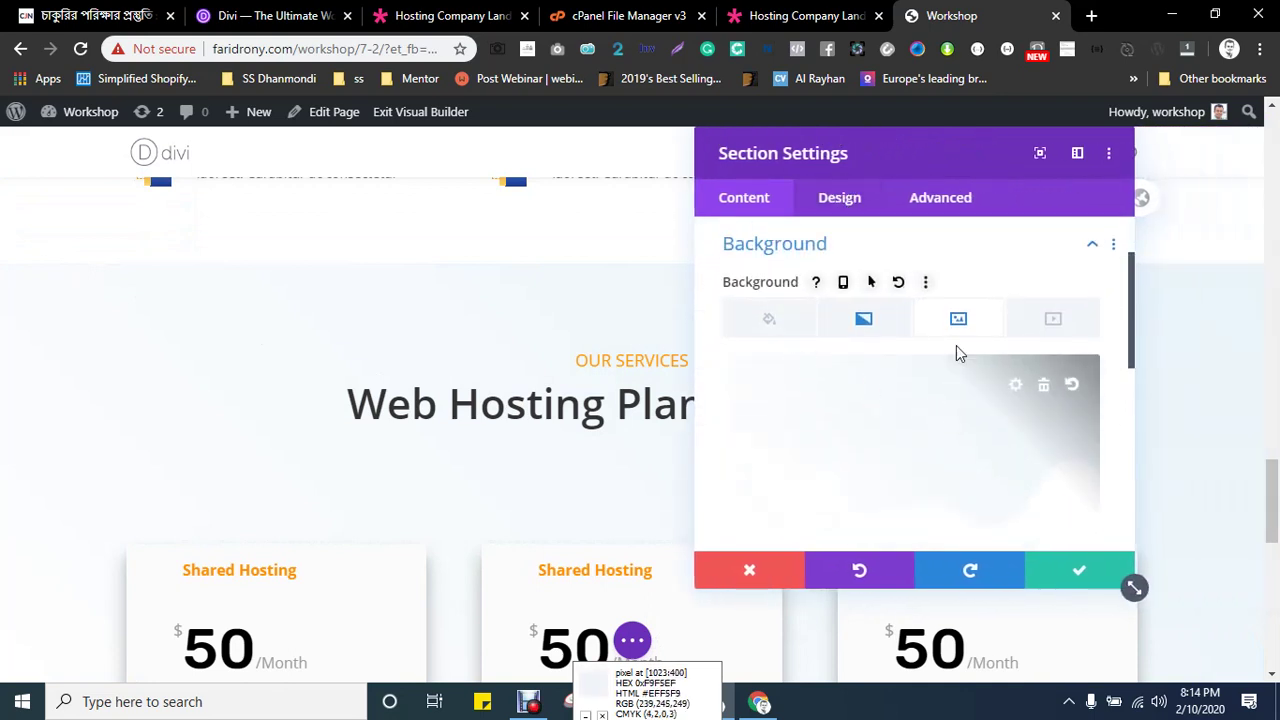
scroll(956, 348, down, 3)
scroll(971, 451, down, 2)
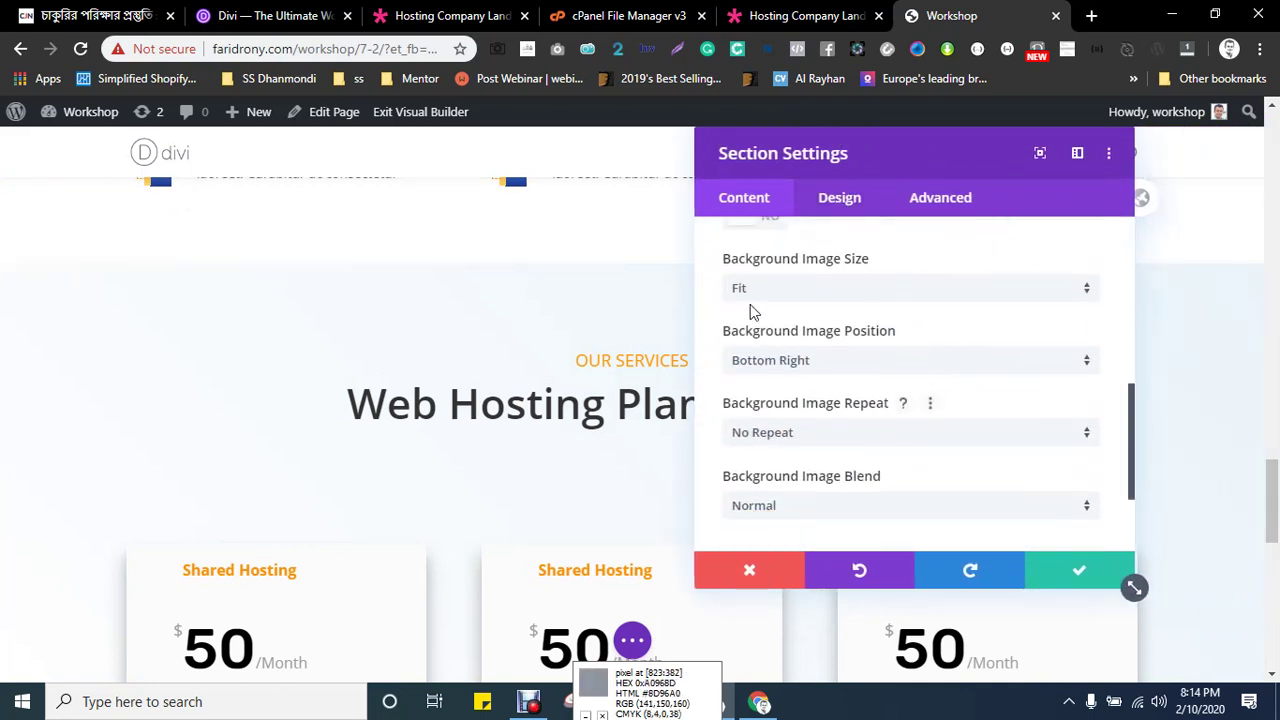
click(848, 362)
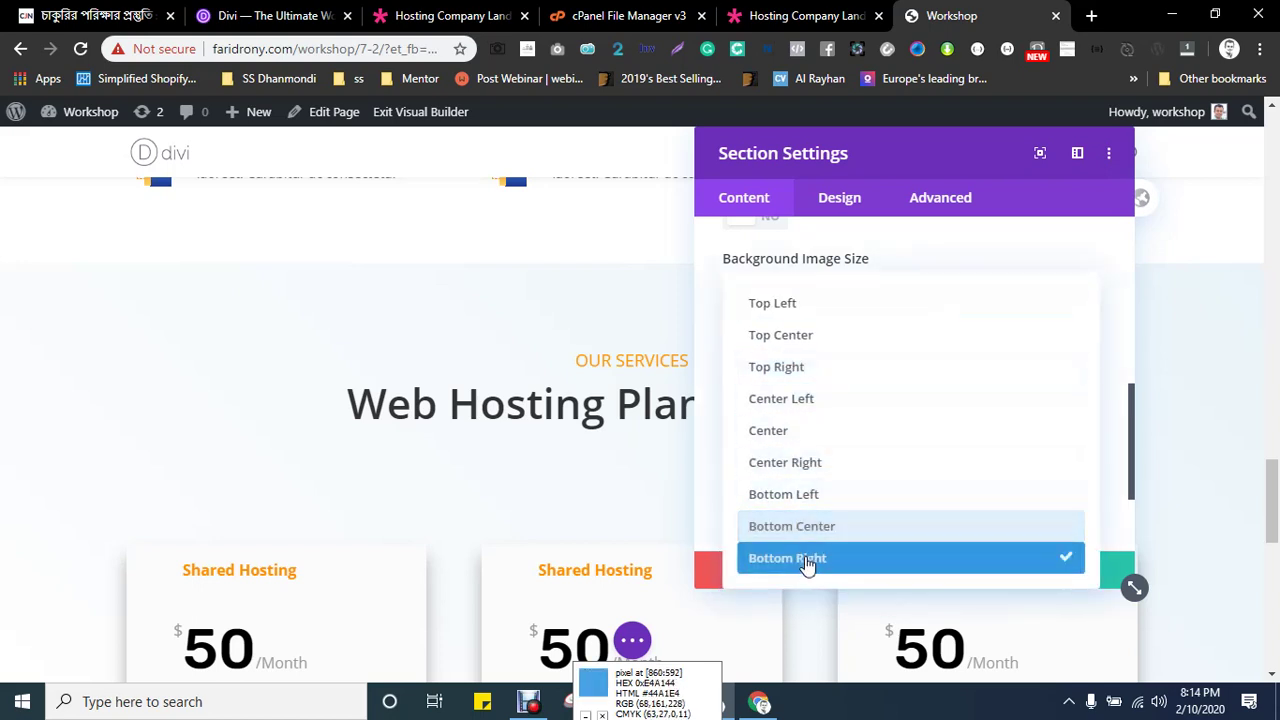
click(713, 475)
scroll(1237, 503, down, 5)
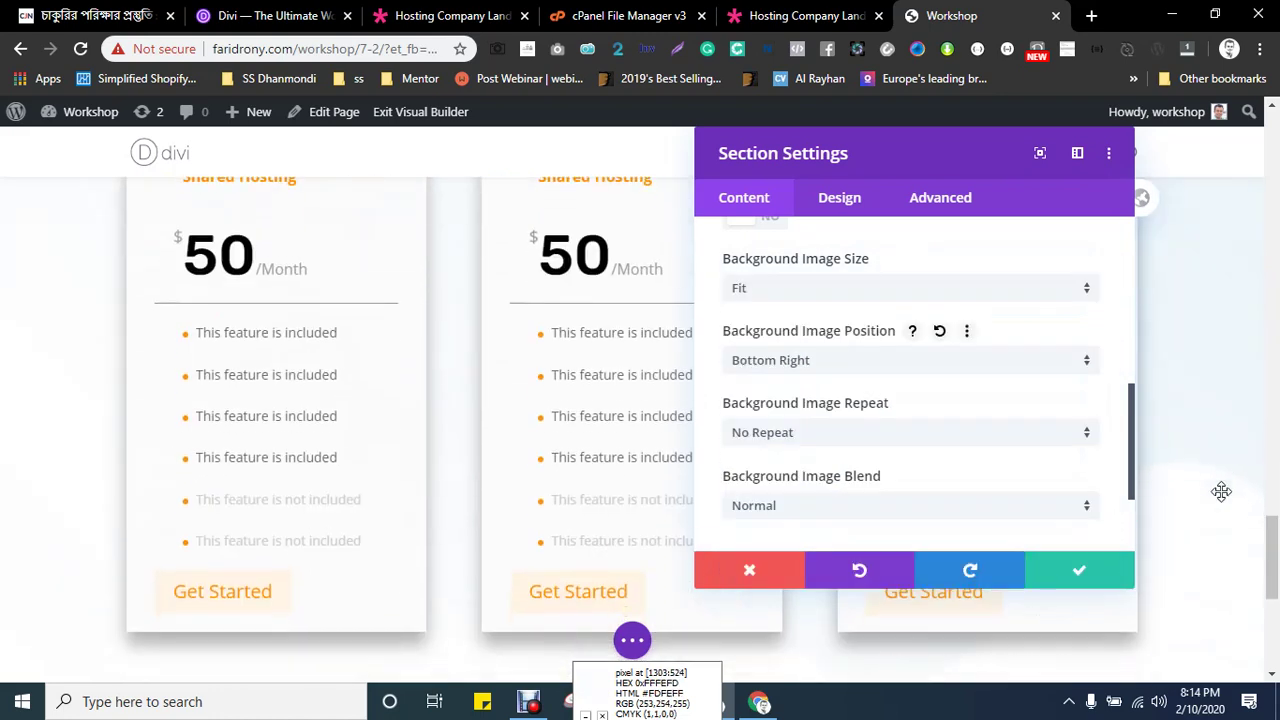
scroll(1221, 490, up, 1)
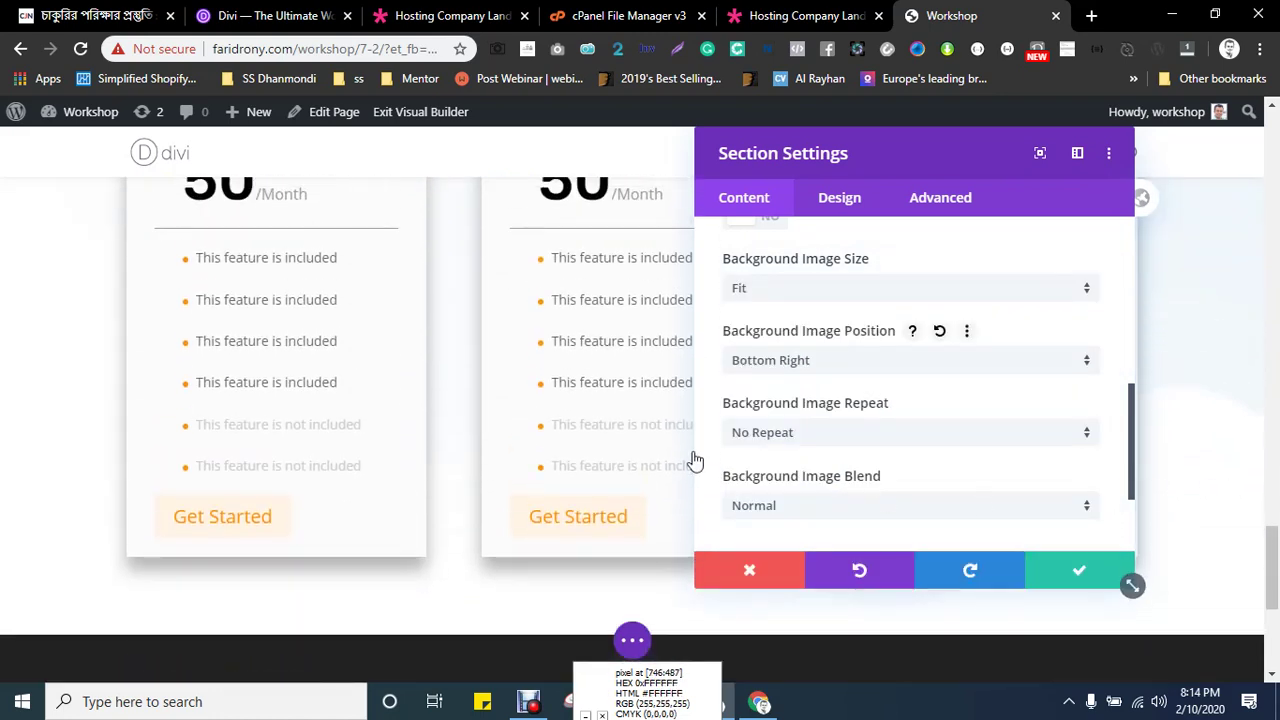
- Check the background image's repeat and blend options, and set its size to Cover
click(758, 437)
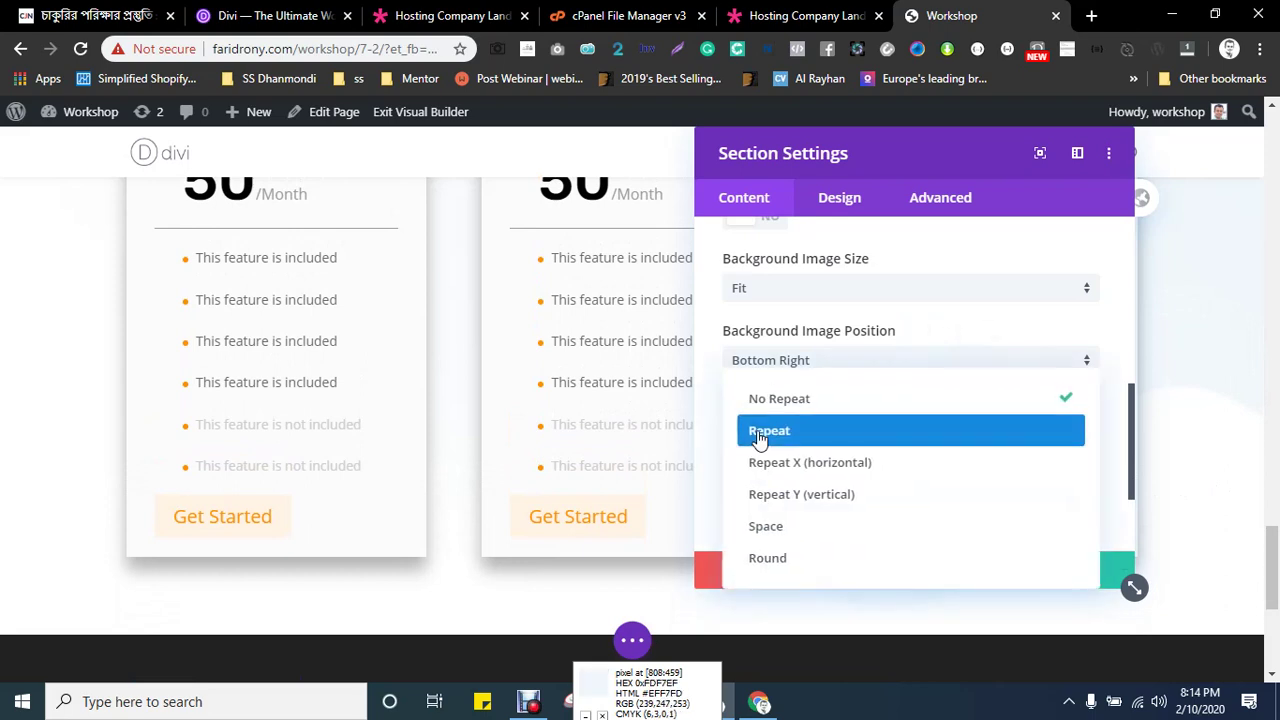
click(807, 330)
click(780, 510)
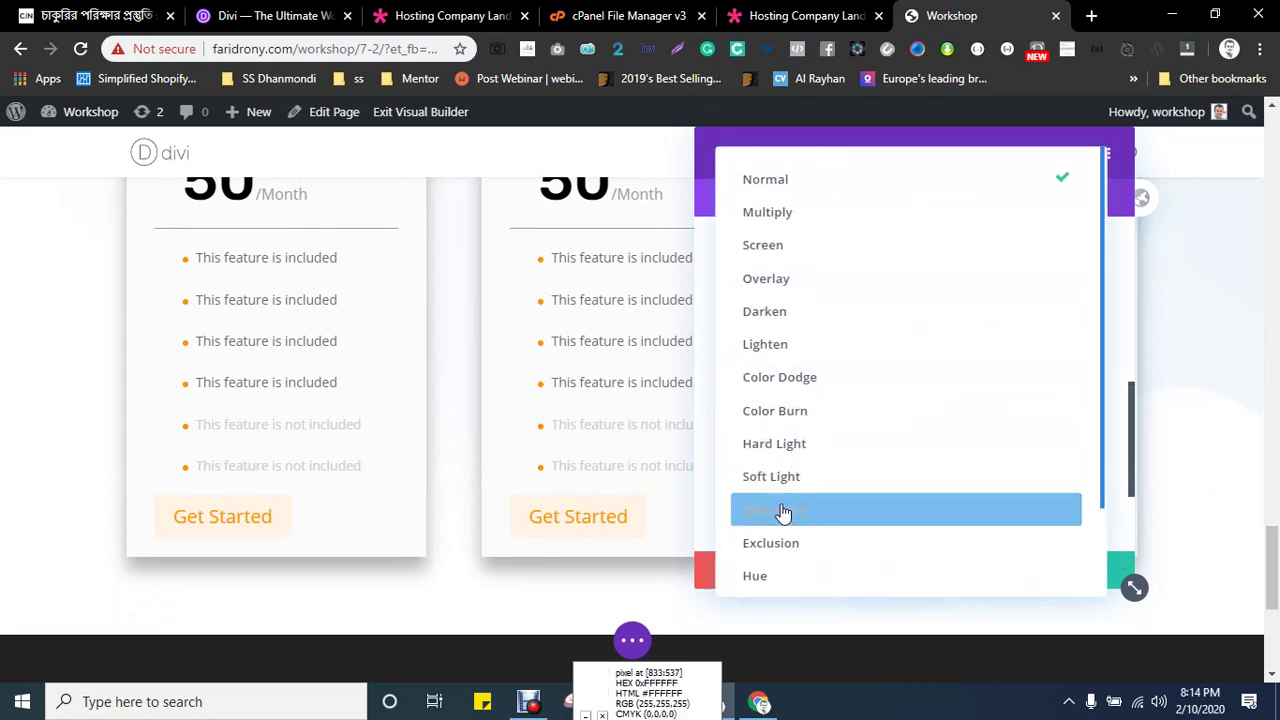
click(701, 482)
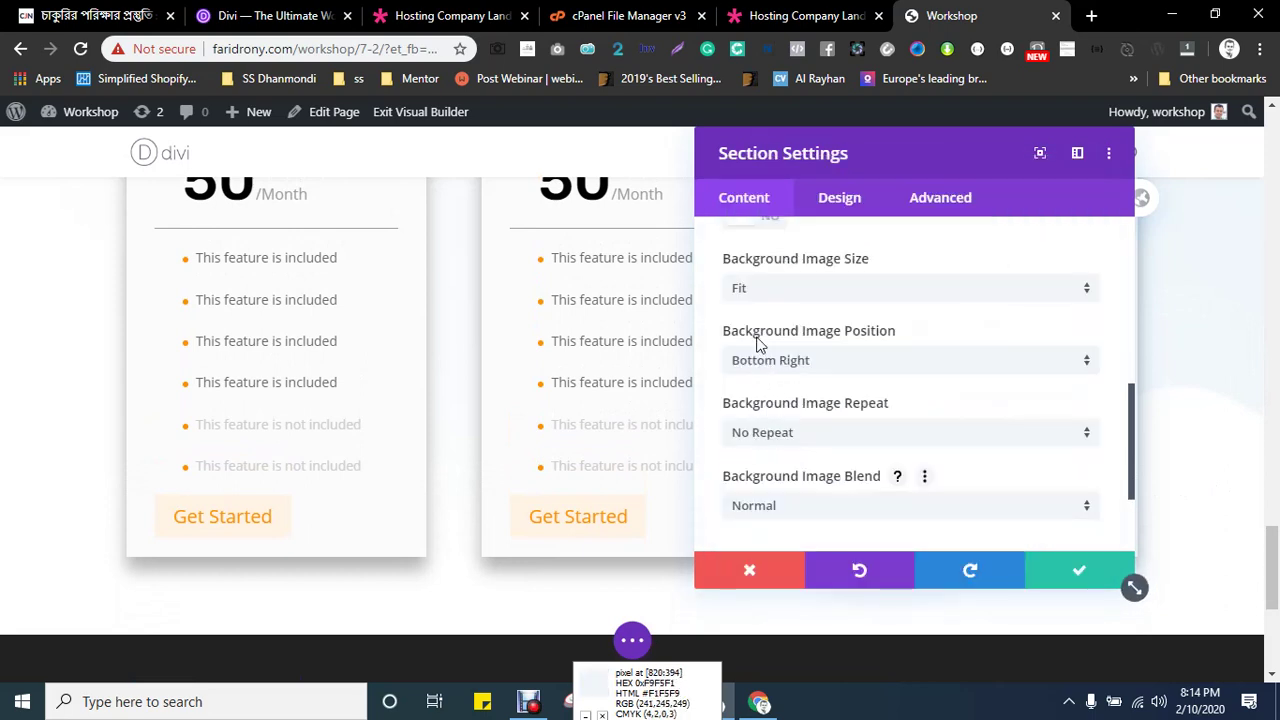
click(763, 289)
click(767, 310)
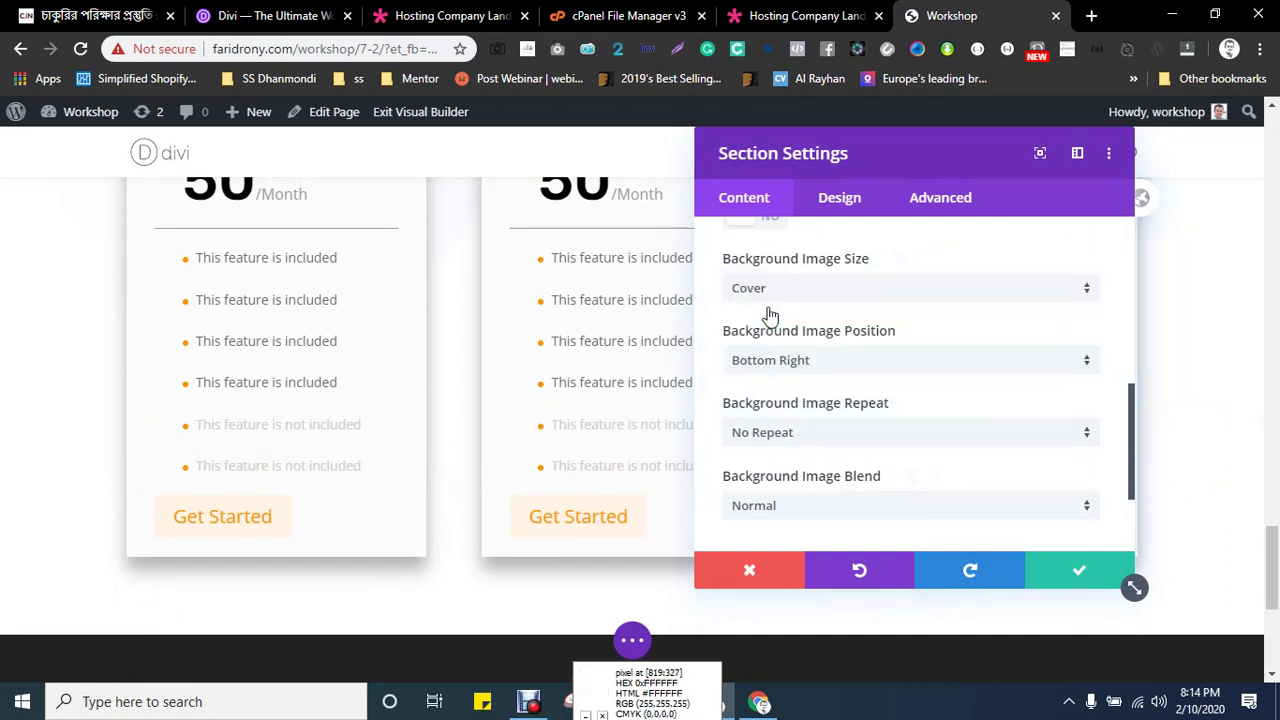
- Review the background image's size options against the pricing section's heading area and open the image position choices
click(786, 289)
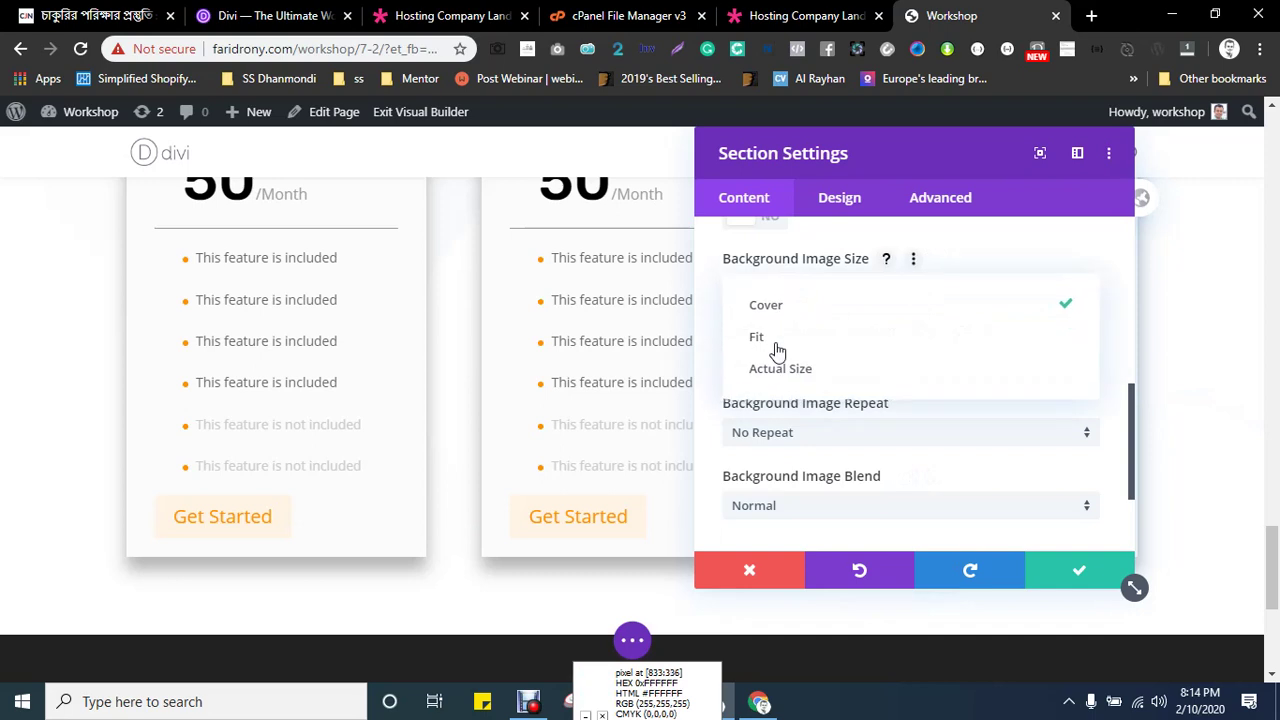
key(Escape)
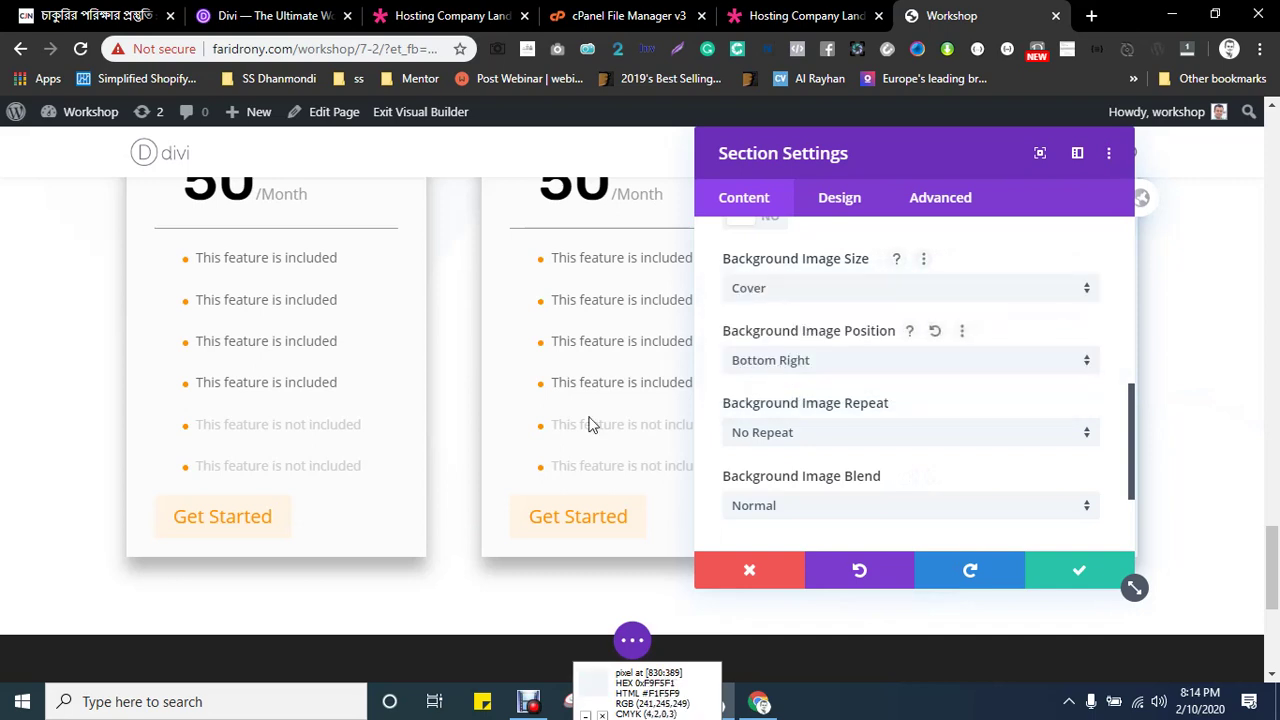
scroll(465, 447, up, 5)
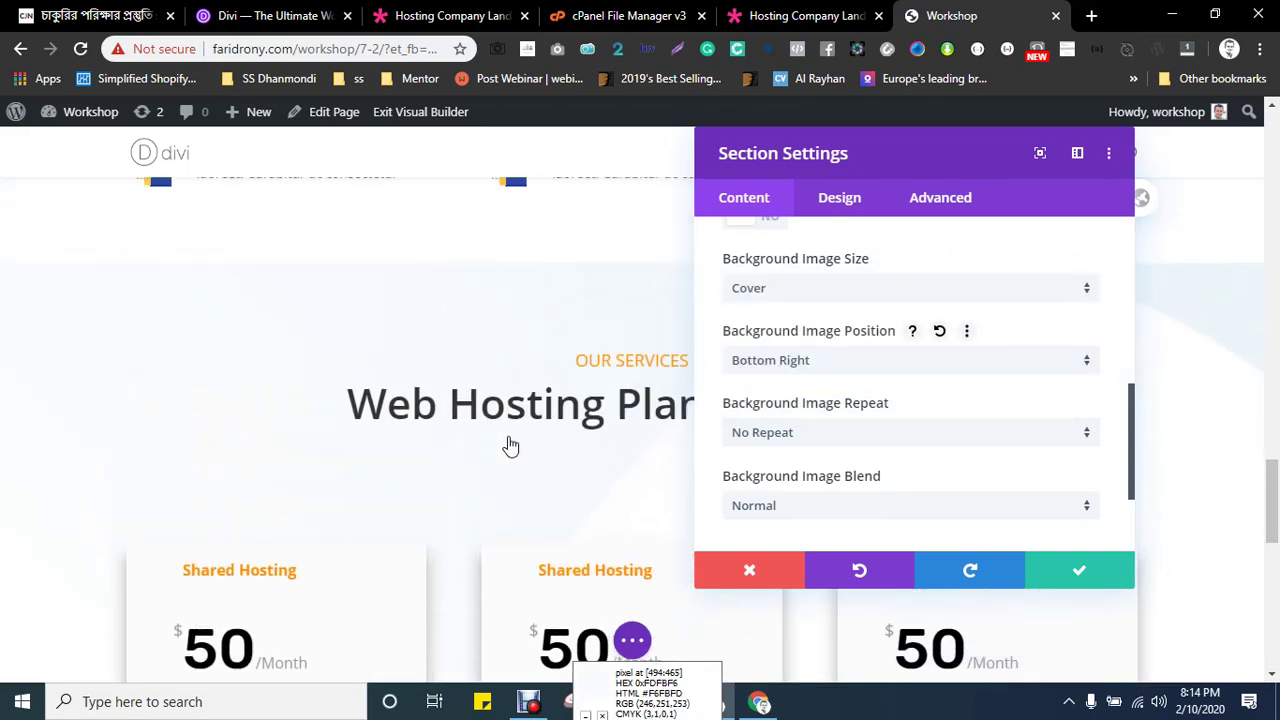
scroll(803, 390, up, 3)
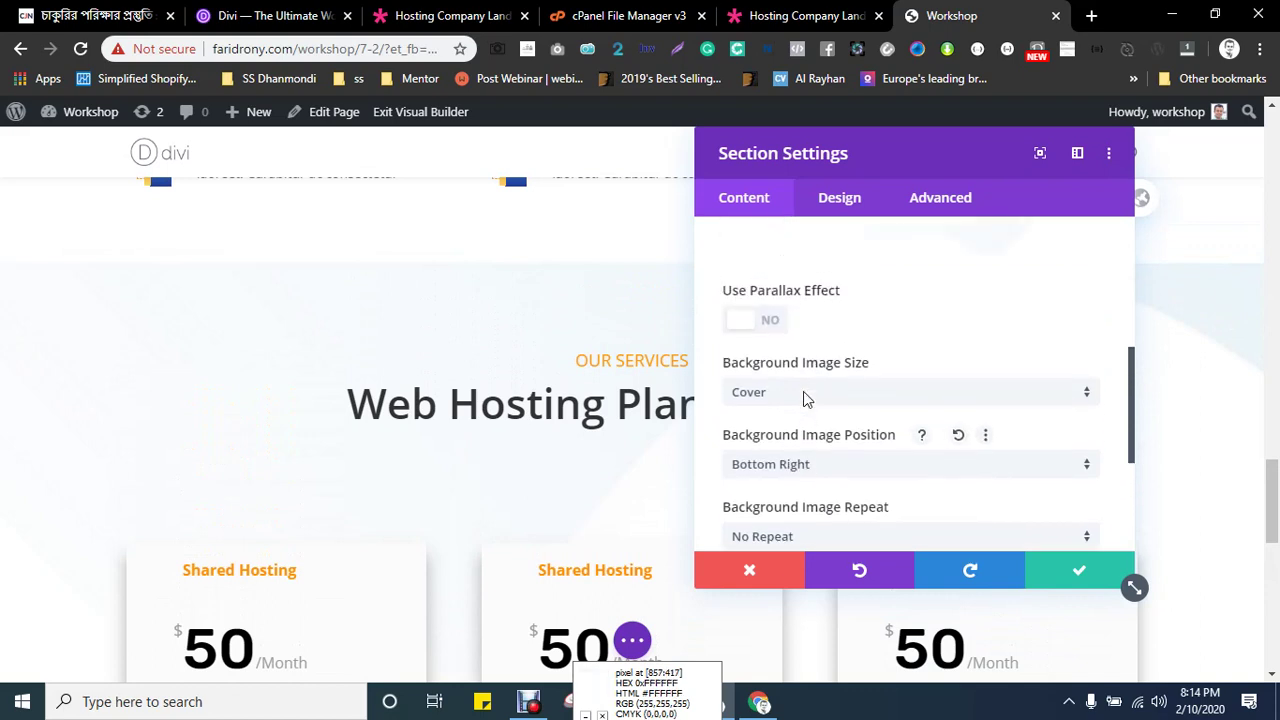
scroll(815, 440, down, 1)
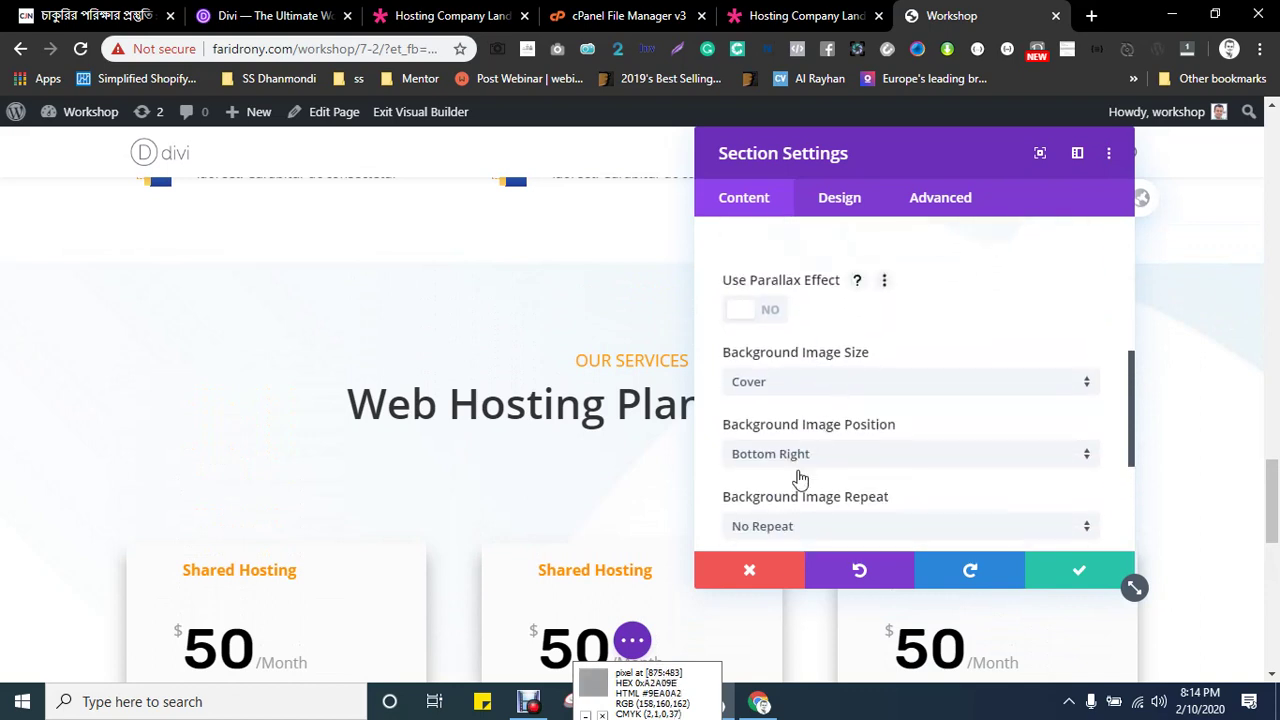
click(788, 455)
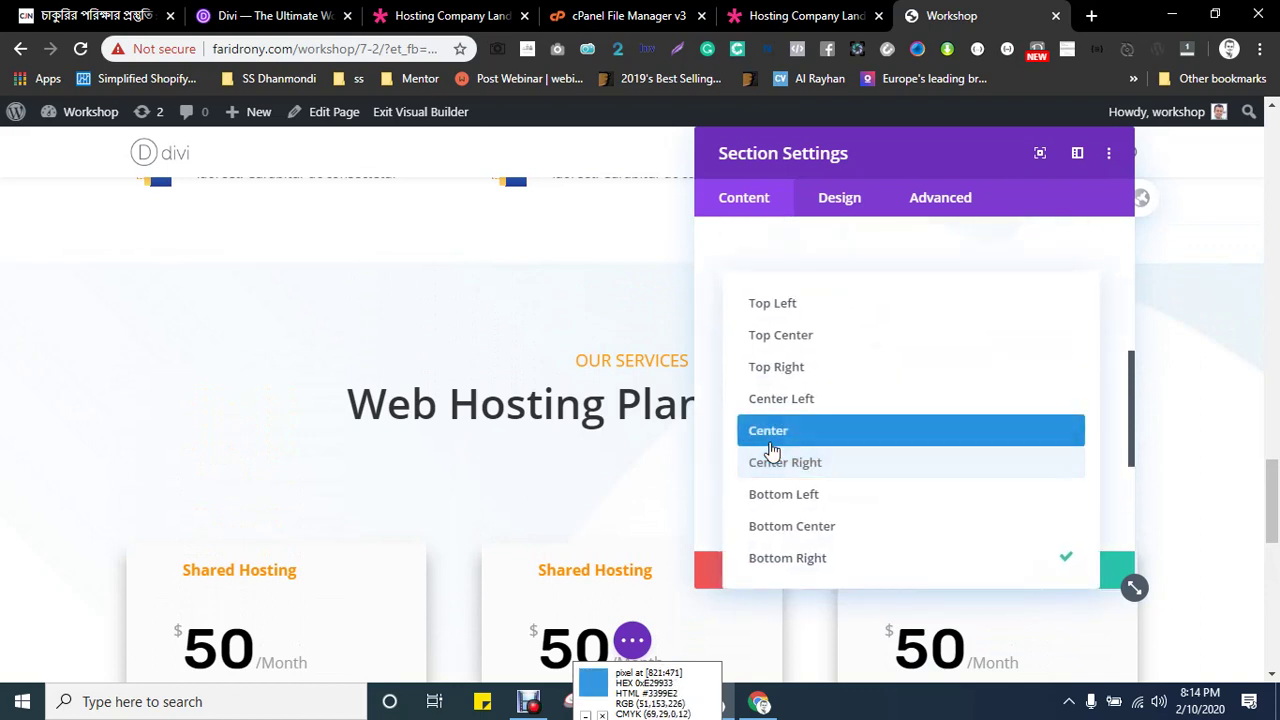